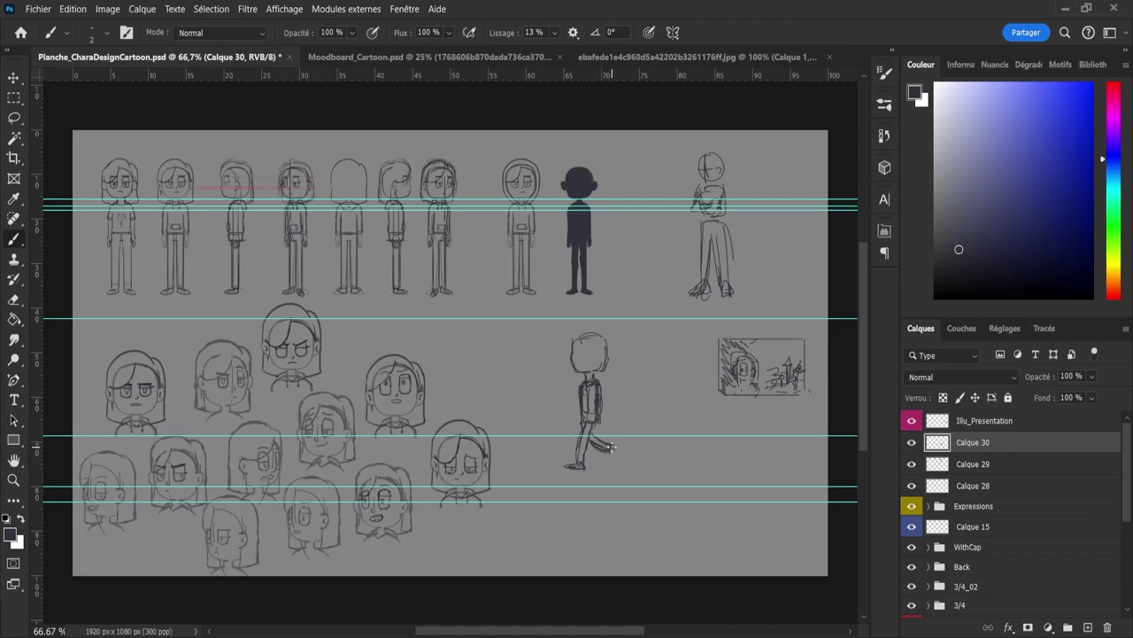
Step: Sketch the trailing foot of the walking figure and its two bent arms beside the jacket
drag(615, 446, 612, 464)
key(e)
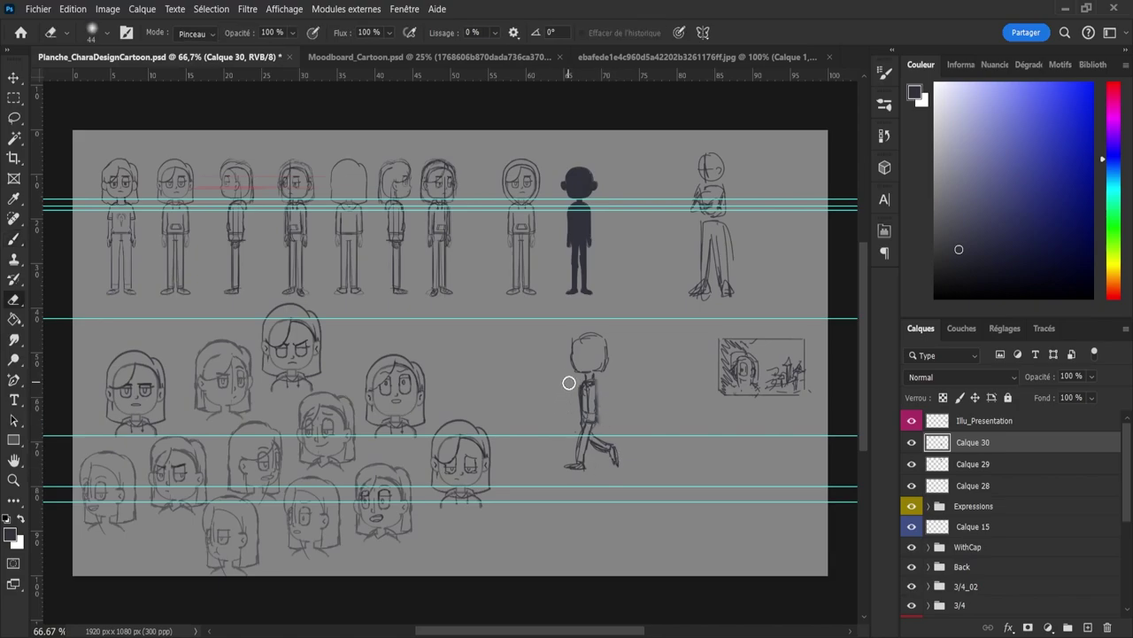
key(b)
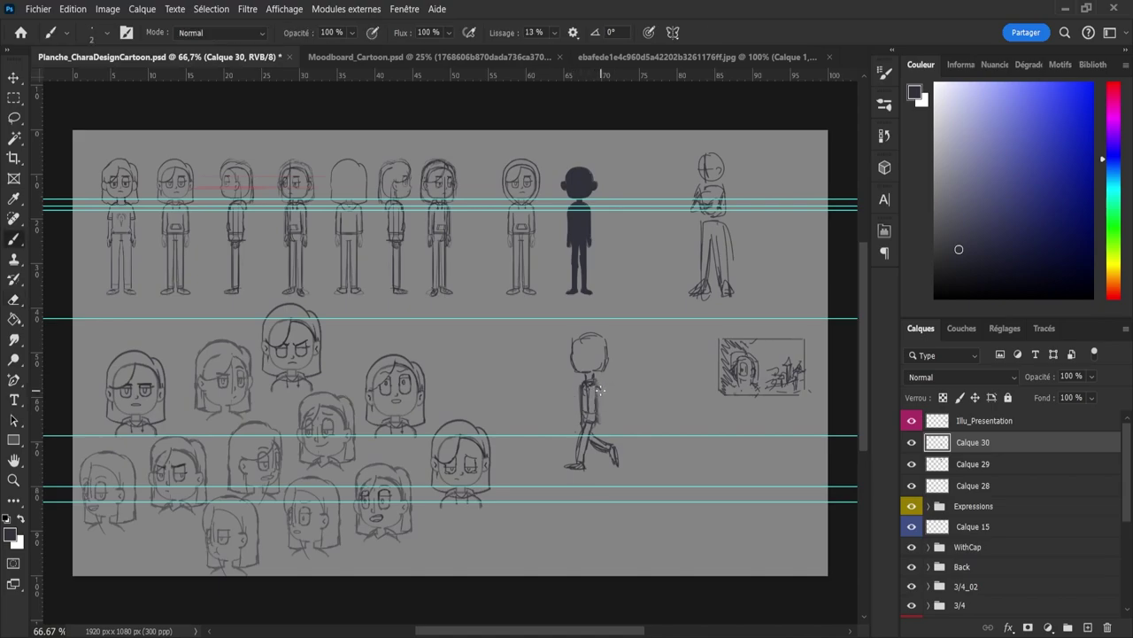
mouse_move(598, 390)
mouse_down()
mouse_move(609, 405)
mouse_move(592, 413)
mouse_up()
drag(606, 393, 591, 421)
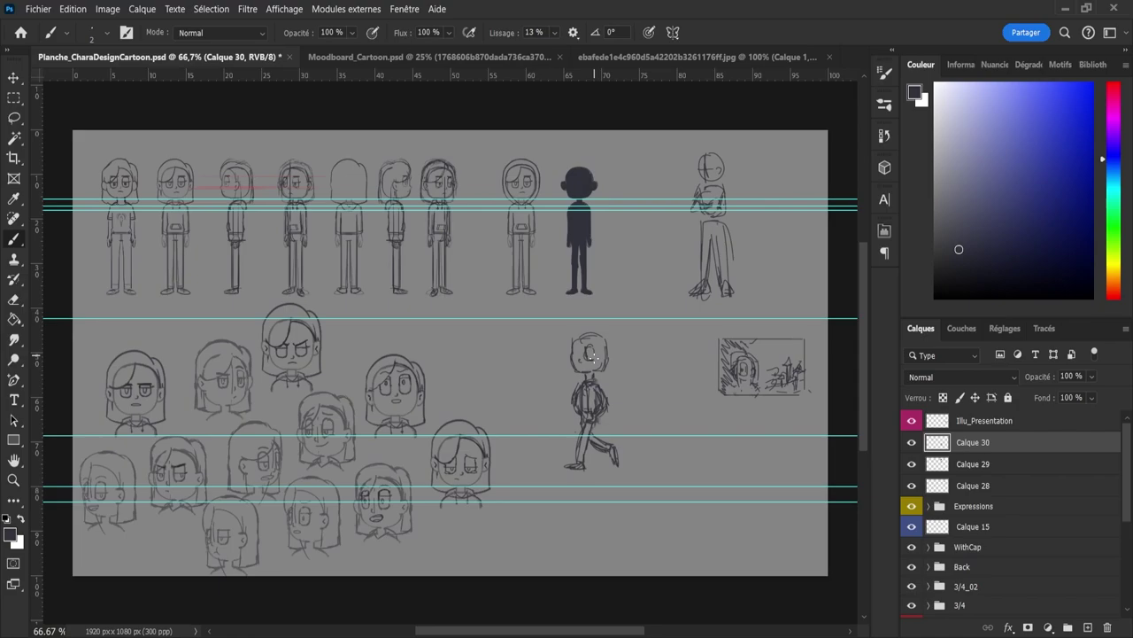
Step: Sketch the fringe across the walking figure's forehead and the first hair strands at both sides of the face
key(z)
mouse_move(597, 359)
mouse_down()
mouse_move(590, 329)
mouse_move(603, 331)
mouse_move(601, 344)
mouse_move(571, 346)
mouse_up()
key(z)
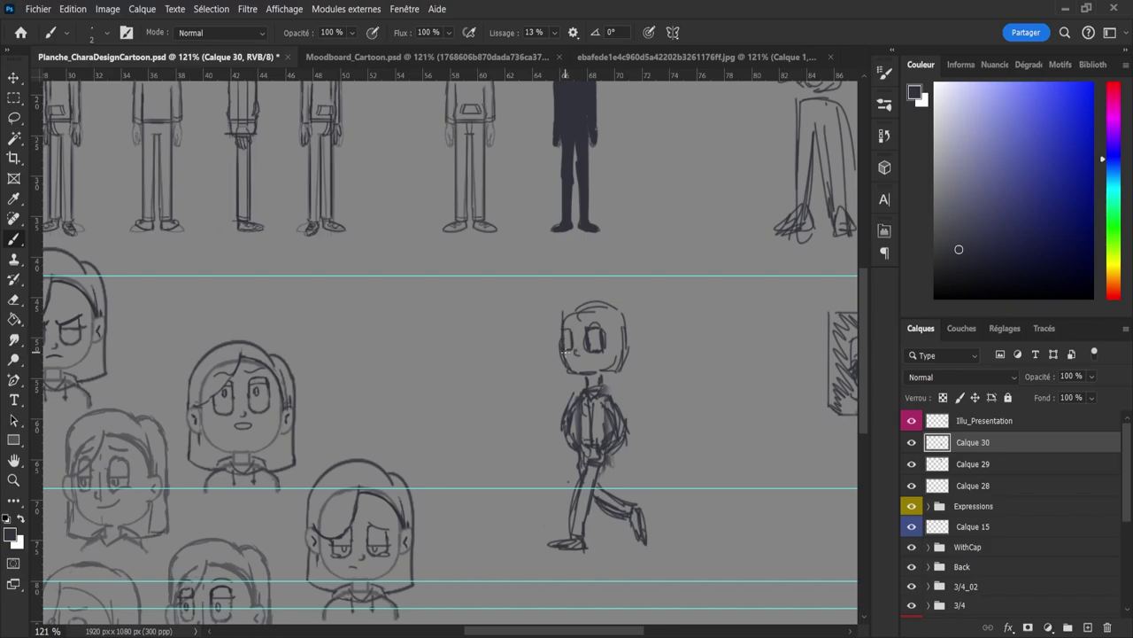
drag(562, 345, 581, 311)
drag(623, 336, 631, 350)
mouse_move(556, 345)
mouse_down()
mouse_move(577, 284)
mouse_move(559, 300)
mouse_move(599, 287)
mouse_move(586, 286)
mouse_move(592, 298)
mouse_move(611, 296)
mouse_move(589, 287)
mouse_move(619, 294)
mouse_move(625, 336)
mouse_move(633, 330)
mouse_move(582, 291)
mouse_move(585, 282)
mouse_move(620, 288)
mouse_move(556, 296)
mouse_up()
key(e)
key(b)
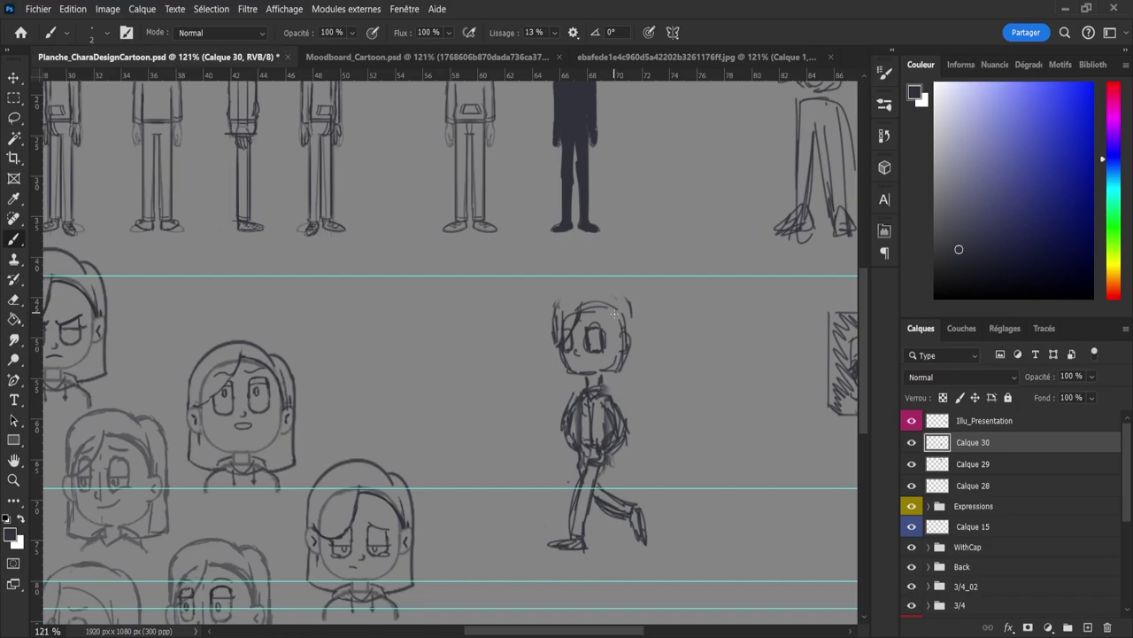
Step: Complete the shoulder-length hair outline around the walking figure's head and undo the extra stroke on the face
mouse_move(600, 303)
mouse_down()
mouse_move(625, 327)
mouse_move(586, 300)
mouse_move(603, 304)
mouse_move(624, 340)
mouse_move(629, 316)
mouse_move(625, 377)
mouse_move(636, 373)
mouse_move(602, 383)
mouse_move(617, 380)
mouse_up()
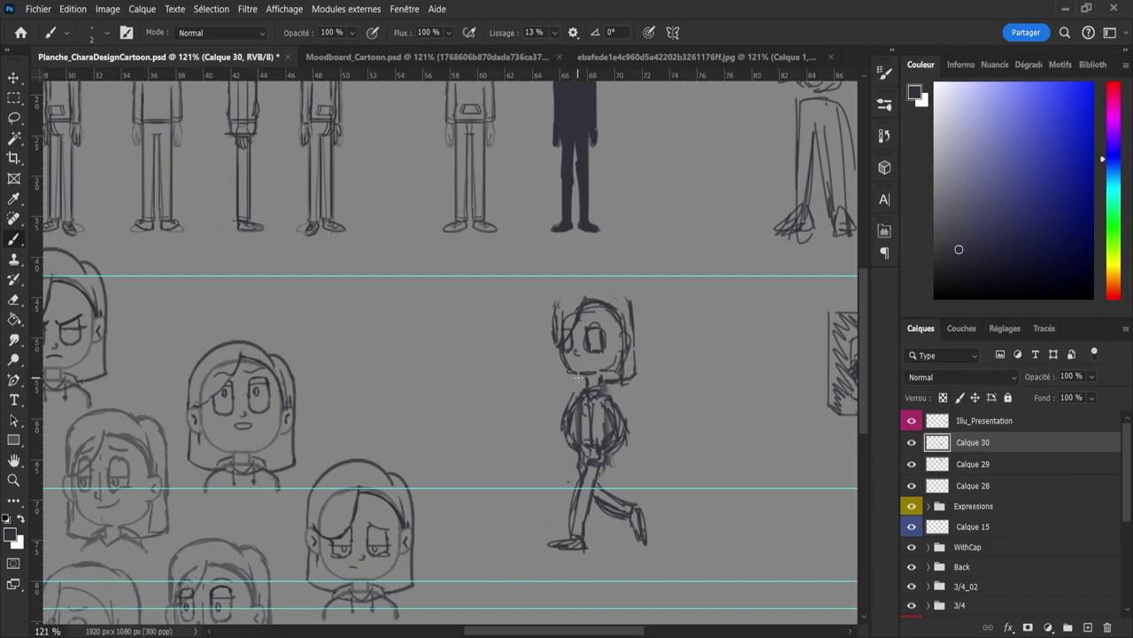
drag(561, 383, 556, 349)
drag(617, 292, 629, 307)
mouse_move(560, 296)
mouse_down()
mouse_move(588, 283)
mouse_move(614, 292)
mouse_up()
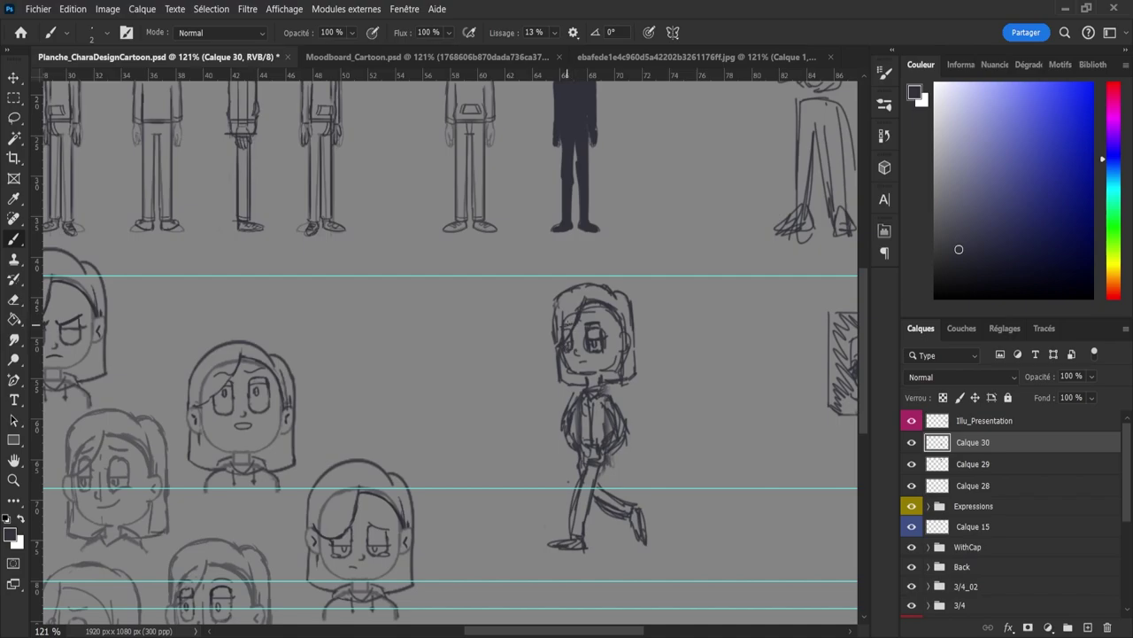
drag(579, 359, 592, 349)
key(ctrl+z)
Step: Select the walking figure's head with the Lasso and move it slightly down onto the body
key(z)
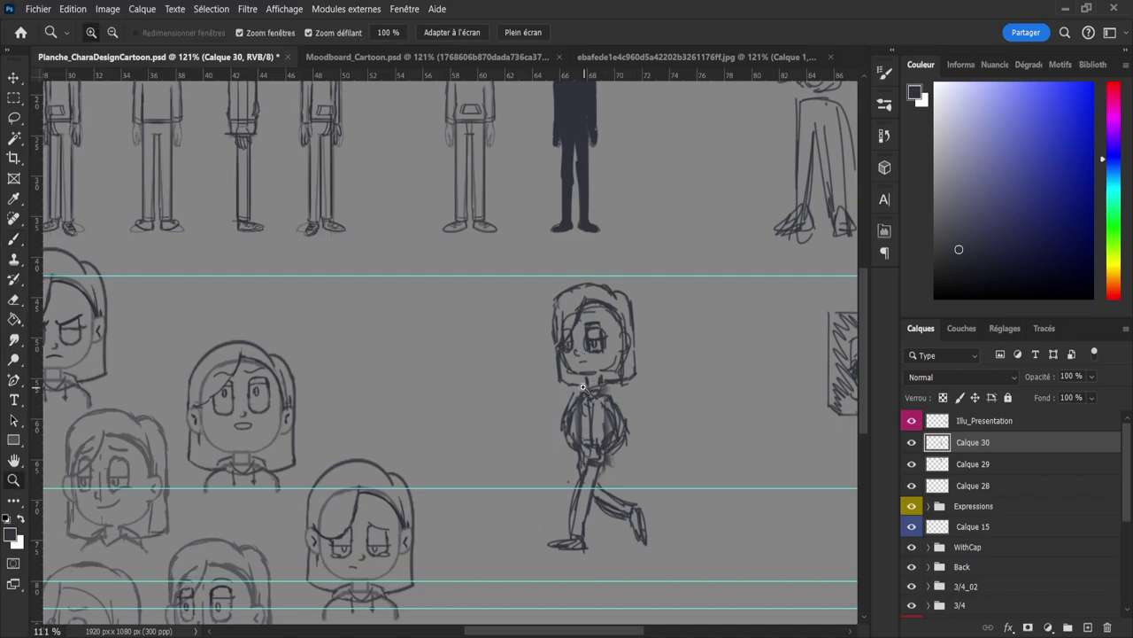
drag(596, 395, 531, 395)
scroll(601, 404, up, 3)
key(l)
mouse_move(526, 318)
mouse_down()
mouse_move(565, 281)
mouse_move(669, 338)
mouse_move(638, 389)
mouse_move(561, 386)
mouse_up()
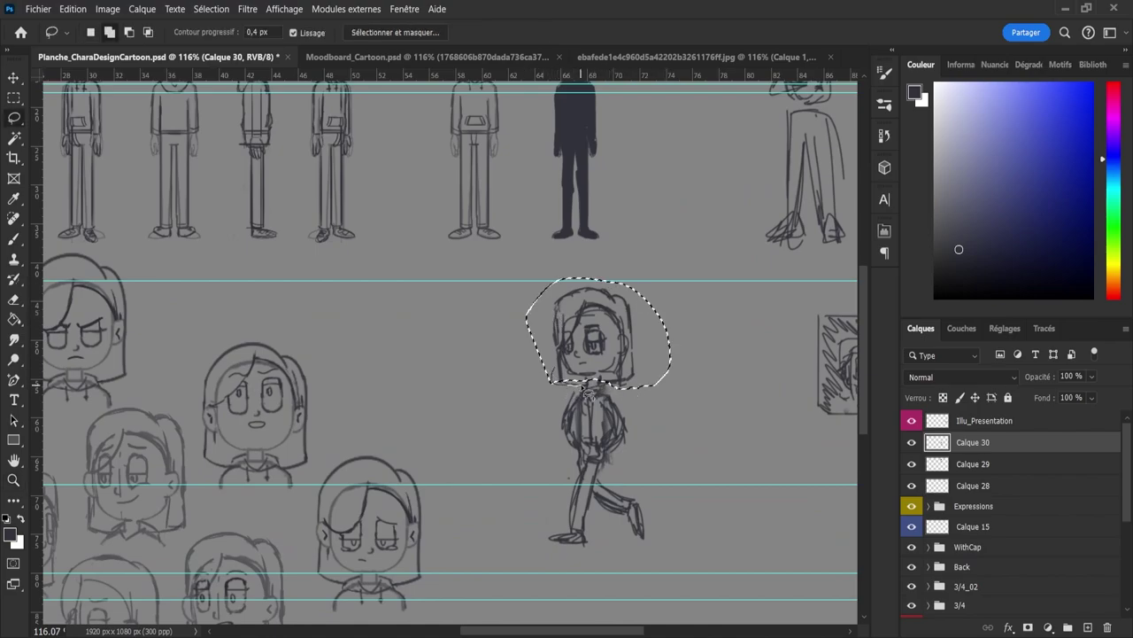
key(ctrl+t)
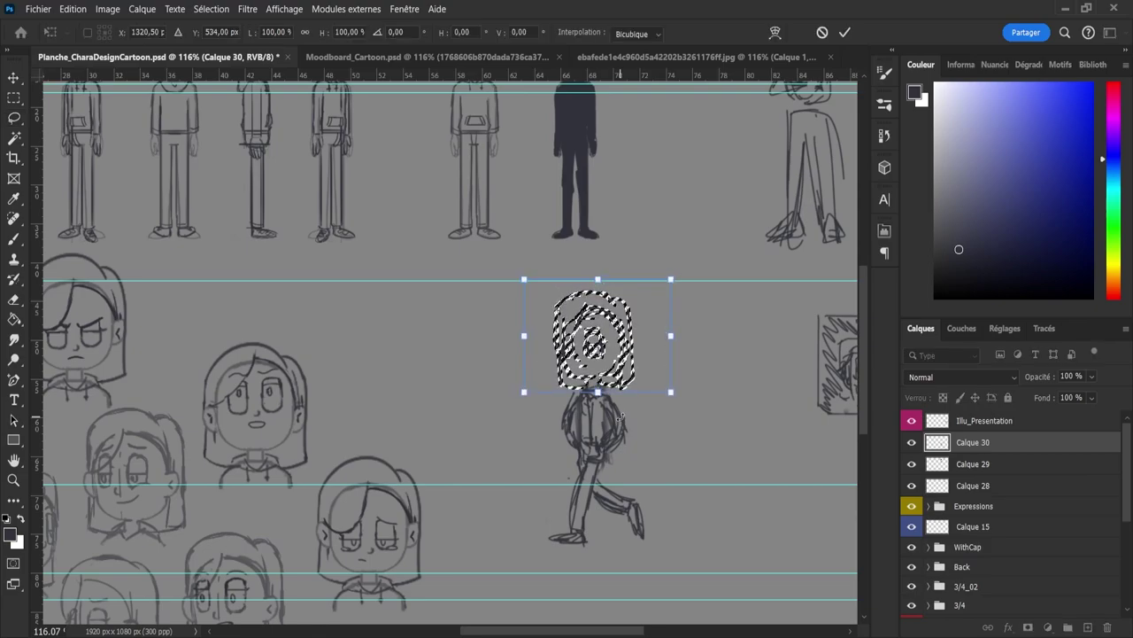
key(Return)
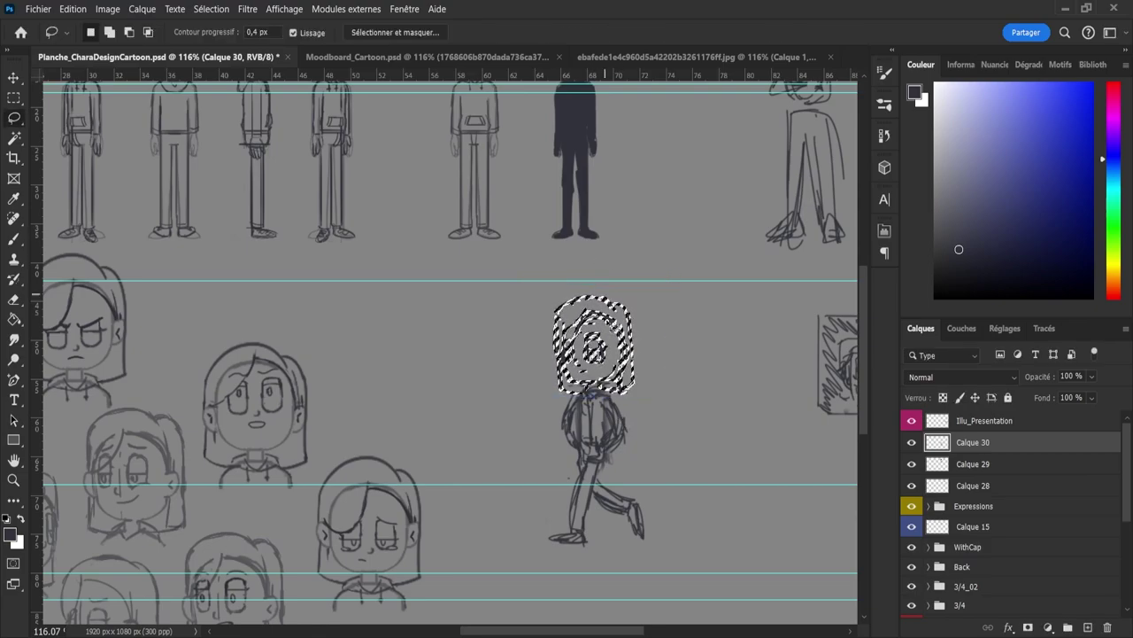
key(ctrl+d)
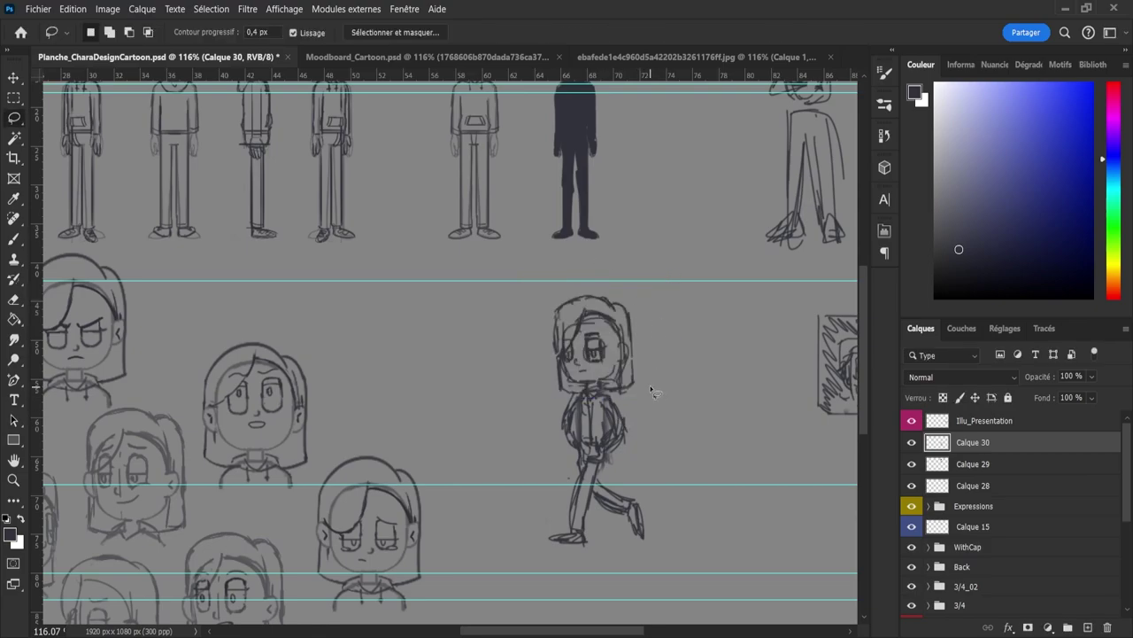
Step: Erase the overlapping lines at the walking figure's neck and redraw the collar under the hair
key(e)
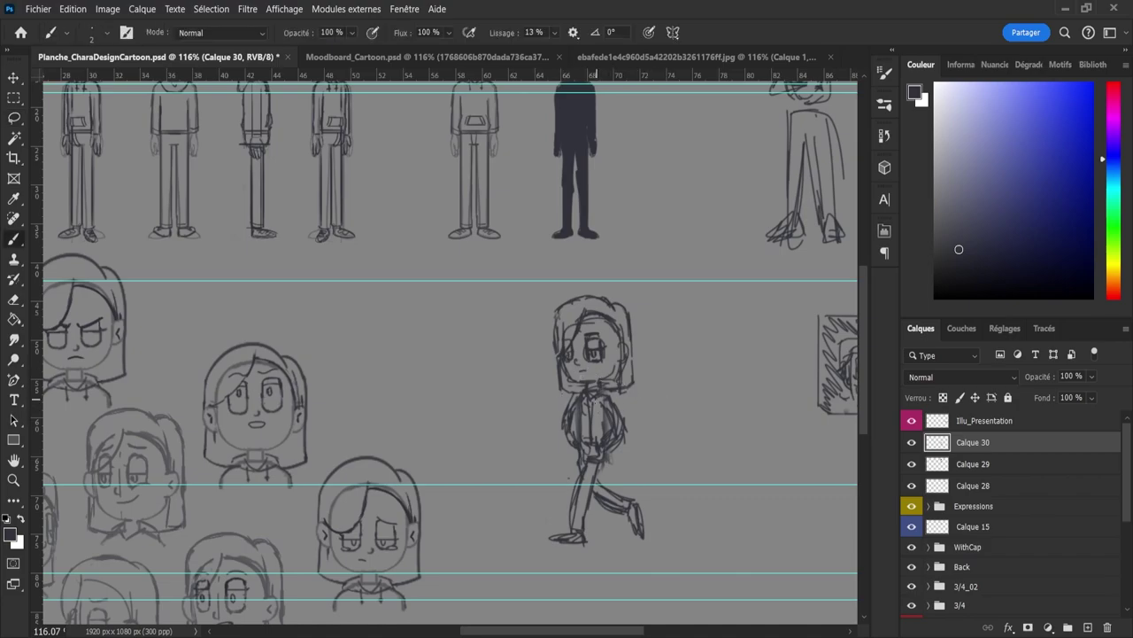
alt+right_click(595, 395)
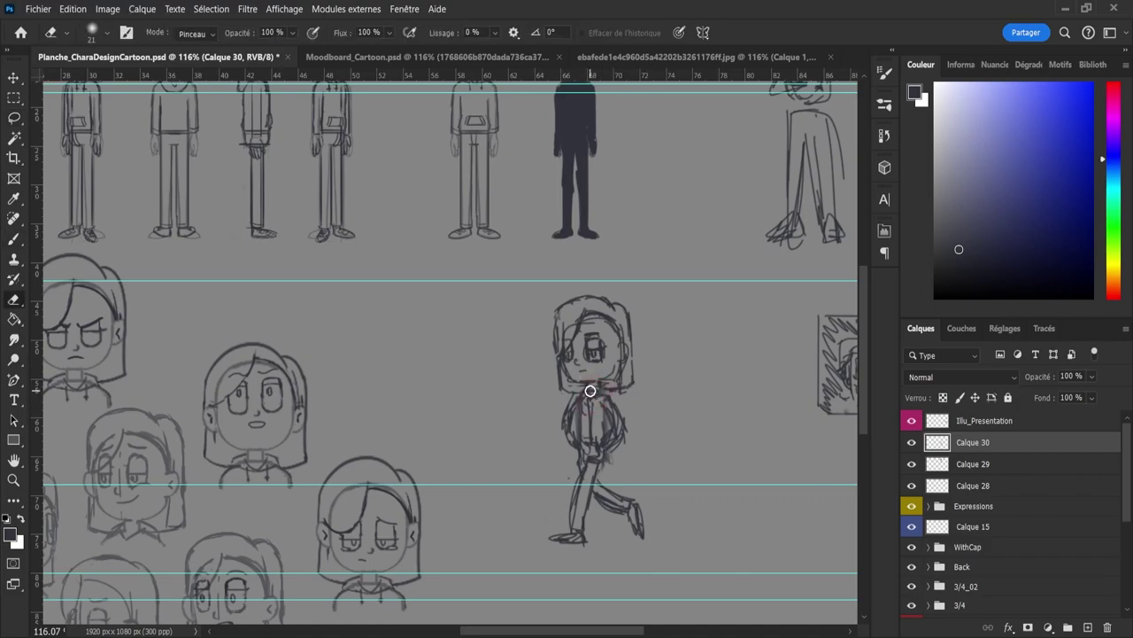
key(b)
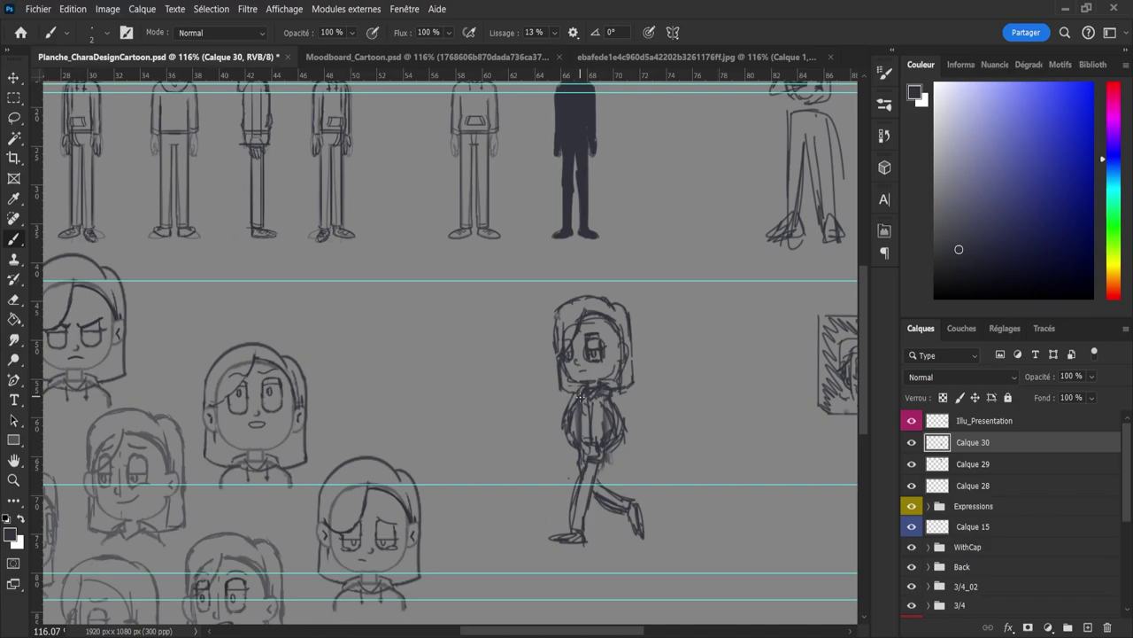
Step: Refine the heel and ankle of the walking figure's front foot
key(z)
drag(646, 432, 629, 442)
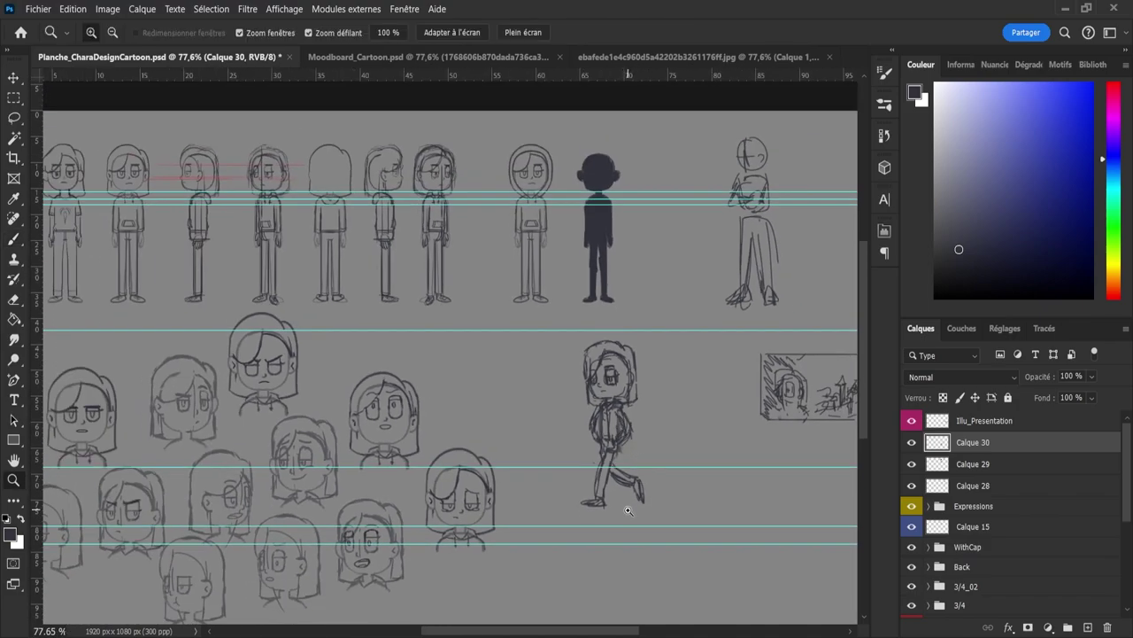
scroll(614, 505, up, 4)
key(b)
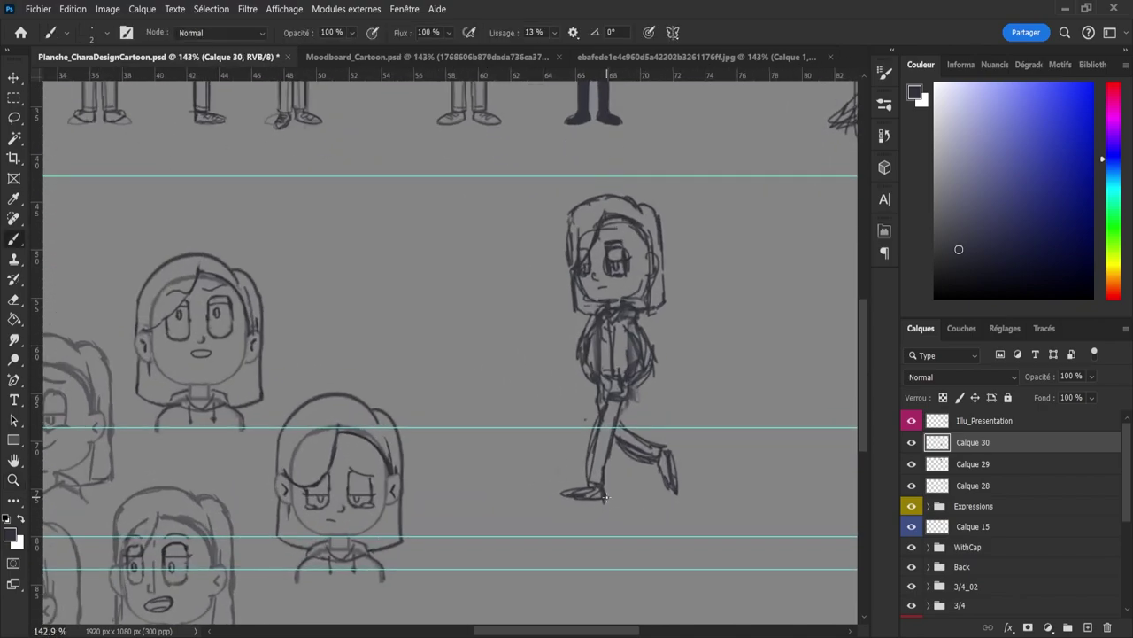
mouse_move(602, 494)
mouse_down()
mouse_move(563, 499)
mouse_move(587, 485)
mouse_up()
Step: Move the walking figure's sketch to the left, closer to the expression heads
key(z)
mouse_move(683, 427)
mouse_down()
mouse_move(647, 423)
mouse_move(668, 426)
mouse_up()
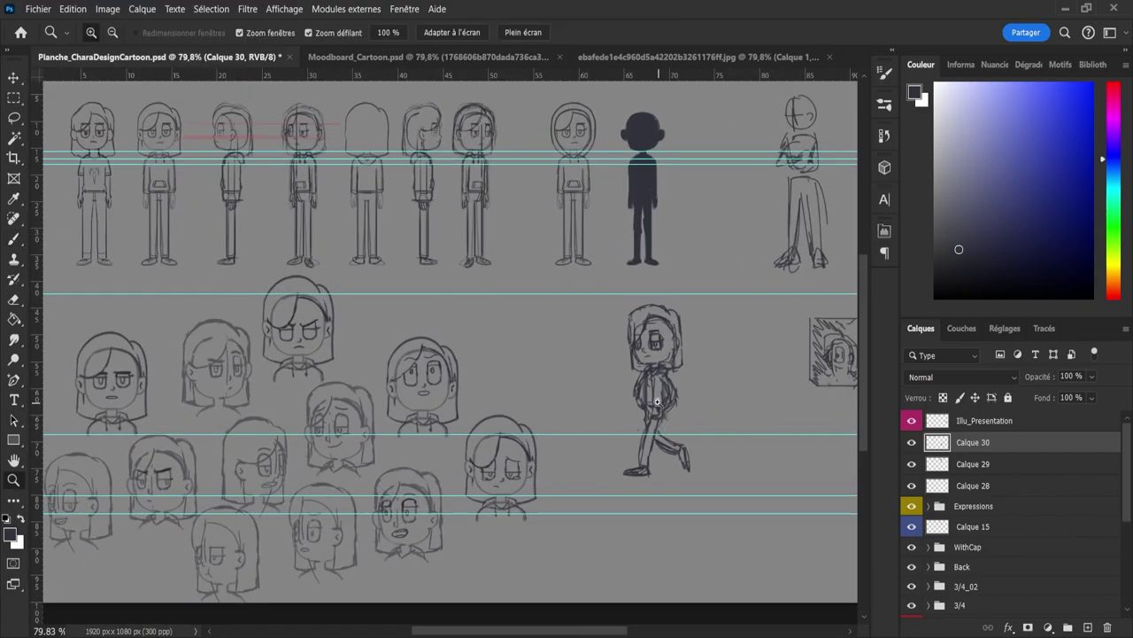
key(v)
drag(657, 381, 607, 381)
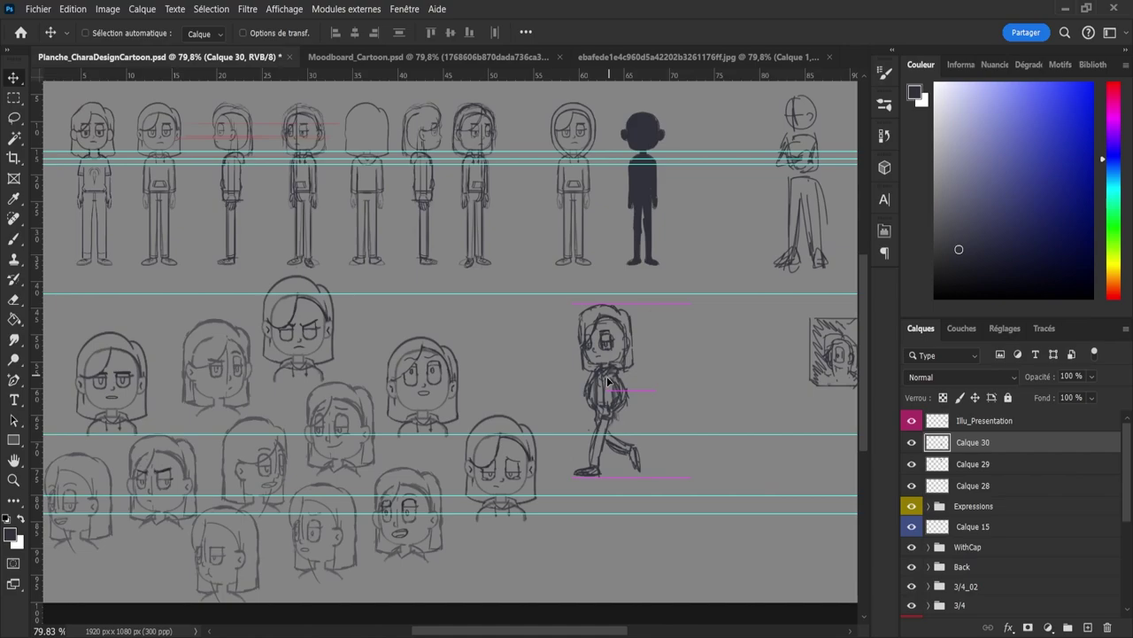
key(z)
mouse_move(668, 427)
mouse_down()
mouse_move(648, 419)
mouse_move(656, 428)
mouse_up()
drag(577, 437, 610, 450)
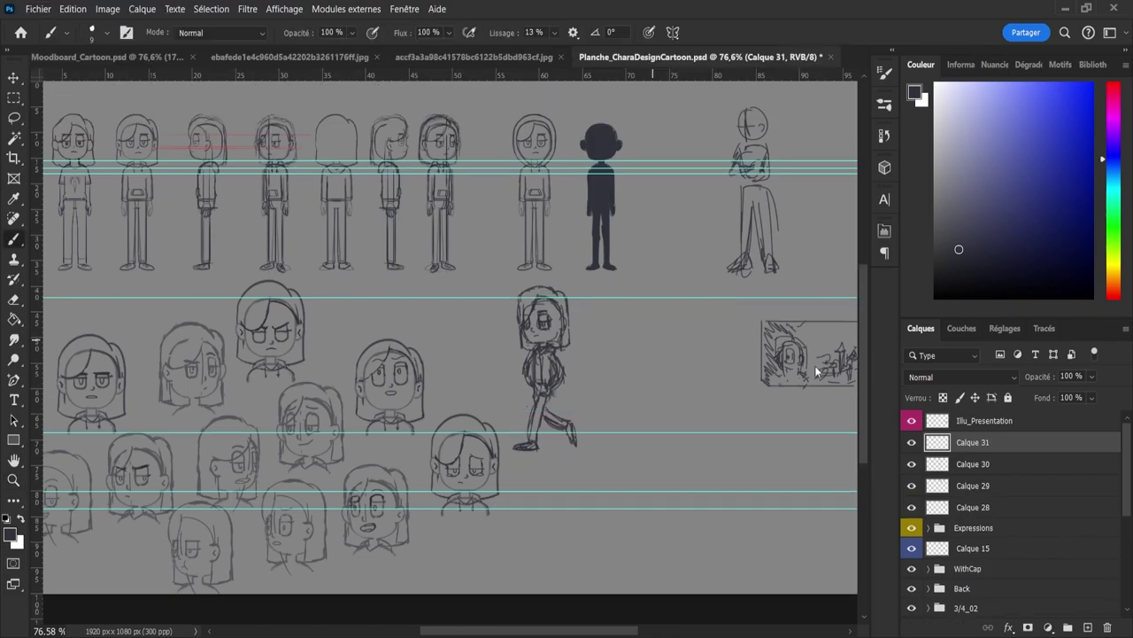
Step: Reduce the brush size to 2 and sketch a rounded head outline for a new pose beside the walking figure
key(bracketleft)
key(bracketleft)
key(bracketleft)
key(bracketleft)
key(bracketleft)
key(bracketleft)
key(bracketleft)
drag(653, 301, 664, 348)
key(ctrl+z)
mouse_move(630, 316)
mouse_down()
mouse_move(631, 340)
mouse_move(667, 337)
mouse_up()
drag(631, 309, 642, 304)
Step: Sketch the narrow torso and two slightly spread legs below the new figure's head
drag(660, 348, 662, 377)
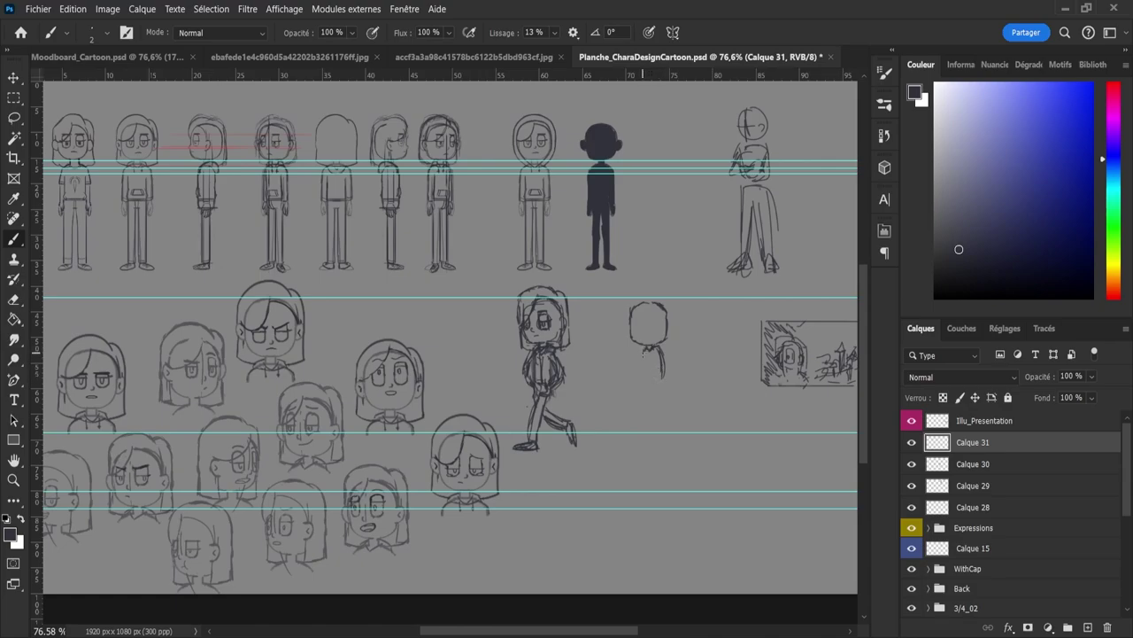
drag(650, 356, 652, 380)
drag(649, 378, 640, 423)
drag(659, 382, 669, 429)
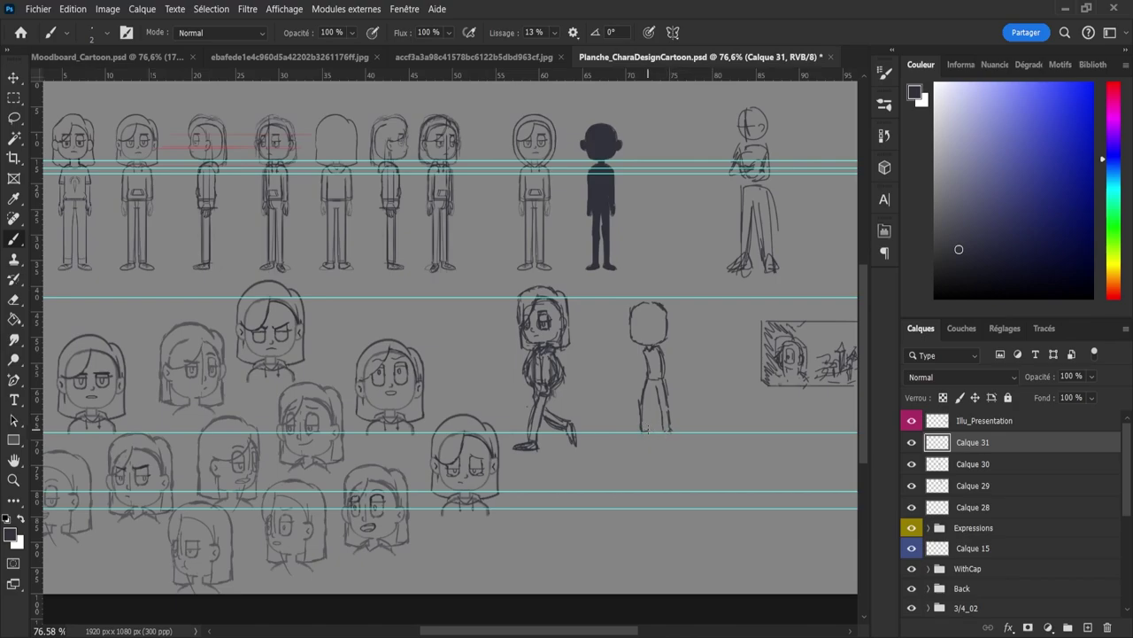
drag(647, 427, 648, 393)
Step: Sketch the new figure's right-hand arm bent outward with its hand hanging down, correcting its outline with the Eraser
key(e)
key(b)
drag(677, 357, 687, 373)
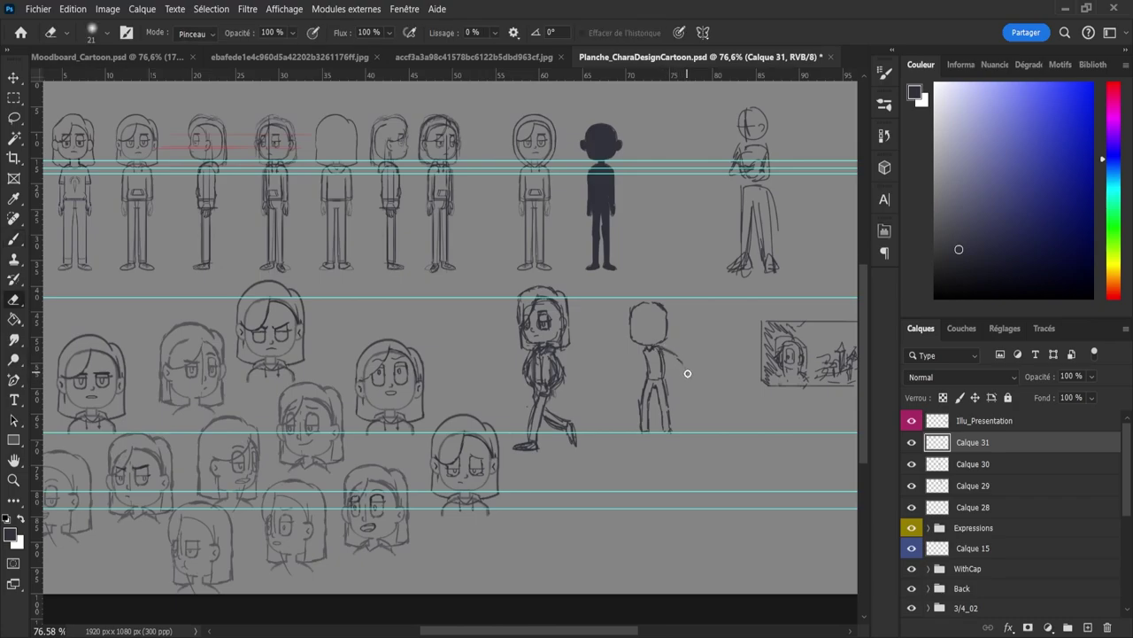
drag(677, 359, 680, 366)
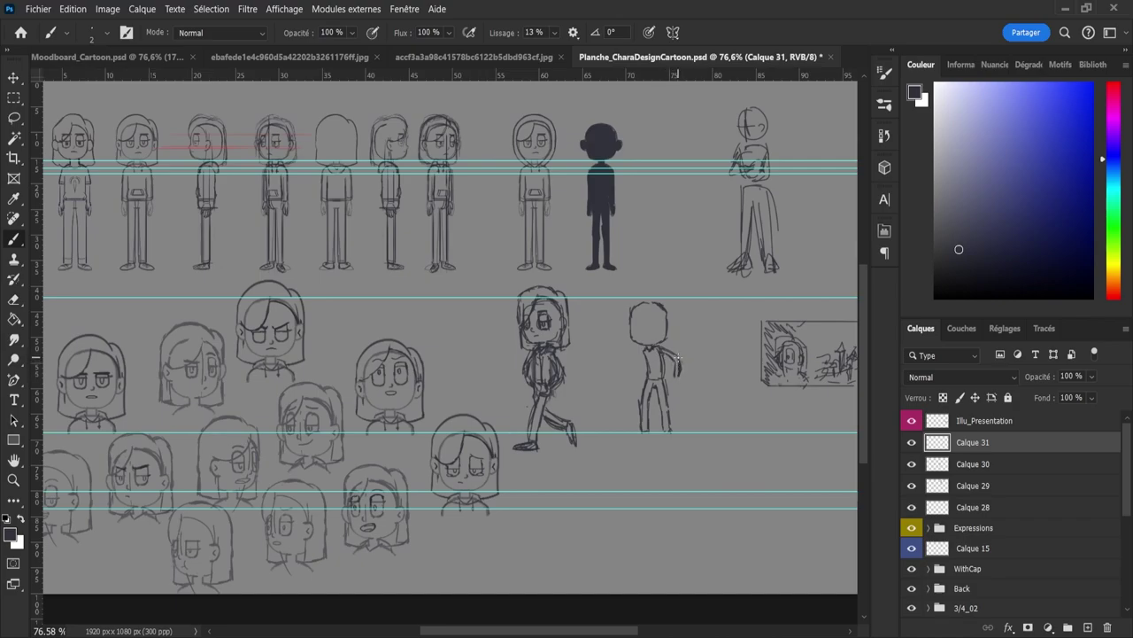
key(e)
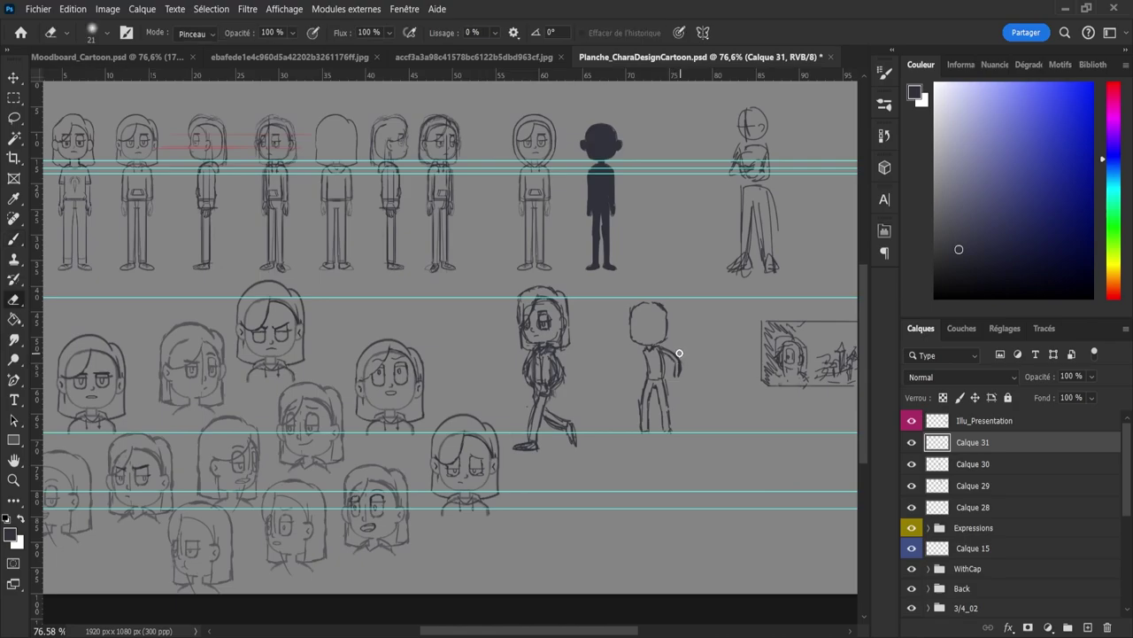
key(b)
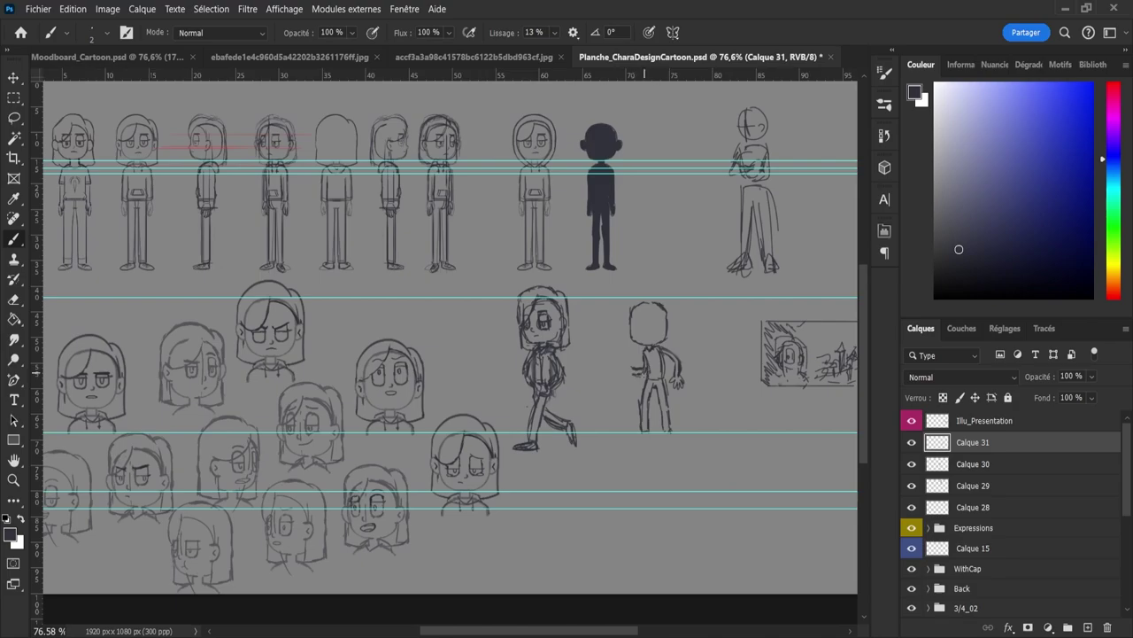
Step: Erase and redraw the new figure's left-hand forearm with an open hand reaching outward
key(e)
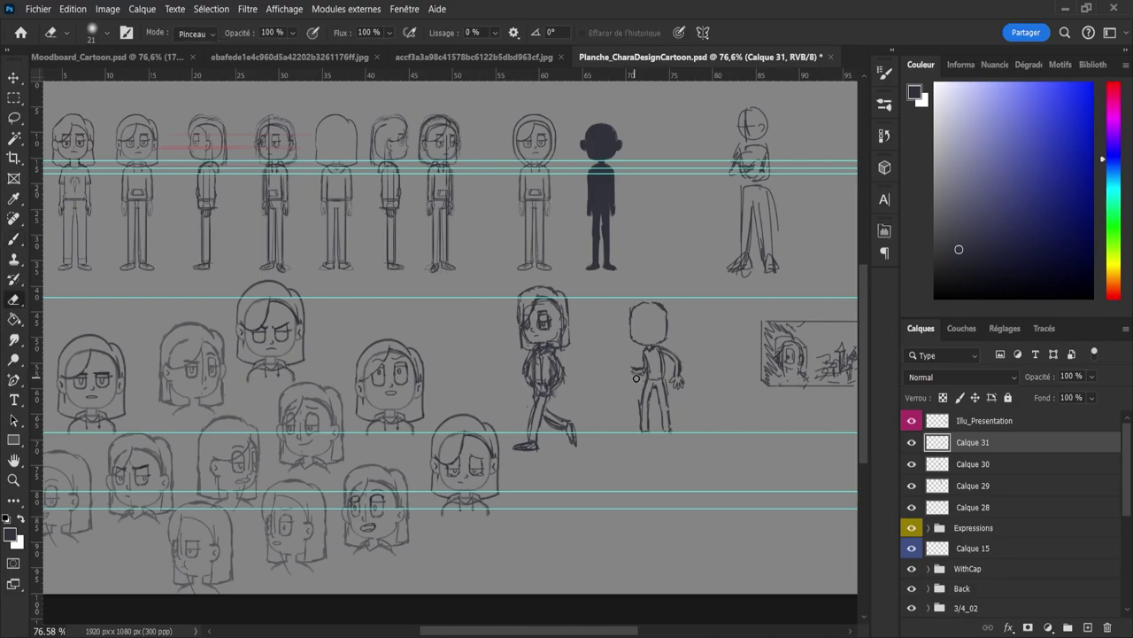
key(b)
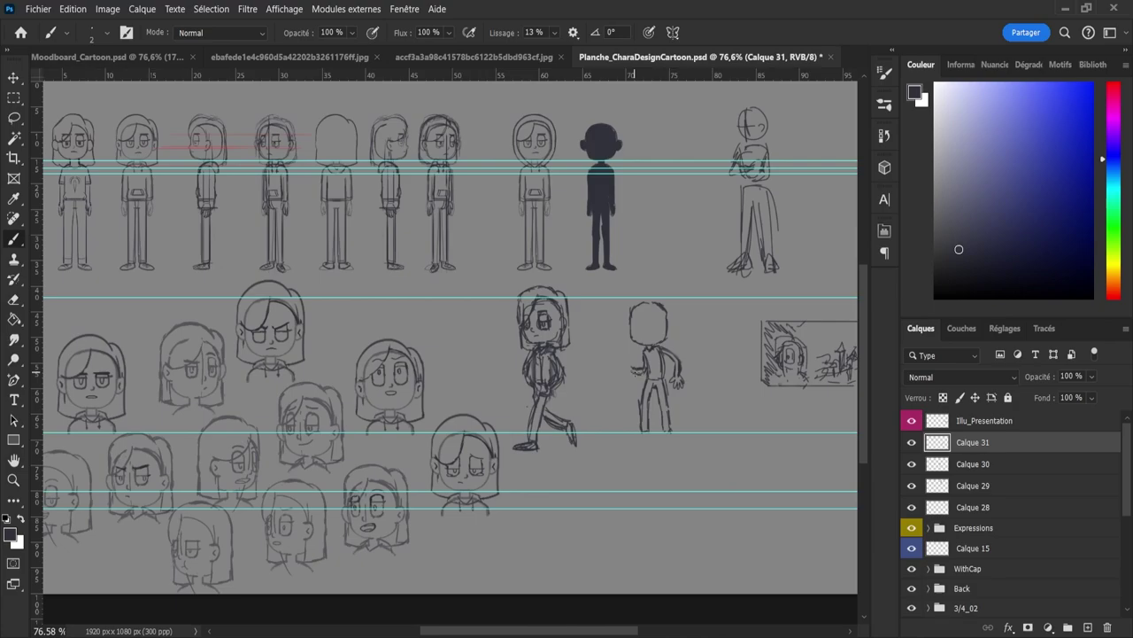
key(e)
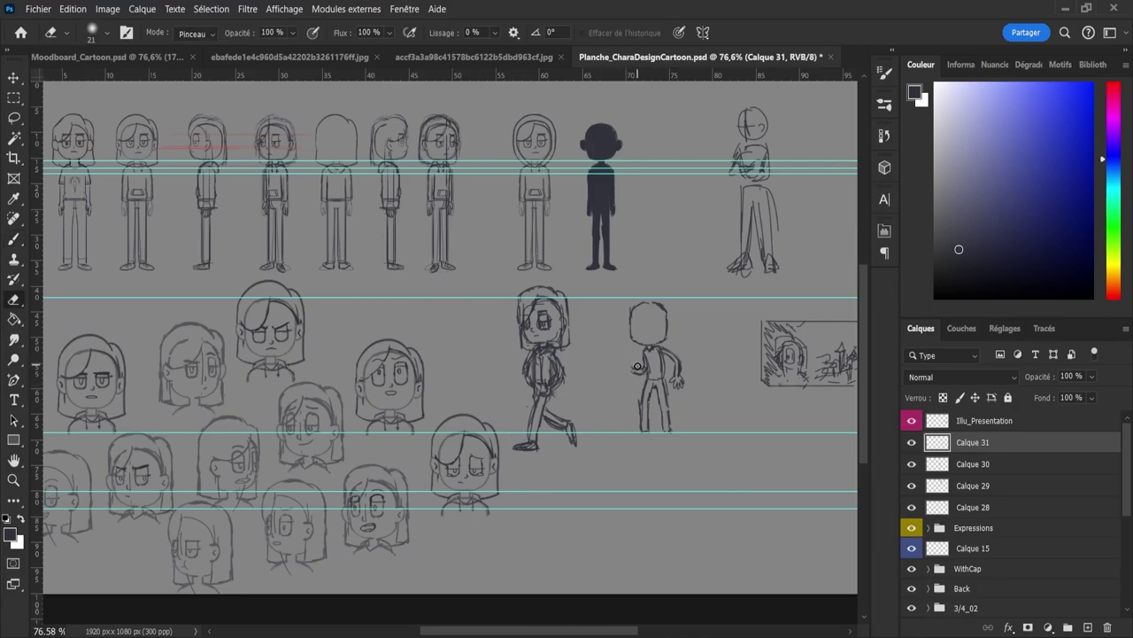
key(b)
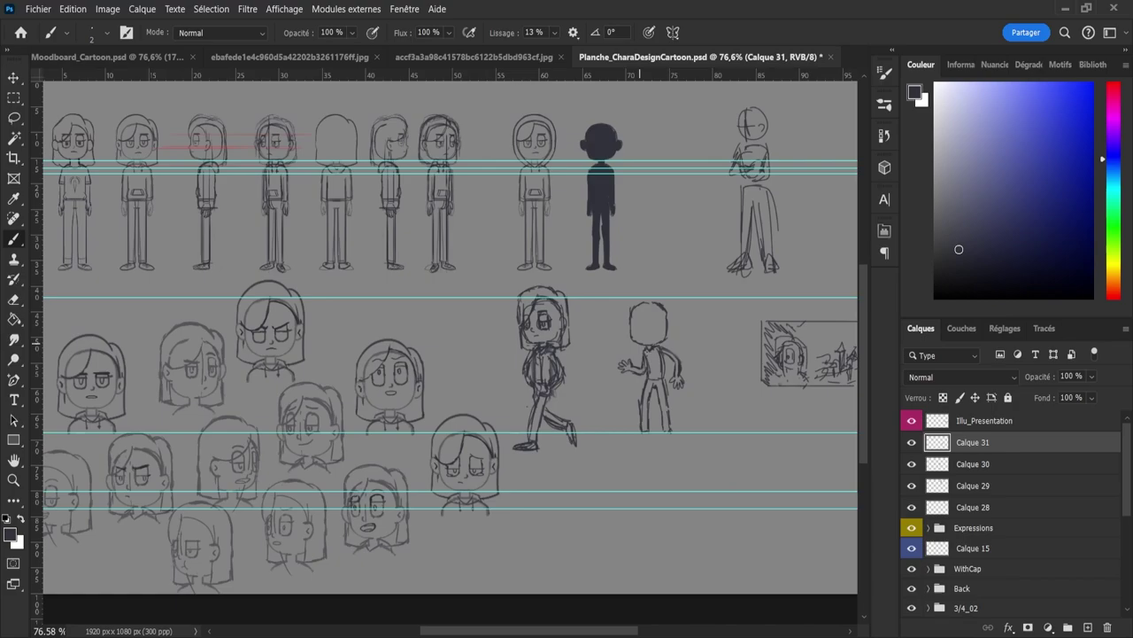
Step: Sketch both feet of the new figure, erasing and redrawing the left-hand one
mouse_move(645, 432)
mouse_down()
mouse_move(632, 433)
mouse_move(647, 438)
mouse_up()
drag(678, 440, 665, 437)
key(e)
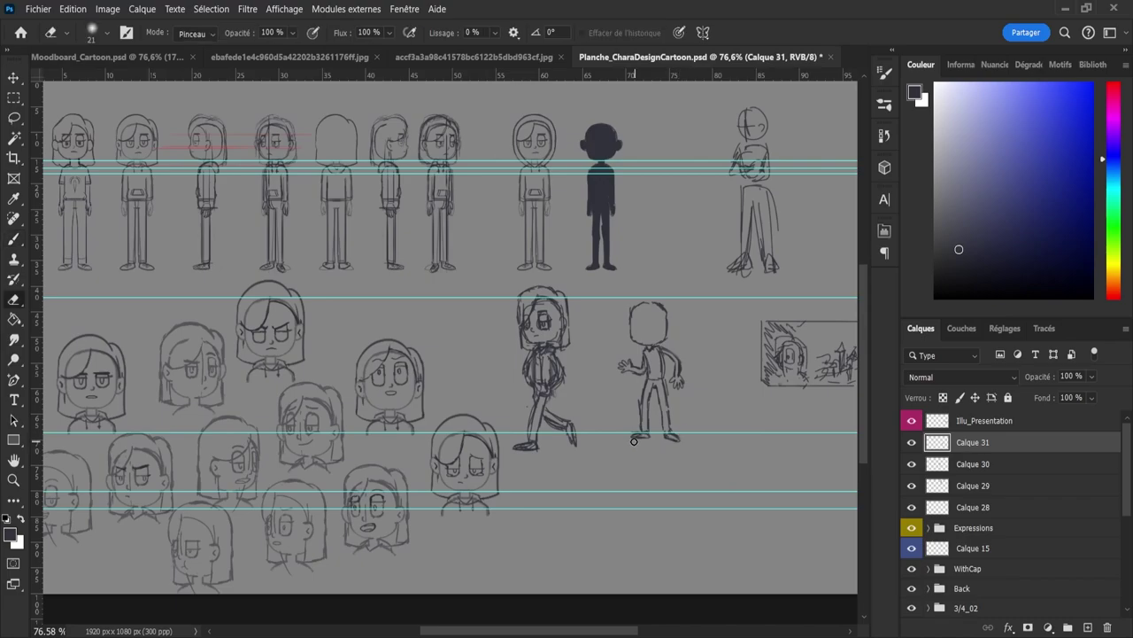
key(b)
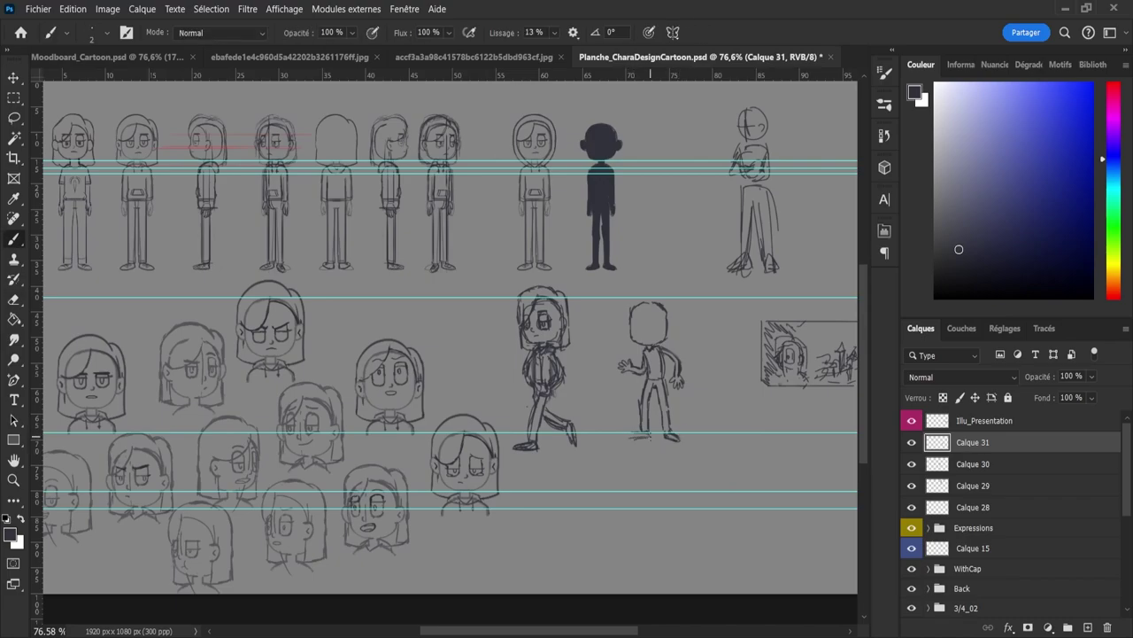
drag(640, 434, 631, 436)
Step: Erase the new figure's outstretched left-hand arm and redraw it bent, with the hand held lower beside the hip
key(e)
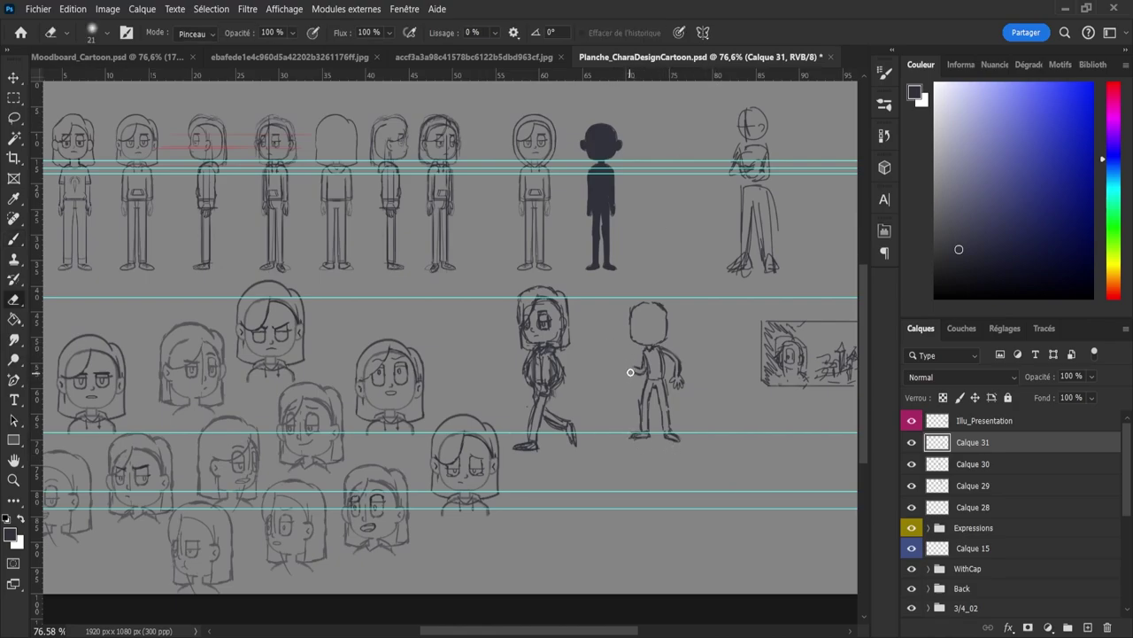
key(b)
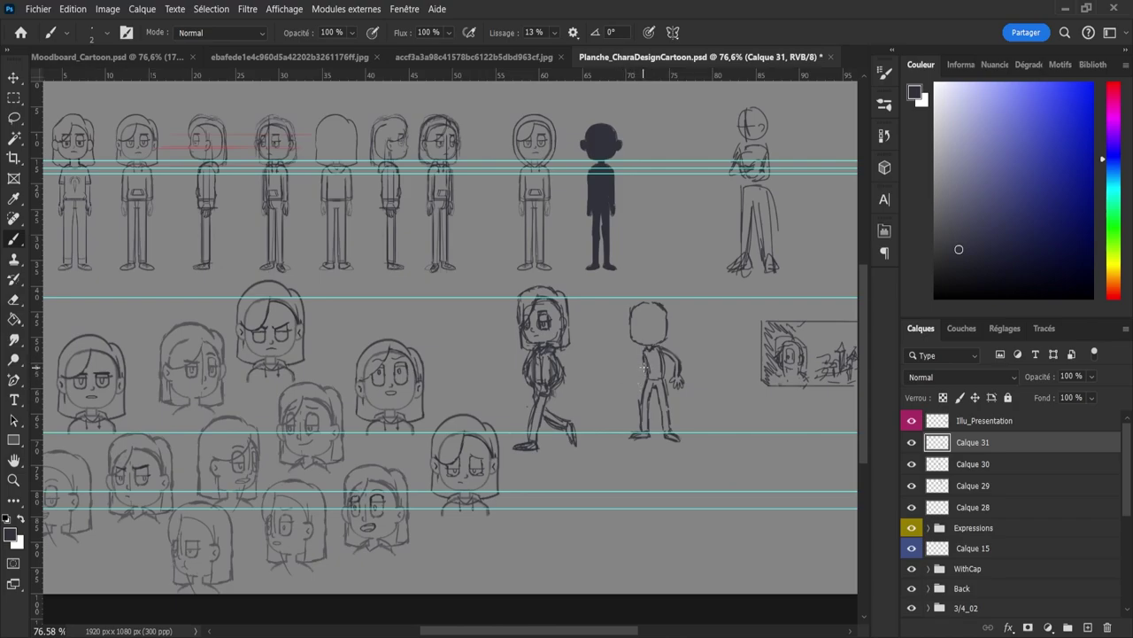
key(e)
key(b)
key(e)
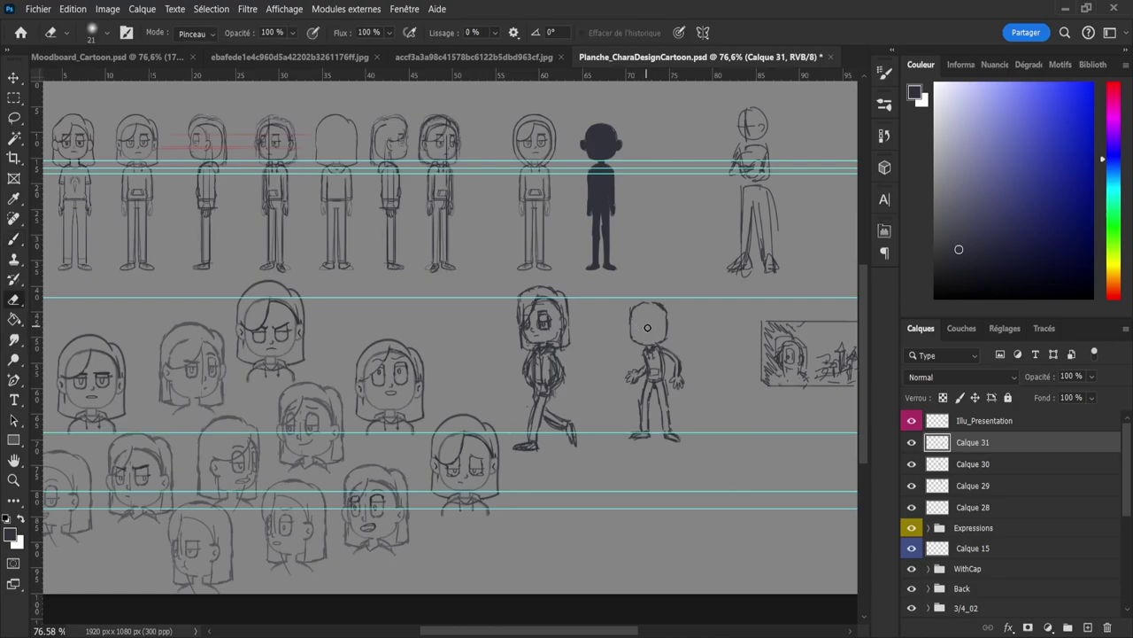
Step: Sketch the eyes, side-swept fringe and shoulder-length hair on the new standing figure's head
key(b)
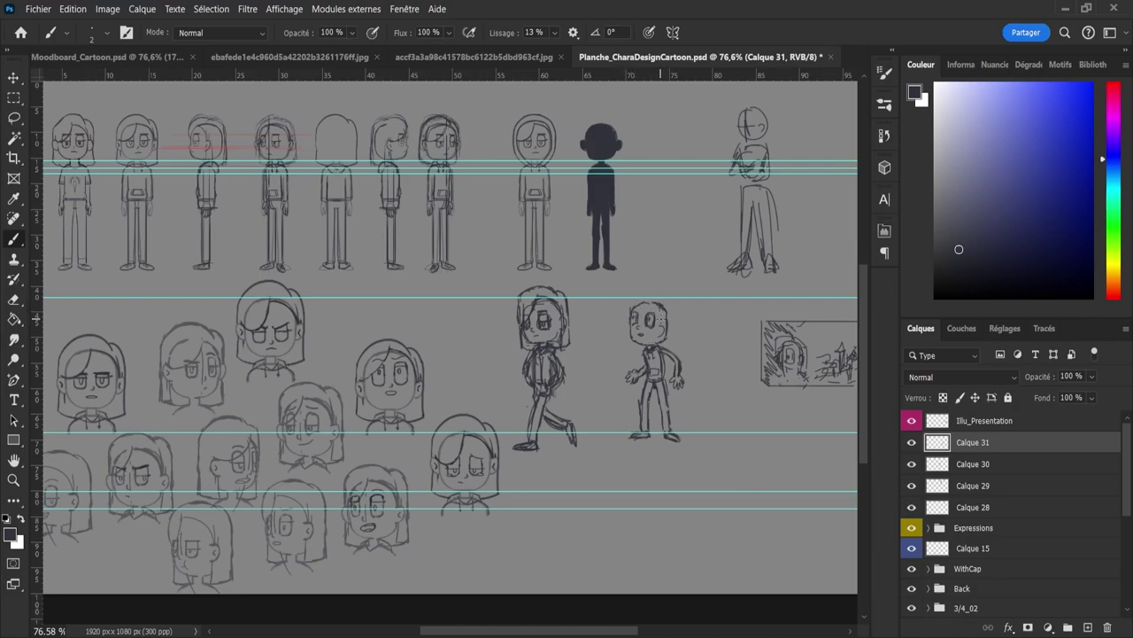
drag(655, 304, 659, 324)
mouse_move(648, 293)
mouse_down()
mouse_move(629, 308)
mouse_move(652, 292)
mouse_move(669, 307)
mouse_move(670, 342)
mouse_up()
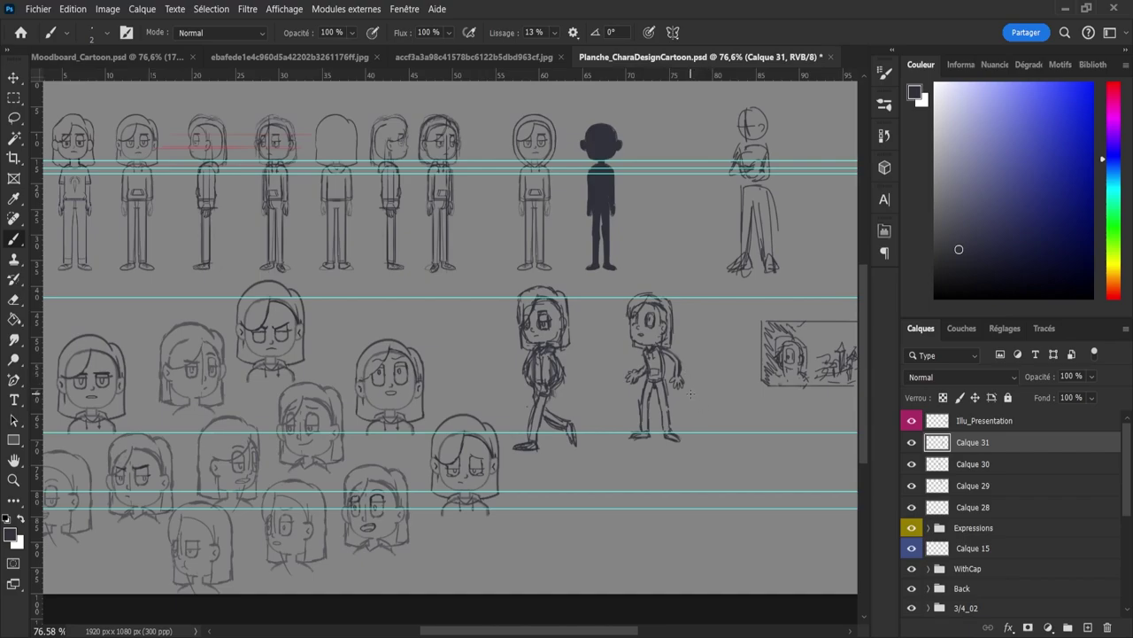
Step: Scale the standing figure to about 112% to match the walking girl's height, and place it directly beside her
key(v)
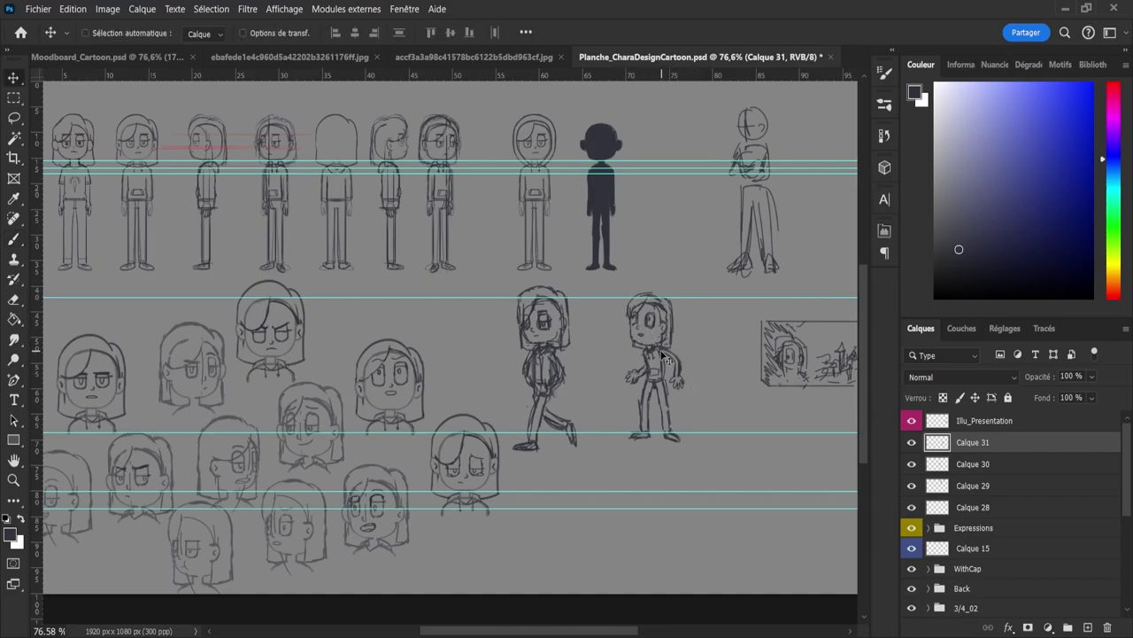
drag(655, 366, 548, 375)
key(ctrl+t)
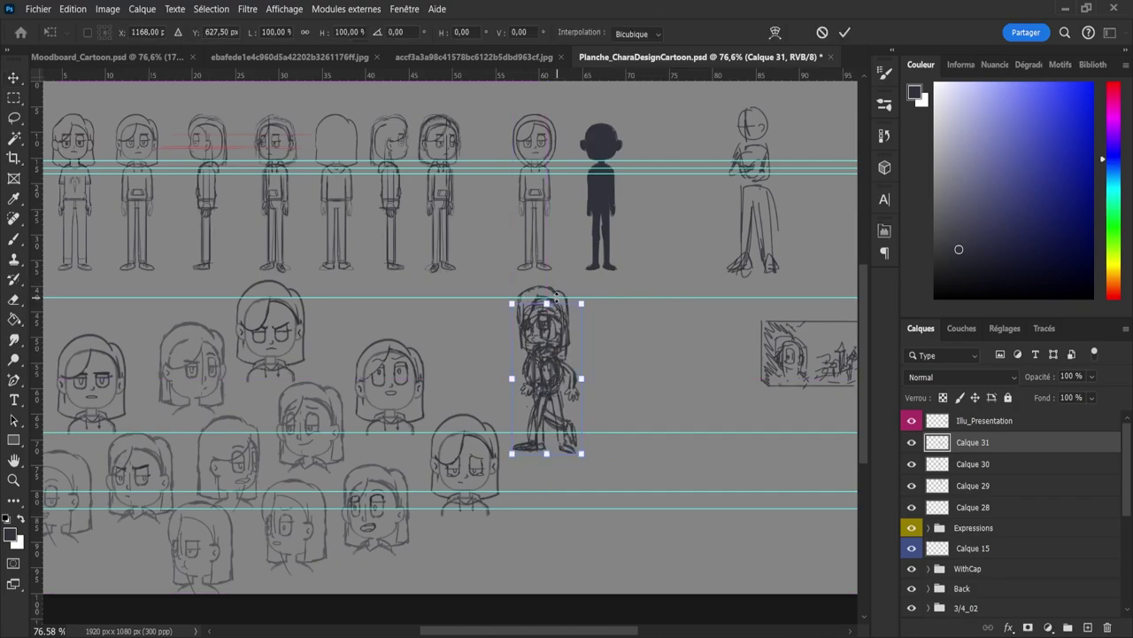
mouse_move(547, 303)
mouse_down()
mouse_move(547, 286)
mouse_move(653, 341)
mouse_up()
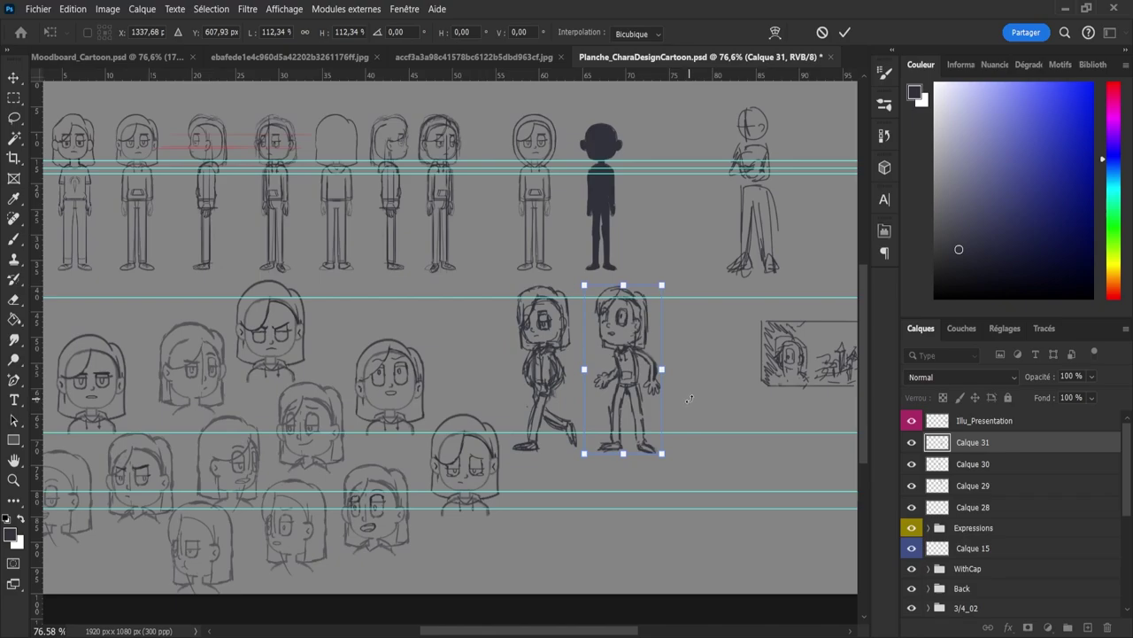
key(Return)
key(z)
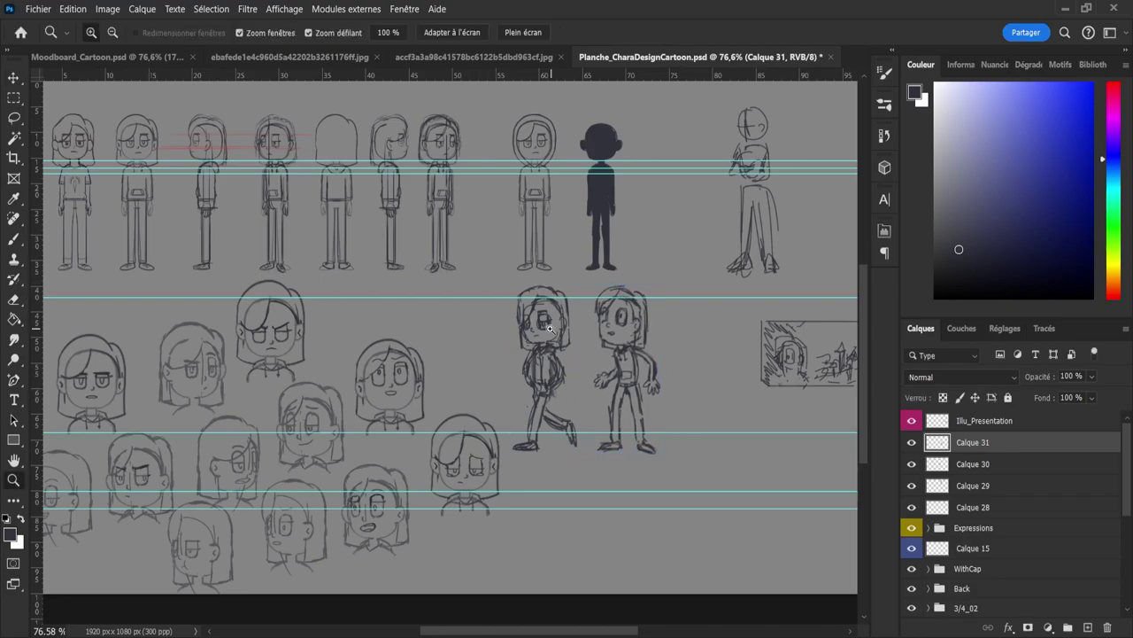
drag(546, 324, 496, 328)
drag(571, 424, 596, 431)
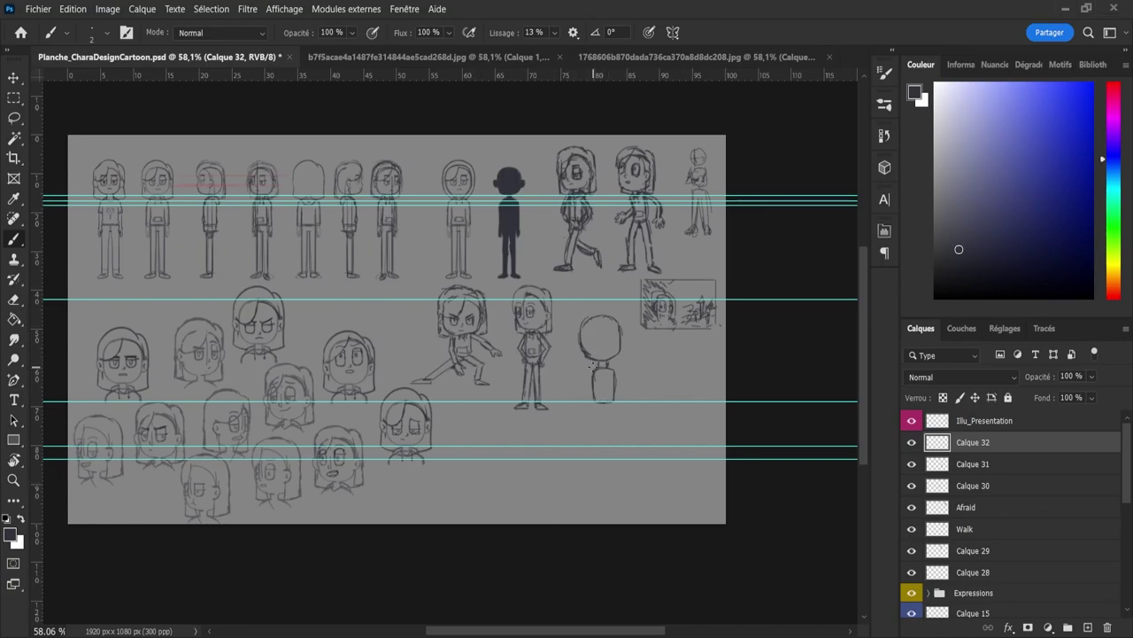
Step: Shrink the lassoed head of the side-view figure with Free Transform, and move the whole sketch slightly up and left
key(l)
mouse_move(571, 344)
mouse_down()
mouse_move(599, 307)
mouse_move(629, 328)
mouse_move(625, 364)
mouse_move(572, 347)
mouse_up()
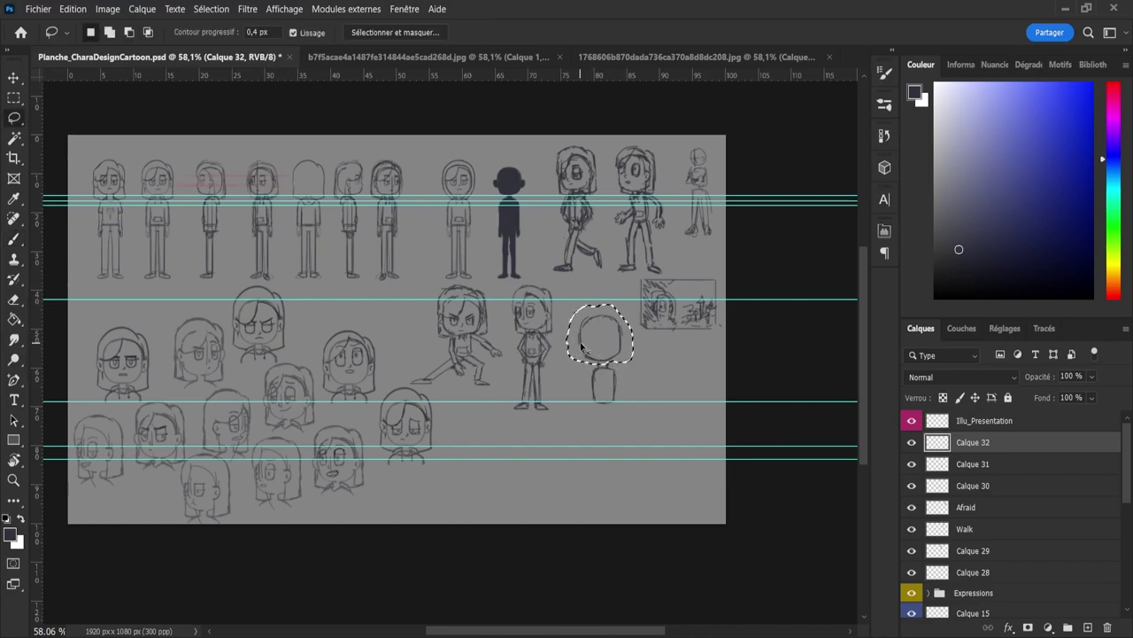
key(ctrl+t)
drag(599, 304, 611, 336)
key(Return)
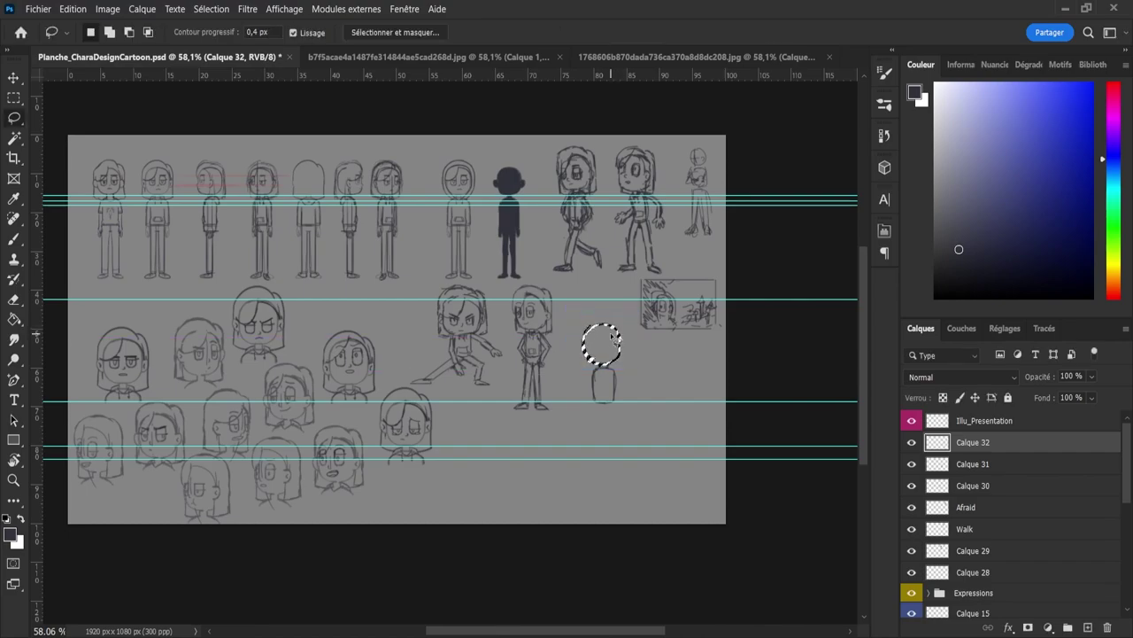
key(ctrl+d)
key(v)
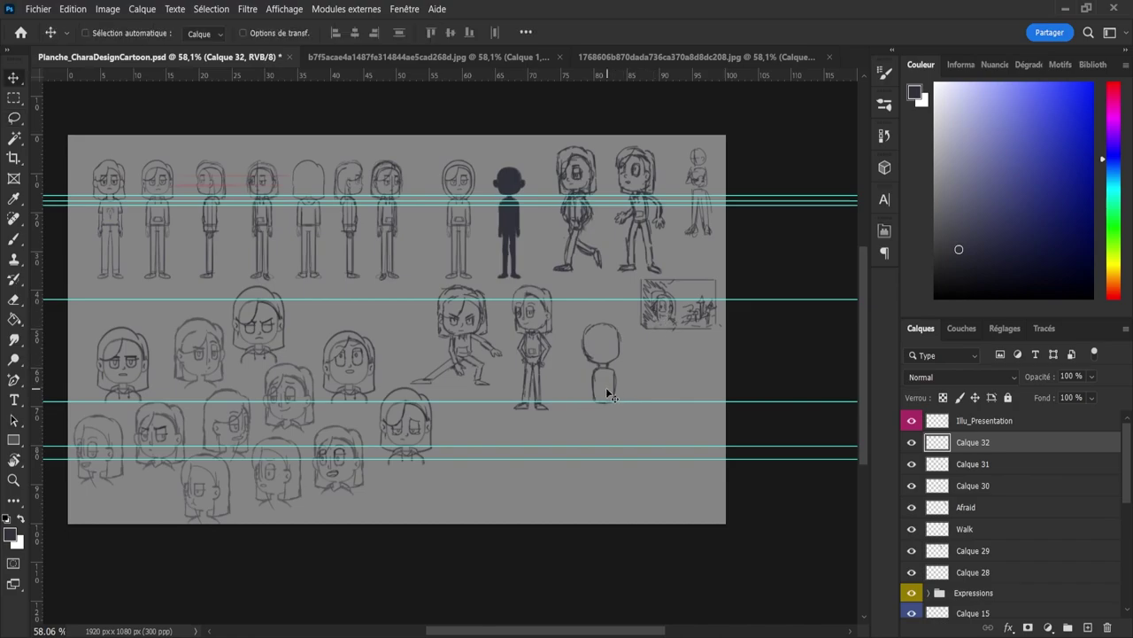
drag(606, 380, 599, 372)
Step: Sketch two long straight legs below the side-view figure's torso, undoing and redrawing the uneven outlines
key(b)
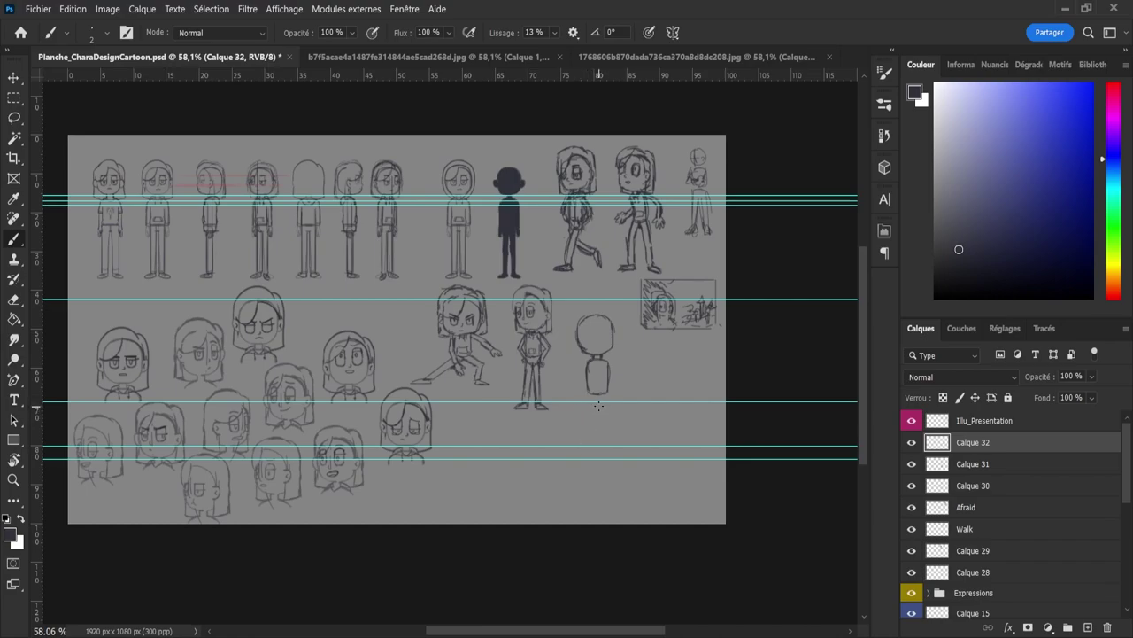
drag(598, 406, 599, 465)
mouse_move(607, 395)
mouse_down()
mouse_move(601, 463)
mouse_move(608, 454)
mouse_up()
key(ctrl+z)
key(ctrl+z)
drag(608, 395, 607, 452)
drag(590, 395, 594, 453)
key(ctrl+z)
drag(589, 395, 593, 451)
Step: Clean up the lower ends of the legs with the Eraser and sketch both shoes pointing left
key(e)
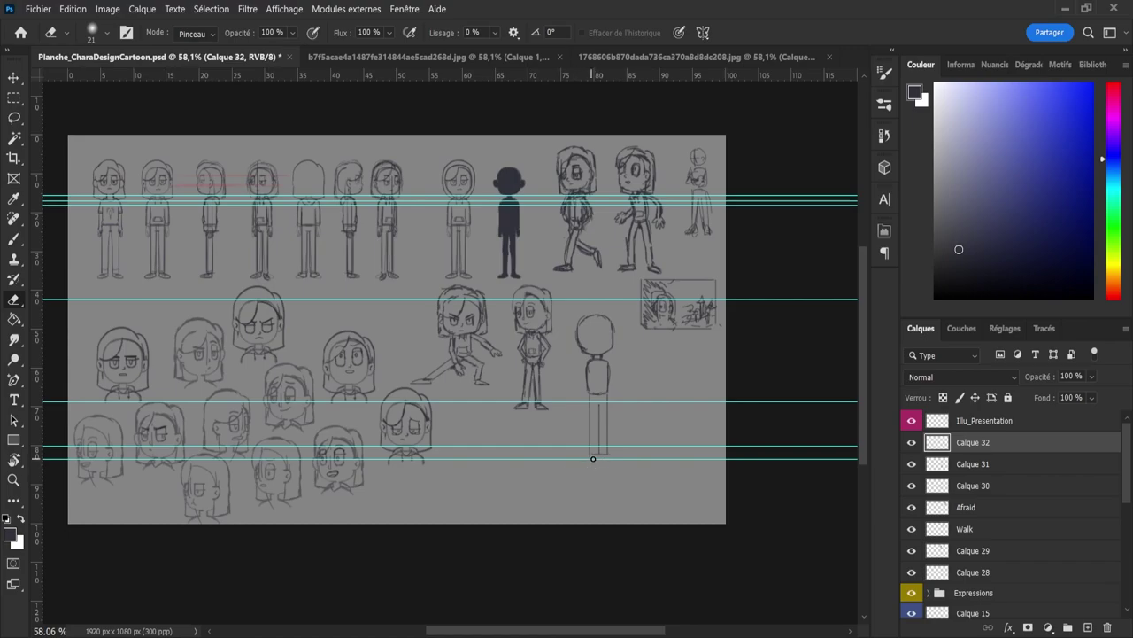
key(b)
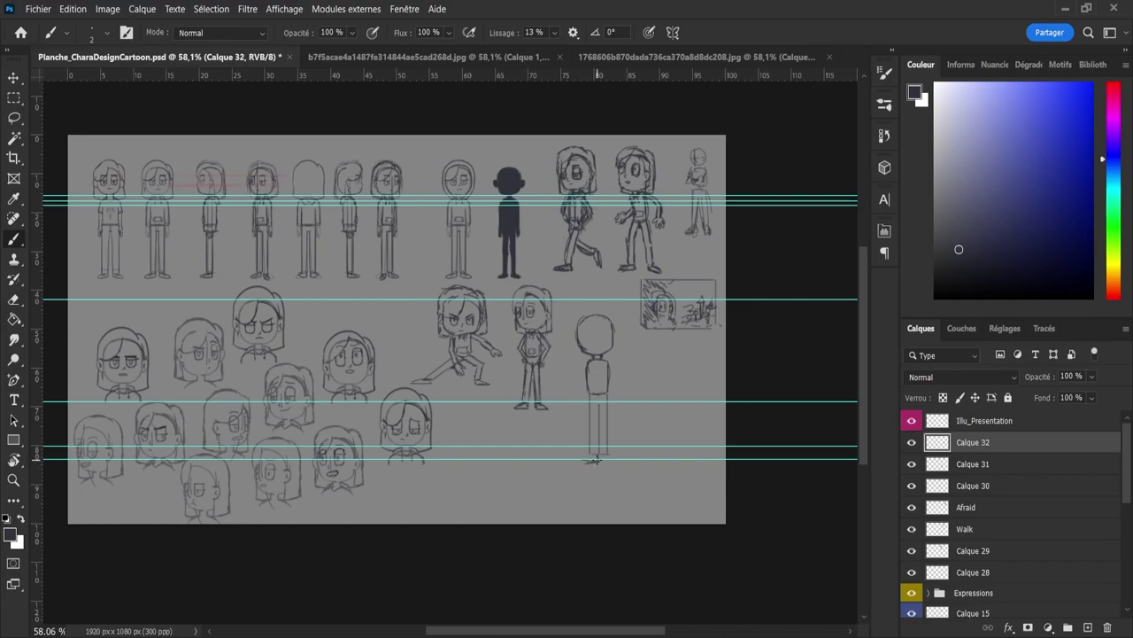
drag(586, 456, 605, 459)
Step: Sketch an ear on the side-view head, correct the face outline with the Eraser, and save the document
drag(601, 340, 583, 348)
key(e)
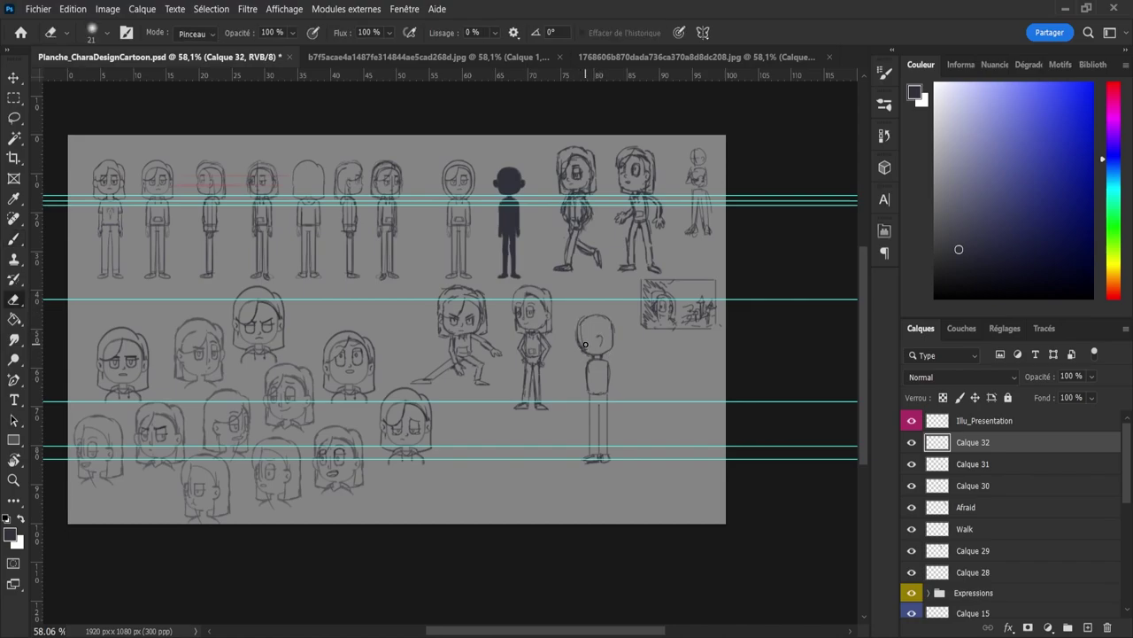
key(b)
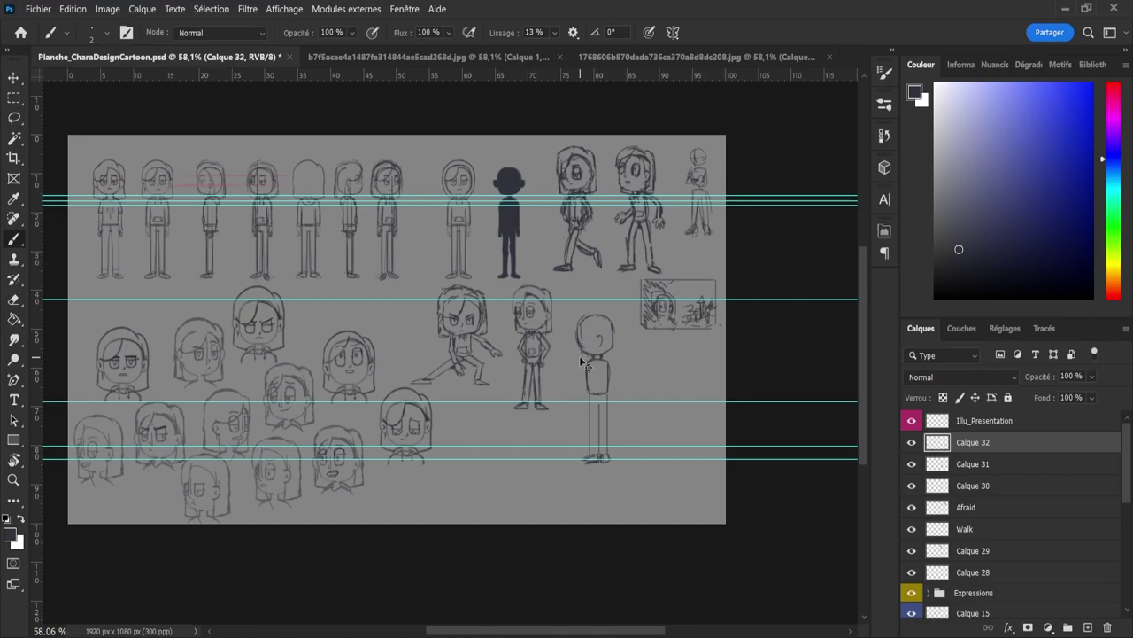
key(ctrl+s)
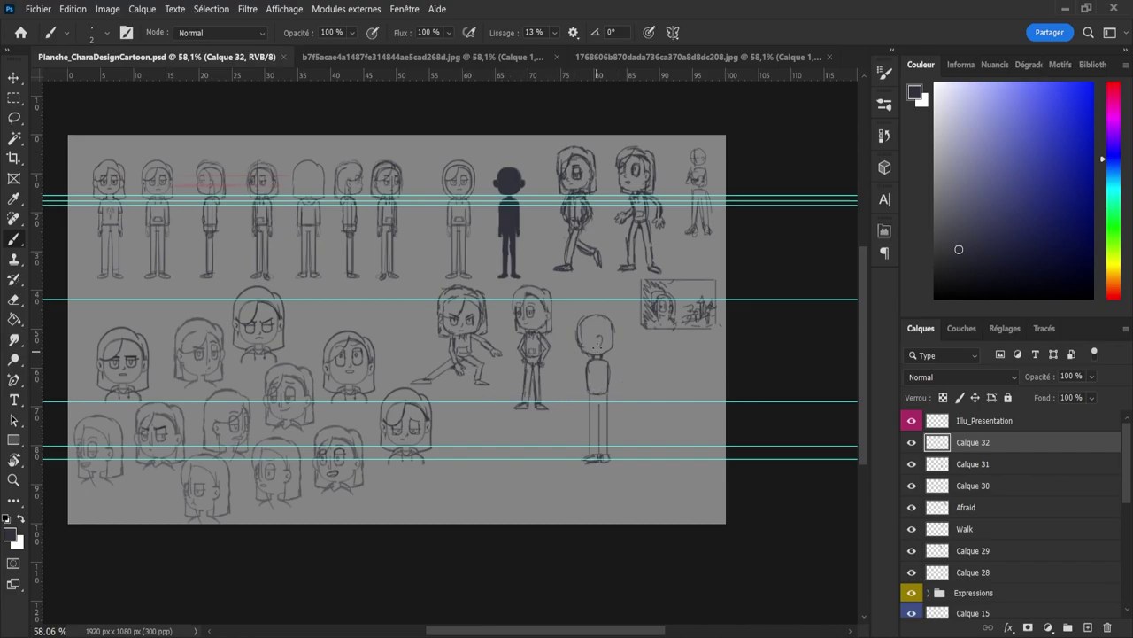
Step: Sketch the eye near the front of the side-view face, erasing and redrawing it until its shape fits
click(585, 337)
click(589, 347)
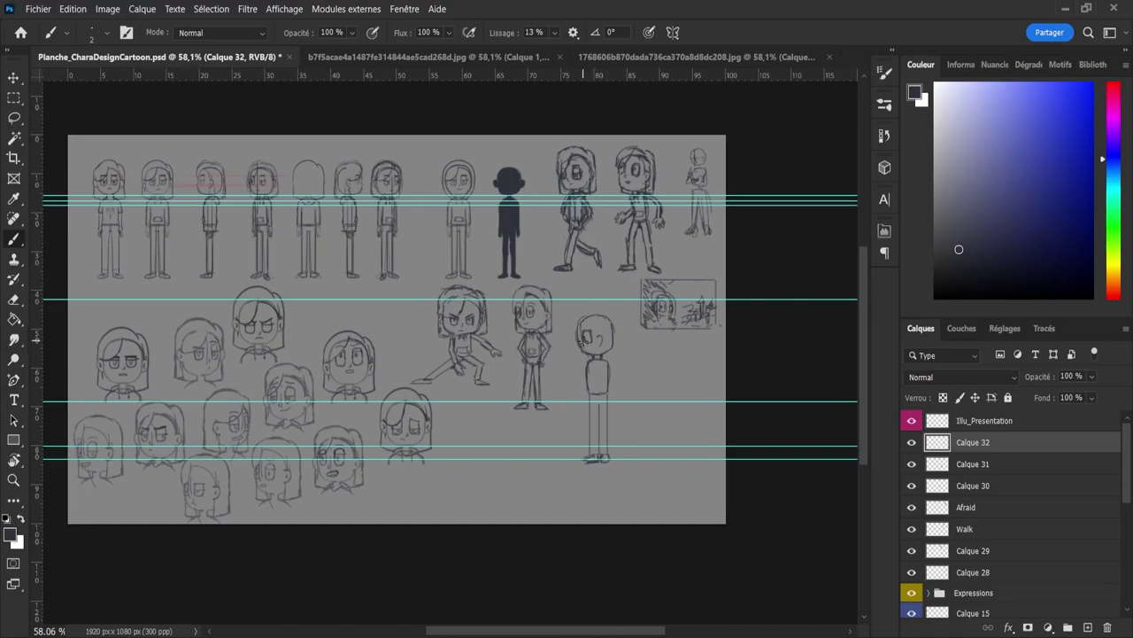
click(585, 341)
key(e)
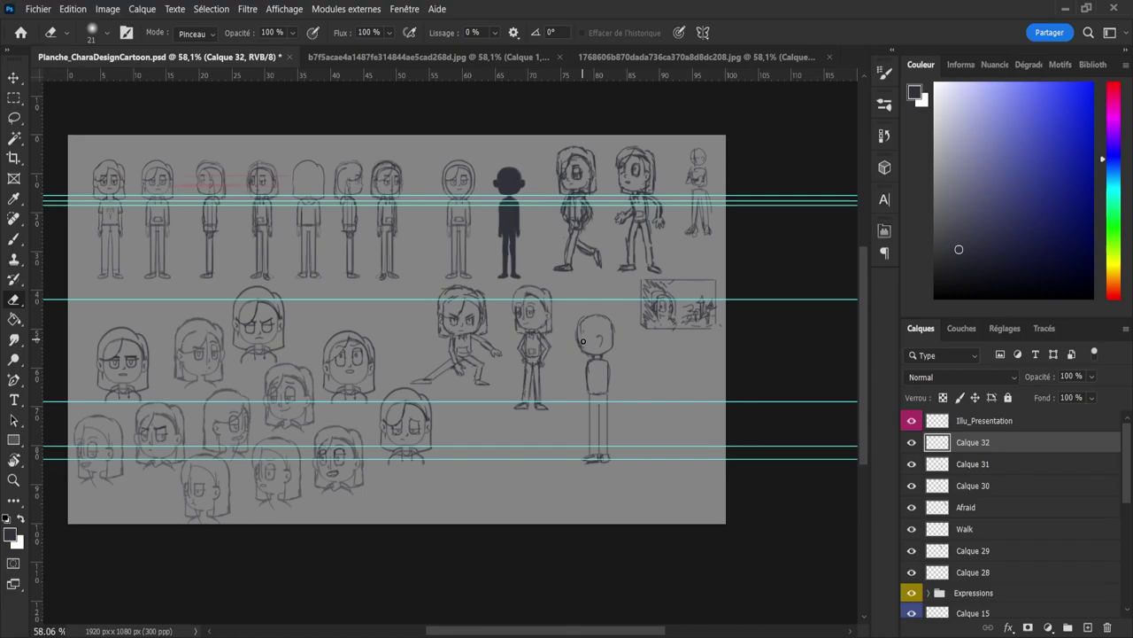
key(b)
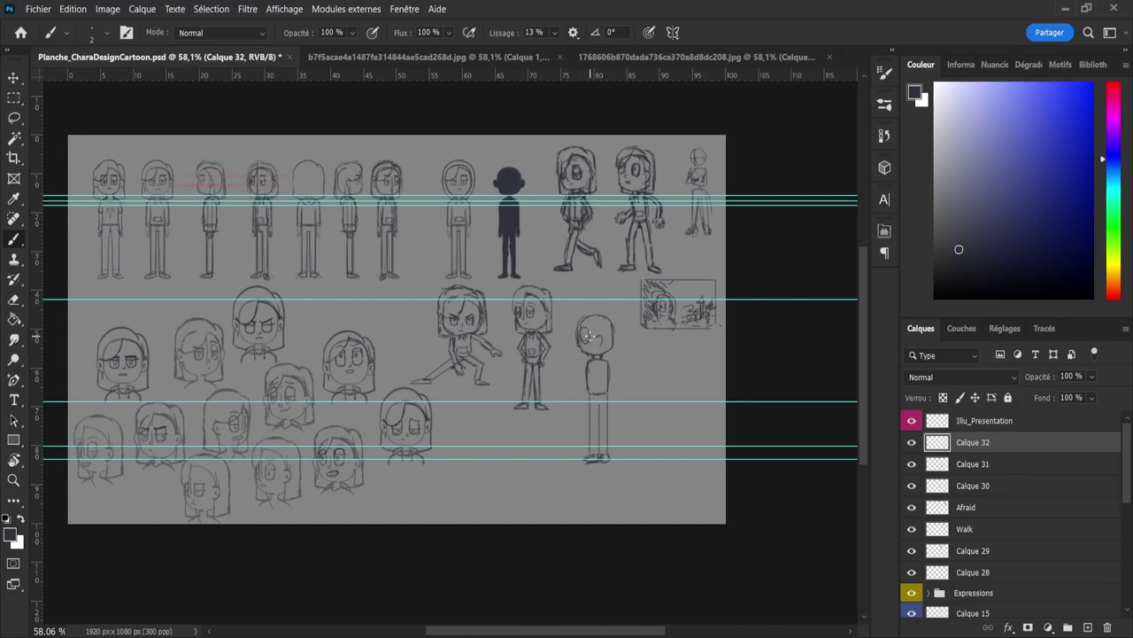
drag(584, 331, 584, 337)
key(e)
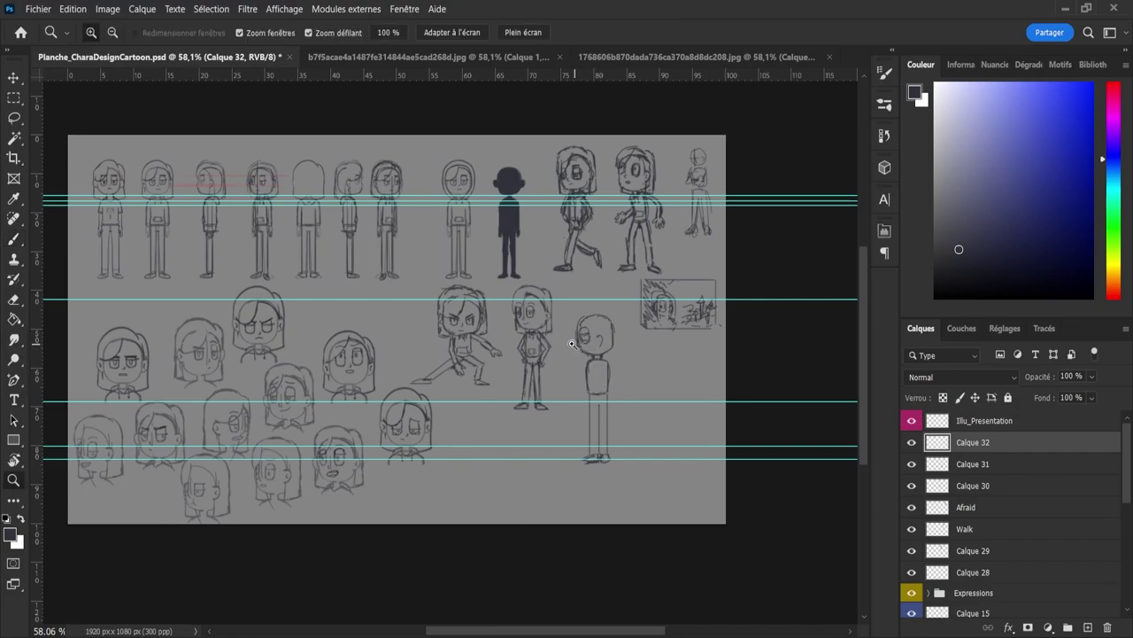
scroll(600, 380, up, 3)
drag(596, 334, 603, 340)
Step: Sketch the side-view figure's fringe and shoulder-length hair around the back of the head, undoing stray strokes
key(b)
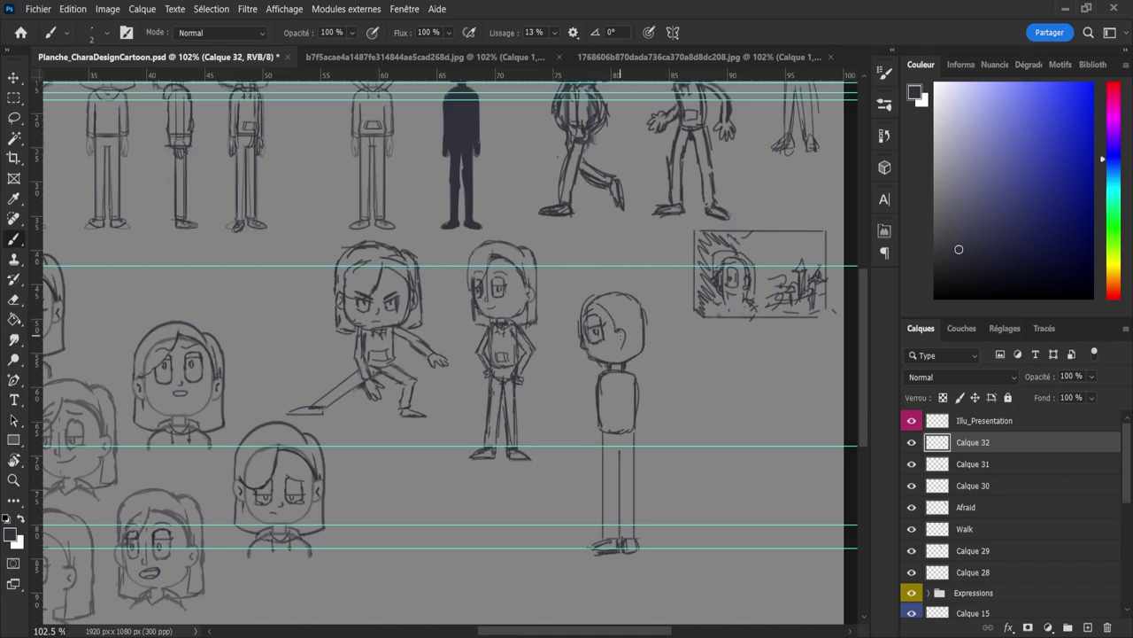
drag(617, 329, 619, 345)
key(ctrl+z)
key(ctrl+z)
key(ctrl+z)
drag(596, 300, 622, 361)
drag(625, 370, 648, 359)
mouse_move(633, 283)
mouse_down()
mouse_move(650, 305)
mouse_move(653, 341)
mouse_up()
drag(645, 366, 656, 355)
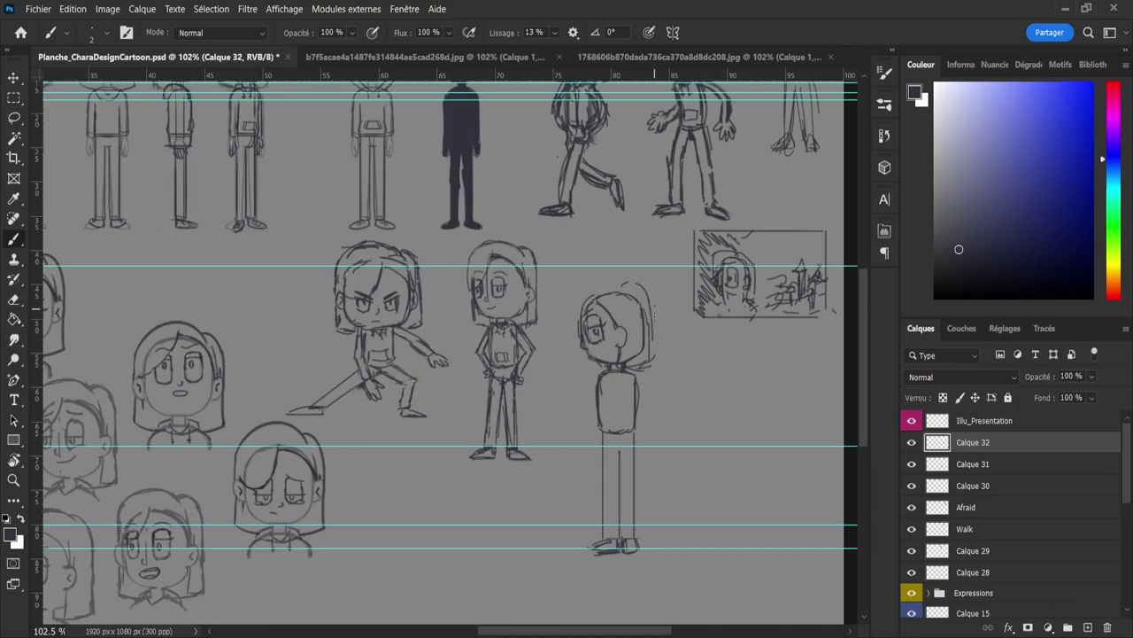
drag(652, 307, 654, 353)
drag(627, 284, 654, 308)
mouse_move(580, 334)
mouse_down()
mouse_move(588, 281)
mouse_move(579, 291)
mouse_move(604, 274)
mouse_move(634, 297)
mouse_move(624, 274)
mouse_move(627, 379)
mouse_up()
key(ctrl+z)
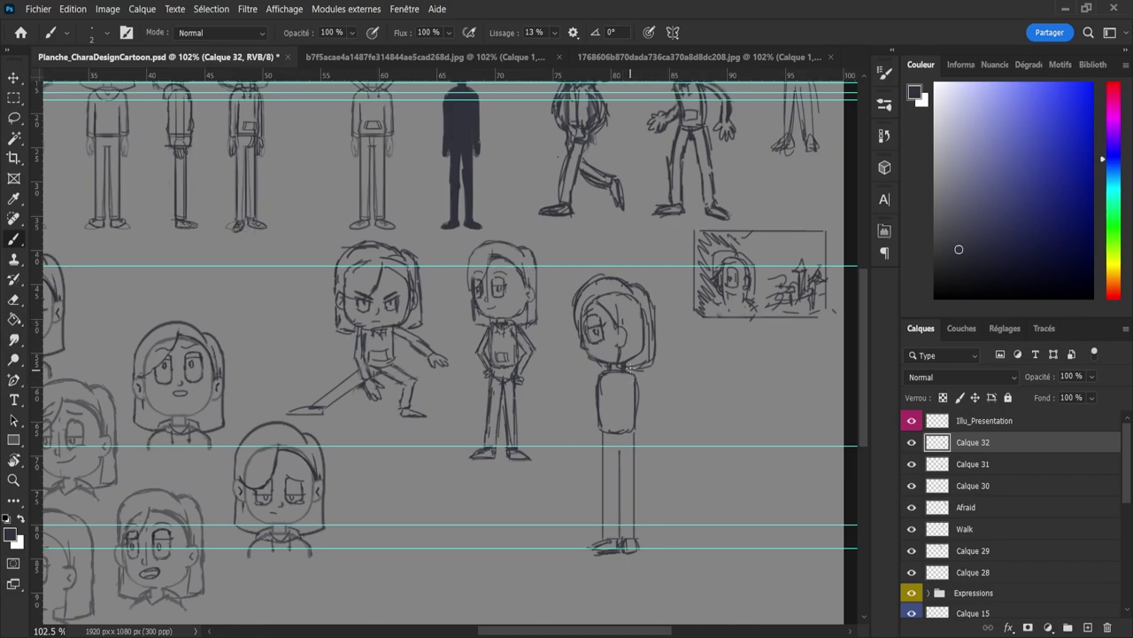
Step: Redraw the ear line and refine the nose, jaw and chin contour, alternating between Brush and Eraser
drag(617, 329, 622, 348)
key(e)
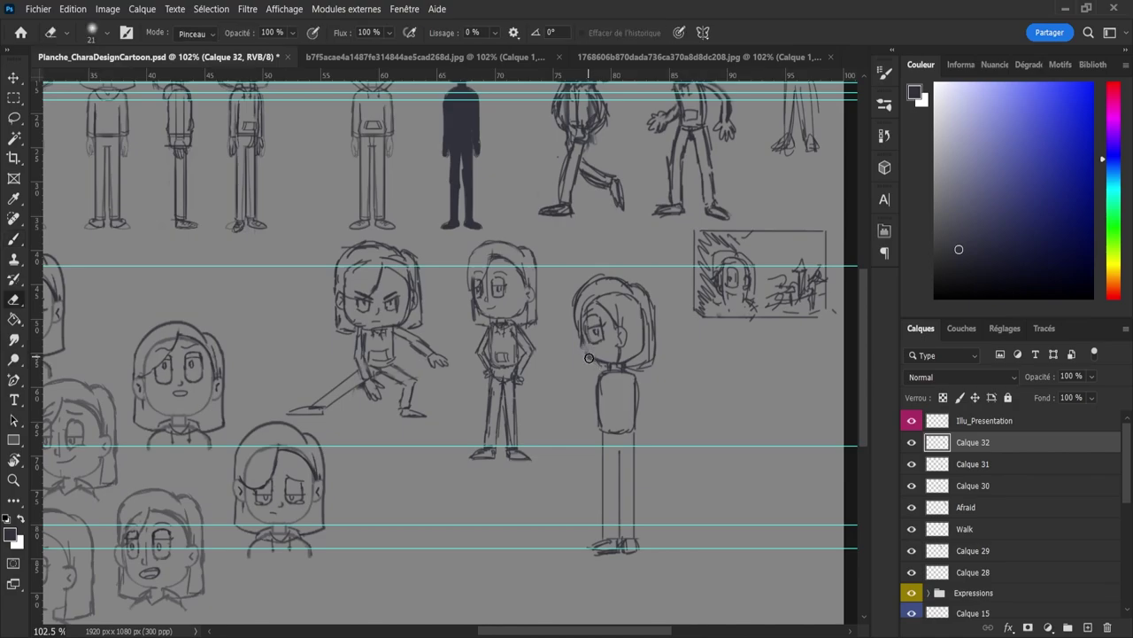
key(g)
key(b)
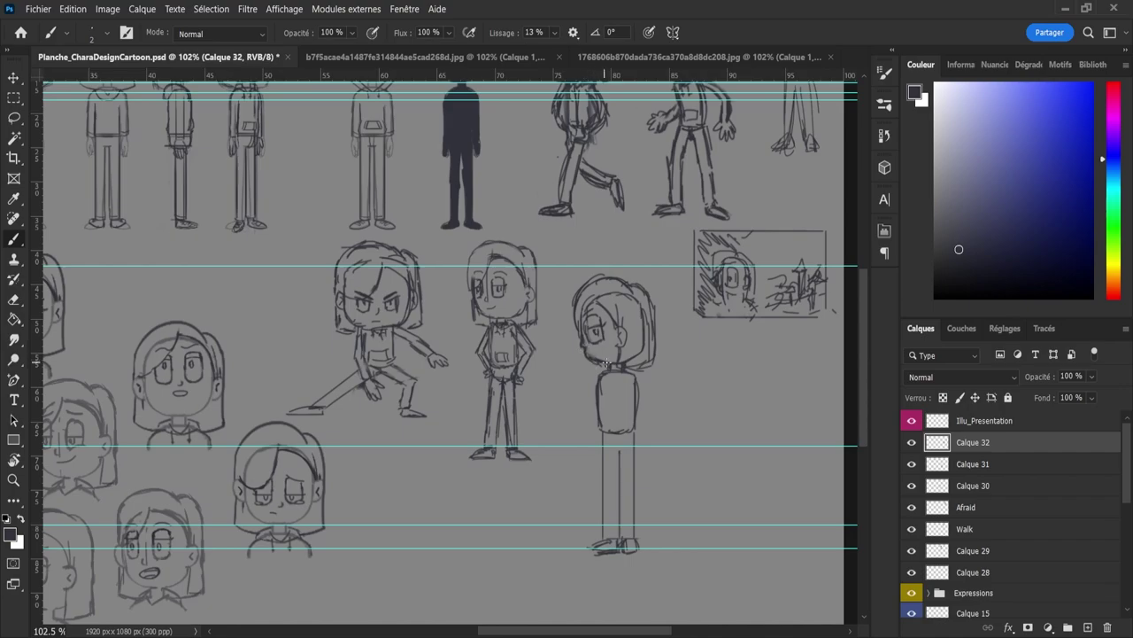
key(e)
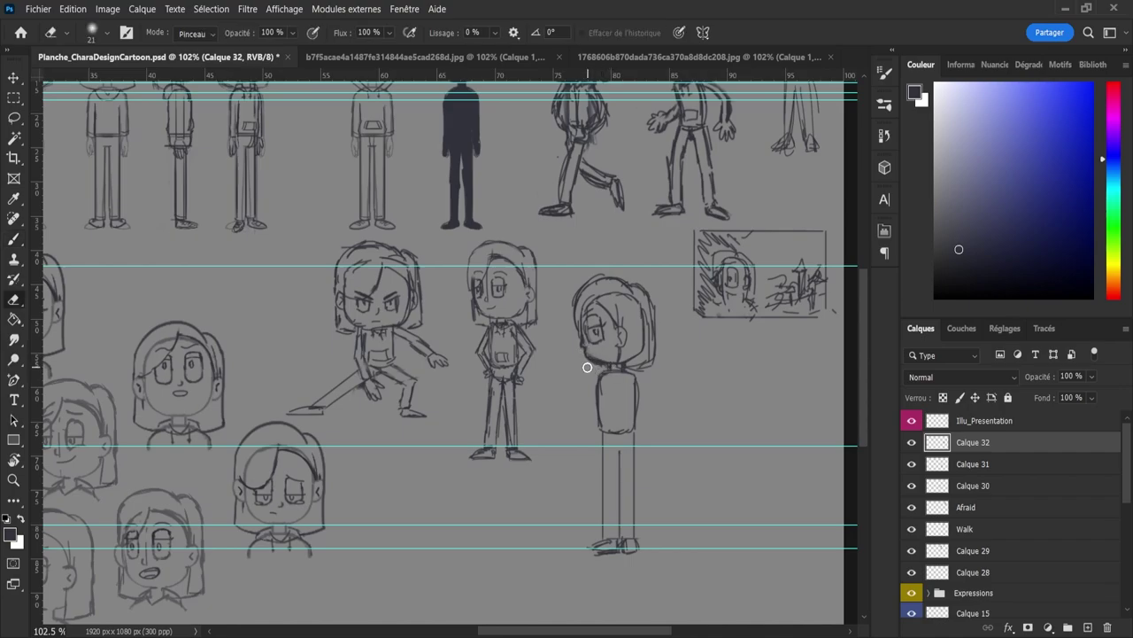
key(b)
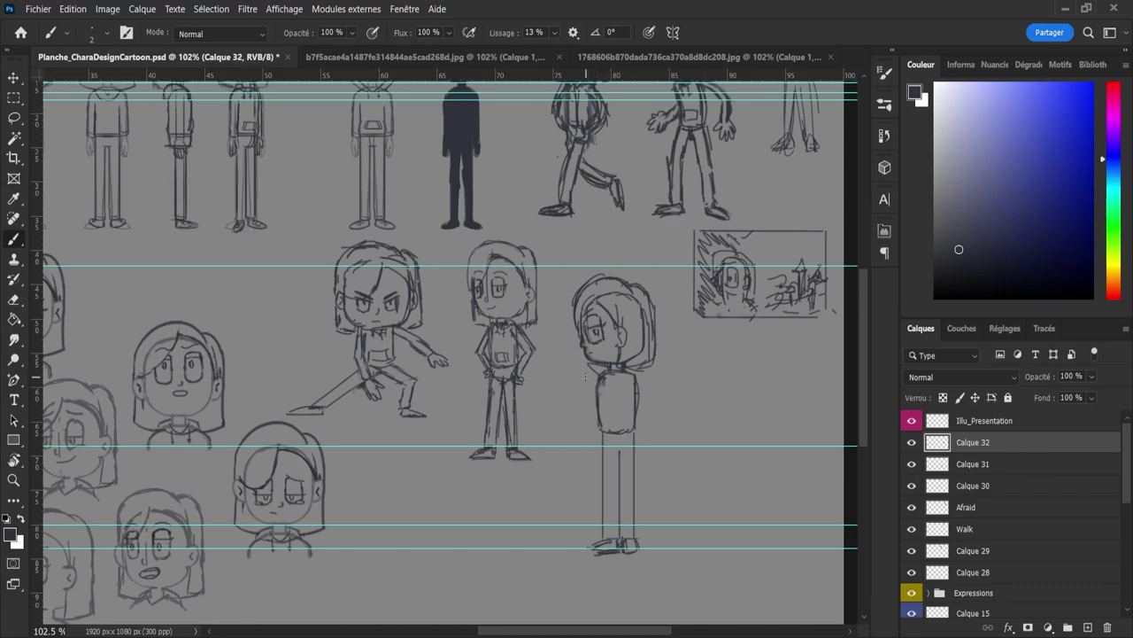
Step: Try to sketch a bent arm raised from the shoulder, with the hand near the chin and neck
mouse_move(580, 367)
mouse_down()
mouse_move(597, 383)
mouse_move(589, 359)
mouse_up()
key(ctrl+z)
key(e)
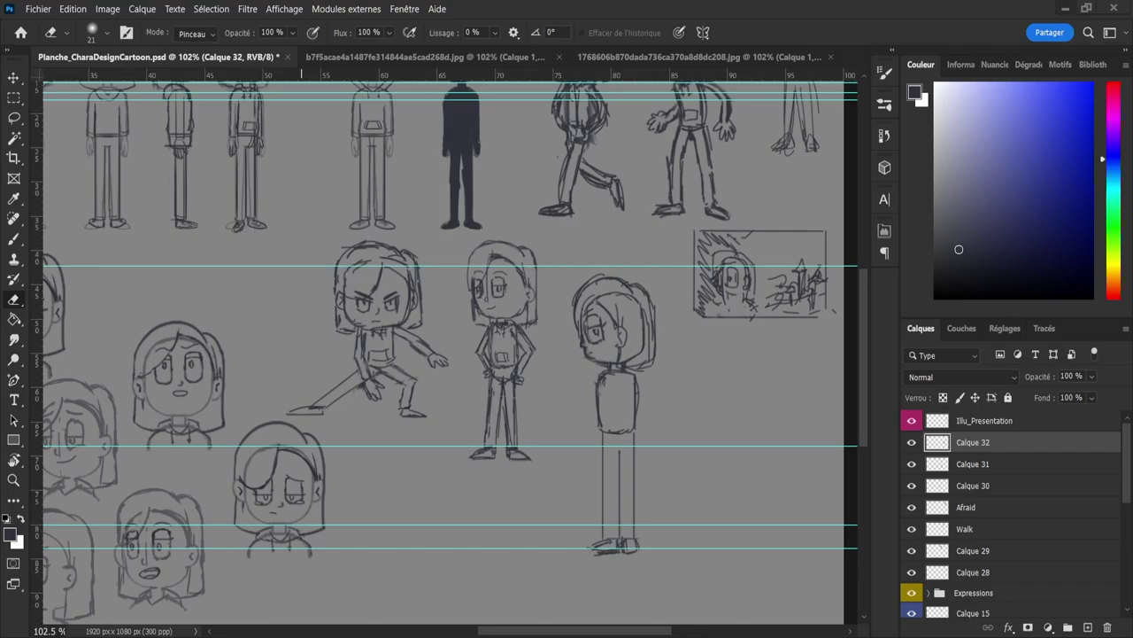
key(b)
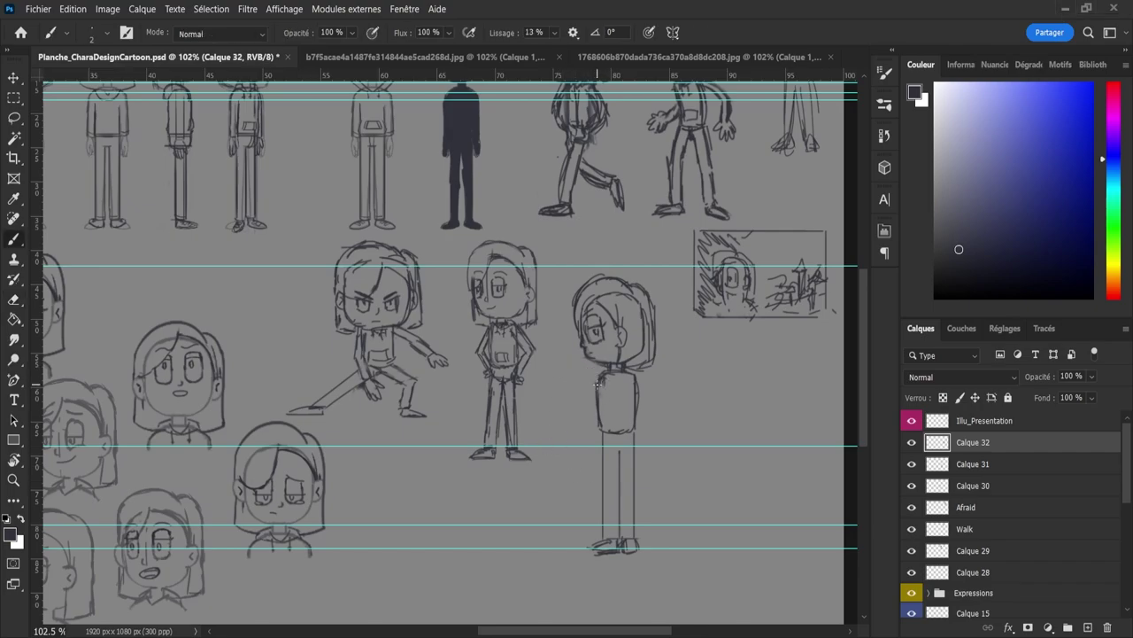
mouse_move(597, 389)
mouse_down()
mouse_move(579, 361)
mouse_move(599, 355)
mouse_move(586, 356)
mouse_move(599, 365)
mouse_move(582, 355)
mouse_move(614, 349)
mouse_move(606, 384)
mouse_move(592, 362)
mouse_move(609, 353)
mouse_move(605, 368)
mouse_move(624, 352)
mouse_move(606, 367)
mouse_move(611, 385)
mouse_move(604, 375)
mouse_move(616, 385)
mouse_move(631, 362)
mouse_up()
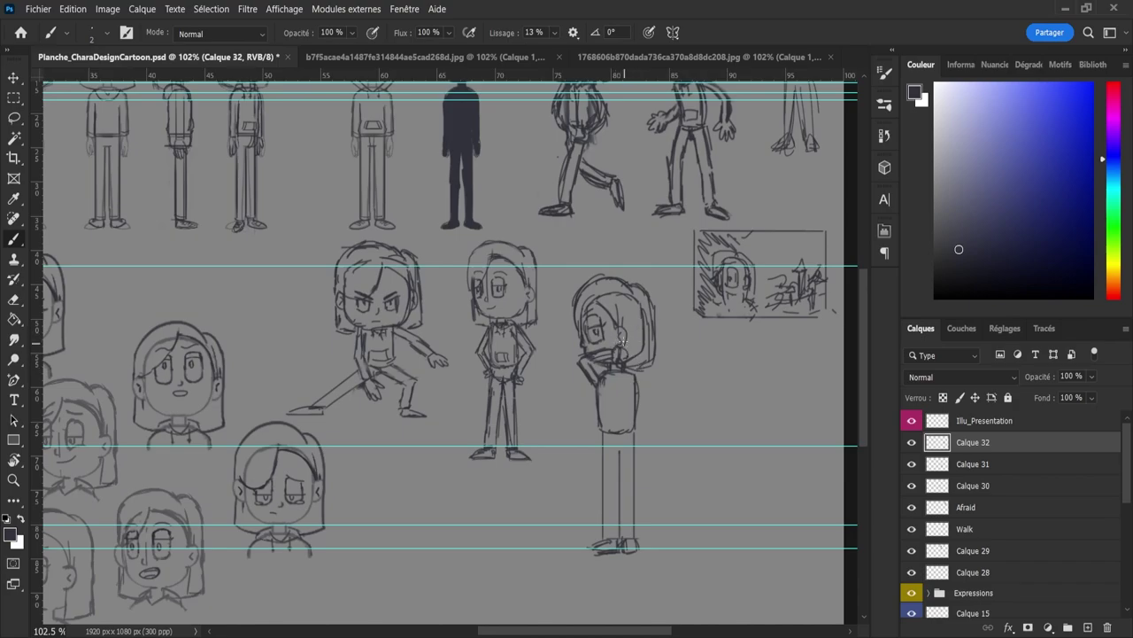
drag(624, 342, 666, 345)
mouse_move(627, 387)
mouse_down()
mouse_move(673, 374)
mouse_move(621, 387)
mouse_up()
Step: Undo all the strokes of the side-view figure's raised arm
key(ctrl+z)
key(ctrl+z)
key(ctrl+z)
key(ctrl+z)
key(ctrl+z)
key(ctrl+z)
key(ctrl+z)
key(ctrl+z)
key(ctrl+z)
key(ctrl+z)
key(ctrl+z)
key(ctrl+z)
key(ctrl+z)
key(ctrl+z)
key(ctrl+z)
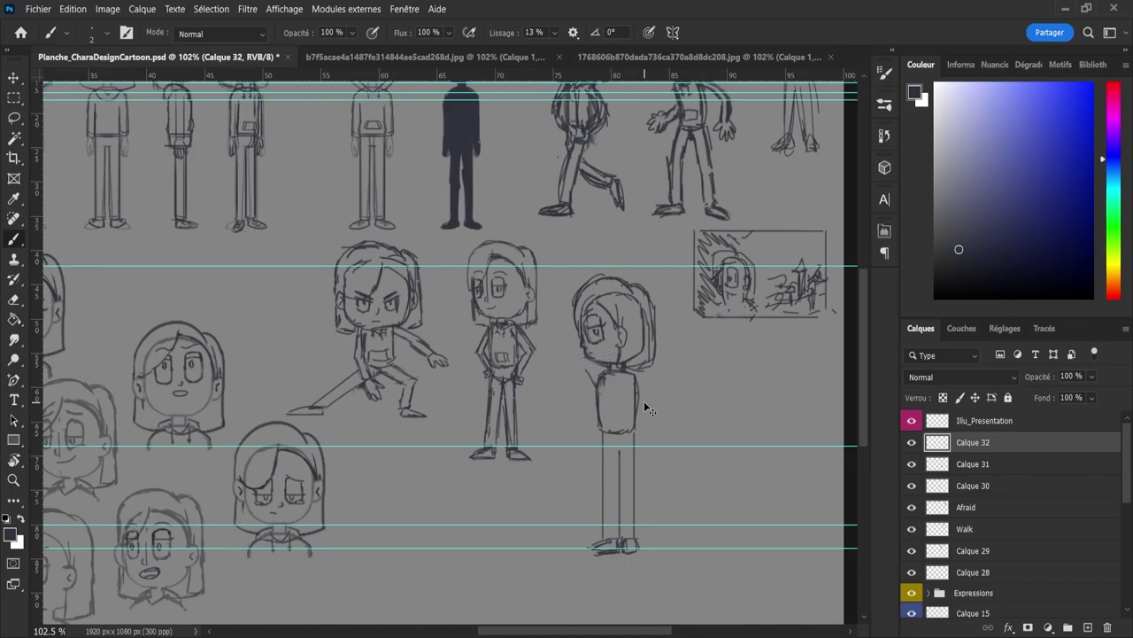
key(ctrl+shift+z)
key(ctrl+z)
Step: Add a new layer and sketch lines from the ear toward the back hair, erasing the excess at the outer edge
click(1088, 627)
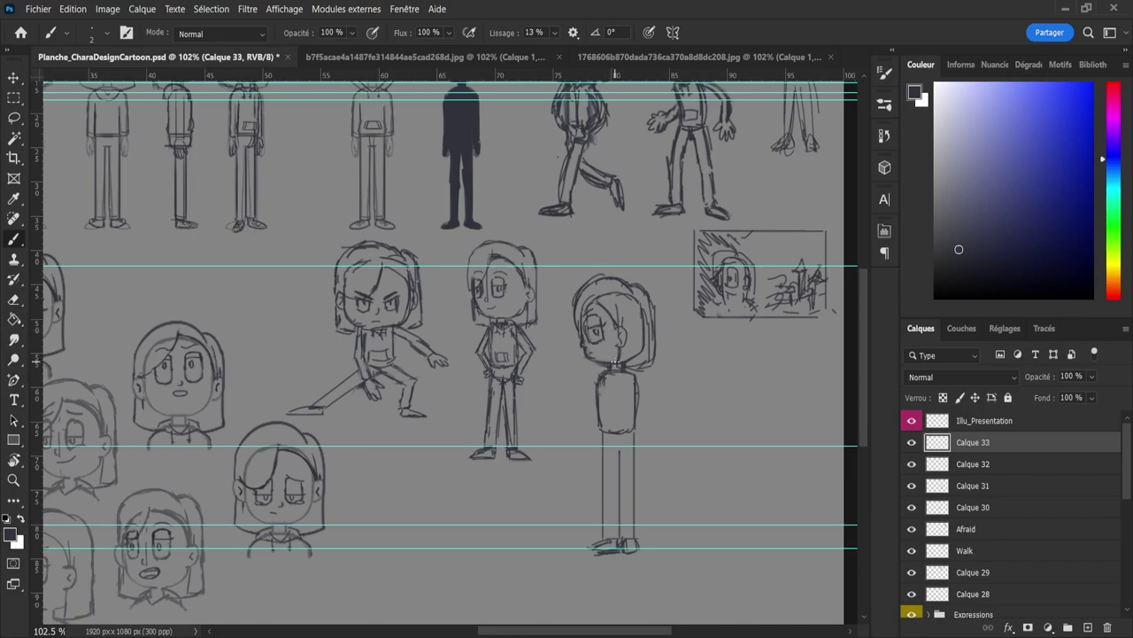
drag(617, 362, 620, 346)
mouse_move(624, 331)
mouse_down()
mouse_move(650, 330)
mouse_move(661, 355)
mouse_move(659, 330)
mouse_move(653, 372)
mouse_up()
key(e)
drag(661, 331, 655, 372)
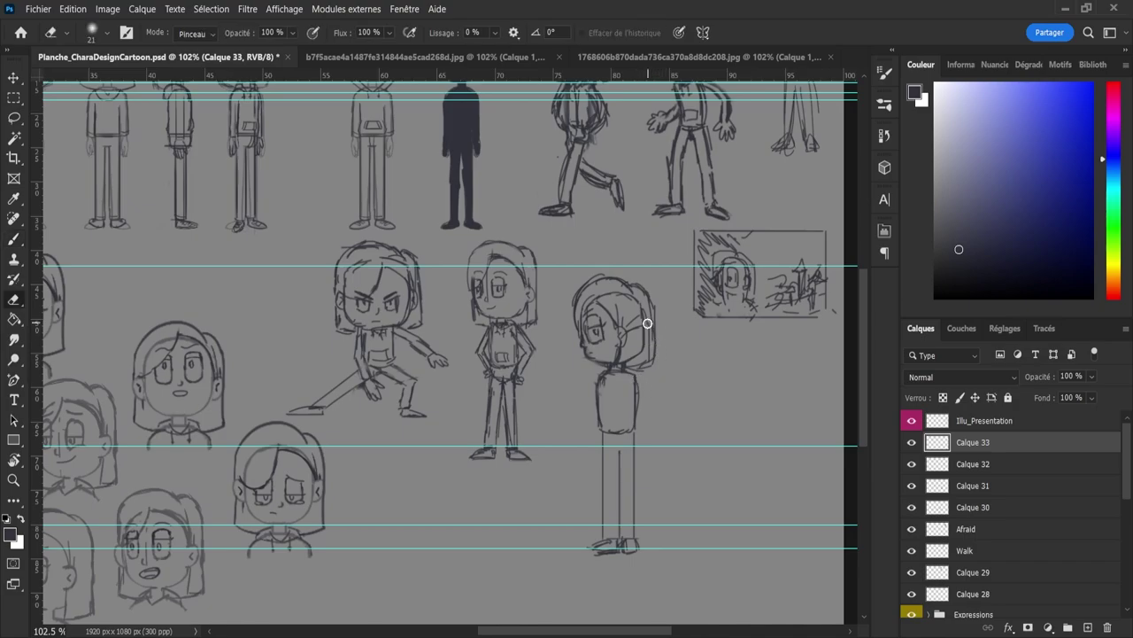
Step: Darken the outer edge of the side-view figure's back hair and sketch lines from the crown past the ear, undoing a misplaced stroke
key(b)
key(b)
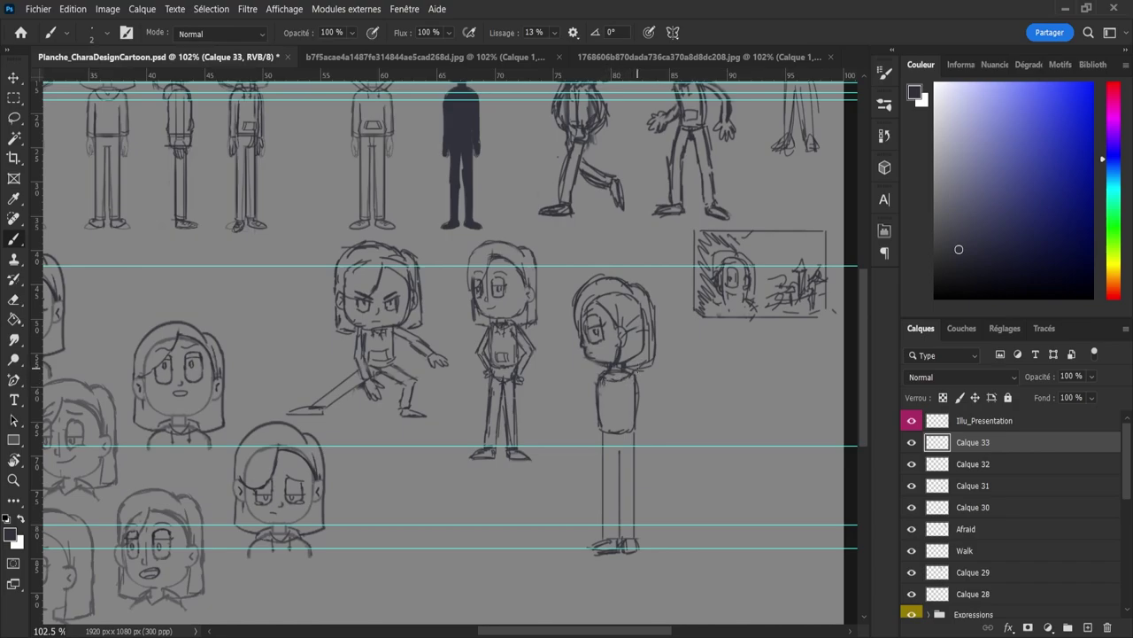
mouse_move(632, 371)
mouse_down()
mouse_move(657, 353)
mouse_move(658, 319)
mouse_move(623, 340)
mouse_move(613, 372)
mouse_move(605, 355)
mouse_move(604, 365)
mouse_up()
key(e)
key(b)
drag(616, 312, 611, 354)
key(ctrl+z)
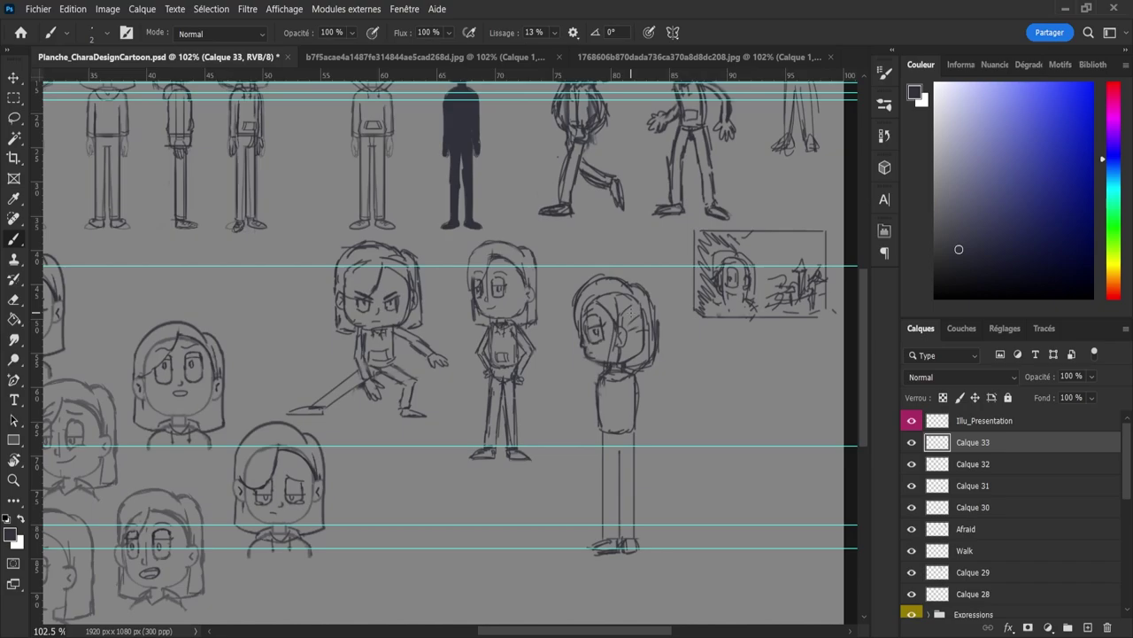
mouse_move(622, 296)
mouse_down()
mouse_move(617, 324)
mouse_move(633, 279)
mouse_move(657, 304)
mouse_move(660, 350)
mouse_up()
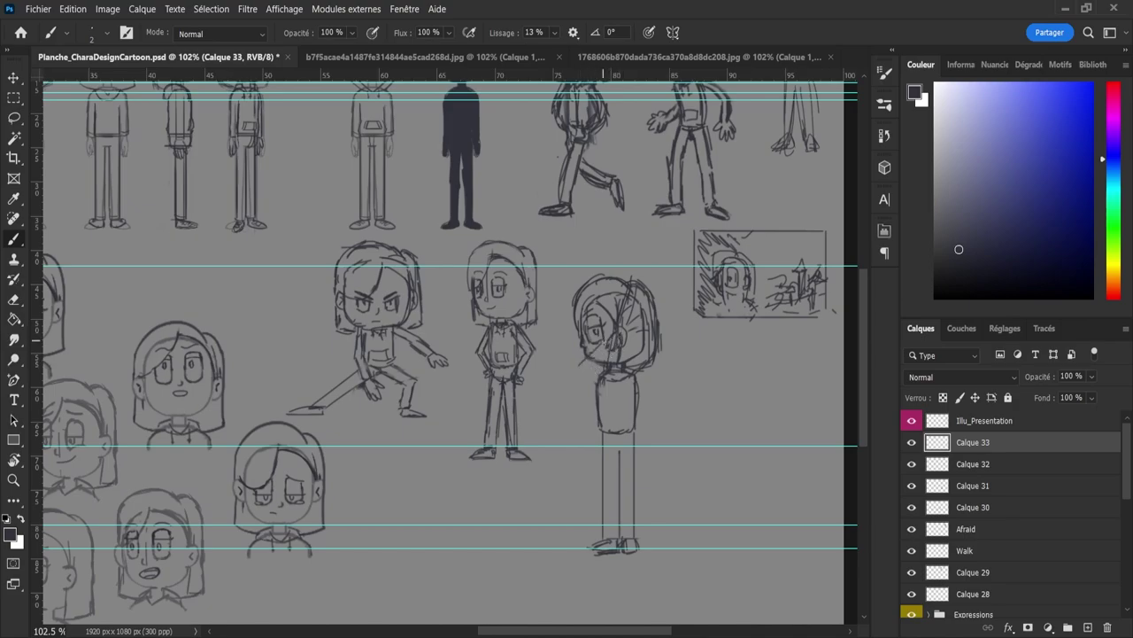
Step: Sketch the side-view figure's bent arm between the shoulder and chin, undoing unwanted strokes and touching up the shoulder
mouse_move(598, 352)
mouse_down()
mouse_move(578, 372)
mouse_move(585, 376)
mouse_move(575, 368)
mouse_move(586, 377)
mouse_up()
key(ctrl+z)
key(ctrl+z)
drag(598, 366, 588, 382)
drag(638, 376, 647, 406)
Step: Add a new layer and sketch a rounded head and a narrow torso for another figure below the framed illustration thumbnail
click(1088, 625)
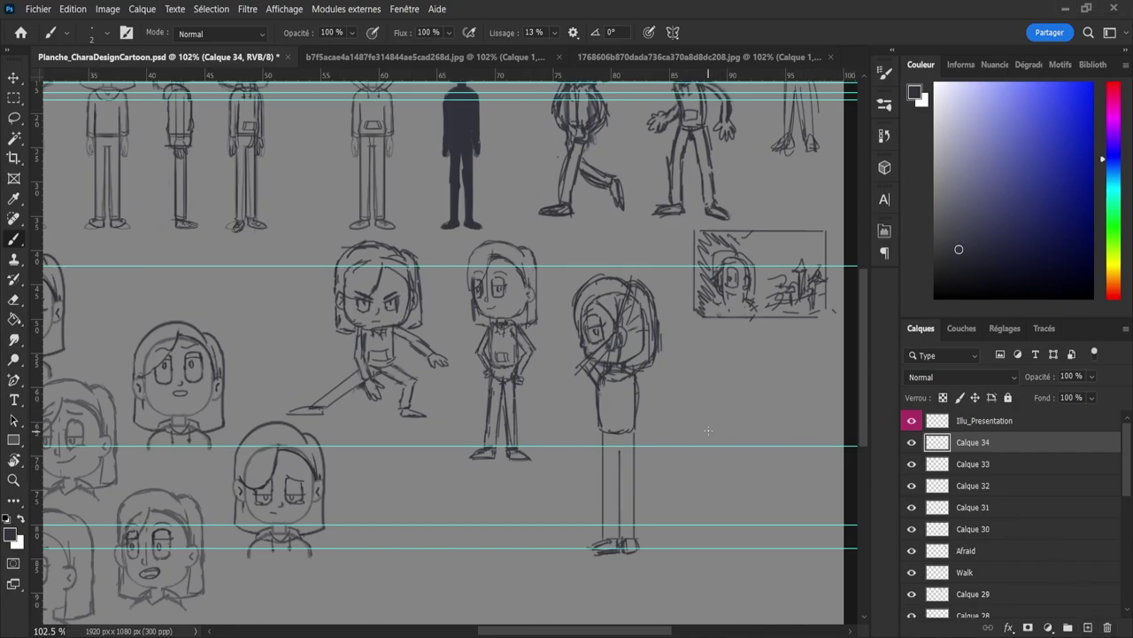
mouse_move(704, 391)
mouse_down()
mouse_move(719, 425)
mouse_move(750, 424)
mouse_move(762, 374)
mouse_up()
mouse_move(707, 419)
mouse_down()
mouse_move(705, 363)
mouse_move(764, 379)
mouse_move(710, 425)
mouse_up()
mouse_move(733, 434)
mouse_down()
mouse_move(740, 448)
mouse_move(754, 435)
mouse_move(723, 463)
mouse_move(732, 496)
mouse_up()
drag(726, 462, 733, 495)
mouse_move(723, 455)
mouse_down()
mouse_move(731, 491)
mouse_move(752, 495)
mouse_up()
mouse_move(758, 436)
mouse_down()
mouse_move(769, 470)
mouse_move(753, 498)
mouse_move(768, 473)
mouse_up()
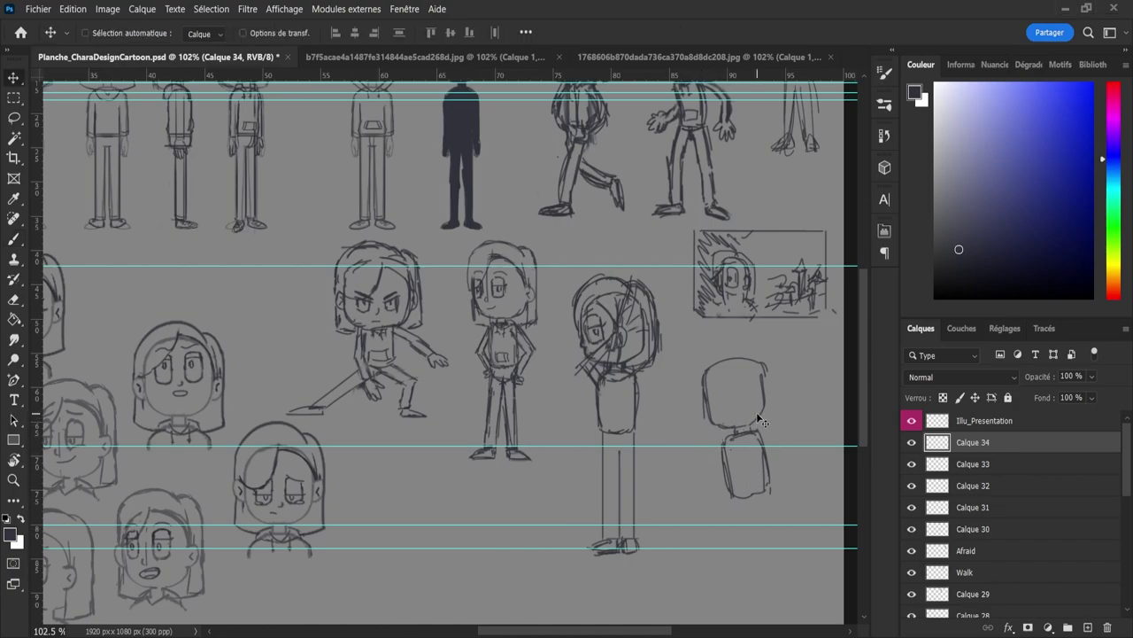
Step: Rotate the new head-and-torso sketch slightly clockwise with Free Transform
key(ctrl+t)
drag(791, 356, 799, 367)
key(ctrl+z)
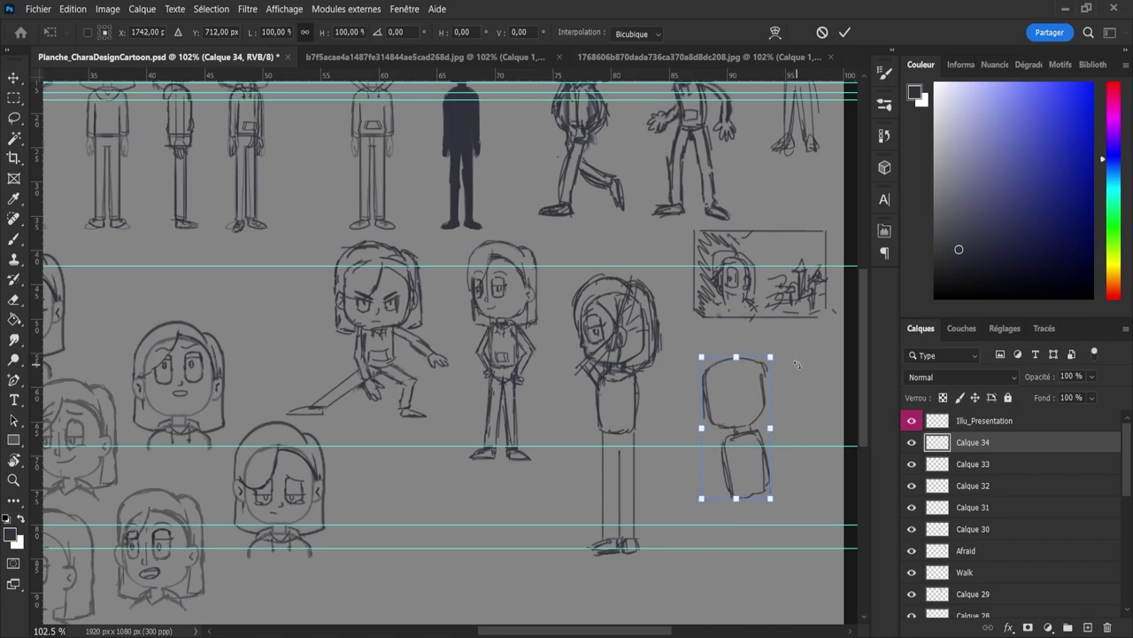
click(846, 32)
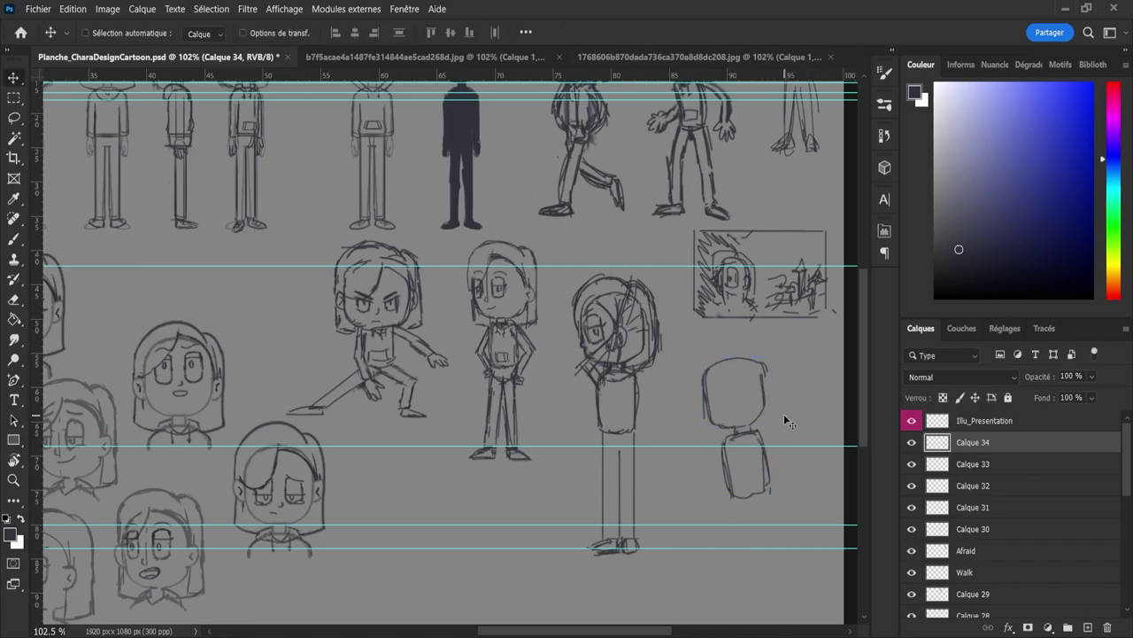
key(ctrl+t)
drag(785, 356, 782, 376)
key(Return)
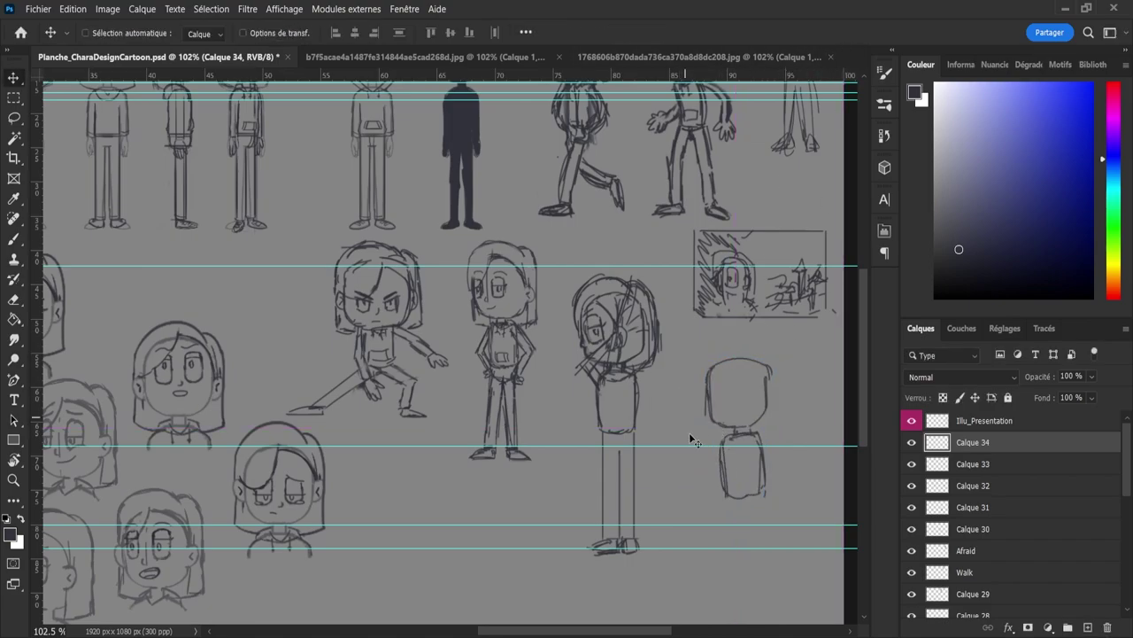
Step: Sketch the new figure's first bent arm, with the elbow out to the side and the hand raised beside the head
key(b)
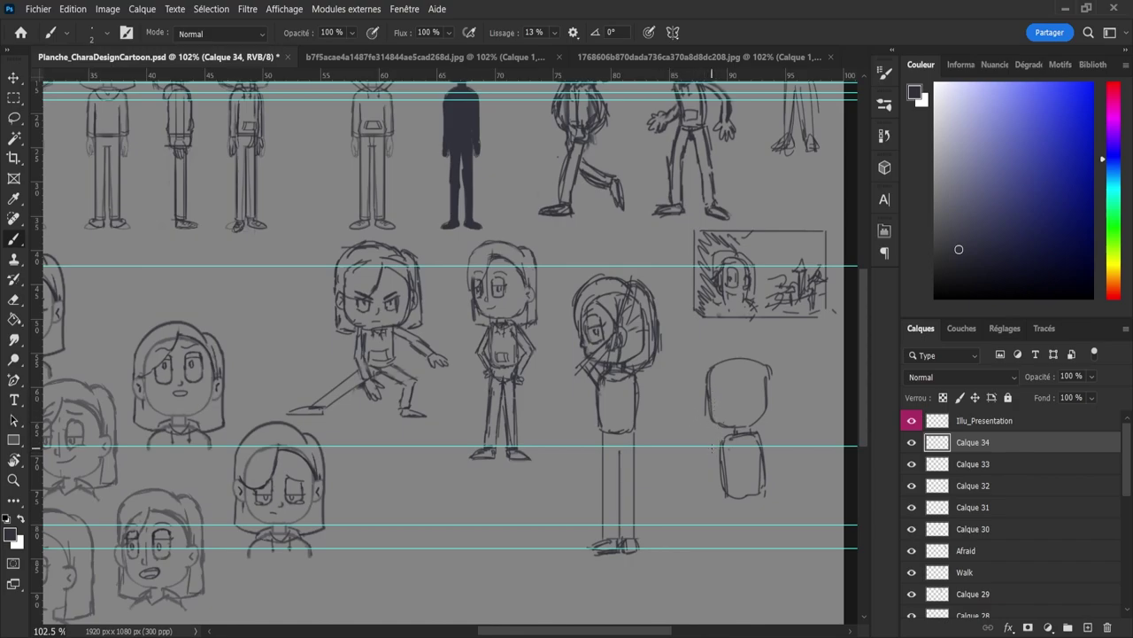
mouse_move(716, 449)
mouse_down()
mouse_move(687, 437)
mouse_move(703, 433)
mouse_up()
key(e)
key(b)
mouse_move(699, 448)
mouse_down()
mouse_move(721, 446)
mouse_move(700, 446)
mouse_move(697, 423)
mouse_move(693, 443)
mouse_up()
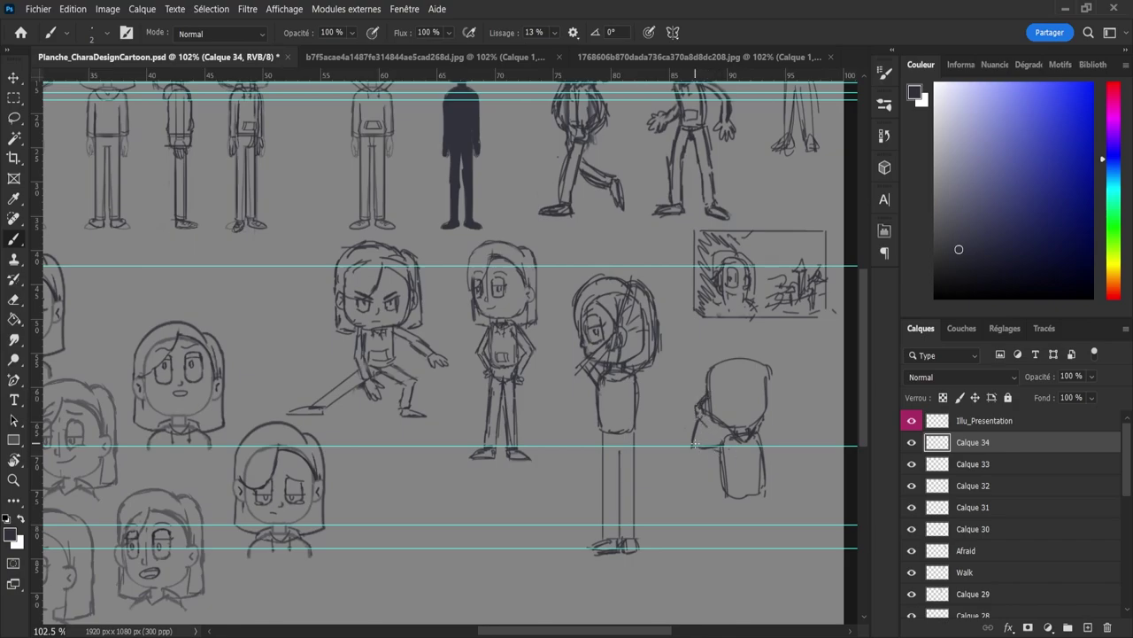
mouse_move(693, 444)
mouse_down()
mouse_move(698, 416)
mouse_move(718, 445)
mouse_move(707, 440)
mouse_move(728, 445)
mouse_move(704, 439)
mouse_move(722, 444)
mouse_move(704, 436)
mouse_move(700, 405)
mouse_move(737, 453)
mouse_move(738, 433)
mouse_move(767, 449)
mouse_move(719, 437)
mouse_up()
Step: Sketch the opposite bent arm, with the elbow pointing outward and the hand raised to the head
mouse_move(768, 395)
mouse_down()
mouse_move(783, 414)
mouse_move(772, 427)
mouse_move(791, 412)
mouse_move(788, 402)
mouse_move(774, 431)
mouse_up()
mouse_move(764, 445)
mouse_down()
mouse_move(791, 420)
mouse_move(788, 403)
mouse_up()
mouse_move(787, 423)
mouse_down()
mouse_move(796, 415)
mouse_move(771, 401)
mouse_up()
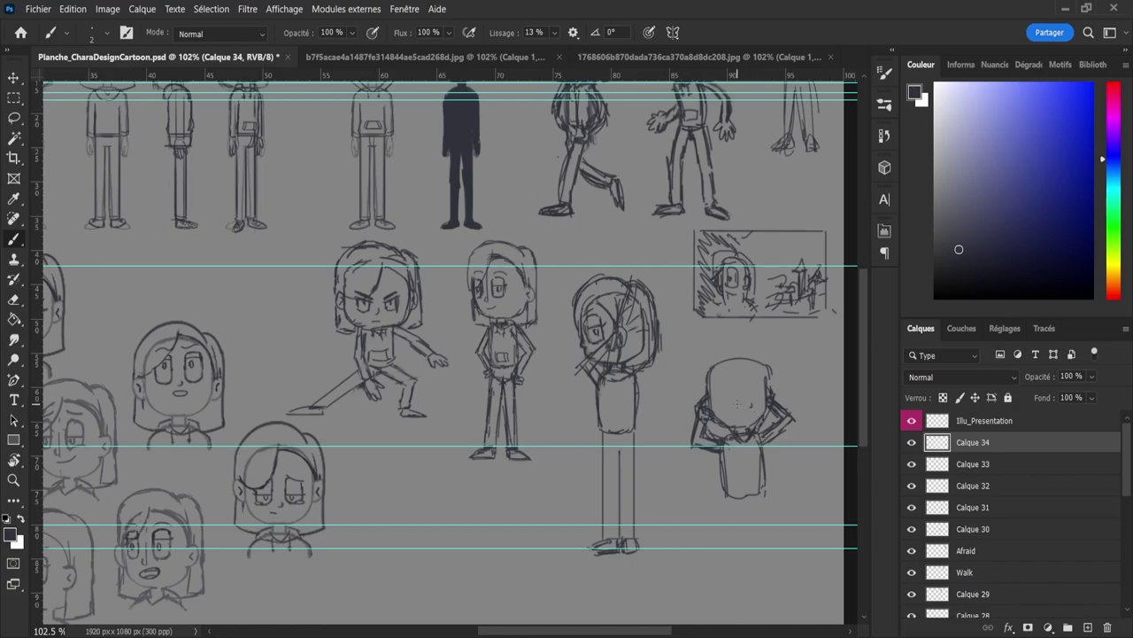
Step: Sketch the new figure's eyes, brows, nose and mouth, and add the hair outline and fringe, undoing misplaced strokes
mouse_move(728, 394)
mouse_down()
mouse_move(735, 404)
mouse_move(740, 393)
mouse_up()
mouse_move(757, 393)
mouse_down()
mouse_move(758, 405)
mouse_move(753, 377)
mouse_up()
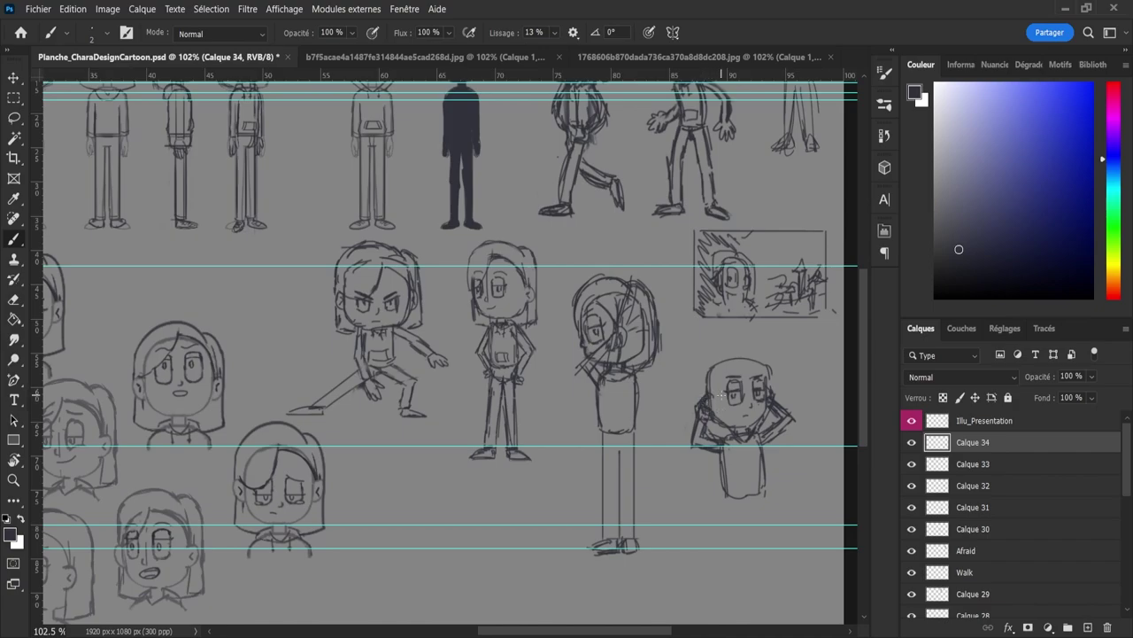
drag(710, 391, 746, 385)
mouse_move(728, 395)
mouse_down()
mouse_move(717, 408)
mouse_move(748, 372)
mouse_move(743, 382)
mouse_move(764, 370)
mouse_move(768, 379)
mouse_move(713, 407)
mouse_move(701, 376)
mouse_move(739, 341)
mouse_move(763, 356)
mouse_move(723, 346)
mouse_move(756, 354)
mouse_move(773, 386)
mouse_up()
key(ctrl+z)
key(ctrl+z)
key(ctrl+z)
key(ctrl+z)
key(ctrl+z)
key(ctrl+z)
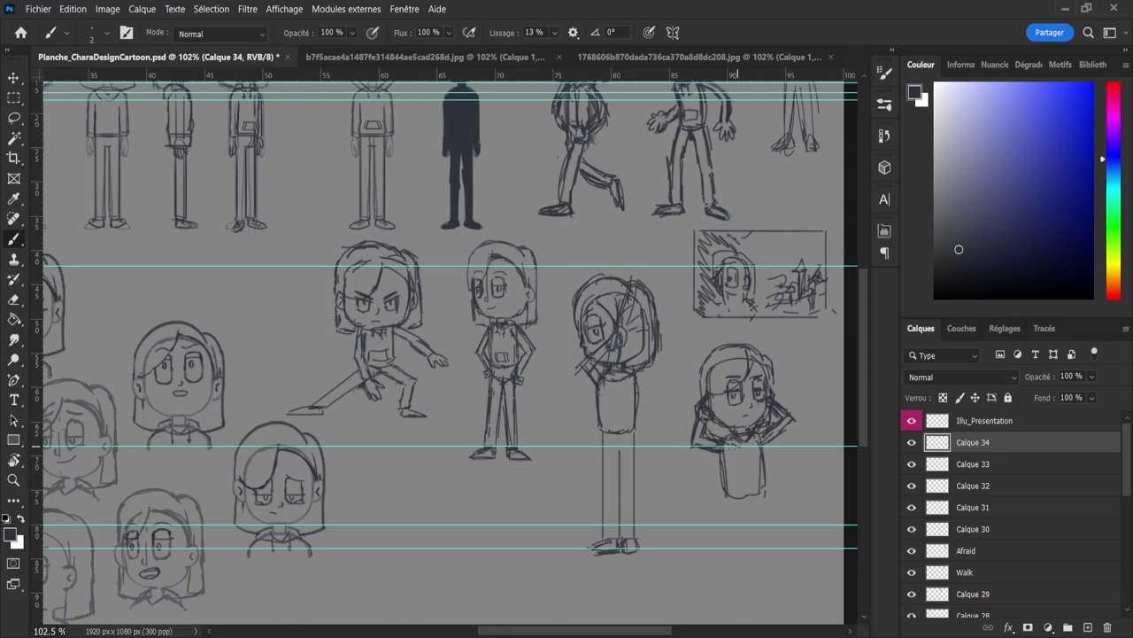
Step: Sketch the hoodie's neckline and drawstrings on the new figure's torso
mouse_move(739, 442)
mouse_down()
mouse_move(742, 462)
mouse_move(753, 455)
mouse_up()
mouse_move(722, 455)
mouse_down()
mouse_move(725, 487)
mouse_move(762, 490)
mouse_up()
Step: Sketch the new figure's first straight leg below the torso, undoing and redrawing its inner line
key(z)
drag(718, 501, 698, 496)
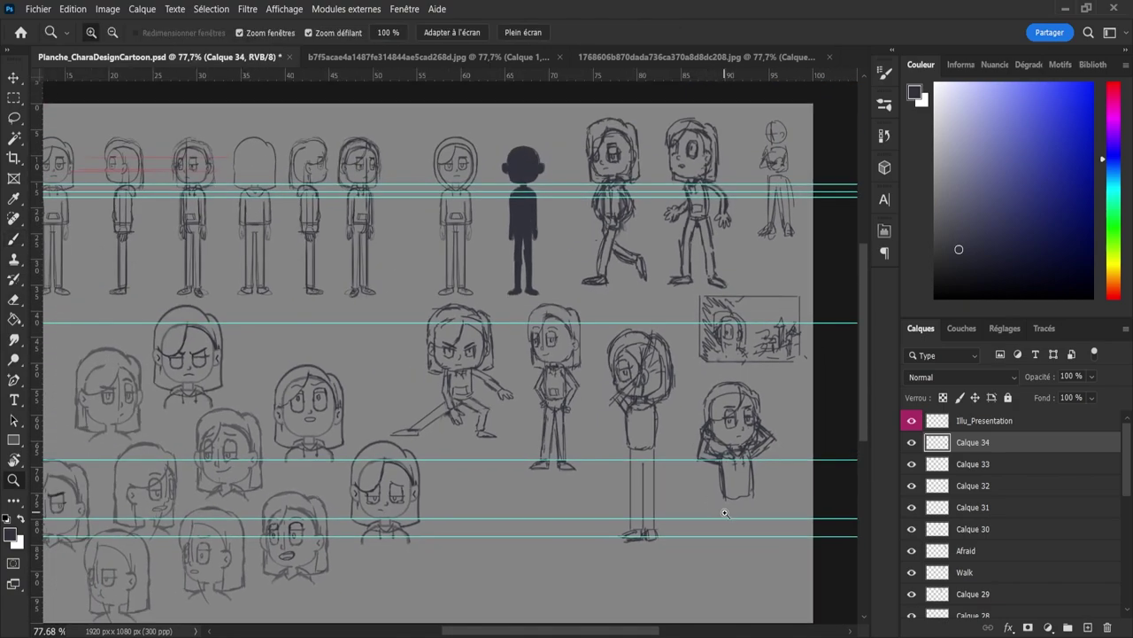
click(725, 512)
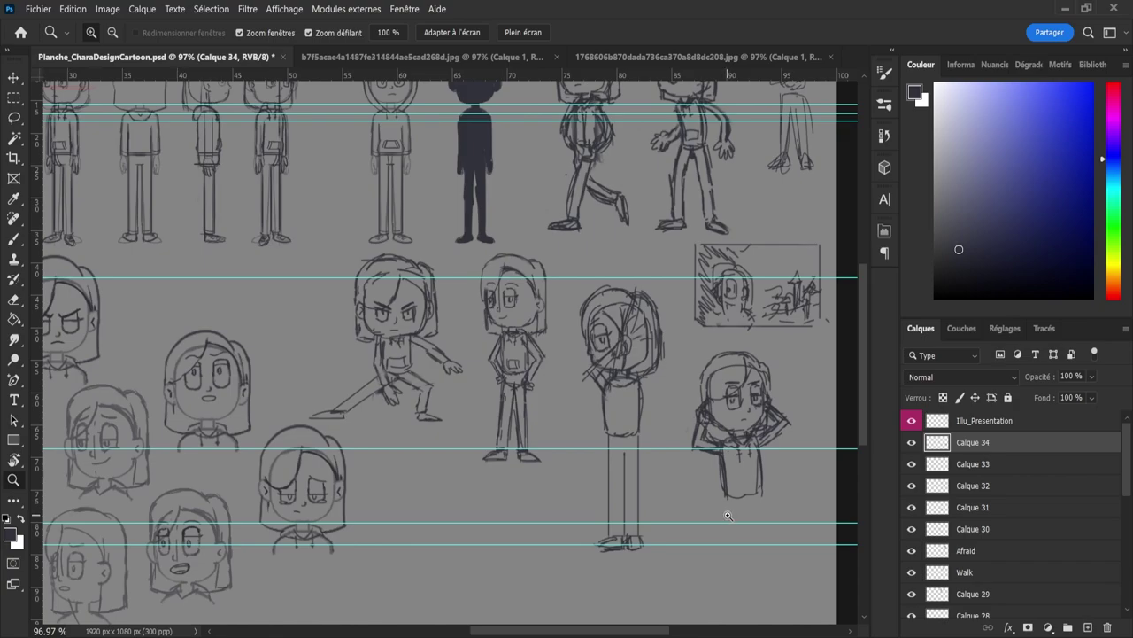
alt+click(712, 424)
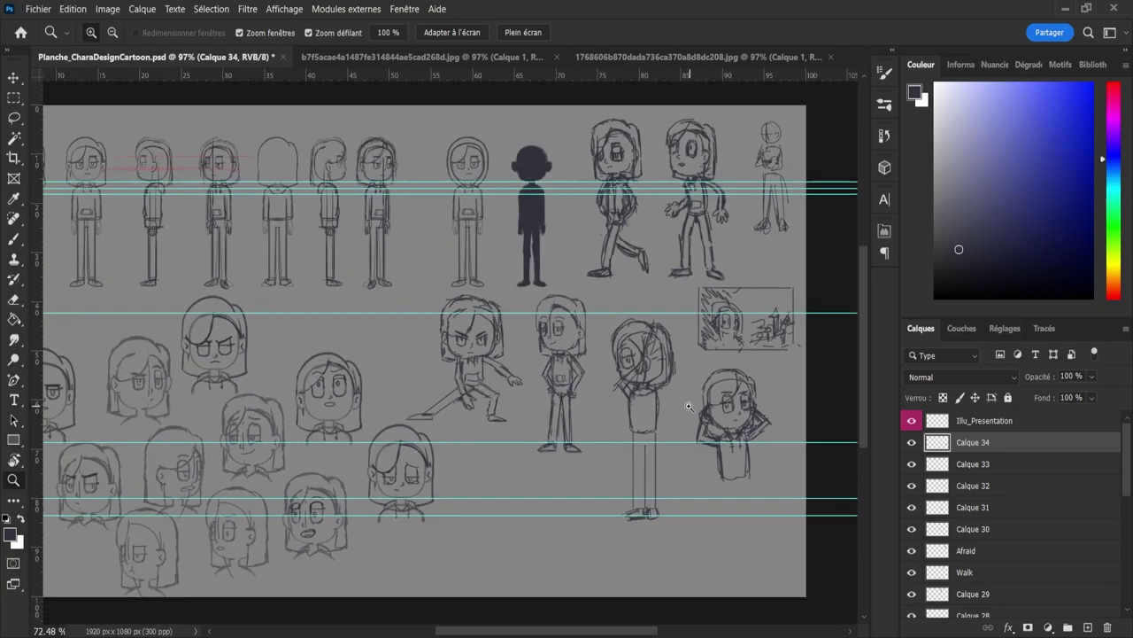
click(690, 407)
key(b)
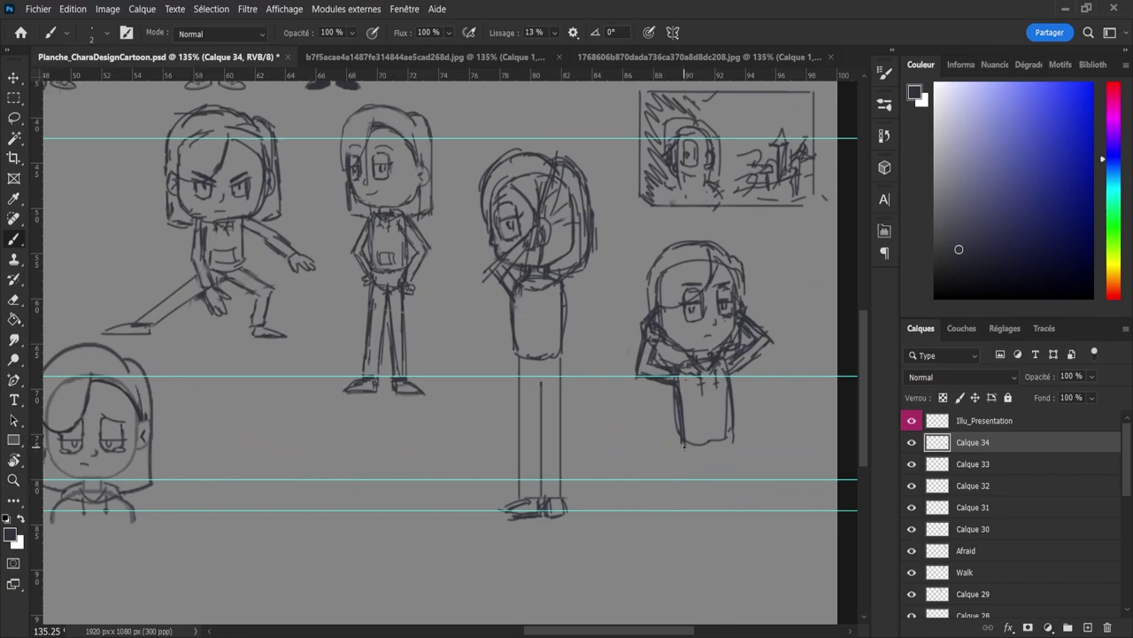
drag(683, 448, 684, 578)
drag(710, 459, 708, 593)
key(ctrl+z)
mouse_move(696, 462)
mouse_down()
mouse_move(724, 453)
mouse_move(696, 468)
mouse_move(708, 576)
mouse_up()
key(e)
key(b)
key(ctrl+z)
mouse_move(704, 458)
mouse_down()
mouse_move(699, 580)
mouse_move(684, 577)
mouse_up()
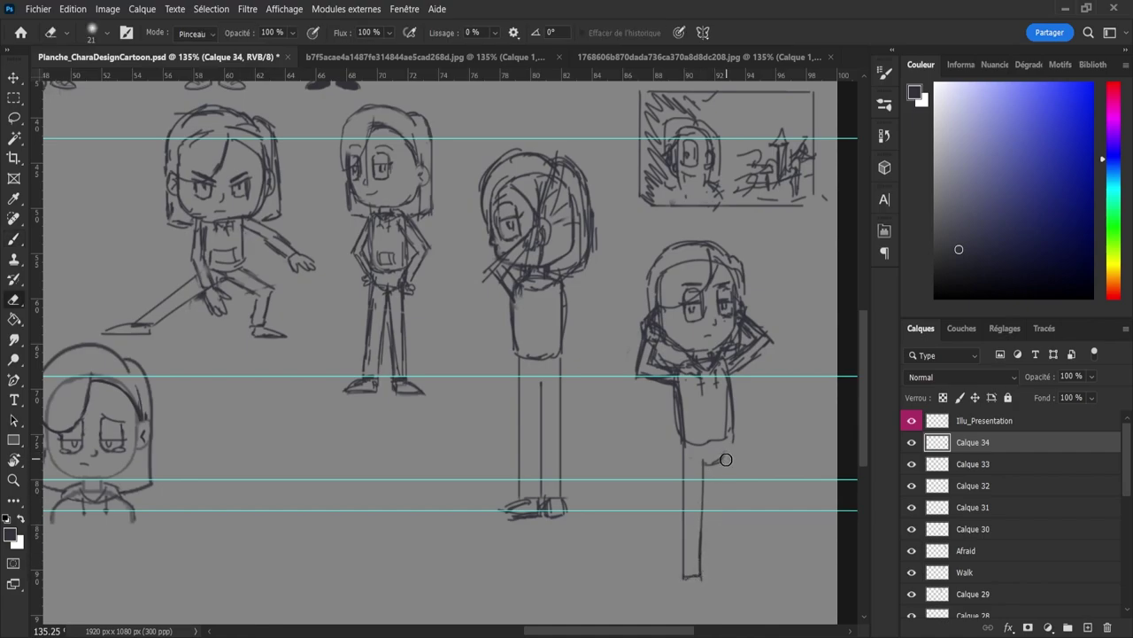
Step: Sketch the second leg angled slightly outward, and erase the excess lines where the legs meet
drag(724, 446, 729, 533)
key(ctrl+z)
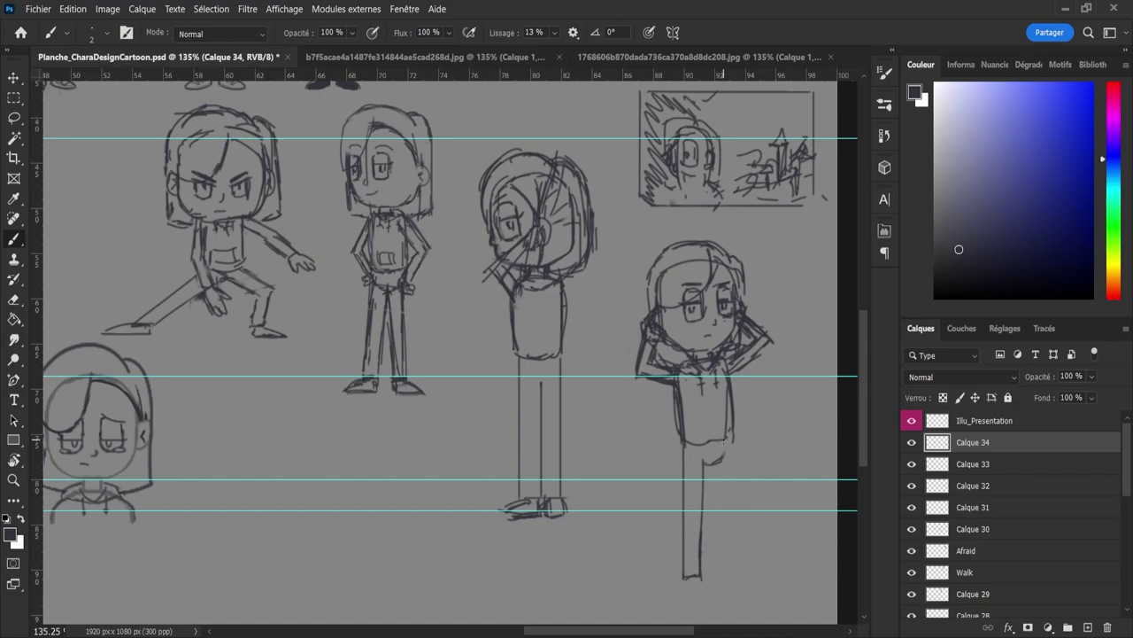
drag(724, 448, 729, 533)
drag(725, 478, 733, 576)
drag(709, 461, 719, 563)
mouse_move(713, 496)
mouse_down()
mouse_move(720, 574)
mouse_move(740, 570)
mouse_up()
key(e)
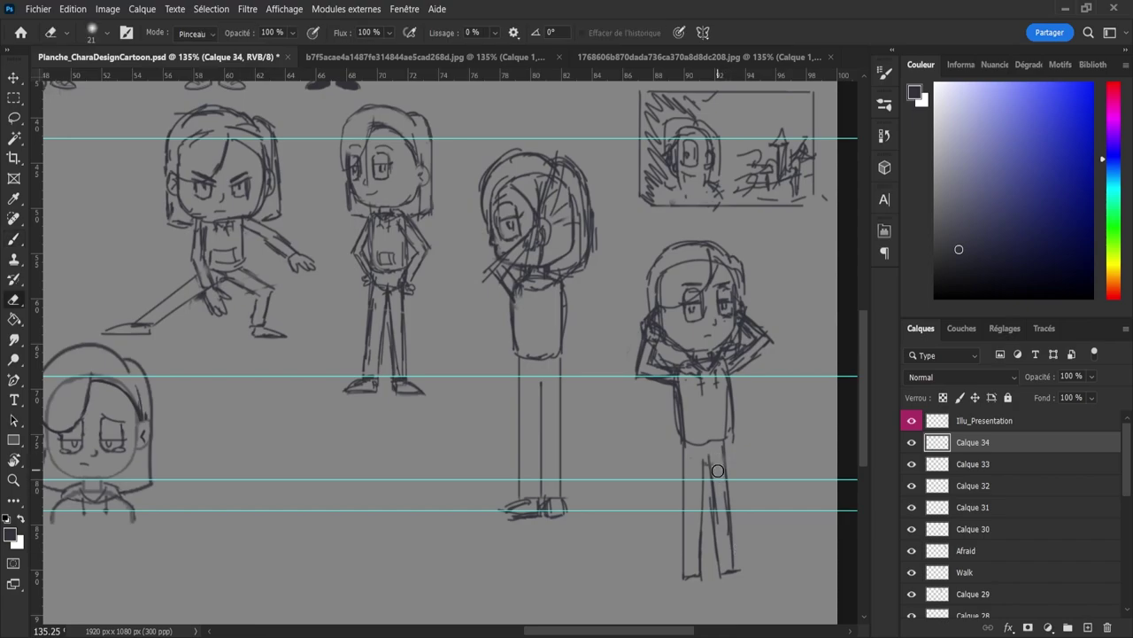
mouse_move(717, 470)
mouse_down()
mouse_move(725, 529)
mouse_move(712, 453)
mouse_up()
key(b)
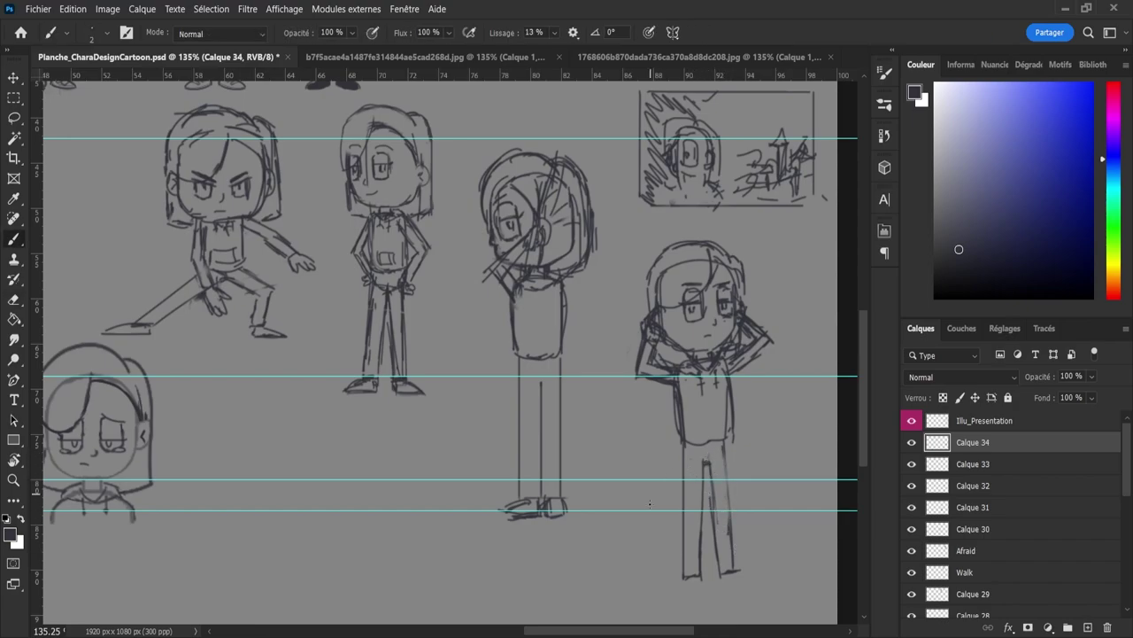
Step: Close off both trouser hems with the Brush and erase the line ends sticking out at the ankle
drag(683, 577, 701, 573)
key(e)
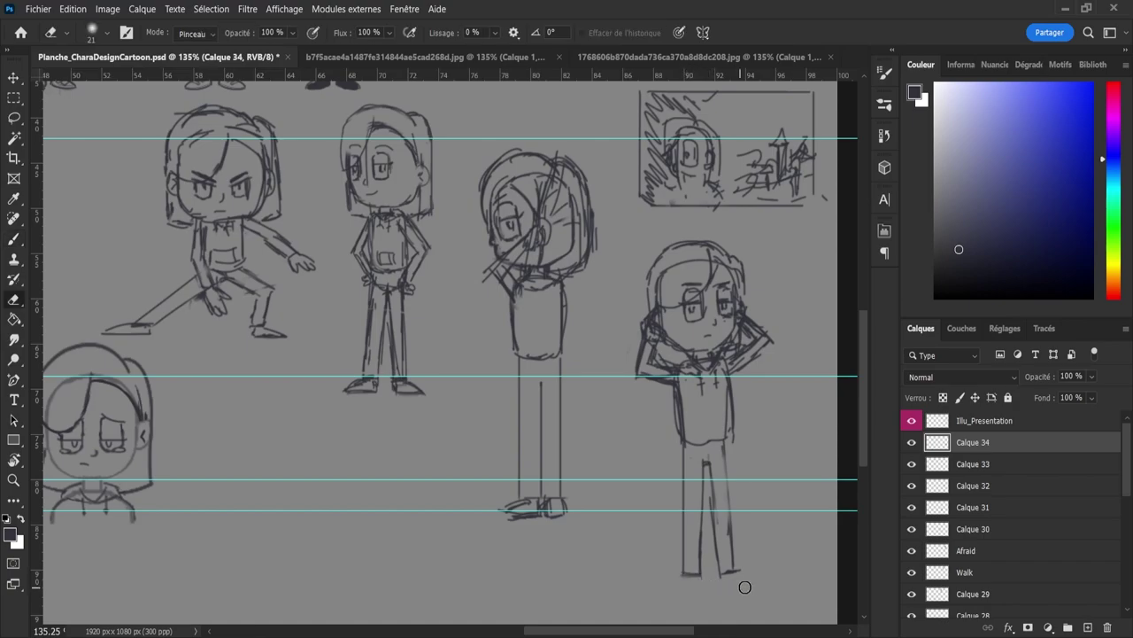
key(b)
key(e)
mouse_move(743, 572)
mouse_down()
mouse_move(705, 556)
mouse_move(718, 570)
mouse_move(734, 569)
mouse_move(732, 557)
mouse_move(734, 570)
mouse_move(735, 542)
mouse_up()
key(b)
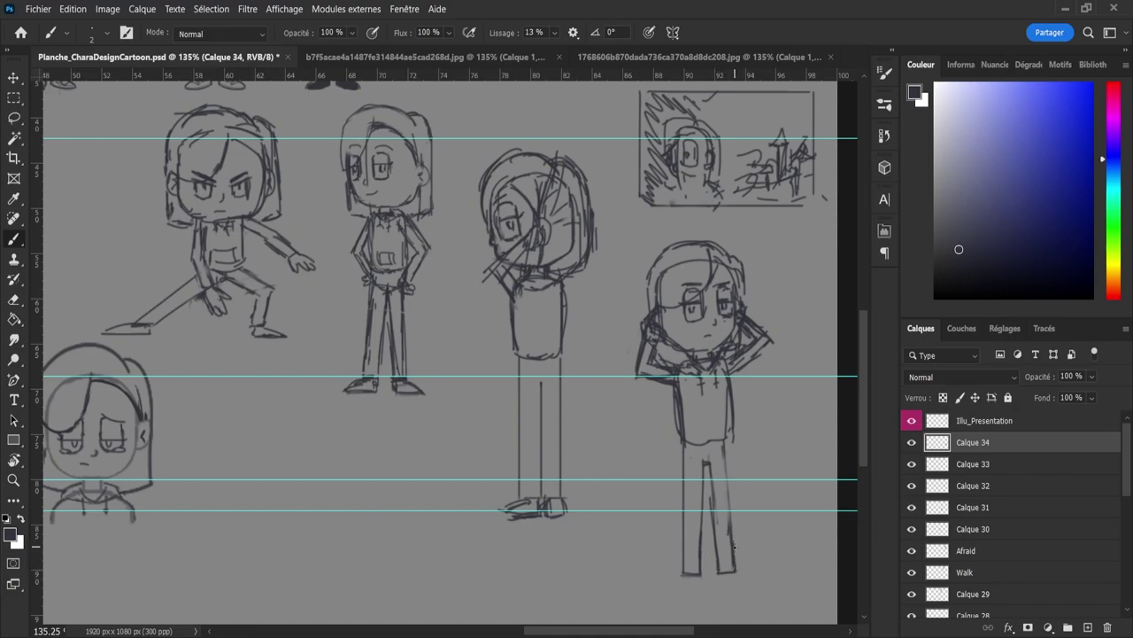
Step: Reinforce the crotch line and sketch two outward-pointing shoes under the legs
mouse_move(725, 459)
mouse_down()
mouse_move(730, 531)
mouse_move(708, 465)
mouse_up()
mouse_move(674, 585)
mouse_down()
mouse_move(699, 583)
mouse_move(689, 572)
mouse_move(671, 577)
mouse_move(705, 586)
mouse_up()
mouse_move(723, 587)
mouse_down()
mouse_move(744, 589)
mouse_move(742, 575)
mouse_move(743, 590)
mouse_up()
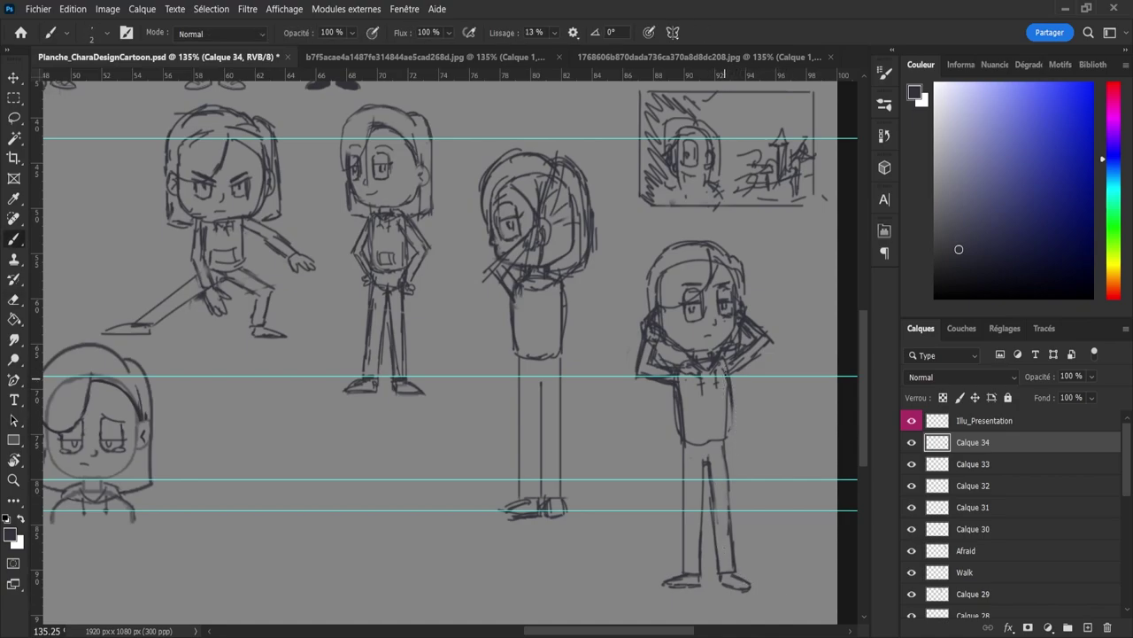
Step: Redraw the hoodie's side and hem, and erase the leftover construction lines inside the torso and hair
drag(723, 403, 728, 436)
mouse_move(727, 396)
mouse_down()
mouse_move(730, 446)
mouse_move(701, 448)
mouse_move(737, 443)
mouse_move(723, 445)
mouse_up()
key(e)
key(b)
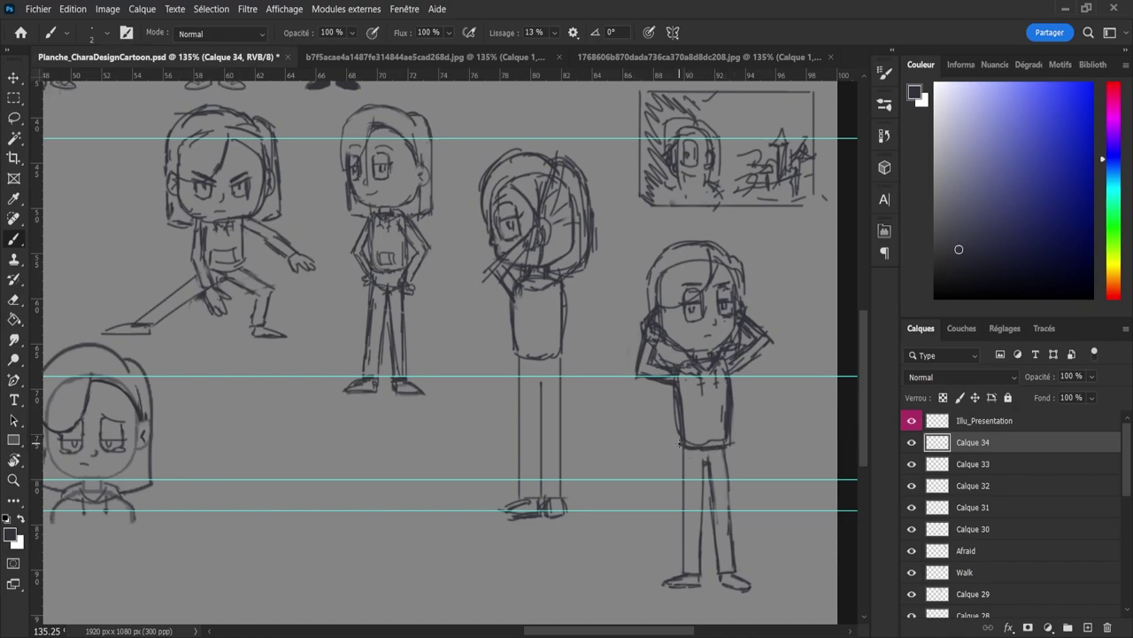
key(e)
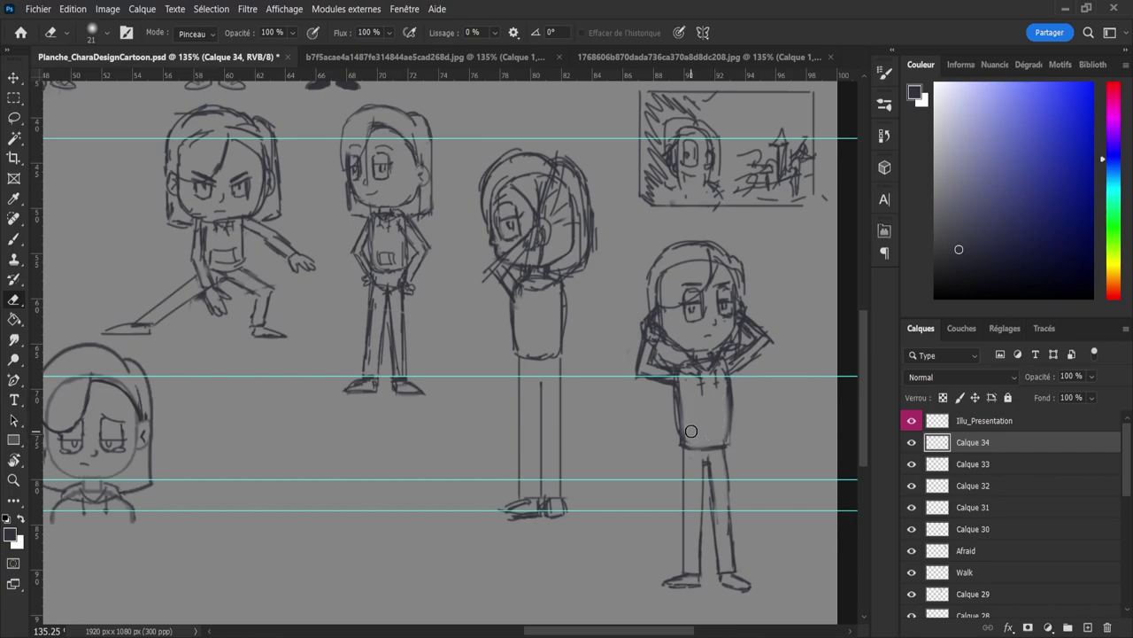
key(b)
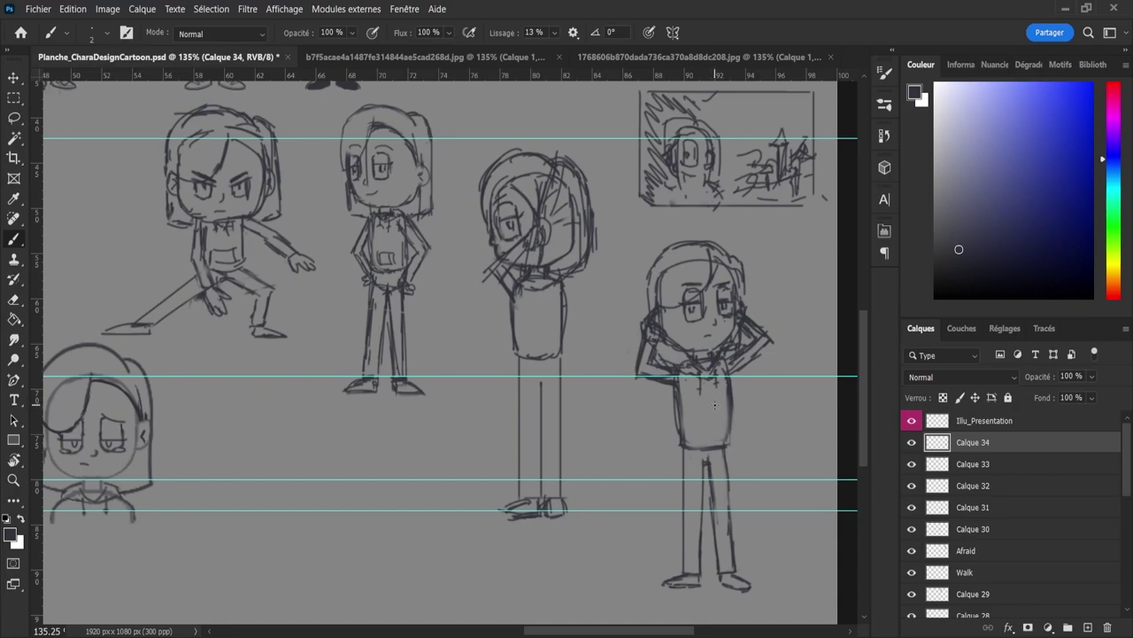
key(e)
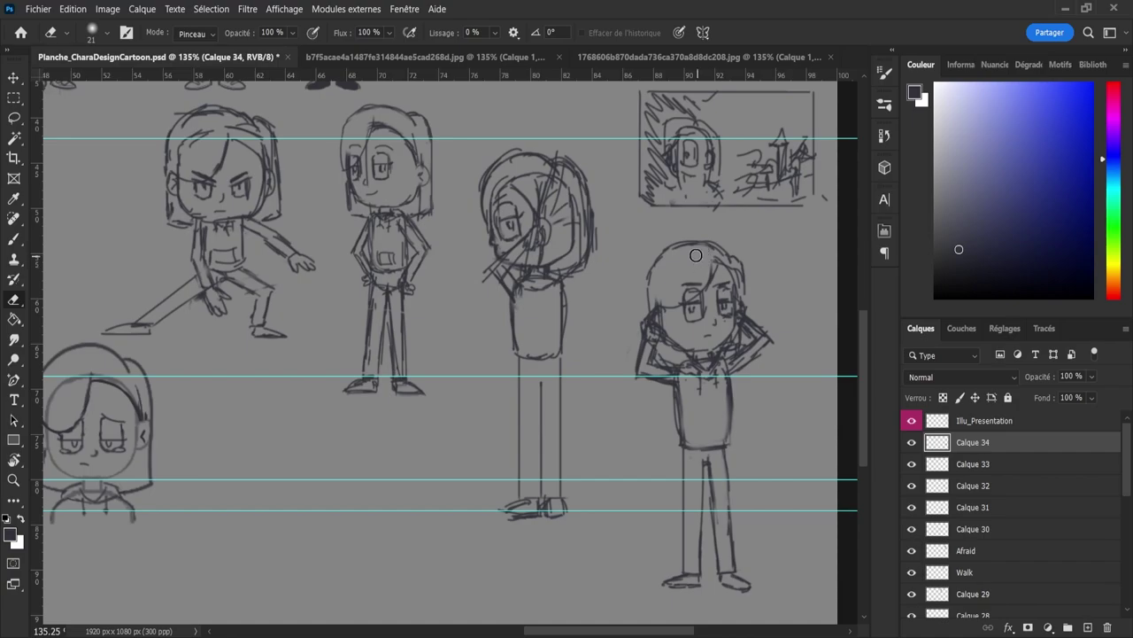
Step: Clean up the area between the legs and redraw the inner leg lines
key(z)
drag(720, 368, 692, 374)
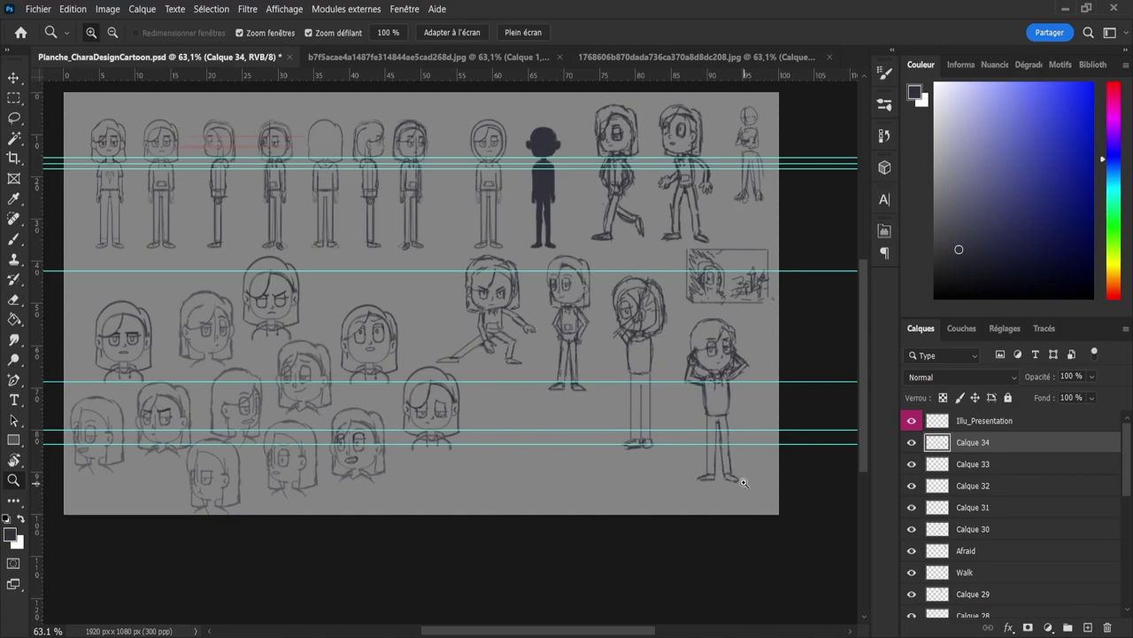
drag(744, 479, 780, 476)
key(e)
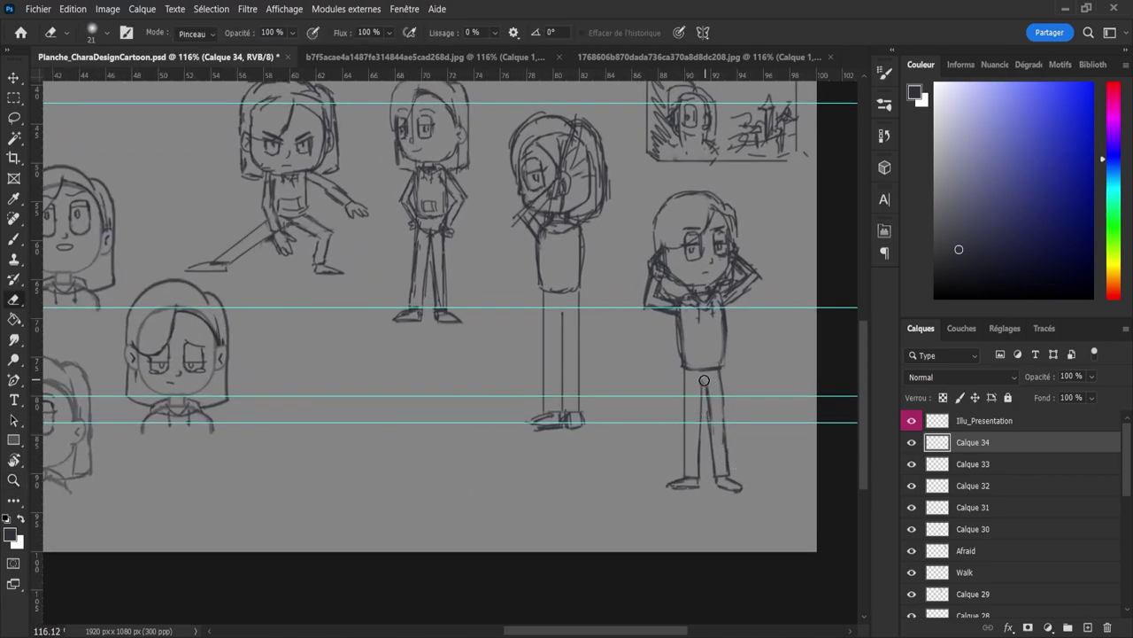
key(b)
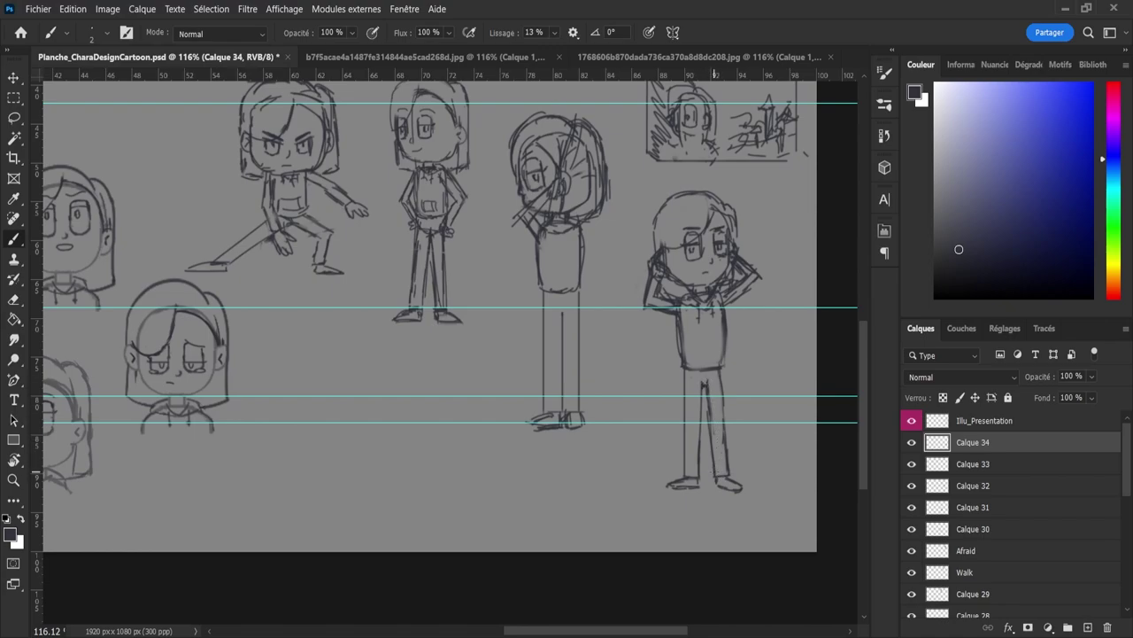
Step: Save the document and move the new figure slightly up and left, closer to the side-view figure
key(z)
drag(742, 500, 711, 492)
key(ctrl+s)
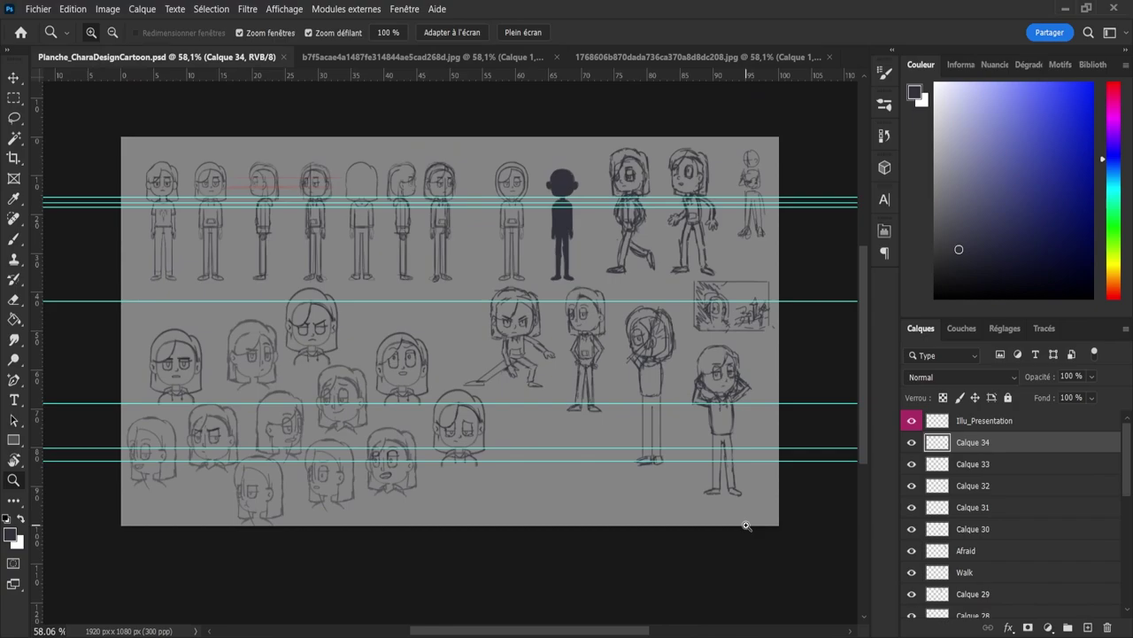
key(v)
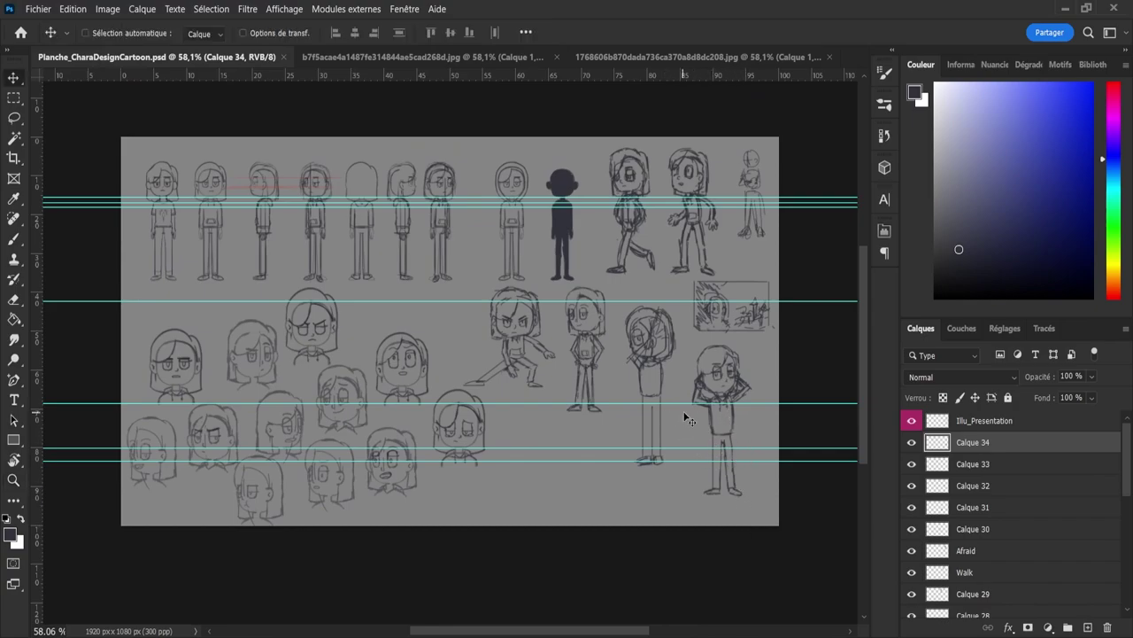
drag(727, 424, 716, 411)
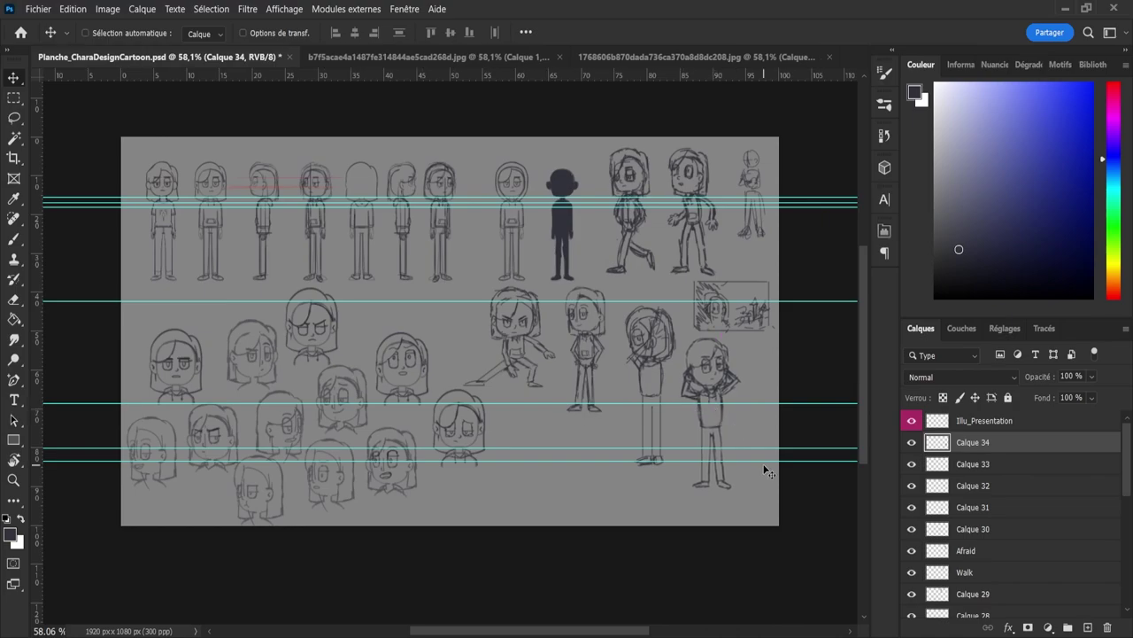
Step: Add a new layer above Calque 34 and rename the lunging figure's layer, Calque 30, to Ready
click(1089, 627)
key(z)
drag(579, 441, 575, 467)
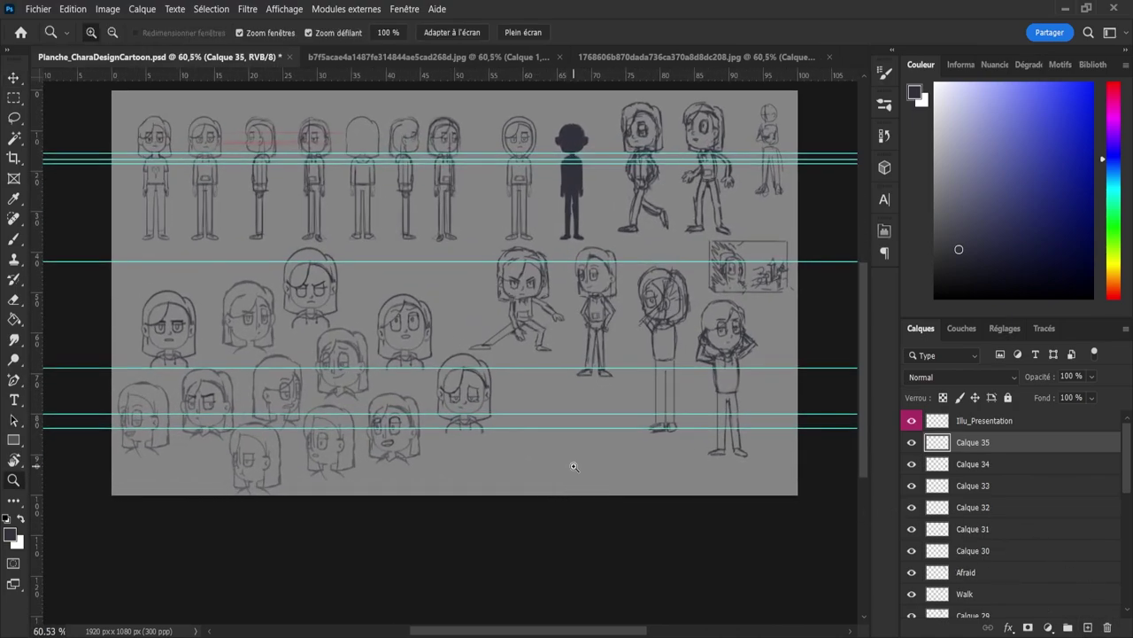
click(955, 553)
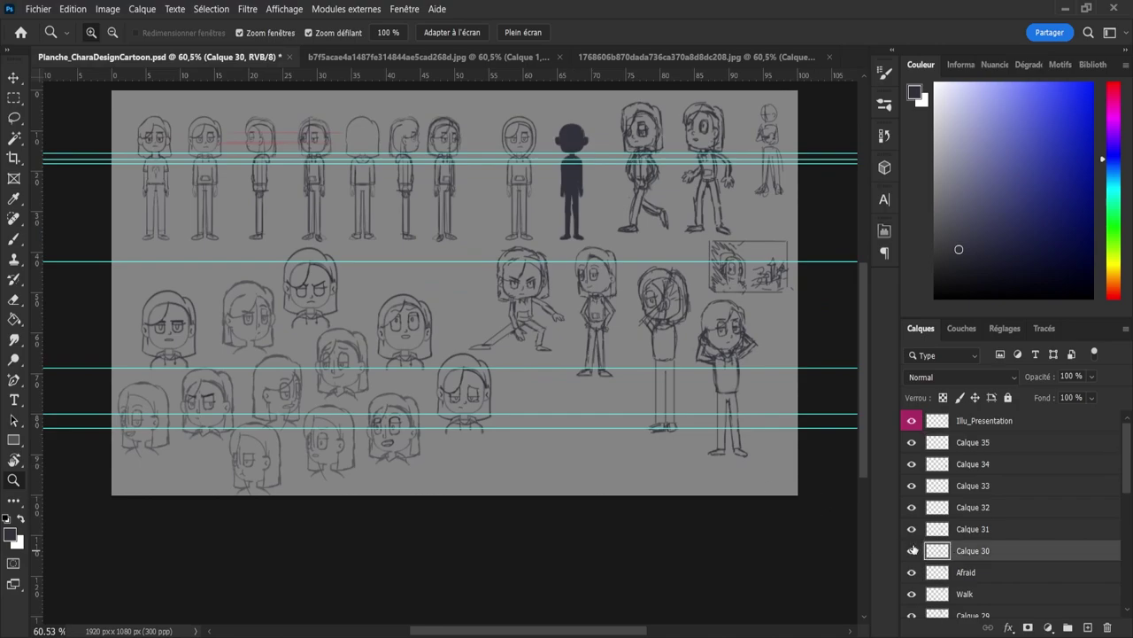
double_click(968, 551)
text(Ready)
key(Return)
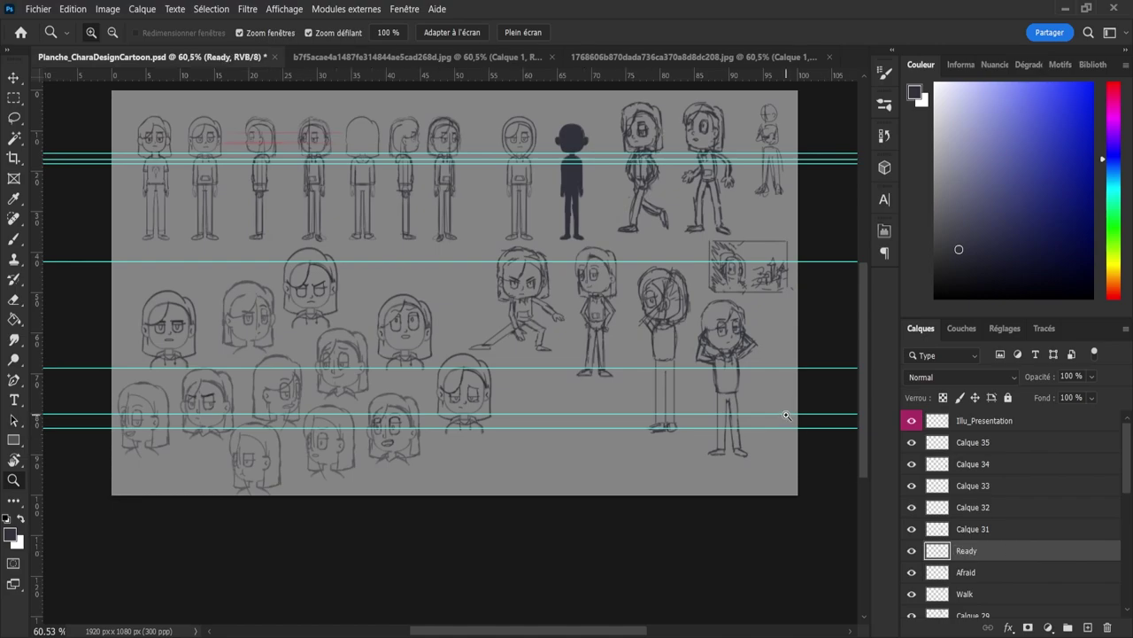
Step: Shift the lunging figure left, and bring the hands-on-hips figure on Calque 31 closer to it
key(v)
drag(506, 313, 474, 308)
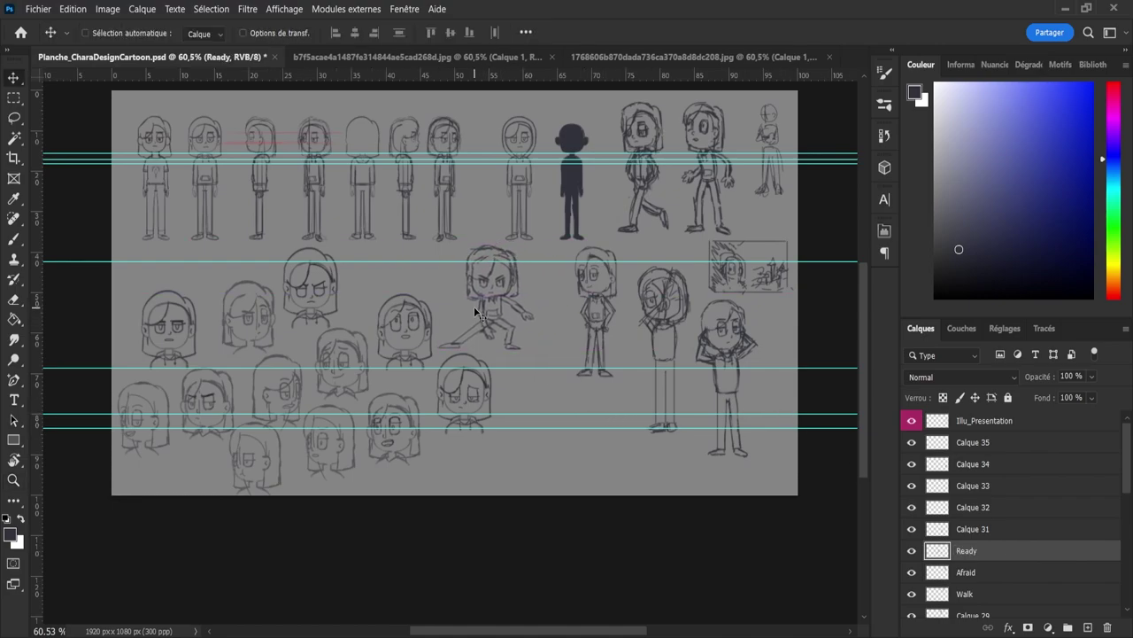
click(949, 534)
drag(604, 305, 562, 306)
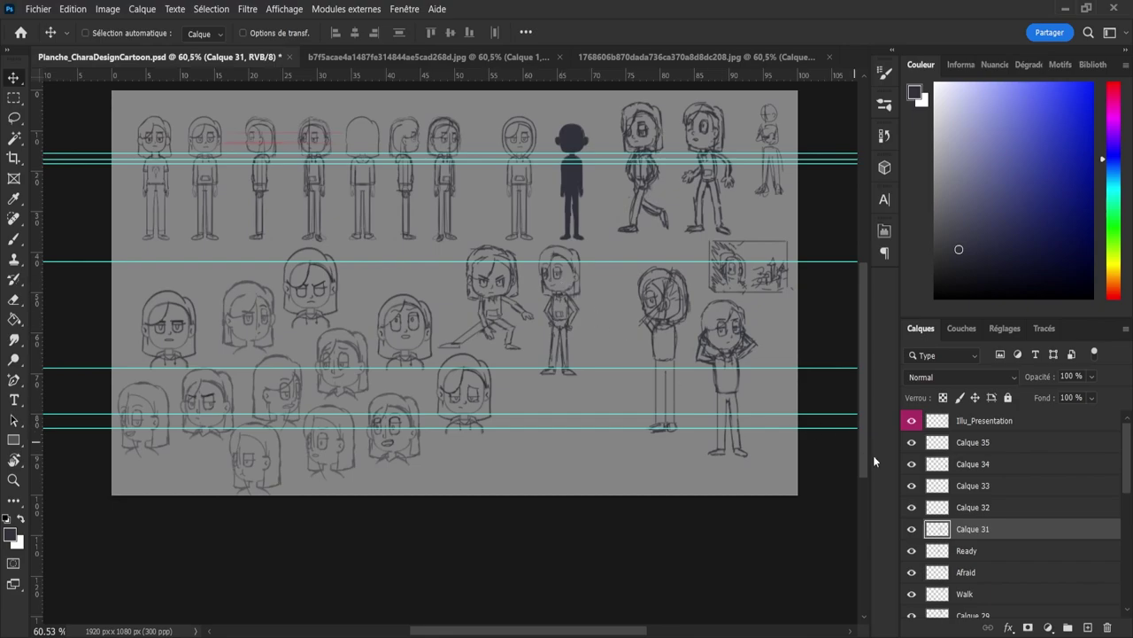
Step: Rename the hands-on-hips figure's layer to 3/4 pose
double_click(981, 527)
text(3/4 pose)
key(Return)
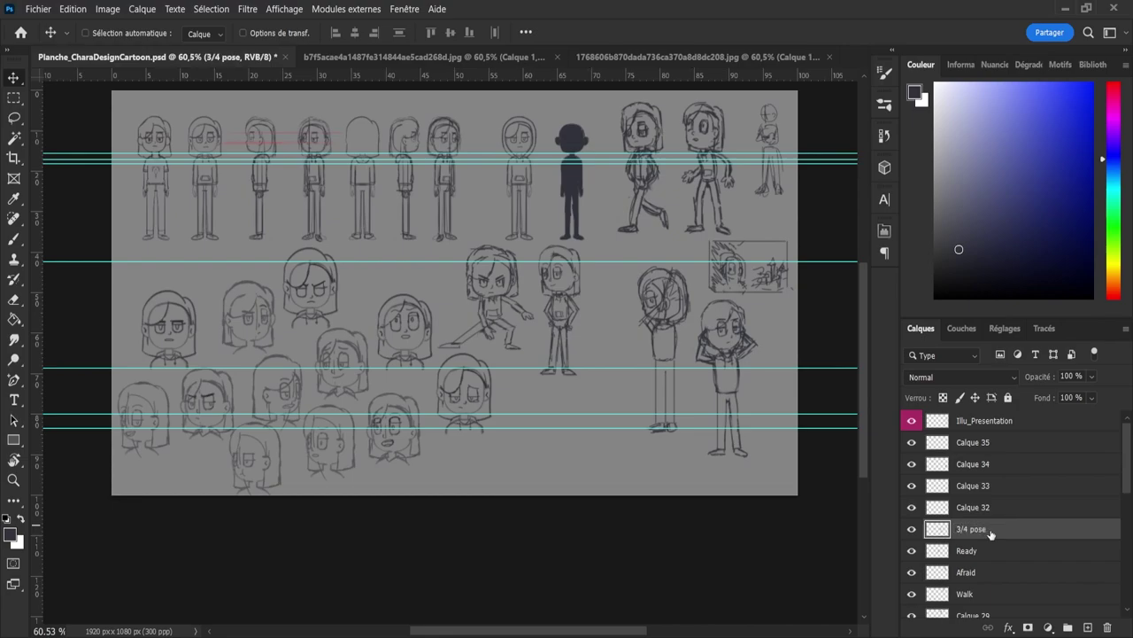
Step: Identify the layers of the first raised-arms figure, Calque 32 and Calque 33, and group them
click(974, 512)
click(911, 509)
click(911, 509)
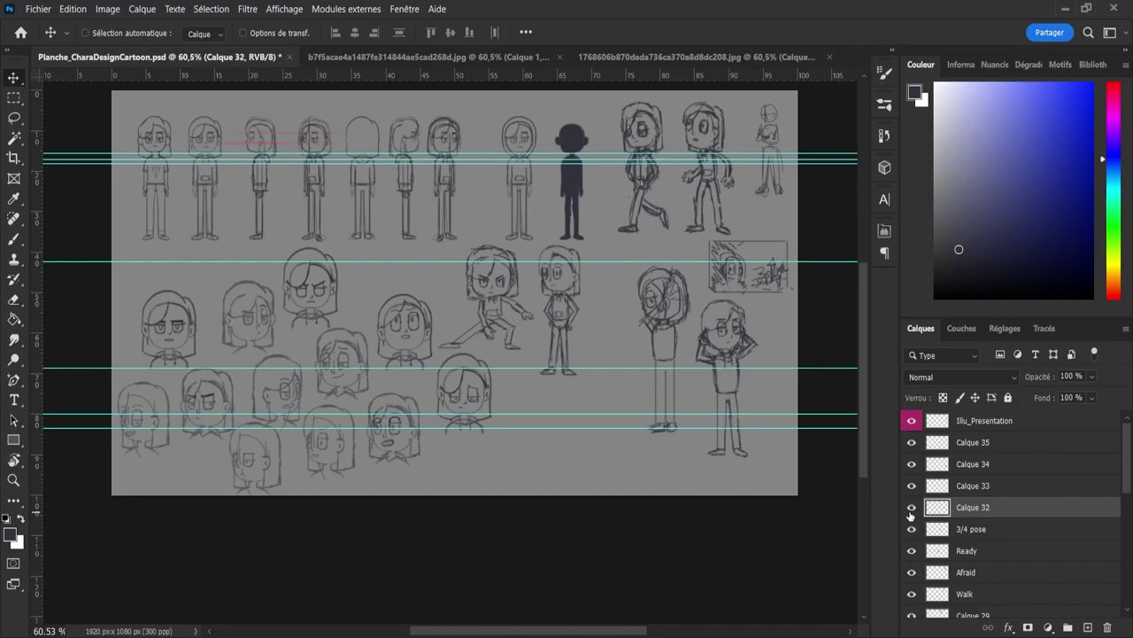
click(912, 485)
click(912, 485)
ctrl+click(967, 492)
click(1067, 627)
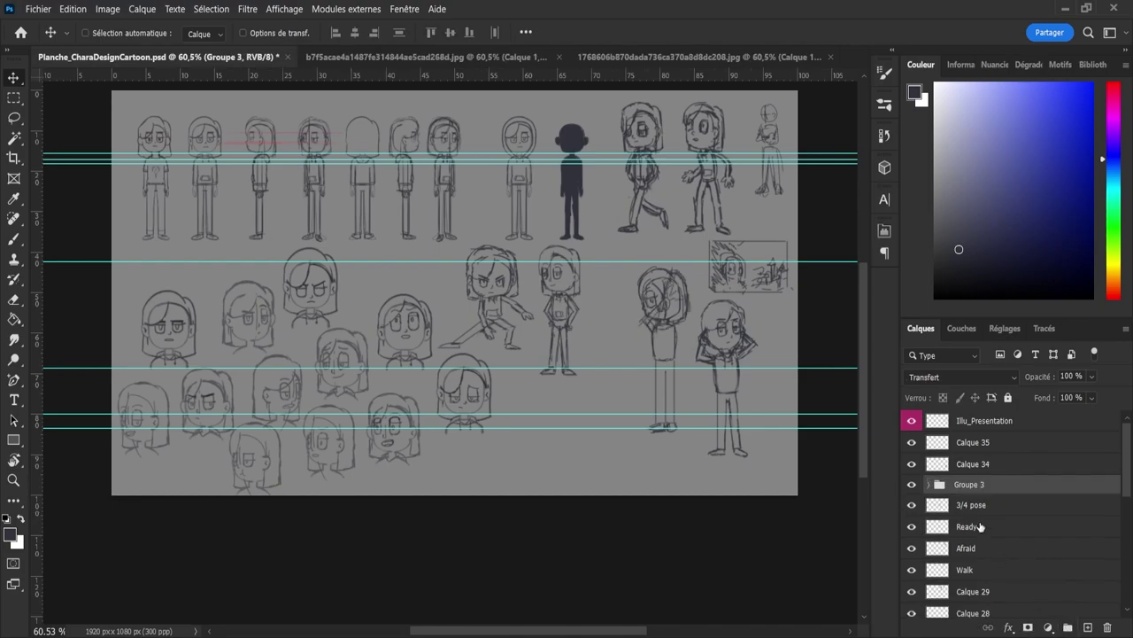
Step: Rename the new layer group to Putting_Cap_3/4DOS
double_click(970, 485)
key(BackSpace)
text(Putting CAp)
key(BackSpace)
key(BackSpace)
text(apuc)
key(BackSpace)
key(BackSpace)
text(3/4DOS)
key(Return)
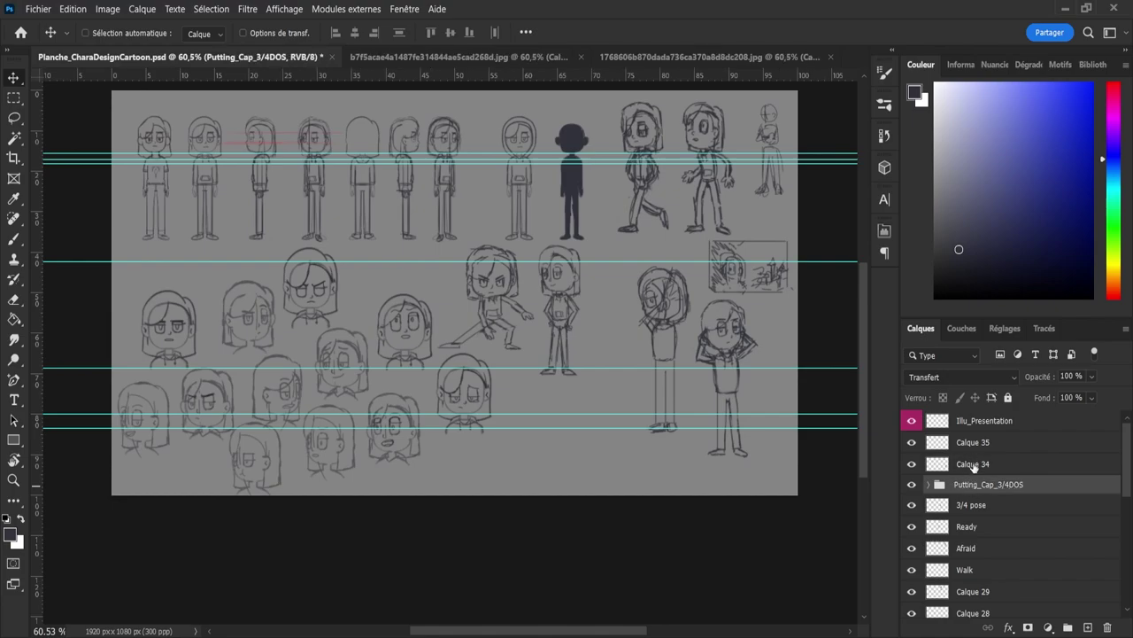
Step: Rename the front-facing raised-arms figure's layer, Calque 34, to Putting_Cap_3/4
double_click(974, 464)
text(Putting_C)
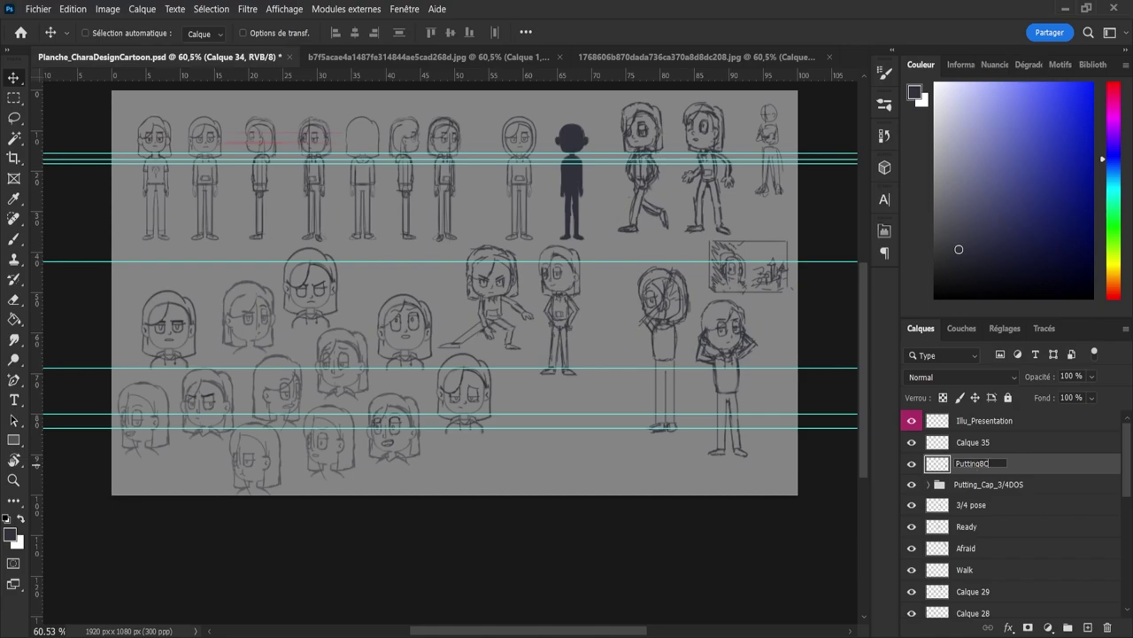
text(ap_3/4)
key(Return)
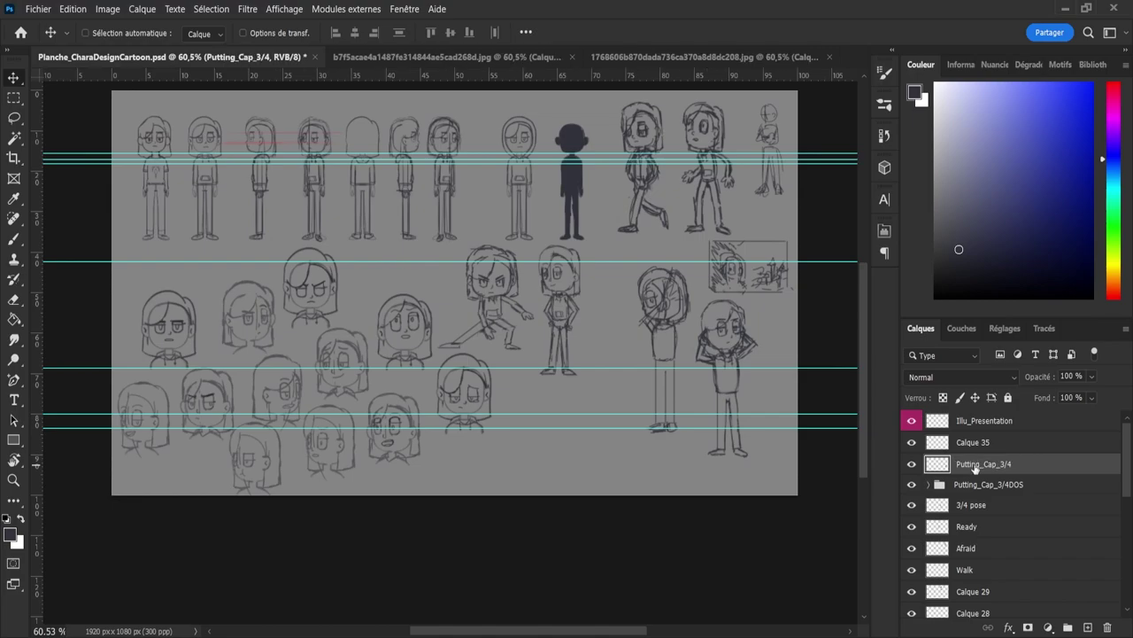
Step: Scale the Putting_Cap_3/4DOS figure to about 84% and place it directly beside the hands-on-hips figure
click(974, 488)
key(ctrl+t)
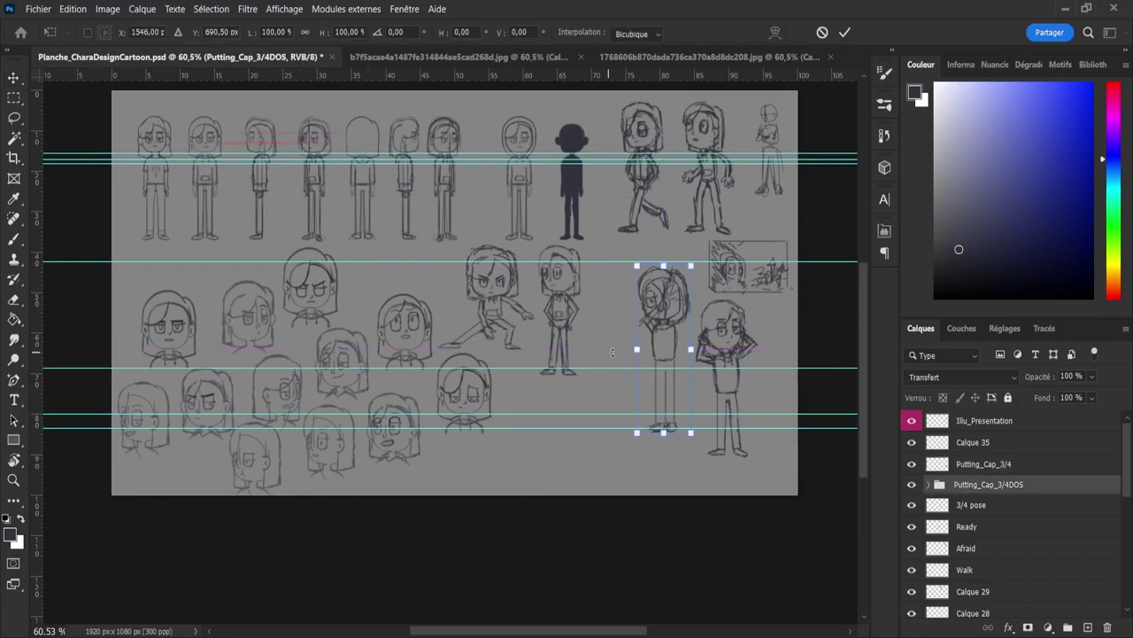
drag(673, 341, 575, 312)
drag(569, 413, 570, 374)
drag(558, 327, 599, 327)
drag(609, 374, 609, 383)
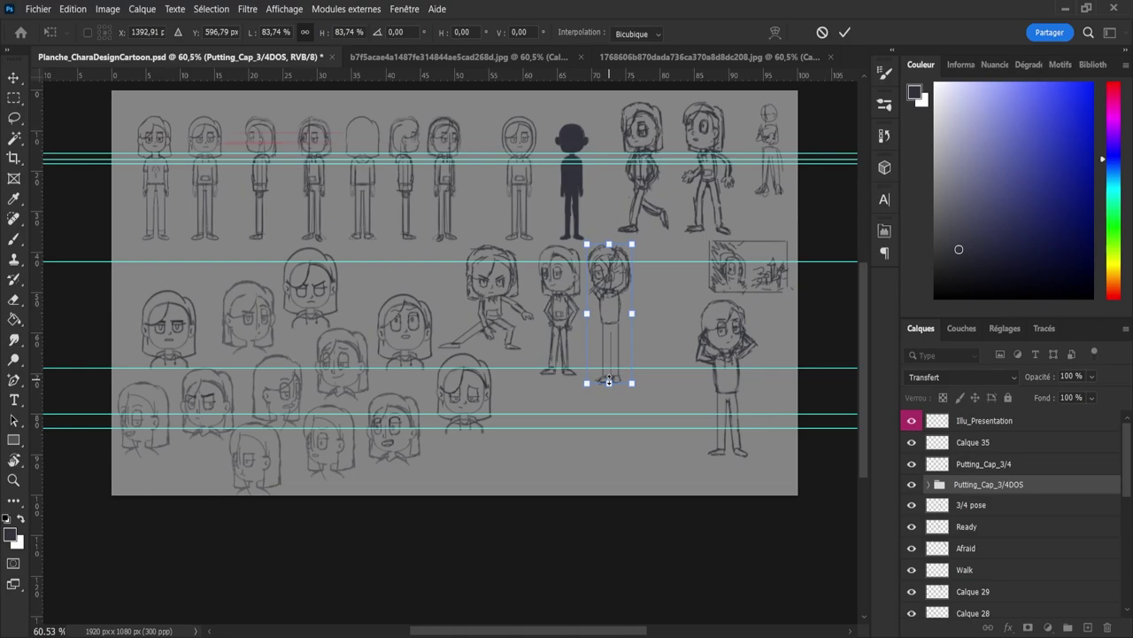
click(845, 32)
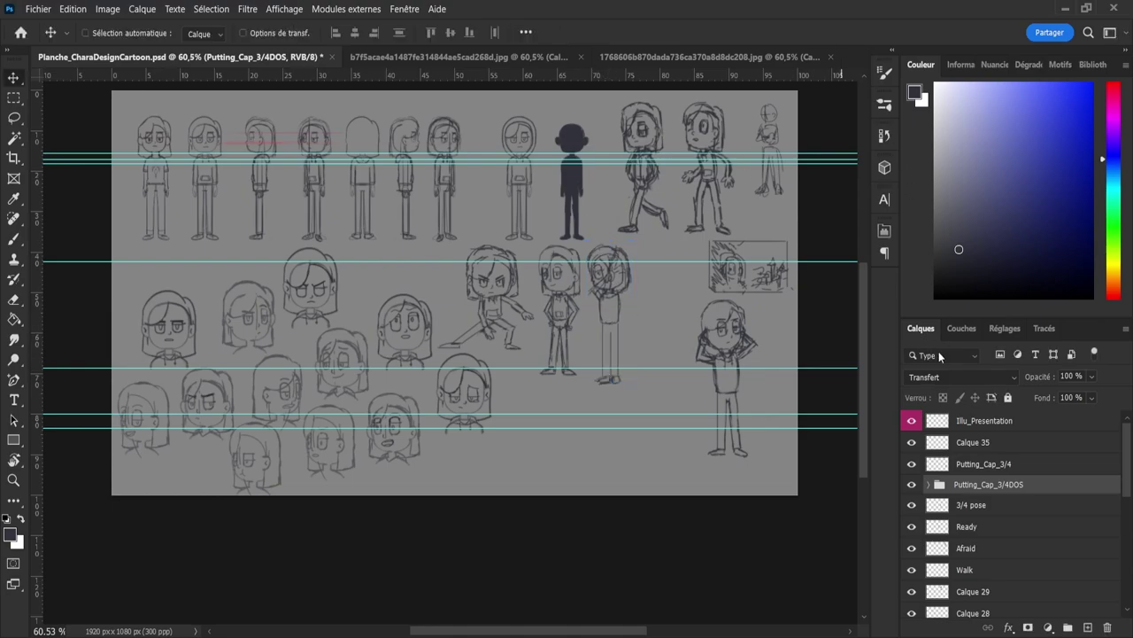
Step: Scale the Putting_Cap_3/4 figure to about 89% and align it in the row beside the Putting_Cap_3/4DOS figure
click(976, 464)
click(911, 464)
click(911, 464)
key(ctrl+t)
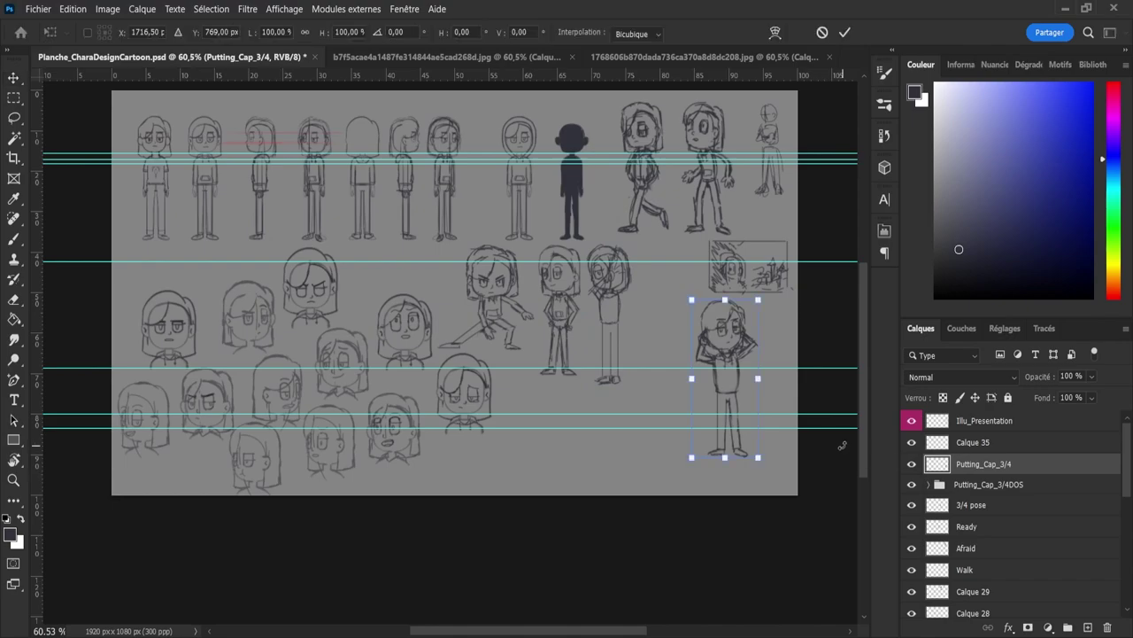
drag(724, 400, 609, 345)
drag(613, 420, 665, 348)
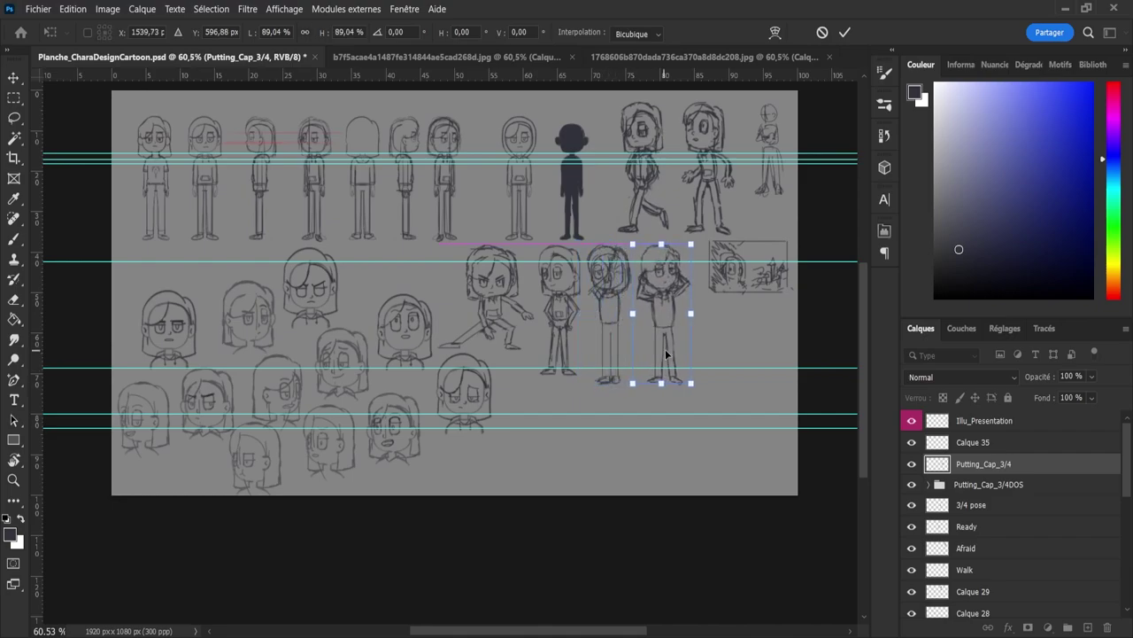
click(845, 32)
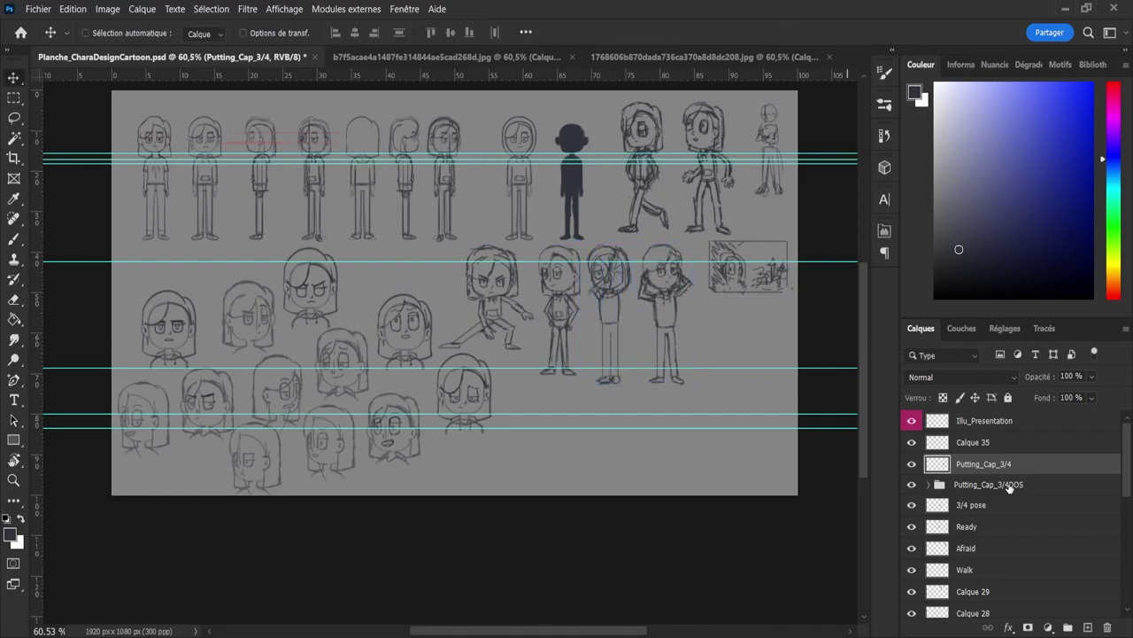
click(909, 449)
click(911, 442)
click(913, 422)
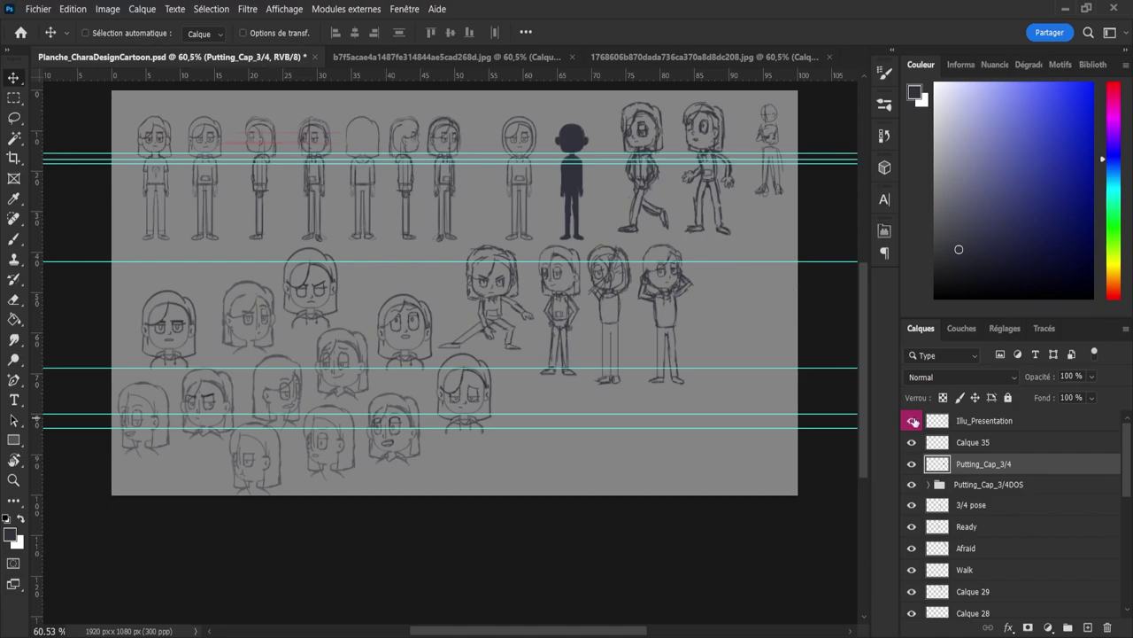
click(913, 421)
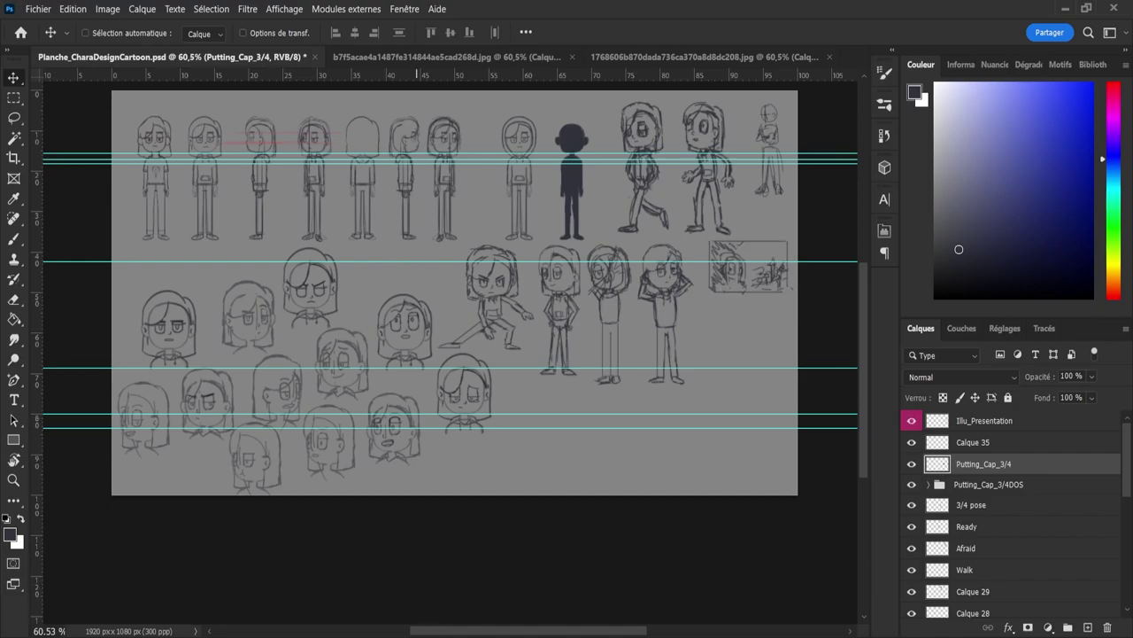
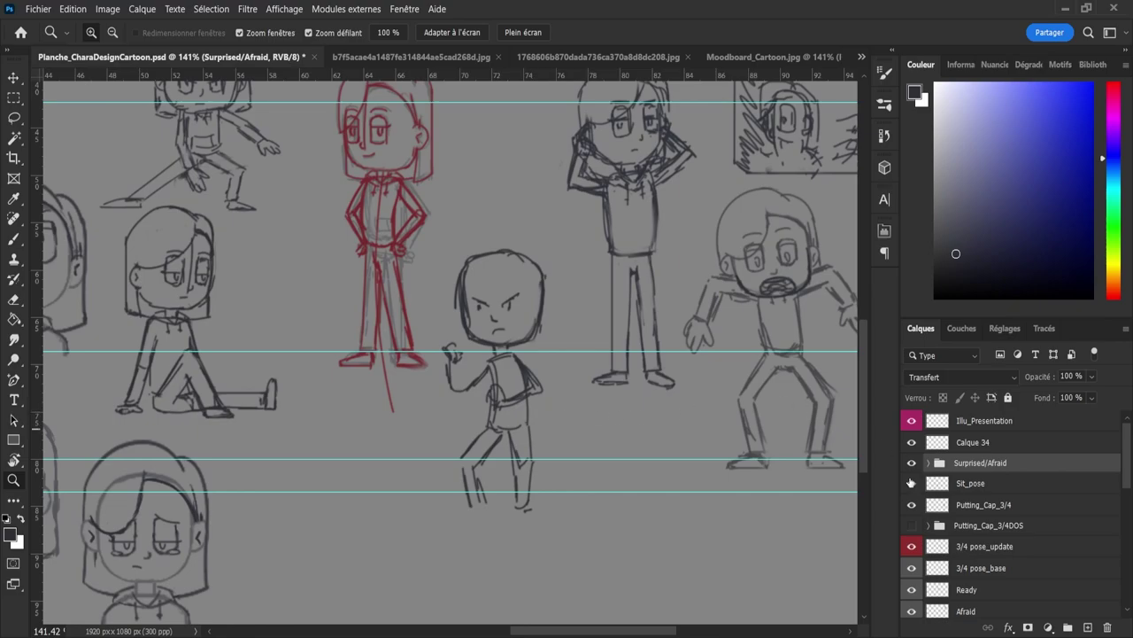
Step: Add a new layer above the angry figure's rough sketch on Calque 34 and lower the rough layer's opacity
click(912, 443)
click(912, 443)
click(947, 445)
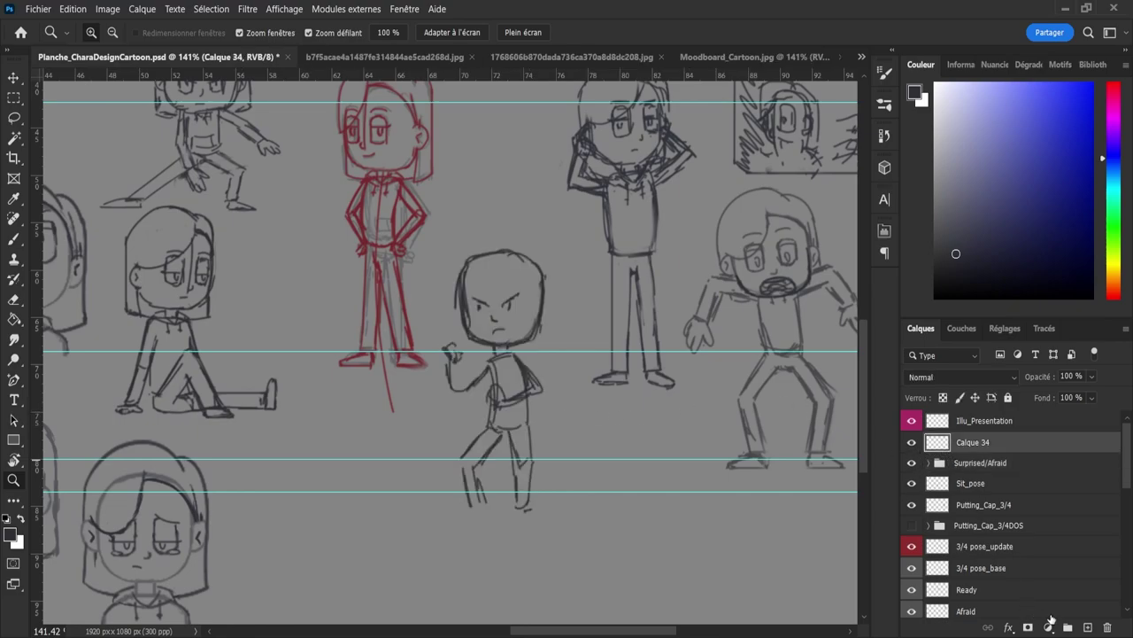
click(1088, 627)
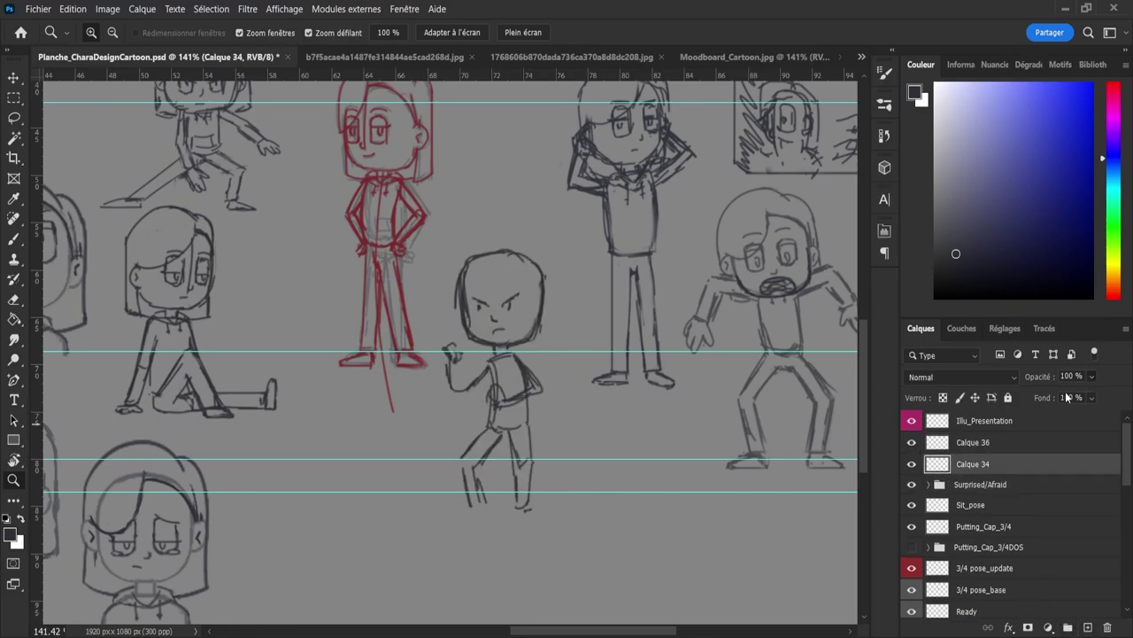
click(1059, 391)
click(963, 448)
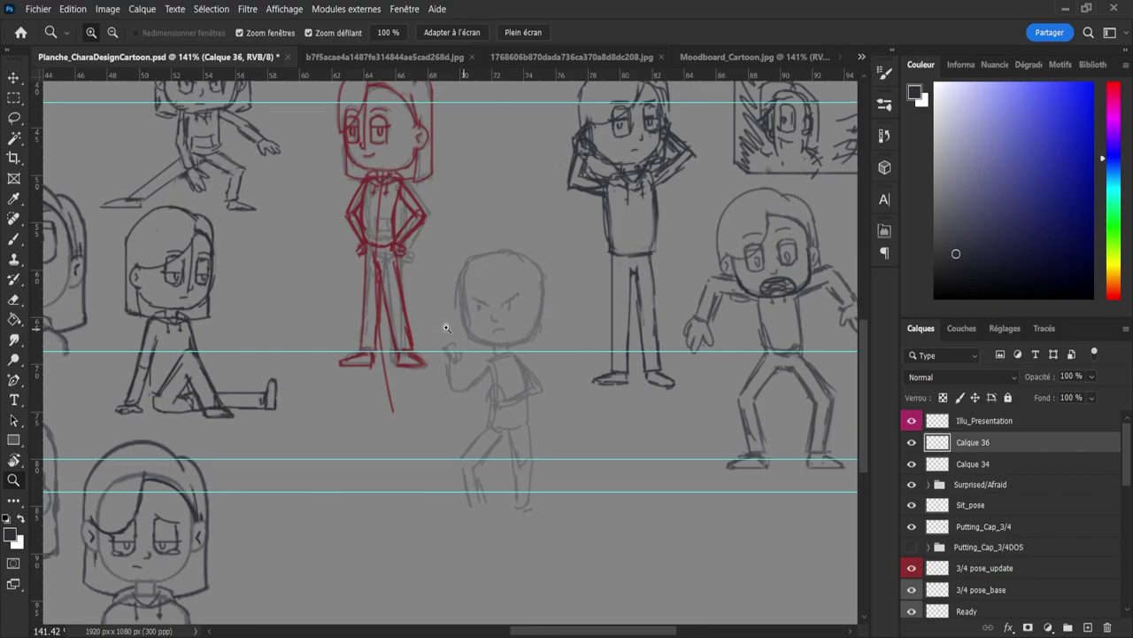
Step: Redraw the angry figure's rounded head outline over the faded rough on the new layer
key(b)
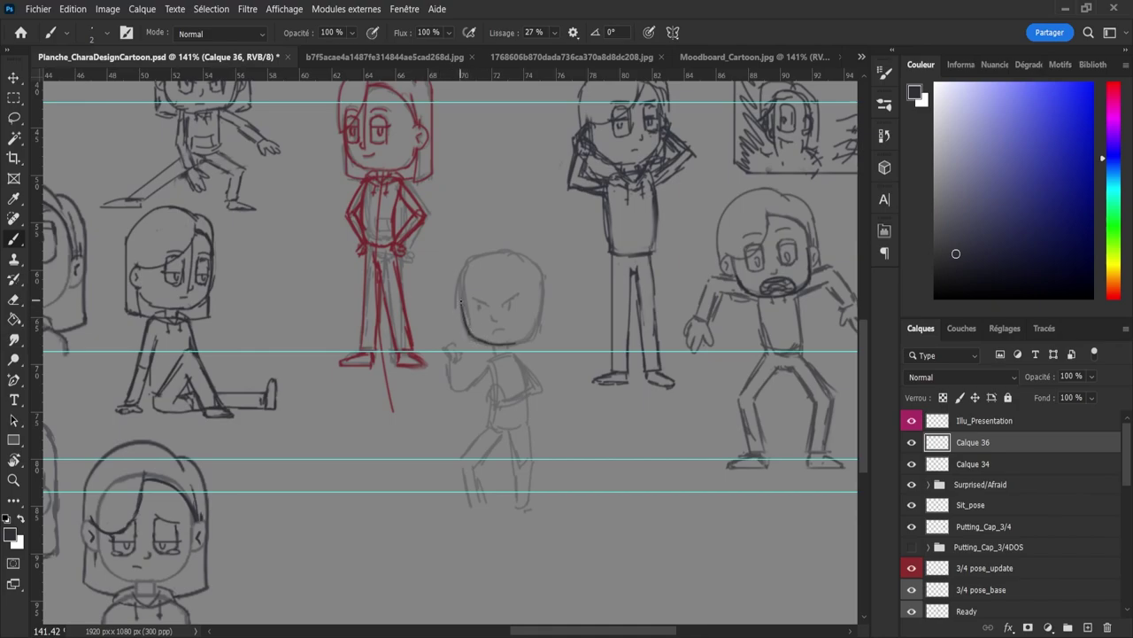
mouse_move(462, 305)
mouse_down()
mouse_move(480, 266)
mouse_move(463, 283)
mouse_move(479, 264)
mouse_move(465, 269)
mouse_move(495, 263)
mouse_move(486, 260)
mouse_move(545, 268)
mouse_move(521, 260)
mouse_move(541, 283)
mouse_move(528, 266)
mouse_move(541, 331)
mouse_move(542, 290)
mouse_move(532, 270)
mouse_move(540, 308)
mouse_move(518, 343)
mouse_move(535, 319)
mouse_up()
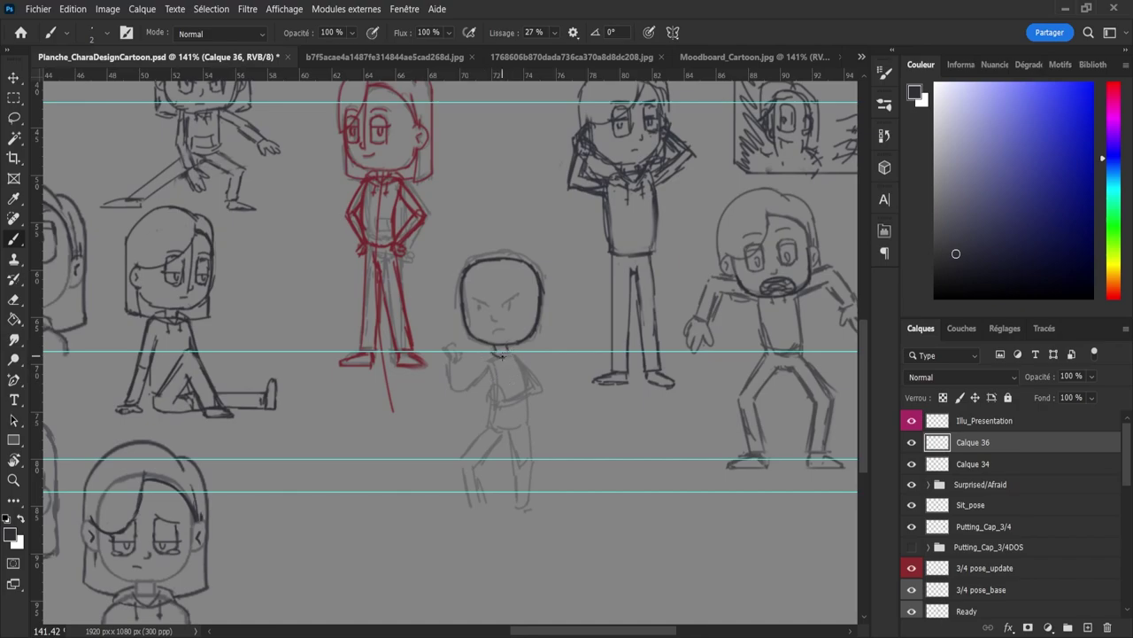
key(ctrl+z)
drag(512, 351, 508, 353)
key(ctrl+z)
Step: Draw the angry figure's curved torso under the neck, erasing and correcting its side lines
mouse_move(488, 361)
mouse_down()
mouse_move(488, 414)
mouse_move(520, 419)
mouse_up()
drag(515, 351, 527, 415)
key(e)
drag(524, 370, 523, 416)
key(b)
mouse_move(493, 379)
mouse_down()
mouse_move(492, 409)
mouse_move(492, 397)
mouse_up()
key(e)
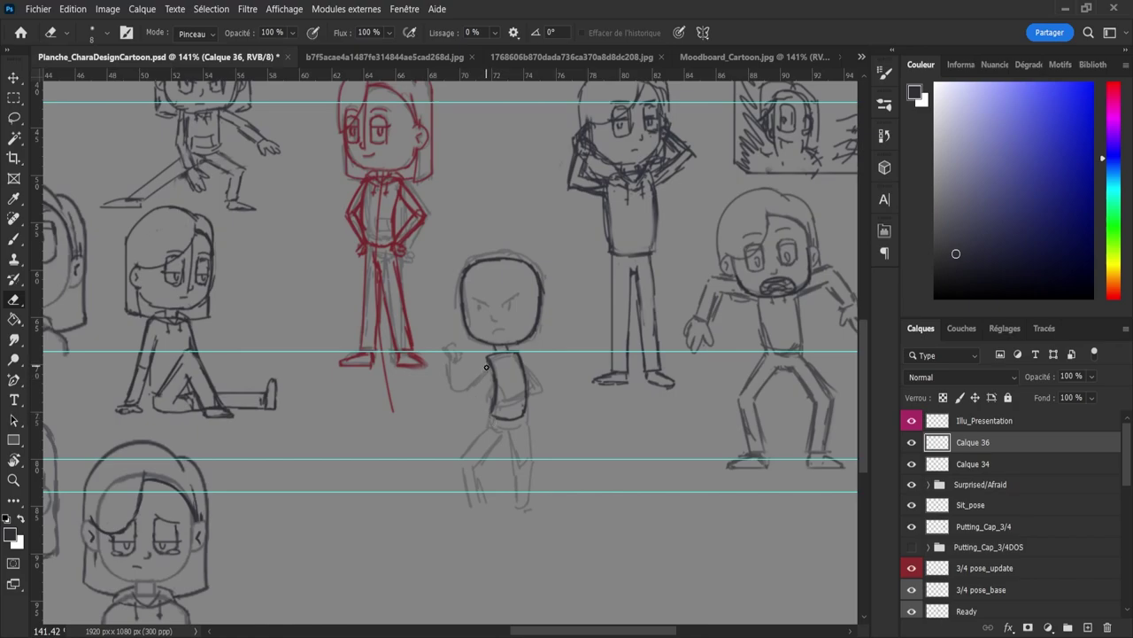
key(b)
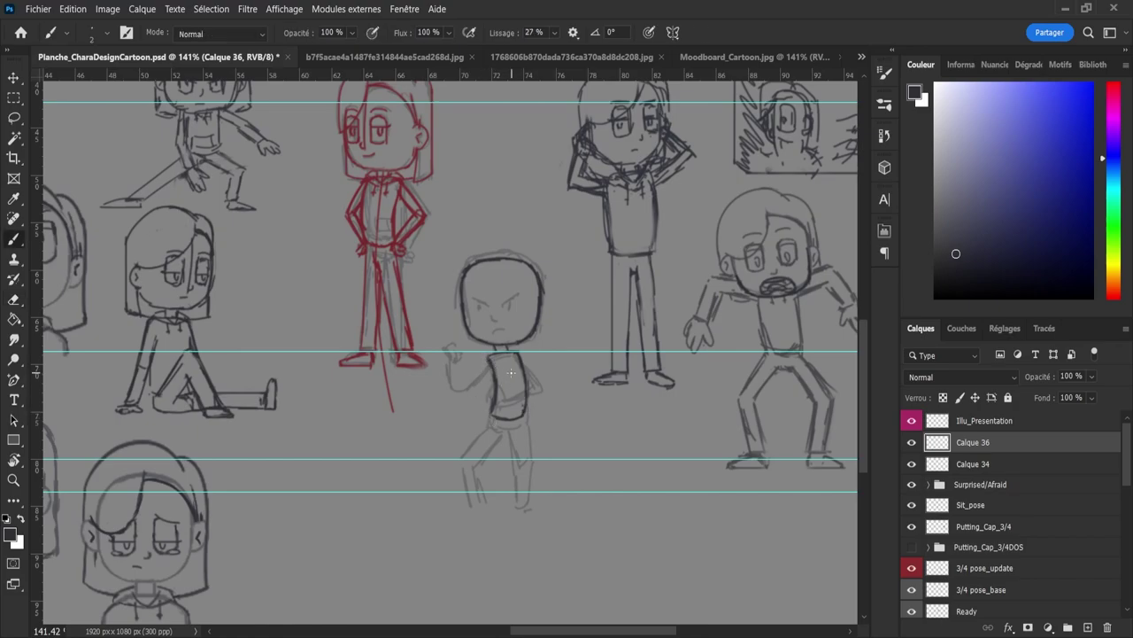
key(e)
key(b)
Step: Draw a vertical centre guideline down the angry figure's face
drag(485, 257, 479, 310)
key(ctrl+z)
drag(485, 263, 491, 341)
Step: Draw the hip section below the angry figure's torso and clean up its edges
key(z)
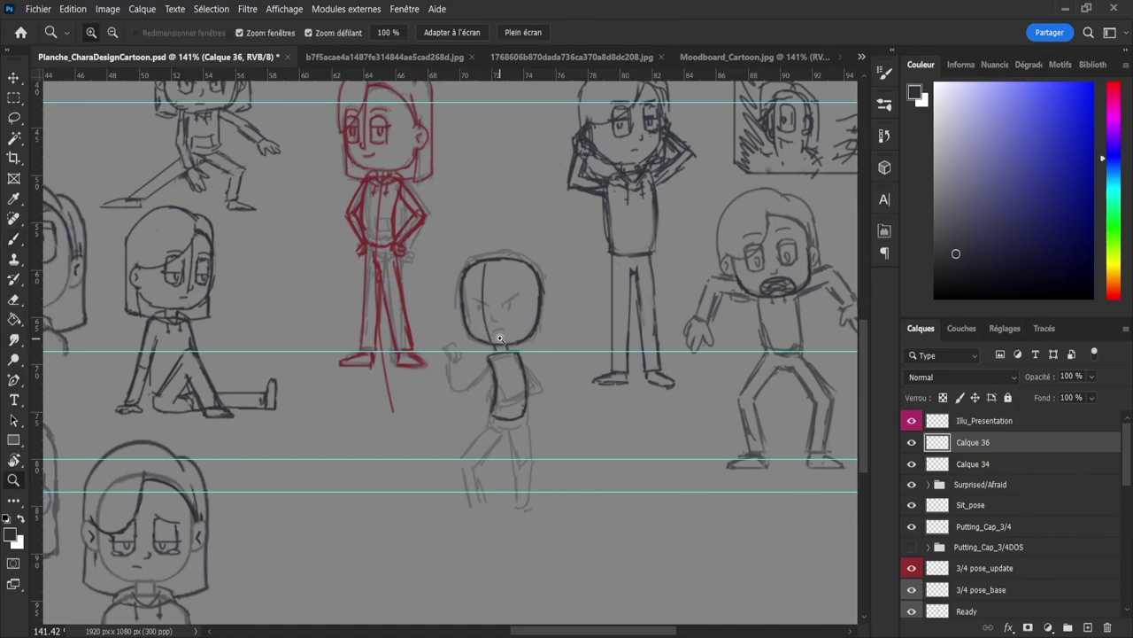
scroll(485, 345, down, 2)
scroll(490, 438, up, 2)
key(b)
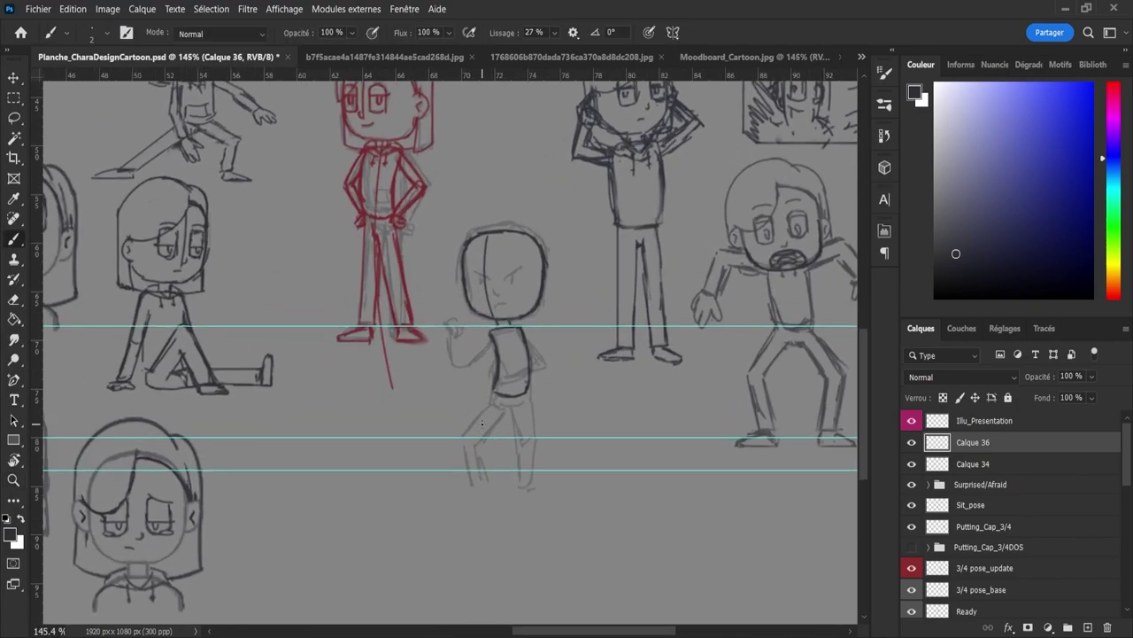
mouse_move(493, 397)
mouse_down()
mouse_move(501, 411)
mouse_move(527, 404)
mouse_up()
key(e)
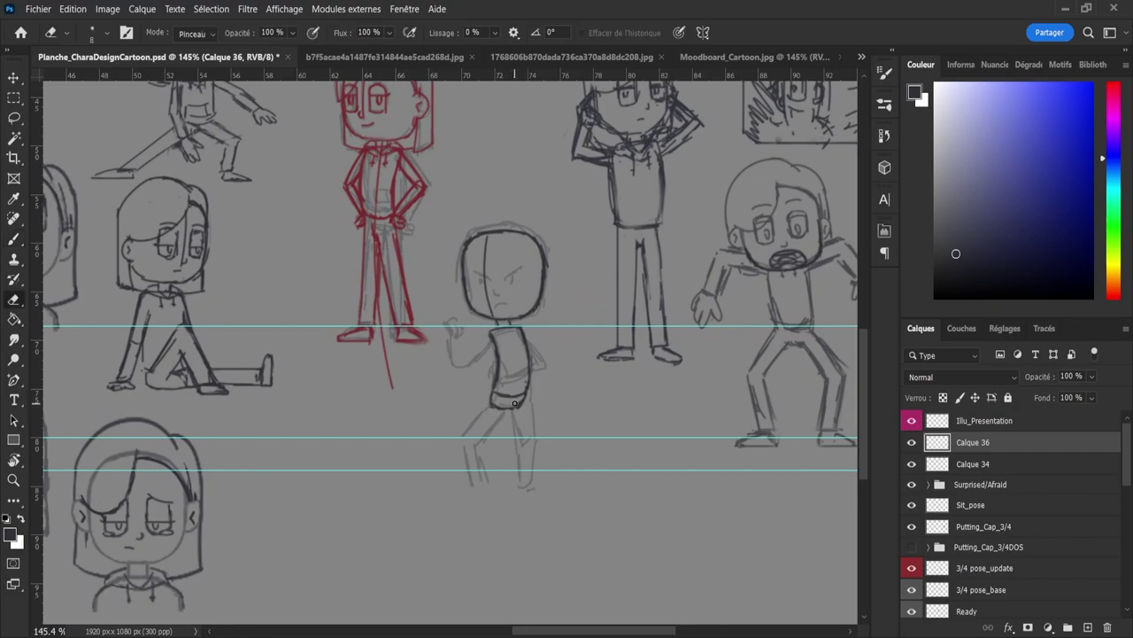
key(b)
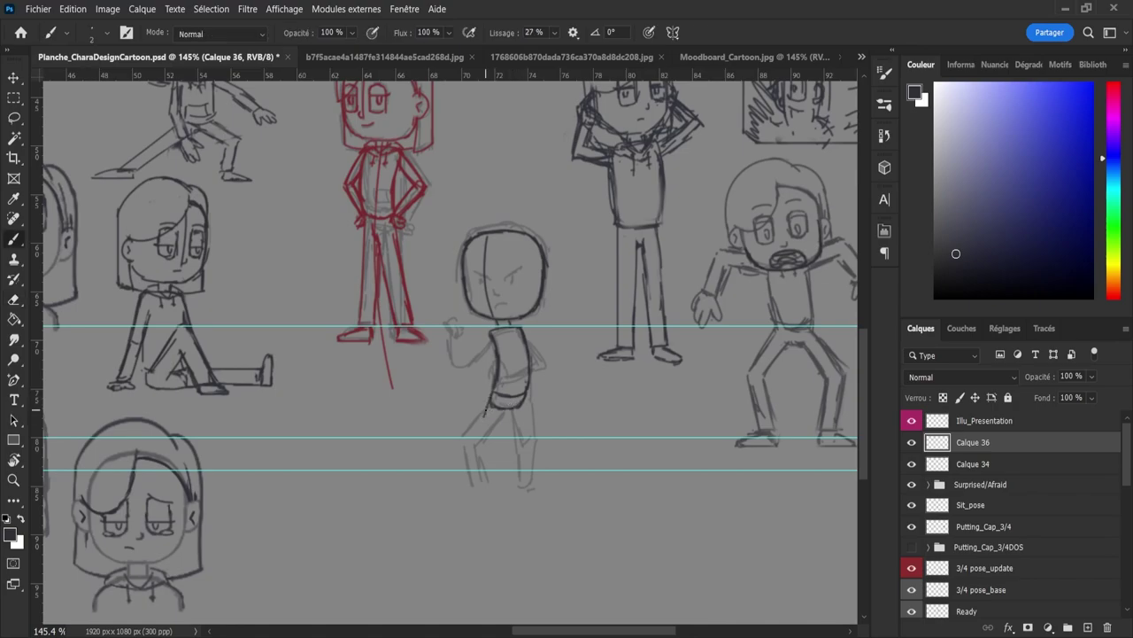
Step: Draw the angry figure's bent leg on the raised-fist side, finishing it with a shoe
mouse_move(489, 399)
mouse_down()
mouse_move(470, 436)
mouse_move(484, 481)
mouse_up()
key(ctrl+z)
mouse_move(488, 434)
mouse_down()
mouse_move(506, 403)
mouse_move(488, 439)
mouse_move(497, 481)
mouse_up()
key(ctrl+z)
drag(483, 479, 503, 479)
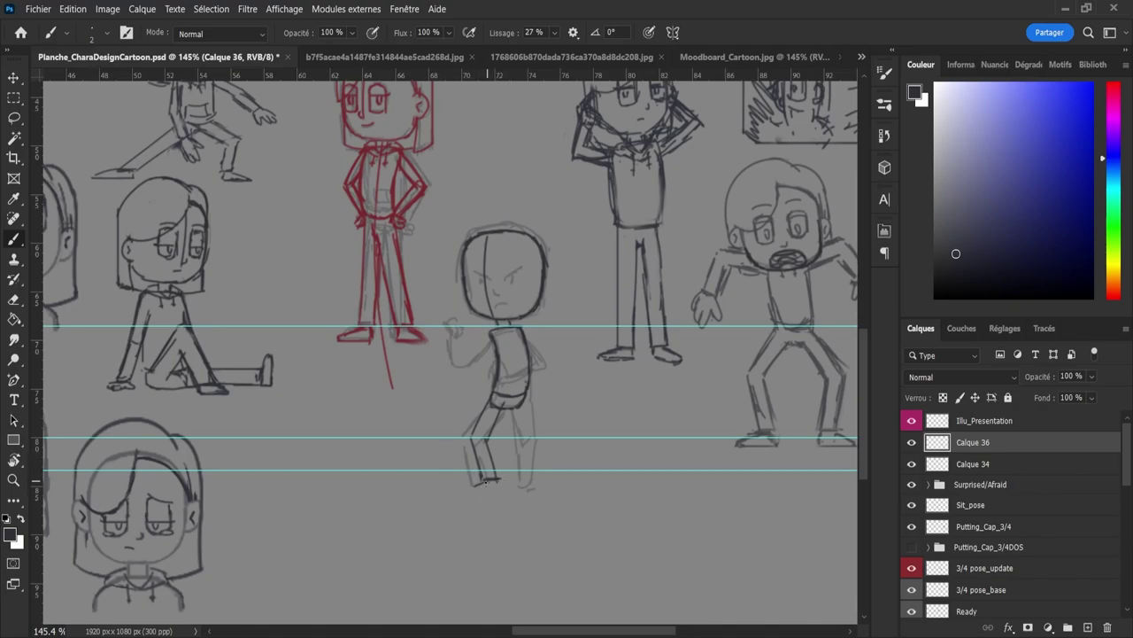
mouse_move(472, 488)
mouse_down()
mouse_move(495, 488)
mouse_move(468, 490)
mouse_up()
key(e)
key(b)
Step: Select the lower leg and shoe with the Lasso and stretch them vertically to about 108%
key(l)
mouse_move(468, 474)
mouse_down()
mouse_move(507, 467)
mouse_move(459, 503)
mouse_move(436, 487)
mouse_up()
key(ctrl+t)
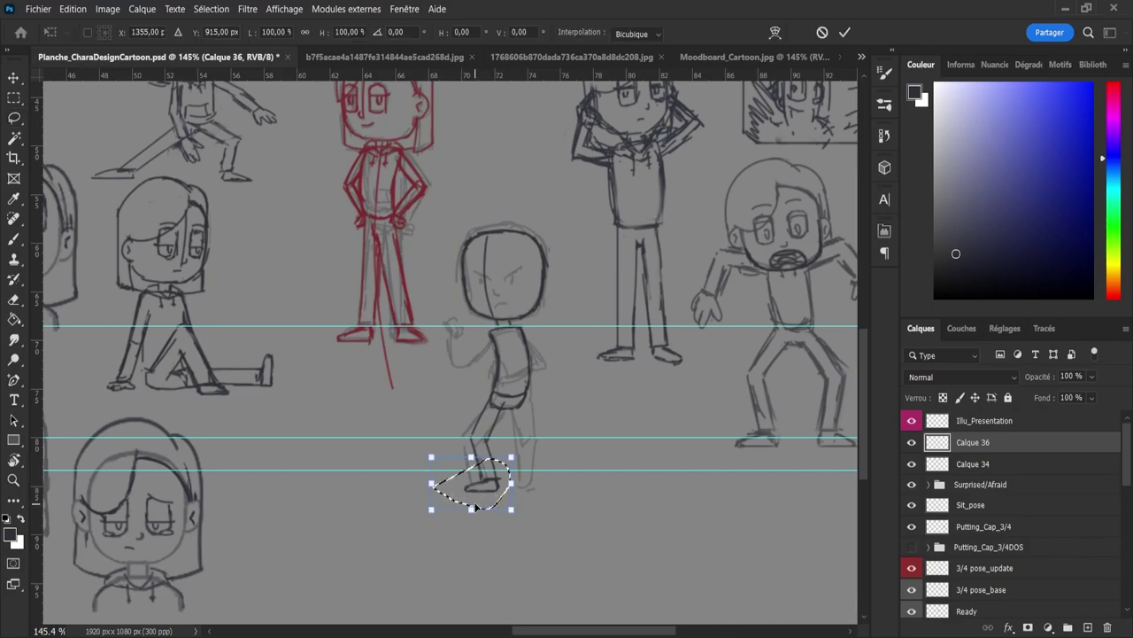
drag(489, 480, 490, 484)
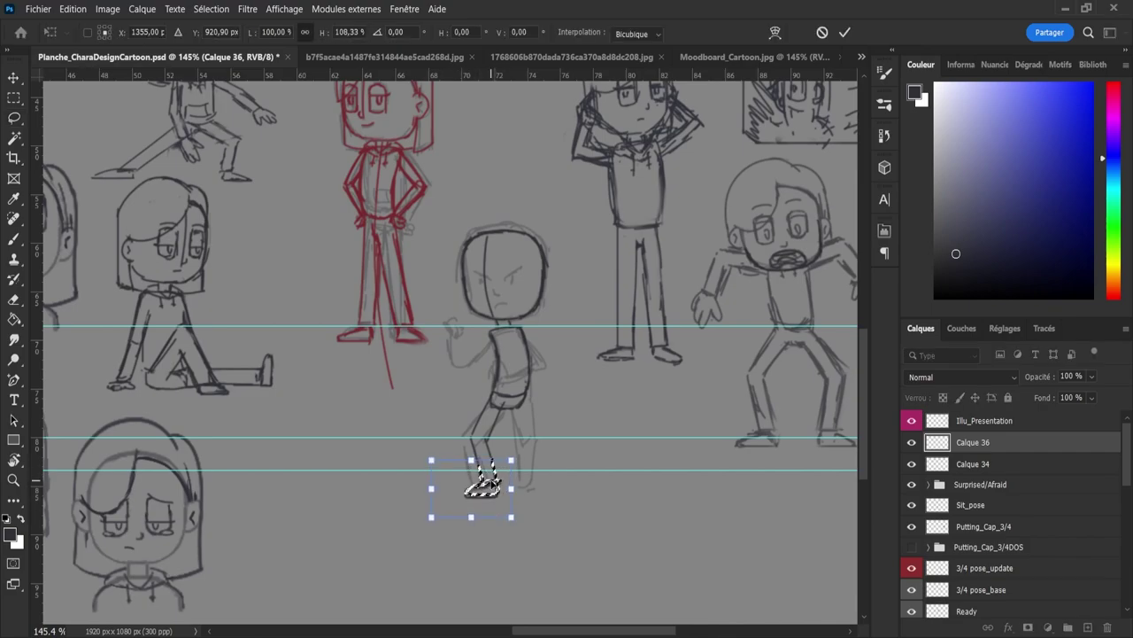
key(Return)
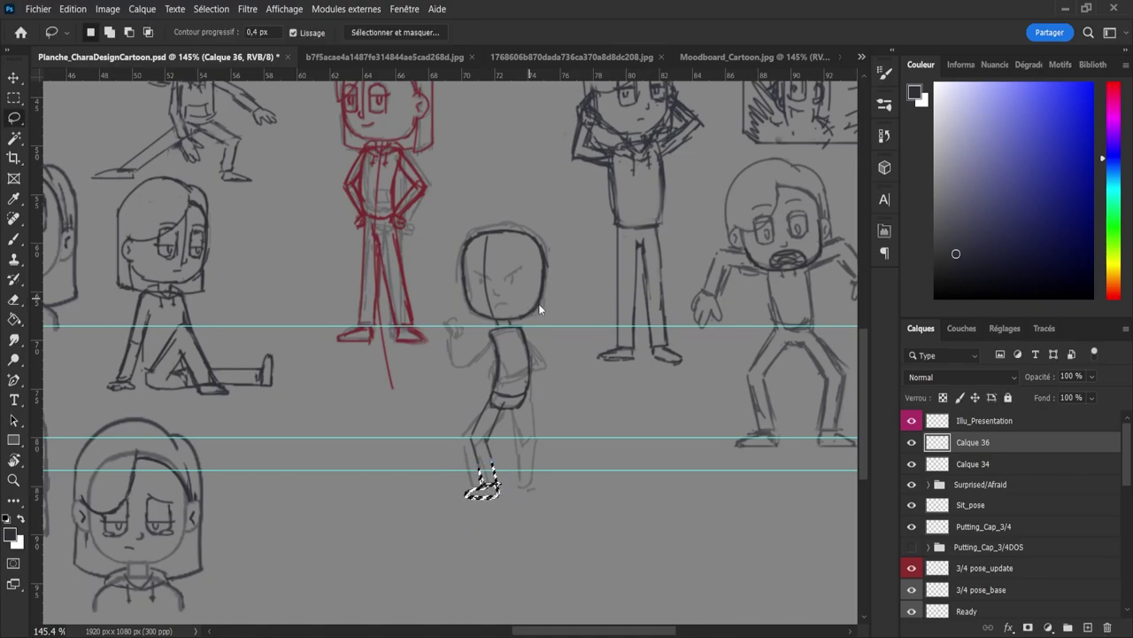
Step: Deselect the stretched shoe and touch up the bent leg's lines where the thigh meets the hip
key(ctrl+d)
key(b)
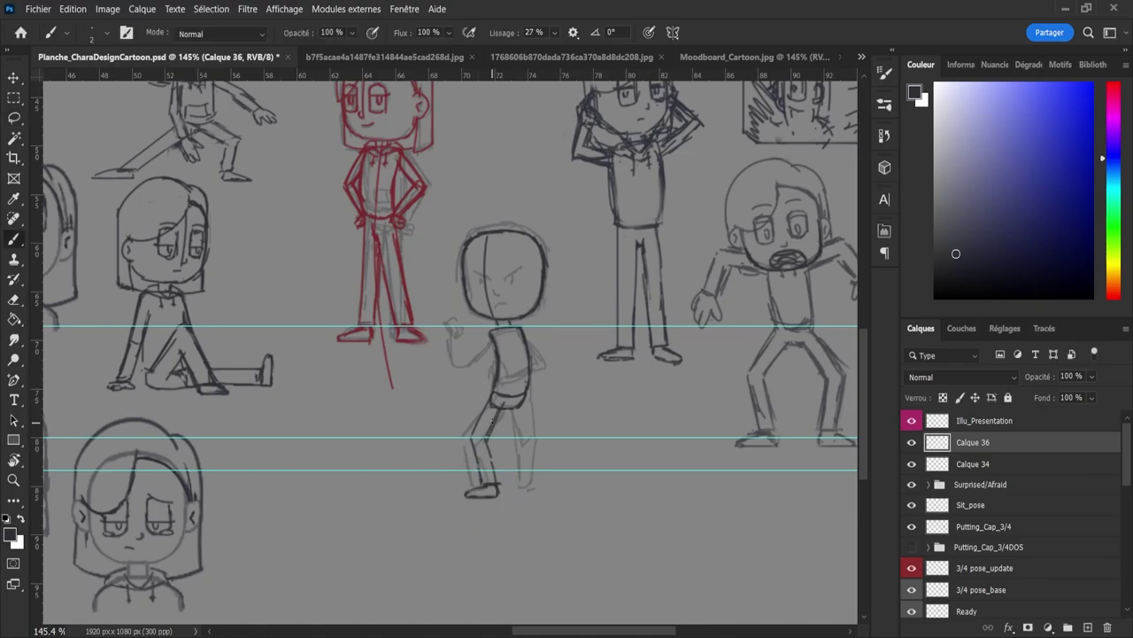
key(e)
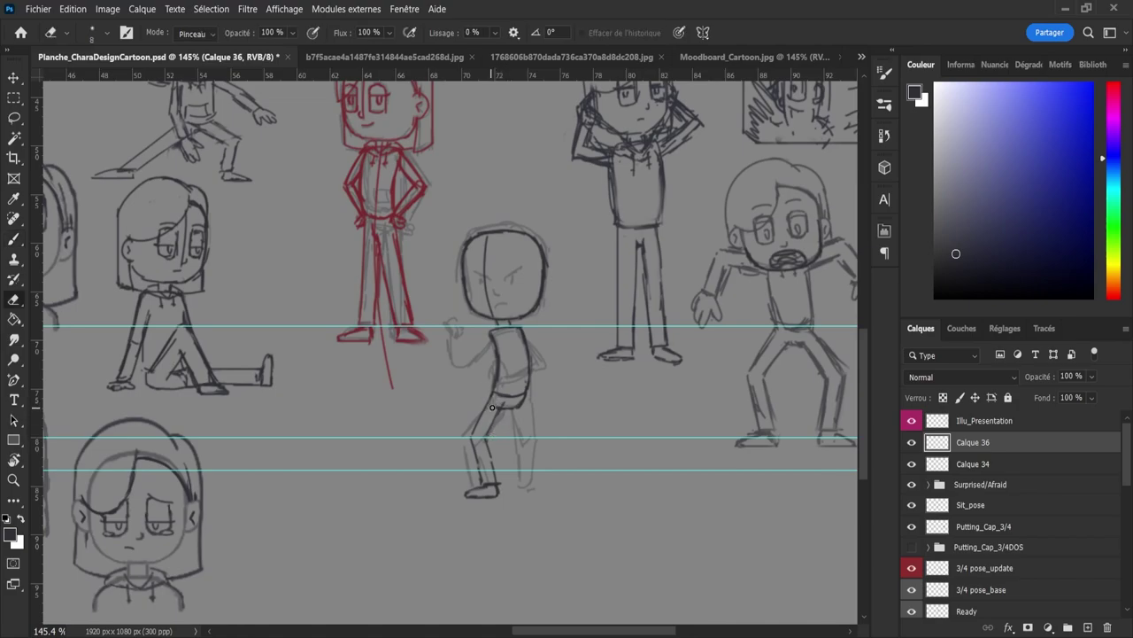
key(b)
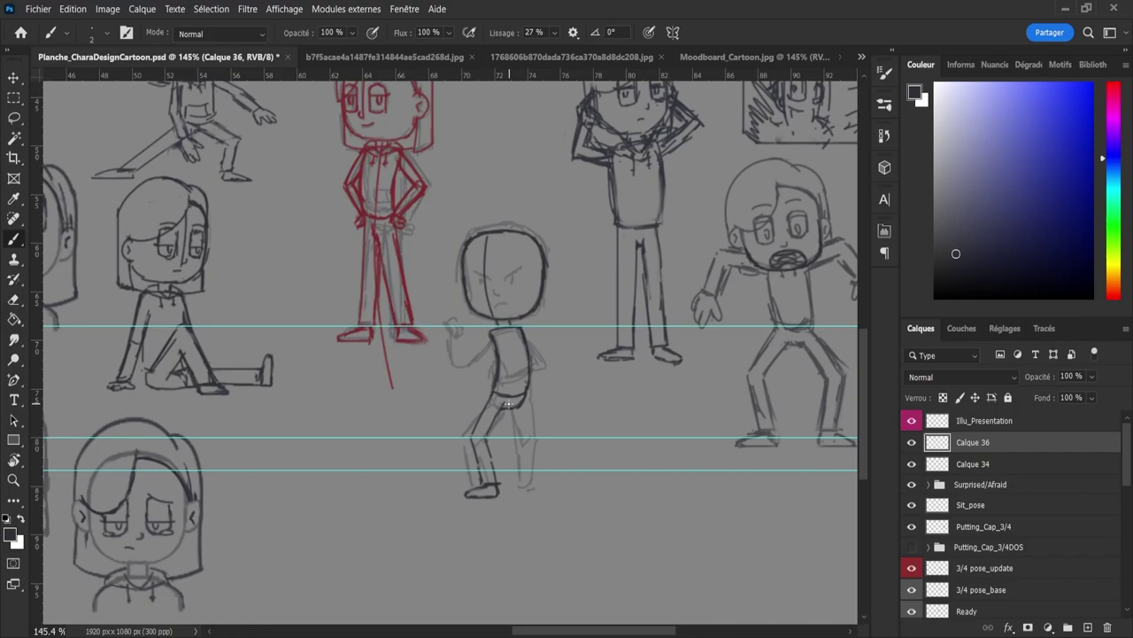
Step: Draw the thigh of the angry figure's second leg below the hip, undoing the first trial strokes
mouse_move(510, 408)
mouse_down()
mouse_move(513, 441)
mouse_move(524, 430)
mouse_move(531, 439)
mouse_up()
key(ctrl+z)
key(ctrl+z)
key(ctrl+z)
key(ctrl+z)
key(ctrl+z)
drag(522, 404, 521, 436)
Step: Draw the second leg's lower part down to the ankle, undoing the trial strokes before the kept lines
mouse_move(511, 438)
mouse_down()
mouse_move(510, 473)
mouse_move(521, 478)
mouse_up()
key(ctrl+z)
key(ctrl+z)
key(ctrl+z)
key(ctrl+z)
key(ctrl+z)
mouse_move(511, 436)
mouse_down()
mouse_move(511, 475)
mouse_move(521, 476)
mouse_move(523, 455)
mouse_move(526, 475)
mouse_move(513, 477)
mouse_up()
drag(514, 476, 517, 490)
drag(525, 487, 535, 488)
Step: Resize the eraser and tidy the trouser hem of the angry figure's second leg
key(e)
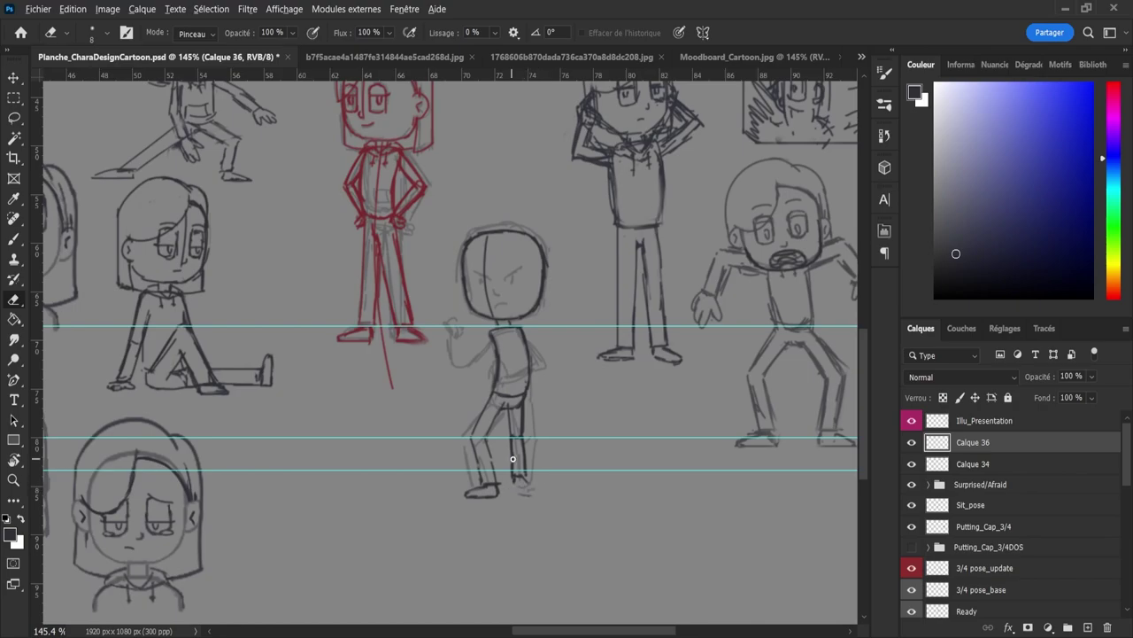
alt+right_click(512, 457)
mouse_move(518, 483)
mouse_down()
mouse_move(510, 429)
mouse_move(531, 428)
mouse_move(534, 415)
mouse_move(509, 430)
mouse_move(510, 408)
mouse_move(518, 478)
mouse_up()
key(b)
key(ctrl+z)
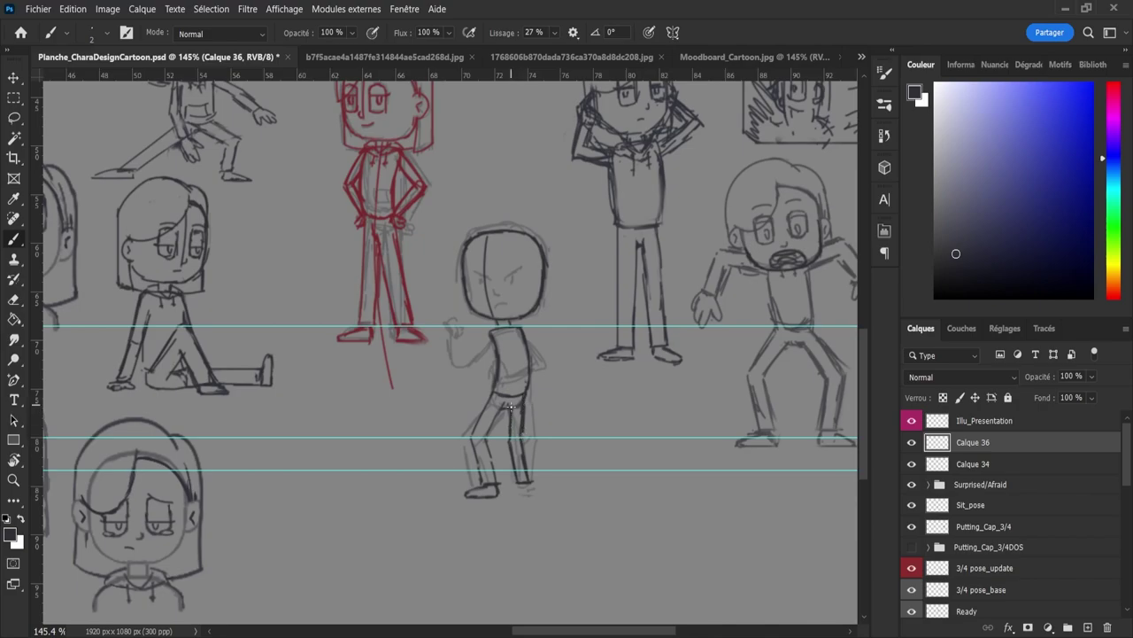
Step: Refine the second leg's inner and outer contours and add a shoe at its end
key(e)
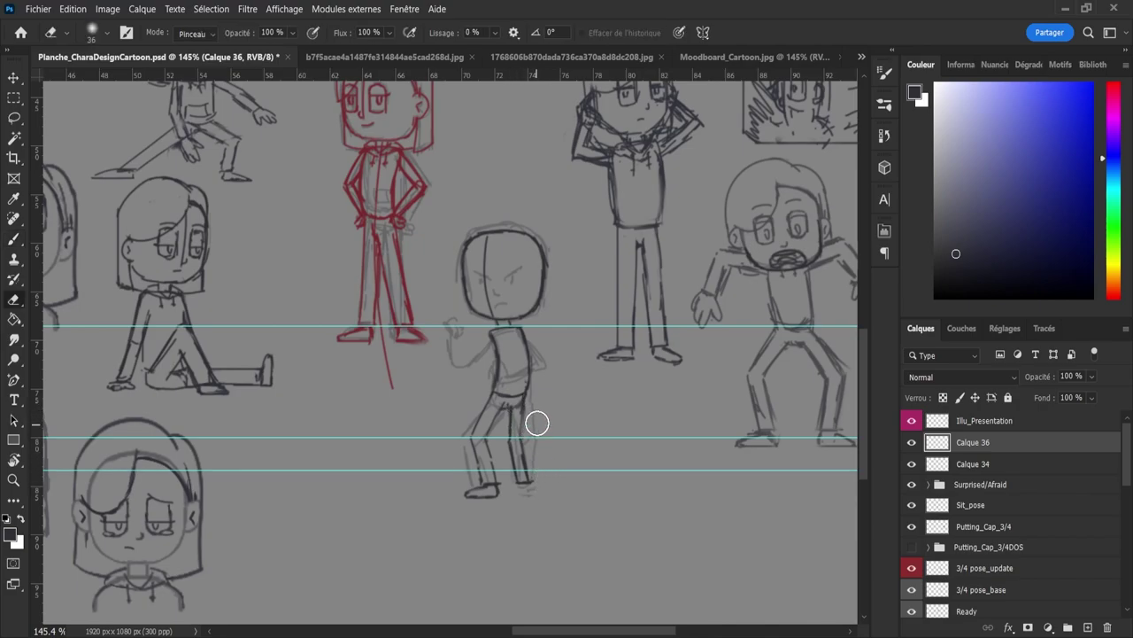
key(b)
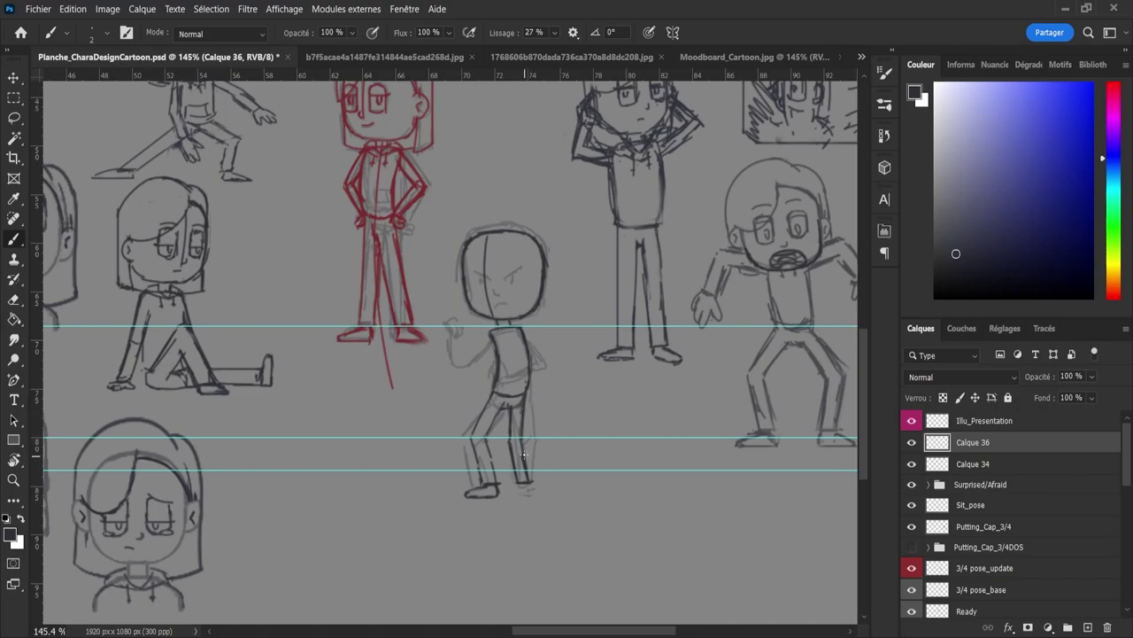
key(e)
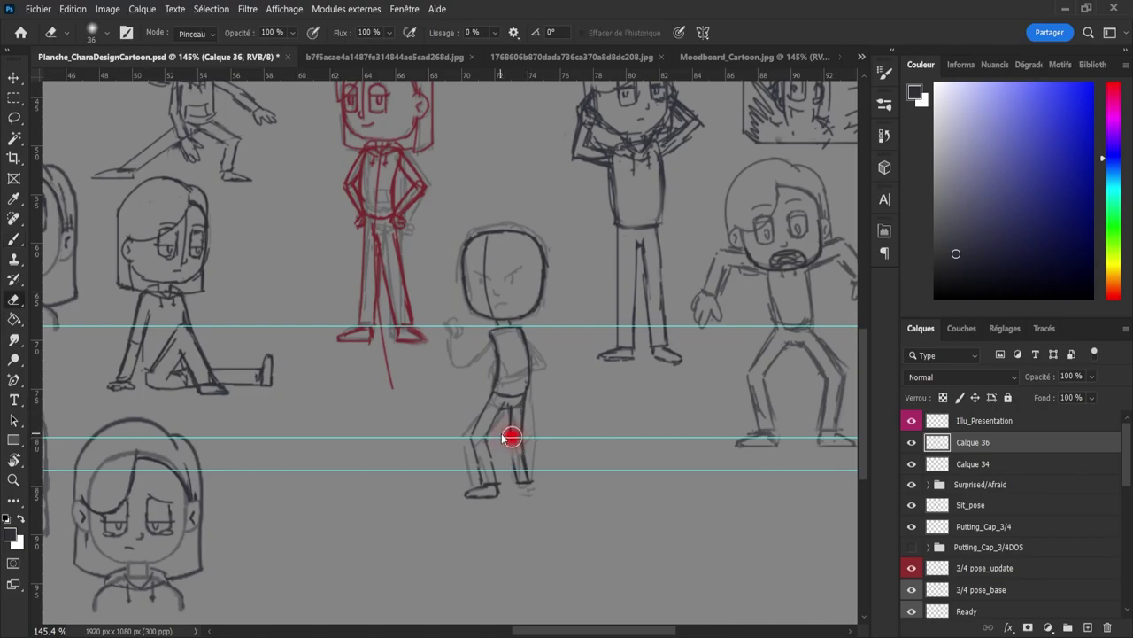
key(b)
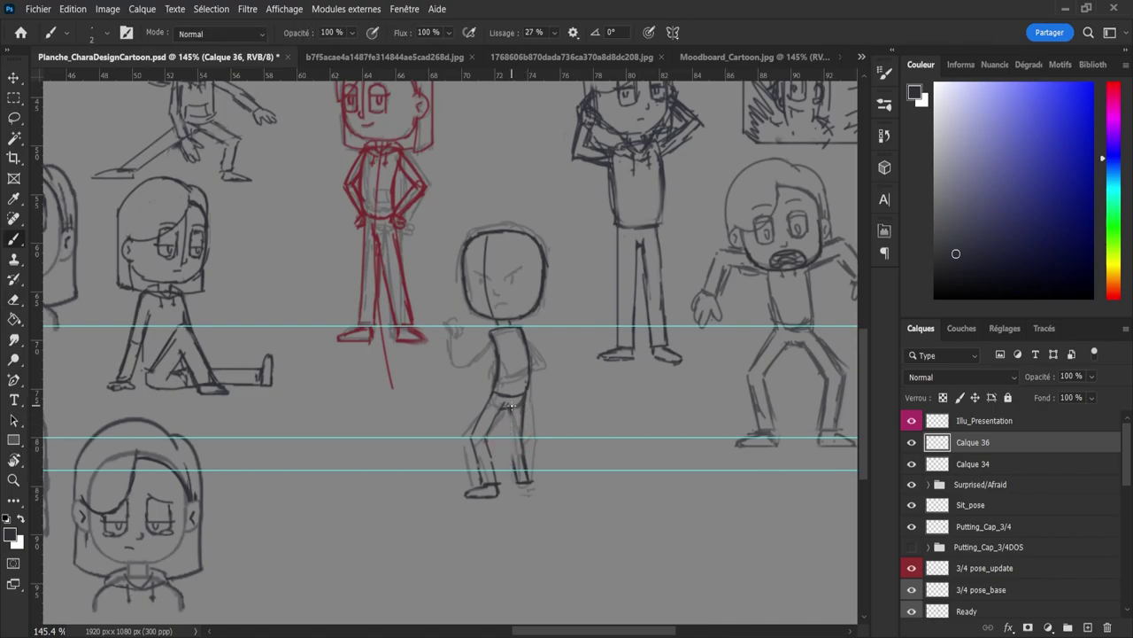
key(e)
mouse_move(511, 456)
mouse_down()
mouse_move(511, 468)
mouse_move(513, 405)
mouse_move(516, 474)
mouse_up()
key(b)
key(ctrl+z)
mouse_move(520, 490)
mouse_down()
mouse_move(521, 501)
mouse_move(535, 492)
mouse_move(527, 499)
mouse_up()
Step: Draw the angry figure's raised arm bent at the elbow over the rough sketch, undoing unwanted strokes
drag(490, 336, 471, 357)
key(ctrl+z)
mouse_move(462, 362)
mouse_down()
mouse_move(494, 337)
mouse_move(463, 355)
mouse_move(468, 374)
mouse_move(448, 328)
mouse_move(466, 337)
mouse_move(452, 326)
mouse_up()
key(ctrl+z)
key(ctrl+z)
key(ctrl+z)
key(ctrl+z)
Step: Draw the clenched fist on the raised arm and clean up the elbow lines
key(e)
key(b)
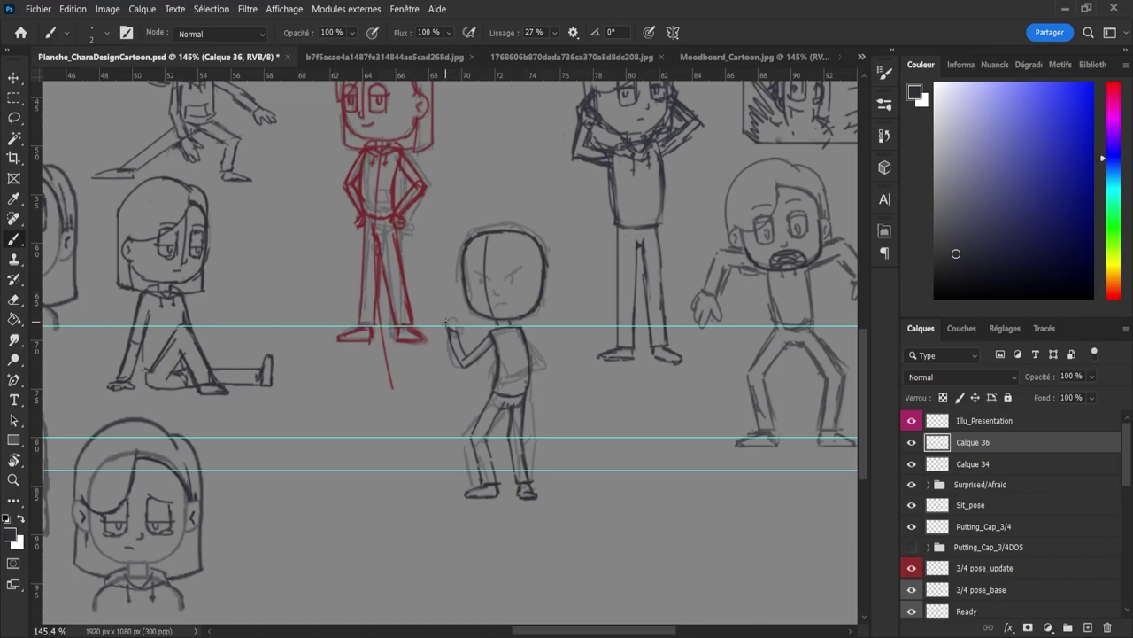
drag(449, 318, 455, 322)
key(e)
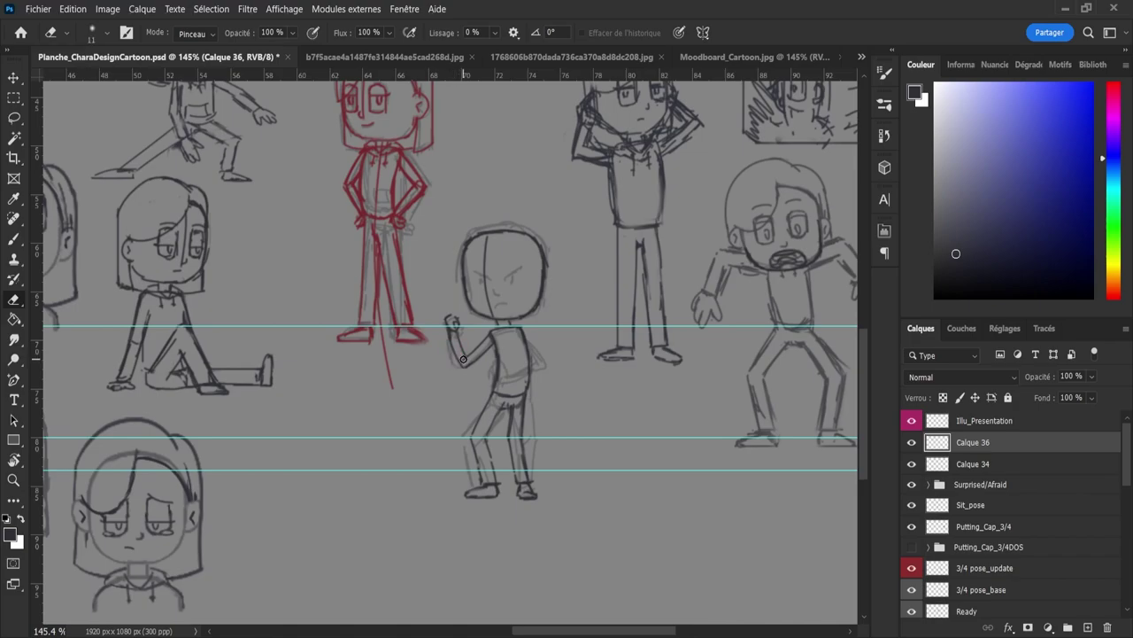
Step: Draw the angry figure's other arm bent at the elbow, with the forearm crossing the waist
key(b)
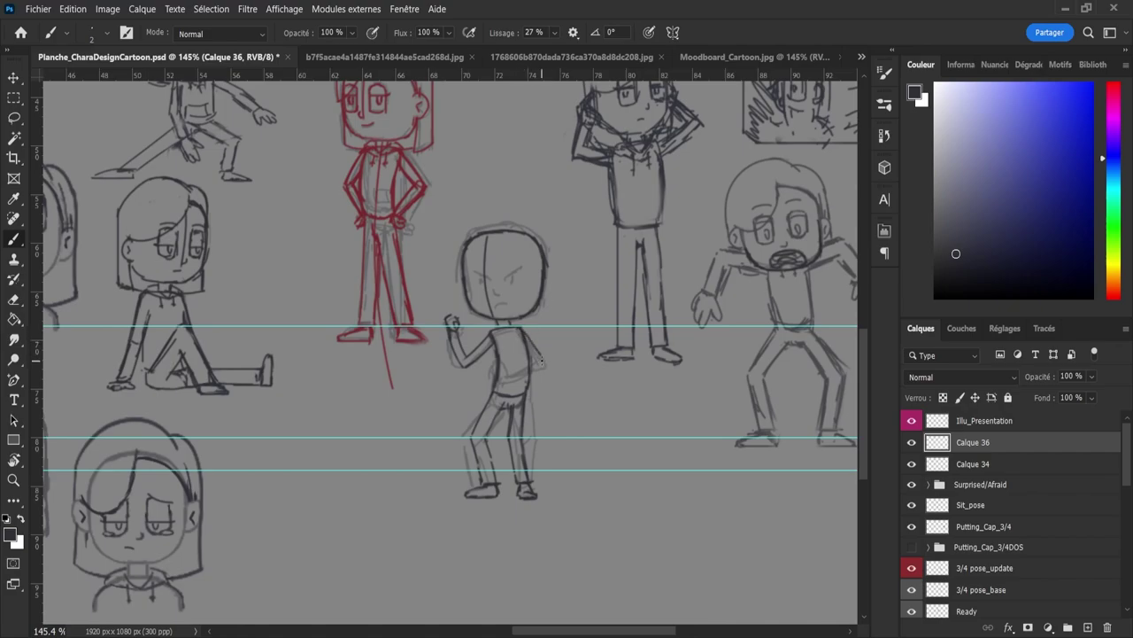
key(ctrl+z)
drag(524, 329, 544, 365)
key(z)
mouse_move(525, 367)
mouse_down()
mouse_move(501, 354)
mouse_move(483, 378)
mouse_move(509, 372)
mouse_up()
key(b)
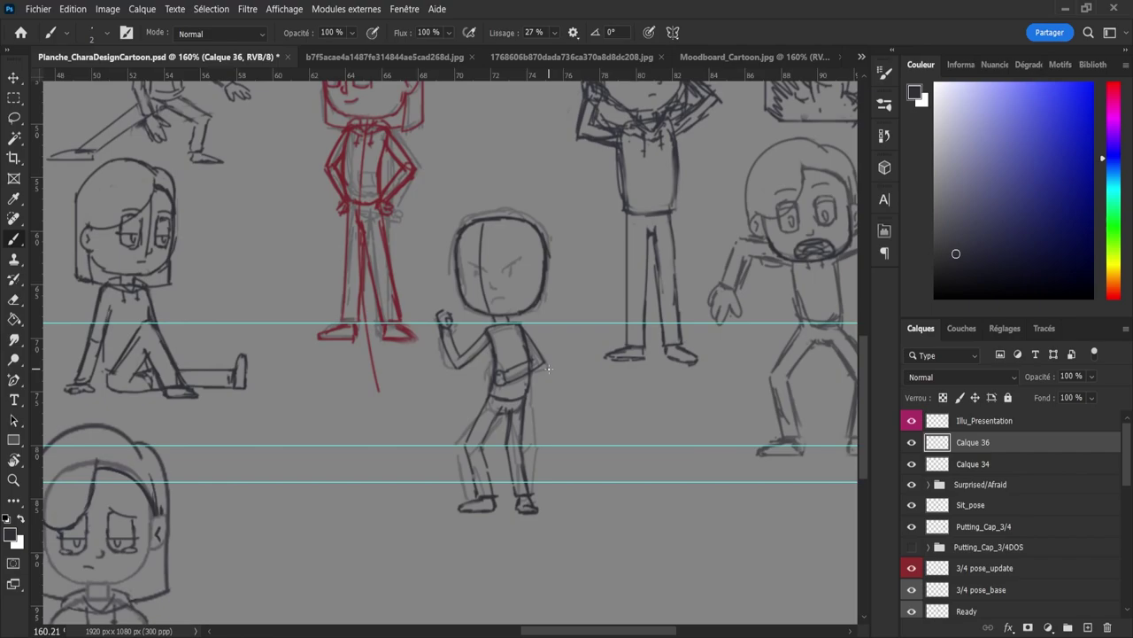
key(e)
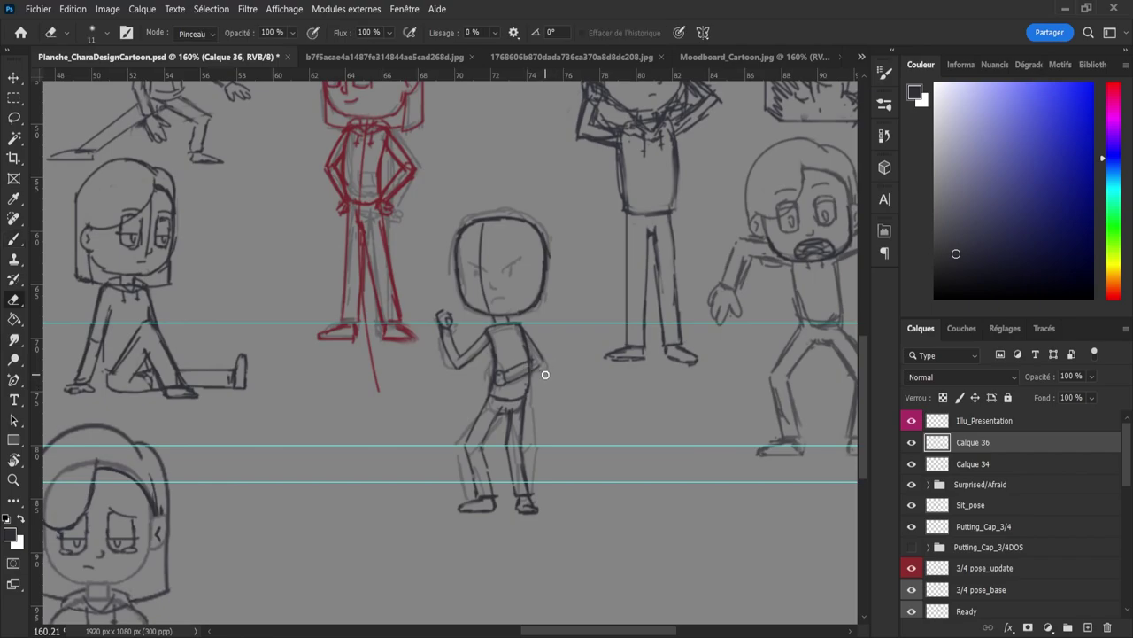
key(b)
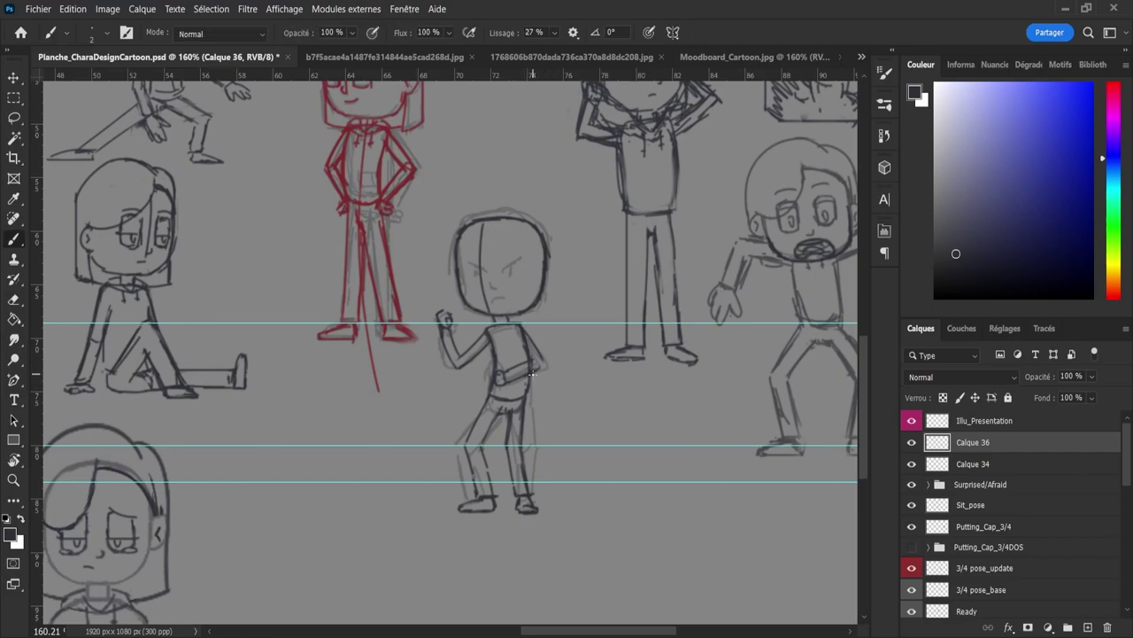
drag(544, 358, 541, 369)
Step: Erase the torso lines overlapping the arms and draw the hoodie's collar with its drawstrings
key(e)
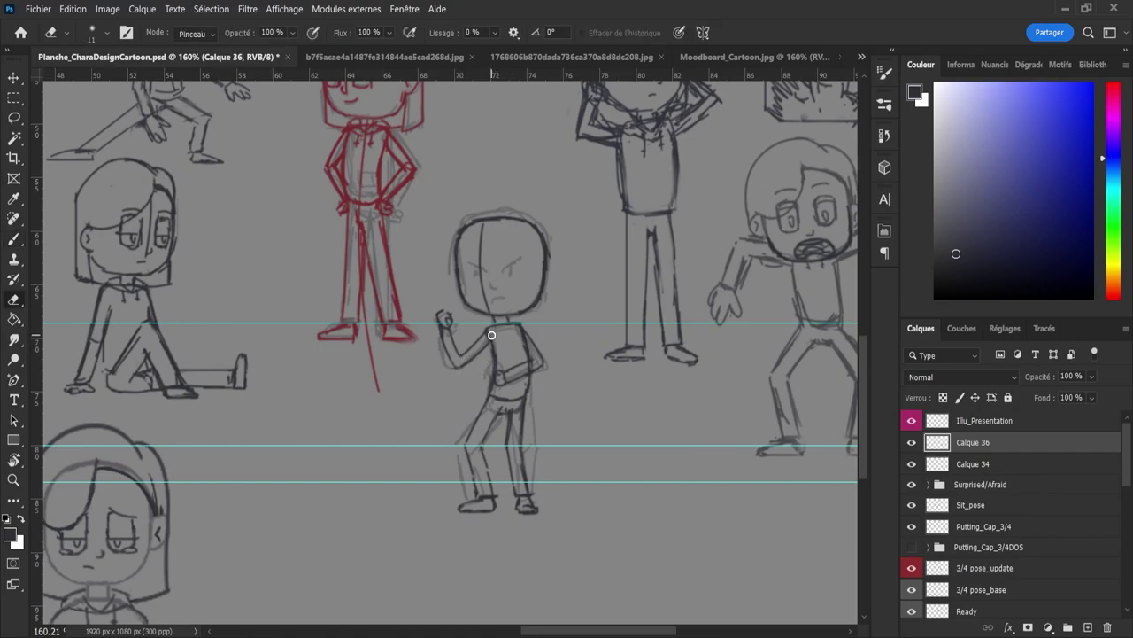
key(b)
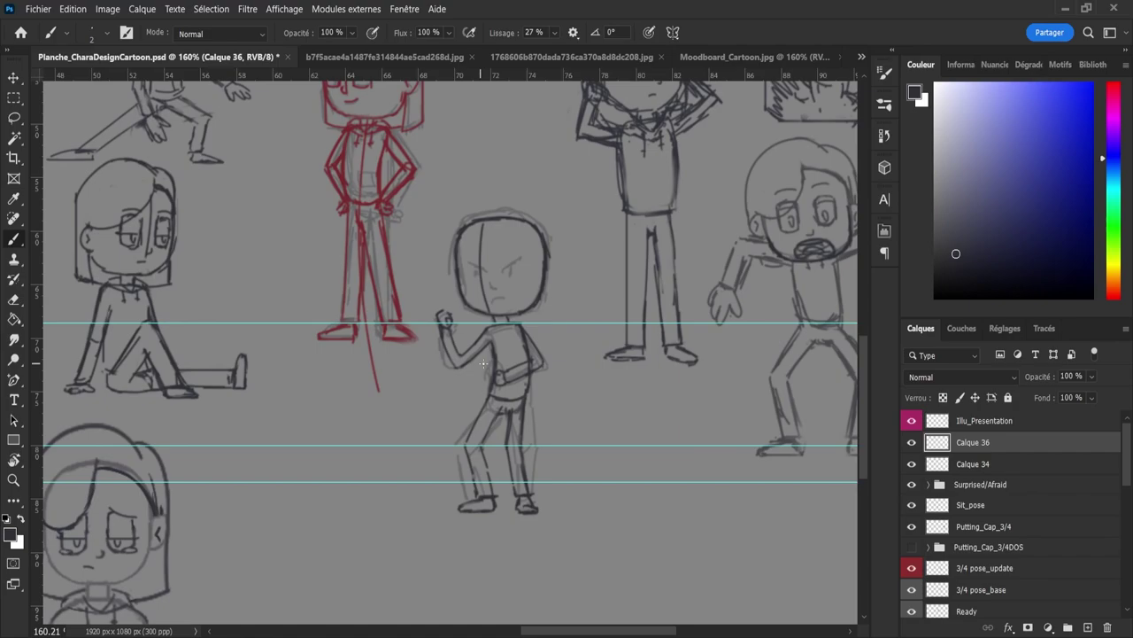
key(e)
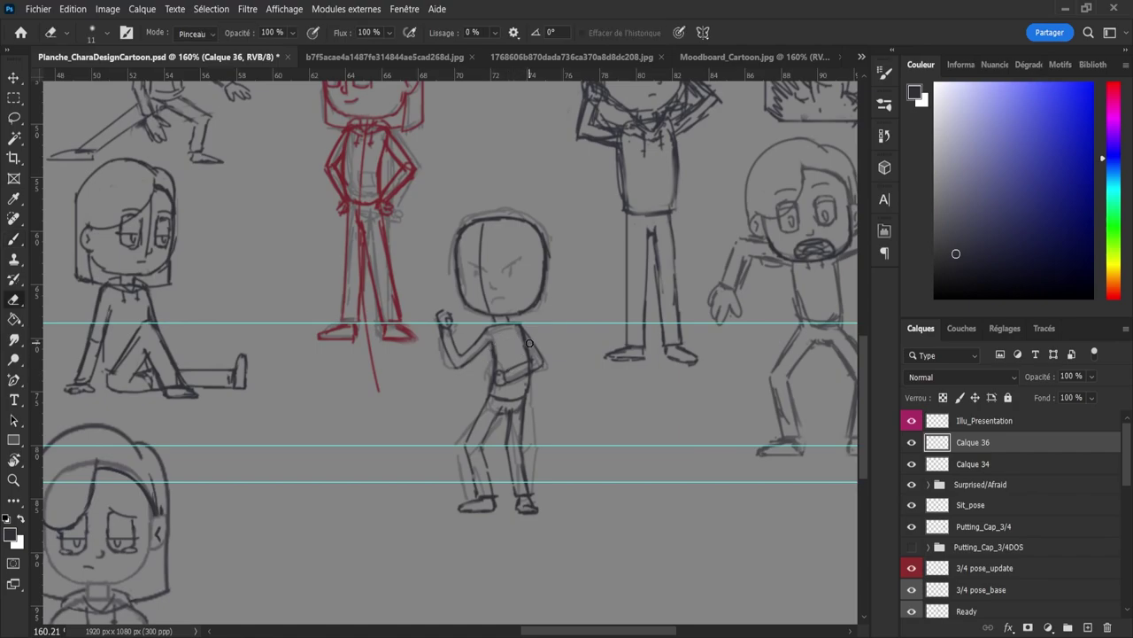
alt+drag(522, 340, 518, 340)
key(b)
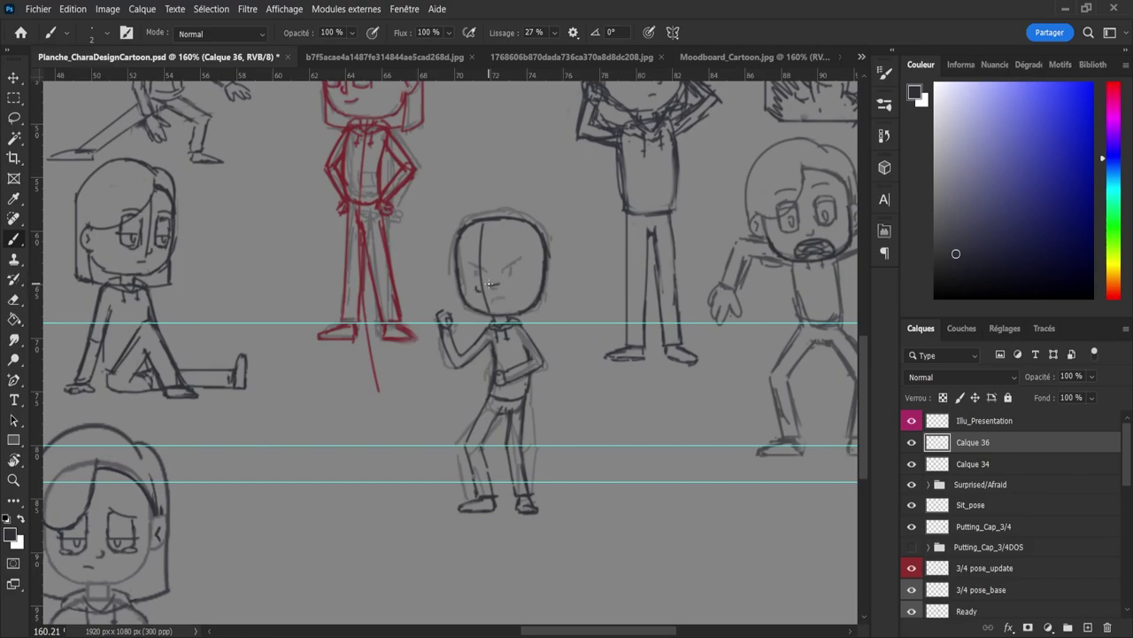
Step: Draw two oval eyes with pupils on the angry figure's face, erasing stray lines around them
mouse_move(487, 271)
mouse_down()
mouse_move(493, 286)
mouse_move(488, 266)
mouse_move(501, 270)
mouse_move(498, 285)
mouse_up()
key(e)
drag(496, 278, 500, 284)
key(b)
key(e)
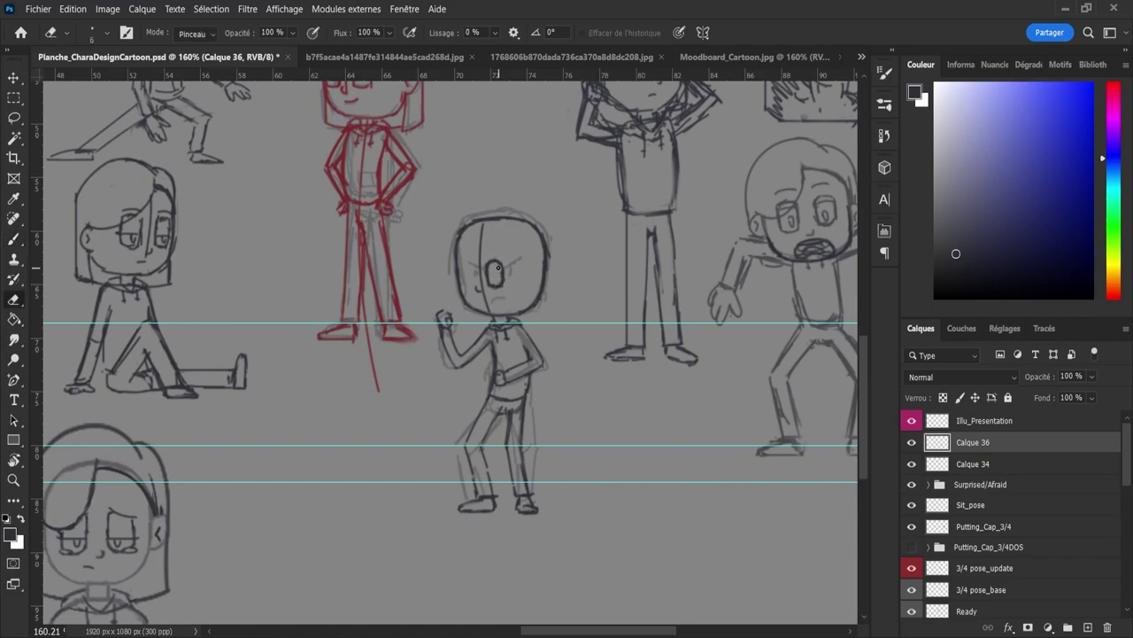
key(b)
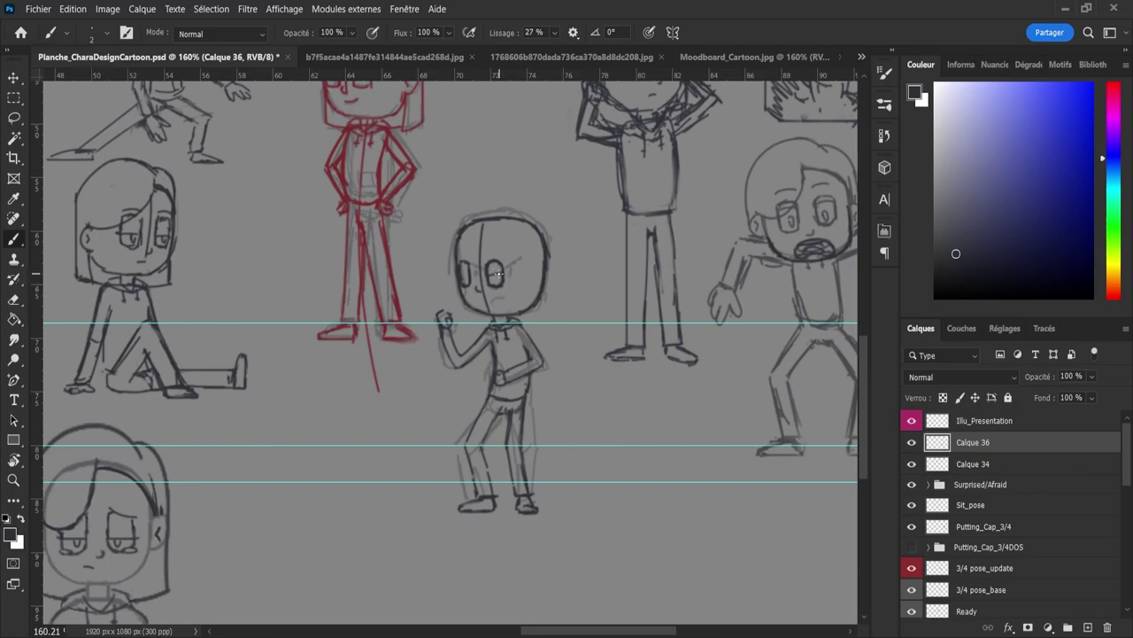
key(e)
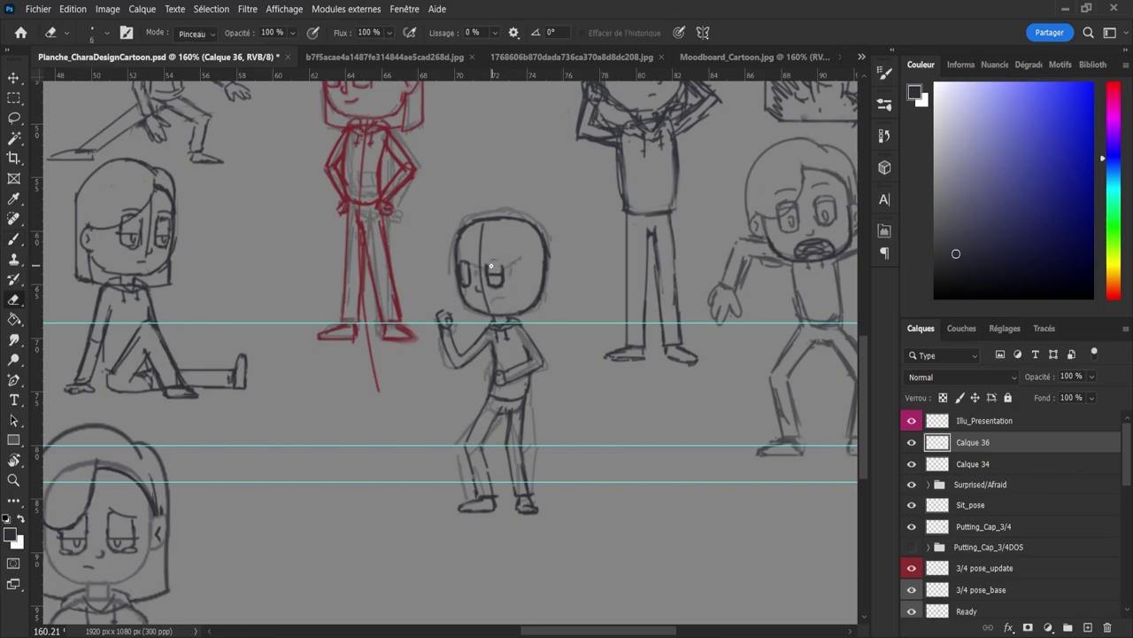
Step: Draw thick slanted frowning eyebrows over both eyes and trim them with the eraser
key(b)
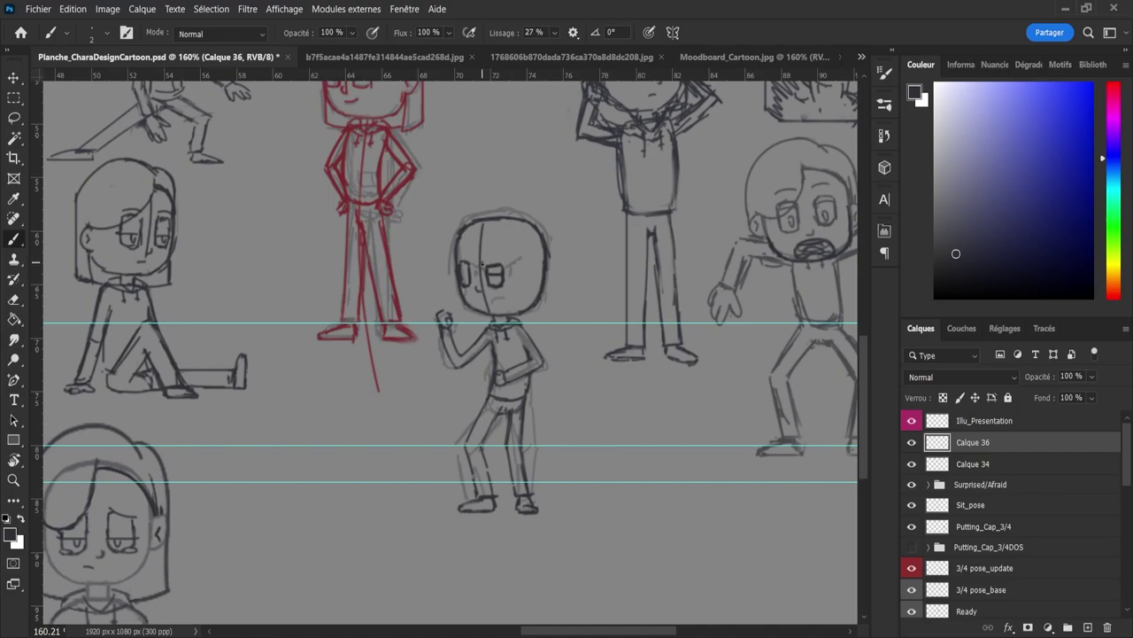
drag(482, 263, 495, 265)
key(ctrl+z)
drag(485, 265, 497, 264)
key(e)
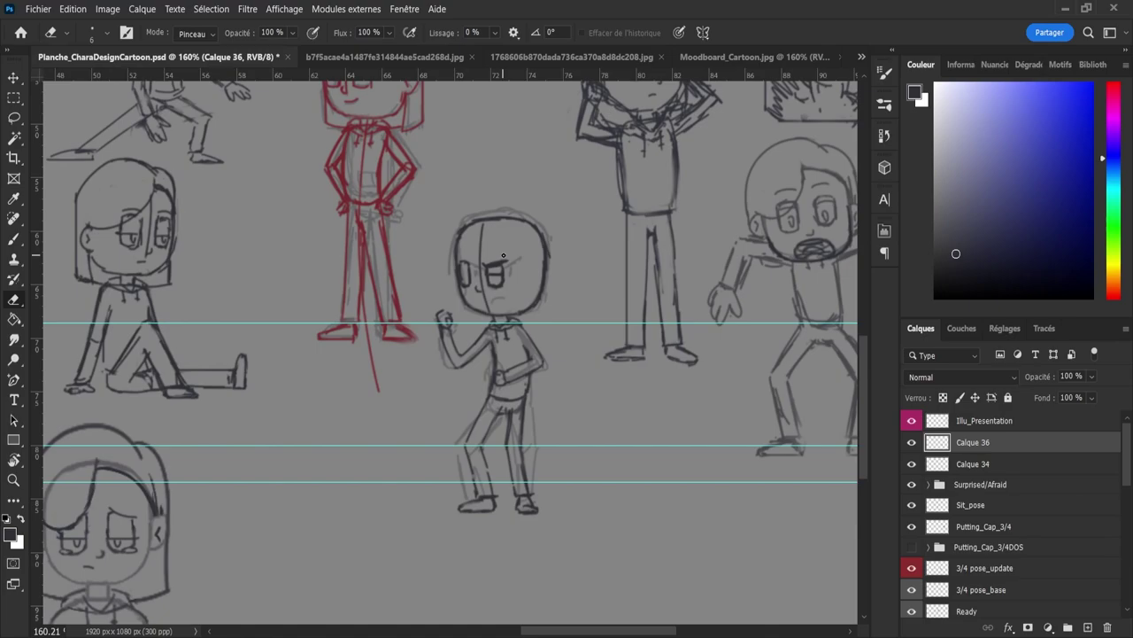
drag(504, 255, 502, 261)
key(b)
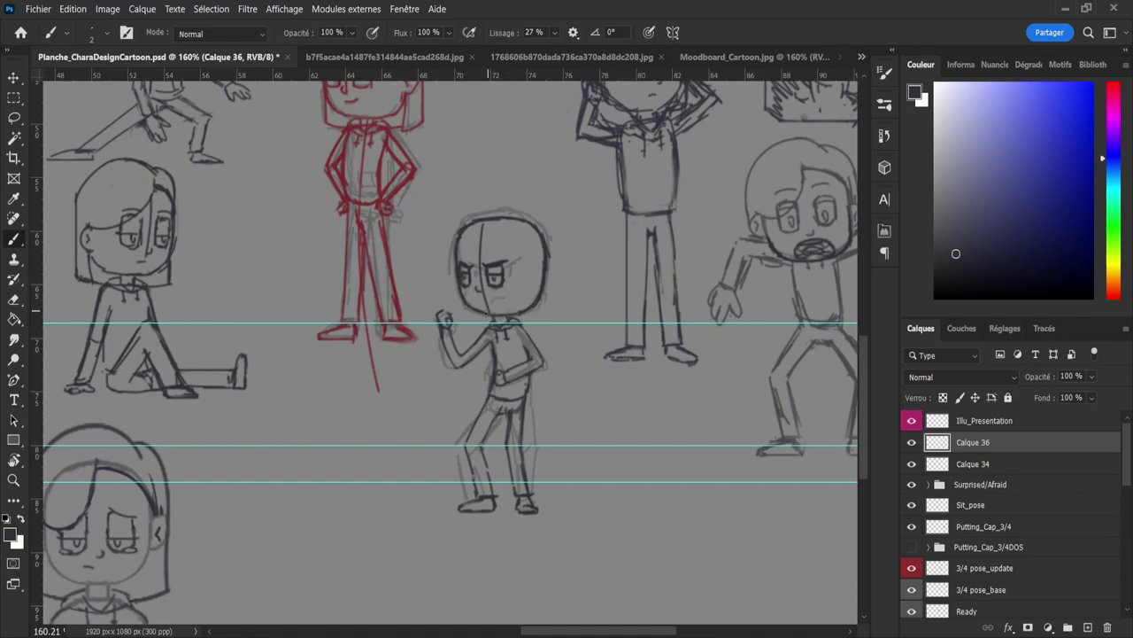
Step: Erase the centre guideline from the lower face and draw a small mouth and an ear
key(e)
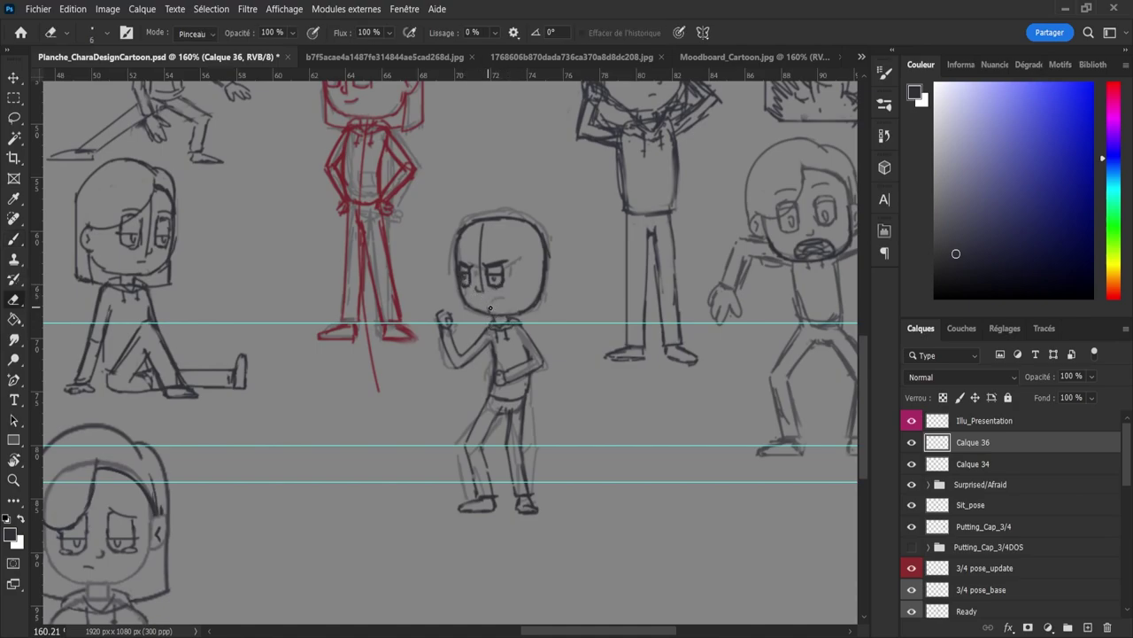
key(b)
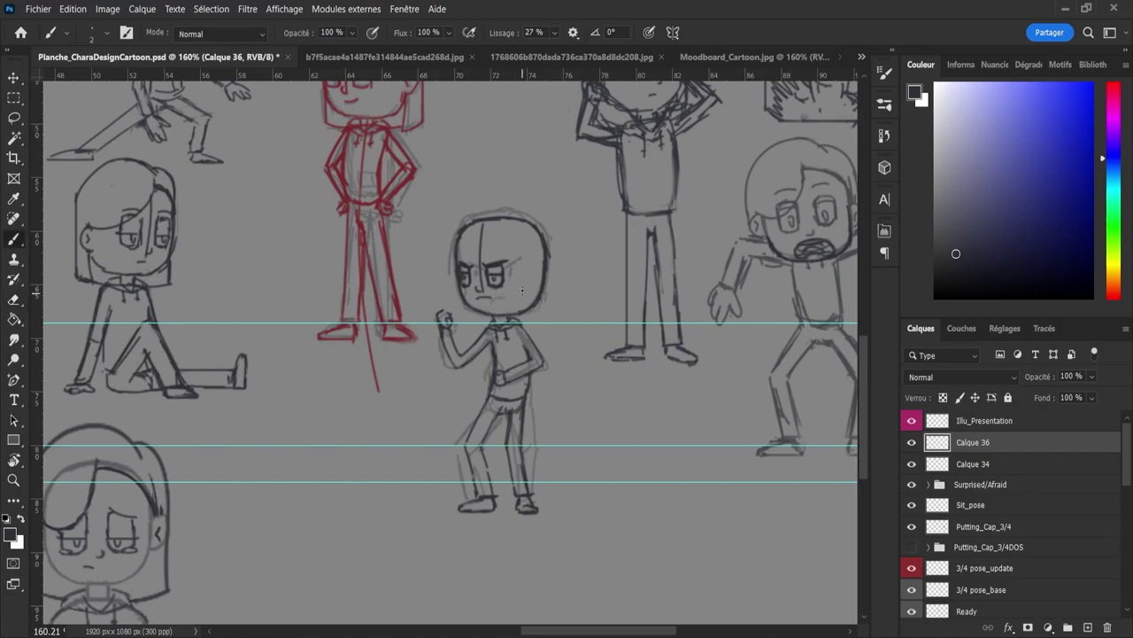
drag(538, 266, 541, 286)
key(ctrl+z)
key(e)
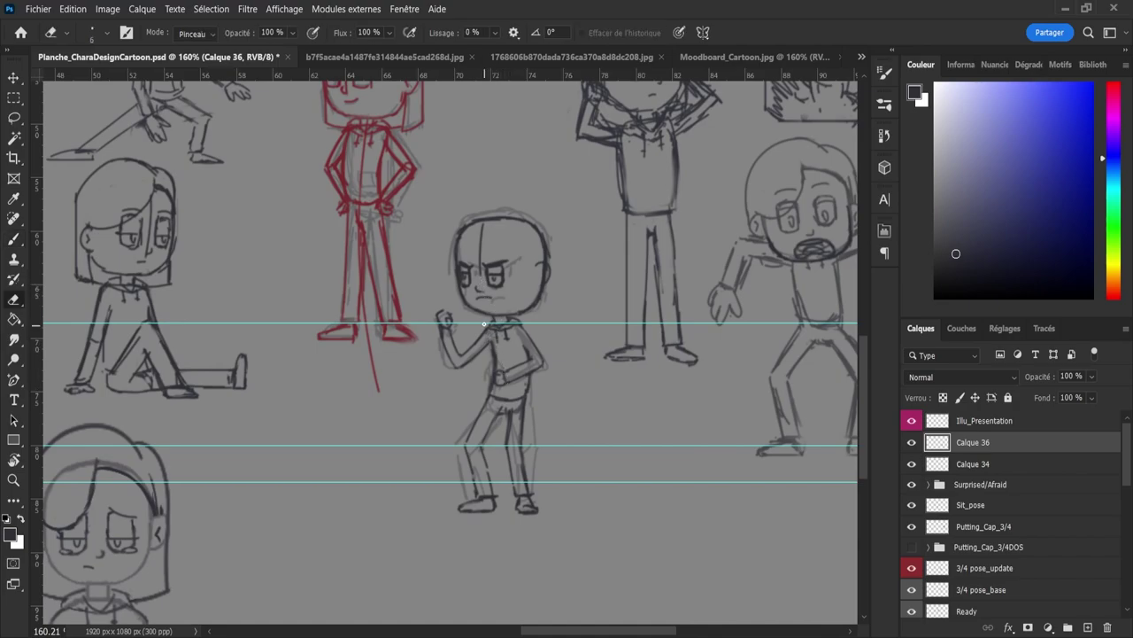
Step: Lasso the larger eye with its eyebrow, adjust it with Free Transform and deselect it
key(l)
mouse_move(507, 250)
mouse_down()
mouse_move(508, 291)
mouse_move(489, 288)
mouse_move(483, 263)
mouse_move(520, 249)
mouse_up()
key(ctrl+t)
key(Return)
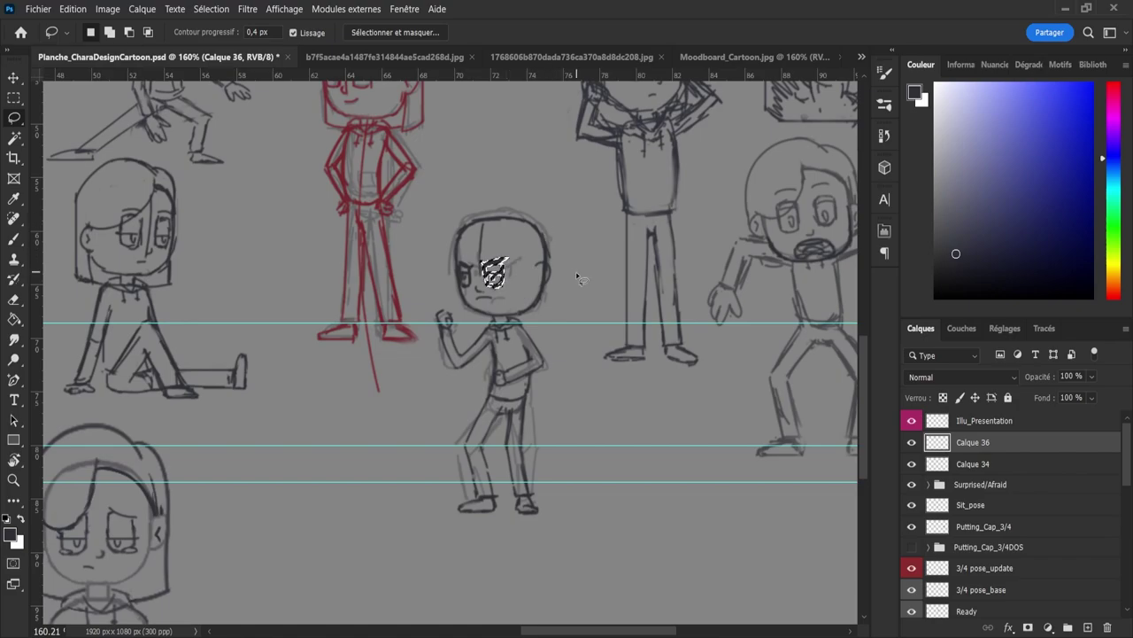
key(ctrl+d)
Step: Lasso the smaller eye at the face's edge with its eyebrow and slightly reshape it with Free Transform
mouse_move(477, 267)
mouse_down()
mouse_move(474, 287)
mouse_move(460, 283)
mouse_move(460, 264)
mouse_move(480, 274)
mouse_up()
key(ctrl+t)
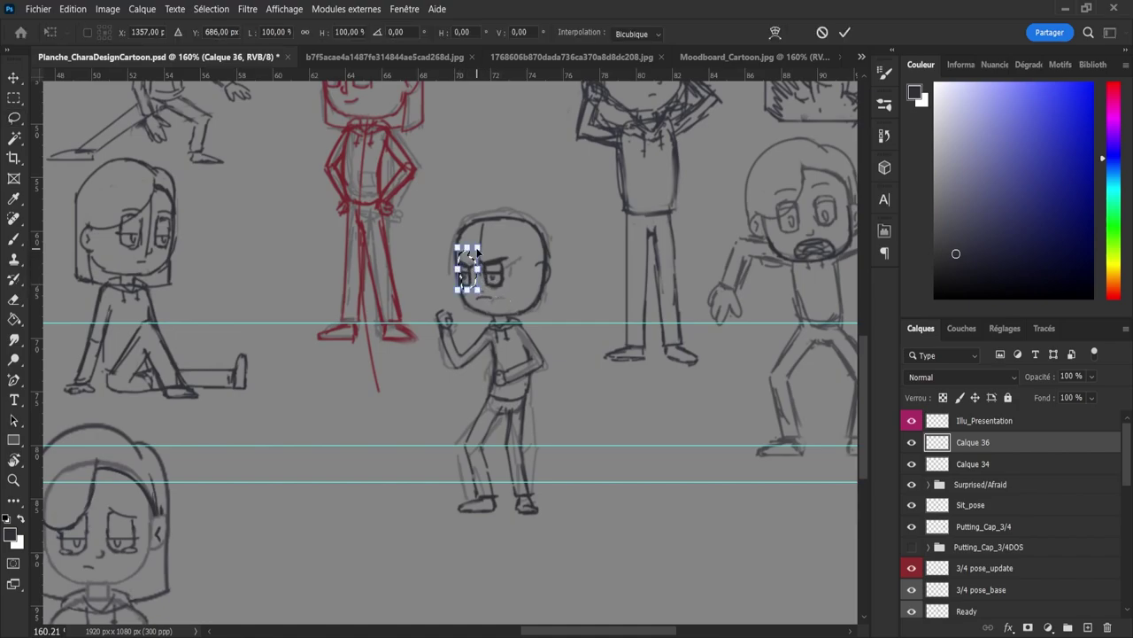
drag(481, 245, 483, 241)
key(Return)
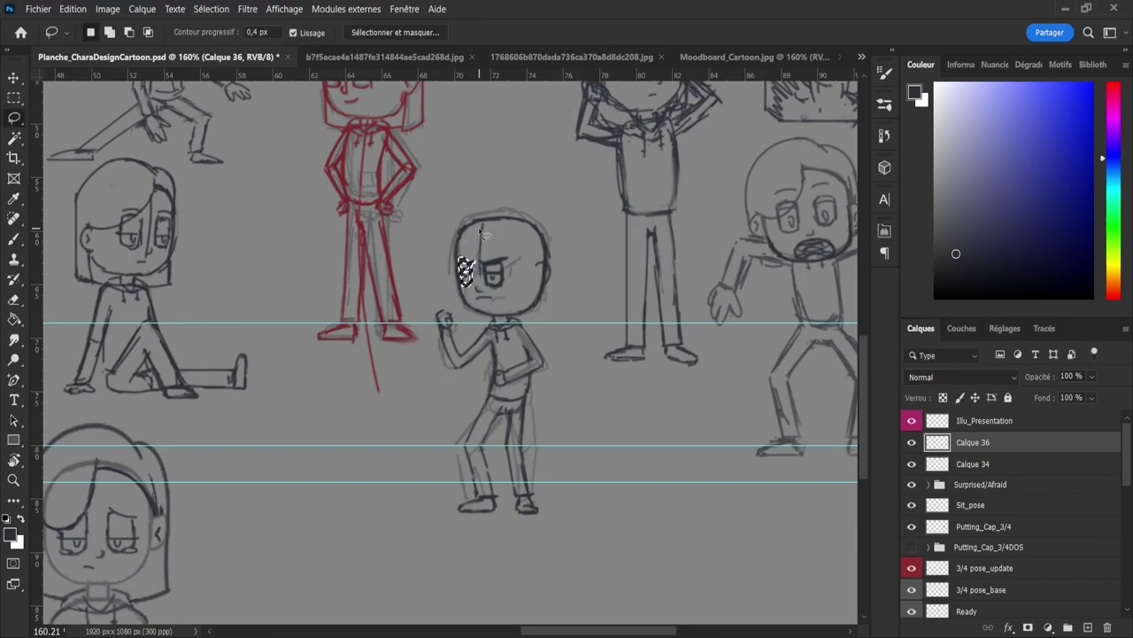
key(ctrl+d)
Step: Erase the head outline inside the angry pose's ear and redraw the ear cleanly
key(e)
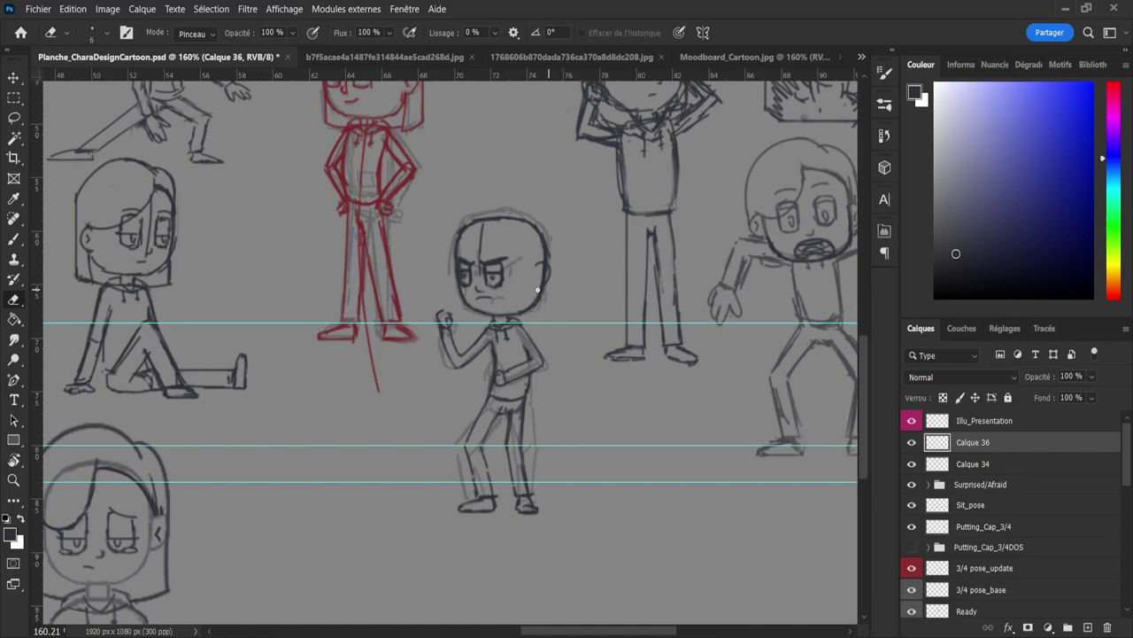
key(b)
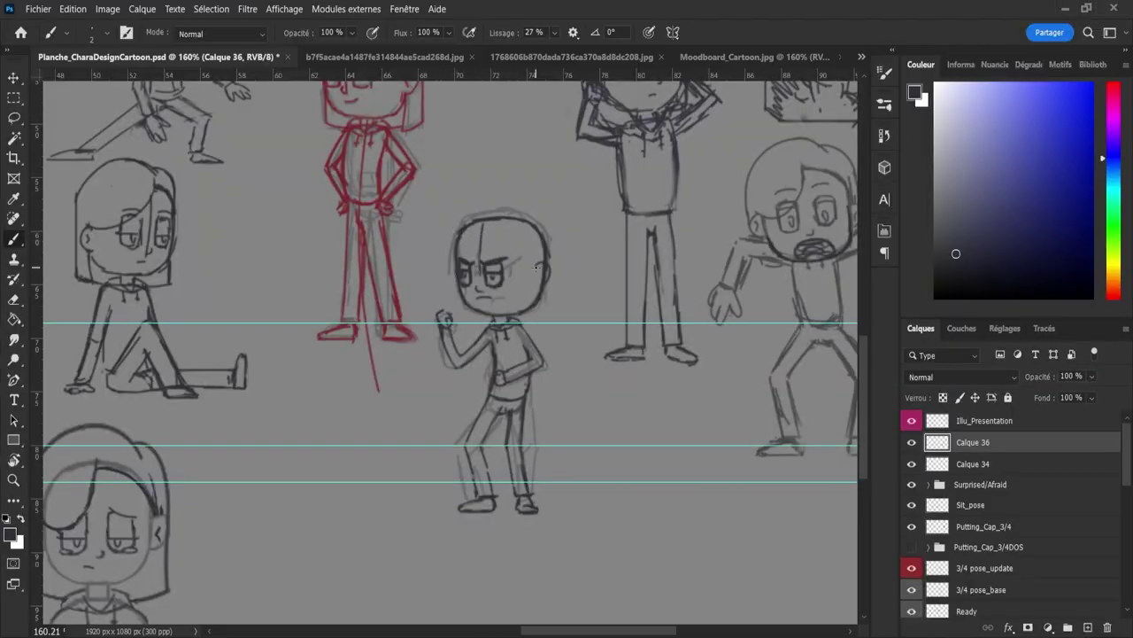
key(e)
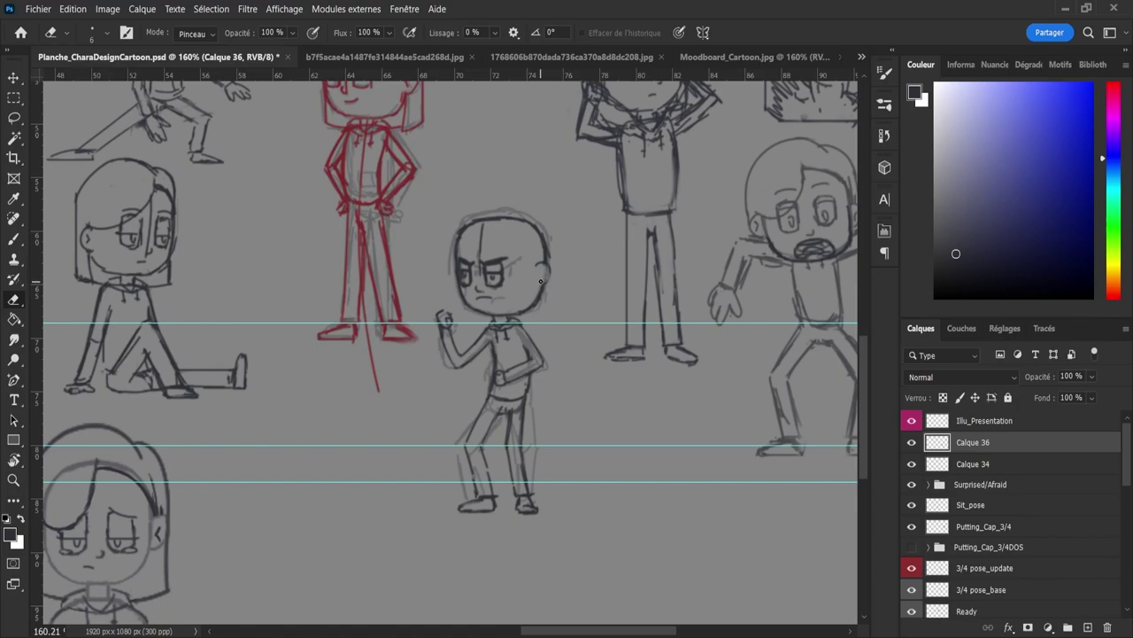
key(b)
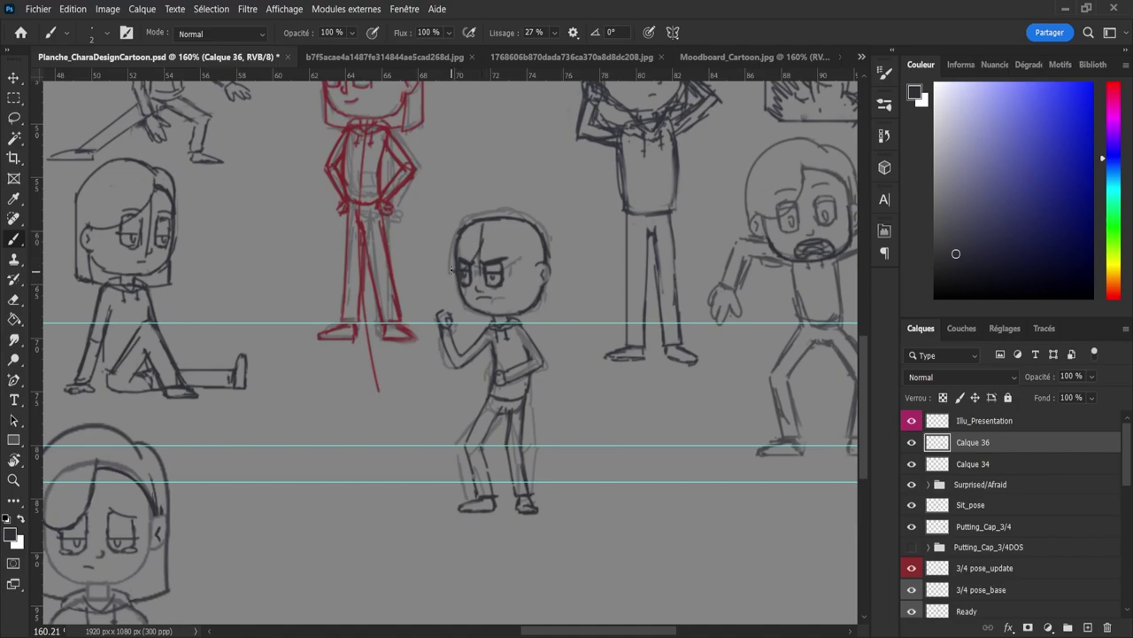
Step: Draw the hair contour around the forehead and the parted fringe, erasing the leftover centre guideline
mouse_move(452, 270)
mouse_down()
mouse_move(453, 235)
mouse_move(482, 200)
mouse_up()
key(ctrl+z)
key(ctrl+z)
key(e)
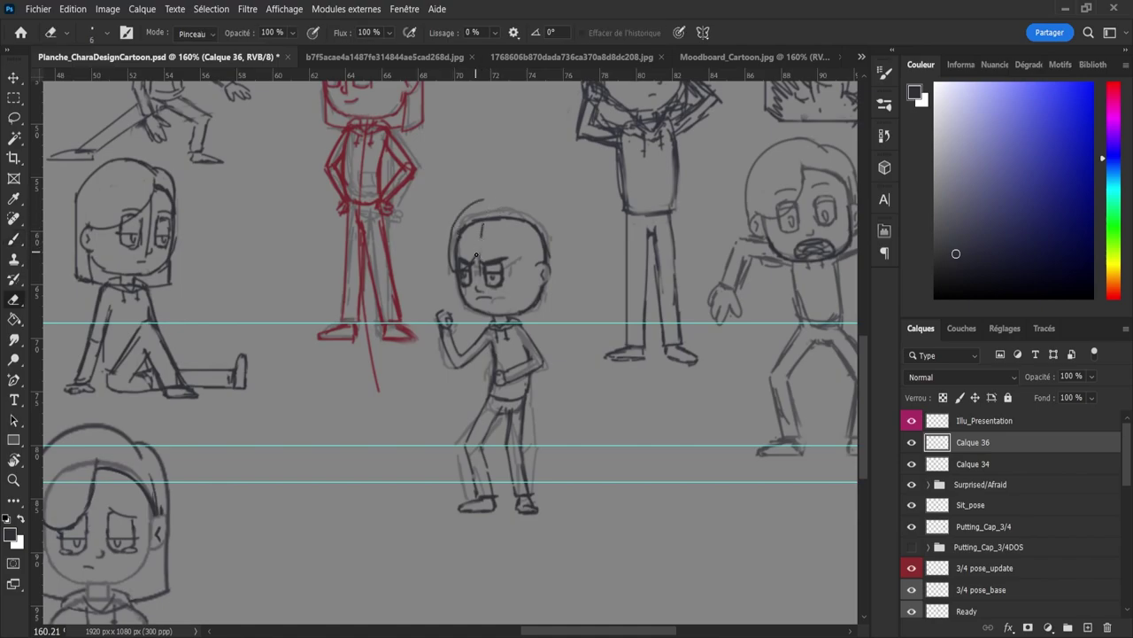
key(b)
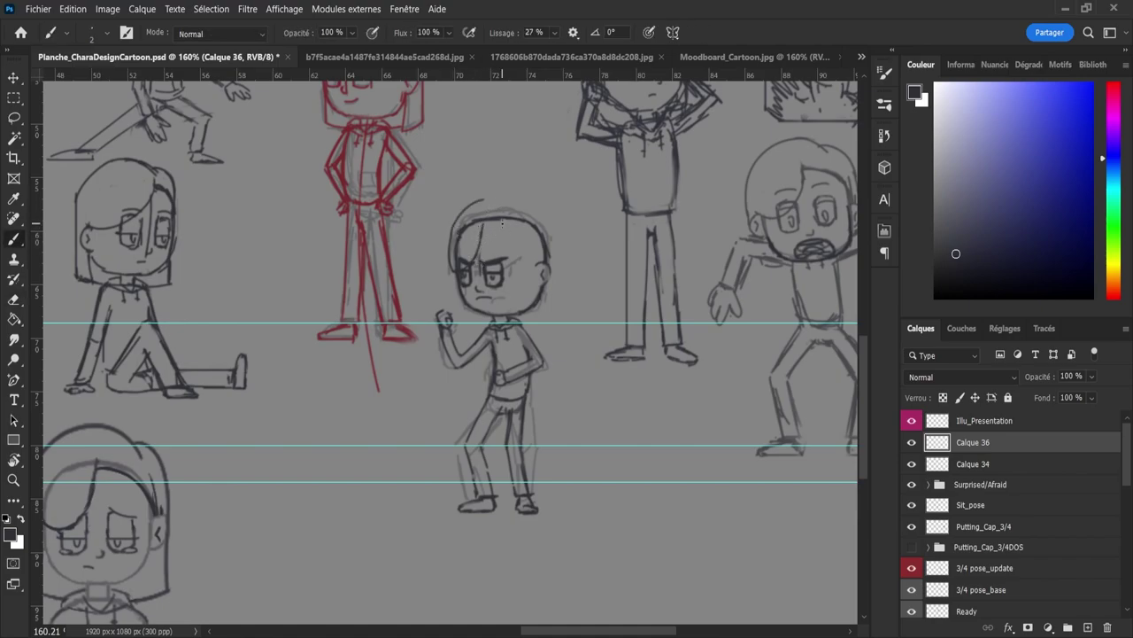
mouse_move(481, 243)
mouse_down()
mouse_move(512, 228)
mouse_move(536, 265)
mouse_up()
key(ctrl+z)
mouse_move(485, 227)
mouse_down()
mouse_move(532, 244)
mouse_move(535, 266)
mouse_up()
key(ctrl+z)
Step: Draw the outer hair contour over the crown and down behind the ear, closing it with a straight bottom edge
key(e)
mouse_move(483, 200)
mouse_down()
mouse_move(455, 225)
mouse_move(449, 252)
mouse_move(455, 218)
mouse_move(505, 202)
mouse_move(480, 199)
mouse_move(532, 210)
mouse_move(557, 228)
mouse_move(563, 313)
mouse_up()
key(b)
key(ctrl+z)
key(ctrl+z)
key(ctrl+z)
key(ctrl+z)
key(ctrl+z)
key(ctrl+z)
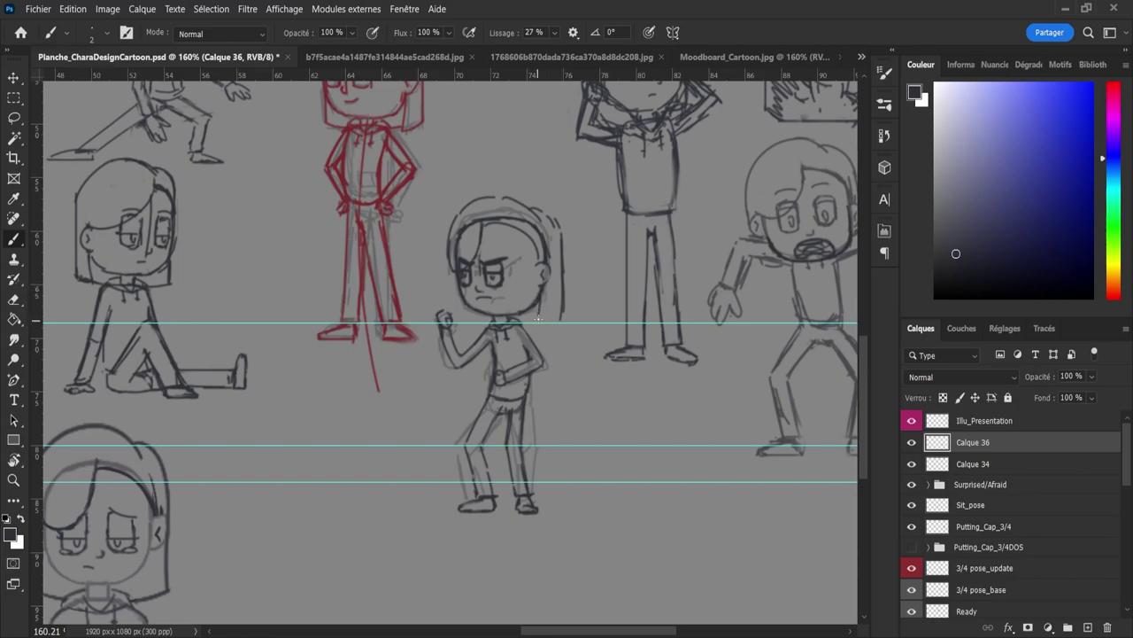
mouse_move(540, 306)
mouse_down()
mouse_move(549, 320)
mouse_move(564, 315)
mouse_up()
key(l)
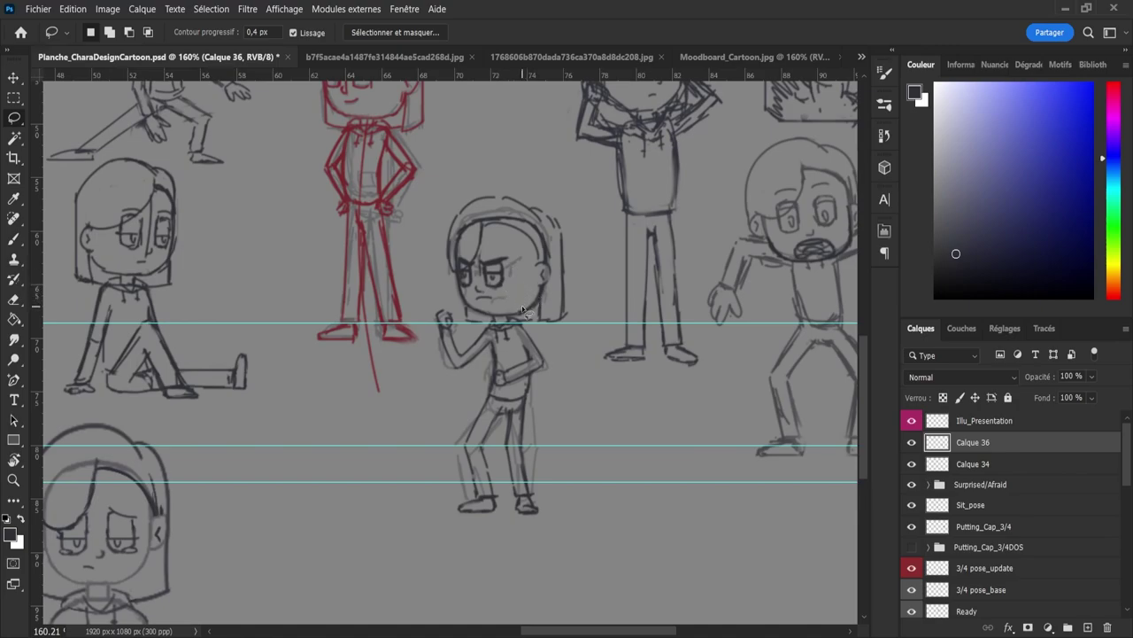
Step: Erase and redraw the larger eye's iris and pupil, and touch up the hair edge below the ear
key(e)
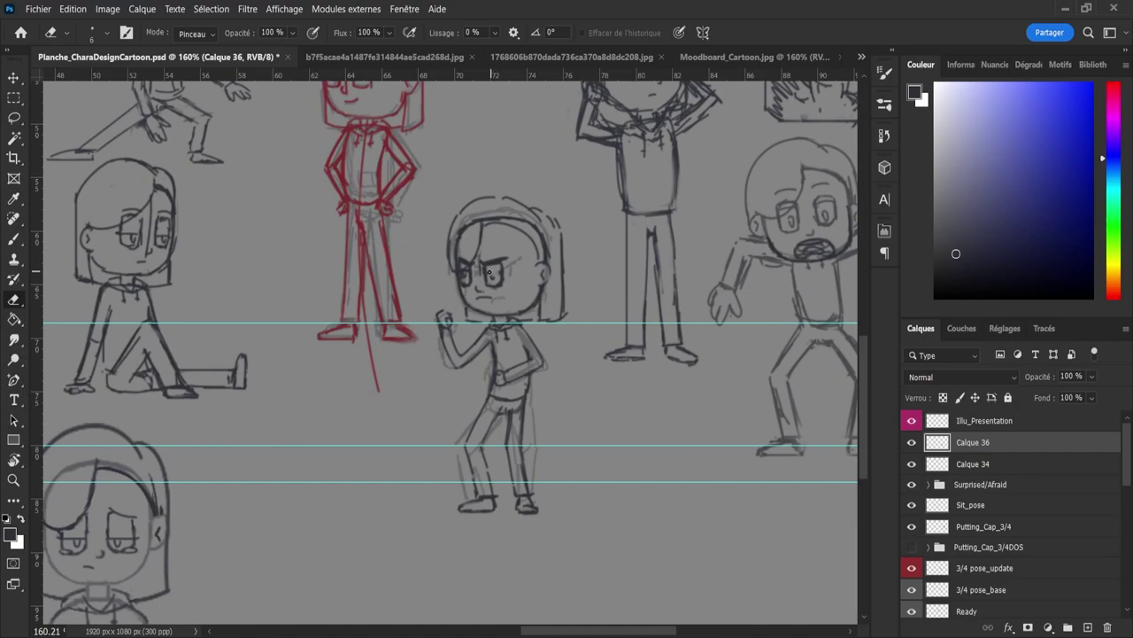
key(b)
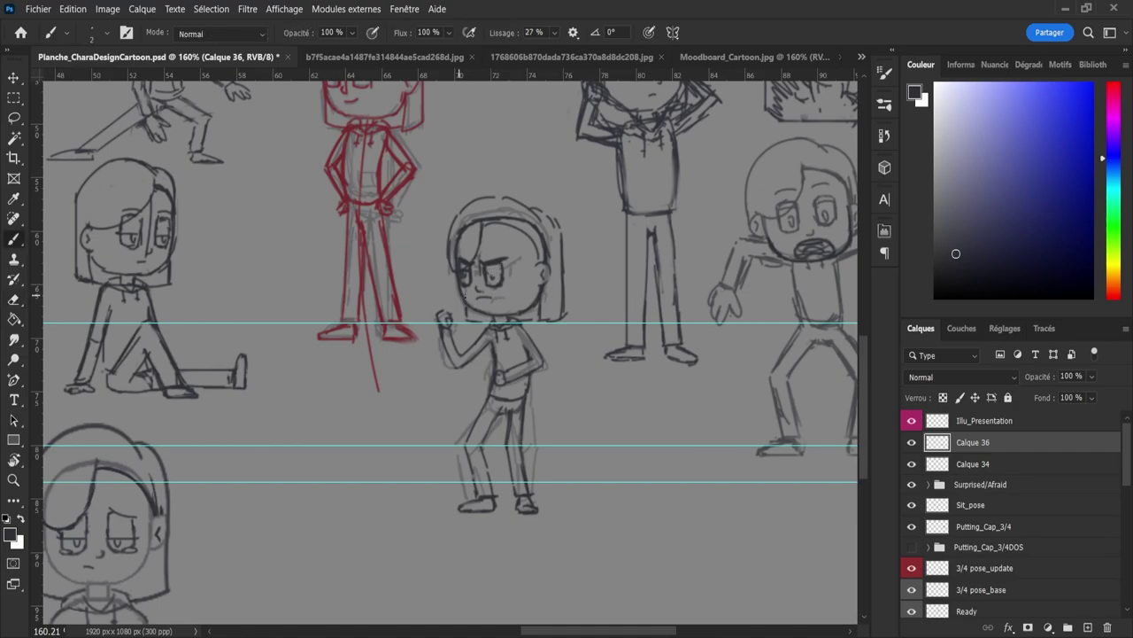
key(ctrl+z)
mouse_move(498, 268)
mouse_down()
mouse_move(502, 282)
mouse_move(494, 275)
mouse_up()
key(e)
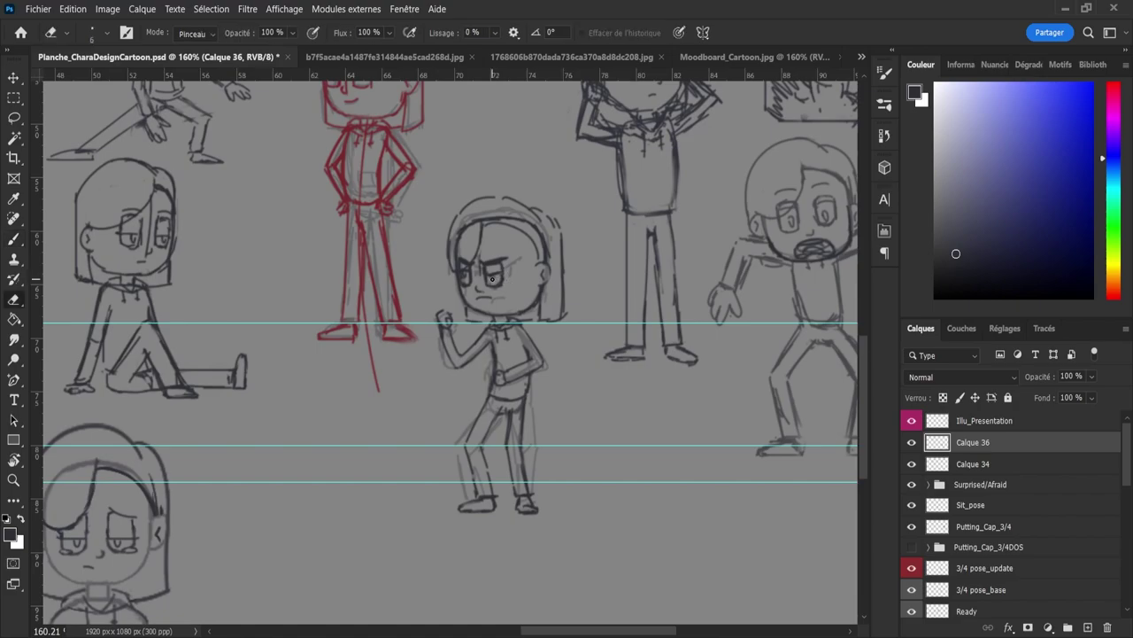
key(b)
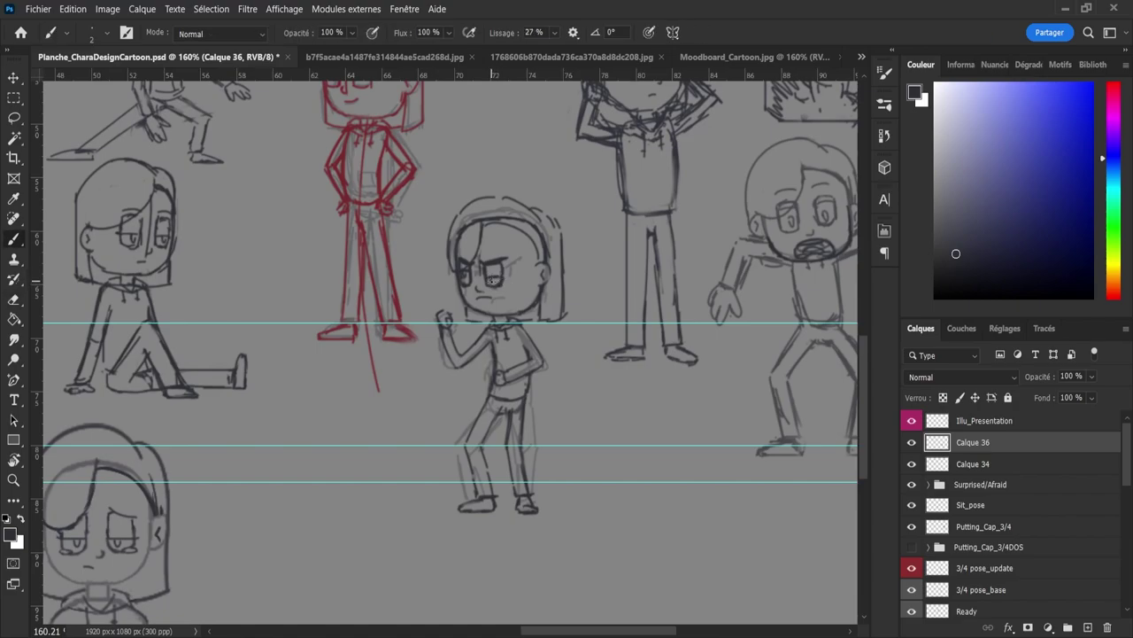
key(e)
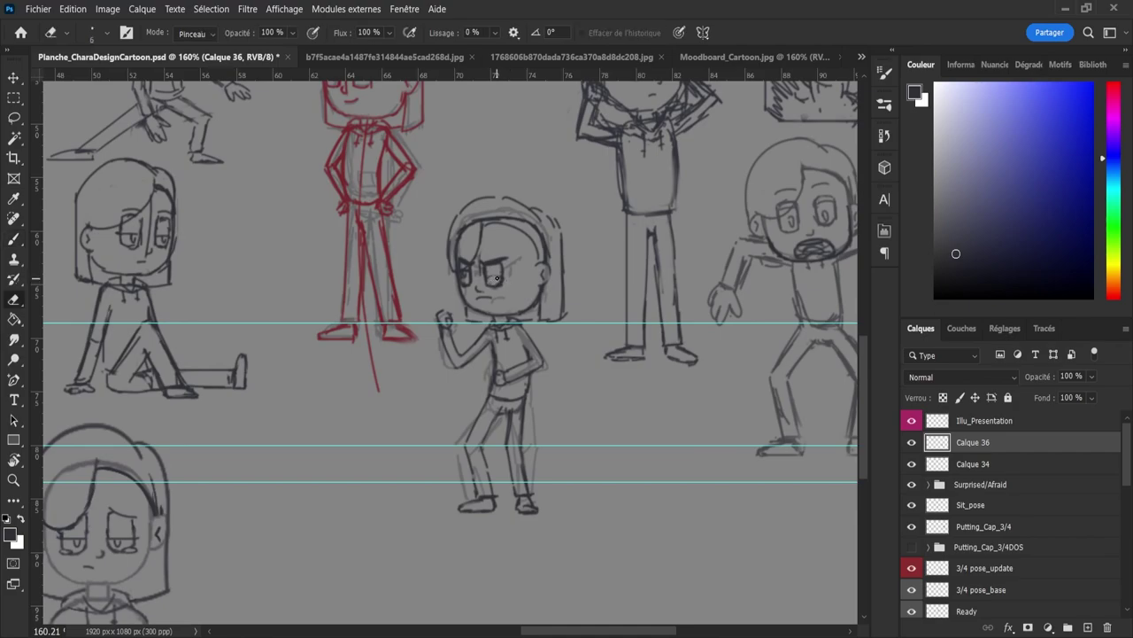
key(b)
mouse_move(488, 270)
mouse_down()
mouse_move(500, 282)
mouse_move(495, 271)
mouse_up()
key(ctrl+z)
key(ctrl+z)
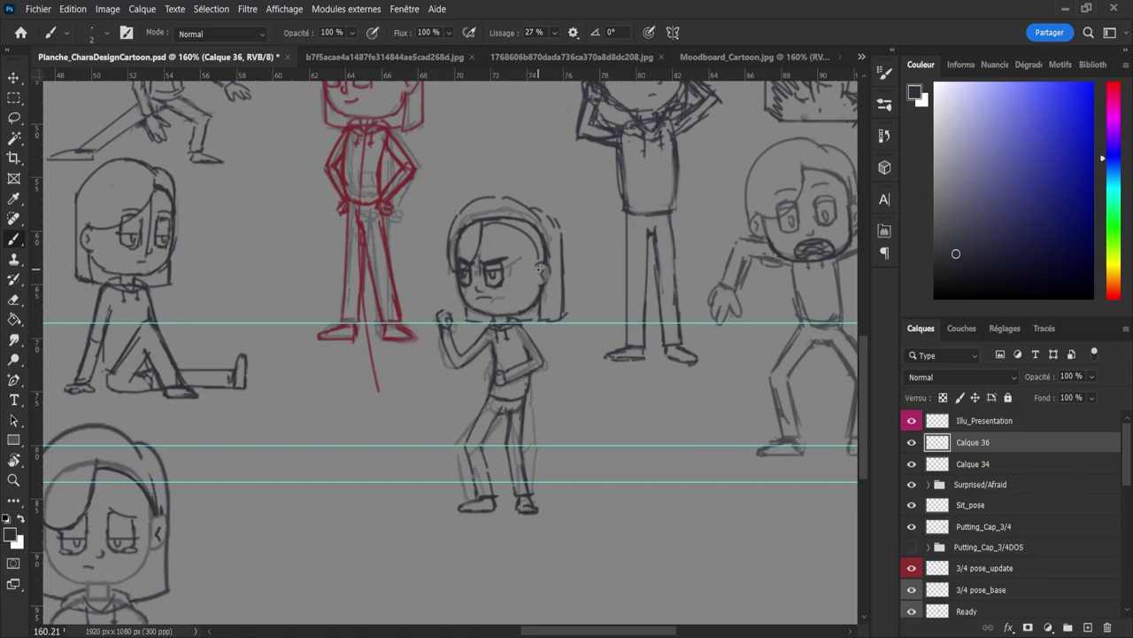
key(e)
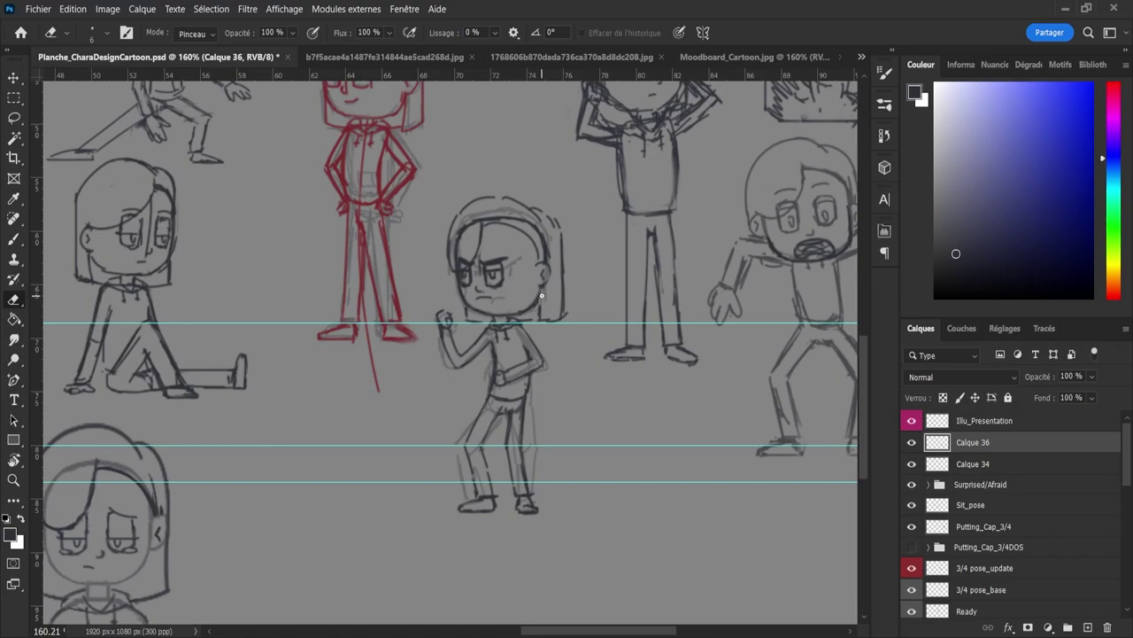
key(b)
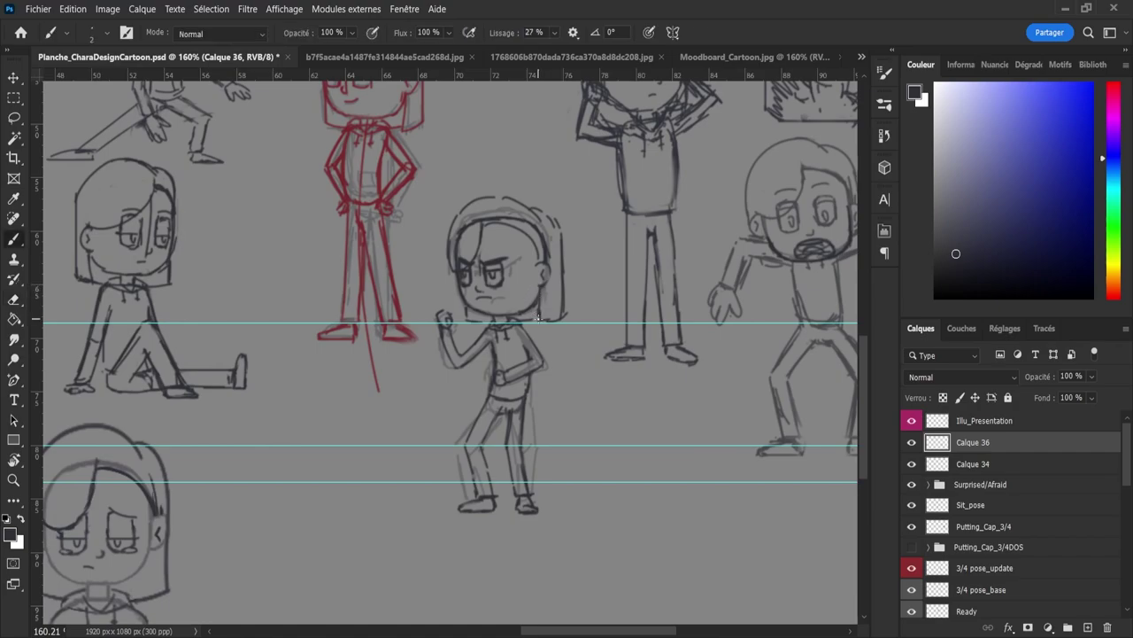
Step: Try to shift the lassoed back section of the hair slightly inward with Free Transform
key(z)
mouse_move(560, 333)
mouse_down()
mouse_move(535, 358)
mouse_move(551, 351)
mouse_move(554, 226)
mouse_move(576, 312)
mouse_move(565, 336)
mouse_move(539, 325)
mouse_move(529, 268)
mouse_up()
key(l)
key(ctrl+t)
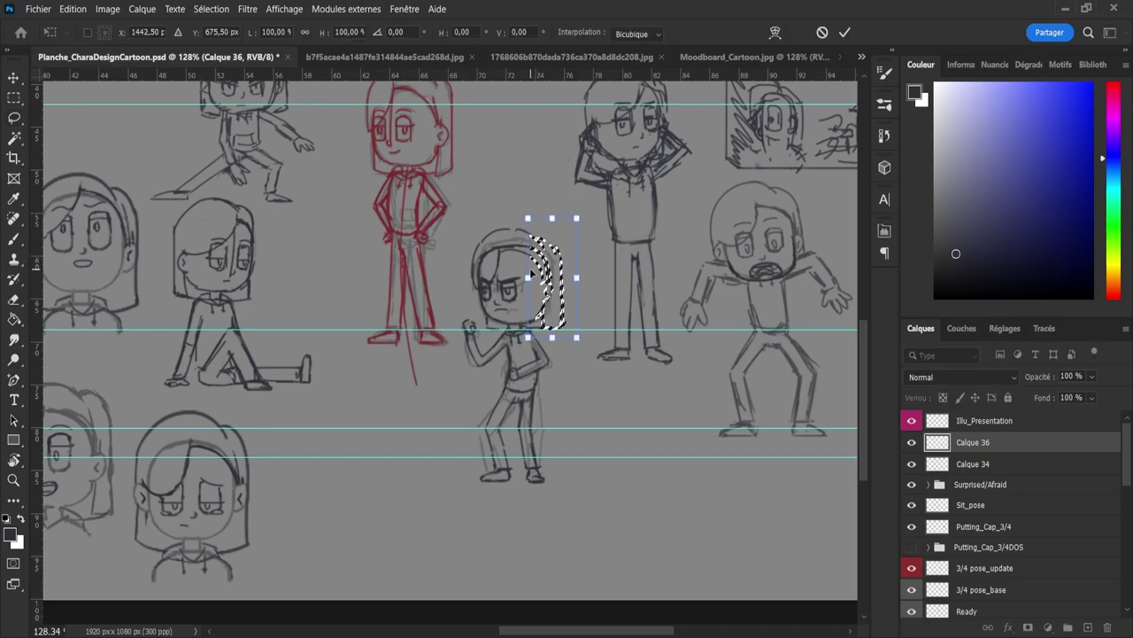
key(Return)
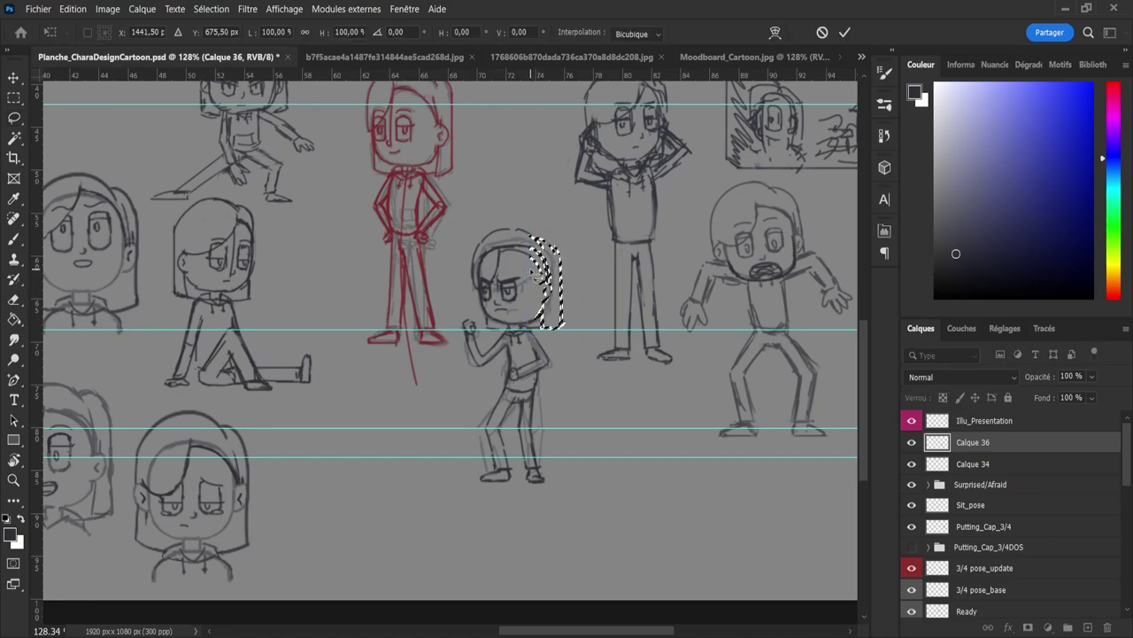
key(ctrl+d)
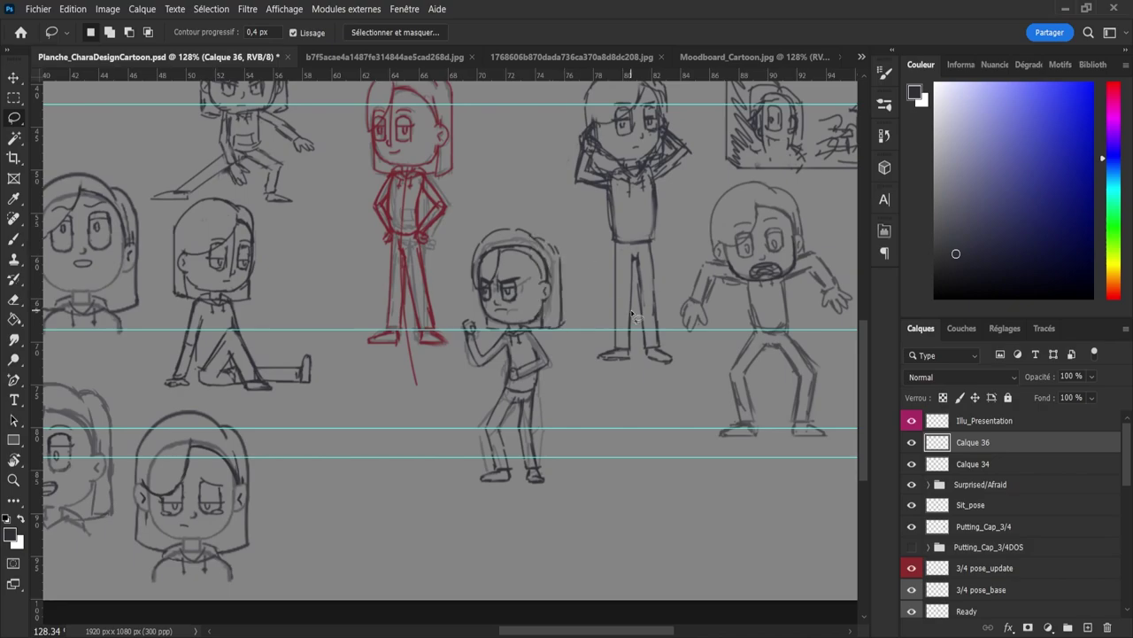
key(ctrl+z)
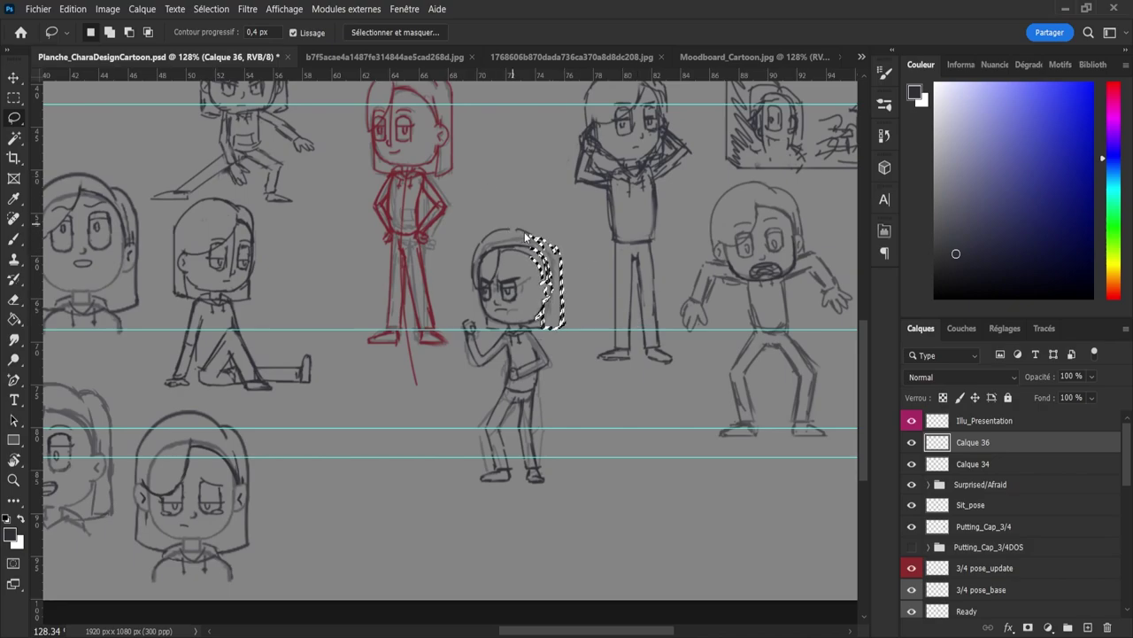
key(ctrl+d)
Step: Clean up the inner hair line around the ear and redraw the lower hem of the hoodie
key(z)
mouse_move(557, 326)
mouse_down()
mouse_move(545, 336)
mouse_move(537, 317)
mouse_up()
key(e)
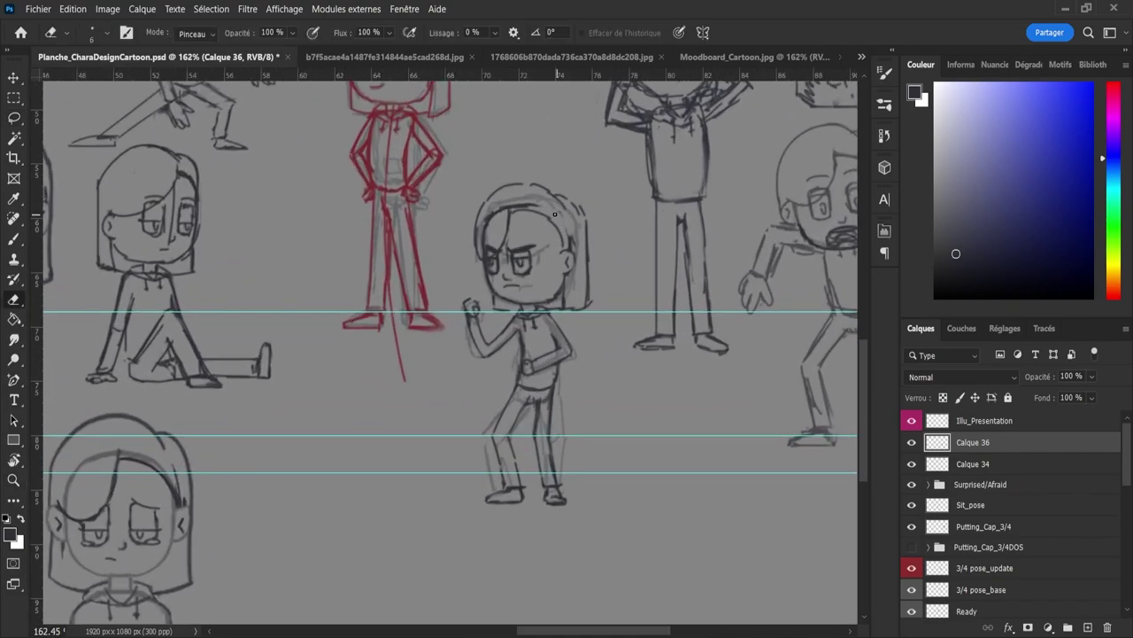
key(b)
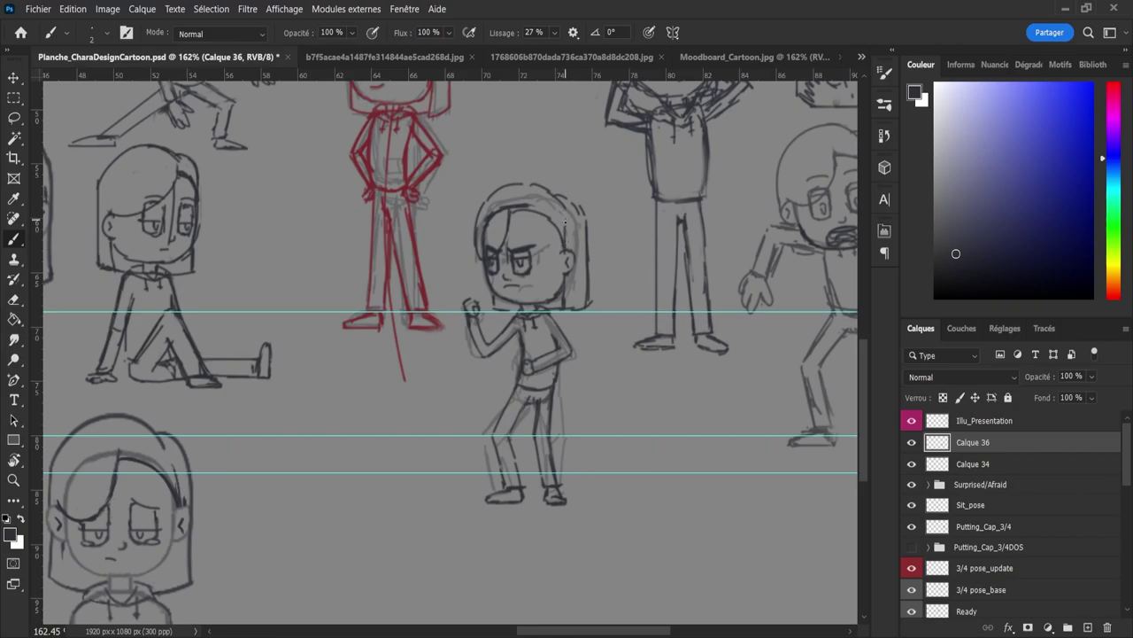
key(e)
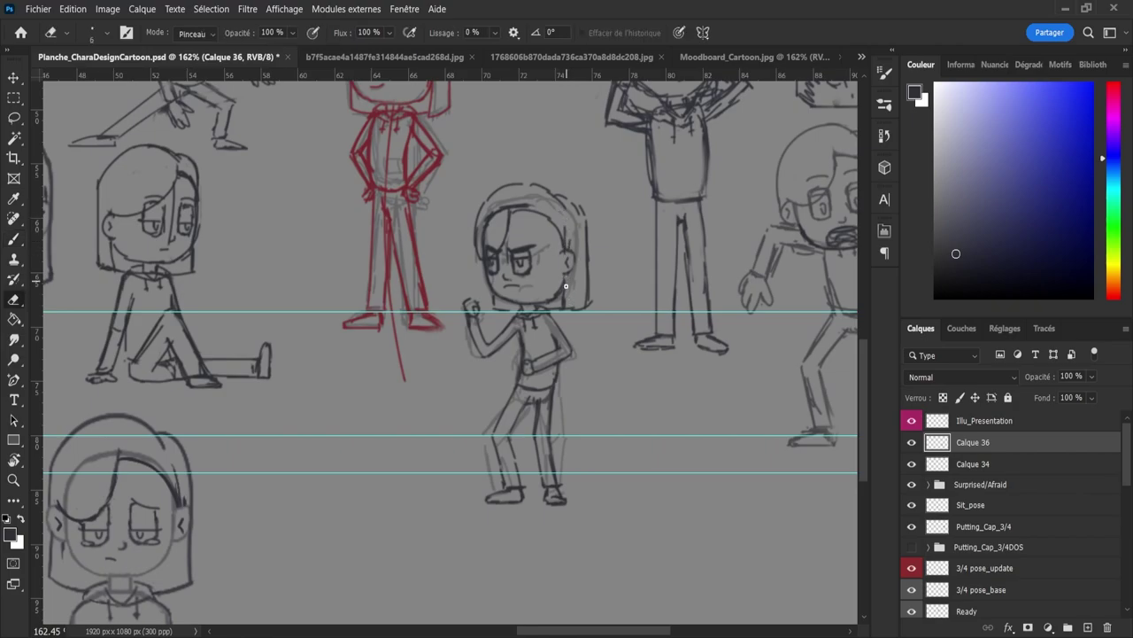
key(b)
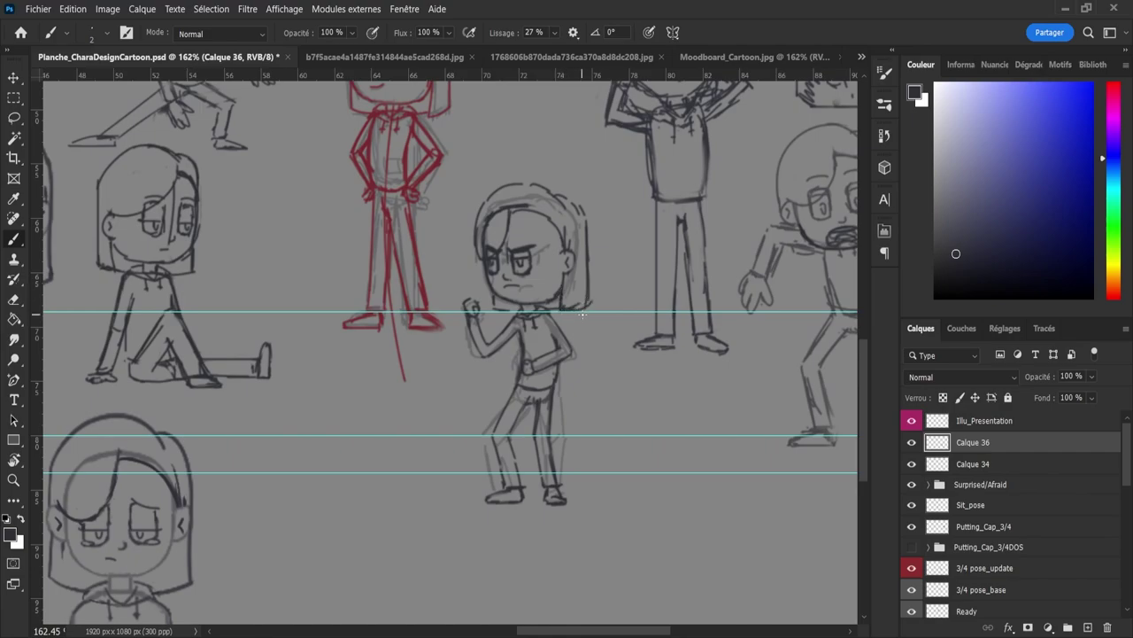
key(e)
key(b)
drag(548, 381, 523, 376)
key(z)
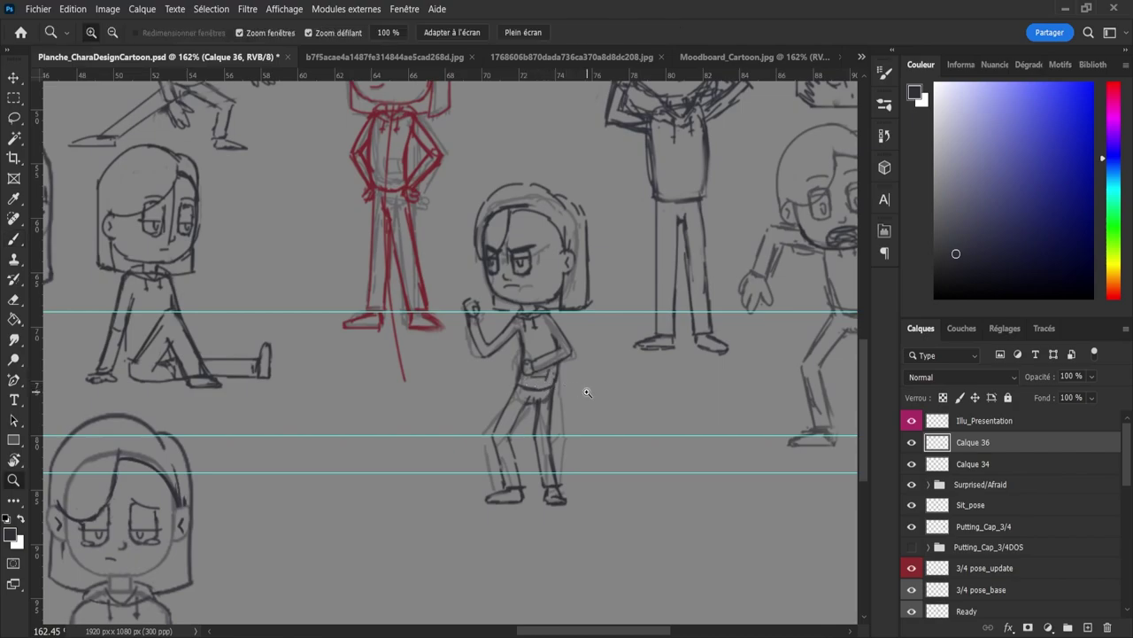
drag(588, 391, 586, 415)
scroll(605, 430, up, 2)
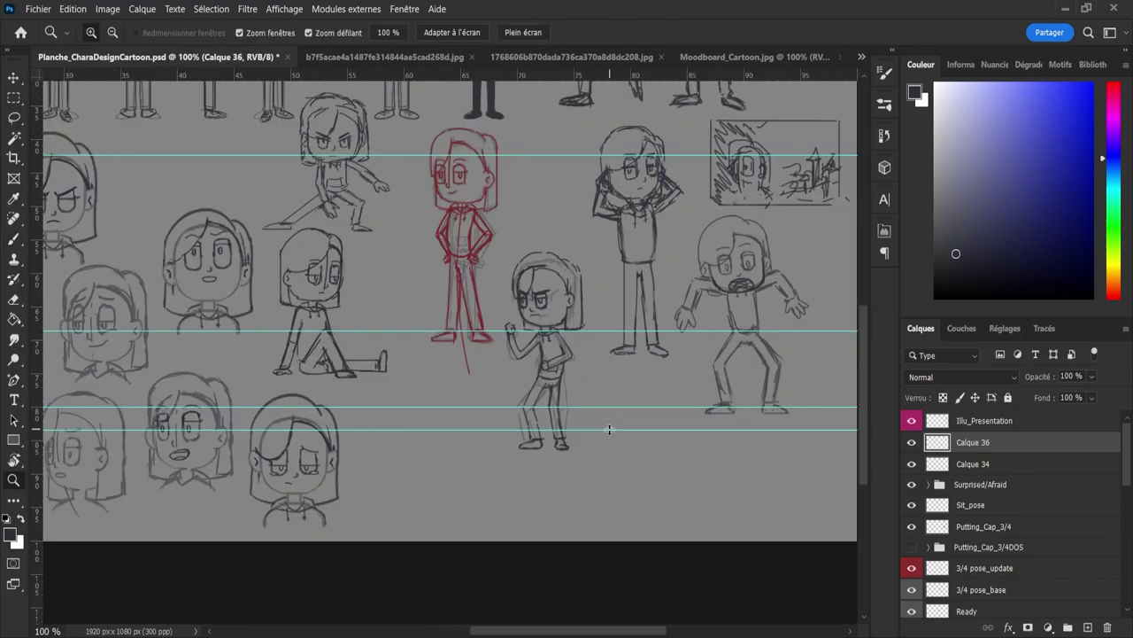
scroll(590, 435, down, 3)
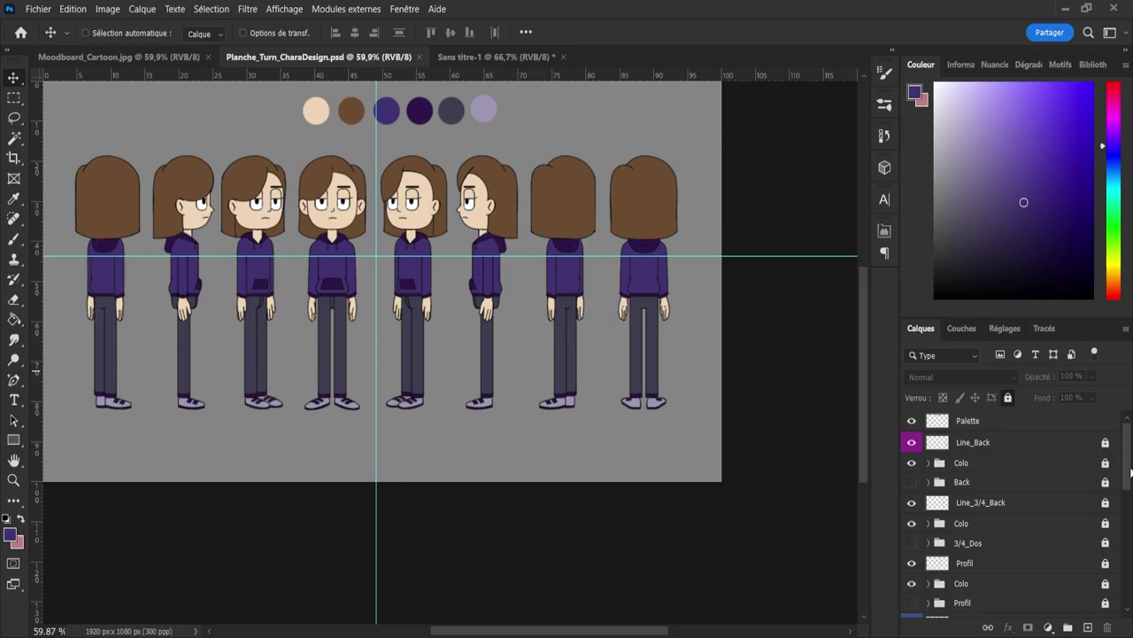
click(494, 58)
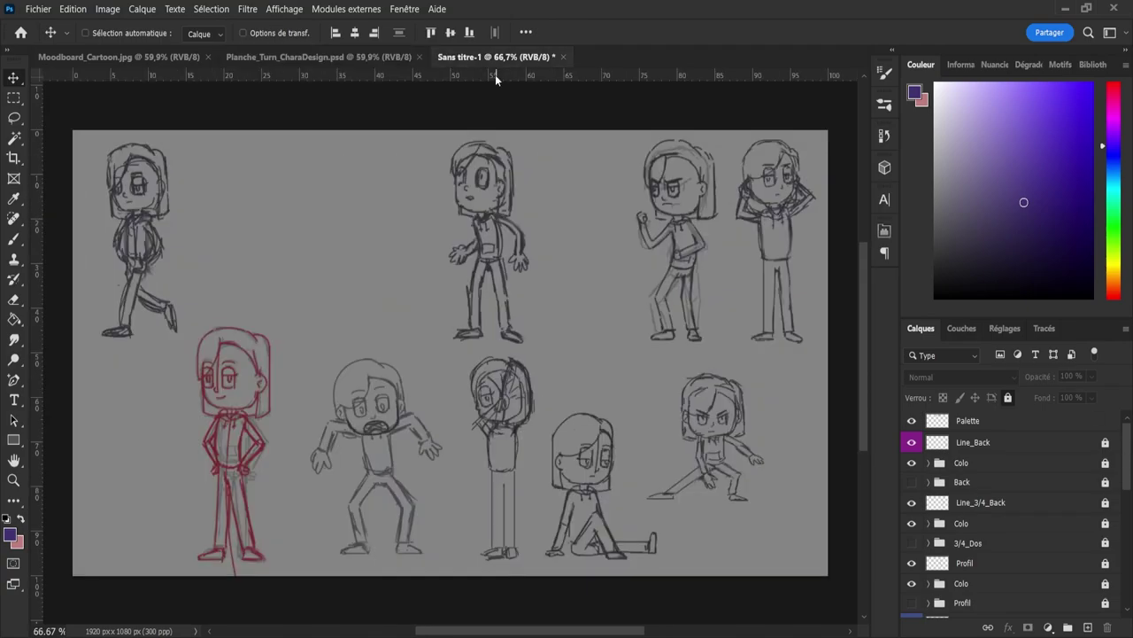
click(252, 58)
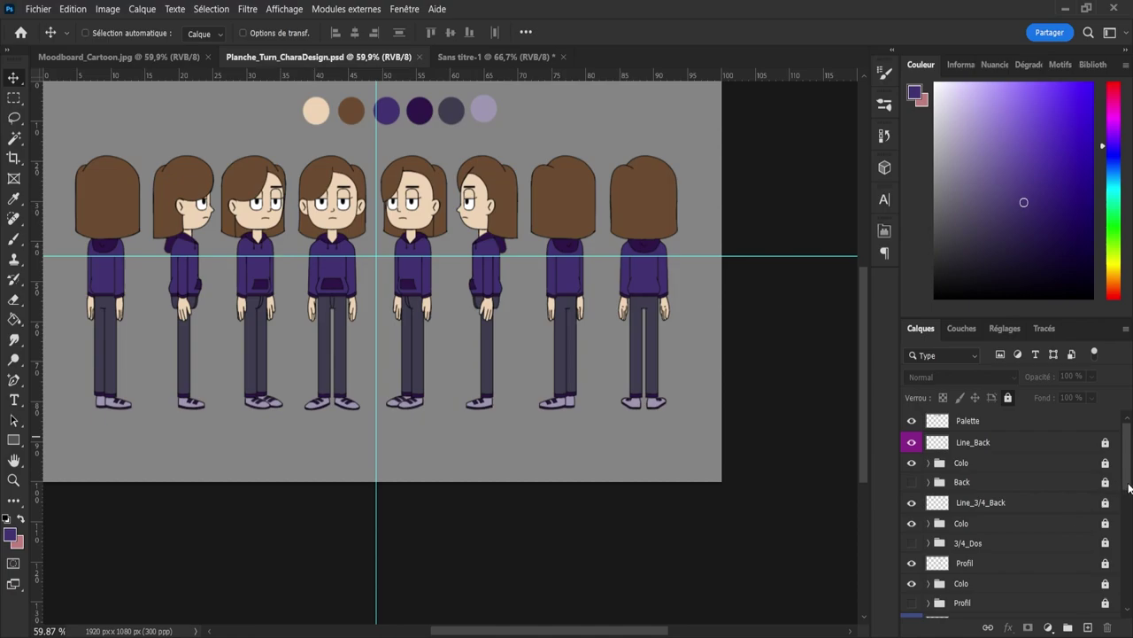
Step: Check which turnaround view the Line_3/4_Back layer holds by toggling its visibility
drag(1129, 487, 1127, 511)
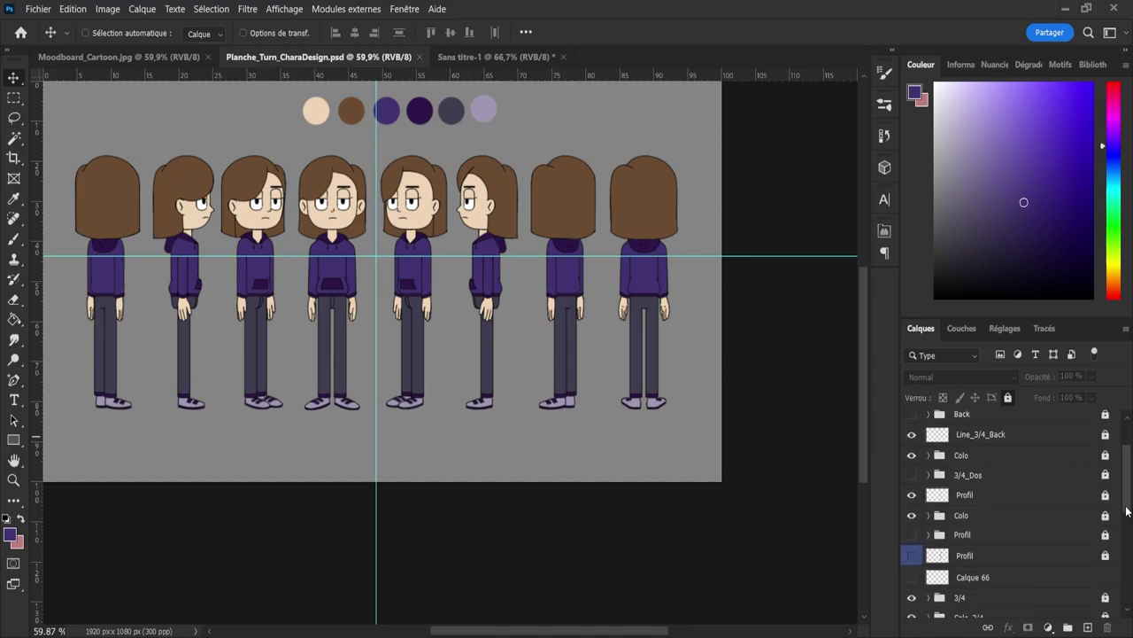
click(948, 433)
click(912, 434)
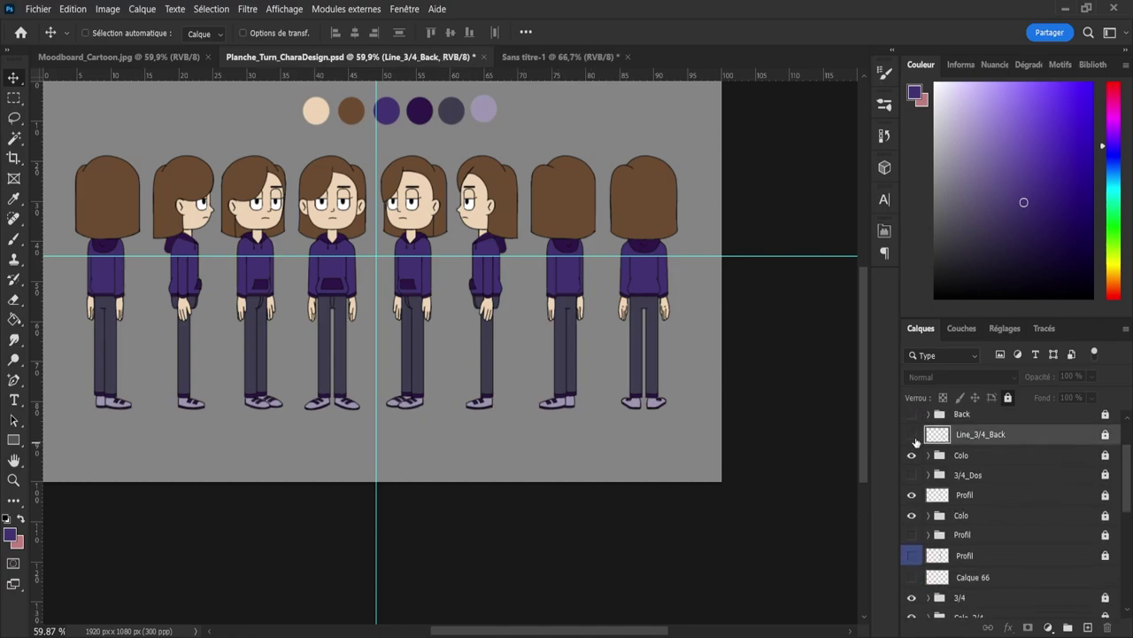
Step: Copy the 3/4 and Colo_3/4 groups from Planche_Turn_CharaDesign.psd into the Sans titre-1 document
drag(1131, 507, 1122, 542)
click(968, 490)
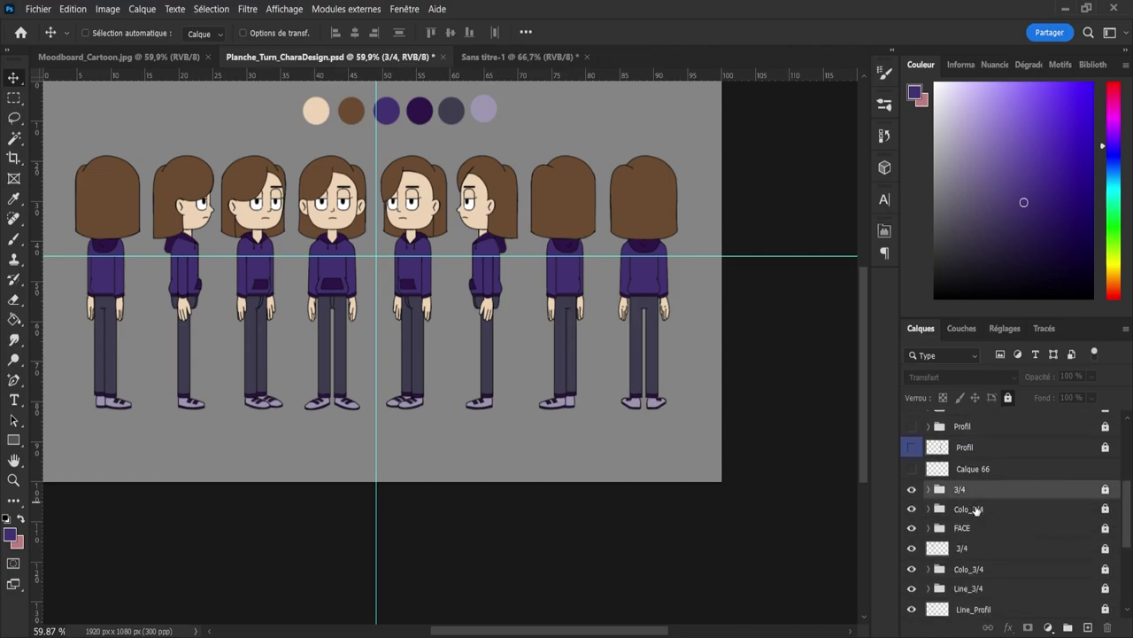
ctrl+click(974, 509)
click(487, 60)
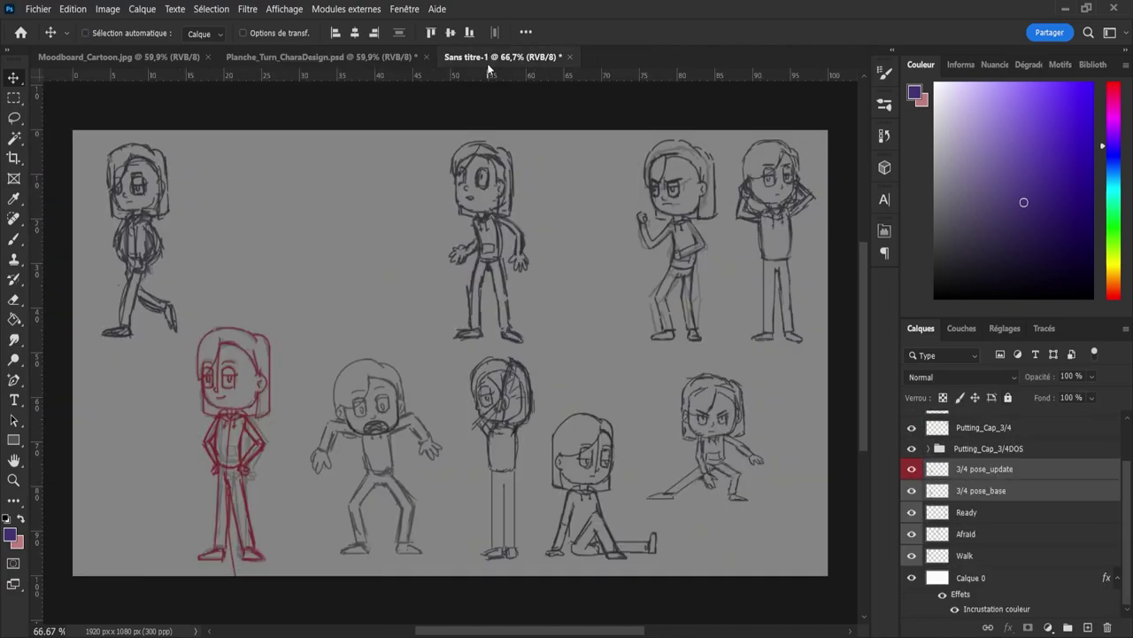
drag(575, 368, 790, 483)
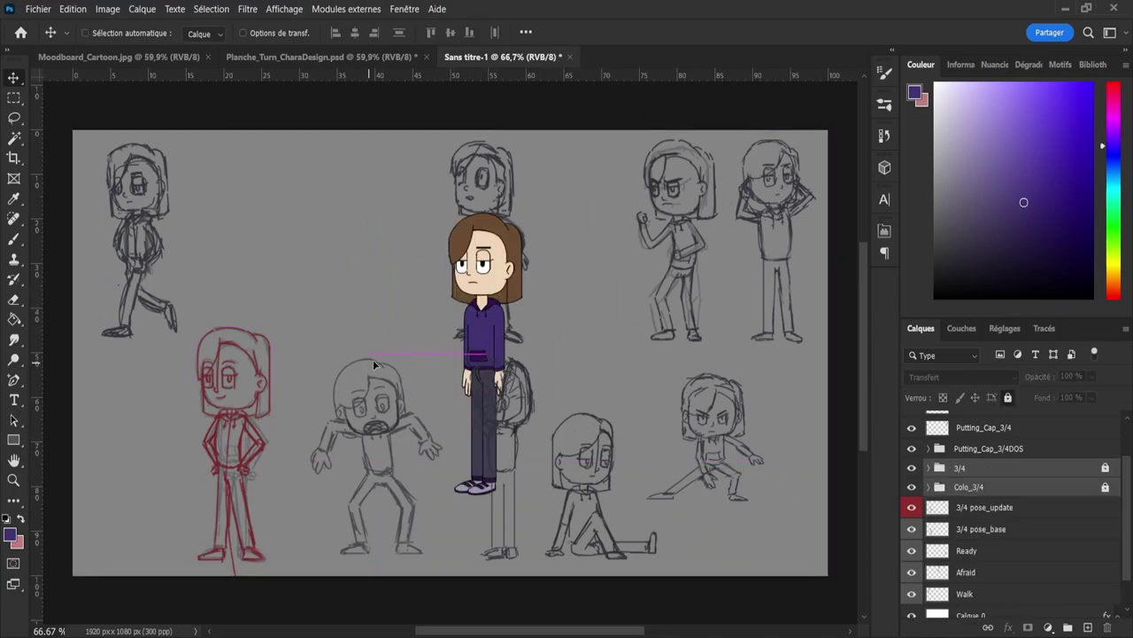
Step: Unlock the copied 3/4 and Colo_3/4 groups and move the coloured figure over the red hands-on-hips pose
click(1007, 399)
mouse_move(501, 283)
mouse_down()
mouse_move(277, 289)
mouse_move(240, 277)
mouse_move(219, 356)
mouse_up()
key(z)
drag(494, 370, 456, 370)
drag(299, 461, 341, 456)
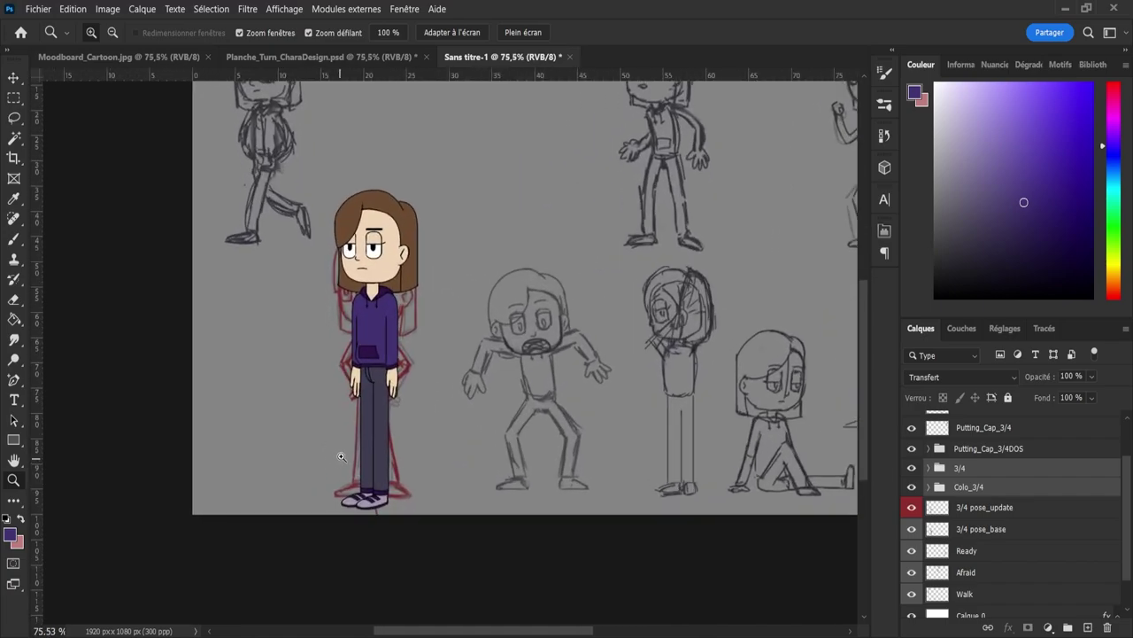
Step: Move the coloured 3/4 figure upwards over the red hands-on-hips sketch
drag(353, 385, 369, 385)
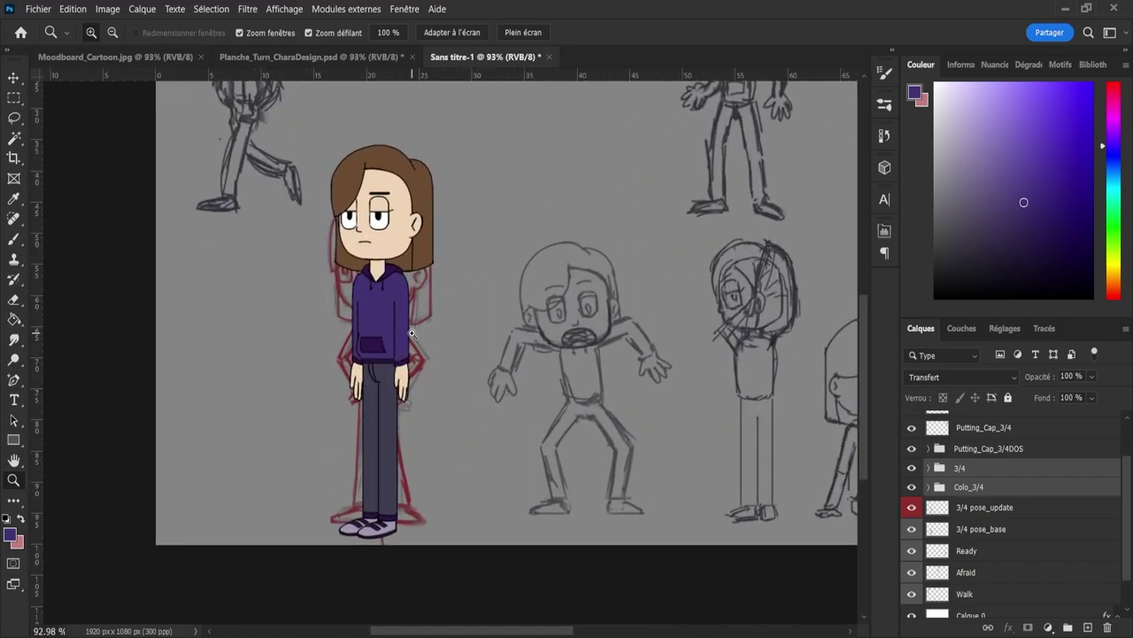
key(v)
mouse_move(390, 373)
mouse_down()
mouse_move(387, 355)
mouse_move(391, 363)
mouse_up()
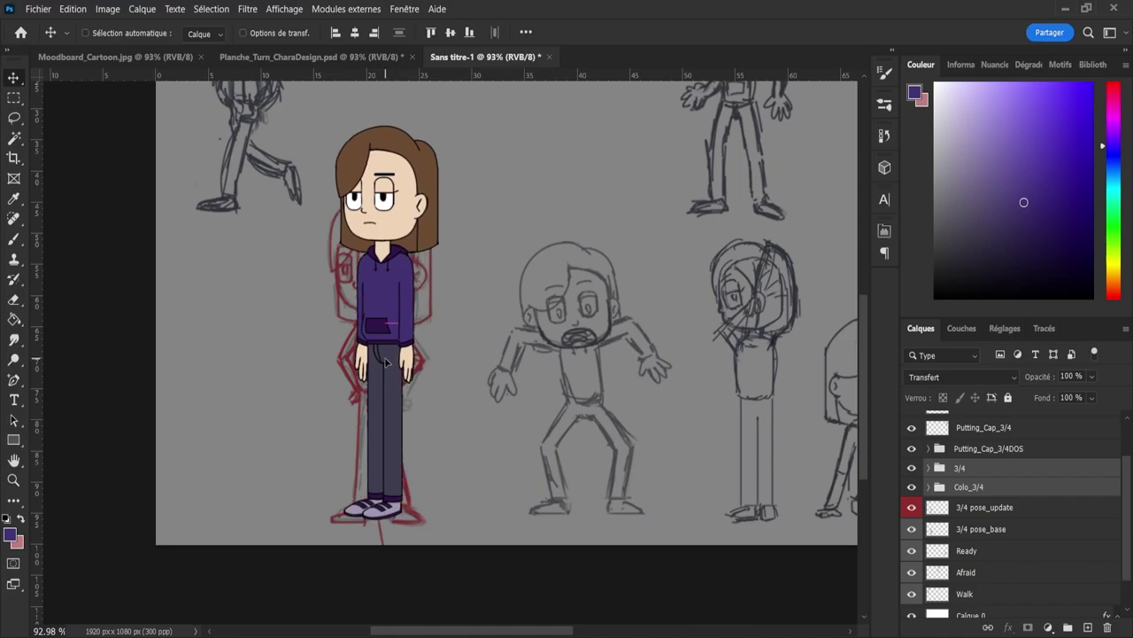
Step: Move the Surprised/Afraid group into the upper row, between the walking pose and the surprised standing pose
key(z)
mouse_move(637, 458)
mouse_down()
mouse_move(594, 463)
mouse_move(625, 426)
mouse_move(631, 461)
mouse_move(697, 455)
mouse_up()
click(983, 574)
key(v)
drag(503, 629, 548, 629)
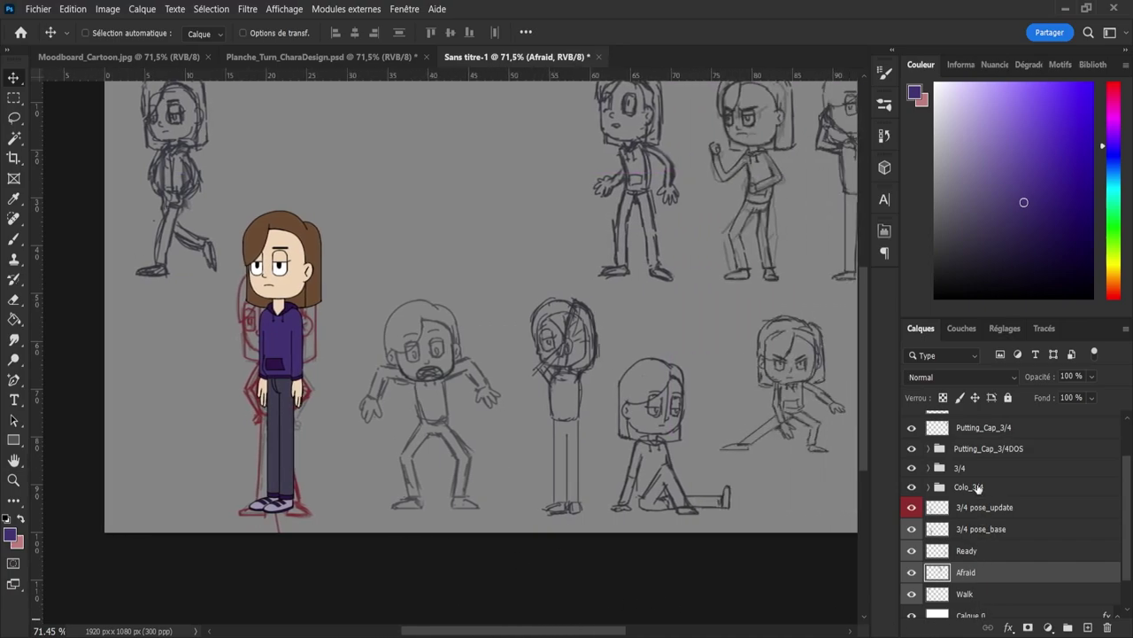
scroll(1129, 503, up, 3)
click(983, 438)
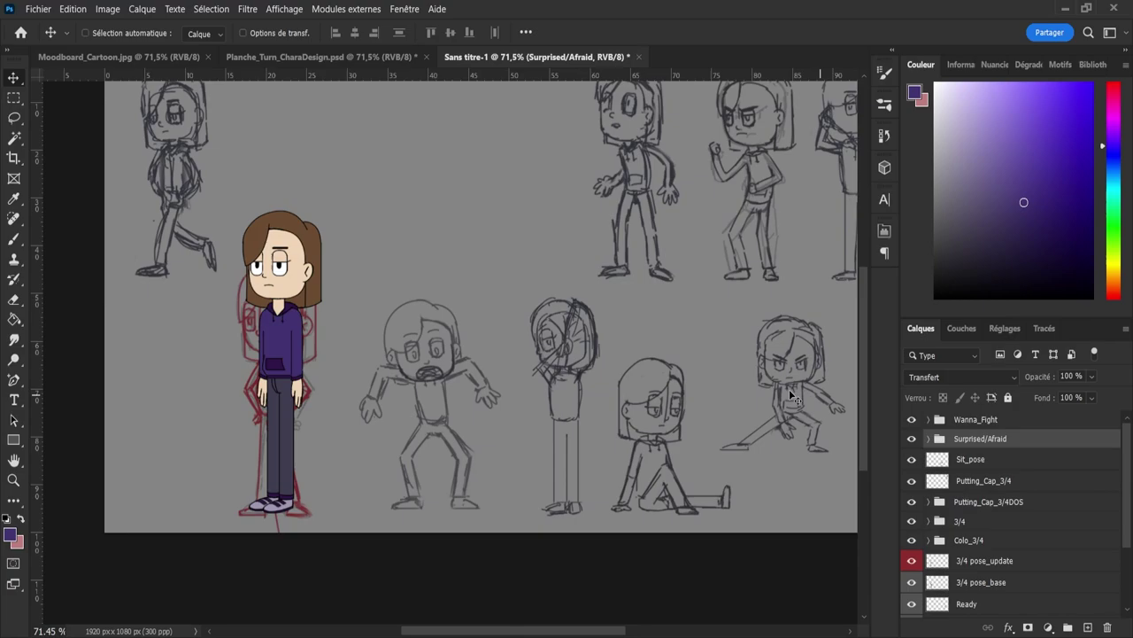
mouse_move(423, 398)
mouse_down()
mouse_move(492, 181)
mouse_move(515, 181)
mouse_up()
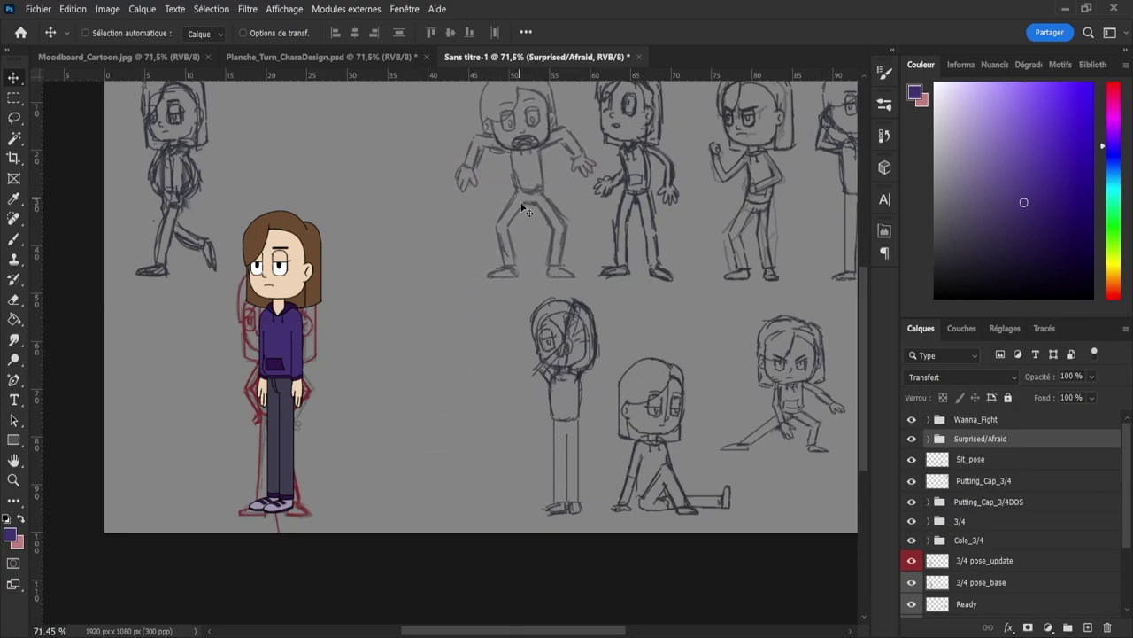
Step: Select everything from the 3/4 group through 3/4 pose_base and move the coloured figure and sketches together towards the page's centre
click(988, 563)
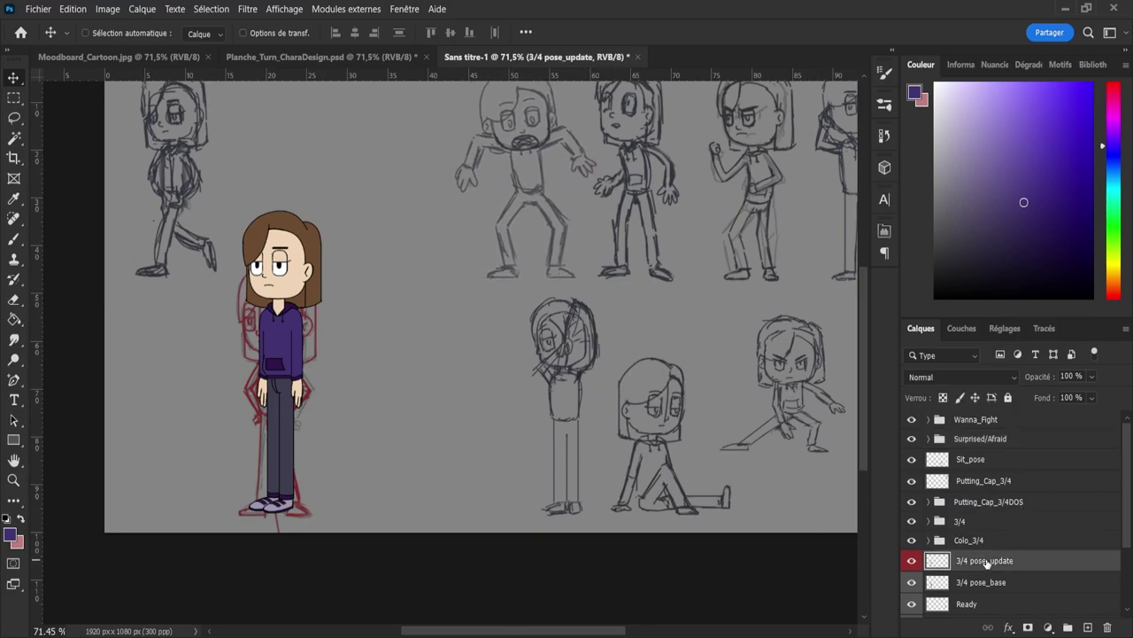
click(988, 528)
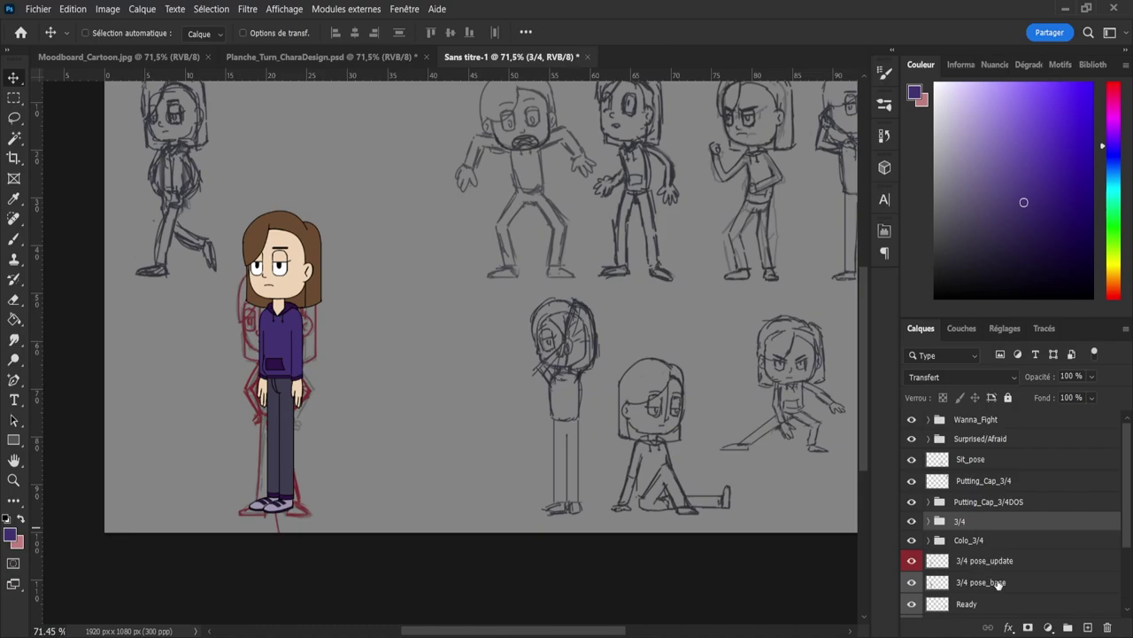
shift+click(998, 583)
drag(282, 398, 330, 388)
Step: Scale the 3/4 pose_update and 3/4 pose_base sketches together to 118.61% so they reach the top of the coloured figure's head
click(985, 560)
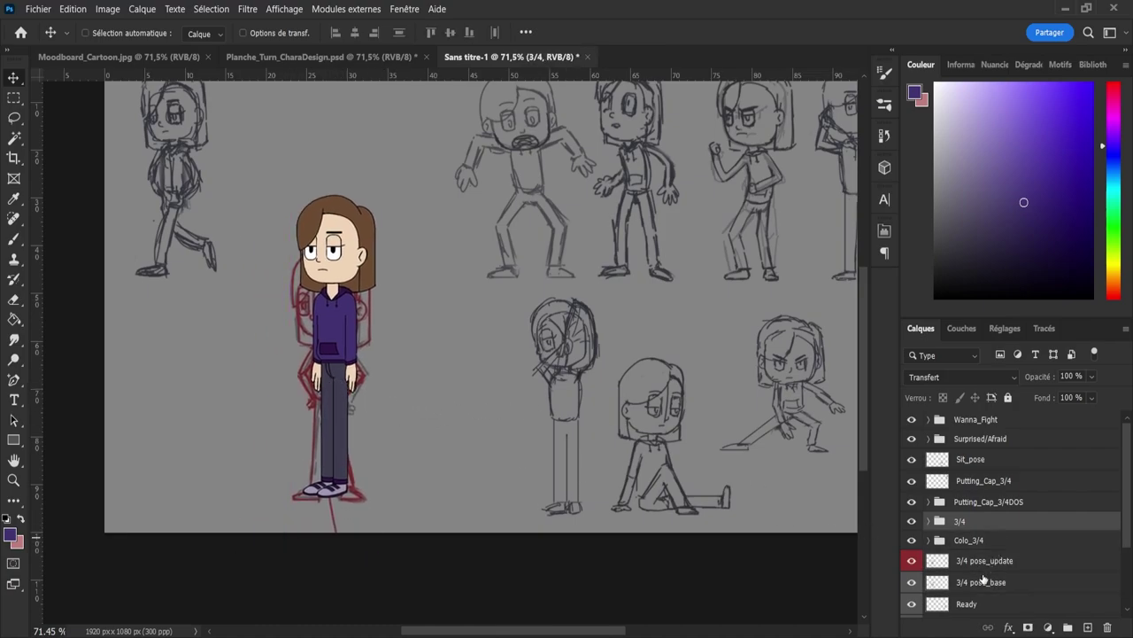
ctrl+click(983, 582)
key(ctrl+t)
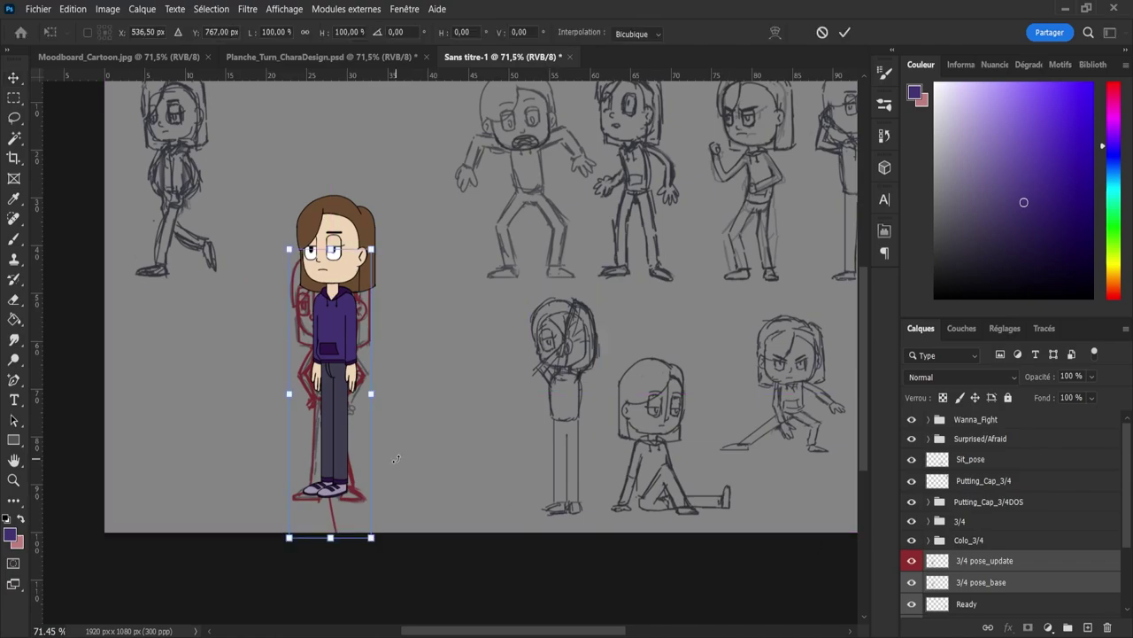
drag(330, 249, 340, 194)
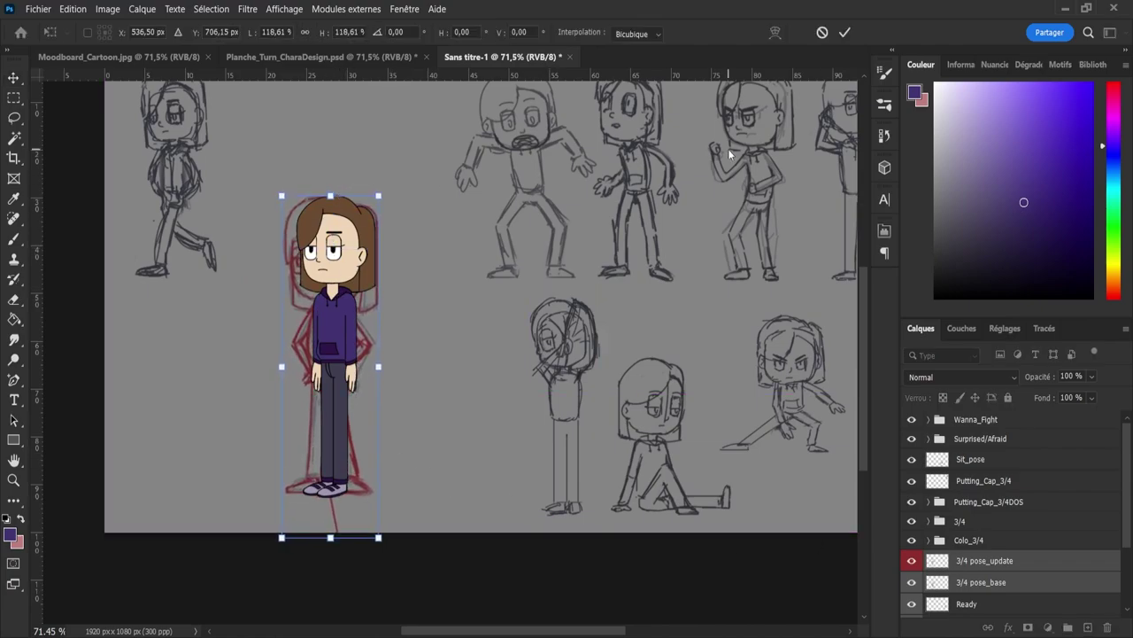
click(845, 32)
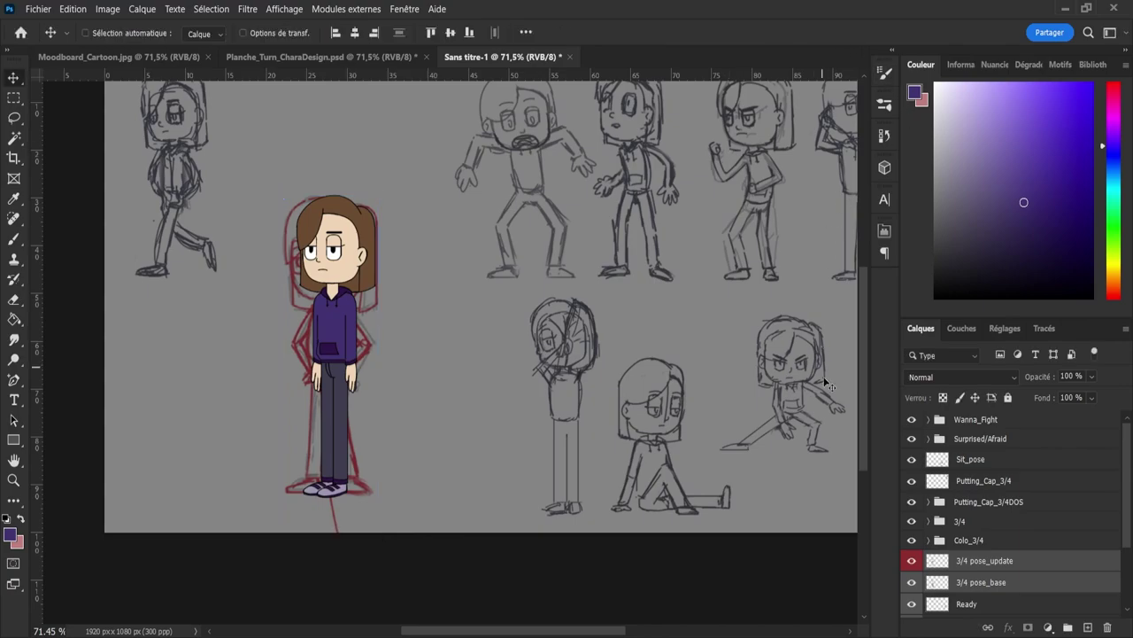
Step: Hide the Colo_3/4 group, leaving only the reference figure's line art over the red sketch
click(910, 540)
click(962, 541)
key(z)
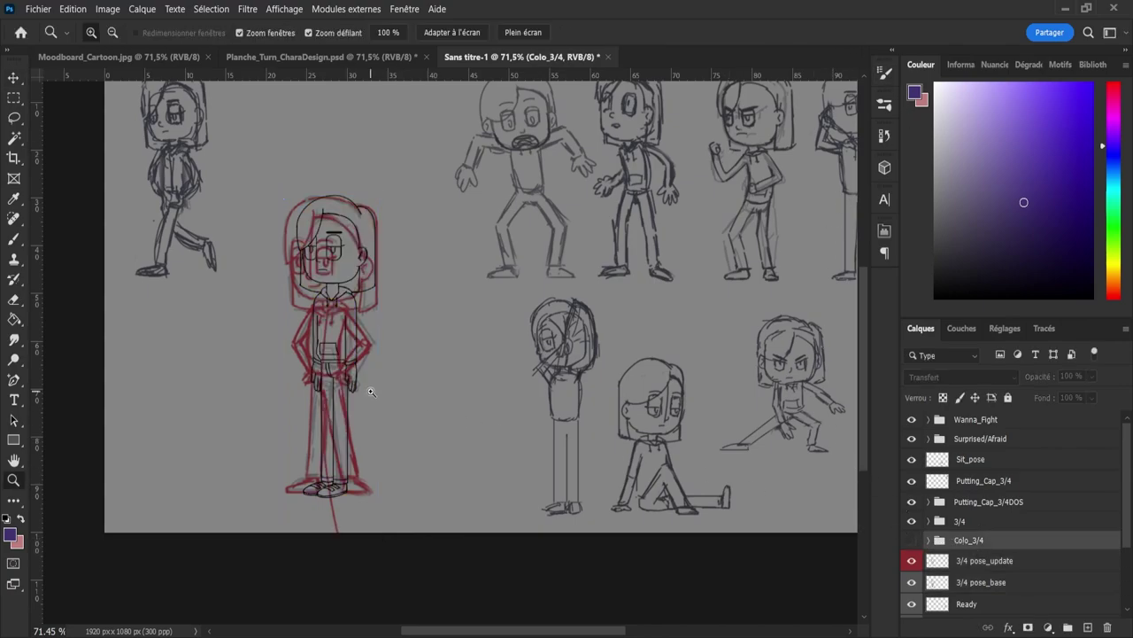
drag(374, 386, 407, 381)
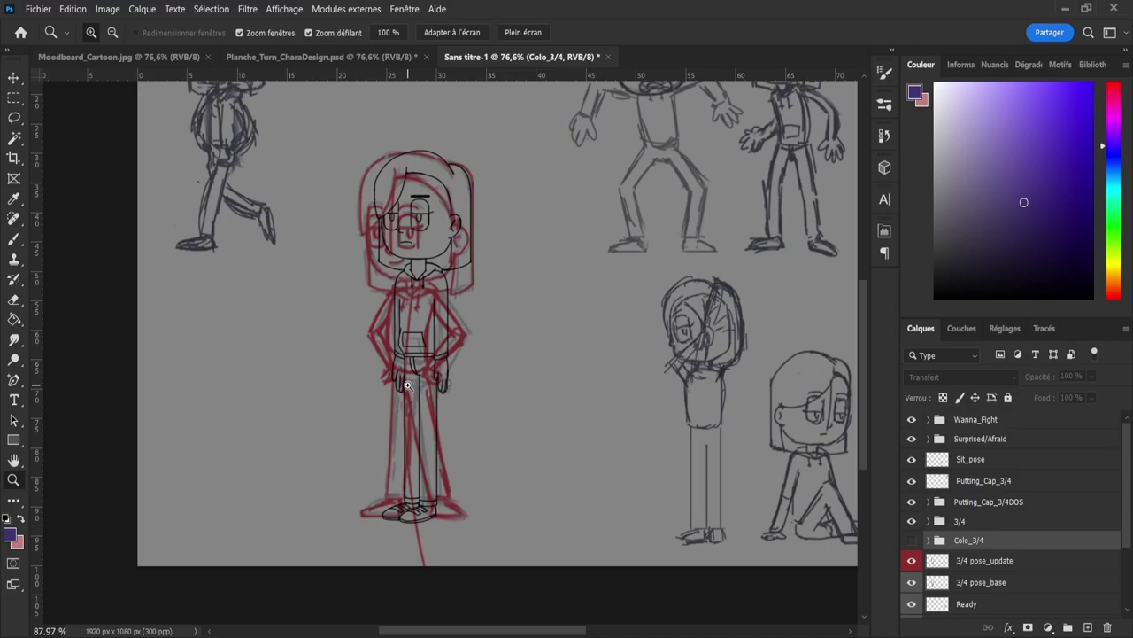
Step: Hide the 3/4 pose_base layer and lower the 3/4 pose_update layer's opacity to 48%
click(987, 567)
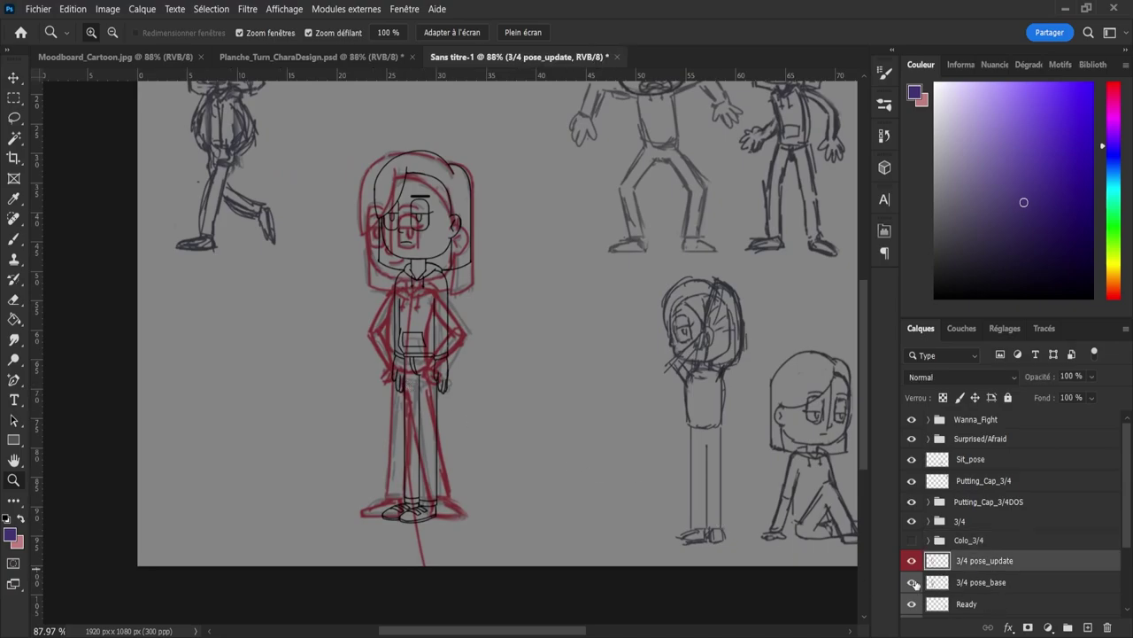
click(912, 582)
key(5)
key(5)
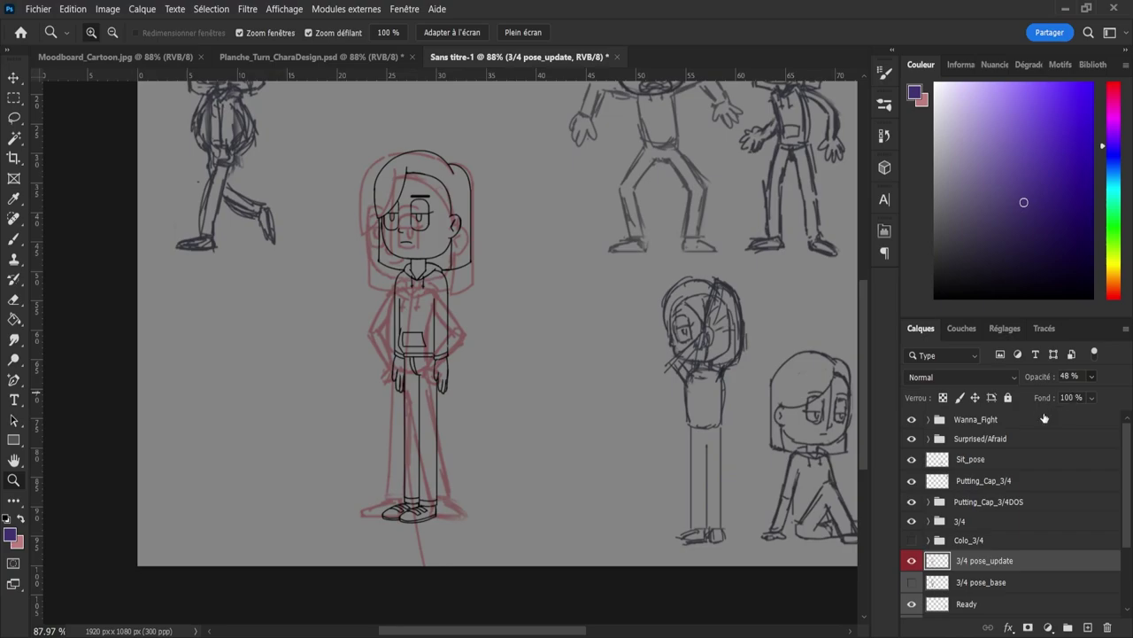
Step: Show 3/4 pose_base again, scale both 3/4 pose sketches to 83.46% and align their heads with the reference line art
click(960, 522)
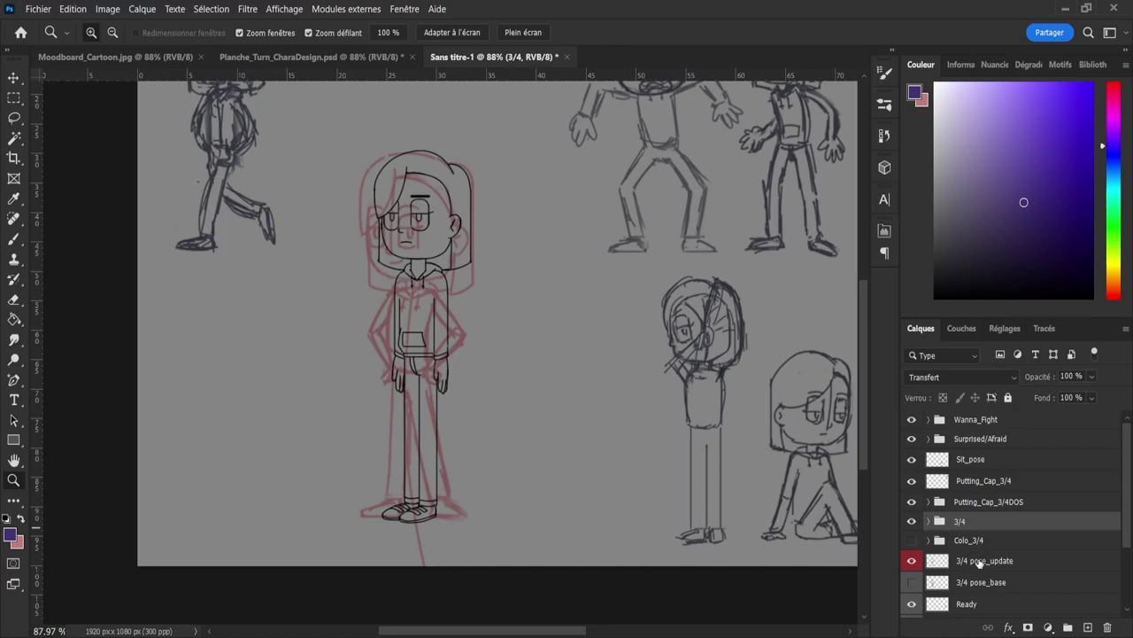
click(981, 563)
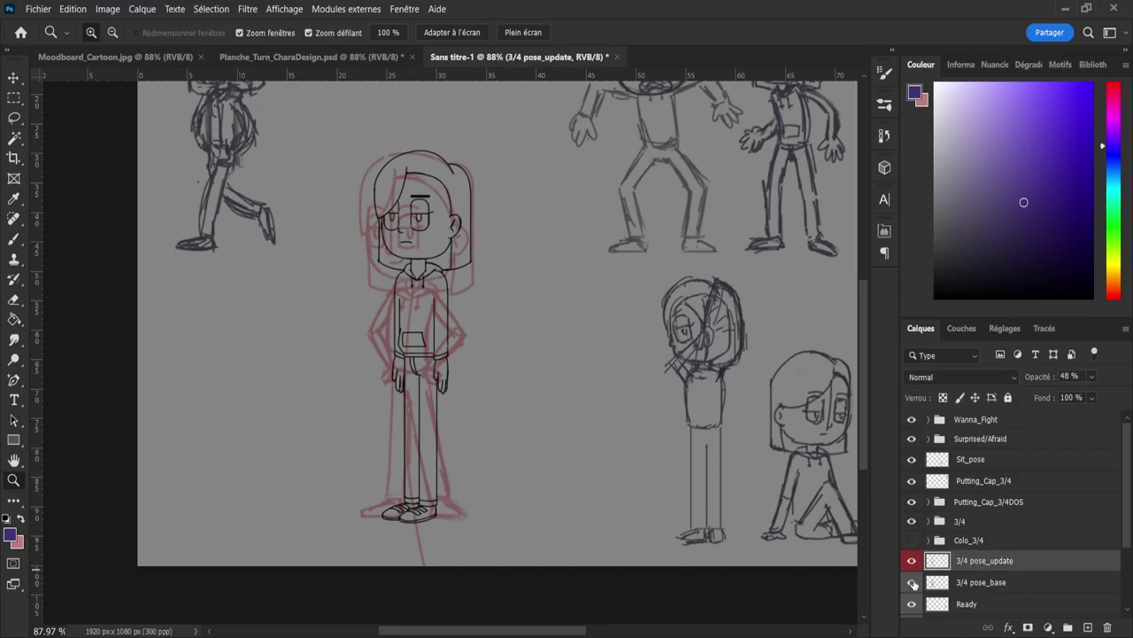
ctrl+click(960, 585)
key(ctrl+t)
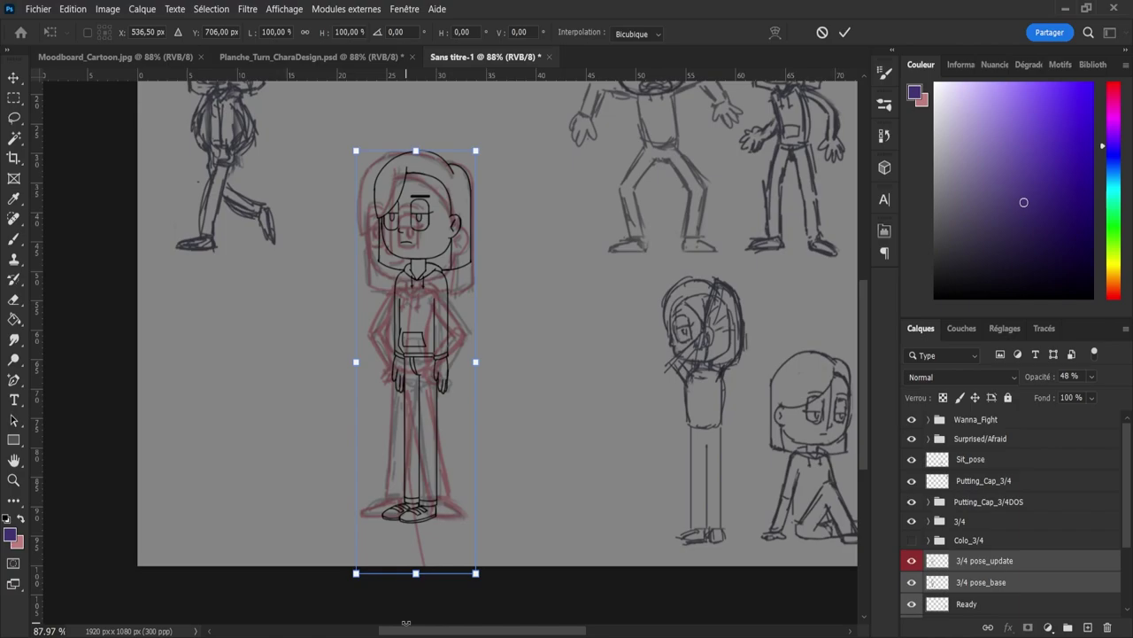
drag(415, 572, 415, 502)
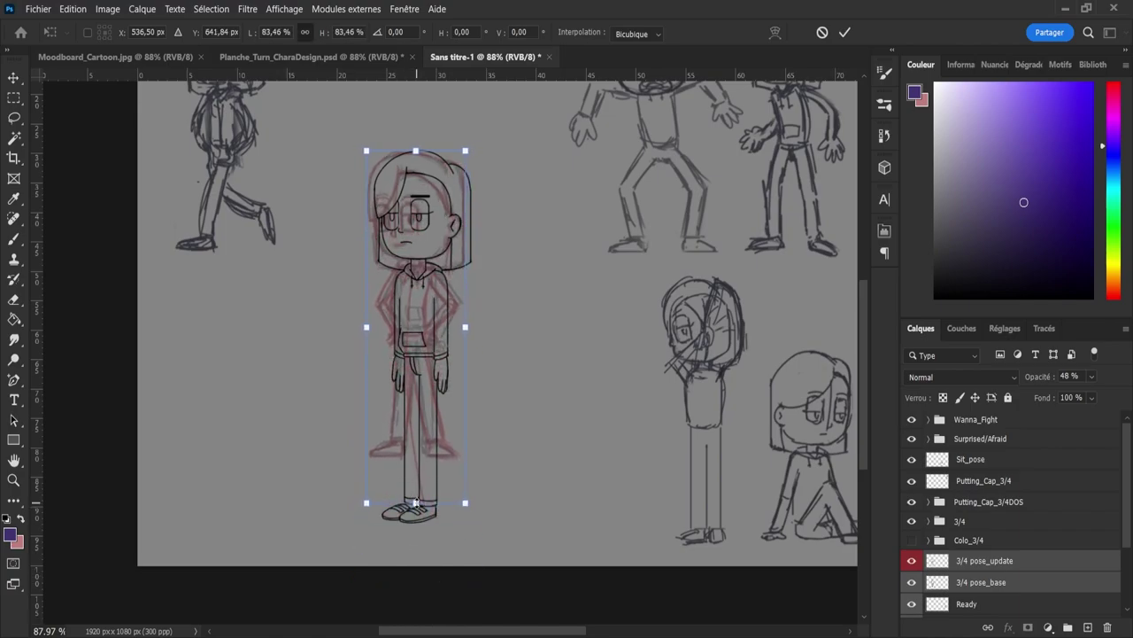
drag(411, 263, 418, 263)
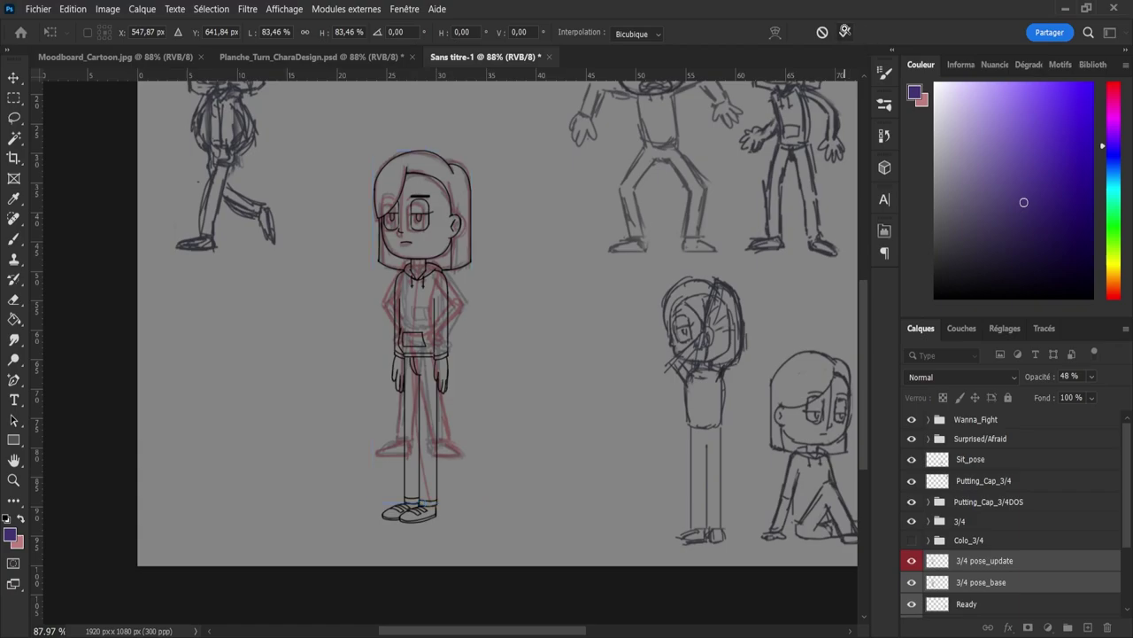
click(845, 32)
Step: Lower the opacity of the 3/4 line art group to 29%
click(1009, 520)
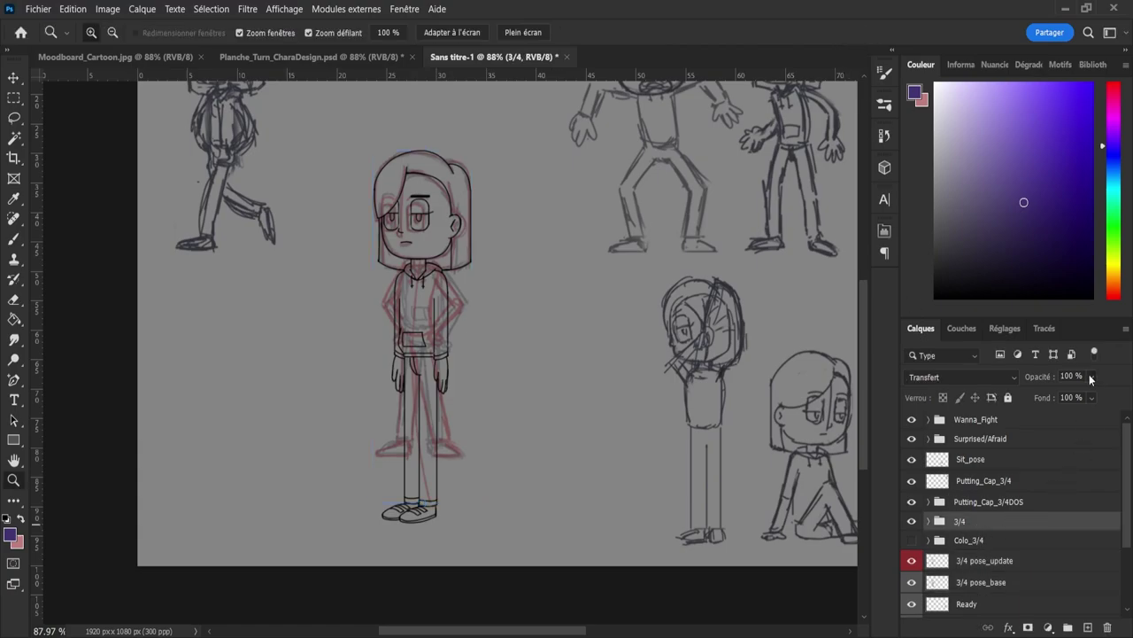
key(2)
key(9)
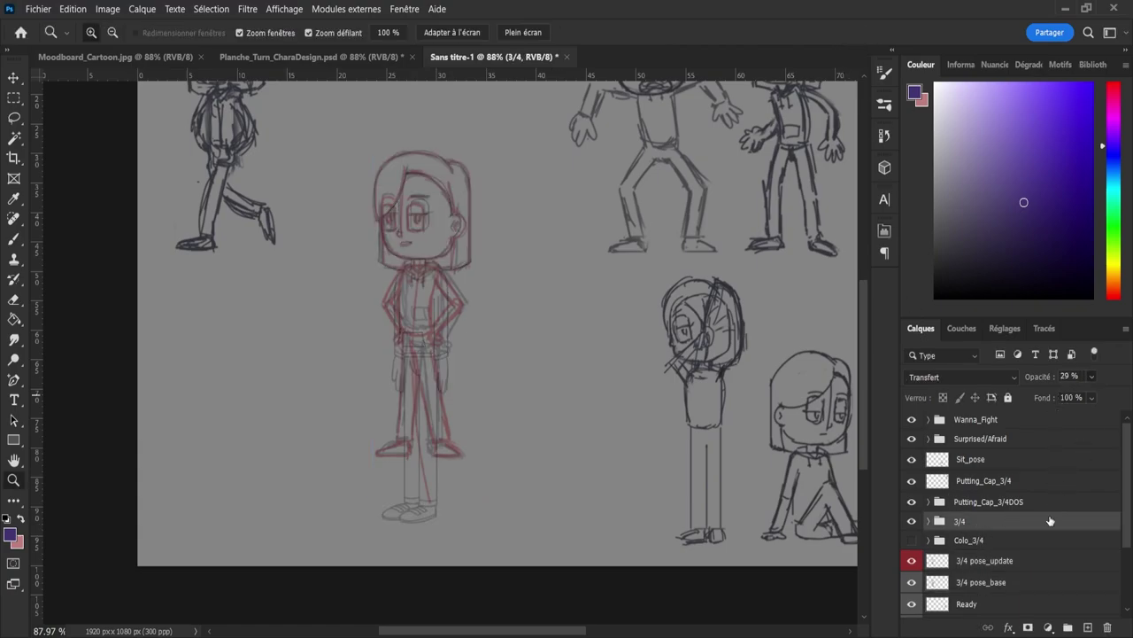
Step: Lasso the legs and feet of the hands-on-hips sketch, from the waist down
click(976, 568)
shift+click(959, 583)
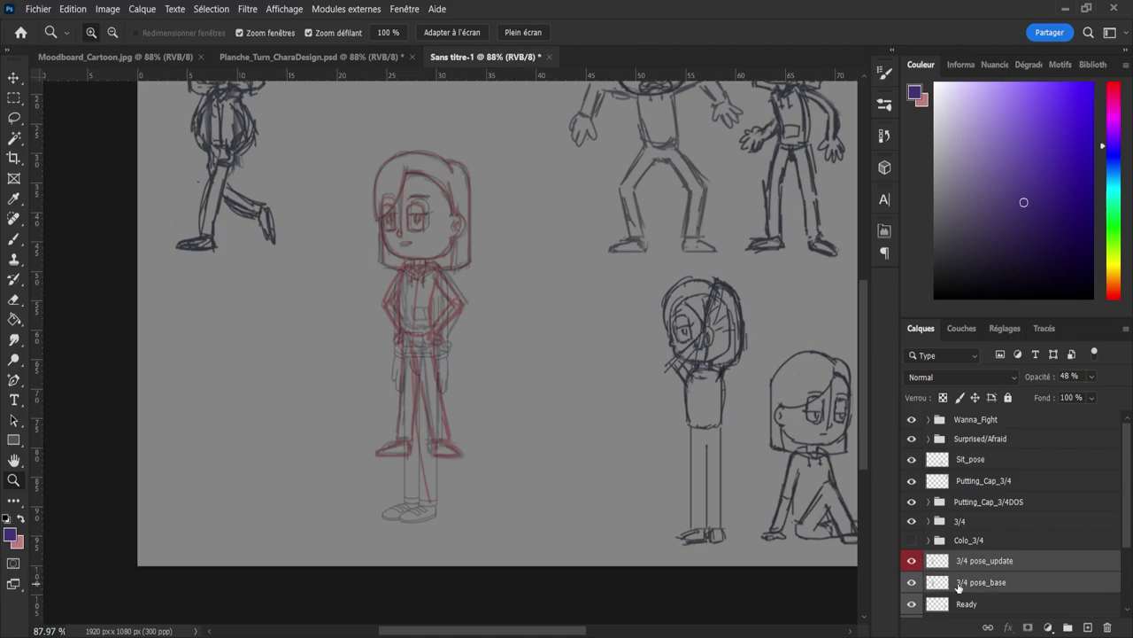
key(l)
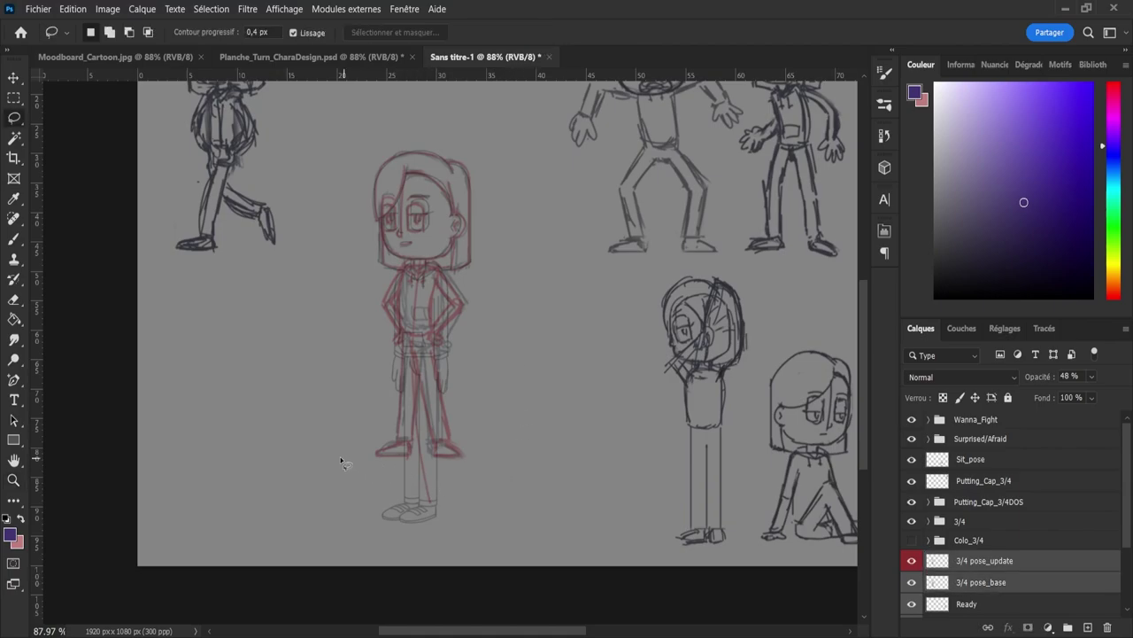
mouse_move(334, 441)
mouse_down()
mouse_move(361, 482)
mouse_move(475, 496)
mouse_move(499, 480)
mouse_move(489, 424)
mouse_move(430, 334)
mouse_move(406, 334)
mouse_move(395, 372)
mouse_move(328, 455)
mouse_up()
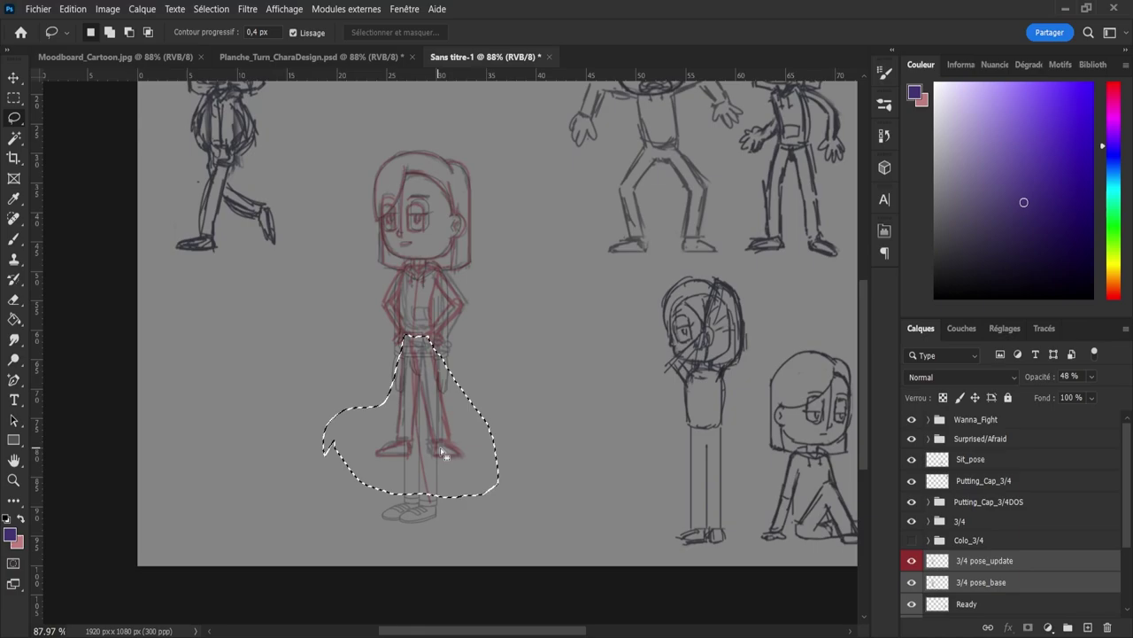
key(ctrl+t)
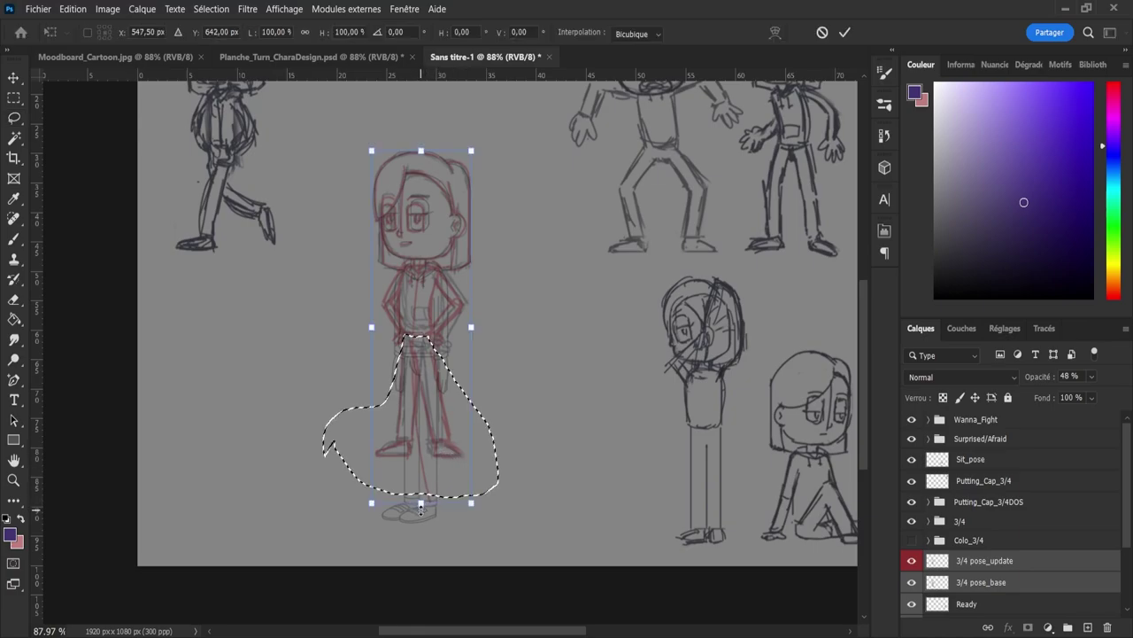
drag(419, 504, 420, 528)
key(ctrl+z)
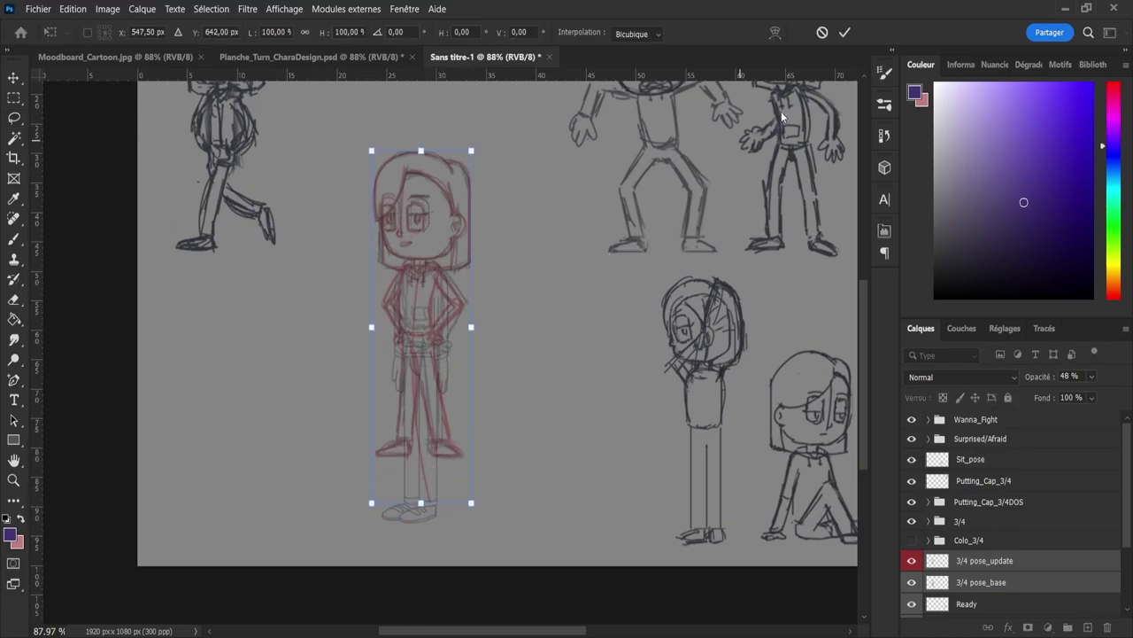
click(822, 33)
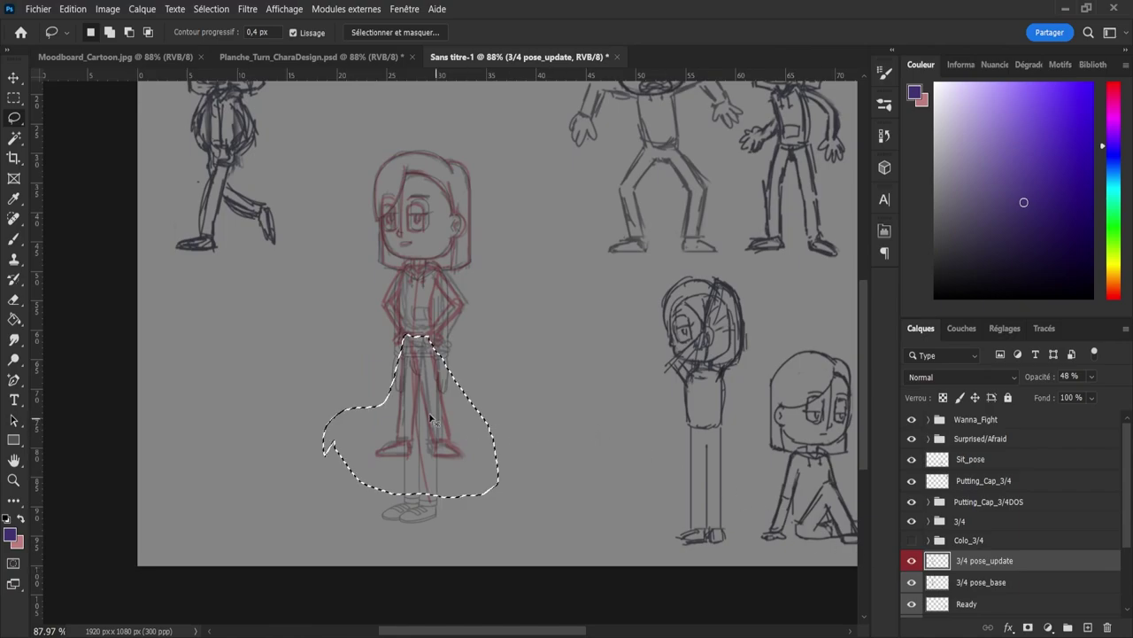
Step: Stretch the selected legs on 3/4 pose_update to 142.30% height towards the reference figure's feet, and clear the selection
key(ctrl+t)
drag(410, 494, 407, 569)
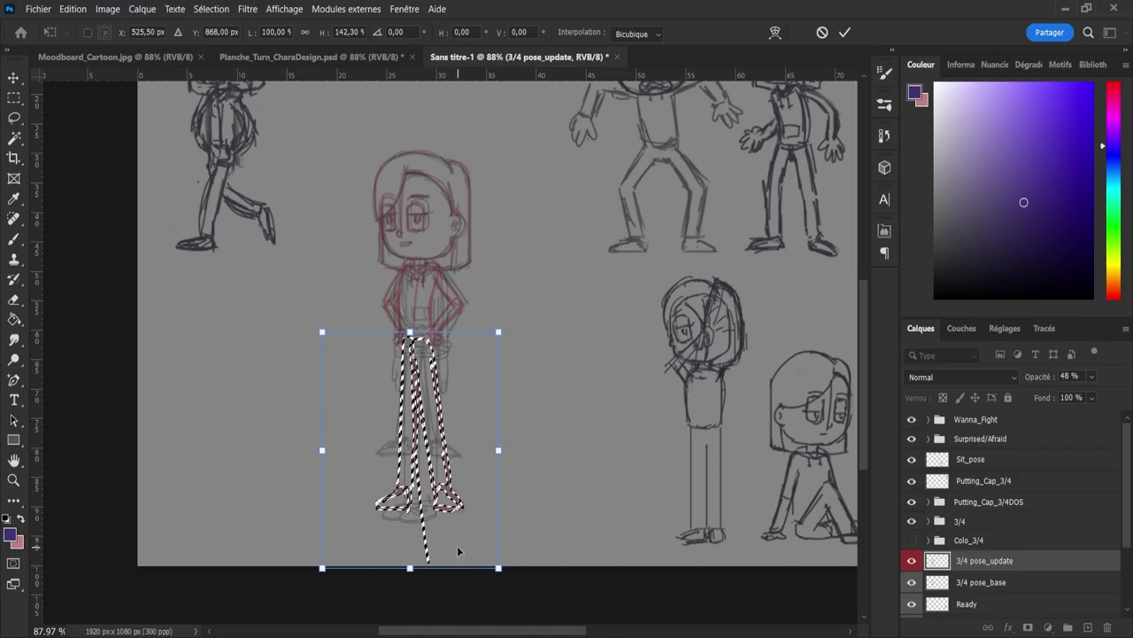
key(Return)
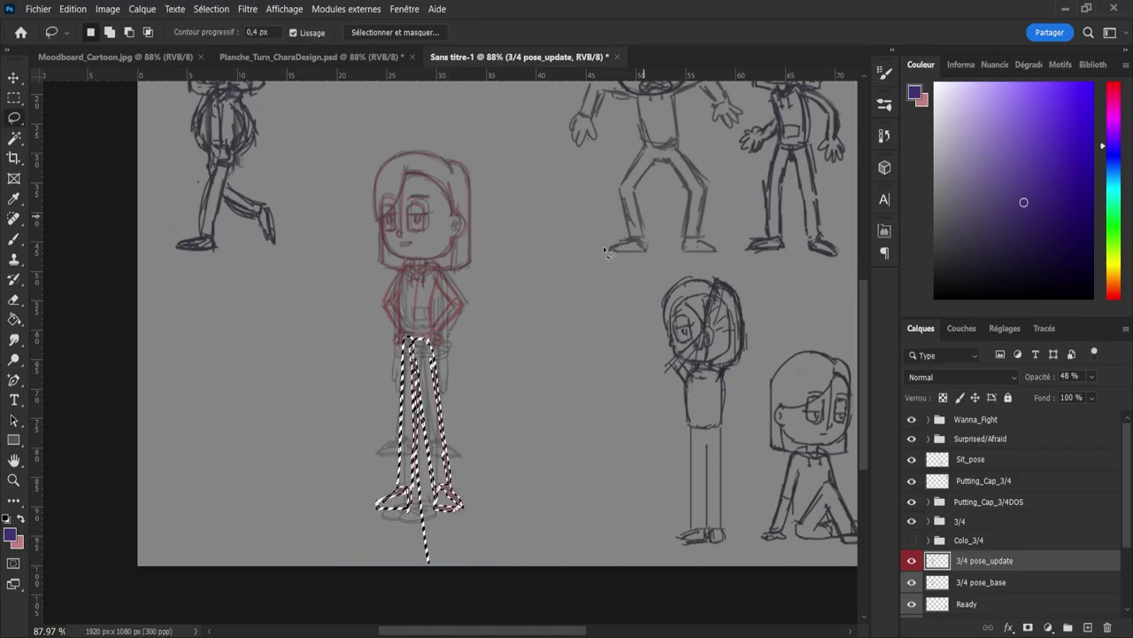
key(ctrl+d)
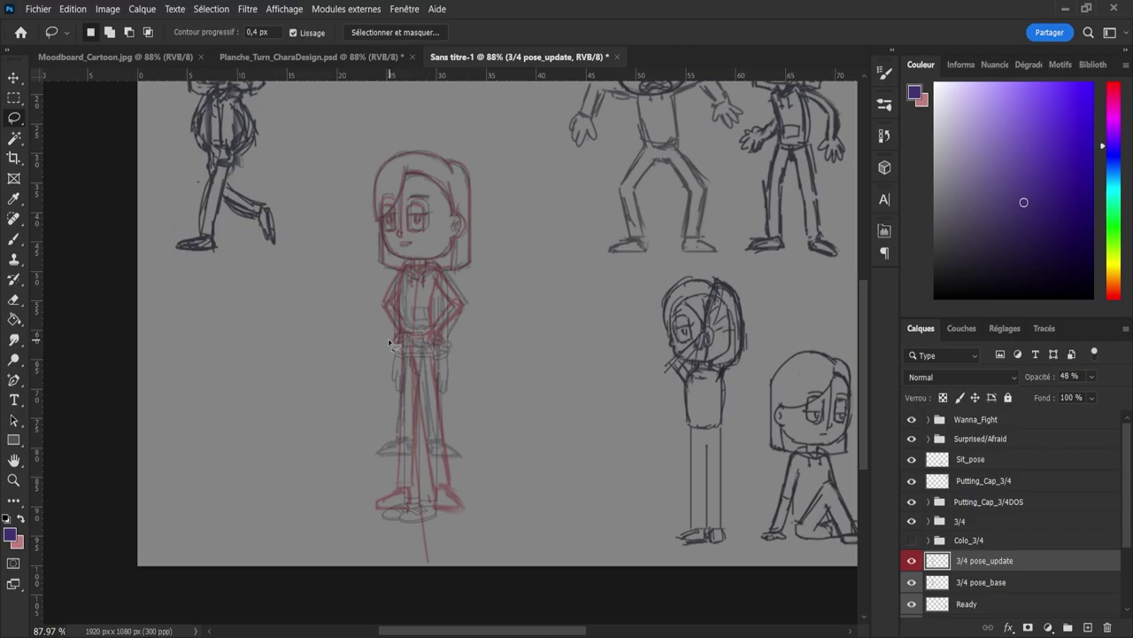
Step: Lasso the torso and arms on 3/4 pose_update, stretch them to 132.30% height, and clear the selection
mouse_move(373, 324)
mouse_down()
mouse_move(385, 283)
mouse_move(423, 285)
mouse_move(436, 273)
mouse_move(473, 353)
mouse_move(359, 336)
mouse_up()
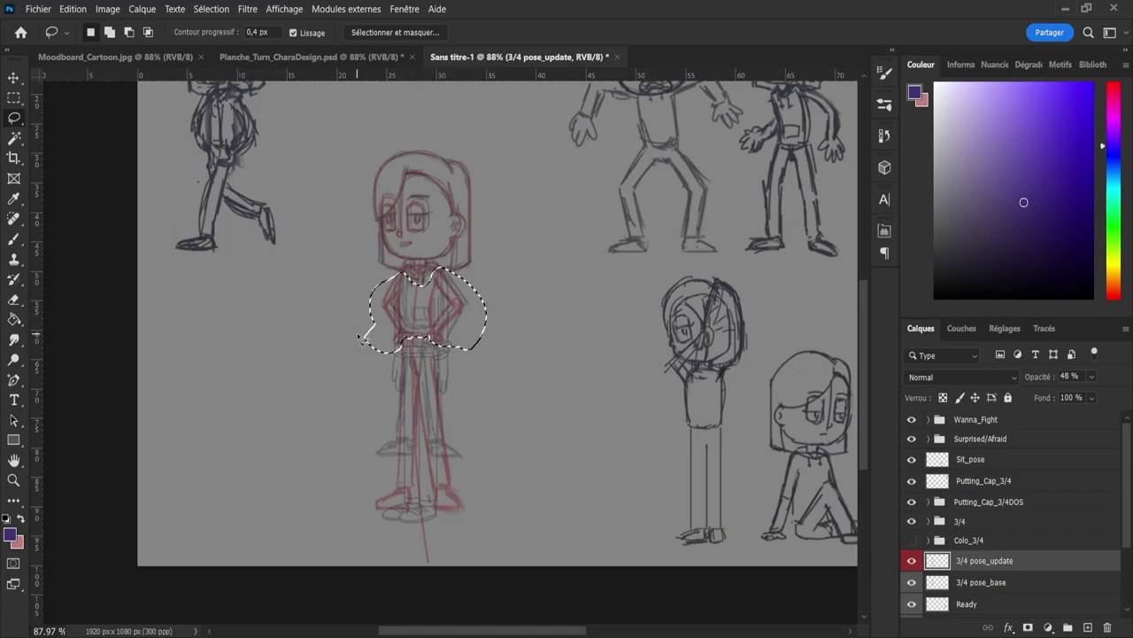
key(ctrl+y)
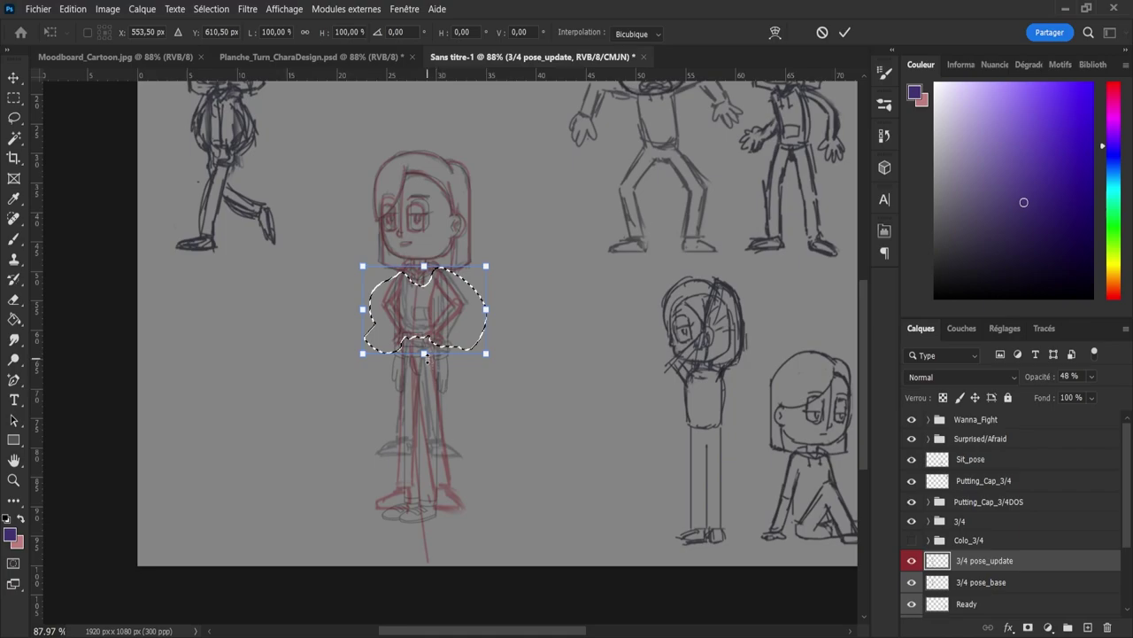
drag(426, 357, 426, 384)
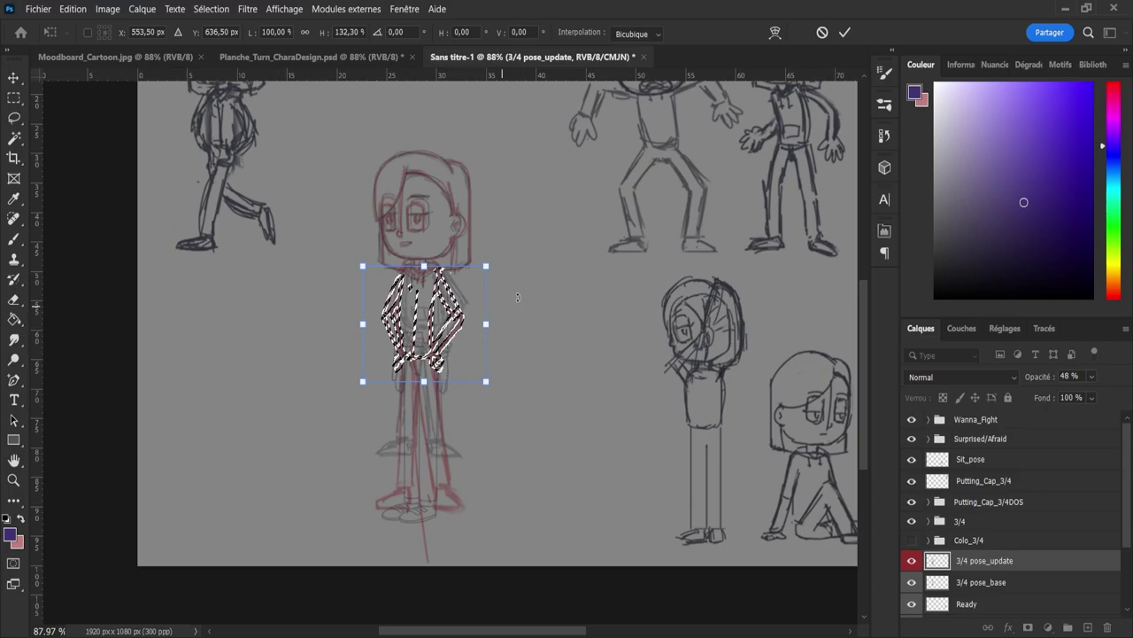
click(846, 33)
key(ctrl+d)
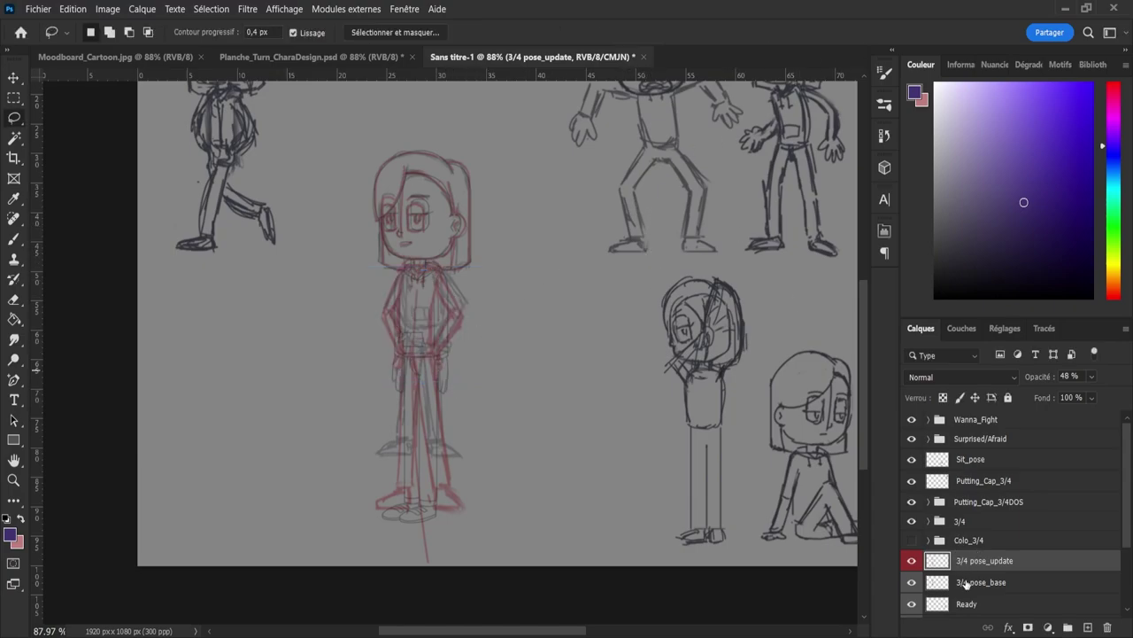
Step: Hide the 3/4 pose_base sketch and make 3/4 pose_update the active layer
click(912, 582)
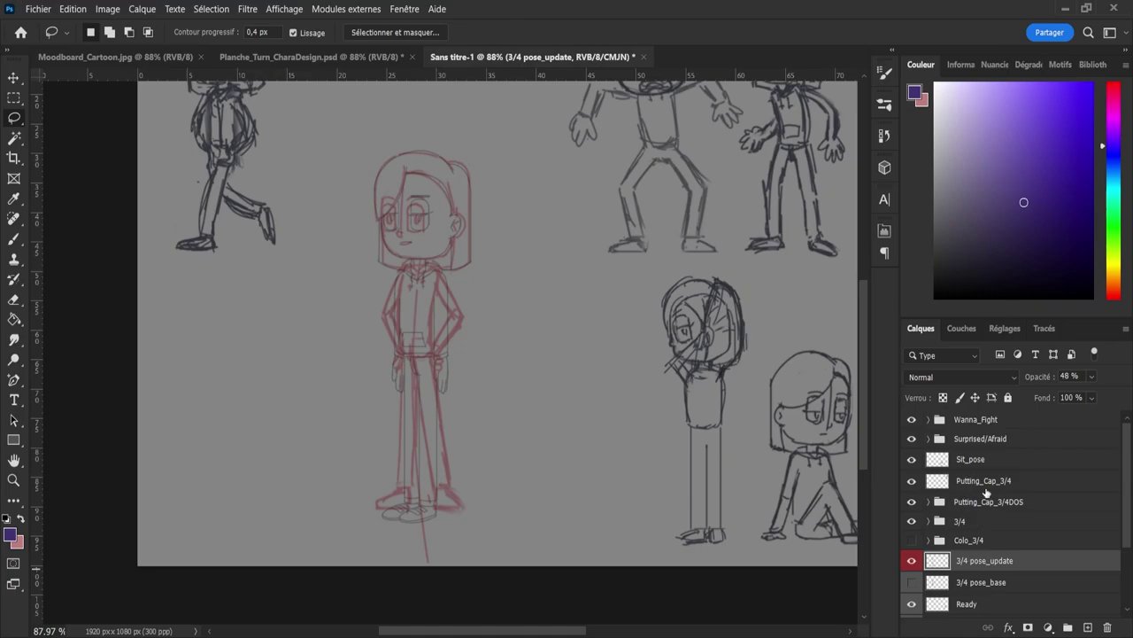
click(949, 487)
click(912, 481)
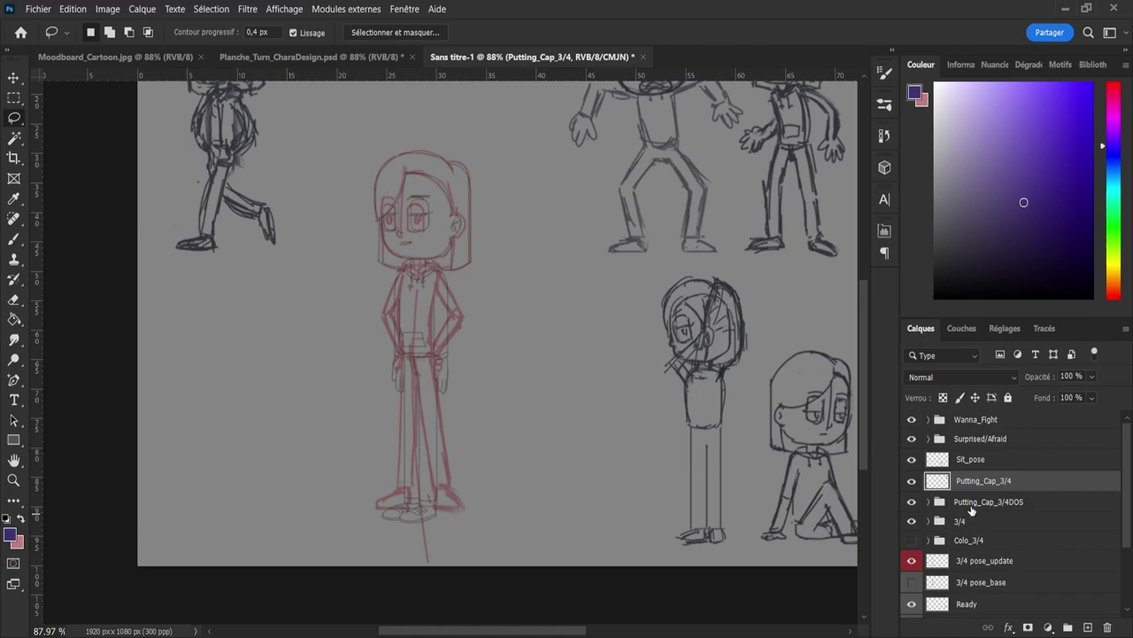
click(971, 508)
click(965, 574)
click(956, 563)
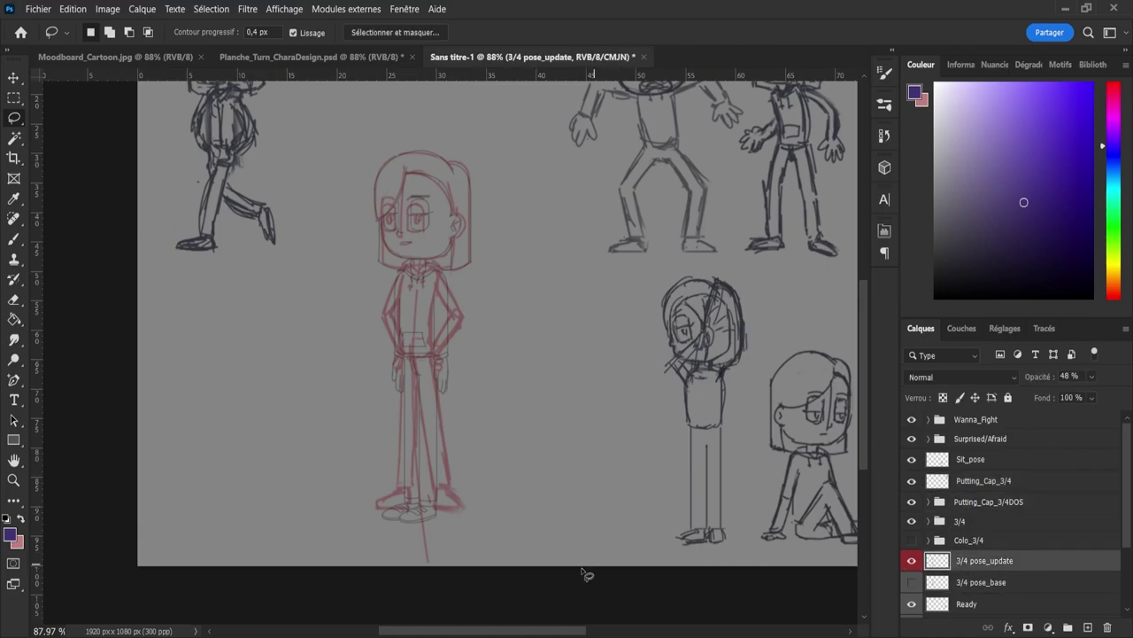
Step: Lasso the feet on 3/4 pose_update, lower them to the level of the reference figure's shoes, and clear the selection
mouse_move(377, 495)
mouse_down()
mouse_move(421, 477)
mouse_move(460, 484)
mouse_move(491, 519)
mouse_move(353, 517)
mouse_up()
key(ctrl+t)
drag(450, 497, 449, 506)
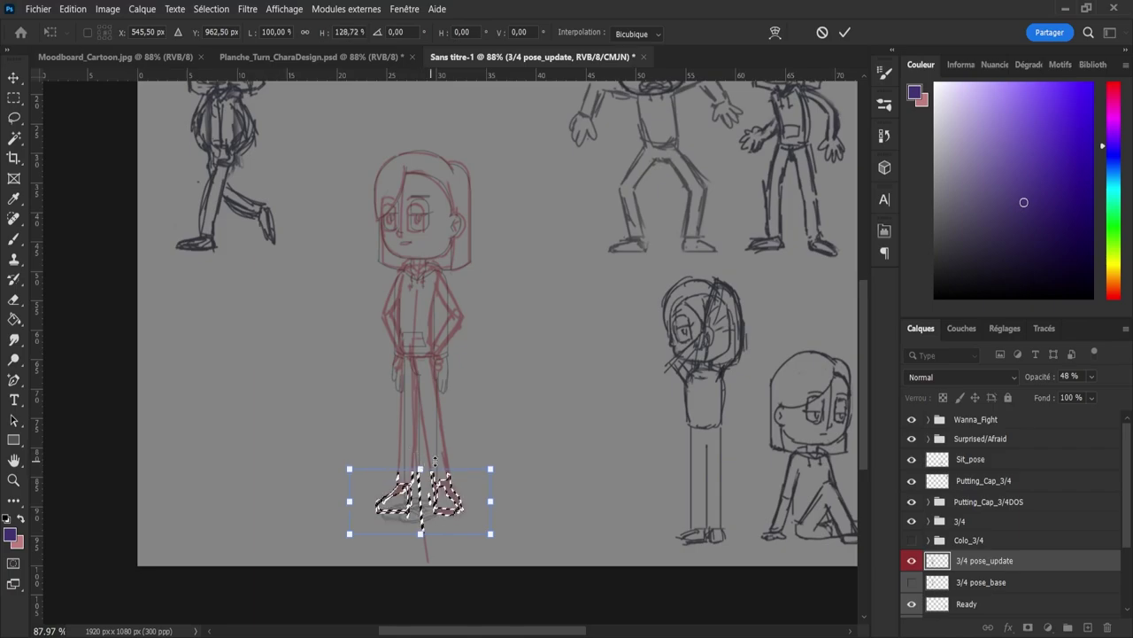
click(845, 32)
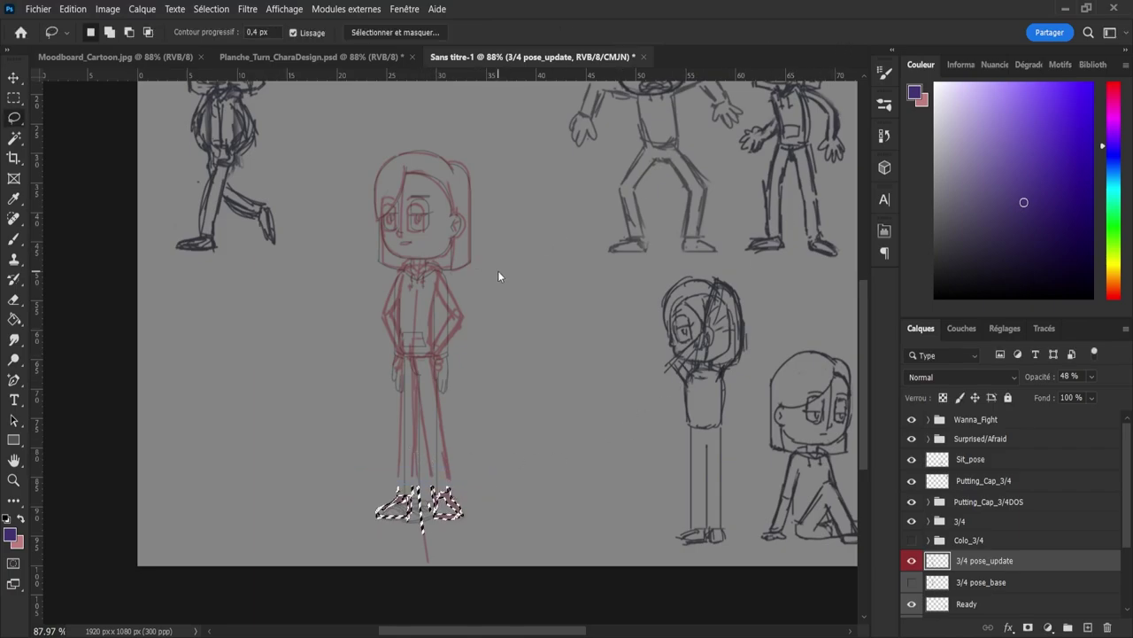
key(ctrl+d)
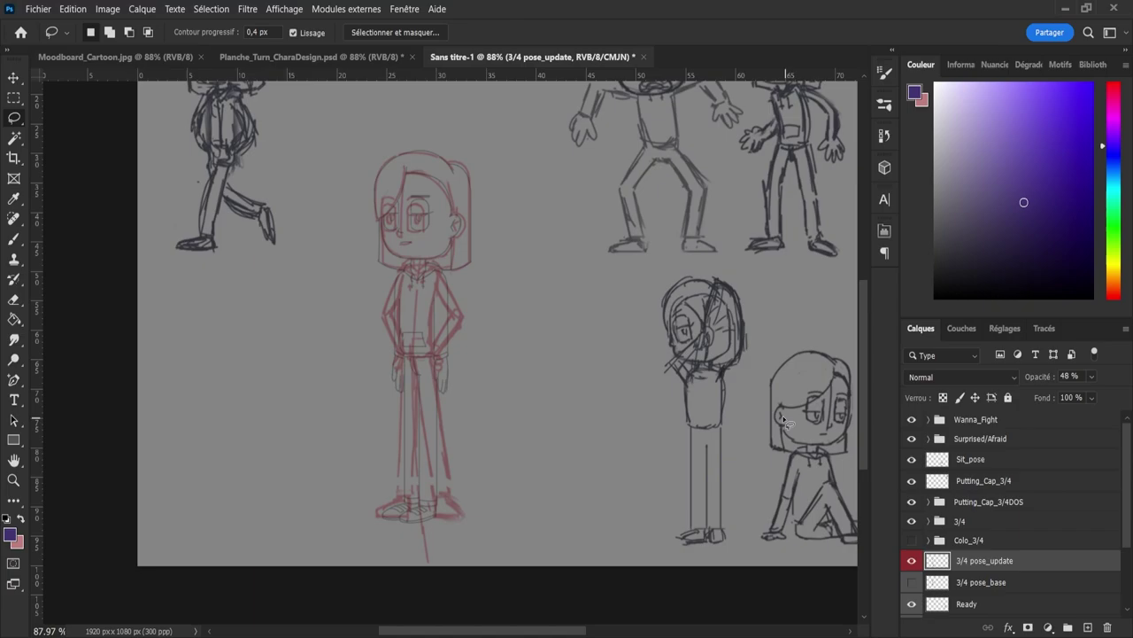
Step: Delete the two hidden Line_3/4 layers inside the 3/4 group, keeping the visible Line_3/4 layer
key(e)
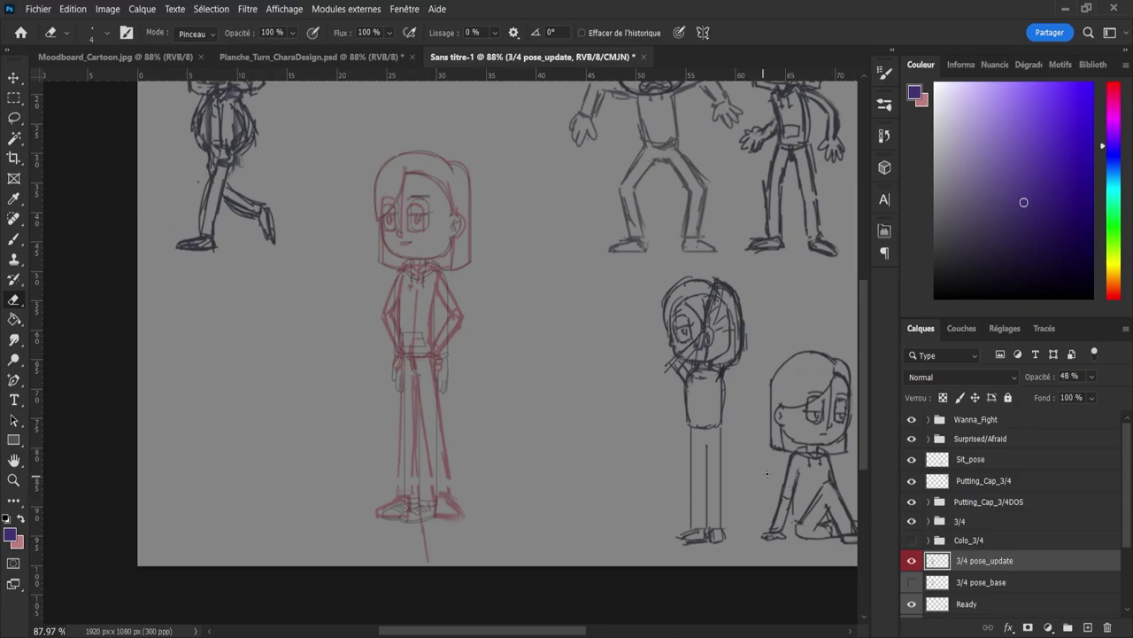
click(963, 523)
click(929, 522)
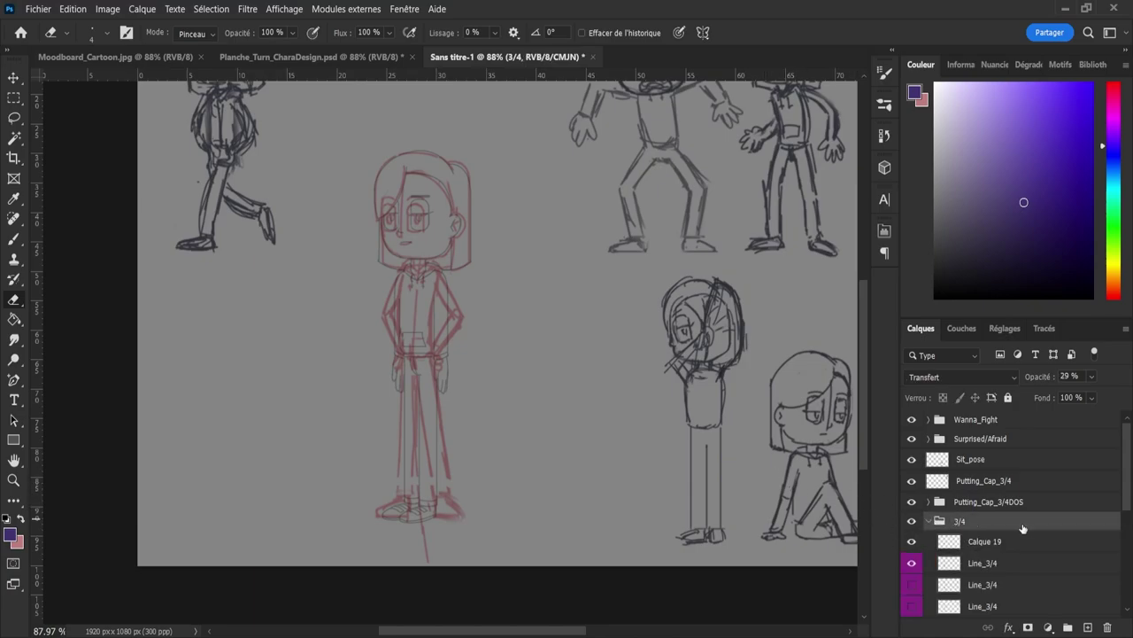
scroll(1126, 503, down, 2)
click(1002, 572)
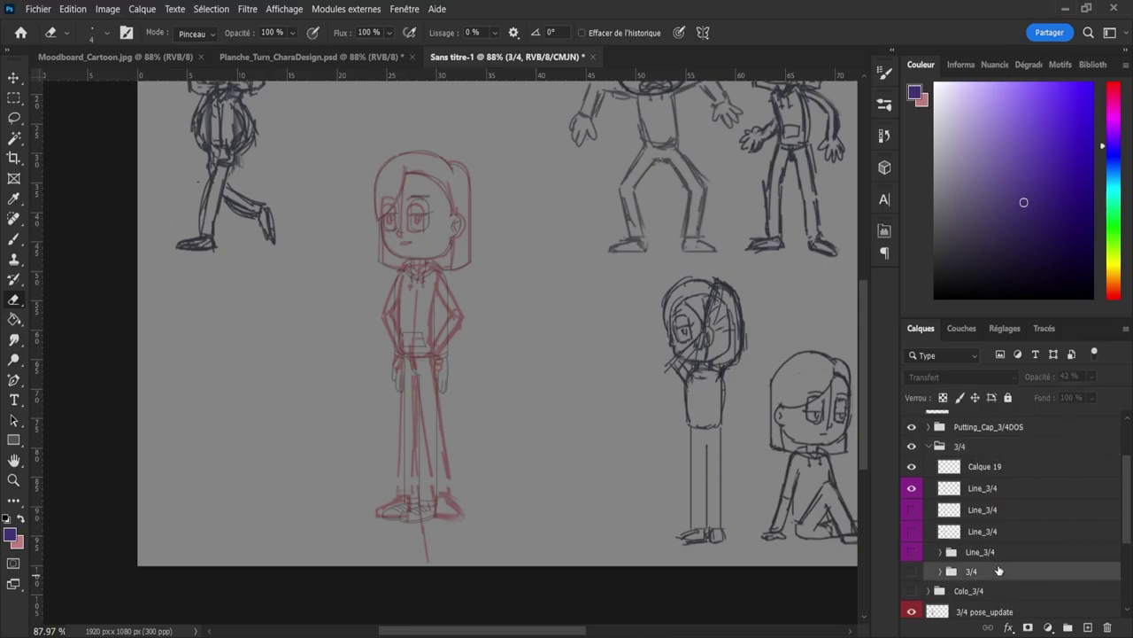
click(980, 550)
click(976, 537)
key(Delete)
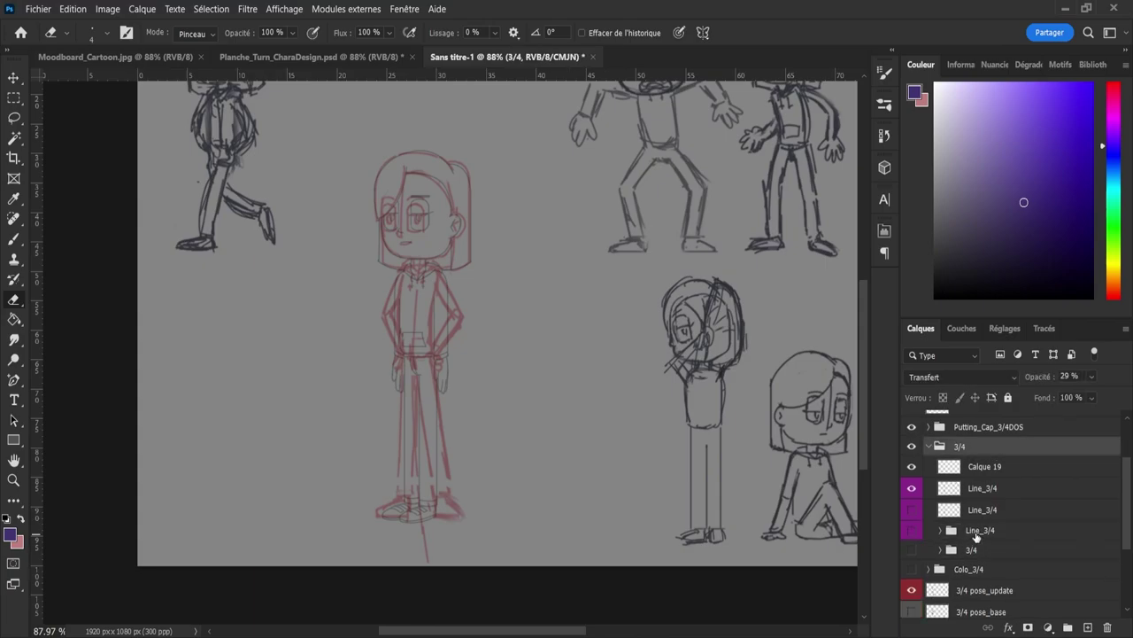
click(963, 517)
key(Delete)
click(965, 512)
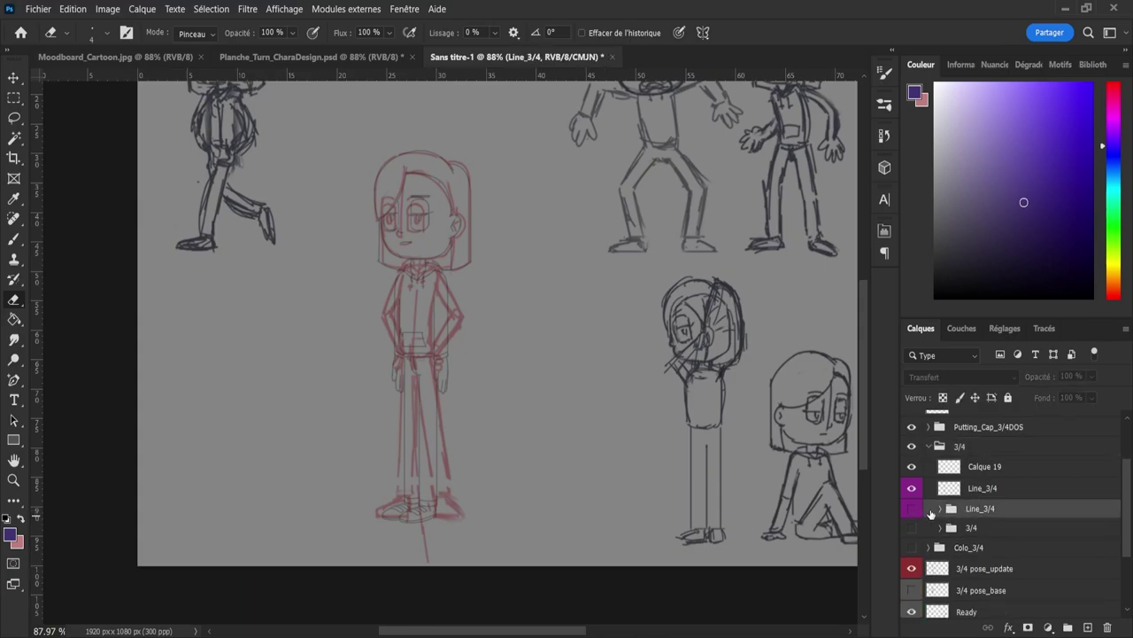
Step: Set the 3/4 group's opacity to 100% and delete the hidden Line_3/4 and 3/4 subgroups nested in it
click(994, 443)
drag(1091, 378, 1112, 398)
click(911, 508)
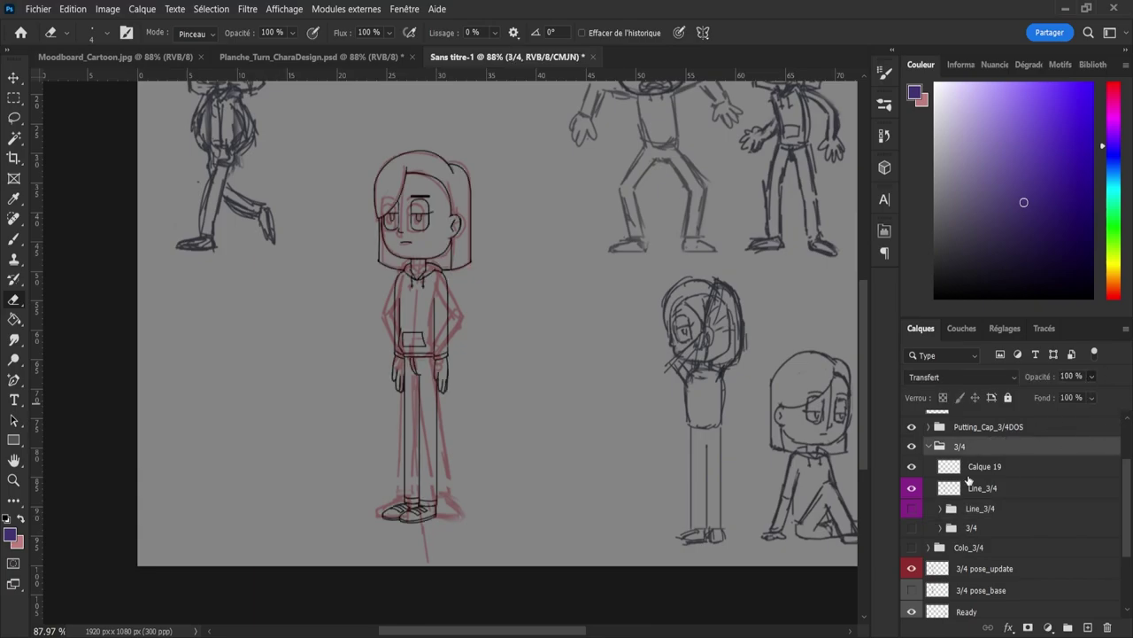
click(963, 518)
click(911, 510)
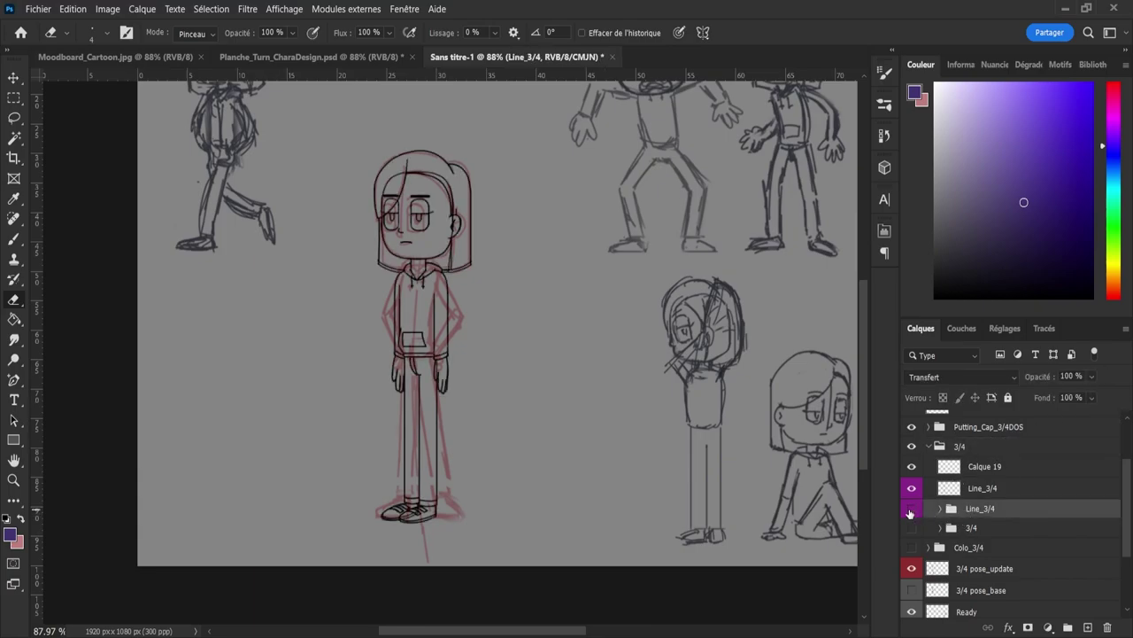
click(911, 510)
key(Delete)
click(981, 510)
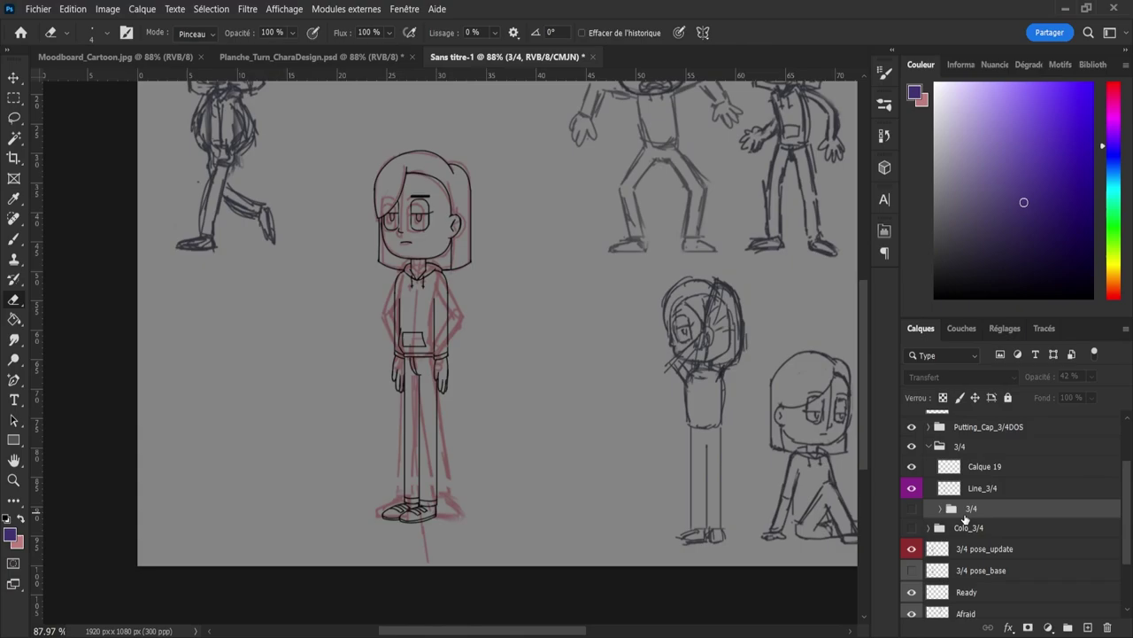
key(Delete)
Step: Check what Calque 19 contributes to the drawing, and duplicate the 3/4 group merged into a single layer
click(910, 468)
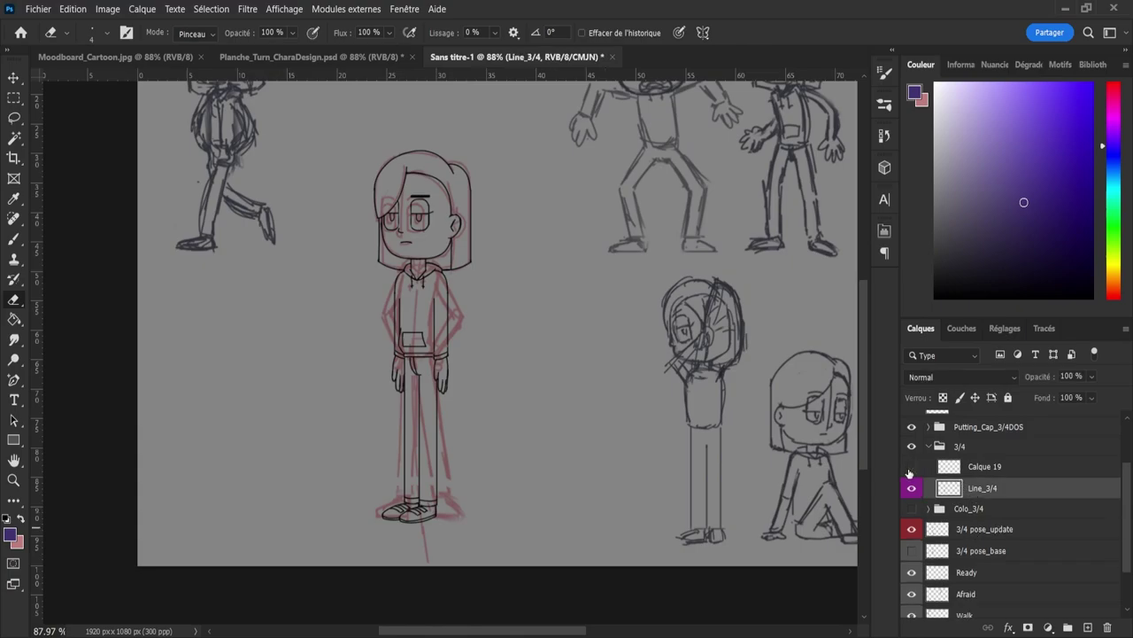
click(910, 467)
shift+click(965, 470)
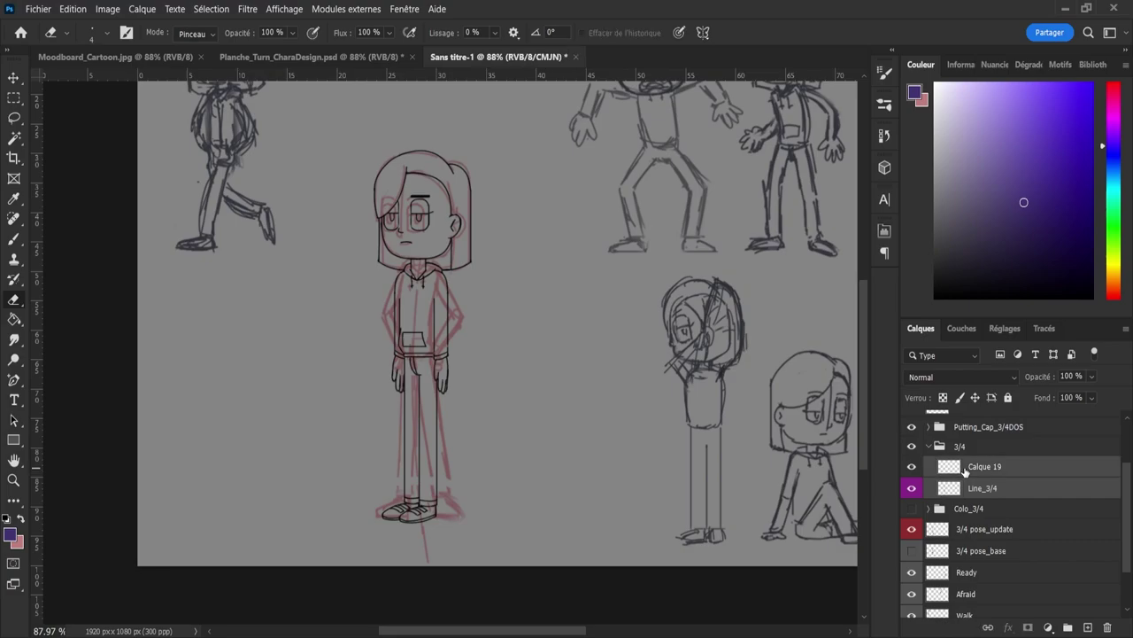
click(952, 452)
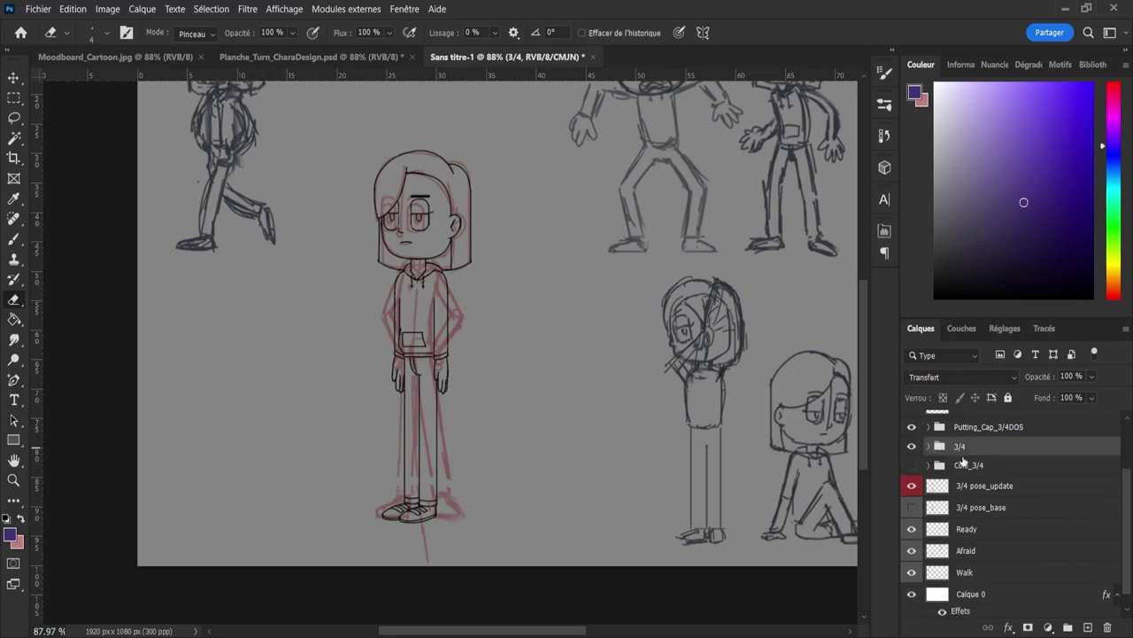
key(ctrl+j)
key(ctrl+e)
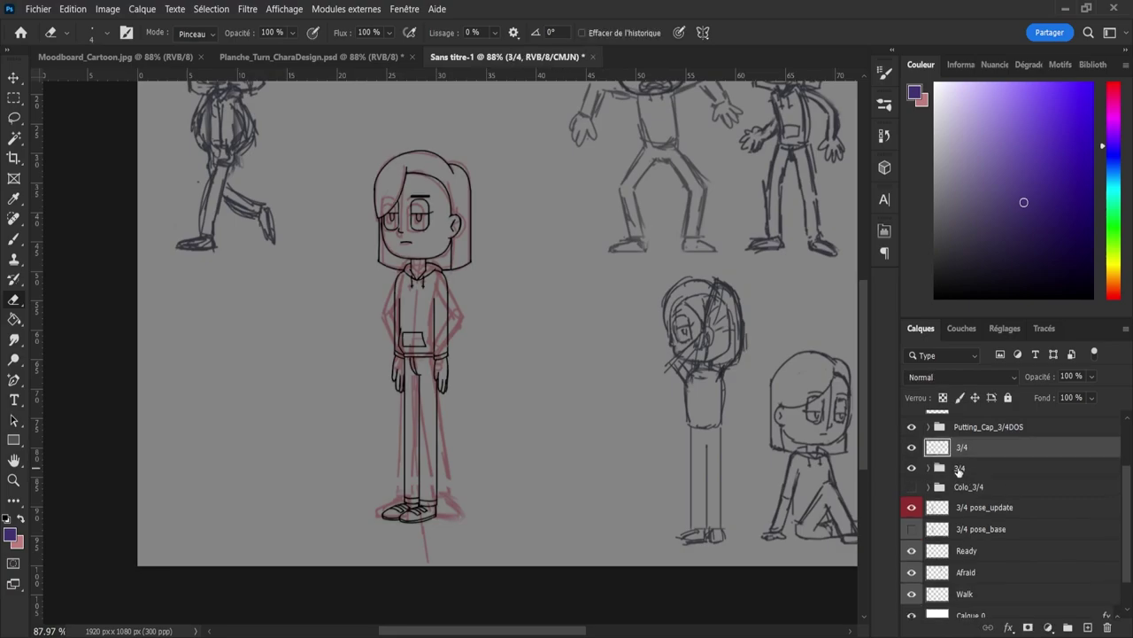
Step: Hide the original 3/4 group and make the merged 3/4 layer active
click(942, 475)
click(912, 467)
click(957, 453)
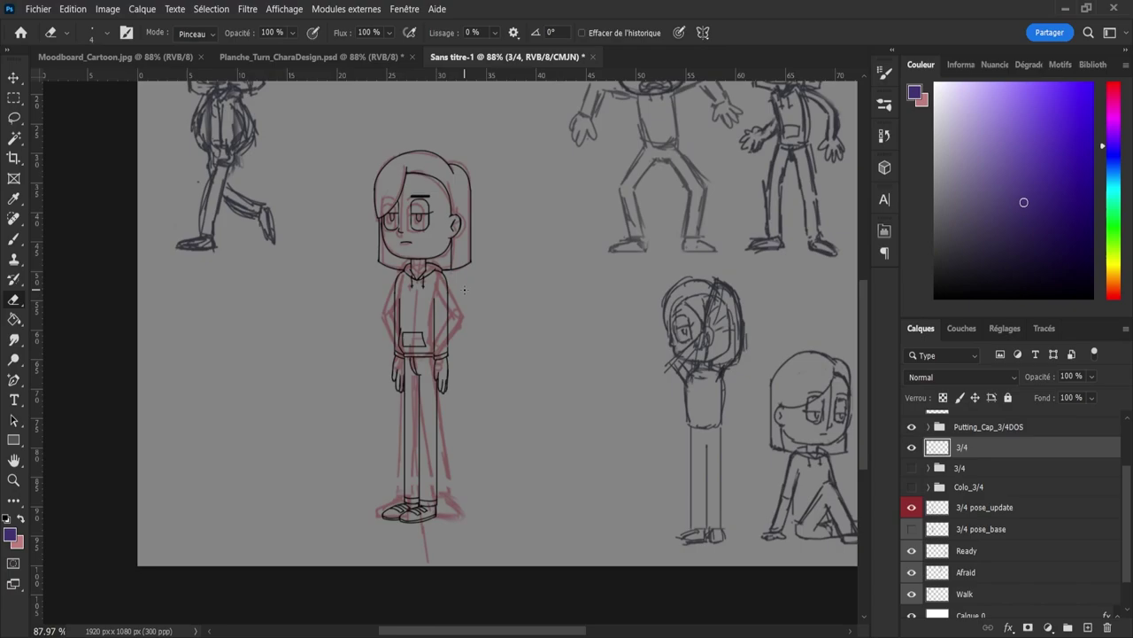
Step: Lasso the girl's left arm on the merged 3/4 layer, move it out beside the body, and clear the selection
key(l)
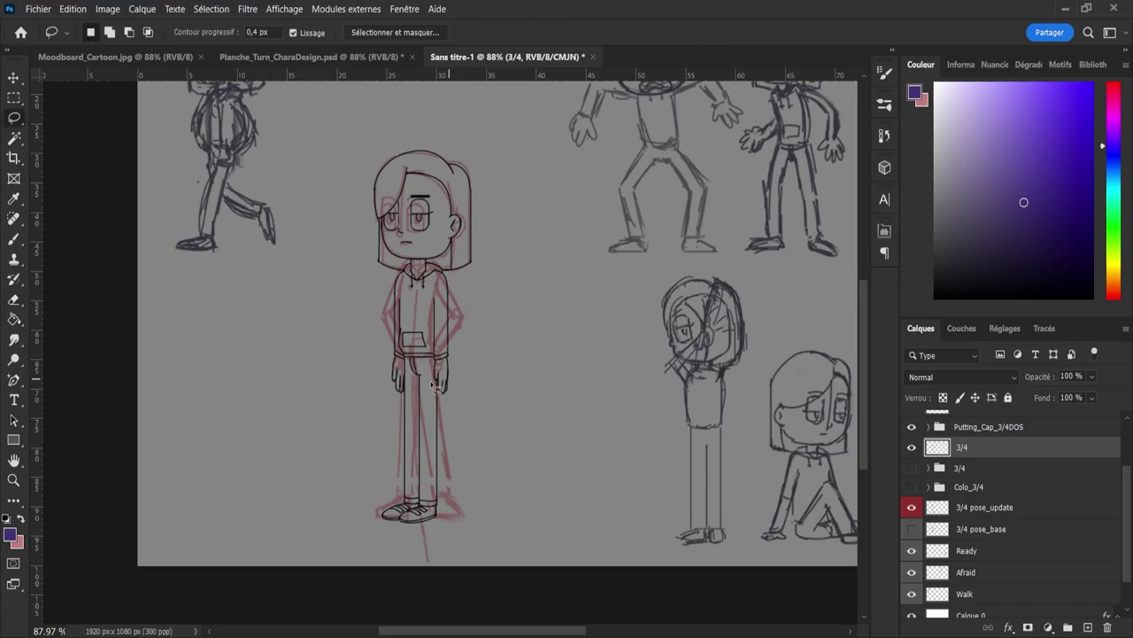
key(z)
mouse_move(365, 337)
mouse_down()
mouse_move(398, 342)
mouse_move(489, 294)
mouse_up()
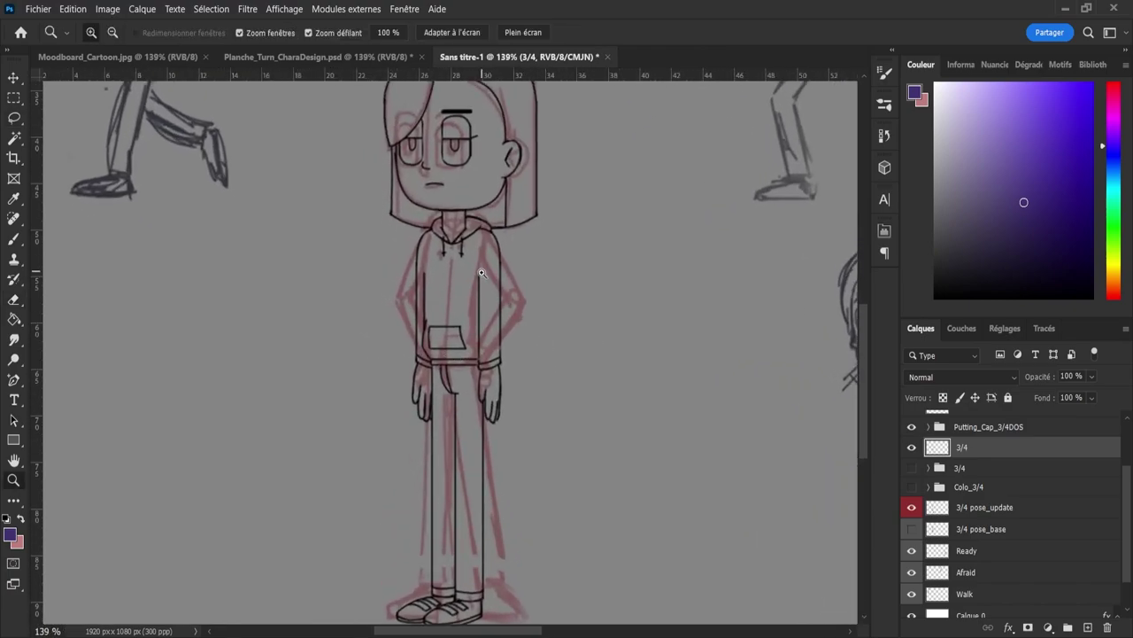
key(l)
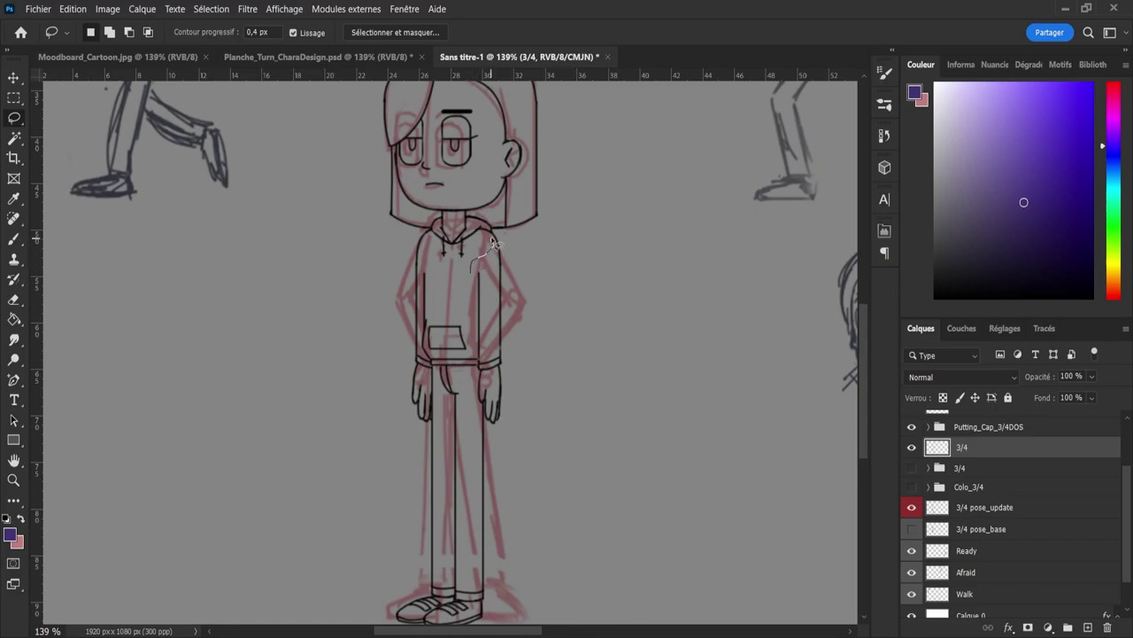
mouse_move(494, 245)
mouse_down()
mouse_move(530, 333)
mouse_move(505, 444)
mouse_move(476, 404)
mouse_move(469, 276)
mouse_up()
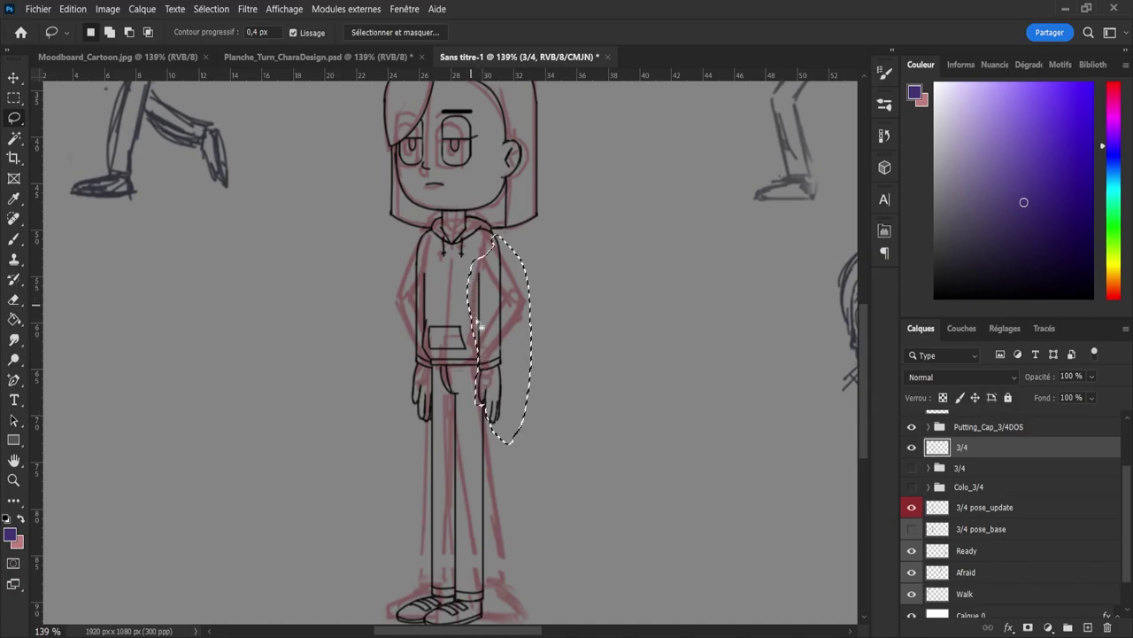
key(ctrl+t)
drag(512, 335, 587, 311)
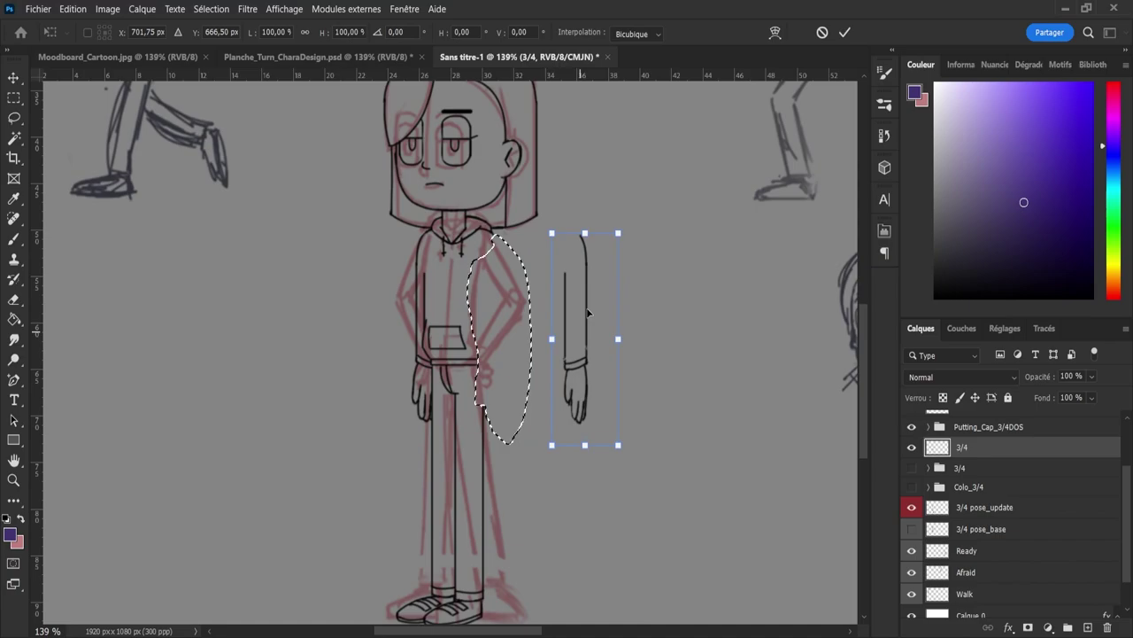
key(Return)
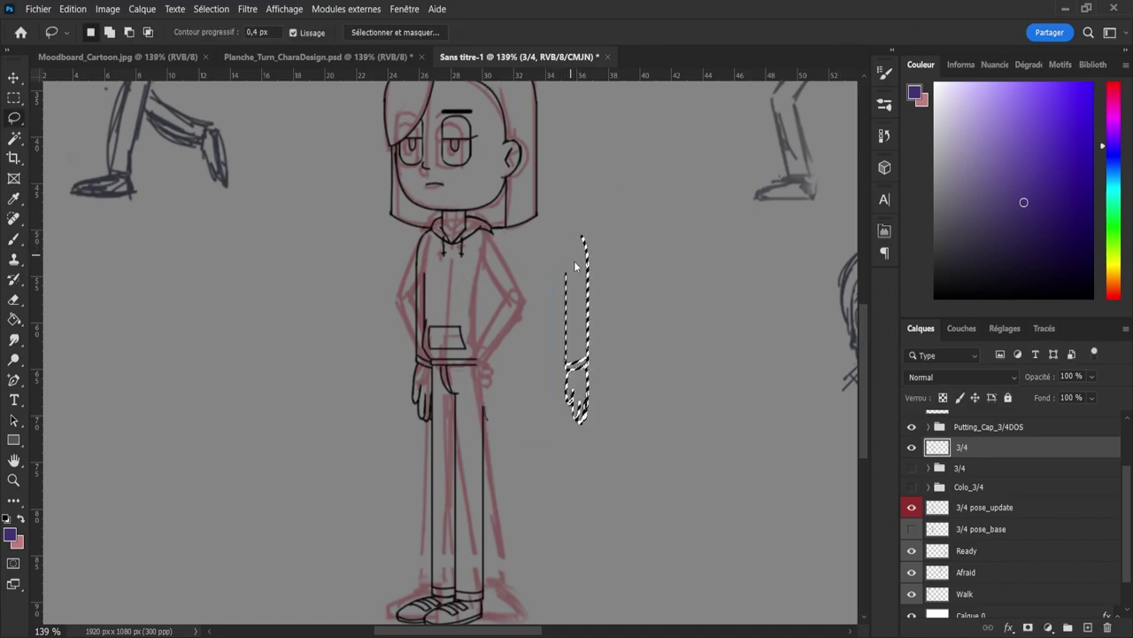
key(ctrl+d)
Step: Lasso the girl's right arm on the merged 3/4 layer, move it clear of the torso, and clear the selection
key(e)
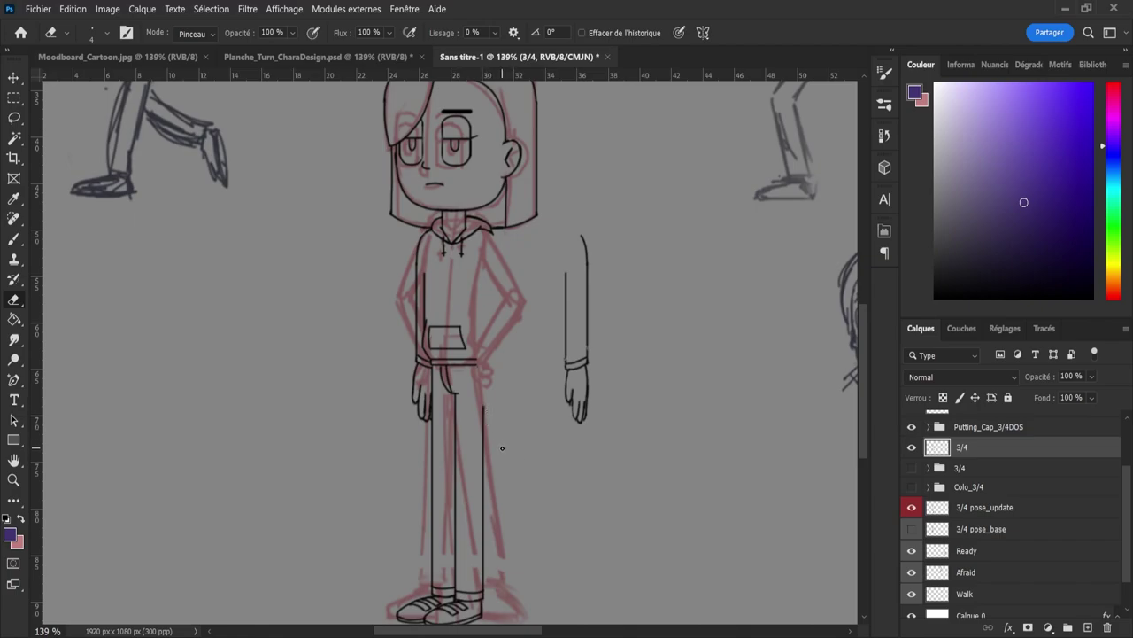
key(l)
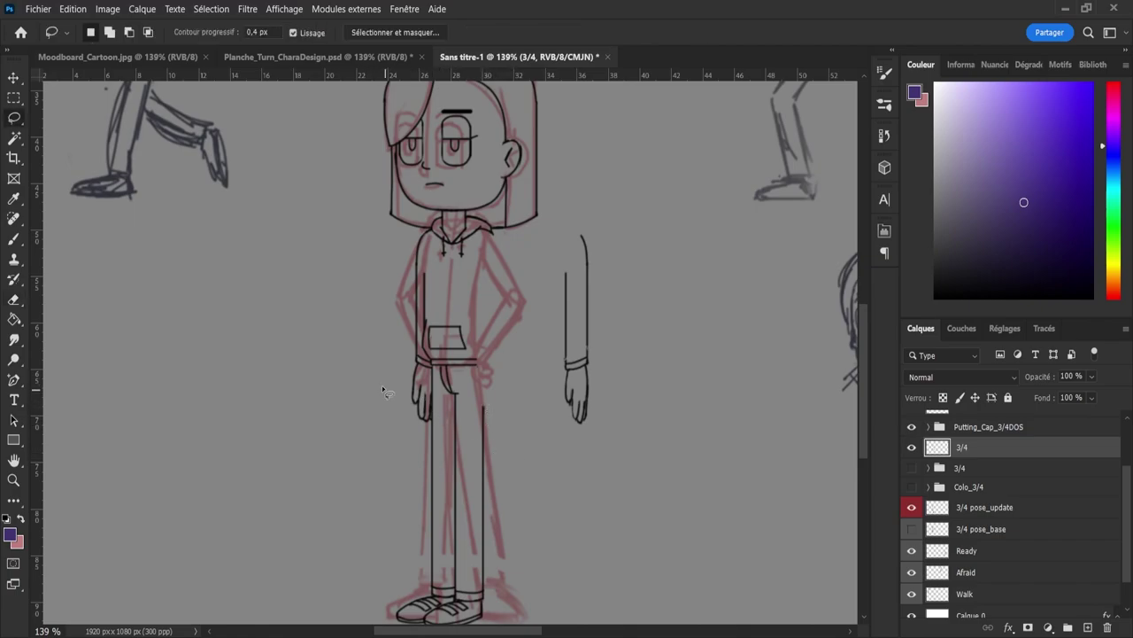
mouse_move(385, 353)
mouse_down()
mouse_move(409, 440)
mouse_move(438, 406)
mouse_move(420, 339)
mouse_move(418, 229)
mouse_move(390, 283)
mouse_up()
key(ctrl+t)
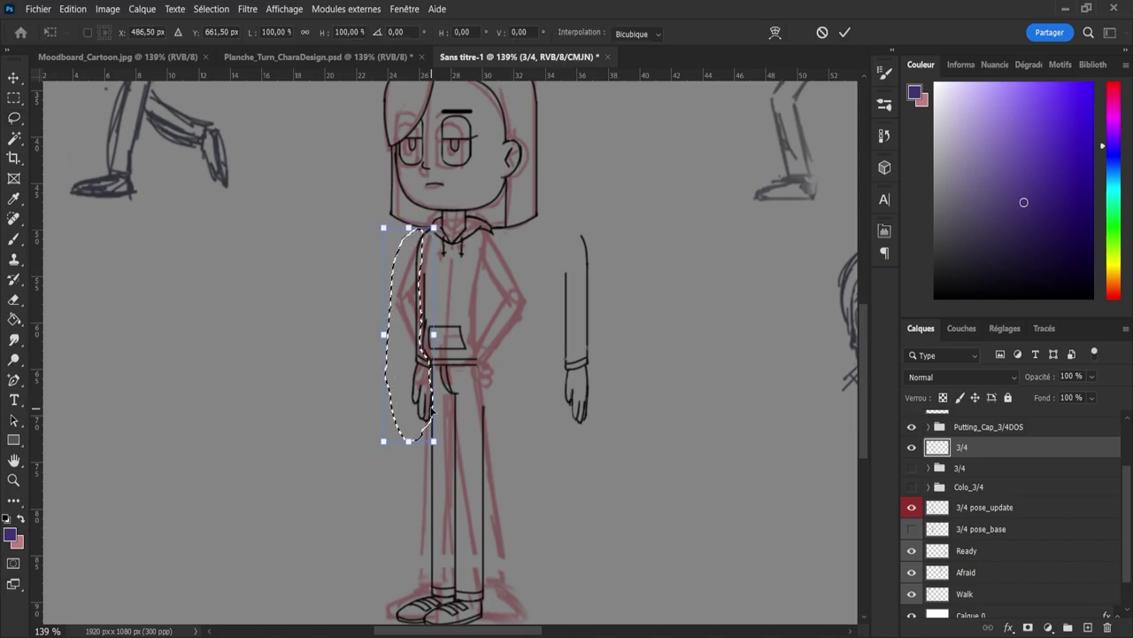
drag(397, 414, 344, 414)
click(847, 32)
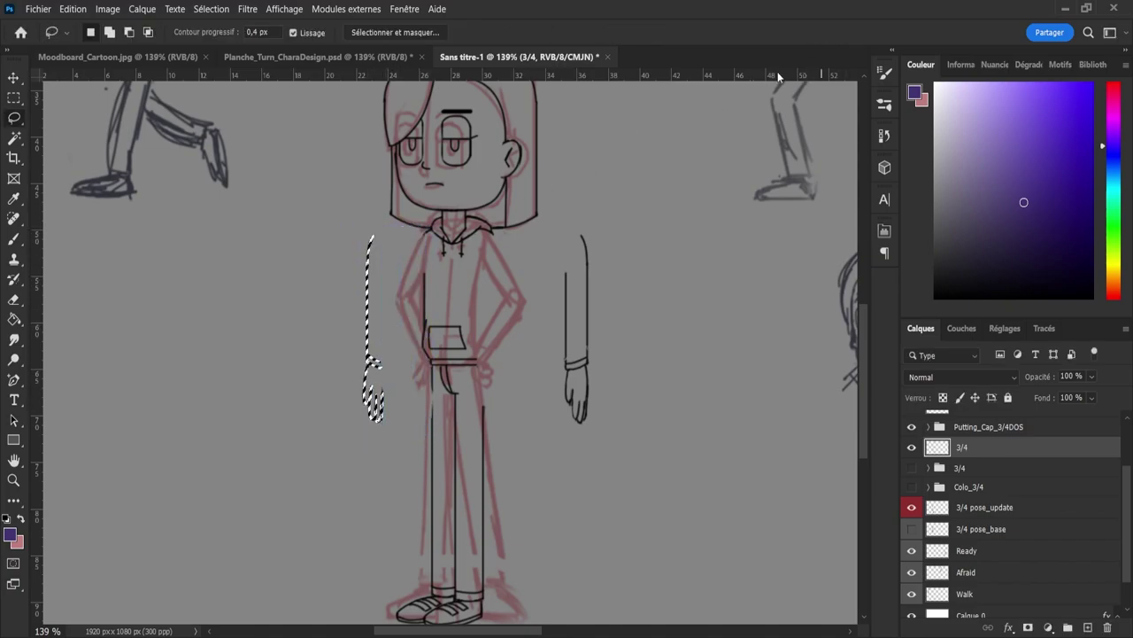
key(ctrl+d)
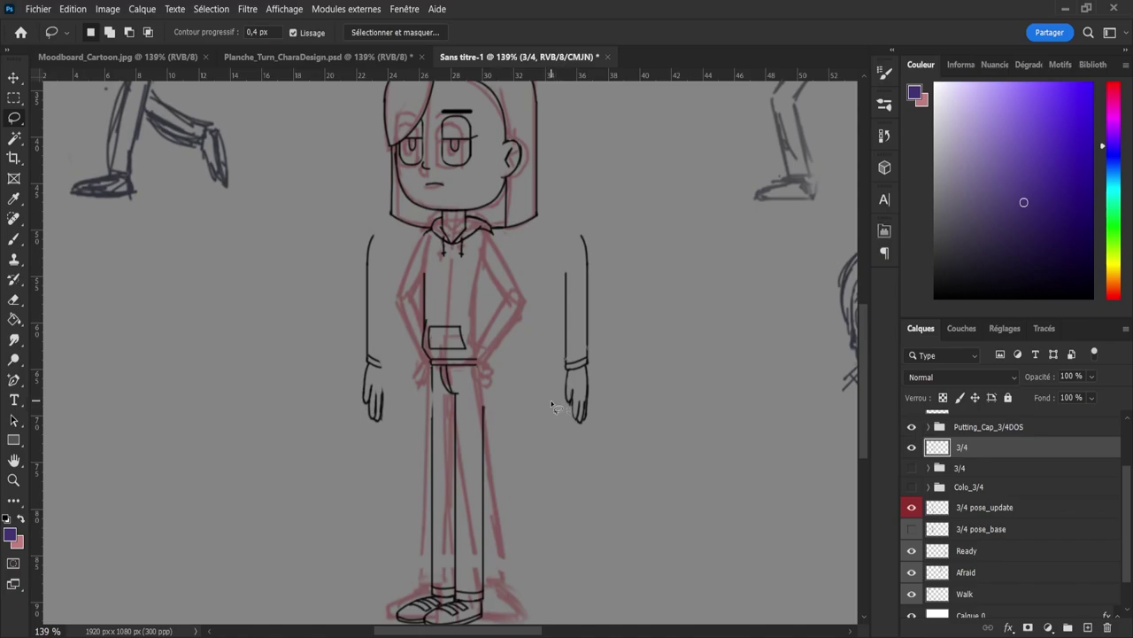
Step: Lasso the girl's left leg on the merged 3/4 layer, from below the hoodie to just above the trouser cuff
key(z)
drag(540, 450, 527, 574)
scroll(527, 576, up, 3)
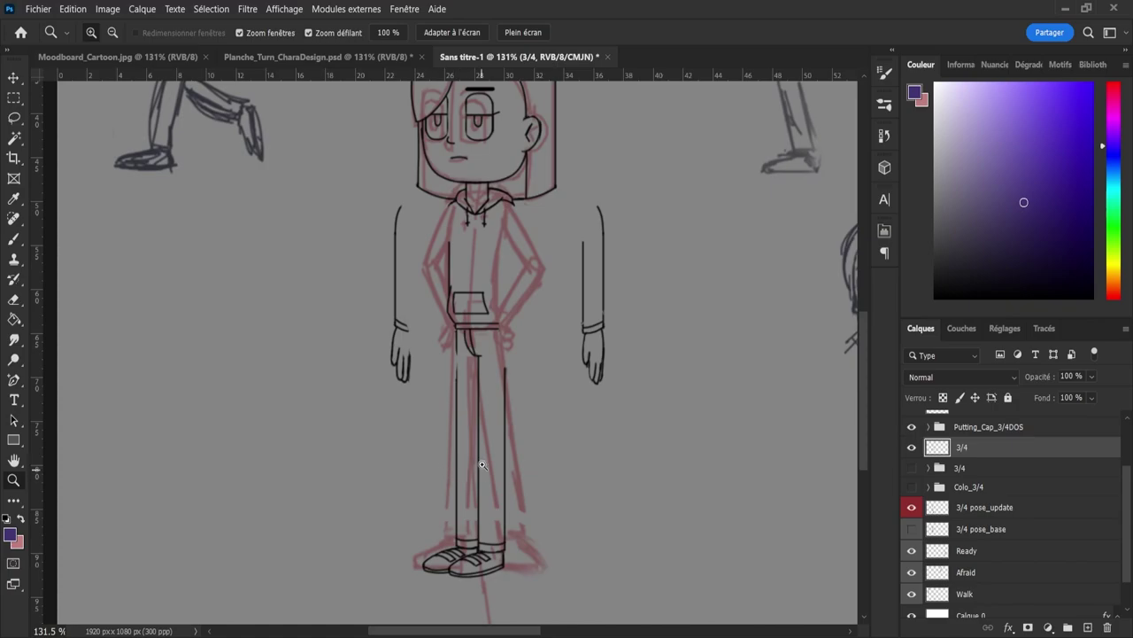
key(l)
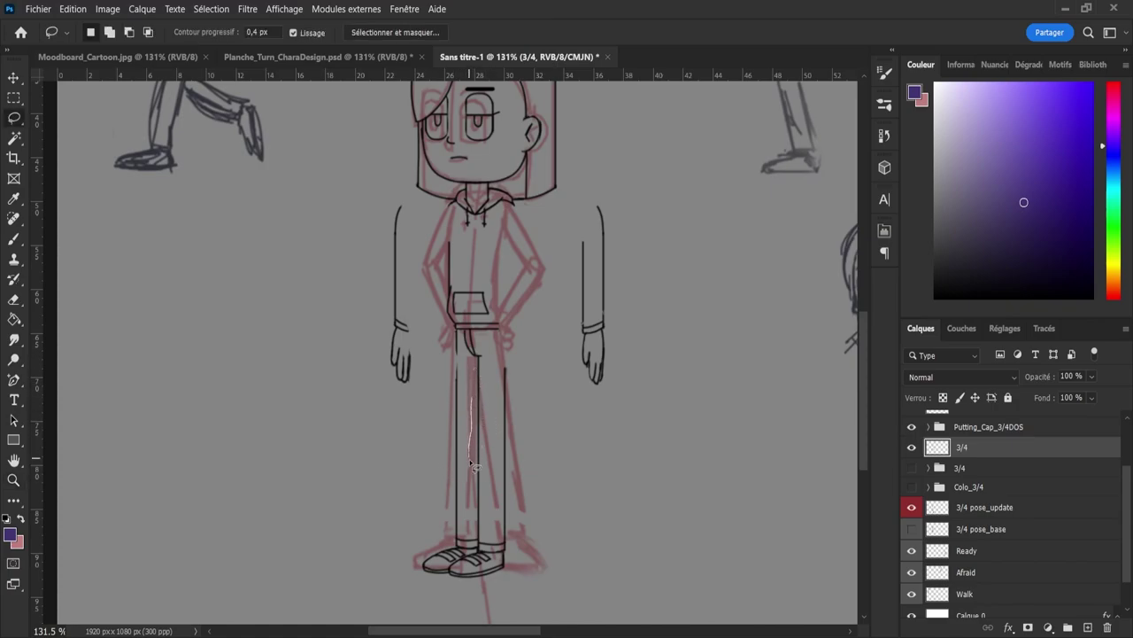
mouse_move(474, 511)
mouse_down()
mouse_move(520, 535)
mouse_move(539, 421)
mouse_move(510, 358)
mouse_move(483, 360)
mouse_move(468, 424)
mouse_up()
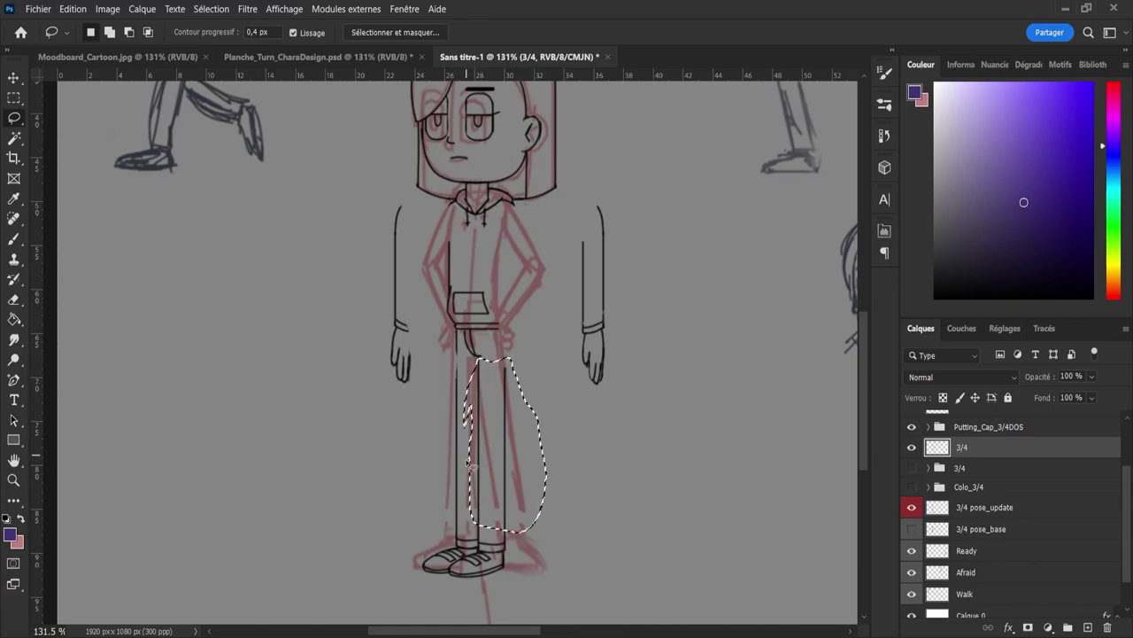
Step: Extend the left leg selection around the trouser cuff and shoe, trimming it along the boundary with the other foot
key(shift)
mouse_move(508, 502)
mouse_down()
mouse_move(528, 560)
mouse_move(478, 599)
mouse_move(451, 584)
mouse_move(485, 566)
mouse_move(518, 523)
mouse_up()
key(ctrl+space)
drag(461, 565, 506, 574)
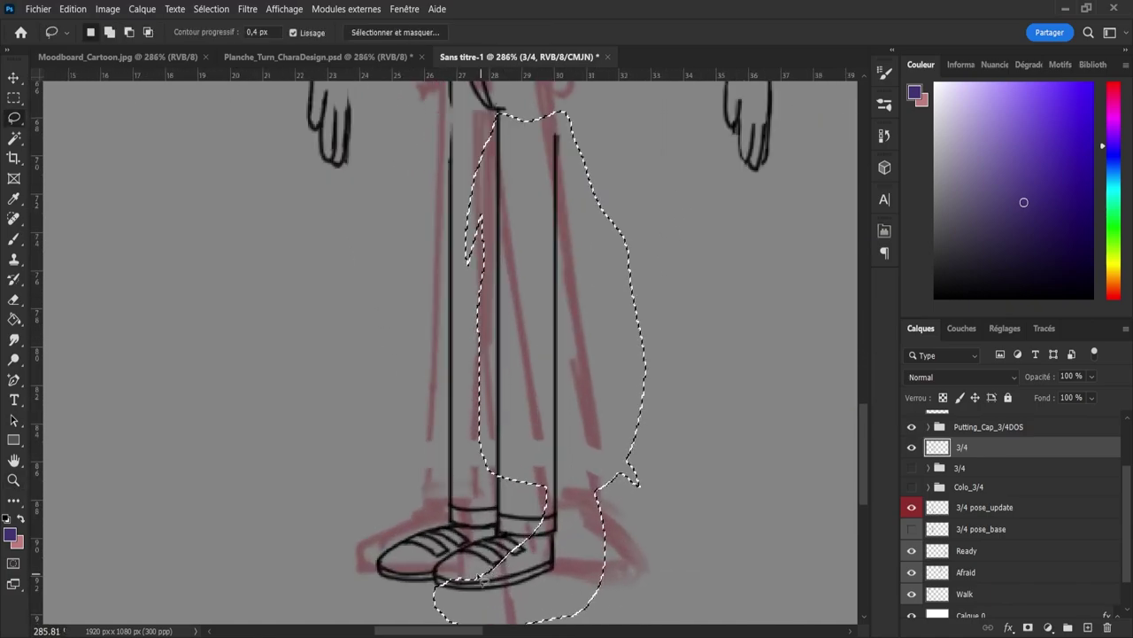
key(shift)
mouse_move(434, 581)
mouse_down()
mouse_move(438, 557)
mouse_move(498, 565)
mouse_up()
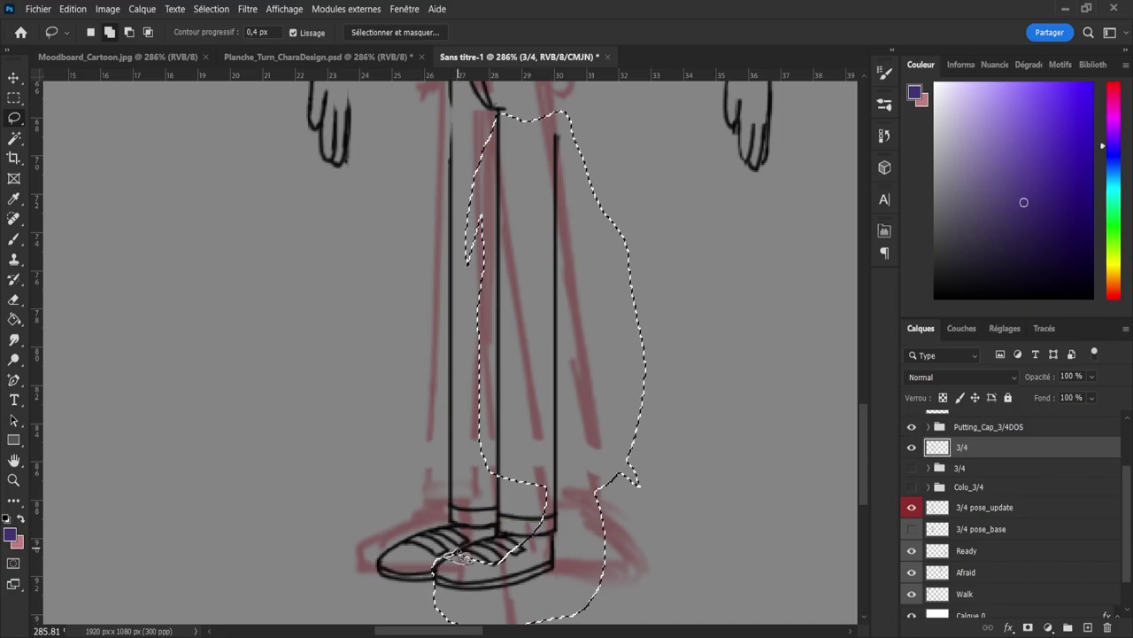
mouse_move(461, 547)
mouse_down()
mouse_move(509, 537)
mouse_move(535, 577)
mouse_move(498, 577)
mouse_move(525, 561)
mouse_move(553, 487)
mouse_move(518, 570)
mouse_move(488, 551)
mouse_move(502, 519)
mouse_move(501, 452)
mouse_up()
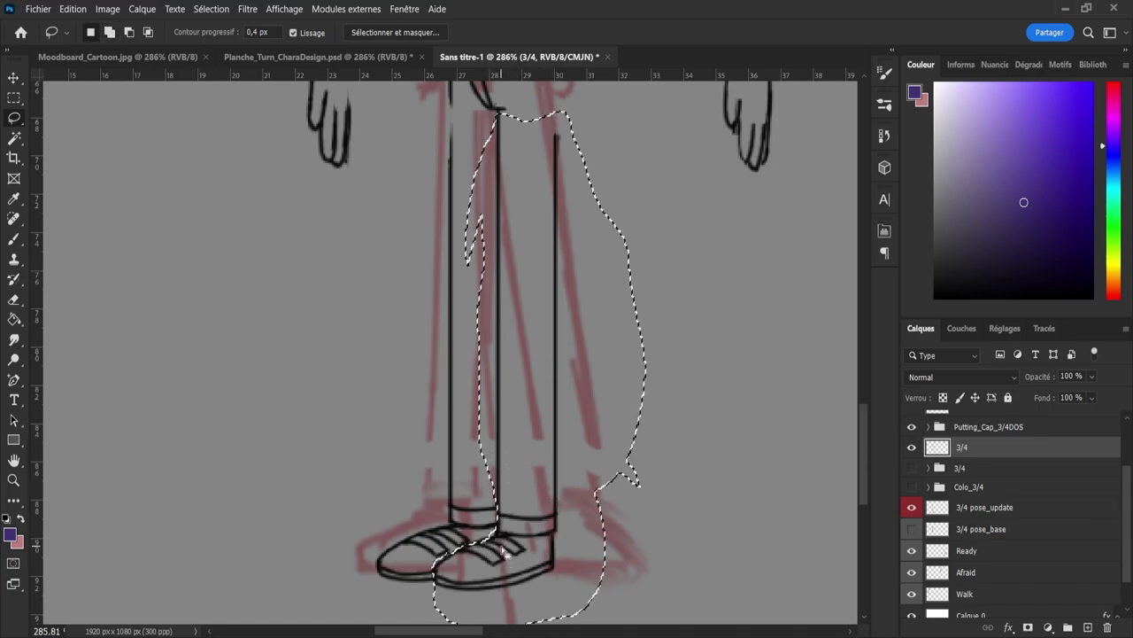
key(shift)
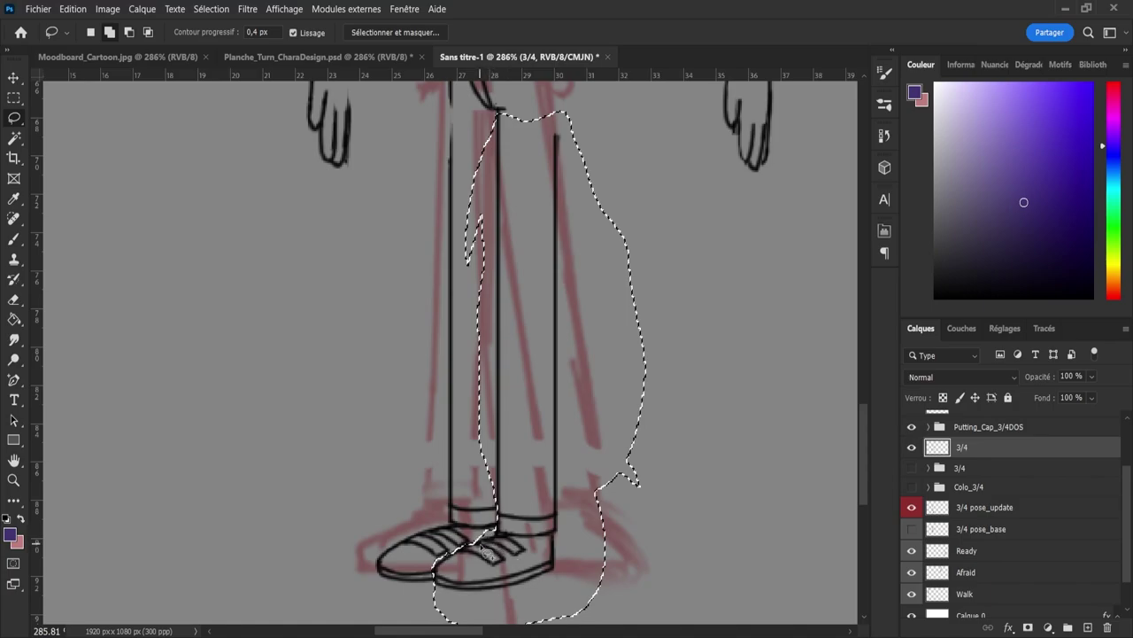
key(alt)
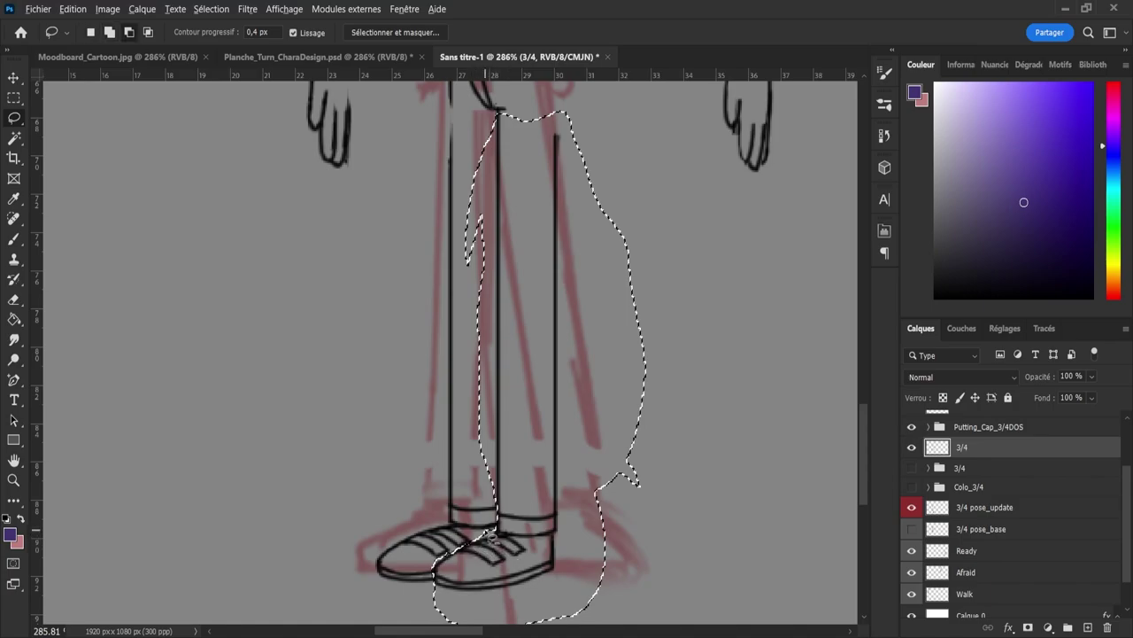
key(shift)
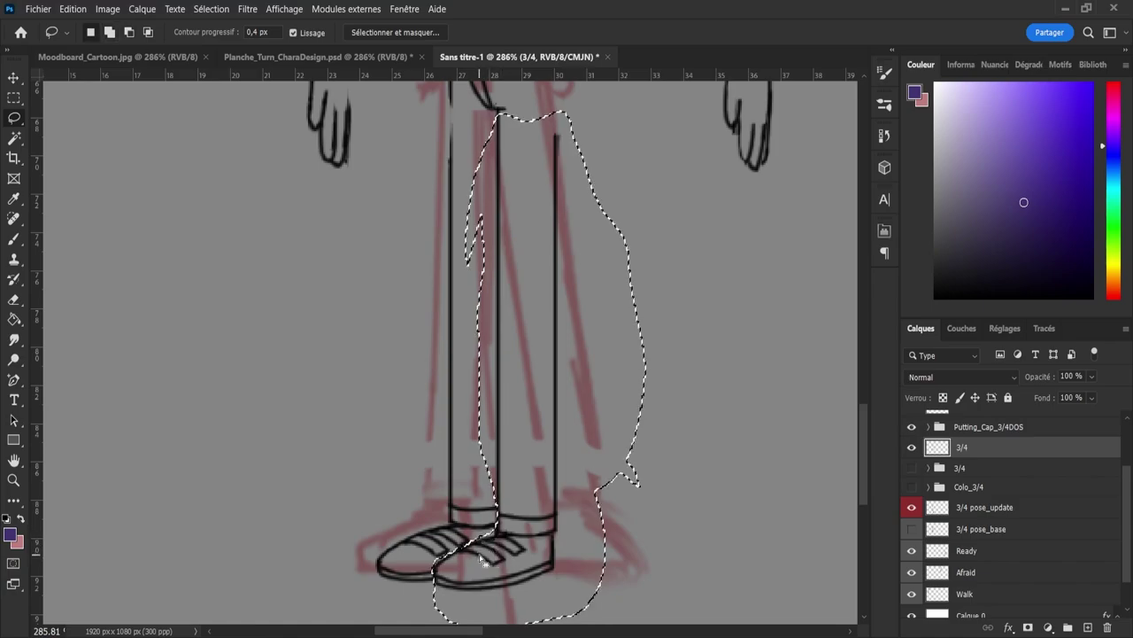
key(z)
drag(487, 561, 476, 552)
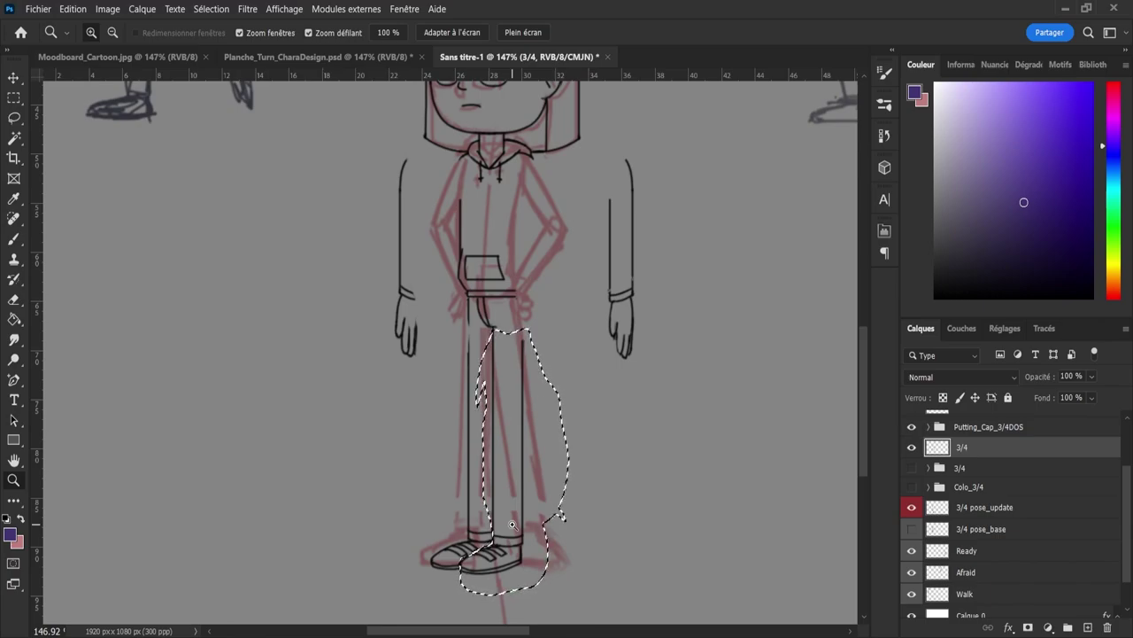
Step: Move the selected left leg and shoe sideways, clear of the right leg, and clear the selection
key(ctrl+t)
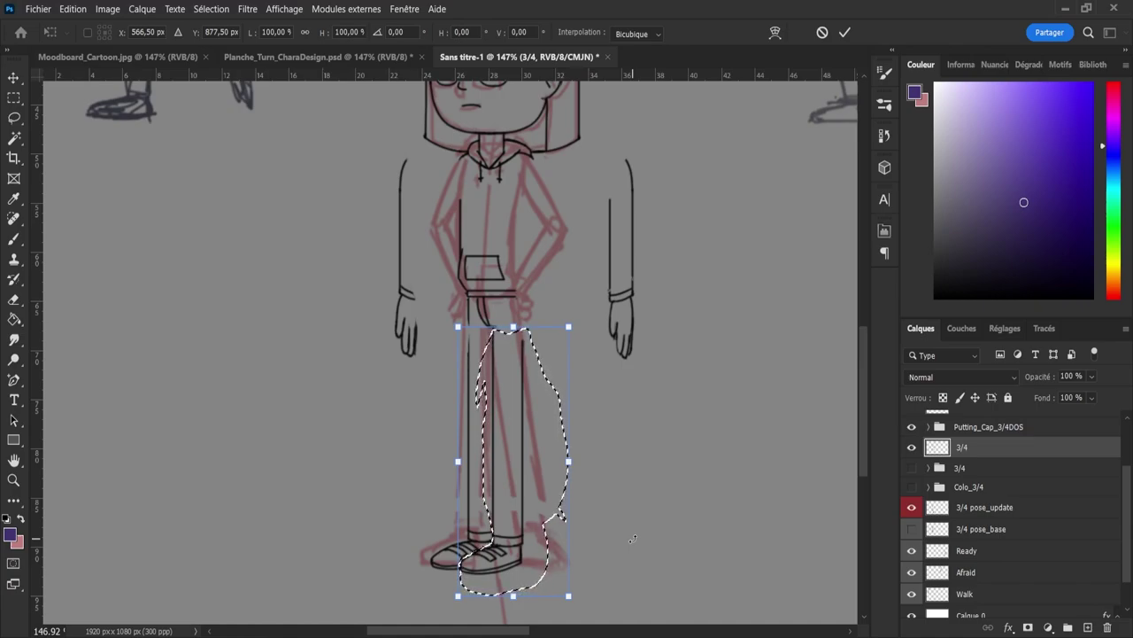
drag(524, 513, 580, 488)
key(Return)
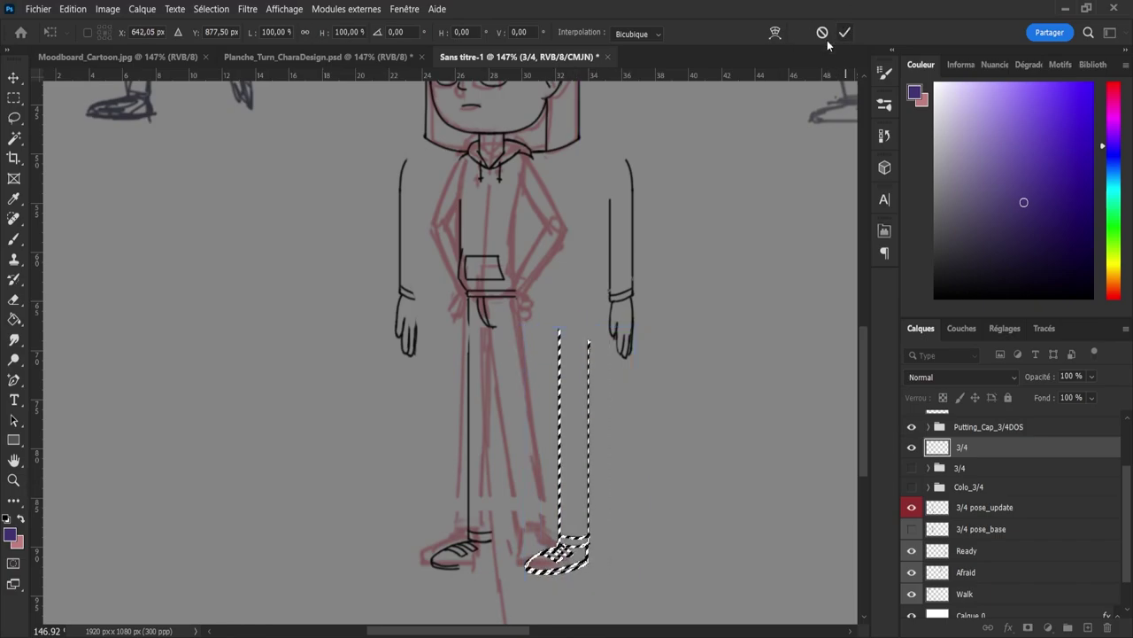
key(z)
mouse_move(526, 329)
mouse_down()
mouse_move(580, 373)
mouse_move(563, 382)
mouse_up()
key(l)
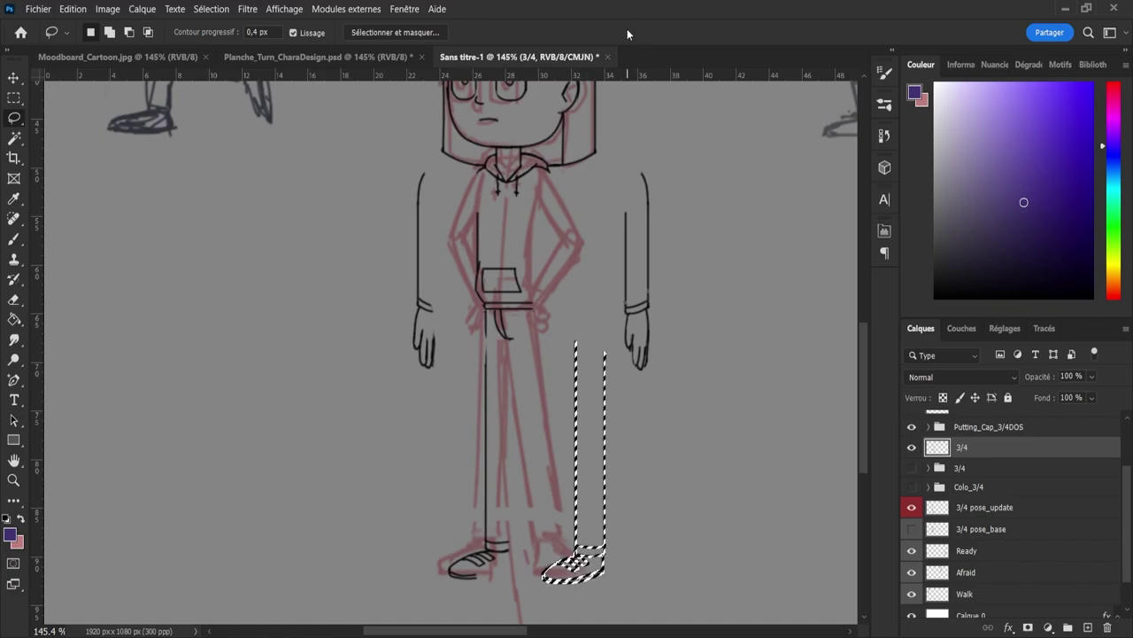
key(ctrl+d)
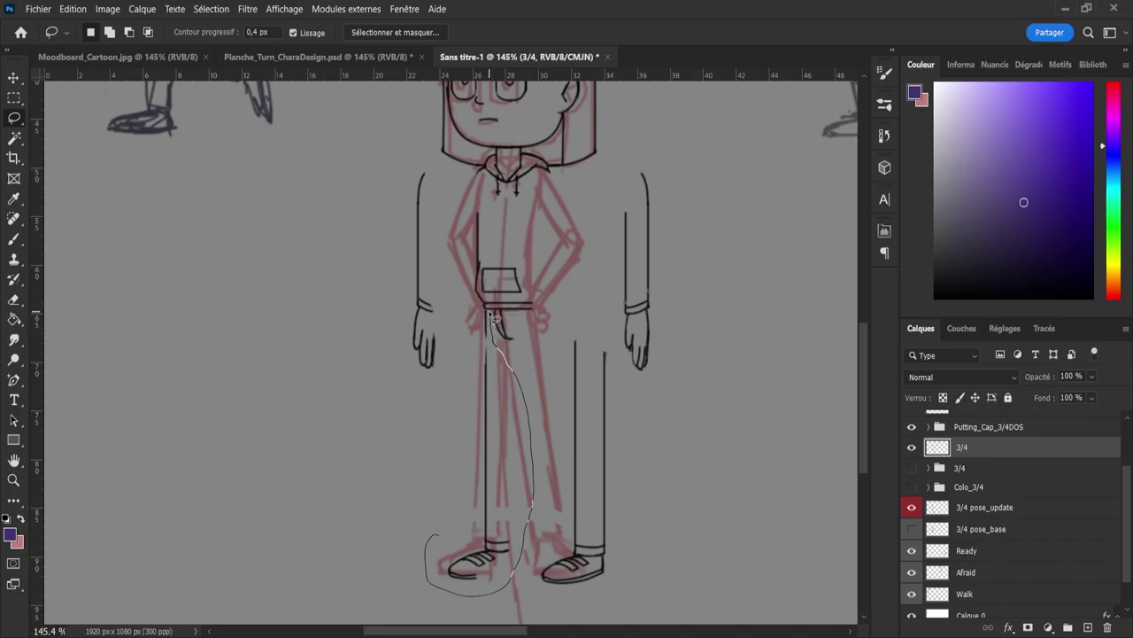
Step: Lasso the girl's right leg and shoe from just below the hoodie hem
drag(453, 456, 416, 545)
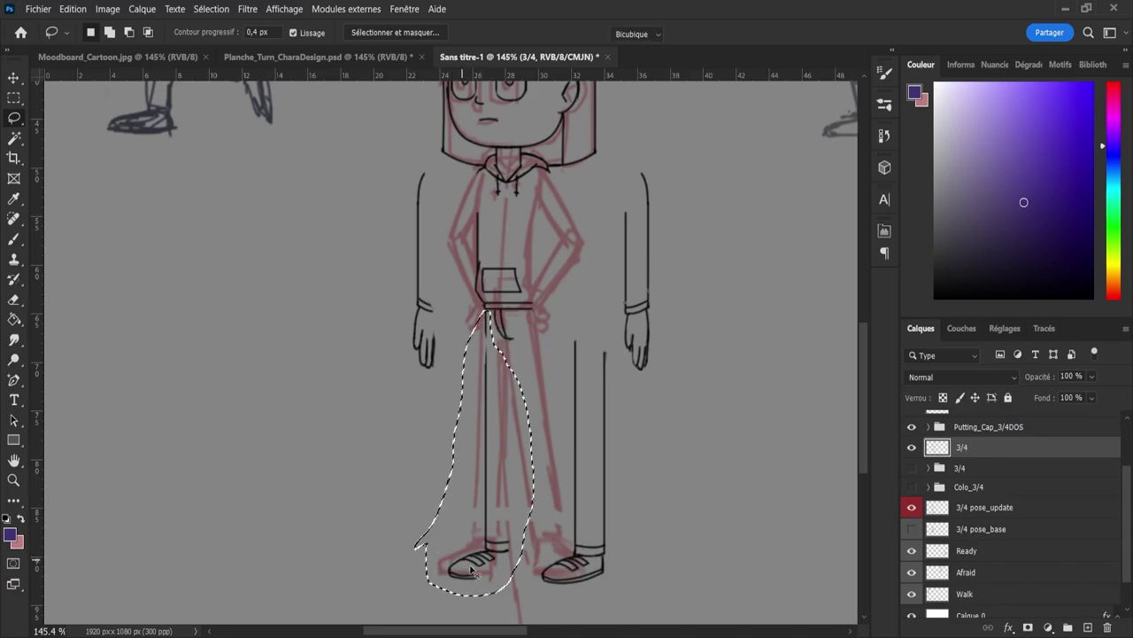
Step: Try rotating the right leg 2.59° and shifting it outward onto the red sketch, then undo the transform
key(ctrl+t)
drag(397, 611, 390, 608)
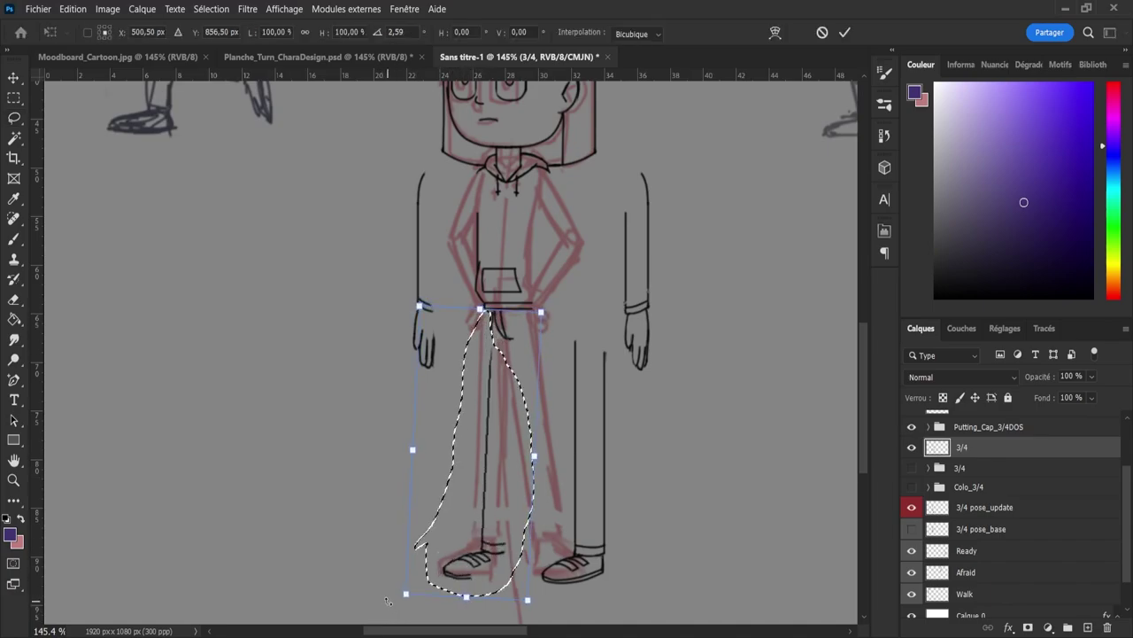
drag(500, 440, 489, 446)
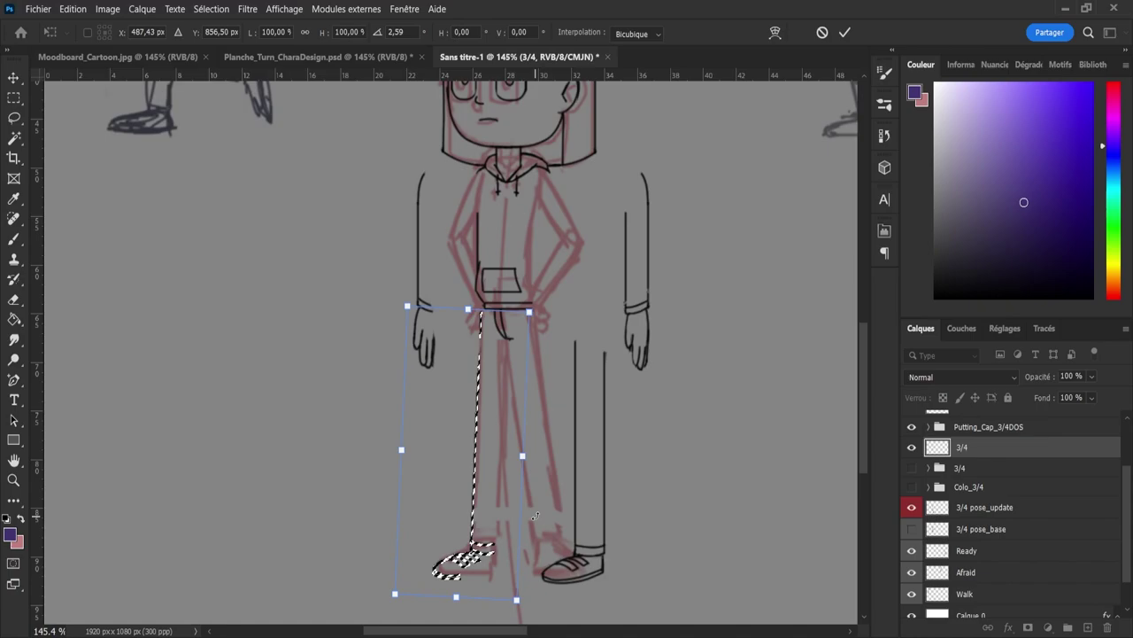
key(Return)
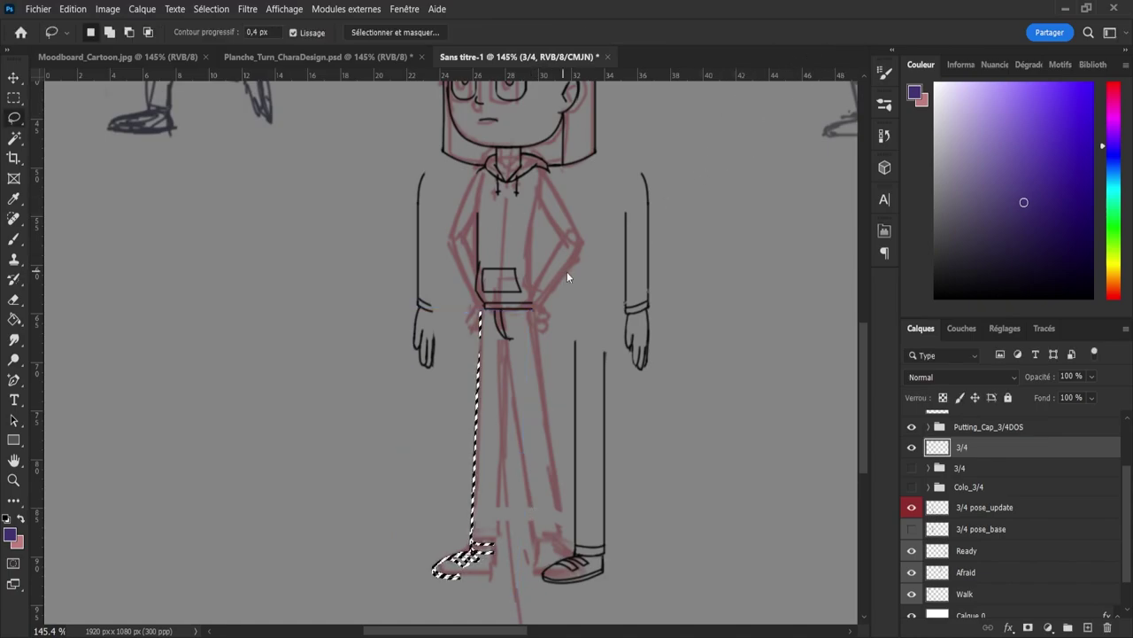
key(ctrl+d)
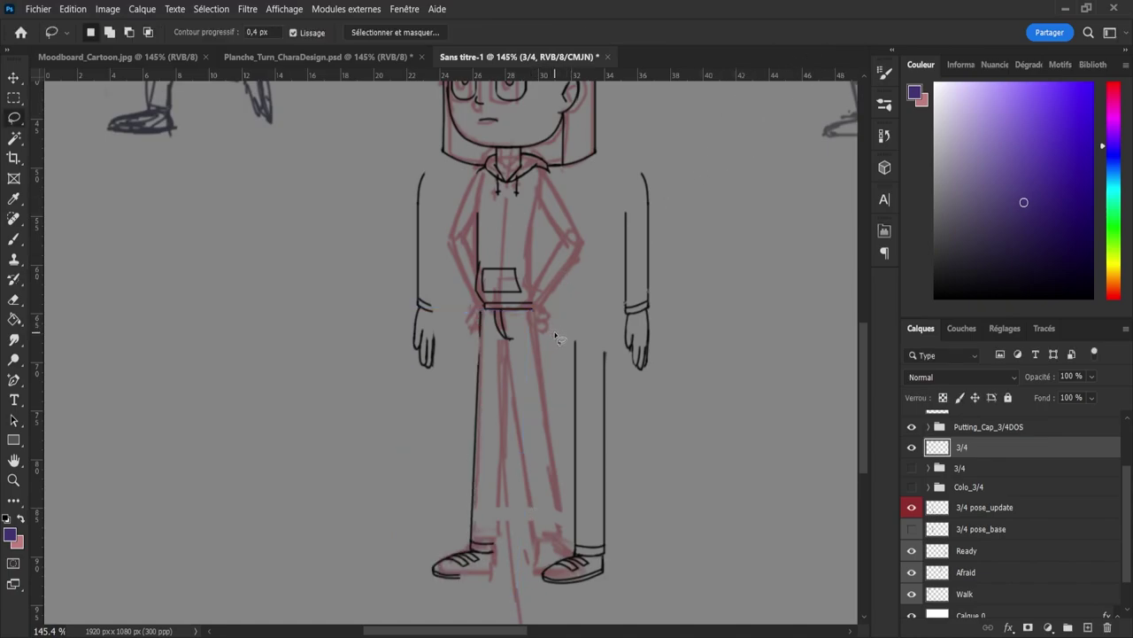
key(ctrl+z)
key(ctrl+z)
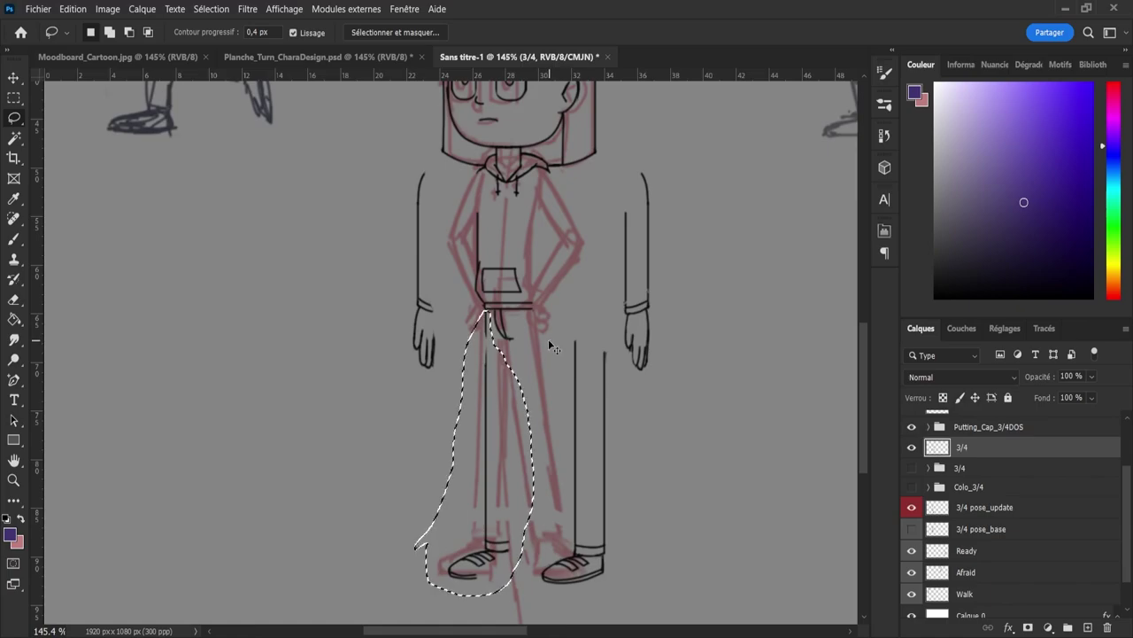
Step: Rotate the selected right leg 1.43°, shift it outward about 9 px onto the red sketch, and clear the selection
key(ctrl+t)
drag(561, 300, 564, 303)
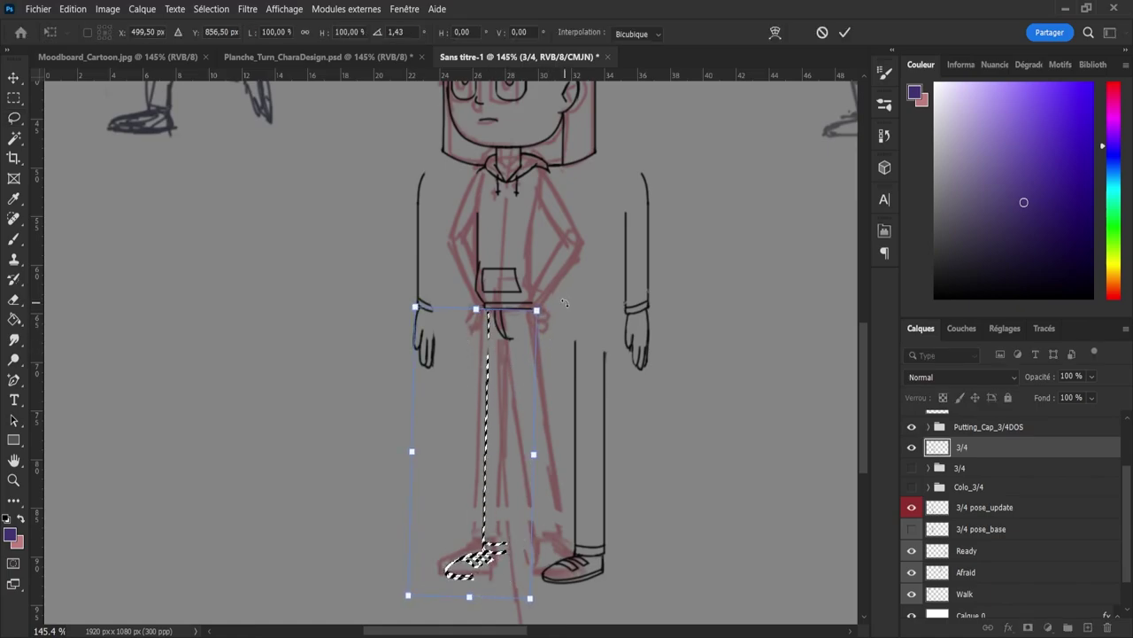
key(shift+Left)
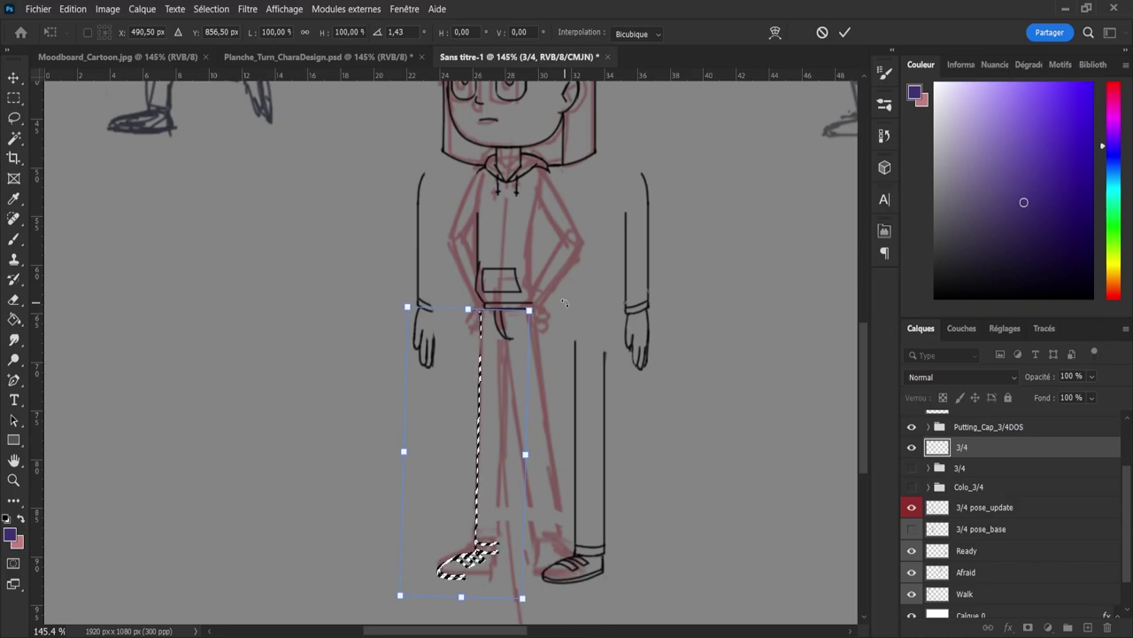
key(Return)
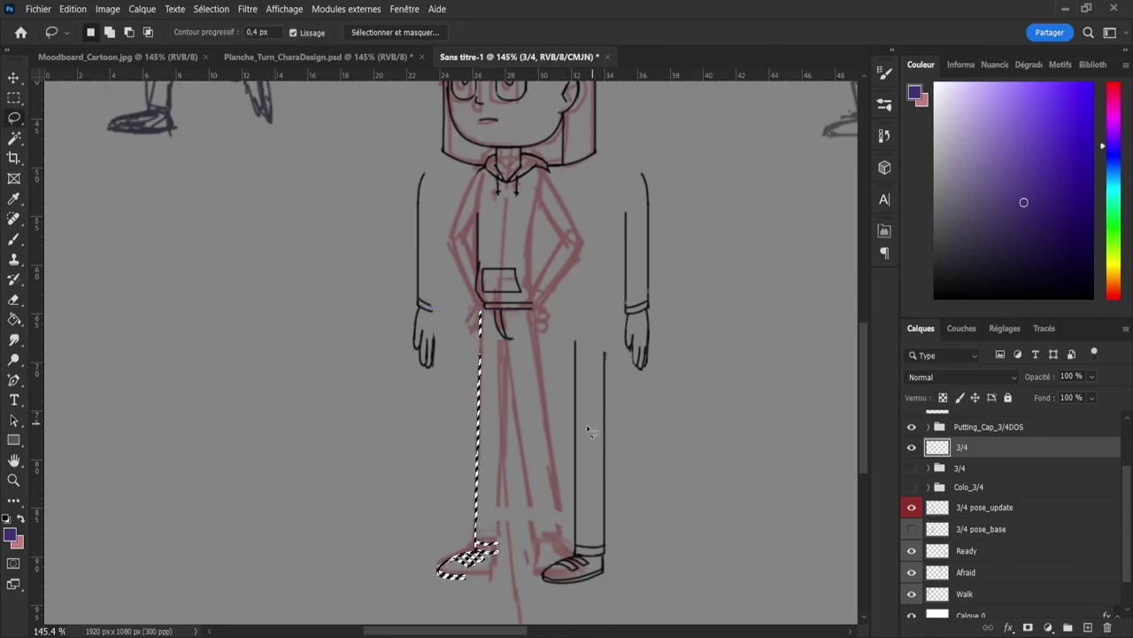
key(ctrl+d)
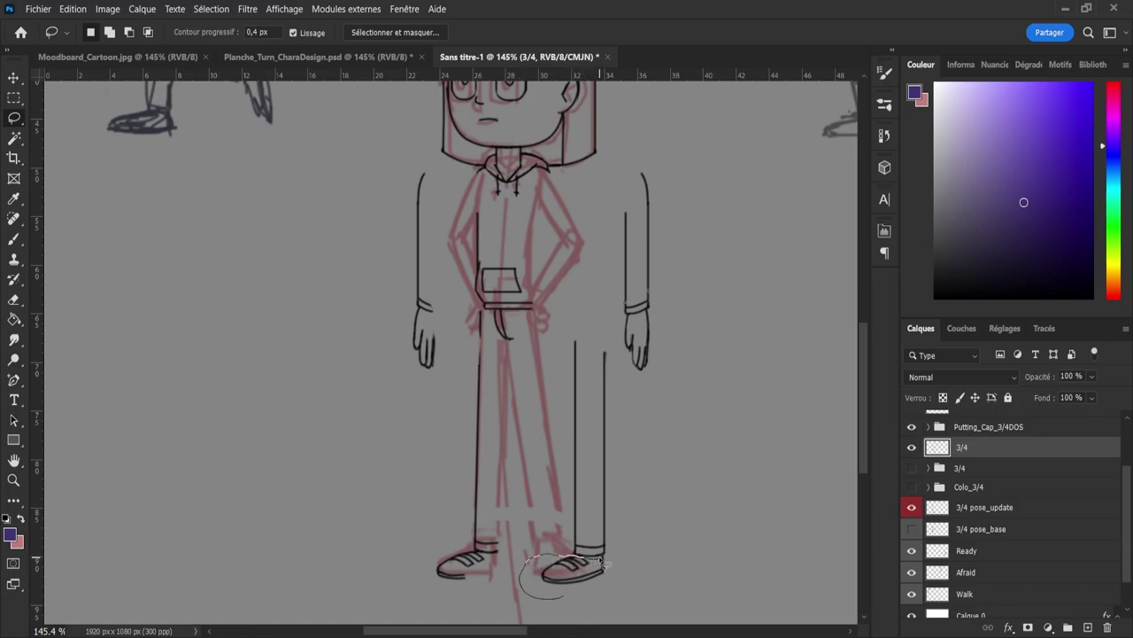
Step: Lasso the left shoe, flip it horizontally to point outward, and align its heel under the left trouser cuff
drag(549, 603, 553, 598)
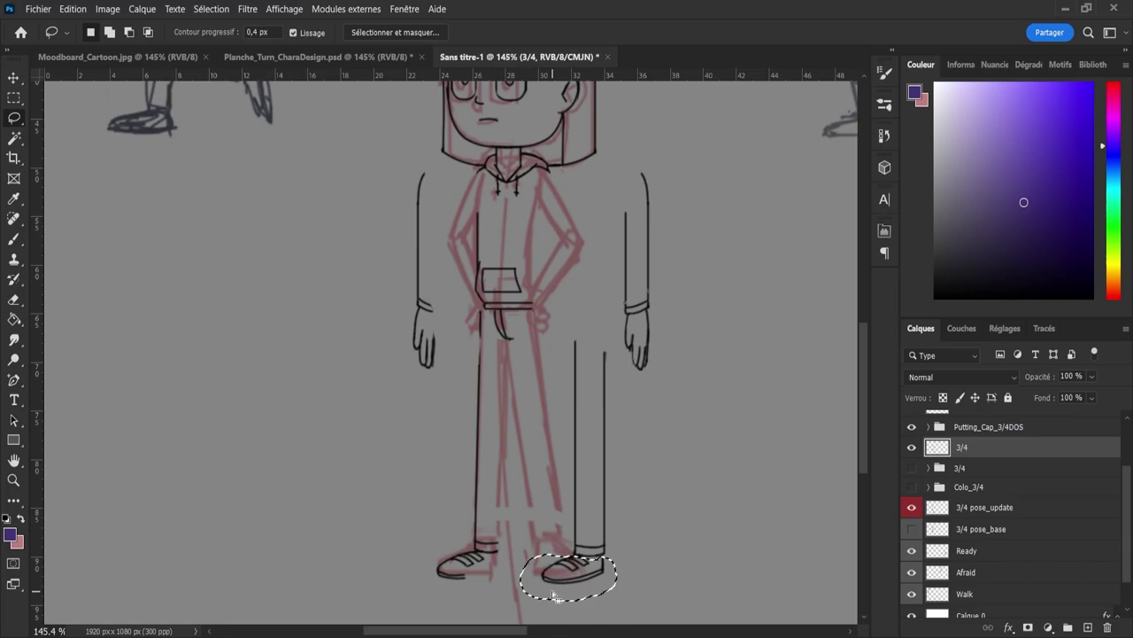
key(ctrl+t)
key(ctrl+shift+h)
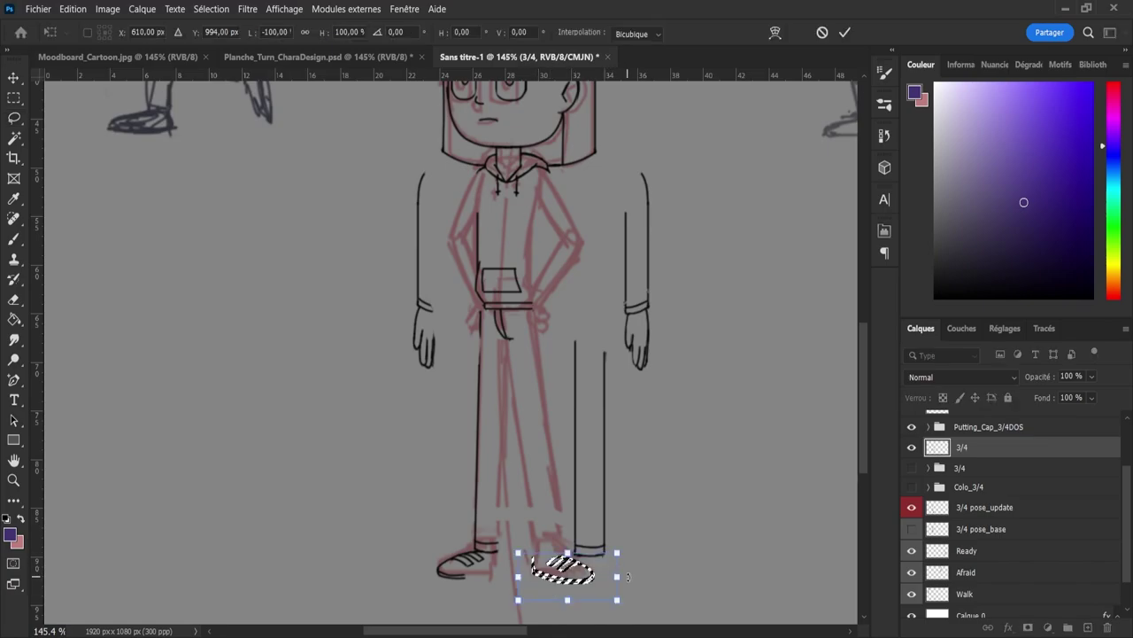
drag(591, 574, 632, 573)
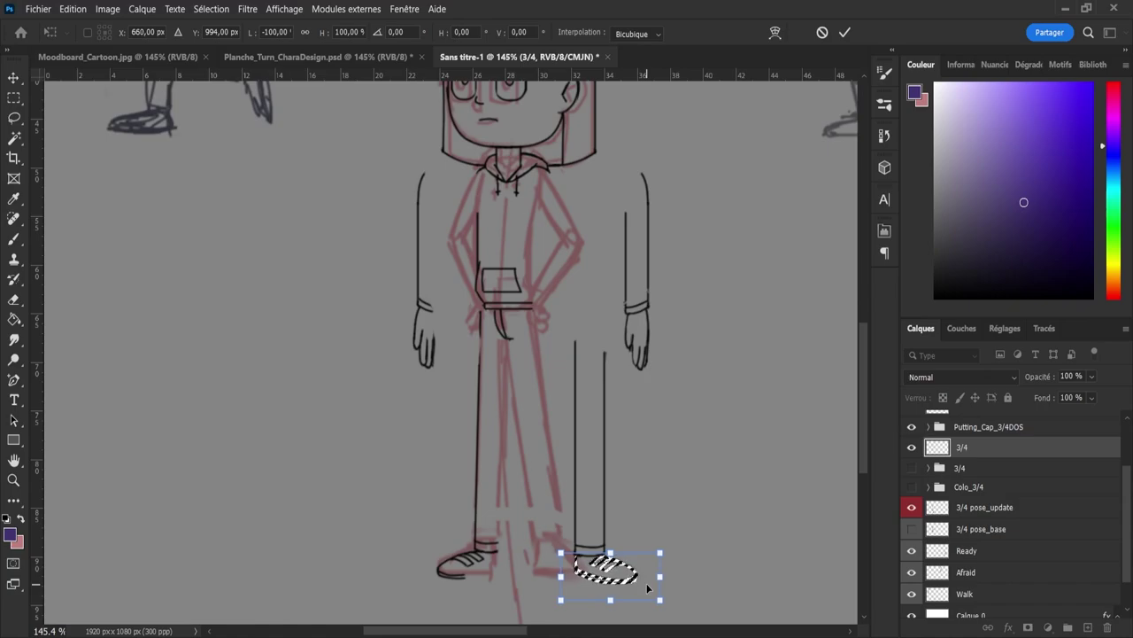
key(Return)
Step: Lasso the whole left leg, rotate it -7.19° and place it over the red sketch's spread leg, then clear the selection
drag(552, 378, 565, 326)
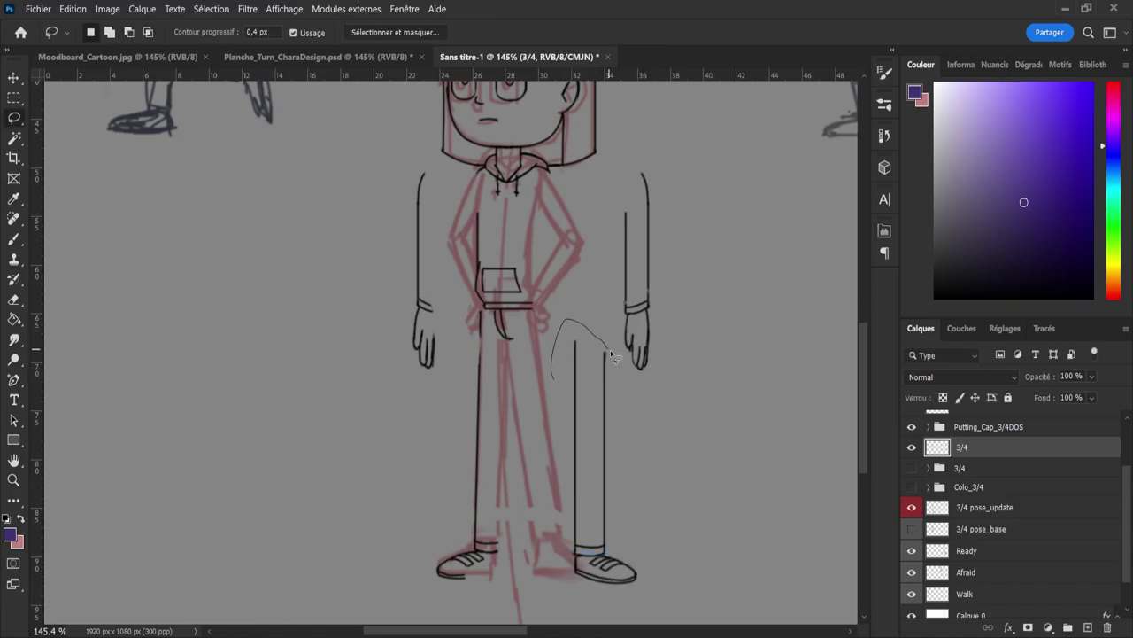
mouse_move(611, 355)
mouse_down()
mouse_move(675, 585)
mouse_move(542, 545)
mouse_up()
key(ctrl+t)
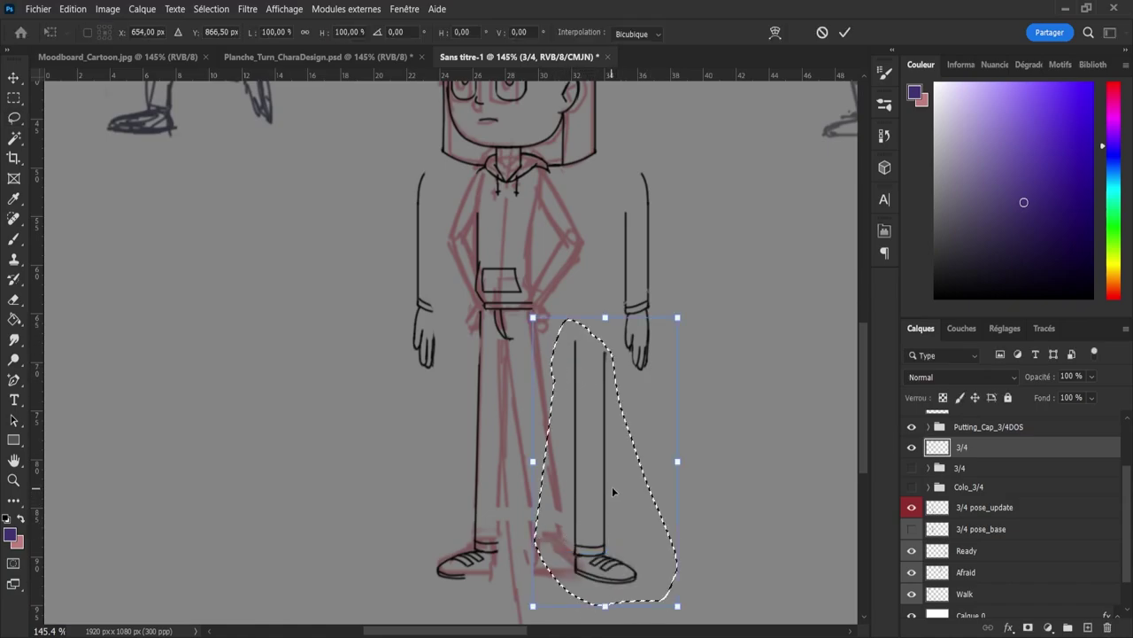
mouse_move(612, 493)
mouse_down()
mouse_move(571, 488)
mouse_move(606, 509)
mouse_move(565, 501)
mouse_up()
drag(678, 311, 659, 297)
drag(579, 485, 560, 503)
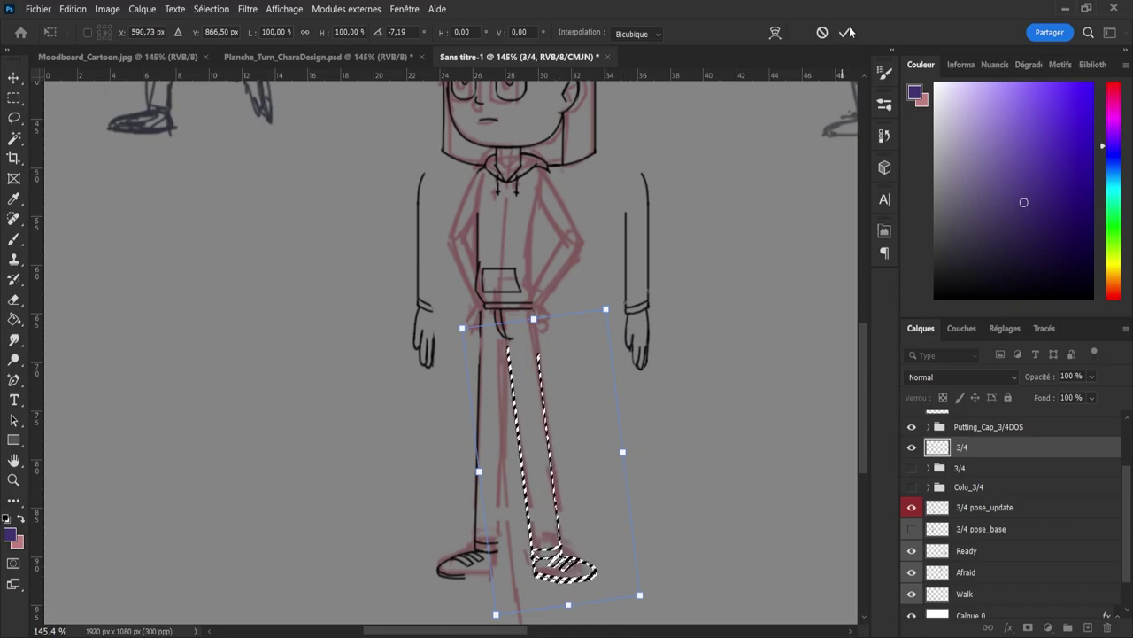
key(Return)
key(ctrl+d)
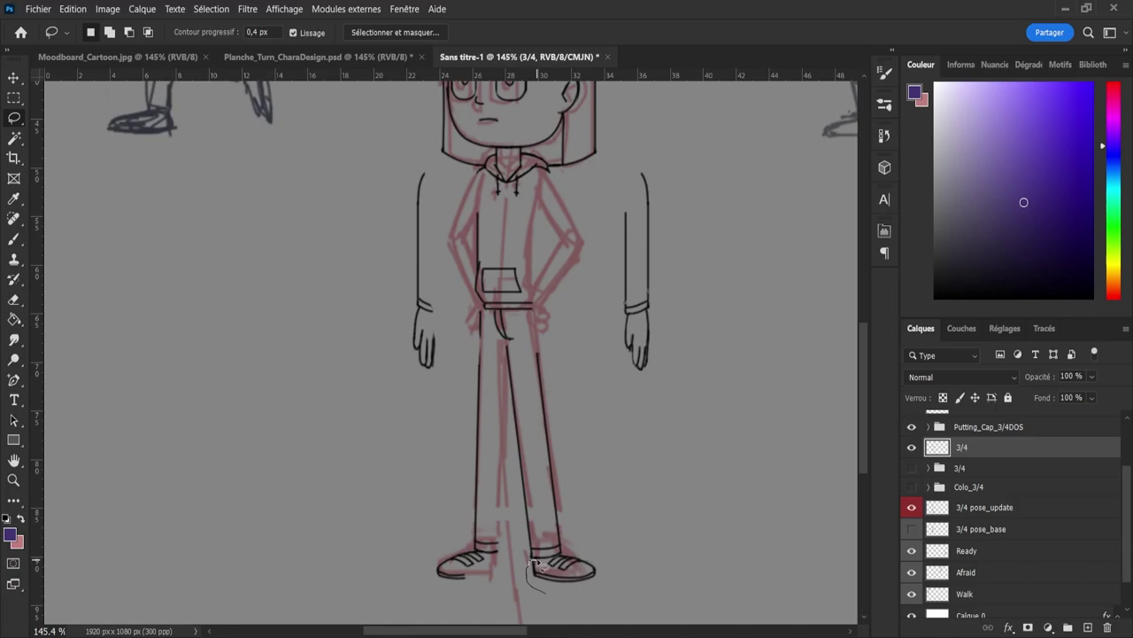
Step: Lasso the left shoe, rotate it 4.70° to level it under the cuff, and clear the selection
mouse_move(564, 563)
mouse_down()
mouse_move(619, 568)
mouse_move(538, 588)
mouse_up()
key(ctrl+t)
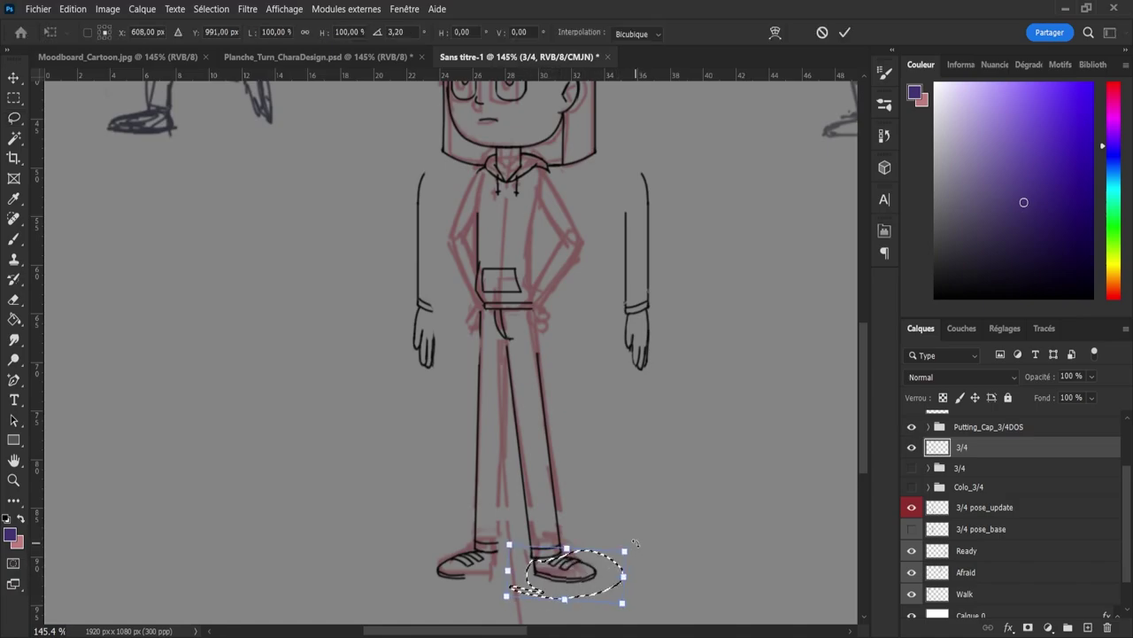
drag(636, 539, 638, 545)
drag(581, 568, 582, 567)
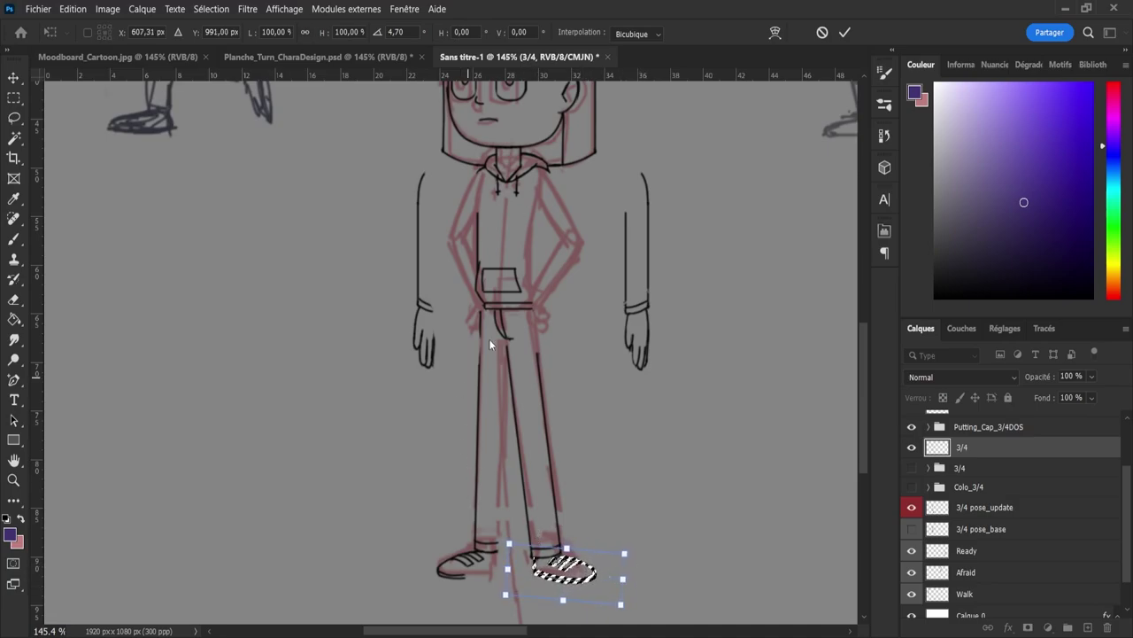
click(845, 32)
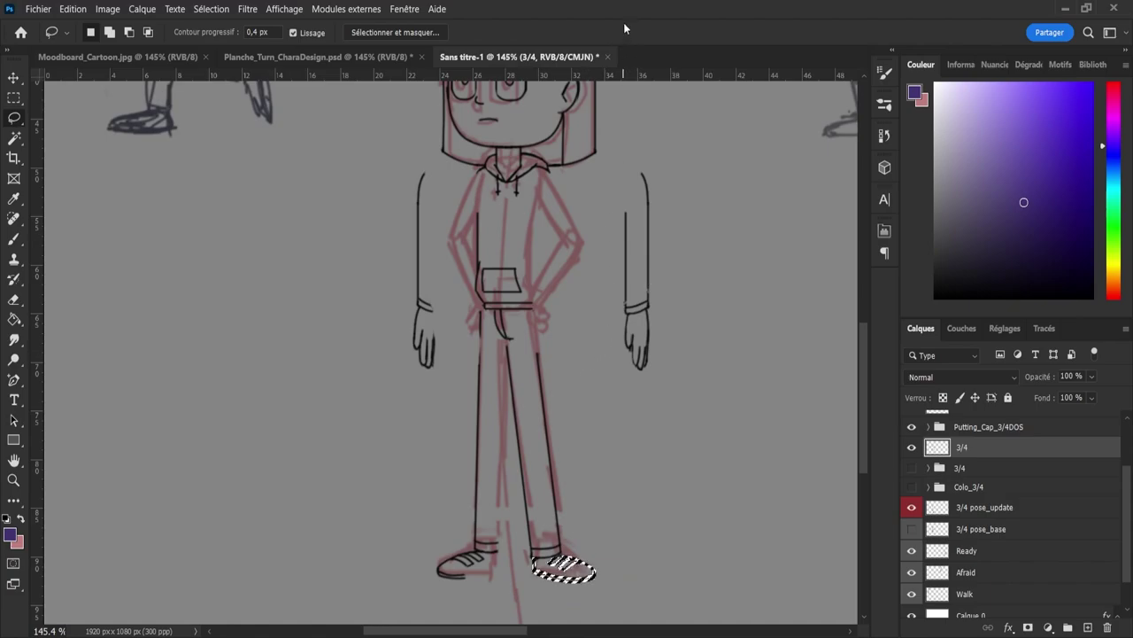
key(ctrl+d)
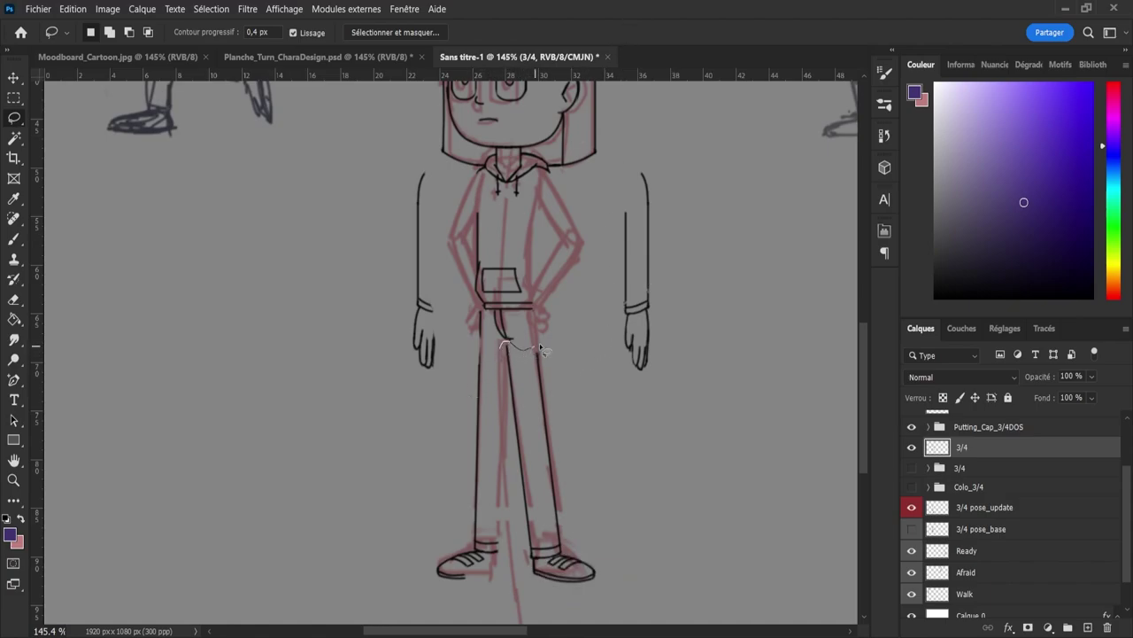
Step: Lasso the left leg with its shoe, nudge it up 4 px and inward 1 px, and clear the selection
mouse_move(542, 351)
mouse_down()
mouse_move(615, 597)
mouse_move(519, 577)
mouse_up()
key(ctrl+t)
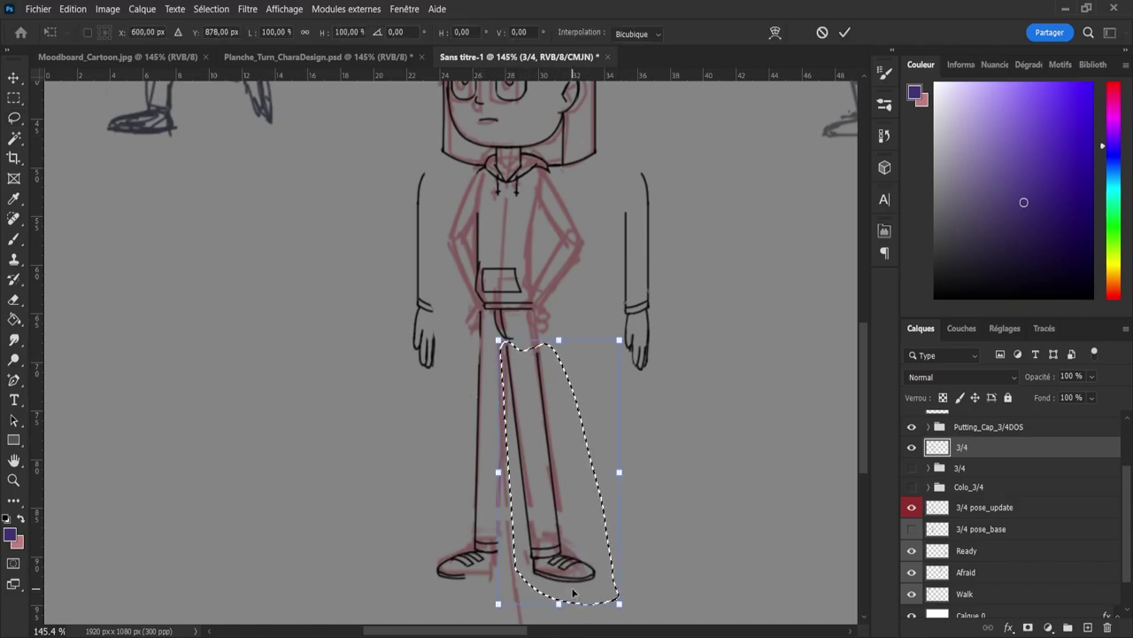
key(Up)
key(Up)
key(Up)
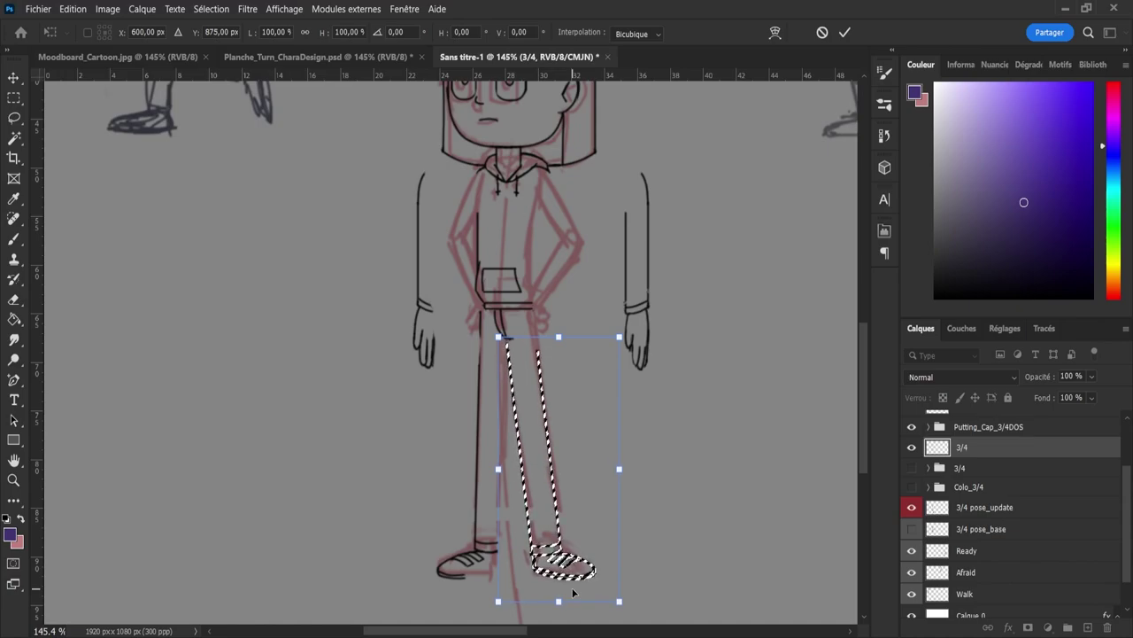
key(Left)
key(Up)
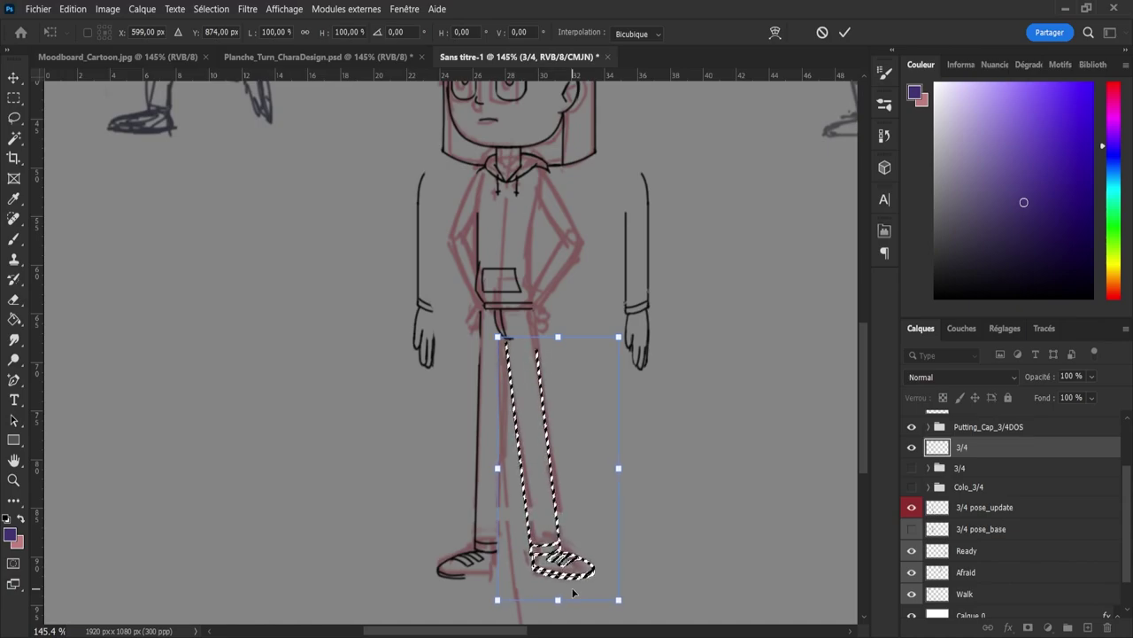
key(Return)
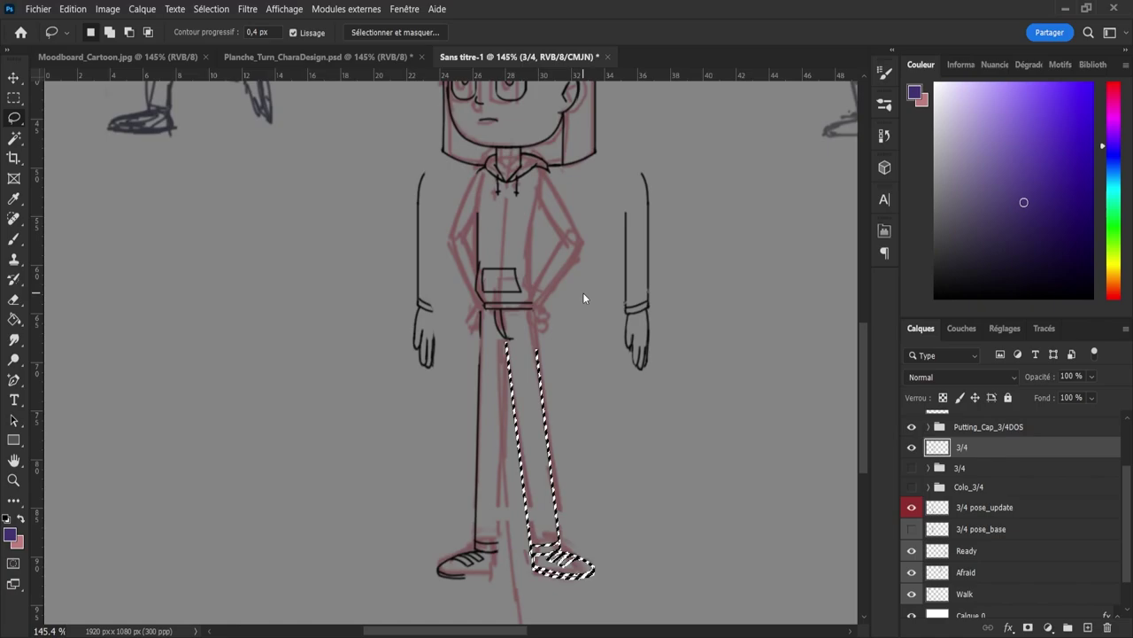
key(ctrl+d)
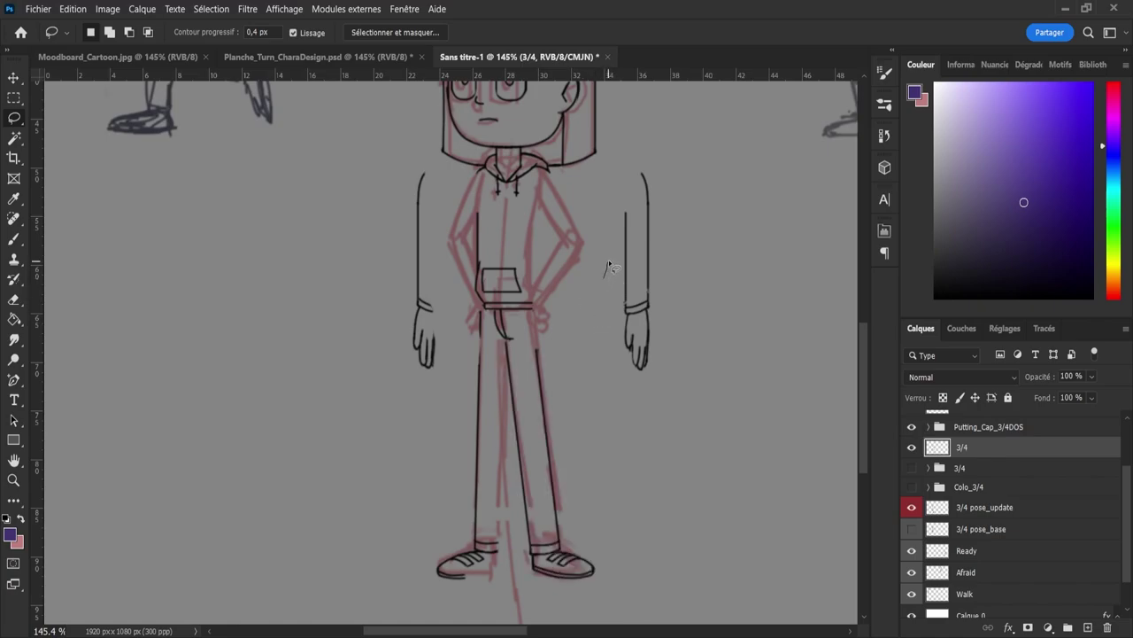
Step: Lasso the detached left forearm with its hand, shift it straight down away from the upper arm, and clear the selection
mouse_move(626, 262)
mouse_down()
mouse_move(663, 384)
mouse_move(624, 312)
mouse_move(634, 380)
mouse_up()
key(ctrl+t)
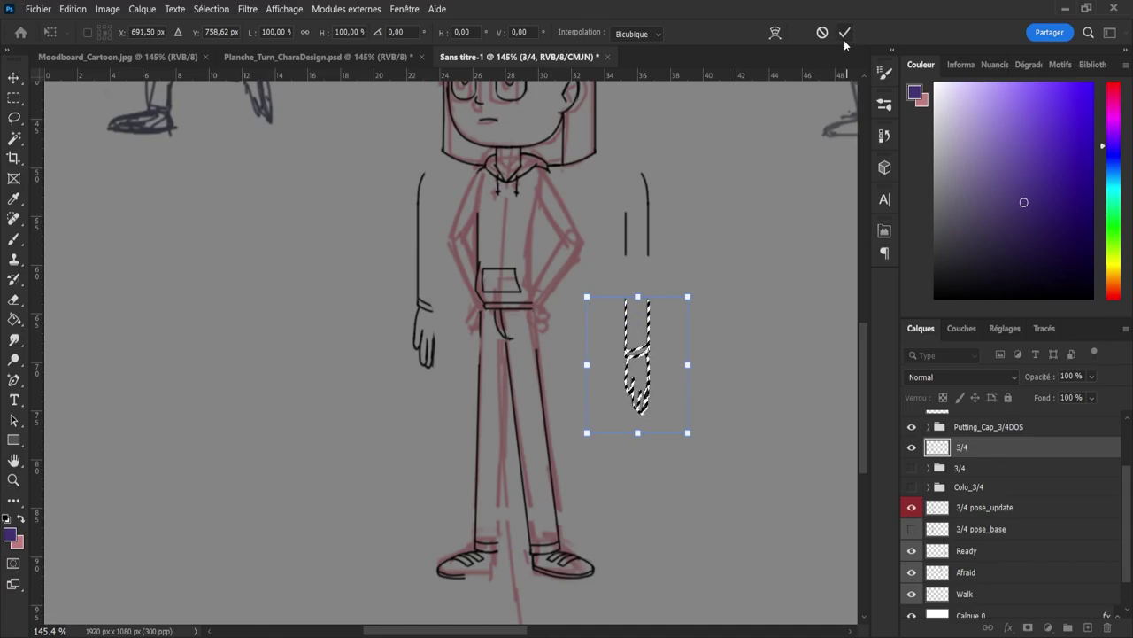
click(844, 37)
key(ctrl+d)
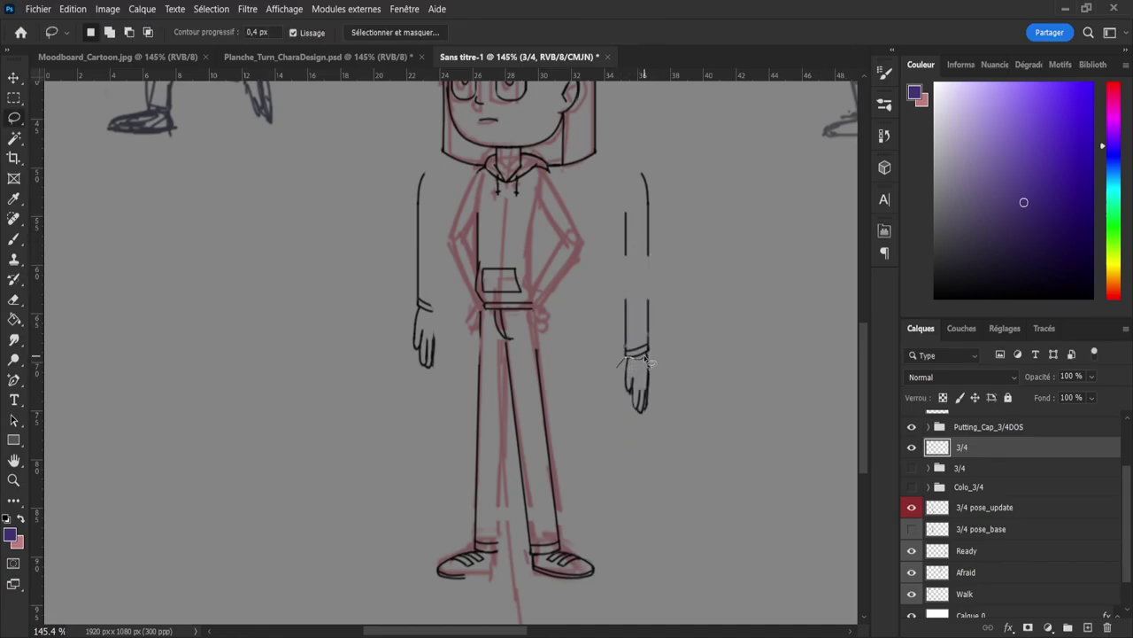
Step: Lasso the left hand below the cuff, move it outward clear of the sleeve, and clear the selection
mouse_move(647, 357)
mouse_down()
mouse_move(652, 448)
mouse_move(640, 354)
mouse_move(696, 380)
mouse_up()
key(ctrl+t)
click(844, 32)
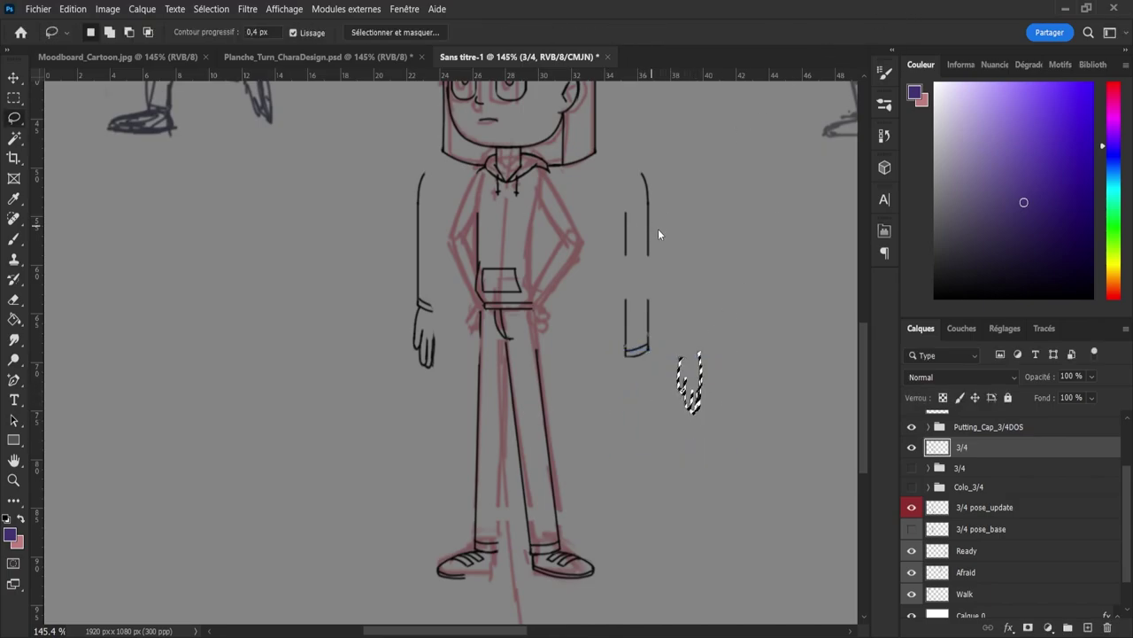
key(ctrl+d)
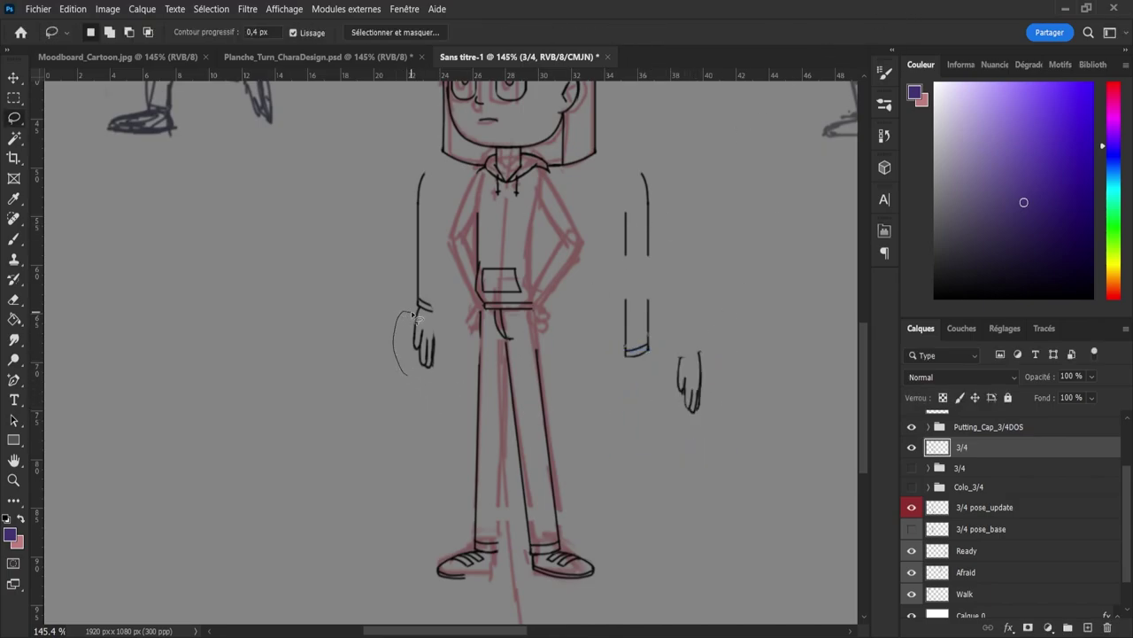
Step: Lasso the right hand, move it horizontally outward clear of its sleeve, and clear the selection
mouse_move(428, 317)
mouse_down()
mouse_move(404, 399)
mouse_move(423, 308)
mouse_up()
key(ctrl+t)
drag(425, 350, 370, 350)
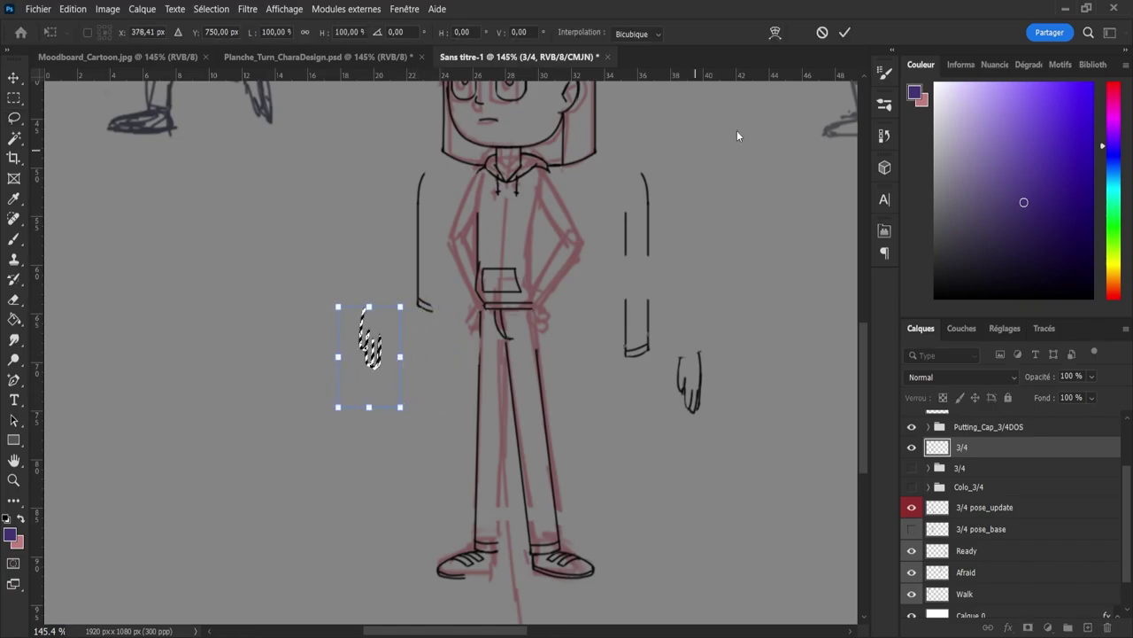
click(843, 32)
key(ctrl+d)
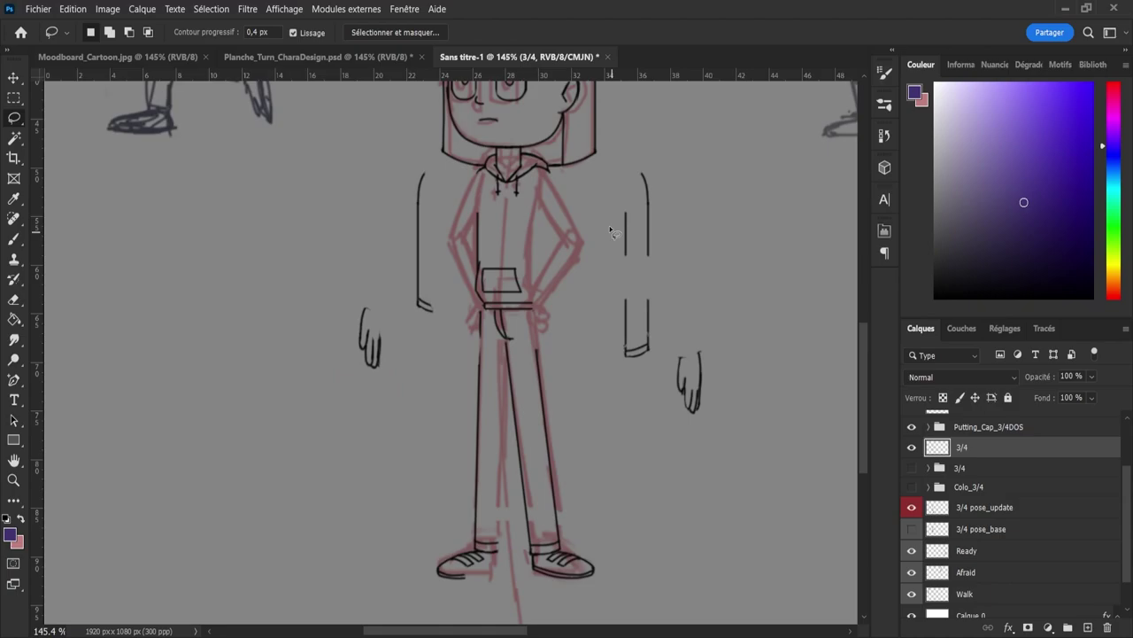
Step: Lasso the left upper arm, rotate it -21.82° and fit it from shoulder to elbow over the red sketch, then clear the selection
mouse_move(611, 231)
mouse_down()
mouse_move(690, 251)
mouse_move(597, 235)
mouse_move(604, 222)
mouse_move(562, 213)
mouse_up()
key(ctrl+t)
drag(632, 269, 643, 244)
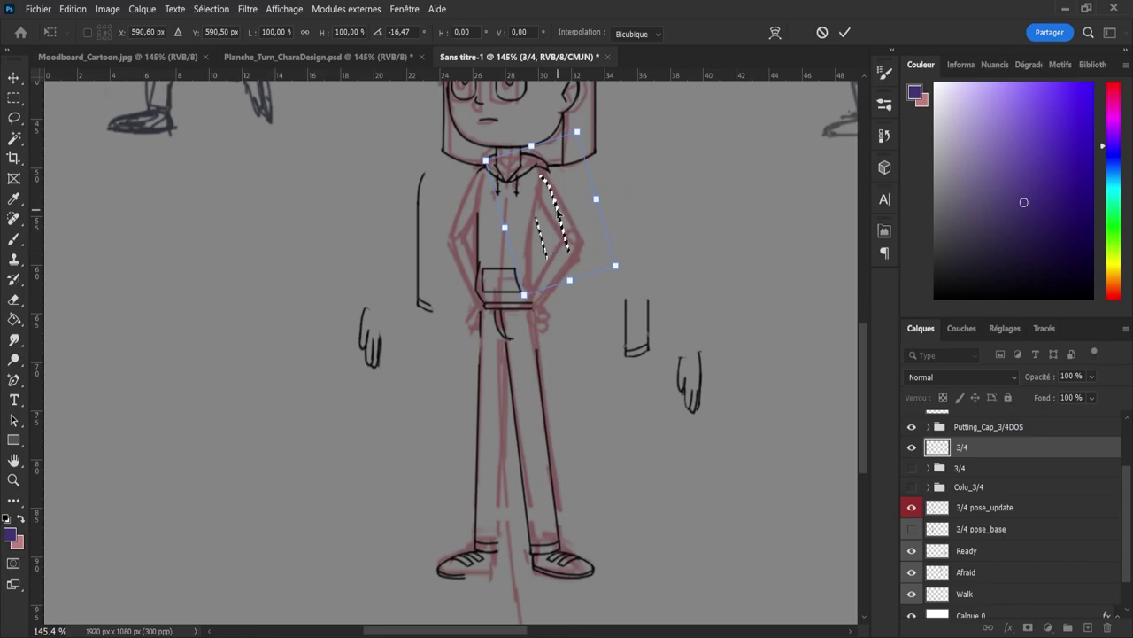
drag(559, 212, 567, 213)
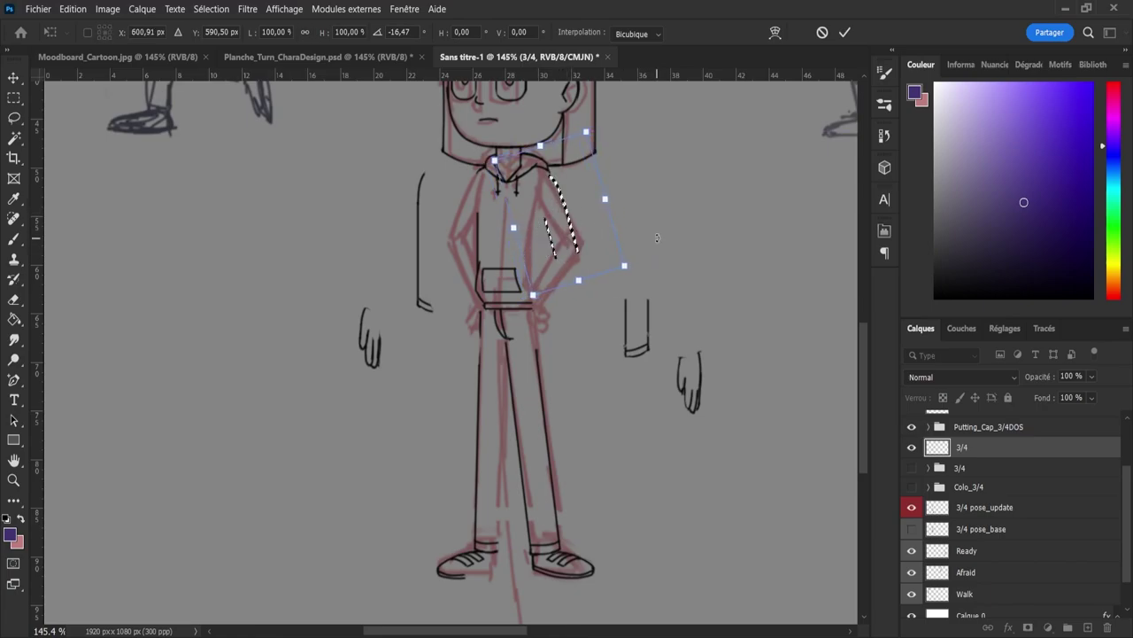
drag(657, 238, 637, 227)
mouse_move(563, 218)
mouse_down()
mouse_move(580, 217)
mouse_move(569, 212)
mouse_up()
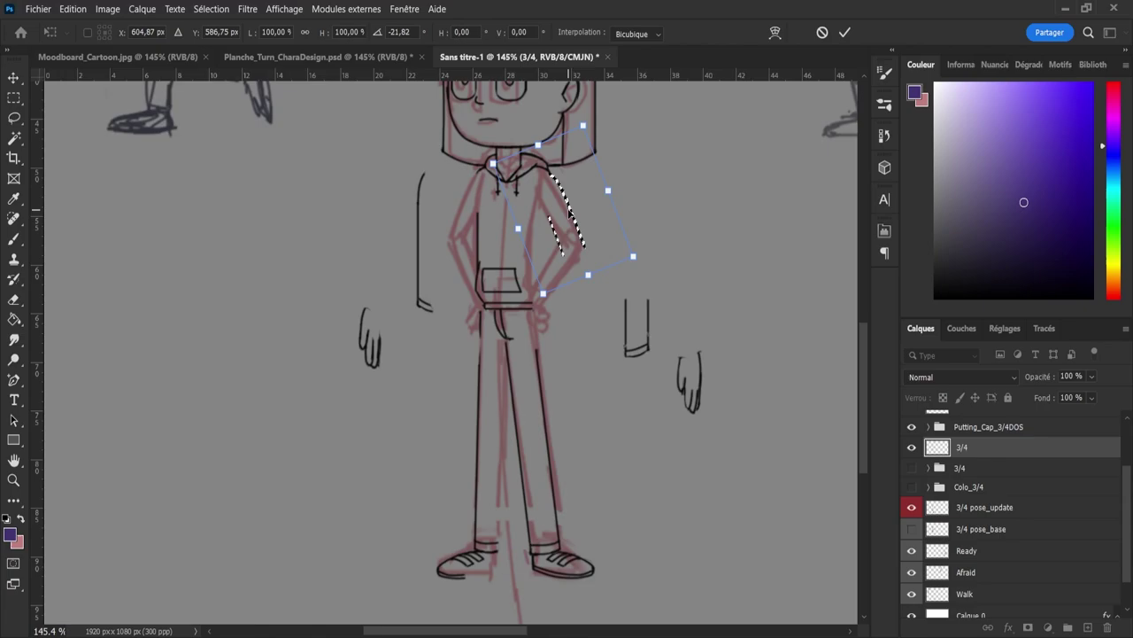
key(Return)
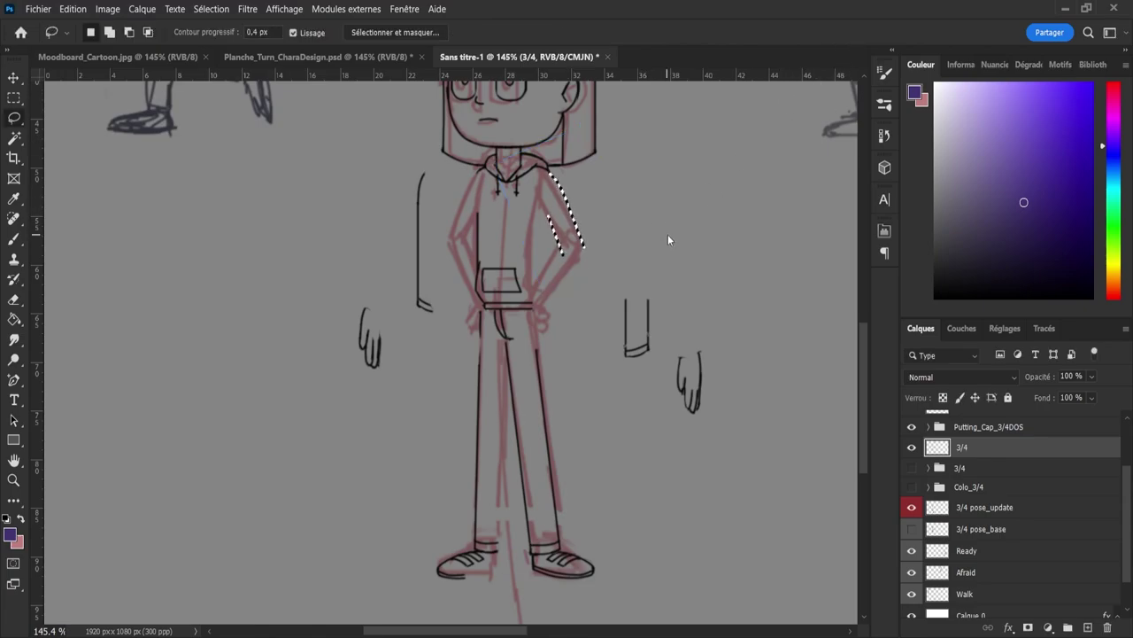
key(ctrl+d)
Step: Lasso the left forearm sleeve, rotate it 36.62° towards the hip, and flip it horizontally beside the body
mouse_move(595, 310)
mouse_down()
mouse_move(590, 381)
mouse_move(595, 333)
mouse_up()
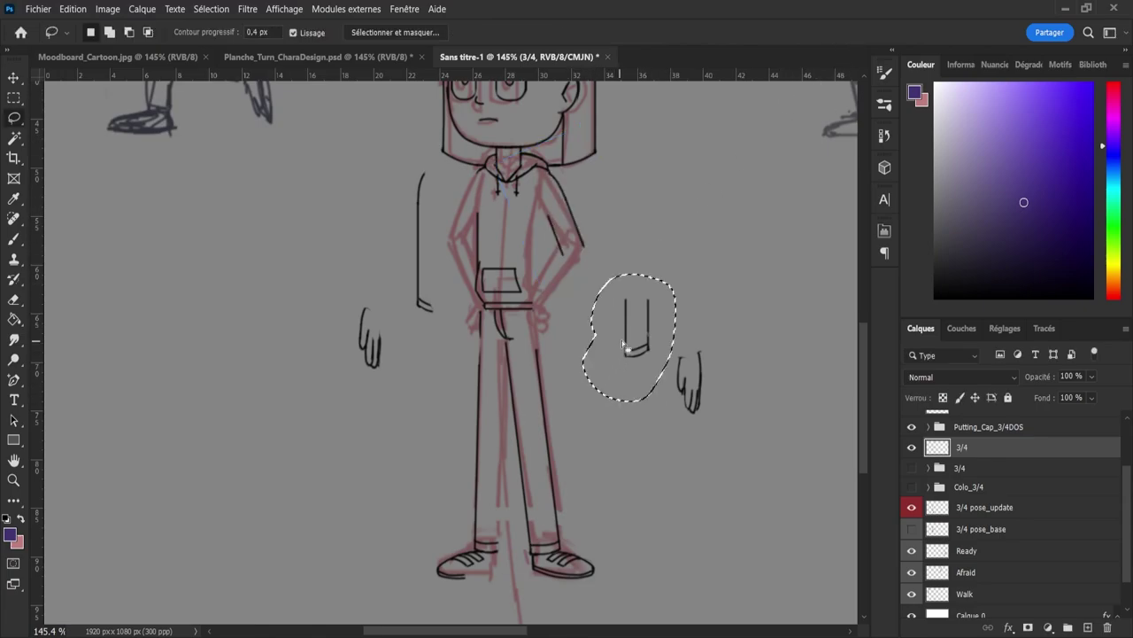
key(ctrl+t)
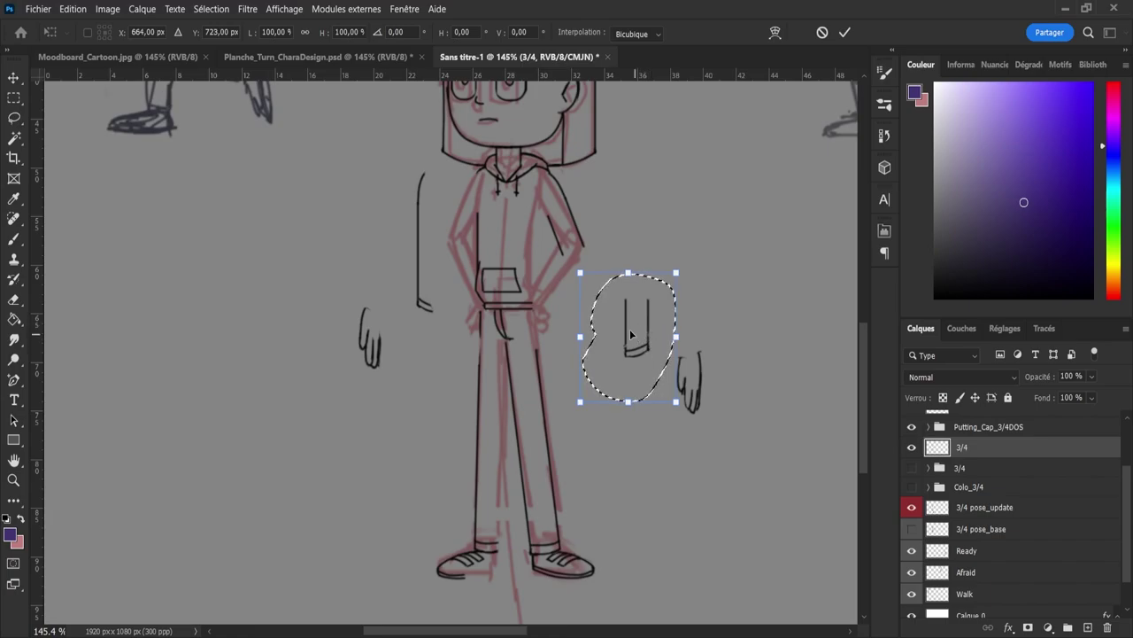
drag(630, 331, 594, 309)
mouse_move(658, 276)
mouse_down()
mouse_move(666, 310)
mouse_move(591, 304)
mouse_move(567, 285)
mouse_up()
drag(652, 235, 655, 249)
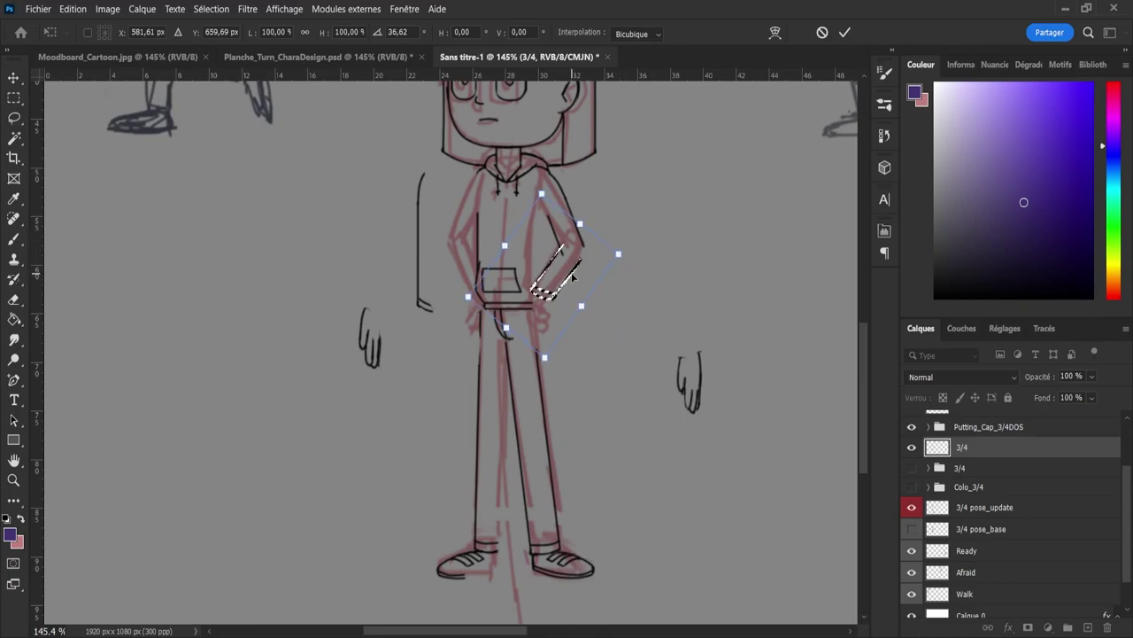
mouse_move(574, 278)
mouse_down()
mouse_move(686, 331)
mouse_move(622, 367)
mouse_up()
key(ctrl+shift+h)
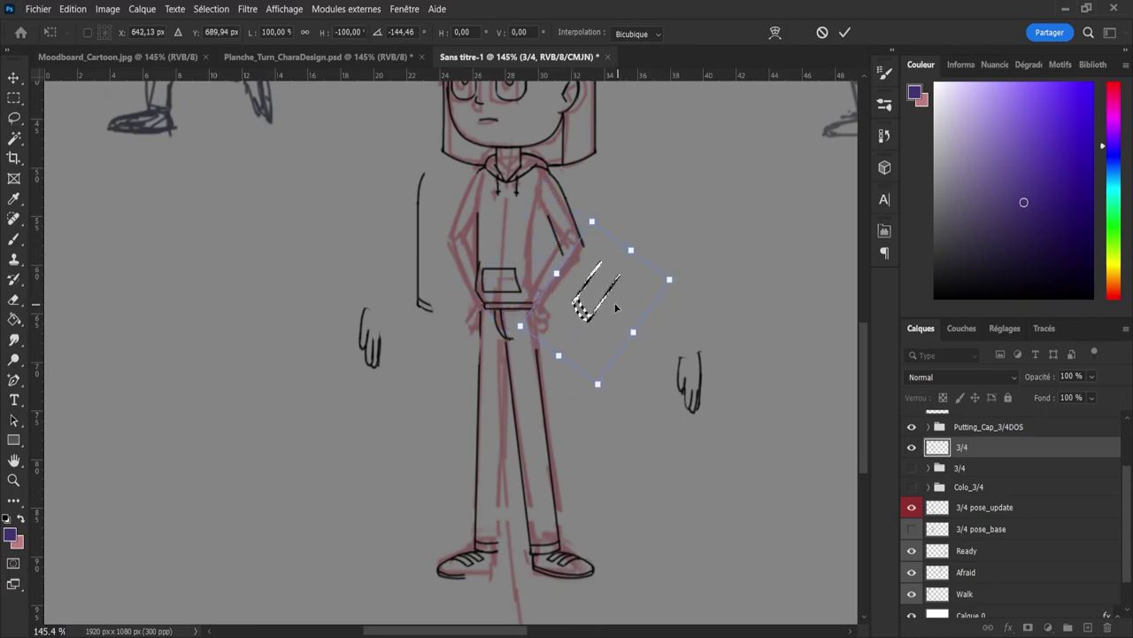
Step: Fit the flipped left forearm between elbow and hip over the sketch at a -150.04° angle, then clear the selection
drag(609, 292, 576, 259)
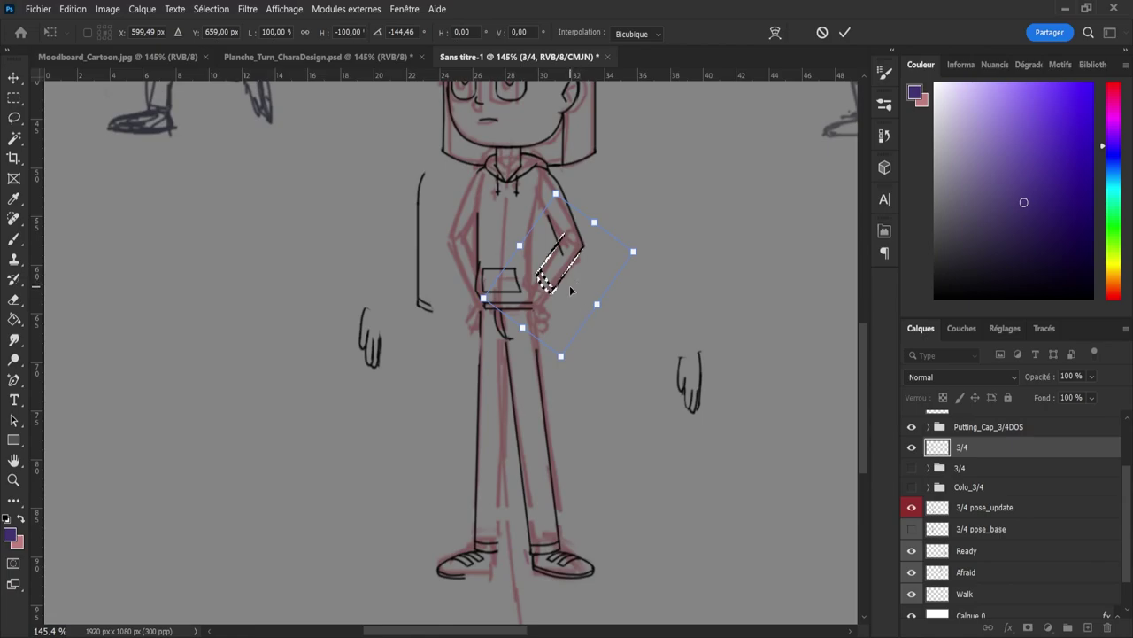
drag(580, 379, 588, 378)
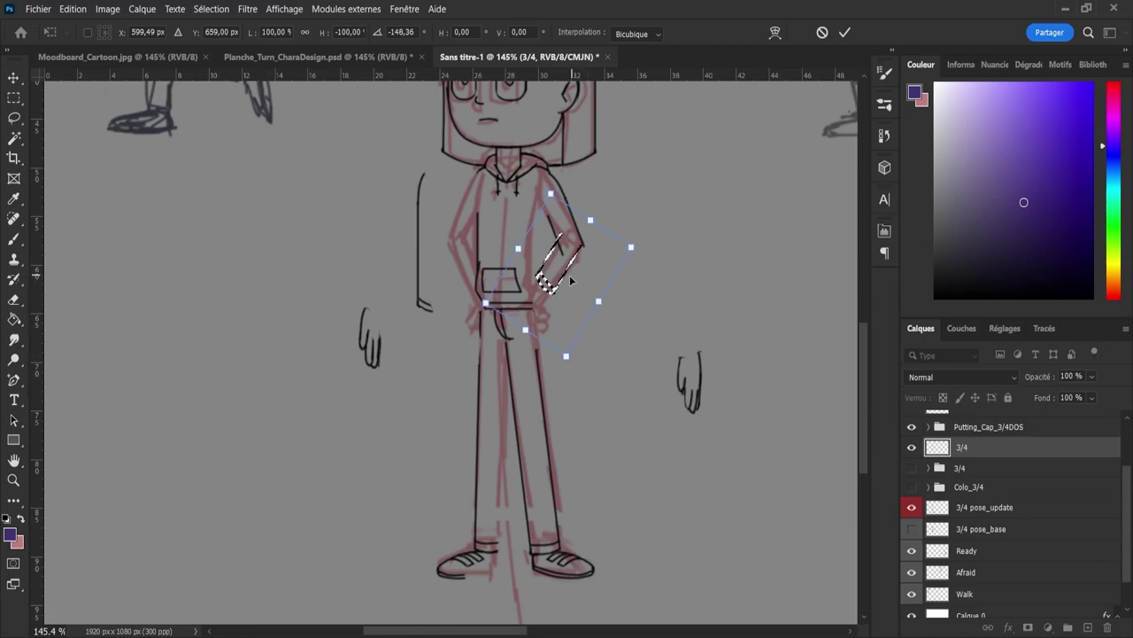
drag(572, 274, 569, 286)
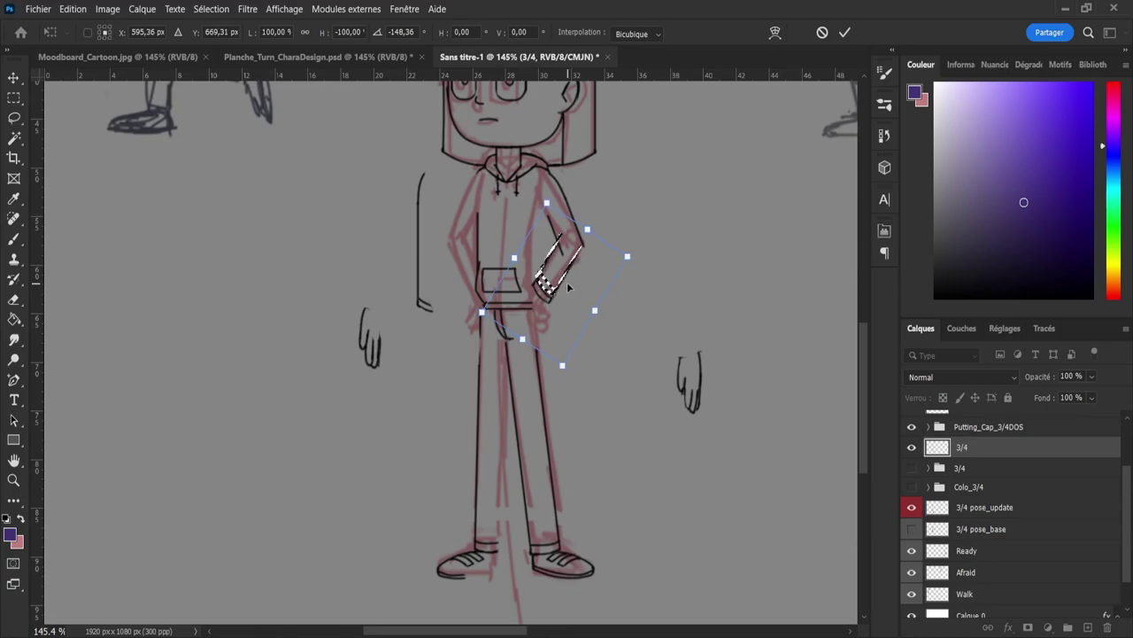
drag(660, 248, 657, 246)
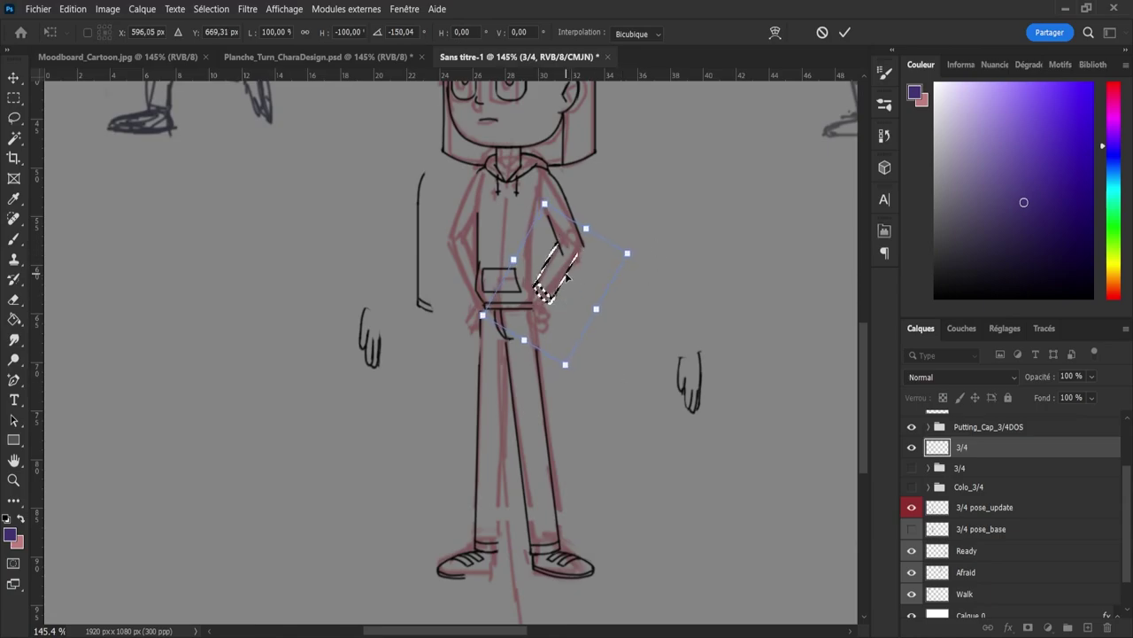
drag(564, 274, 567, 281)
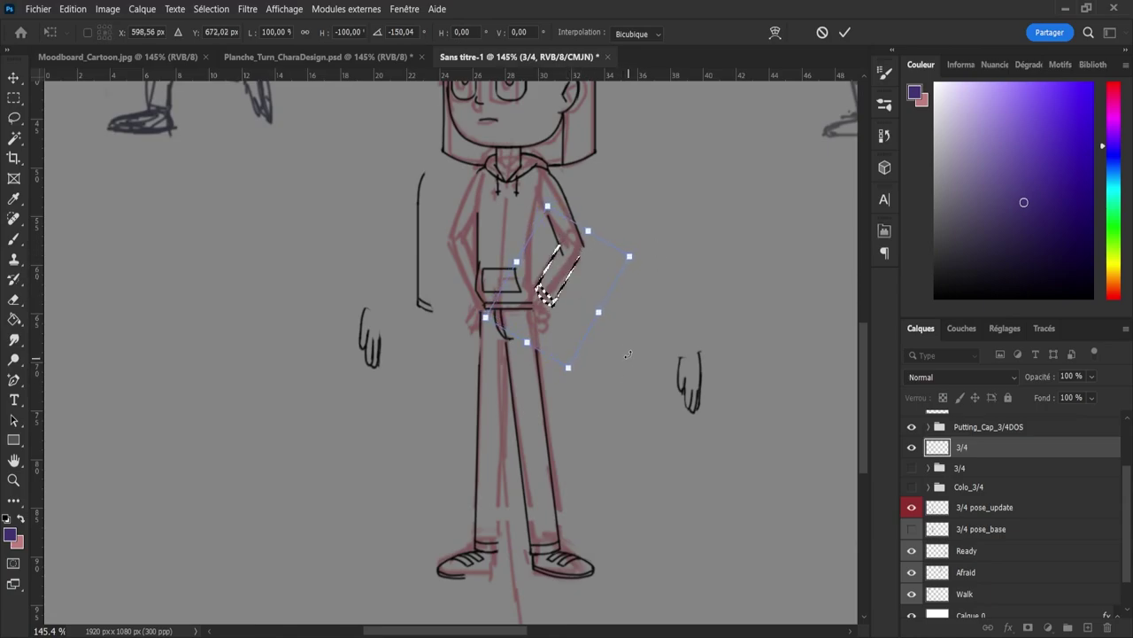
click(845, 32)
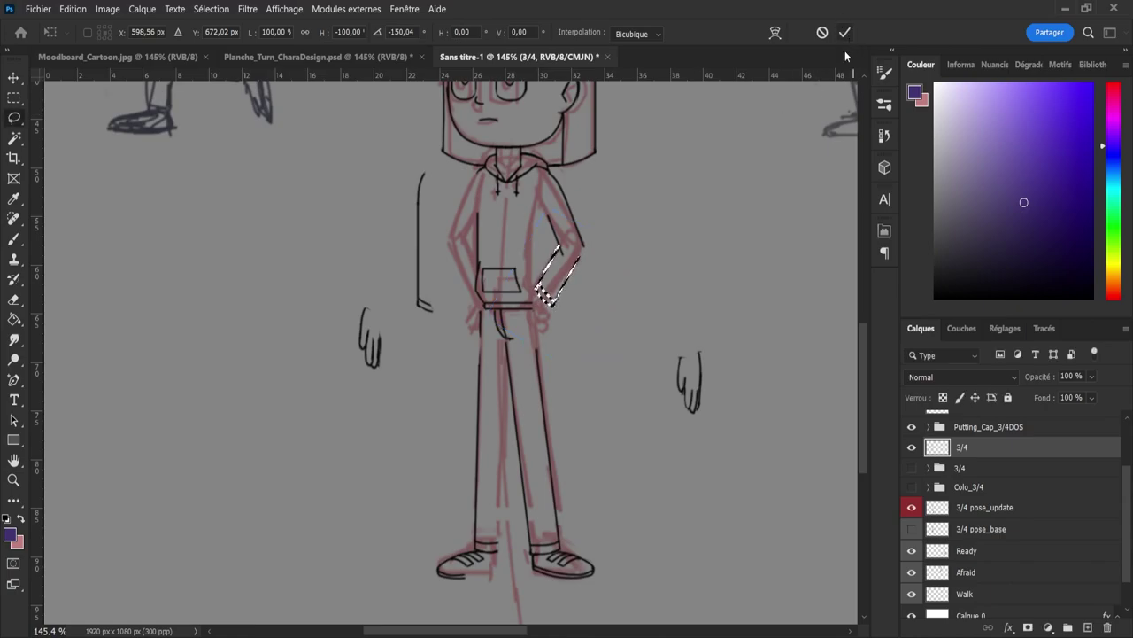
key(ctrl+d)
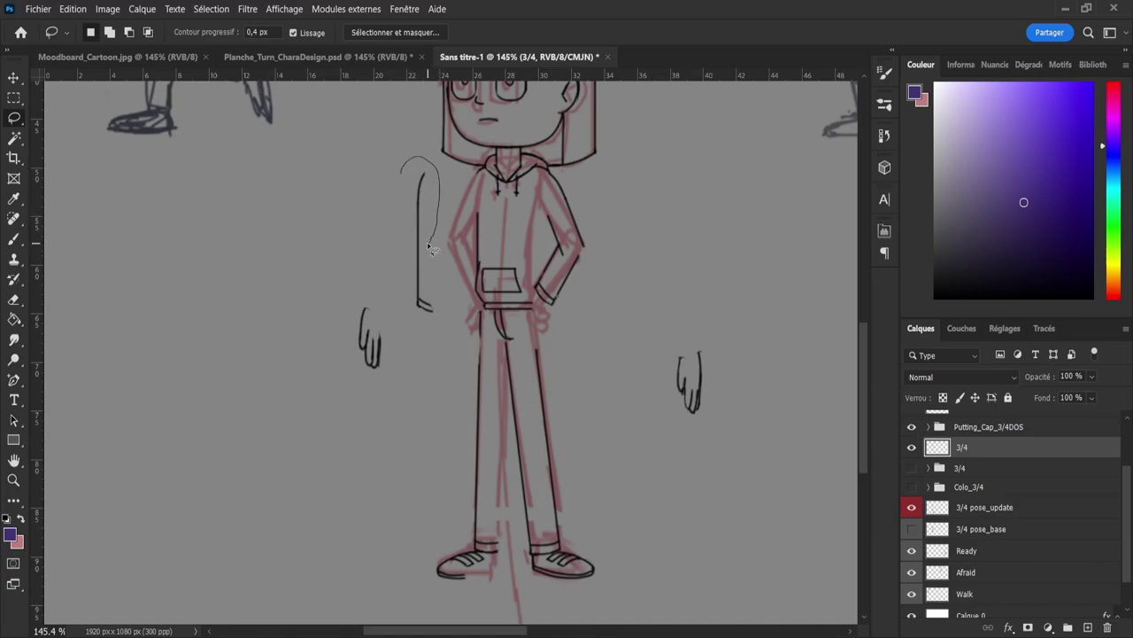
Step: Lasso the right upper-arm line, rotate it 19.53° and align it from shoulder to elbow over the sketch, then clear the selection
mouse_move(423, 245)
mouse_down()
mouse_move(385, 195)
mouse_move(464, 213)
mouse_up()
key(ctrl+t)
drag(504, 257, 493, 264)
drag(471, 207, 464, 207)
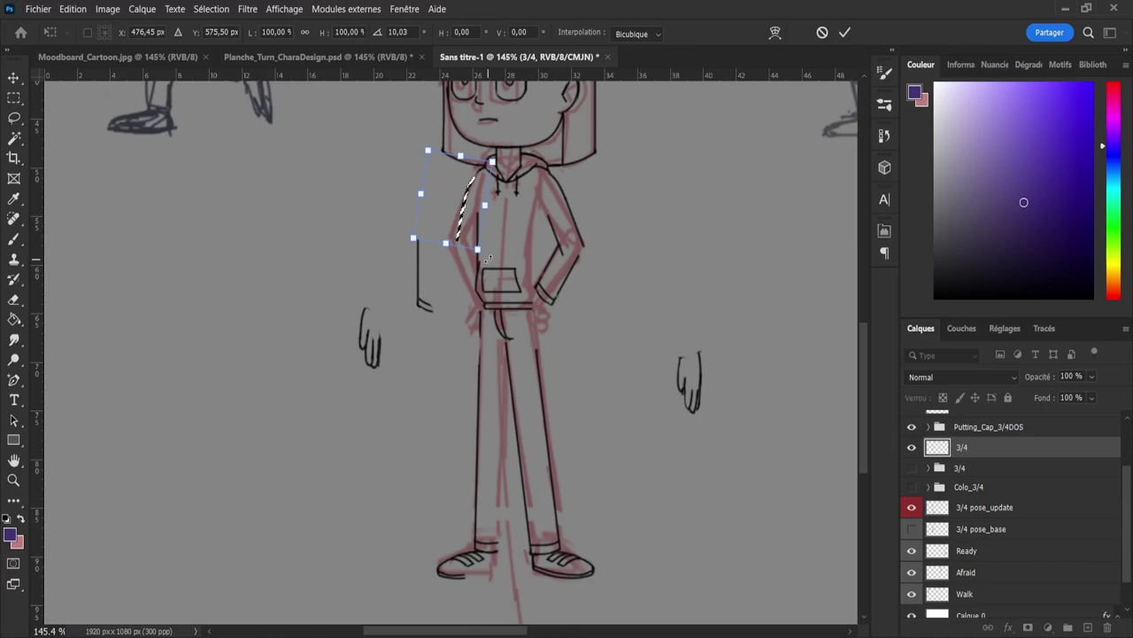
drag(486, 258, 476, 263)
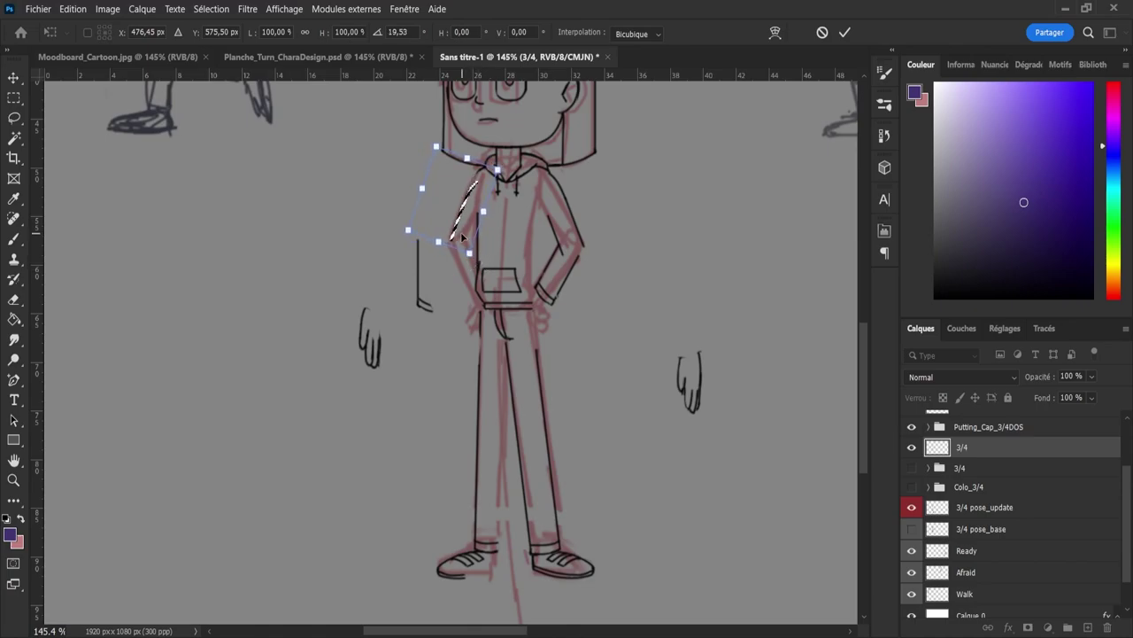
drag(469, 202, 463, 202)
drag(468, 200, 468, 200)
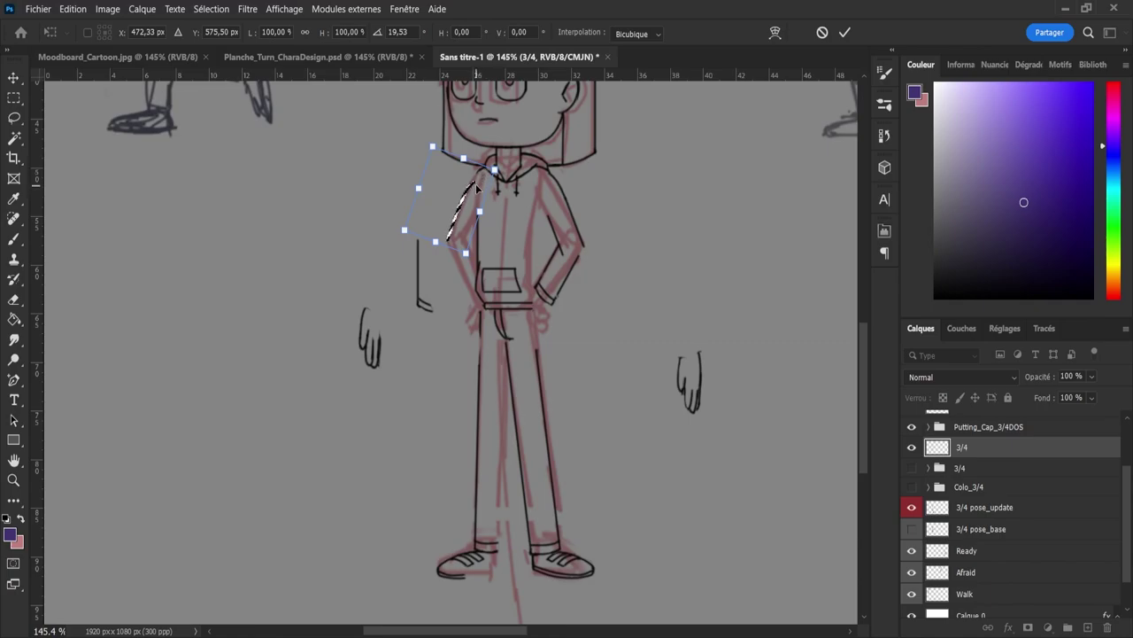
drag(476, 188, 476, 182)
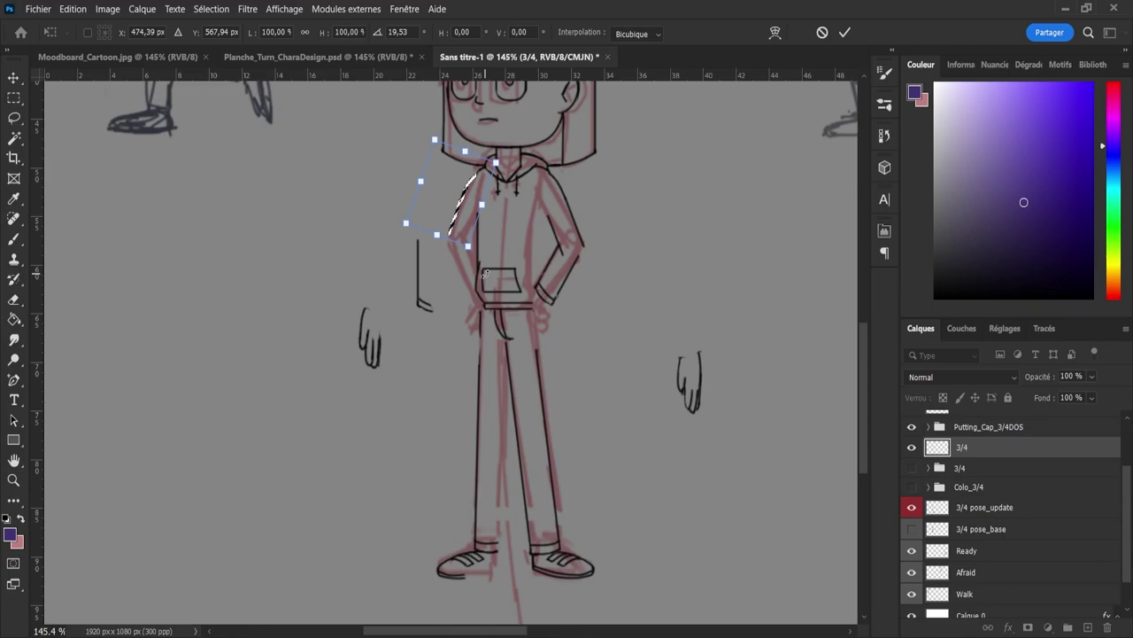
click(845, 33)
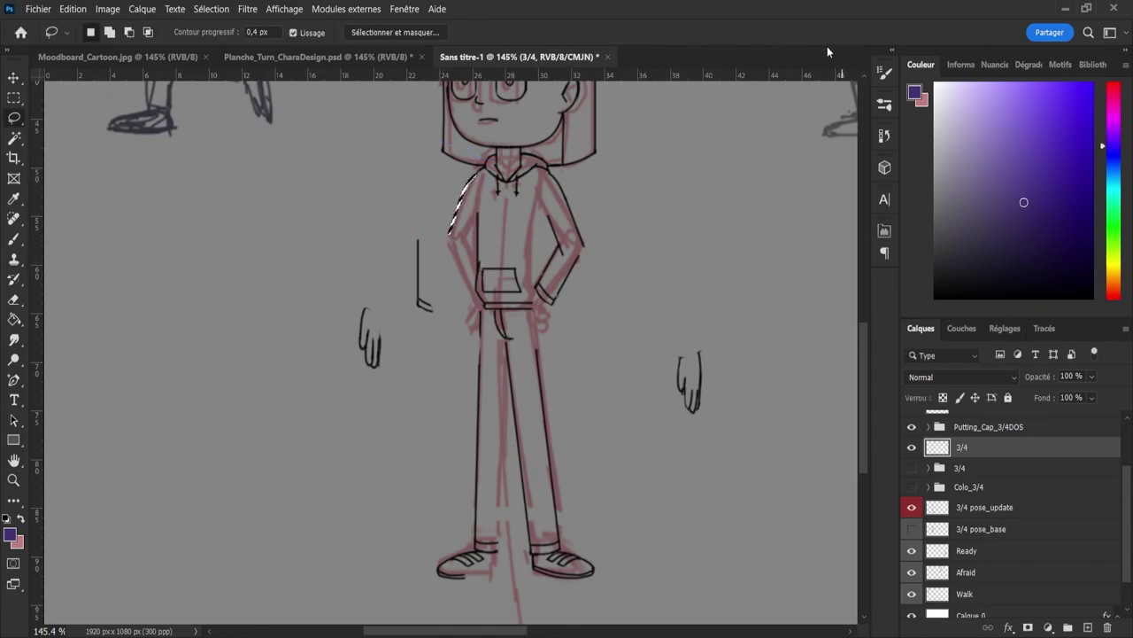
key(ctrl+d)
Step: Lasso the right forearm sleeve, rotate it -26.29° and fit it from elbow to hip over the red sketch, then clear the selection
mouse_move(403, 248)
mouse_down()
mouse_move(410, 228)
mouse_move(404, 328)
mouse_move(403, 250)
mouse_up()
key(ctrl+t)
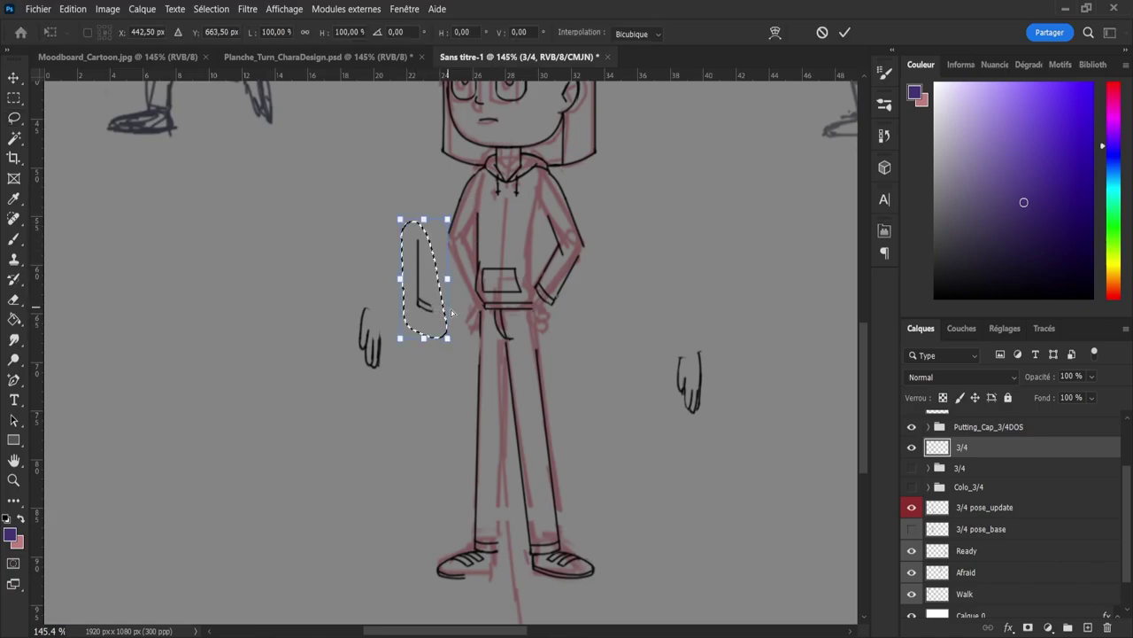
drag(469, 326, 484, 279)
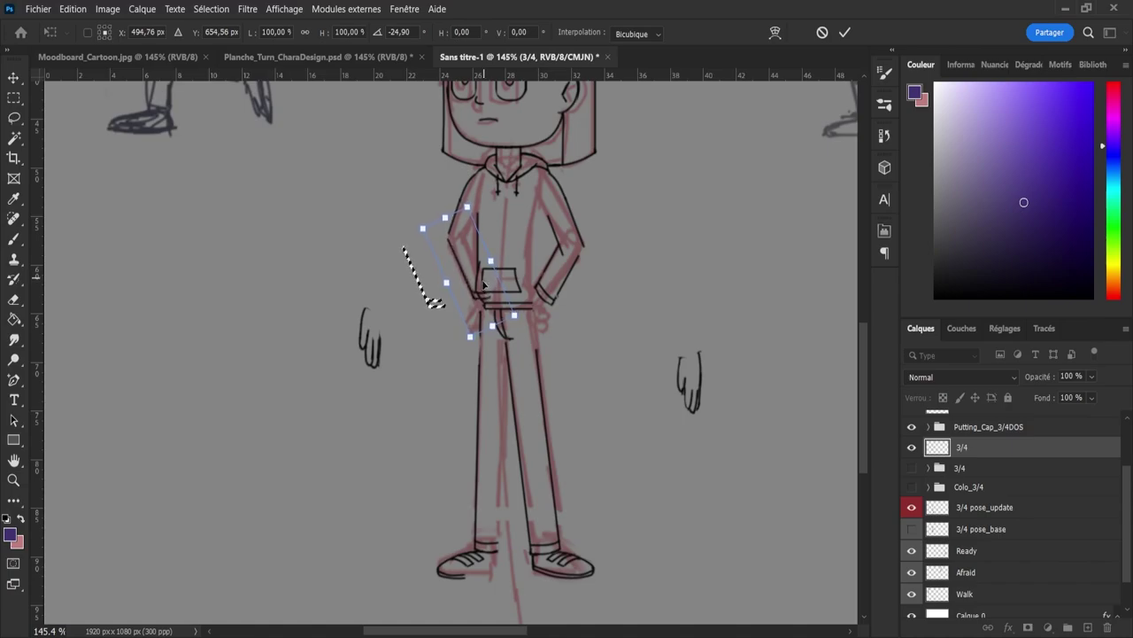
drag(538, 321, 530, 331)
drag(477, 270, 478, 281)
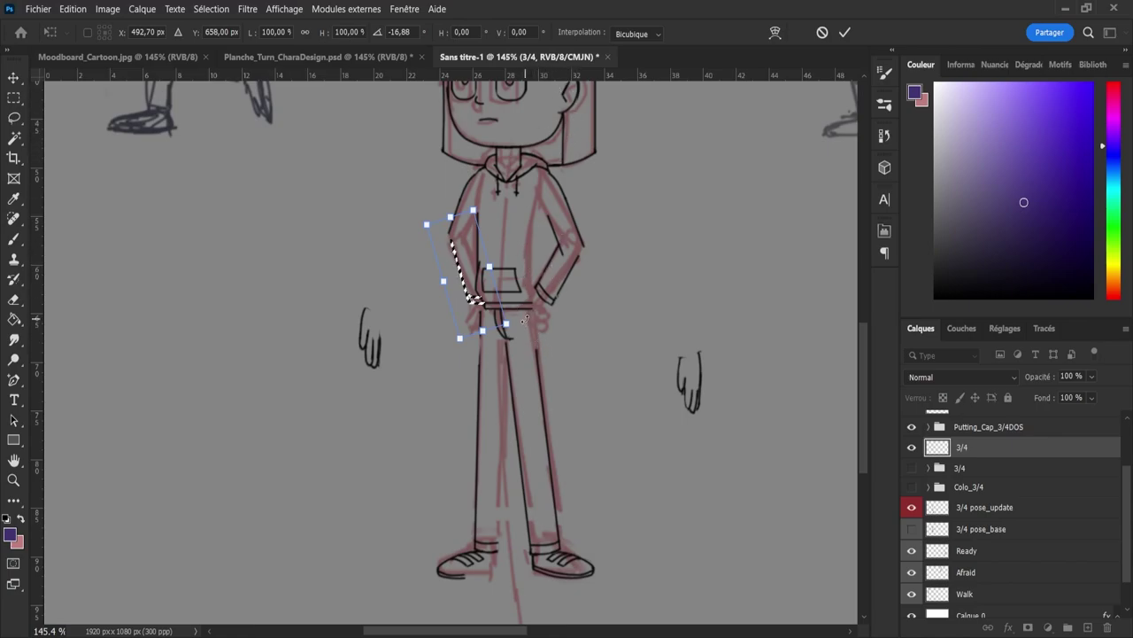
drag(526, 327, 536, 312)
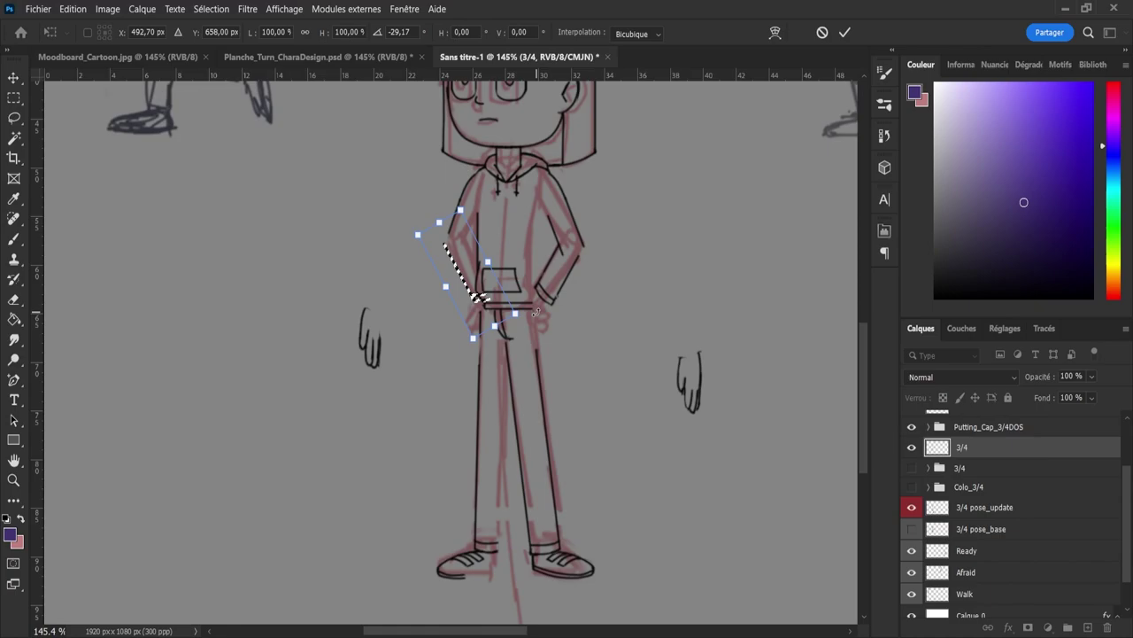
drag(463, 271, 486, 293)
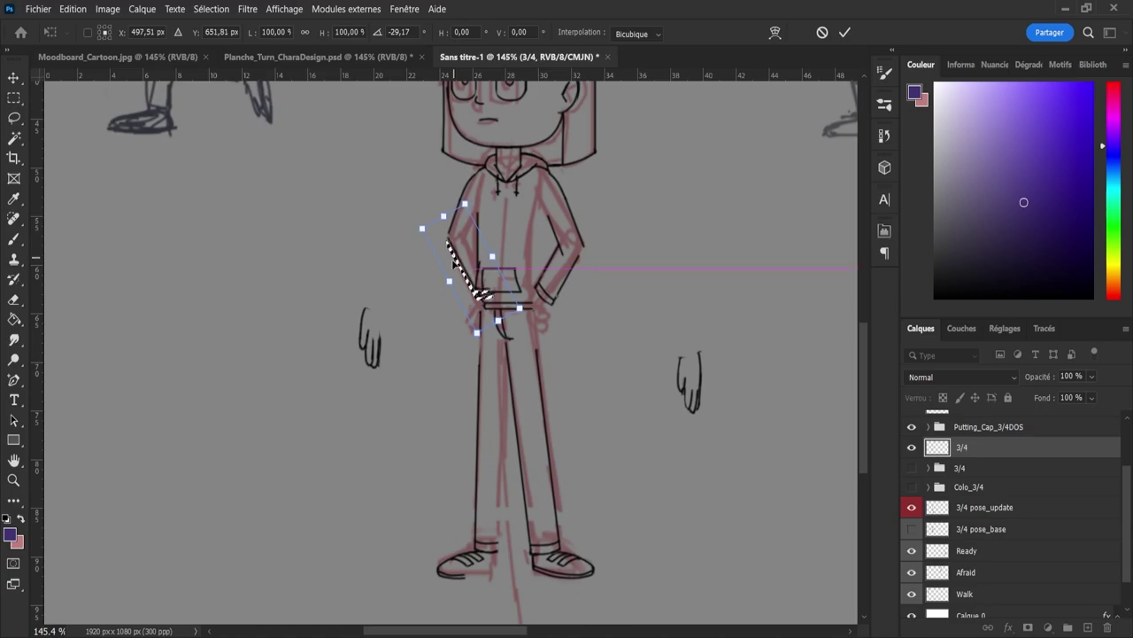
drag(521, 257, 483, 295)
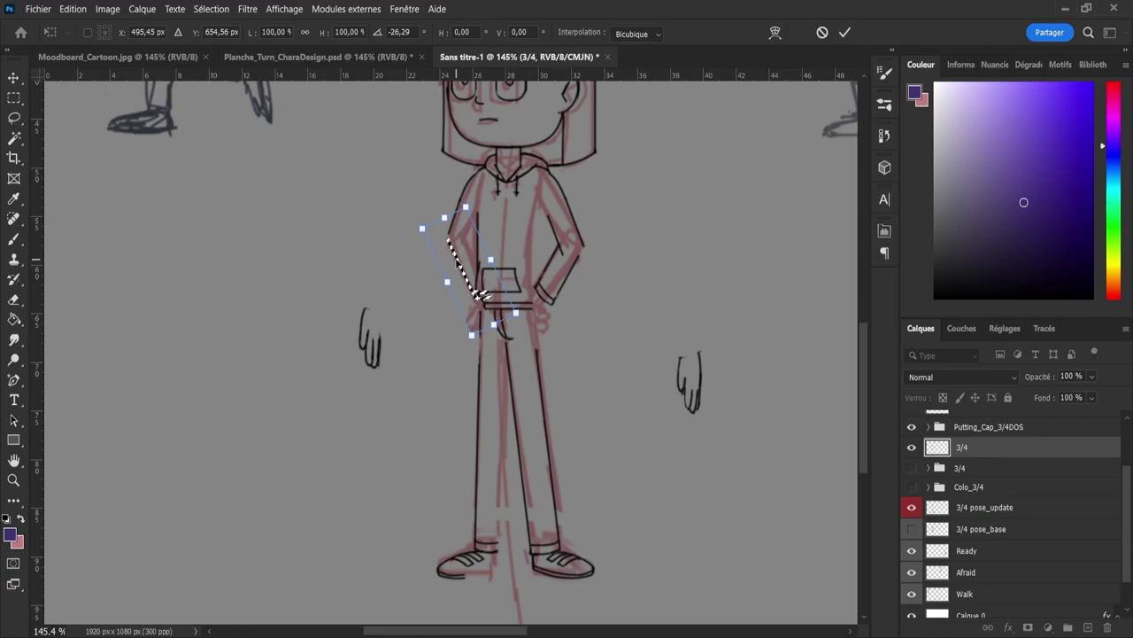
key(Right)
key(Left)
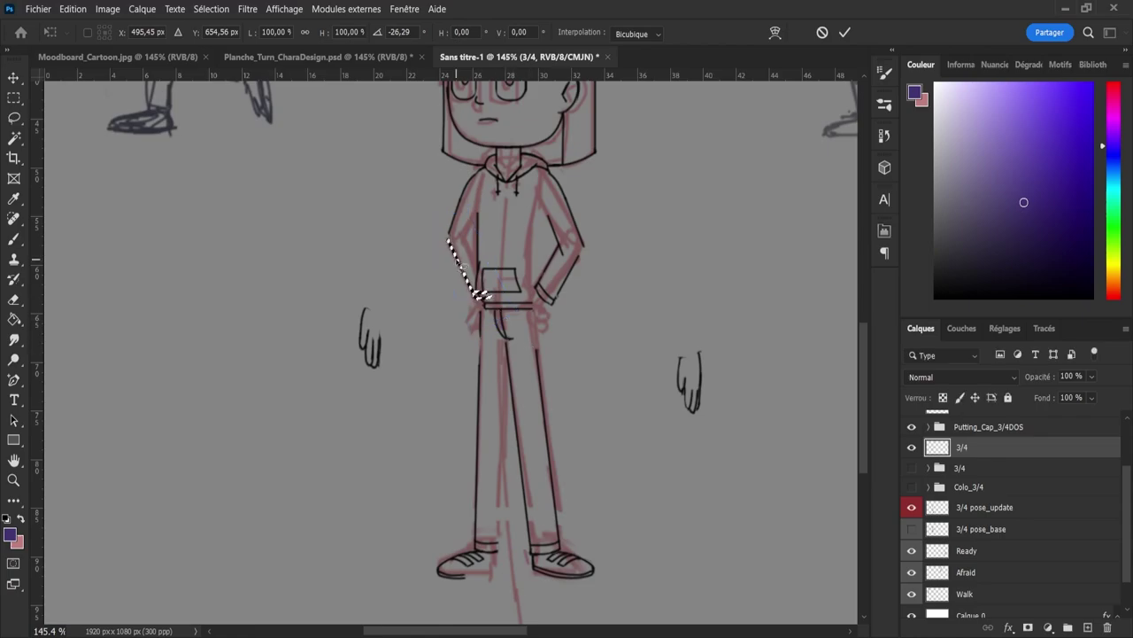
key(Return)
key(ctrl+d)
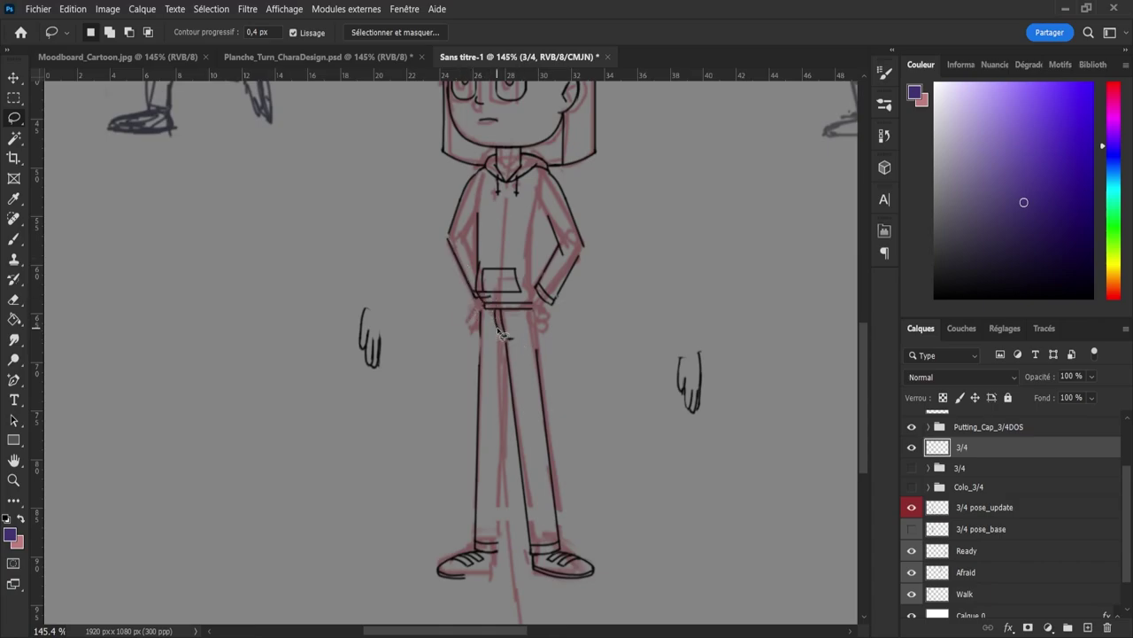
Step: Erase the excess right cuff lines where they overlap the hoodie's lower edge
key(e)
scroll(491, 301, up, 4)
mouse_move(512, 313)
mouse_down()
mouse_move(479, 295)
mouse_move(497, 314)
mouse_move(483, 301)
mouse_move(498, 312)
mouse_move(455, 317)
mouse_up()
key(z)
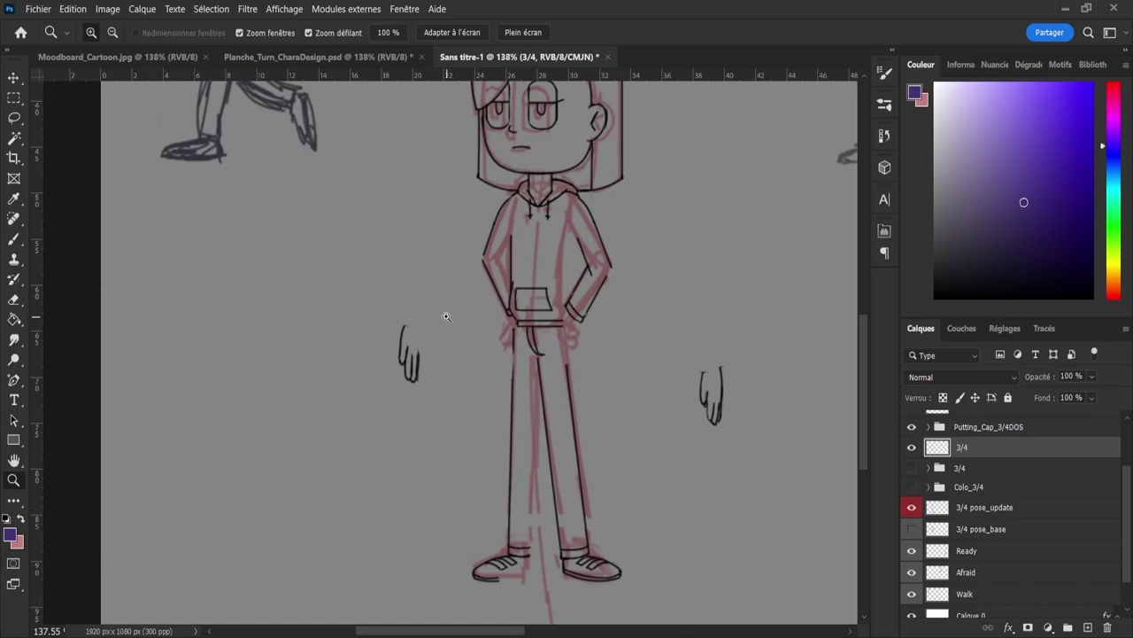
Step: Show the original 3/4 group at 33% opacity as a faint reference, then reselect the 3/4 line-art layer
drag(585, 313, 594, 306)
key(b)
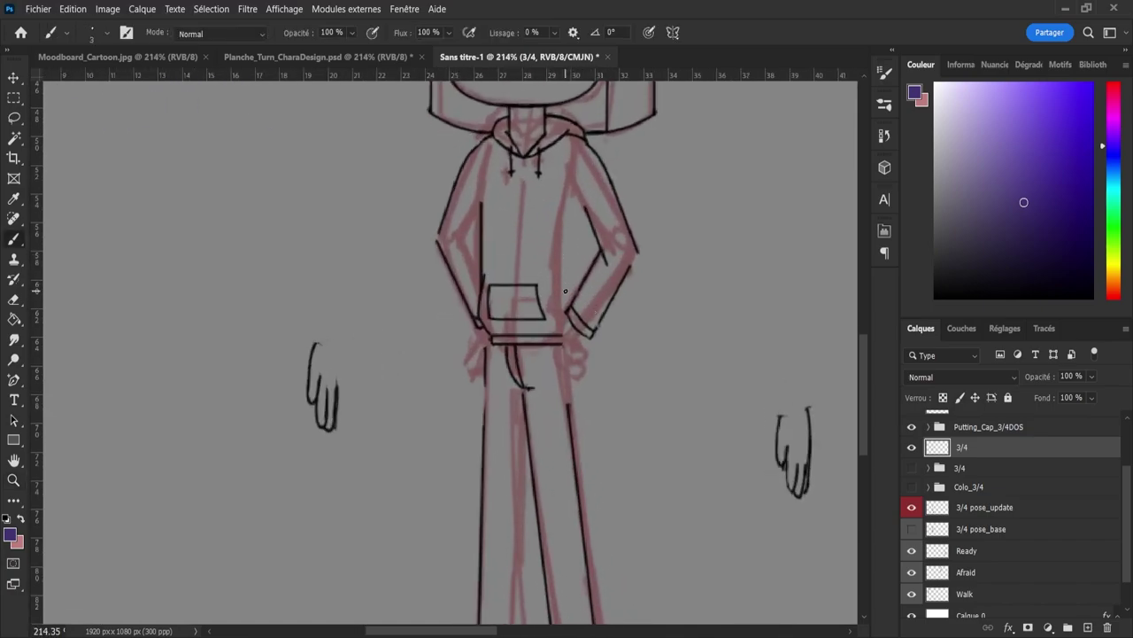
click(915, 467)
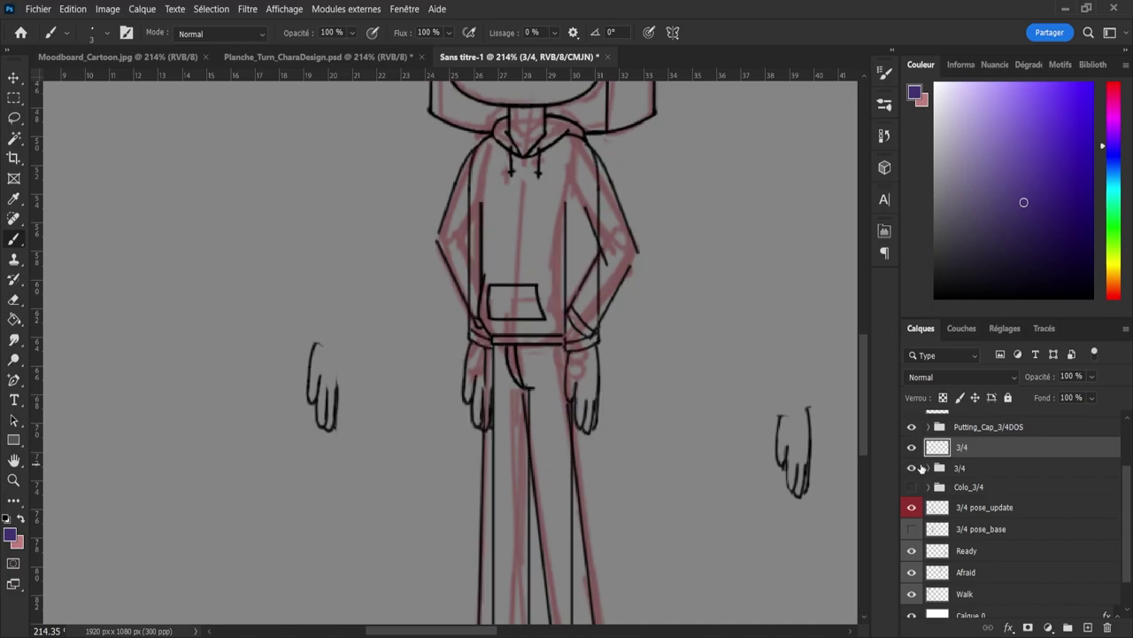
click(954, 468)
click(1092, 376)
click(1062, 393)
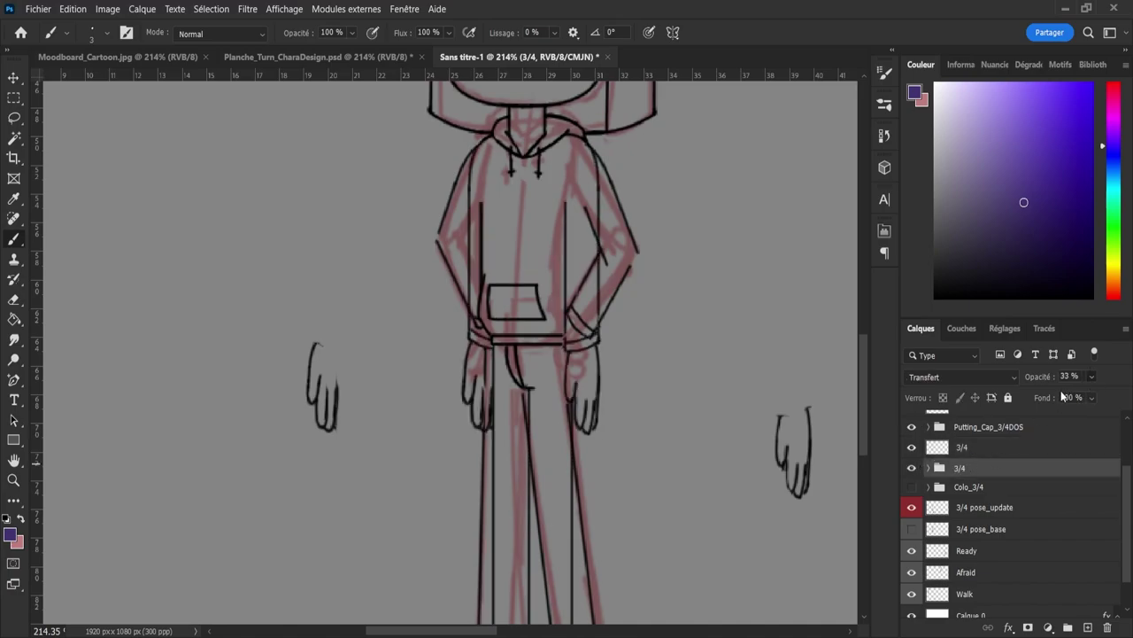
click(974, 447)
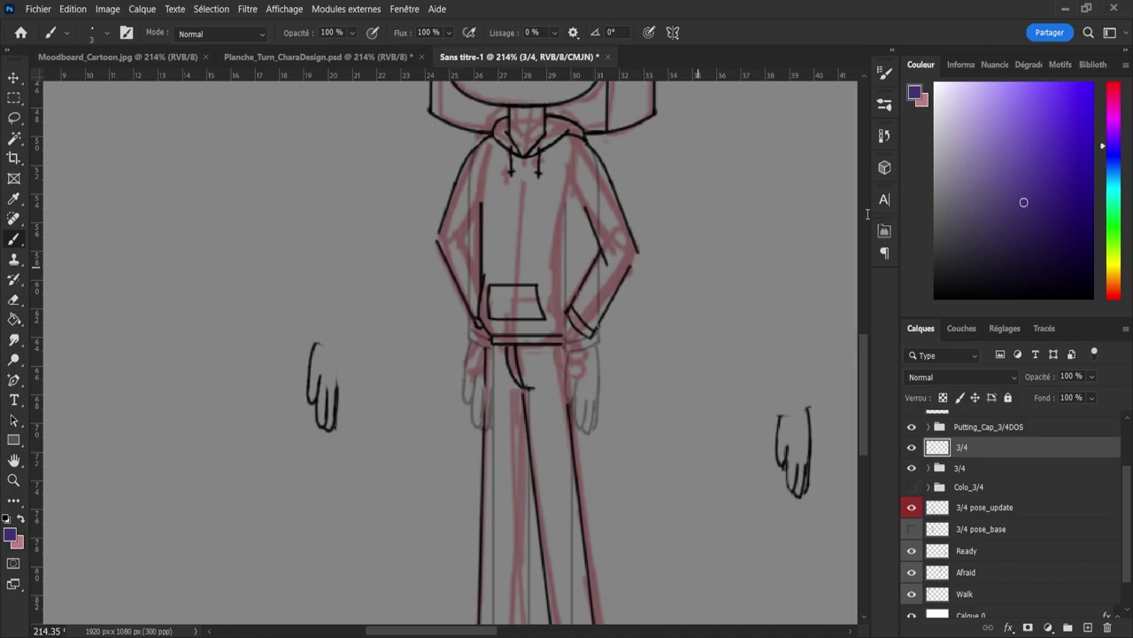
Step: On a new layer above the 3/4 line art, close the hoodie hem's end beside the left cuff with a black 2 px brush
drag(750, 241, 742, 334)
key(ctrl+z)
drag(1012, 278, 935, 299)
click(1087, 627)
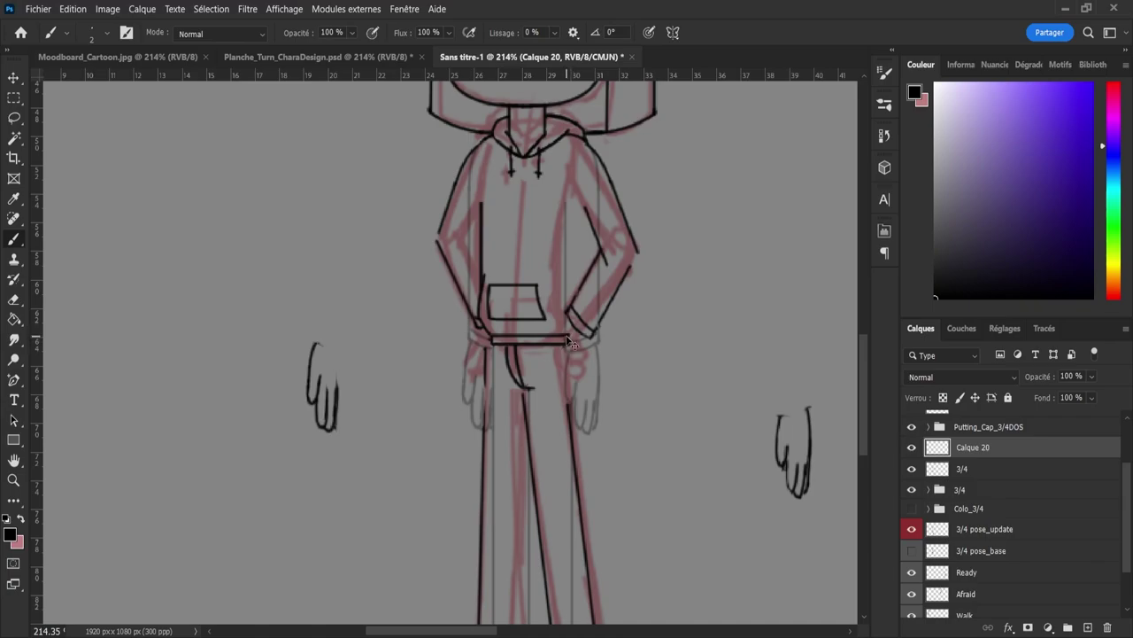
key(e)
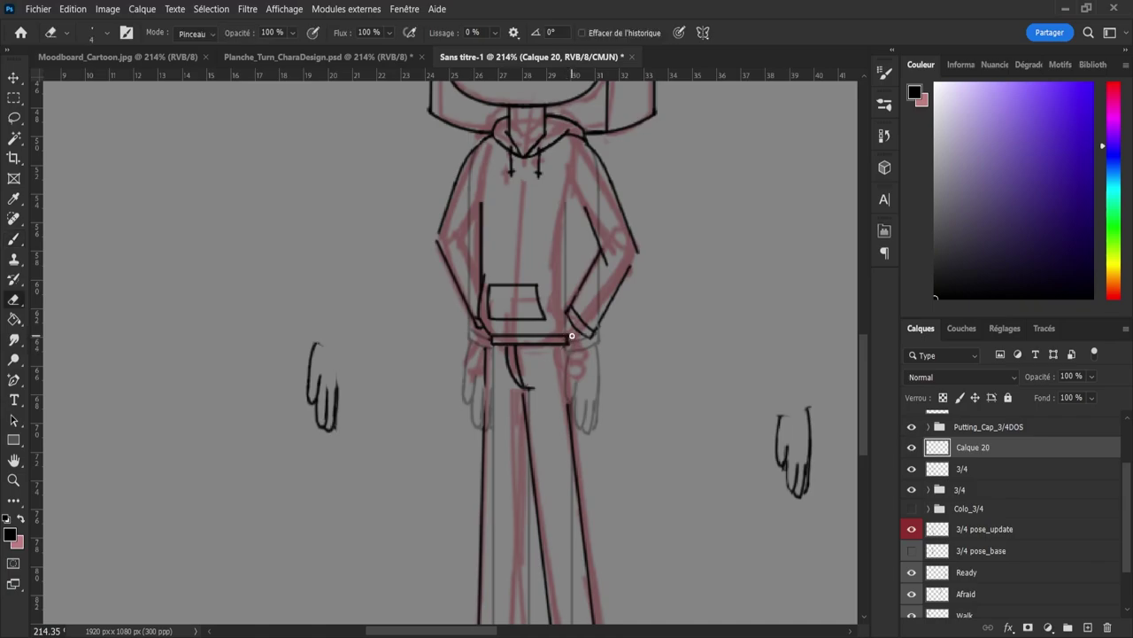
key(b)
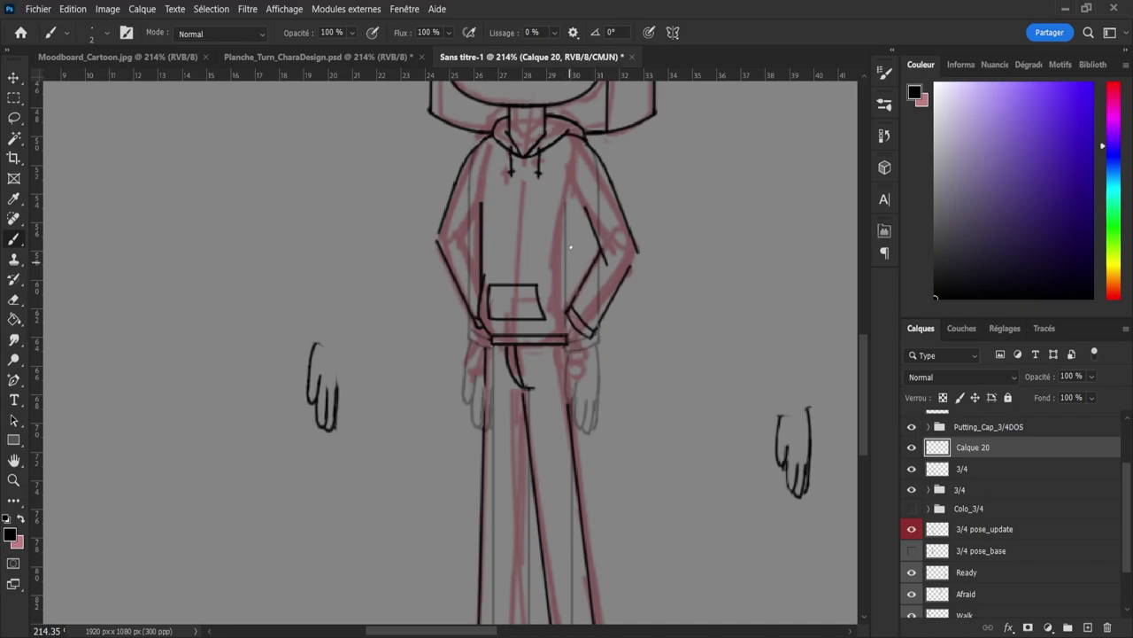
Step: Place a vertical guide along the hoodie's right side and a horizontal guide level with the lower part of the pocket
drag(41, 481, 567, 435)
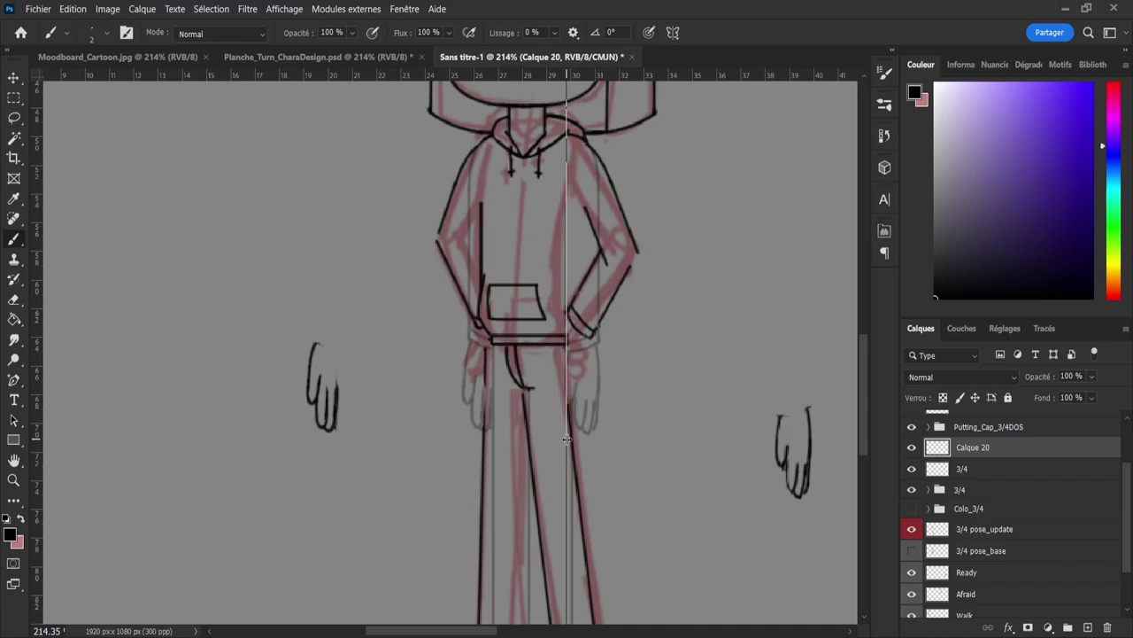
drag(567, 438, 566, 438)
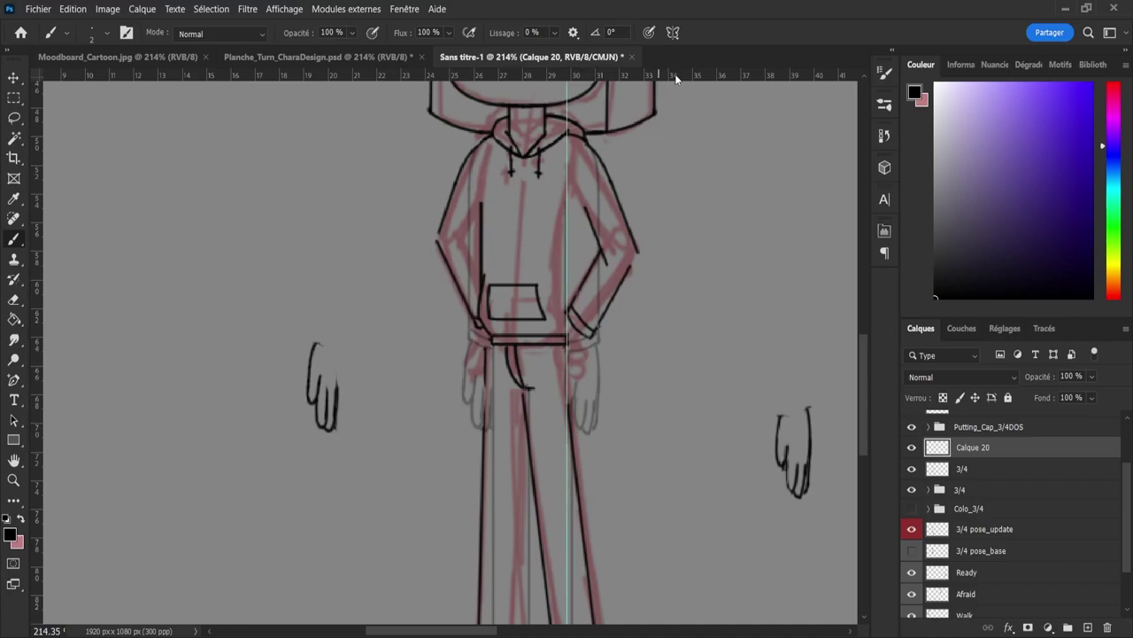
drag(675, 76, 650, 316)
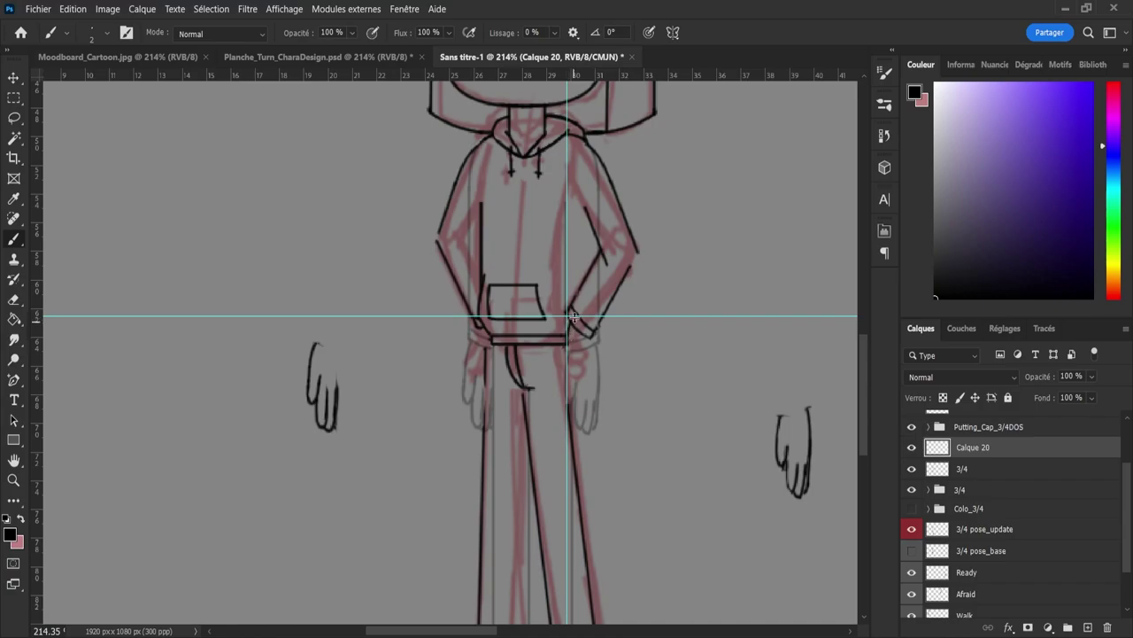
Step: Set the brush smoothing to 51% and add a second horizontal guide just above the hoodie pocket
click(554, 32)
click(589, 55)
drag(593, 57, 598, 57)
key(z)
drag(584, 377, 618, 377)
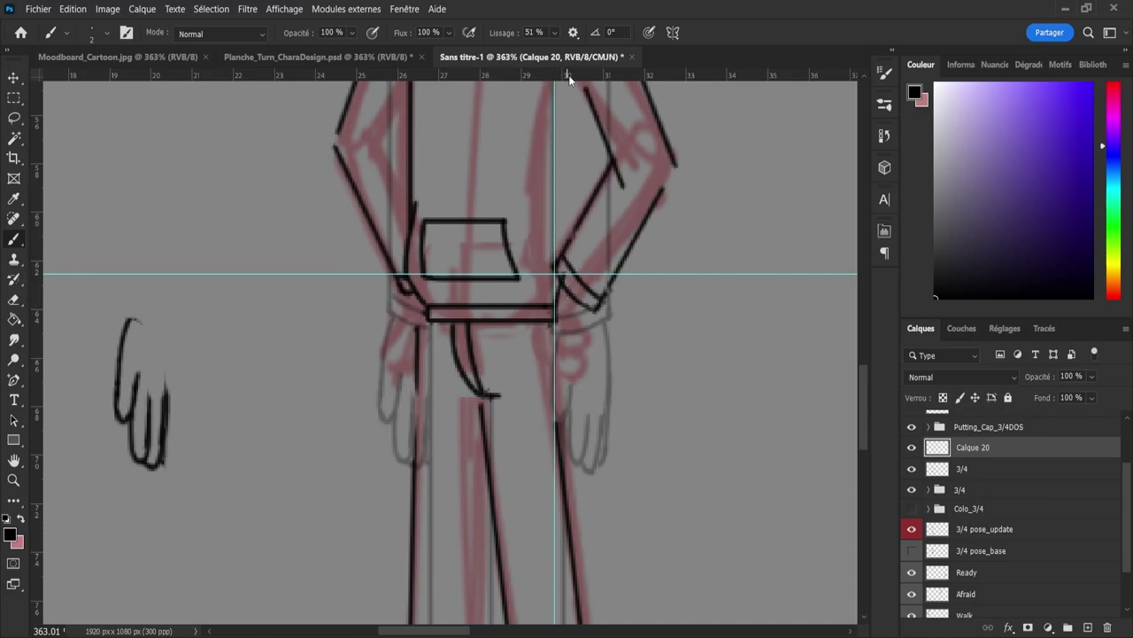
drag(569, 80, 582, 201)
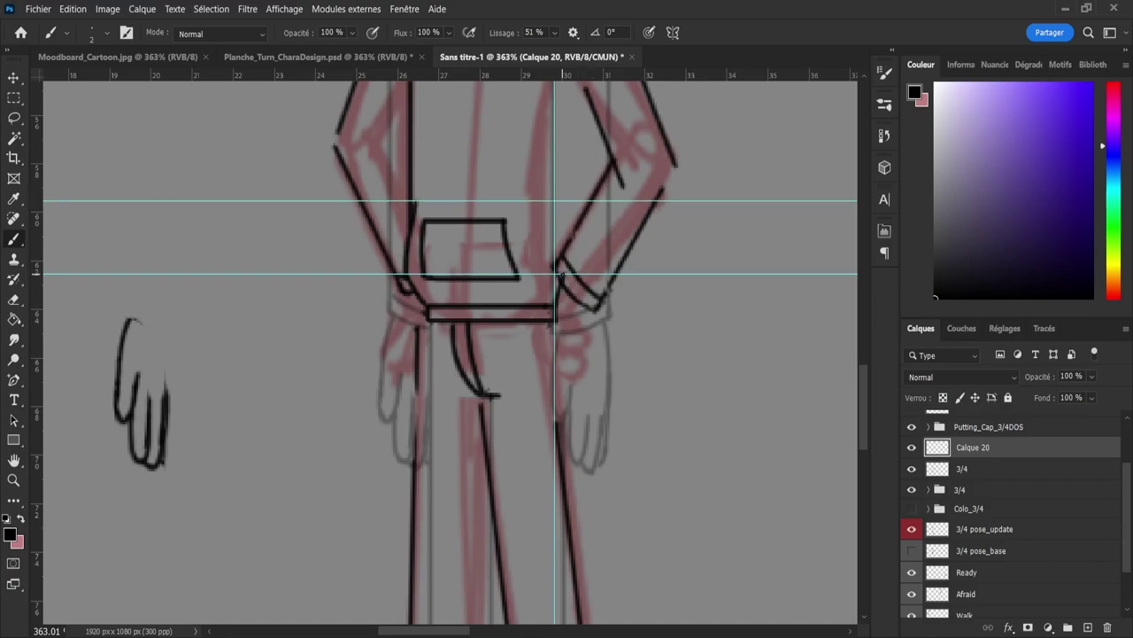
Step: Draw the hoodie's right contour along the vertical guide, with a short curve between the two horizontal guides
drag(562, 275, 546, 185)
key(ctrl+z)
drag(564, 273, 553, 179)
key(ctrl+z)
drag(566, 271, 558, 233)
key(ctrl+z)
drag(565, 273, 555, 90)
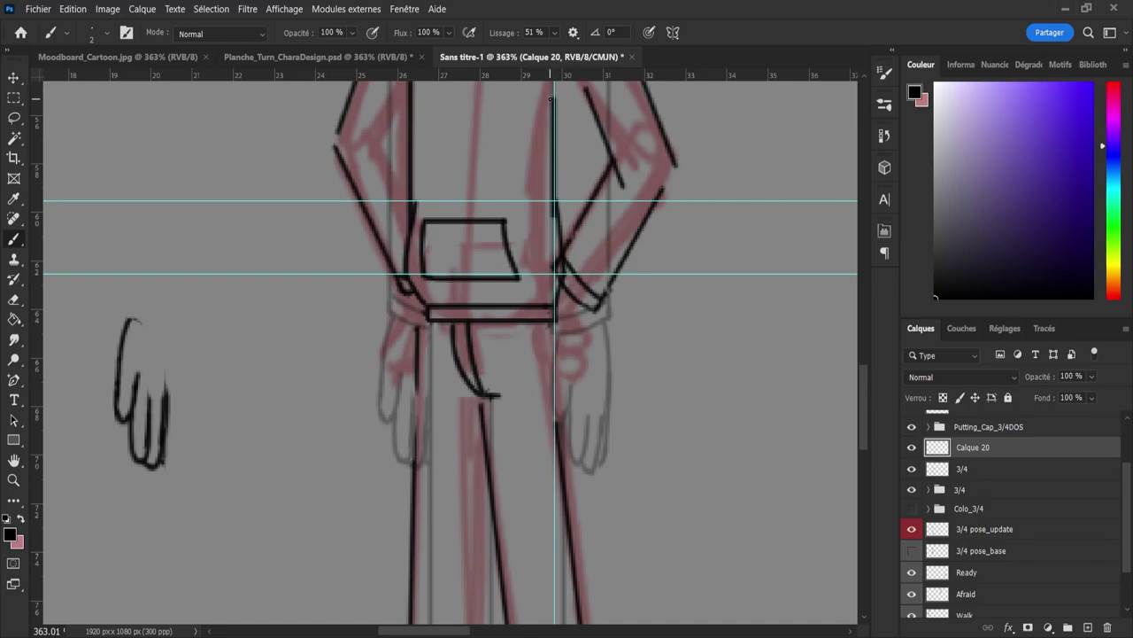
scroll(866, 350, up, 3)
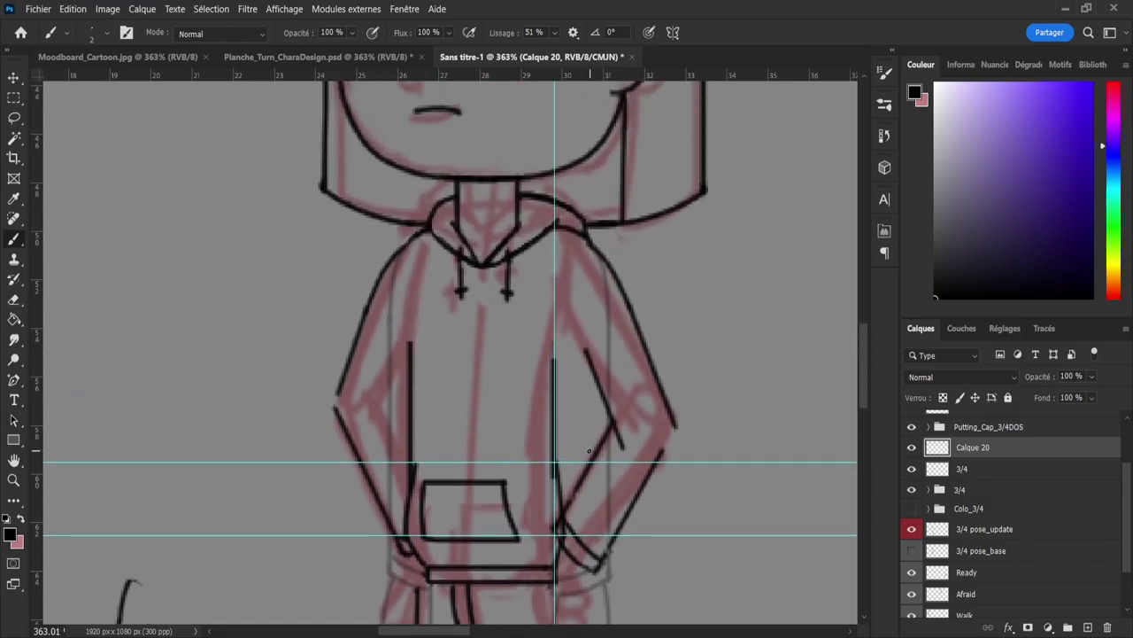
key(ctrl+z)
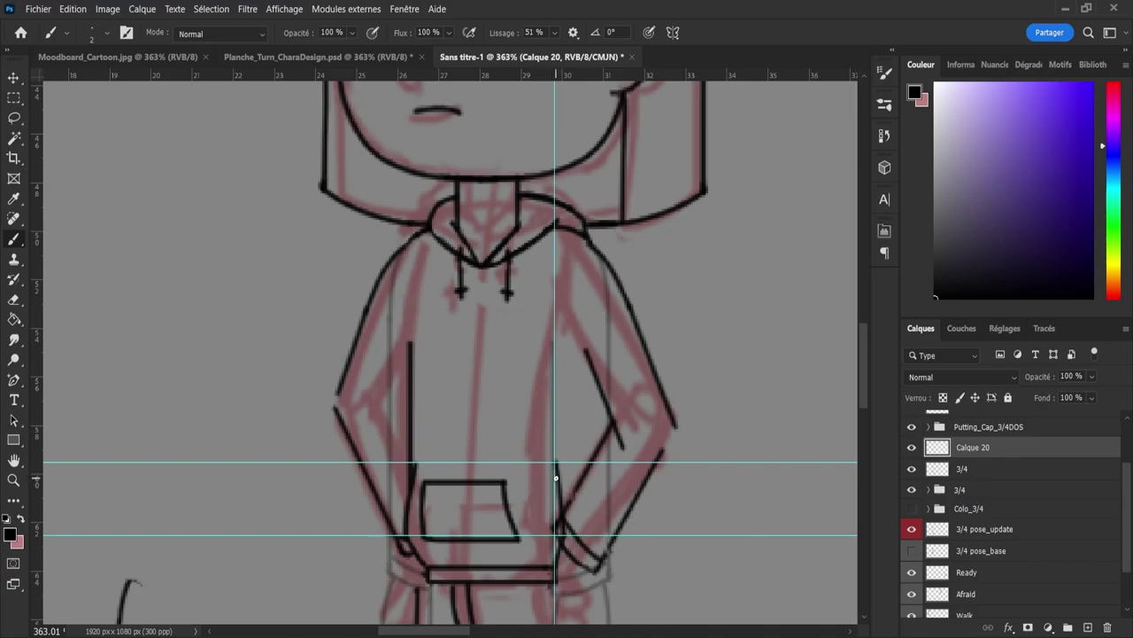
drag(554, 479, 562, 326)
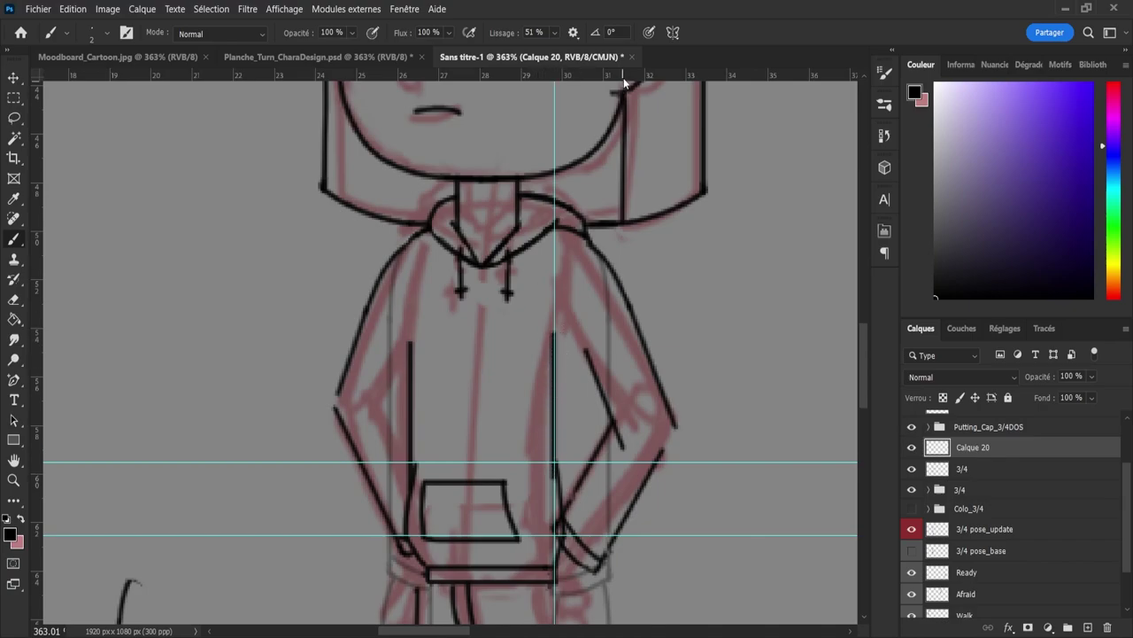
mouse_move(624, 77)
mouse_down()
mouse_move(638, 314)
mouse_move(654, 340)
mouse_up()
key(e)
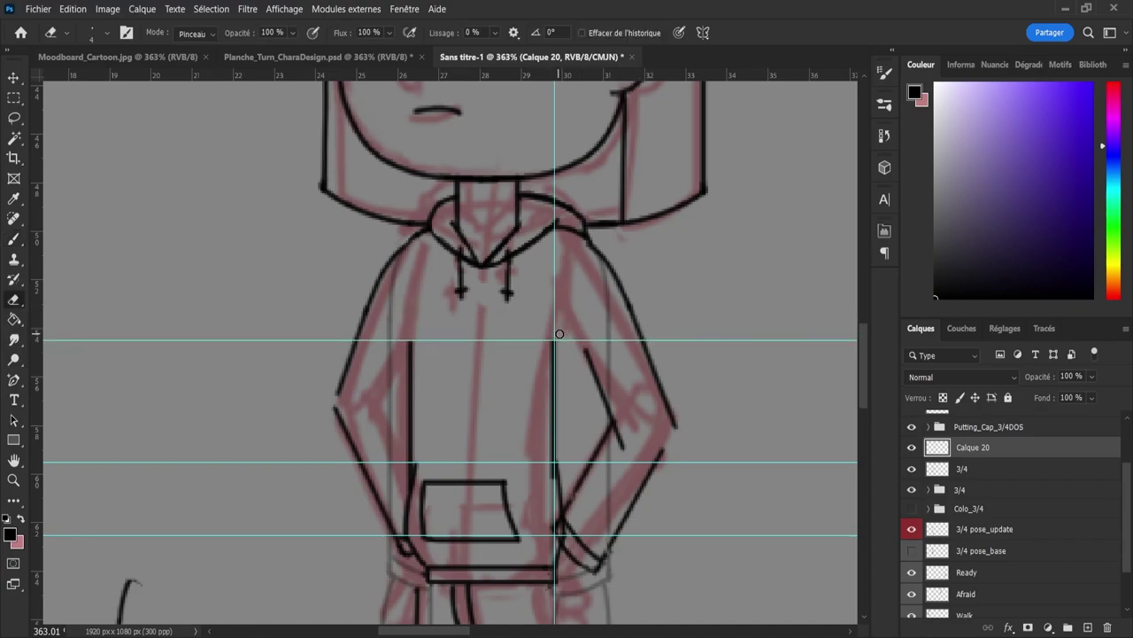
mouse_move(636, 77)
mouse_down()
mouse_move(606, 428)
mouse_move(556, 494)
mouse_up()
key(b)
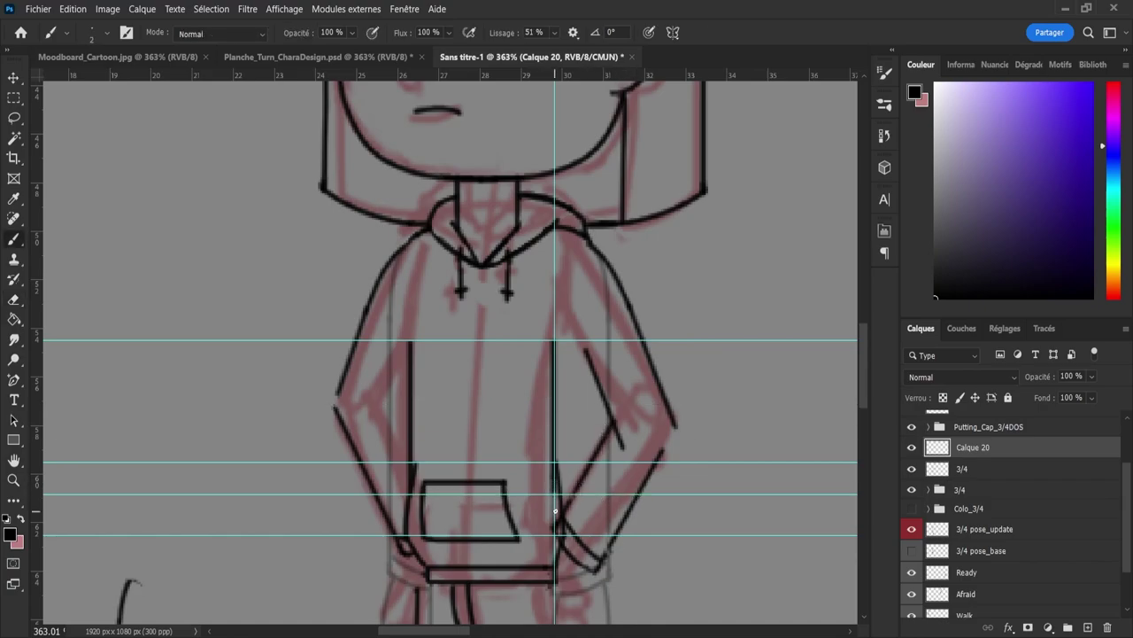
key(ctrl+z)
key(ctrl+z)
key(ctrl+z)
key(ctrl+z)
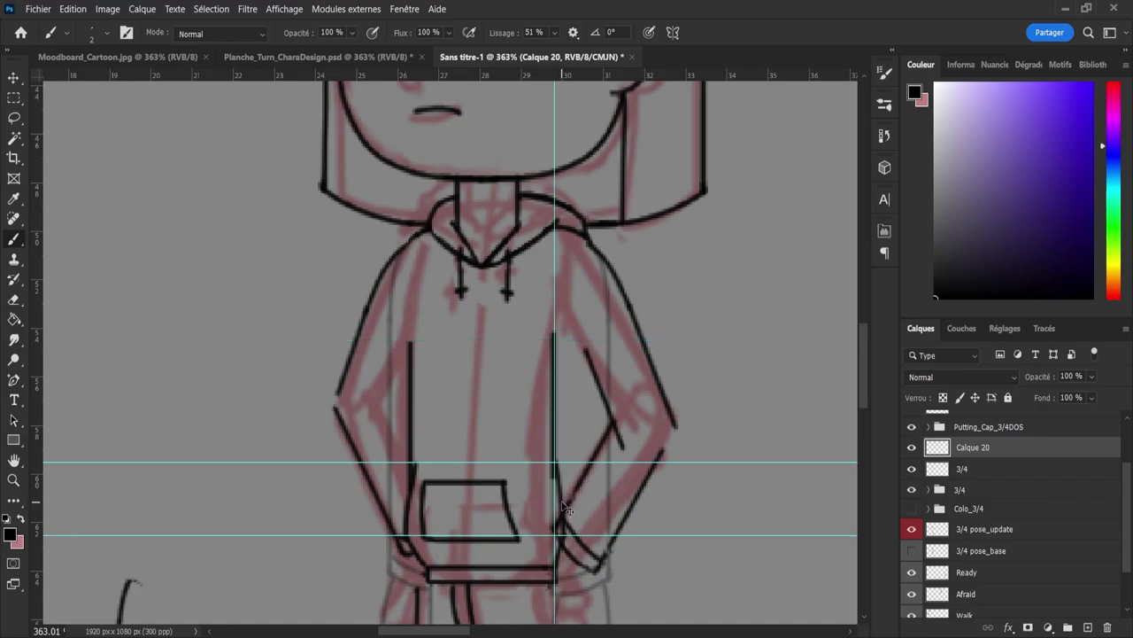
key(ctrl+z)
Step: Add horizontal guides at the top of the hoodie's left contour and across the pocket, and redraw the straight right contour up to the upper guide
drag(647, 70, 637, 341)
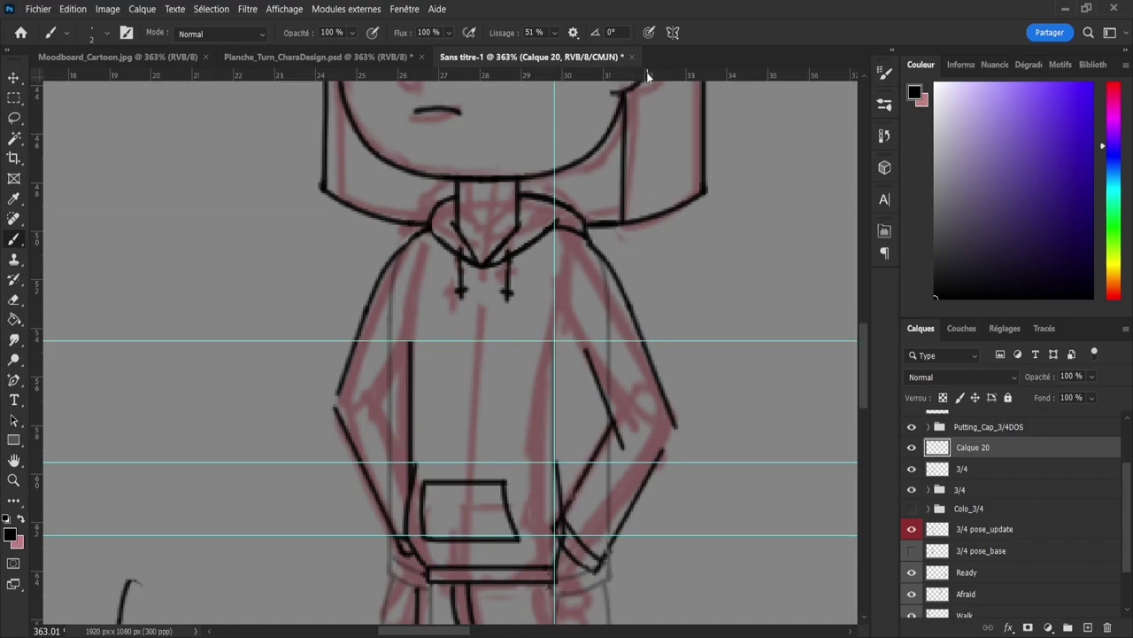
drag(646, 71, 638, 495)
drag(554, 471, 559, 341)
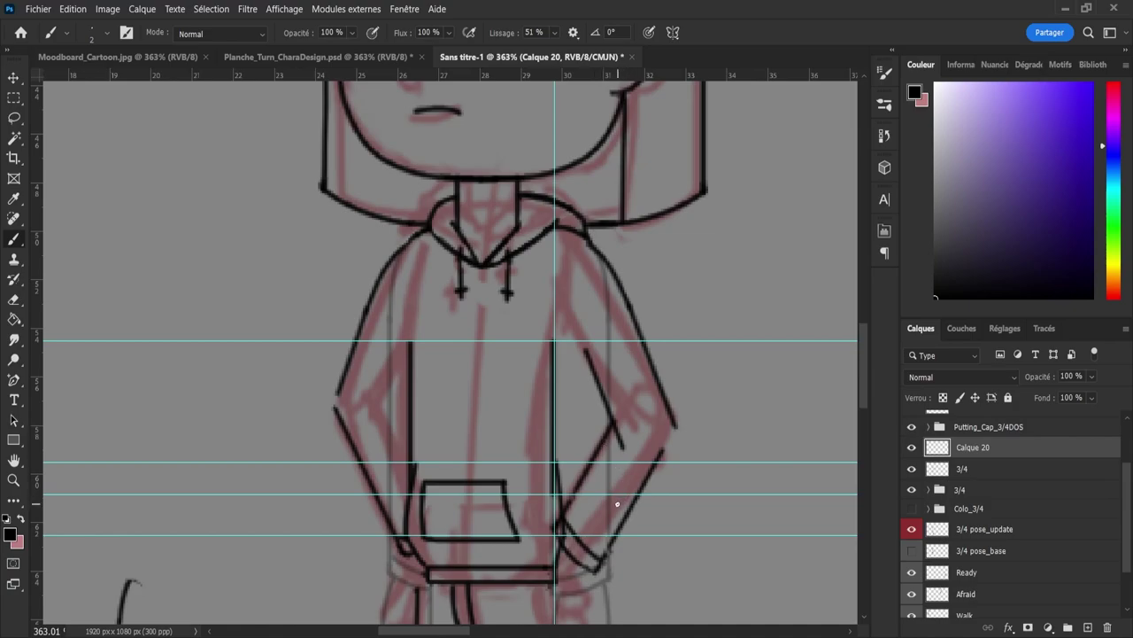
Step: Erase the short curve at the lower end of the hoodie's right contour and redraw it toward the waistband
key(e)
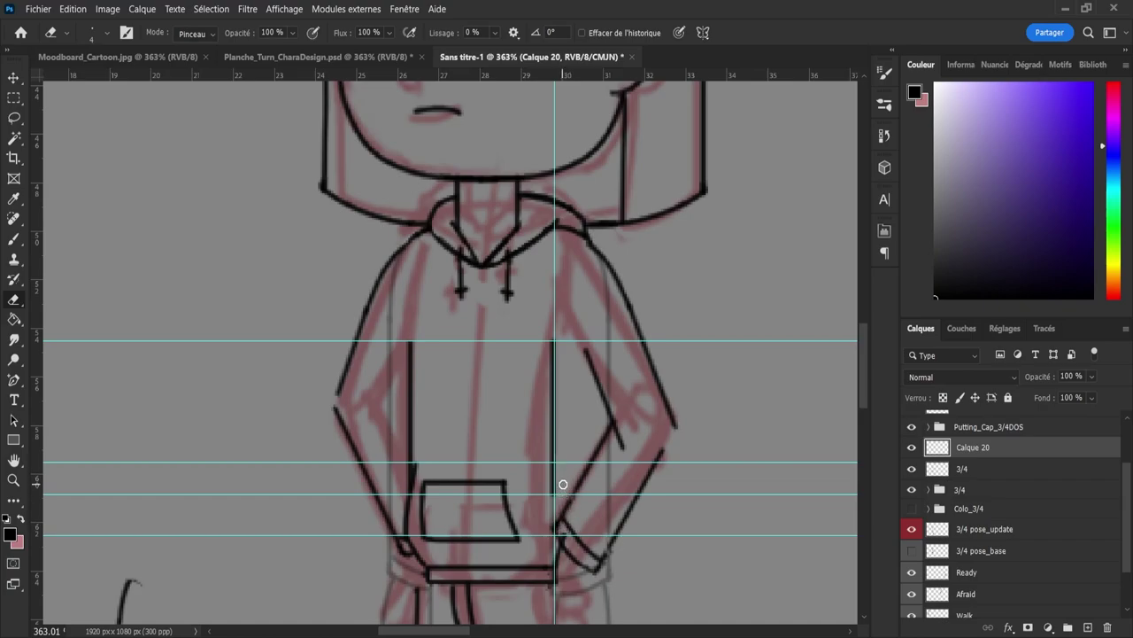
key(b)
mouse_move(565, 532)
mouse_down()
mouse_move(556, 463)
mouse_move(563, 512)
mouse_up()
key(ctrl+z)
key(ctrl+z)
drag(555, 466, 564, 536)
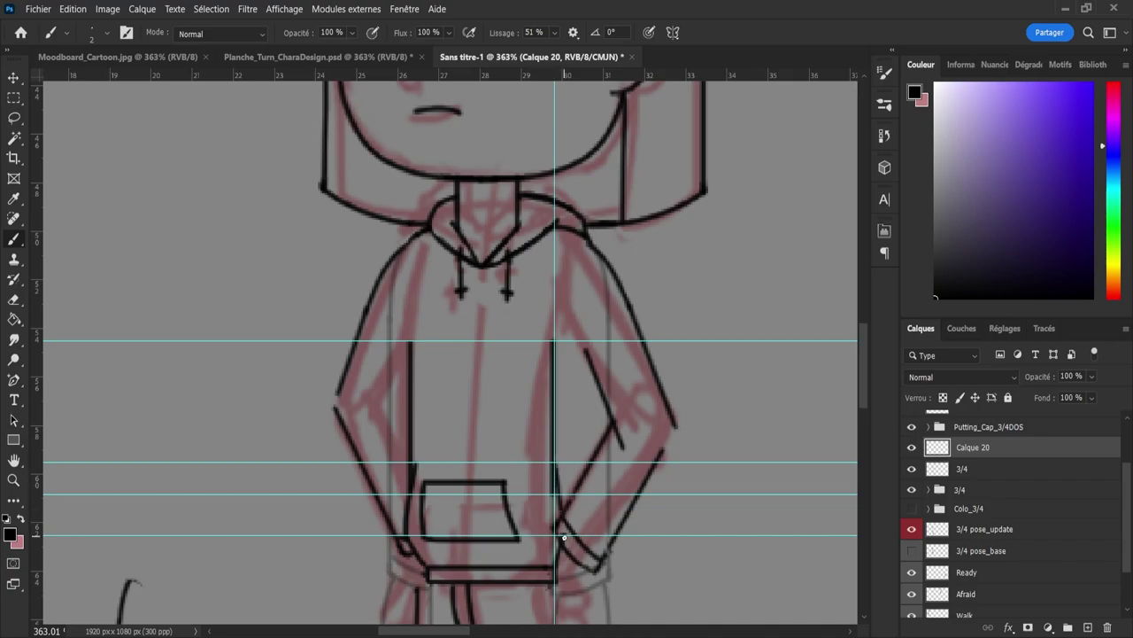
key(ctrl+z)
drag(556, 461, 561, 546)
key(z)
mouse_move(610, 417)
mouse_down()
mouse_move(560, 378)
mouse_move(599, 436)
mouse_up()
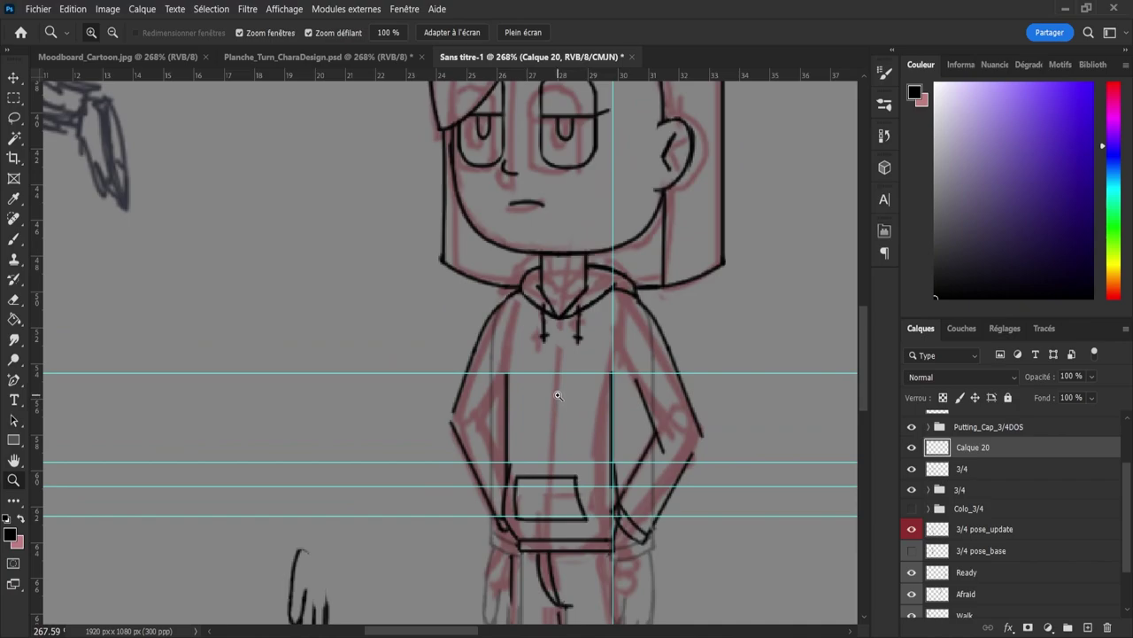
drag(562, 398, 514, 425)
key(b)
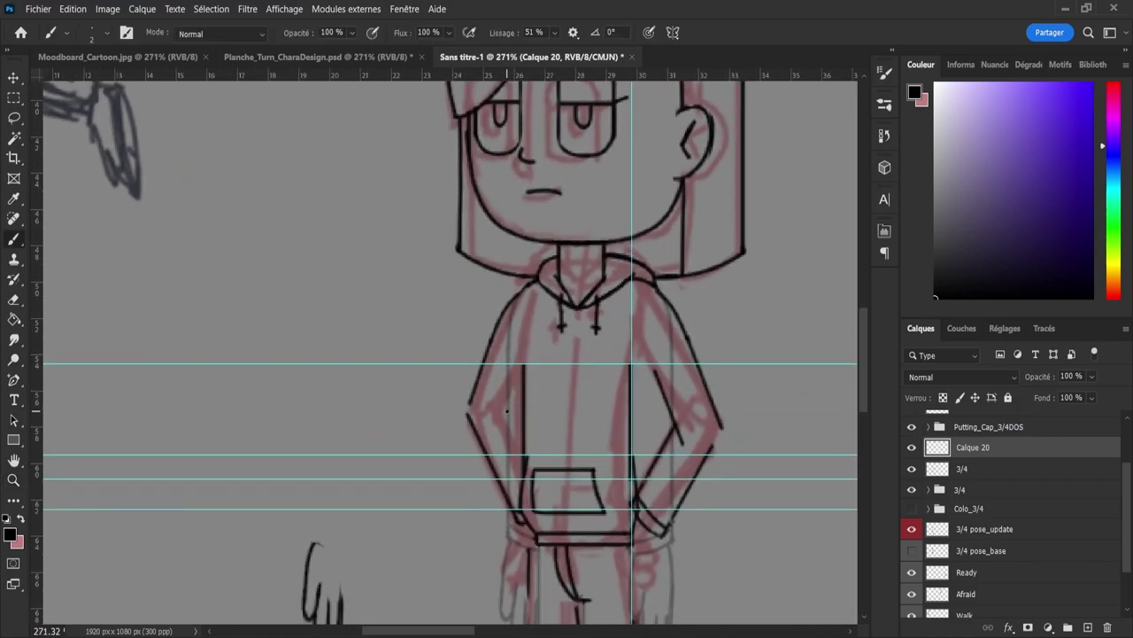
mouse_move(523, 379)
mouse_down()
mouse_move(497, 435)
mouse_move(528, 371)
mouse_move(518, 466)
mouse_move(508, 424)
mouse_move(526, 457)
mouse_up()
key(ctrl+z)
key(ctrl+z)
drag(506, 406, 524, 454)
key(ctrl+z)
drag(506, 408, 527, 458)
key(ctrl+z)
key(ctrl+z)
key(ctrl+z)
Step: Save the document as Planches_CharaDesign_PoseDynamique.psd
key(z)
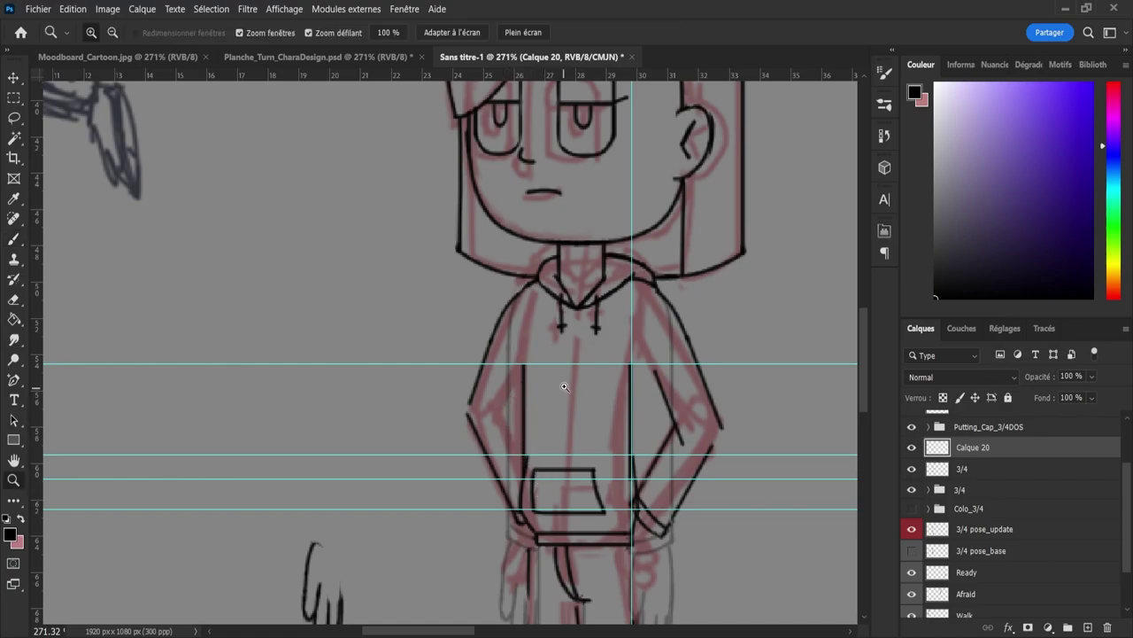
drag(564, 385, 537, 390)
drag(581, 455, 608, 467)
key(ctrl+s)
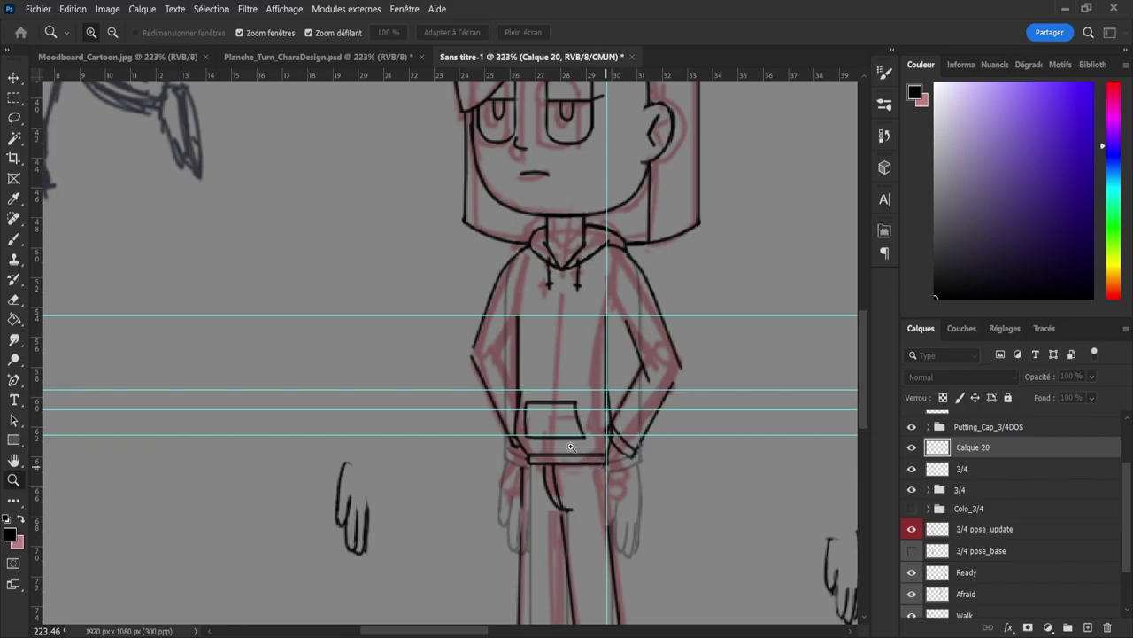
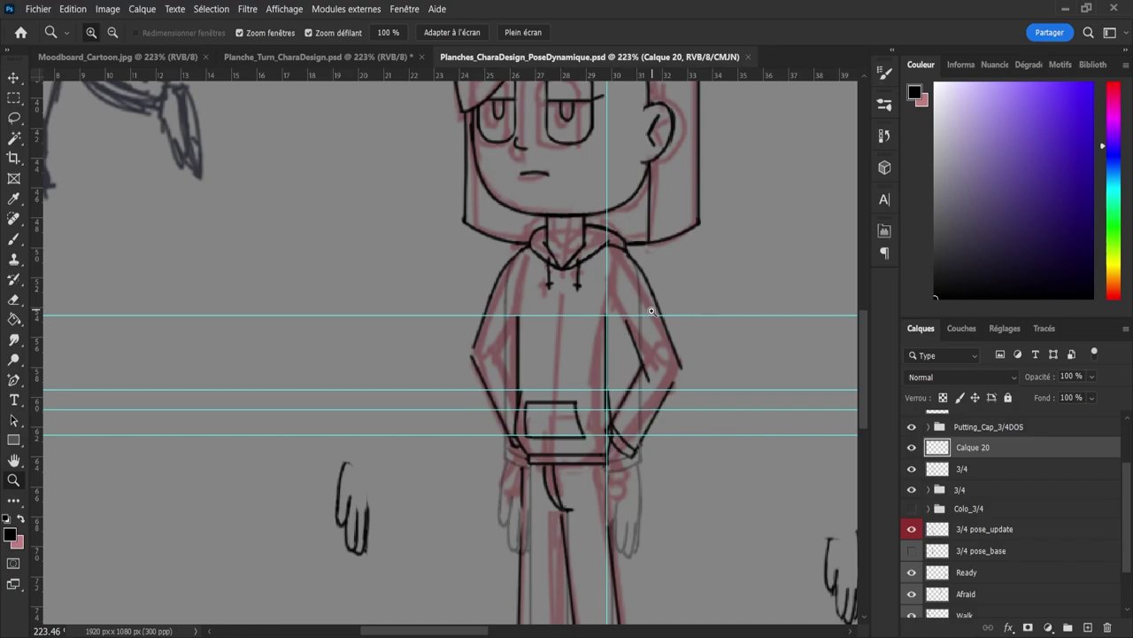
Step: Examine the character's line art from head to shoes against the red pose sketch
scroll(644, 399, down, 3)
scroll(644, 398, down, 1)
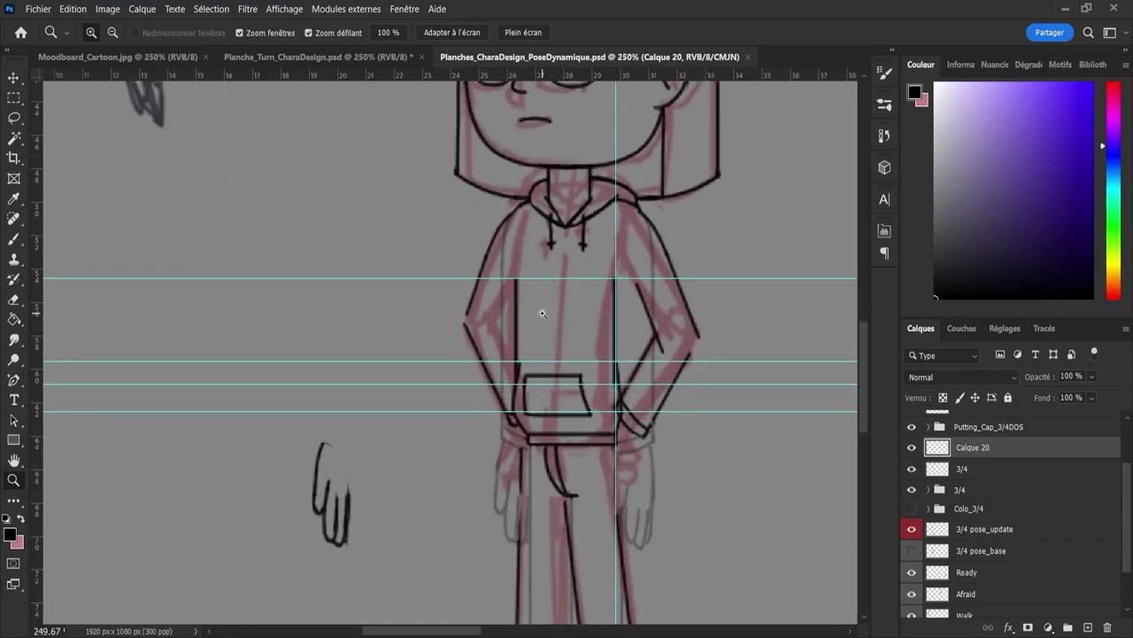
scroll(564, 416, down, 2)
scroll(552, 500, up, 2)
scroll(567, 460, down, 1)
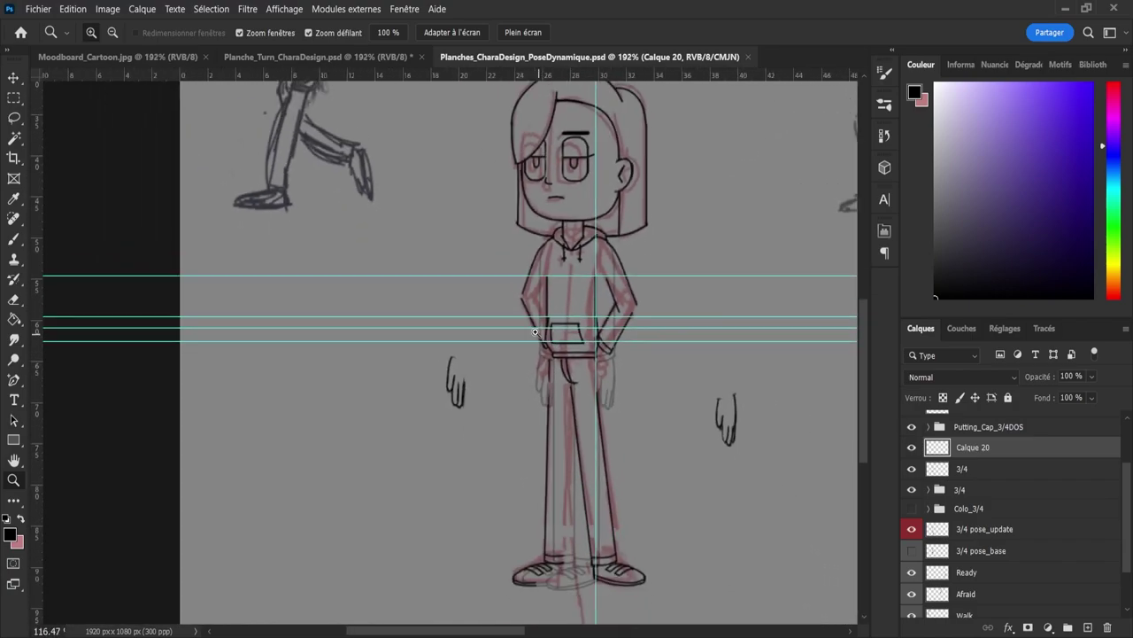
scroll(609, 414, up, 2)
scroll(610, 414, down, 3)
scroll(613, 501, up, 2)
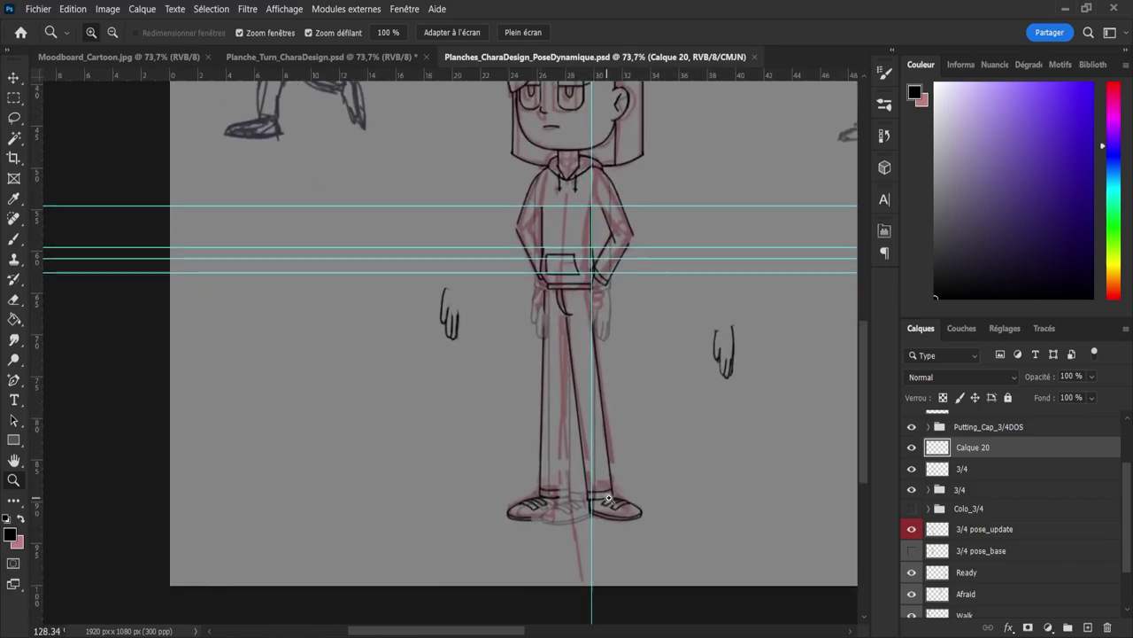
scroll(614, 500, up, 3)
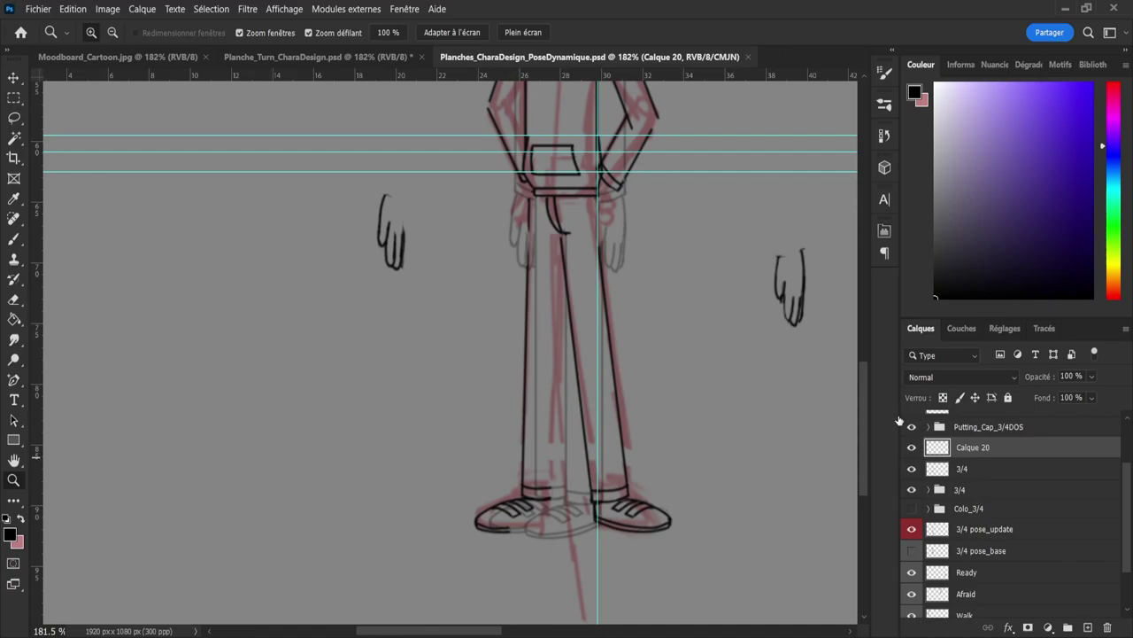
Step: Create a new layer above Calque 20 and draw the outline of the hand below the hoodie's right cuff
click(1088, 627)
mouse_move(663, 247)
mouse_down()
mouse_move(621, 251)
mouse_move(700, 252)
mouse_up()
key(b)
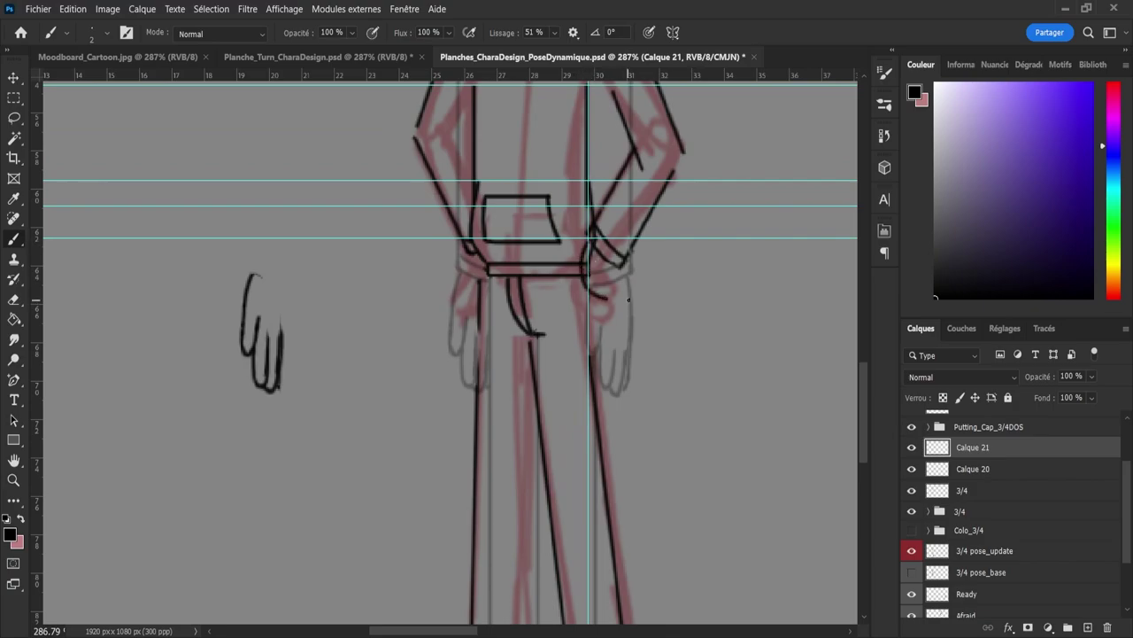
mouse_move(583, 269)
mouse_down()
mouse_move(633, 288)
mouse_move(604, 296)
mouse_move(627, 276)
mouse_move(611, 285)
mouse_up()
key(ctrl+z)
key(ctrl+z)
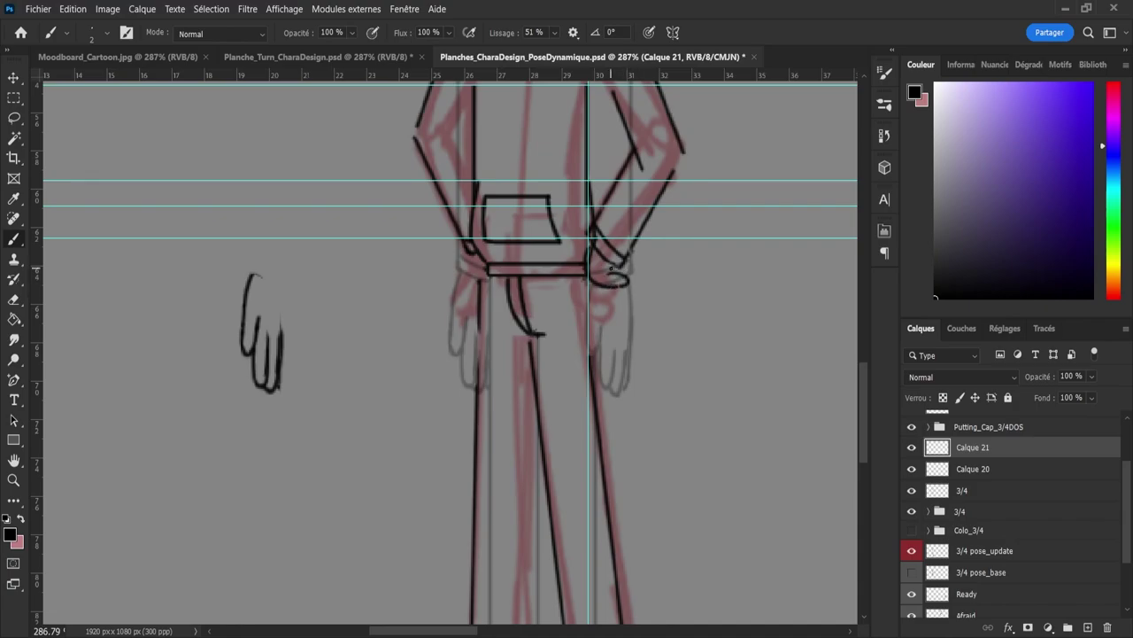
Step: Draw the finger details inside the hand outline below the right cuff
drag(595, 255, 609, 265)
key(ctrl+z)
key(ctrl+z)
drag(595, 266, 609, 280)
key(ctrl+z)
drag(596, 268, 609, 280)
key(ctrl+z)
key(ctrl+z)
key(ctrl+z)
key(ctrl+space)
click(609, 277)
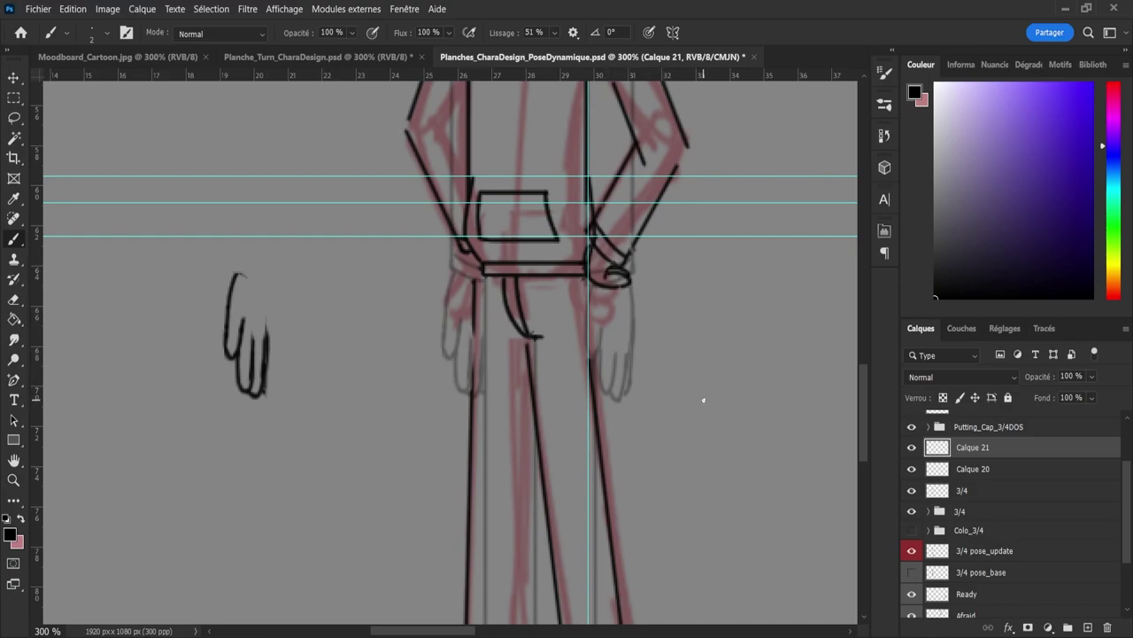
Step: Scale the drawn hand uniformly to 129.33%
key(ctrl+t)
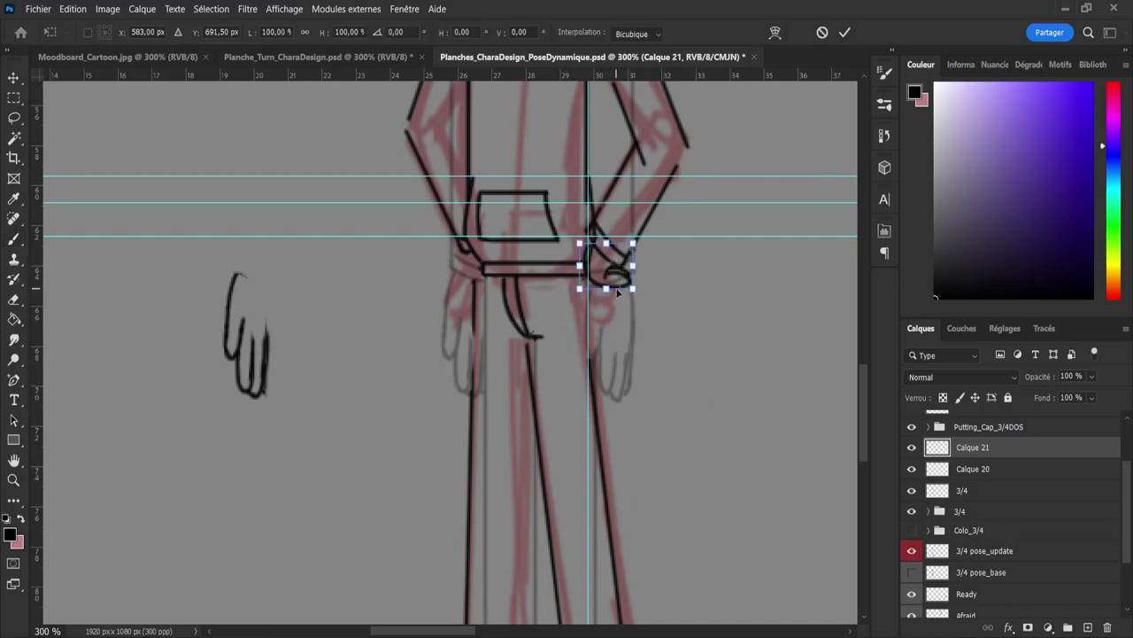
drag(613, 288, 605, 304)
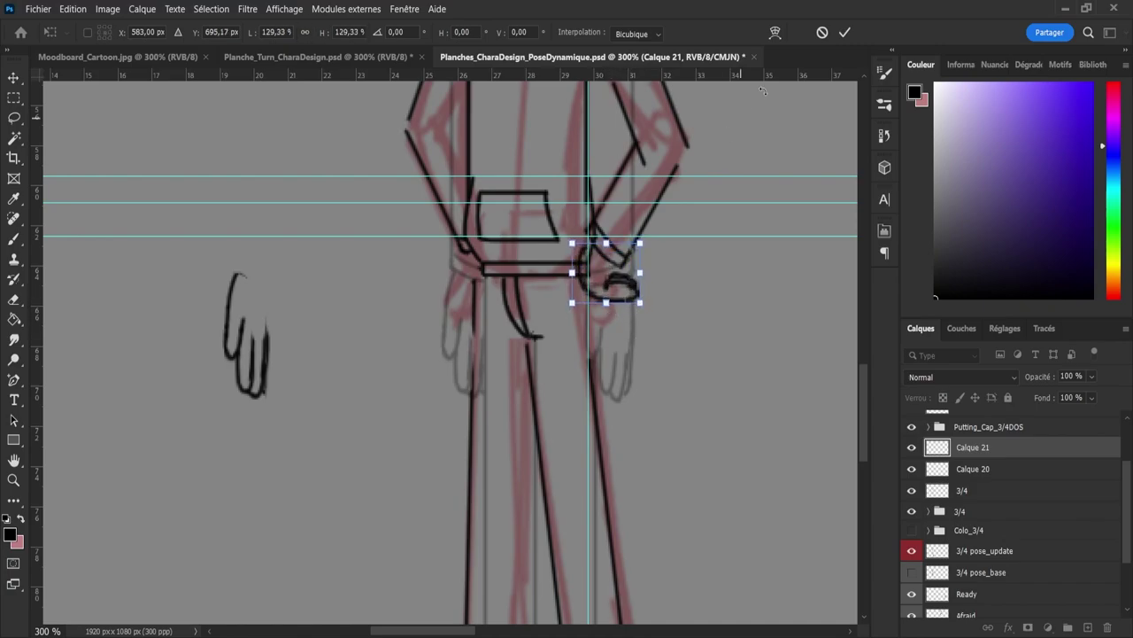
key(Return)
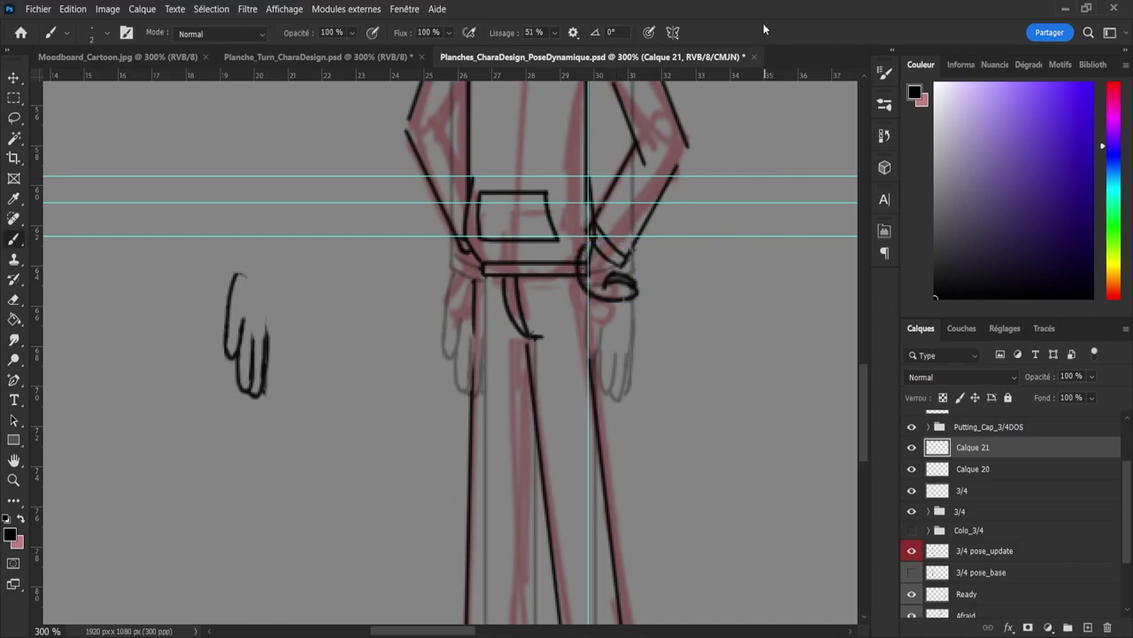
Step: Erase parts of the enlarged hand and undo back to an empty hand area on Calque 21
key(v)
key(e)
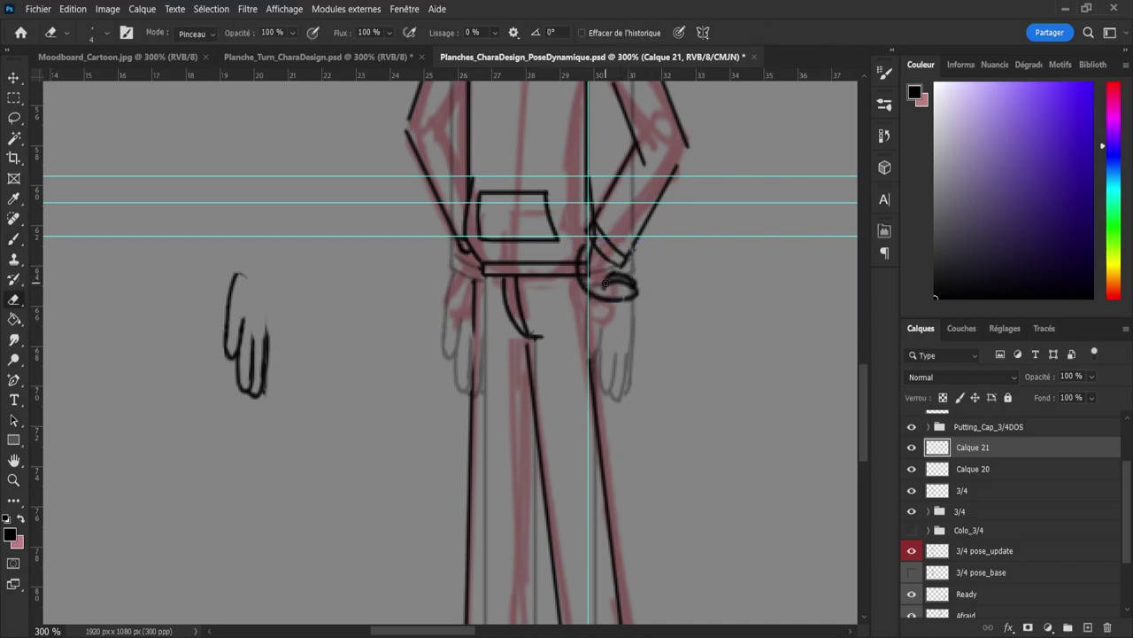
click(595, 288)
mouse_move(584, 251)
mouse_down()
mouse_move(588, 281)
mouse_move(610, 270)
mouse_move(597, 288)
mouse_move(585, 264)
mouse_move(600, 297)
mouse_move(630, 302)
mouse_up()
key(b)
key(ctrl+z)
key(ctrl+z)
key(ctrl+z)
key(ctrl+z)
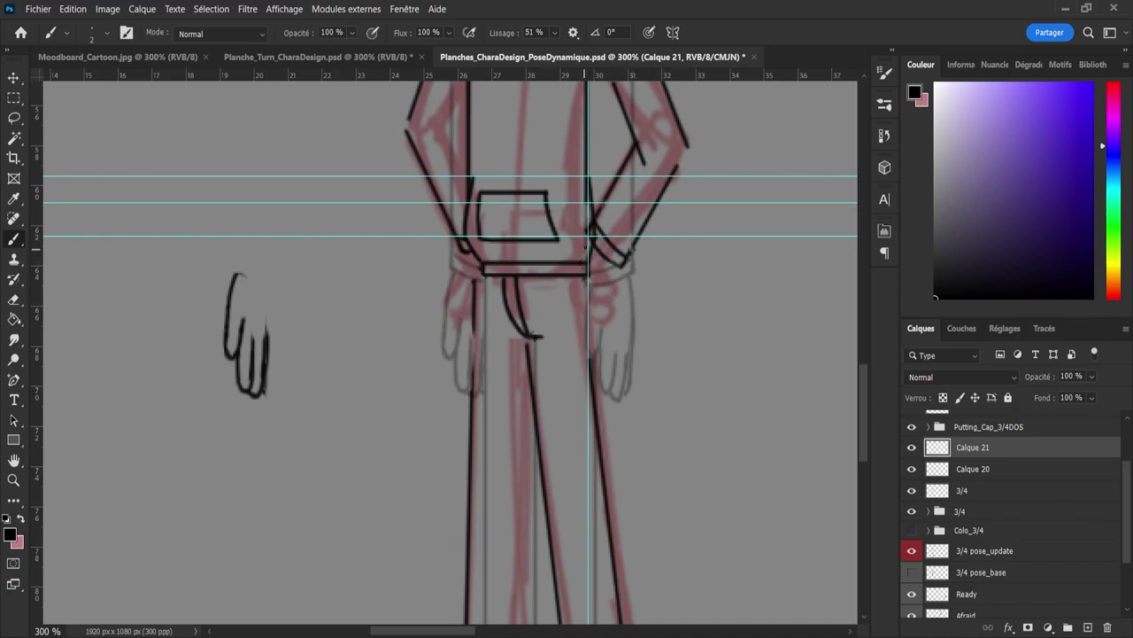
Step: Redraw the hand below the right cuff with a curved palm and folded fingers
mouse_move(590, 237)
mouse_down()
mouse_move(577, 291)
mouse_move(629, 297)
mouse_up()
key(ctrl+z)
key(ctrl+z)
drag(611, 282, 629, 299)
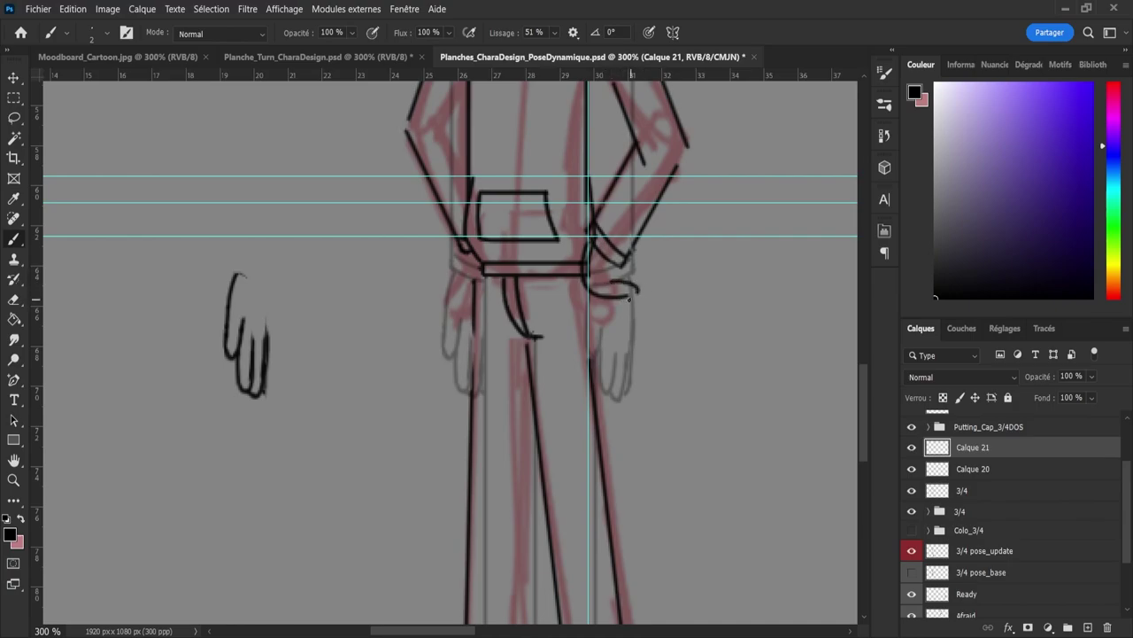
key(ctrl+z)
drag(610, 275, 633, 288)
key(ctrl+z)
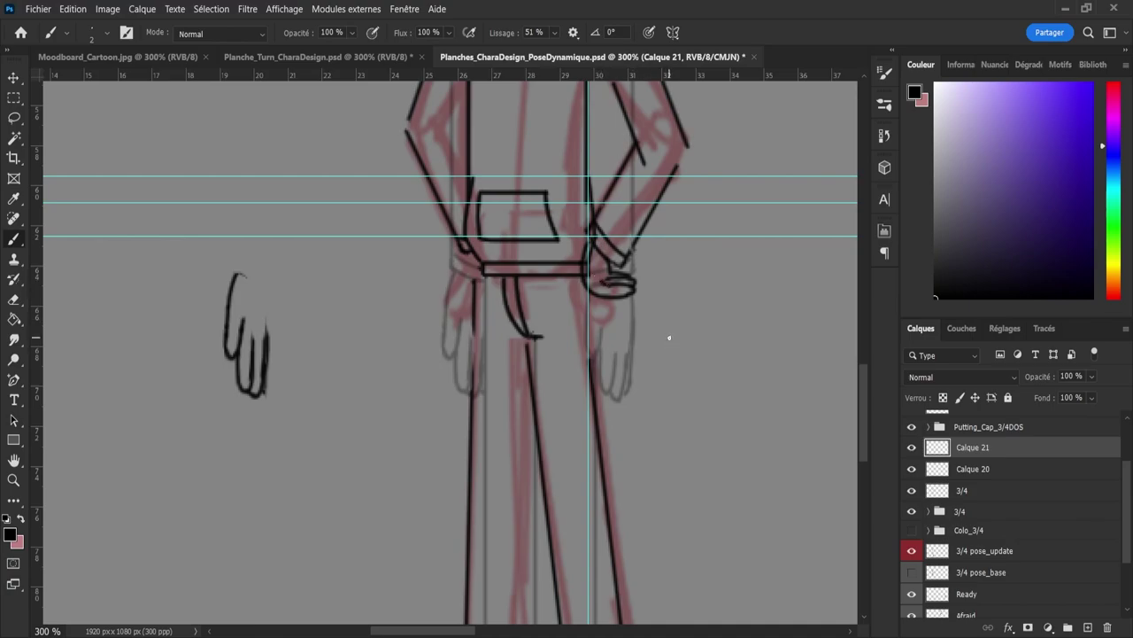
Step: Touch up the wrist line joining the right cuff to the folded hand on Calque 21
key(z)
mouse_move(670, 333)
mouse_down()
mouse_move(645, 326)
mouse_move(665, 331)
mouse_up()
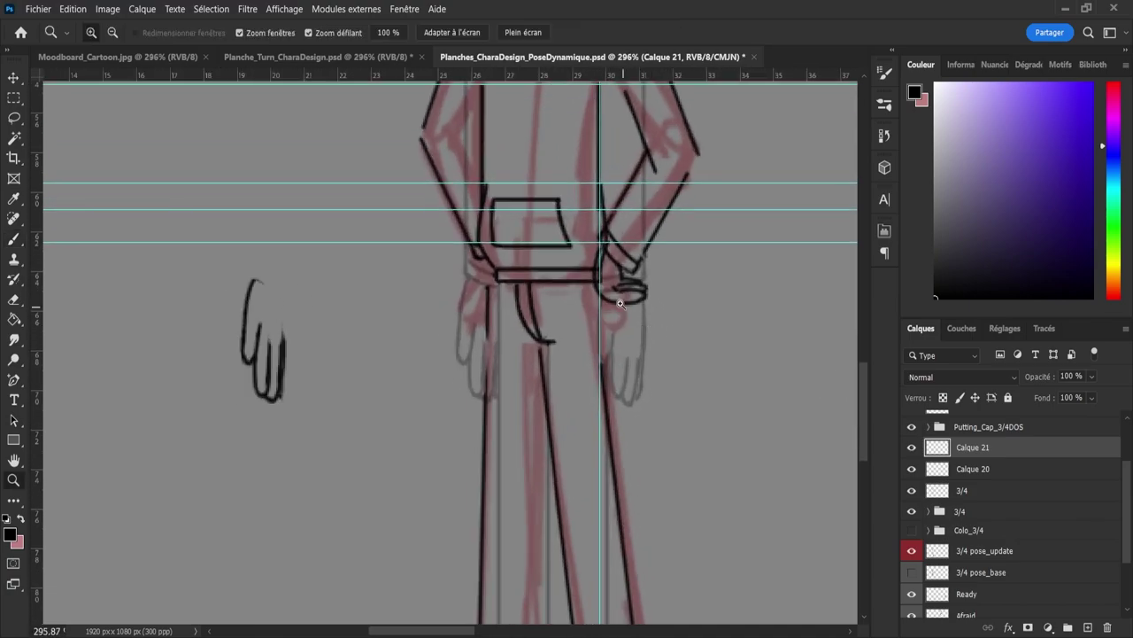
key(e)
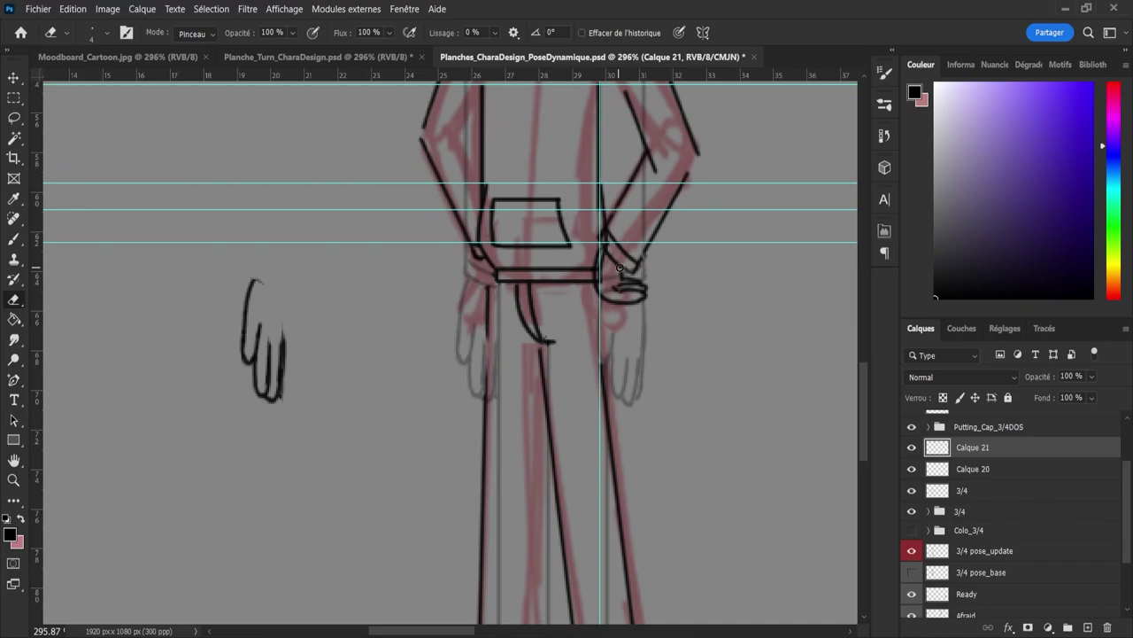
key(b)
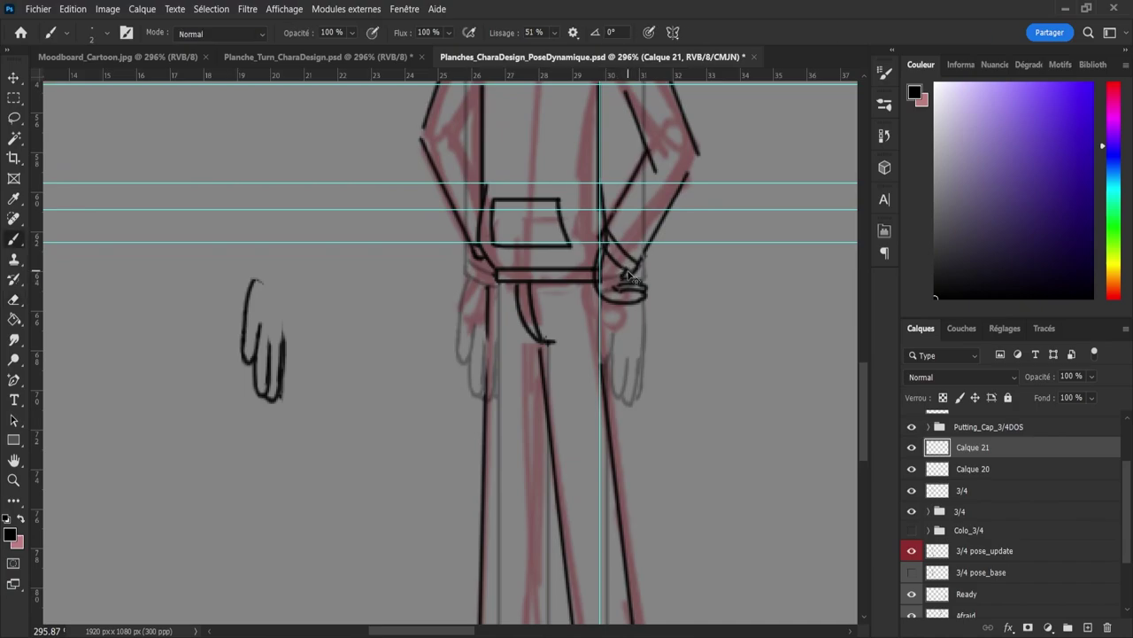
drag(629, 277, 623, 280)
key(e)
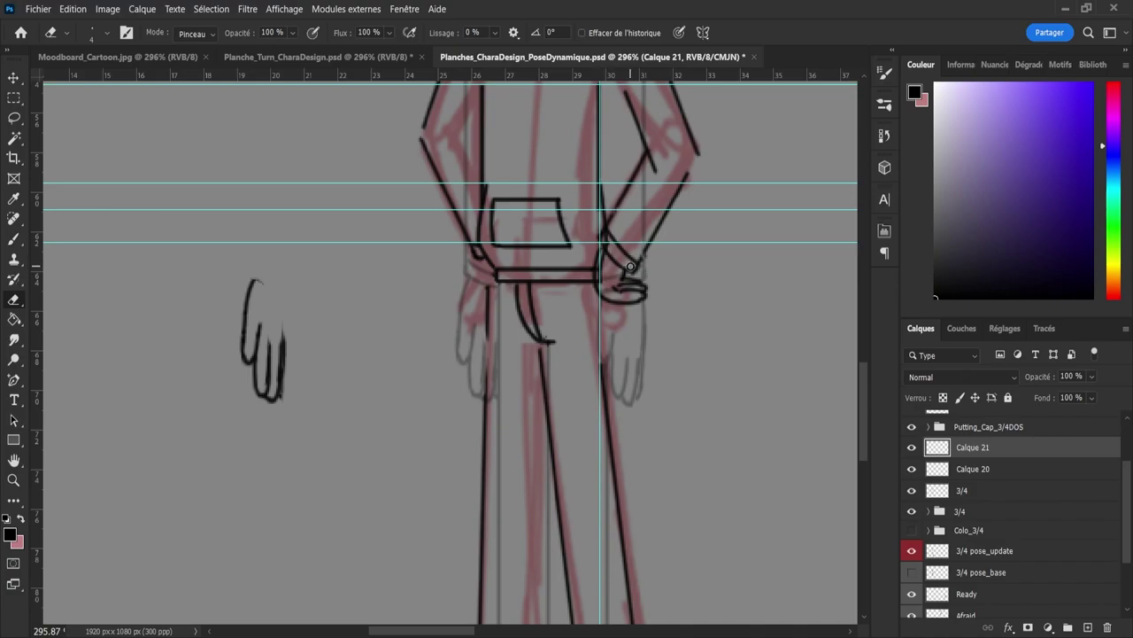
Step: Duplicate the Calque 21 hand, flip the copy horizontally and place it below the left cuff
key(z)
mouse_move(676, 340)
mouse_down()
mouse_move(617, 329)
mouse_move(715, 339)
mouse_up()
scroll(673, 363, down, 2)
scroll(726, 368, up, 3)
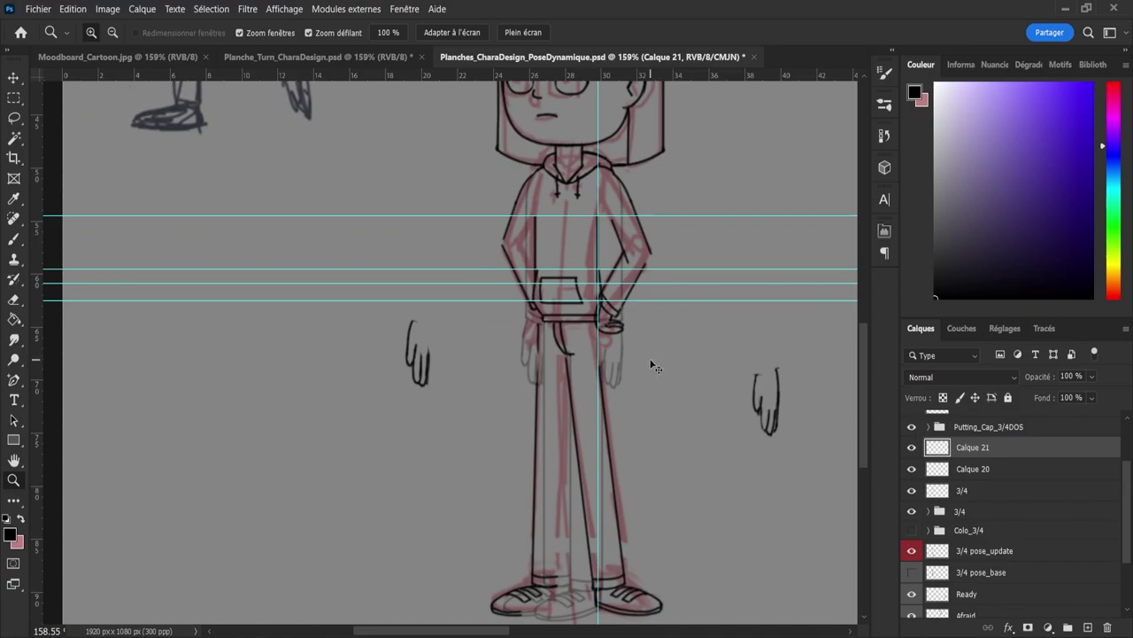
key(ctrl+j)
key(ctrl+t)
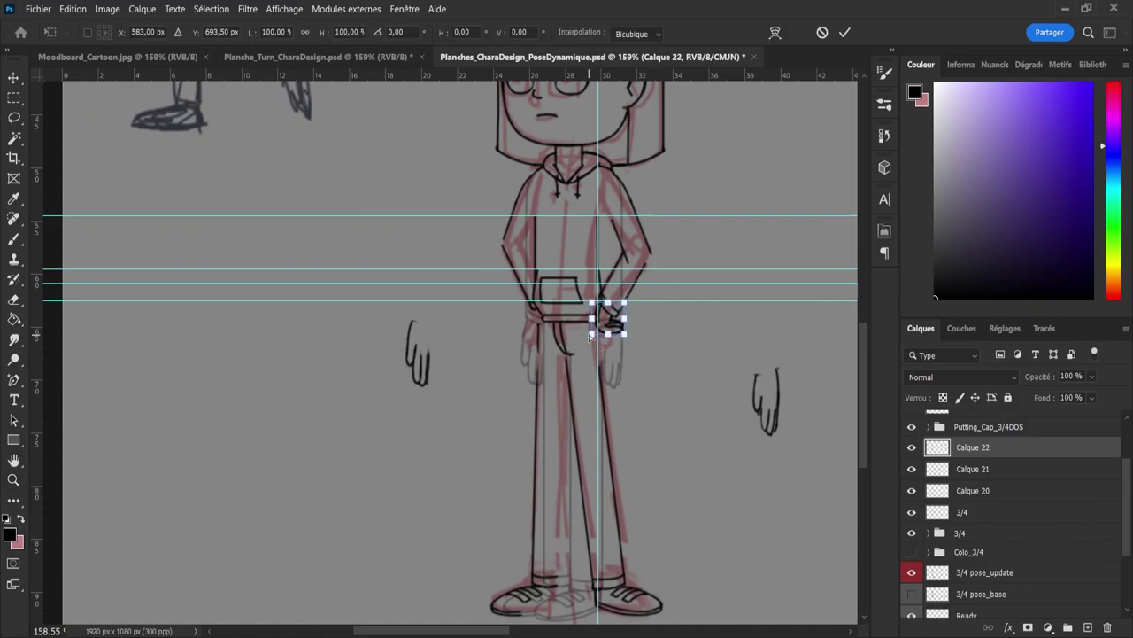
click(689, 615)
drag(617, 323, 549, 326)
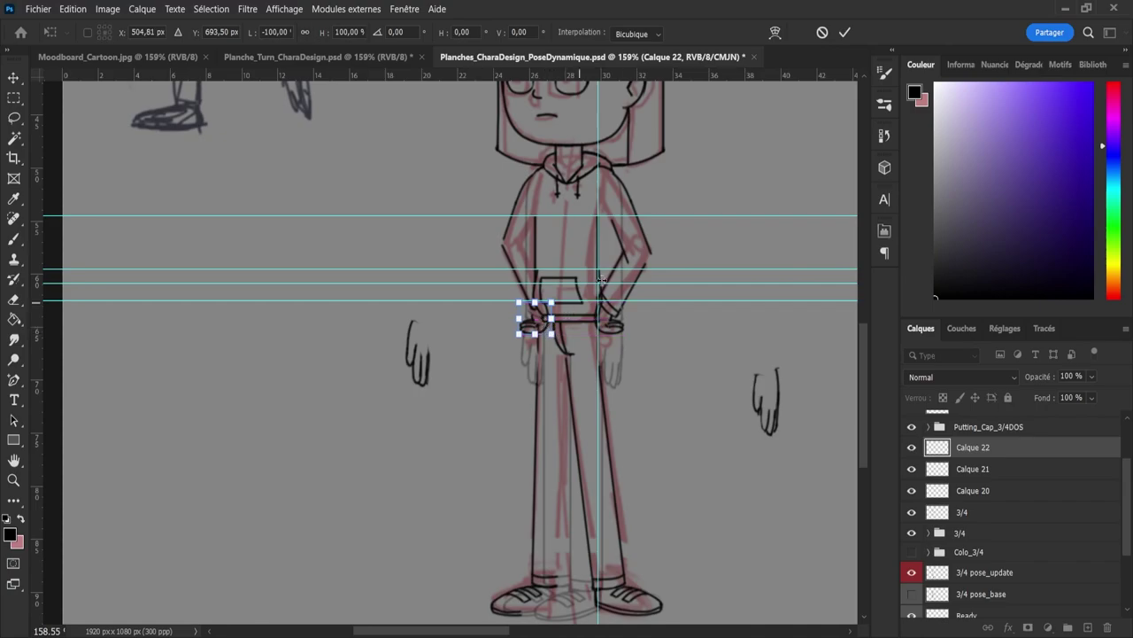
click(845, 32)
Step: Nudge the mirrored hand against the left cuff and erase its palm lines overlapping the hoodie hem
key(z)
click(574, 311)
key(b)
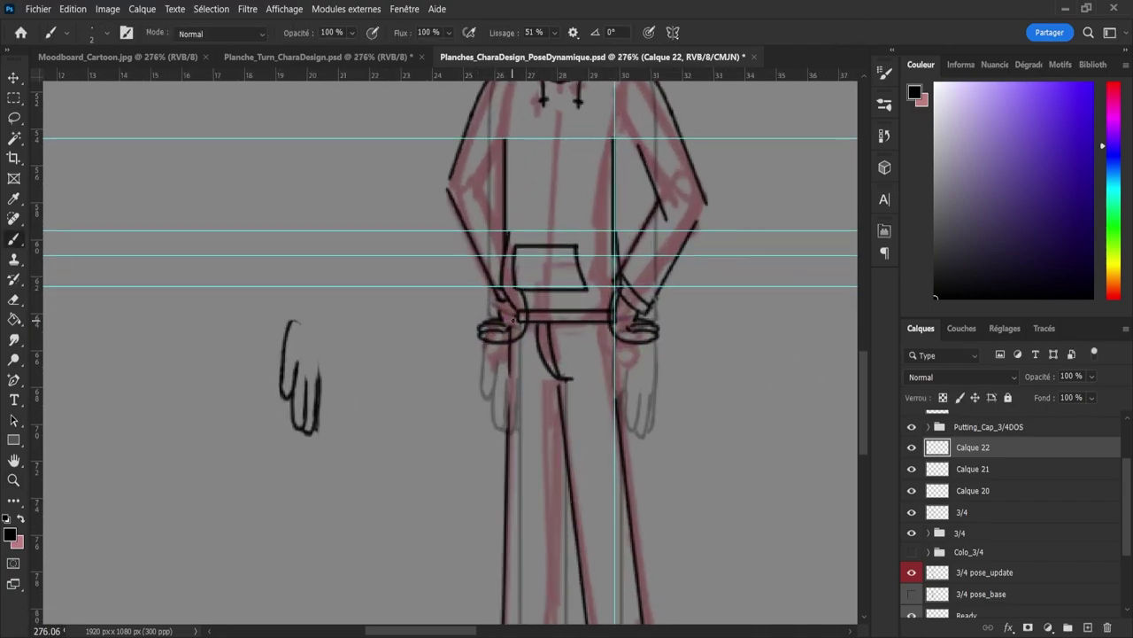
key(v)
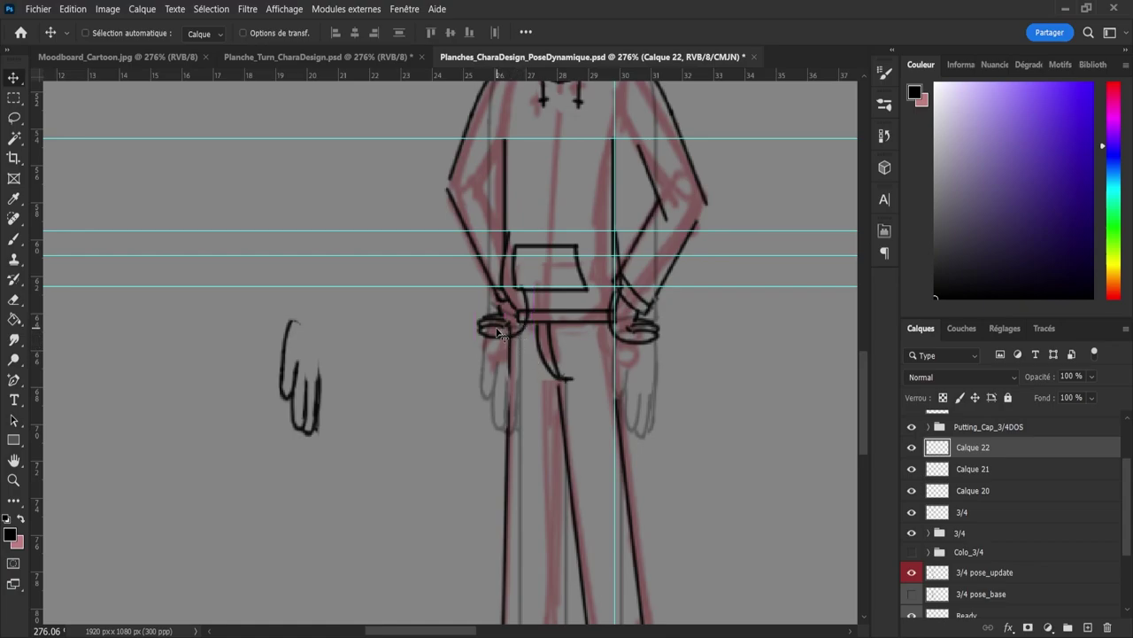
drag(502, 328, 504, 330)
key(z)
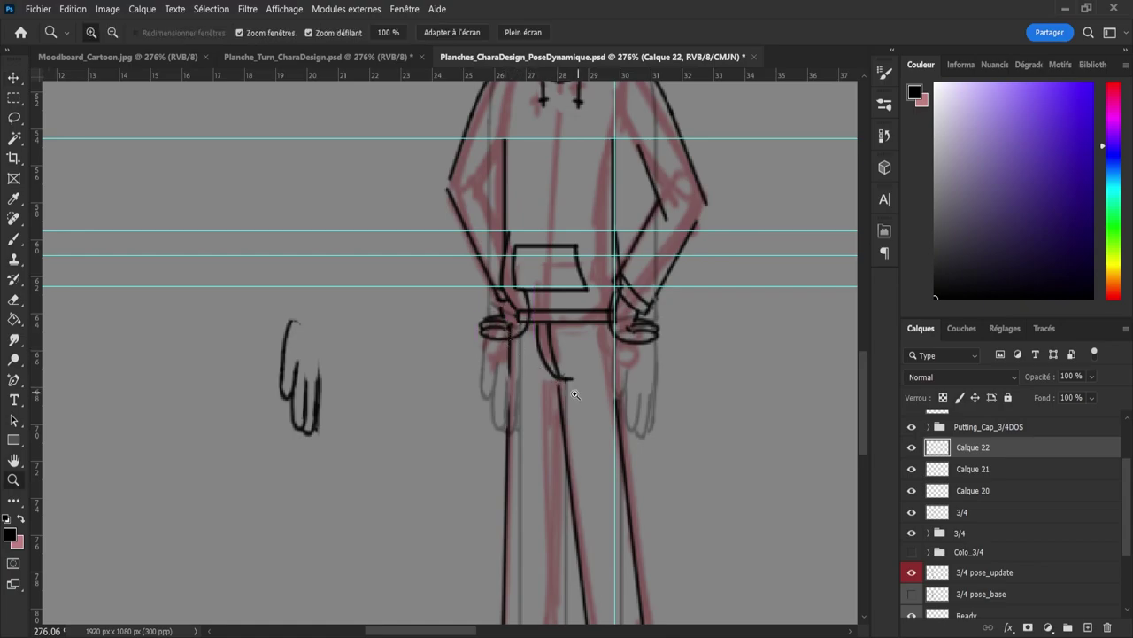
mouse_move(574, 394)
mouse_down()
mouse_move(550, 387)
mouse_move(567, 363)
mouse_up()
key(e)
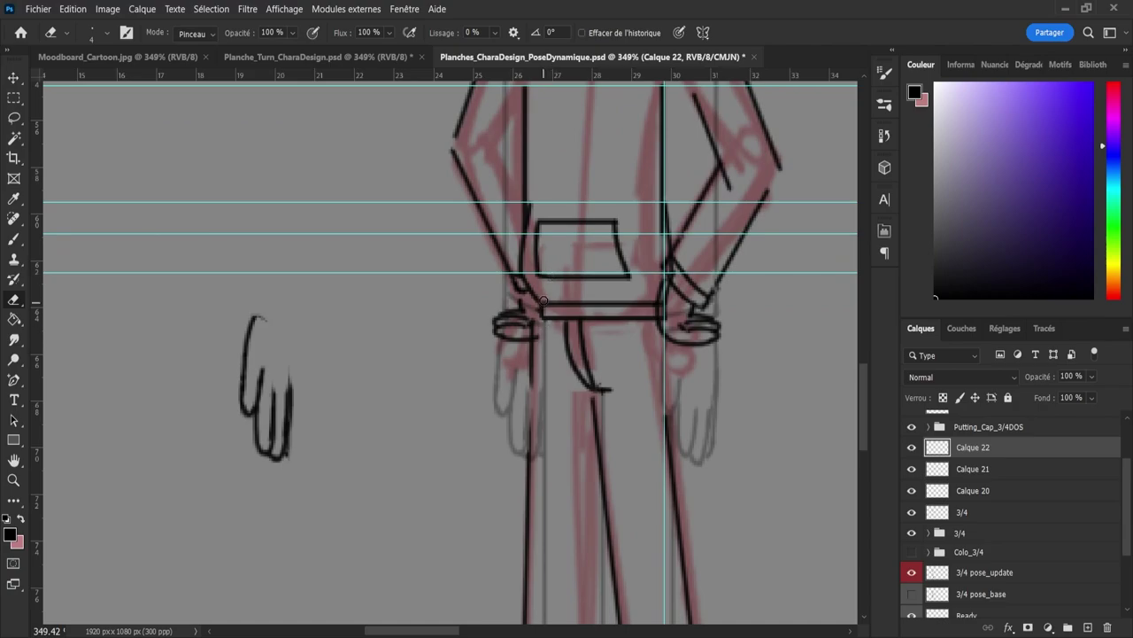
key(z)
scroll(555, 393, down, 4)
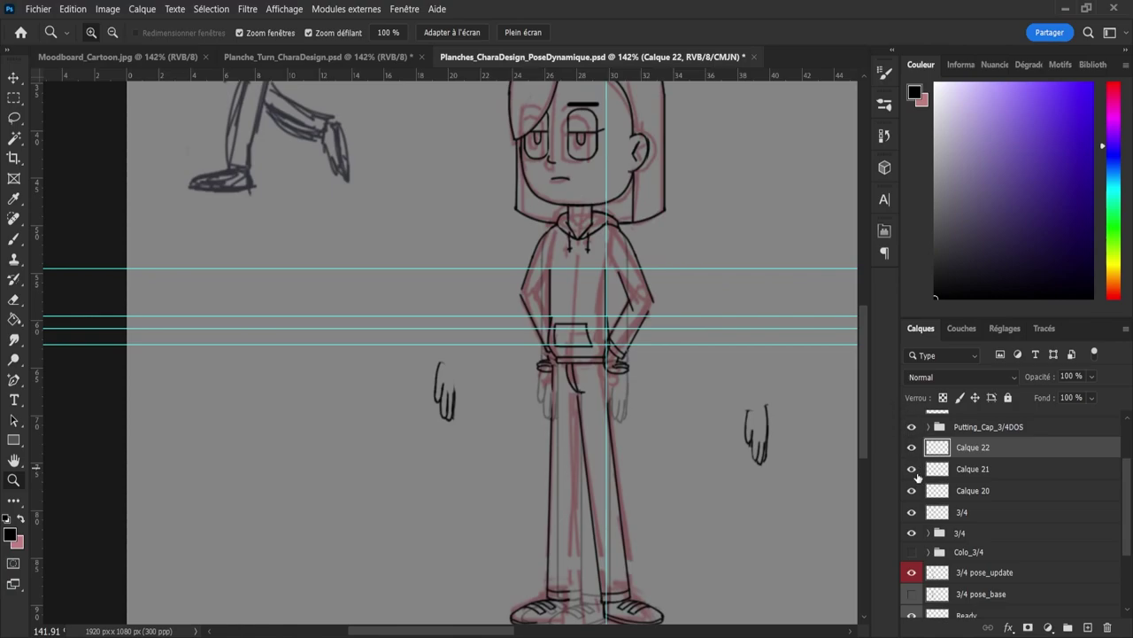
Step: Warp the hoodie's right side line on Calque 20 so it curves slightly inward at the waist
click(951, 469)
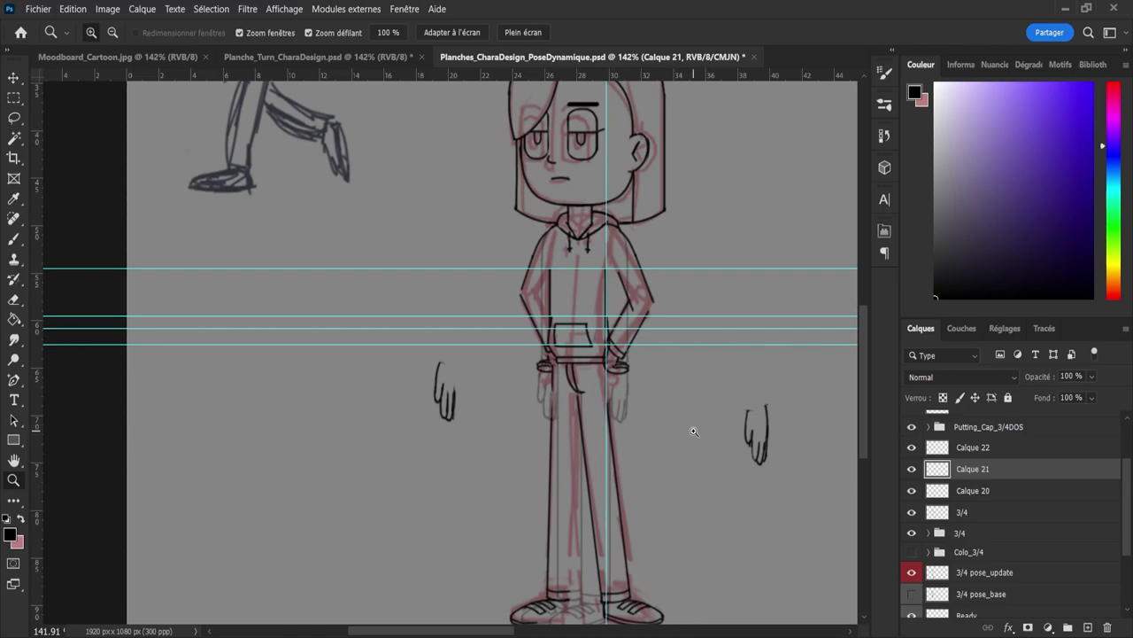
drag(591, 265, 637, 298)
click(911, 469)
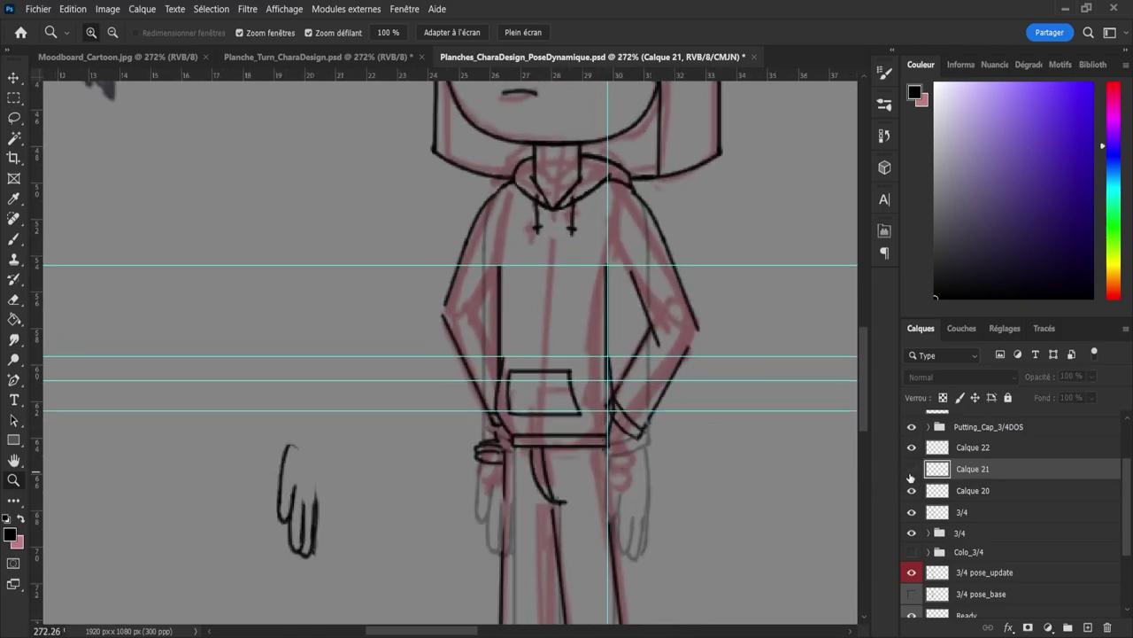
click(911, 469)
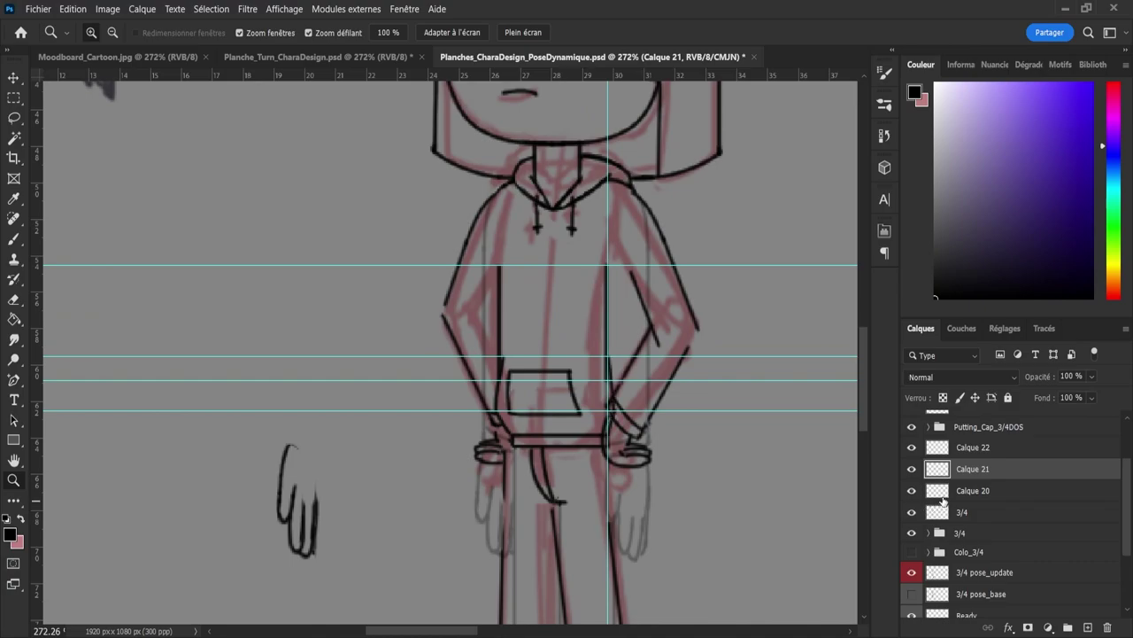
click(943, 502)
key(ctrl+t)
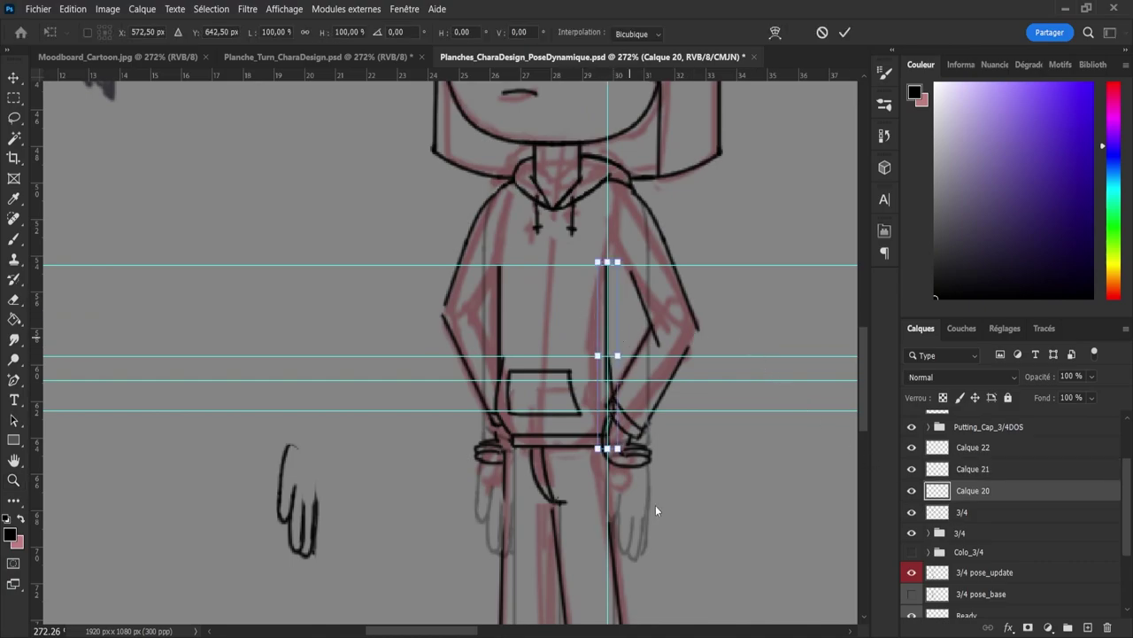
right_click(663, 409)
click(639, 353)
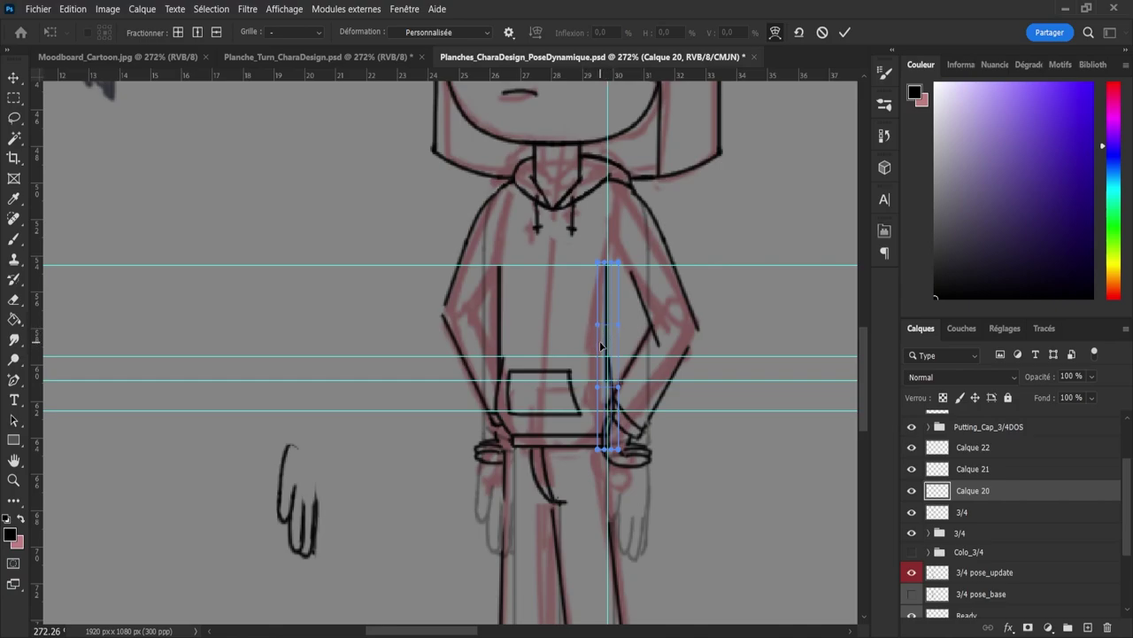
drag(596, 322, 586, 323)
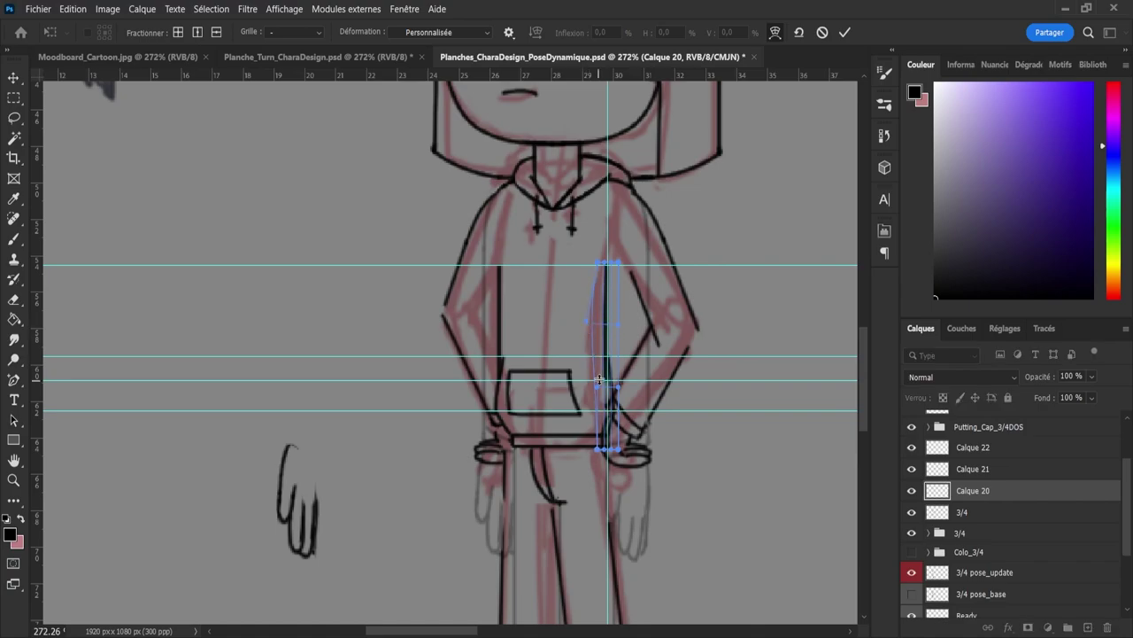
drag(596, 388, 585, 386)
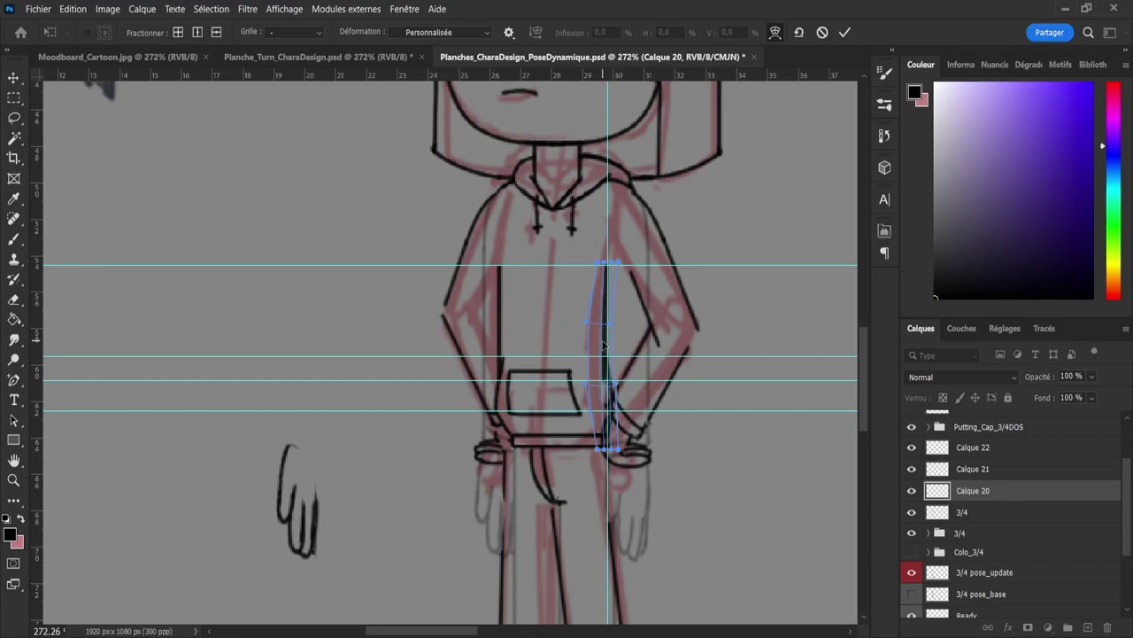
drag(603, 345, 600, 344)
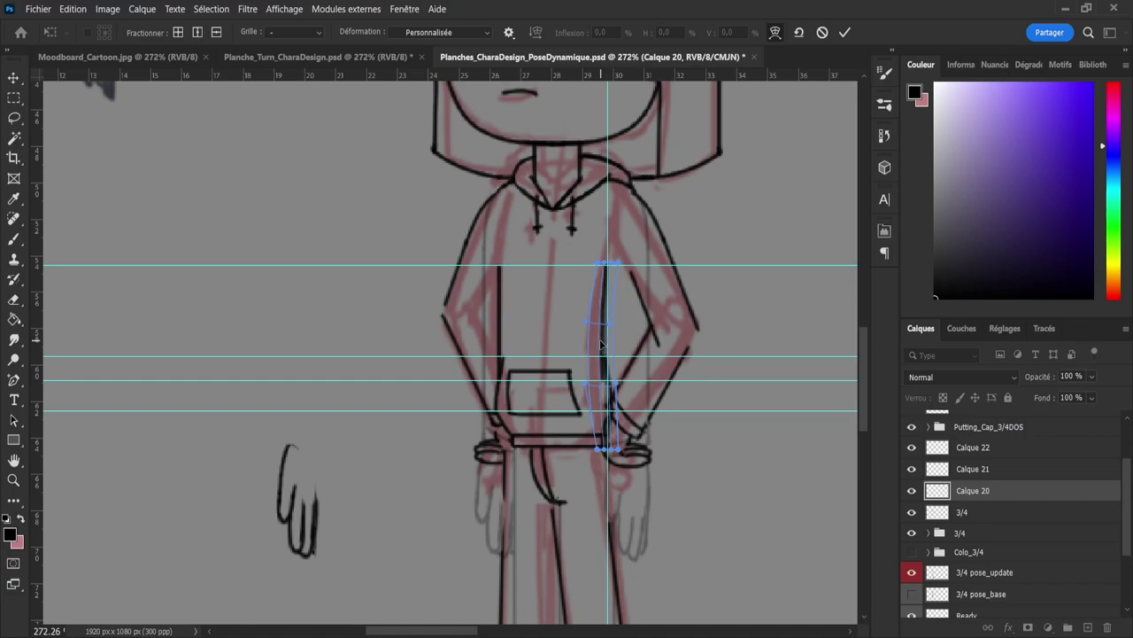
click(845, 32)
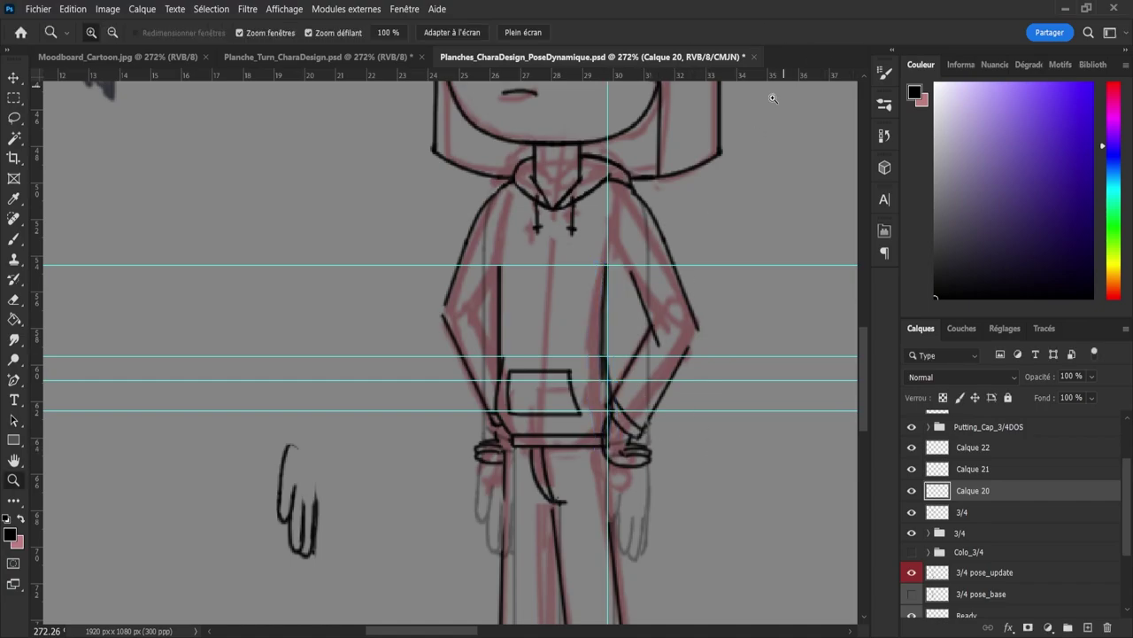
Step: Try to bend the hoodie's left side line by warping the 3/4 layer with a crosswise split, and undo the warp
click(971, 514)
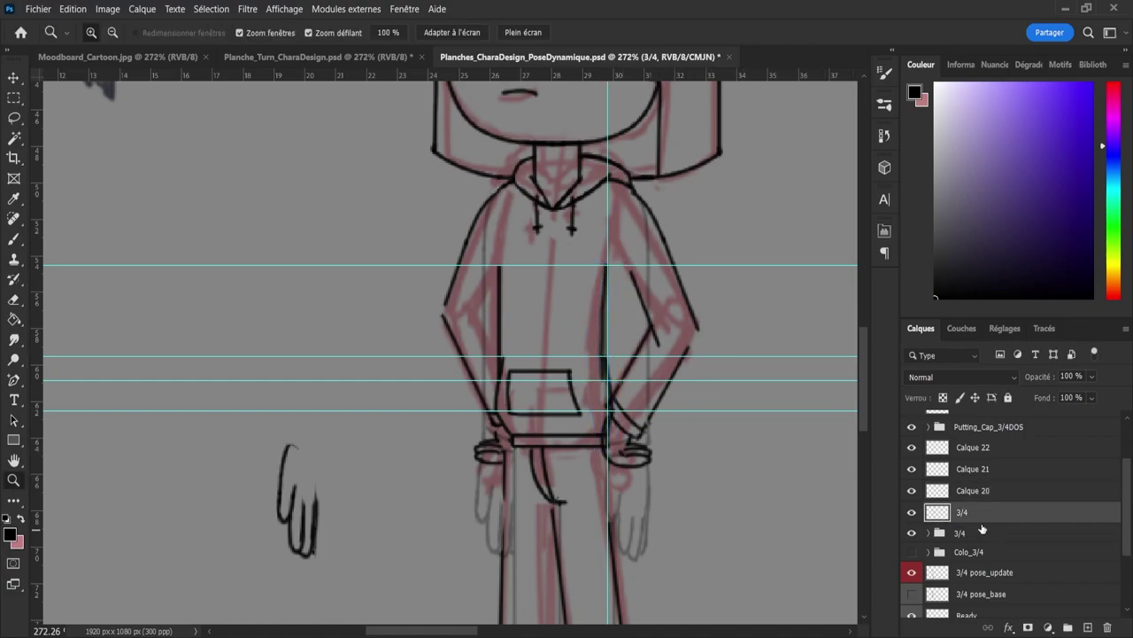
key(ctrl+t)
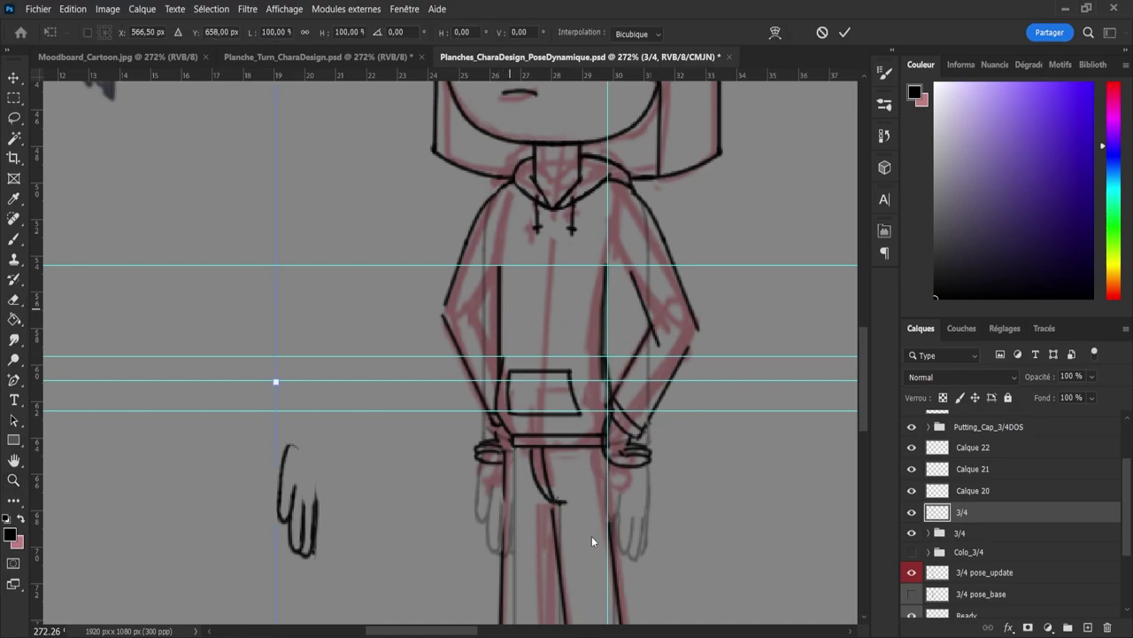
click(775, 32)
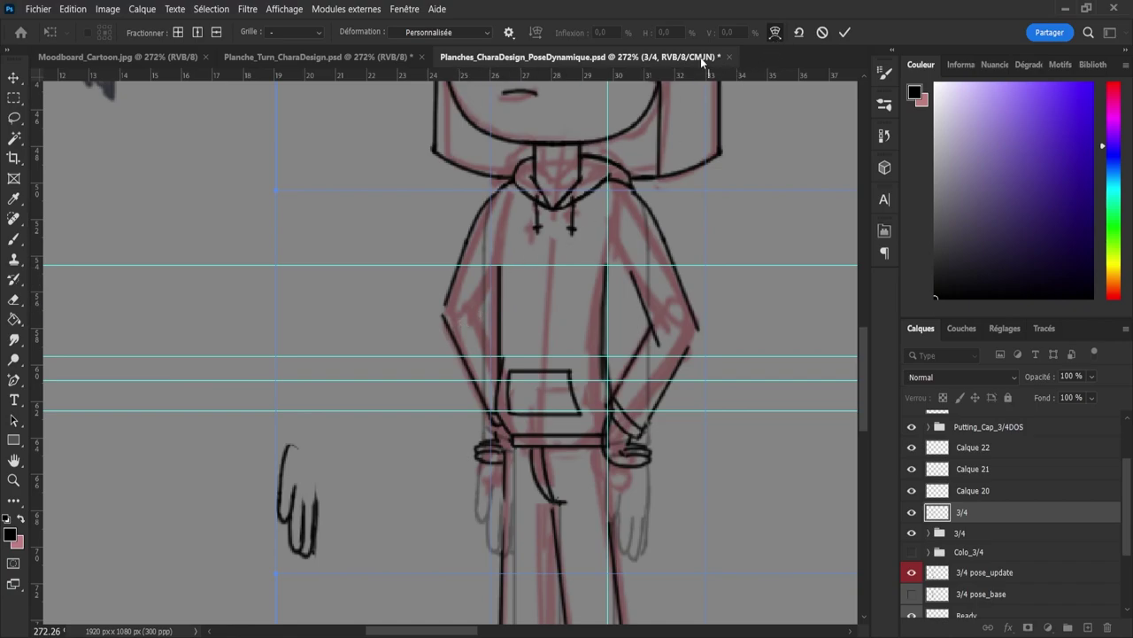
click(177, 33)
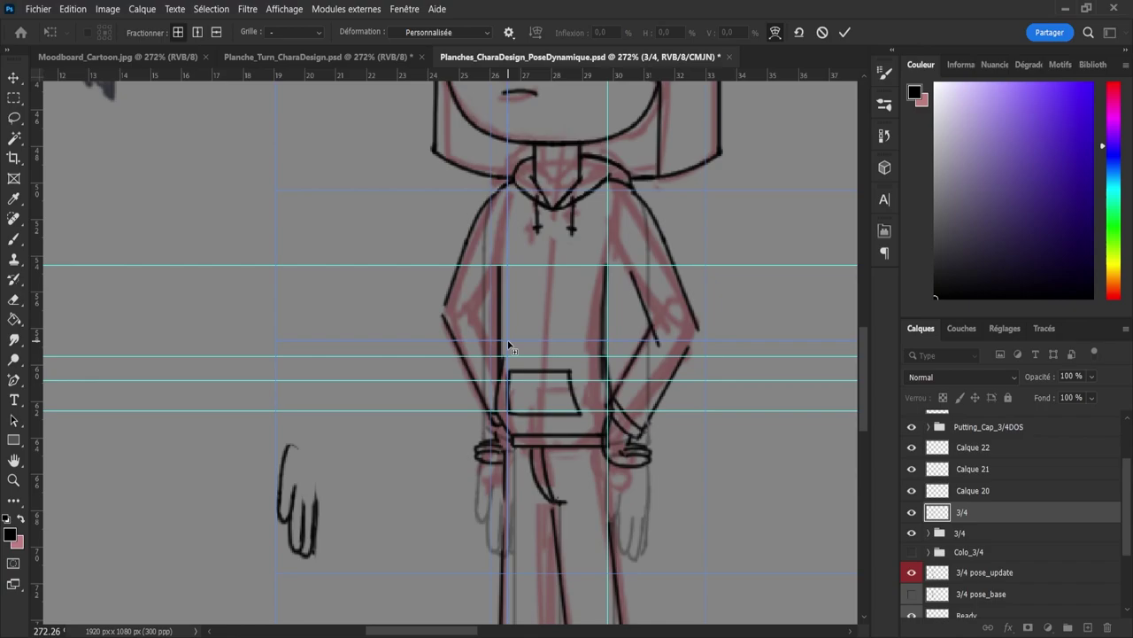
click(499, 325)
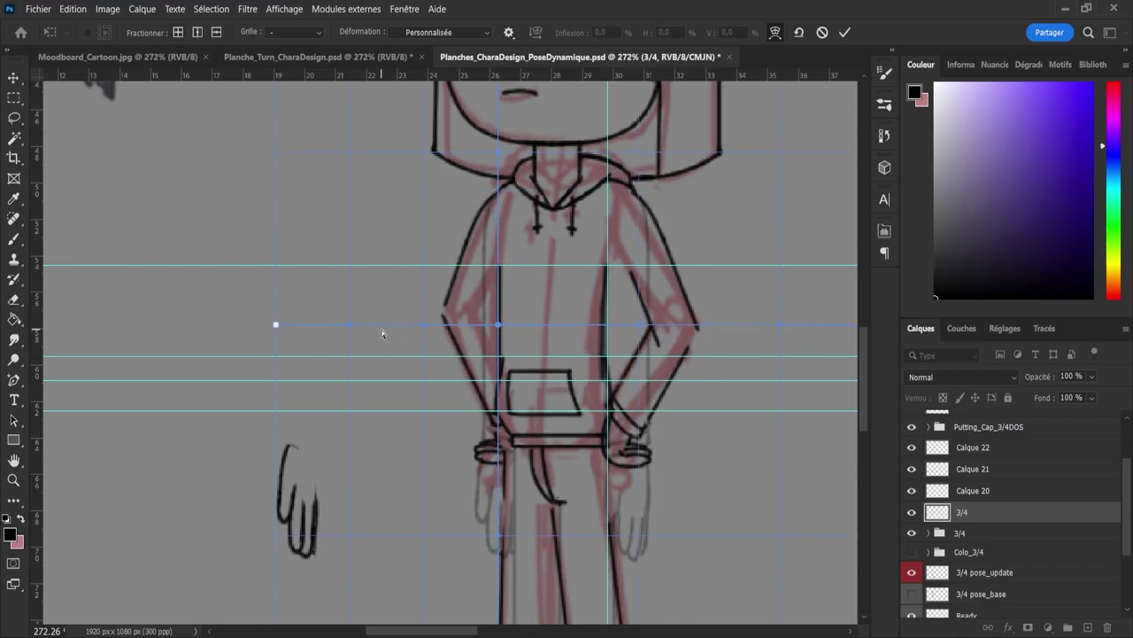
mouse_move(422, 323)
mouse_down()
mouse_move(420, 312)
mouse_move(394, 322)
mouse_move(400, 299)
mouse_move(392, 309)
mouse_up()
key(ctrl+z)
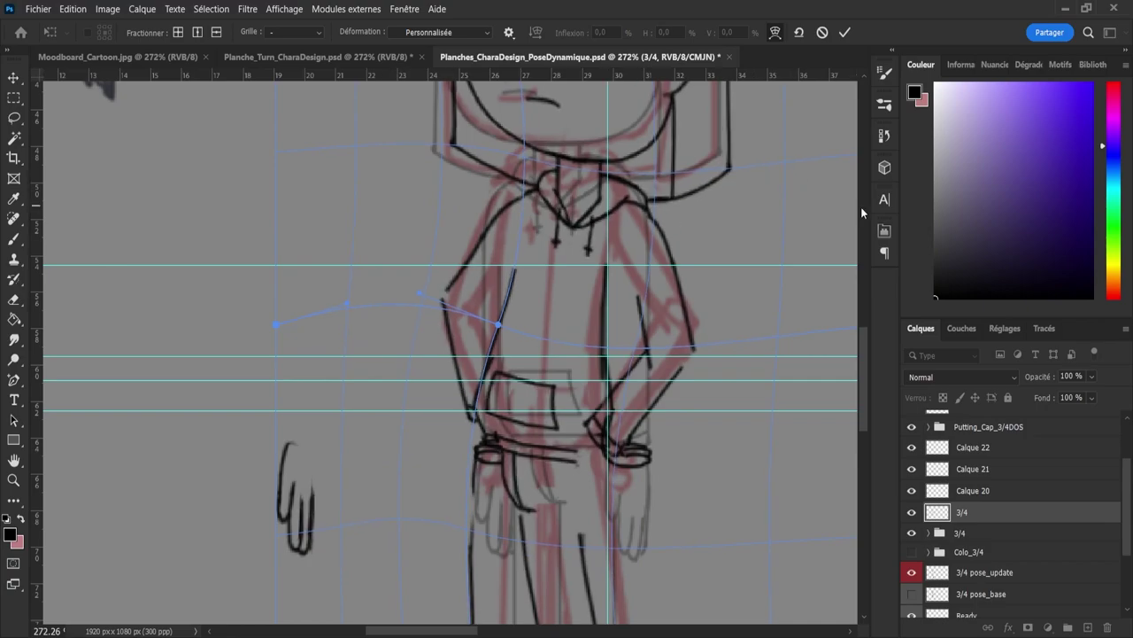
scroll(859, 389, down, 5)
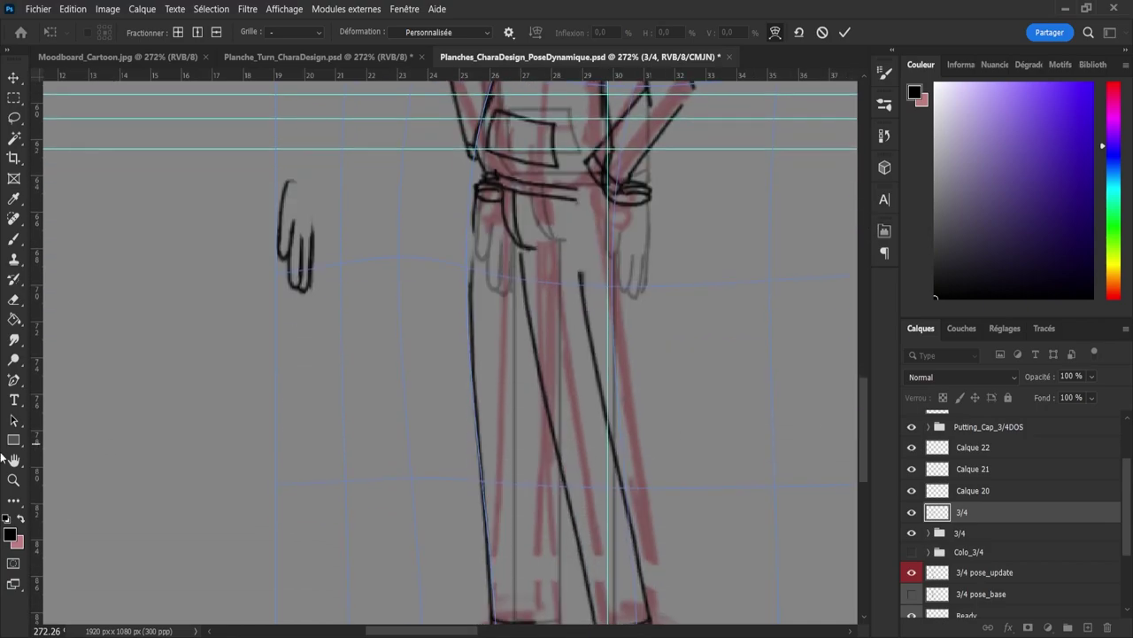
click(13, 480)
drag(541, 402, 526, 349)
drag(575, 269, 563, 270)
drag(613, 185, 643, 185)
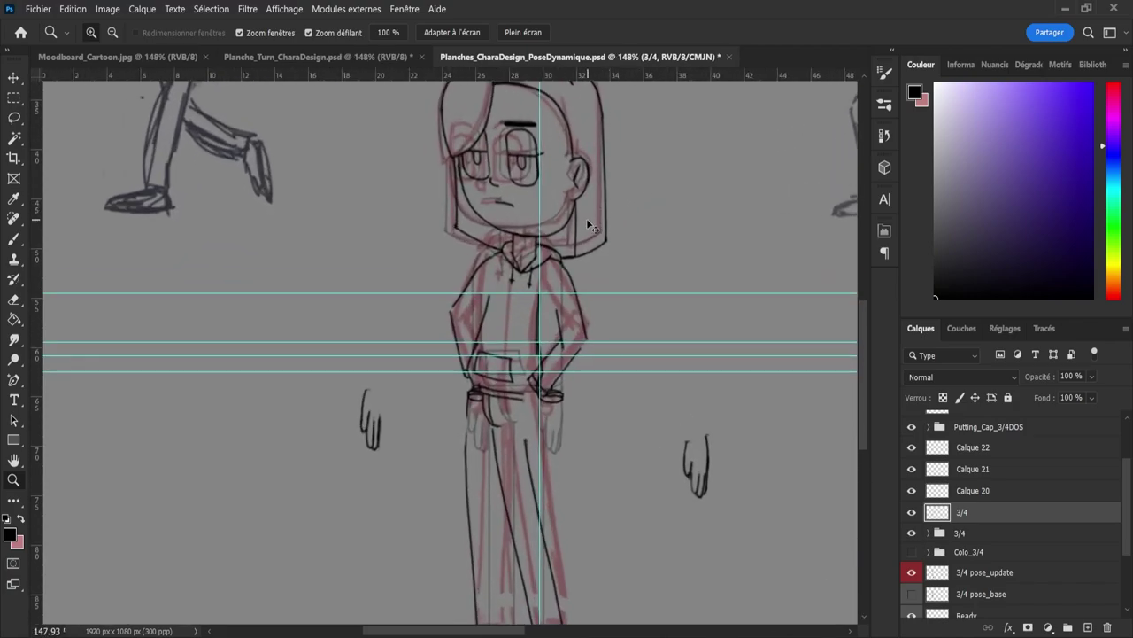
key(ctrl+z)
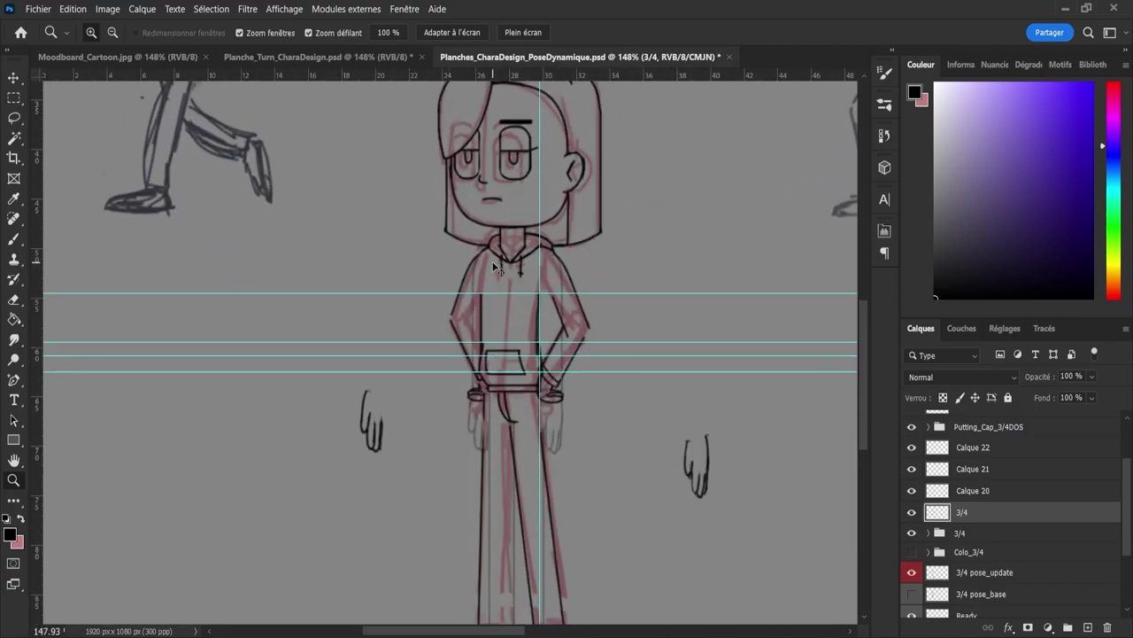
key(ctrl+t)
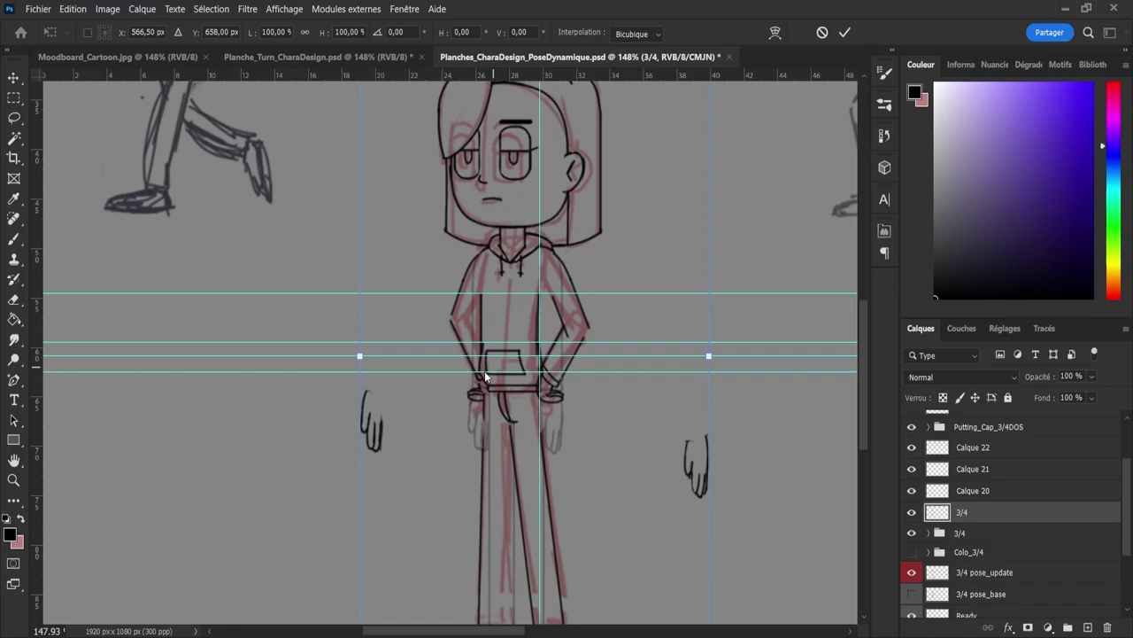
key(w)
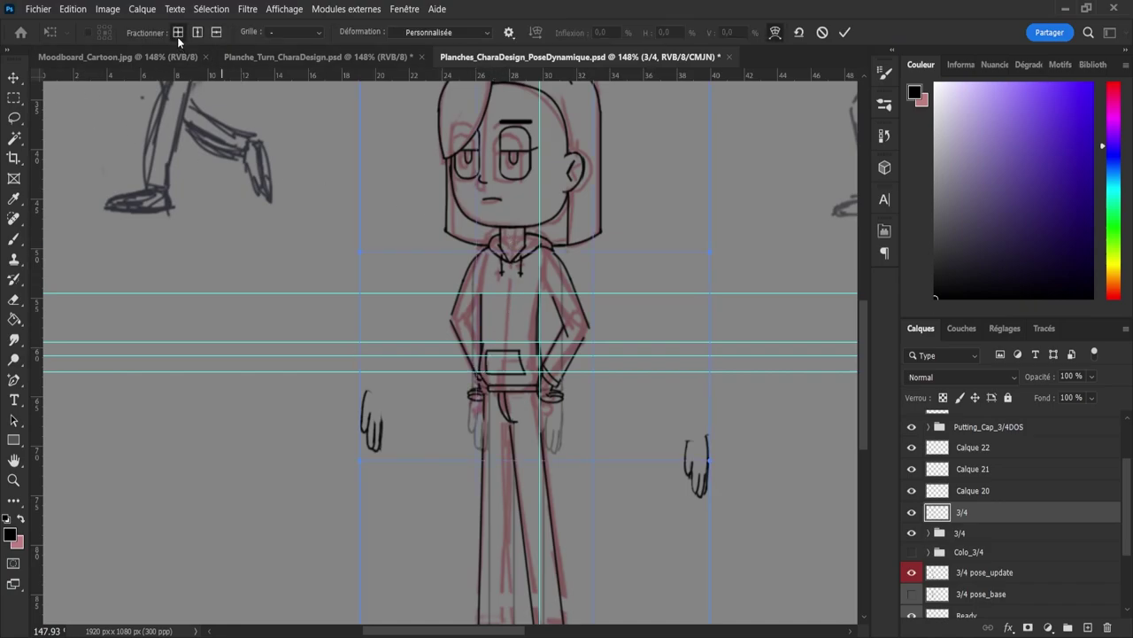
click(178, 33)
click(512, 235)
click(512, 235)
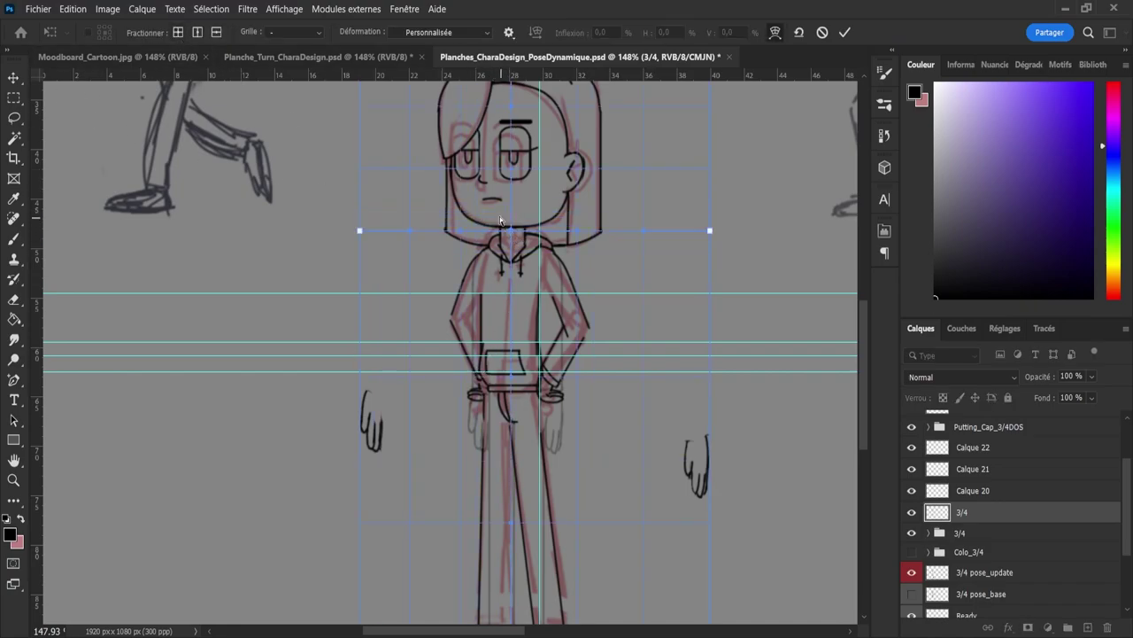
click(180, 33)
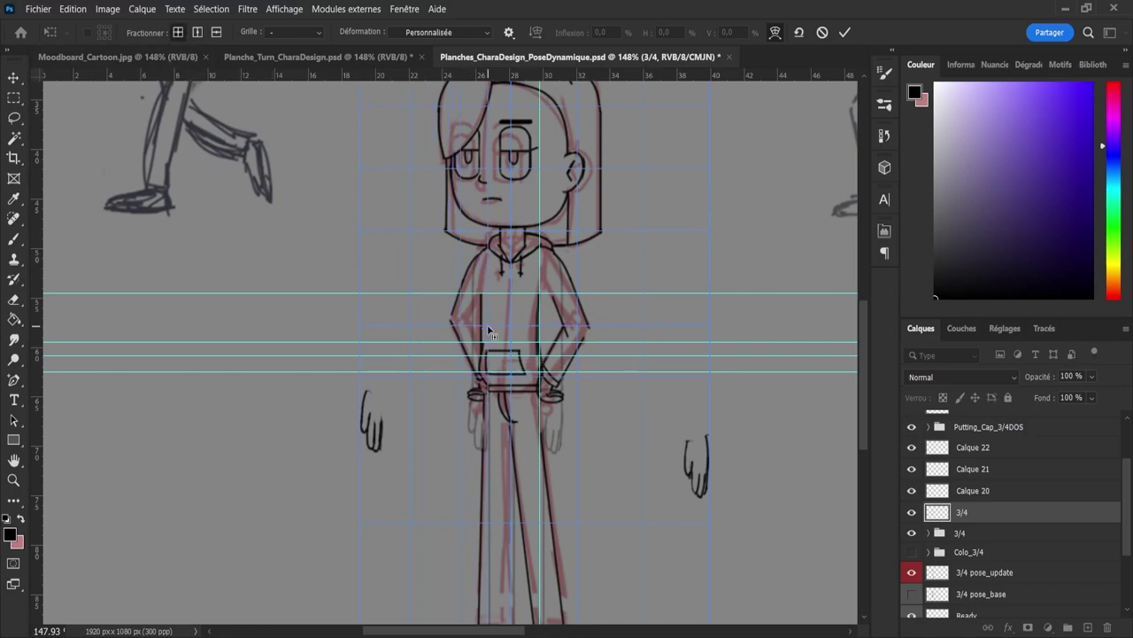
click(490, 137)
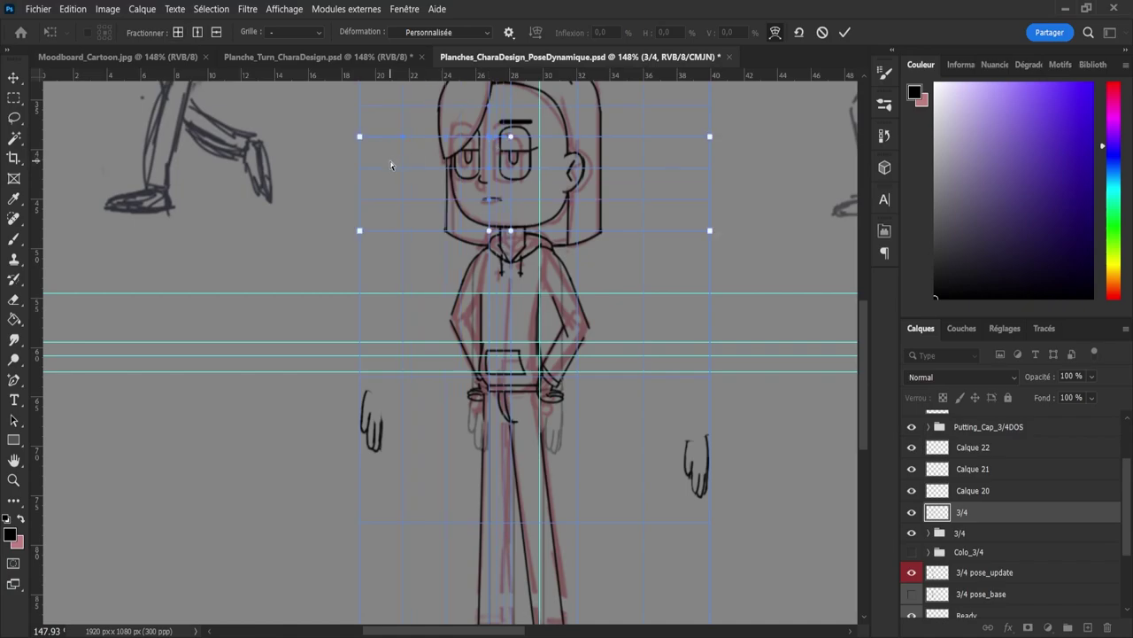
click(339, 189)
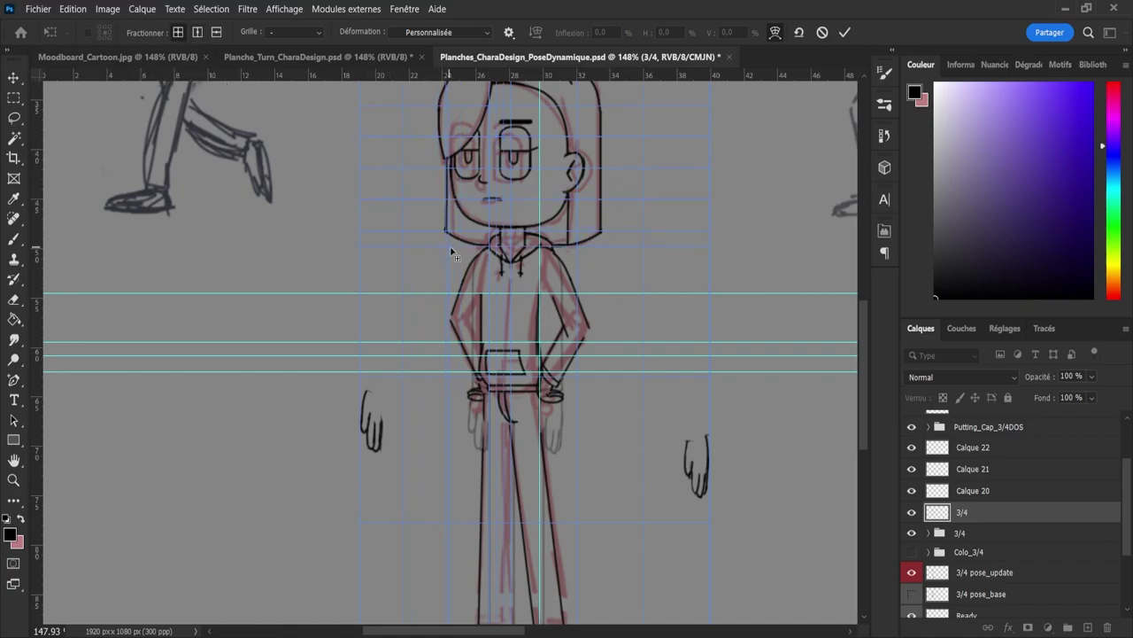
click(461, 243)
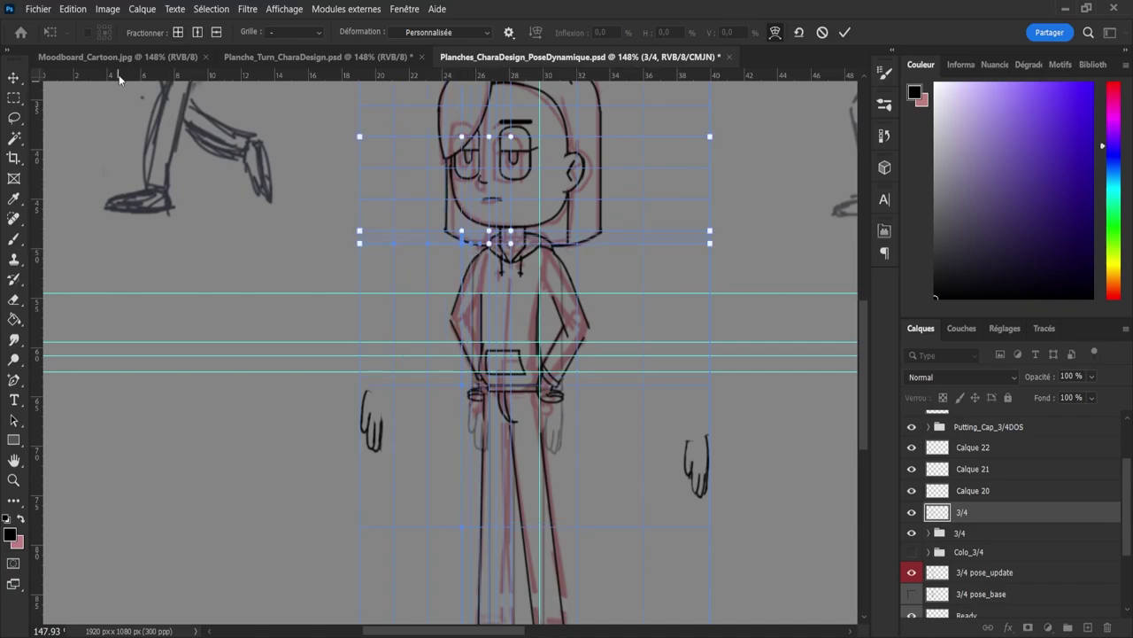
click(178, 33)
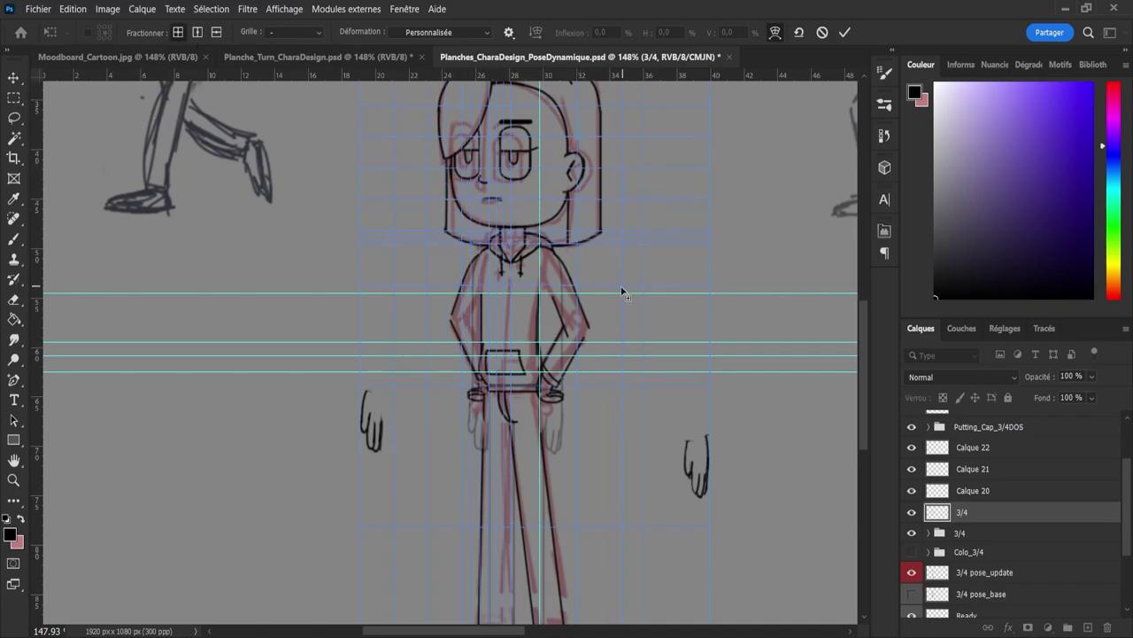
click(580, 329)
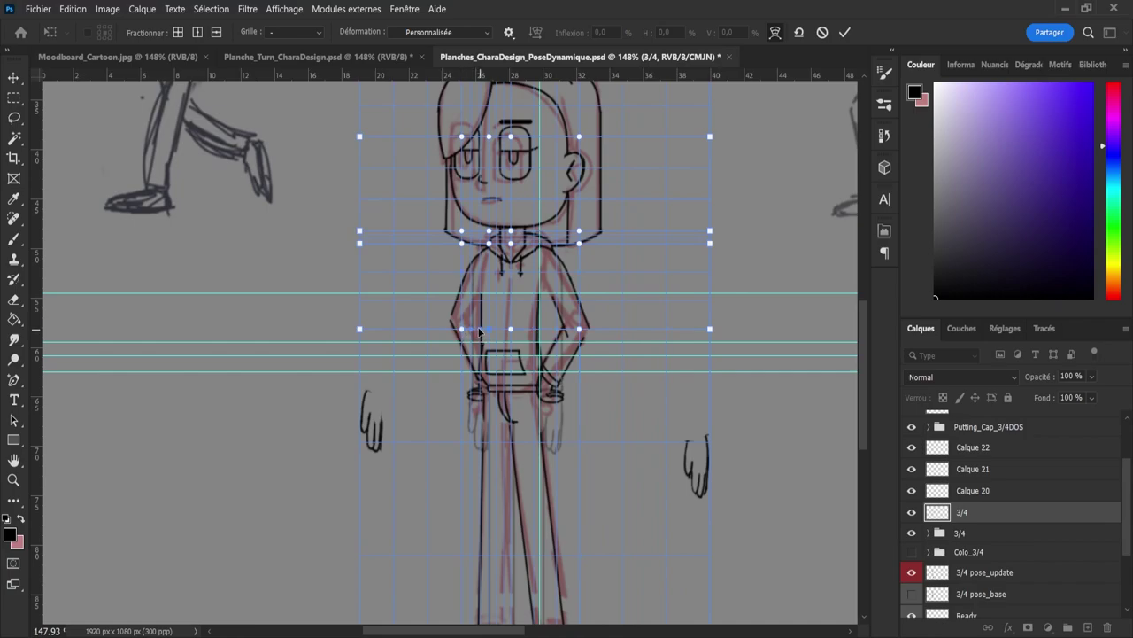
drag(480, 330, 484, 326)
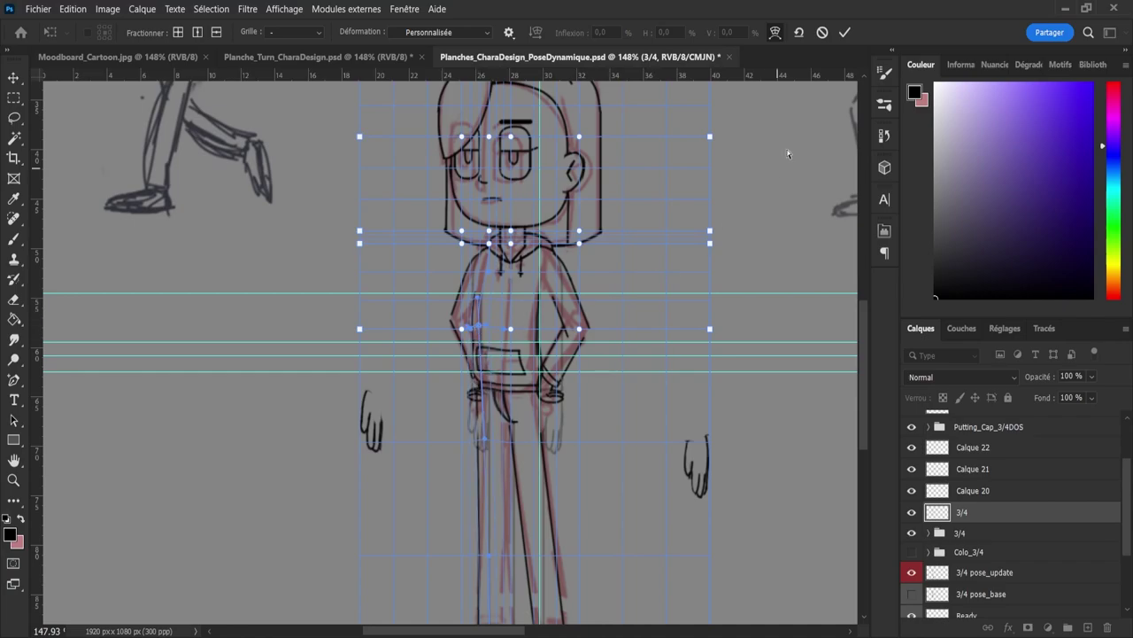
click(822, 35)
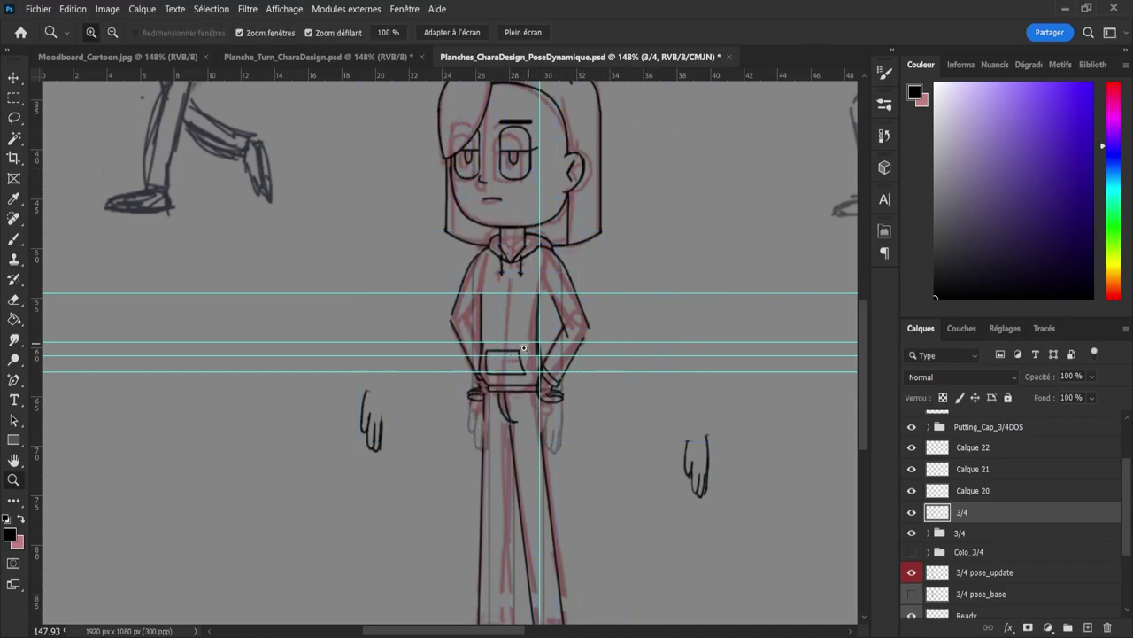
Step: Lasso the hoodie's left side line on the 3/4 layer, warp it slightly outward, and deselect it
drag(410, 384, 439, 384)
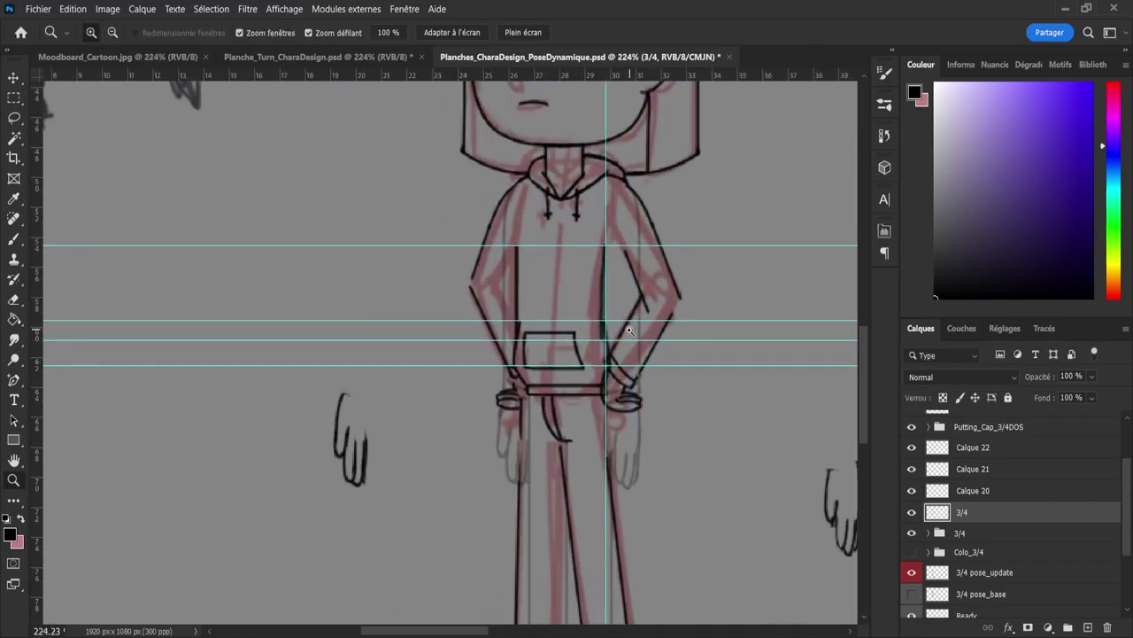
key(l)
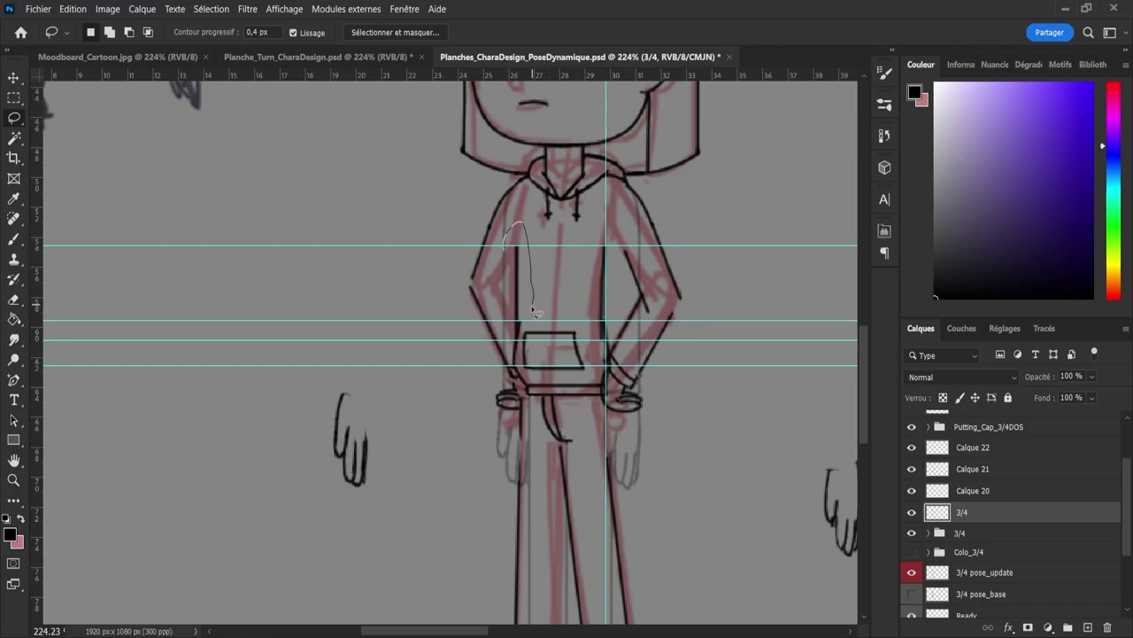
mouse_move(528, 327)
mouse_down()
mouse_move(523, 354)
mouse_move(517, 341)
mouse_up()
key(ctrl+t)
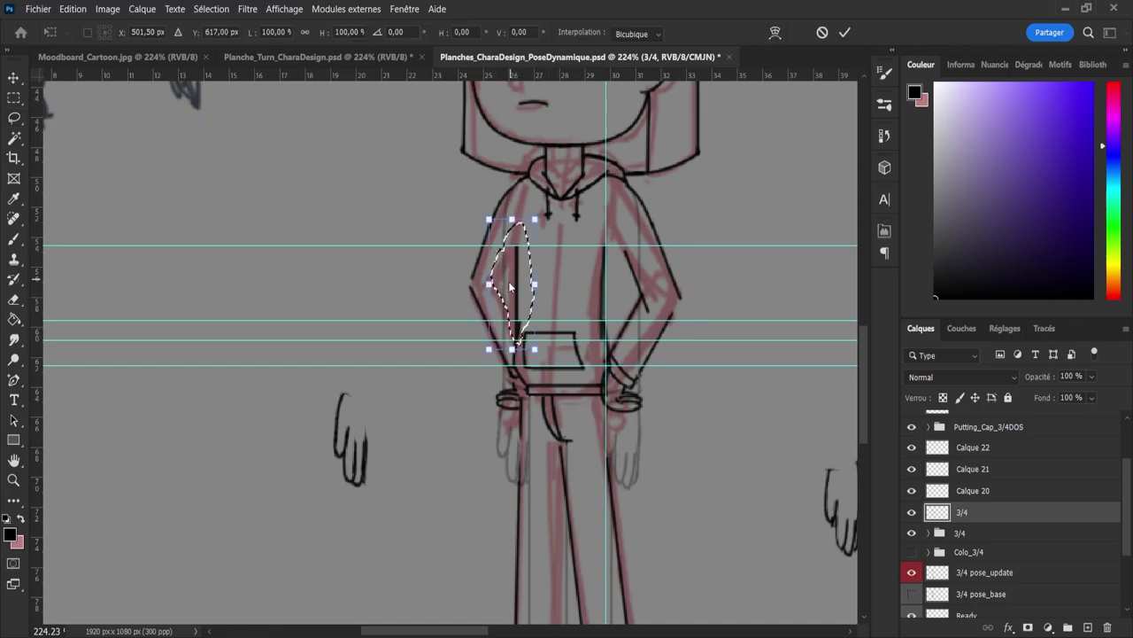
key(ctrl+shift+w)
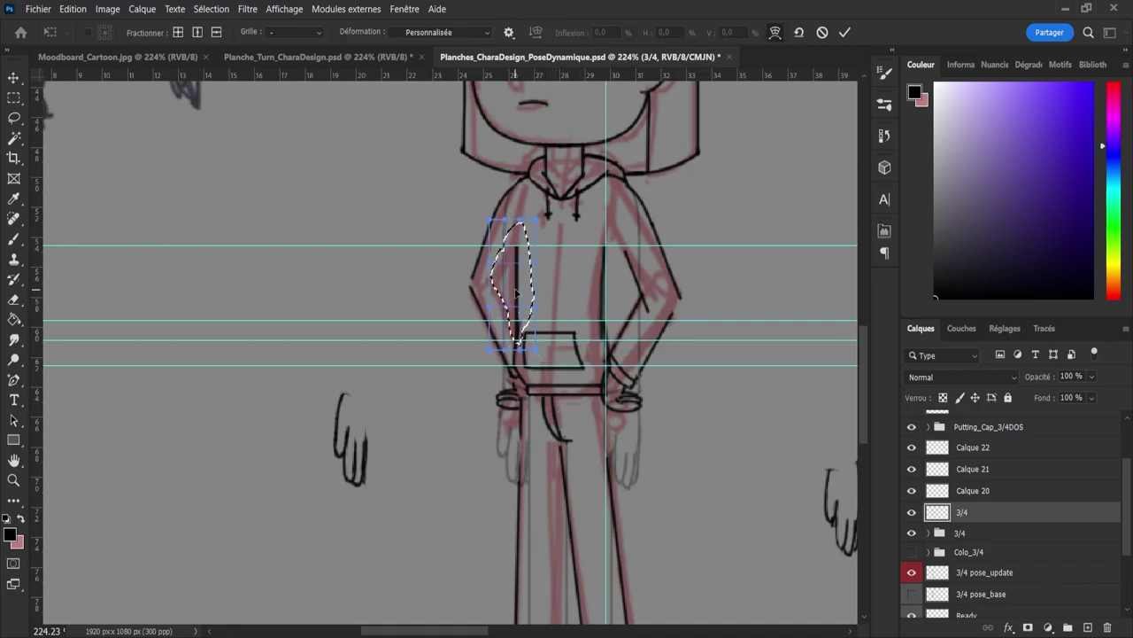
drag(510, 291, 507, 289)
key(Return)
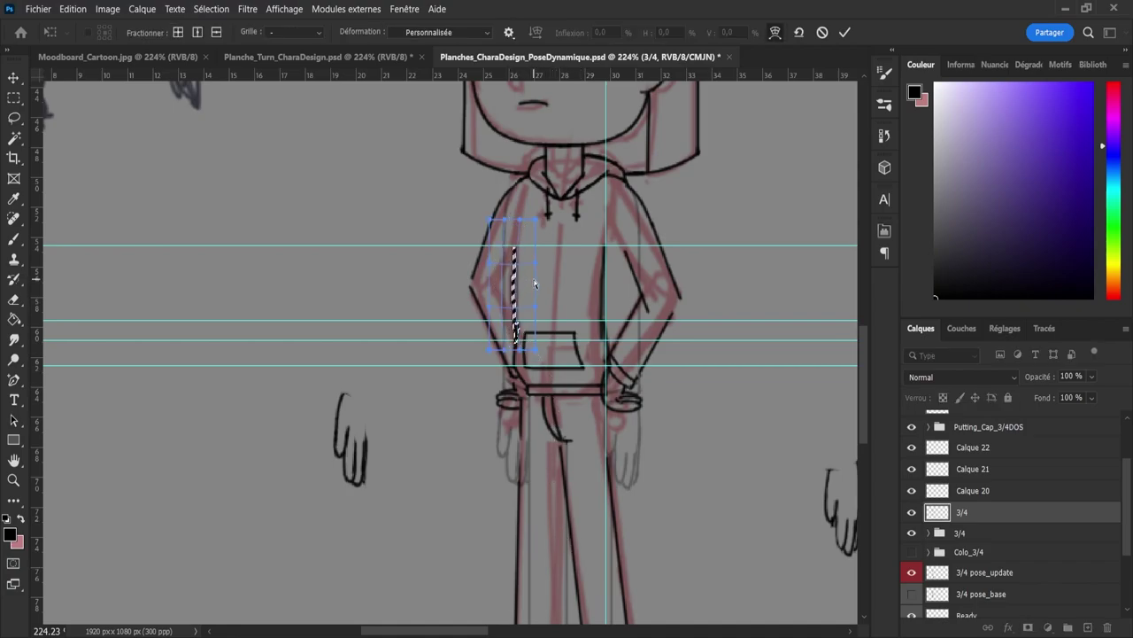
click(845, 31)
key(ctrl+d)
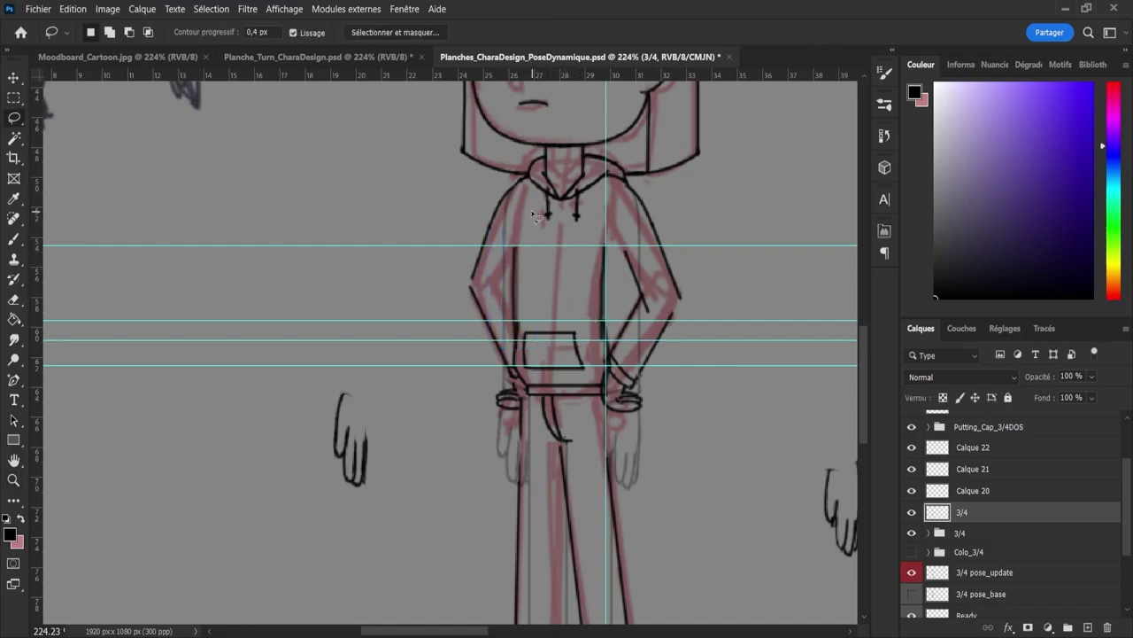
Step: Select both hoodie drawstrings with the Lasso and warp them slightly to the left below the collar
mouse_move(534, 215)
mouse_down()
mouse_move(556, 232)
mouse_move(551, 205)
mouse_move(528, 220)
mouse_move(545, 232)
mouse_move(551, 186)
mouse_move(544, 212)
mouse_move(591, 232)
mouse_move(584, 197)
mouse_move(573, 232)
mouse_up()
key(ctrl+z)
key(shift)
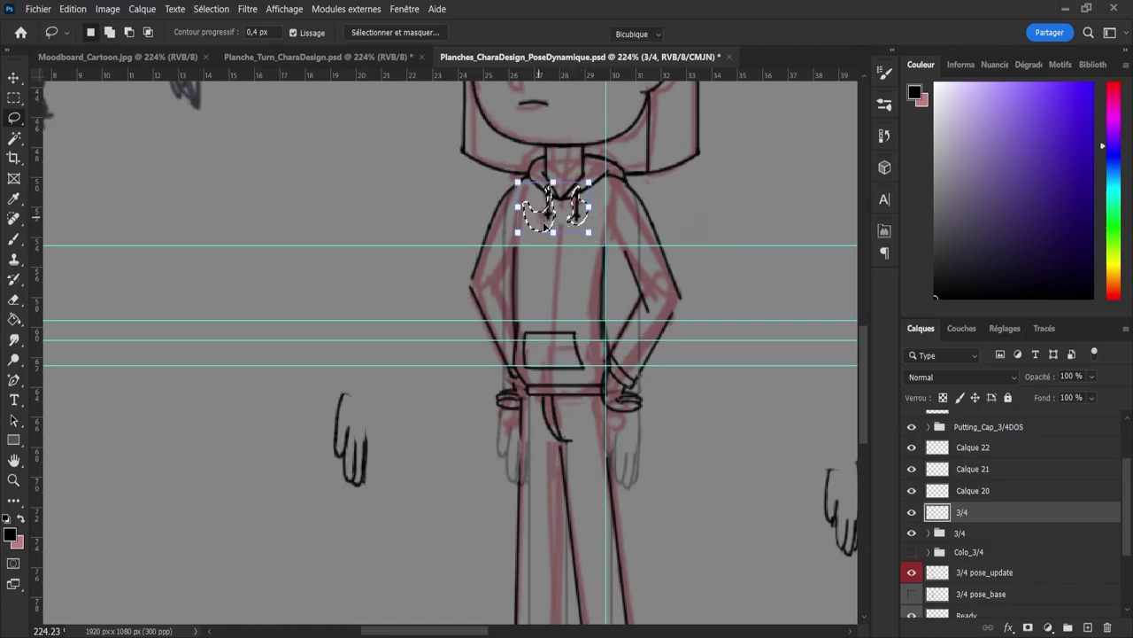
key(ctrl+t)
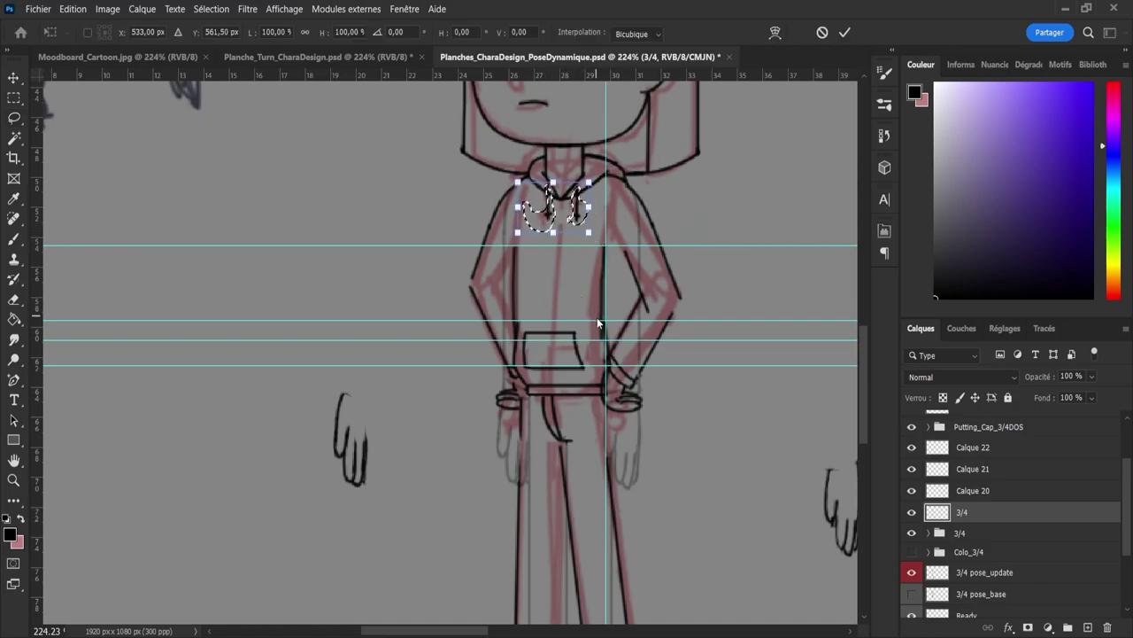
click(775, 32)
drag(550, 215, 572, 206)
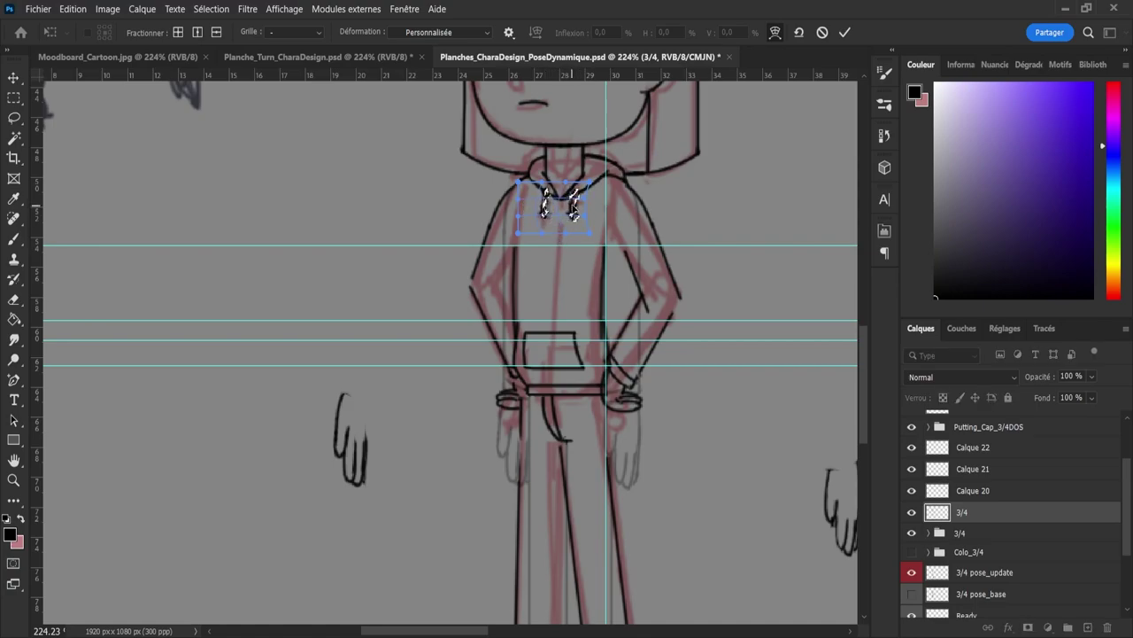
key(Return)
key(l)
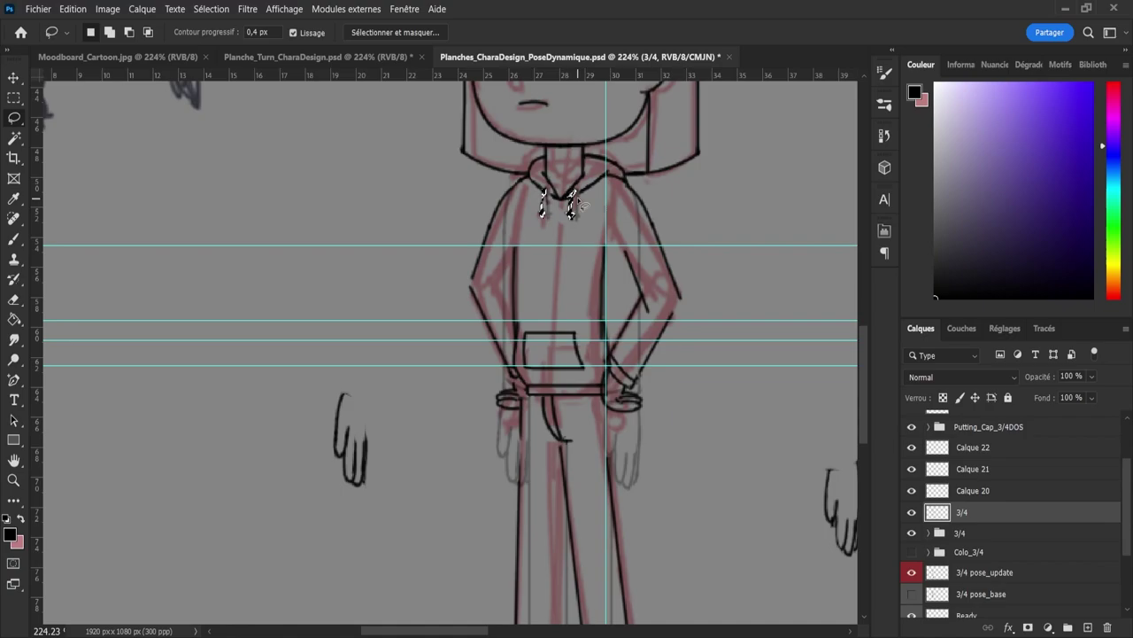
Step: Save the Planches_CharaDesign_PoseDynamique.psd document with the reshaped hoodie line and drawstrings
key(z)
drag(553, 333, 528, 335)
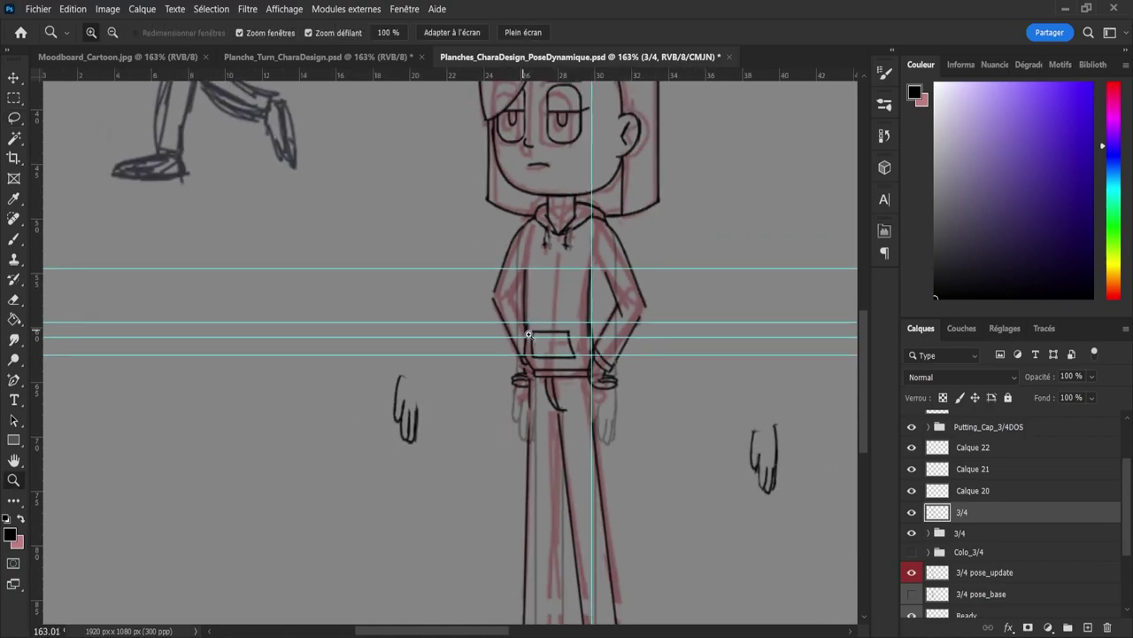
drag(565, 372, 532, 383)
drag(627, 456, 576, 478)
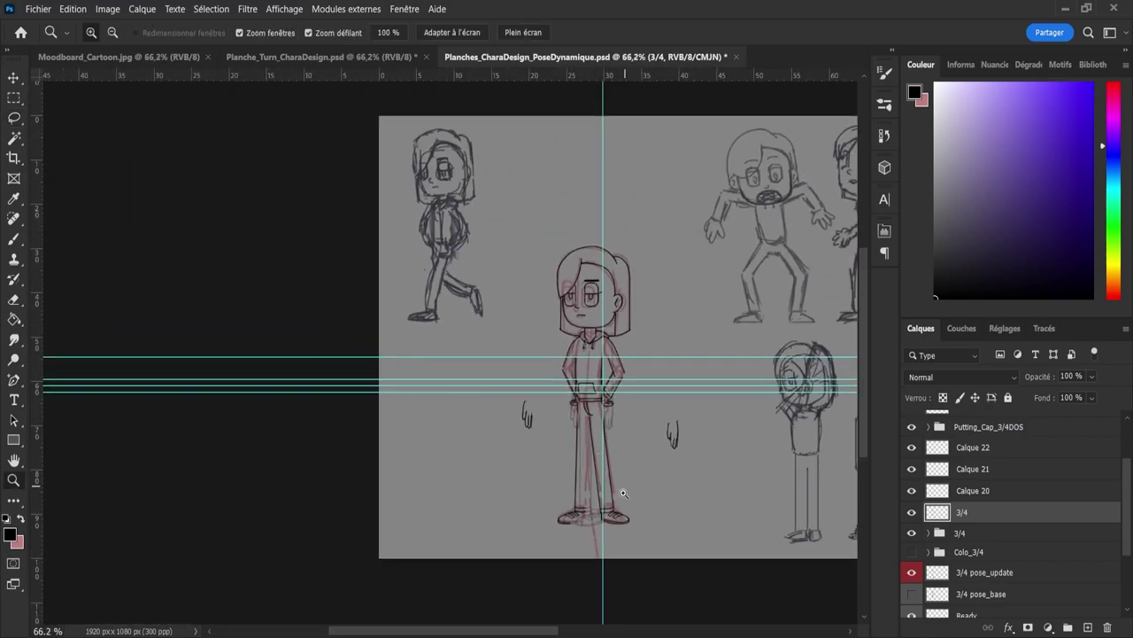
scroll(623, 492, up, 3)
scroll(603, 449, down, 3)
scroll(612, 457, up, 3)
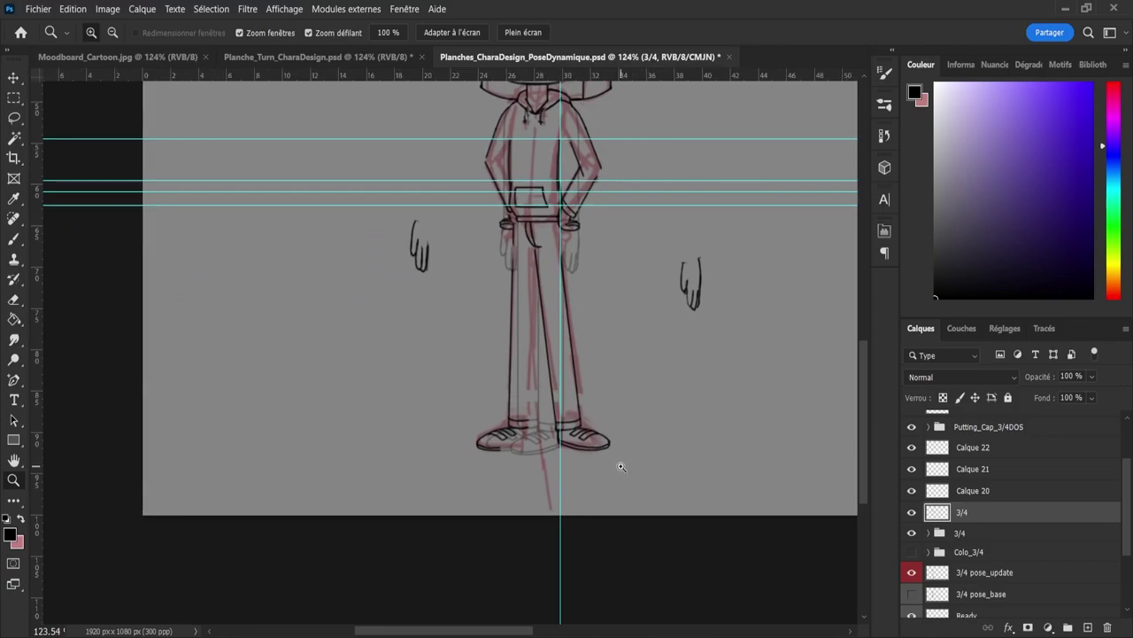
key(ctrl+s)
Step: Paste a copy of the left shoe's line art onto its own layer and place that layer above Calque 22
drag(613, 382, 594, 383)
scroll(593, 383, up, 4)
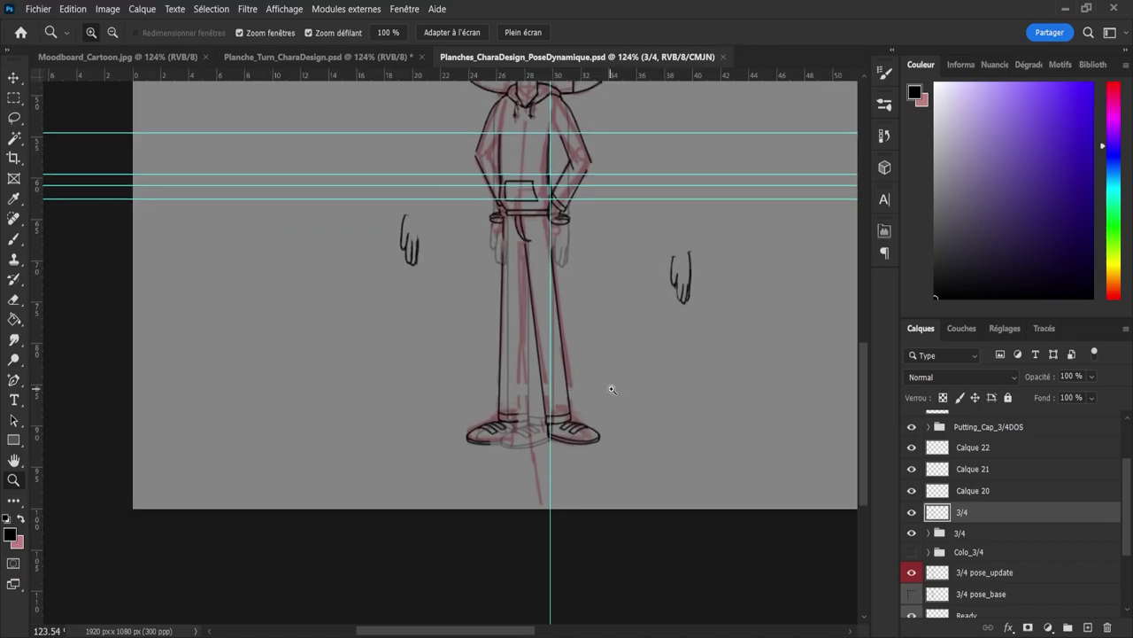
scroll(598, 398, down, 1)
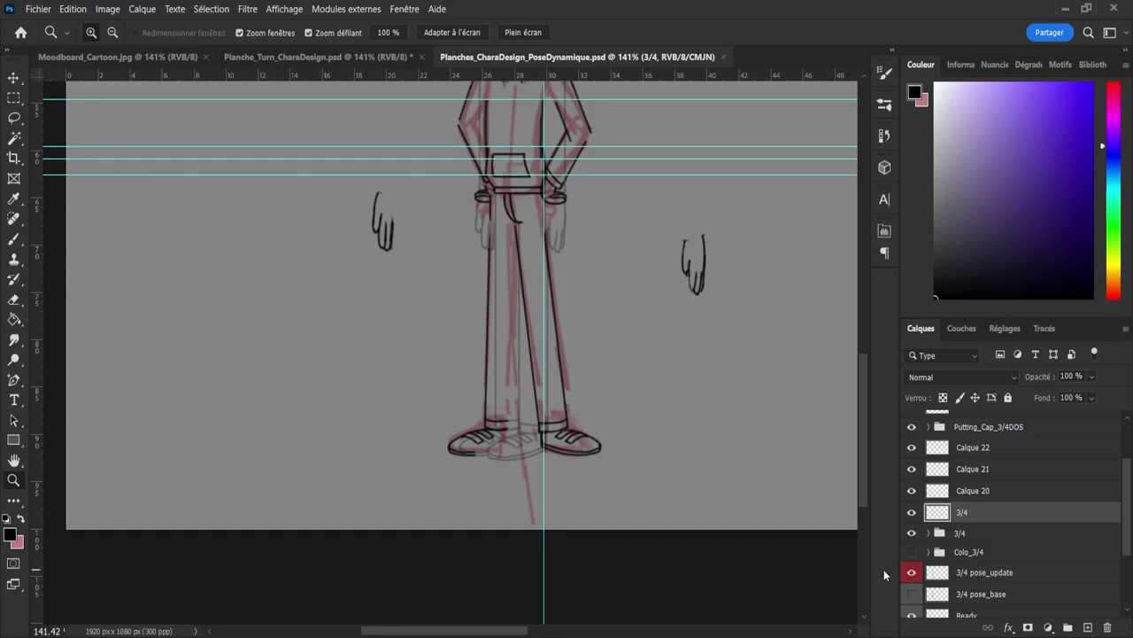
click(928, 534)
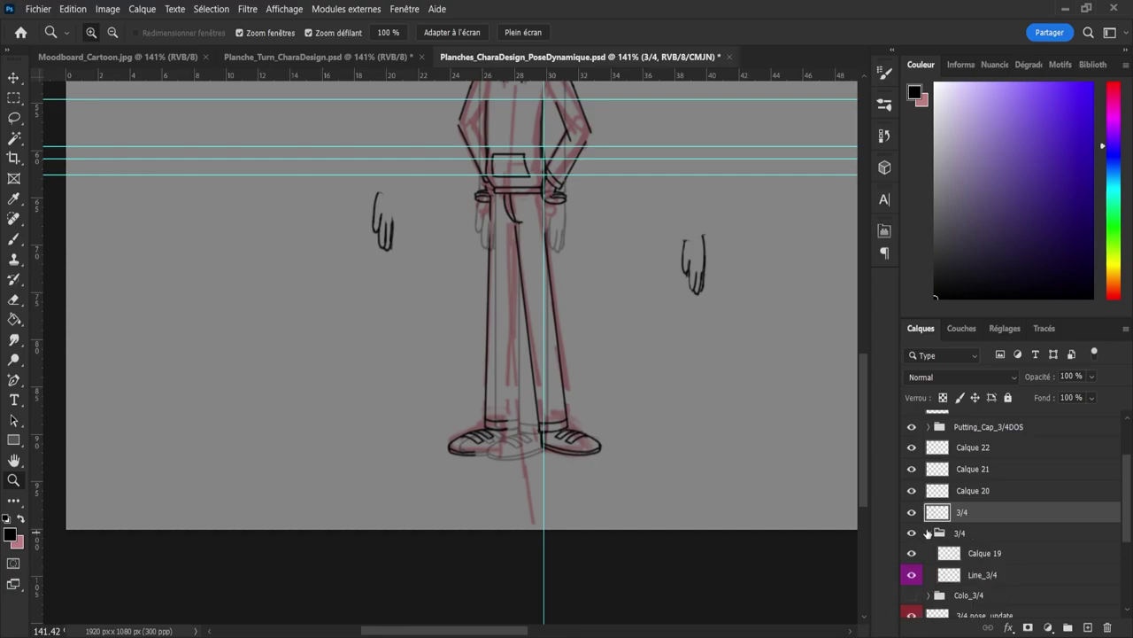
click(927, 534)
click(912, 533)
click(912, 533)
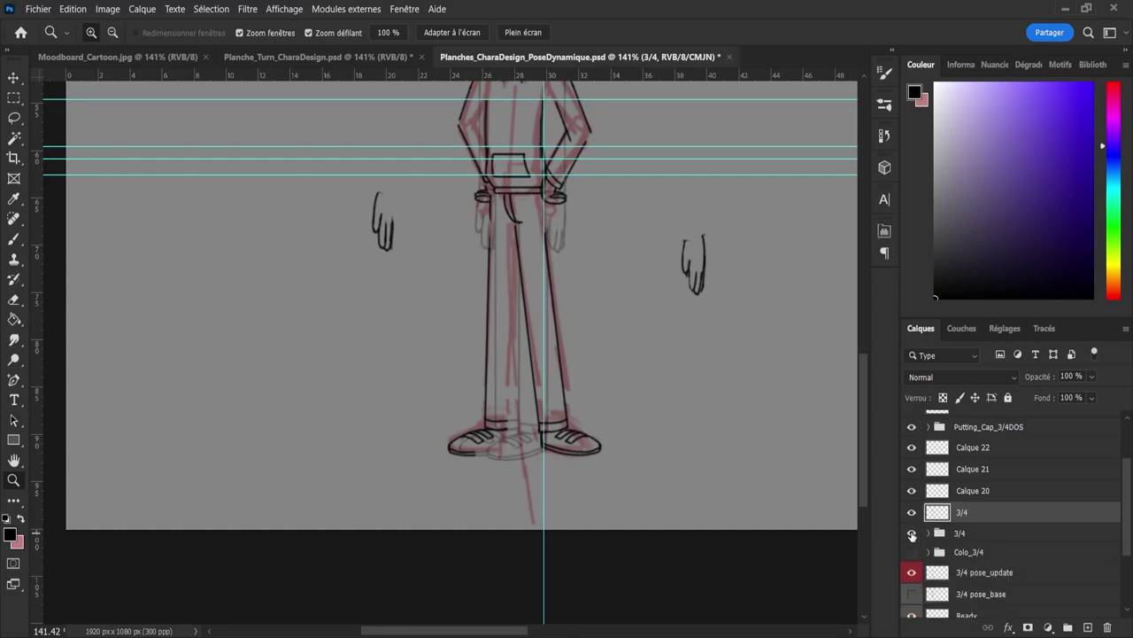
click(938, 540)
click(928, 533)
click(956, 558)
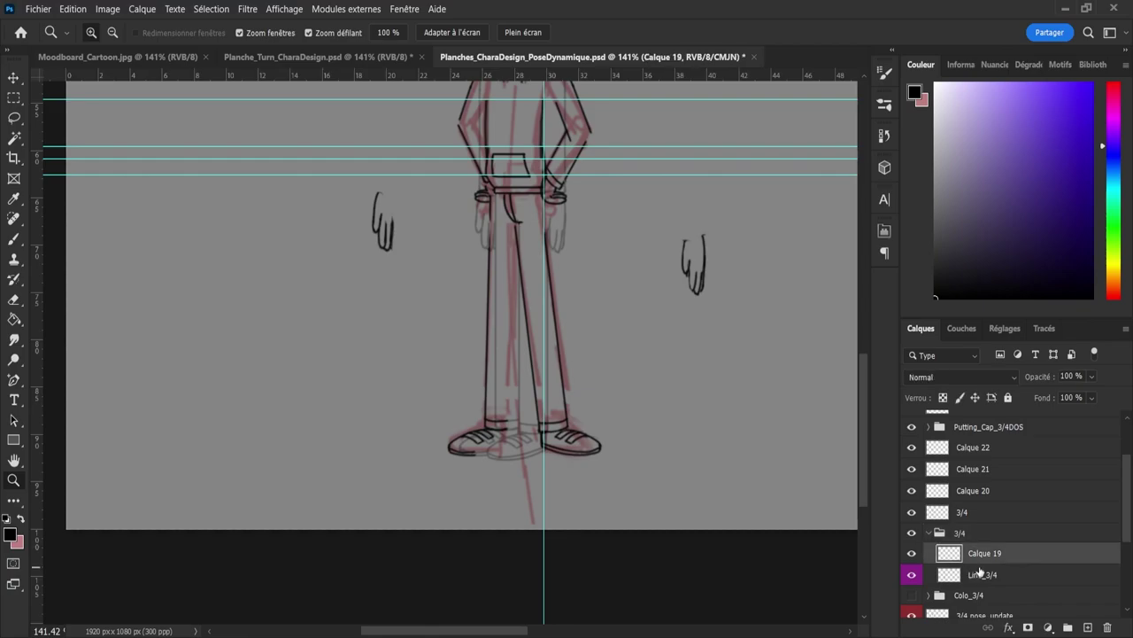
key(ctrl+v)
drag(978, 563, 966, 452)
click(930, 554)
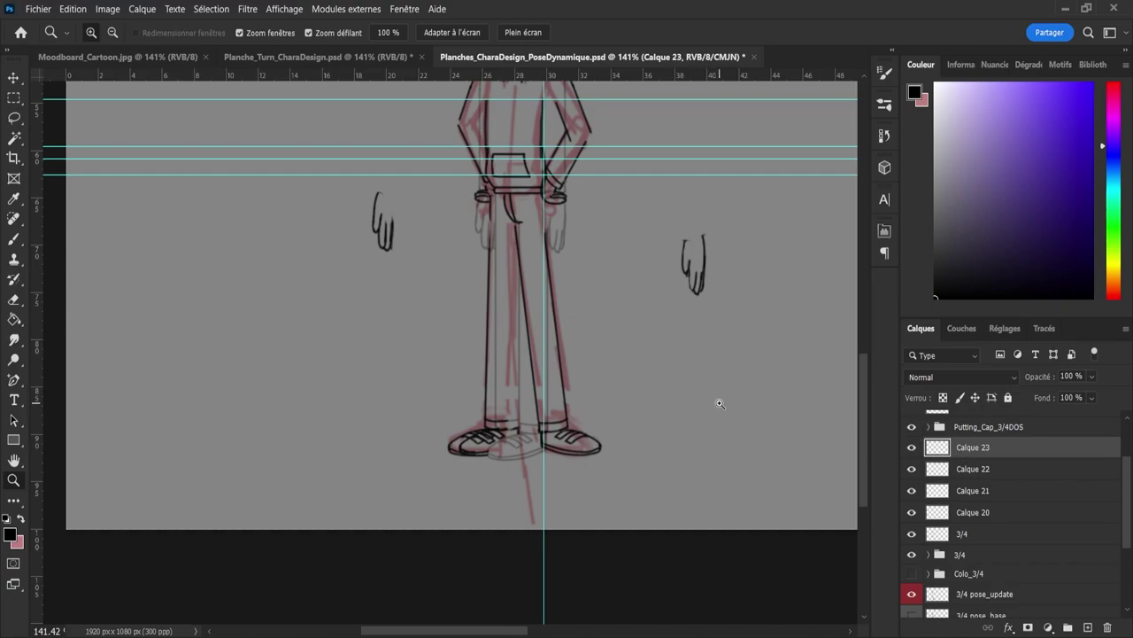
Step: Move the pasted shoe out to the left of the character's foot and delete its layer
key(v)
drag(477, 447, 417, 444)
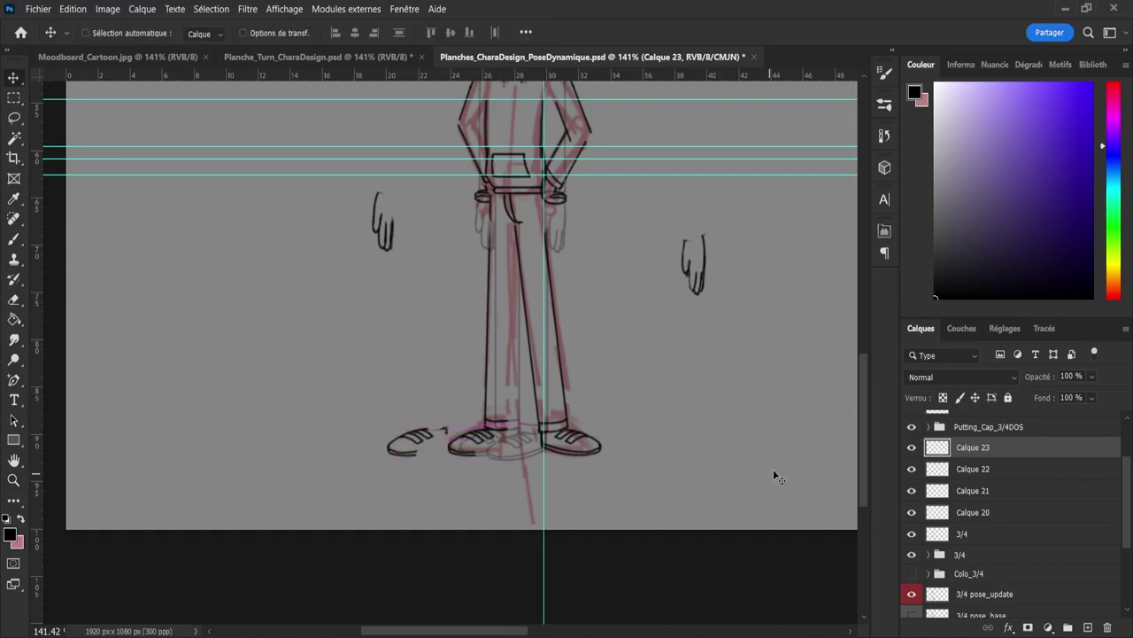
key(Delete)
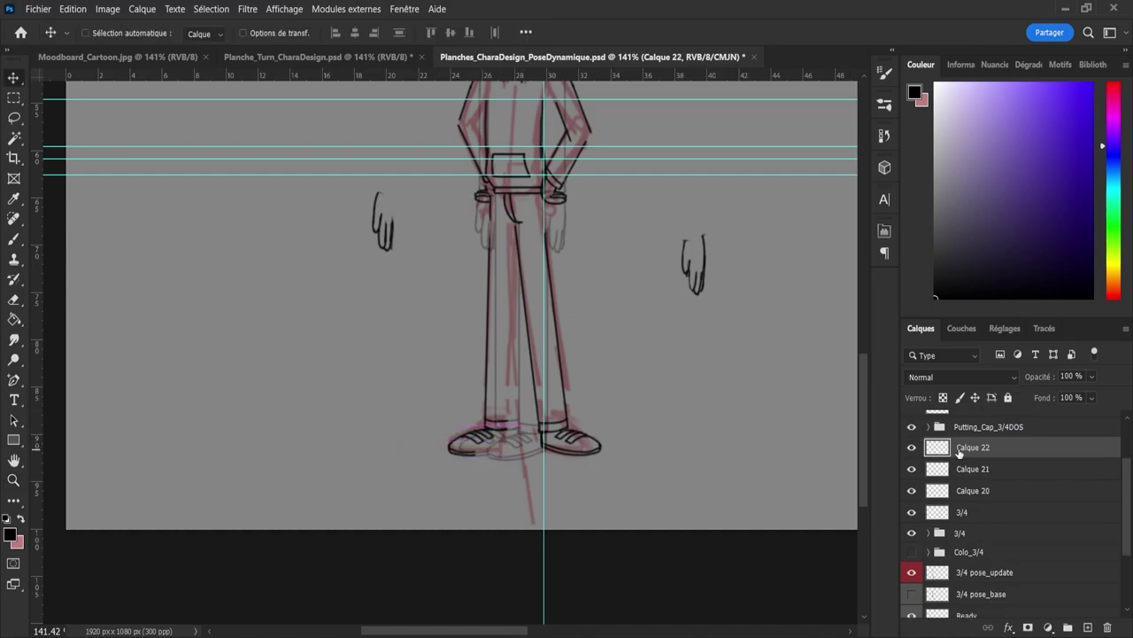
Step: Check the Calque 19 and Line_3/4 layers by toggling their visibility, and hide the whole 3/4 group
click(912, 533)
click(912, 533)
click(929, 533)
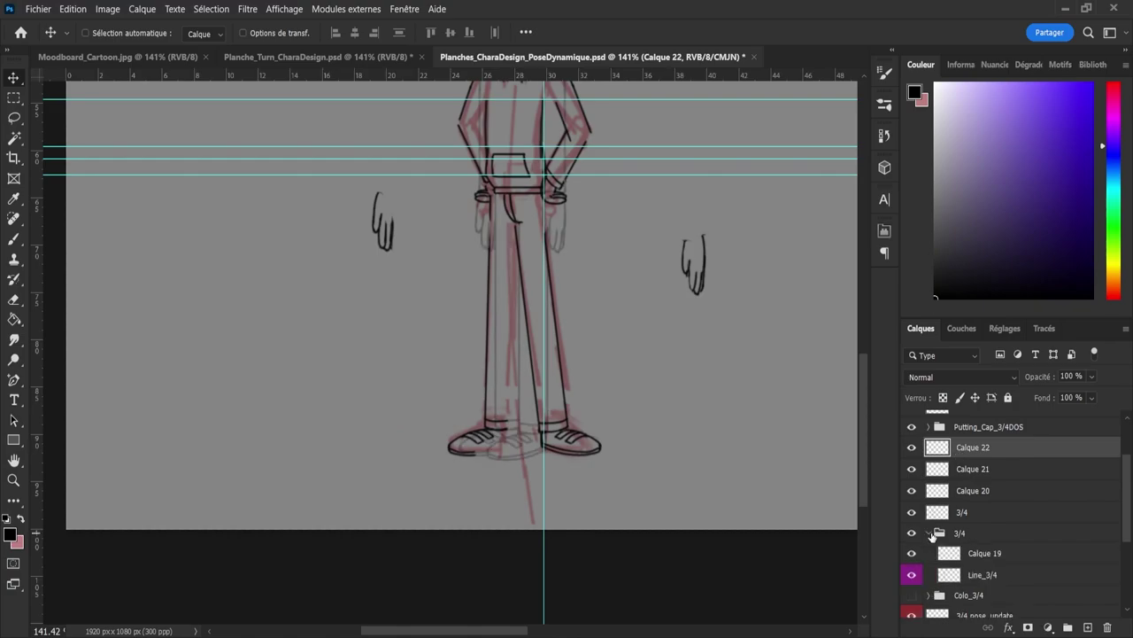
click(914, 554)
click(913, 555)
click(914, 574)
click(914, 574)
click(928, 533)
click(912, 532)
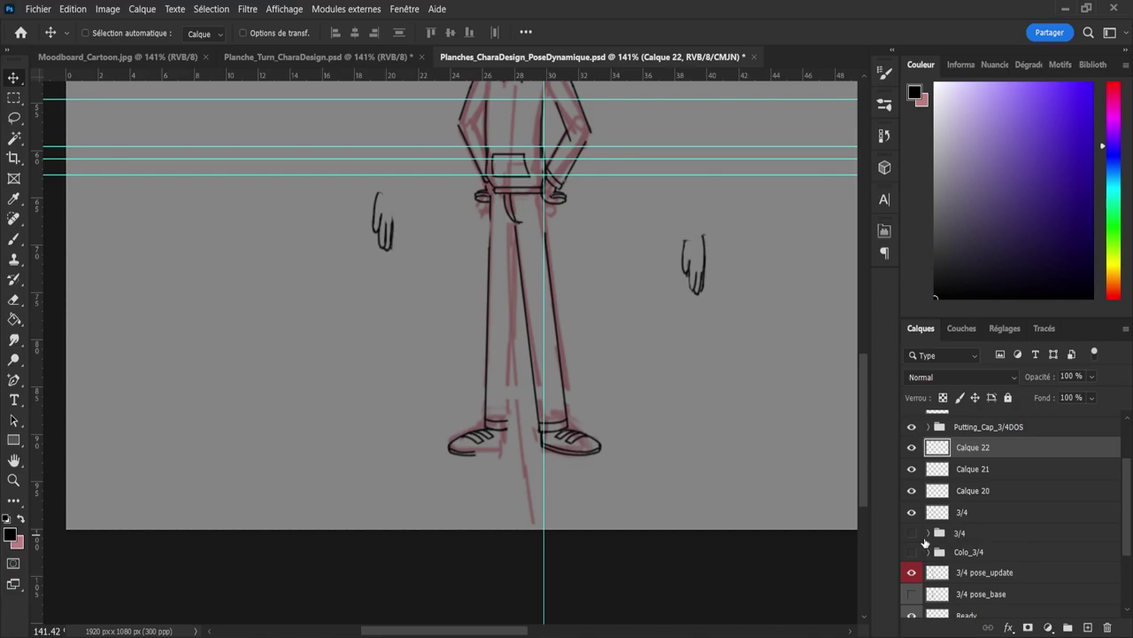
Step: Identify the leg's line art by toggling the Calque 22 and 3/4 layers' visibility, and make the 3/4 layer active
key(z)
drag(609, 357, 572, 342)
drag(584, 261, 608, 290)
drag(532, 175, 625, 343)
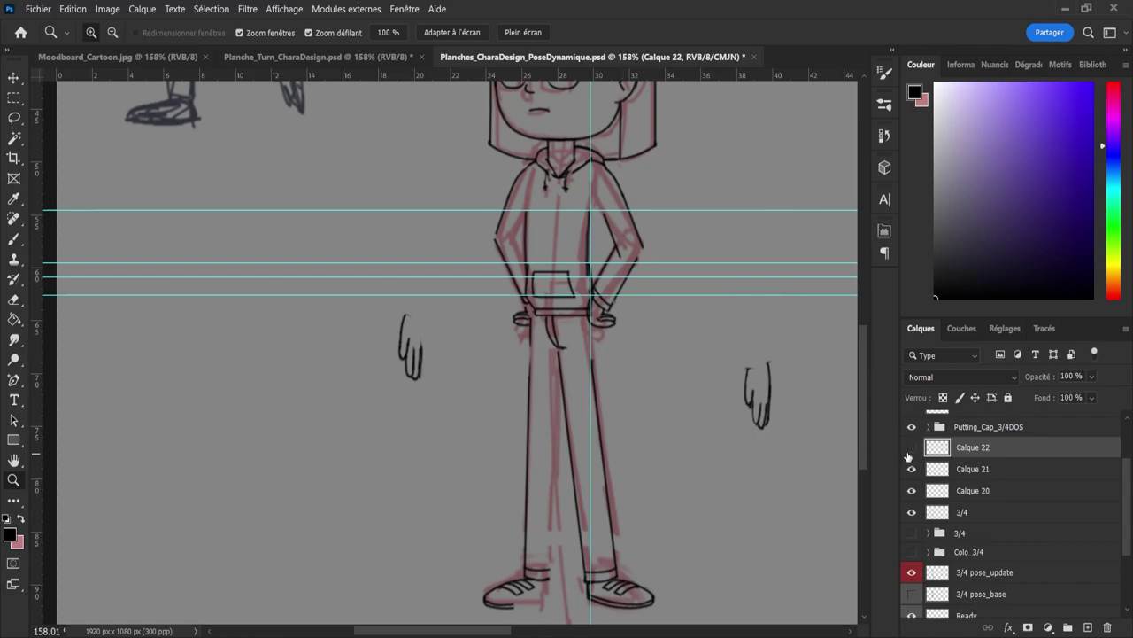
click(911, 448)
click(949, 512)
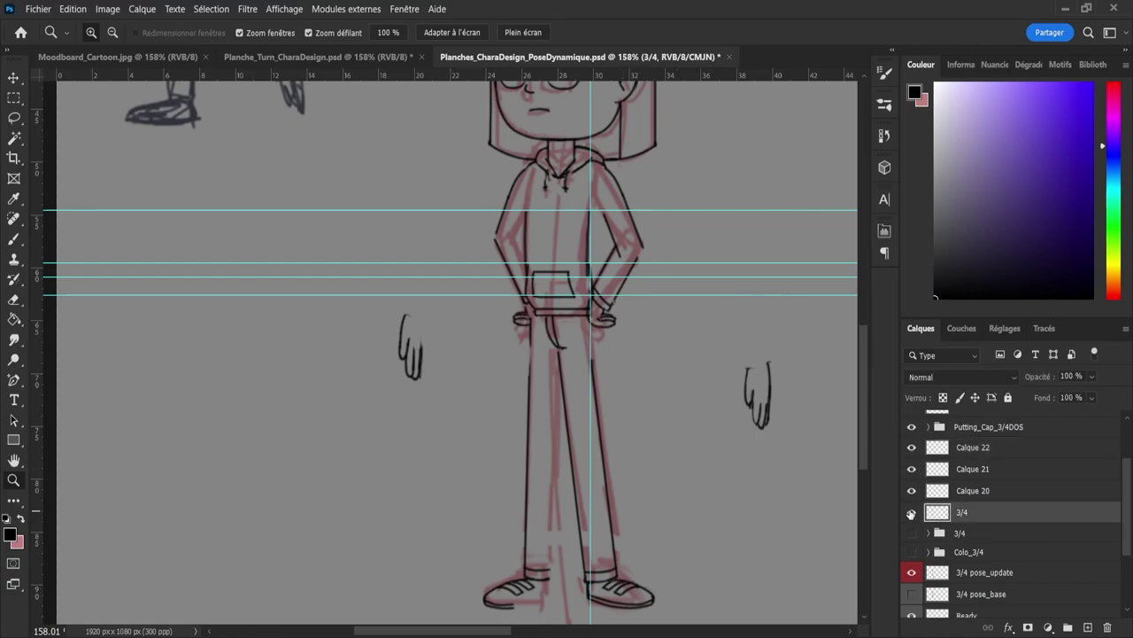
click(911, 513)
click(911, 513)
Step: Rotate the lassoed left leg and shoe line art slightly outward, and move the vertical guide off the figure
key(l)
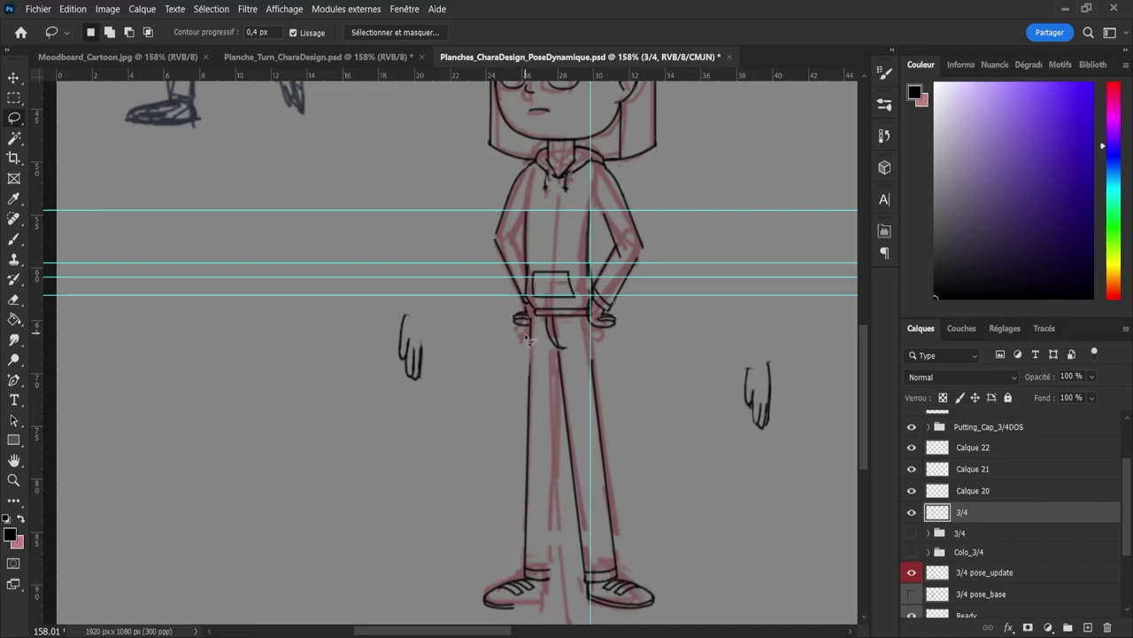
mouse_move(525, 335)
mouse_down()
mouse_move(536, 513)
mouse_move(555, 604)
mouse_move(494, 623)
mouse_move(445, 578)
mouse_up()
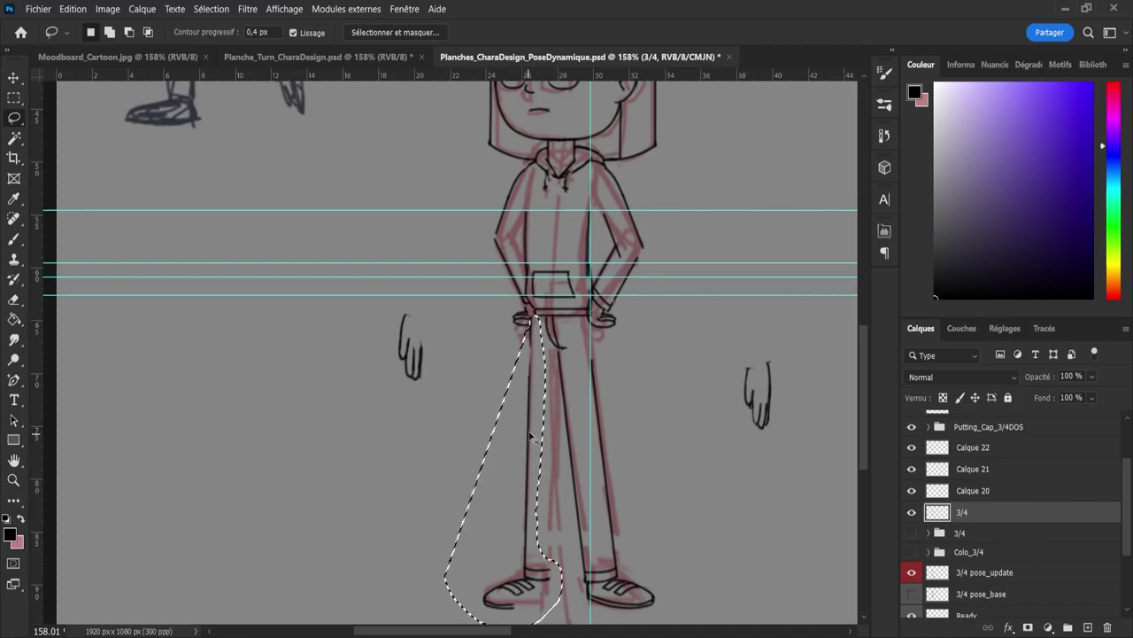
key(ctrl+t)
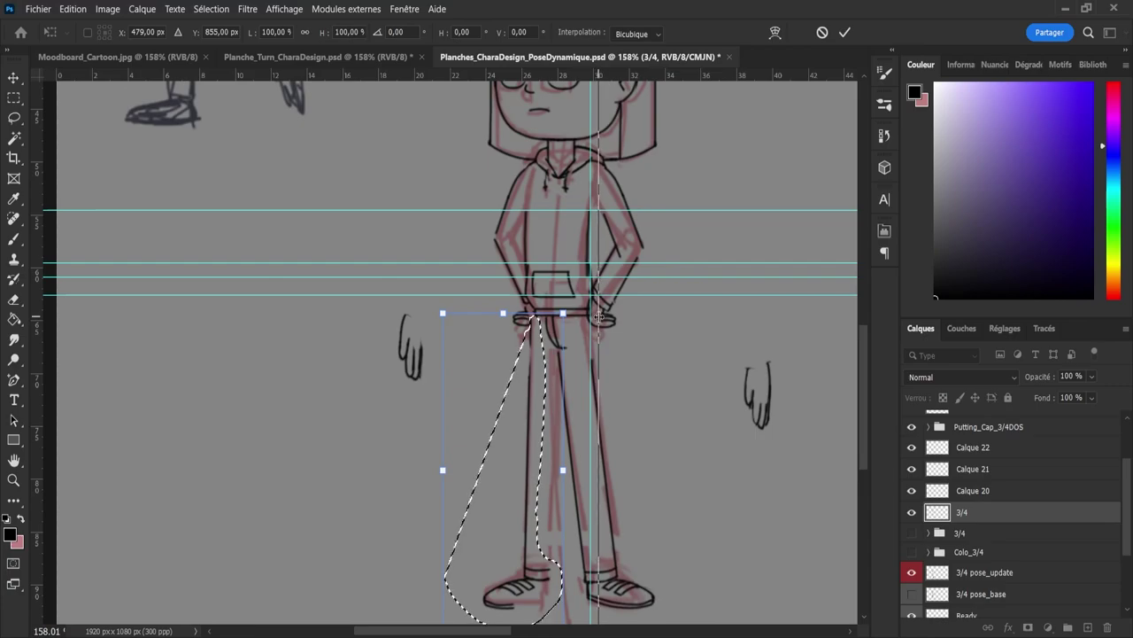
drag(599, 316, 733, 281)
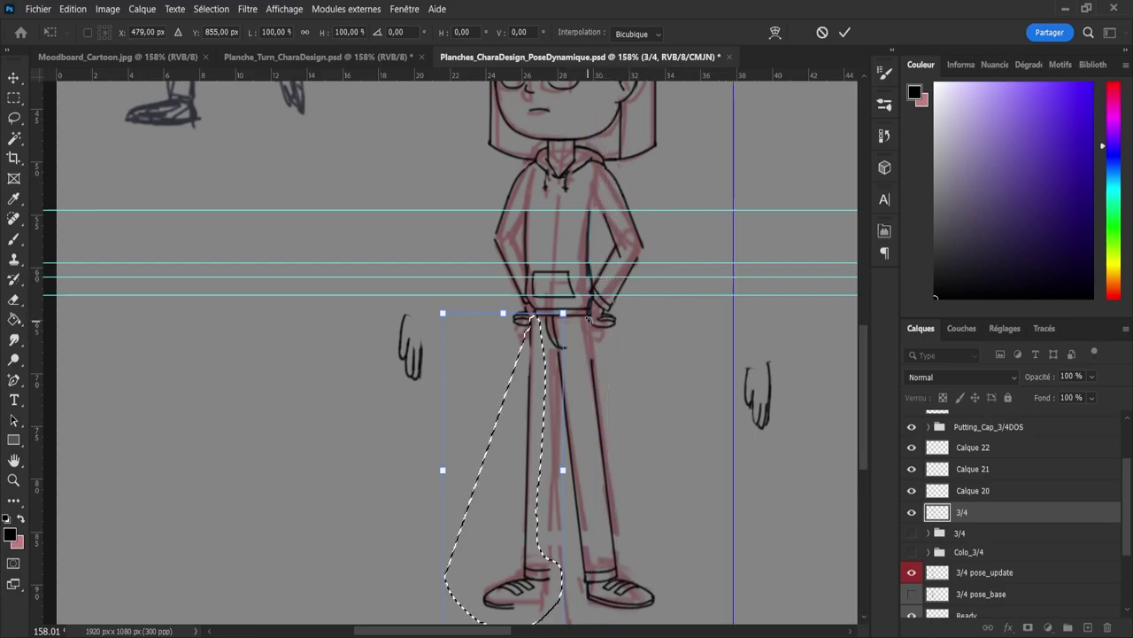
drag(583, 314, 586, 316)
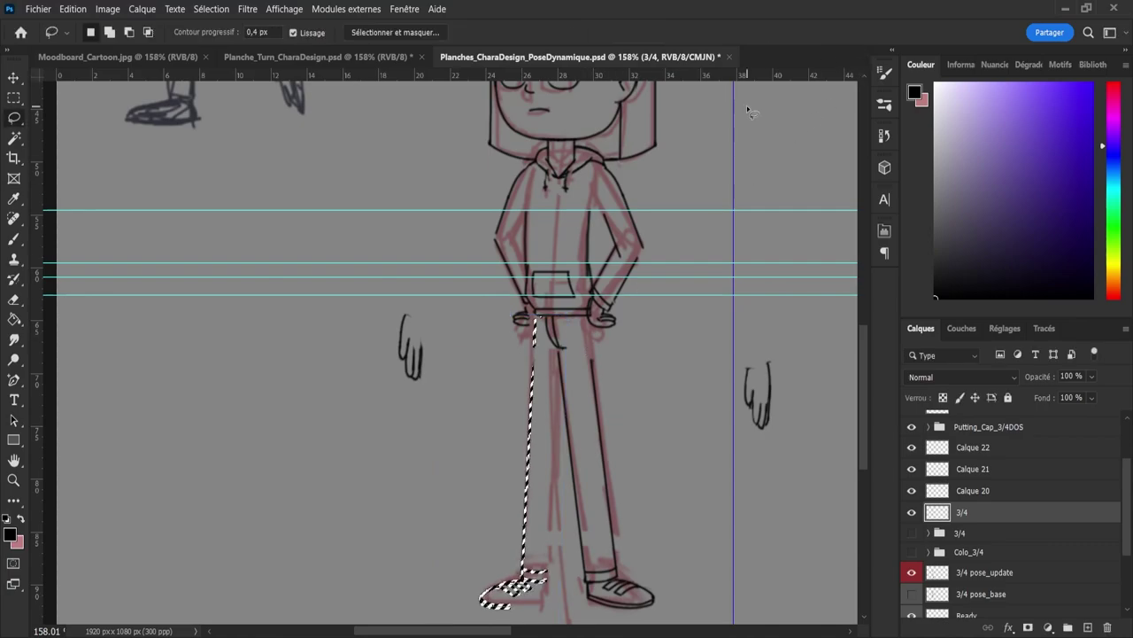
click(845, 32)
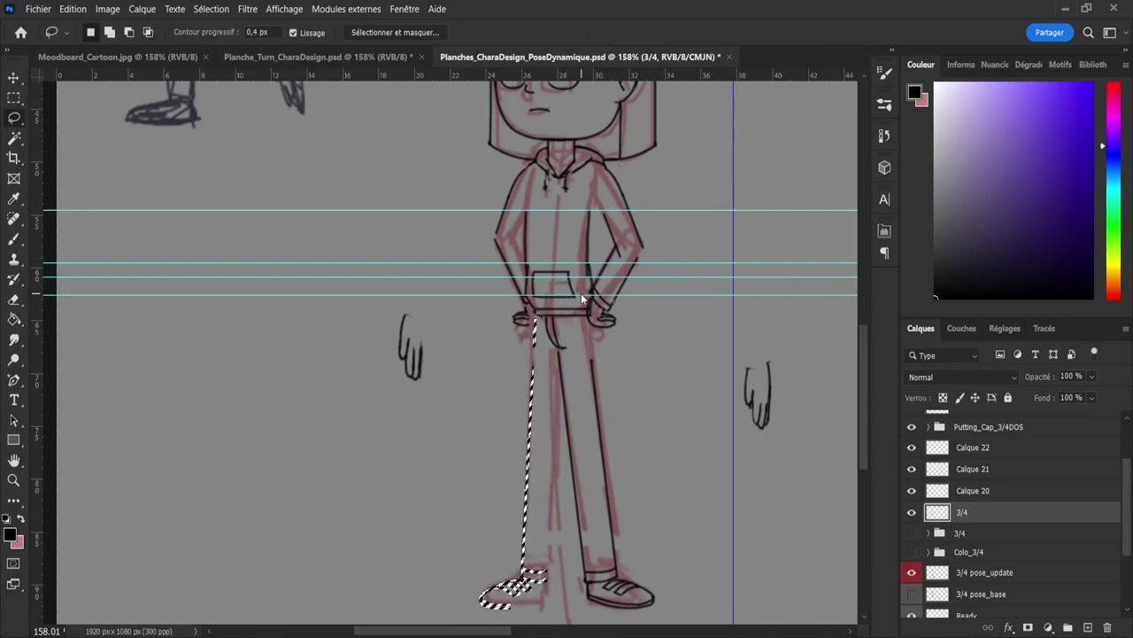
key(ctrl+d)
Step: Lasso the left shoe, rotate it -4.18° and nudge it 2 px right and 1 px up against the trouser leg
key(z)
mouse_move(516, 439)
mouse_down()
mouse_move(509, 522)
mouse_move(520, 555)
mouse_up()
drag(506, 461, 486, 451)
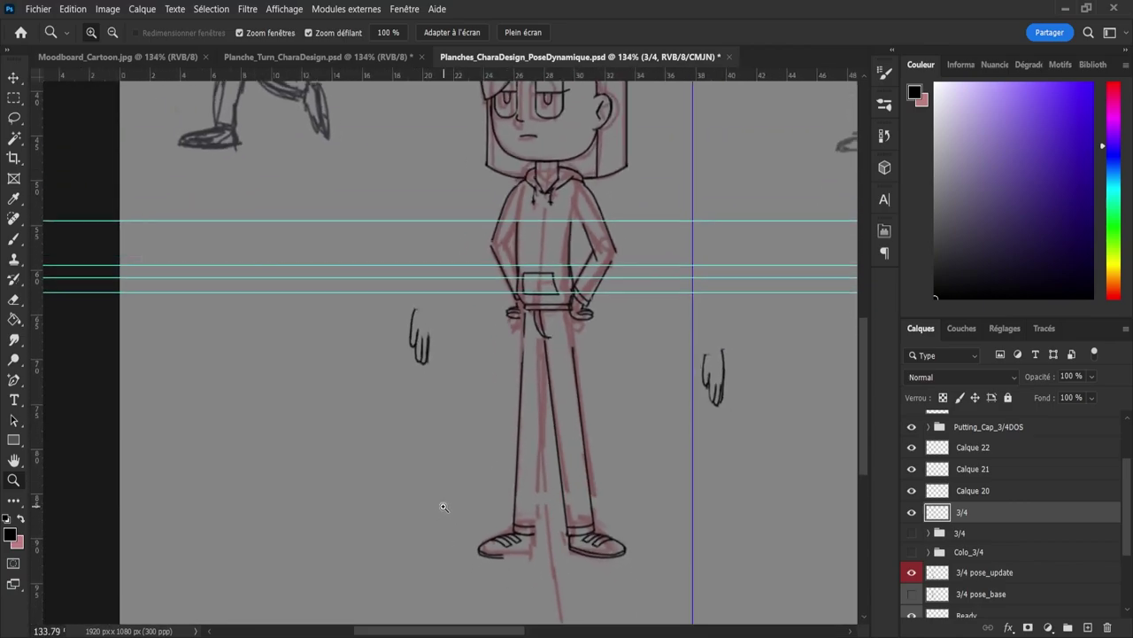
drag(451, 500, 469, 514)
key(l)
mouse_move(489, 572)
mouse_down()
mouse_move(497, 532)
mouse_move(550, 547)
mouse_move(542, 584)
mouse_up()
key(ctrl+t)
drag(577, 527, 581, 521)
drag(541, 553, 543, 551)
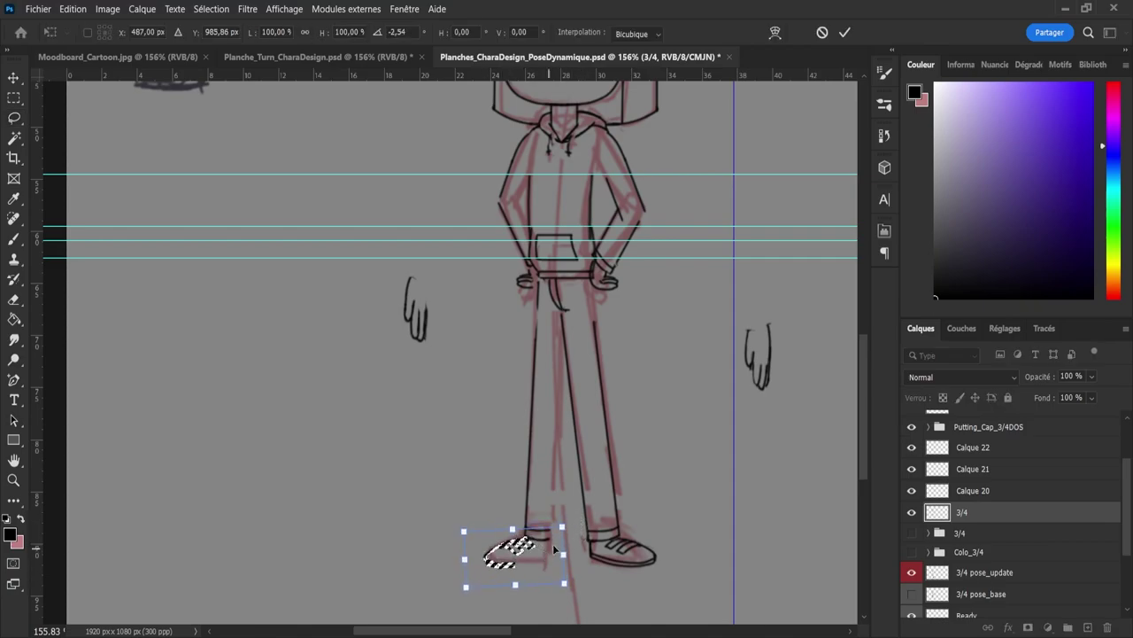
drag(590, 515, 587, 513)
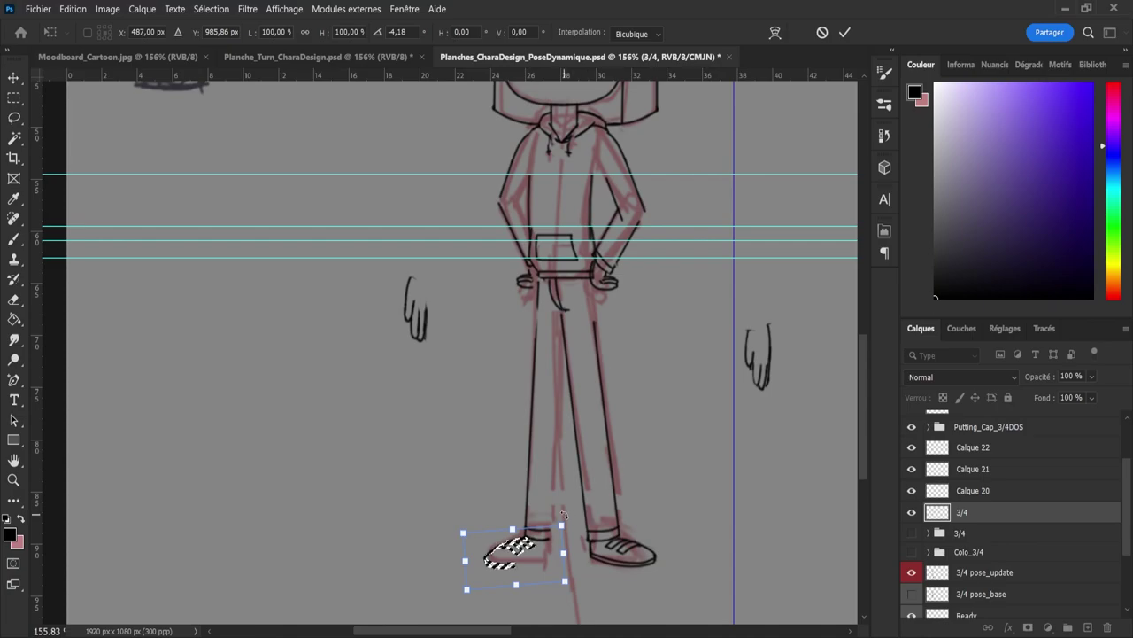
key(Right)
key(Right)
key(Up)
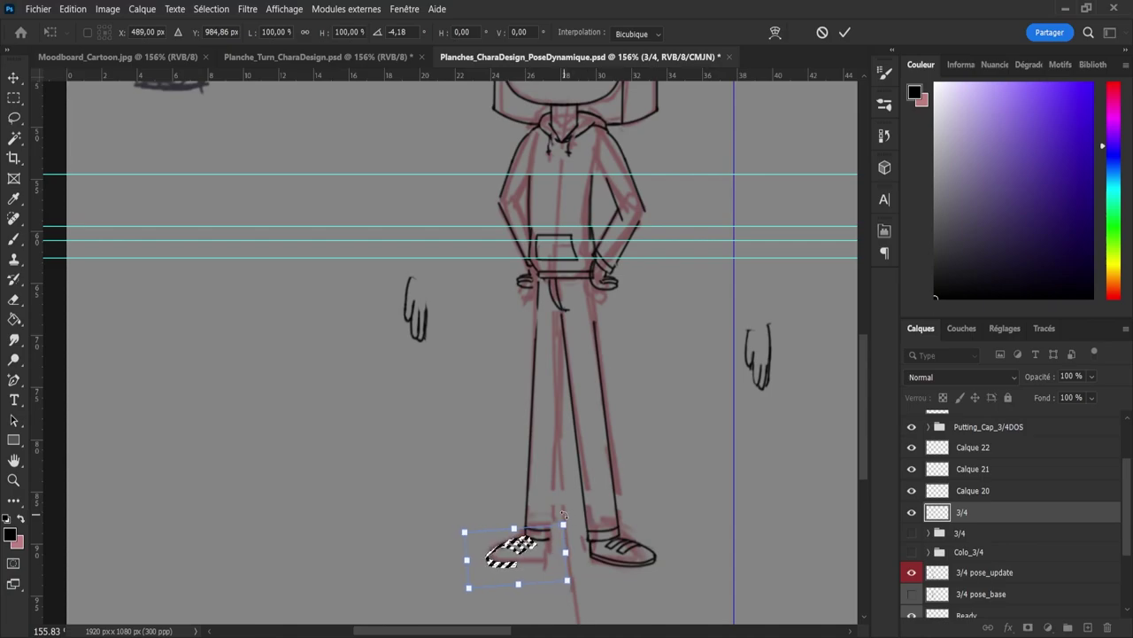
key(Return)
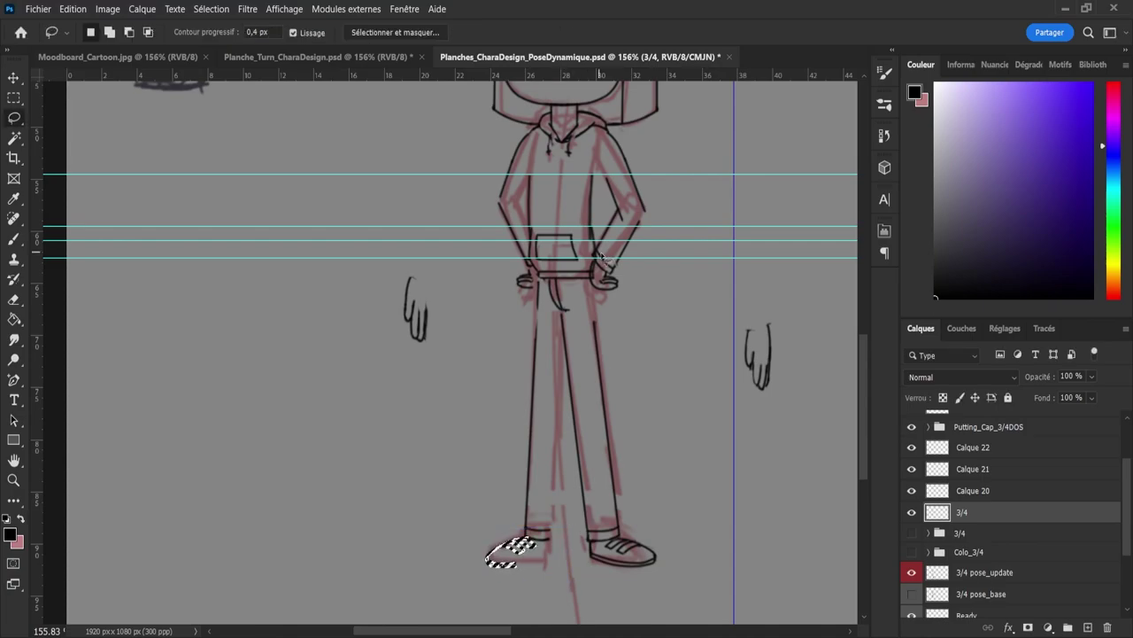
key(ctrl+d)
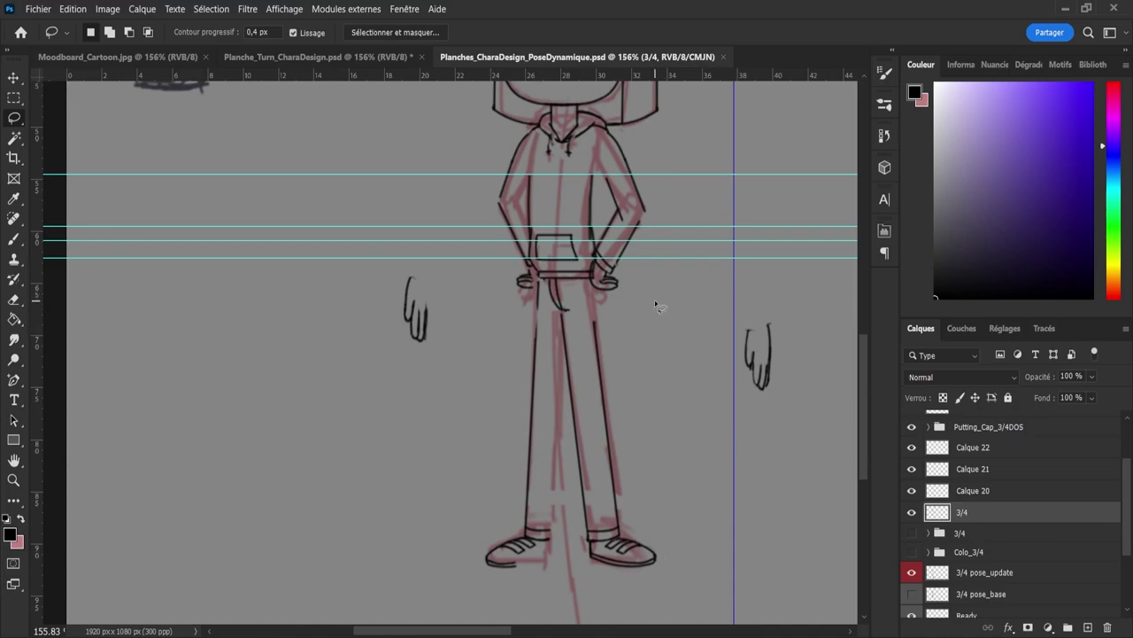
Step: Lasso the straight eyebrow above the fully visible eye, excluding the eye outline, and warp it into an arch
key(z)
drag(679, 376, 664, 356)
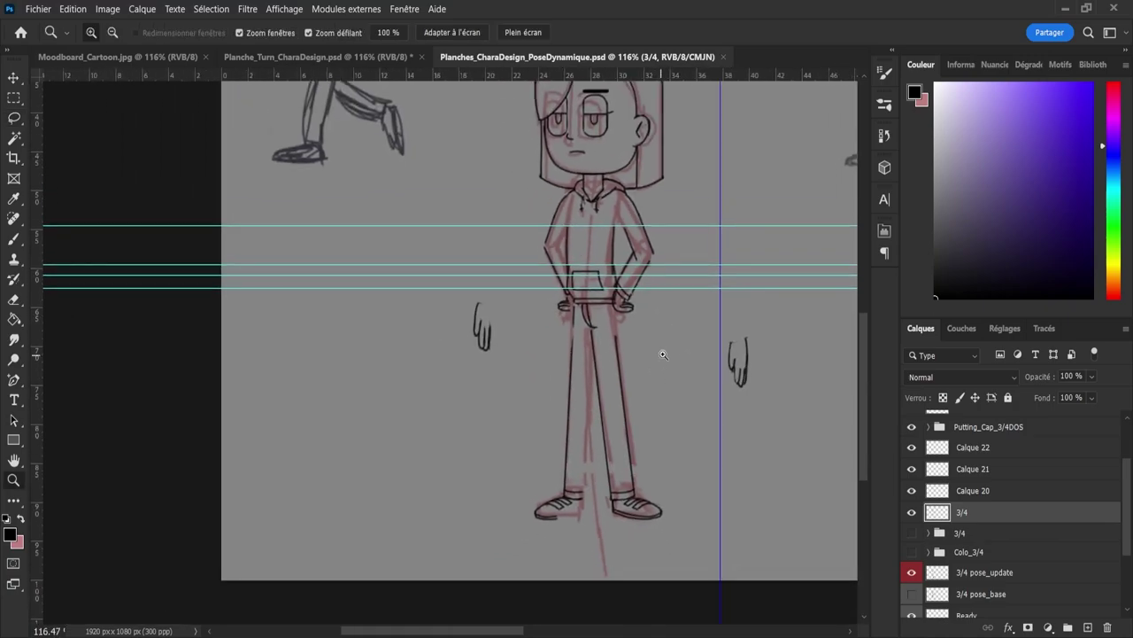
drag(718, 244, 698, 225)
drag(689, 165, 737, 199)
drag(715, 261, 673, 219)
scroll(619, 133, up, 4)
key(e)
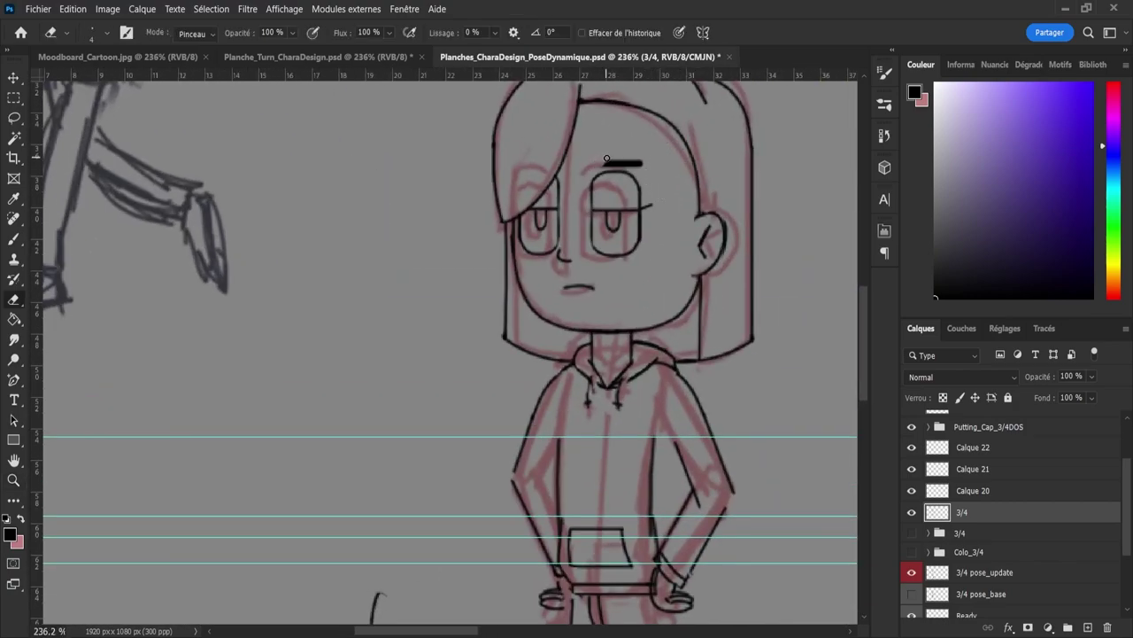
key(ctrl+z)
key(l)
mouse_move(583, 157)
mouse_down()
mouse_move(639, 148)
mouse_move(651, 177)
mouse_move(584, 164)
mouse_move(673, 213)
mouse_up()
key(z)
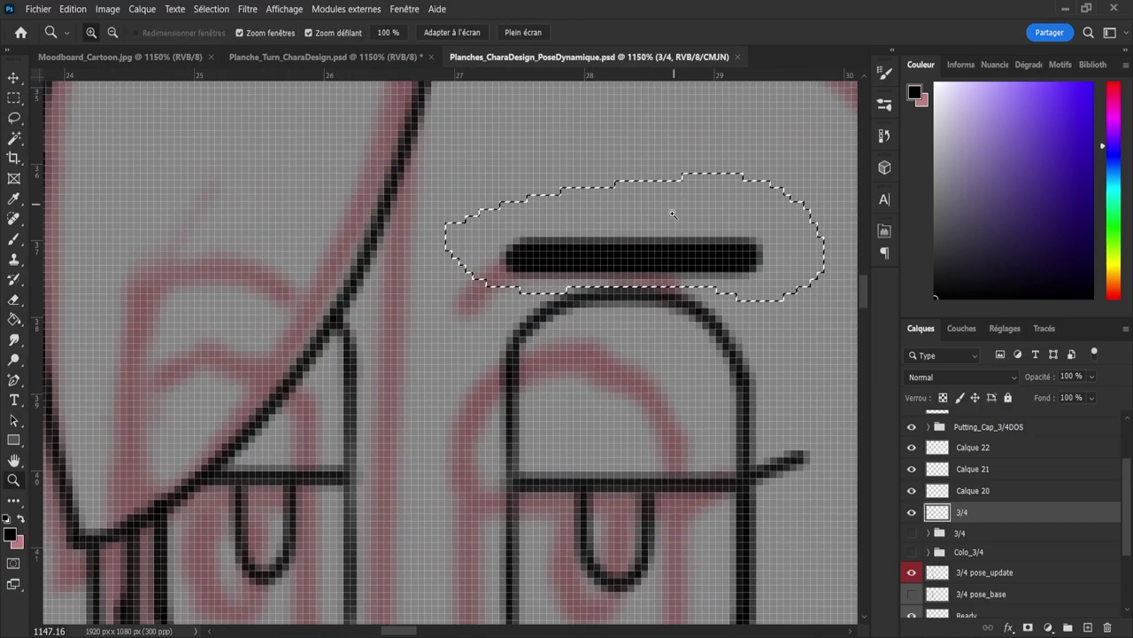
key(l)
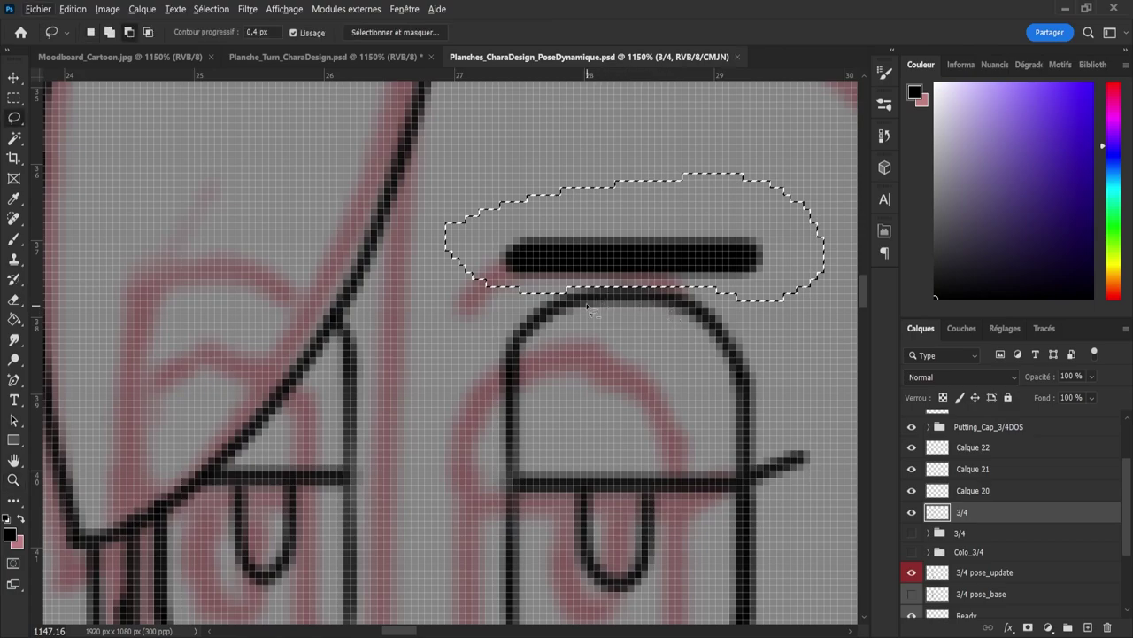
mouse_move(574, 291)
mouse_down()
mouse_move(684, 289)
mouse_move(672, 281)
mouse_up()
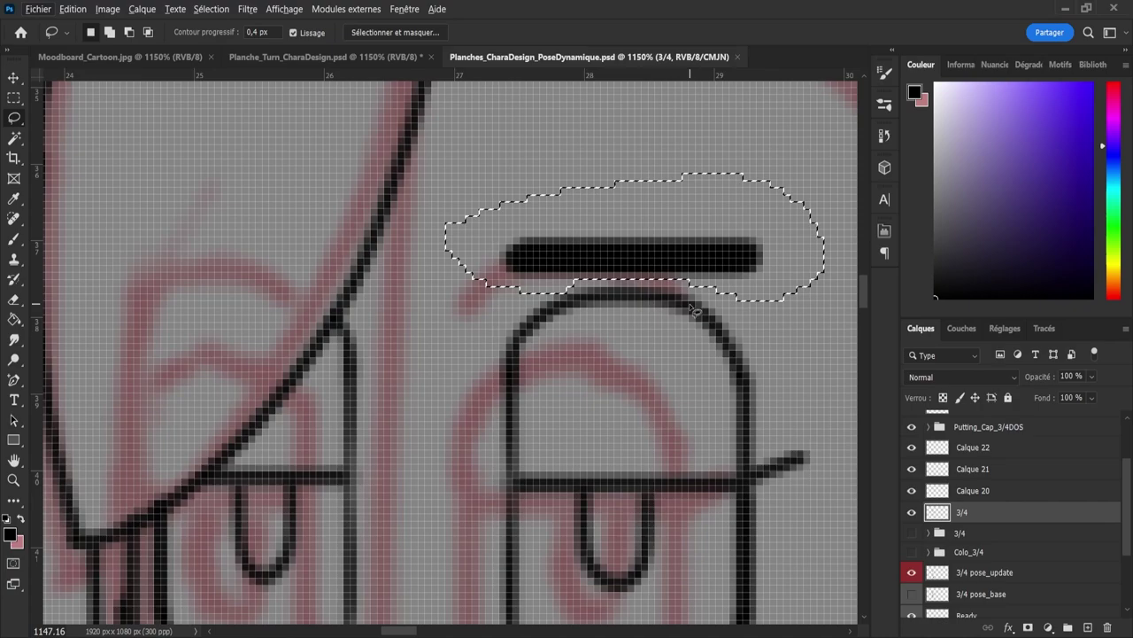
key(ctrl+t)
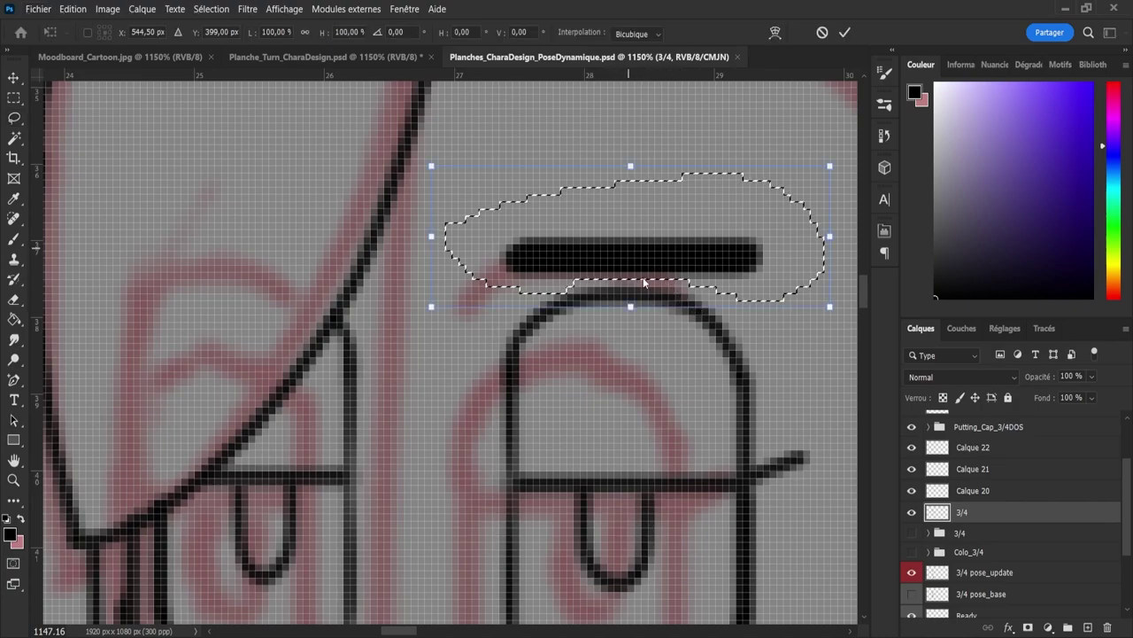
key(ctrl+shift+w)
drag(645, 253, 644, 163)
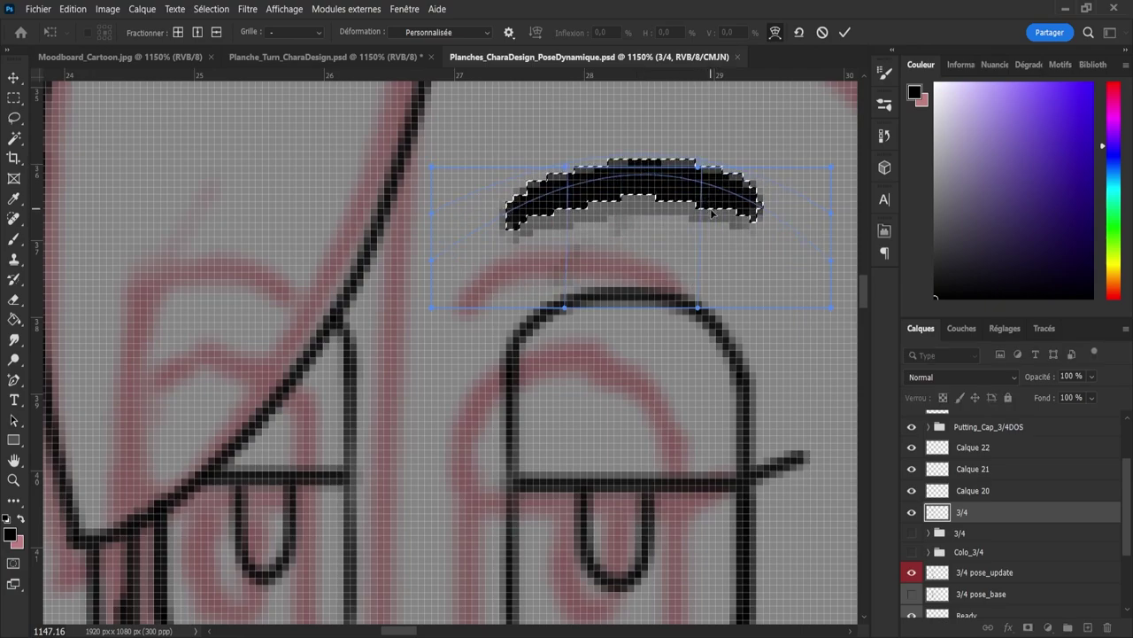
drag(701, 166, 686, 149)
drag(570, 172, 547, 140)
click(845, 32)
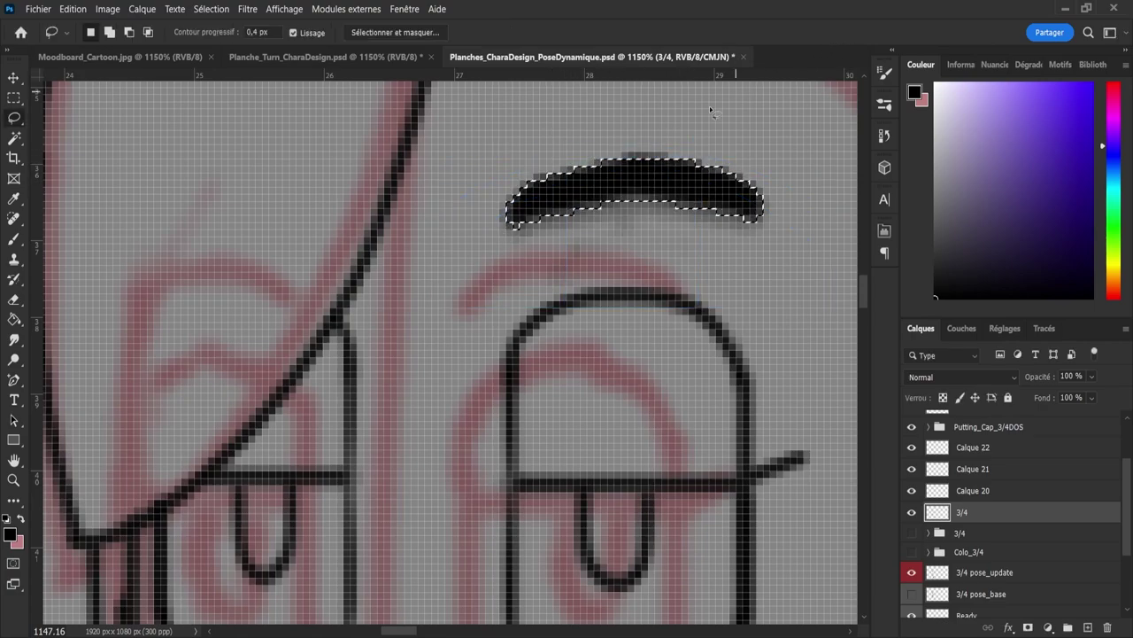
Step: Deselect the warped eyebrow and erase it completely from the 3/4 layer
key(z)
drag(640, 232, 682, 225)
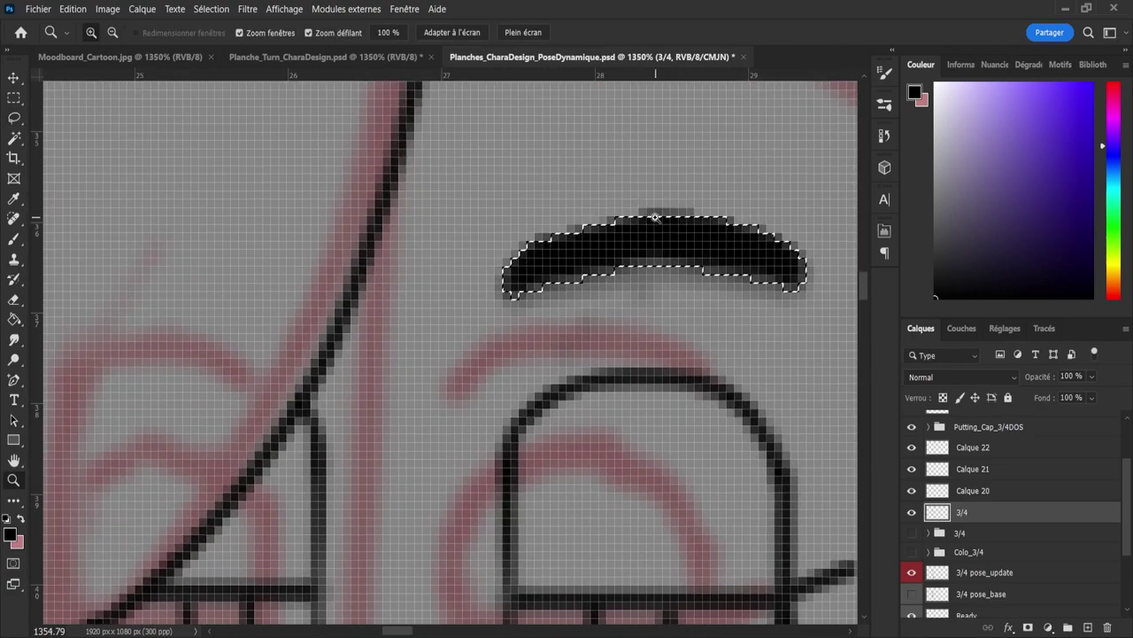
key(l)
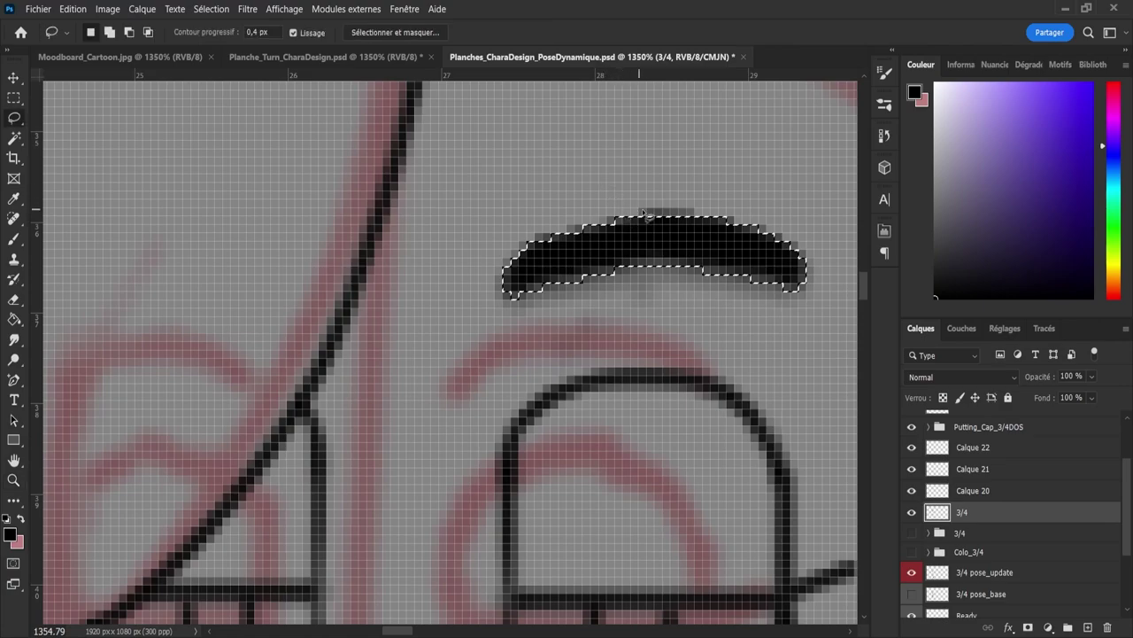
key(ctrl+d)
key(z)
scroll(531, 259, down, 4)
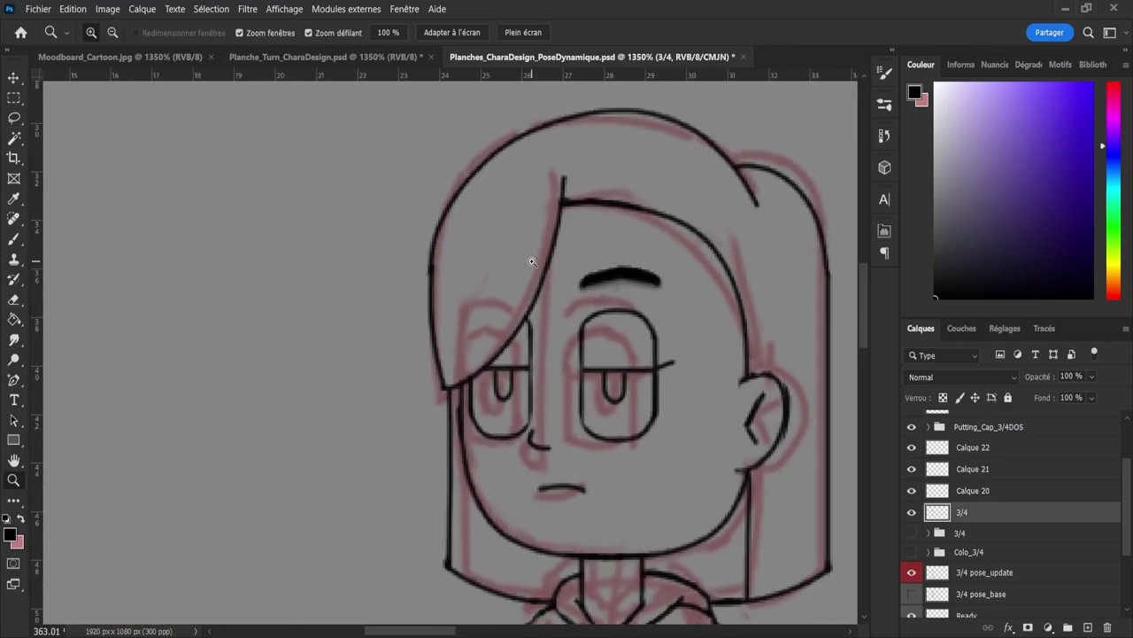
scroll(579, 267, up, 5)
scroll(579, 267, down, 1)
key(e)
mouse_move(614, 261)
mouse_down()
mouse_move(530, 274)
mouse_move(539, 252)
mouse_move(580, 236)
mouse_move(544, 232)
mouse_move(503, 249)
mouse_move(557, 285)
mouse_move(587, 288)
mouse_move(579, 326)
mouse_move(548, 345)
mouse_move(657, 278)
mouse_move(679, 228)
mouse_move(675, 204)
mouse_move(696, 243)
mouse_move(688, 290)
mouse_move(701, 305)
mouse_move(748, 250)
mouse_move(769, 269)
mouse_up()
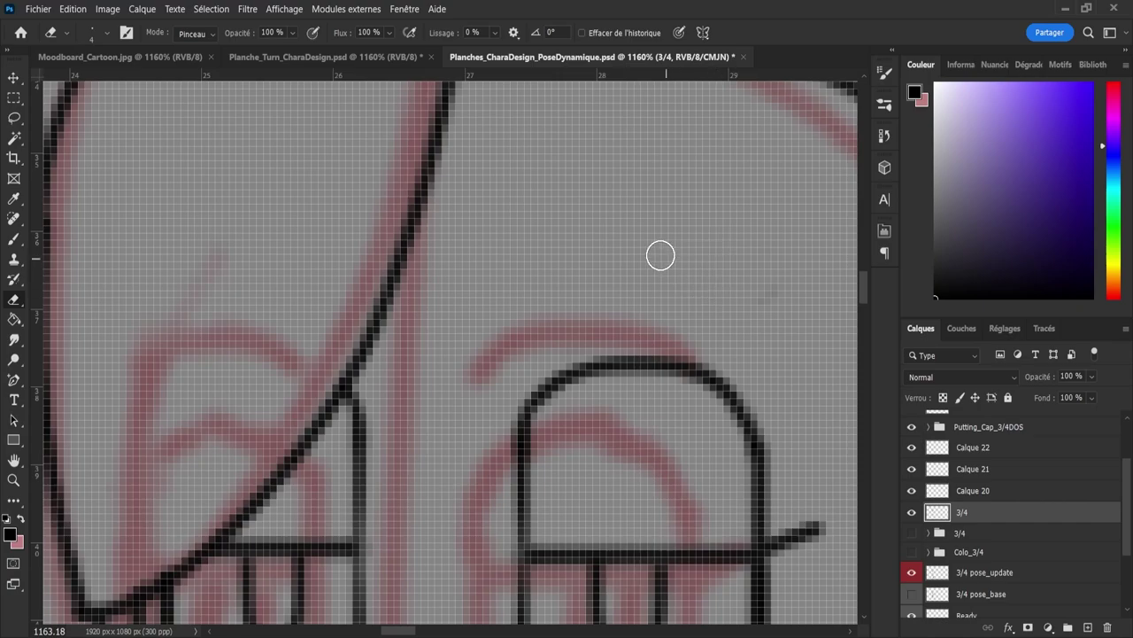
Step: Add a new layer above the 3/4 line art layer for the eyebrow, and hide the 3/4 layer
key(z)
drag(661, 254, 634, 246)
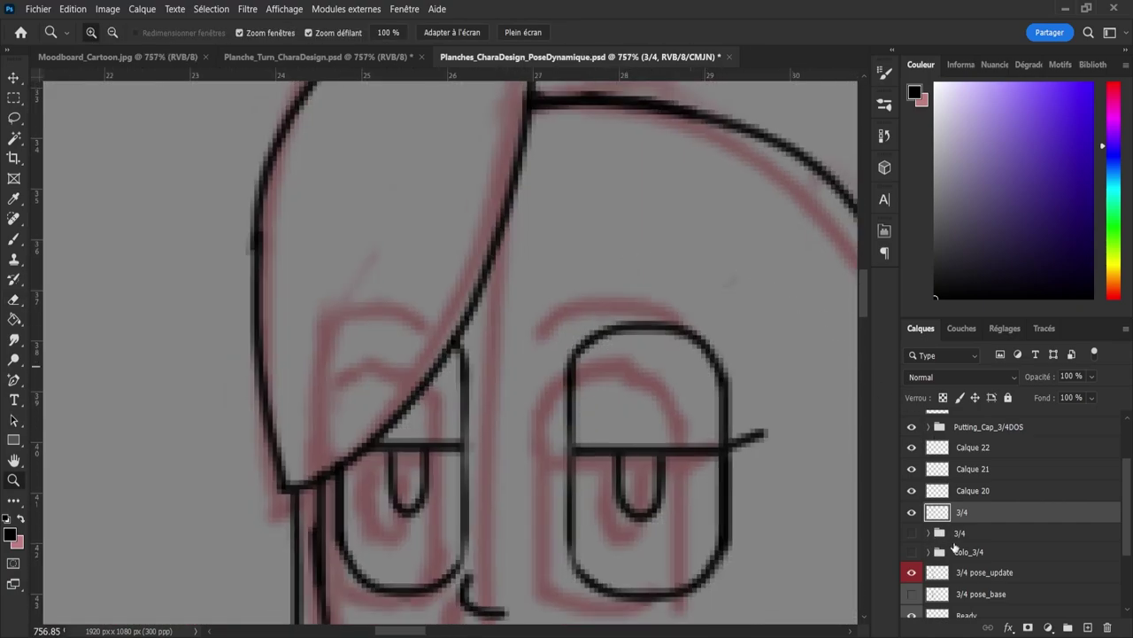
click(1089, 627)
click(912, 533)
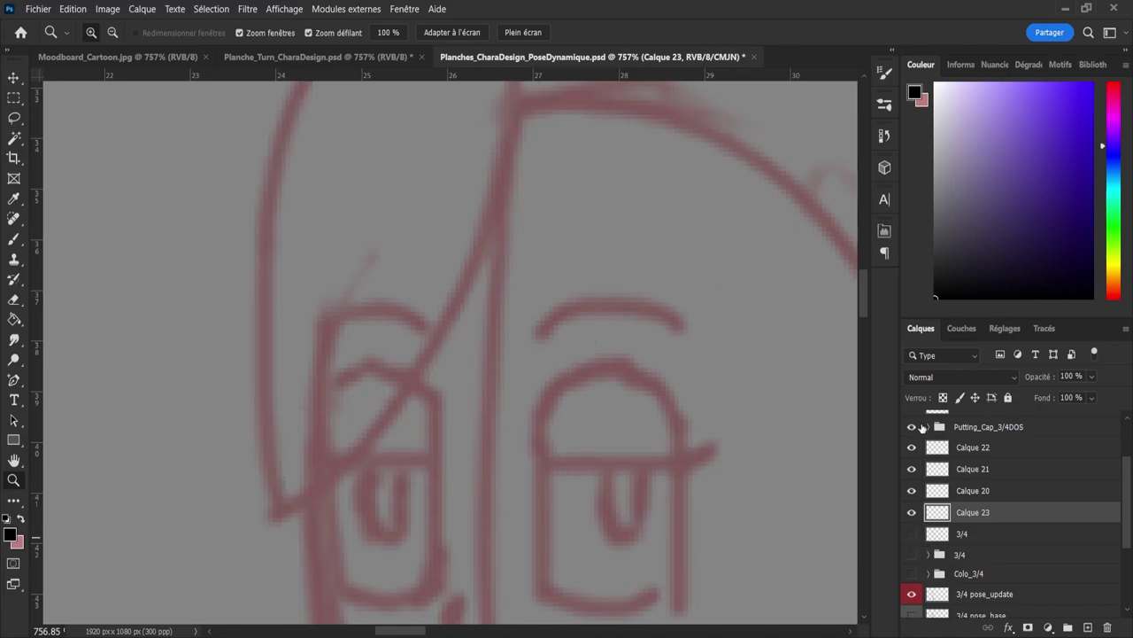
Step: Paint a smooth arched black eyebrow over the sketched brow of the fully visible eye with a size 4 brush
key(b)
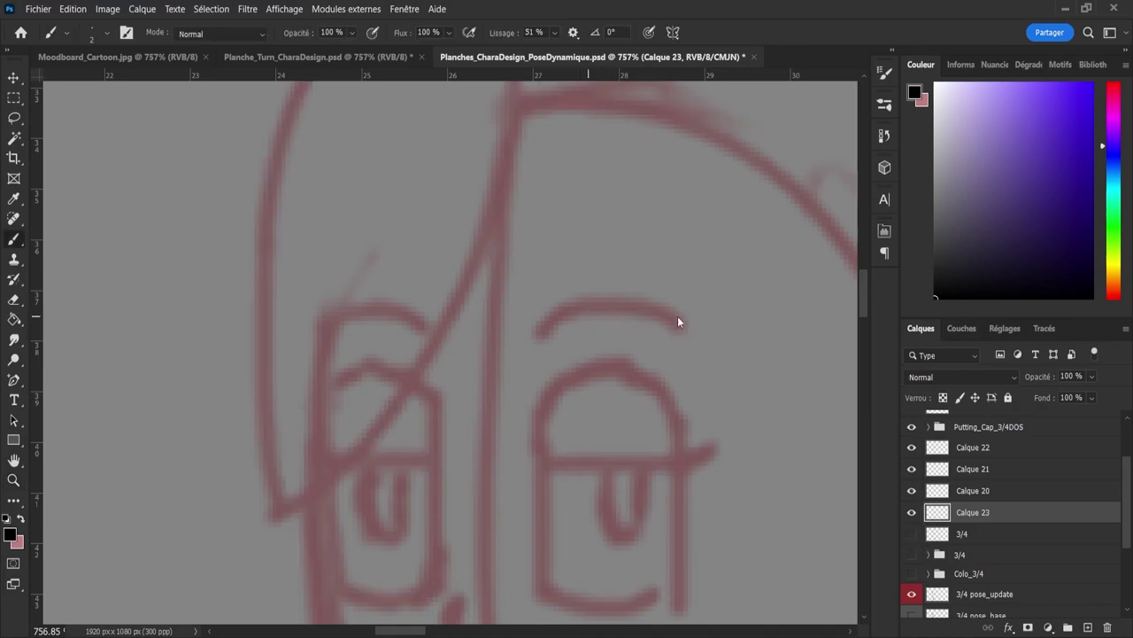
key(bracketright)
drag(556, 326, 635, 311)
key(ctrl+z)
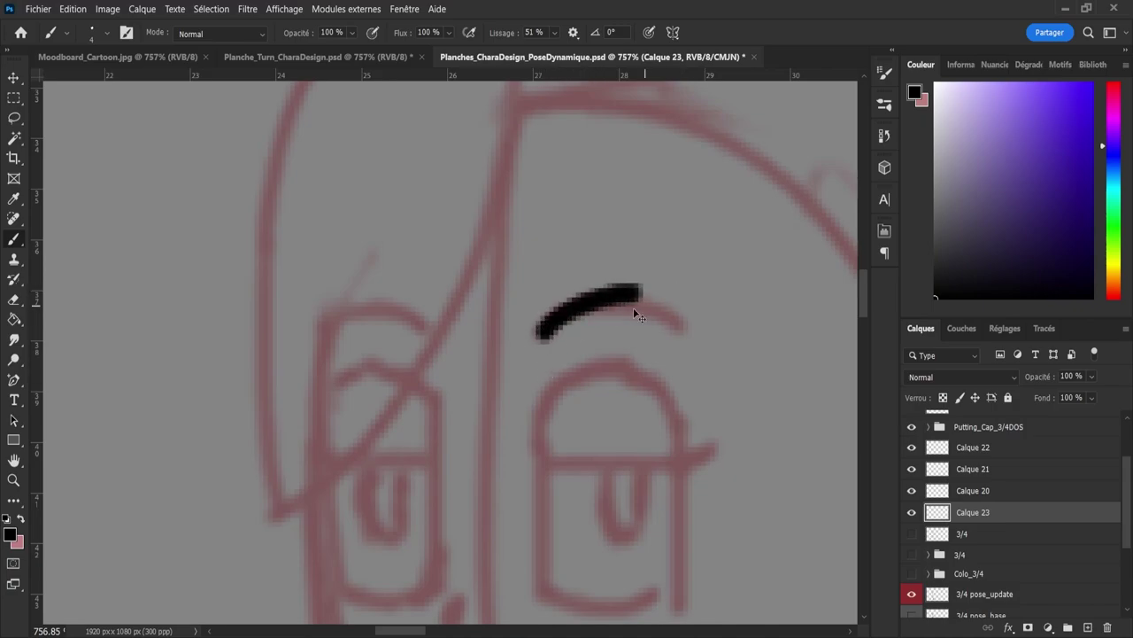
key(ctrl+z)
mouse_move(539, 327)
mouse_down()
mouse_move(622, 285)
mouse_move(713, 321)
mouse_move(583, 300)
mouse_move(687, 319)
mouse_move(714, 356)
mouse_up()
key(ctrl+z)
key(ctrl+z)
mouse_move(548, 329)
mouse_down()
mouse_move(590, 296)
mouse_move(644, 299)
mouse_move(688, 332)
mouse_up()
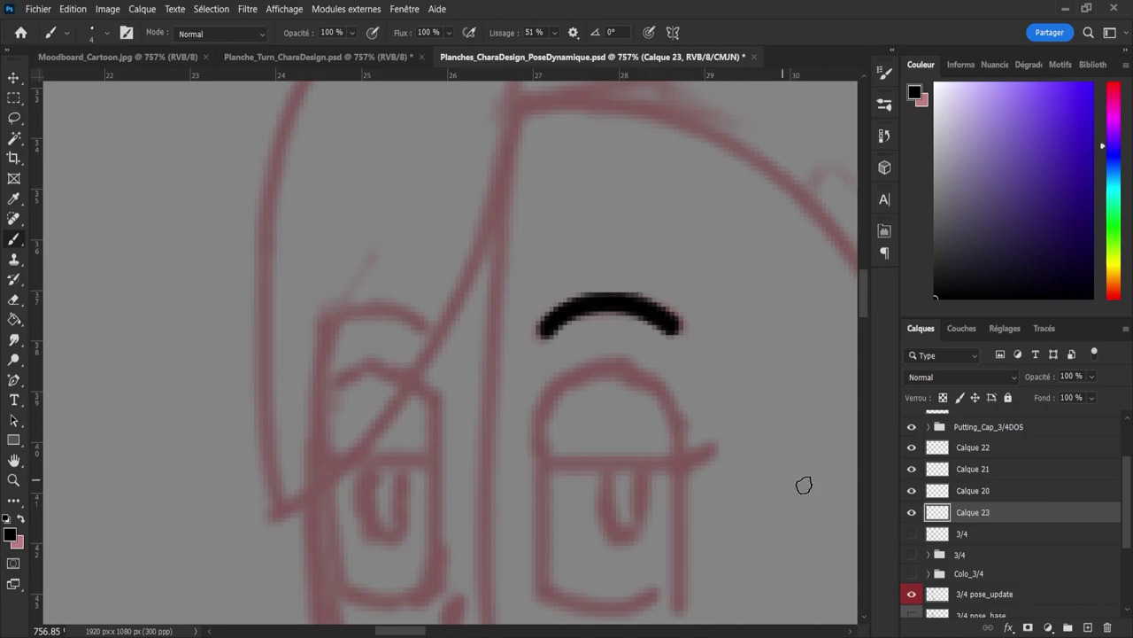
Step: Show the 3/4 line art again and move the Calque 23 eyebrow up and right so it sits centred above the eye
click(912, 533)
key(v)
mouse_move(625, 304)
mouse_down()
mouse_move(646, 270)
mouse_move(669, 266)
mouse_move(635, 266)
mouse_up()
click(959, 531)
key(e)
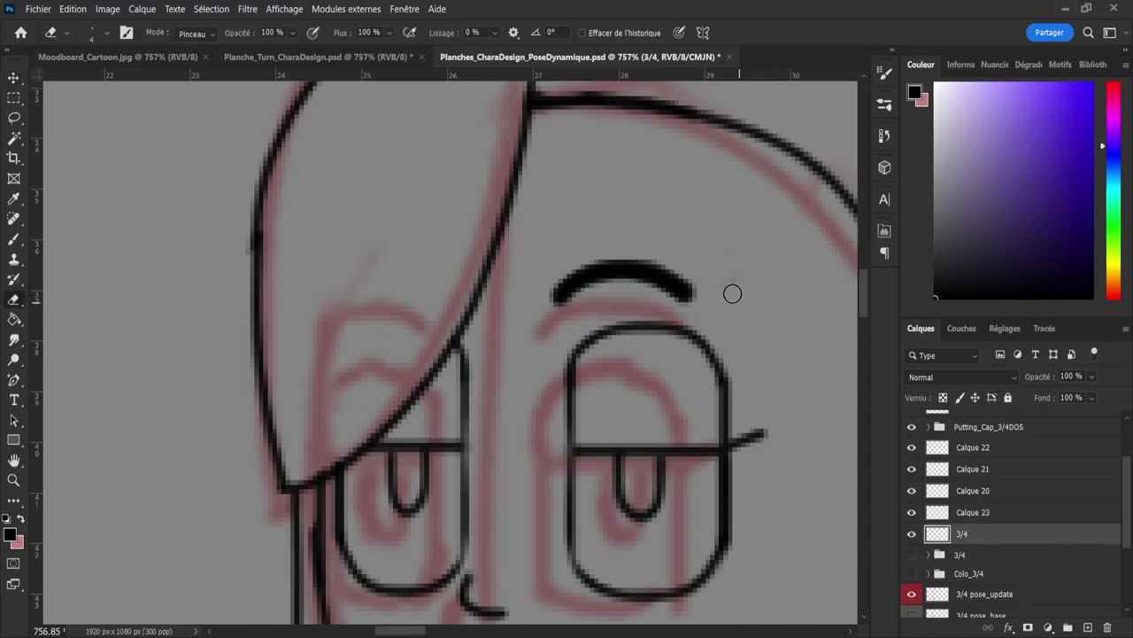
click(964, 514)
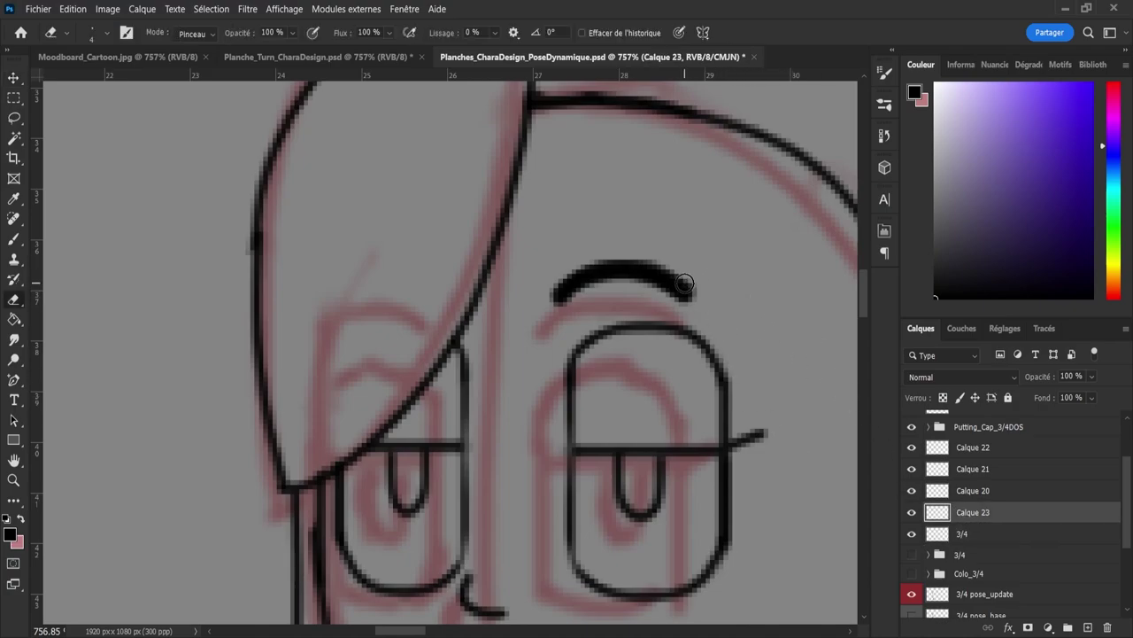
key(v)
mouse_move(672, 285)
mouse_down()
mouse_move(709, 288)
mouse_move(699, 288)
mouse_up()
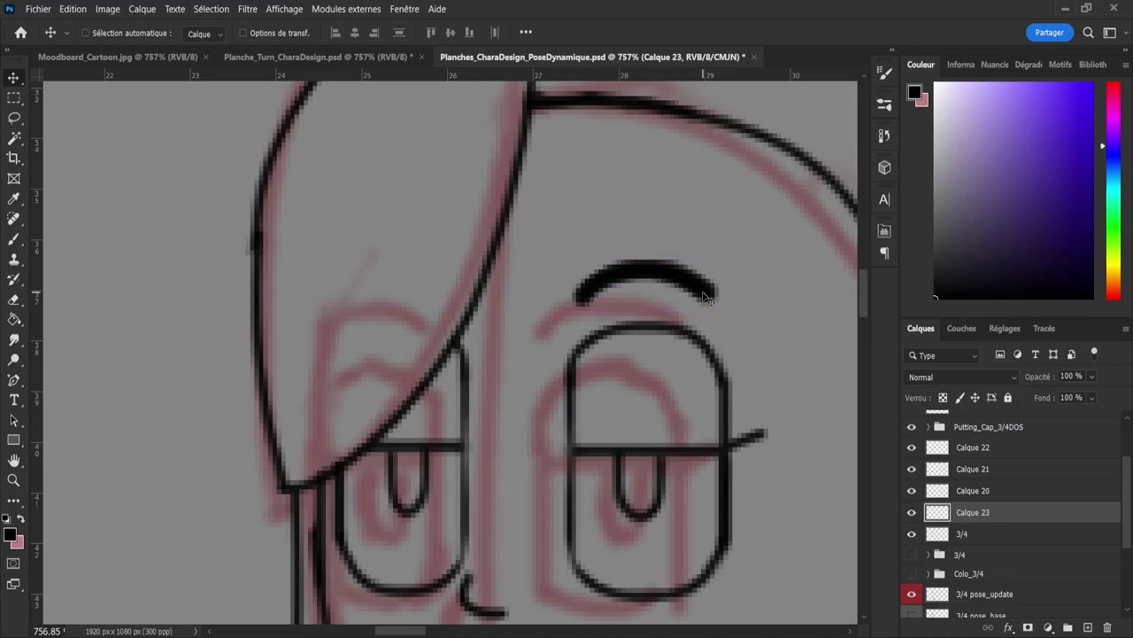
key(z)
drag(690, 347, 617, 291)
drag(722, 379, 741, 383)
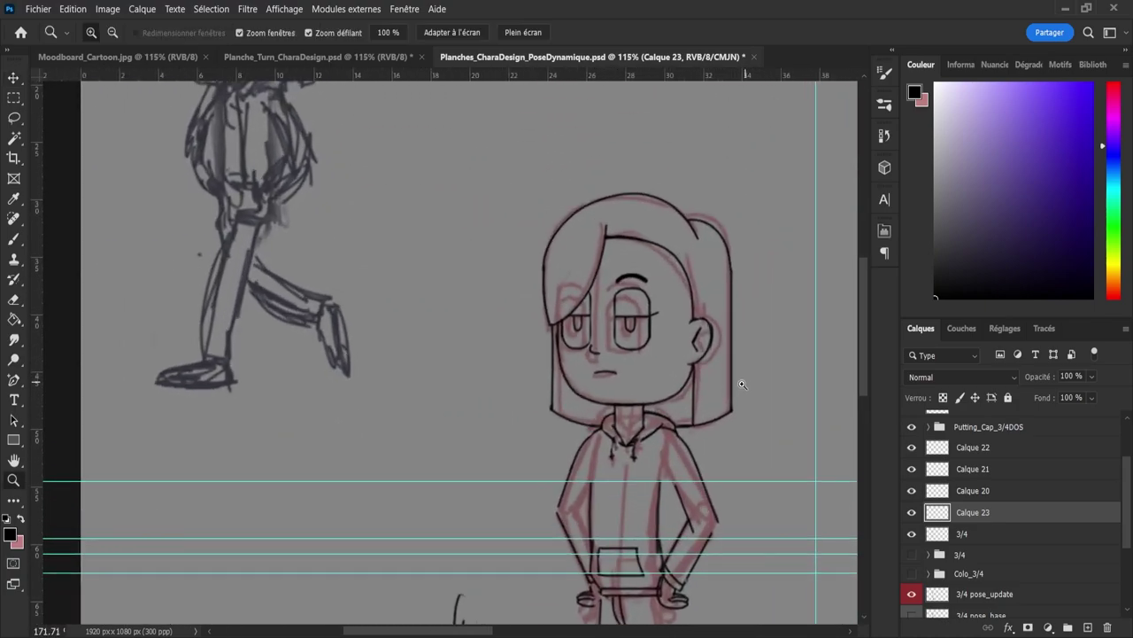
Step: Lasso the mouth on the 3/4 layer, flip it vertically and rotate it about -10 degrees to form a smile, and deselect it
drag(678, 344, 715, 359)
drag(625, 336, 650, 354)
key(e)
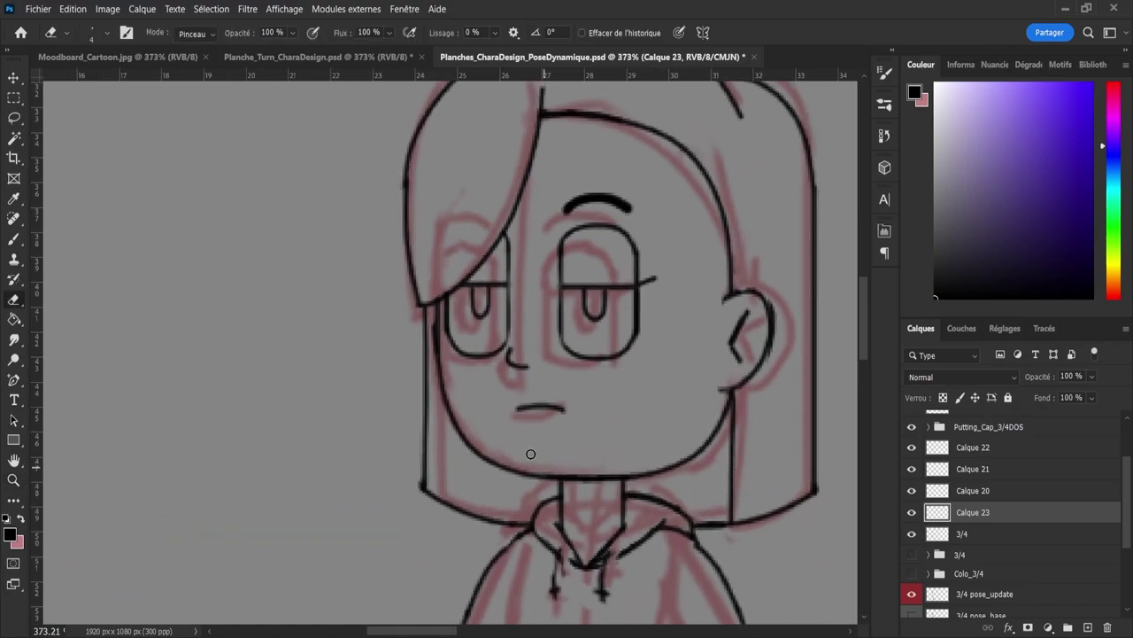
key(l)
drag(536, 425, 521, 419)
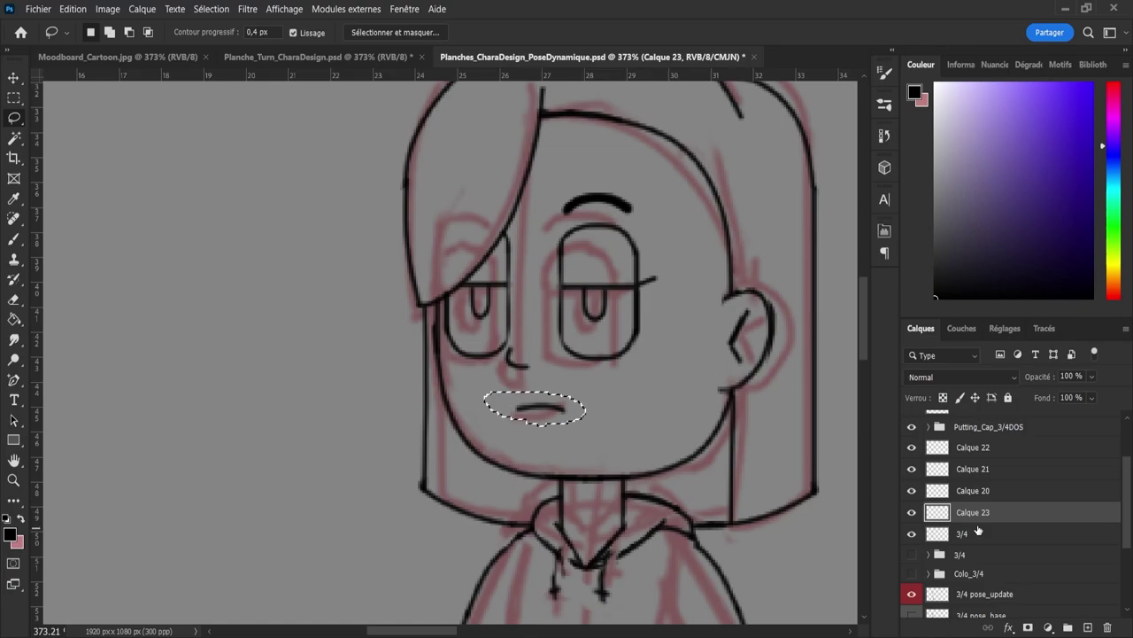
key(alt+bracketleft)
key(ctrl+t)
right_click(544, 413)
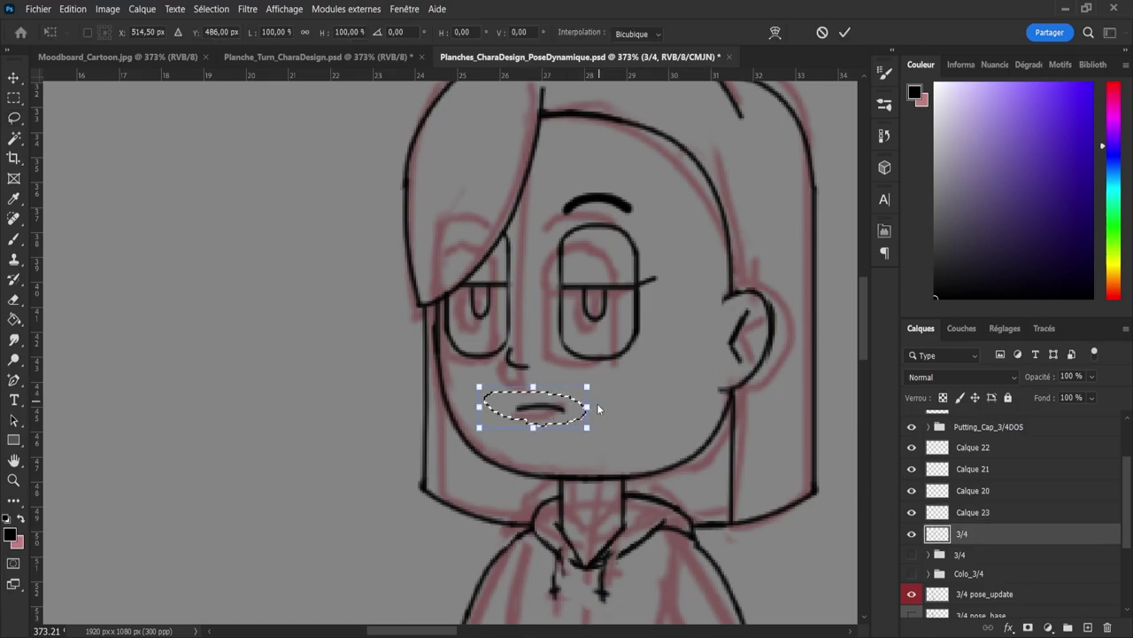
click(600, 396)
drag(599, 394, 600, 381)
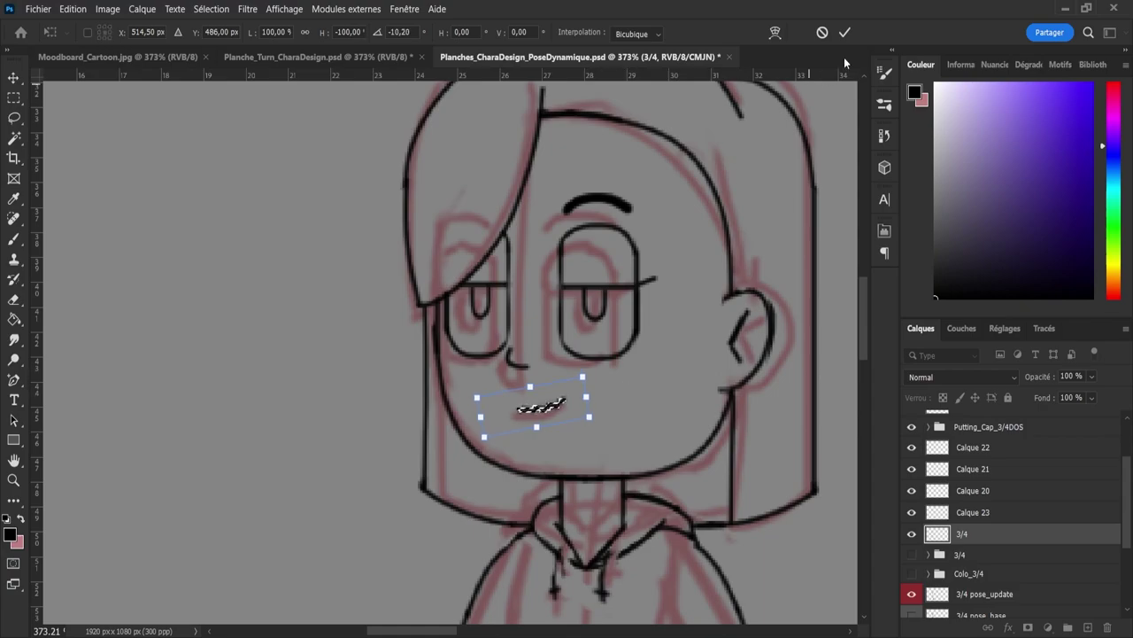
click(845, 33)
key(ctrl+d)
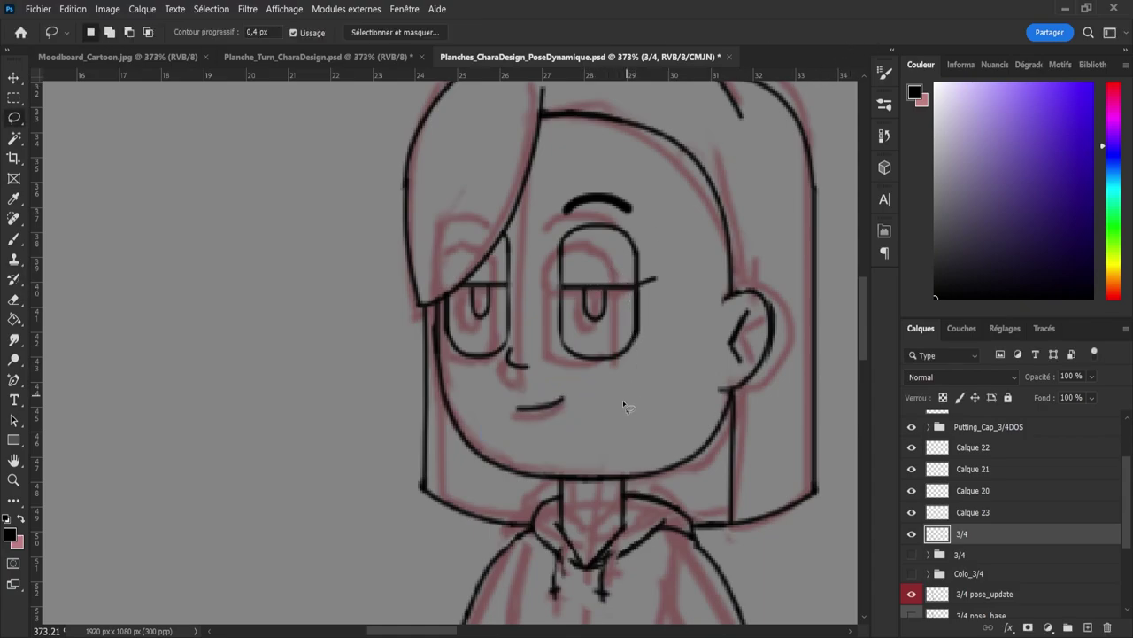
Step: Merge the Calque 23 eyebrow layer with the 3/4 line art layer and save the document
shift+click(973, 512)
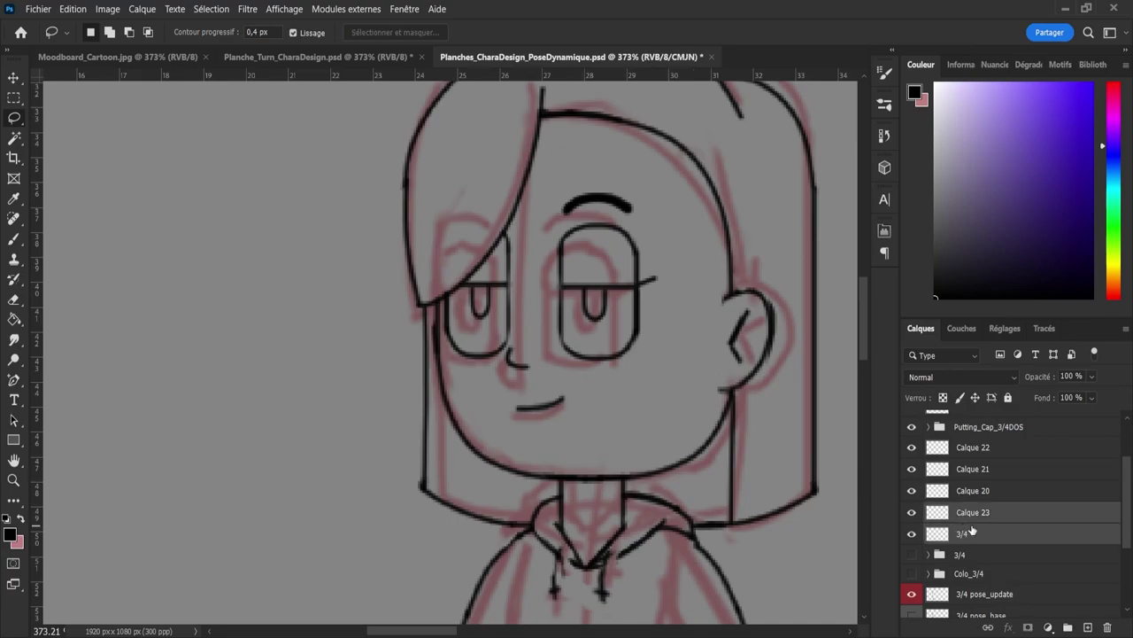
key(ctrl+e)
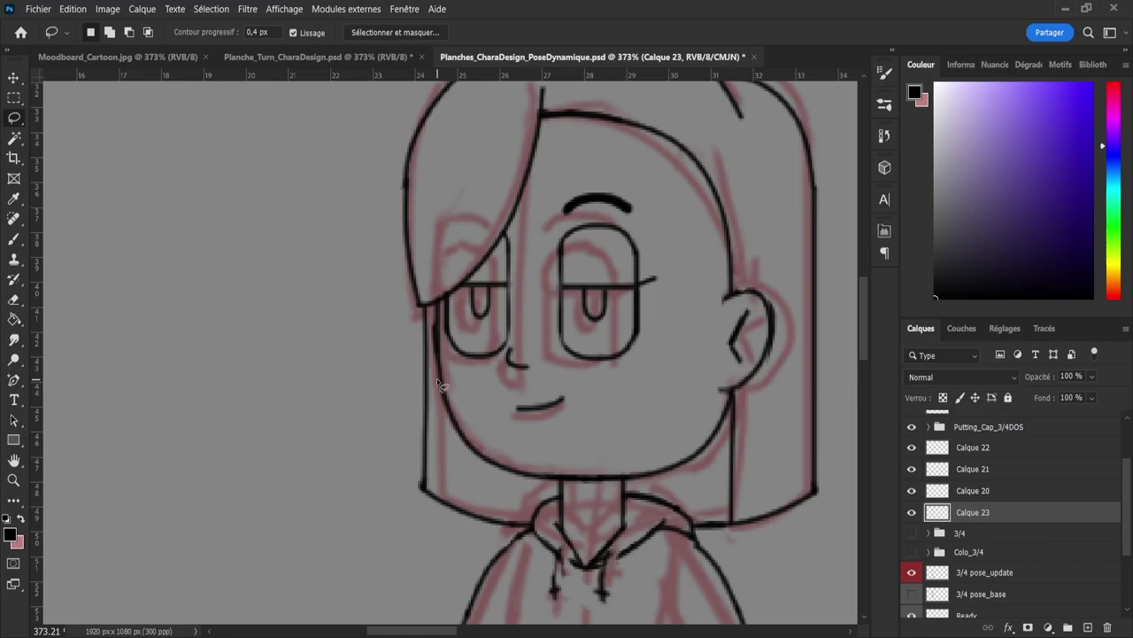
key(ctrl+s)
Step: Erase the small overshoot at the lower outer corner of the hair beside the left cheek
key(z)
mouse_move(434, 376)
mouse_down()
mouse_move(390, 355)
mouse_move(420, 473)
mouse_move(435, 462)
mouse_up()
key(e)
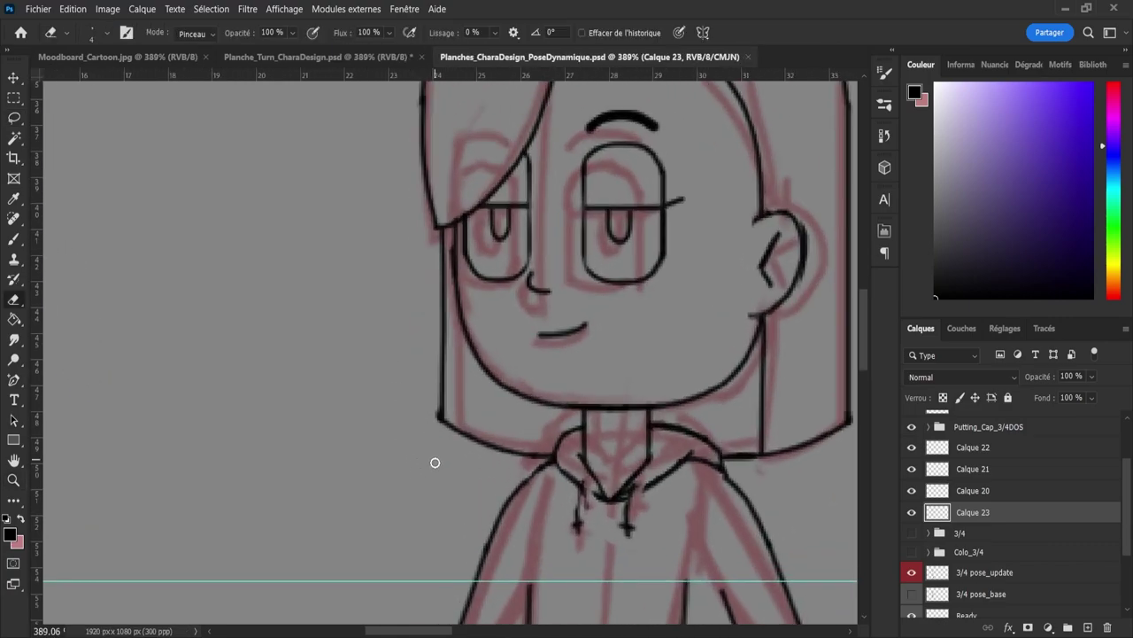
click(433, 416)
Step: Examine the whole inked figure, from the face down to the shoes, against the red sketch and neighbouring poses
key(z)
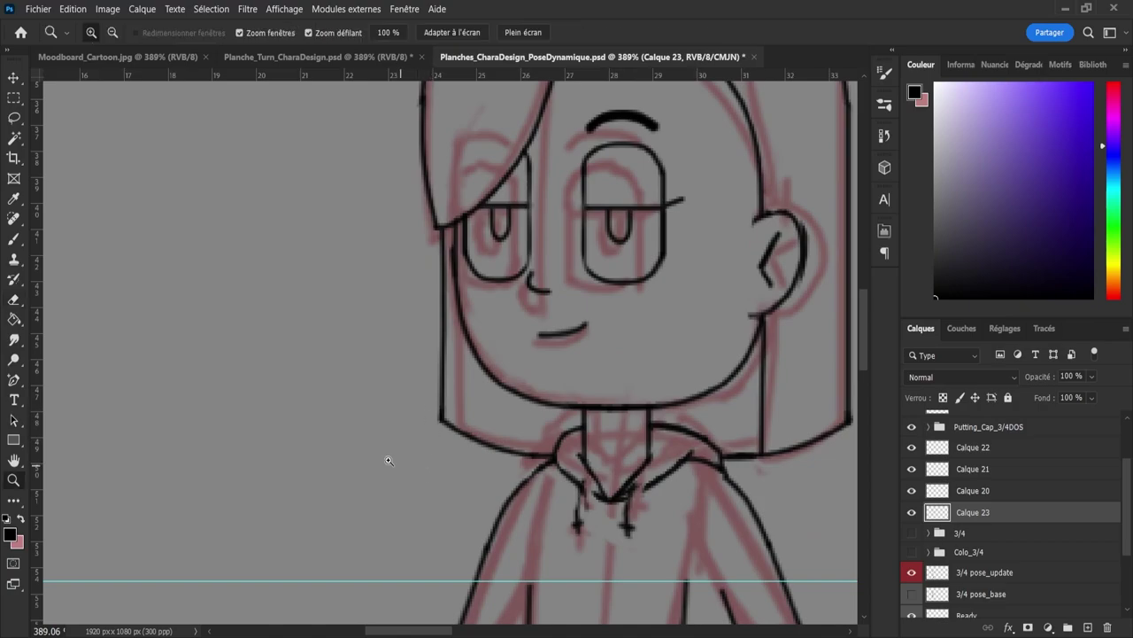
drag(387, 455, 364, 409)
mouse_move(361, 315)
mouse_down()
mouse_move(410, 334)
mouse_move(367, 293)
mouse_move(383, 254)
mouse_up()
key(e)
key(z)
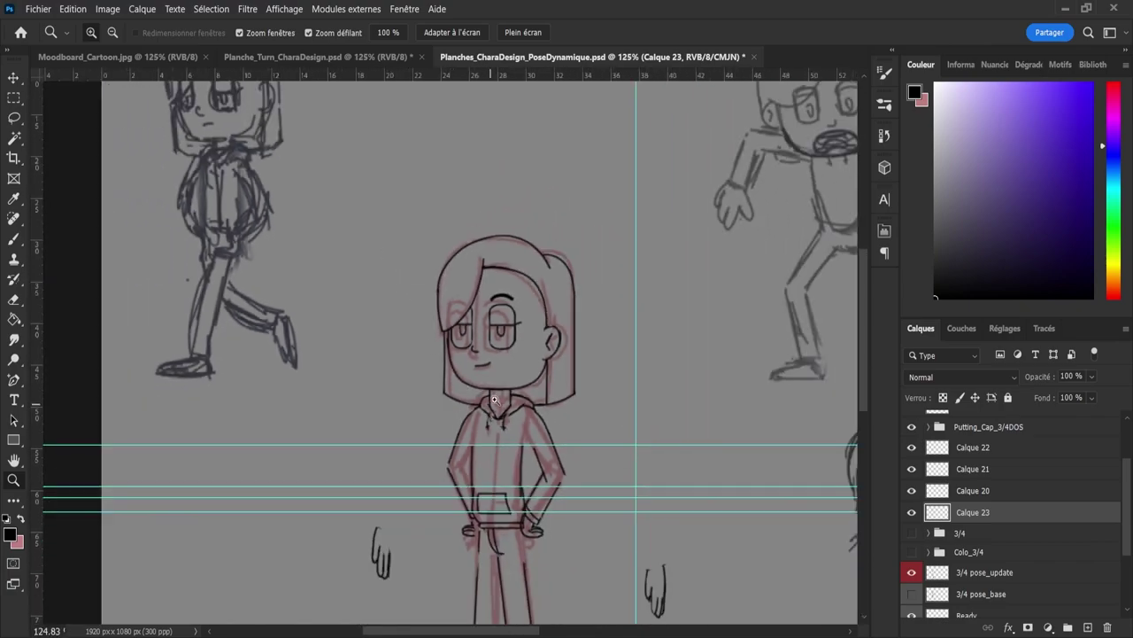
drag(530, 410, 505, 435)
drag(526, 508, 527, 478)
drag(543, 393, 499, 427)
drag(535, 503, 564, 502)
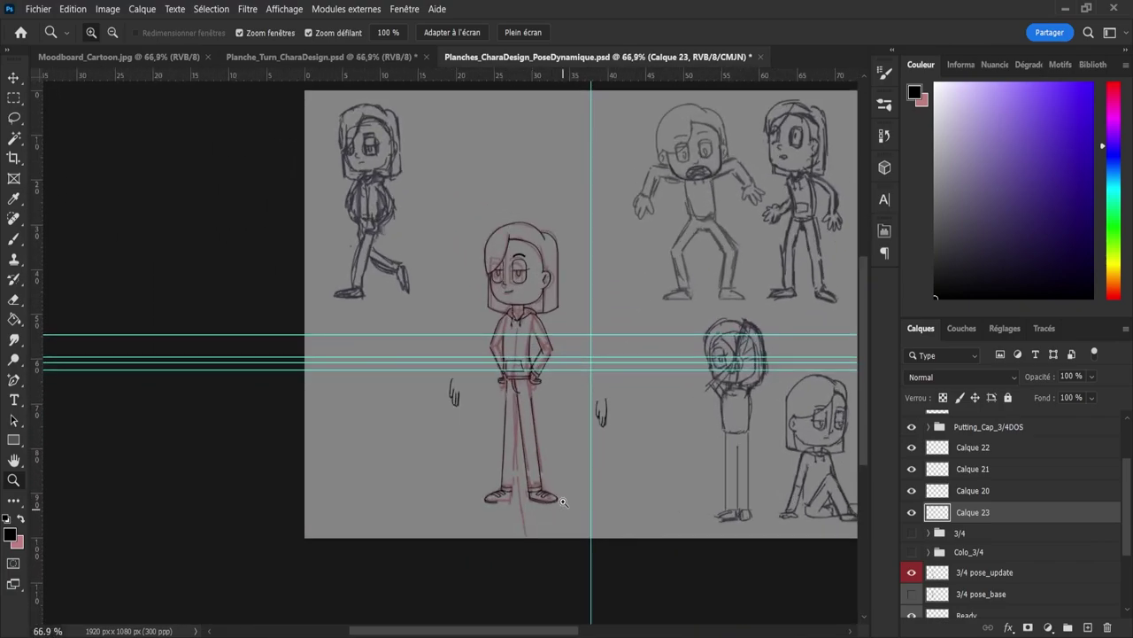
drag(590, 444, 642, 488)
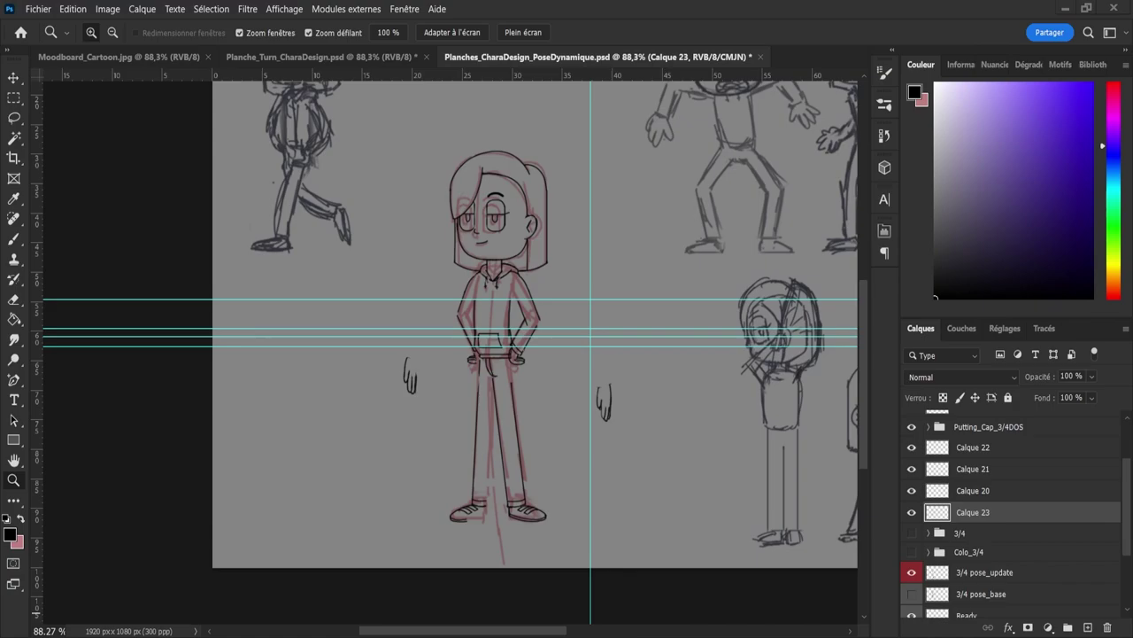
drag(546, 324, 569, 333)
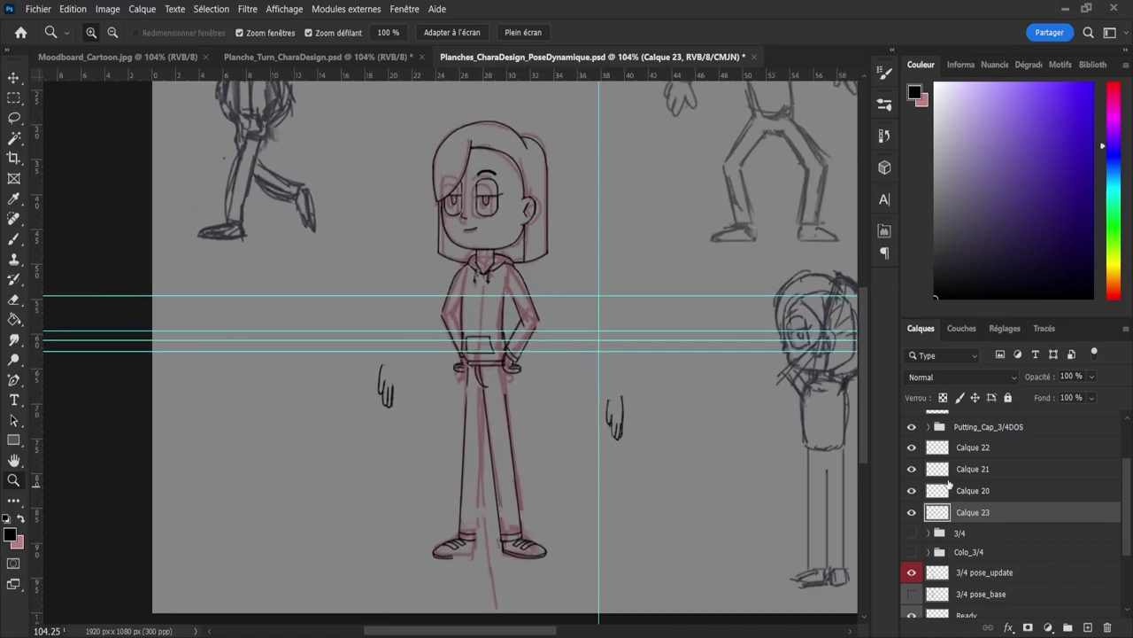
Step: Identify the layer holding the two spare hands beside the figure and erase both from Calque 23 with a size 44 eraser
click(946, 473)
click(911, 470)
click(911, 469)
click(912, 448)
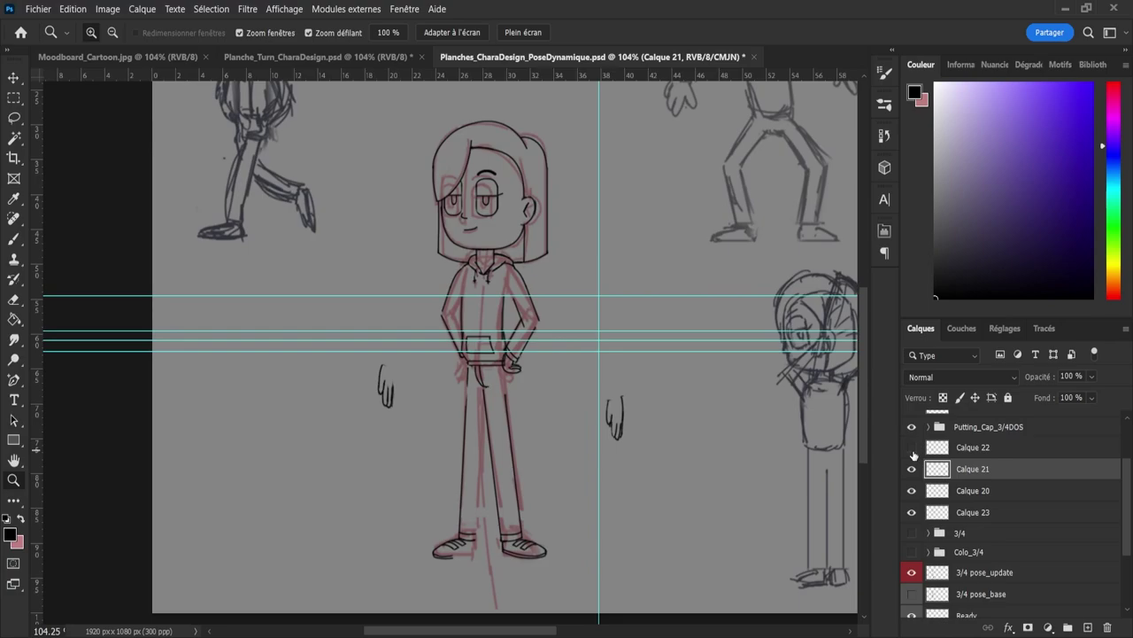
click(912, 447)
click(956, 493)
key(e)
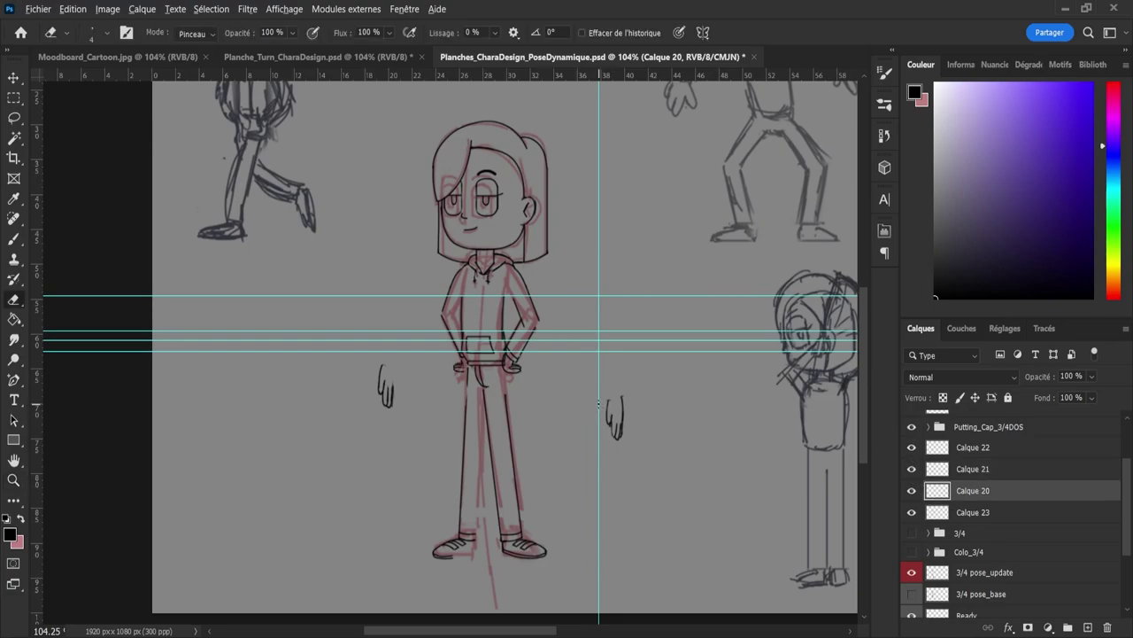
alt+right_click(599, 403)
click(940, 519)
drag(632, 399, 611, 453)
drag(391, 379, 387, 421)
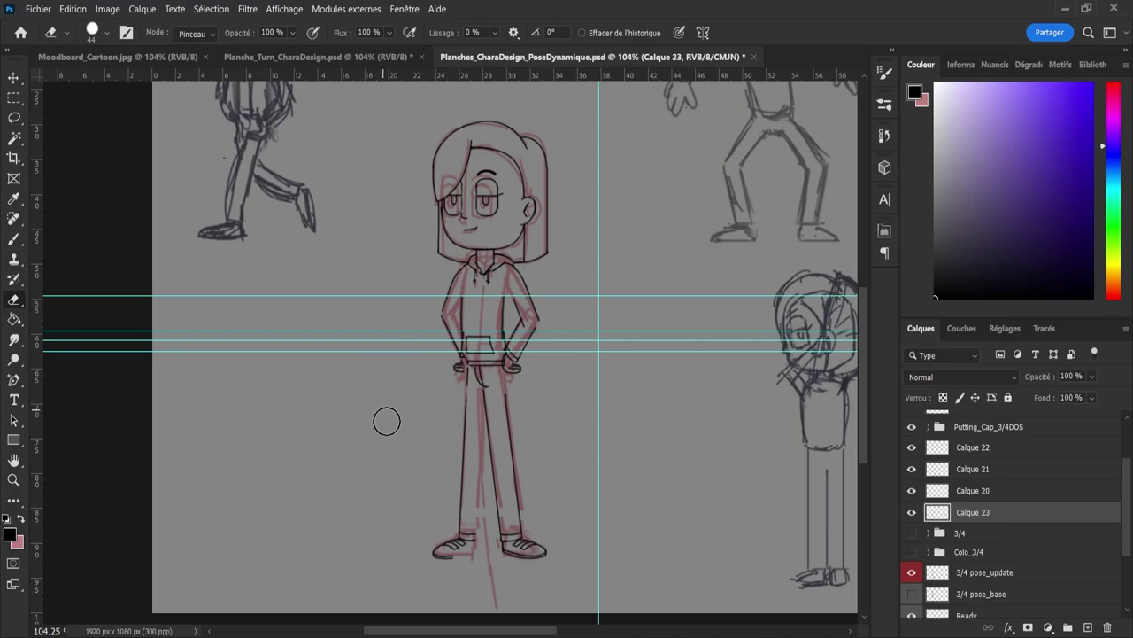
Step: Hide and show Calque 23 repeatedly to check which parts of the line art it holds
click(911, 512)
click(911, 512)
click(911, 512)
click(911, 513)
Step: Copy the upper segment of the right leg's outer line to a new layer and move it up to meet the hoodie hem
key(z)
drag(611, 446, 592, 438)
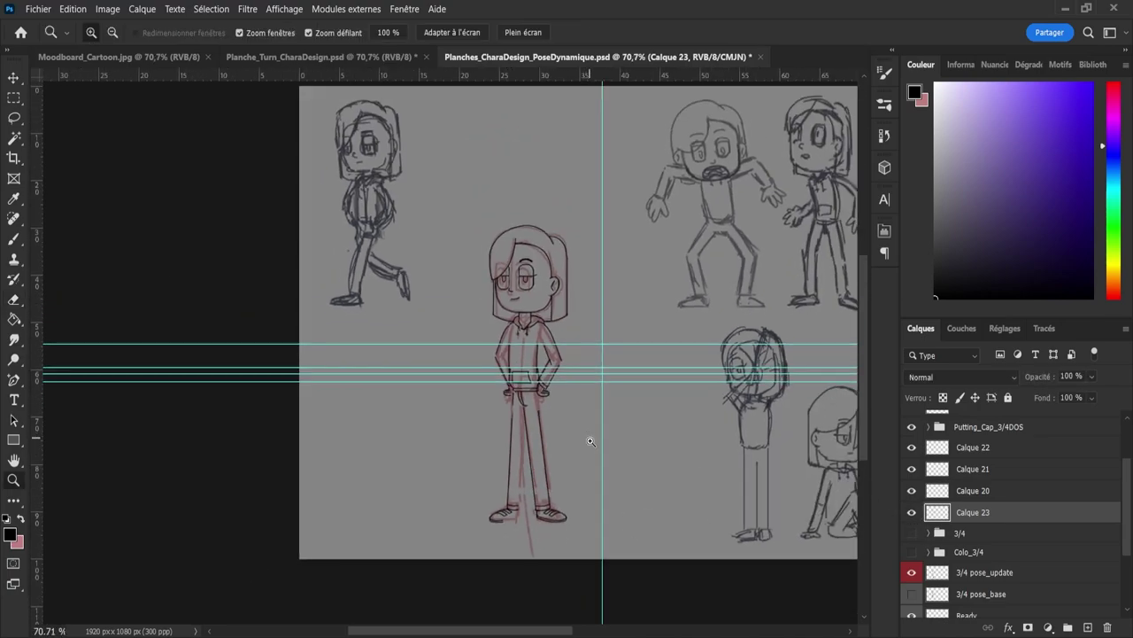
drag(580, 479, 571, 535)
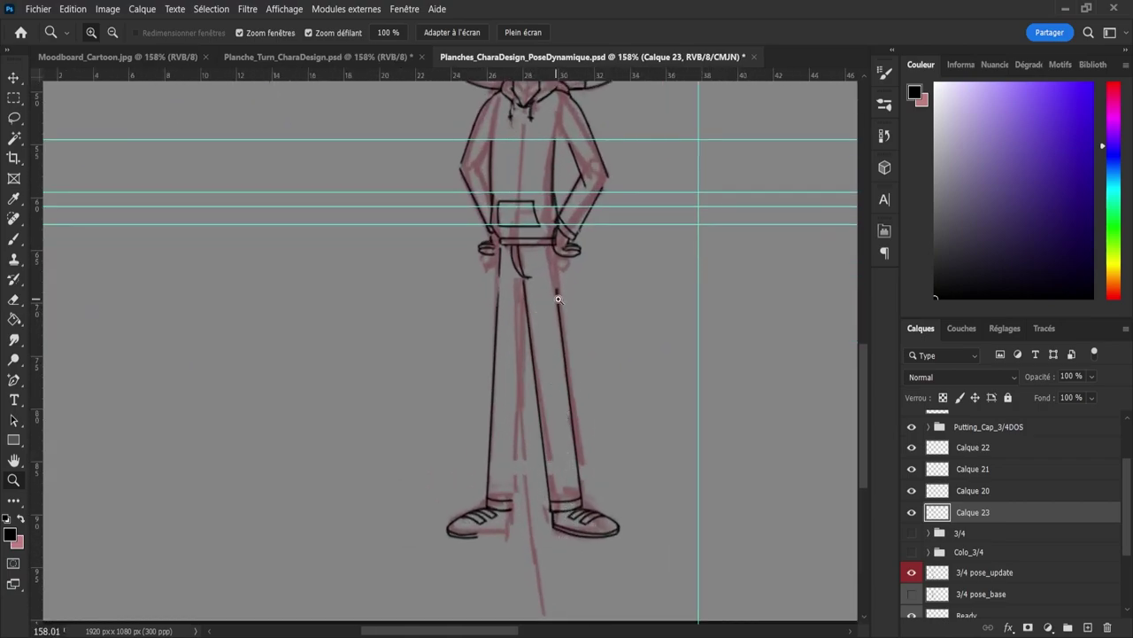
key(l)
mouse_move(555, 274)
mouse_down()
mouse_move(550, 328)
mouse_move(556, 276)
mouse_up()
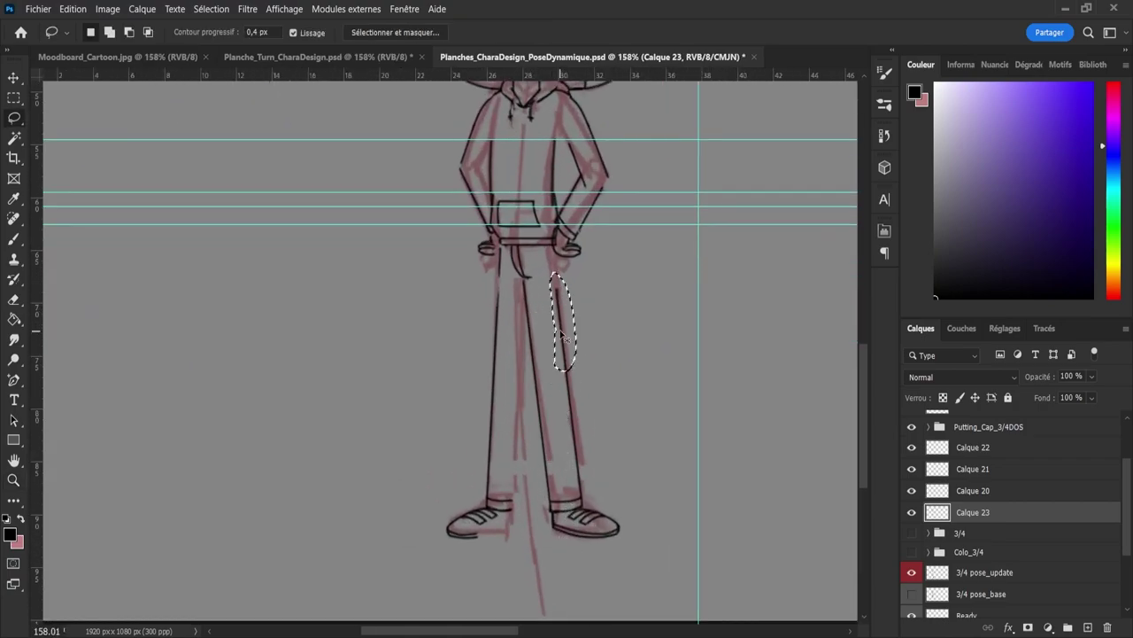
key(ctrl+t)
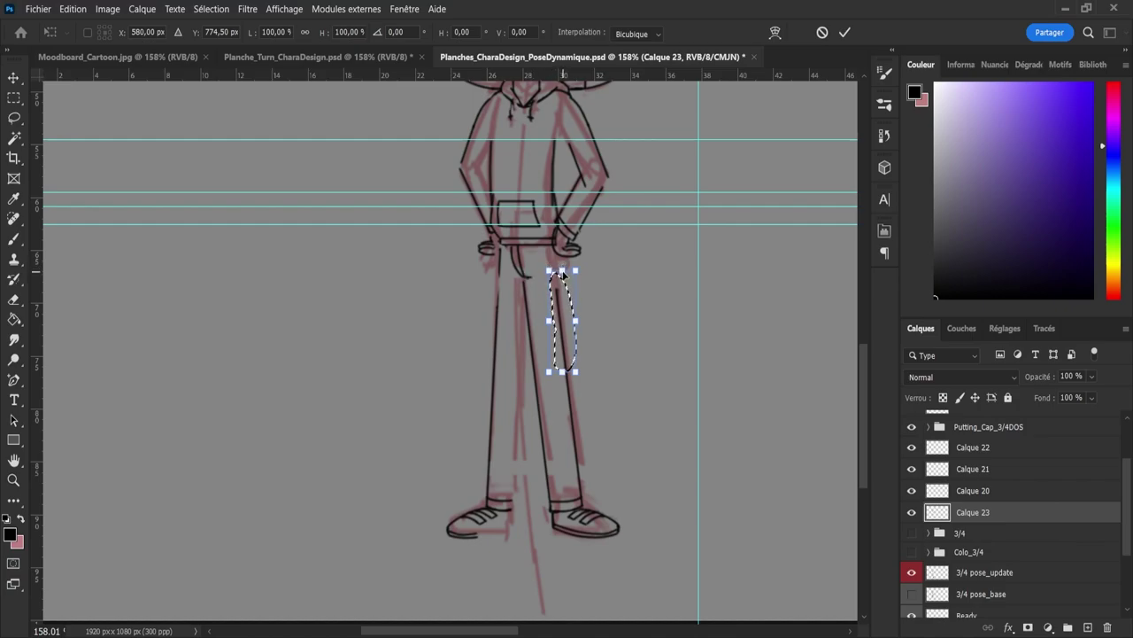
click(846, 33)
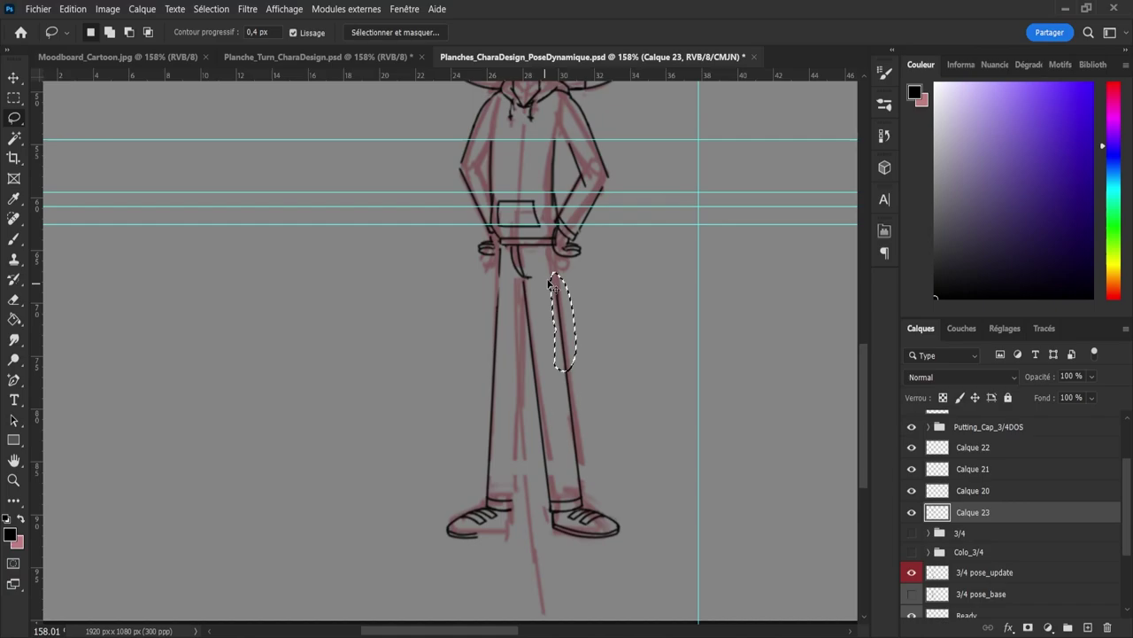
key(ctrl+j)
key(v)
drag(561, 349, 559, 283)
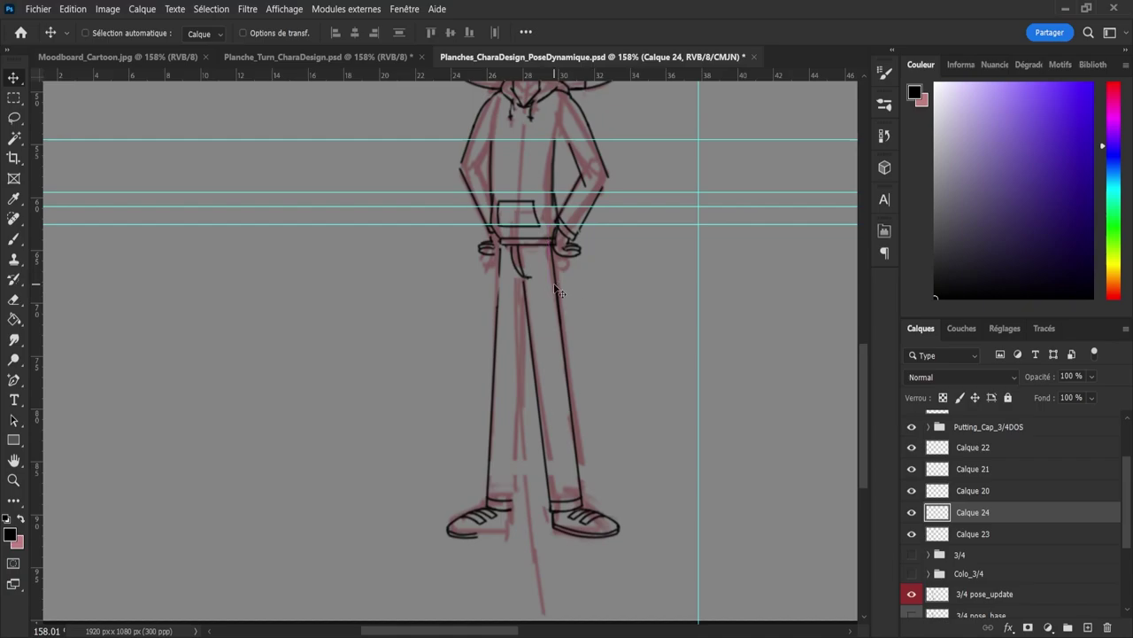
Step: Rotate the copied leg segment on Calque 24 by about 1.9 degrees to align it with the leg's outer line
key(ctrl+t)
drag(597, 233, 592, 232)
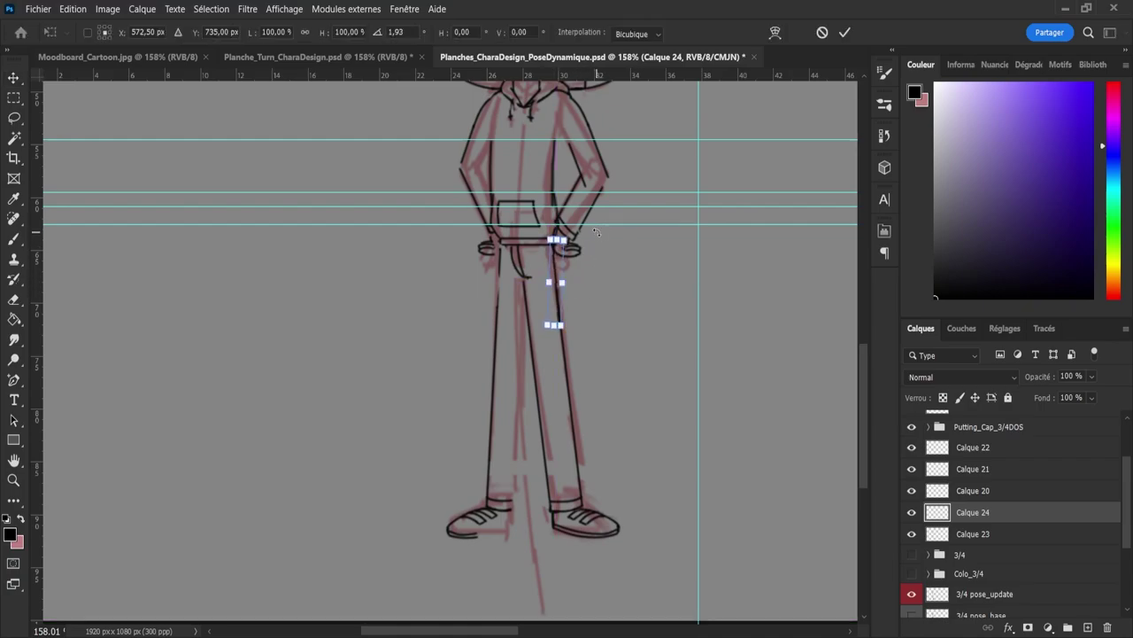
key(Return)
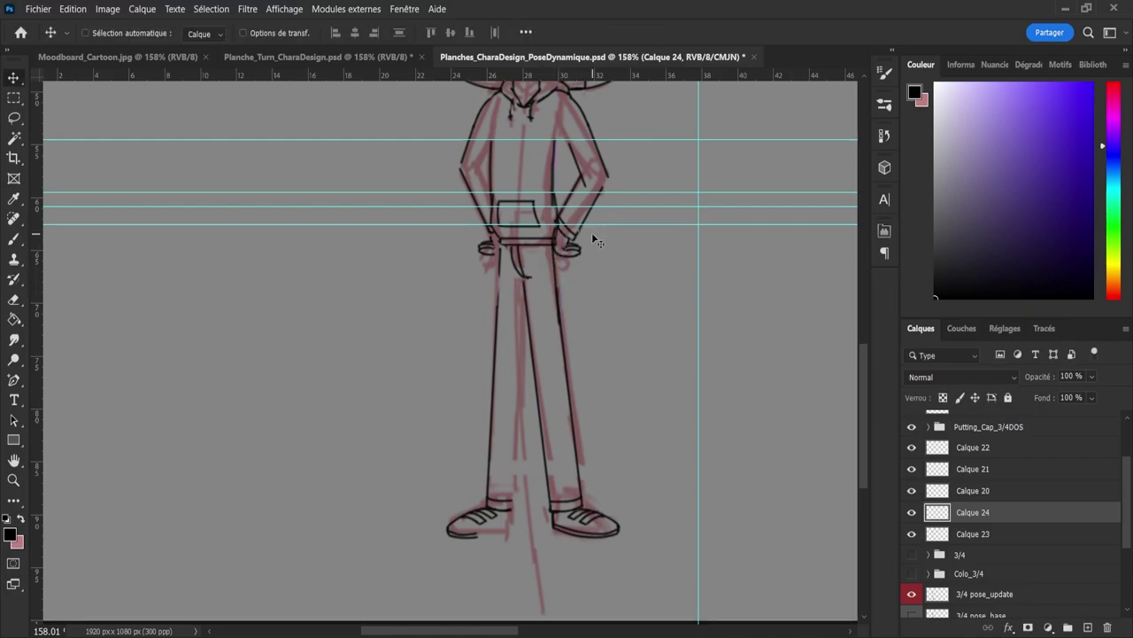
Step: Copy a segment of the left leg's outer line from Calque 23 to a new layer and shift it up to close the gap below the hip
key(e)
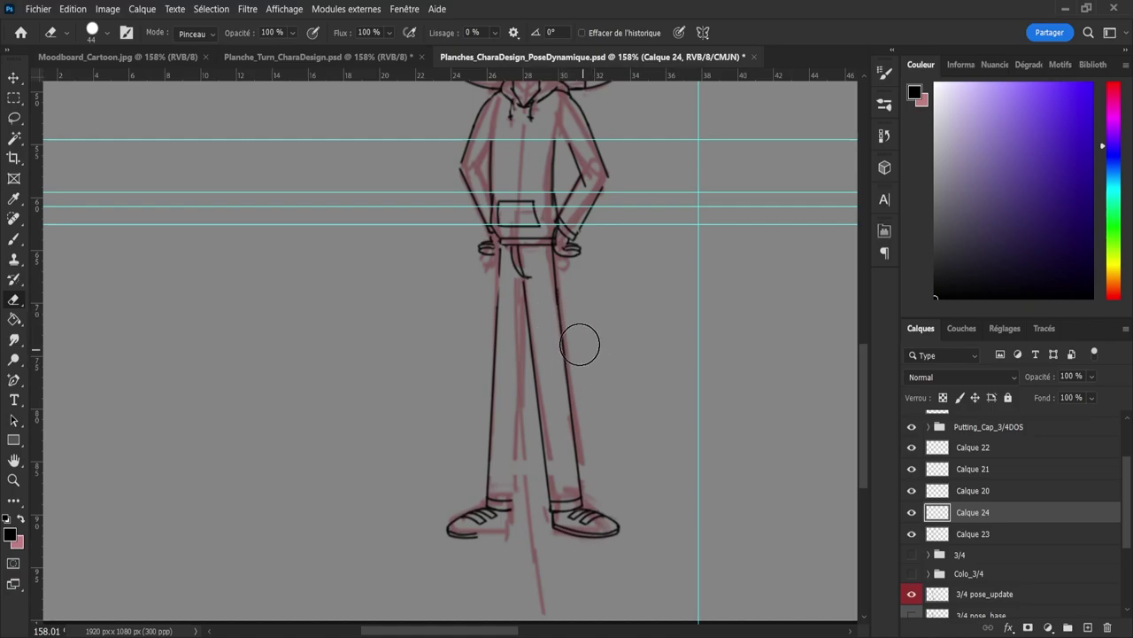
key(l)
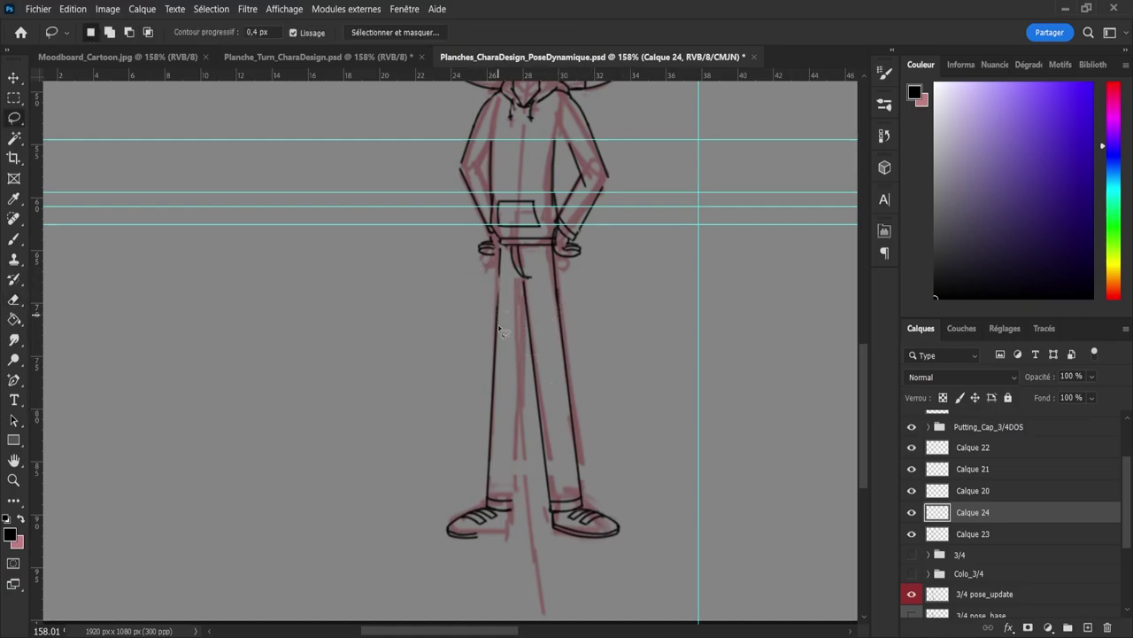
drag(484, 310, 484, 396)
key(alt+bracketleft)
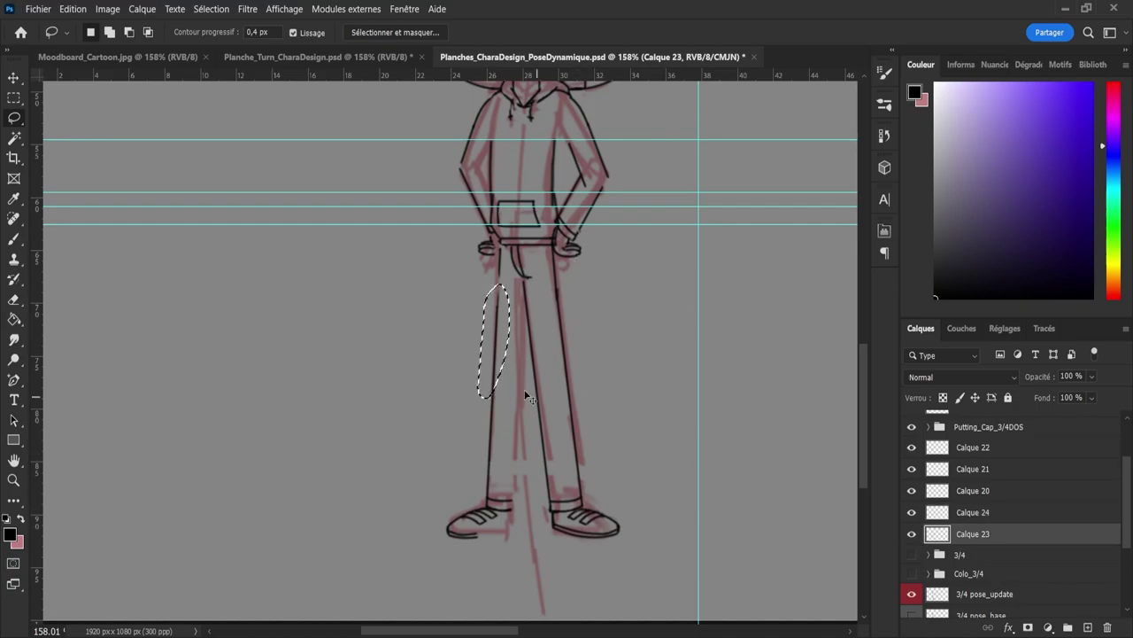
key(ctrl+j)
key(v)
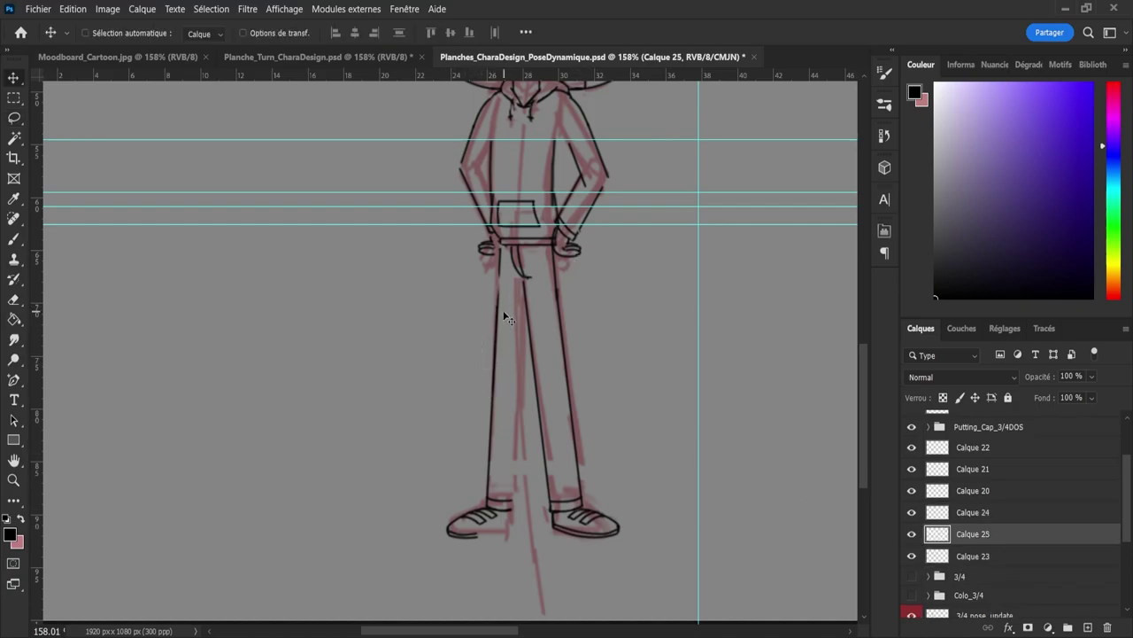
drag(500, 286, 502, 275)
key(Left)
key(Left)
key(Right)
Step: Save the document and merge Calque 25 with the Calque 23 line art into a single layer
key(z)
drag(627, 430, 613, 431)
drag(614, 551, 636, 555)
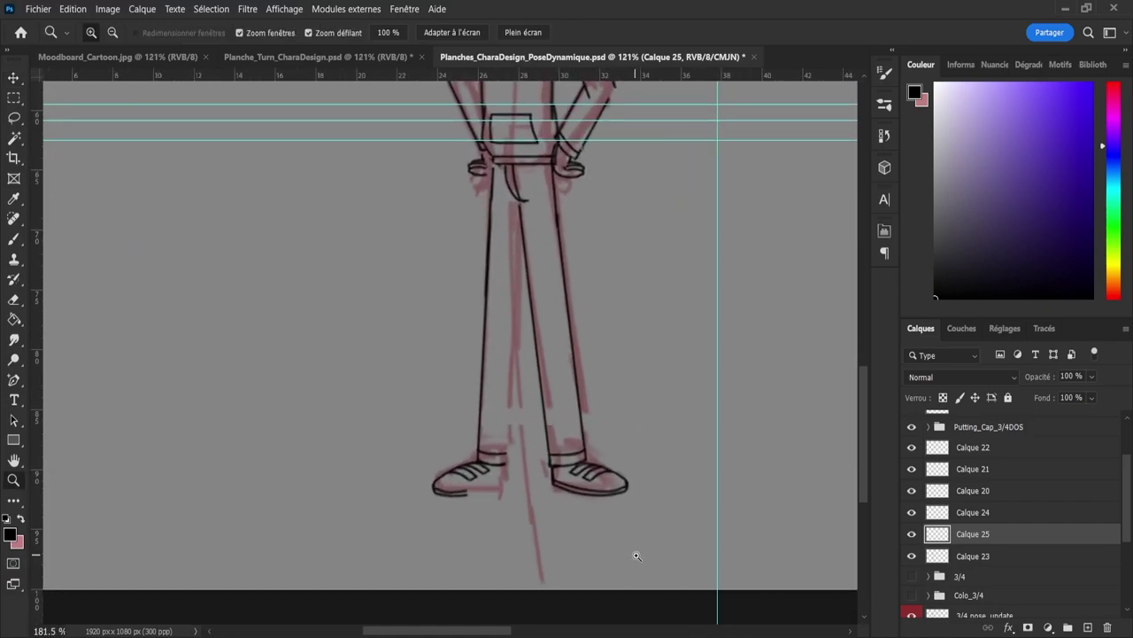
scroll(636, 556, up, 1)
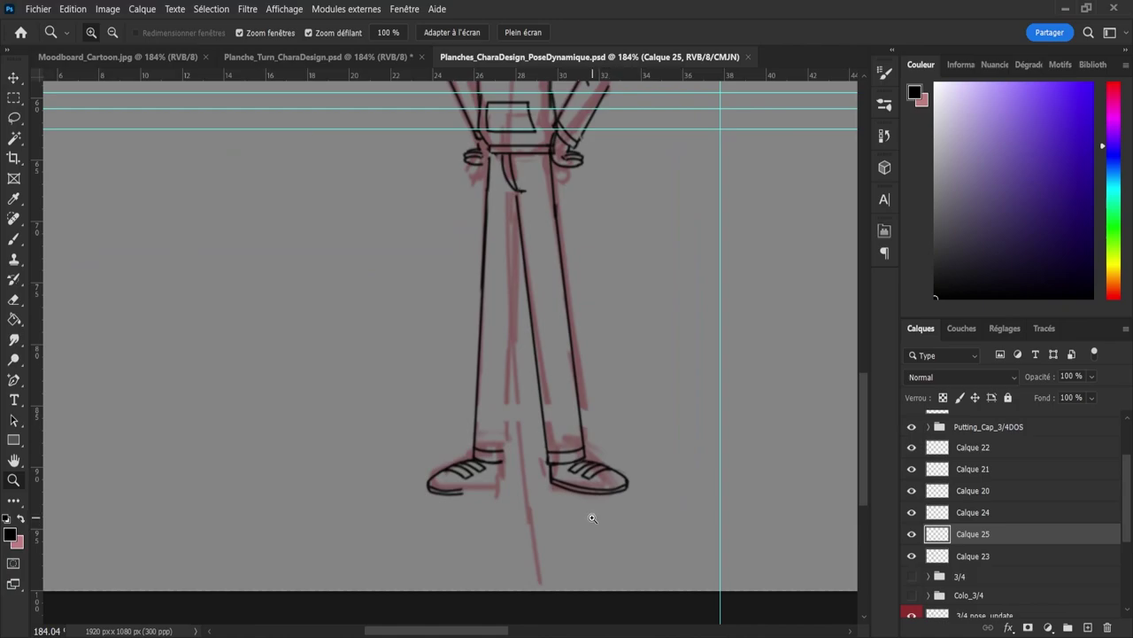
click(938, 558)
key(Delete)
Step: Copy the left leg's full outer line to a new layer and position it as that leg's inner line, running from crotch to ankle
key(l)
drag(452, 301, 462, 250)
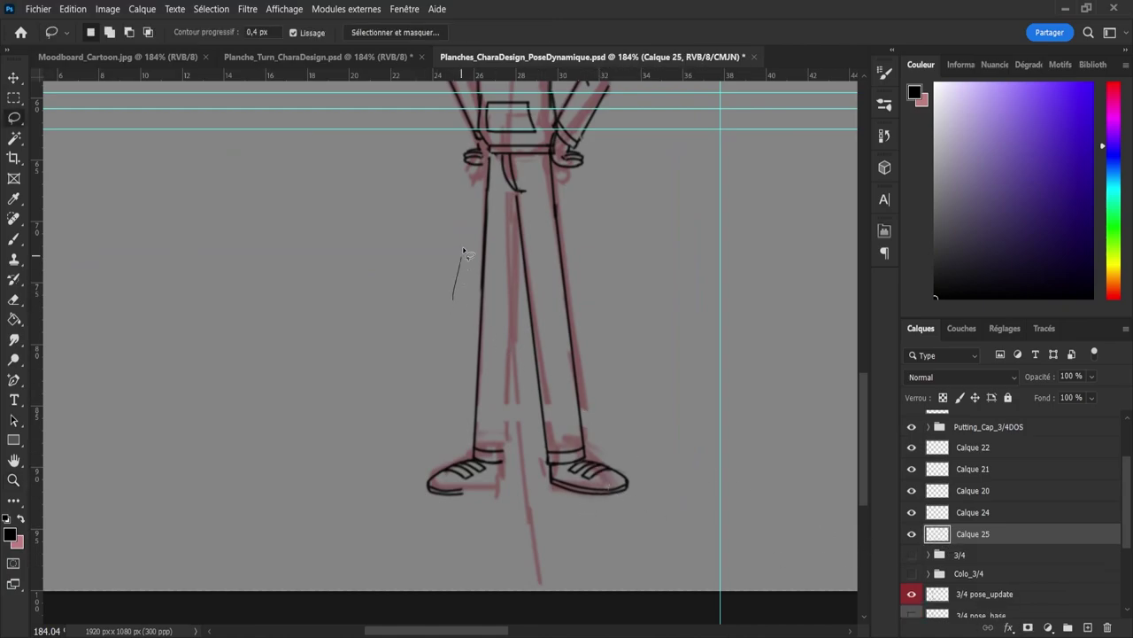
drag(501, 187, 487, 394)
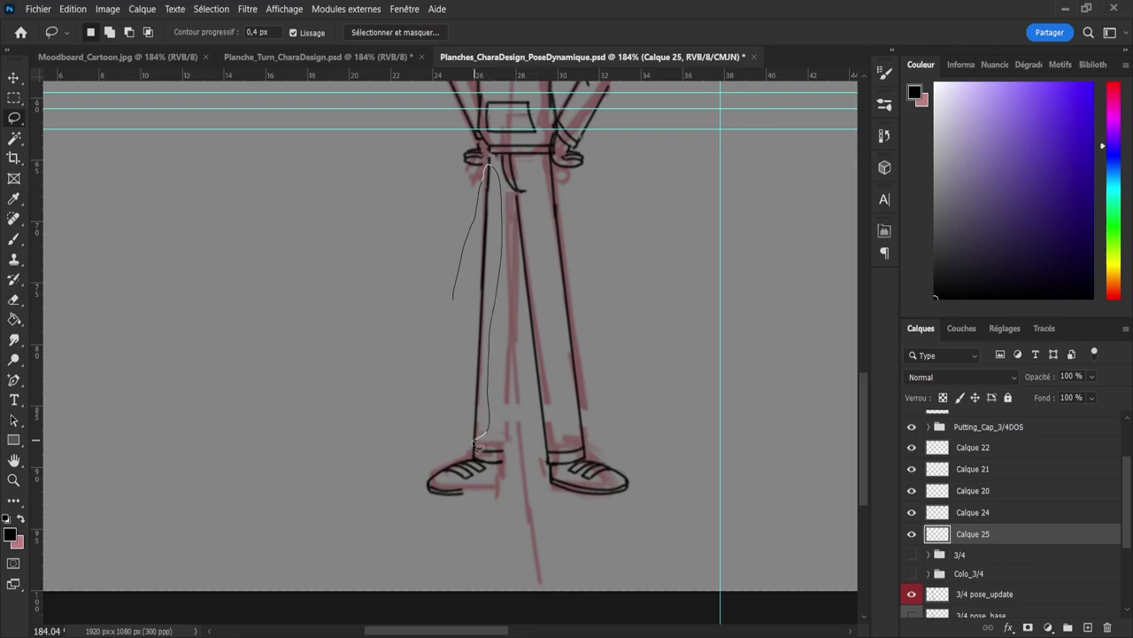
mouse_move(477, 443)
mouse_down()
mouse_move(463, 445)
mouse_move(440, 399)
mouse_move(504, 366)
mouse_move(517, 401)
mouse_up()
key(ctrl+j)
key(v)
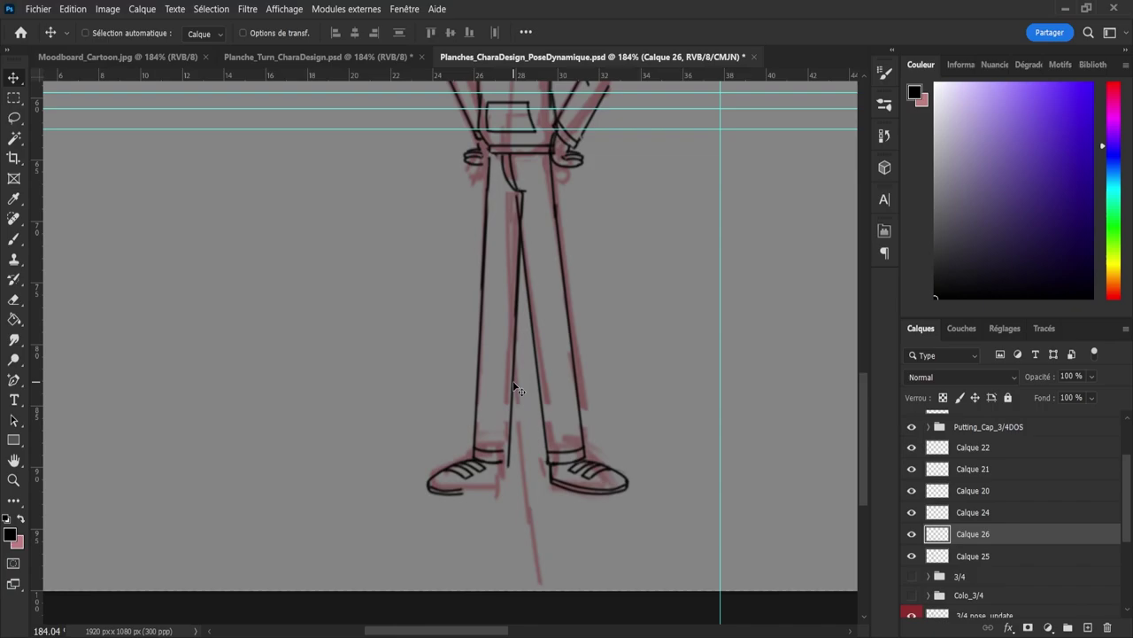
key(Left)
key(Left)
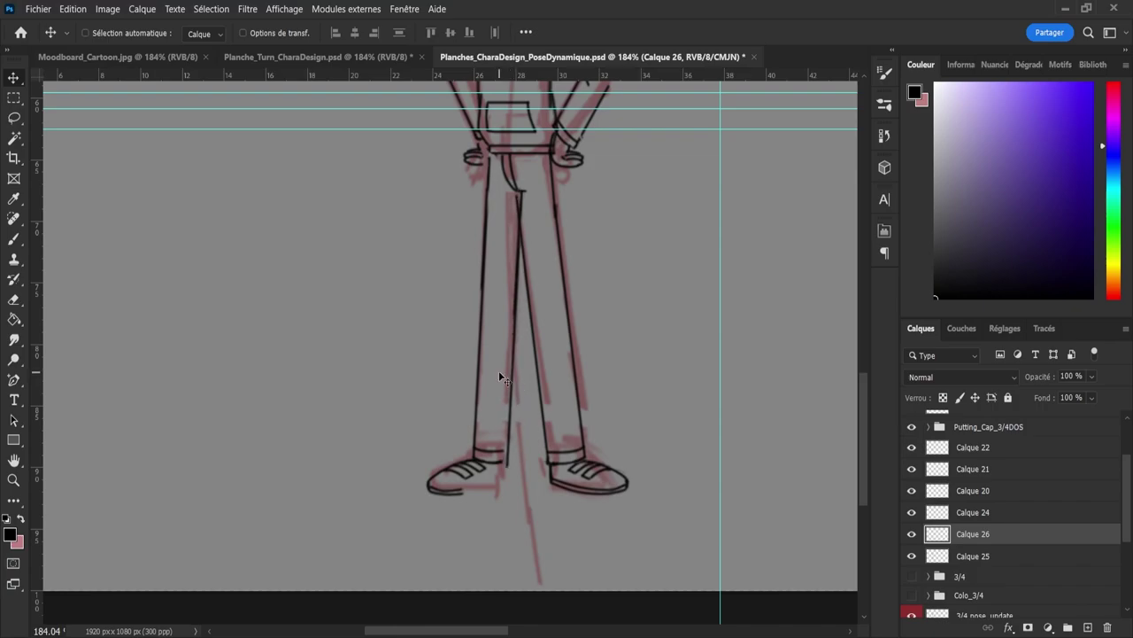
key(e)
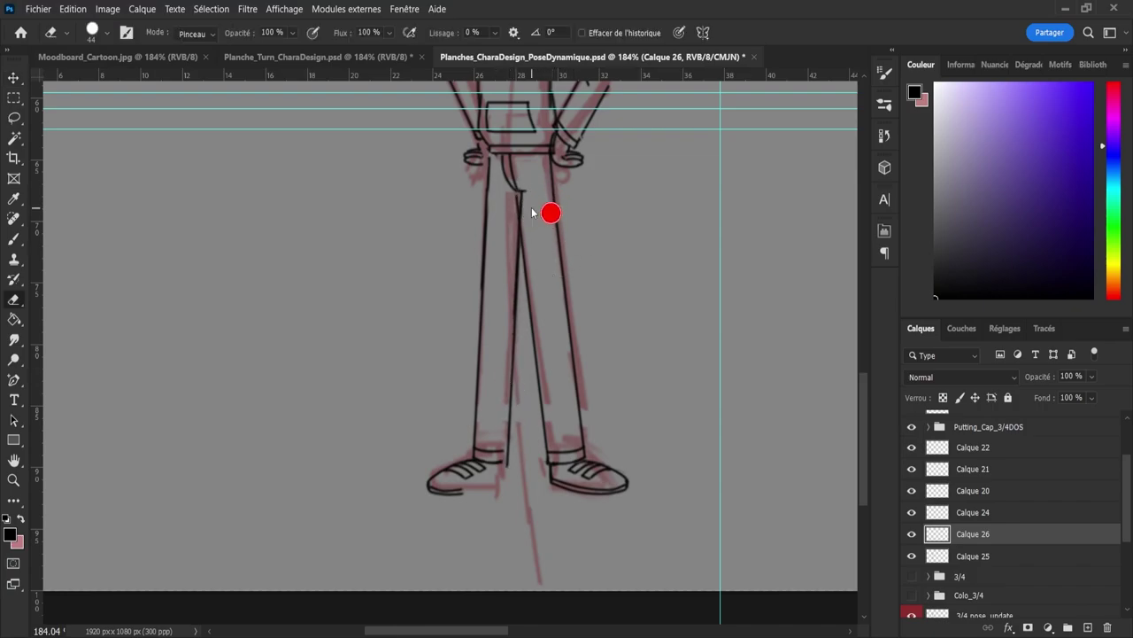
Step: Erase the excess ends of the left leg's copied inner line near the crotch and at the ankle on Calque 26
drag(529, 210, 531, 222)
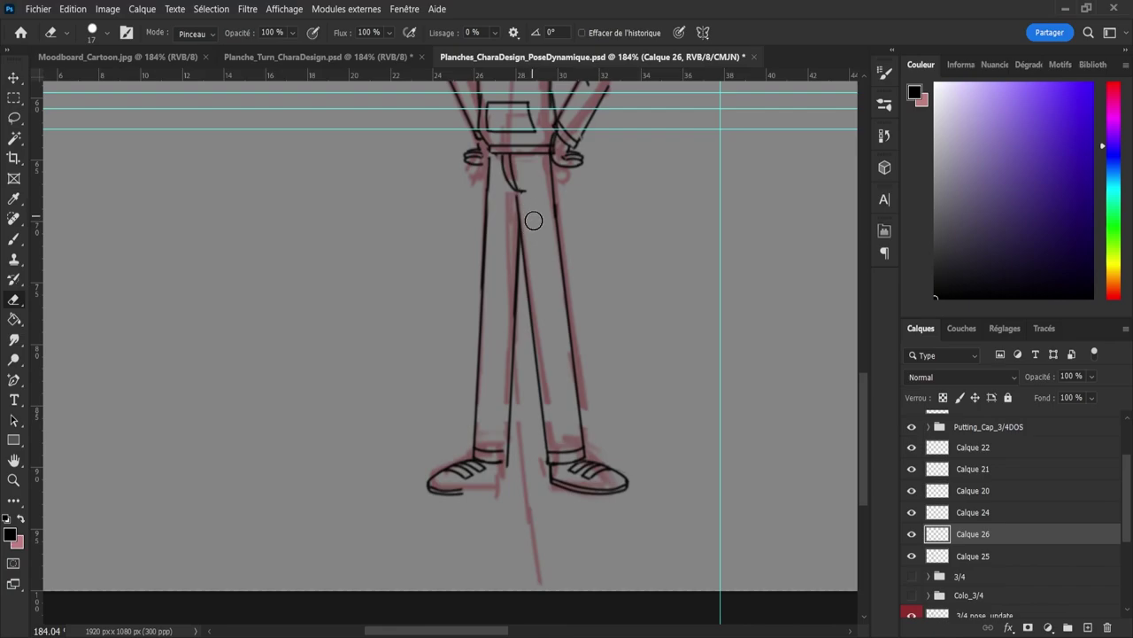
mouse_move(503, 463)
mouse_down()
mouse_move(508, 491)
mouse_move(518, 476)
mouse_move(533, 482)
mouse_move(502, 501)
mouse_up()
Step: Examine the whole inked figure against the red sketch, checking the overall proportions and the leg outlines
key(z)
drag(486, 427, 456, 390)
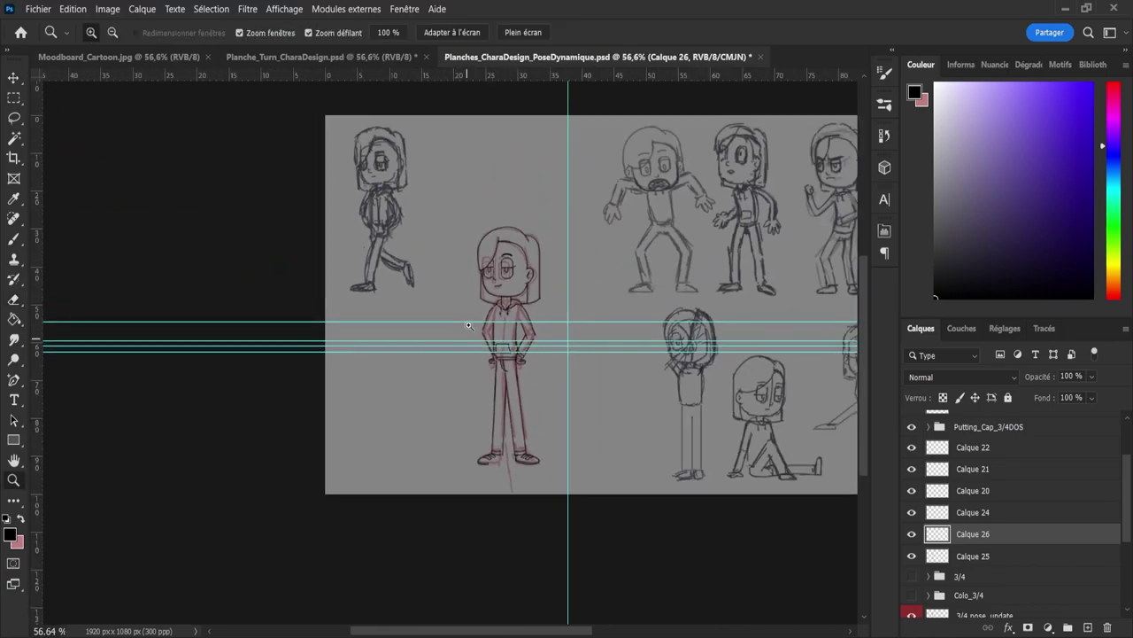
drag(473, 314, 526, 365)
scroll(495, 390, down, 3)
scroll(532, 417, up, 4)
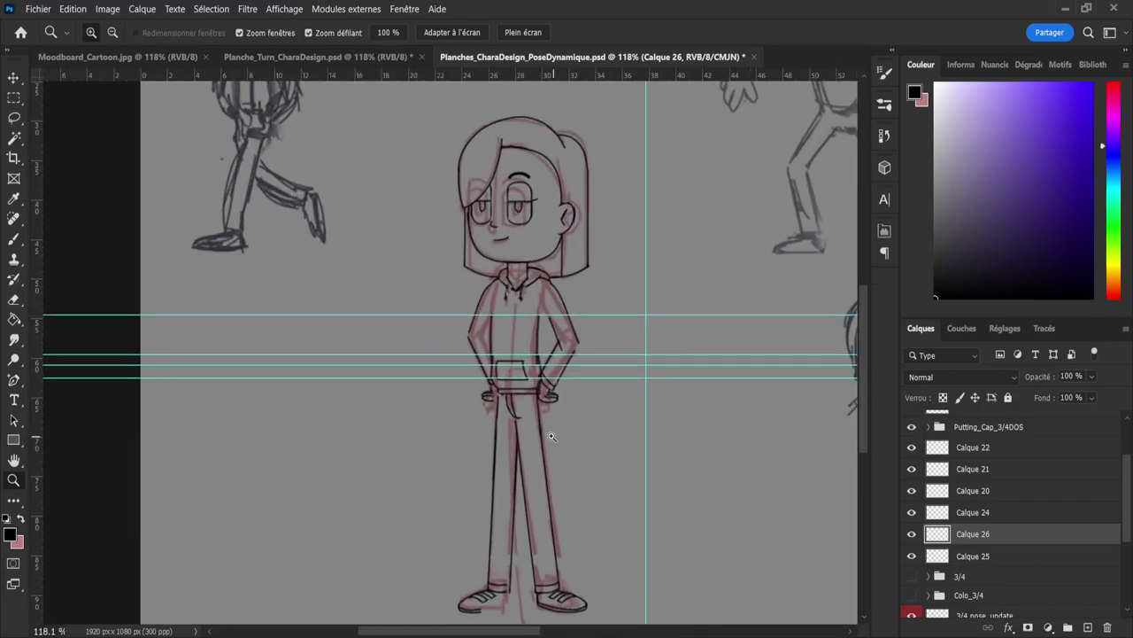
scroll(513, 401, up, 2)
scroll(512, 401, down, 2)
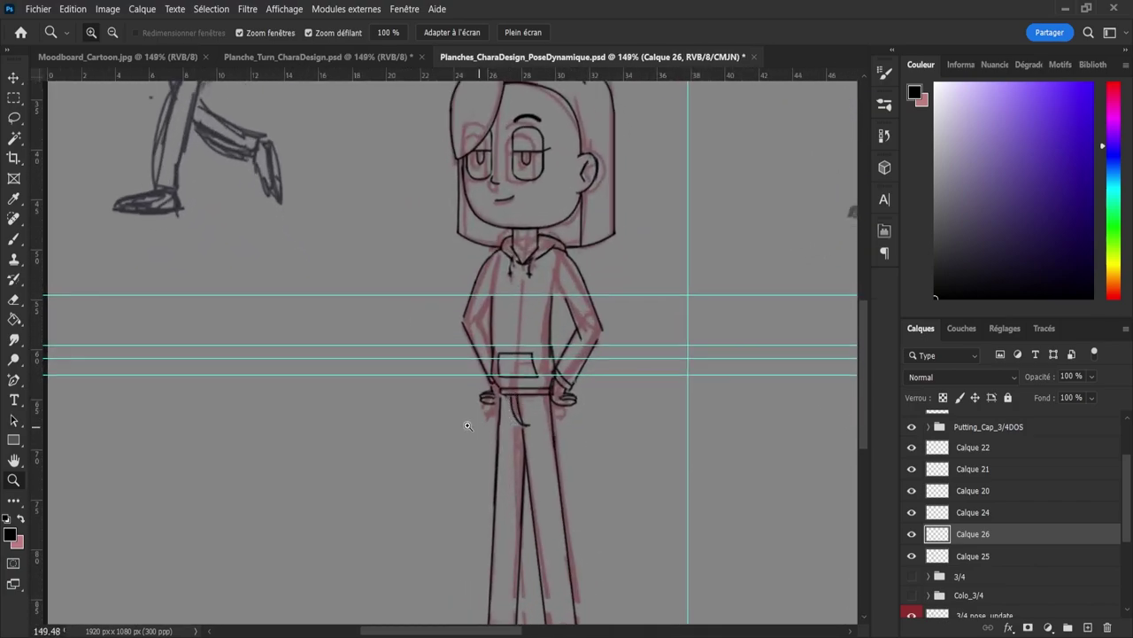
scroll(469, 425, down, 1)
scroll(475, 423, down, 2)
scroll(496, 443, up, 5)
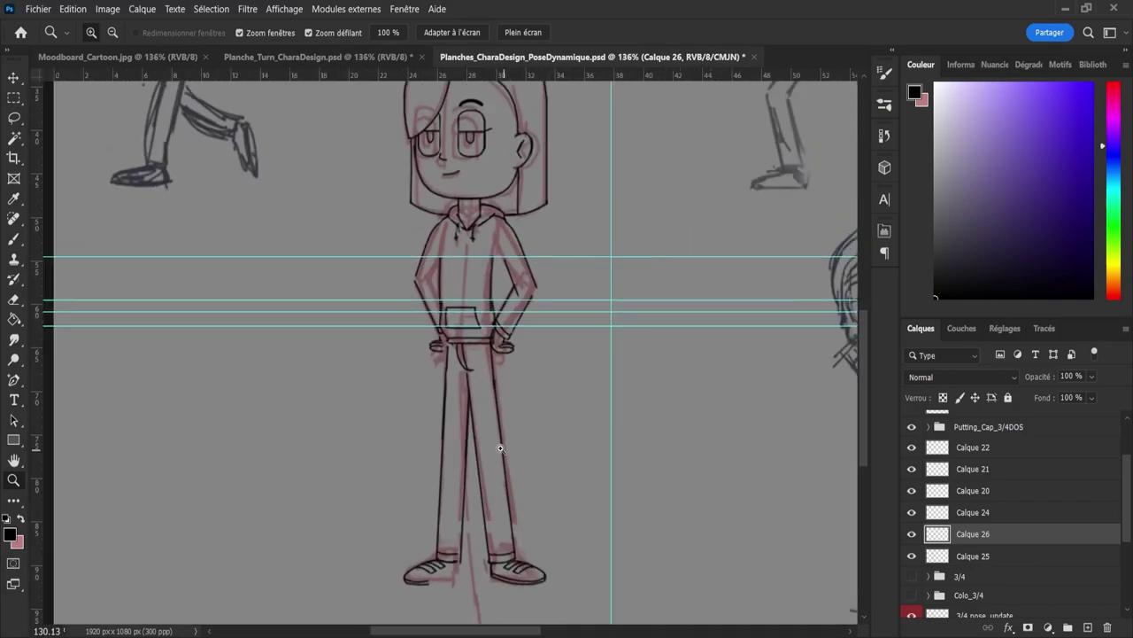
scroll(510, 465, up, 1)
Step: Merge the Calque 24, Calque 26 and Calque 25 line art layers into a single layer
click(1010, 556)
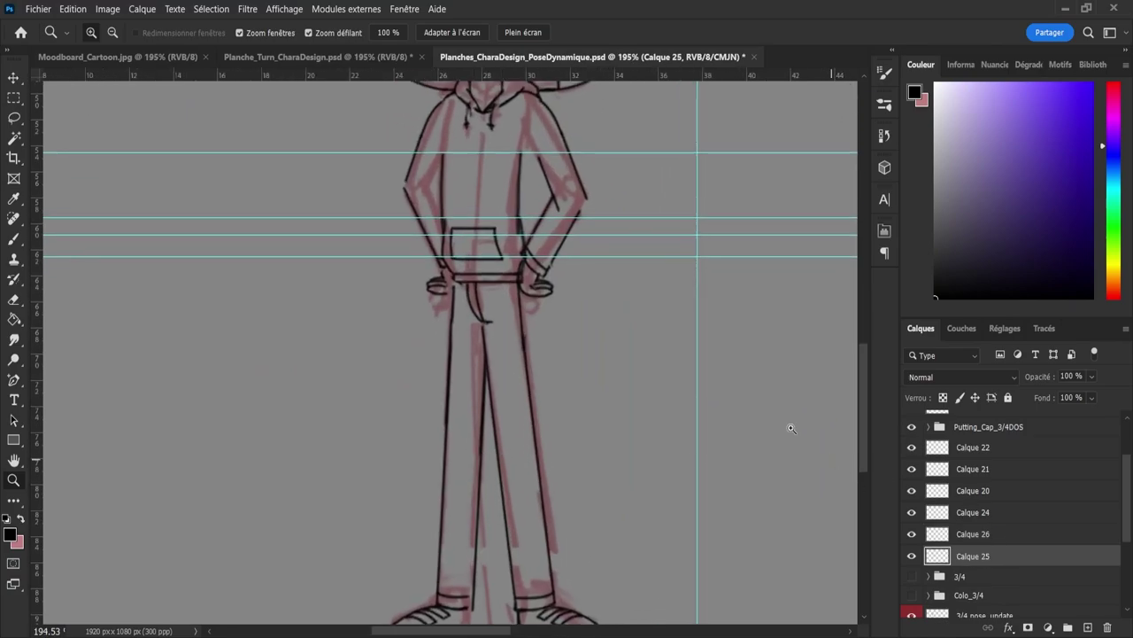
key(e)
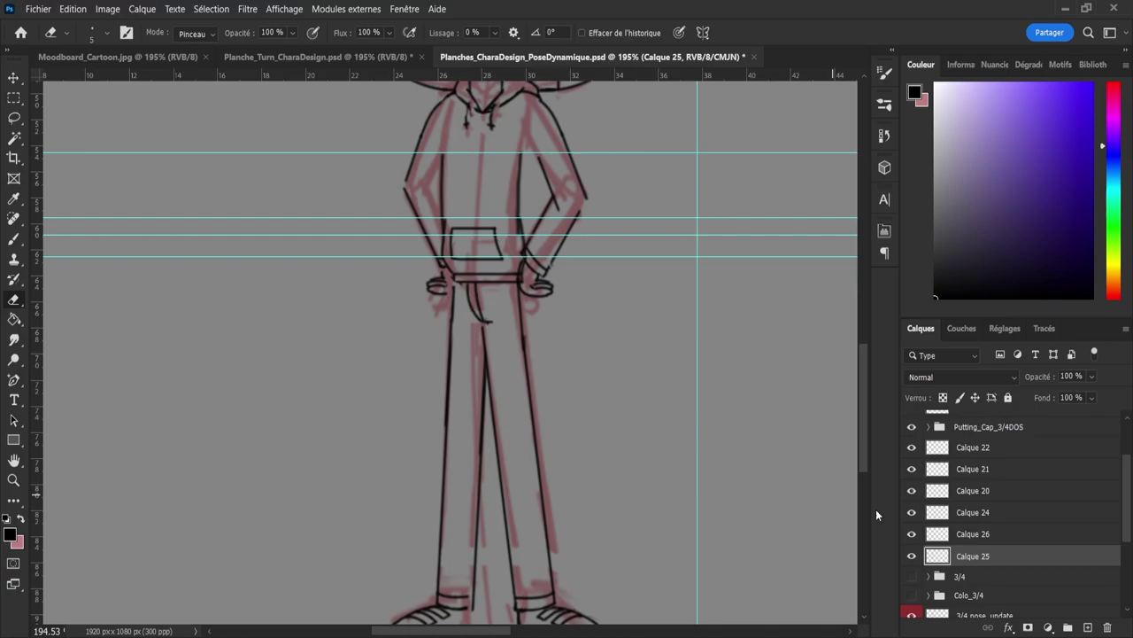
click(974, 534)
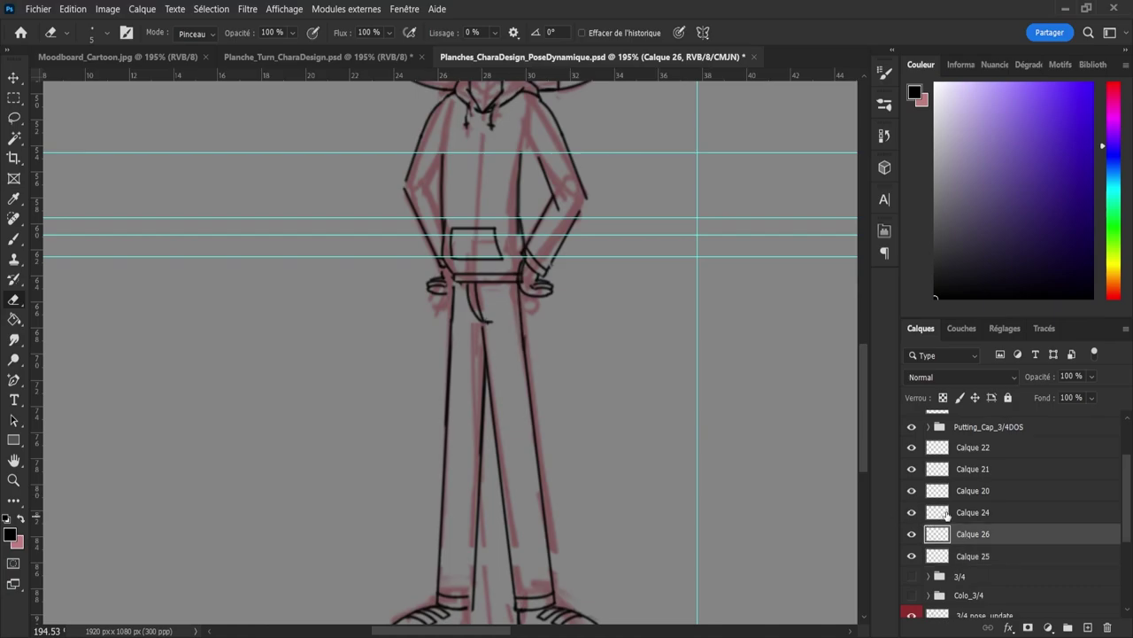
click(939, 515)
click(911, 536)
click(914, 538)
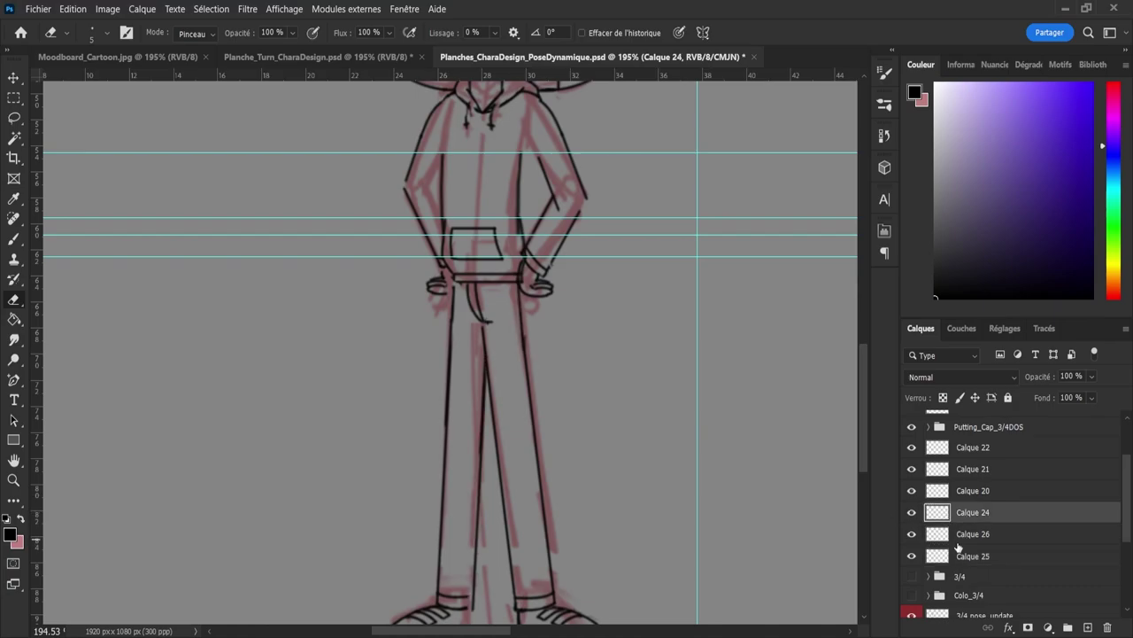
shift+click(978, 556)
key(ctrl+e)
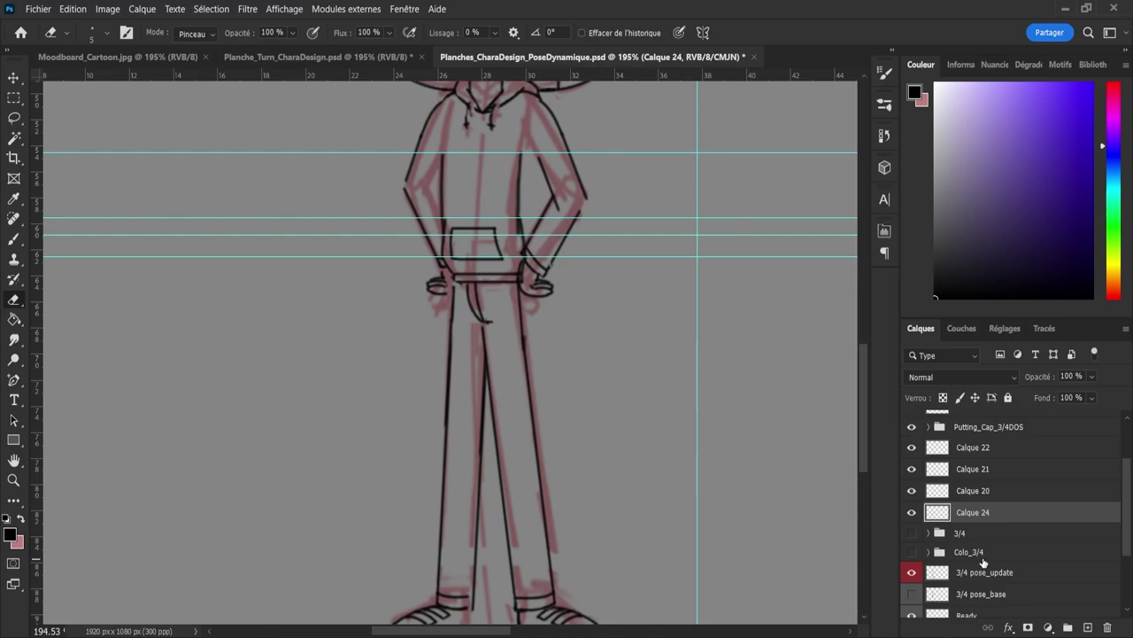
Step: Rename the hand layers Calque 21 and Calque 22 as Hand01 and Hand02
click(940, 492)
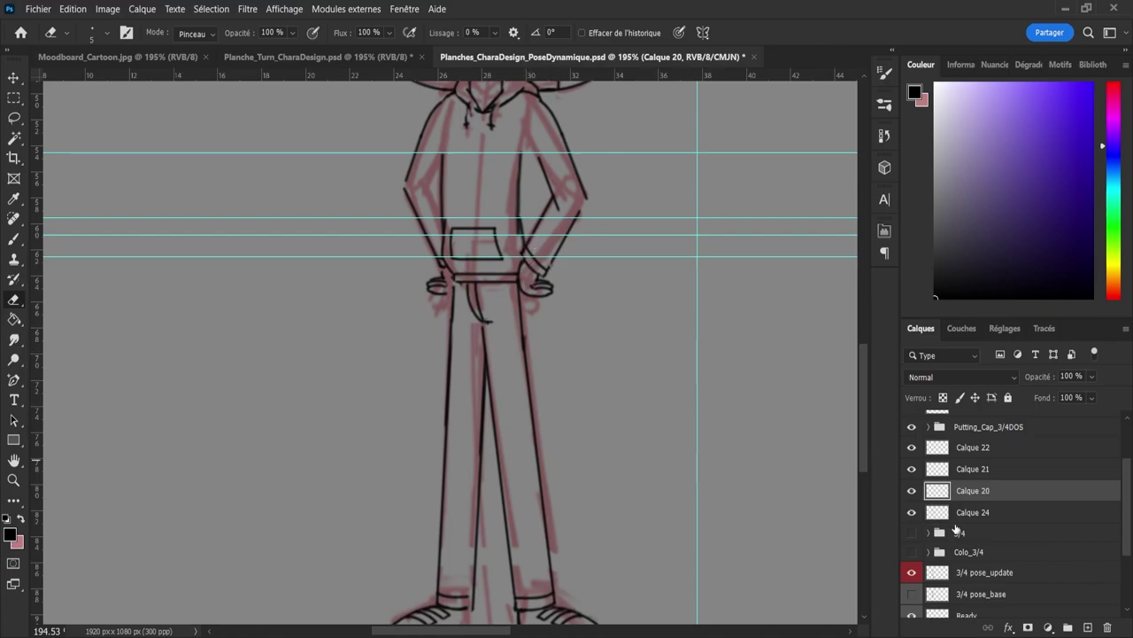
click(911, 469)
click(911, 469)
double_click(972, 468)
text(Hand)
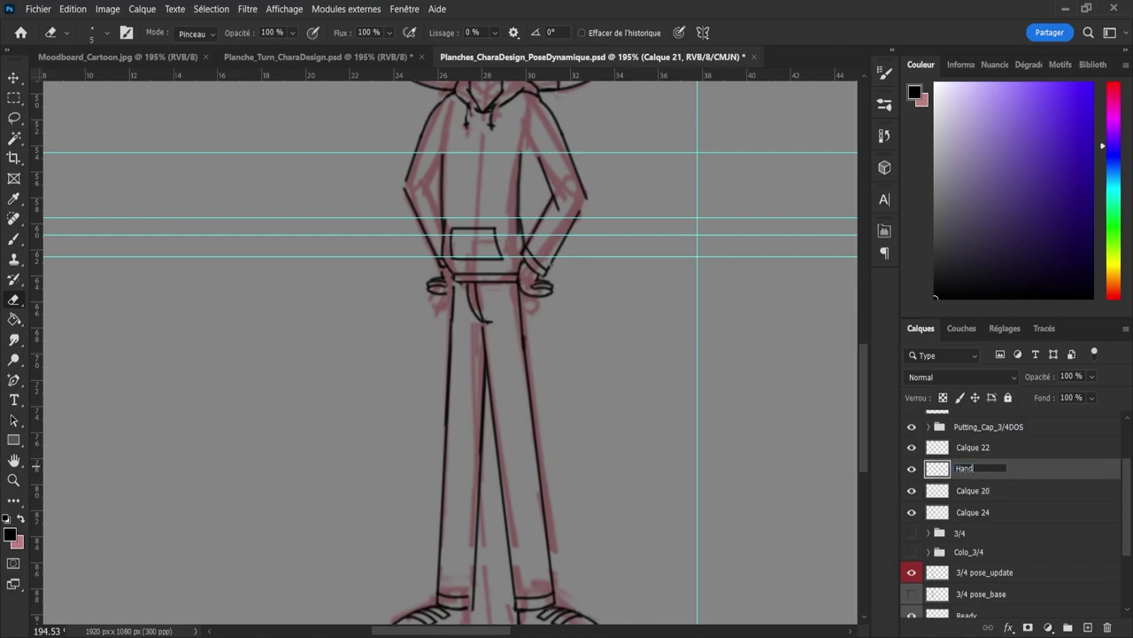
text(01)
key(Return)
double_click(967, 447)
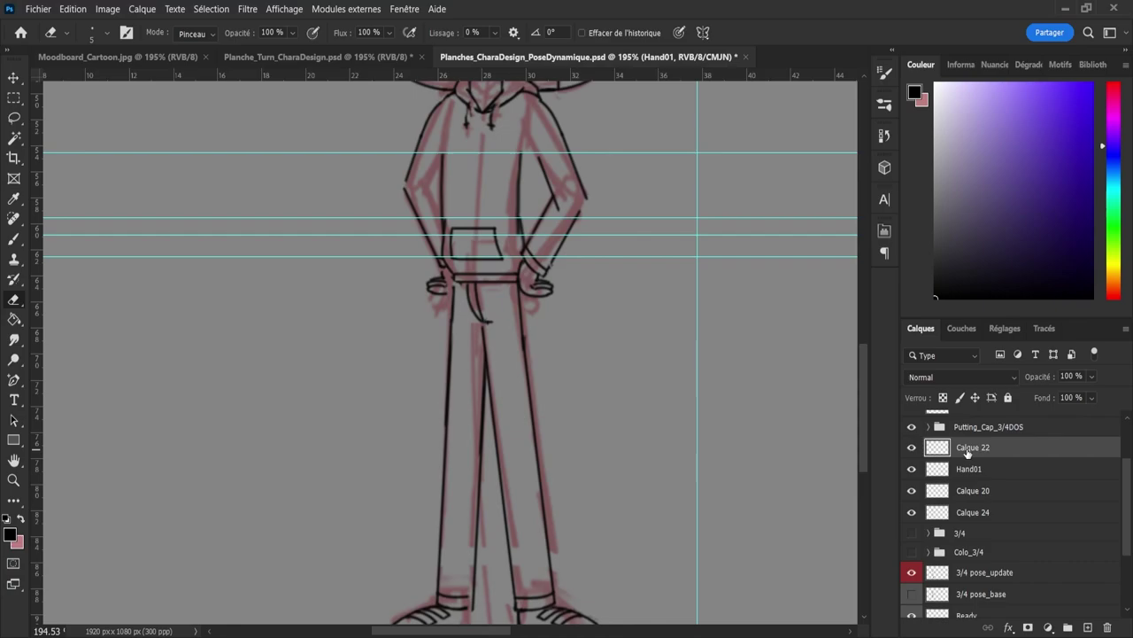
text(Hand02)
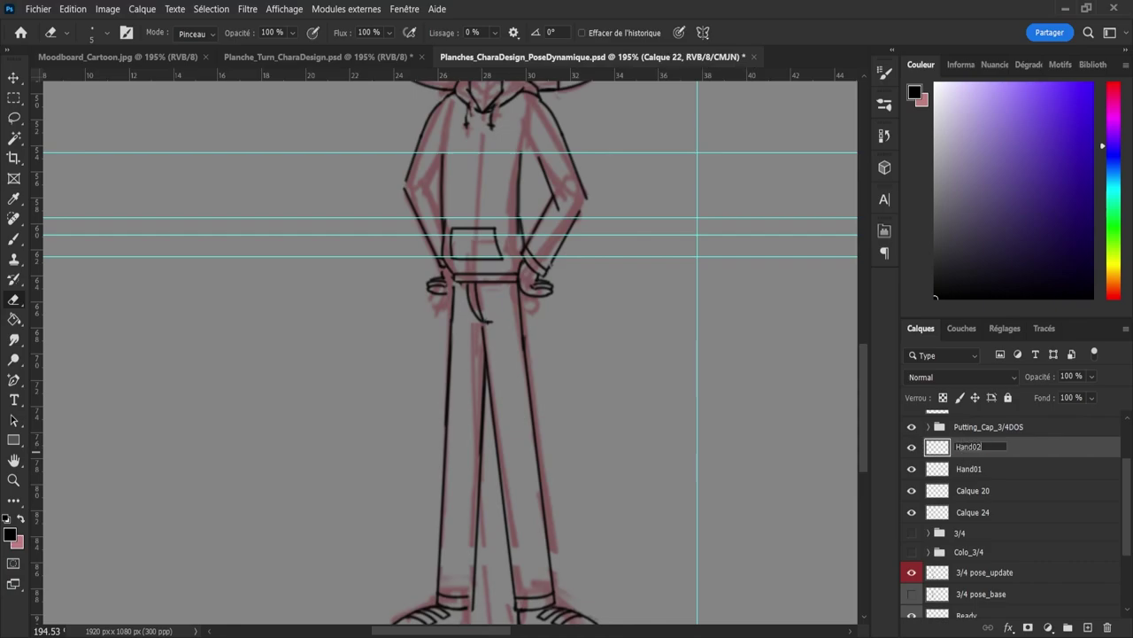
key(Return)
Step: Lasso the right shoe and its trouser cuff on Calque 24 and copy them to a new layer
key(z)
scroll(659, 443, down, 5)
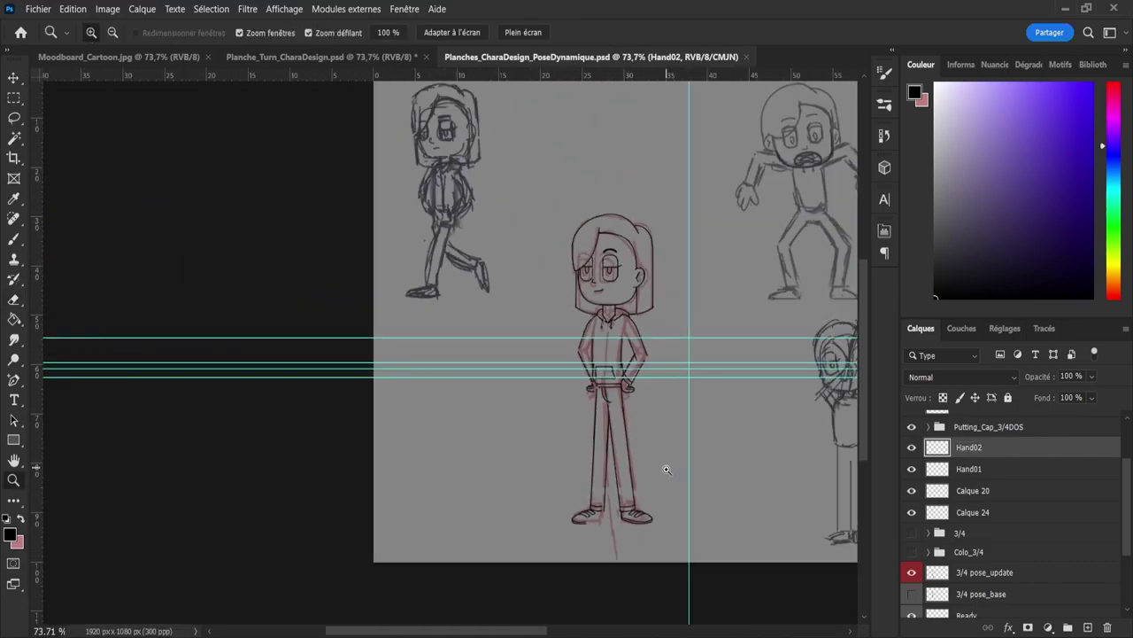
scroll(667, 470, down, 2)
scroll(716, 496, up, 3)
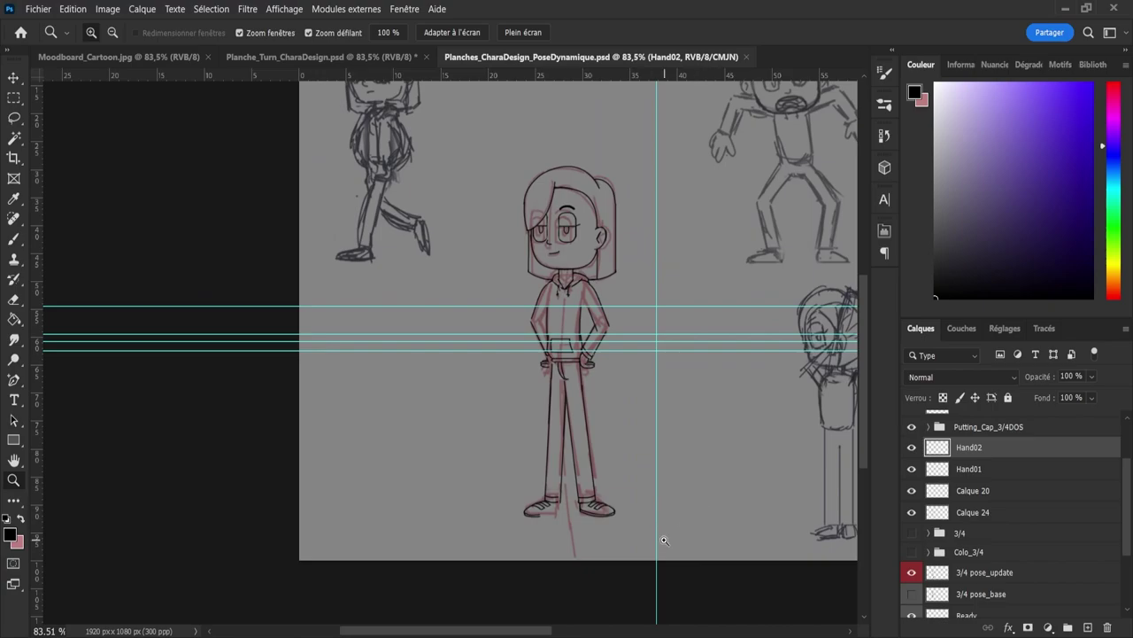
scroll(664, 536, up, 1)
scroll(639, 547, up, 1)
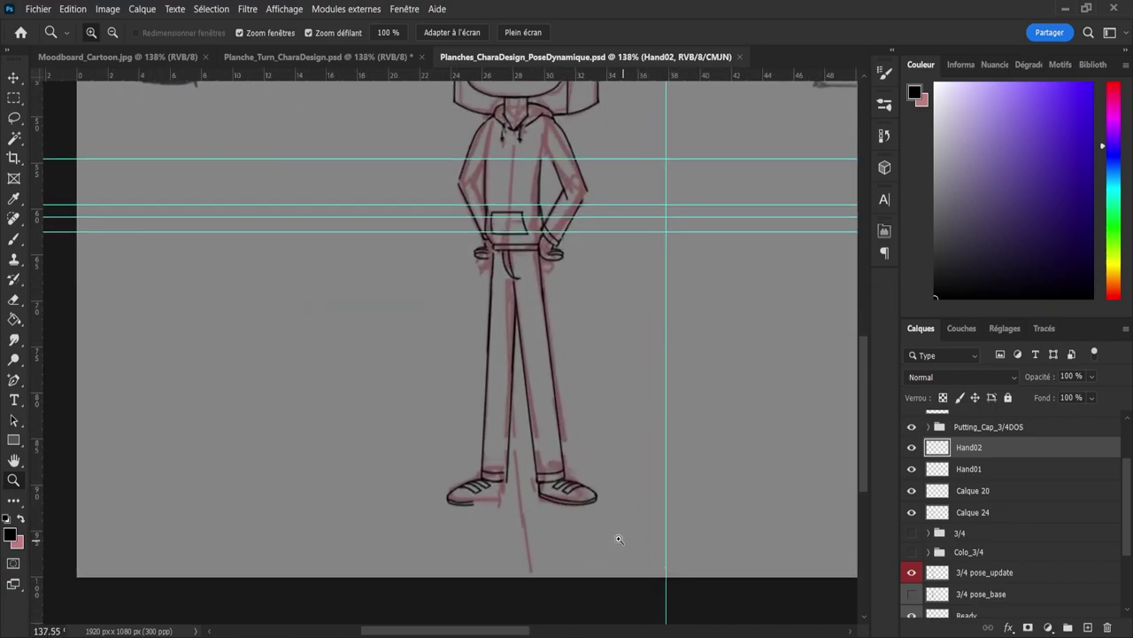
scroll(584, 540, up, 1)
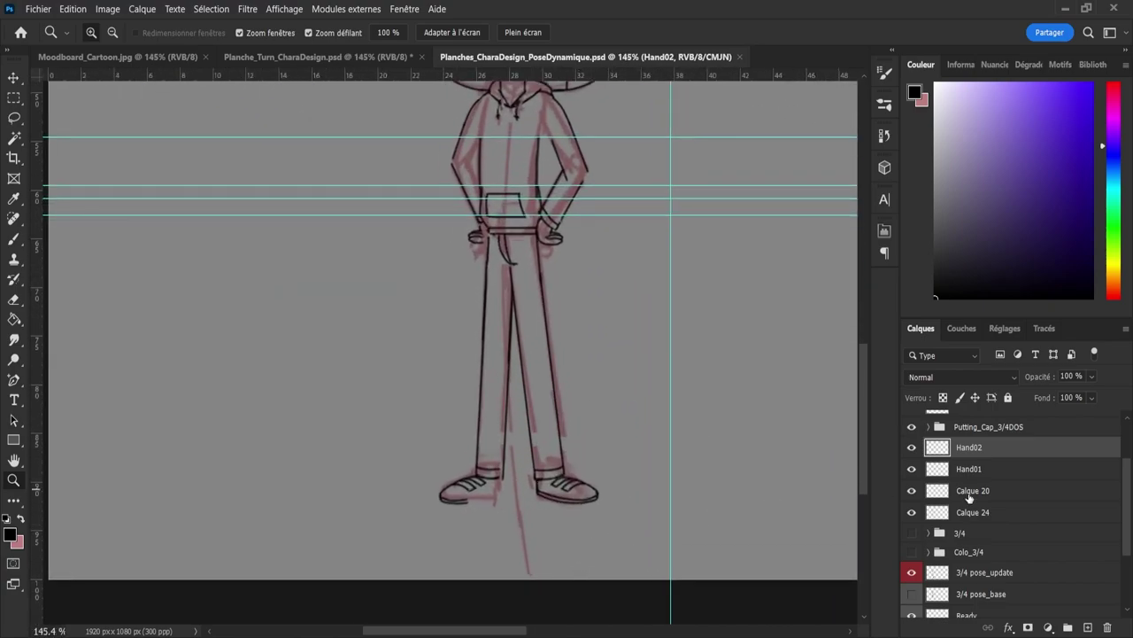
click(965, 518)
key(l)
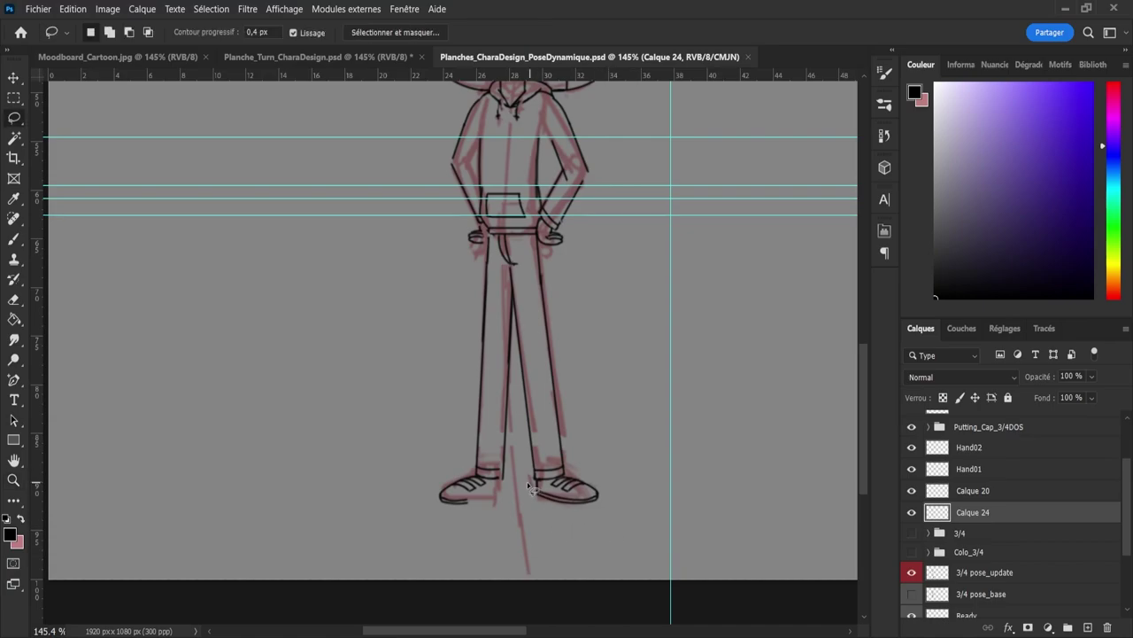
mouse_move(527, 482)
mouse_down()
mouse_move(567, 469)
mouse_move(551, 513)
mouse_up()
key(ctrl+j)
Step: Flip the copied shoe horizontally and position it over the left foot, aligned with the left leg's ankle
key(ctrl+t)
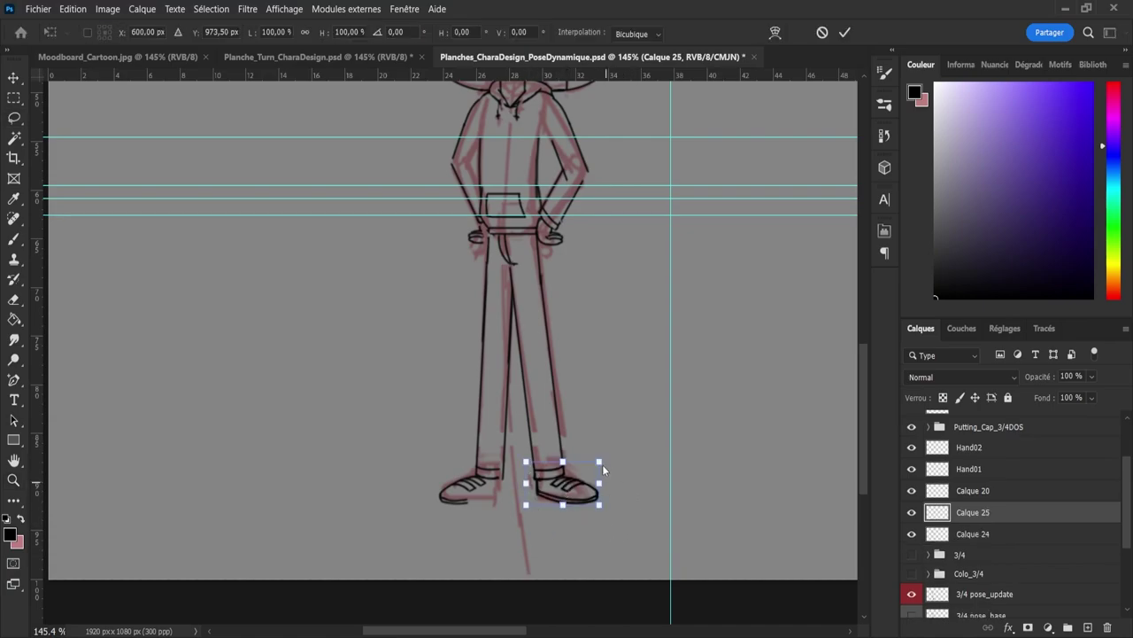
key(ctrl+shift+h)
drag(571, 492, 485, 492)
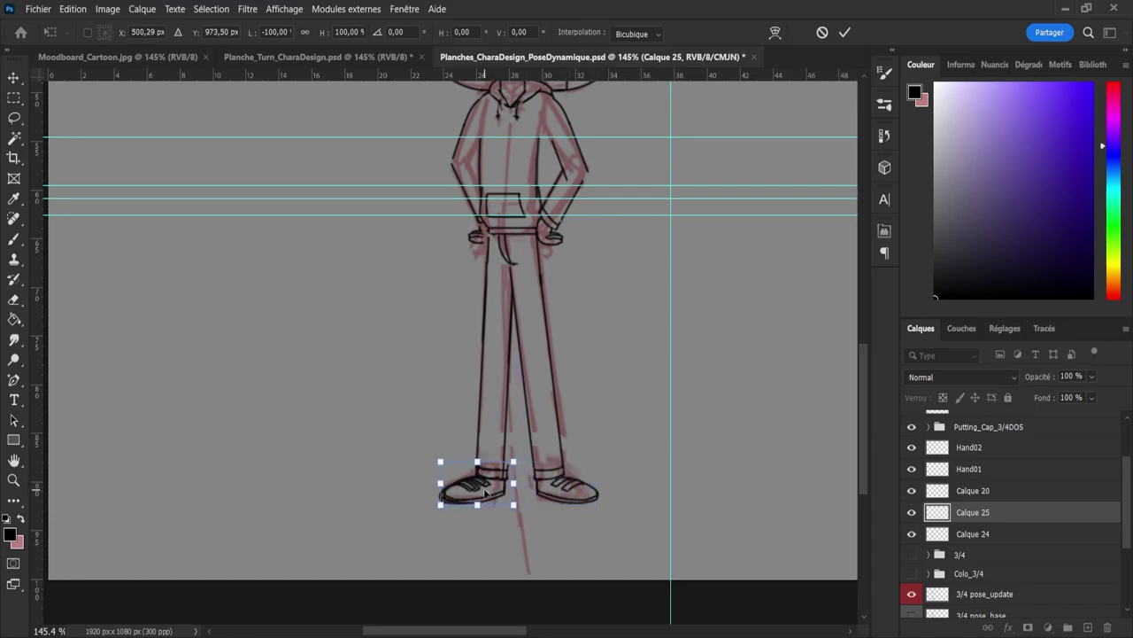
key(Left)
key(Left)
key(Left)
key(Left)
key(Left)
key(Right)
key(Right)
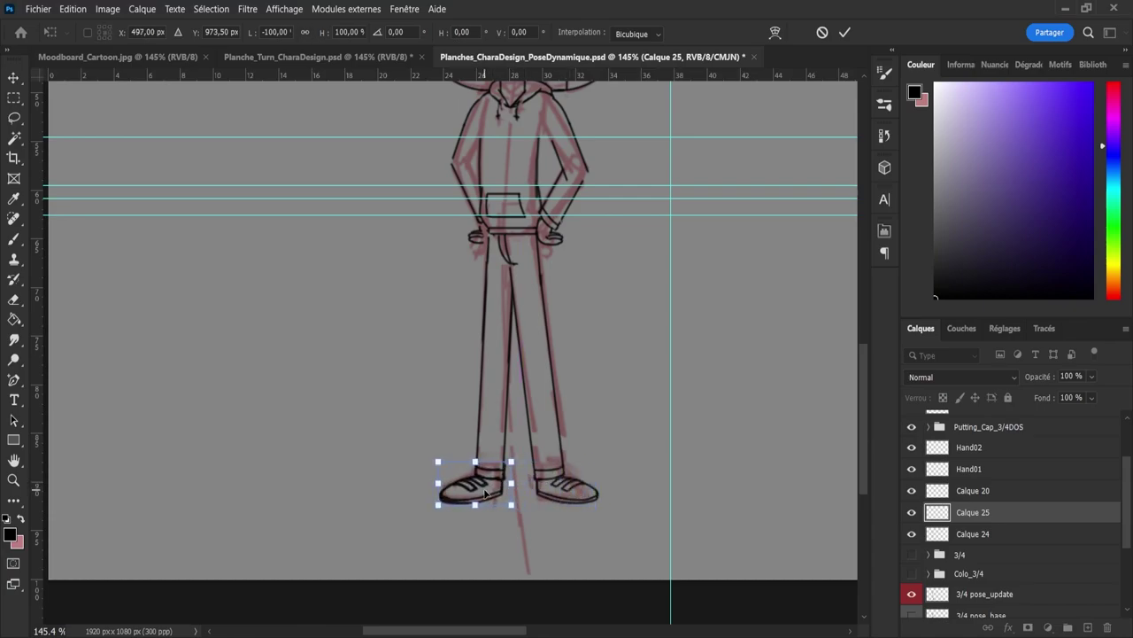
key(Right)
key(Return)
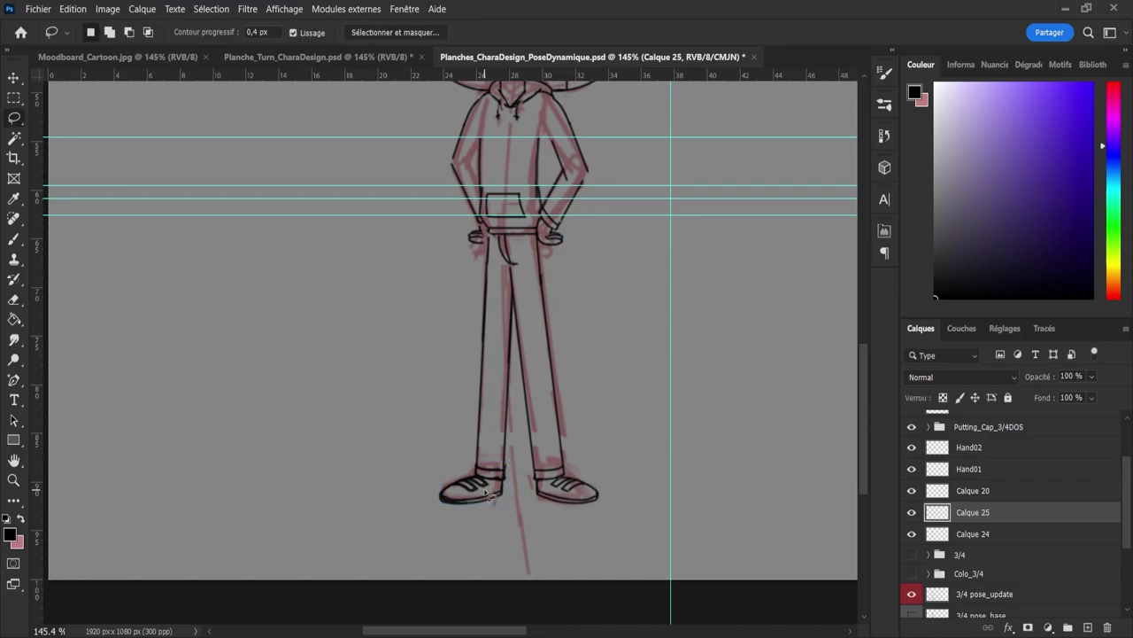
Step: Erase the original left shoe lines from Calque 24 with an enlarged eraser, leaving the mirrored shoe in place
click(972, 534)
key(e)
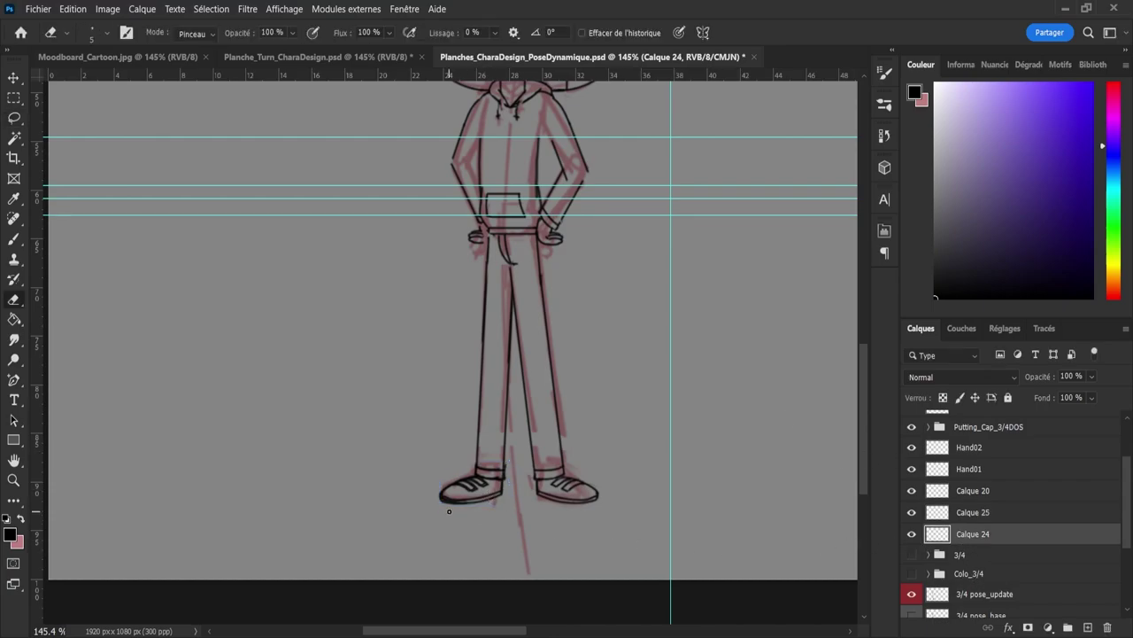
key(bracketright)
key(bracketright)
key(bracketright)
key(bracketright)
key(bracketright)
key(bracketright)
key(bracketright)
key(bracketright)
key(bracketright)
key(bracketright)
key(bracketright)
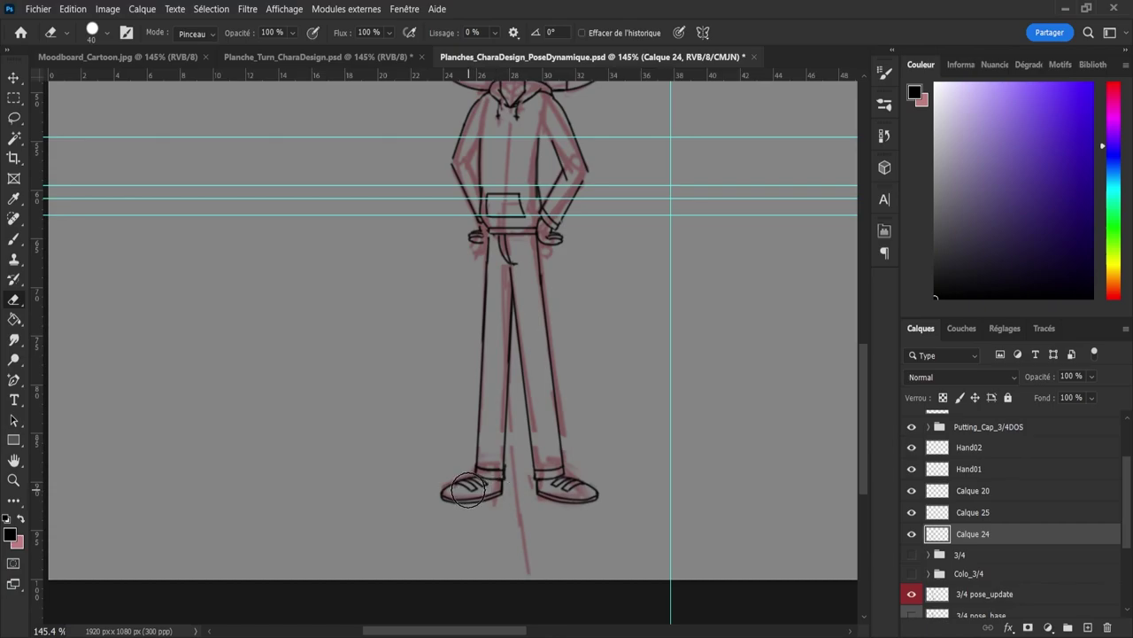
alt+right_click(525, 486)
Step: Toggle the visibility of Calque 24, Calque 20 and Calque 25 to check which lines each layer holds
click(913, 535)
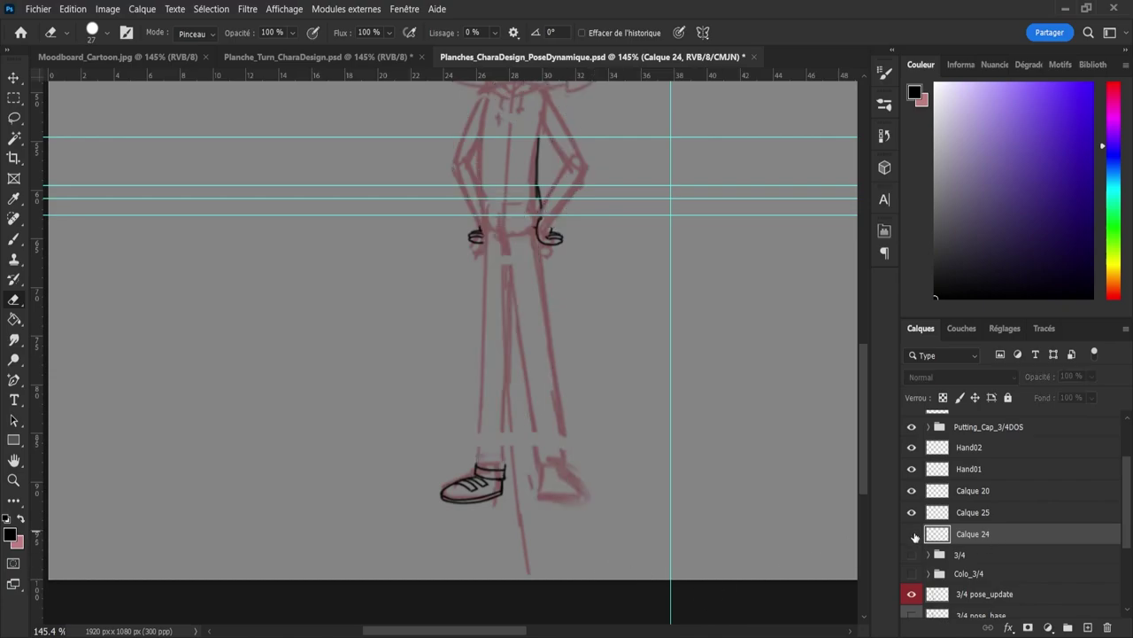
click(912, 535)
click(933, 518)
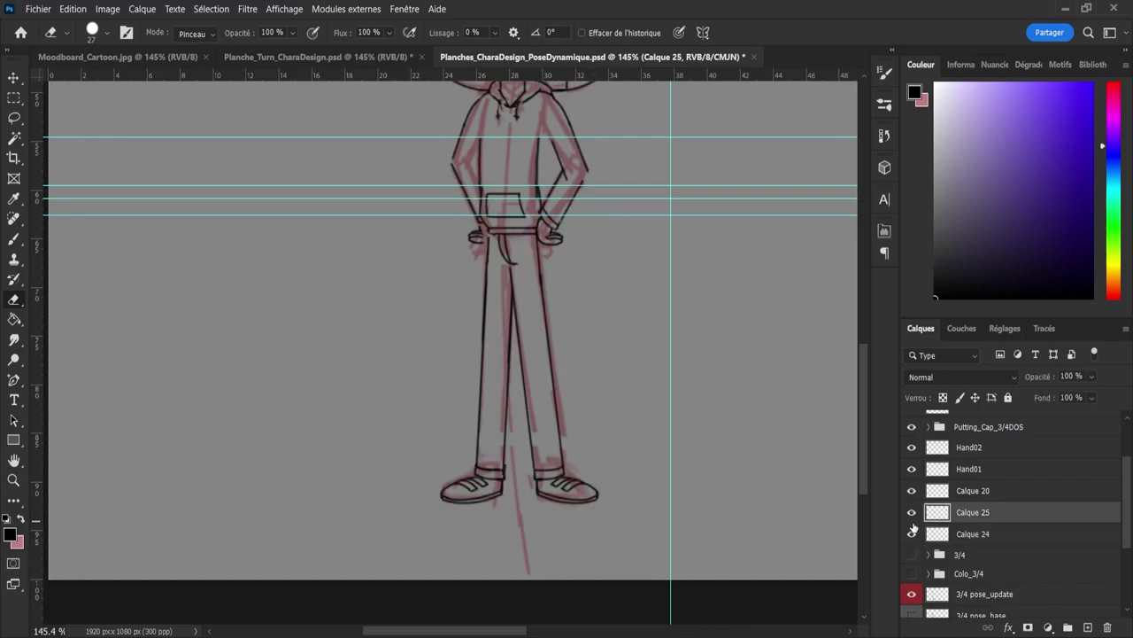
click(913, 490)
click(913, 491)
click(910, 516)
click(909, 515)
Step: Lasso the left leg's inner line on Calque 24 and nudge it slightly right to meet the shoe's cuff, then deselect
click(946, 537)
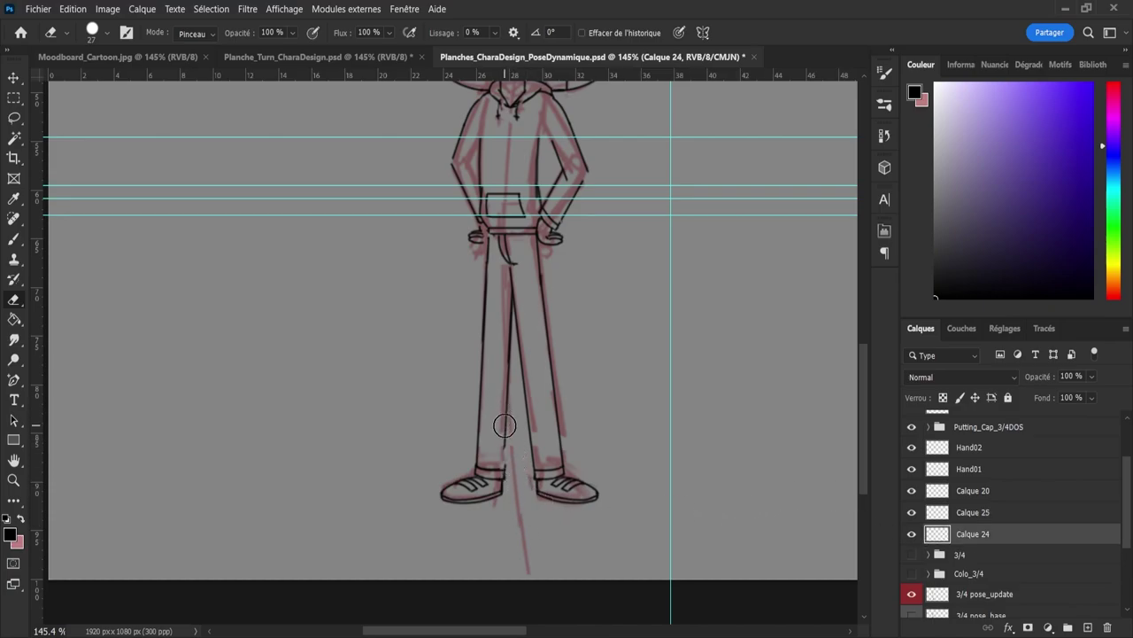
key(l)
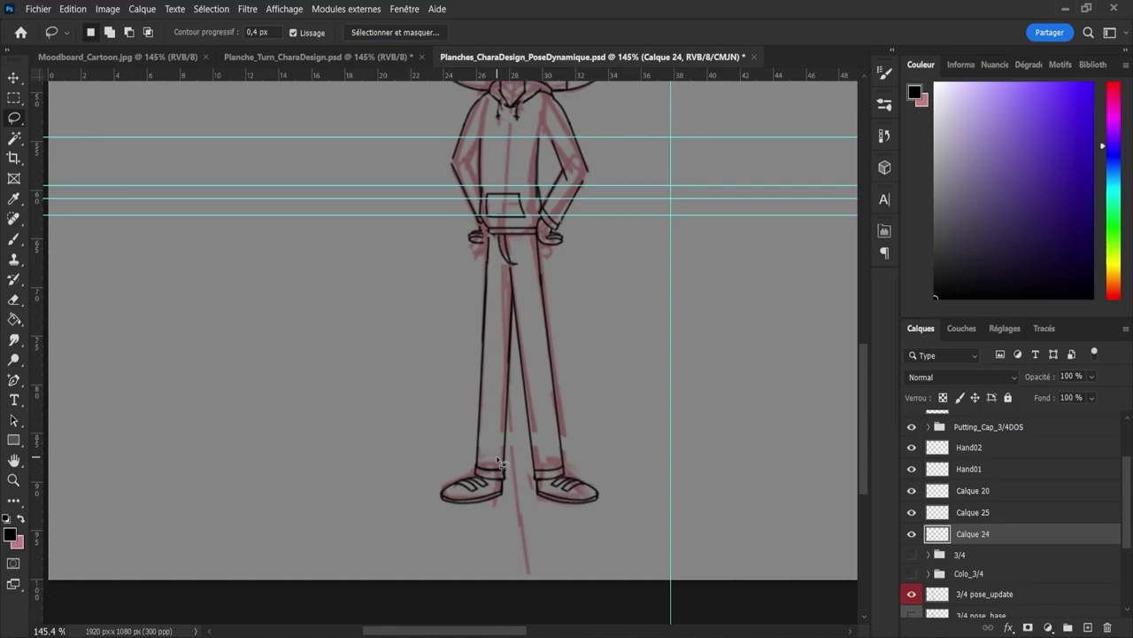
mouse_move(498, 459)
mouse_down()
mouse_move(500, 490)
mouse_move(514, 407)
mouse_up()
drag(513, 362, 505, 292)
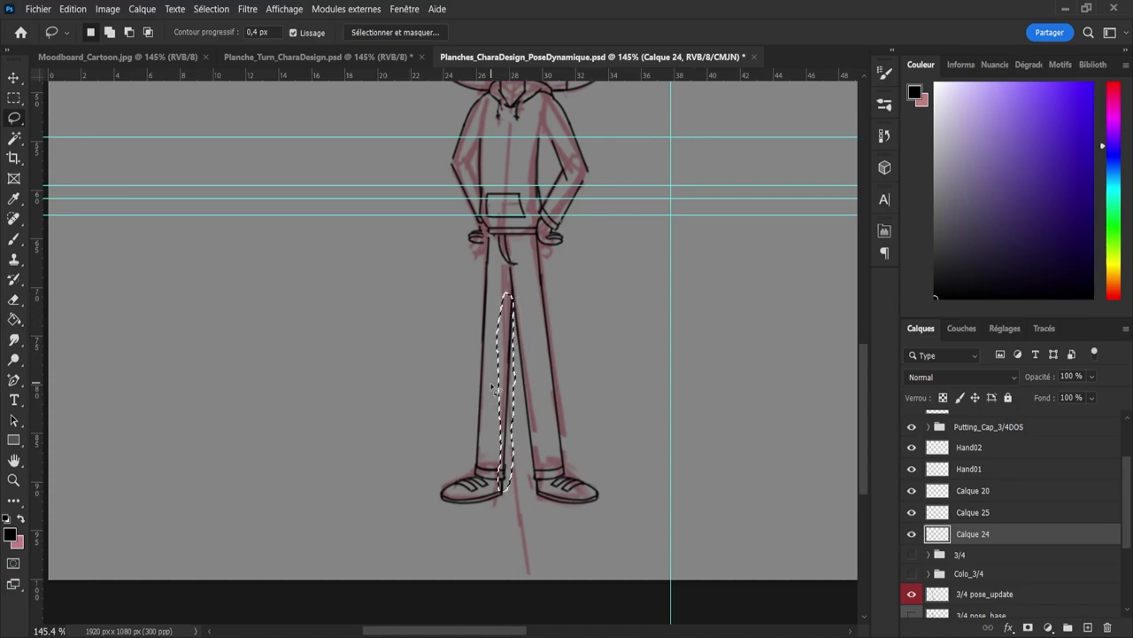
key(ctrl+t)
key(Right)
key(Right)
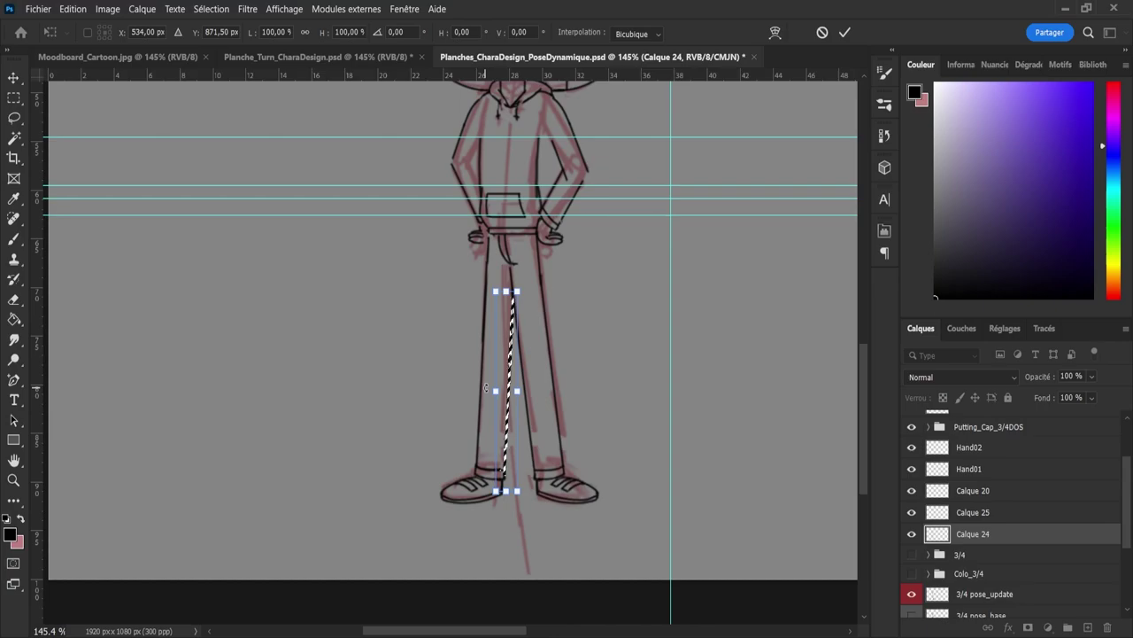
key(Return)
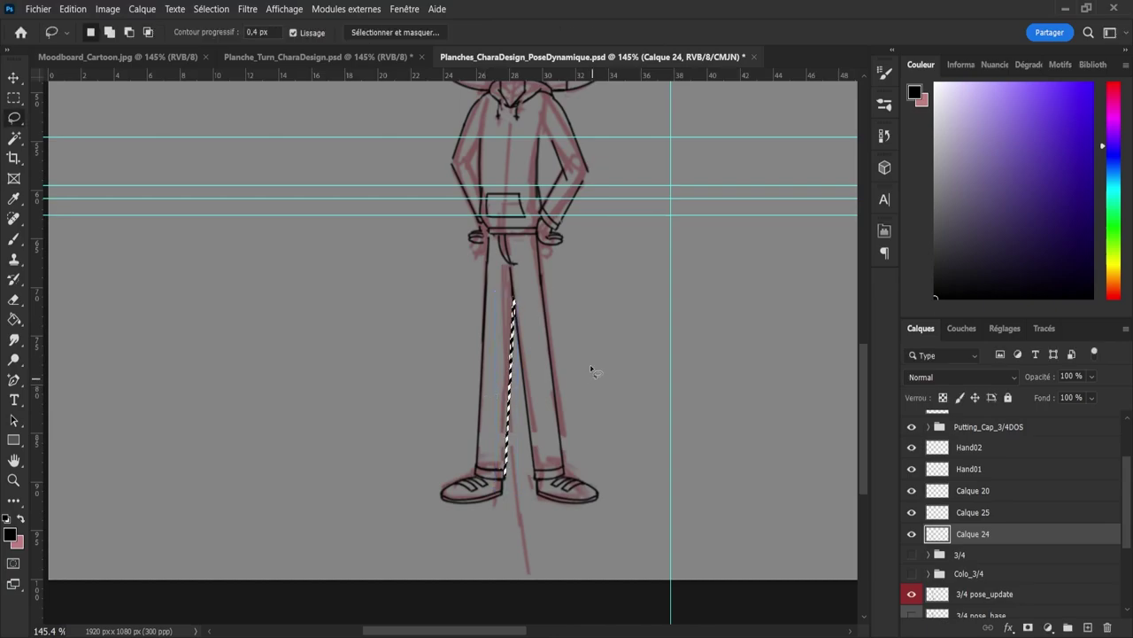
key(ctrl+d)
Step: Merge the mirrored shoe layer Calque 25 with the Calque 24 line art
shift+click(972, 515)
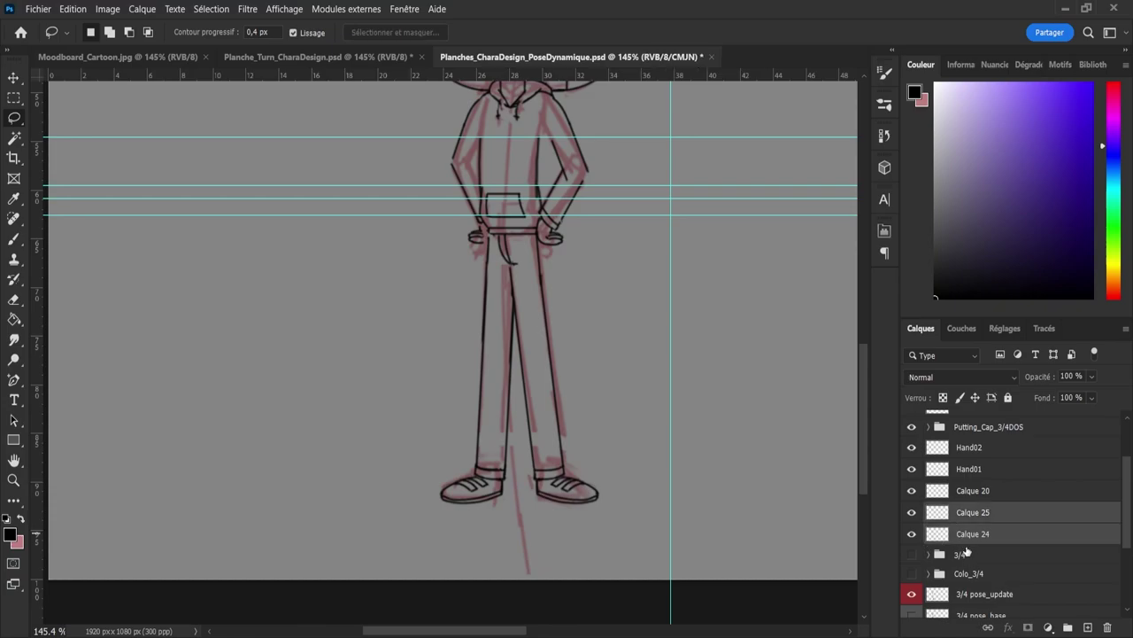
key(ctrl+e)
key(z)
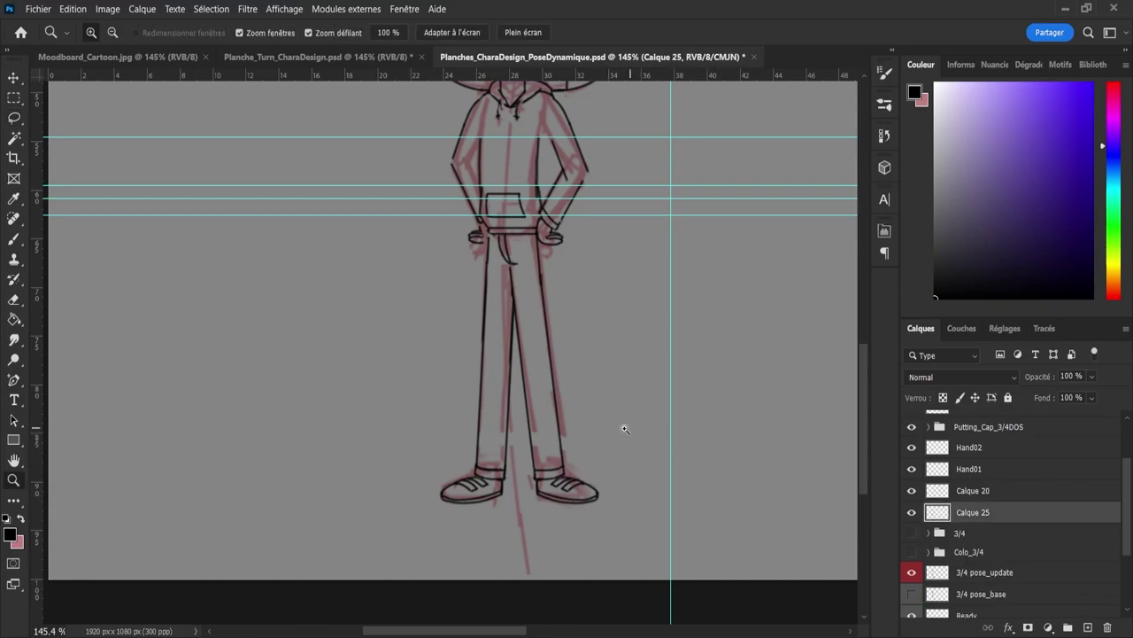
alt+click(626, 428)
click(613, 256)
click(589, 251)
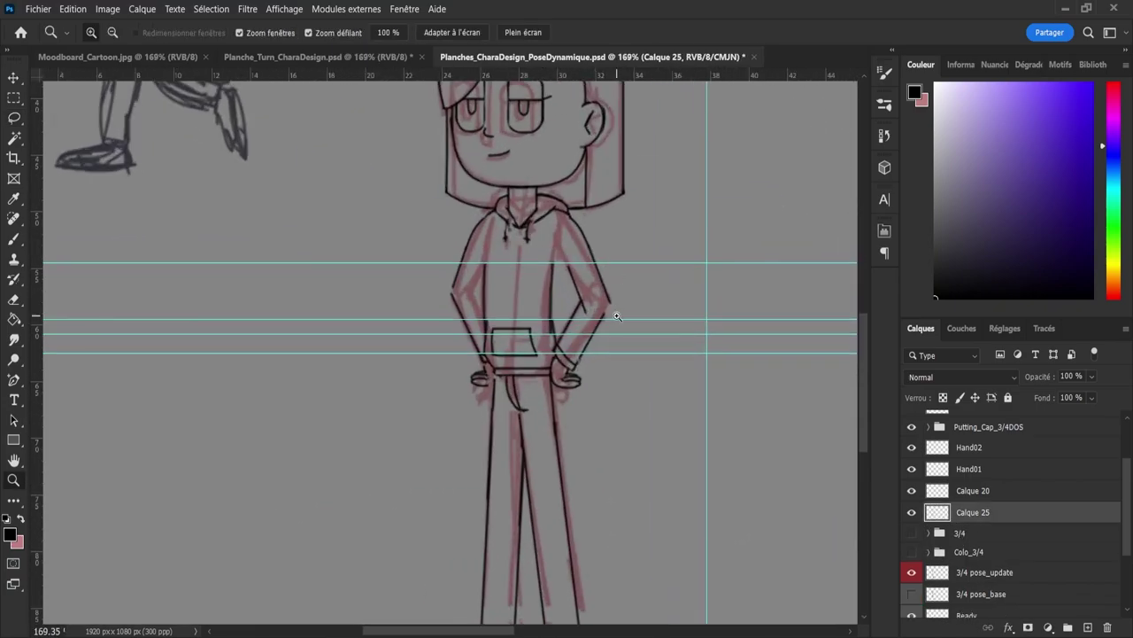
Step: Toggle the visibility of Calque 20, Hand01 and Hand02 to check which lines each layer holds
click(912, 491)
click(912, 492)
click(912, 469)
click(912, 469)
click(912, 448)
Step: Try to ink the gap at the top of the right arm's inner opening on Hand02, and undo the stroke
click(952, 448)
key(b)
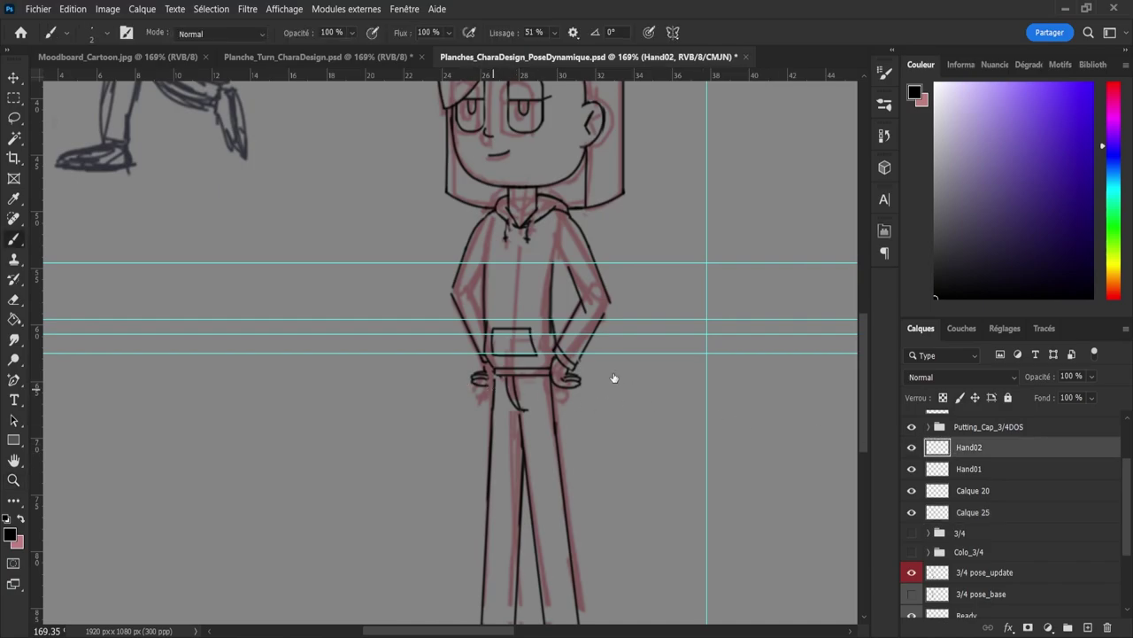
key(ctrl+z)
click(579, 53)
scroll(567, 394, down, 3)
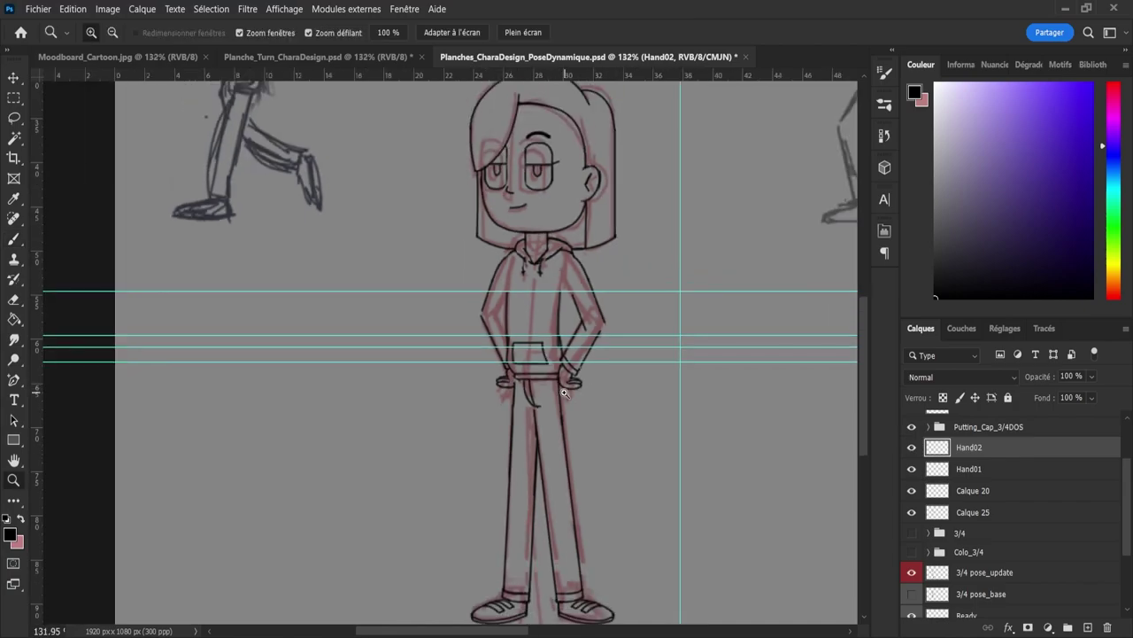
scroll(575, 428, up, 2)
scroll(506, 370, up, 3)
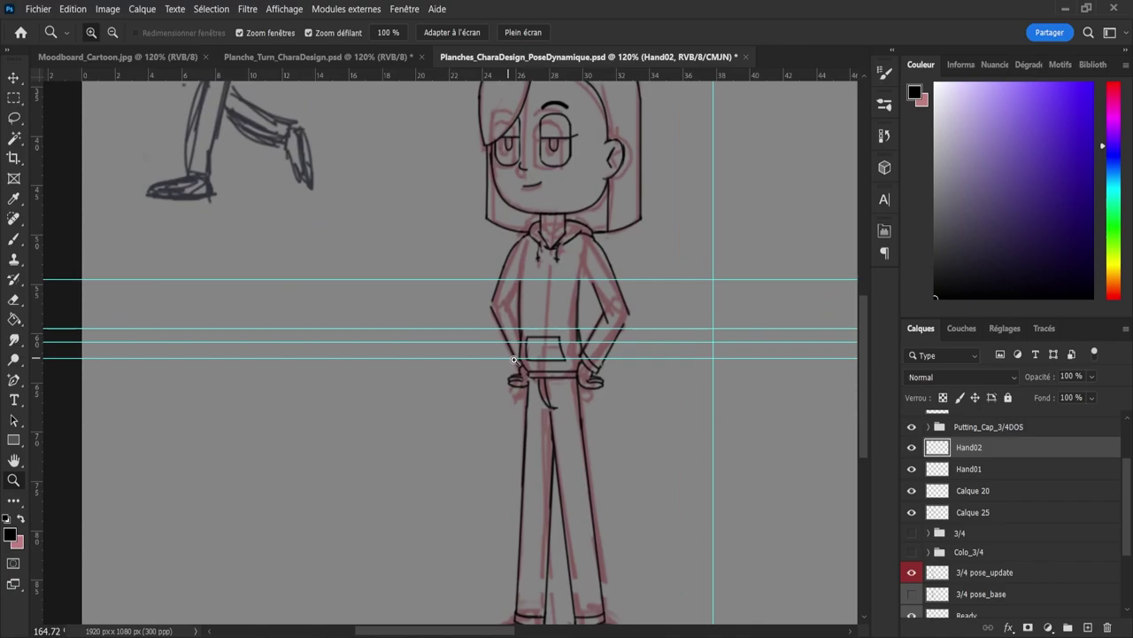
key(b)
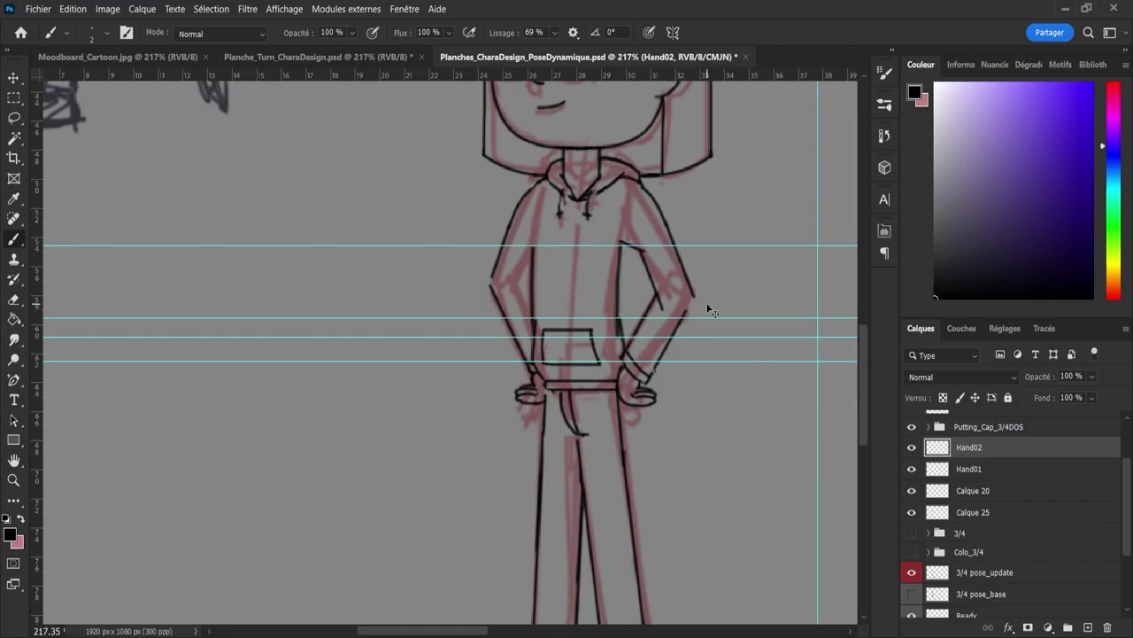
key(ctrl+z)
Step: Lasso the right arm's inner upper line on Calque 25, rotate it about -11.9° and shift it to meet the torso, then deselect
key(l)
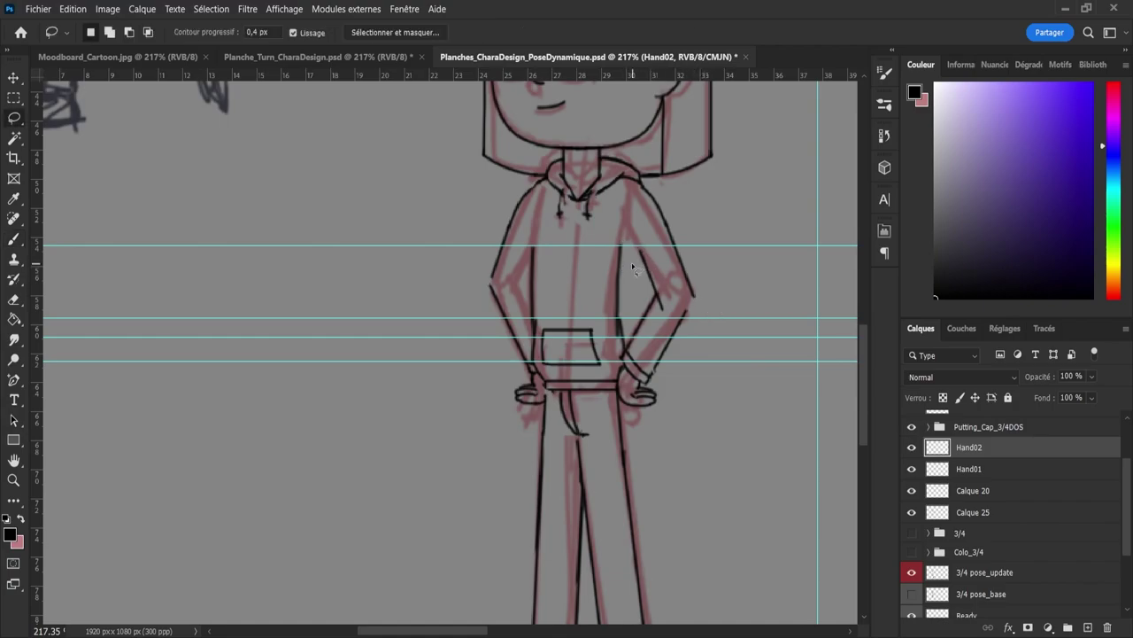
drag(634, 258, 666, 270)
drag(670, 310, 634, 255)
click(971, 512)
key(ctrl+t)
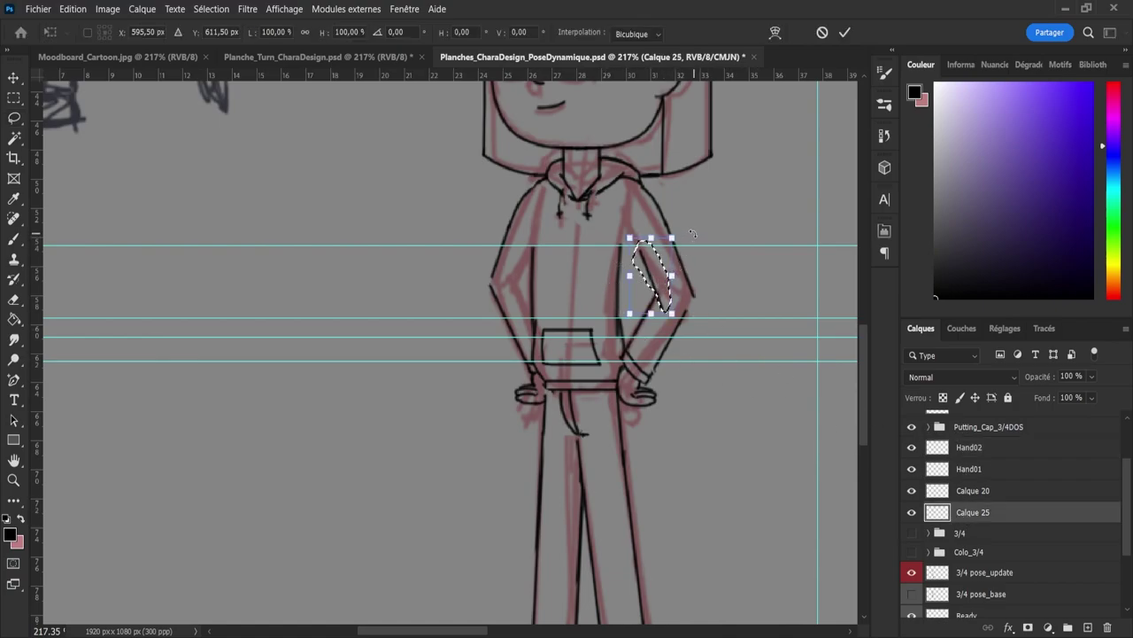
mouse_move(694, 234)
mouse_down()
mouse_move(681, 227)
mouse_move(639, 255)
mouse_move(675, 233)
mouse_up()
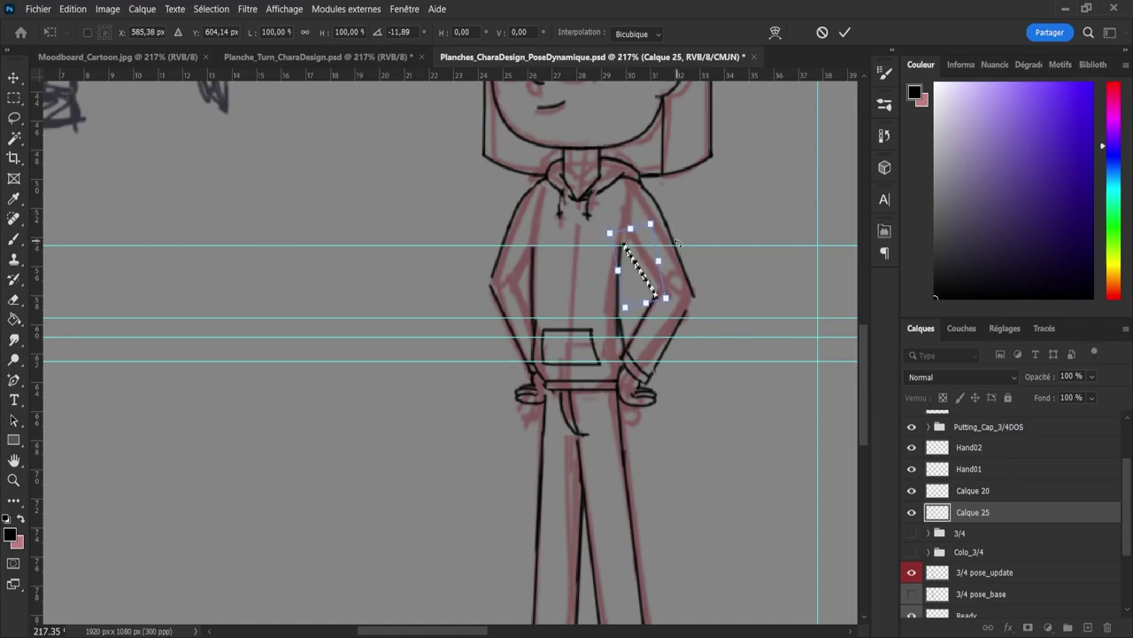
click(845, 32)
key(ctrl+d)
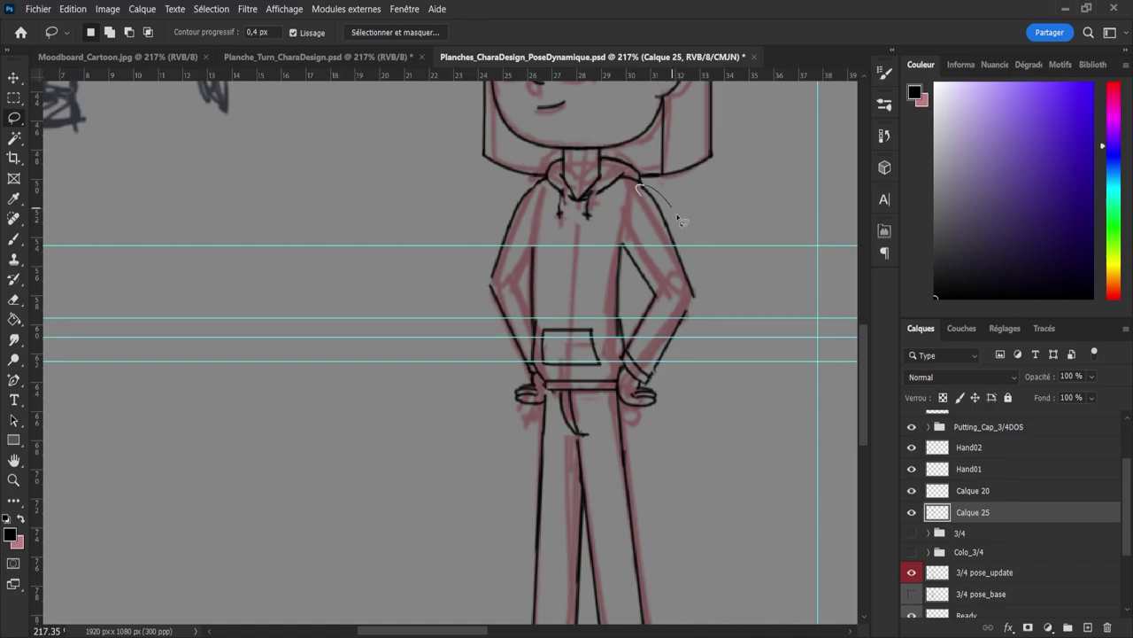
Step: Lasso the right arm's outer upper line, rotate it -4.4° and move it up and left to meet the hood, then deselect
drag(678, 215, 701, 301)
drag(643, 230, 634, 203)
key(ctrl+t)
drag(731, 173, 729, 172)
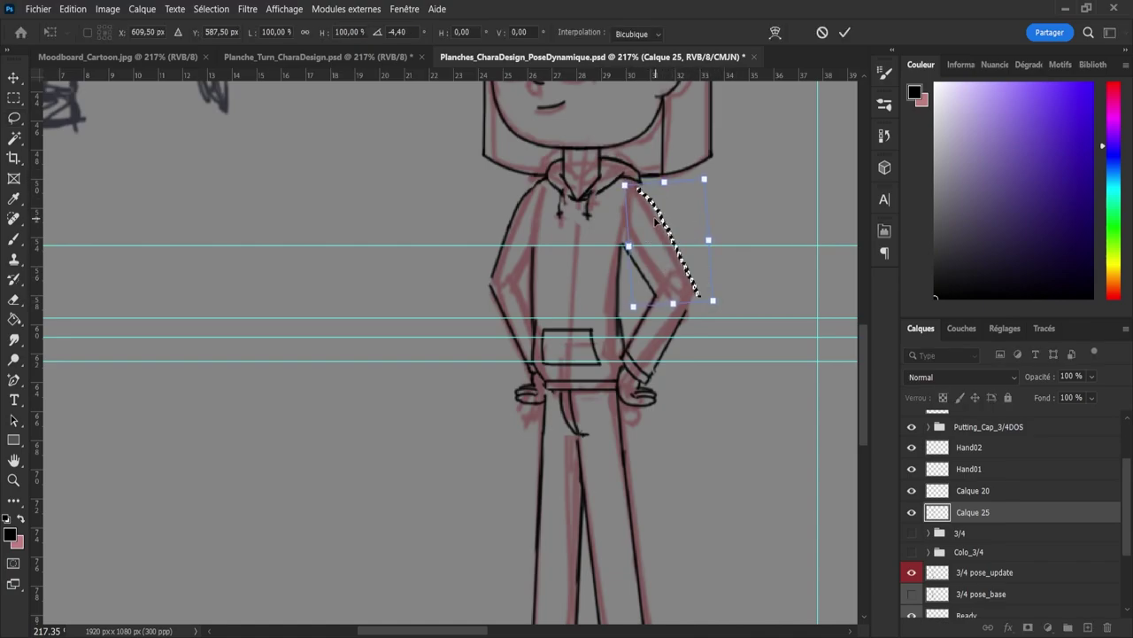
drag(656, 216, 650, 208)
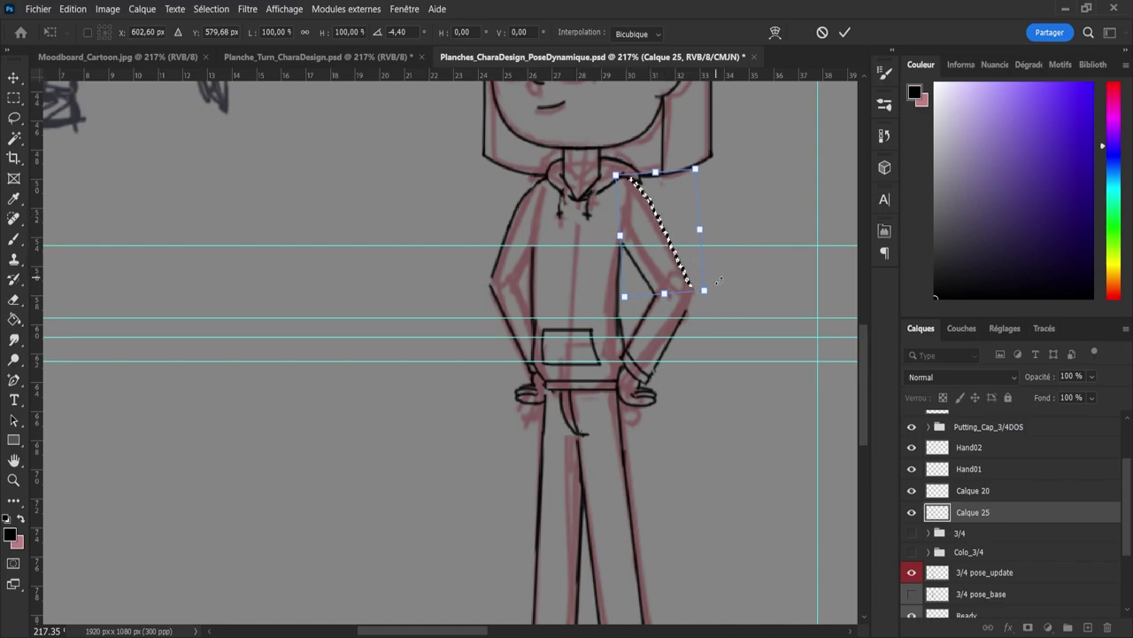
click(845, 31)
key(ctrl+d)
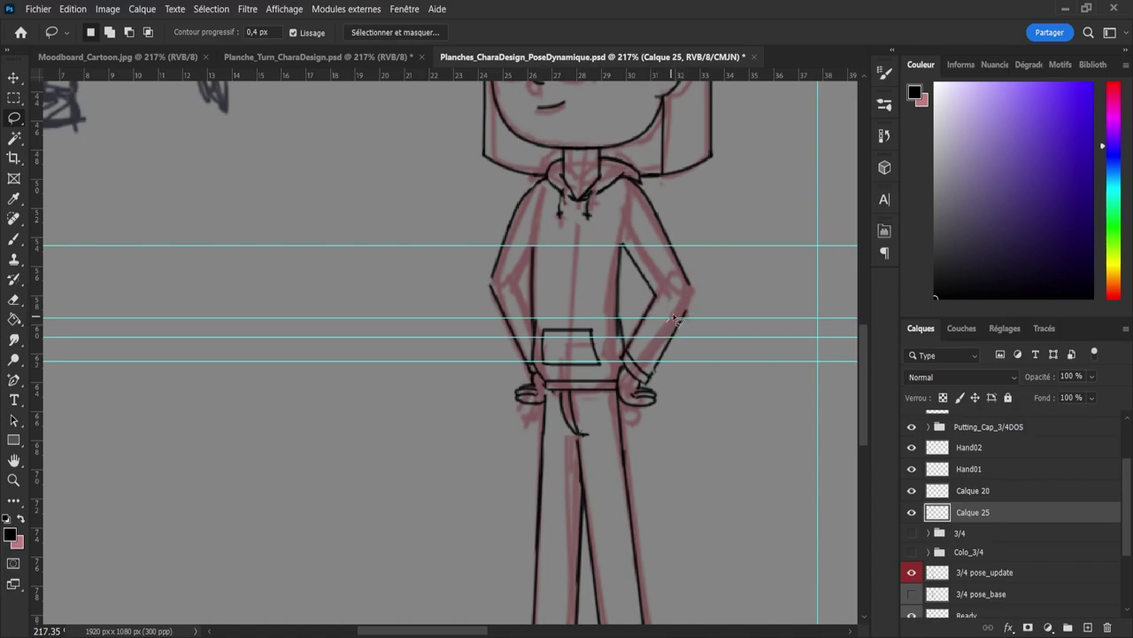
Step: Lasso the right arm's outer forearm line, duplicate it onto a new layer and shift the copy up past the elbow
mouse_move(694, 303)
mouse_down()
mouse_move(690, 318)
mouse_move(693, 309)
mouse_up()
key(ctrl+j)
key(v)
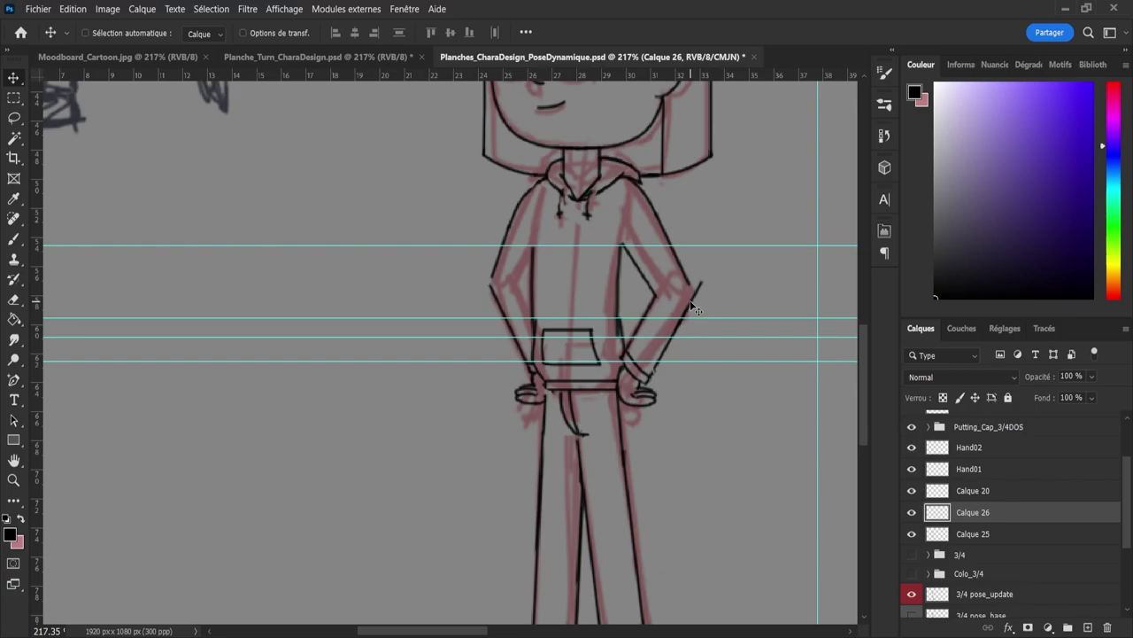
Step: Try rotating the copied forearm line about -5° and nudging it left, and undo the transform
key(ctrl+t)
drag(733, 278, 725, 266)
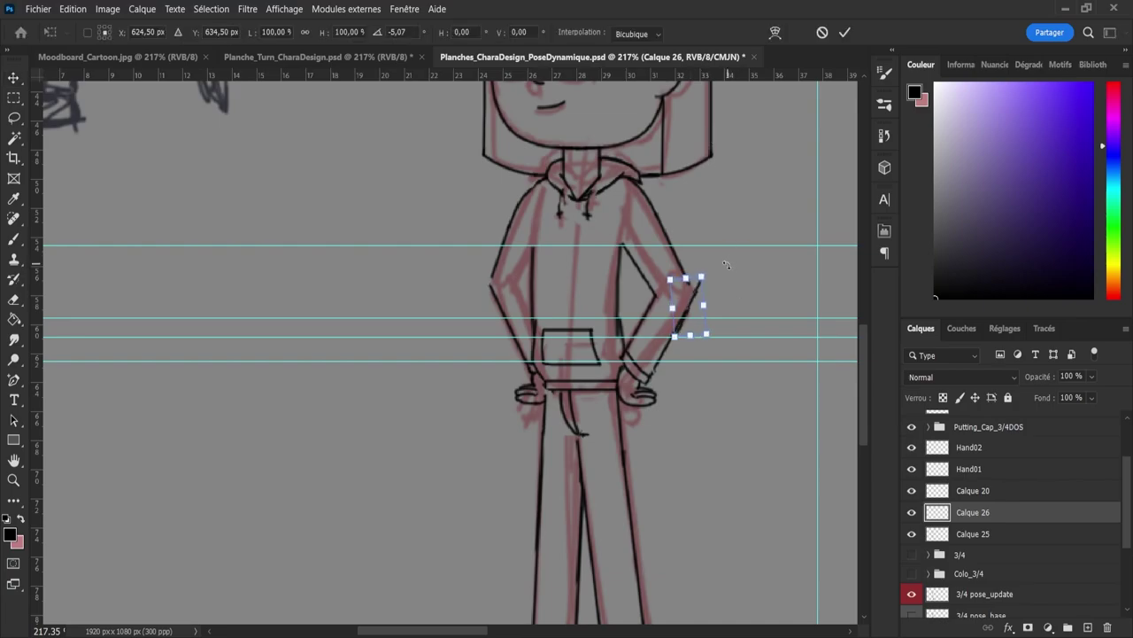
key(Left)
key(Left)
key(Left)
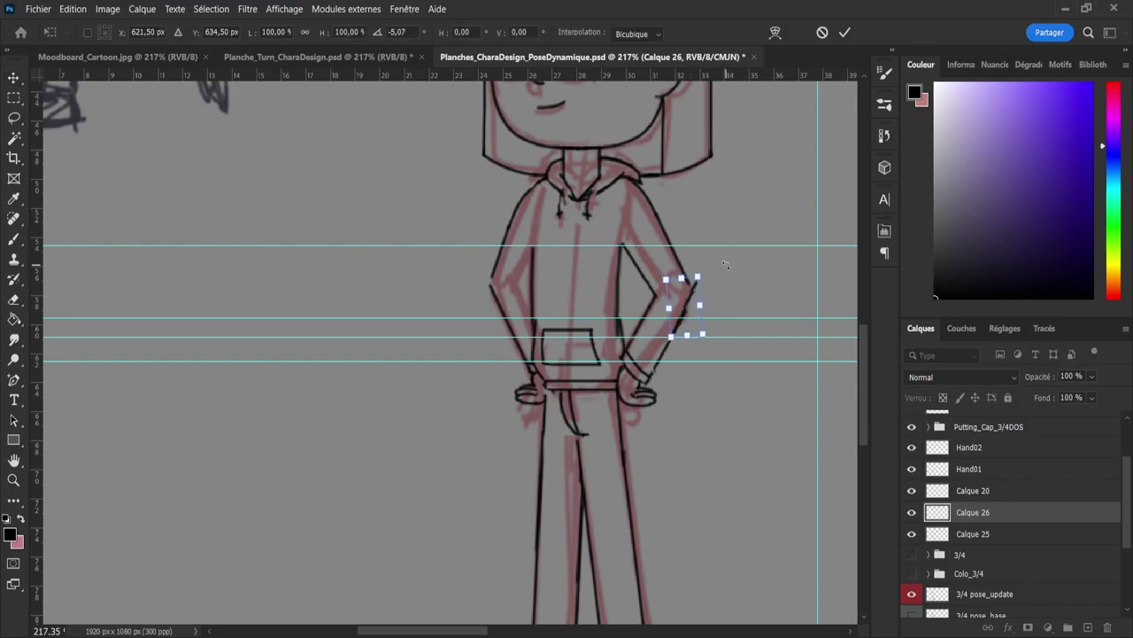
key(Return)
key(ctrl+z)
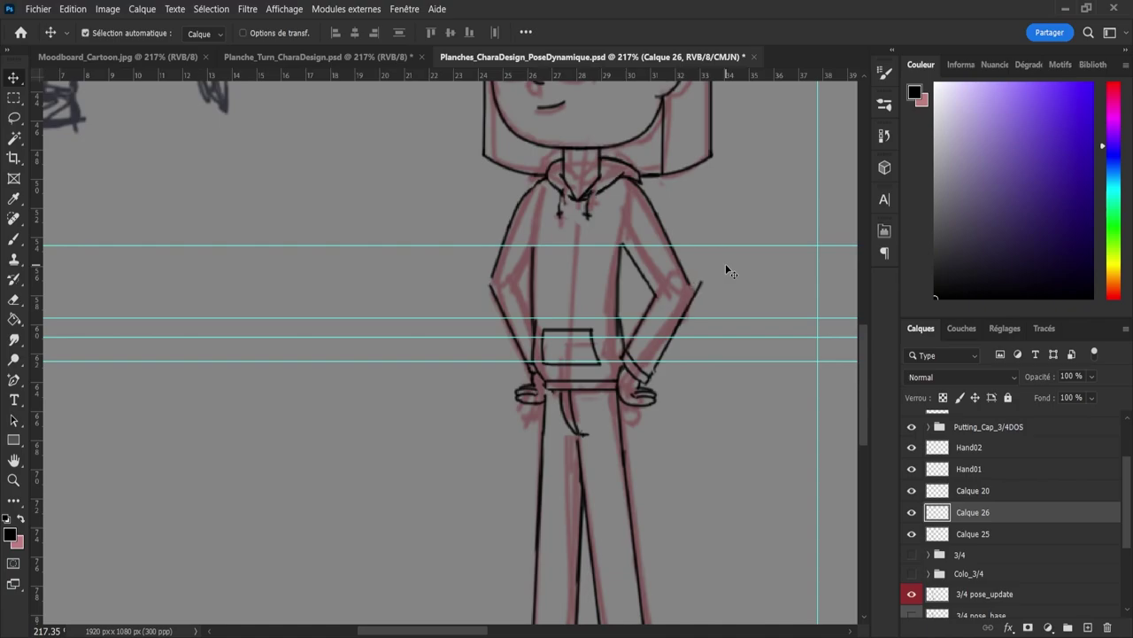
Step: Join the right arm's outer elbow and erase the overshooting line, and ink the left arm's upper inner line on Calque 26
key(b)
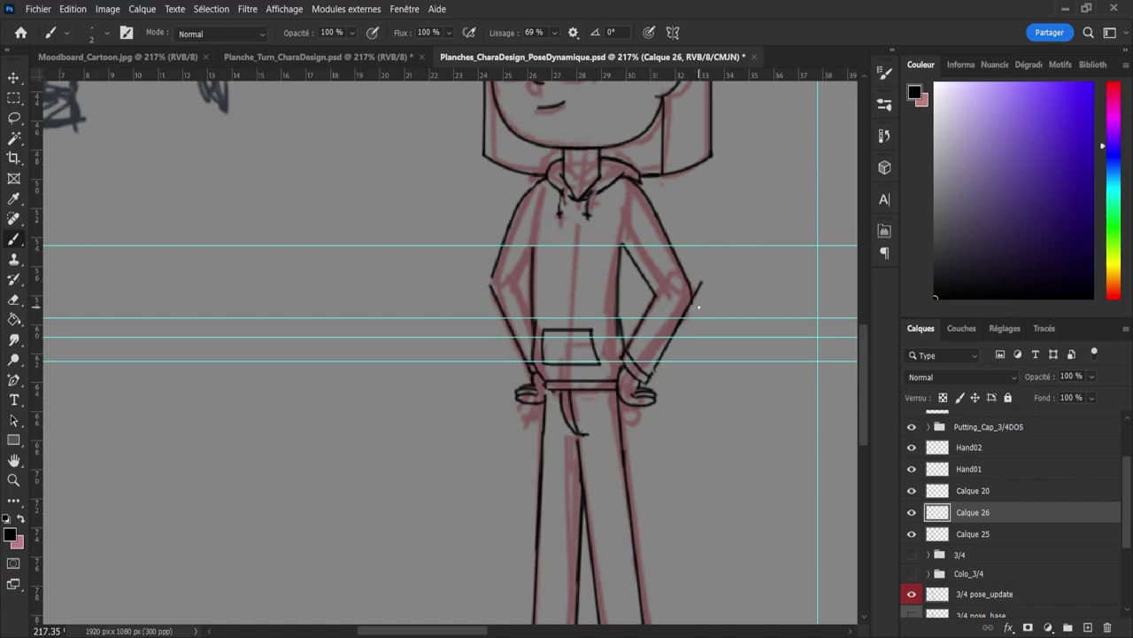
key(e)
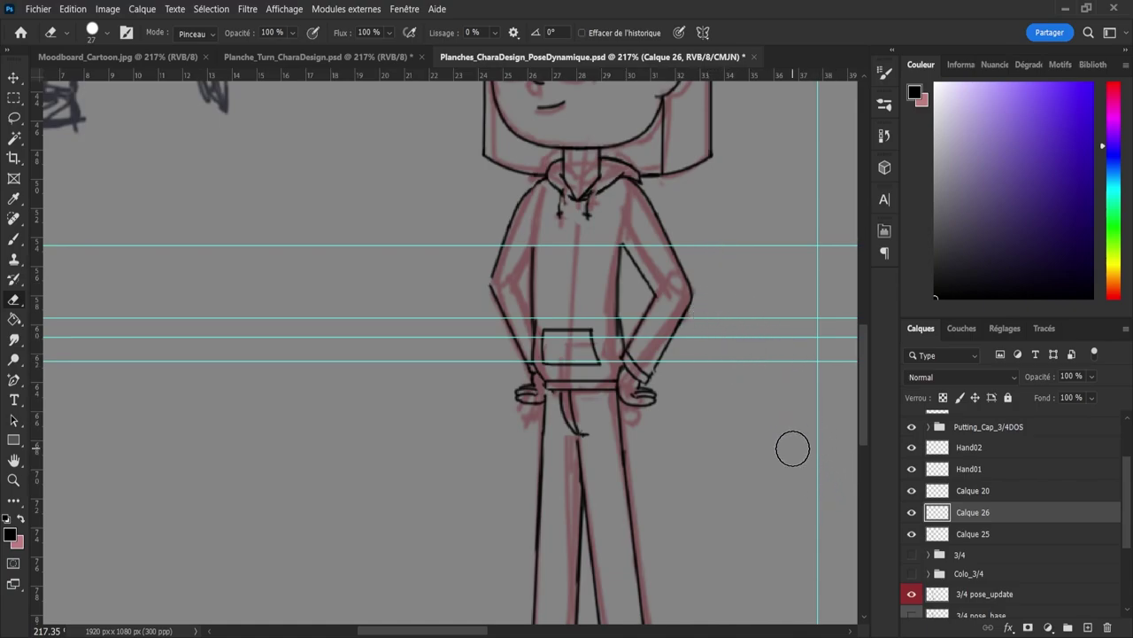
key(b)
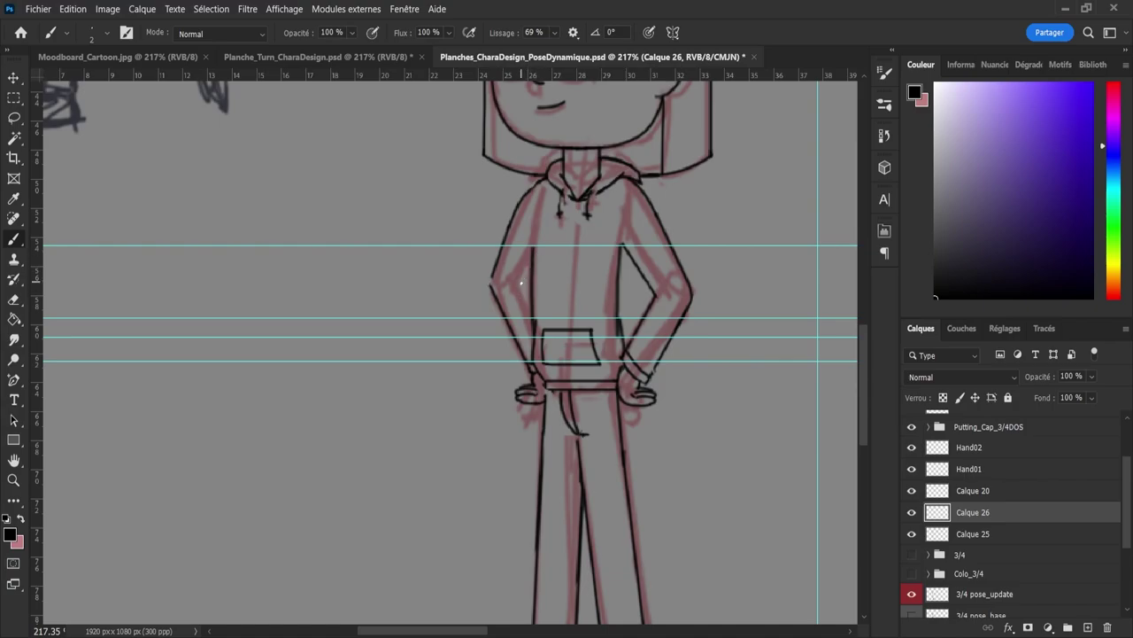
key(ctrl+z)
Step: Lasso the left arm's outer forearm line on Calque 25, duplicate it onto a new layer and move the copy to the inner forearm
key(l)
mouse_move(484, 292)
mouse_down()
mouse_move(517, 317)
mouse_move(508, 346)
mouse_move(488, 324)
mouse_up()
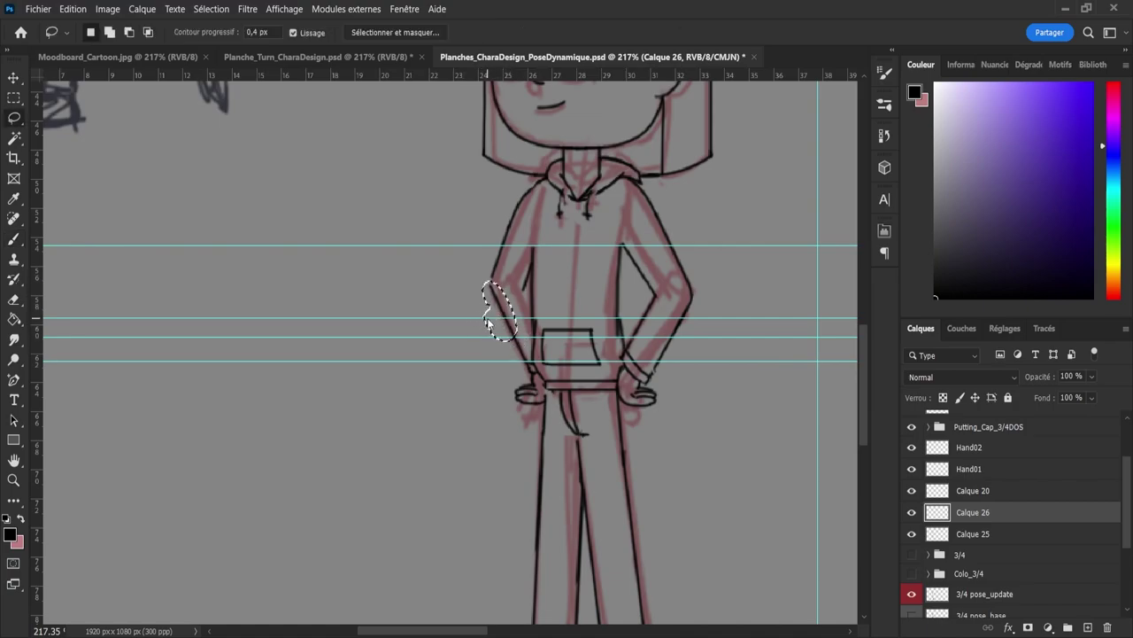
click(990, 536)
key(ctrl+j)
key(v)
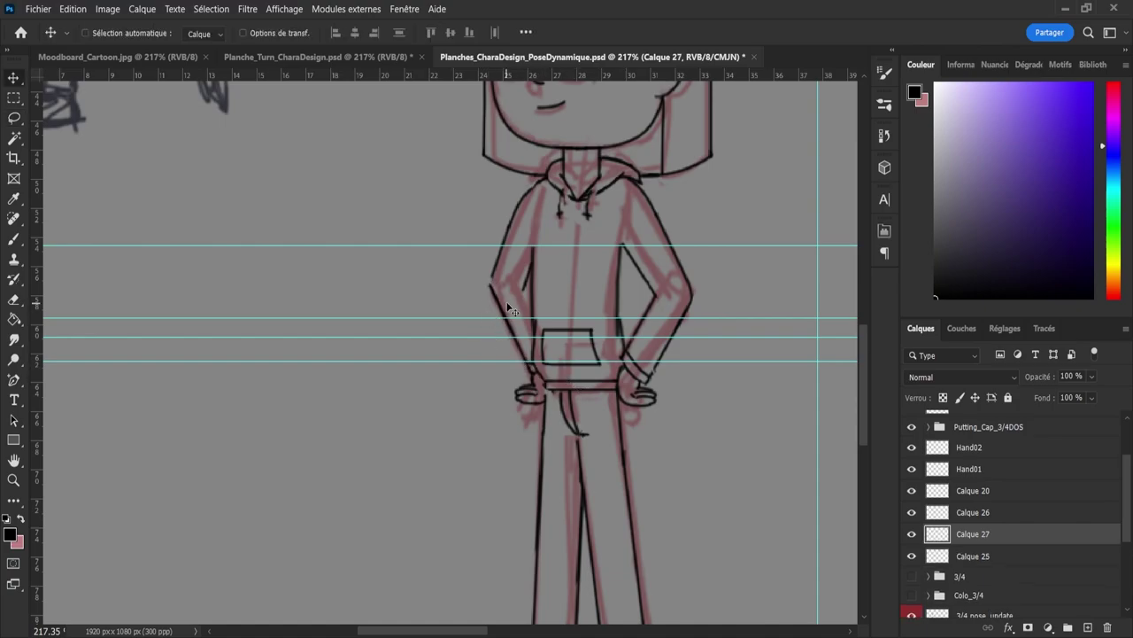
drag(527, 303, 524, 290)
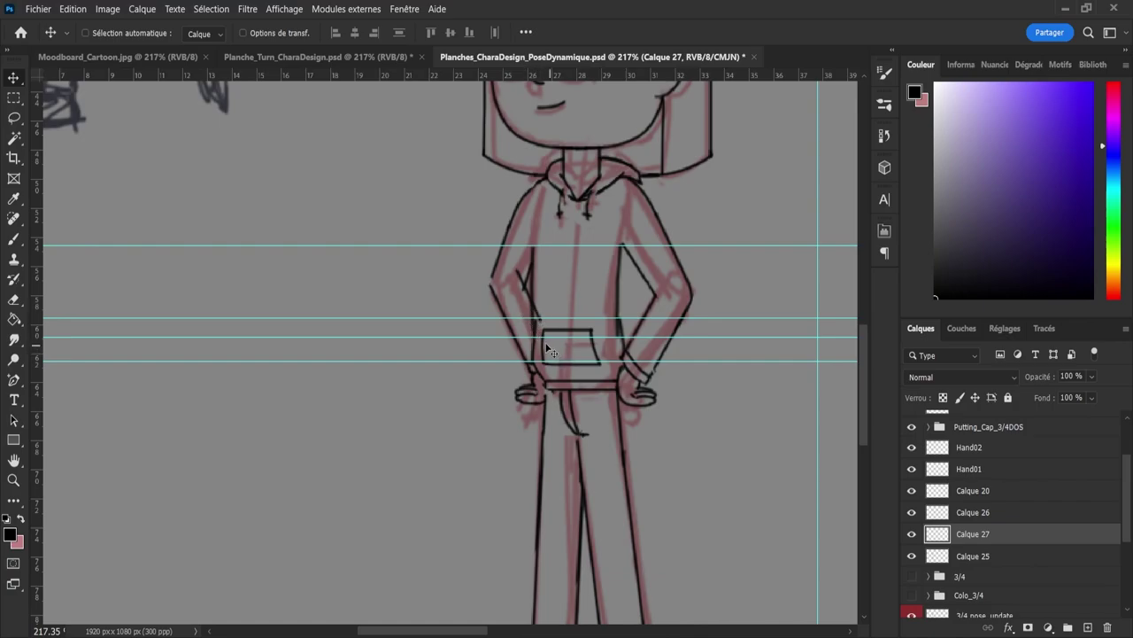
Step: Rotate the copied inner forearm line about 2.2° and erase its excess where it crosses the torso and elbow
key(ctrl+t)
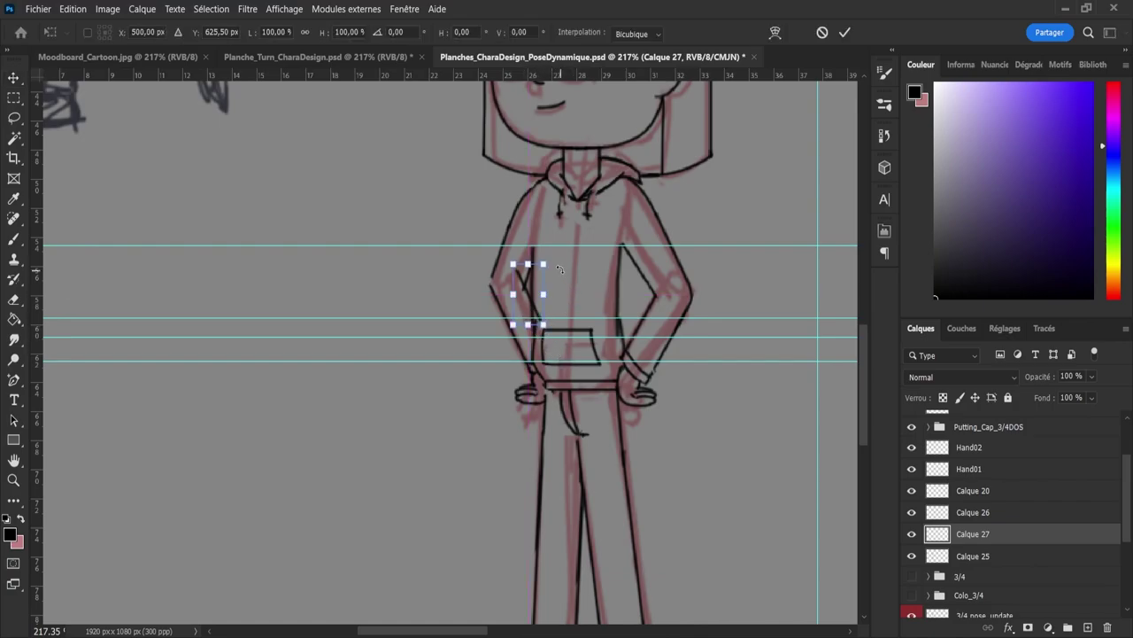
drag(560, 268, 562, 271)
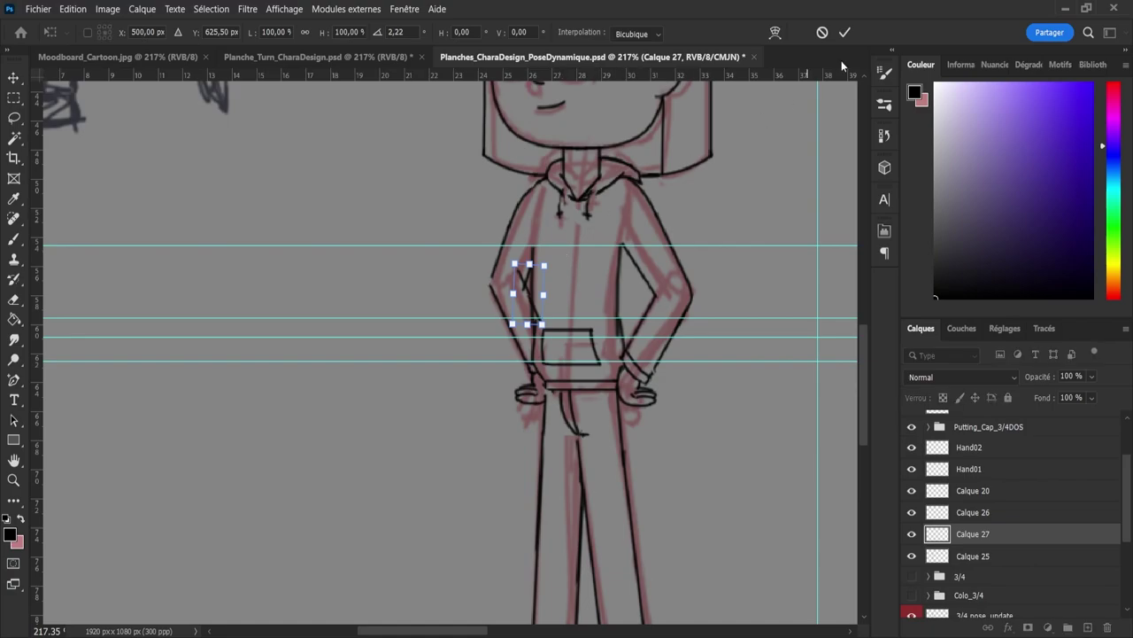
click(844, 32)
key(e)
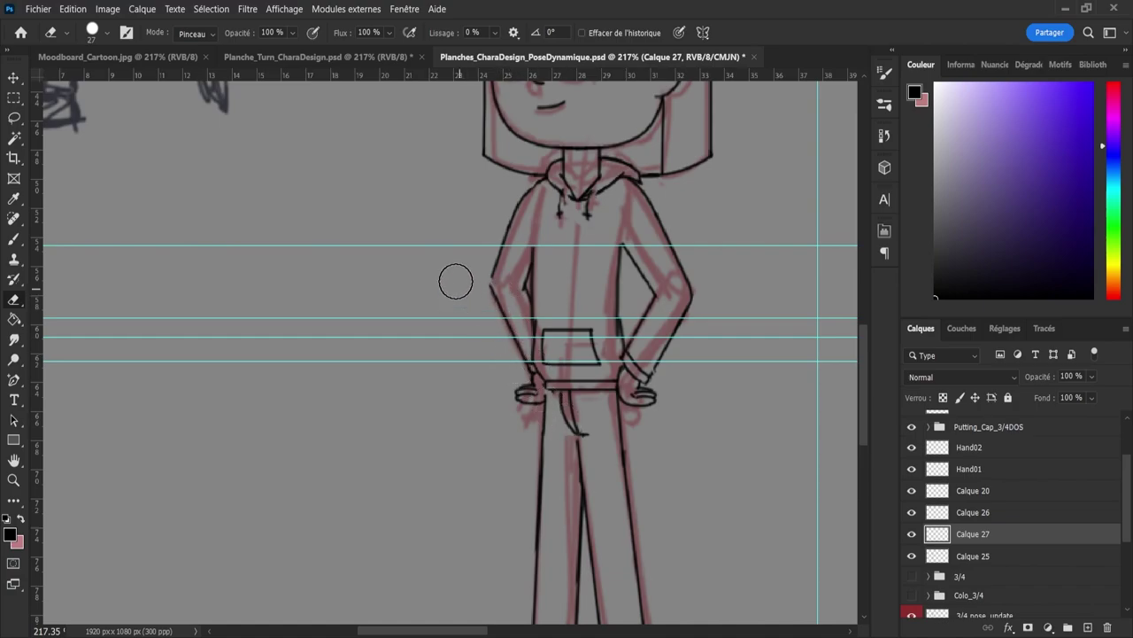
Step: Close the left arm's outer elbow with the brush and refine its inner elbow on Calque 26 using an 8 px eraser
key(b)
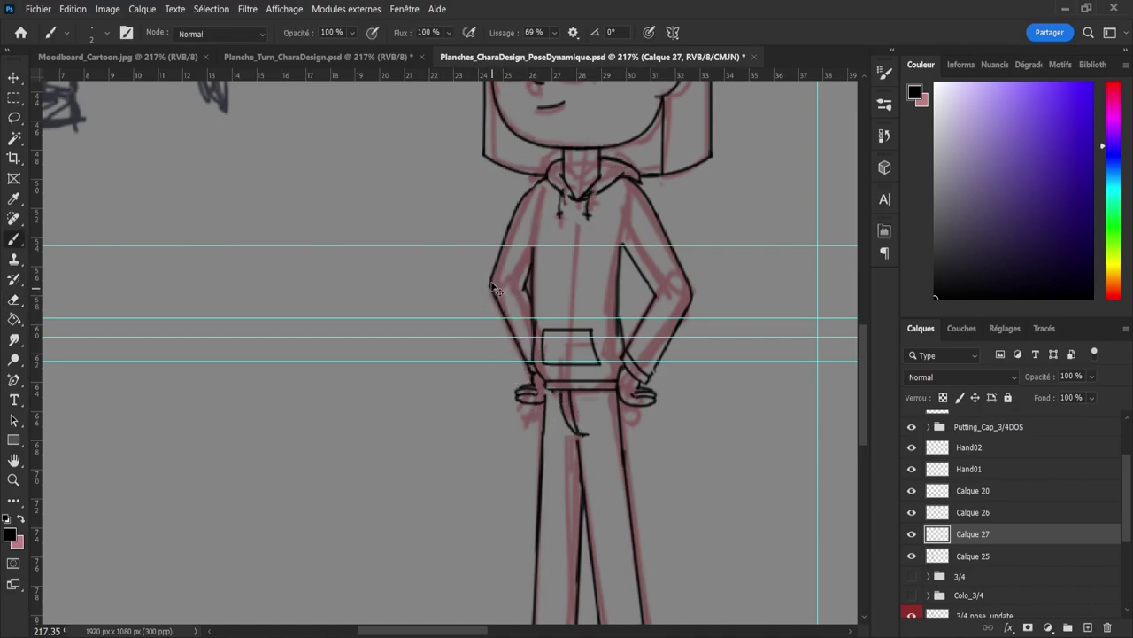
key(e)
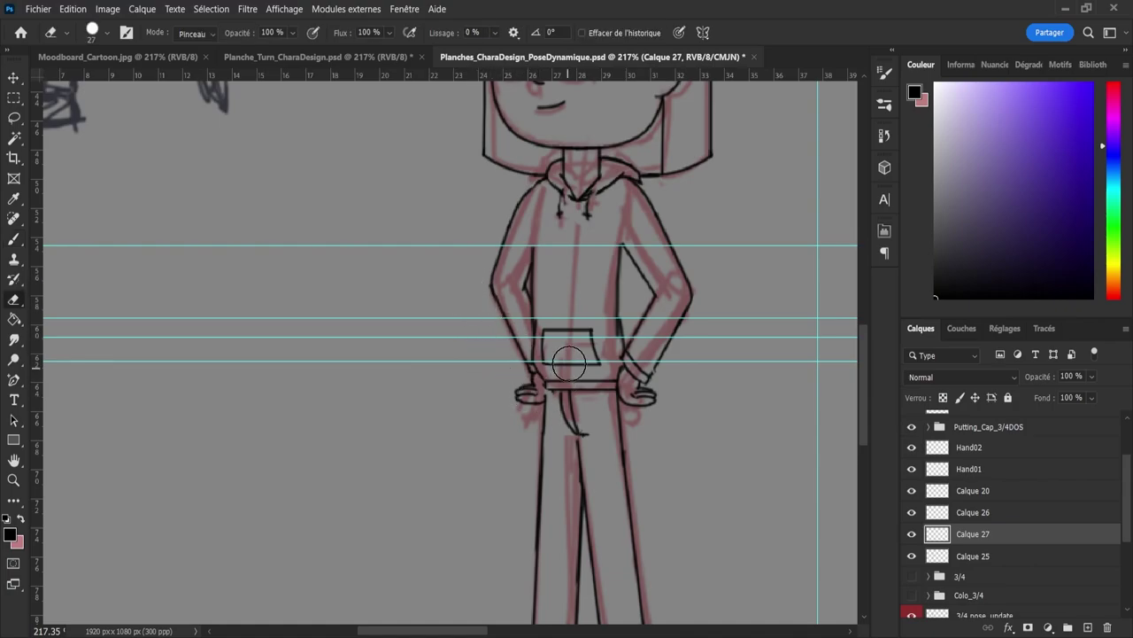
alt+drag(521, 302, 502, 301)
click(970, 514)
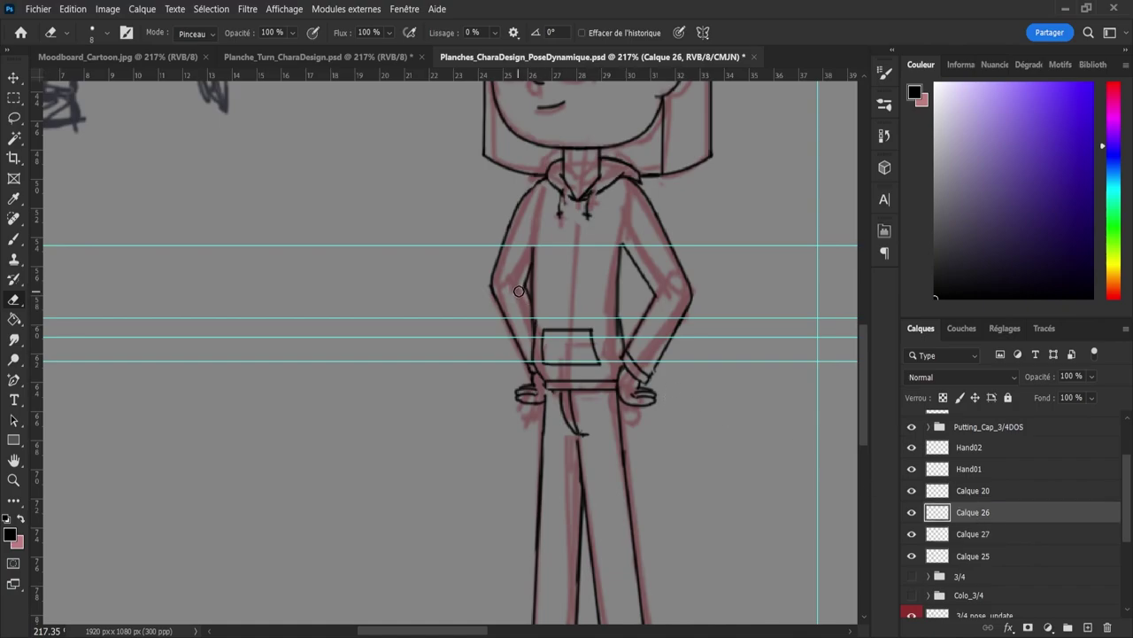
key(b)
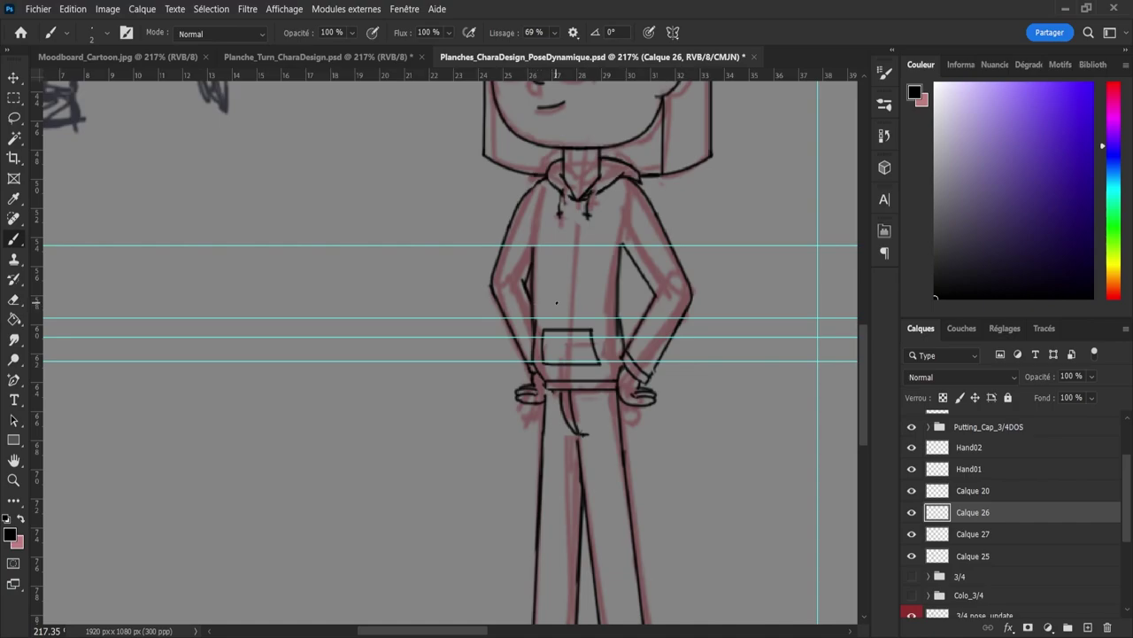
key(e)
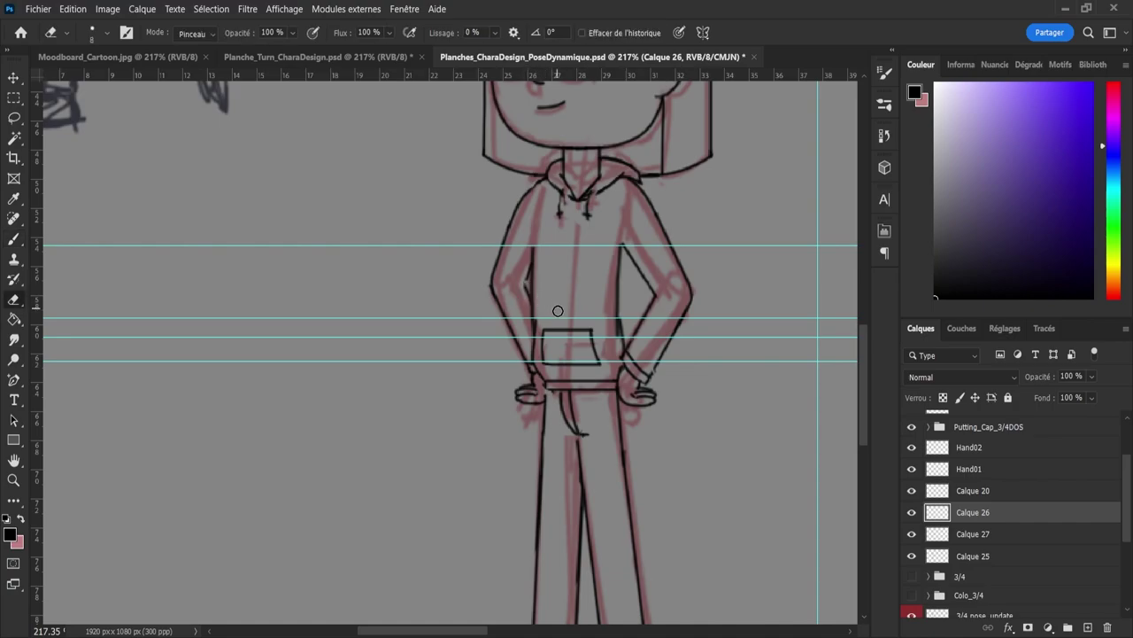
Step: Merge the copied forearm line layer Calque 27 with Calque 26
click(946, 493)
click(952, 532)
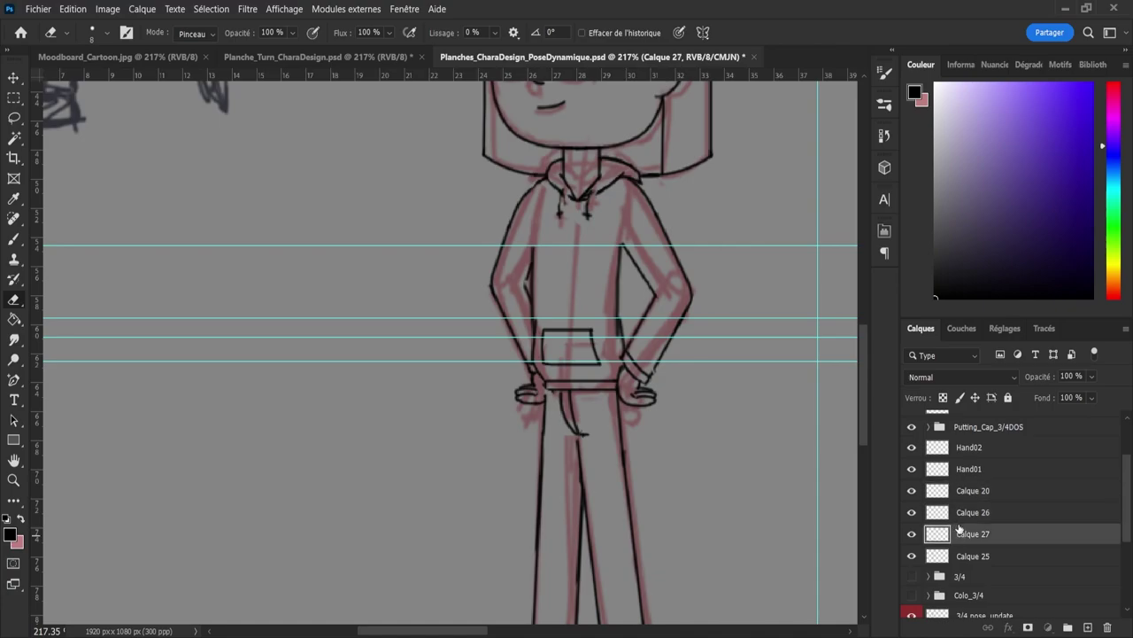
shift+click(959, 519)
key(ctrl+e)
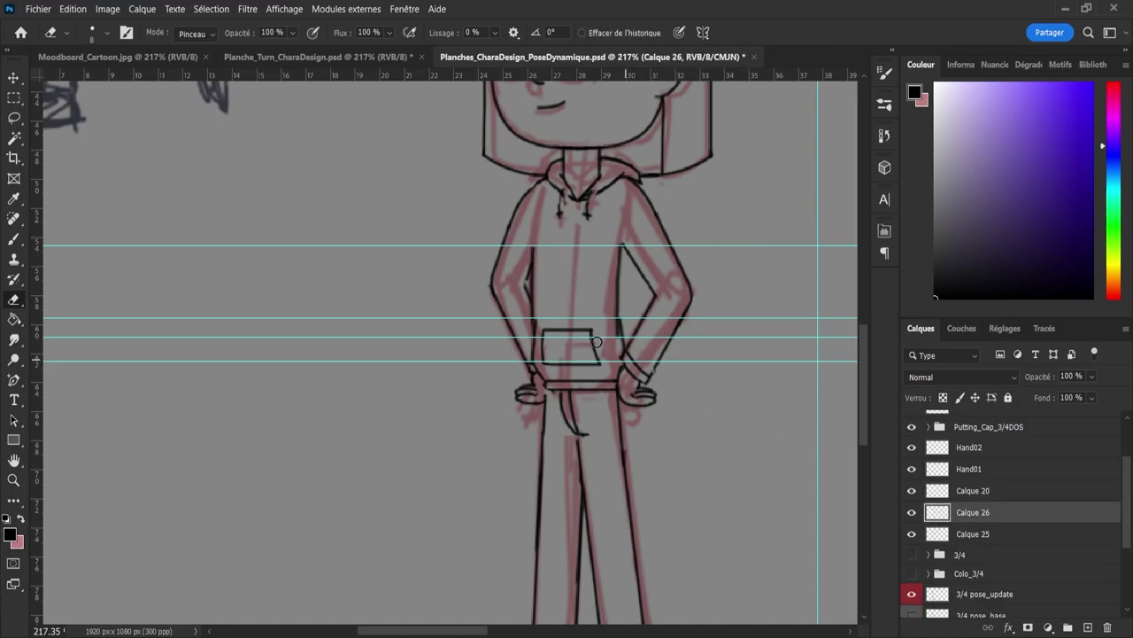
Step: Redraw the short inner elbow line of the left arm on Calque 26 and clean up its excess with the eraser
key(b)
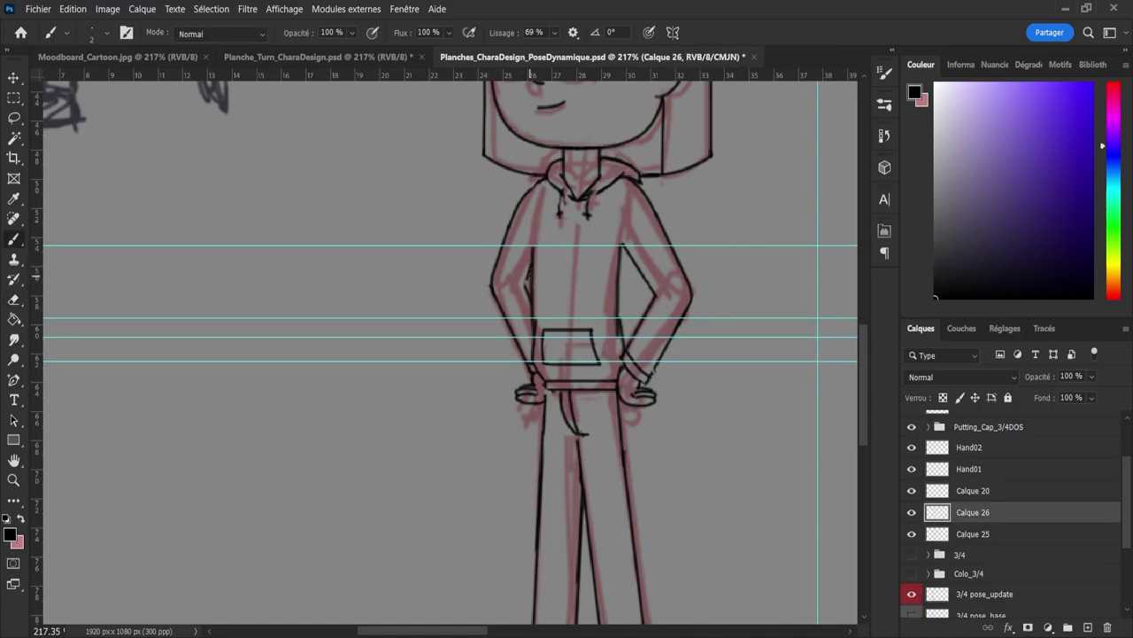
key(e)
drag(529, 276, 526, 285)
key(b)
key(ctrl+z)
key(ctrl+z)
drag(526, 281, 531, 264)
key(e)
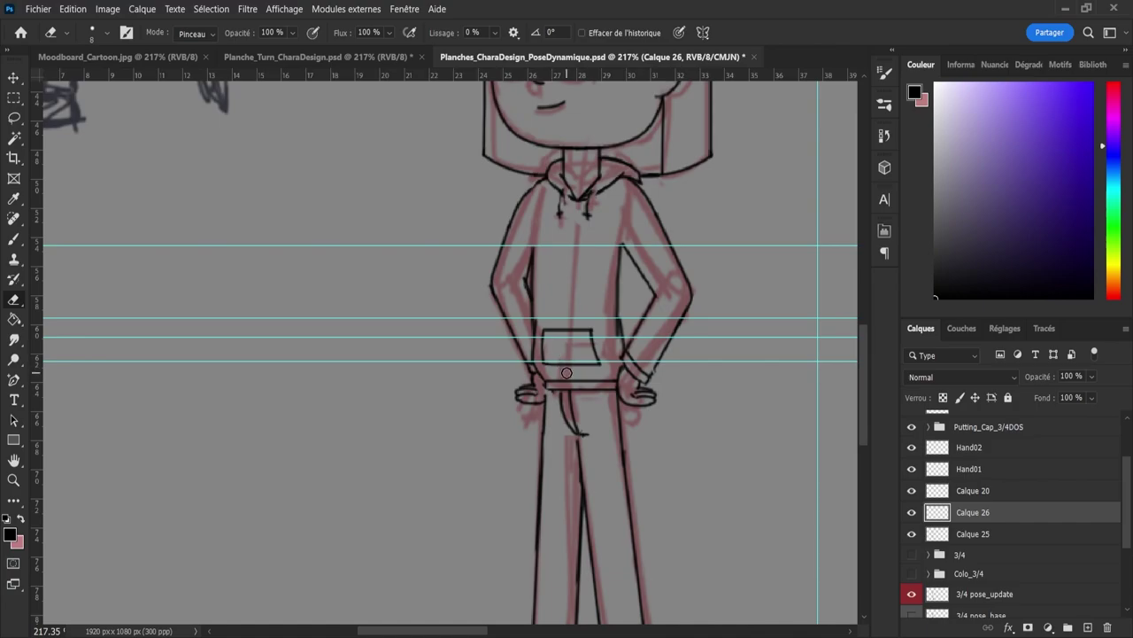
key(z)
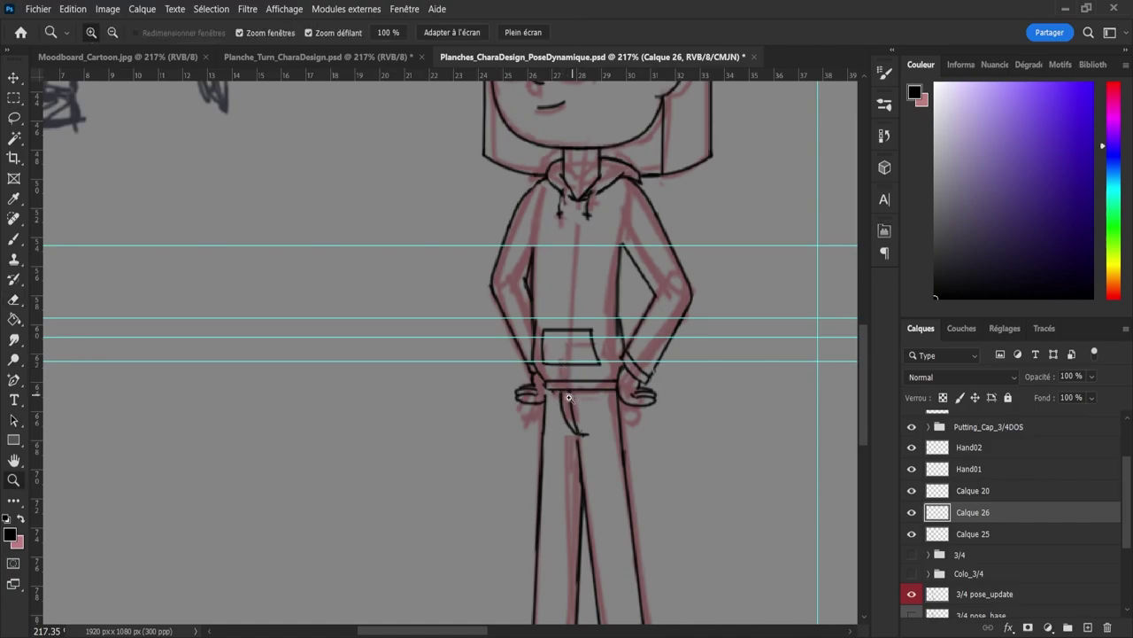
drag(564, 383, 527, 397)
click(570, 409)
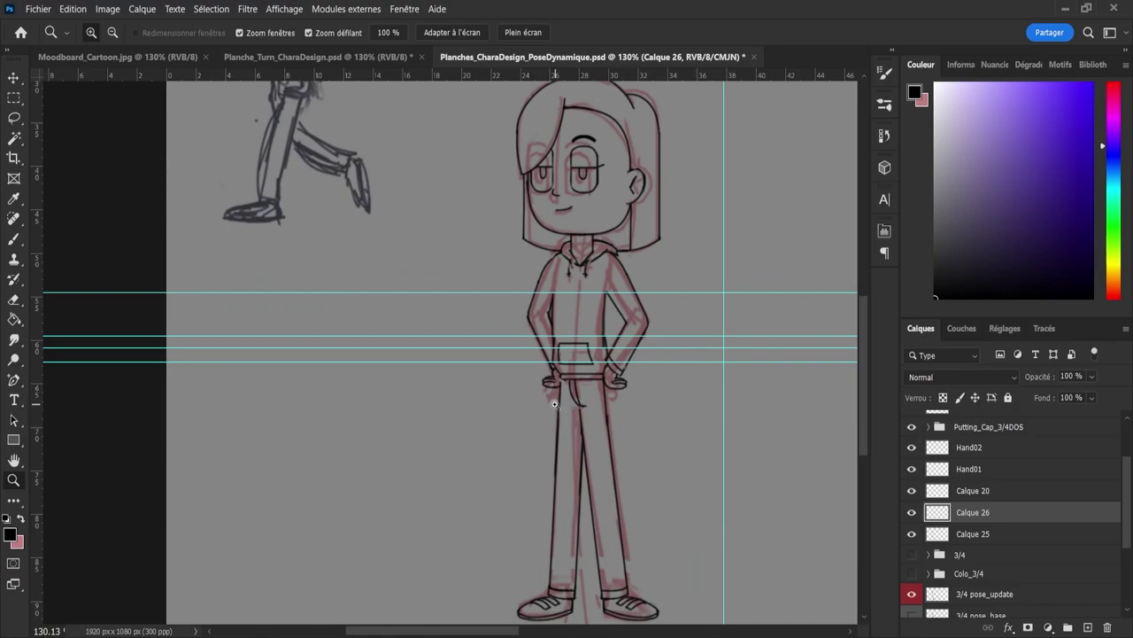
Step: Hide the red 3/4 pose_update sketch layer and check the inked line art on its own
drag(534, 398, 491, 397)
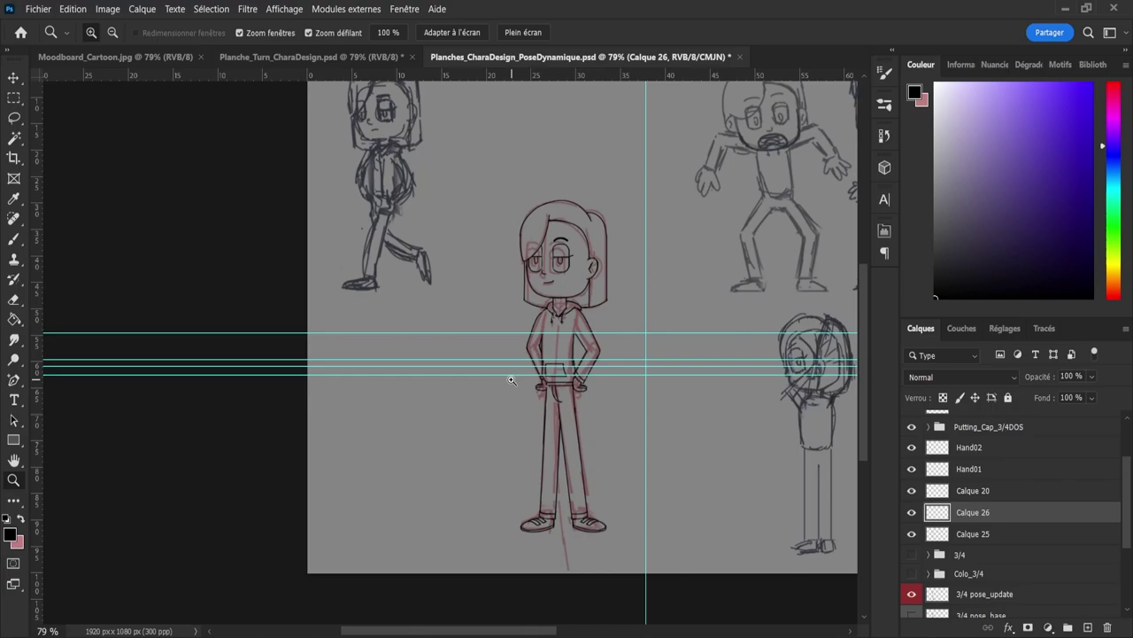
click(511, 373)
drag(488, 368, 456, 368)
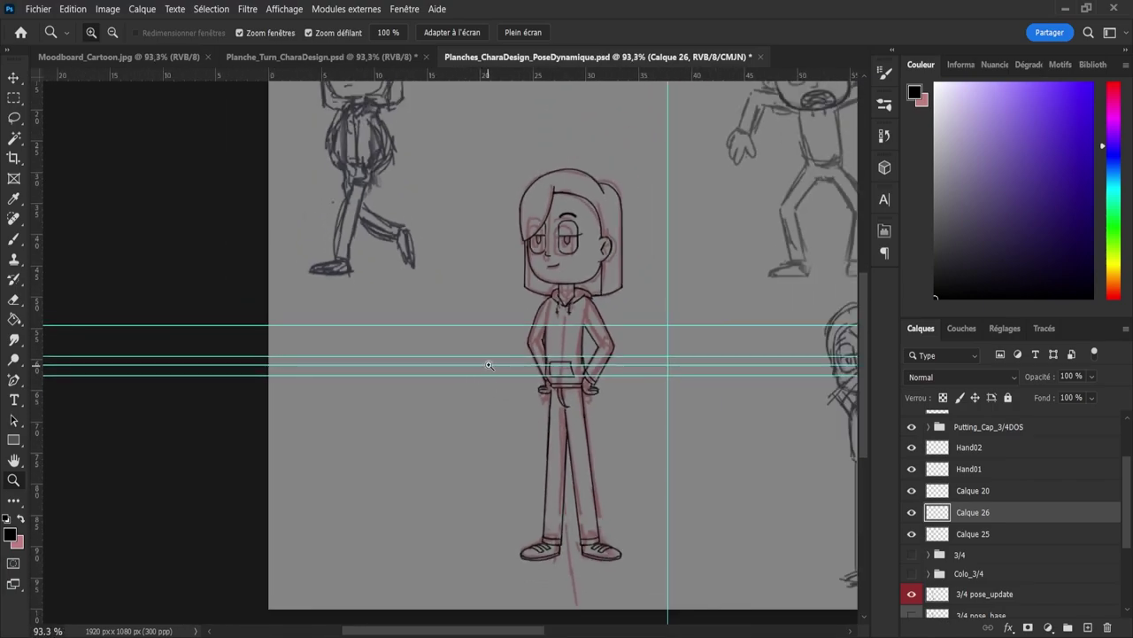
drag(497, 401, 399, 419)
click(911, 595)
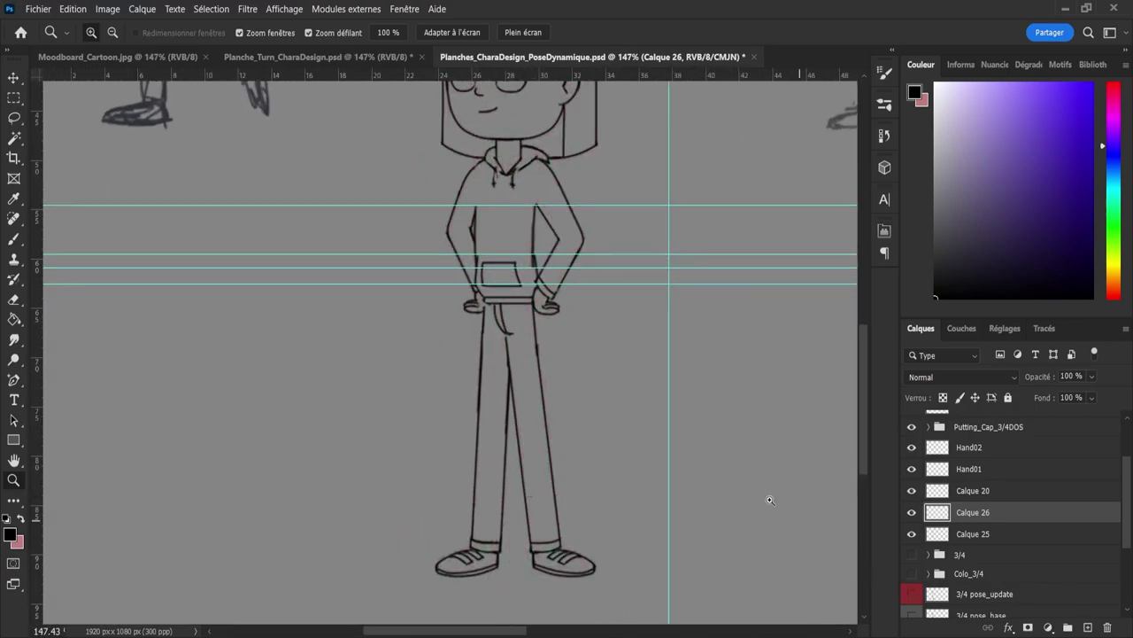
drag(613, 408, 596, 404)
drag(546, 273, 531, 185)
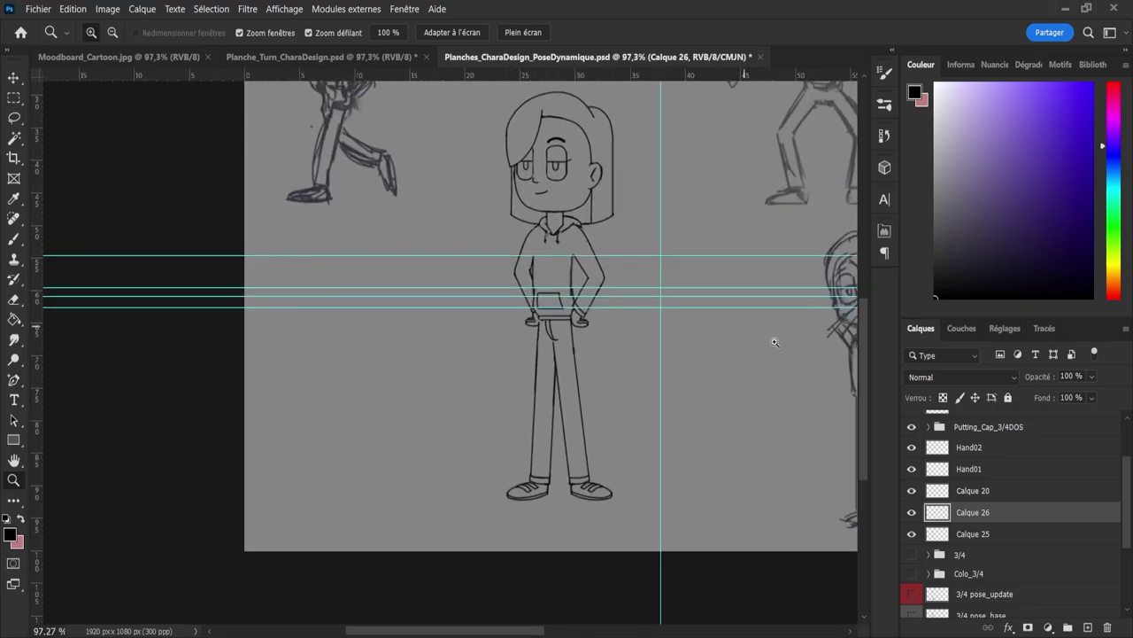
click(912, 492)
click(912, 491)
Step: Group the layers from Hand02 through Calque 25 and add a new empty layer above the group
click(953, 450)
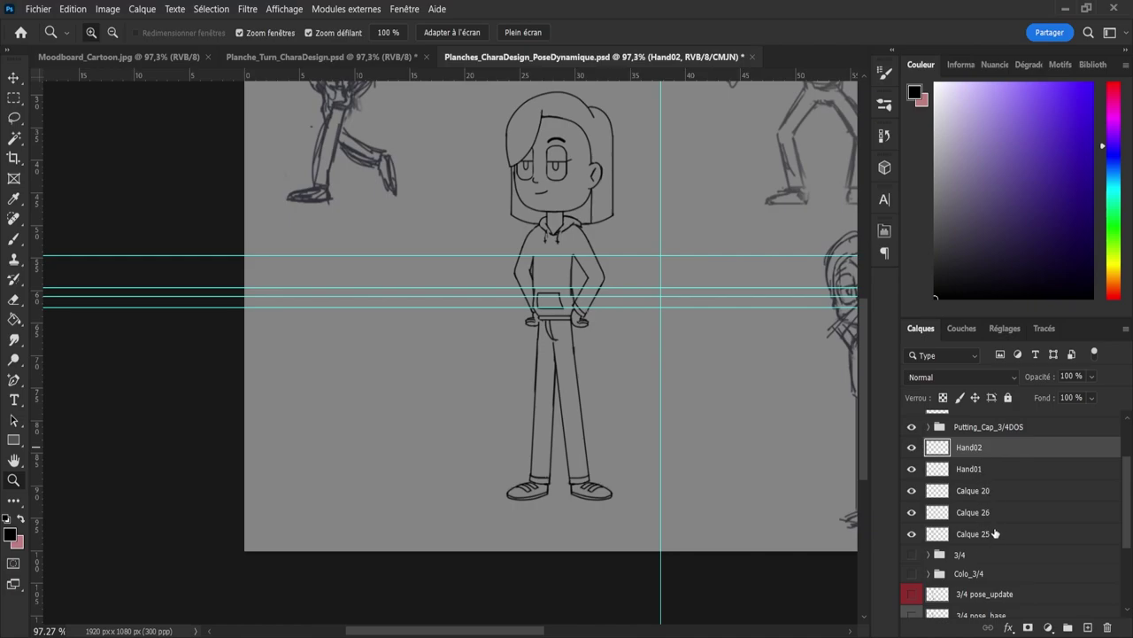
shift+click(994, 534)
click(1068, 627)
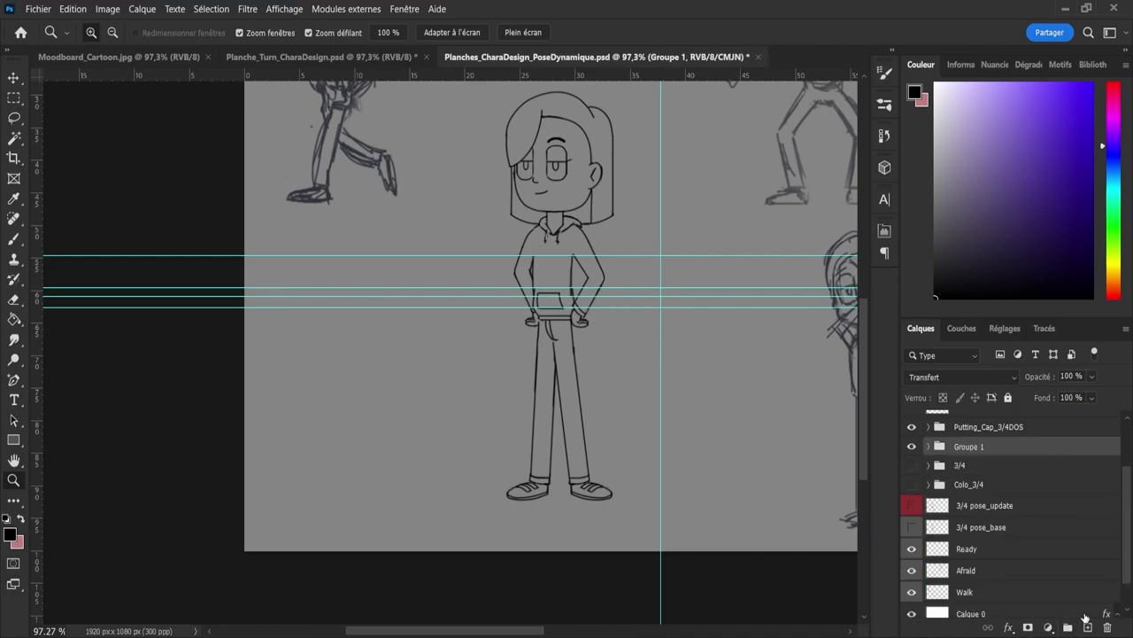
click(1087, 627)
Step: Name the new layer group LIne and rename the empty layer above it Line
click(929, 467)
click(966, 469)
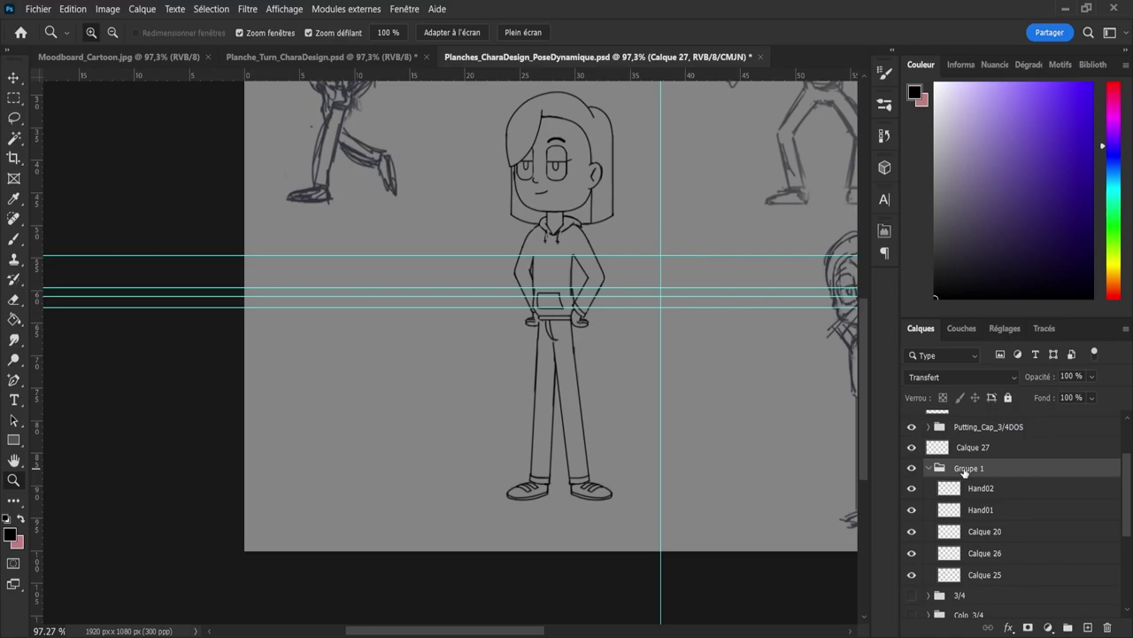
double_click(965, 469)
text(Line)
key(Return)
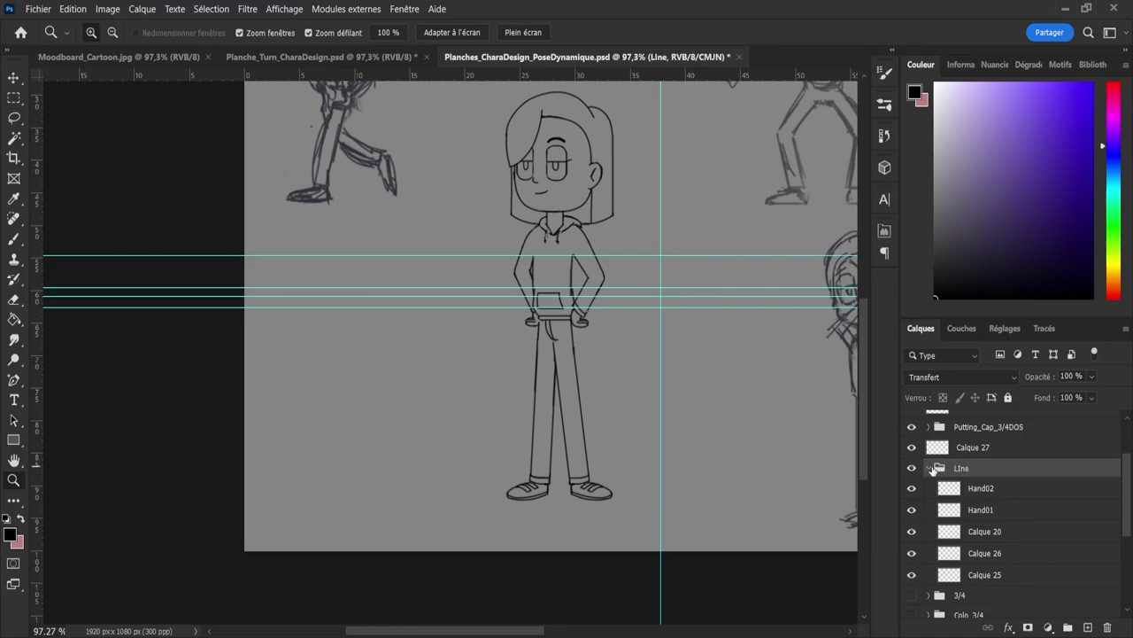
click(929, 467)
double_click(971, 448)
text(L)
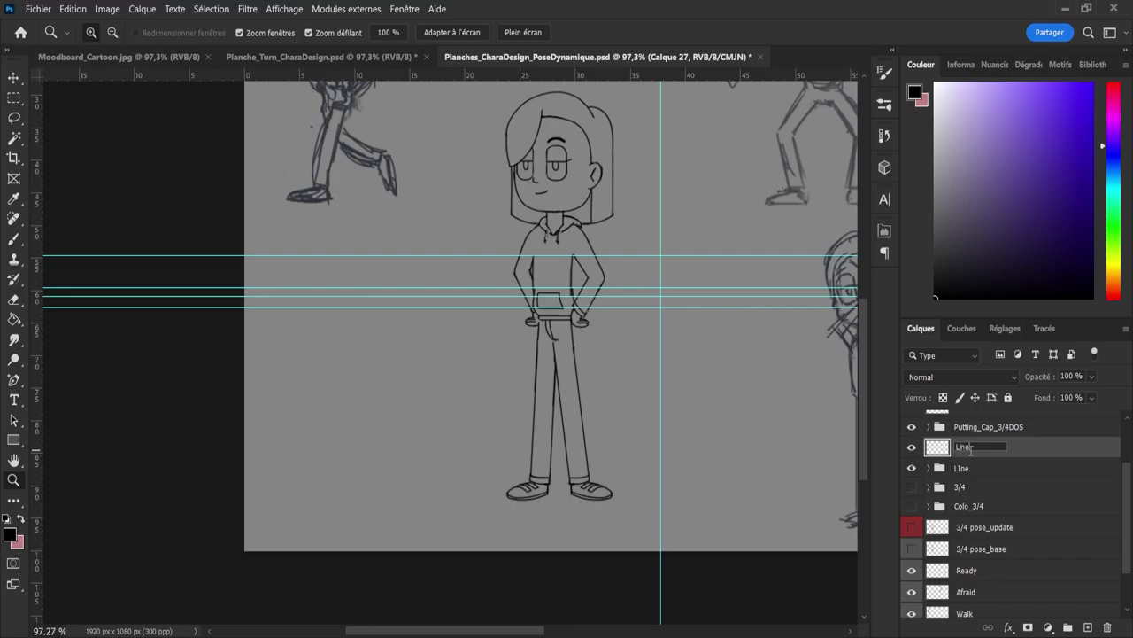
text(ine)
key(Return)
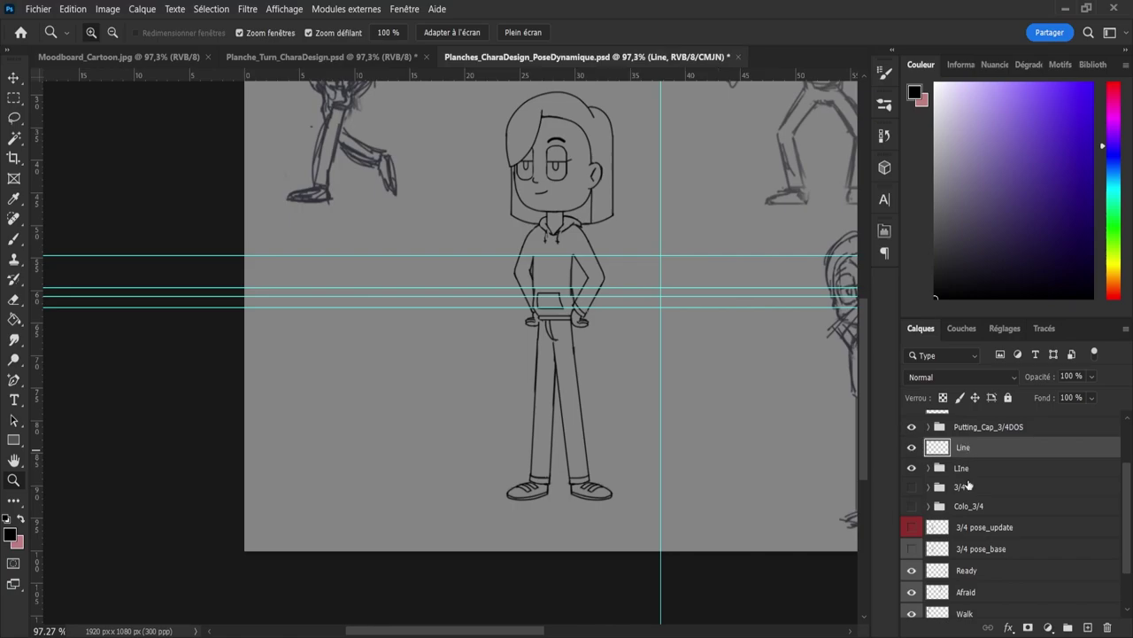
Step: Toggle the 3/4 and Colo_3/4 groups to compare them with the new line art, leaving Colo_3/4 shown
click(964, 473)
click(910, 506)
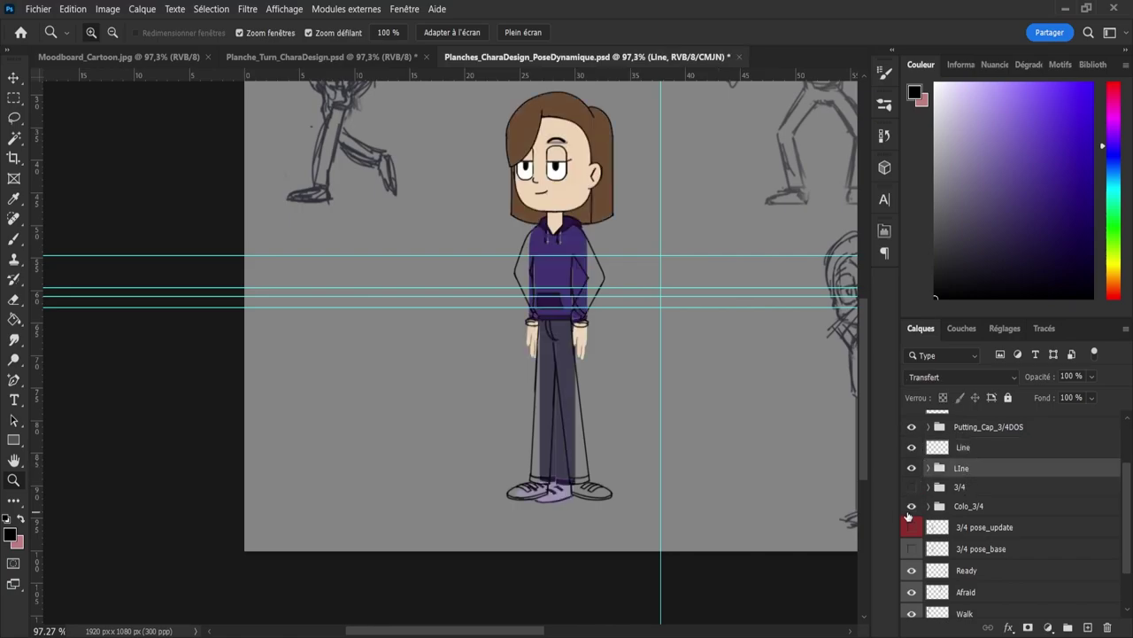
click(910, 505)
click(910, 507)
click(910, 507)
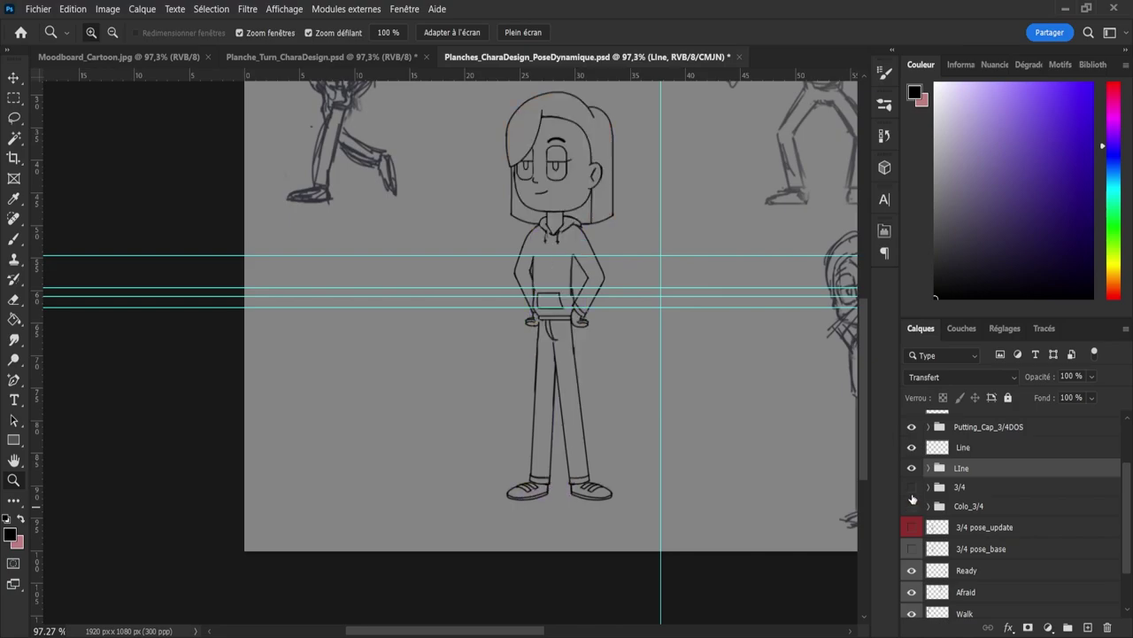
click(912, 488)
click(912, 488)
click(912, 506)
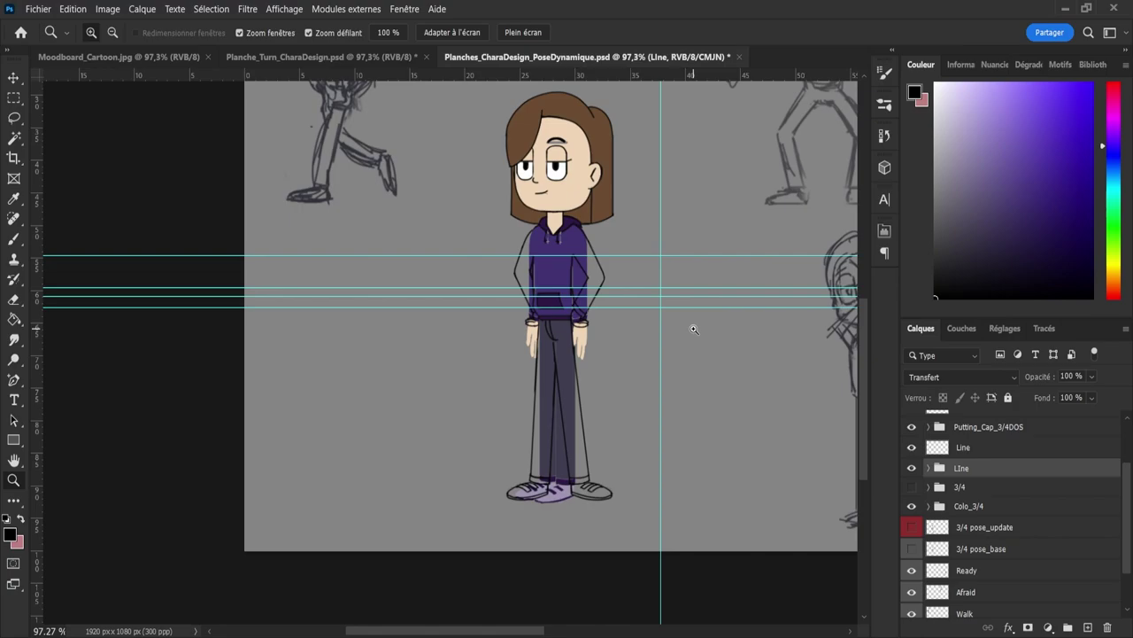
Step: Move the lowest horizontal guide down to the shoes and add another guide at the bottom of the coloured shoe
key(v)
drag(700, 309, 689, 519)
key(z)
drag(606, 420, 637, 421)
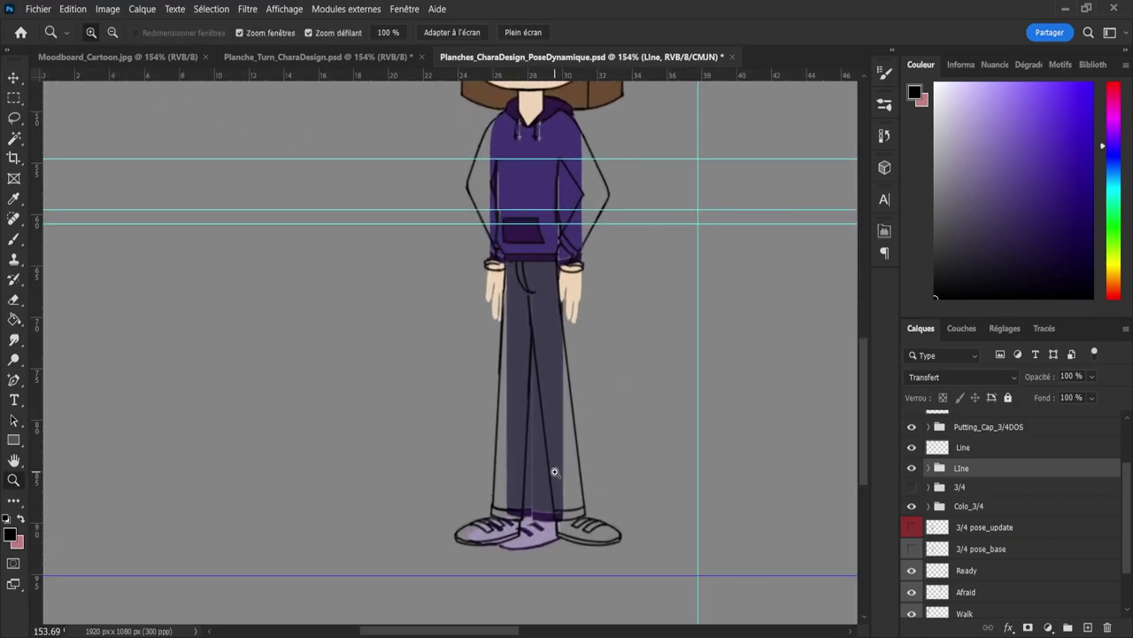
drag(554, 471, 565, 513)
click(564, 512)
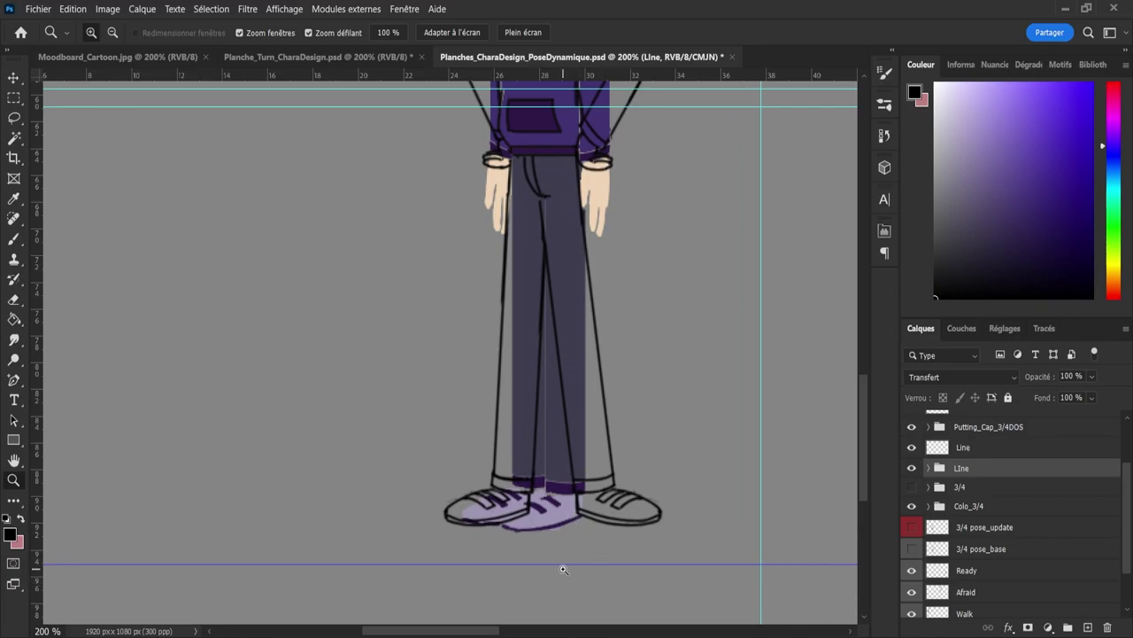
key(v)
drag(558, 564, 645, 512)
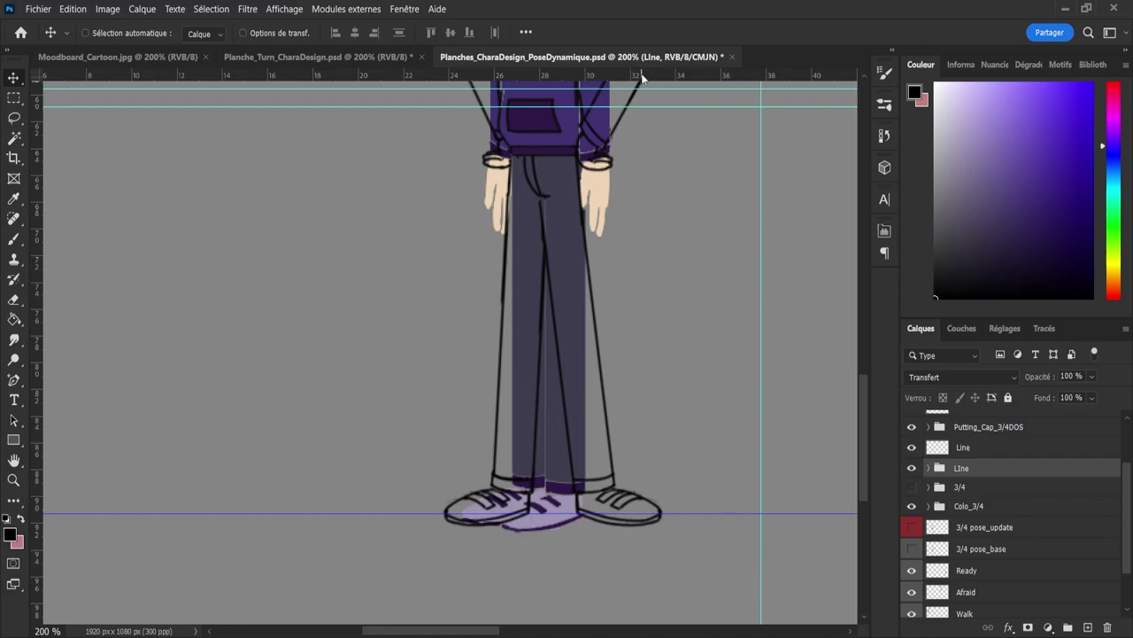
drag(643, 76, 670, 532)
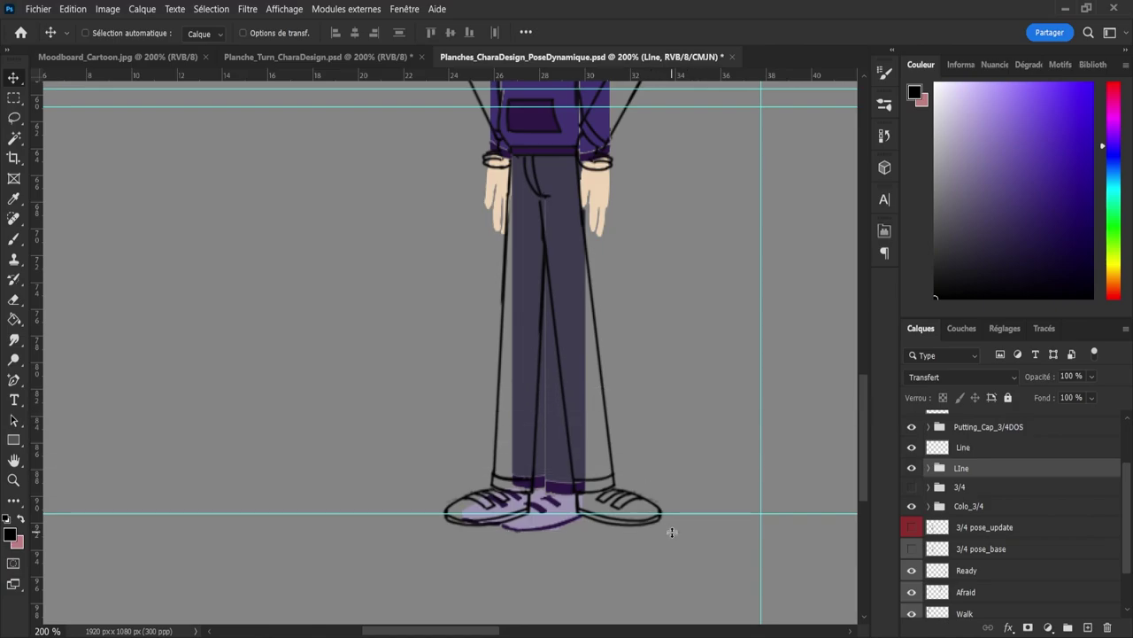
Step: Examine the new line art's proportions and foot placement against the coloured figure and the surrounding pose sketches
key(z)
drag(647, 389, 619, 364)
drag(718, 268, 738, 269)
drag(670, 349, 641, 350)
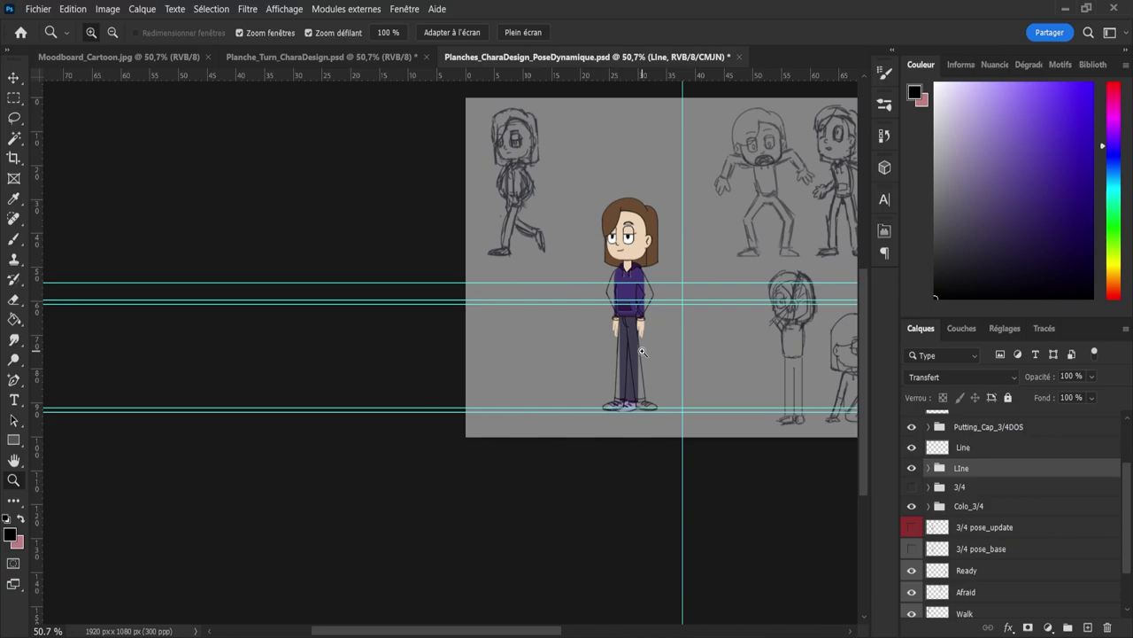
drag(676, 254, 712, 255)
scroll(599, 277, down, 2)
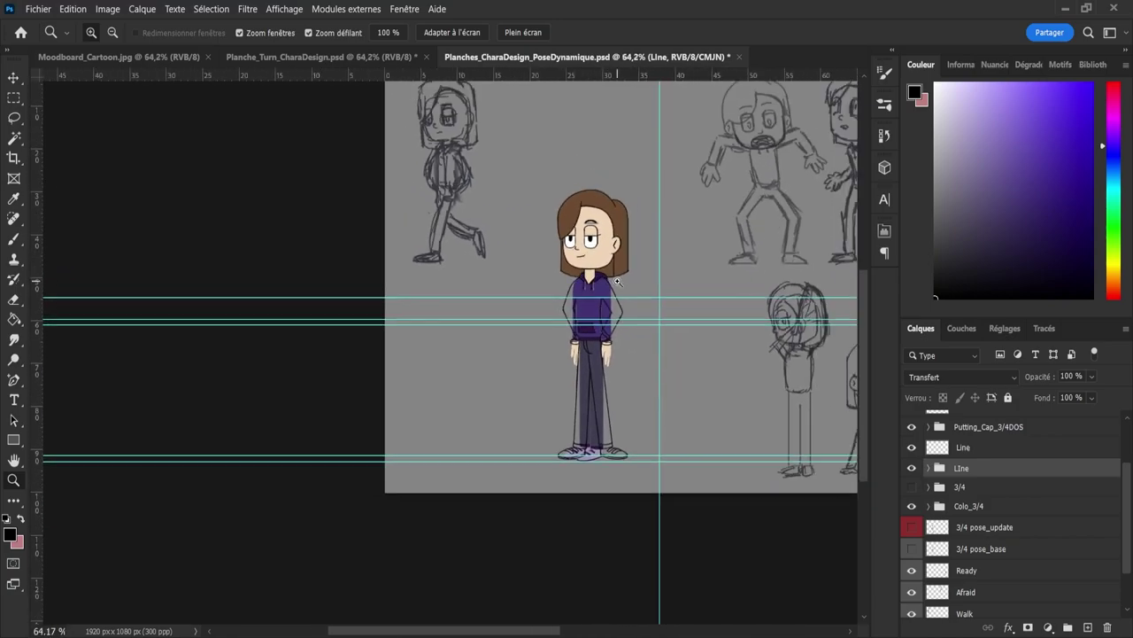
scroll(646, 288, up, 1)
scroll(630, 317, up, 4)
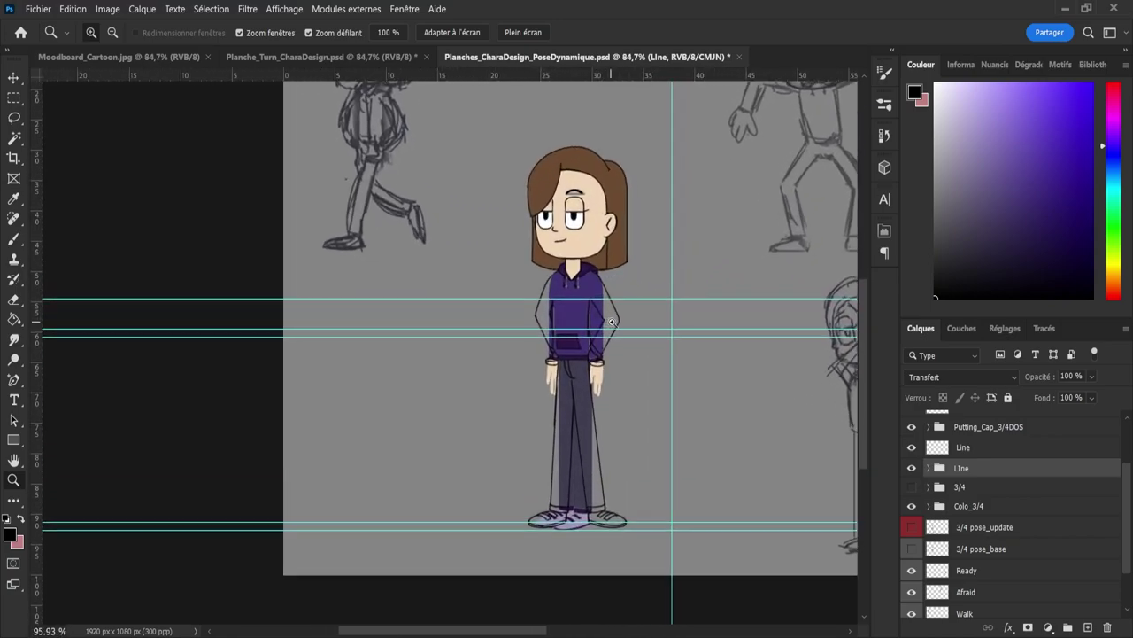
scroll(633, 320, down, 4)
scroll(611, 319, up, 2)
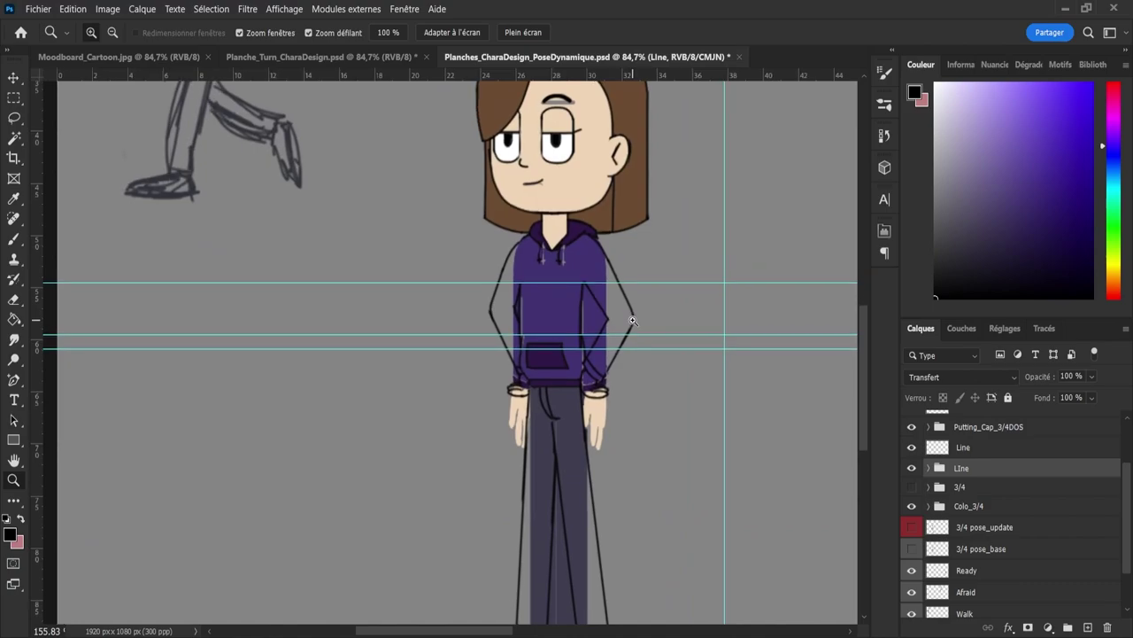
scroll(603, 320, down, 1)
scroll(611, 317, down, 3)
scroll(655, 315, up, 2)
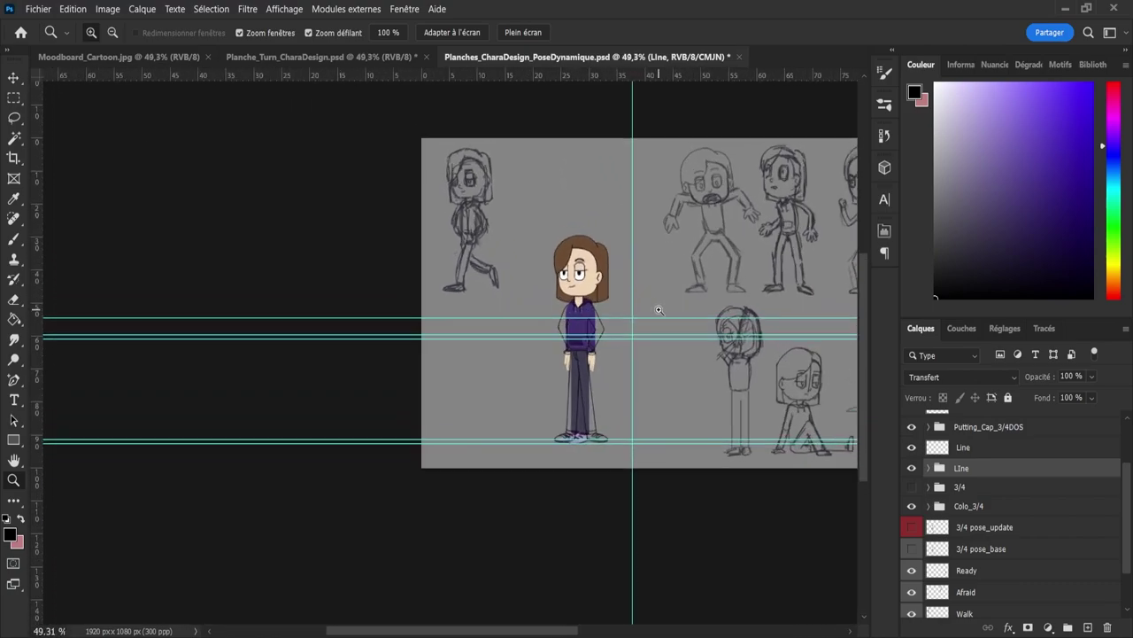
scroll(652, 323, up, 1)
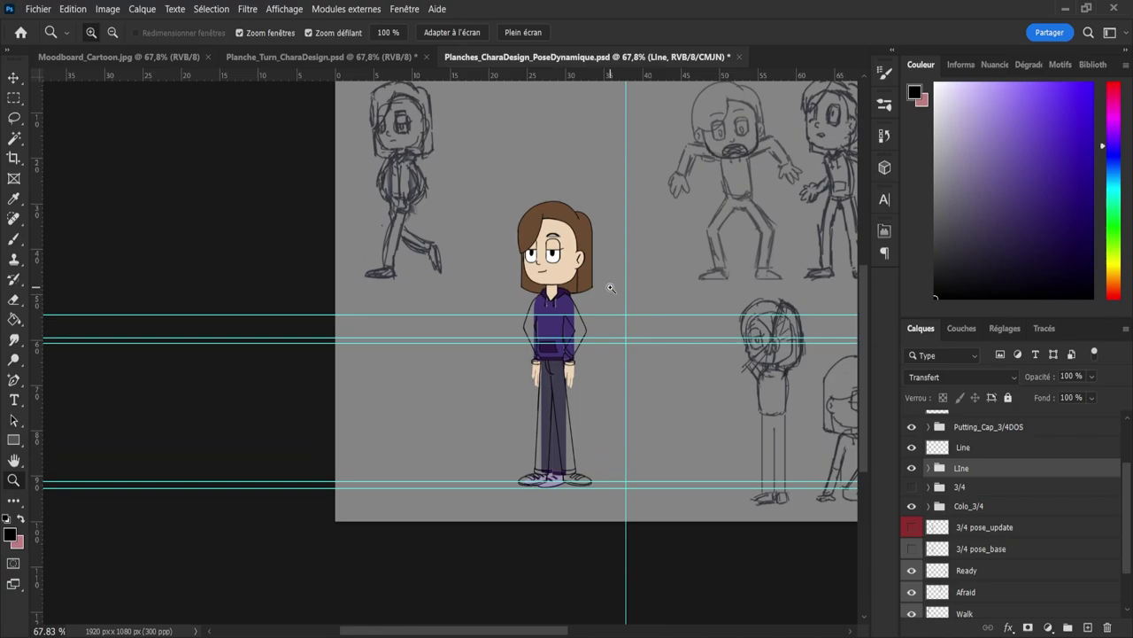
scroll(611, 288, down, 3)
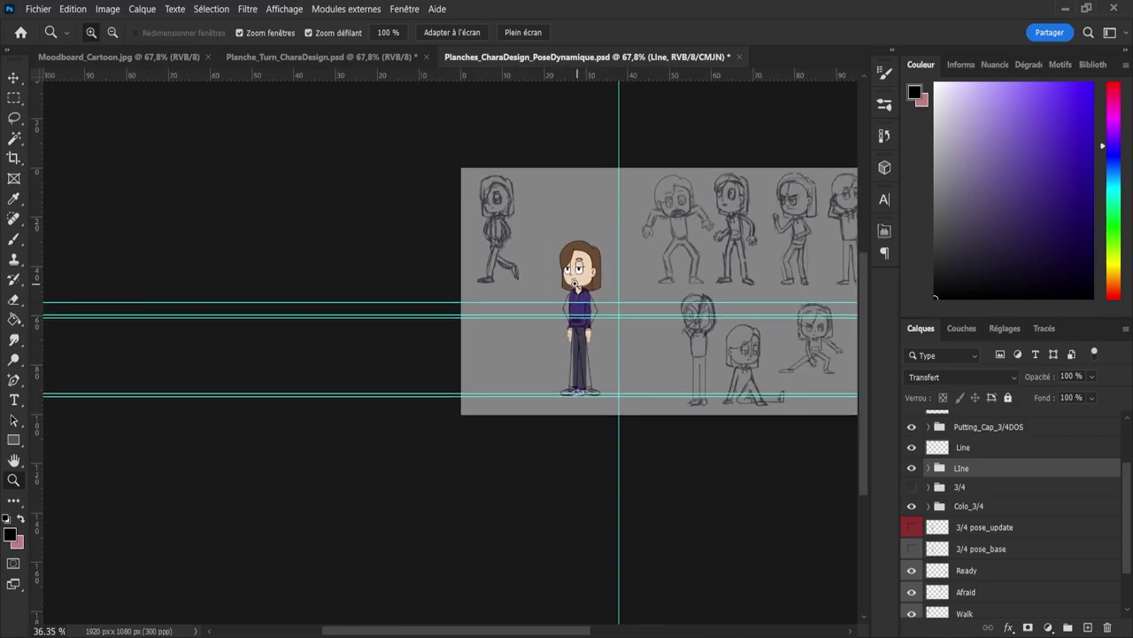
scroll(673, 273, up, 1)
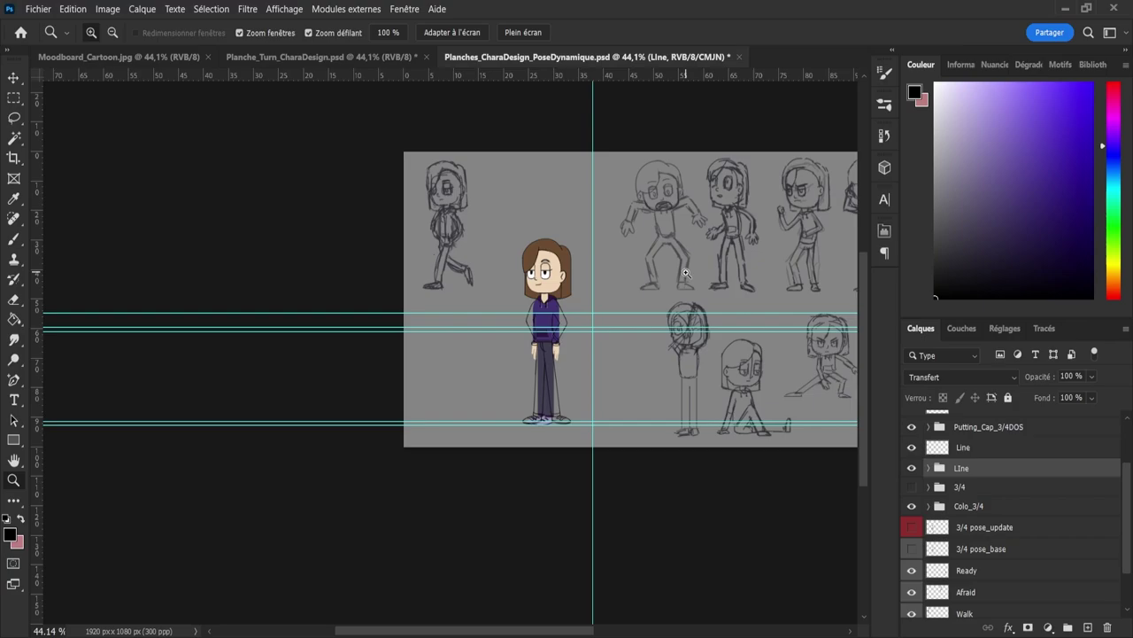
scroll(682, 274, down, 1)
scroll(671, 276, up, 1)
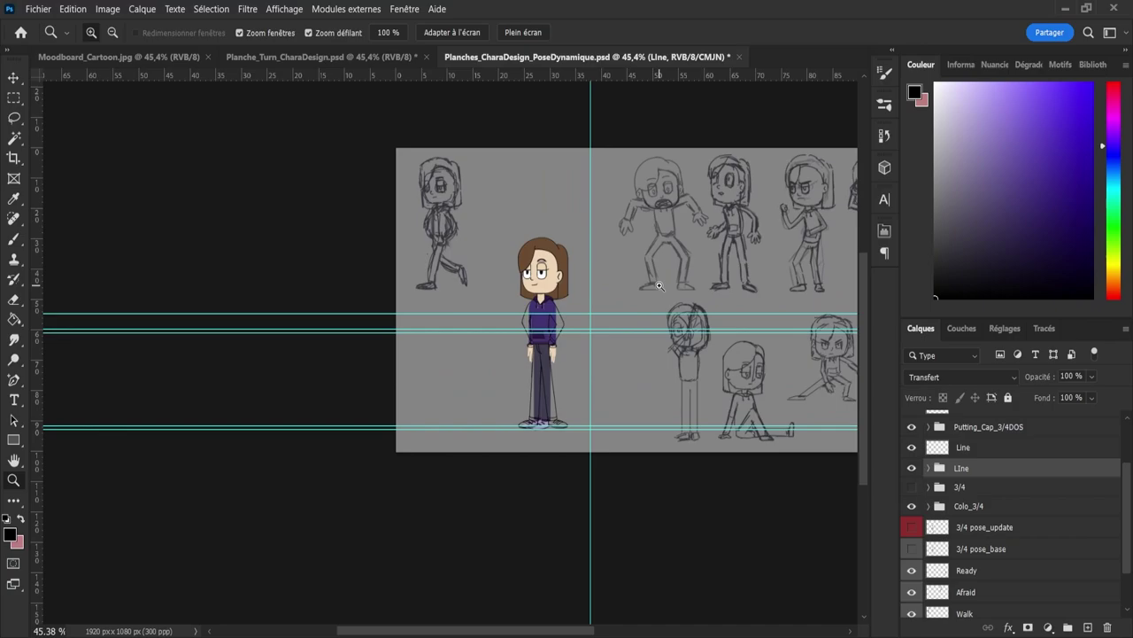
scroll(659, 285, up, 2)
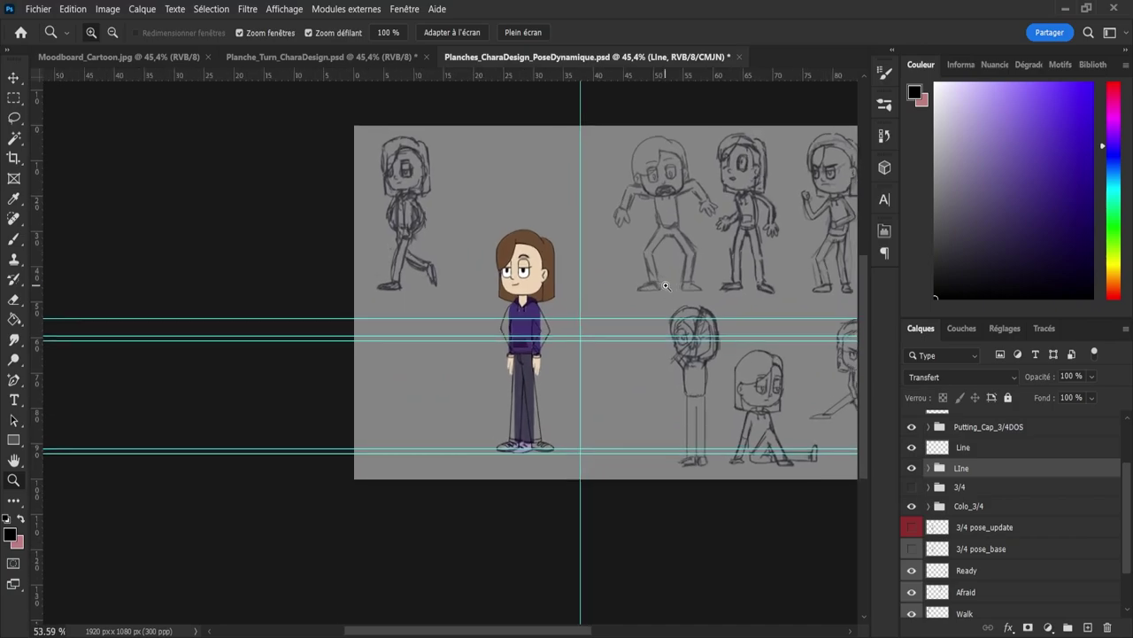
scroll(623, 310, up, 1)
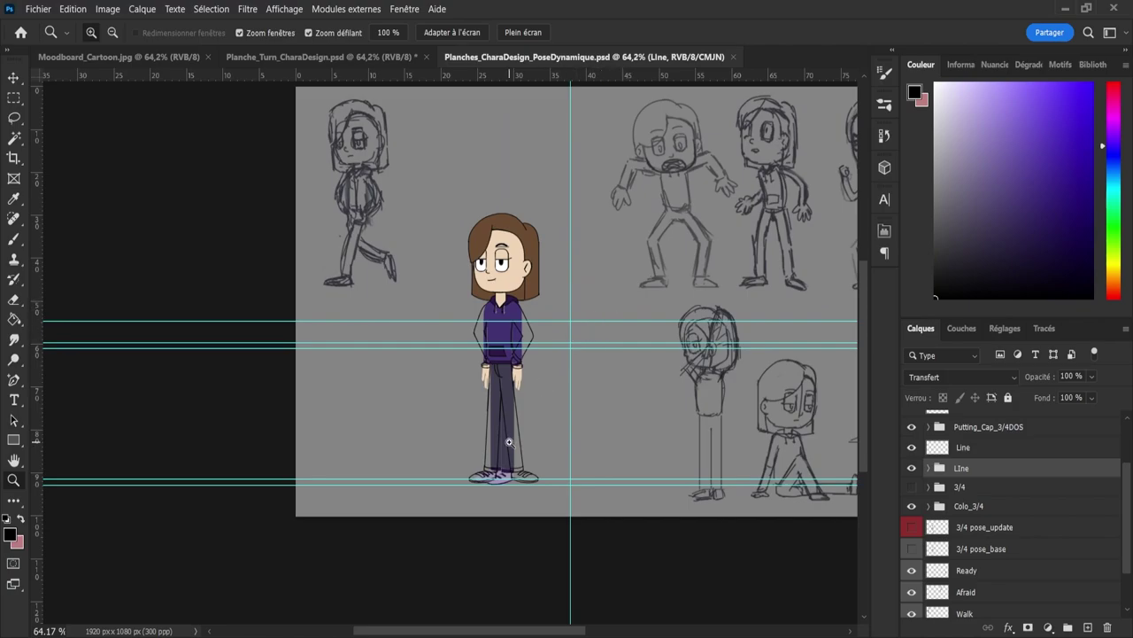
scroll(515, 443, up, 2)
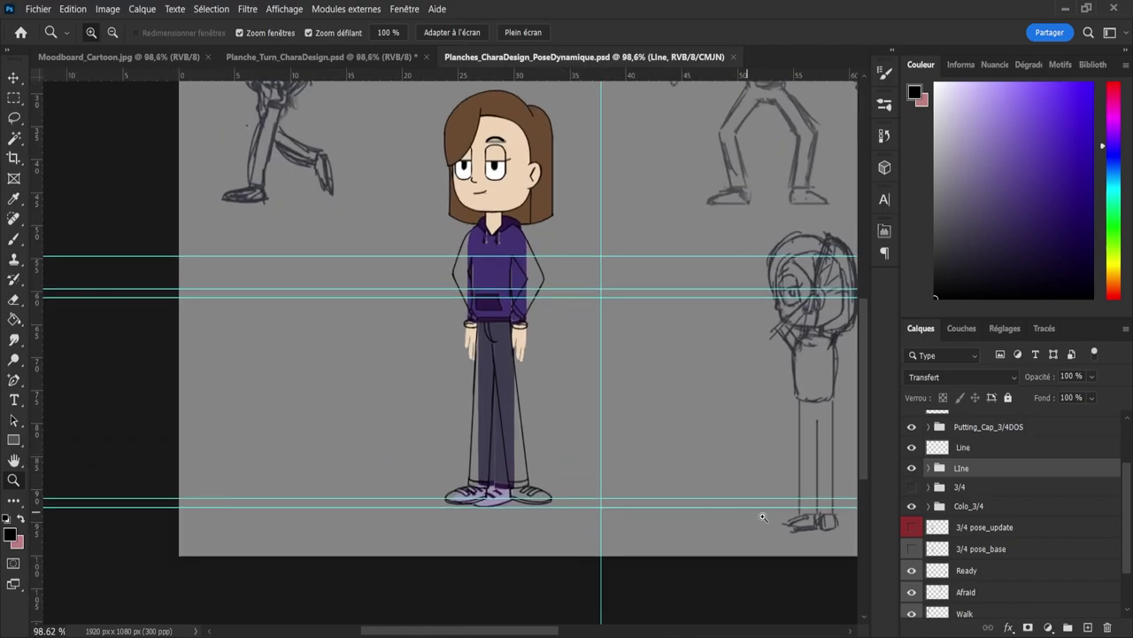
Step: Hide the Colo_3/4 colour group and briefly compare the line art with the 3/4 group
click(912, 506)
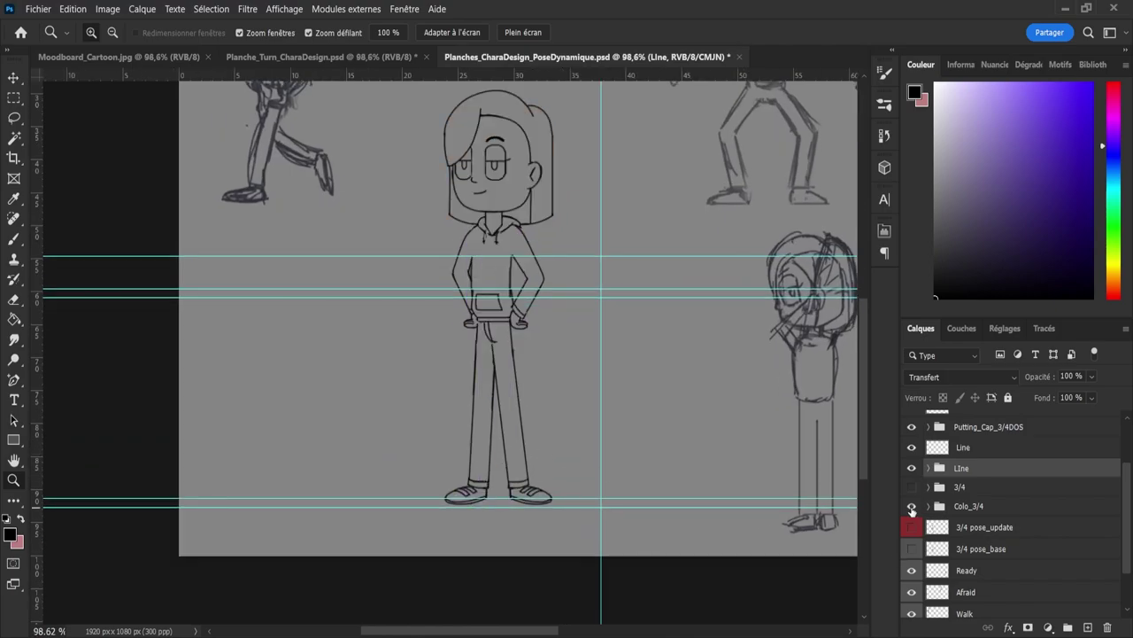
click(912, 507)
click(912, 504)
click(912, 487)
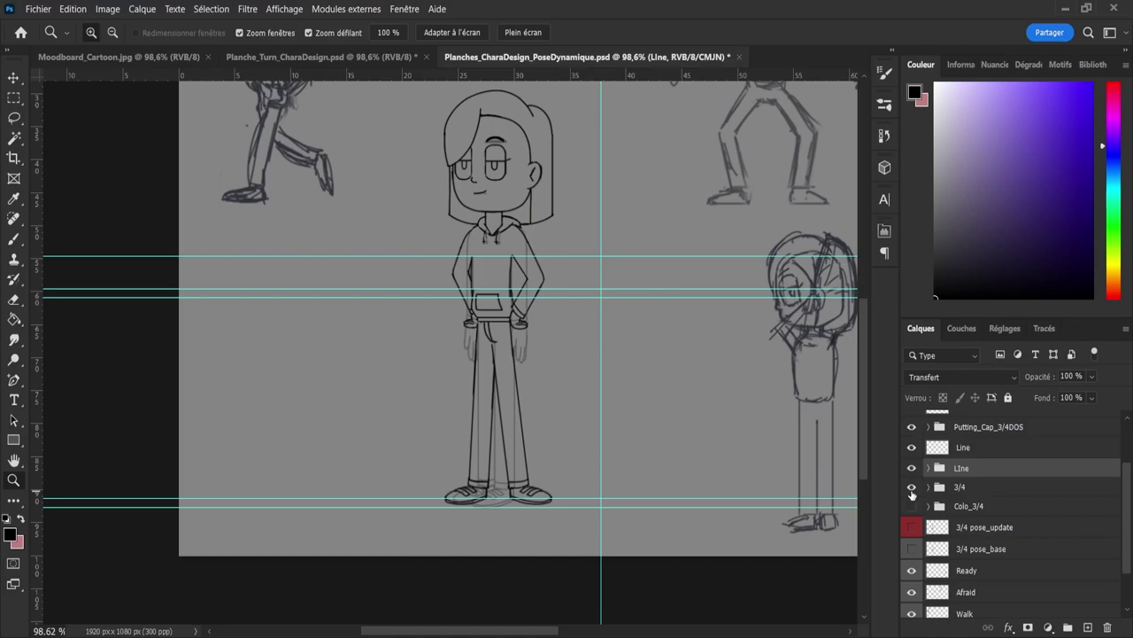
click(913, 488)
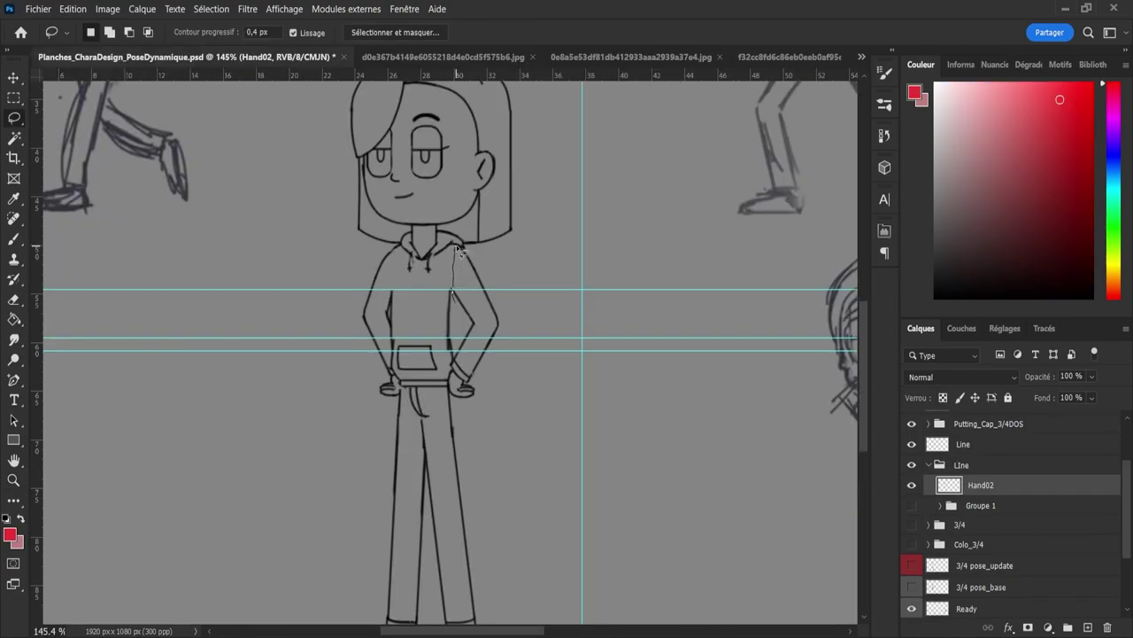
Step: Select the drawing's right-hand arm on the Hand02 layer, rotate it -6.25°, and move it slightly up and outward from the torso
drag(459, 252, 513, 298)
mouse_move(486, 409)
mouse_down()
mouse_move(450, 389)
mouse_move(456, 302)
mouse_up()
key(ctrl+t)
drag(571, 277, 569, 245)
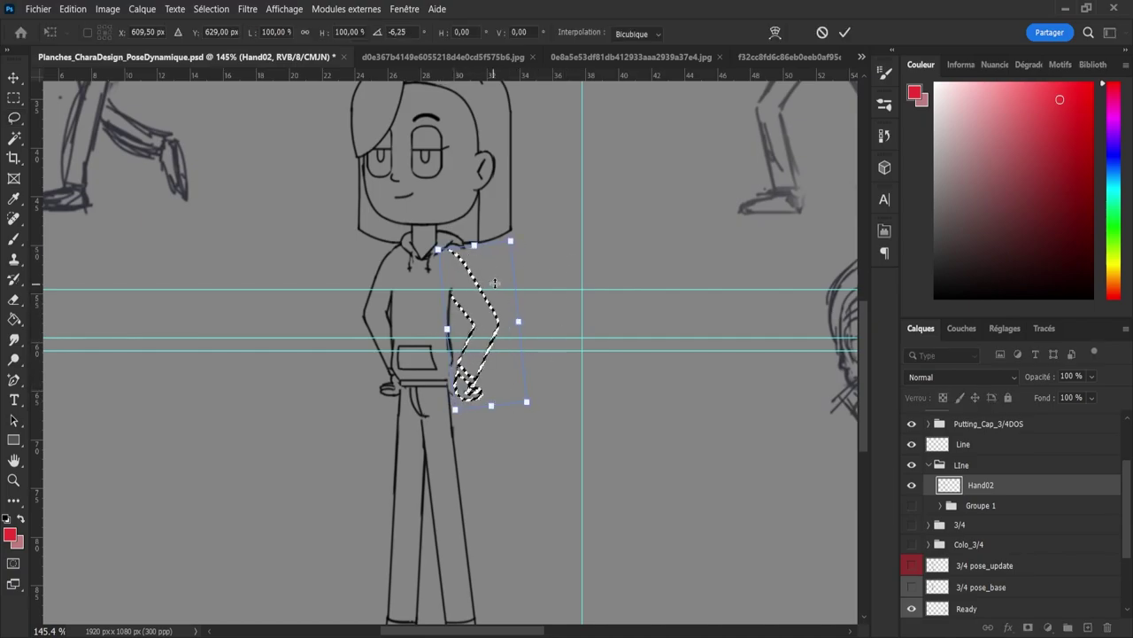
drag(495, 286, 478, 266)
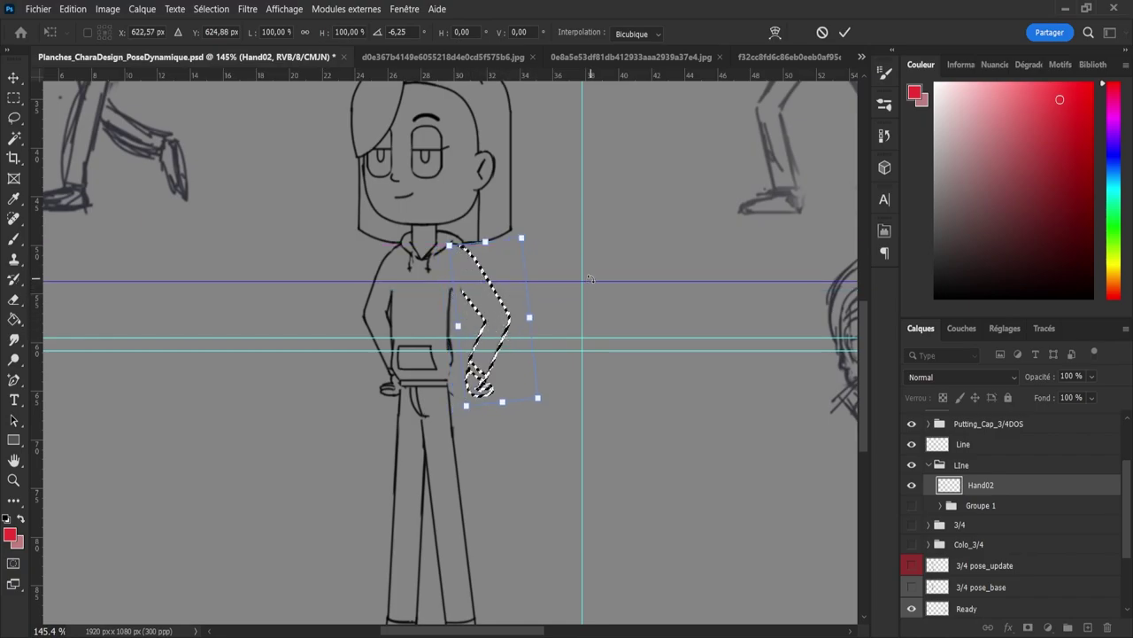
drag(599, 282, 602, 288)
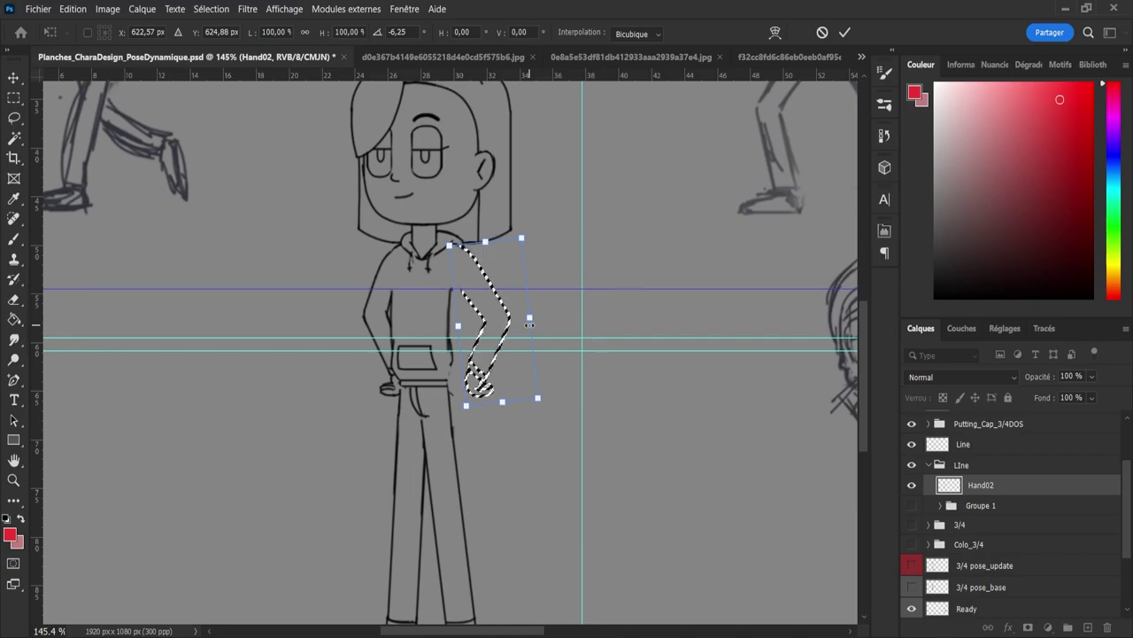
Step: Nudge the rotated right-hand arm 10 px left toward the torso, then apply the transform and clear the selection
key(Left)
key(Left)
key(Left)
key(Left)
key(Left)
key(Left)
key(Left)
key(Left)
key(Left)
key(Left)
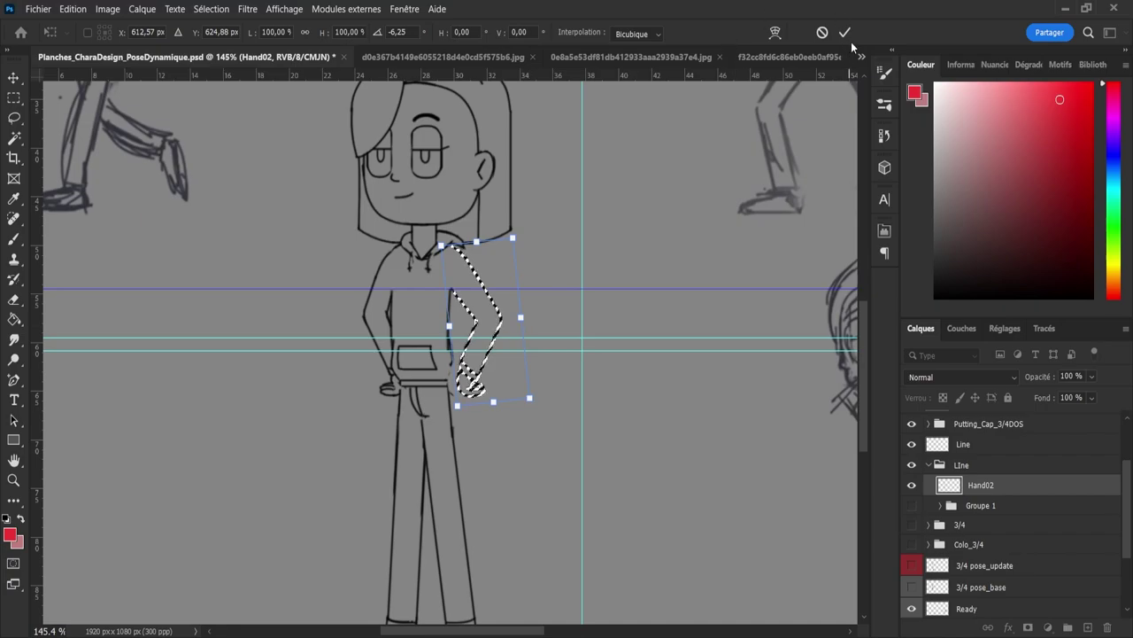
key(Return)
key(l)
key(ctrl+d)
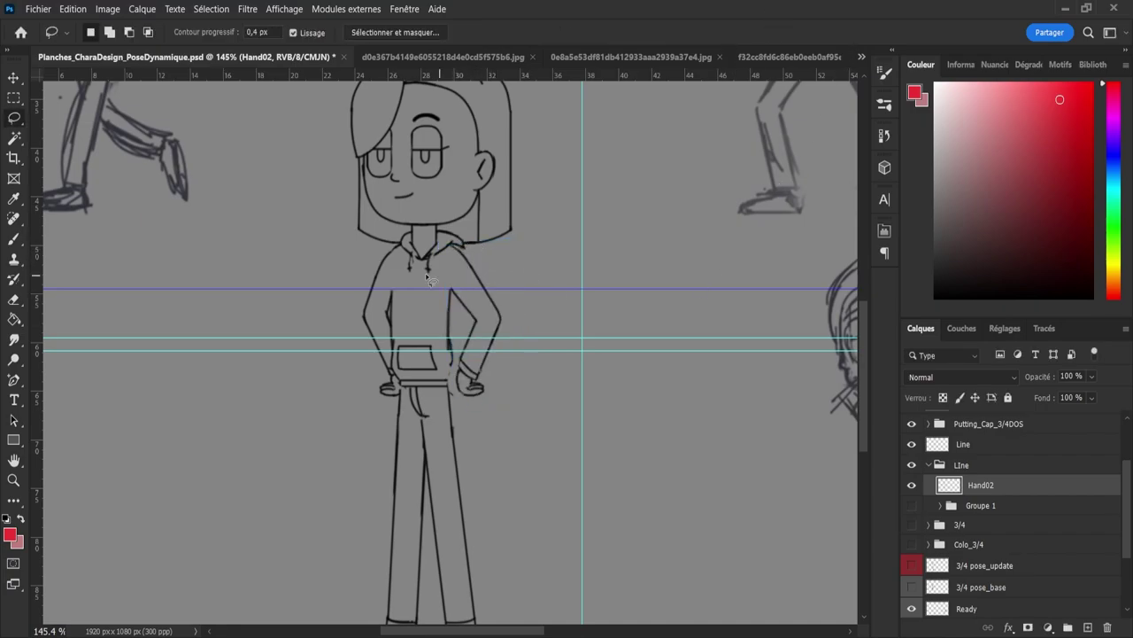
Step: Set the brush colour to black and redraw the outer line of the right-hand arm from shoulder to elbow
key(e)
key(b)
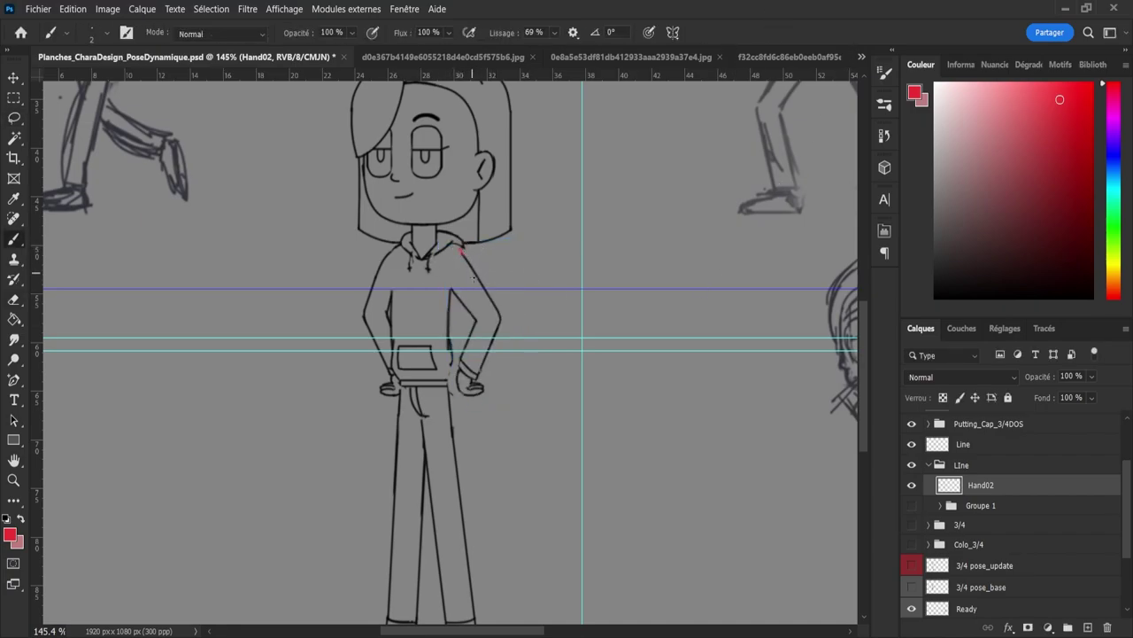
click(936, 297)
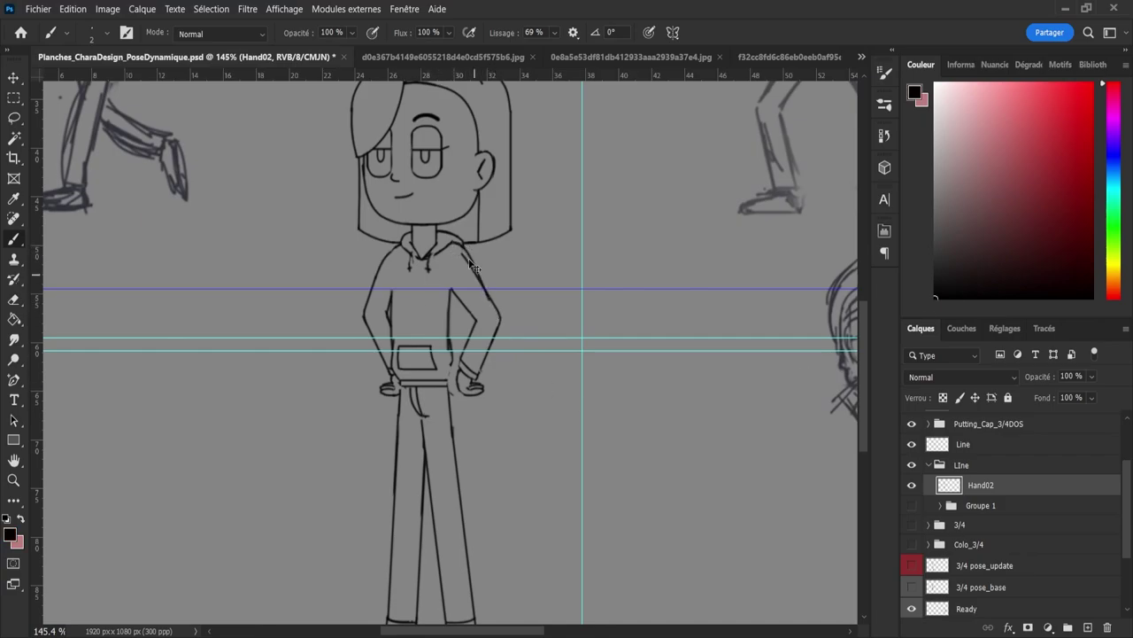
key(ctrl+z)
drag(466, 249, 501, 324)
Step: Select the right-hand forearm and hand, rotate them 11° so the hand rests on the hip, and deselect
key(l)
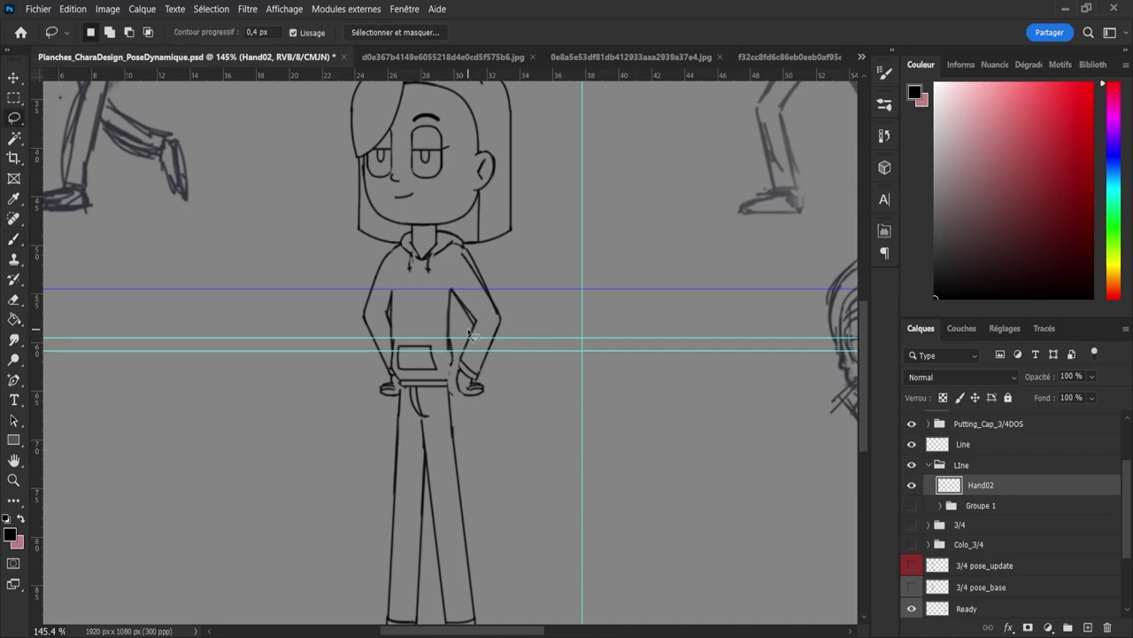
mouse_move(472, 328)
mouse_down()
mouse_move(510, 315)
mouse_move(499, 399)
mouse_move(465, 404)
mouse_move(472, 327)
mouse_up()
key(ctrl+t)
mouse_move(540, 305)
mouse_down()
mouse_move(544, 334)
mouse_move(536, 303)
mouse_move(501, 329)
mouse_up()
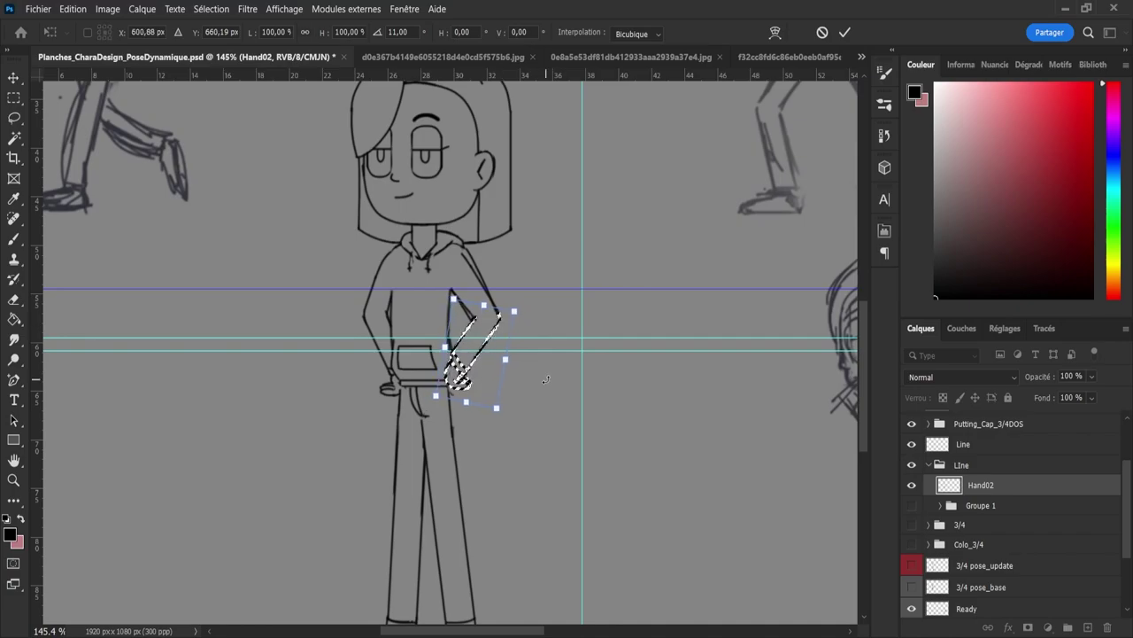
key(Return)
key(ctrl+d)
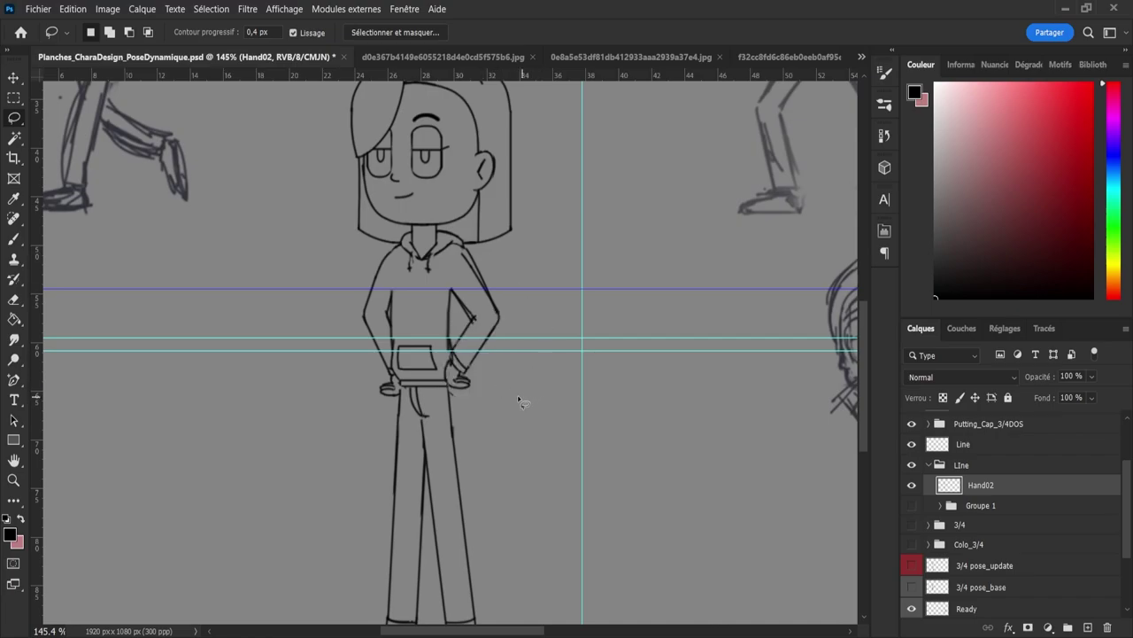
Step: Select the whole left-hand arm, rotate it 6.66°, move it up to the shoulder, and deselect
mouse_move(347, 321)
mouse_down()
mouse_move(388, 253)
mouse_move(404, 400)
mouse_move(346, 394)
mouse_up()
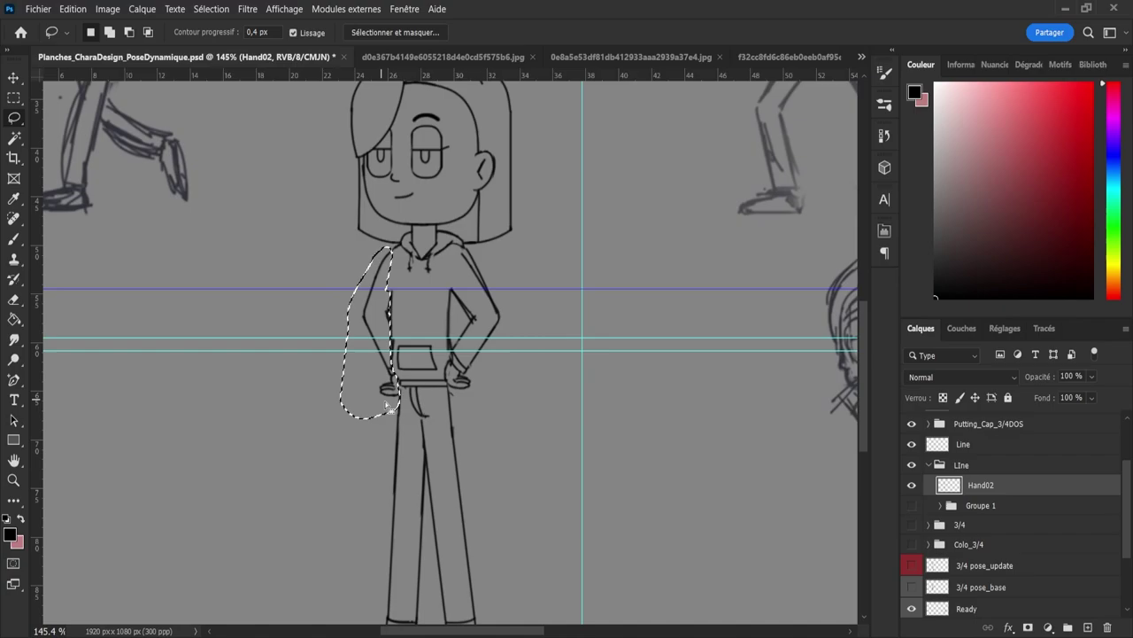
key(ctrl+t)
drag(338, 436, 325, 431)
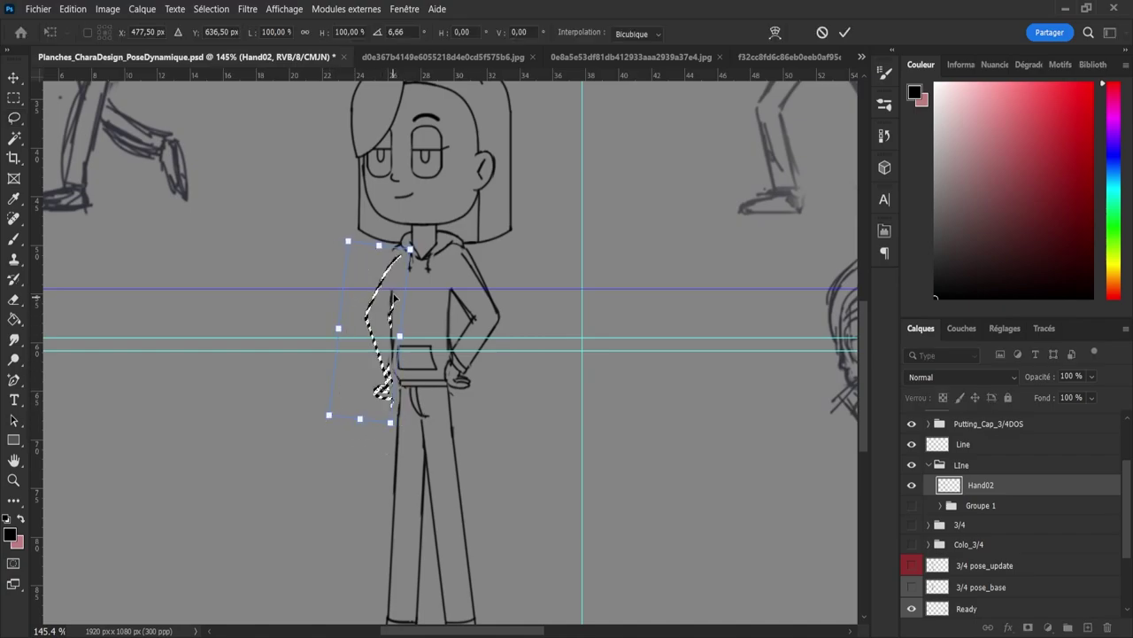
drag(394, 298, 394, 270)
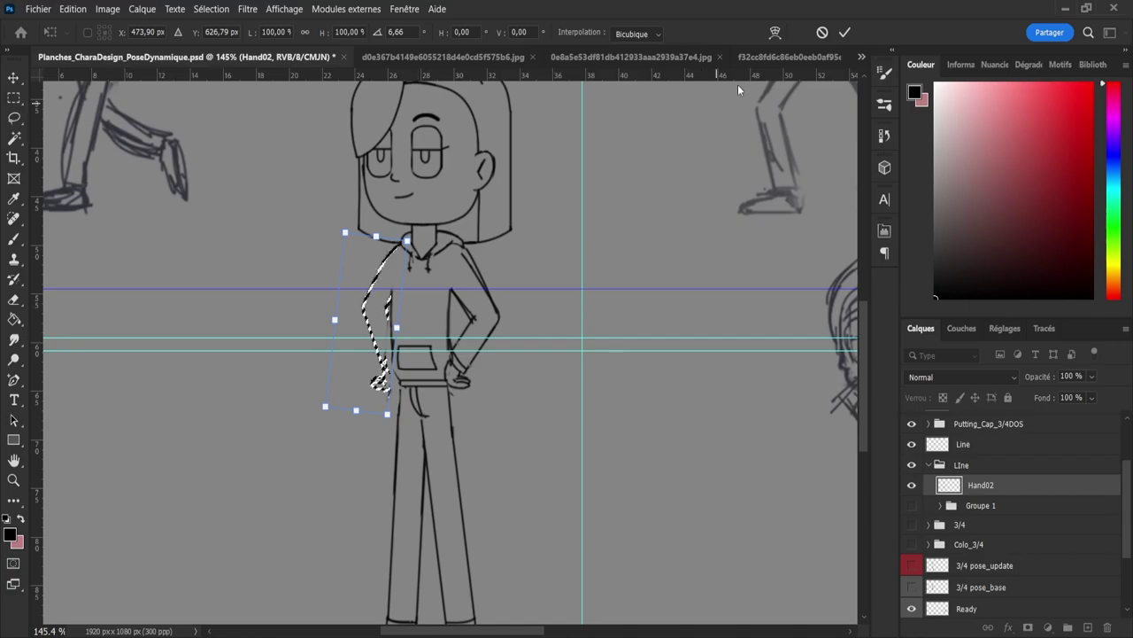
key(Return)
key(ctrl+d)
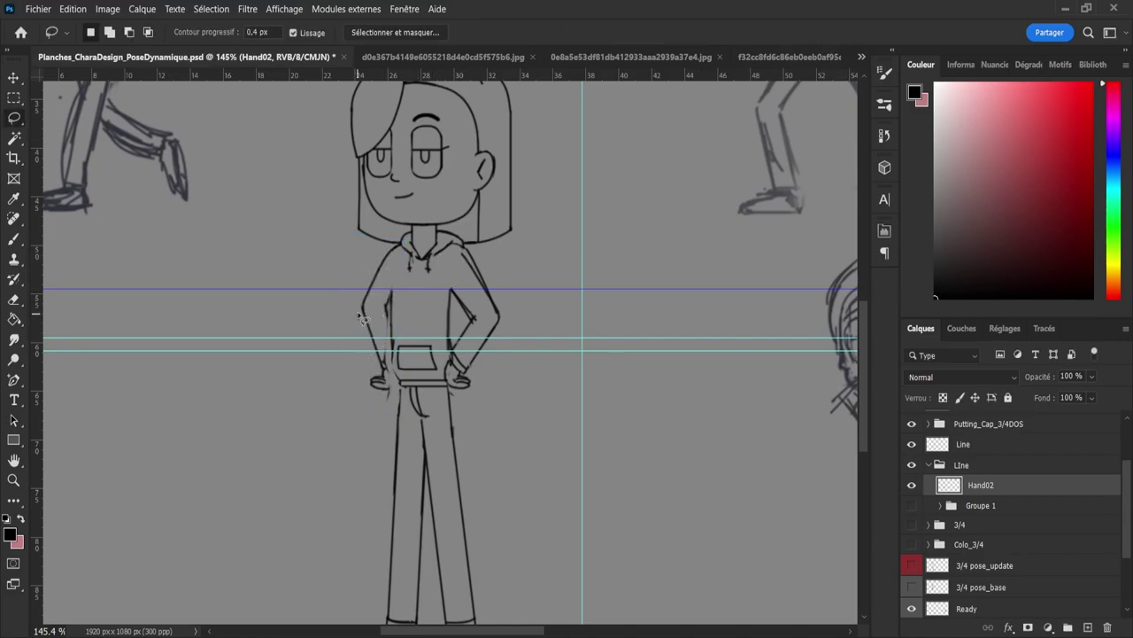
Step: Add a horizontal guide at the right-hand elbow's height and extend the left-hand upper arm's outer line down to it
key(e)
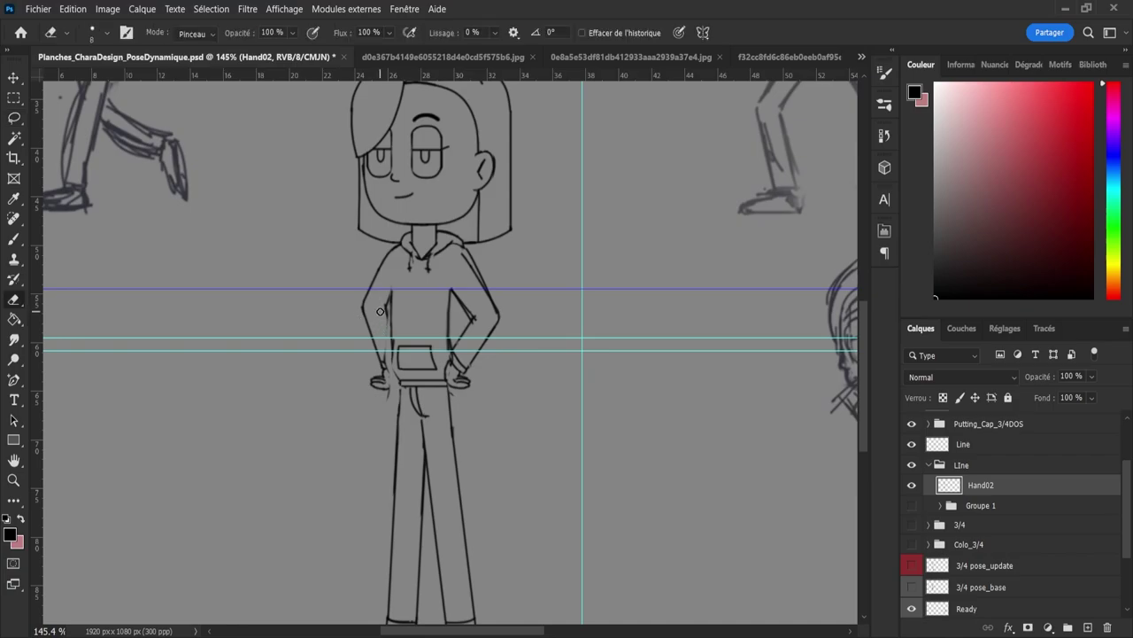
key(b)
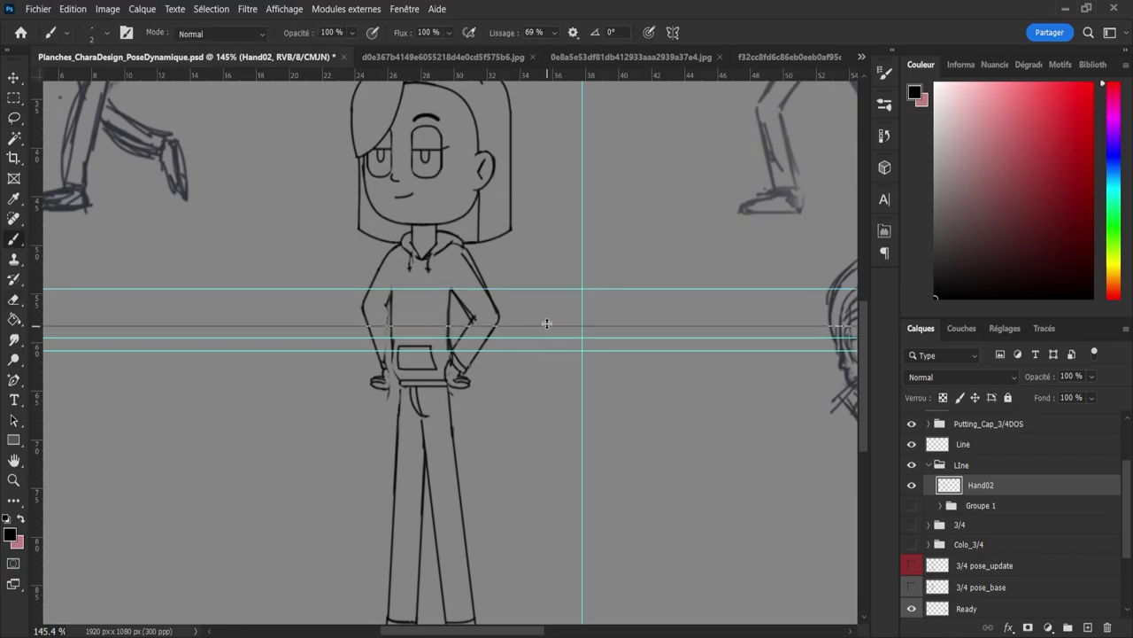
drag(546, 319, 545, 316)
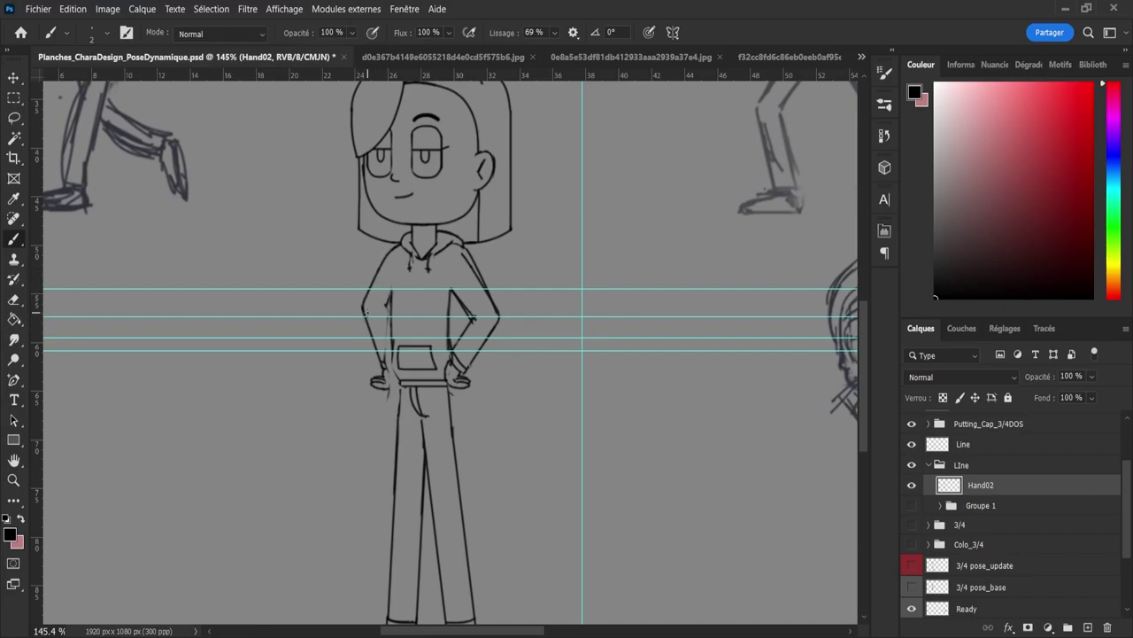
key(e)
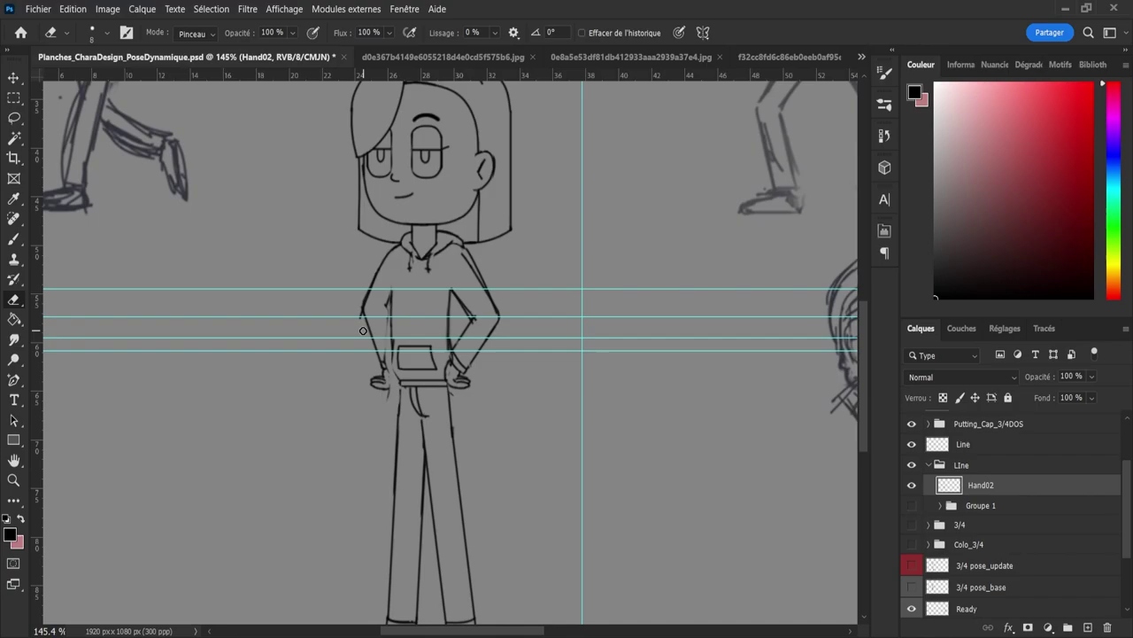
Step: Select the left-hand forearm and hand, rotate them -9.25°, and join them to the upper arm at the elbow guide
key(k)
key(l)
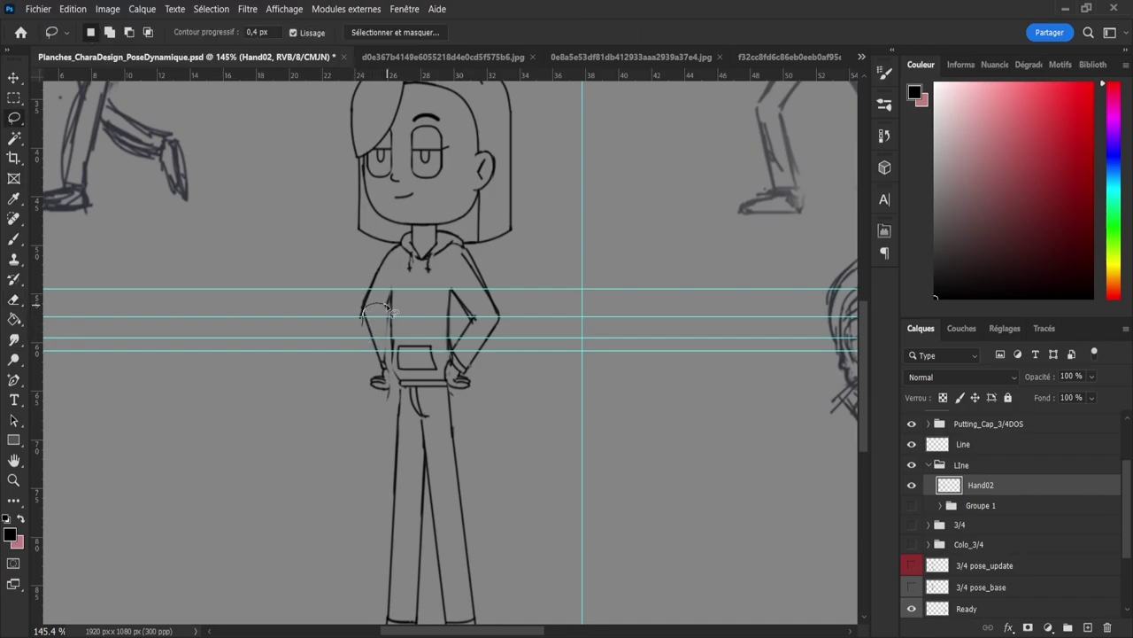
mouse_move(391, 338)
mouse_down()
mouse_move(402, 401)
mouse_move(360, 350)
mouse_move(414, 390)
mouse_up()
key(ctrl+t)
drag(380, 355, 383, 352)
drag(423, 405, 419, 390)
drag(379, 307, 383, 303)
key(Left)
key(Left)
key(Left)
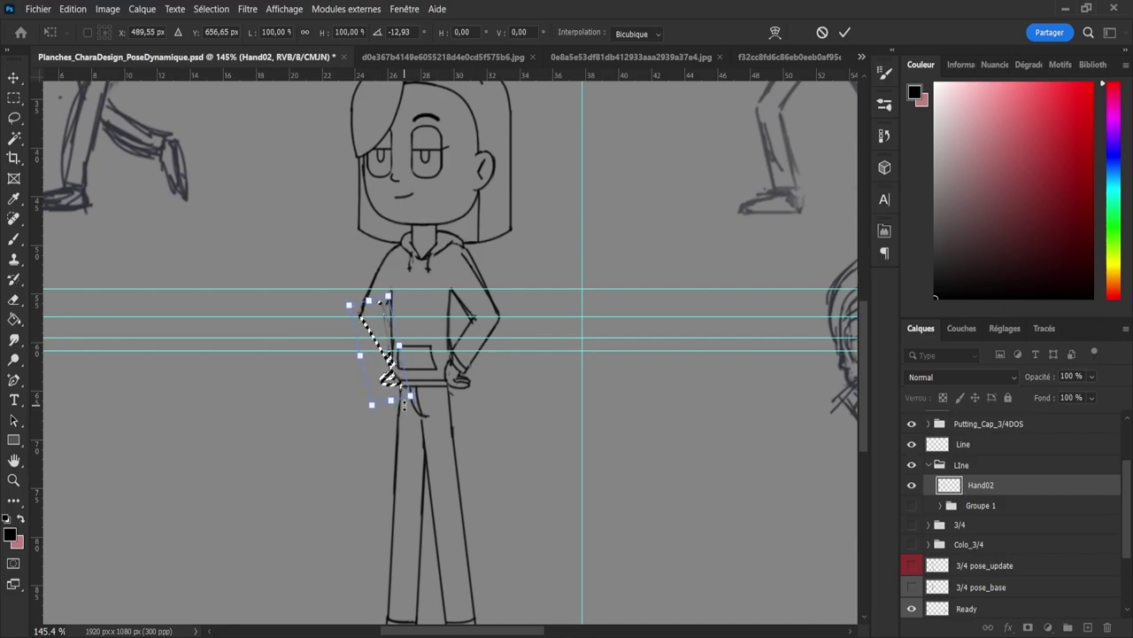
drag(420, 400, 440, 416)
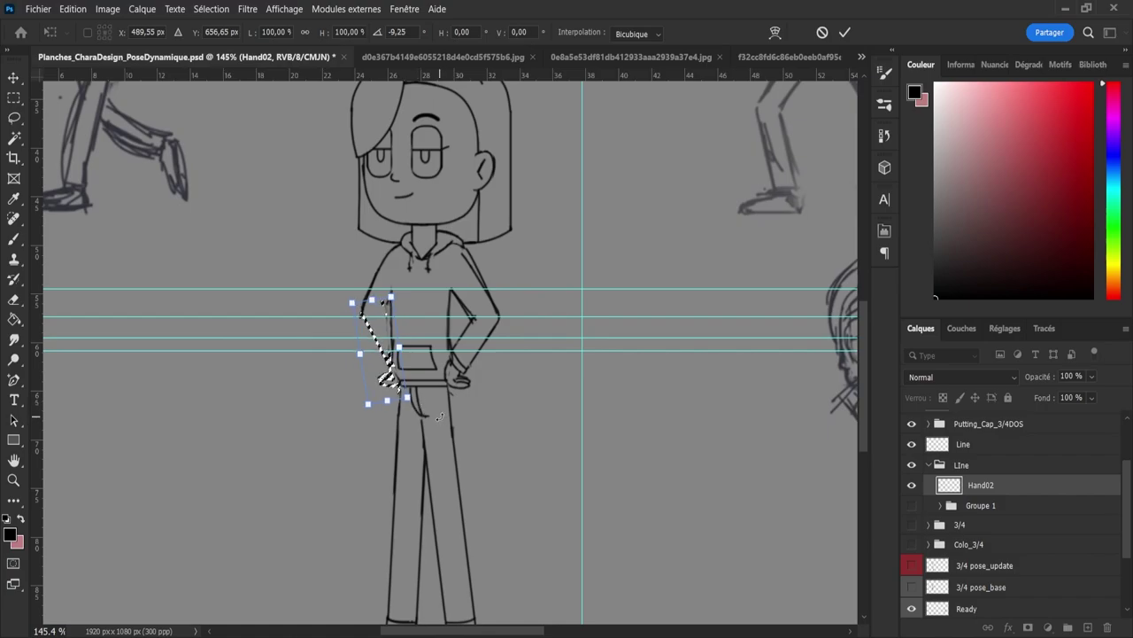
key(Return)
key(ctrl+d)
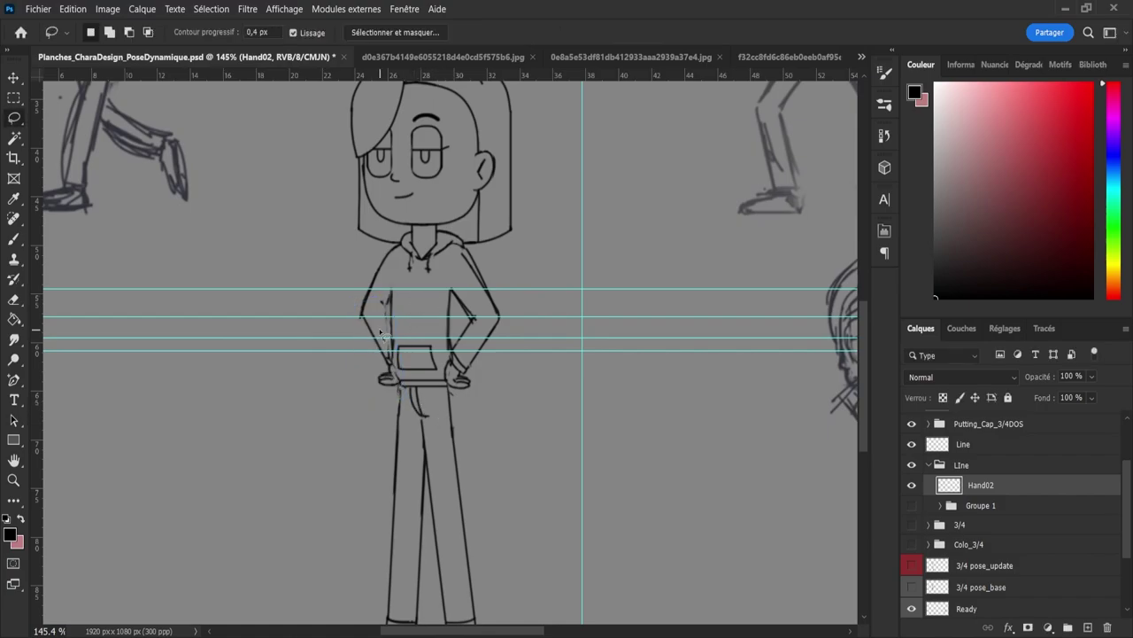
Step: Erase the stray inner lines of the left-hand sleeve and redraw the inner elbow at the guide
key(e)
key(b)
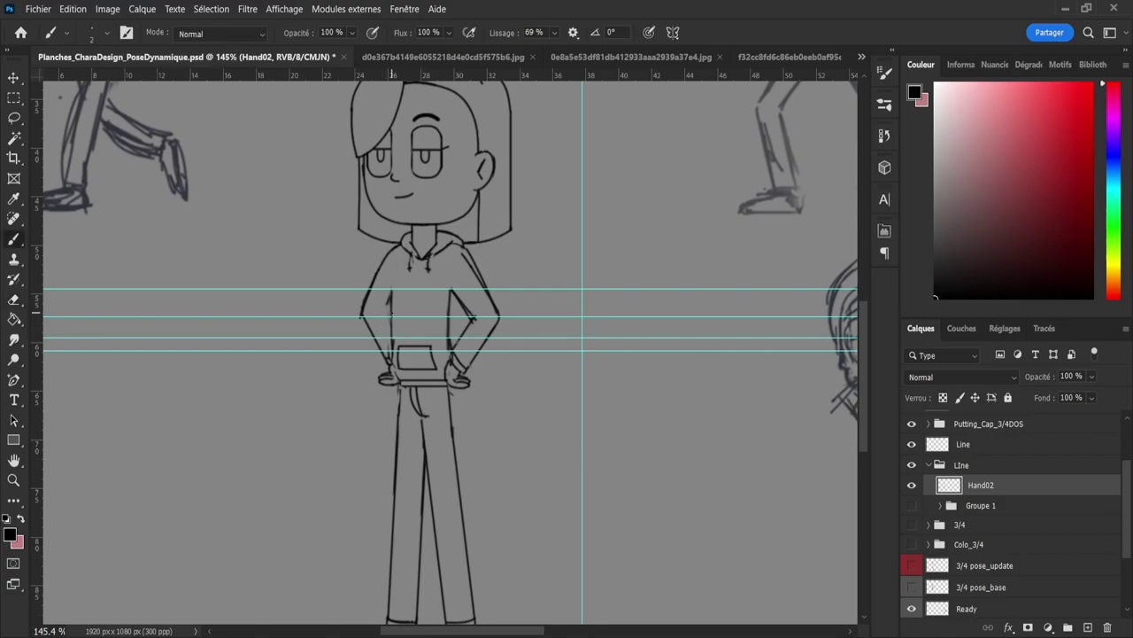
key(e)
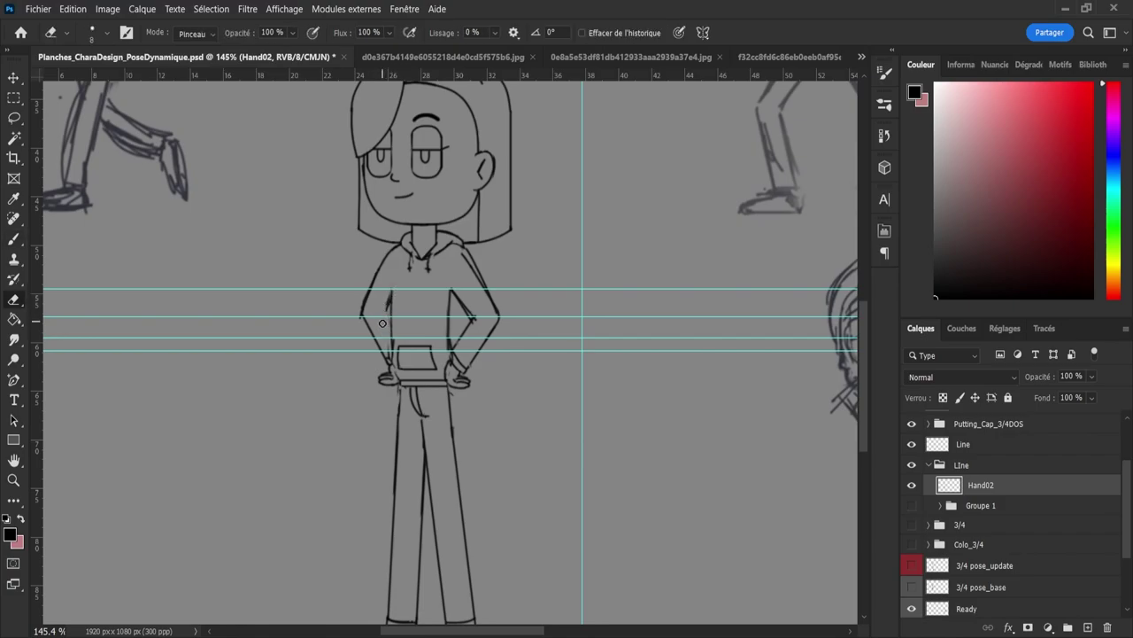
key(b)
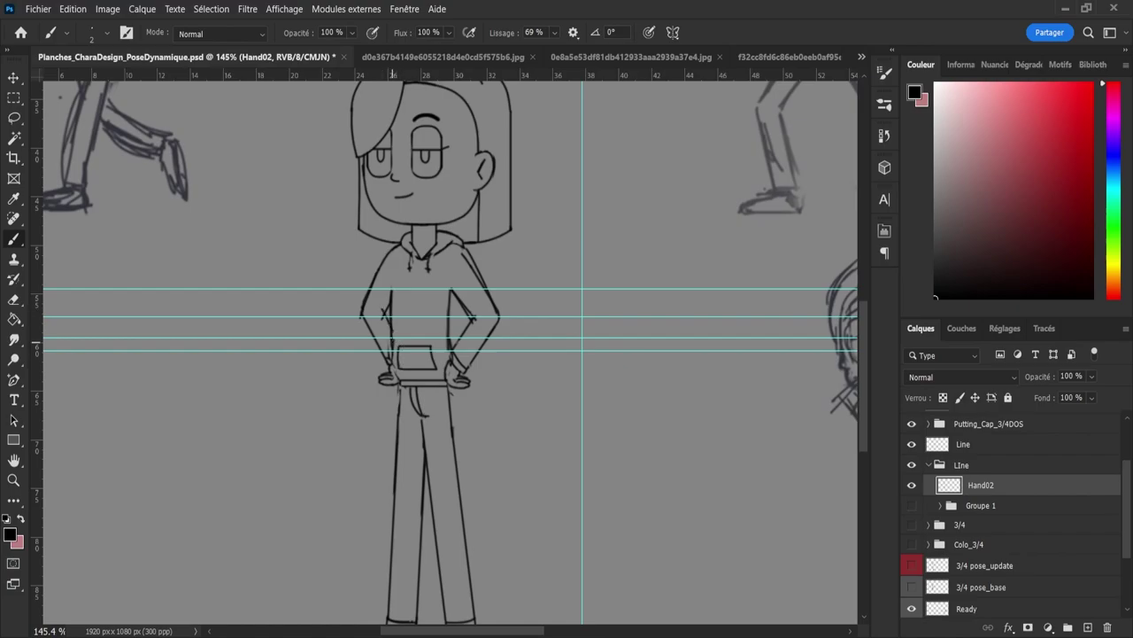
key(e)
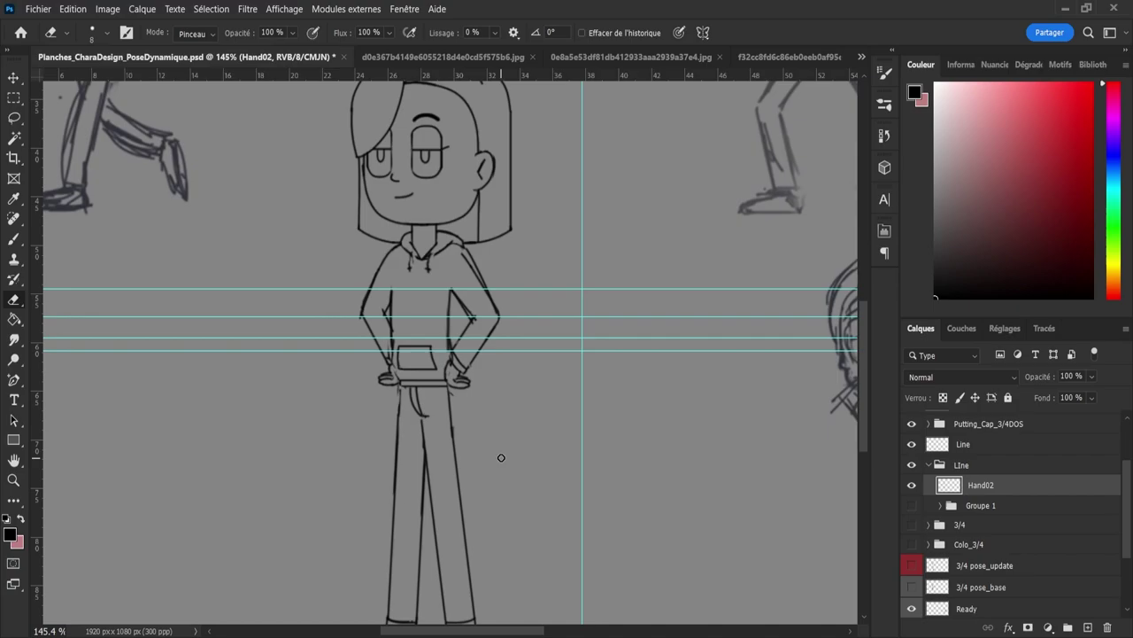
Step: Redraw the outer trouser line of the left-hand leg from the hip down past the knee
key(z)
drag(486, 440, 455, 455)
mouse_move(434, 447)
mouse_down()
mouse_move(440, 481)
mouse_move(437, 419)
mouse_up()
key(b)
drag(432, 347, 424, 450)
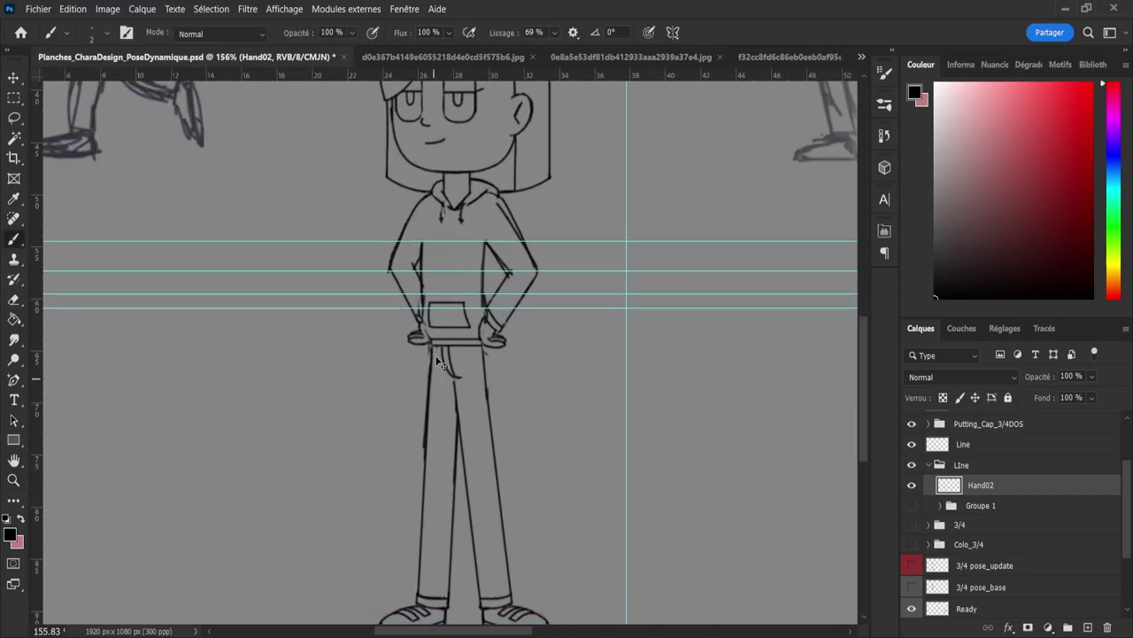
key(ctrl+z)
drag(432, 343, 419, 508)
Step: Select both shoes, move them down 2 px toward the lowest guide, and deselect
key(z)
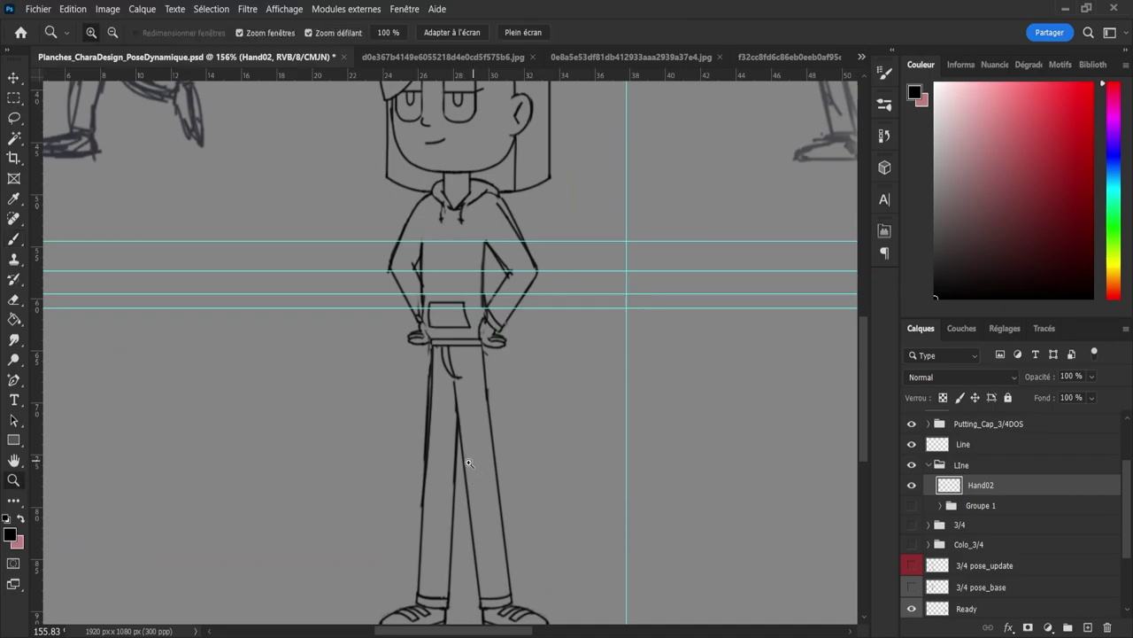
scroll(464, 524, down, 3)
scroll(502, 502, up, 2)
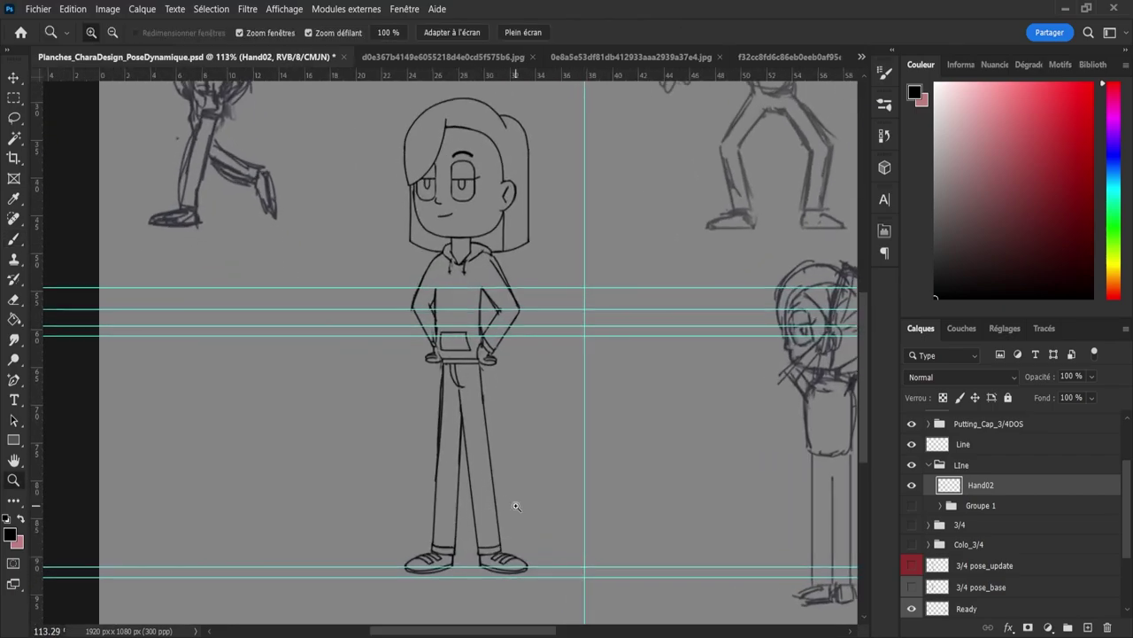
drag(476, 614, 481, 614)
scroll(481, 614, up, 2)
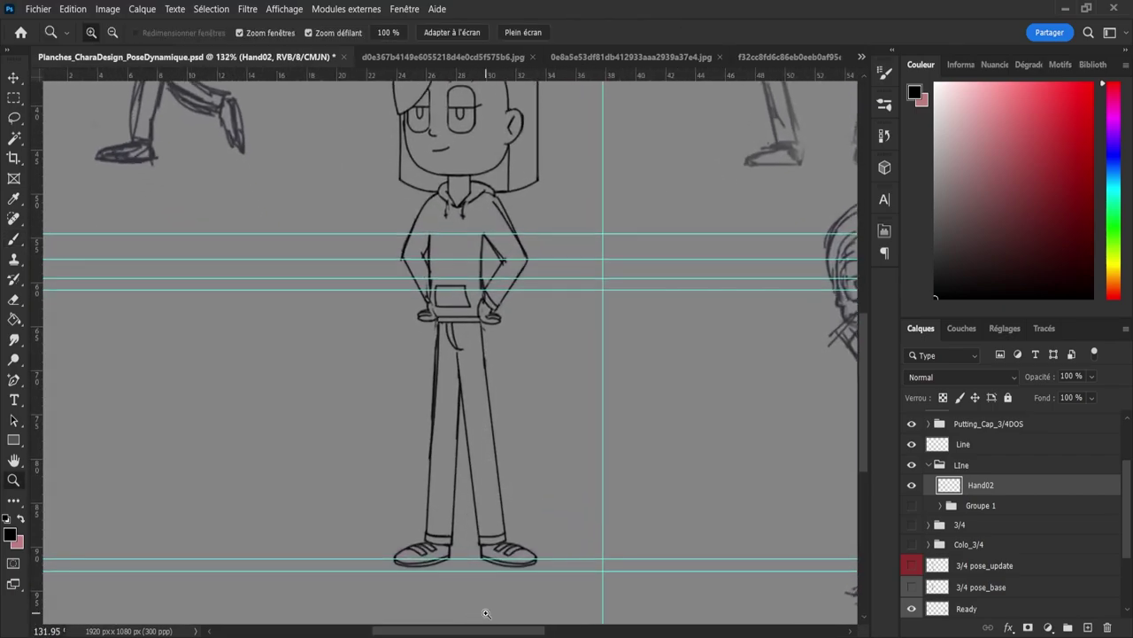
key(l)
mouse_move(390, 522)
mouse_down()
mouse_move(540, 539)
mouse_move(562, 572)
mouse_move(349, 558)
mouse_up()
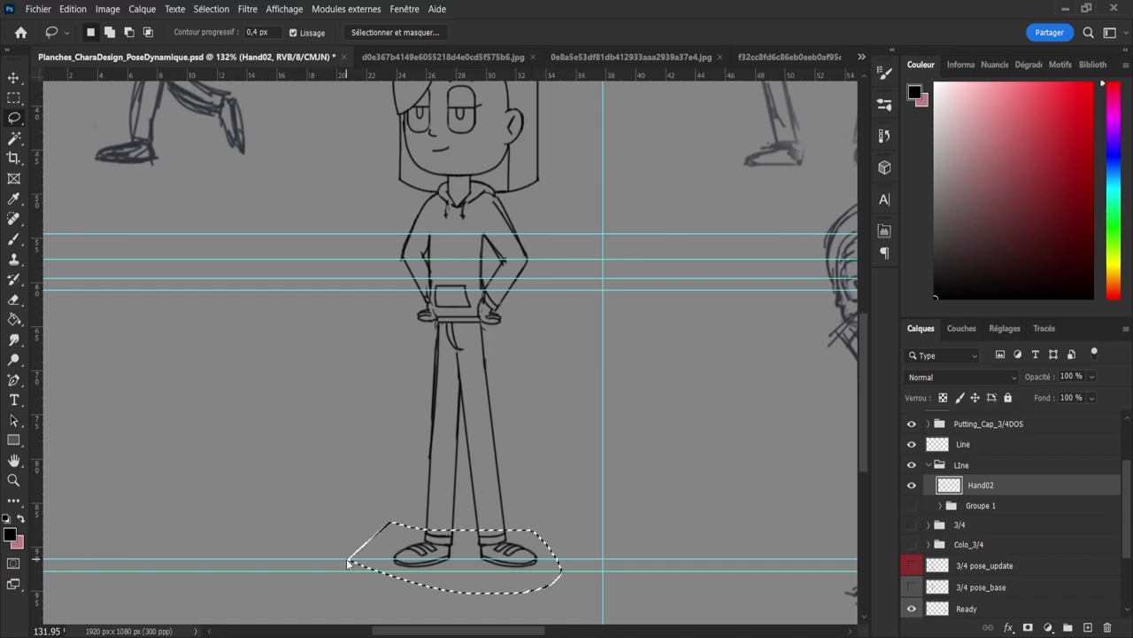
key(ctrl+t)
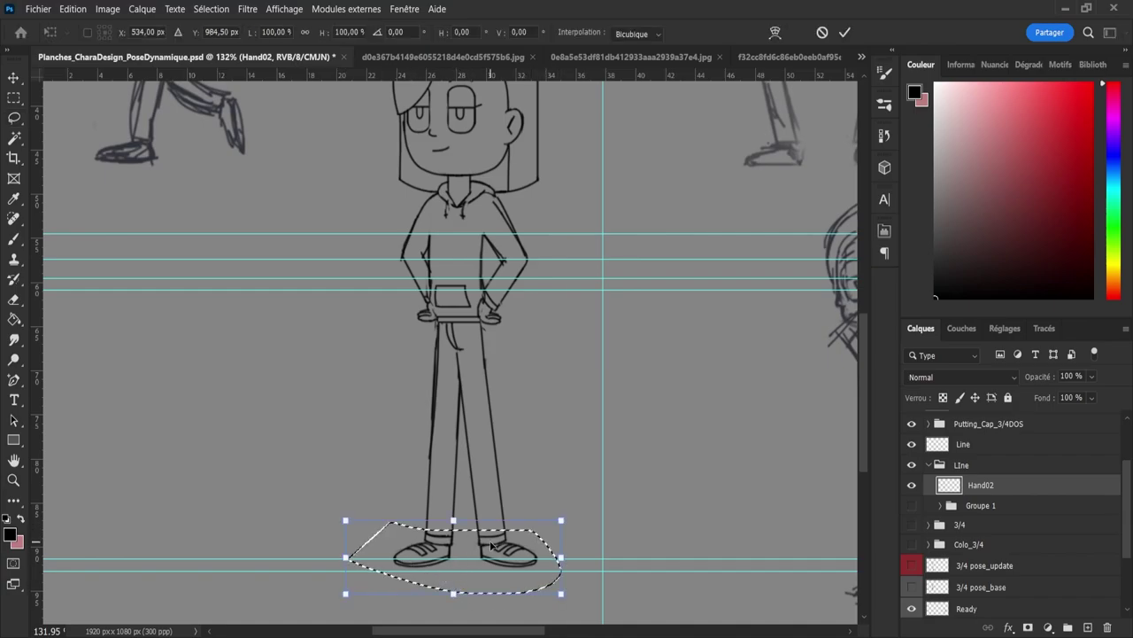
key(Down)
key(Down)
key(Down)
key(Down)
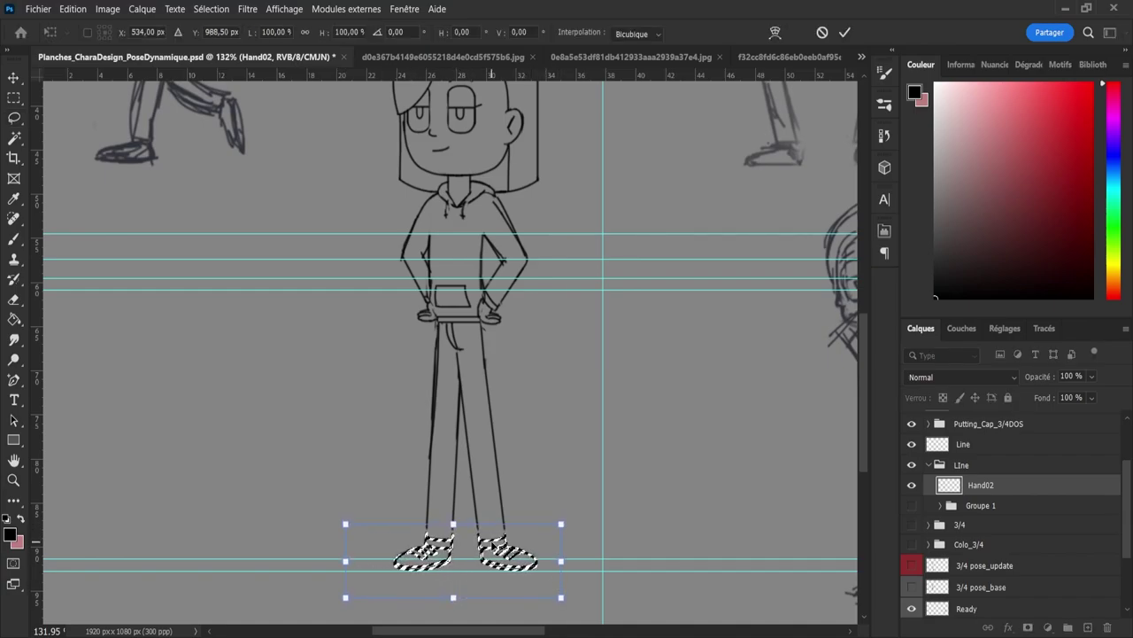
key(Up)
key(Up)
key(Return)
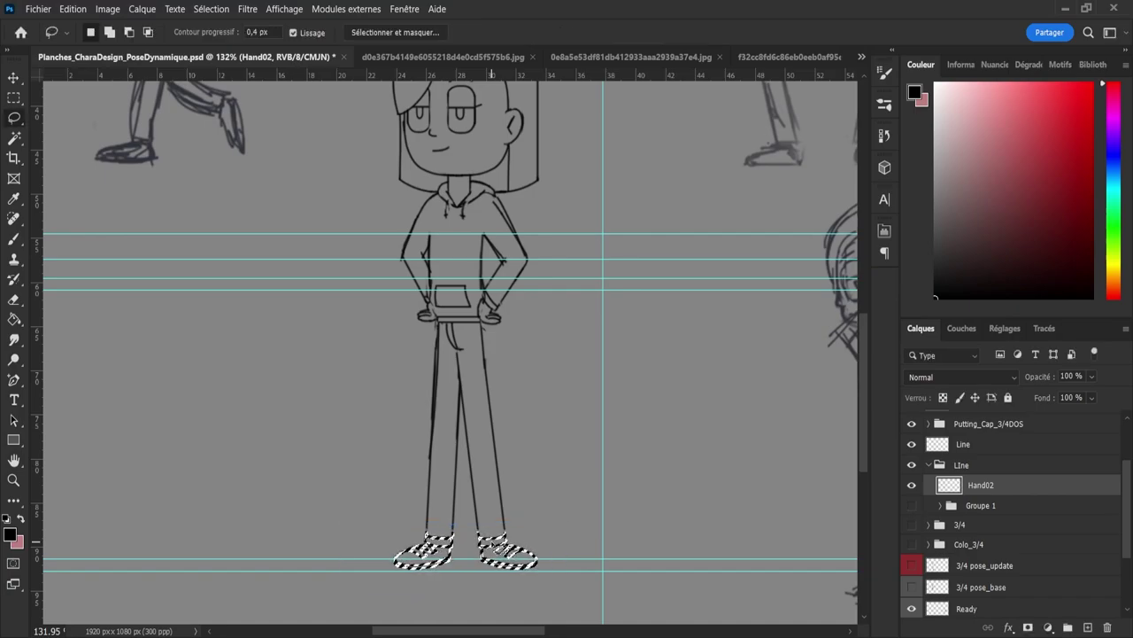
key(ctrl+d)
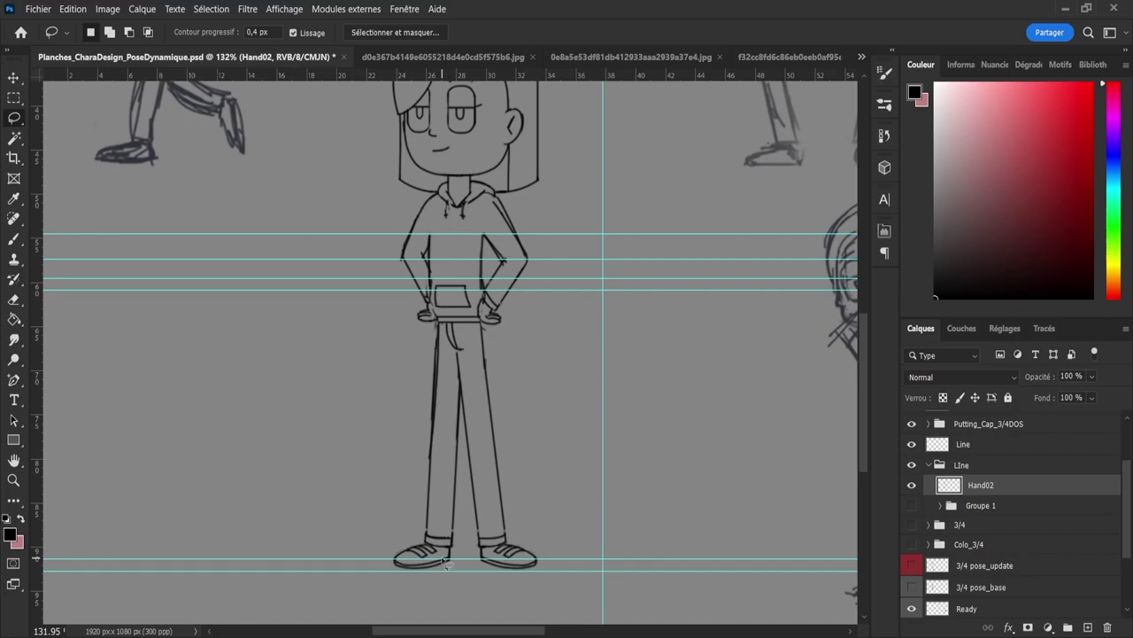
Step: Save the document, then erase the stray inner line at the right-hand shoulder of the hoodie on the Hand02 layer
key(ctrl+s)
key(z)
drag(519, 310, 487, 299)
drag(470, 190, 491, 189)
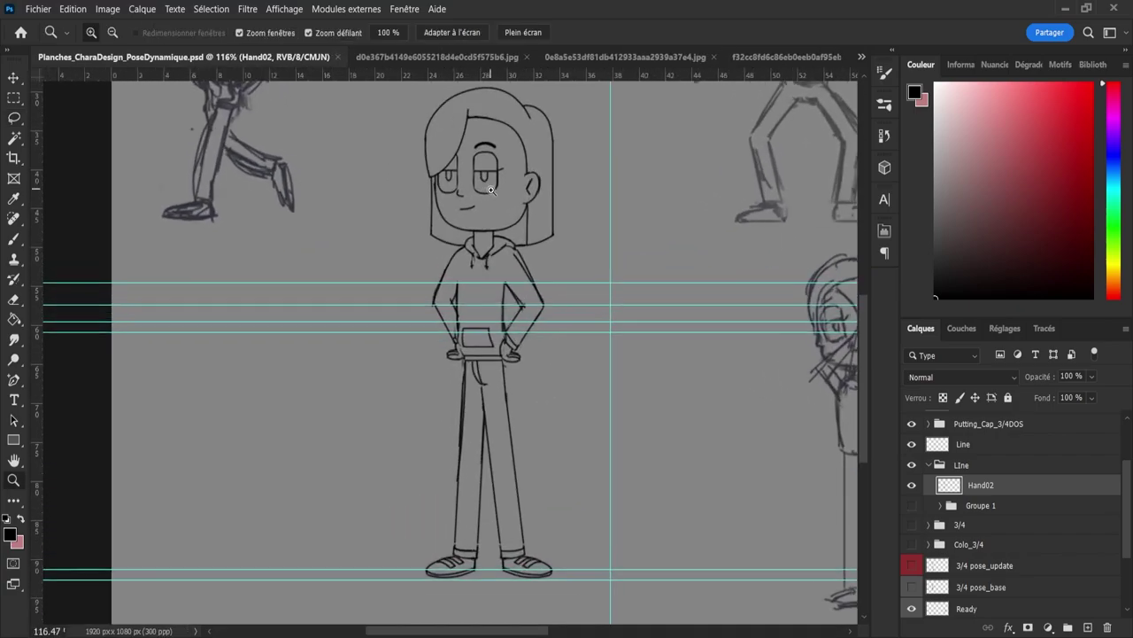
key(e)
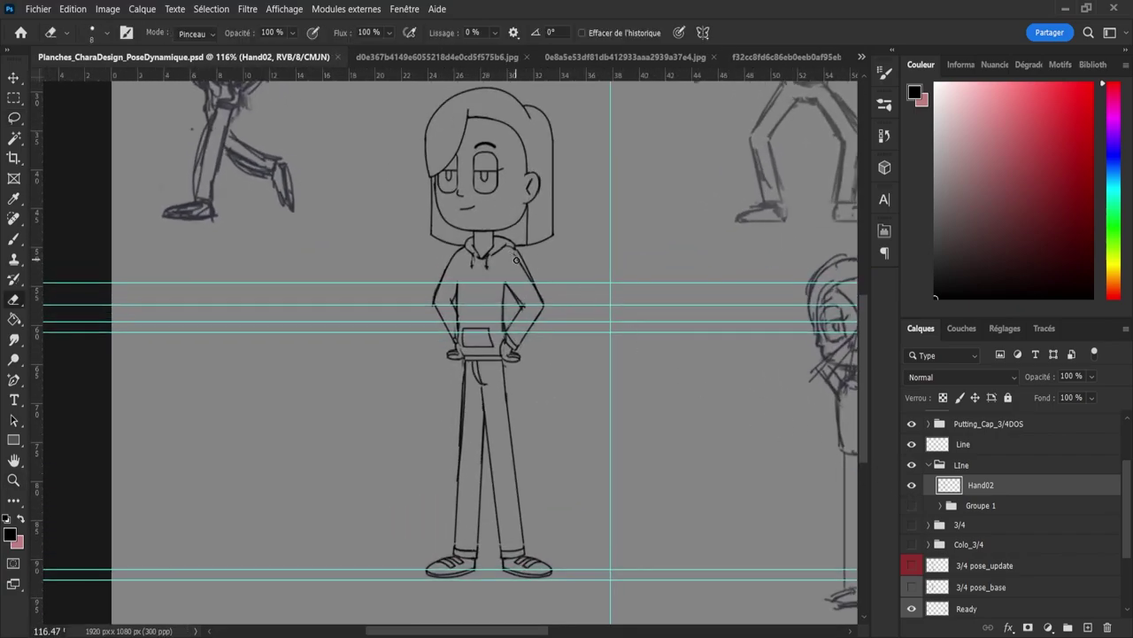
mouse_move(516, 260)
mouse_down()
mouse_move(523, 276)
mouse_move(510, 261)
mouse_up()
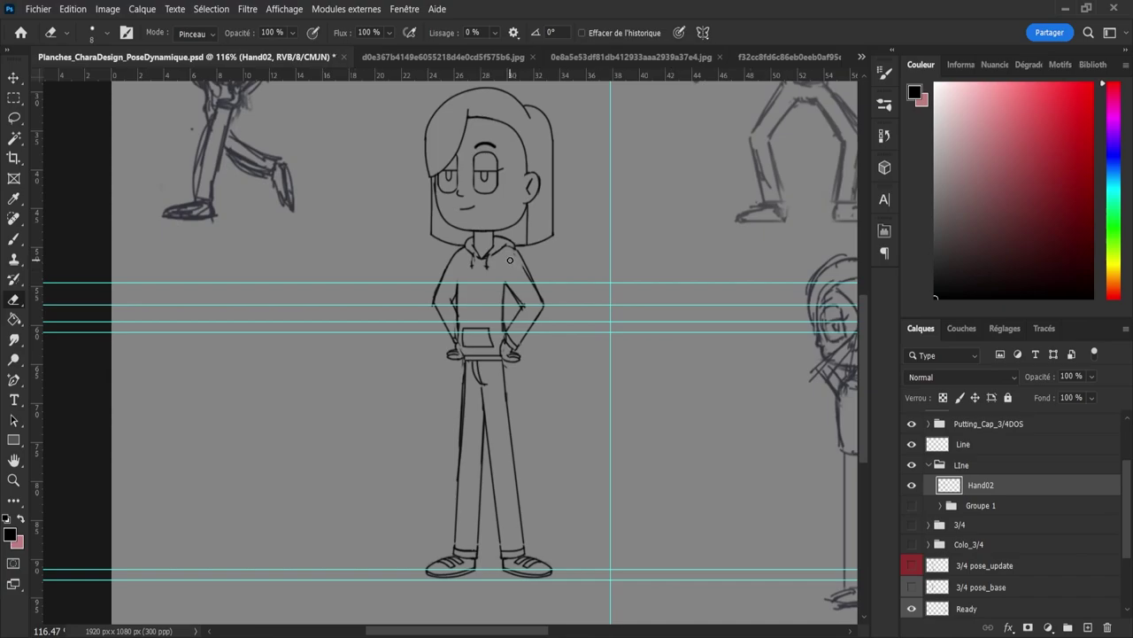
Step: Collapse the LIne group, fade it to 48% opacity, and ready the Brush on the Line layer above it
key(z)
scroll(576, 415, down, 3)
scroll(586, 299, up, 4)
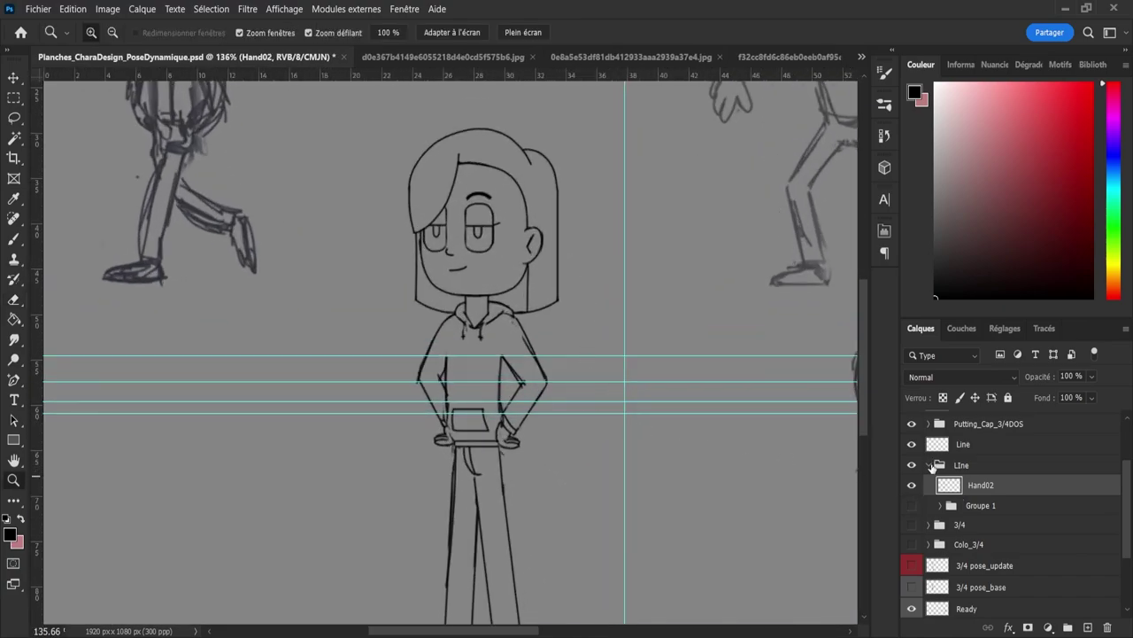
click(929, 465)
key(4)
key(8)
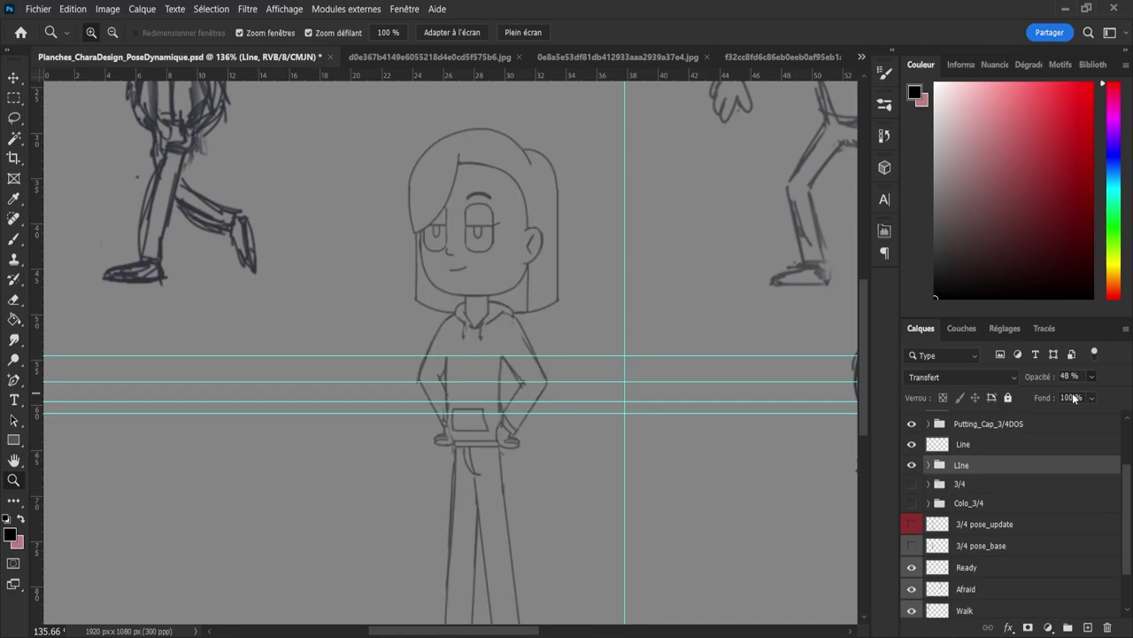
click(967, 444)
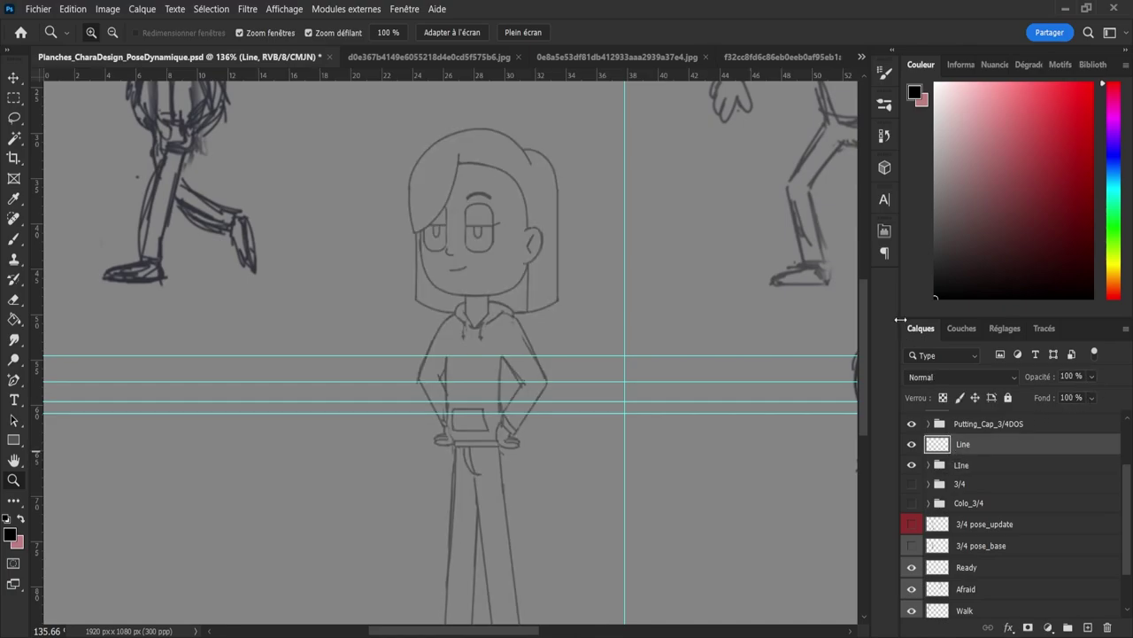
drag(456, 181, 496, 193)
key(b)
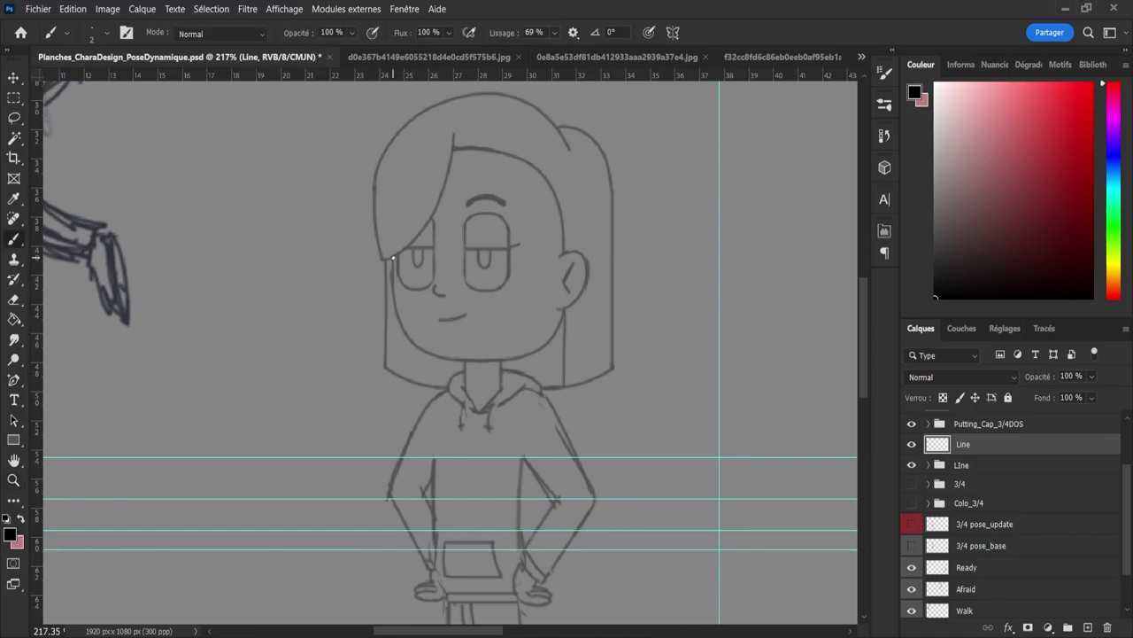
mouse_move(393, 257)
mouse_down()
mouse_move(410, 350)
mouse_move(441, 343)
mouse_move(484, 367)
mouse_move(393, 350)
mouse_move(588, 370)
mouse_up()
key(ctrl+z)
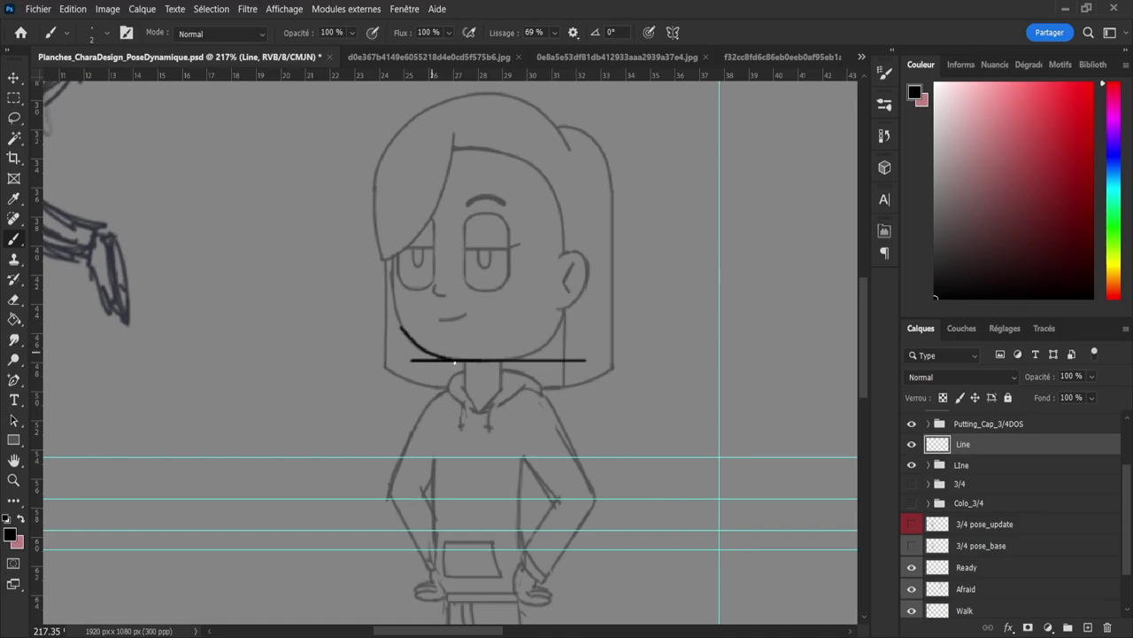
key(ctrl+z)
drag(451, 359, 409, 342)
key(ctrl+z)
key(ctrl+z)
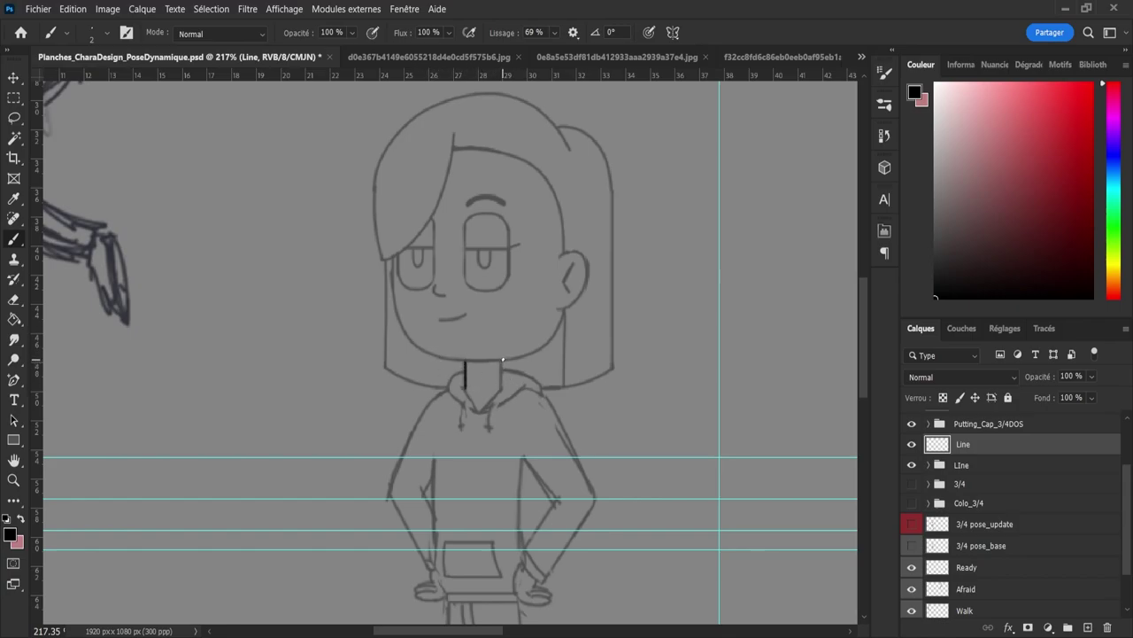
Step: Ink both sides of the neck with straight vertical lines between the chin and the collar
key(ctrl+z)
drag(501, 361, 501, 387)
shift+click(500, 360)
mouse_move(395, 302)
mouse_down()
mouse_move(394, 237)
mouse_move(395, 312)
mouse_up()
key(ctrl+z)
key(ctrl+z)
Step: Ink the left-hand cheek, the rounded jaw below it, and the flat chin line over the neck
drag(393, 259, 396, 315)
drag(508, 359, 476, 360)
key(e)
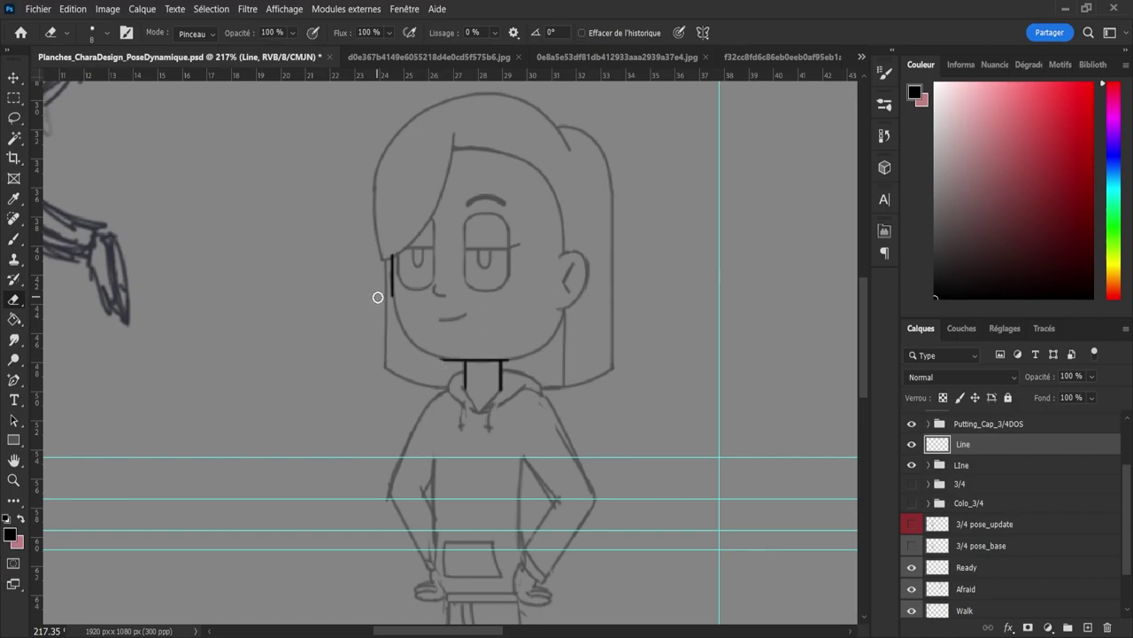
key(b)
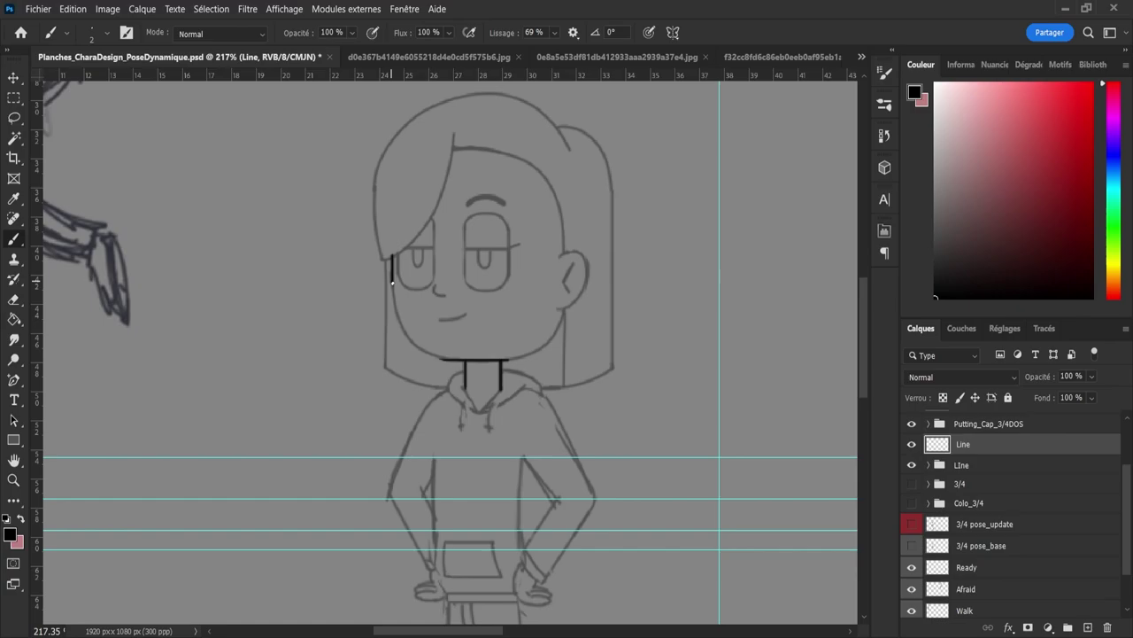
mouse_move(395, 314)
mouse_down()
mouse_move(421, 355)
mouse_move(473, 361)
mouse_up()
key(e)
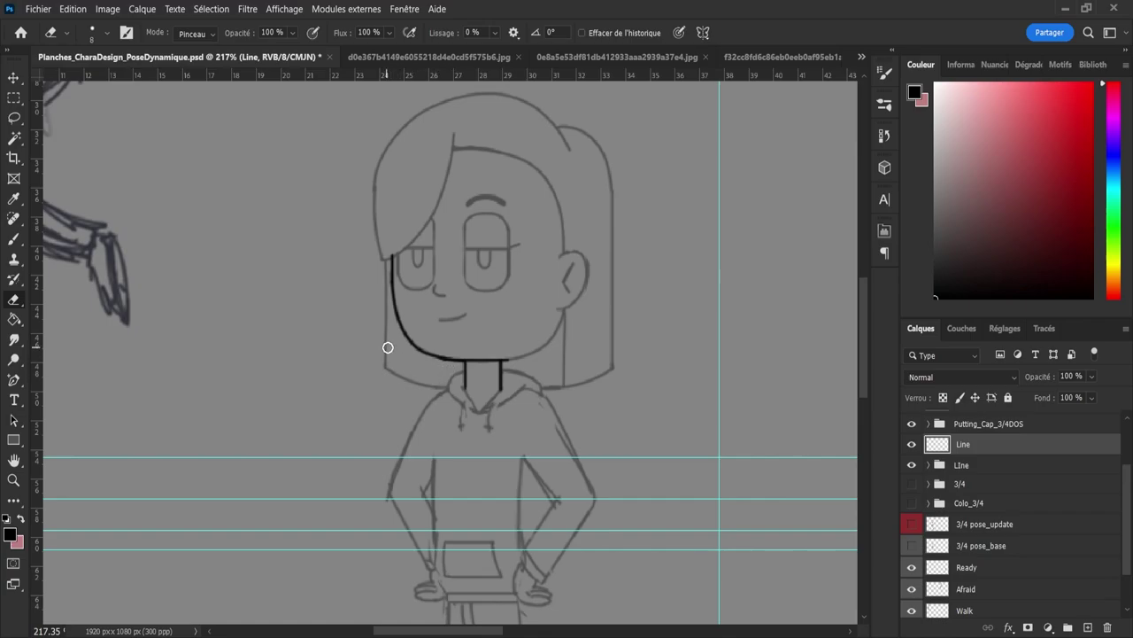
key(b)
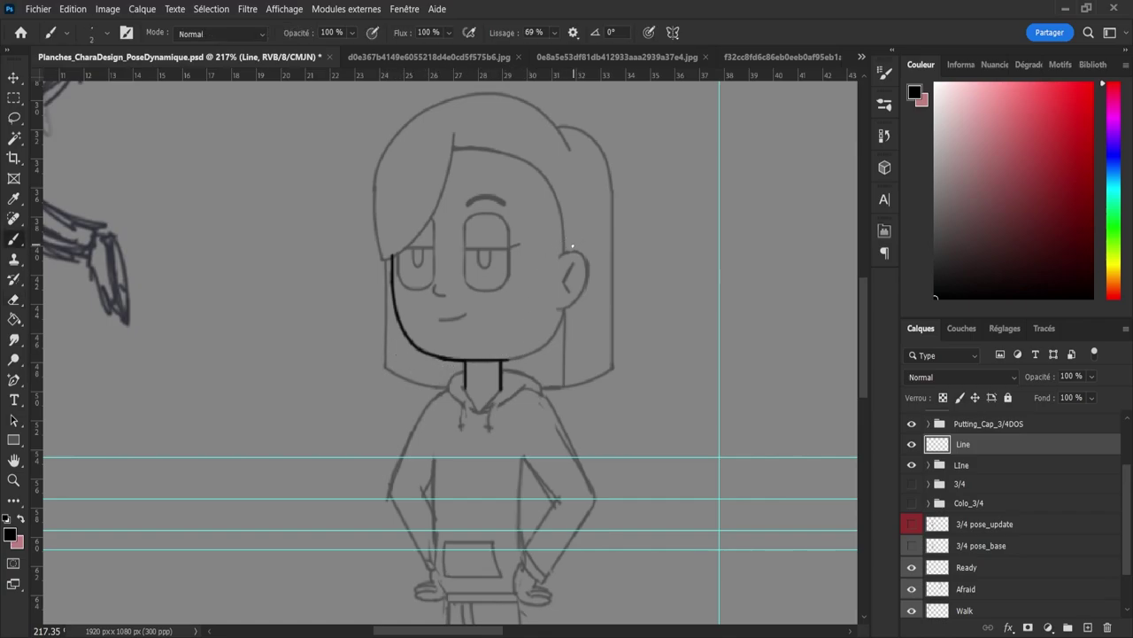
Step: Ink the right-hand side of the face and curve it round the jaw into the chin line
drag(563, 250, 563, 320)
mouse_move(565, 208)
mouse_down()
mouse_move(559, 168)
mouse_move(570, 215)
mouse_up()
key(e)
key(ctrl+z)
drag(566, 338, 567, 321)
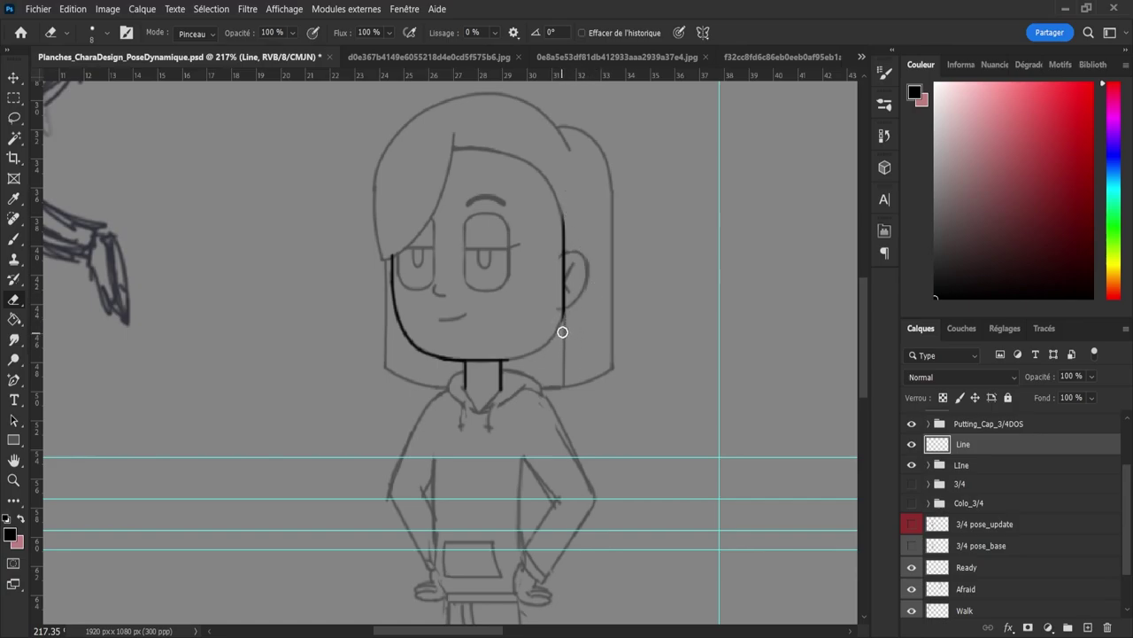
key(b)
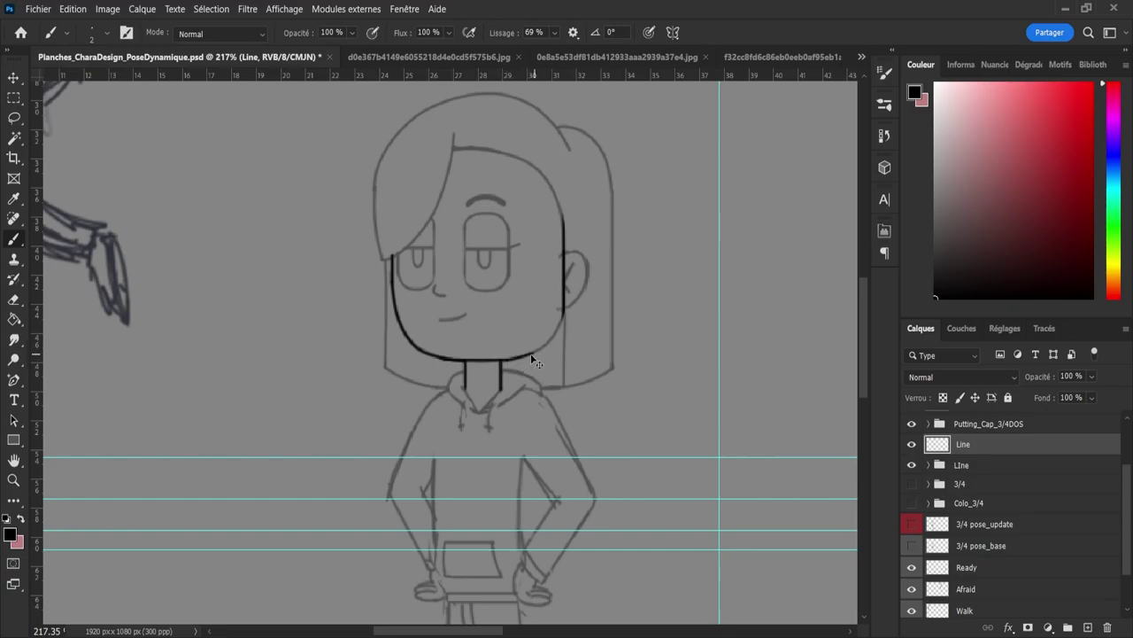
mouse_move(510, 359)
mouse_down()
mouse_move(553, 345)
mouse_move(567, 313)
mouse_up()
Step: Ink the curved hairline from the fringe across the forehead to the side of the face, trimming its overshooting ends
mouse_move(450, 148)
mouse_down()
mouse_move(569, 154)
mouse_move(543, 175)
mouse_move(505, 165)
mouse_move(554, 151)
mouse_move(492, 147)
mouse_up()
key(e)
key(b)
drag(496, 149, 562, 201)
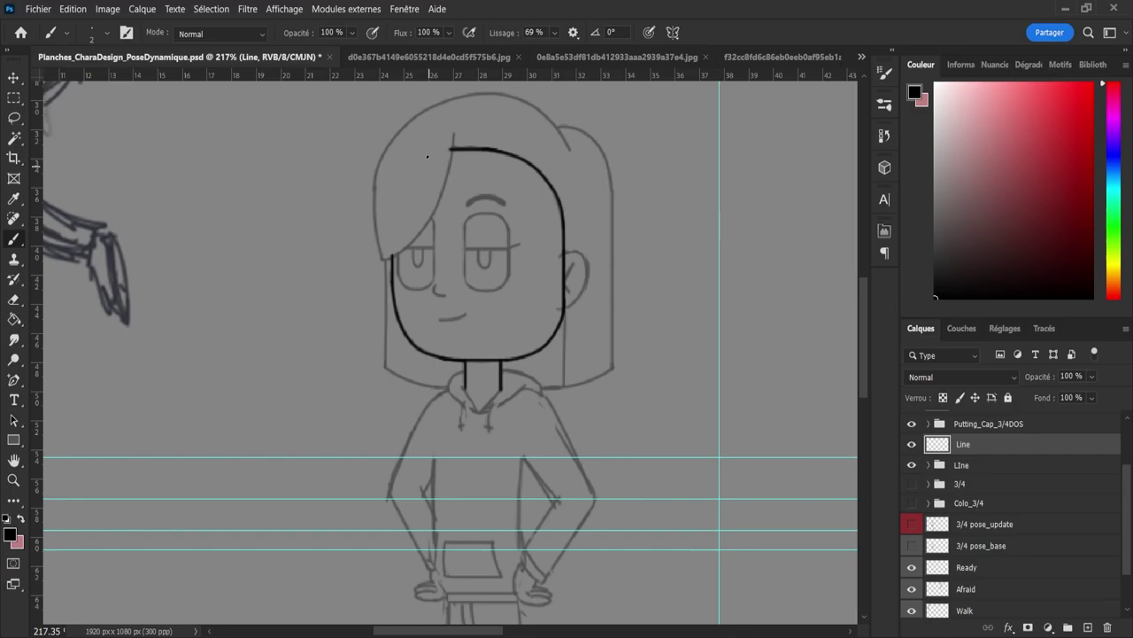
key(e)
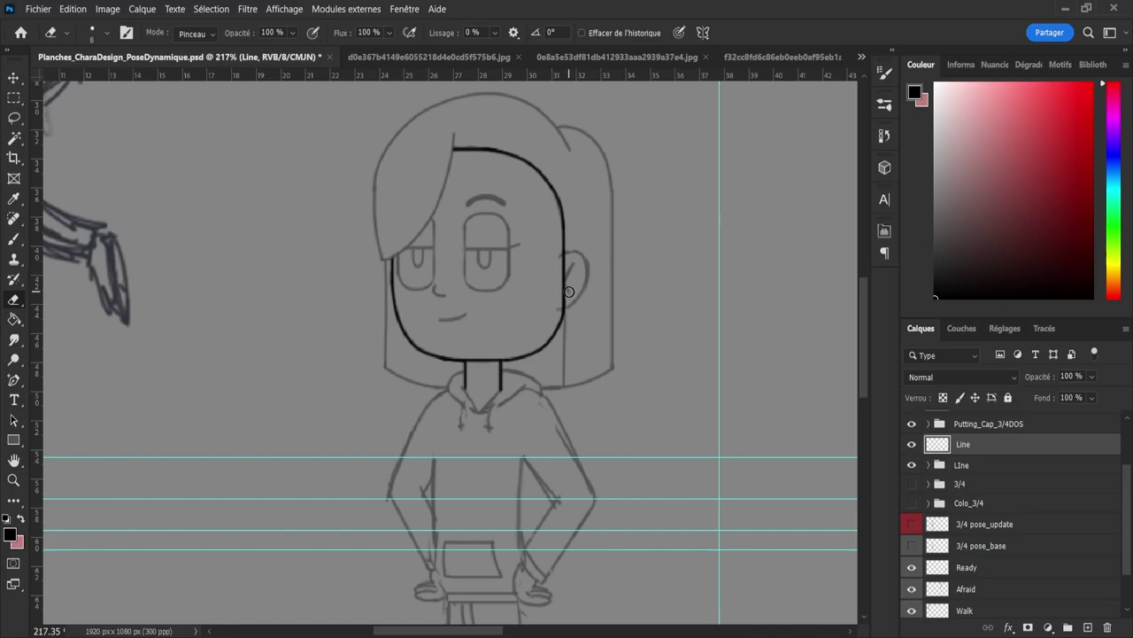
Step: Ink the rounded outline of the ear and erase the face line that crosses it
key(b)
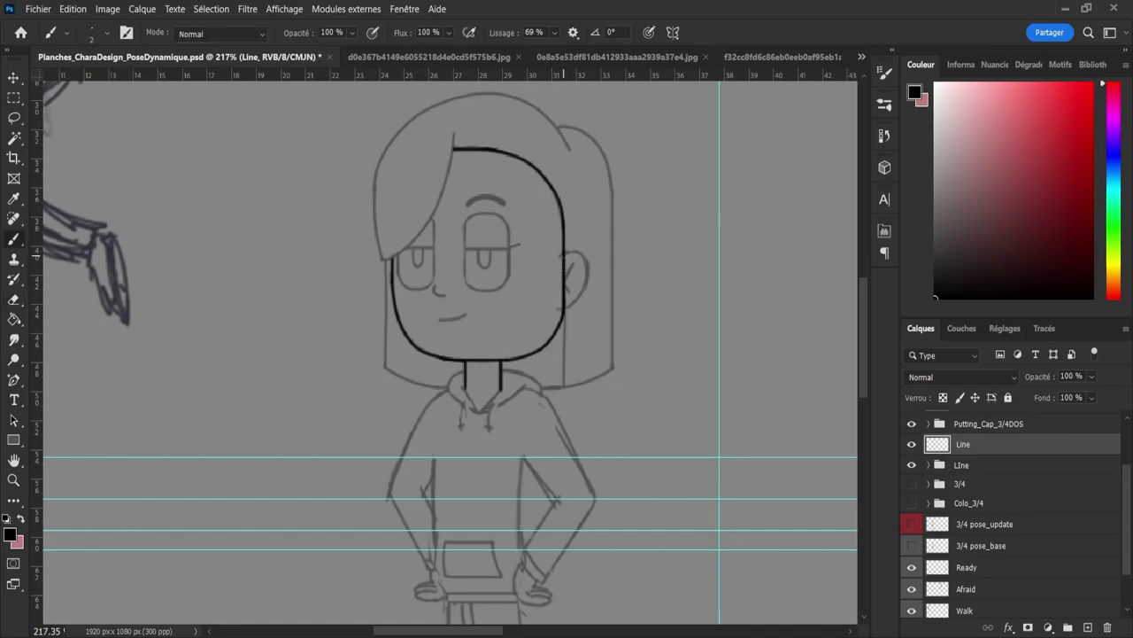
drag(558, 258, 567, 250)
key(ctrl+z)
key(ctrl+z)
drag(558, 256, 574, 253)
drag(576, 306, 568, 312)
key(e)
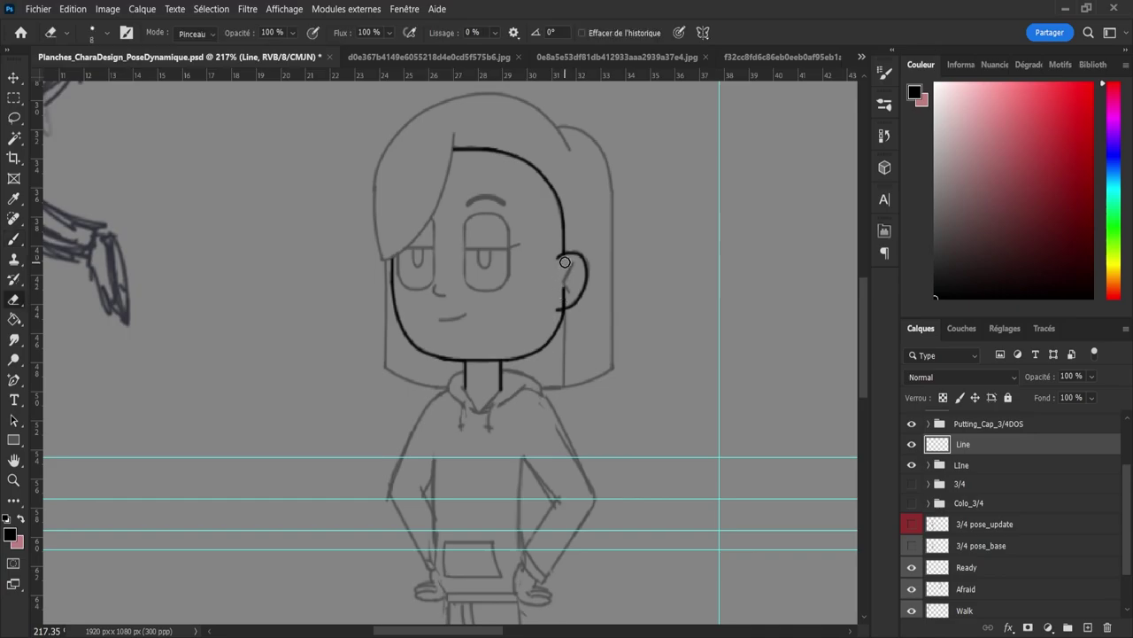
drag(565, 262, 560, 301)
Step: Ink the small angled fold inside the ear and tidy its strokes with the Eraser
key(b)
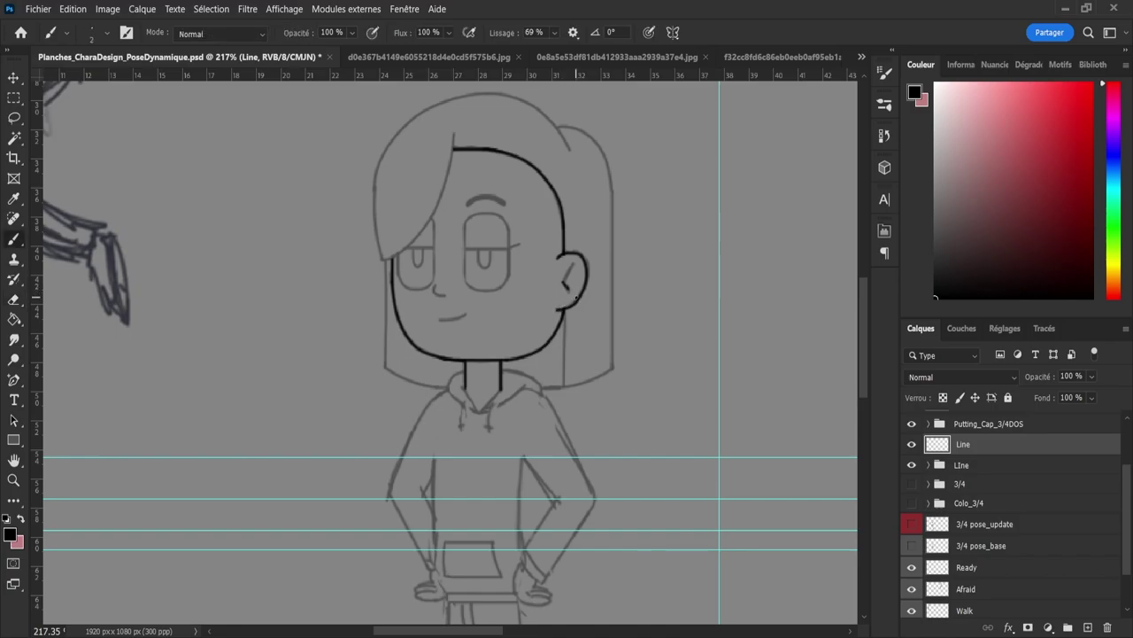
key(ctrl+z)
key(e)
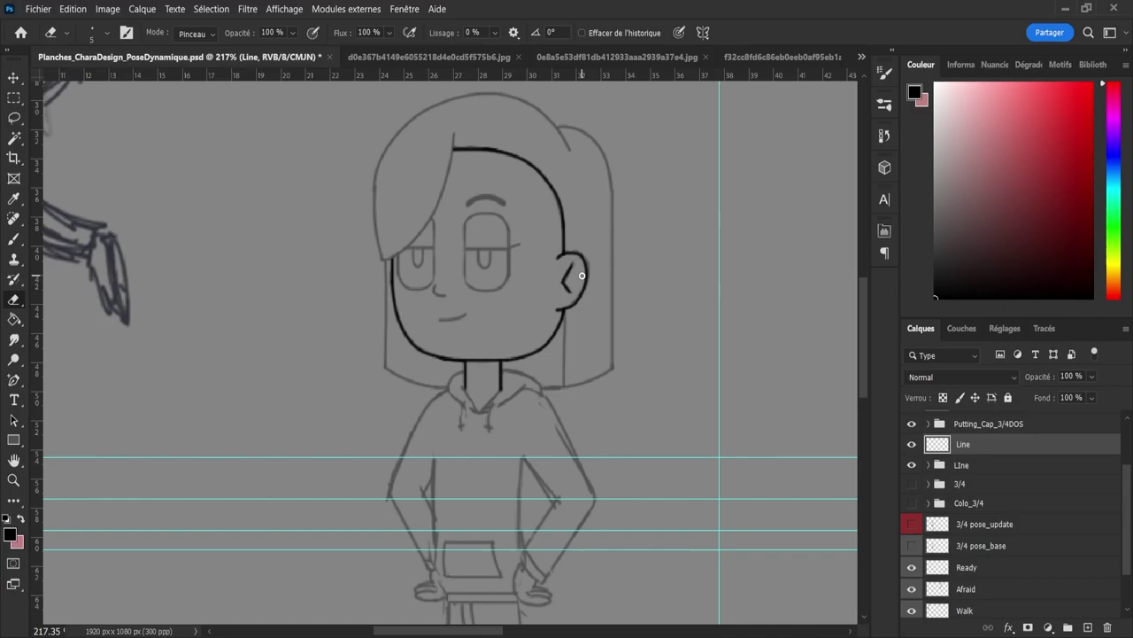
Step: Ink the small hooked nose and the slanted smile over the faded sketch
key(b)
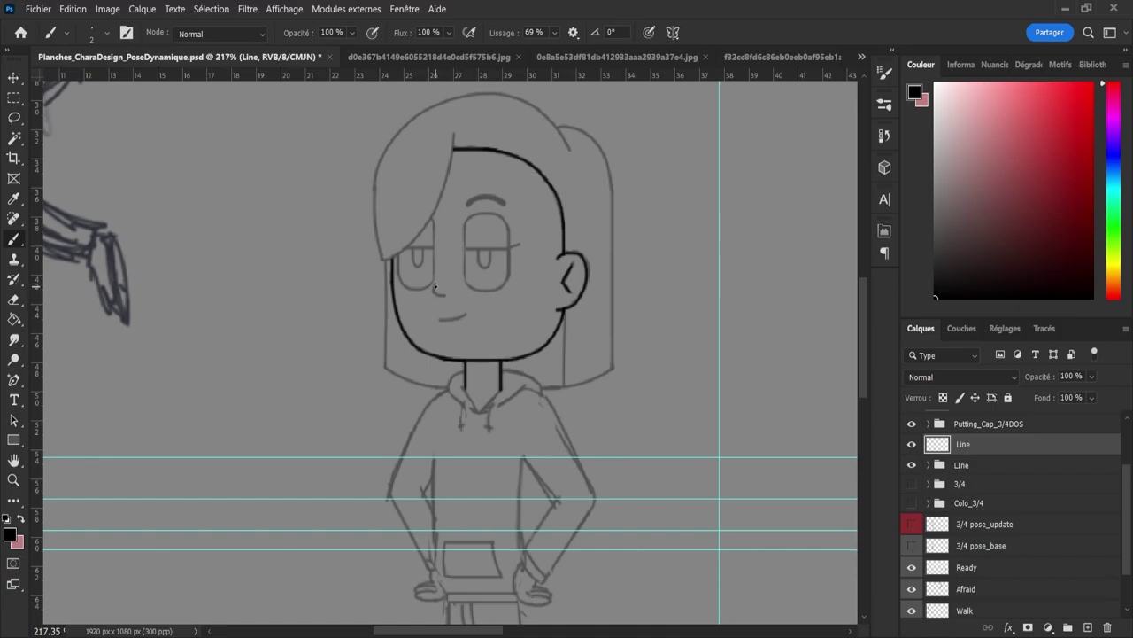
key(ctrl+z)
key(ctrl+z)
key(e)
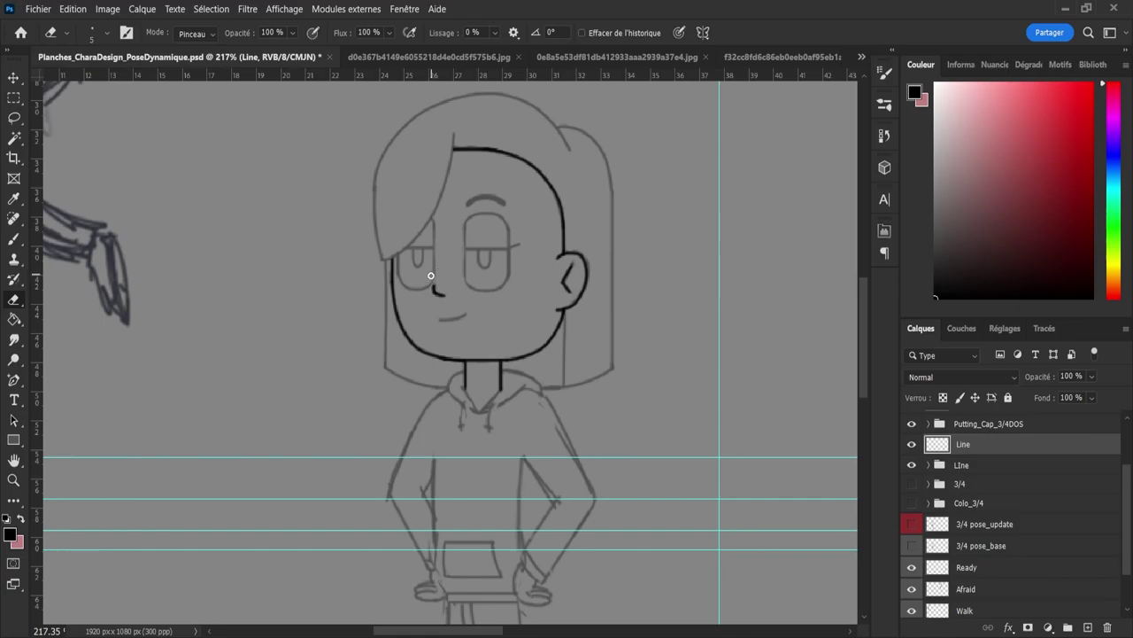
key(b)
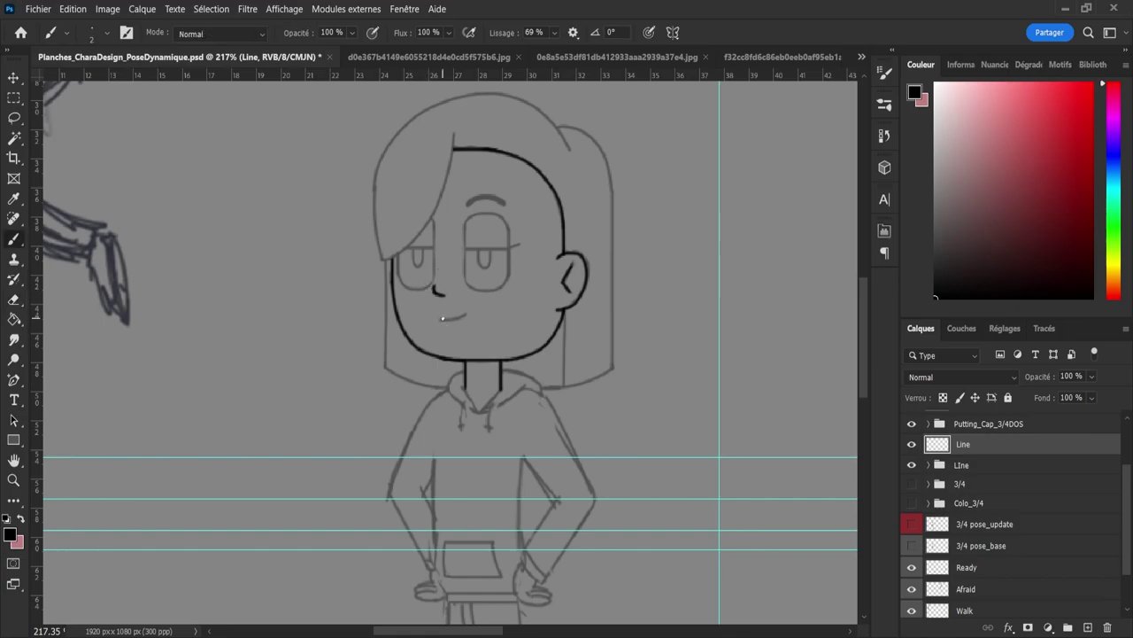
key(ctrl+z)
drag(460, 316, 474, 308)
Step: Ink the vertical hair edge from below the ear down to the bottom of the hair
drag(565, 343, 563, 356)
key(ctrl+z)
drag(564, 310, 560, 392)
Step: Ink the V-shaped neckline joining the two sides of the neck and clean its ends
mouse_move(462, 383)
mouse_down()
mouse_move(491, 426)
mouse_move(496, 387)
mouse_move(478, 412)
mouse_move(501, 389)
mouse_up()
key(ctrl+z)
key(e)
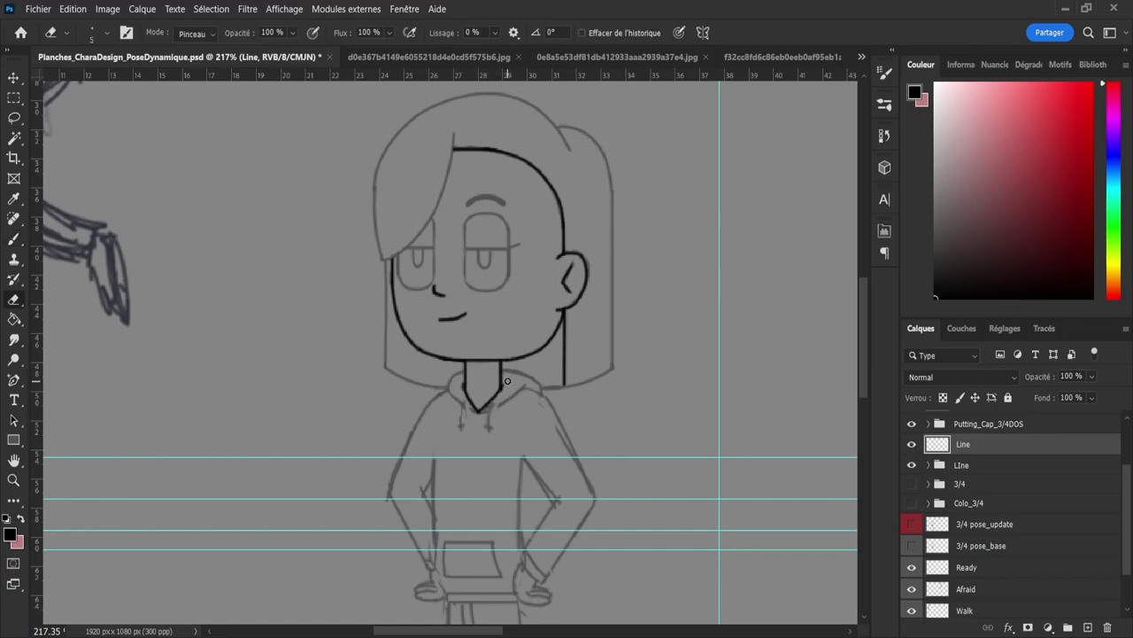
Step: Ink both sides of the hoodie's hood from the neckline's point around the neck
key(b)
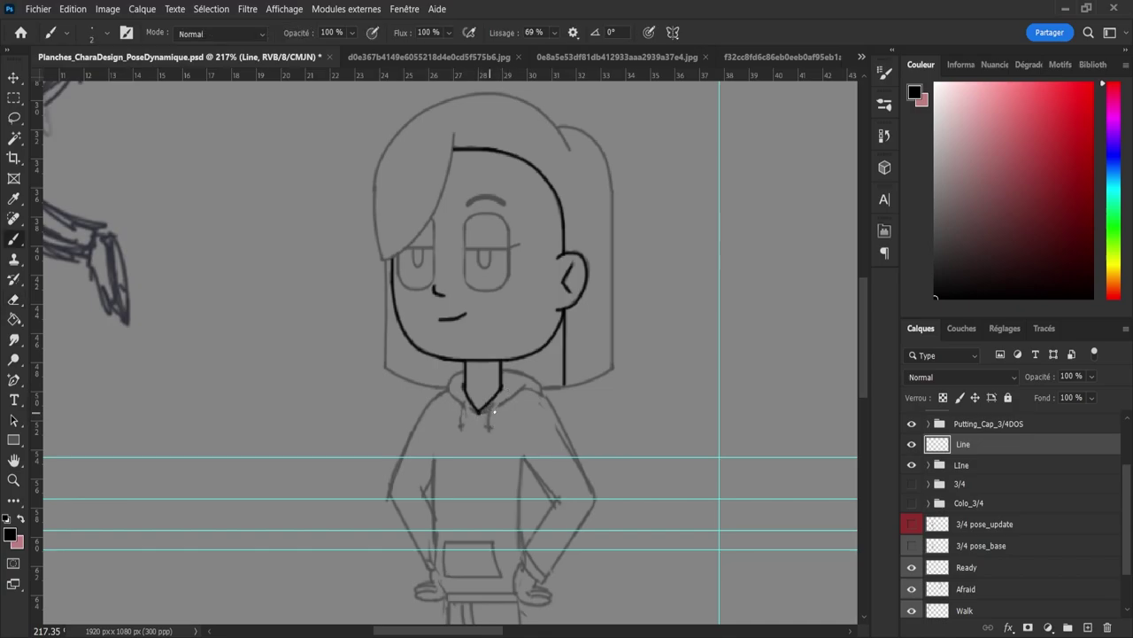
mouse_move(480, 412)
mouse_down()
mouse_move(495, 425)
mouse_move(532, 377)
mouse_move(524, 384)
mouse_up()
key(ctrl+z)
drag(471, 411, 444, 388)
mouse_move(461, 405)
mouse_down()
mouse_move(447, 386)
mouse_move(461, 369)
mouse_up()
key(ctrl+z)
key(ctrl+z)
Step: Ink the right-hand shoulder and the outer sleeve line down to the elbow guide
mouse_move(529, 387)
mouse_down()
mouse_move(559, 412)
mouse_move(551, 389)
mouse_move(576, 458)
mouse_up()
key(e)
key(b)
key(ctrl+z)
drag(547, 400, 575, 459)
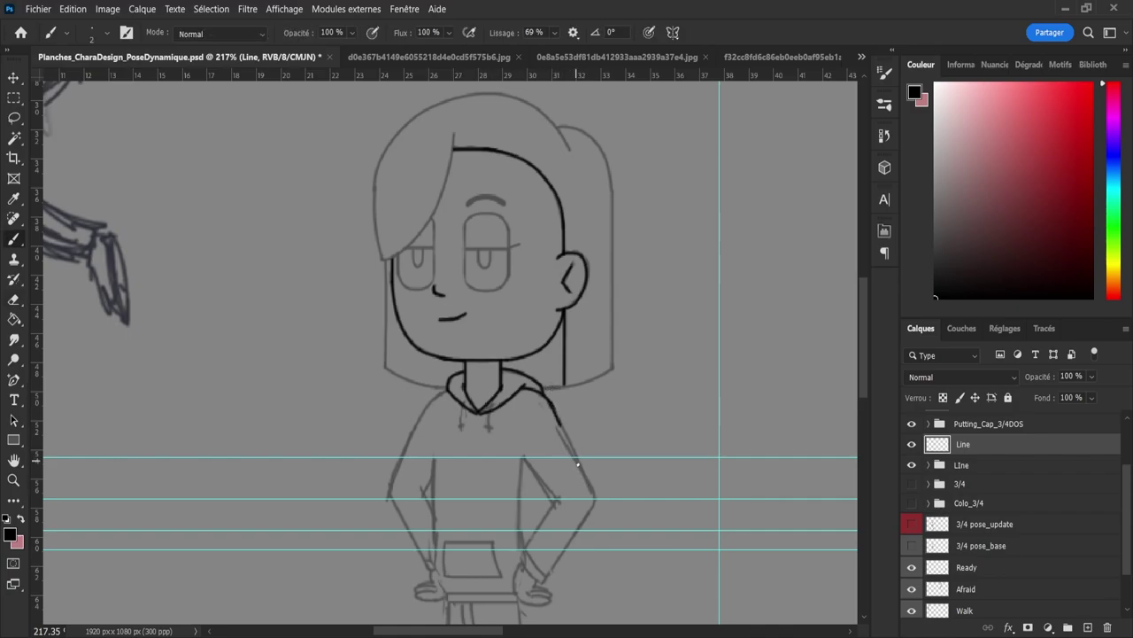
key(ctrl+z)
drag(550, 403, 595, 492)
Step: Compare the inked lines with the 3/4 pose_update layer and the Colo_3/4 and 3/4 groups by briefly showing each one
click(912, 524)
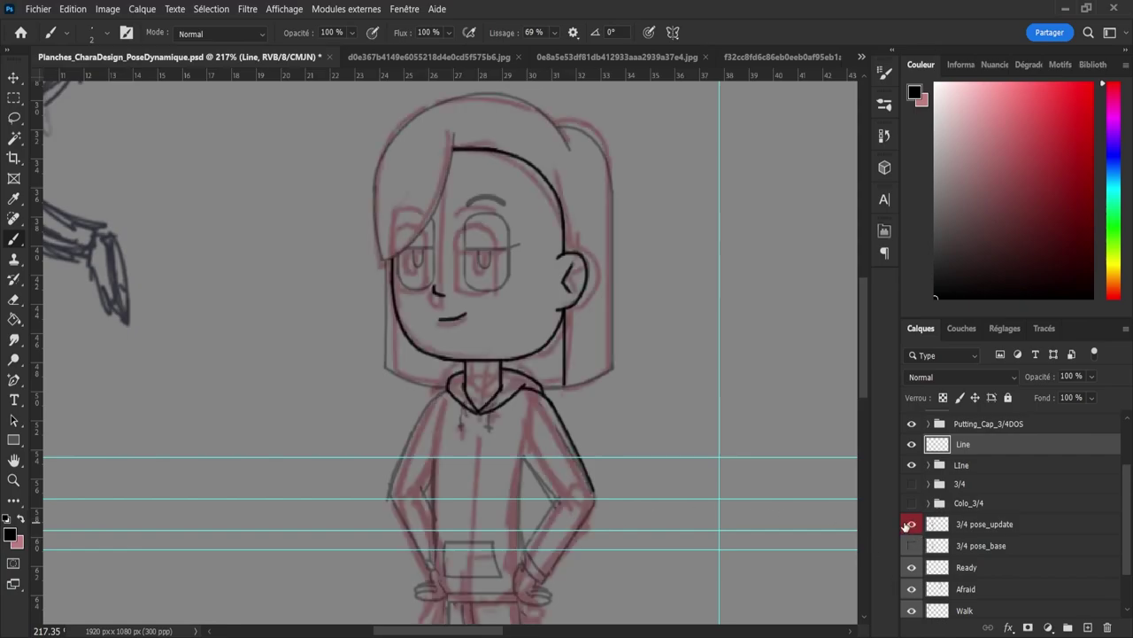
click(911, 524)
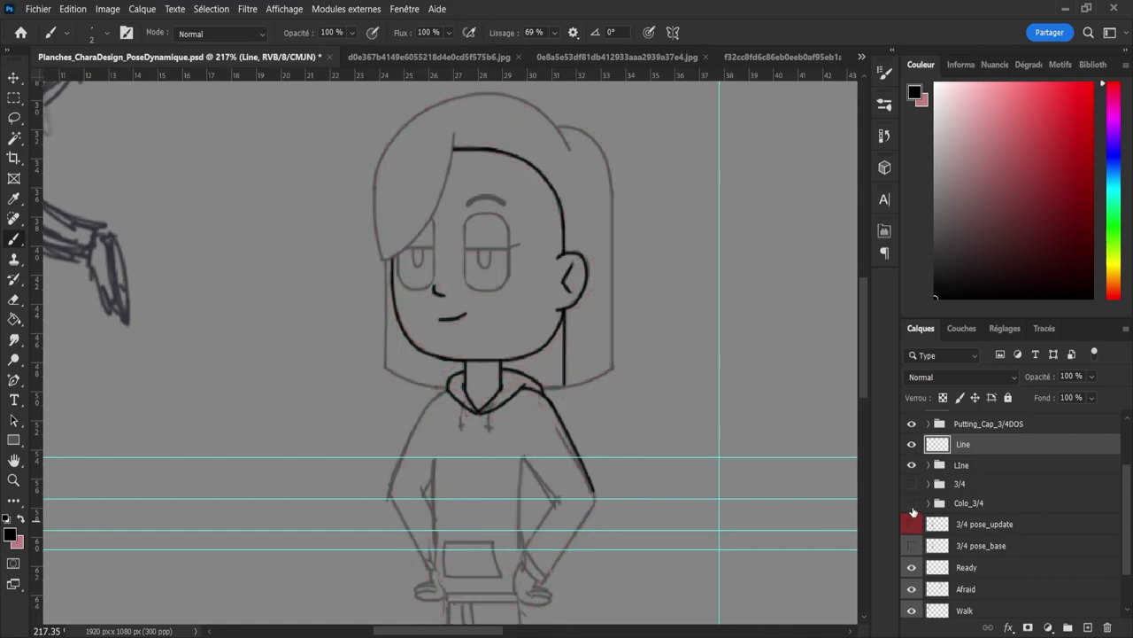
click(911, 503)
click(911, 503)
click(912, 484)
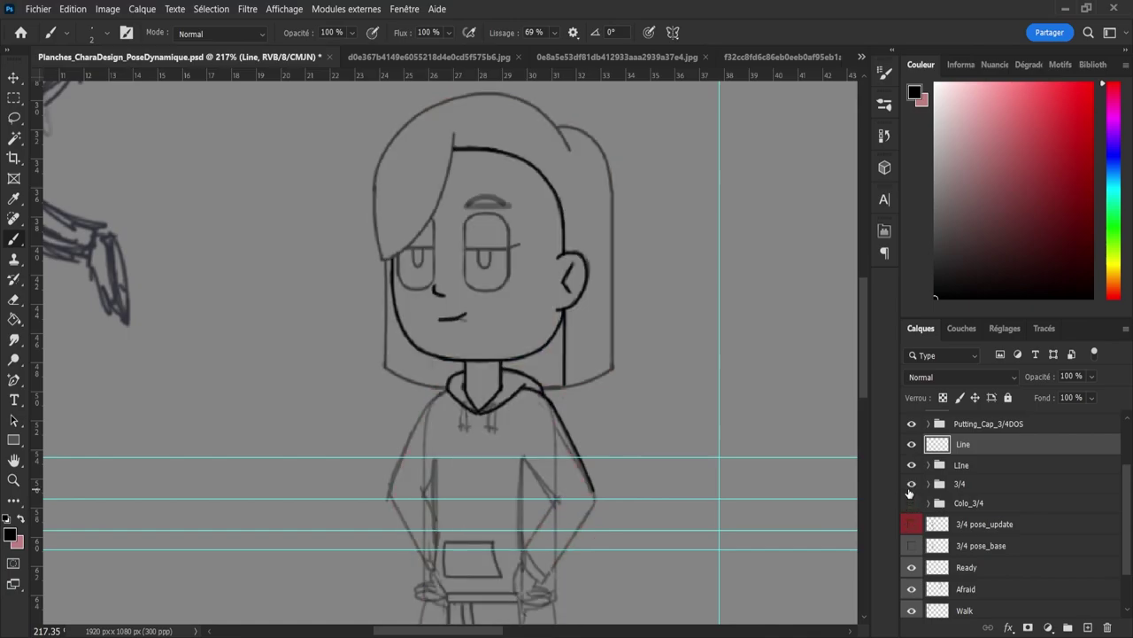
click(911, 484)
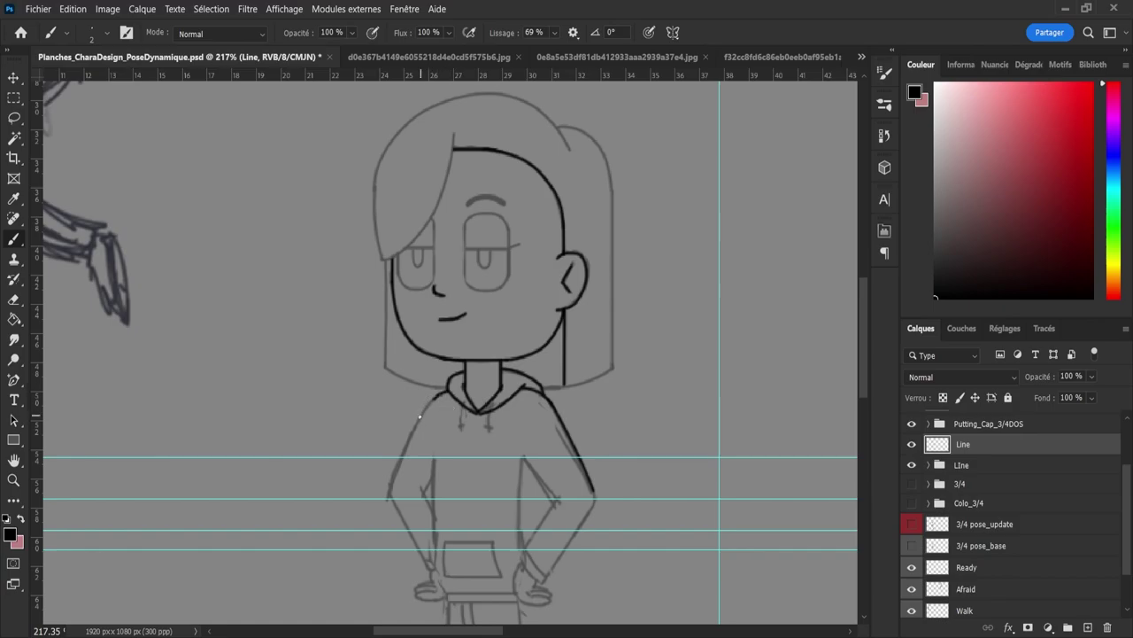
Step: Ink the left-hand shoulder and outer sleeve line down to the elbow, then along the forearm to the wrist
mouse_move(437, 393)
mouse_down()
mouse_move(386, 500)
mouse_move(414, 563)
mouse_move(389, 548)
mouse_move(421, 580)
mouse_move(394, 502)
mouse_move(424, 560)
mouse_up()
key(ctrl+z)
drag(391, 496, 432, 578)
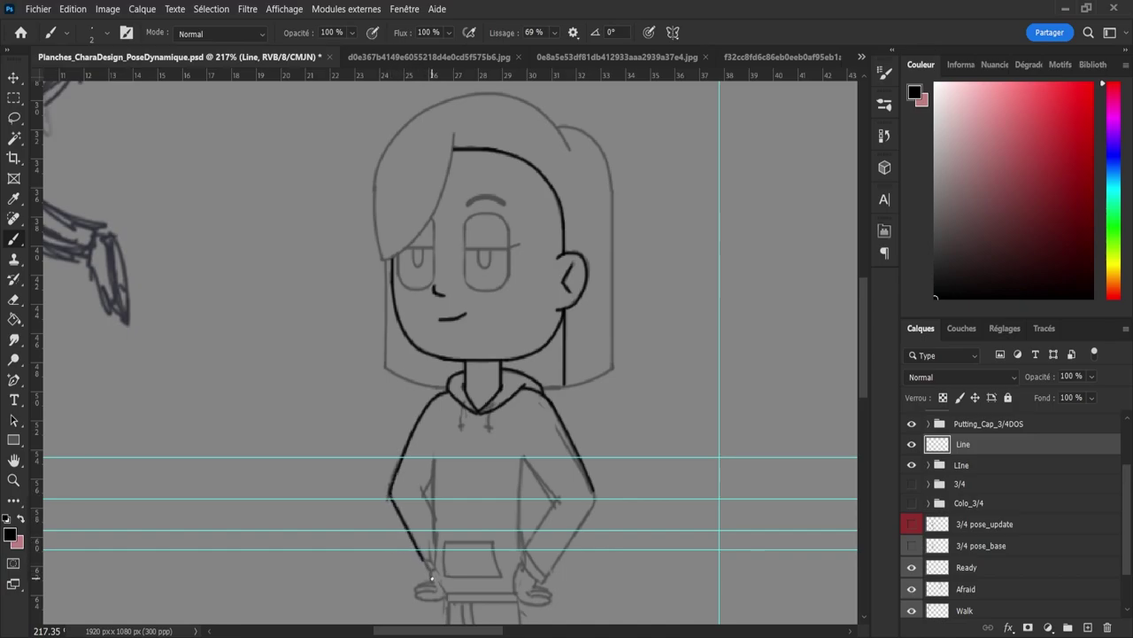
key(ctrl+z)
drag(389, 497, 430, 567)
key(ctrl+z)
mouse_move(390, 494)
mouse_down()
mouse_move(430, 579)
mouse_move(493, 615)
mouse_move(470, 579)
mouse_up()
key(z)
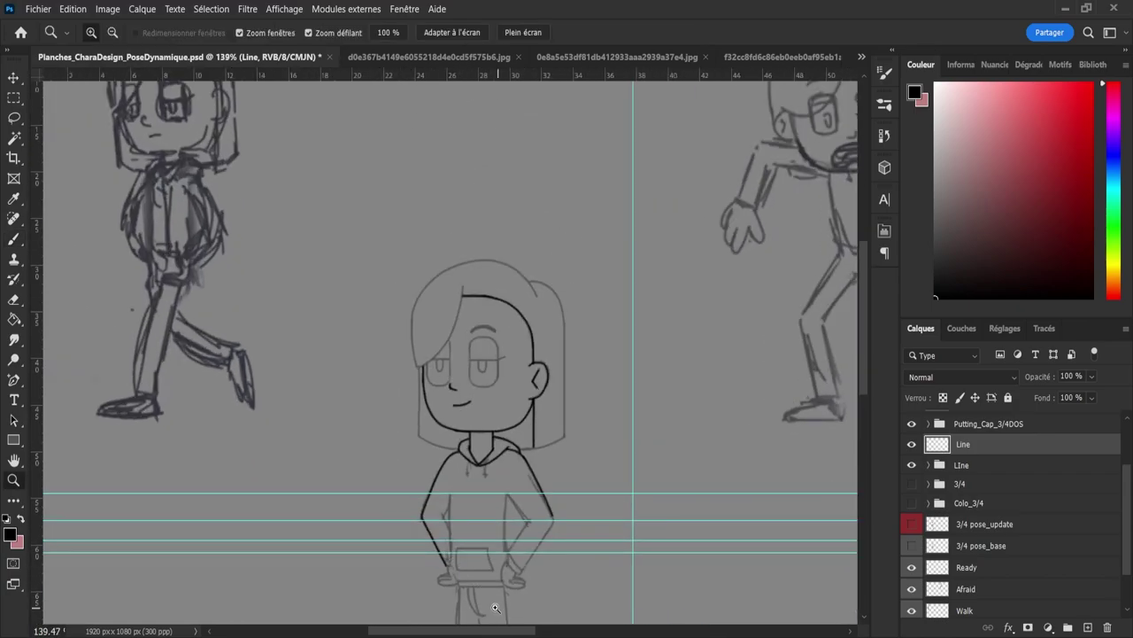
scroll(484, 595, down, 2)
scroll(452, 417, up, 3)
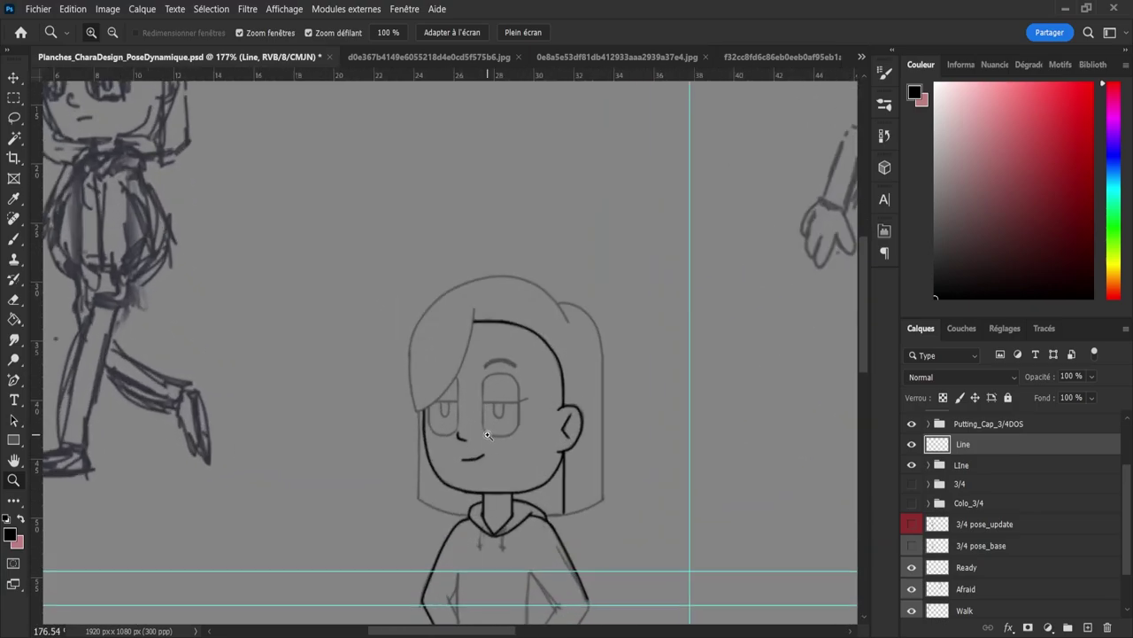
scroll(488, 435, down, 3)
scroll(511, 553, up, 5)
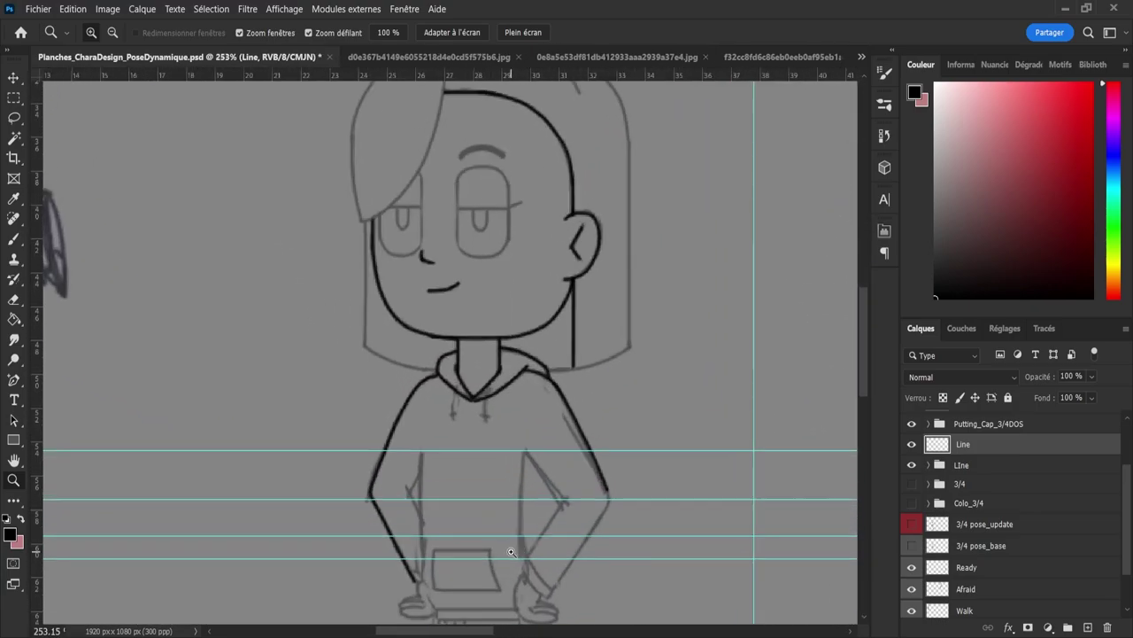
Step: Ink the two horizontal lines of the hoodie's waistband between the hands
scroll(511, 553, down, 4)
scroll(522, 576, up, 3)
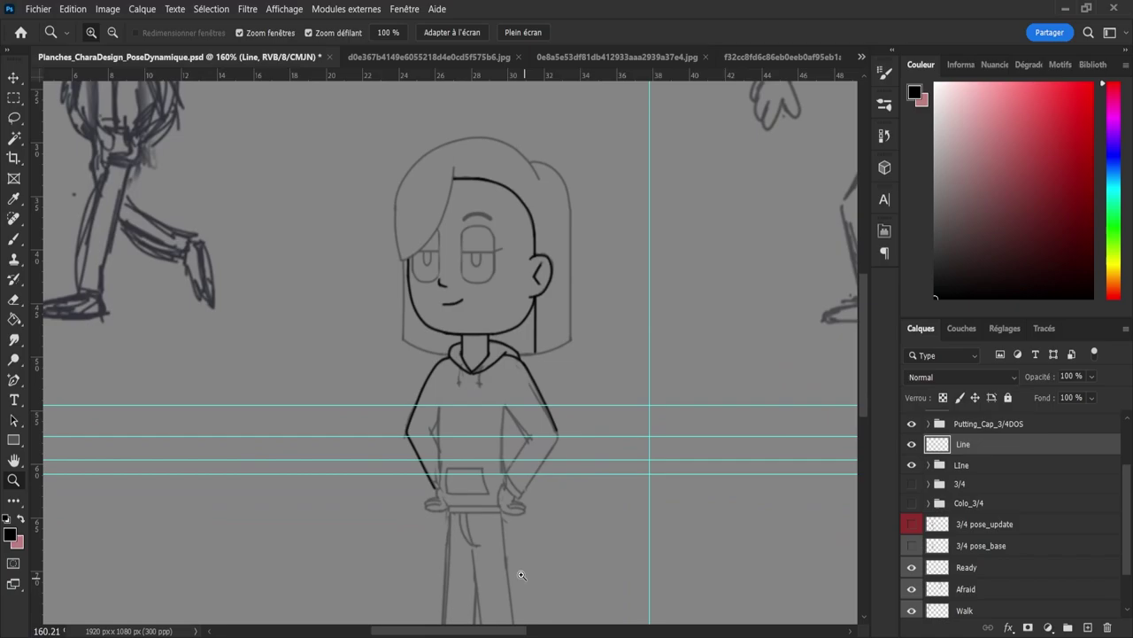
scroll(522, 575, up, 3)
key(b)
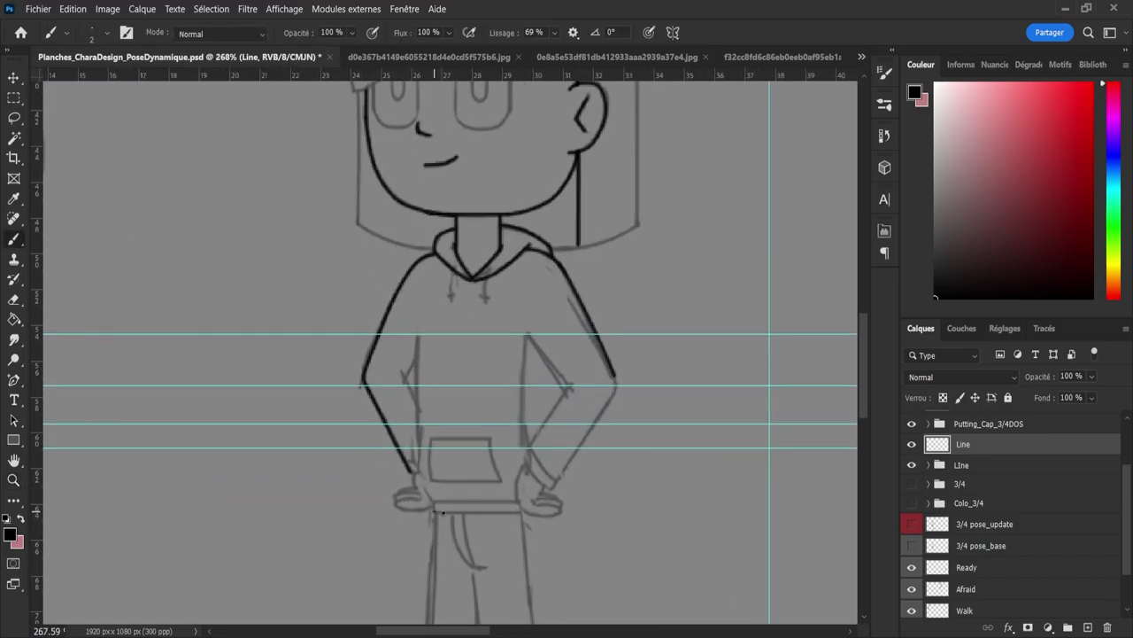
drag(435, 512, 538, 518)
key(ctrl+z)
drag(430, 502, 532, 508)
Step: Add a horizontal guide just above the hoodie's waistband at wrist level, briefly showing the Colo_3/4 group as reference
click(912, 502)
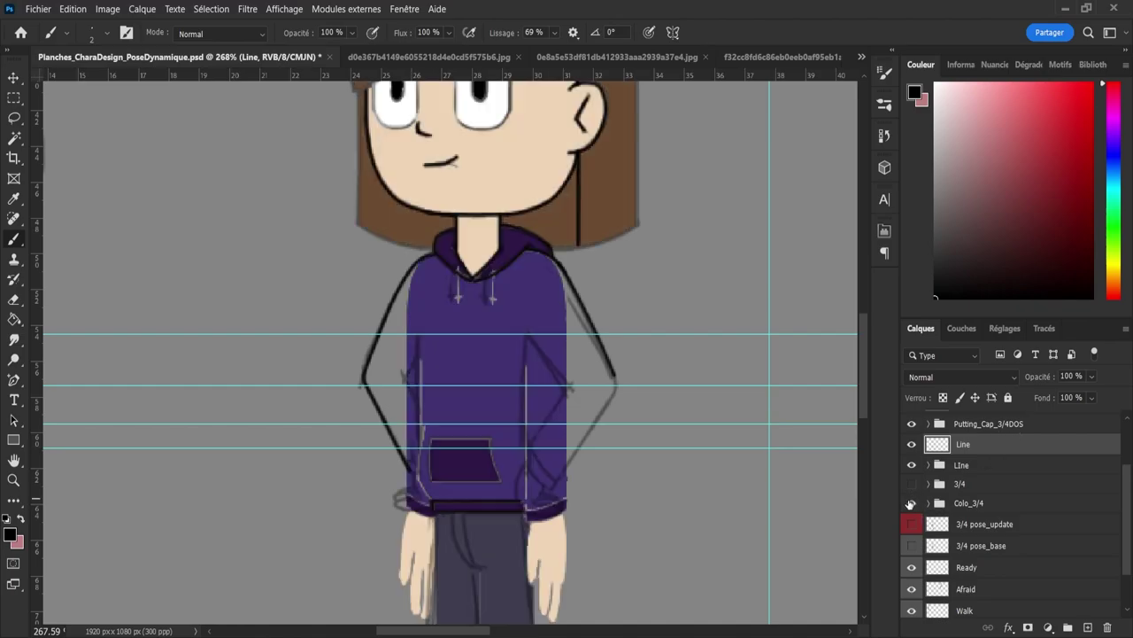
drag(606, 74, 692, 478)
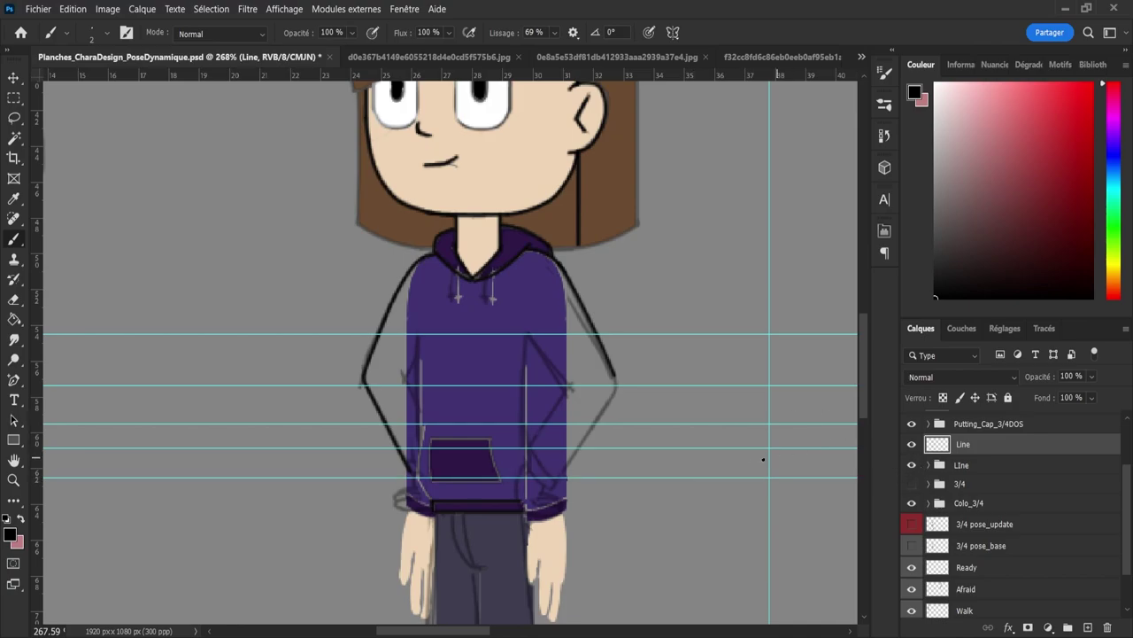
click(912, 483)
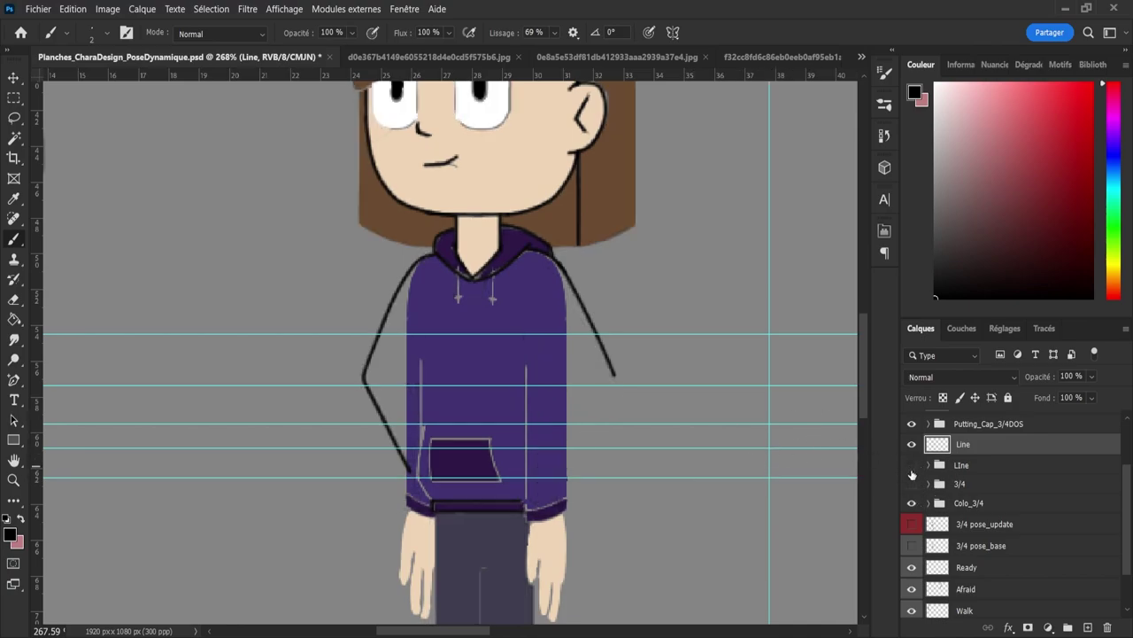
click(912, 484)
click(912, 502)
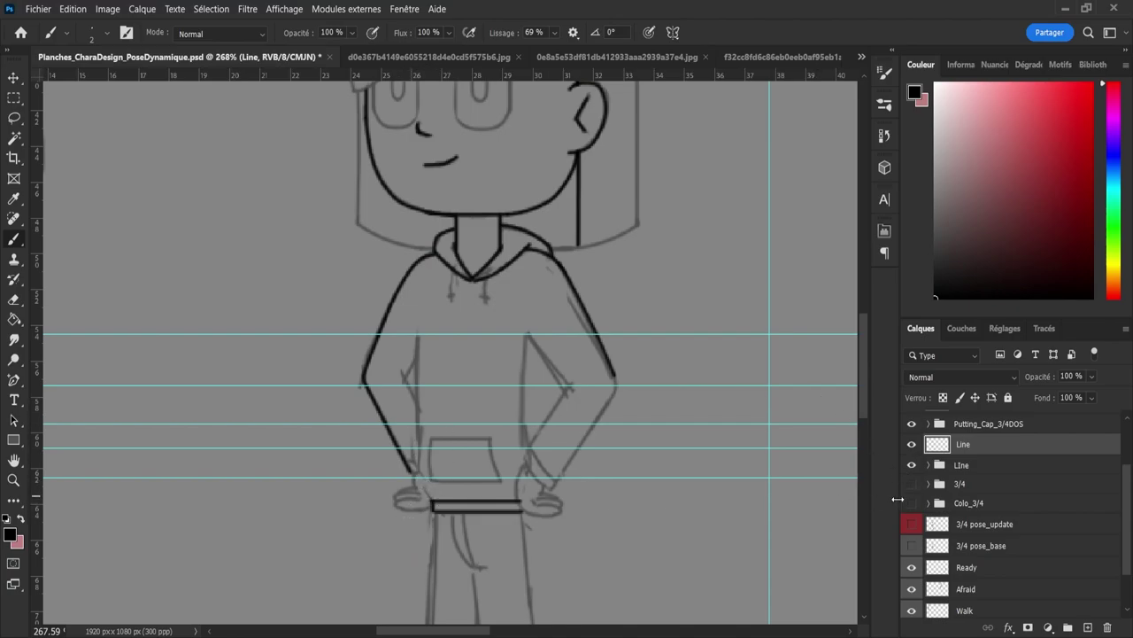
Step: Ink the hoodie's left-hand lower edge from the waistband up to the wrist and the short torso line above it, briefly showing the 3/4 group
click(912, 502)
click(912, 502)
click(912, 484)
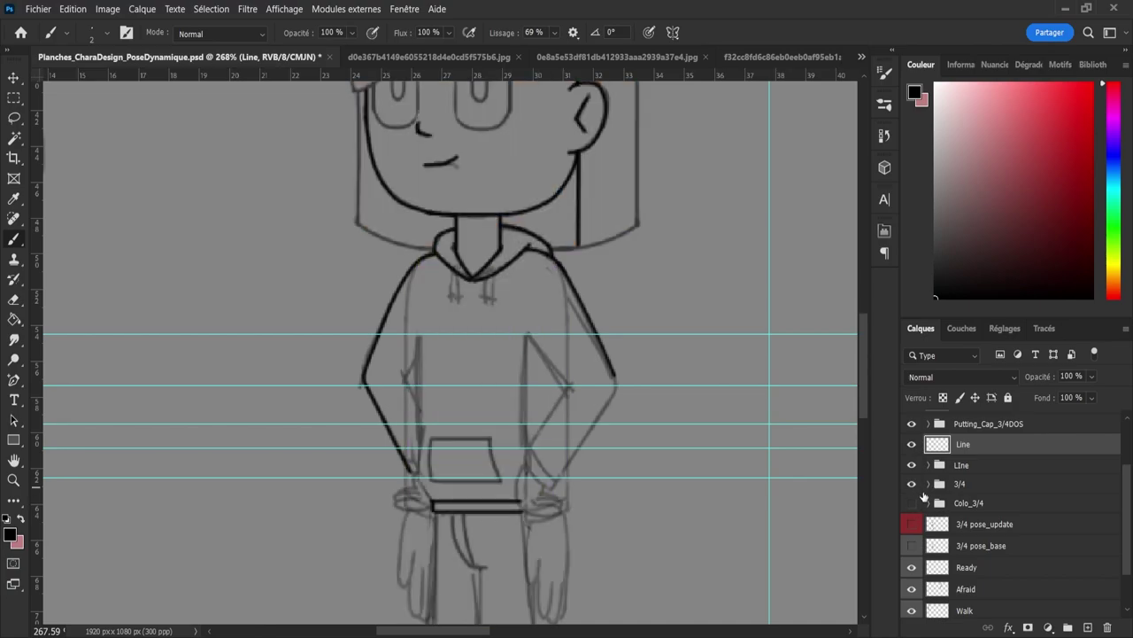
drag(432, 503, 411, 469)
drag(420, 478, 424, 425)
click(912, 484)
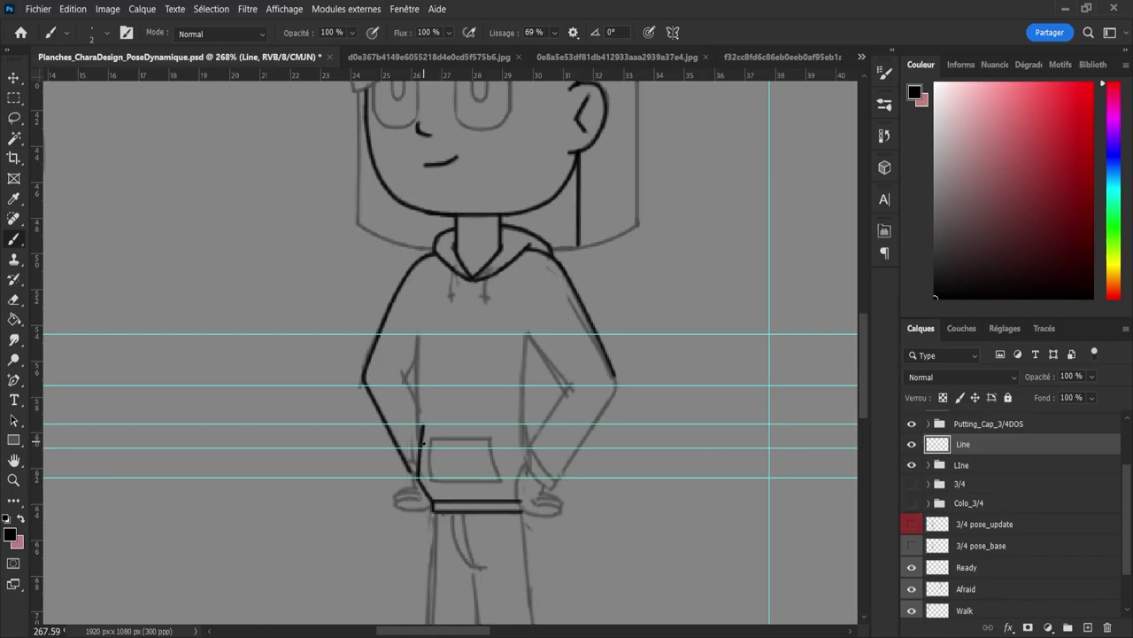
Step: Ink the left-hand arm's inner sleeve line from the armpit guide down to the wrist, undoing and redrawing unsatisfactory strokes
drag(420, 459, 412, 390)
key(ctrl+z)
key(ctrl+z)
drag(420, 449, 410, 395)
mouse_move(408, 353)
mouse_down()
mouse_move(418, 314)
mouse_move(421, 469)
mouse_up()
key(ctrl+z)
key(ctrl+z)
drag(418, 339, 423, 477)
key(ctrl+z)
drag(416, 336, 416, 471)
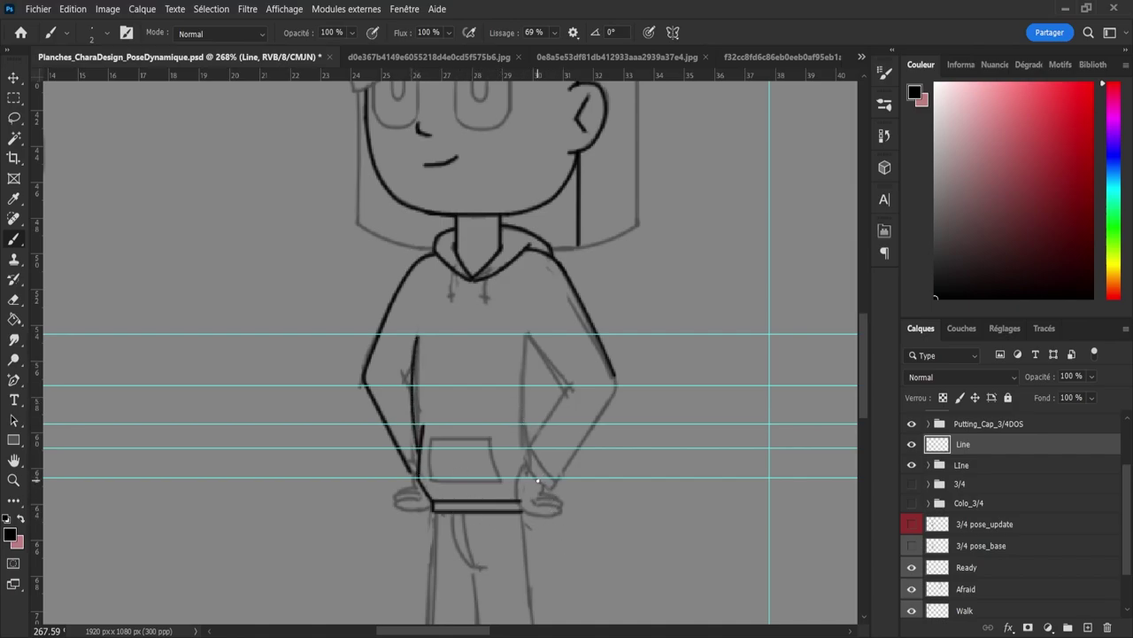
Step: Ink the outline of the hoodie's front pocket over the sketch on the Line layer
drag(429, 440, 431, 490)
key(ctrl+z)
mouse_move(429, 440)
mouse_down()
mouse_move(433, 493)
mouse_move(413, 501)
mouse_move(449, 511)
mouse_move(422, 484)
mouse_move(504, 479)
mouse_up()
mouse_move(431, 439)
mouse_down()
mouse_move(503, 444)
mouse_move(500, 477)
mouse_move(493, 460)
mouse_move(501, 478)
mouse_up()
key(ctrl+z)
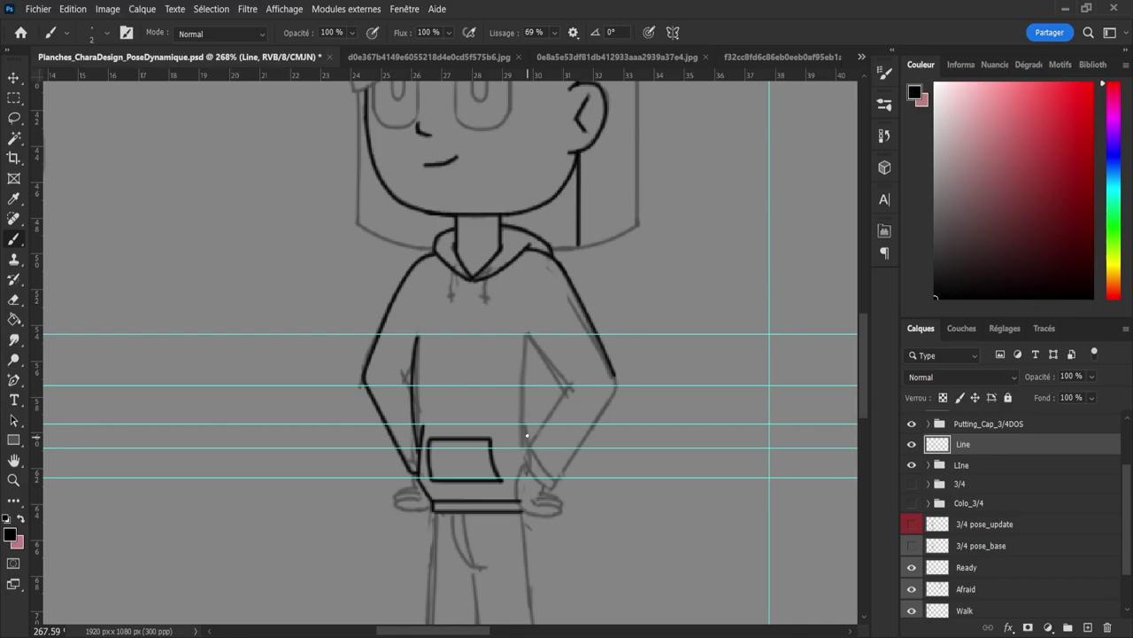
Step: Ink the hoodie's torso side line on the viewer's right, from the armpit down past the pocket
drag(526, 424, 531, 480)
key(ctrl+z)
key(ctrl+z)
drag(524, 421, 537, 489)
key(ctrl+z)
drag(521, 372, 523, 371)
key(ctrl+z)
drag(524, 447, 529, 314)
drag(524, 428, 532, 471)
Step: Ink the inner upper-arm line from the armpit to the elbow of the arm on the viewer's right
drag(557, 371, 576, 393)
key(ctrl+z)
drag(525, 333, 567, 384)
key(ctrl+z)
drag(526, 332, 568, 395)
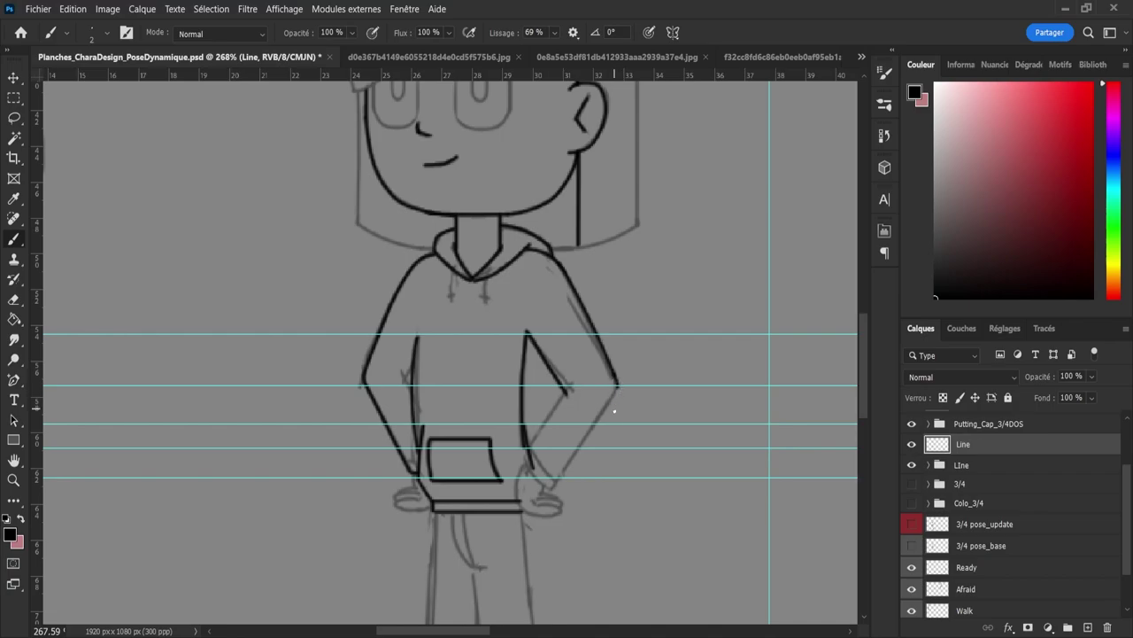
Step: Ink the outer forearm line from the elbow to the wrist of the arm on the viewer's right
drag(618, 387, 592, 454)
key(ctrl+z)
drag(618, 387, 562, 481)
key(ctrl+z)
drag(616, 400, 554, 489)
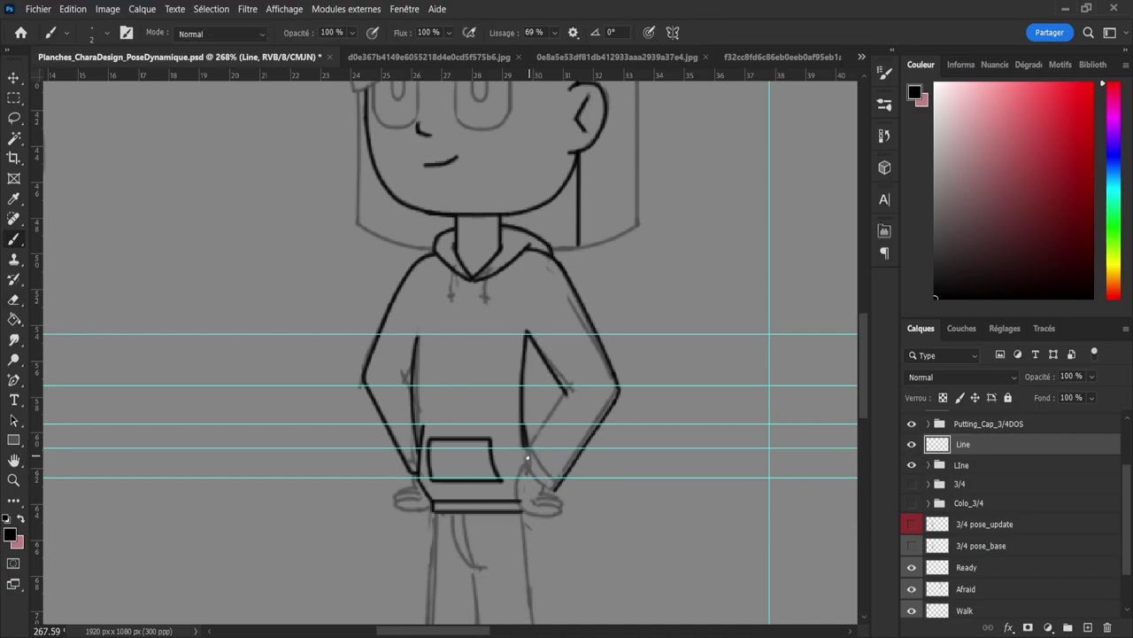
Step: Ink the inner forearm line from the elbow to the waist on the viewer's right and clean up its end with the eraser
key(ctrl+z)
mouse_move(527, 453)
mouse_down()
mouse_move(571, 384)
mouse_move(525, 462)
mouse_up()
key(ctrl+z)
key(ctrl+z)
drag(567, 389, 511, 469)
key(e)
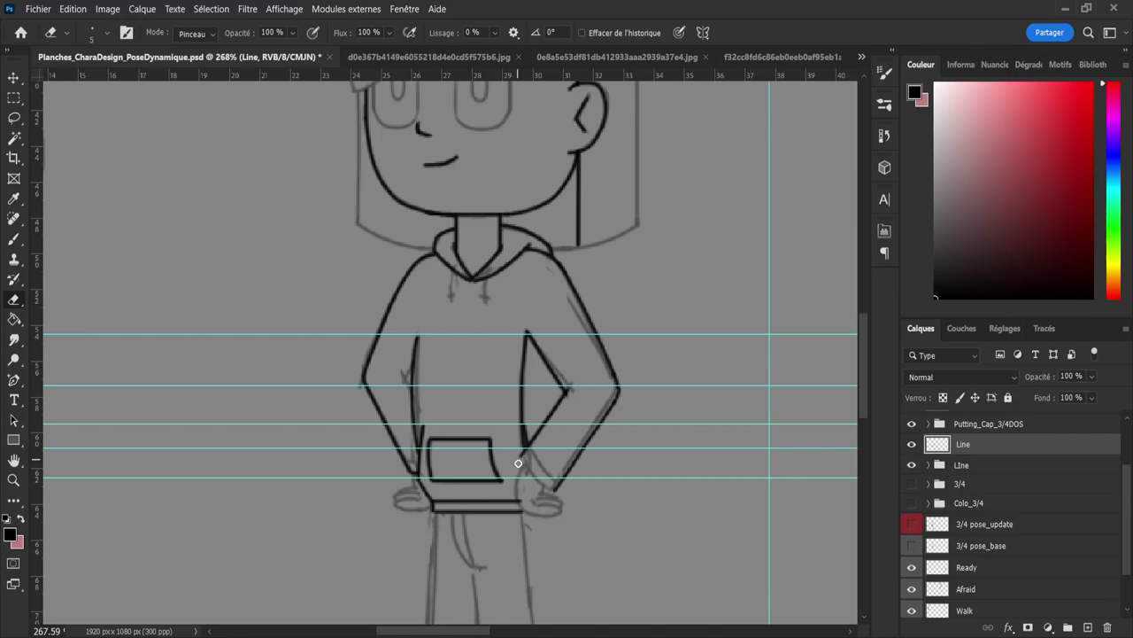
key(b)
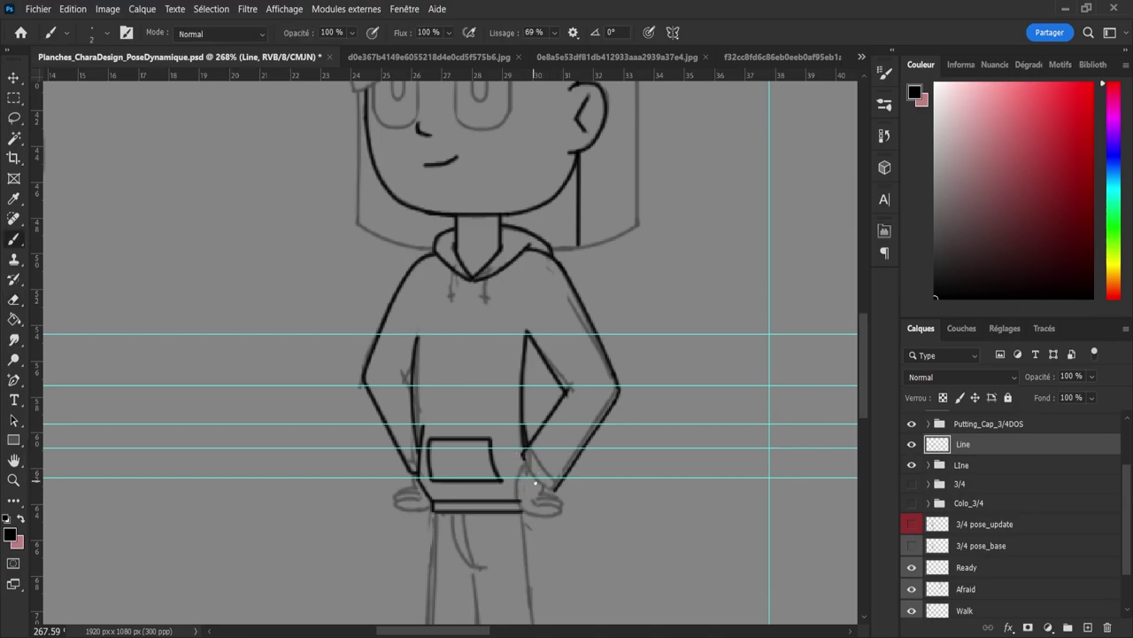
Step: Ink the hoodie sleeve cuffs at both wrists
drag(523, 458, 554, 493)
key(ctrl+z)
mouse_move(522, 455)
mouse_down()
mouse_move(537, 484)
mouse_move(560, 484)
mouse_up()
key(ctrl+z)
key(z)
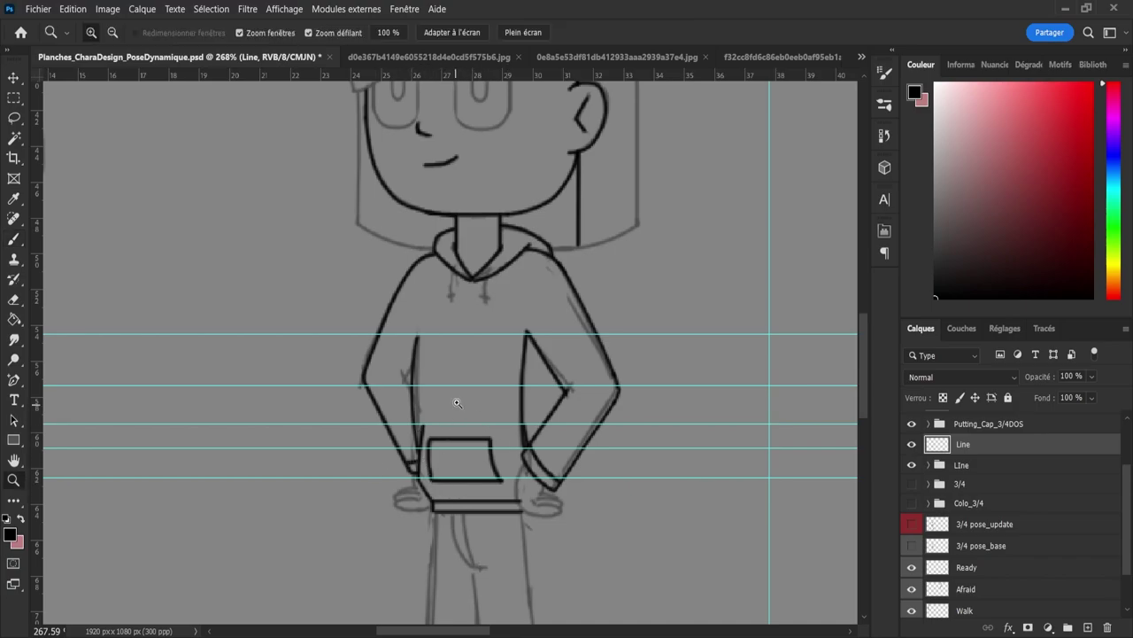
drag(455, 402, 416, 442)
drag(443, 484, 474, 447)
key(b)
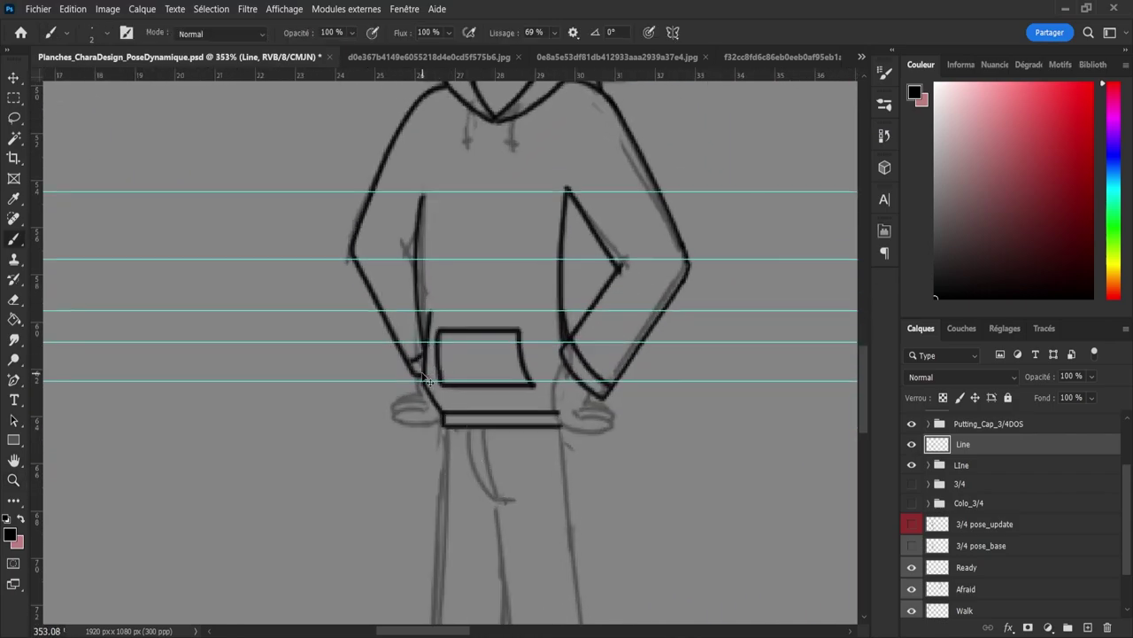
drag(433, 349, 436, 345)
key(ctrl+z)
Step: Ink the top arch and both sides of the fully visible eye, leaving the lower edge open
key(z)
drag(455, 459, 425, 456)
drag(481, 291, 499, 299)
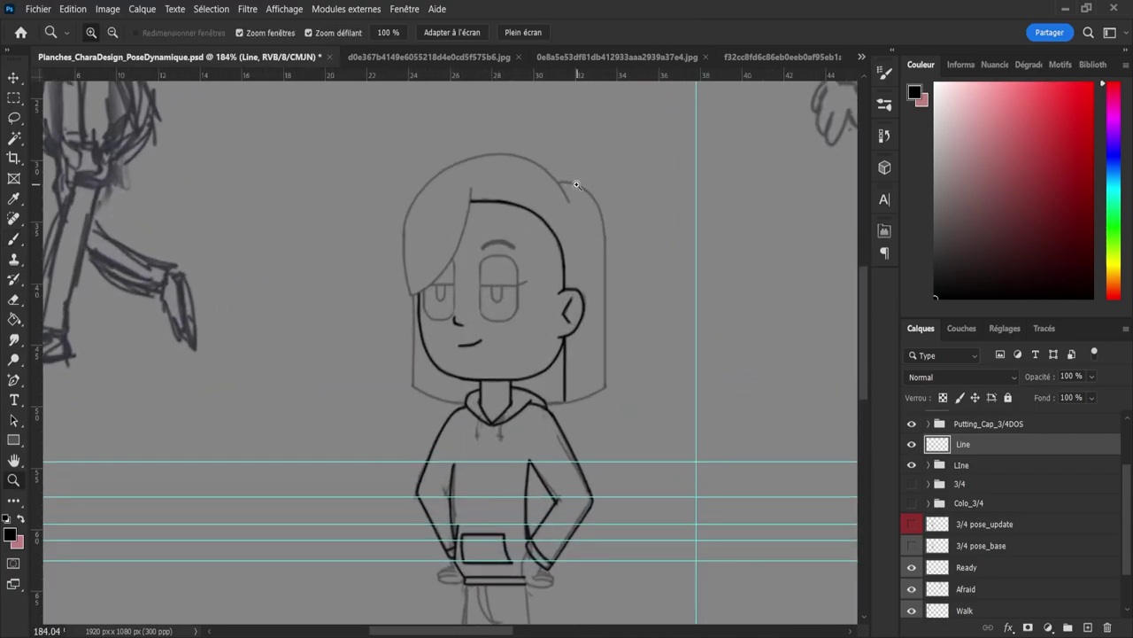
drag(576, 185, 610, 162)
drag(524, 232, 533, 237)
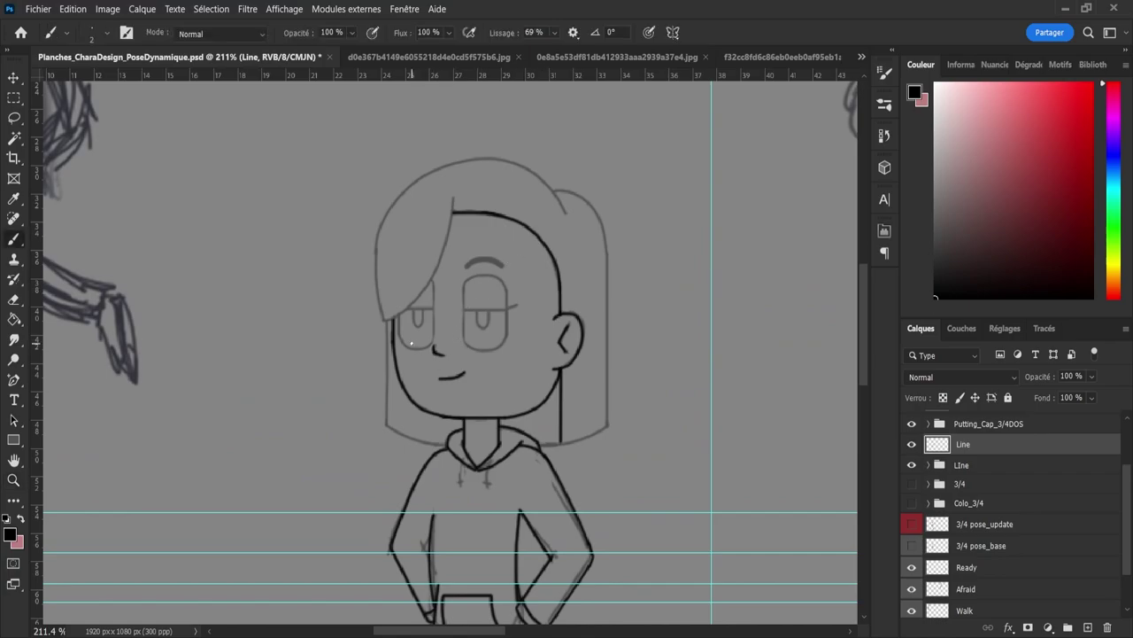
scroll(456, 324, up, 1)
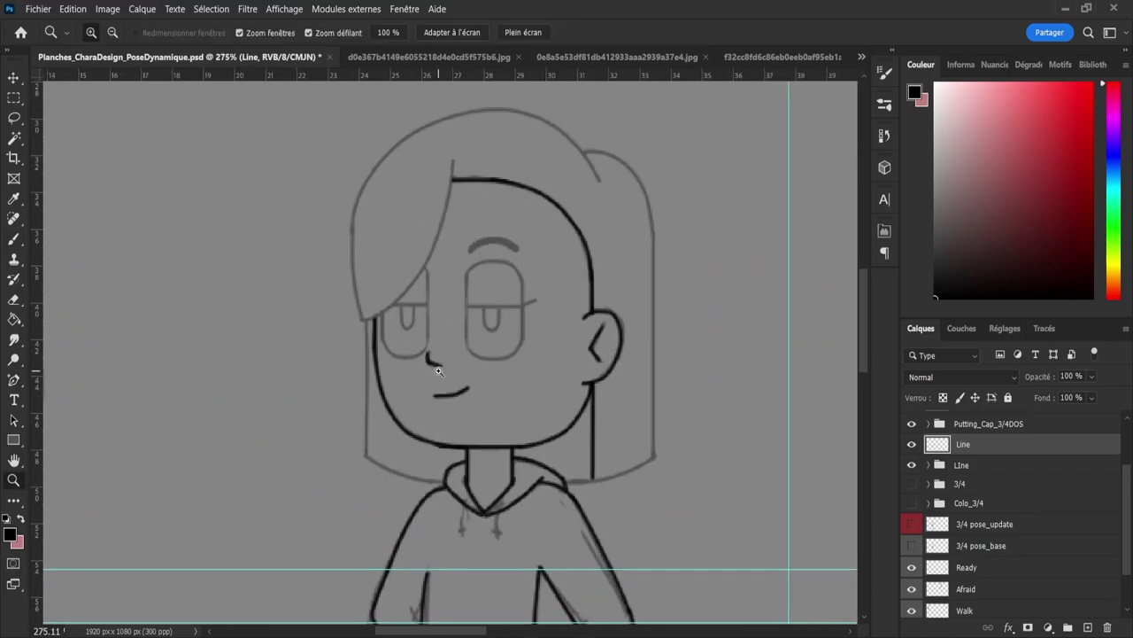
key(b)
mouse_move(464, 316)
mouse_down()
mouse_move(467, 269)
mouse_move(506, 261)
mouse_move(523, 272)
mouse_move(526, 311)
mouse_up()
key(e)
key(b)
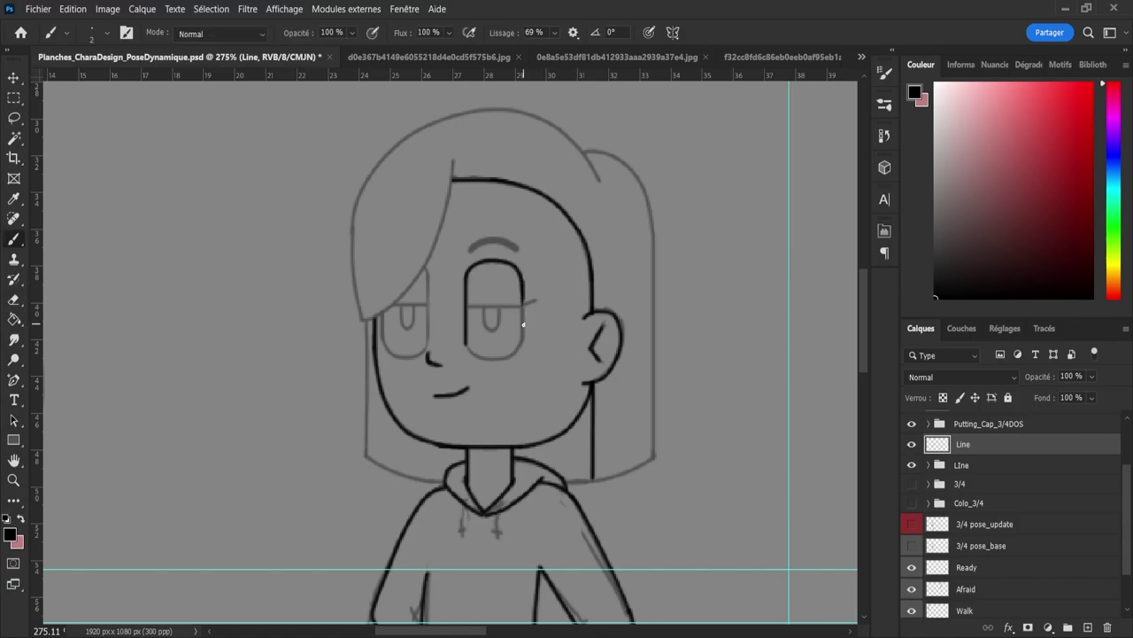
key(z)
key(b)
drag(523, 341, 523, 353)
Step: Copy the eye's upper arch to a new layer, flip it vertically and place it as the eye's lower edge
key(l)
mouse_move(452, 292)
mouse_down()
mouse_move(460, 254)
mouse_move(538, 265)
mouse_move(514, 314)
mouse_move(464, 316)
mouse_move(450, 292)
mouse_up()
key(ctrl+j)
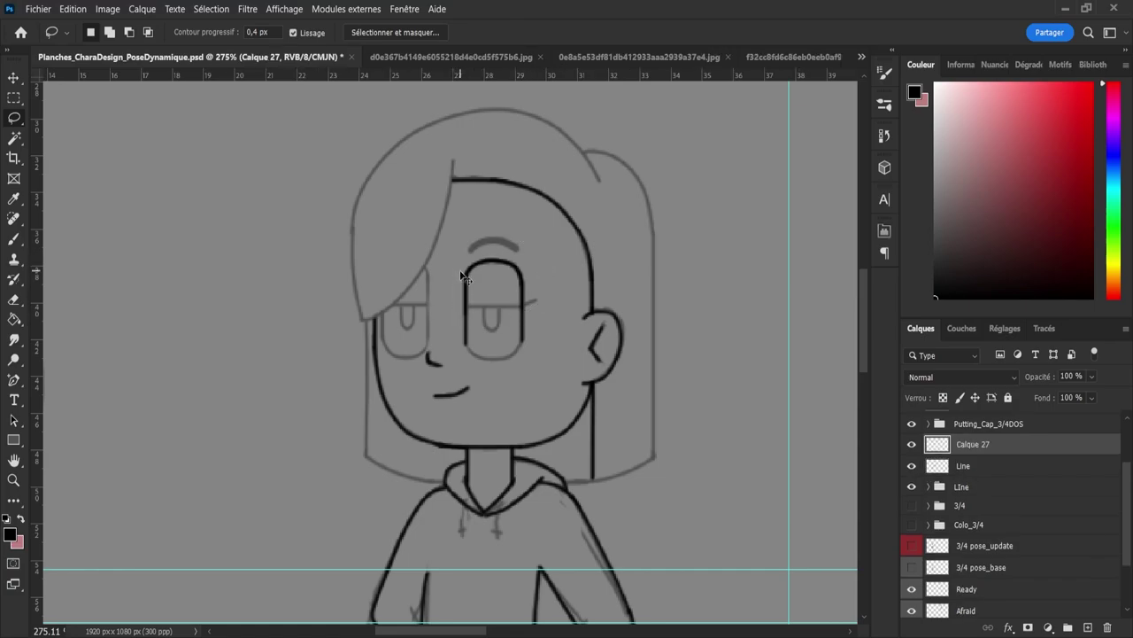
key(ctrl+t)
right_click(501, 321)
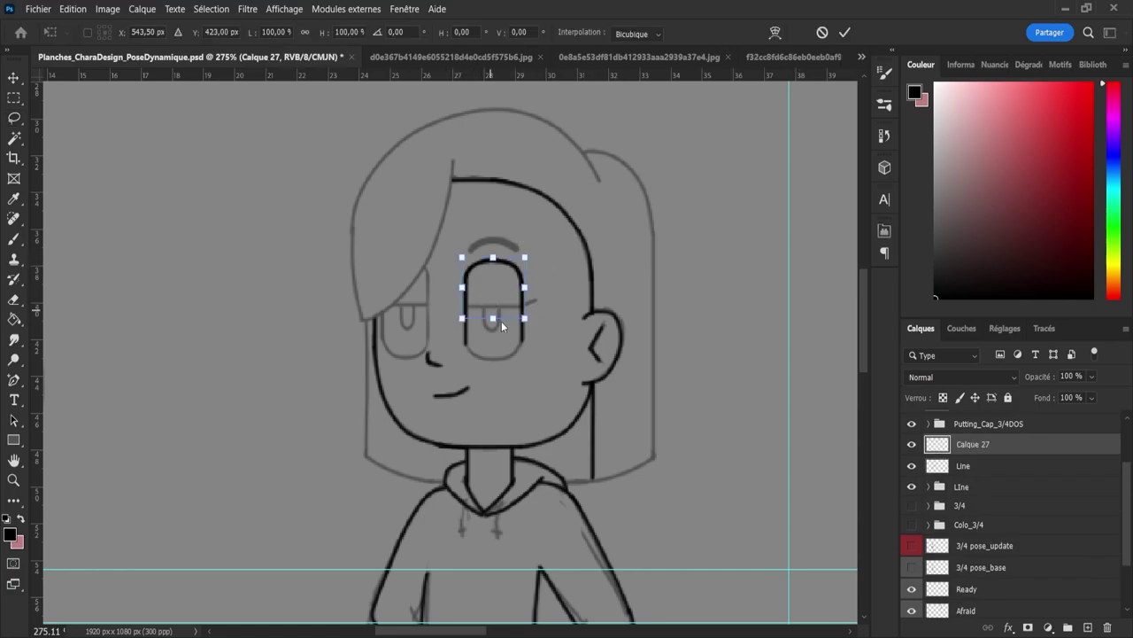
click(567, 611)
drag(502, 308, 506, 354)
key(Return)
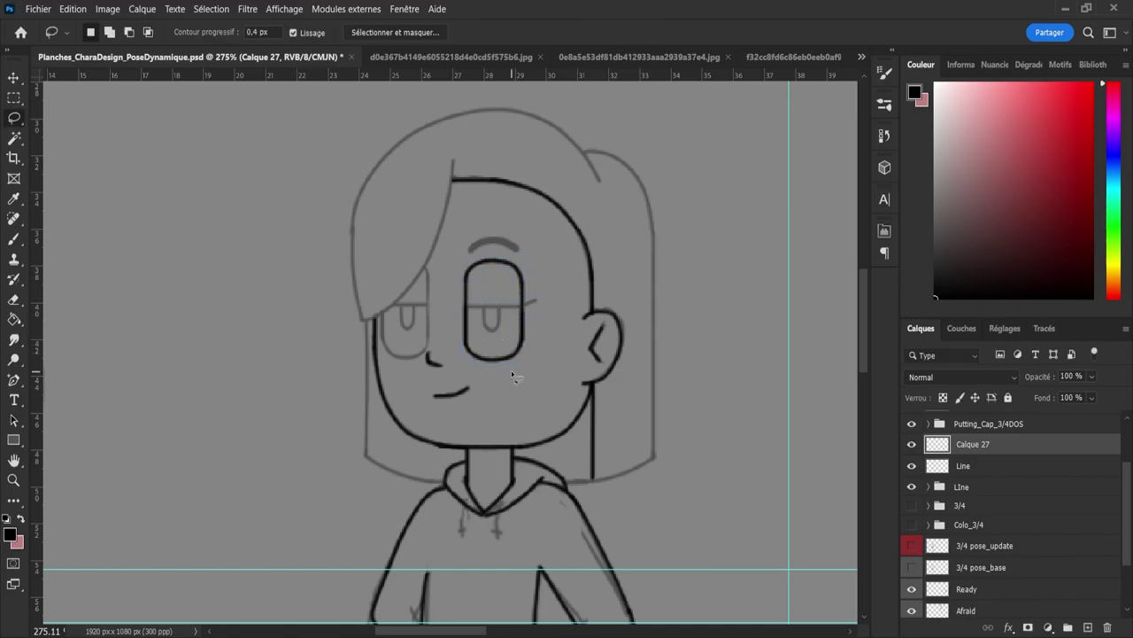
Step: Merge the copied eye arch layer, Calque 27, with the Line layer
click(952, 470)
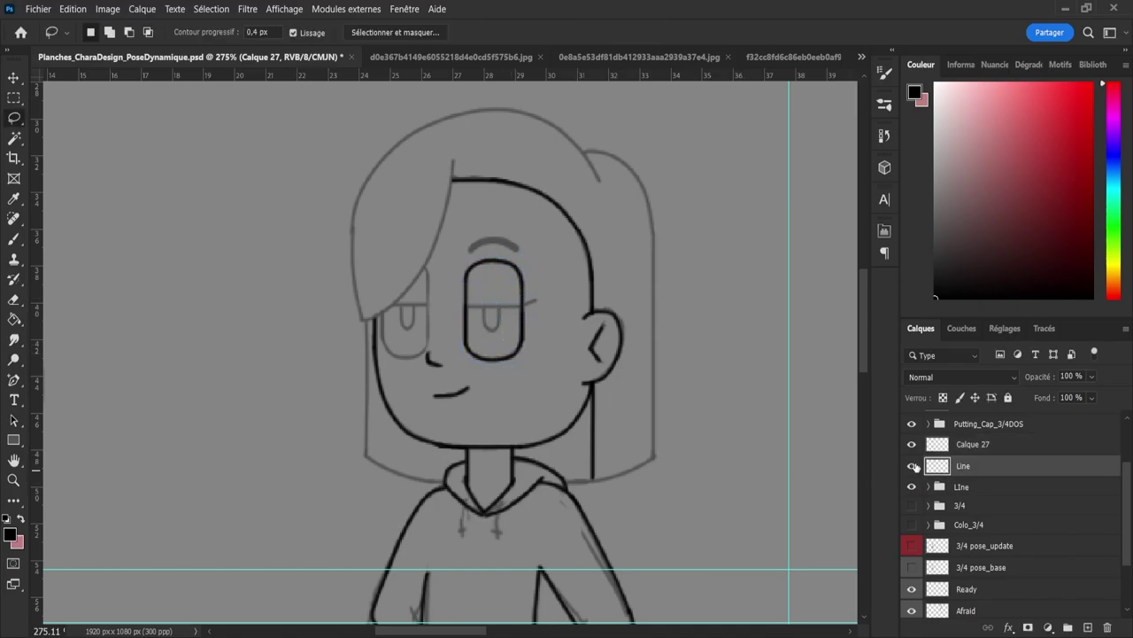
key(e)
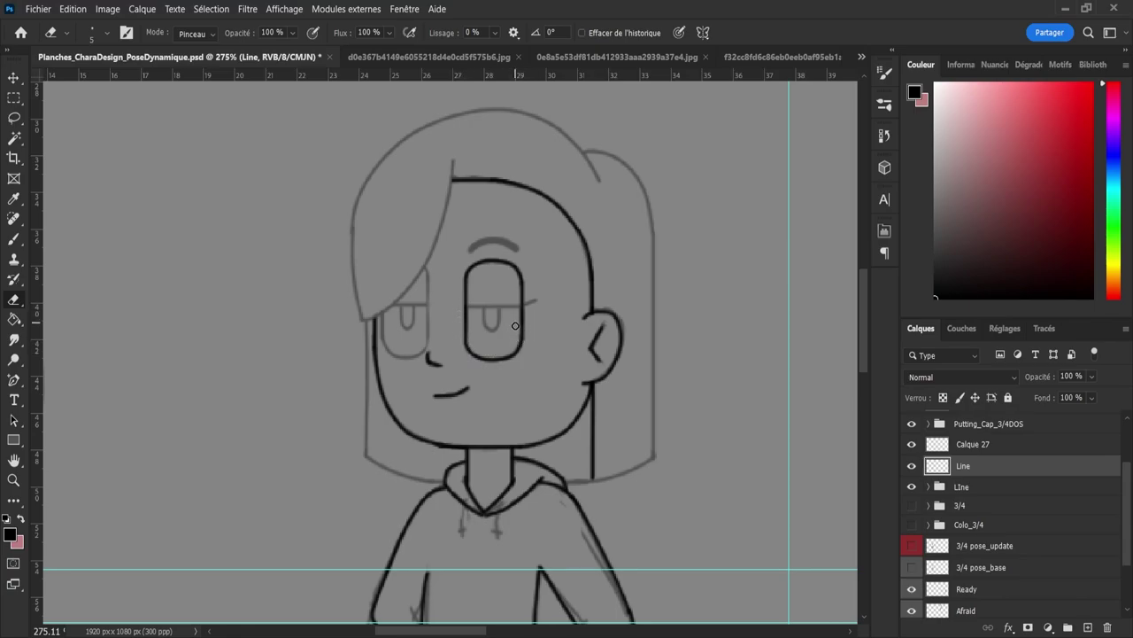
shift+click(966, 450)
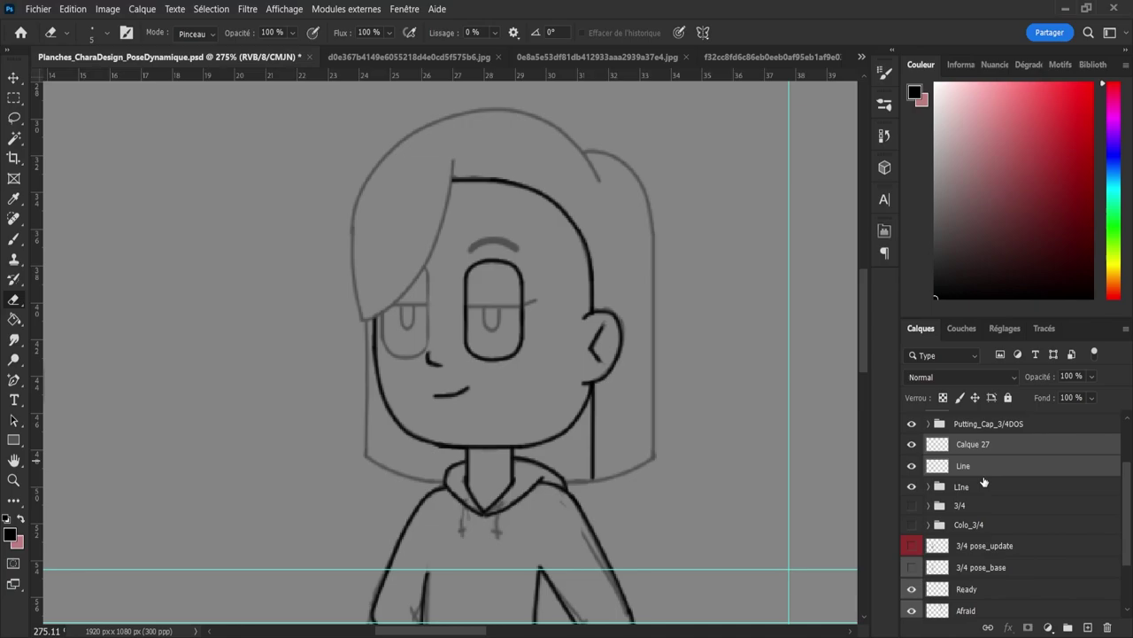
key(ctrl+e)
Step: Ink a horizontal eyelid line across the eye, slightly above the sketched one, and a U-shaped pupil below it
key(b)
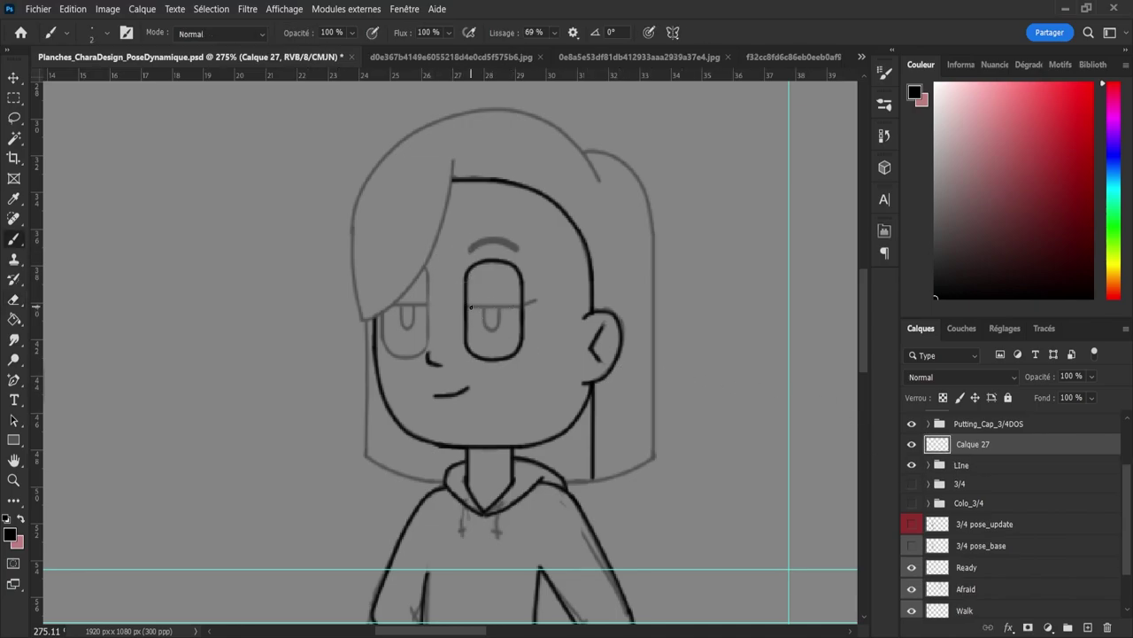
drag(479, 307, 532, 311)
key(ctrl+z)
click(911, 526)
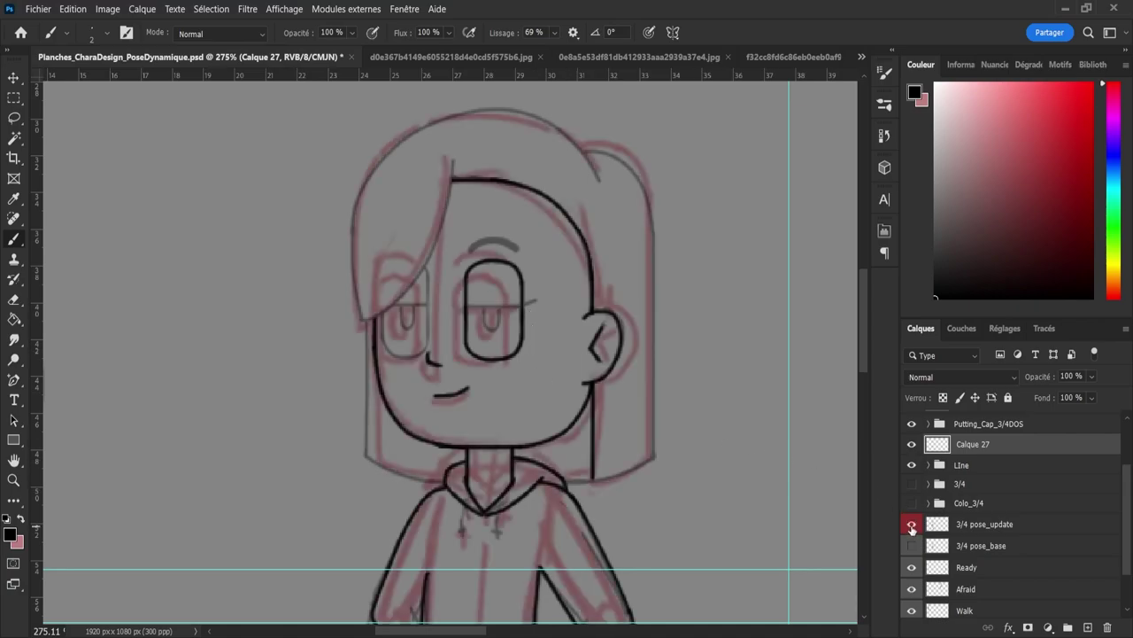
click(911, 526)
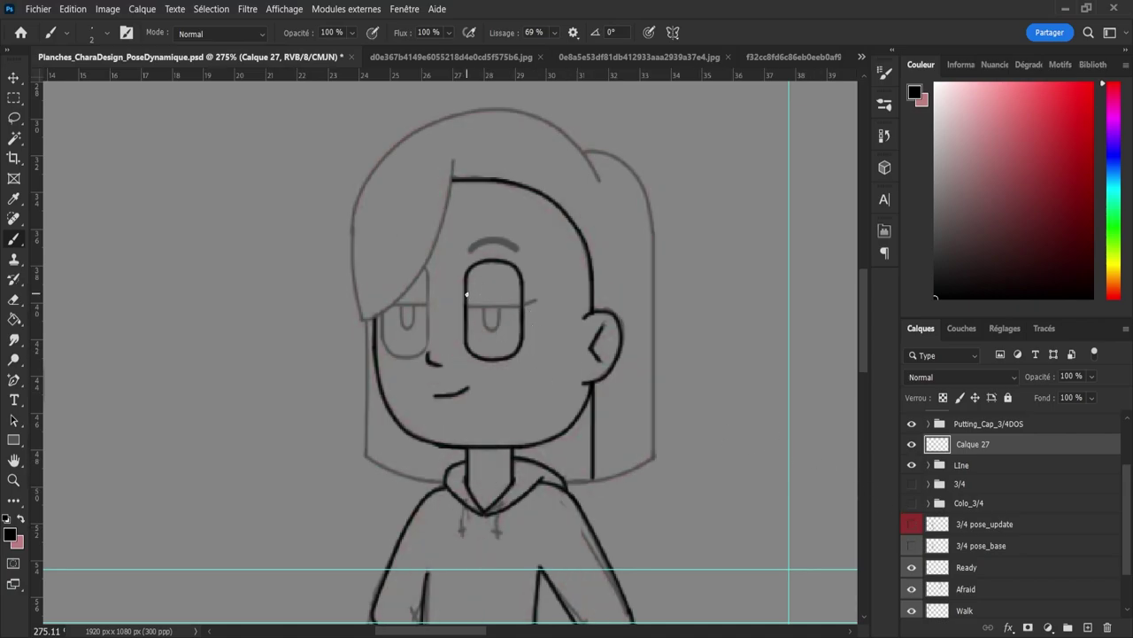
drag(467, 295, 532, 298)
drag(485, 327, 502, 321)
key(e)
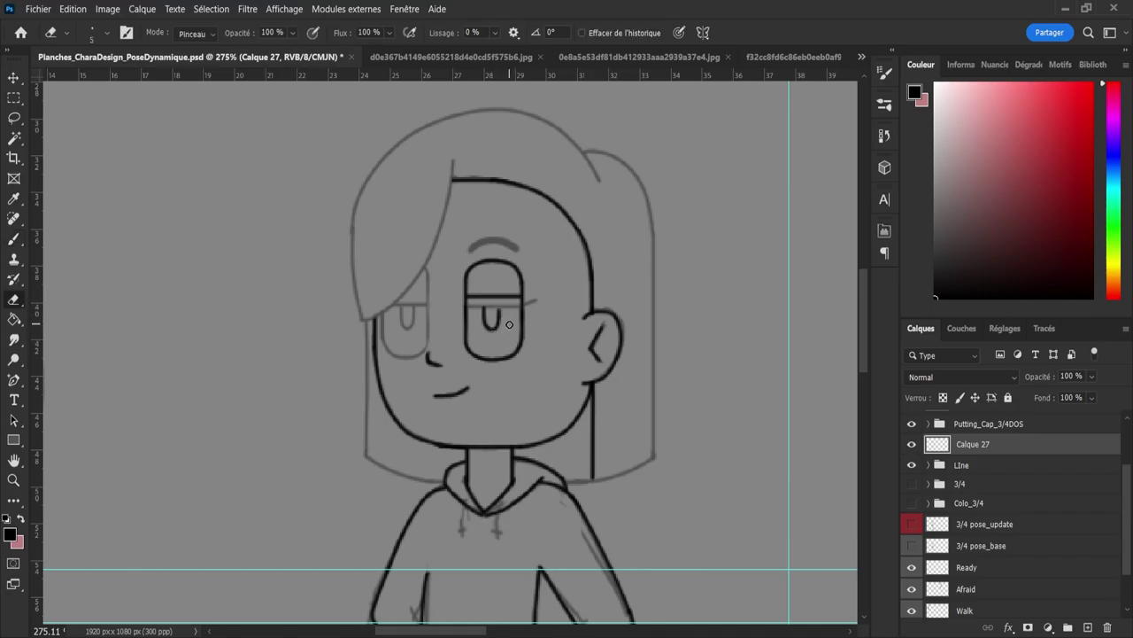
key(b)
Step: Lasso the inked pupil and nudge it up against the eyelid line, to X 544 px and Y 436.5 px
key(l)
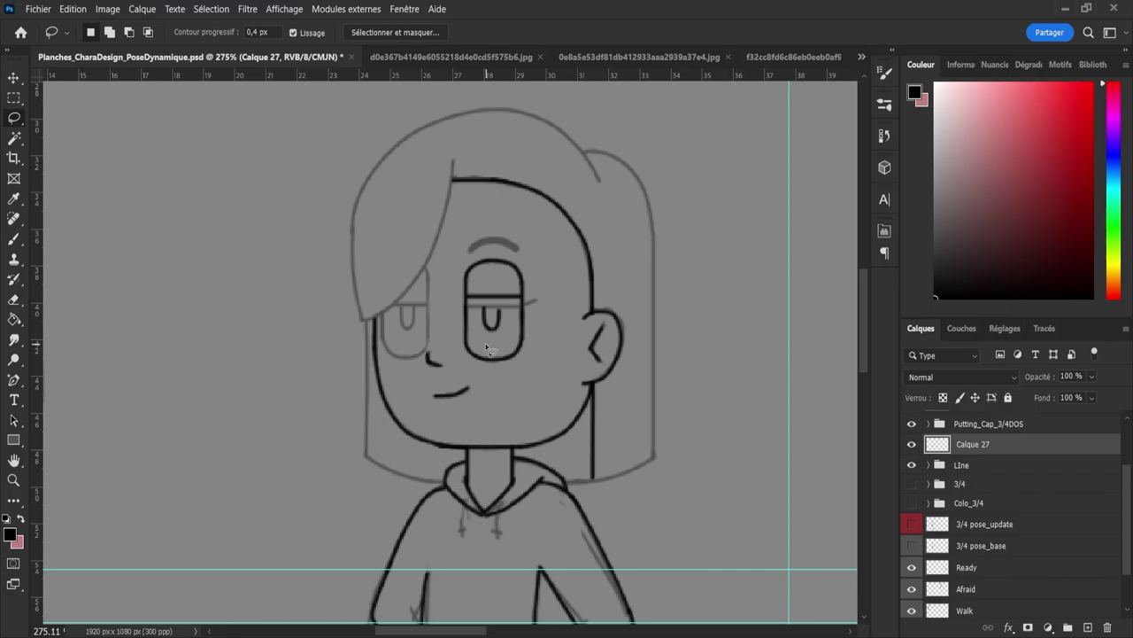
mouse_move(492, 343)
mouse_down()
mouse_move(508, 317)
mouse_move(478, 308)
mouse_move(486, 349)
mouse_up()
key(ctrl+t)
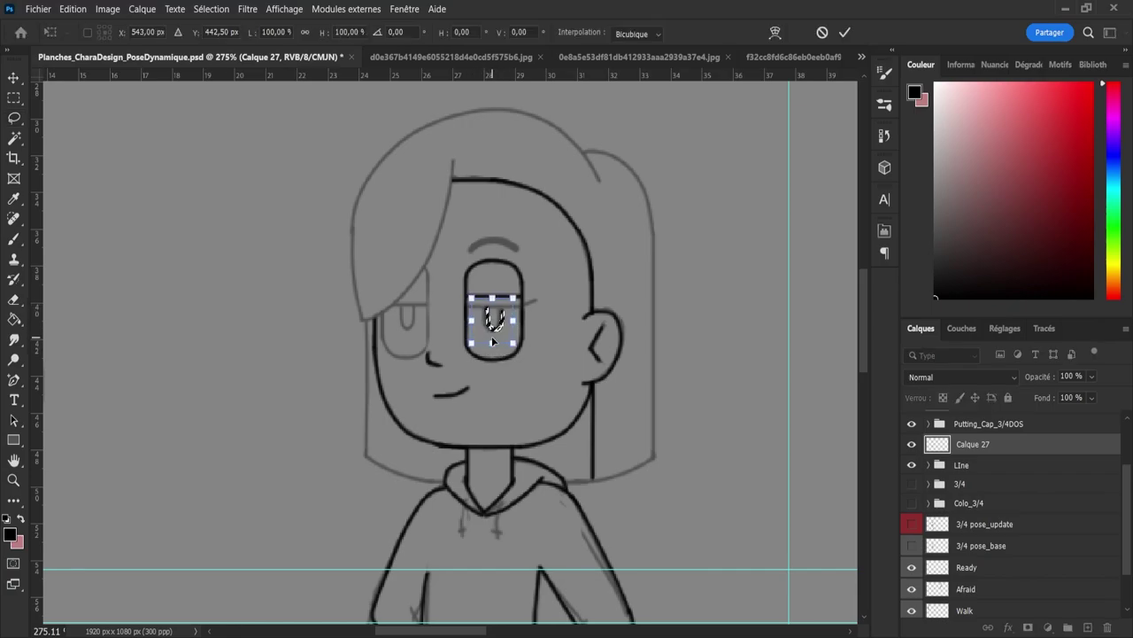
key(Right)
key(Up)
key(Up)
key(Up)
key(Up)
key(Up)
key(Up)
key(Up)
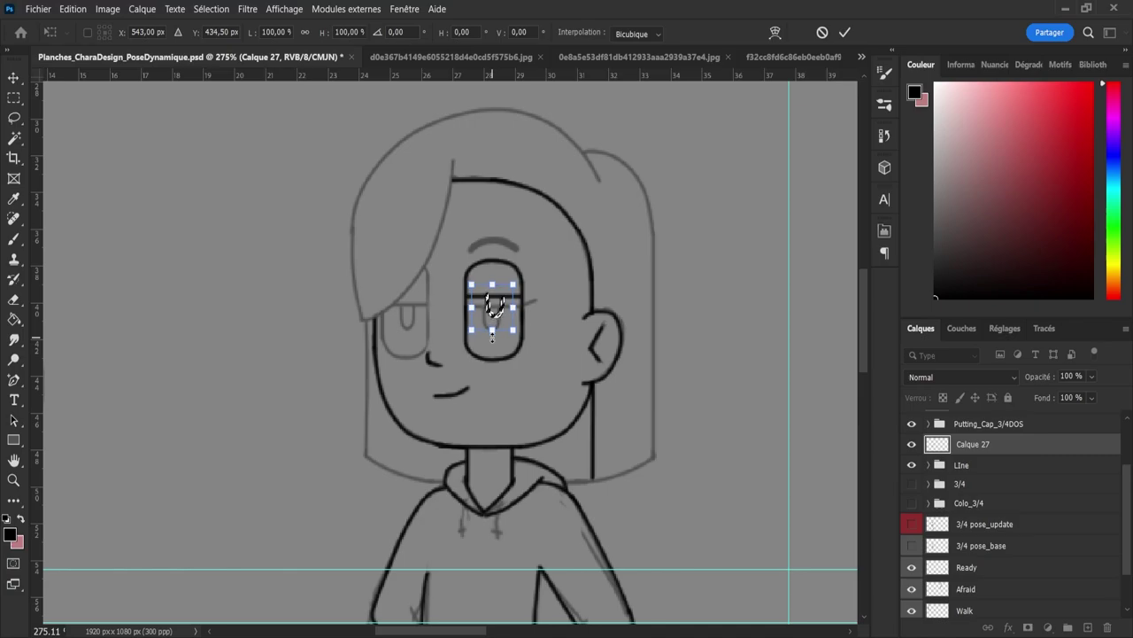
key(Down)
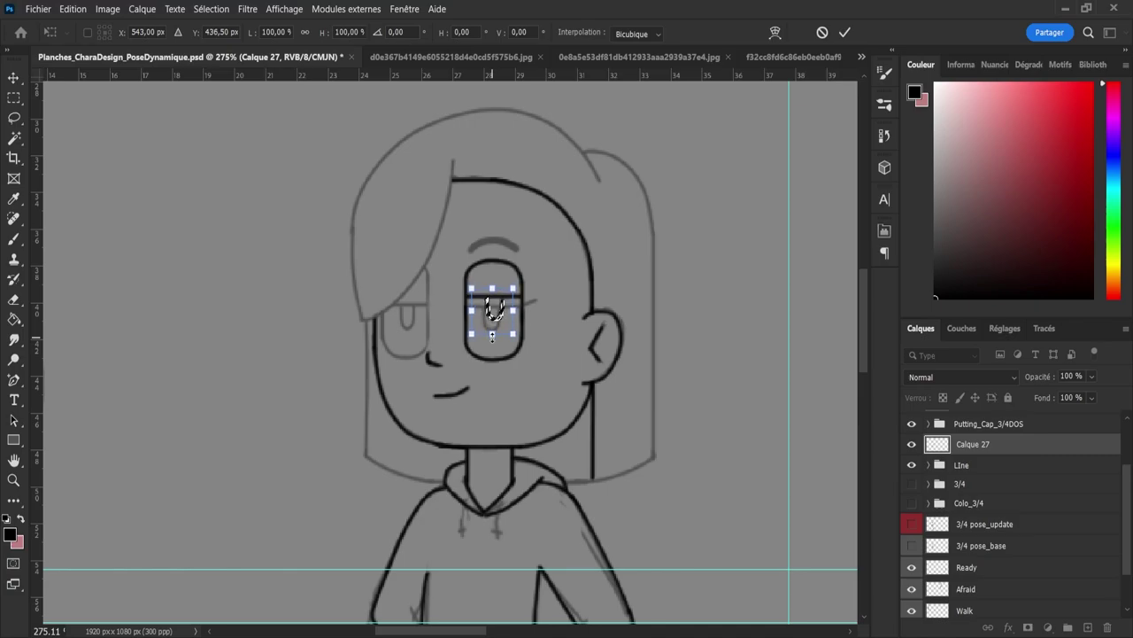
key(Right)
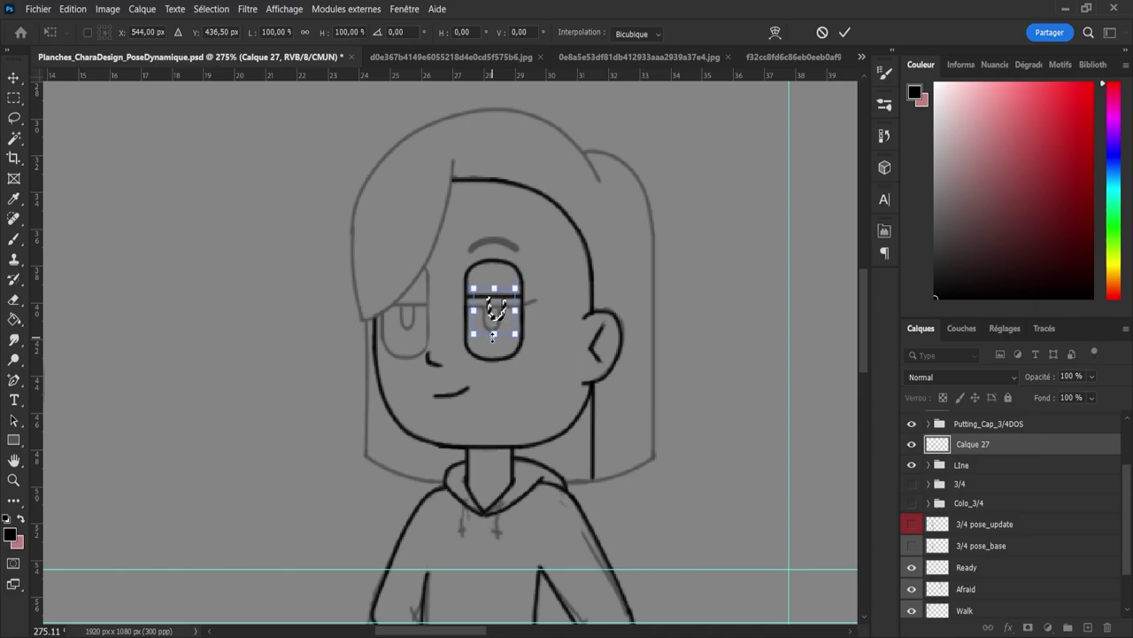
key(Return)
key(l)
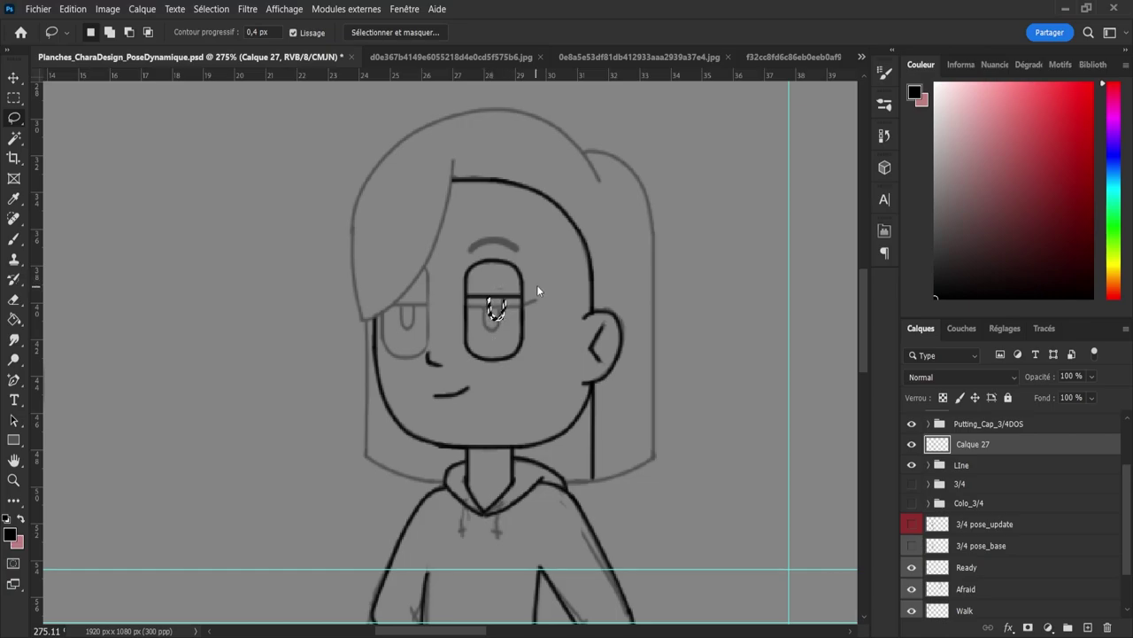
key(ctrl+d)
Step: Ink the eyelash on a new layer and nudge it up to the outer end of the eyelid line
key(b)
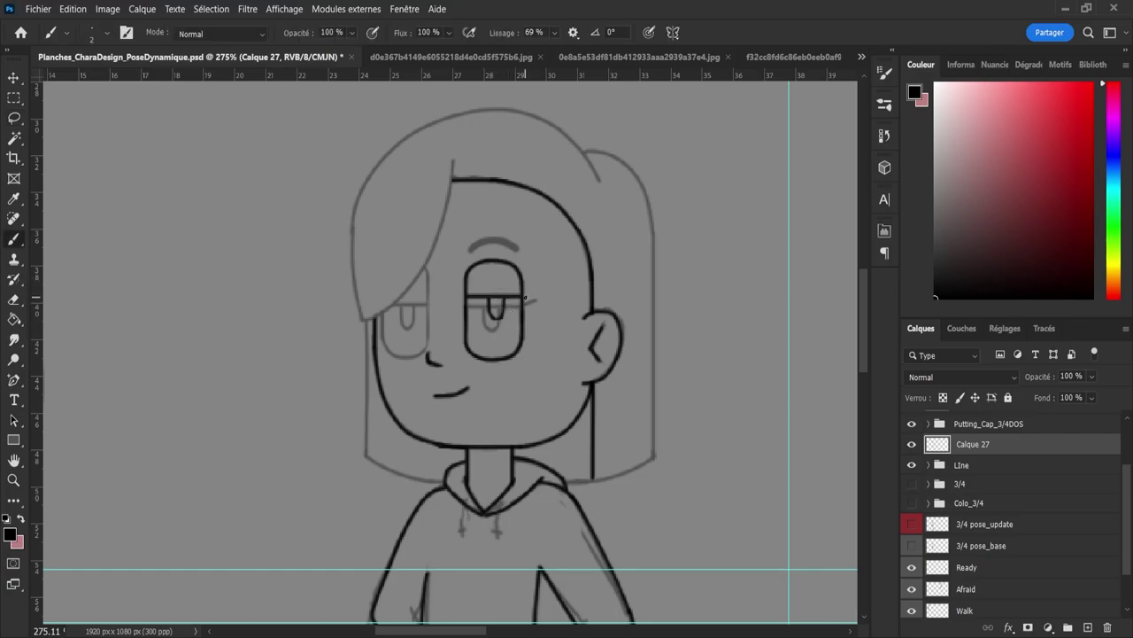
drag(540, 297, 538, 303)
click(1087, 627)
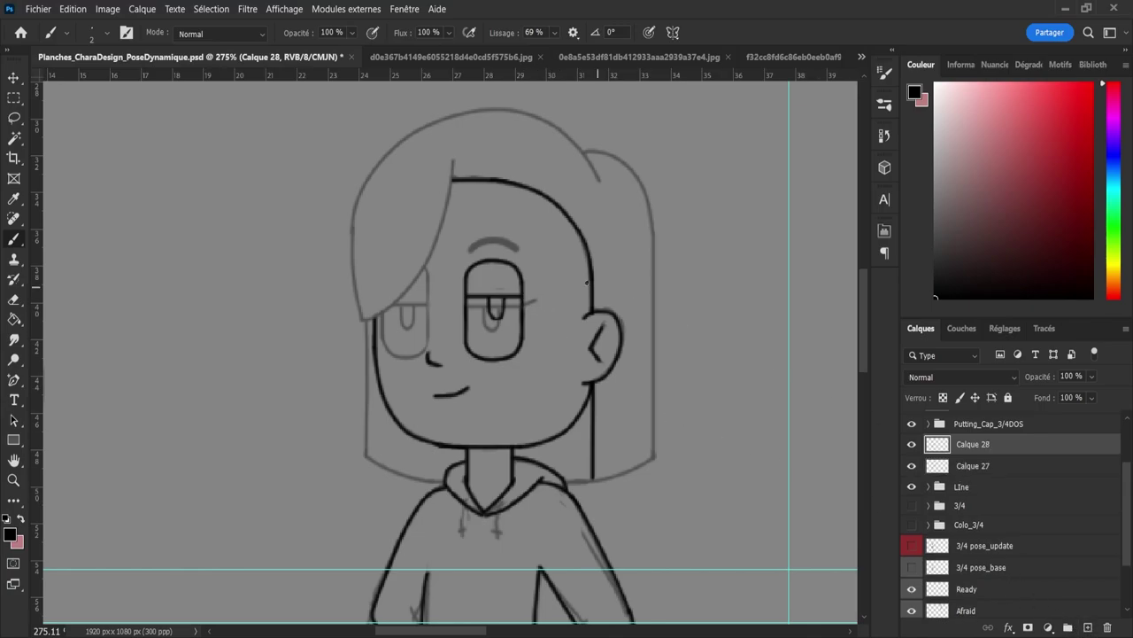
drag(525, 305, 537, 300)
key(v)
key(Up)
key(Up)
key(Up)
key(Up)
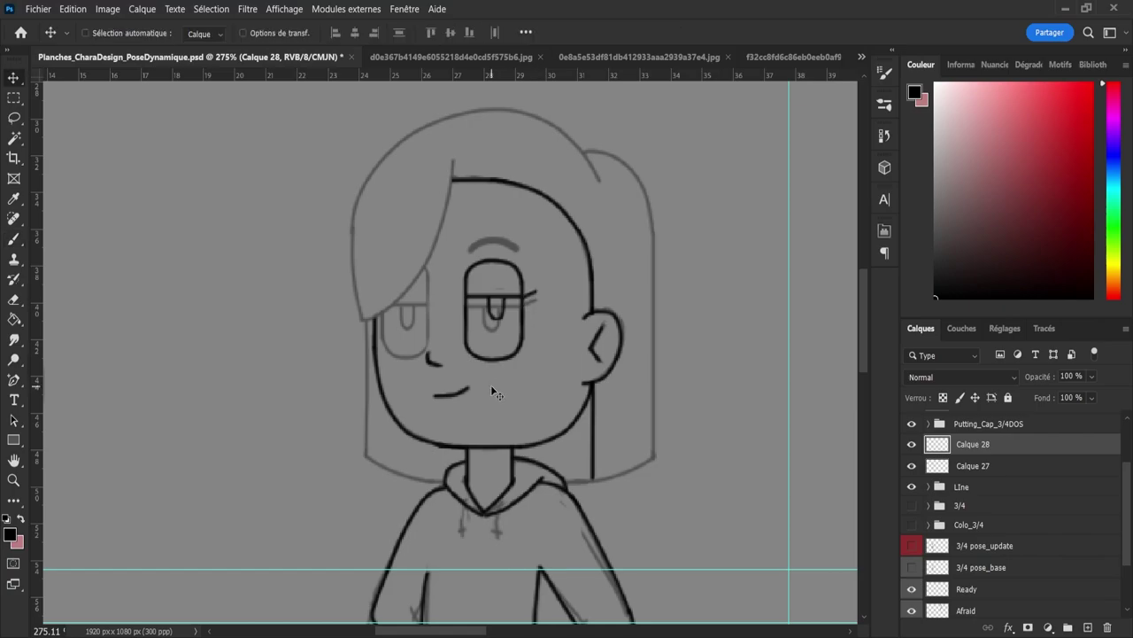
Step: Add a new layer above Calque 27 and ink the hoodie's right-hand drawstring with its knot over the sketch
key(z)
drag(749, 458, 739, 511)
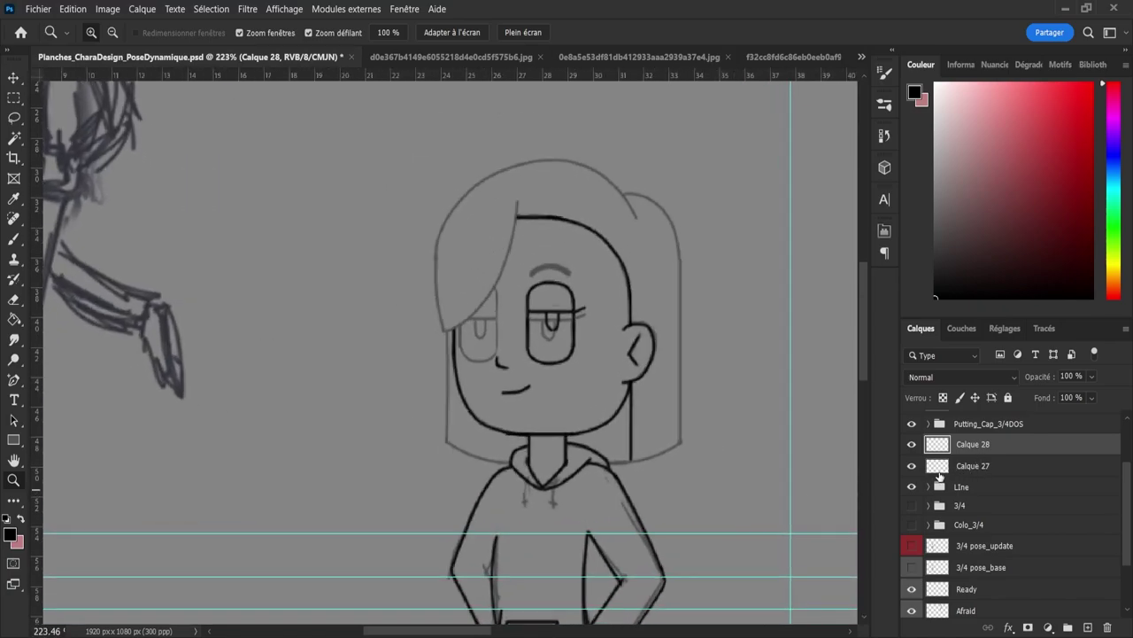
scroll(699, 456, down, 4)
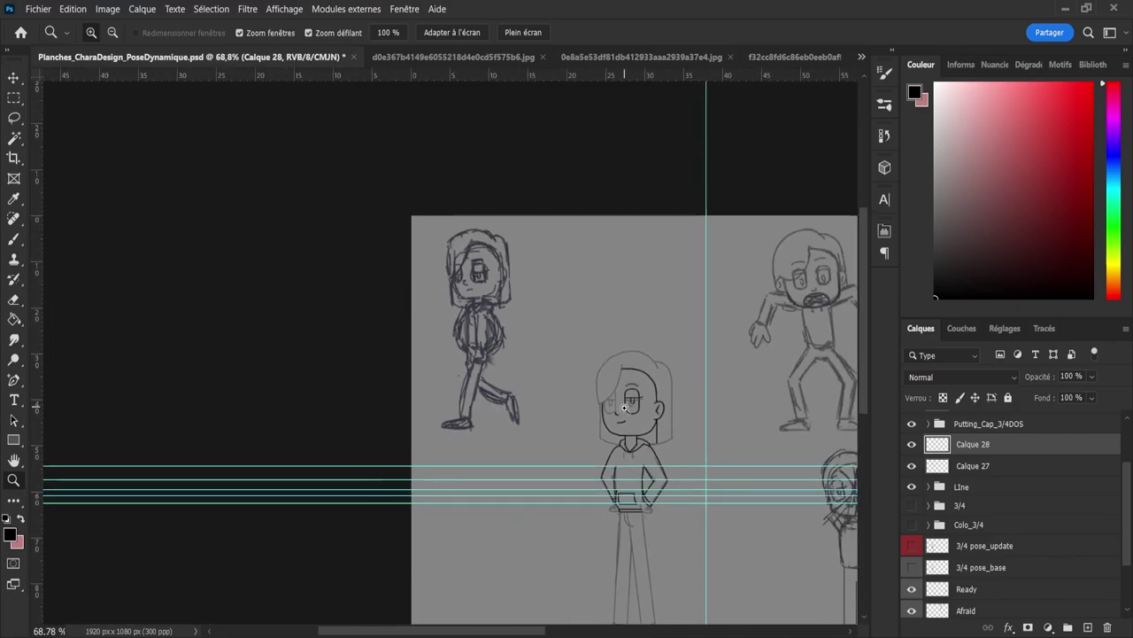
scroll(749, 428, up, 3)
click(959, 466)
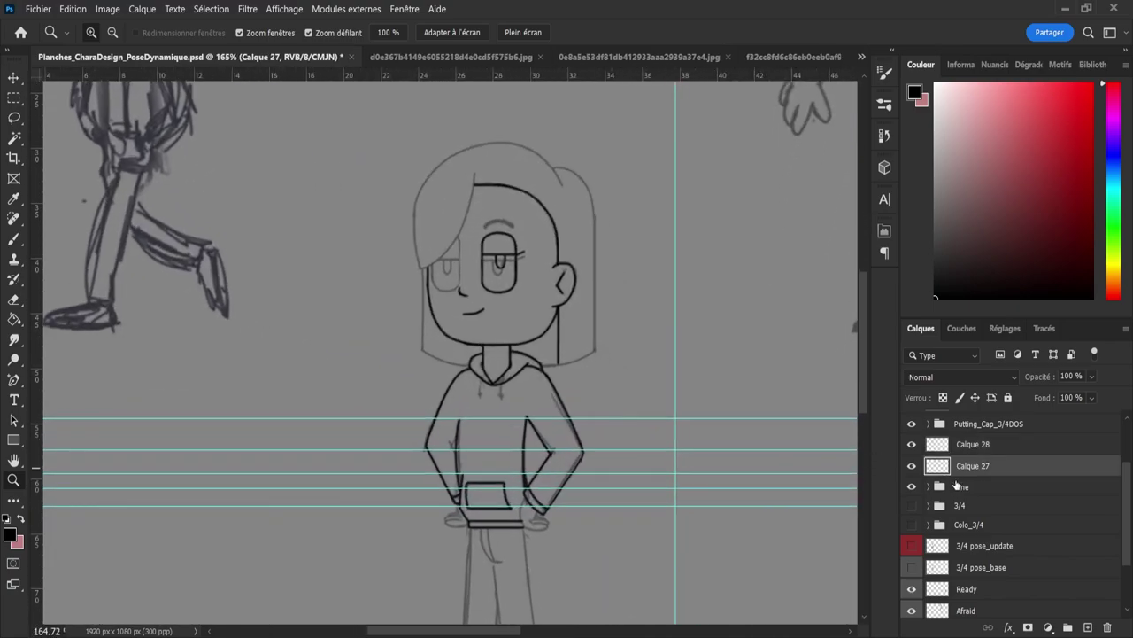
click(1089, 627)
scroll(517, 403, up, 3)
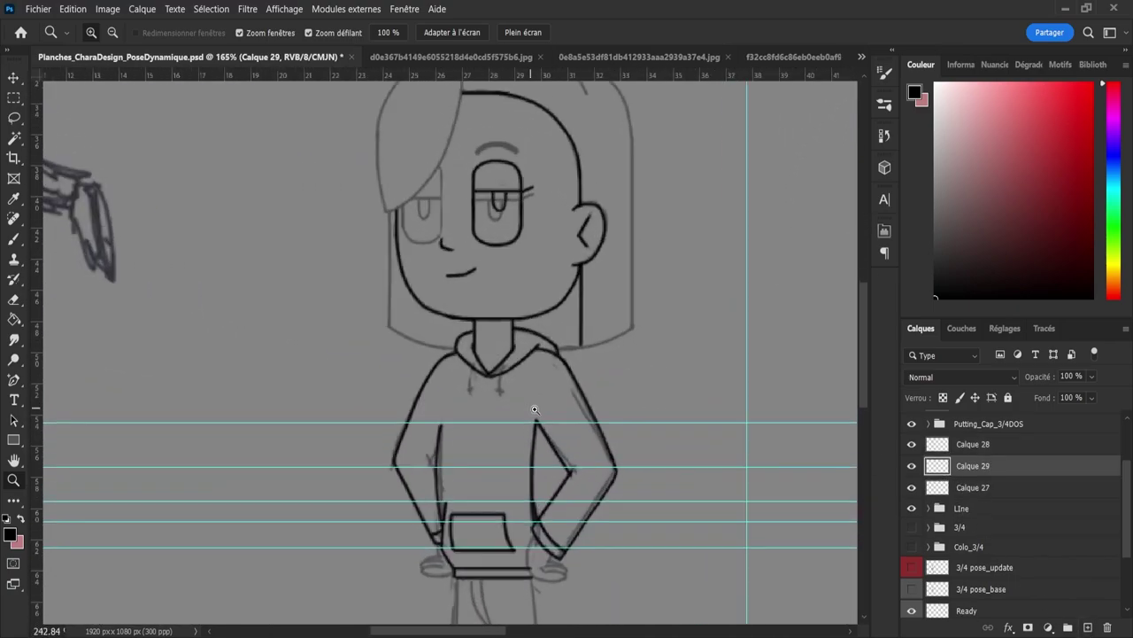
key(b)
drag(503, 347, 503, 388)
key(ctrl+z)
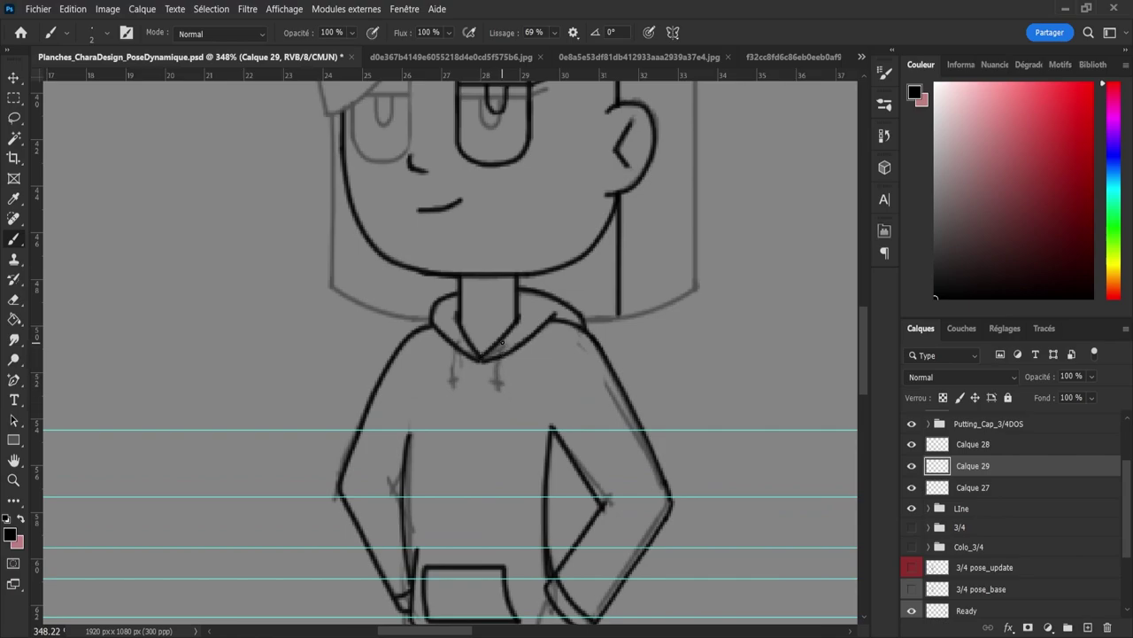
drag(503, 342, 498, 393)
key(ctrl+z)
drag(503, 343, 496, 392)
key(ctrl+z)
key(ctrl+z)
Step: Duplicate the inked drawstring layer and nudge the copy left onto the other sketched drawstring
key(ctrl+j)
key(v)
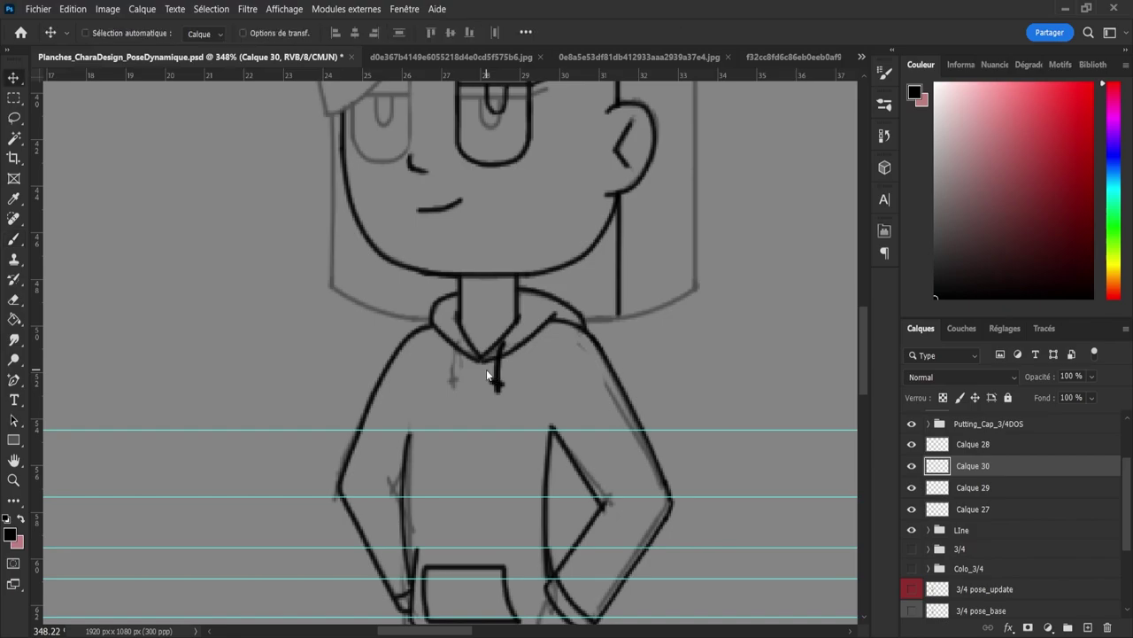
key(shift+Left)
key(Left)
key(Left)
key(Left)
key(Left)
Step: Merge the two drawstring layers, Calque 30 and Calque 29, into one
key(z)
drag(620, 393, 496, 393)
drag(646, 465, 666, 469)
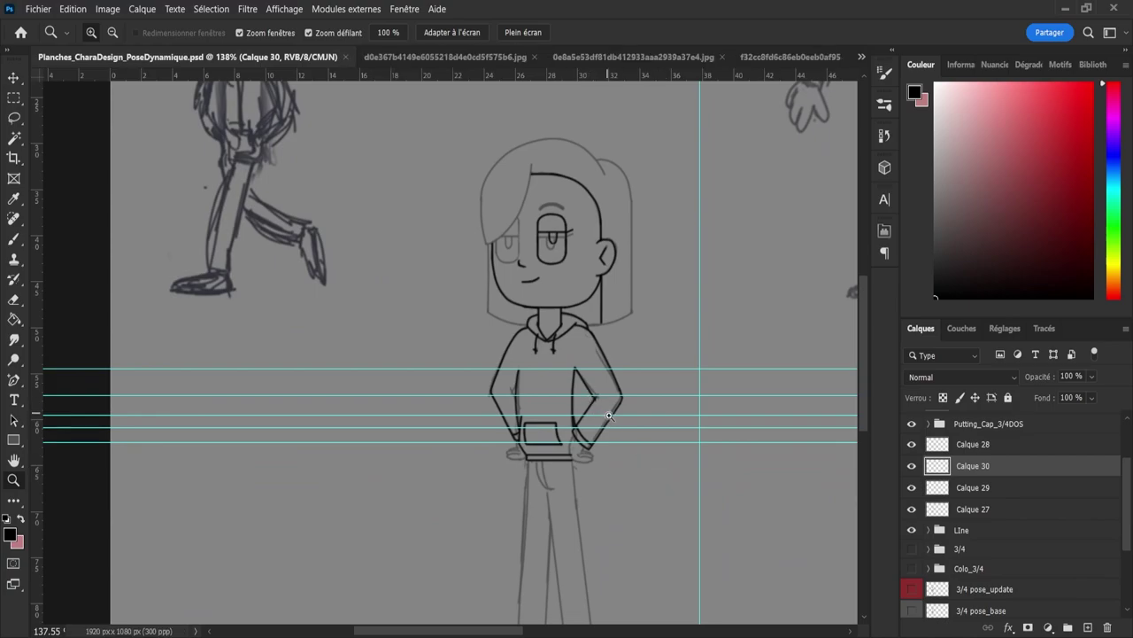
scroll(552, 407, up, 5)
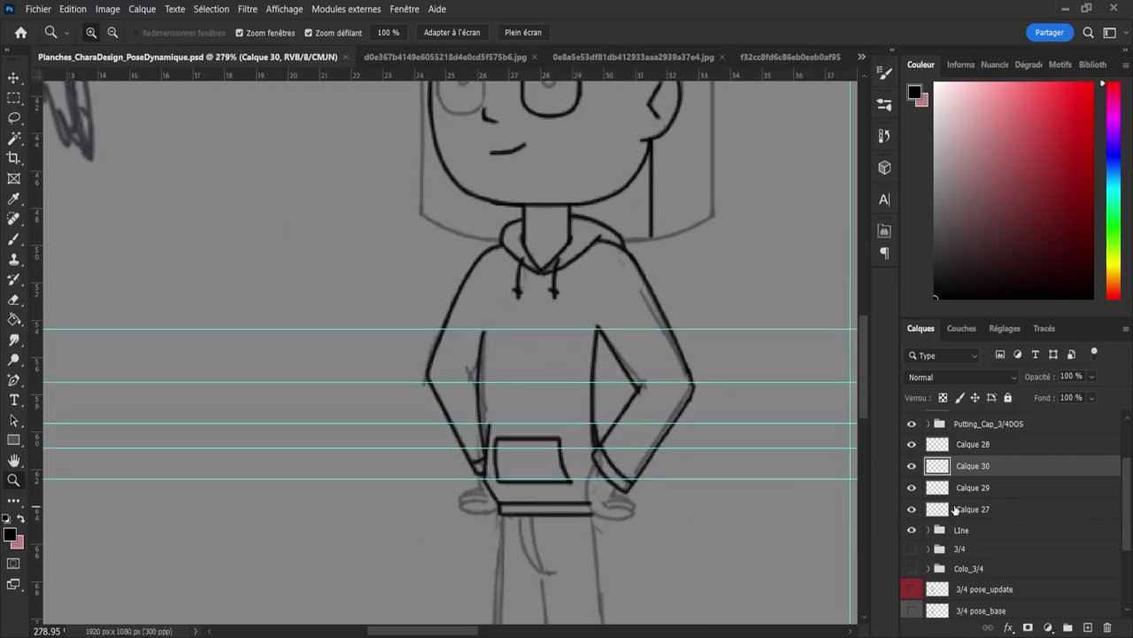
shift+click(968, 490)
key(ctrl+e)
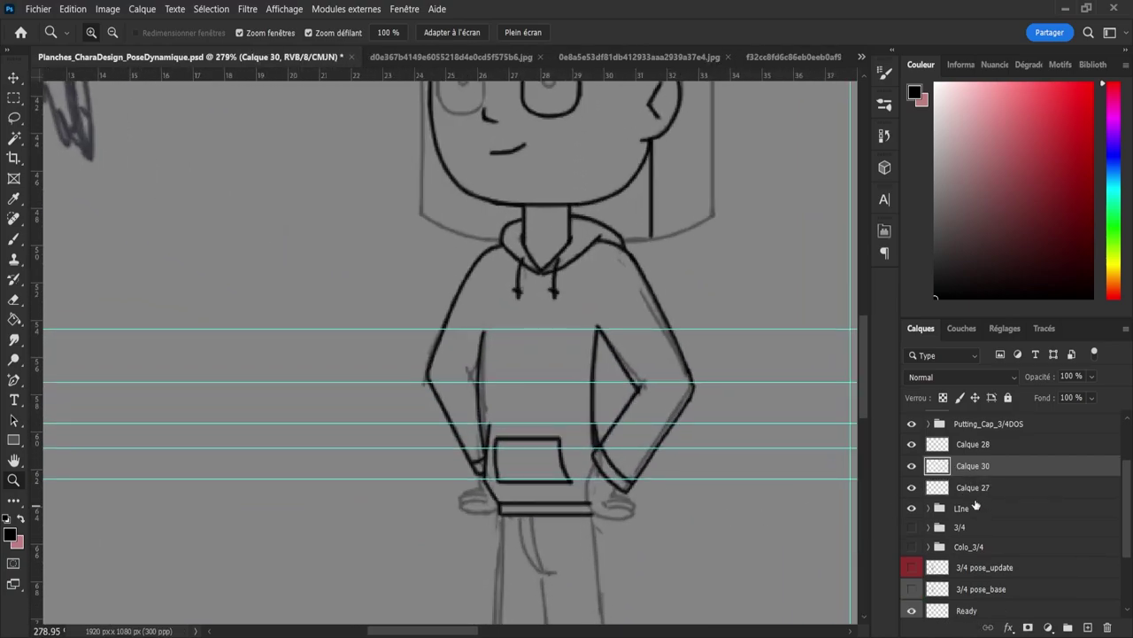
Step: On Calque 27, ink the angled inner elbow of the left-hand arm beside the torso line and clean up its ends
click(938, 446)
click(912, 465)
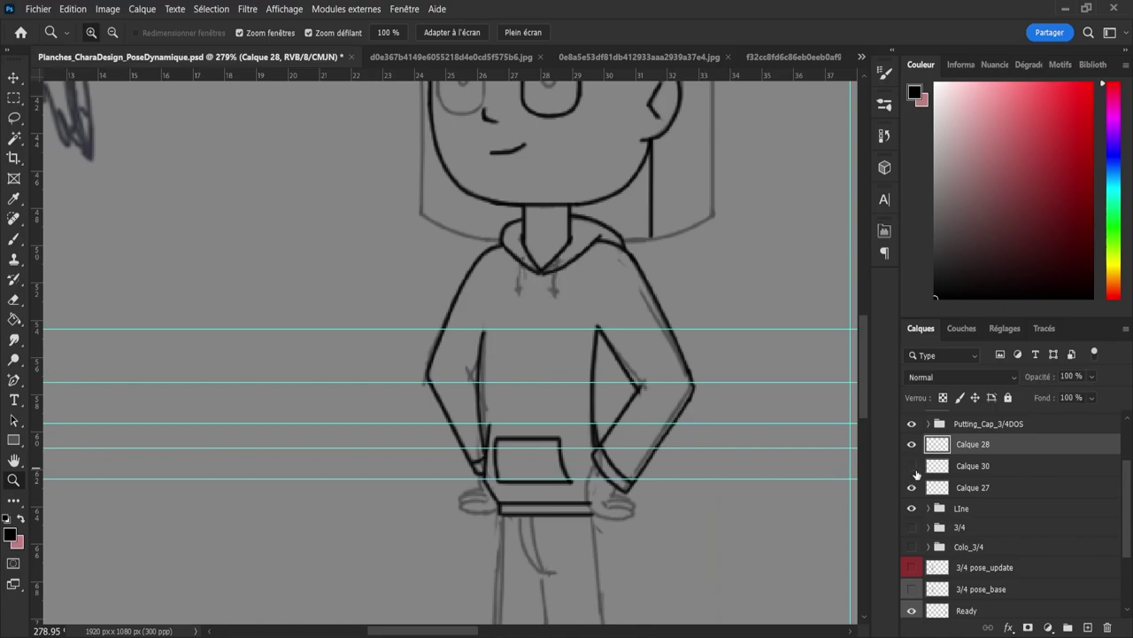
click(912, 465)
click(936, 496)
key(b)
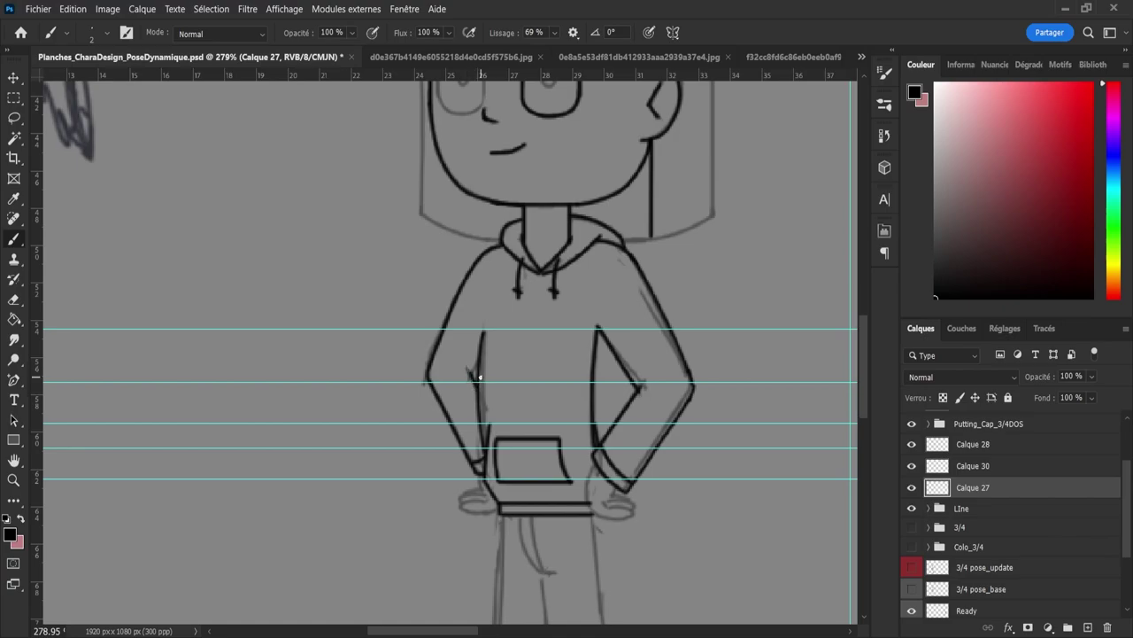
key(ctrl+z)
key(ctrl+z)
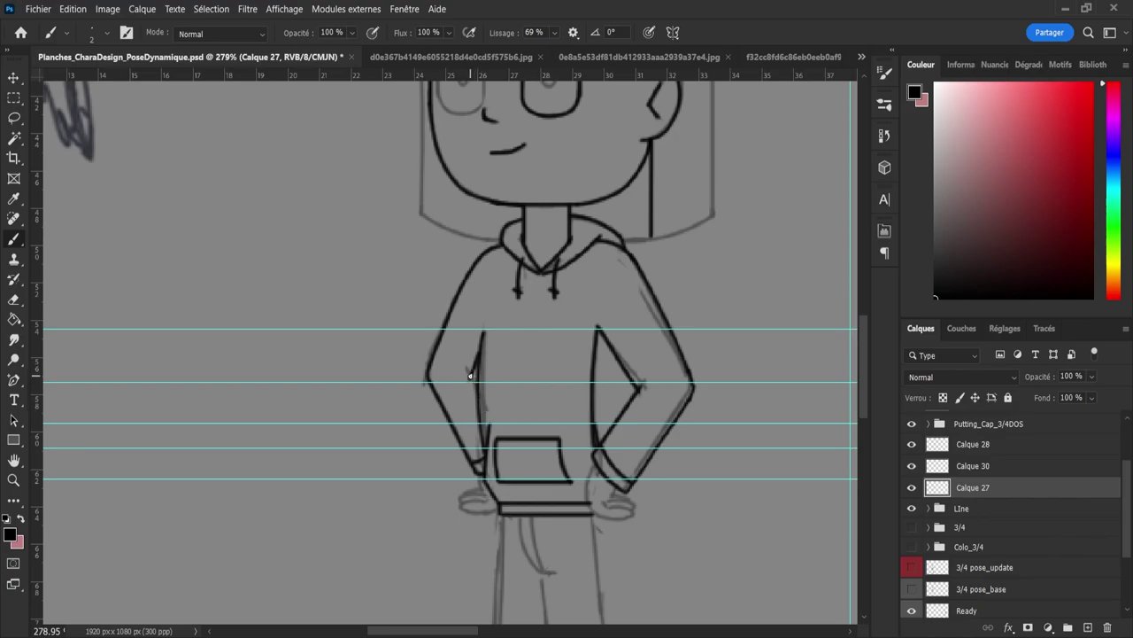
key(e)
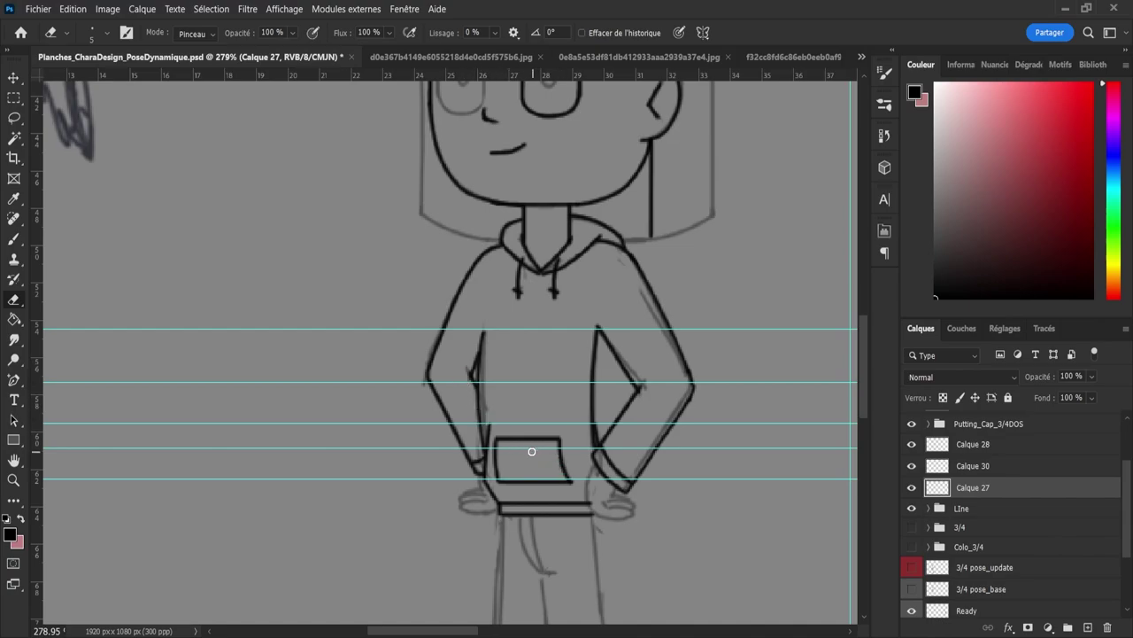
key(b)
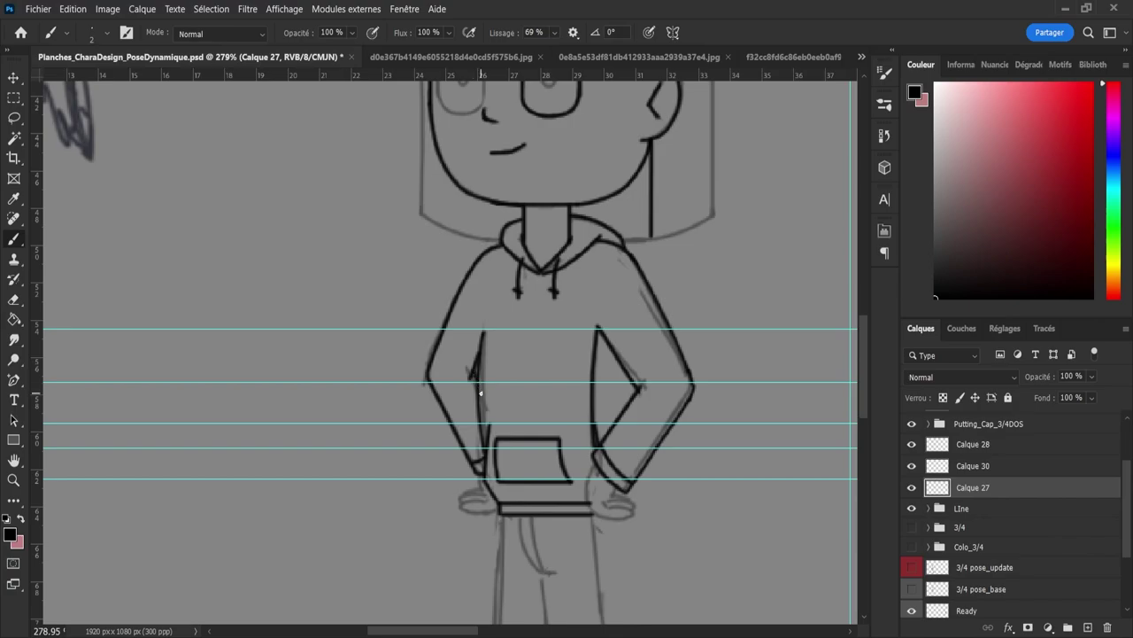
key(e)
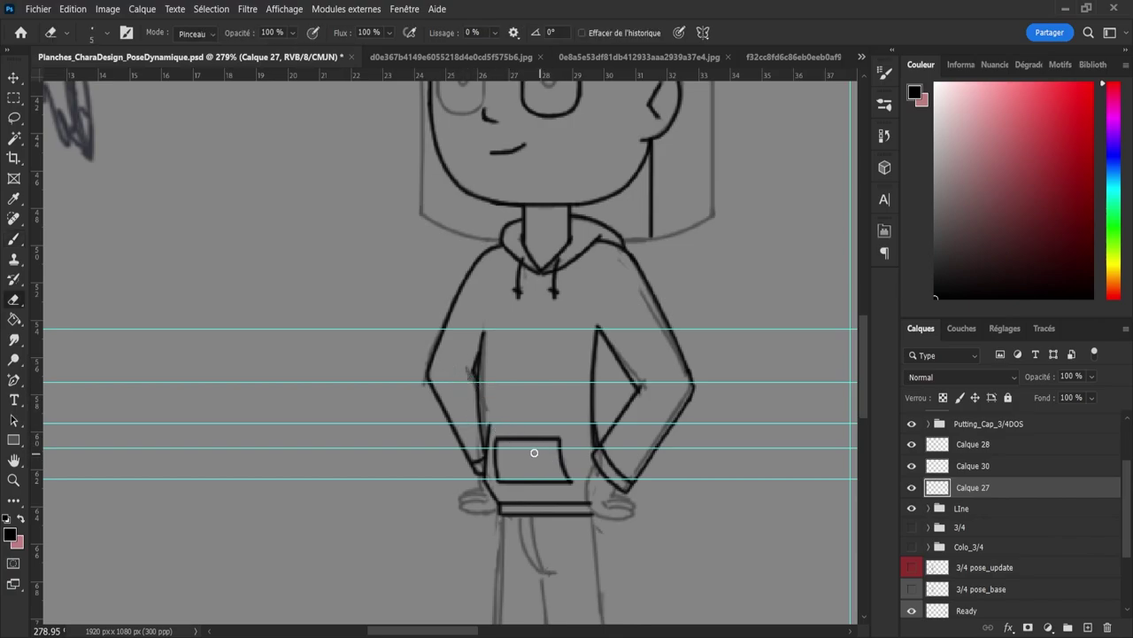
Step: Add a new layer directly above Calque 27 for the hand's line art
key(z)
drag(529, 448, 456, 417)
drag(559, 465, 590, 473)
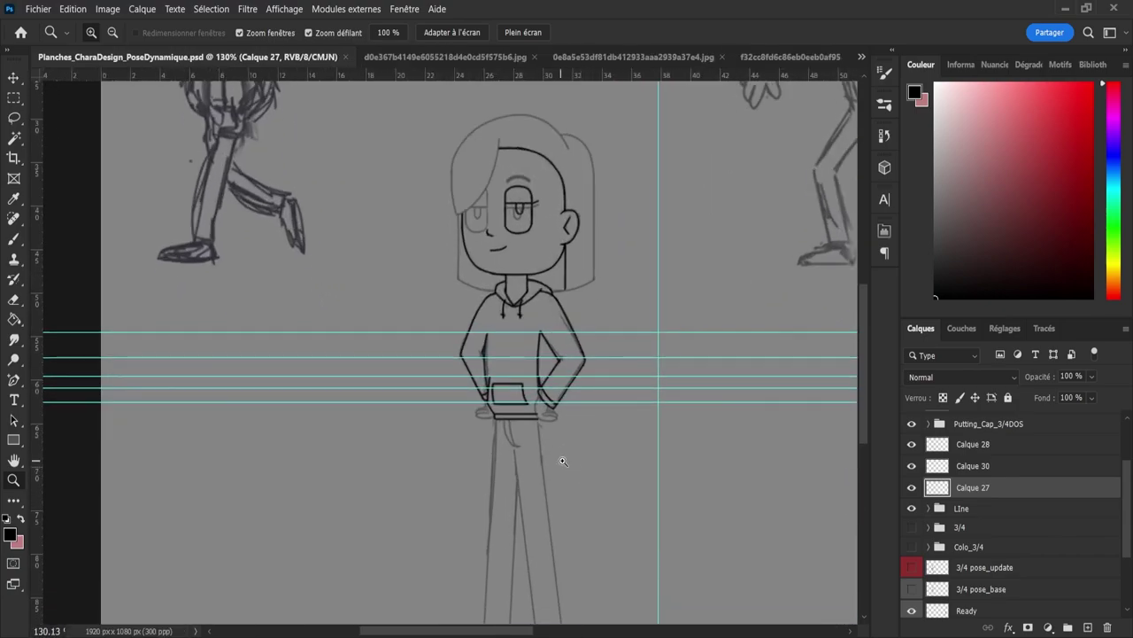
scroll(563, 461, up, 2)
click(1088, 627)
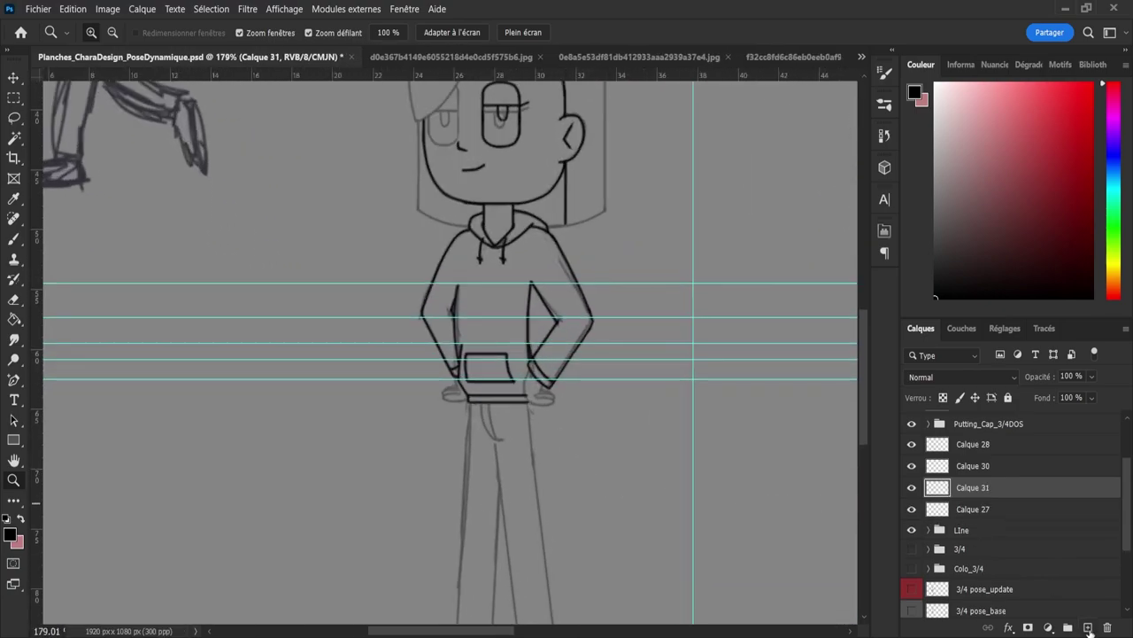
Step: Ink the outer contour of the right-hand hand, curving from the sleeve cuff down around the hem to the fingertip
key(b)
scroll(561, 435, up, 3)
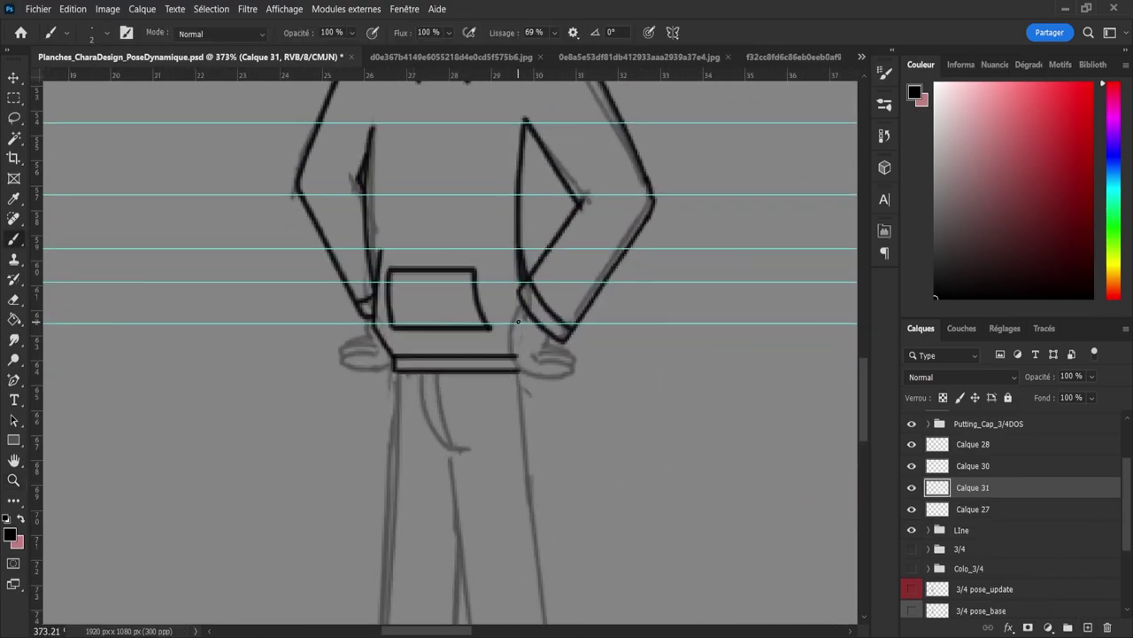
drag(519, 305, 514, 342)
key(ctrl+z)
mouse_move(519, 300)
mouse_down()
mouse_move(512, 354)
mouse_move(528, 378)
mouse_move(554, 382)
mouse_up()
key(ctrl+z)
mouse_move(519, 301)
mouse_down()
mouse_move(506, 329)
mouse_move(513, 361)
mouse_move(544, 376)
mouse_up()
key(ctrl+z)
mouse_move(521, 301)
mouse_down()
mouse_move(502, 379)
mouse_move(513, 393)
mouse_move(527, 379)
mouse_move(522, 348)
mouse_move(512, 361)
mouse_move(562, 384)
mouse_move(507, 358)
mouse_move(580, 382)
mouse_move(568, 385)
mouse_move(593, 371)
mouse_move(562, 361)
mouse_up()
key(ctrl+z)
key(ctrl+z)
key(ctrl+z)
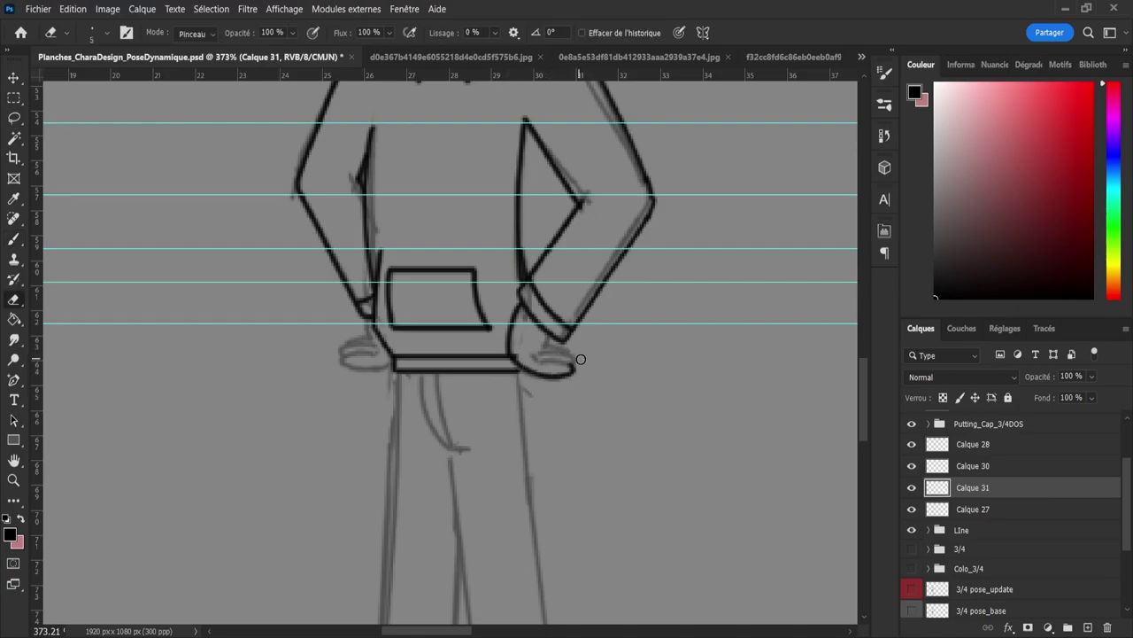
Step: Ink the finger lines of the right-hand hand between the cuff and the lower finger, erasing the overshoots
mouse_move(539, 363)
mouse_down()
mouse_move(580, 368)
mouse_move(578, 386)
mouse_up()
key(ctrl+z)
key(ctrl+z)
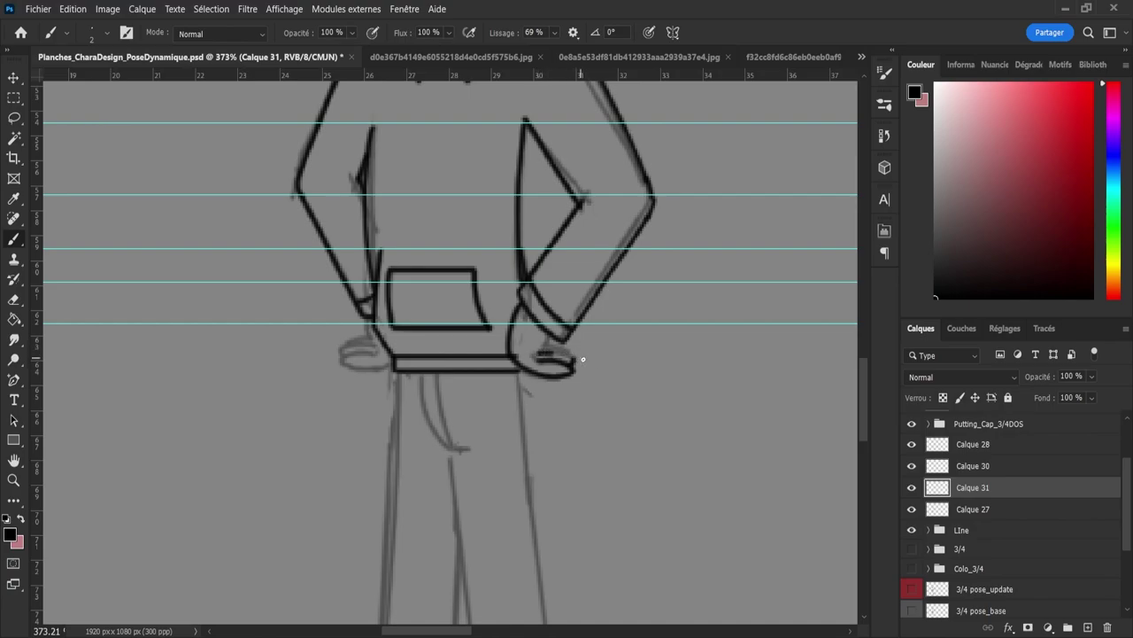
key(e)
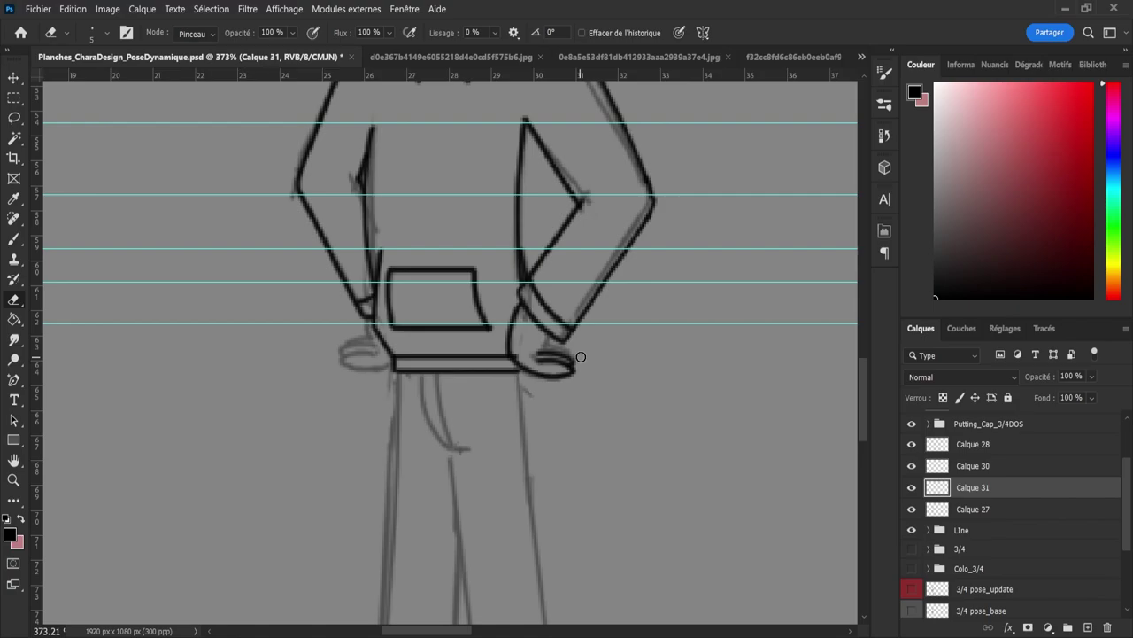
key(b)
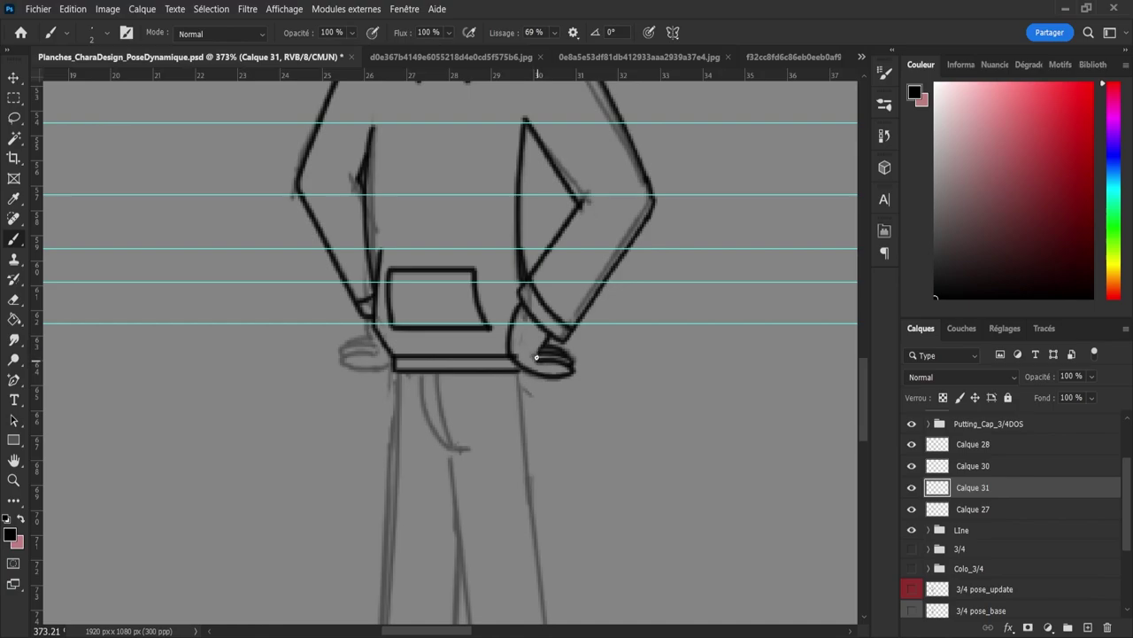
key(ctrl+z)
Step: Refine the inked hand by touching up the lines between the fingers and erasing the excess along its hem-side contour
key(z)
mouse_move(600, 438)
mouse_down()
mouse_move(633, 445)
mouse_move(583, 446)
mouse_up()
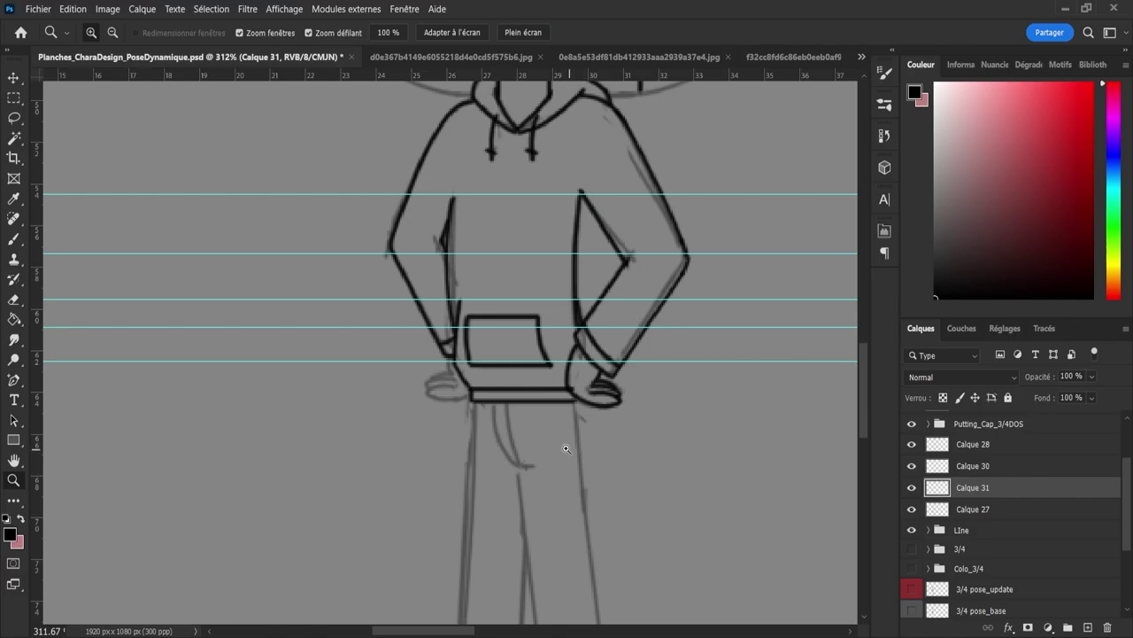
key(e)
key(b)
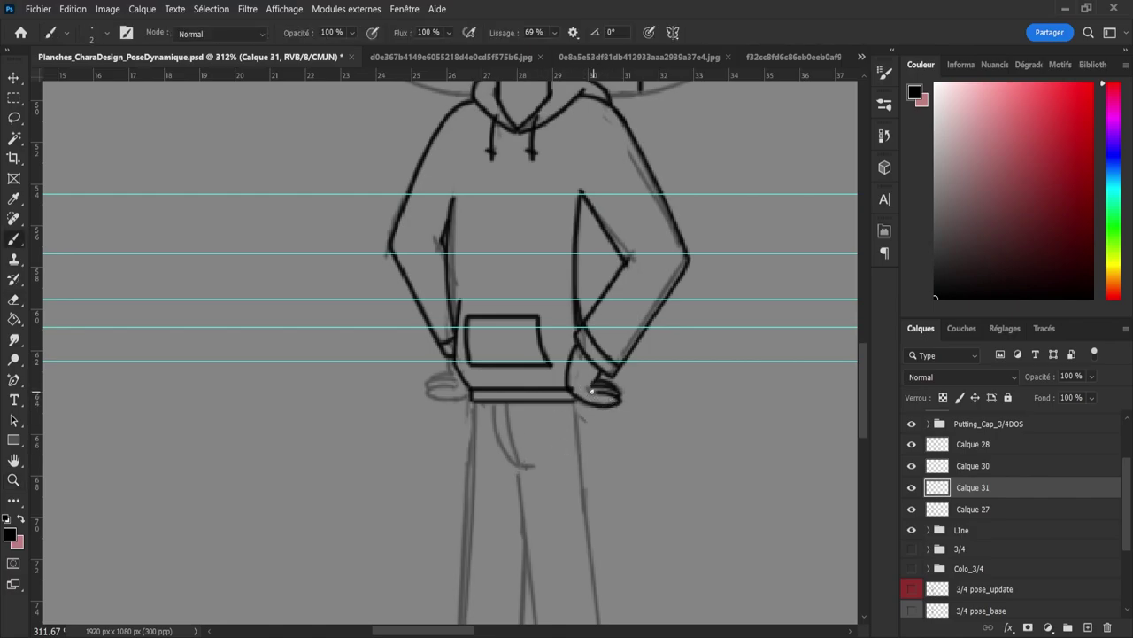
drag(592, 388, 611, 399)
key(e)
key(b)
key(ctrl+z)
key(e)
drag(569, 398, 567, 384)
key(b)
key(e)
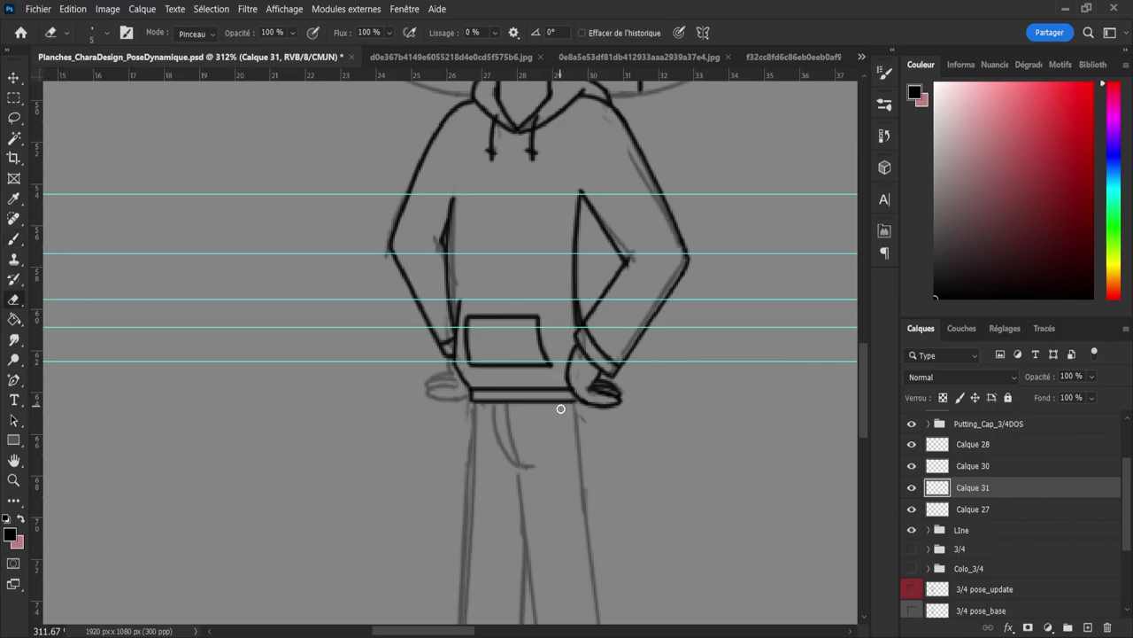
Step: Check the inked hand against the whole upper body and save the document
key(z)
drag(622, 445, 561, 446)
drag(546, 382, 528, 382)
drag(622, 450, 655, 463)
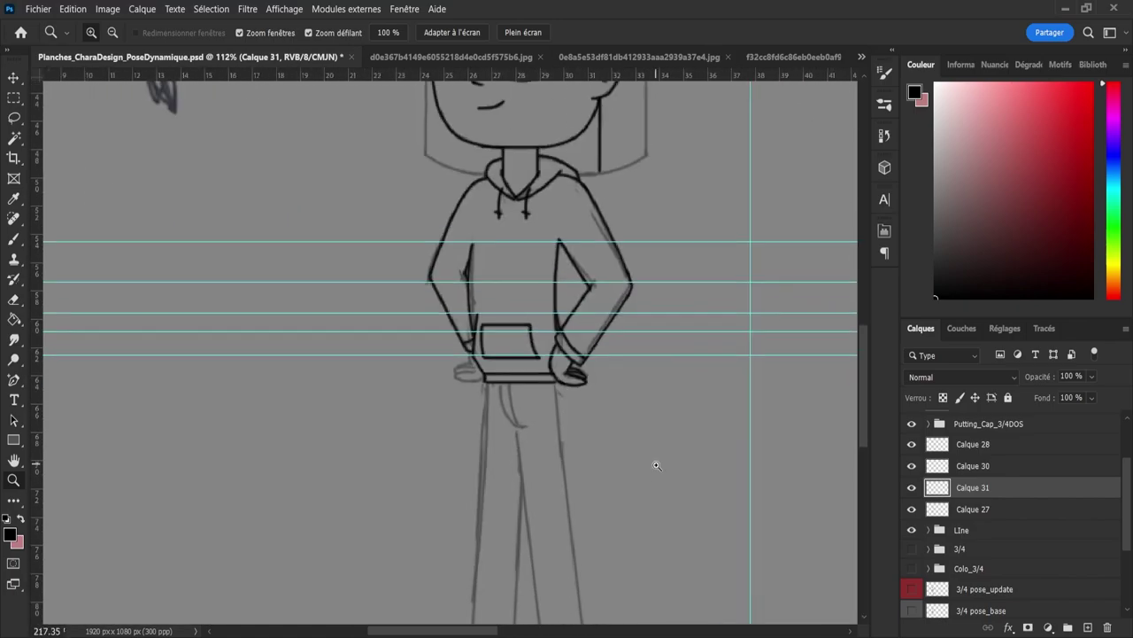
key(ctrl+s)
Step: Toggle the visibility of Calque 27, Calque 31 and Calque 30 to check which lines each layer holds
scroll(514, 436, down, 4)
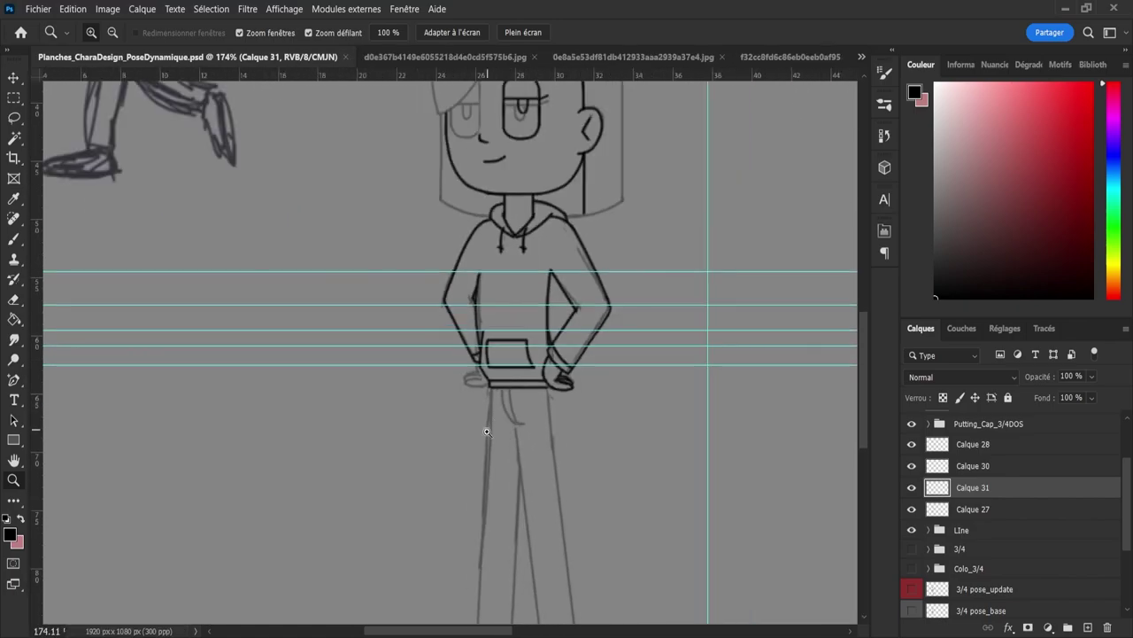
scroll(550, 437, down, 1)
scroll(608, 413, up, 2)
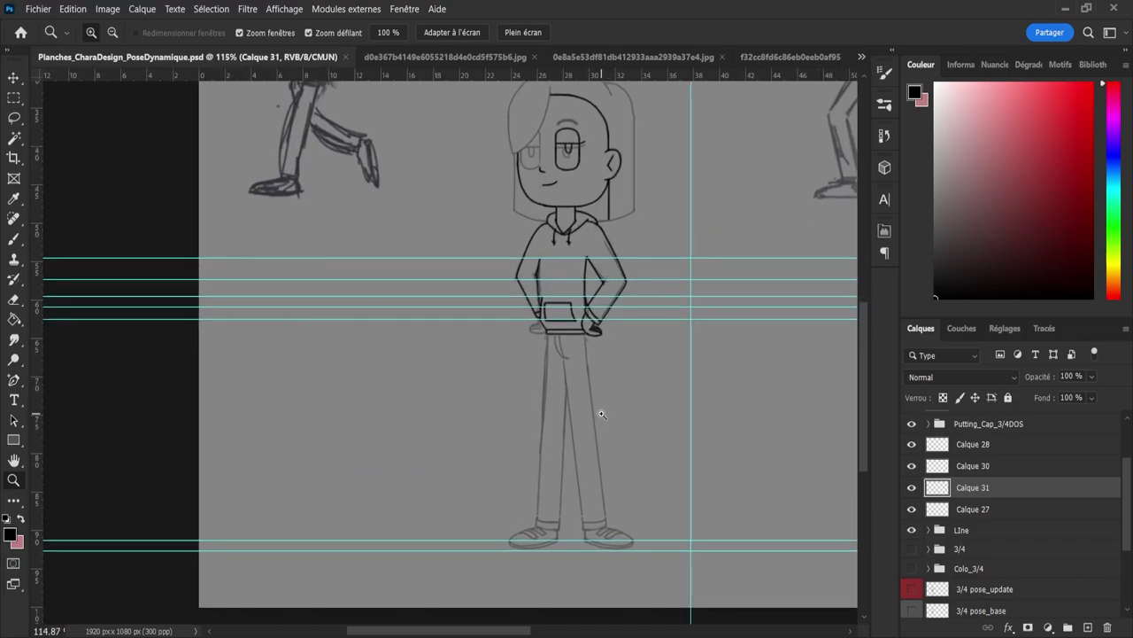
click(956, 515)
click(912, 510)
click(912, 510)
click(912, 489)
click(912, 488)
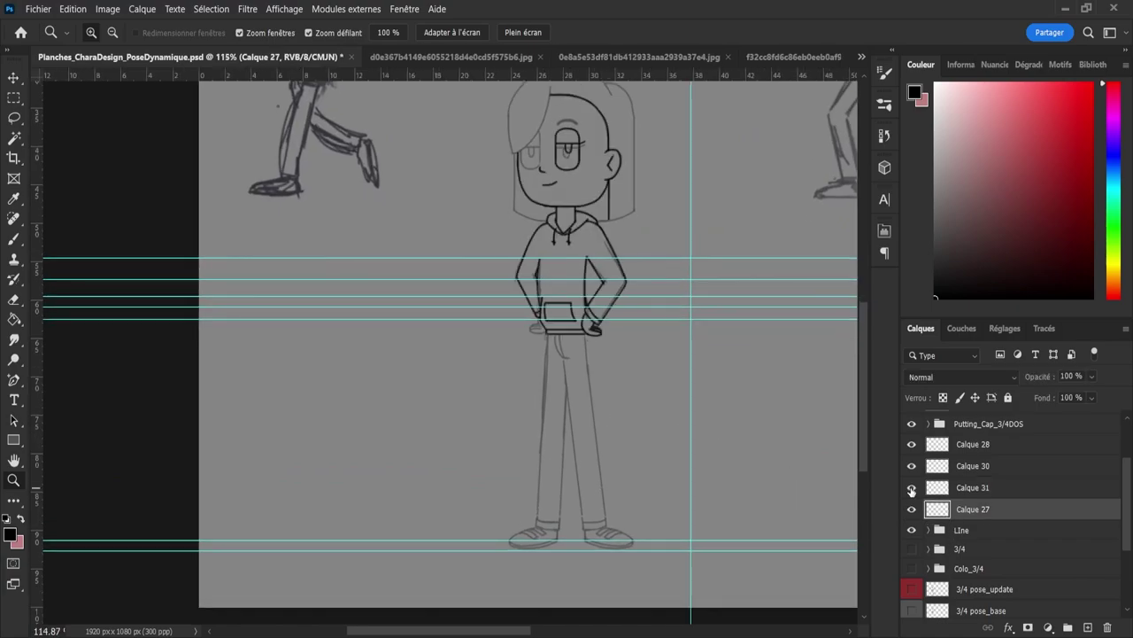
click(912, 466)
click(912, 466)
click(912, 510)
click(912, 510)
Step: Add a new layer above Calque 27 and ink a straight vertical line beside the legs, from hem height to trouser-cuff height
click(1087, 627)
key(b)
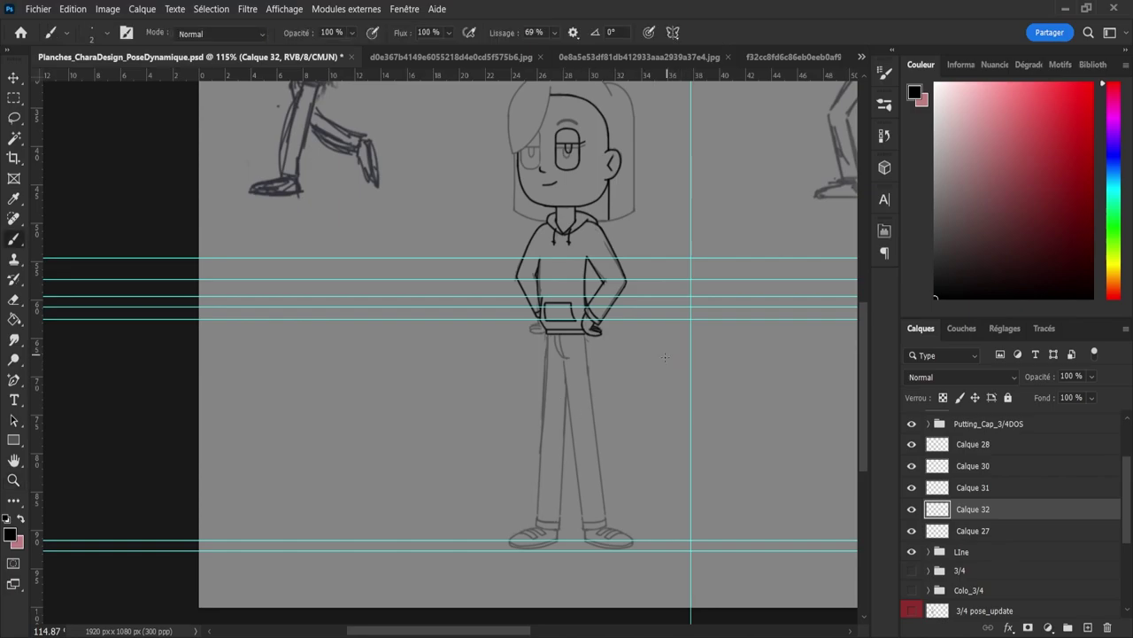
drag(668, 335, 668, 496)
Step: Select the straight vertical line on Calque 32, move it onto the right-hand leg and rotate it about -6.6° along the outer trouser edge
key(l)
mouse_move(639, 377)
mouse_down()
mouse_move(695, 471)
mouse_move(633, 513)
mouse_up()
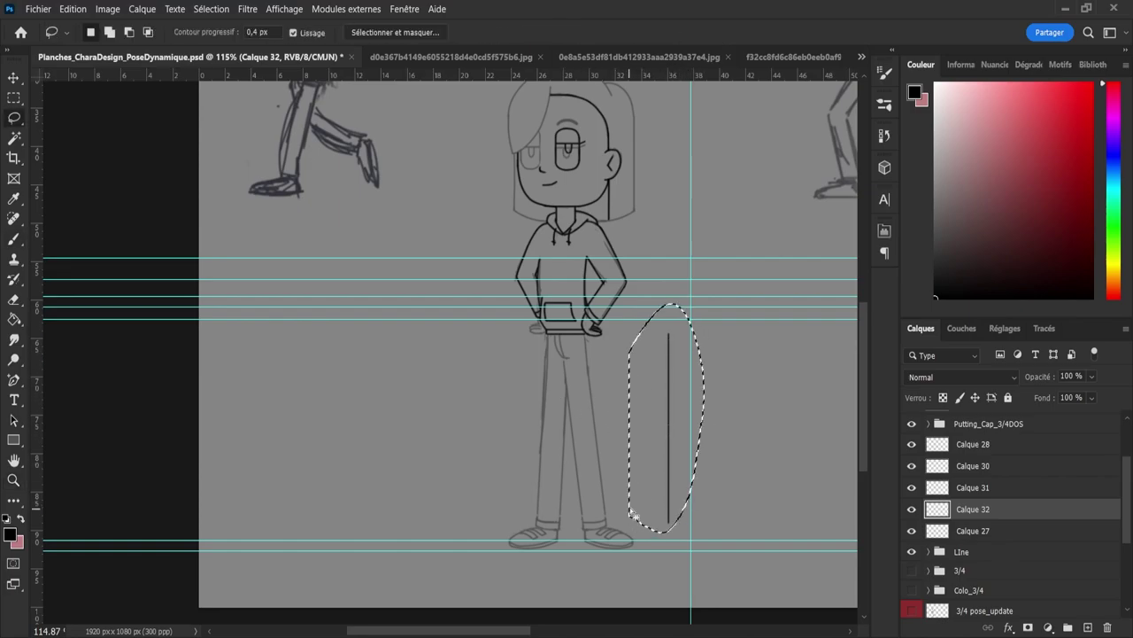
key(ctrl+t)
drag(674, 457, 591, 437)
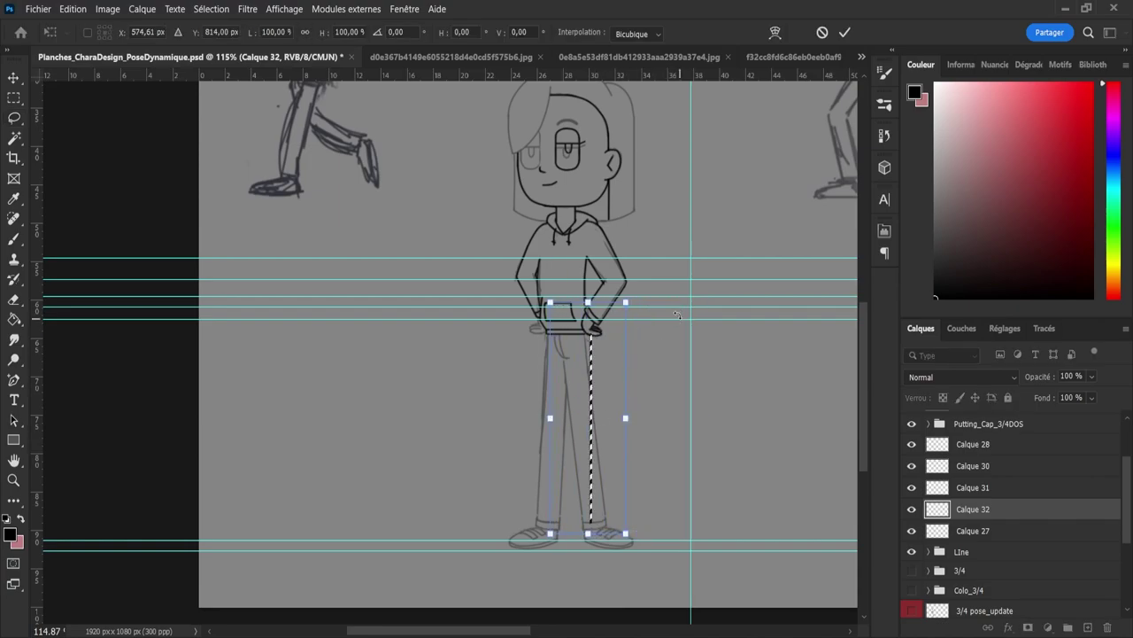
drag(647, 291, 686, 281)
drag(647, 348, 637, 343)
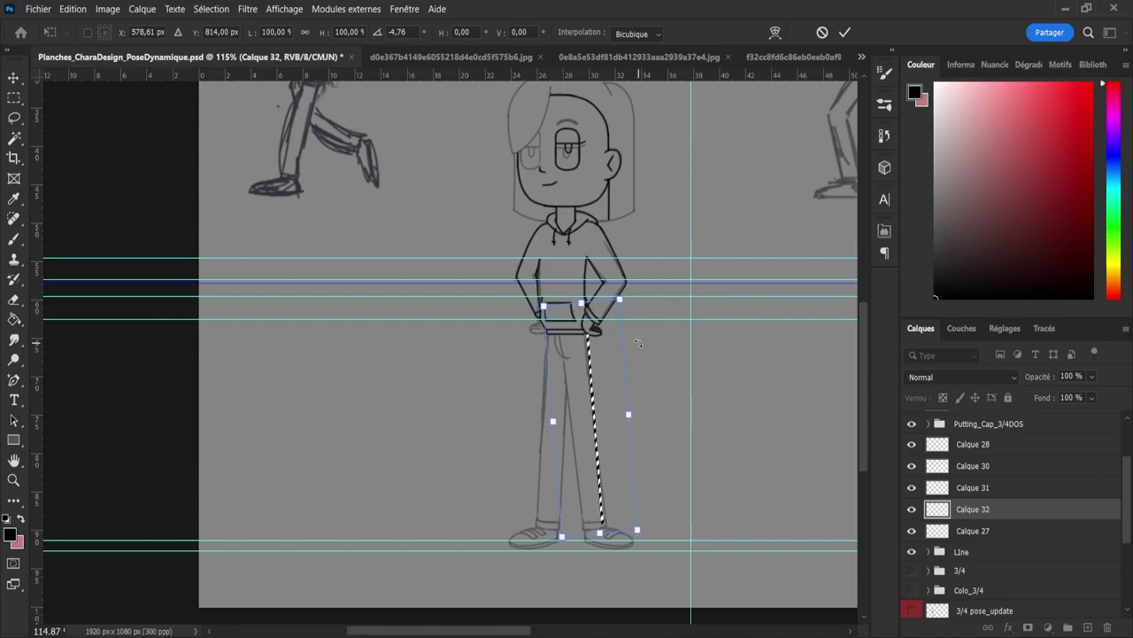
drag(639, 292, 634, 293)
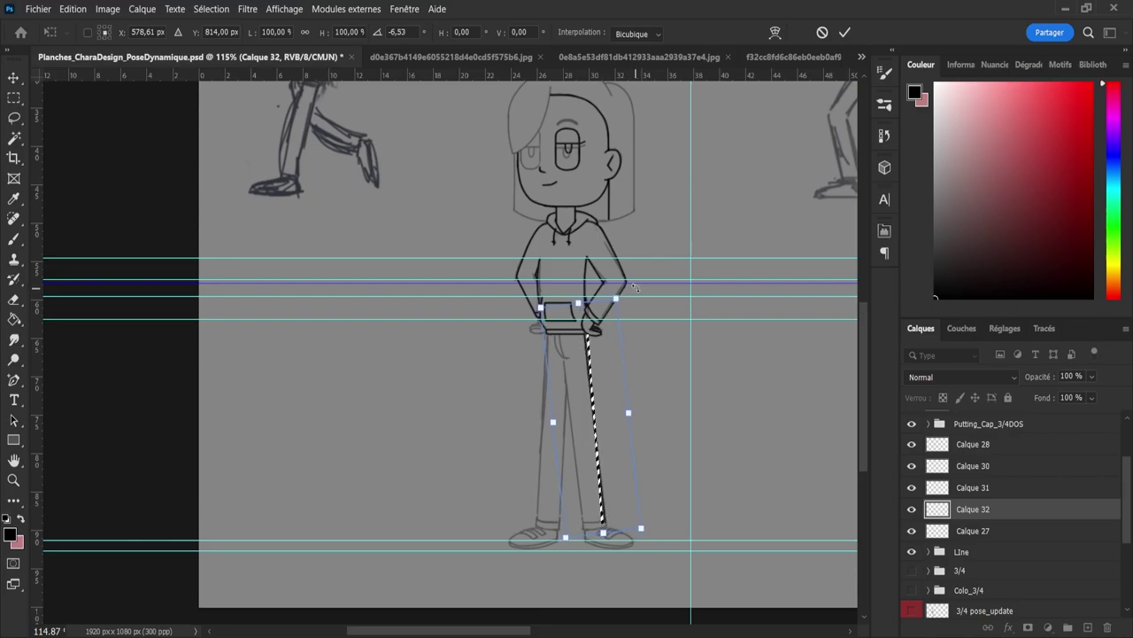
key(Right)
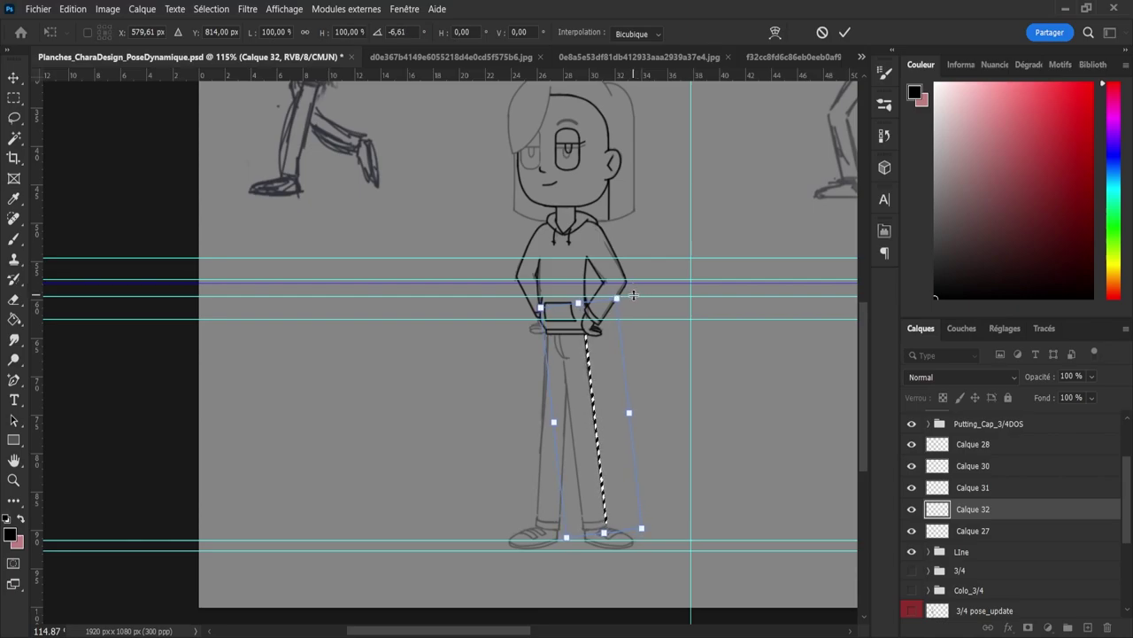
key(Return)
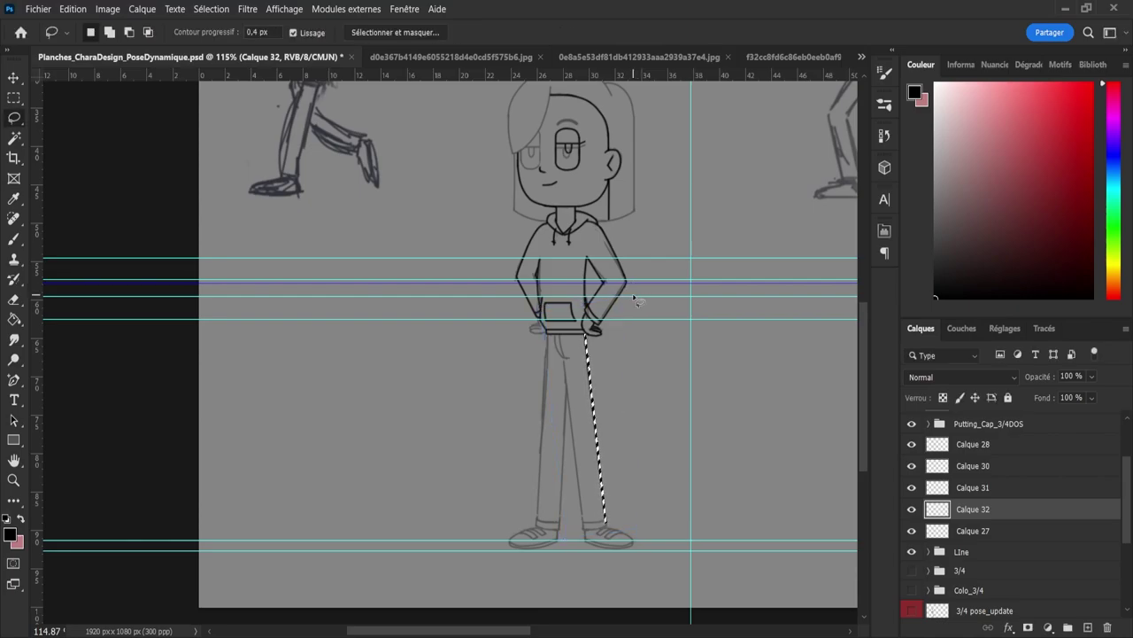
Step: Deselect the placed line and examine how it follows the sketched trouser edge from hem to cuff
key(z)
mouse_move(574, 394)
mouse_down()
mouse_move(614, 403)
mouse_move(593, 380)
mouse_up()
drag(617, 428, 612, 401)
scroll(611, 401, up, 3)
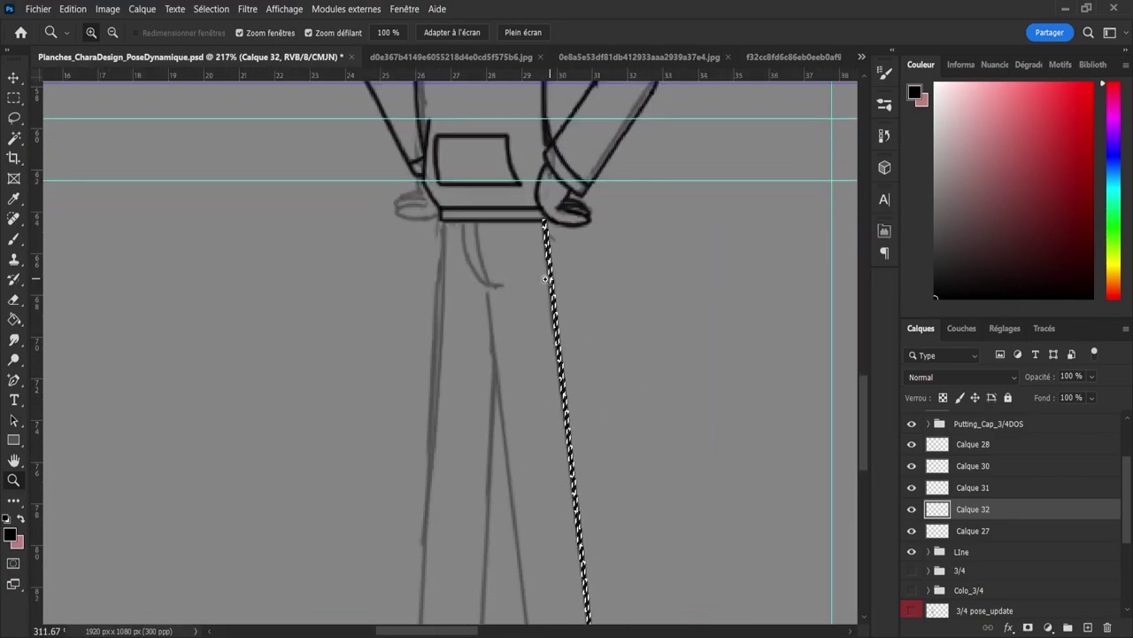
key(v)
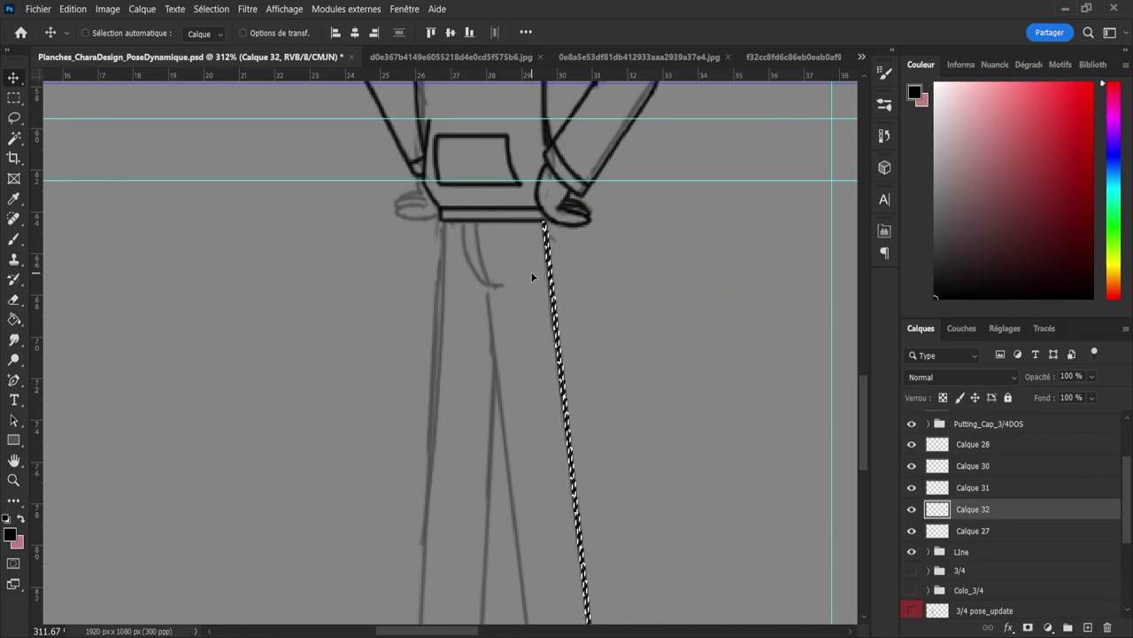
key(l)
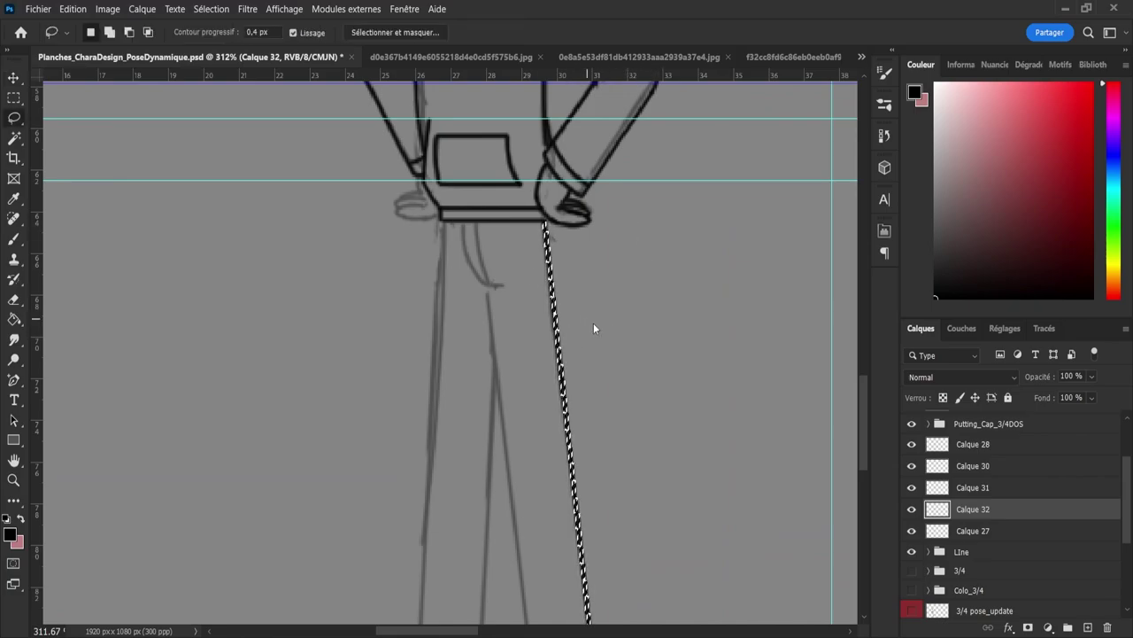
click(597, 295)
key(z)
mouse_move(610, 287)
mouse_down()
mouse_move(587, 273)
mouse_move(561, 284)
mouse_up()
scroll(607, 387, up, 1)
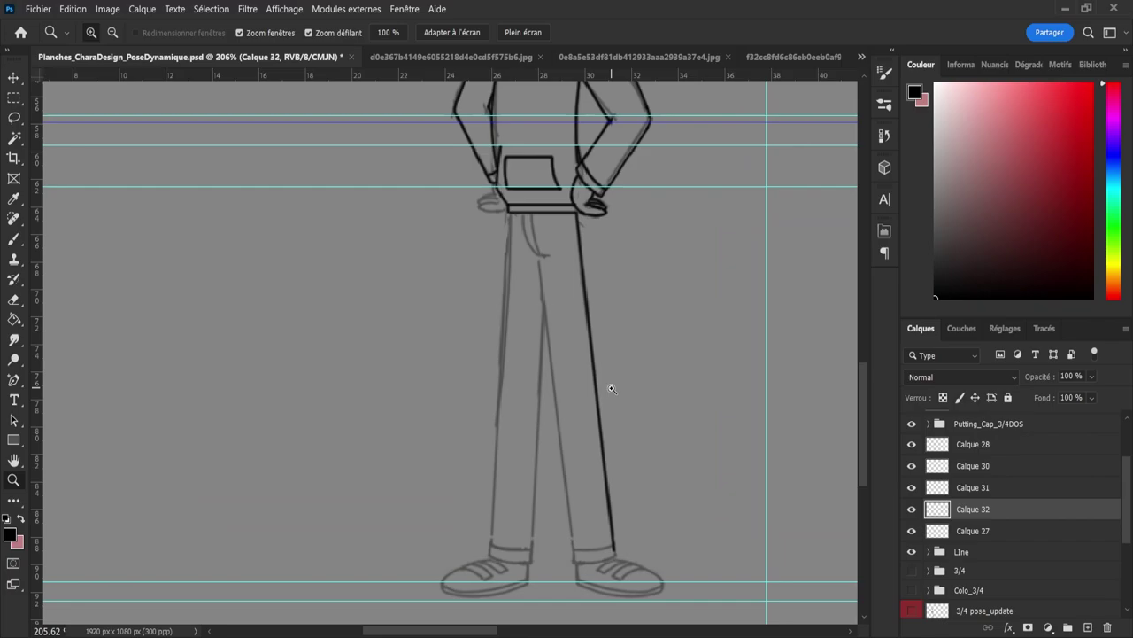
scroll(653, 445, down, 1)
scroll(646, 529, up, 2)
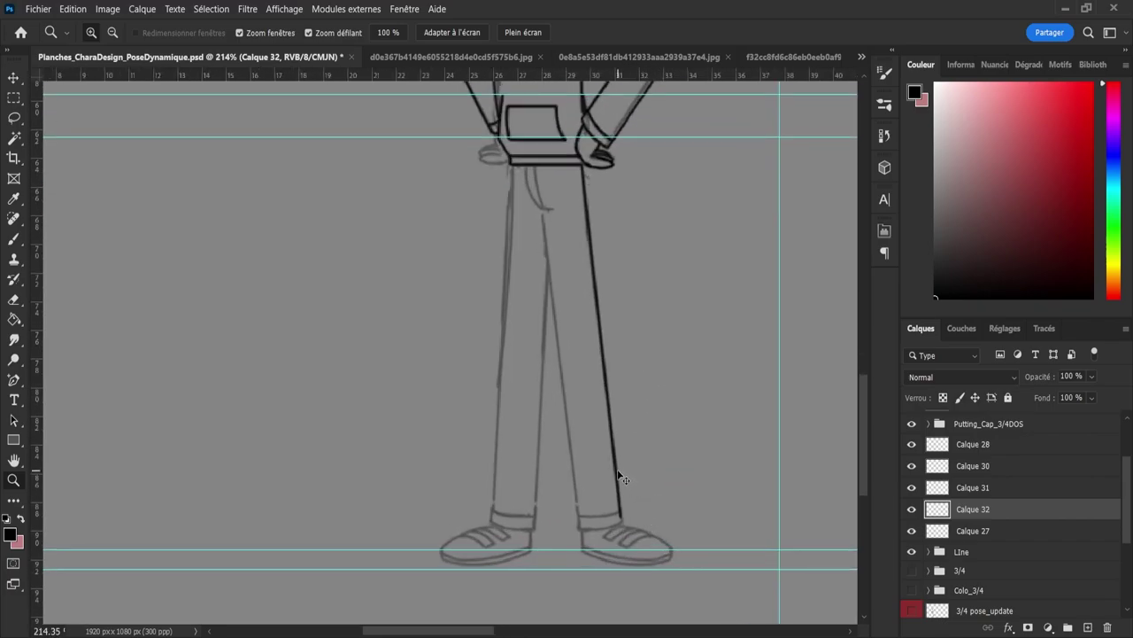
Step: Duplicate the line layer and place the copy along the inner edge of the same trouser leg
key(ctrl+j)
key(v)
drag(617, 452, 576, 459)
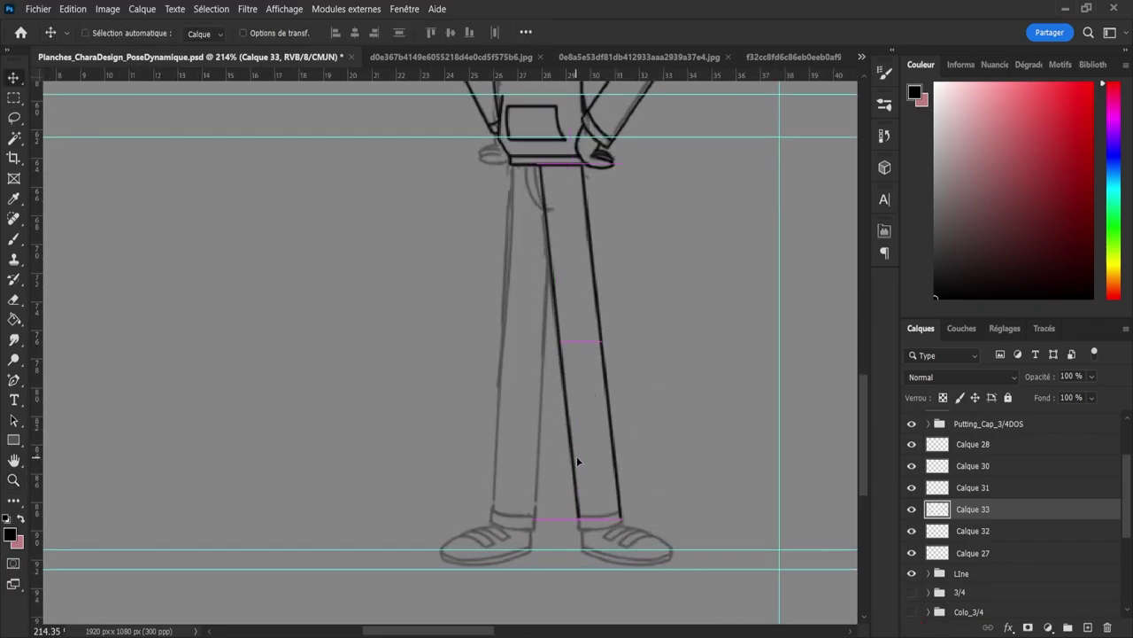
drag(570, 408, 577, 432)
key(Right)
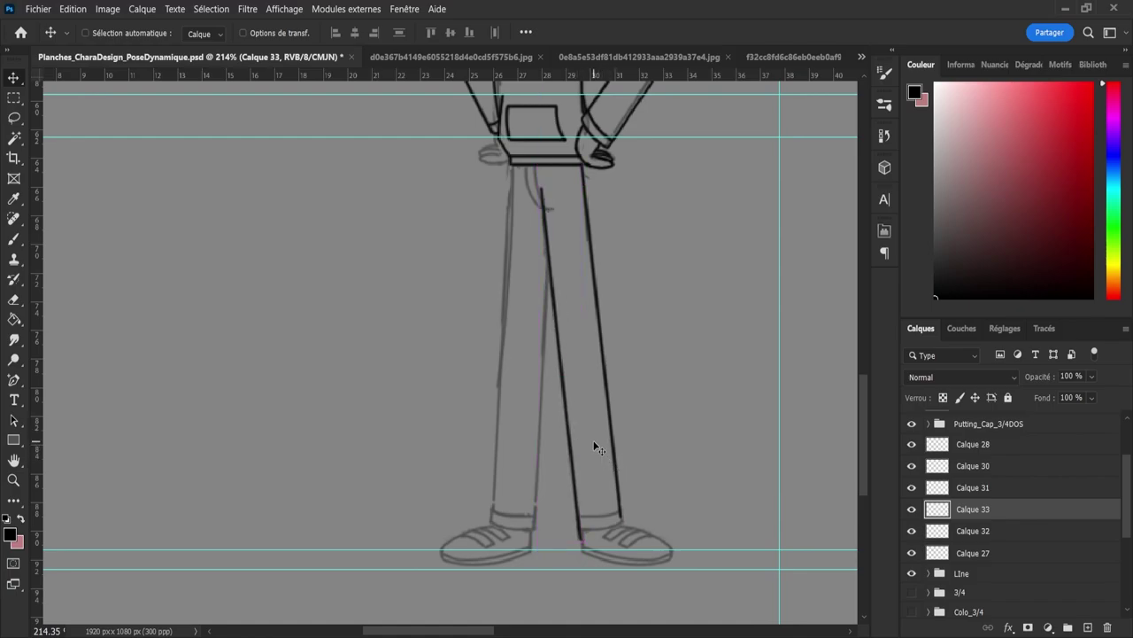
Step: Duplicate the inner leg line, mirror and slightly rotate the copy, and fit it along the outer edge of the left-hand leg
key(ctrl)
key(ctrl+j)
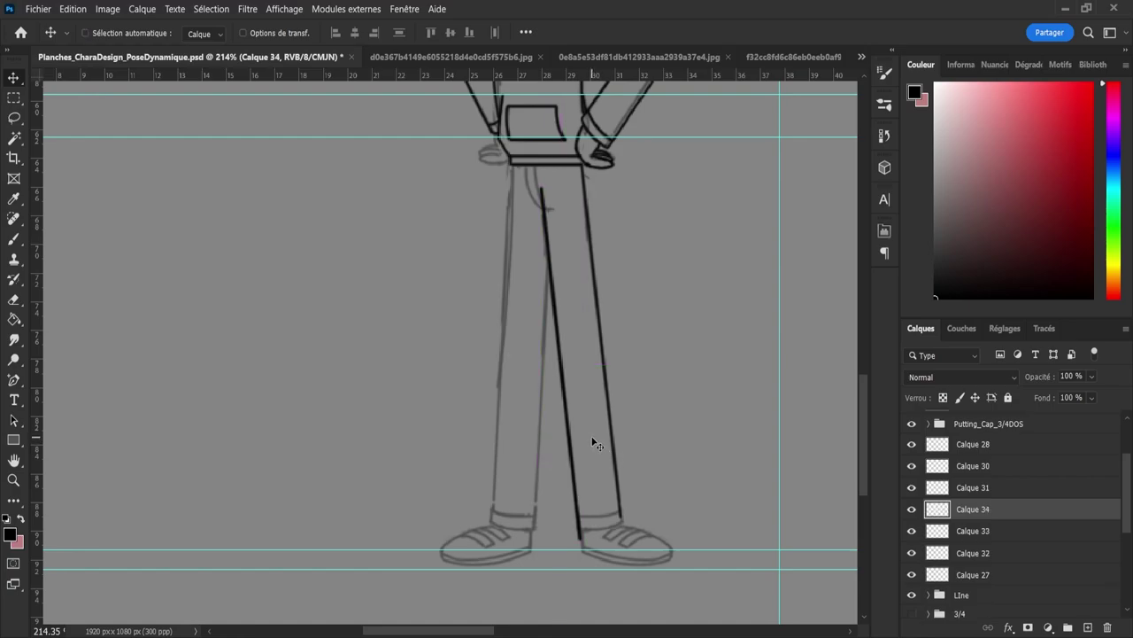
key(ctrl+t)
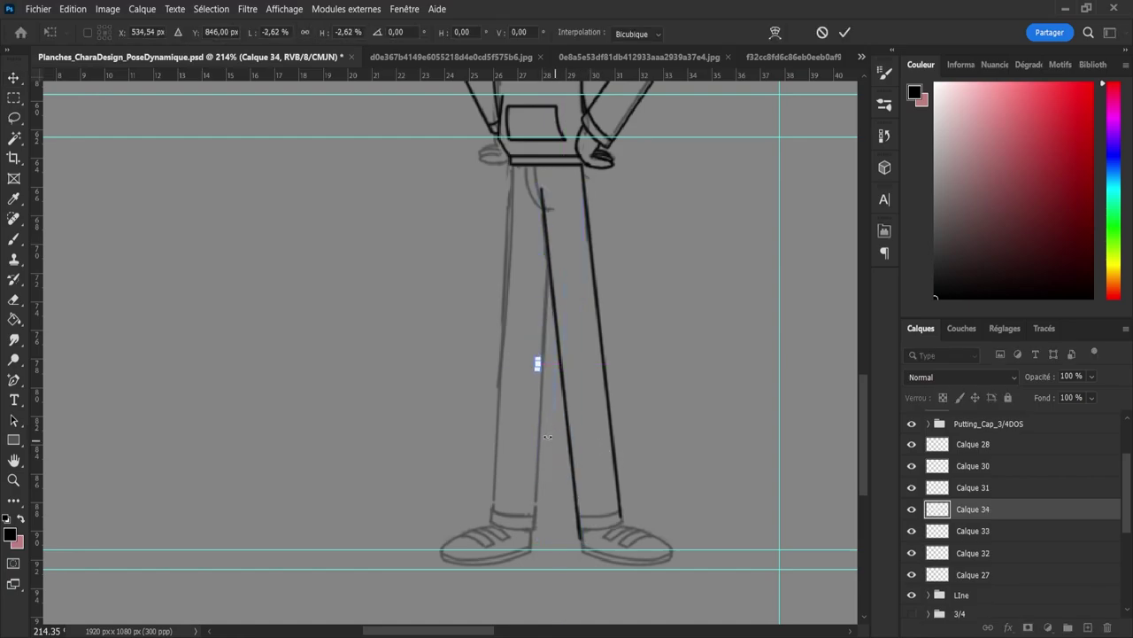
drag(568, 420, 512, 411)
click(560, 392)
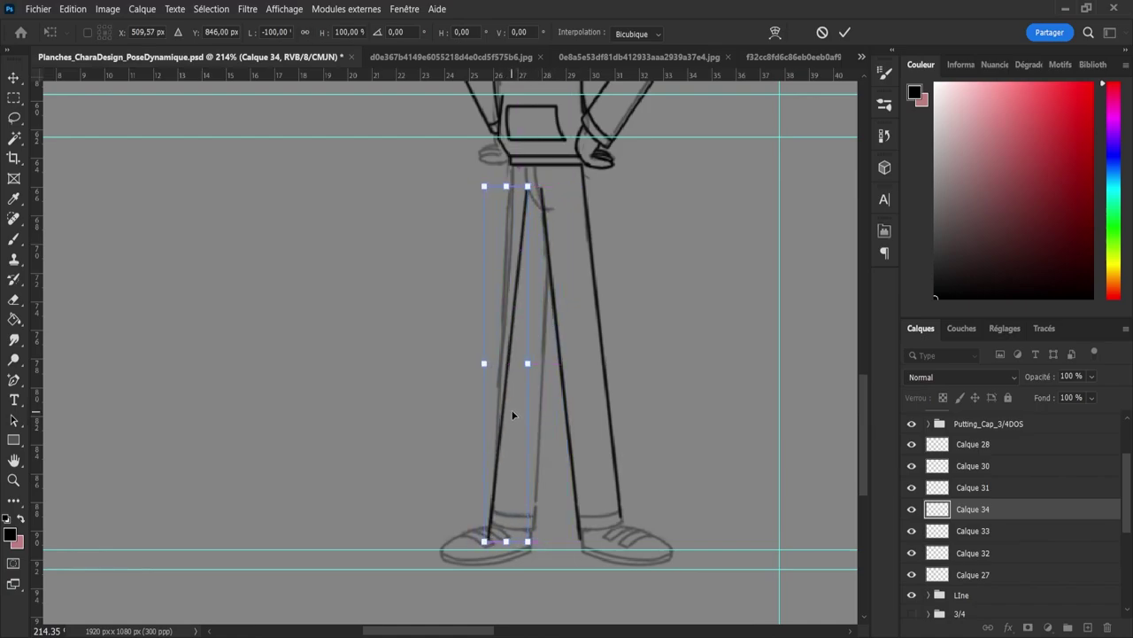
drag(549, 183, 541, 175)
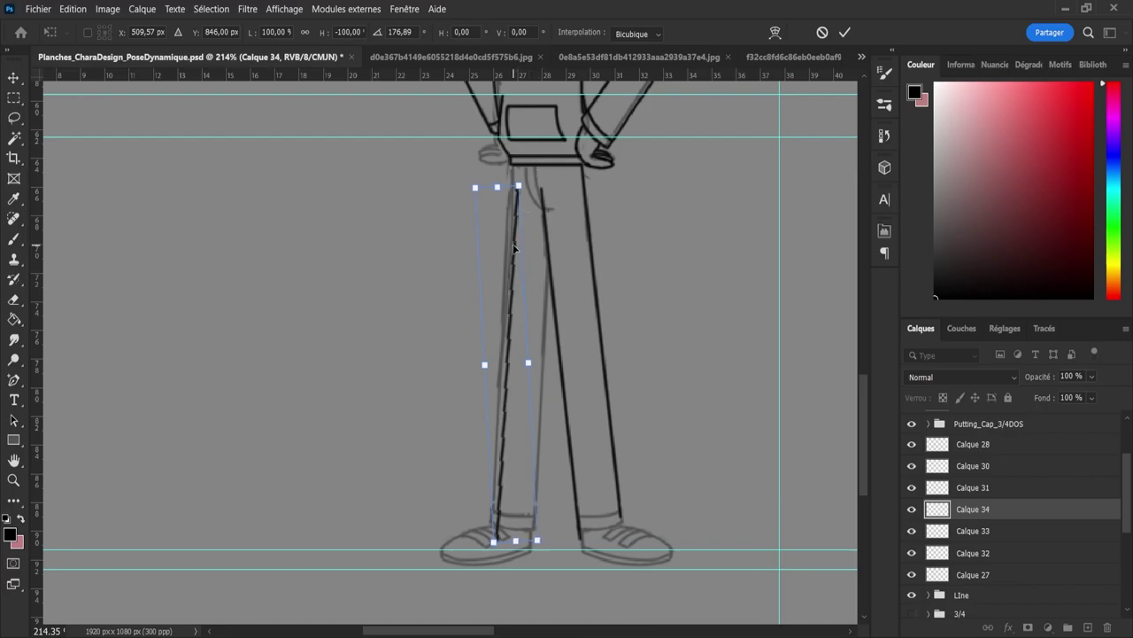
mouse_move(515, 244)
mouse_down()
mouse_move(507, 227)
mouse_move(512, 238)
mouse_up()
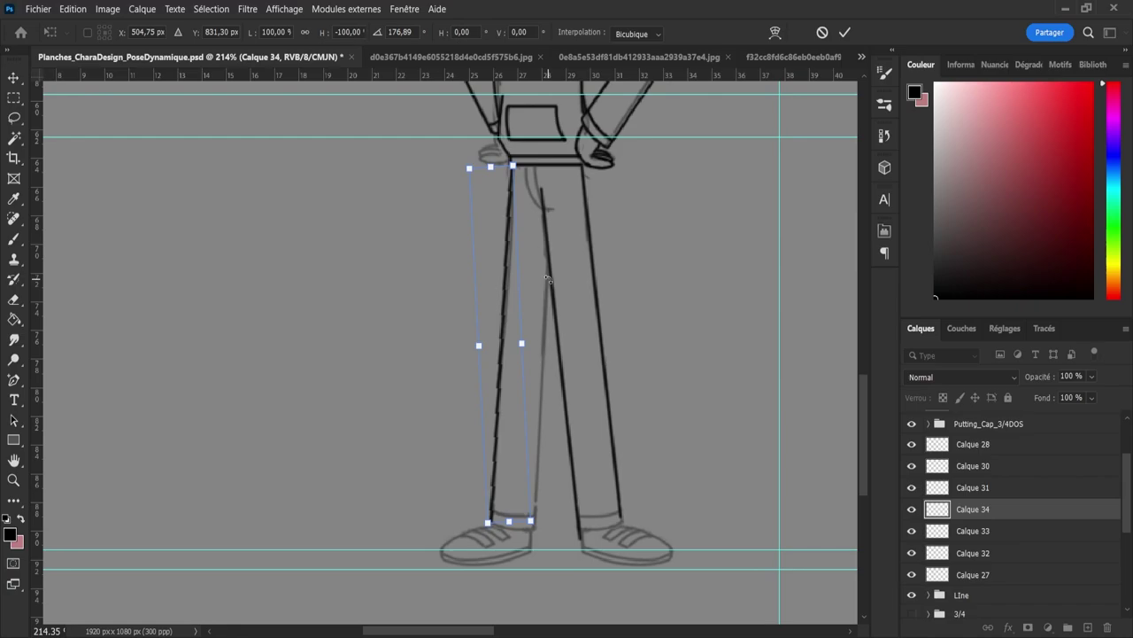
key(Return)
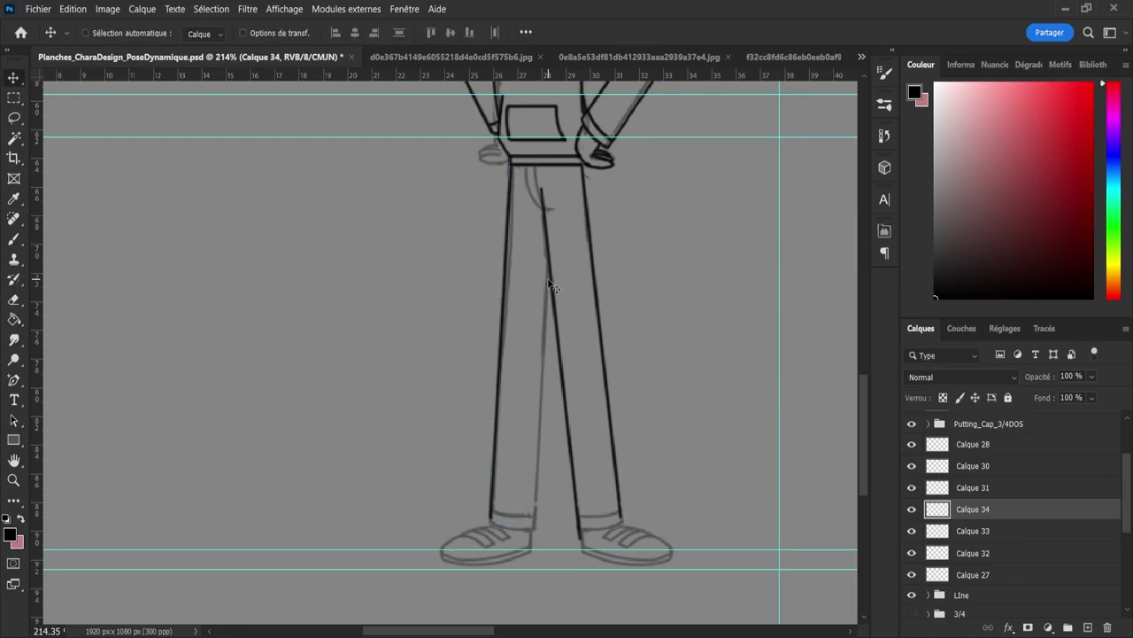
key(Right)
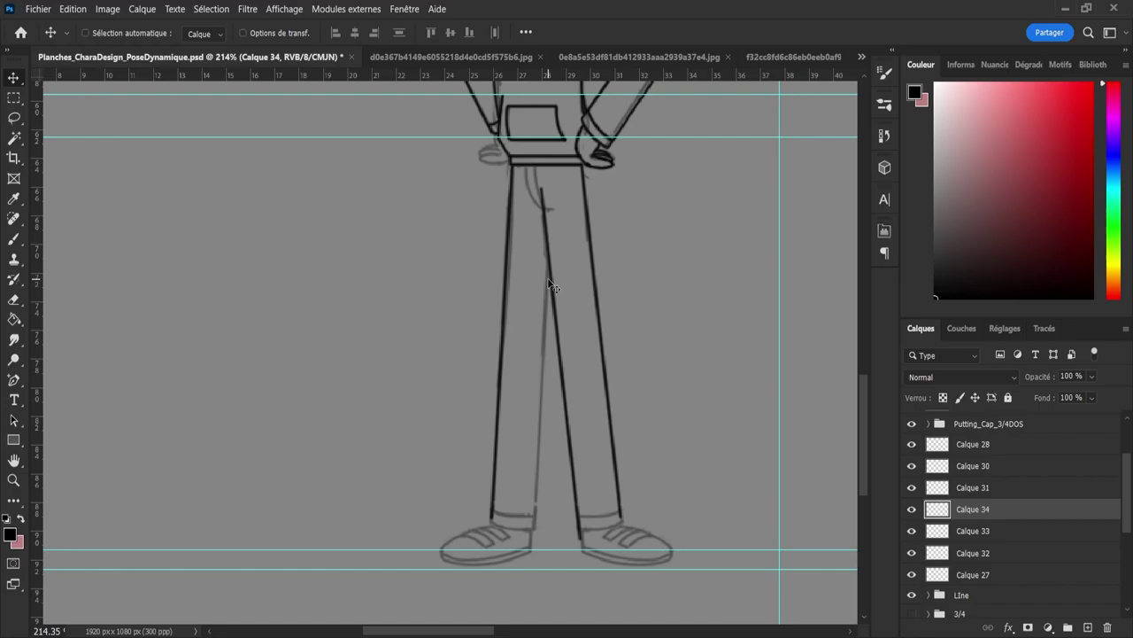
Step: Duplicate the left-hand leg's outer line onto its inner edge and erase the part extending above the crossing of the legs
key(ctrl)
key(ctrl+j)
drag(511, 405, 542, 414)
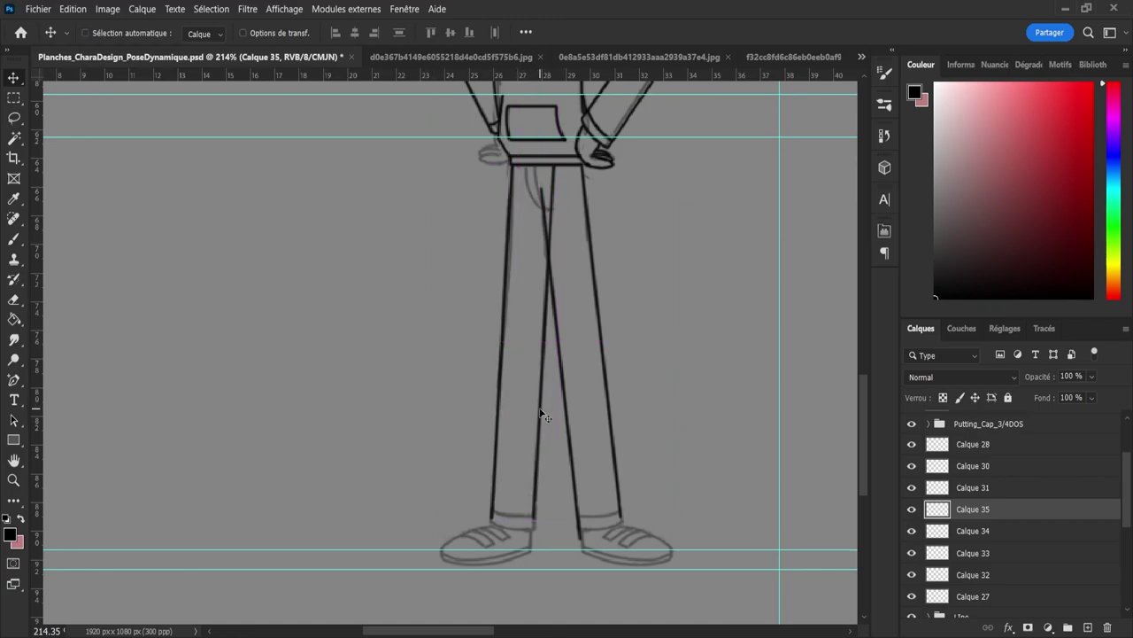
key(Right)
key(Down)
key(Down)
key(Down)
key(Down)
key(Down)
key(Down)
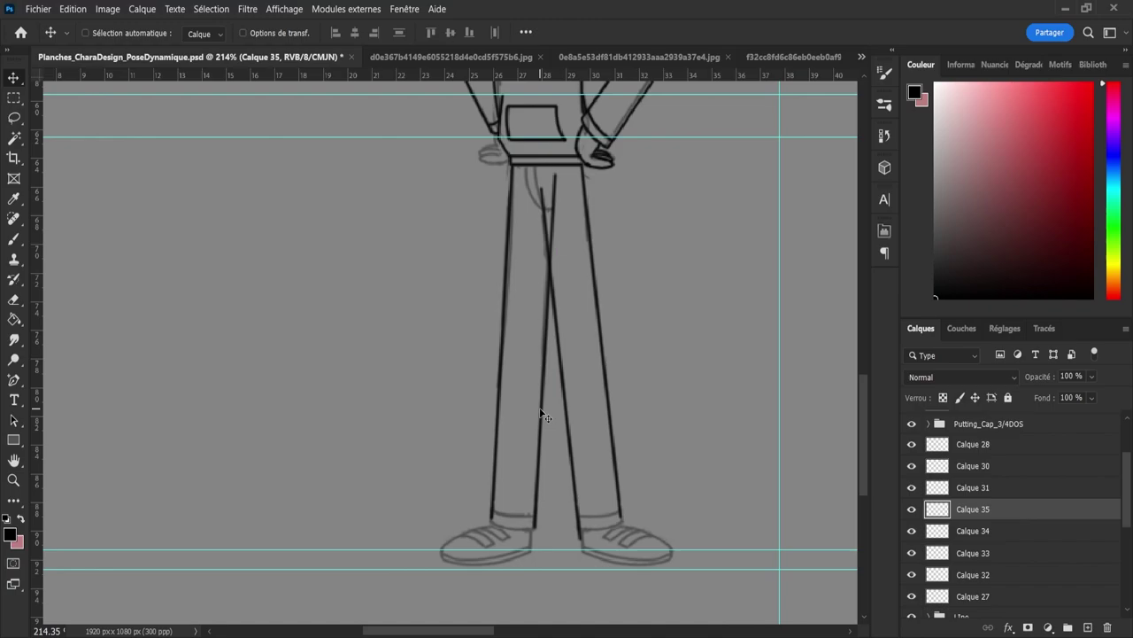
key(Left)
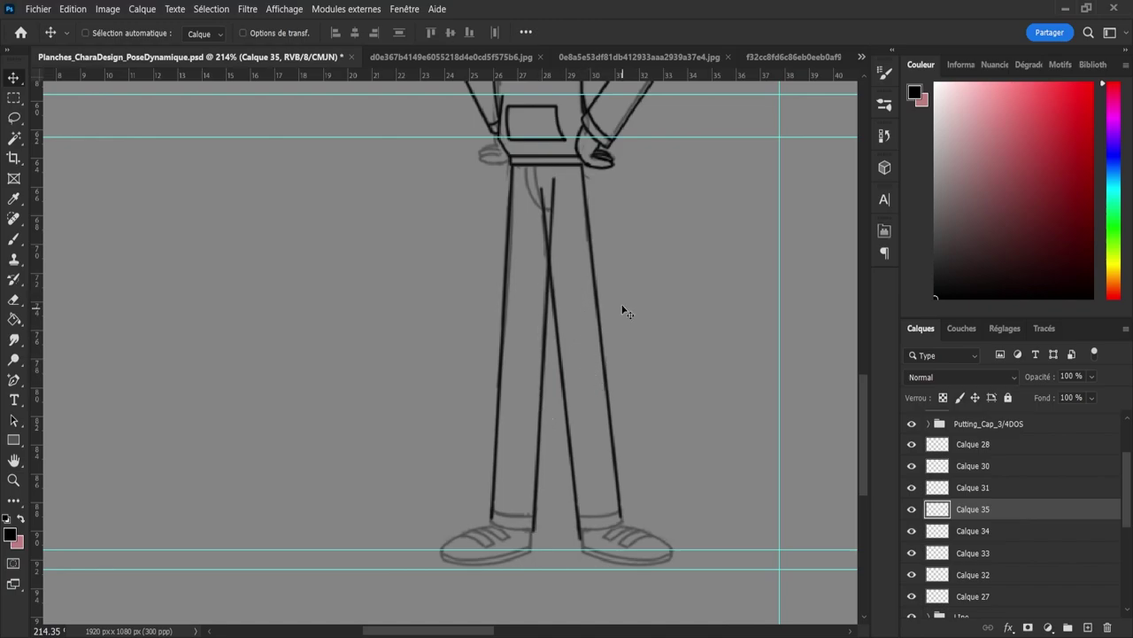
key(e)
mouse_move(558, 202)
mouse_down()
mouse_move(560, 263)
mouse_move(554, 232)
mouse_up()
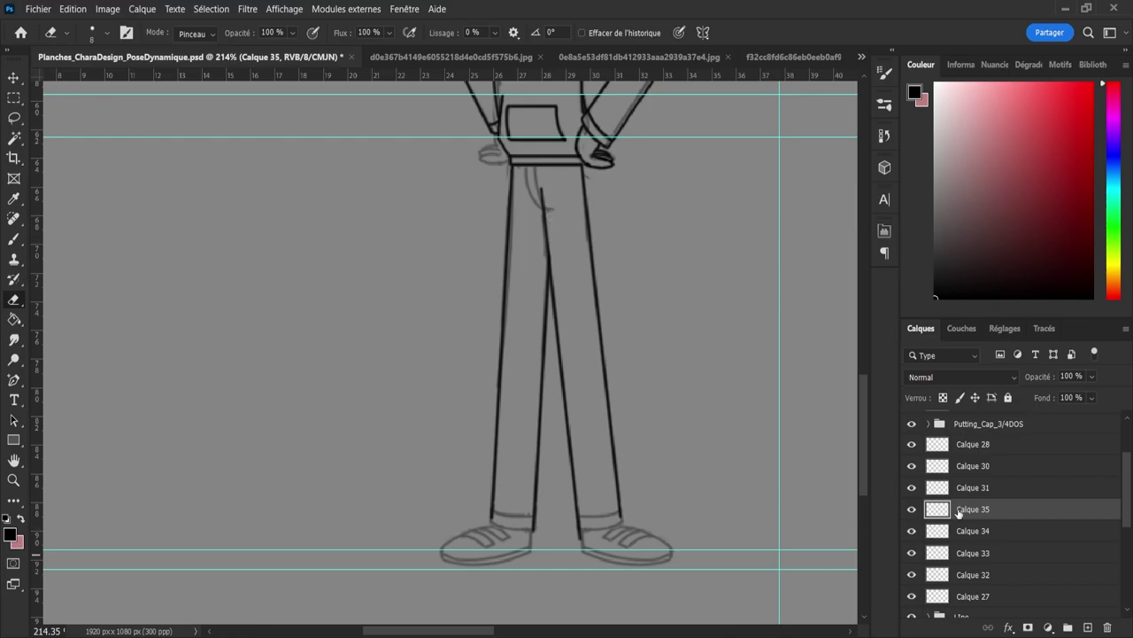
Step: Merge Calque 34 with Calque 35, and Calque 32 with Calque 33, giving one layer per leg
click(938, 530)
click(912, 531)
click(912, 530)
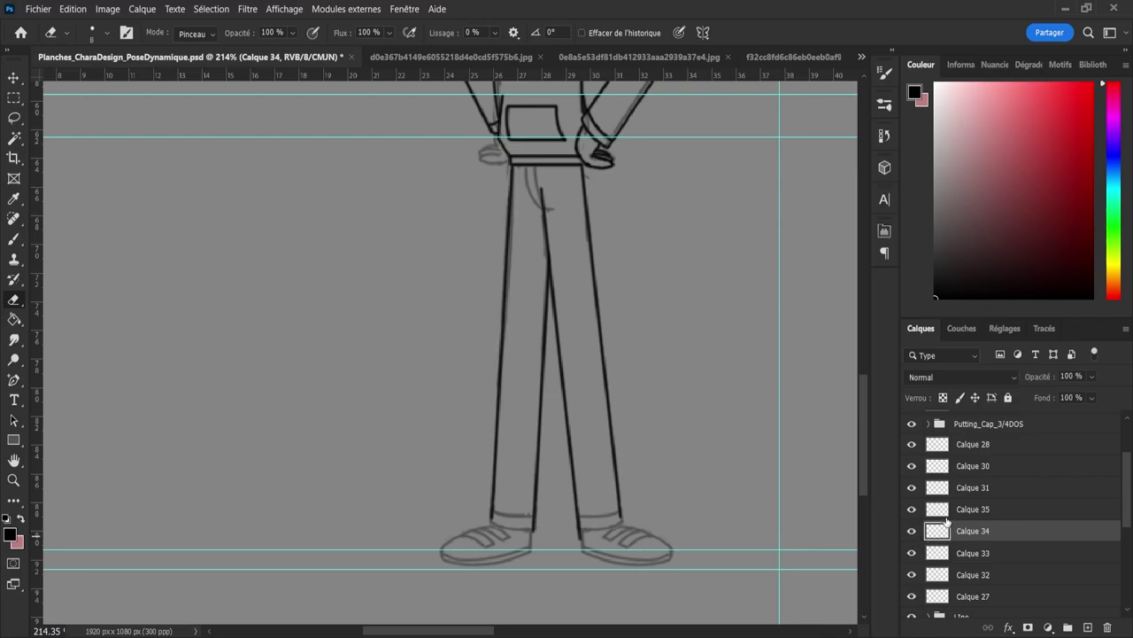
shift+click(943, 517)
key(ctrl+e)
click(948, 531)
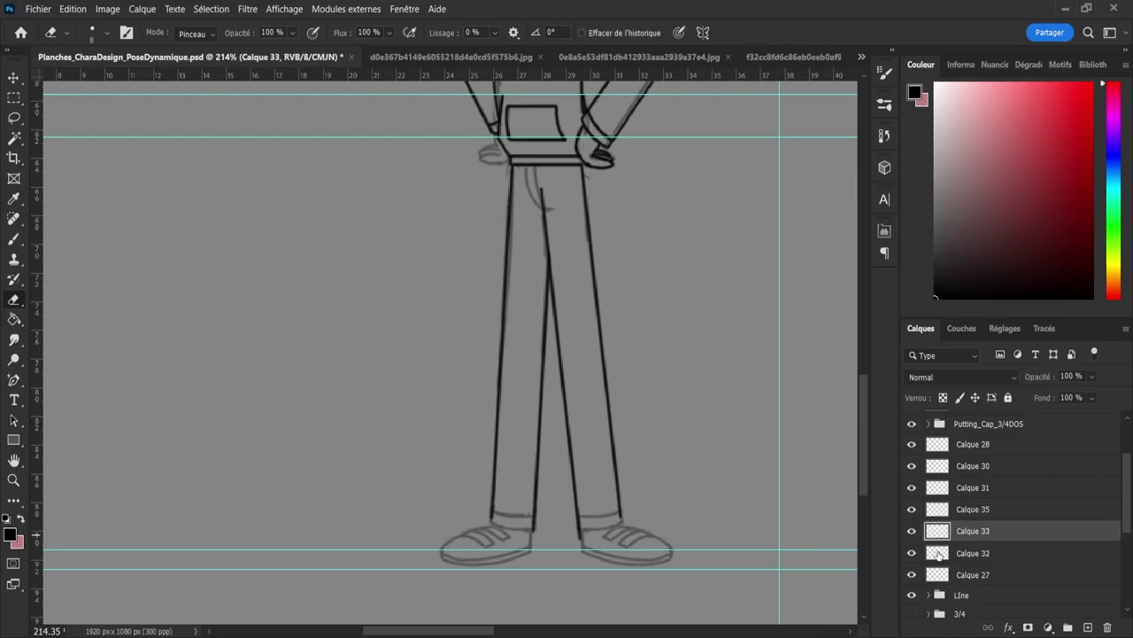
shift+click(940, 554)
key(ctrl+e)
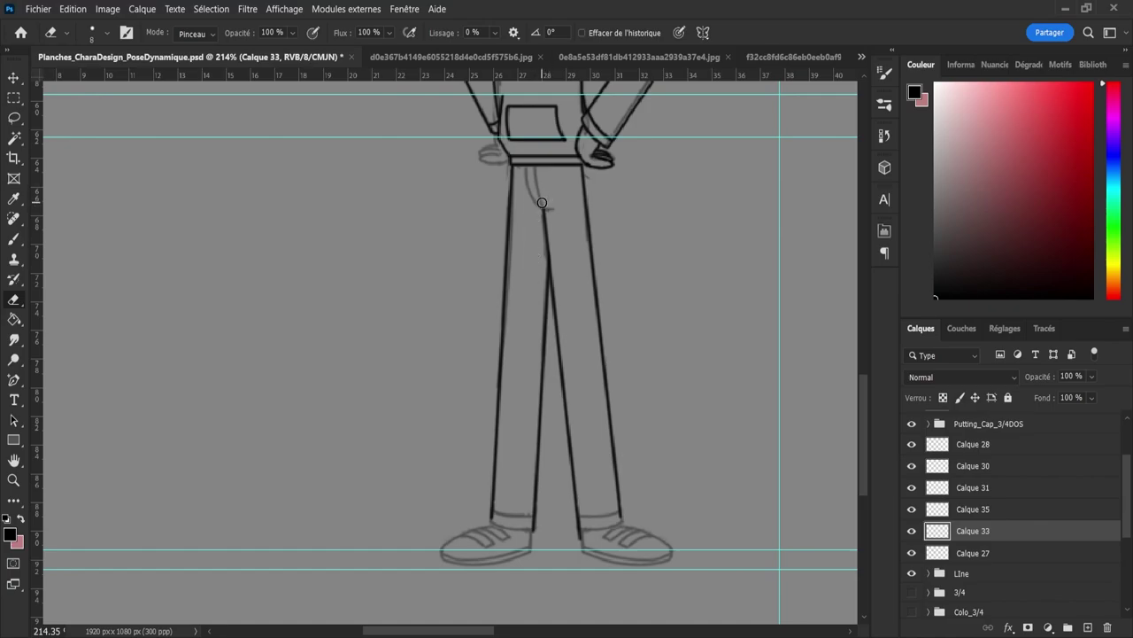
Step: Ink the curved fly lines of the trousers from the hoodie hem down to the crotch, undoing unsatisfactory strokes
key(b)
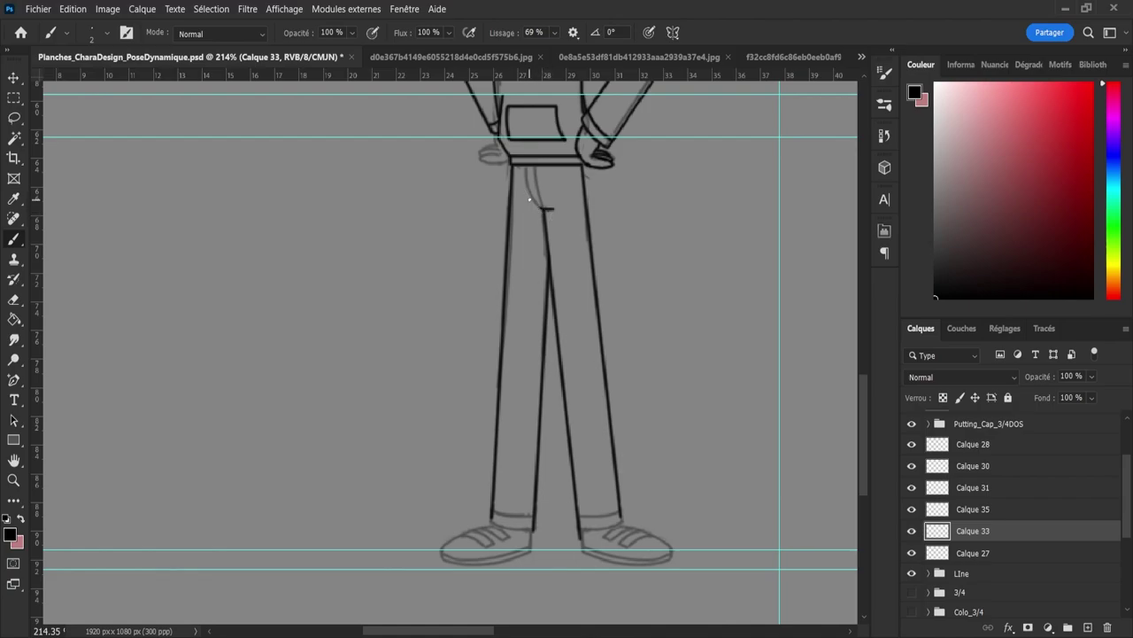
drag(541, 209, 530, 196)
key(ctrl+z)
mouse_move(526, 195)
mouse_down()
mouse_move(549, 209)
mouse_move(523, 165)
mouse_move(531, 205)
mouse_move(542, 200)
mouse_move(551, 215)
mouse_move(531, 168)
mouse_up()
key(ctrl+z)
key(ctrl+z)
key(ctrl+z)
key(ctrl+z)
Step: Trim the right-hand leg's inner line at the ankle, ink the bottom edge of its cuff and erase the excess
key(e)
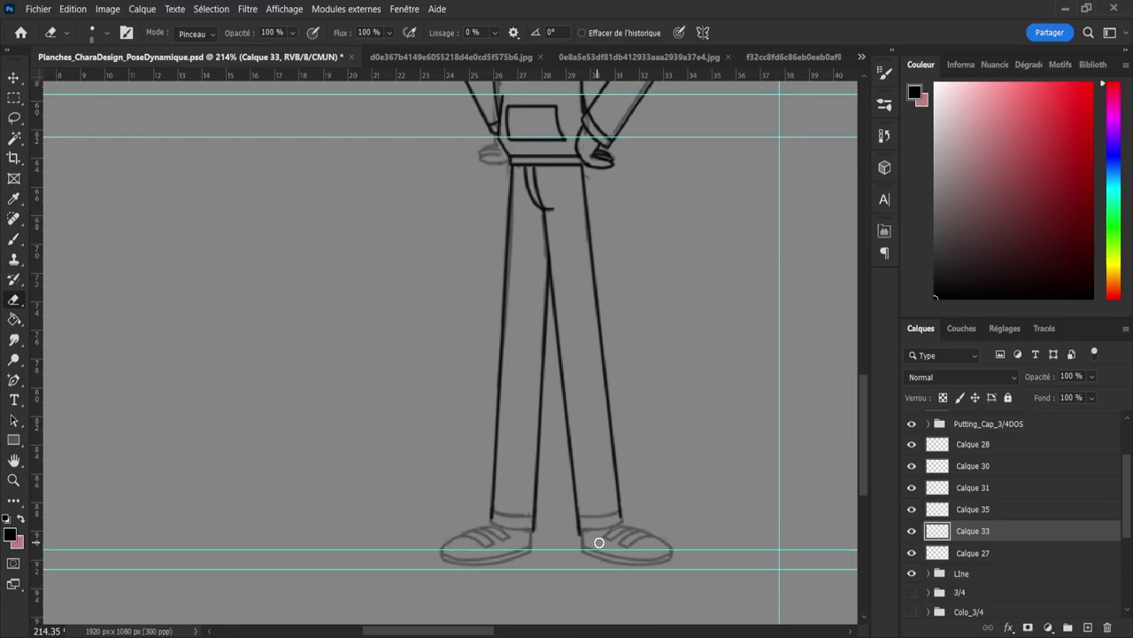
key(b)
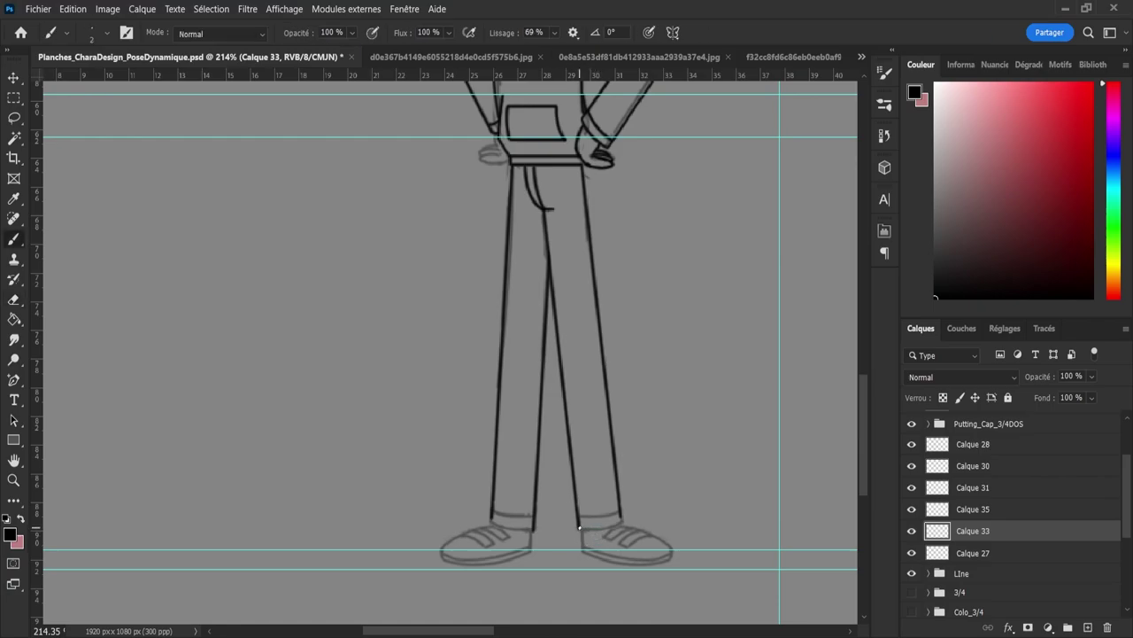
mouse_move(581, 527)
mouse_down()
mouse_move(630, 524)
mouse_move(619, 524)
mouse_up()
key(ctrl+z)
key(e)
drag(634, 522, 628, 520)
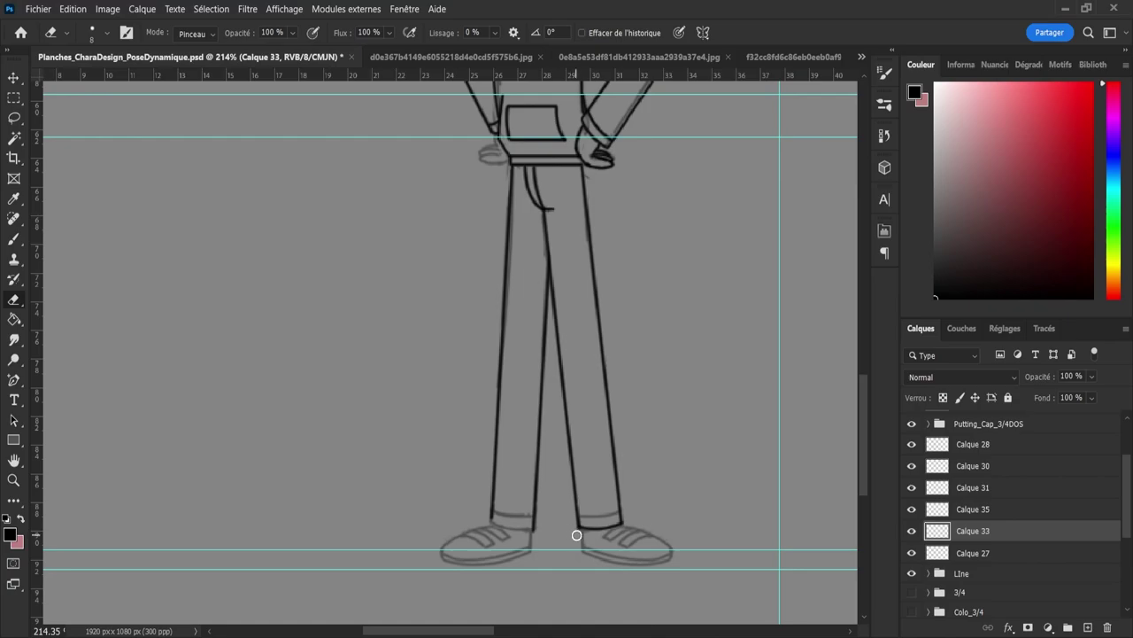
Step: Ink the bottom edge of the left-hand trouser cuff between the two leg lines and clean up its corner
key(b)
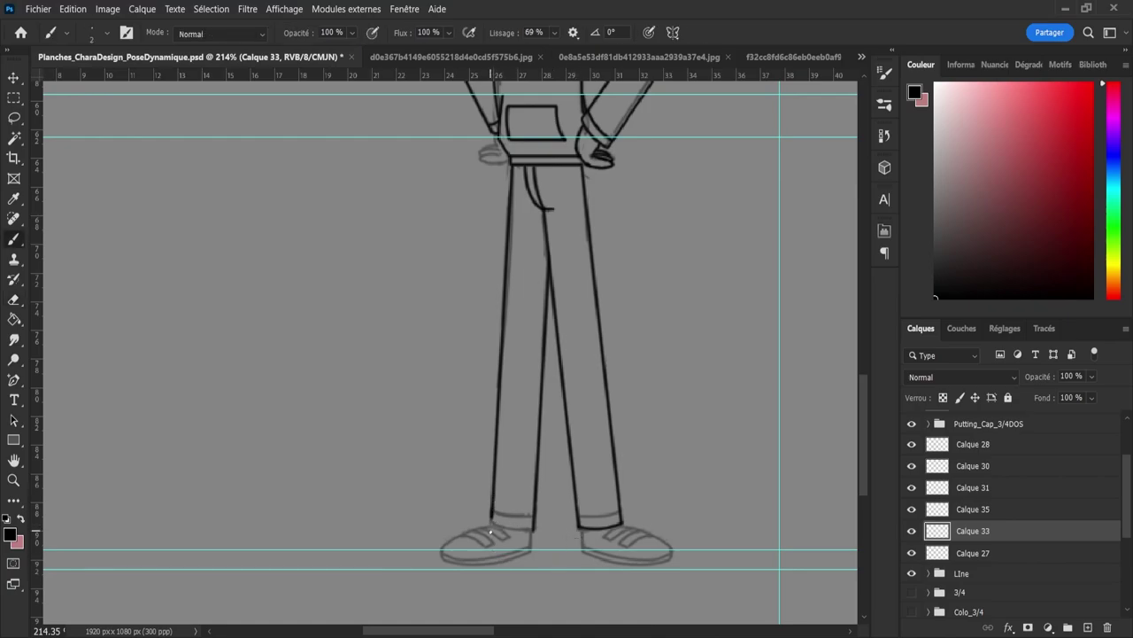
mouse_move(493, 525)
mouse_down()
mouse_move(538, 531)
mouse_move(503, 528)
mouse_move(529, 528)
mouse_up()
key(ctrl+z)
key(e)
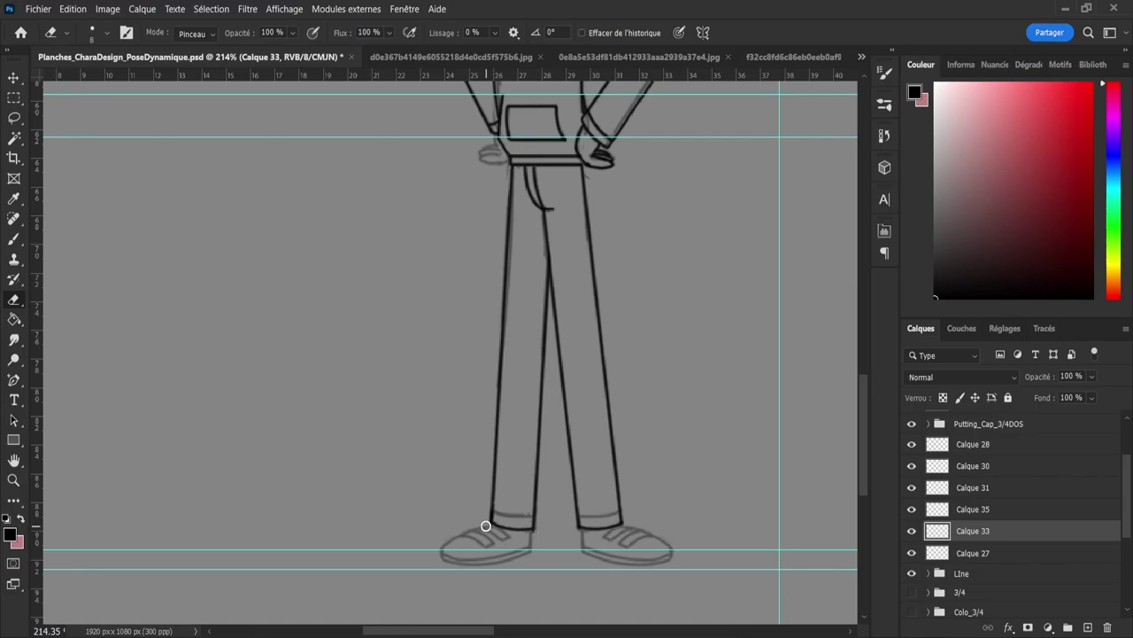
Step: Ink the upper fold line of the cuff on both trouser legs, following the sketch
key(b)
mouse_move(579, 515)
mouse_down()
mouse_move(620, 524)
mouse_move(602, 515)
mouse_move(615, 514)
mouse_up()
key(ctrl+z)
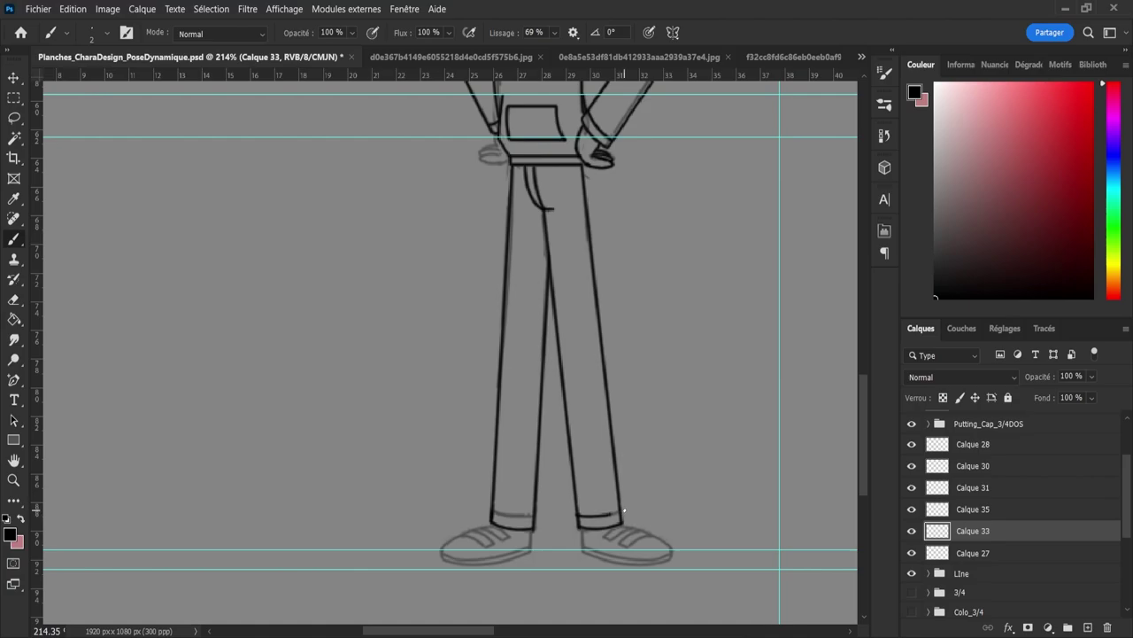
mouse_move(494, 512)
mouse_down()
mouse_move(531, 526)
mouse_move(519, 517)
mouse_up()
key(ctrl+z)
key(e)
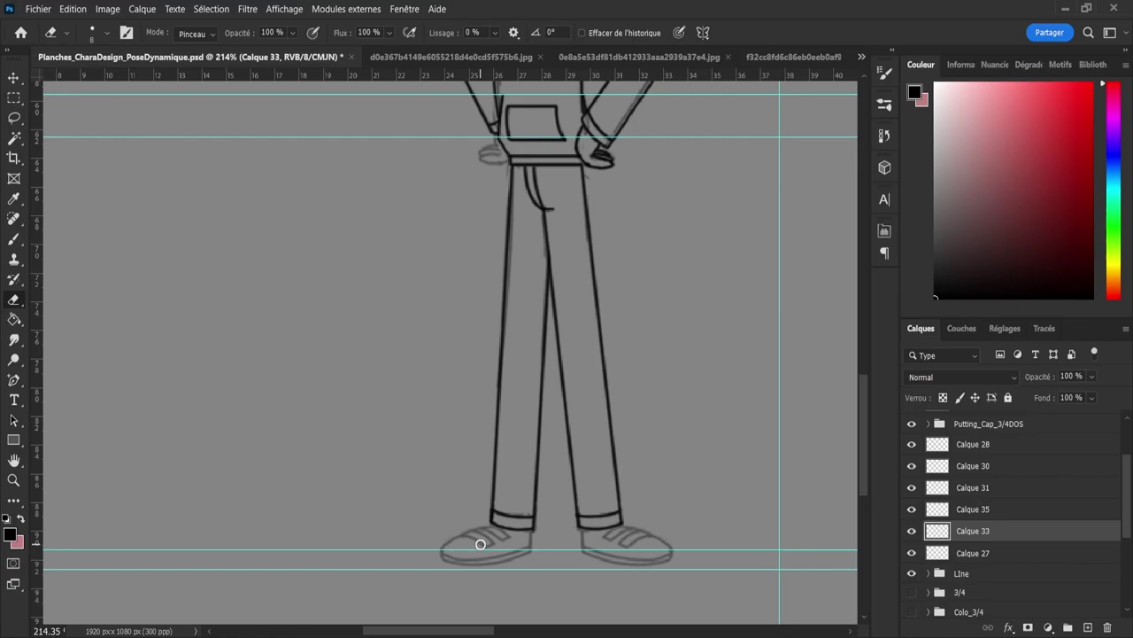
Step: On a new layer, ink the heel and curved underside of the right-hand shoe over the sketch, undoing unsatisfactory strokes
click(1088, 627)
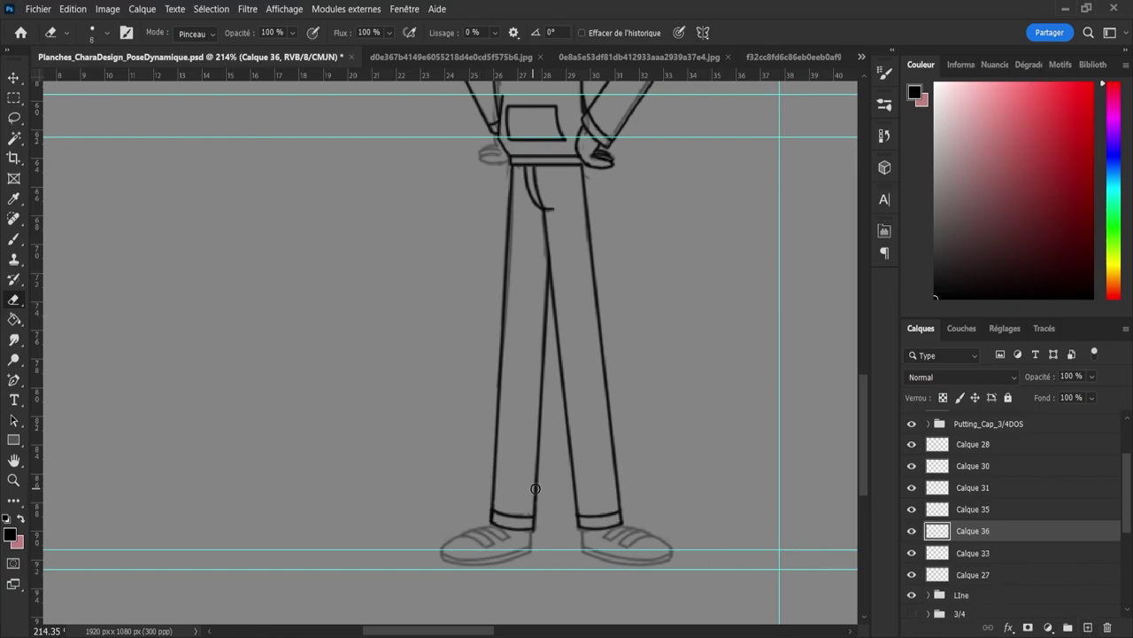
key(b)
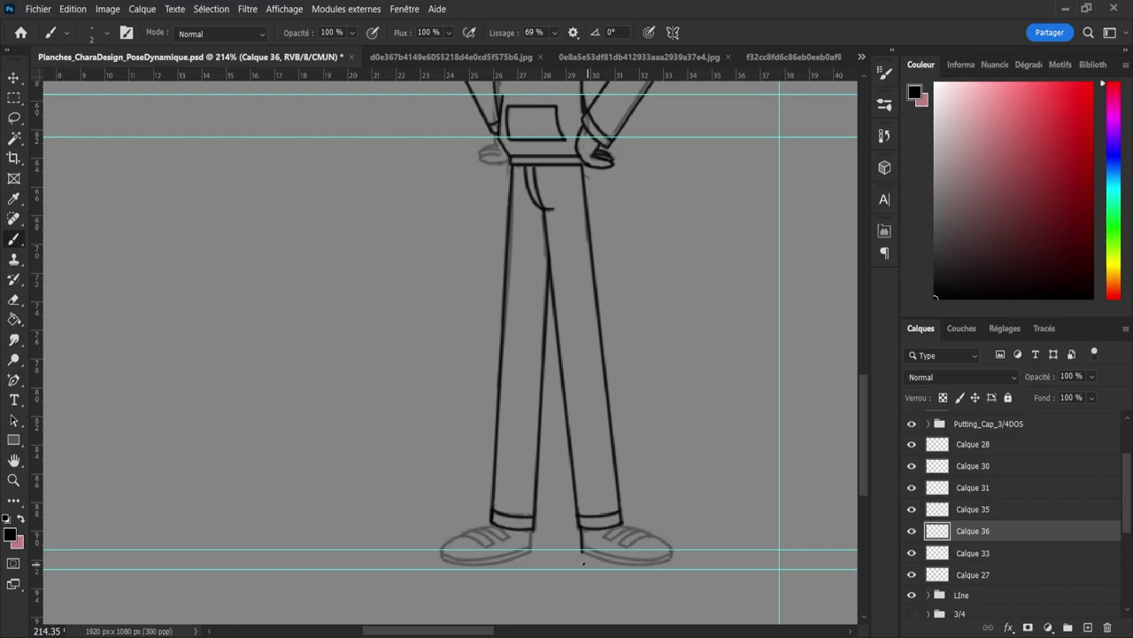
mouse_move(582, 553)
mouse_down()
mouse_move(634, 573)
mouse_move(615, 565)
mouse_move(660, 563)
mouse_up()
key(ctrl+z)
key(ctrl+z)
mouse_move(583, 553)
mouse_down()
mouse_move(610, 567)
mouse_move(682, 557)
mouse_up()
key(ctrl+z)
key(ctrl+z)
drag(582, 550, 639, 574)
key(ctrl+z)
drag(582, 550, 661, 565)
key(ctrl+z)
mouse_move(582, 551)
mouse_down()
mouse_move(651, 574)
mouse_move(620, 564)
mouse_move(672, 564)
mouse_move(618, 565)
mouse_move(685, 558)
mouse_move(614, 562)
mouse_move(685, 558)
mouse_up()
key(ctrl+z)
key(ctrl+z)
key(ctrl+z)
key(ctrl+z)
key(ctrl+z)
Step: Ink the curved top of the right-hand shoe from the trouser cuff to the toe and clean up the excess at the tip
drag(620, 526, 666, 543)
key(ctrl+z)
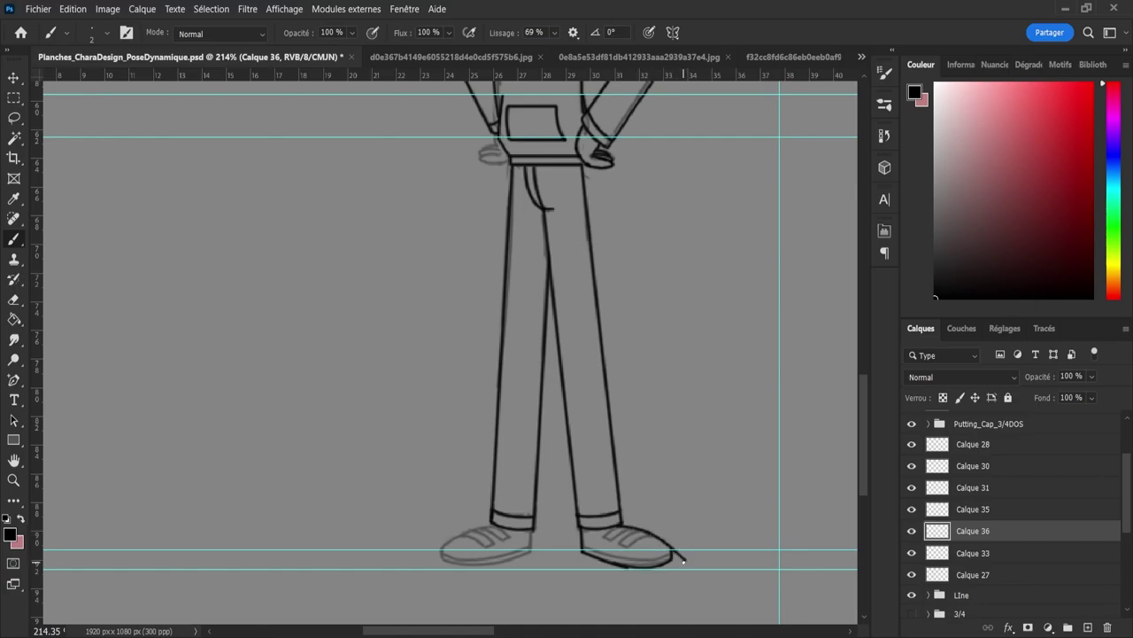
key(e)
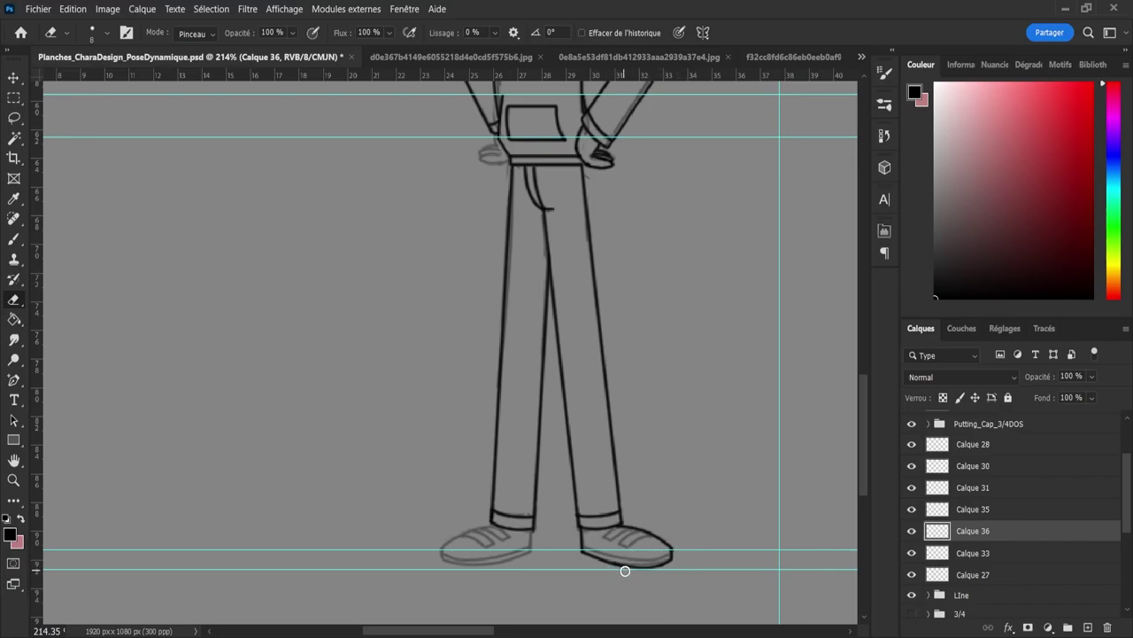
Step: Ink the upper line of the sole across the right-hand shoe, from the heel to the toe
key(b)
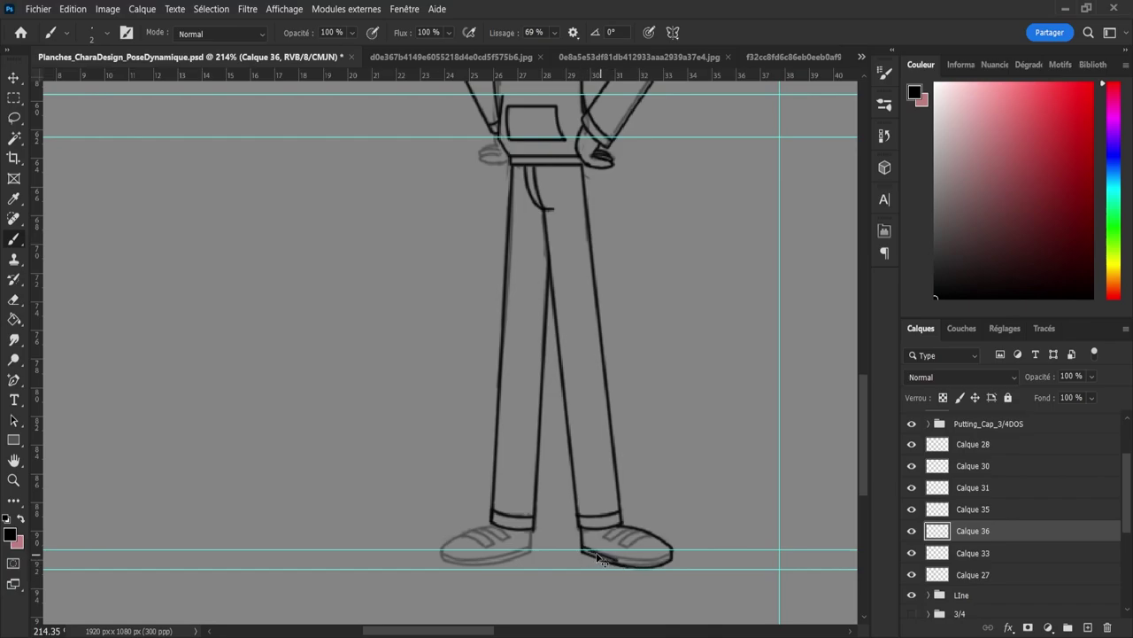
mouse_move(582, 545)
mouse_down()
mouse_move(627, 566)
mouse_move(646, 567)
mouse_move(613, 558)
mouse_move(677, 554)
mouse_up()
key(ctrl+z)
drag(658, 533, 661, 532)
key(ctrl+z)
Step: Ink the lace bands on top of the right-hand shoe following the sketch, undoing unsatisfactory strokes
drag(629, 543, 646, 534)
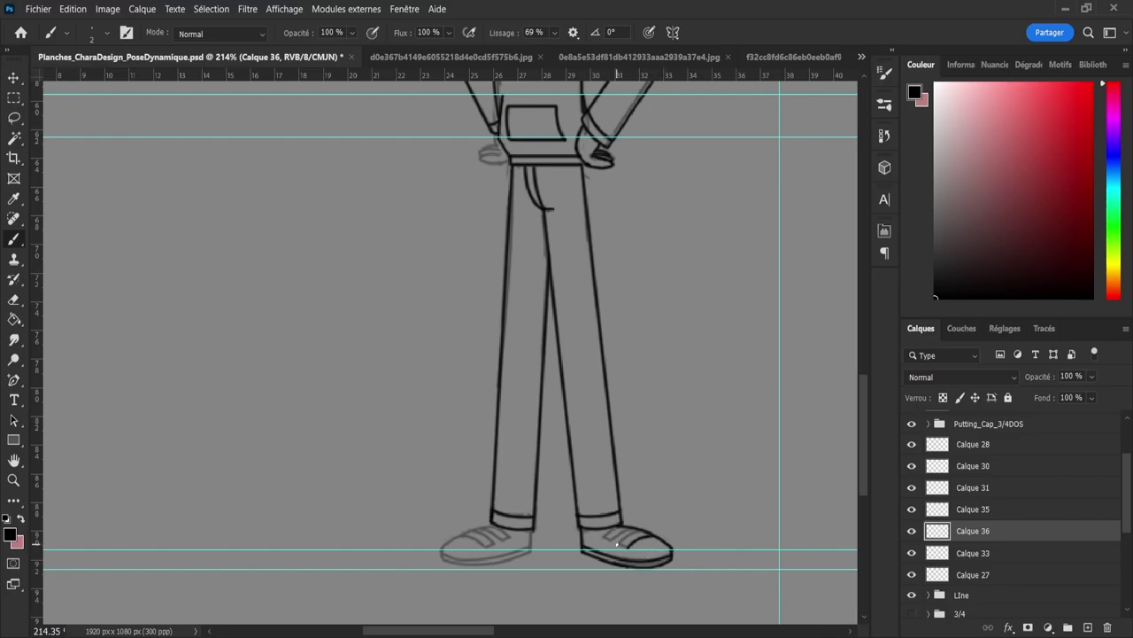
key(ctrl+z)
key(e)
key(b)
drag(620, 533, 629, 527)
key(ctrl+z)
key(ctrl+z)
key(ctrl+z)
key(ctrl+z)
key(ctrl+z)
Step: Duplicate the inked shoe layer, flip the copy horizontally and place it over the sketched left-hand shoe
key(ctrl+j)
key(ctrl+t)
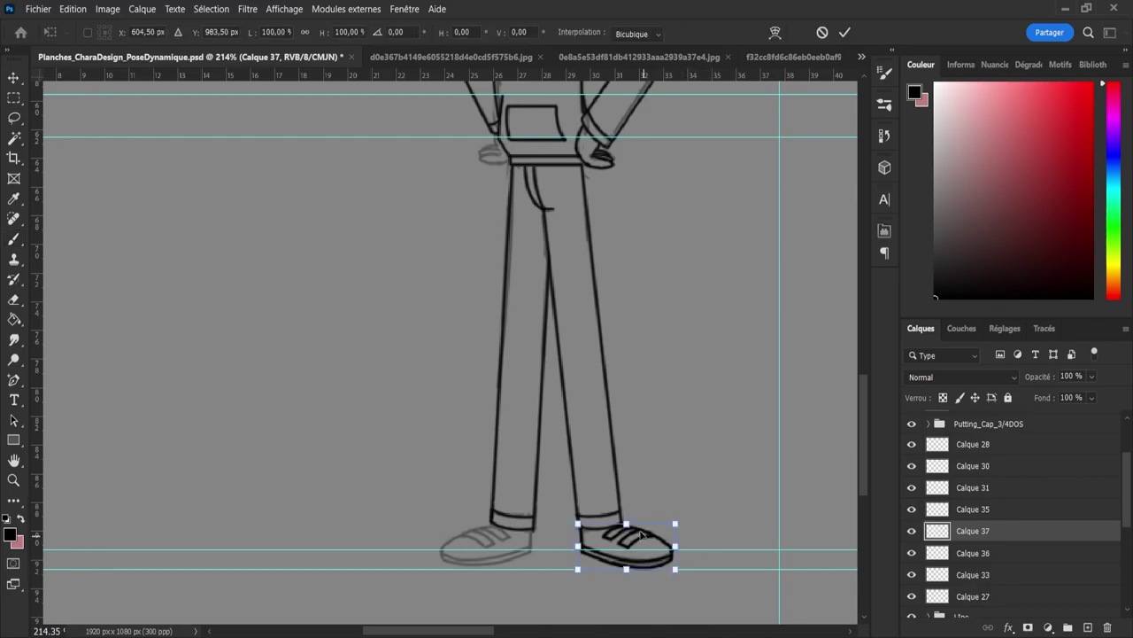
right_click(641, 533)
click(675, 509)
drag(634, 550, 500, 562)
key(Return)
key(b)
key(v)
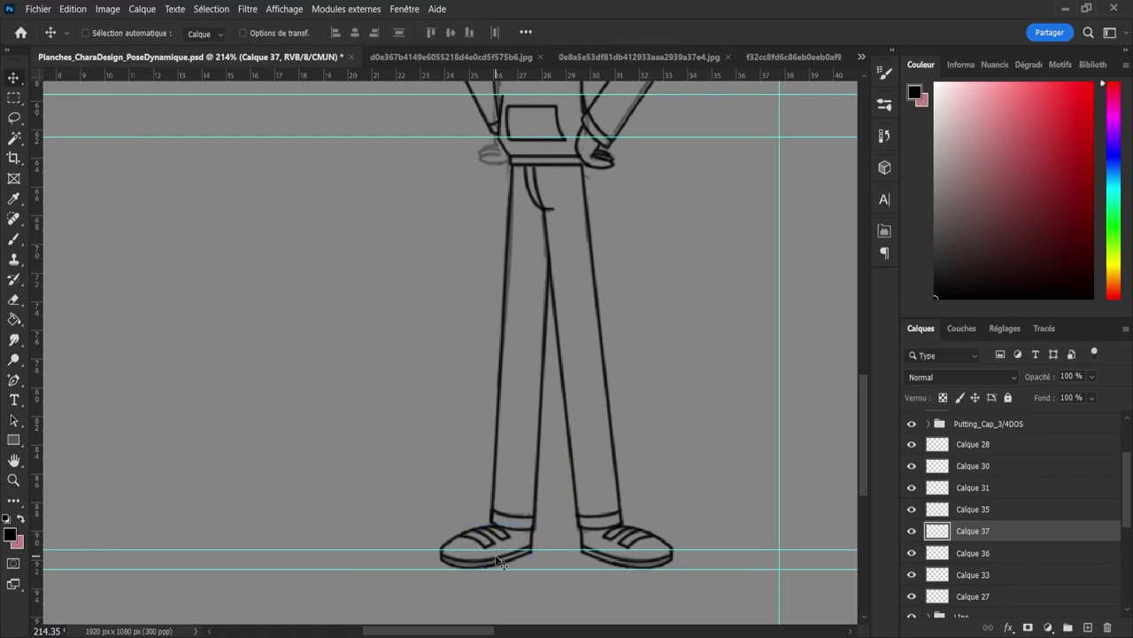
Step: Ink the rounded top of the back hair section, from the crown down to its outer vertical line
key(z)
drag(608, 465, 563, 422)
drag(565, 326, 589, 324)
drag(648, 349, 624, 349)
drag(626, 236, 658, 237)
drag(676, 345, 691, 353)
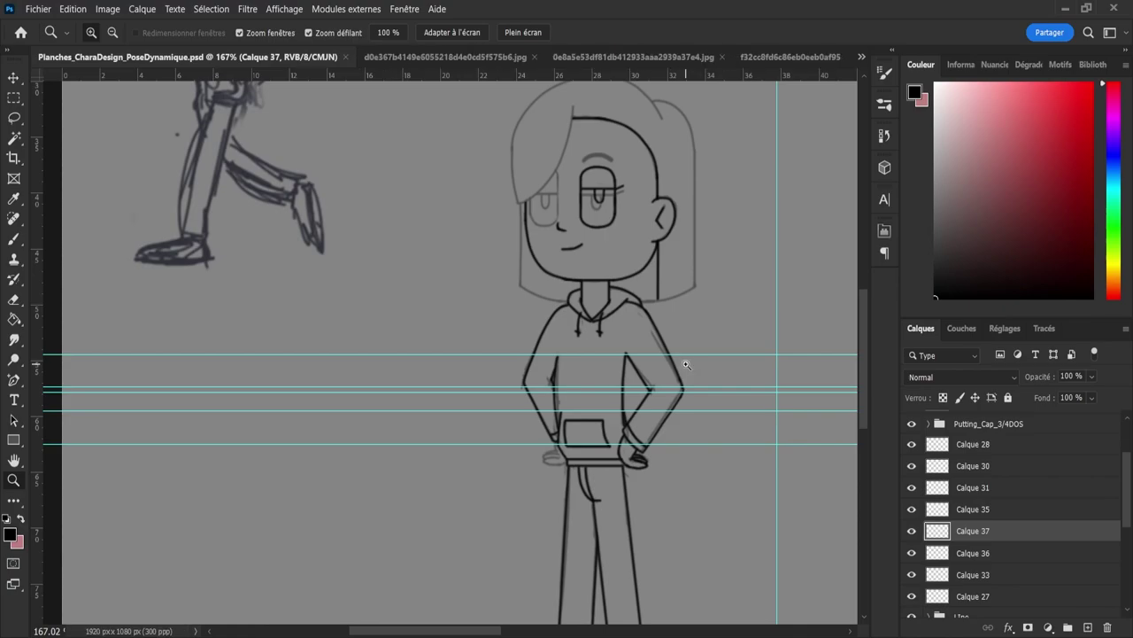
scroll(647, 312, down, 2)
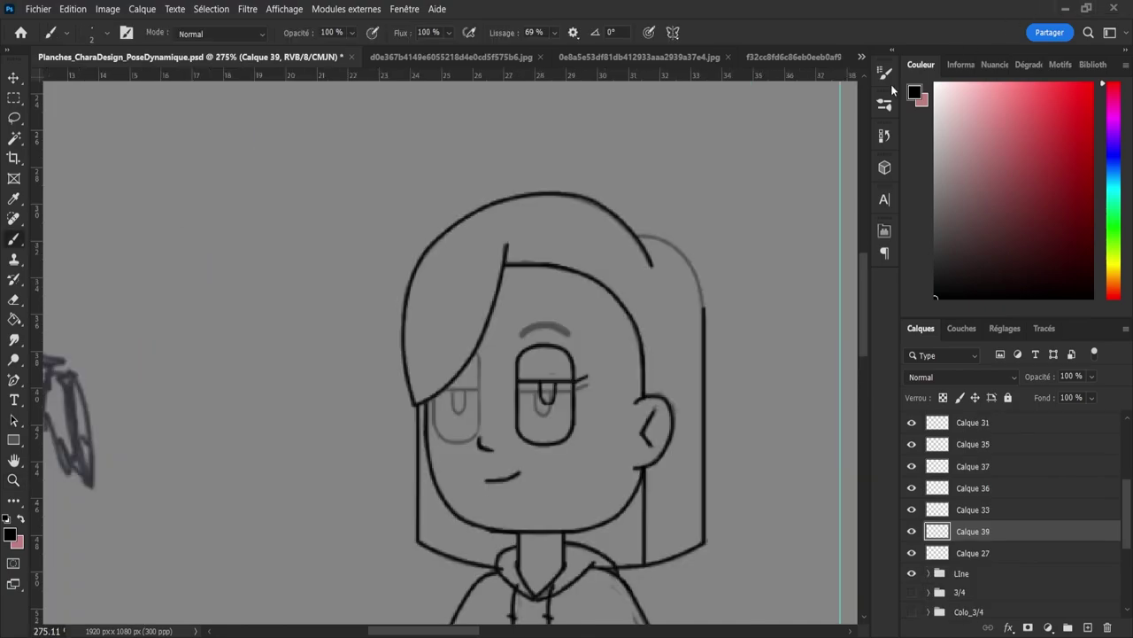
drag(639, 237, 682, 245)
key(ctrl+z)
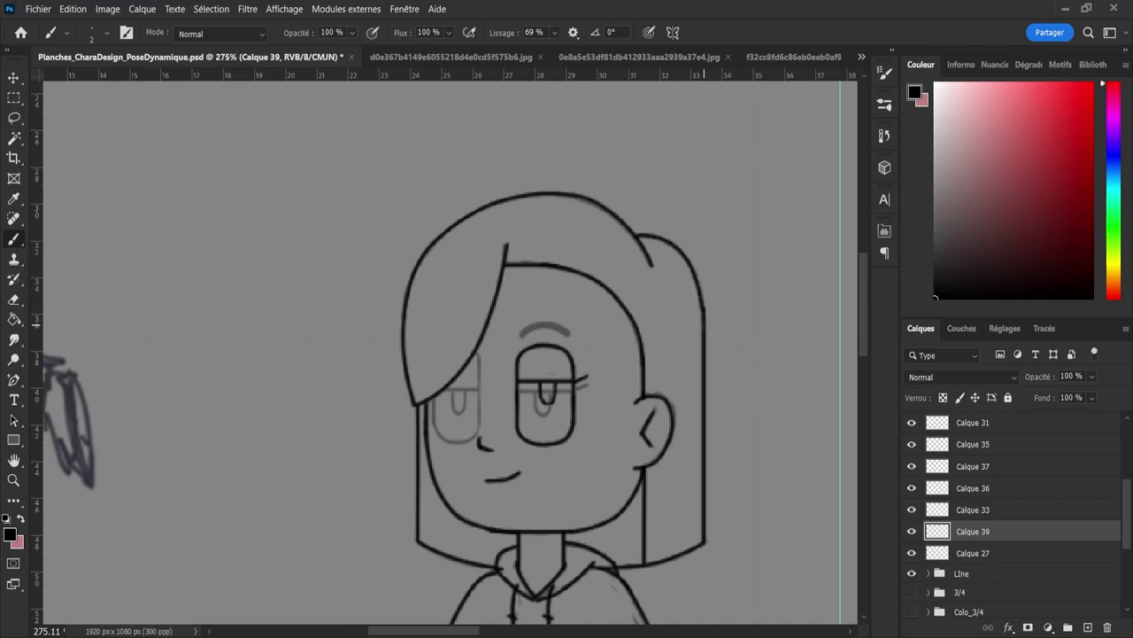
key(ctrl+z)
key(ctrl+z)
drag(677, 241, 621, 238)
key(e)
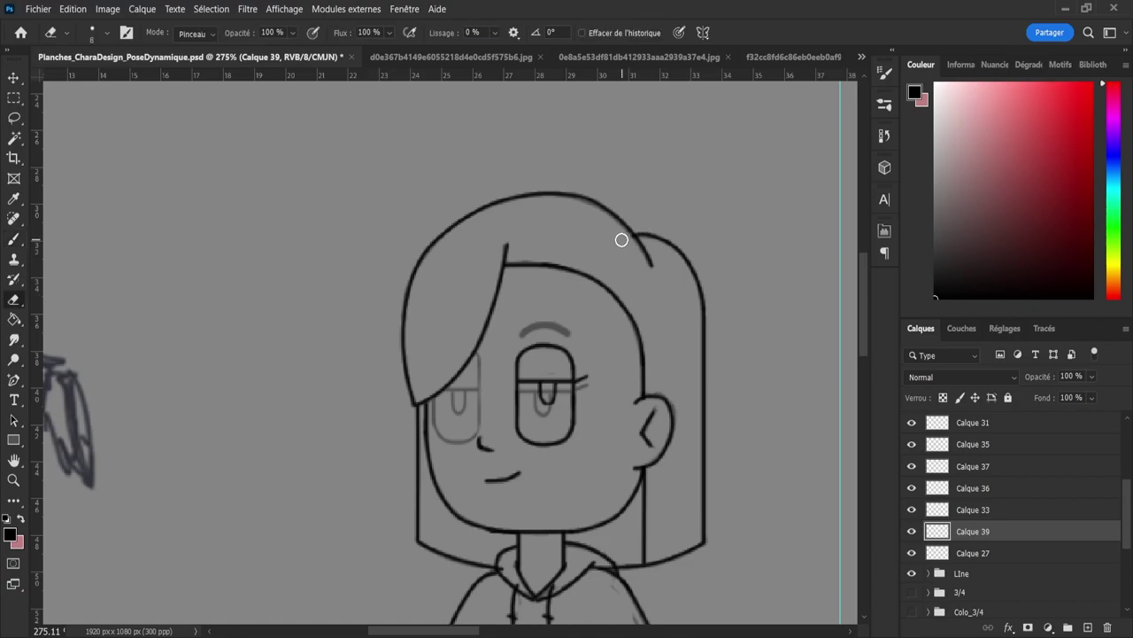
Step: Erase the stray hair line where the back hair meets the hood at the right-hand shoulder
key(z)
drag(638, 304, 556, 296)
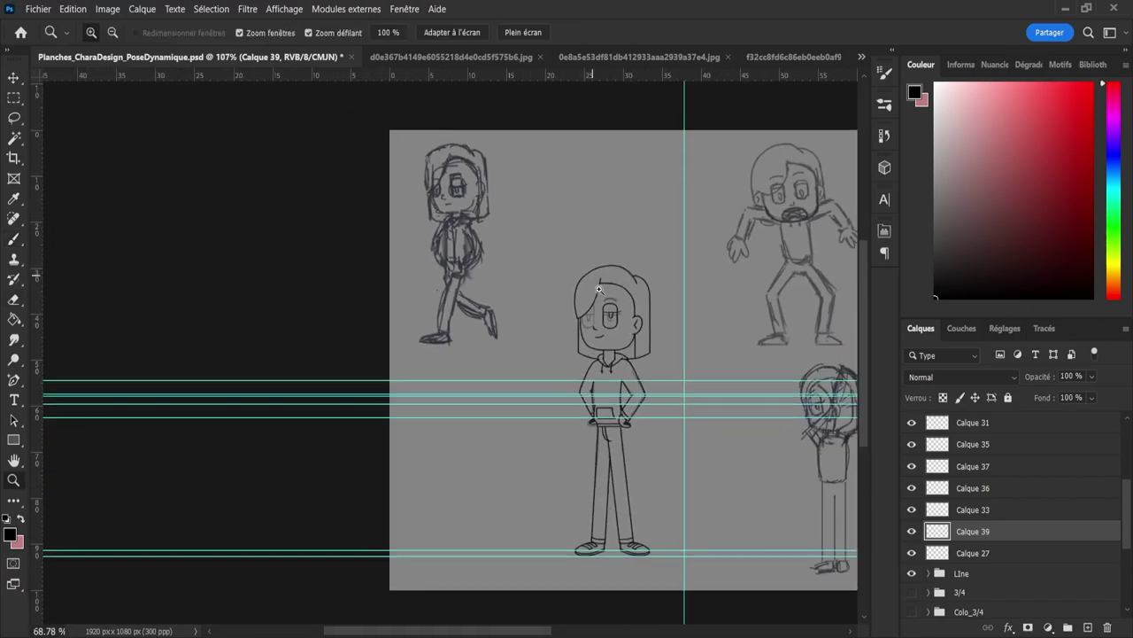
drag(567, 341, 623, 355)
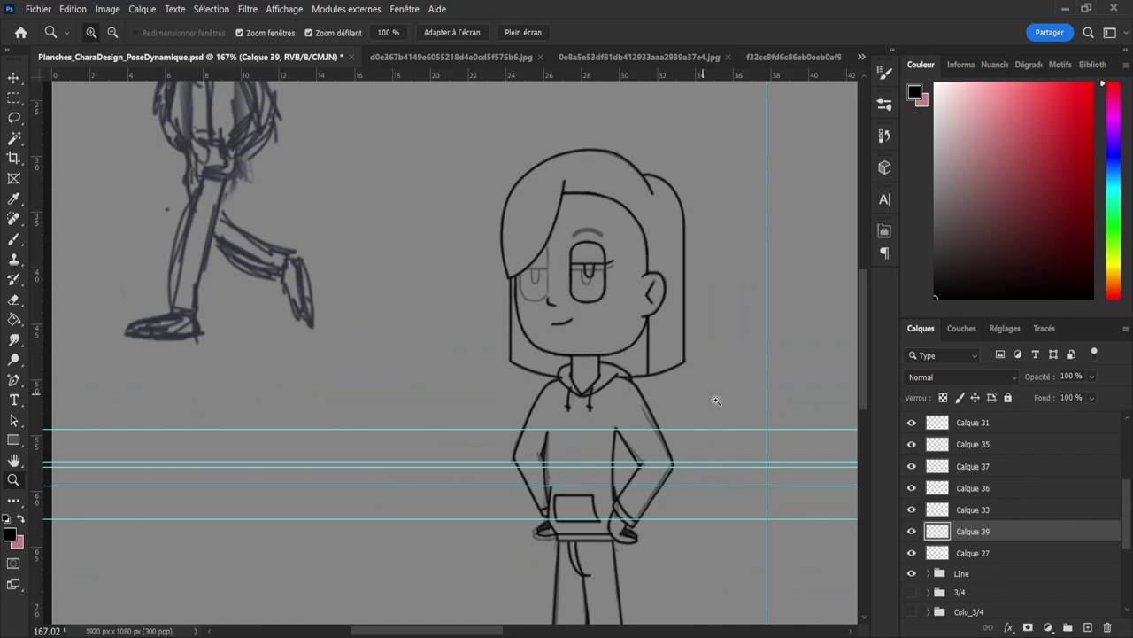
drag(569, 416, 618, 412)
key(e)
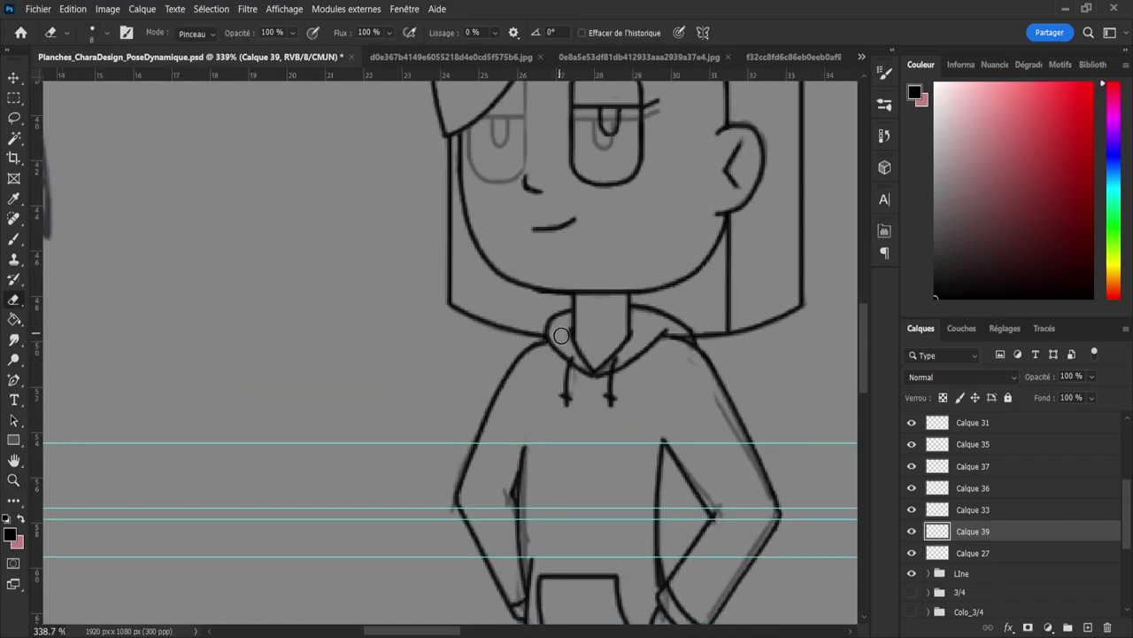
drag(677, 338, 687, 343)
Step: Check the content of Calque 27, then merge Calque 27, Calque 39 and Calque 33 into one layer
key(z)
drag(601, 359, 575, 363)
mouse_move(615, 404)
mouse_down()
mouse_move(605, 405)
mouse_move(619, 397)
mouse_up()
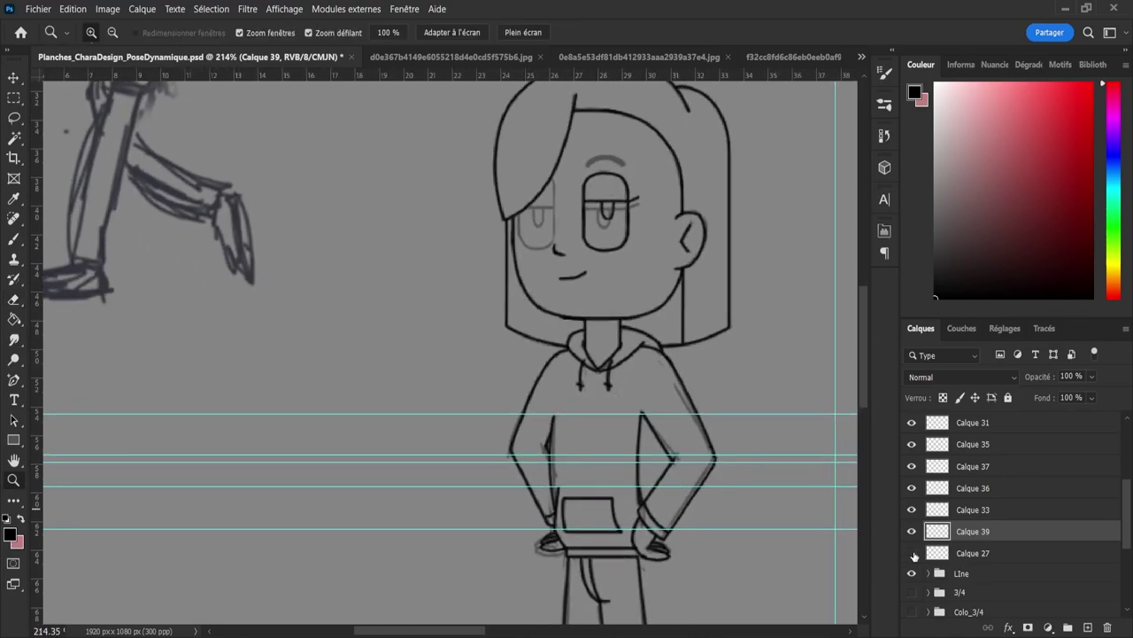
click(913, 554)
click(913, 554)
click(913, 553)
click(913, 553)
ctrl+click(962, 554)
key(ctrl+e)
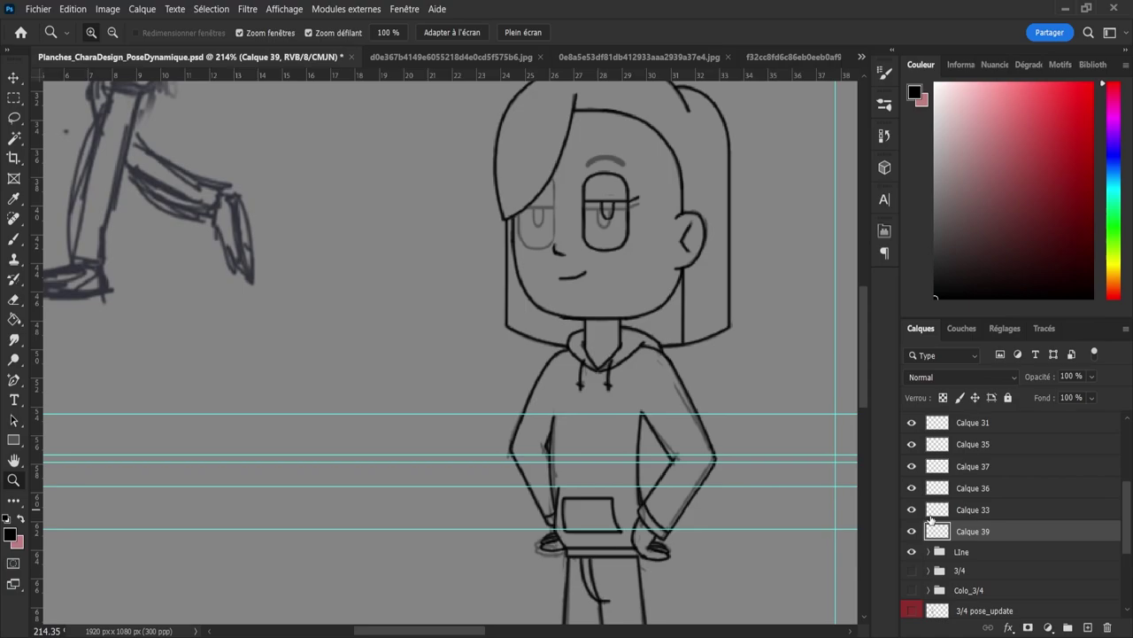
ctrl+click(952, 518)
key(ctrl+e)
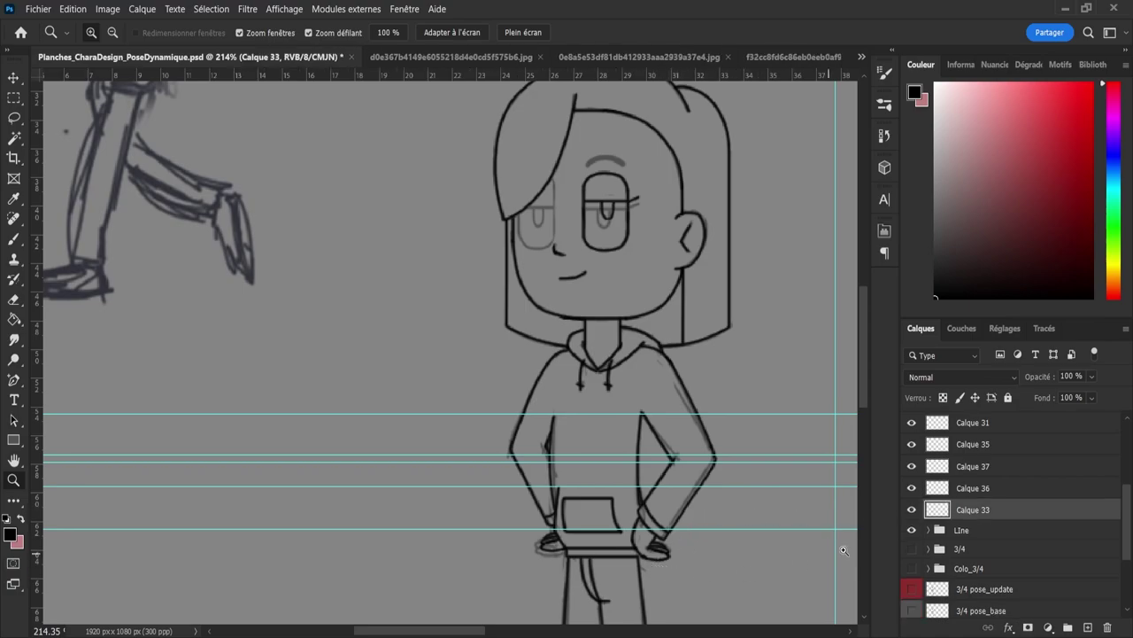
Step: Toggle the visibility of Calque 33, Calque 36 and Calque 37 to examine which parts of the character each layer holds
click(910, 510)
click(911, 510)
scroll(636, 487, down, 4)
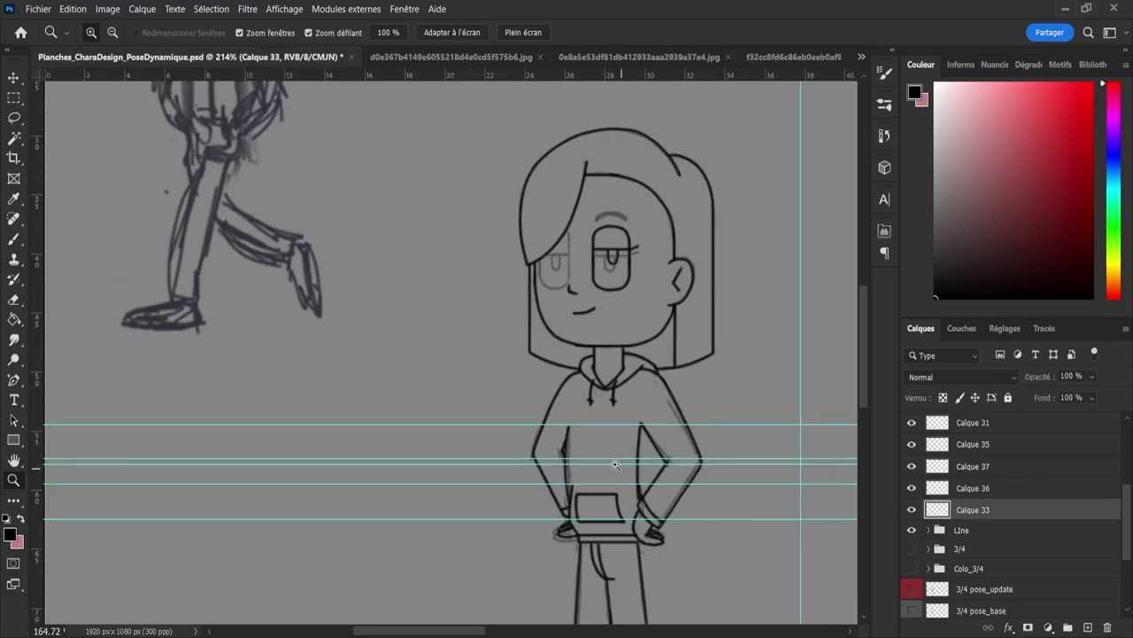
scroll(637, 511, down, 1)
scroll(629, 506, up, 1)
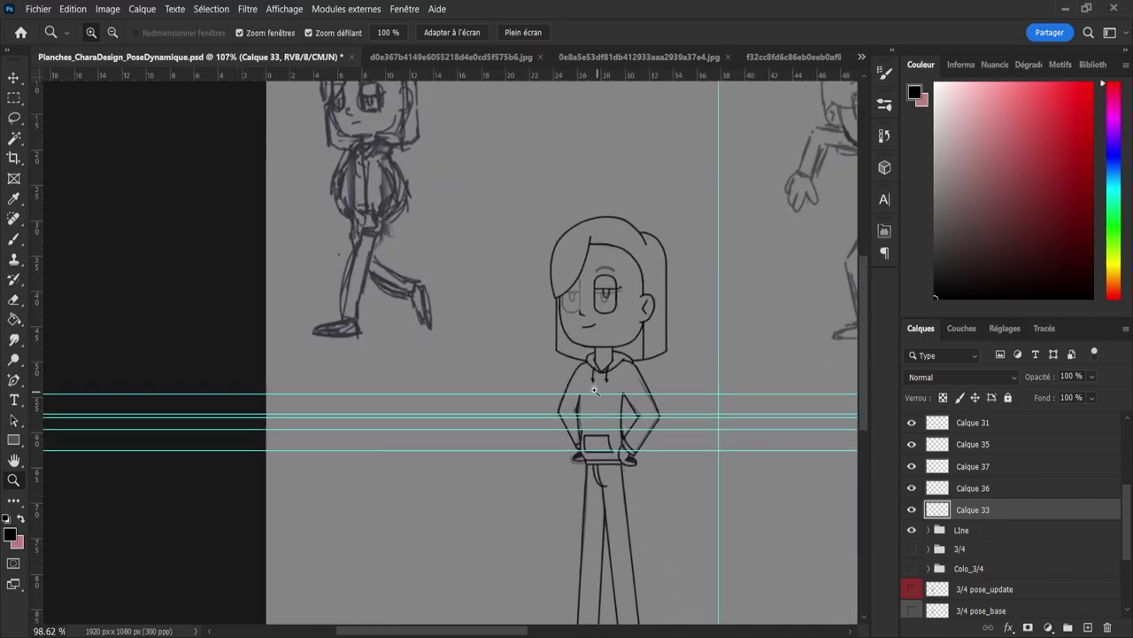
scroll(620, 501, down, 1)
scroll(610, 497, up, 1)
scroll(610, 497, up, 1)
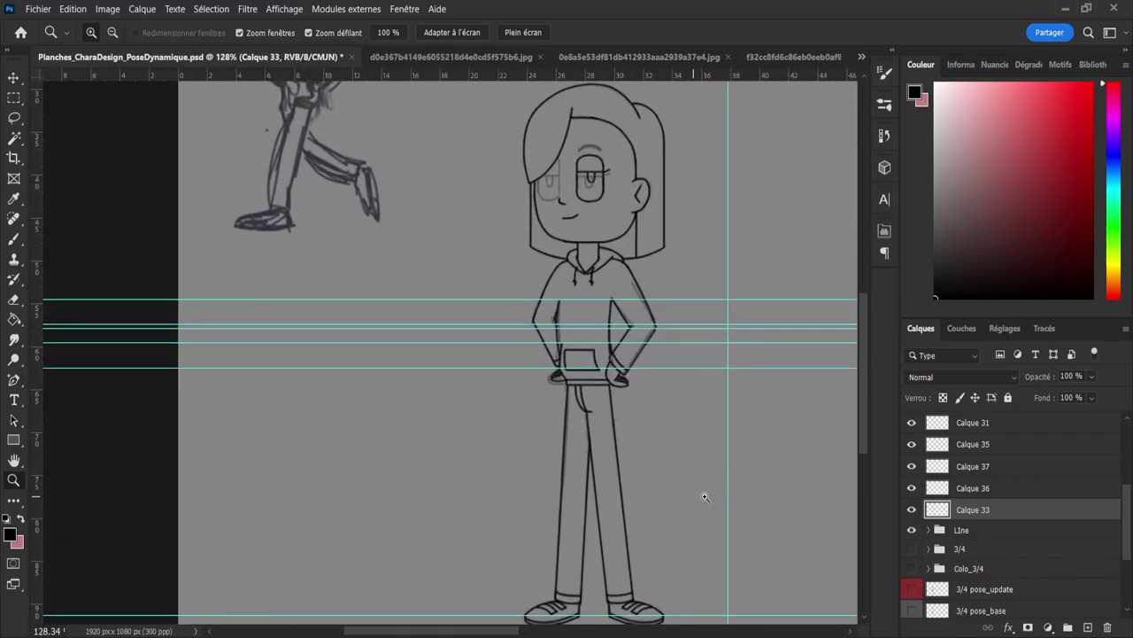
click(912, 489)
click(911, 488)
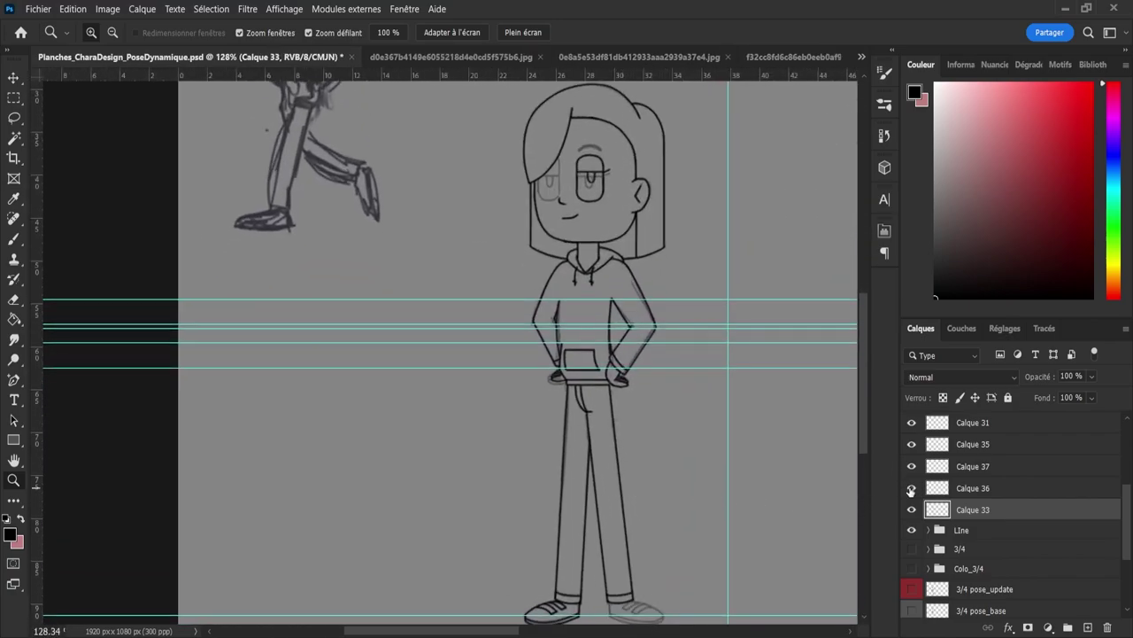
click(911, 488)
click(912, 466)
click(912, 467)
click(912, 467)
click(912, 466)
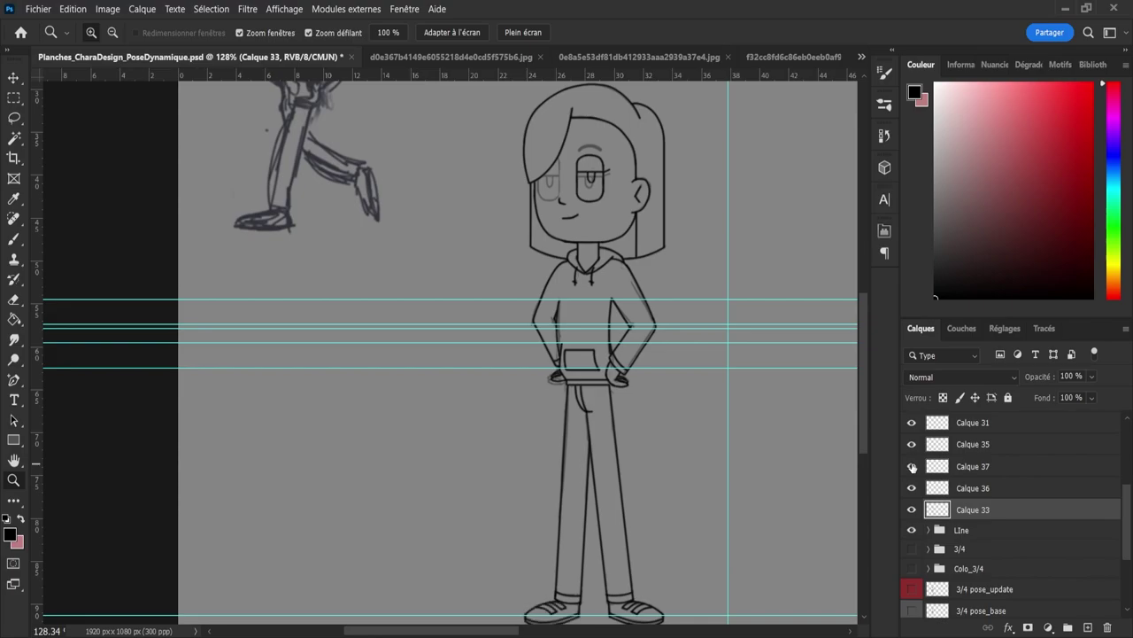
Step: Show the 3/4 and Colo_3/4 groups and set the 3/4 group's opacity to 100%
click(961, 549)
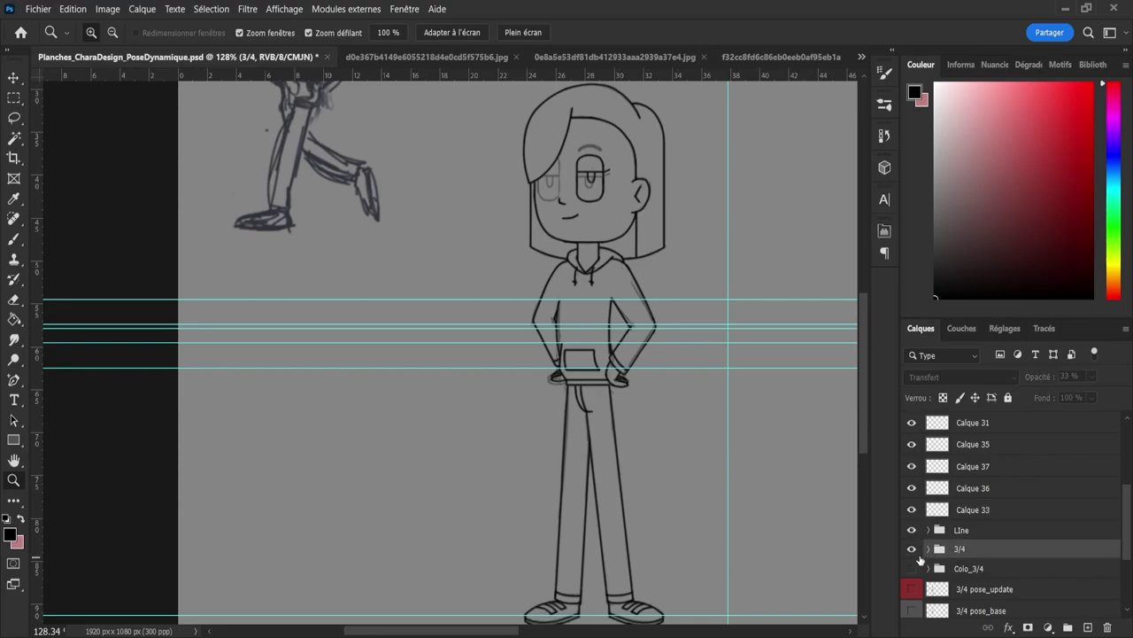
click(913, 567)
click(912, 549)
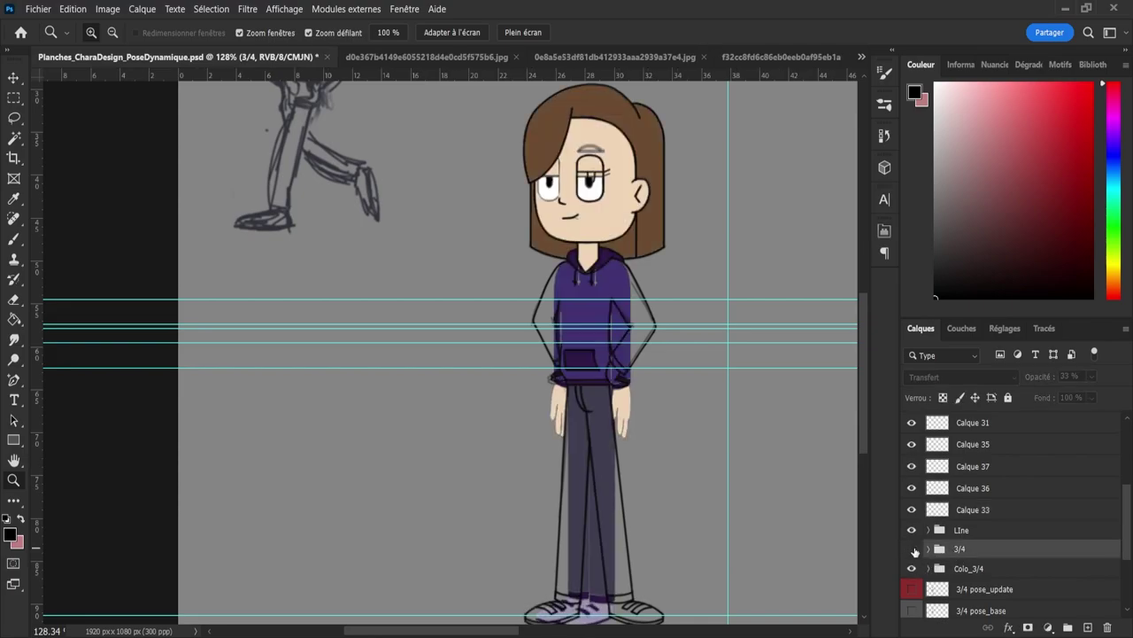
click(913, 549)
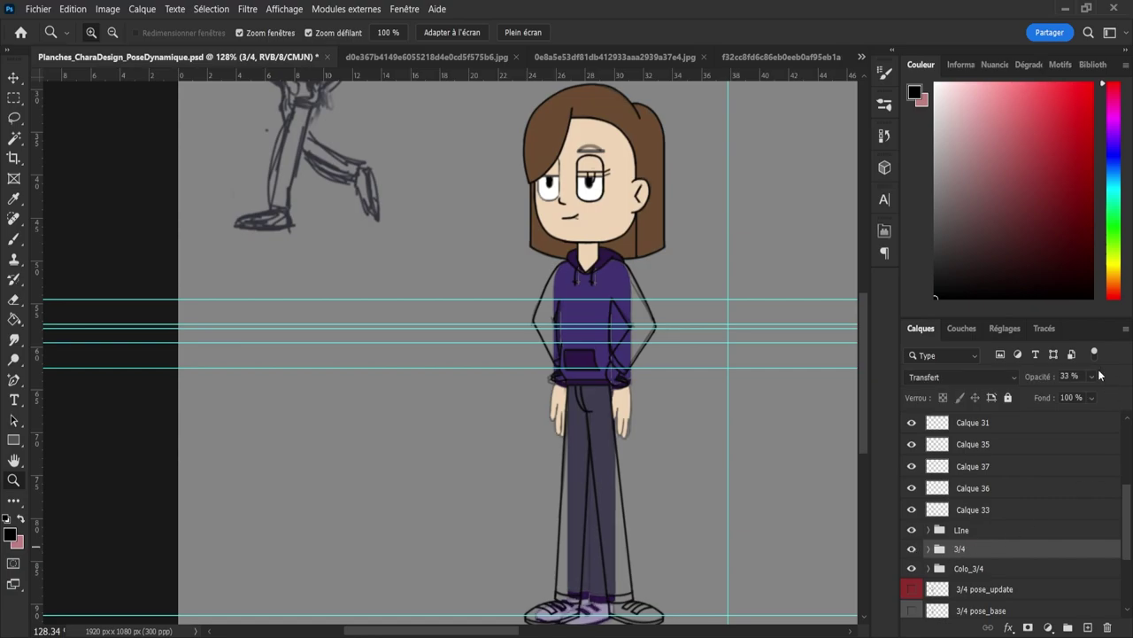
key(0)
Step: Move the 3/4 and Colo_3/4 groups together so the coloured character stands to the left of the new line art
ctrl+click(984, 571)
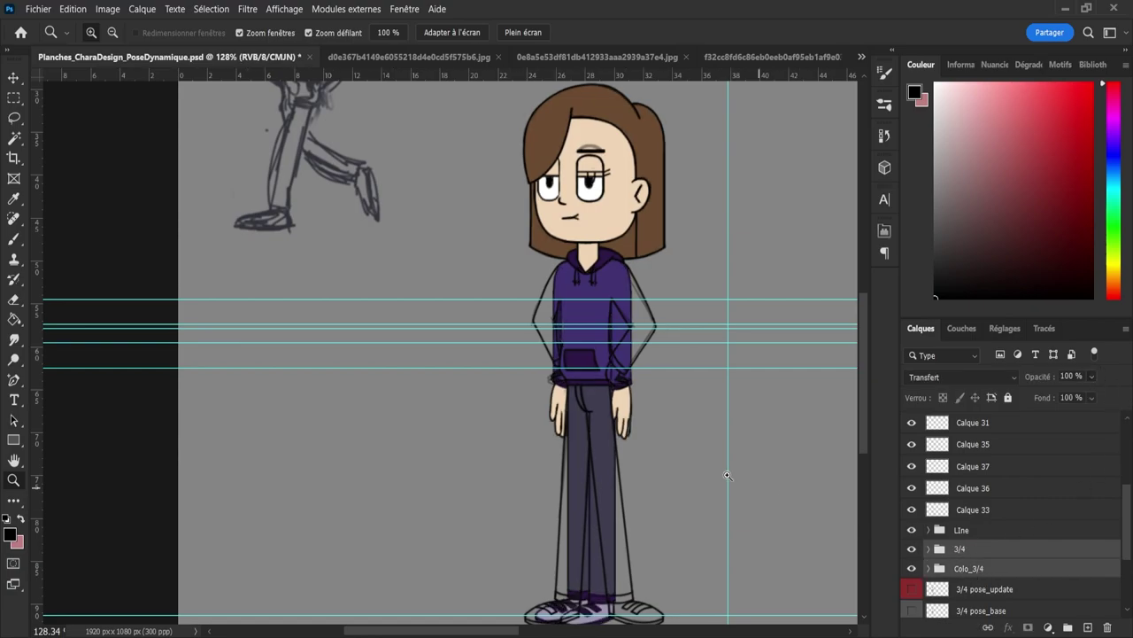
key(ctrl+t)
drag(561, 419, 449, 466)
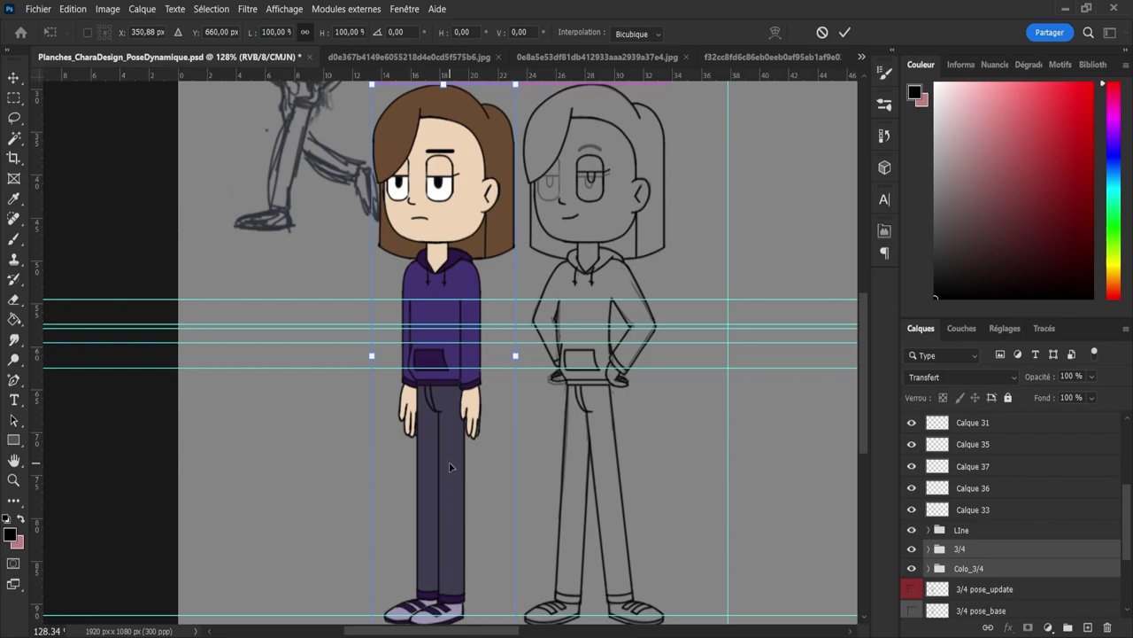
click(845, 32)
scroll(699, 248, down, 4)
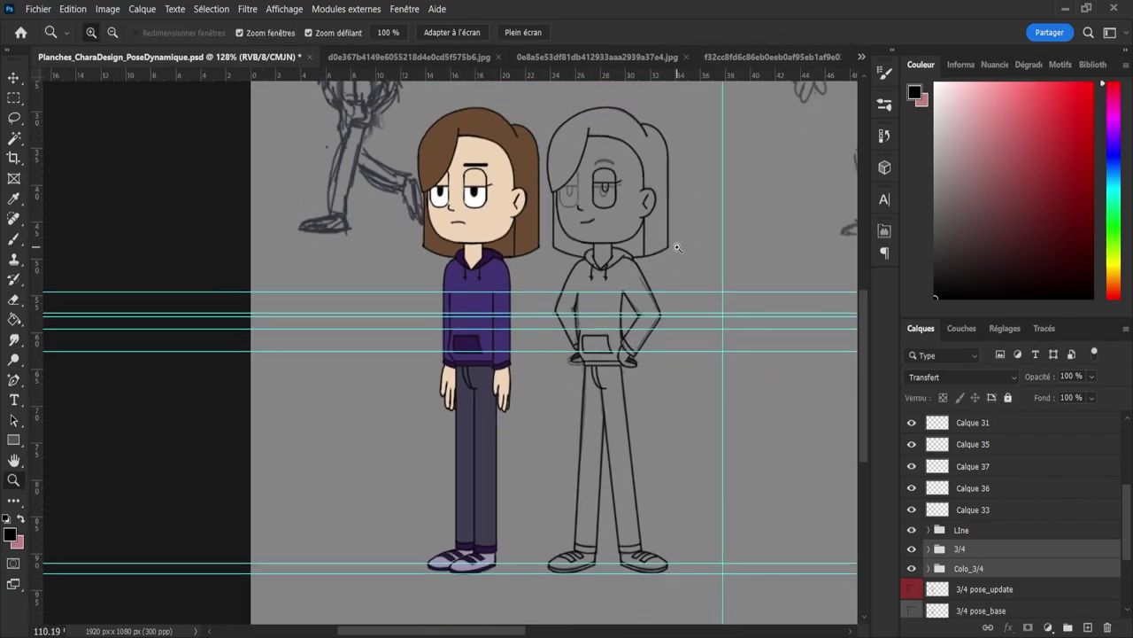
scroll(682, 399, up, 2)
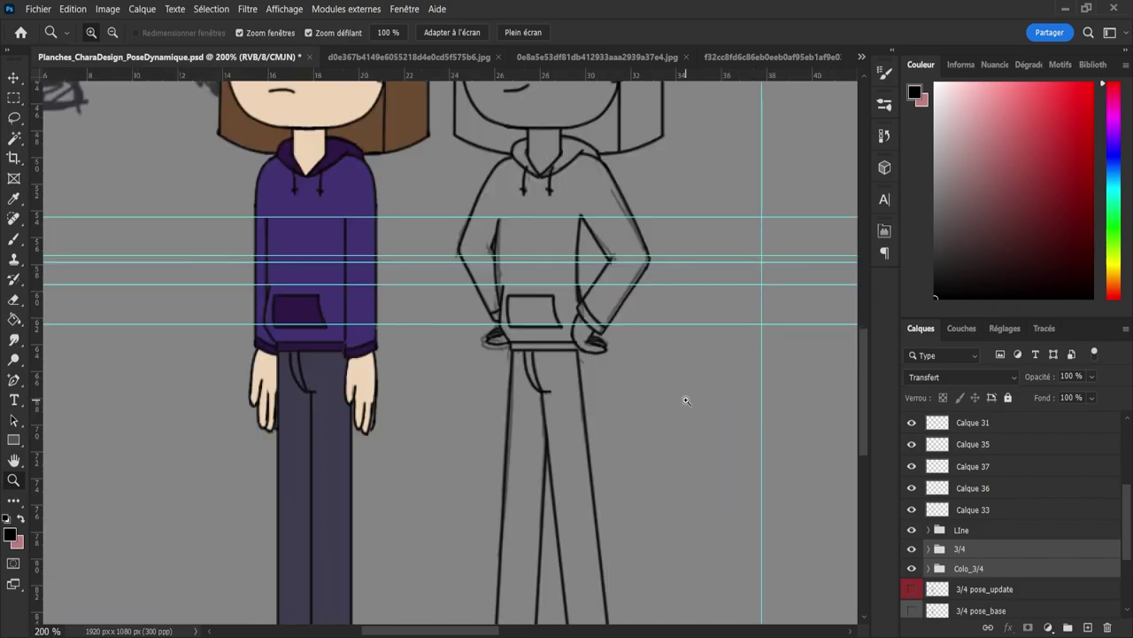
scroll(673, 400, down, 5)
scroll(666, 405, up, 1)
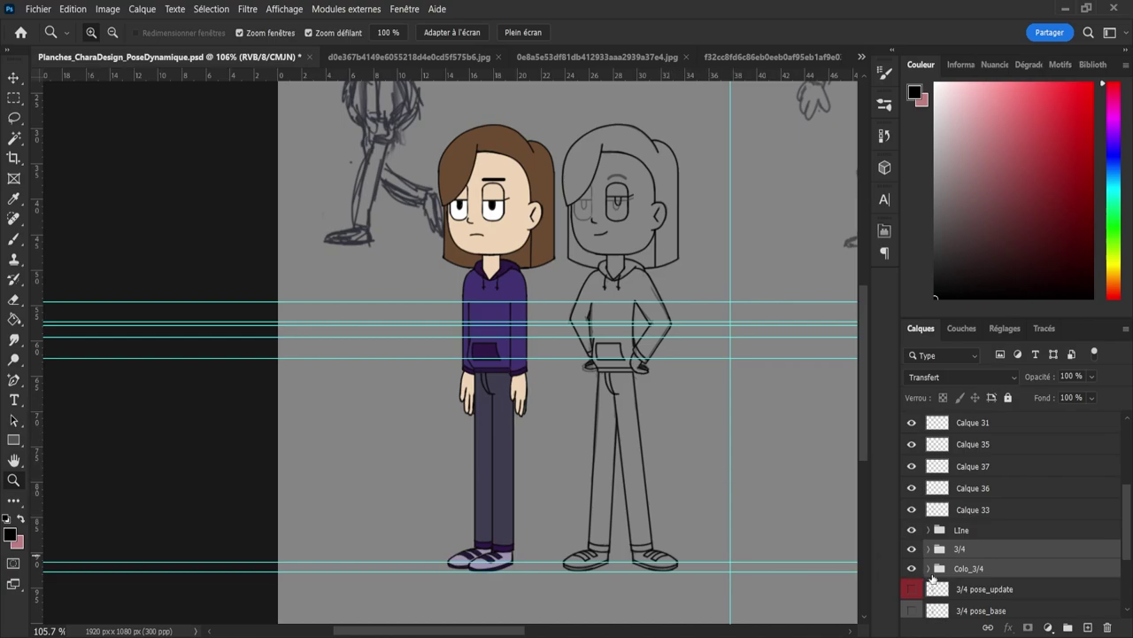
Step: Toggle the visibility of the LIne group, Calque 33 and Calque 36 to examine what each contributes to the line art
click(944, 518)
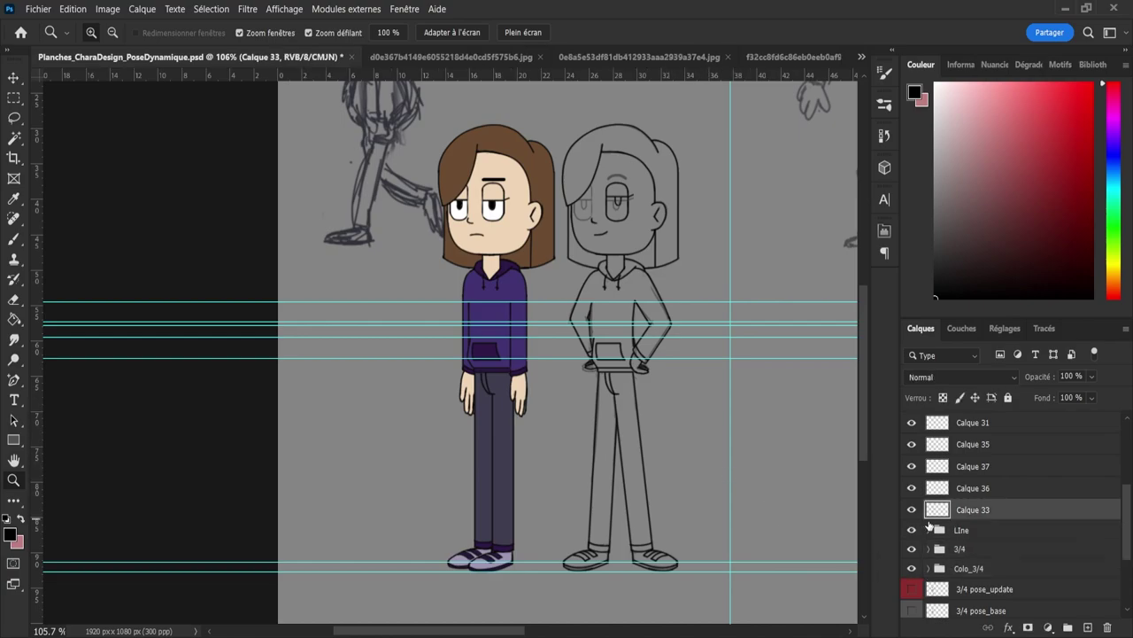
click(908, 525)
click(913, 516)
click(912, 509)
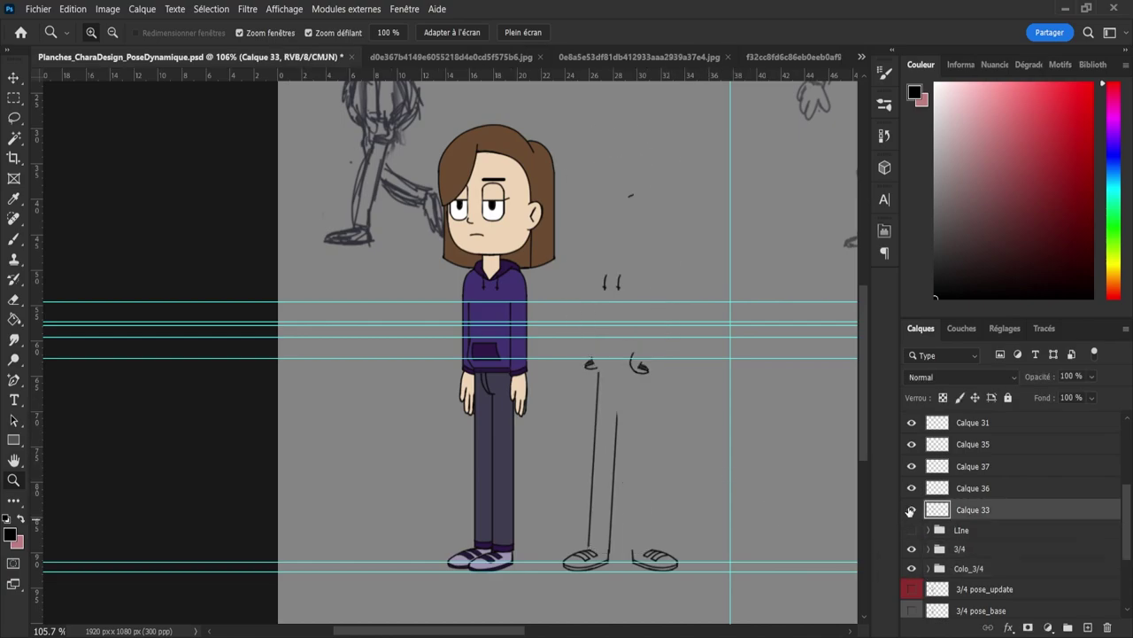
click(912, 487)
click(911, 510)
drag(911, 530, 912, 489)
click(950, 494)
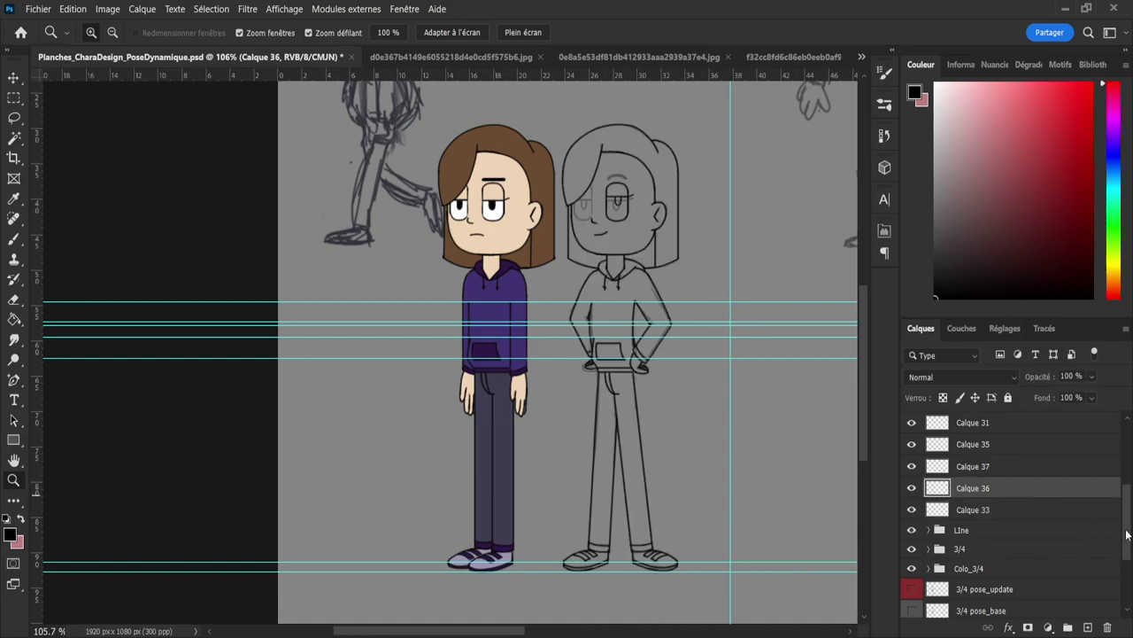
drag(1127, 535, 1128, 524)
click(910, 518)
click(909, 518)
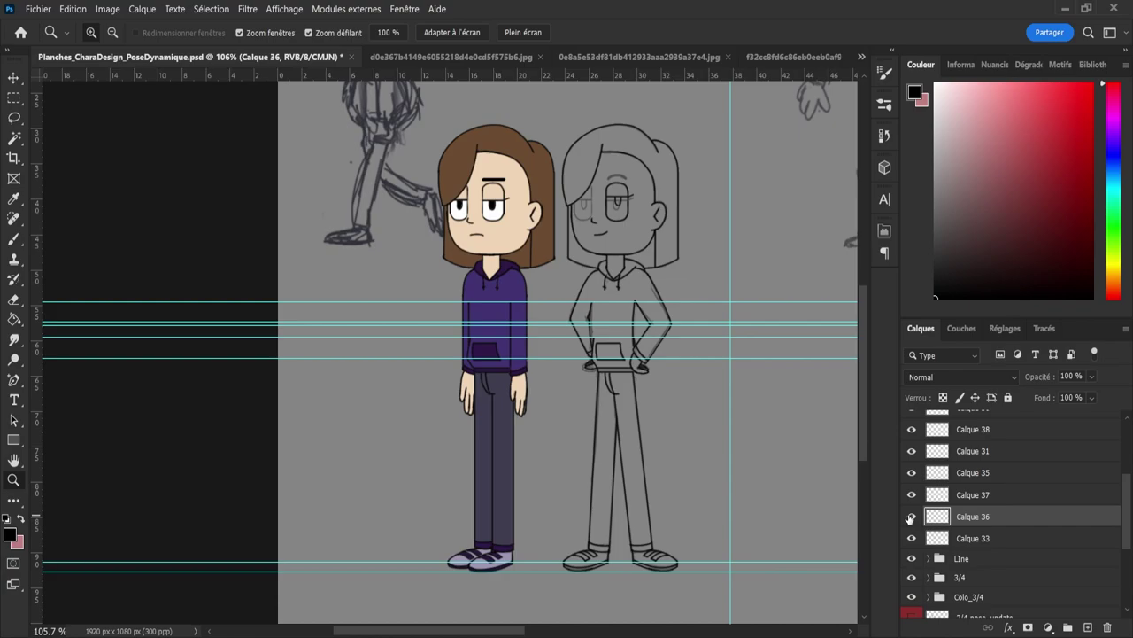
Step: Merge Calque 36 with Calque 33, then merge the result with Calque 37 after checking what that layer holds
shift+click(952, 539)
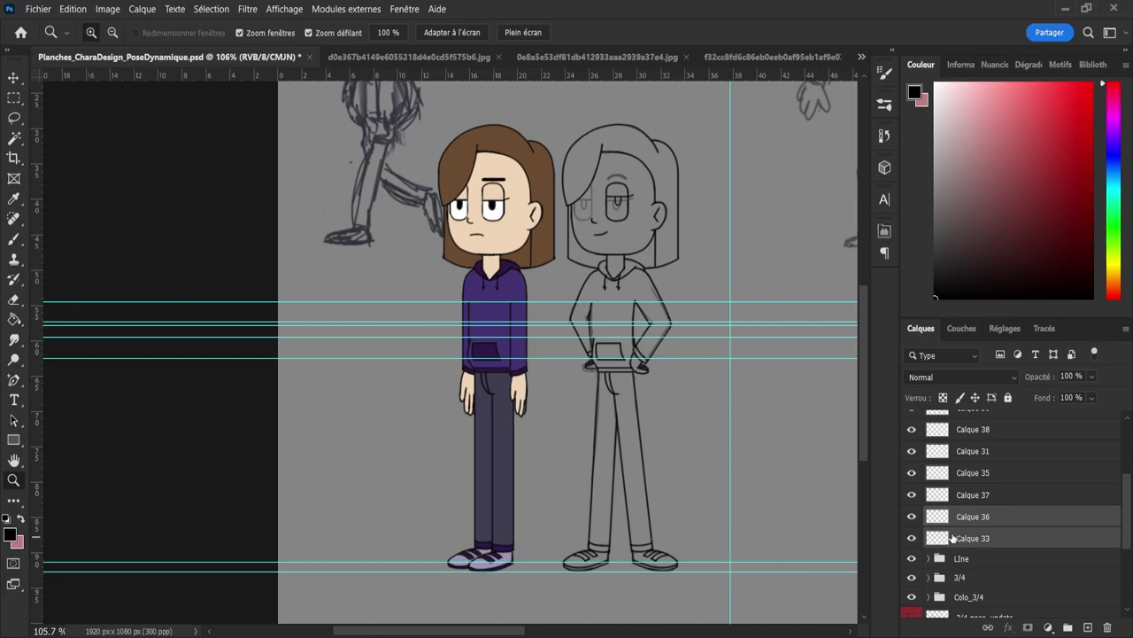
key(ctrl+e)
click(941, 498)
click(910, 496)
click(910, 498)
shift+click(969, 519)
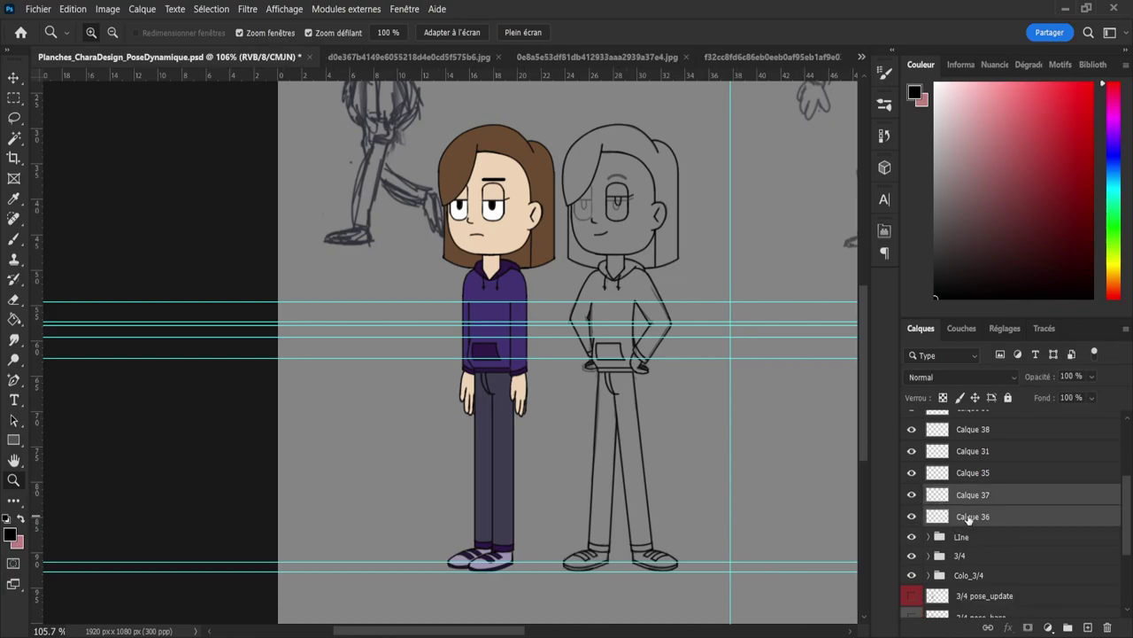
key(ctrl+e)
Step: Merge Calque 35 with Calque 37 and toggle the merged layer's visibility to check its line art
click(976, 478)
click(912, 476)
click(912, 475)
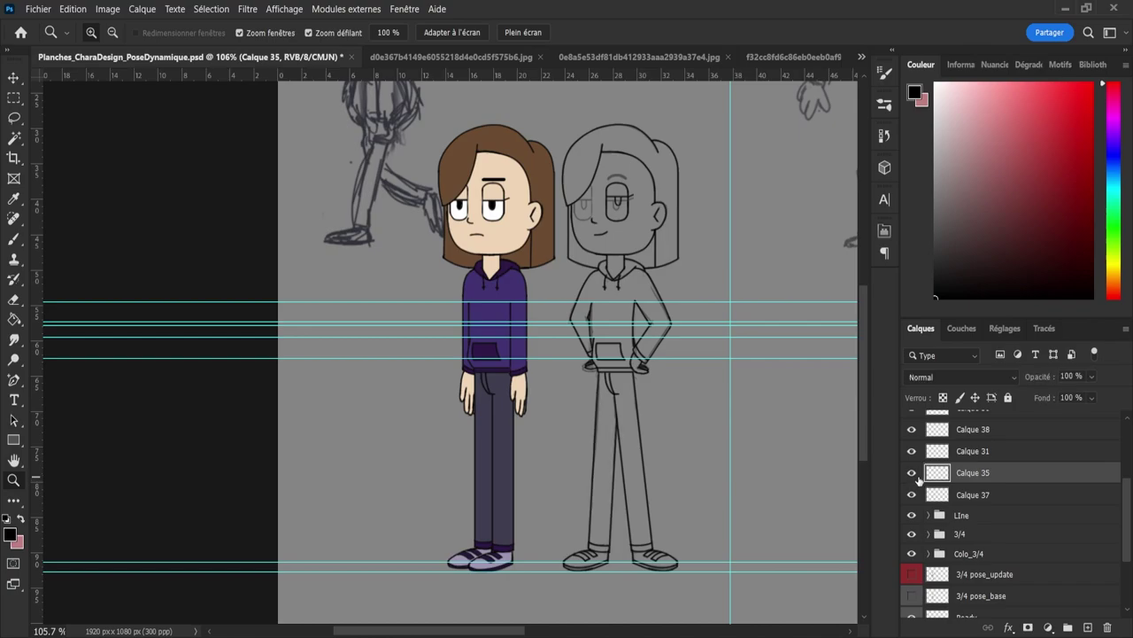
shift+click(980, 501)
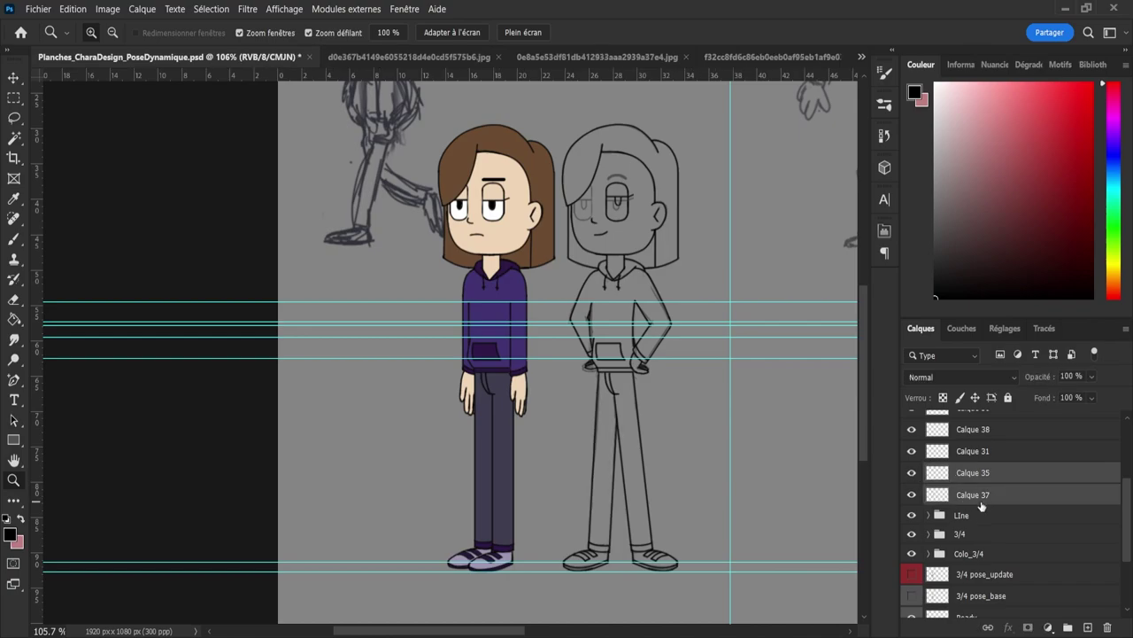
key(ctrl+e)
click(911, 472)
click(911, 472)
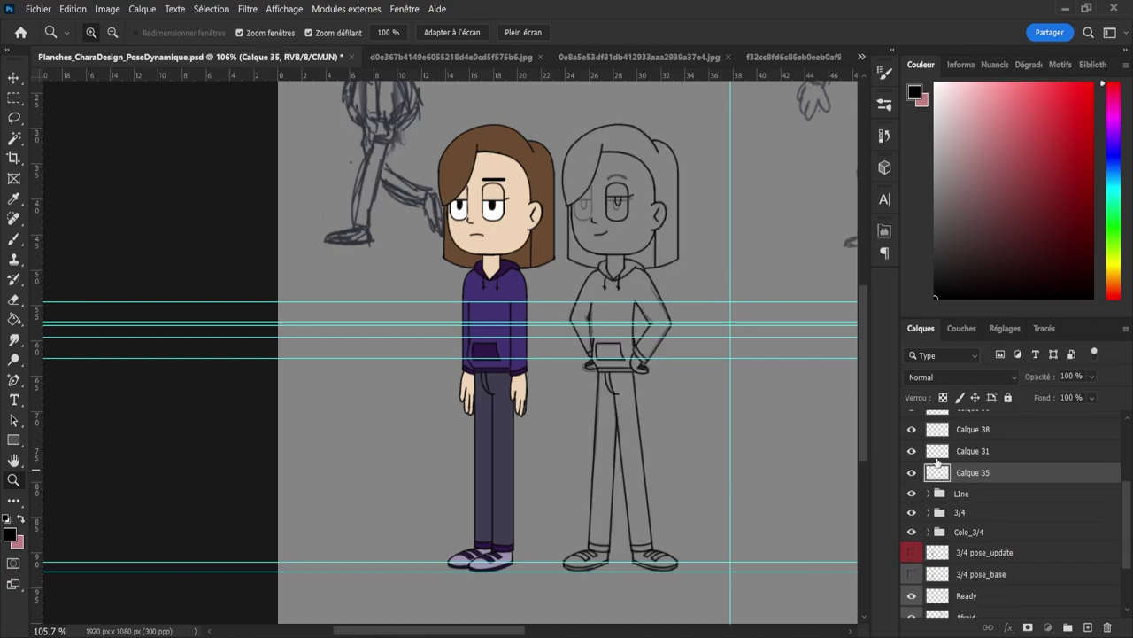
Step: Lasso the inked eye nearest the ear on Calque 35 and copy it to a new layer
click(937, 456)
scroll(1129, 529, up, 4)
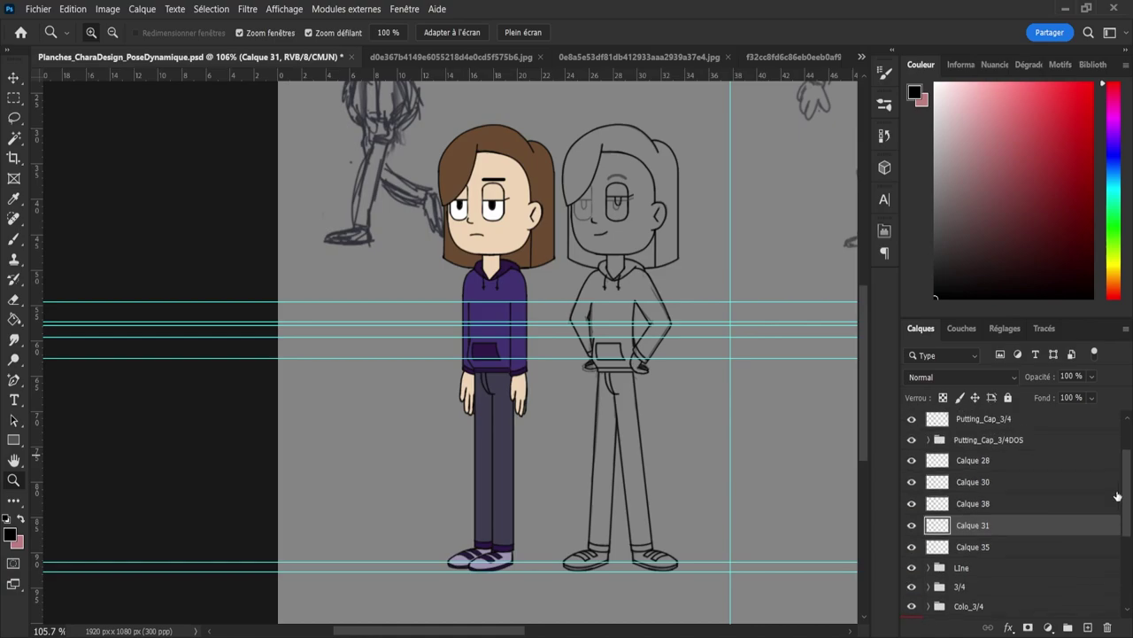
click(937, 491)
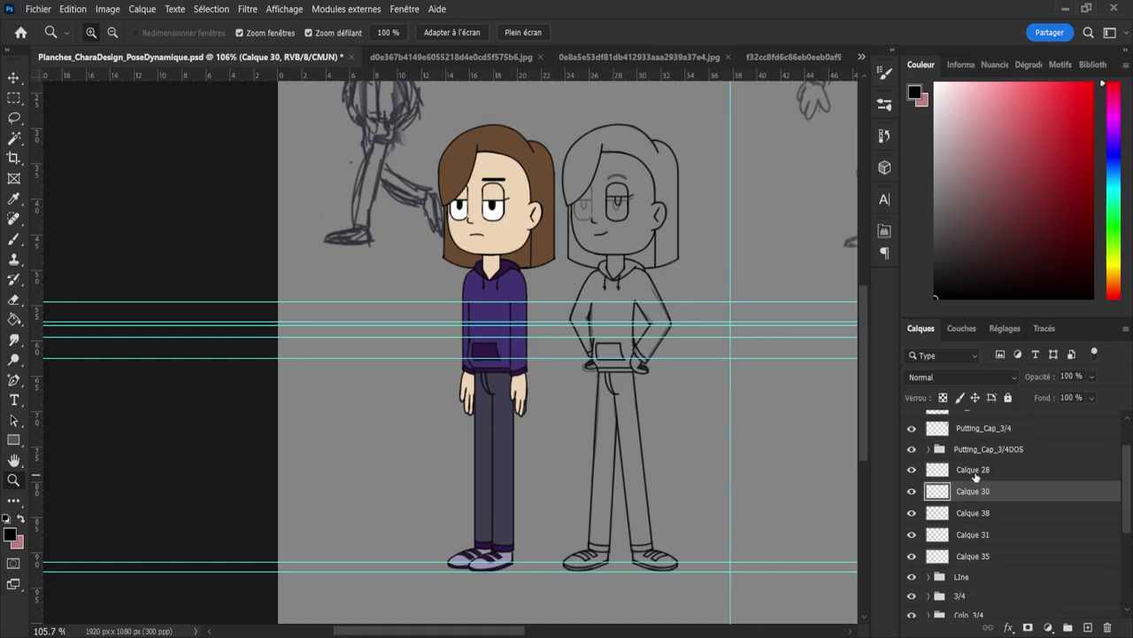
click(912, 556)
click(912, 556)
click(949, 558)
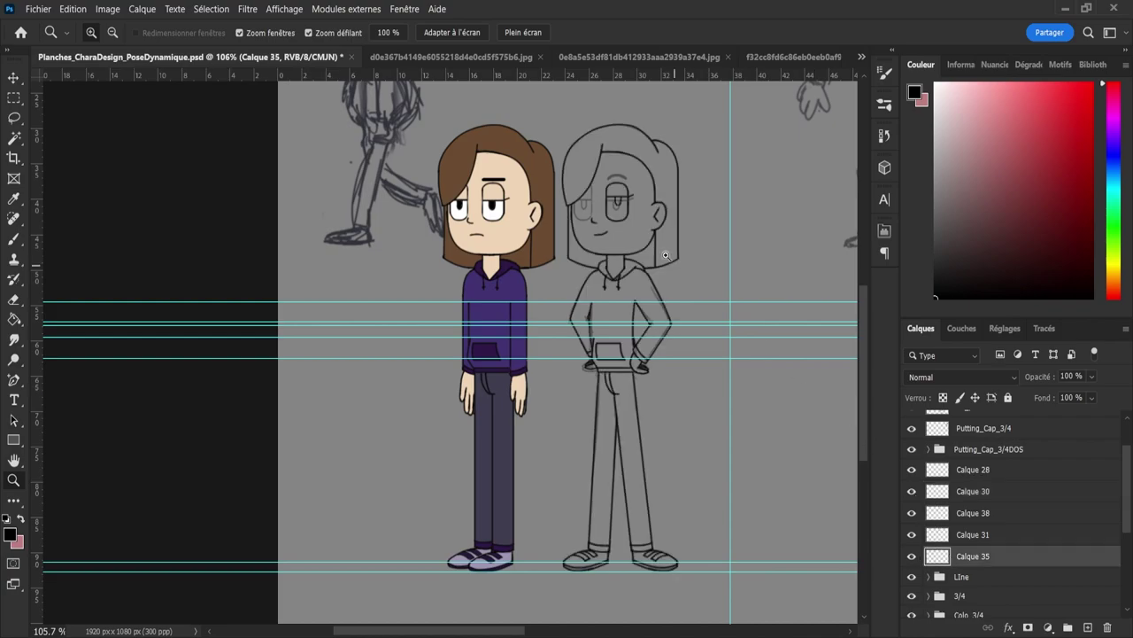
scroll(620, 184, up, 3)
scroll(620, 184, up, 1)
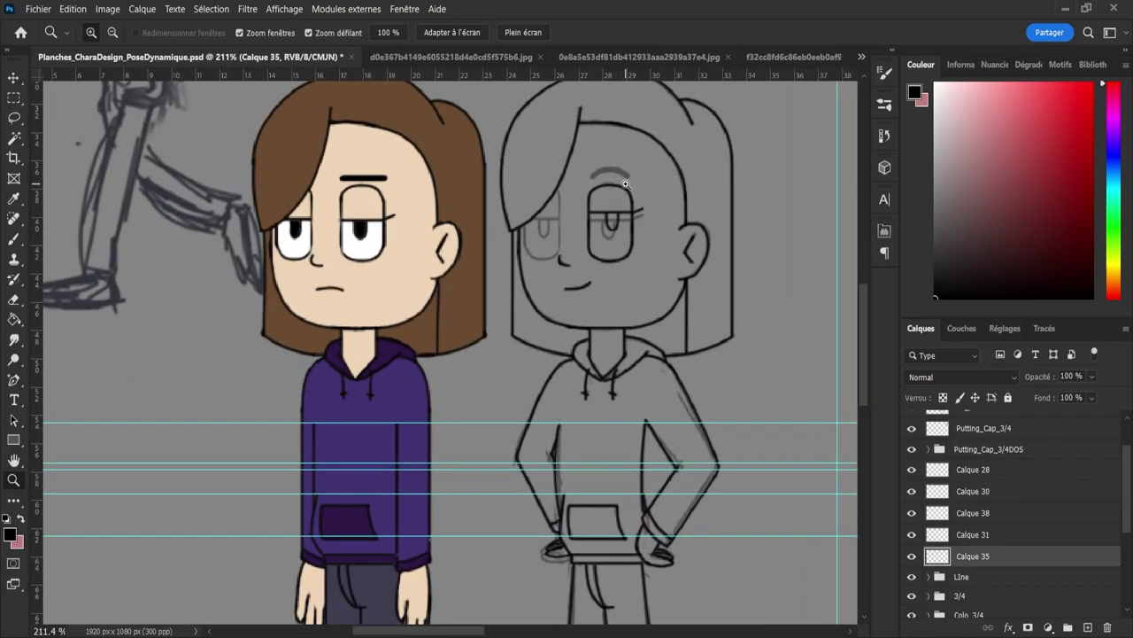
key(l)
mouse_move(645, 186)
mouse_down()
mouse_move(646, 259)
mouse_move(627, 276)
mouse_move(601, 272)
mouse_move(582, 252)
mouse_move(576, 206)
mouse_move(596, 168)
mouse_move(645, 188)
mouse_up()
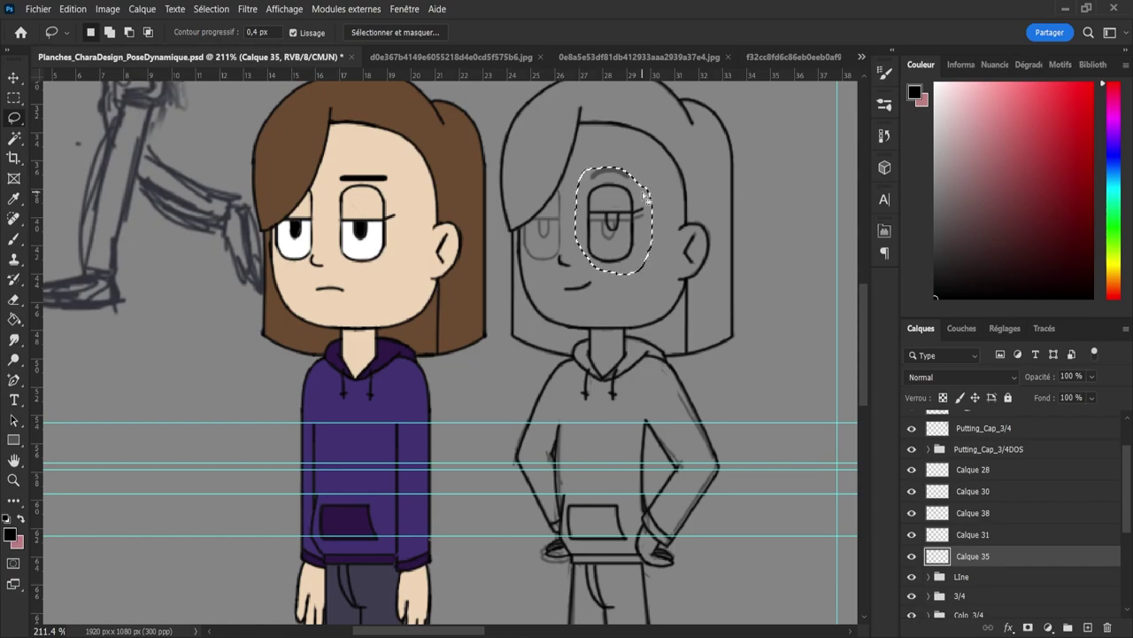
key(ctrl+j)
Step: Move the copied eye onto the far-eye sketch and narrow it to about 82% width, keeping it unflipped
key(ctrl+t)
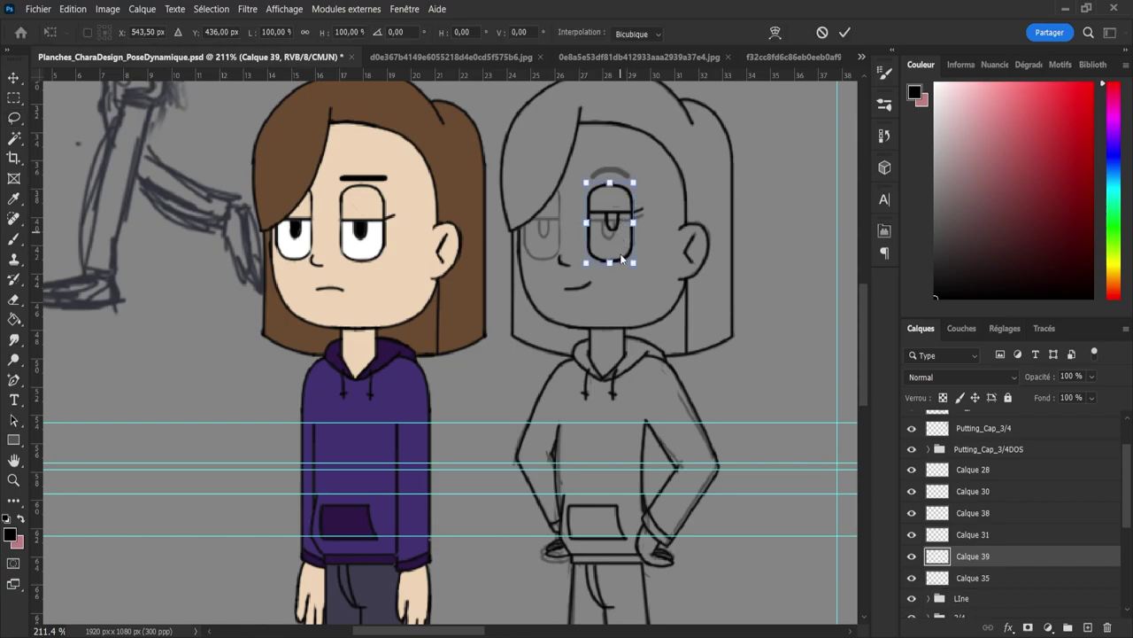
right_click(620, 254)
click(685, 534)
drag(608, 237, 546, 235)
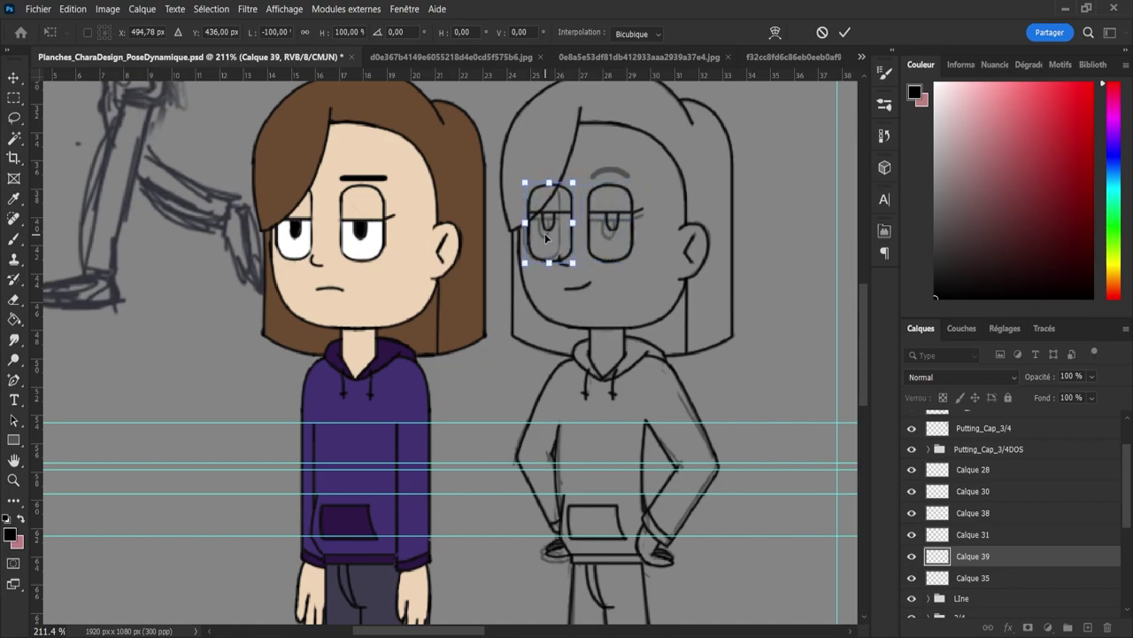
key(ctrl+shift+h)
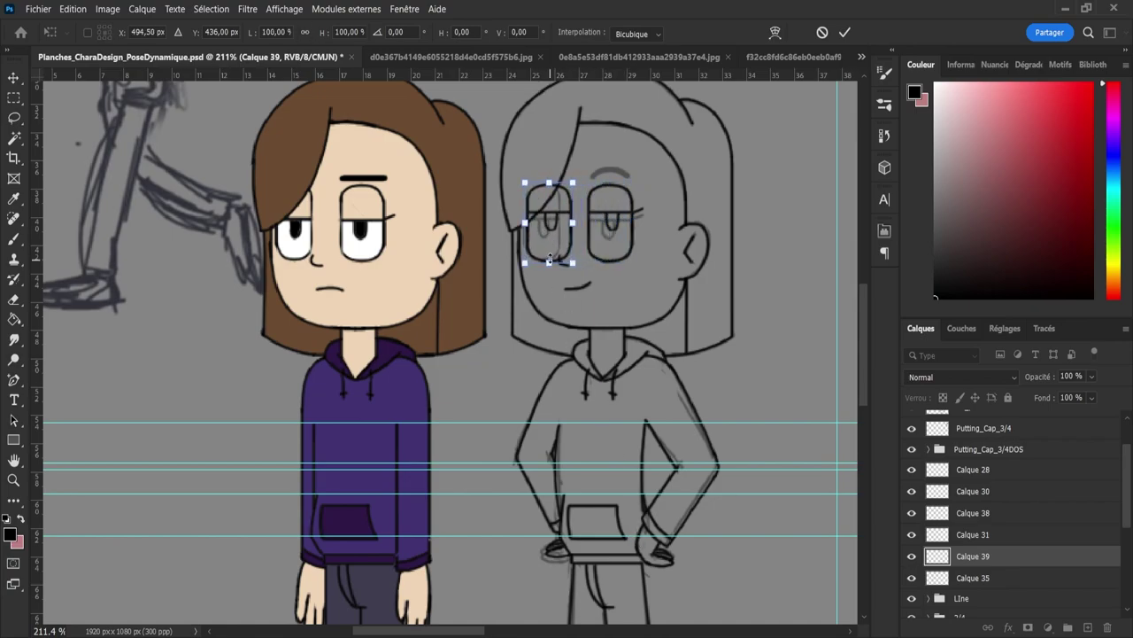
drag(546, 244, 522, 222)
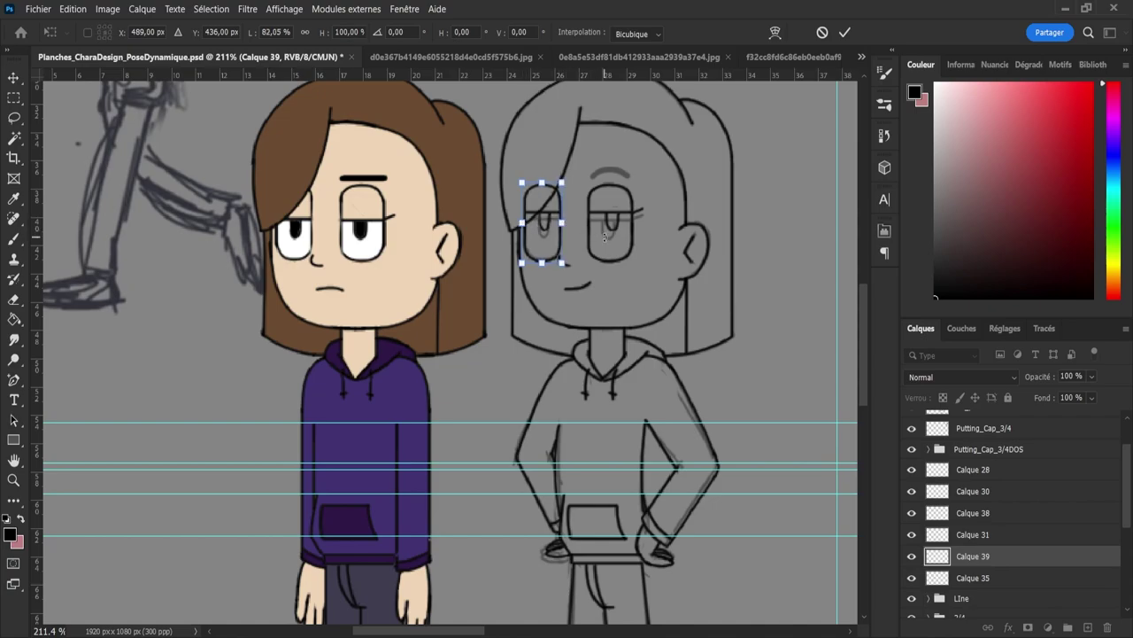
key(Return)
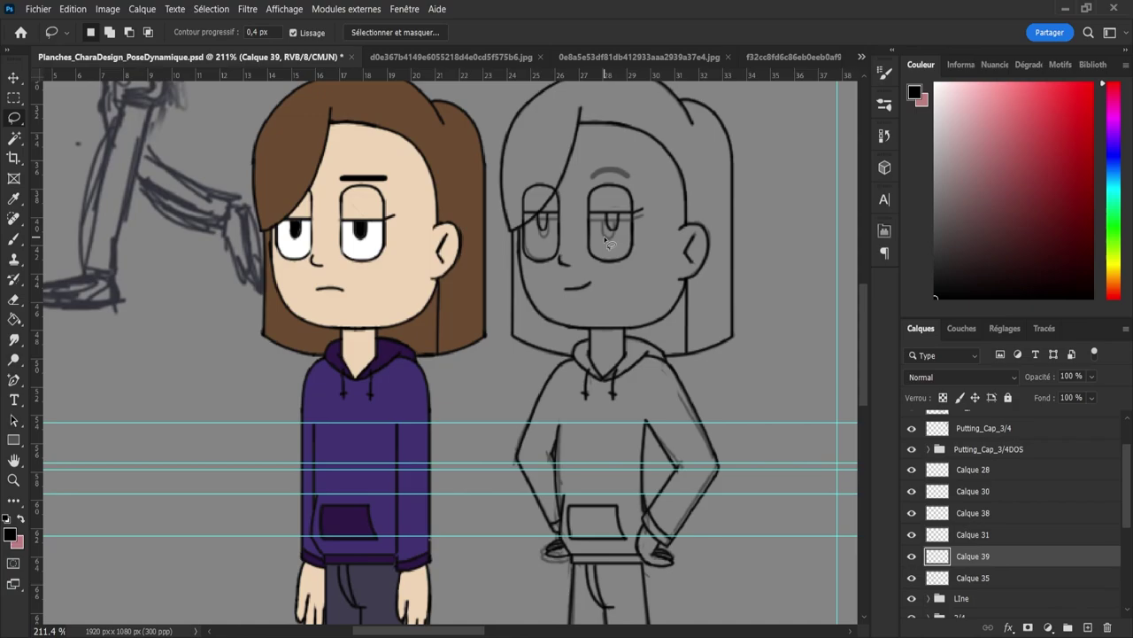
Step: Shift the copied eye's pupil toward the nose and erase the eye lines that overlap the hair fringe
key(ctrl+space)
drag(533, 185, 556, 194)
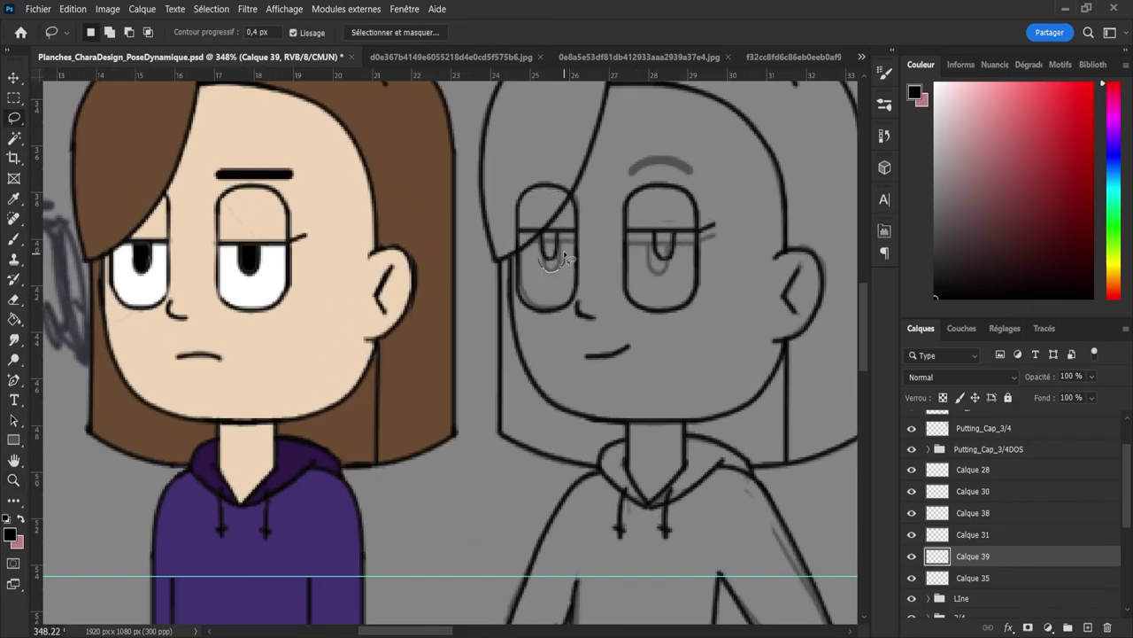
mouse_move(567, 257)
mouse_down()
mouse_move(564, 238)
mouse_move(539, 237)
mouse_move(533, 263)
mouse_up()
key(shift)
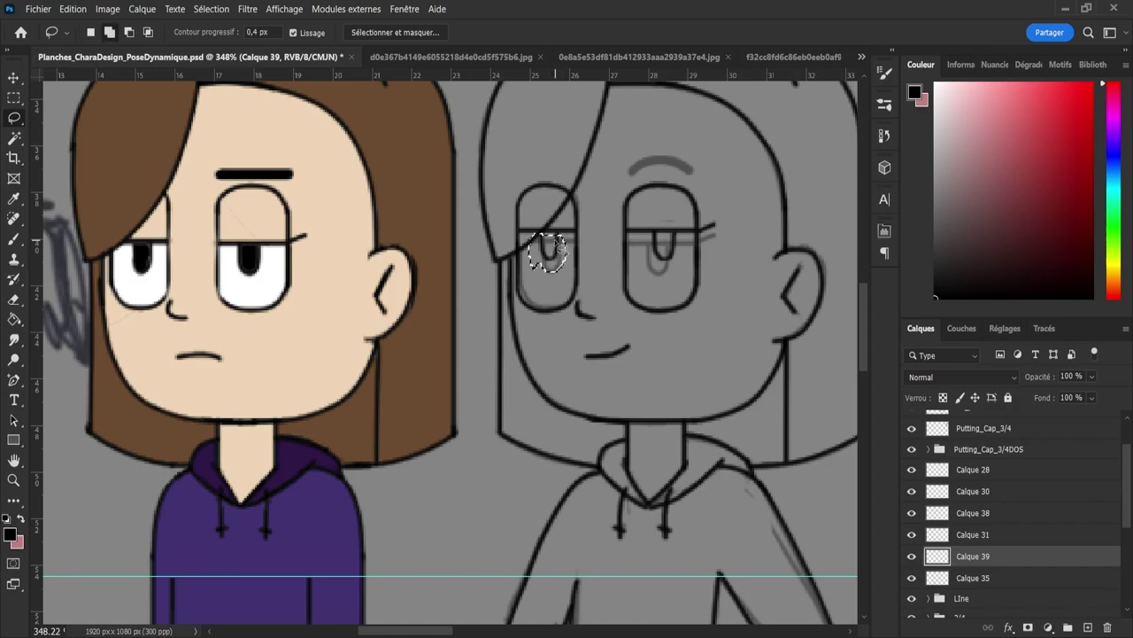
drag(555, 240, 565, 247)
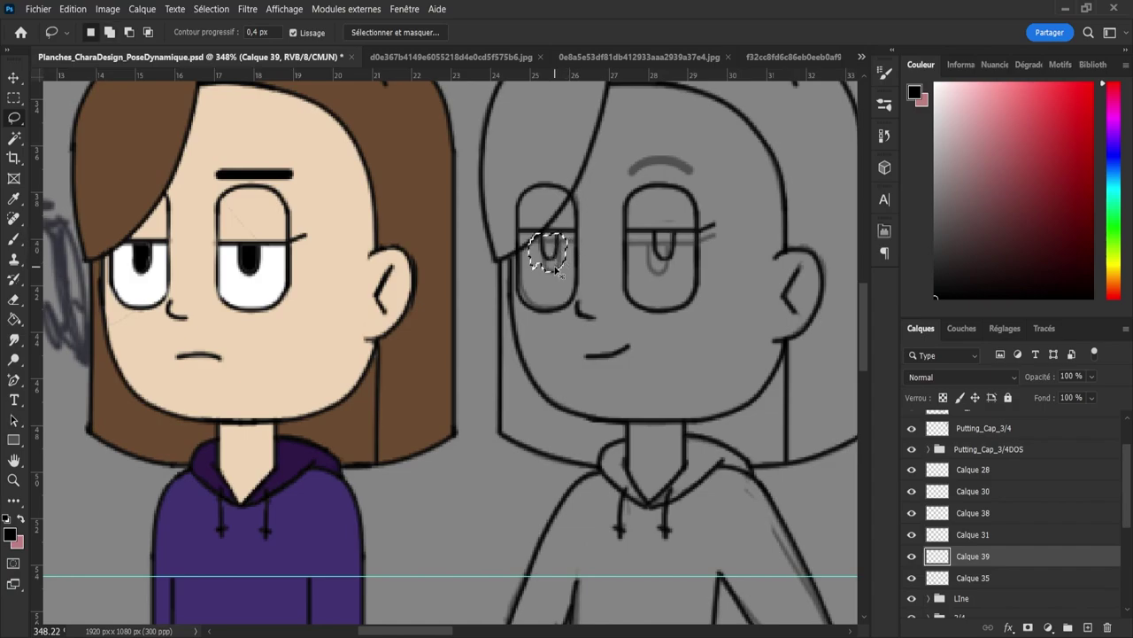
key(ctrl+t)
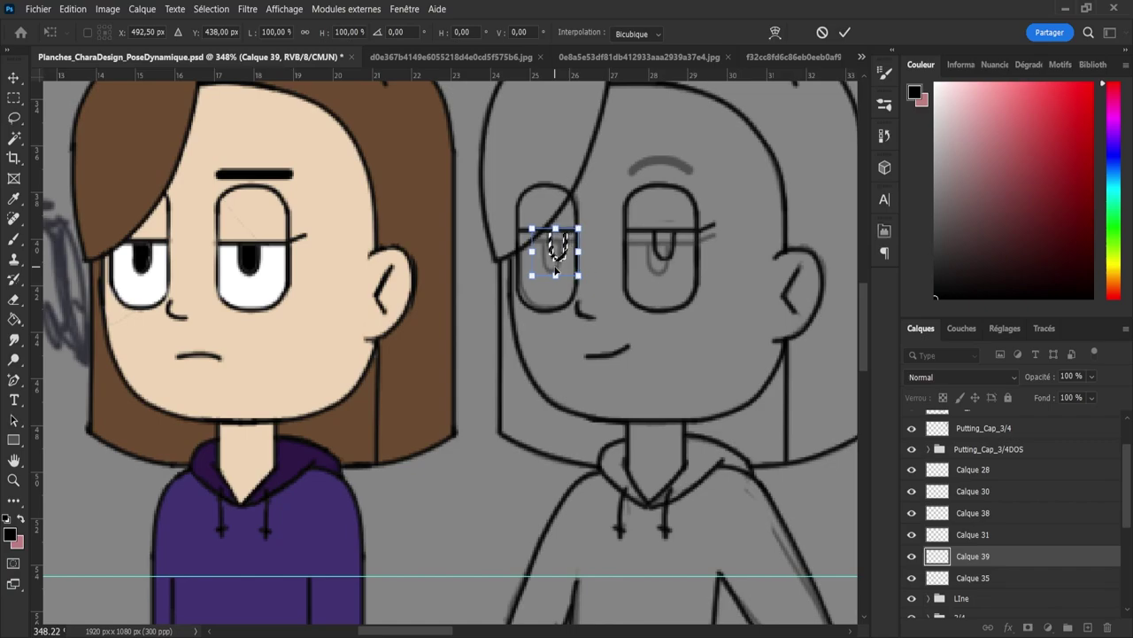
key(Return)
key(ctrl+d)
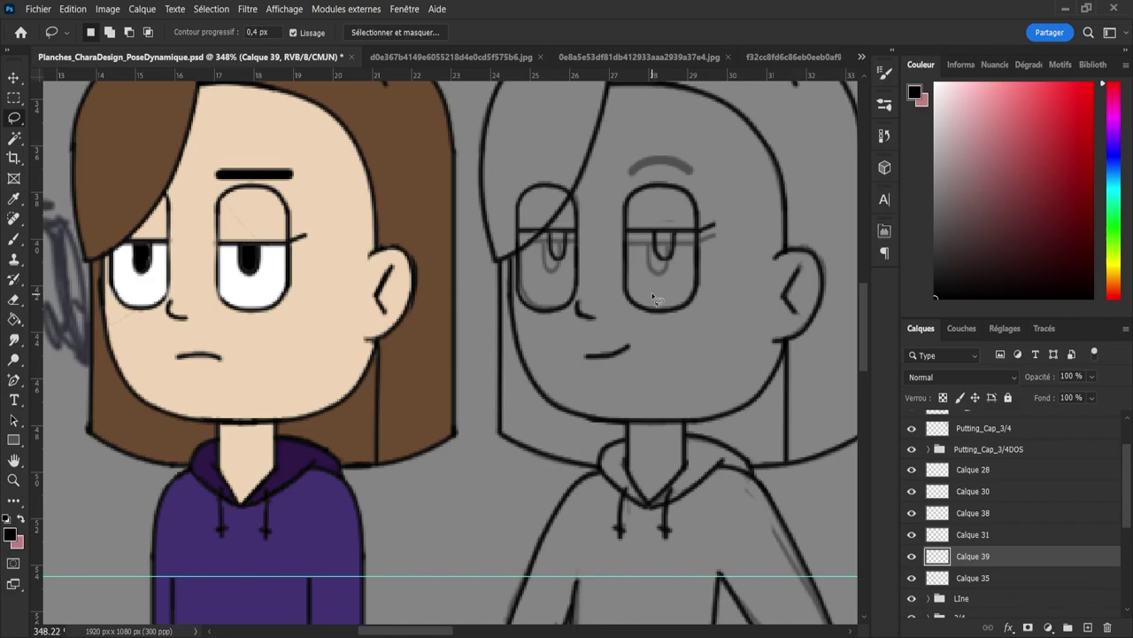
key(e)
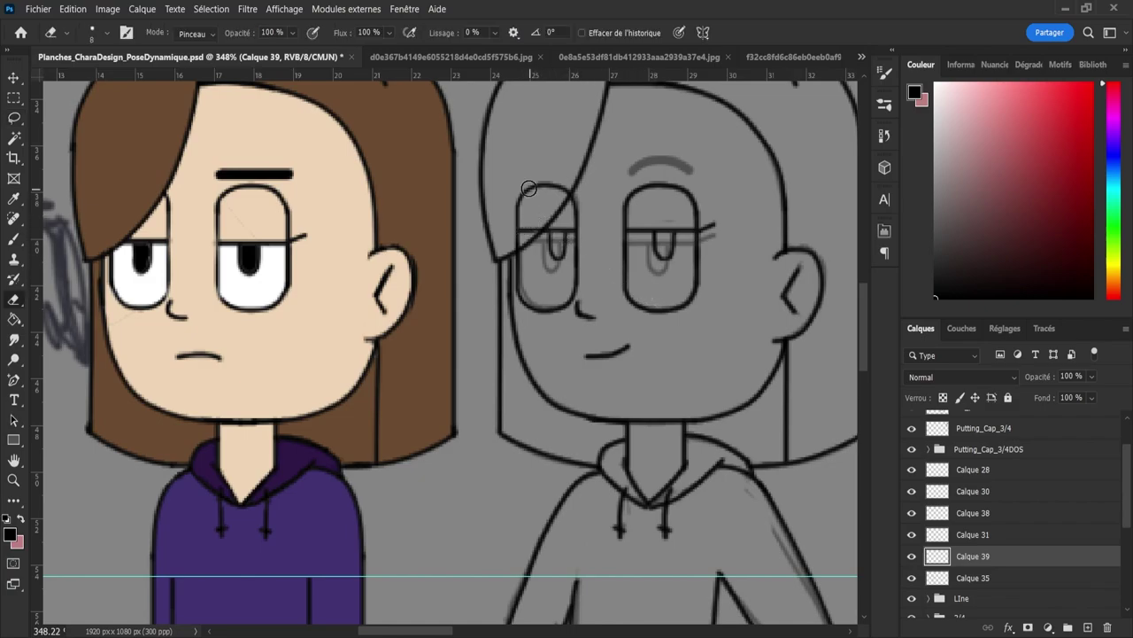
mouse_move(528, 189)
mouse_down()
mouse_move(512, 239)
mouse_move(568, 183)
mouse_move(545, 174)
mouse_move(514, 228)
mouse_up()
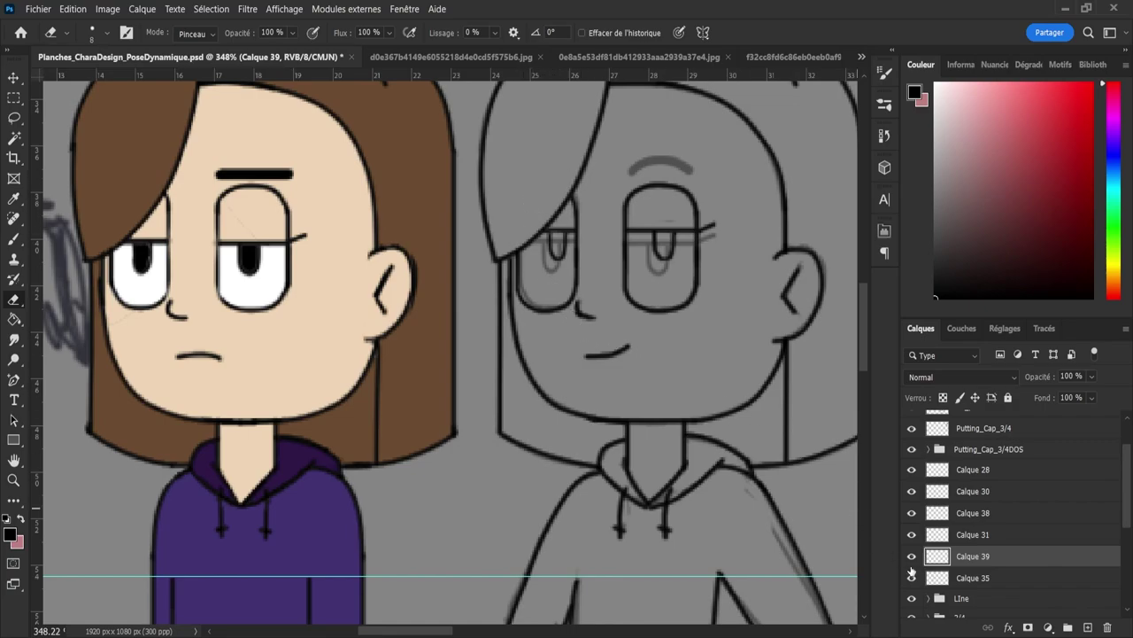
Step: Add a new layer and ink a thick arched eyebrow over the sketched brow with the Brush
click(1087, 627)
key(b)
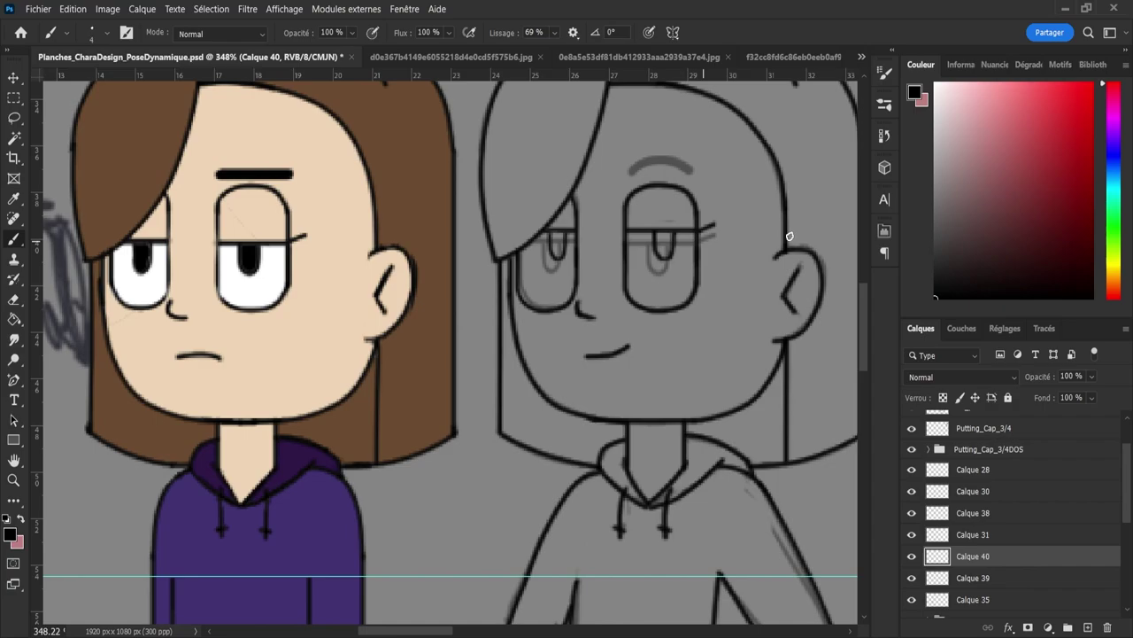
mouse_move(632, 173)
mouse_down()
mouse_move(658, 156)
mouse_move(691, 157)
mouse_move(645, 157)
mouse_move(657, 154)
mouse_move(696, 184)
mouse_up()
key(ctrl+z)
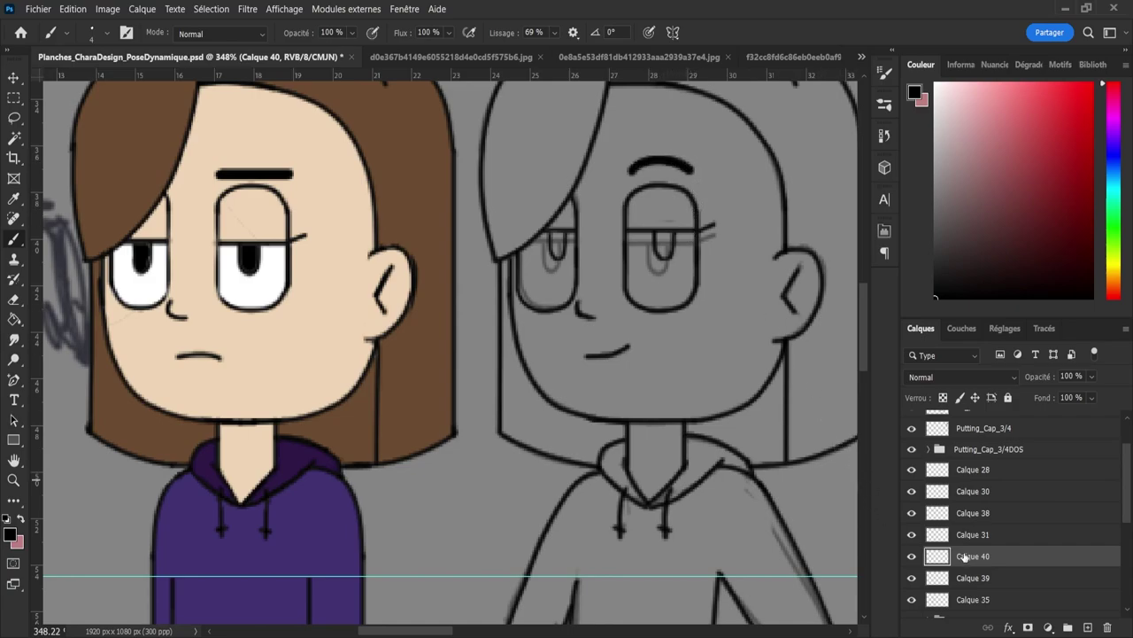
Step: Merge Calque 40, Calque 39 and Calque 35 into one layer and toggle its visibility to check it
shift+click(991, 600)
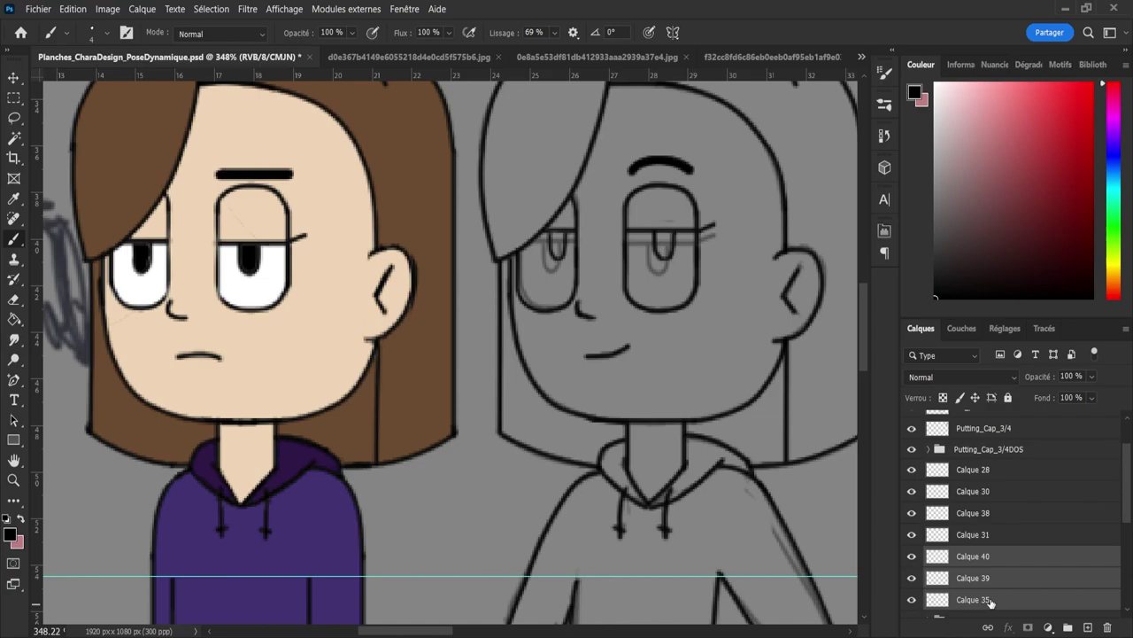
key(ctrl+e)
click(912, 556)
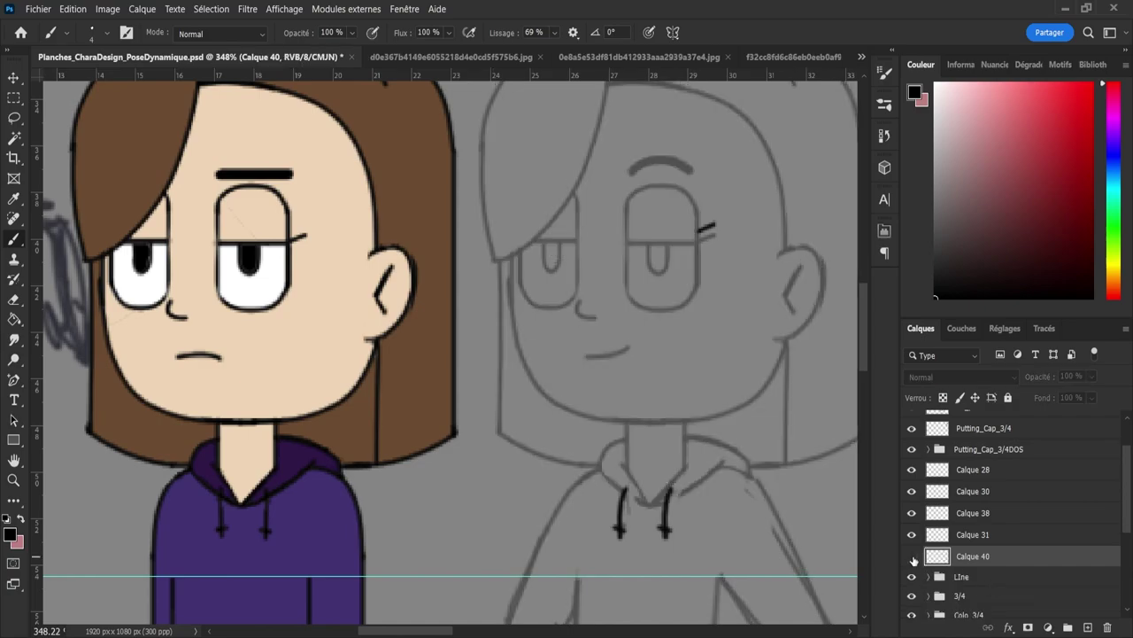
click(912, 556)
Step: Save Planches_CharaDesign_PoseDynamique.psd with the merged line art
key(z)
drag(544, 369, 487, 327)
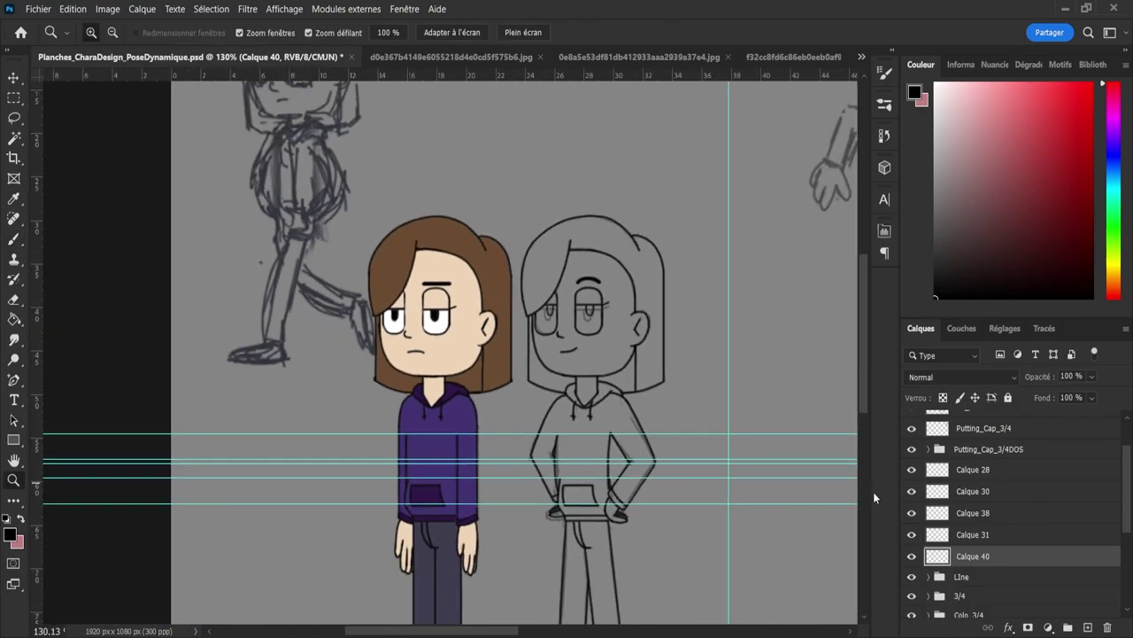
drag(695, 376, 655, 354)
scroll(718, 560, up, 2)
scroll(708, 481, down, 3)
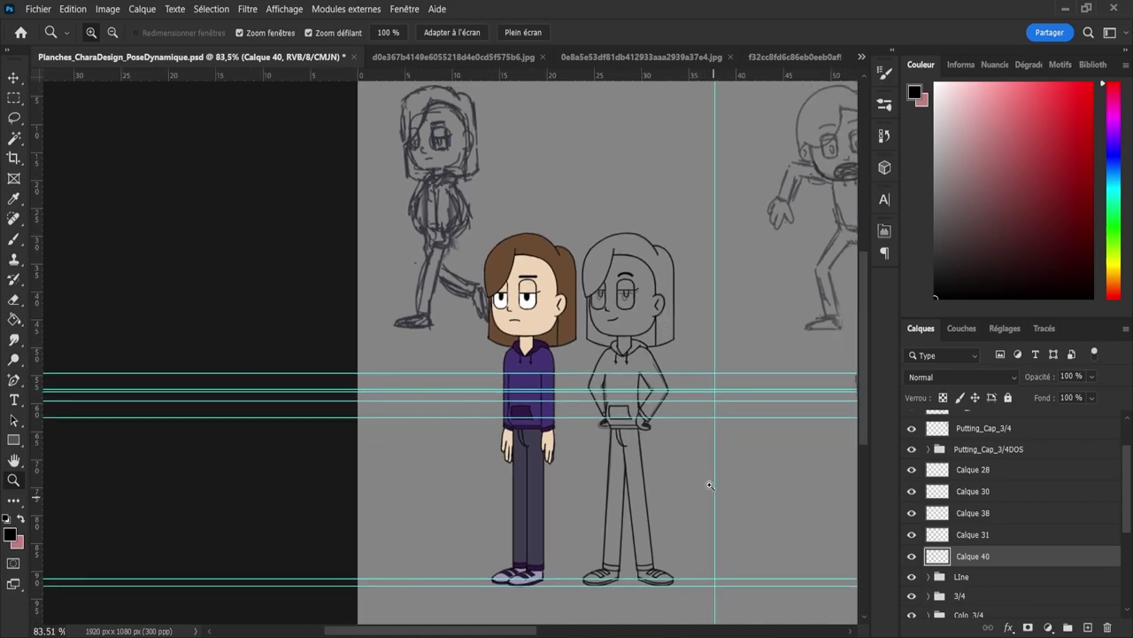
scroll(679, 479, up, 5)
key(ctrl+s)
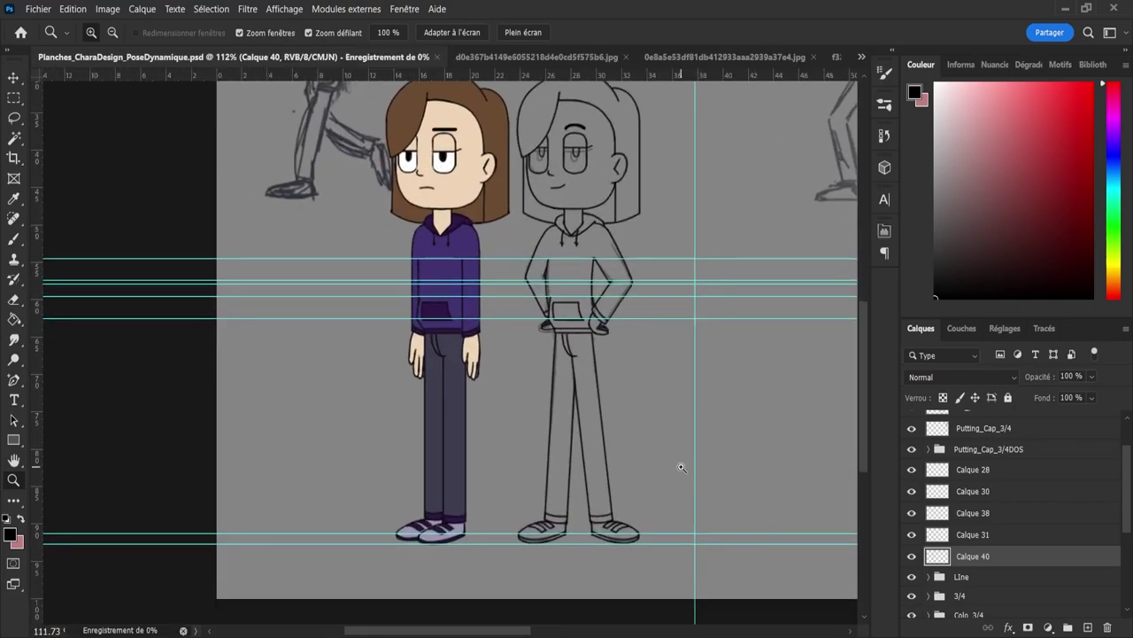
Step: Toggle the visibility of Calque 28, Calque 30, Calque 38 and Calque 31 to examine what each layer holds
click(912, 475)
click(910, 474)
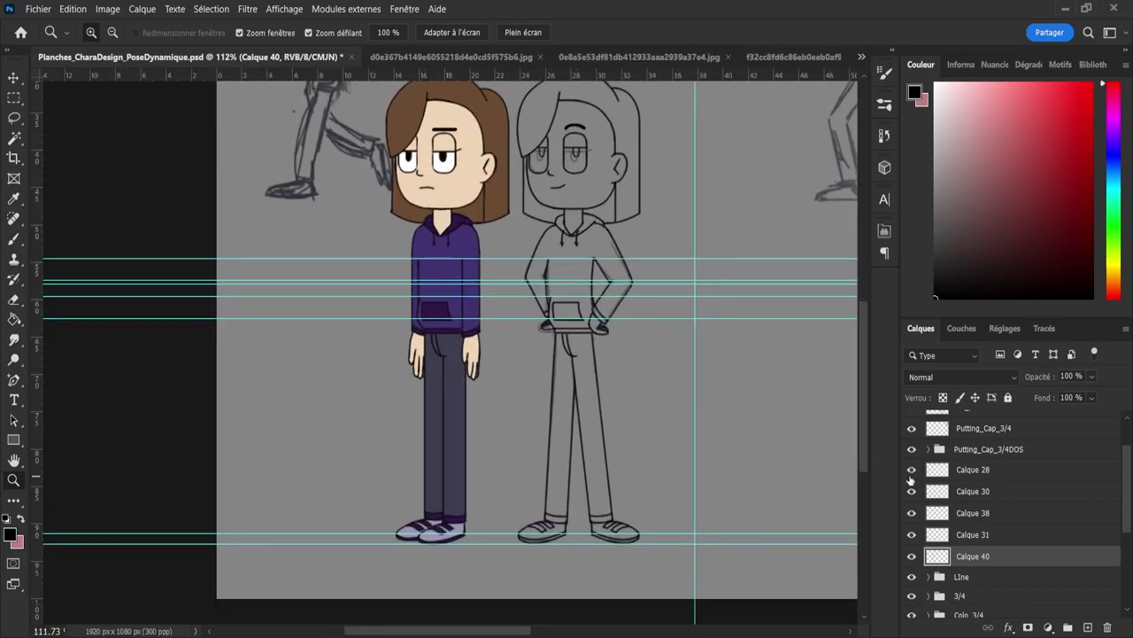
click(911, 491)
click(911, 493)
click(911, 514)
click(911, 514)
click(913, 536)
click(913, 536)
click(945, 520)
click(913, 516)
click(913, 516)
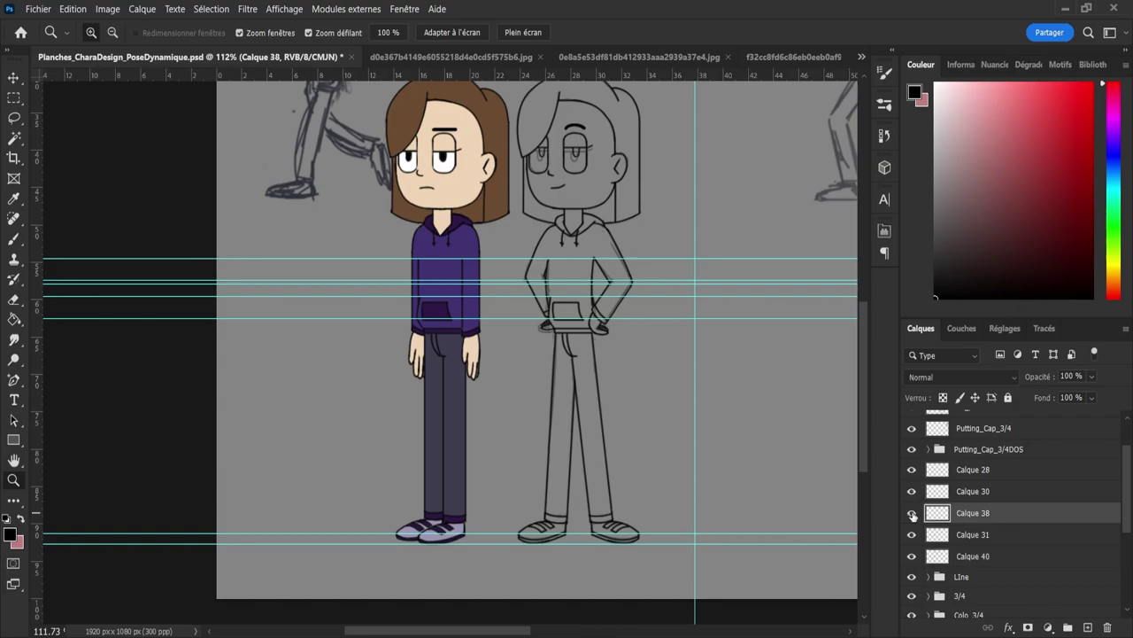
key(v)
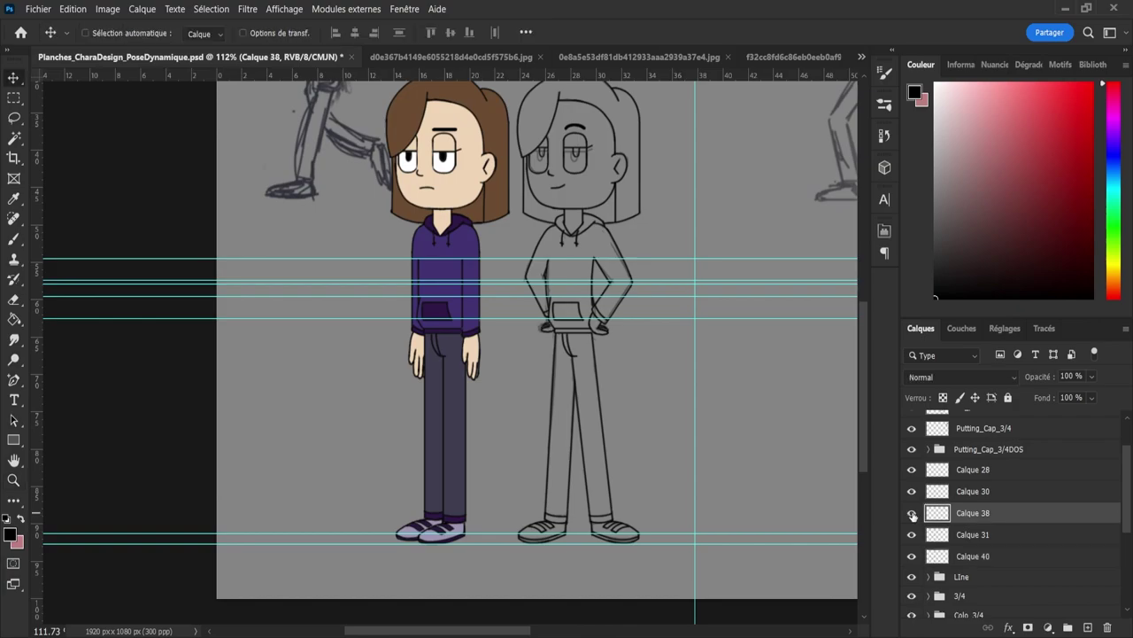
key(z)
mouse_move(530, 341)
mouse_down()
mouse_move(600, 341)
mouse_move(567, 305)
mouse_move(521, 285)
mouse_move(536, 289)
mouse_up()
key(b)
key(z)
key(v)
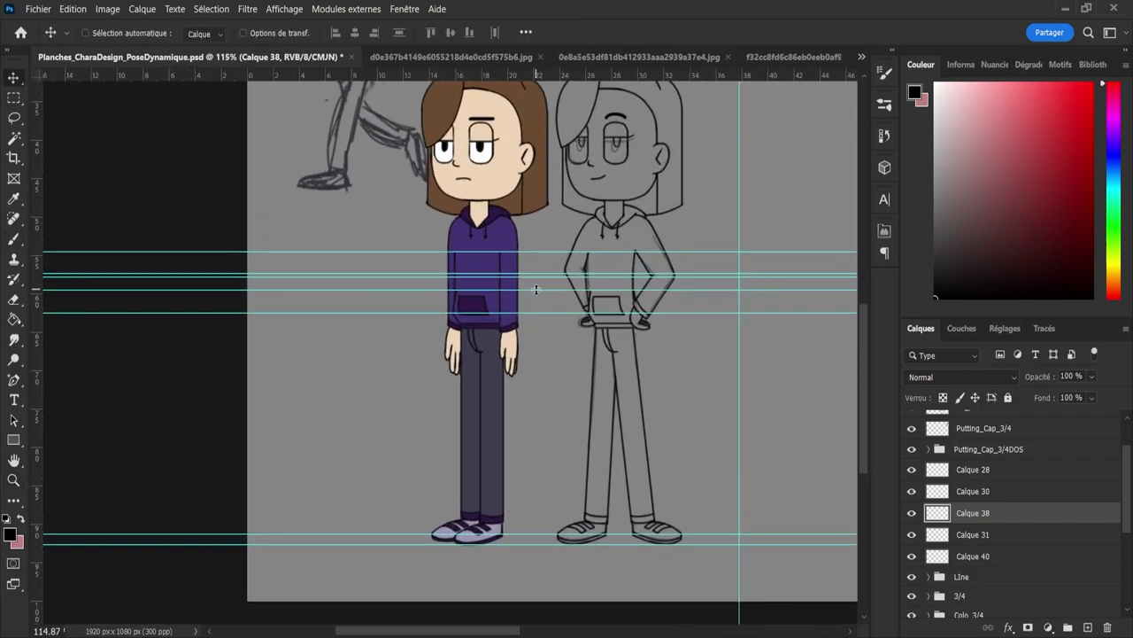
key(z)
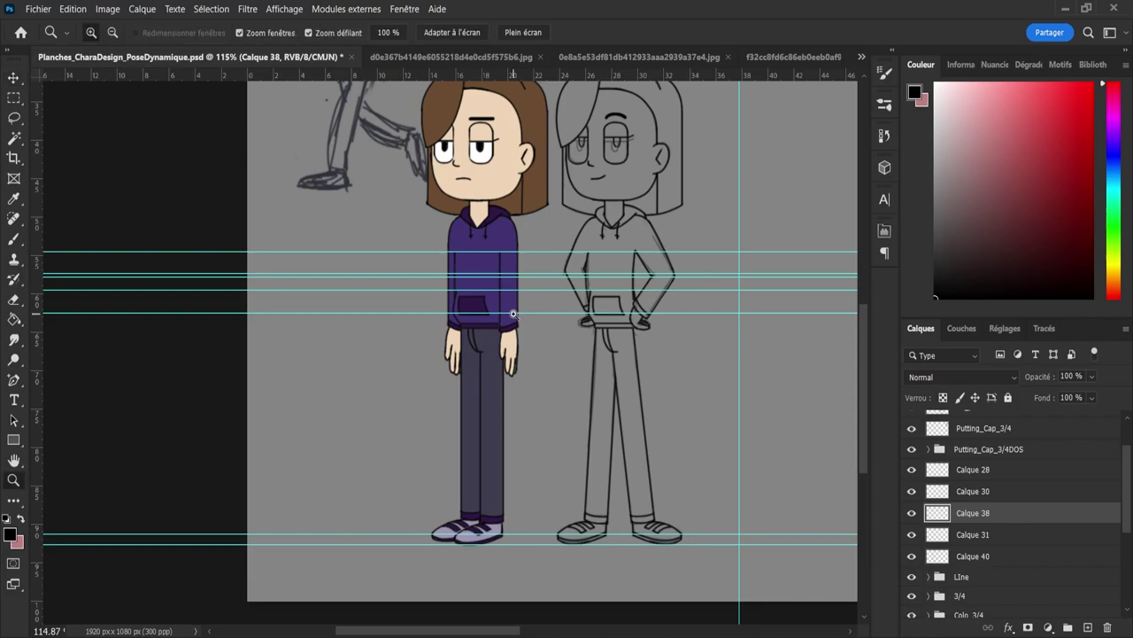
Step: Save the character sheet document again
drag(546, 348, 473, 351)
drag(622, 337, 652, 339)
key(ctrl+s)
drag(558, 346, 574, 353)
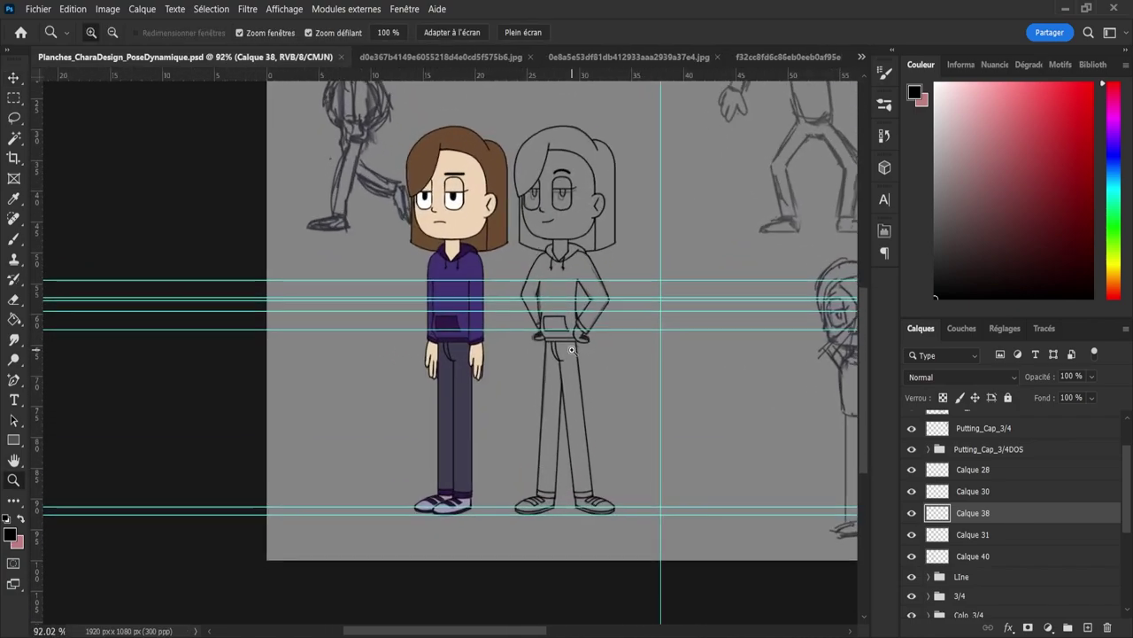
Step: Save the document and collect the layers Calque 28, Calque 30, Calque 38, Calque 31 and Calque 40 in a new group
key(v)
key(ctrl+s)
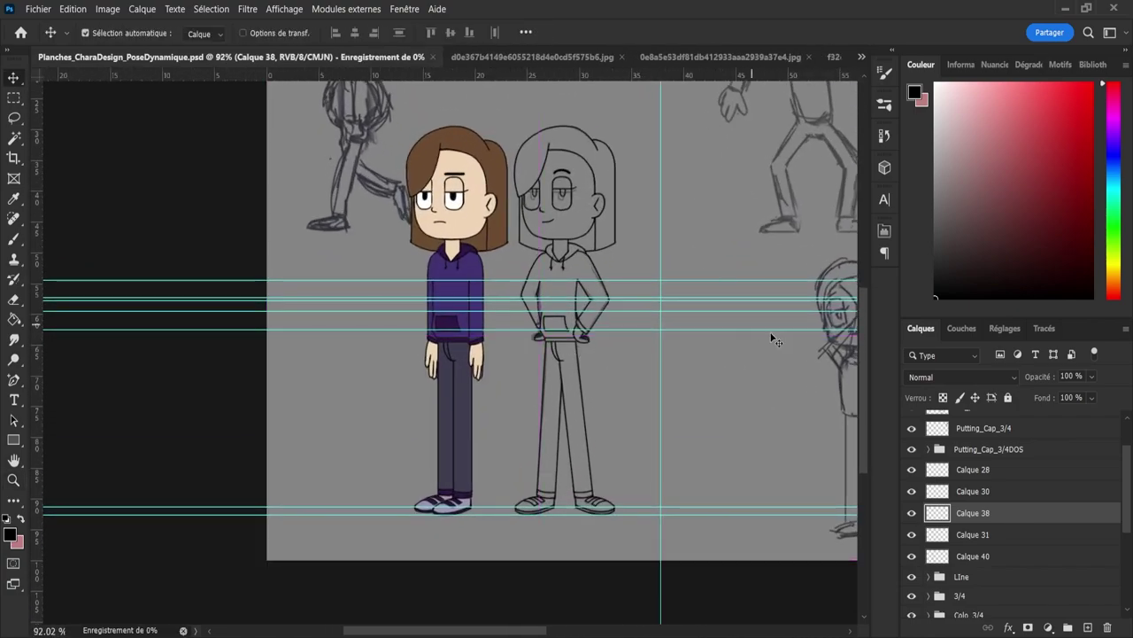
click(958, 494)
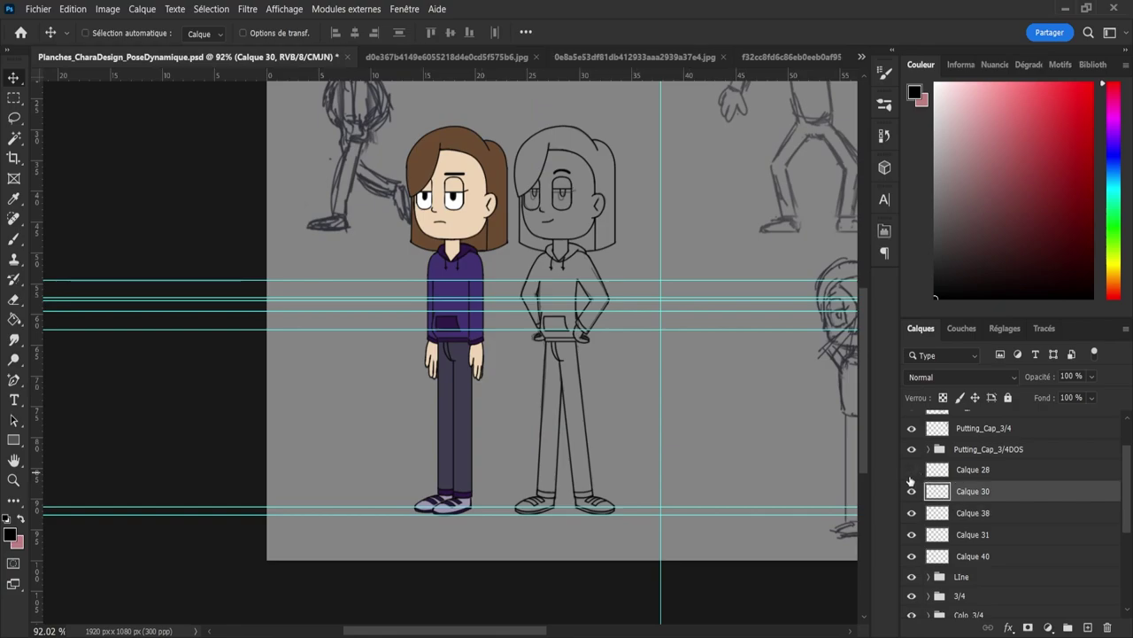
shift+click(988, 562)
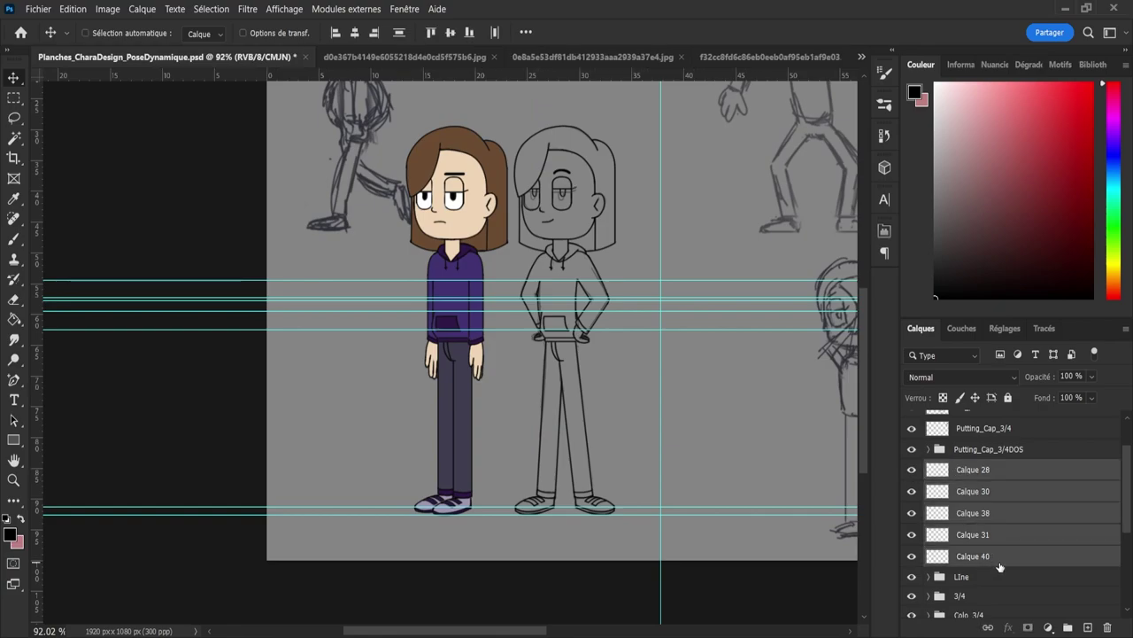
click(1069, 628)
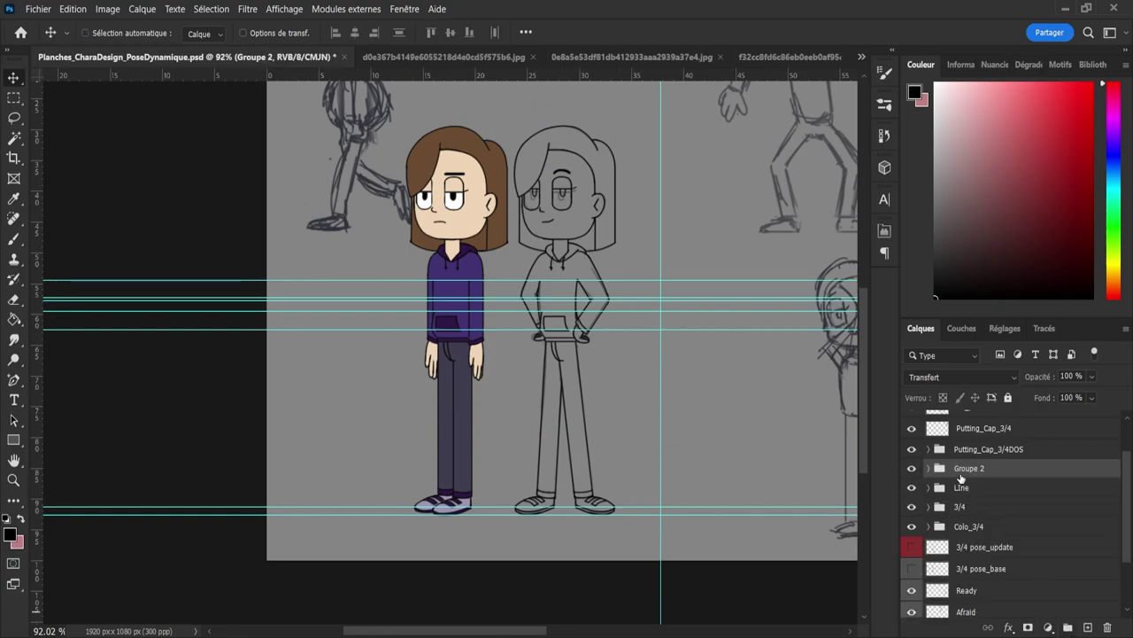
Step: Rename the new group holding the inked line art as Line_Clean
double_click(969, 472)
text(Line_Clea,)
key(Return)
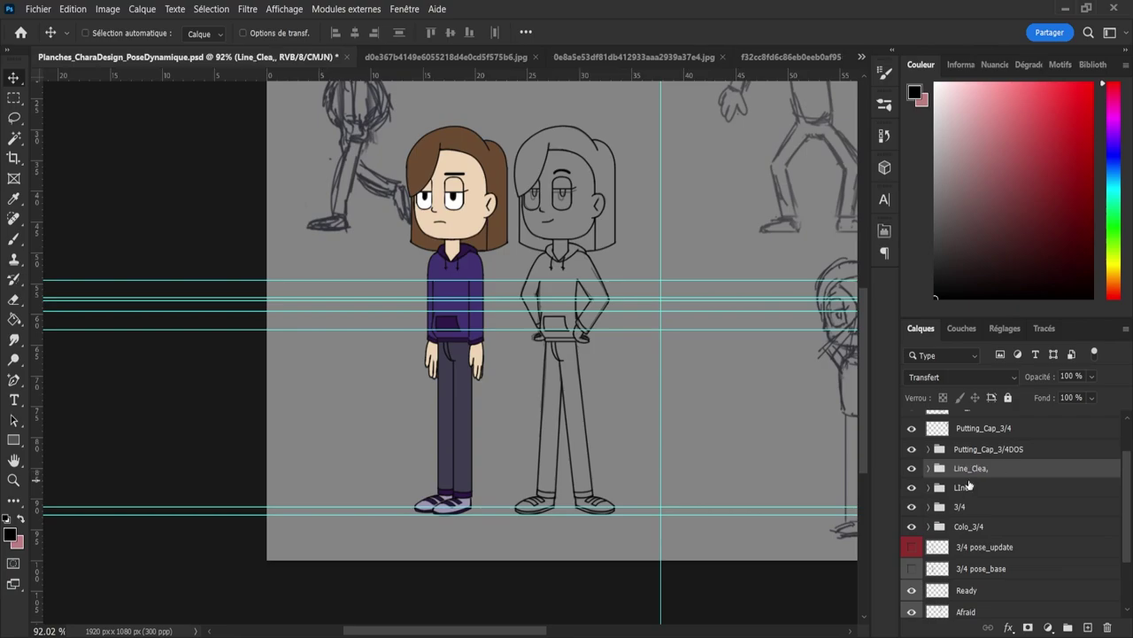
double_click(978, 468)
key(Right)
key(BackSpace)
text(n)
key(Return)
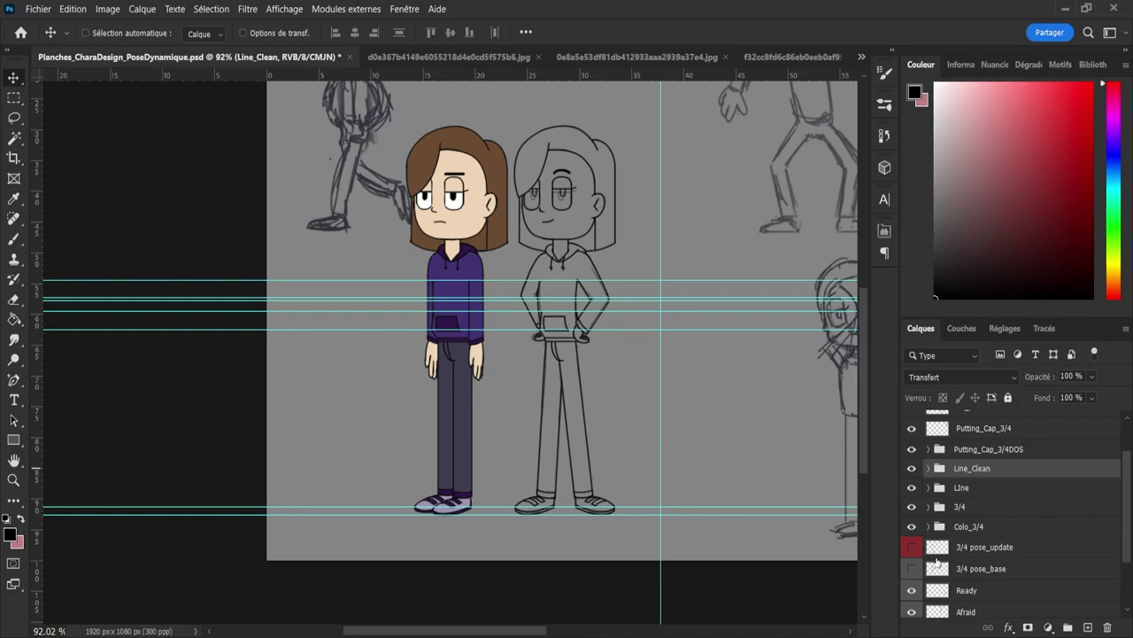
Step: Group the 3/4 and Colo_3/4 folders of the coloured reference together and name the group Ref_3/4Pose
click(959, 526)
click(911, 510)
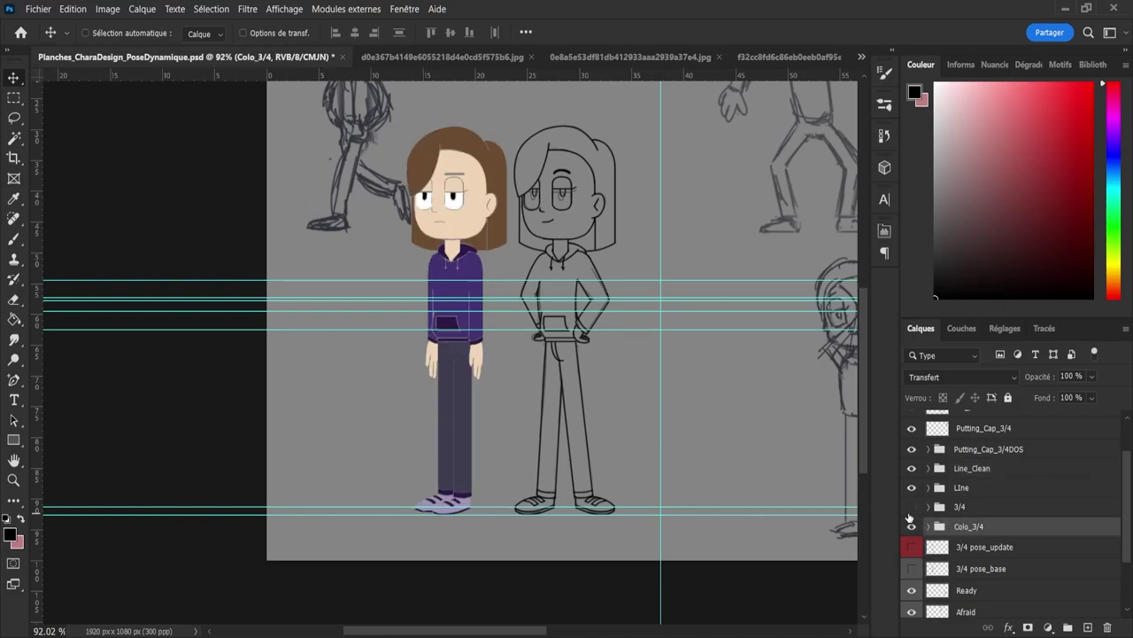
click(910, 512)
shift+click(959, 508)
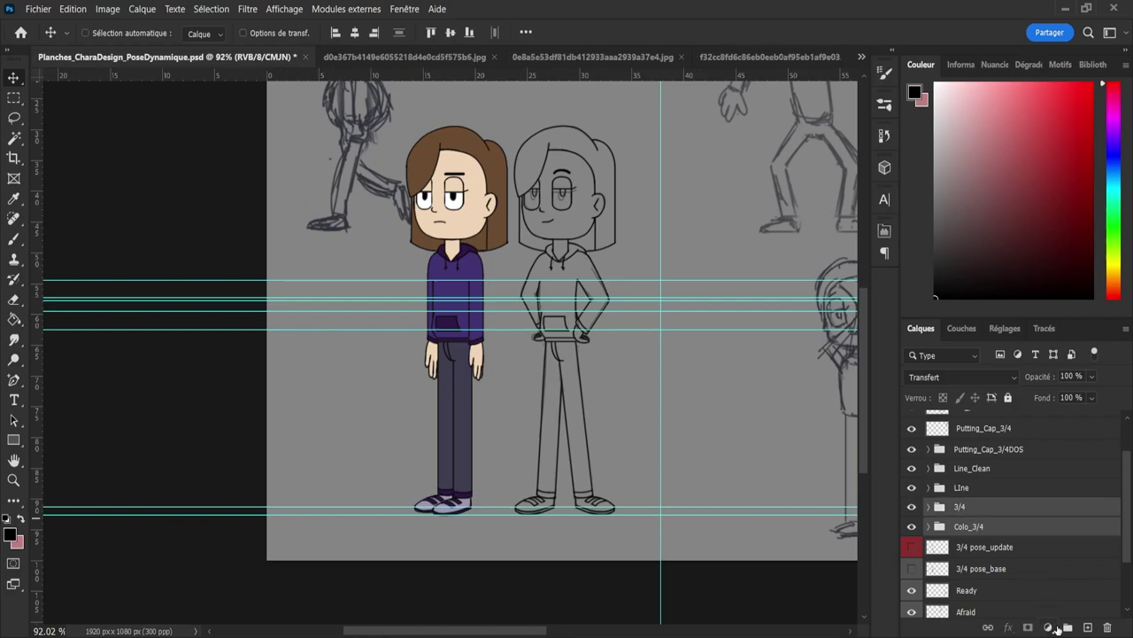
click(1067, 627)
double_click(964, 507)
text(Re)
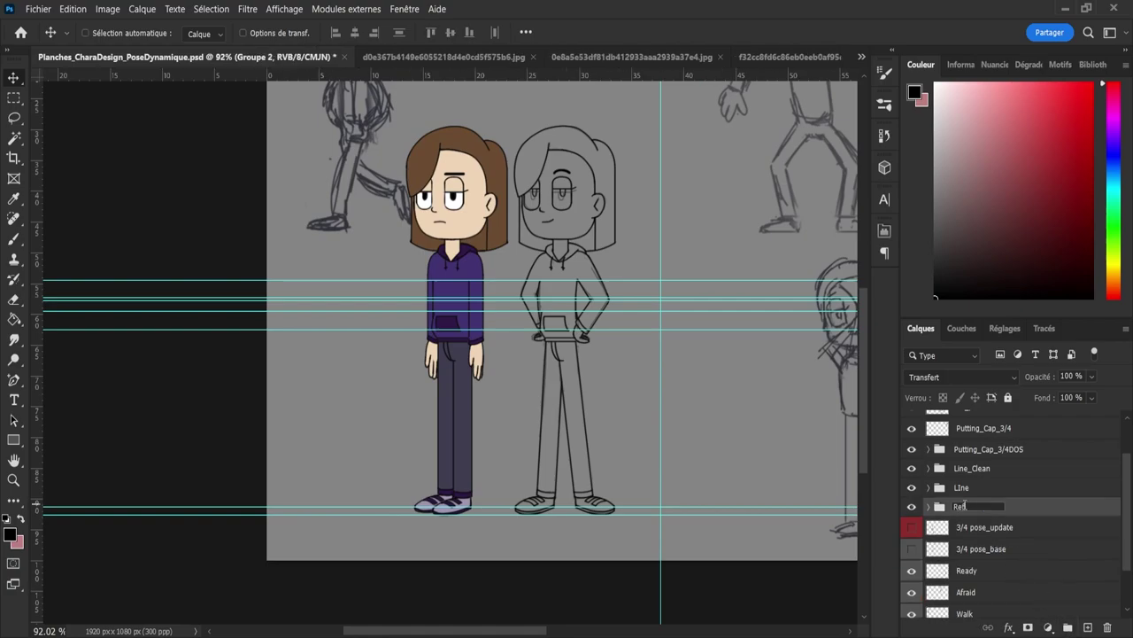
text(f_ 3/)
text(4Pose)
key(Return)
Step: Rename the LIne group as Croquis_Line and hide it
click(963, 488)
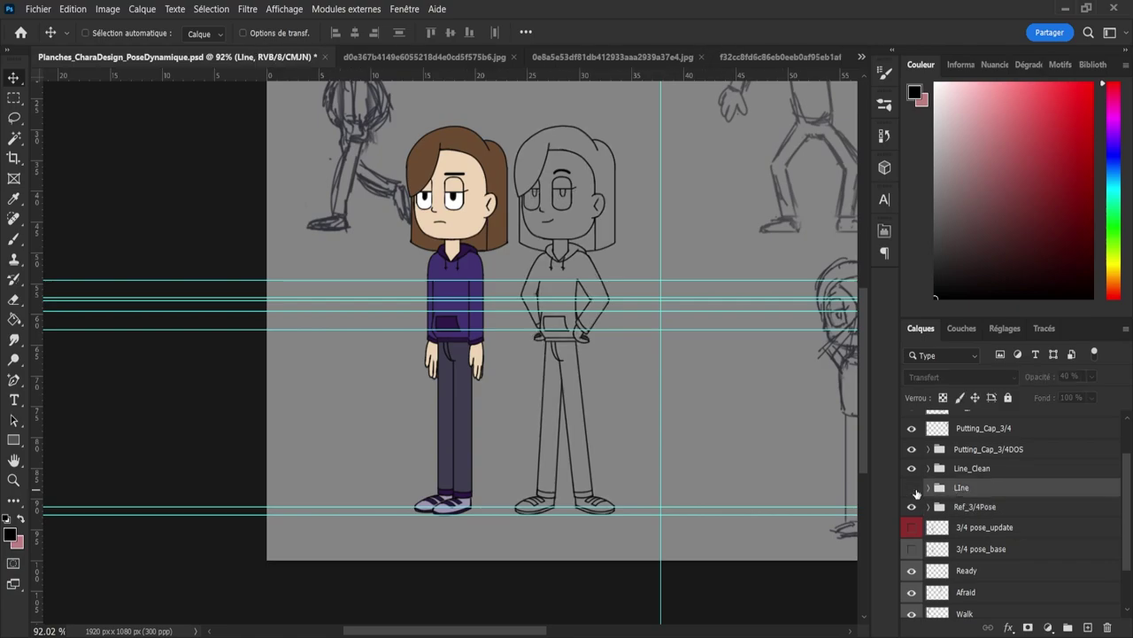
click(913, 488)
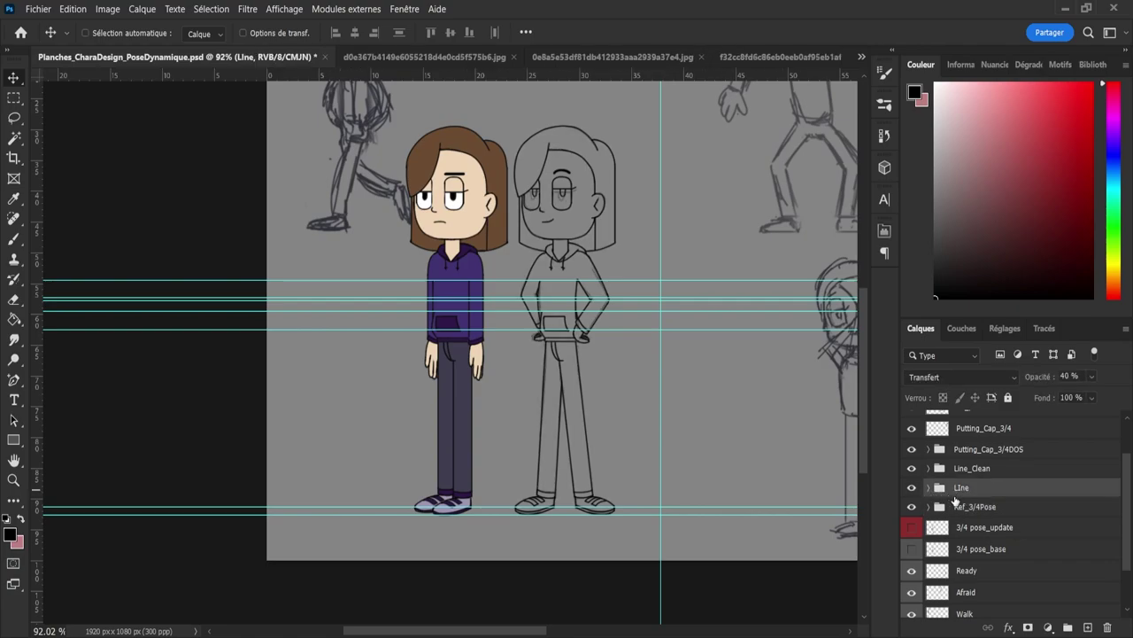
double_click(962, 488)
text(Cro)
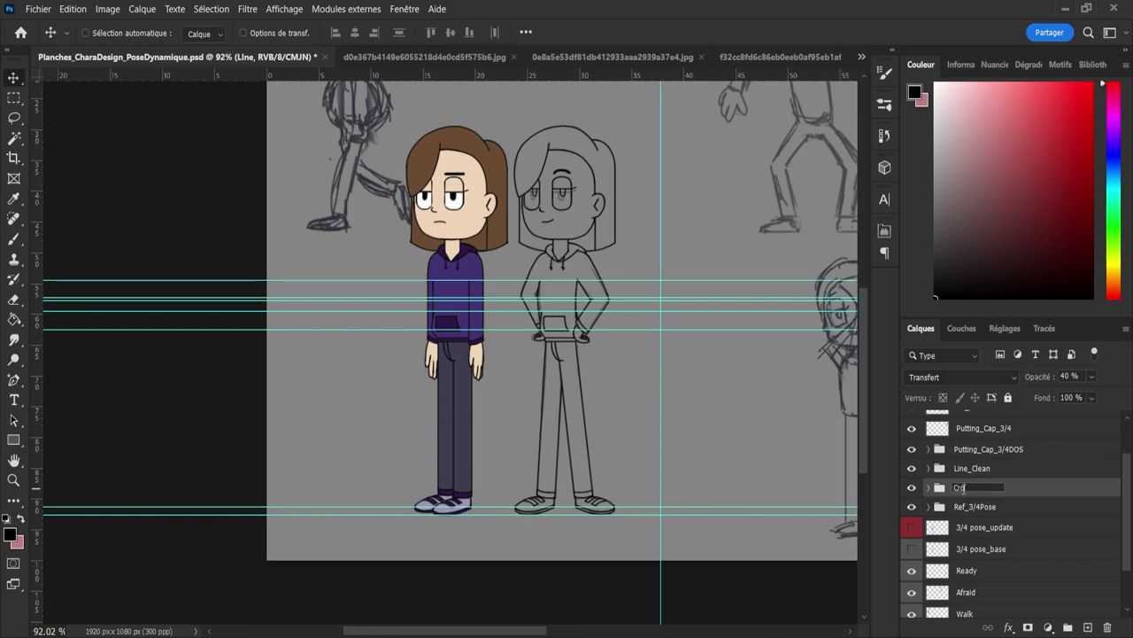
text(quis_Line)
key(Return)
click(912, 488)
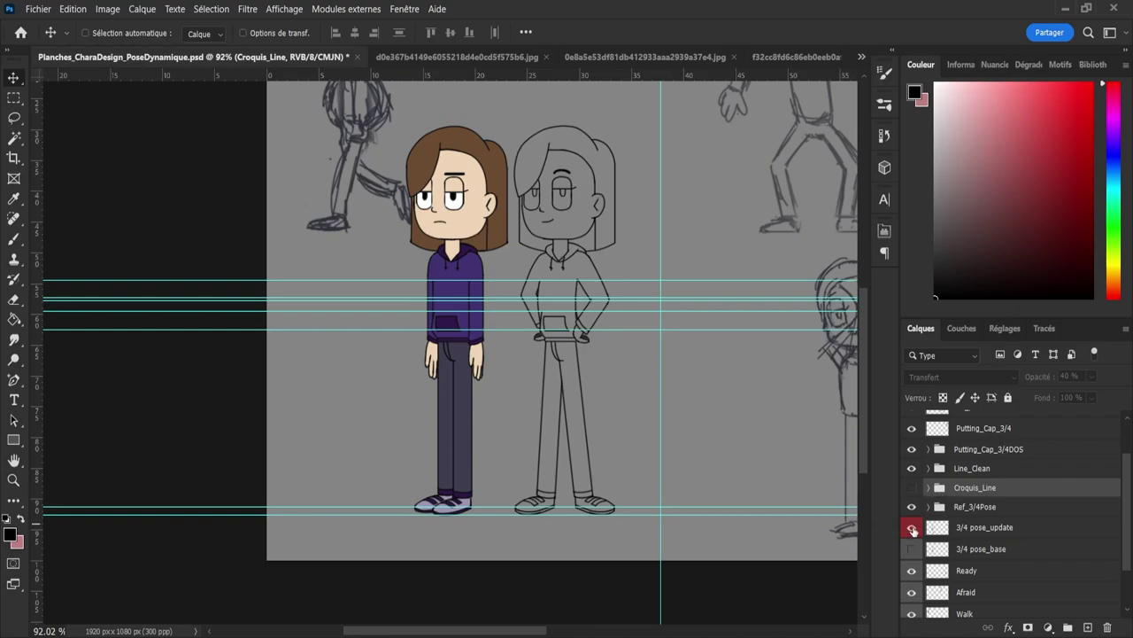
Step: Compare the 3/4 pose_update sketch with the Line_Clean line art by toggling their visibility, hide the sketch and save the document
click(913, 529)
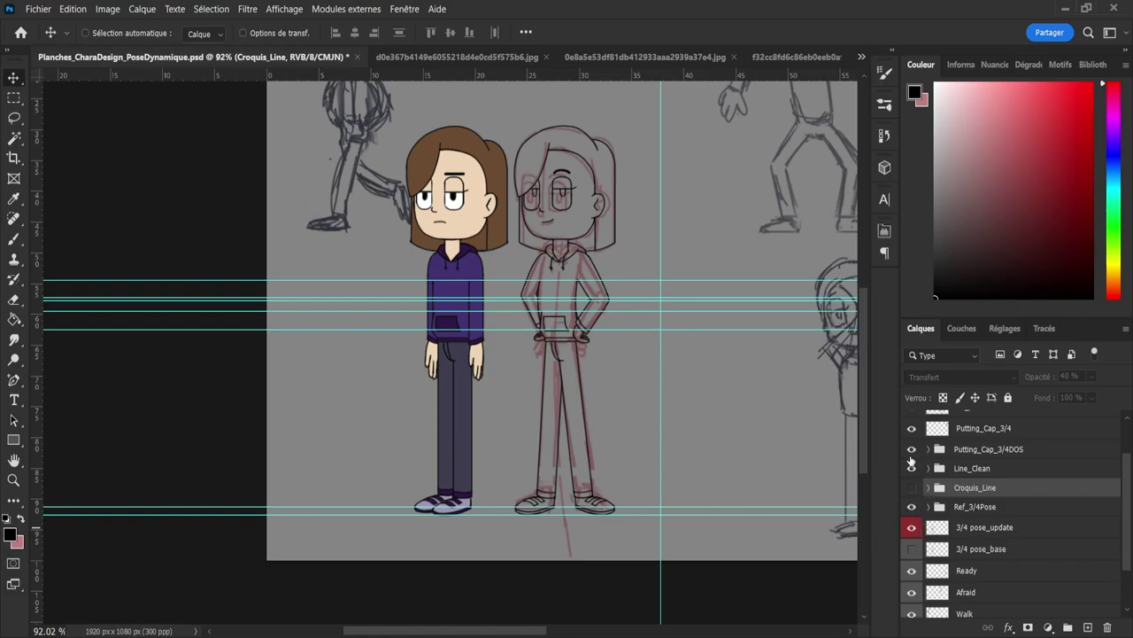
click(912, 467)
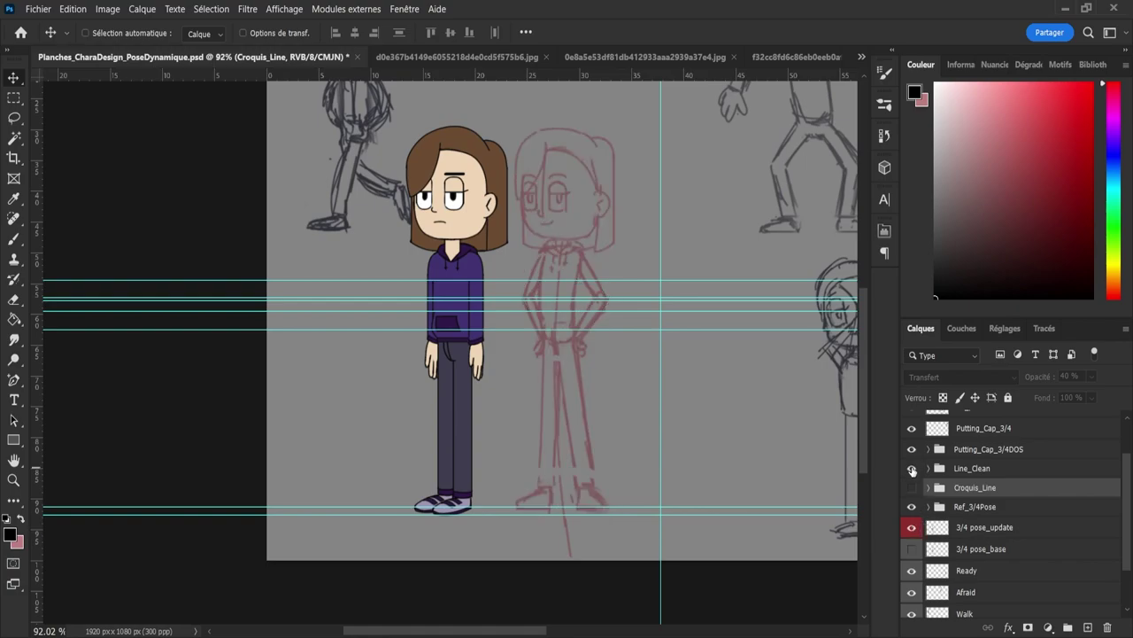
click(912, 468)
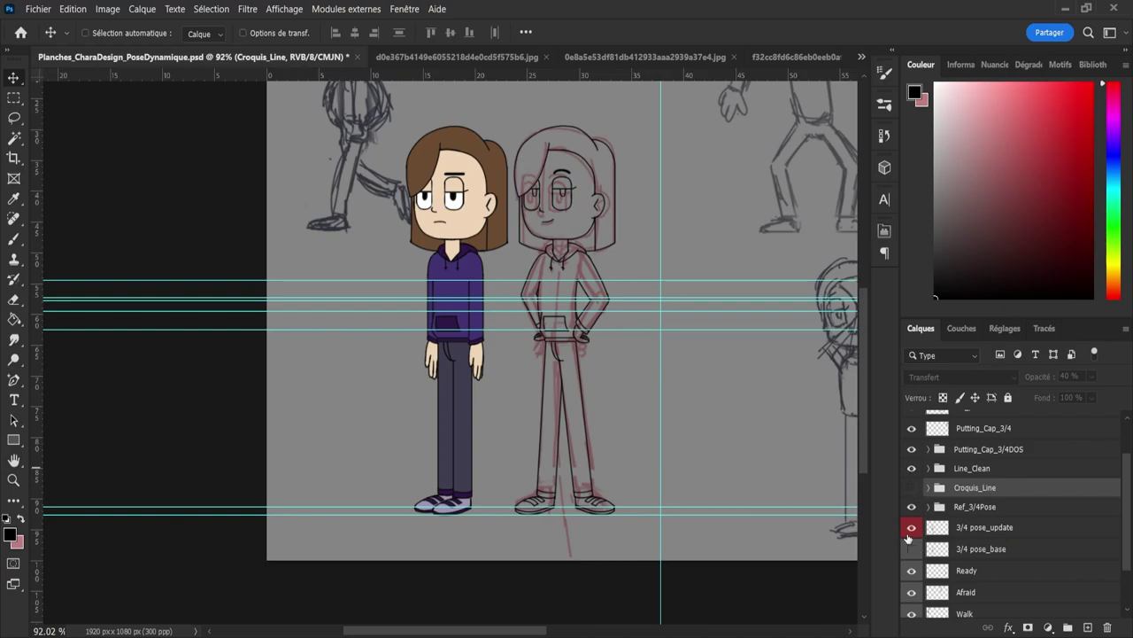
click(911, 529)
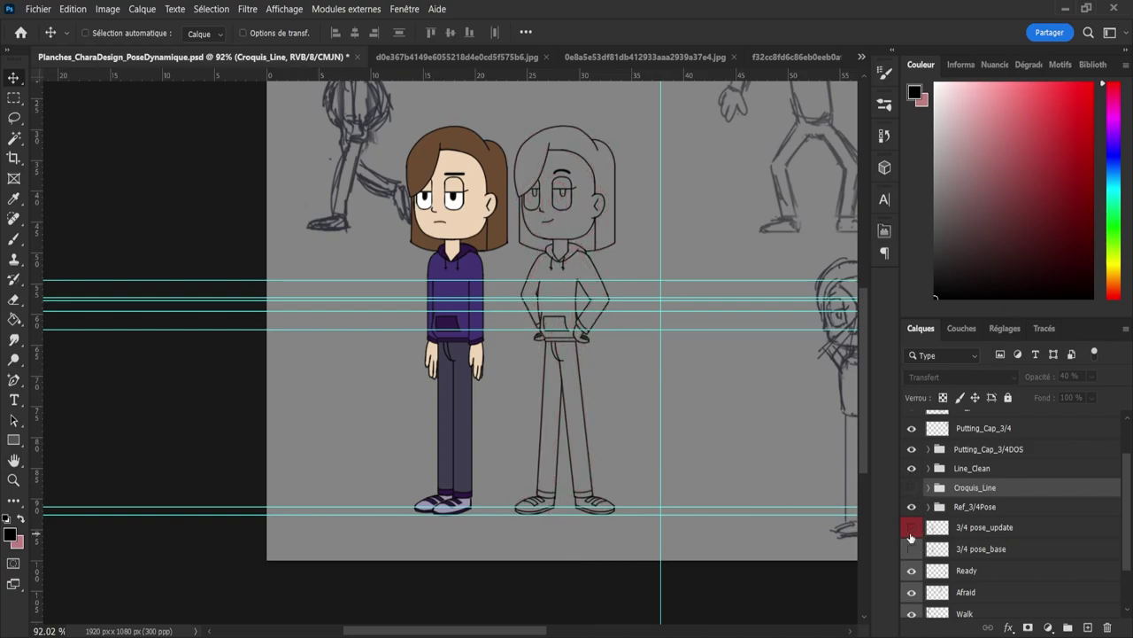
click(946, 470)
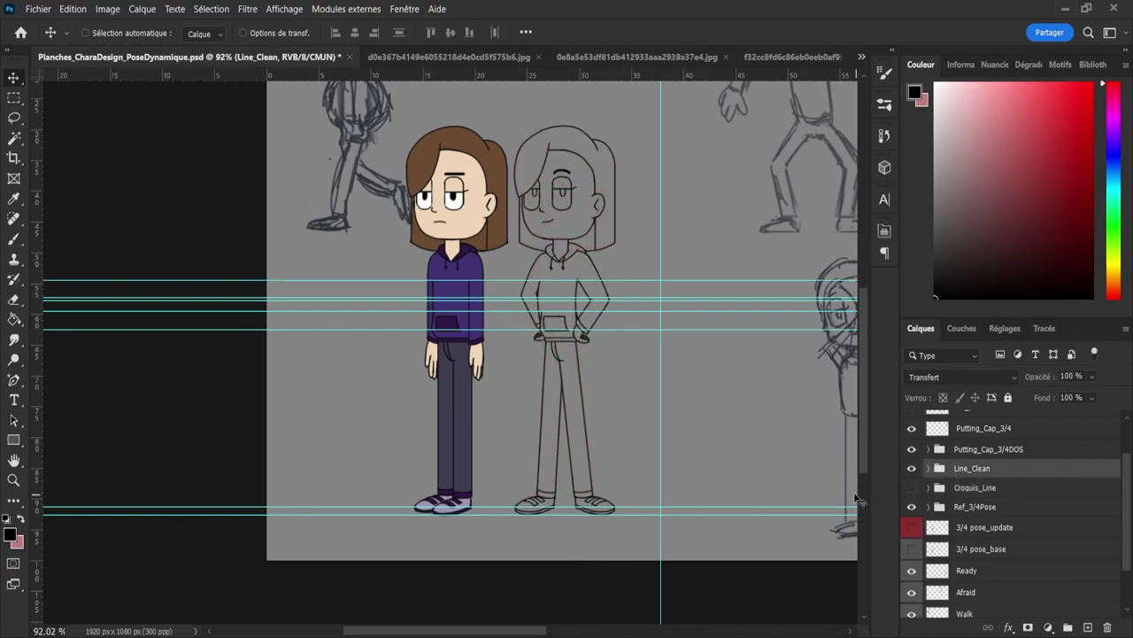
key(ctrl+s)
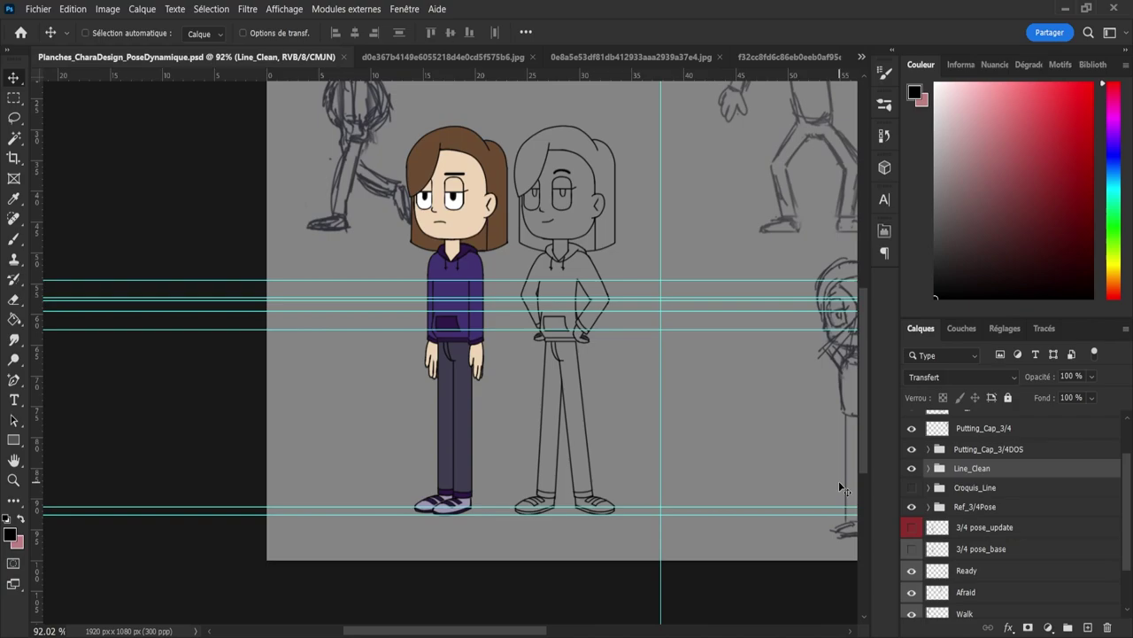
Step: Toggle the Ref_3/4Pose group to compare the pose with the coloured reference, leaving the group hidden
click(911, 507)
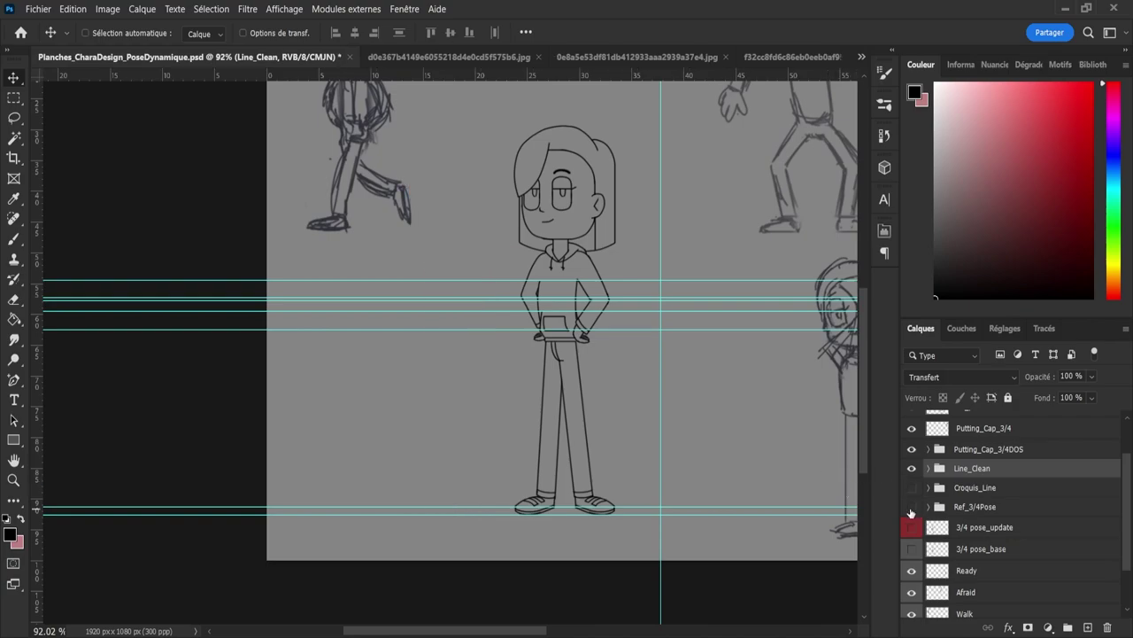
click(911, 508)
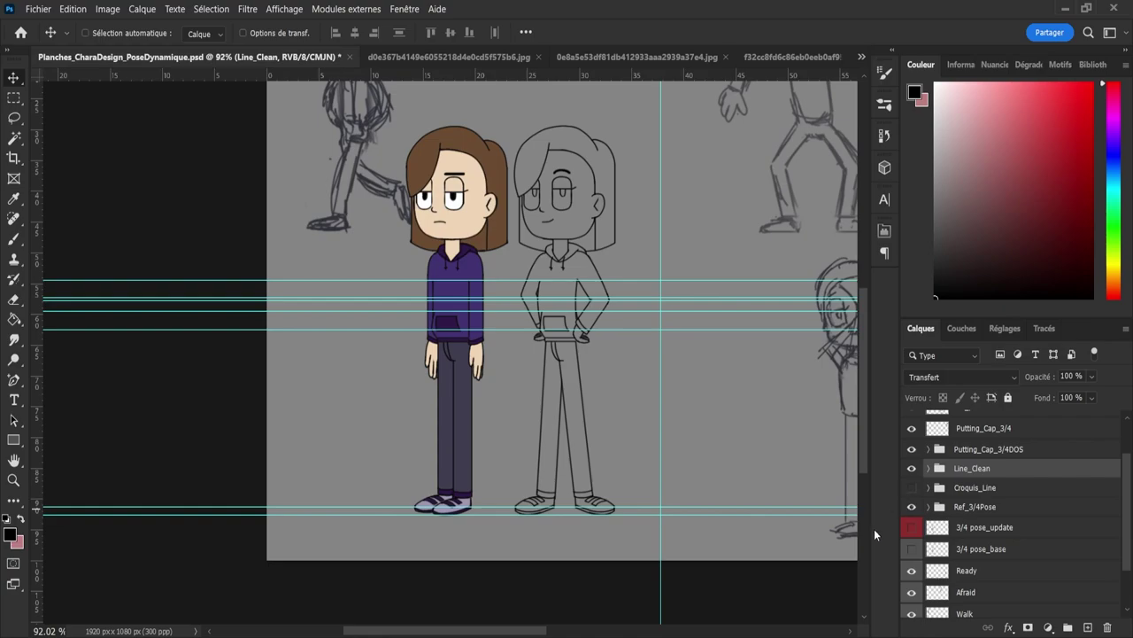
click(911, 508)
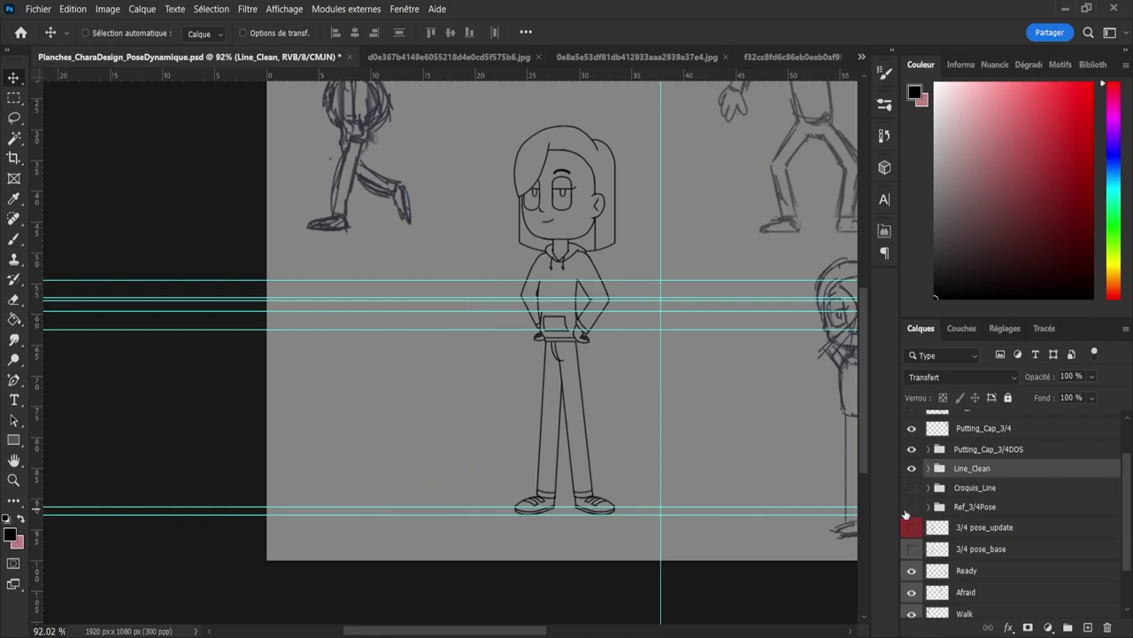
click(912, 510)
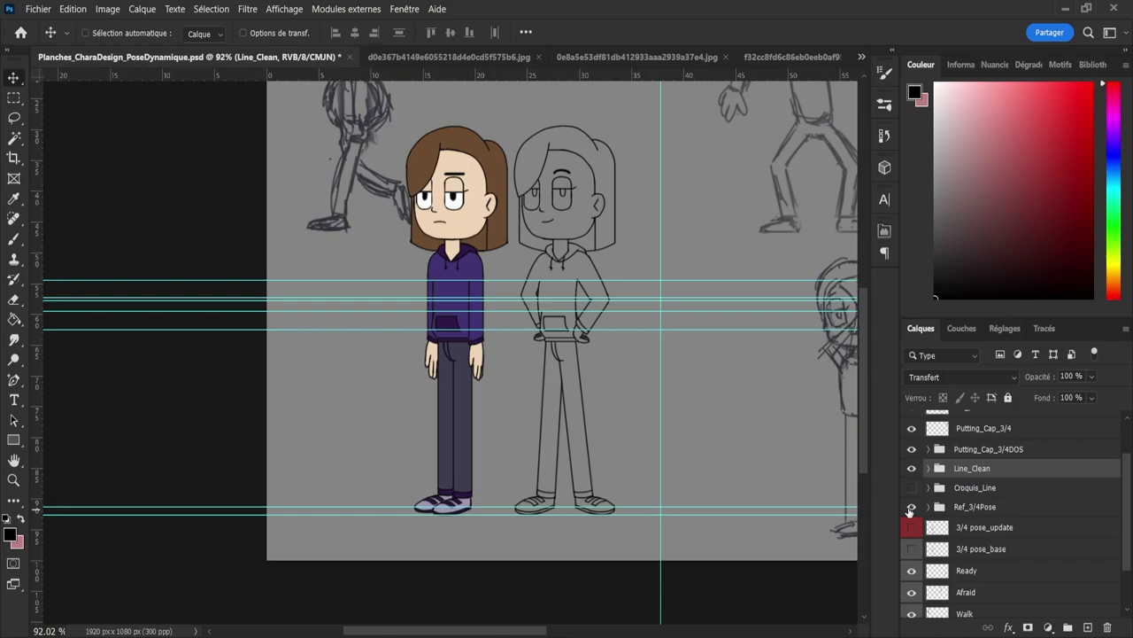
click(911, 509)
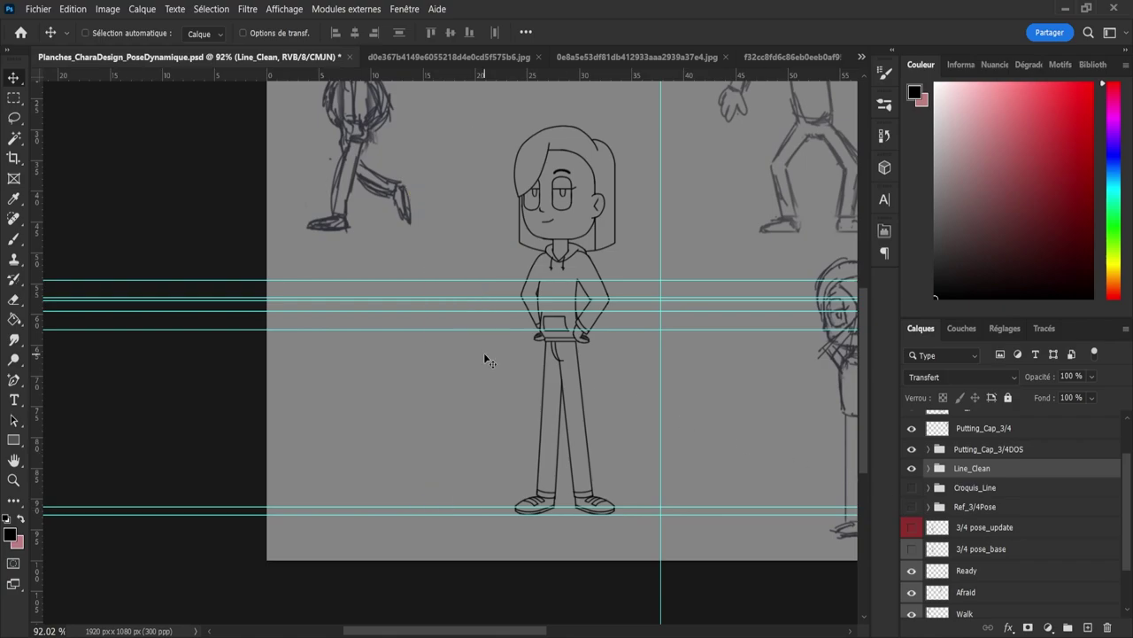
Step: Check the Line_Clean artwork's visibility and put the Line_Clean and Croquis_Line groups together in a new parent group
click(13, 479)
drag(465, 396, 436, 384)
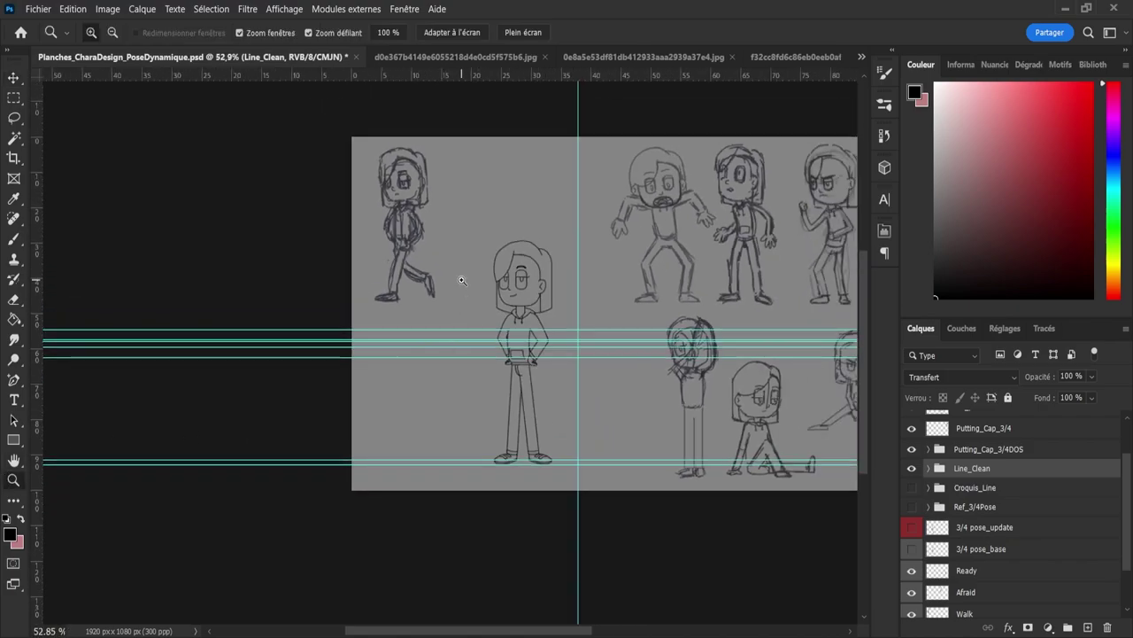
drag(456, 280, 465, 277)
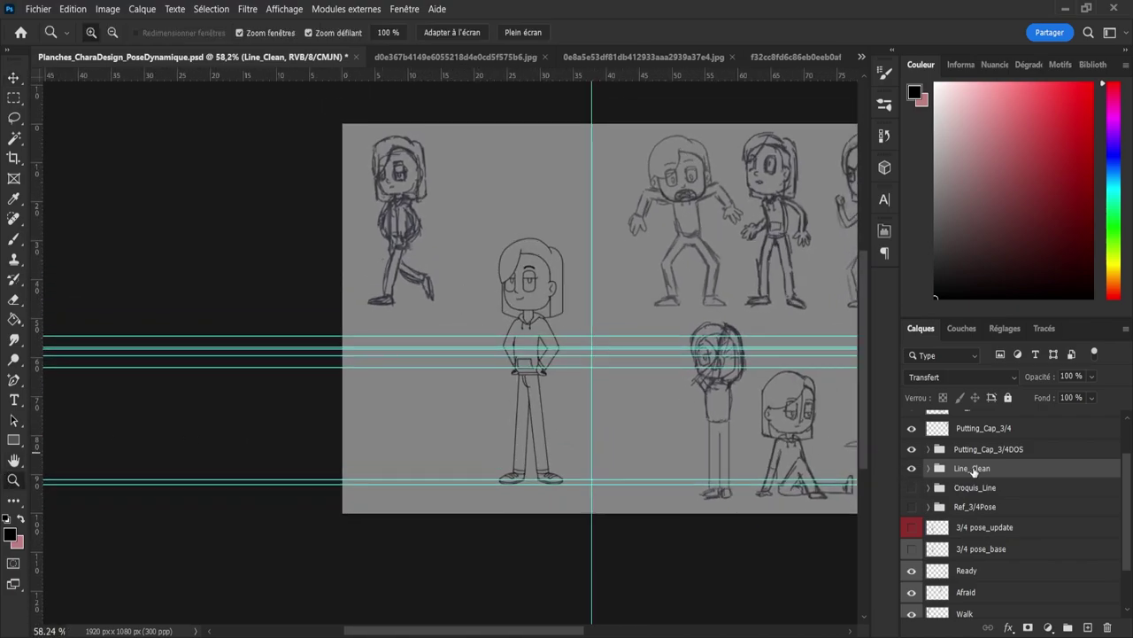
click(911, 469)
click(911, 469)
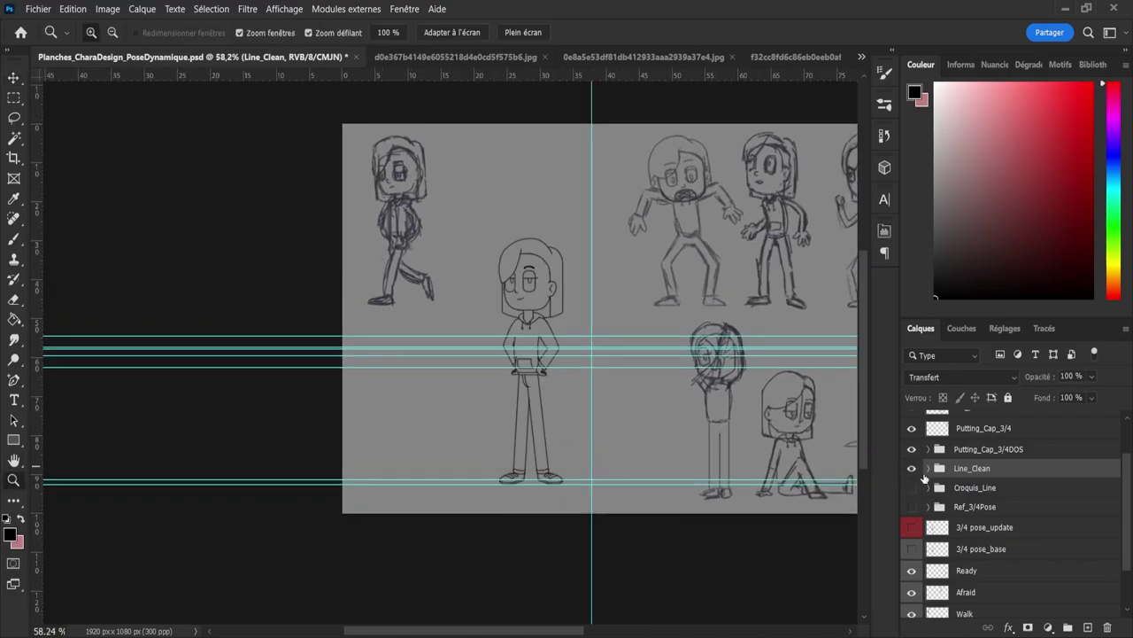
shift+click(983, 488)
drag(986, 477, 1069, 628)
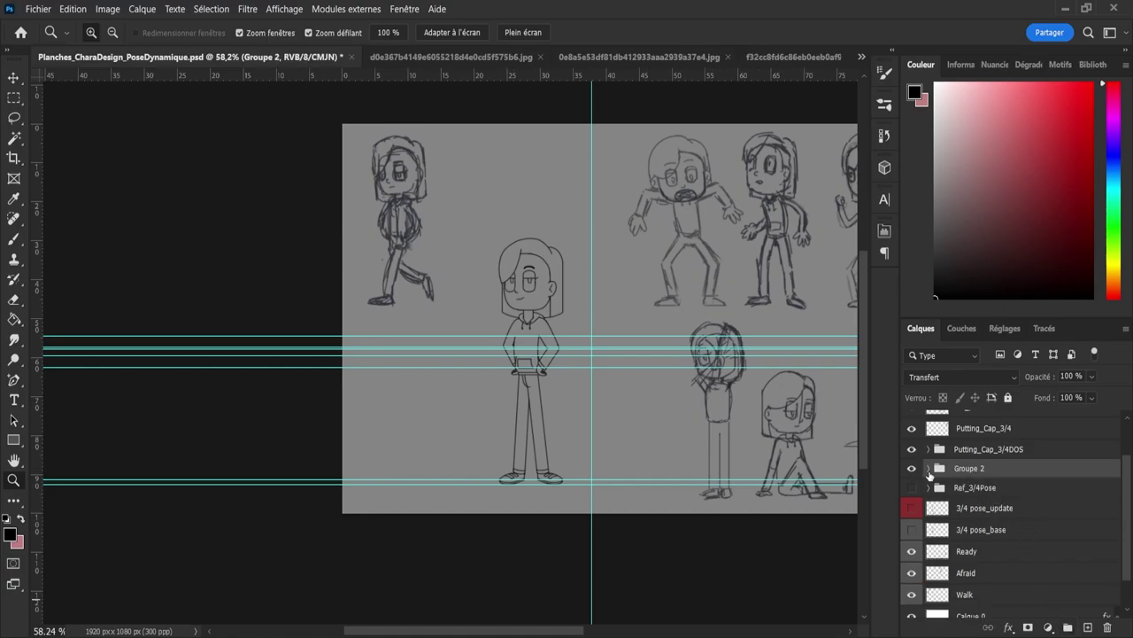
click(928, 468)
click(934, 511)
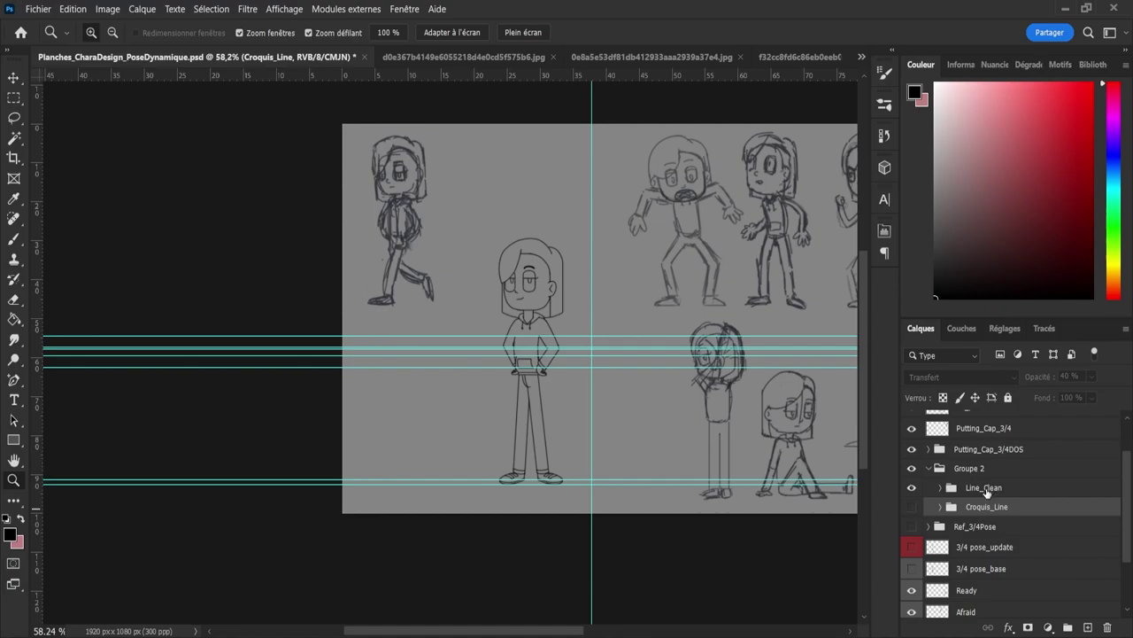
Step: Show the 3/4 pose_update and 3/4 pose_base sketch layers and group them under the name Croquis
click(911, 551)
click(911, 551)
drag(911, 551, 912, 568)
click(952, 549)
shift+click(974, 568)
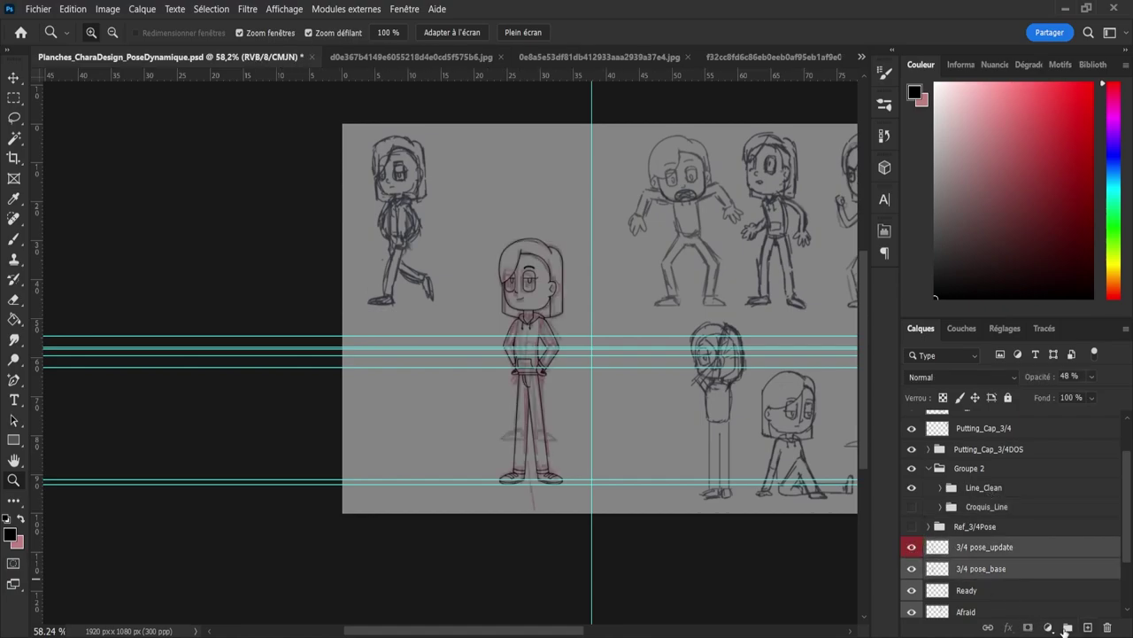
key(ctrl+g)
double_click(981, 547)
text(Croquis)
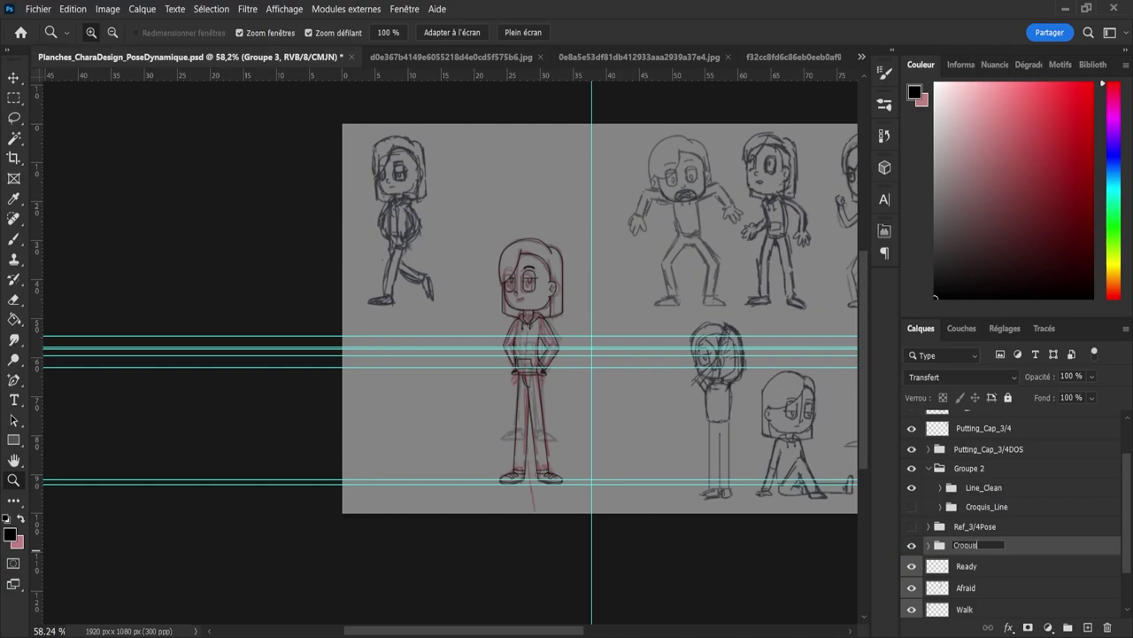
key(Return)
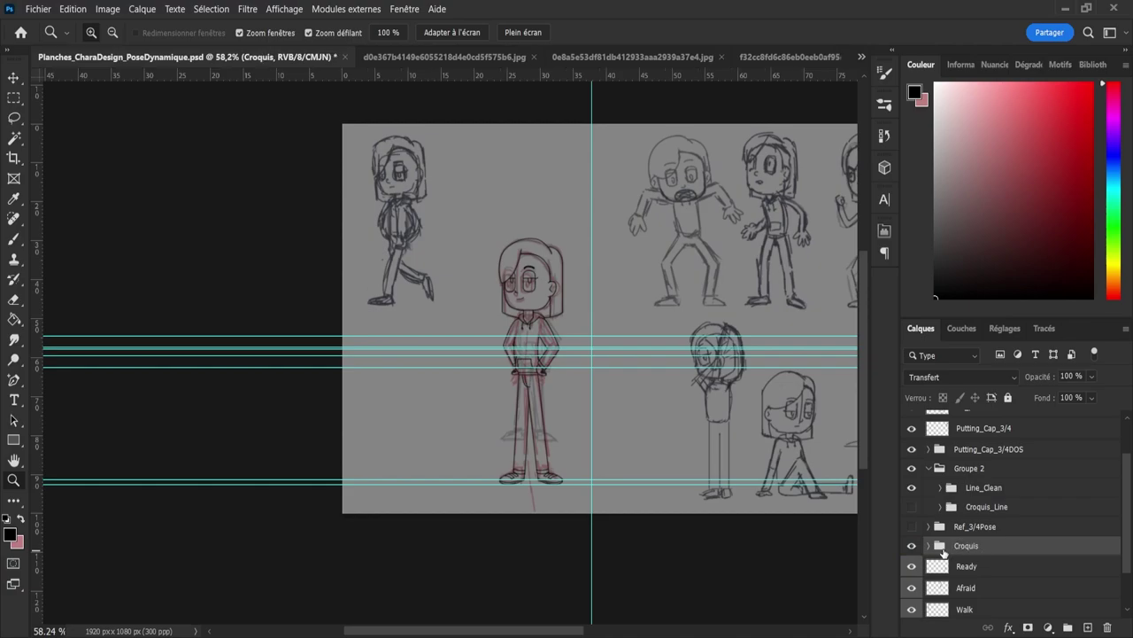
Step: Hide the Croquis group and place it inside Groupe 2 below Croquis_Line, marked with a green colour label
click(912, 545)
drag(982, 553, 979, 522)
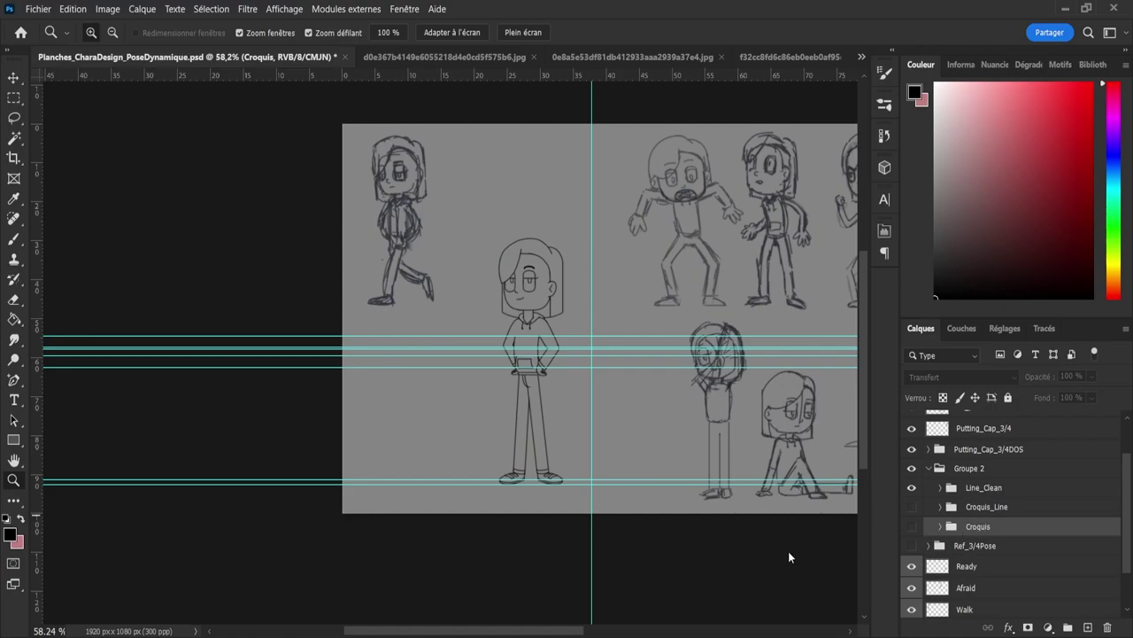
click(1006, 506)
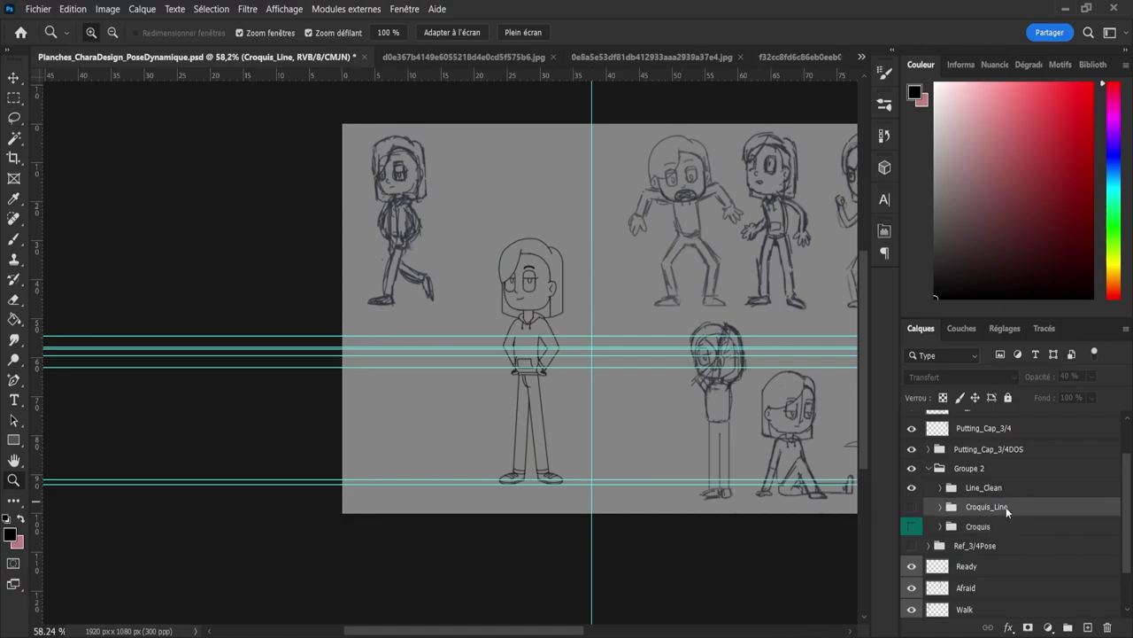
click(959, 489)
Step: Collapse Groupe 2, rename it Pose_Dynamique01, save the document and check the group's visibility
click(929, 468)
double_click(969, 472)
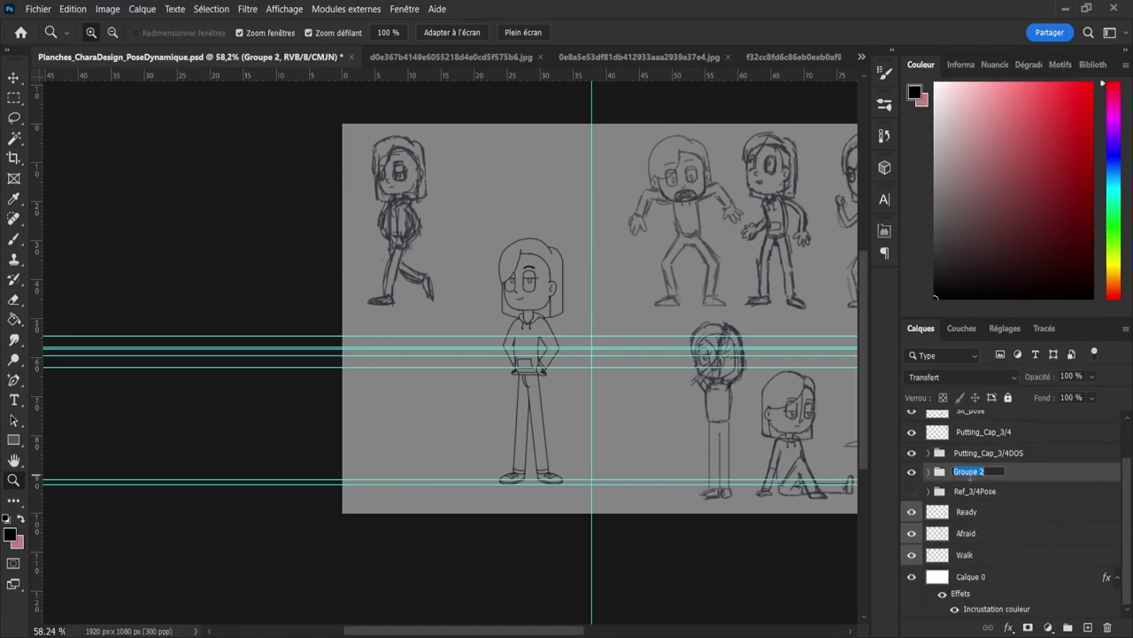
text(Pose-Dynamique01)
key(Return)
key(ctrl+s)
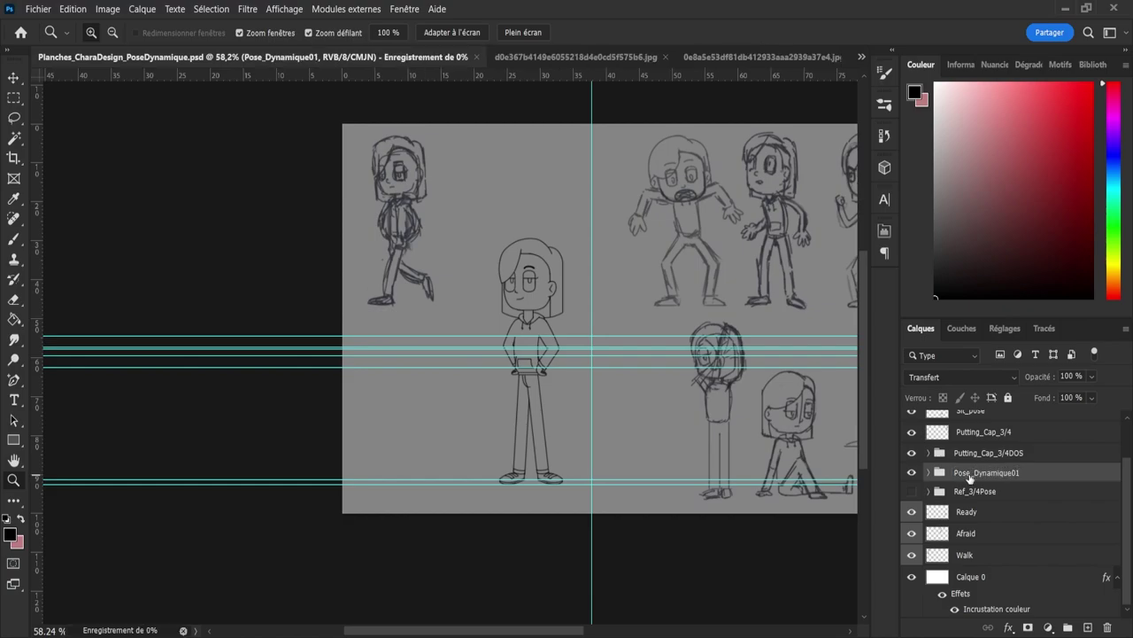
click(912, 472)
click(912, 471)
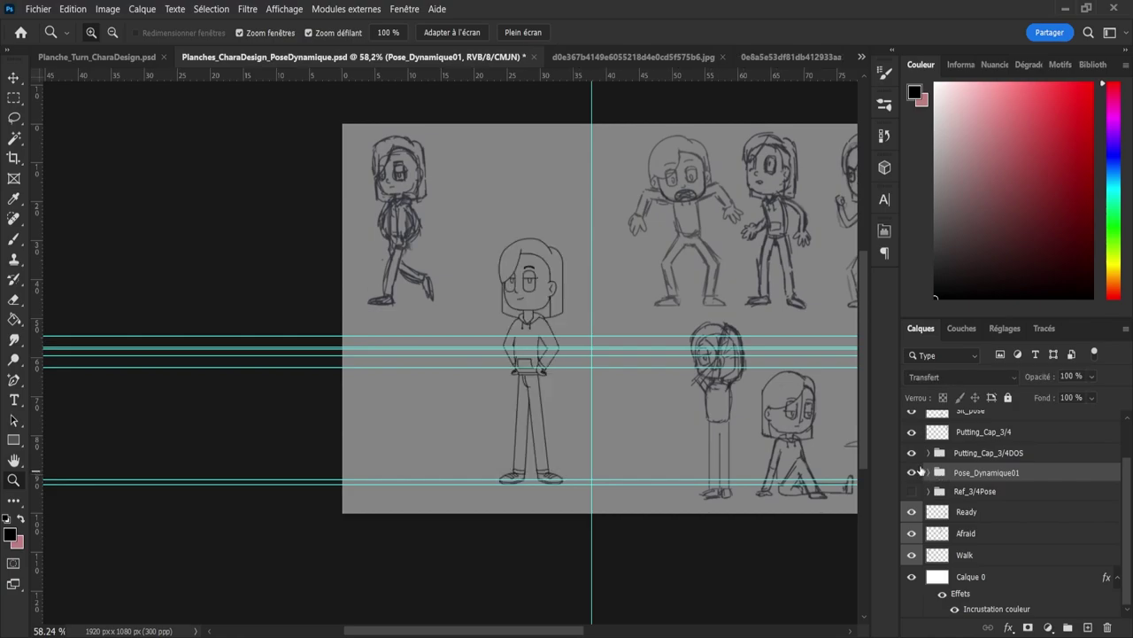
Step: Move the Pose_Dynamique01 line art right onto the vertical guide, lock the group and save the document
click(1008, 397)
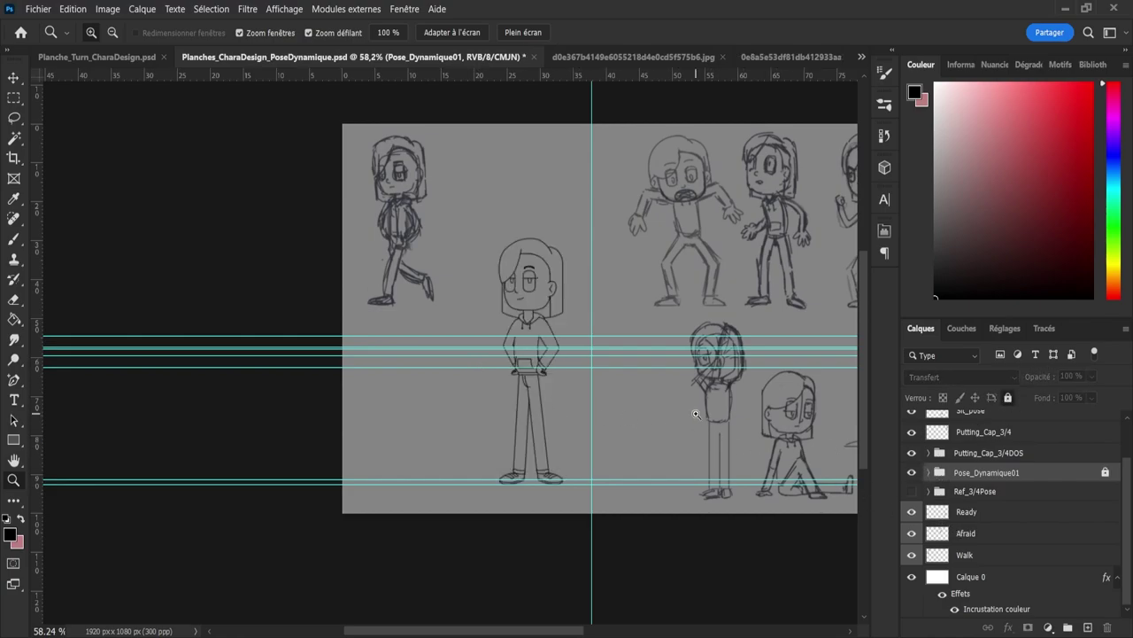
key(v)
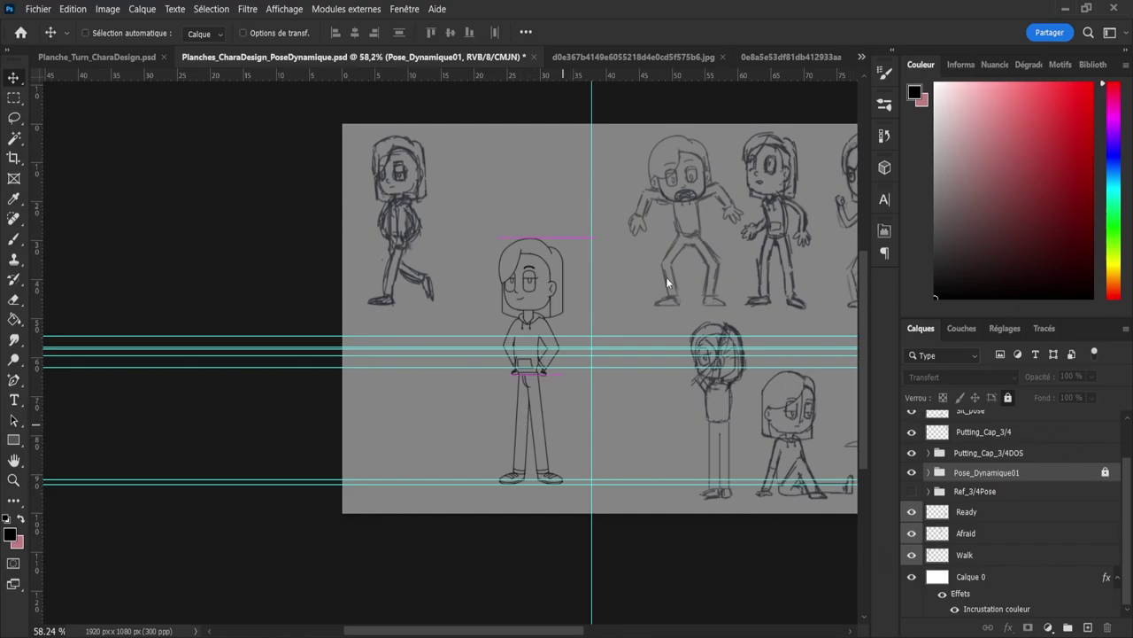
click(1008, 398)
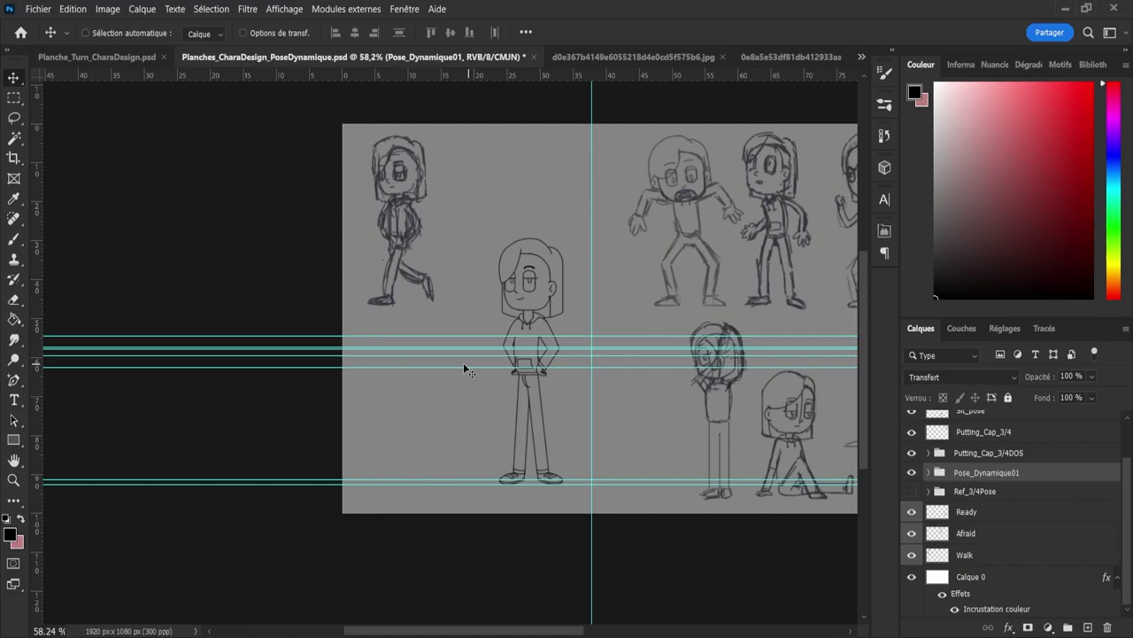
drag(513, 435, 597, 434)
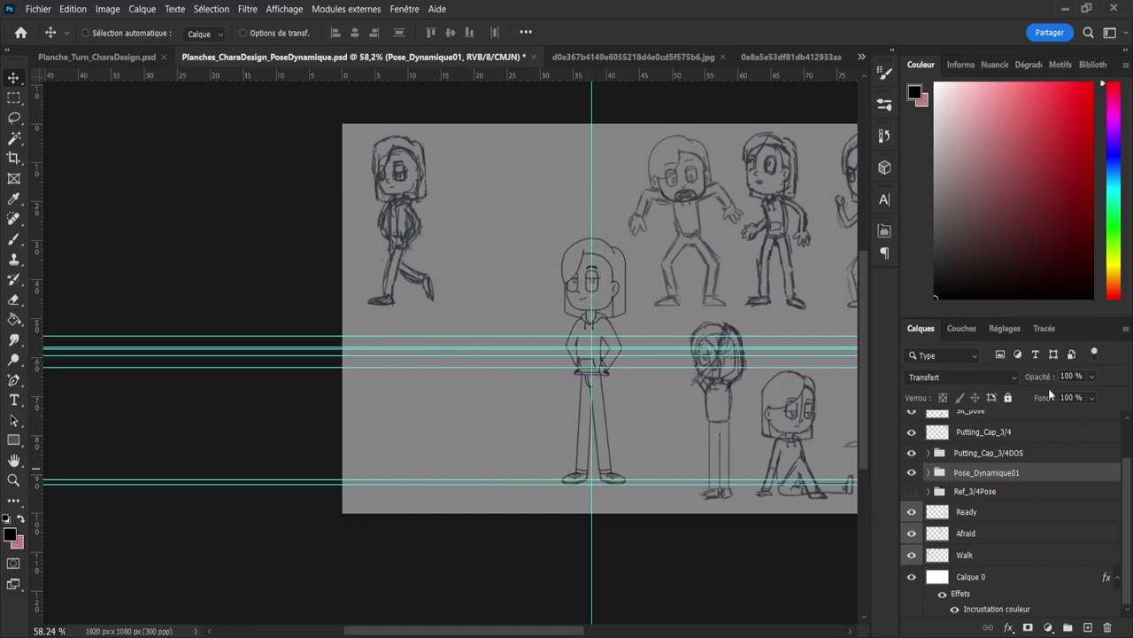
click(1008, 397)
key(ctrl+s)
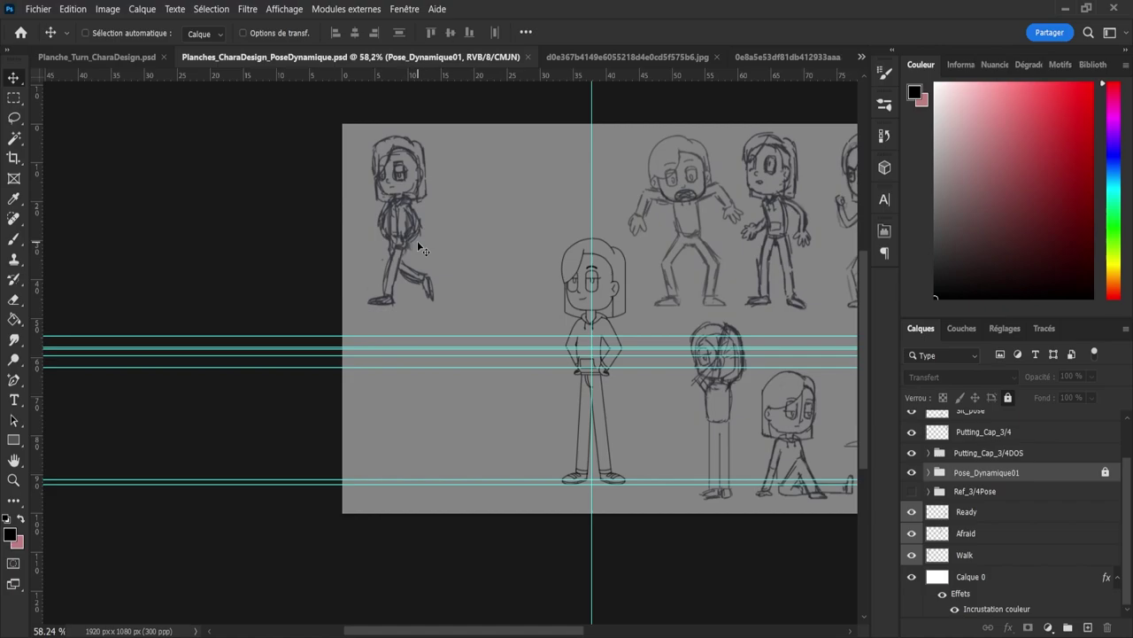
Step: Start transforming the Walk sketch and flip it horizontally so the figure faces right
key(z)
mouse_move(418, 243)
mouse_down()
mouse_move(384, 240)
mouse_move(437, 244)
mouse_up()
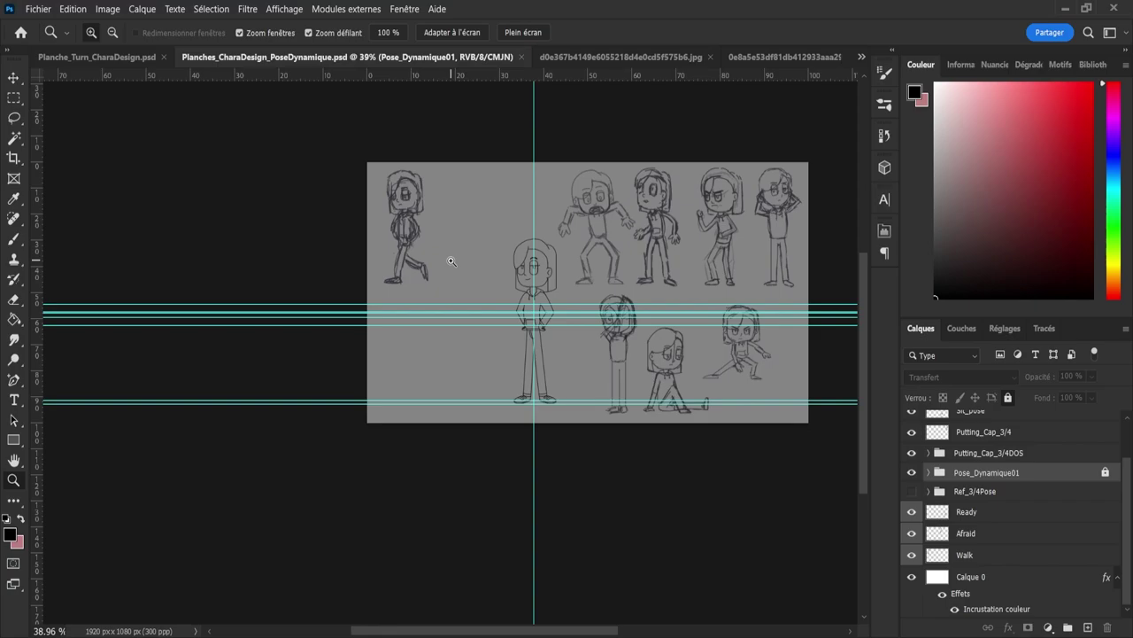
click(993, 555)
key(ctrl+t)
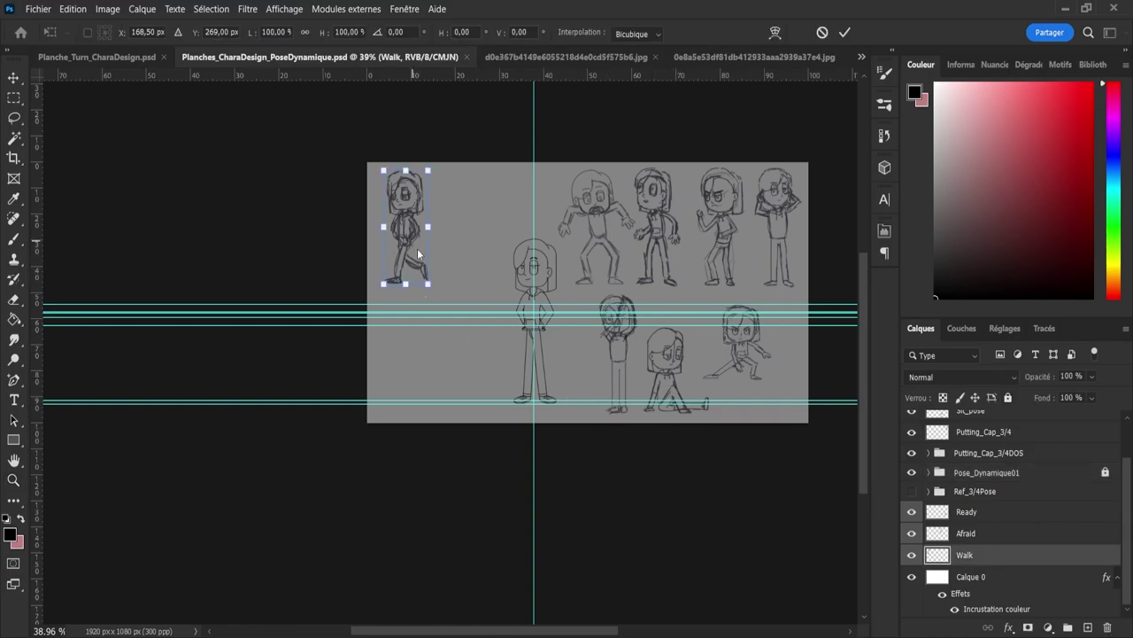
right_click(418, 250)
click(505, 550)
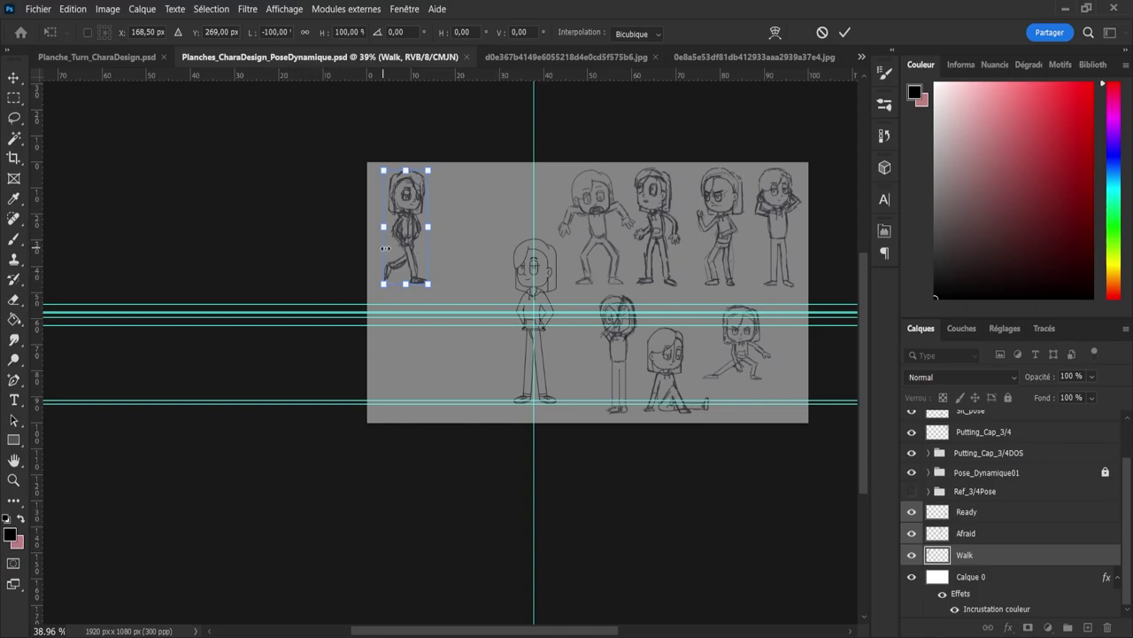
Step: Scale the Walk sketch to about 122 % with its head level with the line-art pose, and place it left of that pose
drag(404, 256, 500, 362)
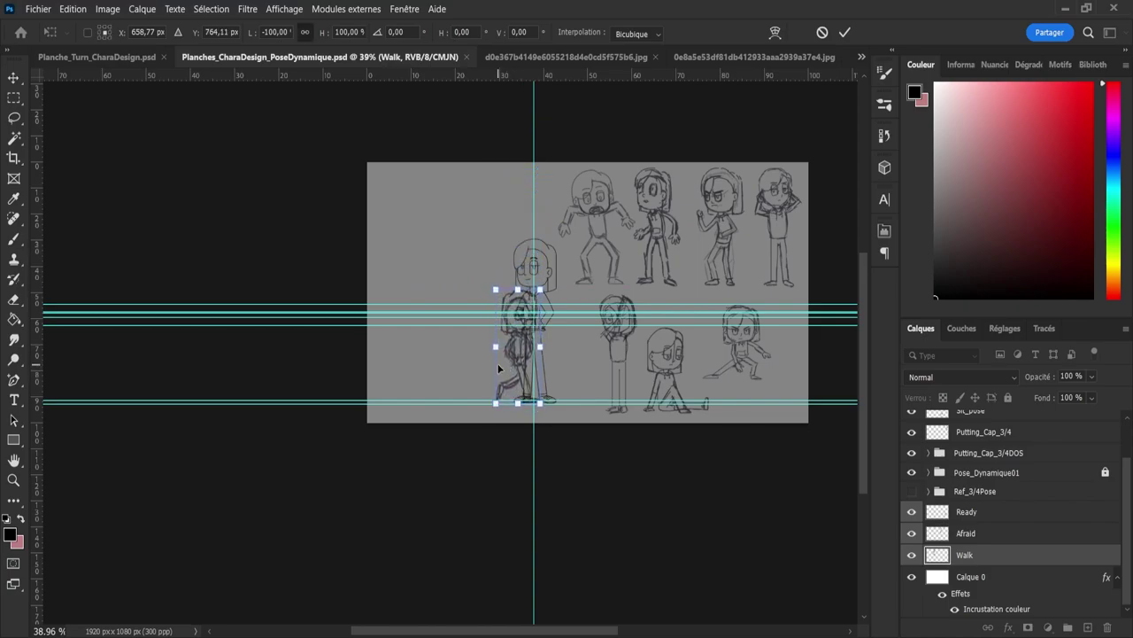
drag(518, 288, 529, 237)
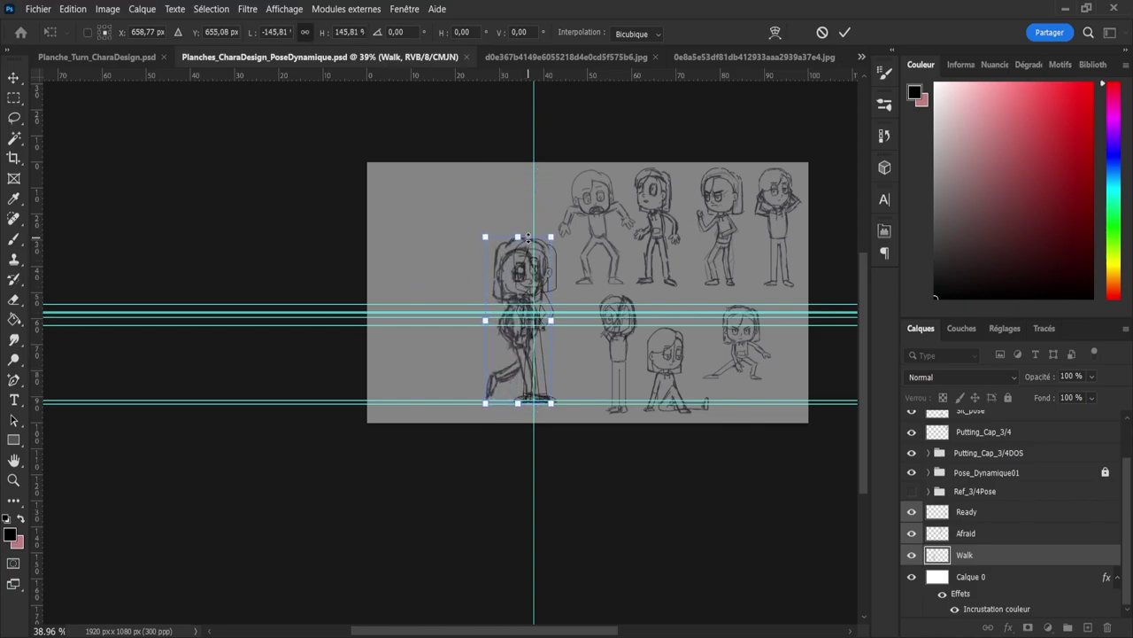
drag(512, 402, 504, 375)
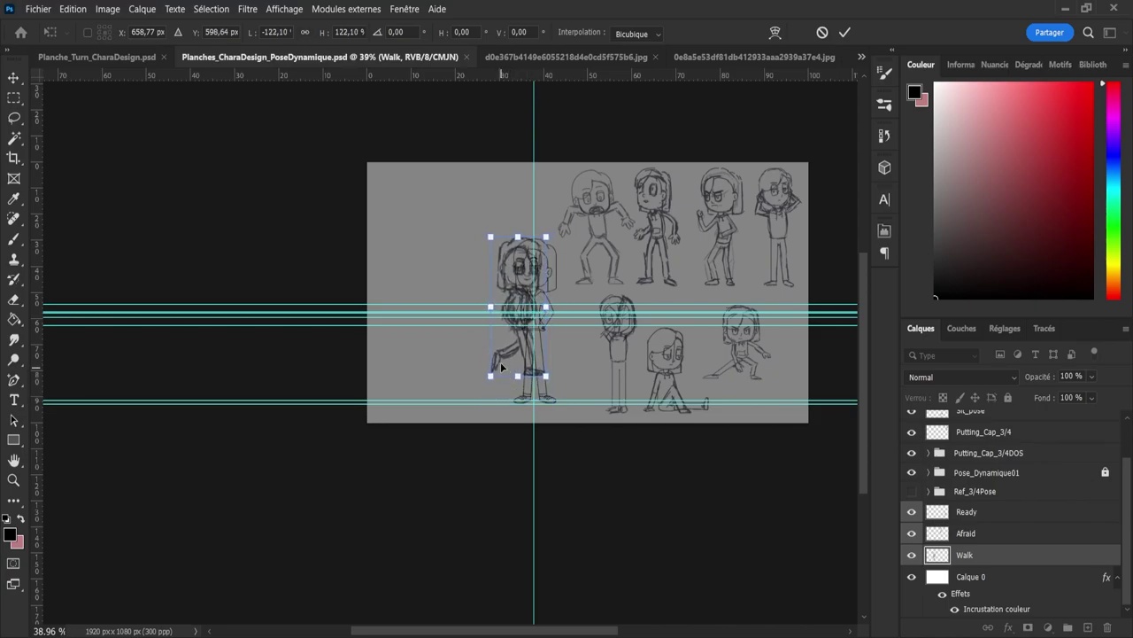
drag(517, 268, 432, 268)
click(844, 32)
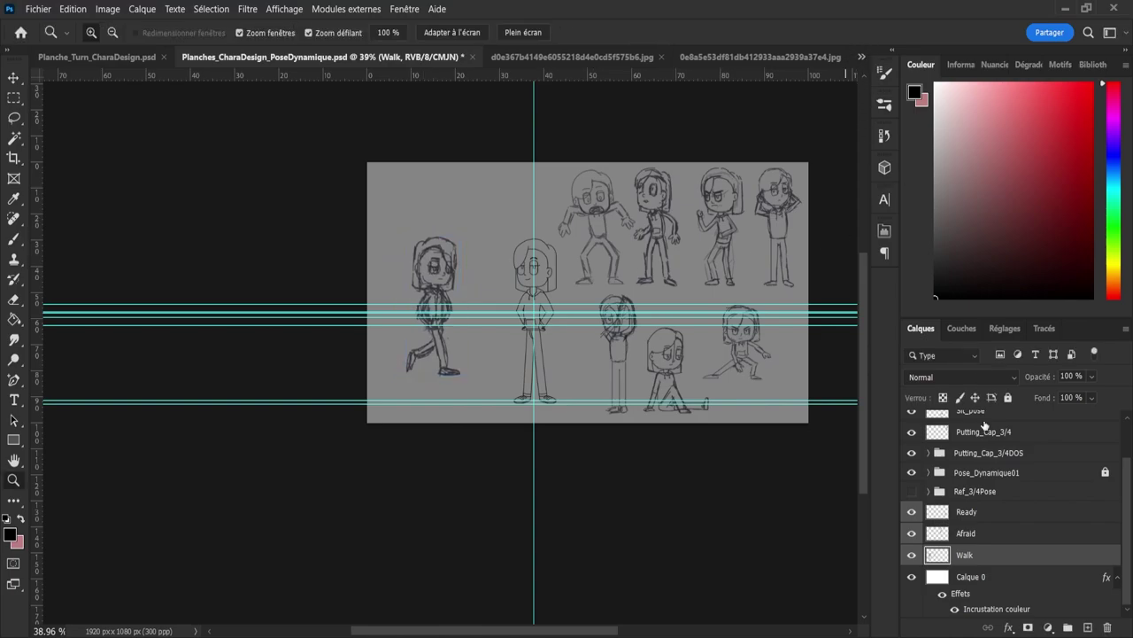
Step: Show the Ref_3/4Pose group, give it a magenta colour label and move it between the Walk sketch and the line-art pose
click(912, 491)
click(975, 493)
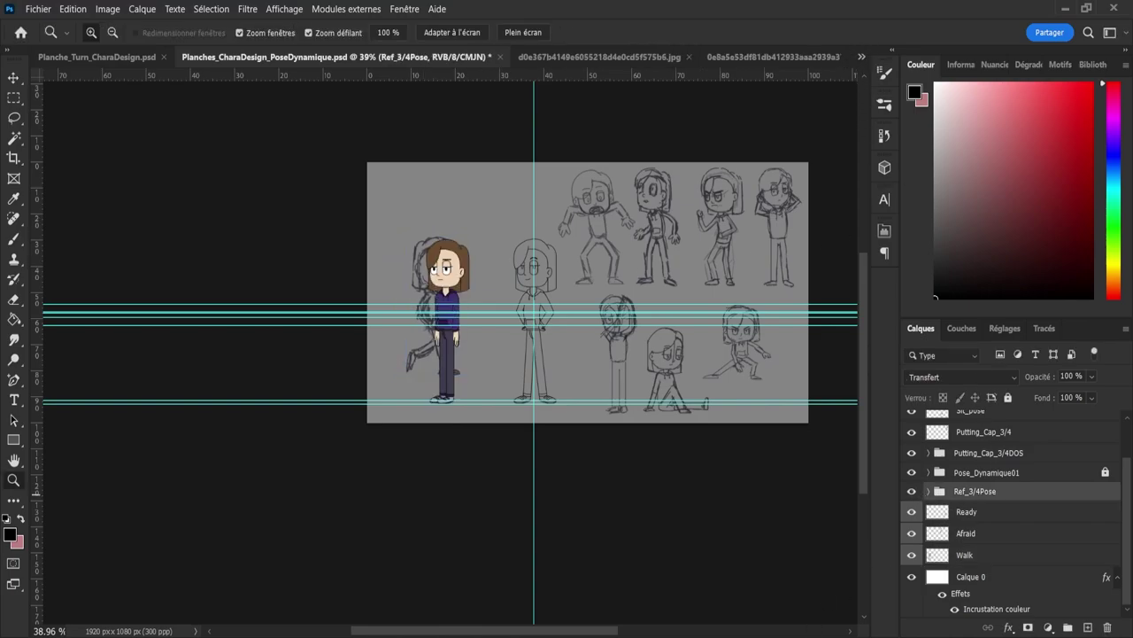
click(780, 595)
key(v)
drag(454, 295, 494, 291)
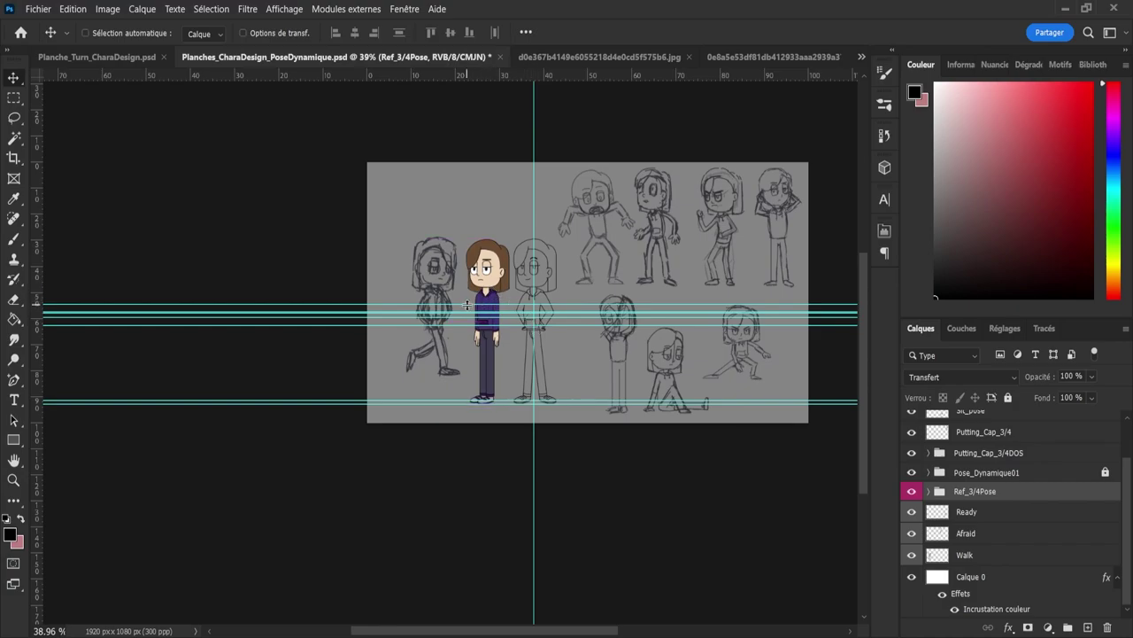
Step: Select the Walk layer and shift its sketch right until it stands directly beside the coloured reference
click(980, 556)
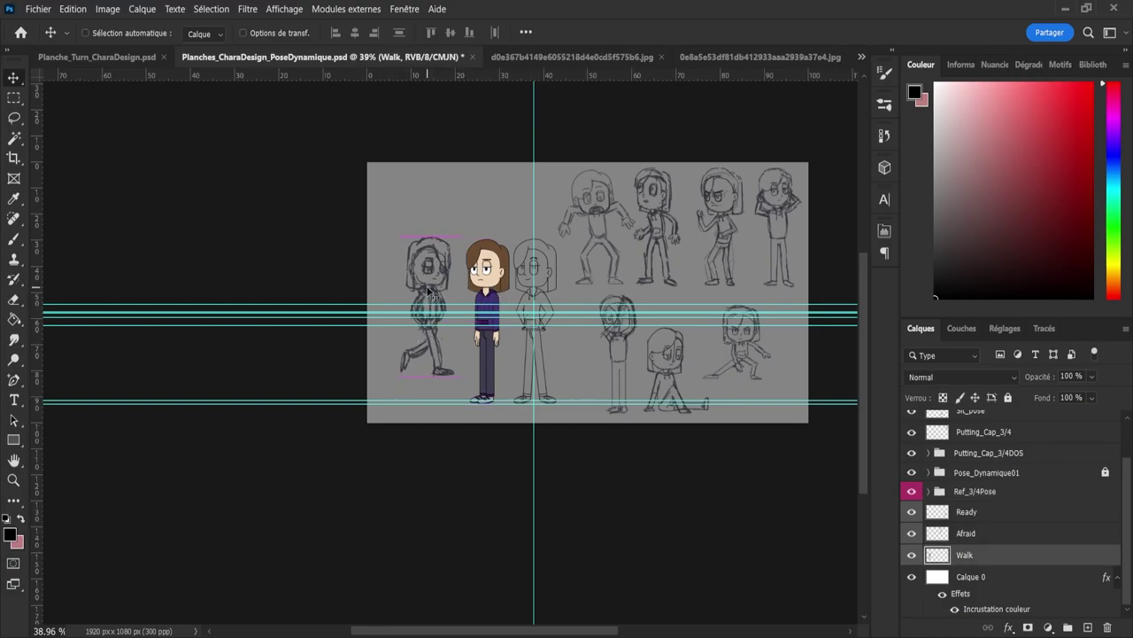
key(z)
drag(434, 292, 449, 315)
key(v)
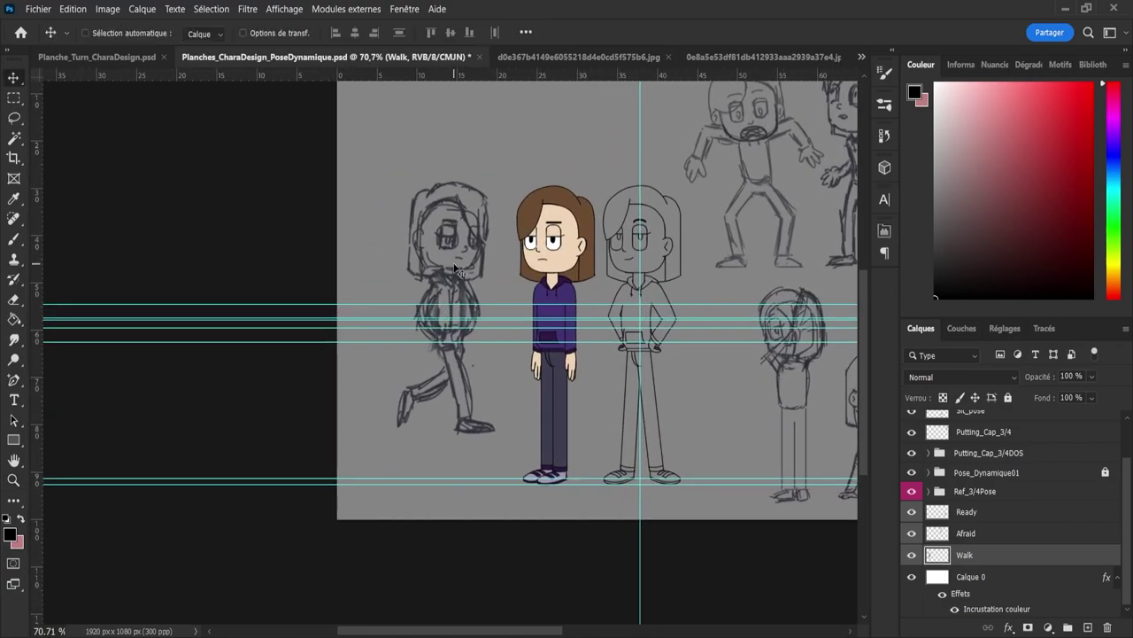
drag(456, 263, 486, 263)
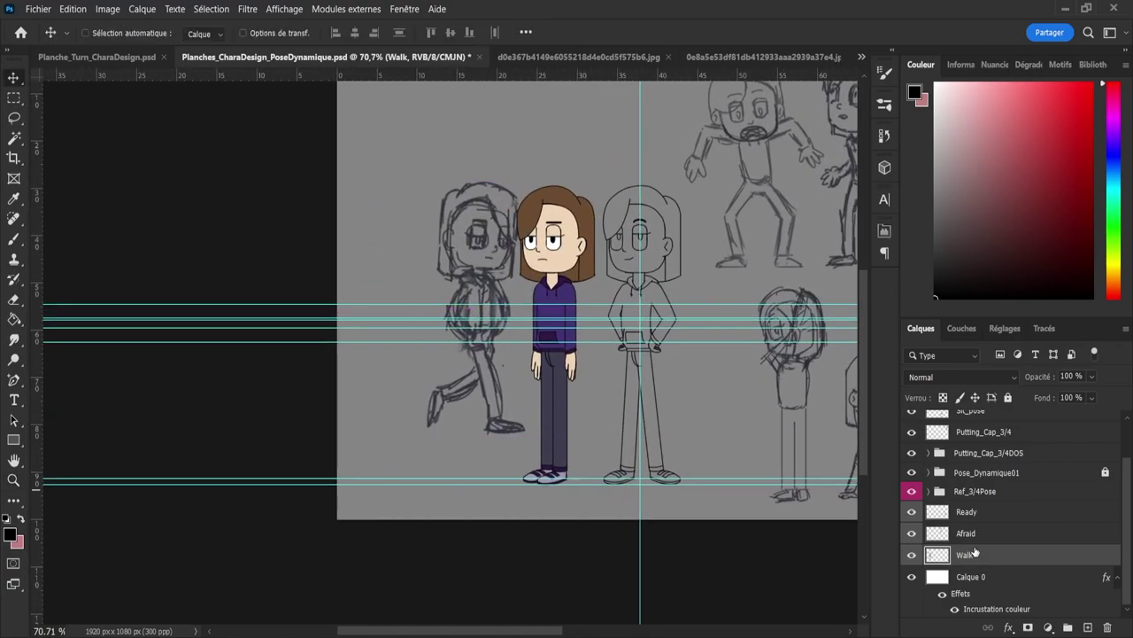
Step: Place the Ref_3/4Pose group below the Walk layer and overlay the Walk sketch on the coloured reference
drag(977, 492, 988, 565)
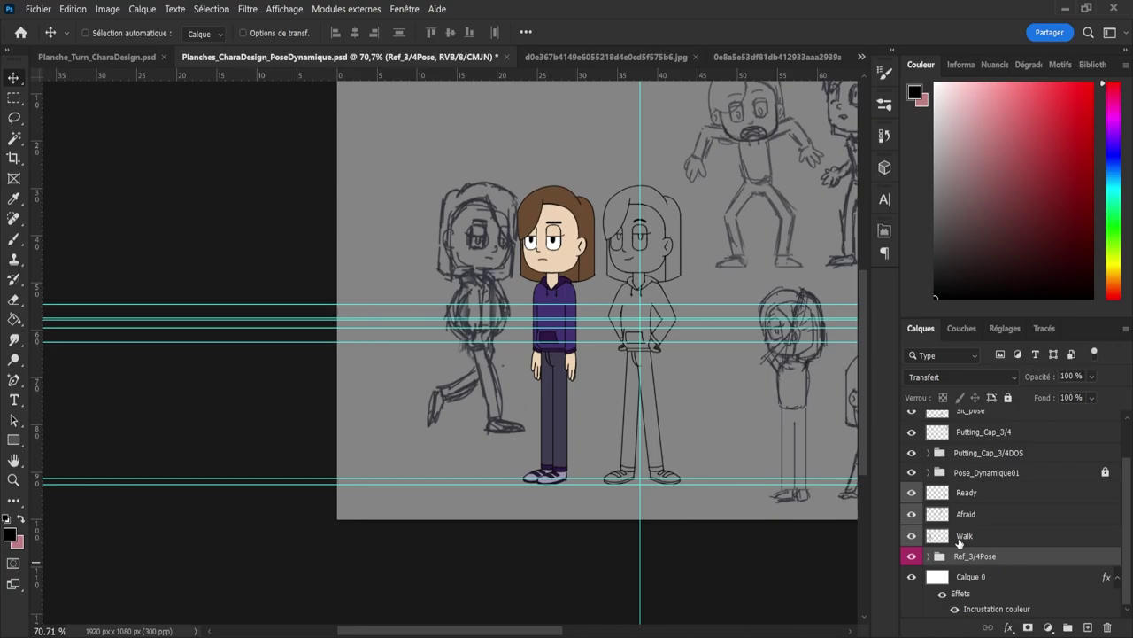
click(964, 537)
drag(489, 259, 545, 258)
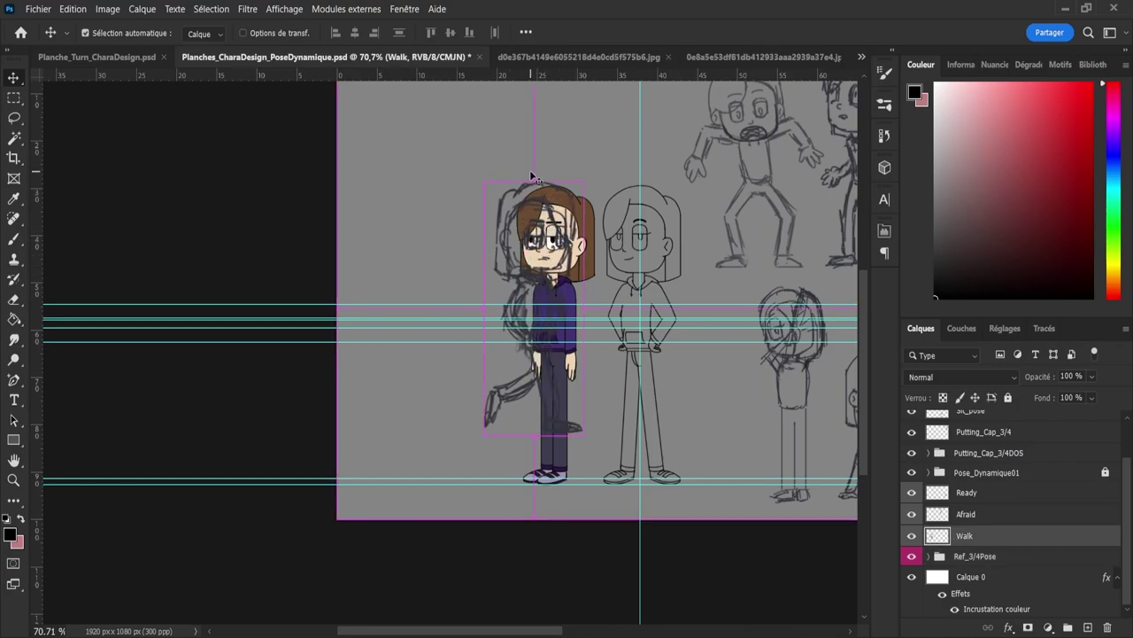
Step: Scale the Walk sketch to about 98.8 % to match the reference's head height, then place it left of the coloured figure
key(ctrl+t)
mouse_move(533, 178)
mouse_down()
mouse_move(522, 183)
mouse_move(537, 185)
mouse_up()
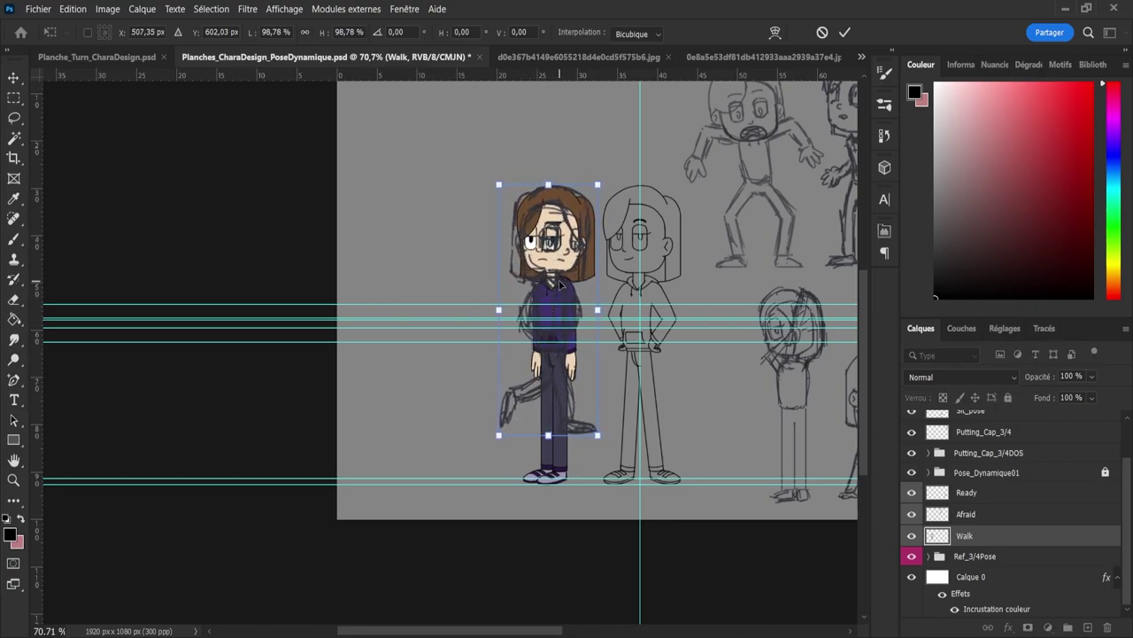
drag(561, 270, 441, 267)
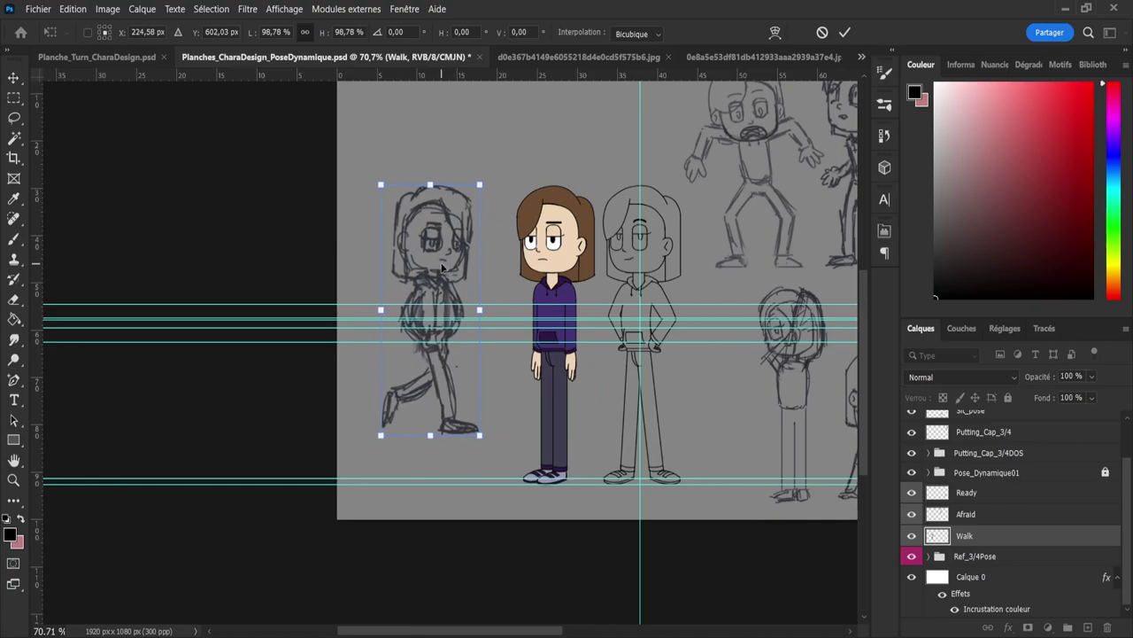
click(845, 32)
Step: Lasso the Walk sketch's legs, stretch them vertically to about 139 %, lower them to the foot guides and deselect
key(l)
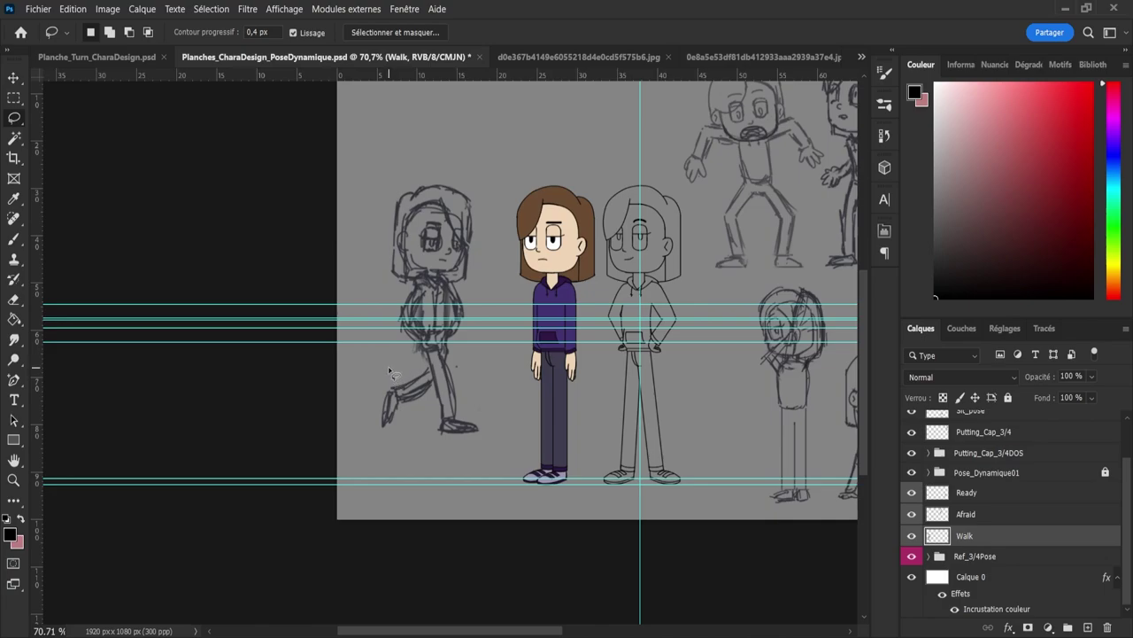
scroll(389, 370, up, 2)
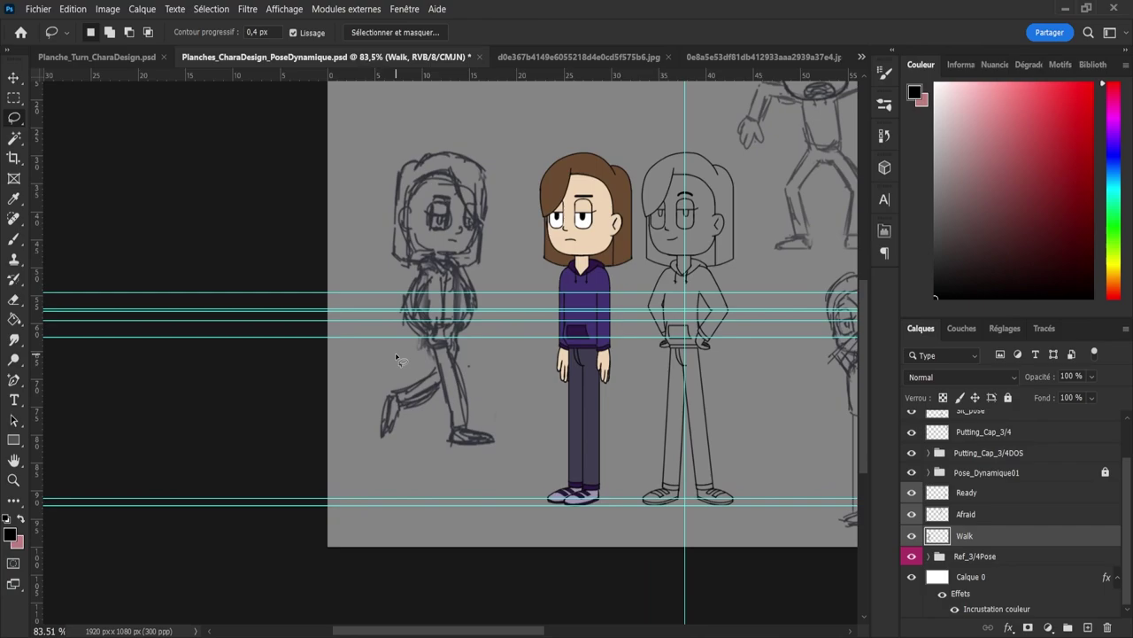
mouse_move(405, 369)
mouse_down()
mouse_move(420, 343)
mouse_move(463, 348)
mouse_move(519, 400)
mouse_move(525, 462)
mouse_move(395, 459)
mouse_move(342, 409)
mouse_up()
key(ctrl+t)
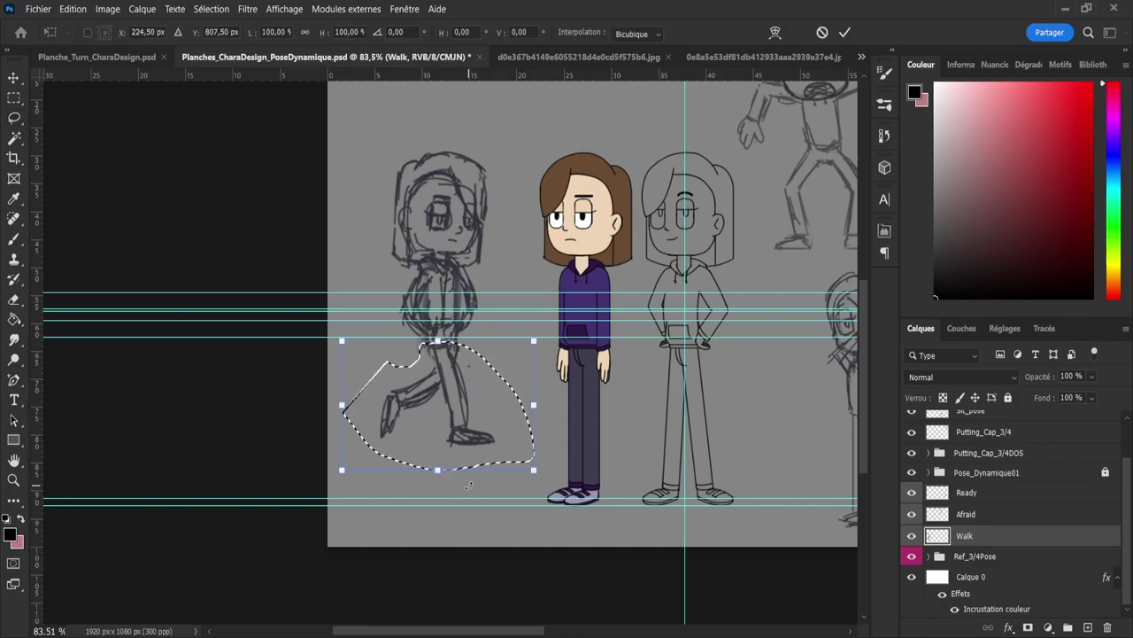
mouse_move(444, 470)
mouse_down()
mouse_move(469, 543)
mouse_move(470, 521)
mouse_up()
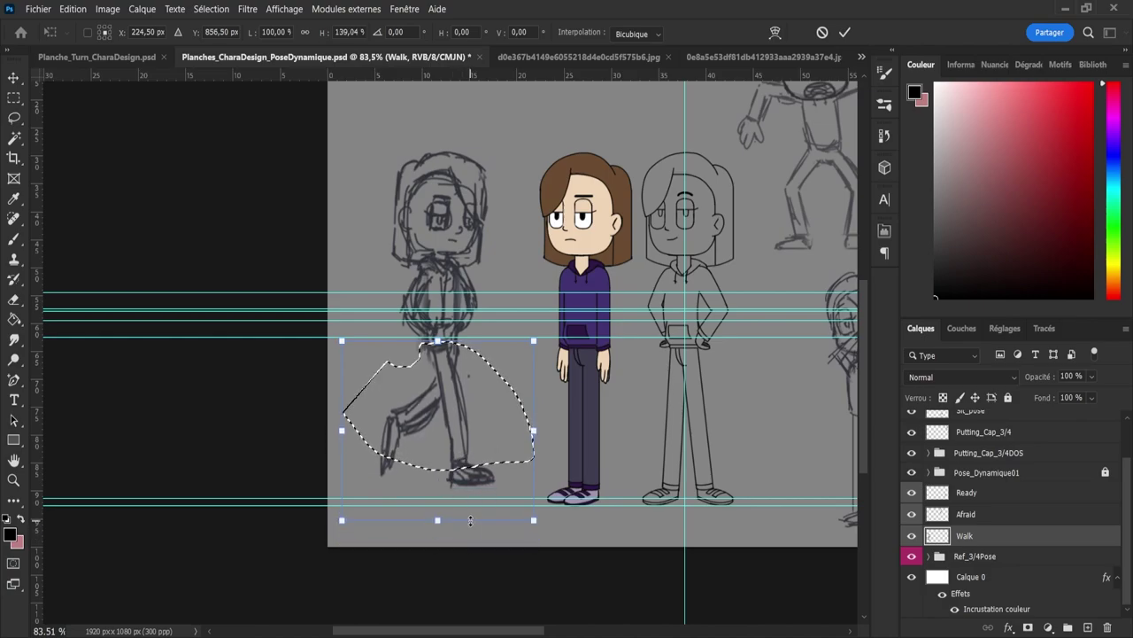
drag(460, 426, 457, 444)
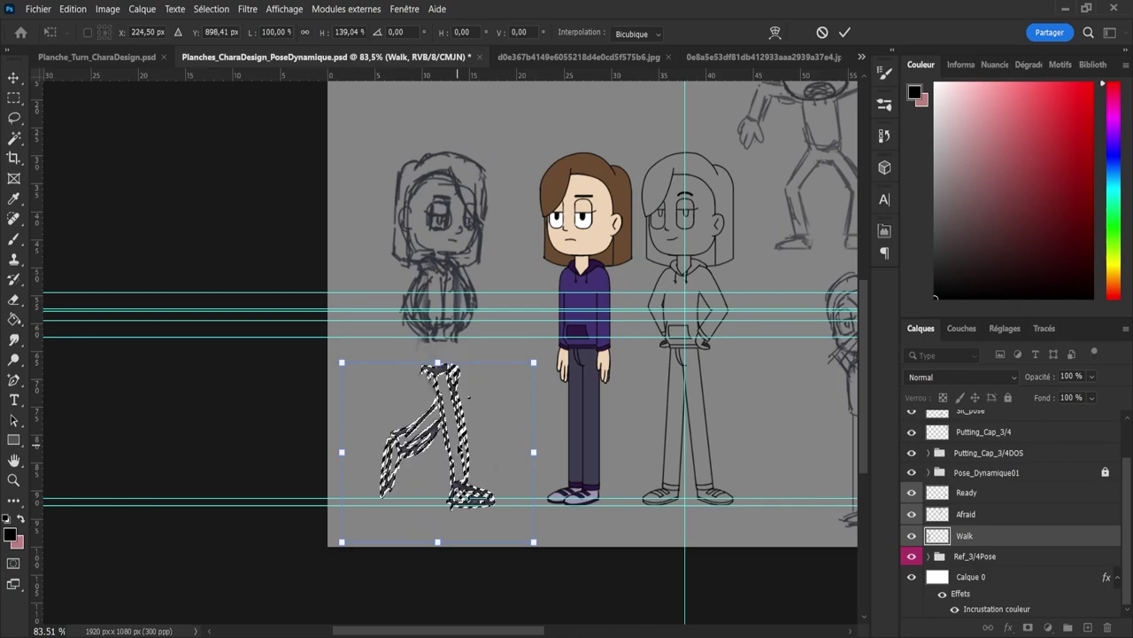
click(846, 34)
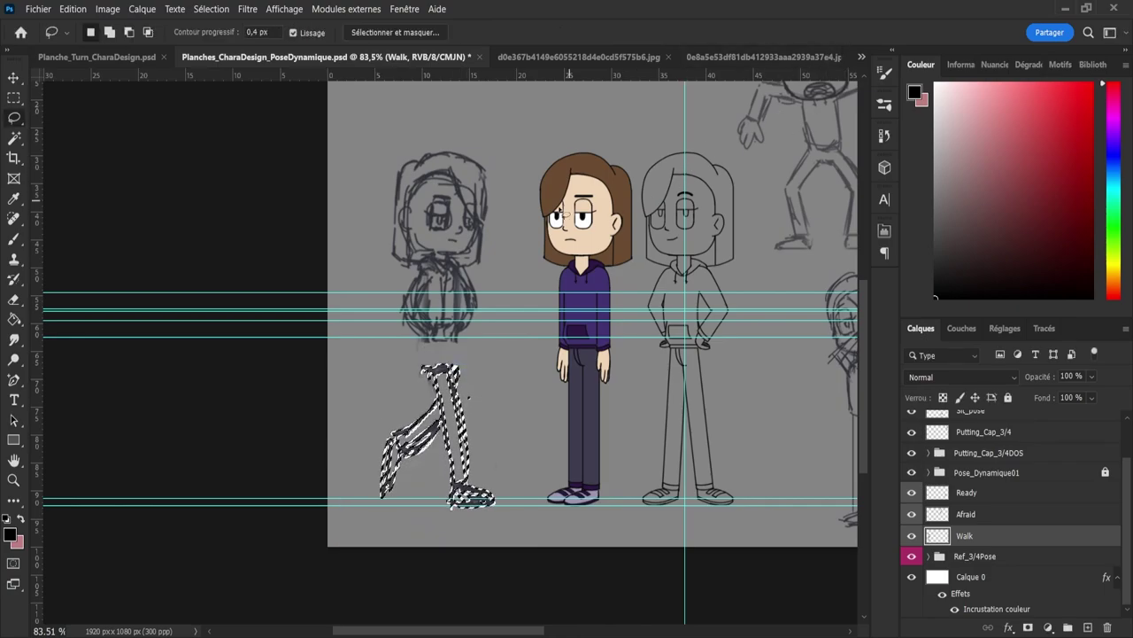
key(ctrl+d)
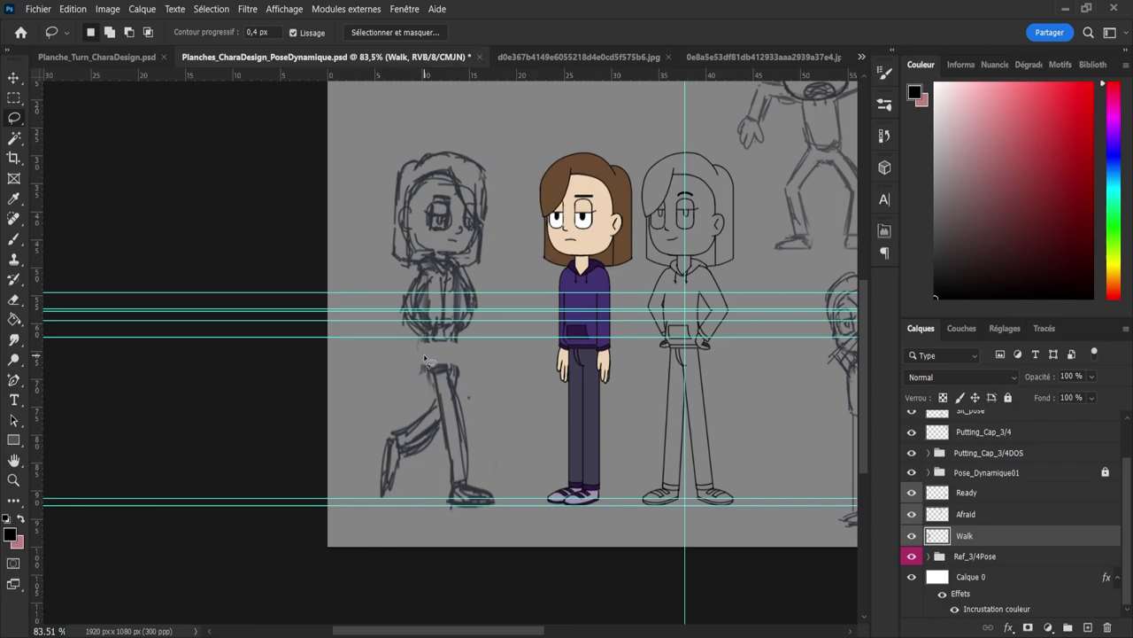
Step: Brush a new waistline and hip outline into the gap between the Walk sketch's torso and legs
key(b)
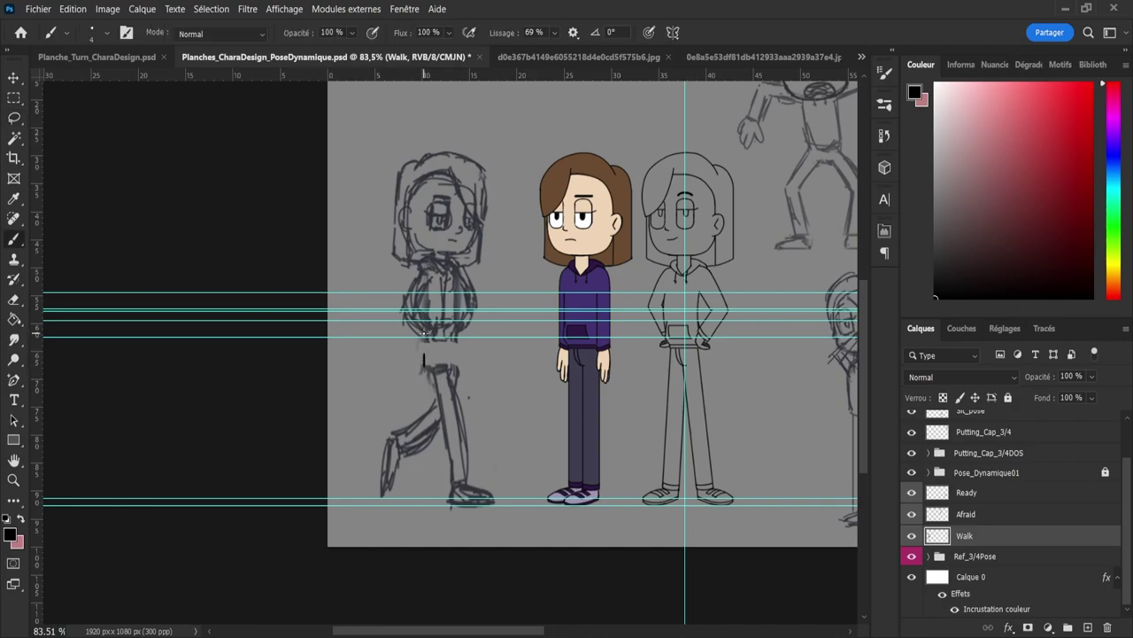
drag(424, 333, 455, 344)
drag(574, 349, 363, 352)
key(ctrl+z)
key(ctrl+z)
drag(458, 358, 431, 372)
Step: Enlarge the eraser and remove the stray dot to the right of the Walk sketch's legs
key(e)
drag(558, 347, 490, 360)
key(bracketright)
key(bracketright)
key(bracketright)
key(bracketright)
key(bracketright)
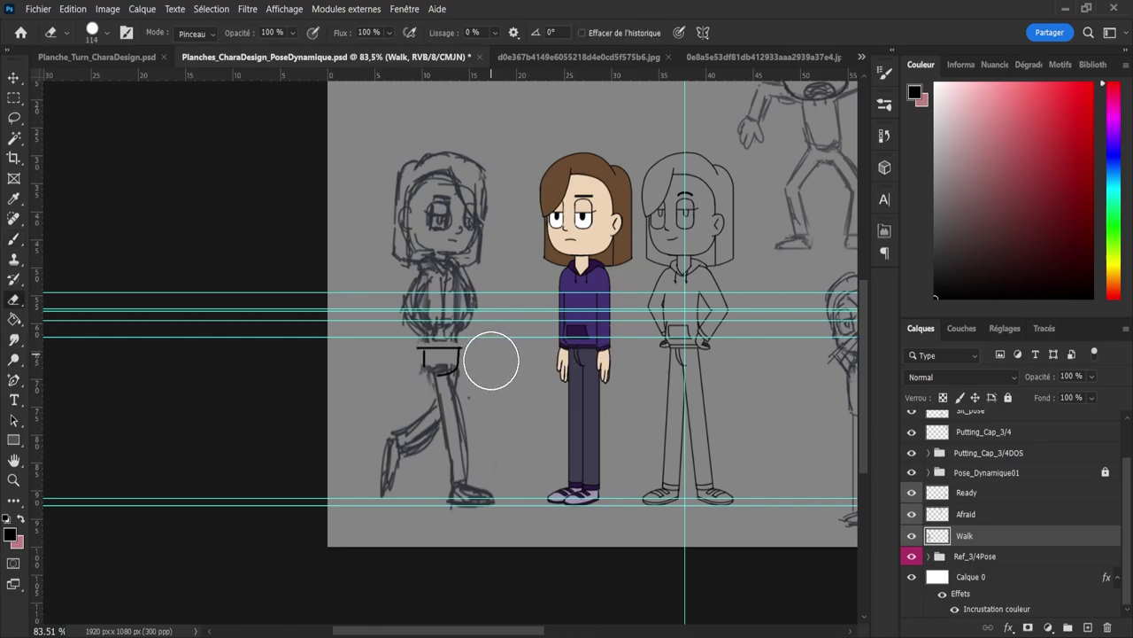
click(482, 406)
Step: Undo the oversized erasure, reduce the eraser and trim the overhang at the left end of the new waistline
click(392, 342)
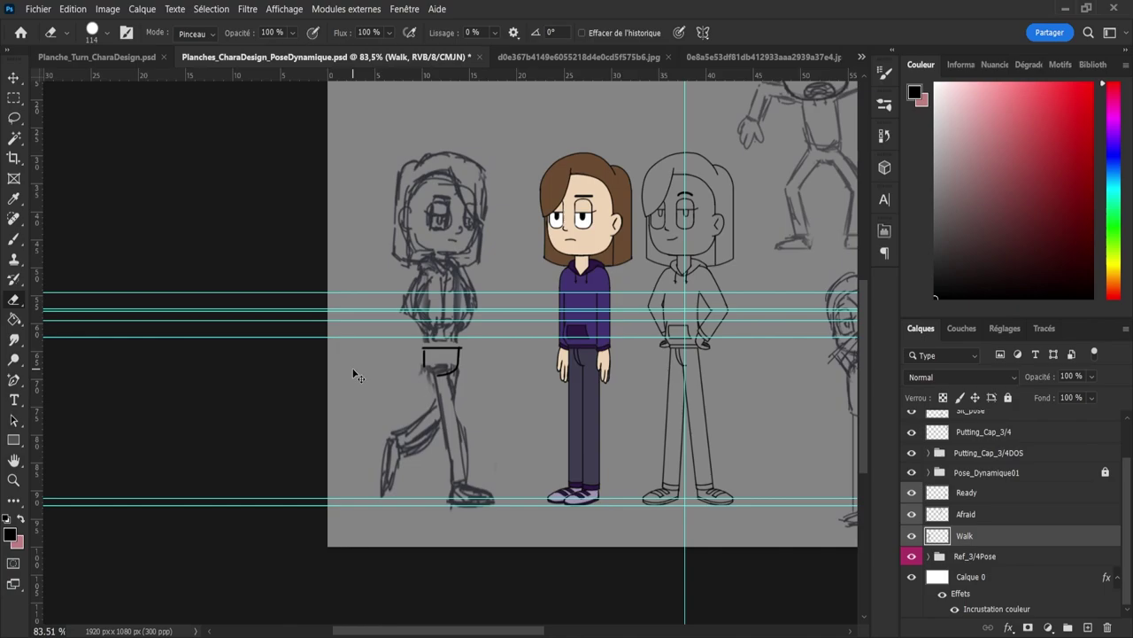
key(ctrl+z)
key(bracketleft)
key(bracketleft)
key(bracketleft)
key(bracketleft)
key(bracketleft)
key(bracketleft)
key(bracketleft)
key(bracketleft)
key(bracketleft)
key(bracketleft)
key(bracketleft)
key(bracketleft)
drag(409, 344, 419, 369)
key(b)
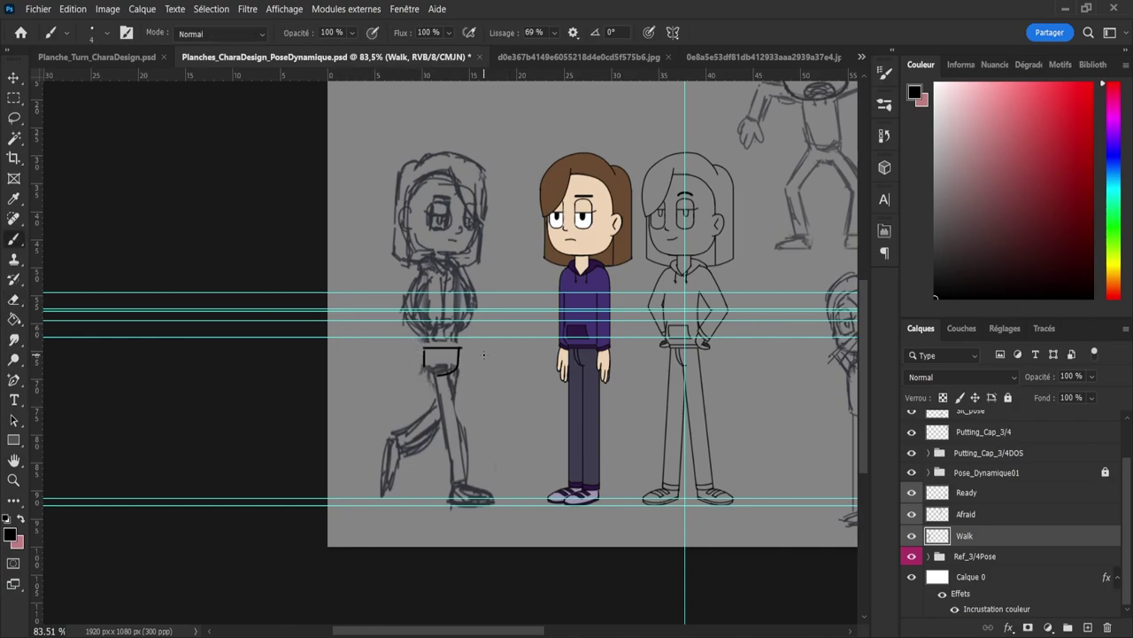
Step: Lasso the Walk sketch's lower torso with the arms and stretch it vertically to about 110 %
key(l)
mouse_move(386, 331)
mouse_down()
mouse_move(426, 348)
mouse_move(482, 340)
mouse_move(485, 306)
mouse_move(409, 300)
mouse_move(370, 321)
mouse_move(424, 351)
mouse_up()
key(ctrl+t)
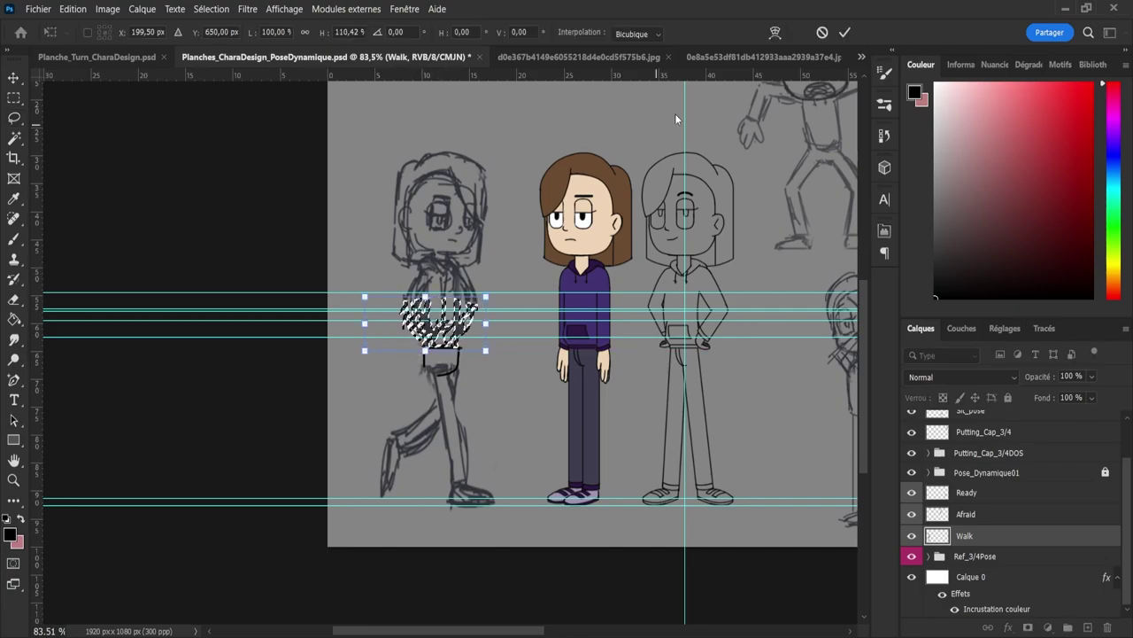
click(850, 38)
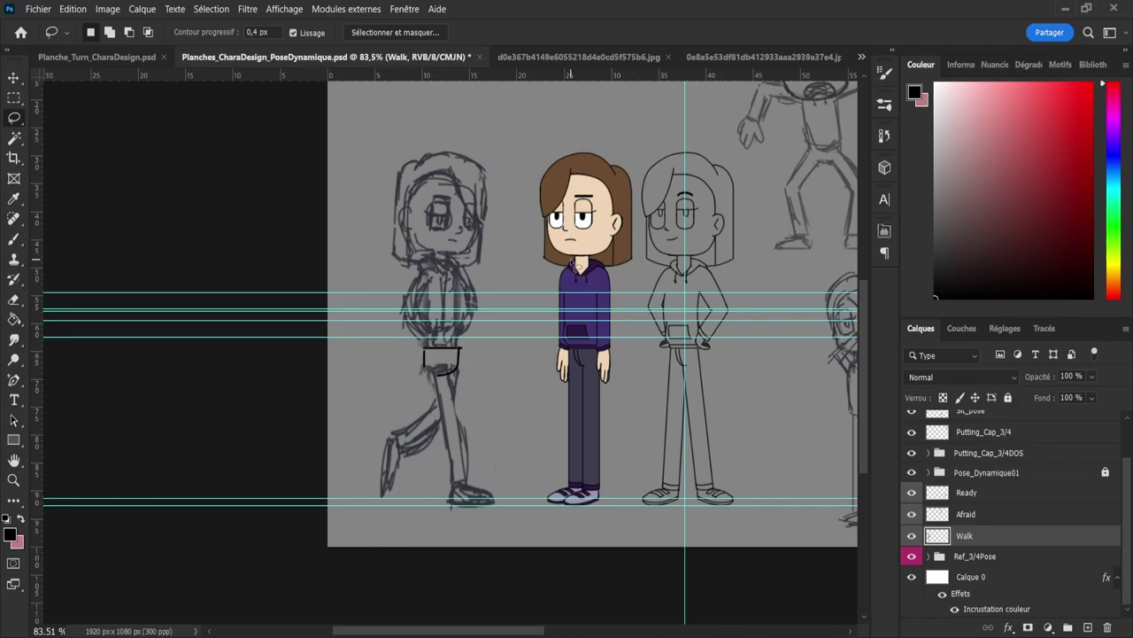
Step: Place a horizontal guide at the lower edge of the coloured reference's hair and clear the stray lasso selection
mouse_move(558, 86)
mouse_down()
mouse_move(581, 208)
mouse_move(572, 150)
mouse_move(623, 266)
mouse_up()
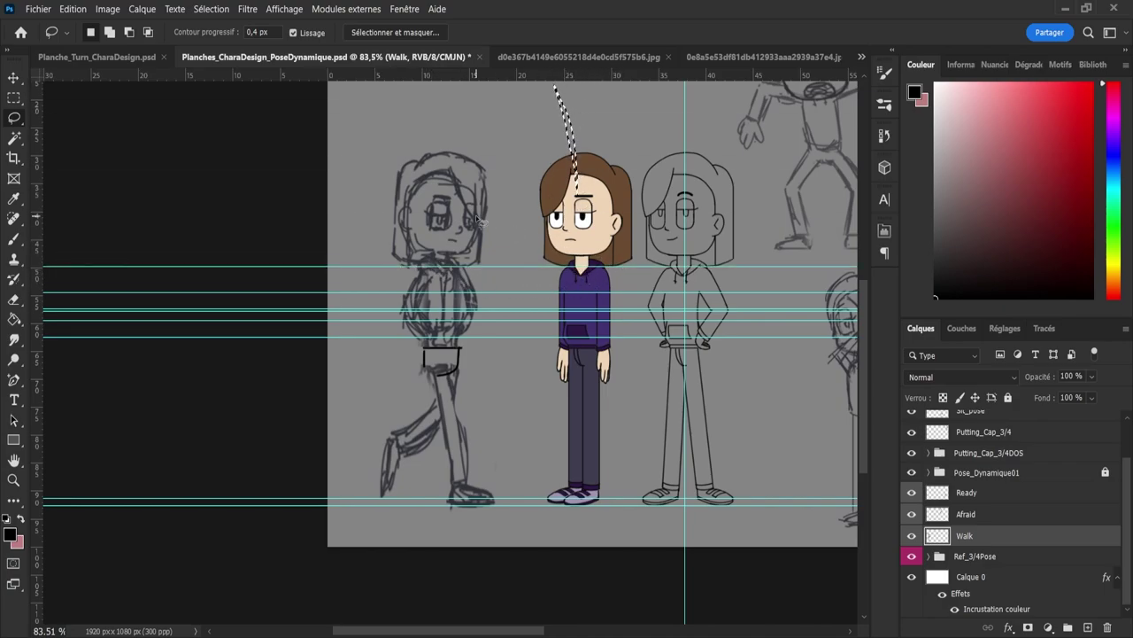
key(ctrl+d)
key(v)
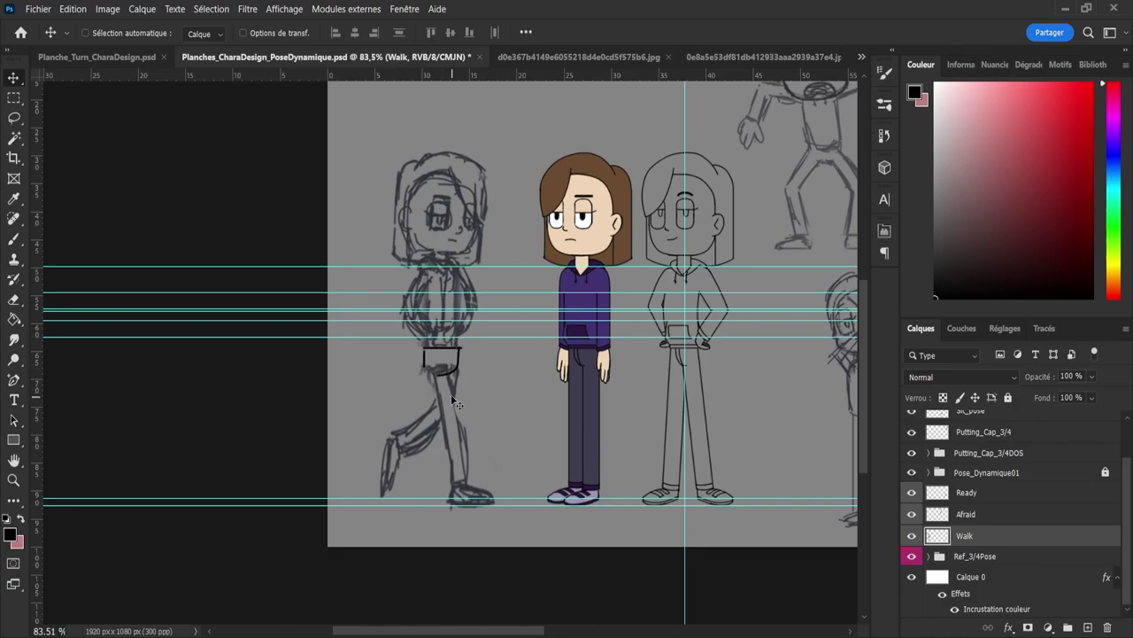
Step: Brush clean outlines for the Walk sketch's front leg and shoe over the rough lines, undoing the unwanted strokes
key(b)
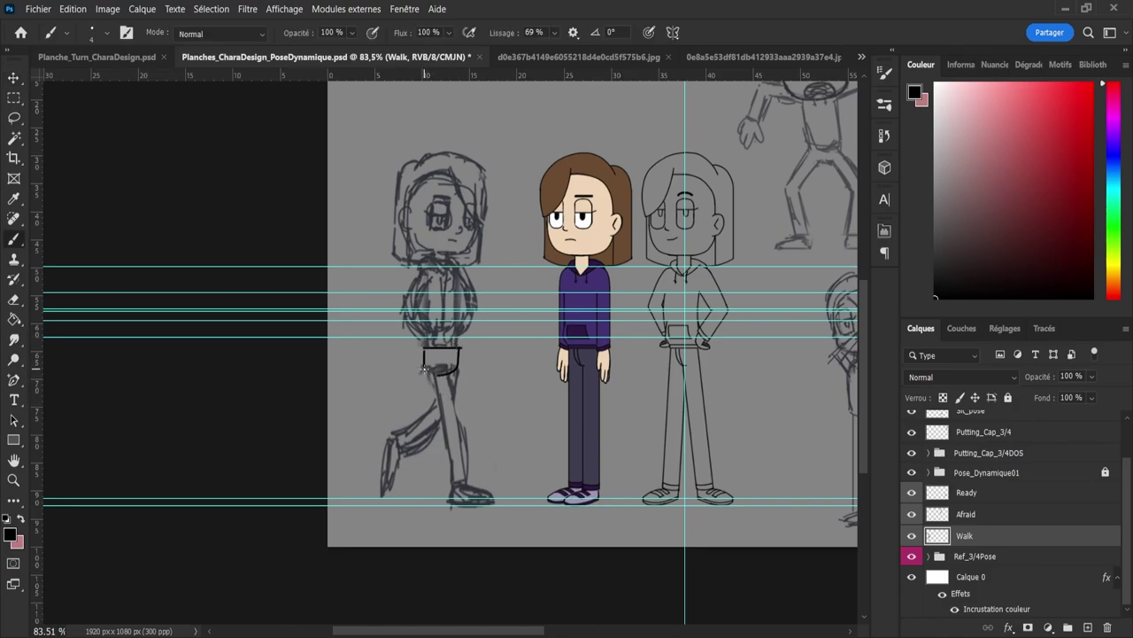
drag(424, 368, 448, 416)
mouse_move(441, 367)
mouse_down()
mouse_move(477, 431)
mouse_move(452, 509)
mouse_move(457, 435)
mouse_move(453, 468)
mouse_up()
mouse_move(470, 420)
mouse_down()
mouse_move(469, 482)
mouse_move(473, 439)
mouse_move(468, 475)
mouse_move(503, 501)
mouse_up()
key(ctrl+z)
key(ctrl+z)
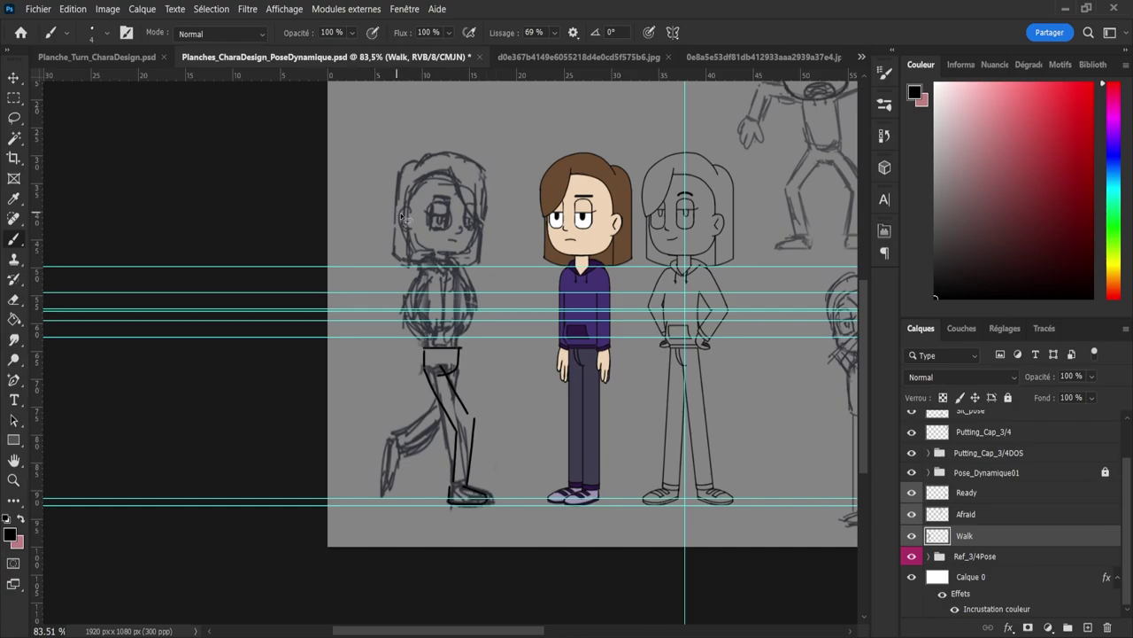
Step: Scale the whole Walk sketch vertically to 98.57 %, keeping its feet at the foot guides
key(l)
key(ctrl+t)
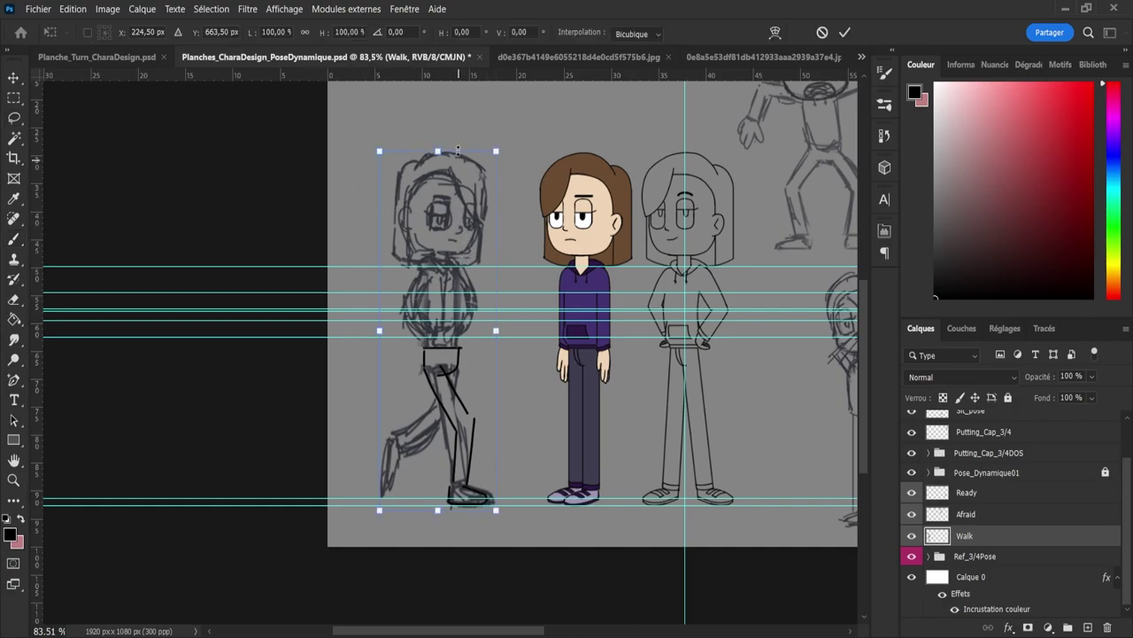
drag(434, 146, 420, 151)
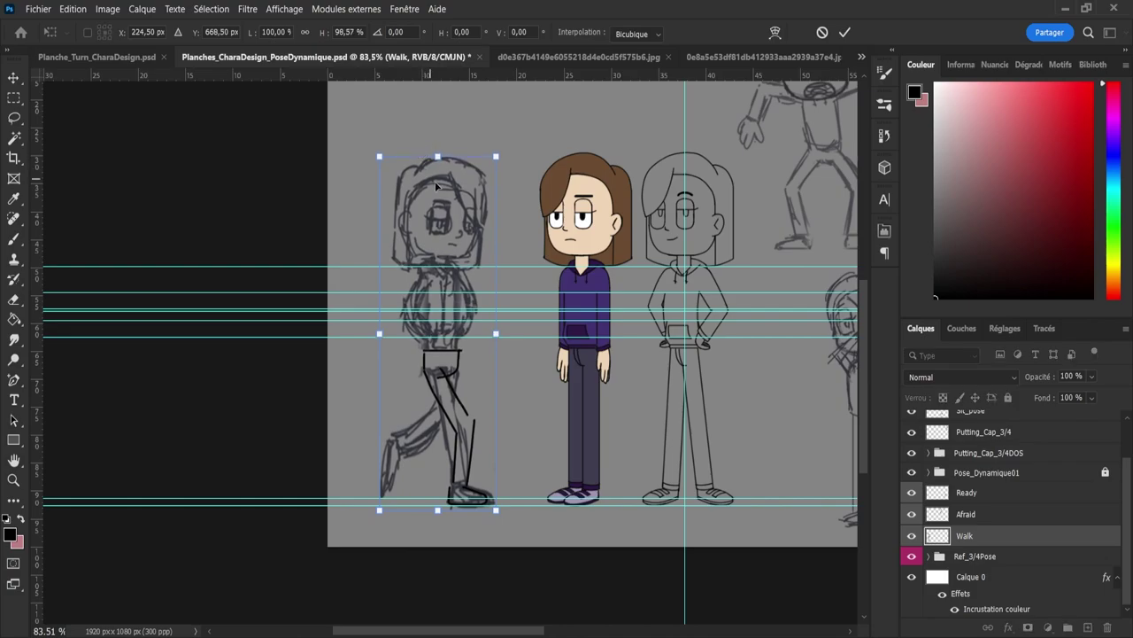
click(843, 34)
Step: Lasso the Walk sketch's head and torso, shift them slightly down toward the legs and deselect
key(l)
mouse_move(361, 131)
mouse_down()
mouse_move(487, 130)
mouse_move(502, 315)
mouse_move(469, 358)
mouse_move(427, 356)
mouse_move(362, 133)
mouse_up()
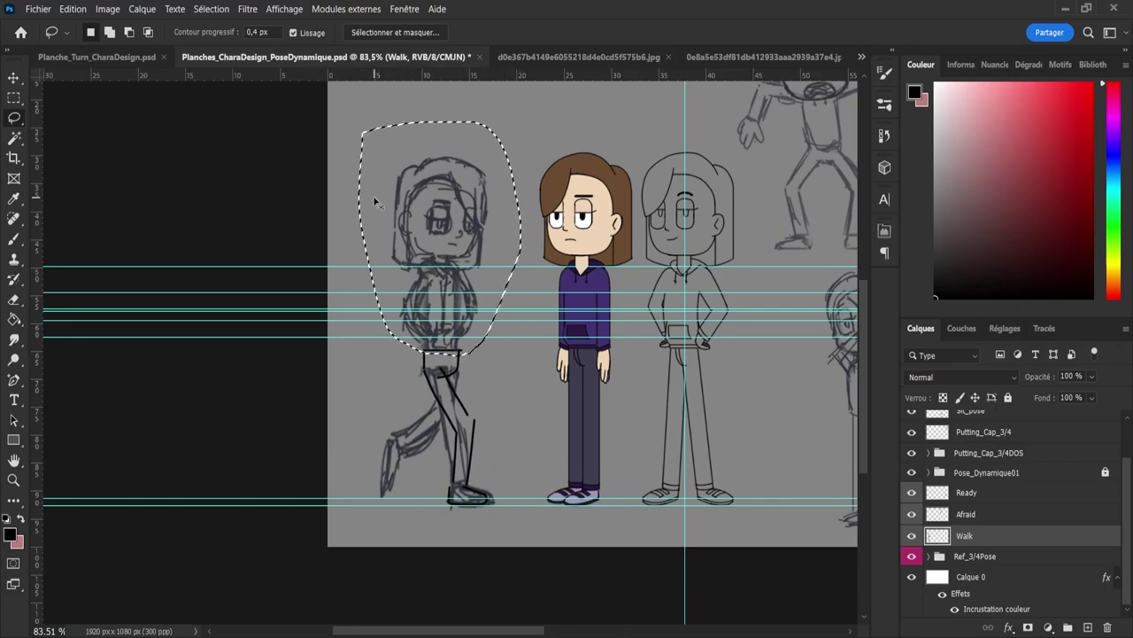
key(ctrl+t)
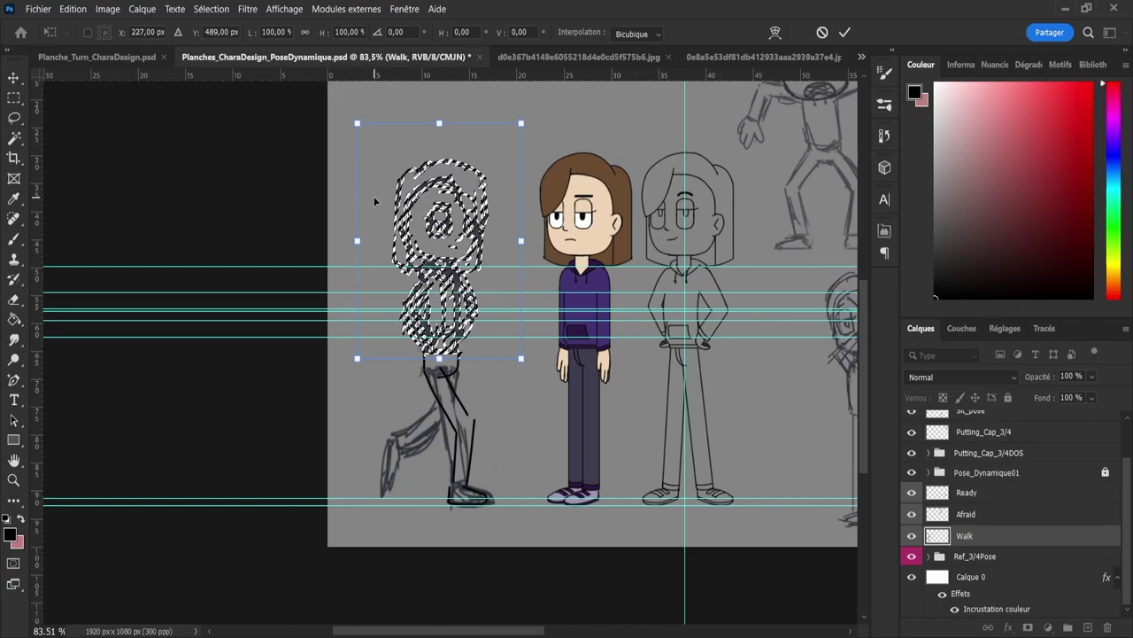
key(Return)
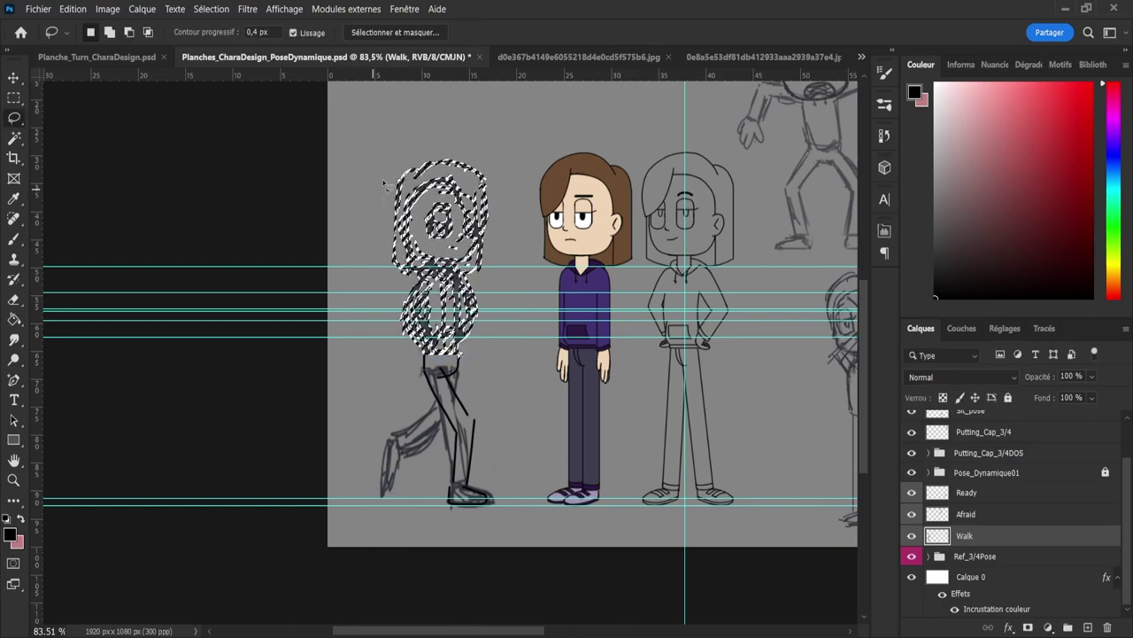
key(ctrl+d)
Step: Brush the Walk sketch's bent back leg and raised foot, undoing the unwanted strokes, and save the document
key(b)
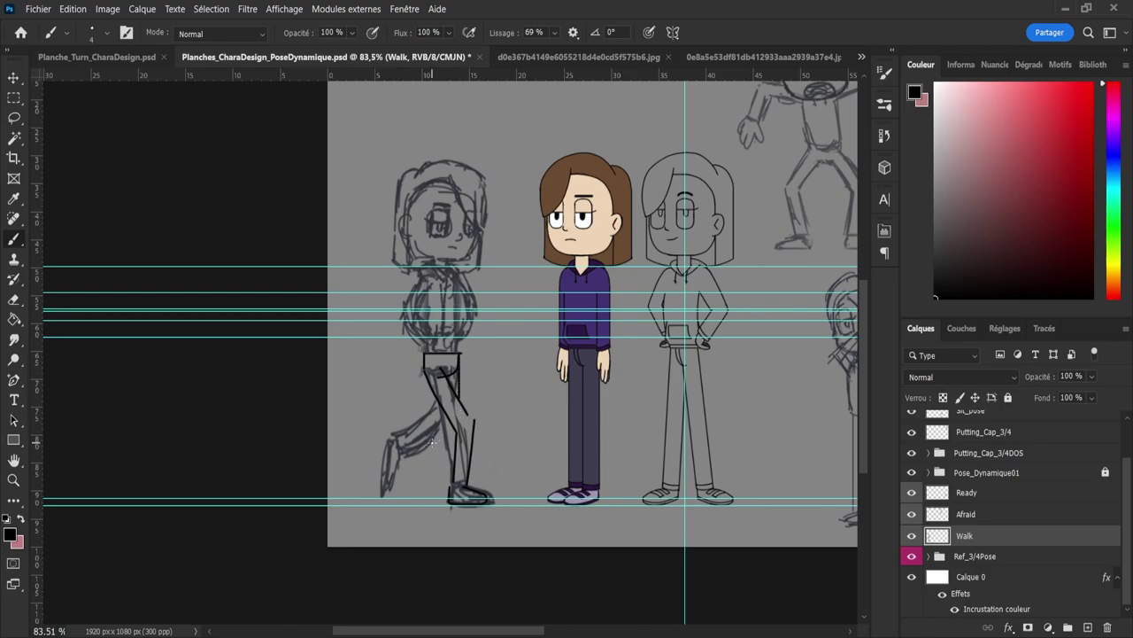
mouse_move(446, 426)
mouse_down()
mouse_move(384, 465)
mouse_move(435, 440)
mouse_move(401, 456)
mouse_move(423, 442)
mouse_move(405, 431)
mouse_move(395, 476)
mouse_move(401, 439)
mouse_up()
key(ctrl+z)
key(ctrl+z)
key(ctrl+z)
key(ctrl+s)
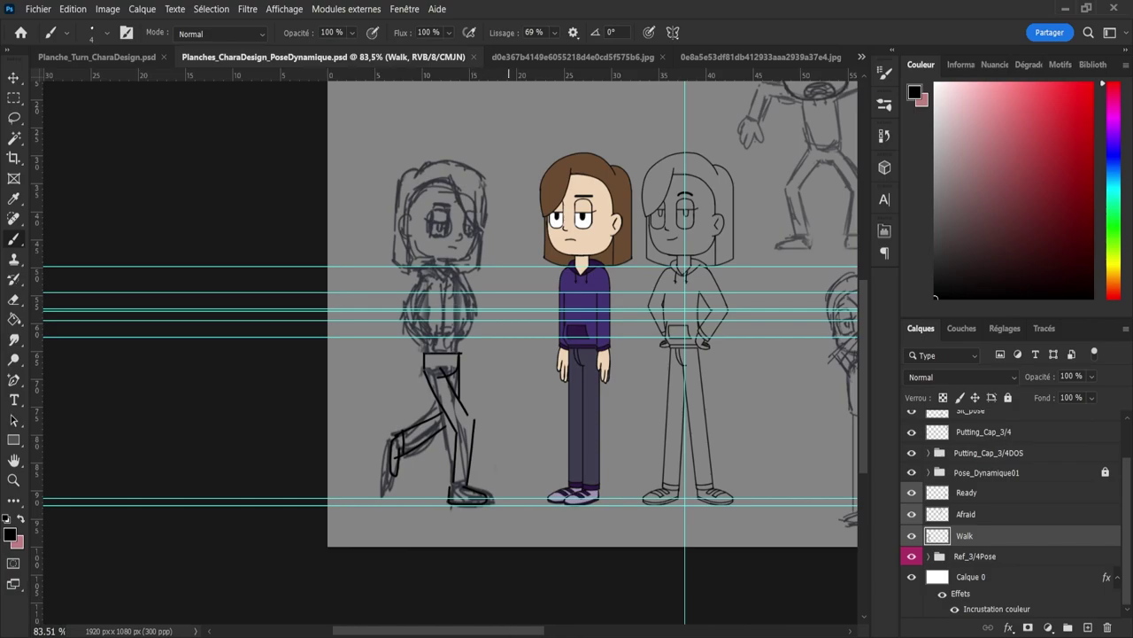
Step: Examine the other pose sketches across the sheet and compare the Walk sketch's redrawn legs with the reference figures
mouse_move(860, 428)
mouse_down()
mouse_move(853, 351)
mouse_move(844, 416)
mouse_up()
scroll(846, 406, down, 1)
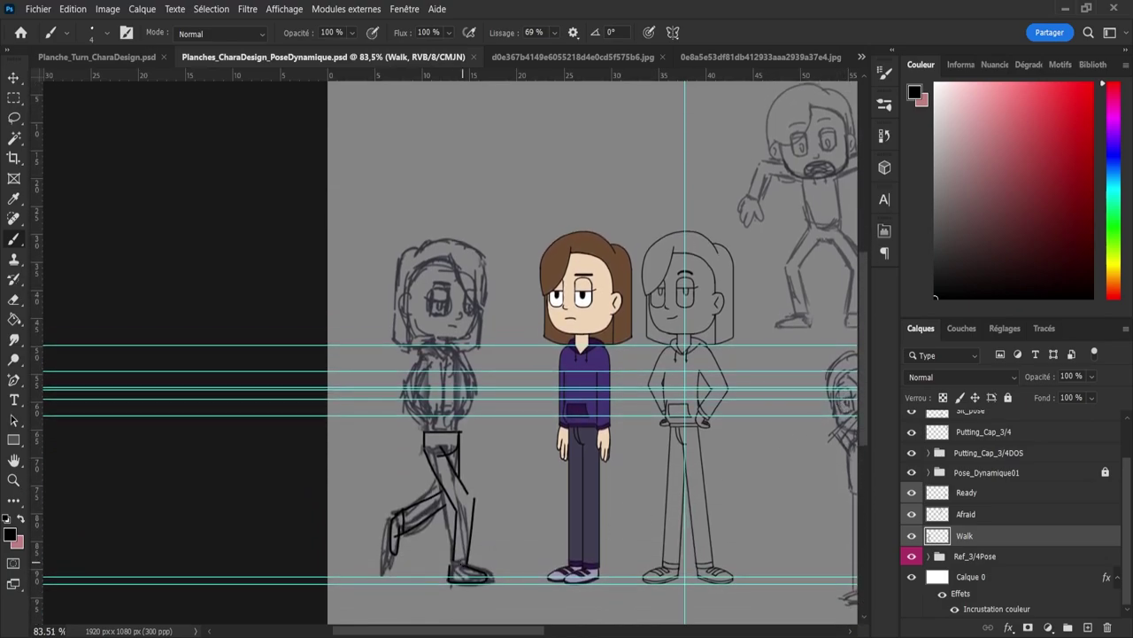
scroll(380, 614, right, 10)
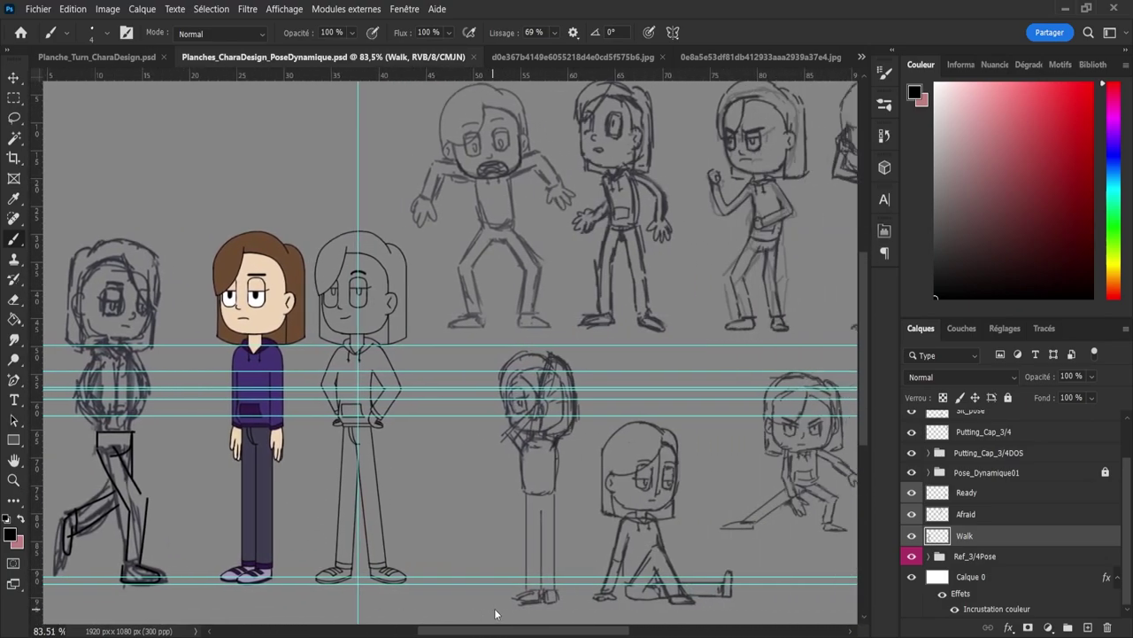
scroll(499, 614, right, 2)
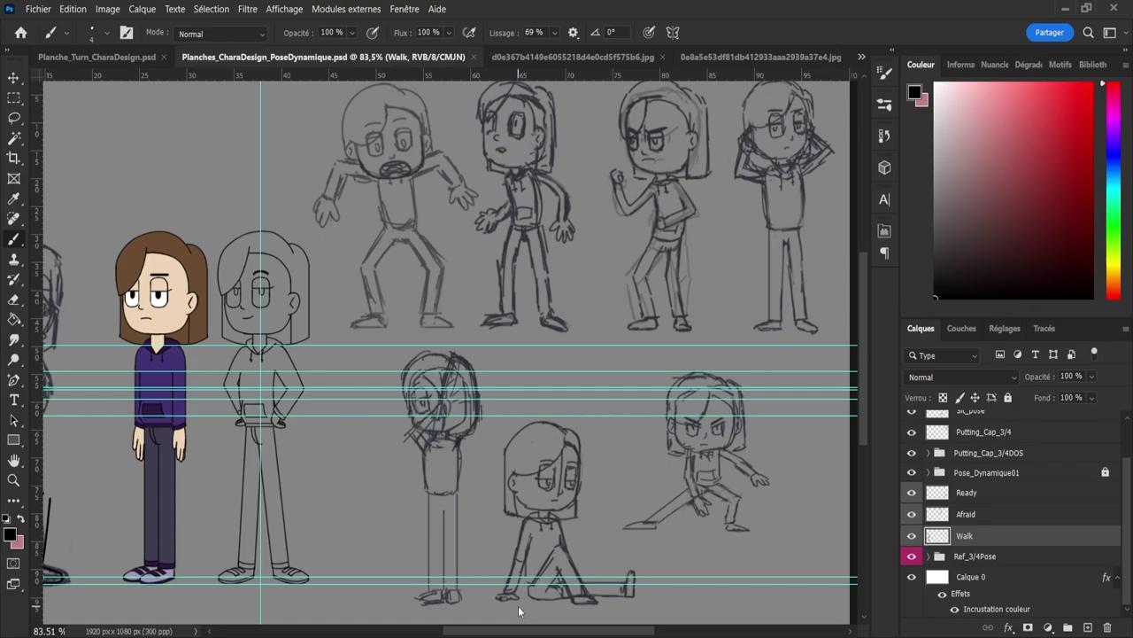
scroll(518, 606, left, 1)
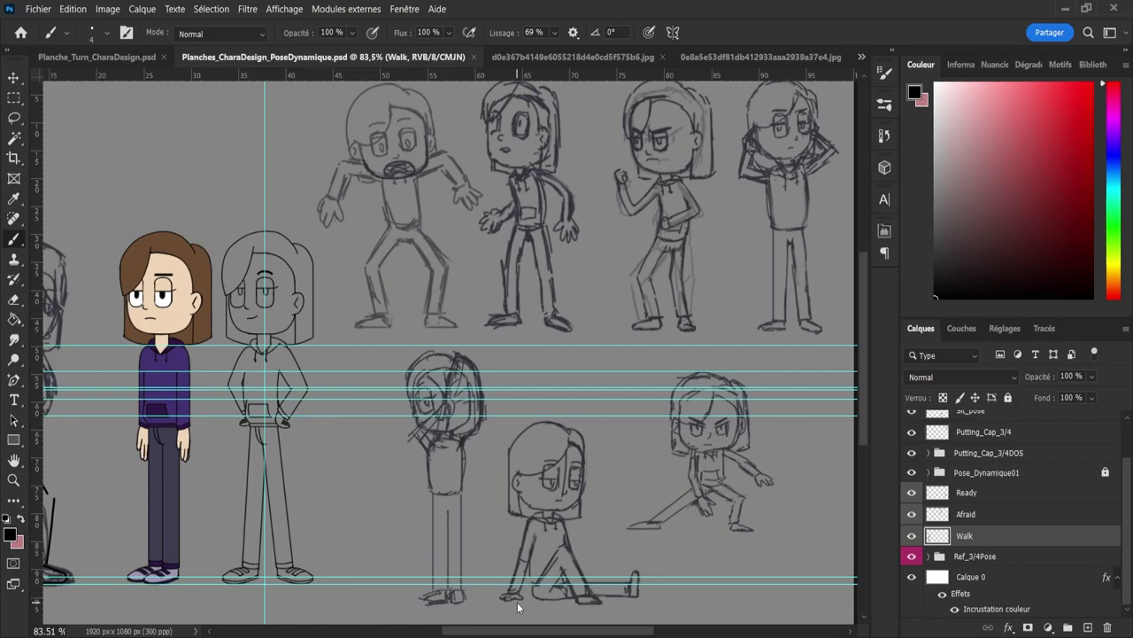
scroll(518, 602, left, 5)
scroll(481, 594, right, 2)
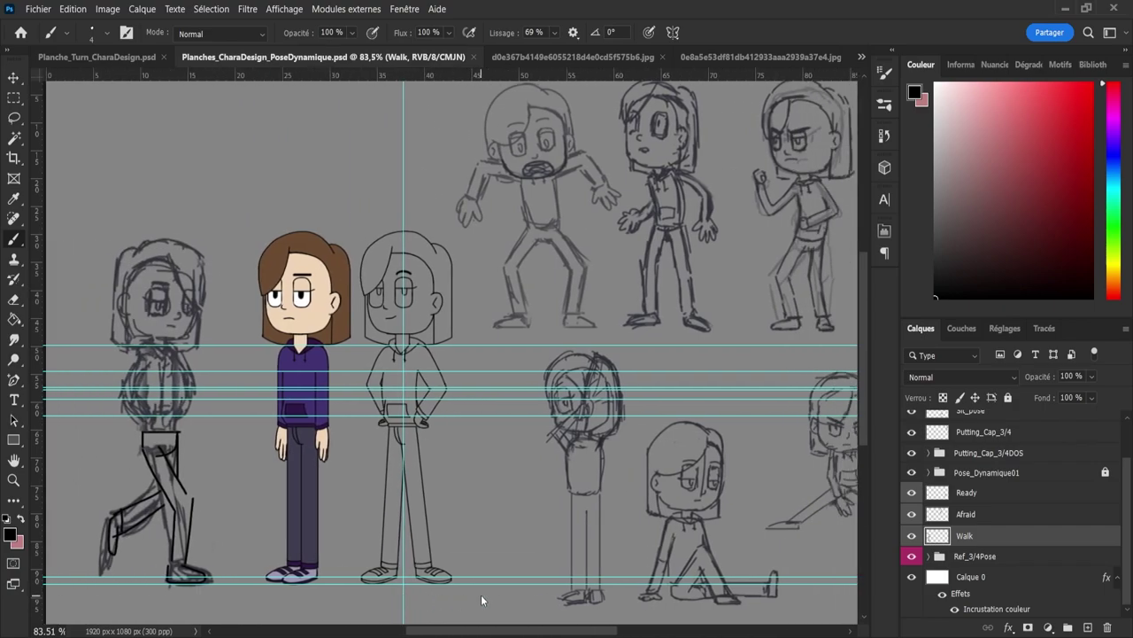
scroll(481, 600, right, 1)
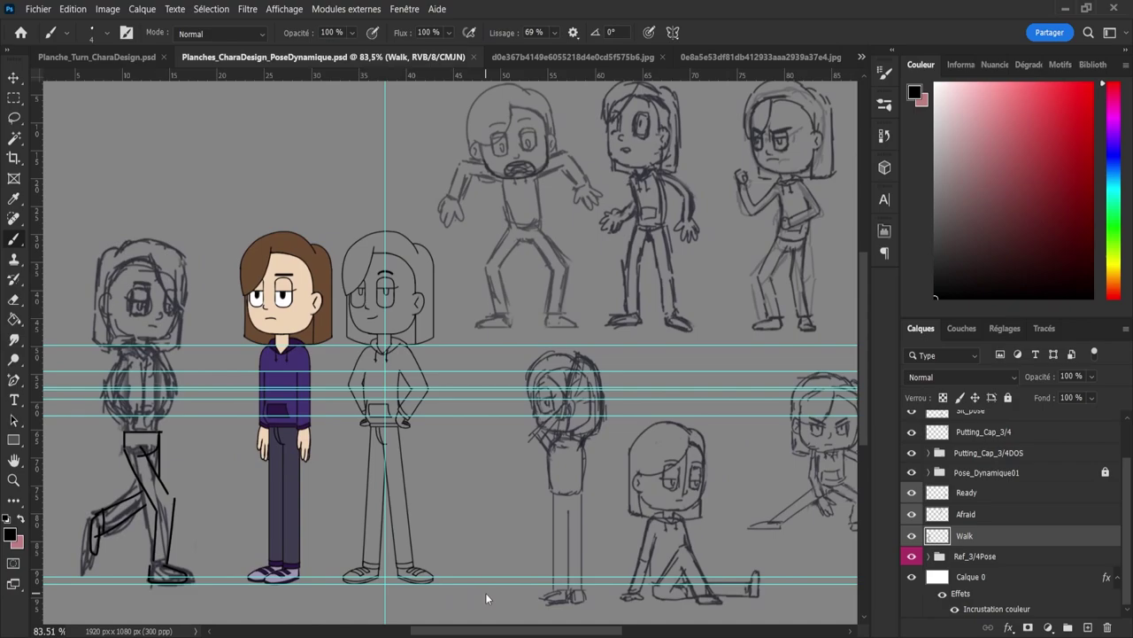
scroll(486, 594, right, 3)
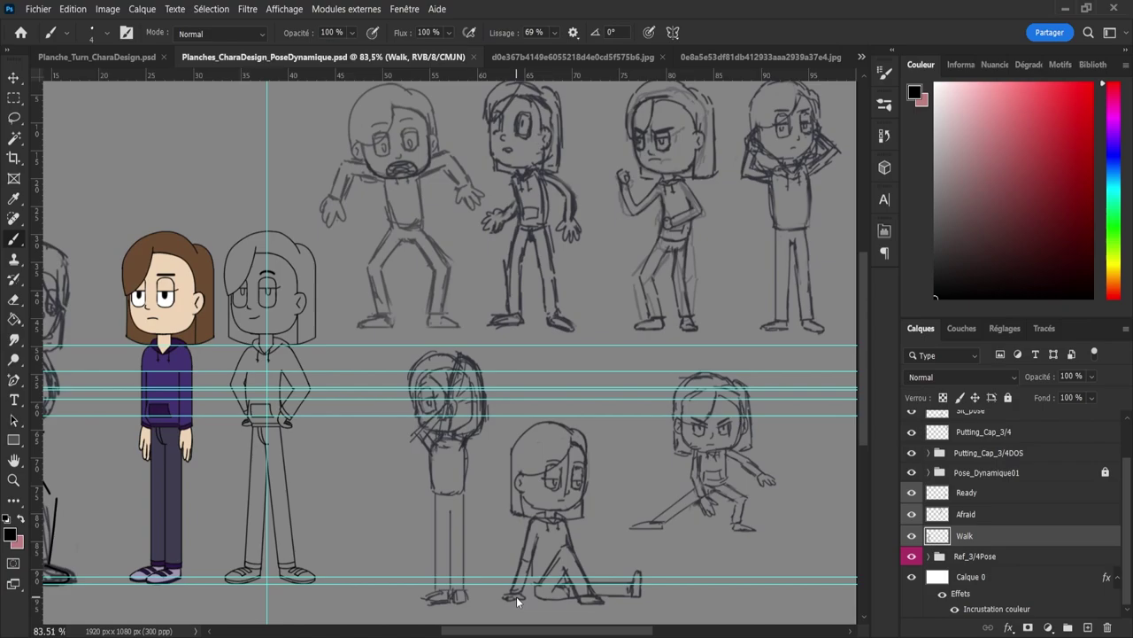
scroll(508, 597, left, 2)
scroll(522, 597, right, 3)
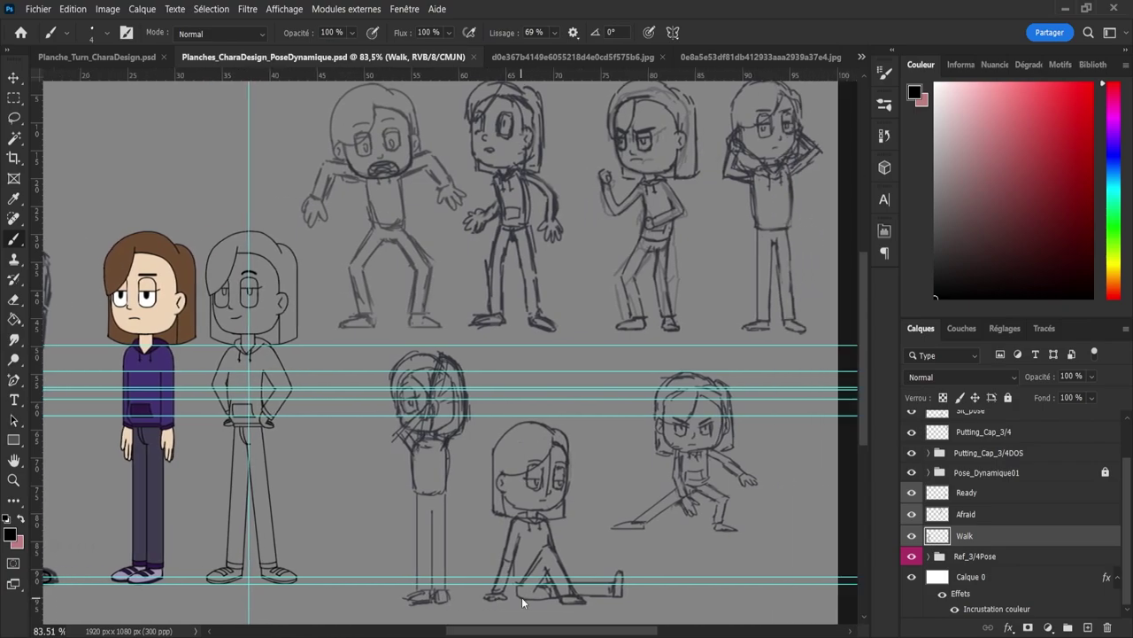
scroll(523, 597, left, 2)
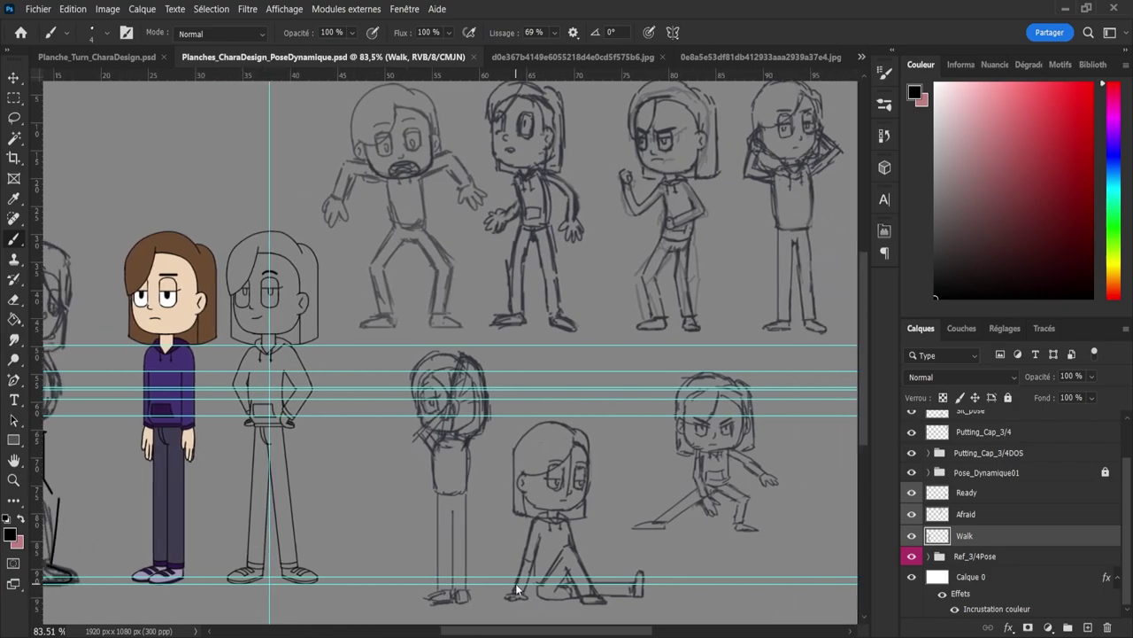
scroll(505, 587, left, 5)
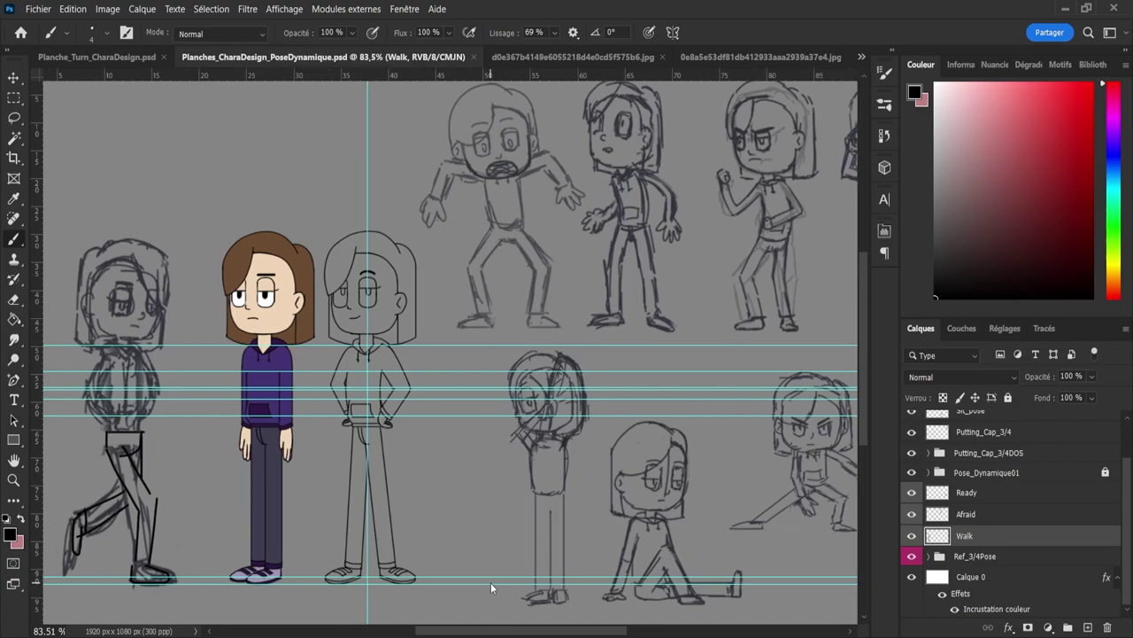
scroll(465, 580, left, 10)
scroll(434, 577, left, 3)
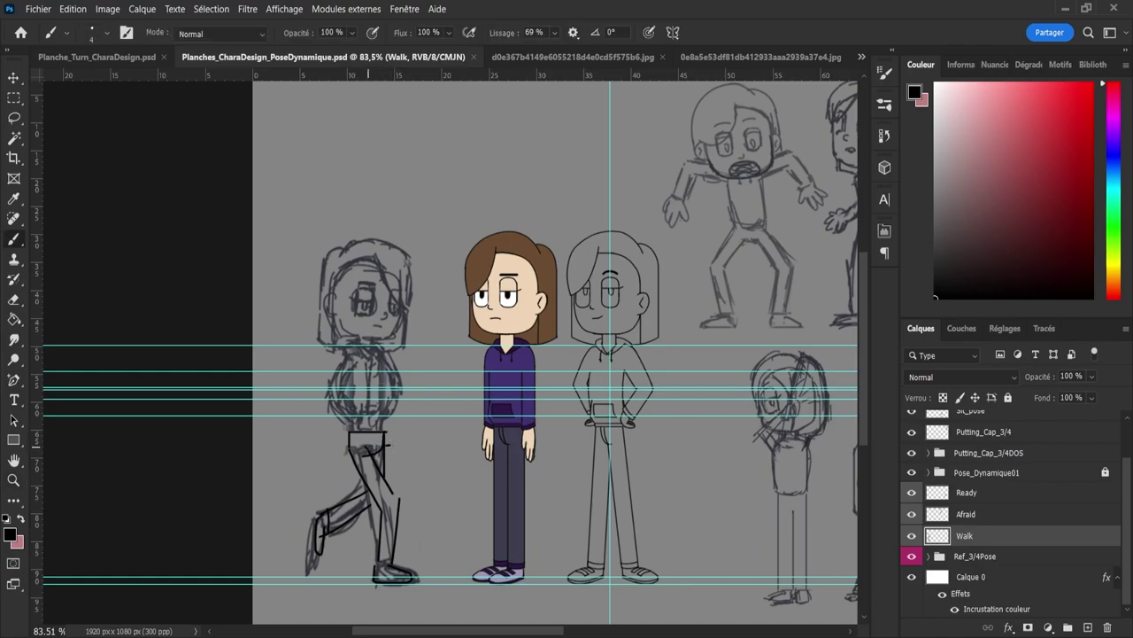
key(z)
mouse_move(423, 441)
mouse_down()
mouse_move(405, 435)
mouse_move(400, 451)
mouse_up()
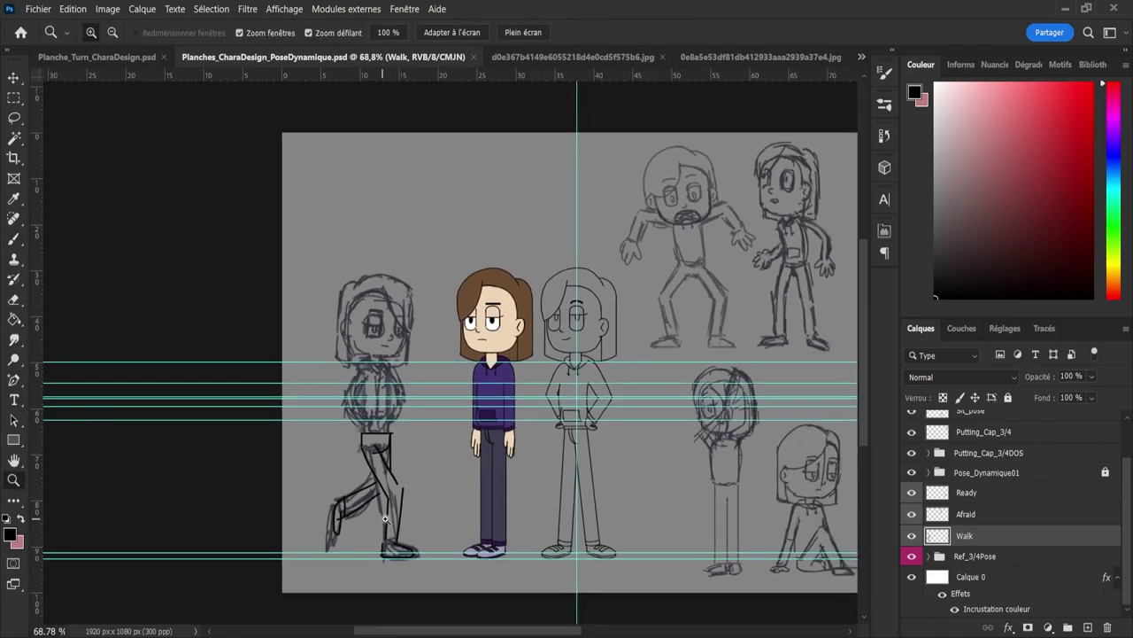
drag(385, 519, 397, 516)
drag(369, 463, 355, 471)
drag(348, 548, 361, 547)
drag(397, 429, 407, 428)
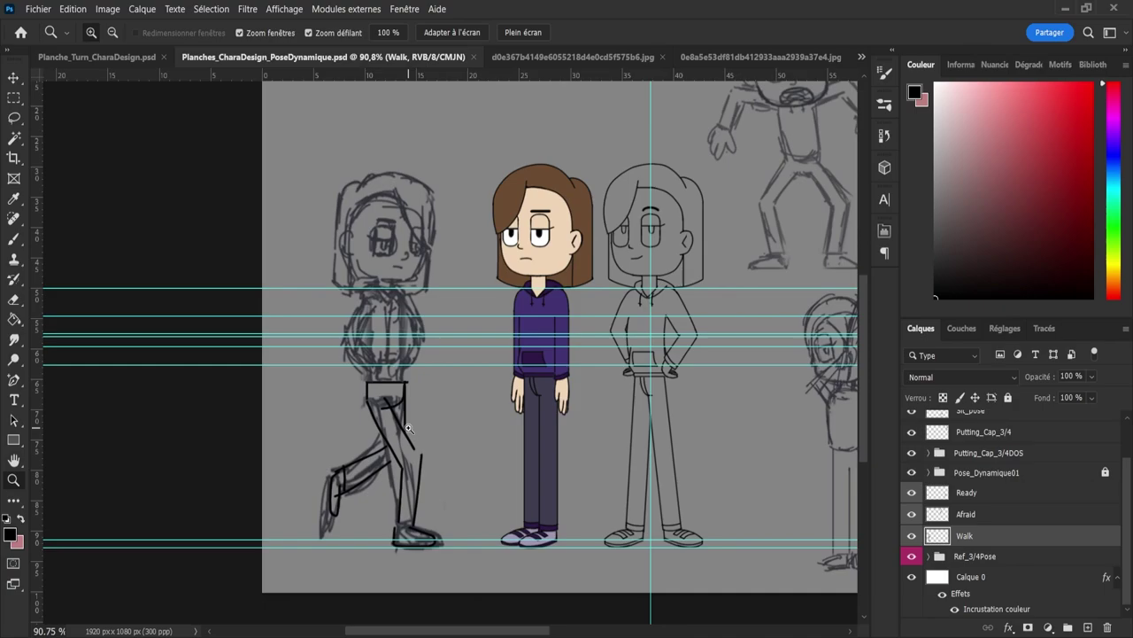
Step: Identify the Walk layer by toggling layer visibility and lower its opacity to 52 %
click(905, 515)
click(905, 515)
click(911, 535)
click(911, 535)
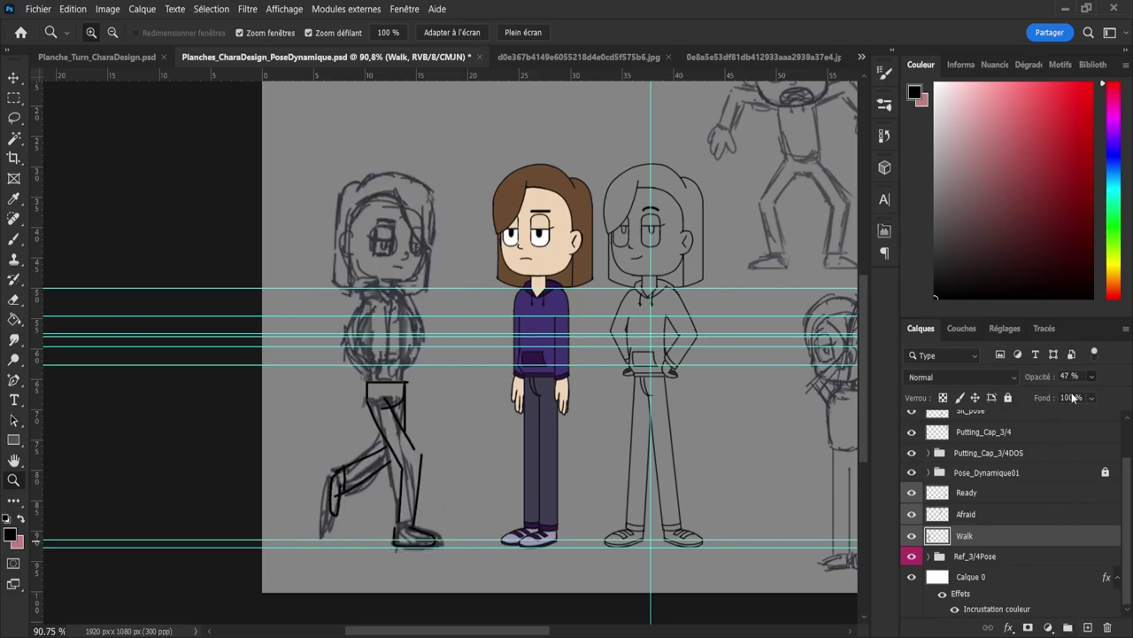
drag(1073, 397, 1078, 397)
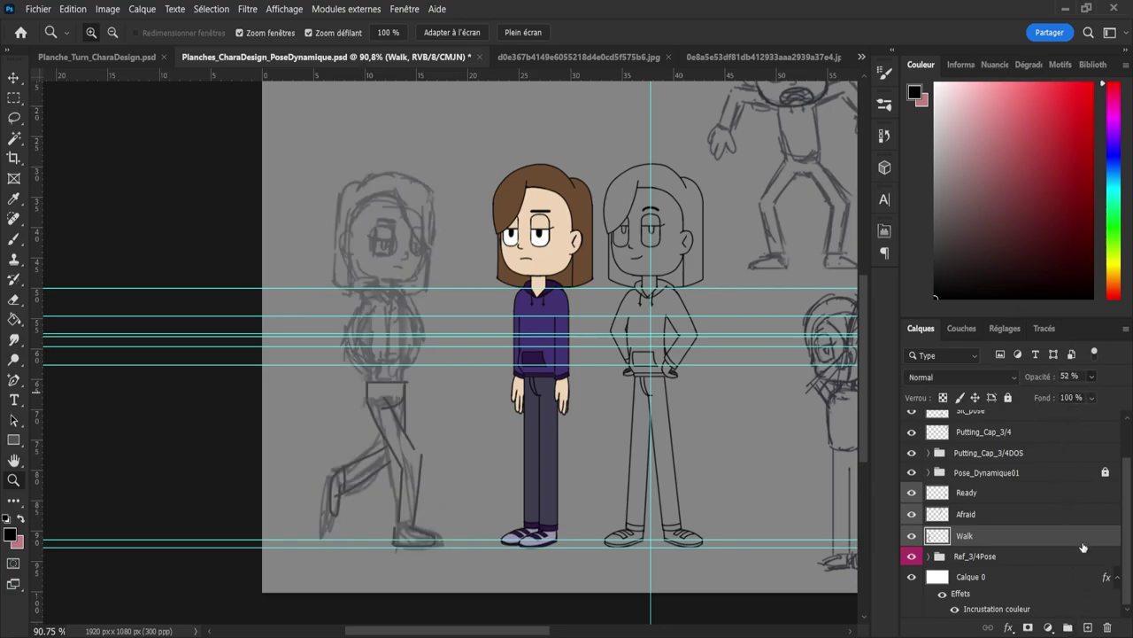
click(1088, 627)
key(ctrl+z)
Step: Try to extract a line-only 3/4 folder from a duplicate of the Ref_3/4Pose group by deleting the copy's Colo_3/4 folder
click(969, 556)
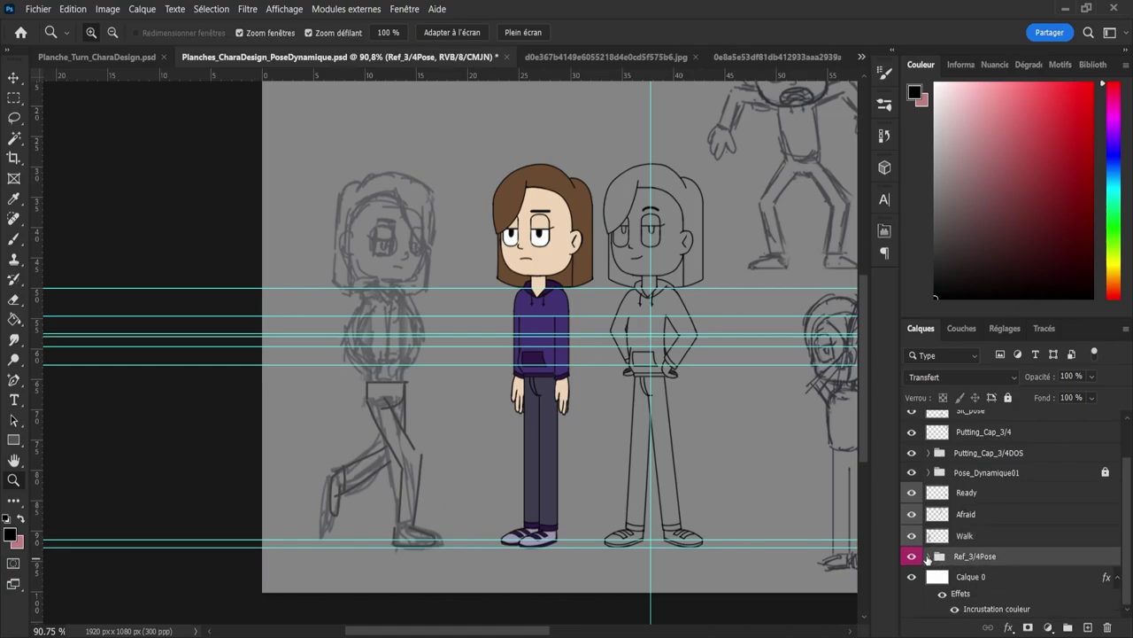
click(928, 557)
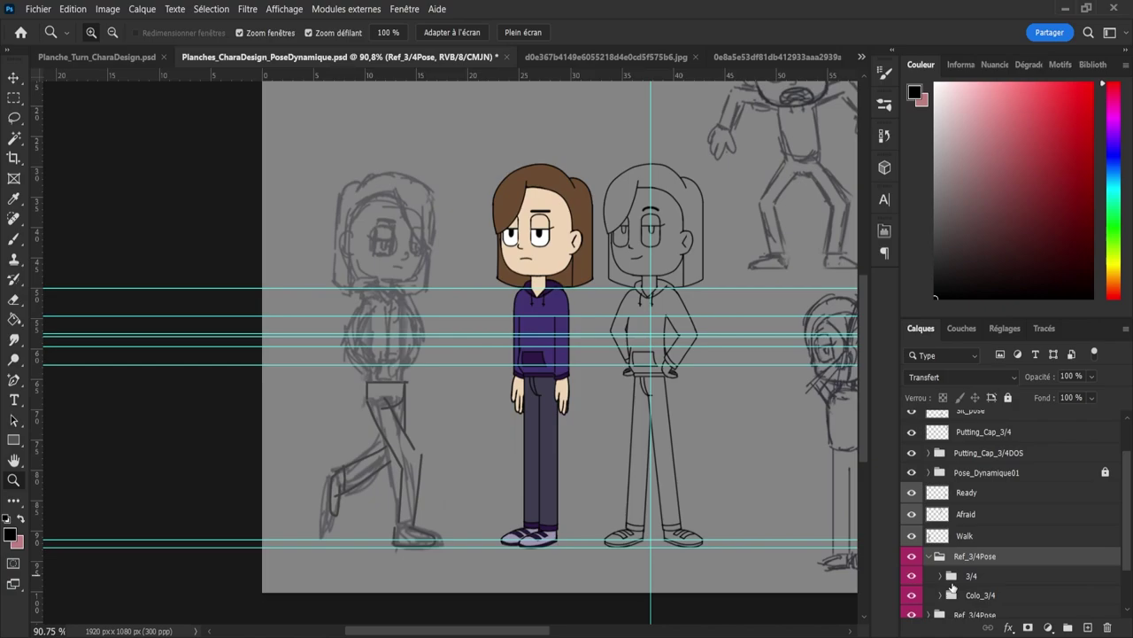
click(962, 595)
key(Delete)
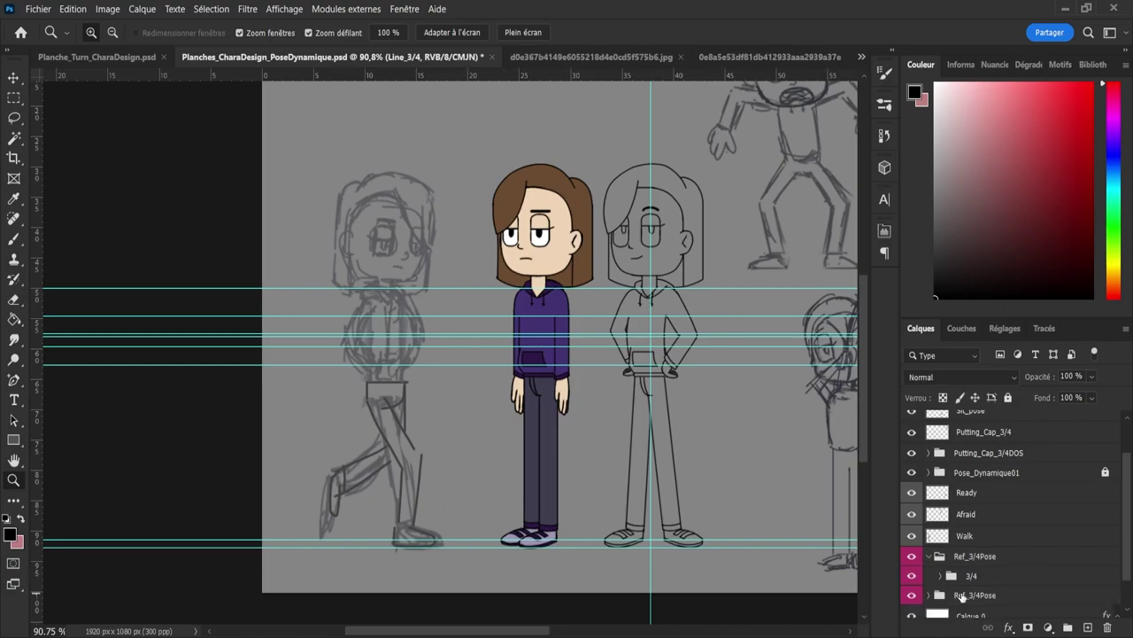
drag(957, 575, 969, 543)
click(971, 575)
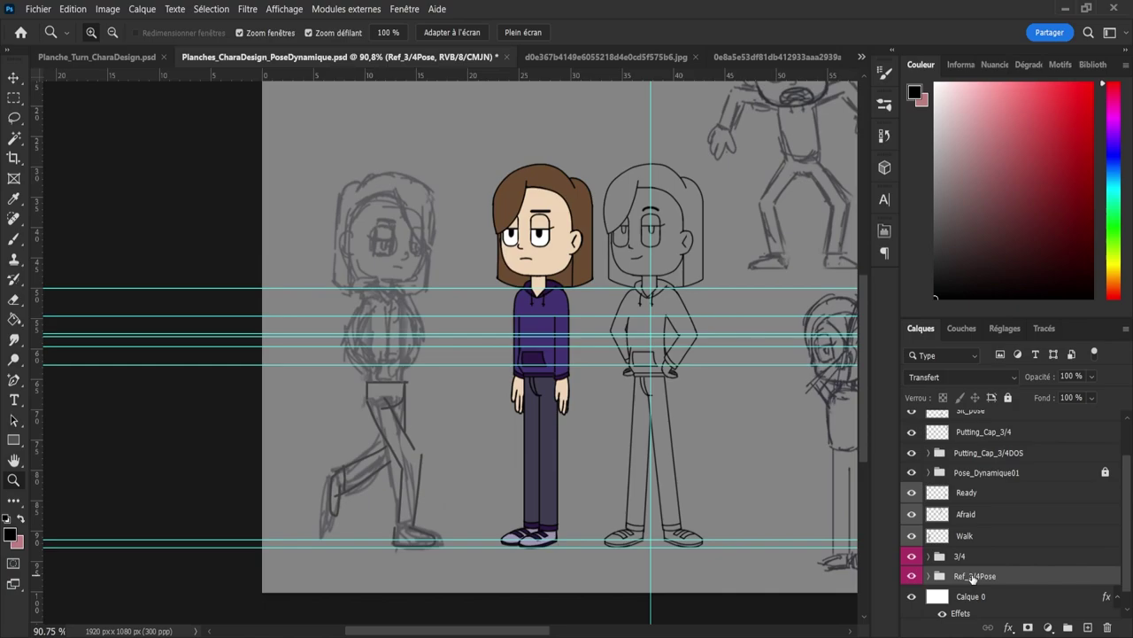
Step: Try moving the extracted 3/4 folder on the canvas, then delete that folder
click(970, 558)
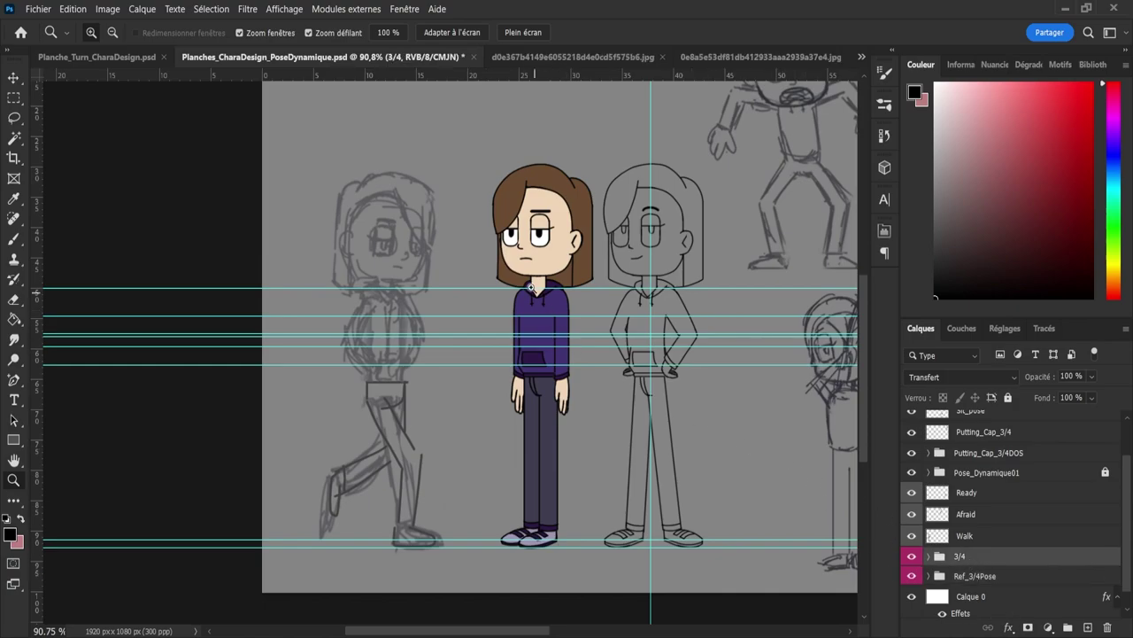
key(v)
mouse_move(535, 263)
mouse_down()
mouse_move(376, 248)
mouse_move(542, 264)
mouse_up()
key(Delete)
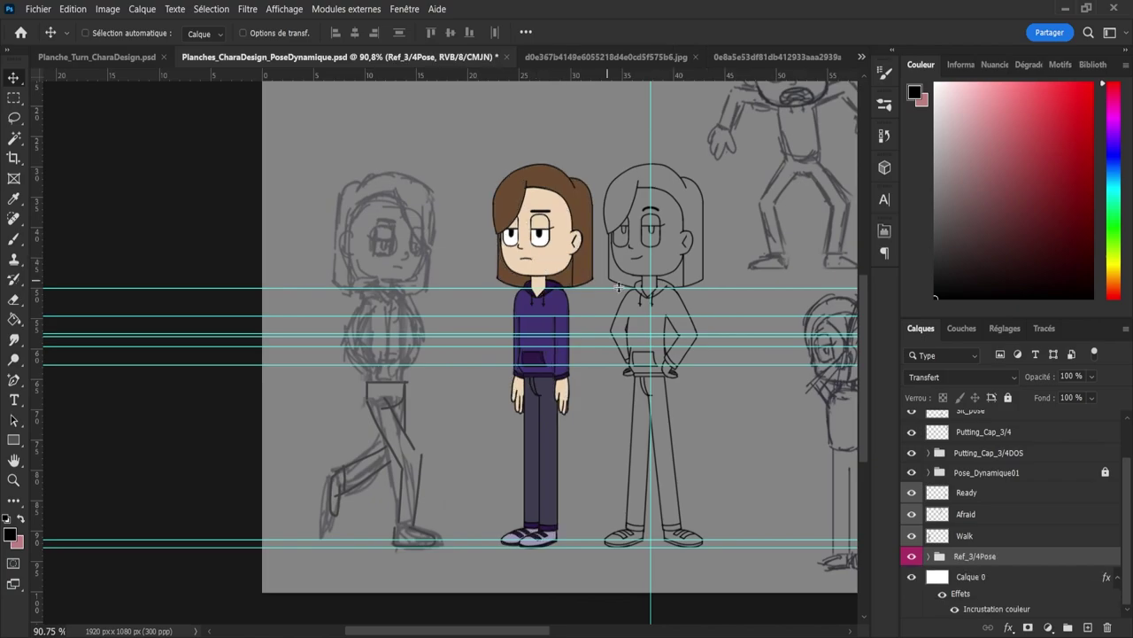
Step: Copy the 3/4 line layer and Colo_3/4 folder from Planche_Turn_CharaDesign.psd into the dynamic pose document and unlock both
click(106, 57)
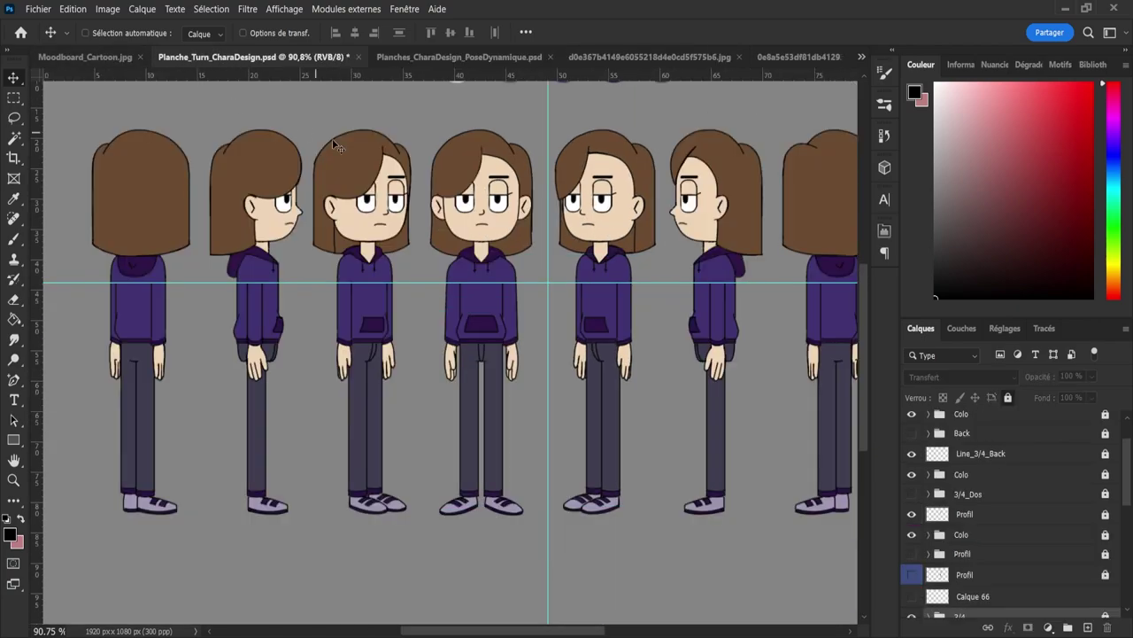
key(z)
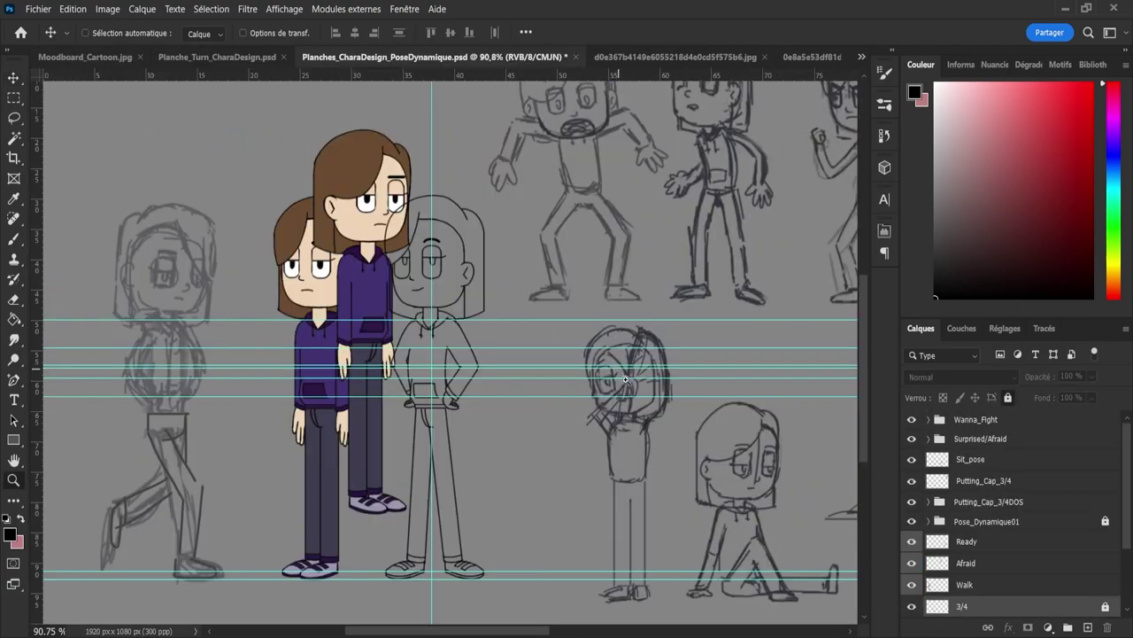
drag(620, 387, 620, 419)
key(v)
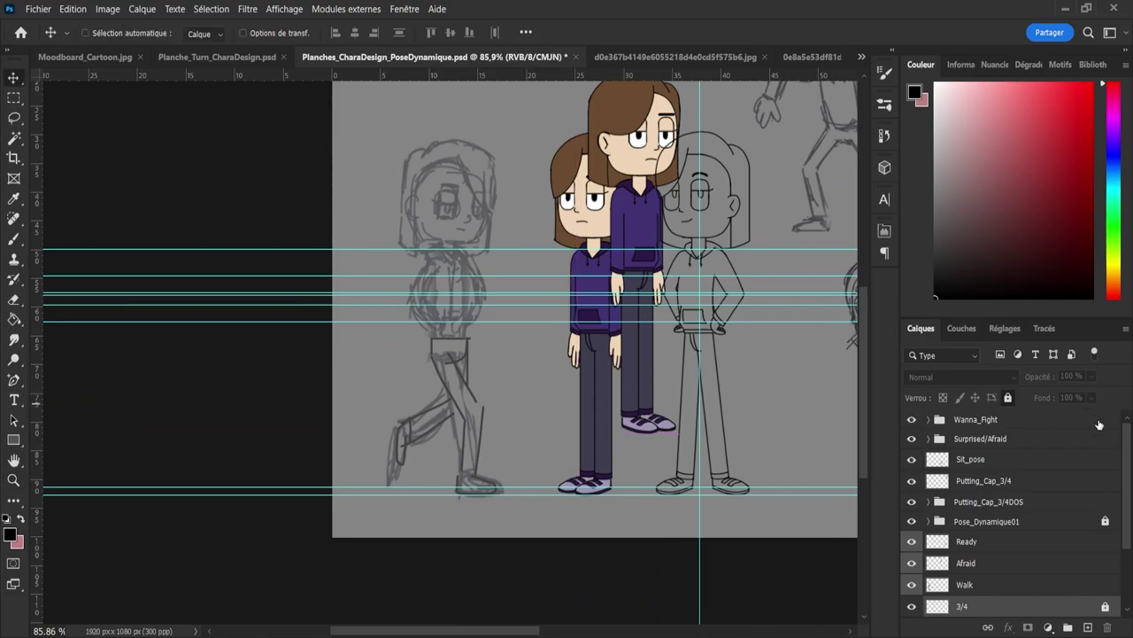
scroll(1050, 407, down, 2)
click(1006, 399)
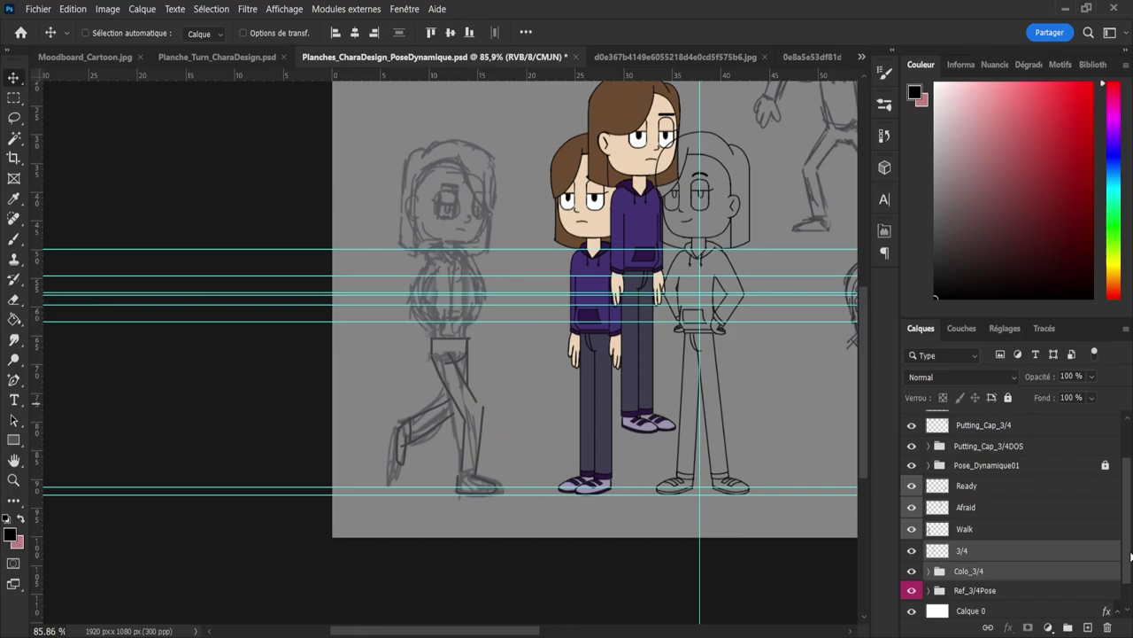
Step: Hide the Ref_3/4Pose group and move the imported coloured figure between the Walk sketch and the line-art reference, feet on the ground guides
click(1116, 611)
click(913, 556)
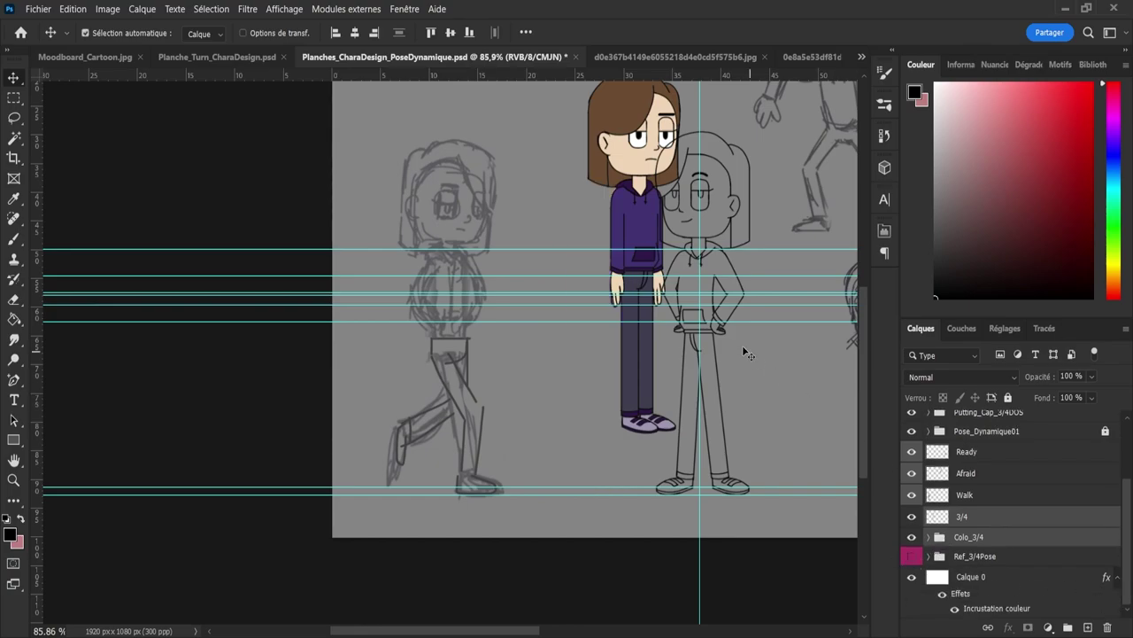
key(ctrl+t)
mouse_move(636, 188)
mouse_down()
mouse_move(604, 255)
mouse_move(699, 243)
mouse_move(710, 217)
mouse_move(580, 222)
mouse_move(598, 203)
mouse_up()
click(844, 34)
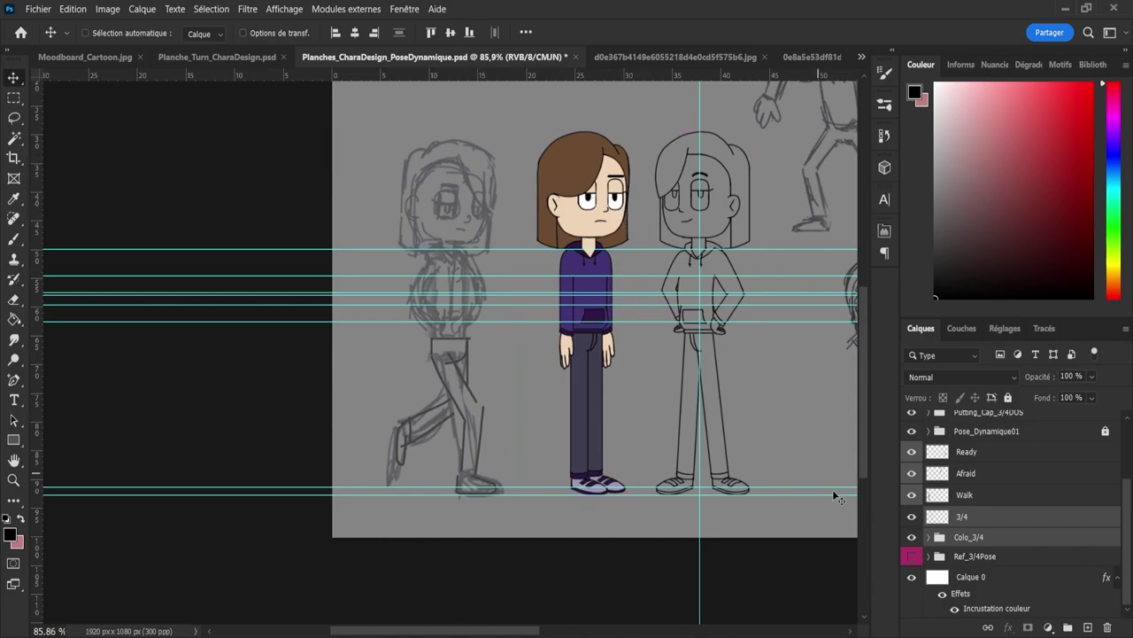
Step: Hide the Colo_3/4 folder, duplicate the 3/4 line layer and place the copy over the Walk sketch
click(937, 541)
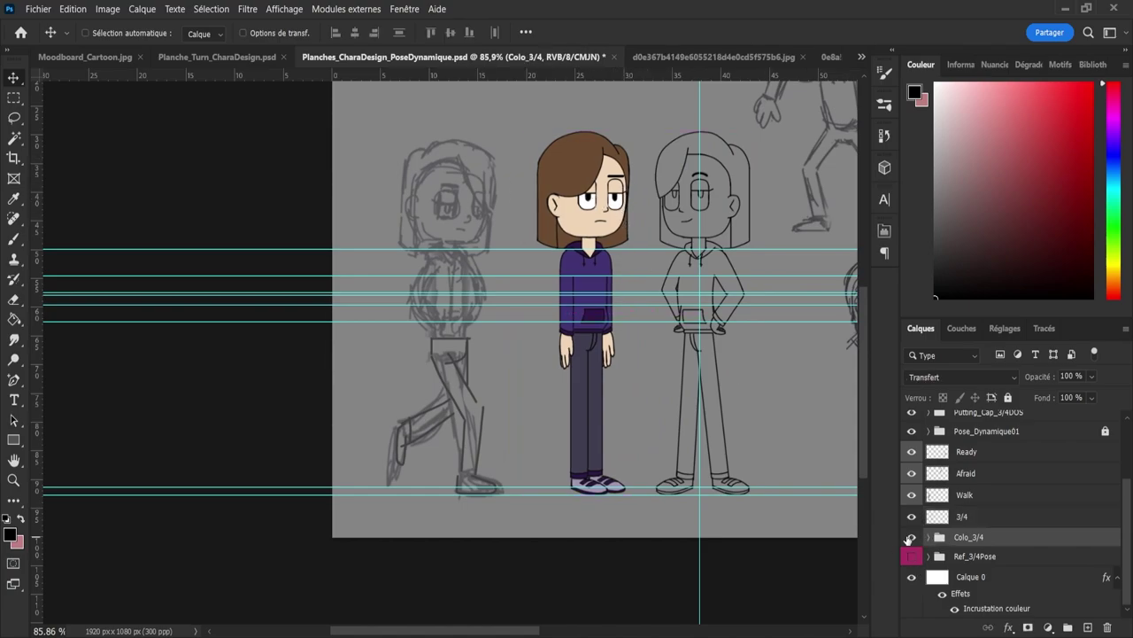
click(912, 537)
click(951, 523)
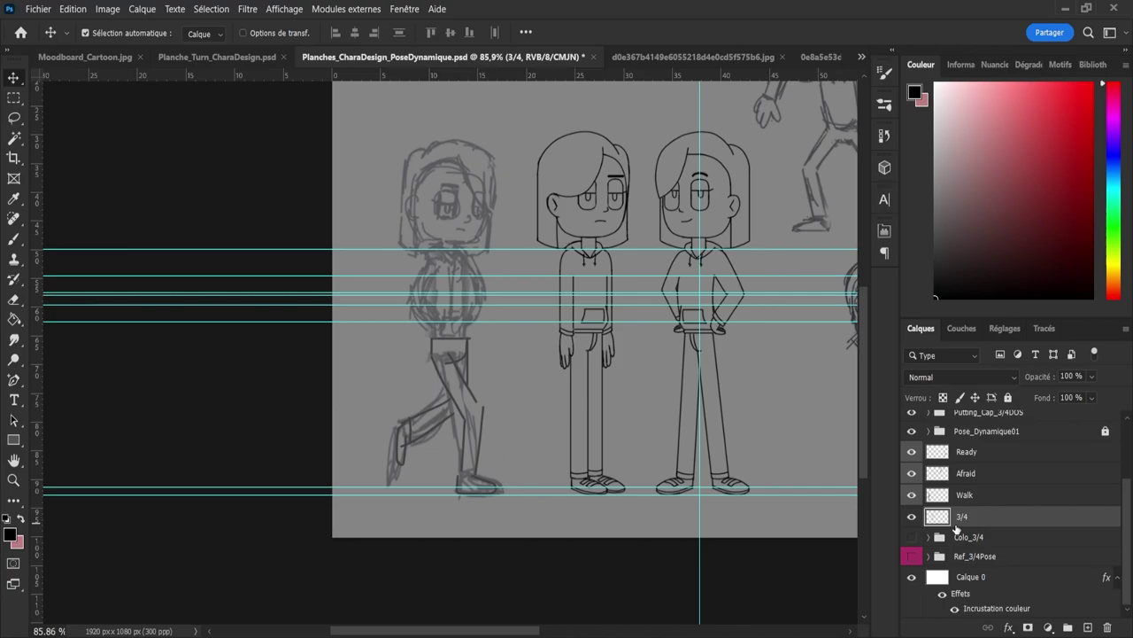
key(ctrl+j)
drag(586, 219, 446, 221)
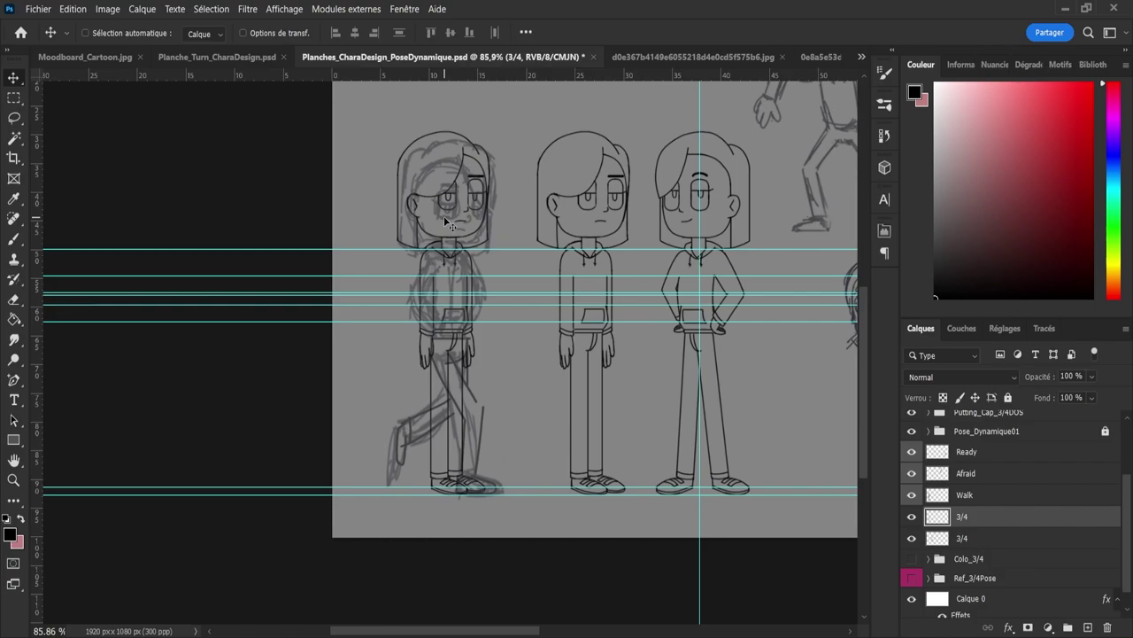
Step: Reorder the layers so the duplicated 3/4 line art sits above Walk, and lower the Walk layer's opacity to 20 %
key(z)
drag(450, 474, 482, 474)
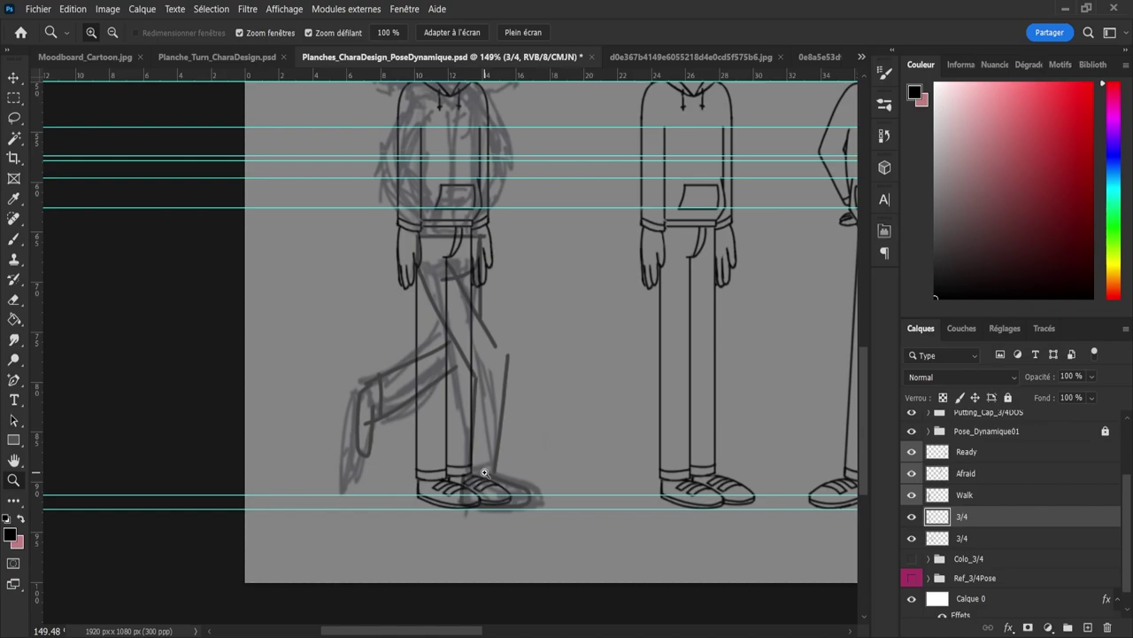
drag(613, 331, 589, 287)
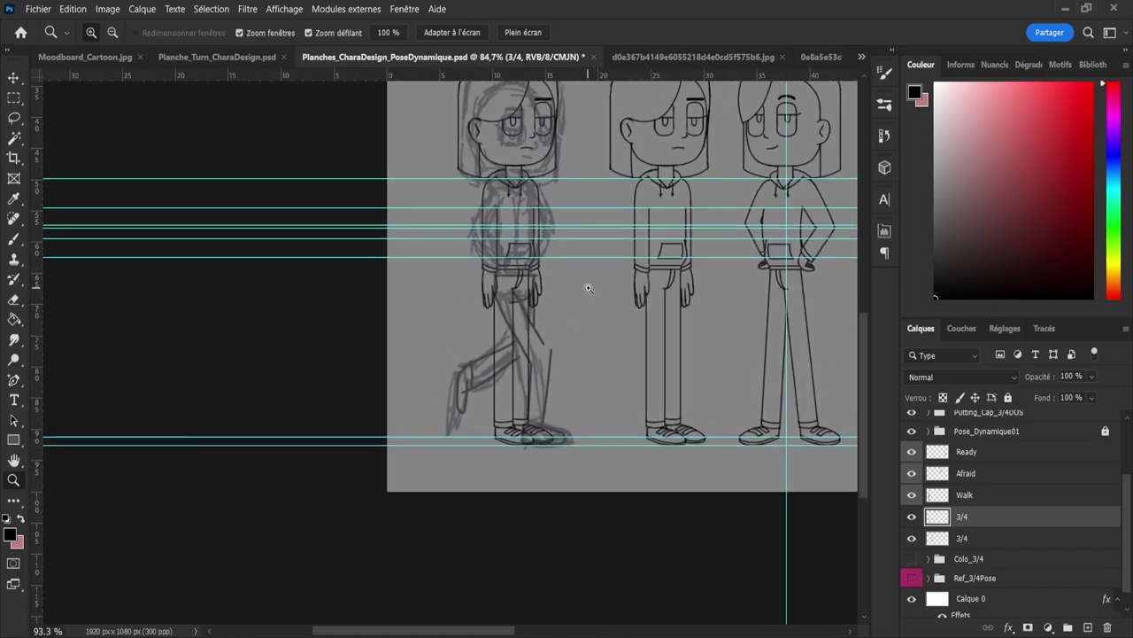
scroll(589, 289, up, 1)
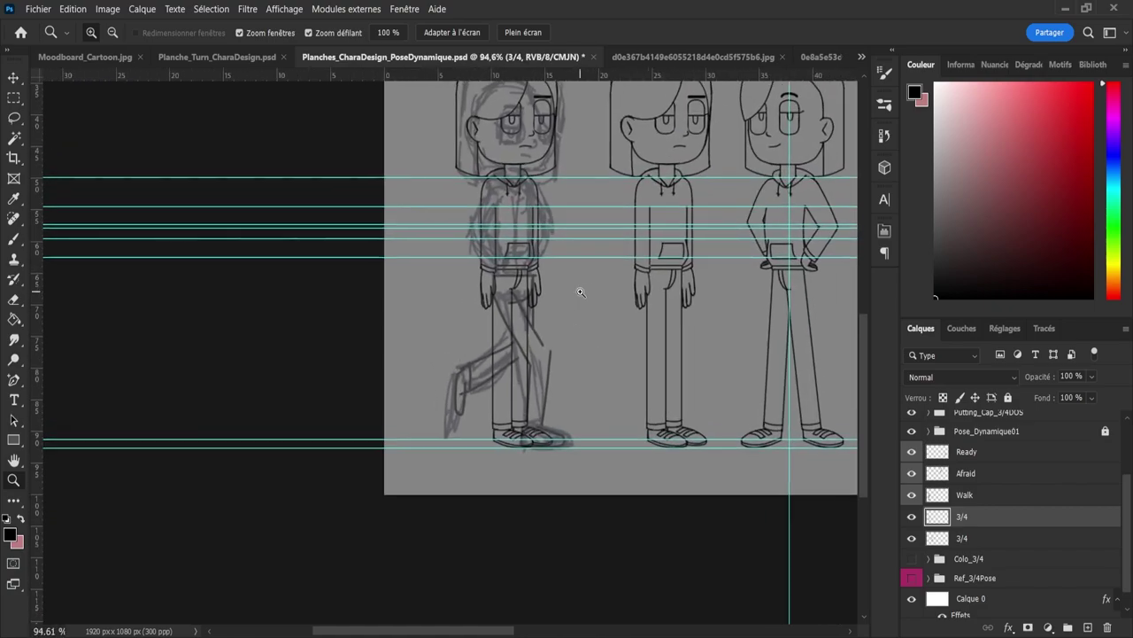
scroll(561, 344, up, 3)
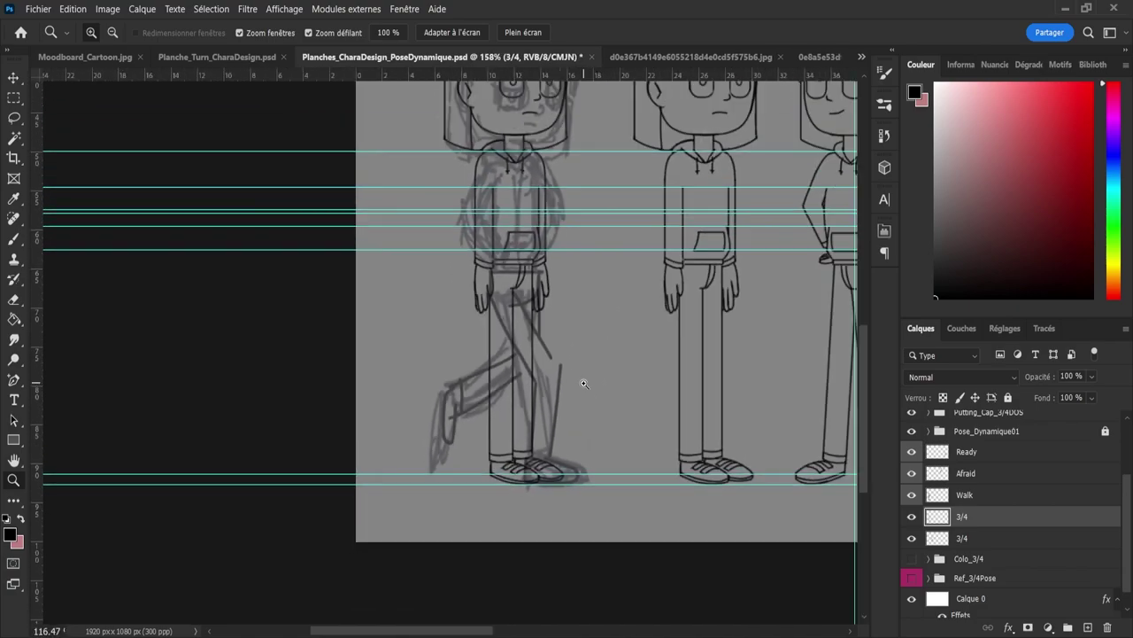
scroll(604, 398, down, 3)
scroll(587, 400, up, 2)
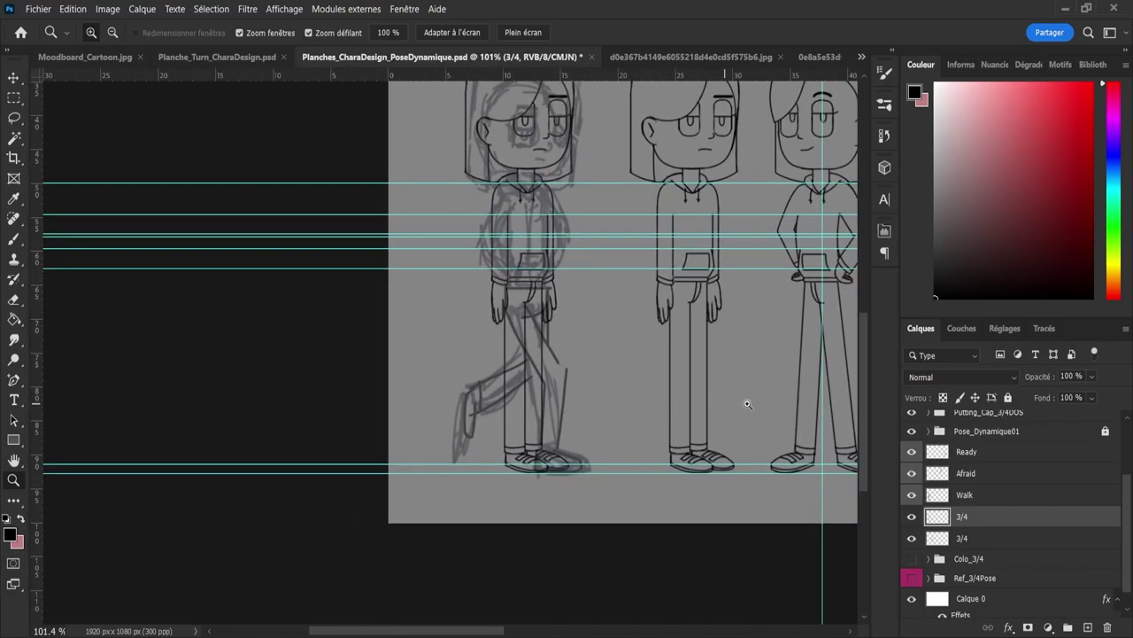
drag(969, 523, 970, 488)
click(968, 520)
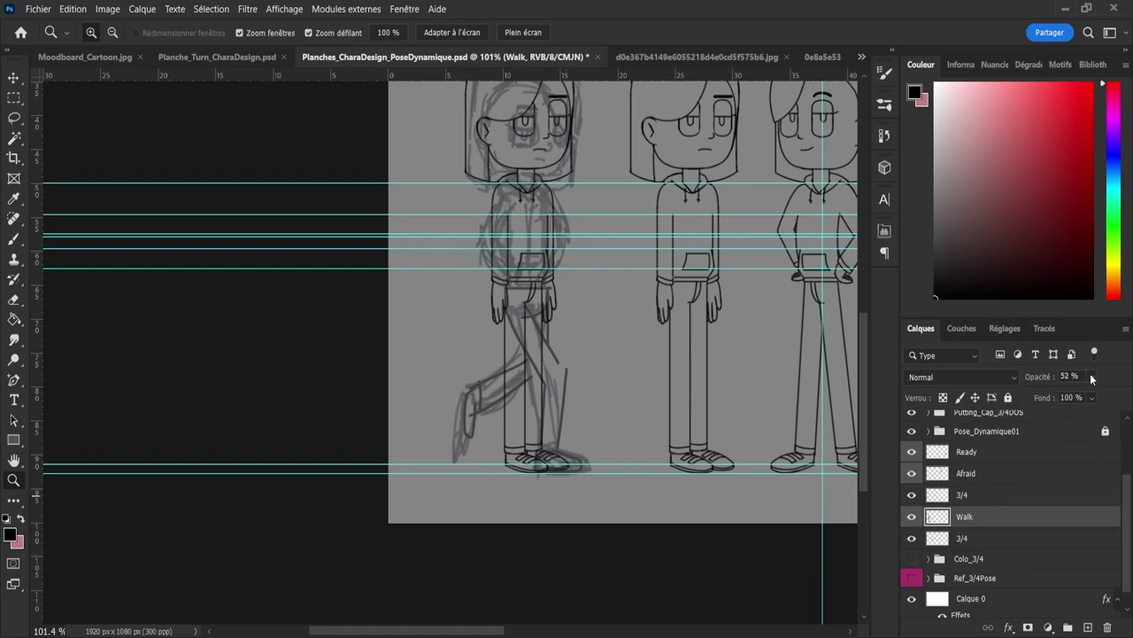
key(2)
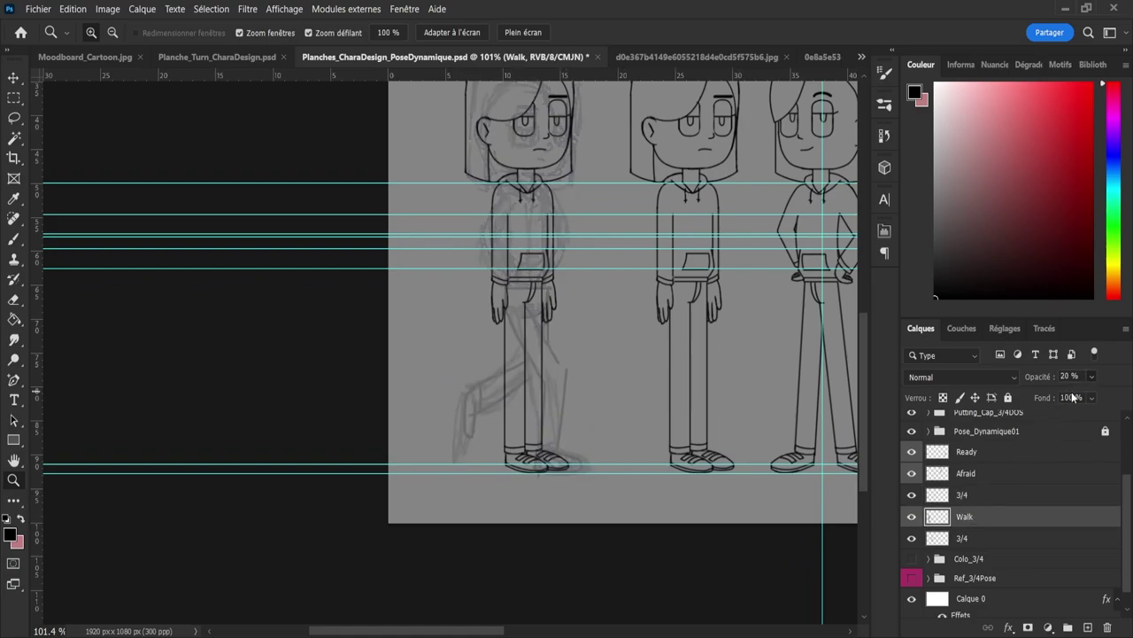
Step: Lasso the left-hand arm and hand on the duplicated 3/4 layer and move them outward, clear of the torso
click(974, 496)
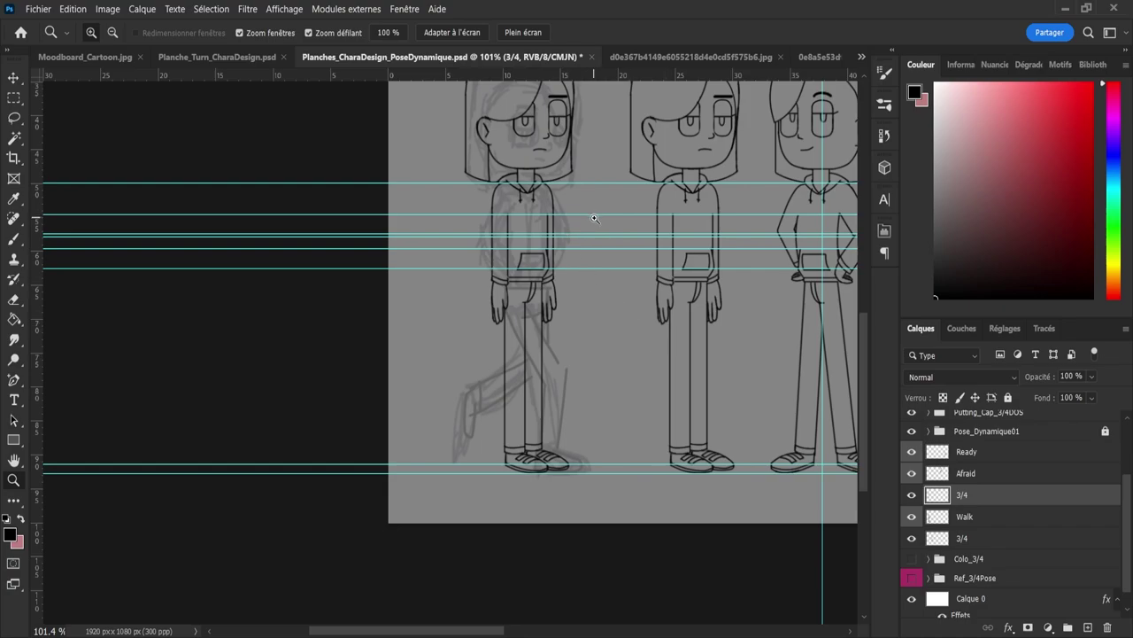
drag(598, 192, 606, 196)
key(l)
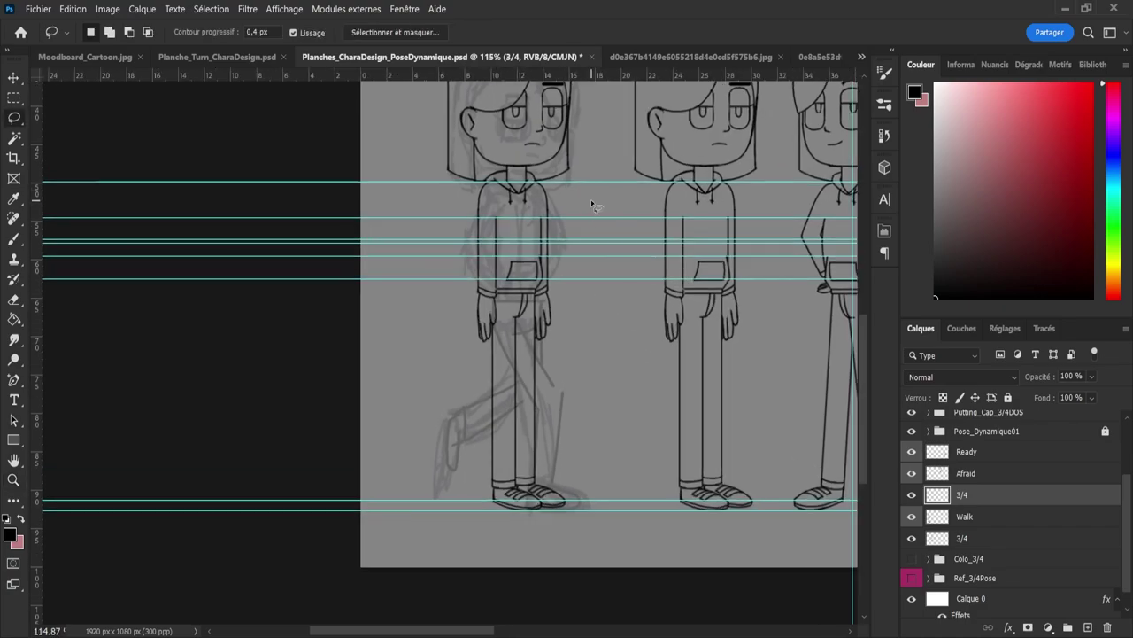
mouse_move(463, 246)
mouse_down()
mouse_move(475, 185)
mouse_move(499, 200)
mouse_move(541, 199)
mouse_up()
key(z)
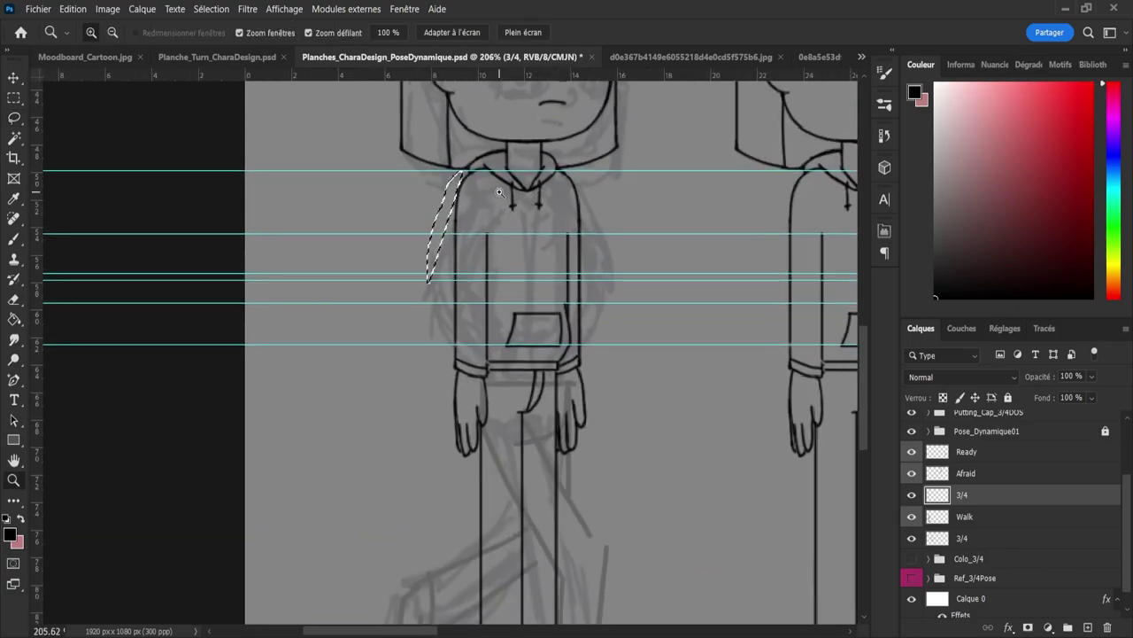
key(l)
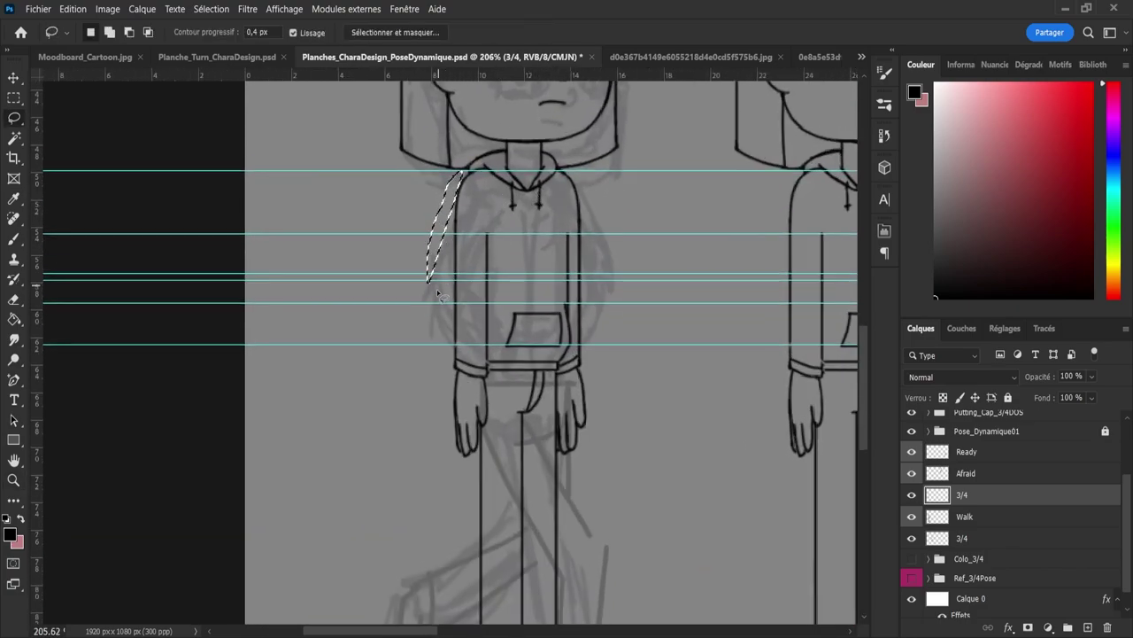
mouse_move(440, 296)
mouse_down()
mouse_move(457, 187)
mouse_move(486, 168)
mouse_move(473, 222)
mouse_move(499, 246)
mouse_move(501, 284)
mouse_move(460, 297)
mouse_move(416, 261)
mouse_up()
key(shift)
mouse_move(491, 279)
mouse_down()
mouse_move(500, 349)
mouse_move(438, 356)
mouse_move(429, 306)
mouse_up()
mouse_move(455, 363)
mouse_down()
mouse_move(452, 455)
mouse_move(468, 386)
mouse_move(459, 363)
mouse_move(487, 350)
mouse_move(495, 363)
mouse_move(494, 438)
mouse_move(468, 470)
mouse_up()
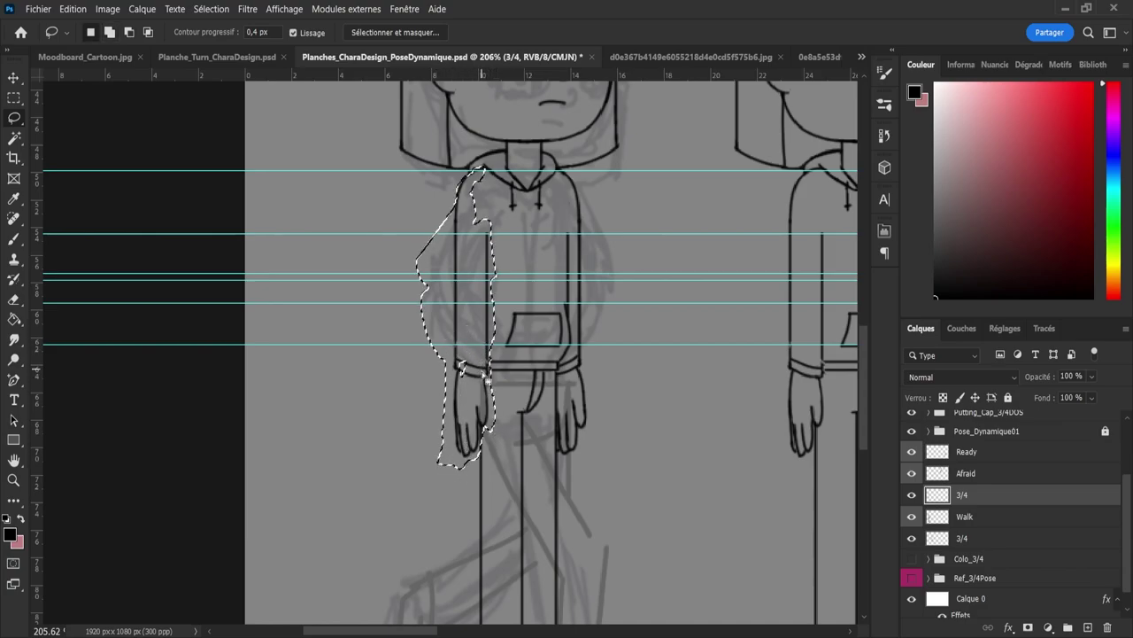
key(alt)
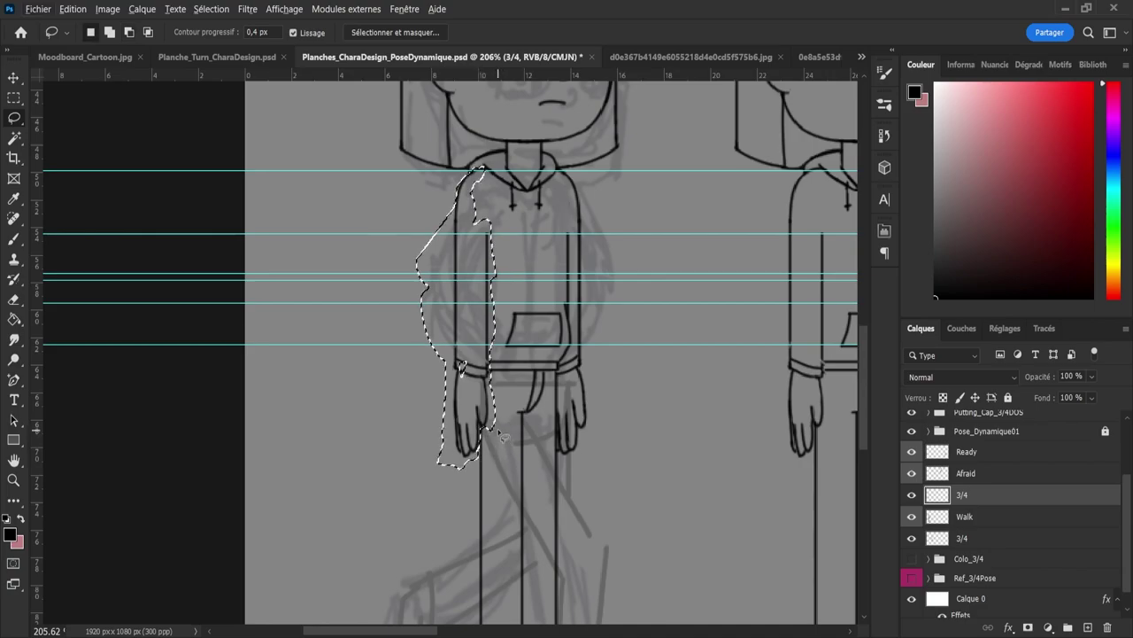
key(ctrl+t)
drag(479, 416, 382, 352)
click(845, 32)
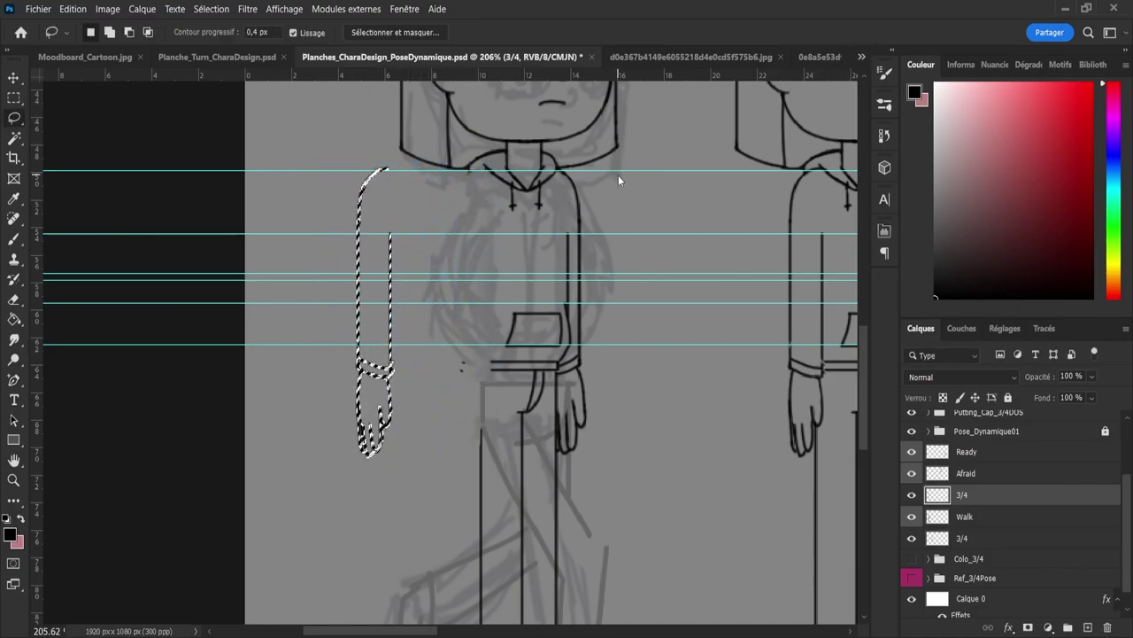
key(ctrl+d)
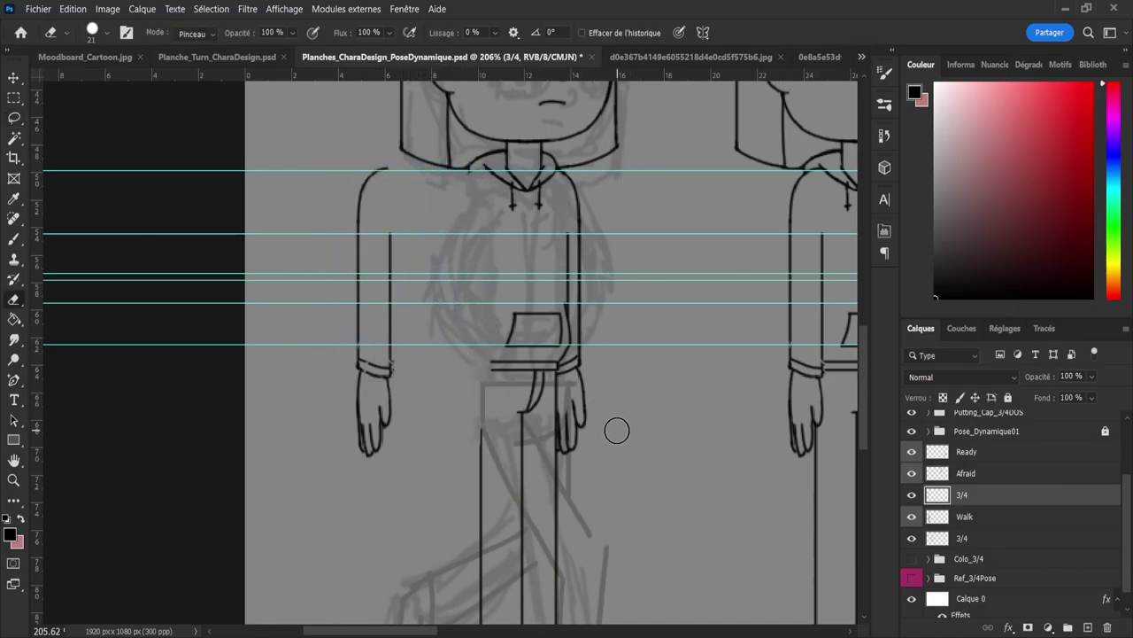
Step: Lasso the right-hand arm and hand of the duplicated figure and move them outward to the right of the torso
mouse_move(593, 361)
mouse_down()
mouse_move(601, 474)
mouse_move(572, 471)
mouse_up()
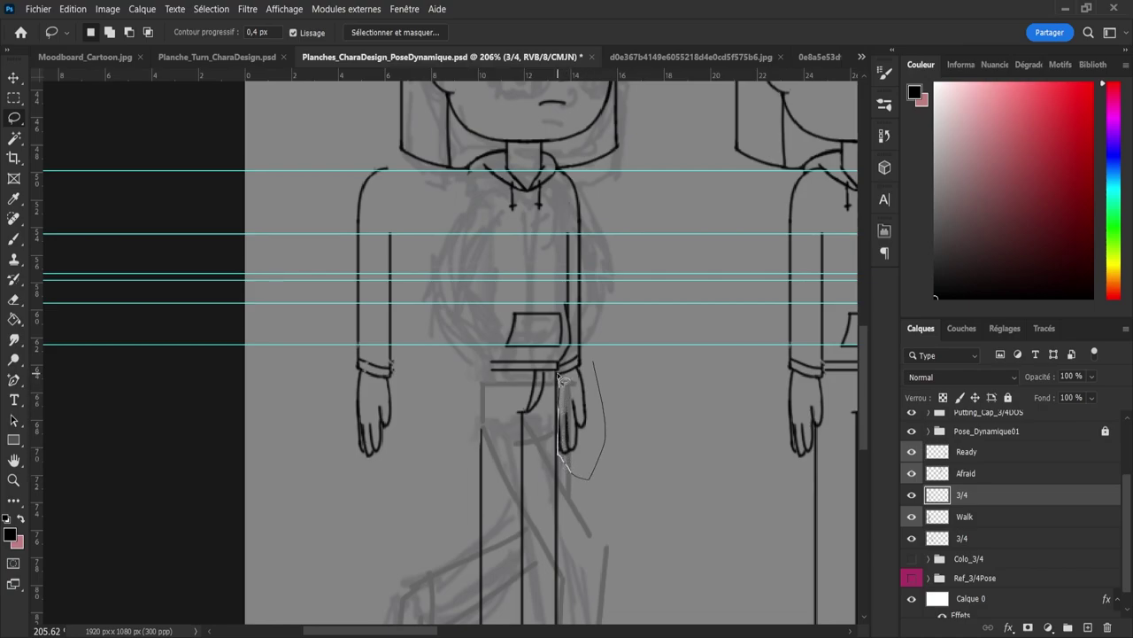
drag(560, 370, 576, 337)
mouse_move(573, 270)
mouse_down()
mouse_move(561, 172)
mouse_move(600, 209)
mouse_move(617, 304)
mouse_up()
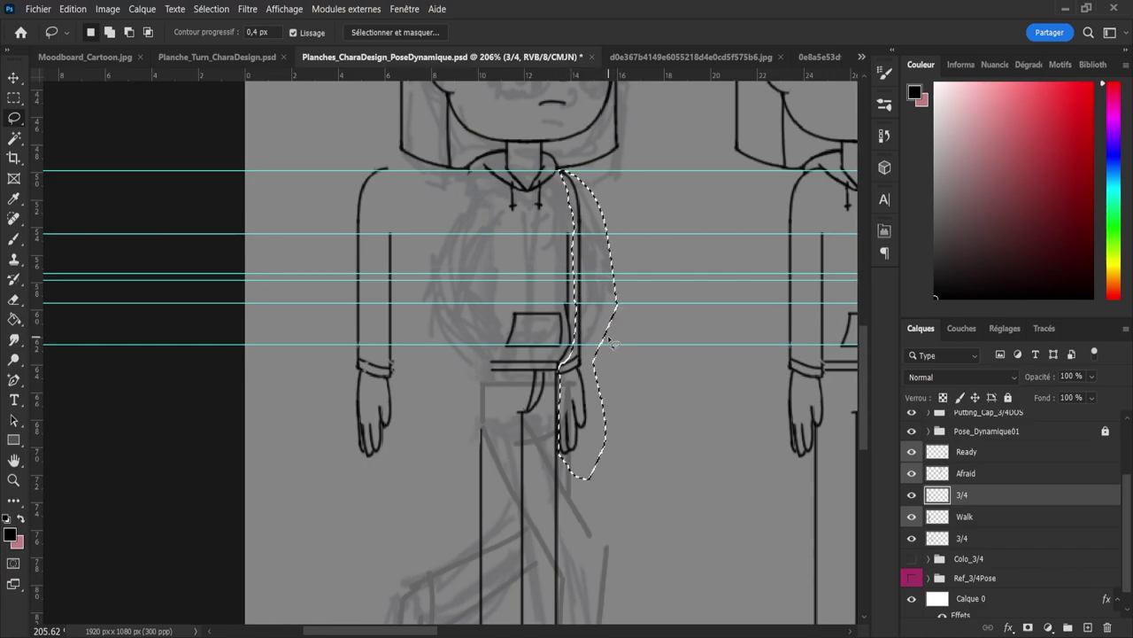
key(ctrl+t)
drag(609, 391, 652, 390)
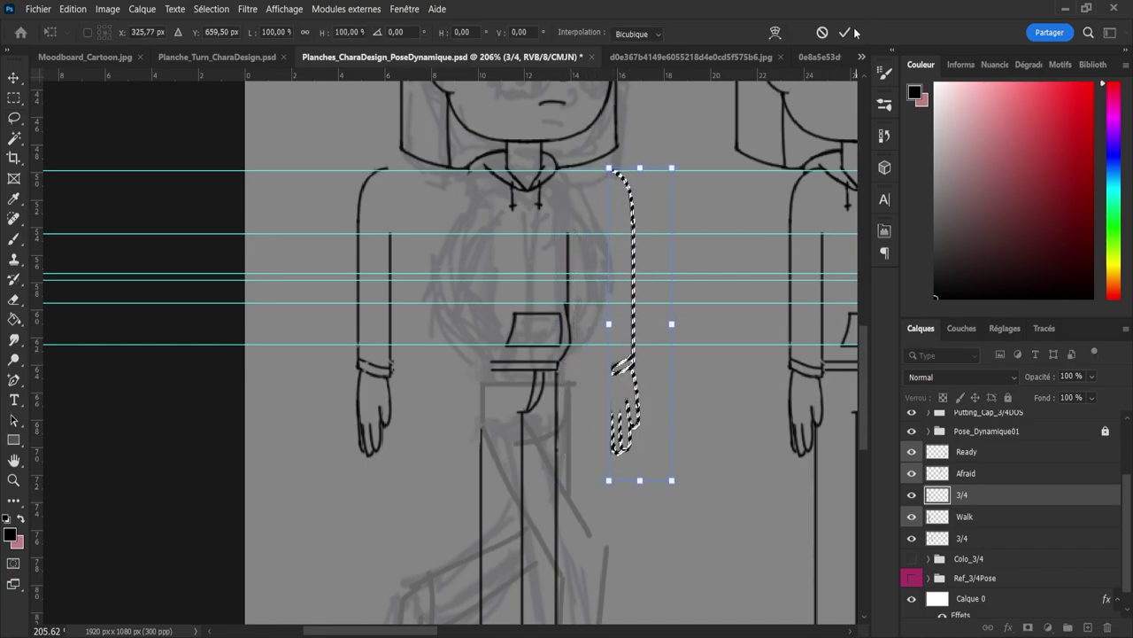
key(Return)
key(ctrl+d)
Step: Lasso the duplicated figure's left-hand leg with its shoe and move it left, apart from the other leg
key(z)
drag(574, 288, 534, 277)
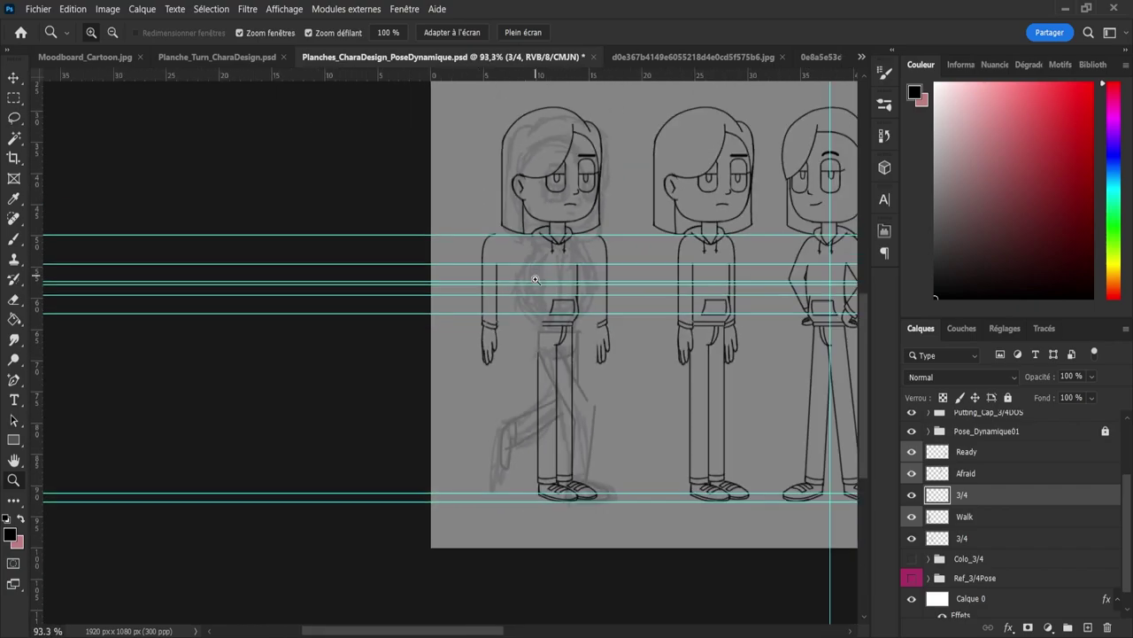
mouse_move(555, 402)
mouse_down()
mouse_move(576, 415)
mouse_move(546, 447)
mouse_move(510, 438)
mouse_move(563, 528)
mouse_move(603, 505)
mouse_move(589, 472)
mouse_up()
scroll(560, 520, up, 2)
key(l)
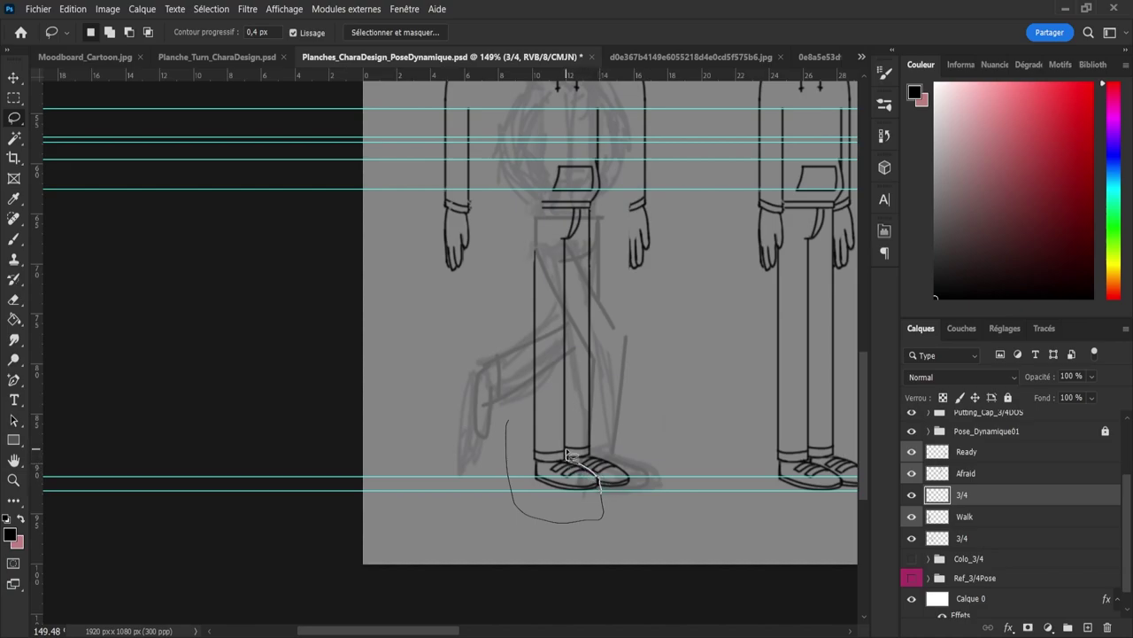
mouse_move(567, 453)
mouse_down()
mouse_move(579, 283)
mouse_move(568, 242)
mouse_move(537, 243)
mouse_move(500, 274)
mouse_move(508, 426)
mouse_up()
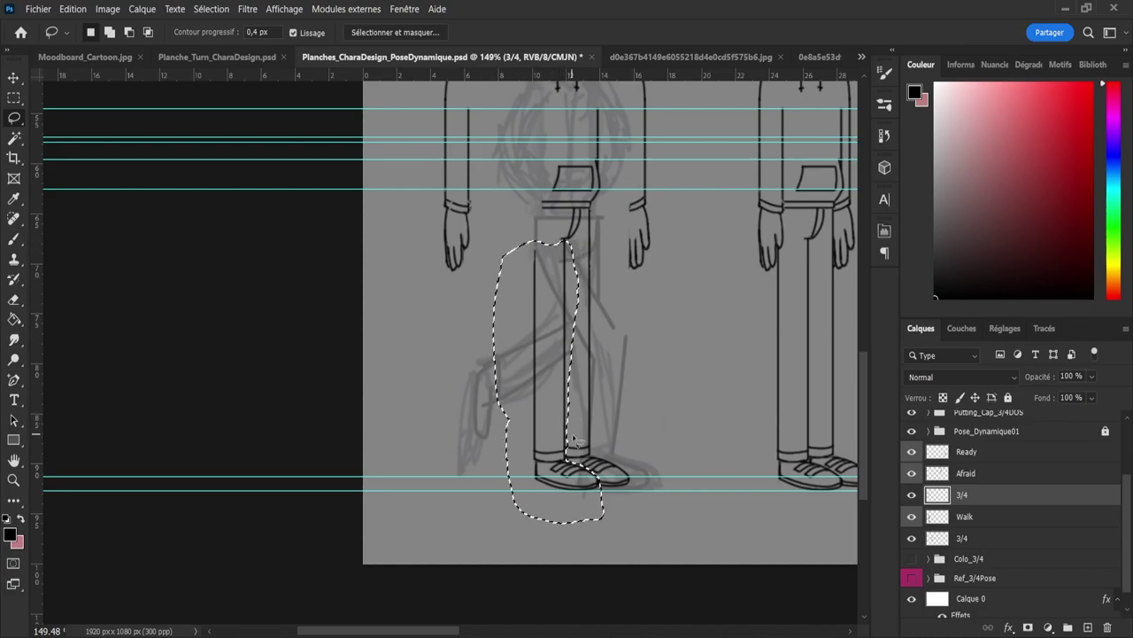
key(ctrl+t)
drag(584, 476, 528, 475)
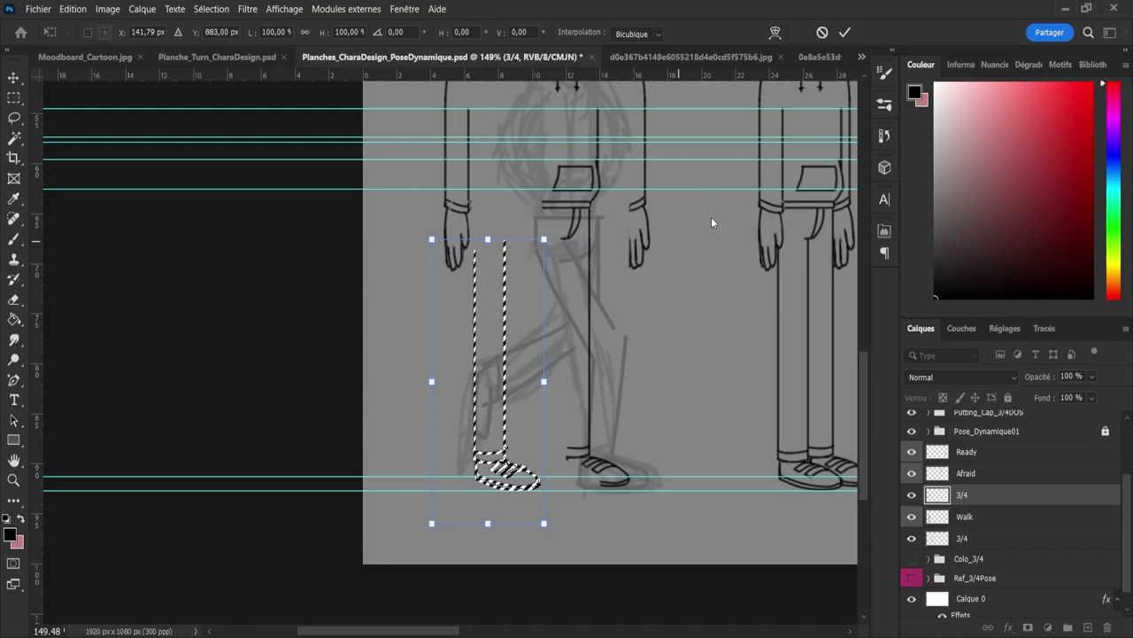
click(845, 32)
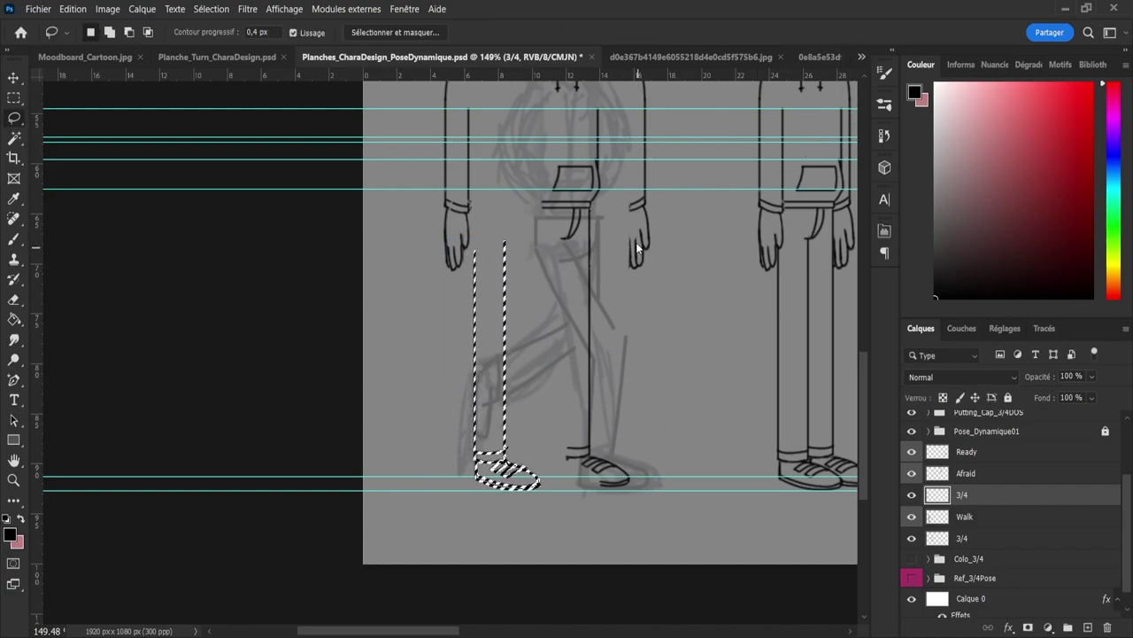
key(ctrl+d)
Step: Lasso the shoe of the detached leg and move it down and left, below the ground guides
key(e)
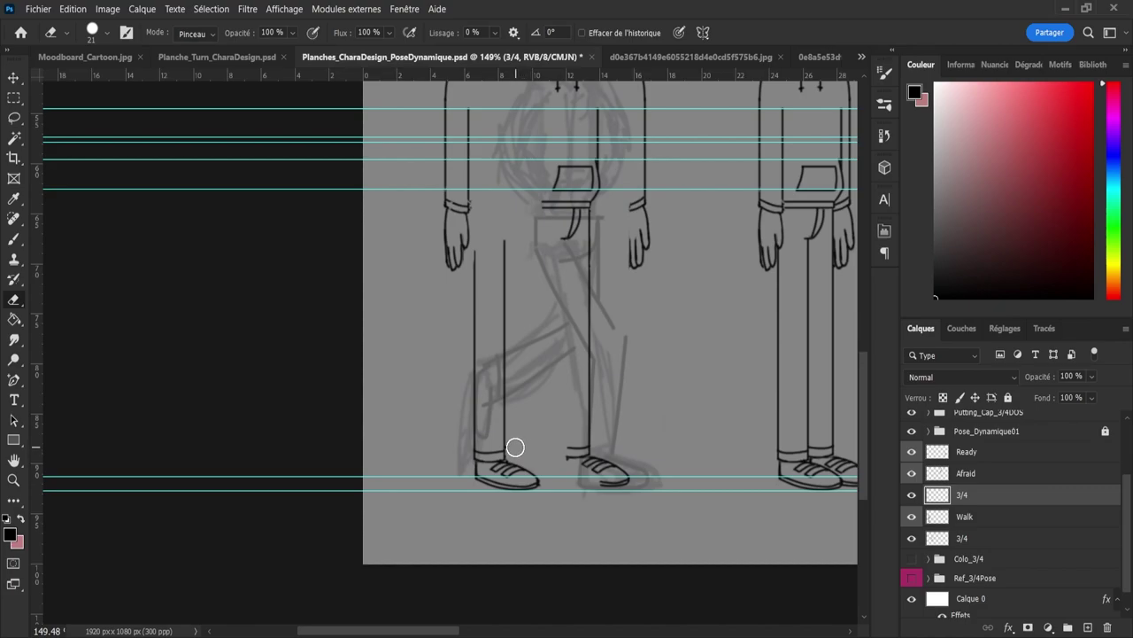
key(l)
mouse_move(528, 453)
mouse_down()
mouse_move(547, 511)
mouse_move(469, 483)
mouse_move(472, 462)
mouse_move(539, 472)
mouse_move(513, 525)
mouse_move(446, 522)
mouse_up()
key(ctrl+t)
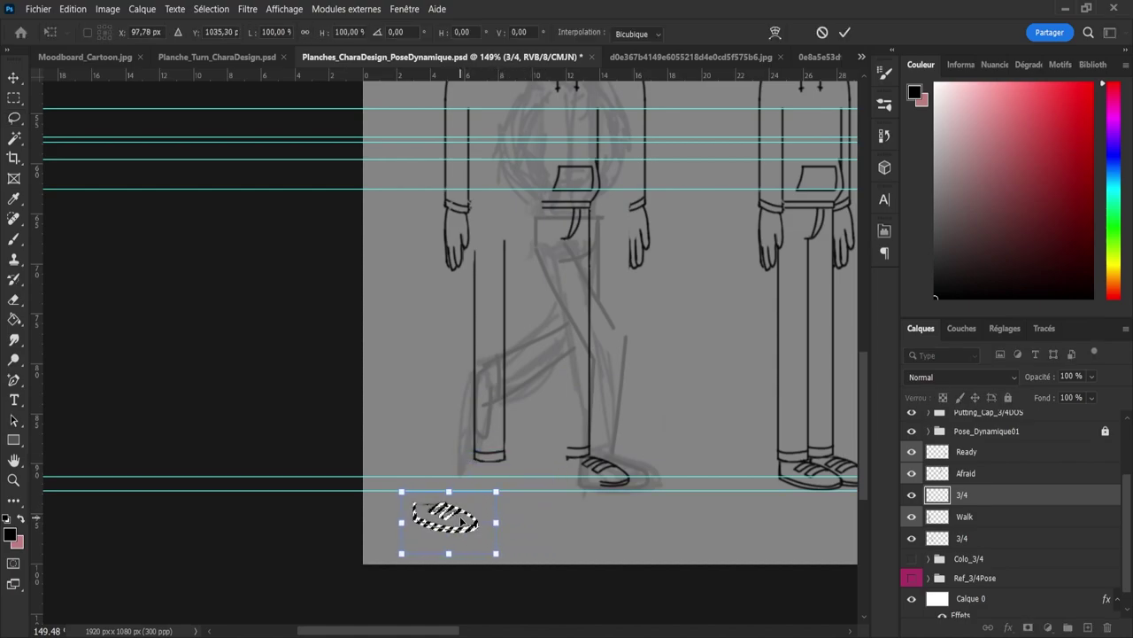
click(845, 32)
key(ctrl+d)
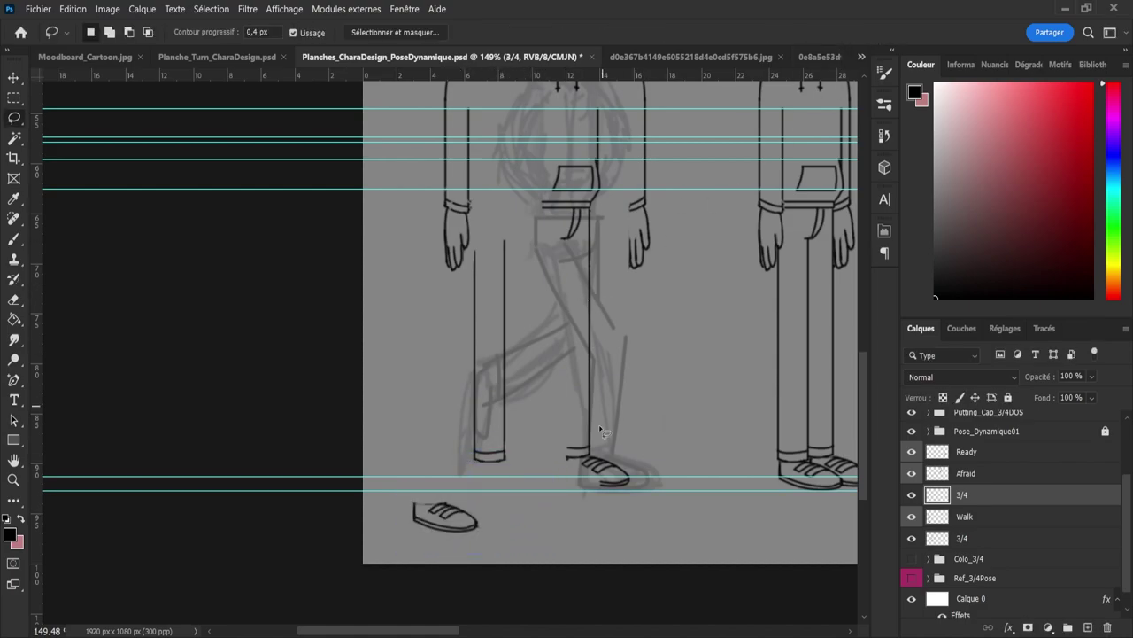
Step: Lasso the duplicated figure's remaining leg with its shoe, move it right of the sketch, and deselect
mouse_move(533, 411)
mouse_down()
mouse_move(656, 445)
mouse_move(610, 309)
mouse_move(595, 219)
mouse_move(533, 409)
mouse_move(699, 386)
mouse_up()
key(ctrl+t)
click(845, 32)
key(z)
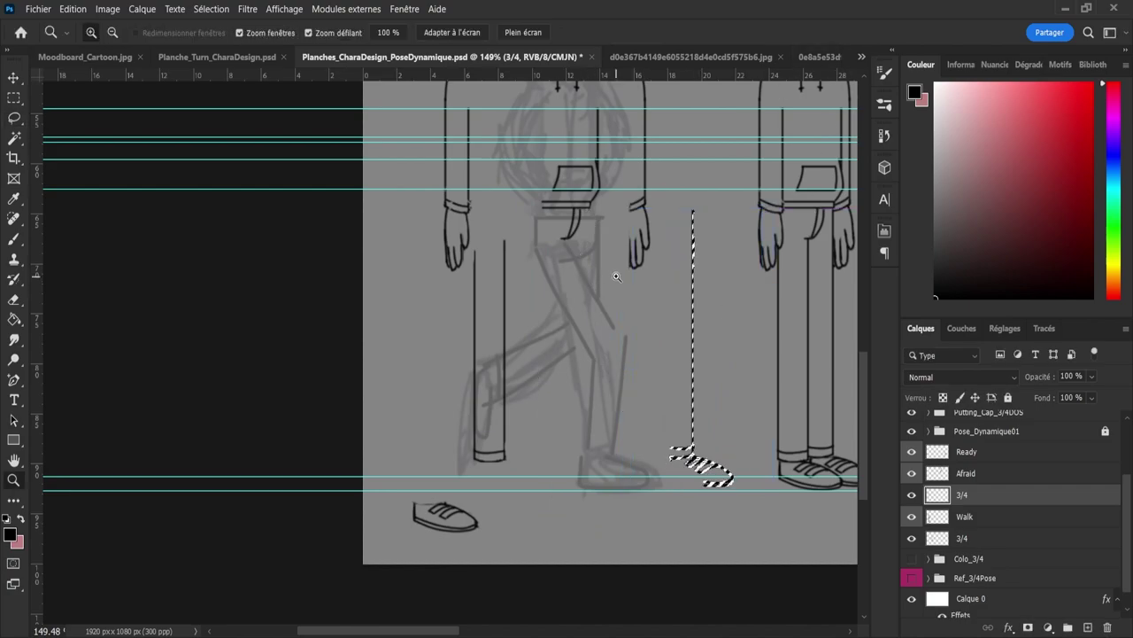
click(606, 271)
key(l)
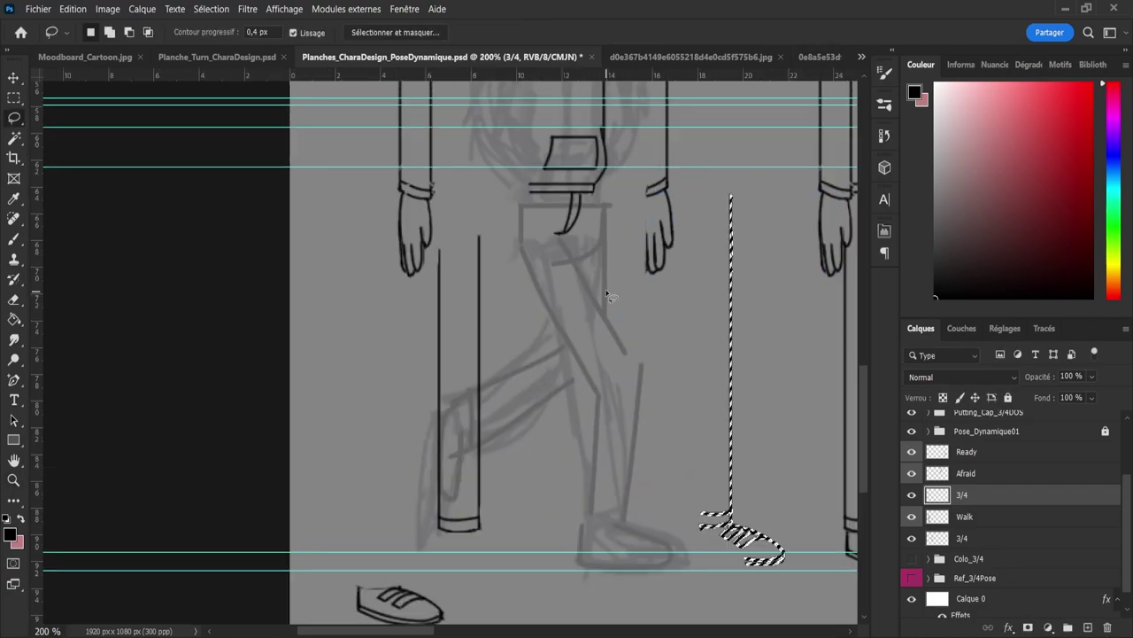
key(ctrl+d)
key(z)
drag(625, 362, 553, 358)
drag(644, 260, 666, 301)
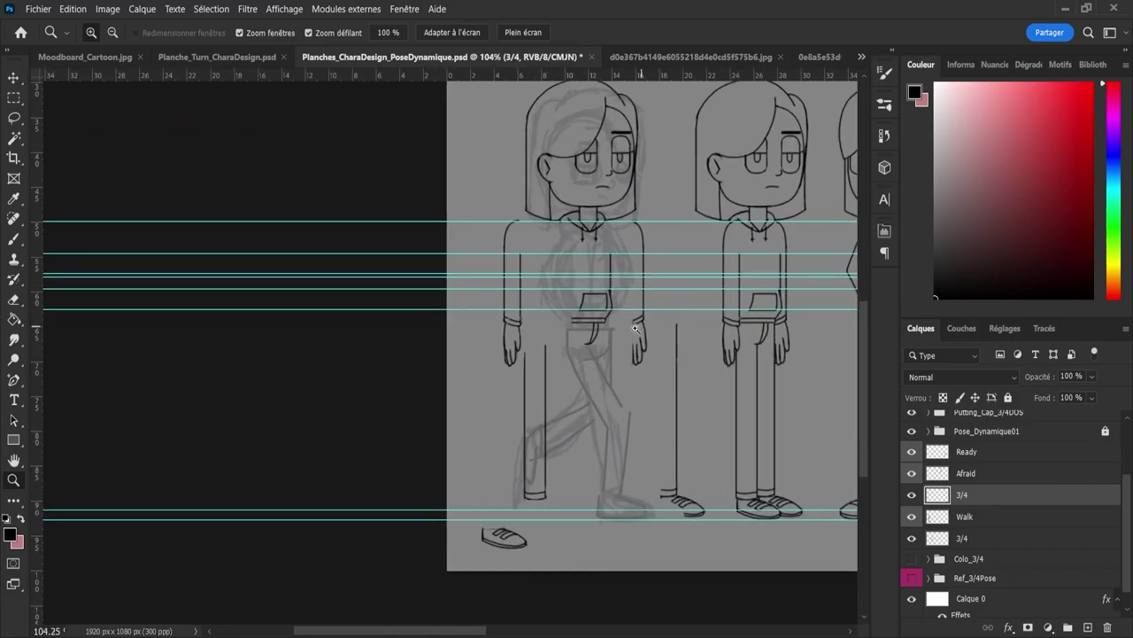
drag(579, 337, 599, 340)
drag(642, 291, 620, 288)
scroll(620, 288, up, 3)
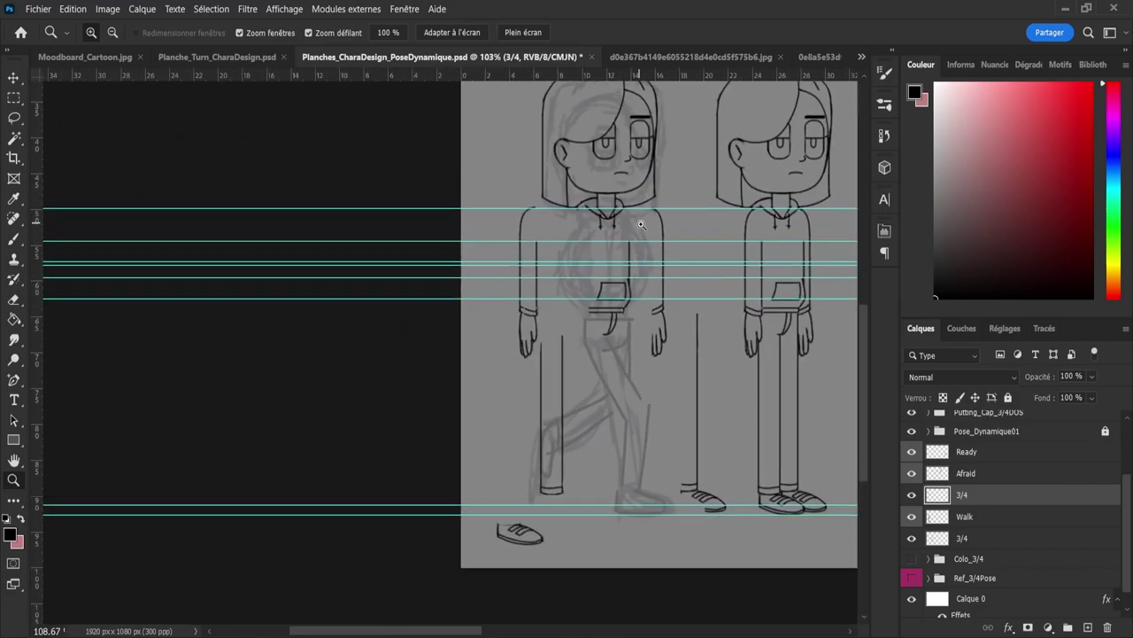
scroll(603, 246, down, 3)
scroll(603, 246, down, 2)
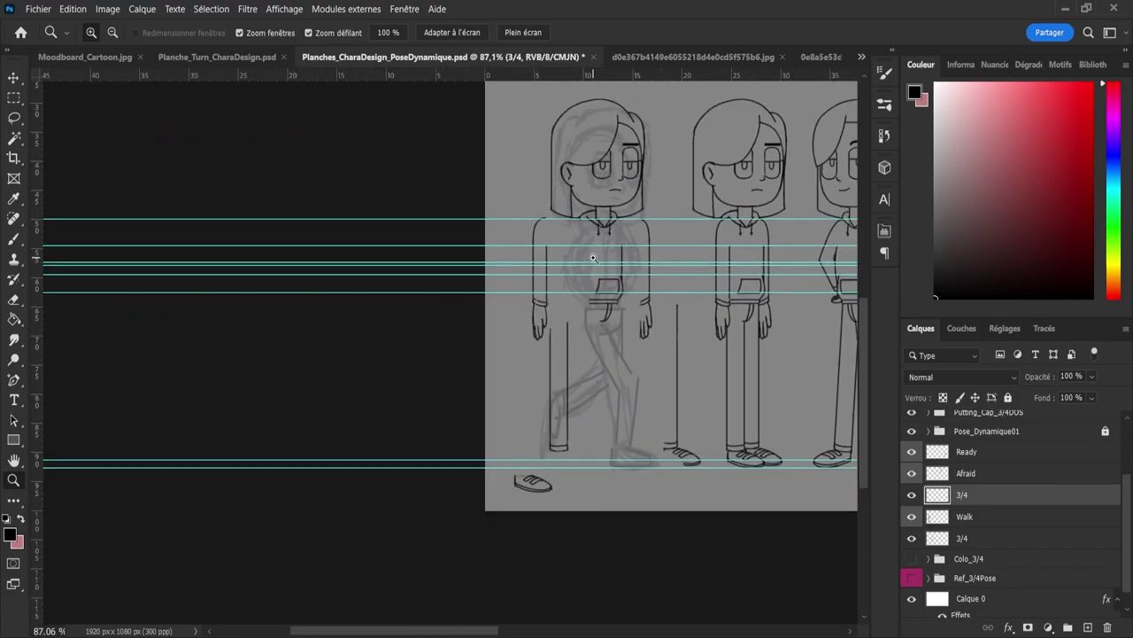
scroll(597, 310, up, 1)
scroll(606, 301, down, 1)
Step: Lasso the left-hand upper sleeve of the duplicated figure, rotate it about 11° and place it against the sketched shoulder
scroll(610, 300, up, 3)
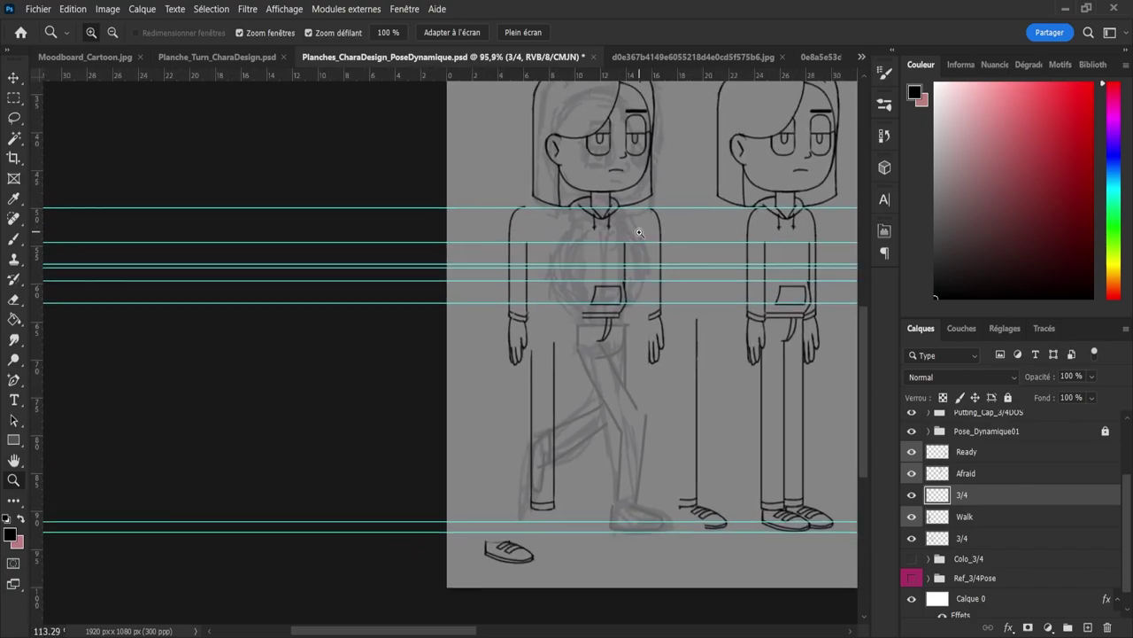
key(l)
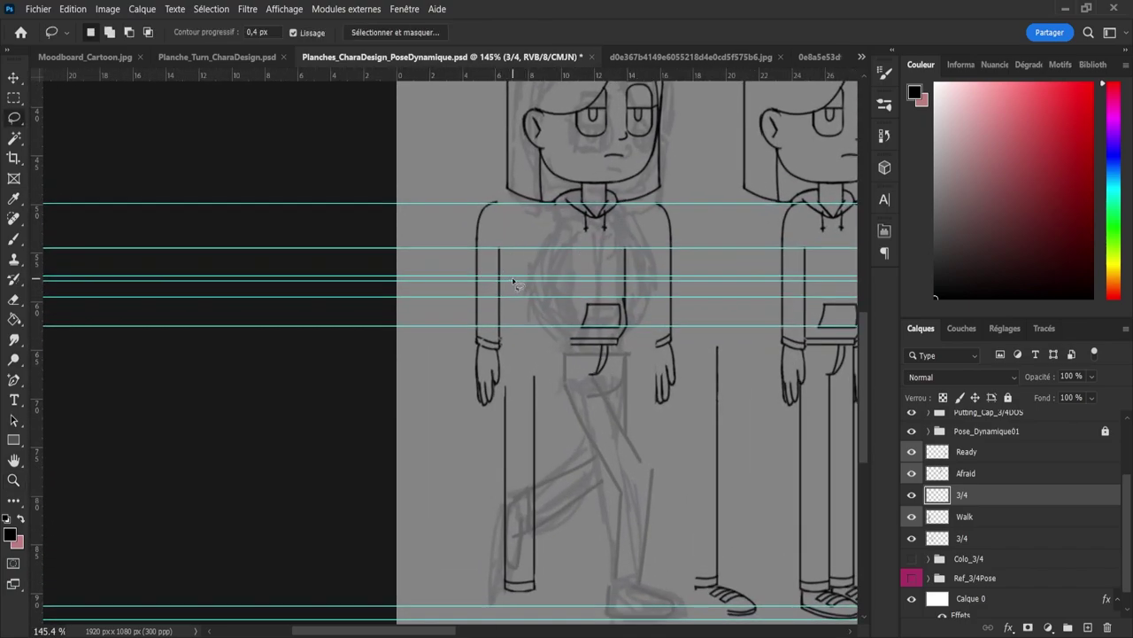
mouse_move(513, 283)
mouse_down()
mouse_move(478, 283)
mouse_move(443, 252)
mouse_move(474, 188)
mouse_move(499, 200)
mouse_move(523, 257)
mouse_move(480, 256)
mouse_move(548, 259)
mouse_up()
key(ctrl+t)
drag(531, 304, 519, 299)
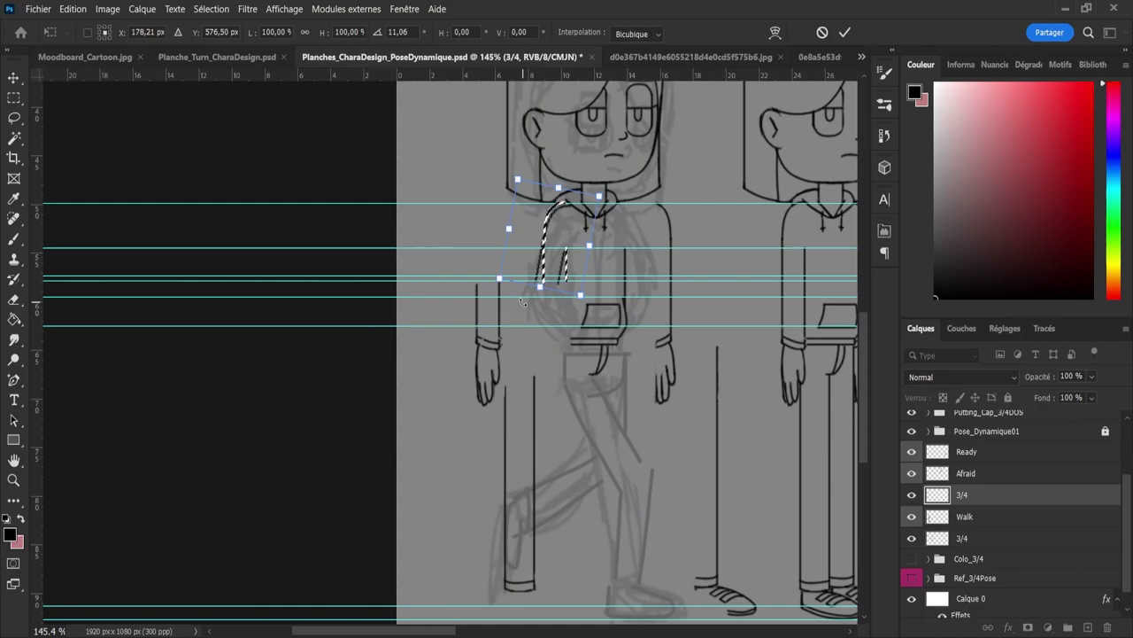
mouse_move(553, 234)
mouse_down()
mouse_move(544, 235)
mouse_move(551, 221)
mouse_up()
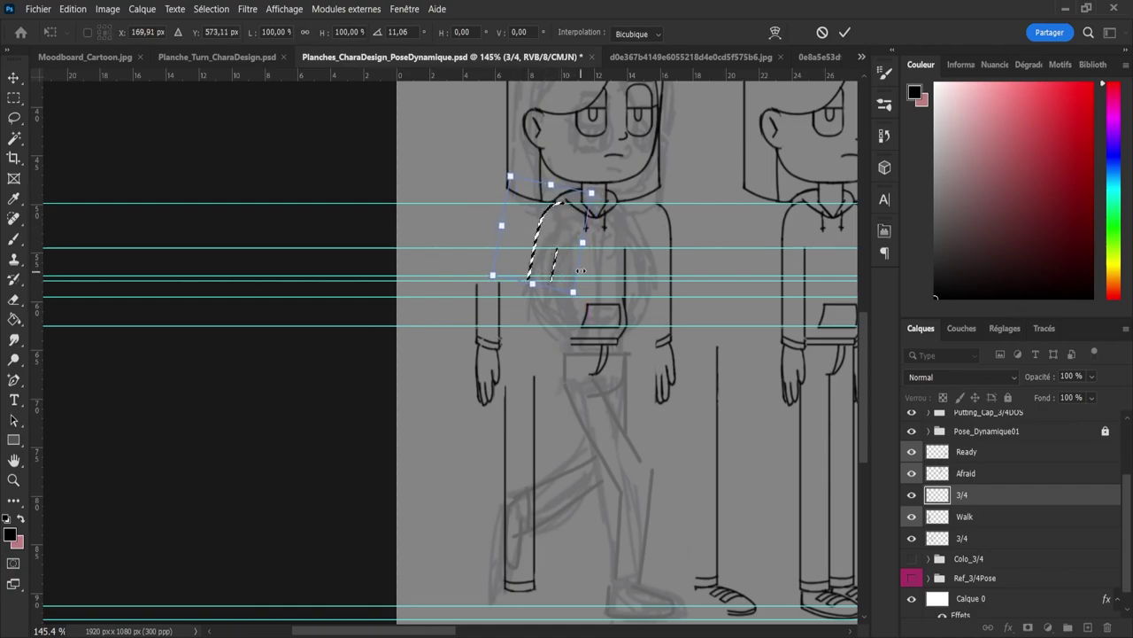
key(Right)
key(Right)
key(Right)
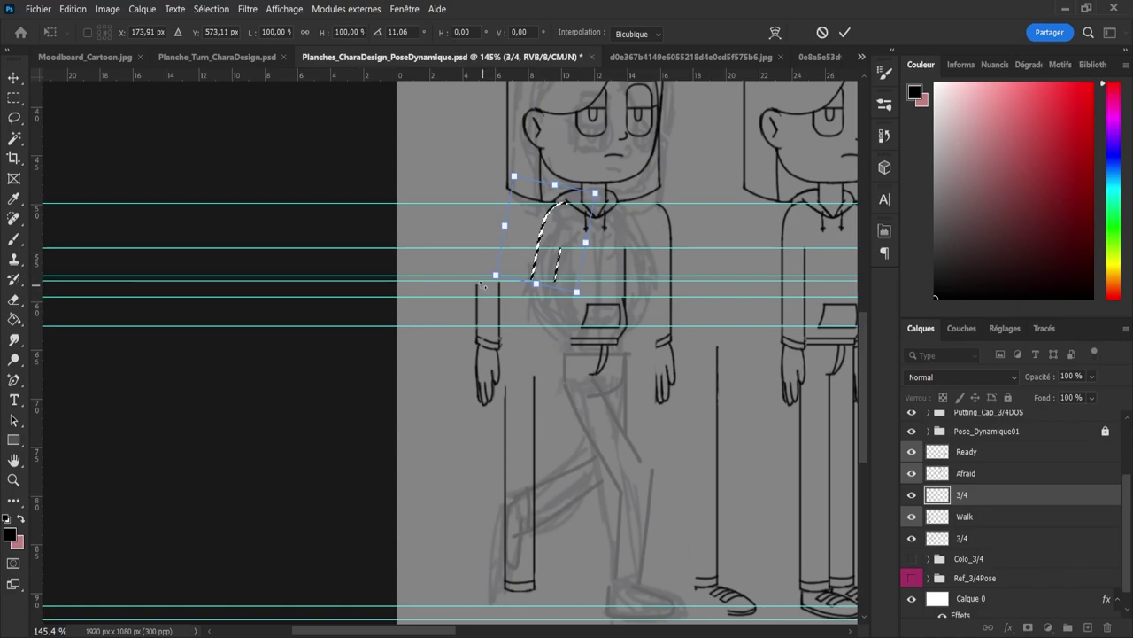
Step: Increase the upper sleeve's rotation to about 17° and nudge it 3 px left and 2 px up to meet the hood
drag(486, 282, 454, 303)
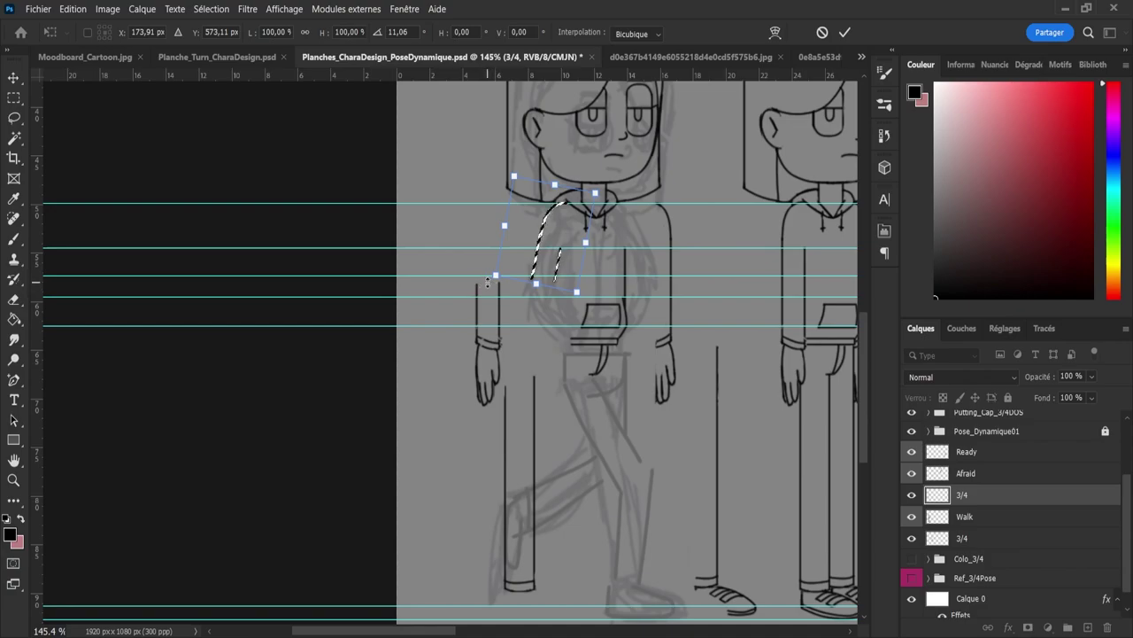
drag(485, 281, 478, 277)
key(Left)
key(Left)
key(Left)
key(Up)
key(Up)
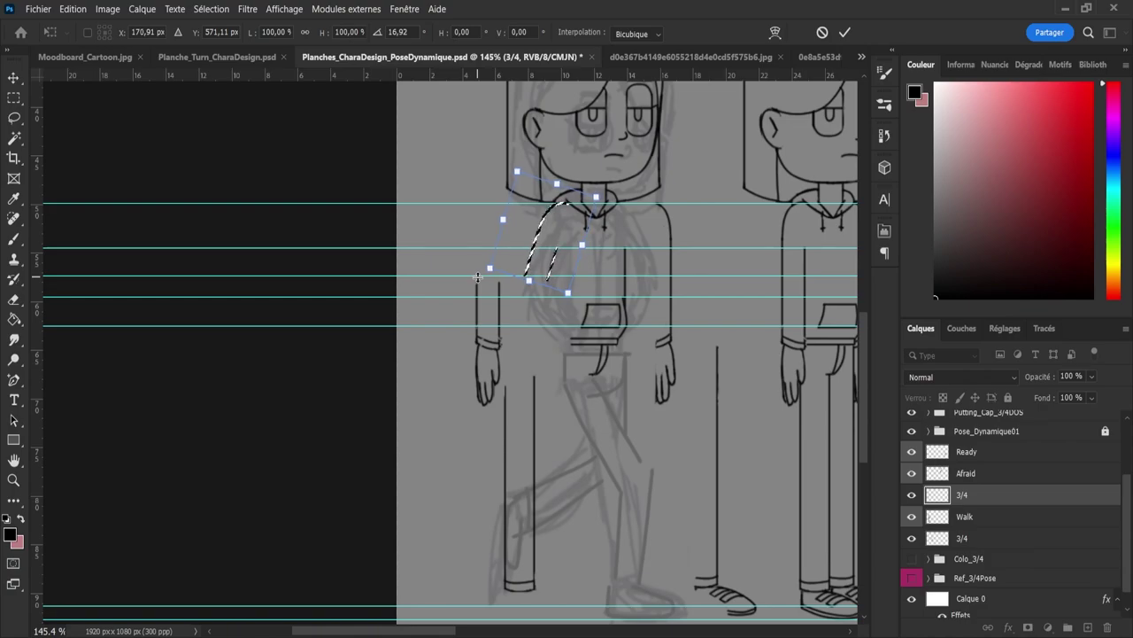
click(845, 32)
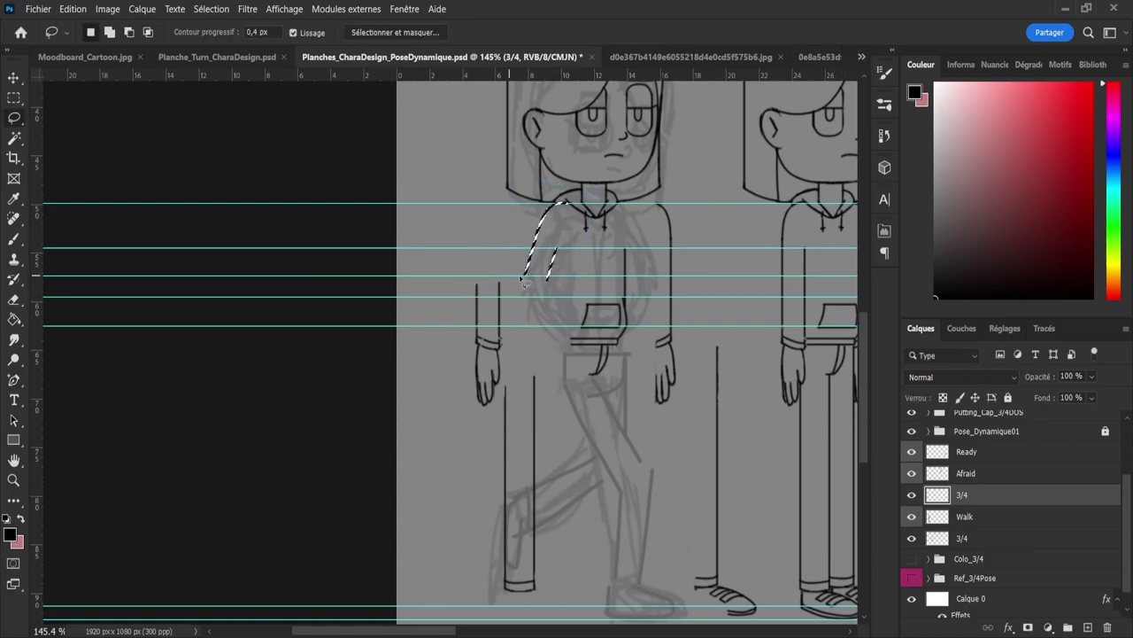
mouse_move(463, 258)
mouse_down()
mouse_move(464, 417)
mouse_move(496, 414)
mouse_move(520, 314)
mouse_move(449, 266)
mouse_up()
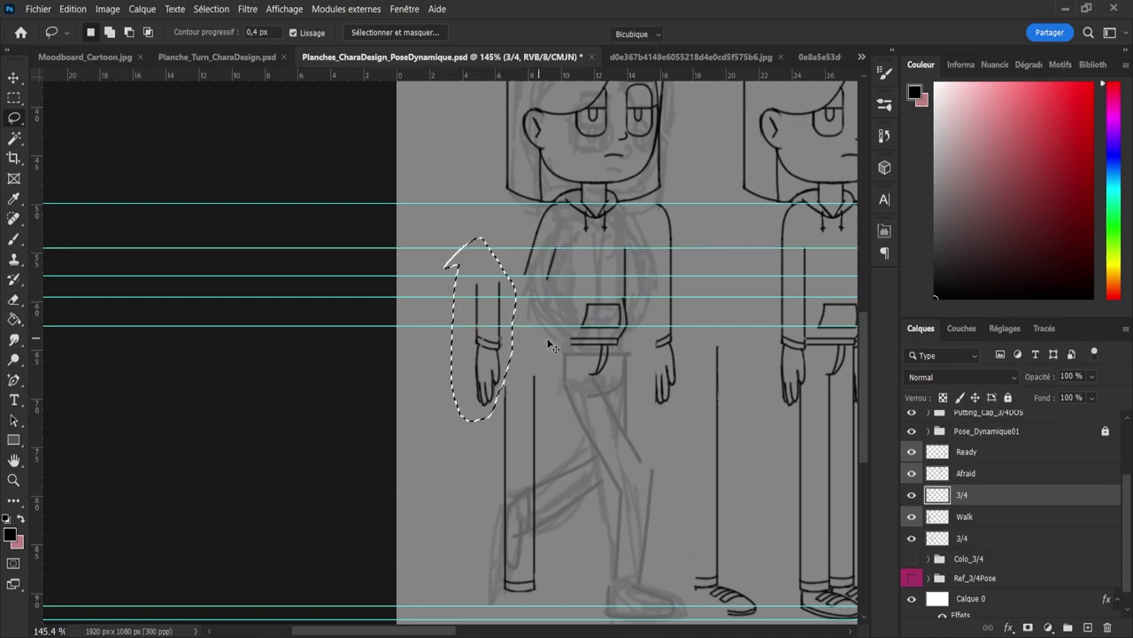
key(ctrl+t)
drag(548, 322, 531, 282)
mouse_move(504, 331)
mouse_down()
mouse_move(579, 324)
mouse_move(482, 312)
mouse_move(506, 335)
mouse_up()
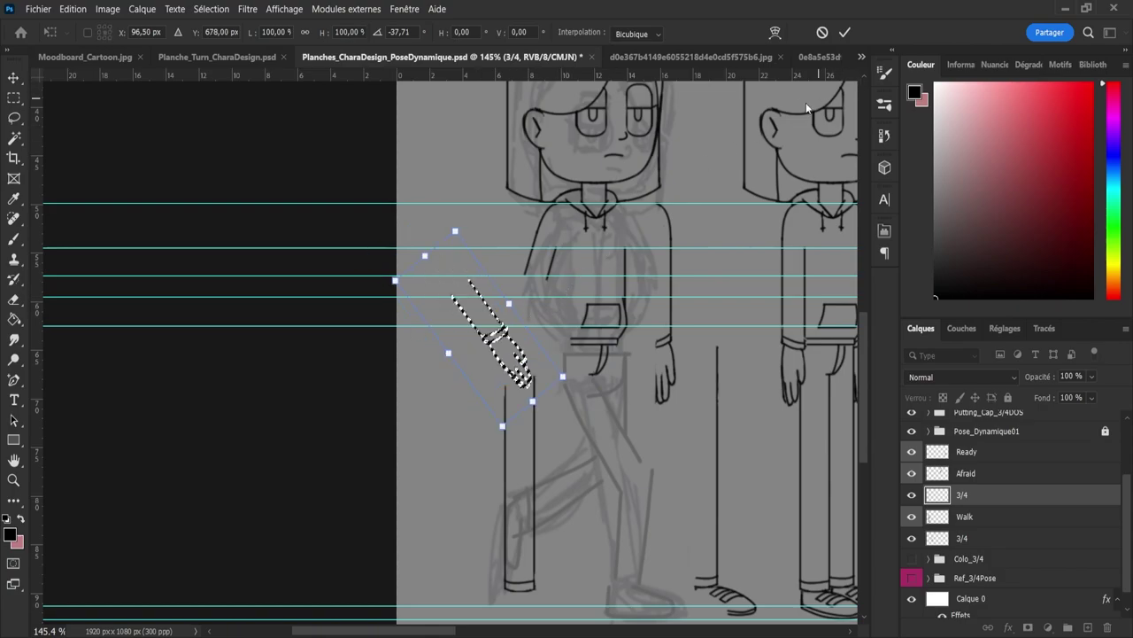
click(822, 32)
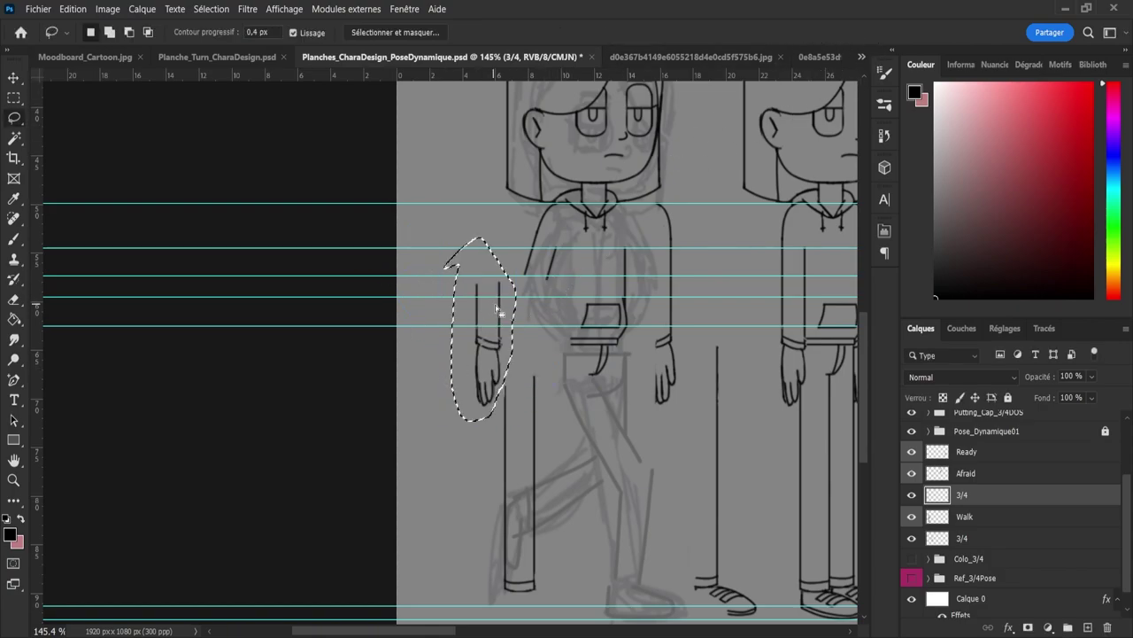
key(ctrl+d)
Step: Separate the left-hand hand from its cuff by moving it down and left, and lasso the remaining forearm sleeve
mouse_move(460, 349)
mouse_down()
mouse_move(466, 423)
mouse_move(486, 418)
mouse_move(510, 369)
mouse_move(482, 347)
mouse_up()
key(ctrl+t)
drag(485, 390, 436, 423)
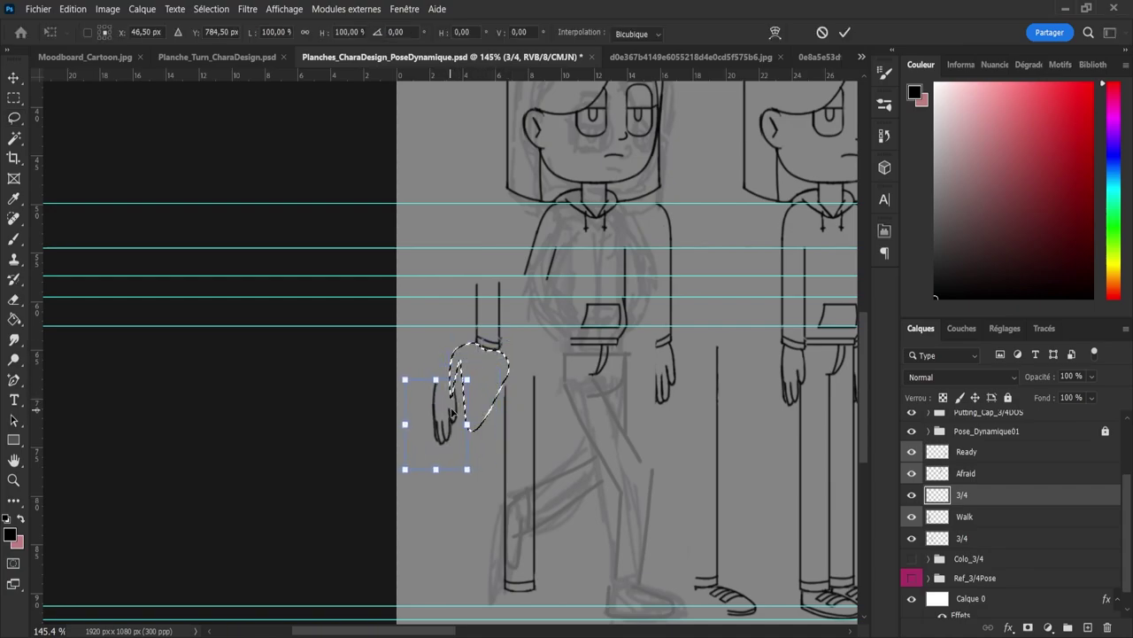
click(844, 33)
key(ctrl+d)
mouse_move(468, 255)
mouse_down()
mouse_move(502, 378)
mouse_move(517, 317)
mouse_move(471, 256)
mouse_up()
key(ctrl+t)
drag(551, 308, 533, 270)
drag(499, 317, 584, 320)
drag(620, 272, 614, 265)
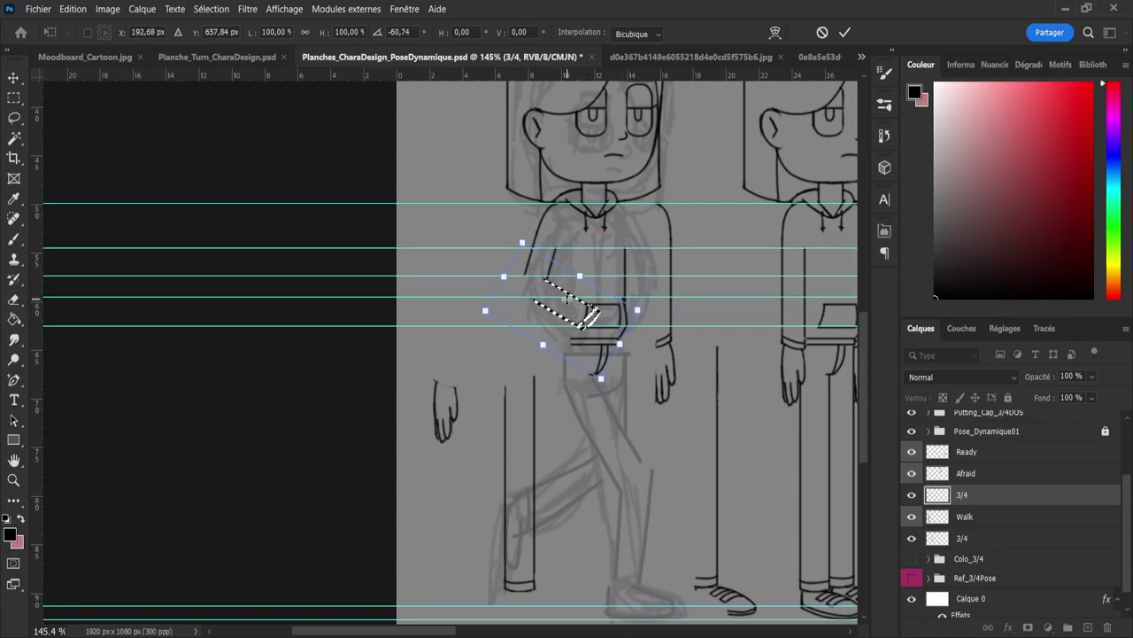
drag(567, 299, 571, 303)
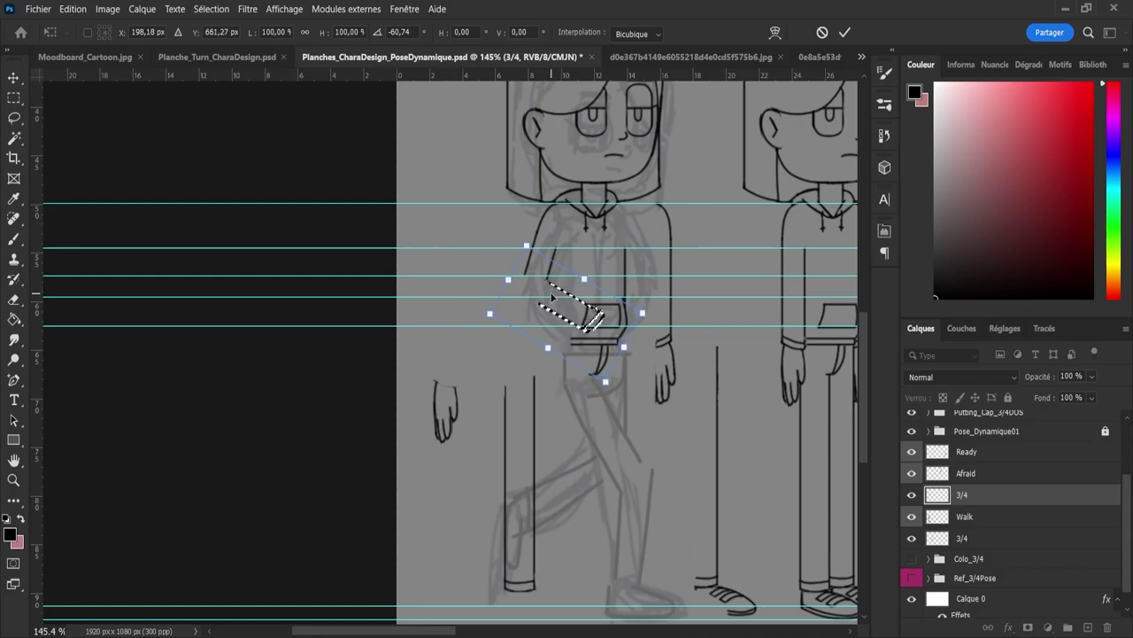
key(ctrl+shift+h)
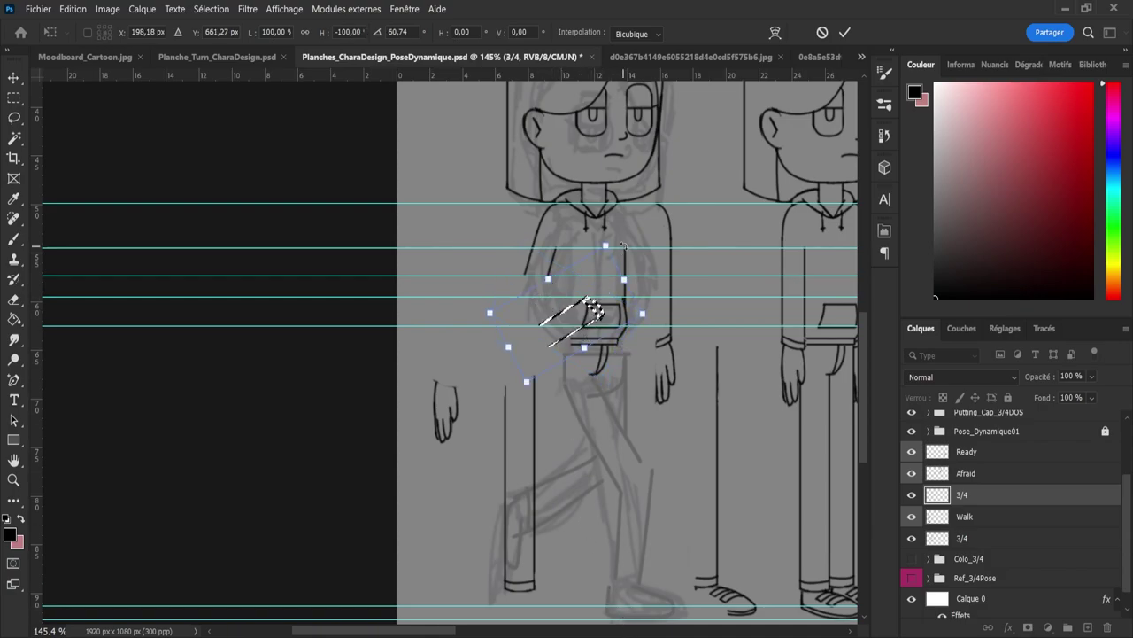
drag(624, 247, 652, 338)
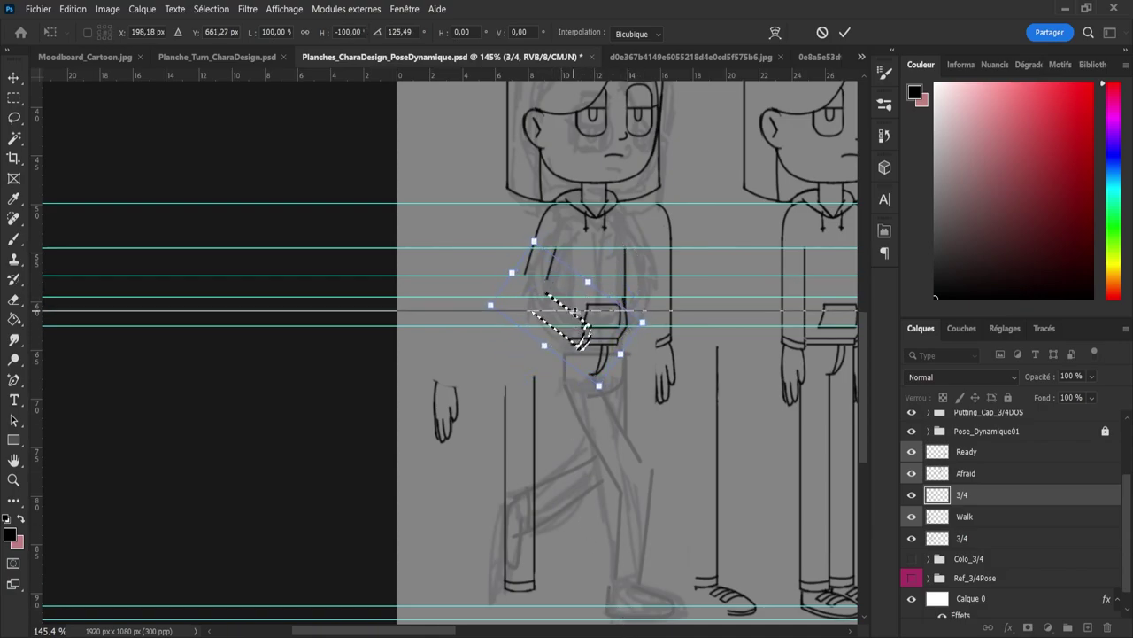
drag(577, 317, 576, 298)
drag(669, 300, 668, 282)
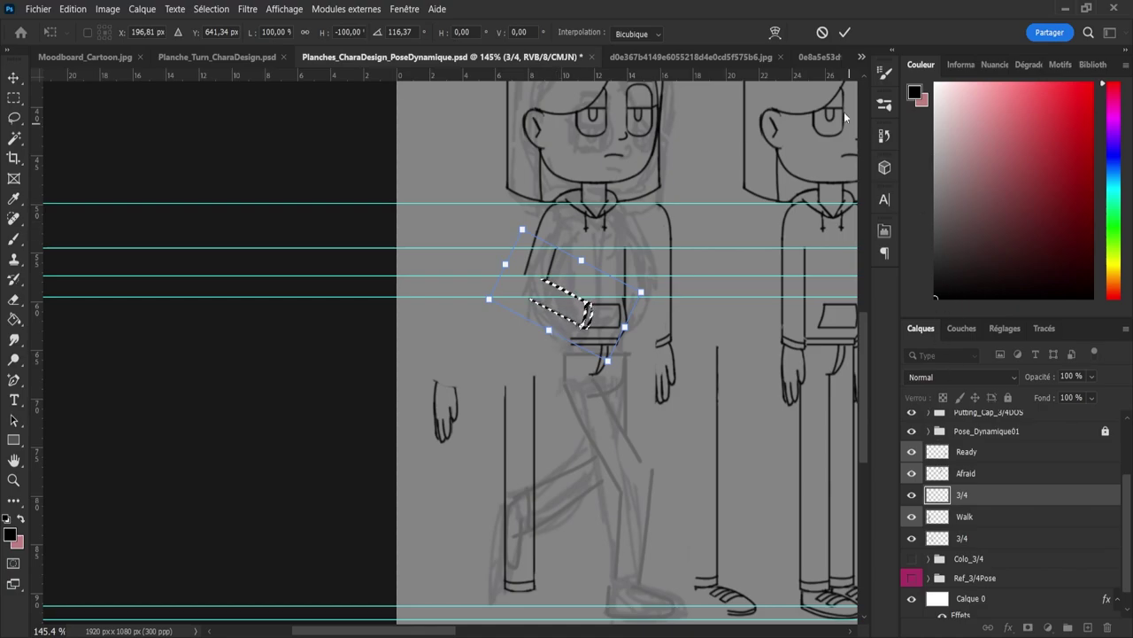
click(822, 32)
Step: Cut the selected forearm sleeve from the 3/4 layer and paste it in place onto a new layer above
key(ctrl+d)
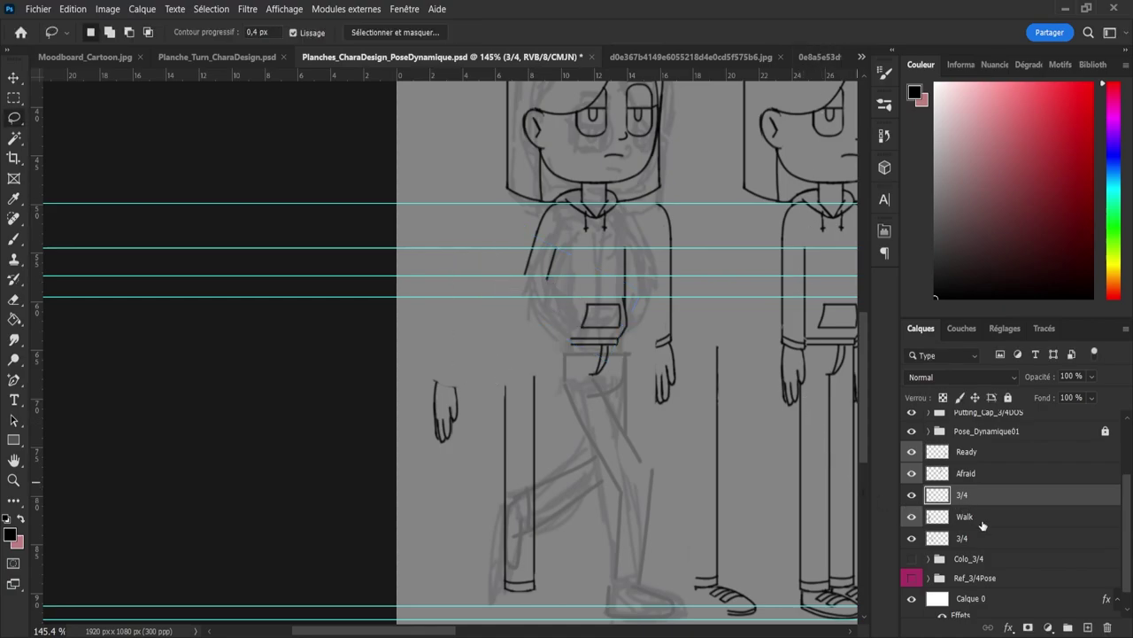
click(1069, 626)
key(ctrl+v)
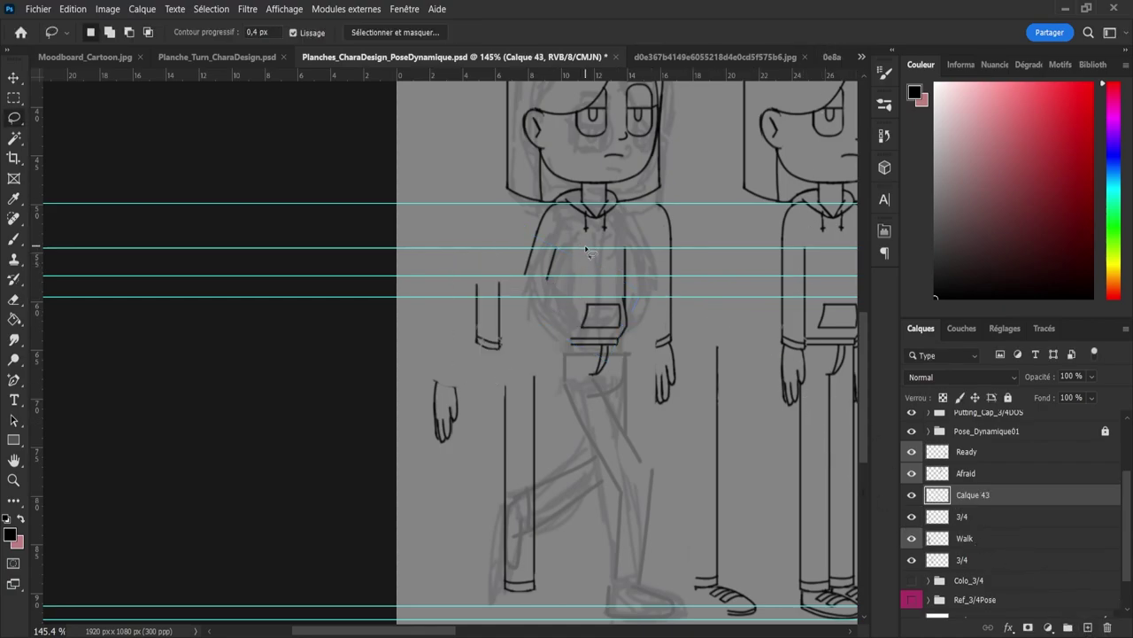
Step: Flip the pasted forearm vertically, rotate it about 125° and place it from the elbow to the hoodie pocket
key(ctrl+t)
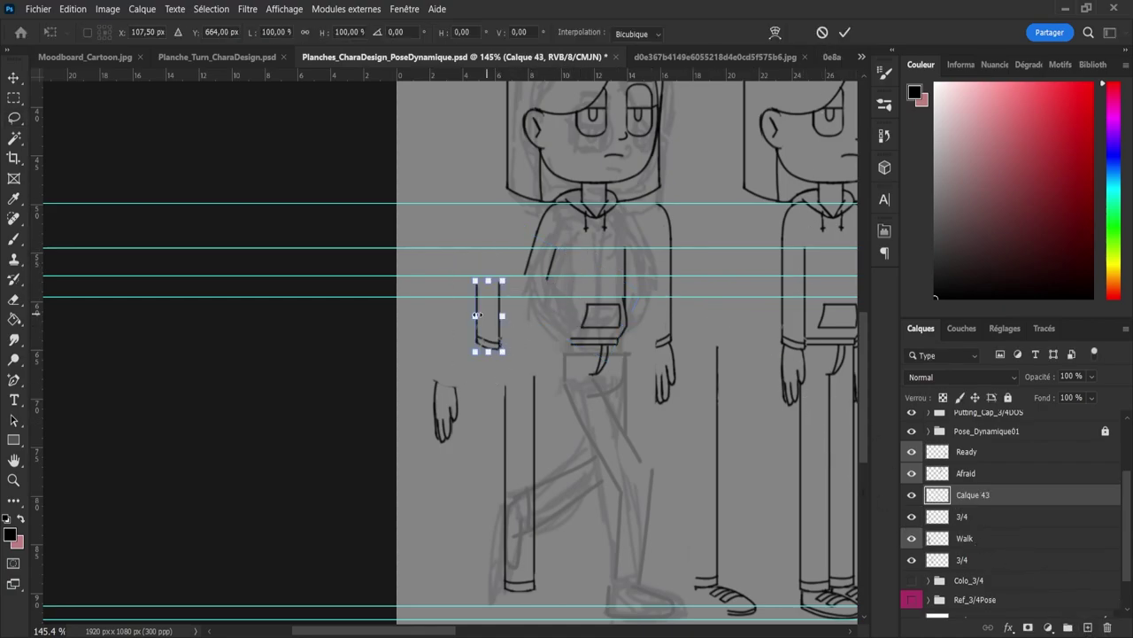
click(581, 633)
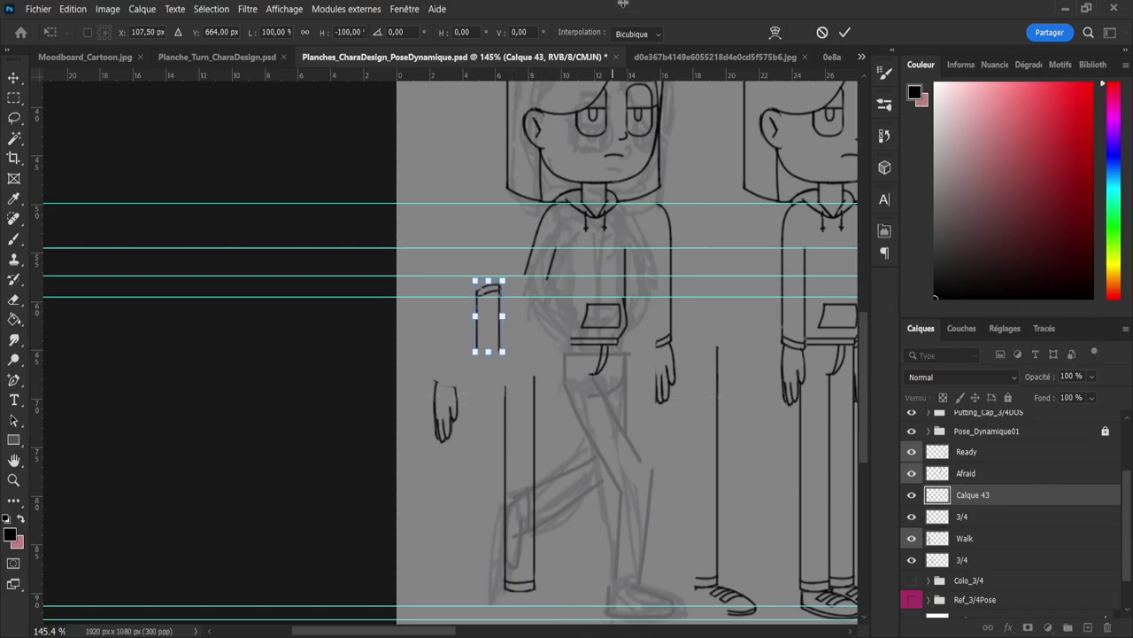
mouse_move(515, 278)
mouse_down()
mouse_move(542, 329)
mouse_move(500, 363)
mouse_move(578, 312)
mouse_move(603, 309)
mouse_up()
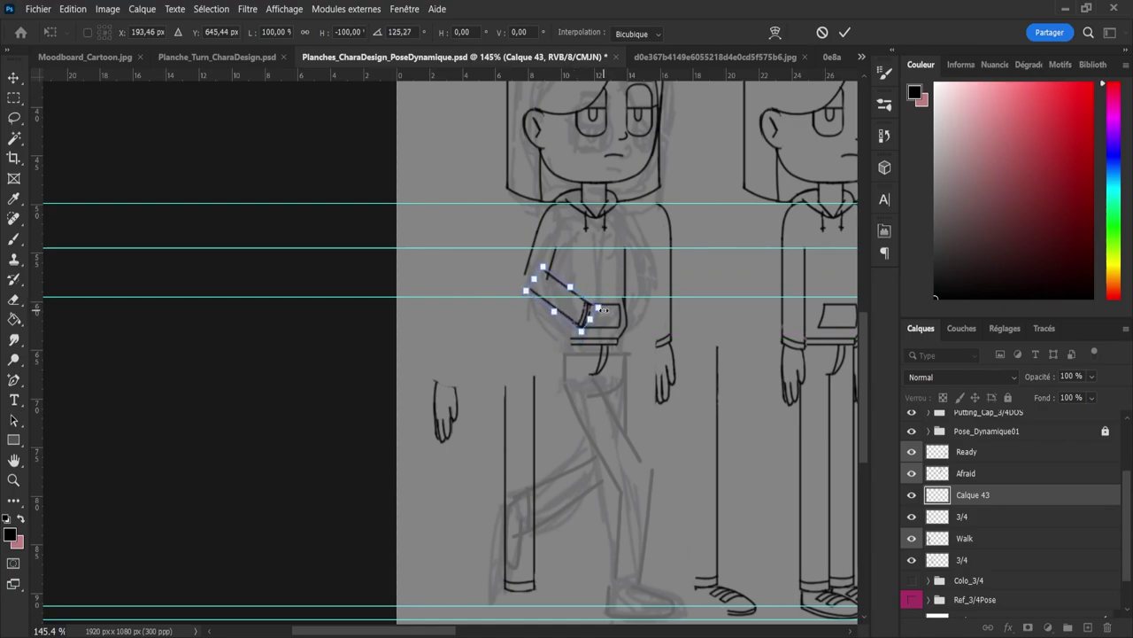
key(Down)
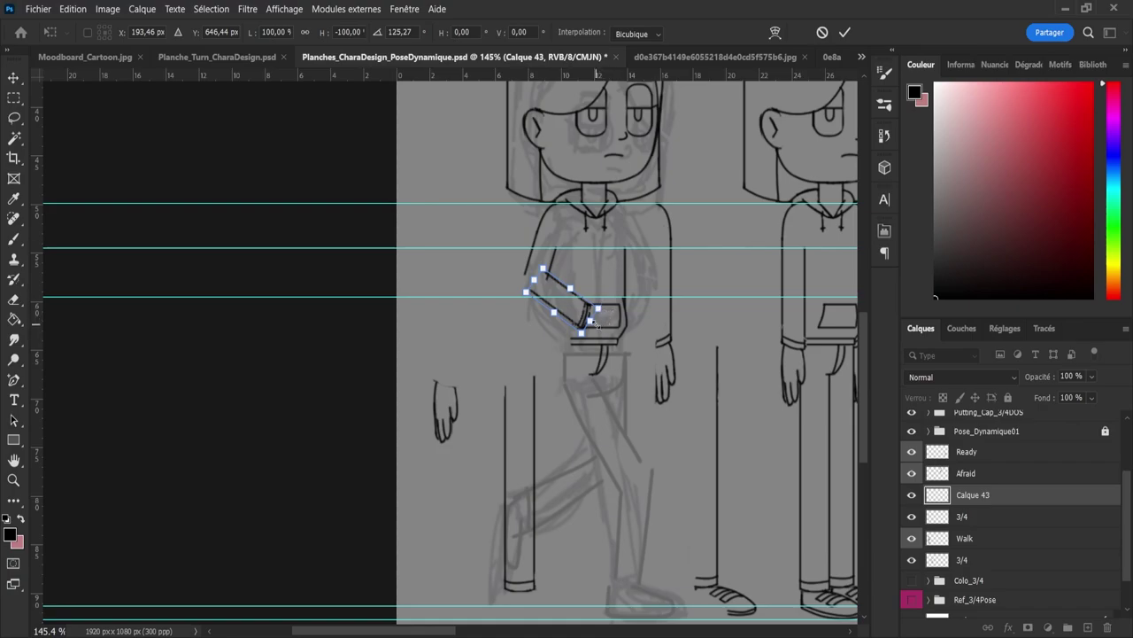
key(Return)
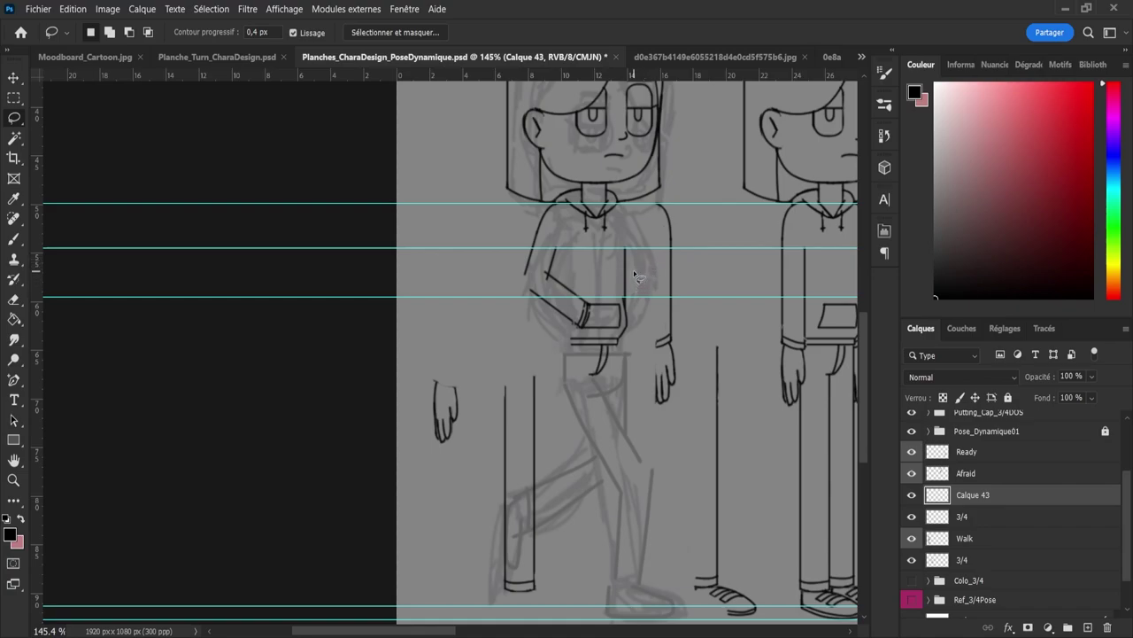
Step: Lasso the right-hand upper sleeve outline on the duplicated 3/4 layer, rotate it about -12° and move it in to the shoulder
mouse_move(647, 229)
mouse_down()
mouse_move(652, 193)
mouse_move(702, 260)
mouse_move(691, 285)
mouse_up()
mouse_move(677, 295)
mouse_down()
mouse_move(640, 265)
mouse_move(645, 226)
mouse_up()
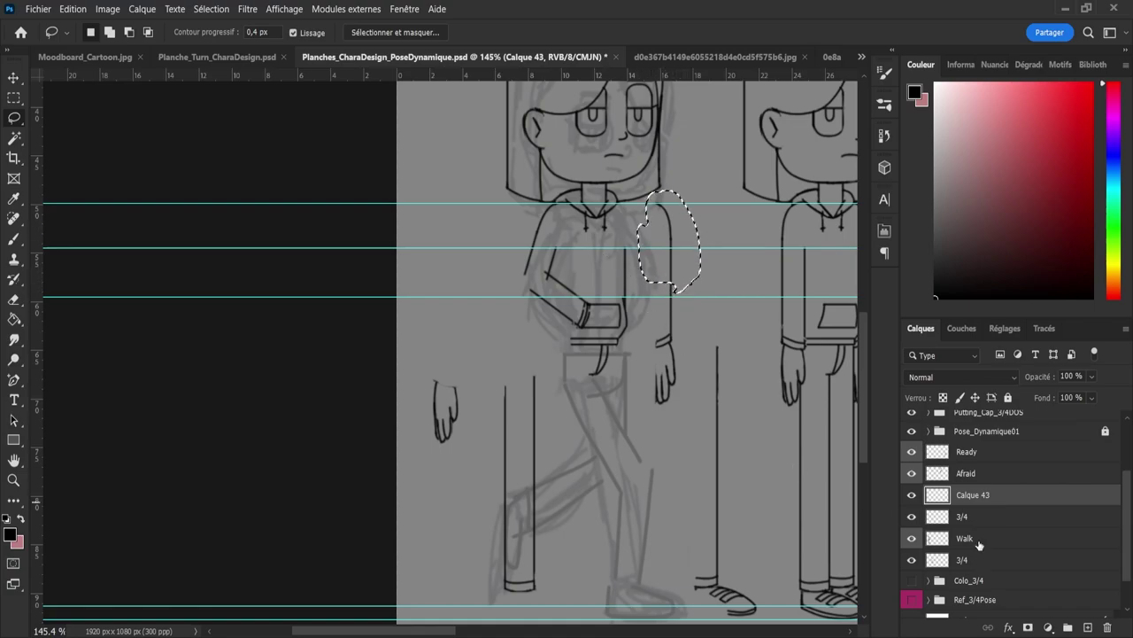
key(alt+bracketleft)
key(ctrl+t)
drag(665, 236, 628, 236)
drag(701, 296, 698, 35)
drag(696, 301, 711, 289)
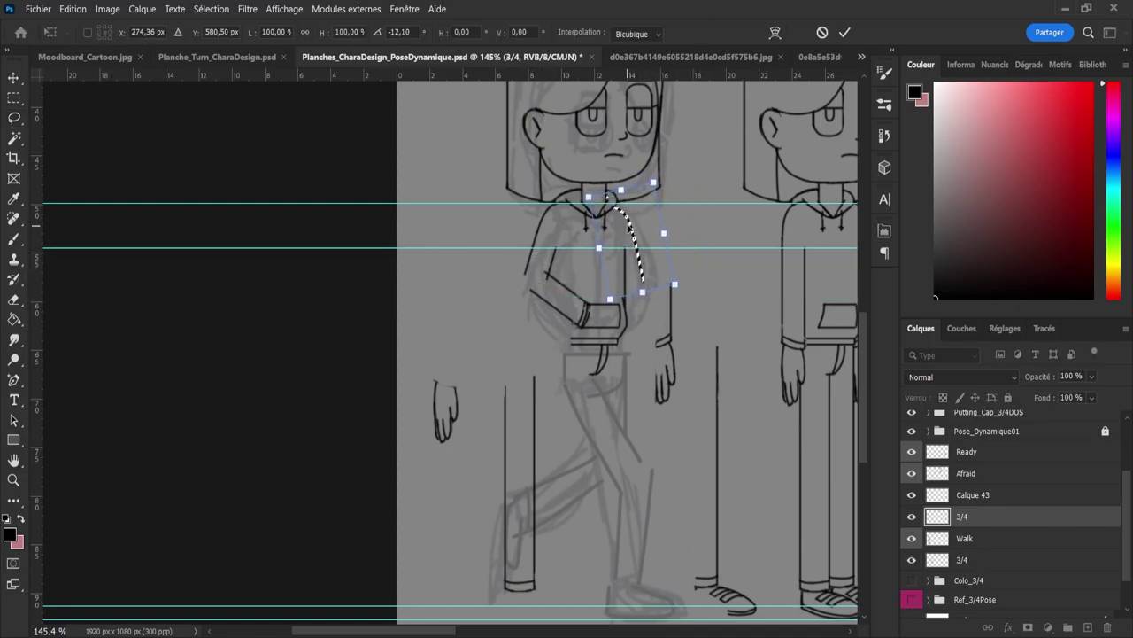
drag(630, 222, 635, 221)
key(Return)
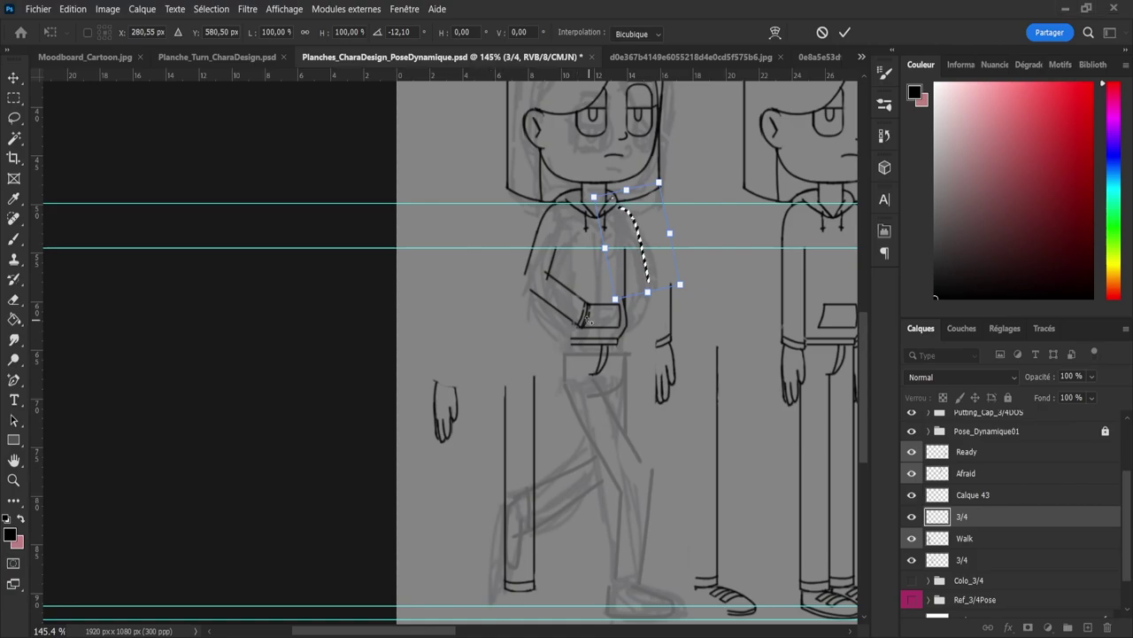
Step: Adjust the right-hand upper sleeve's rotation to about -15° and nudge it slightly up and right to meet the hood
key(Up)
key(Up)
drag(696, 290, 695, 293)
key(Right)
key(Right)
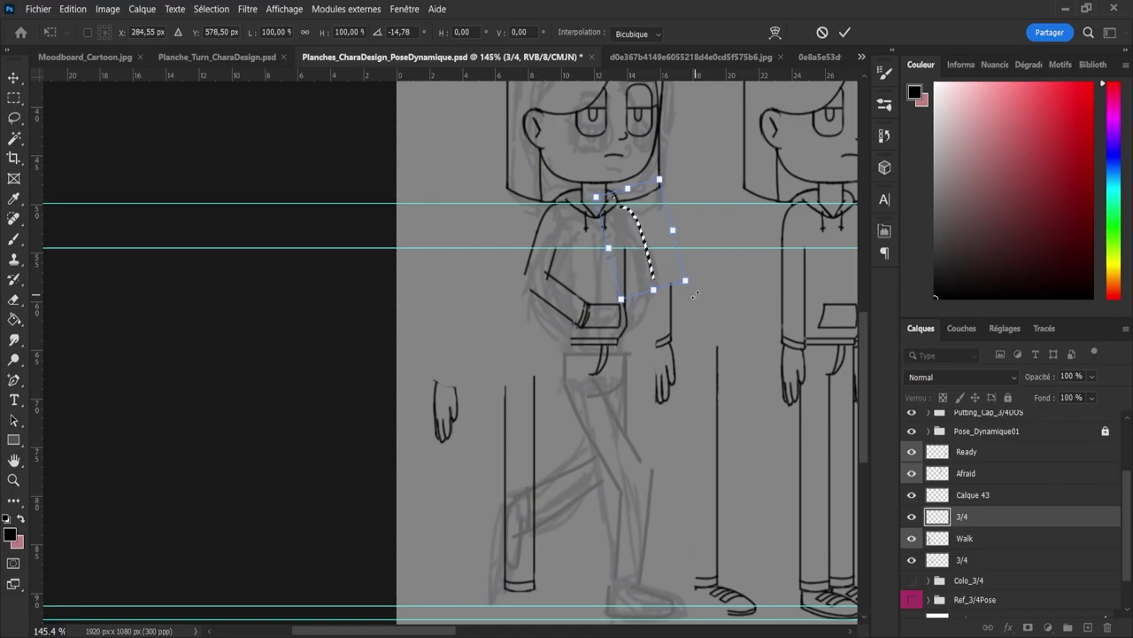
key(Up)
key(Left)
key(Left)
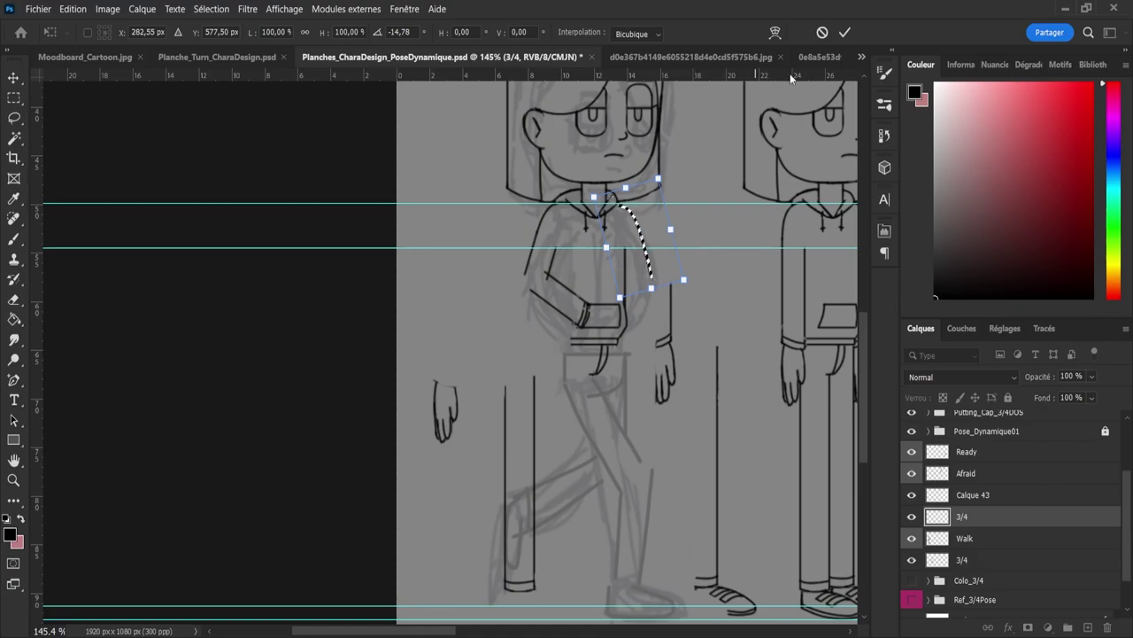
click(845, 32)
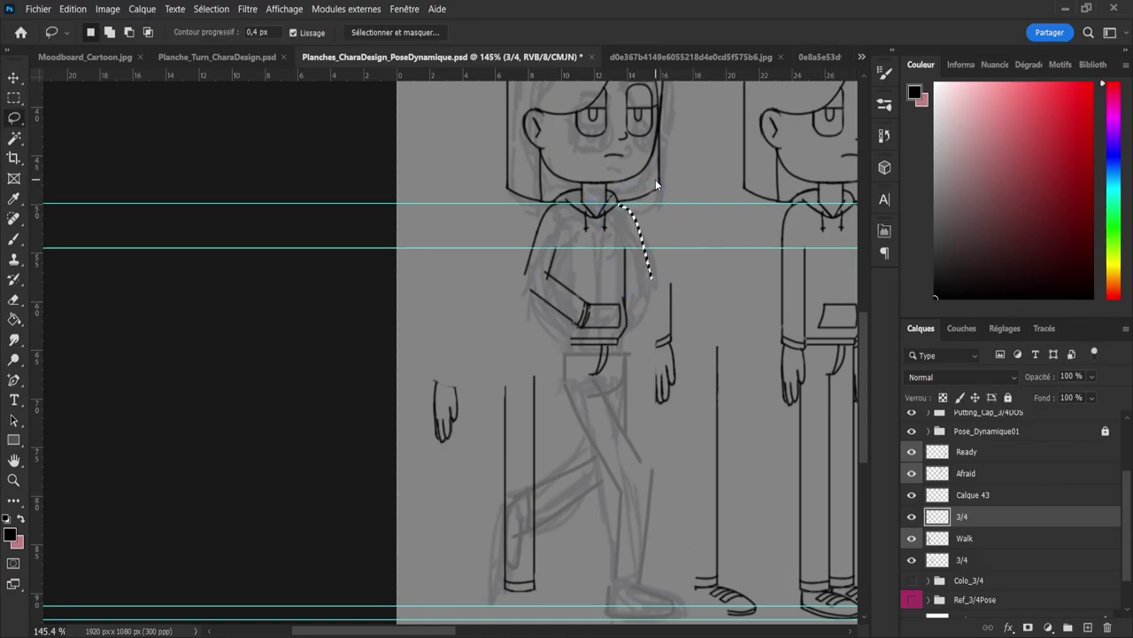
Step: Lasso the right-hand hand on the duplicated 3/4 layer and move it away from its forearm, up beside the standing figure
key(ctrl+d)
drag(639, 387, 634, 386)
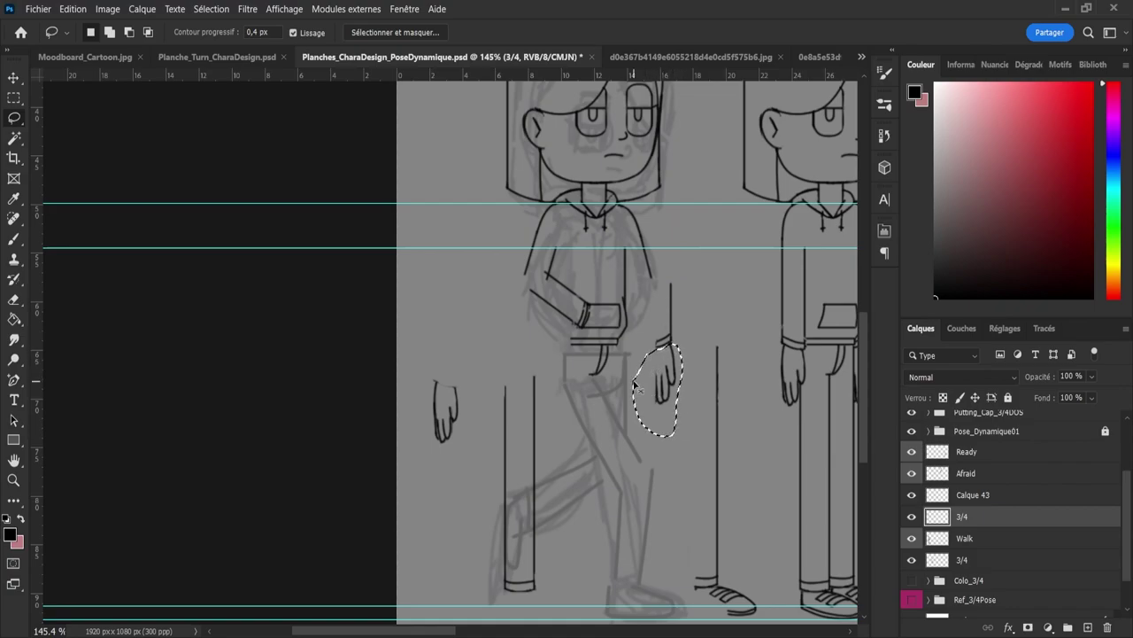
key(ctrl+t)
drag(667, 381, 746, 319)
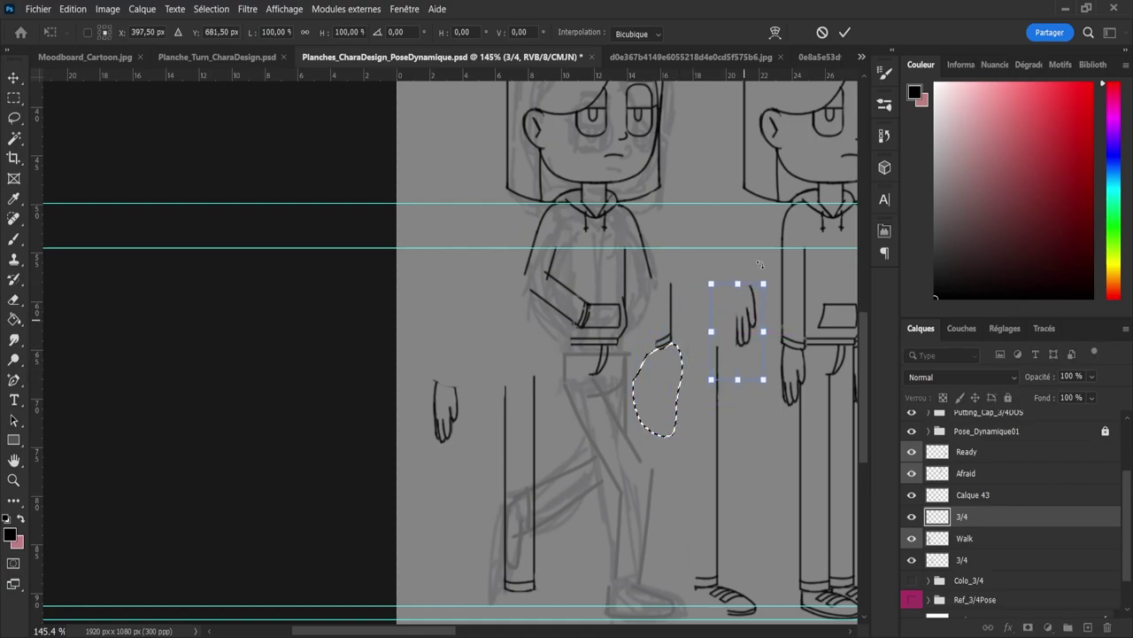
key(Return)
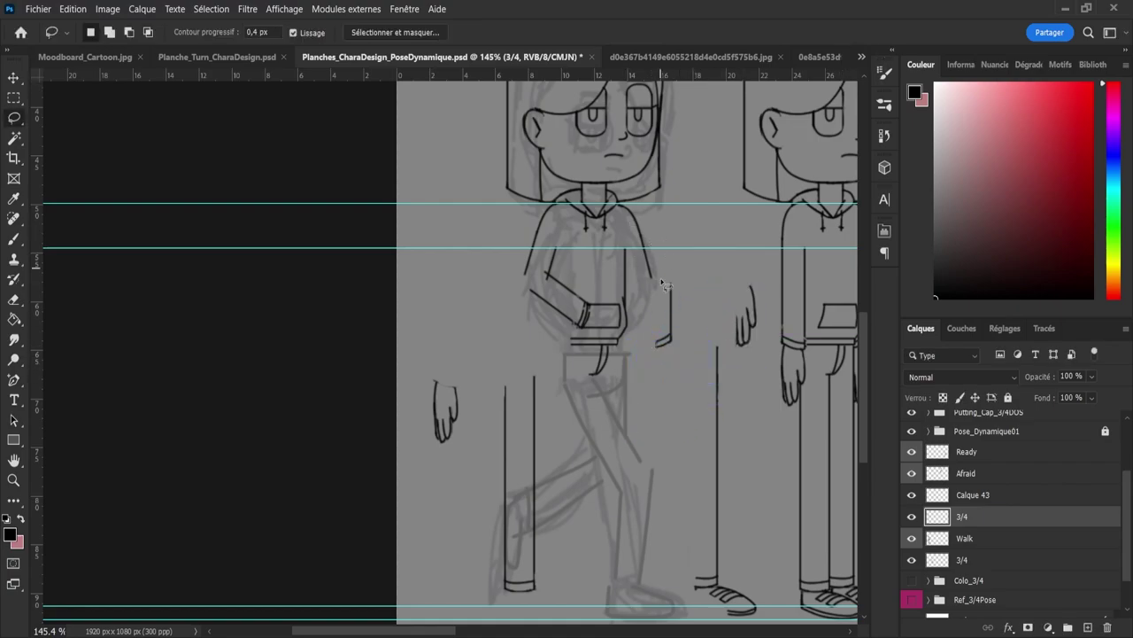
Step: Lasso the right-hand forearm outline, flip it vertically, rotate it to about -150° and move it in to the elbow
mouse_move(640, 310)
mouse_down()
mouse_move(643, 367)
mouse_move(673, 255)
mouse_up()
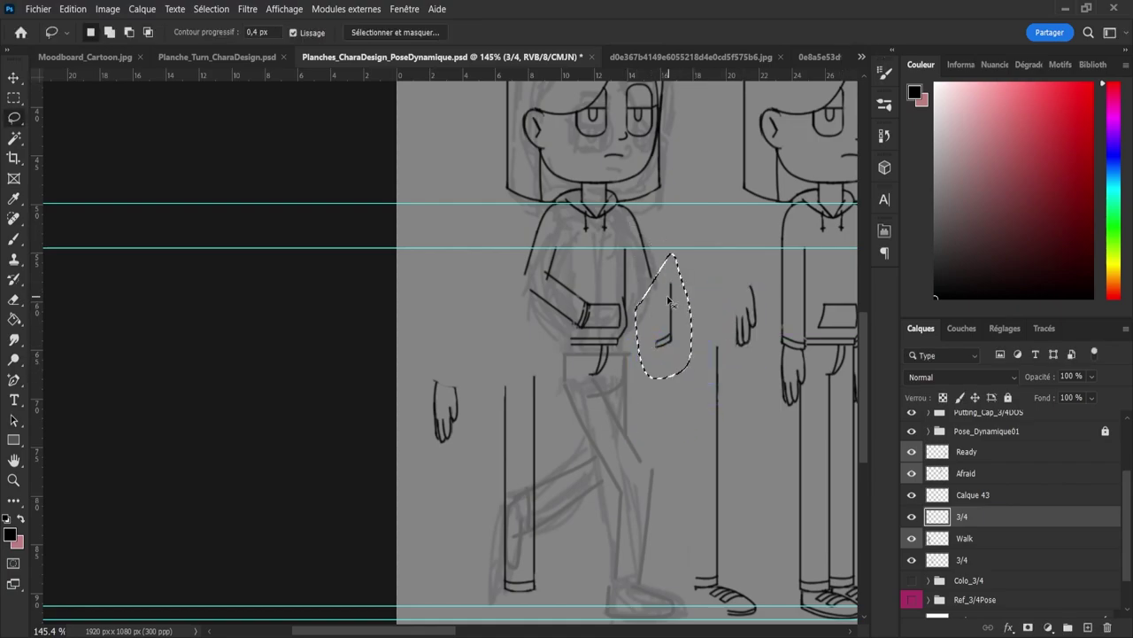
key(ctrl+t)
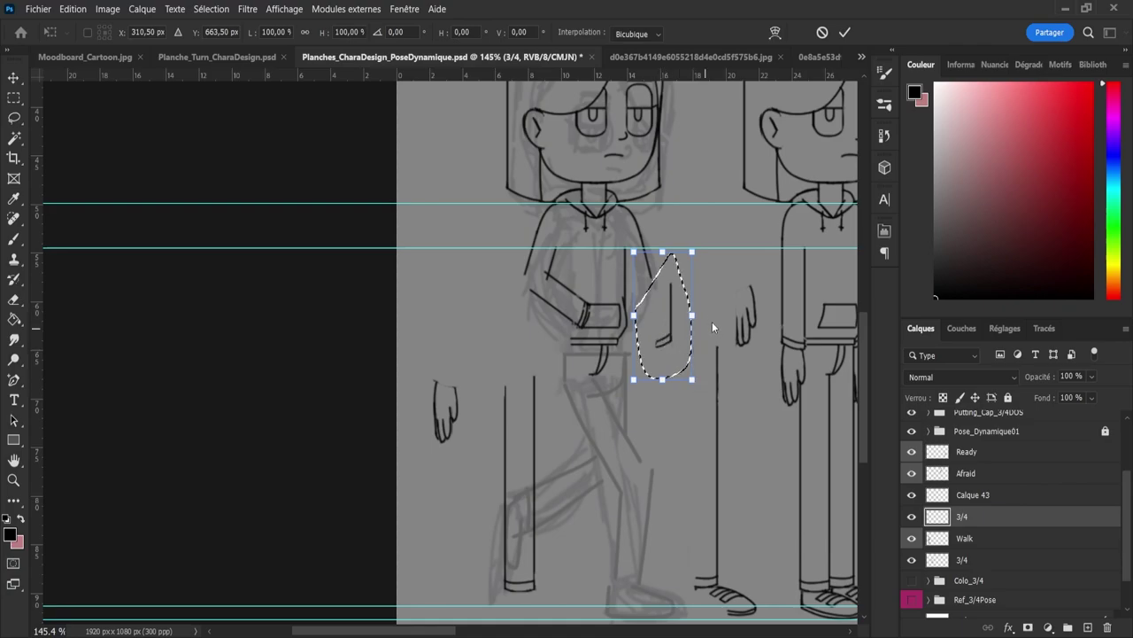
key(ctrl+shift+v)
drag(705, 237, 595, 356)
drag(662, 319, 638, 305)
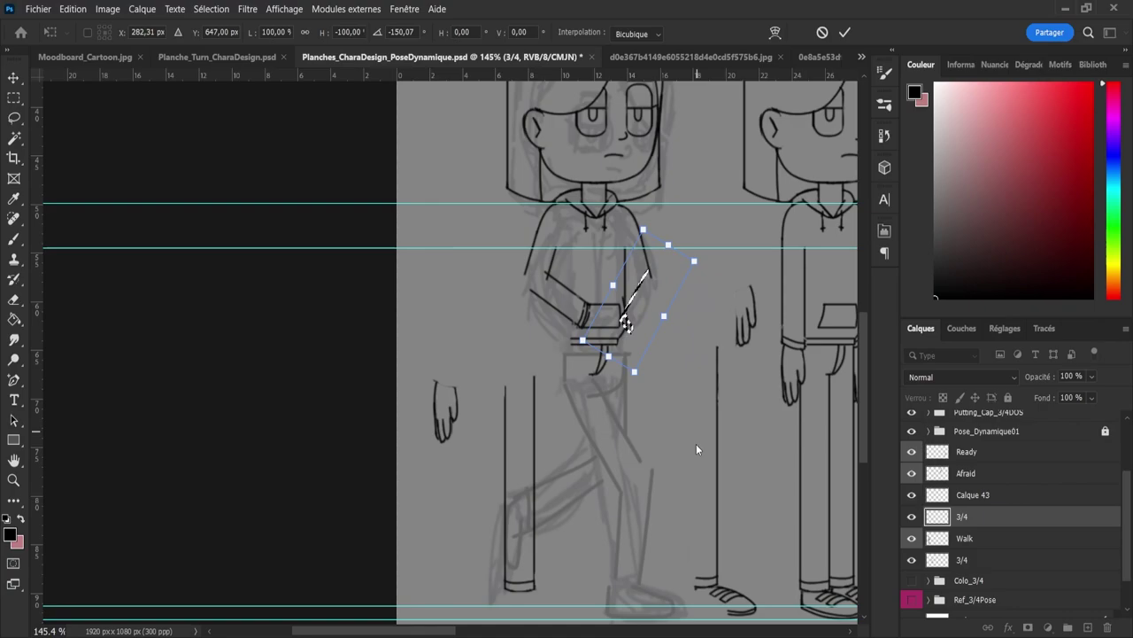
Step: Flip the forearm back vertically, set its rotation to about 32°, place it from the elbow to the hoodie pocket and deselect
click(715, 617)
drag(732, 268, 586, 239)
mouse_move(651, 299)
mouse_down()
mouse_move(636, 294)
mouse_move(660, 295)
mouse_up()
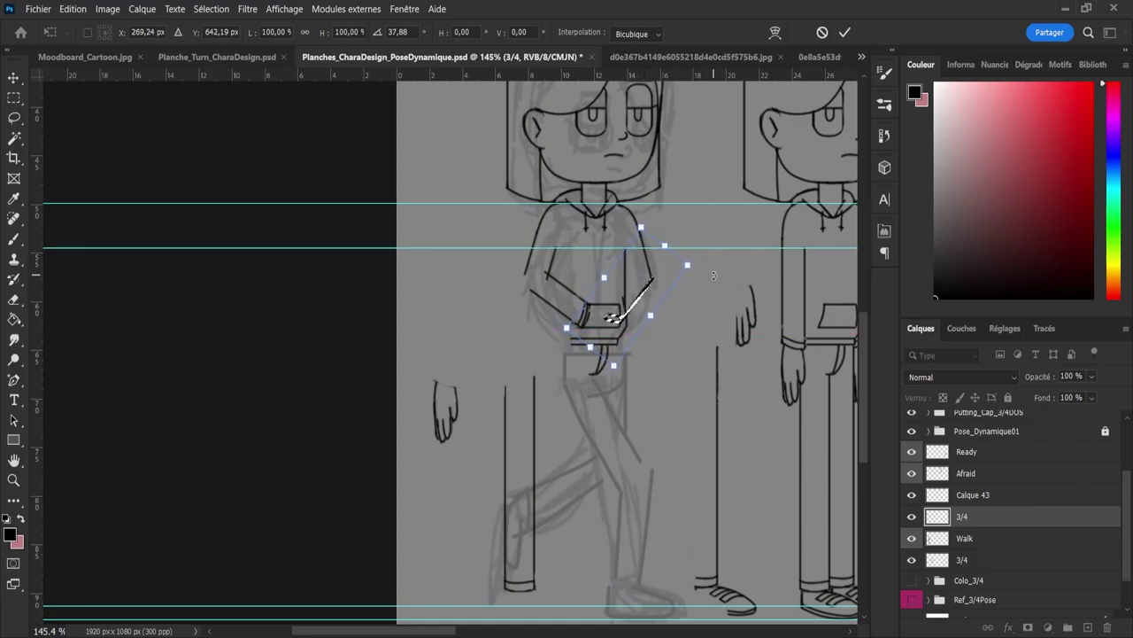
drag(708, 266, 704, 258)
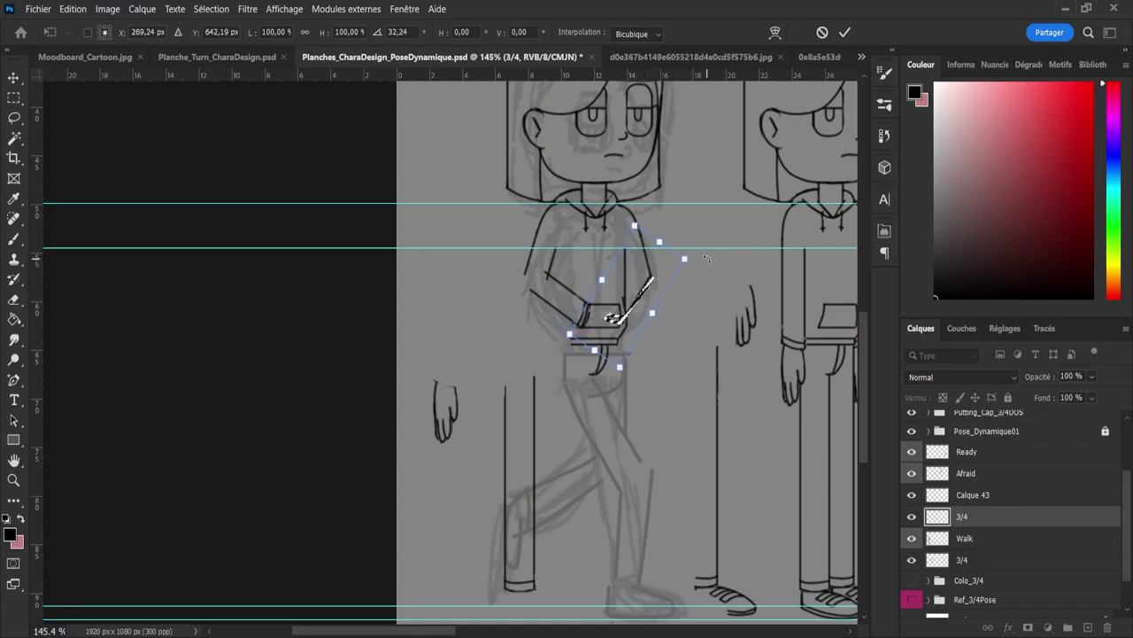
drag(640, 303, 638, 304)
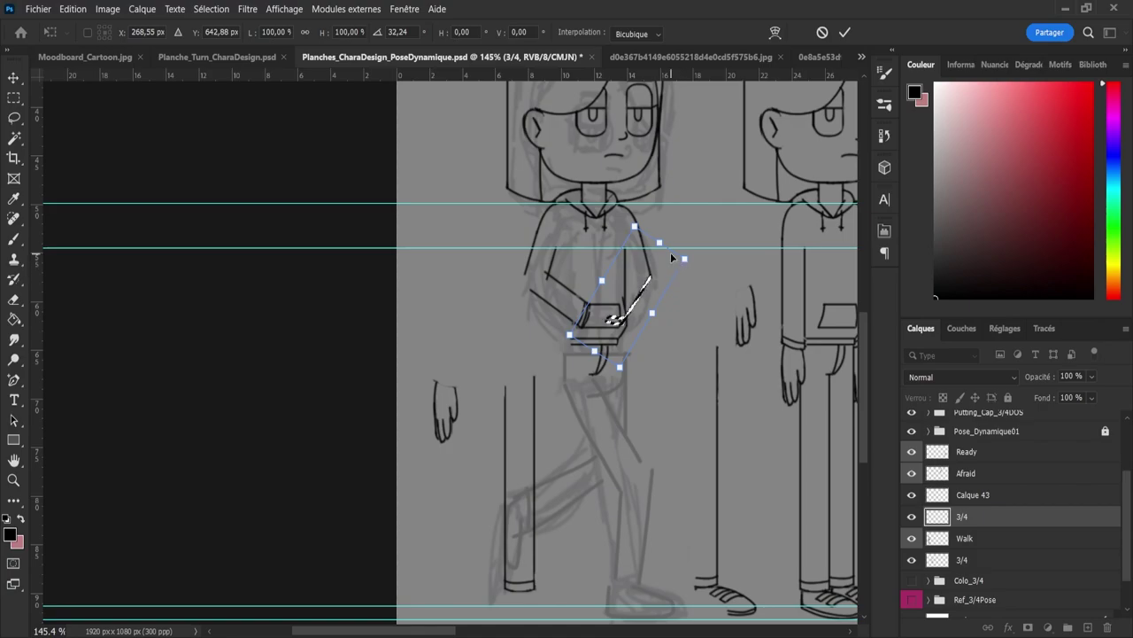
key(Return)
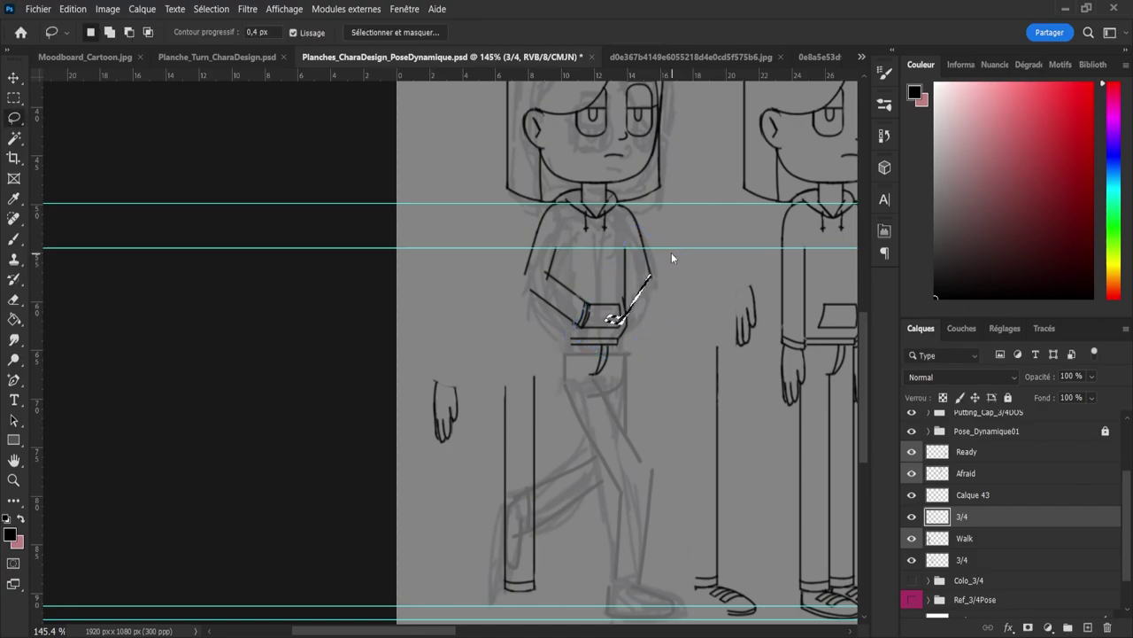
key(ctrl+d)
Step: Lasso the left-hand trouser leg outline on the duplicated 3/4 layer
key(z)
drag(661, 328, 629, 309)
drag(652, 447, 660, 455)
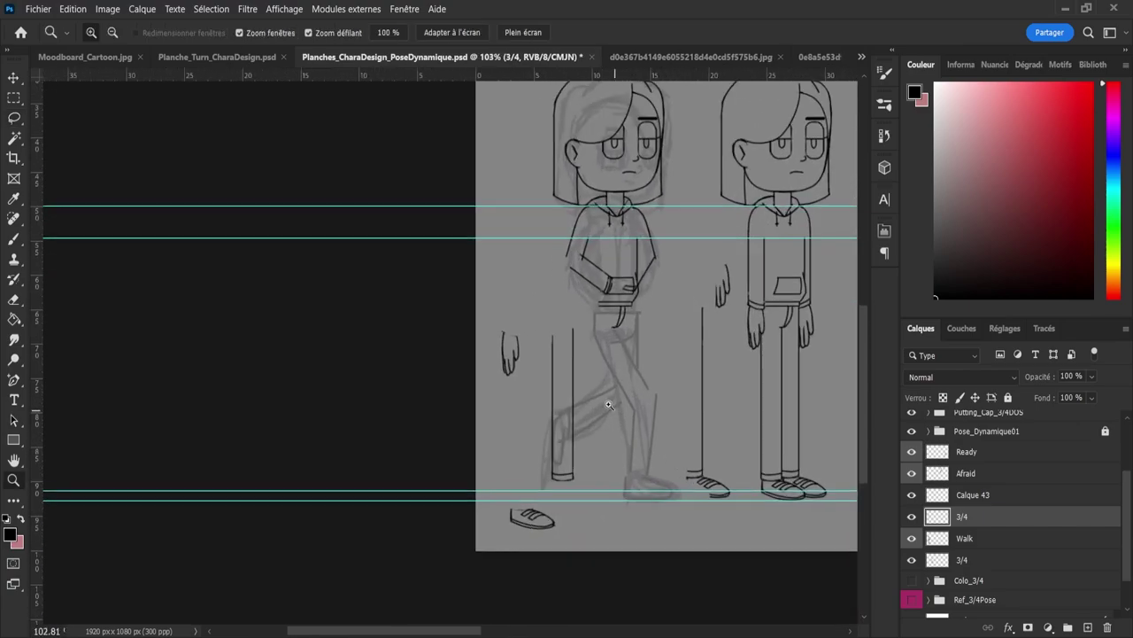
key(l)
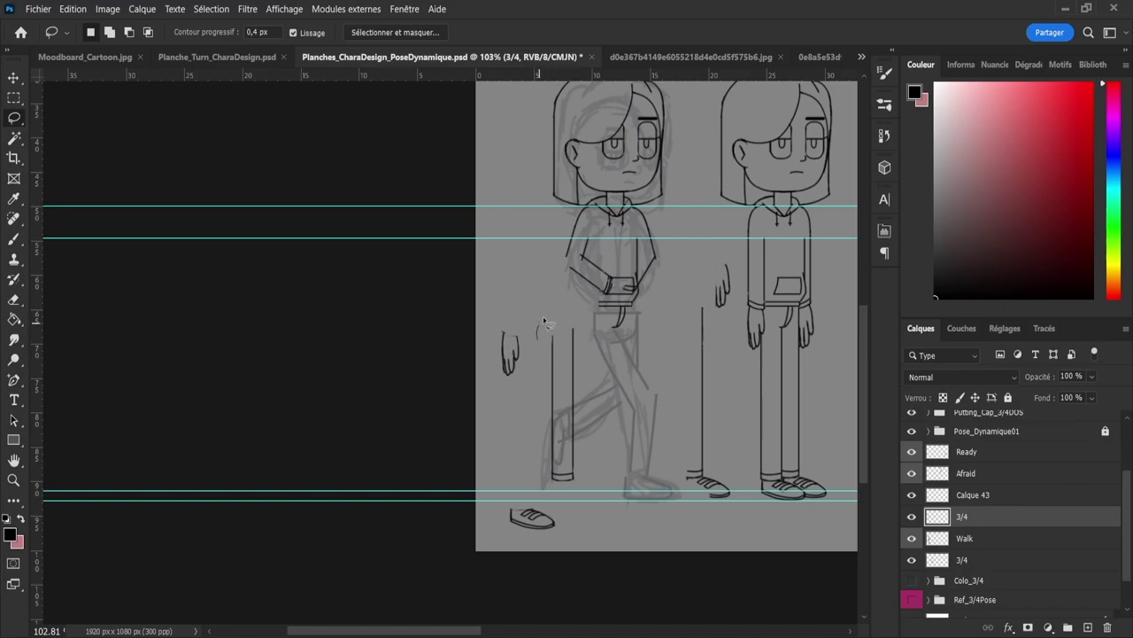
Step: Lasso the upper half of the loose front leg, flip it vertically, rotate it to 148.40°, and place it over the walk sketch's front thigh
drag(543, 320, 583, 328)
drag(576, 387, 524, 389)
key(ctrl+t)
drag(554, 307, 554, 283)
click(845, 31)
key(ctrl+d)
mouse_move(538, 330)
mouse_down()
mouse_move(566, 300)
mouse_move(579, 313)
mouse_move(588, 357)
mouse_move(584, 382)
mouse_move(546, 394)
mouse_move(603, 368)
mouse_move(628, 376)
mouse_move(668, 330)
mouse_move(660, 319)
mouse_move(609, 353)
mouse_move(649, 355)
mouse_move(674, 403)
mouse_move(614, 427)
mouse_up()
key(ctrl+t)
click(649, 349)
mouse_move(628, 378)
mouse_down()
mouse_move(639, 363)
mouse_move(633, 379)
mouse_up()
key(Left)
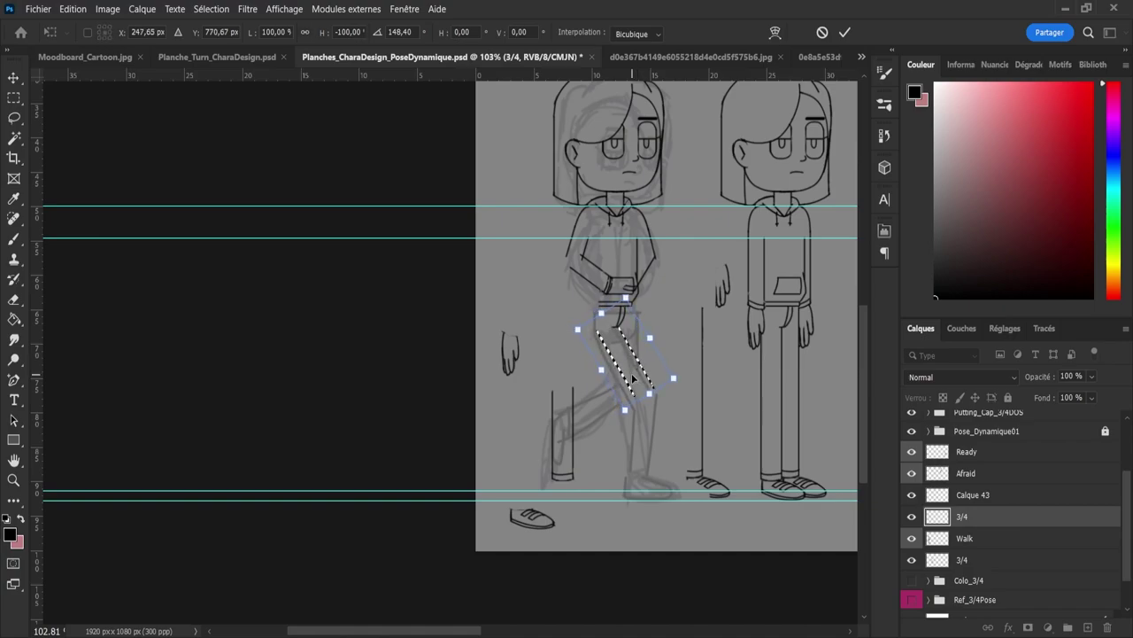
key(Left)
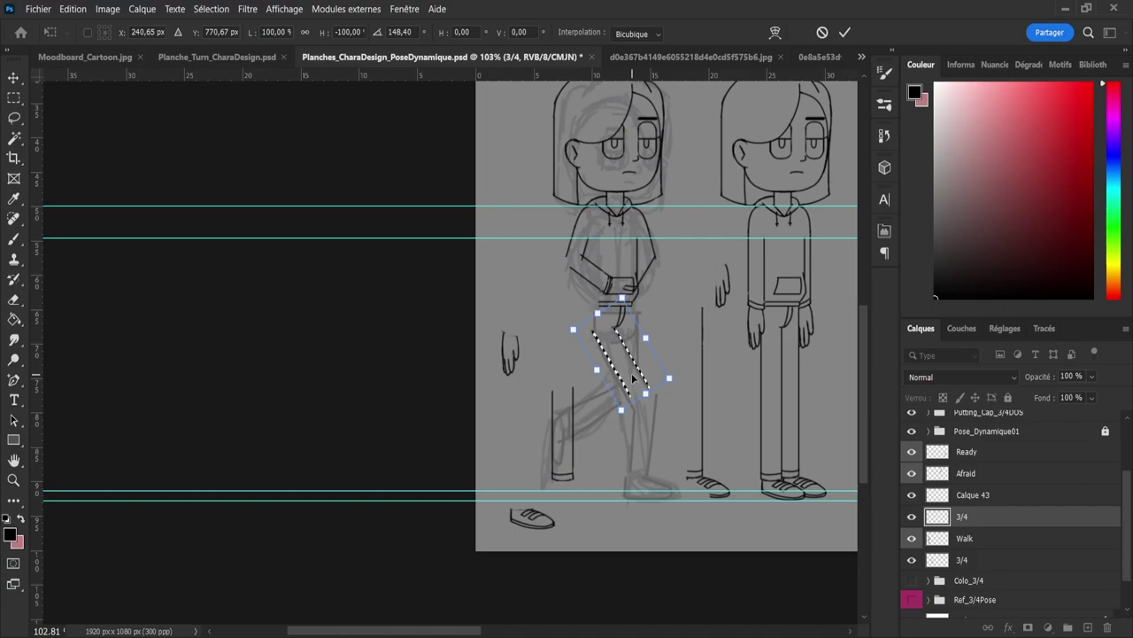
click(845, 33)
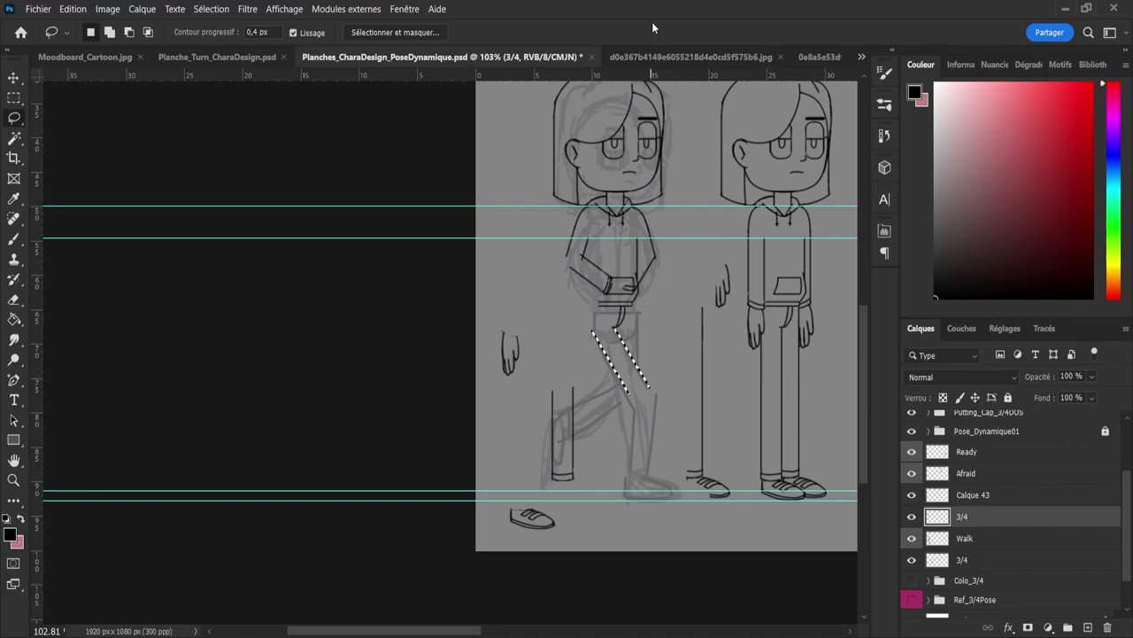
key(ctrl+d)
Step: Lasso the loose lower leg with its cuff, rotate it 4.67°, and attach it beneath the front thigh at the knee
mouse_move(547, 406)
mouse_down()
mouse_move(568, 372)
mouse_move(594, 455)
mouse_move(575, 496)
mouse_move(538, 489)
mouse_up()
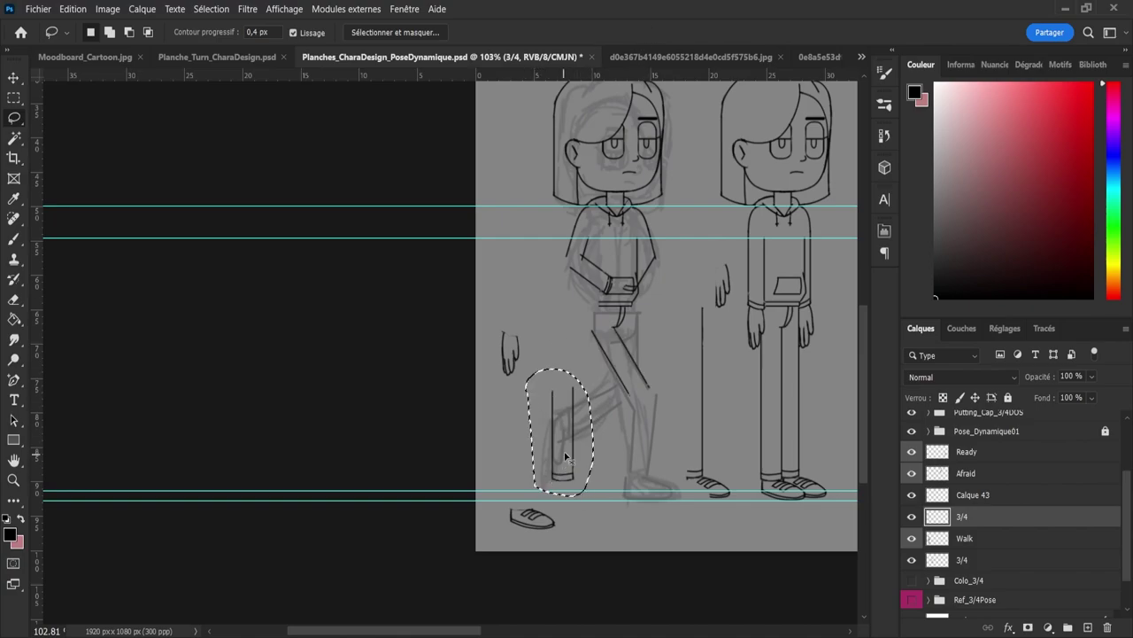
key(ctrl+t)
drag(571, 446, 647, 445)
drag(680, 507, 672, 510)
key(Left)
key(Left)
key(Left)
key(Left)
key(Left)
key(Left)
key(Left)
key(Left)
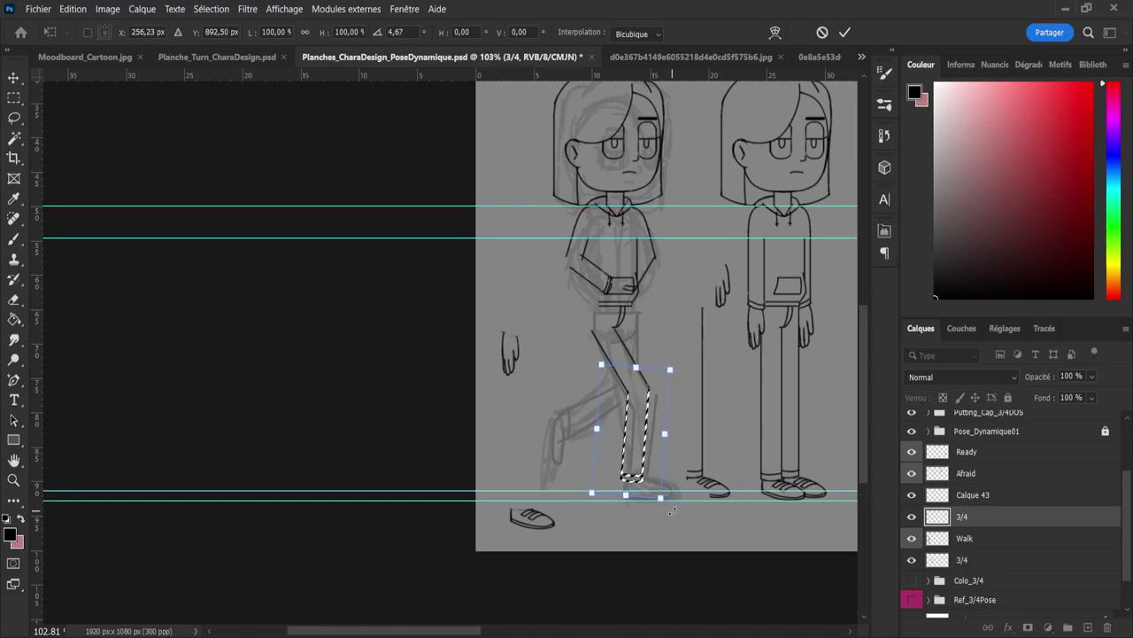
key(Right)
click(845, 32)
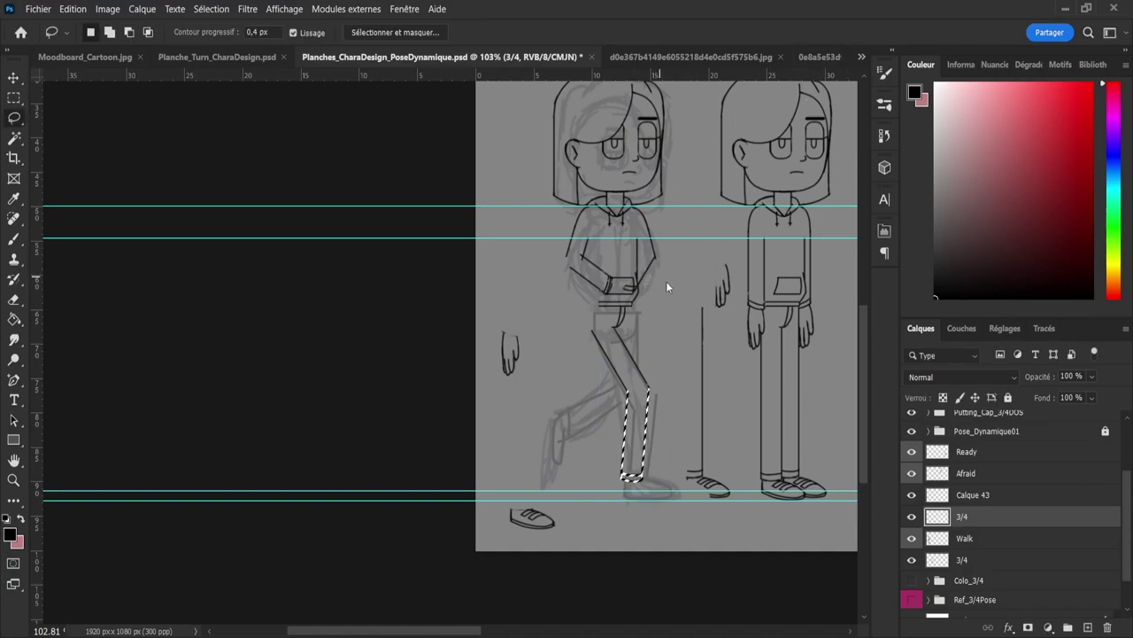
key(ctrl+d)
Step: Move the upper half of the loose single leg line under the hoodie hem as the back thigh's outline
mouse_move(676, 337)
mouse_down()
mouse_move(695, 296)
mouse_move(711, 318)
mouse_move(718, 389)
mouse_move(680, 387)
mouse_move(677, 341)
mouse_up()
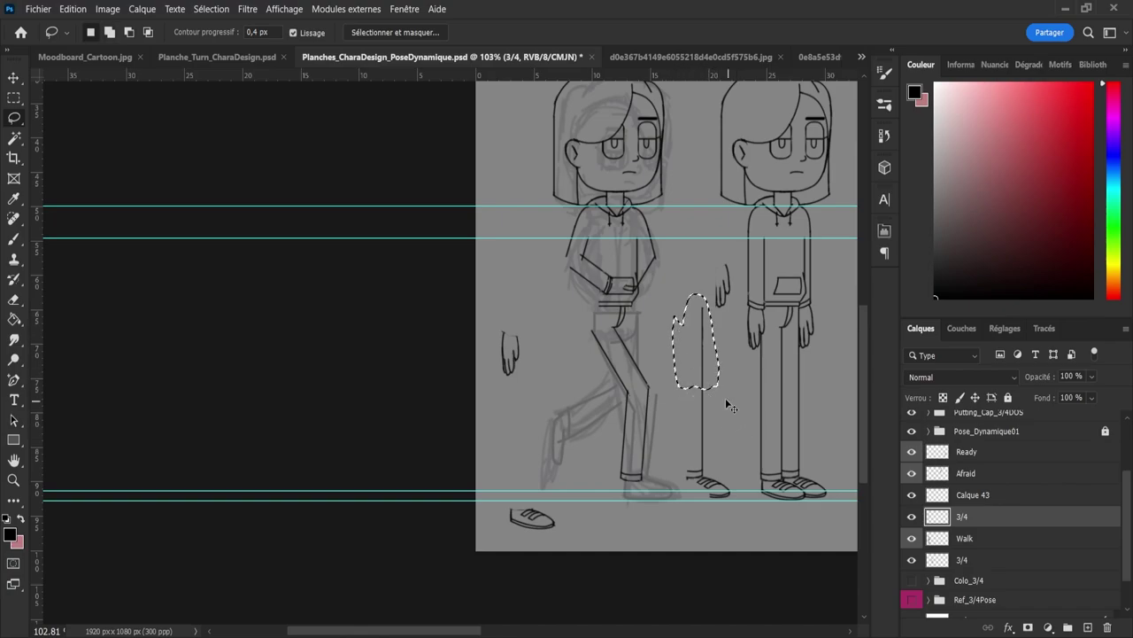
key(ctrl+t)
drag(706, 352, 634, 352)
key(Return)
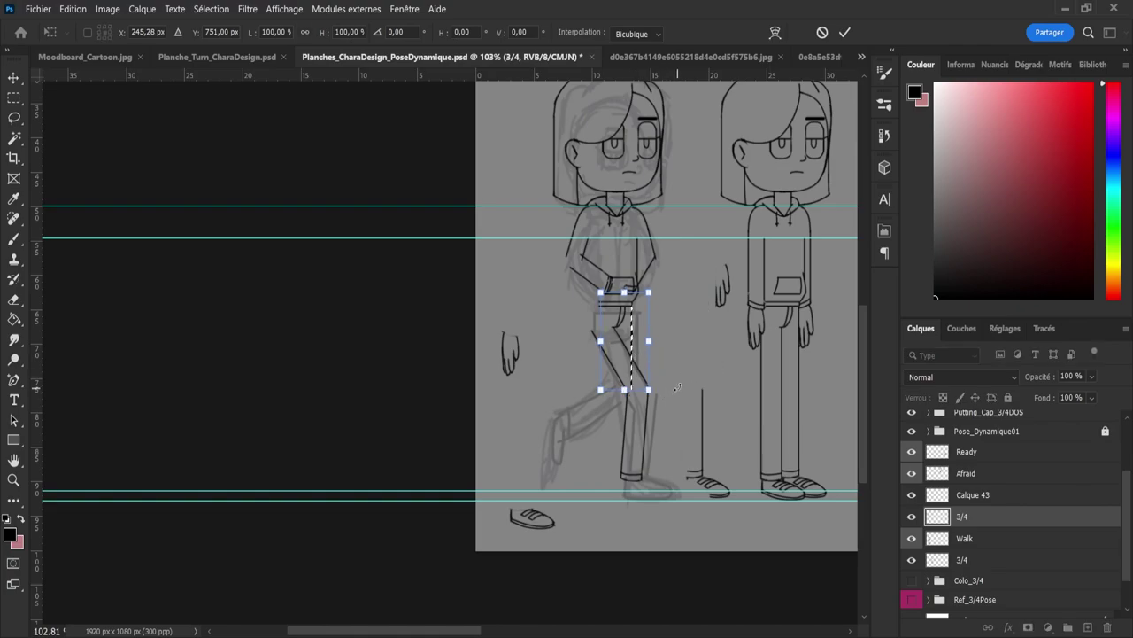
key(Left)
click(847, 33)
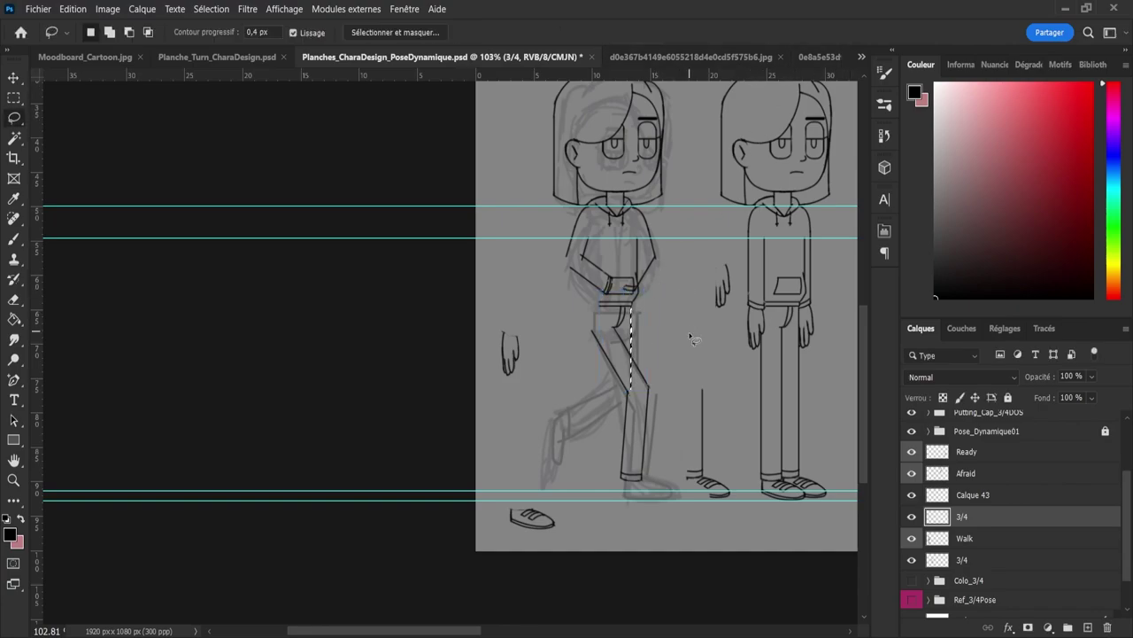
key(ctrl+shift+i)
mouse_move(685, 389)
mouse_down()
mouse_move(711, 378)
mouse_move(672, 317)
mouse_move(697, 311)
mouse_move(696, 296)
mouse_move(746, 520)
mouse_up()
key(ctrl+d)
drag(682, 491, 685, 390)
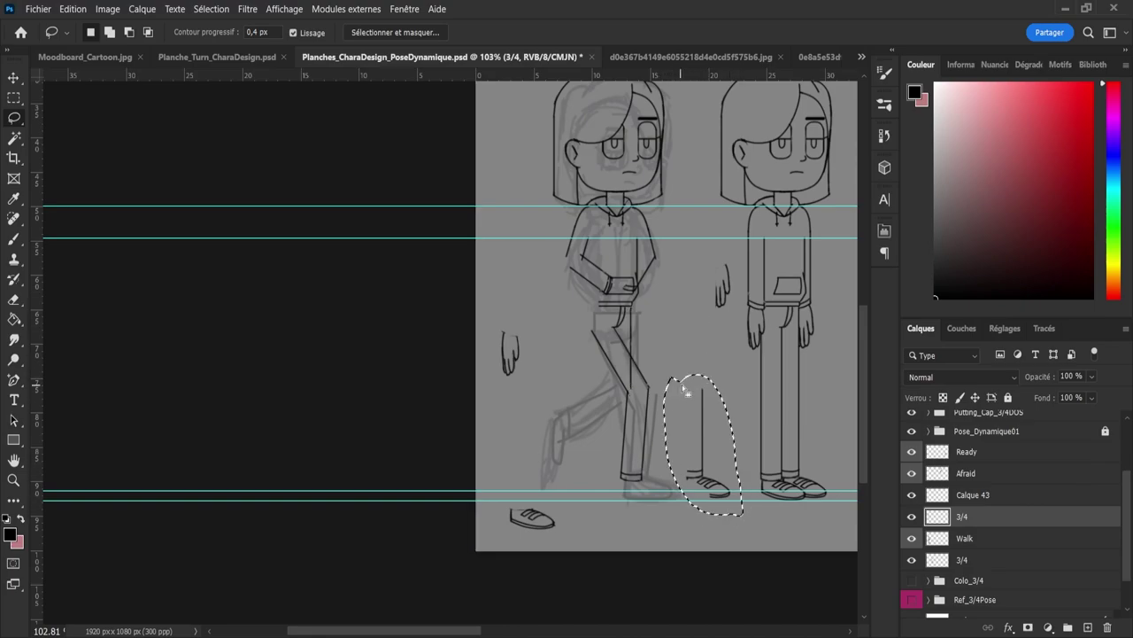
key(ctrl+d)
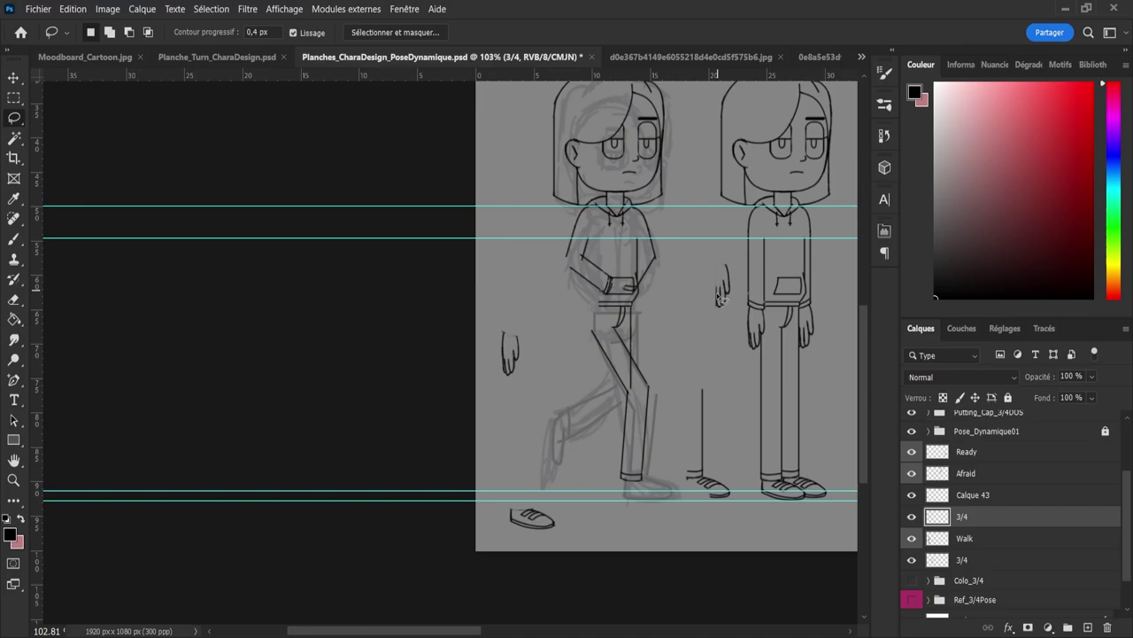
Step: Erase the shoe at the end of the loose back lower-leg line
key(e)
mouse_move(730, 498)
mouse_down()
mouse_move(687, 486)
mouse_move(711, 471)
mouse_move(708, 483)
mouse_up()
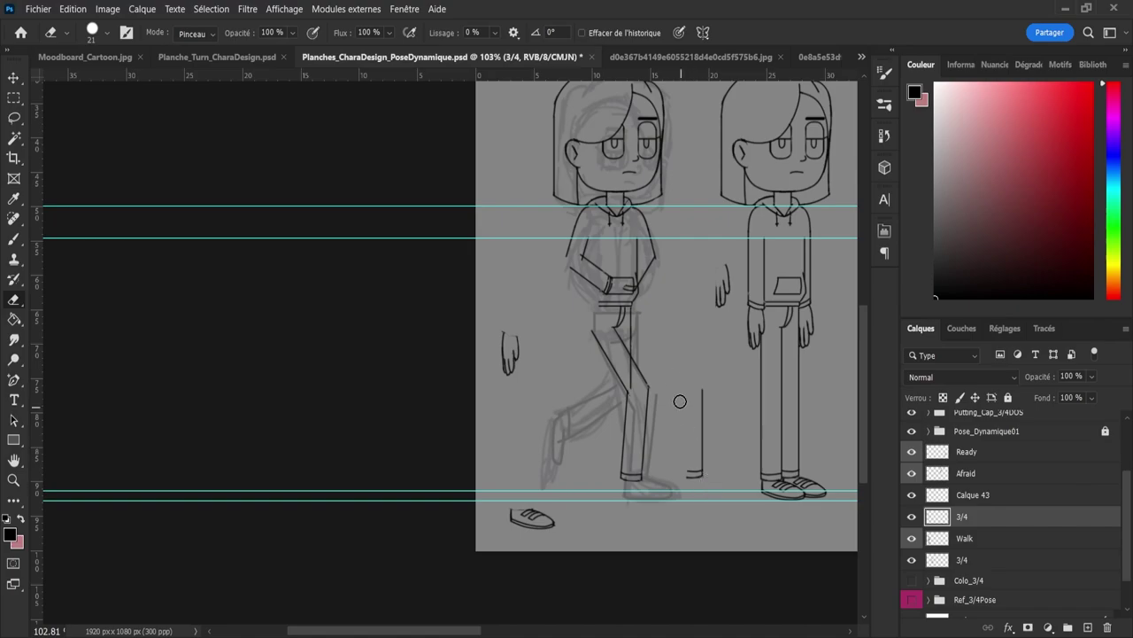
Step: Copy the loose lower-leg line to a new layer, mirror it horizontally as the leg's other side, and merge it with the 3/4 layer below
key(l)
mouse_move(678, 365)
mouse_down()
mouse_move(717, 456)
mouse_move(673, 498)
mouse_move(700, 514)
mouse_up()
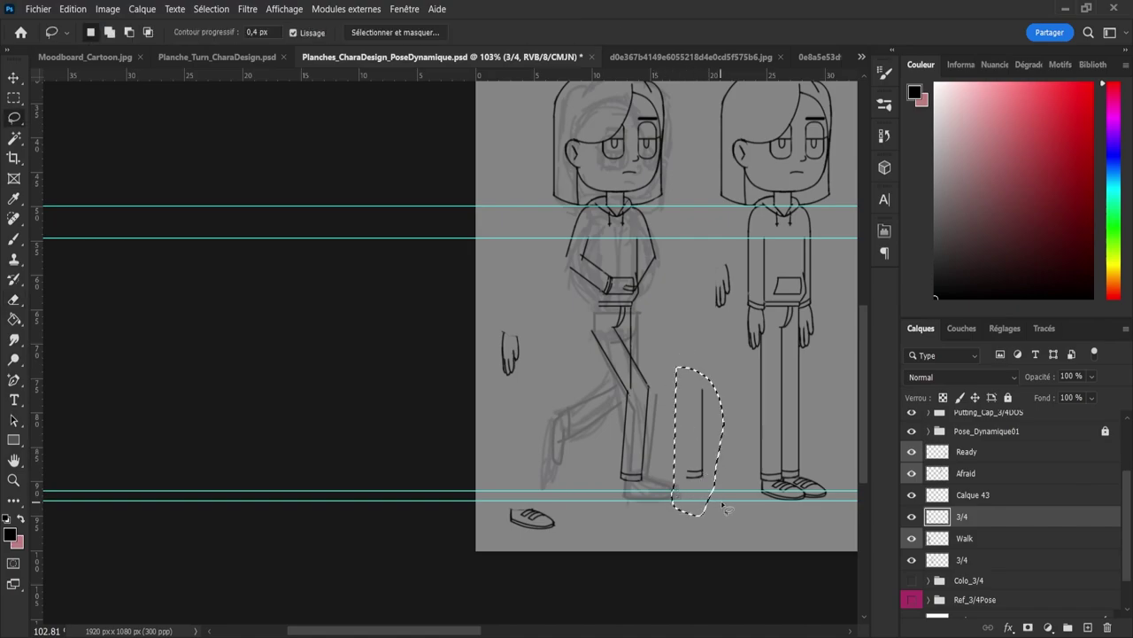
key(ctrl+j)
key(ctrl+t)
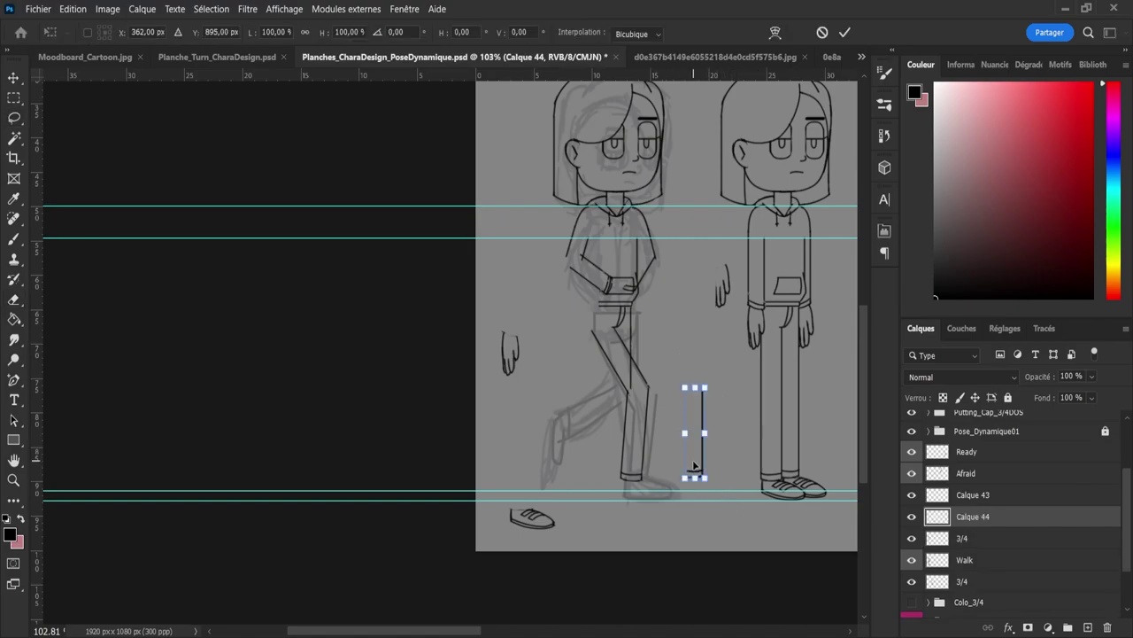
key(ctrl+shift+h)
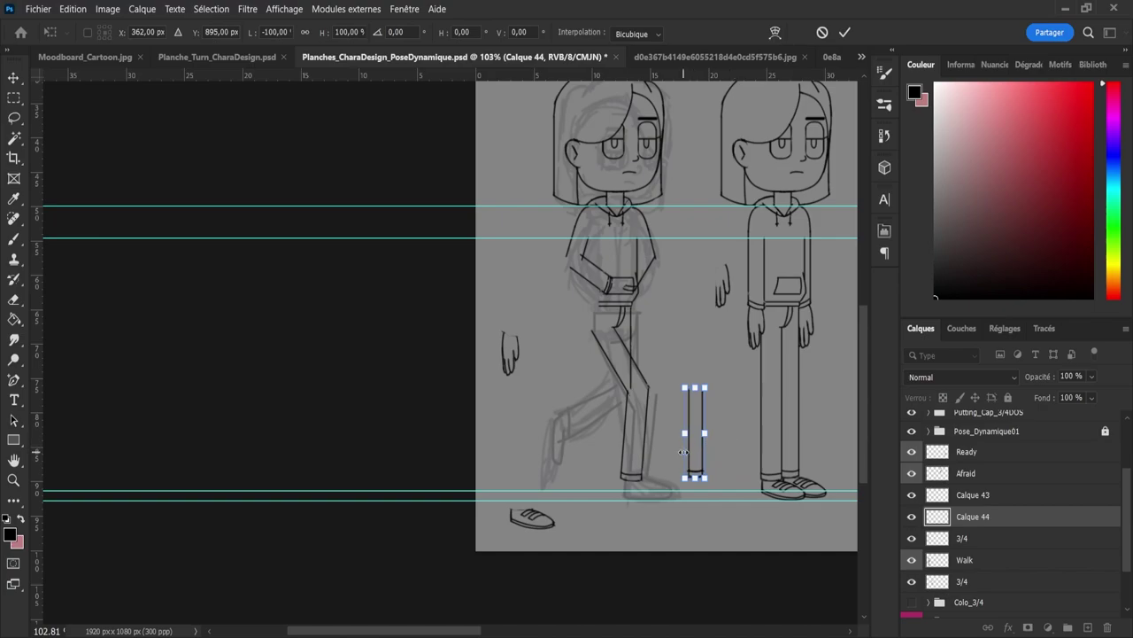
key(Left)
key(Left)
key(Left)
key(Left)
key(Left)
key(Left)
key(Left)
key(Return)
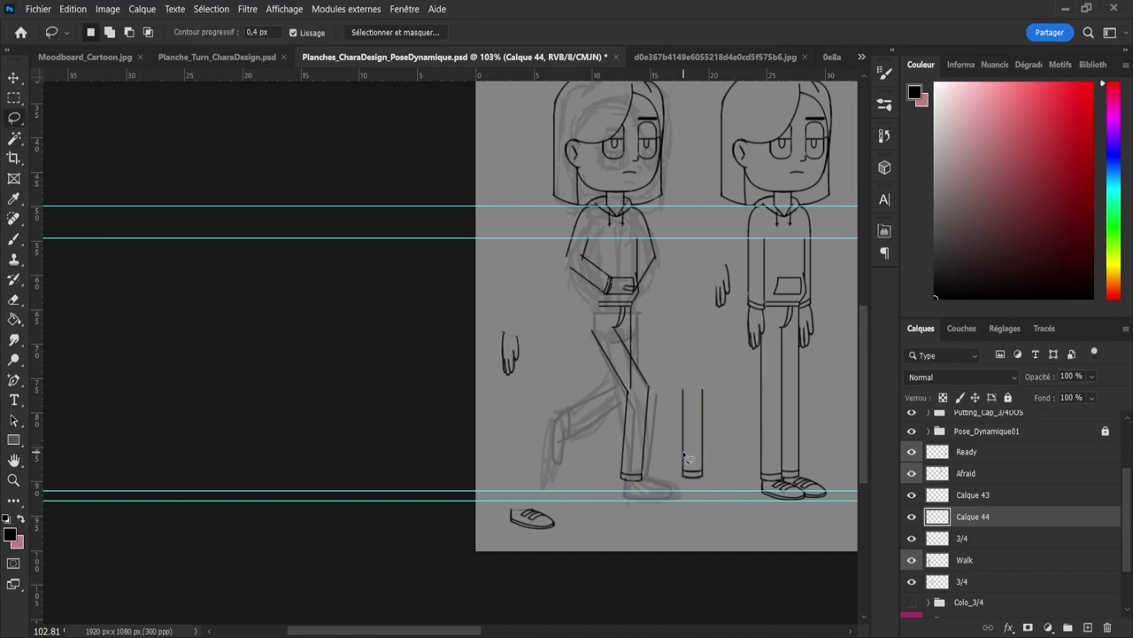
shift+click(970, 540)
key(ctrl+e)
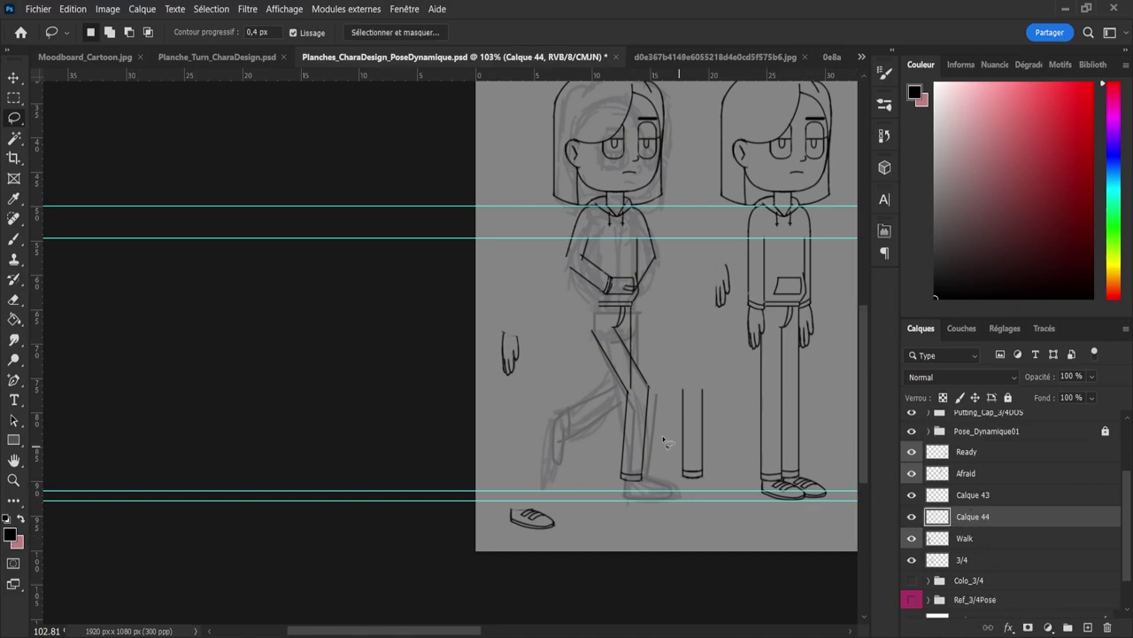
Step: Lasso the completed loose lower leg, rotate it 45.84°, and attach it behind the knee over the sketched back leg
mouse_move(682, 373)
mouse_down()
mouse_move(711, 379)
mouse_move(723, 428)
mouse_move(676, 468)
mouse_up()
drag(669, 387, 663, 383)
key(ctrl+t)
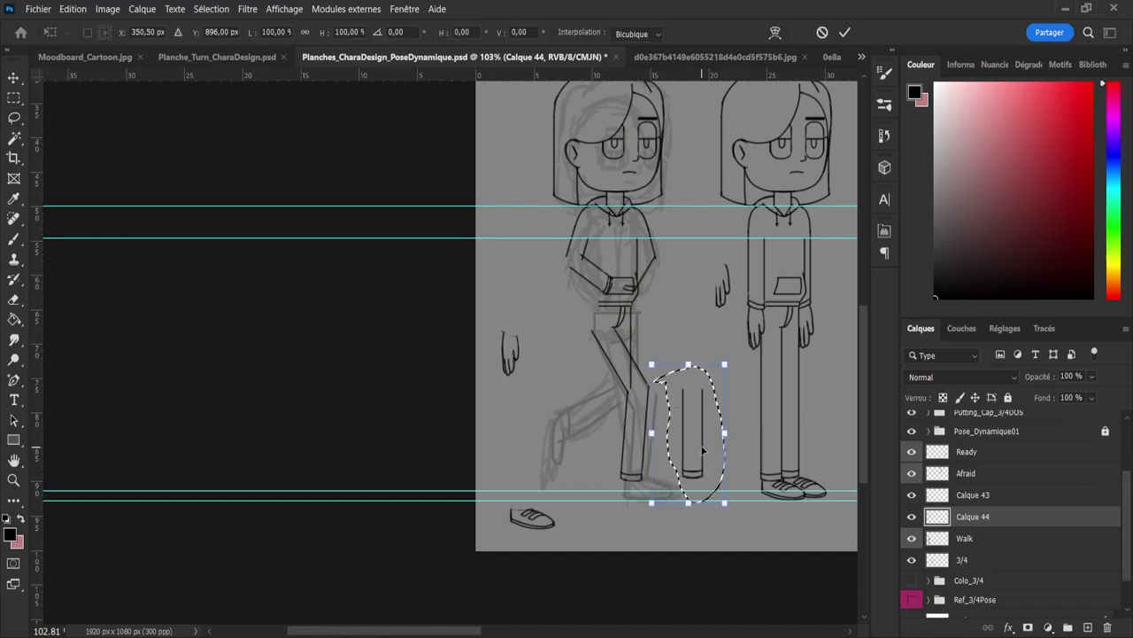
drag(691, 431, 611, 448)
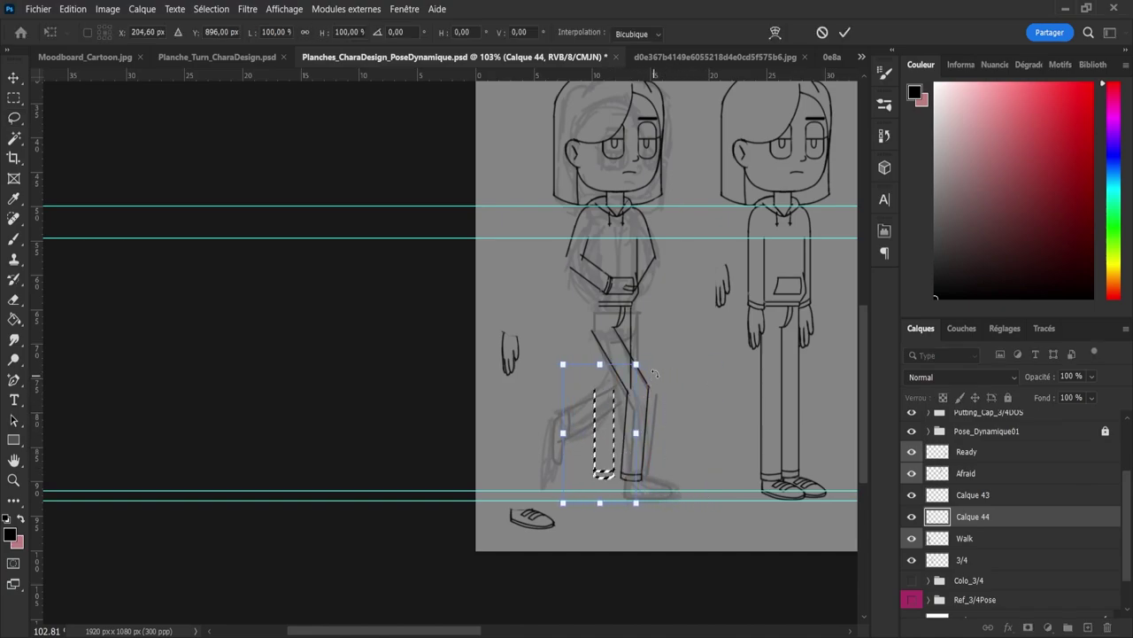
drag(660, 367, 613, 421)
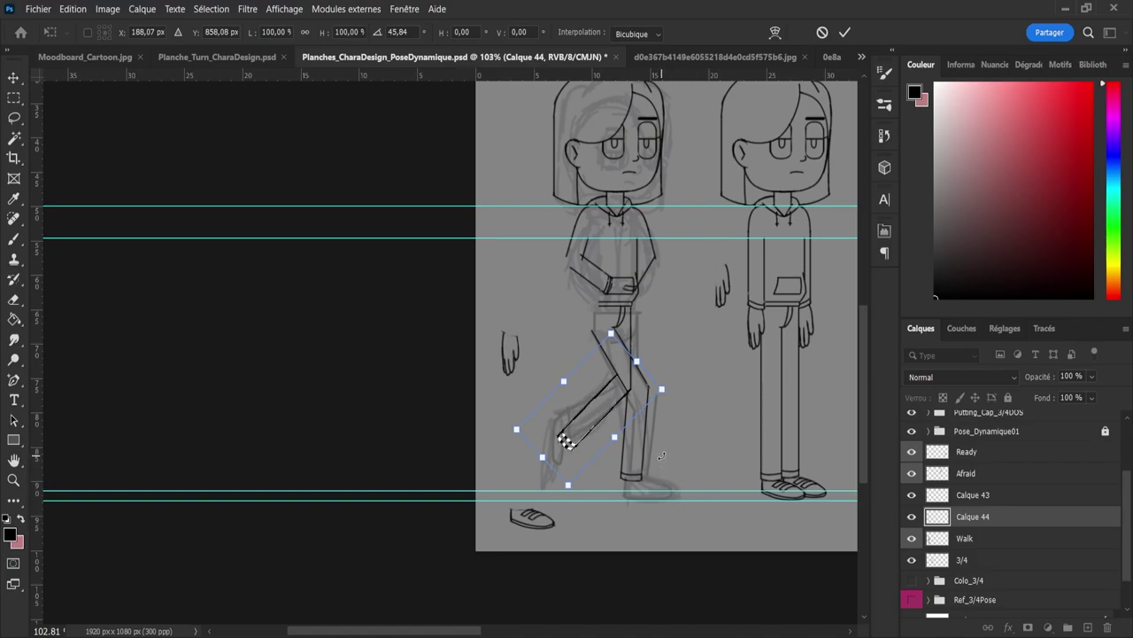
key(Down)
key(Down)
key(Left)
key(Left)
key(Left)
key(Left)
key(Left)
key(Left)
key(Left)
key(Left)
key(Left)
key(Right)
key(Right)
key(Right)
key(Right)
key(Right)
key(Right)
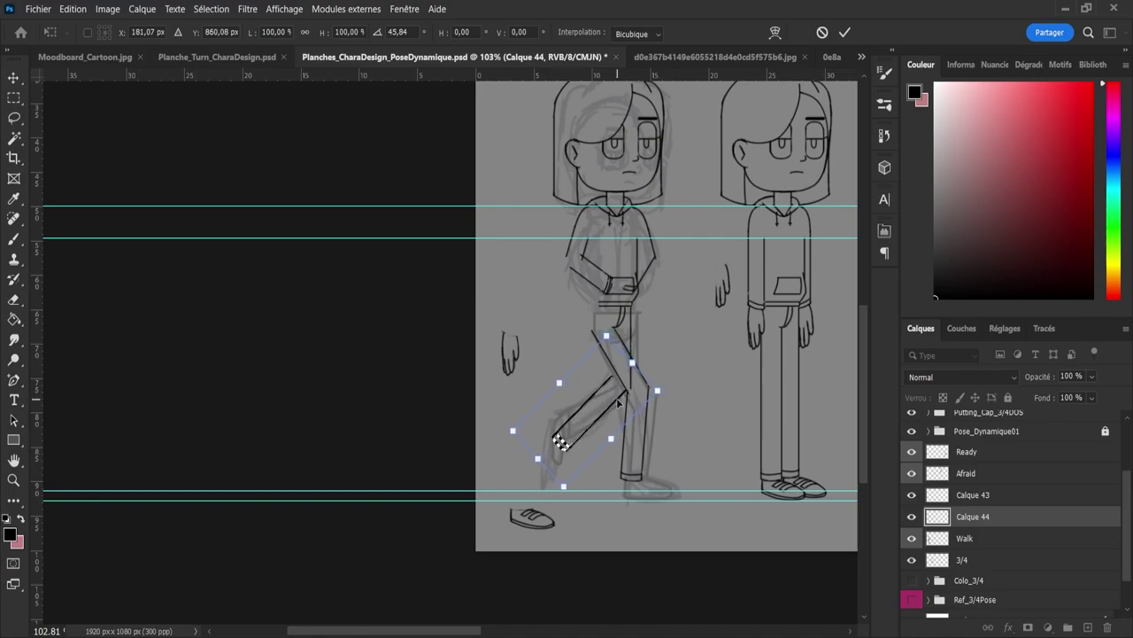
key(Up)
key(Up)
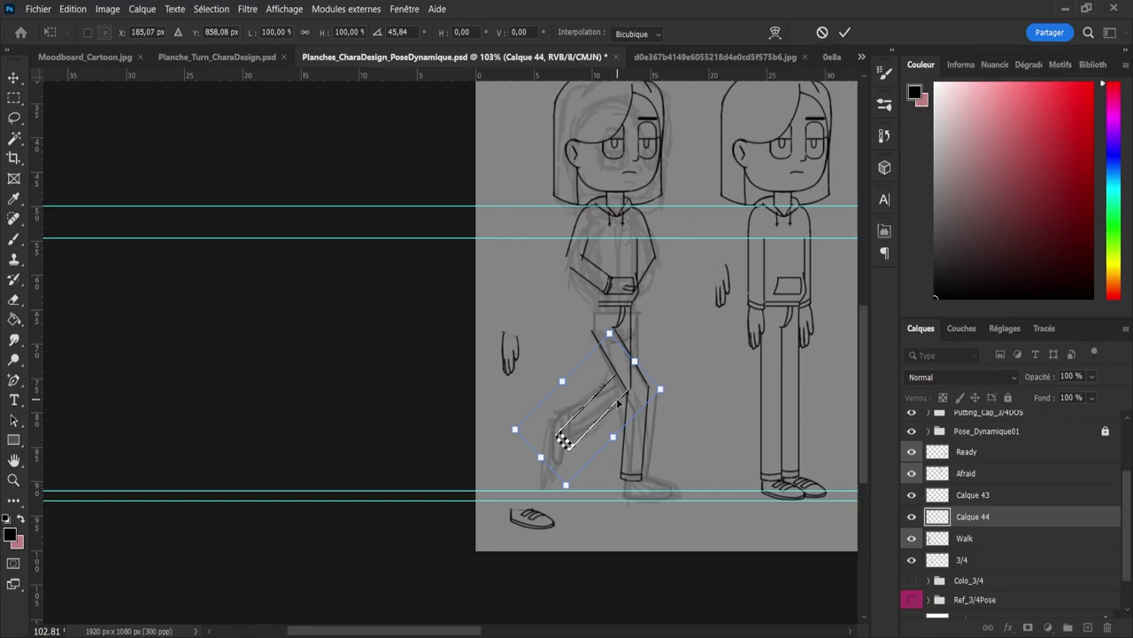
key(Return)
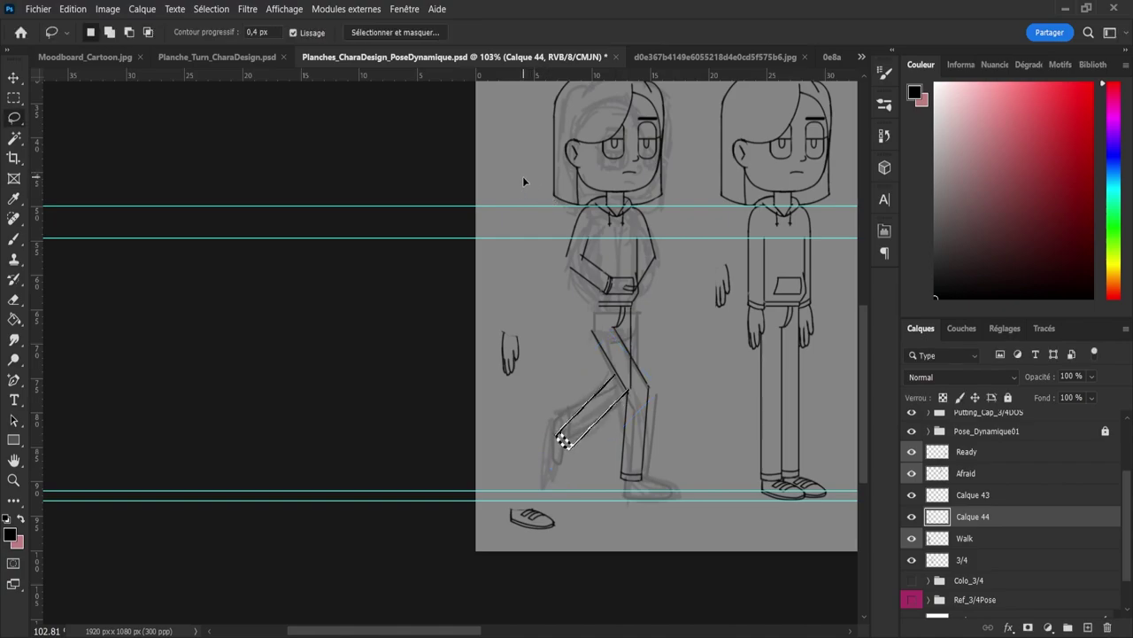
Step: Rotate the back lower leg a further 12° and nudge it up and back to line up with the knee
key(ctrl+t)
drag(651, 351, 645, 363)
key(Up)
key(Up)
key(Up)
key(Up)
key(Up)
key(Up)
key(Left)
key(Left)
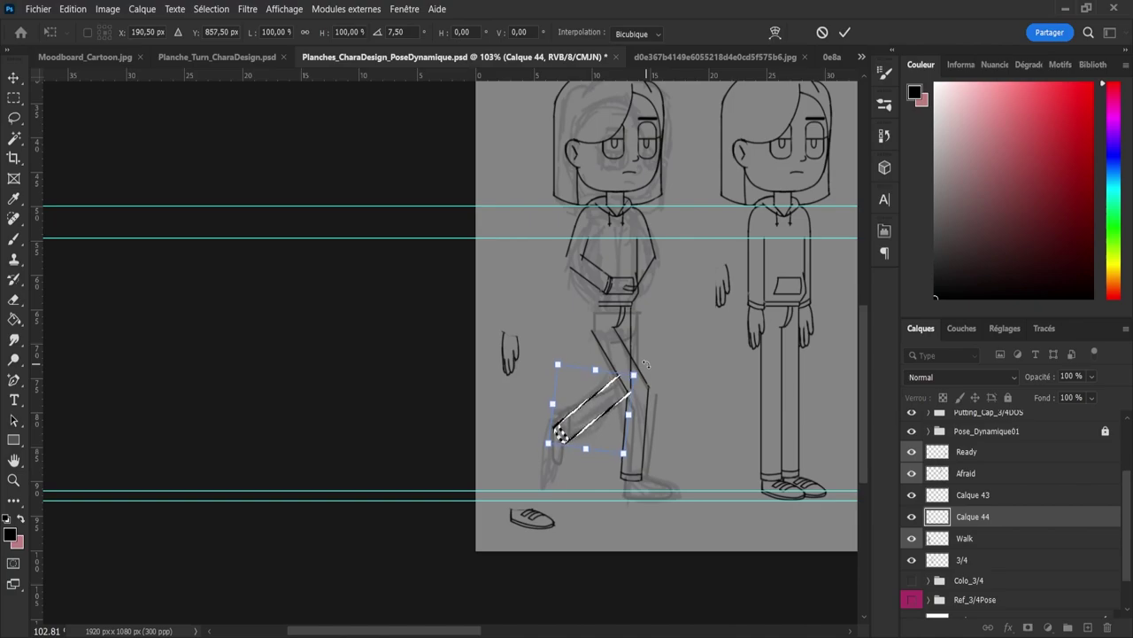
key(Up)
key(Up)
key(Left)
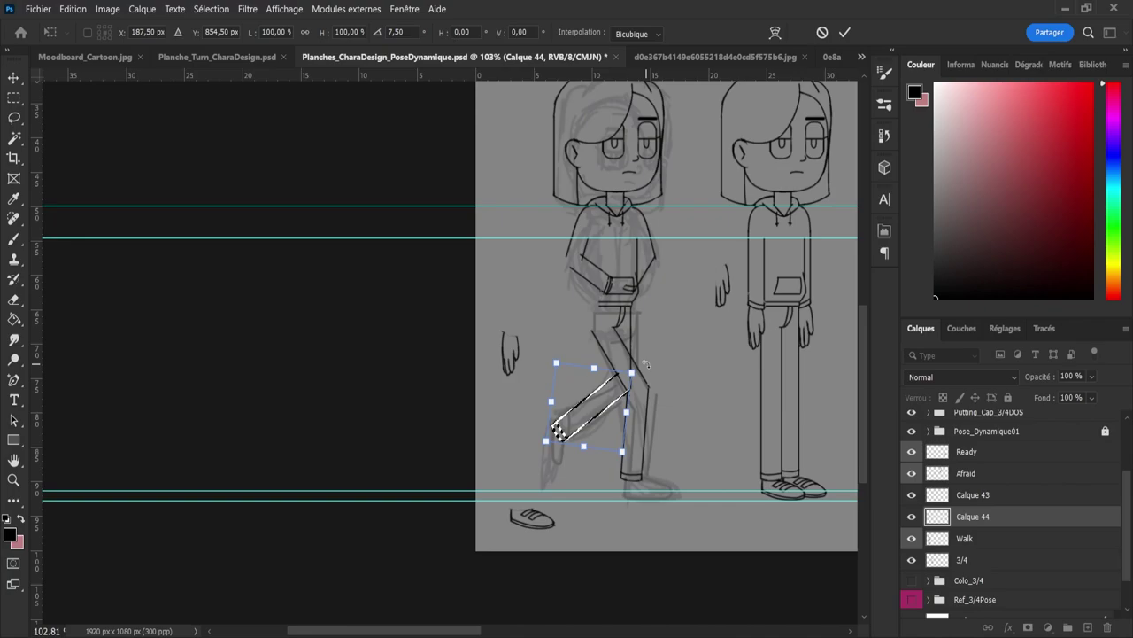
drag(659, 337, 663, 366)
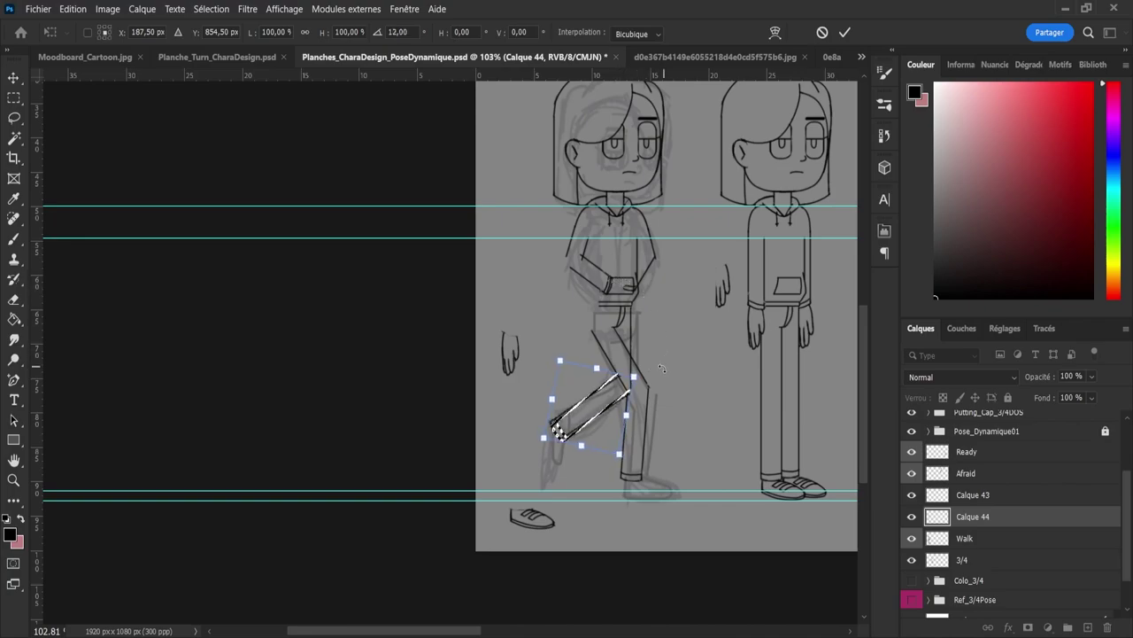
key(Up)
key(Up)
key(Up)
key(Up)
key(Up)
key(Up)
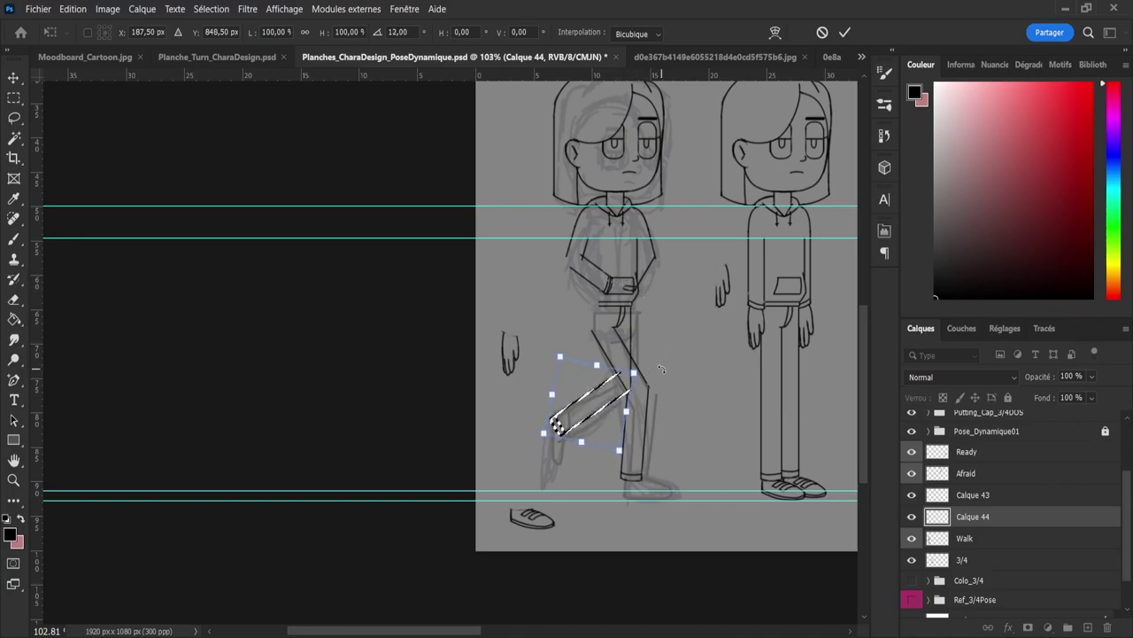
key(Return)
key(l)
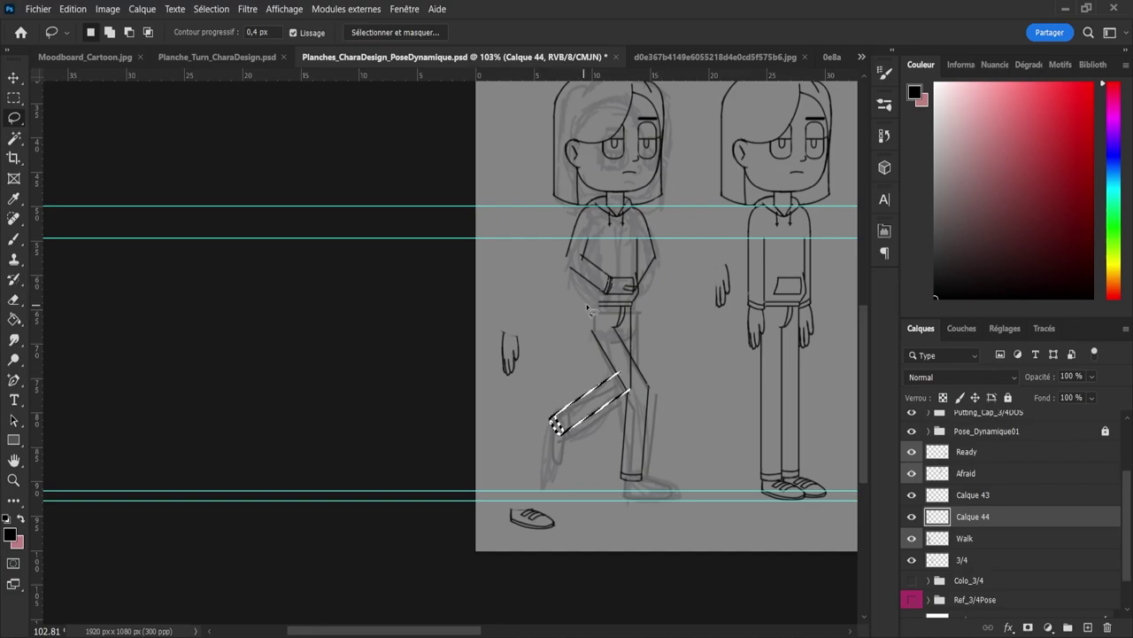
click(625, 334)
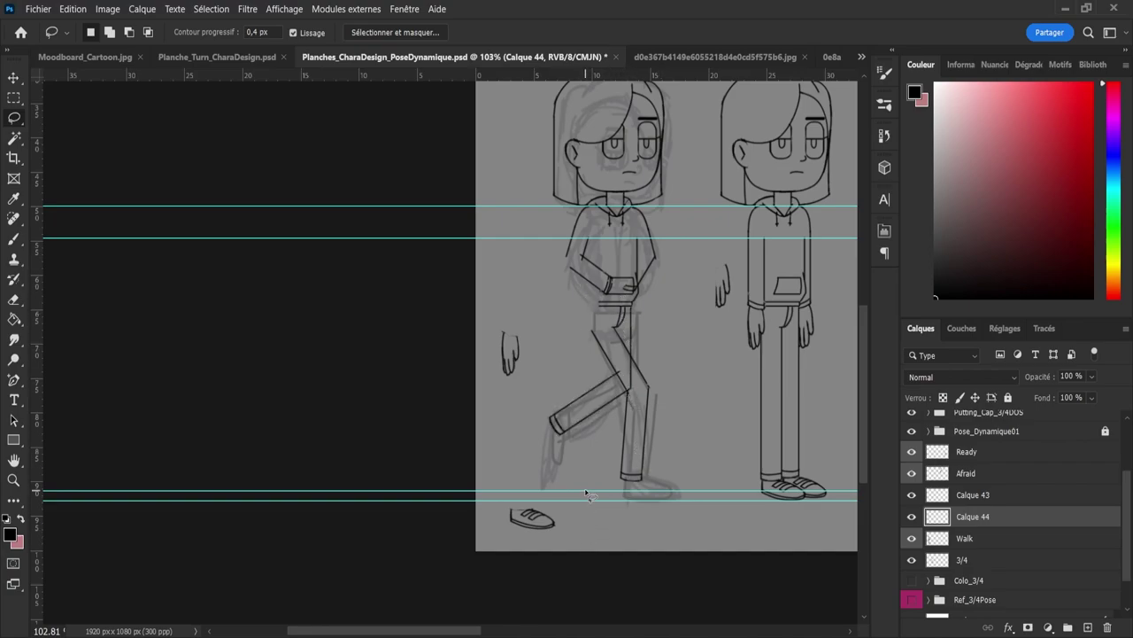
mouse_move(494, 512)
mouse_down()
mouse_move(558, 498)
mouse_move(498, 514)
mouse_up()
key(ctrl+t)
mouse_move(593, 555)
mouse_down()
mouse_move(598, 523)
mouse_move(590, 537)
mouse_up()
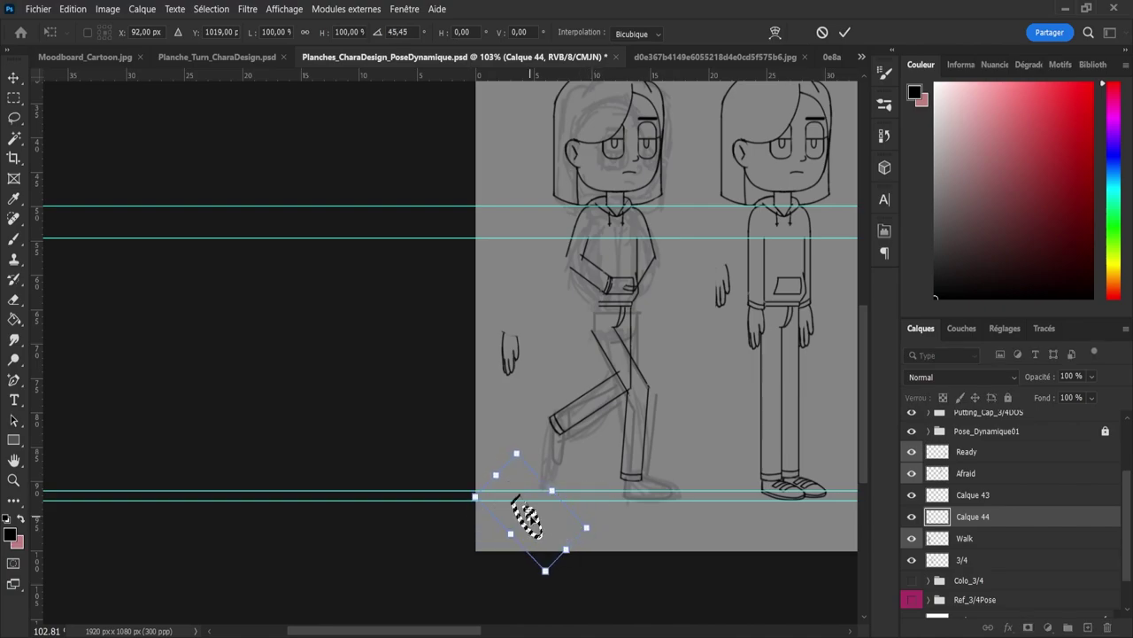
drag(532, 516, 557, 450)
drag(629, 444, 620, 451)
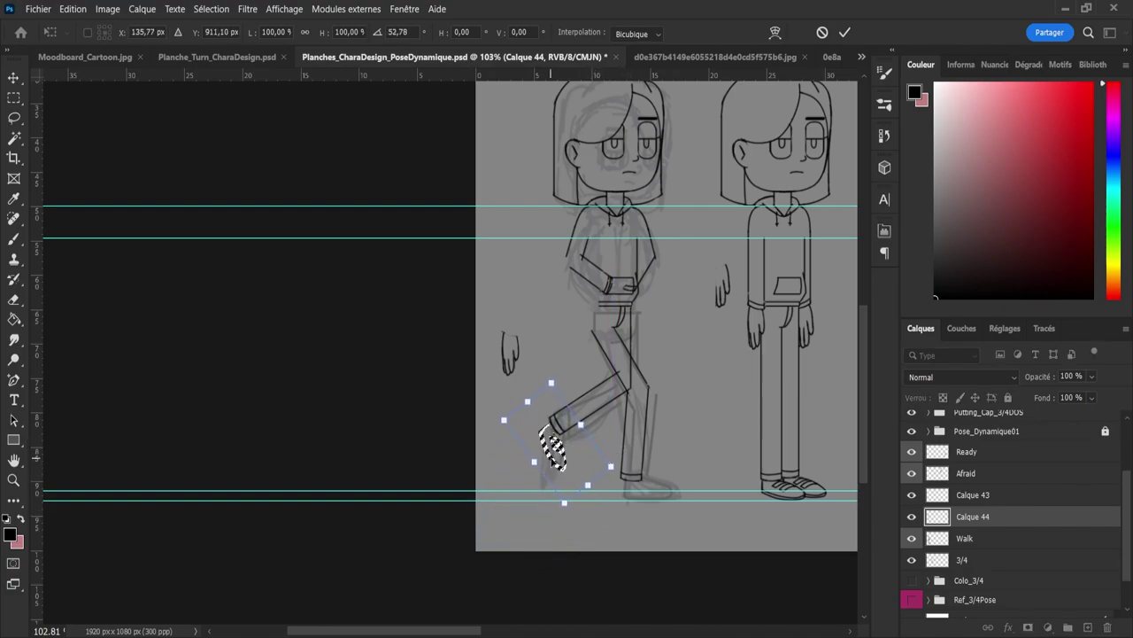
drag(554, 460, 554, 456)
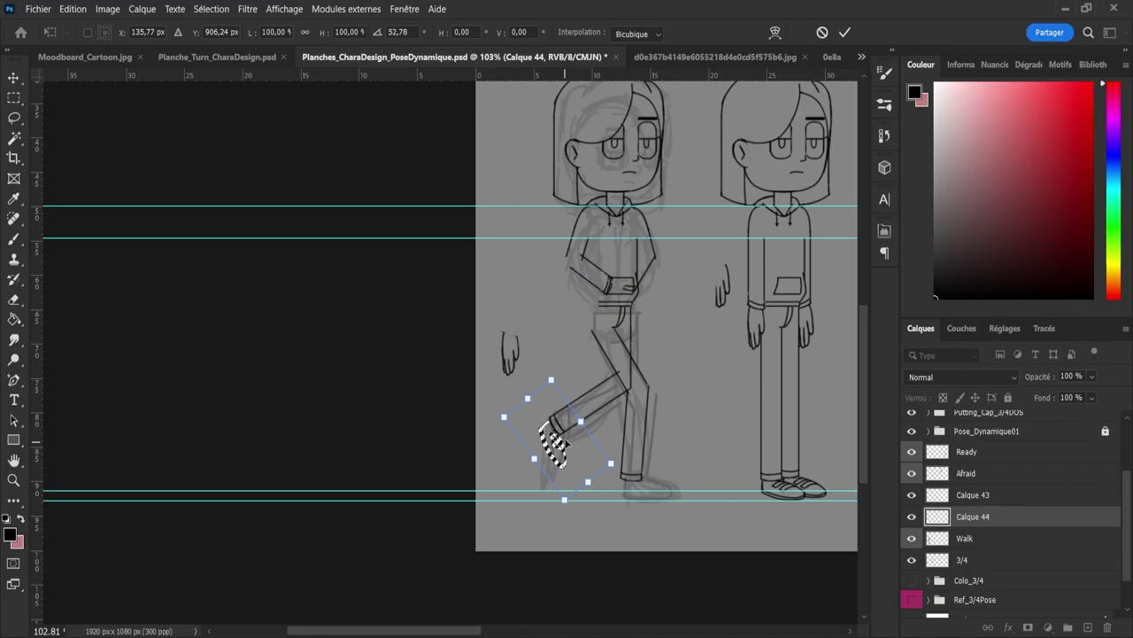
key(ctrl+z)
key(ctrl+z)
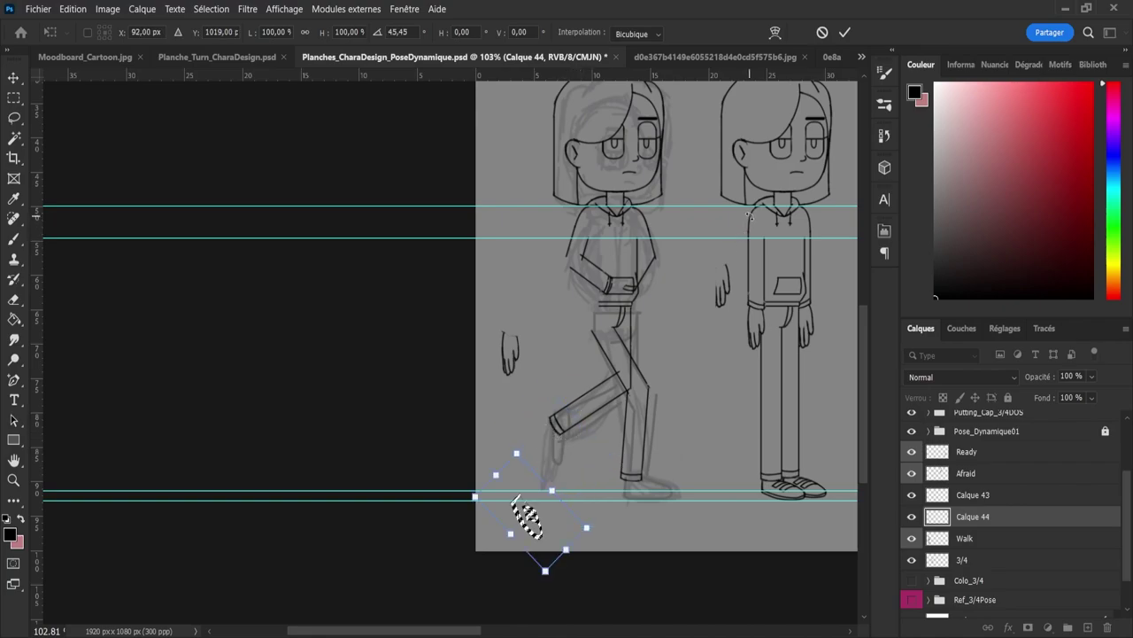
click(845, 32)
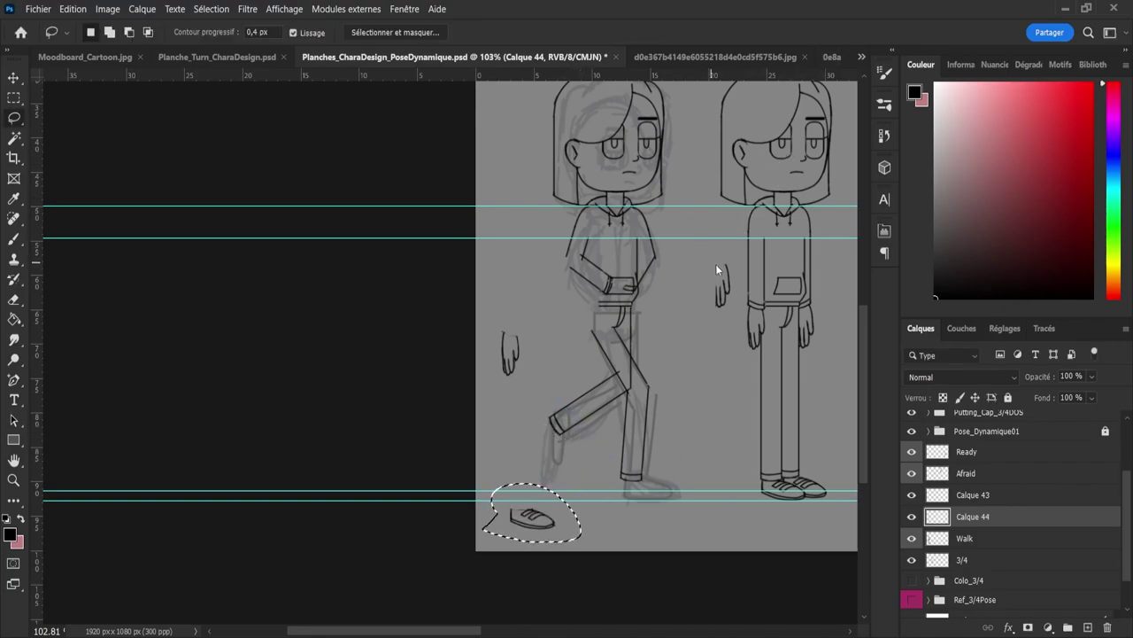
key(ctrl+d)
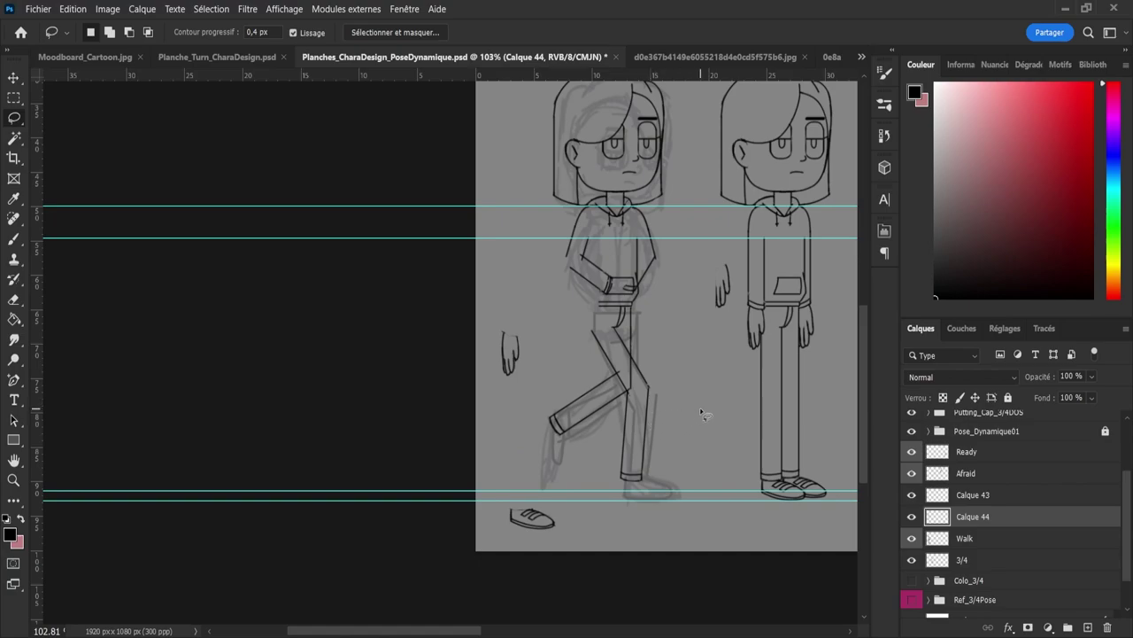
Step: Erase the two spare loose hands lying on either side of the walking figure
key(z)
drag(693, 339, 674, 337)
scroll(707, 328, up, 2)
key(e)
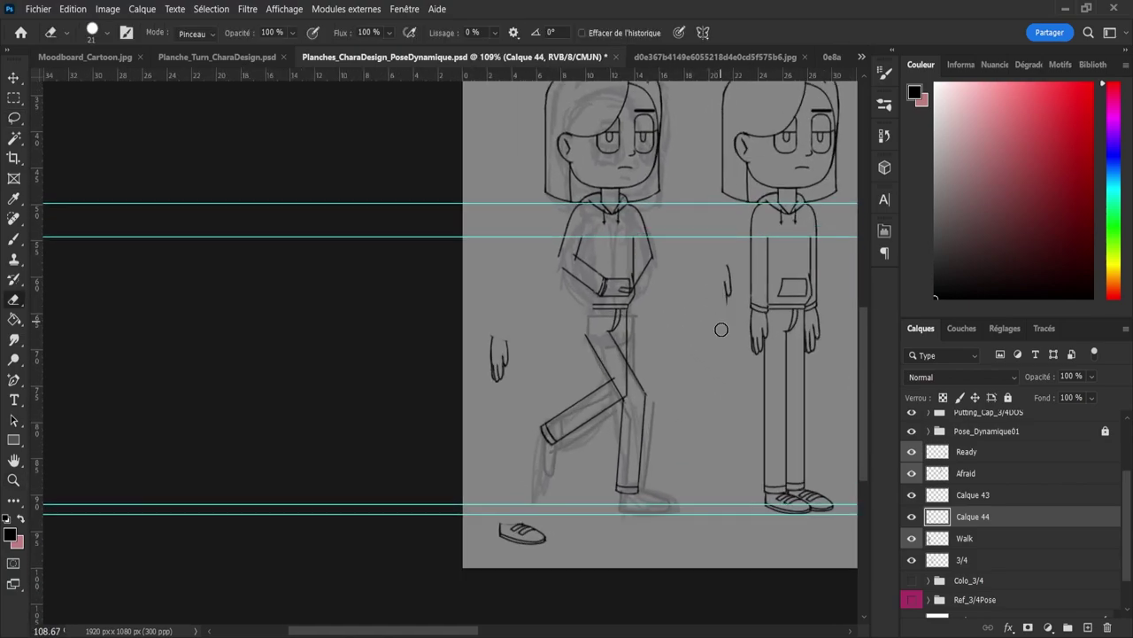
drag(491, 347, 502, 359)
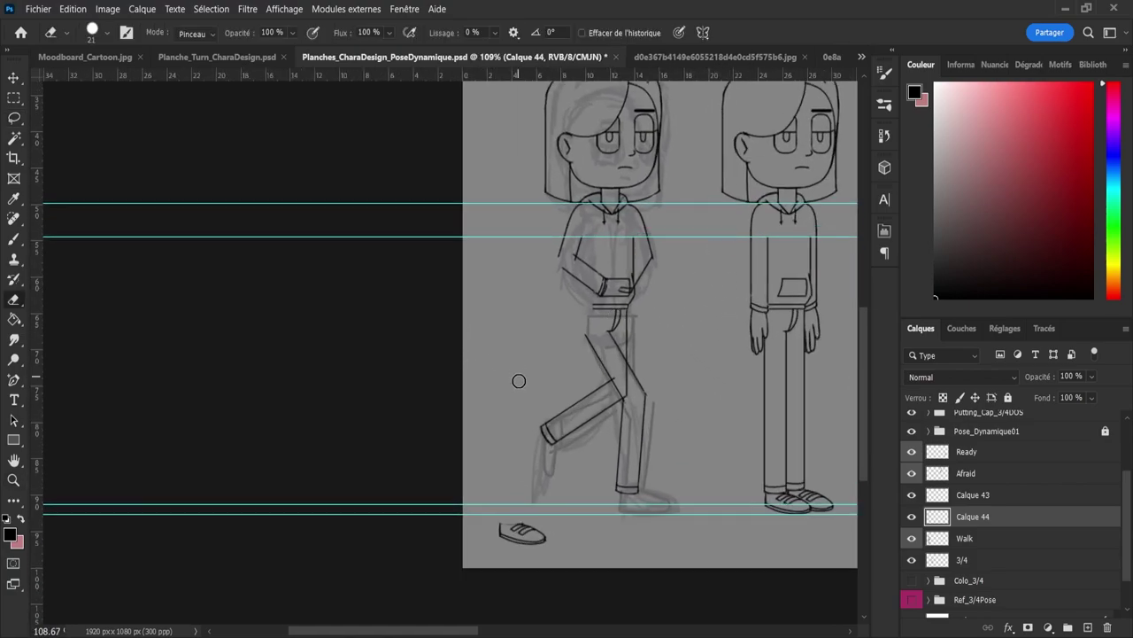
key(z)
scroll(618, 286, up, 2)
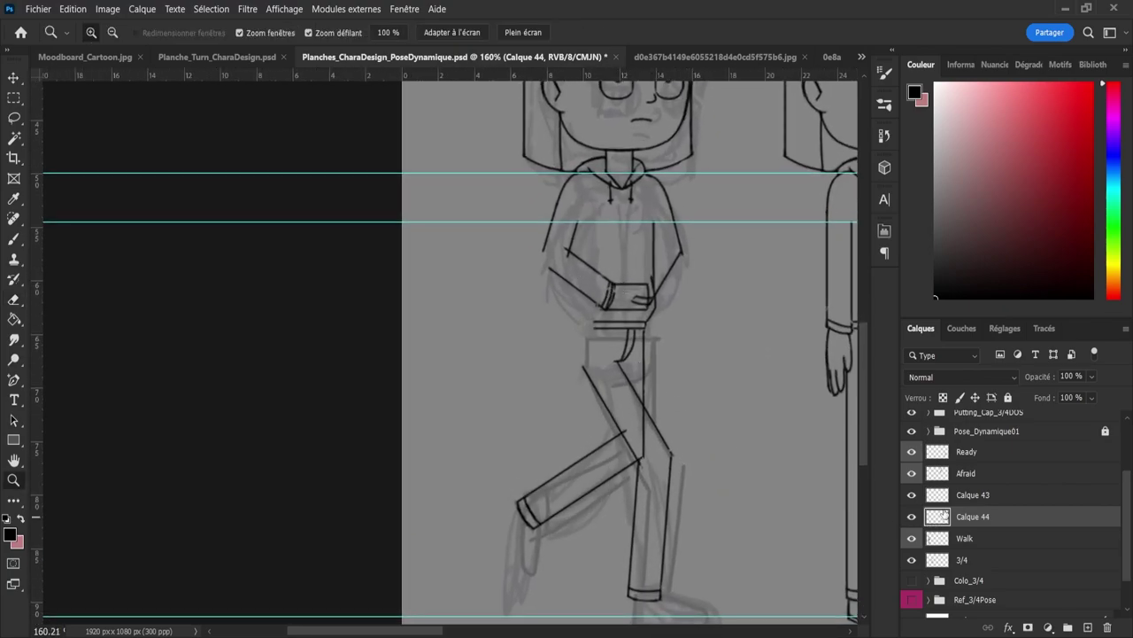
click(912, 581)
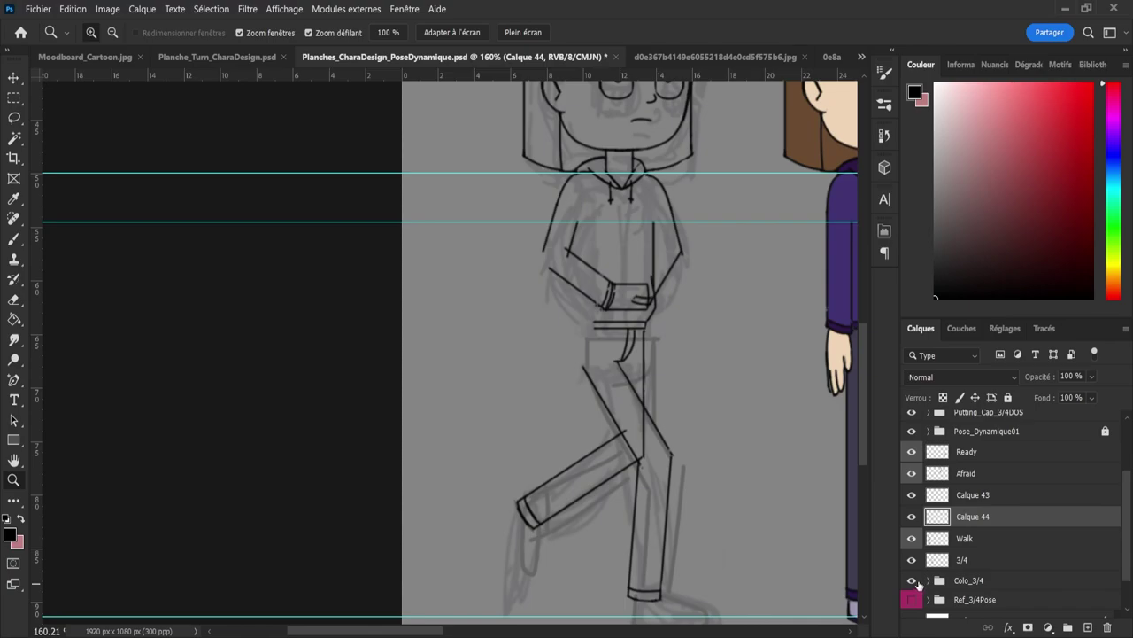
click(912, 581)
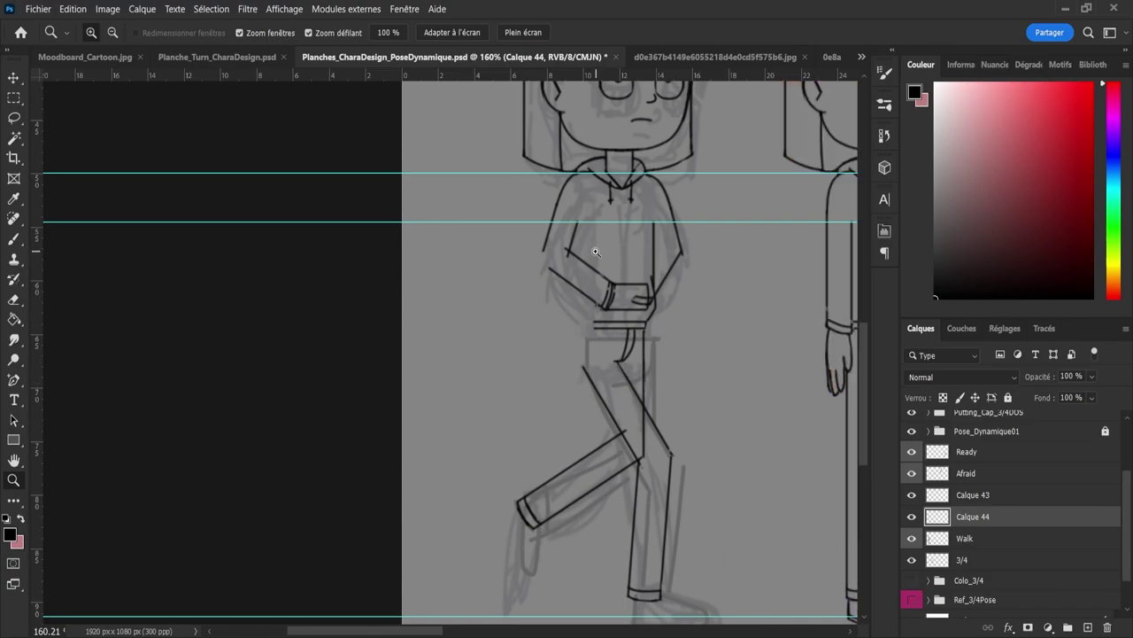
key(b)
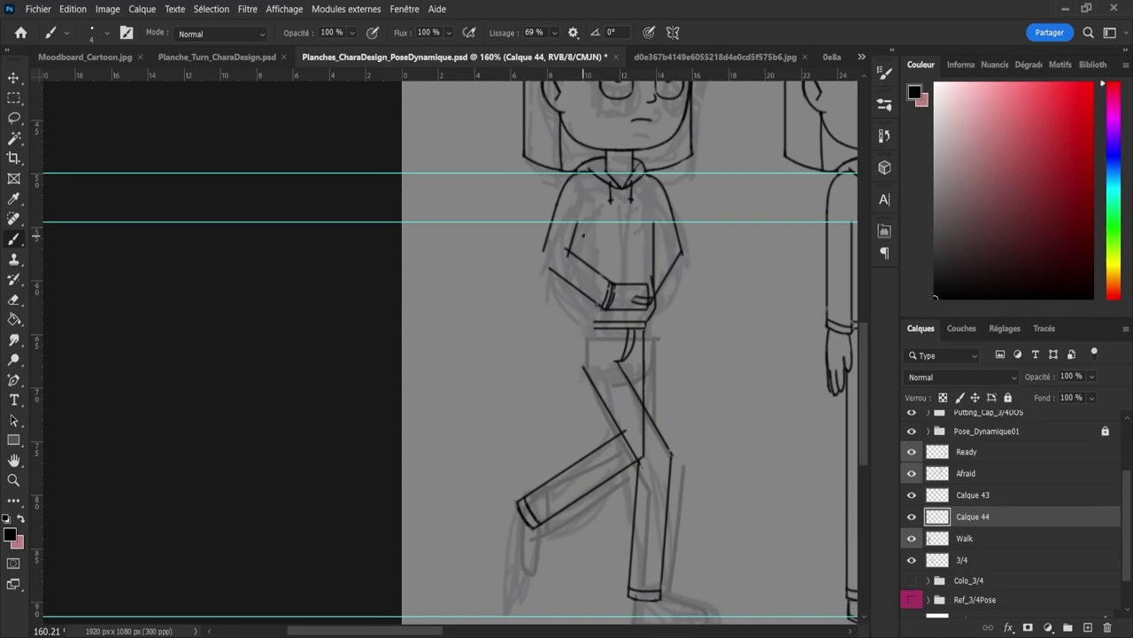
drag(582, 230, 584, 248)
key(ctrl+z)
key(ctrl+z)
click(913, 582)
click(927, 581)
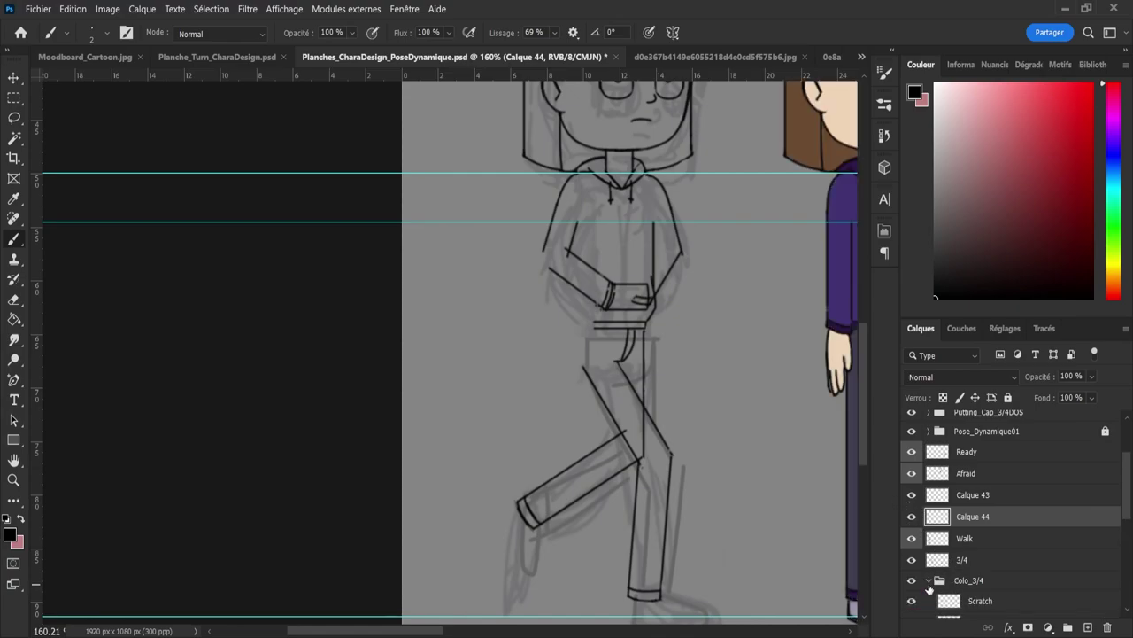
click(913, 583)
click(928, 580)
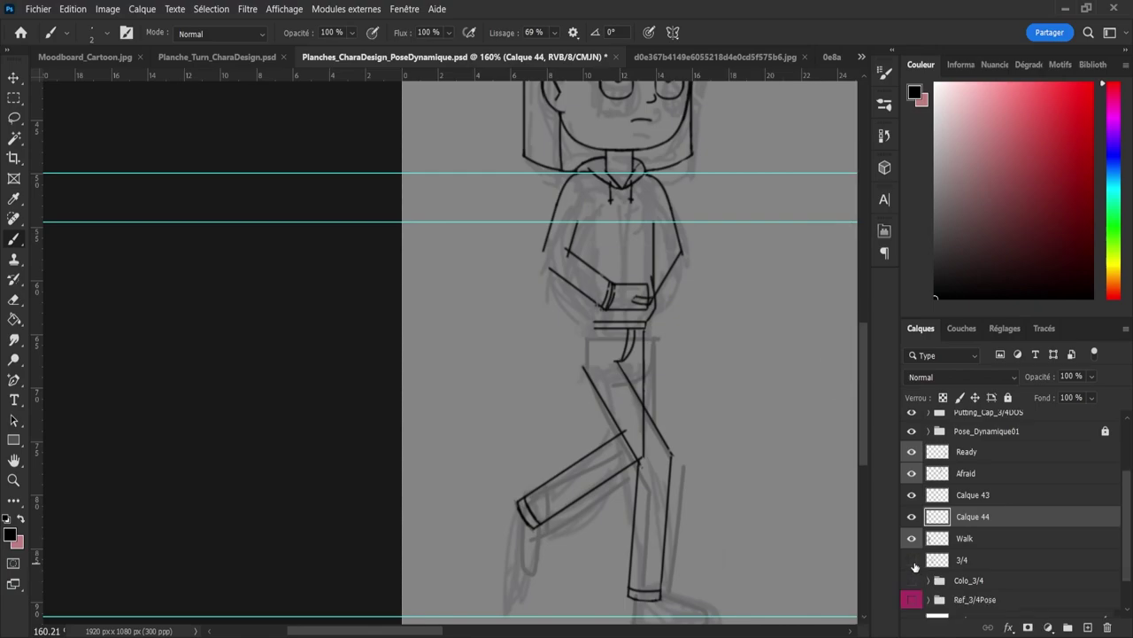
Step: Duplicate the 3/4 layer, align the standing copy over the walking figure, and lower its opacity to 47% as a guide
click(941, 563)
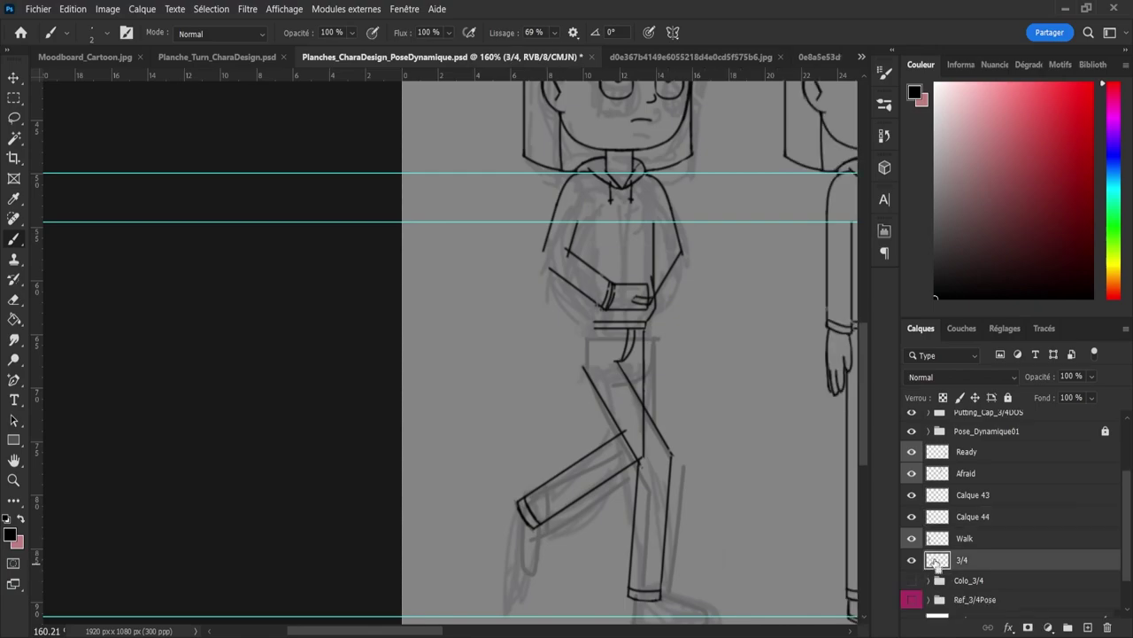
key(ctrl+j)
key(v)
drag(801, 353, 575, 324)
key(Right)
key(Right)
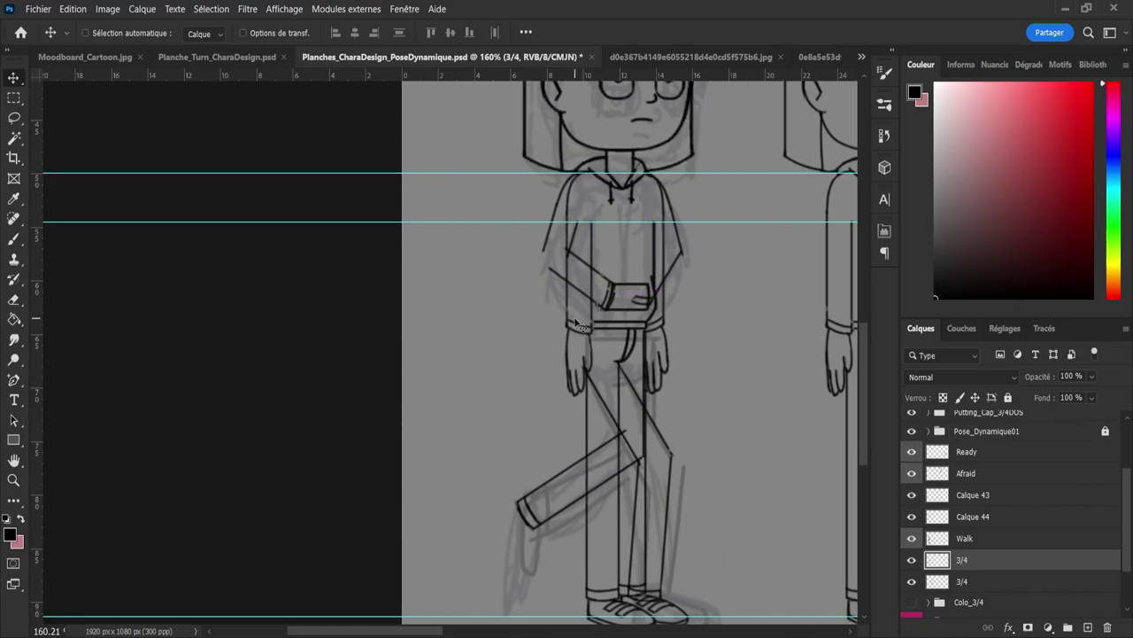
key(Left)
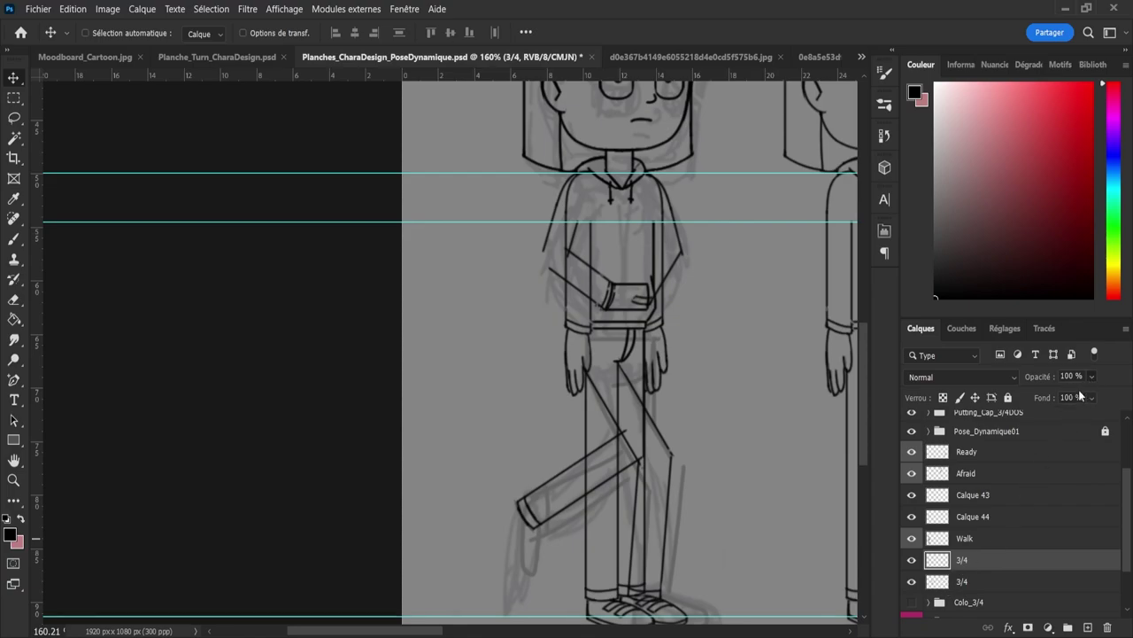
key(4)
key(7)
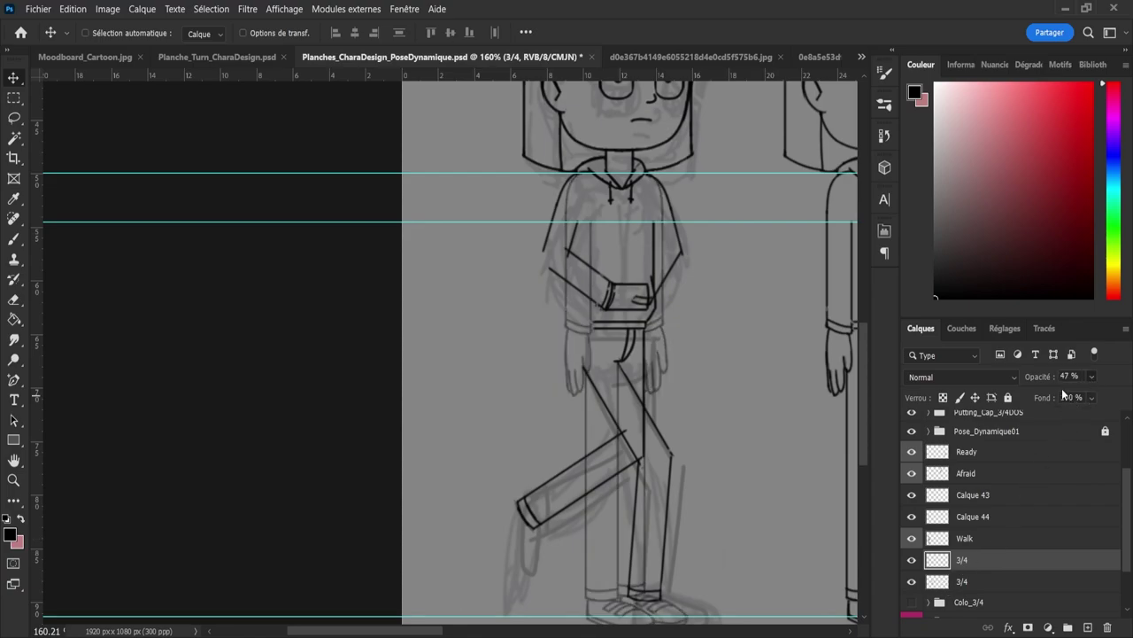
Step: Check which lines the Walk, Calque 44 and Calque 43 layers hold, and add an empty layer above Calque 44
click(969, 540)
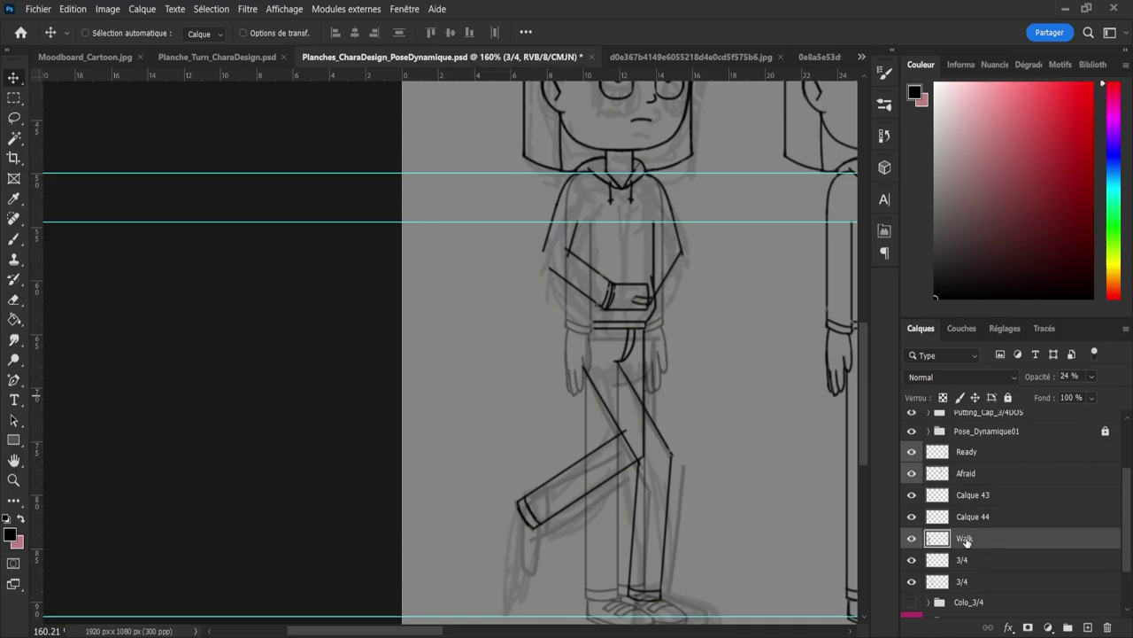
click(910, 539)
click(909, 539)
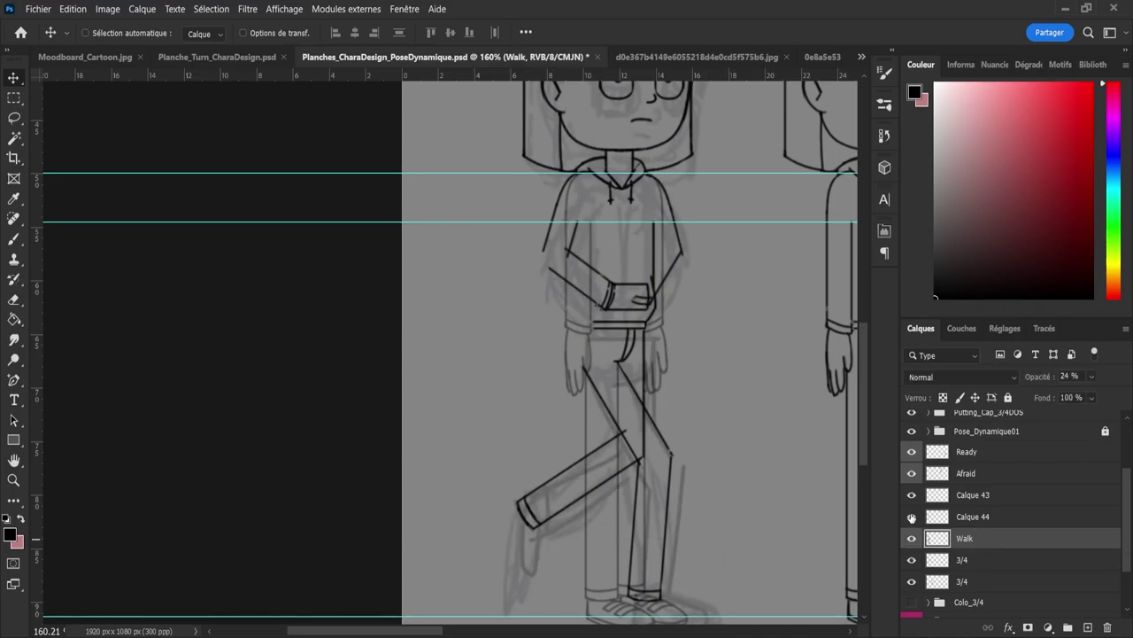
click(912, 517)
click(912, 517)
click(937, 521)
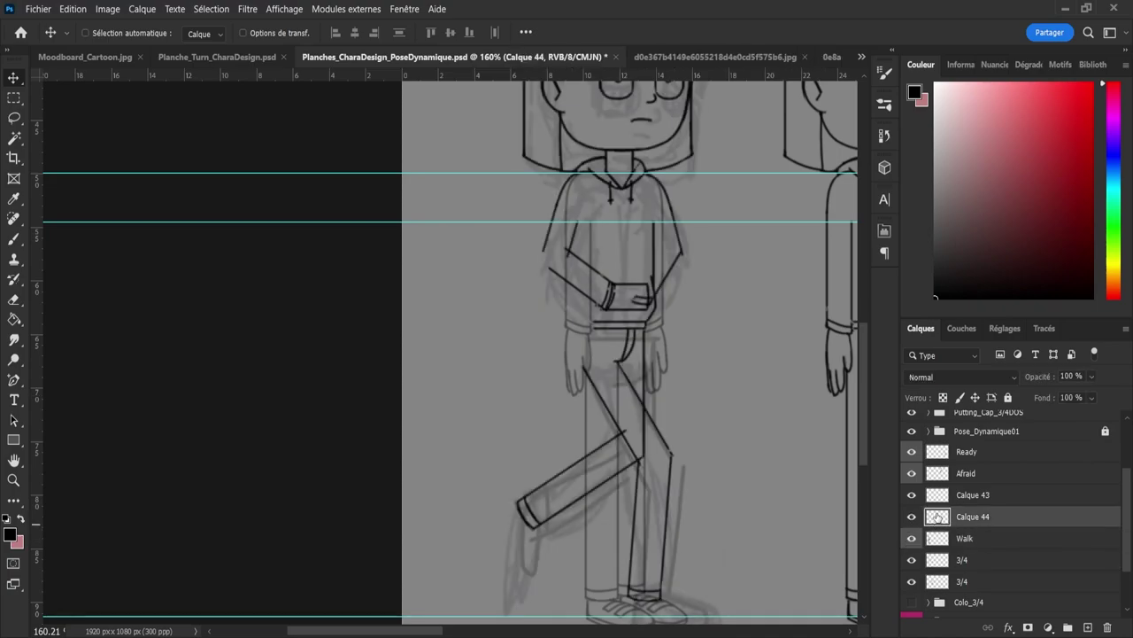
click(940, 497)
click(911, 495)
click(911, 495)
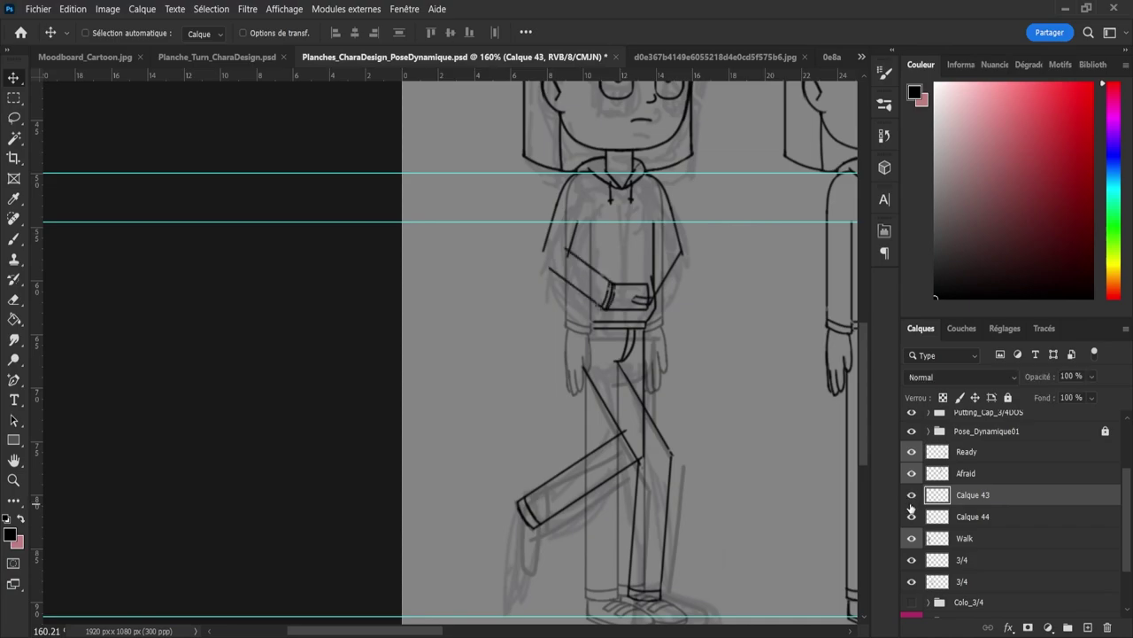
click(1088, 627)
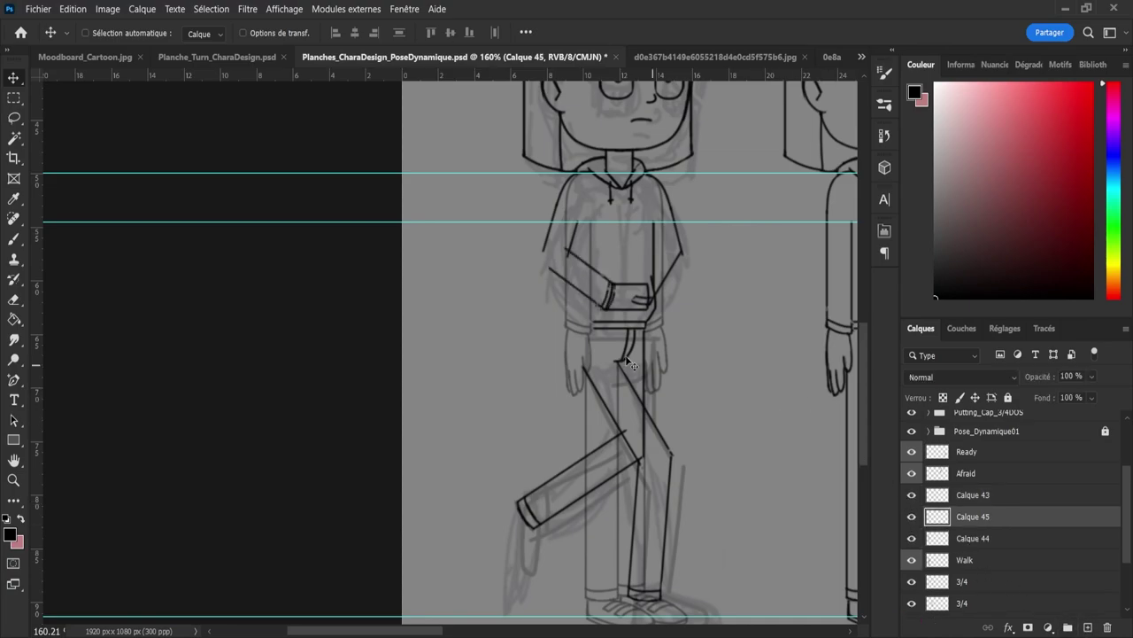
Step: Extend the walking figure's two hoodie hem lines horizontally toward its back with the Brush
key(b)
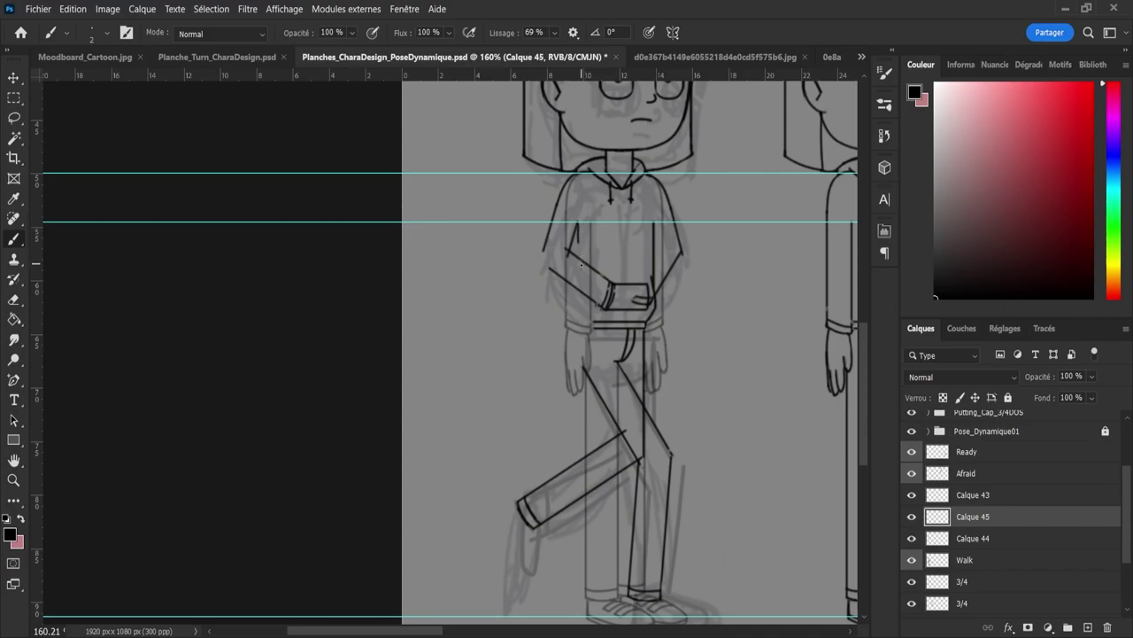
key(ctrl+z)
mouse_move(557, 320)
mouse_down()
mouse_move(598, 325)
mouse_move(519, 329)
mouse_up()
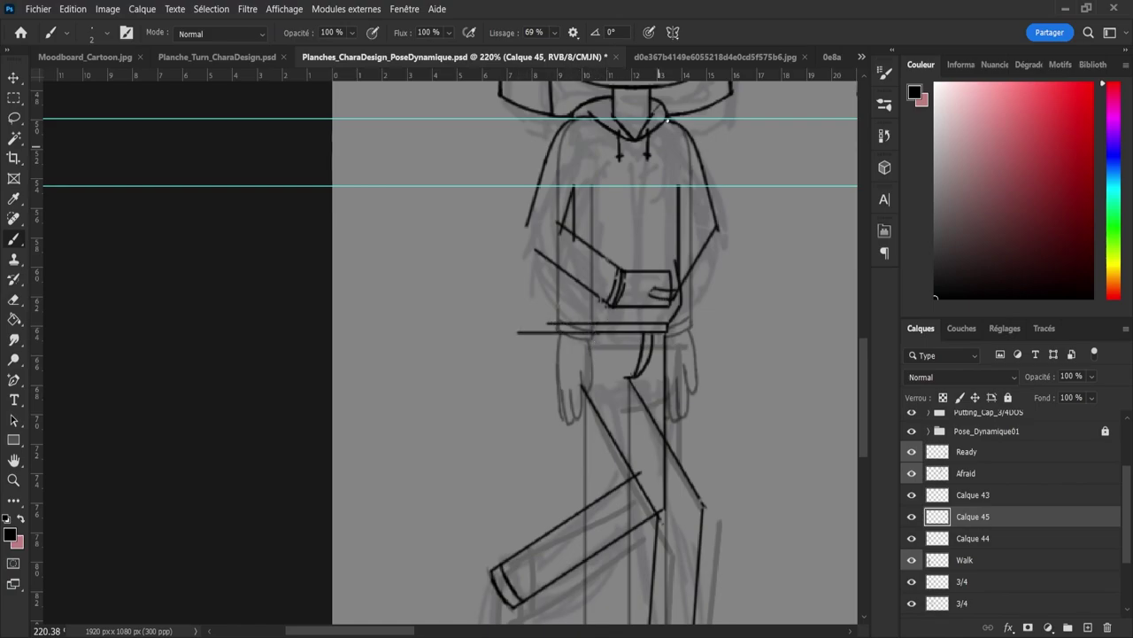
Step: Place horizontal guides at the hoodie pocket's lower edge and just above the pocket, and draw the back hip and lower hoodie contour
drag(677, 79, 620, 307)
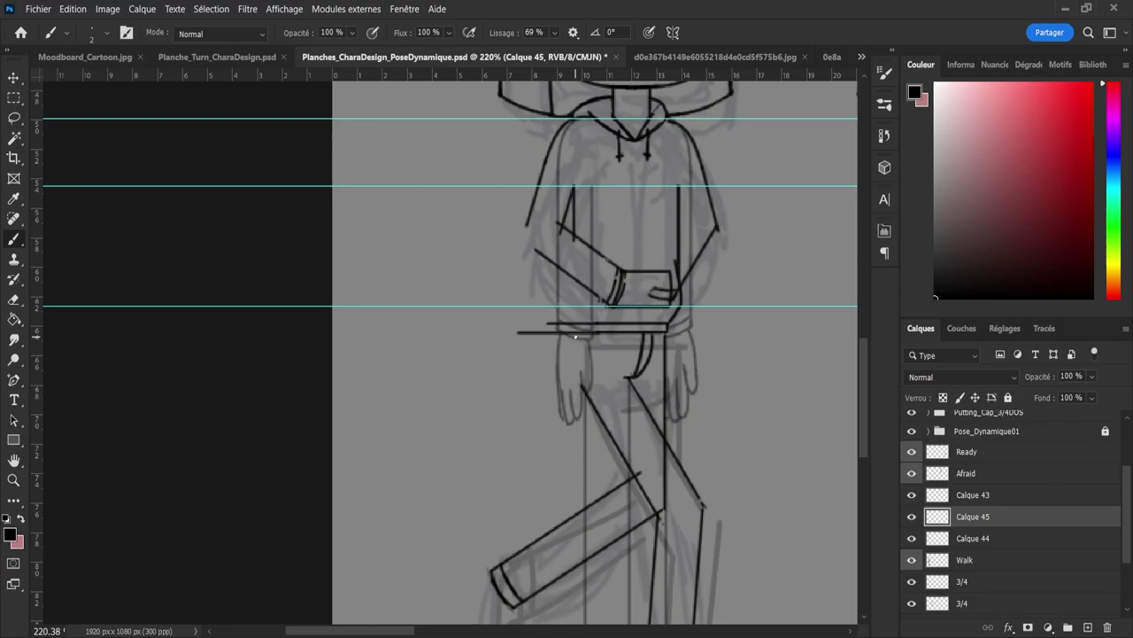
drag(578, 335, 581, 408)
key(ctrl+z)
drag(572, 307, 572, 276)
key(ctrl+z)
drag(659, 78, 591, 259)
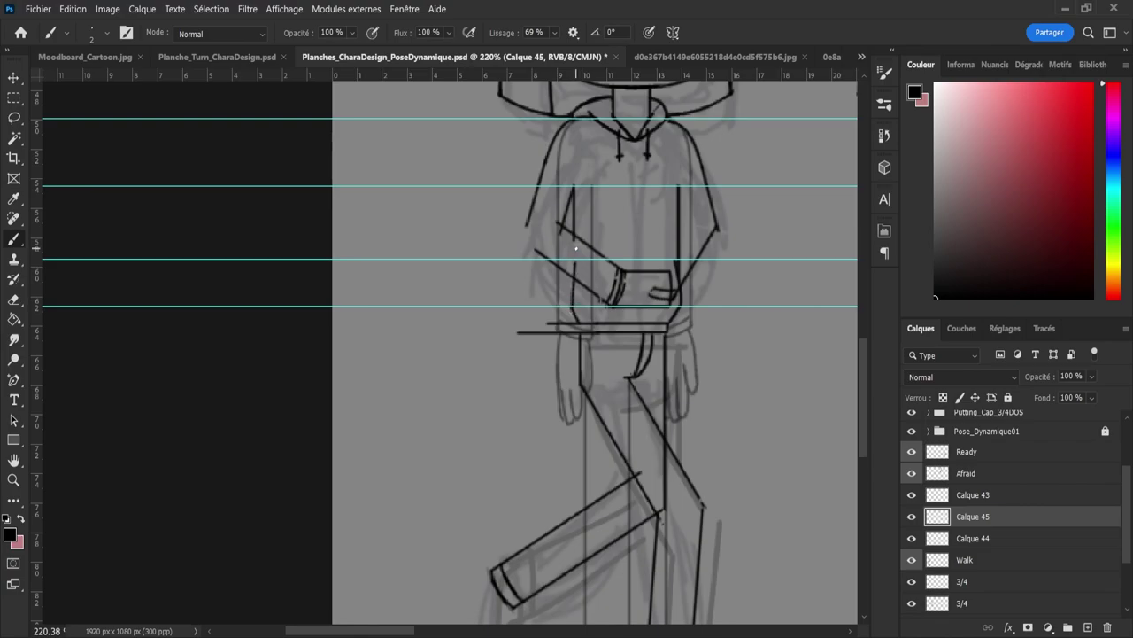
Step: Redraw the hoodie's back side line from the armpit past the forearm to the hem, erasing the uneven strokes
key(ctrl+z)
drag(575, 304, 579, 243)
drag(573, 190, 575, 269)
key(ctrl+z)
drag(573, 201, 580, 291)
key(e)
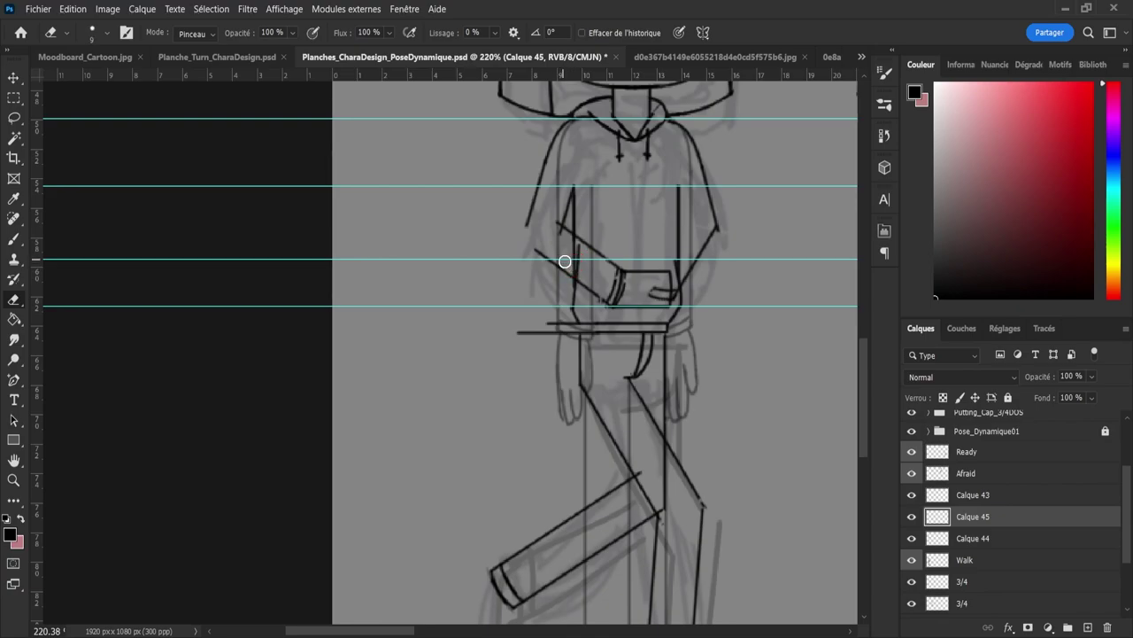
mouse_move(587, 258)
mouse_down()
mouse_move(583, 242)
mouse_move(582, 289)
mouse_up()
key(b)
key(e)
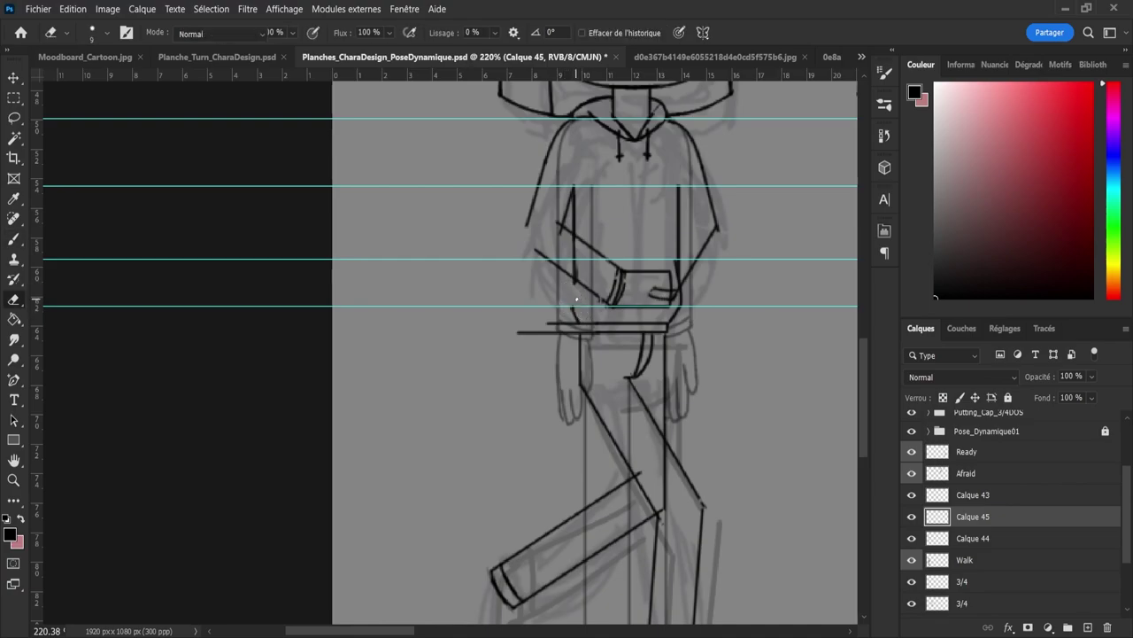
key(b)
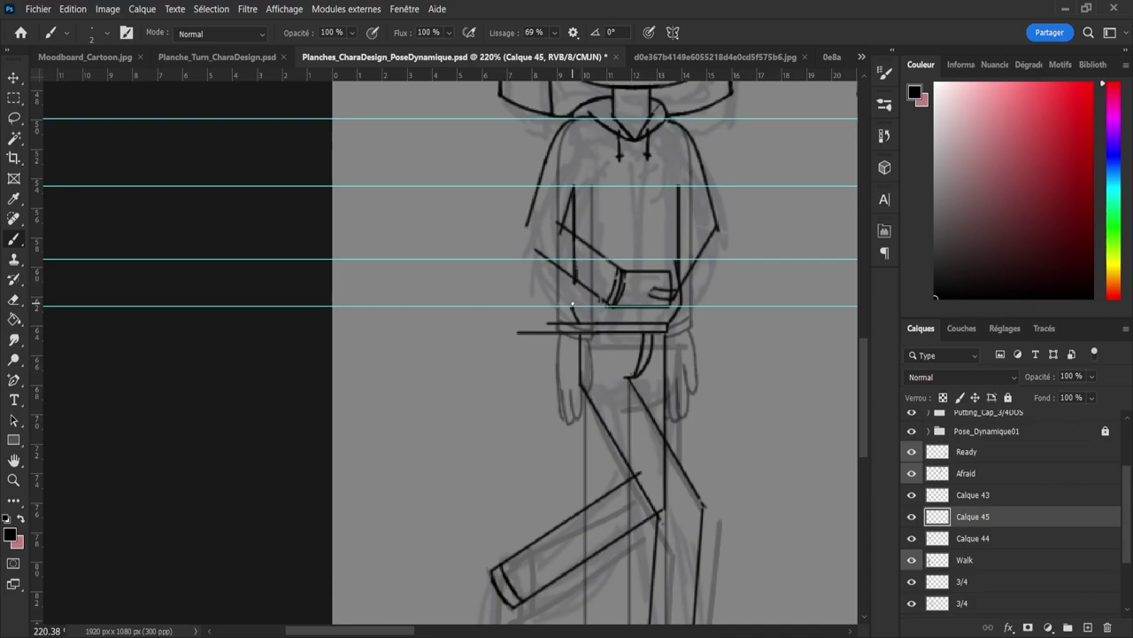
key(e)
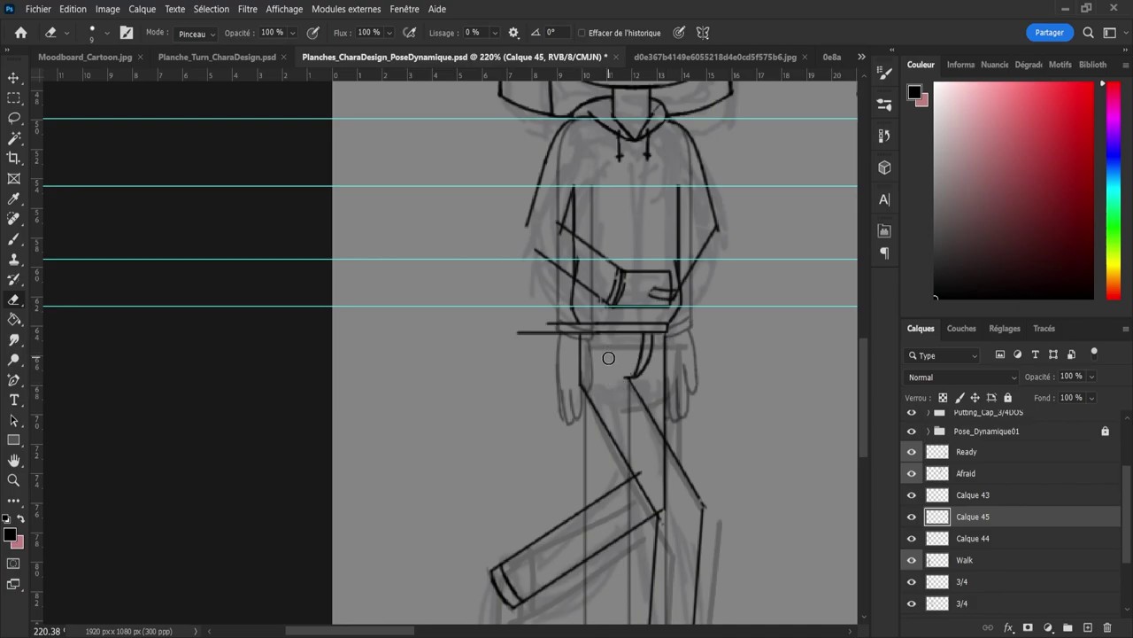
Step: Erase the hem lines' overhang beyond the hoodie's back edge and clean up the corner with the hip line
drag(559, 328, 528, 337)
key(b)
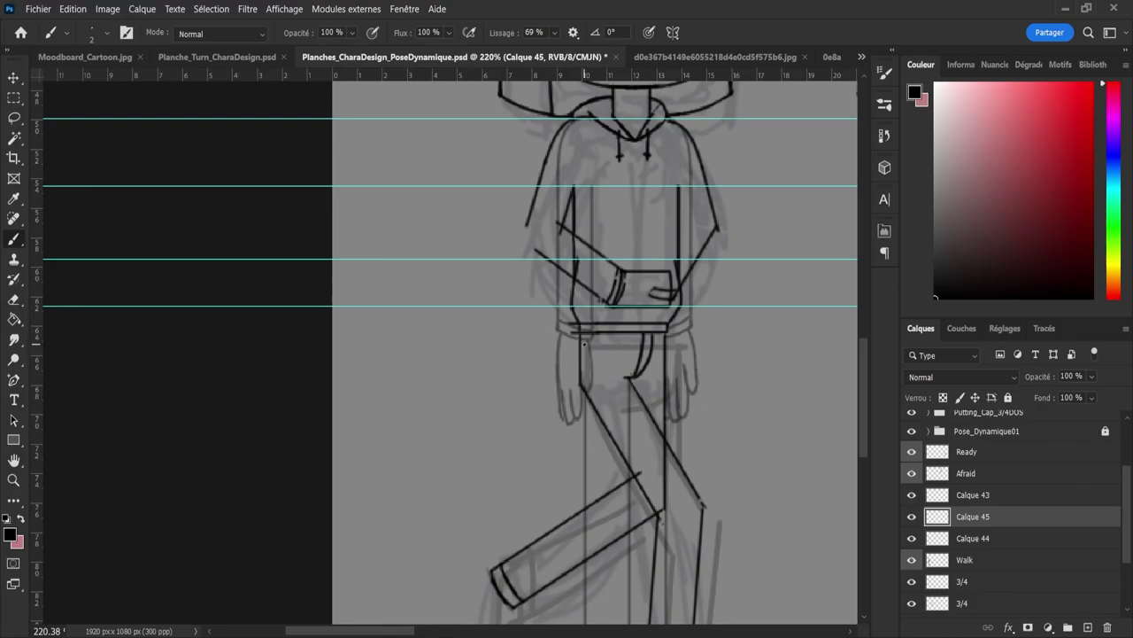
key(e)
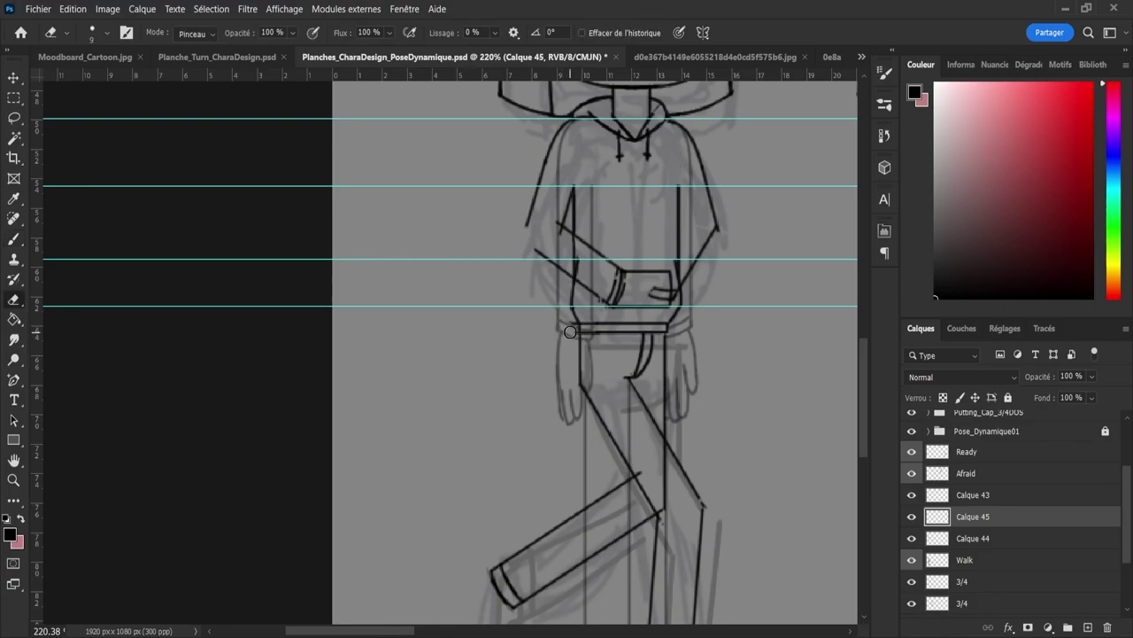
drag(571, 331, 580, 382)
key(b)
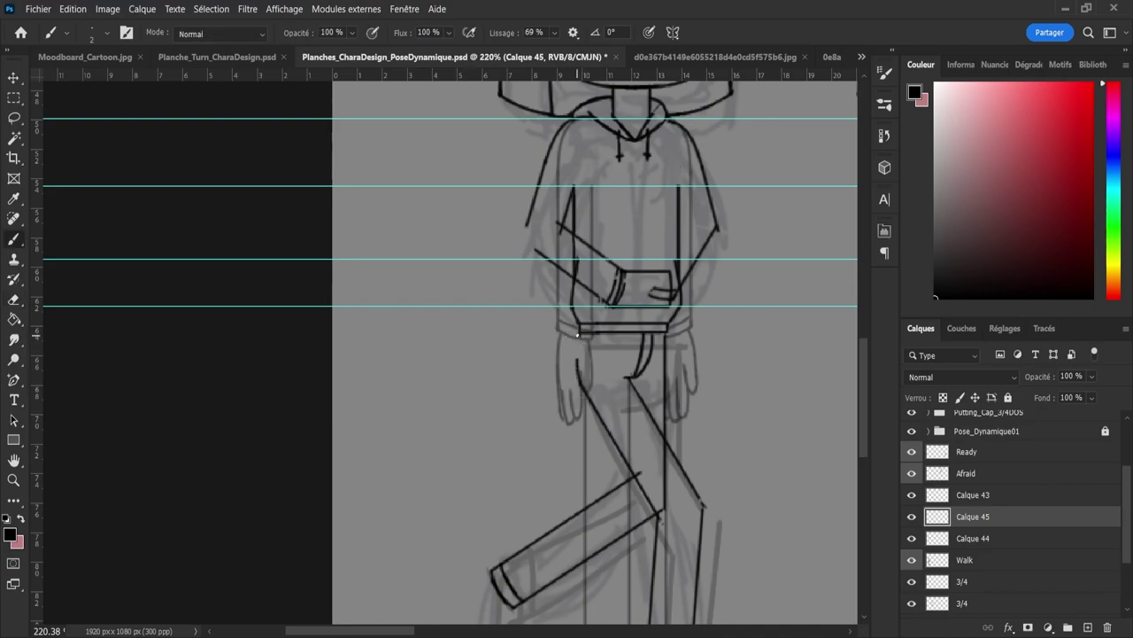
key(ctrl+z)
key(ctrl+z)
key(e)
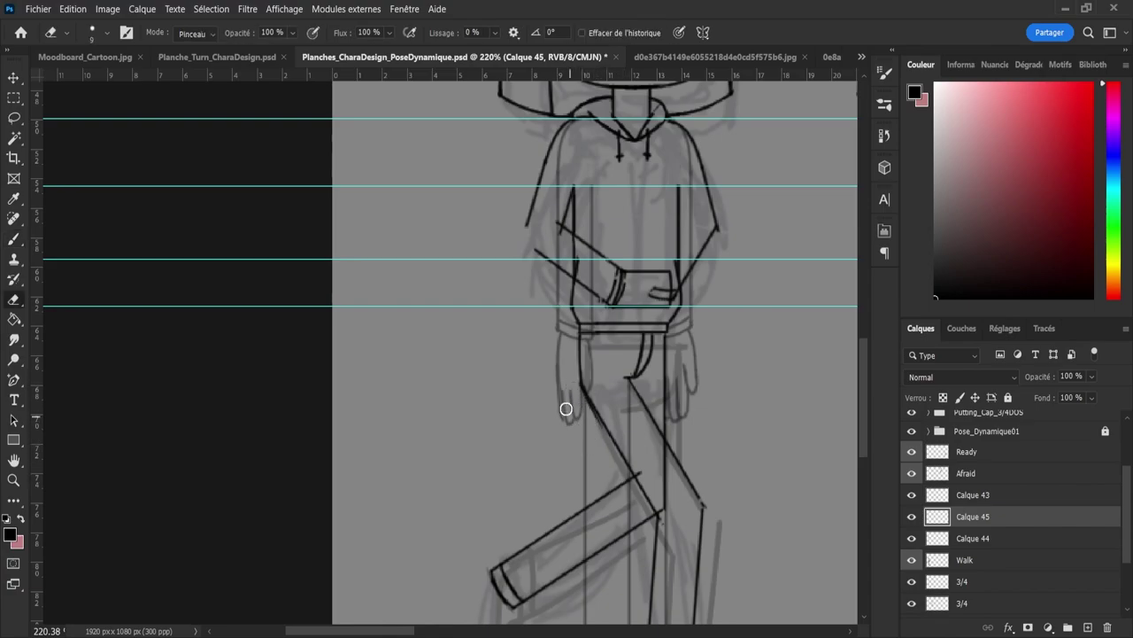
Step: Try to add short finger strokes to the hand at the hoodie's front pocket
key(z)
drag(542, 371, 491, 349)
drag(615, 456, 628, 453)
drag(537, 406, 577, 379)
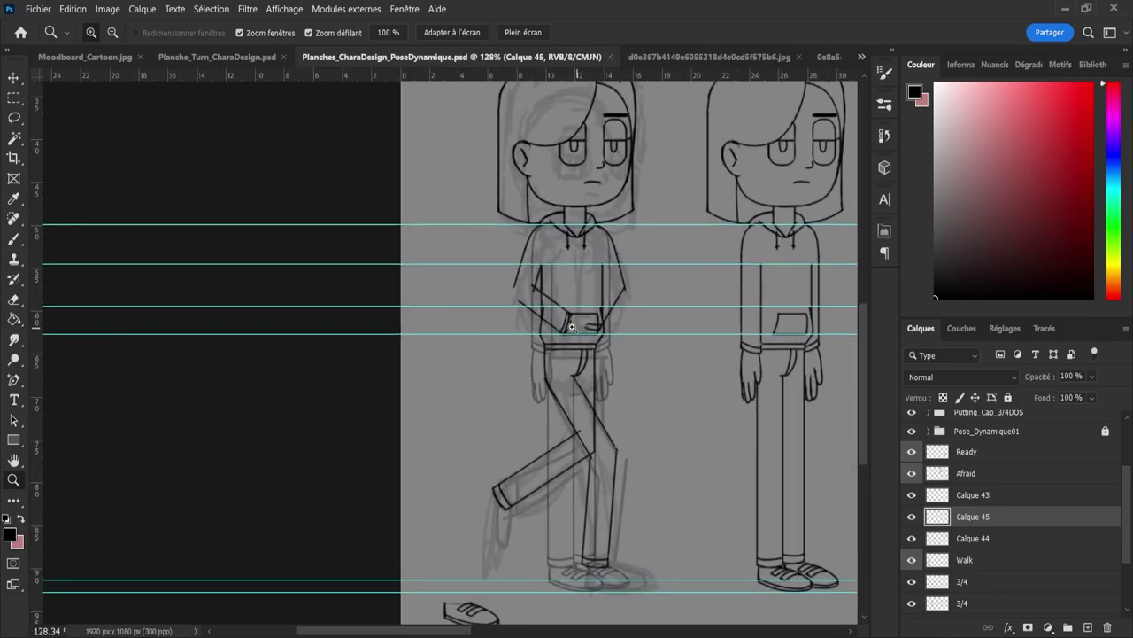
drag(563, 323, 629, 324)
key(b)
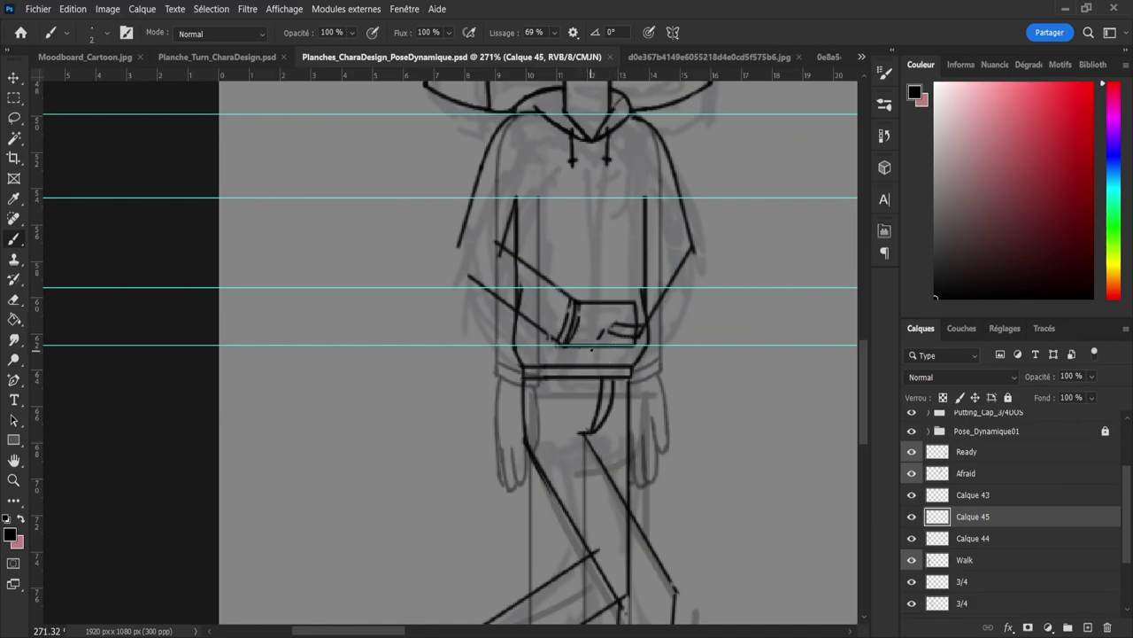
drag(599, 339, 605, 332)
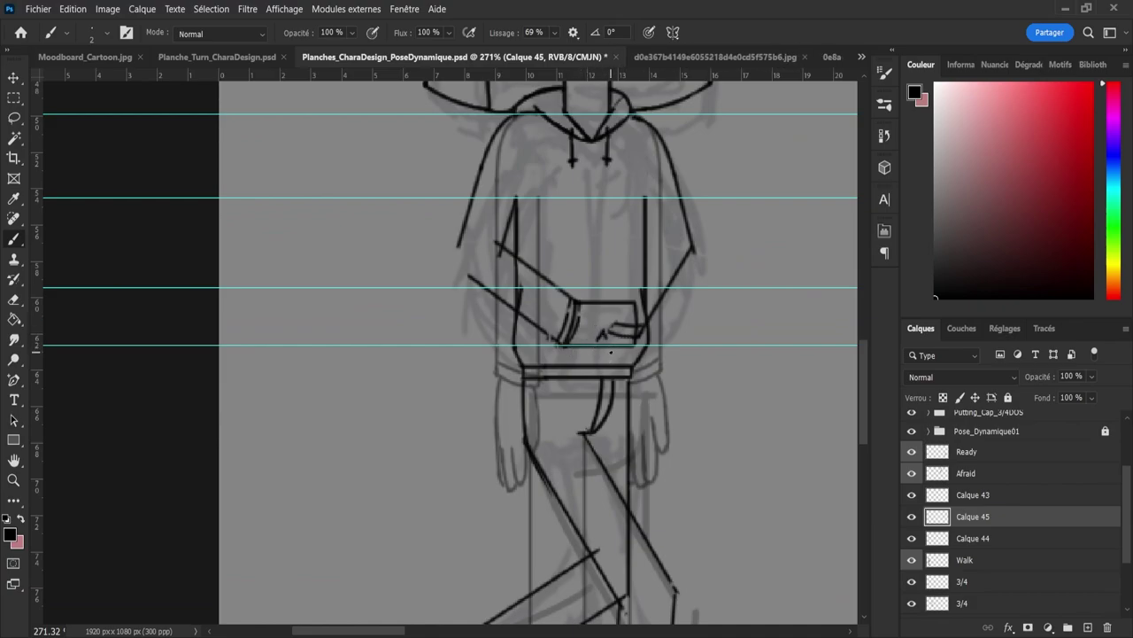
key(ctrl+z)
key(ctrl+z)
Step: Switch to the blonde cartoon girl reference image and close that document
key(z)
mouse_move(601, 364)
mouse_down()
mouse_move(575, 372)
mouse_move(610, 398)
mouse_move(580, 409)
mouse_move(615, 461)
mouse_move(743, 521)
mouse_up()
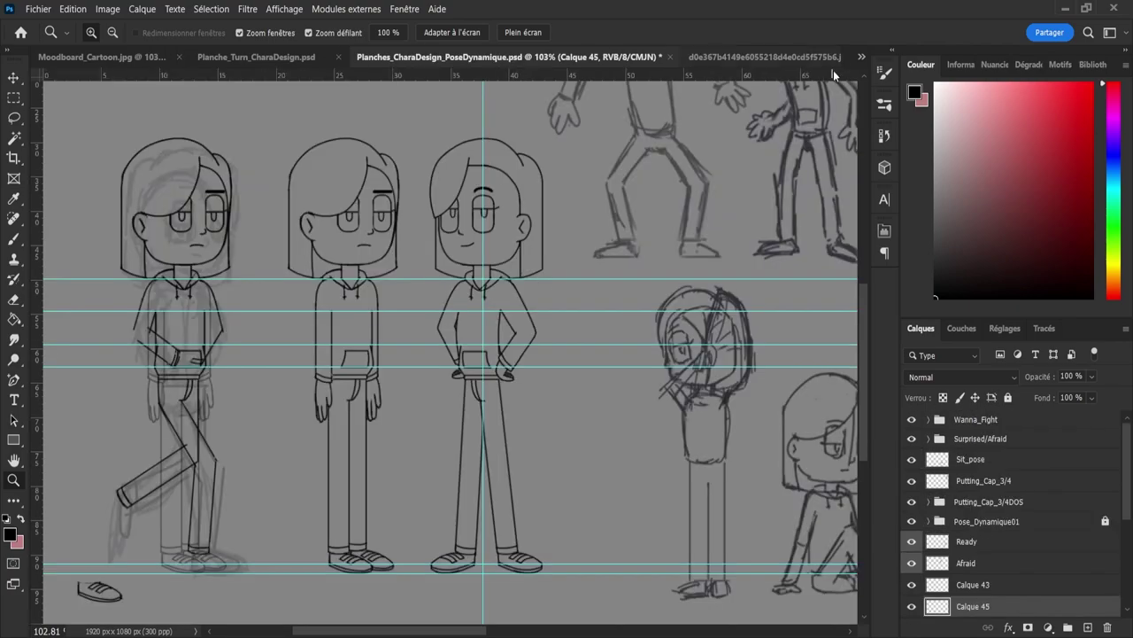
click(825, 62)
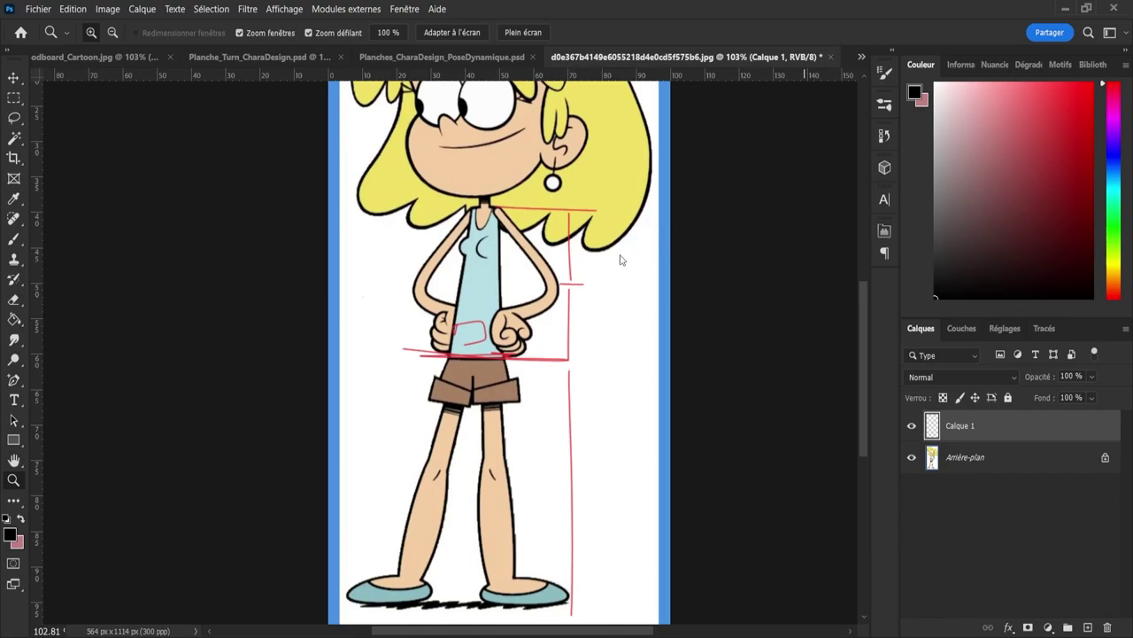
key(ctrl+w)
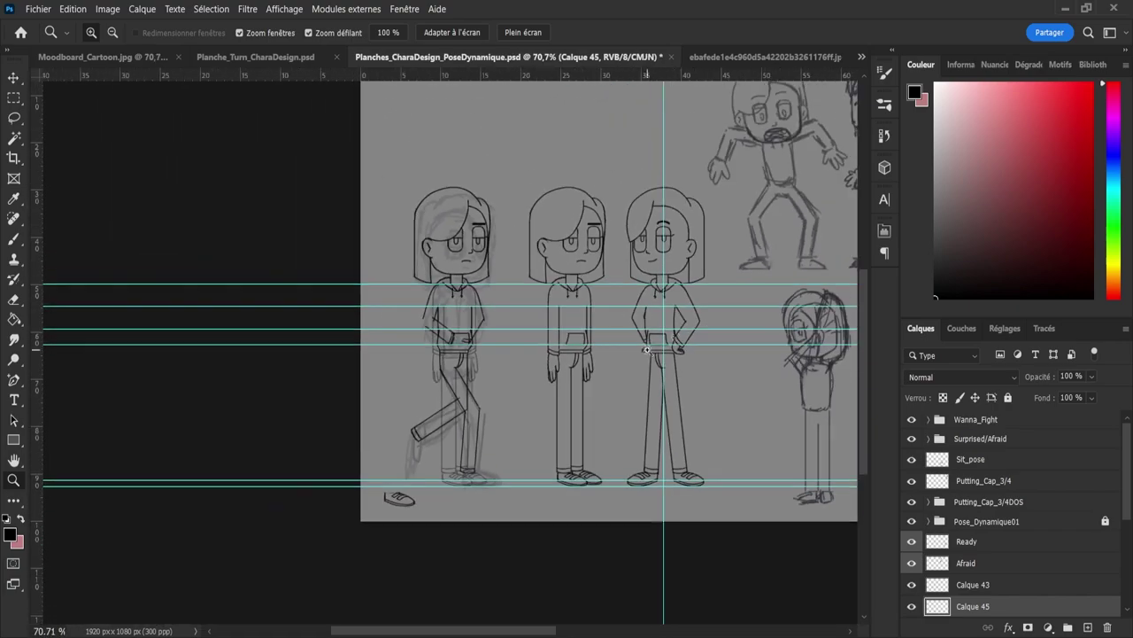
Step: Switch to Planche_Turn_CharaDesign.psd and check the Profil layer against the profile view of the girl
drag(408, 435, 494, 496)
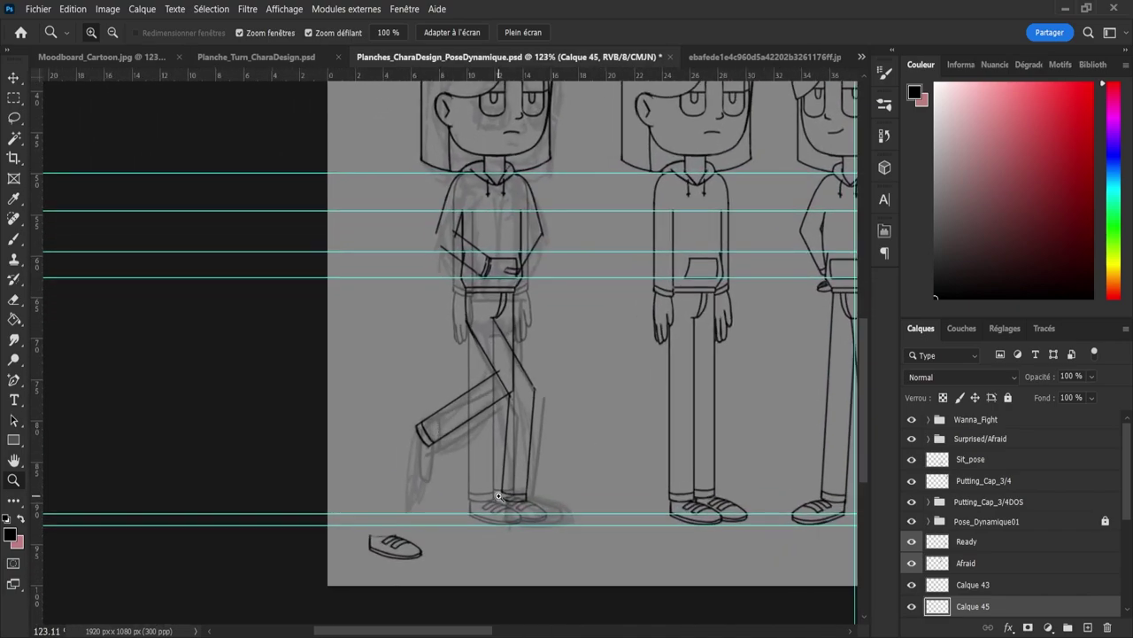
click(301, 59)
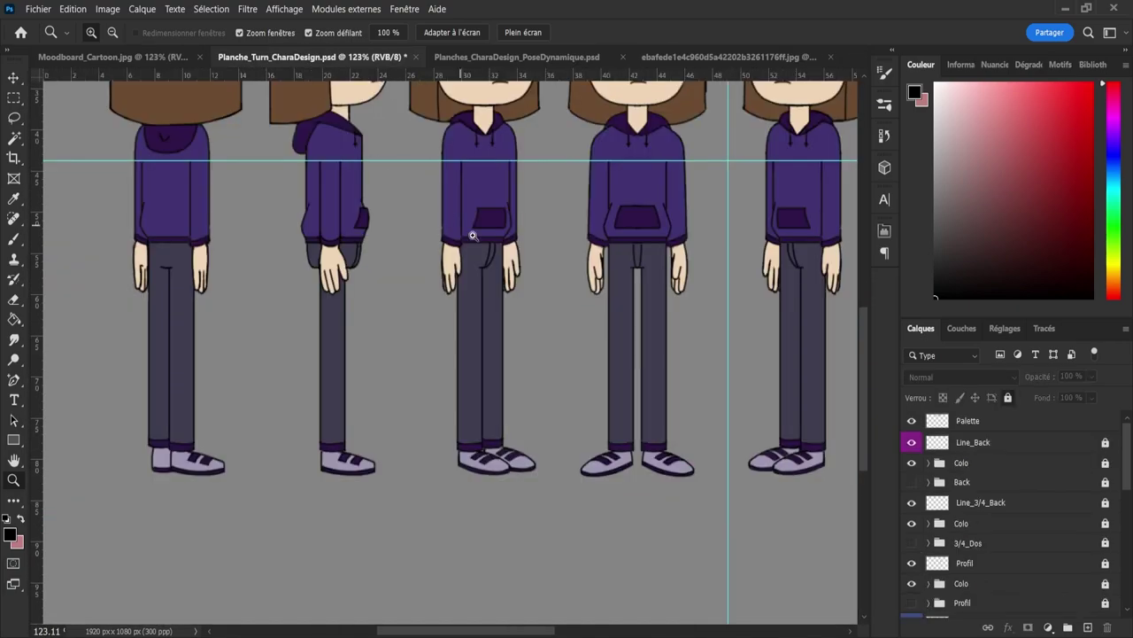
alt+click(555, 281)
mouse_move(334, 269)
mouse_down()
mouse_move(357, 286)
mouse_move(345, 280)
mouse_up()
drag(332, 189, 349, 193)
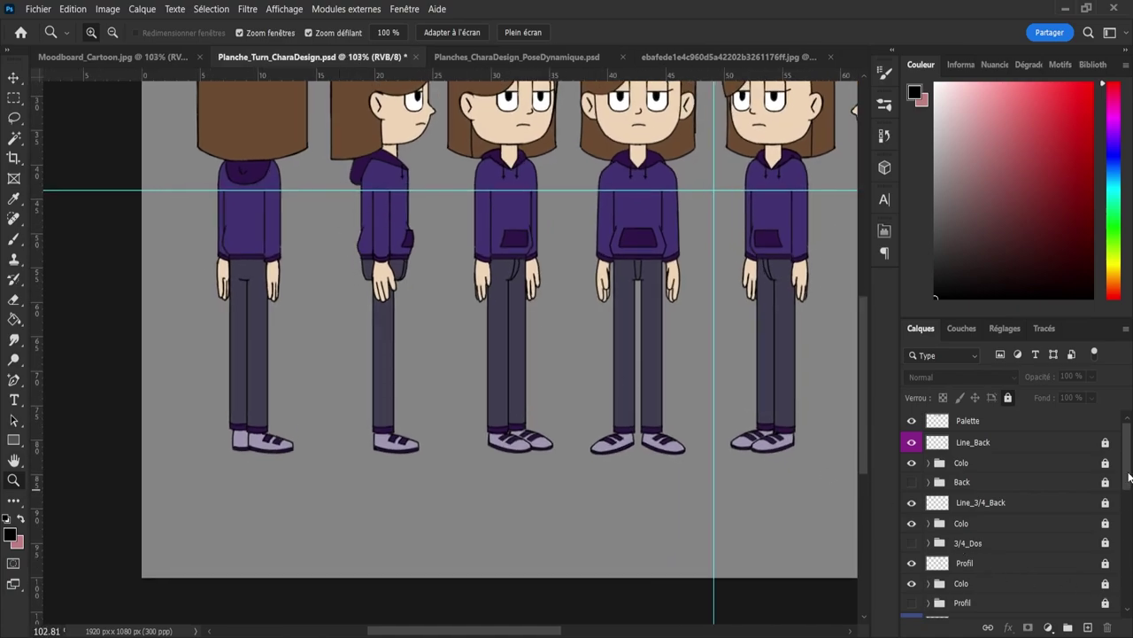
scroll(1129, 478, down, 2)
click(937, 525)
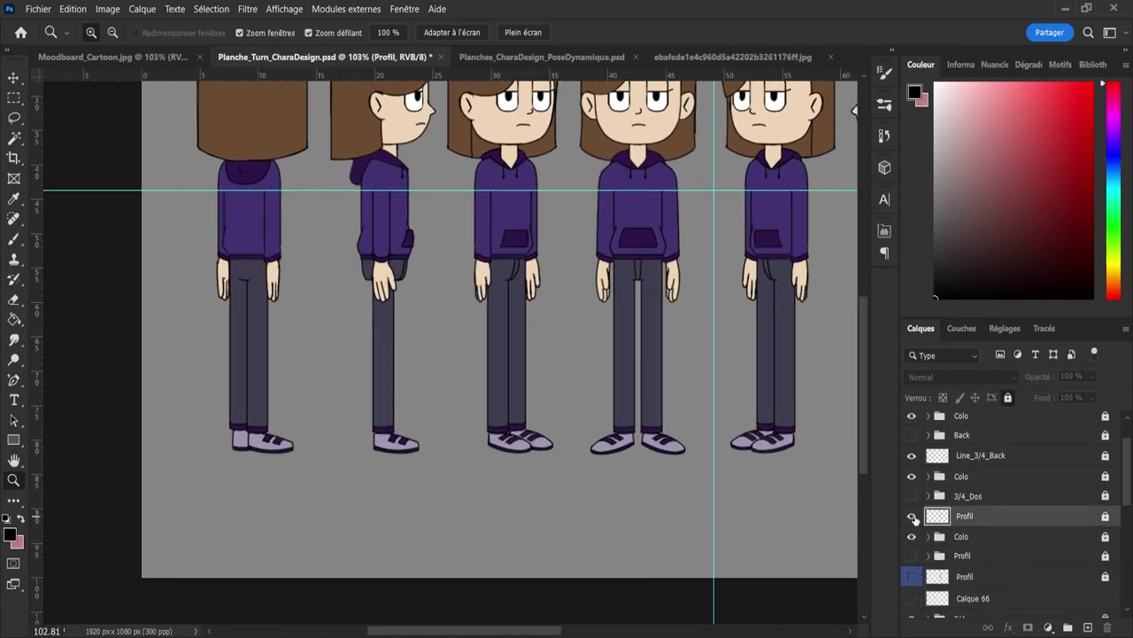
click(912, 515)
drag(444, 633, 442, 633)
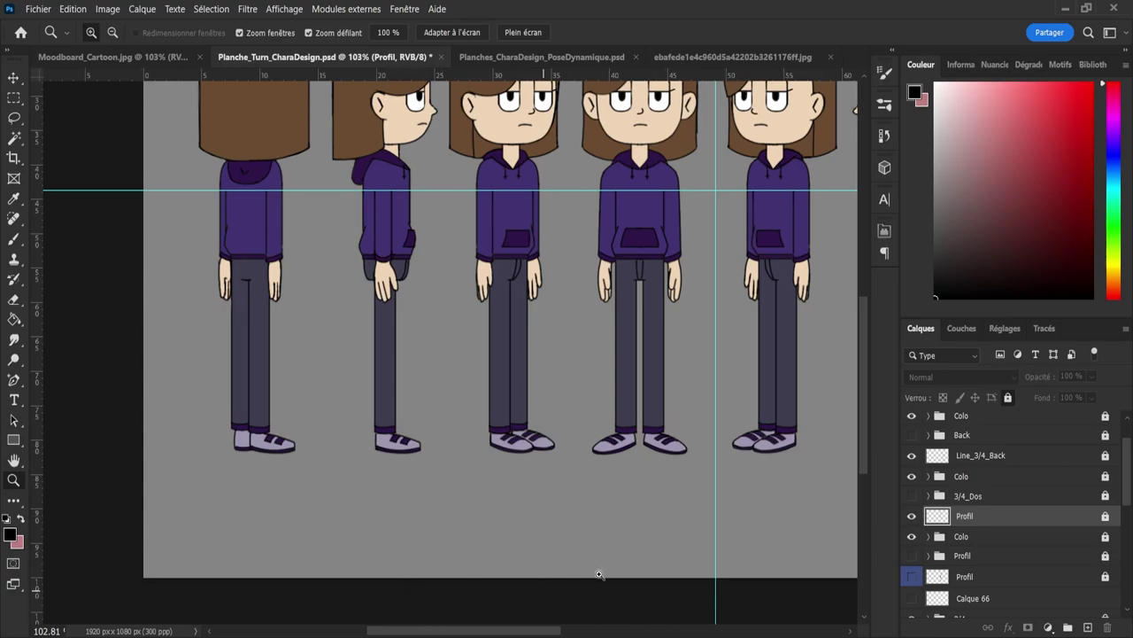
Step: Find and select the Line_Profil layer, toggling its visibility to check that it holds the profile line art
scroll(1098, 495, down, 10)
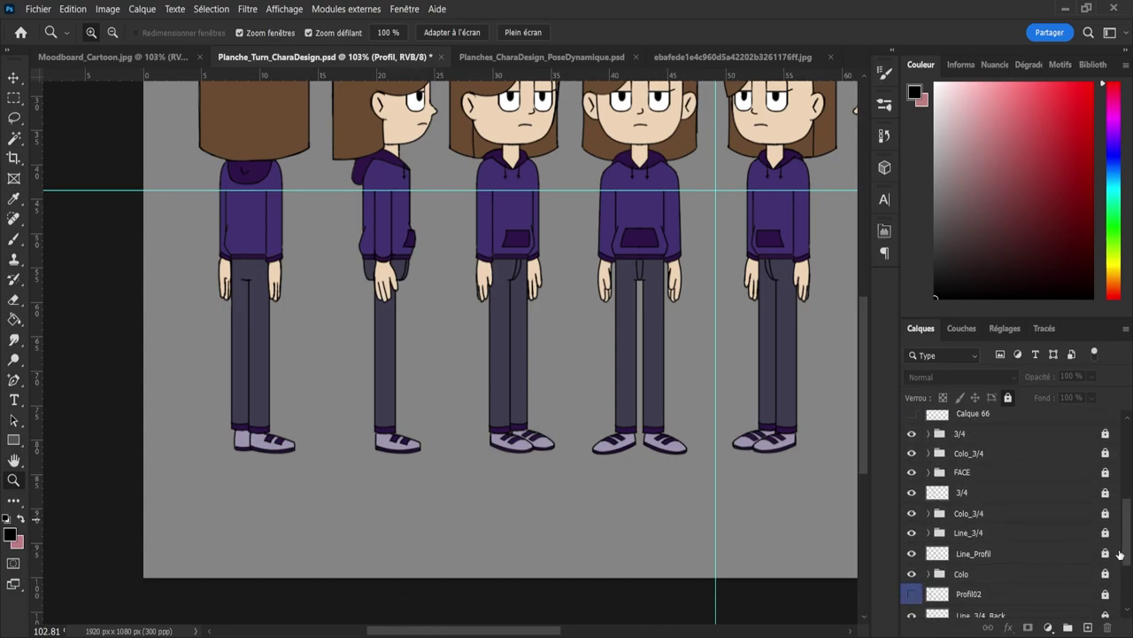
scroll(1118, 574, down, 3)
scroll(1104, 574, up, 3)
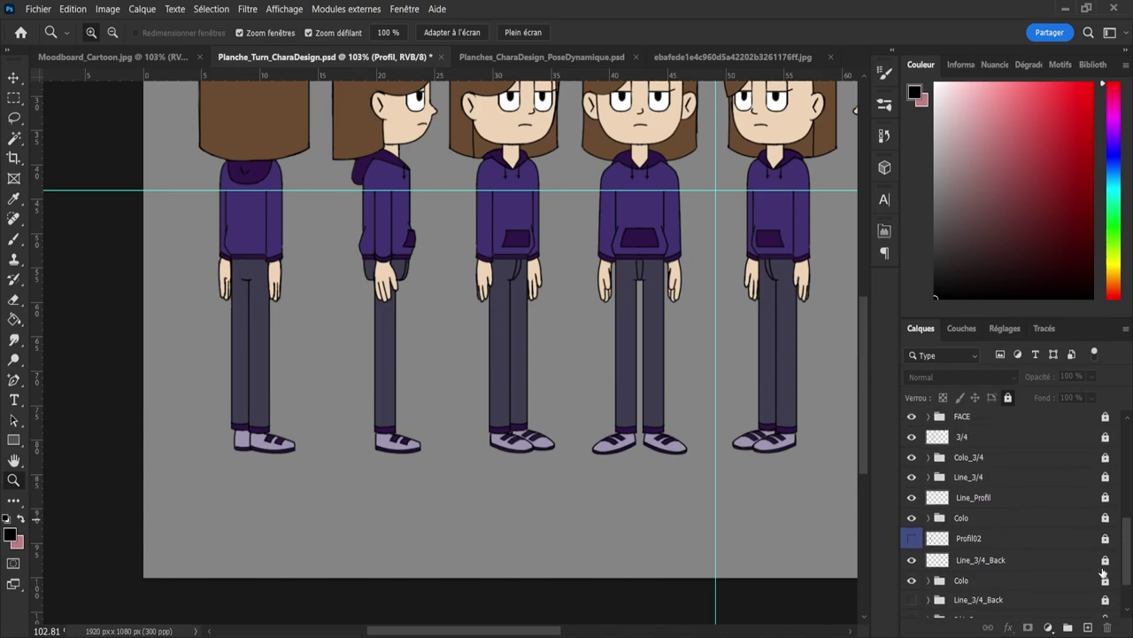
click(961, 503)
click(912, 498)
click(911, 497)
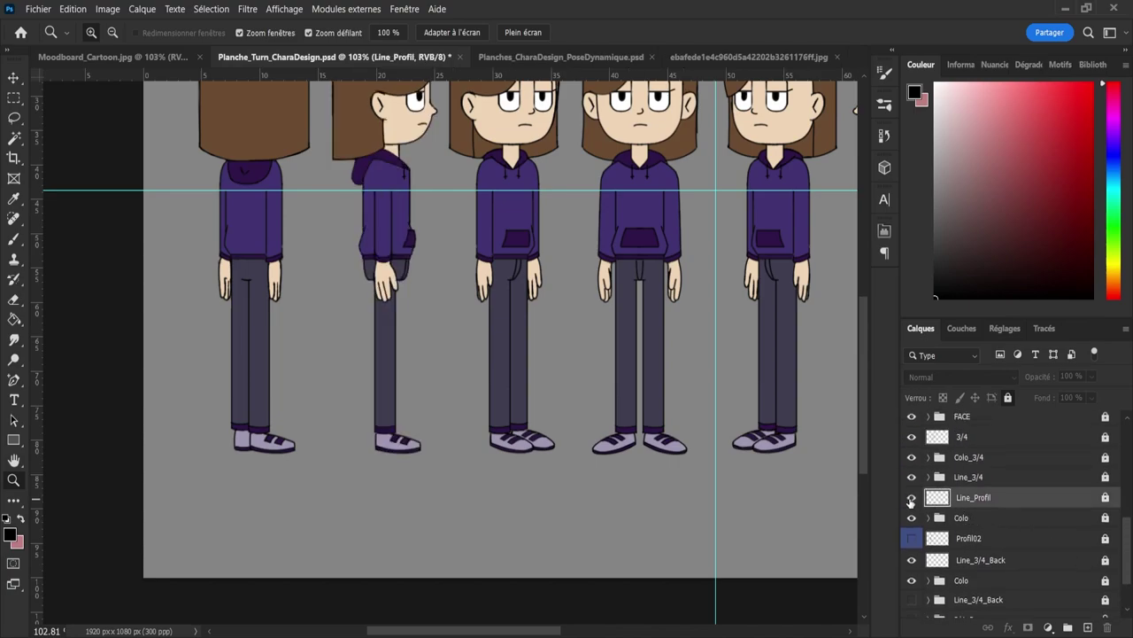
Step: Copy the Line_Profil layer and paste it into Planches_CharaDesign_PoseDynamique.psd directly above the Walk layer
key(ctrl+j)
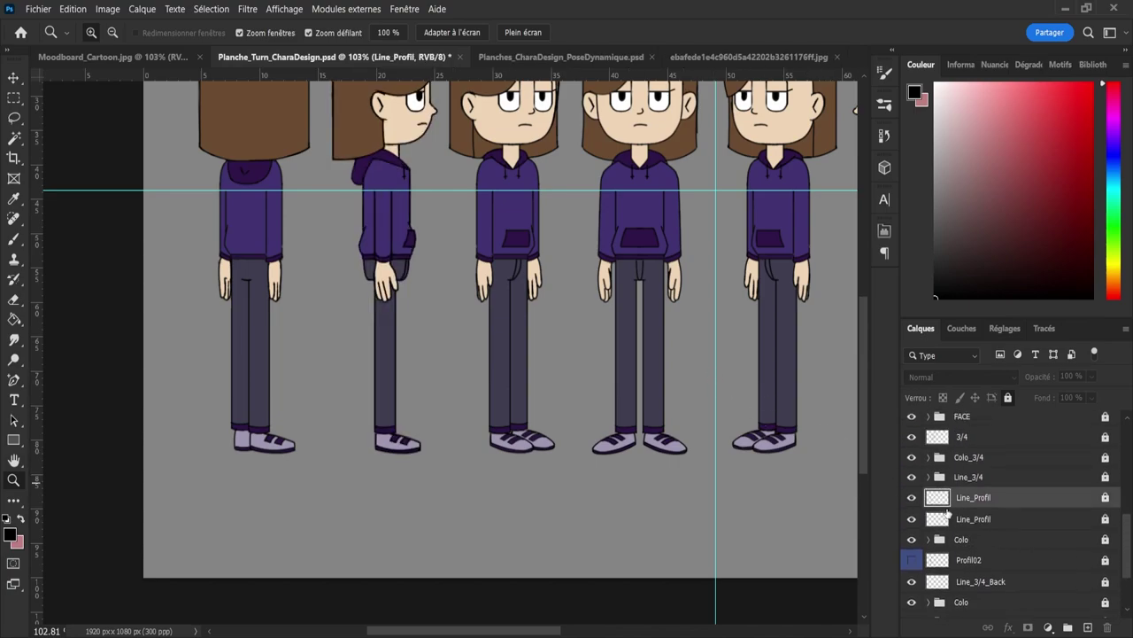
key(ctrl+z)
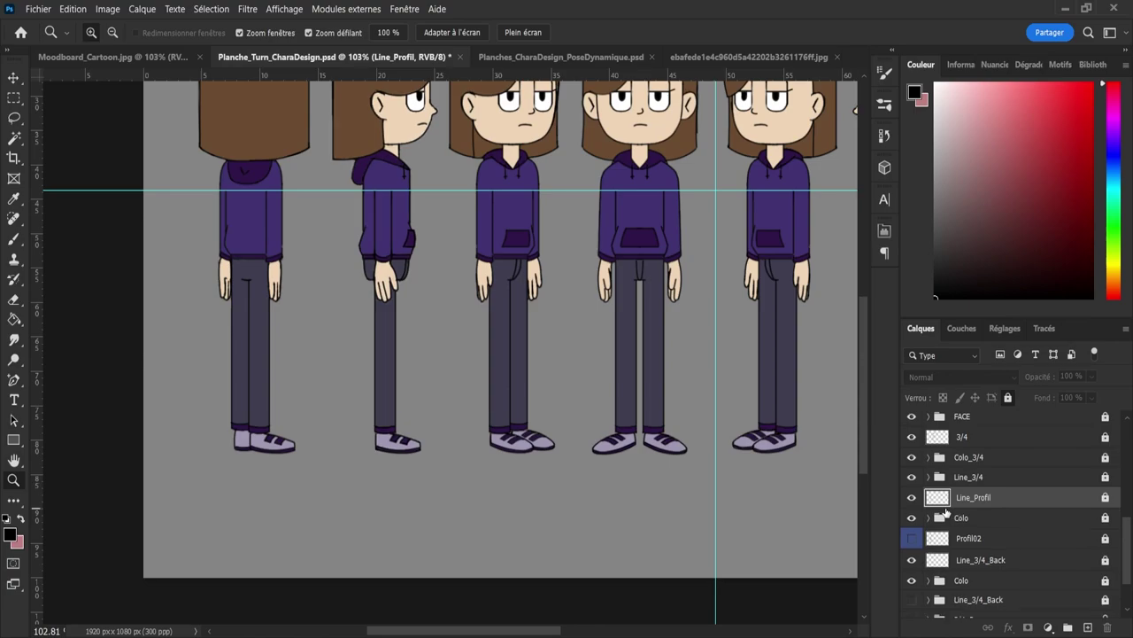
click(500, 57)
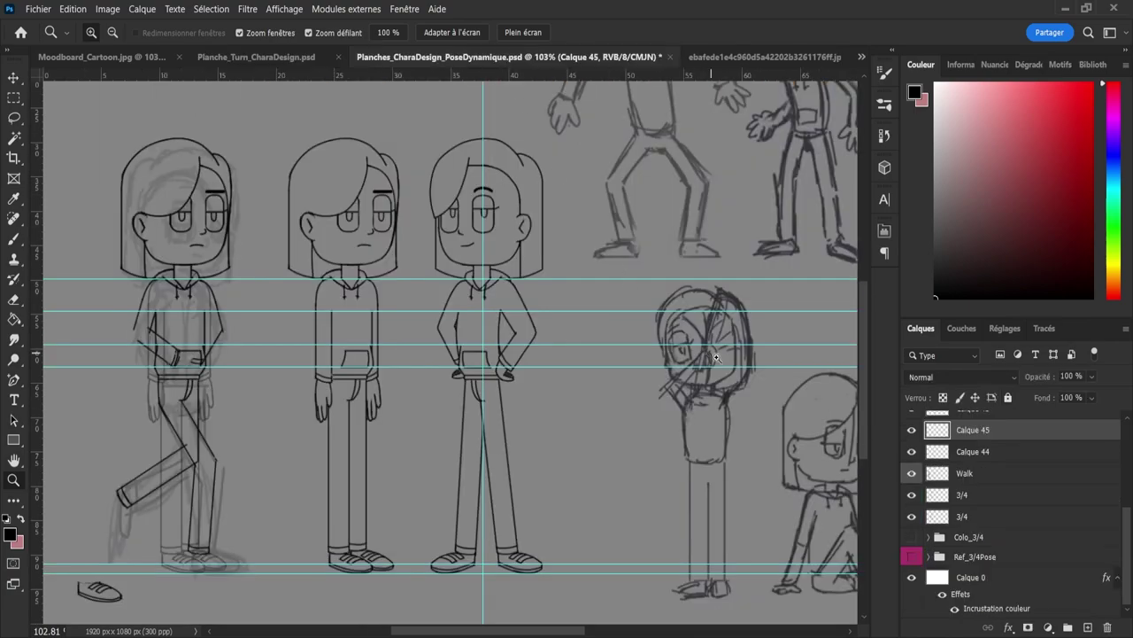
click(1005, 481)
key(ctrl+v)
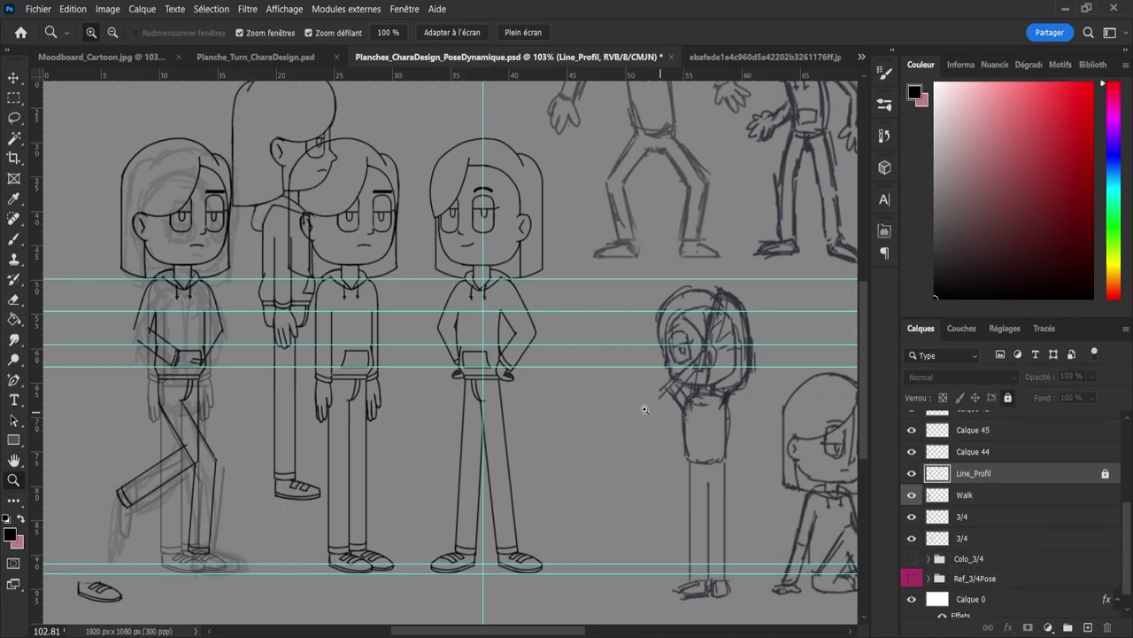
Step: Unlock the pasted profile figure and place it to the right of the three standing figures, with its shoe on the foot guides
key(v)
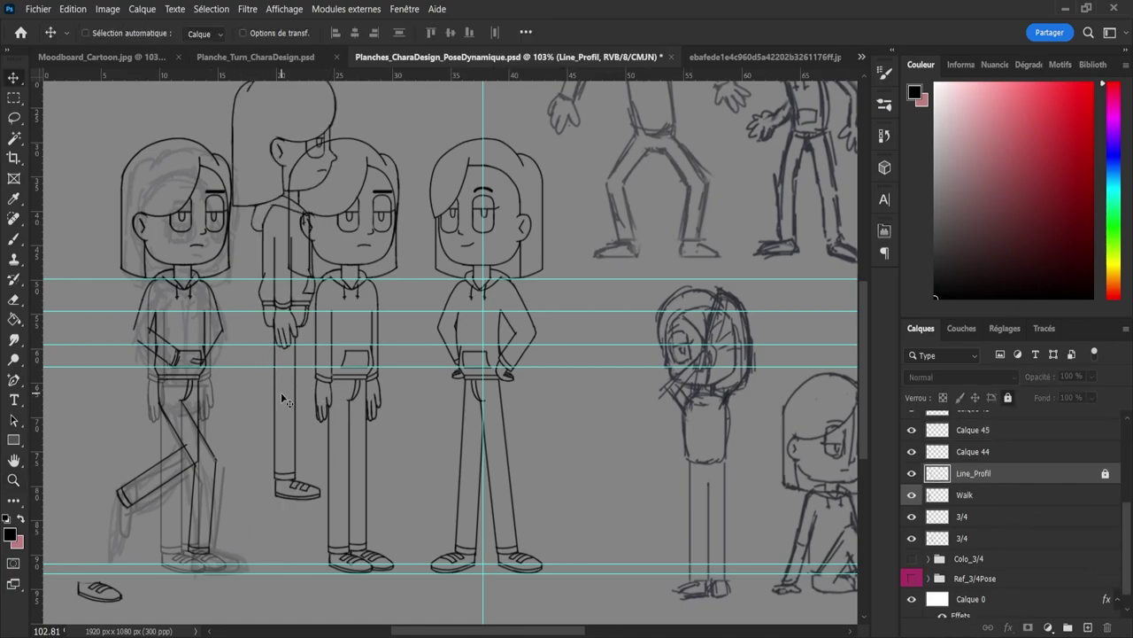
drag(280, 397, 273, 444)
mouse_move(285, 456)
mouse_down()
mouse_move(285, 532)
mouse_move(275, 535)
mouse_move(612, 554)
mouse_up()
key(s)
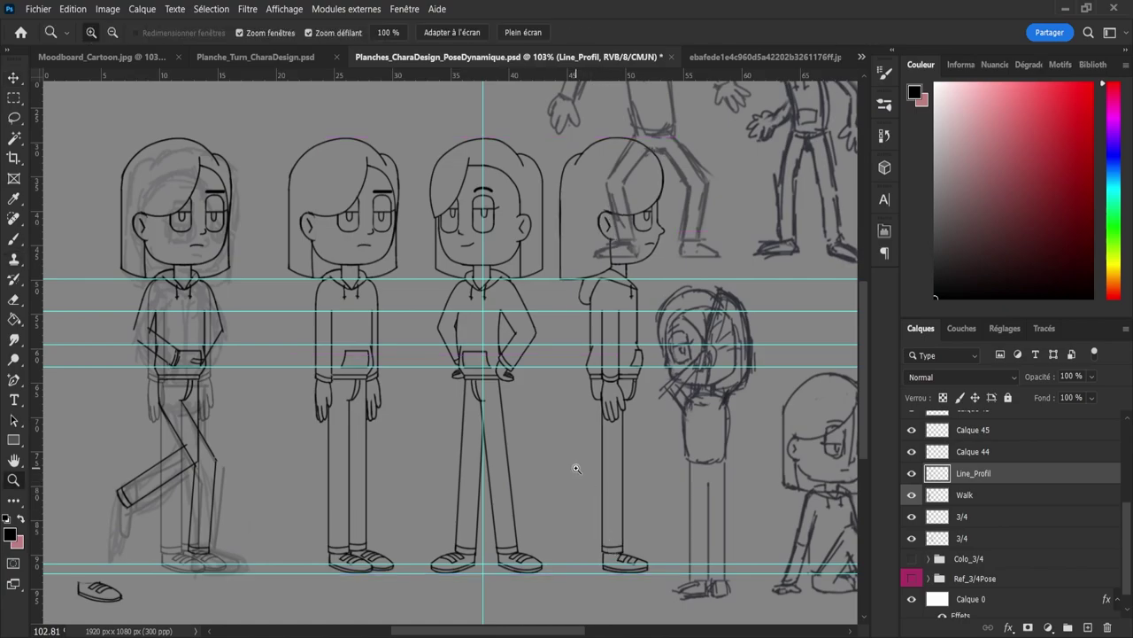
Step: Lasso the profile figure's shoe, copy it to its own layer and hide the Line_Profil layer
key(z)
mouse_move(607, 440)
mouse_down()
mouse_move(602, 552)
mouse_move(579, 435)
mouse_move(598, 435)
mouse_up()
key(l)
mouse_move(678, 477)
mouse_down()
mouse_move(687, 524)
mouse_move(628, 526)
mouse_move(595, 498)
mouse_move(604, 478)
mouse_move(681, 484)
mouse_up()
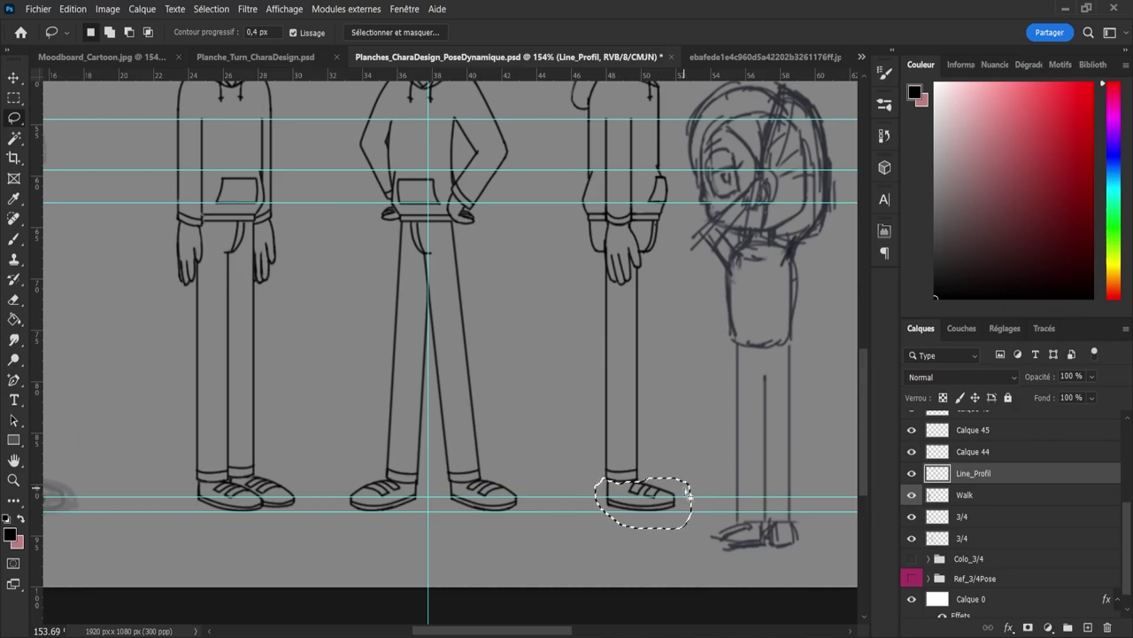
key(ctrl+j)
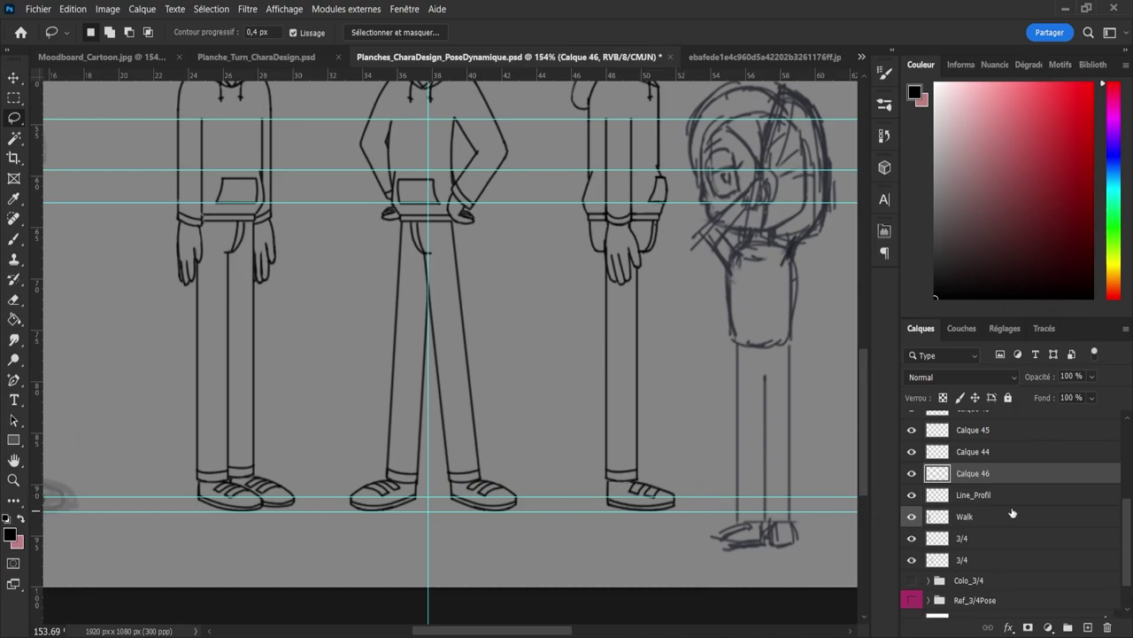
click(912, 494)
Step: Move the copied profile shoe under the cuff of the walking figure's supporting leg and align it with the foot guides
key(z)
drag(697, 463, 653, 451)
drag(493, 422, 508, 421)
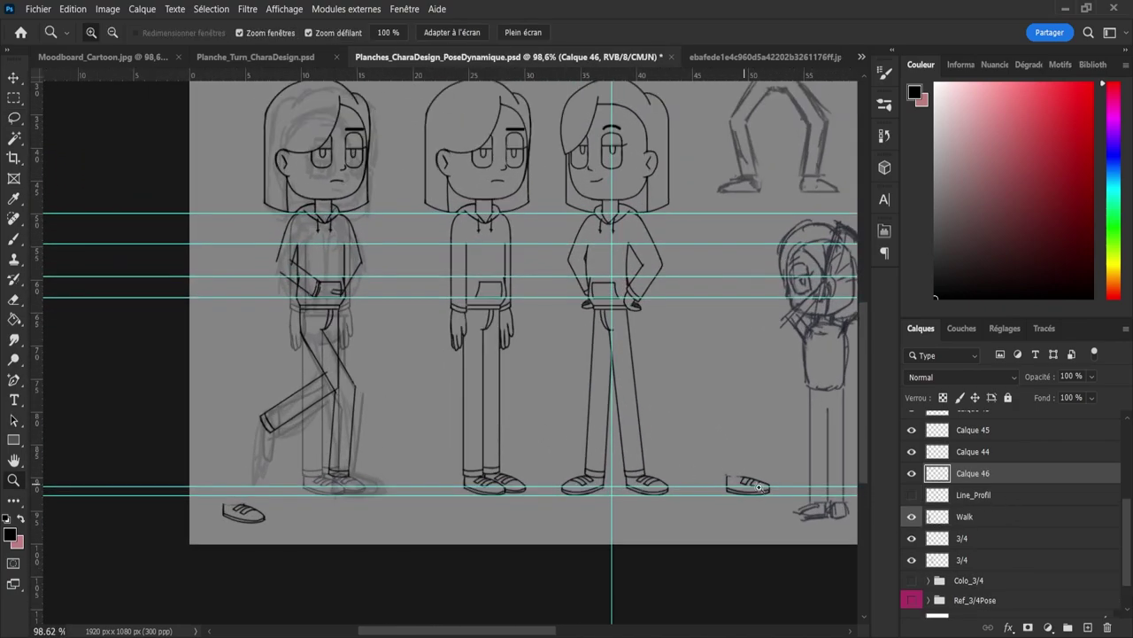
key(v)
drag(751, 487, 354, 491)
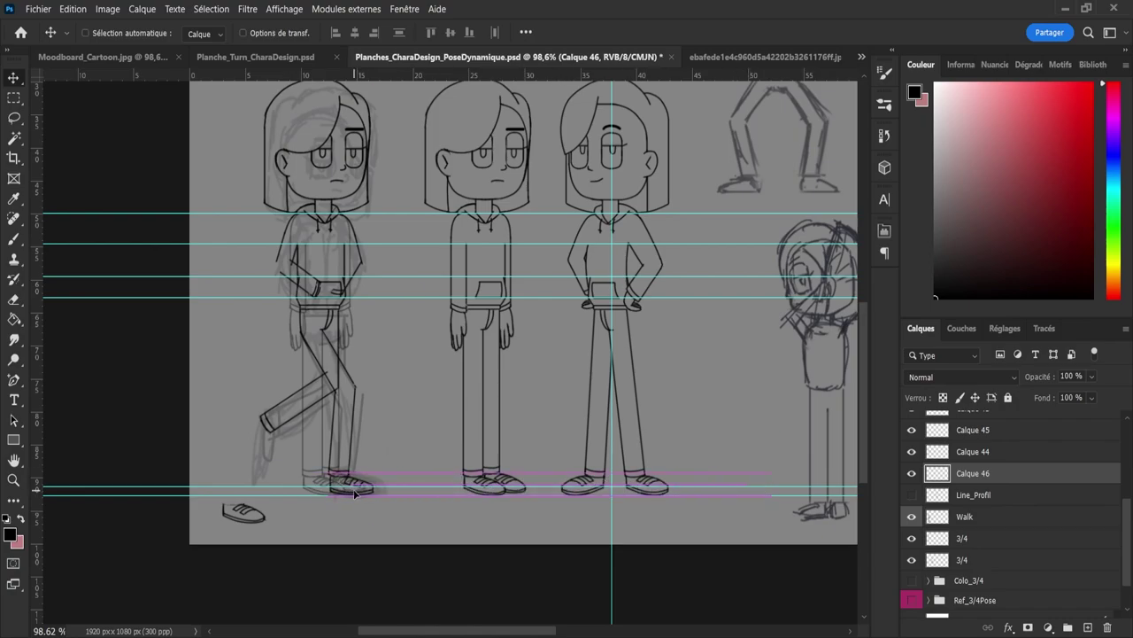
key(z)
drag(285, 501, 289, 493)
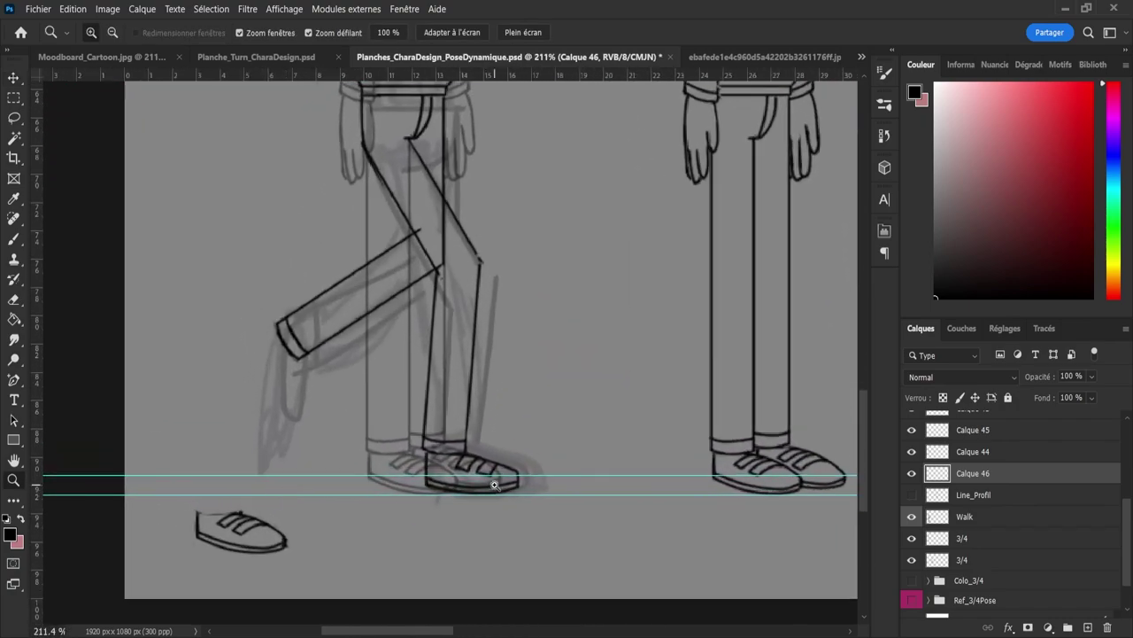
key(v)
drag(484, 485, 489, 491)
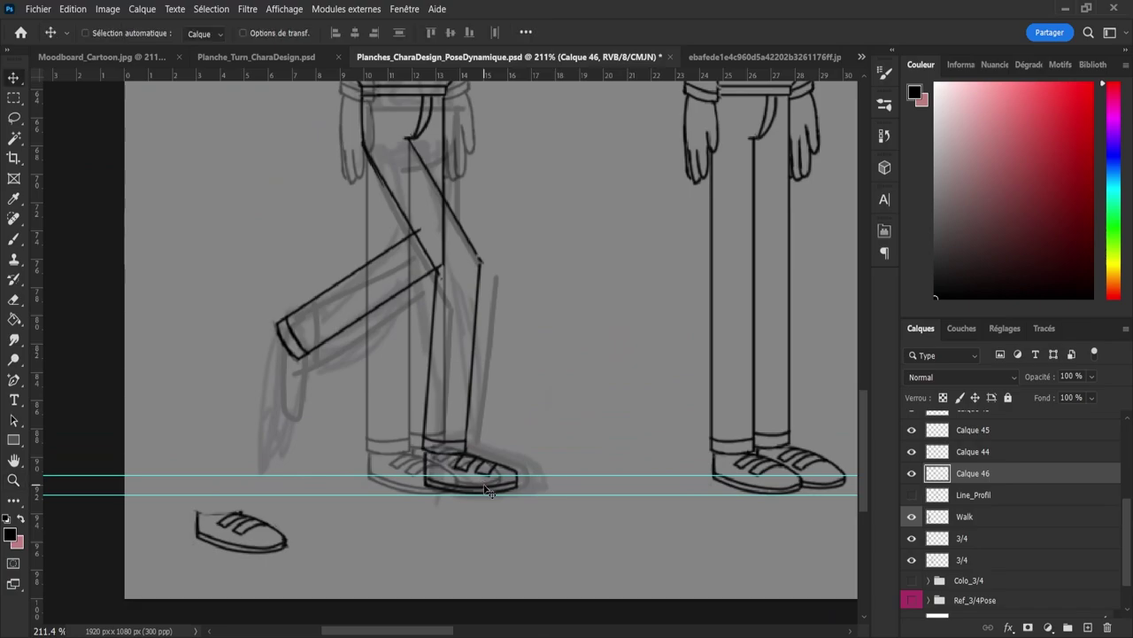
Step: Duplicate the profile shoe and move the copy to the end of the walking figure's raised leg
key(ctrl+c)
key(ctrl+v)
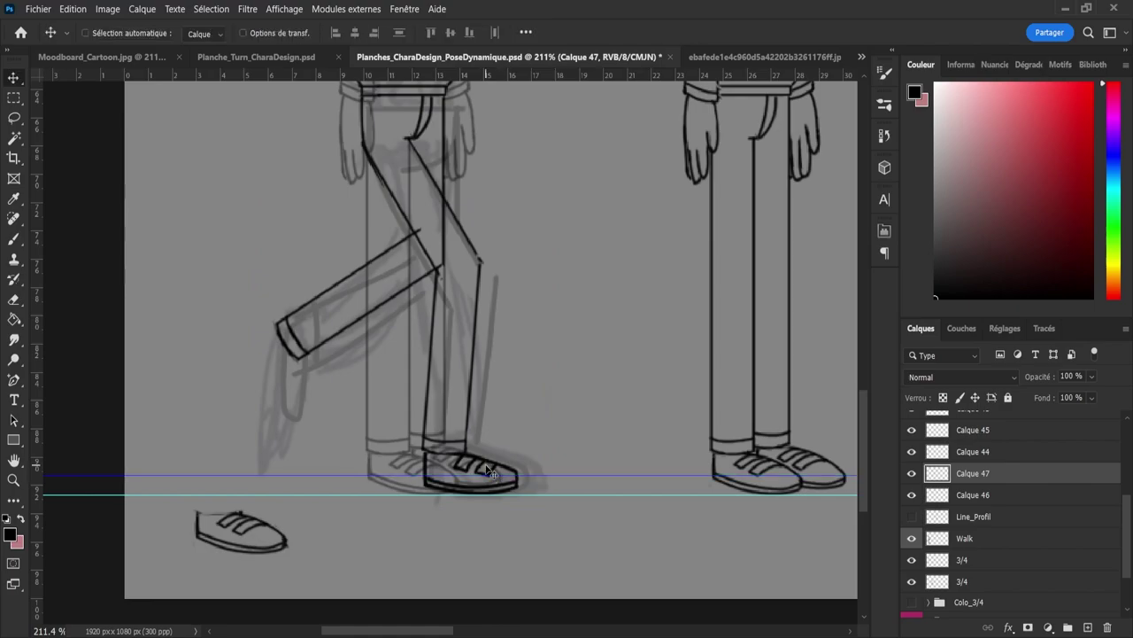
drag(486, 465, 286, 456)
key(ctrl+z)
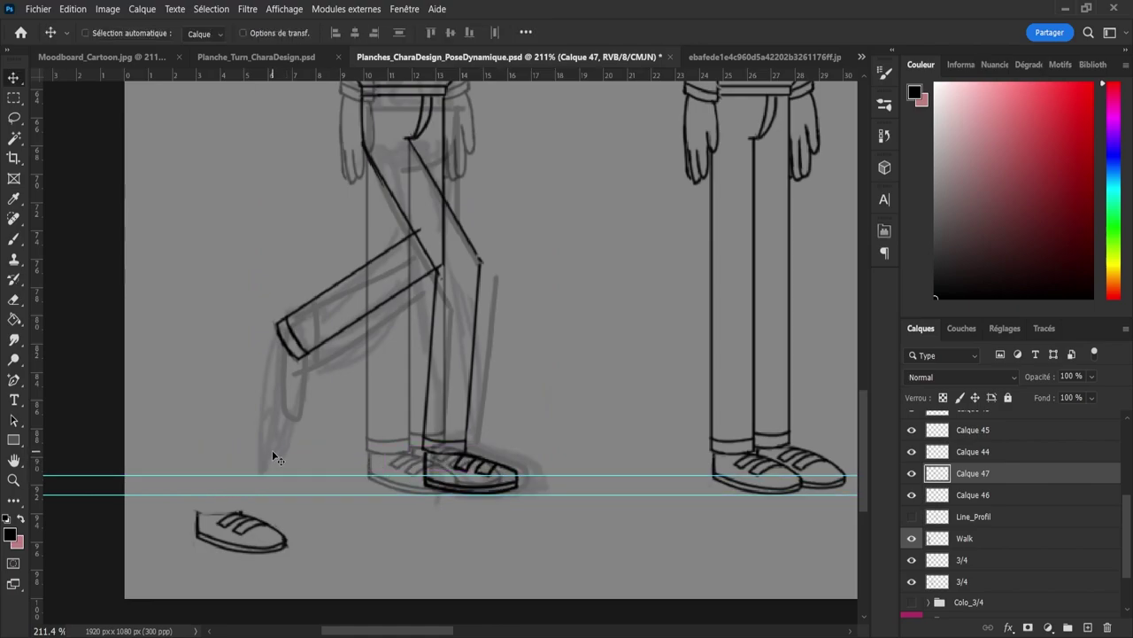
drag(464, 479, 276, 380)
Step: Rotate the duplicated shoe about 73.6° so its toe points down, and fit its opening against the raised leg's cuff
key(ctrl+t)
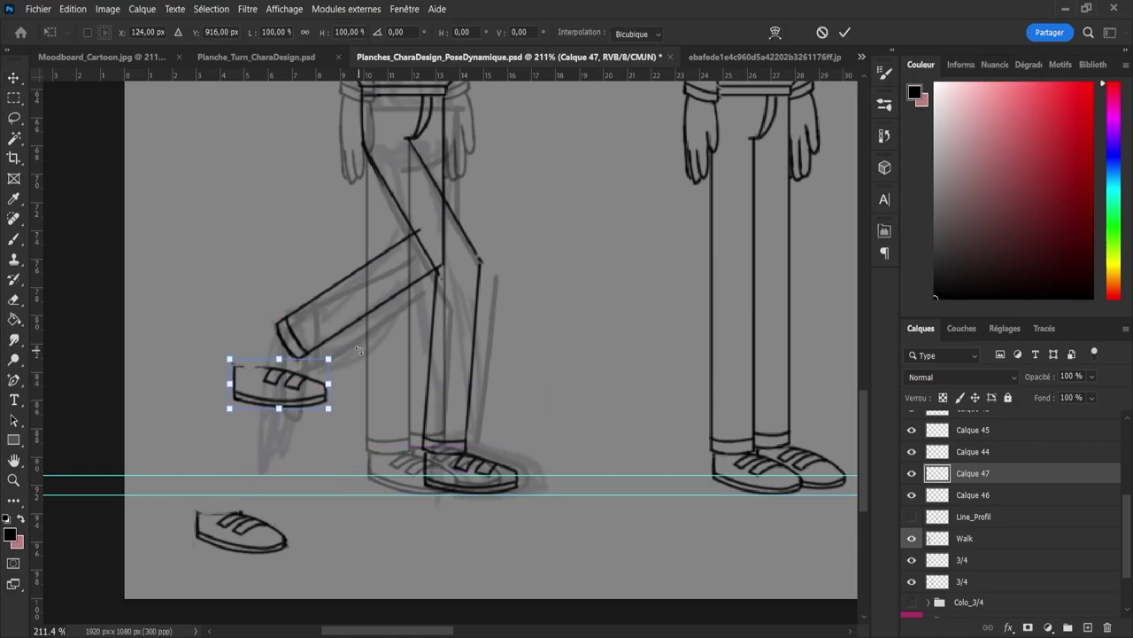
drag(336, 359, 290, 388)
drag(352, 403, 300, 396)
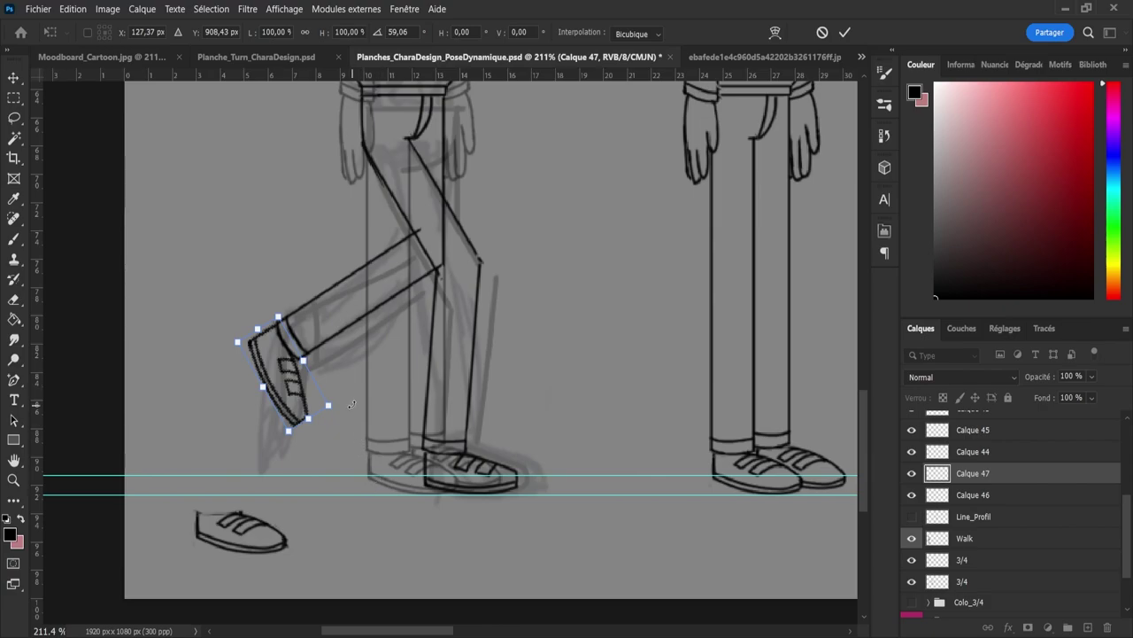
drag(352, 404, 326, 416)
key(Left)
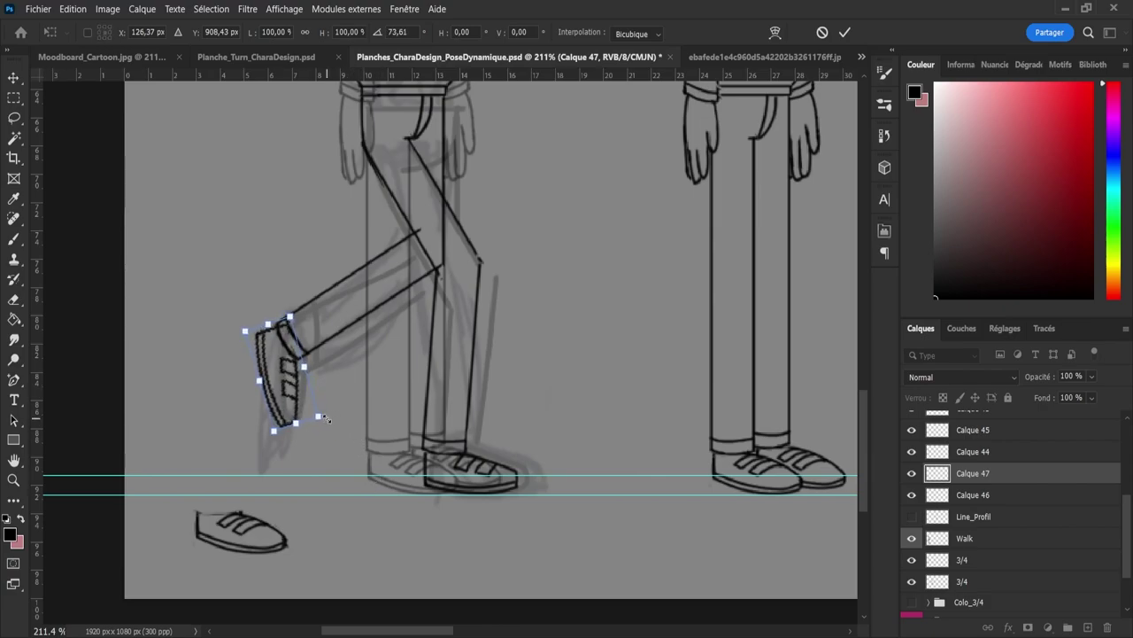
key(Left)
key(Left)
key(Left)
key(Left)
key(Left)
key(Left)
key(Left)
key(Right)
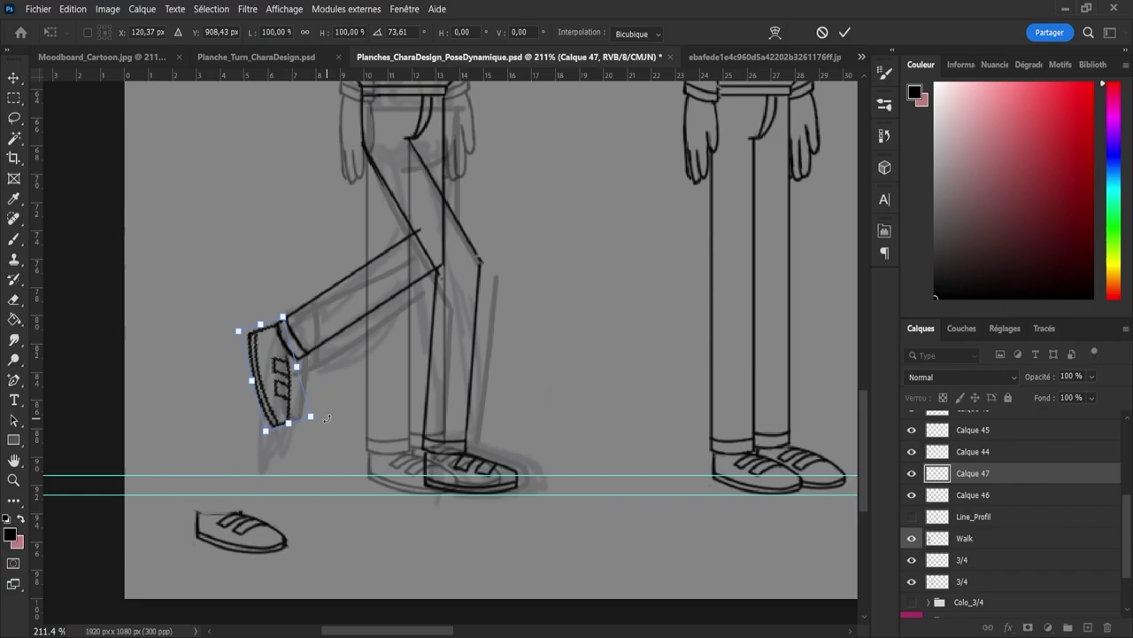
key(Down)
key(Return)
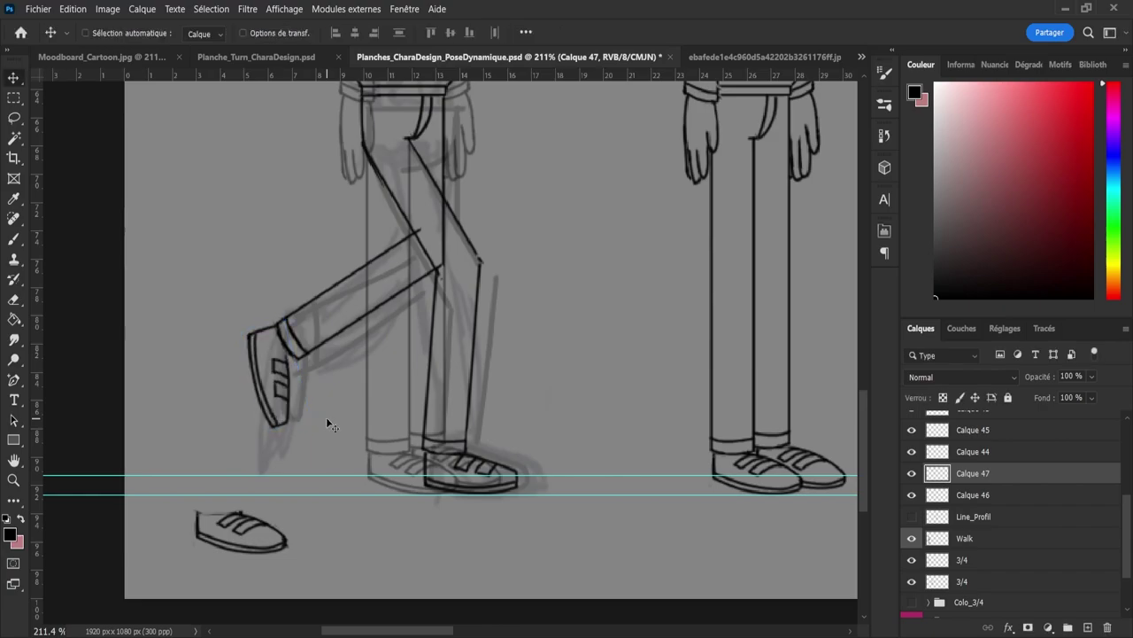
Step: Nudge the rotated shoe closer to the raised leg's cuff and erase its line where it overlaps the cuff
key(Right)
key(Down)
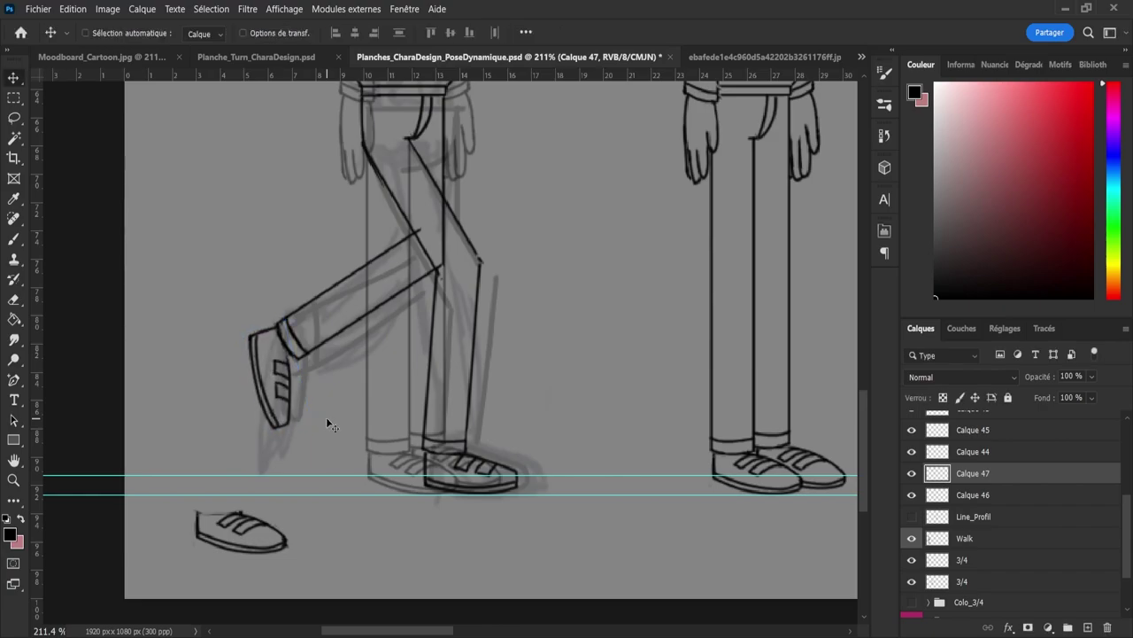
key(Up)
key(Right)
key(Right)
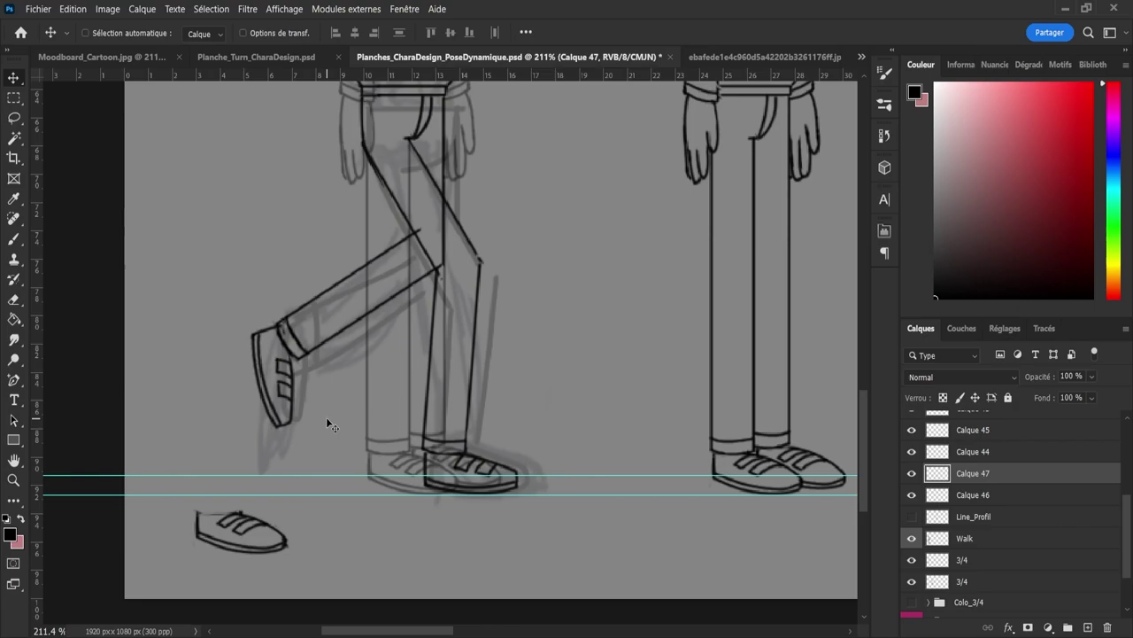
key(Up)
key(Right)
key(Right)
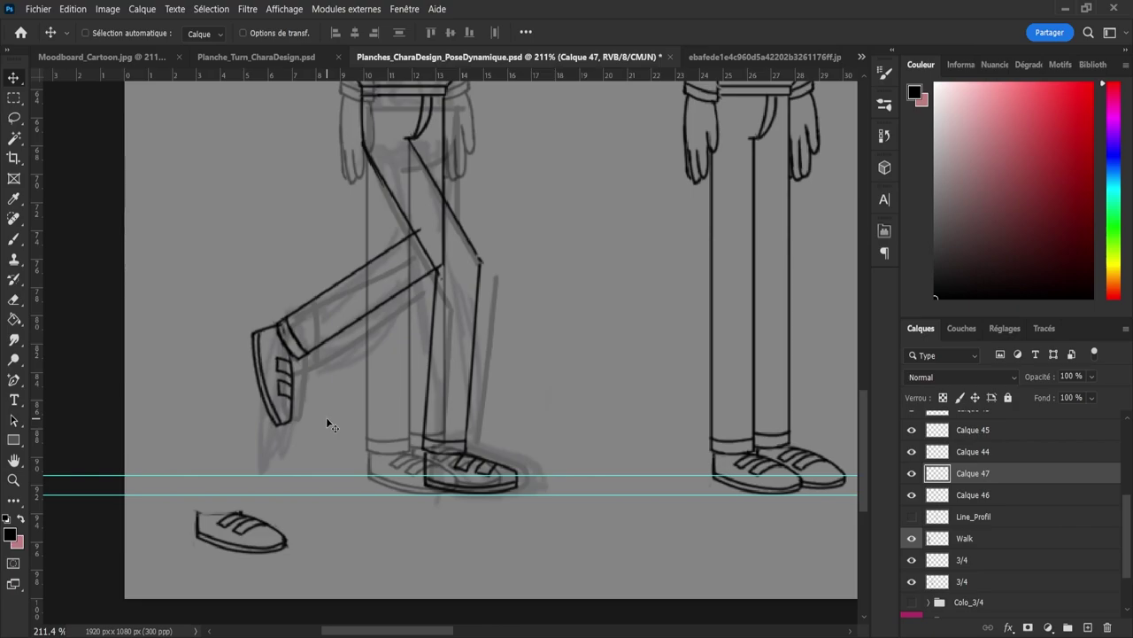
key(Right)
key(Right)
key(Right)
key(e)
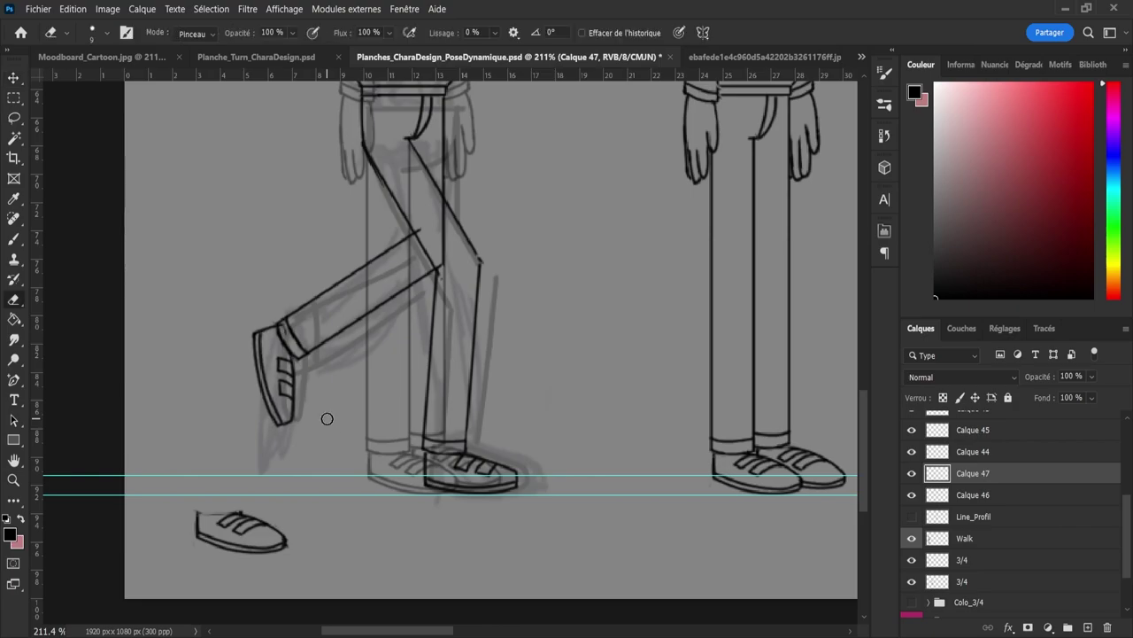
drag(287, 314, 291, 334)
Step: Hide layer Calque 46, which holds the shoe under the walking figure's supporting leg, and toggle Calque 45 to check its parts
key(z)
mouse_move(291, 288)
mouse_down()
mouse_move(265, 275)
mouse_move(275, 273)
mouse_up()
alt+click(275, 272)
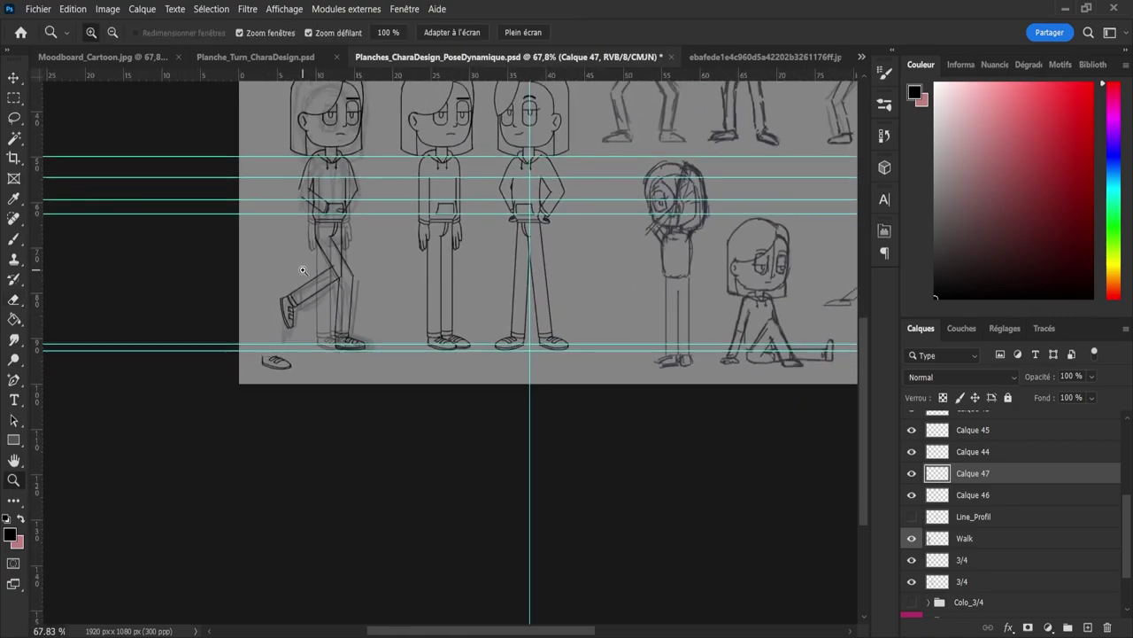
drag(304, 254, 357, 283)
drag(404, 333, 342, 319)
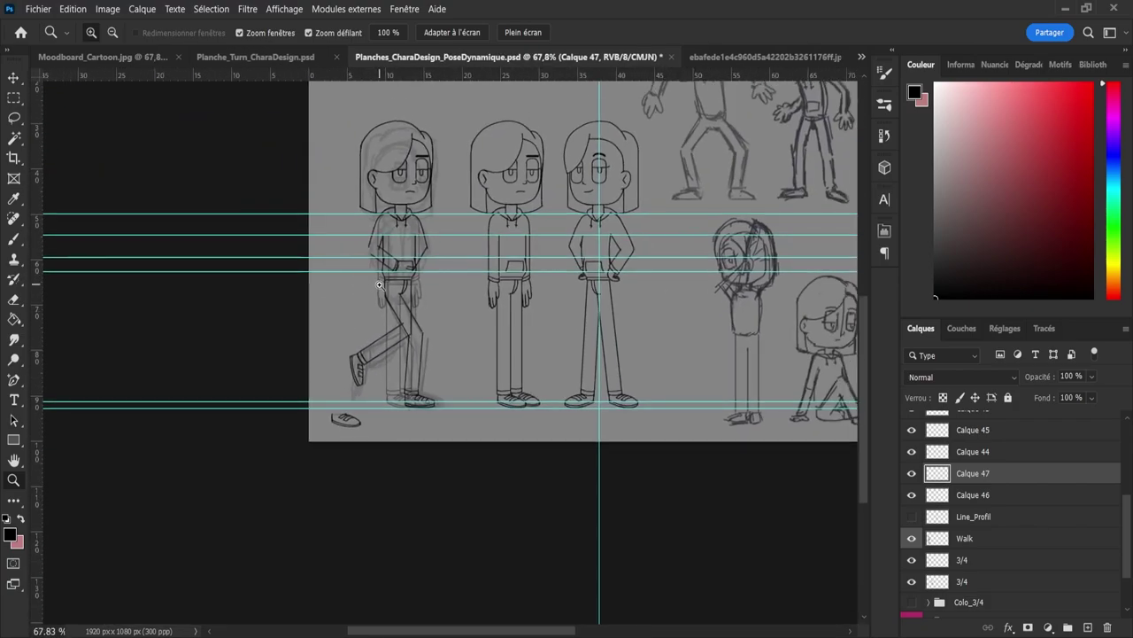
drag(378, 280, 406, 298)
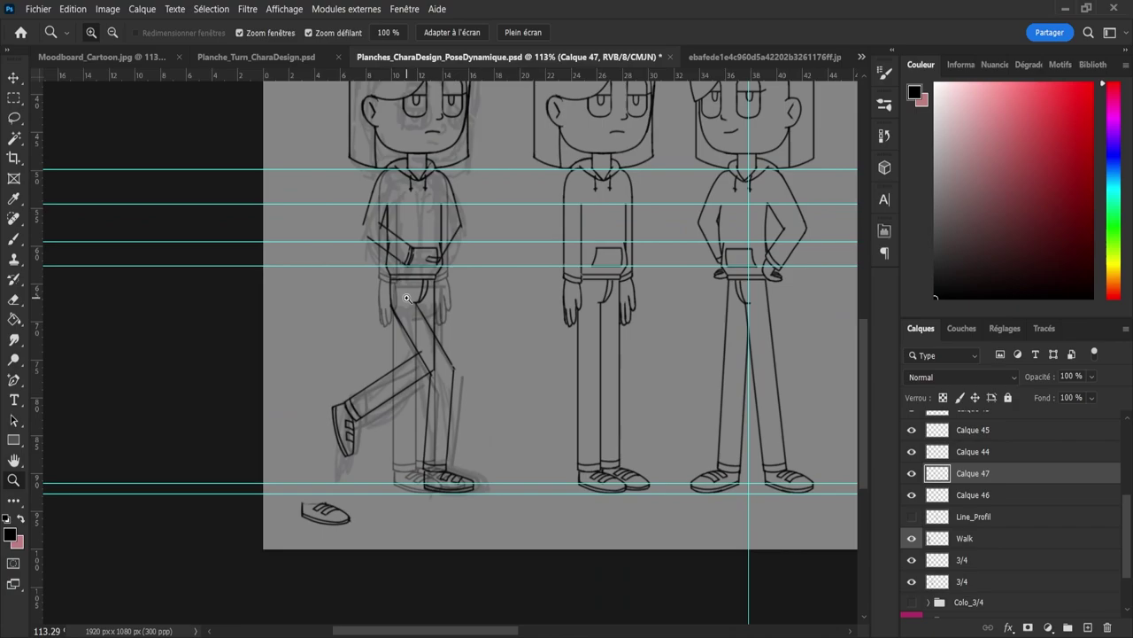
click(912, 494)
click(913, 431)
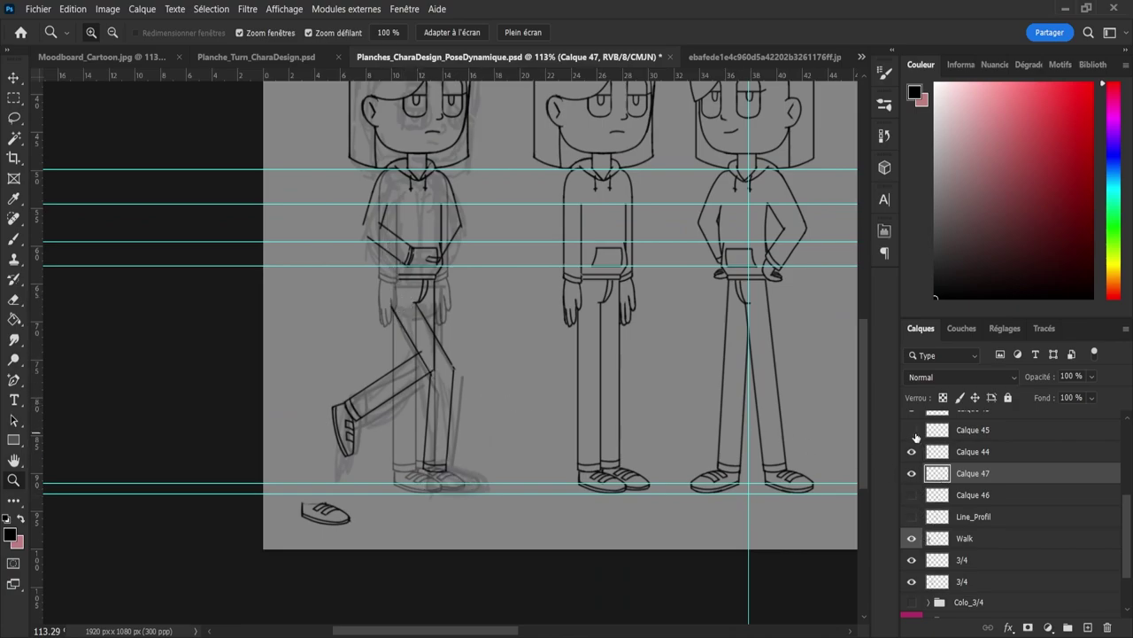
click(914, 431)
Step: Toggle Calque 45 and Calque 44 to identify which line-art layer contains the spare shoe below the walking figure
scroll(1063, 496, up, 2)
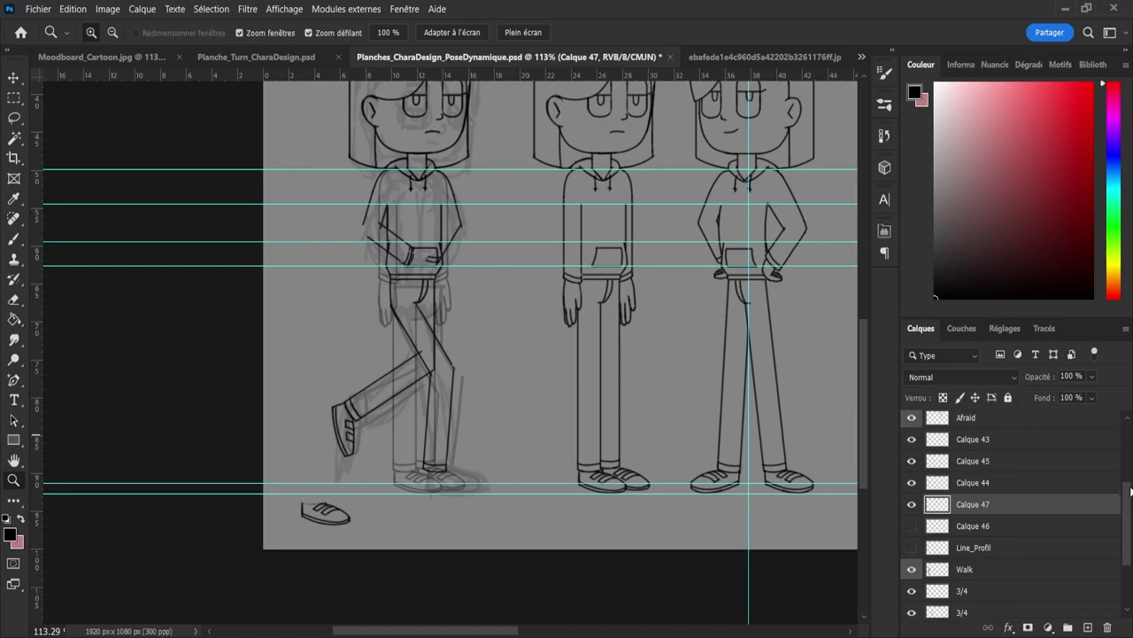
click(971, 445)
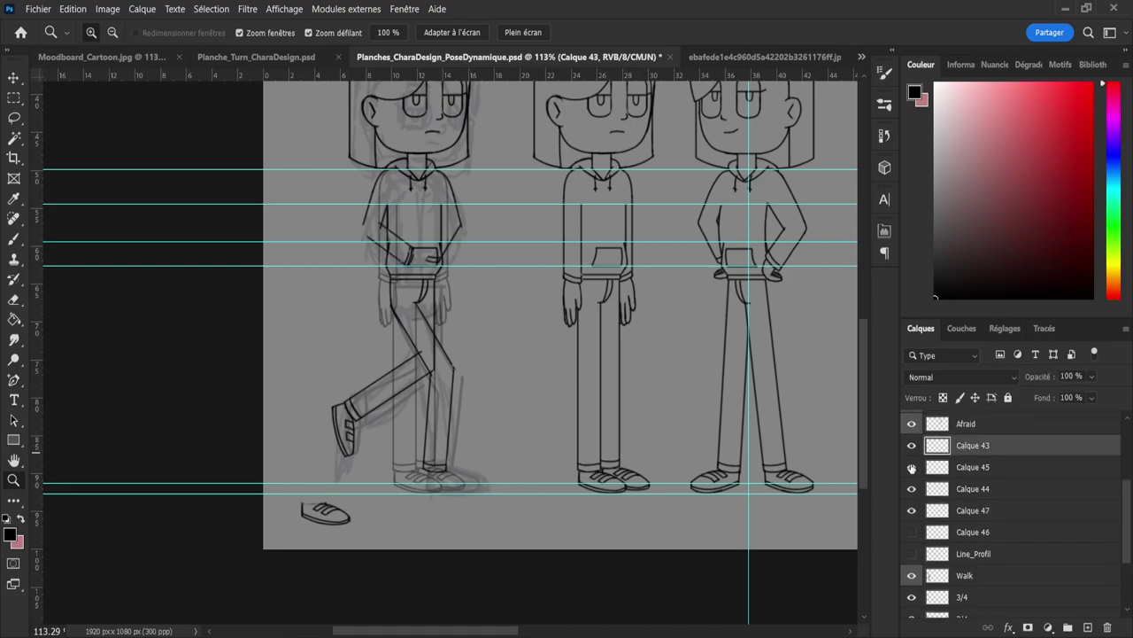
click(912, 466)
click(912, 466)
click(912, 489)
click(912, 489)
click(912, 490)
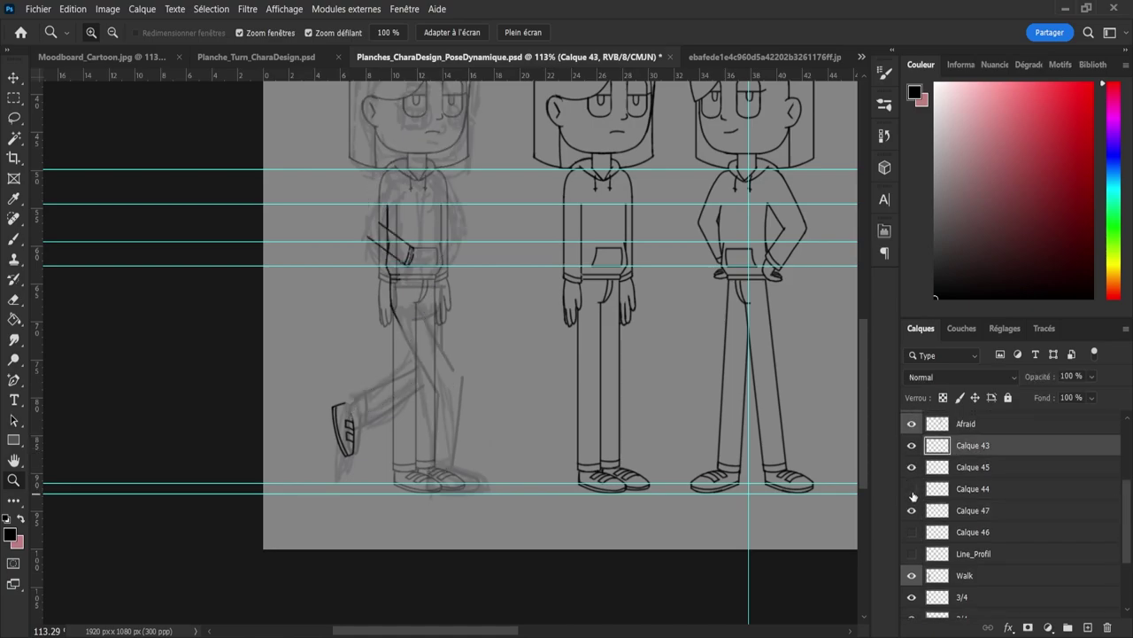
Step: Select the spare shoe on Calque 44 and move it under the cuff of the walking figure's supporting leg
click(949, 498)
click(912, 489)
key(l)
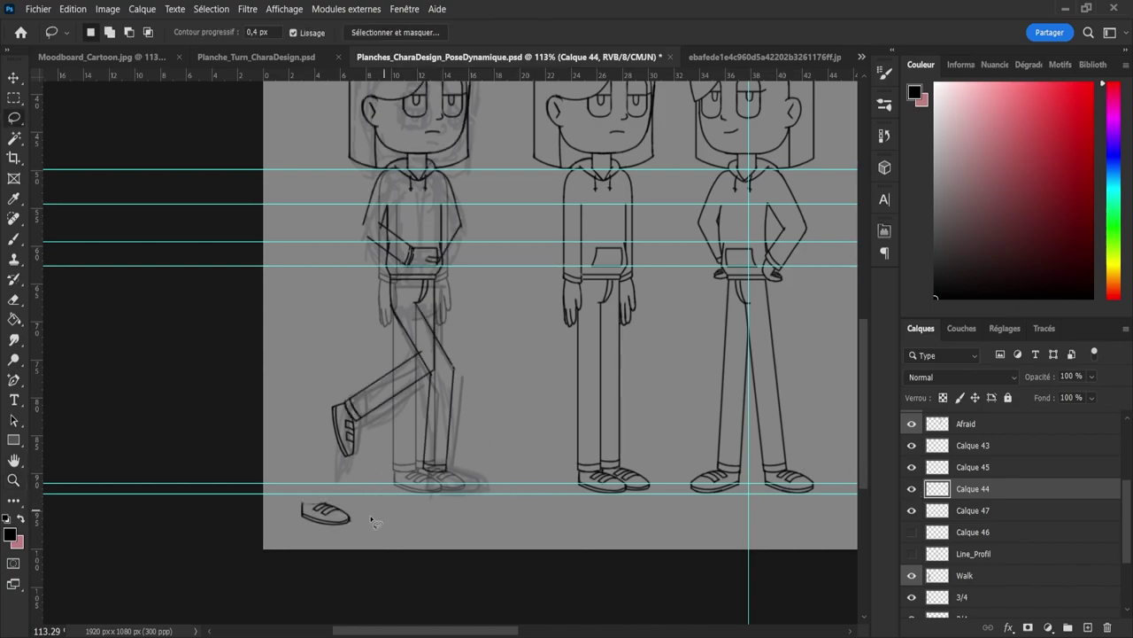
mouse_move(301, 477)
mouse_down()
mouse_move(342, 546)
mouse_move(471, 488)
mouse_up()
key(ctrl+t)
key(Left)
key(Left)
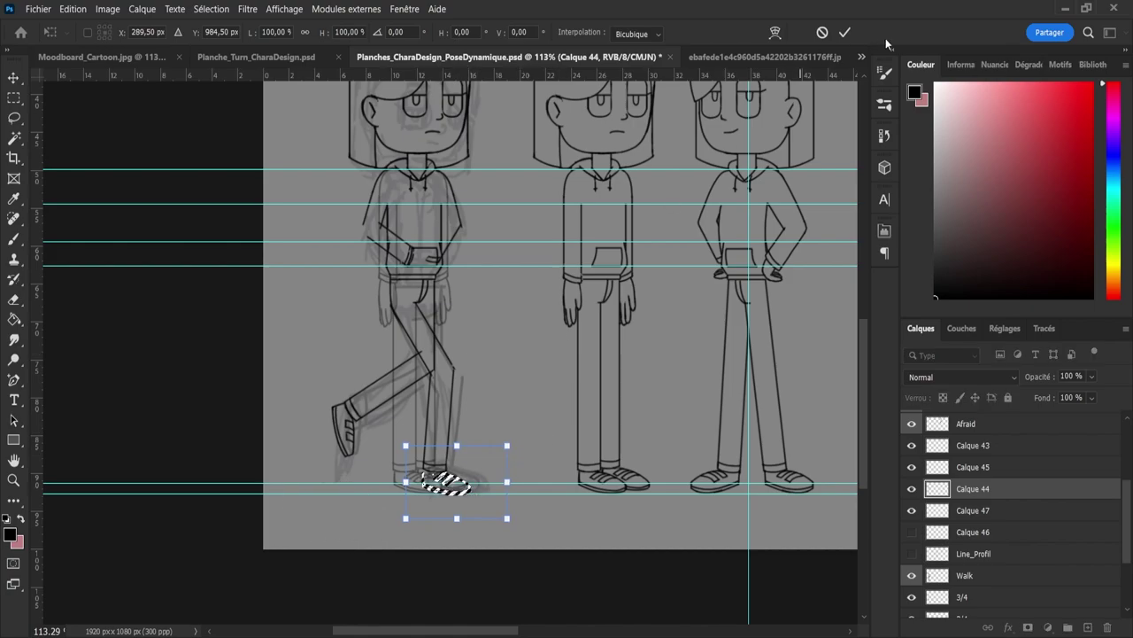
Step: Rotate the moved shoe about -4.6°, raise it slightly against the supporting leg's cuff, and clear the selection
scroll(498, 435, up, 5)
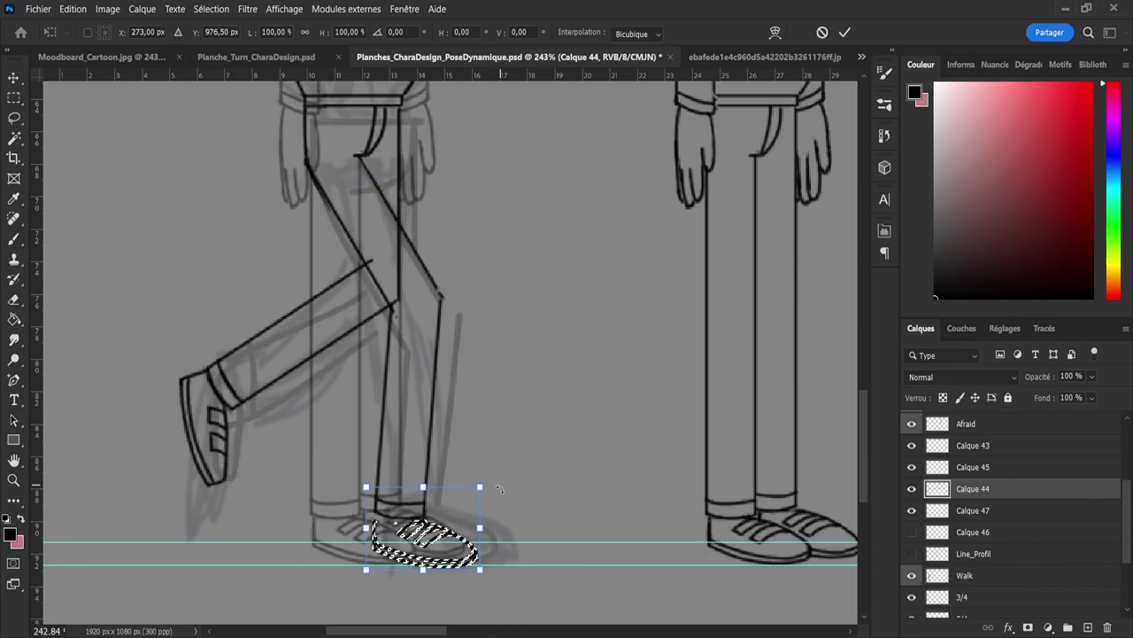
drag(499, 488, 495, 472)
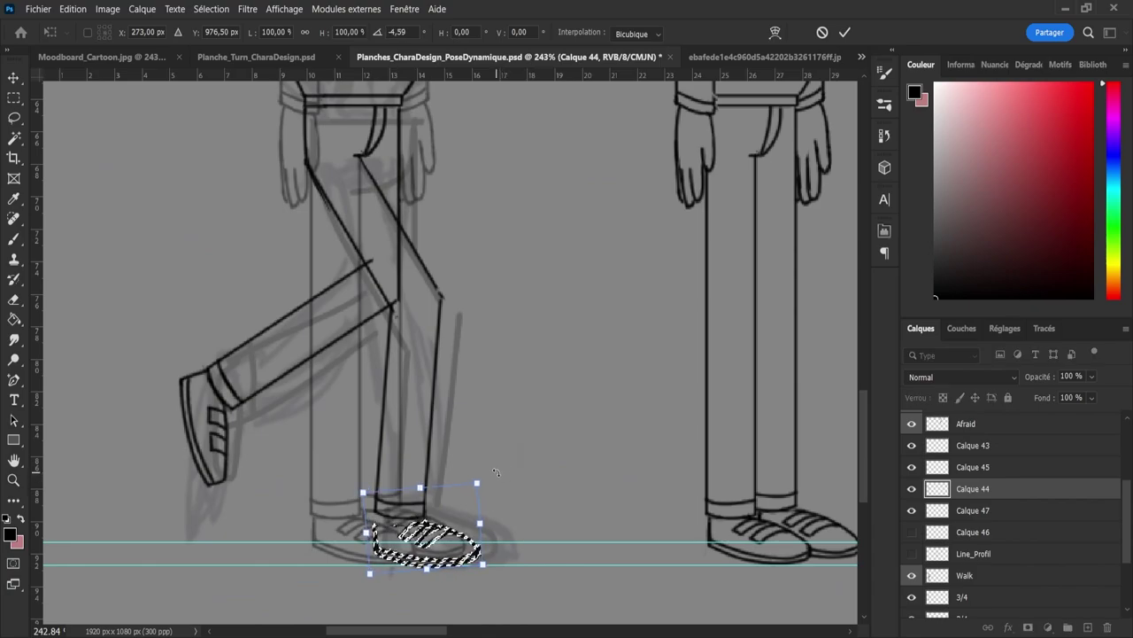
key(Up)
key(Up)
key(Up)
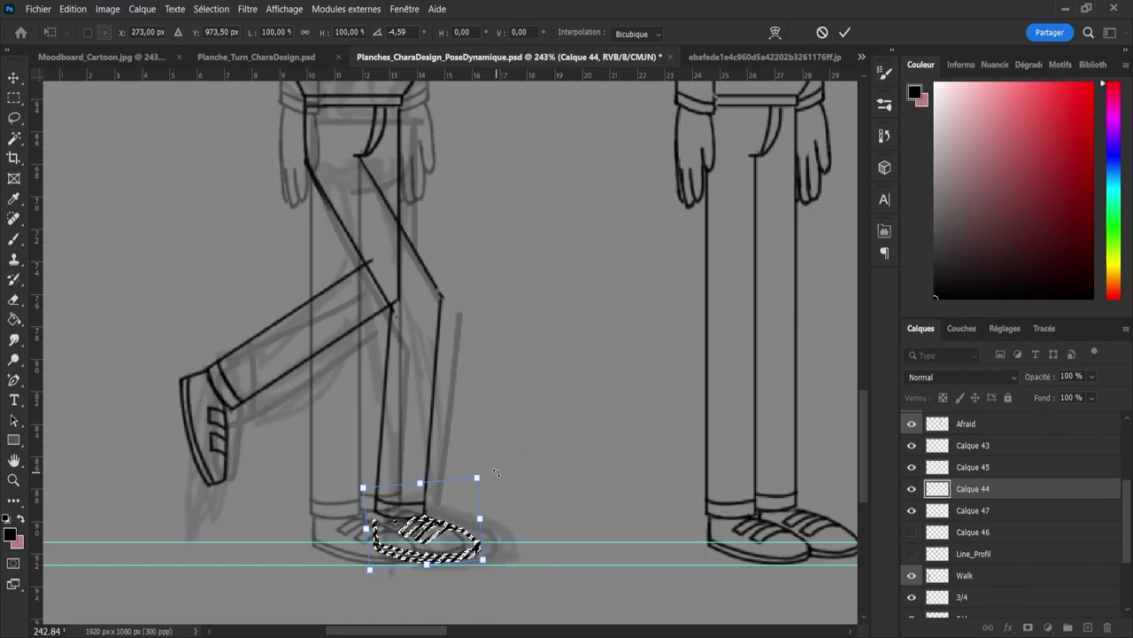
key(Return)
key(z)
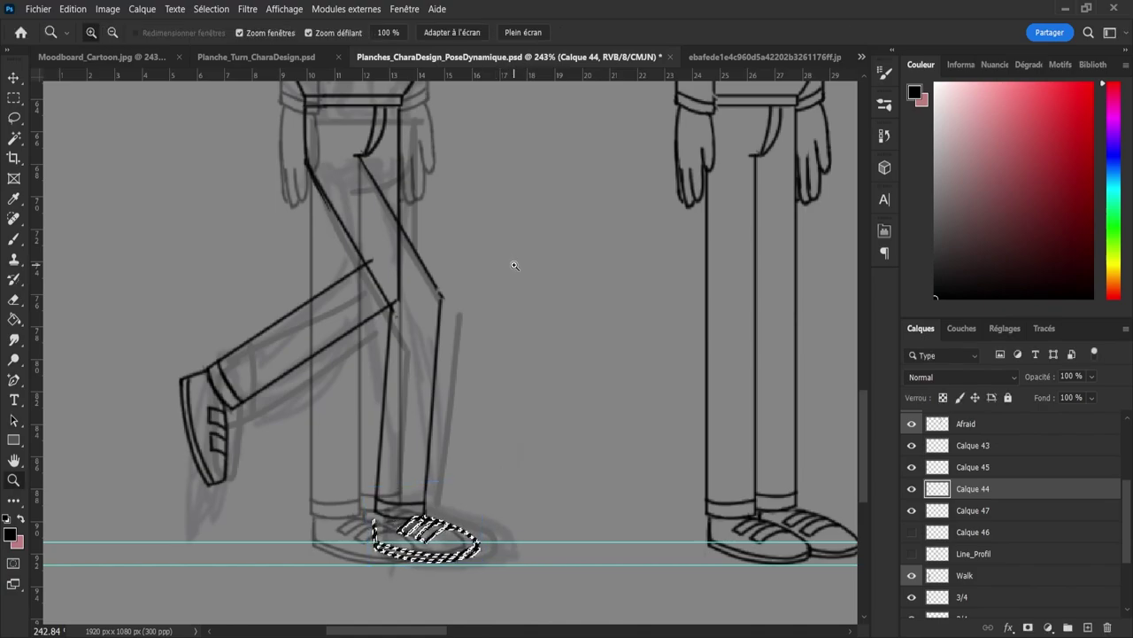
key(ctrl+d)
Step: Undo the spare shoe's move and rotation, and make layer Calque 46 visible again
scroll(582, 333, down, 5)
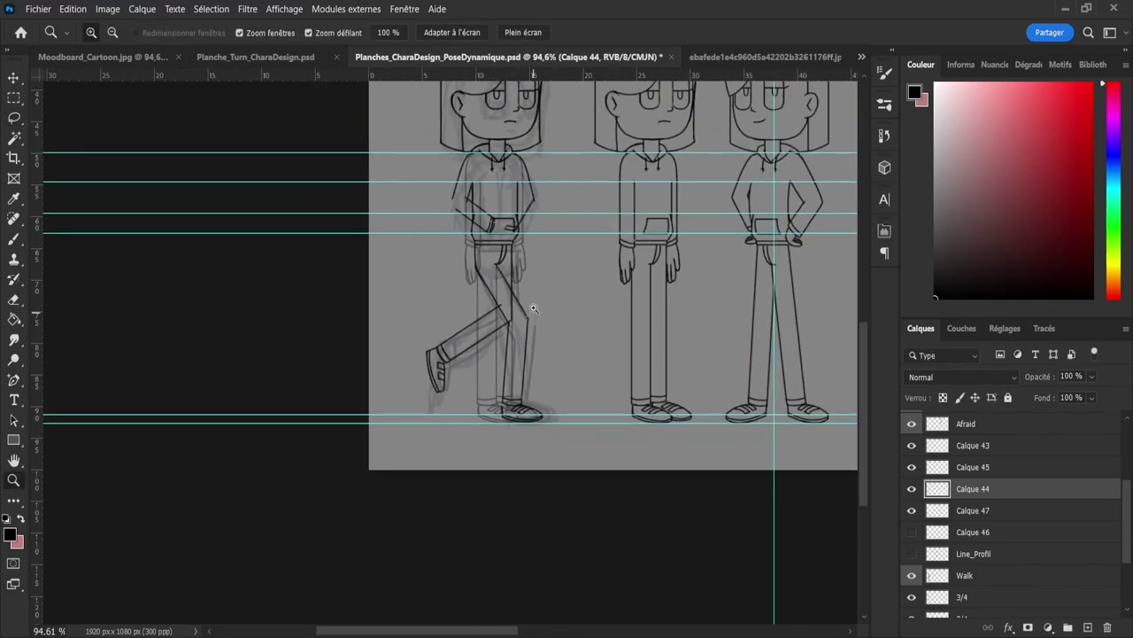
scroll(570, 299, up, 4)
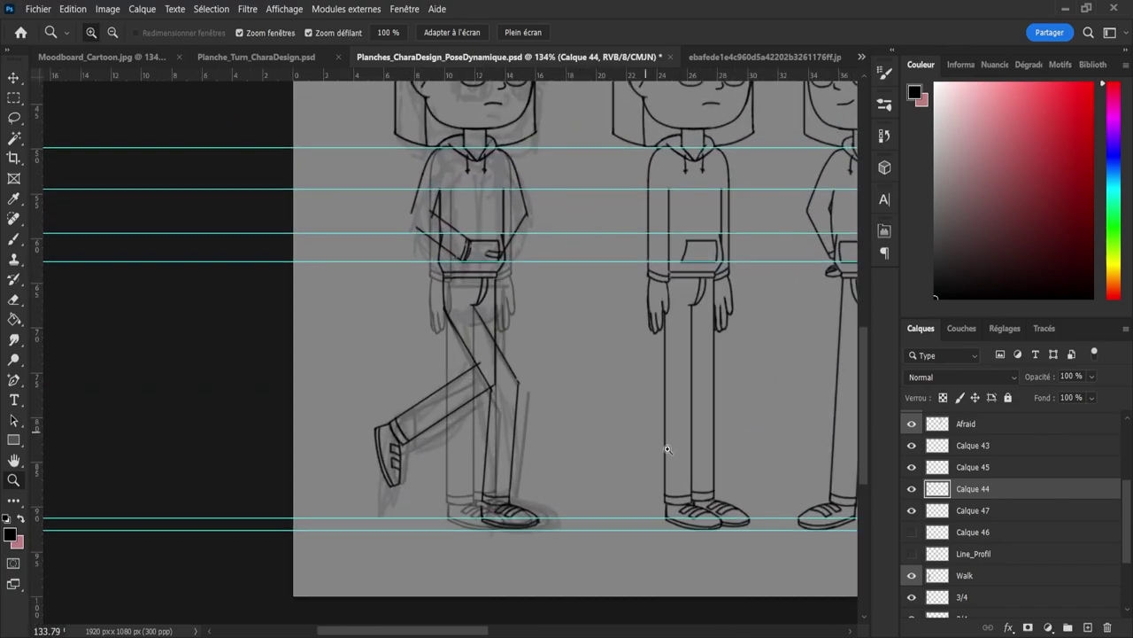
ctrl+click(937, 488)
key(ctrl+z)
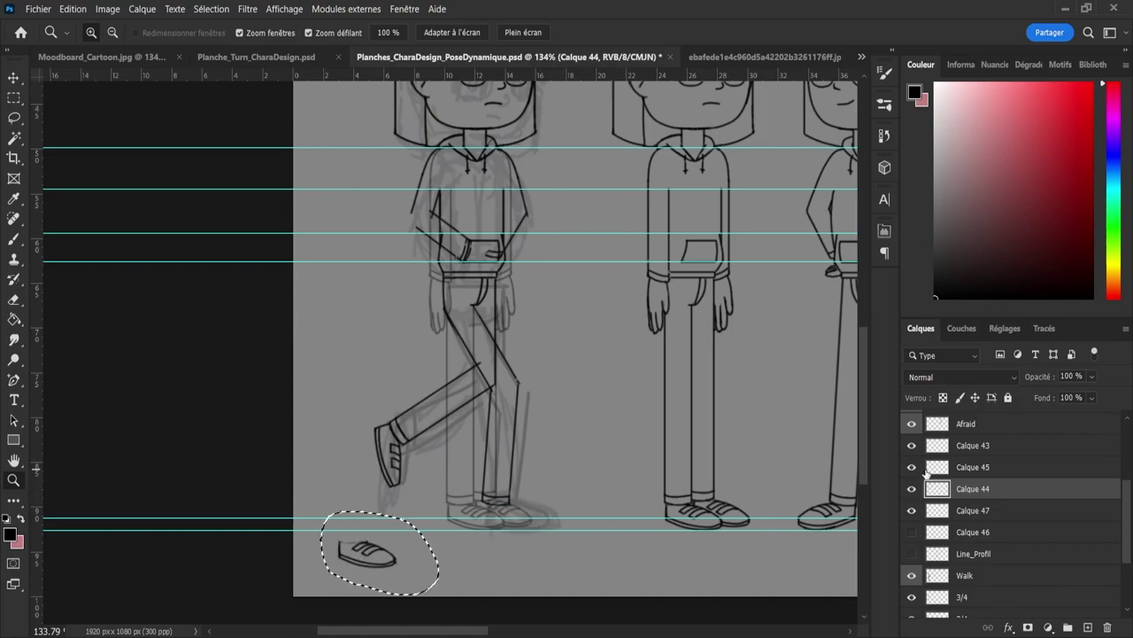
click(912, 532)
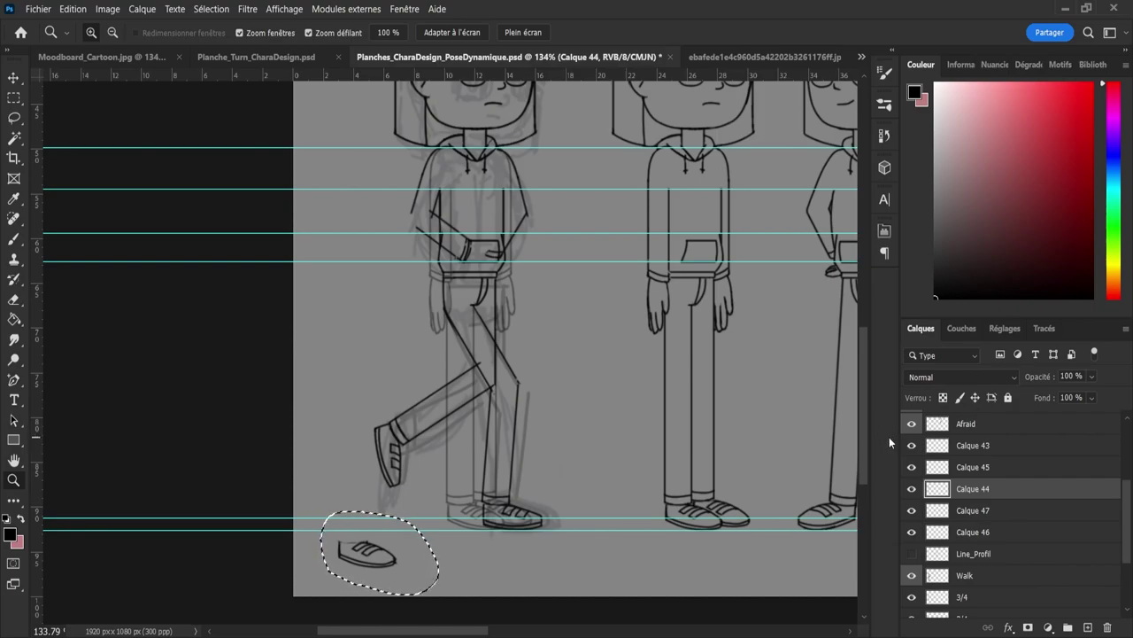
Step: Save the pose document and clear the selection around the spare shoe
key(ctrl+s)
key(l)
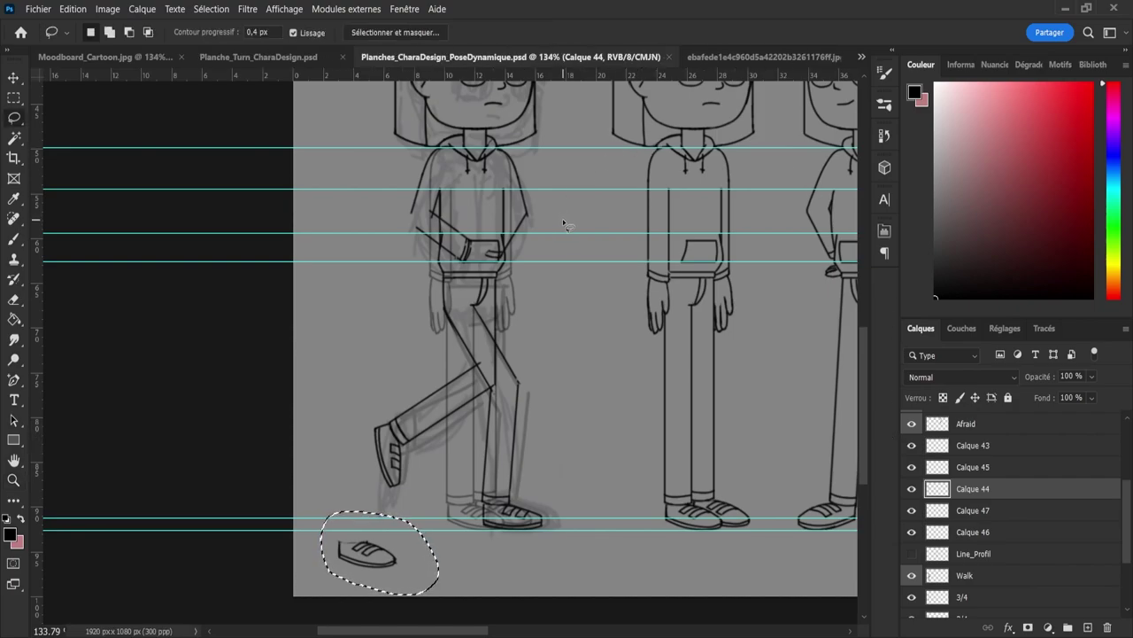
key(ctrl+d)
Step: Review the walking figure's line art by toggling Calque 46 and the Walk sketch layer for comparison
key(z)
drag(604, 280, 522, 281)
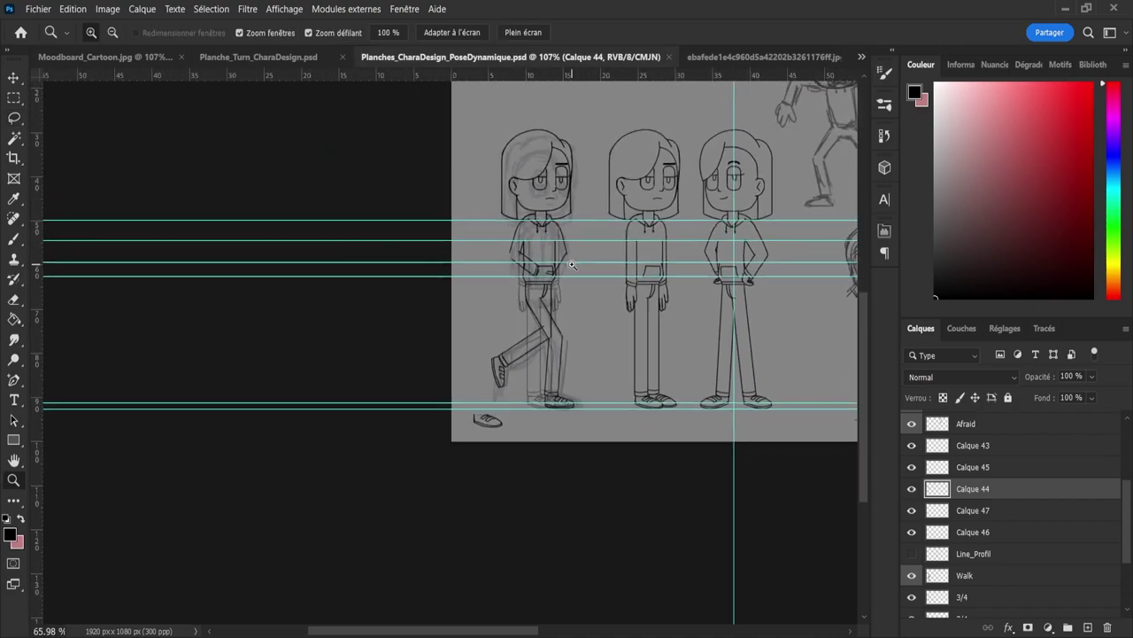
drag(606, 164, 633, 164)
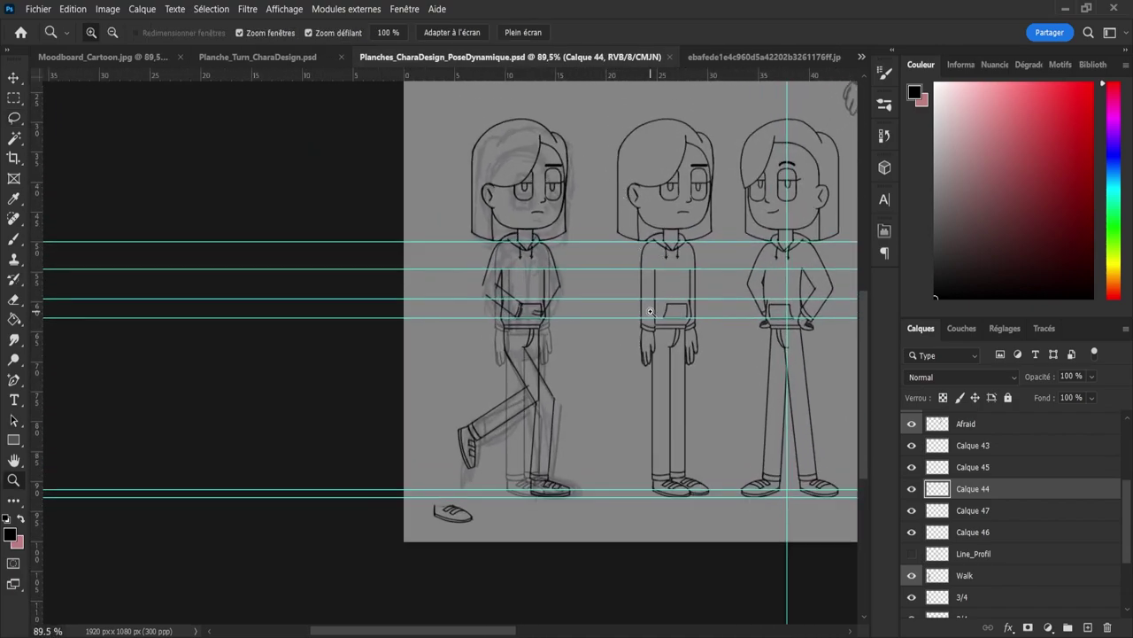
click(626, 327)
drag(626, 326, 628, 326)
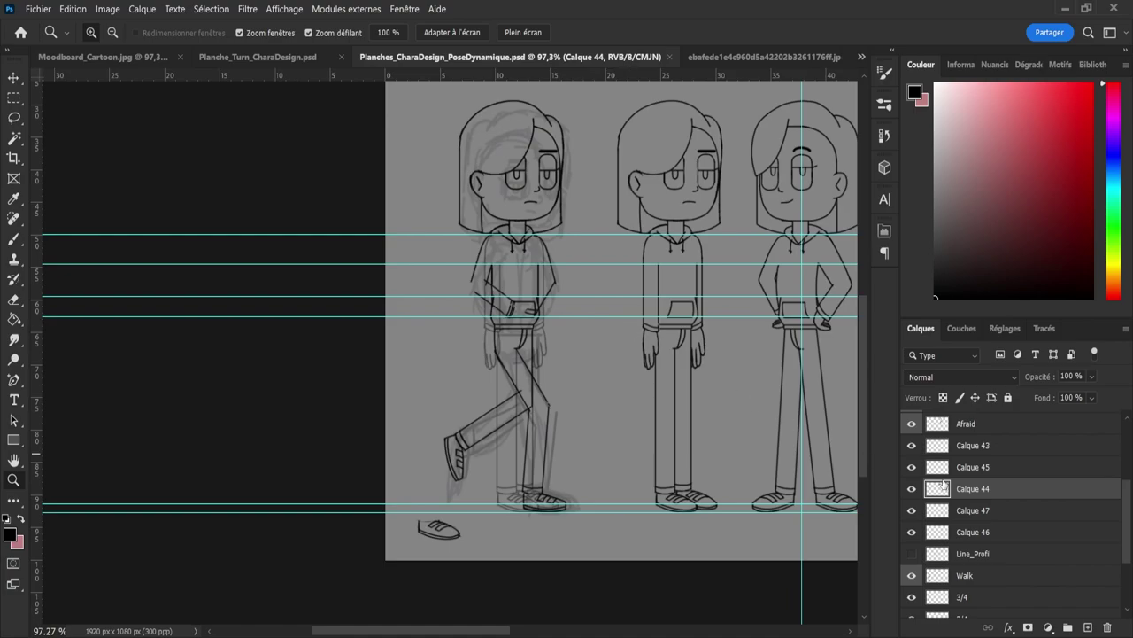
click(913, 533)
click(913, 533)
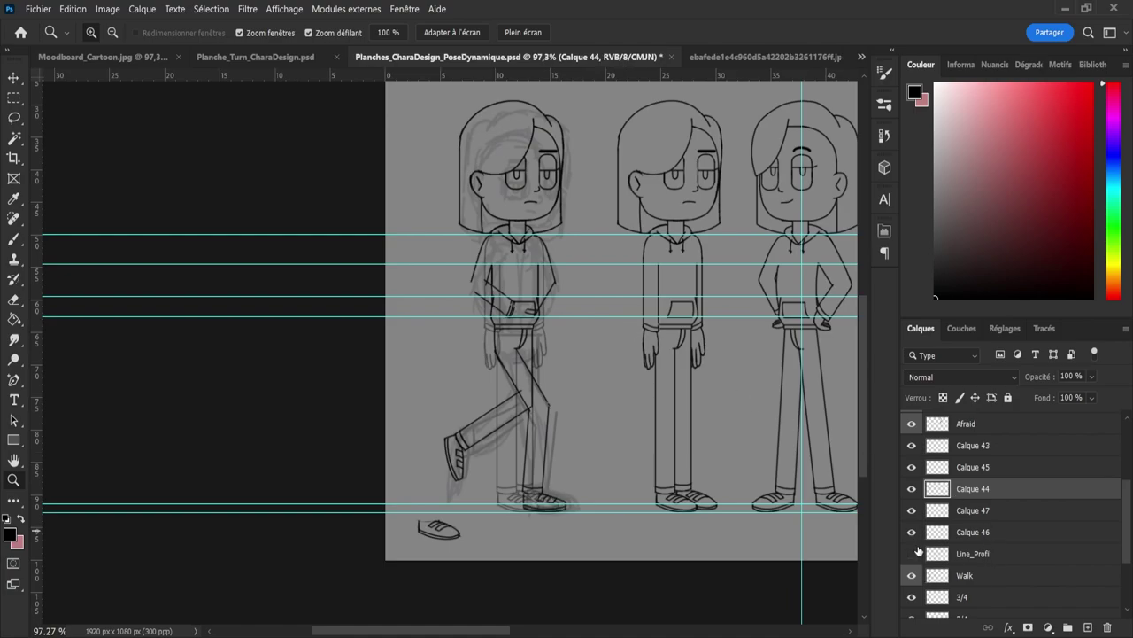
click(910, 576)
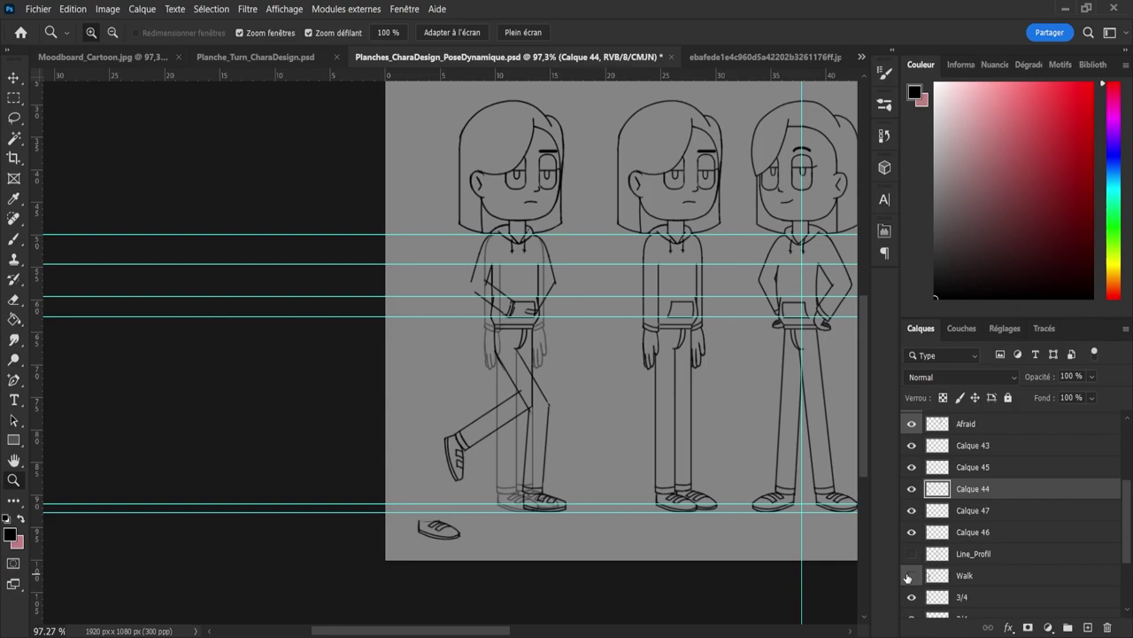
click(911, 576)
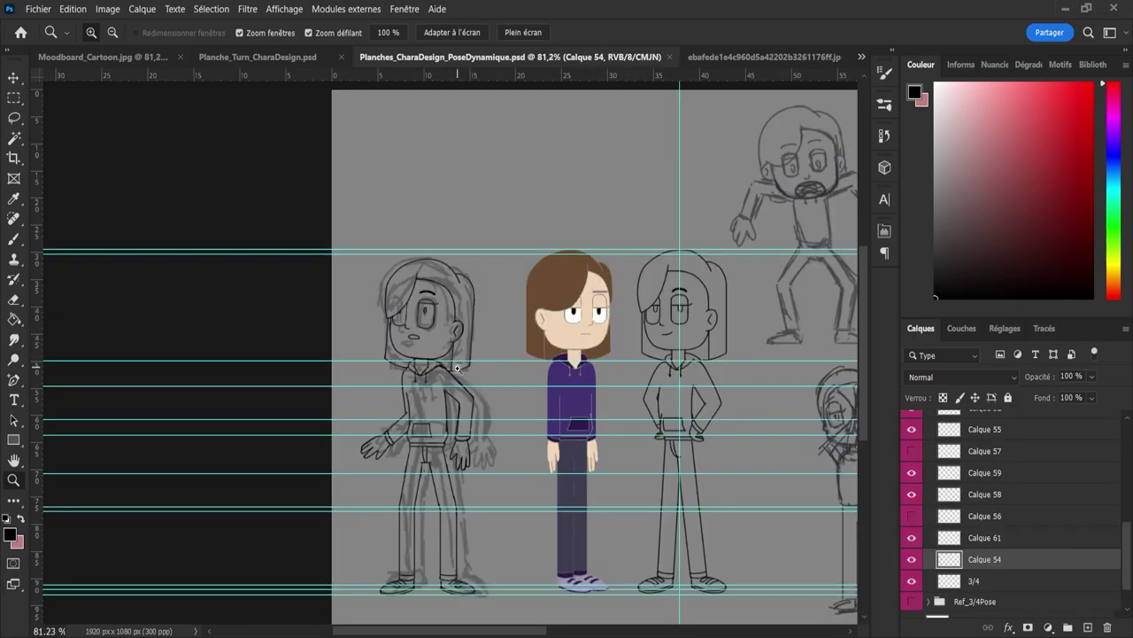
Step: Inspect the afraid pose's line art, toggling Calque 54, Calque 61 and Calque 56 to check what each contains
drag(442, 437, 429, 447)
drag(359, 499, 395, 462)
scroll(395, 461, up, 2)
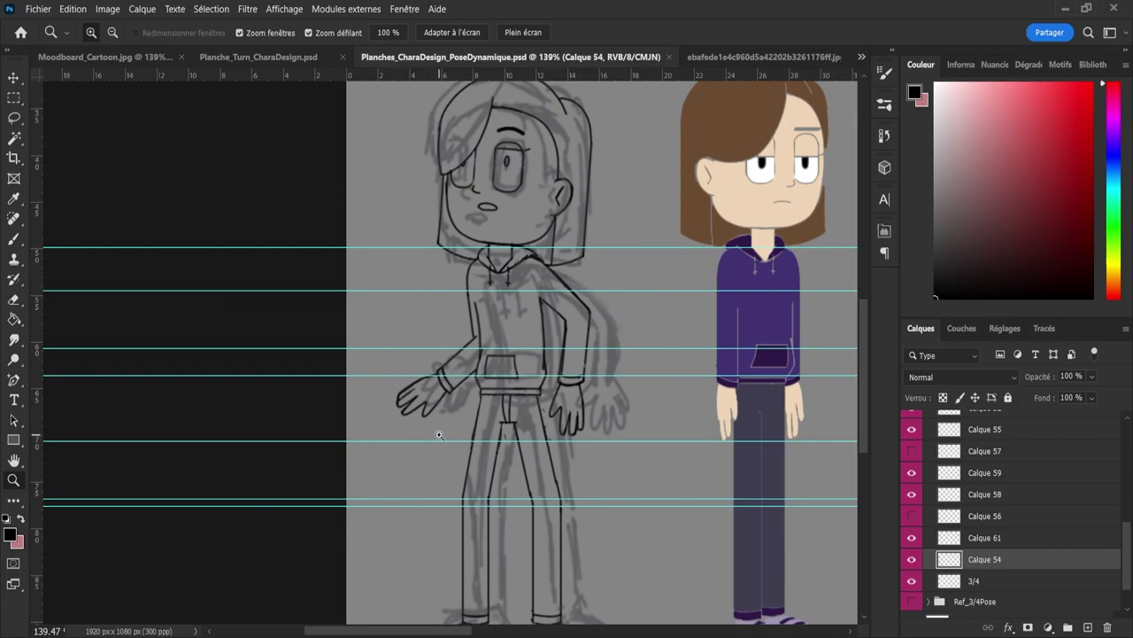
click(912, 560)
click(912, 559)
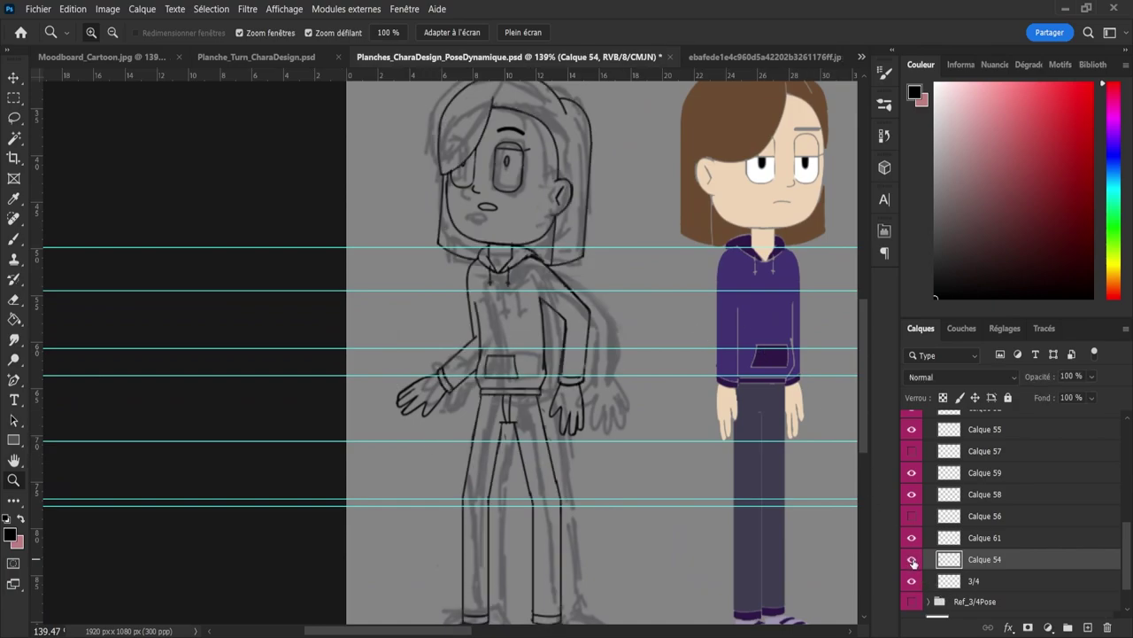
click(912, 547)
click(912, 547)
click(967, 519)
click(912, 516)
click(912, 516)
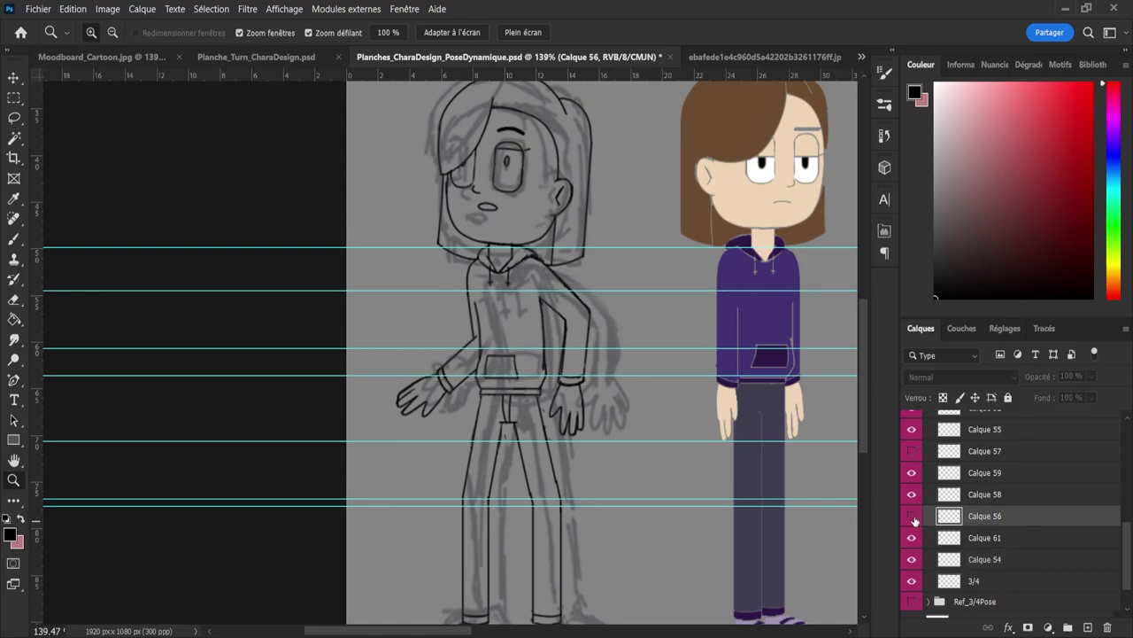
click(912, 517)
click(912, 517)
Step: Collapse the 3/4 line-art group, move it directly above the Afraid layer, and hide the Afraid sketch
drag(1130, 550, 1129, 515)
click(929, 487)
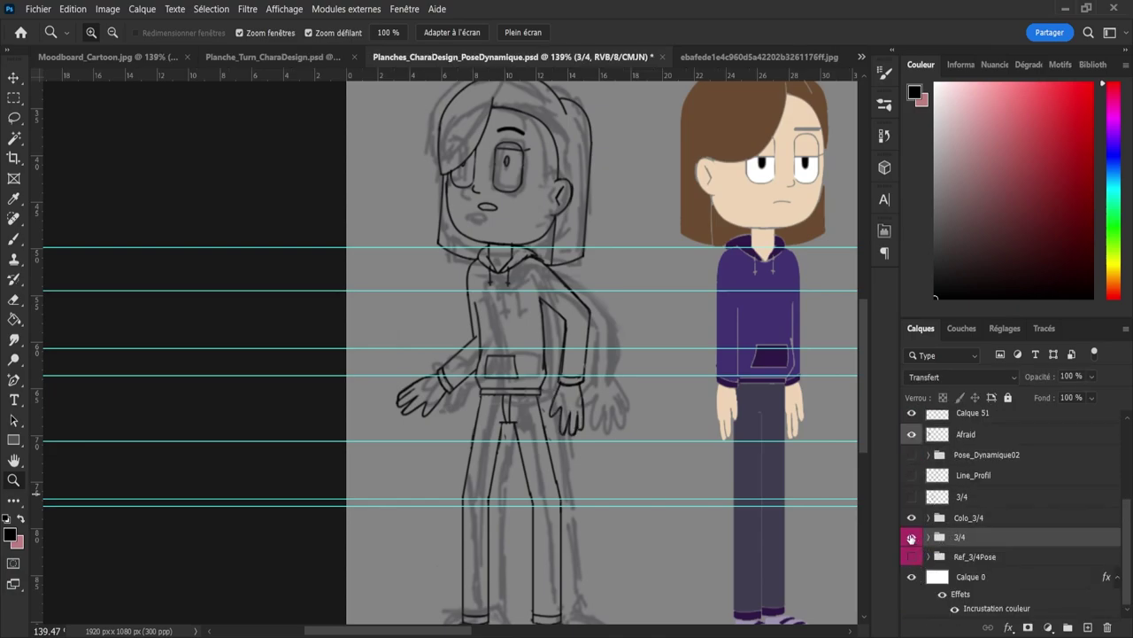
click(912, 538)
click(912, 537)
mouse_move(996, 544)
mouse_down()
mouse_move(1014, 402)
mouse_move(1005, 432)
mouse_up()
click(912, 461)
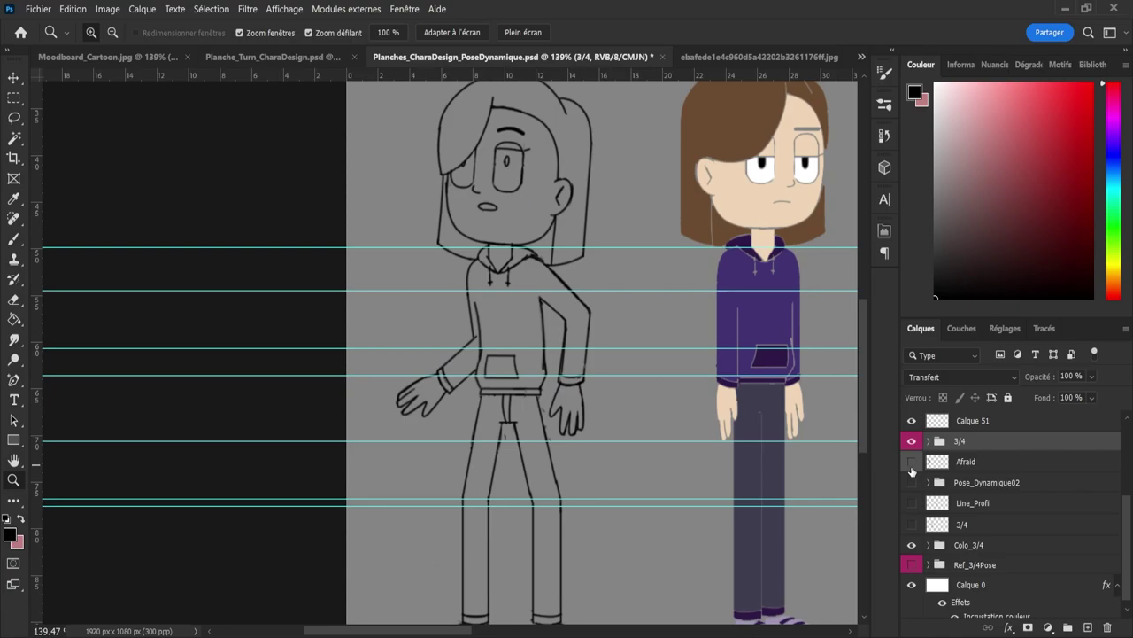
click(912, 464)
click(912, 464)
Step: Try merging a duplicate of the 3/4 group into a single layer with the original group hidden, and delete the merged copy
key(ctrl+j)
key(ctrl+e)
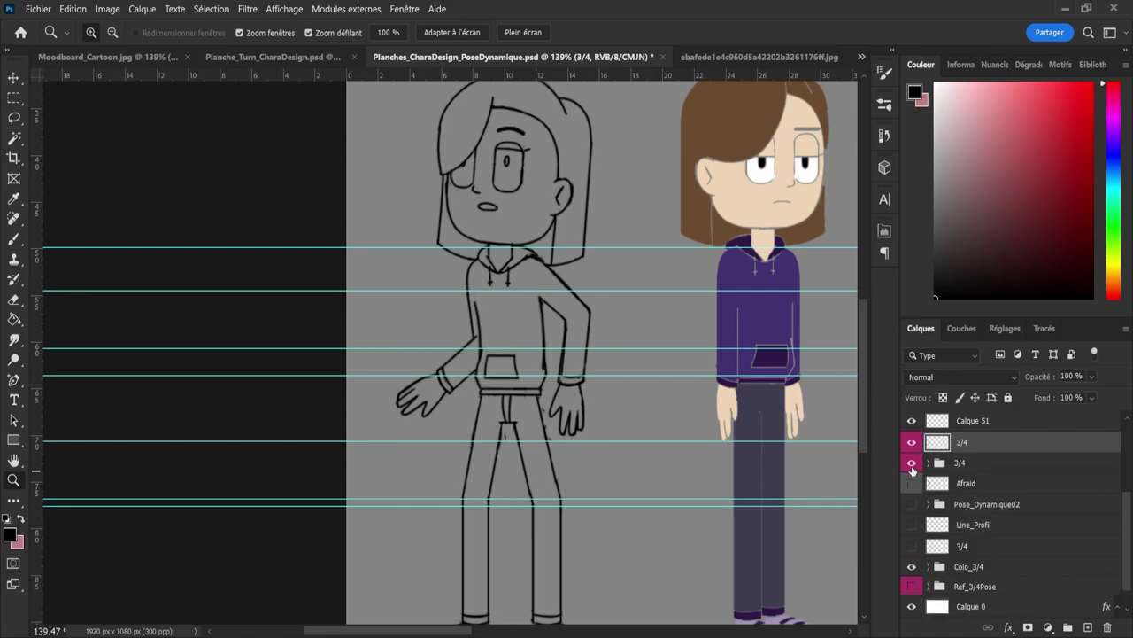
click(912, 461)
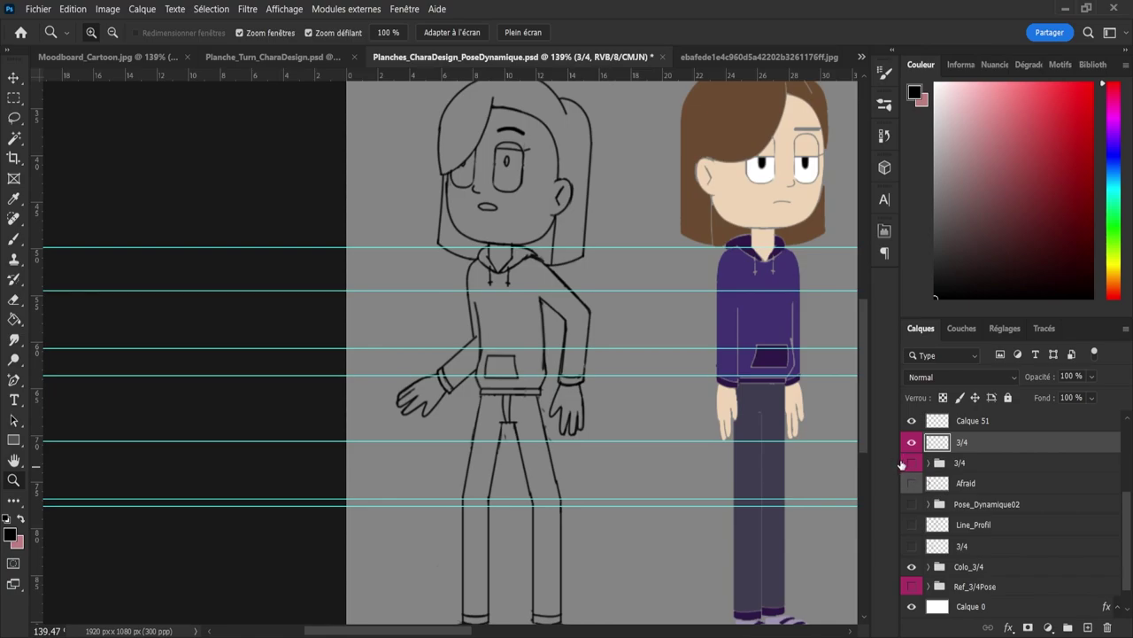
click(912, 442)
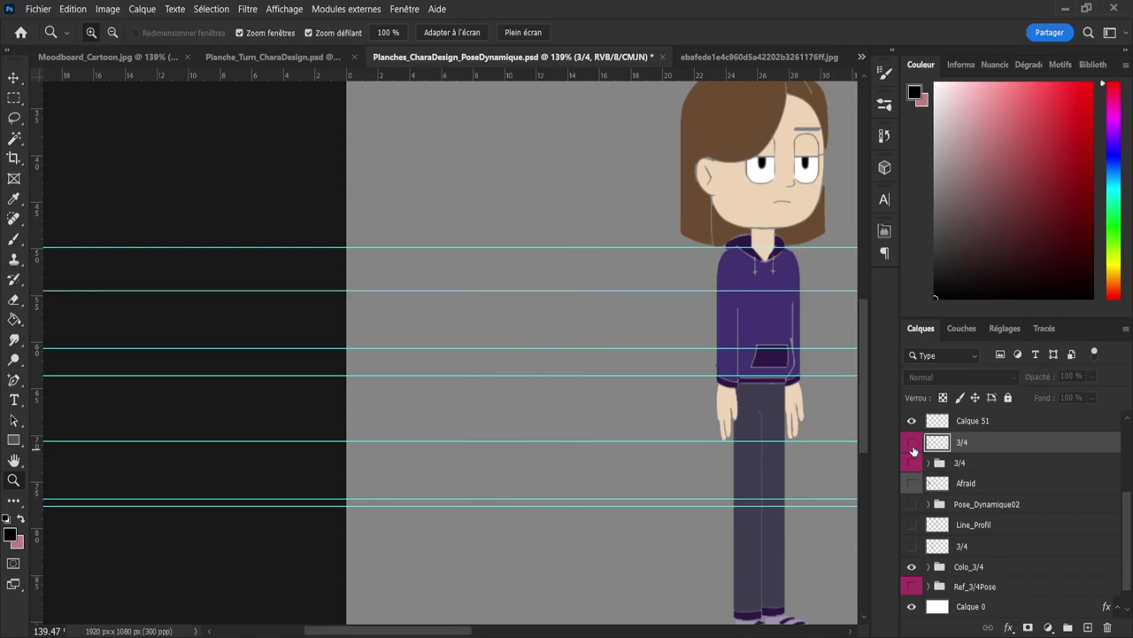
click(912, 443)
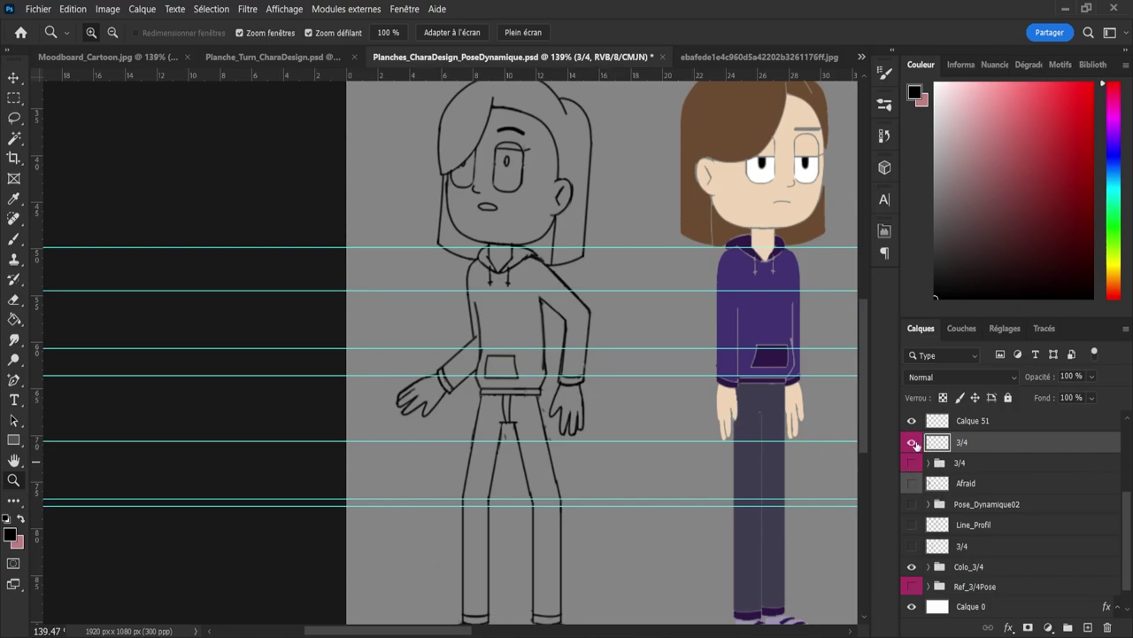
key(Delete)
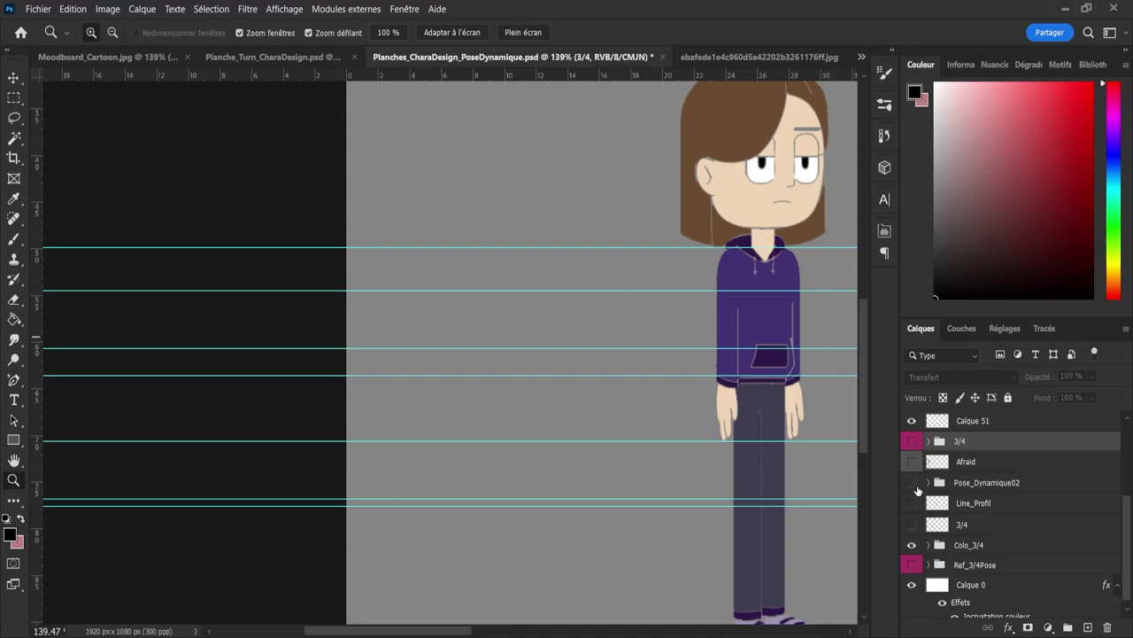
Step: Show the 3/4 group again and add a new empty layer directly above it
click(912, 444)
click(1089, 627)
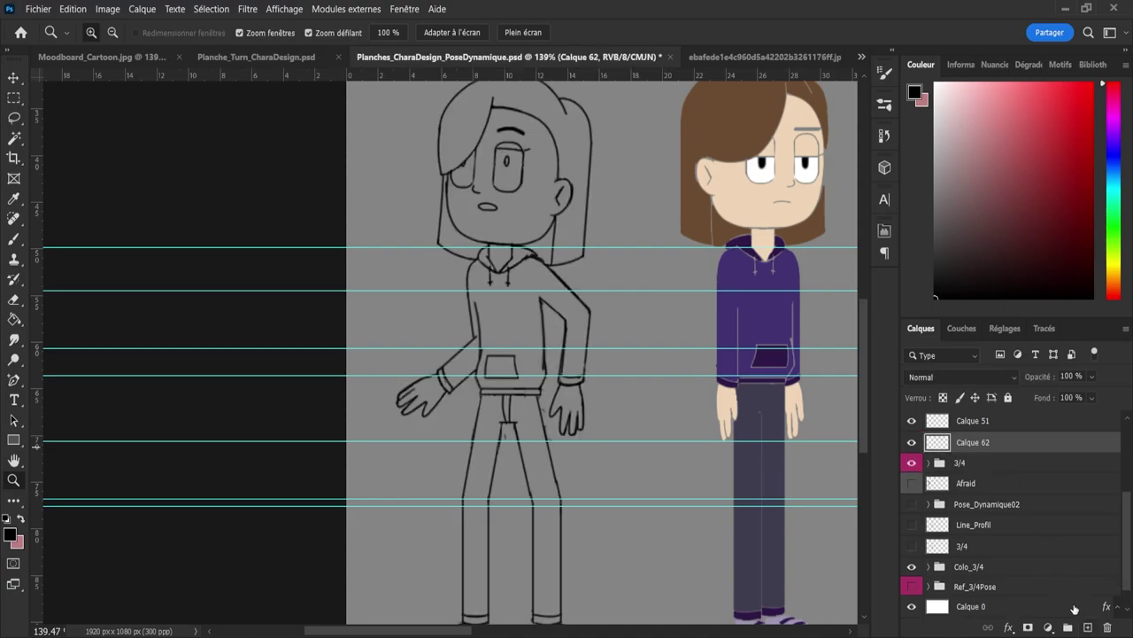
Step: Lower the 3/4 line-art group's opacity to 45% and make the empty layer Calque 62 above it active
click(986, 466)
drag(1069, 397, 1066, 397)
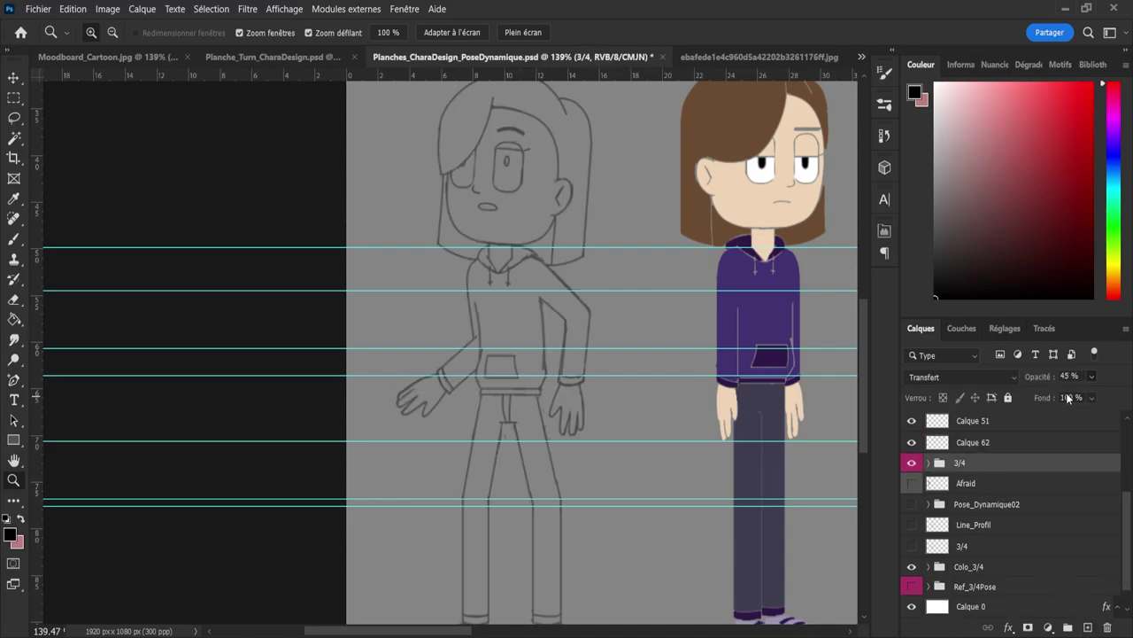
click(976, 446)
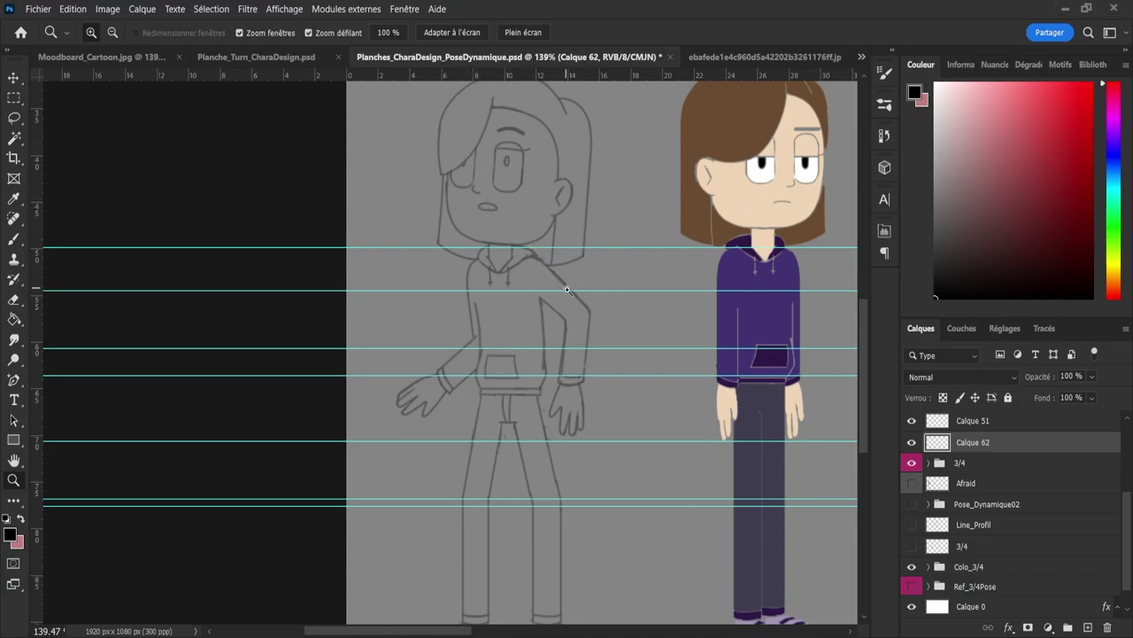
Step: Ink both sides of the neck in black on Calque 62 with the Brush, tracing the faded line art
mouse_move(570, 291)
mouse_down()
mouse_move(533, 252)
mouse_move(561, 273)
mouse_move(572, 314)
mouse_move(542, 328)
mouse_move(561, 336)
mouse_up()
key(b)
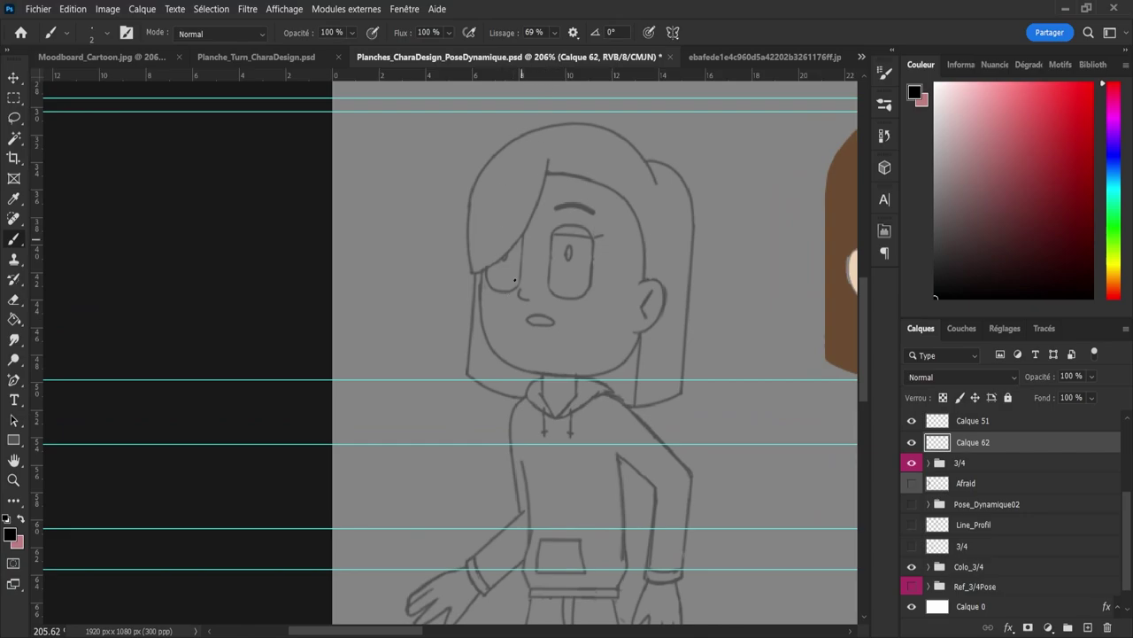
key(z)
drag(548, 395, 593, 399)
key(b)
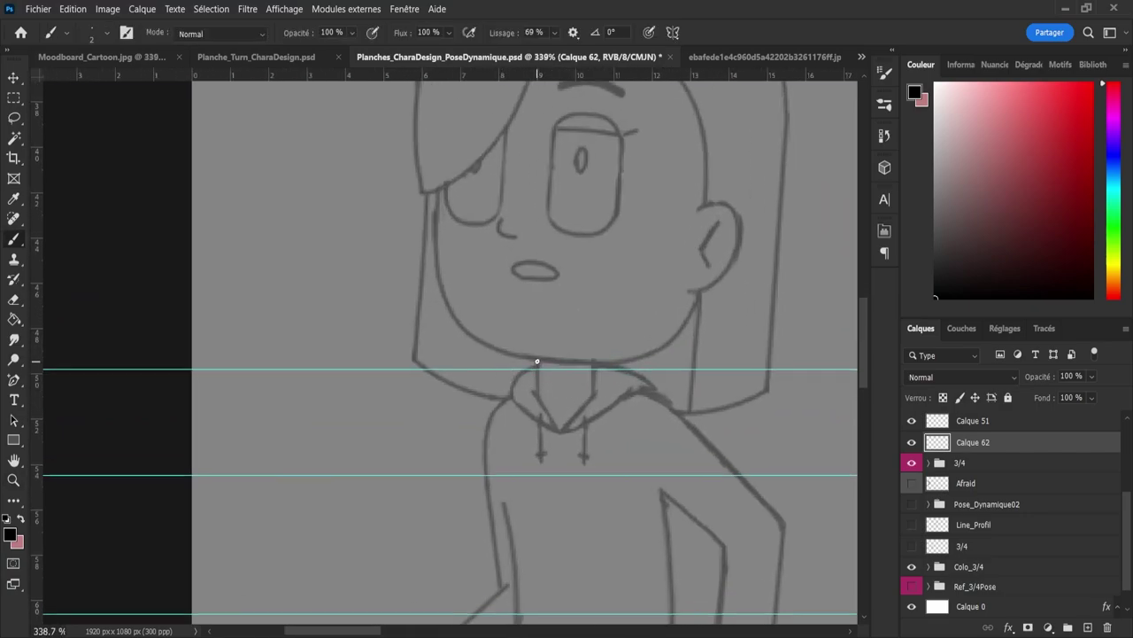
mouse_move(538, 361)
mouse_down()
mouse_move(536, 407)
mouse_move(548, 395)
mouse_move(539, 382)
mouse_move(535, 414)
mouse_up()
key(ctrl+z)
key(ctrl+z)
drag(537, 361, 538, 408)
drag(594, 372, 592, 407)
key(ctrl+z)
mouse_move(594, 361)
mouse_down()
mouse_move(592, 407)
mouse_move(559, 424)
mouse_move(605, 380)
mouse_up()
Step: Ink the V-shaped neck opening and the hood's front edge rising from the V towards the bent arm's shoulder
drag(561, 430, 532, 384)
drag(563, 430, 618, 403)
key(ctrl+z)
drag(562, 430, 634, 389)
key(ctrl+z)
drag(563, 430, 654, 376)
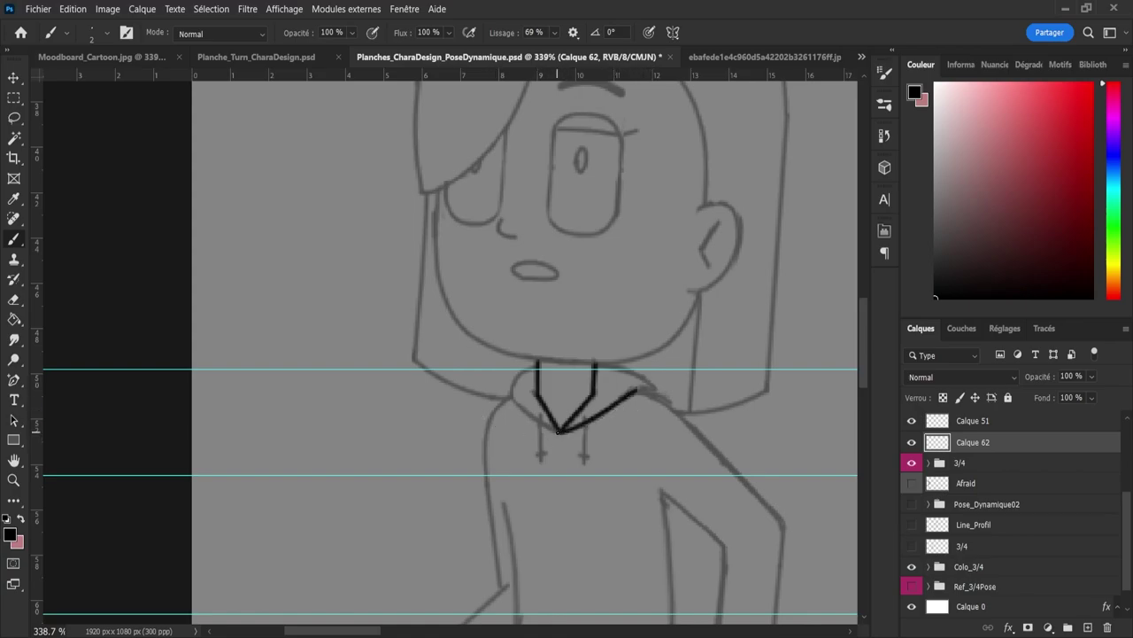
Step: Ink the hood's edge on the outstretched-arm side, from the V of the collar up around to the neck
drag(558, 432, 515, 401)
key(ctrl+z)
key(ctrl+z)
mouse_move(558, 432)
mouse_down()
mouse_move(503, 390)
mouse_move(529, 378)
mouse_move(519, 395)
mouse_move(522, 368)
mouse_up()
key(ctrl+z)
key(ctrl+z)
drag(510, 389, 535, 367)
key(ctrl+z)
drag(512, 378, 546, 363)
key(ctrl+z)
key(ctrl+z)
mouse_move(512, 397)
mouse_down()
mouse_move(541, 369)
mouse_move(513, 398)
mouse_move(517, 367)
mouse_move(544, 363)
mouse_move(513, 398)
mouse_move(544, 364)
mouse_up()
key(ctrl+z)
key(ctrl+z)
drag(597, 366, 653, 374)
key(ctrl+z)
key(ctrl+z)
Step: Ink the face contour from the far cheek around the jaw, and the outline of the ear
drag(570, 364, 479, 340)
key(ctrl+z)
drag(443, 190, 433, 257)
key(ctrl+z)
drag(441, 188, 437, 285)
key(ctrl+z)
drag(439, 189, 440, 301)
key(ctrl+z)
mouse_move(435, 245)
mouse_down()
mouse_move(457, 326)
mouse_move(534, 359)
mouse_move(528, 374)
mouse_move(520, 356)
mouse_move(655, 358)
mouse_move(626, 360)
mouse_move(665, 351)
mouse_move(701, 281)
mouse_up()
key(ctrl+z)
key(ctrl+z)
key(ctrl+z)
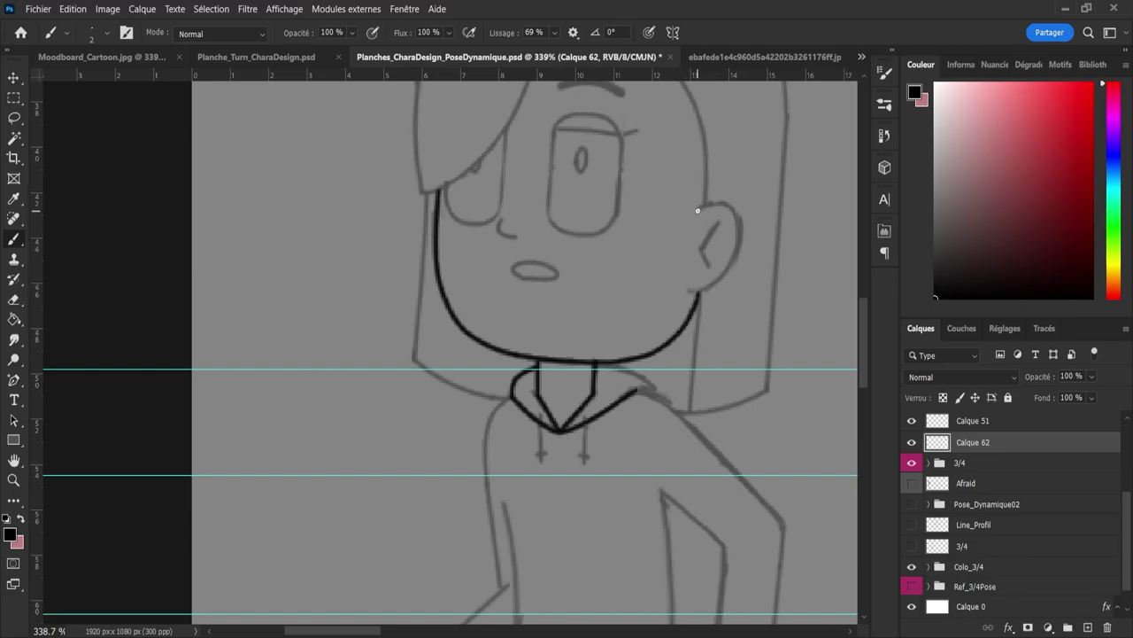
key(ctrl+z)
mouse_move(722, 196)
mouse_down()
mouse_move(711, 219)
mouse_move(726, 200)
mouse_move(740, 205)
mouse_move(740, 259)
mouse_move(707, 292)
mouse_move(679, 293)
mouse_up()
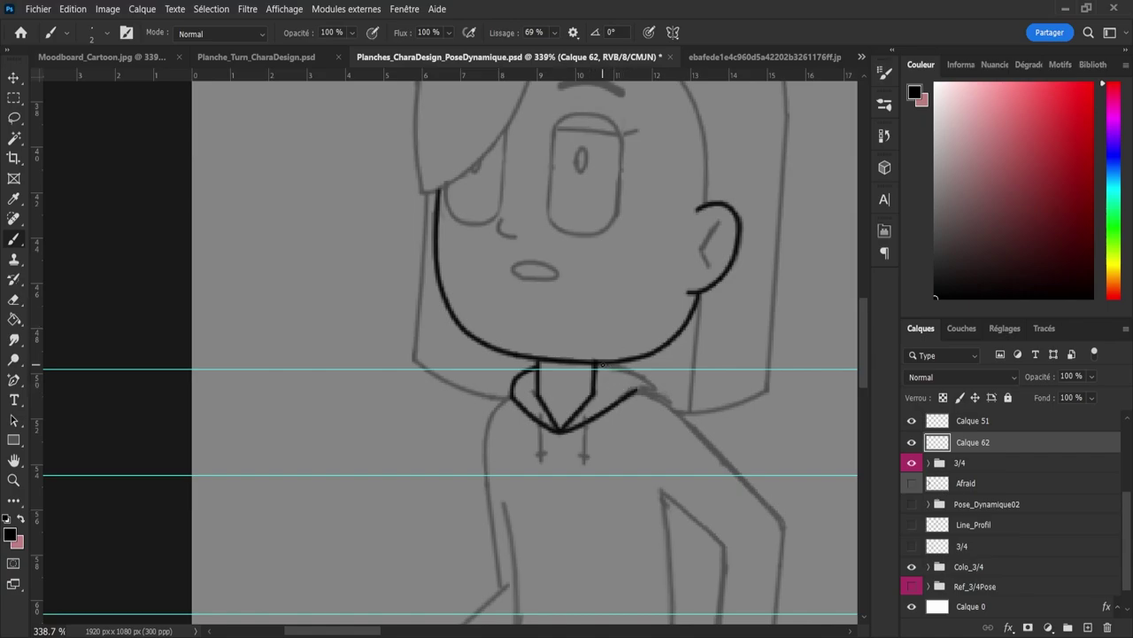
Step: Ink the hood's back curve beside the neck and the shoulder and upper-sleeve line down to the bent elbow
mouse_move(603, 364)
mouse_down()
mouse_move(652, 393)
mouse_move(655, 383)
mouse_move(662, 399)
mouse_move(652, 400)
mouse_move(666, 398)
mouse_move(704, 444)
mouse_up()
key(ctrl+z)
key(ctrl+z)
key(ctrl+z)
drag(677, 413, 803, 537)
key(ctrl+z)
mouse_move(673, 409)
mouse_down()
mouse_move(767, 510)
mouse_move(695, 432)
mouse_move(743, 480)
mouse_up()
key(ctrl+z)
key(ctrl+z)
mouse_move(671, 408)
mouse_down()
mouse_move(791, 535)
mouse_move(782, 549)
mouse_up()
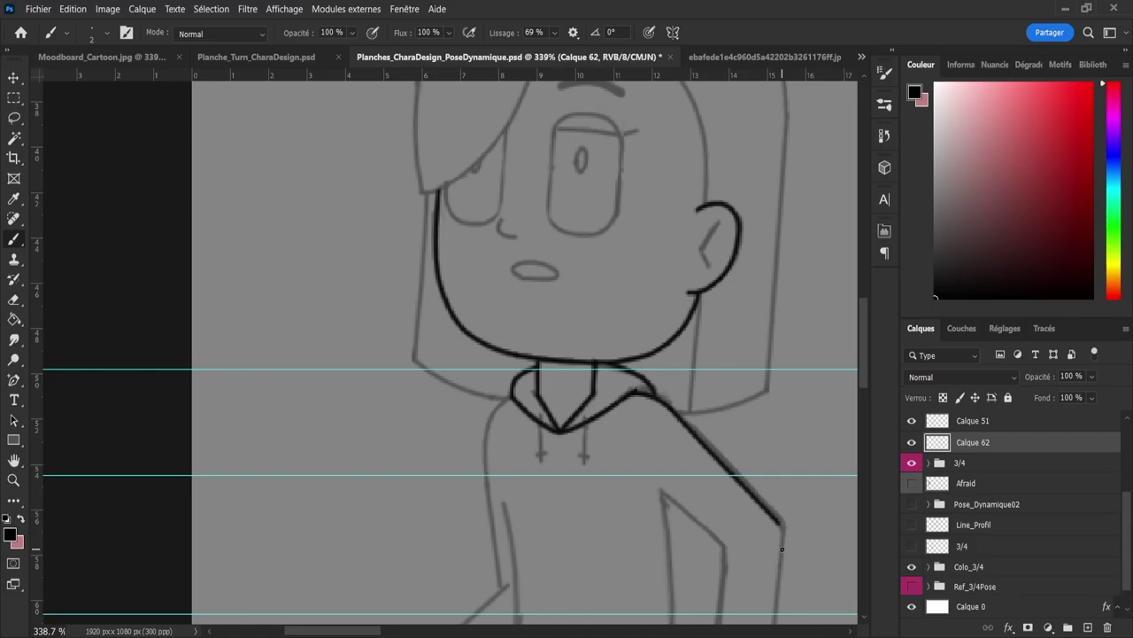
Step: Ink the bent arm's elbow corner and outer sleeve edge down to the cuff
scroll(871, 396, down, 5)
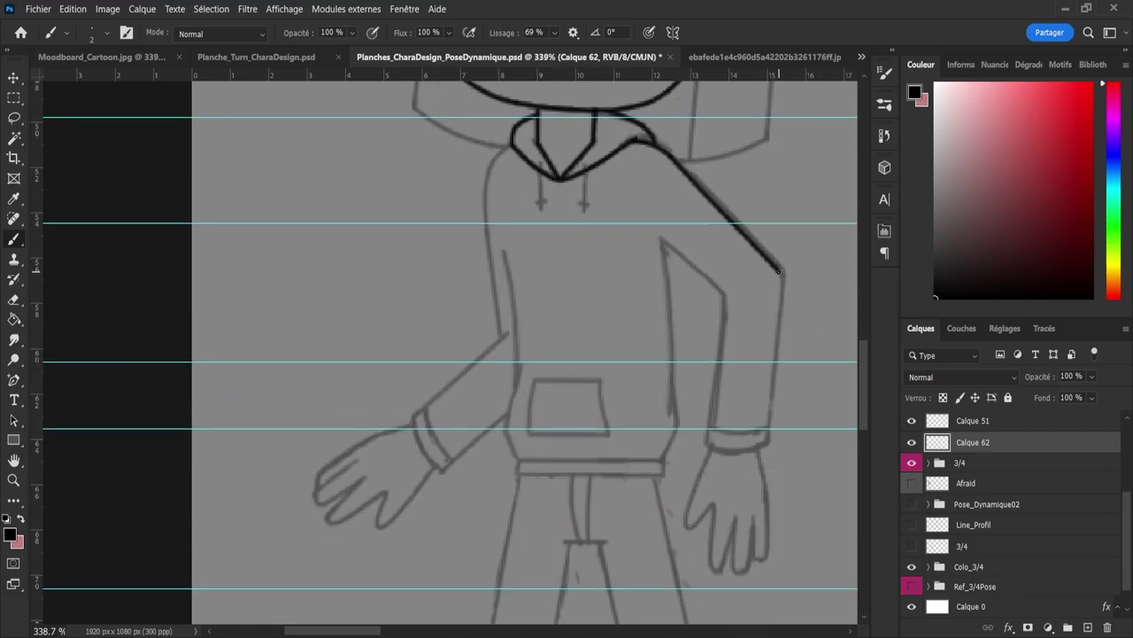
key(ctrl+z)
drag(779, 270, 772, 376)
key(ctrl+z)
drag(781, 292, 765, 457)
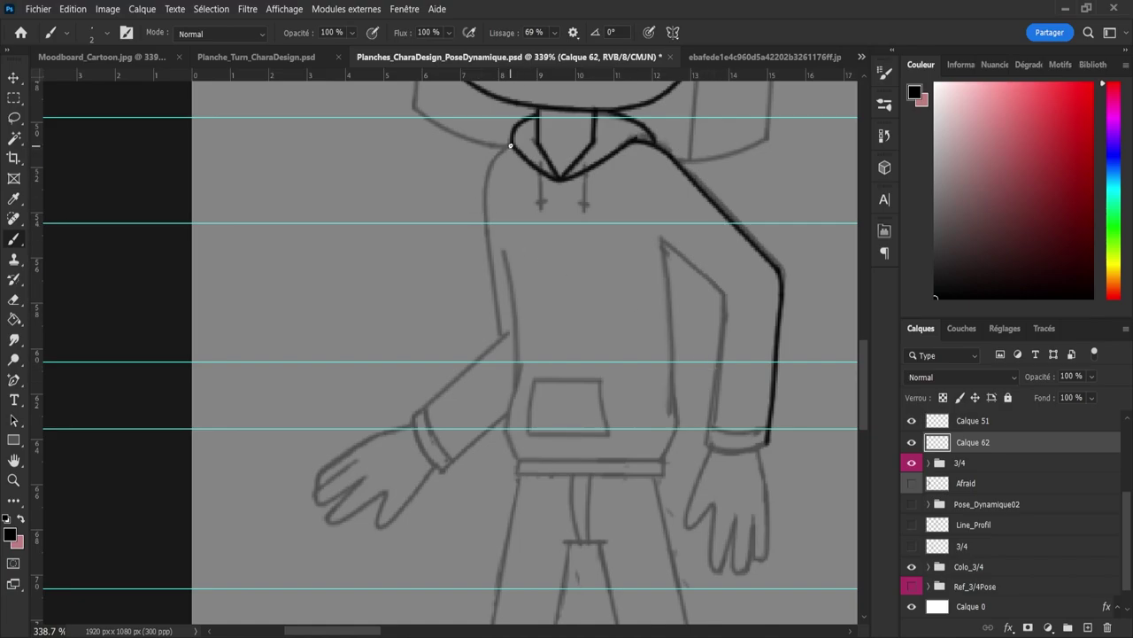
Step: Ink the outstretched arm's shoulder and upper-arm line and the forearm's top edge down to the cuff
mouse_move(511, 146)
mouse_down()
mouse_move(482, 192)
mouse_move(502, 341)
mouse_up()
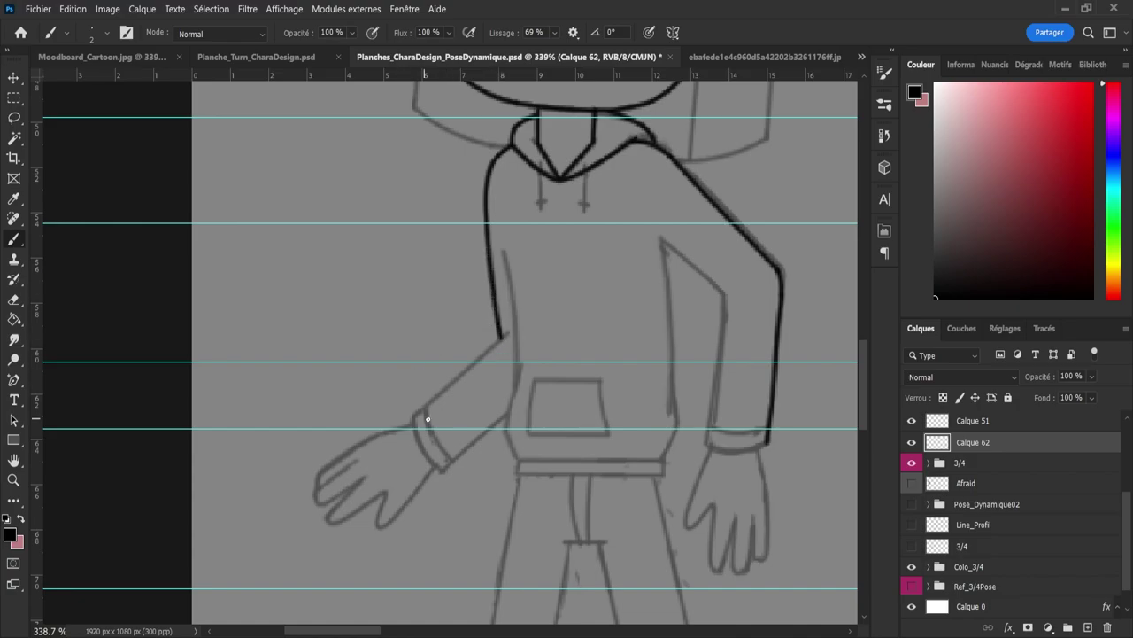
drag(416, 412, 483, 347)
key(ctrl+z)
drag(413, 416, 523, 328)
key(e)
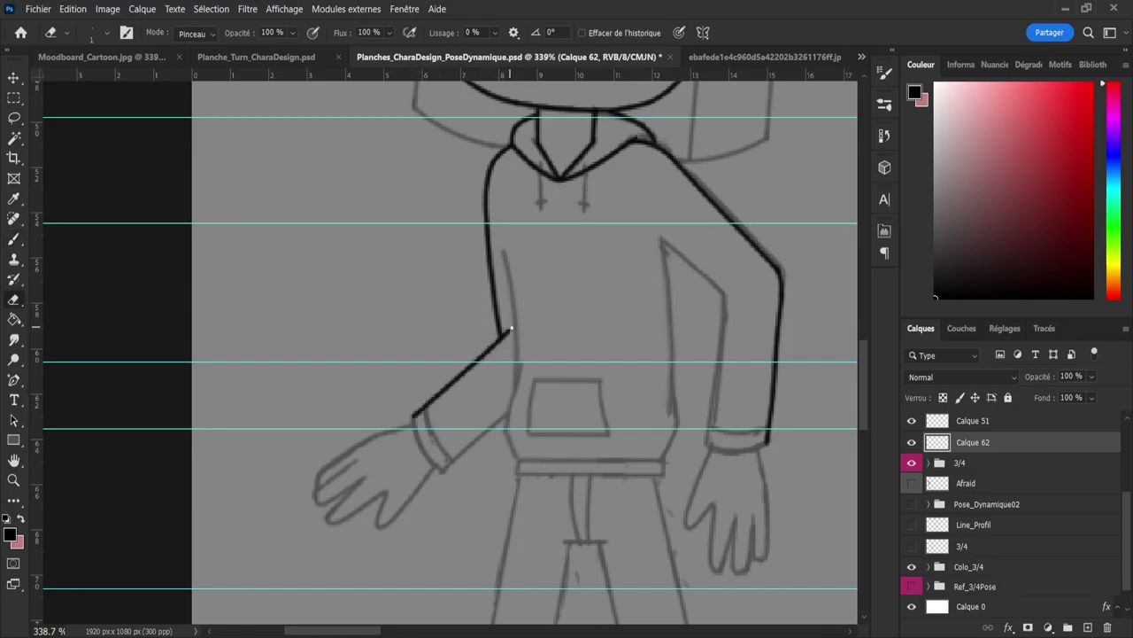
key(b)
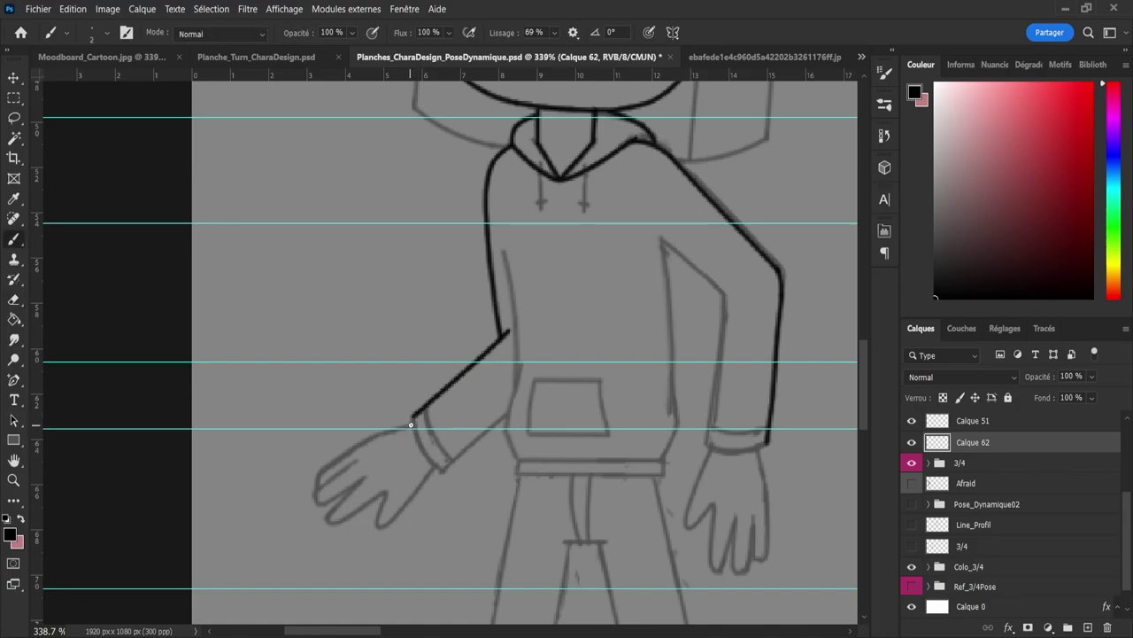
Step: Ink the wrist edge of the outstretched arm's cuff and clean its corner with the Eraser
mouse_move(413, 416)
mouse_down()
mouse_move(417, 448)
mouse_move(452, 487)
mouse_up()
key(ctrl+z)
key(e)
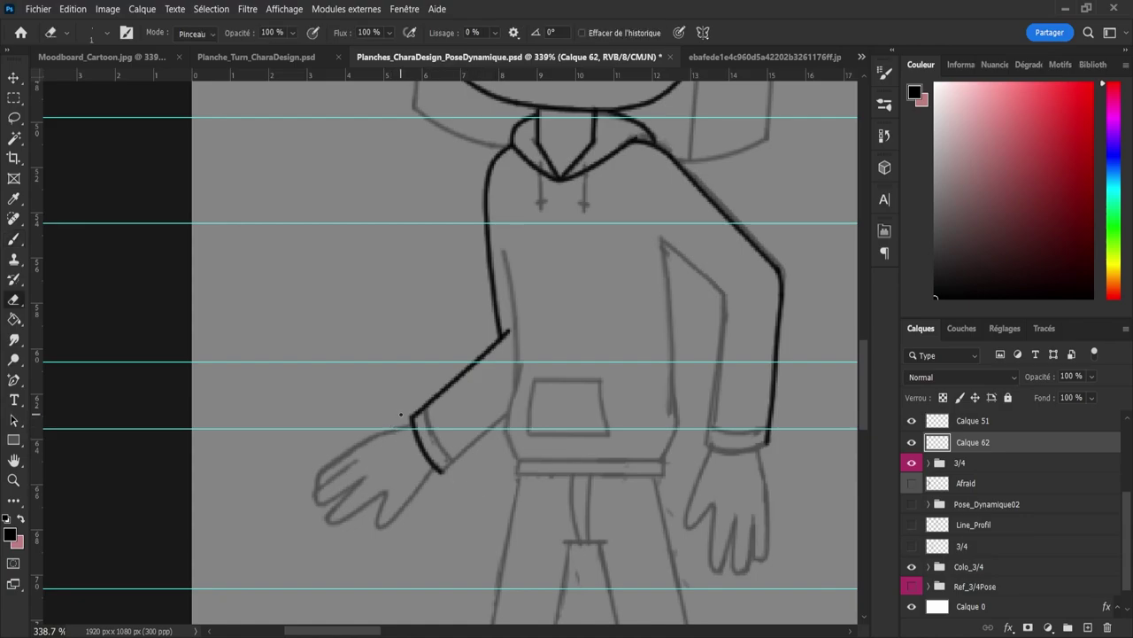
key(b)
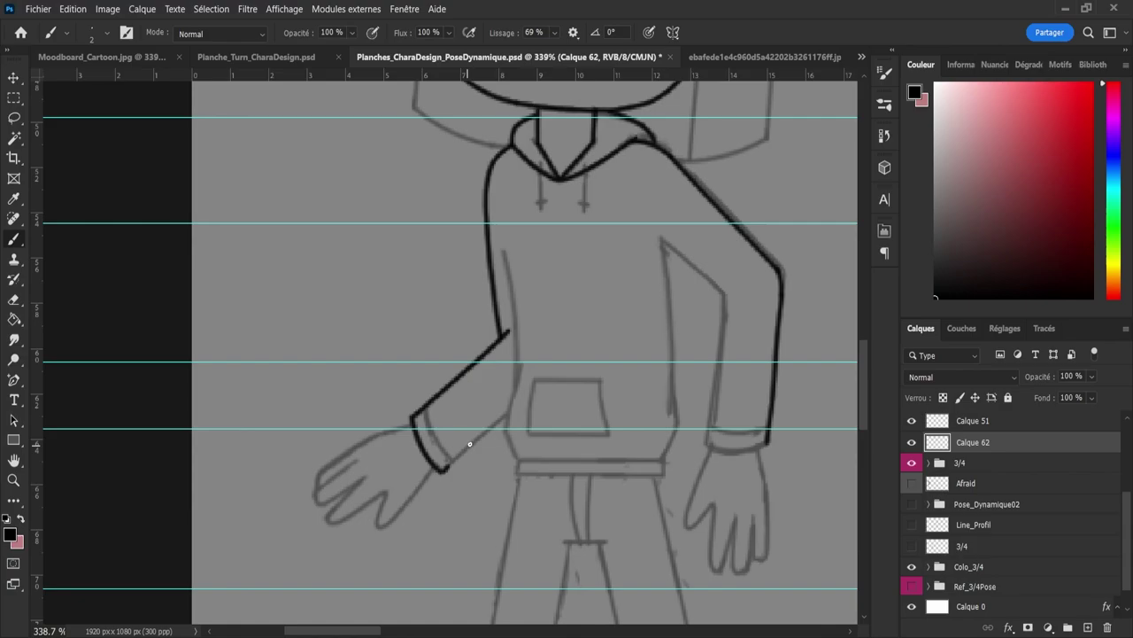
Step: Ink the underside of the outstretched arm's sleeve from the cuff up to the hoodie's waist
drag(441, 471, 524, 407)
key(ctrl+z)
drag(445, 472, 519, 409)
key(ctrl+z)
drag(443, 471, 513, 413)
drag(442, 471, 509, 409)
key(ctrl+z)
mouse_move(443, 469)
mouse_down()
mouse_move(533, 395)
mouse_move(481, 437)
mouse_move(491, 421)
mouse_move(495, 432)
mouse_move(510, 425)
mouse_move(525, 350)
mouse_move(502, 429)
mouse_up()
key(ctrl+z)
Step: Ink the hoodie's waist contour beside the outstretched arm and the rectangular hem band, trimming the band's overshooting end
mouse_move(522, 363)
mouse_down()
mouse_move(502, 442)
mouse_move(513, 443)
mouse_move(505, 432)
mouse_move(520, 475)
mouse_move(504, 428)
mouse_move(526, 469)
mouse_up()
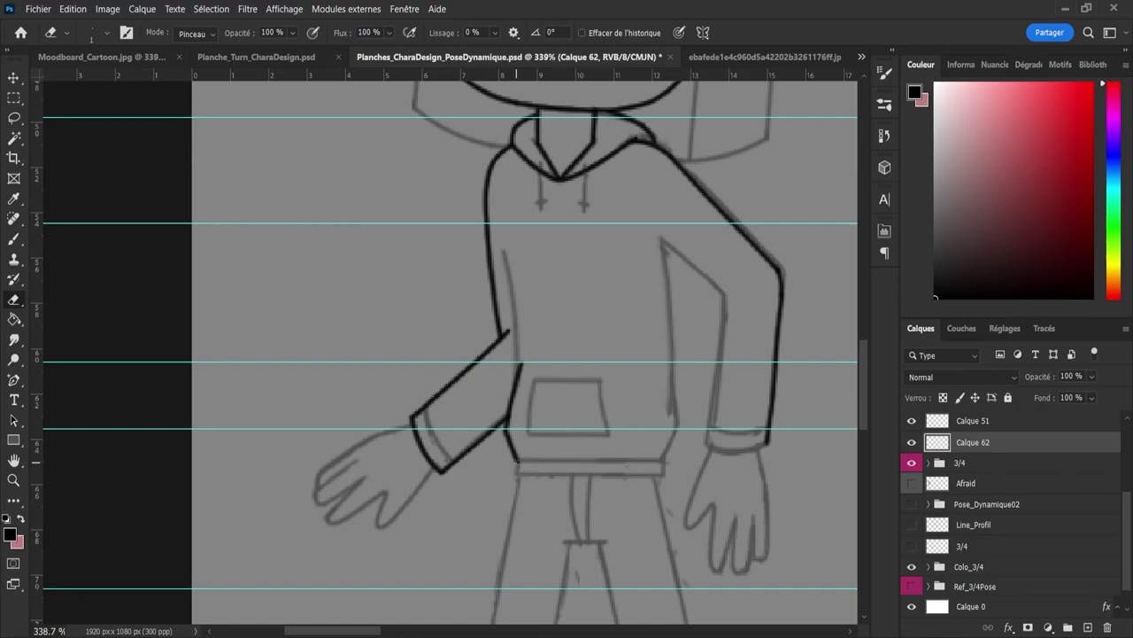
drag(520, 459, 659, 471)
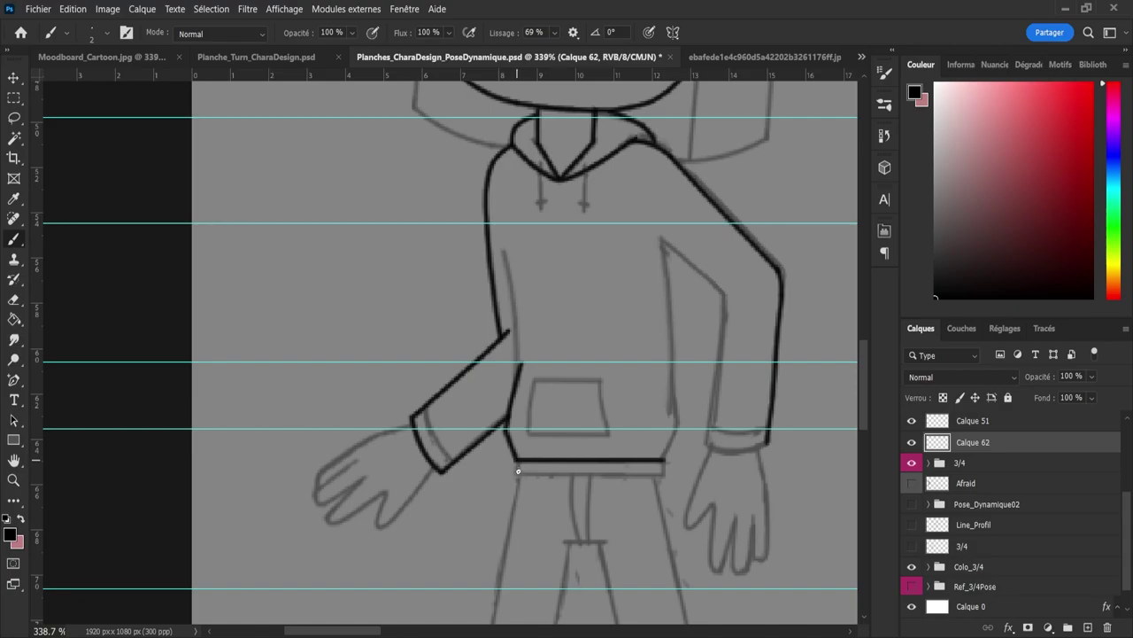
drag(518, 471, 663, 481)
key(e)
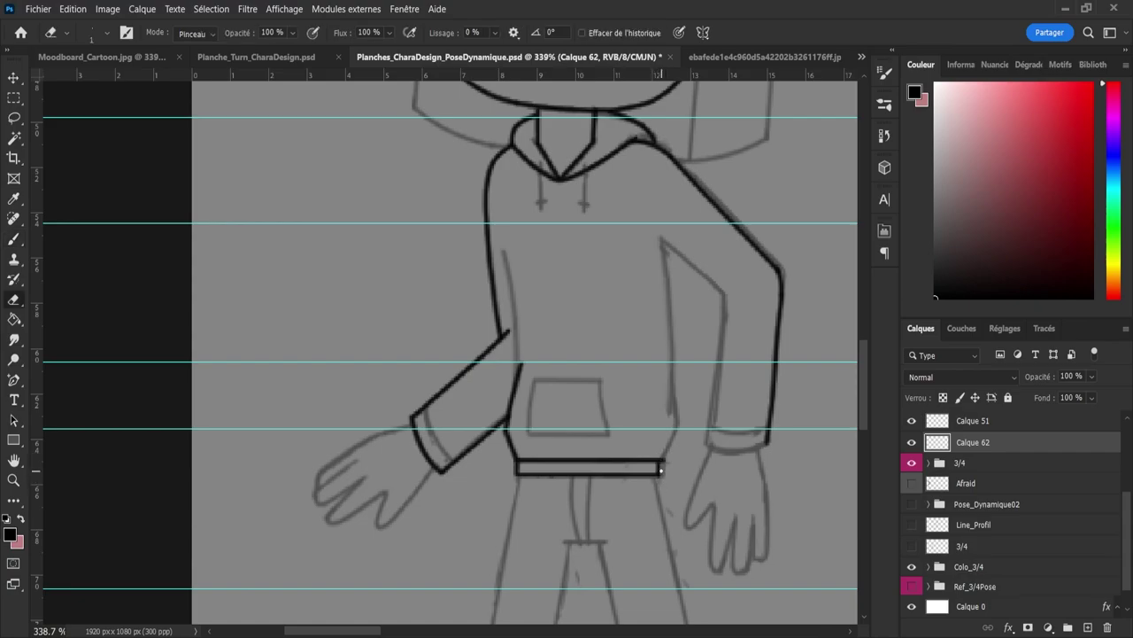
key(b)
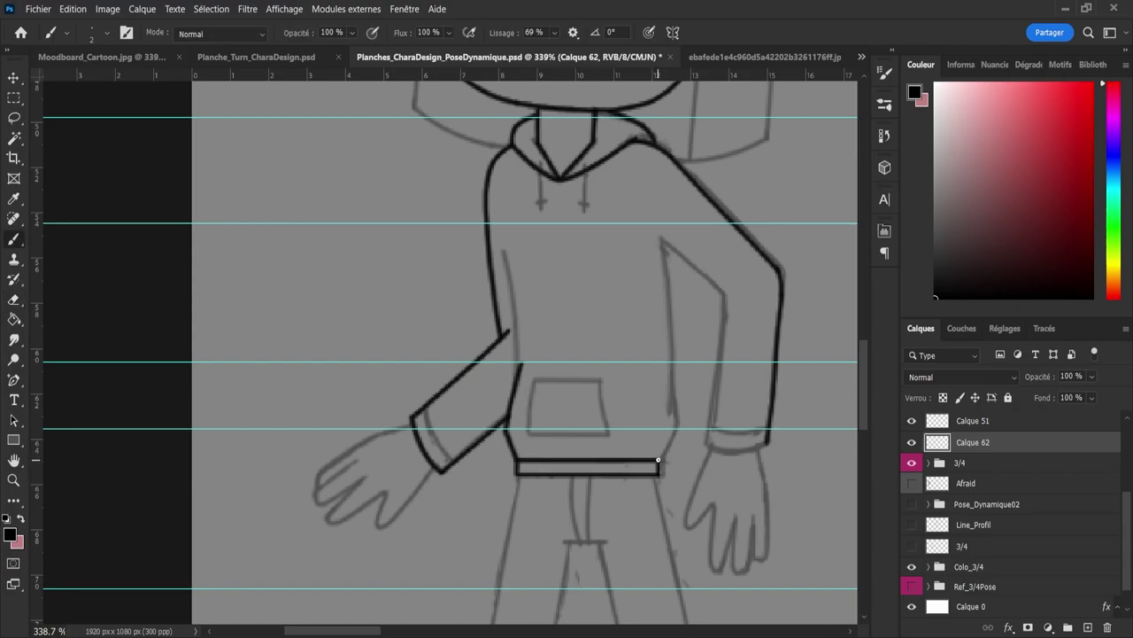
Step: Try a waist line above the hem's bent-arm end, and erase it with that end of the band using a larger eraser
drag(659, 457, 673, 422)
key(e)
alt+right_click(651, 435)
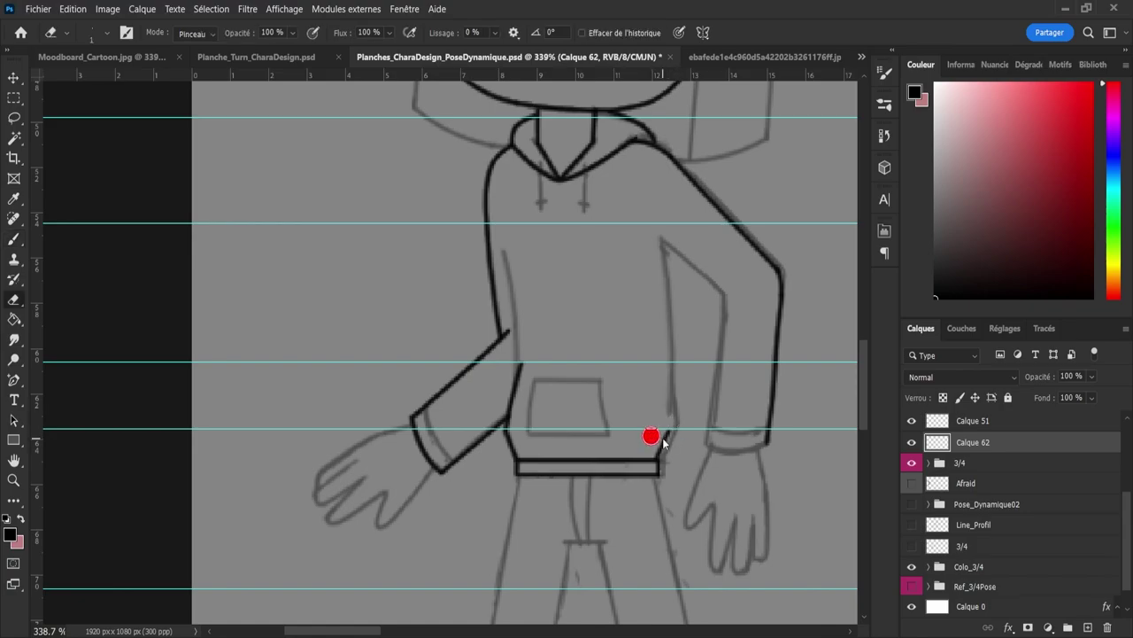
drag(669, 431, 663, 472)
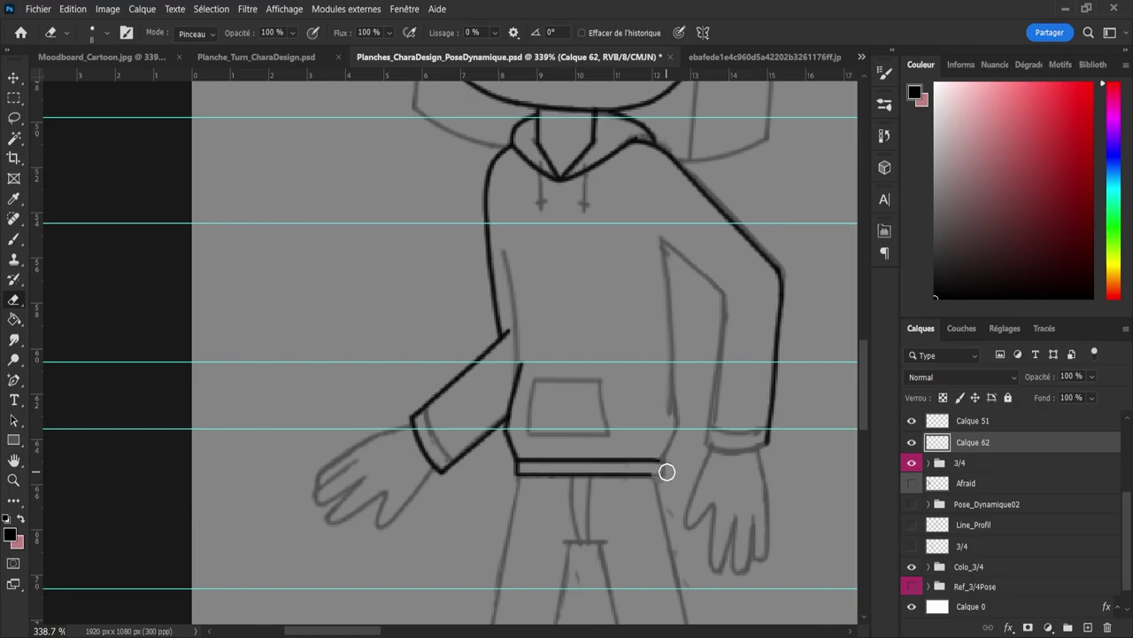
Step: Ink the inner torso line beside the outstretched arm and the four-sided front pocket of the hoodie
key(b)
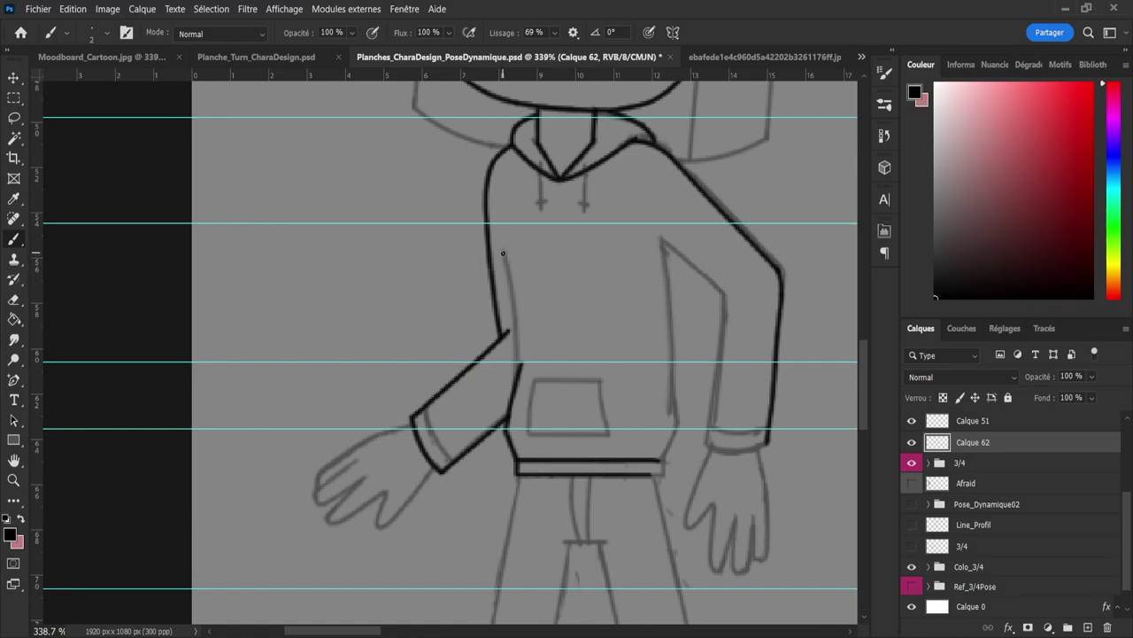
mouse_move(504, 254)
mouse_down()
mouse_move(518, 385)
mouse_move(507, 418)
mouse_up()
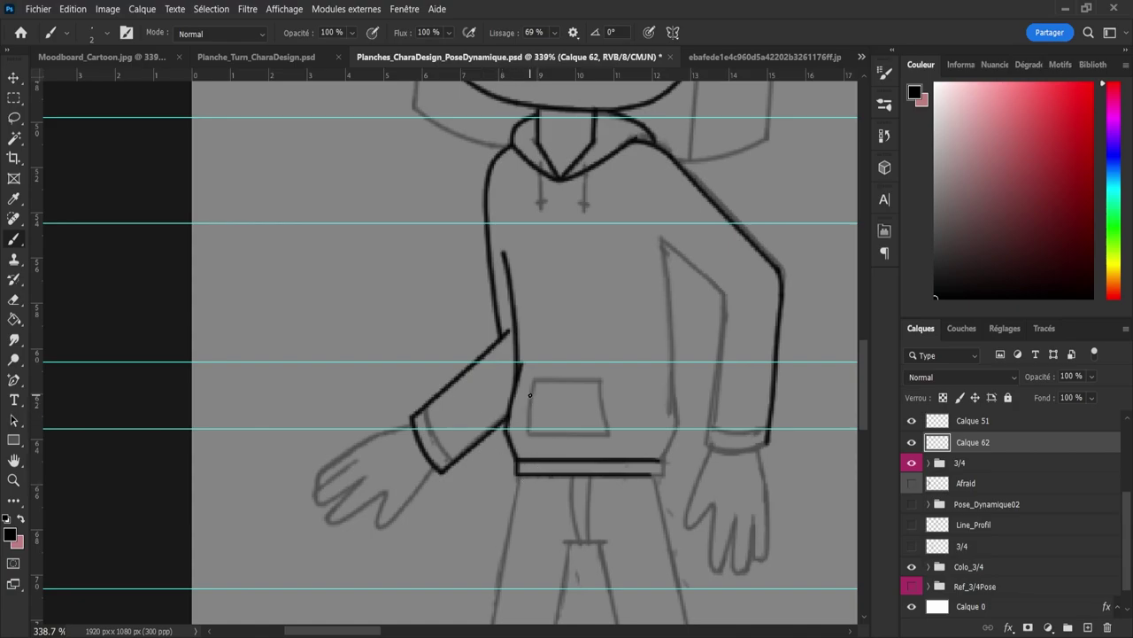
drag(533, 379, 531, 420)
key(ctrl+z)
mouse_move(533, 378)
mouse_down()
mouse_move(529, 448)
mouse_move(533, 433)
mouse_move(614, 433)
mouse_up()
mouse_move(536, 379)
mouse_down()
mouse_move(608, 394)
mouse_move(599, 381)
mouse_move(608, 424)
mouse_up()
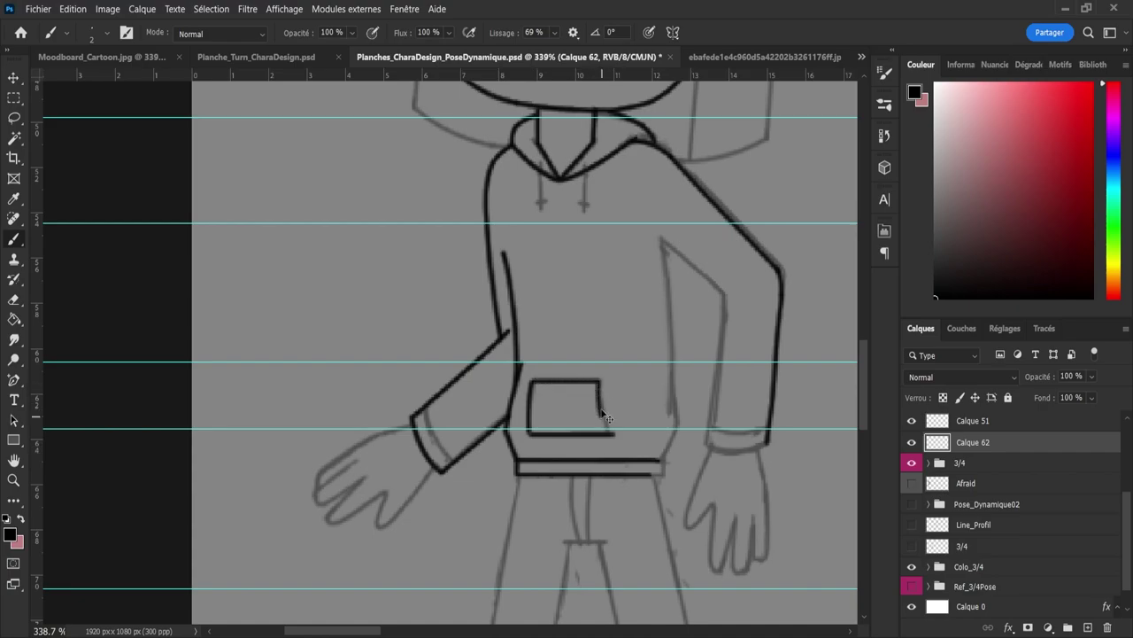
key(ctrl+z)
mouse_move(598, 383)
mouse_down()
mouse_move(617, 454)
mouse_move(601, 380)
mouse_move(613, 435)
mouse_up()
key(ctrl+z)
key(ctrl+z)
key(e)
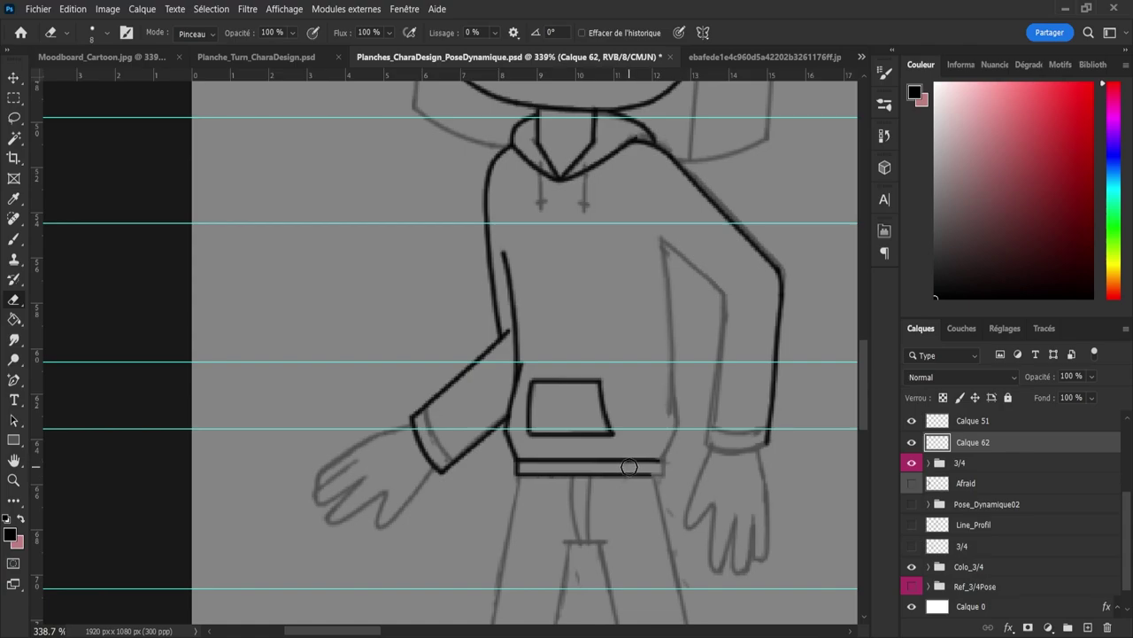
key(b)
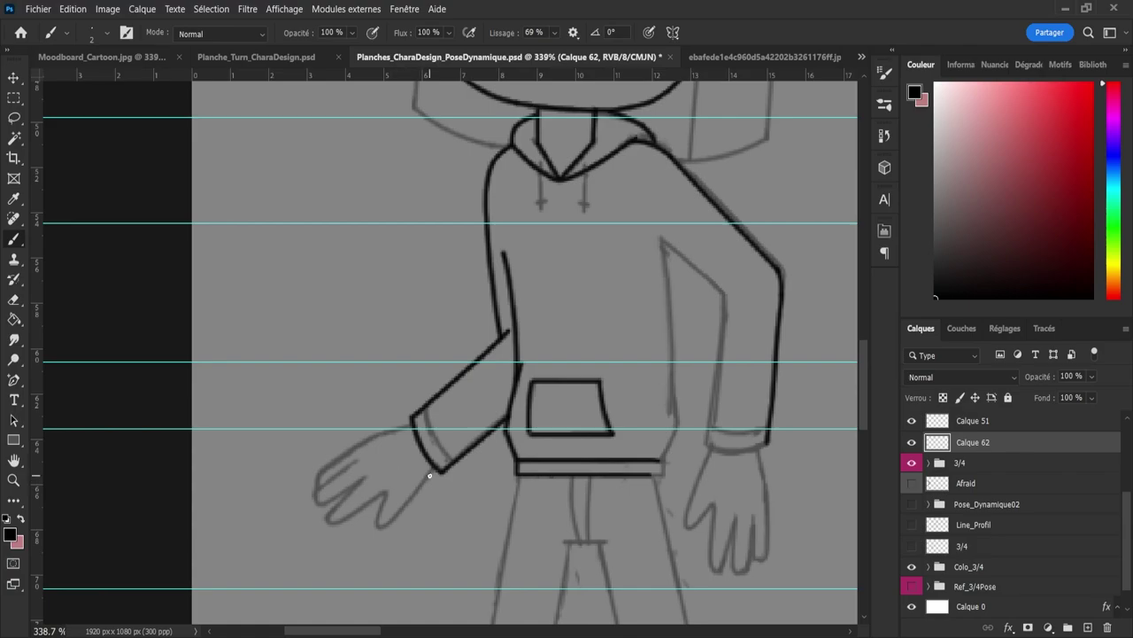
Step: Ink the lower edge of the outstretched hand and its lower fingers
mouse_move(432, 465)
mouse_down()
mouse_move(403, 519)
mouse_move(418, 491)
mouse_move(374, 536)
mouse_move(390, 496)
mouse_up()
key(ctrl+z)
mouse_move(329, 521)
mouse_down()
mouse_move(347, 523)
mouse_move(388, 489)
mouse_up()
key(e)
key(b)
drag(326, 519, 367, 475)
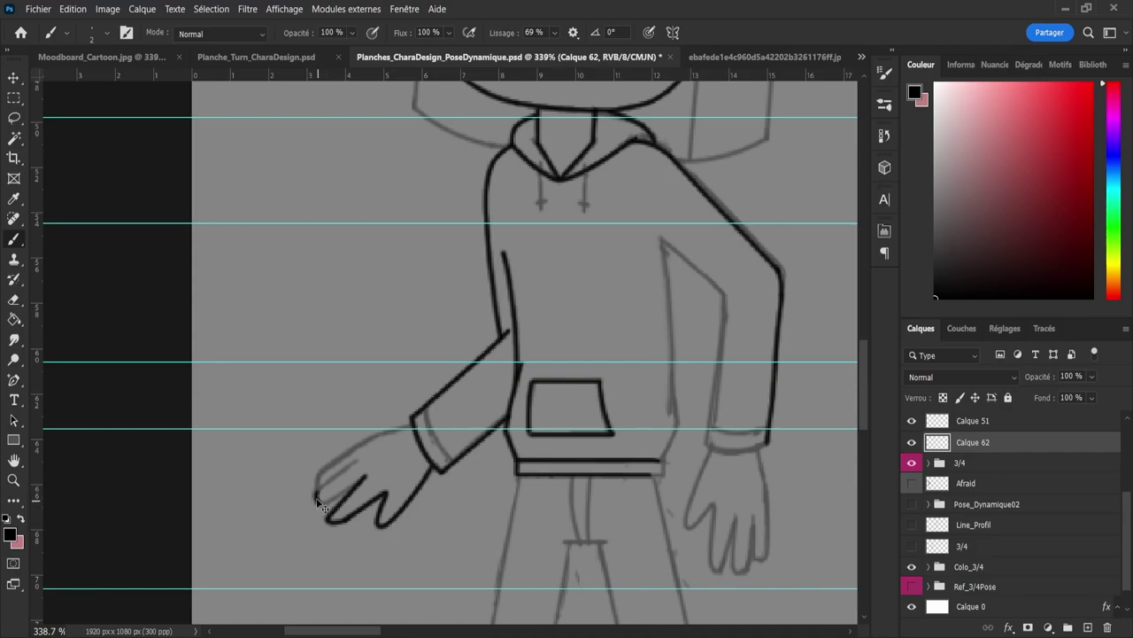
Step: Ink the outstretched hand's remaining fingers and the back of the hand up to the cuff
mouse_move(319, 510)
mouse_down()
mouse_move(373, 477)
mouse_move(378, 447)
mouse_up()
key(ctrl+z)
key(ctrl+z)
key(ctrl+z)
key(ctrl+z)
drag(341, 461, 372, 436)
key(ctrl+z)
key(ctrl+z)
drag(320, 474, 376, 433)
key(ctrl+z)
drag(322, 471, 413, 425)
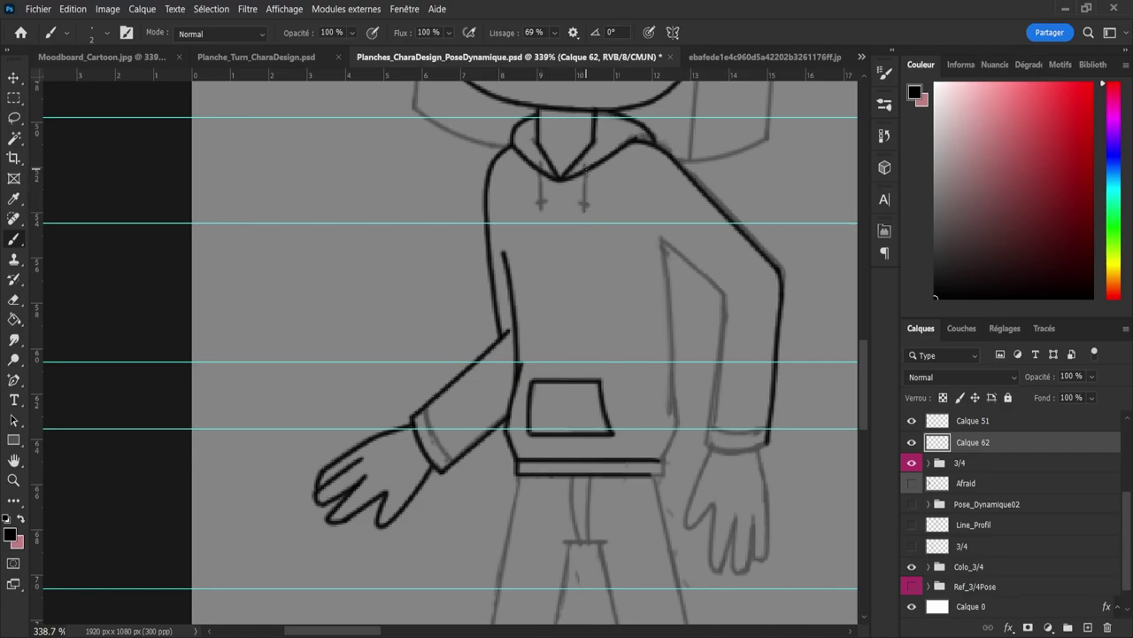
Step: Ink the two hoodie drawstrings and the long torso line running down from the bent arm's armpit
drag(584, 164, 577, 205)
drag(540, 163, 544, 201)
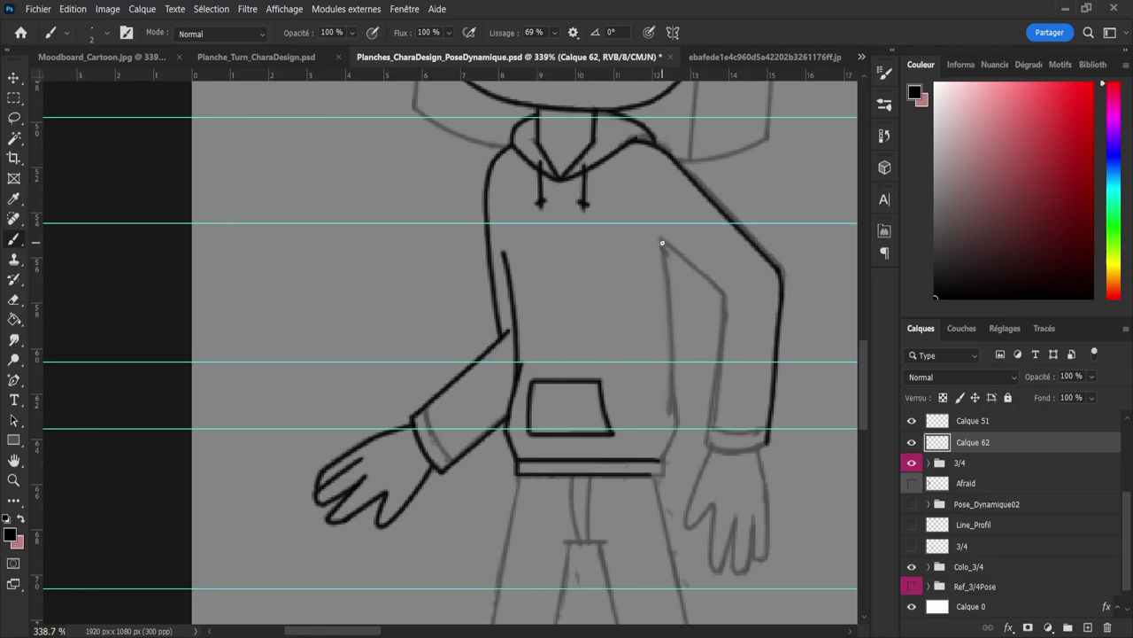
drag(661, 242, 669, 315)
key(ctrl+z)
drag(671, 369, 670, 438)
key(ctrl+z)
drag(660, 240, 667, 363)
key(ctrl+z)
drag(662, 241, 667, 432)
key(ctrl+z)
drag(661, 240, 667, 428)
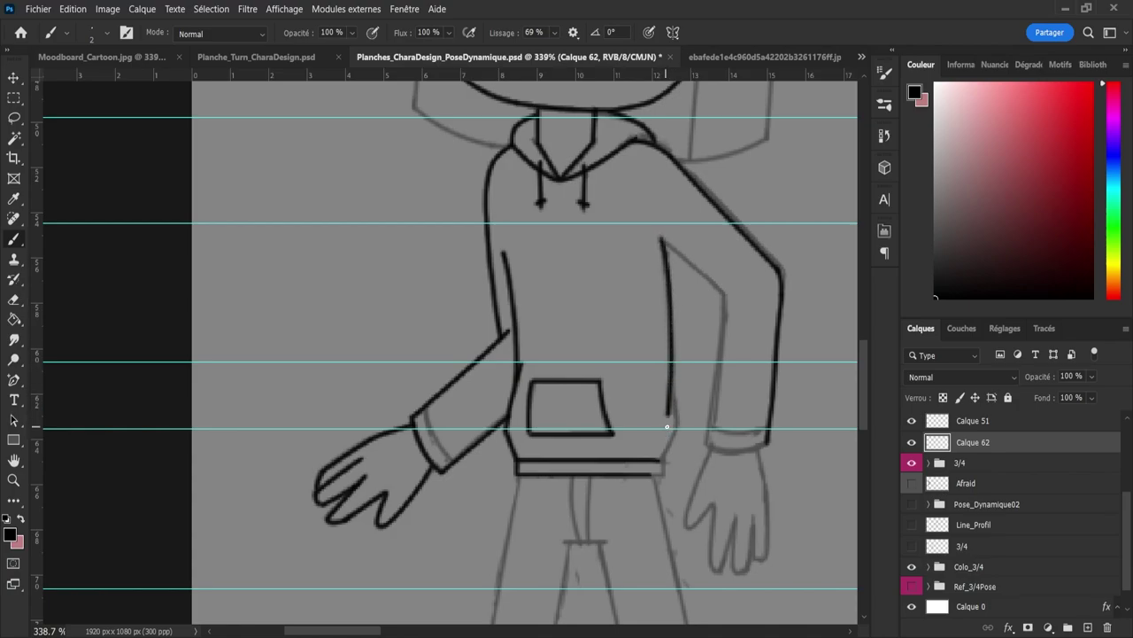
Step: Ink the hoodie's lower side contour on the bent-arm side and close that end of the hem band
mouse_move(673, 386)
mouse_down()
mouse_move(680, 432)
mouse_move(660, 466)
mouse_up()
key(ctrl+z)
mouse_move(658, 459)
mouse_down()
mouse_move(671, 457)
mouse_move(663, 481)
mouse_move(648, 476)
mouse_up()
Step: Ink the bent arm's inner sleeve edge from the armpit around the elbow to the cuff
drag(666, 243, 729, 306)
key(ctrl+z)
key(ctrl+z)
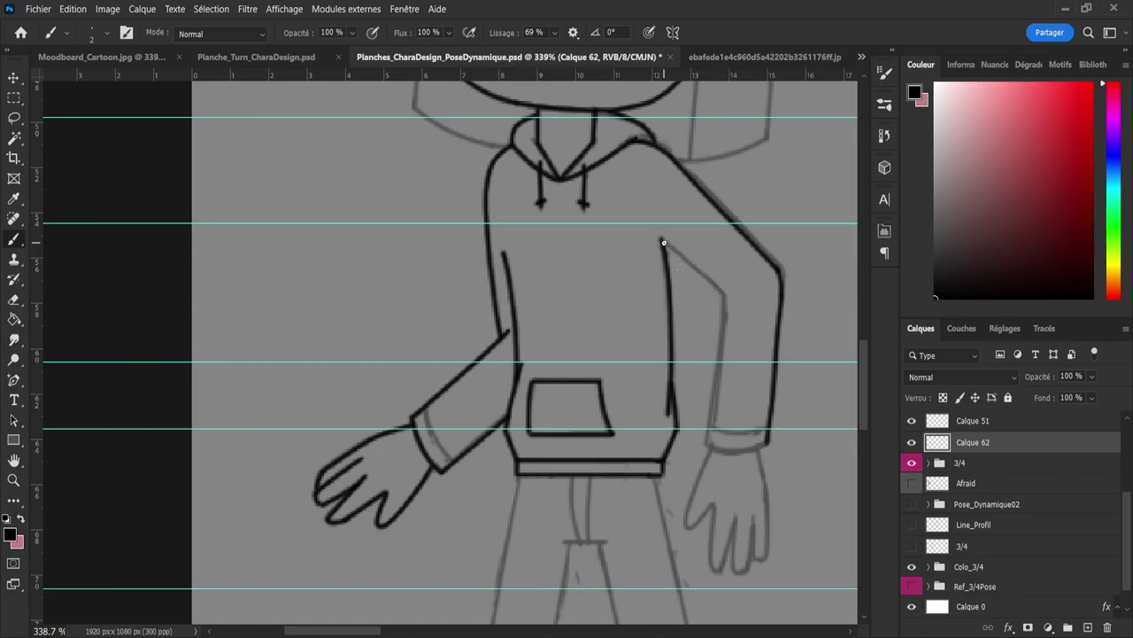
drag(663, 239, 731, 289)
mouse_move(664, 246)
mouse_down()
mouse_move(740, 306)
mouse_move(702, 455)
mouse_move(773, 460)
mouse_up()
key(ctrl+z)
key(ctrl+z)
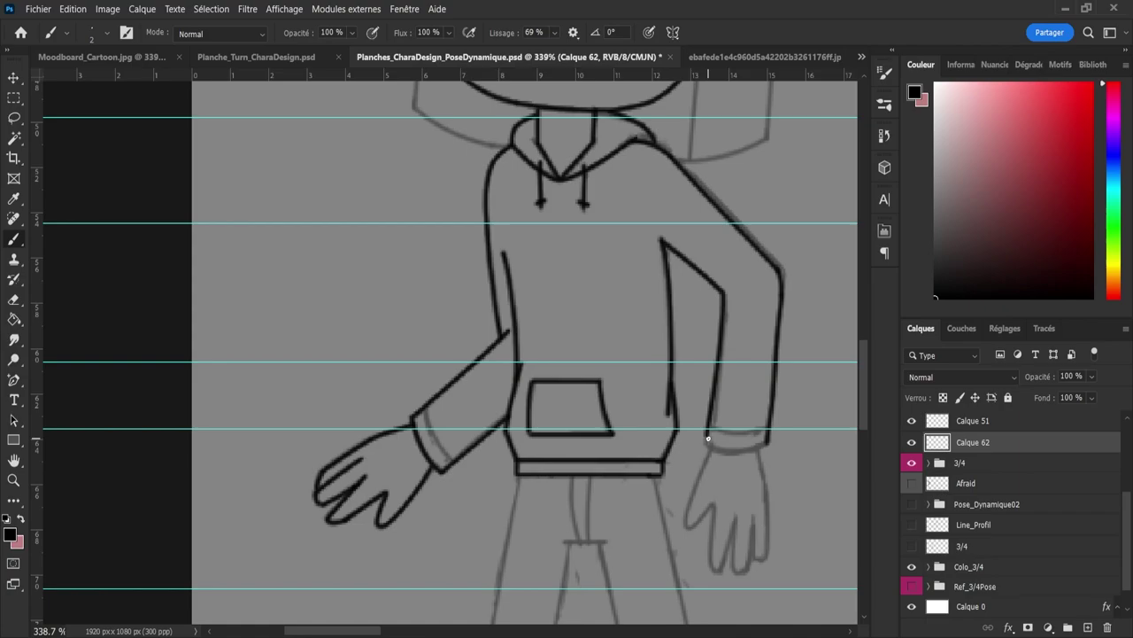
Step: Ink the curved wrist edge of the bent arm's cuff and erase the excess beyond the sleeve
mouse_move(708, 438)
mouse_down()
mouse_move(779, 449)
mouse_move(763, 455)
mouse_move(789, 447)
mouse_move(747, 455)
mouse_move(775, 446)
mouse_up()
key(ctrl+z)
key(ctrl+z)
key(ctrl+z)
drag(706, 438, 780, 443)
key(ctrl+z)
mouse_move(707, 438)
mouse_down()
mouse_move(755, 457)
mouse_move(787, 442)
mouse_up()
key(e)
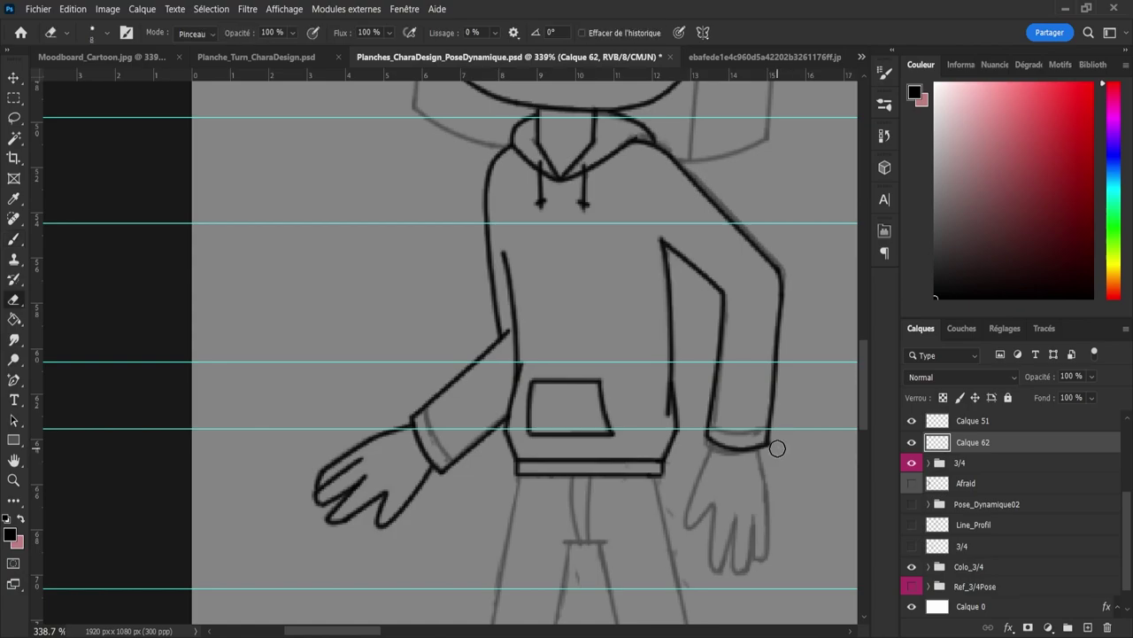
key(b)
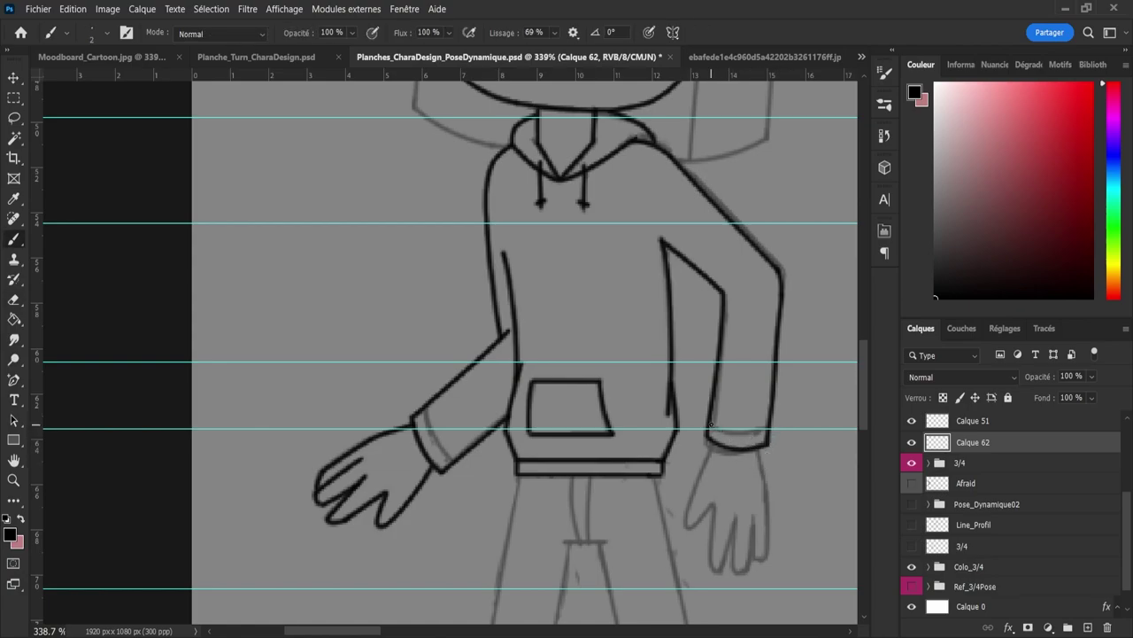
Step: Ink the upper cuff lines across both sleeves to complete the cuff bands
drag(713, 423, 786, 421)
mouse_move(452, 462)
mouse_down()
mouse_move(432, 442)
mouse_move(427, 397)
mouse_move(443, 449)
mouse_up()
key(ctrl+z)
key(ctrl+z)
drag(426, 409, 457, 473)
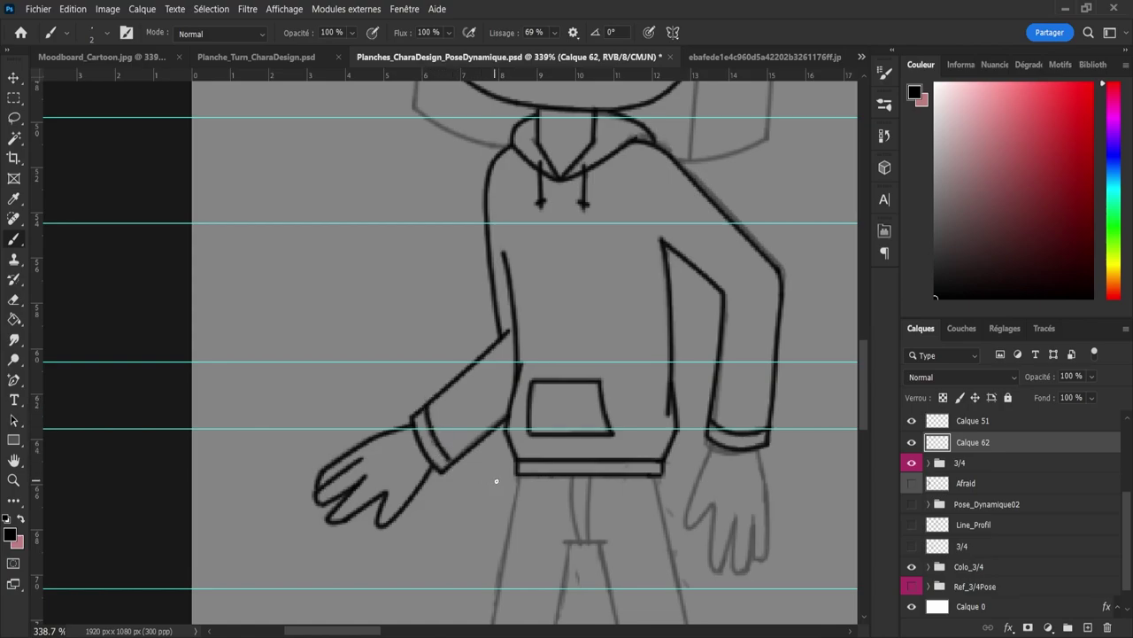
Step: Ink the bent arm's hand from the cuff's inner end around the thumb and fingers, redoing the unsatisfactory strokes
key(z)
drag(766, 479, 696, 505)
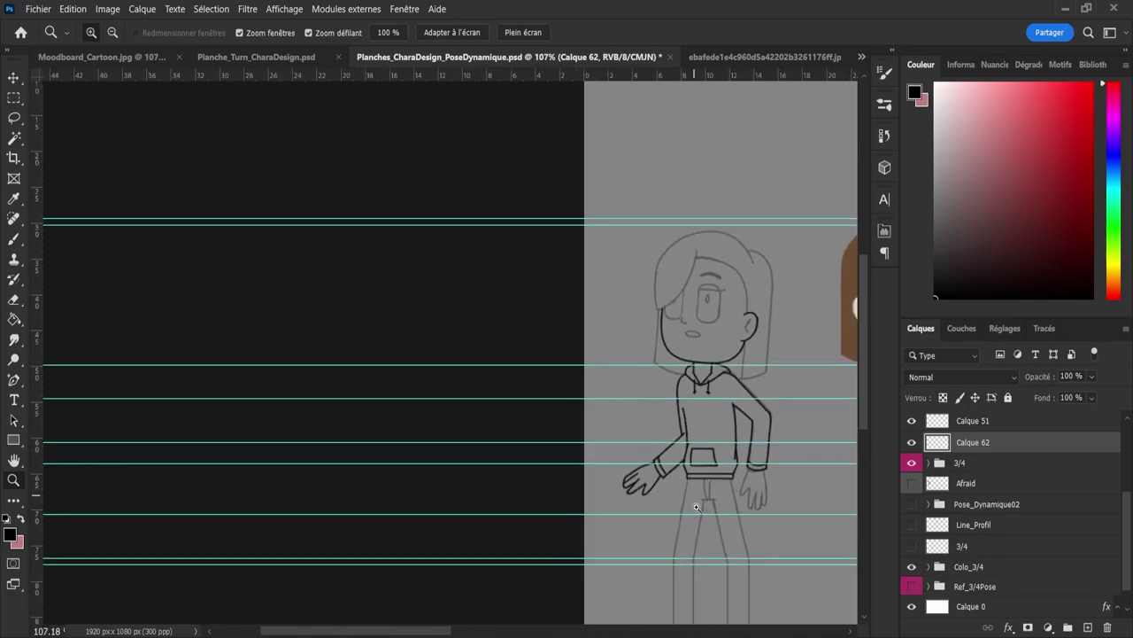
drag(698, 255, 650, 267)
scroll(770, 447, up, 5)
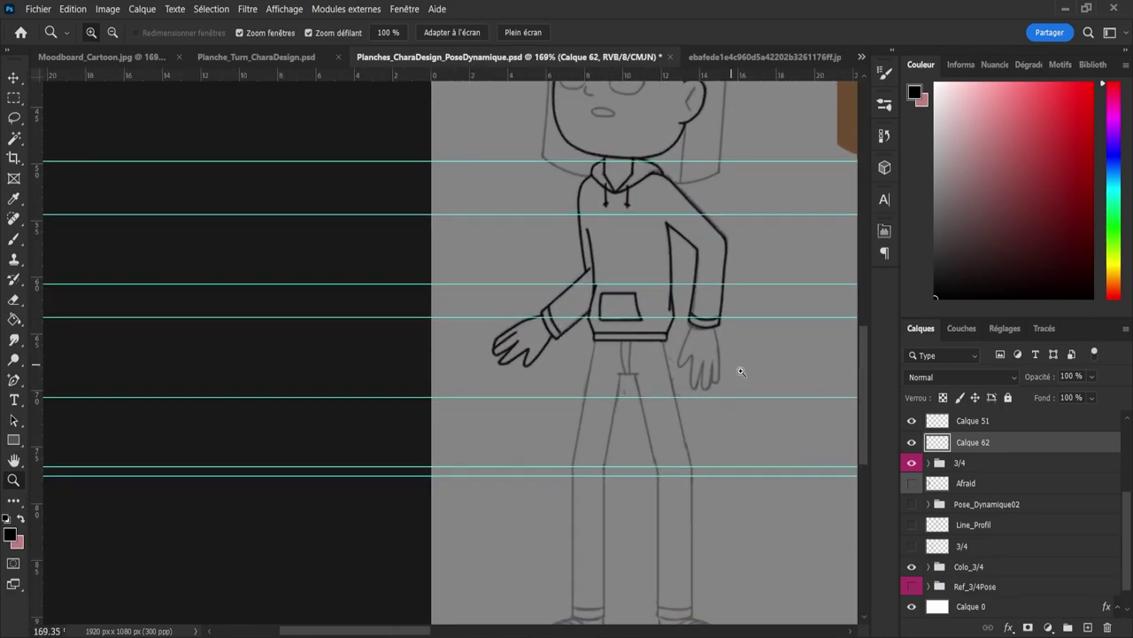
scroll(690, 324, up, 2)
key(b)
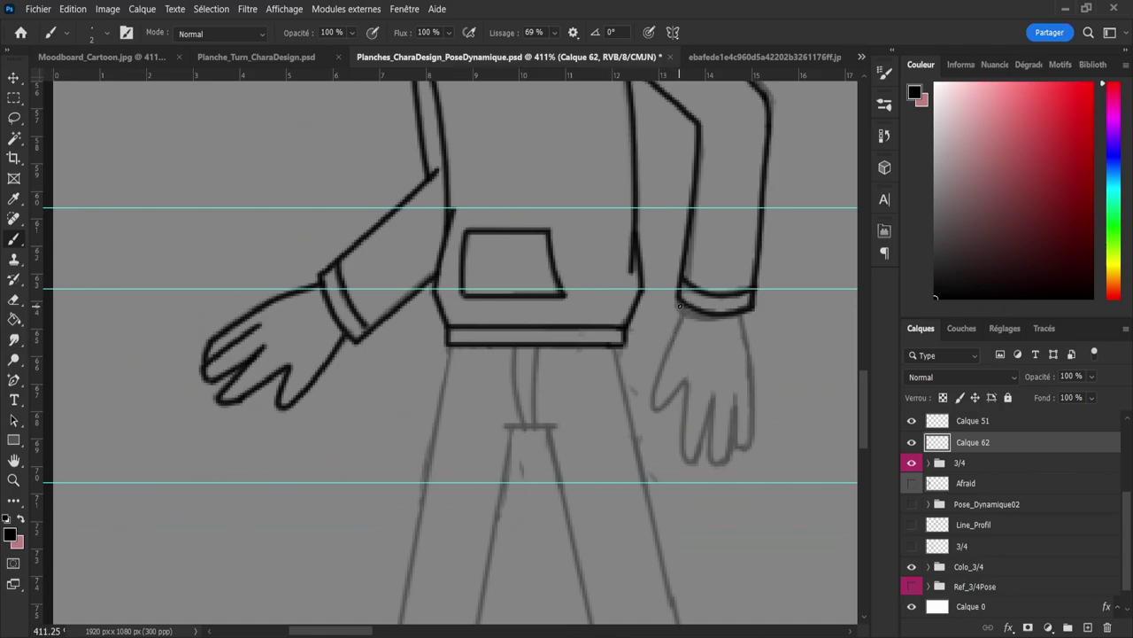
drag(680, 307, 662, 359)
key(ctrl+z)
drag(681, 303, 649, 422)
mouse_move(657, 379)
mouse_down()
mouse_move(654, 407)
mouse_move(688, 376)
mouse_move(683, 469)
mouse_move(696, 473)
mouse_move(713, 392)
mouse_move(711, 456)
mouse_move(718, 465)
mouse_move(714, 429)
mouse_move(714, 460)
mouse_move(724, 461)
mouse_move(737, 377)
mouse_move(739, 467)
mouse_up()
key(ctrl+z)
key(ctrl+z)
mouse_move(735, 409)
mouse_down()
mouse_move(739, 455)
mouse_move(755, 433)
mouse_up()
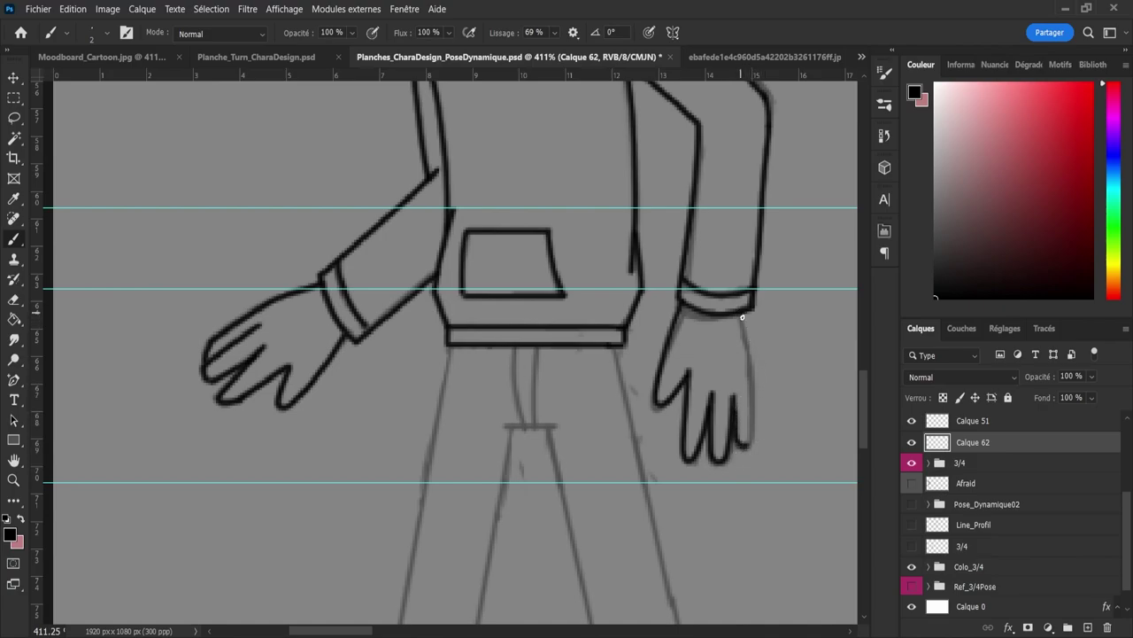
Step: Ink the outer edge of the bent arm's hand from the cuff to the little fingertip and touch up the finger separation
drag(743, 316, 744, 460)
key(ctrl+z)
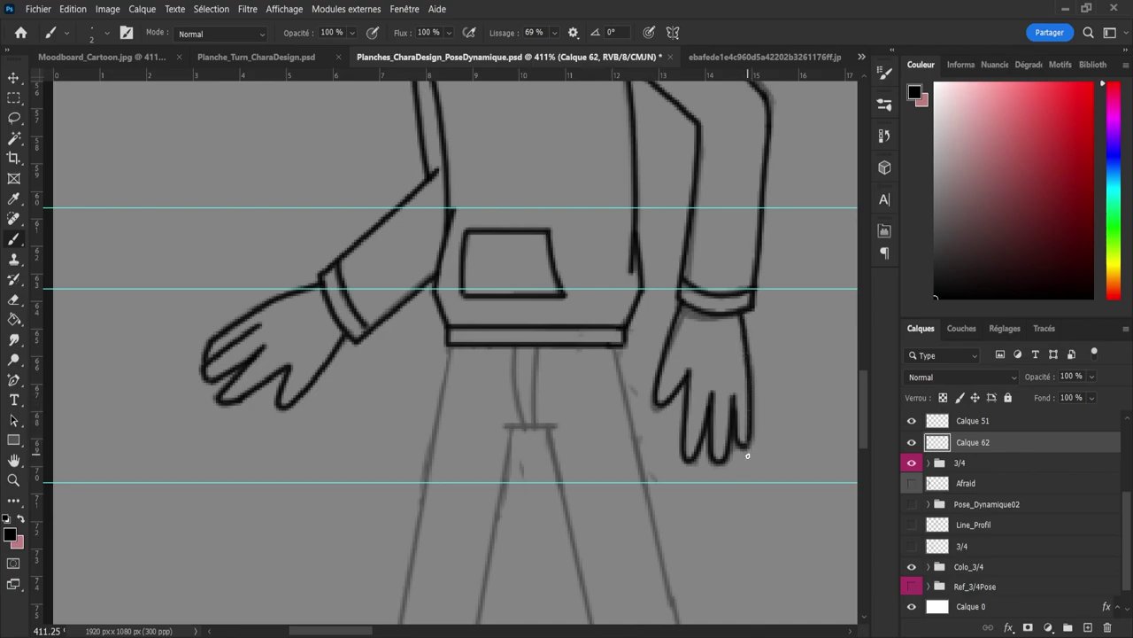
key(ctrl+z)
mouse_move(738, 316)
mouse_down()
mouse_move(753, 398)
mouse_move(739, 460)
mouse_up()
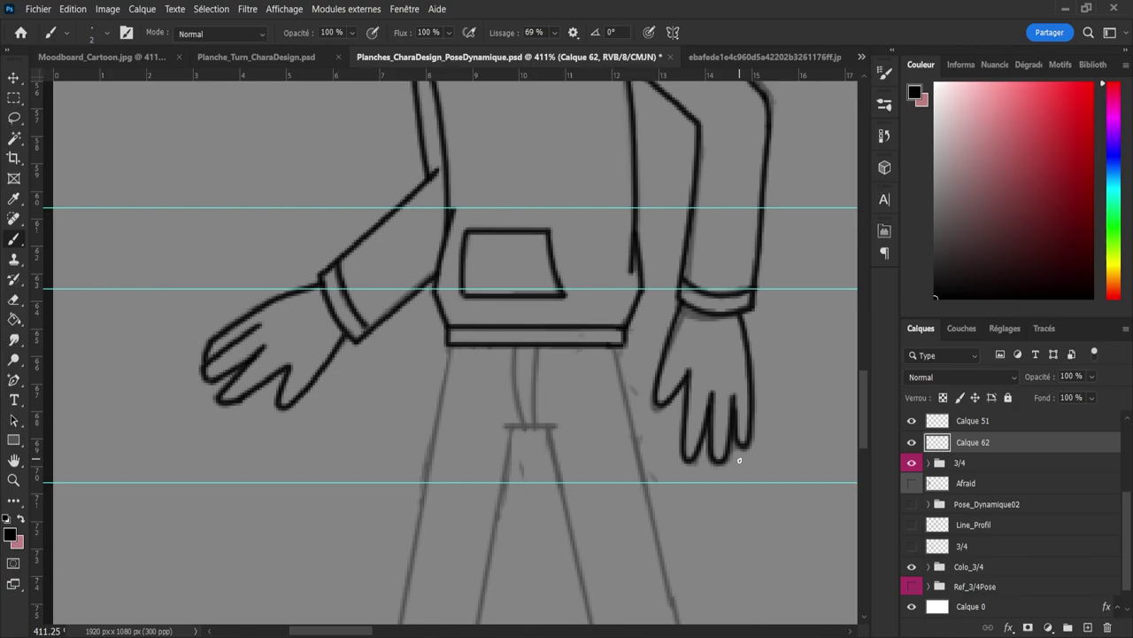
key(z)
mouse_move(729, 507)
mouse_down()
mouse_move(708, 492)
mouse_move(726, 469)
mouse_up()
key(b)
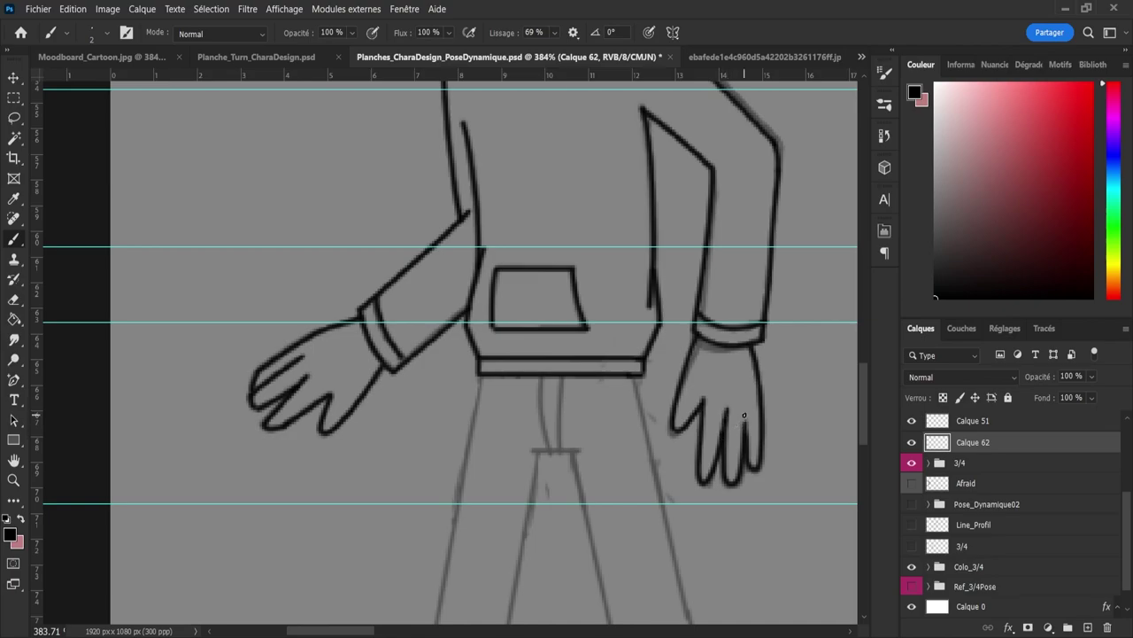
drag(743, 415, 745, 448)
Step: Ink the angled inner fold of the ear over the faded line art
key(z)
drag(752, 497, 693, 447)
drag(730, 332, 752, 323)
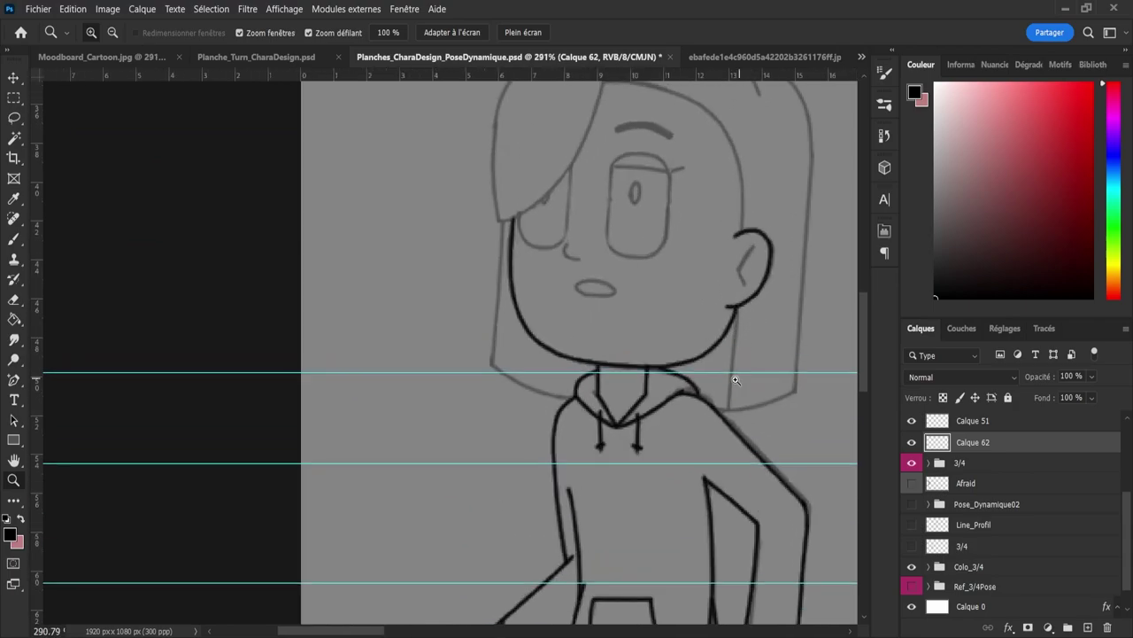
scroll(735, 381, down, 1)
scroll(718, 288, up, 1)
key(b)
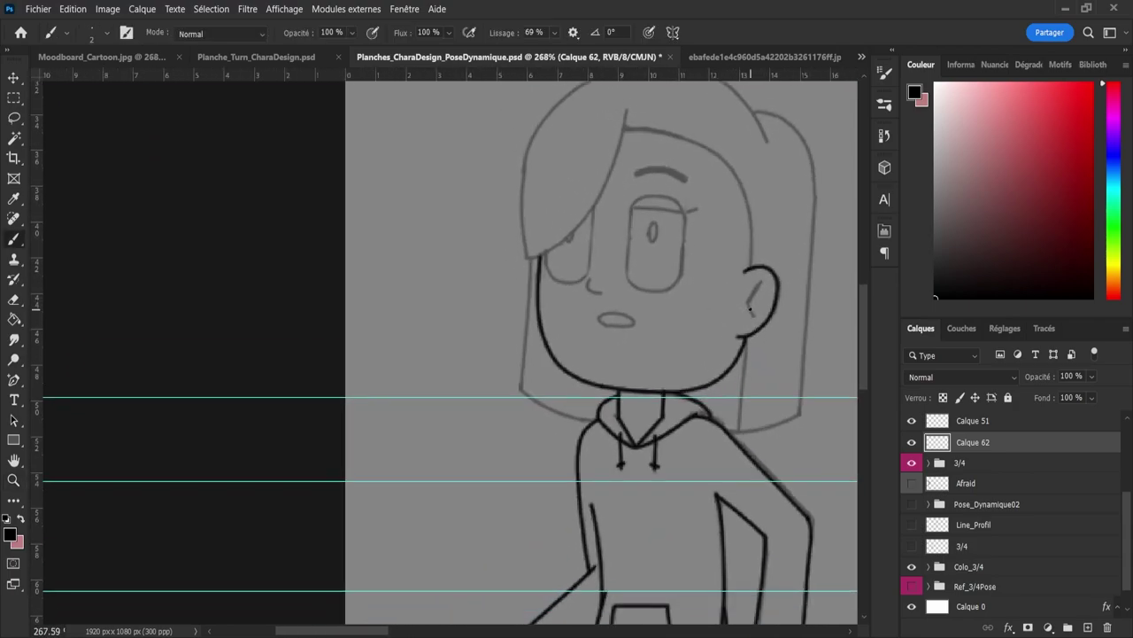
drag(748, 304, 758, 326)
key(ctrl+z)
drag(747, 304, 766, 275)
key(ctrl+z)
Step: Ink the small hooked nose and the oval mouth over the faded line art
mouse_move(587, 287)
mouse_down()
mouse_move(614, 293)
mouse_move(604, 298)
mouse_up()
key(ctrl+z)
key(ctrl+z)
key(e)
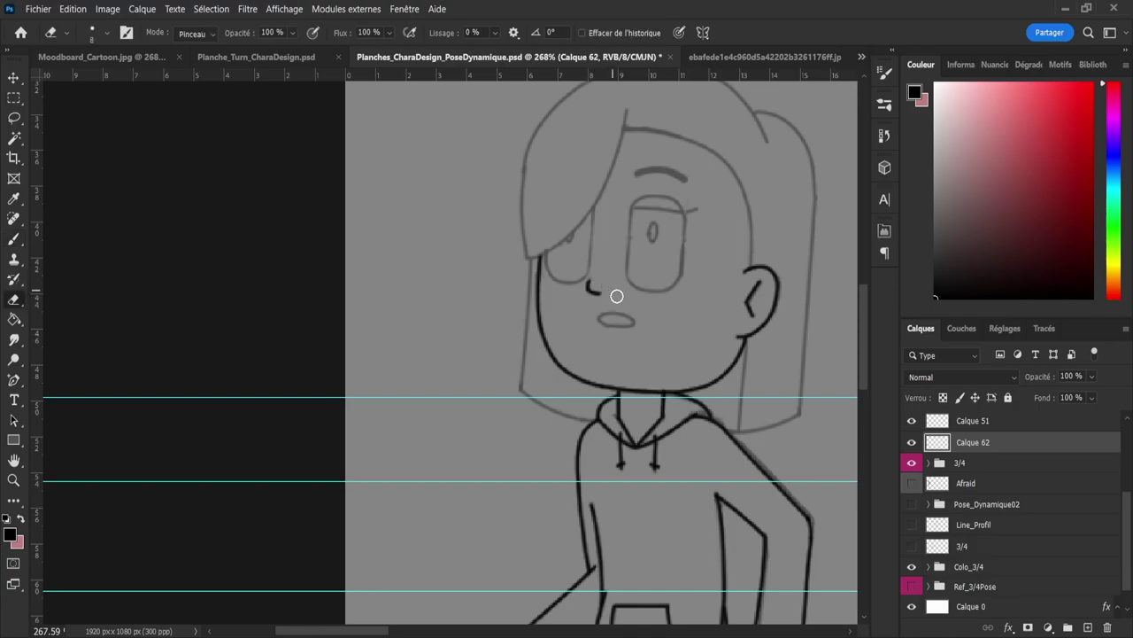
key(b)
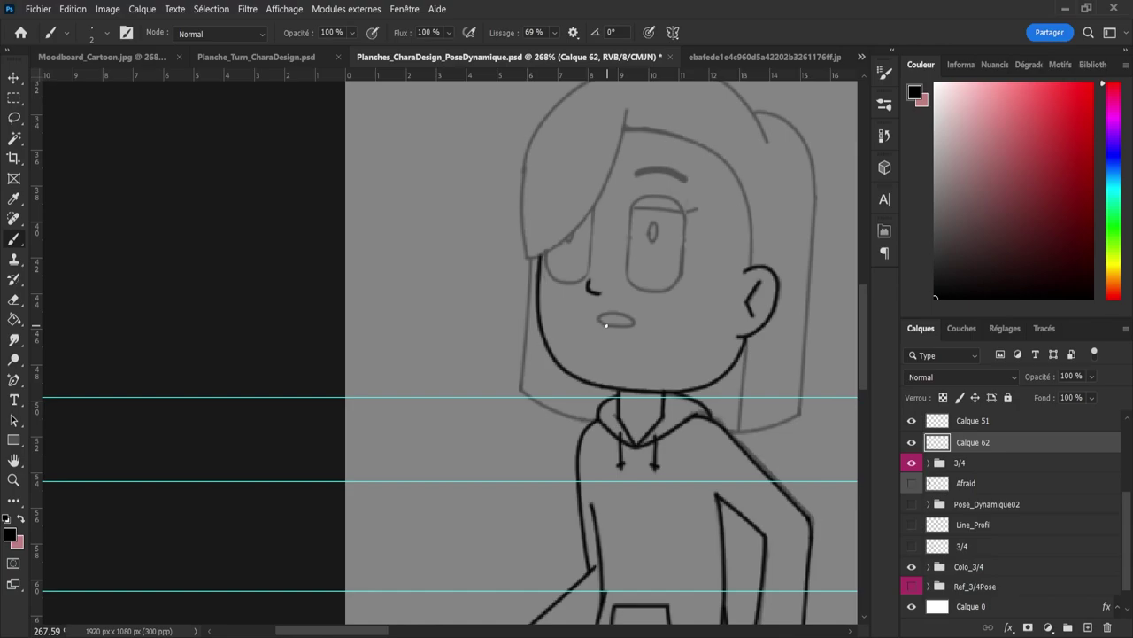
mouse_move(600, 306)
mouse_down()
mouse_move(632, 313)
mouse_move(644, 329)
mouse_move(596, 324)
mouse_up()
Step: Ink the inner side, rounded top and upper outer side of the fully visible eye
drag(627, 266, 630, 242)
key(ctrl+z)
key(ctrl+z)
drag(627, 267, 635, 201)
key(e)
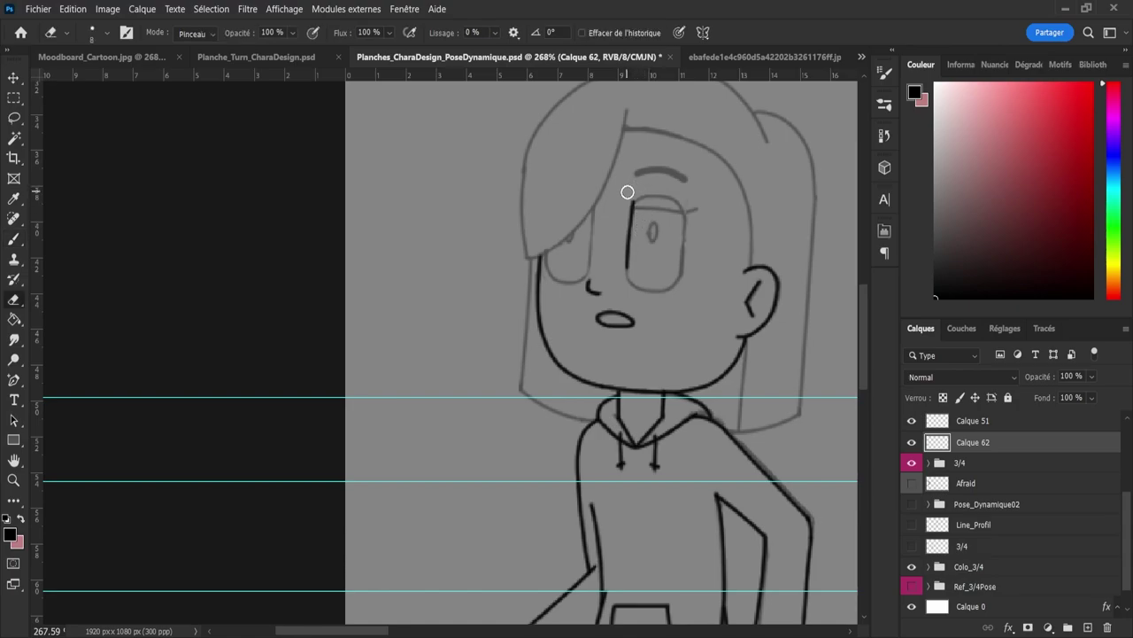
key(b)
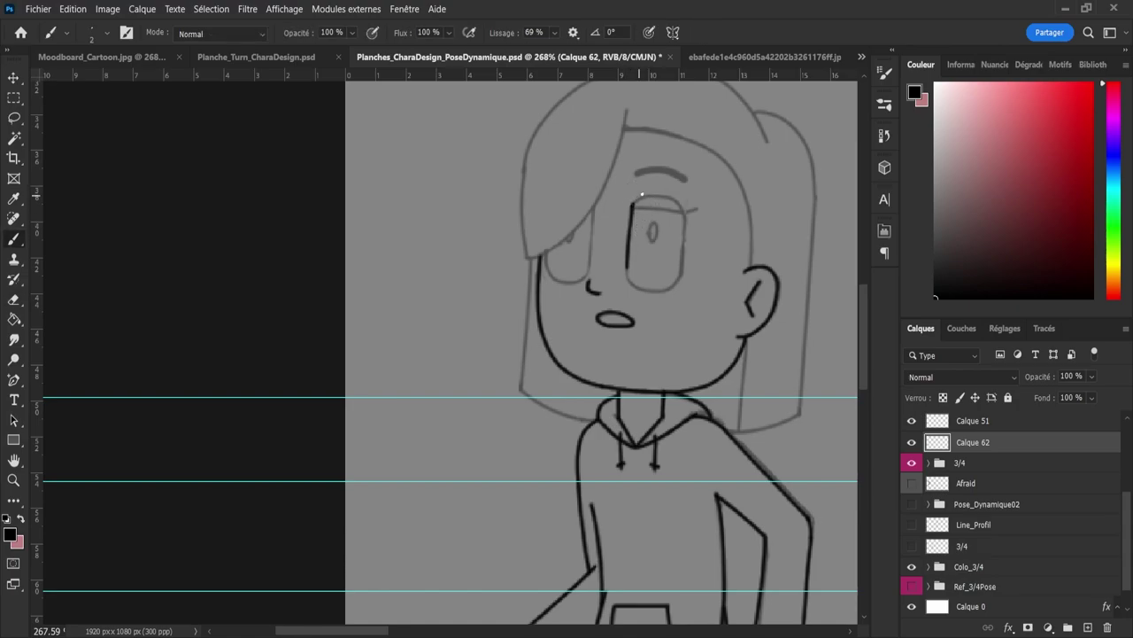
drag(631, 203, 661, 196)
drag(681, 202, 684, 255)
key(e)
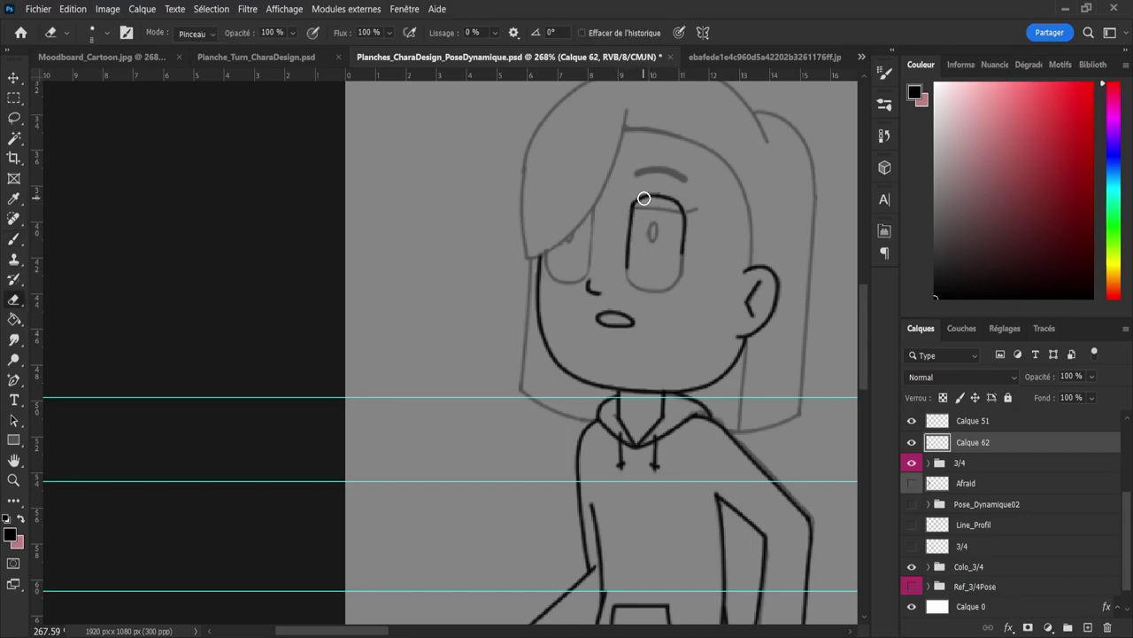
Step: Copy the eye's upper half to a new layer, flip it vertically and move it down as the eye's lower half
key(l)
mouse_move(619, 204)
mouse_down()
mouse_move(696, 205)
mouse_move(687, 239)
mouse_move(664, 251)
mouse_move(623, 243)
mouse_up()
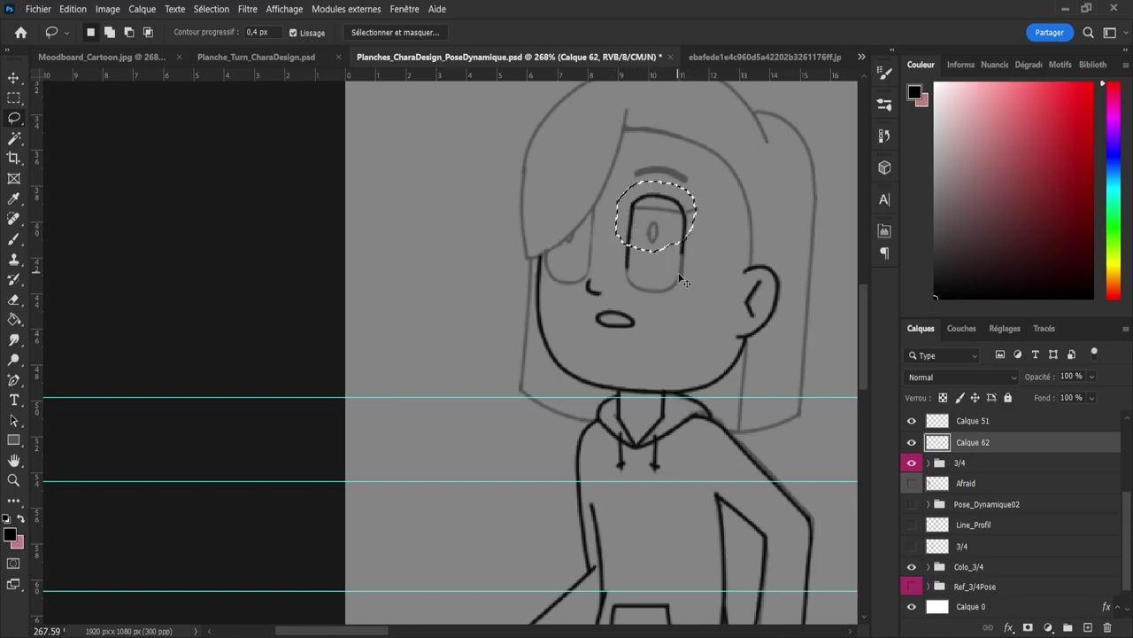
key(ctrl+j)
key(ctrl+t)
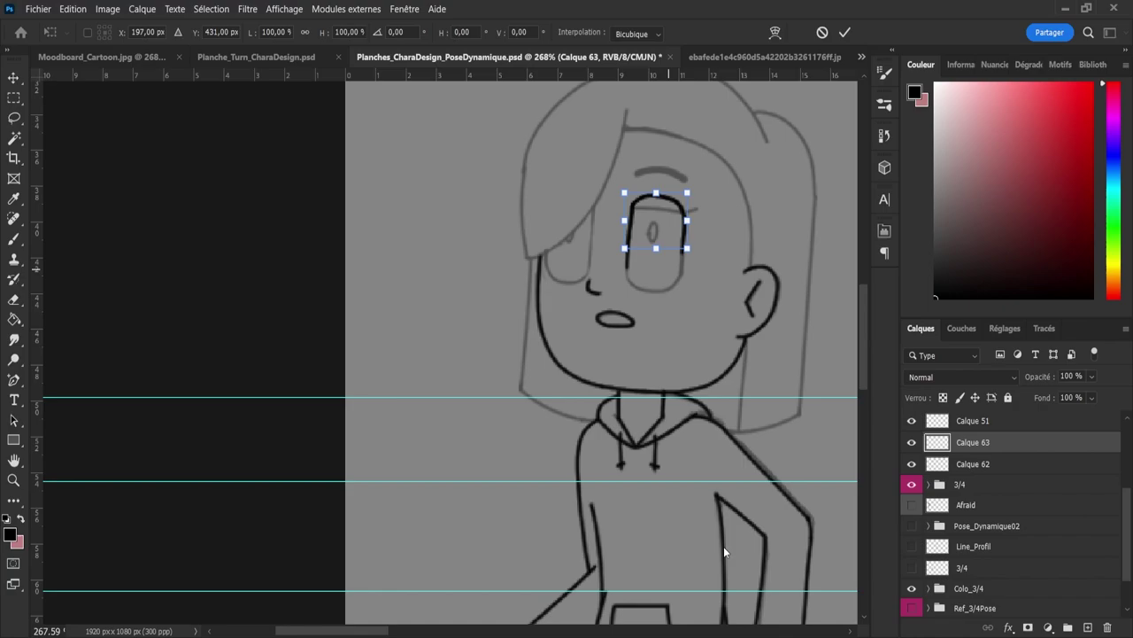
key(ctrl+shift+h)
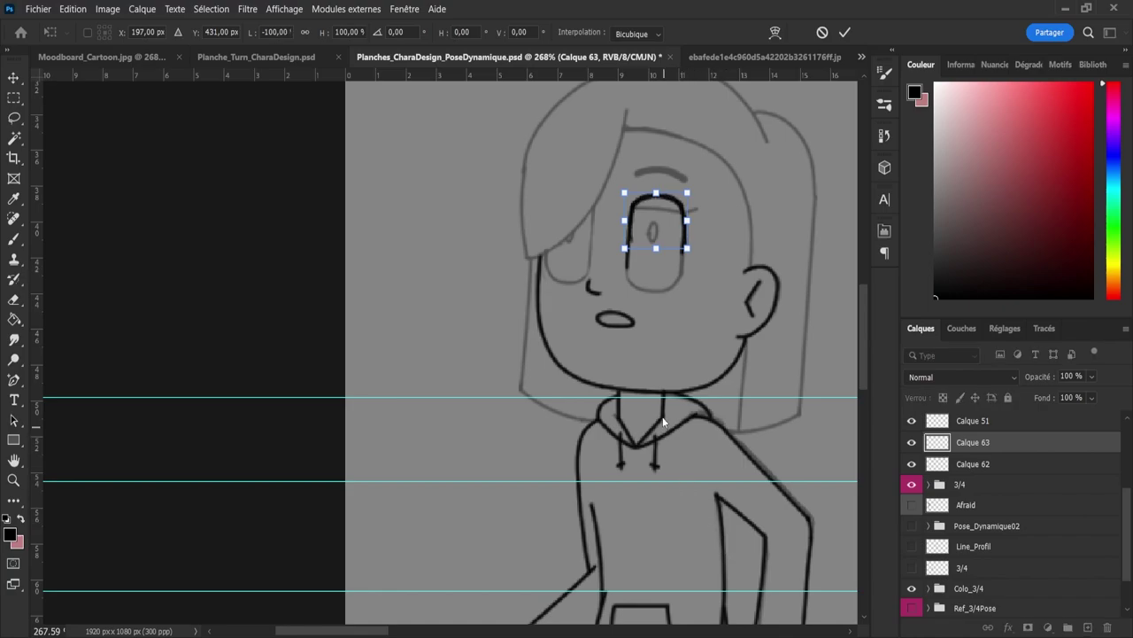
key(ctrl+z)
click(726, 563)
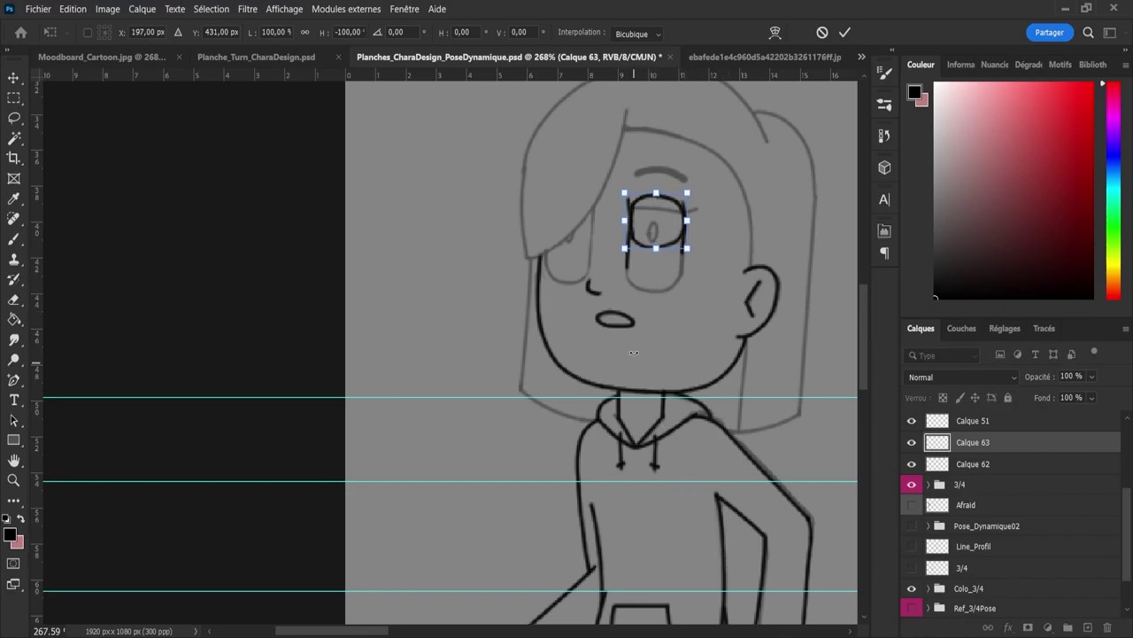
drag(663, 237, 661, 280)
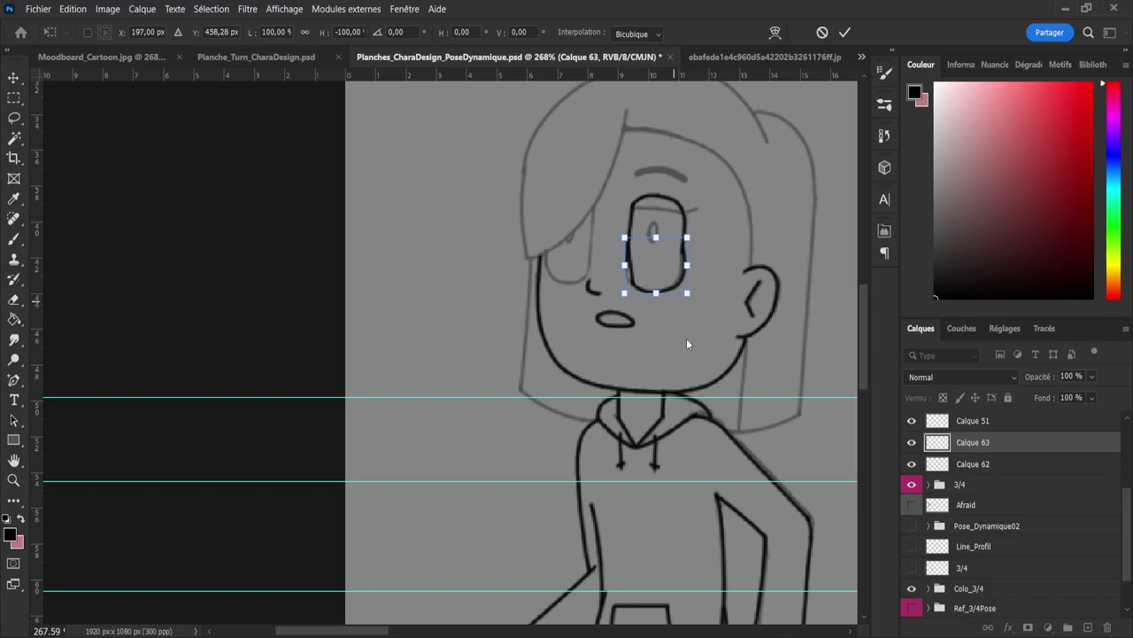
Step: Flip the copied lower eye half horizontally, align it with the eye's sides and merge it with the ink layer
click(748, 557)
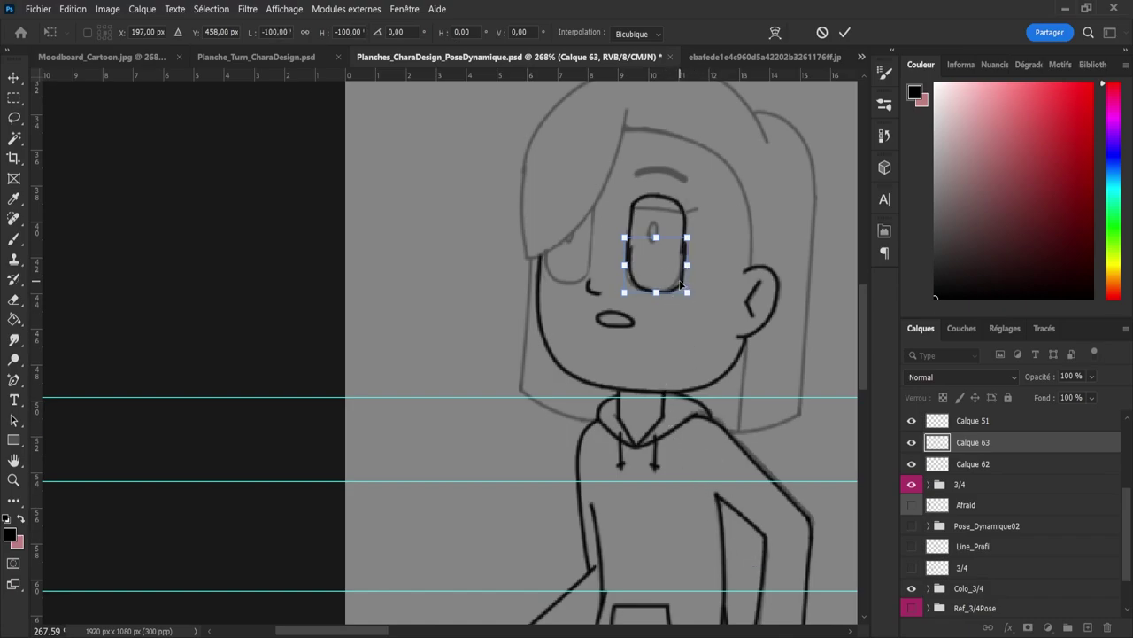
mouse_move(679, 281)
mouse_down()
mouse_move(670, 280)
mouse_move(679, 283)
mouse_up()
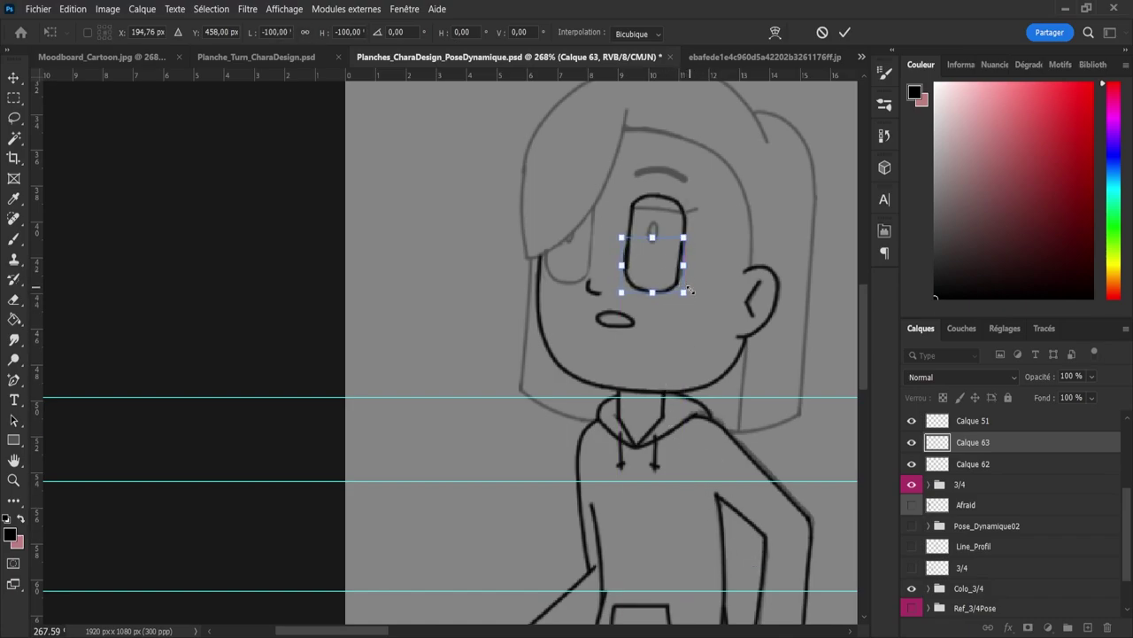
key(Right)
key(Up)
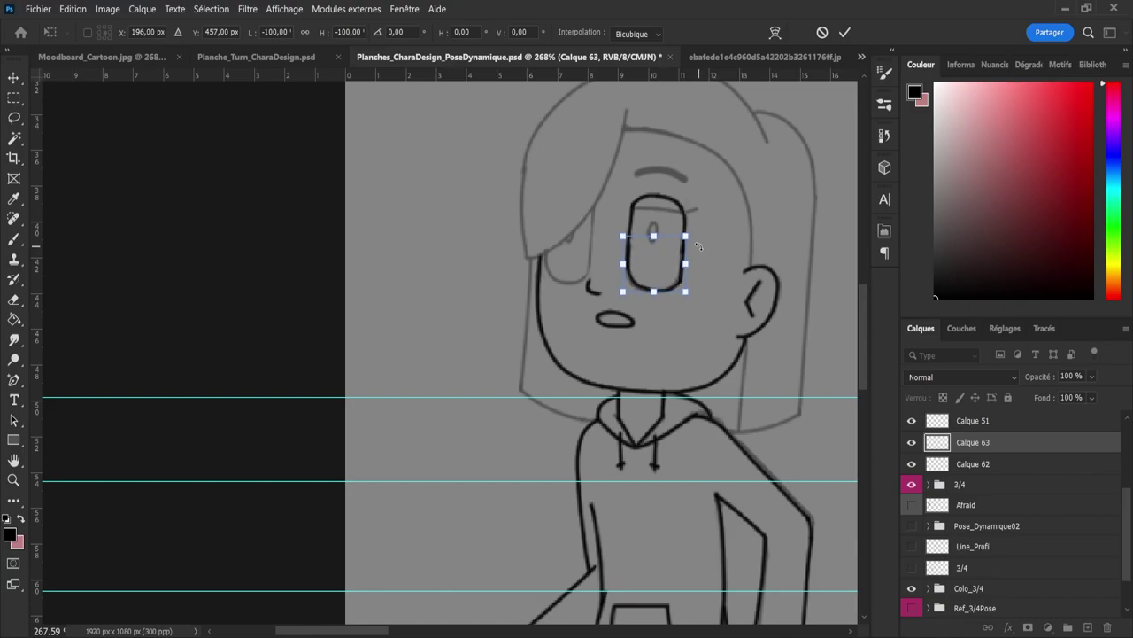
key(Left)
key(Return)
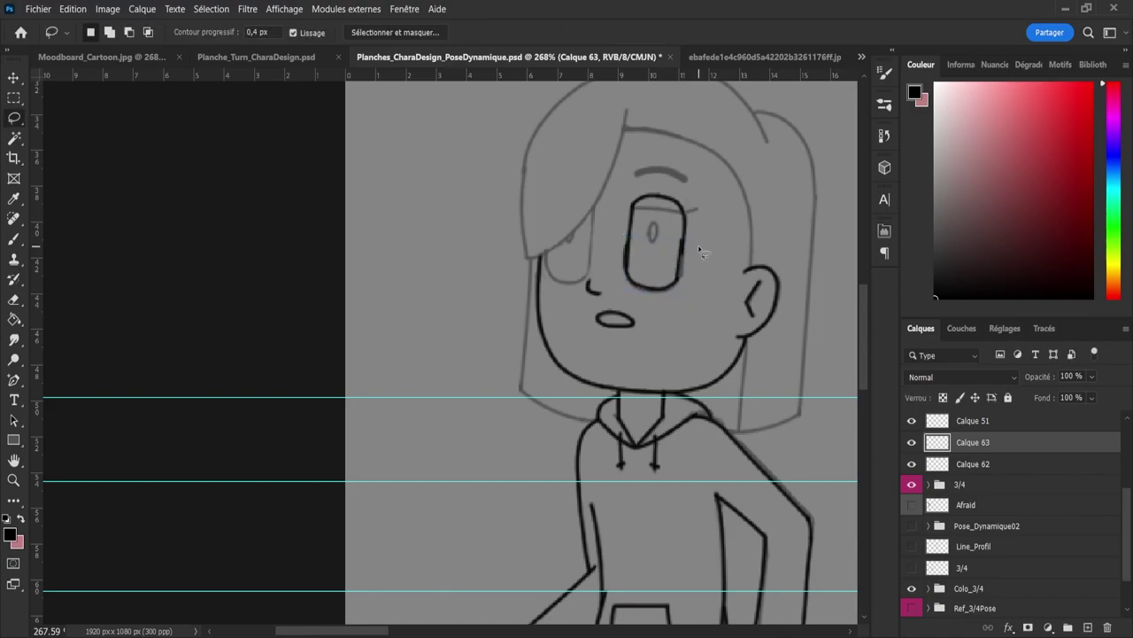
key(v)
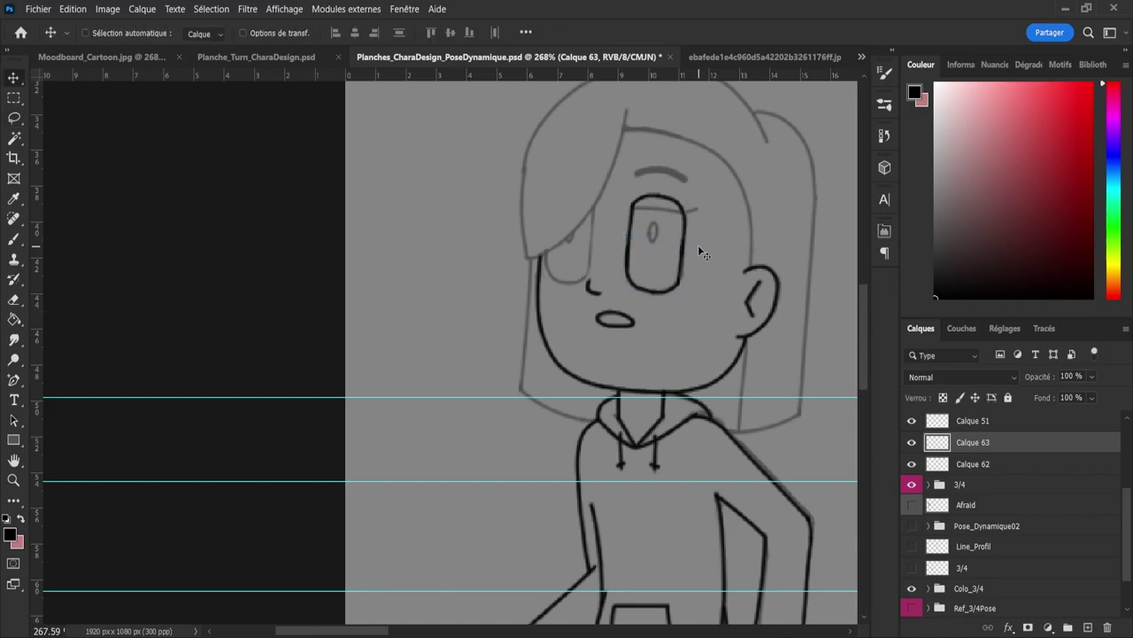
key(Up)
ctrl+click(961, 466)
key(ctrl+e)
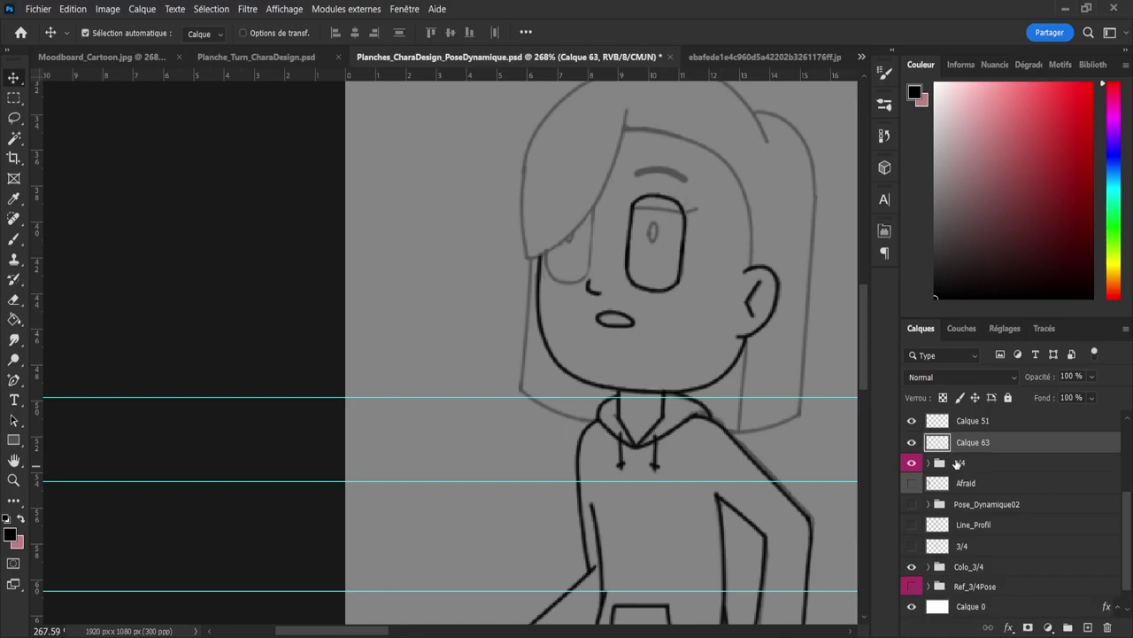
click(912, 462)
click(912, 462)
Step: Ink the eyelid line with its outer lash and the small oval pupil in the fully visible eye
key(b)
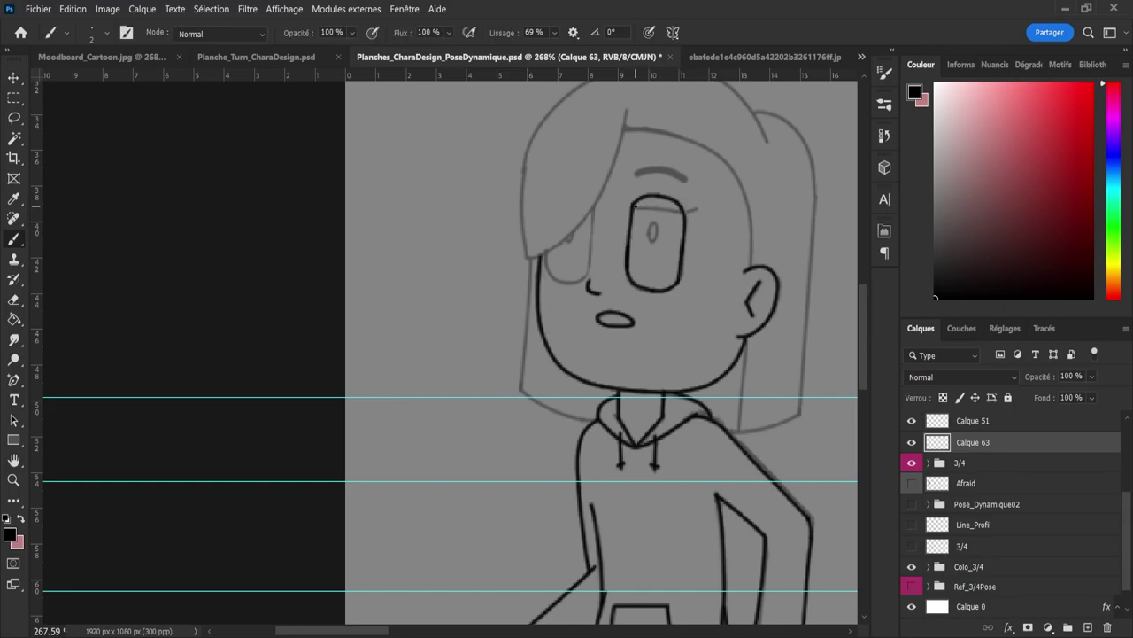
drag(637, 206, 684, 213)
drag(648, 236, 651, 221)
Step: Rotate the selected pupil by 7.13° and nudge it slightly upward inside the eye
key(l)
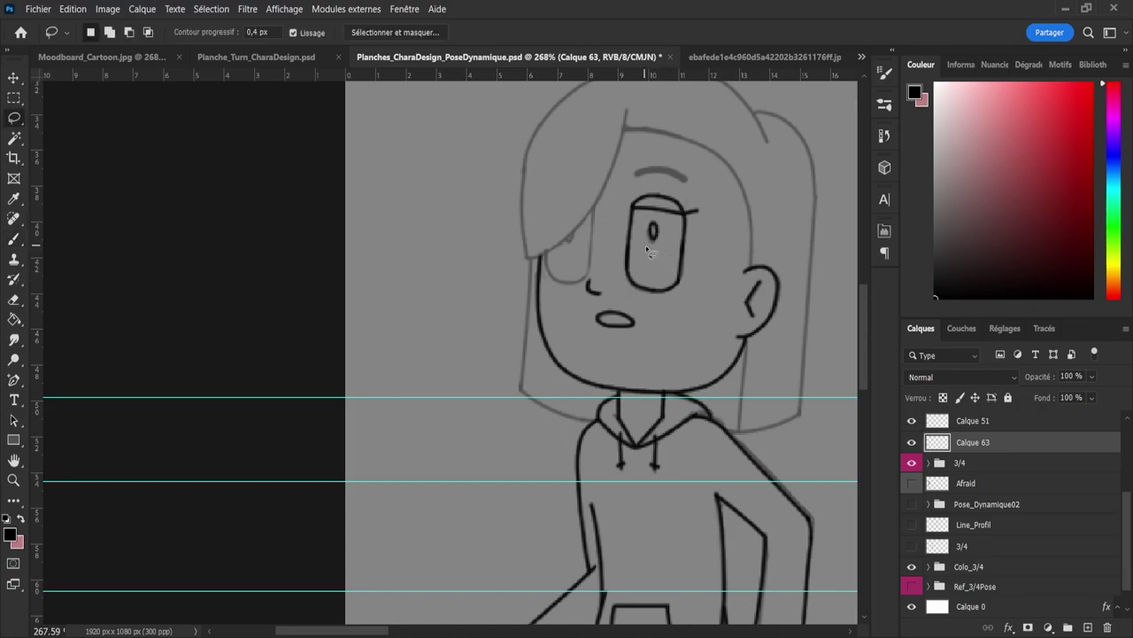
key(ctrl+t)
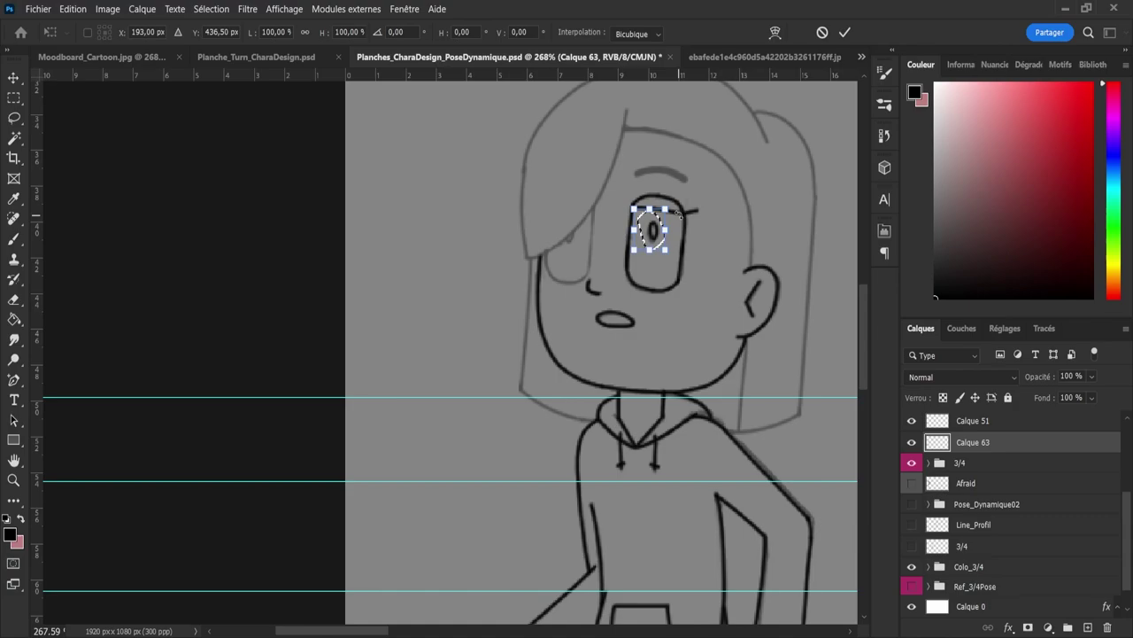
drag(685, 207, 683, 209)
key(Up)
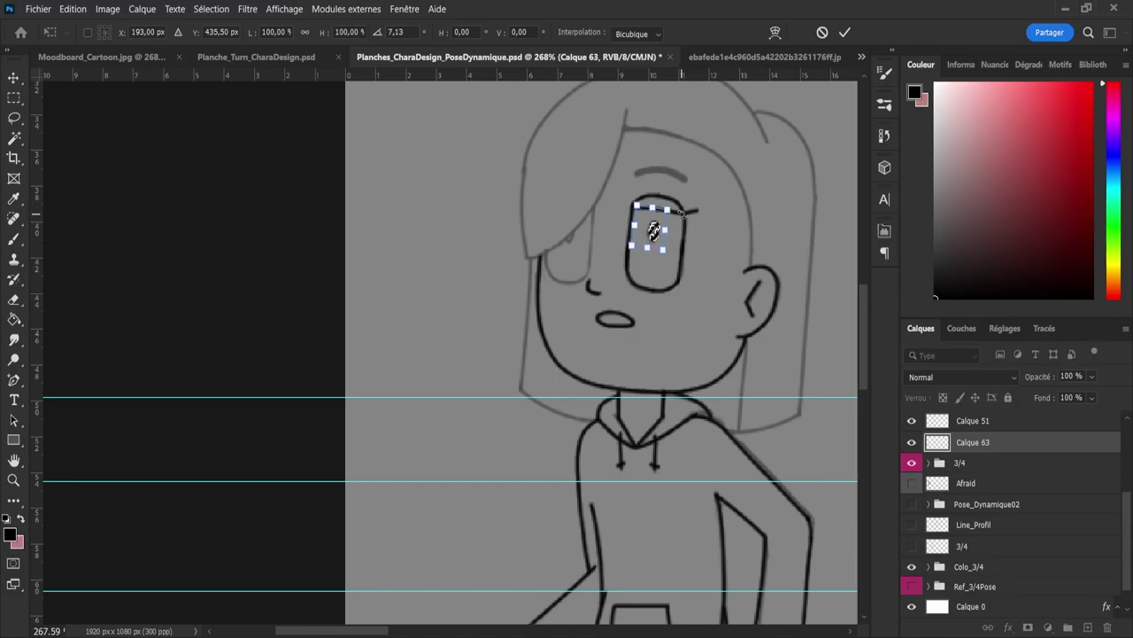
key(Return)
key(ctrl+d)
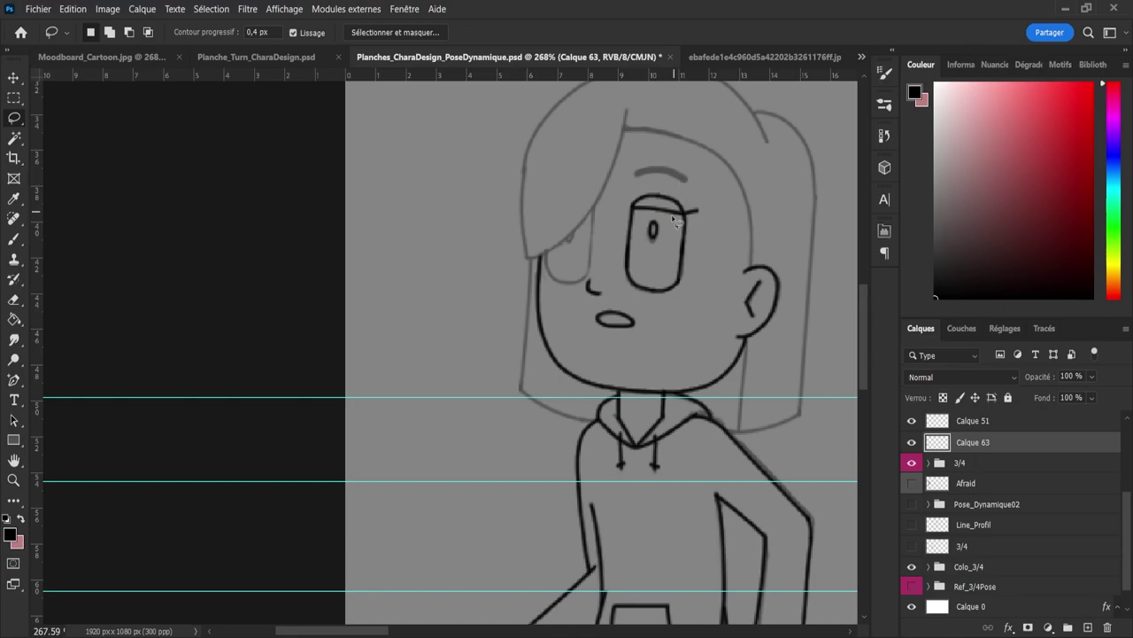
Step: Ink the visible outline of the eye partly hidden by the fringe, redoing its inner side until it follows the sketch
key(b)
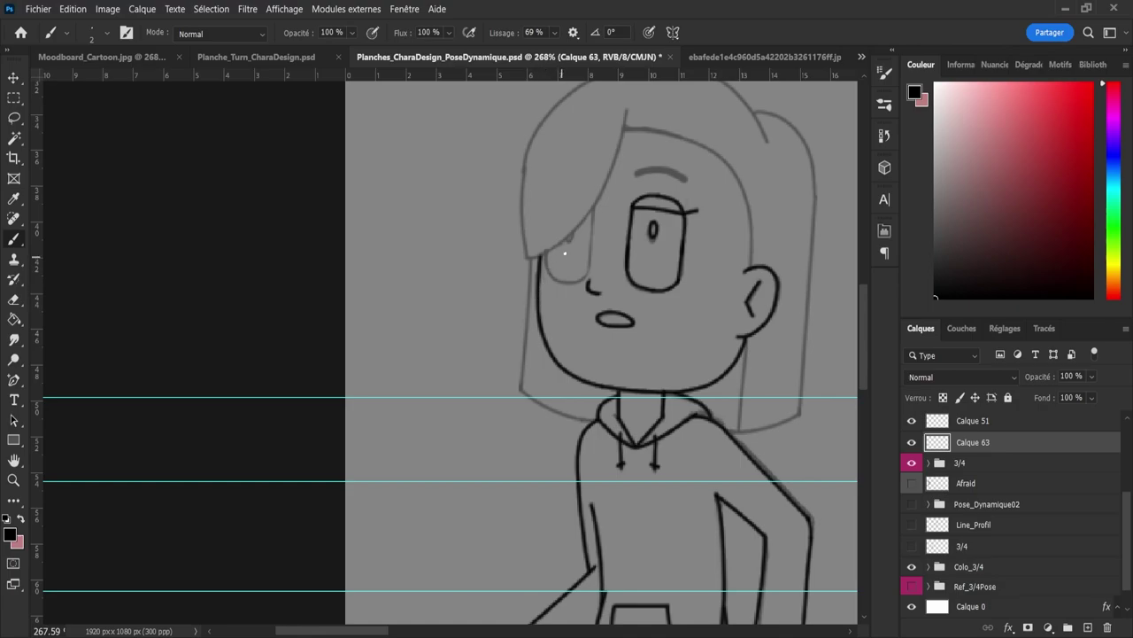
drag(593, 215, 591, 246)
key(ctrl+z)
drag(593, 203, 590, 252)
key(ctrl+z)
key(ctrl+z)
key(ctrl+z)
drag(594, 206, 588, 281)
Step: Ink the fringe's curved lower edge from its tip beside the face up to the parting, replacing the failed strokes
mouse_move(530, 258)
mouse_down()
mouse_move(564, 254)
mouse_move(543, 253)
mouse_move(607, 189)
mouse_move(616, 149)
mouse_up()
key(ctrl+z)
key(ctrl+z)
mouse_move(537, 258)
mouse_down()
mouse_move(589, 221)
mouse_move(626, 101)
mouse_move(618, 171)
mouse_move(598, 210)
mouse_move(531, 259)
mouse_move(558, 251)
mouse_move(606, 188)
mouse_move(539, 263)
mouse_move(530, 258)
mouse_move(577, 237)
mouse_move(624, 172)
mouse_up()
key(ctrl+z)
key(ctrl+z)
key(ctrl+z)
key(ctrl+z)
mouse_move(530, 257)
mouse_down()
mouse_move(585, 217)
mouse_move(530, 257)
mouse_move(563, 251)
mouse_move(587, 229)
mouse_move(531, 257)
mouse_move(585, 223)
mouse_move(603, 179)
mouse_up()
key(ctrl+z)
key(ctrl+z)
key(ctrl+z)
mouse_move(567, 241)
mouse_down()
mouse_move(614, 187)
mouse_move(627, 99)
mouse_up()
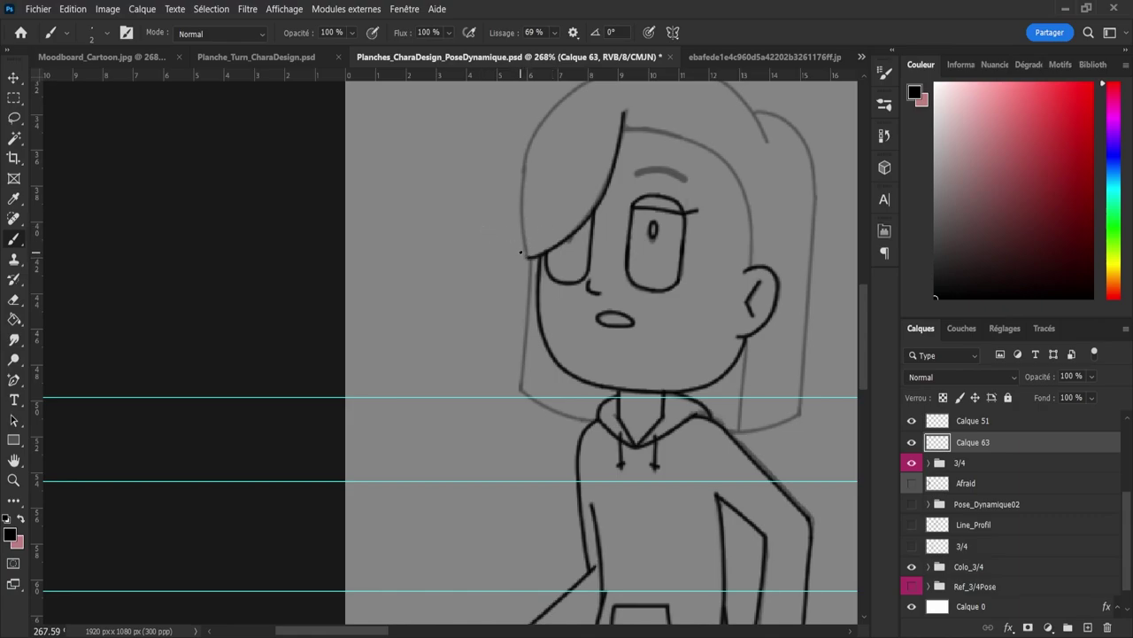
Step: Ink the hair strand below the fringe tip down the side of the face and along its lower edge to the hood
drag(530, 258, 528, 323)
key(z)
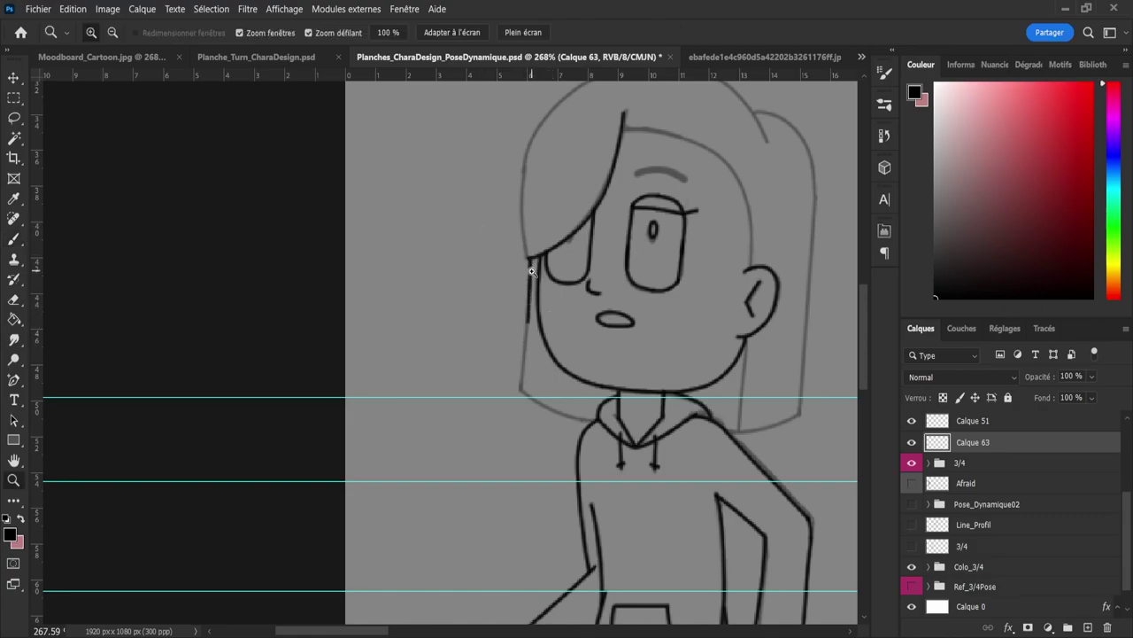
key(ctrl+z)
drag(531, 258, 529, 322)
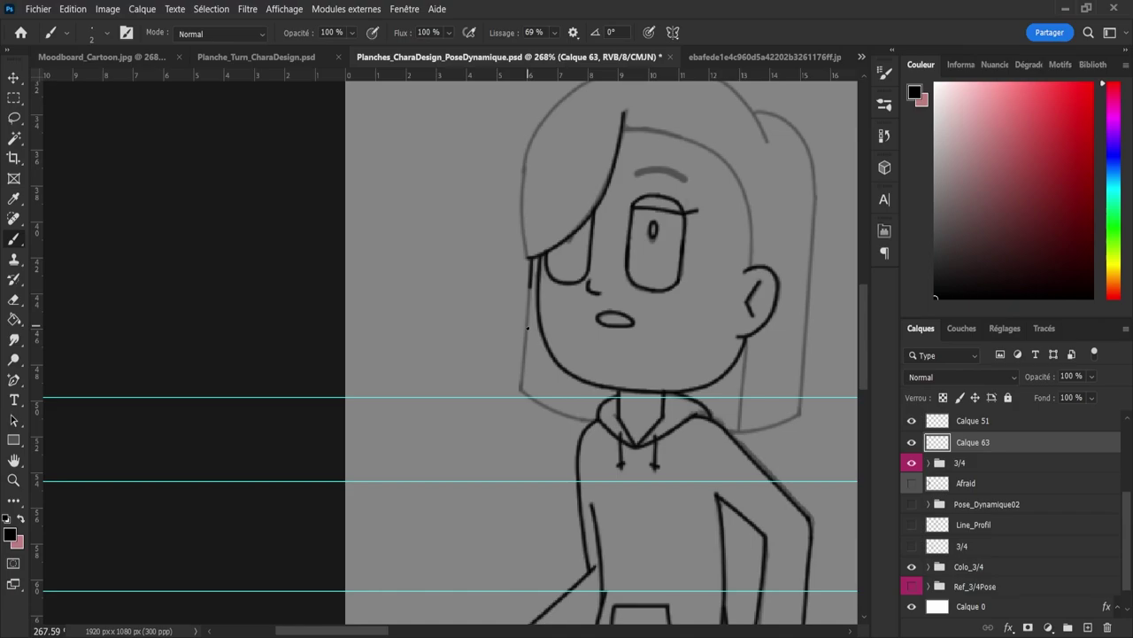
key(ctrl+z)
mouse_move(531, 268)
mouse_down()
mouse_move(520, 370)
mouse_move(522, 351)
mouse_up()
key(ctrl+z)
drag(531, 262, 526, 352)
key(ctrl+z)
drag(531, 268, 527, 321)
key(ctrl+z)
drag(531, 256, 519, 408)
key(ctrl+z)
mouse_move(554, 410)
mouse_down()
mouse_move(613, 425)
mouse_move(530, 425)
mouse_move(537, 417)
mouse_move(504, 411)
mouse_up()
key(ctrl+z)
key(z)
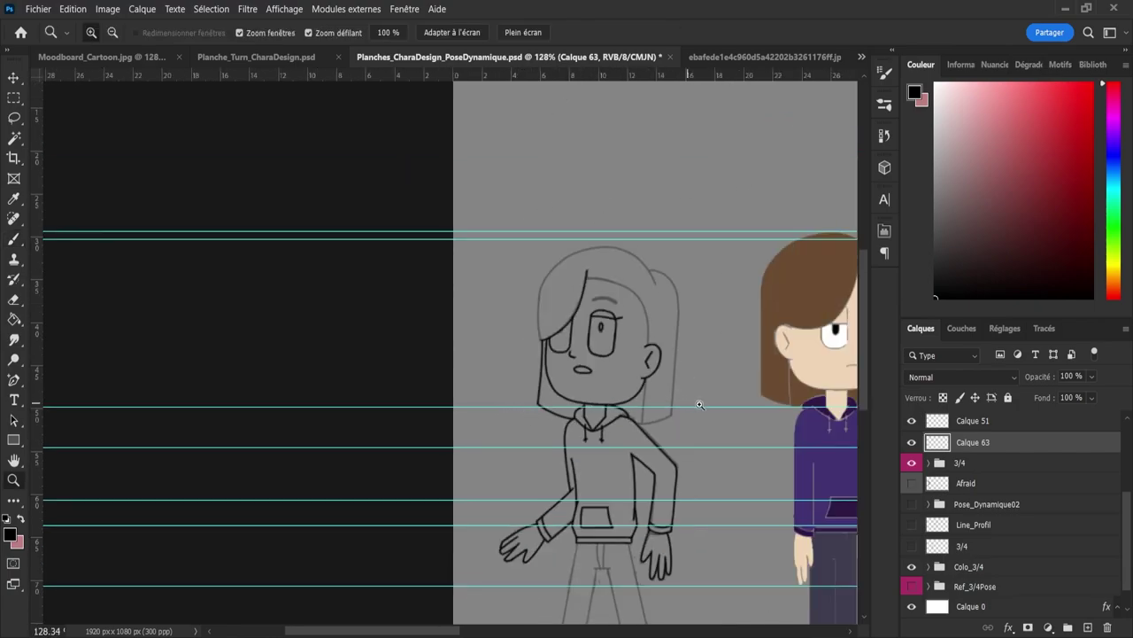
Step: Ink the hair section behind the ear: the vertical edge from the jaw down and the lower edge out to the back corner
drag(696, 403, 735, 403)
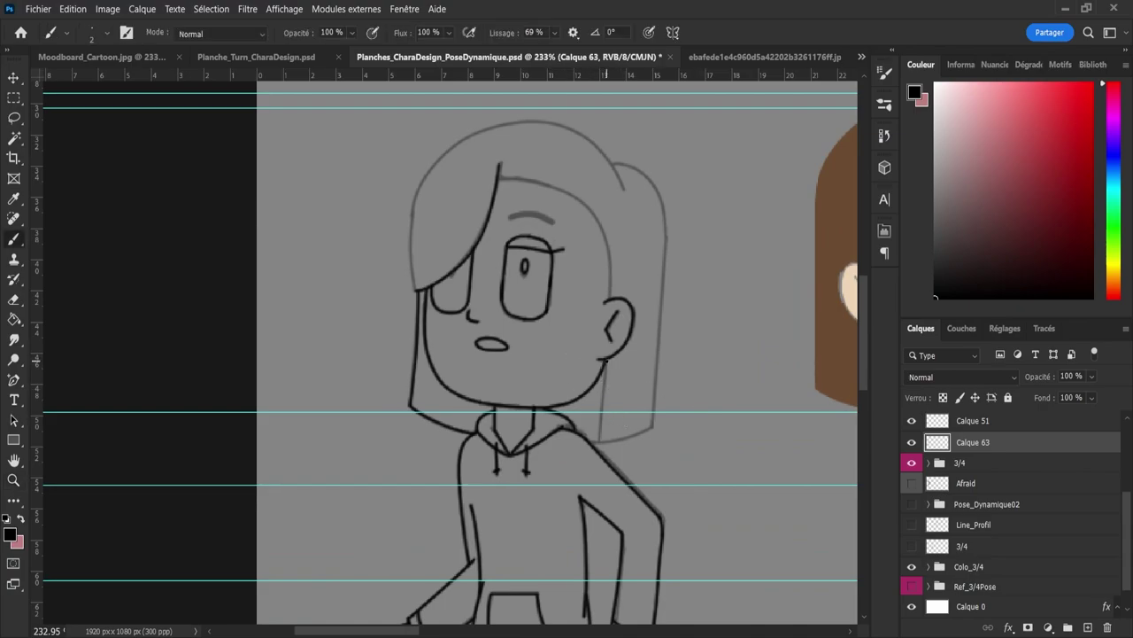
drag(607, 361, 598, 434)
key(ctrl+z)
key(ctrl+z)
mouse_move(608, 359)
mouse_down()
mouse_move(597, 461)
mouse_move(603, 397)
mouse_move(599, 436)
mouse_up()
key(ctrl+z)
key(ctrl+z)
mouse_move(605, 362)
mouse_down()
mouse_move(596, 459)
mouse_move(582, 450)
mouse_move(657, 429)
mouse_up()
key(ctrl+z)
key(ctrl+z)
drag(608, 363, 598, 441)
key(ctrl+z)
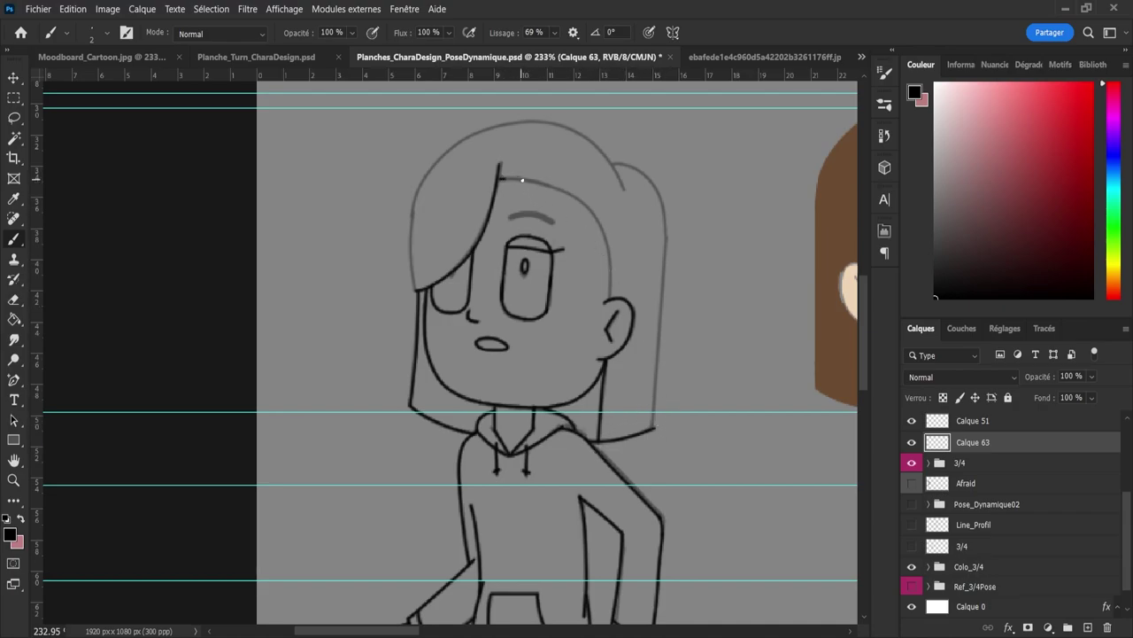
Step: Ink the curved hairline from the parting around the forehead to the ear, and clean up the stray ink beside the ear
drag(541, 183, 554, 187)
key(ctrl+z)
drag(579, 195, 602, 220)
drag(612, 277, 611, 294)
mouse_move(502, 179)
mouse_down()
mouse_move(578, 187)
mouse_move(599, 203)
mouse_move(499, 180)
mouse_move(591, 203)
mouse_up()
key(ctrl+z)
key(ctrl+z)
key(ctrl+z)
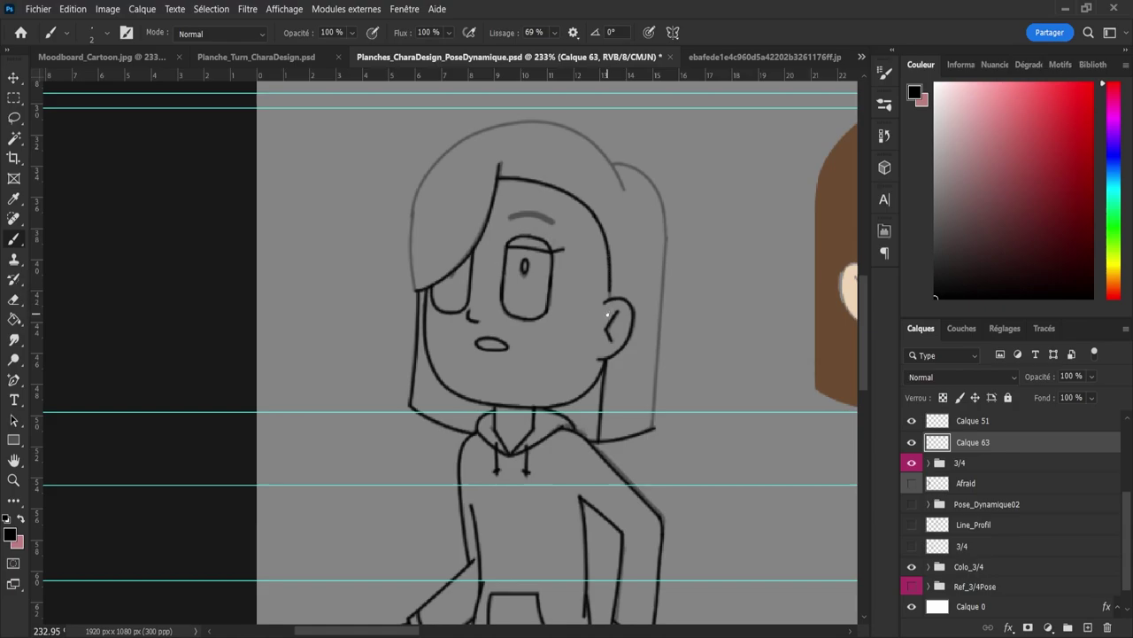
drag(608, 314, 603, 326)
key(e)
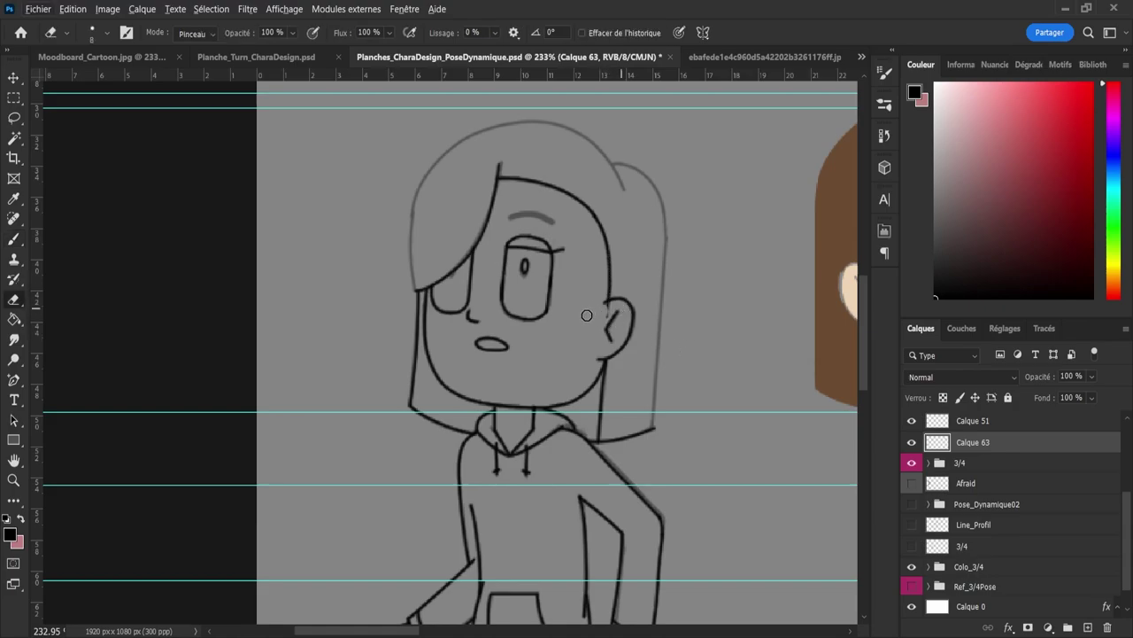
drag(588, 315, 583, 311)
key(b)
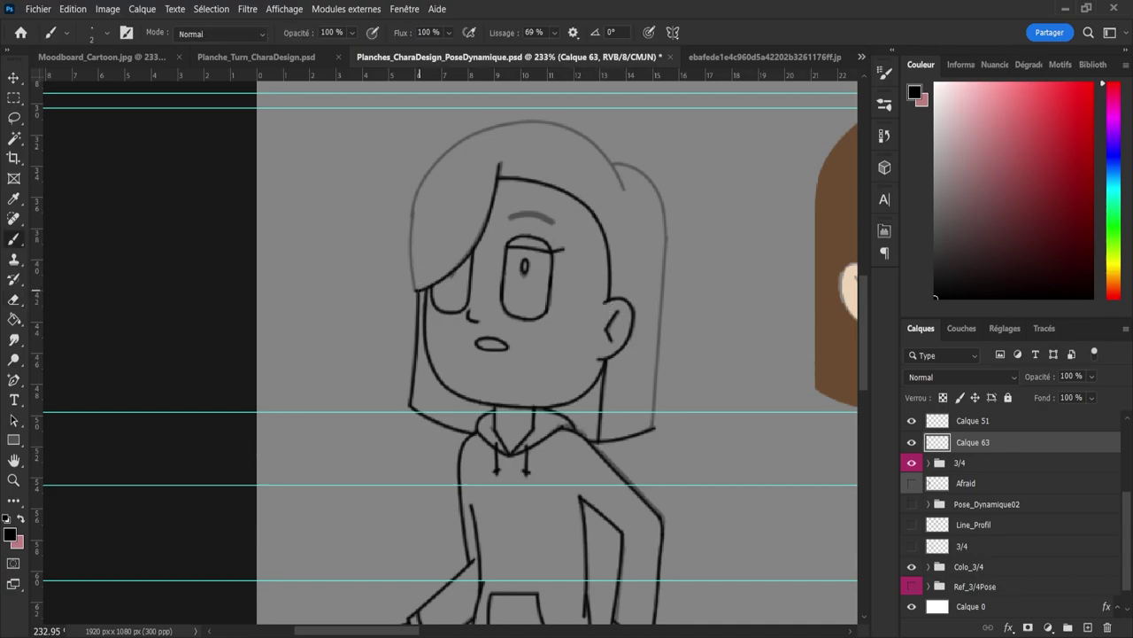
Step: Ink the fringe's outer contour from its tip beside the face up toward the crown, redoing the stroke until it follows the sketch
drag(413, 273, 412, 212)
key(ctrl+z)
mouse_move(413, 281)
mouse_down()
mouse_move(414, 190)
mouse_move(440, 146)
mouse_move(516, 124)
mouse_move(585, 135)
mouse_up()
key(ctrl+z)
drag(411, 247, 414, 199)
key(ctrl+z)
drag(416, 289, 418, 171)
key(ctrl+z)
mouse_move(415, 288)
mouse_down()
mouse_move(412, 202)
mouse_move(452, 140)
mouse_move(561, 114)
mouse_move(601, 145)
mouse_move(545, 116)
mouse_move(602, 144)
mouse_move(505, 119)
mouse_up()
key(e)
key(bracketright)
key(bracketright)
key(bracketright)
key(bracketright)
key(bracketright)
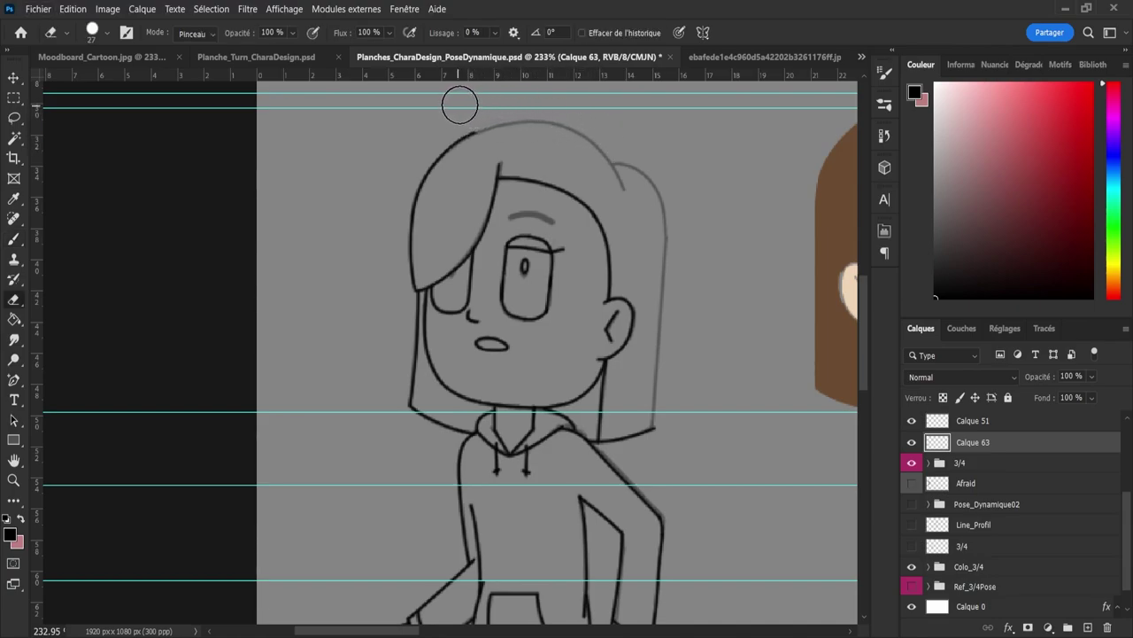
Step: Ink the top of the head from the fringe contour over the crown to the back, and start the back hair's upper curve
key(b)
drag(466, 135, 535, 120)
key(ctrl+z)
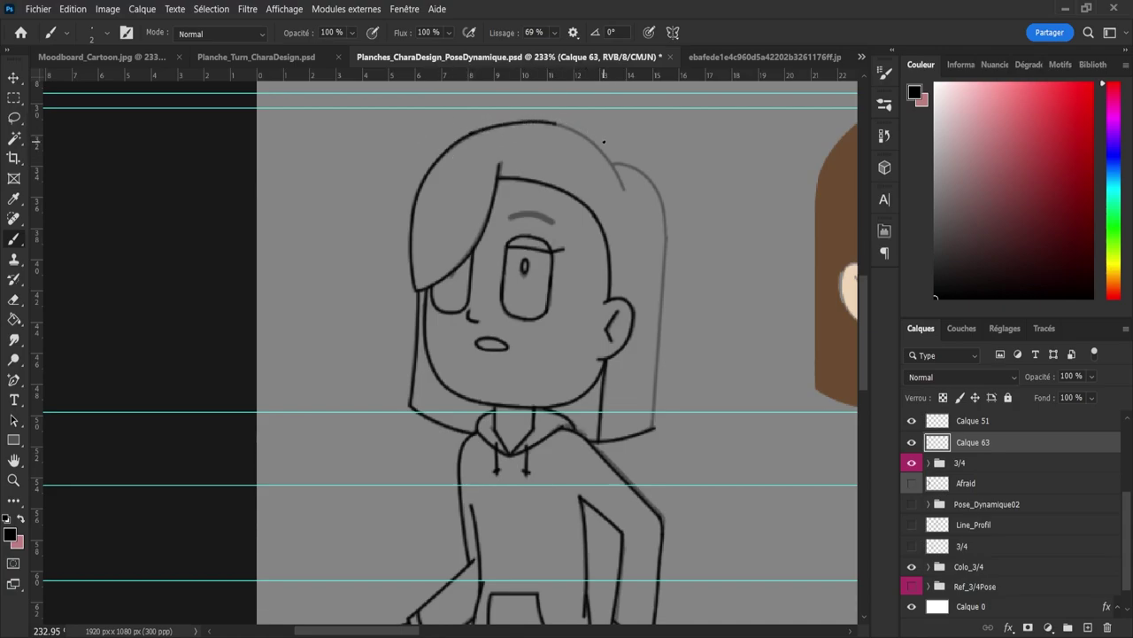
drag(577, 133, 586, 144)
key(ctrl+z)
drag(626, 182, 636, 210)
key(ctrl+z)
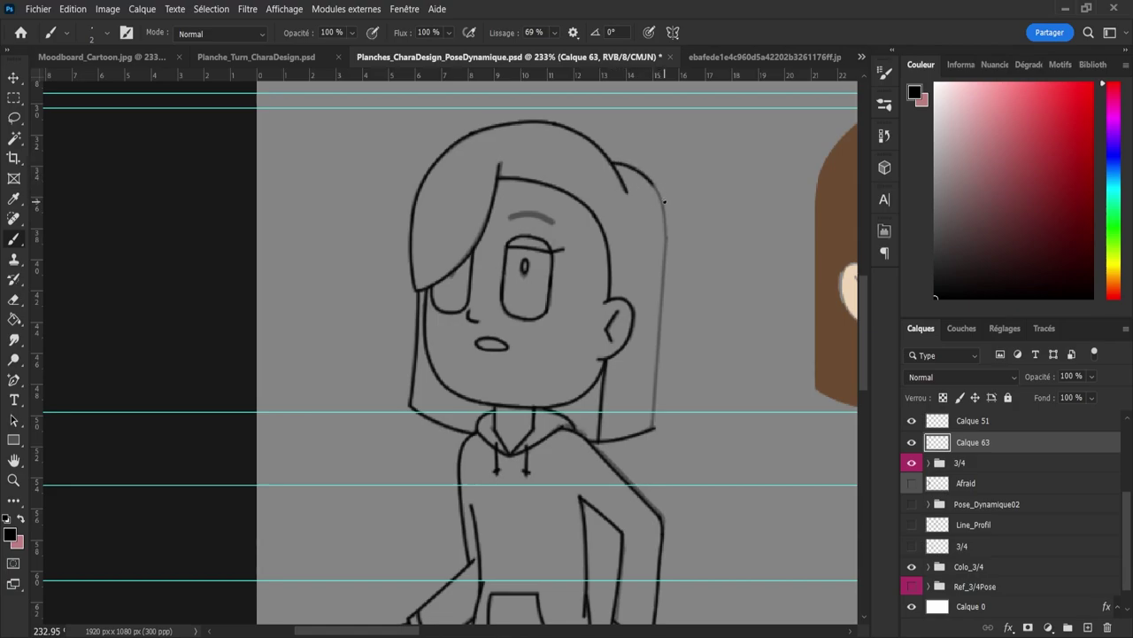
Step: Continue the back hair's rounded contour down to just above ear height, trimming the overshoot and redrawing the stroke
drag(665, 202, 667, 213)
key(e)
drag(684, 227, 683, 283)
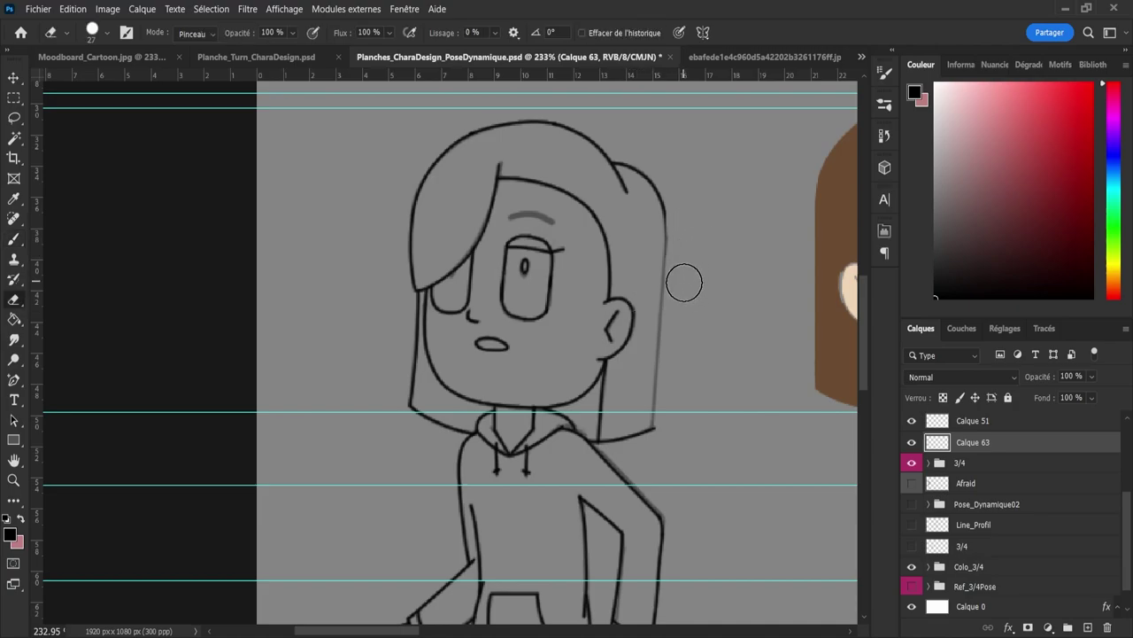
key(b)
drag(665, 213, 663, 286)
key(ctrl+z)
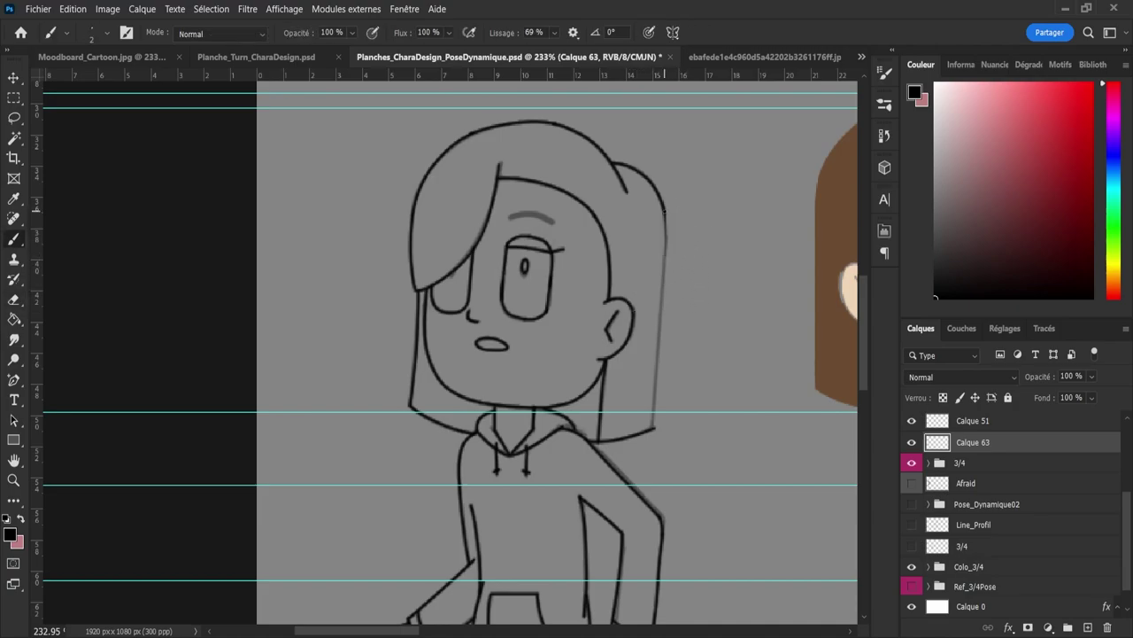
drag(665, 213, 662, 294)
Step: Draw a straight vertical line beside the head, rotate it 4.40° and fit it onto the sketched back edge of the hair
drag(713, 431, 719, 229)
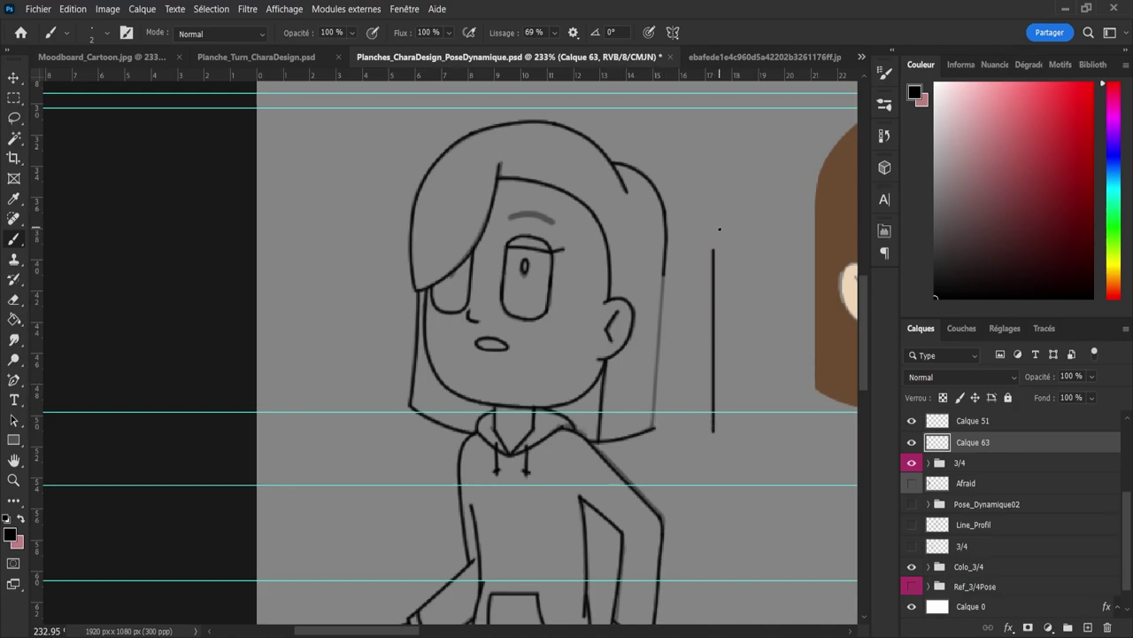
key(l)
mouse_move(697, 293)
mouse_down()
mouse_move(719, 216)
mouse_move(691, 422)
mouse_move(696, 284)
mouse_up()
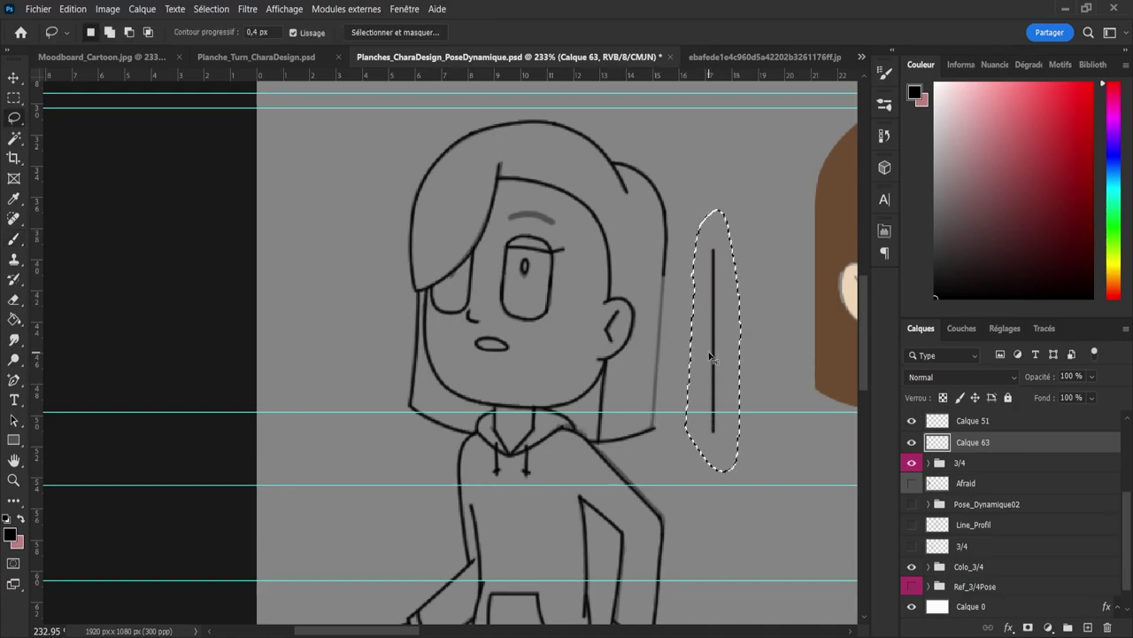
key(ctrl+t)
drag(716, 355, 668, 355)
mouse_move(735, 208)
mouse_down()
mouse_move(734, 232)
mouse_move(743, 197)
mouse_up()
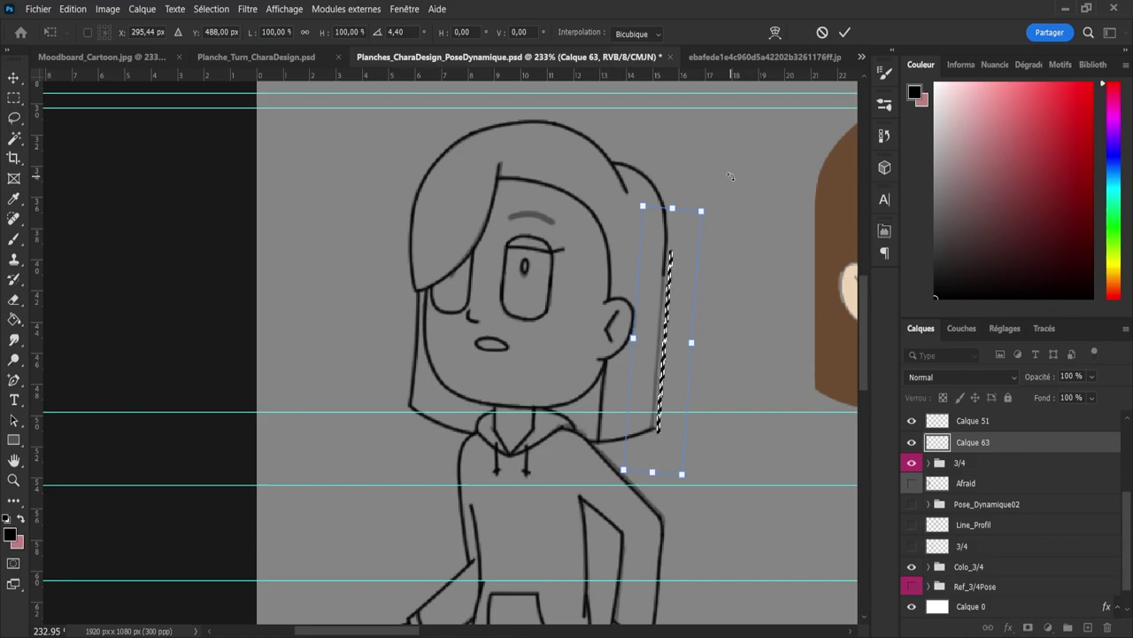
key(Left)
key(Left)
key(Left)
key(Left)
key(Left)
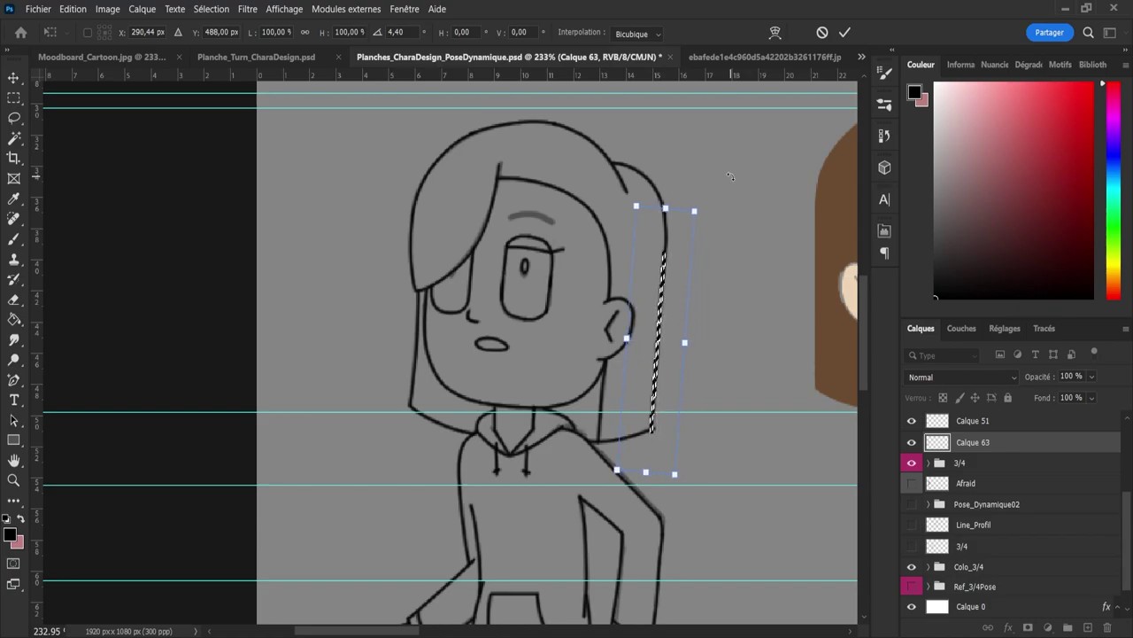
key(Return)
key(ctrl+d)
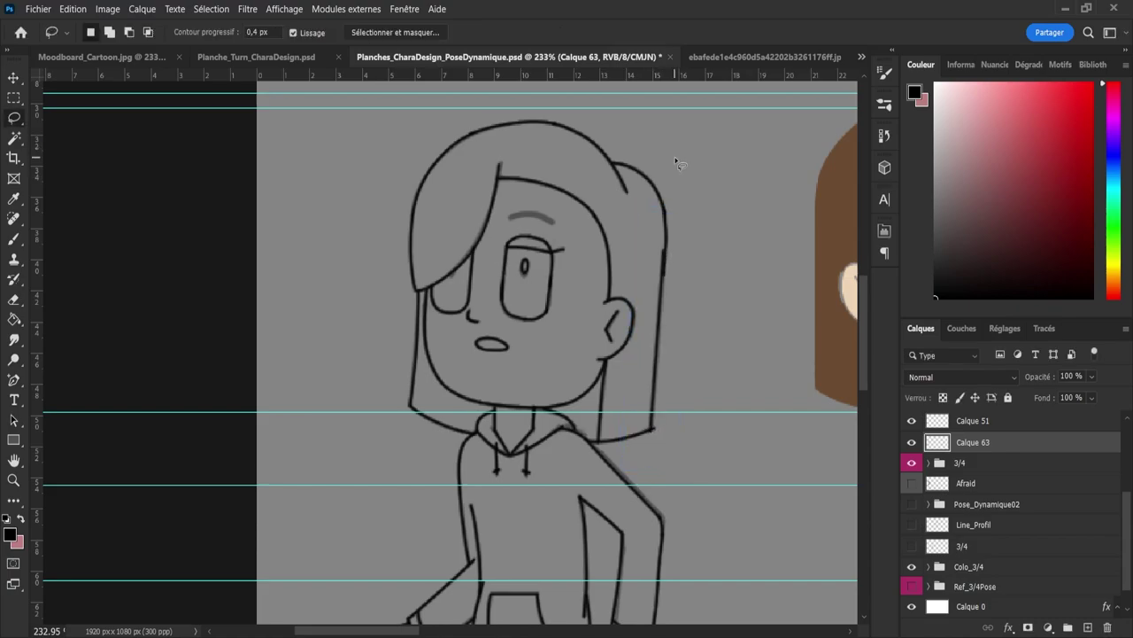
Step: Reselect the straight hair line and nudge it slightly to join the back hair's upper curve
key(ctrl+shift+d)
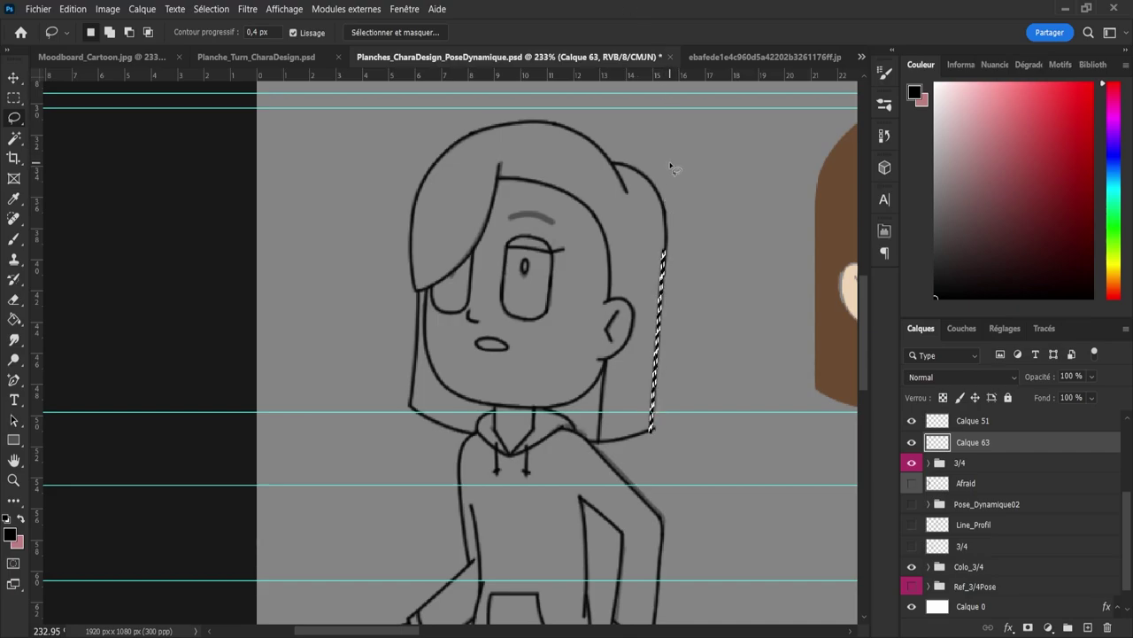
key(ctrl+t)
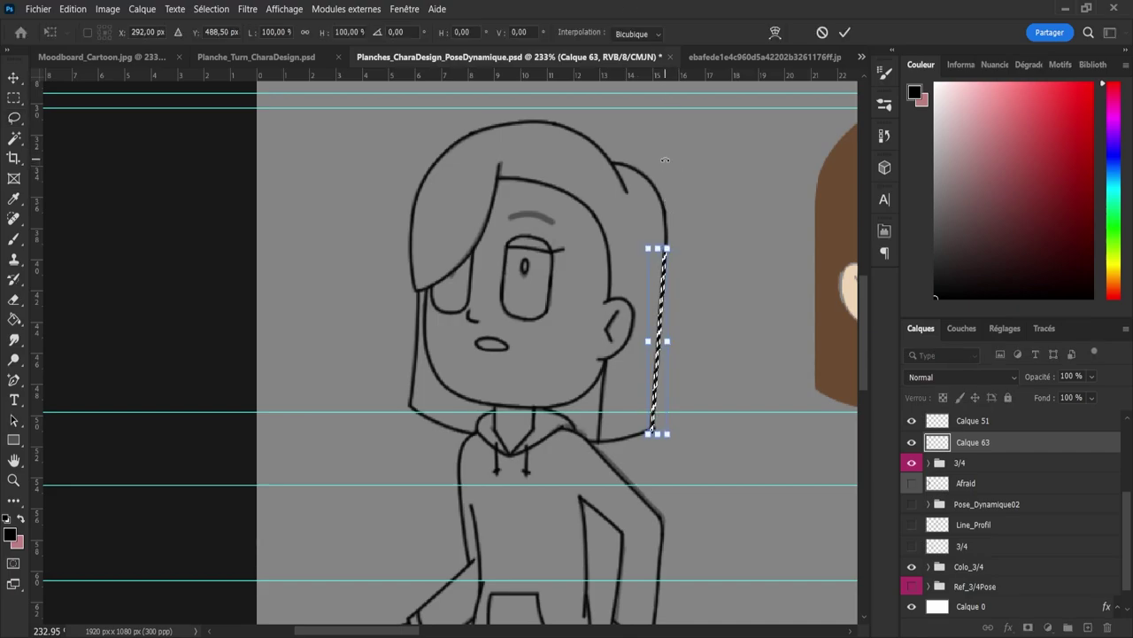
key(Return)
key(ctrl+d)
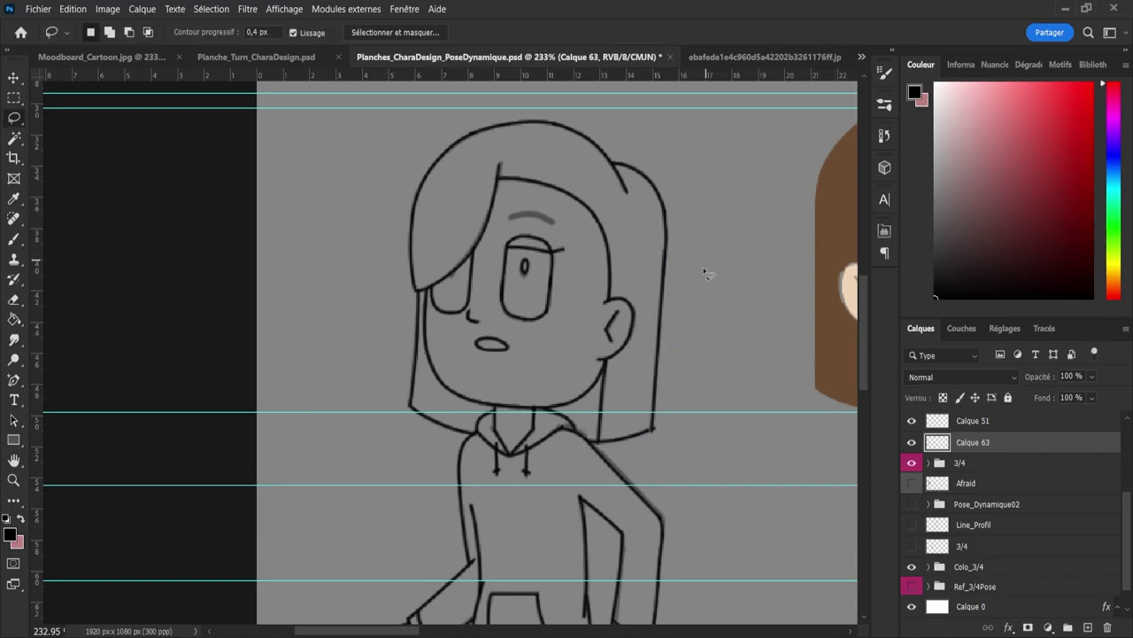
Step: Erase the overhanging line end at the lower back corner of the hair, and reduce the eraser size
key(e)
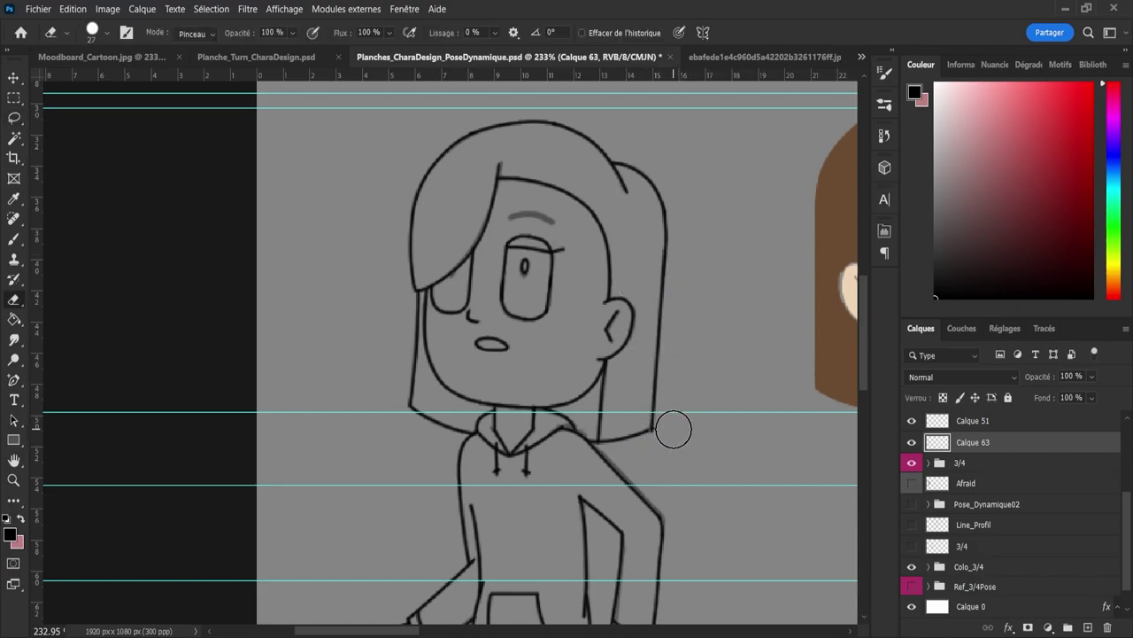
click(672, 429)
alt+right_click(653, 273)
key(bracketleft)
key(bracketleft)
key(bracketleft)
Step: Try to ink the outer thigh line of the leg below the outstretched hand freehand, from the hoodie hem toward the knee
key(z)
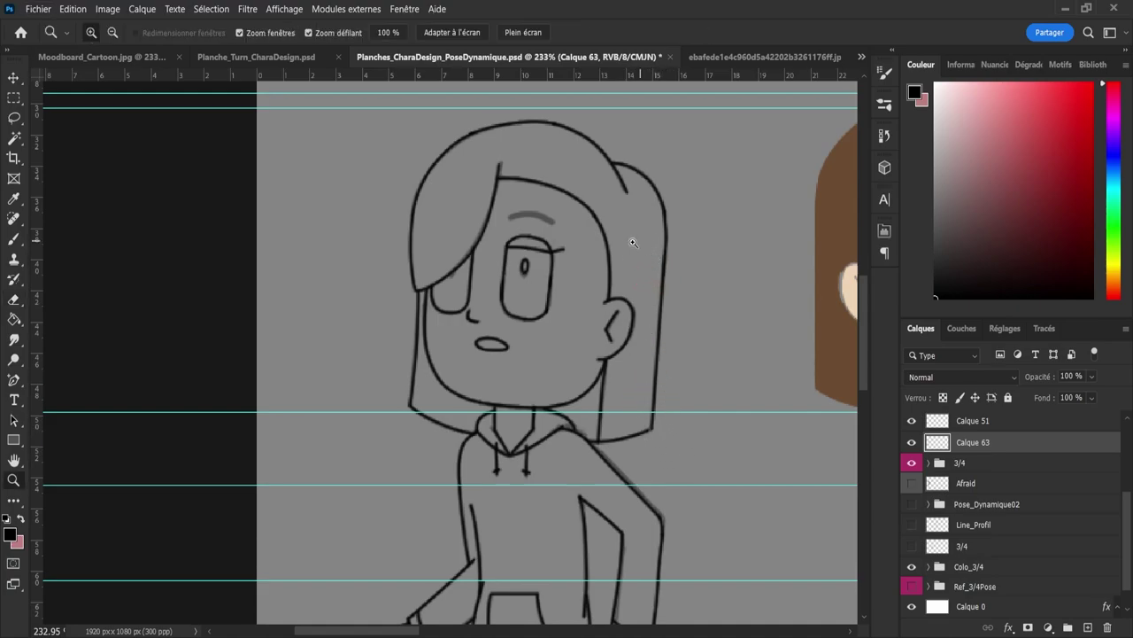
mouse_move(632, 241)
mouse_down()
mouse_move(611, 241)
mouse_move(596, 264)
mouse_move(590, 254)
mouse_move(617, 417)
mouse_up()
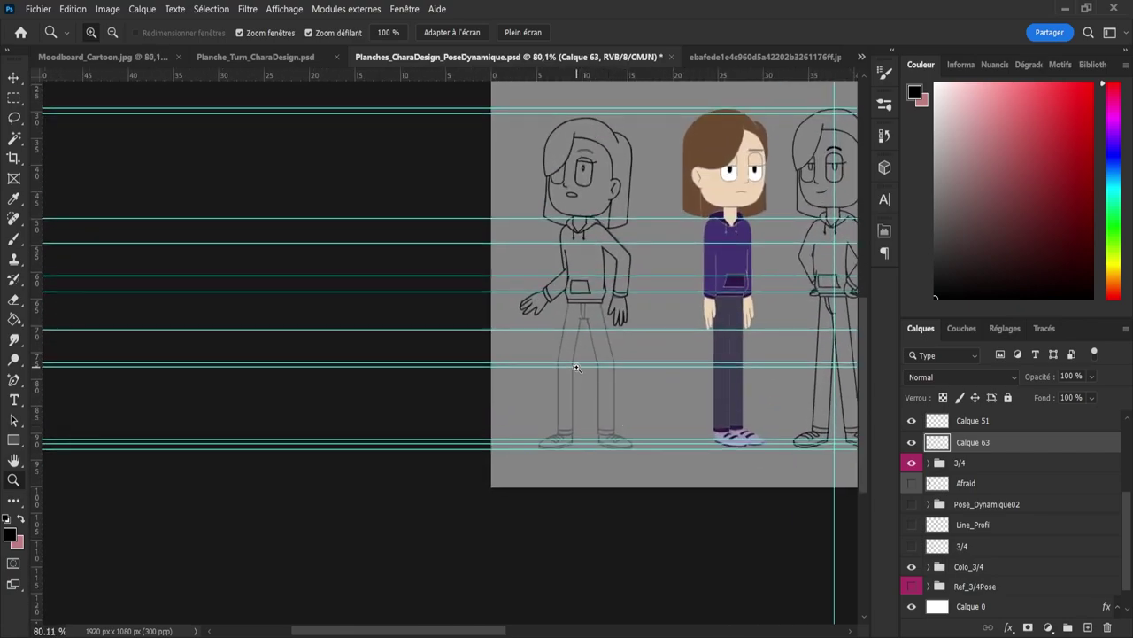
drag(576, 367, 585, 367)
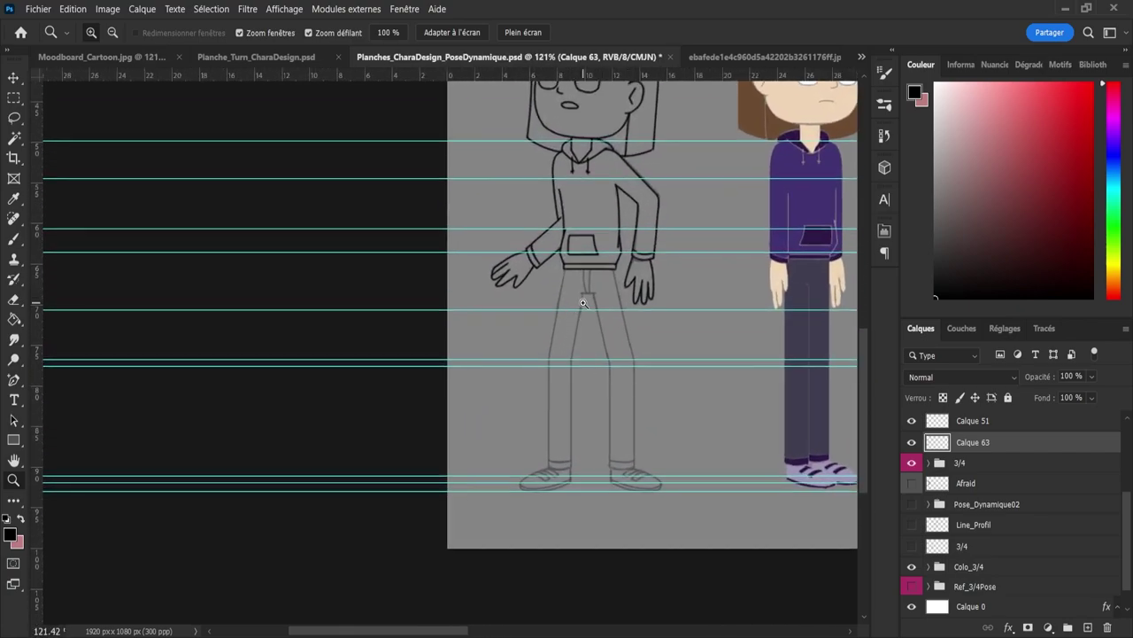
scroll(588, 301, up, 3)
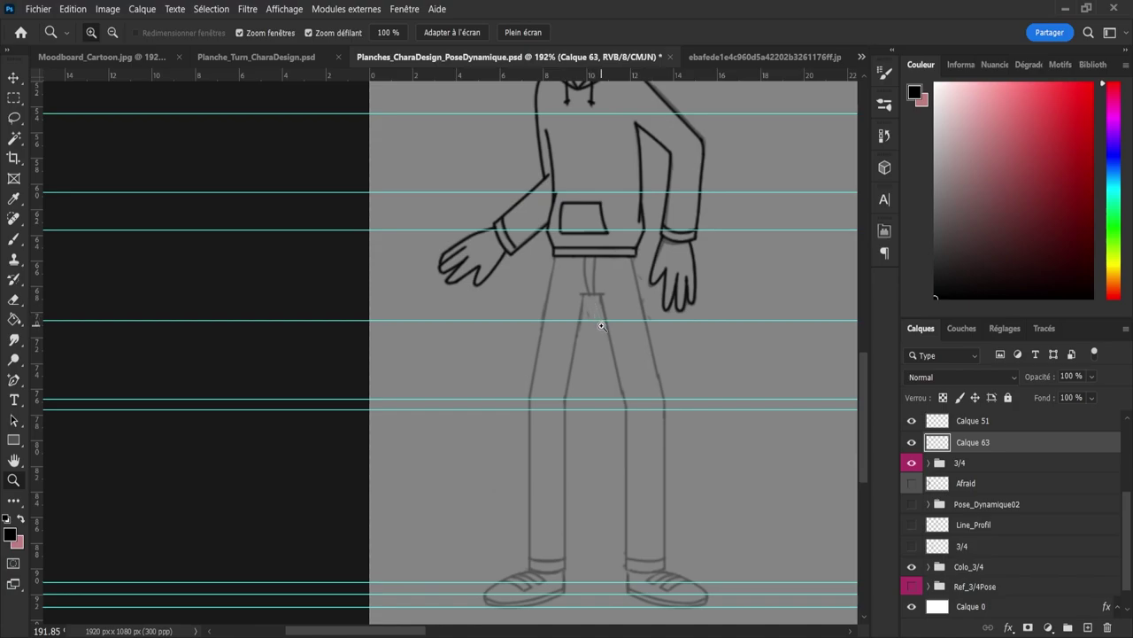
scroll(593, 334, down, 2)
scroll(584, 413, up, 1)
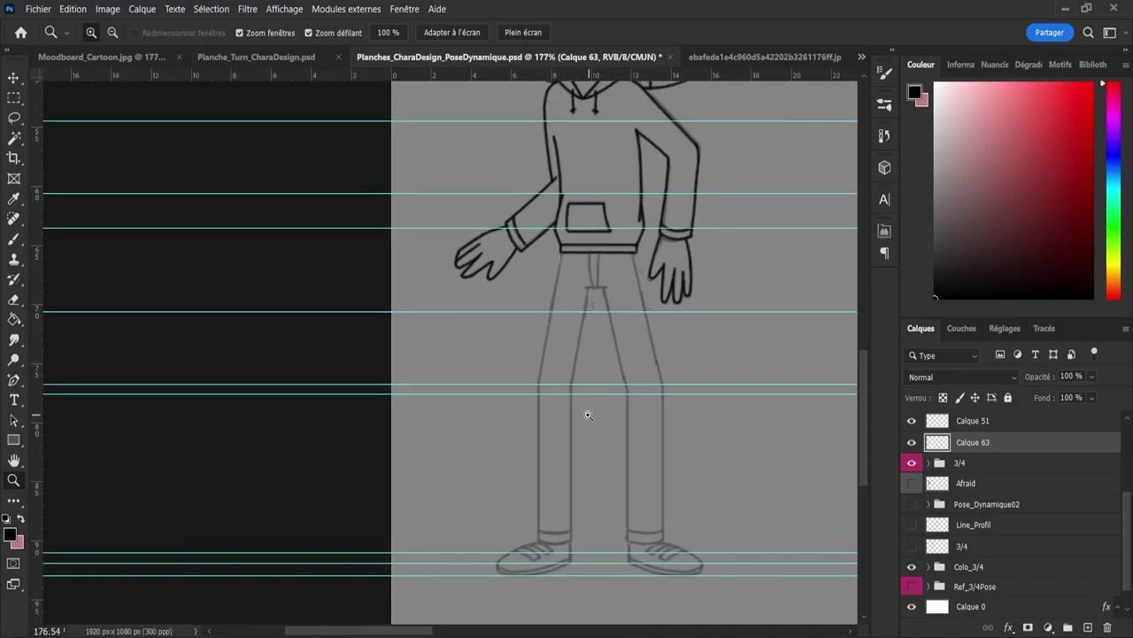
key(b)
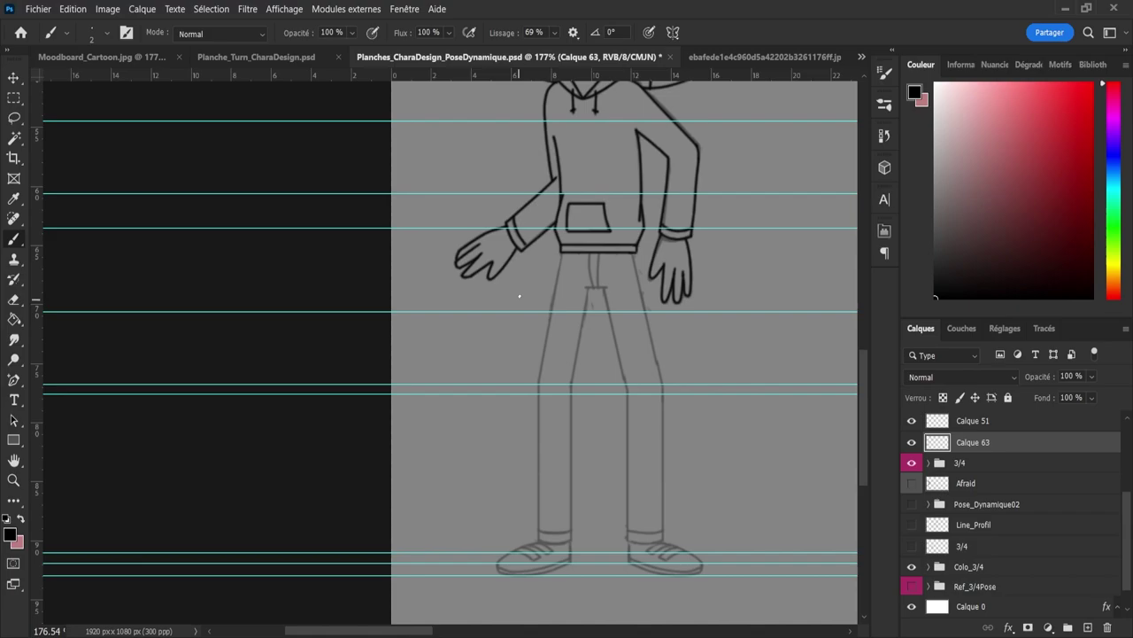
drag(561, 255, 551, 292)
key(ctrl+z)
drag(563, 253, 544, 339)
key(ctrl+z)
drag(563, 253, 540, 350)
key(ctrl+z)
drag(561, 251, 542, 374)
drag(533, 416, 526, 411)
key(ctrl+z)
Step: Draw a straight vertical line, rotate it 12.60° and fit it along the sketched outer thigh from the hoodie hem
drag(793, 201, 789, 457)
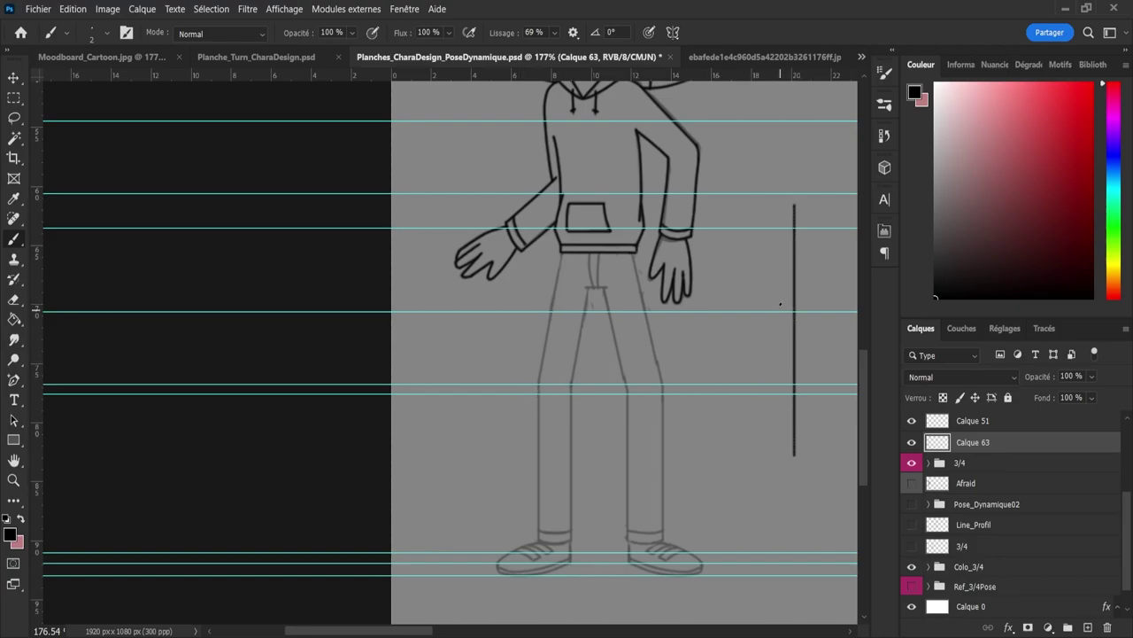
key(l)
mouse_move(765, 278)
mouse_down()
mouse_move(820, 205)
mouse_move(755, 441)
mouse_up()
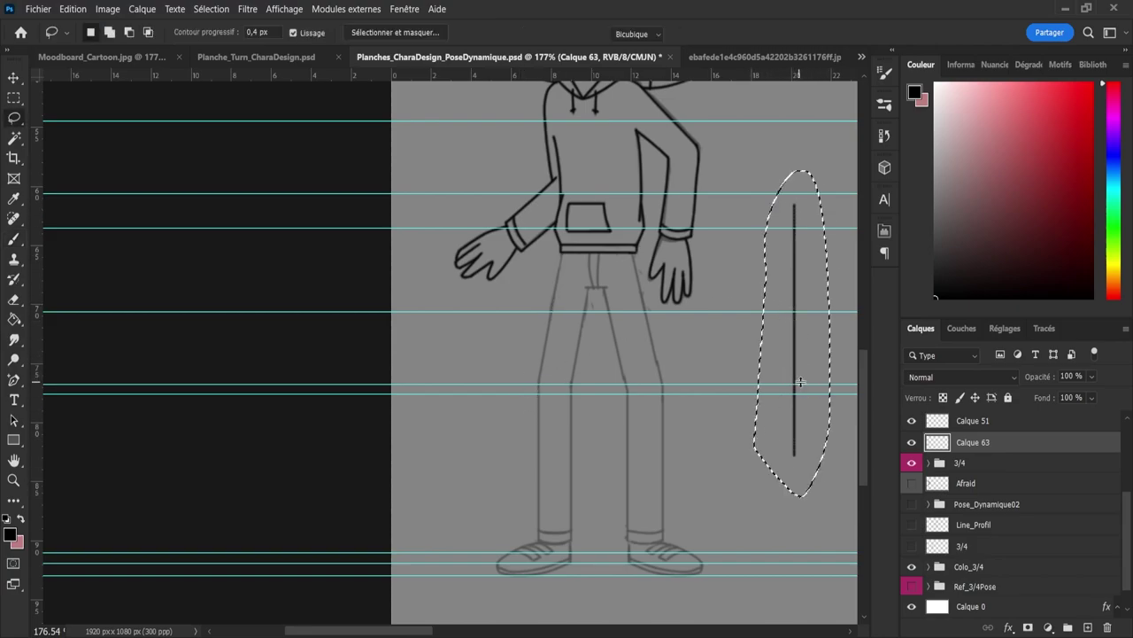
key(ctrl+t)
drag(799, 382, 521, 437)
drag(612, 333, 620, 355)
drag(533, 326, 568, 310)
drag(625, 224, 623, 223)
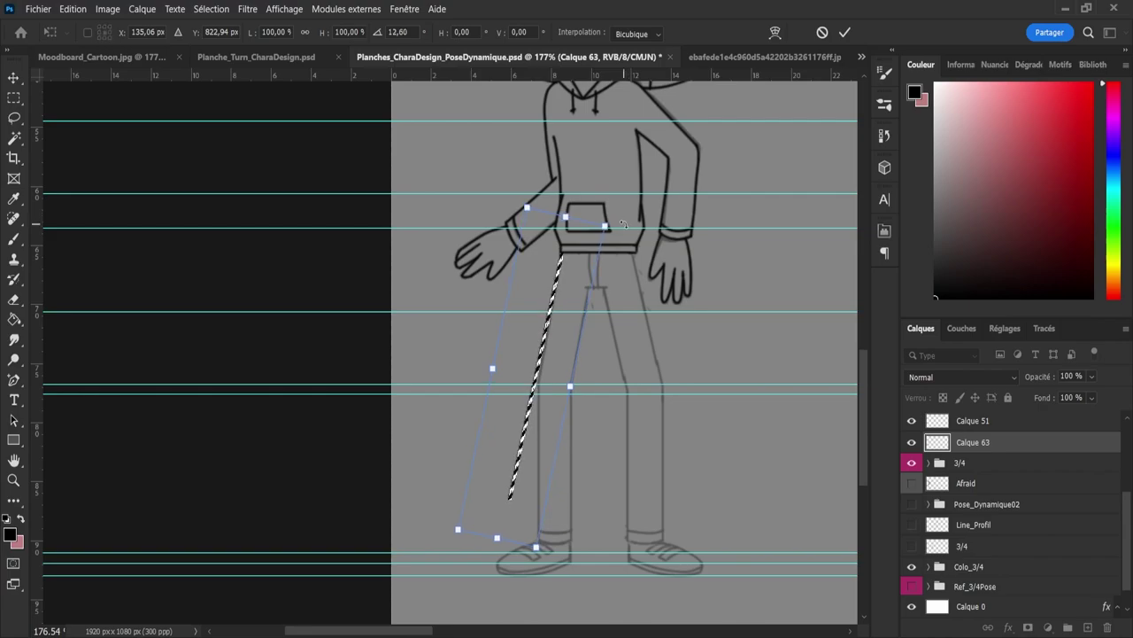
key(Right)
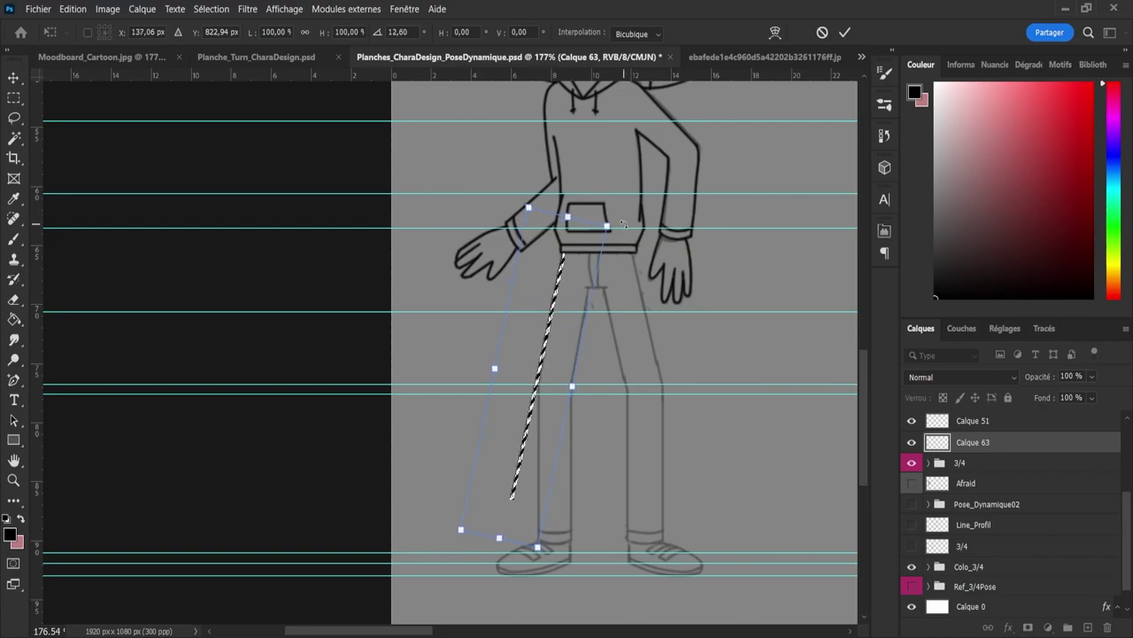
key(Return)
key(l)
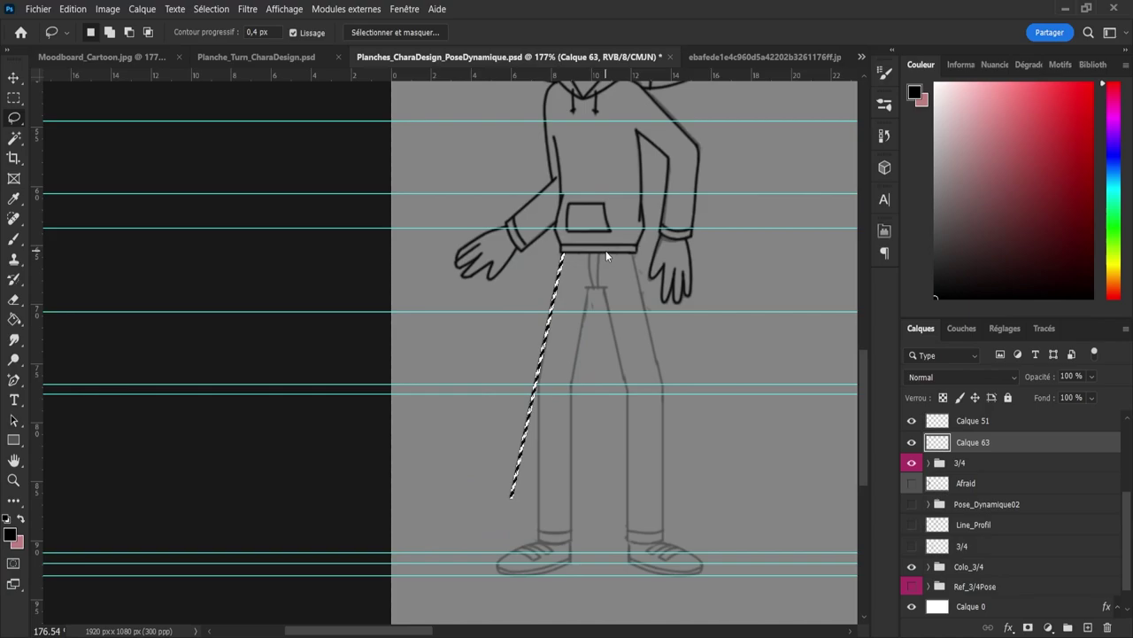
key(ctrl+d)
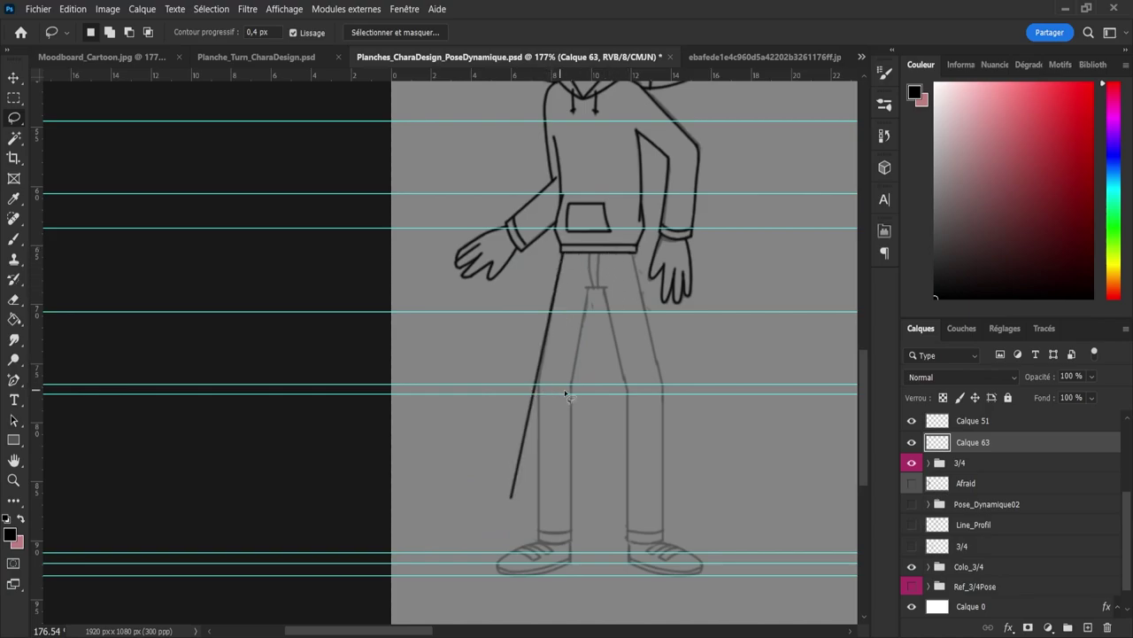
Step: Create a new empty layer above Calque 63
key(ctrl+shift+alt+n)
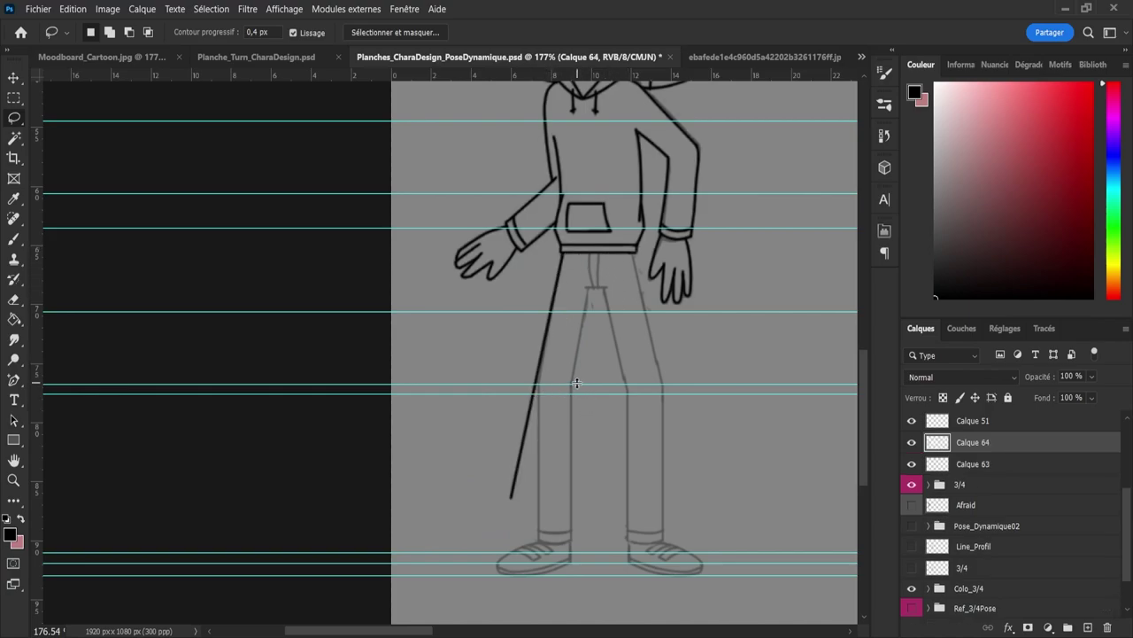
key(ctrl+t)
click(822, 32)
key(ctrl+z)
key(ctrl+shift+z)
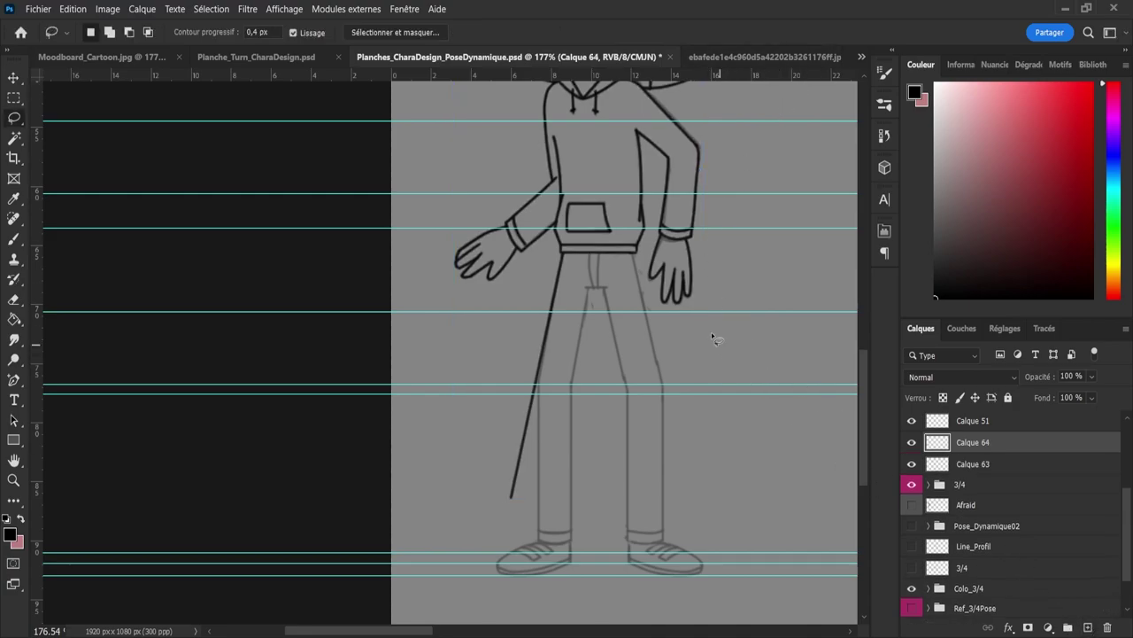
Step: Draw a straight vertical line on Calque 64, place it along the sketched outer shin below the outstretched hand, and deselect
key(b)
drag(769, 228, 770, 416)
drag(779, 472, 769, 451)
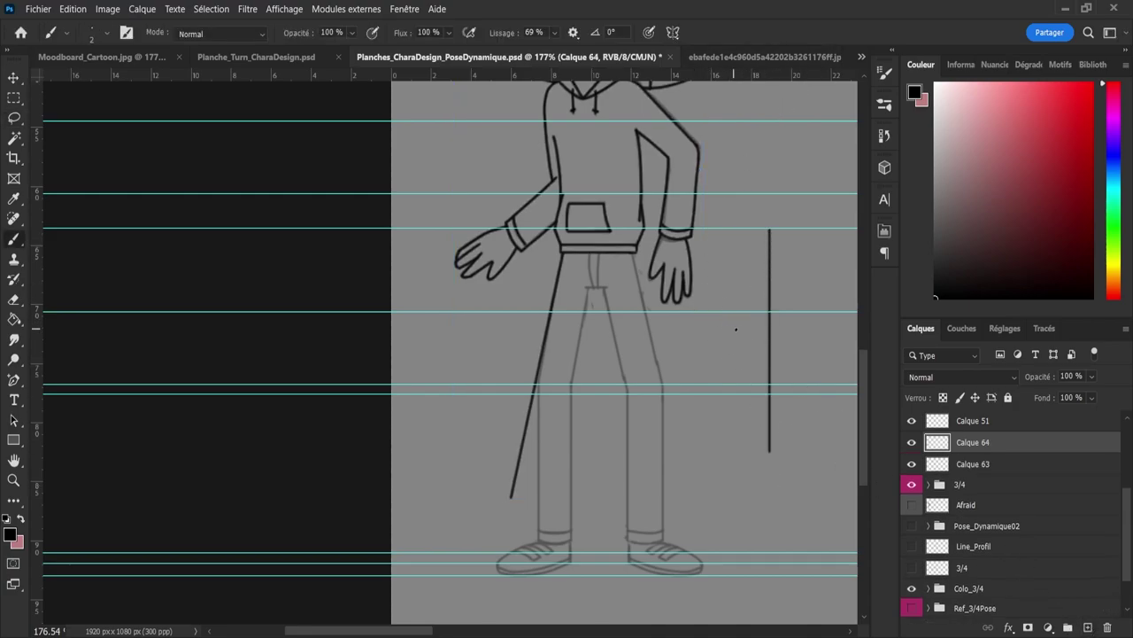
key(l)
mouse_move(740, 267)
mouse_down()
mouse_move(772, 483)
mouse_move(748, 447)
mouse_move(778, 485)
mouse_up()
key(ctrl+t)
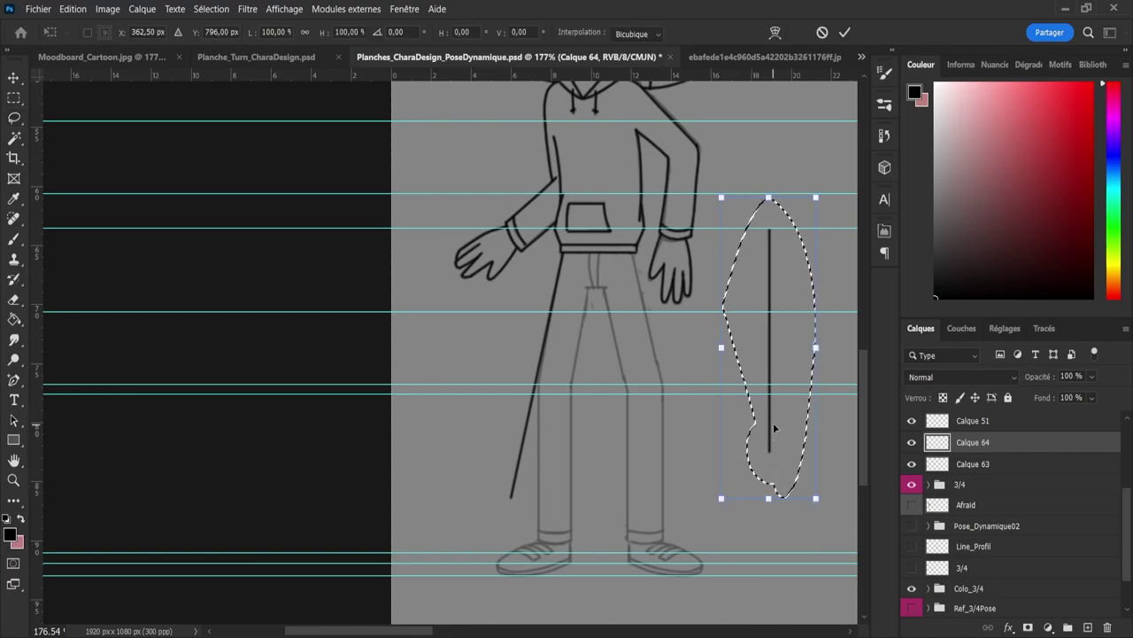
mouse_move(773, 422)
mouse_down()
mouse_move(526, 519)
mouse_move(543, 519)
mouse_up()
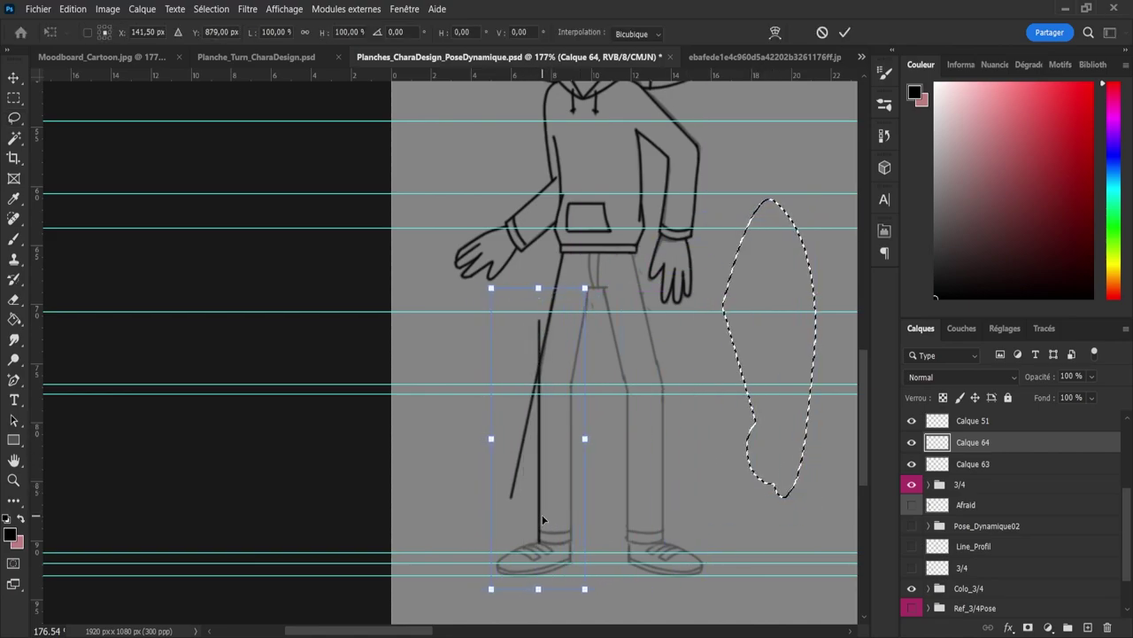
key(Return)
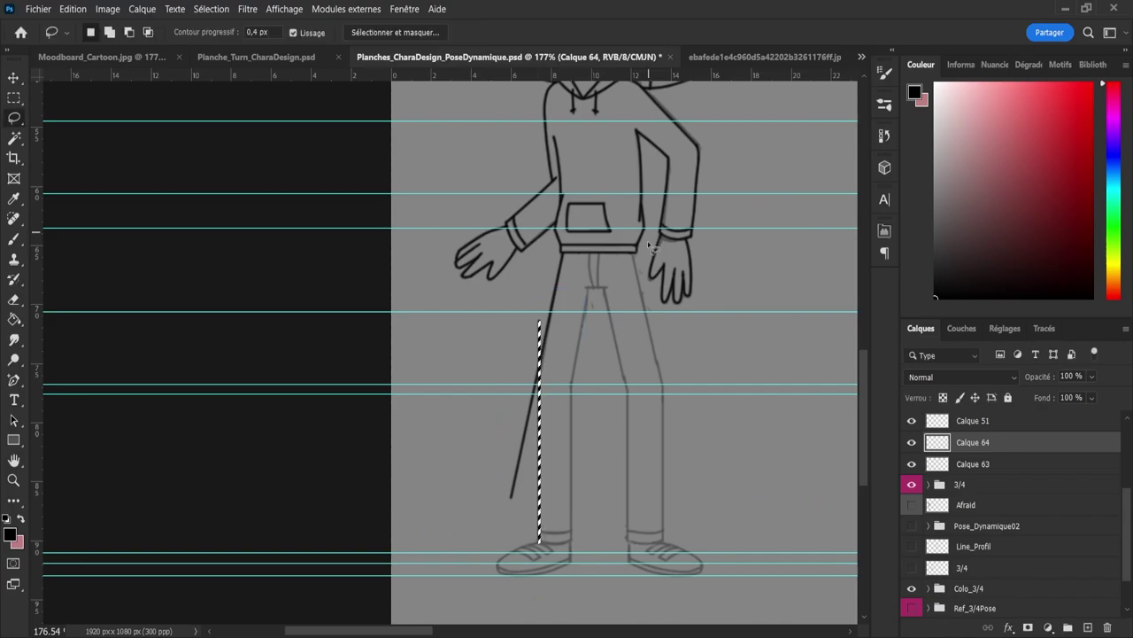
key(ctrl+d)
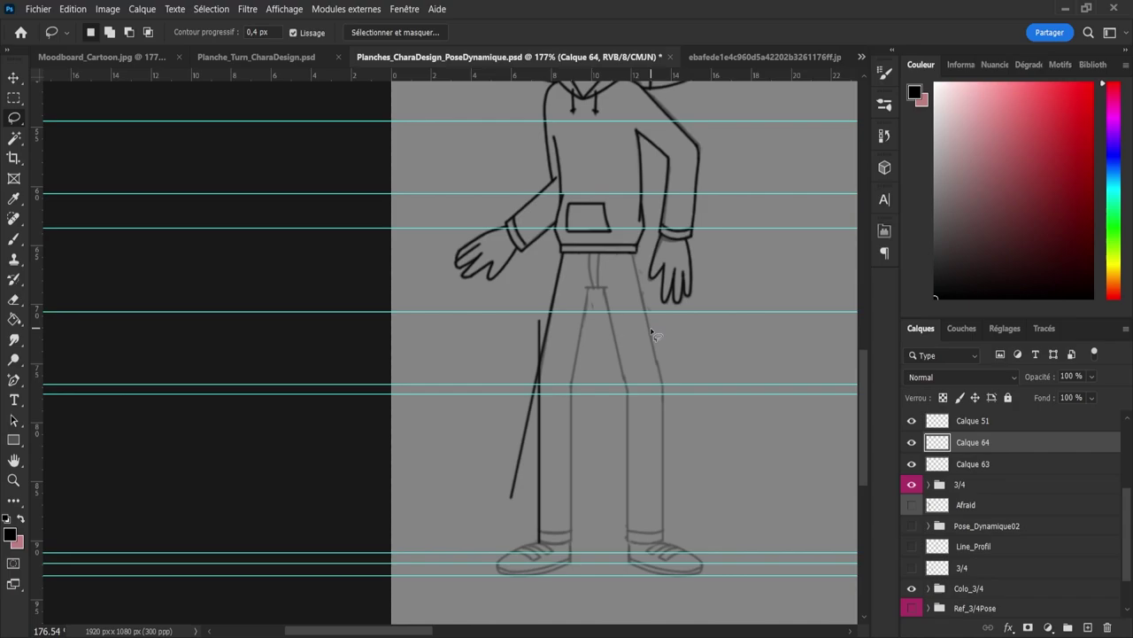
Step: Erase the shin line's excess above the knee on Calque 64 and the thigh line's overshoot below the knee on Calque 63
key(e)
drag(538, 324, 524, 372)
click(969, 463)
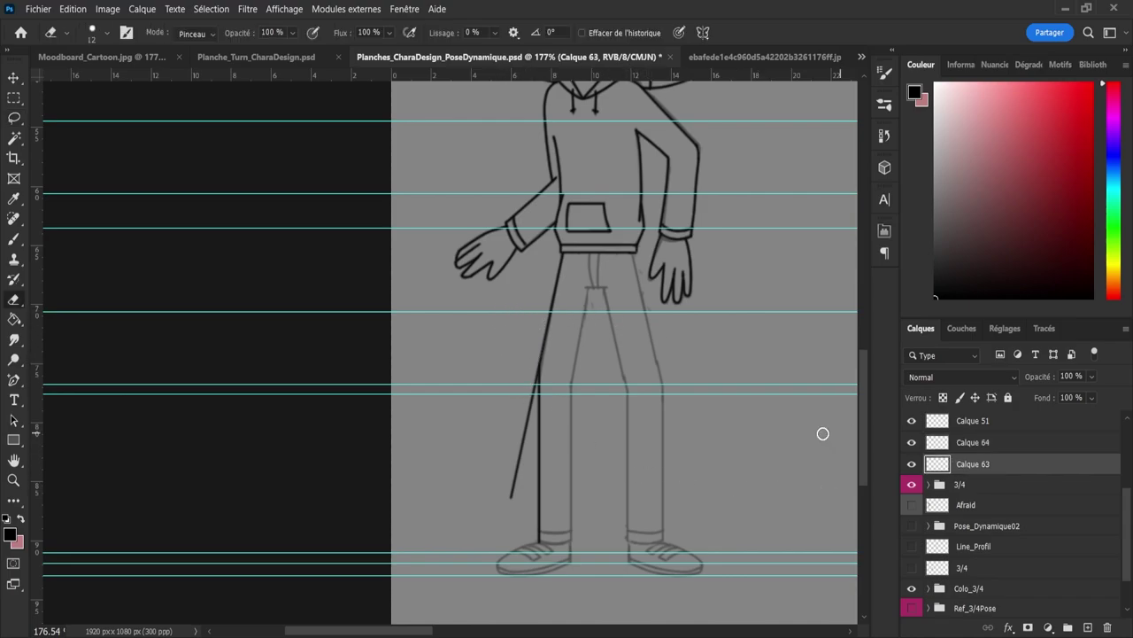
mouse_move(509, 494)
mouse_down()
mouse_move(508, 470)
mouse_move(524, 457)
mouse_up()
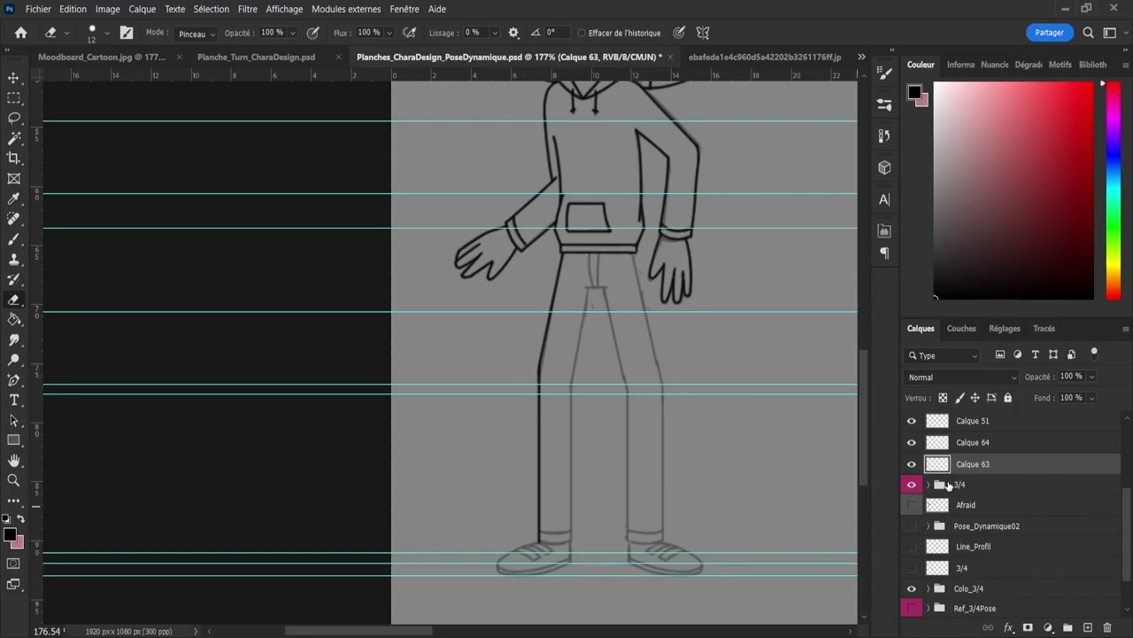
Step: Duplicate the shin line on Calque 64 and place the copy along the sketched inner shin of the same leg
click(934, 445)
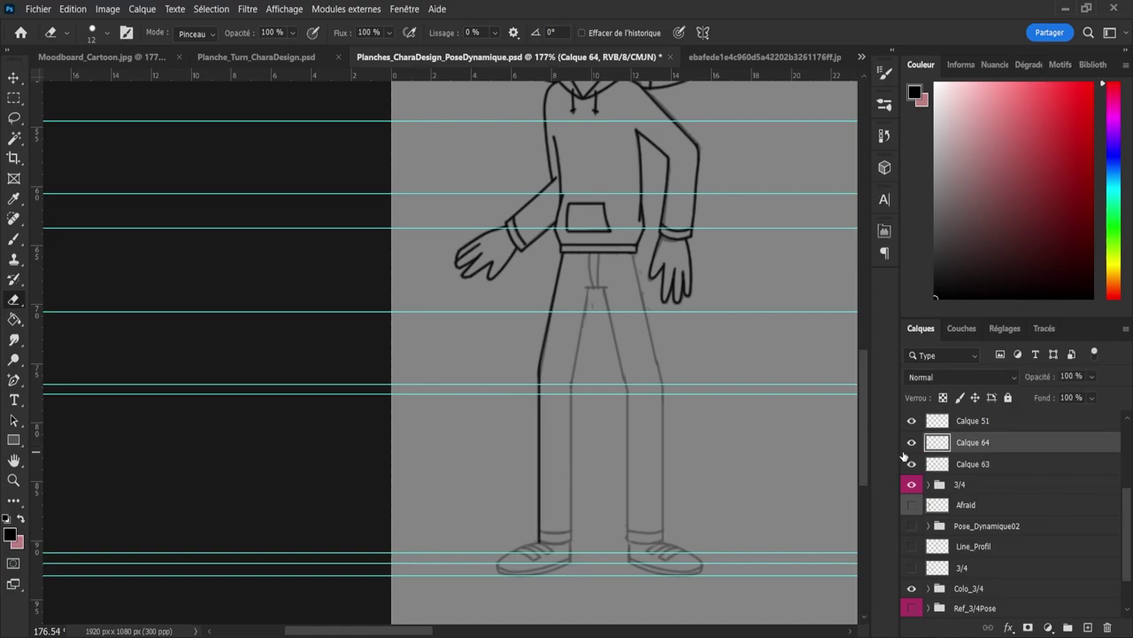
key(ctrl+j)
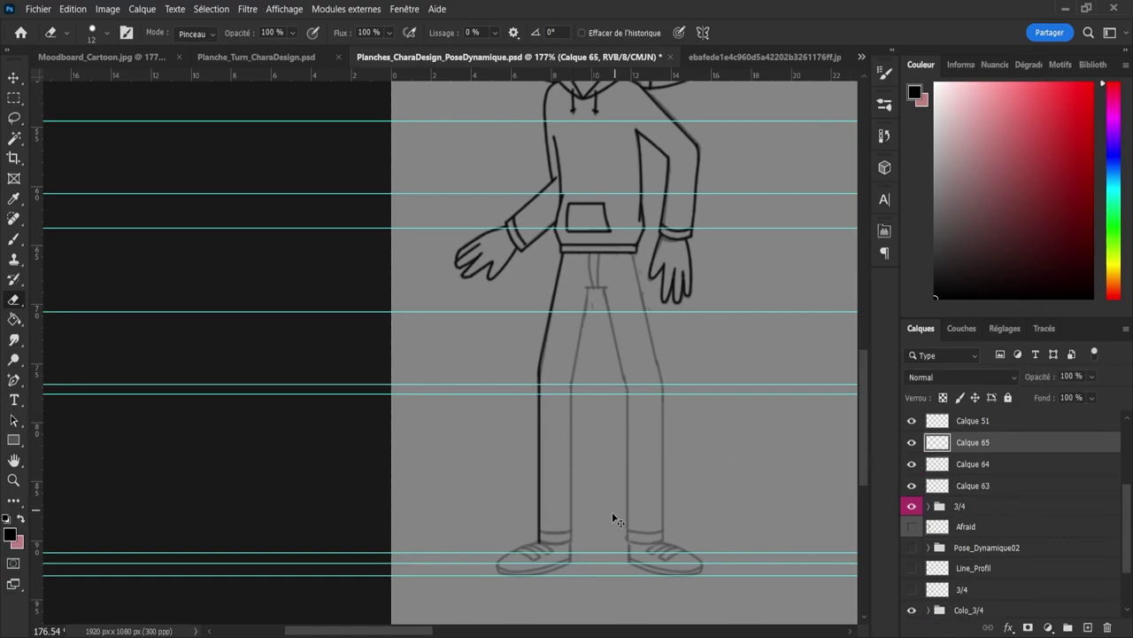
key(v)
drag(545, 496, 576, 493)
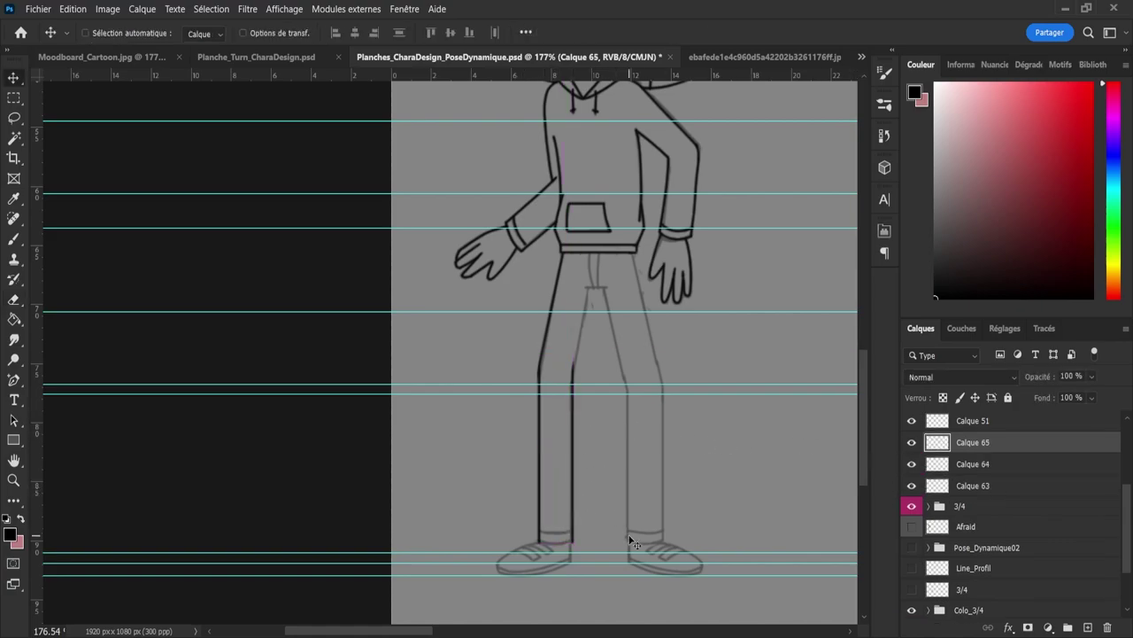
key(Left)
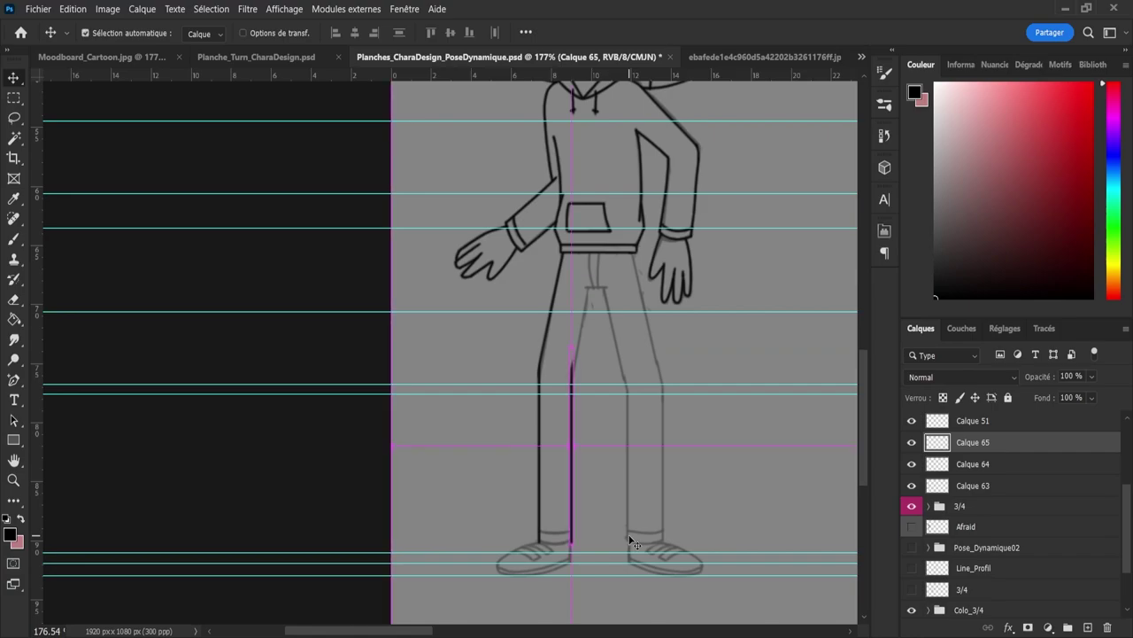
Step: Duplicate the inner shin line and align the copy with the sketched inner shin of the other leg
key(ctrl+j)
key(ctrl)
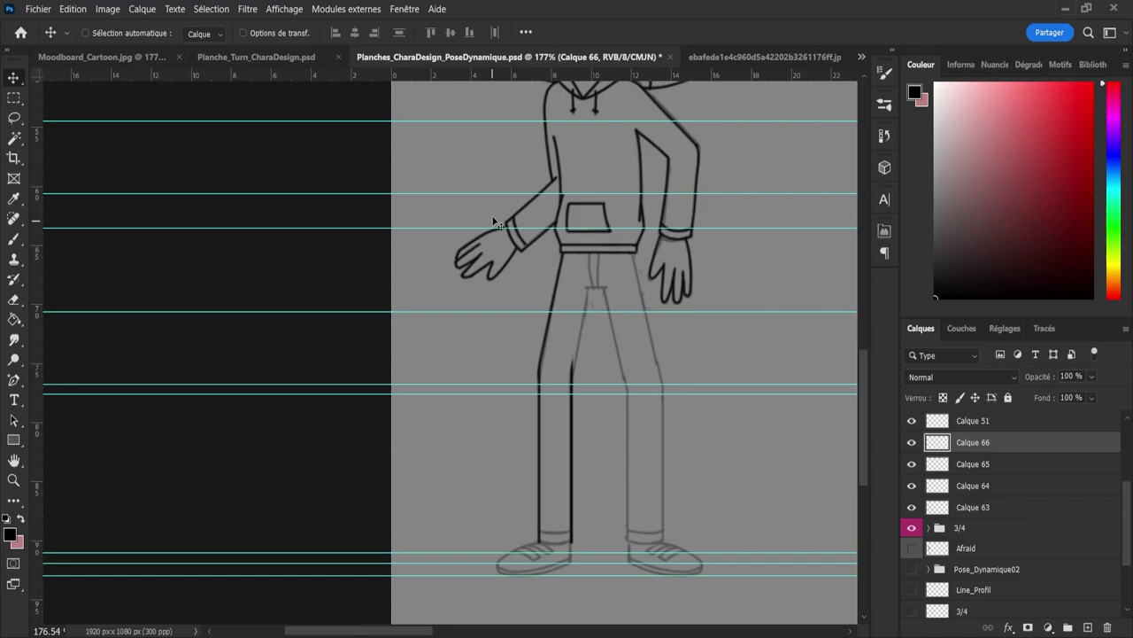
drag(582, 468, 633, 467)
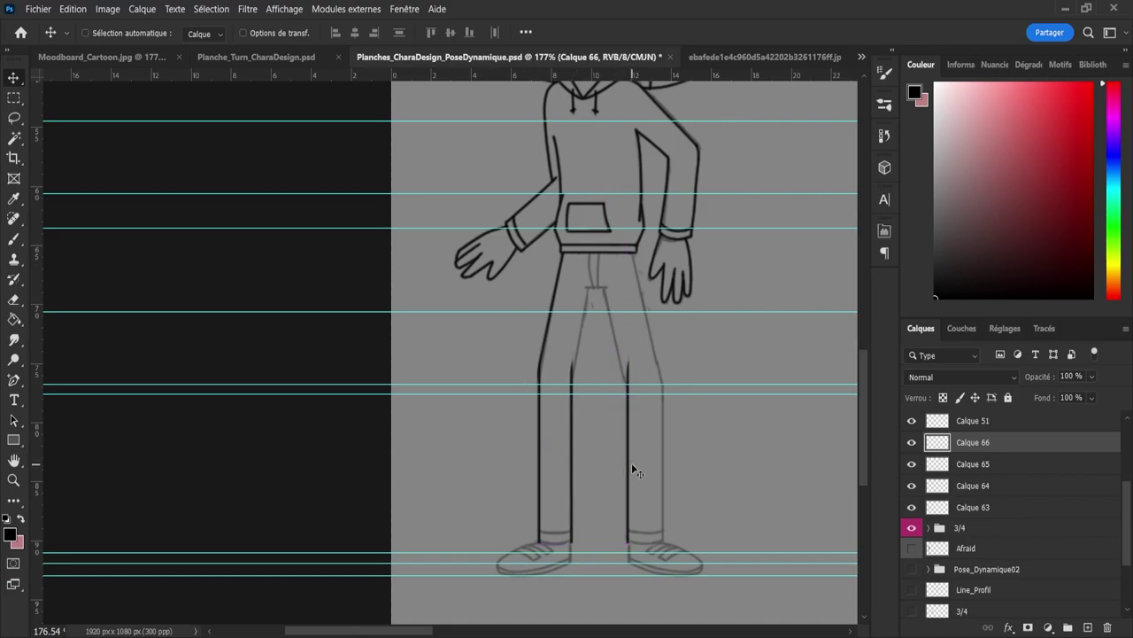
key(Right)
key(Left)
key(Left)
key(Right)
key(Left)
Step: Duplicate the second leg's inner shin line and place the copy along that leg's sketched outer shin
key(ctrl+v)
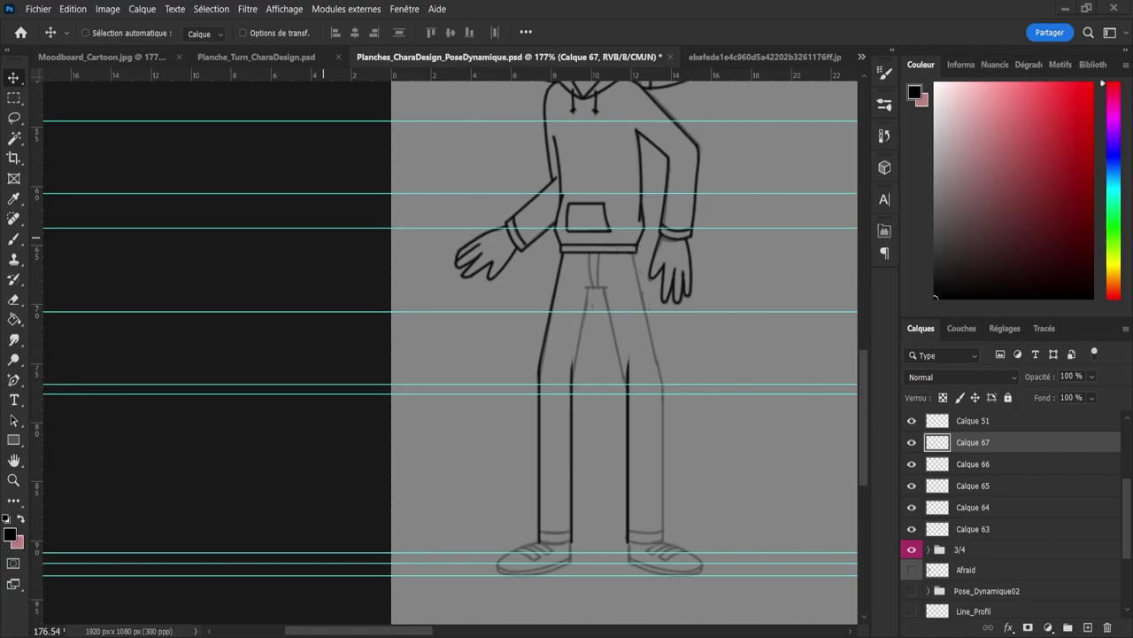
click(969, 465)
click(912, 465)
click(912, 465)
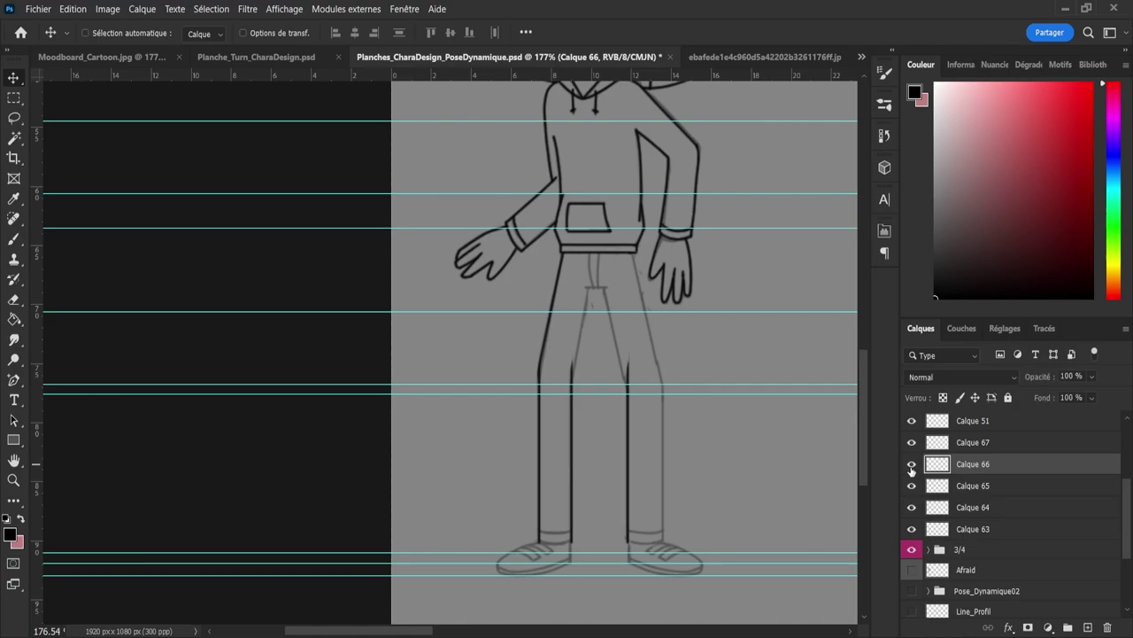
click(934, 448)
drag(641, 471, 665, 468)
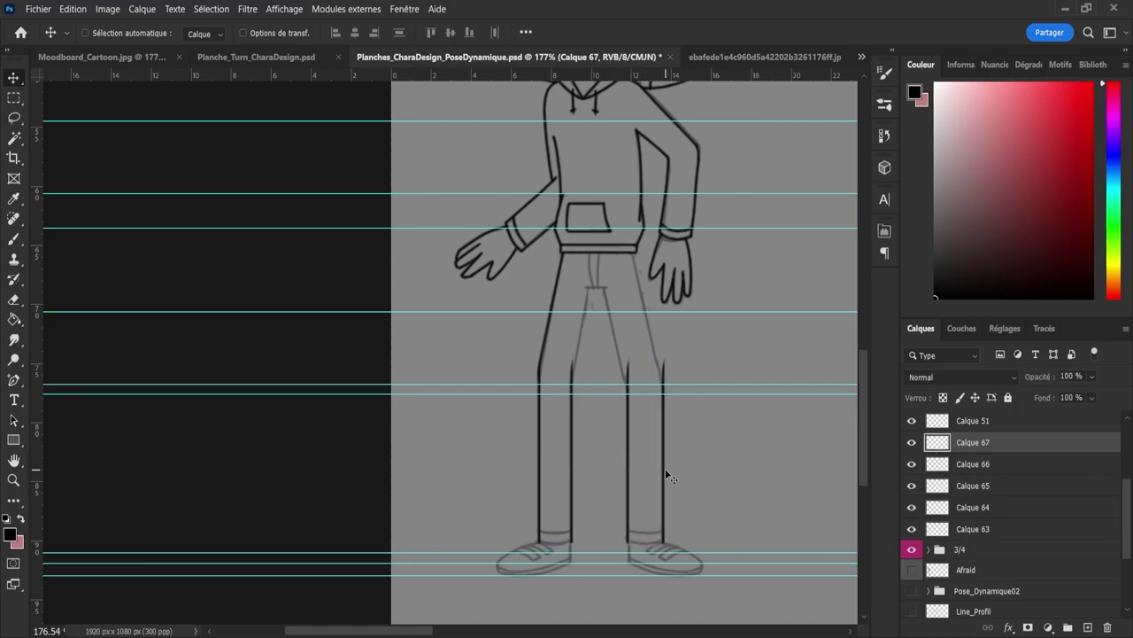
Step: Duplicate the outer shin line, move the copy up over the thigh below the lowered hand, and rotate it -14.60°
key(ctrl)
drag(666, 333, 645, 271)
key(ctrl+t)
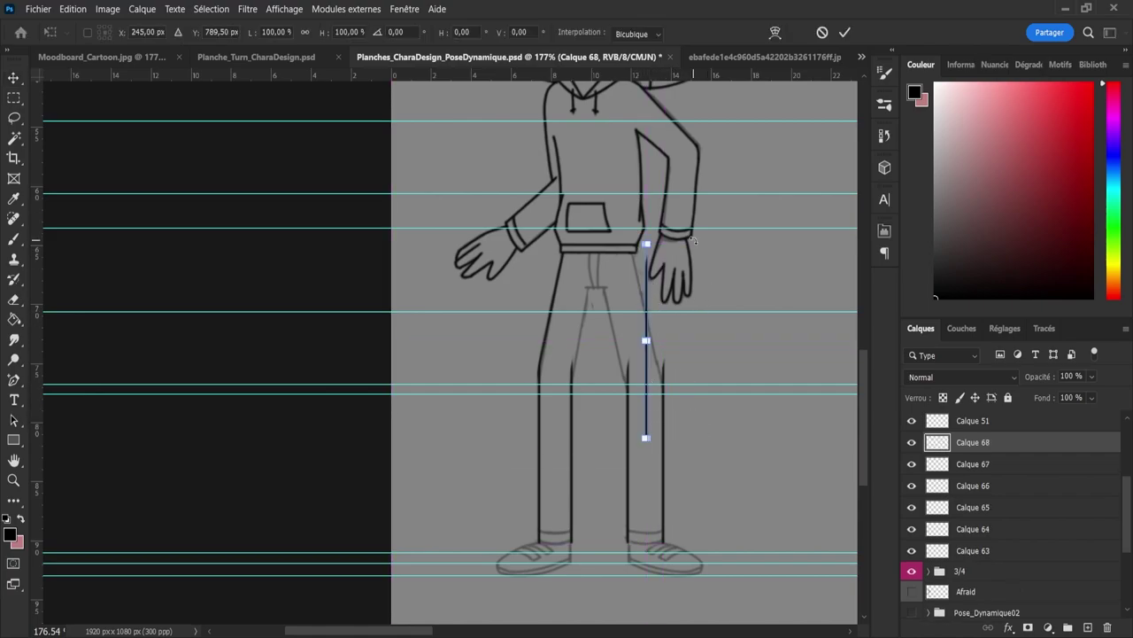
drag(694, 240, 664, 231)
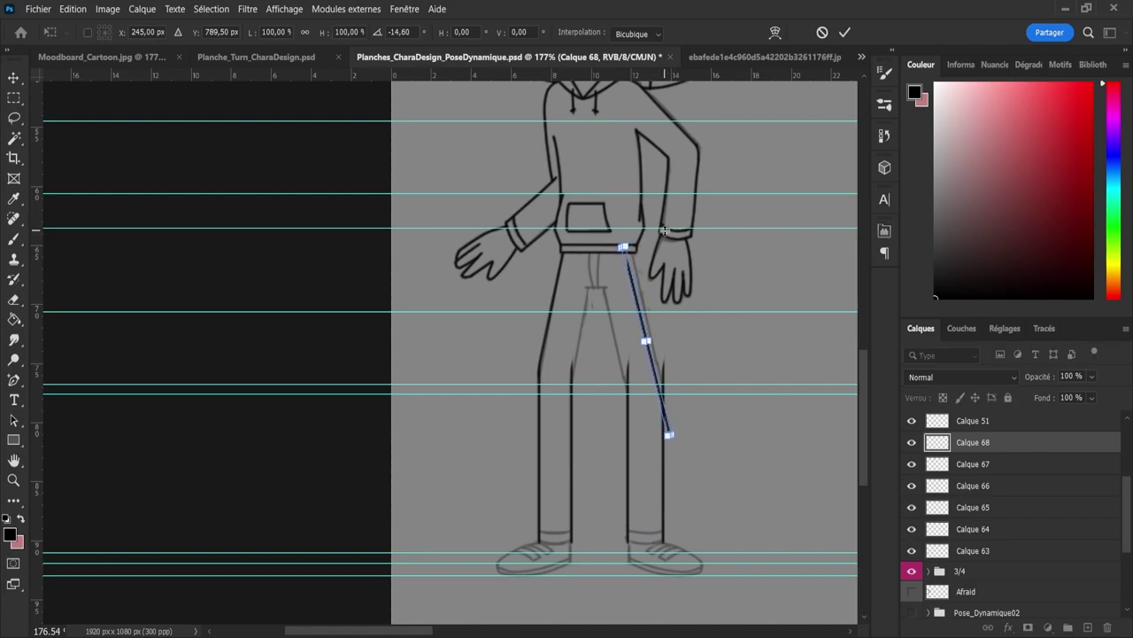
Step: Nudge the rotated line onto the sketched outer thigh so it starts at the hoodie hem, and apply the transform
key(Up)
key(Up)
key(Up)
key(Right)
key(Right)
key(Right)
key(Right)
key(Right)
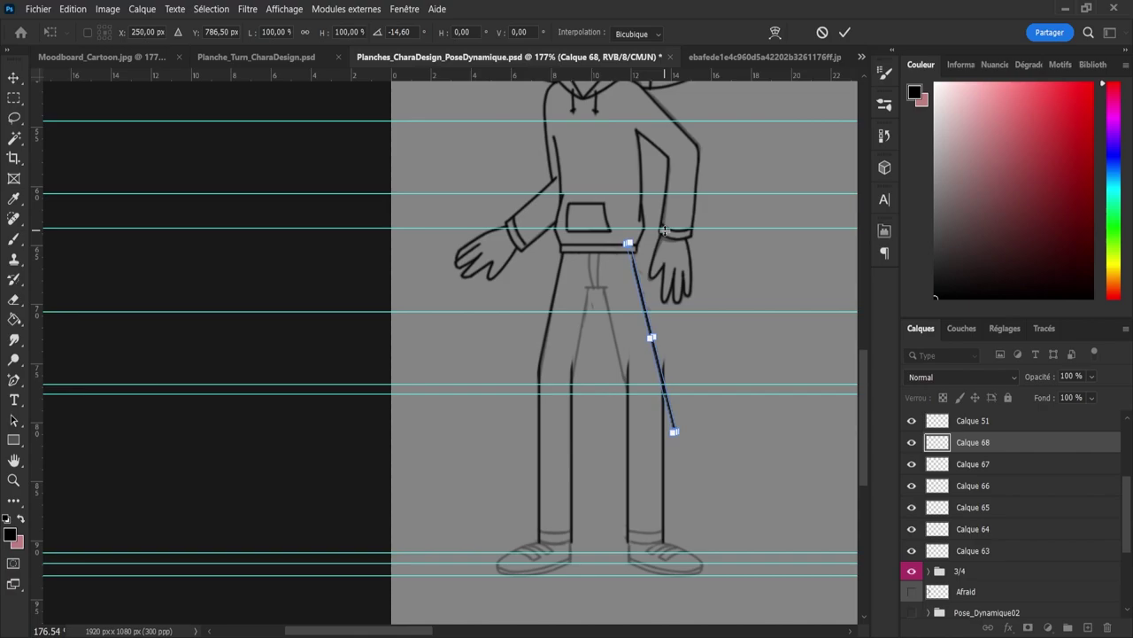
key(Up)
key(Up)
key(Up)
key(Up)
key(Up)
key(Left)
key(Left)
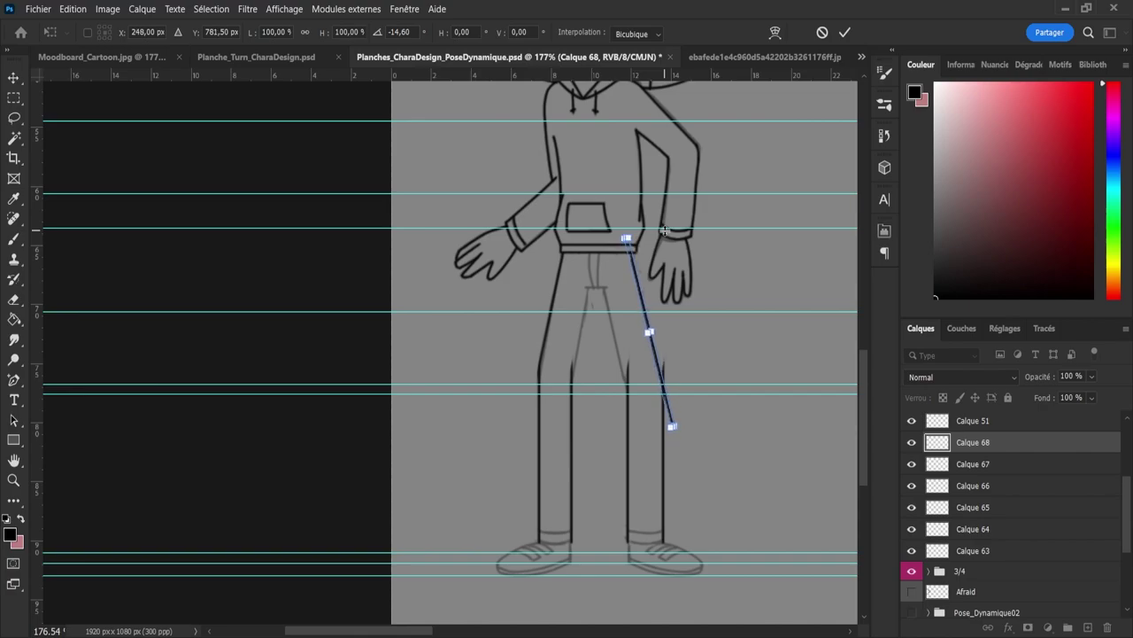
key(Right)
key(Return)
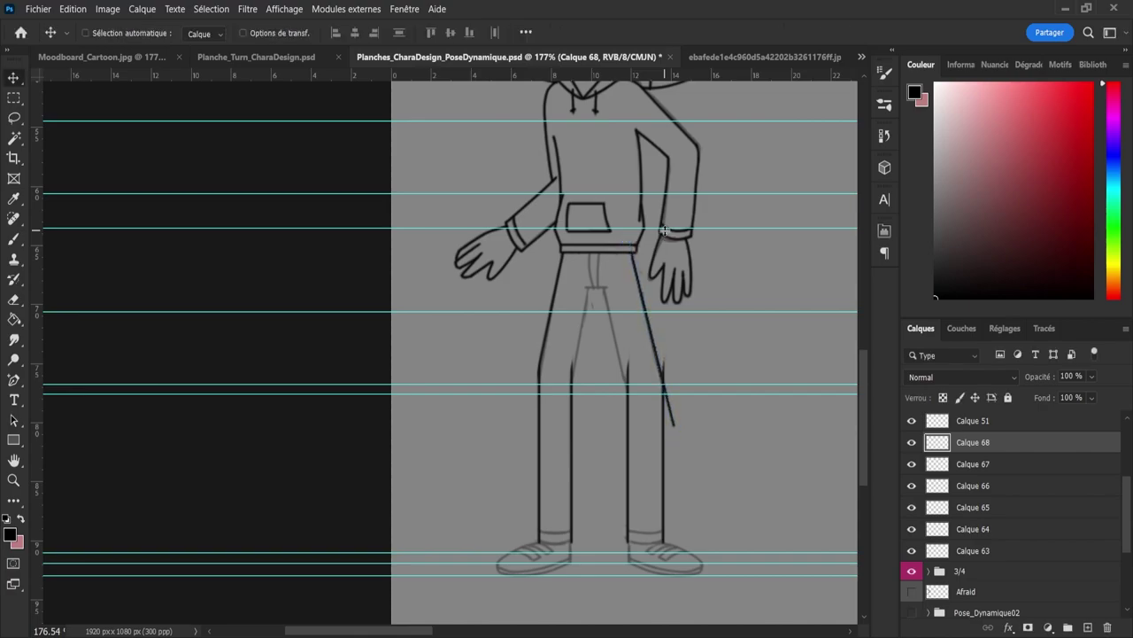
key(Left)
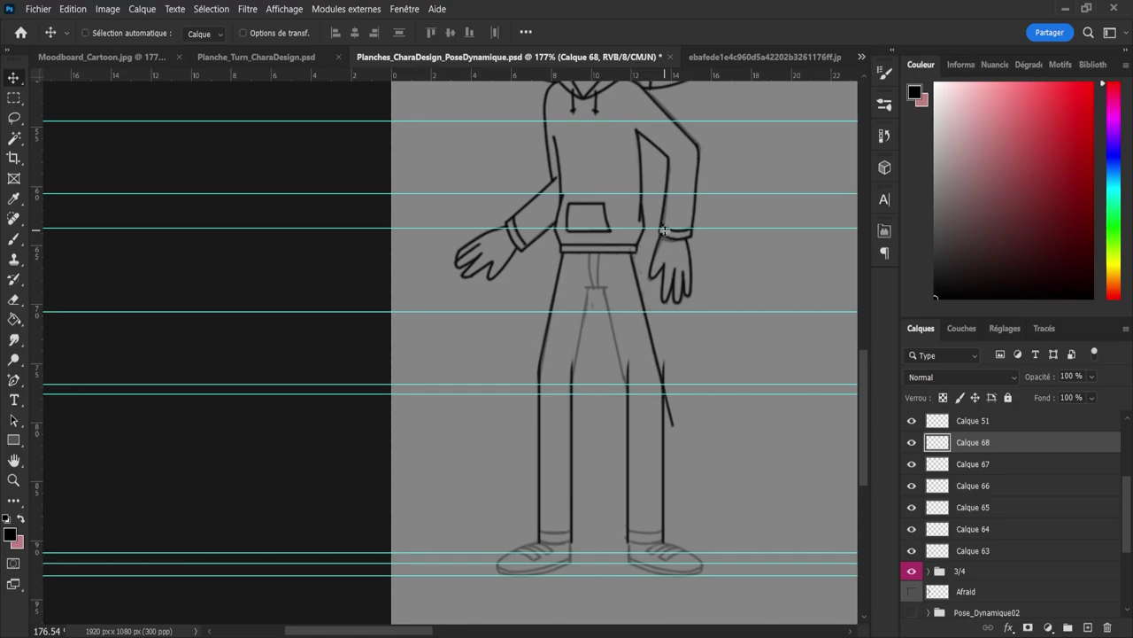
key(Up)
key(Left)
key(Right)
key(Right)
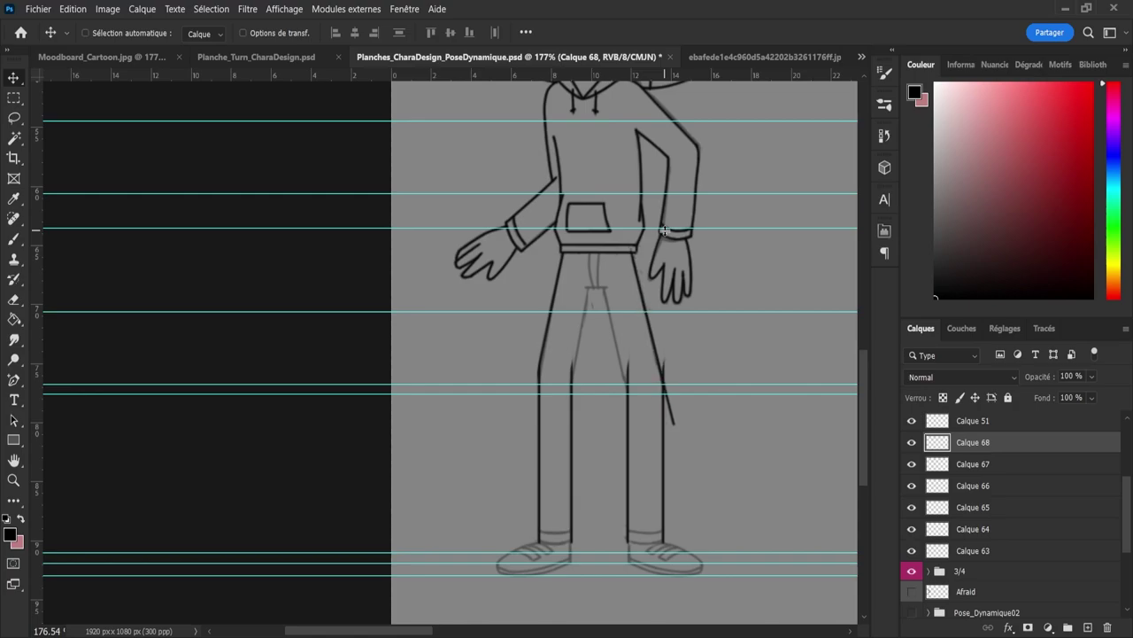
Step: Duplicate the rotated outer thigh line and place the copy along the sketched inner thigh of the same leg
key(ctrl+shift+alt+n)
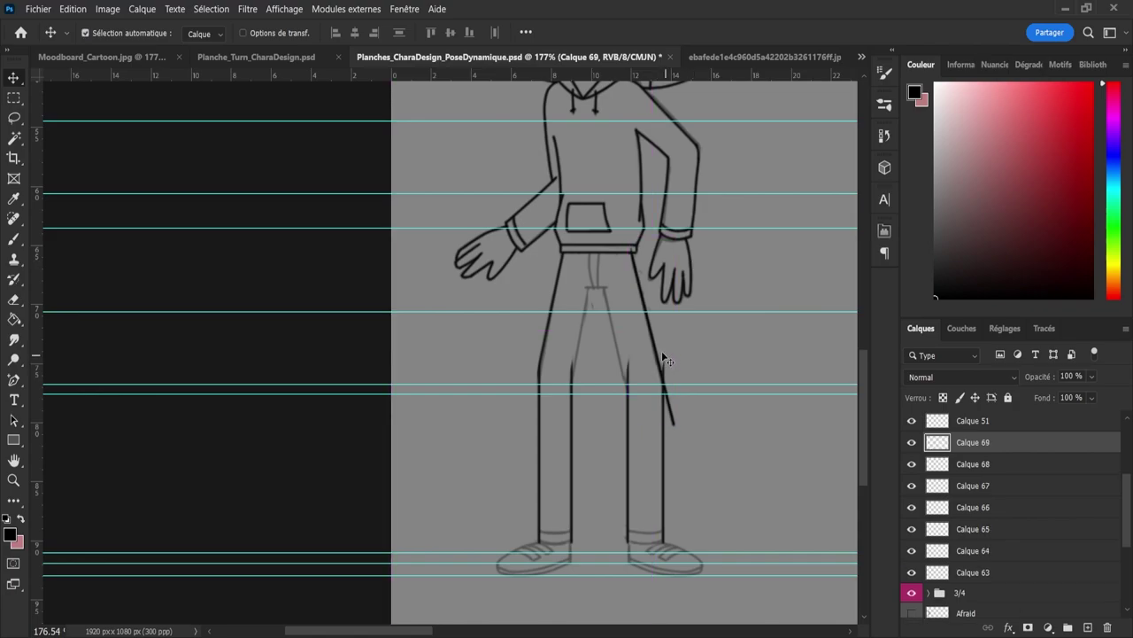
drag(655, 344, 615, 365)
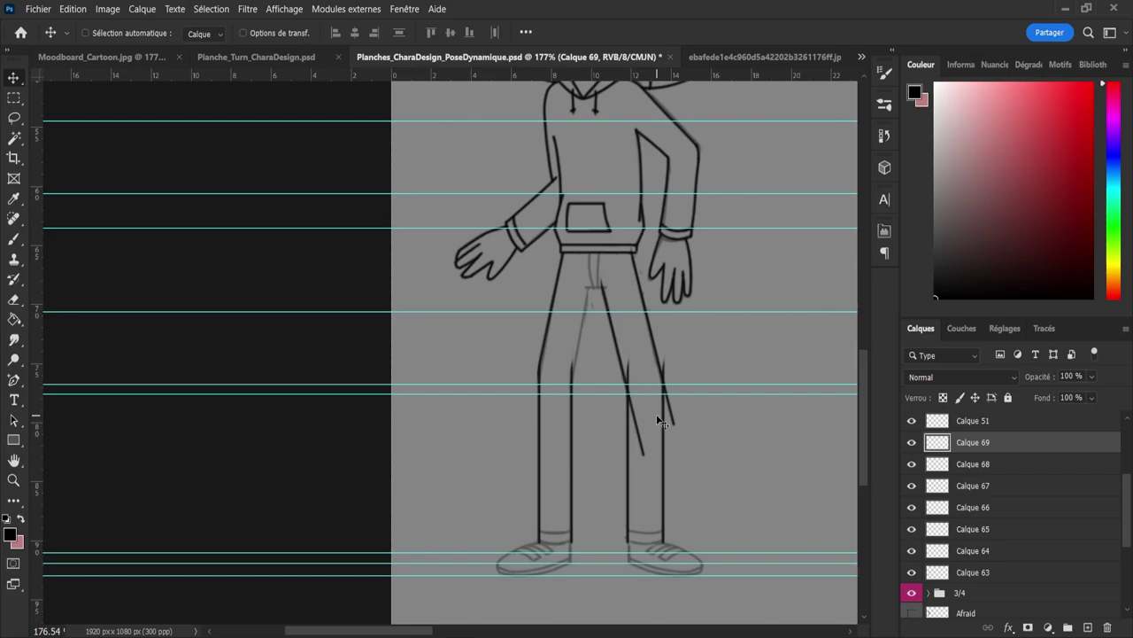
key(ctrl)
Step: Duplicate the inner thigh line, flip the copy horizontally and move it to the inner thigh of the opposite leg
key(ctrl+j)
key(ctrl+t)
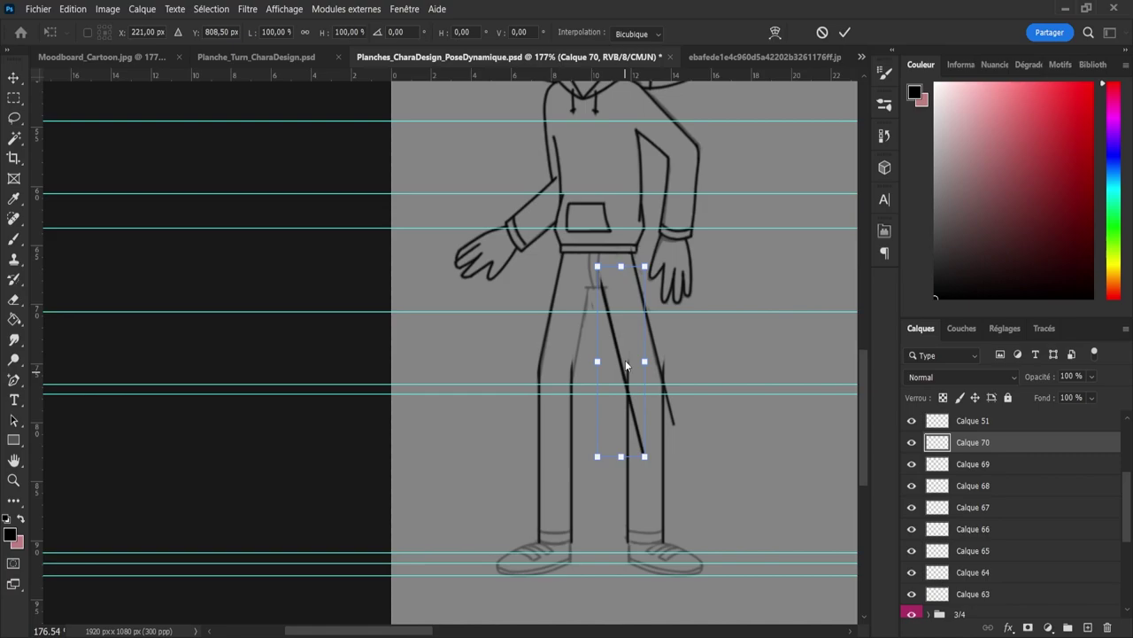
click(653, 306)
drag(621, 347, 580, 334)
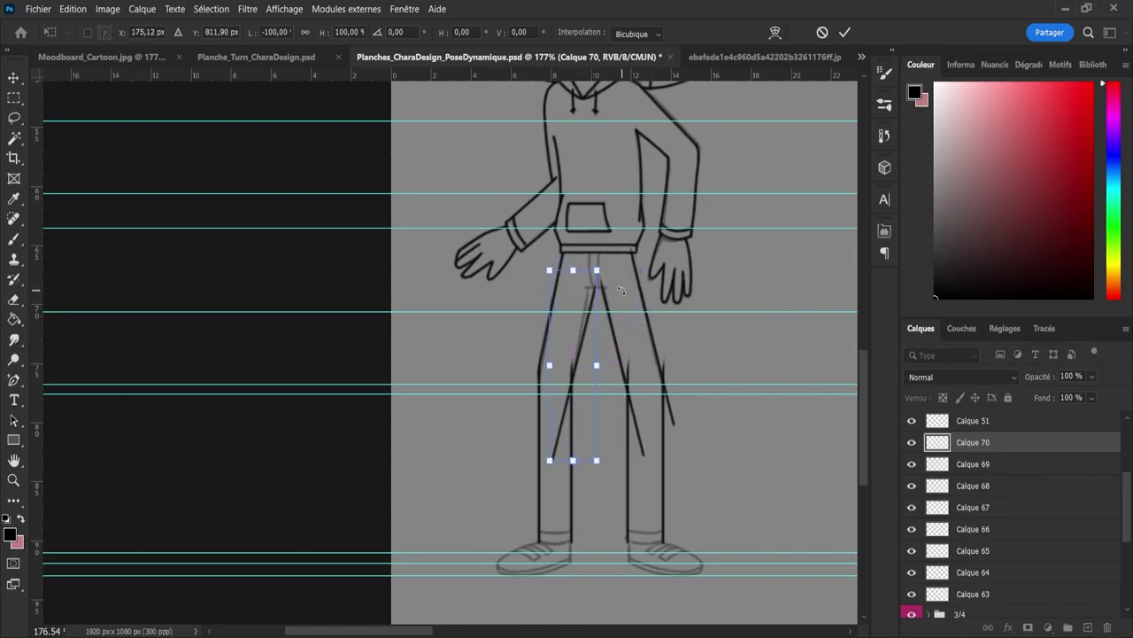
Step: Rotate the flipped line to a transform angle of 177.11°, fit it to the sketched inner thigh and apply the transform
drag(620, 269, 611, 268)
key(Right)
key(Right)
key(Right)
key(Right)
key(Right)
key(Right)
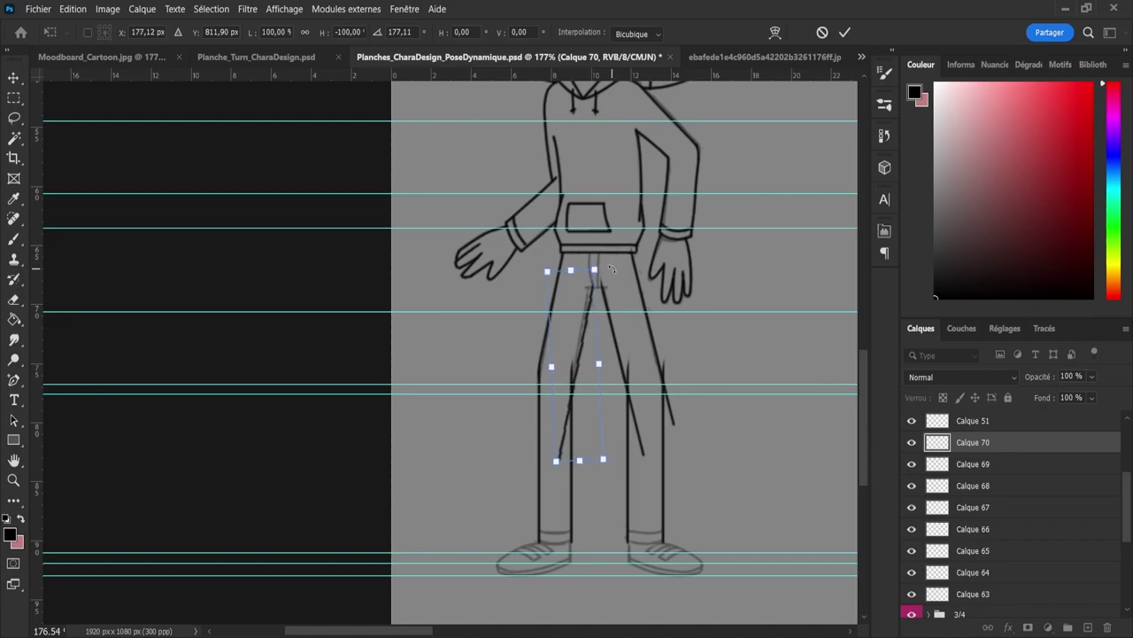
key(ctrl+z)
key(Left)
key(Up)
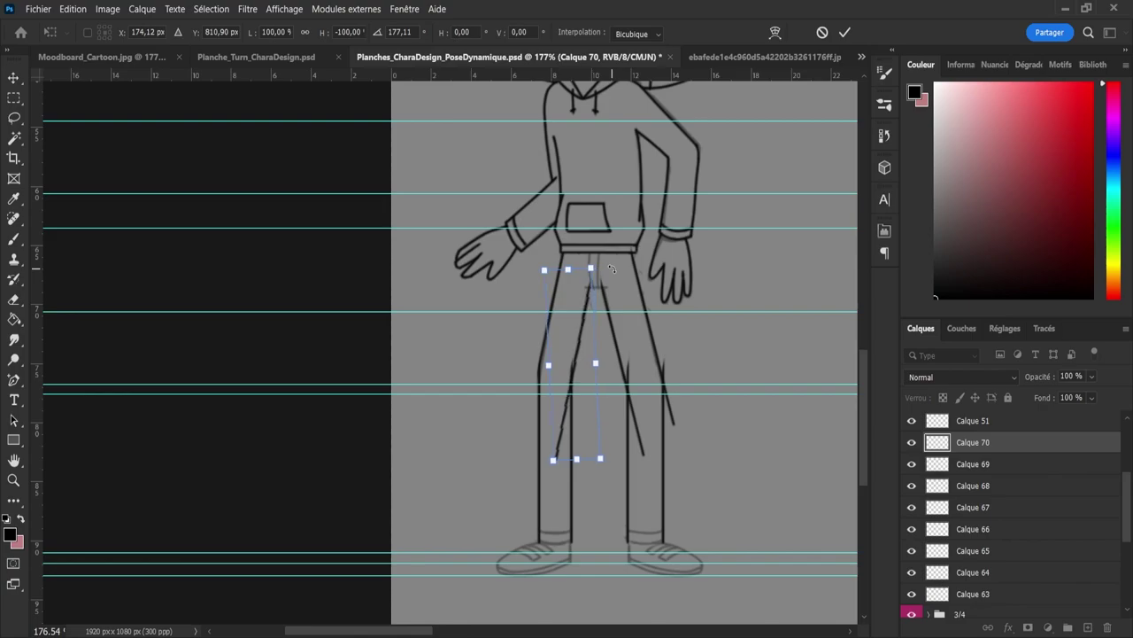
key(Return)
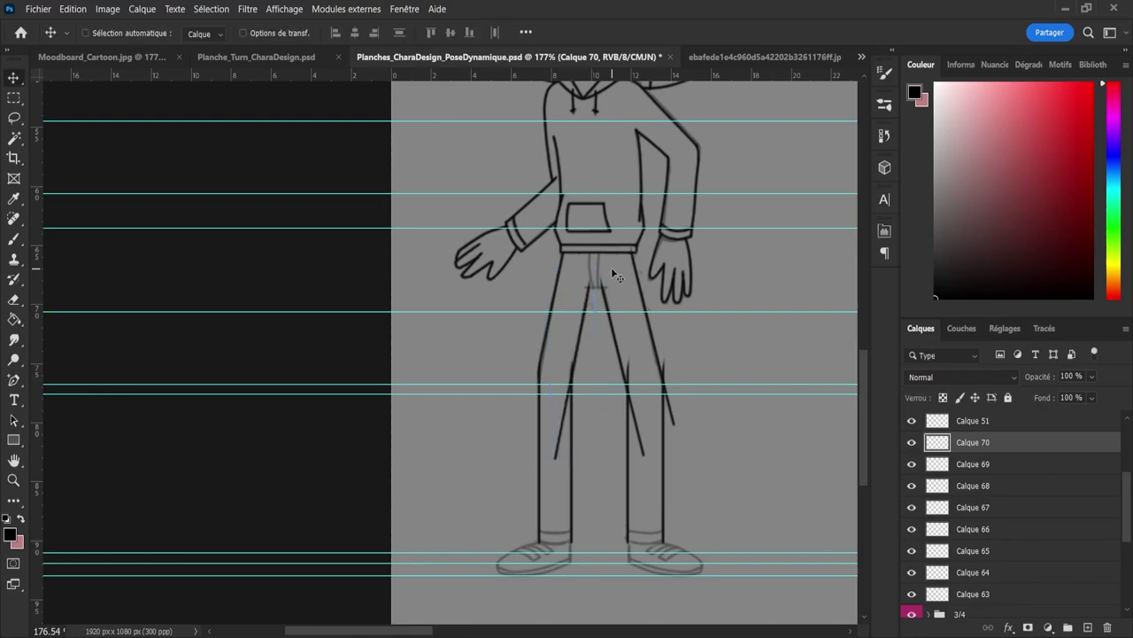
Step: Erase both inner thigh lines' overshoot below the knees, then merge Calque 69 and Calque 70
key(e)
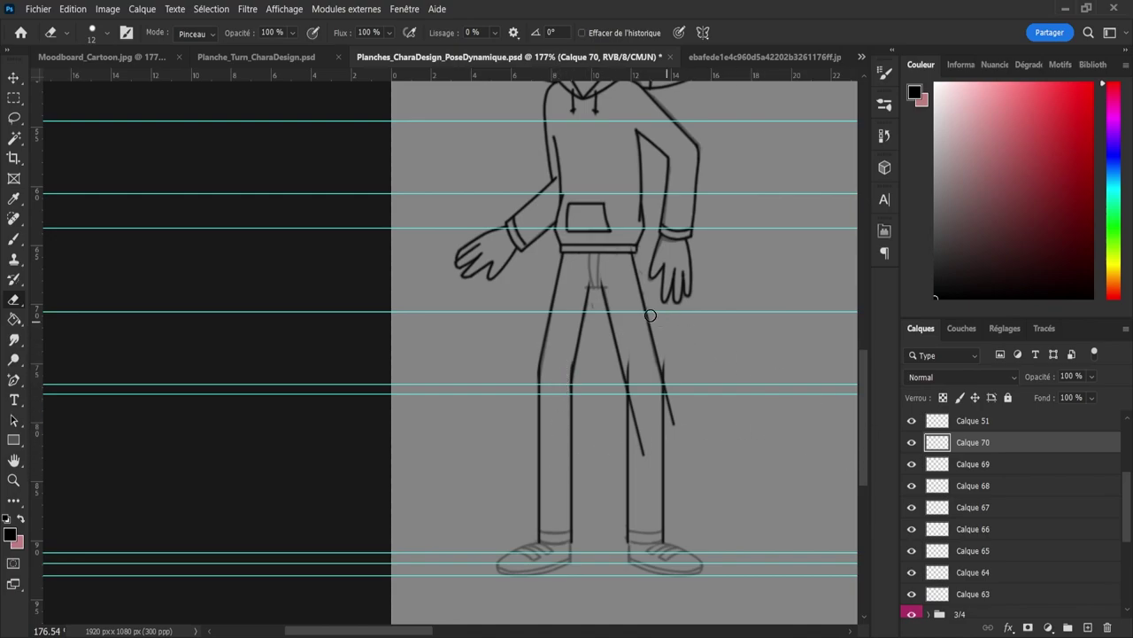
click(922, 464)
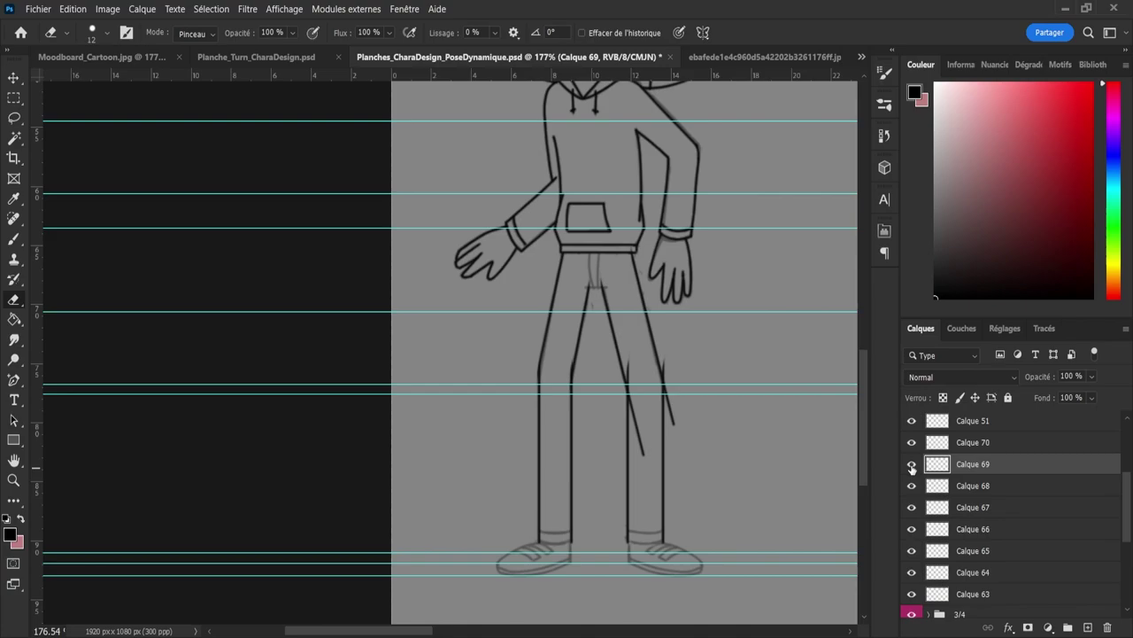
click(912, 465)
click(912, 465)
drag(642, 459, 637, 383)
shift+click(959, 450)
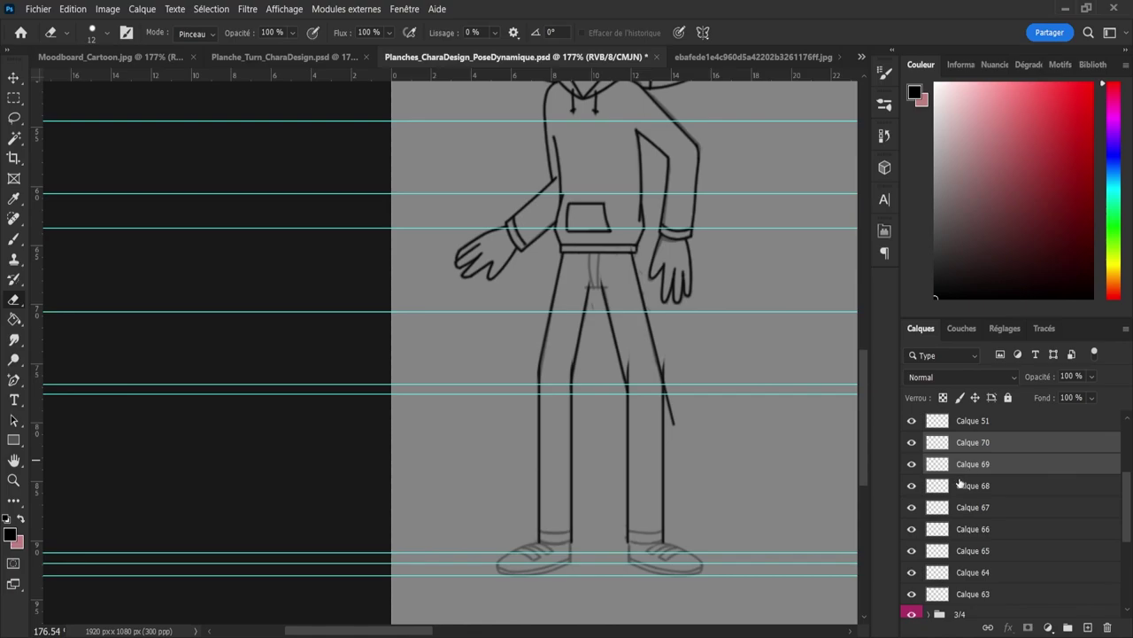
key(ctrl+e)
Step: Erase the outer thigh line's overshoot below the right-hand leg's knee on Calque 68, then merge that layer with Calque 70
click(912, 464)
click(912, 464)
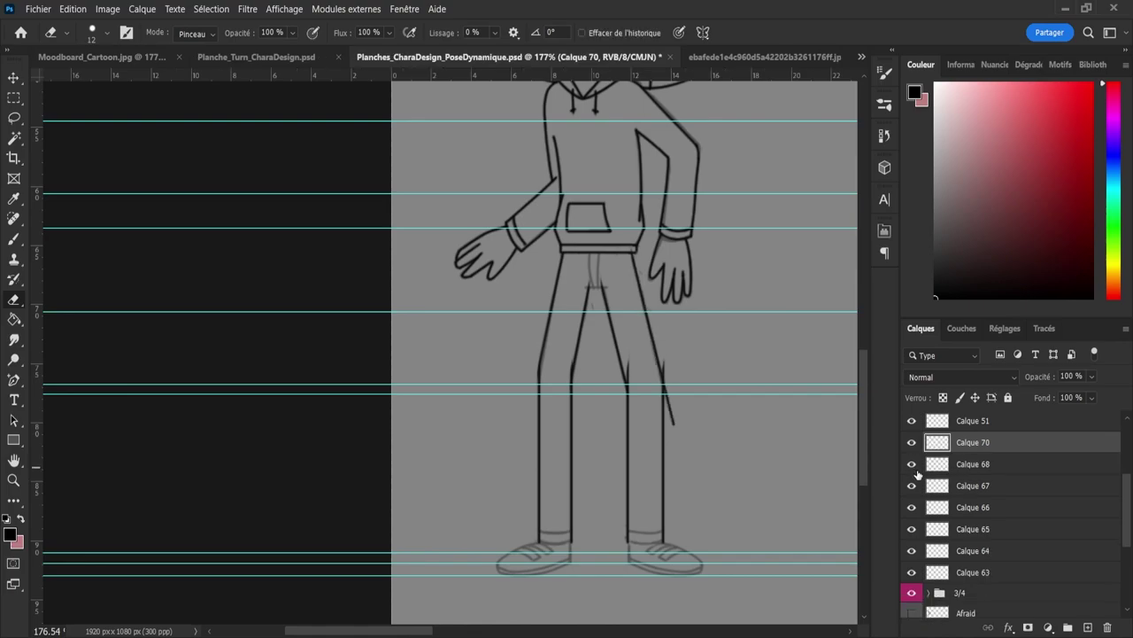
click(925, 466)
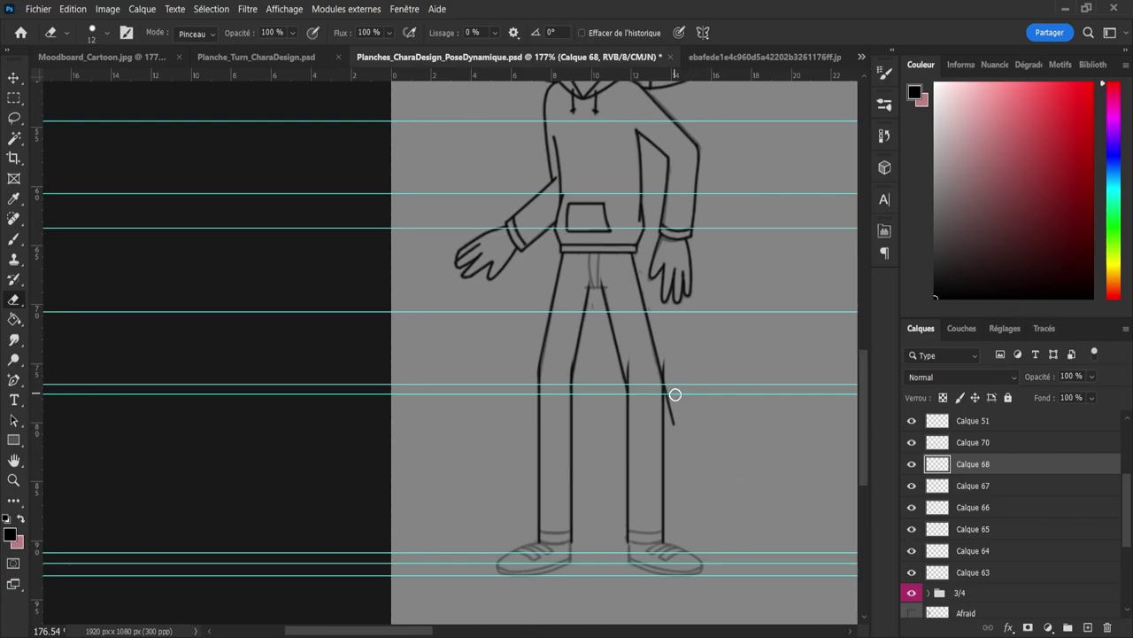
drag(676, 393, 672, 392)
click(913, 442)
click(913, 442)
shift+click(940, 449)
key(ctrl+e)
Step: Erase the outer shin line's overshoot above the same knee on Calque 67 and merge the layer with Calque 70
click(912, 464)
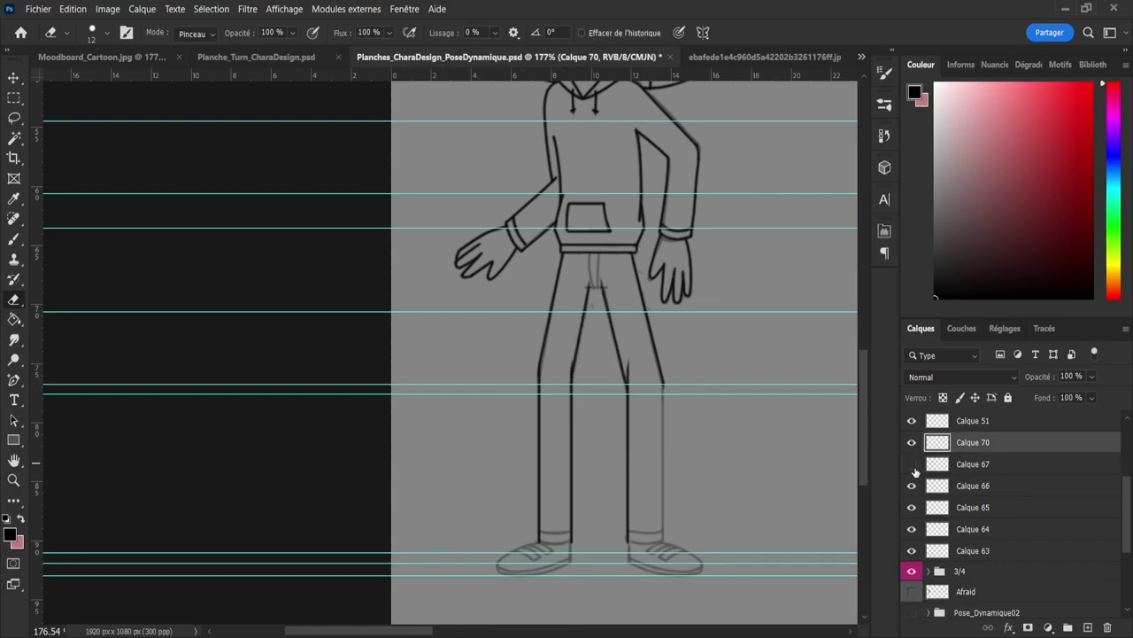
click(912, 464)
click(946, 478)
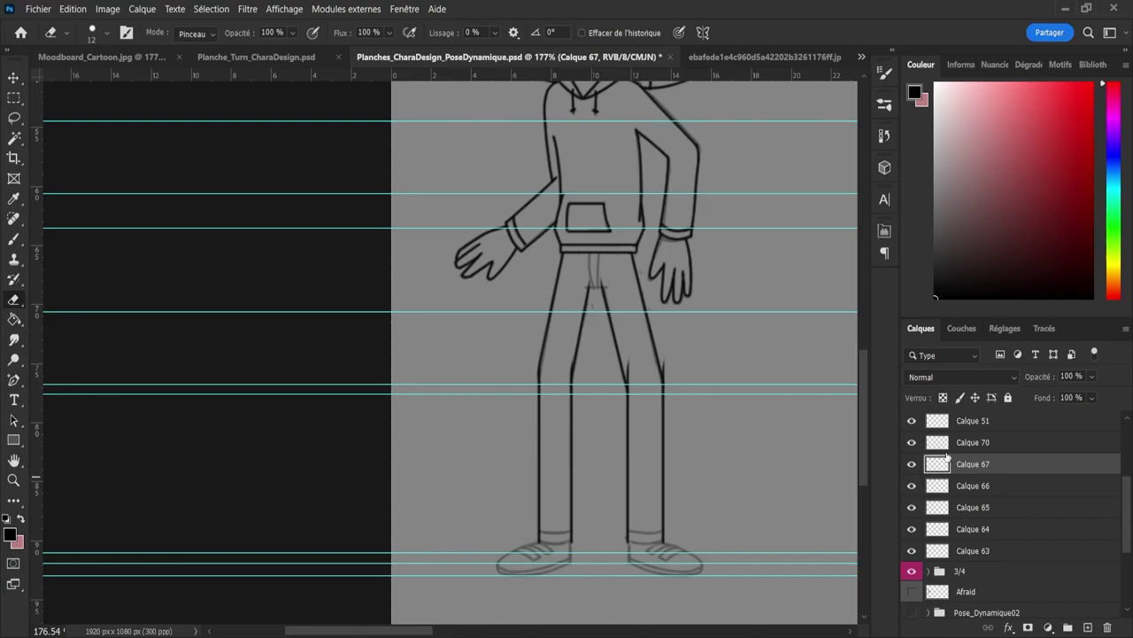
shift+click(946, 442)
key(ctrl+e)
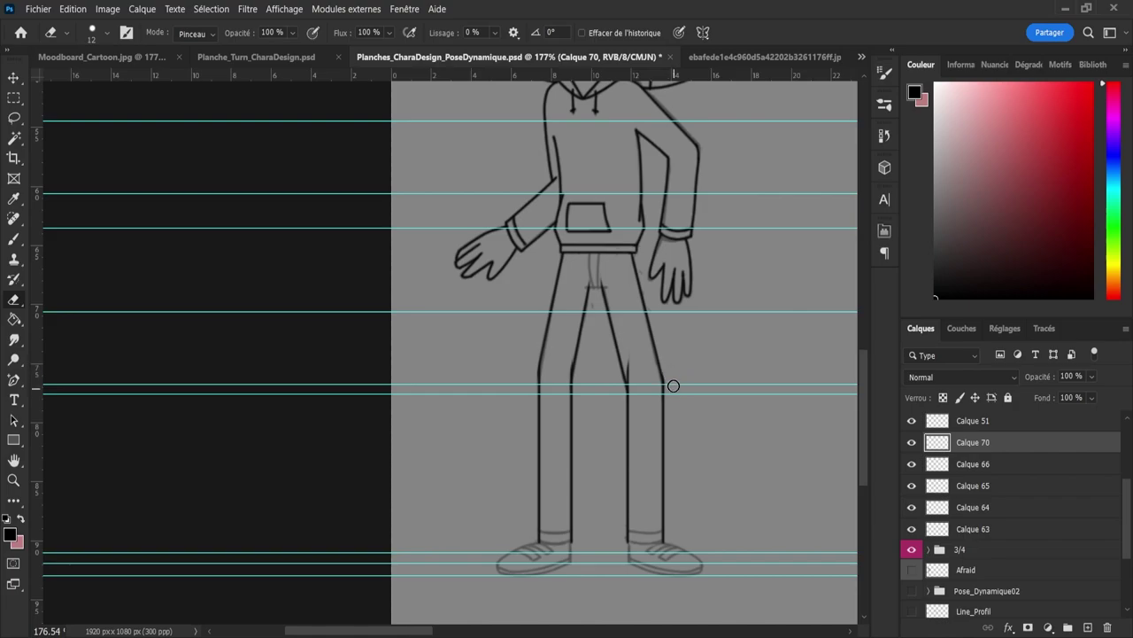
Step: Erase the inner shin line's overshoot above the knee on Calque 66 and merge the layer with Calque 70
key(z)
drag(674, 386, 680, 393)
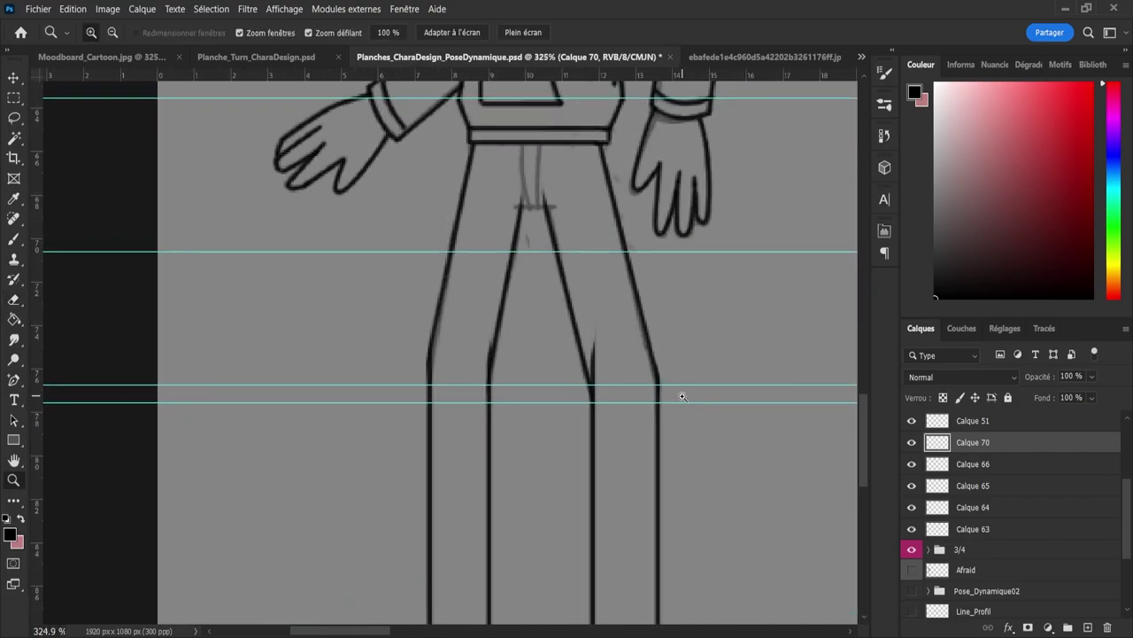
key(e)
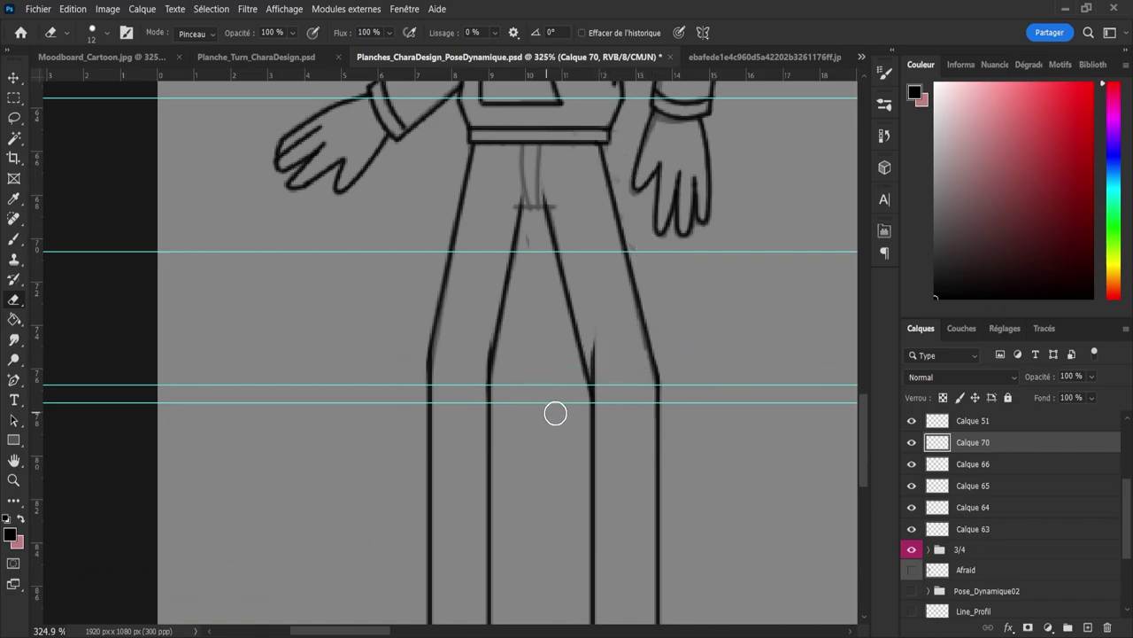
click(911, 464)
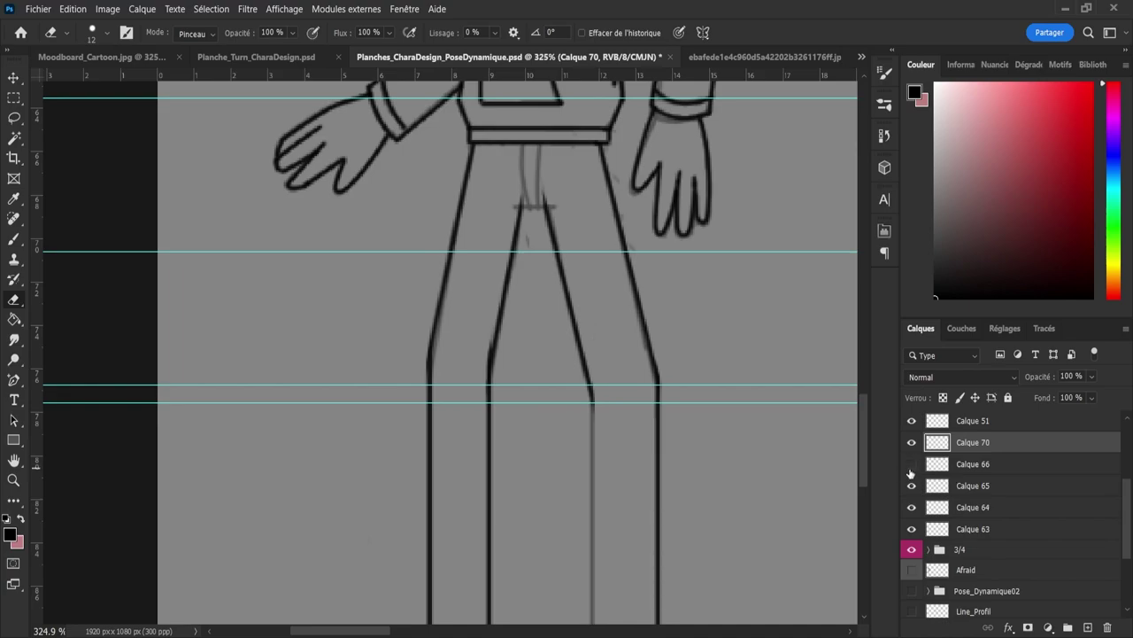
shift+click(958, 471)
key(ctrl+e)
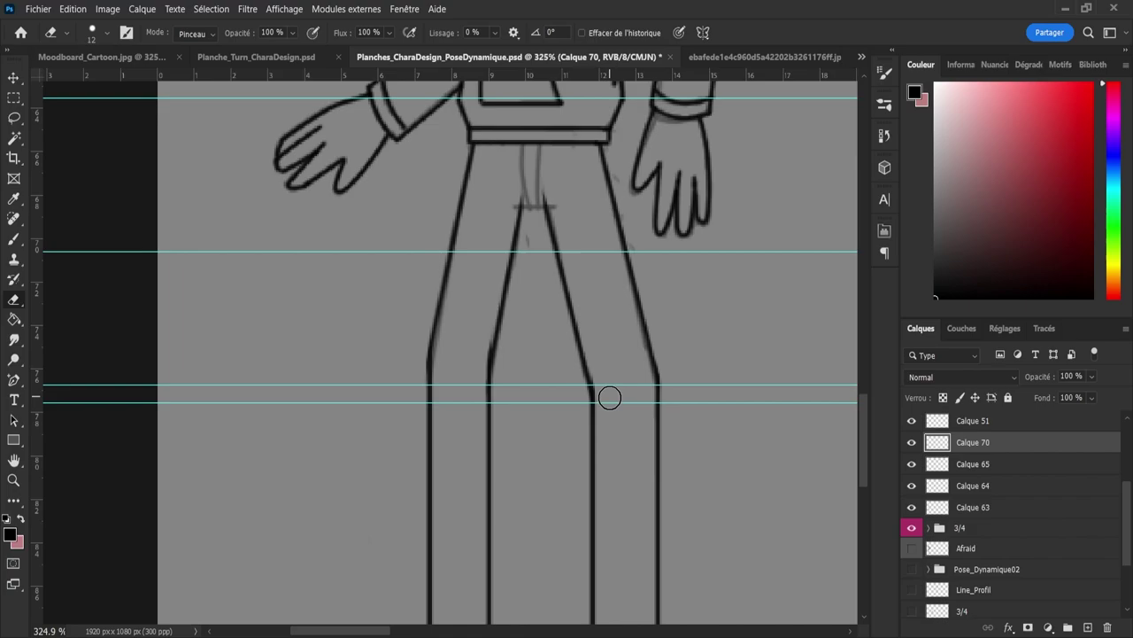
Step: Trim the tops of the inner thigh lines at the crotch and ink a short horizontal line joining them
key(z)
mouse_move(631, 458)
mouse_down()
mouse_move(599, 445)
mouse_move(609, 436)
mouse_up()
key(e)
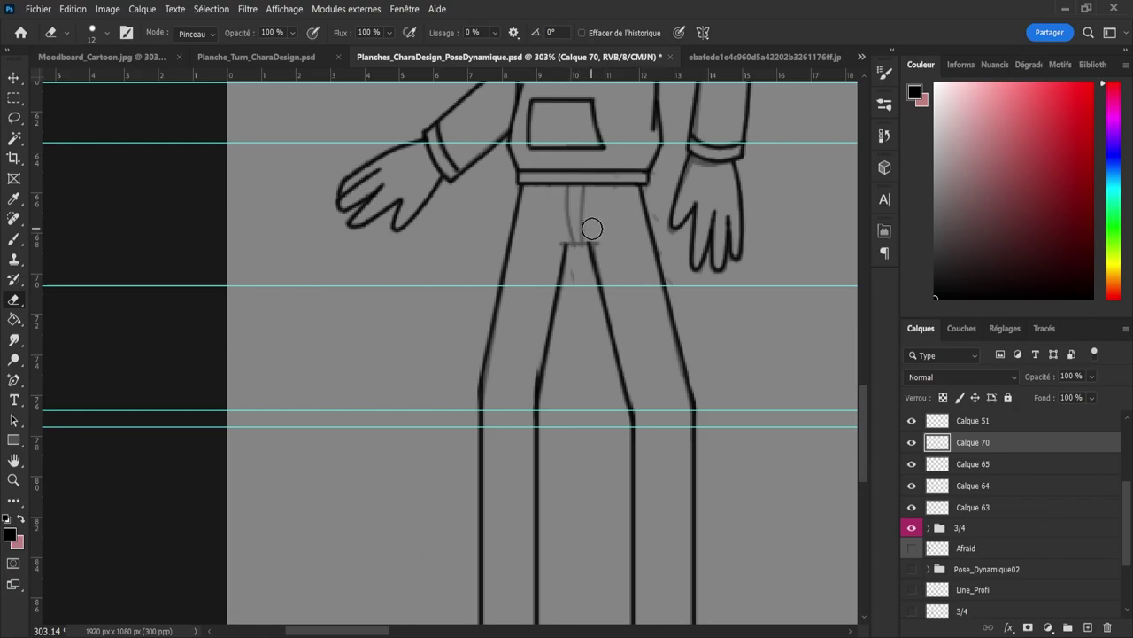
key(b)
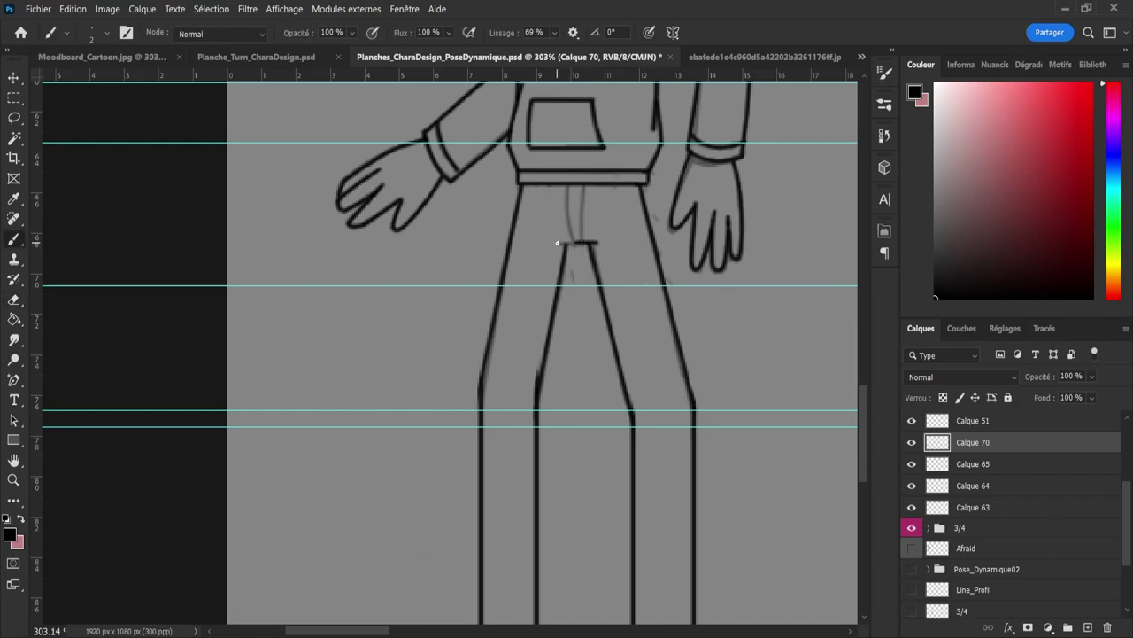
key(ctrl+z)
drag(561, 244, 572, 245)
Step: Clean the inner shin line's overshoot at the left-hand leg's knee, then merge Calque 65 and Calque 64 with Calque 70
click(939, 468)
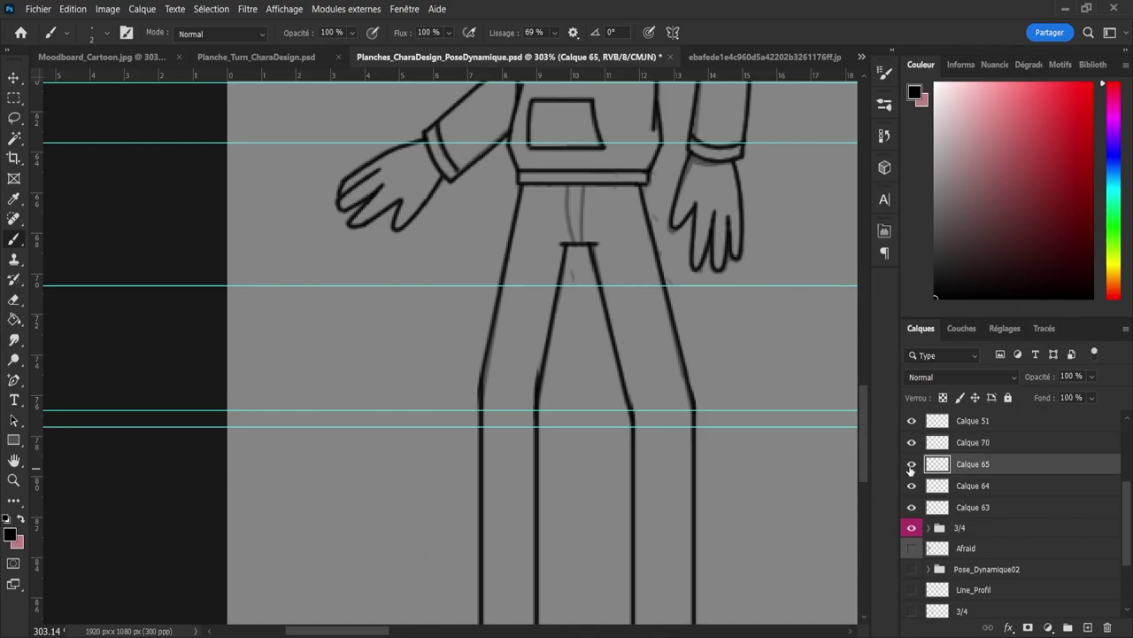
click(912, 463)
click(912, 463)
key(e)
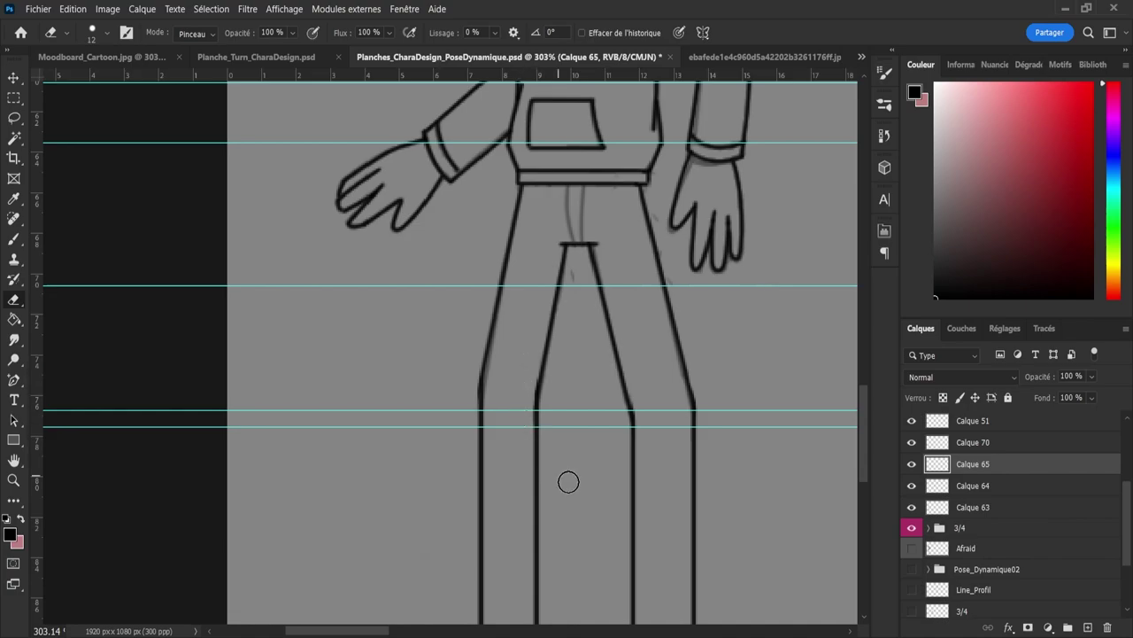
click(912, 486)
click(912, 485)
click(944, 485)
shift+click(951, 446)
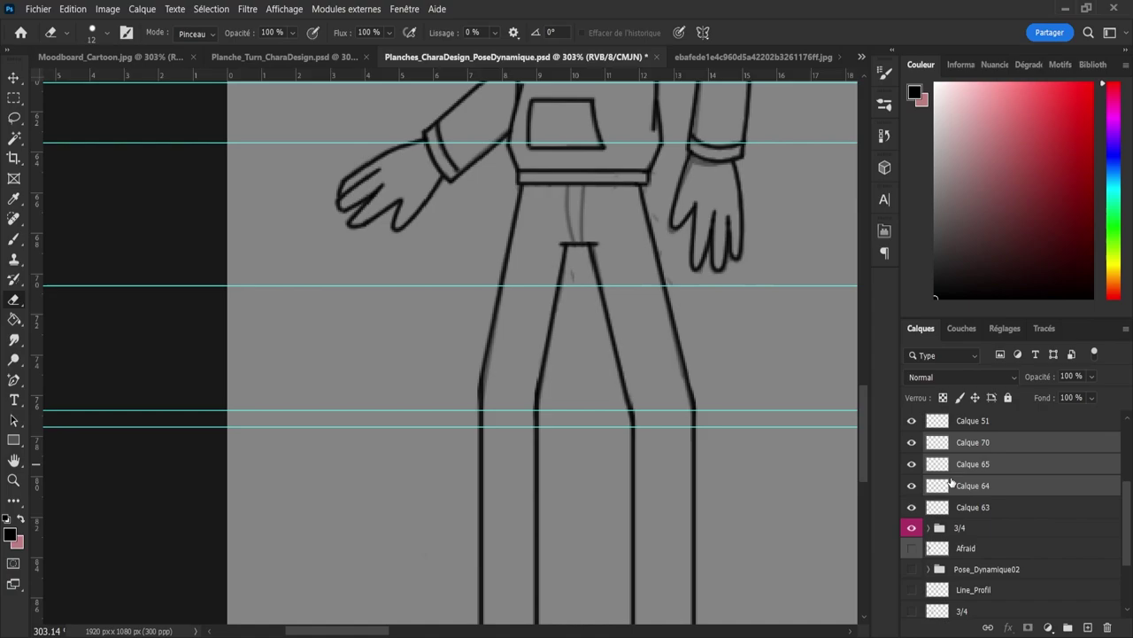
key(ctrl+e)
Step: Check which lines Calque 70 and Calque 63 hold by toggling their visibility, then merge the two layers
click(911, 447)
click(912, 442)
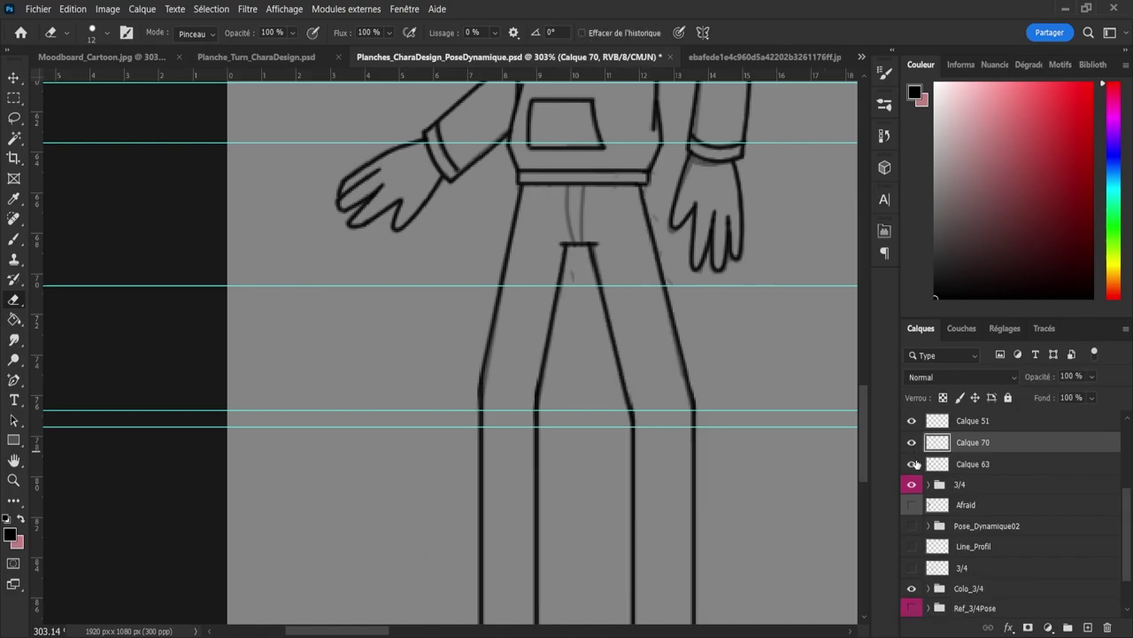
click(912, 448)
click(912, 447)
click(936, 468)
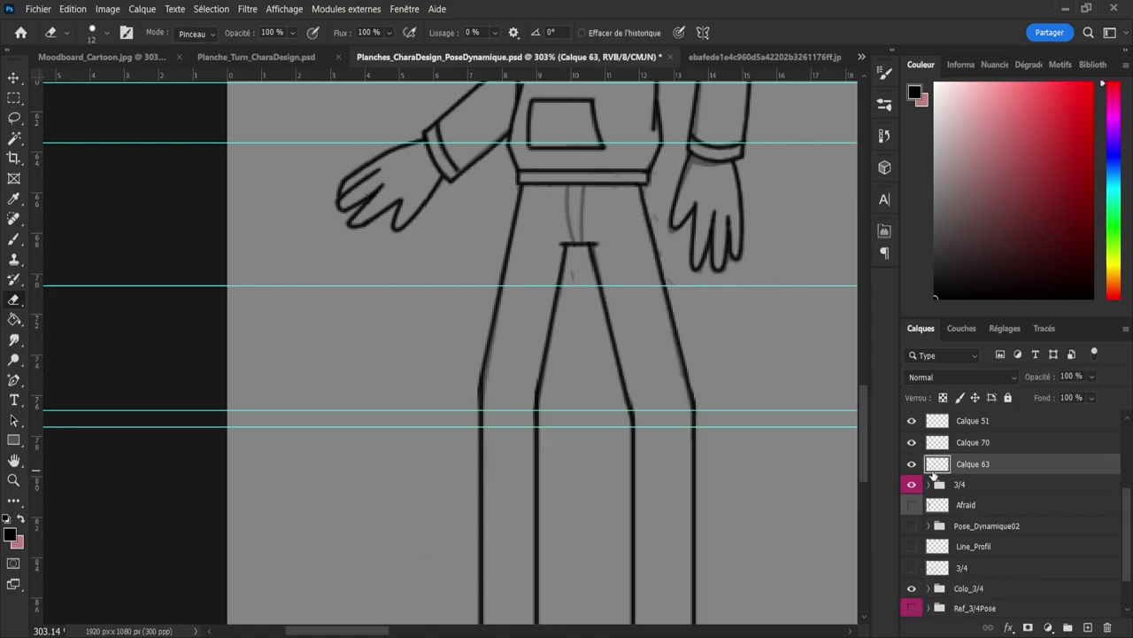
click(912, 466)
click(913, 465)
shift+click(928, 448)
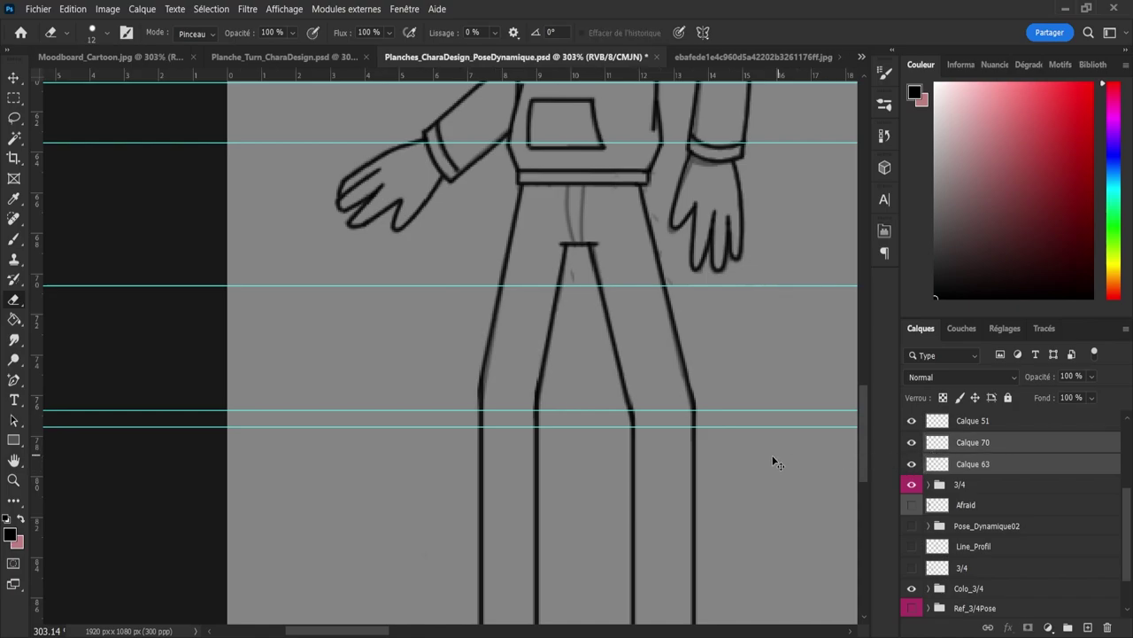
key(ctrl+e)
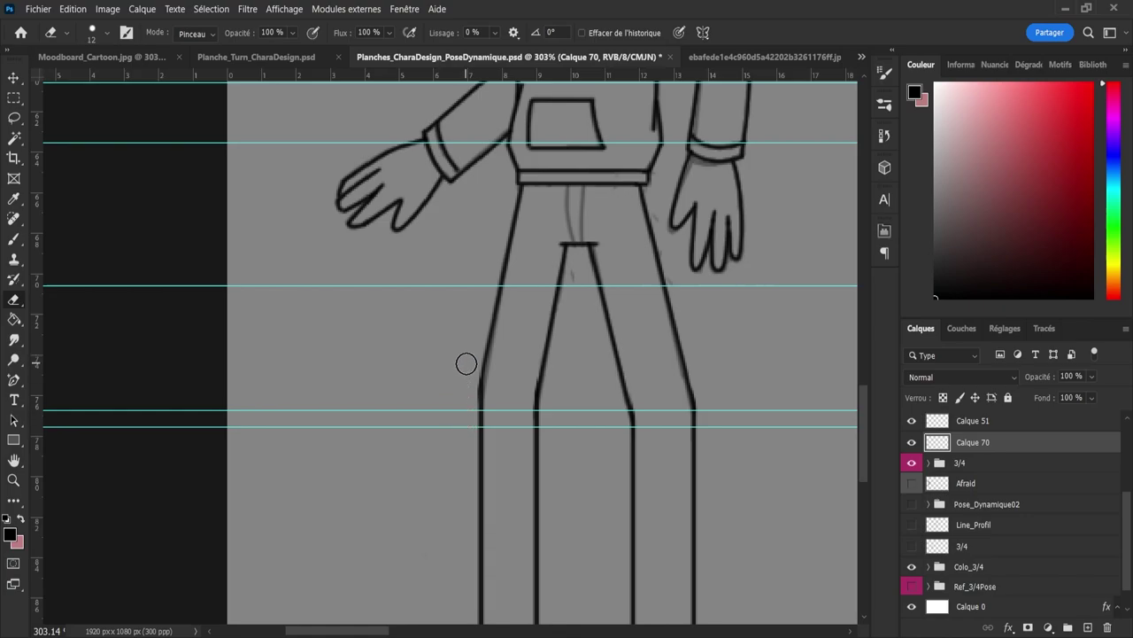
Step: Touch up the left-hand leg's outer line with the brush just above the knee
key(b)
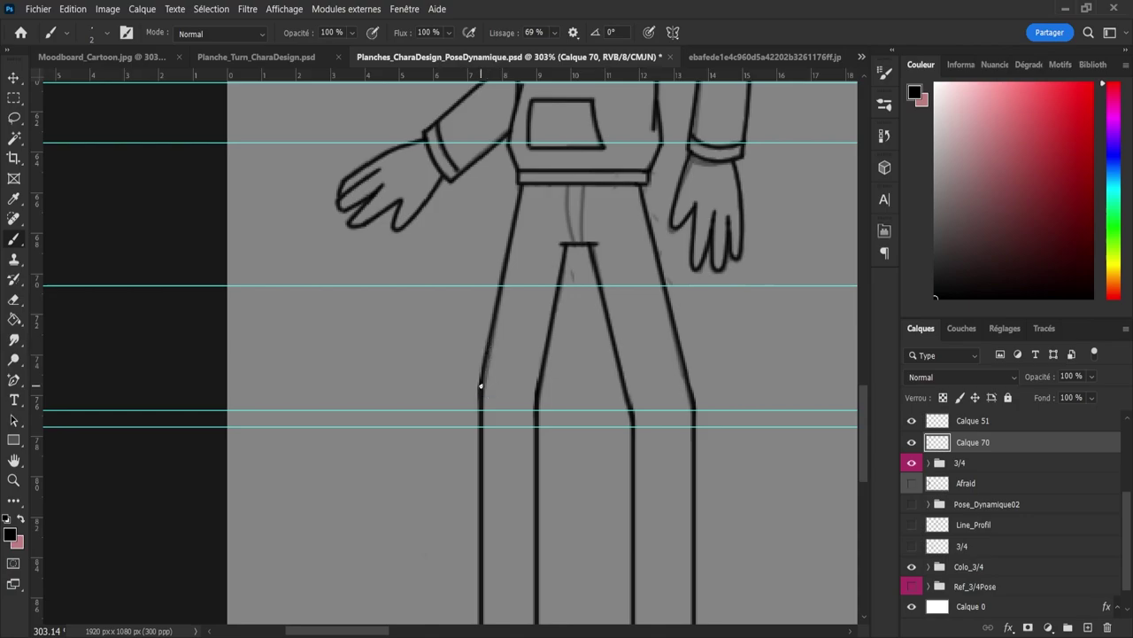
drag(489, 337, 491, 335)
key(z)
drag(482, 406, 418, 397)
mouse_move(471, 388)
mouse_down()
mouse_move(486, 382)
mouse_move(522, 414)
mouse_move(436, 398)
mouse_up()
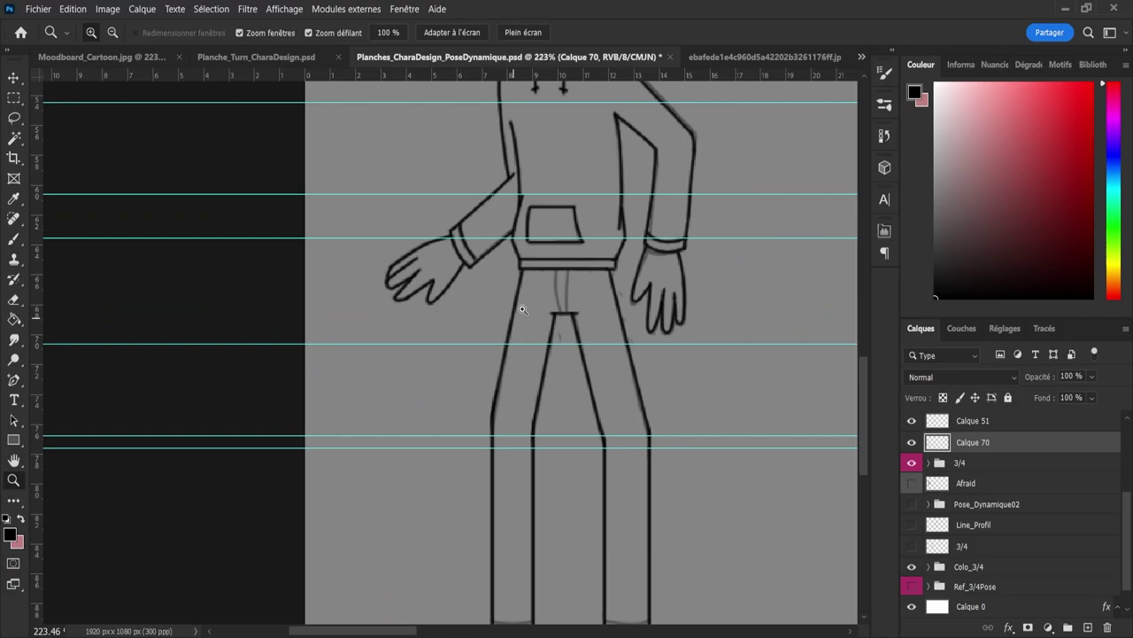
Step: Ink the curved left edge of the trouser fly from the waistband to the crotch line and erase its overshoot
drag(558, 254, 580, 290)
key(b)
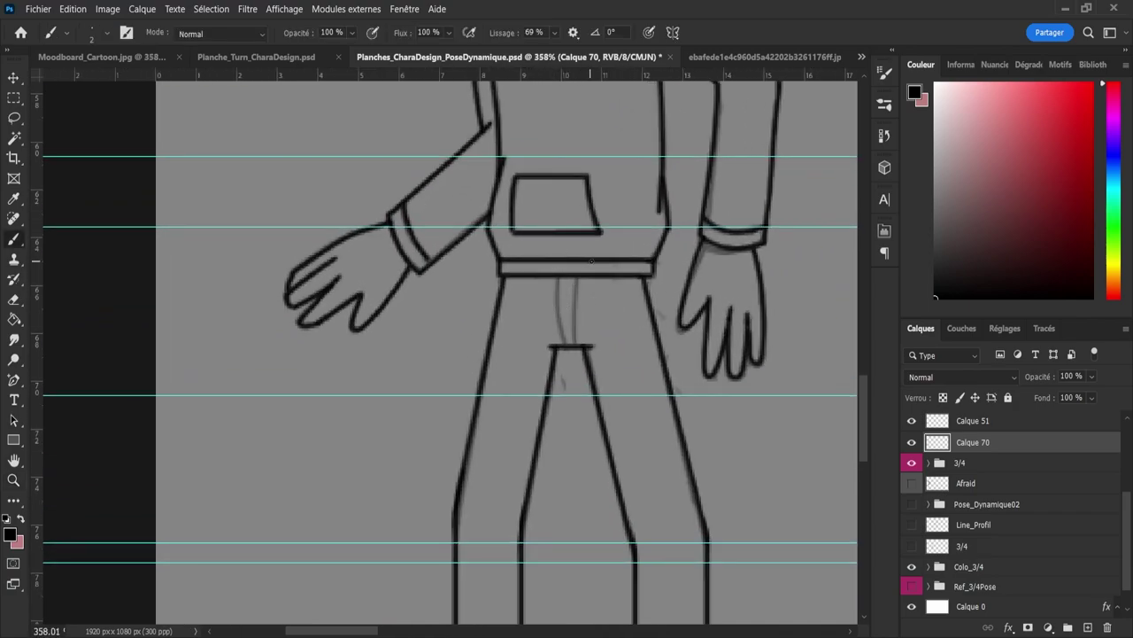
drag(559, 279, 566, 347)
key(ctrl+z)
mouse_move(559, 277)
mouse_down()
mouse_move(566, 347)
mouse_move(558, 277)
mouse_move(569, 361)
mouse_up()
key(ctrl+z)
key(e)
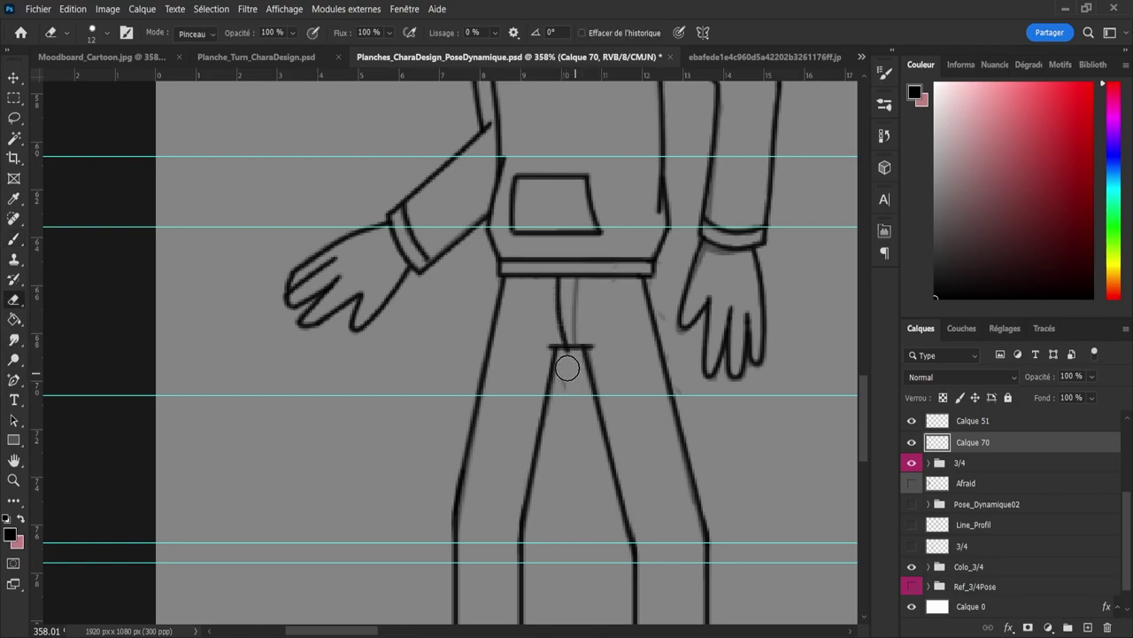
click(570, 370)
drag(568, 368, 563, 367)
Step: Ink the second fly line parallel to the first, between the crotch line and the waistband
key(b)
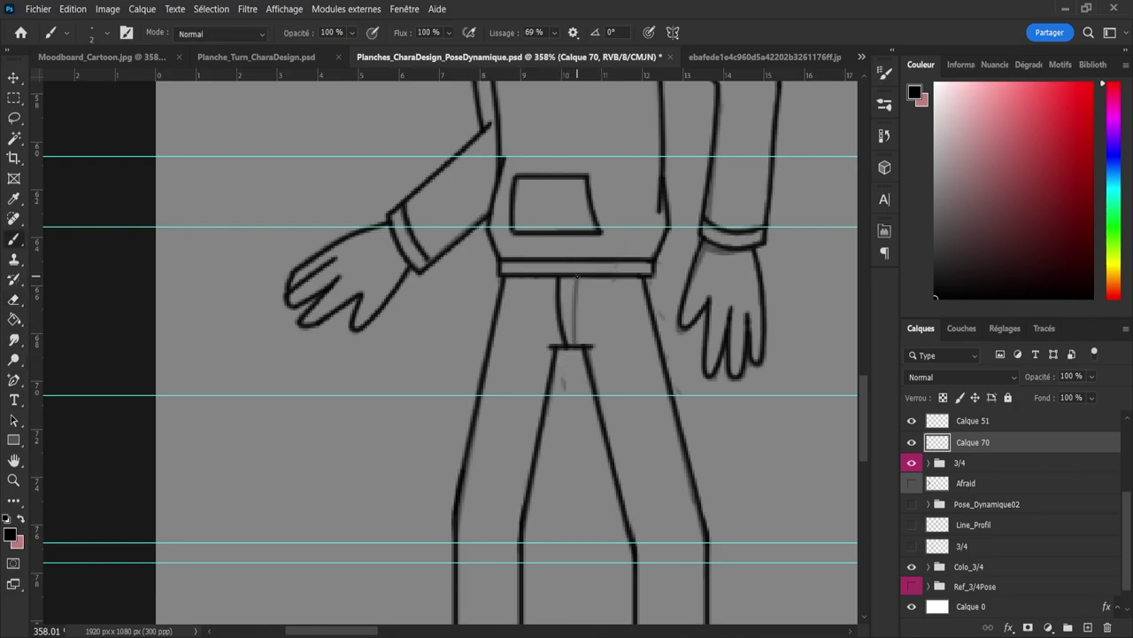
drag(571, 332, 575, 341)
drag(575, 277, 578, 262)
Step: Ink the curved trouser hem across the left-hand ankle and erase the leg lines' ends sticking out below it
key(z)
drag(577, 358, 553, 372)
scroll(595, 445, up, 4)
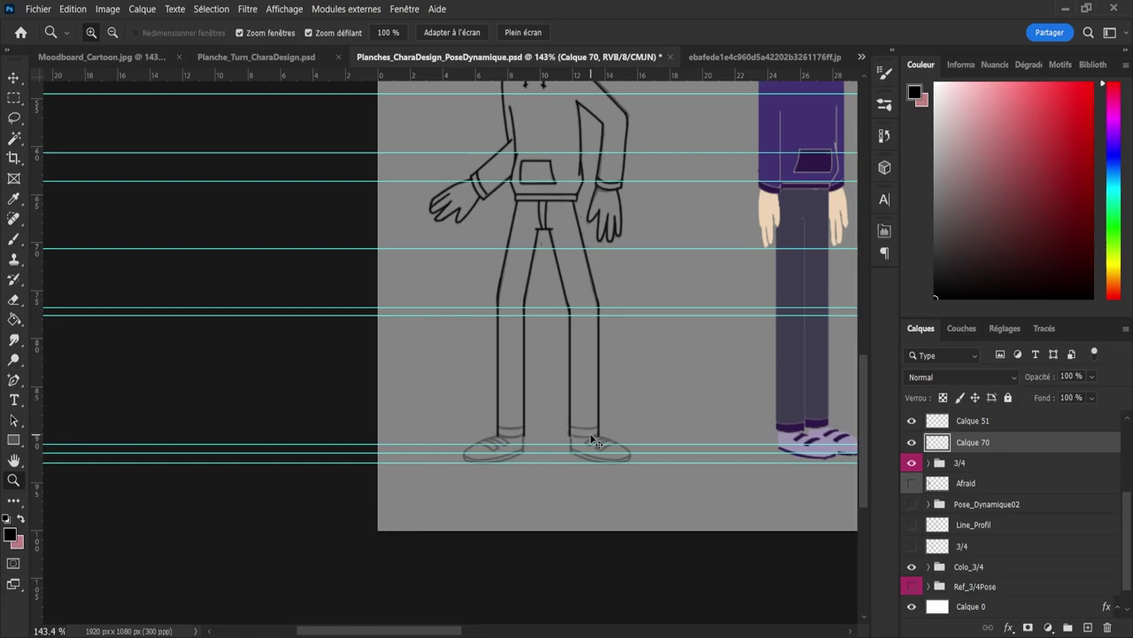
scroll(578, 451, up, 2)
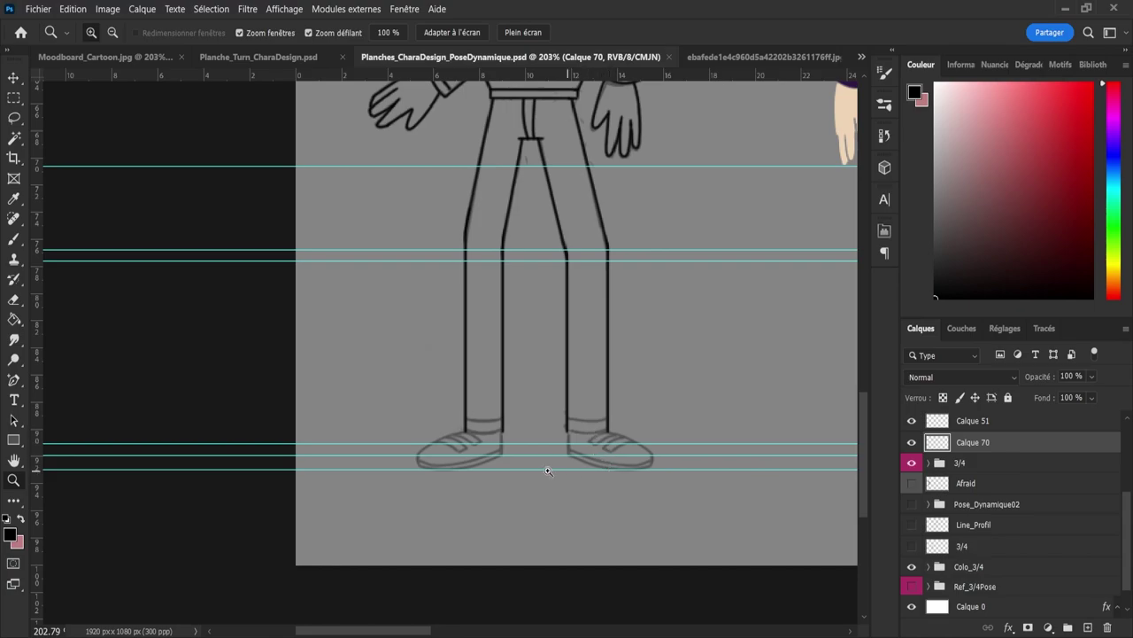
click(459, 449)
alt+click(537, 440)
key(b)
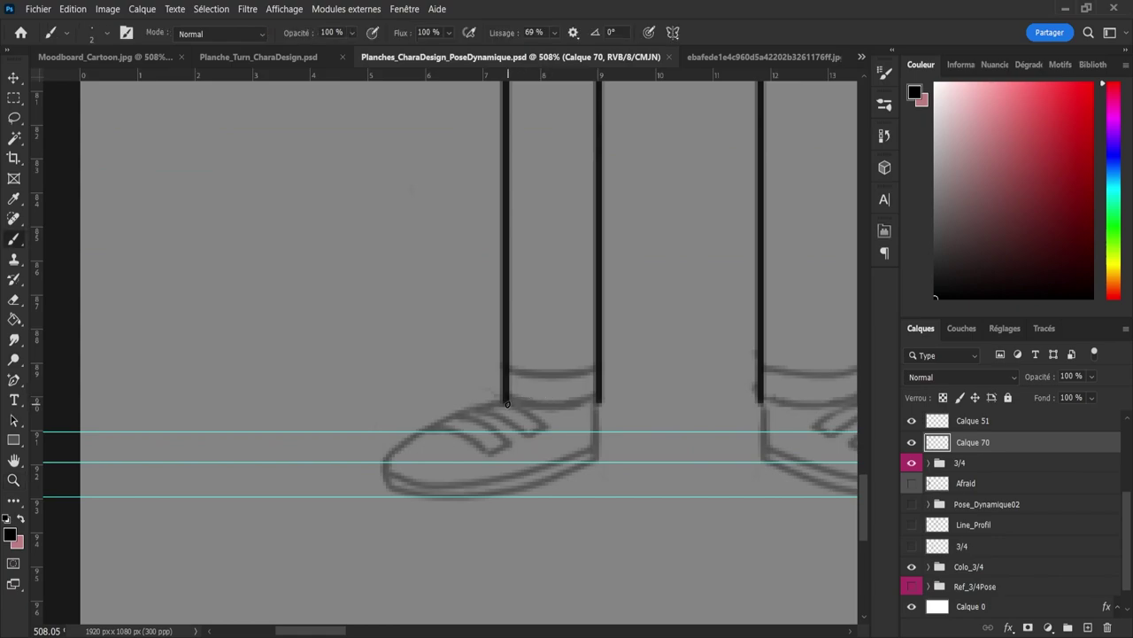
mouse_move(508, 397)
mouse_down()
mouse_move(549, 417)
mouse_move(516, 402)
mouse_move(560, 415)
mouse_move(609, 394)
mouse_move(507, 395)
mouse_move(612, 390)
mouse_up()
key(ctrl+z)
key(e)
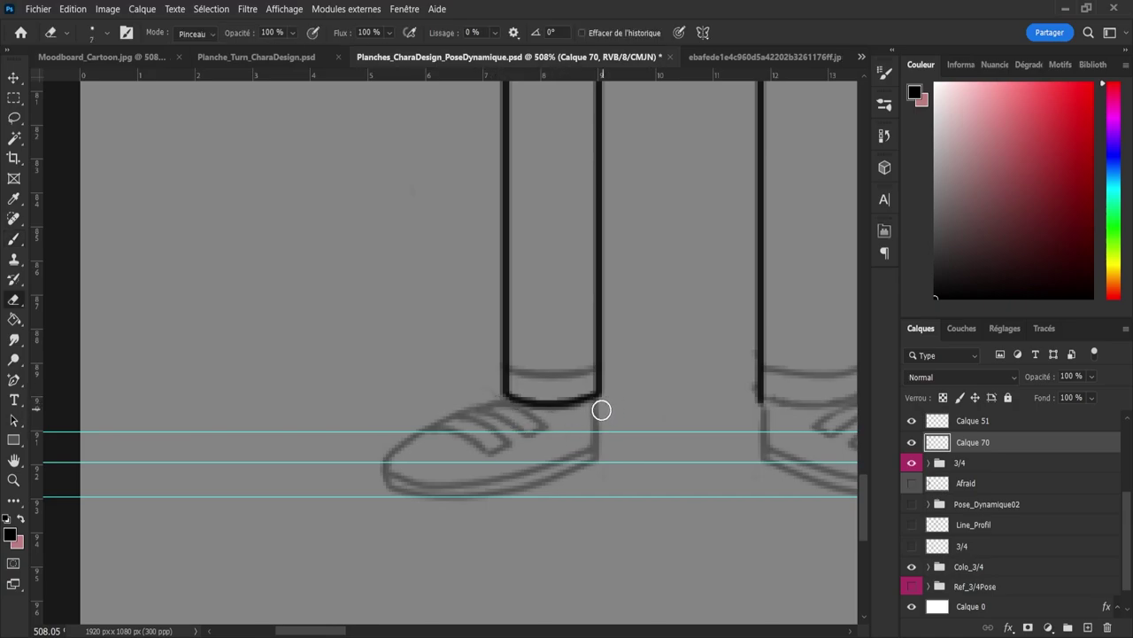
Step: Ink the curved hem across the right-hand ankle and erase the leg lines' overshoot beneath it
key(z)
mouse_move(567, 415)
mouse_down()
mouse_move(413, 400)
mouse_move(696, 417)
mouse_up()
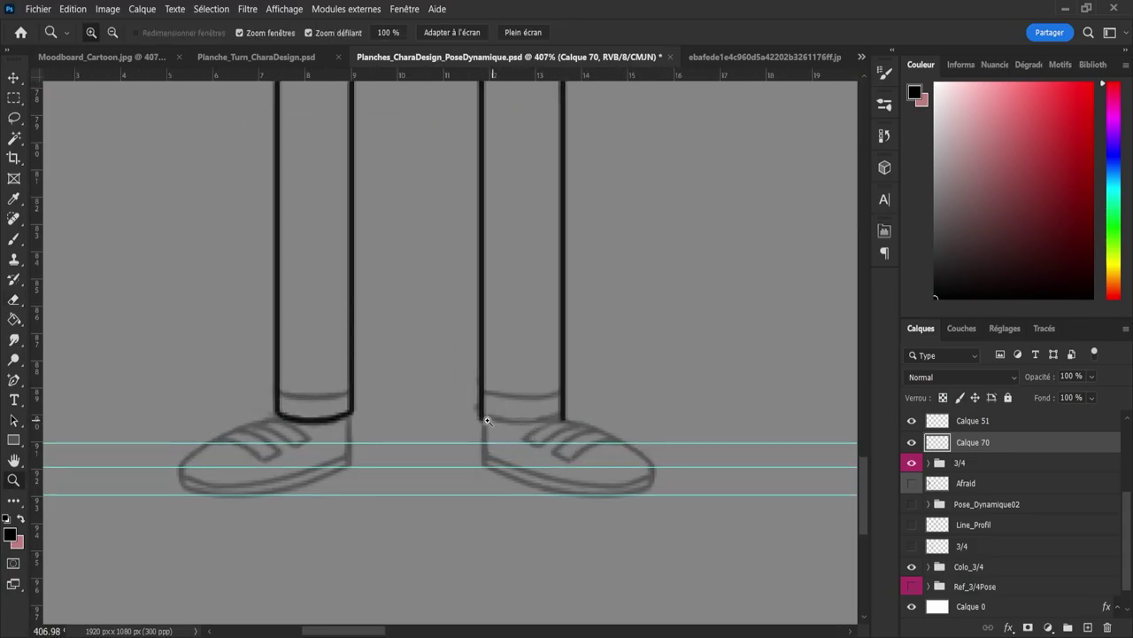
key(b)
mouse_move(481, 413)
mouse_down()
mouse_move(523, 420)
mouse_move(577, 405)
mouse_up()
key(e)
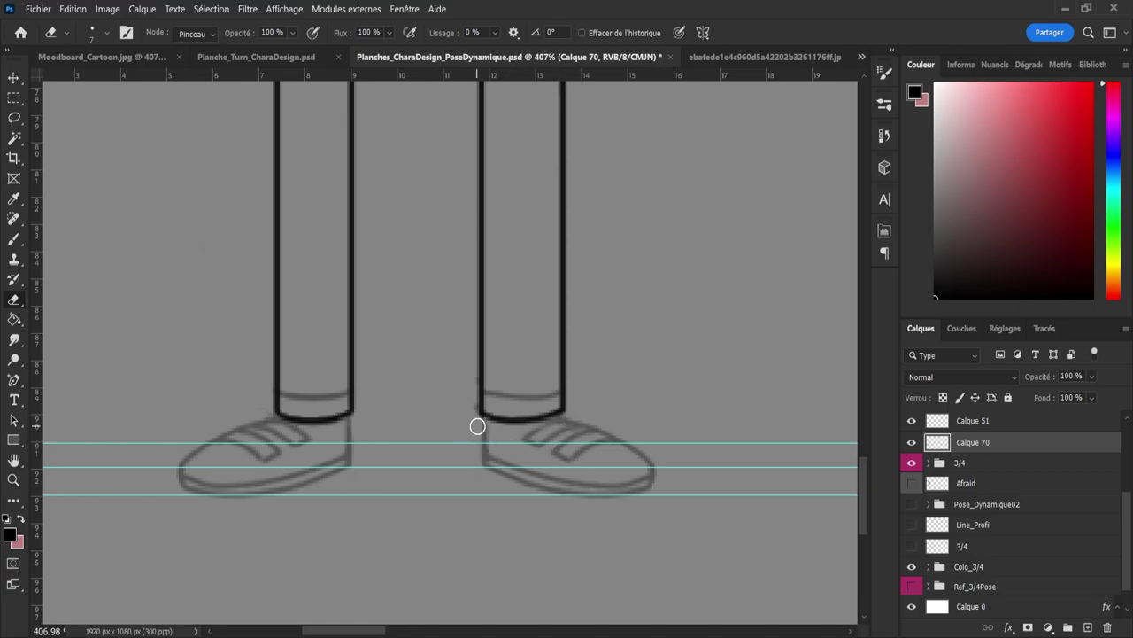
Step: Ink the upper cuff line across both ankles, following the sketched curves above the hems
key(b)
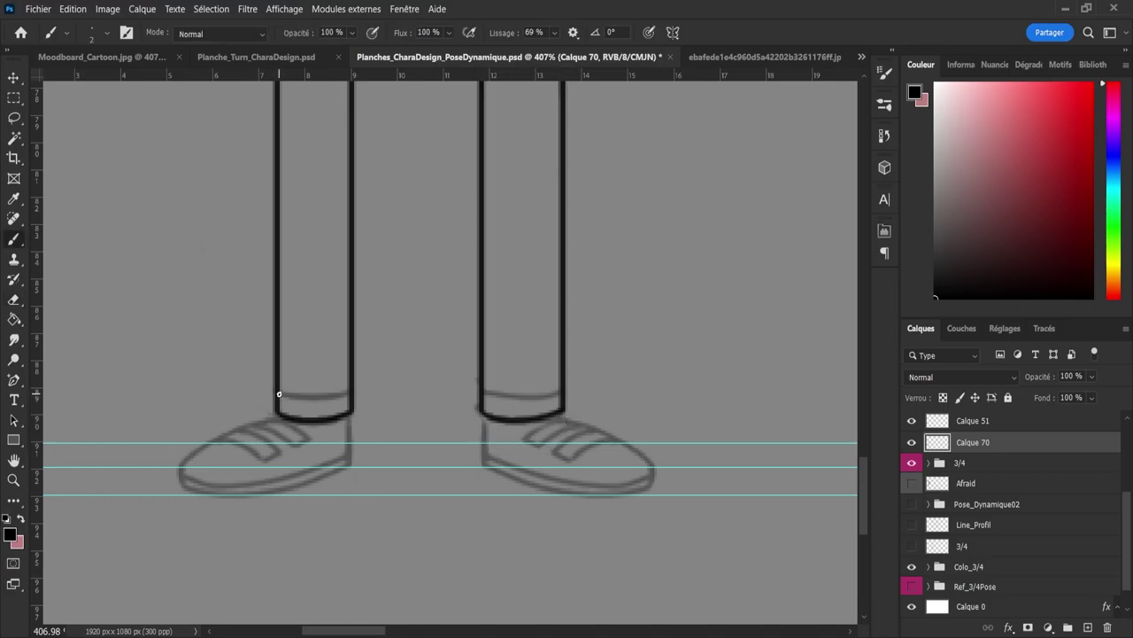
drag(278, 395, 328, 400)
key(ctrl+z)
drag(312, 404, 362, 392)
mouse_move(484, 391)
mouse_down()
mouse_move(544, 398)
mouse_move(575, 386)
mouse_up()
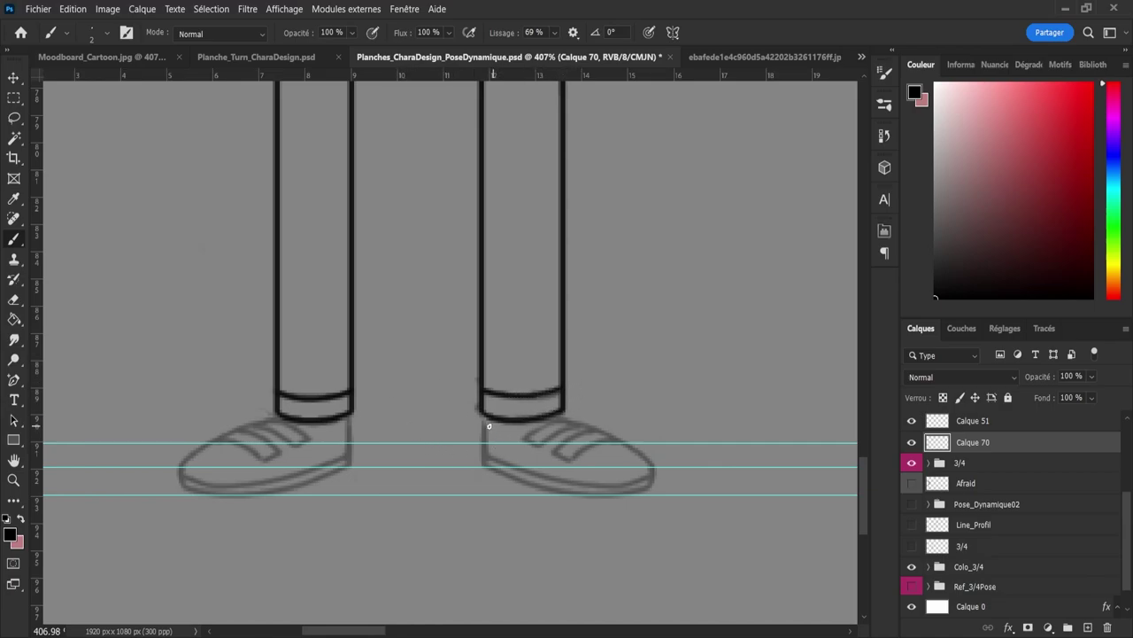
Step: Ink the vertical heel line of the right-hand shoe from the hem down to the sole
drag(484, 415, 488, 472)
key(ctrl+z)
drag(484, 423, 495, 472)
key(ctrl+z)
drag(483, 413, 487, 470)
drag(487, 467, 600, 504)
key(ctrl+z)
key(ctrl+z)
mouse_move(436, 466)
mouse_down()
mouse_move(505, 500)
mouse_move(543, 491)
mouse_move(533, 488)
mouse_move(612, 504)
mouse_up()
key(ctrl+z)
key(ctrl+z)
key(ctrl+z)
mouse_move(487, 464)
mouse_down()
mouse_move(579, 497)
mouse_move(661, 489)
mouse_move(624, 497)
mouse_up()
key(ctrl+z)
key(ctrl+z)
Step: Ink the right-hand shoe's upper curve from the ankle to the toe and round it down toward the sole
mouse_move(562, 414)
mouse_down()
mouse_move(637, 449)
mouse_move(669, 473)
mouse_move(666, 488)
mouse_up()
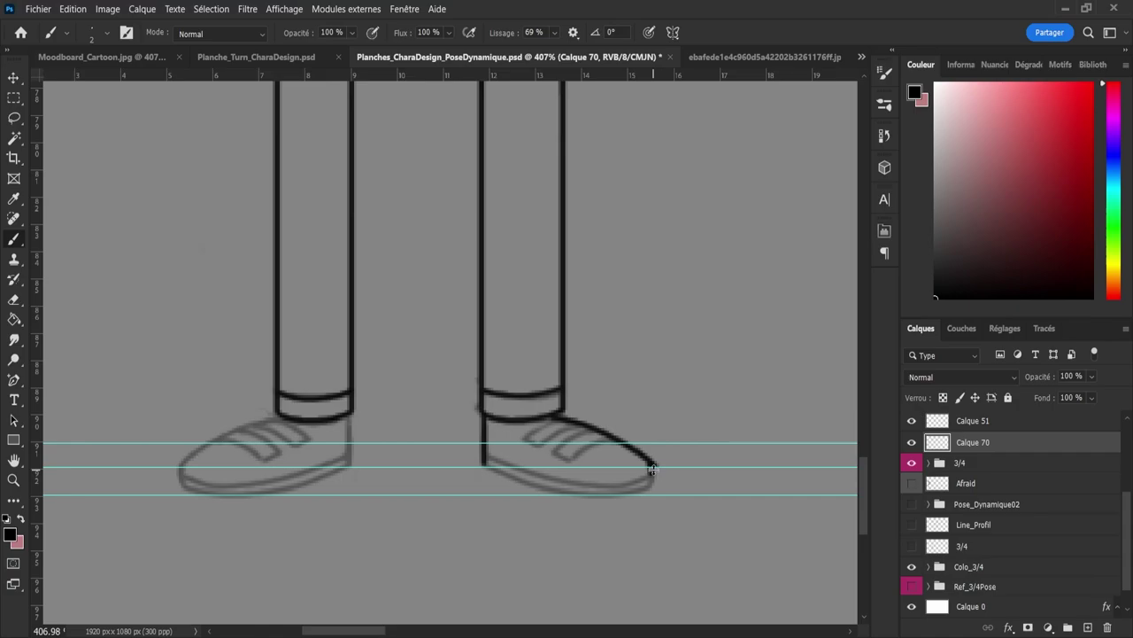
key(e)
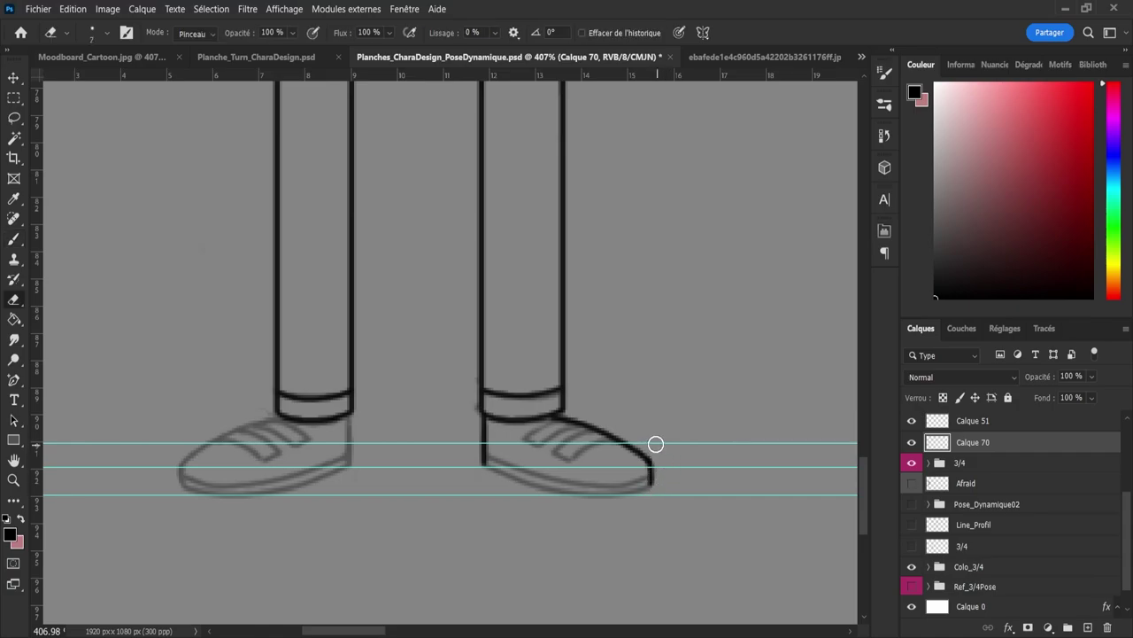
Step: Ink the bottom outline of the right-hand shoe from heel to toe, redoing the stroke until it follows the sketch
key(b)
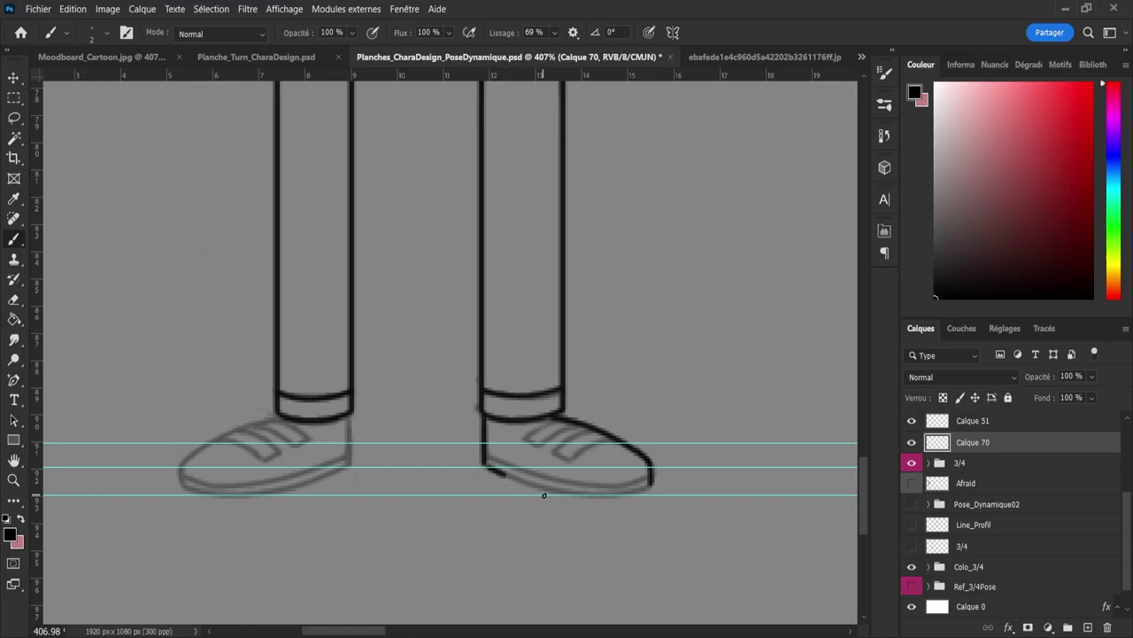
mouse_move(511, 477)
mouse_down()
mouse_move(588, 499)
mouse_move(658, 479)
mouse_move(616, 502)
mouse_move(557, 493)
mouse_up()
key(ctrl+z)
key(ctrl+z)
drag(485, 465, 588, 500)
key(ctrl+z)
mouse_move(486, 462)
mouse_down()
mouse_move(606, 501)
mouse_move(559, 497)
mouse_move(545, 489)
mouse_move(592, 495)
mouse_move(544, 487)
mouse_move(603, 500)
mouse_move(542, 489)
mouse_move(652, 486)
mouse_up()
key(ctrl+z)
key(ctrl+z)
key(ctrl+z)
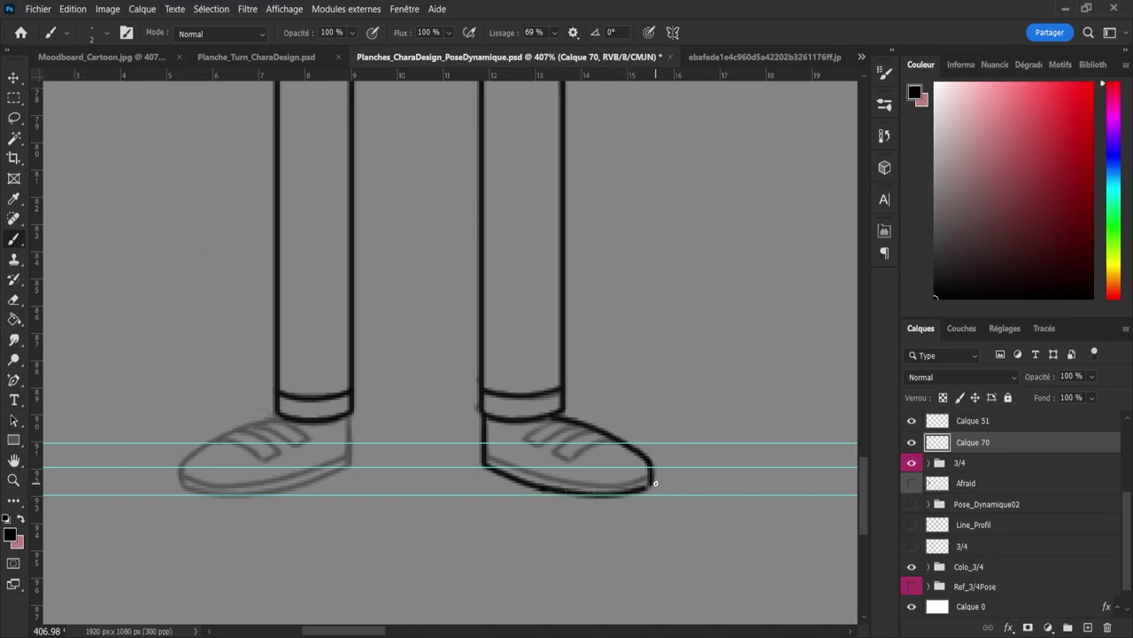
Step: Ink the inner sole line of the right-hand shoe from heel to toe, parallel to its bottom outline
key(e)
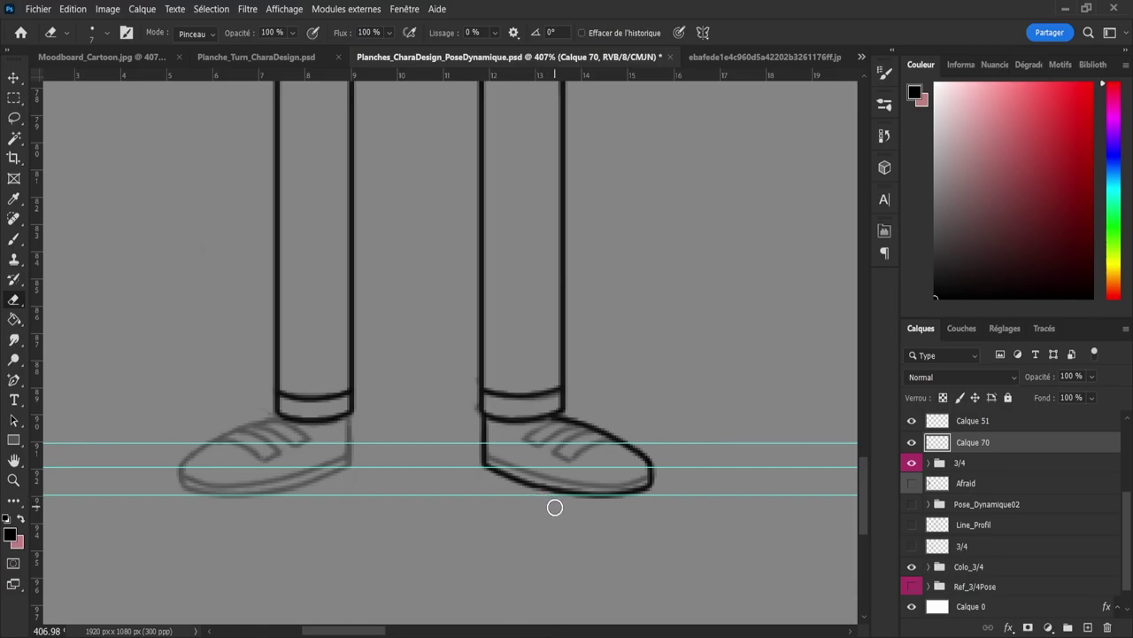
key(b)
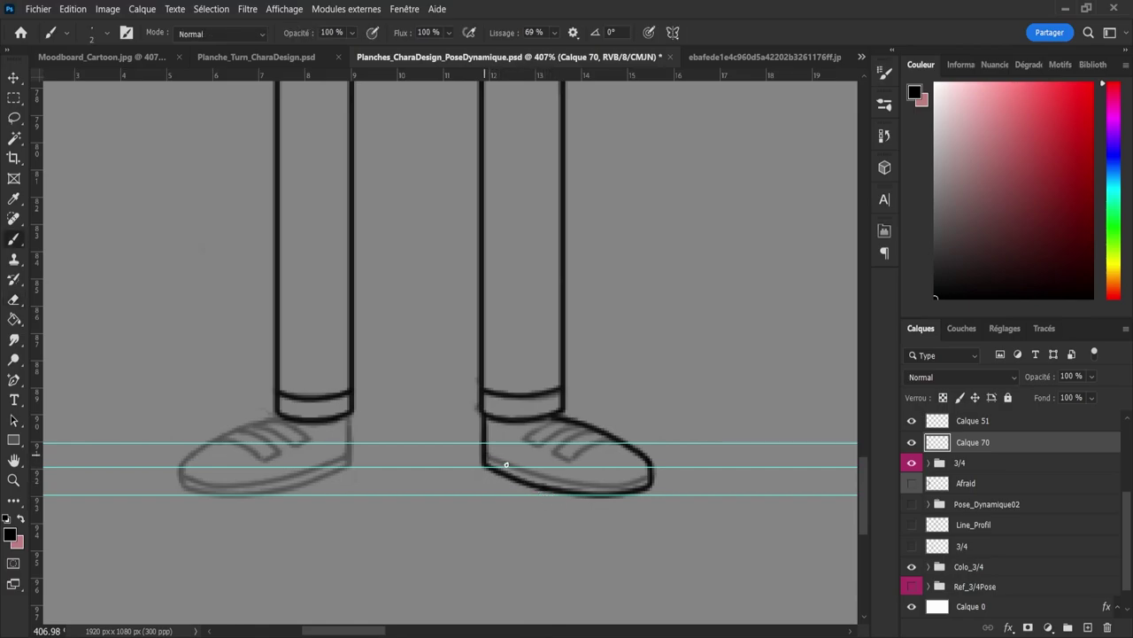
drag(504, 464, 540, 485)
key(ctrl+z)
mouse_move(487, 458)
mouse_down()
mouse_move(563, 484)
mouse_move(656, 474)
mouse_up()
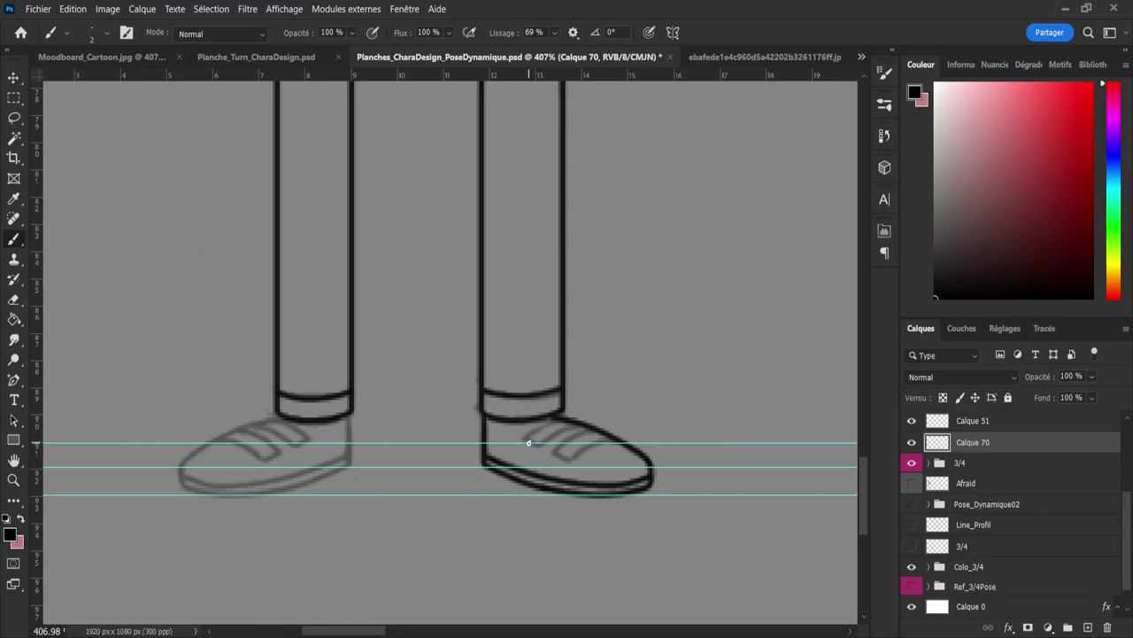
Step: Ink the lace bands on top of the right-hand shoe along the sketched shapes
drag(547, 450, 558, 454)
drag(524, 442, 561, 415)
mouse_move(556, 448)
mouse_down()
mouse_move(594, 428)
mouse_move(554, 450)
mouse_move(602, 430)
mouse_move(561, 438)
mouse_move(550, 459)
mouse_move(584, 460)
mouse_move(574, 453)
mouse_move(608, 476)
mouse_move(638, 481)
mouse_up()
key(ctrl+z)
key(ctrl+z)
Step: Lasso the inked right-hand shoe below the trouser hem and duplicate it onto its own layer
key(z)
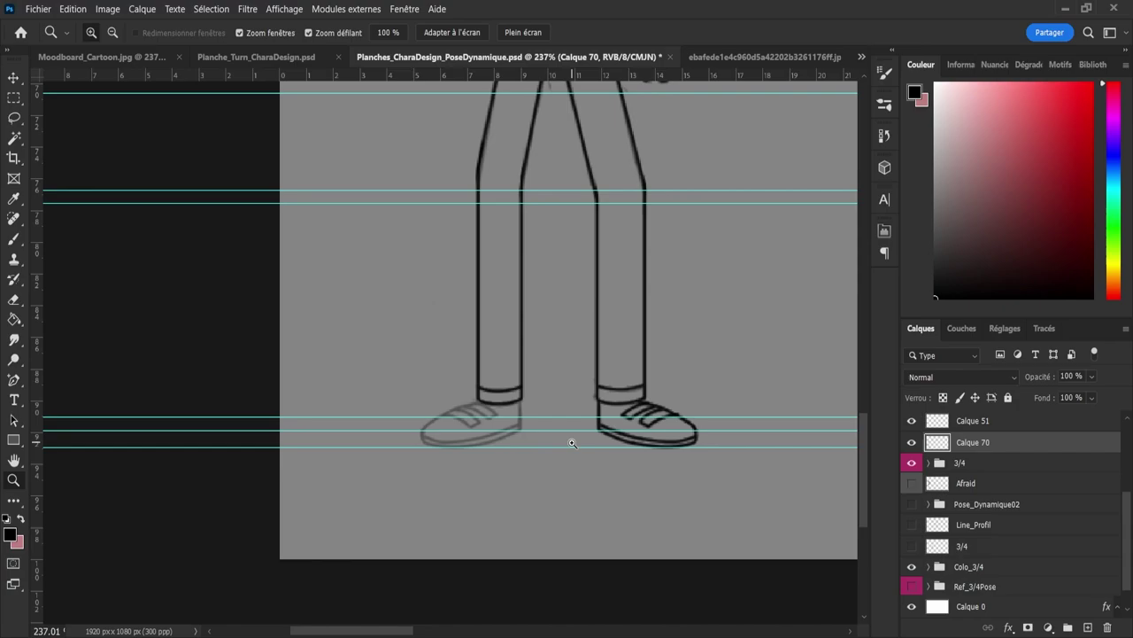
key(l)
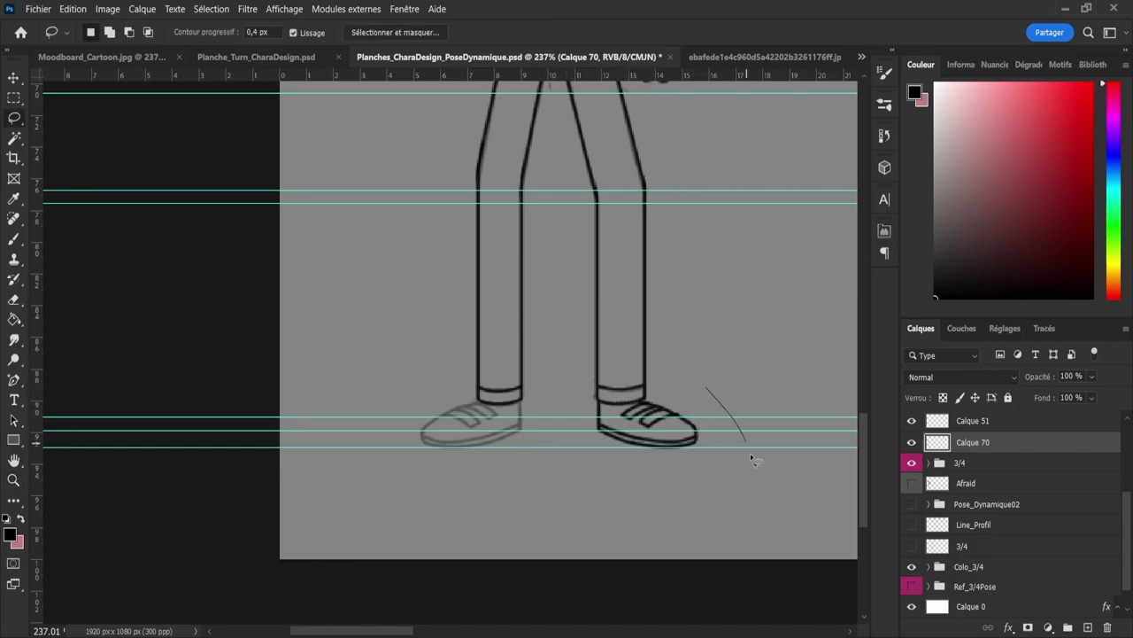
mouse_move(750, 457)
mouse_down()
mouse_move(592, 478)
mouse_move(572, 421)
mouse_move(597, 399)
mouse_move(648, 397)
mouse_move(705, 424)
mouse_up()
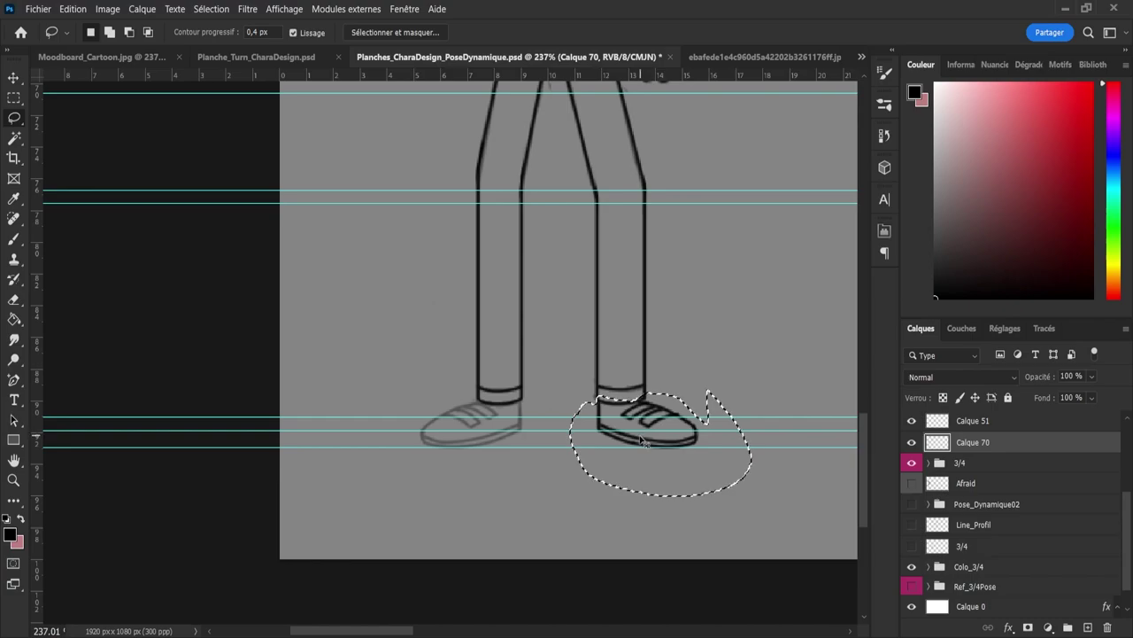
key(ctrl+j)
Step: Flip the copied shoe horizontally and align it over the sketched left-hand shoe
key(ctrl+t)
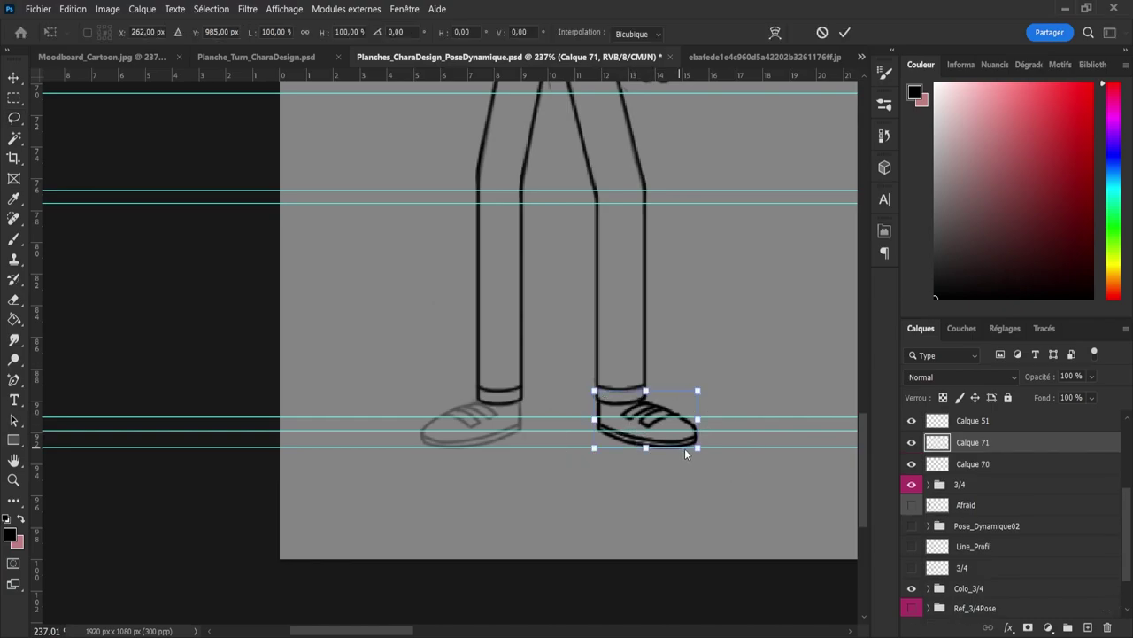
key(ctrl+shift+h)
drag(650, 420, 480, 419)
key(Left)
key(Left)
key(Left)
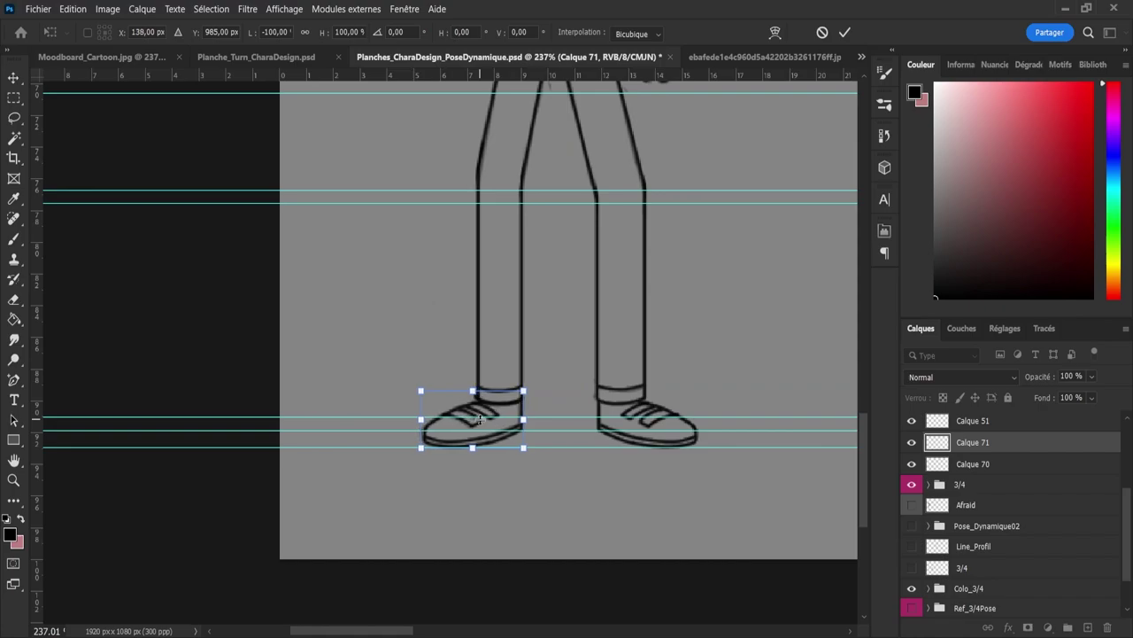
key(Return)
Step: Erase the copied shoe's stray marks beside the left-hand trouser cuff and save the document
key(z)
click(494, 363)
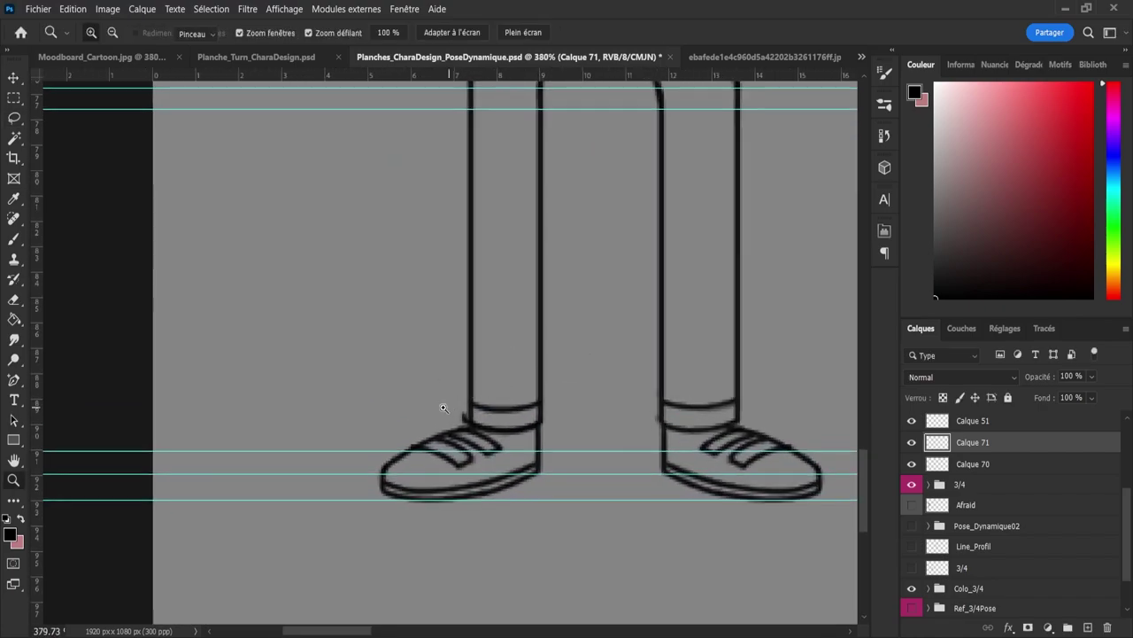
key(e)
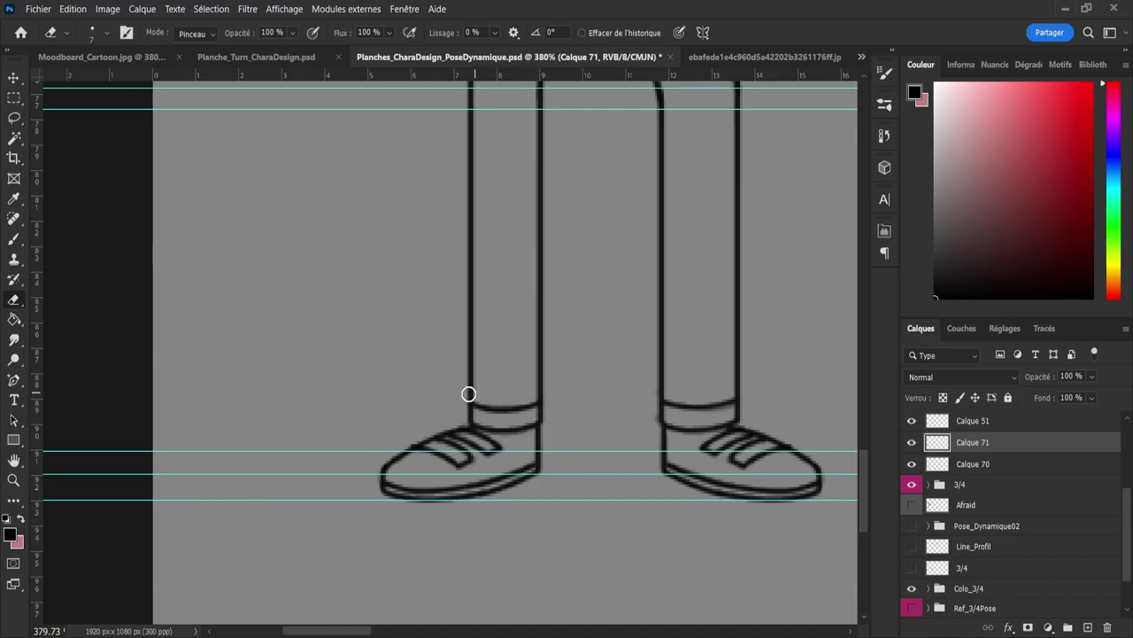
key(z)
drag(412, 394, 397, 402)
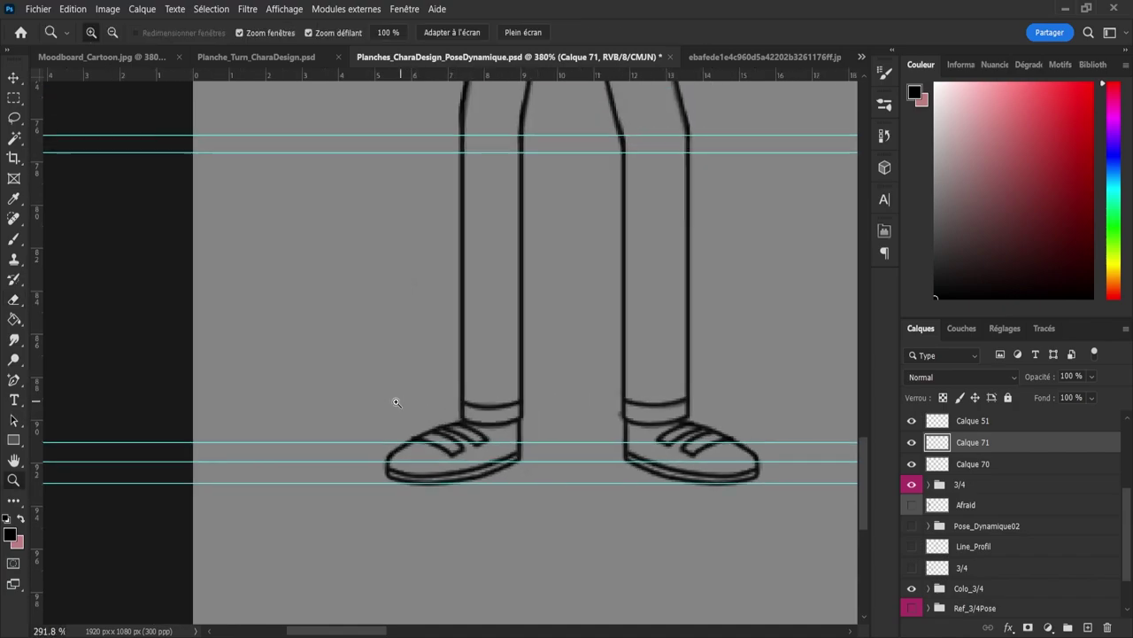
scroll(396, 402, down, 4)
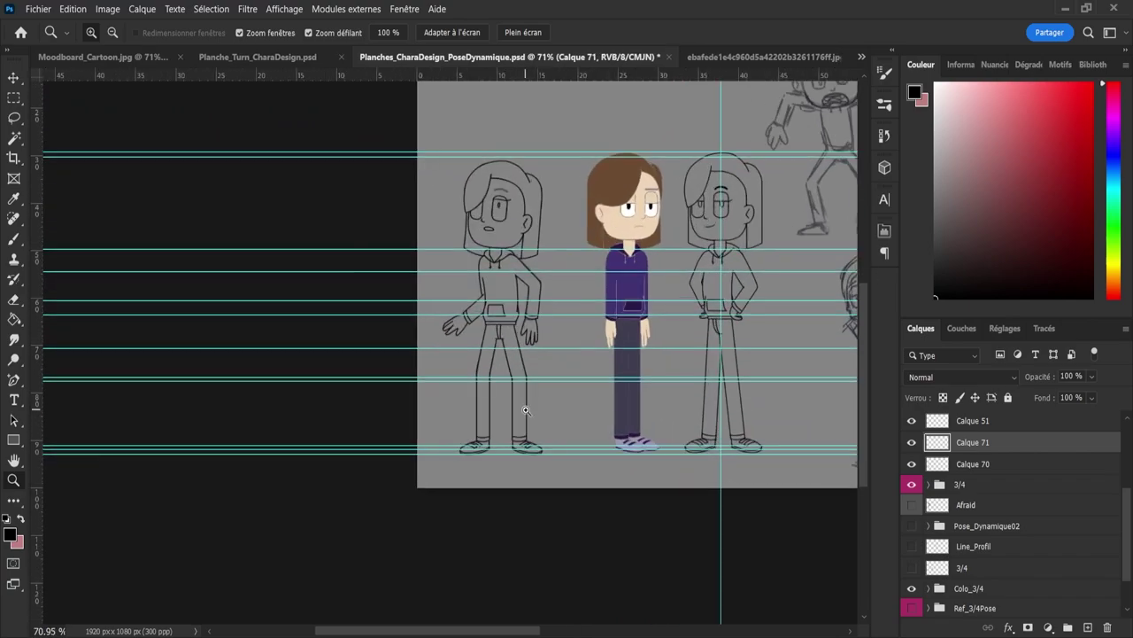
key(ctrl+s)
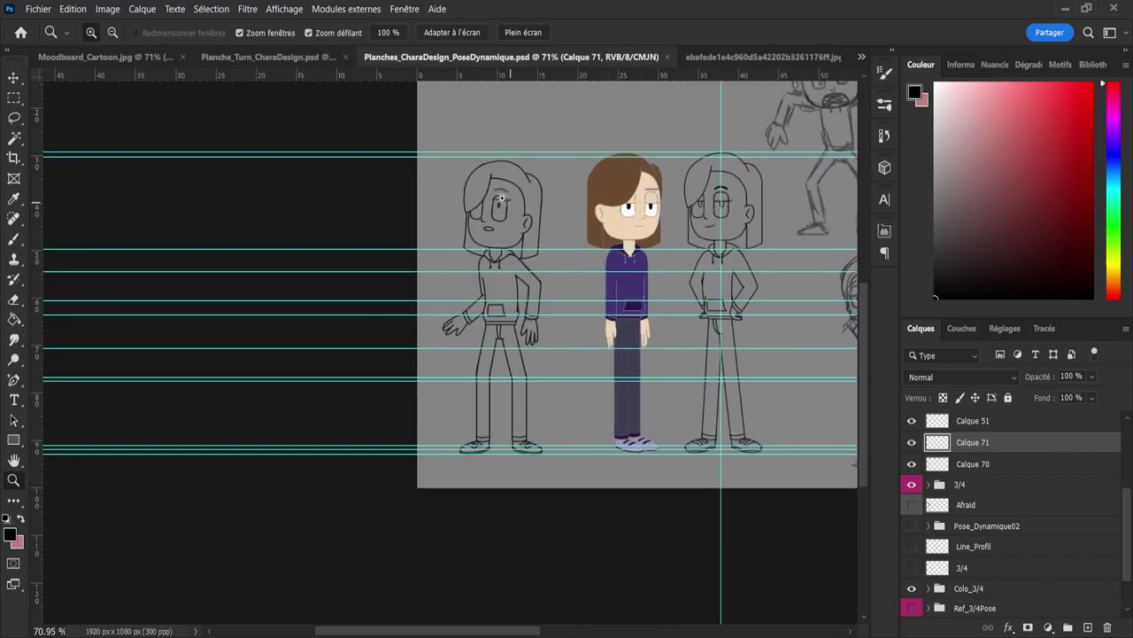
Step: Ink the eyebrow above the fully visible eye as a thick arc with brush size 4, and save the document
scroll(501, 198, up, 2)
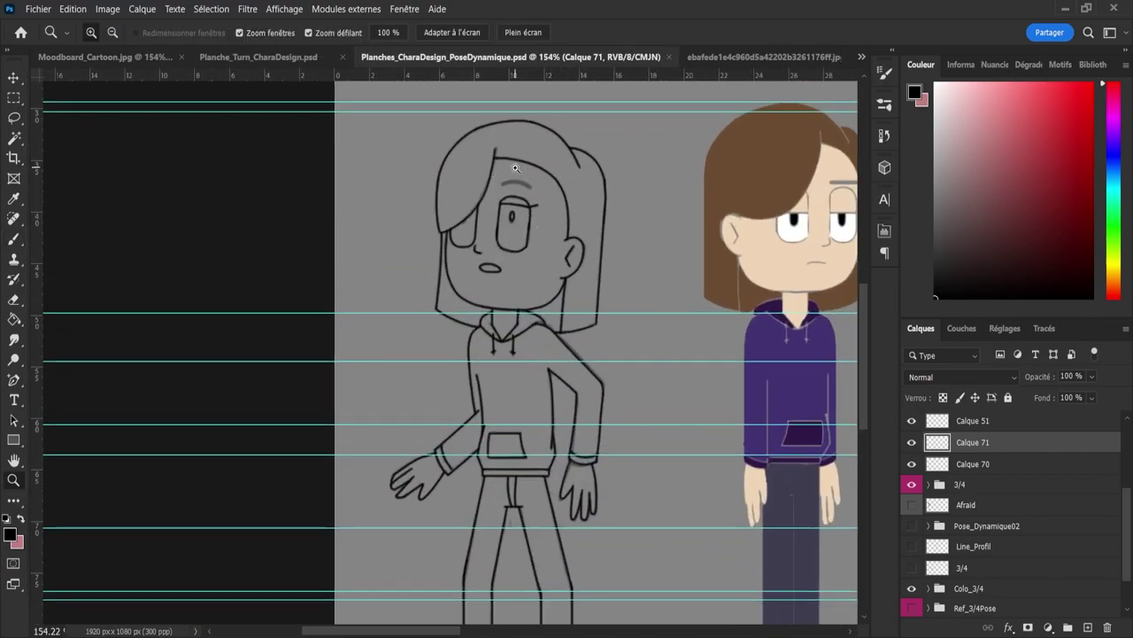
key(b)
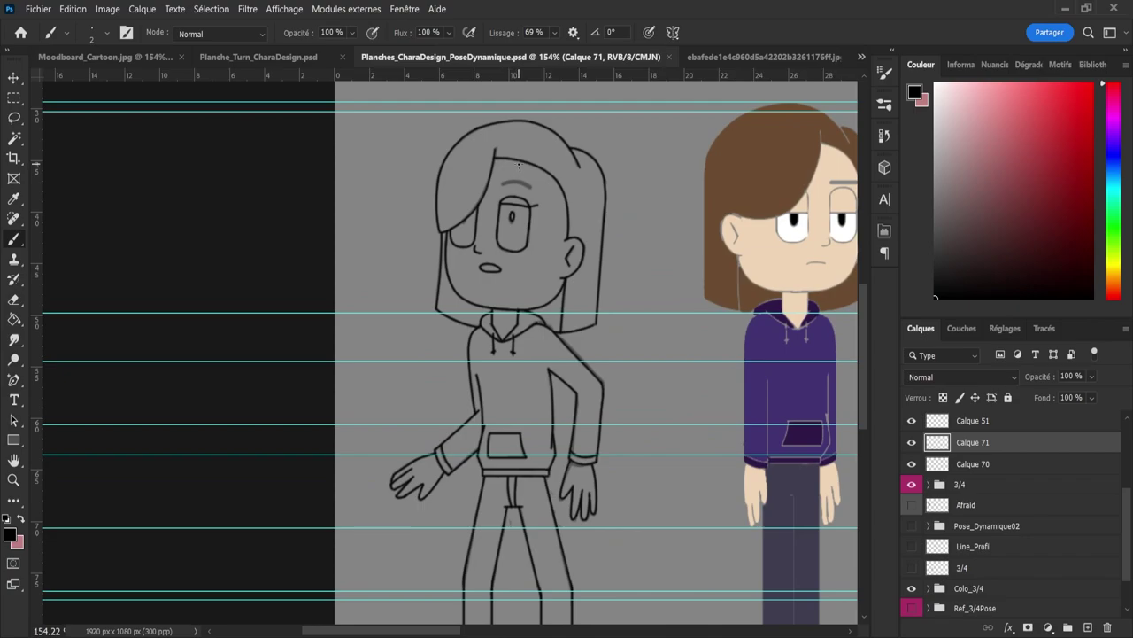
scroll(519, 164, up, 2)
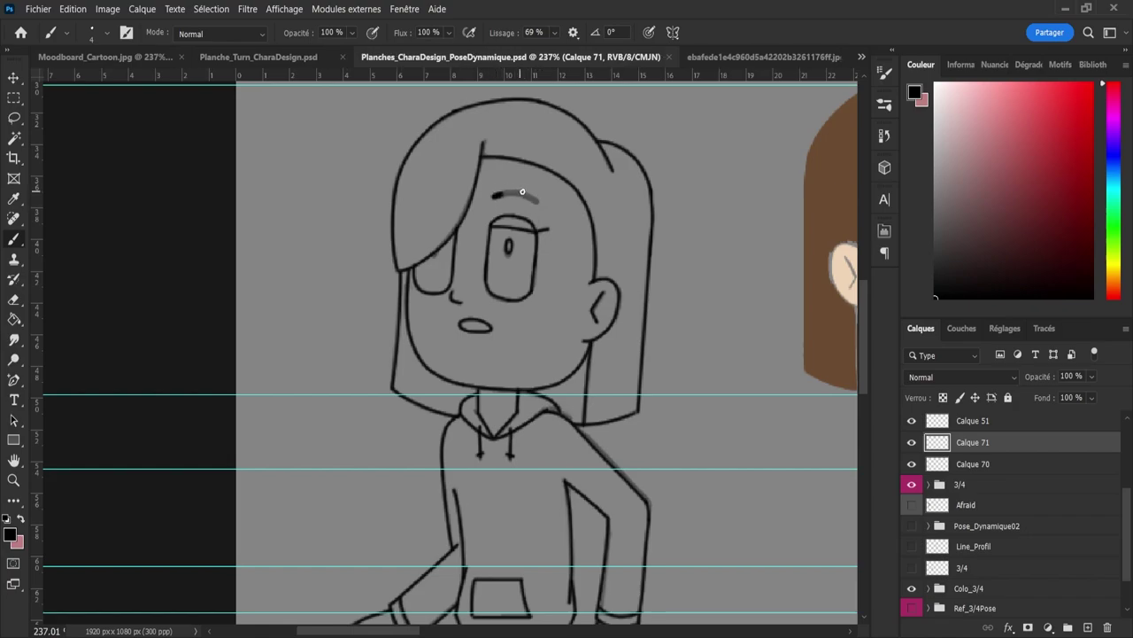
mouse_move(493, 196)
mouse_down()
mouse_move(537, 192)
mouse_move(549, 212)
mouse_move(495, 196)
mouse_move(529, 190)
mouse_move(544, 207)
mouse_move(489, 190)
mouse_up()
key(ctrl+z)
key(z)
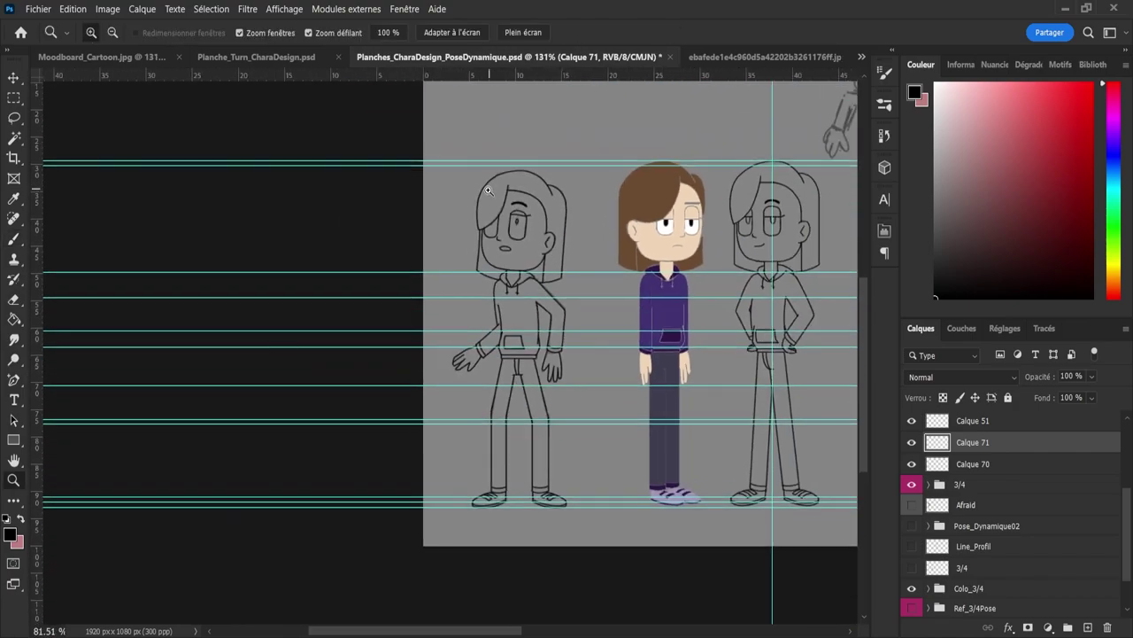
key(ctrl+s)
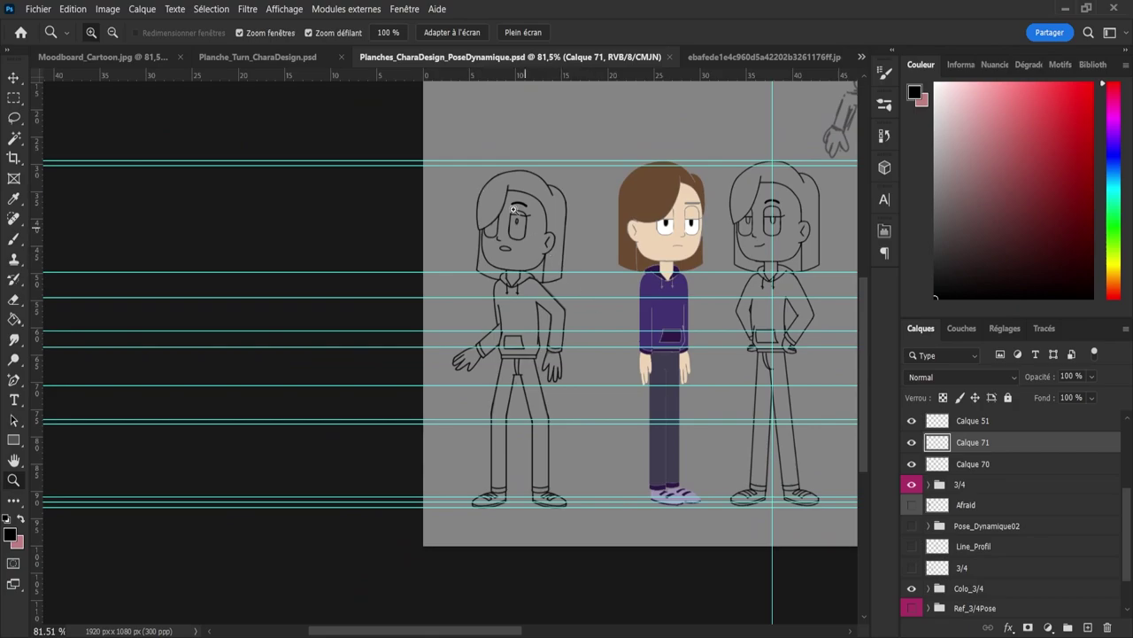
Step: Lasso the inked eyebrow, shift it slightly to the right and tilt it a little, deselect and save the document
mouse_move(512, 208)
mouse_down()
mouse_move(564, 210)
mouse_move(601, 241)
mouse_move(578, 250)
mouse_move(508, 223)
mouse_up()
key(l)
key(ctrl+t)
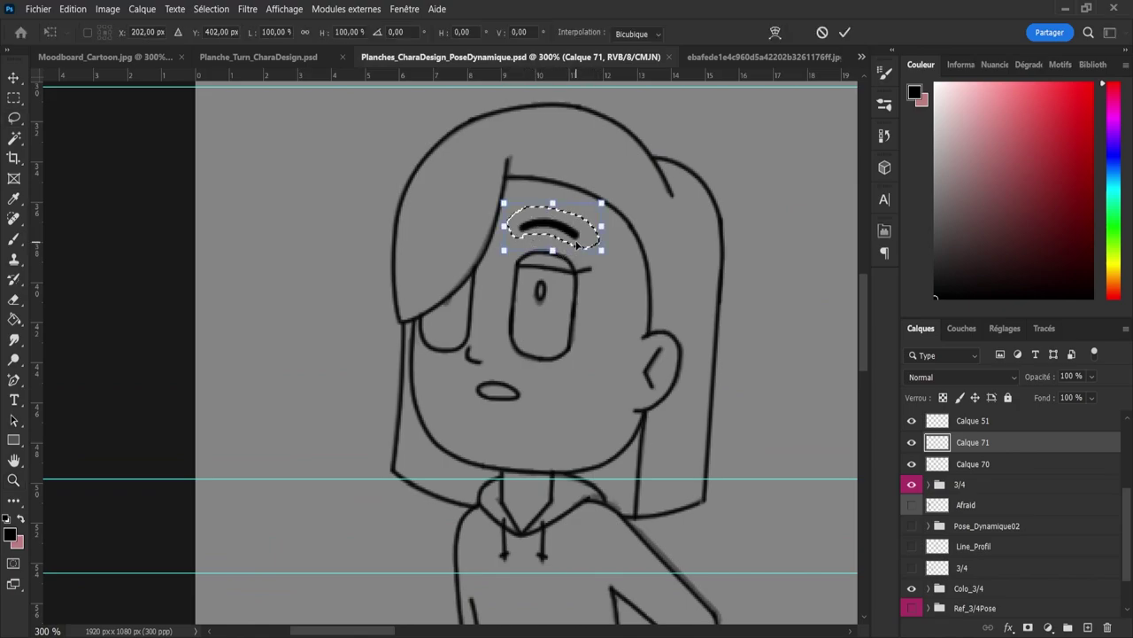
drag(578, 246, 584, 245)
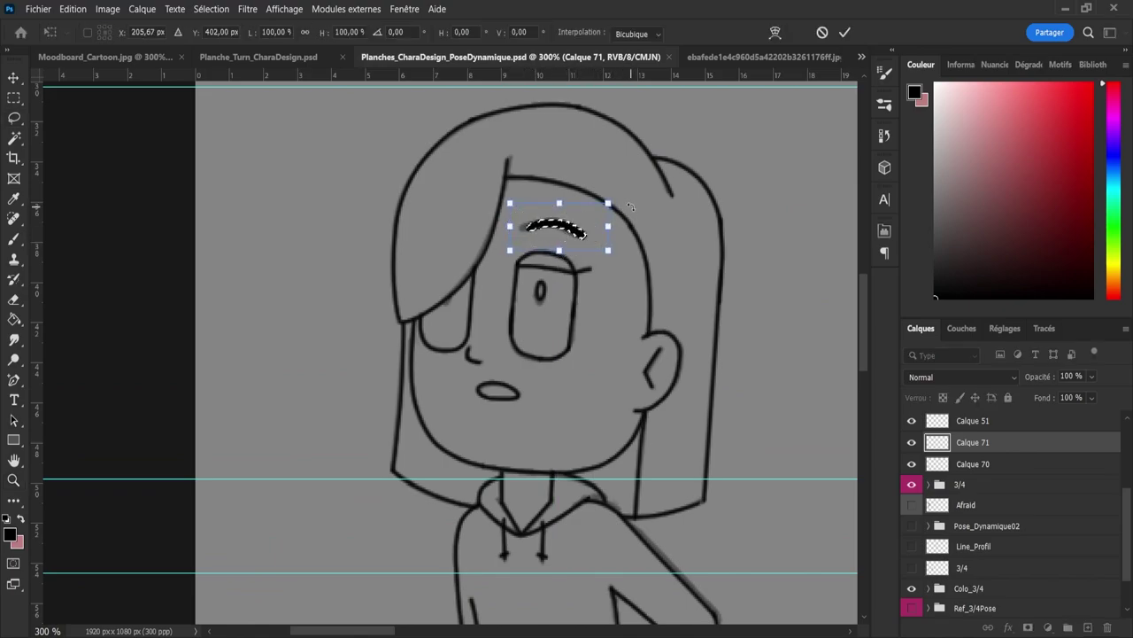
drag(630, 207, 623, 213)
key(Return)
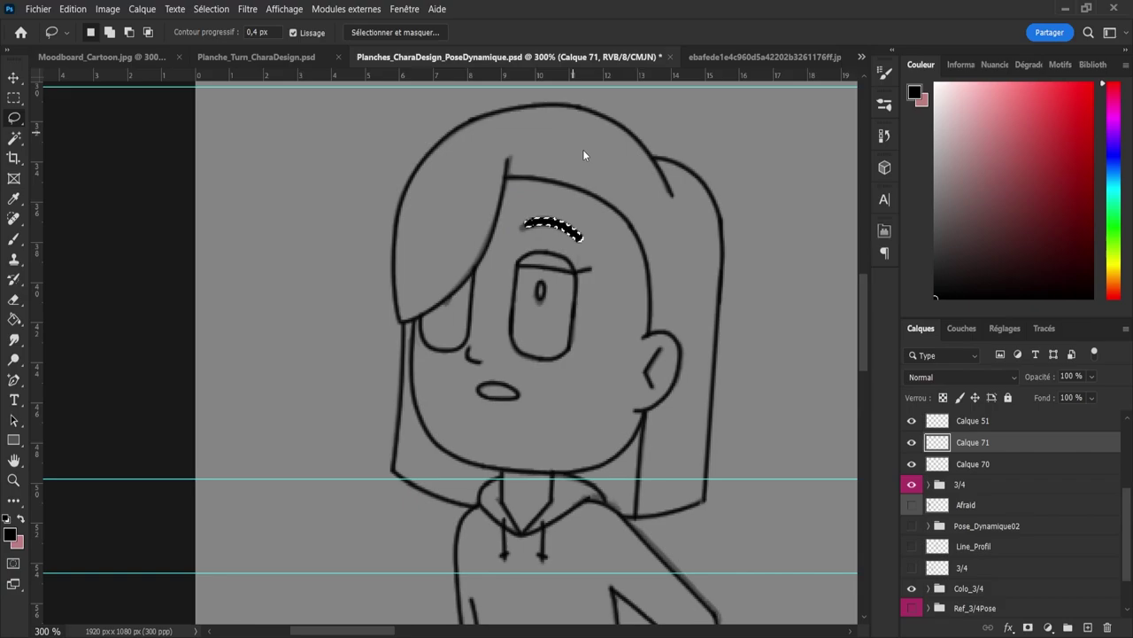
key(ctrl+d)
key(z)
drag(550, 281, 493, 273)
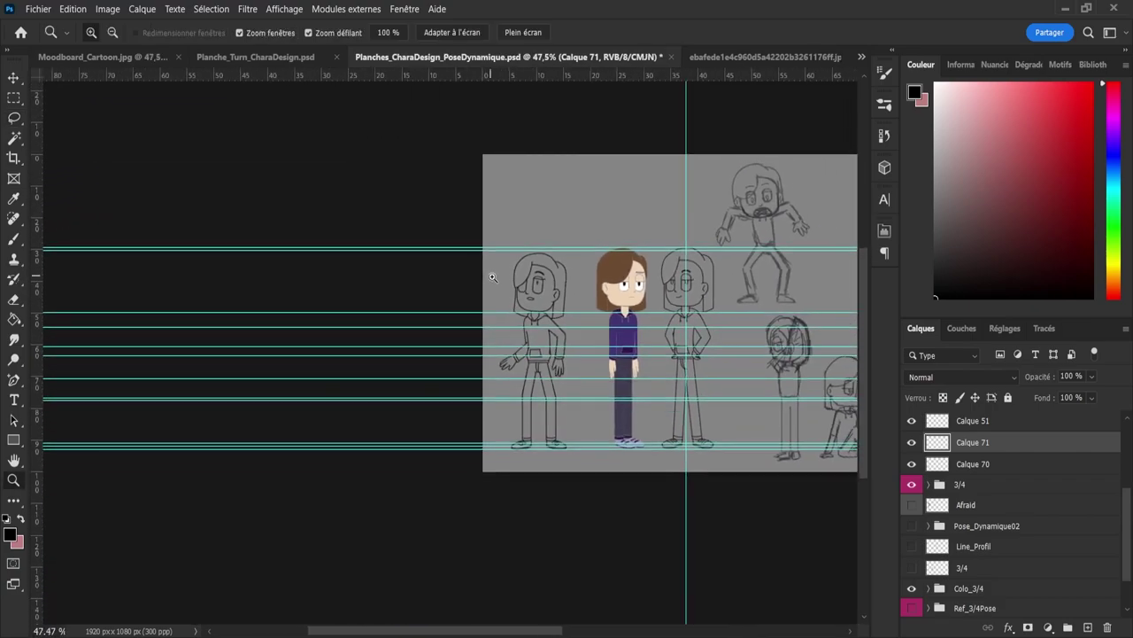
key(ctrl+s)
Step: Lasso the lowered right-hand hand, shift it slightly to the right under its cuff on layer Calque 70, deselect and save the document
mouse_move(556, 335)
mouse_down()
mouse_move(587, 349)
mouse_move(537, 338)
mouse_up()
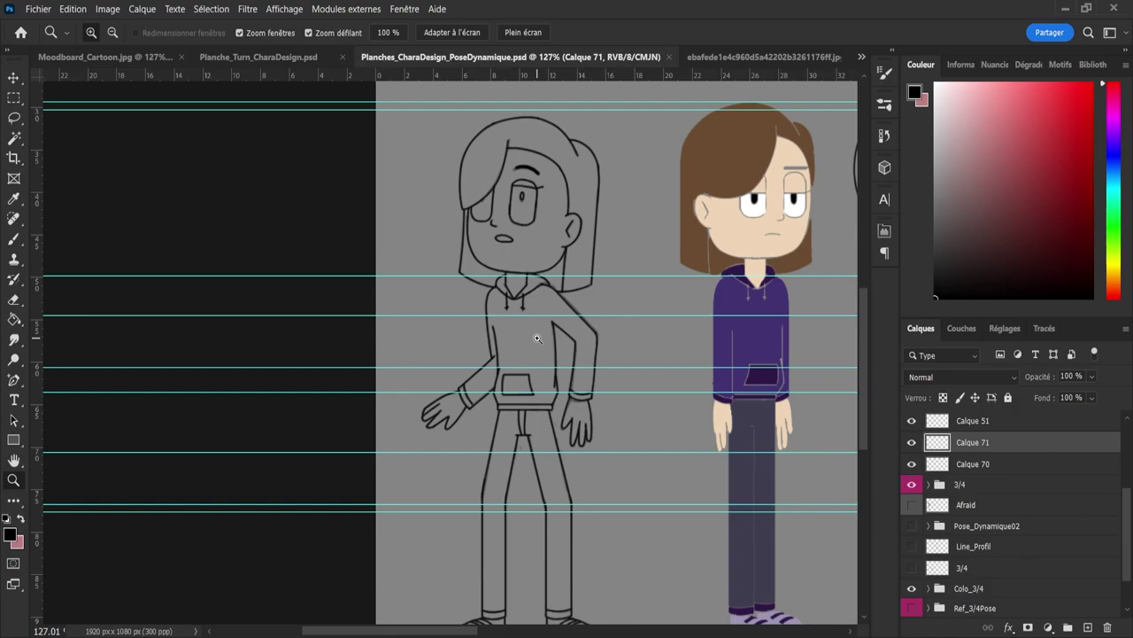
drag(539, 320, 542, 359)
scroll(603, 469, up, 3)
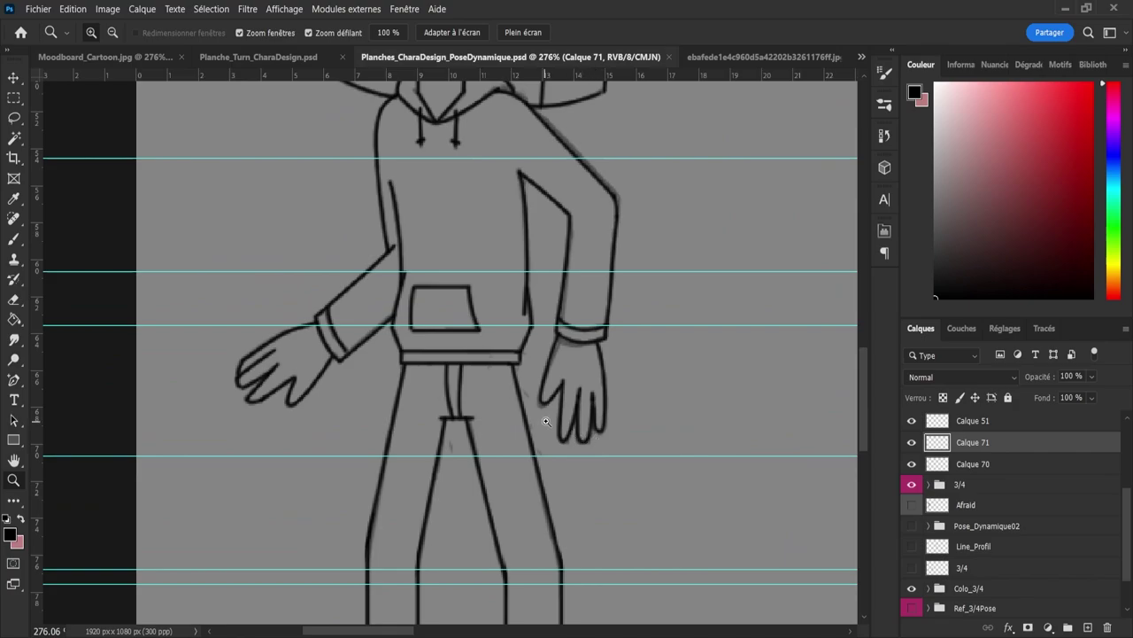
key(l)
mouse_move(538, 412)
mouse_down()
mouse_move(622, 463)
mouse_move(629, 390)
mouse_move(605, 347)
mouse_move(585, 356)
mouse_move(564, 345)
mouse_up()
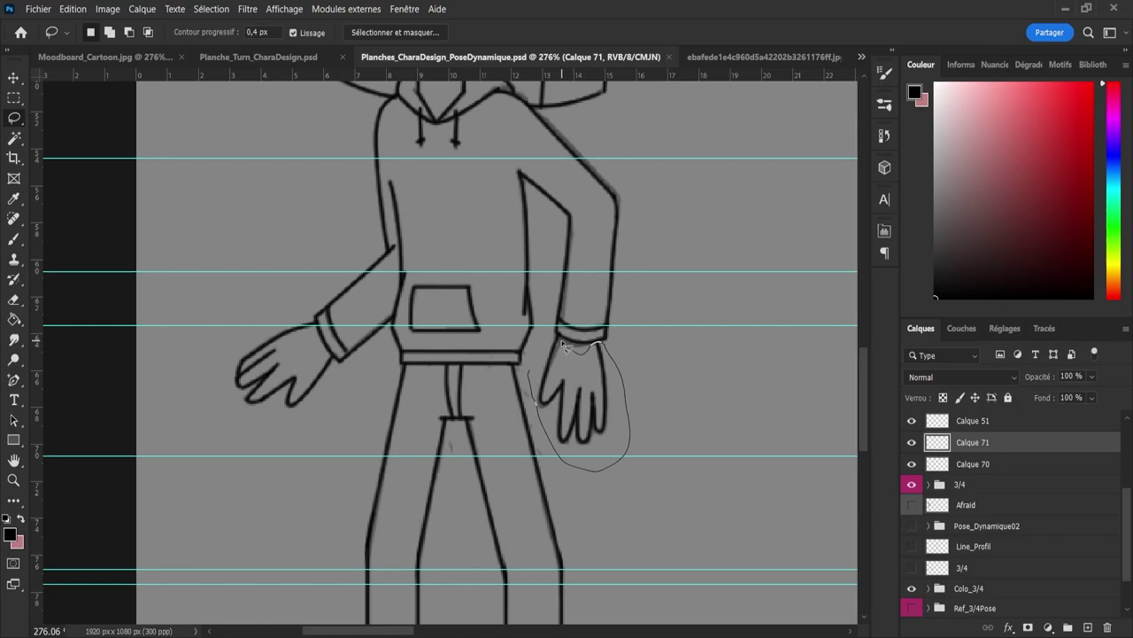
drag(561, 338, 538, 358)
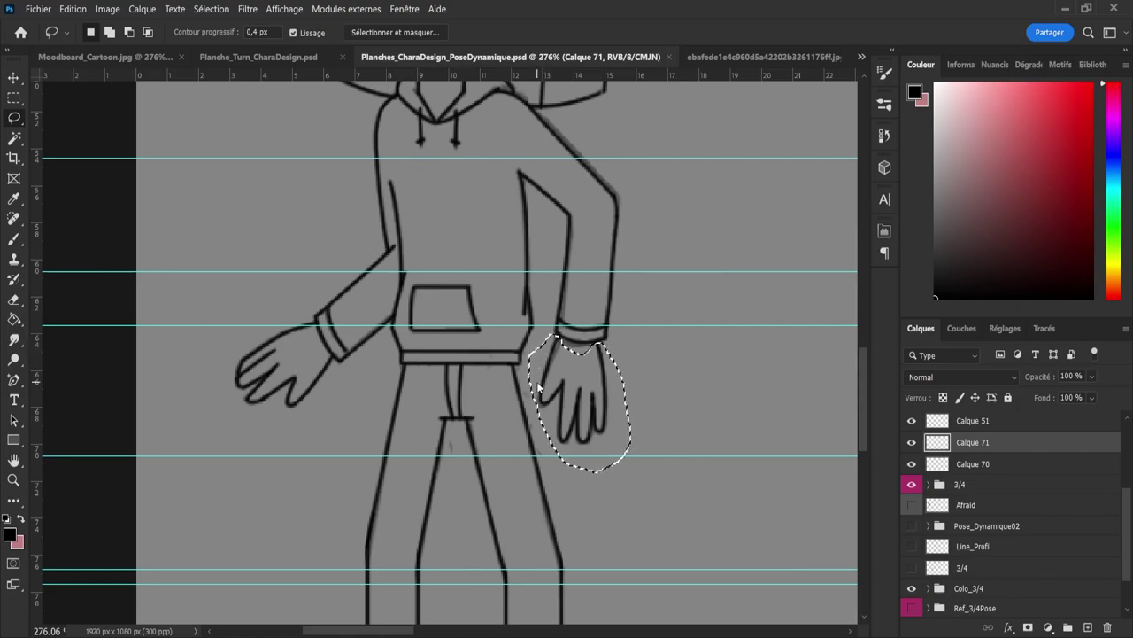
click(969, 481)
key(h)
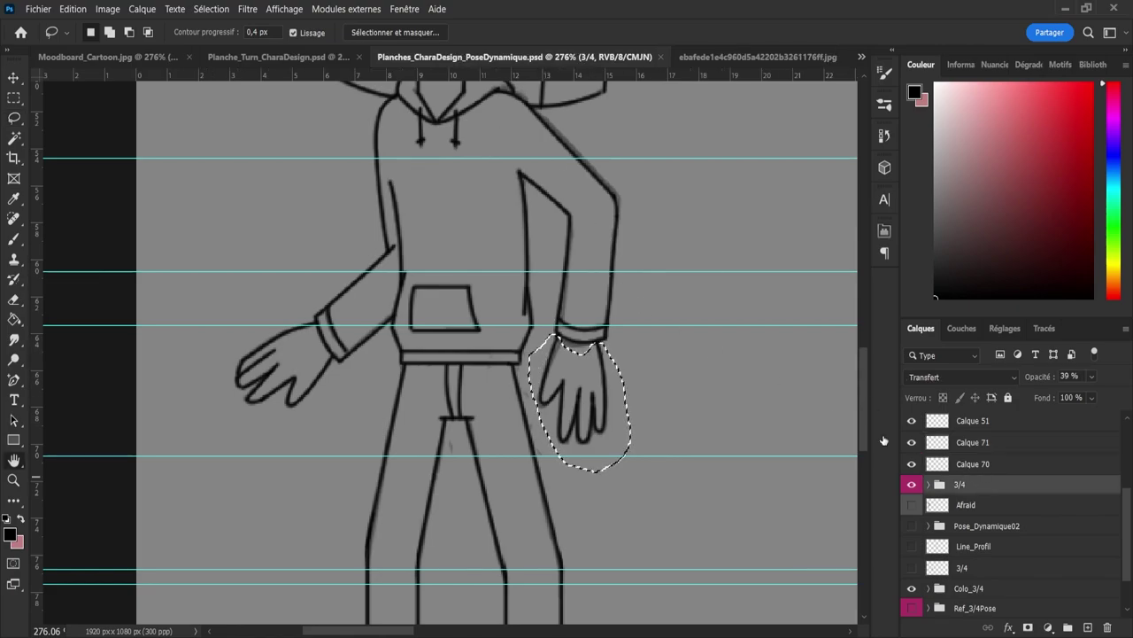
key(l)
click(1009, 464)
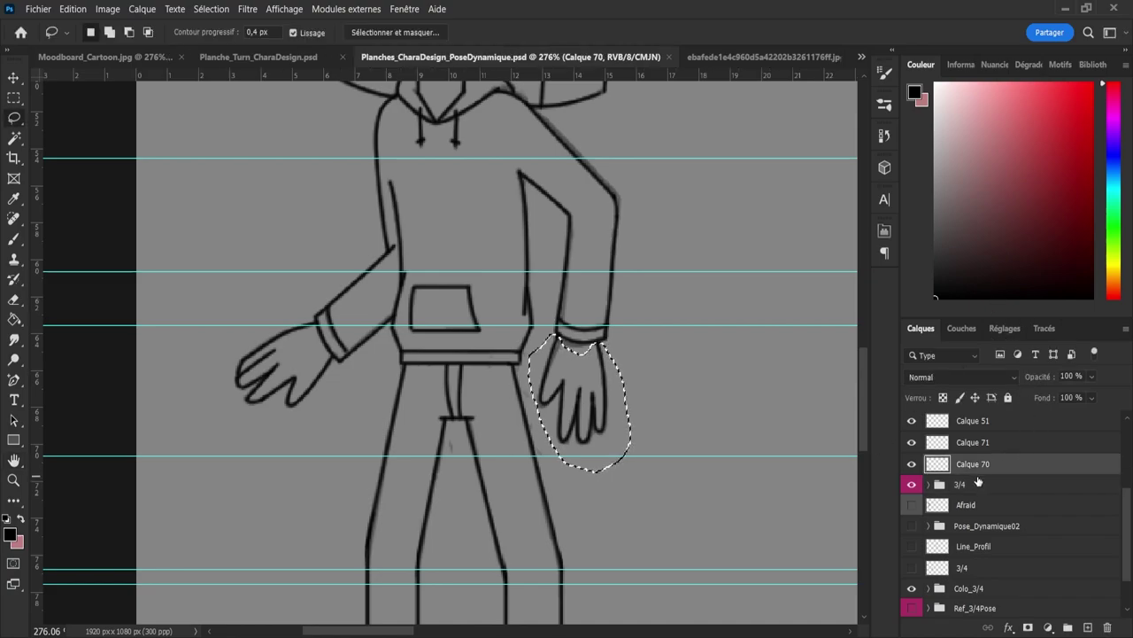
key(ctrl+t)
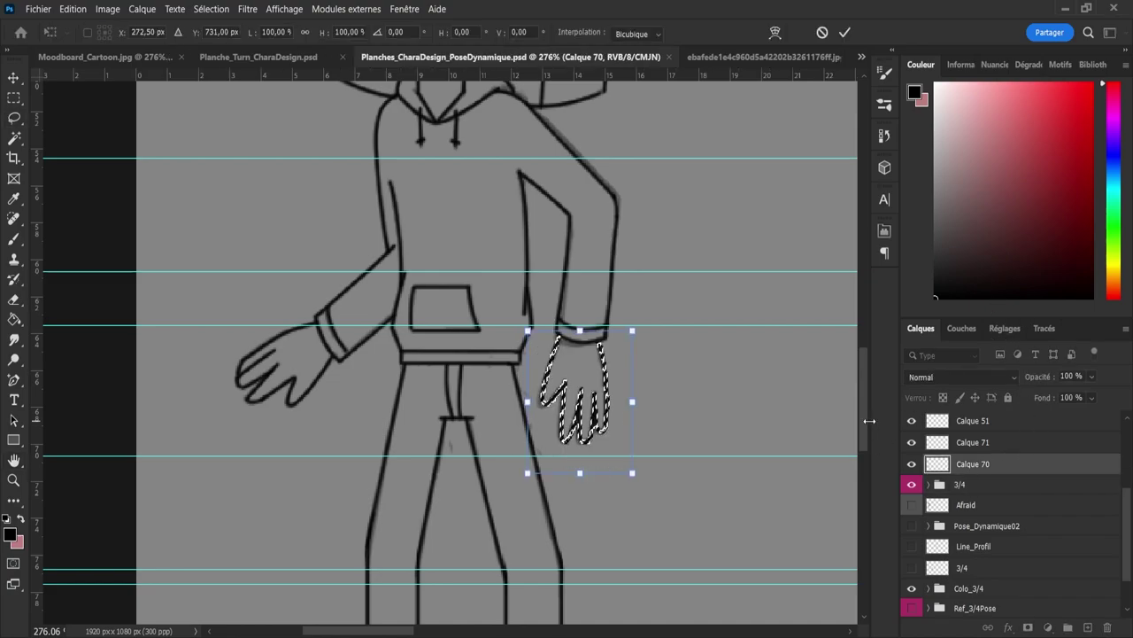
key(Return)
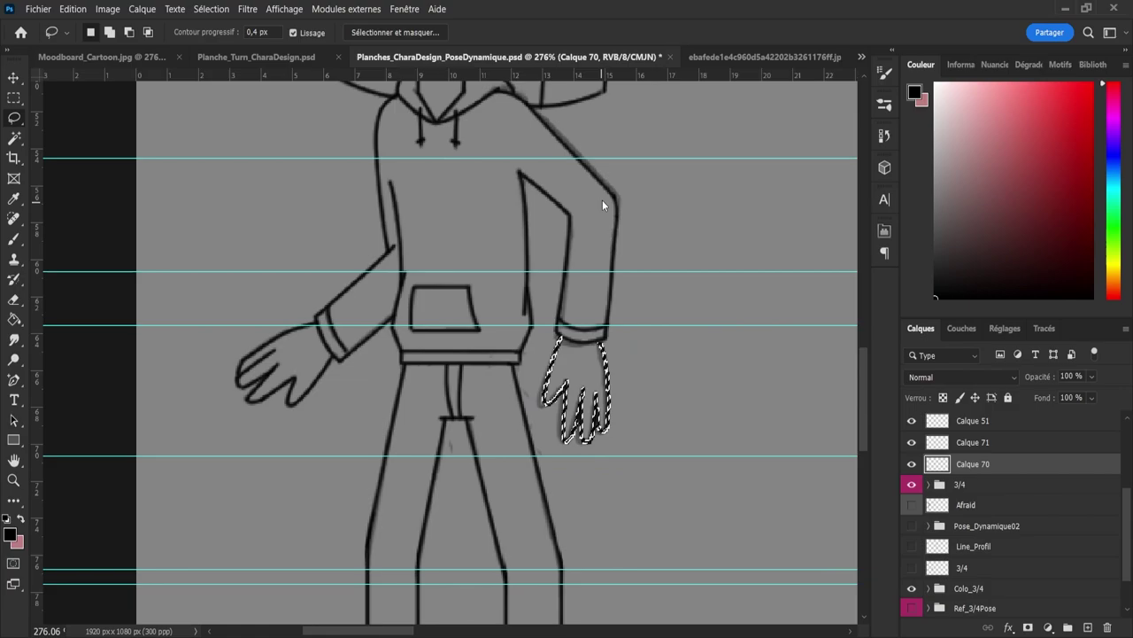
key(ctrl+d)
key(z)
drag(622, 345, 571, 345)
key(ctrl+s)
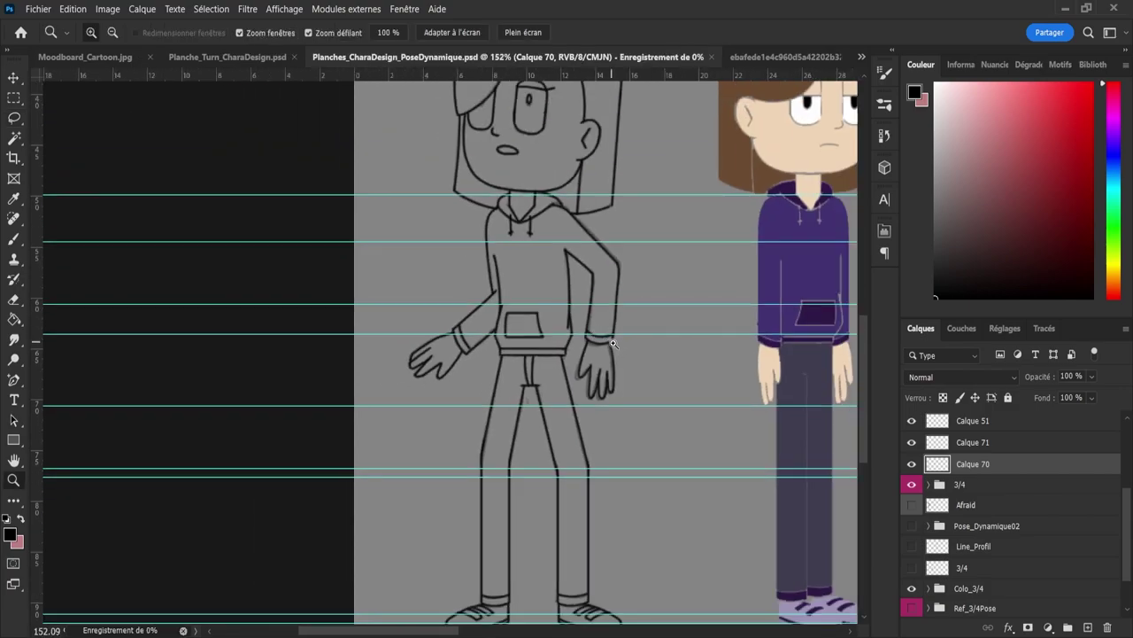
Step: Toggle the visibility of Calque 71 and Calque 70 to check their line art, and merge the two layers
scroll(637, 361, down, 2)
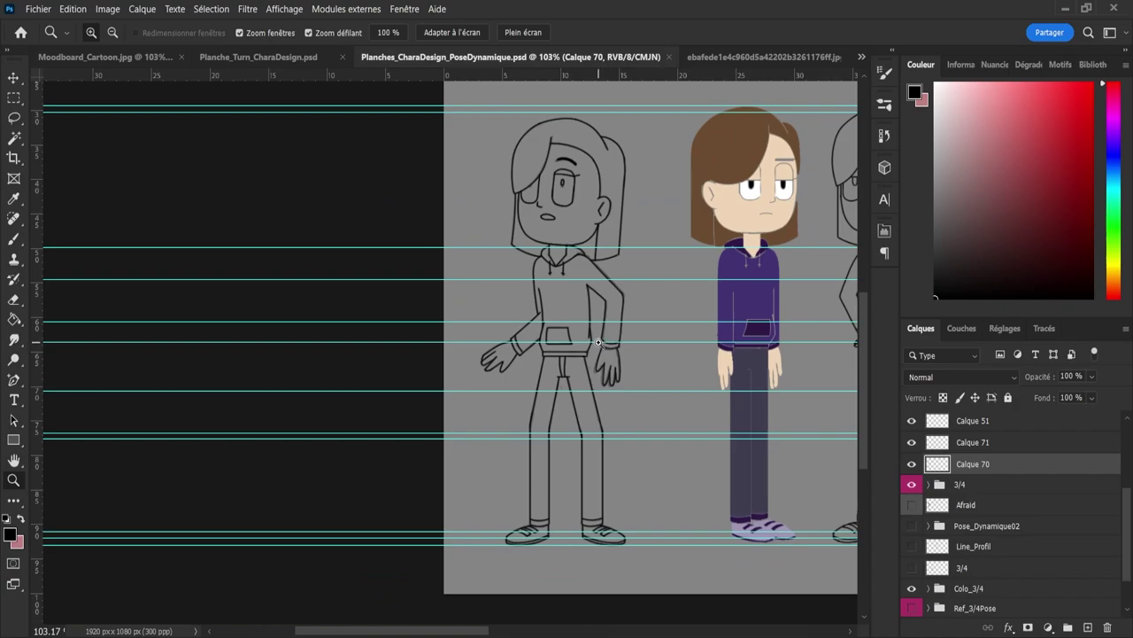
click(922, 445)
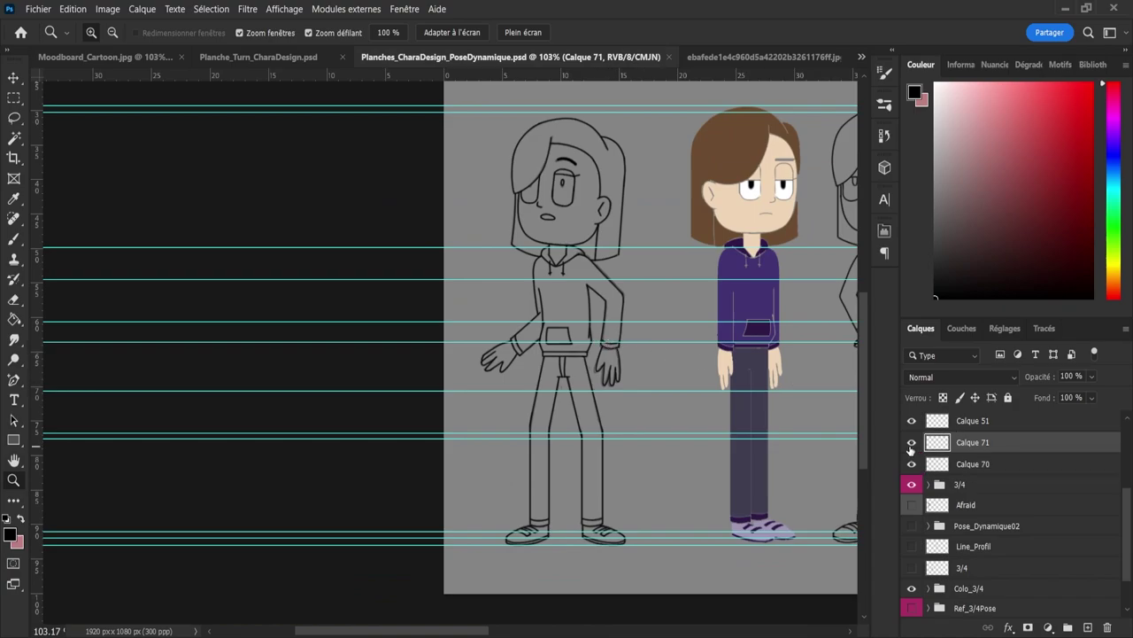
click(912, 428)
click(912, 430)
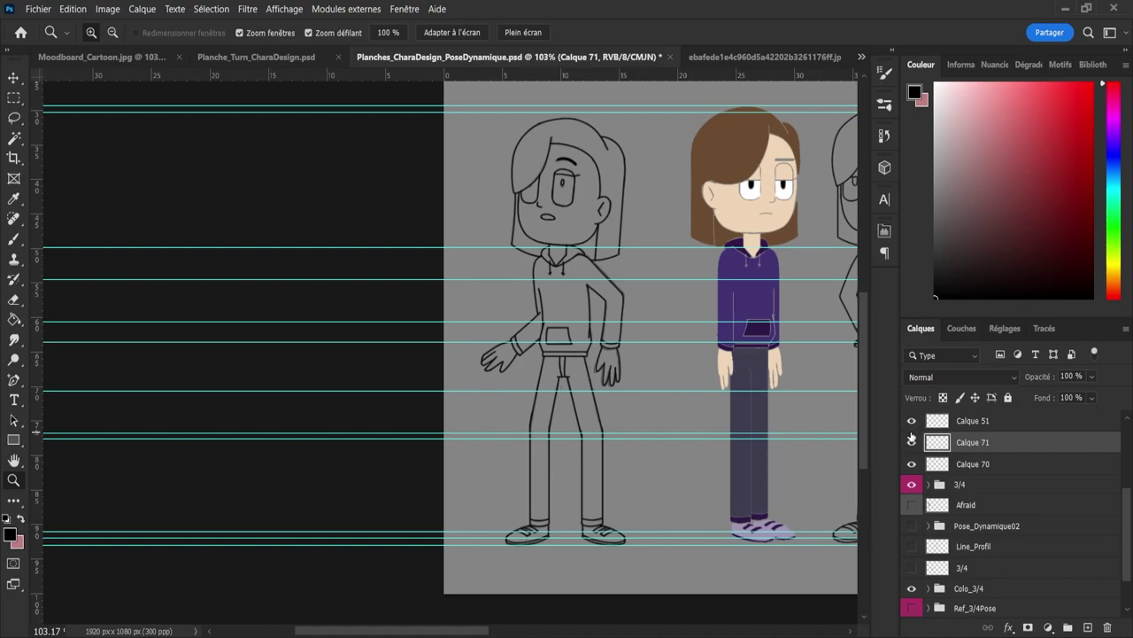
click(912, 431)
click(912, 431)
click(912, 430)
click(912, 431)
click(912, 464)
click(913, 465)
shift+click(956, 472)
key(ctrl+e)
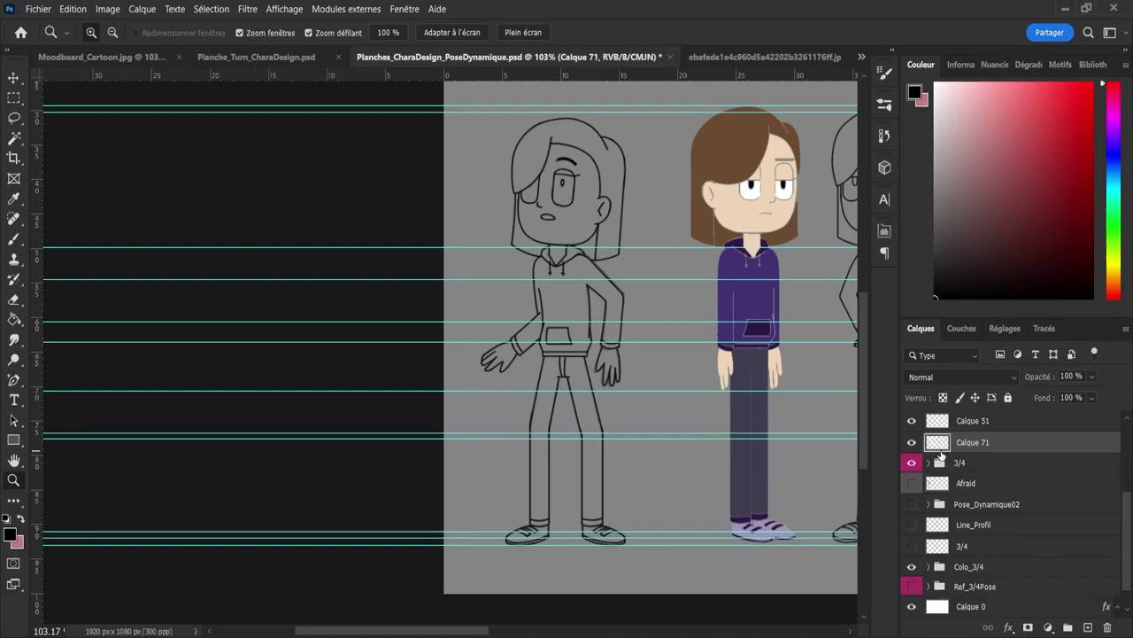
Step: Check the inked line art on Calque 71 against the rough sketch, and hide the sketch's 3/4 group
click(912, 442)
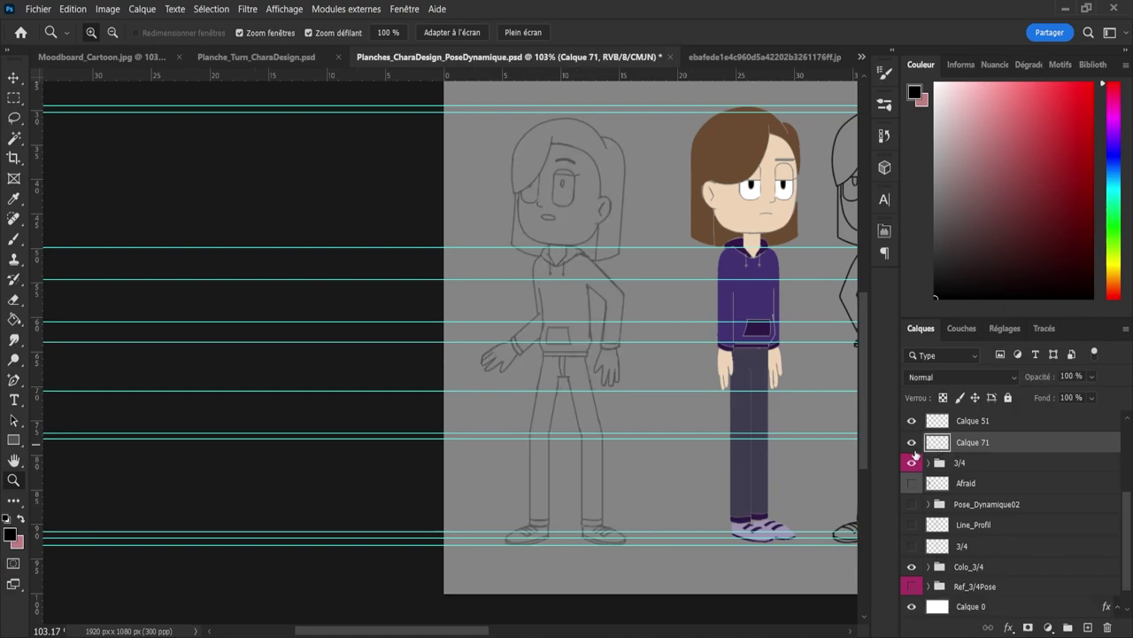
click(912, 462)
click(912, 442)
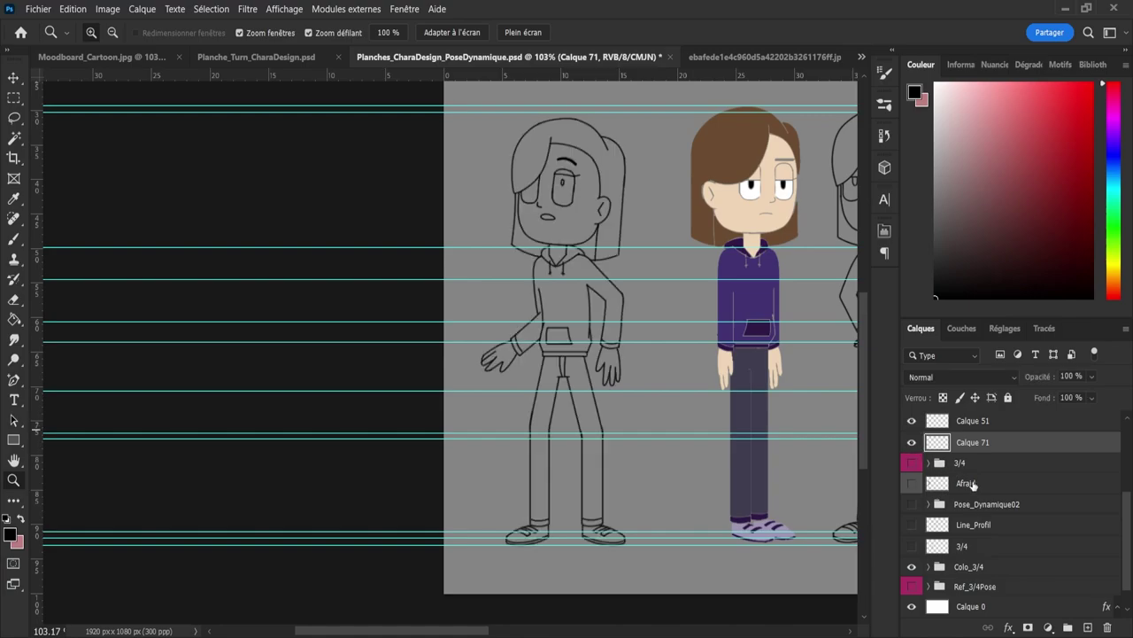
Step: Toggle the visibility of Calque 51 to check its content, make Calque 71 the active layer and save the document
drag(1121, 516, 1121, 473)
click(973, 498)
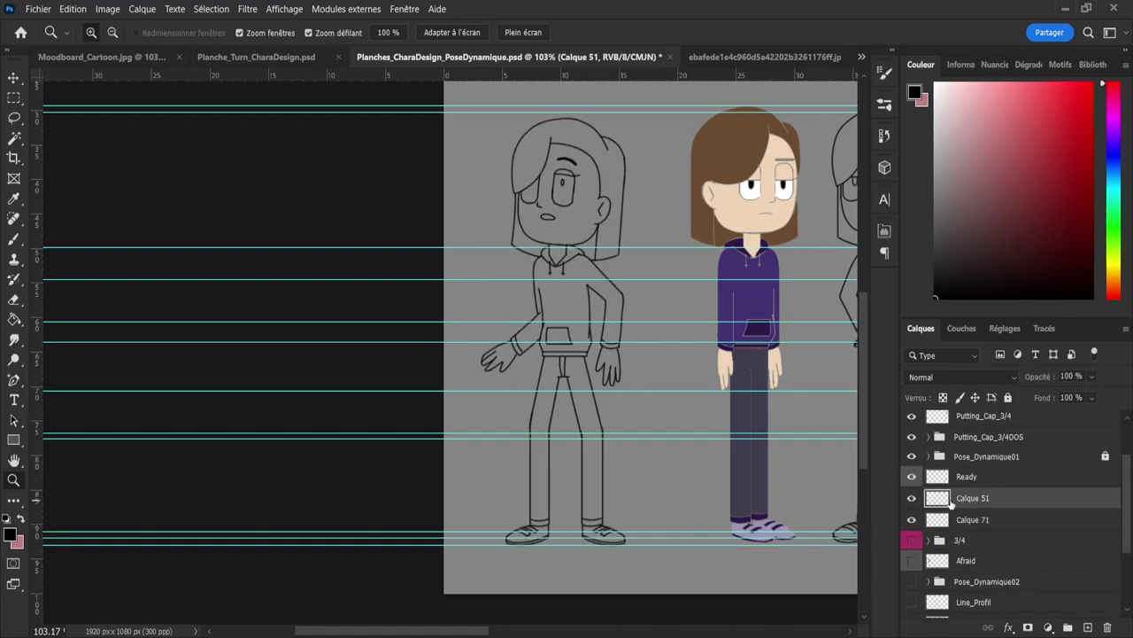
click(912, 500)
click(912, 501)
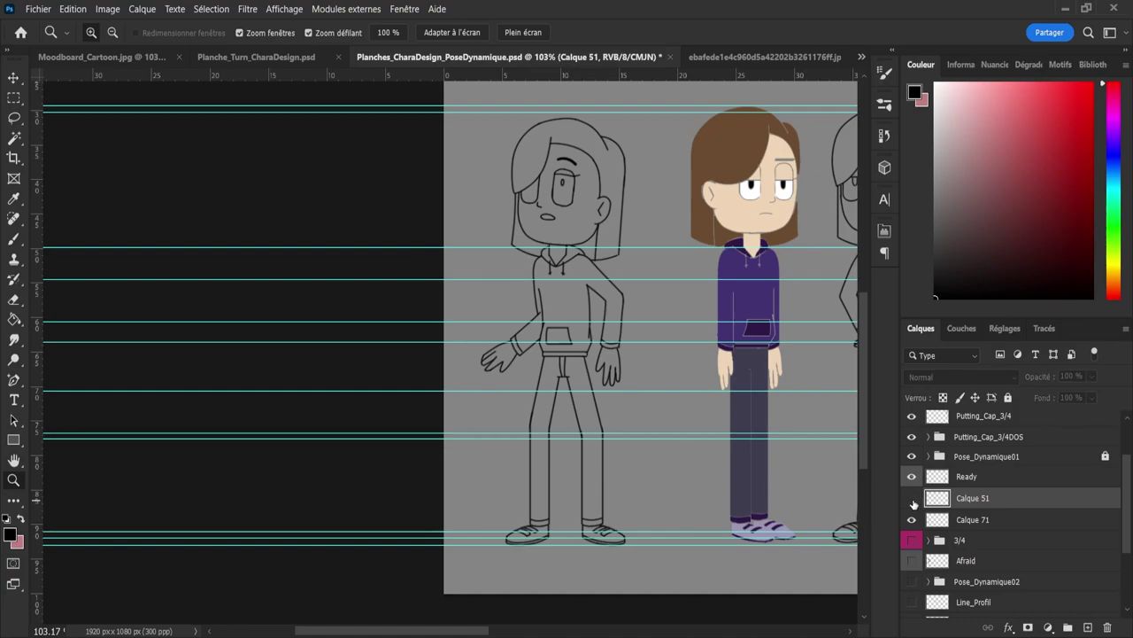
click(912, 502)
click(940, 523)
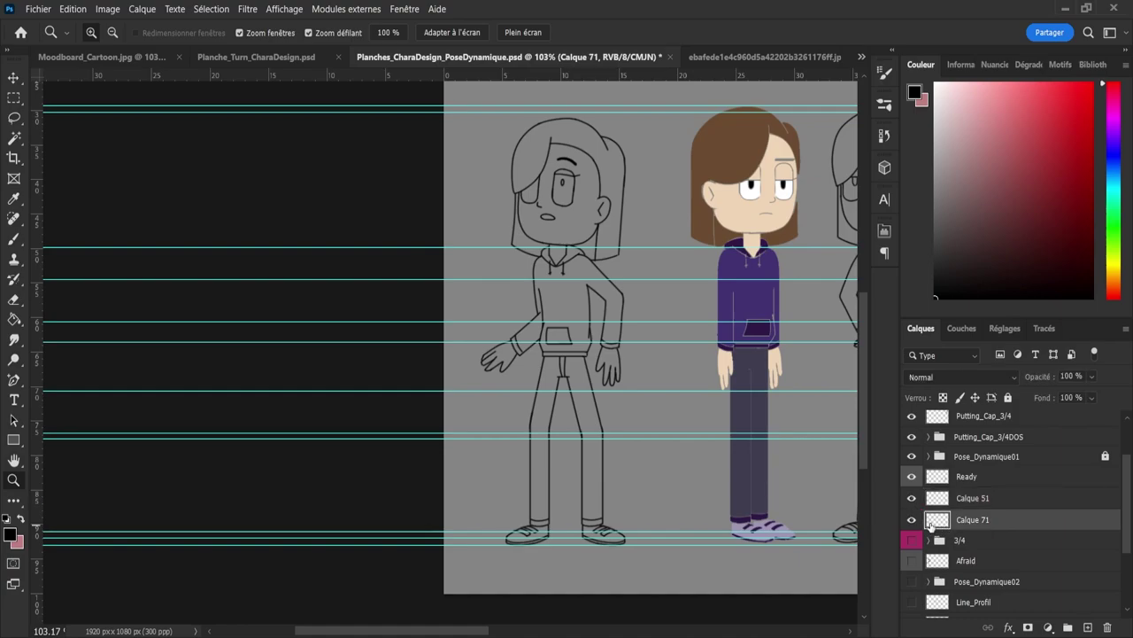
key(ctrl+s)
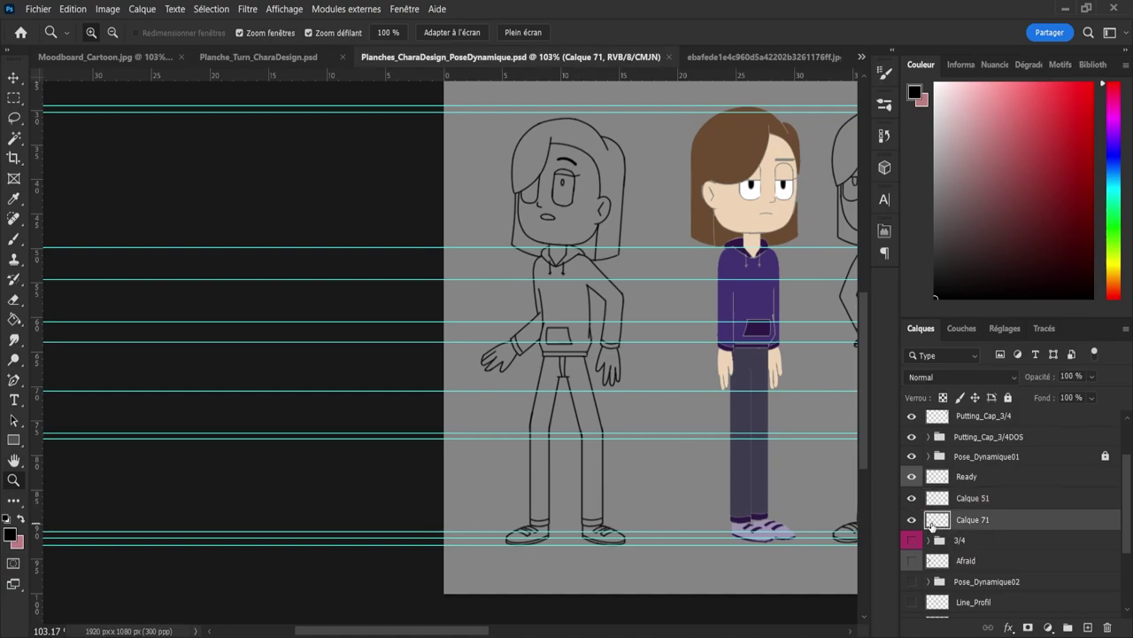
Step: Start a lasso selection around the inked eyebrow above the fully visible eye on Calque 71
click(556, 168)
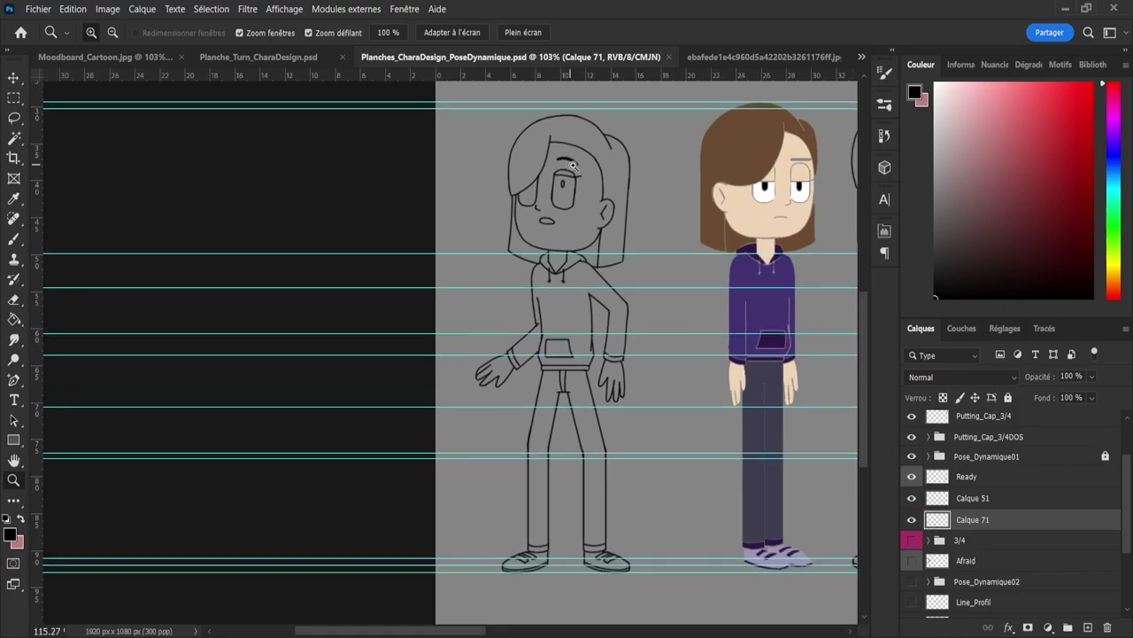
click(546, 173)
key(l)
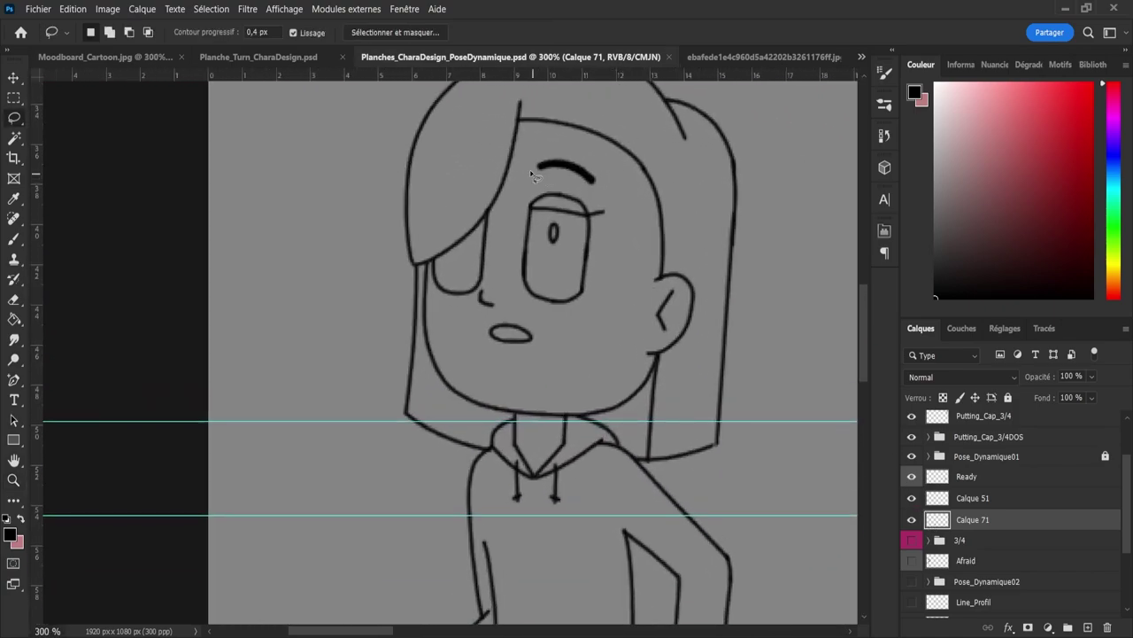
Step: Adjust the eyebrow above the fully visible eye with Free Transform and save the document
mouse_move(539, 177)
mouse_down()
mouse_move(602, 165)
mouse_move(604, 191)
mouse_move(557, 193)
mouse_up()
key(ctrl+t)
drag(634, 186, 648, 183)
key(Return)
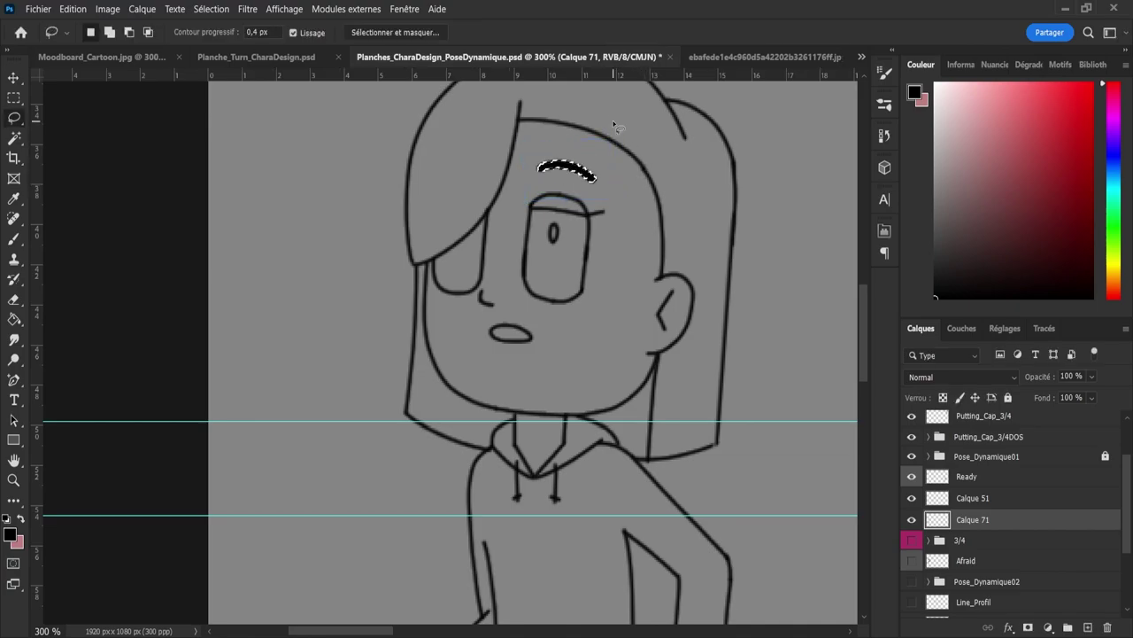
key(ctrl+d)
key(z)
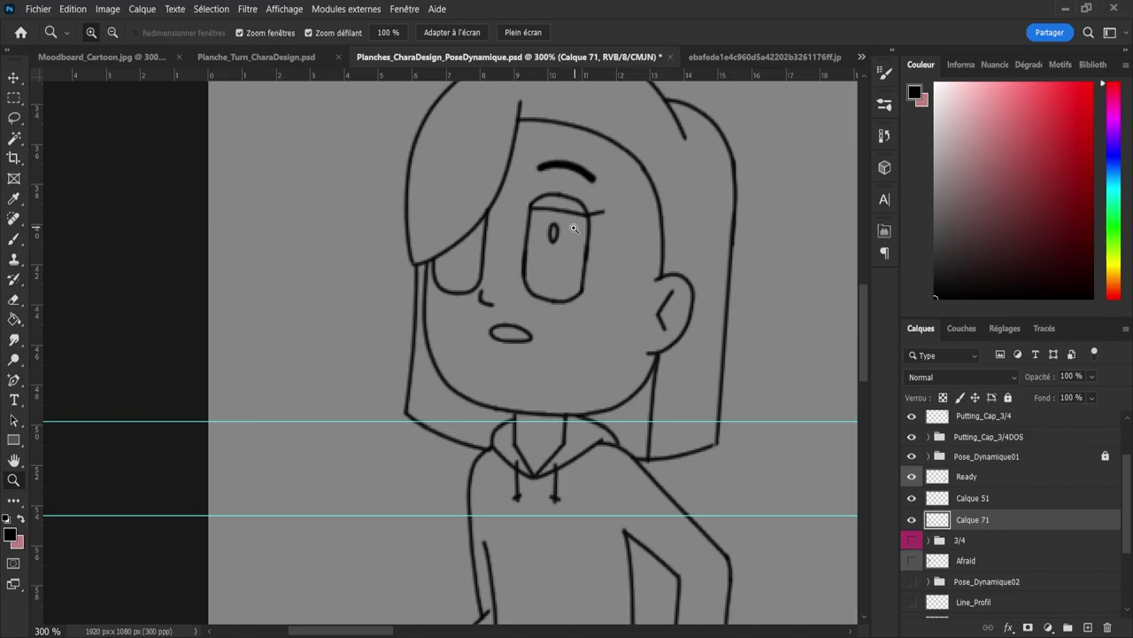
drag(574, 225, 507, 184)
key(ctrl+s)
drag(531, 230, 502, 215)
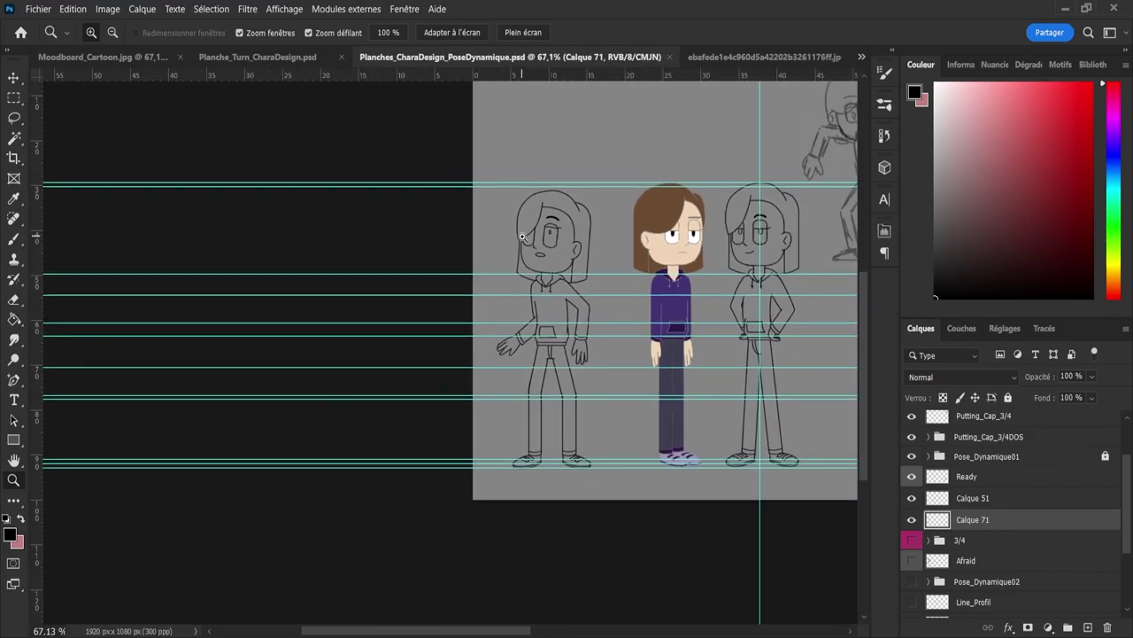
Step: Copy the visible eye's pupil to a new layer and move the copy onto the partly hair-covered eye
scroll(554, 256, up, 1)
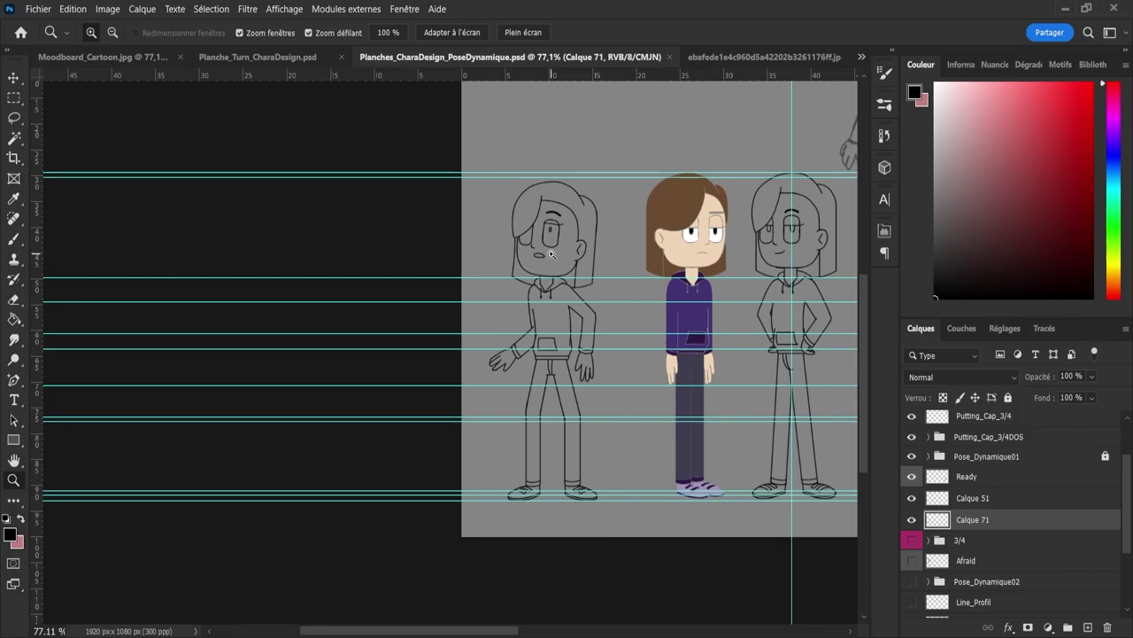
mouse_move(529, 223)
mouse_down()
mouse_move(588, 237)
mouse_move(591, 256)
mouse_move(610, 263)
mouse_move(580, 230)
mouse_move(600, 239)
mouse_move(551, 224)
mouse_move(608, 278)
mouse_up()
key(l)
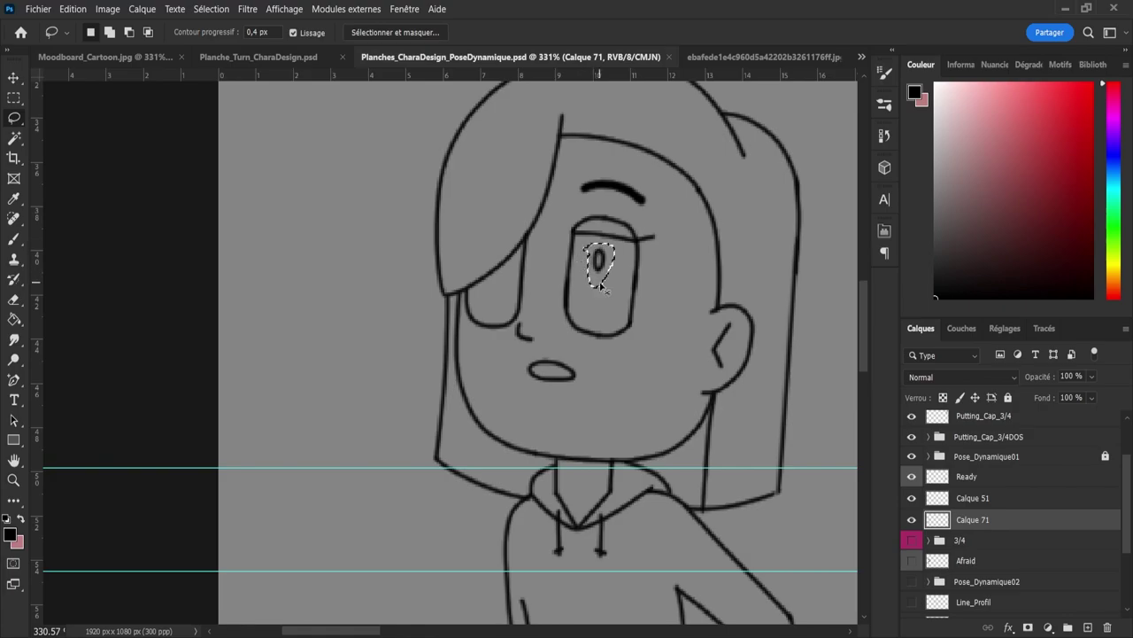
key(ctrl+j)
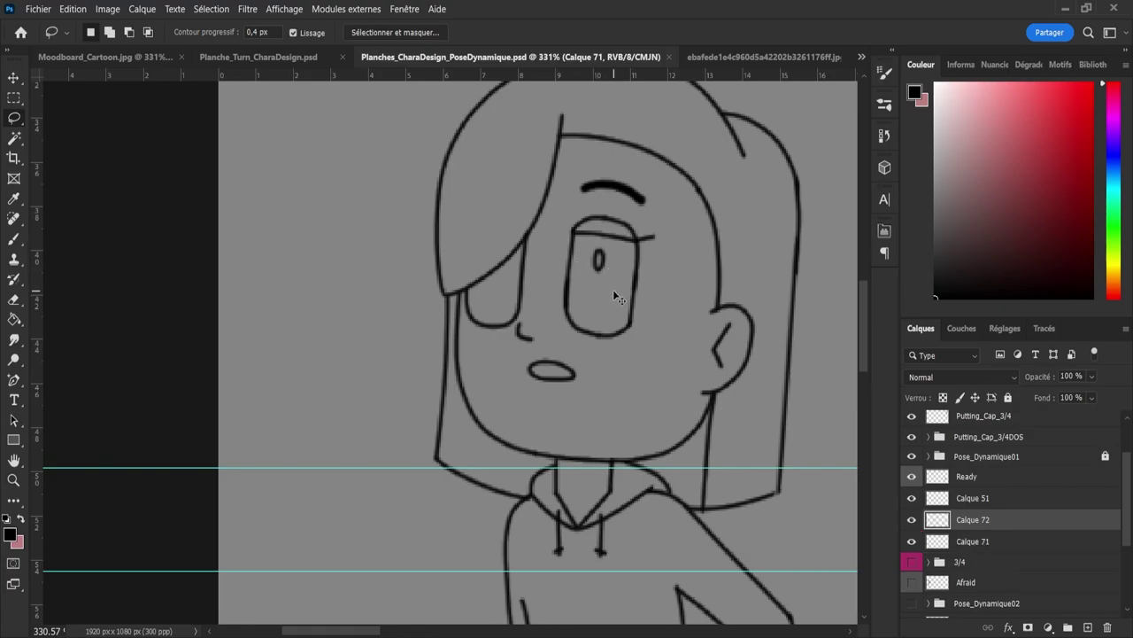
key(v)
mouse_move(607, 278)
mouse_down()
mouse_move(603, 265)
mouse_move(493, 258)
mouse_move(503, 248)
mouse_up()
key(e)
key(v)
key(ctrl+z)
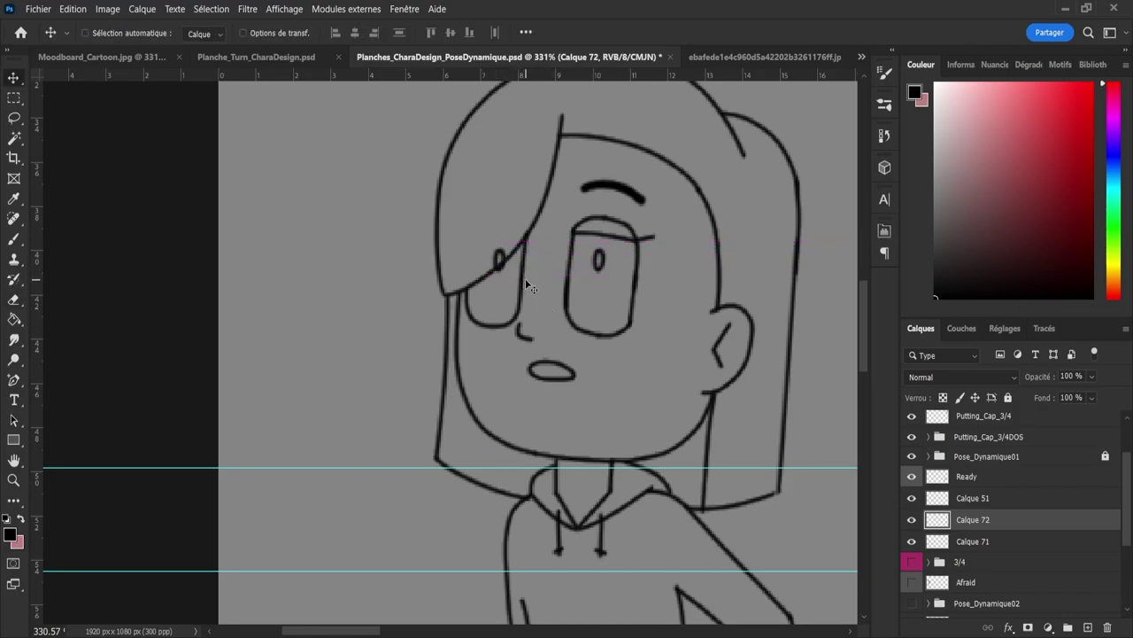
Step: Erase the part of the copied pupil that overlaps the hair strand and save the document
key(z)
key(e)
drag(500, 247, 487, 270)
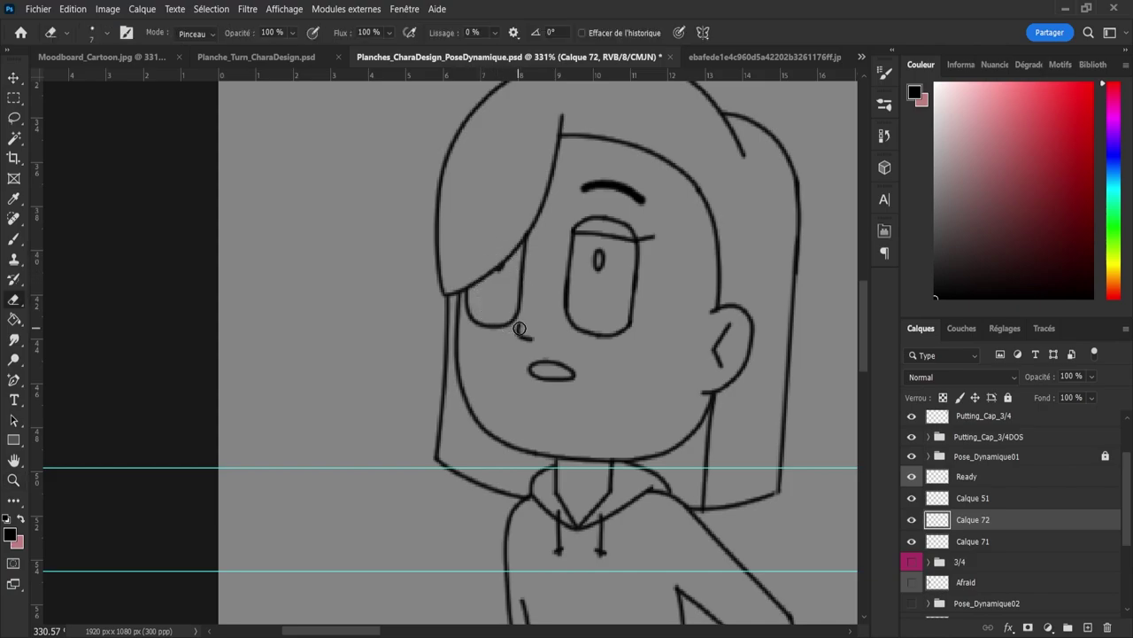
key(z)
mouse_move(531, 328)
mouse_down()
mouse_move(462, 304)
mouse_move(543, 299)
mouse_up()
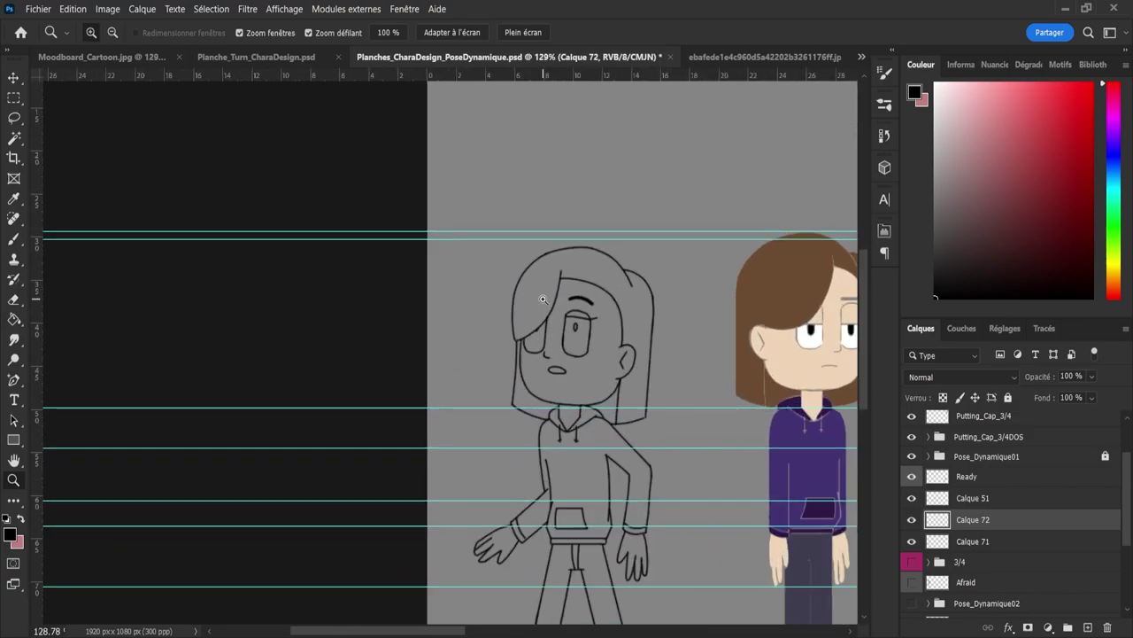
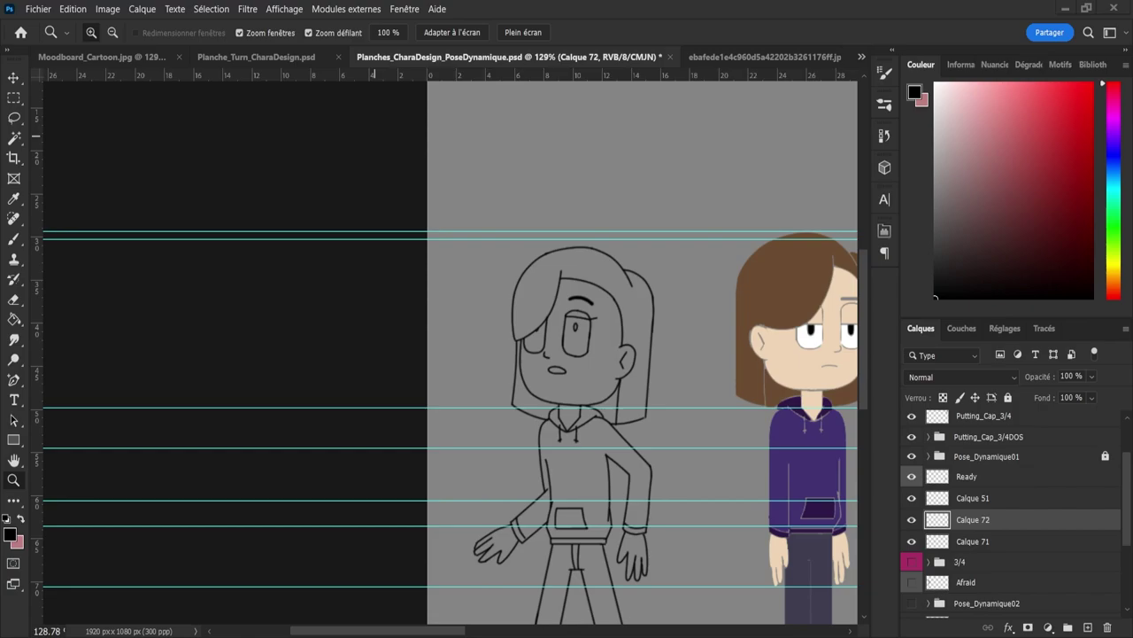
key(ctrl+s)
Step: Try to erase the line at the inner elbow of the bent arm on the Calque 72 layer
scroll(608, 364, down, 6)
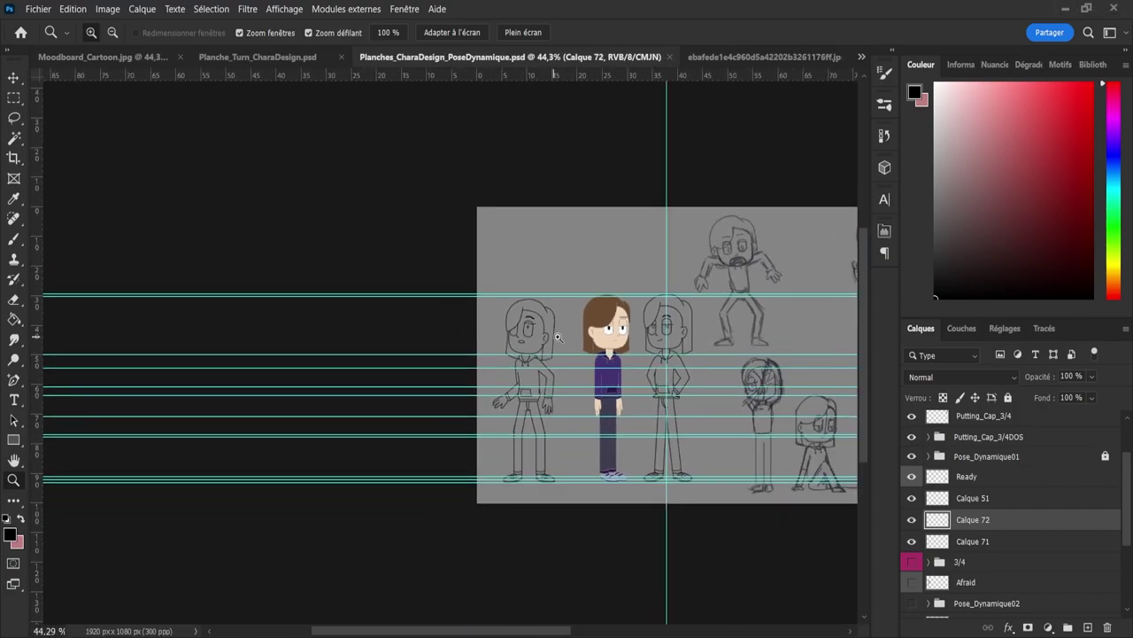
scroll(558, 337, up, 4)
scroll(490, 389, down, 1)
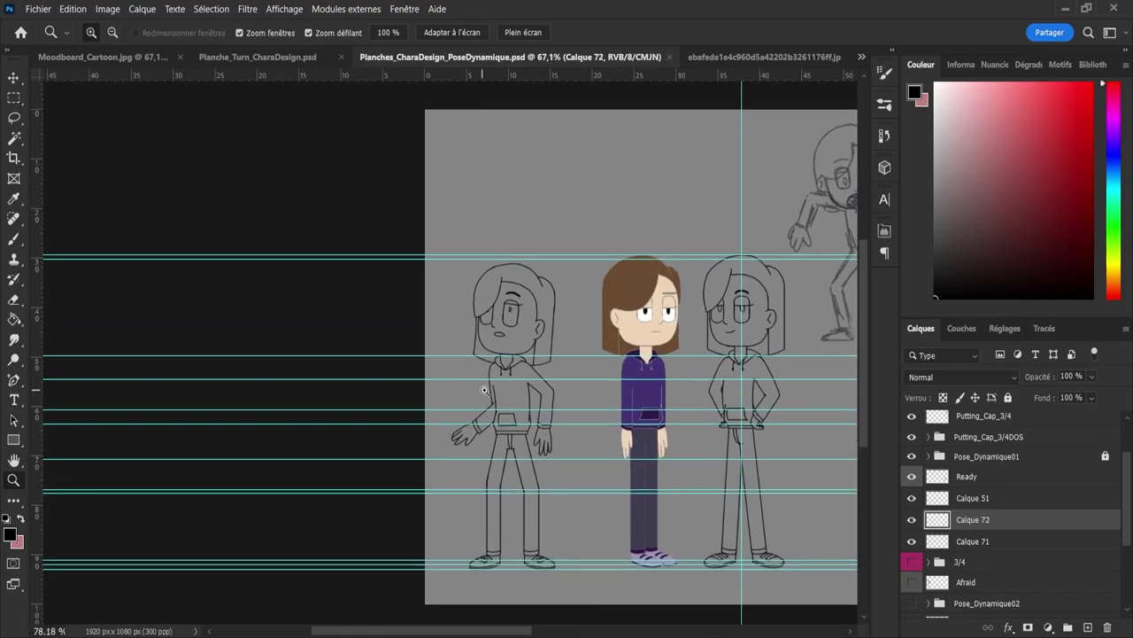
scroll(482, 385, up, 3)
scroll(456, 386, down, 1)
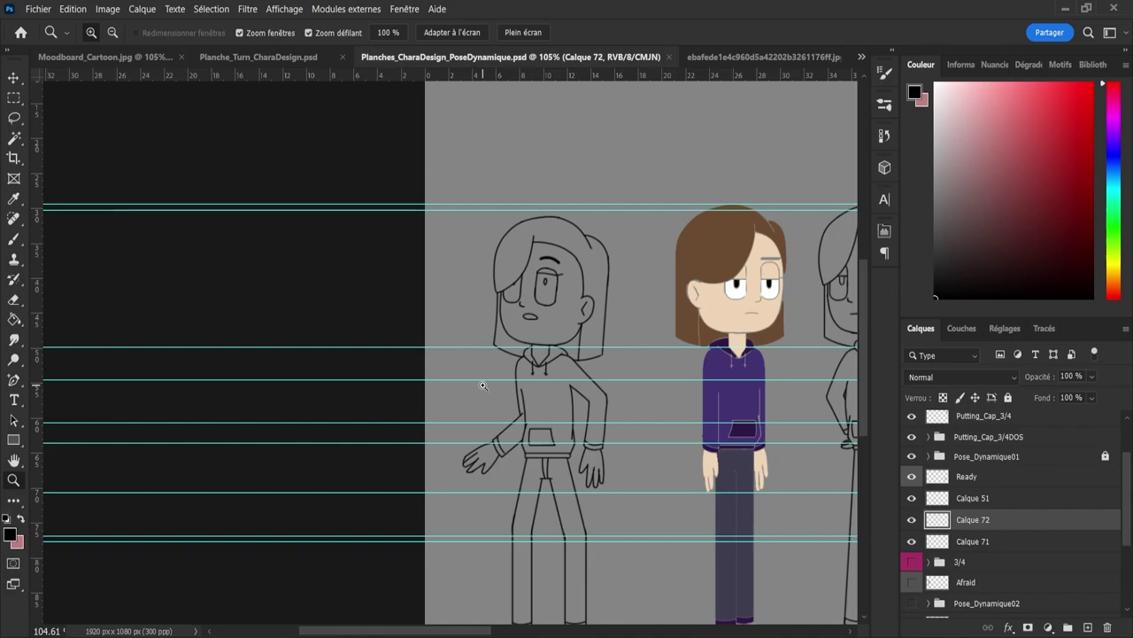
scroll(549, 404, up, 4)
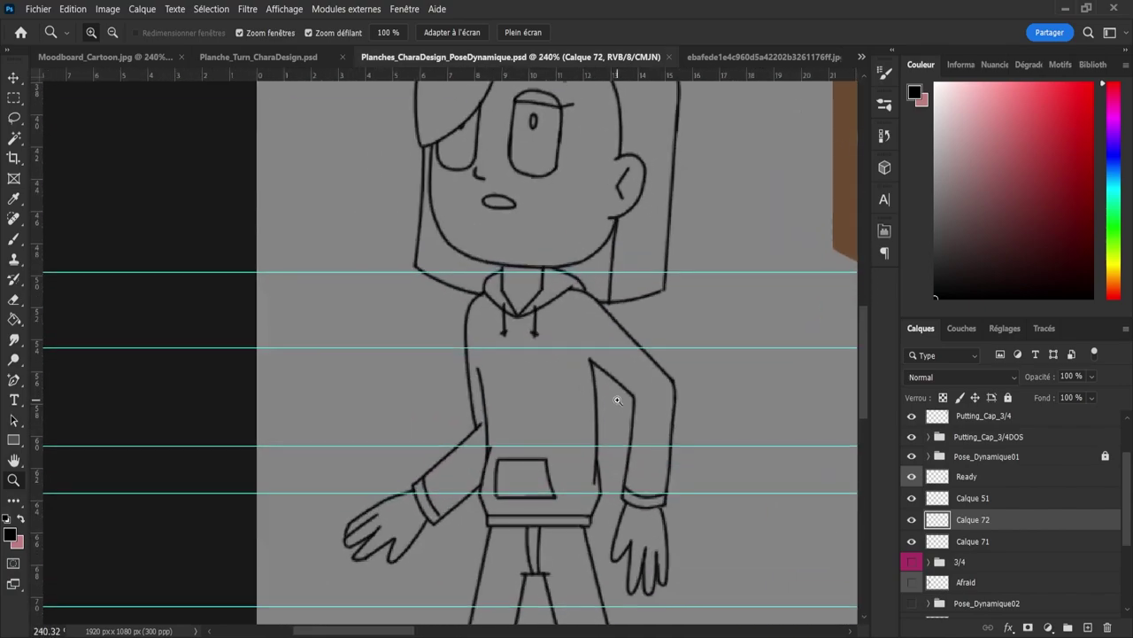
key(l)
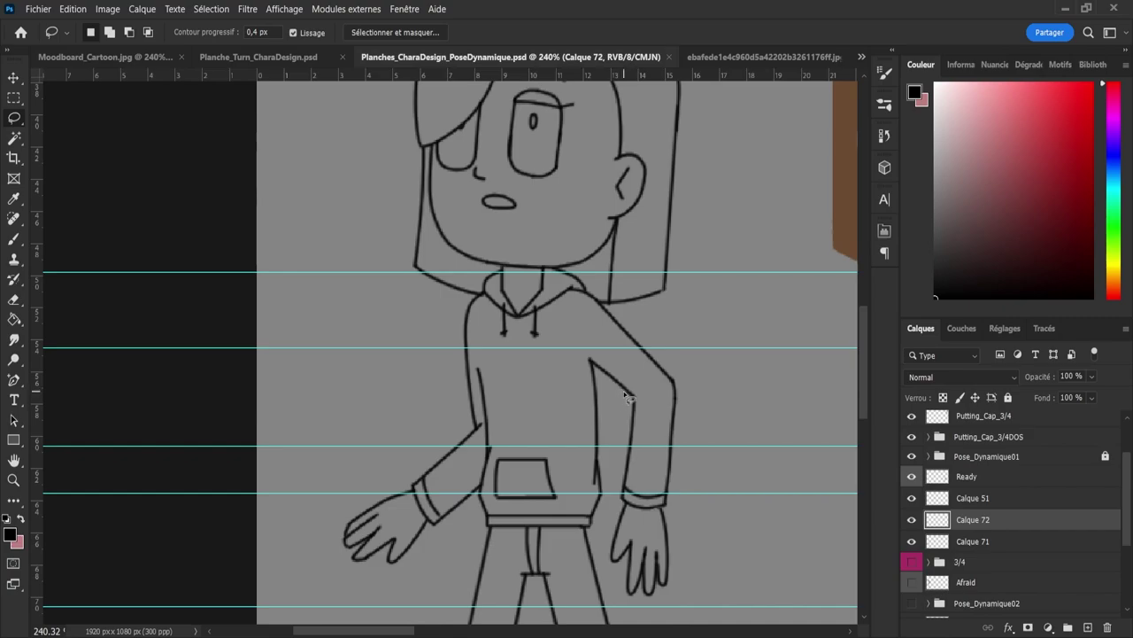
key(e)
drag(629, 388, 635, 391)
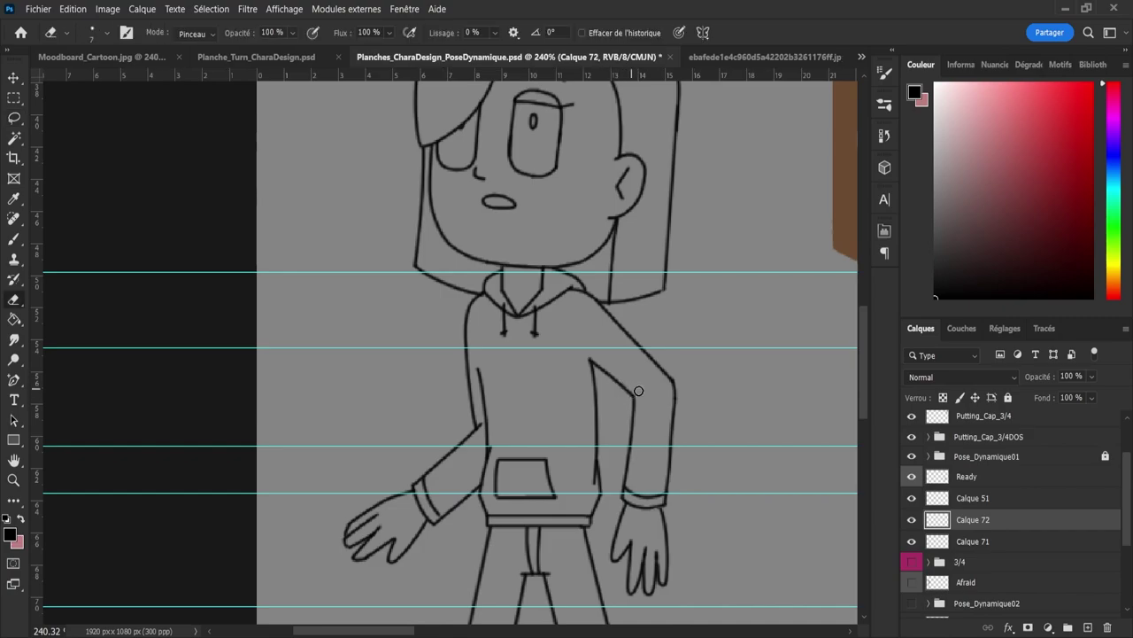
Step: Show the 3/4 group, hide the Calque 72 and Calque 71 layers, and add a new layer above Calque 71
click(911, 542)
click(911, 542)
click(911, 561)
click(912, 520)
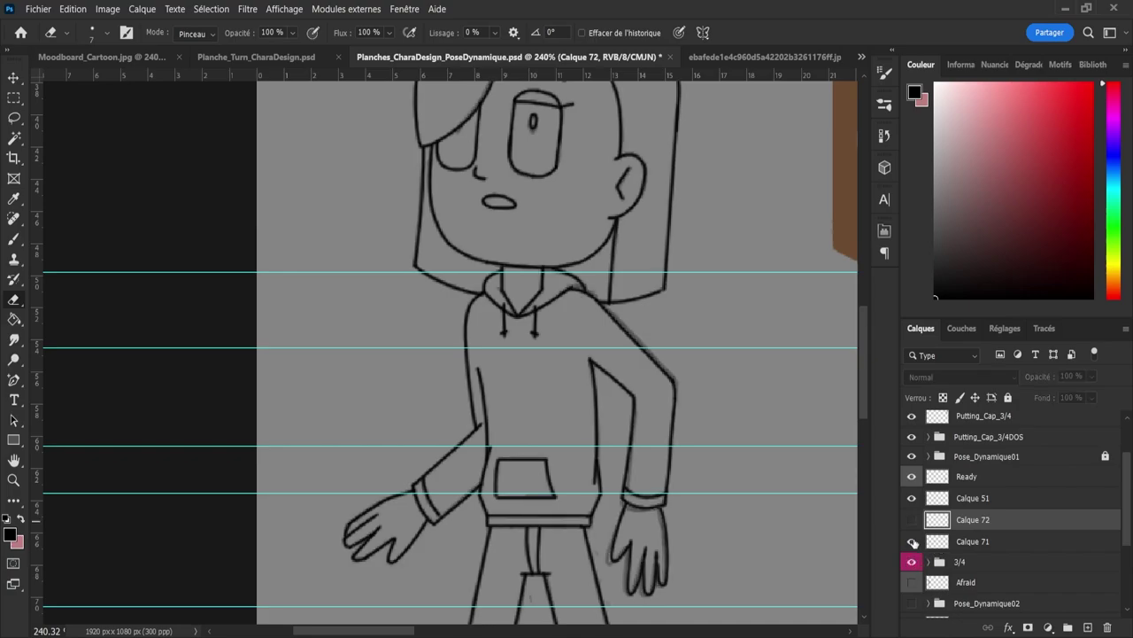
click(912, 541)
click(936, 542)
click(919, 541)
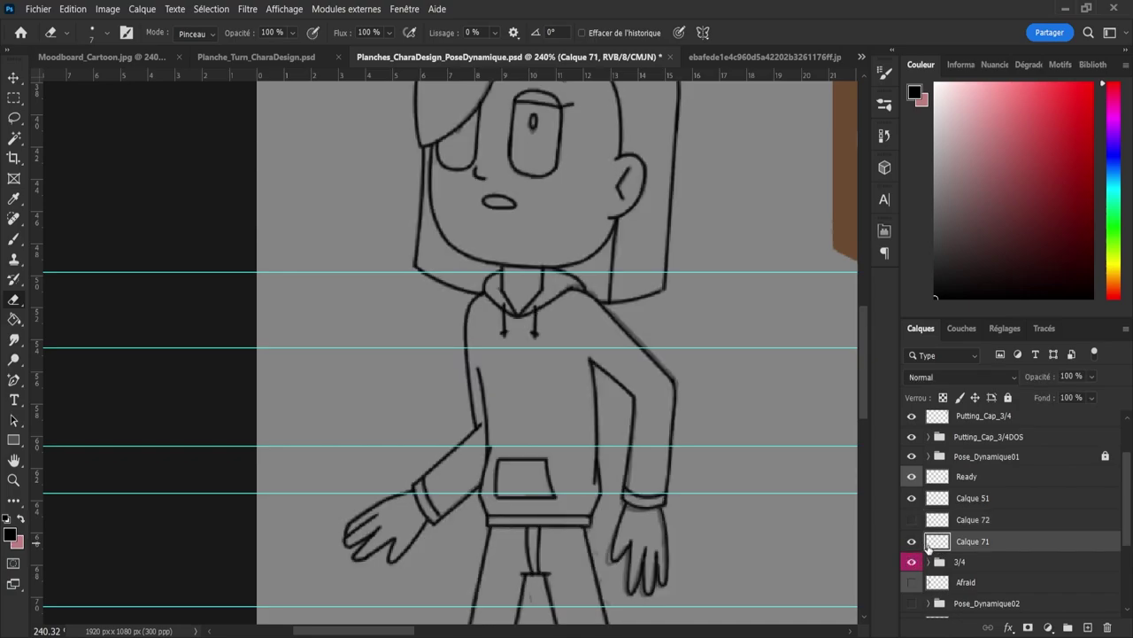
key(ctrl+shift+alt+n)
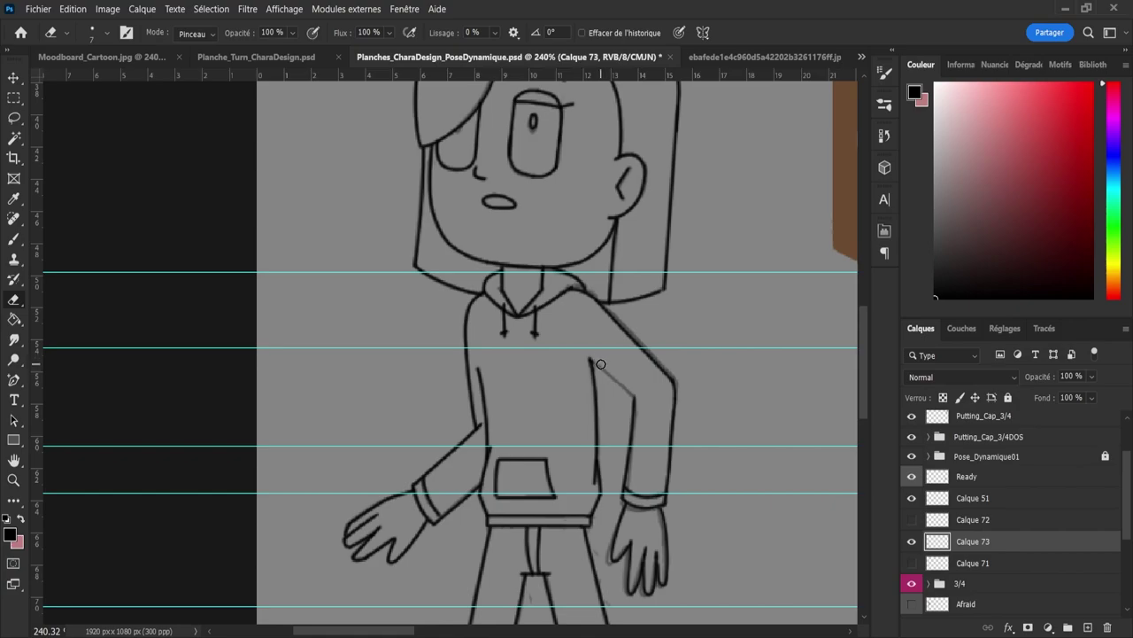
Step: Redraw the bent arm's inner line from armpit to elbow with a 2 px brush, and hide the 3/4 group
key(b)
drag(592, 362, 617, 383)
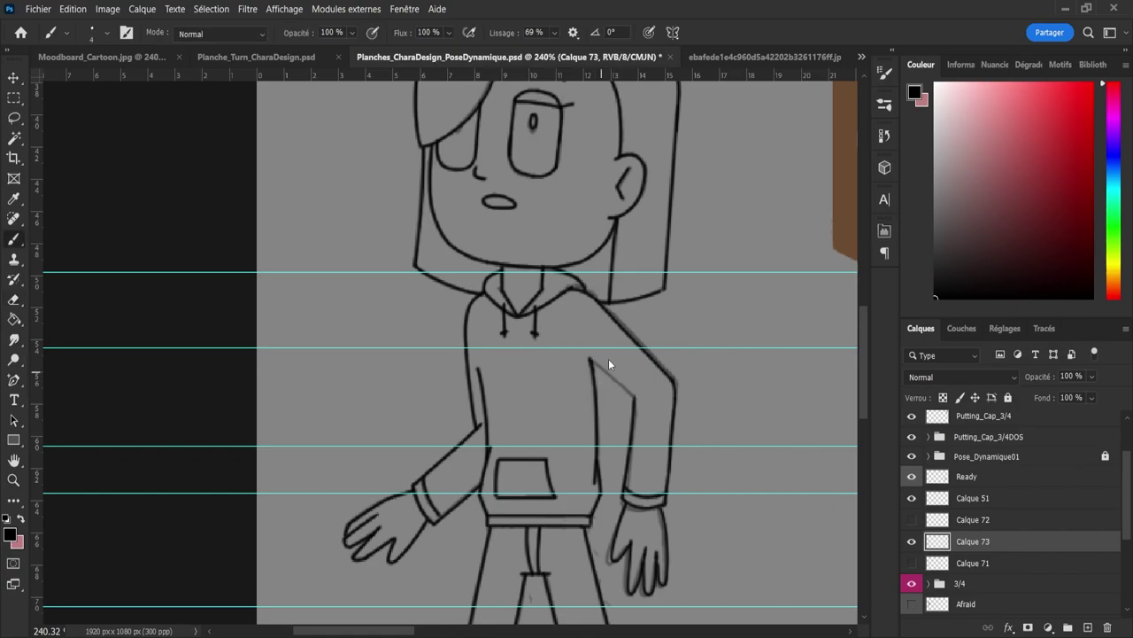
key(bracketleft)
key(ctrl+z)
drag(607, 375, 634, 398)
key(ctrl+z)
drag(594, 363, 638, 407)
key(z)
scroll(623, 417, down, 3)
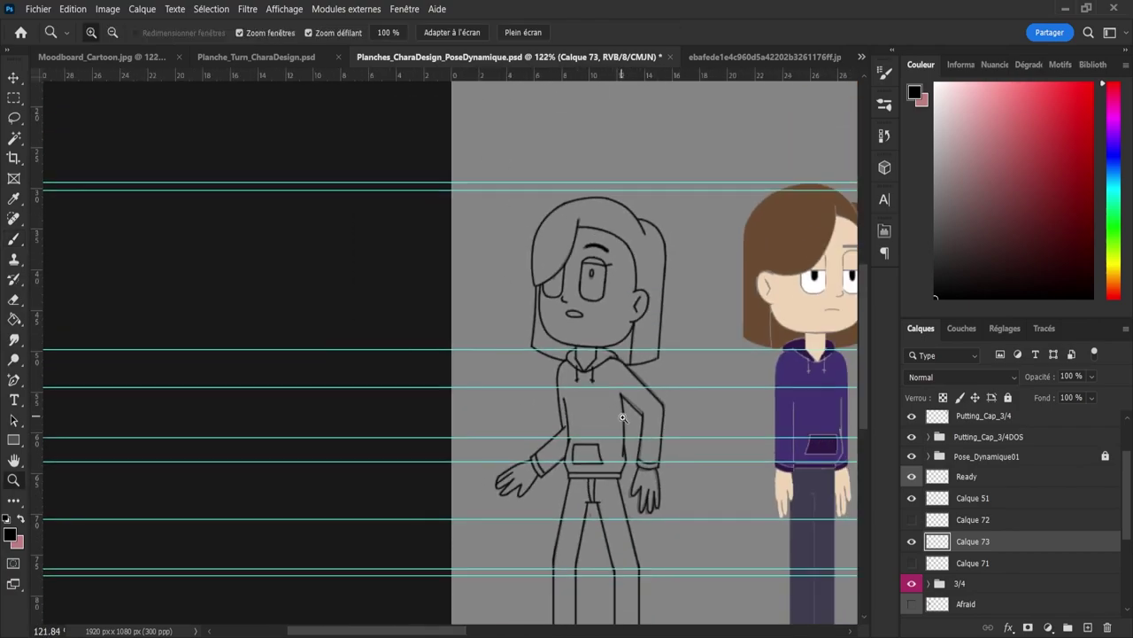
click(912, 582)
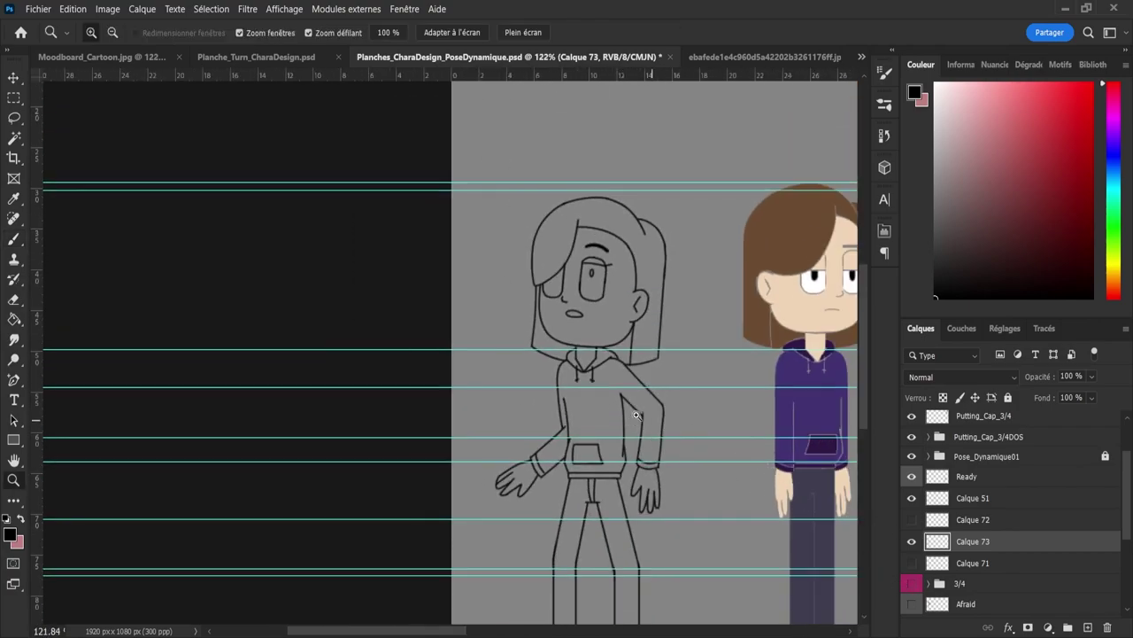
scroll(636, 415, up, 4)
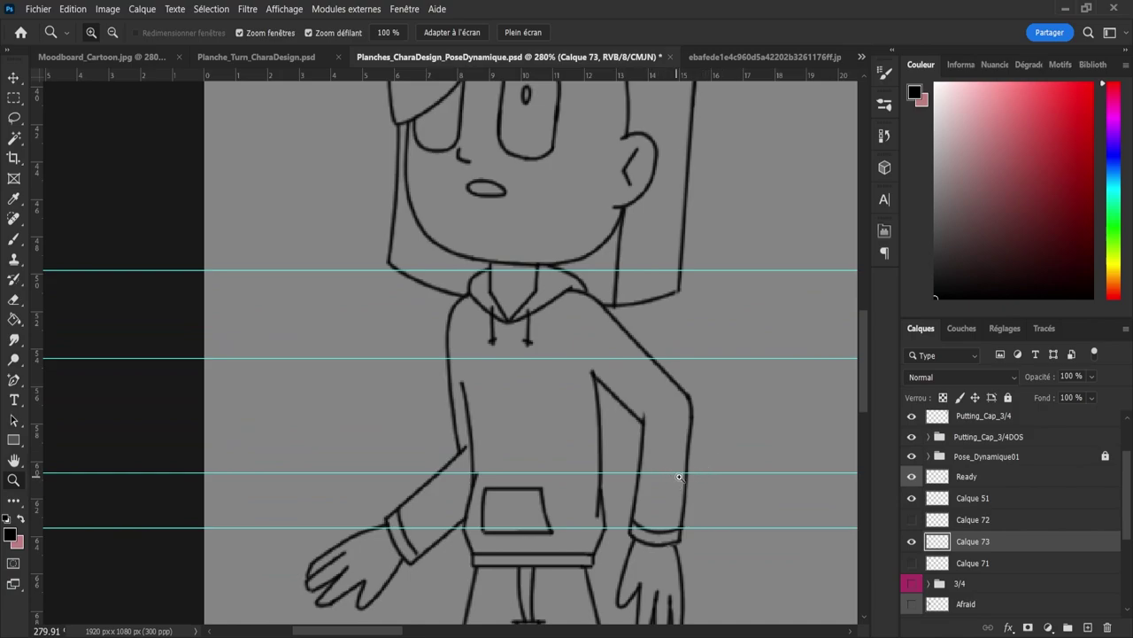
key(b)
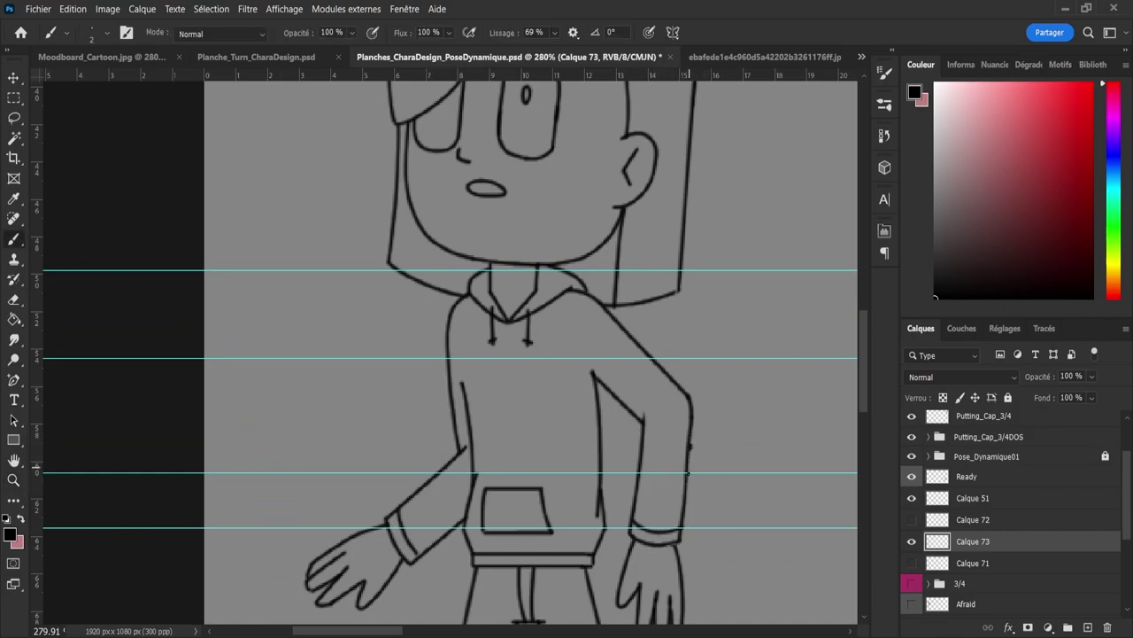
mouse_move(688, 474)
mouse_down()
mouse_move(686, 489)
mouse_move(693, 418)
mouse_move(685, 498)
mouse_up()
key(ctrl+z)
key(ctrl+z)
key(ctrl+z)
Step: Draw a straight vertical line beside the figure, rotate it about 7.59°, and place it as the bent arm's outer forearm edge
drag(774, 317, 775, 475)
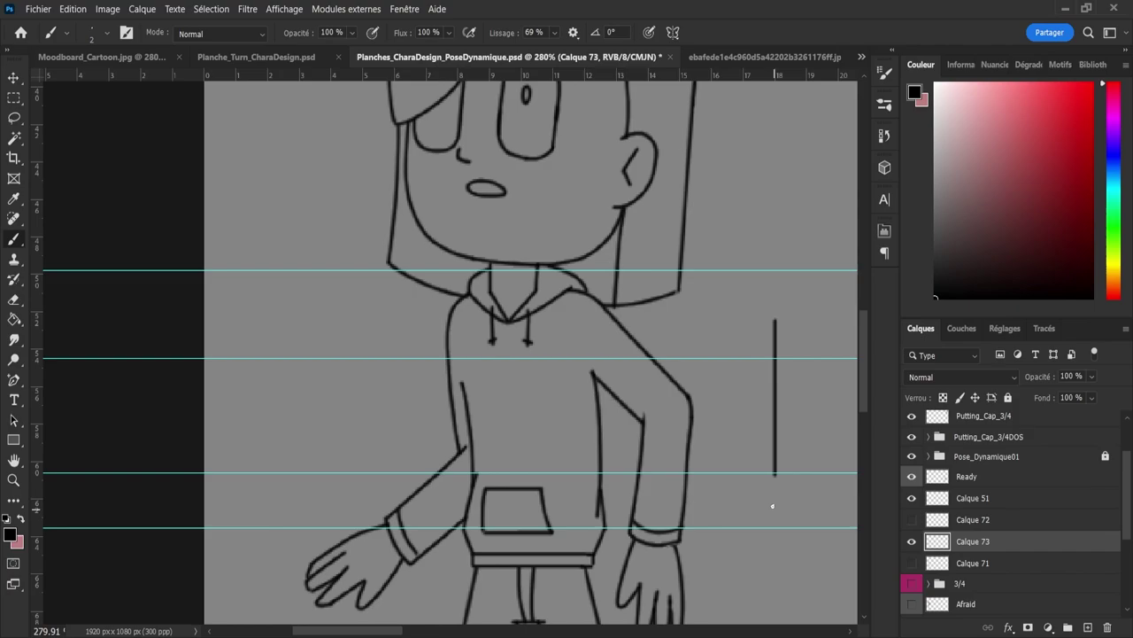
key(l)
mouse_move(749, 329)
mouse_down()
mouse_move(815, 443)
mouse_move(746, 413)
mouse_move(708, 481)
mouse_move(669, 492)
mouse_up()
key(ctrl+t)
drag(813, 317, 814, 346)
drag(692, 415, 709, 425)
drag(778, 344, 773, 340)
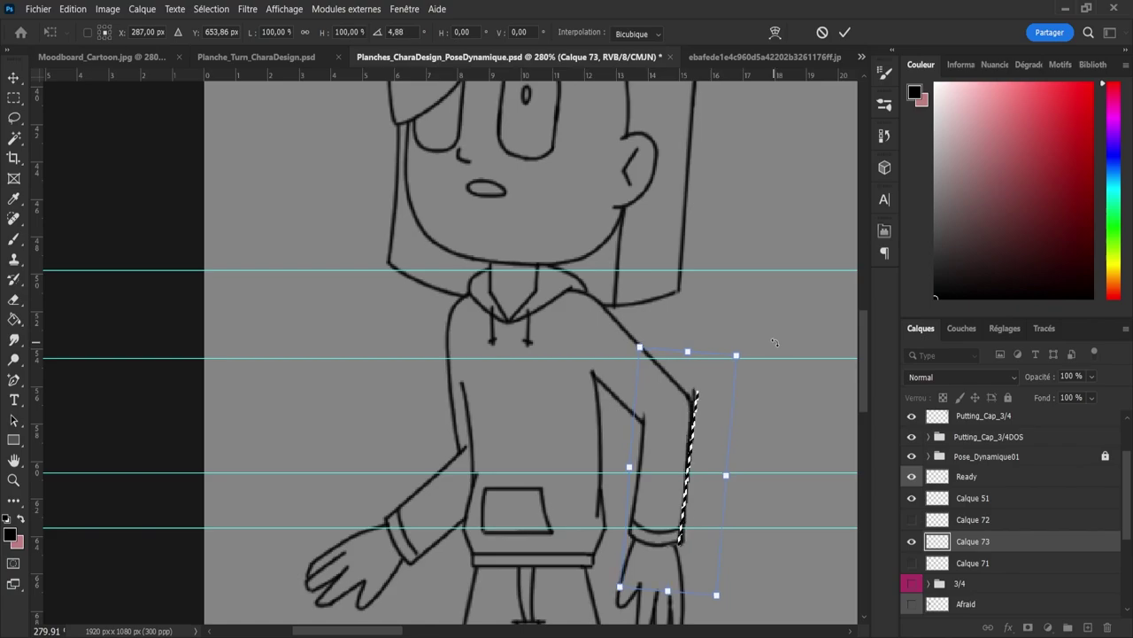
key(Left)
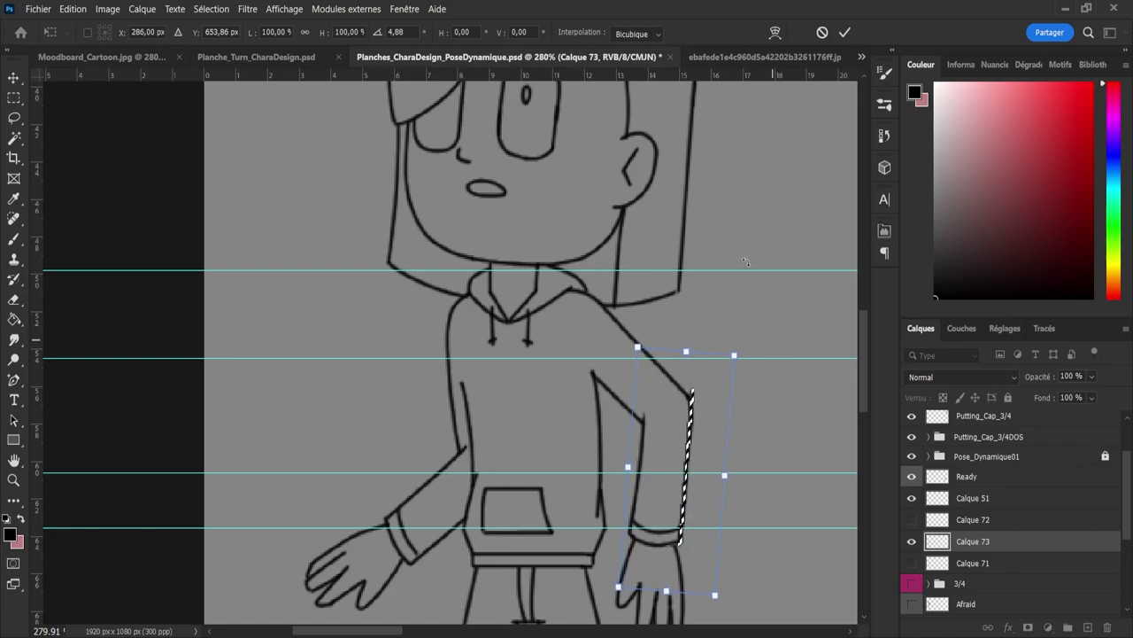
drag(759, 343, 753, 333)
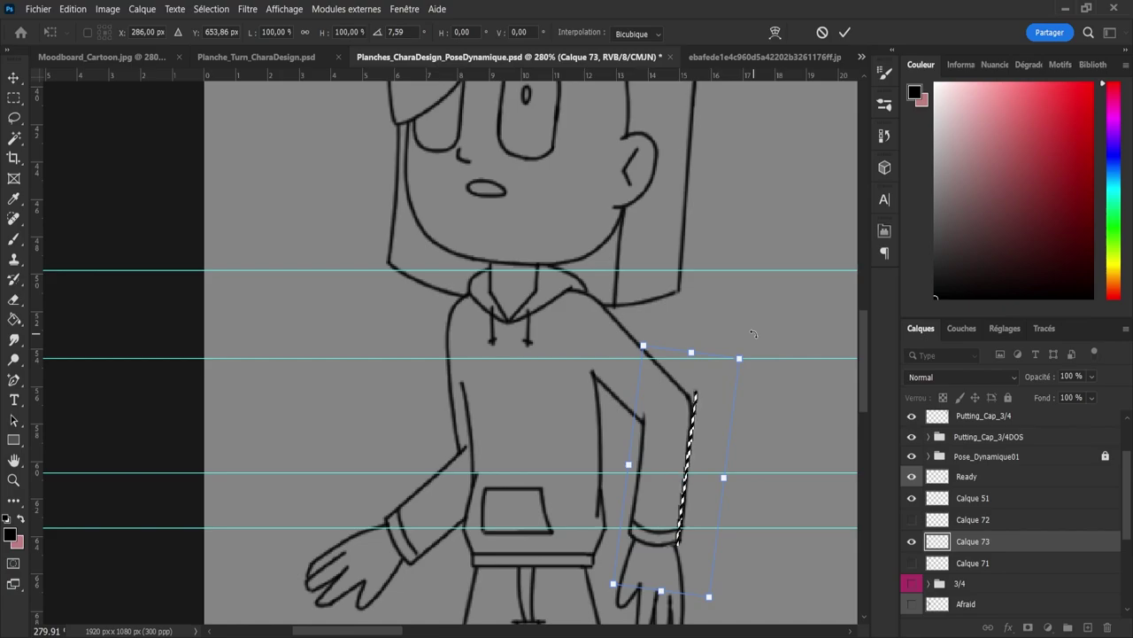
key(Return)
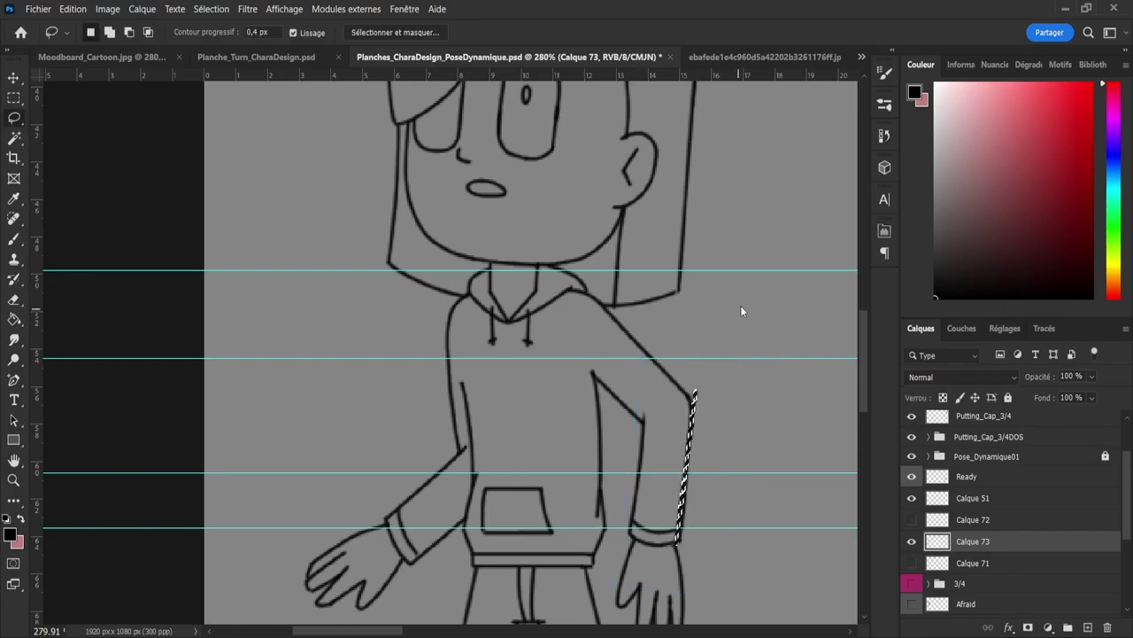
Step: Rotate the outer forearm line by about -2.08° to align it with the elbow and cuff, and clear the selection
key(ctrl+d)
key(ctrl+shift+d)
key(ctrl+t)
drag(729, 373, 732, 380)
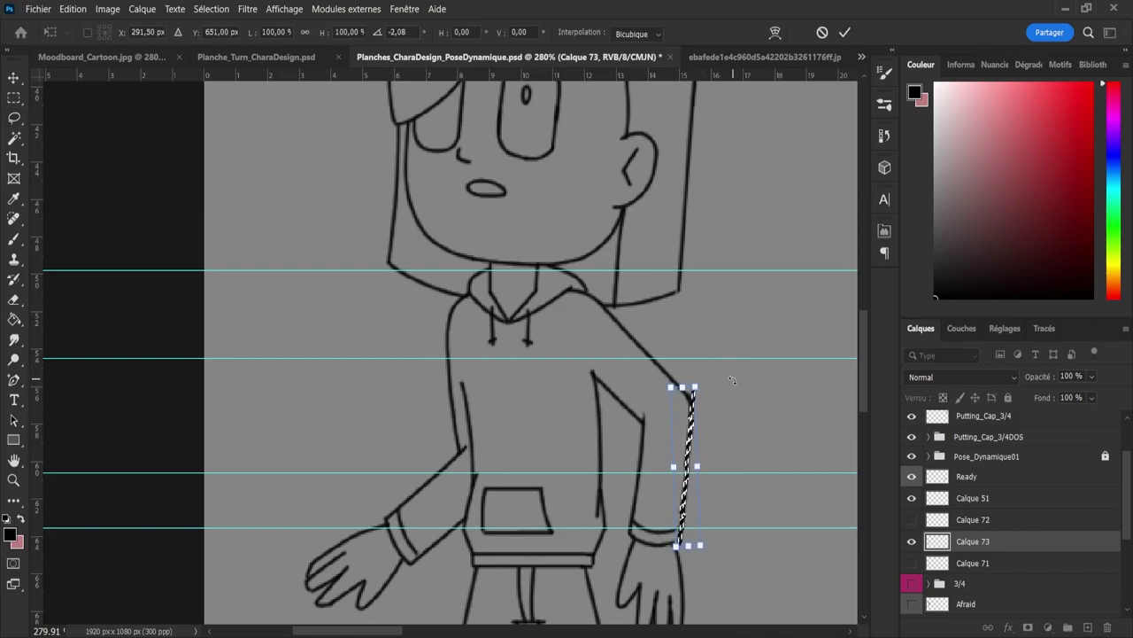
click(844, 32)
key(ctrl+d)
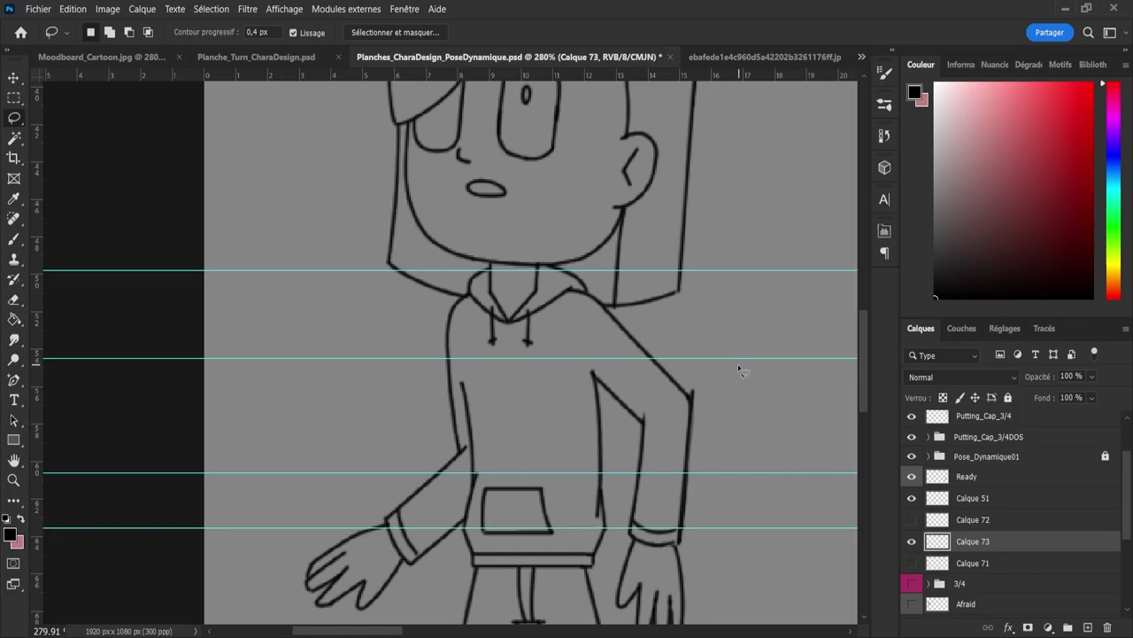
Step: Erase the overshooting line ends at the bent arm's outer elbow, cuff and inner elbow
key(e)
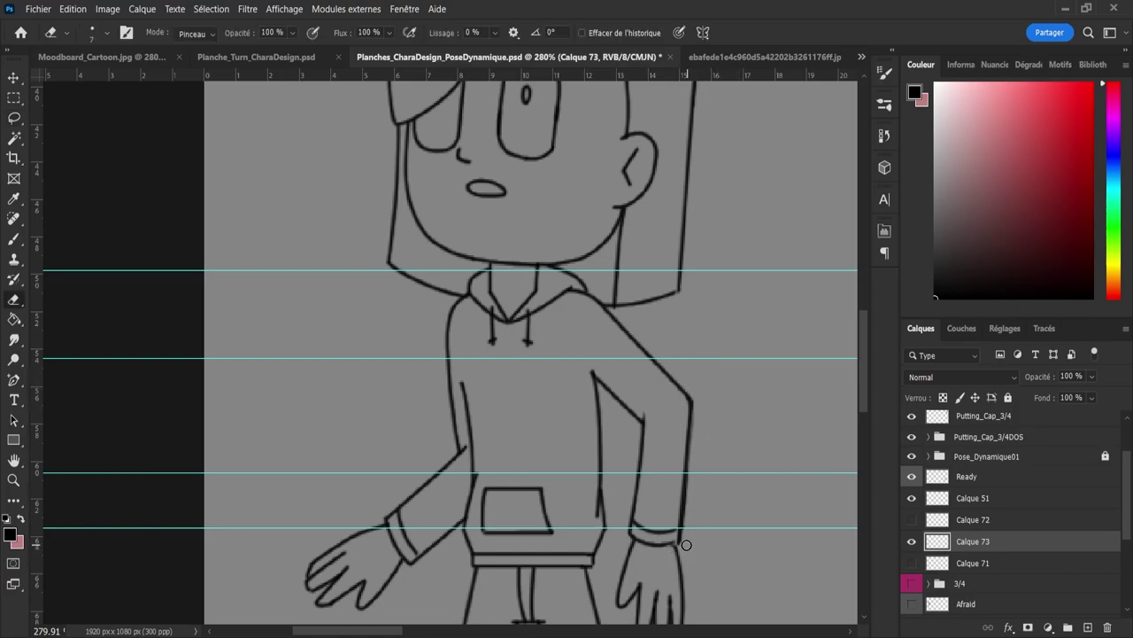
key(b)
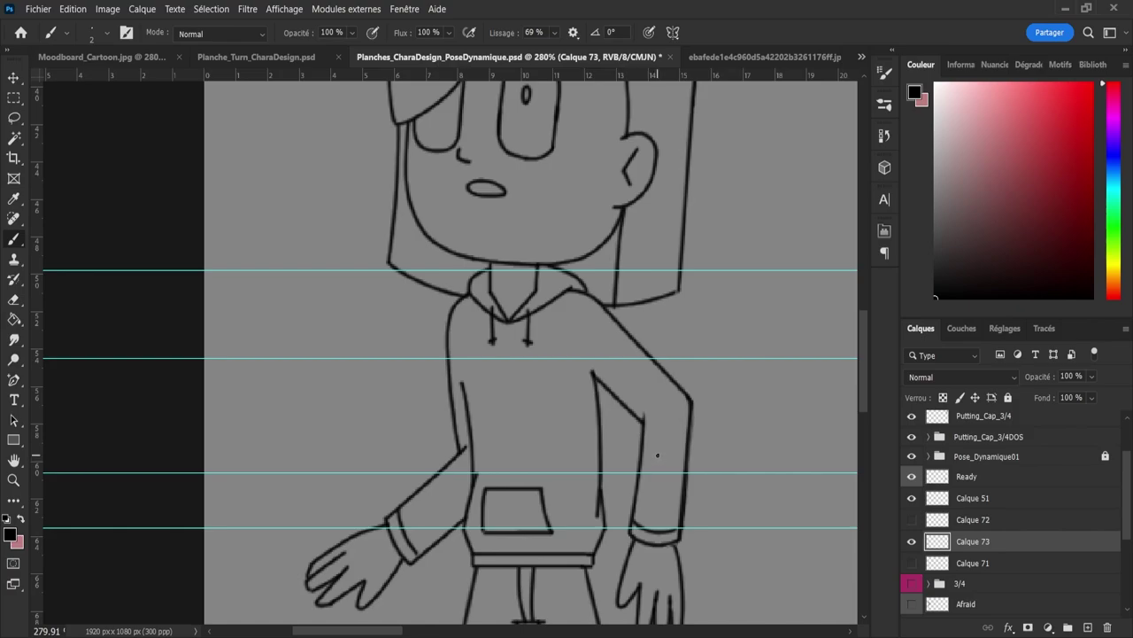
key(z)
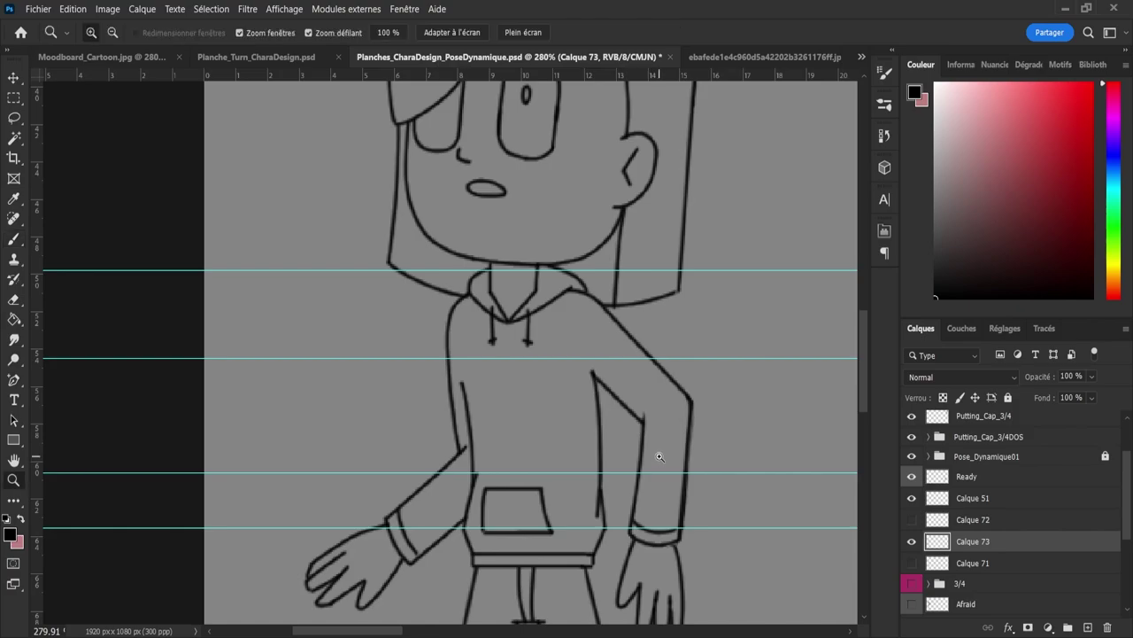
key(e)
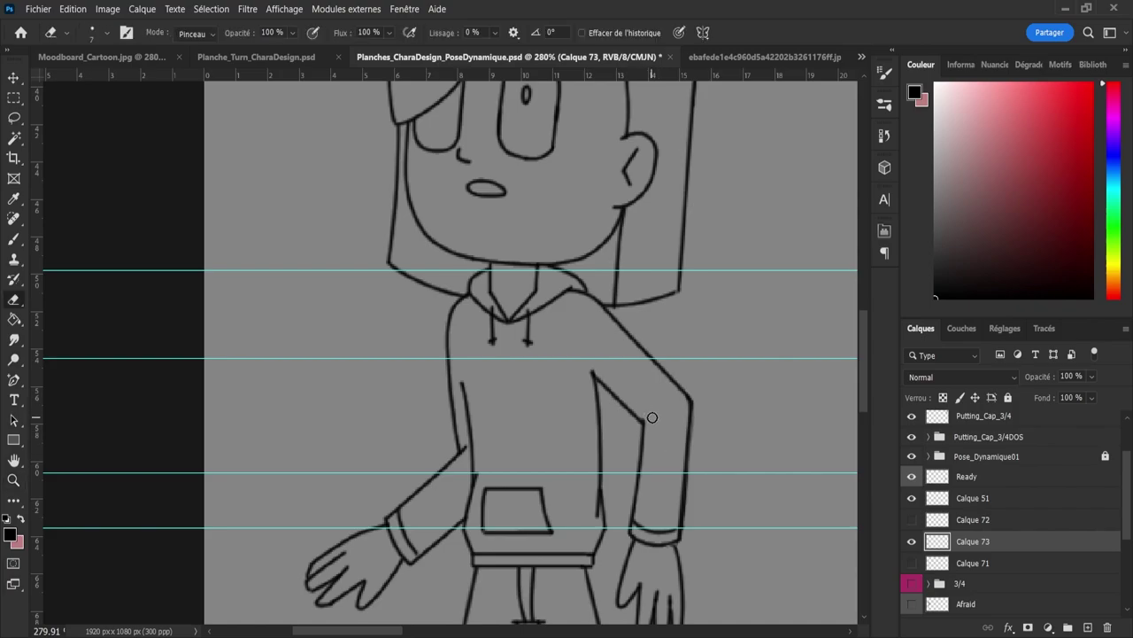
Step: Save the character sheet with the finished bent-arm line cleanup
key(z)
drag(665, 442, 620, 426)
drag(668, 483, 672, 489)
key(ctrl+s)
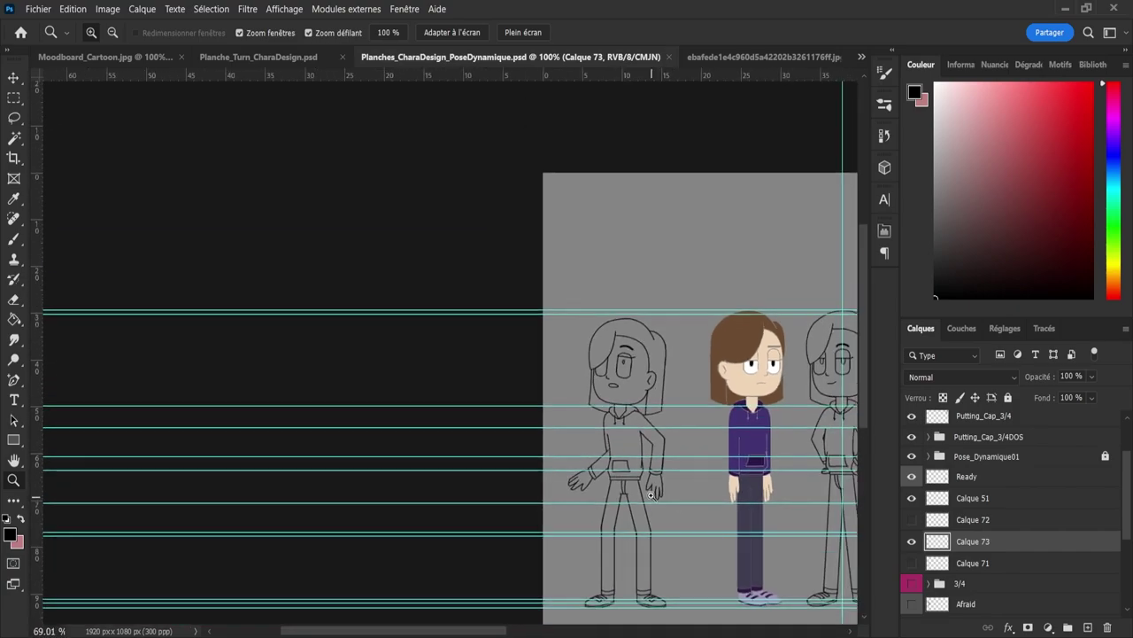
mouse_move(668, 500)
mouse_down()
mouse_move(656, 469)
mouse_move(694, 485)
mouse_move(679, 506)
mouse_up()
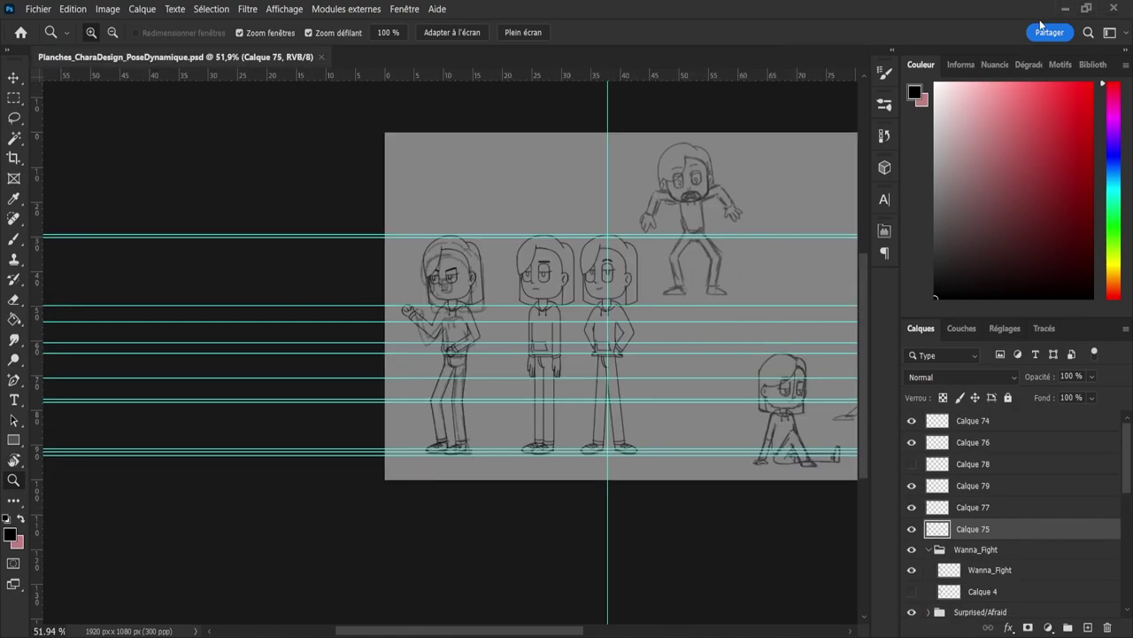
Step: Add a horizontal guide at the lower edge of the neutral standing figure's hoodie pocket
drag(427, 280, 450, 280)
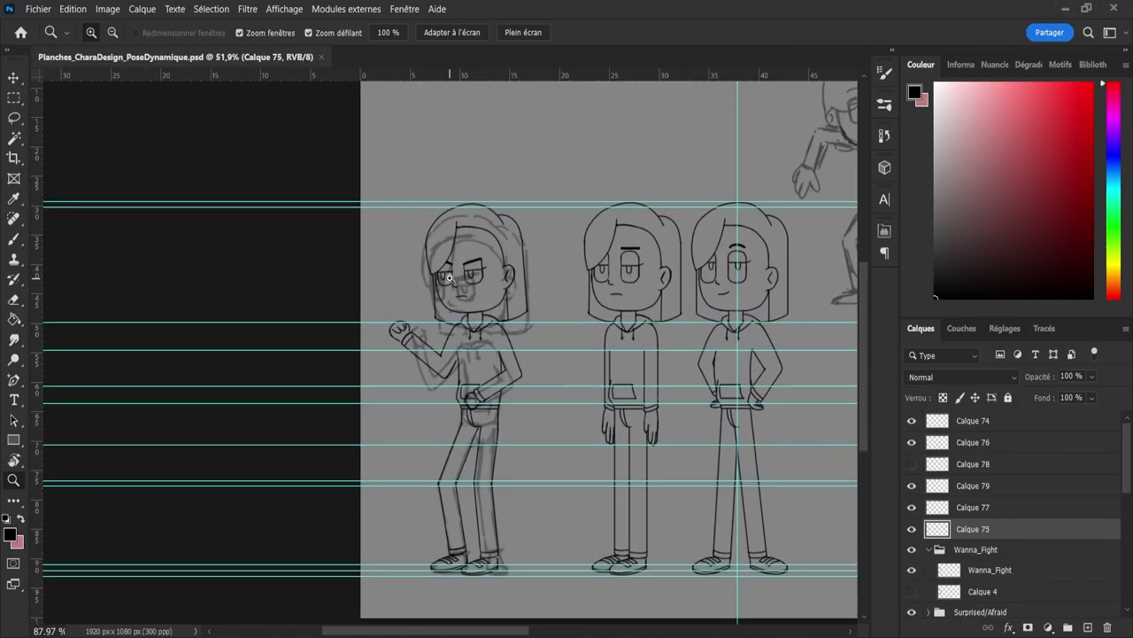
drag(432, 350, 409, 444)
scroll(410, 444, up, 4)
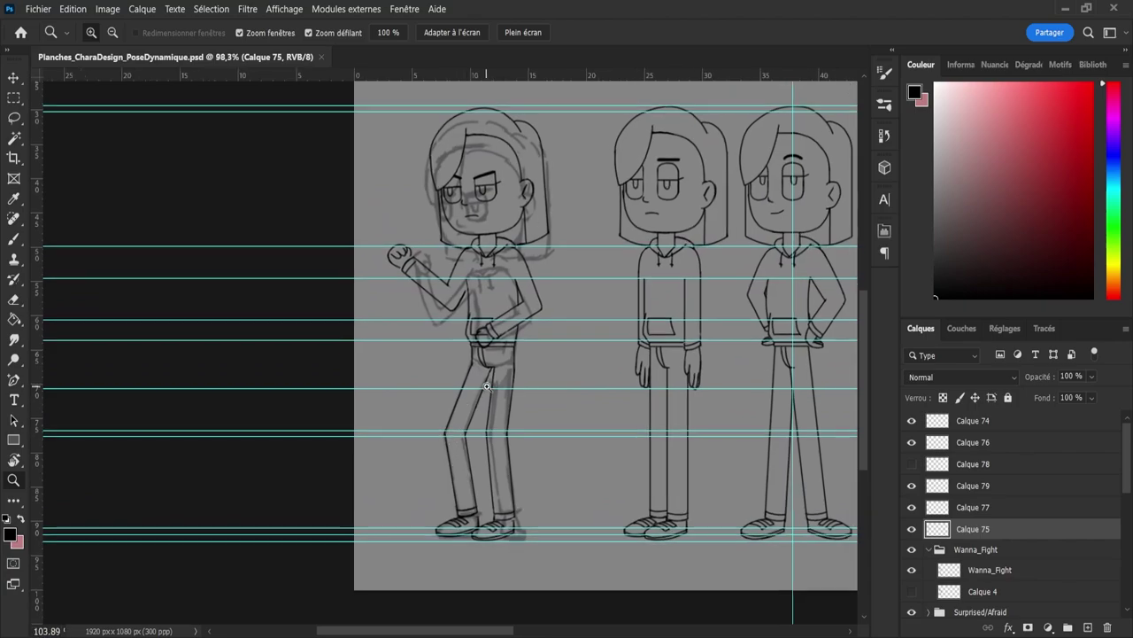
scroll(511, 436, up, 1)
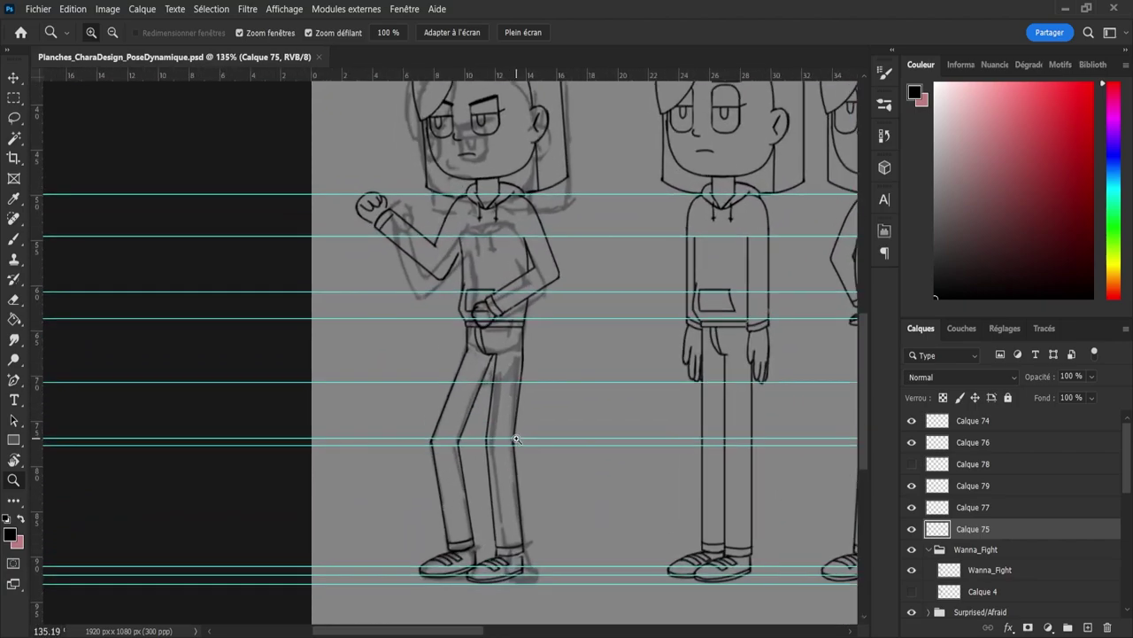
scroll(517, 439, down, 1)
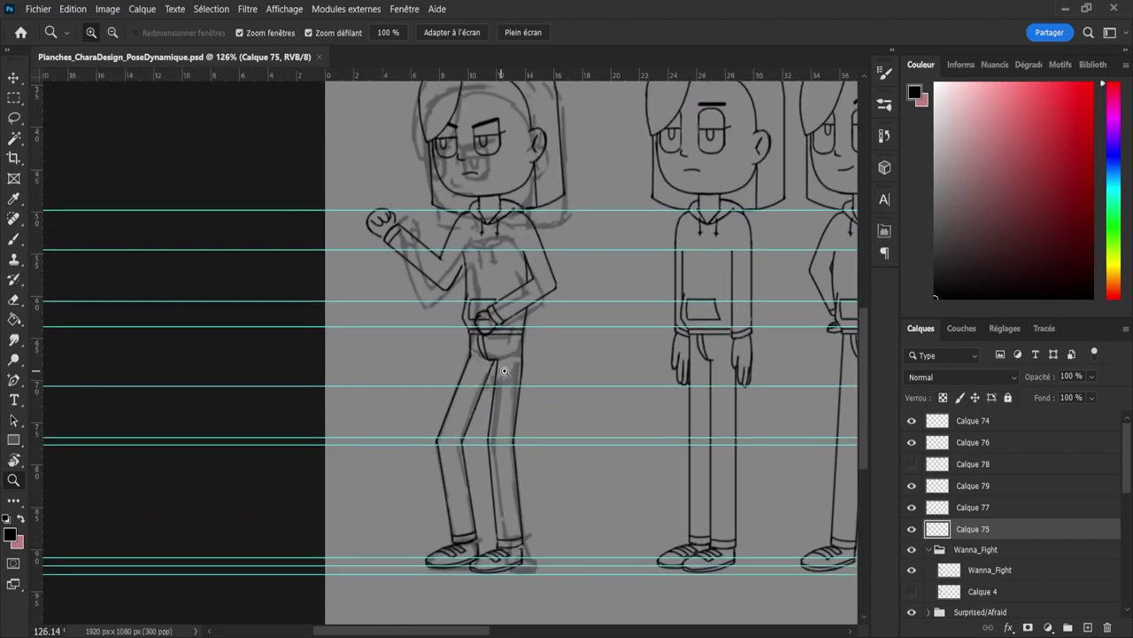
scroll(513, 376, up, 1)
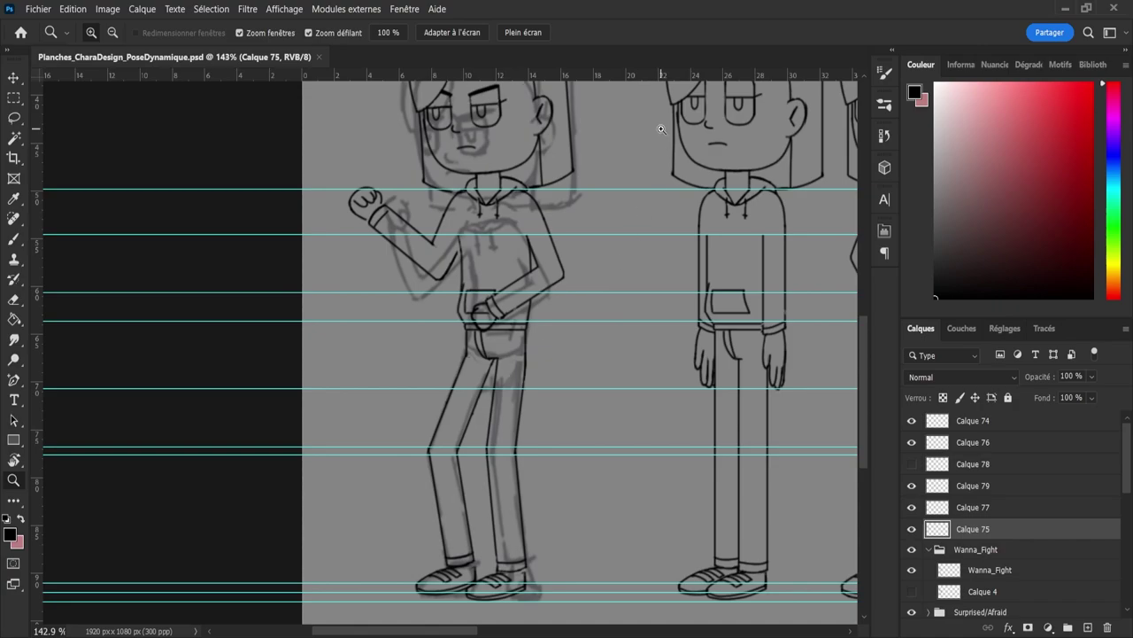
drag(659, 76, 779, 359)
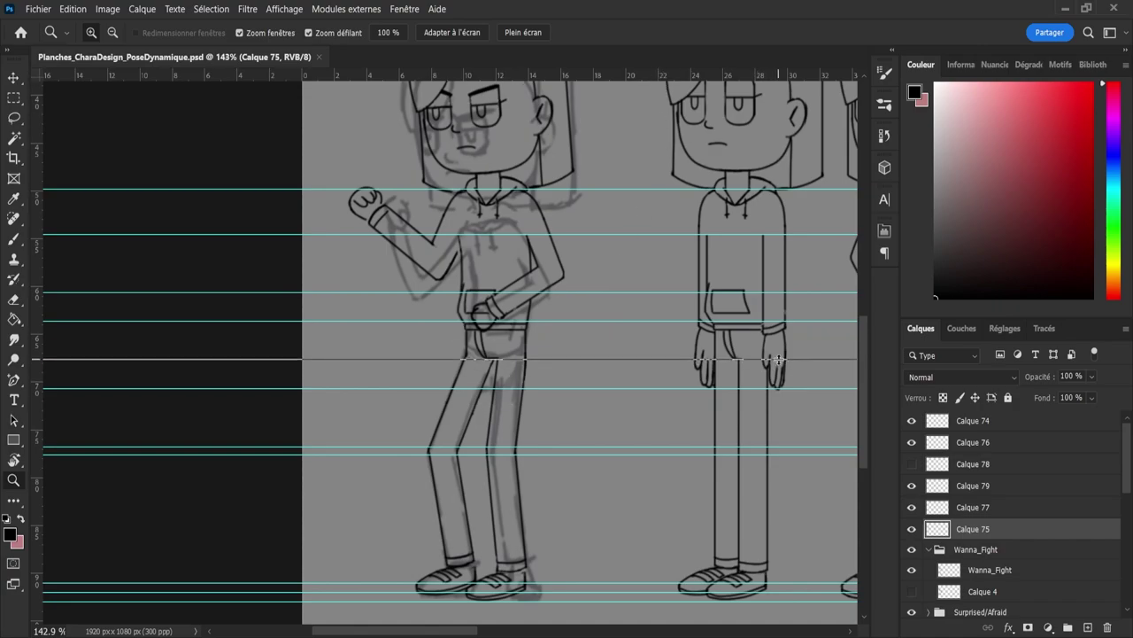
drag(778, 359, 815, 312)
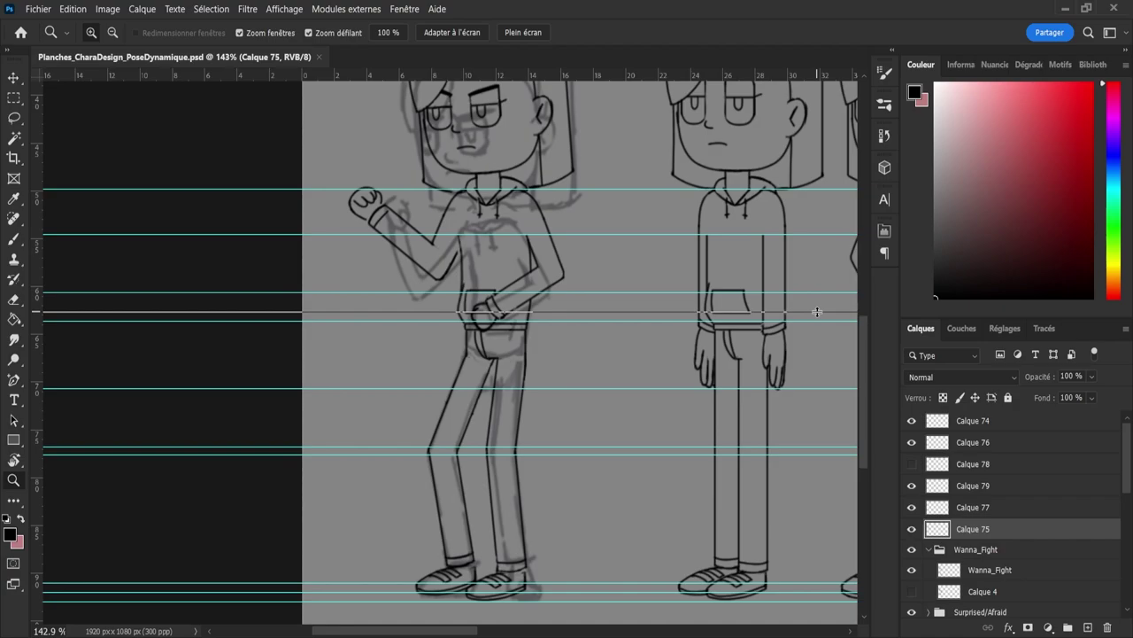
drag(817, 311, 817, 312)
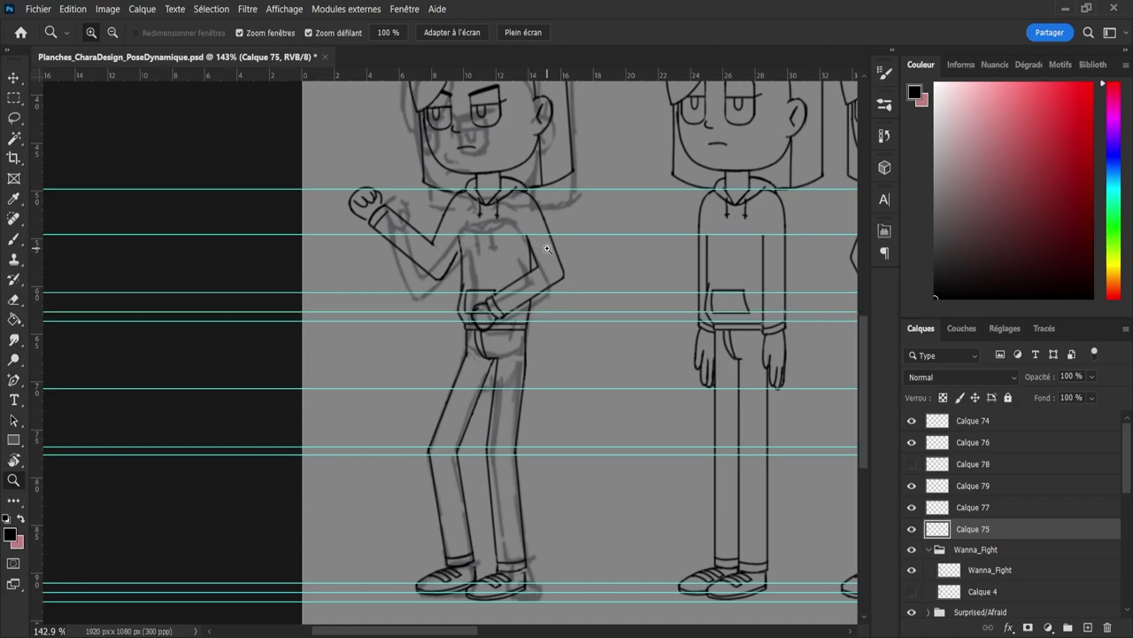
Step: Lasso the fighting figure's head and upper body on Calque 75, extending the selection down to the crotch line
scroll(607, 290, down, 4)
scroll(593, 293, up, 2)
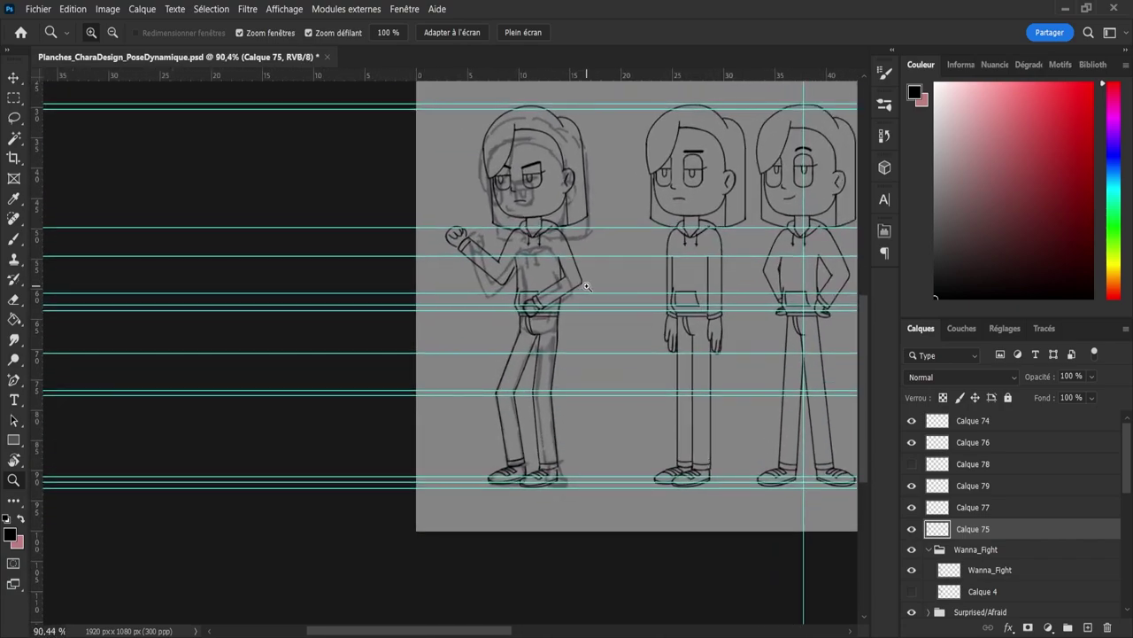
key(l)
mouse_move(424, 221)
mouse_down()
mouse_move(461, 100)
mouse_move(569, 89)
mouse_move(600, 110)
mouse_move(617, 155)
mouse_move(596, 307)
mouse_move(543, 332)
mouse_move(471, 308)
mouse_move(418, 235)
mouse_up()
key(e)
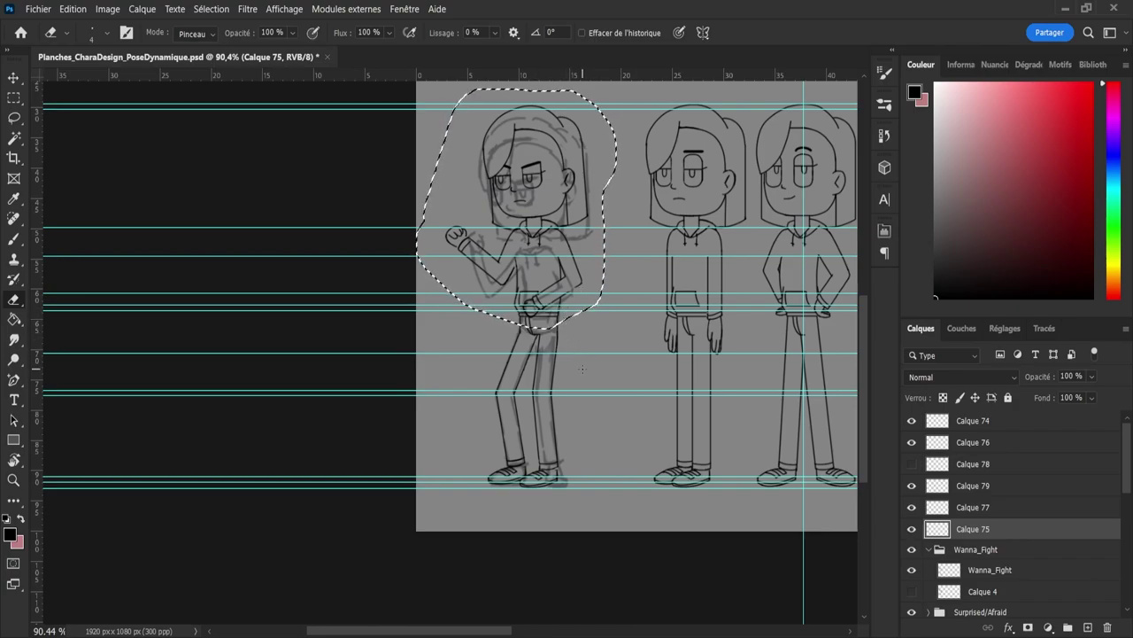
key(z)
drag(569, 338, 611, 330)
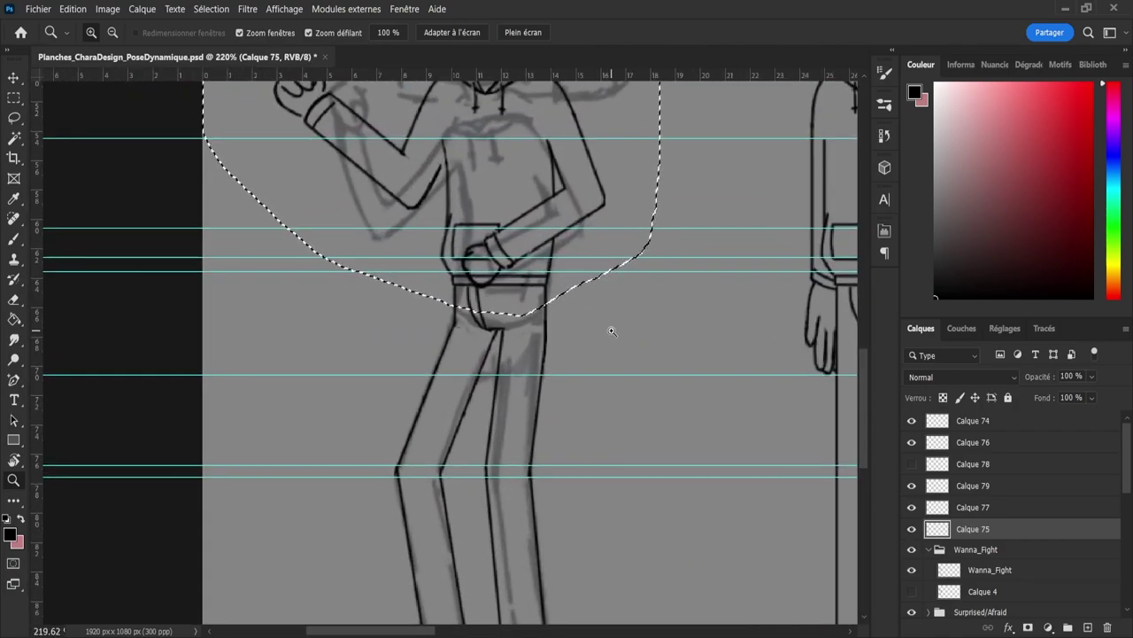
key(l)
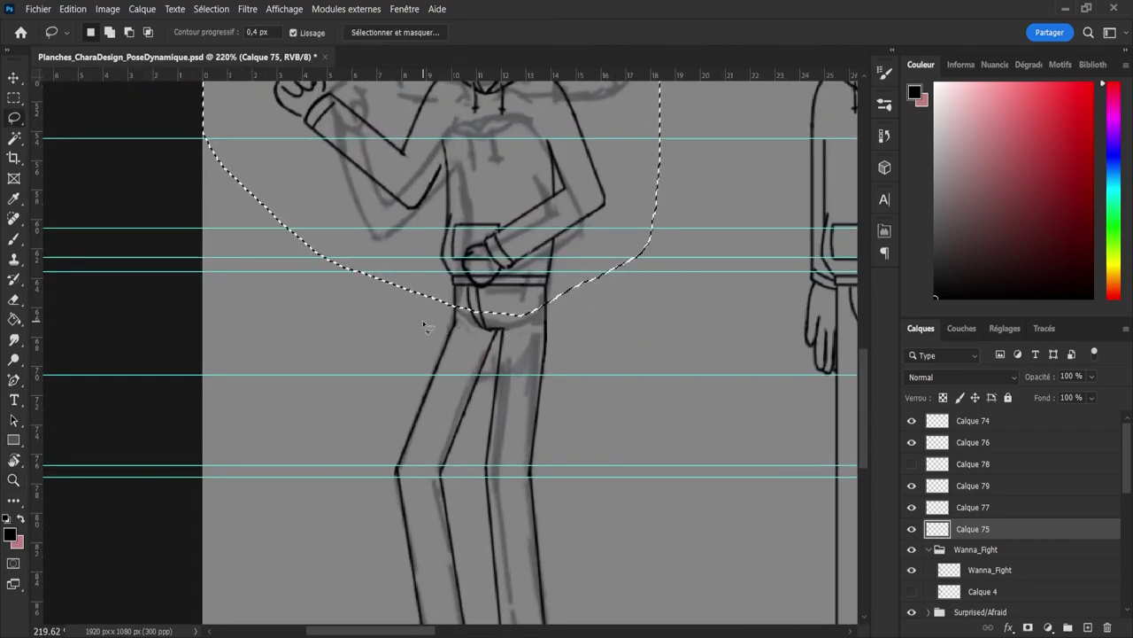
key(shift)
mouse_move(440, 320)
mouse_down()
mouse_move(464, 304)
mouse_move(558, 312)
mouse_move(548, 339)
mouse_move(454, 335)
mouse_move(425, 305)
mouse_move(434, 314)
mouse_up()
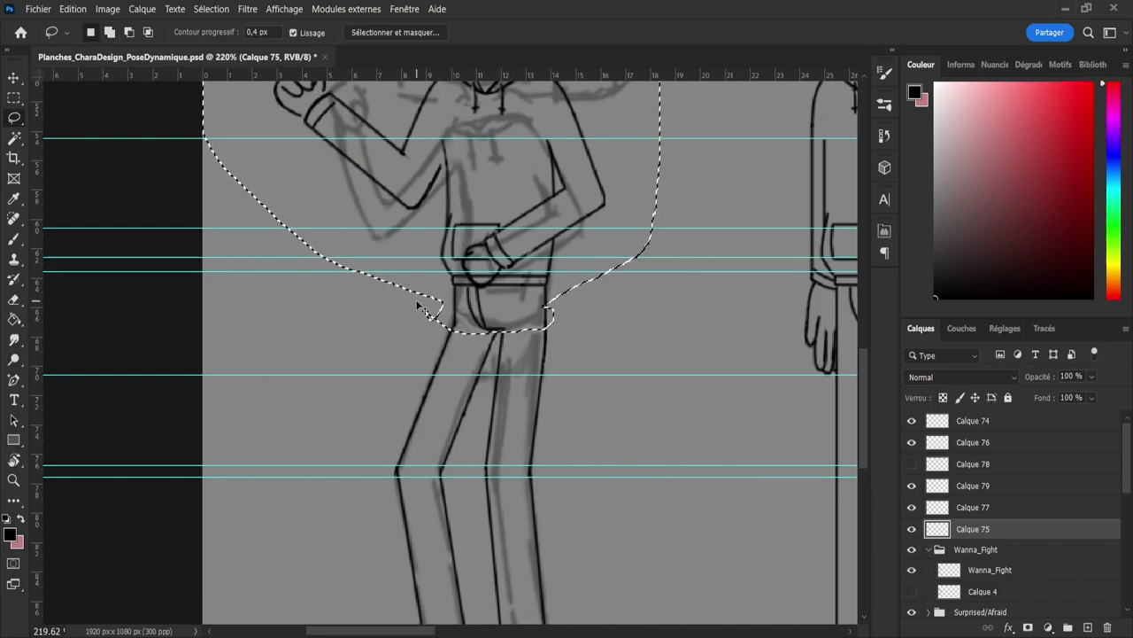
drag(533, 292, 524, 276)
Step: Move the selected upper-body lines down 7 px and clear the selection
key(ctrl+t)
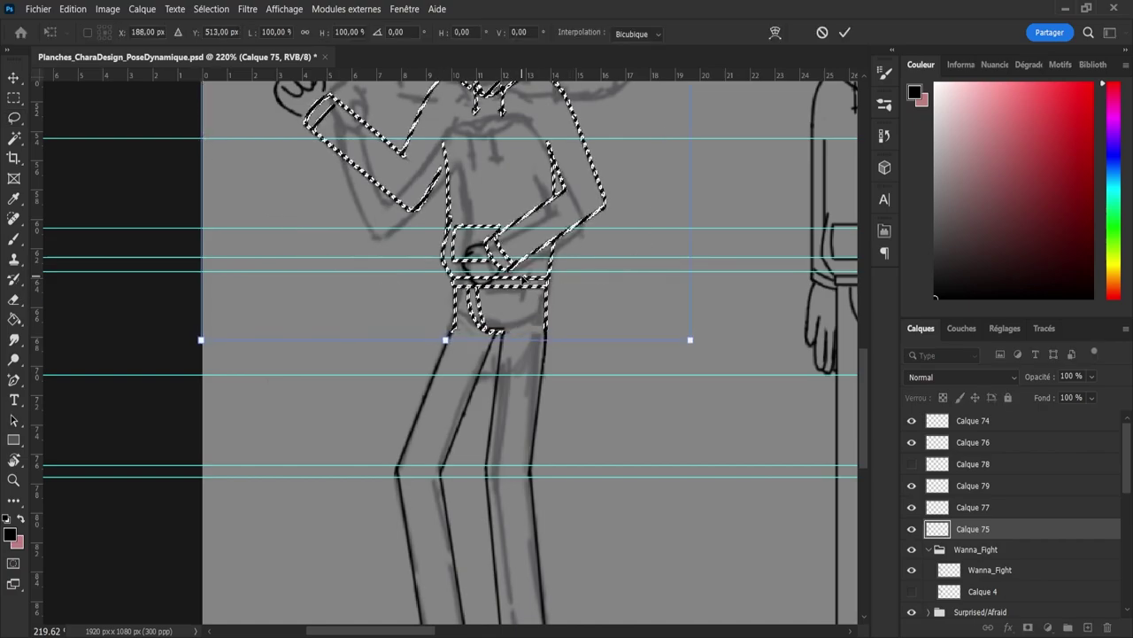
key(Down)
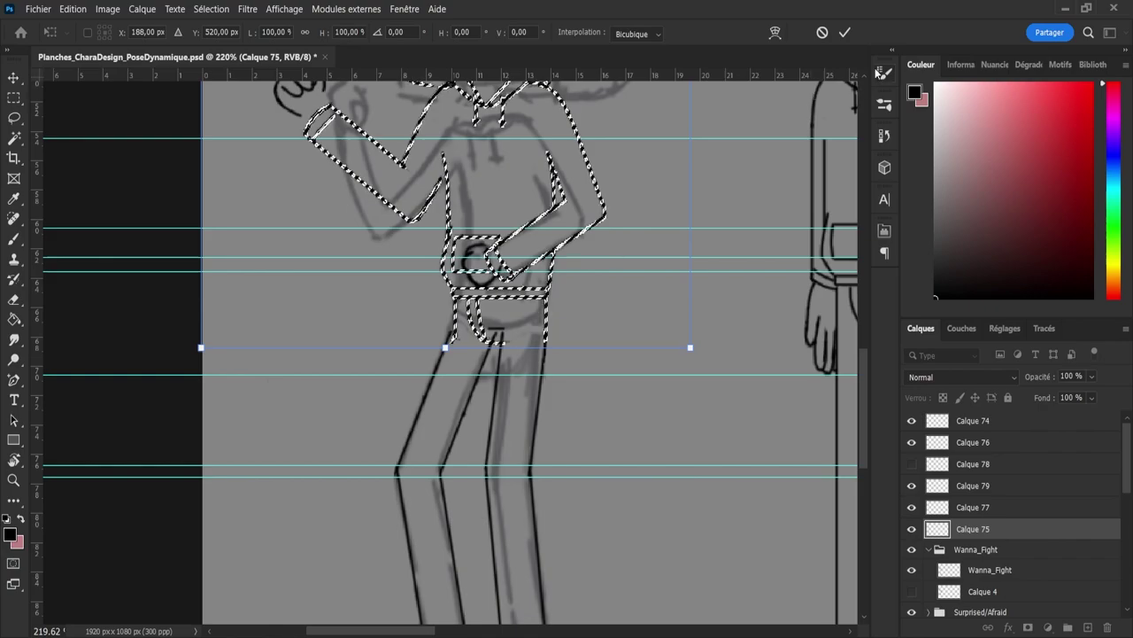
click(846, 38)
key(ctrl+d)
Step: Nudge the fighting figure's eyebrow beside the fringe, on Calque 76, down closer to the eye
key(z)
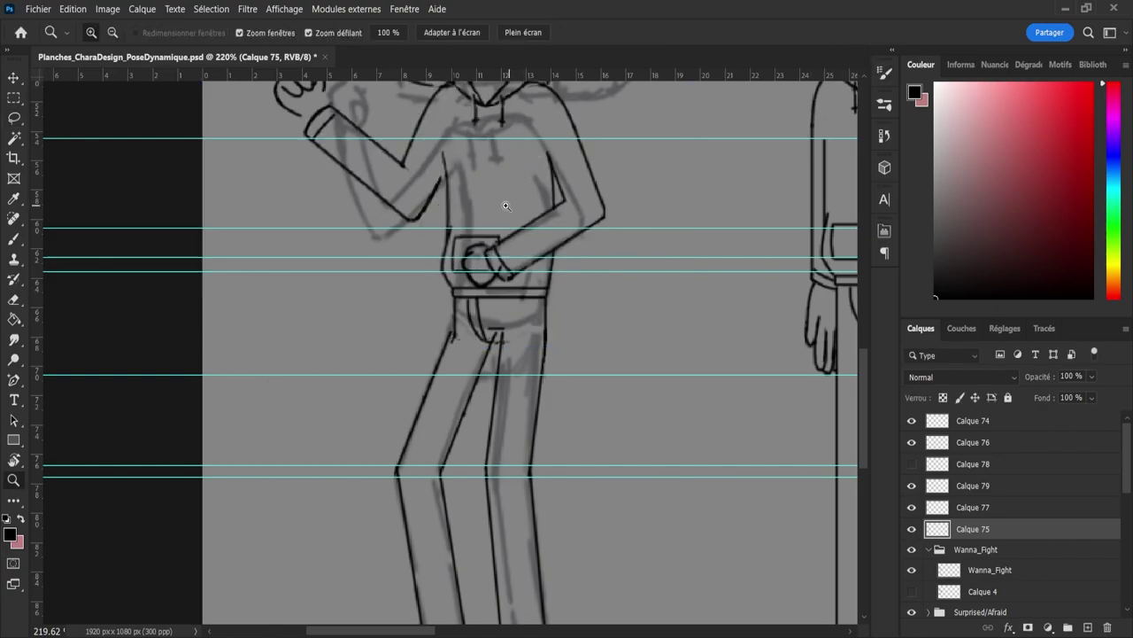
drag(507, 205, 493, 218)
alt+click(493, 218)
click(496, 151)
alt+click(529, 185)
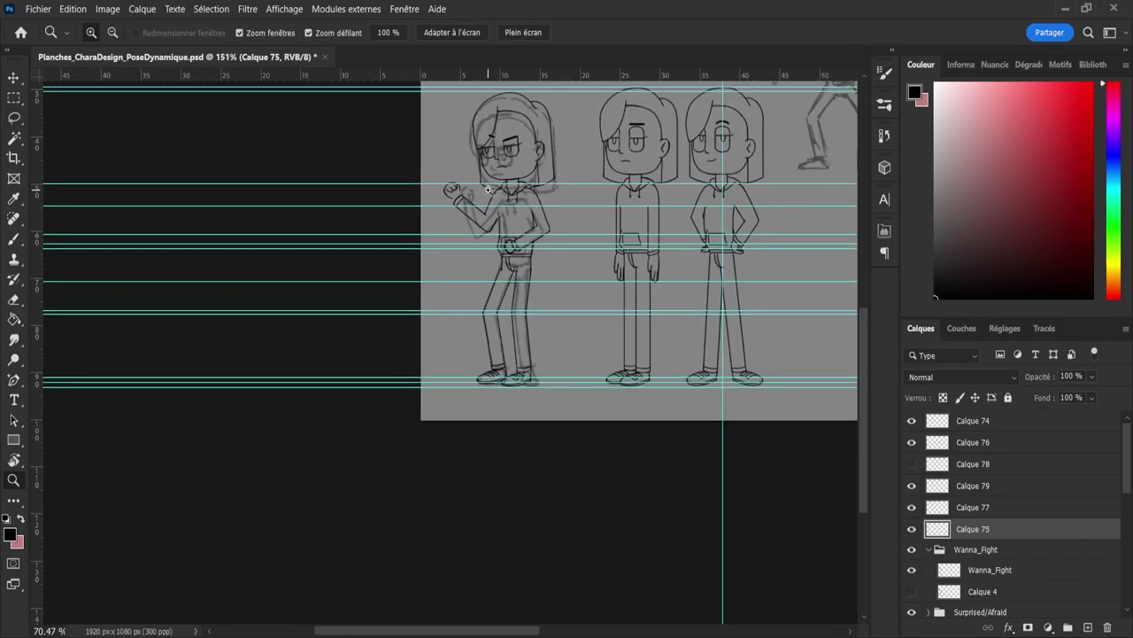
mouse_move(530, 114)
mouse_down()
mouse_move(547, 118)
mouse_move(529, 133)
mouse_up()
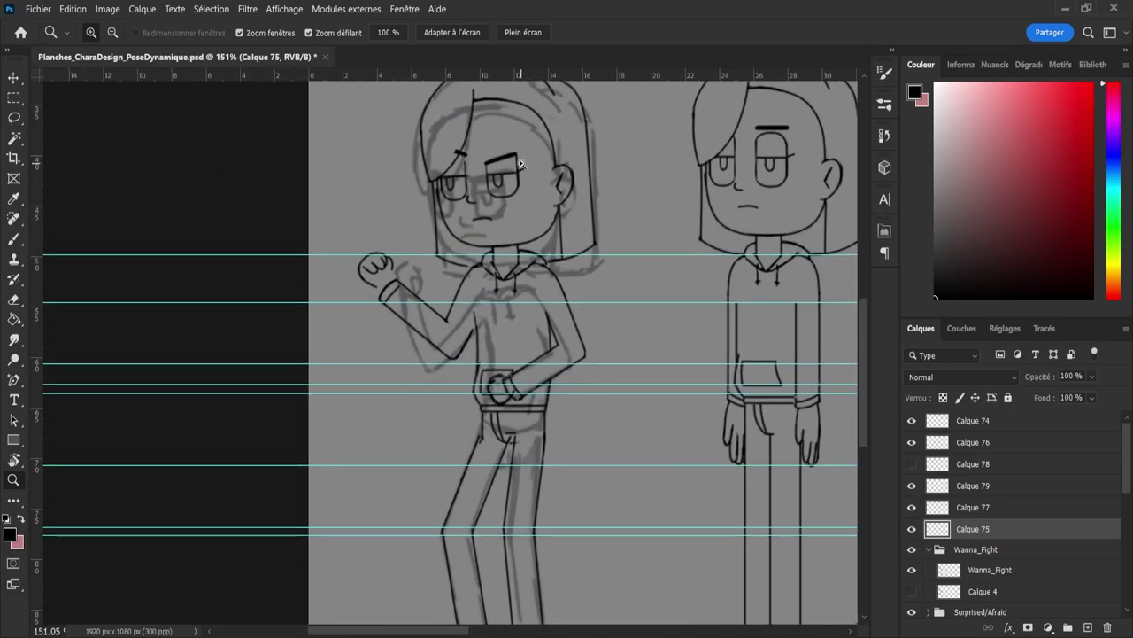
click(931, 488)
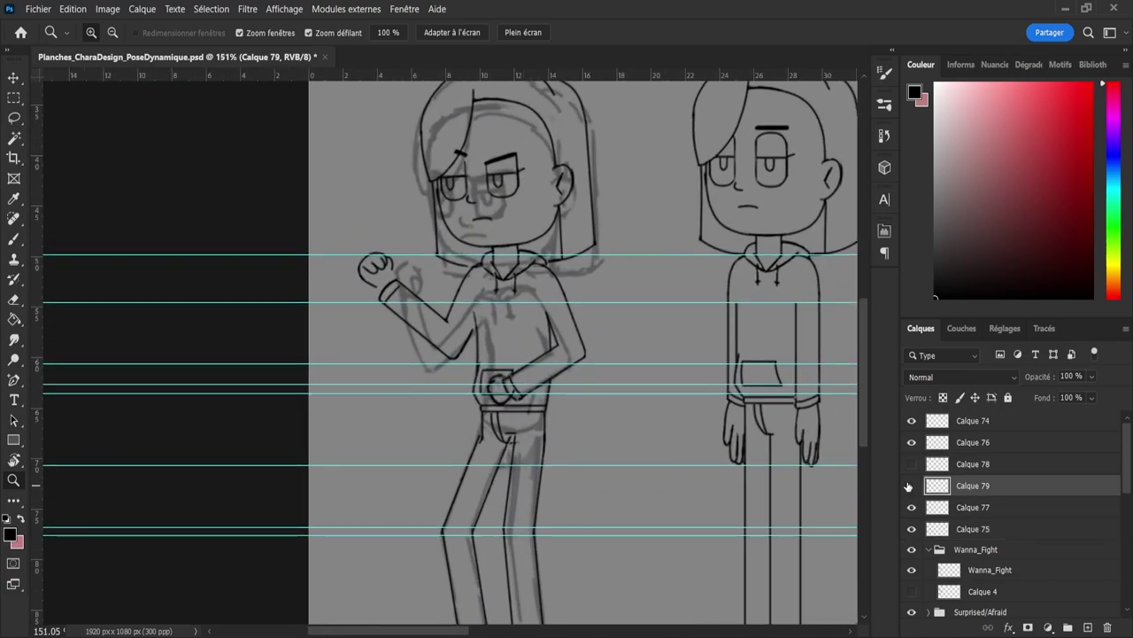
click(912, 442)
click(912, 442)
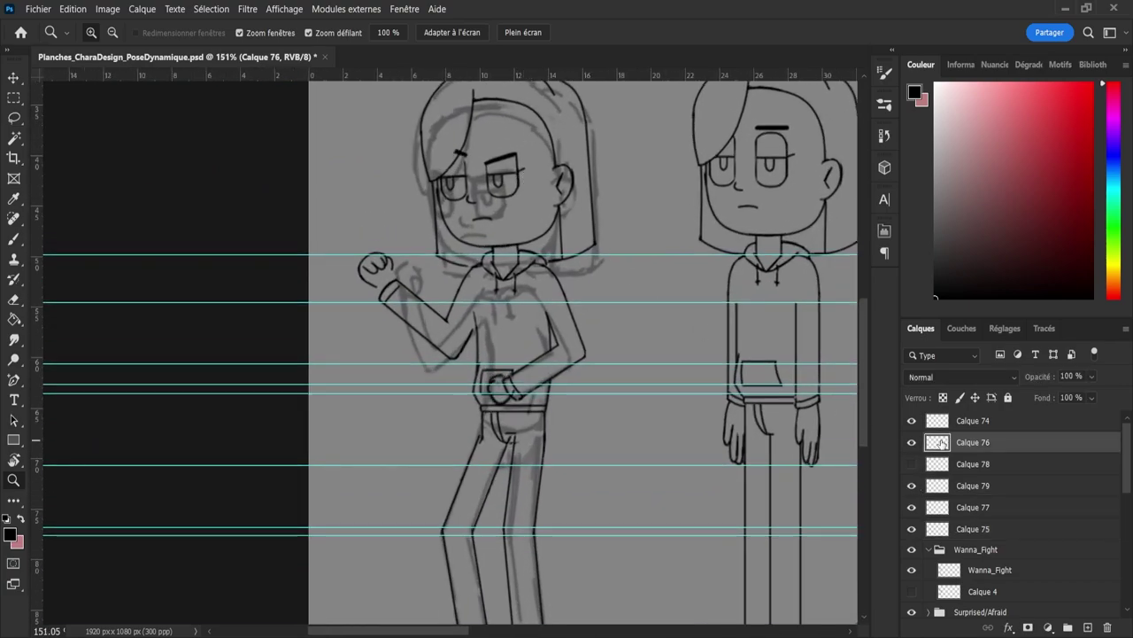
click(939, 442)
key(v)
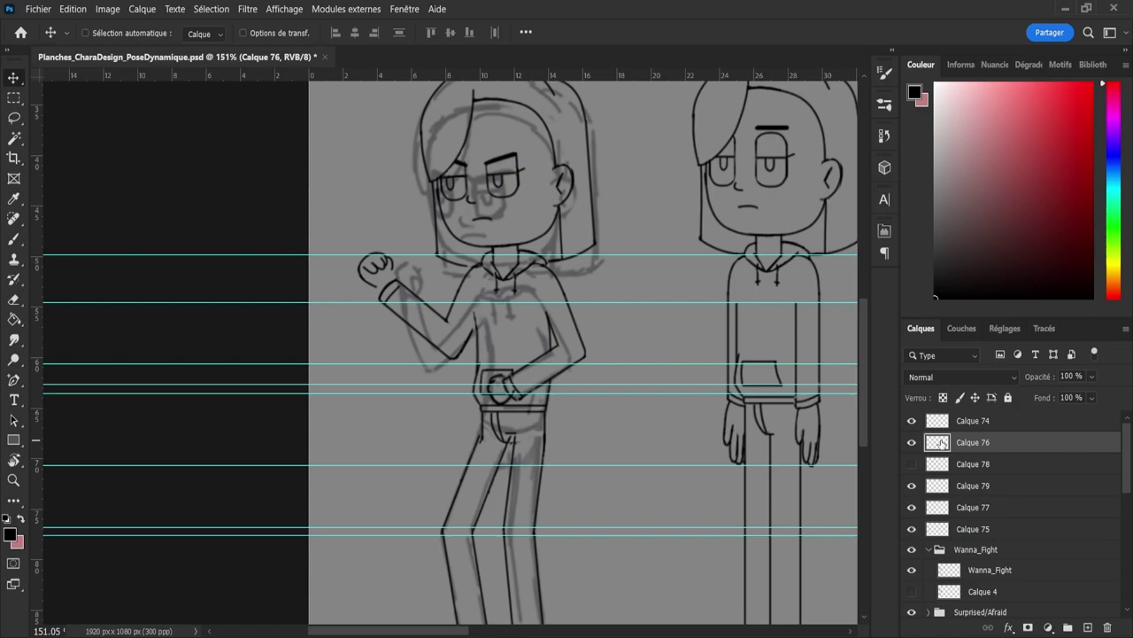
Step: Hide the Wanna_Fight rough sketch group behind the fighting figure's clean lines
key(z)
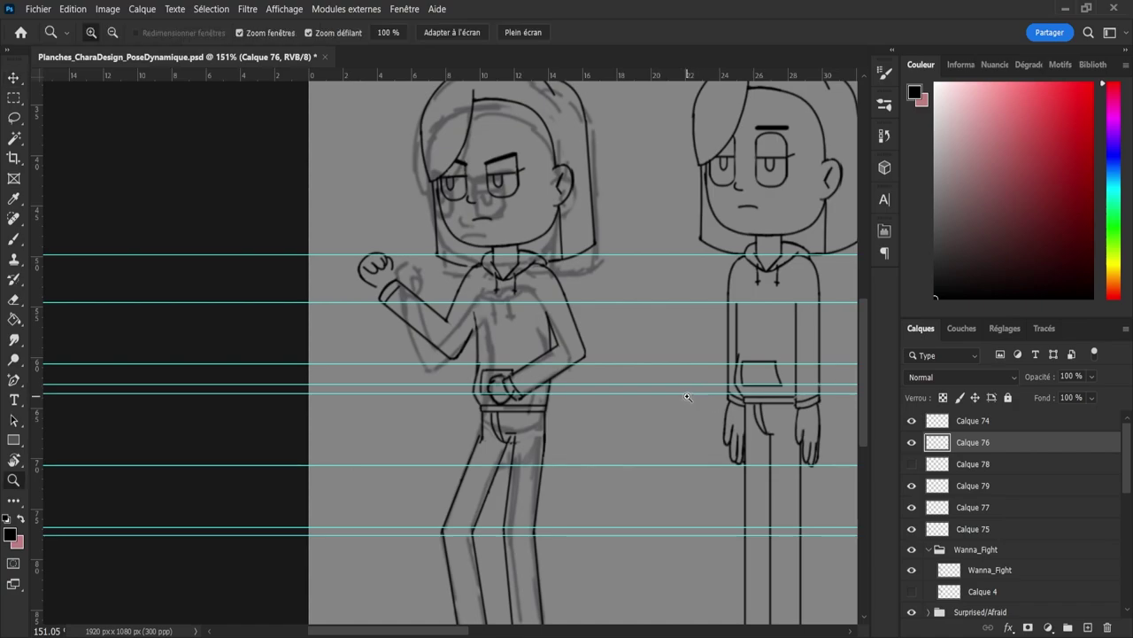
drag(686, 396, 658, 457)
drag(650, 517, 620, 504)
drag(679, 559, 705, 564)
scroll(705, 563, up, 5)
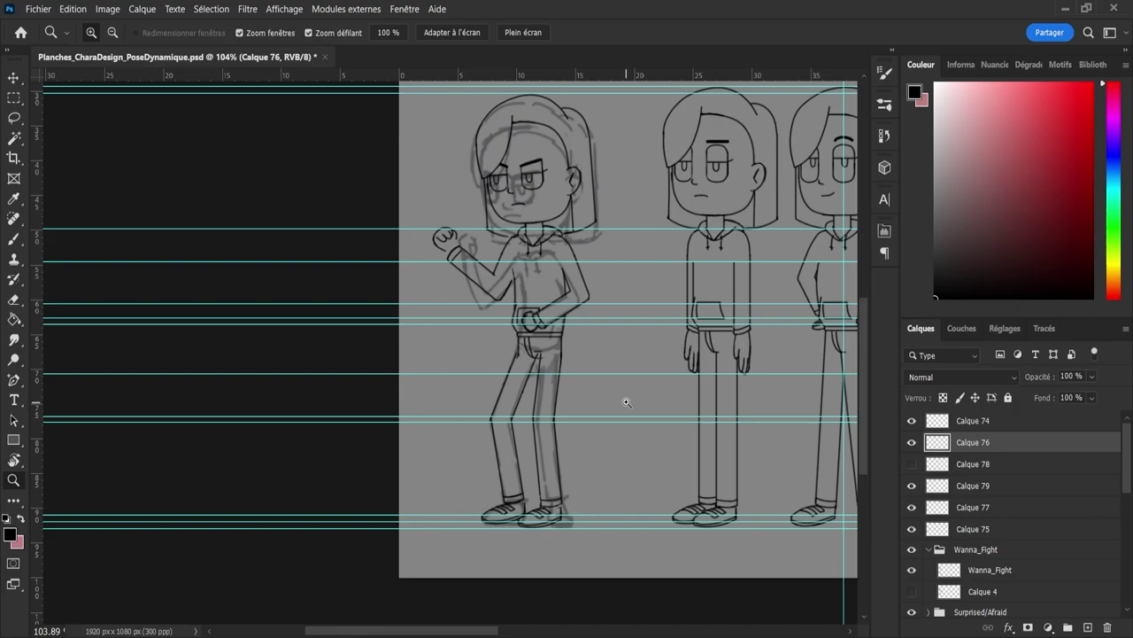
click(912, 550)
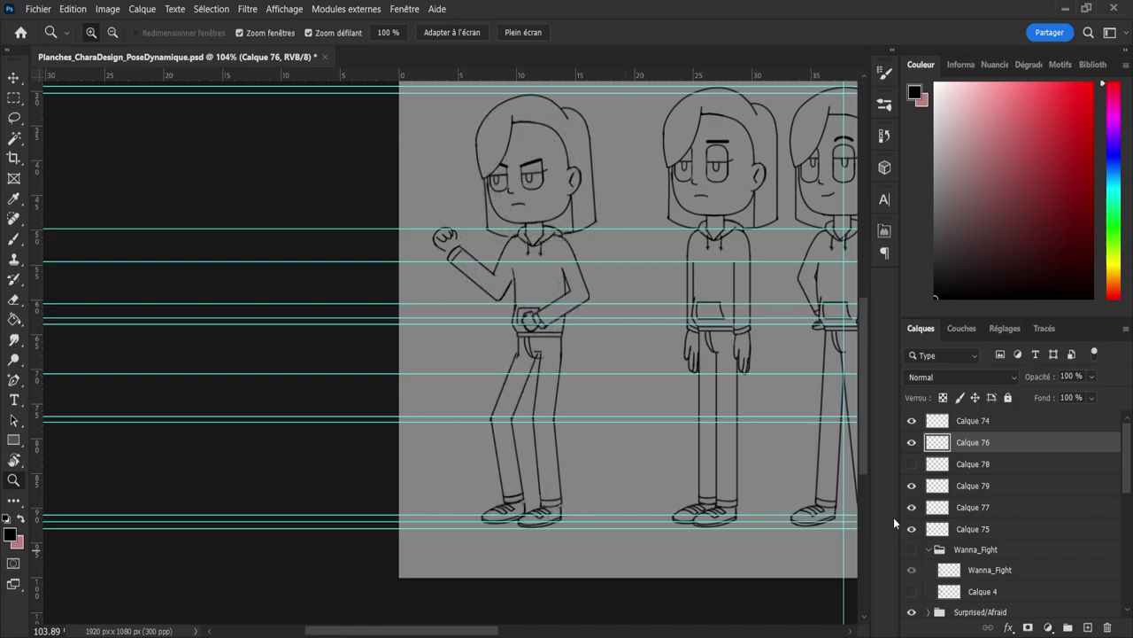
Step: Select the short crotch line on Calque 74 and move it down to meet the trouser fly curve
scroll(651, 342, up, 2)
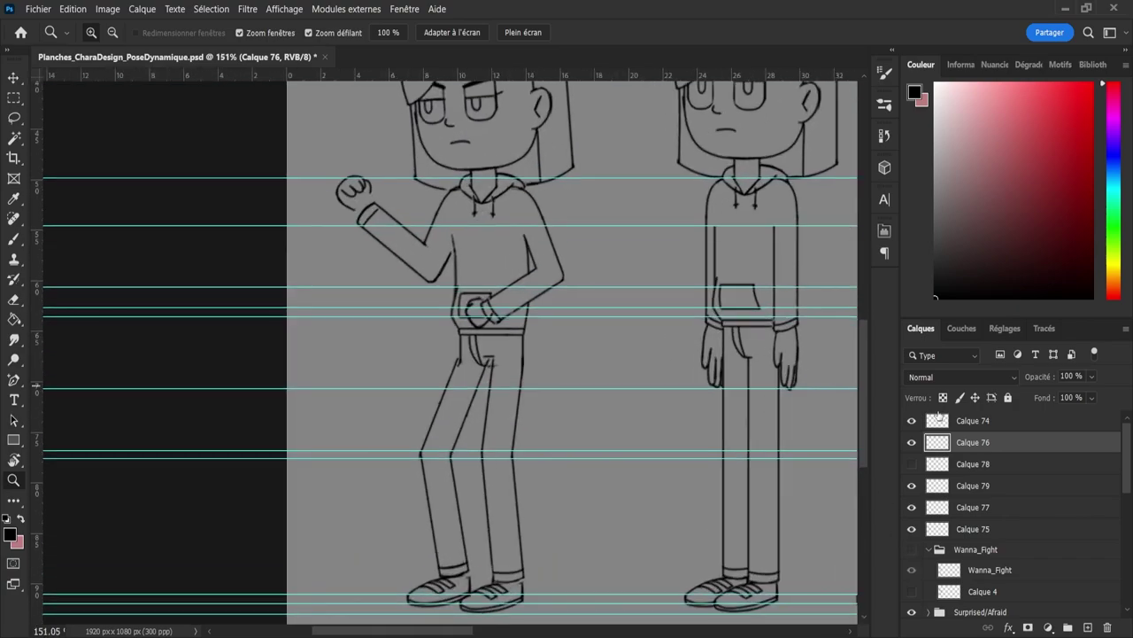
click(977, 428)
key(v)
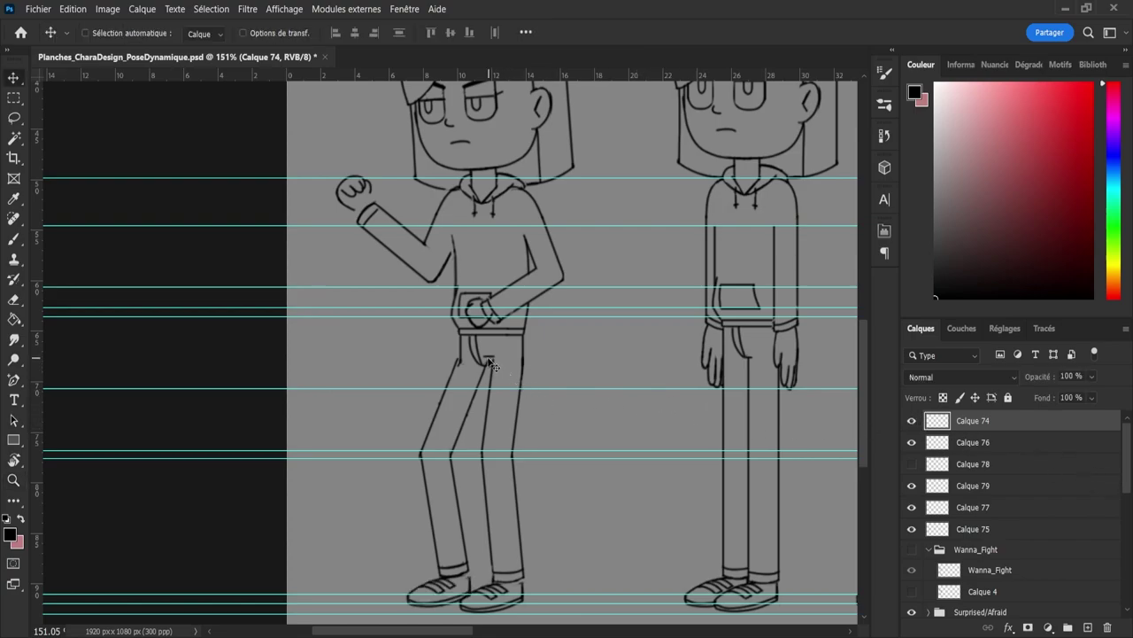
key(l)
mouse_move(490, 359)
mouse_down()
mouse_move(512, 370)
mouse_move(469, 372)
mouse_move(512, 361)
mouse_up()
key(ctrl+t)
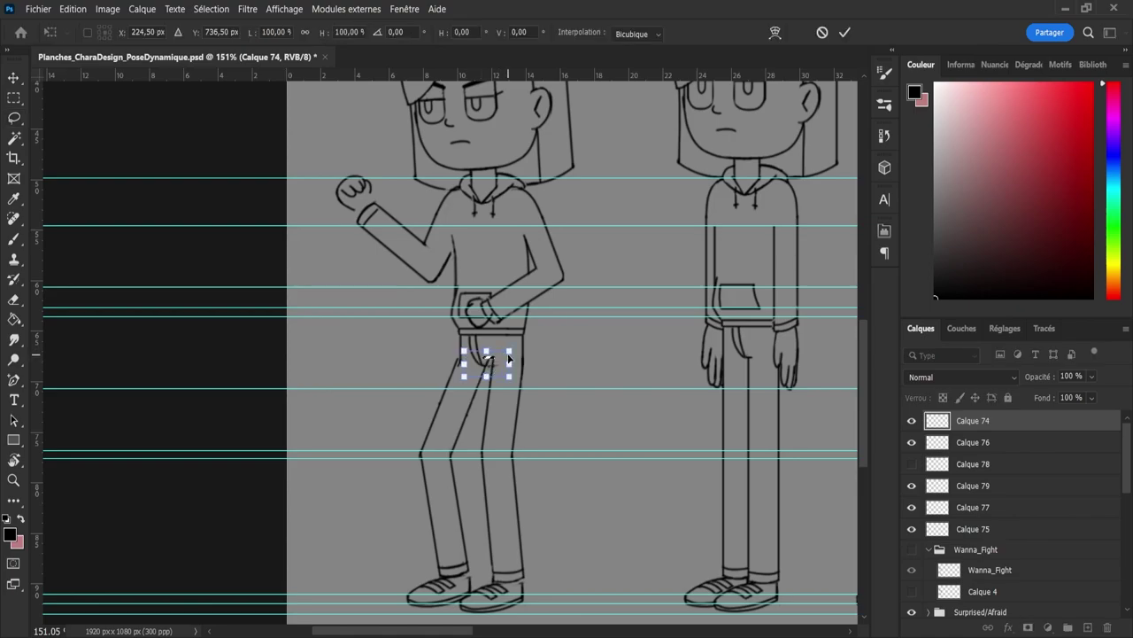
key(Return)
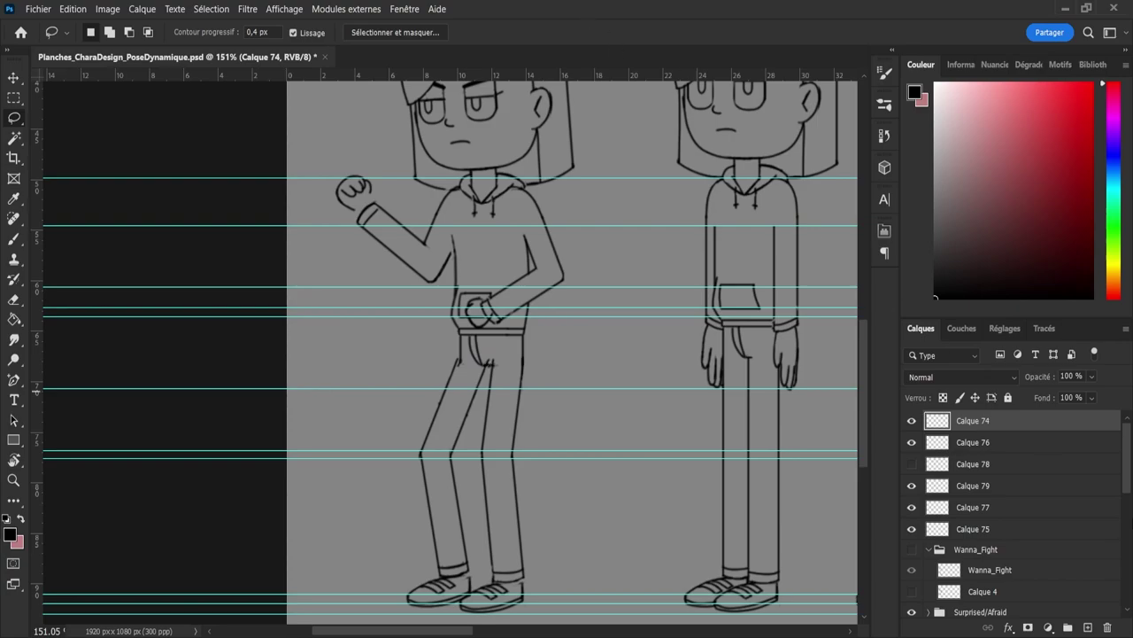
Step: Nudge the fist at the waist on Calque 79 down to line up with the lowered sleeve cuff
click(939, 443)
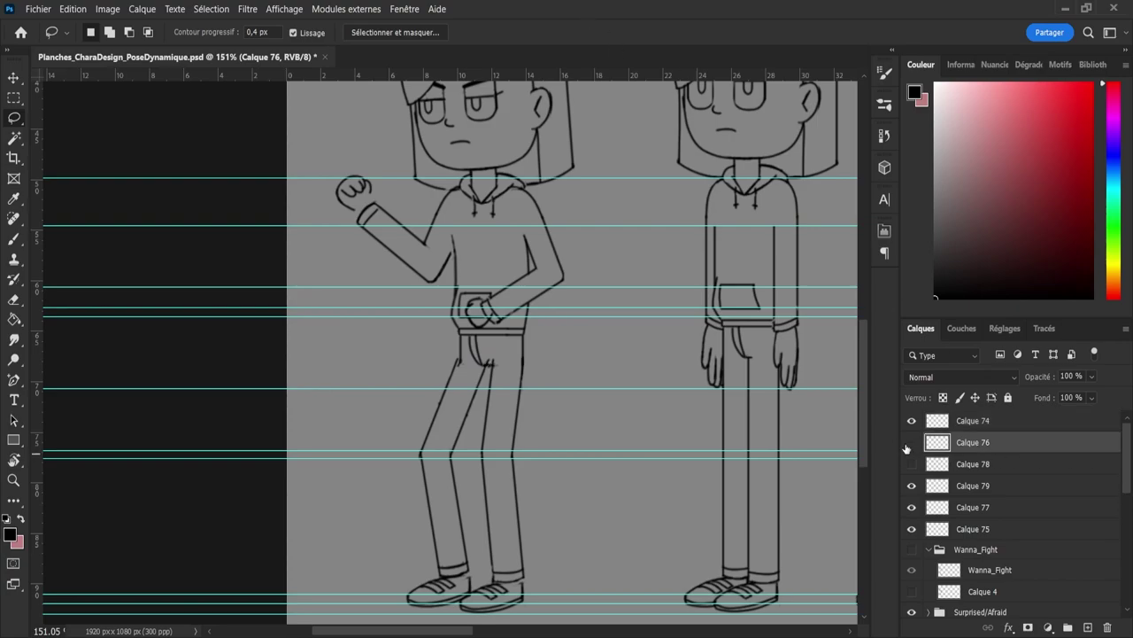
click(909, 443)
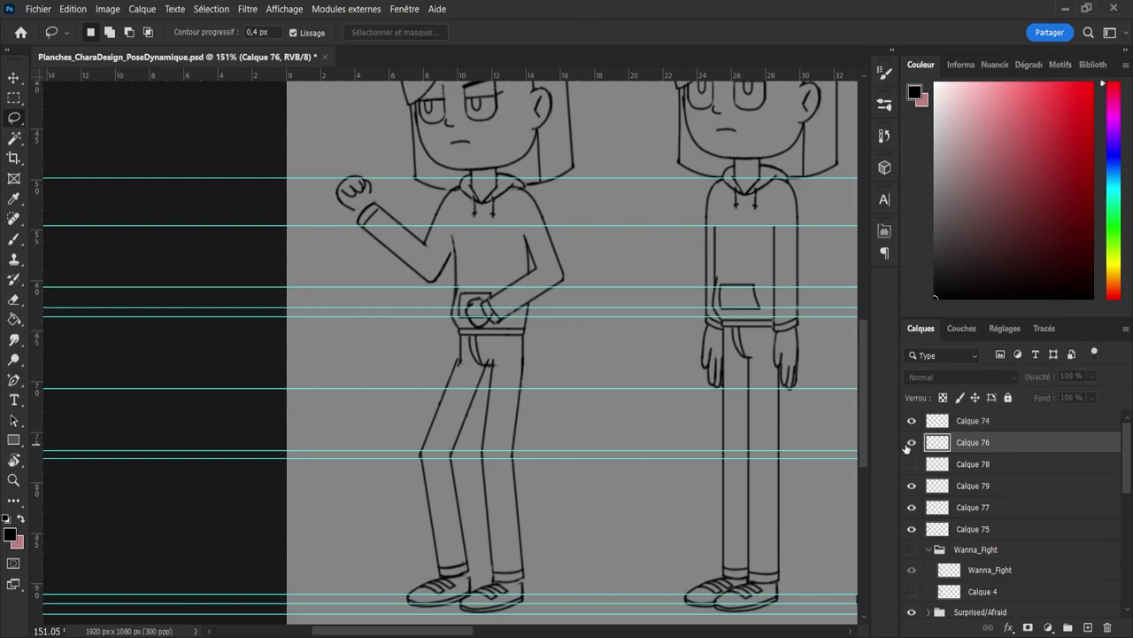
click(932, 486)
key(v)
key(Down)
key(Down)
key(Down)
key(Down)
key(Down)
key(Down)
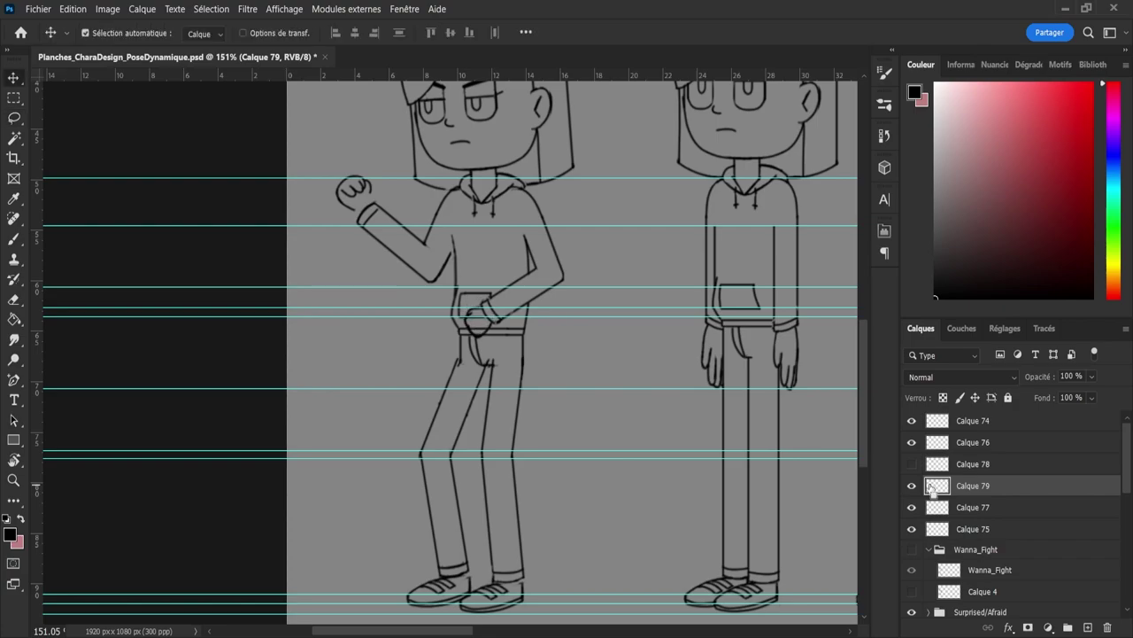
Step: Enlarge the fist on Calque 79 to about 112% width and 111% height
key(ctrl+t)
drag(462, 338, 459, 342)
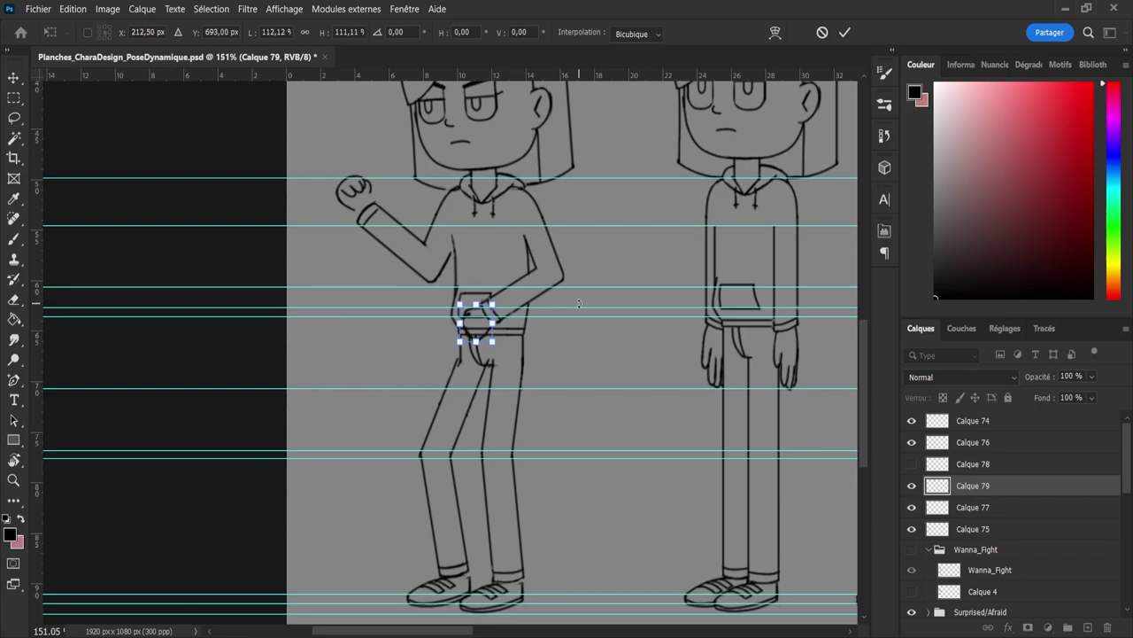
key(Return)
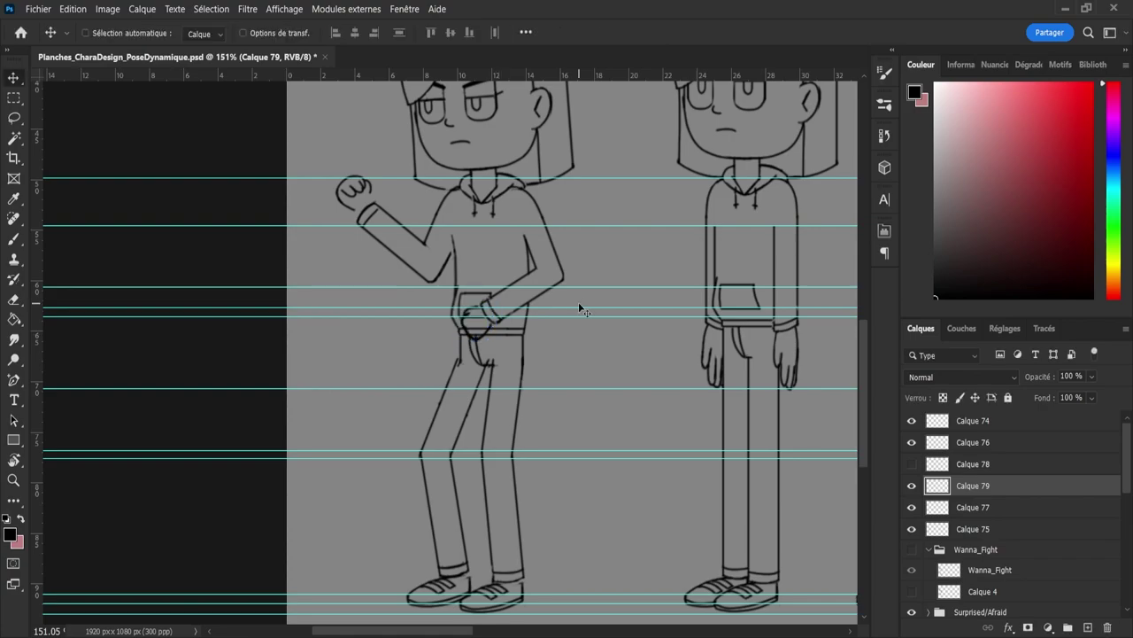
Step: Nudge the raised fist on Calque 77 down to line up with the end of the raised sleeve
click(912, 507)
click(912, 507)
click(941, 507)
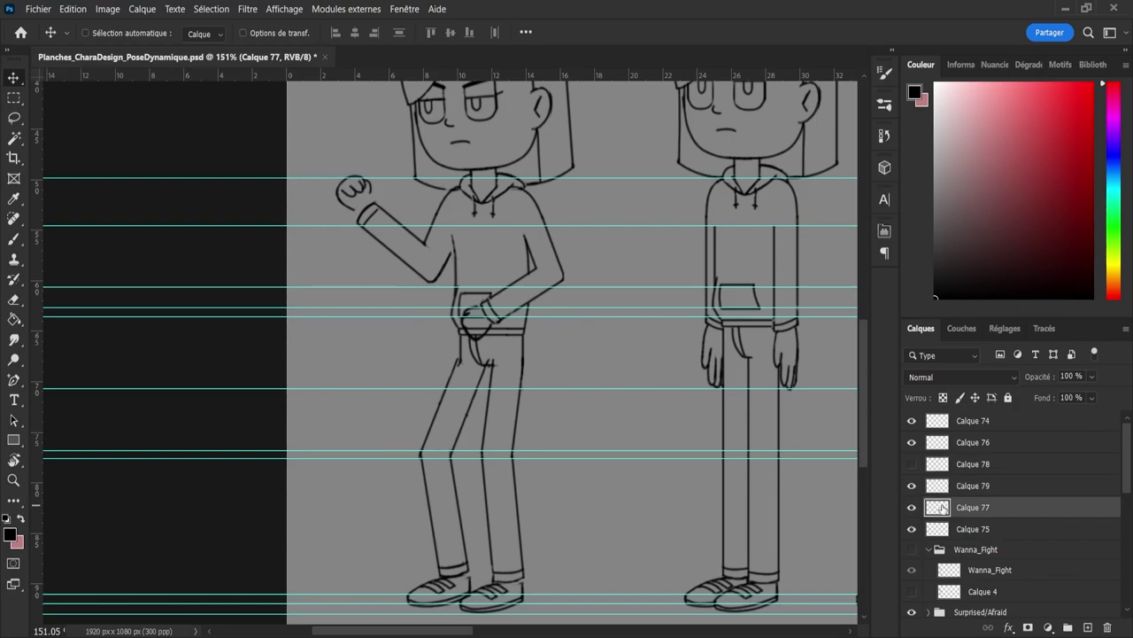
key(Down)
key(Down)
key(Down)
key(Down)
key(Down)
key(Down)
key(Down)
key(Down)
key(Down)
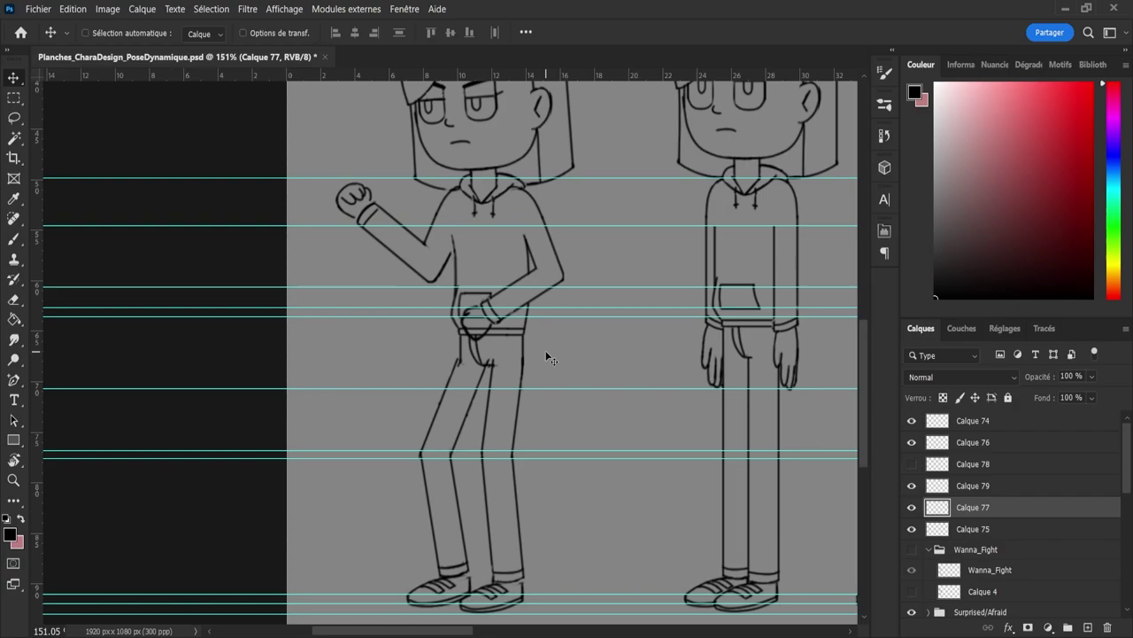
Step: Group the fighting figure's layers from Calque 75 up to Calque 74
click(960, 535)
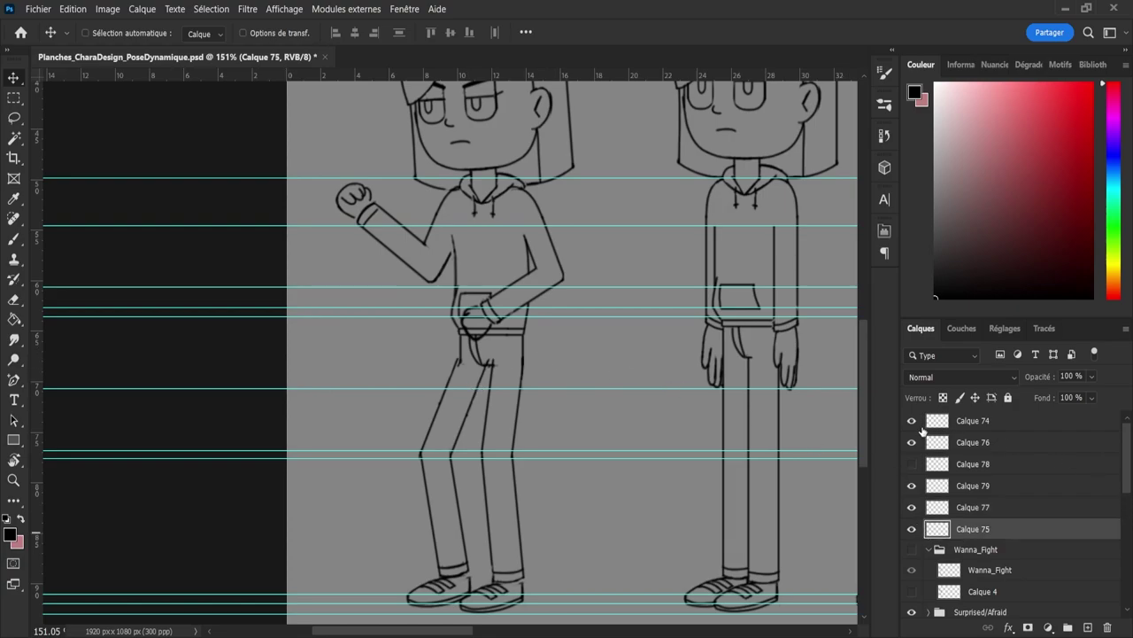
shift+click(961, 423)
click(1068, 627)
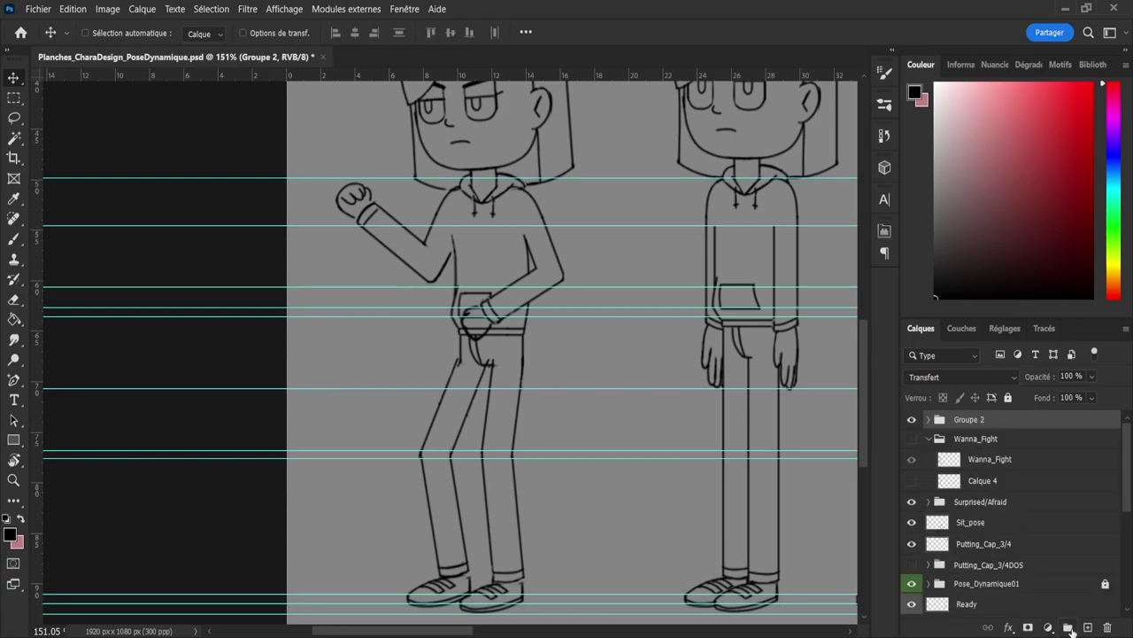
Step: Add a new layer above Groupe 2 for inking and lower the group's opacity to 47%
click(1088, 627)
click(992, 440)
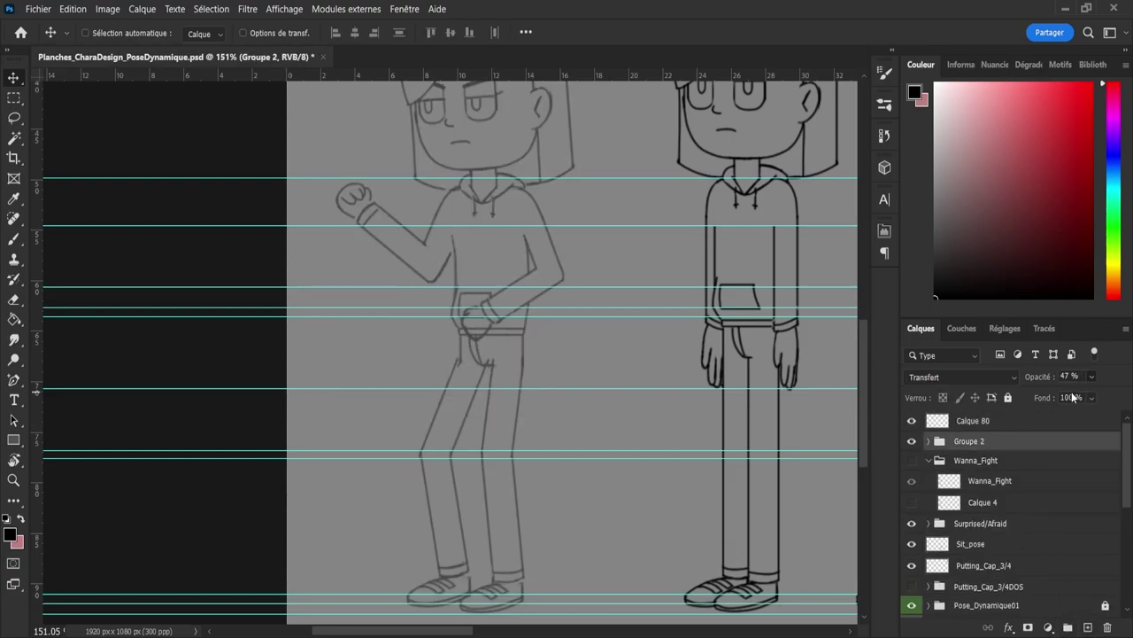
click(939, 422)
Step: Ink the neck and the hood's collar on Calque 80 over the faded fighting figure
key(z)
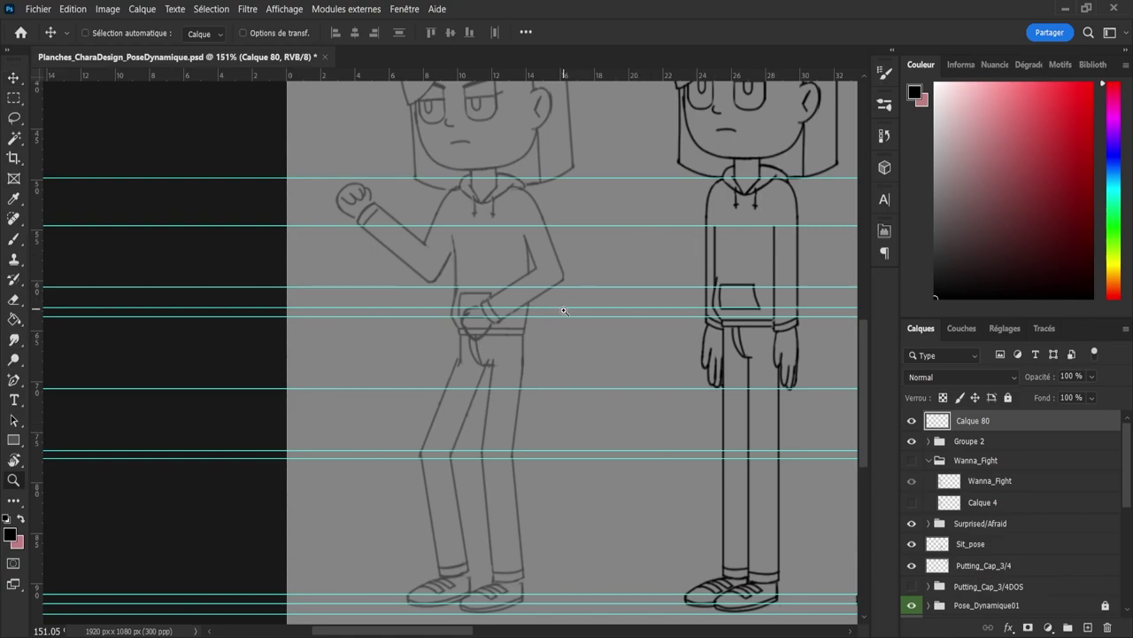
mouse_move(560, 310)
mouse_down()
mouse_move(497, 154)
mouse_move(532, 237)
mouse_up()
key(b)
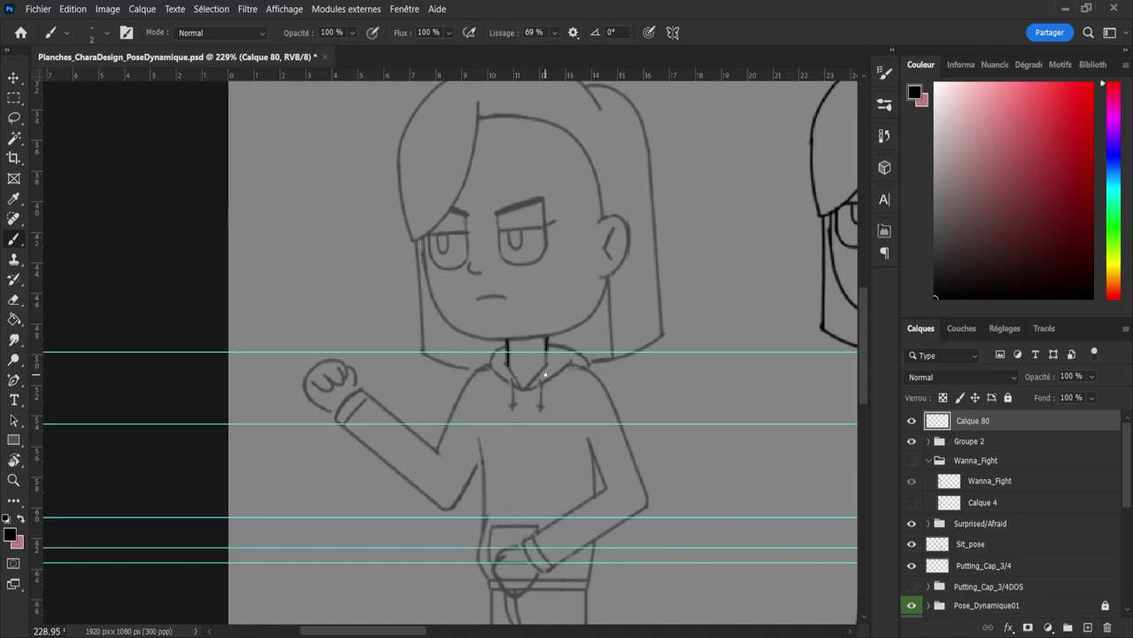
key(ctrl+z)
drag(527, 384, 543, 370)
drag(521, 389, 500, 379)
mouse_move(515, 387)
mouse_down()
mouse_move(534, 392)
mouse_move(521, 397)
mouse_up()
key(ctrl+z)
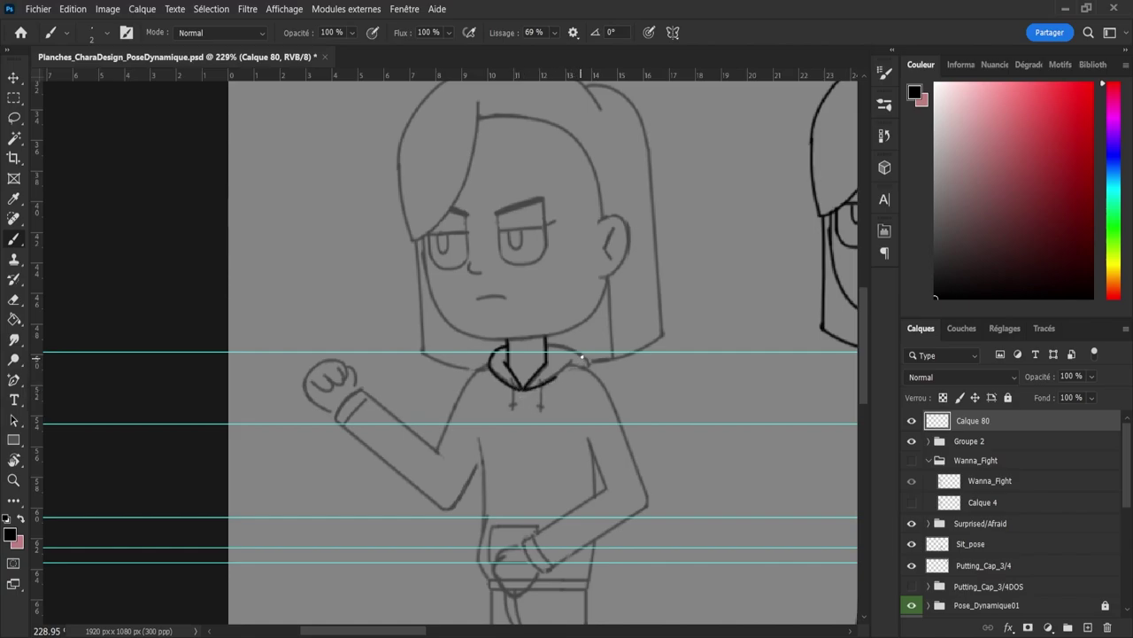
drag(524, 388, 558, 374)
drag(579, 351, 588, 360)
Step: Ink the outer edge of the bent arm from the shoulder down to the rounded elbow
drag(600, 379, 620, 428)
key(ctrl+z)
drag(595, 376, 646, 507)
key(ctrl+z)
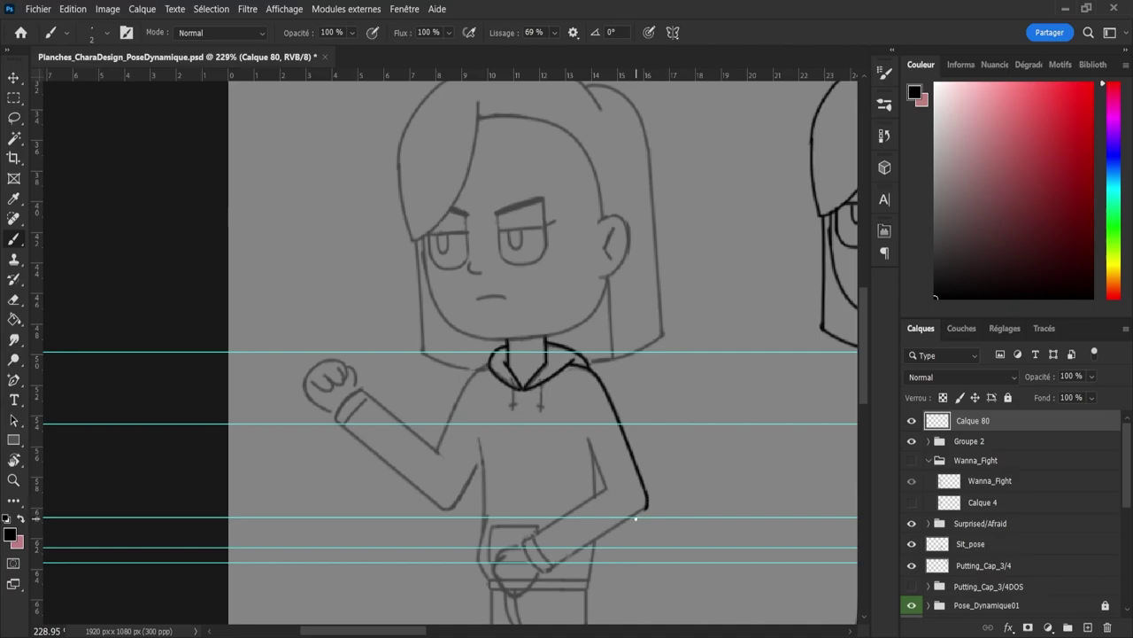
key(ctrl+z)
drag(642, 513, 632, 516)
Step: Draw a straight vertical line in the empty space beside the bent arm and lasso it
drag(751, 389, 752, 537)
key(l)
mouse_move(779, 376)
mouse_down()
mouse_move(688, 525)
mouse_move(782, 390)
mouse_up()
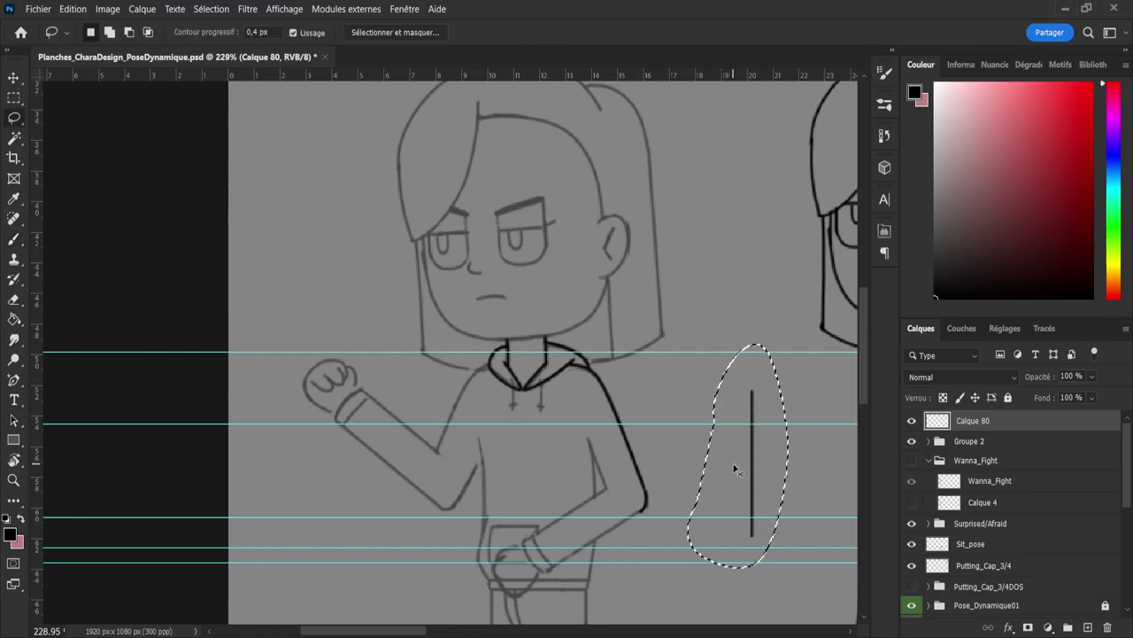
Step: Rotate the selected line about 57.7°, place it along the bent forearm's lower edge and erase its overshooting ends
key(ctrl+t)
drag(750, 498, 593, 498)
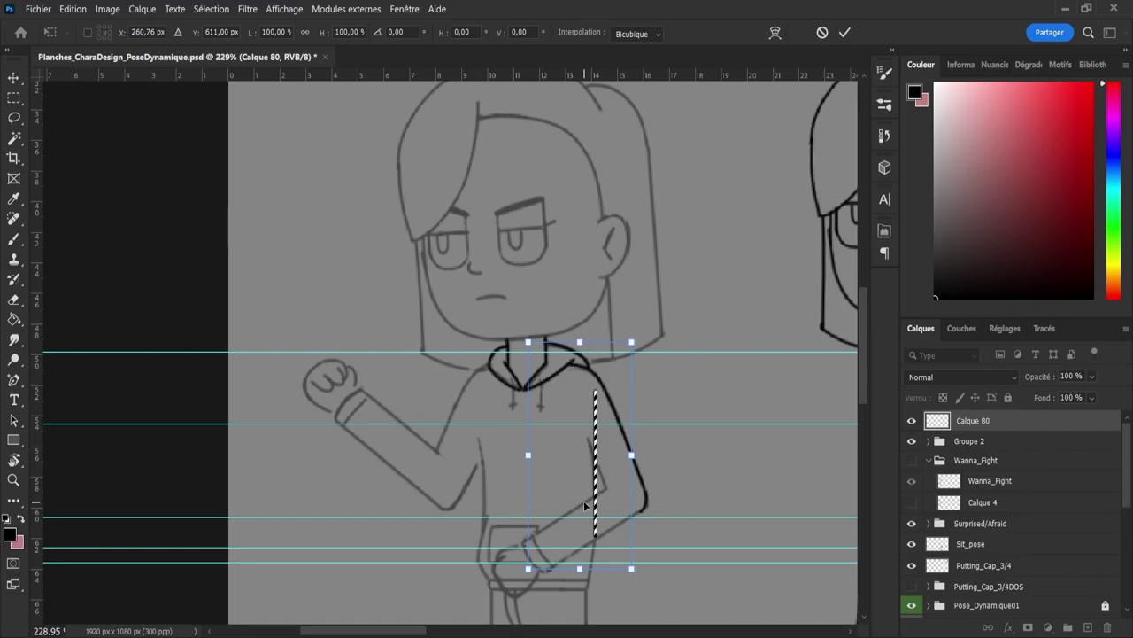
drag(867, 341, 866, 374)
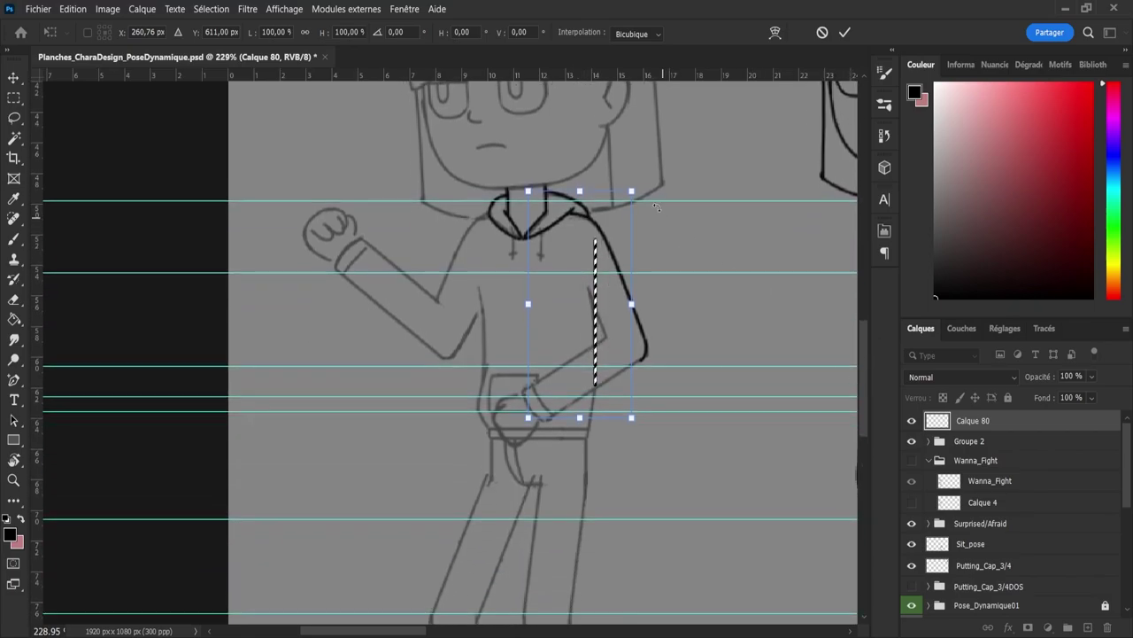
mouse_move(659, 207)
mouse_down()
mouse_move(706, 247)
mouse_move(719, 310)
mouse_up()
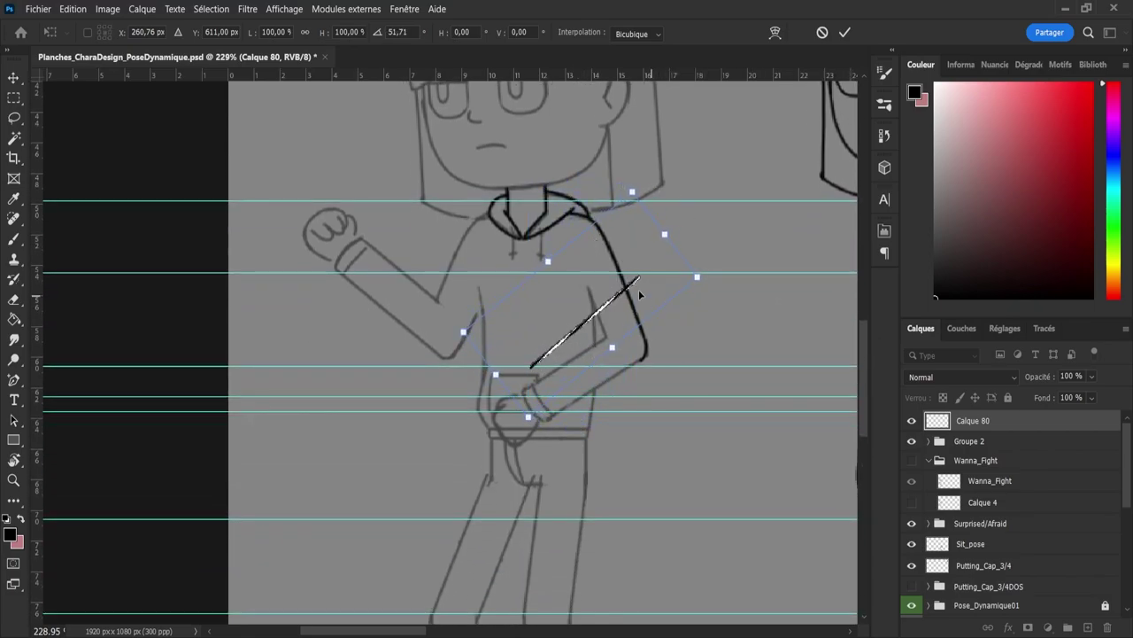
mouse_move(620, 299)
mouse_down()
mouse_move(622, 366)
mouse_move(634, 365)
mouse_up()
drag(746, 324, 745, 338)
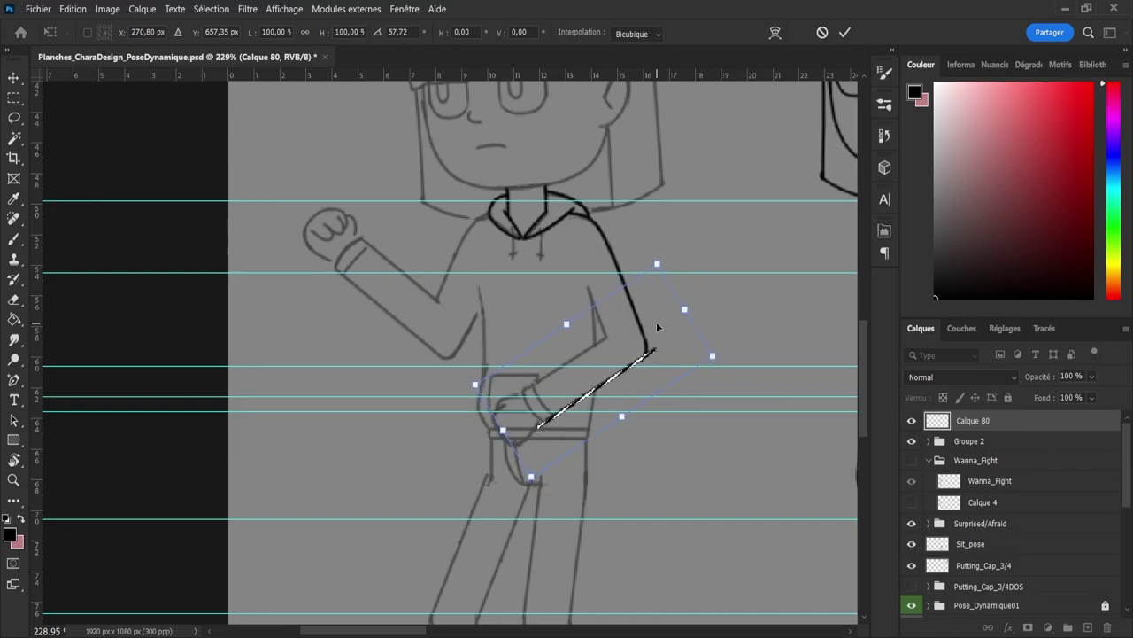
key(Return)
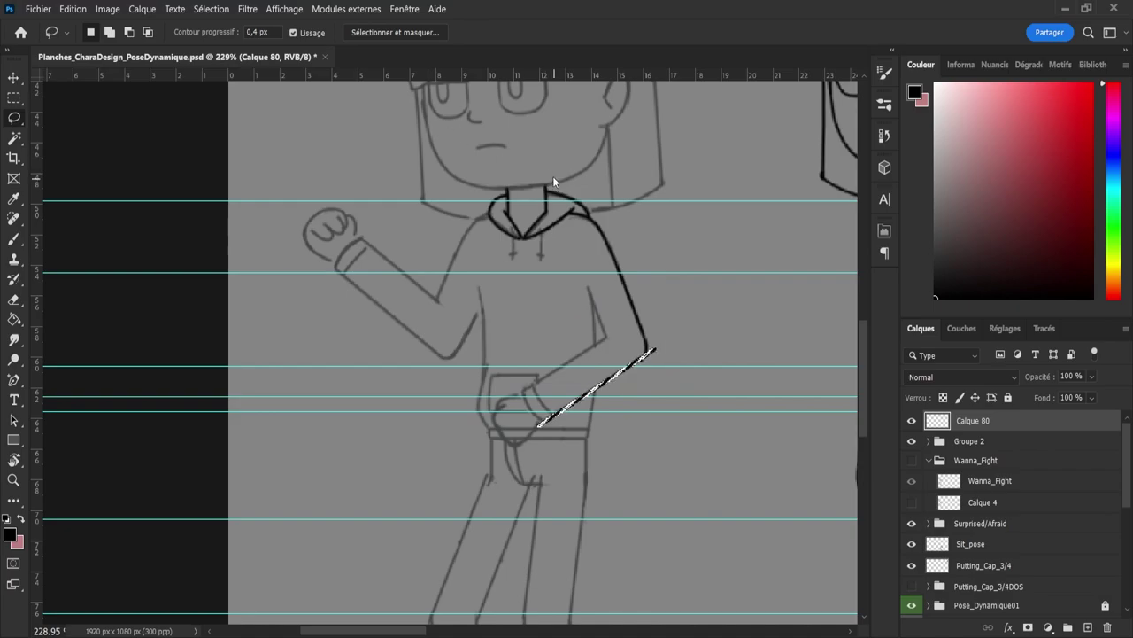
key(ctrl+d)
key(e)
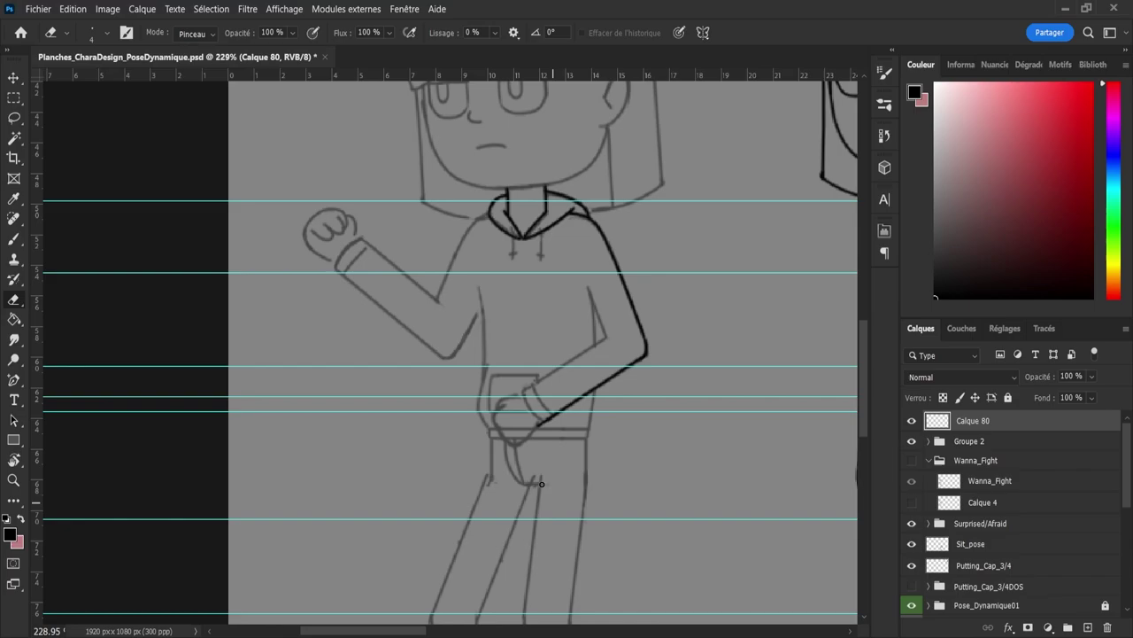
Step: Ink the end of the sleeve cuff on the bent arm
key(b)
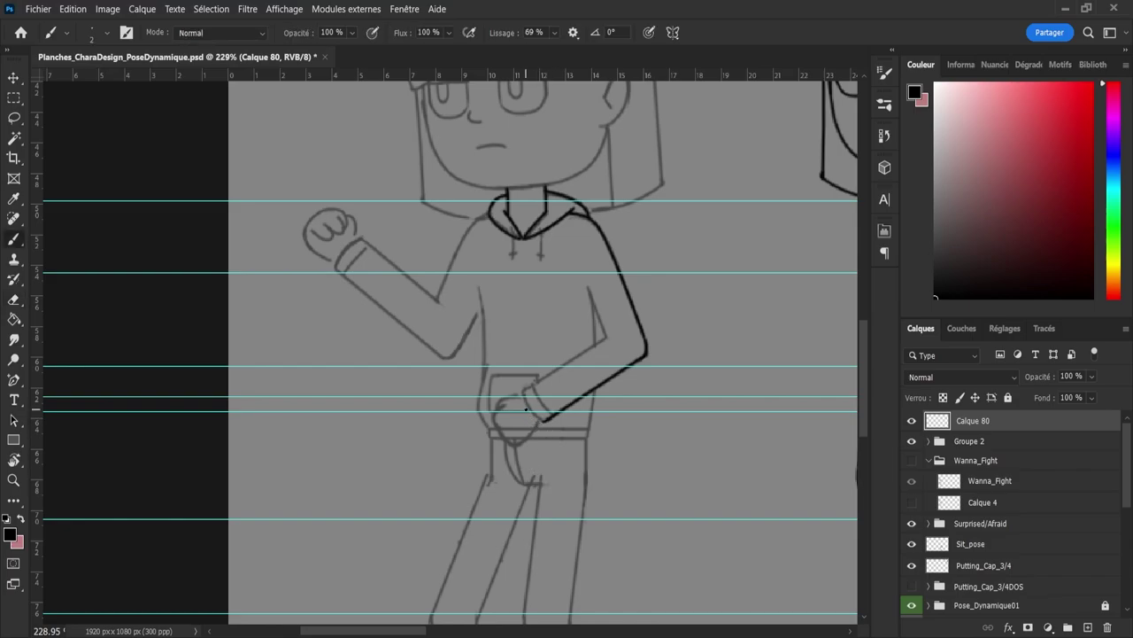
drag(529, 416, 536, 421)
key(ctrl+z)
drag(519, 392, 521, 389)
Step: Copy the bent forearm's lower line onto a new layer and place the copy along the forearm's upper edge
key(l)
mouse_move(592, 373)
mouse_down()
mouse_move(642, 356)
mouse_move(589, 414)
mouse_move(551, 430)
mouse_move(584, 381)
mouse_move(557, 360)
mouse_move(581, 355)
mouse_up()
key(ctrl+j)
key(v)
key(e)
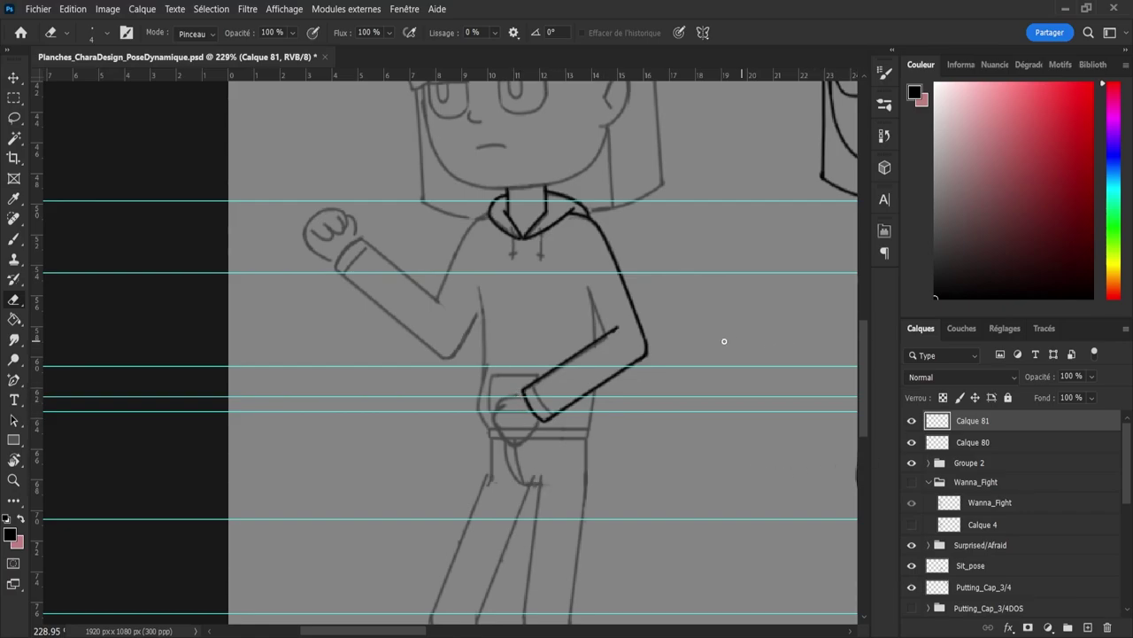
Step: Merge Calque 81 with Calque 80 and erase the upper forearm line's overshoot at the inner elbow
shift+click(949, 449)
key(ctrl+e)
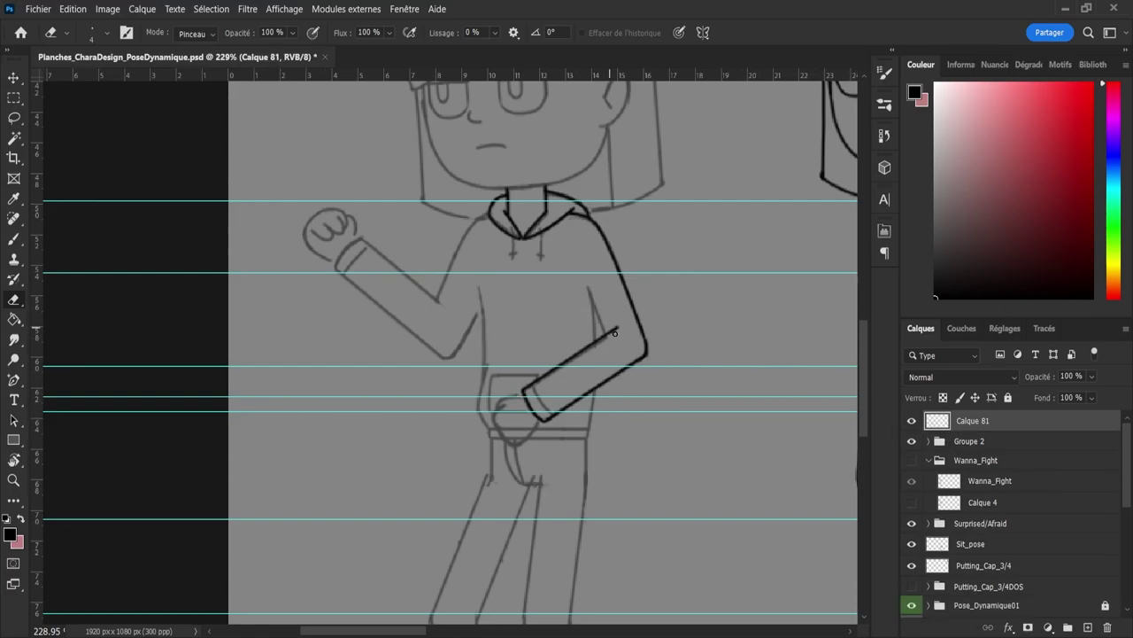
drag(618, 324, 609, 331)
Step: Copy part of the upper forearm line onto a new layer, rotated about 99.6° as the inner upper-arm edge, and trim its ends
key(l)
mouse_move(599, 319)
mouse_down()
mouse_move(587, 360)
mouse_move(542, 364)
mouse_up()
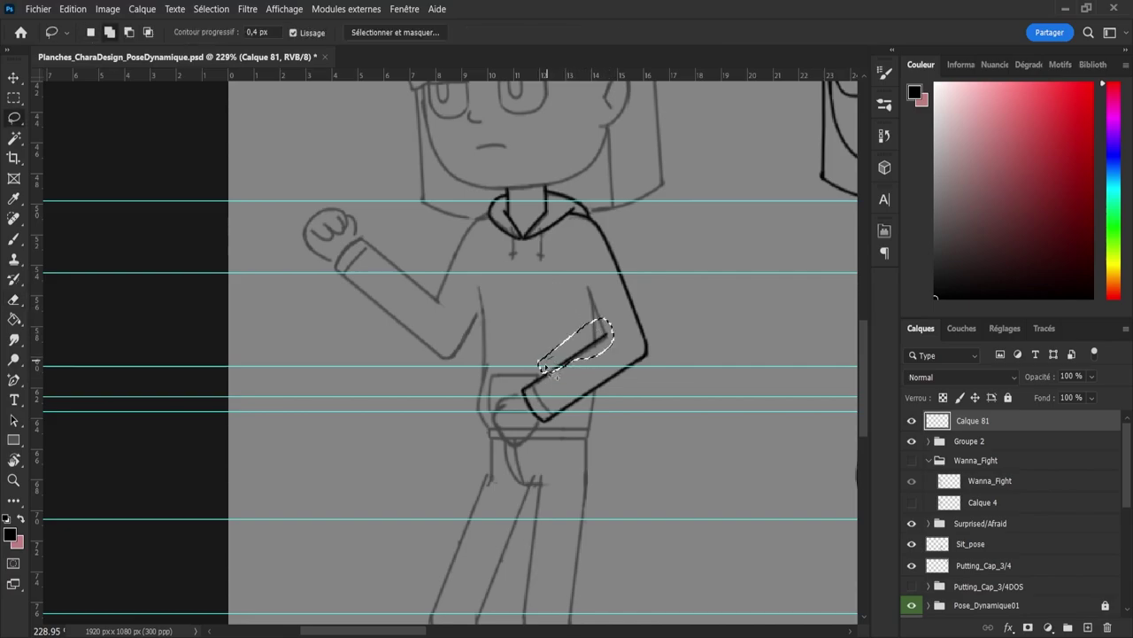
key(ctrl+j)
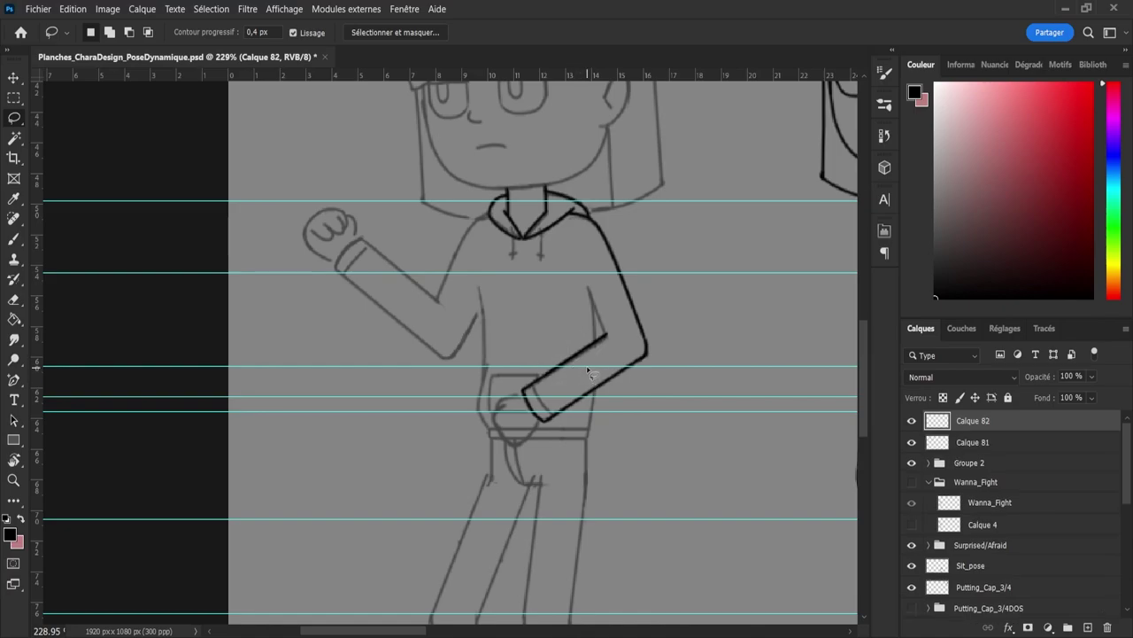
key(ctrl+t)
drag(635, 294, 646, 395)
drag(574, 359, 635, 353)
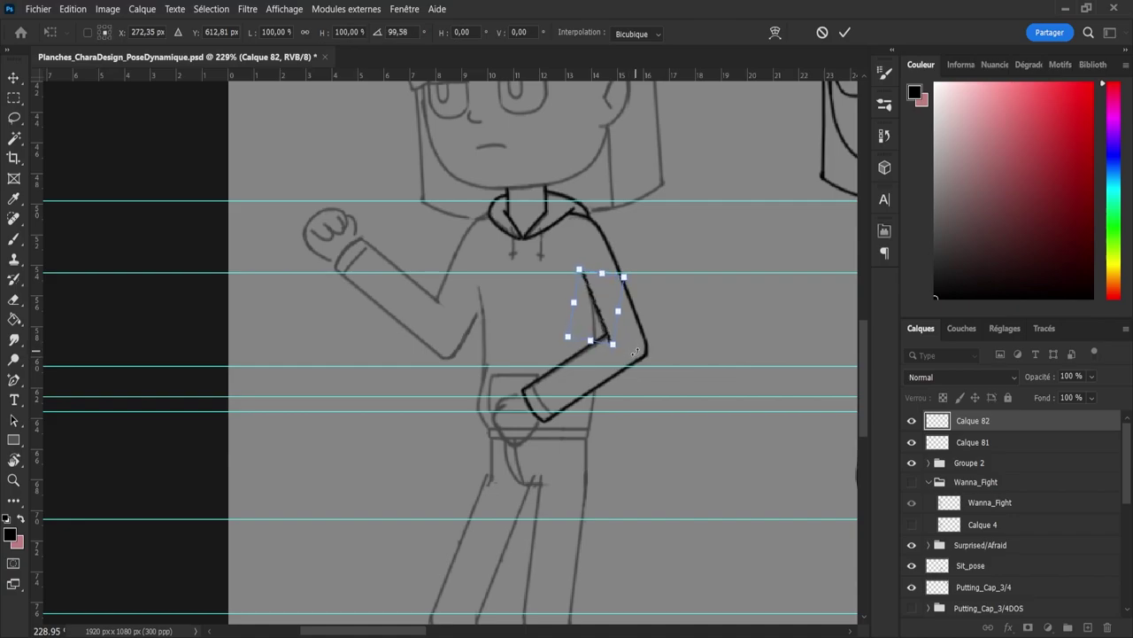
key(Left)
key(Left)
key(Return)
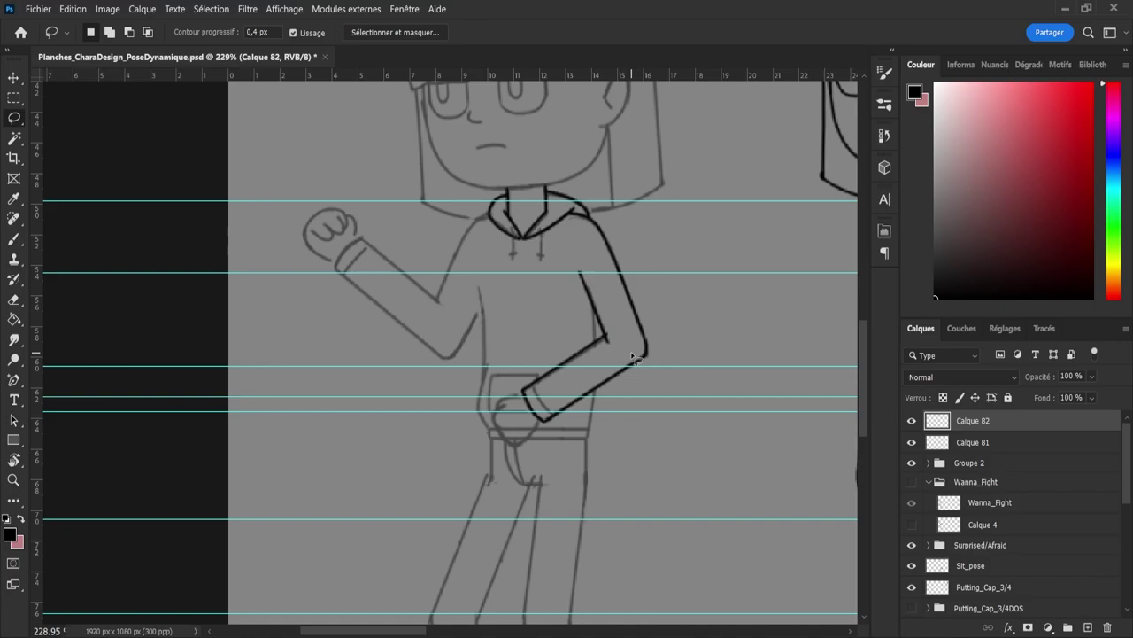
key(e)
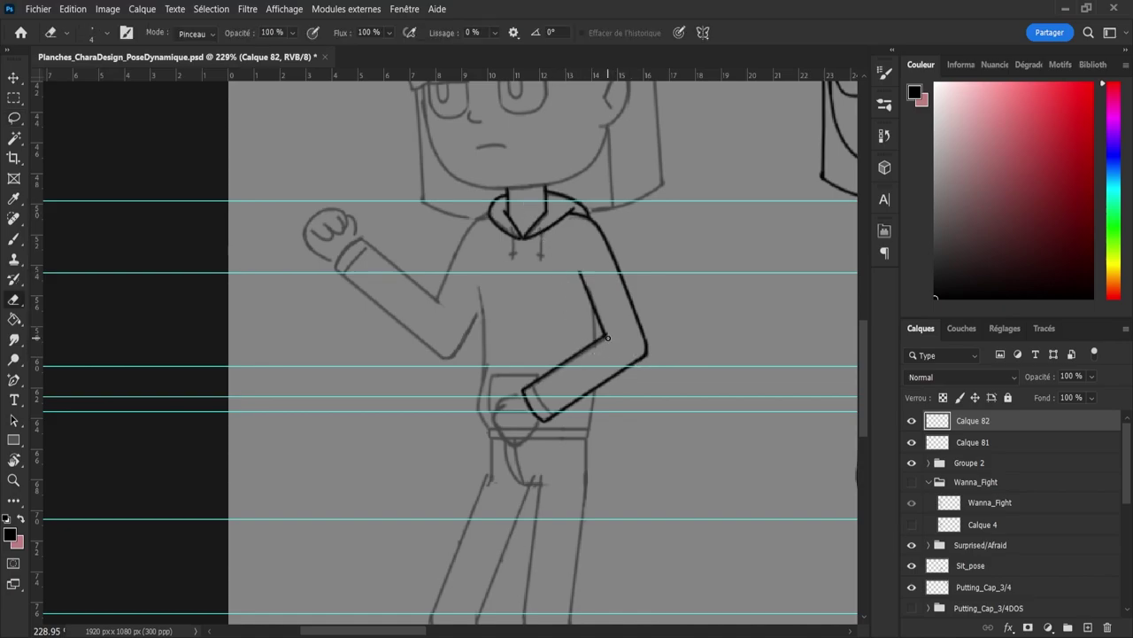
drag(577, 268, 584, 280)
Step: Ink the hoodie's side edge above and below the bent forearm, and the raised arm's line from shoulder to inner elbow
key(b)
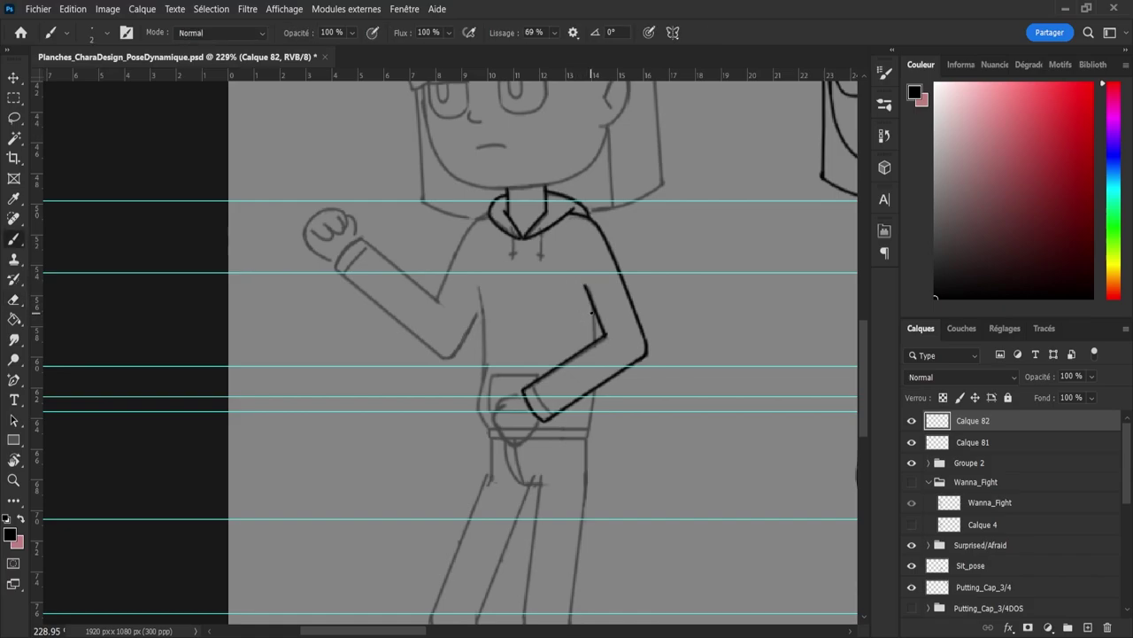
drag(590, 301, 598, 347)
key(ctrl+z)
key(ctrl+z)
key(ctrl+z)
mouse_move(597, 404)
mouse_down()
mouse_move(591, 379)
mouse_move(596, 423)
mouse_up()
key(ctrl+z)
drag(463, 235, 433, 305)
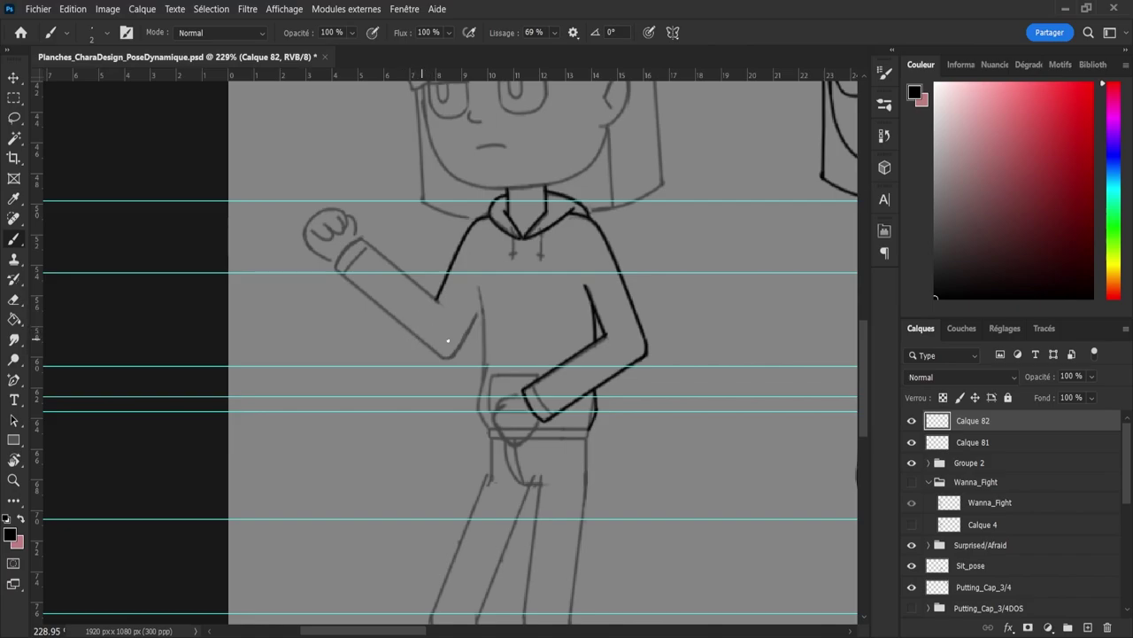
Step: Draw a longer straight vertical line beside the figure on Calque 82 and lasso it for the raised forearm
drag(779, 264, 777, 434)
key(ctrl+z)
drag(746, 253, 749, 457)
key(l)
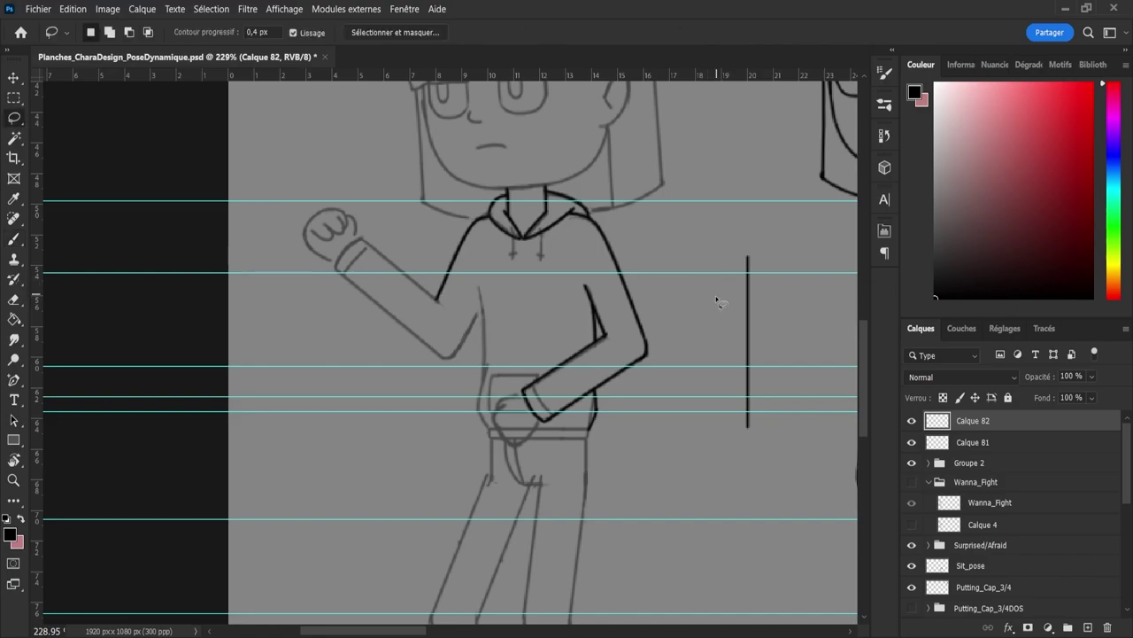
mouse_move(715, 293)
mouse_down()
mouse_move(764, 464)
mouse_move(715, 292)
mouse_up()
Step: Rotate the selected line about -51.5° and place it along the lower edge of the raised forearm
key(ctrl+t)
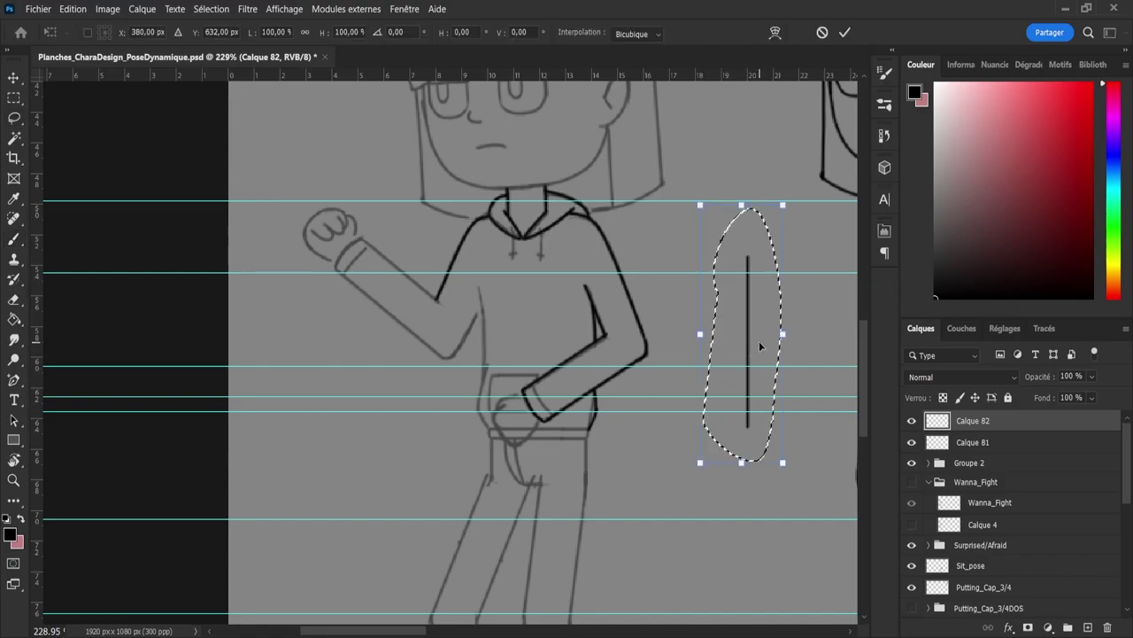
drag(758, 341, 366, 341)
mouse_move(426, 252)
mouse_down()
mouse_move(371, 227)
mouse_move(333, 229)
mouse_up()
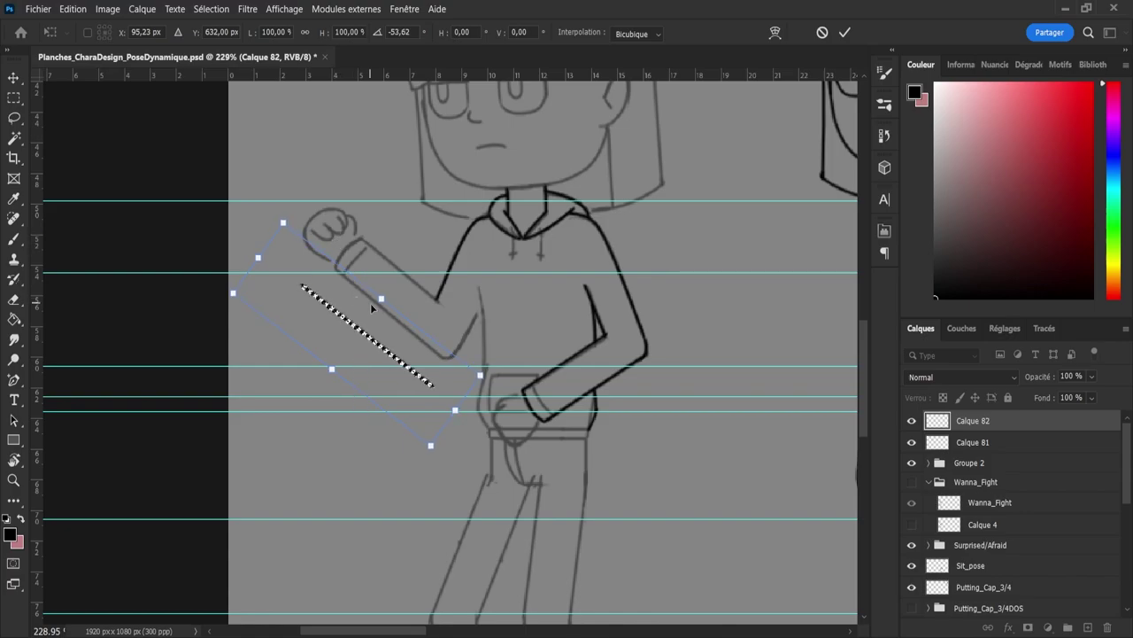
drag(370, 303, 401, 282)
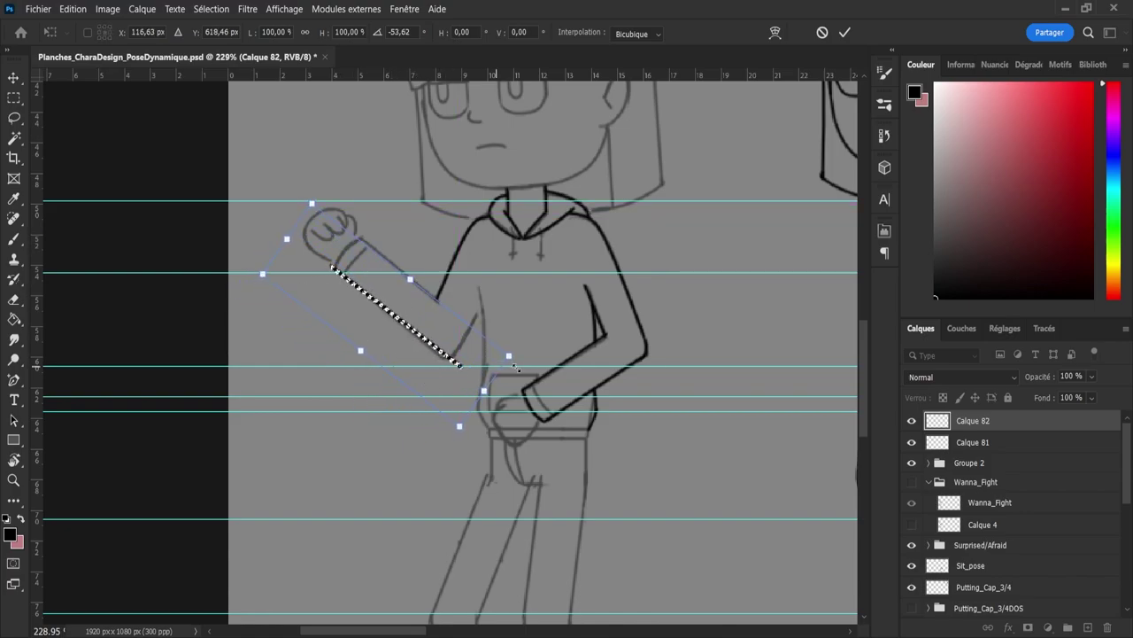
drag(538, 353, 521, 349)
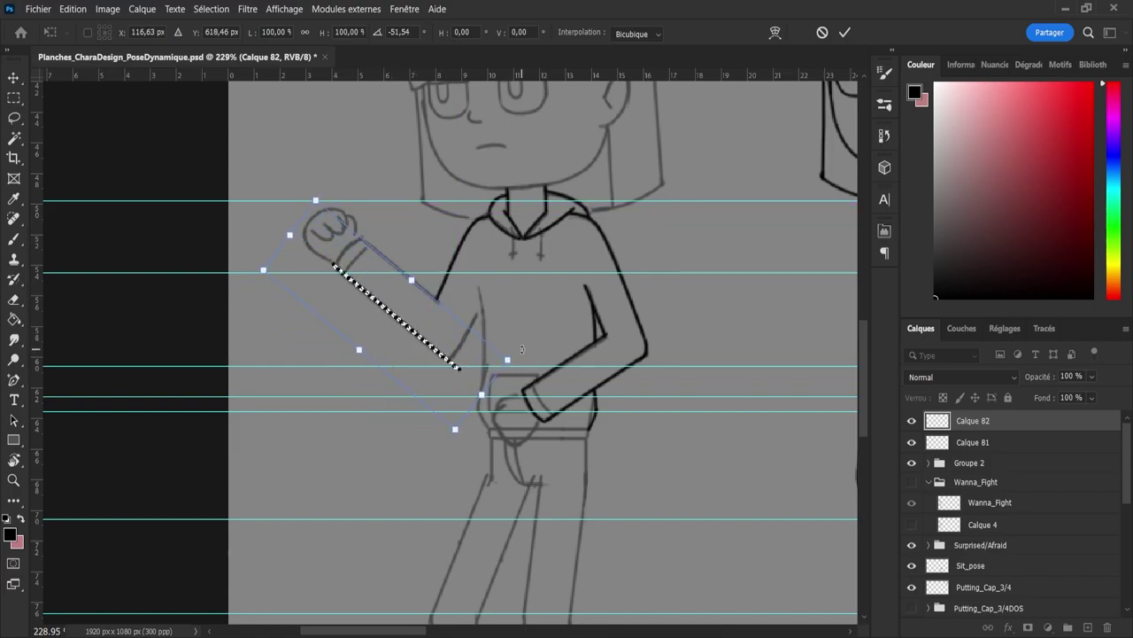
key(Return)
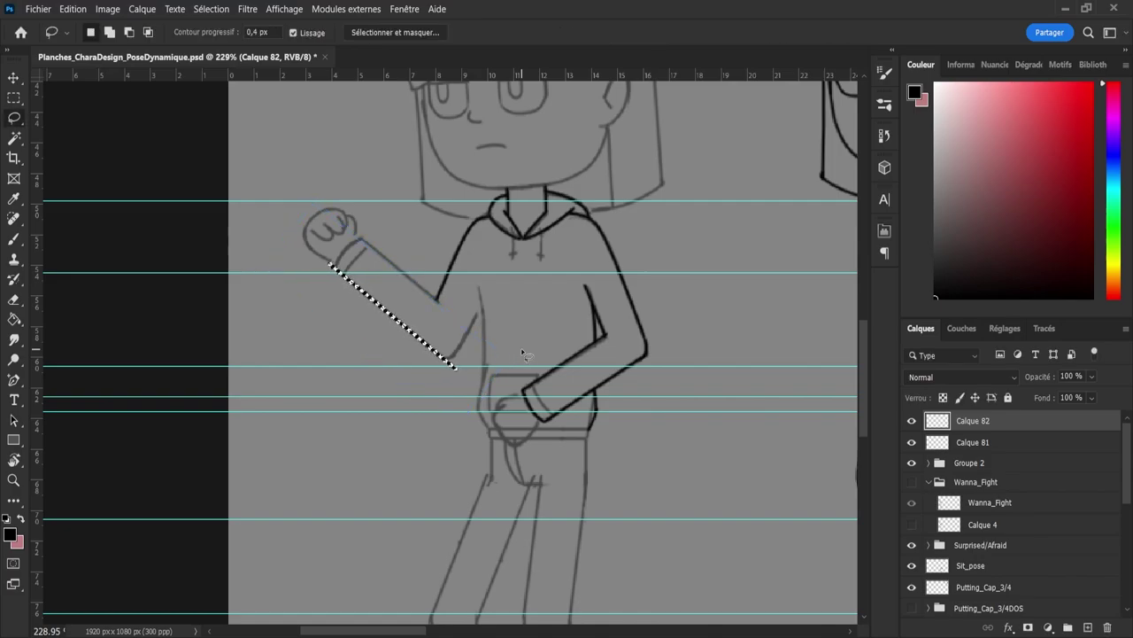
key(ctrl+d)
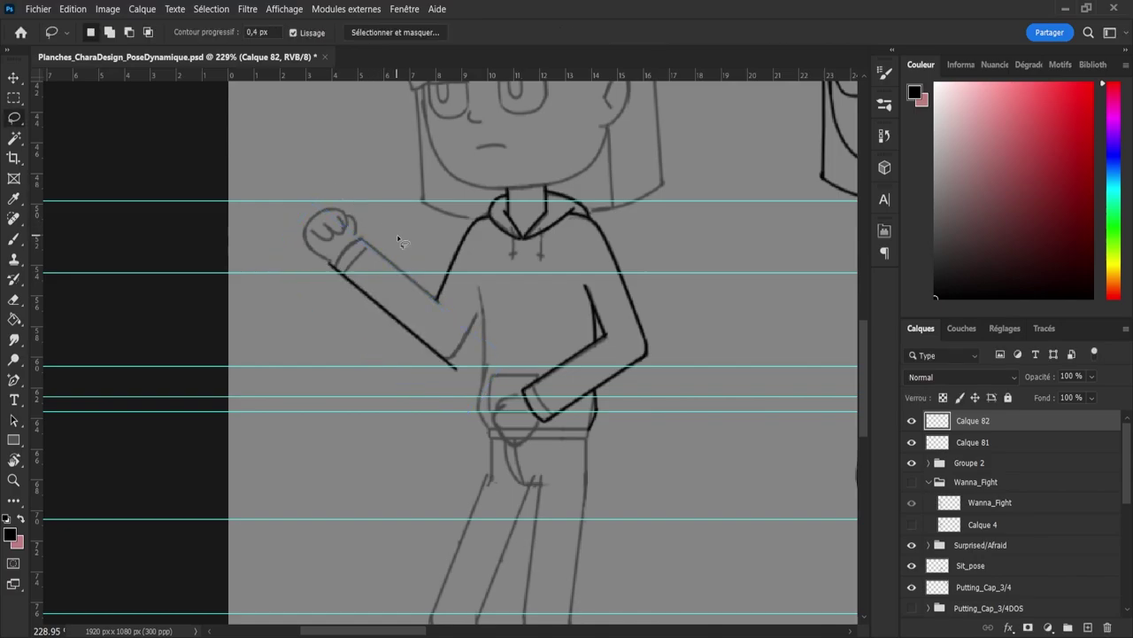
Step: Copy the raised forearm's lower line onto a new layer and move the copy to the forearm's upper edge
mouse_move(327, 305)
mouse_down()
mouse_move(419, 324)
mouse_move(433, 370)
mouse_move(327, 326)
mouse_up()
key(ctrl+j)
key(v)
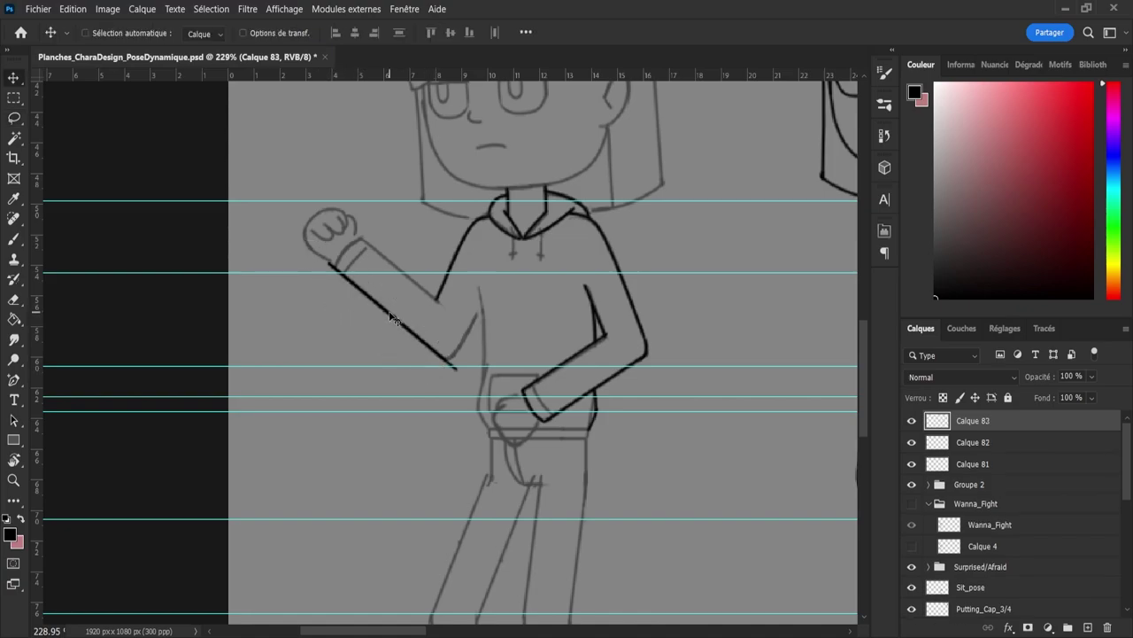
drag(403, 319, 418, 289)
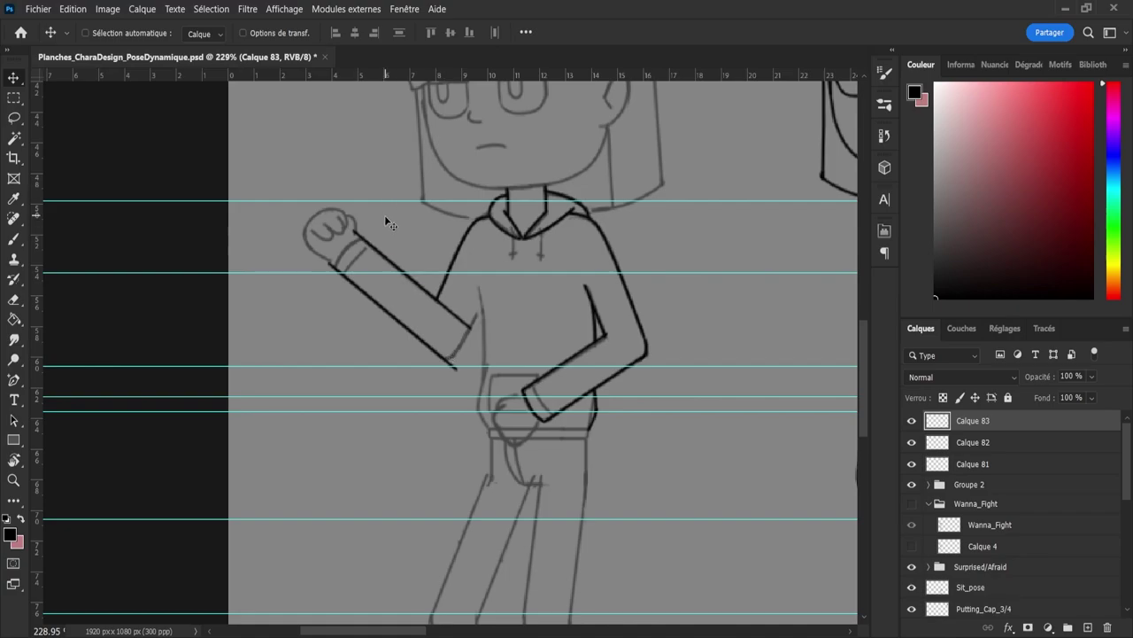
Step: Erase the overshoot of the raised forearm's upper line past the inner elbow and make Calque 82 the active layer
key(e)
mouse_move(460, 321)
mouse_down()
mouse_move(469, 329)
mouse_move(440, 304)
mouse_up()
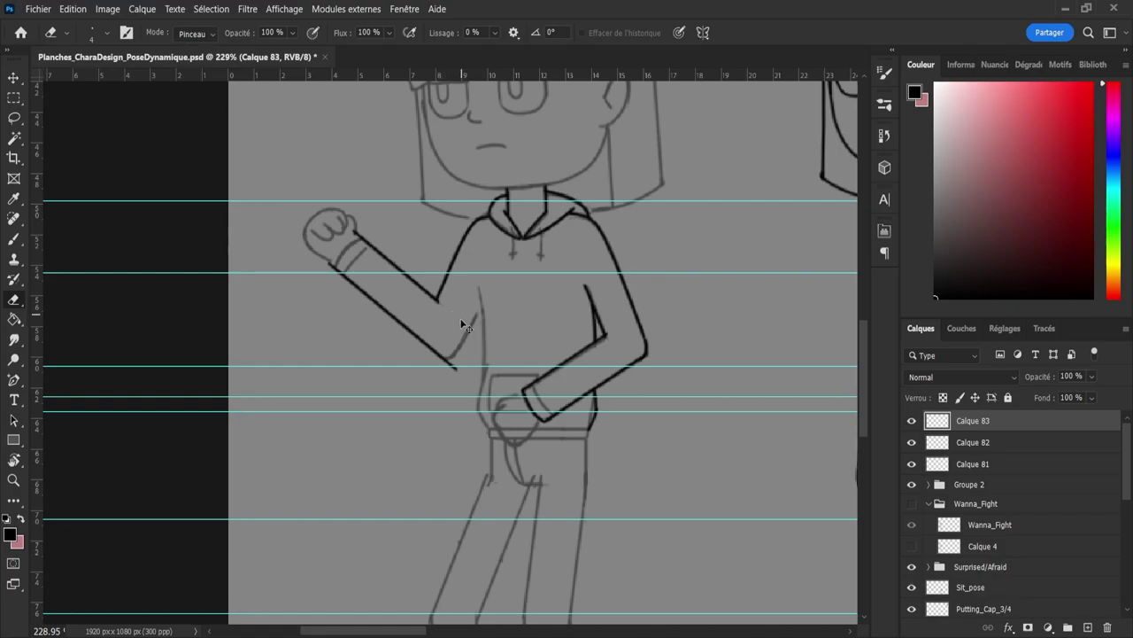
key(ctrl+z)
mouse_move(443, 316)
mouse_down()
mouse_move(470, 325)
mouse_move(445, 304)
mouse_up()
click(912, 442)
click(912, 442)
click(939, 442)
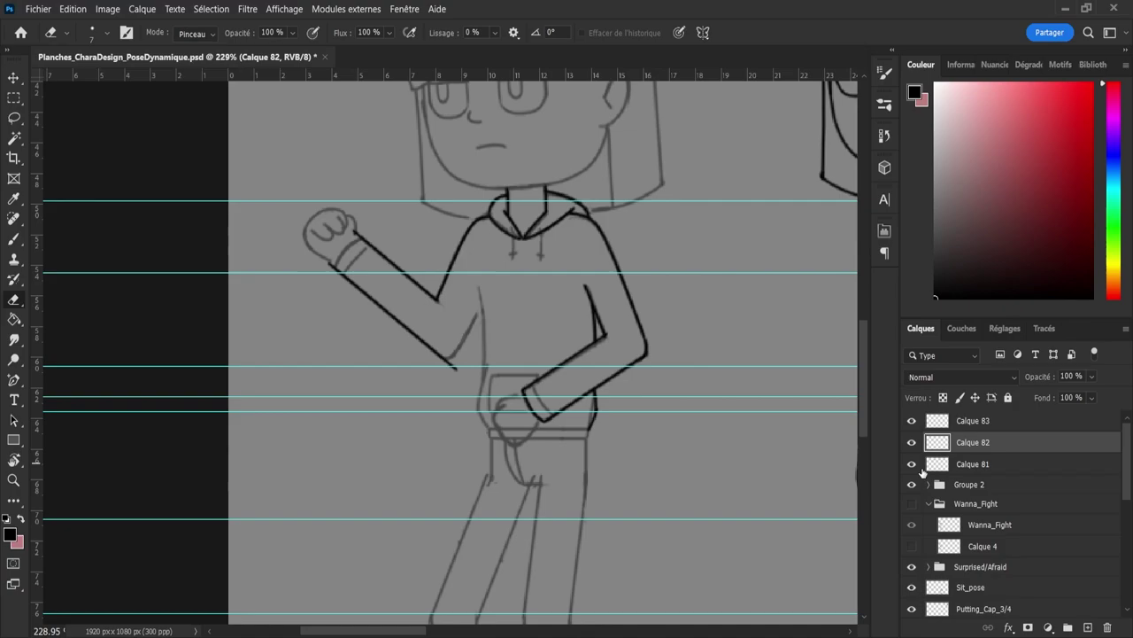
Step: Ink the raised arm's outer elbow line from the forearm's lower edge up to the hoodie's side
key(b)
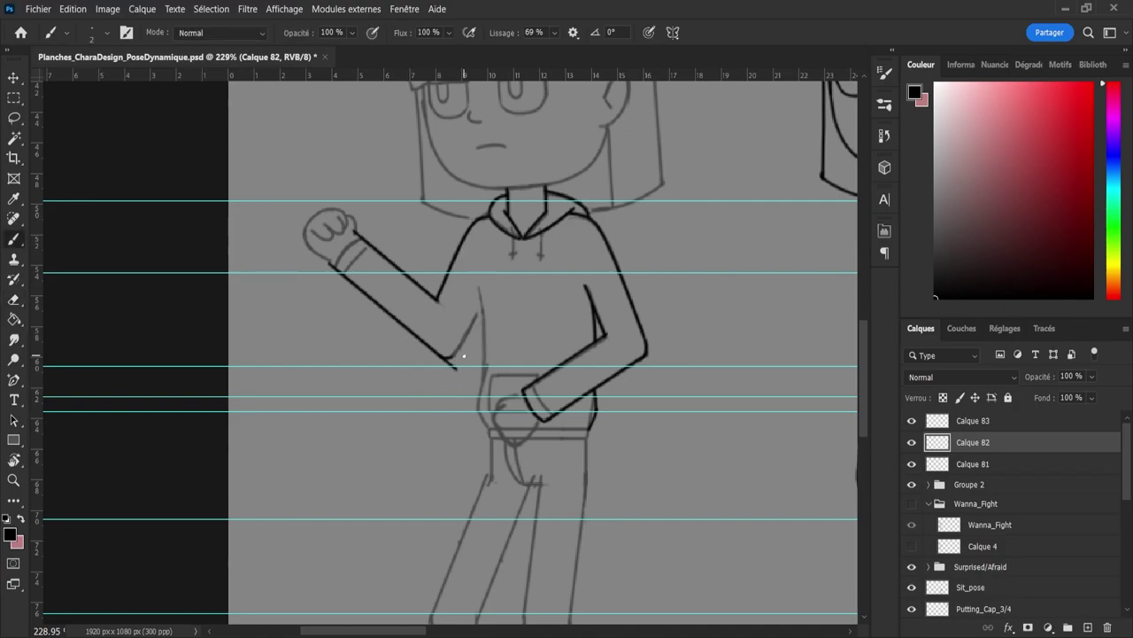
drag(453, 359, 476, 329)
drag(453, 358, 472, 327)
Step: Merge Calque 81, 82 and 83 into one layer and erase the line end overshooting the raised arm's outer elbow
shift+click(942, 418)
key(ctrl+e)
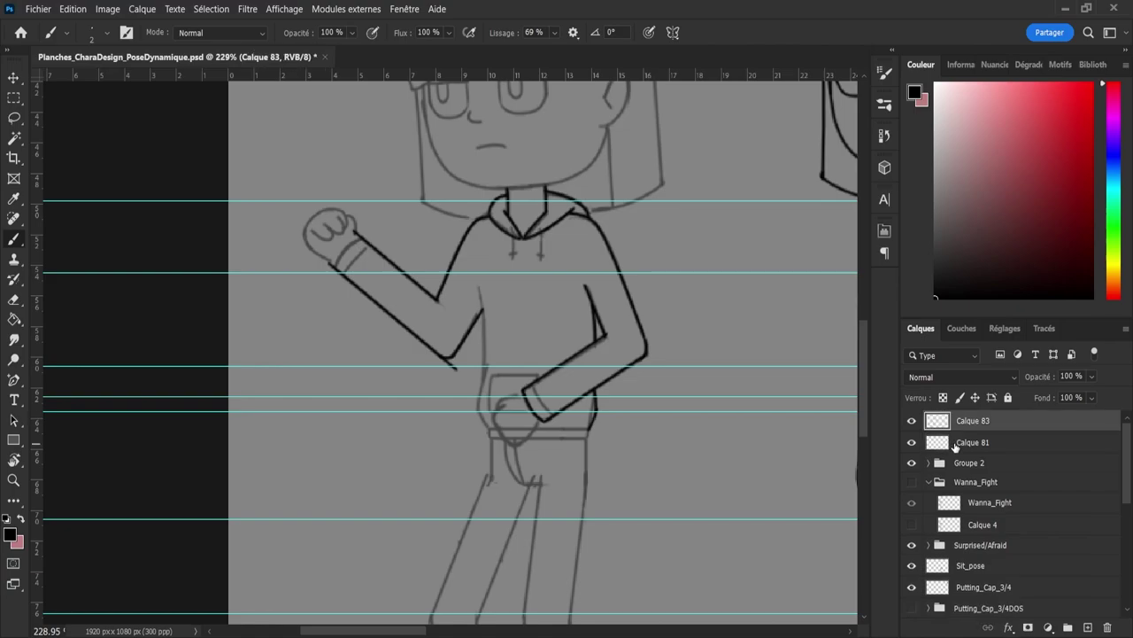
shift+click(950, 443)
key(ctrl+e)
key(e)
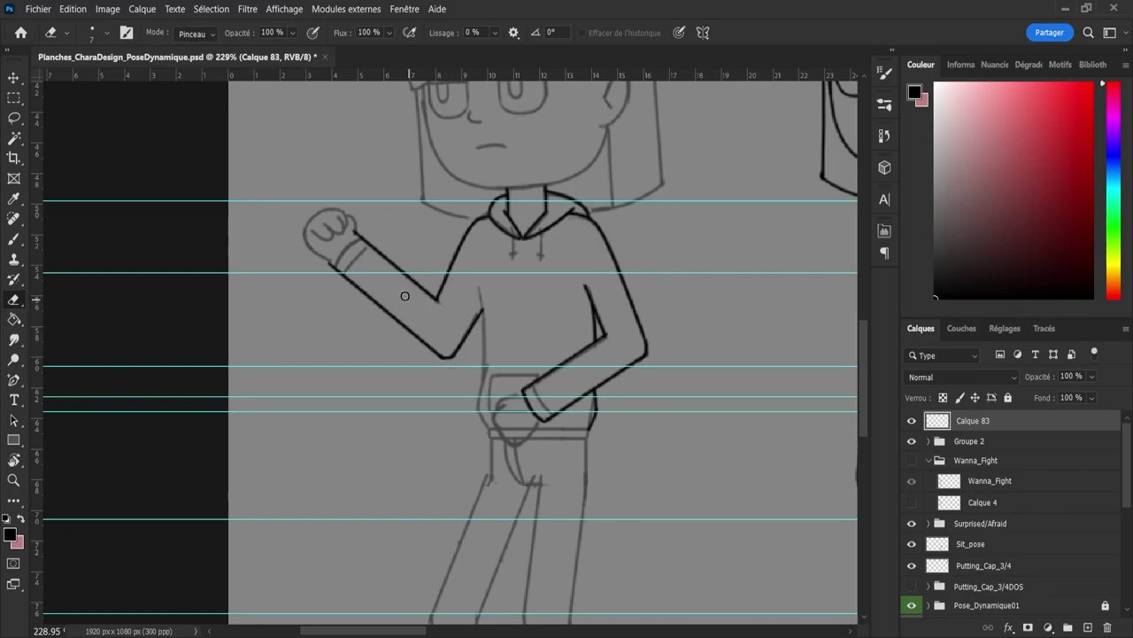
Step: Ink the curved sleeve opening at the raised wrist and erase the forearm lines extending past it
key(b)
key(b)
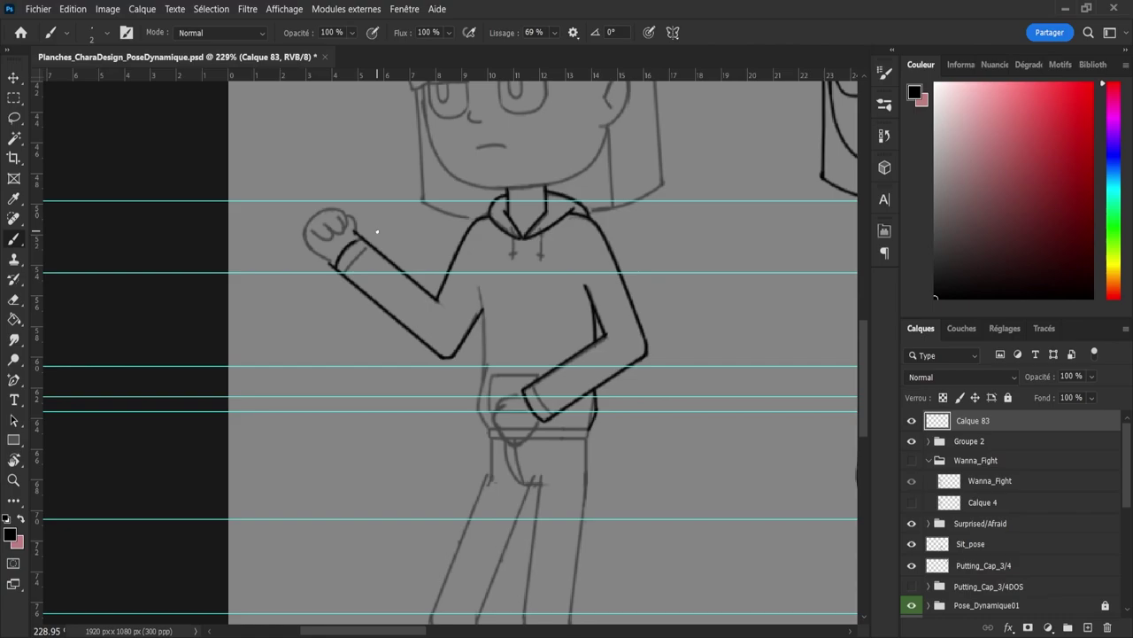
key(e)
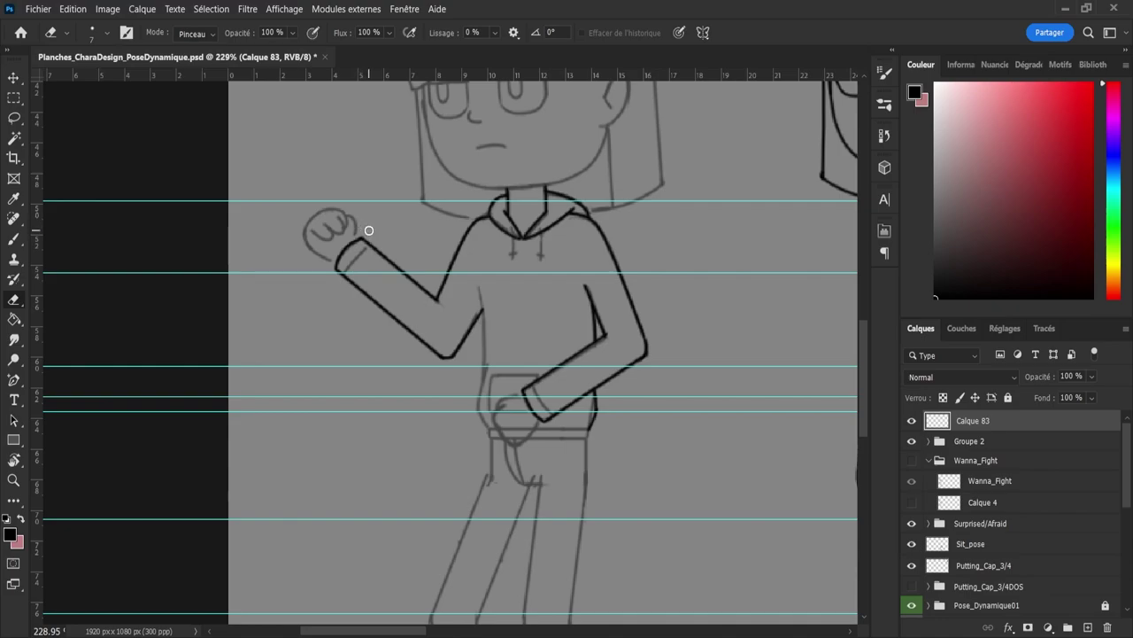
key(b)
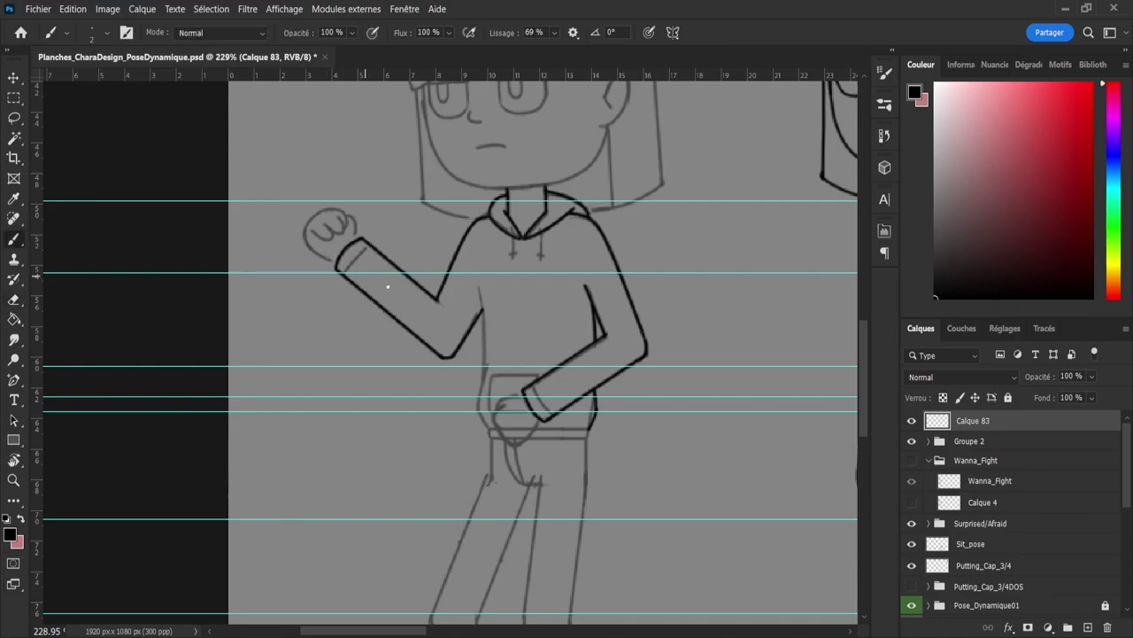
Step: Ink the hoodie's side edge below the raised arm, from the armpit down to the hem, redoing unsatisfactory strokes
drag(479, 285, 487, 336)
key(ctrl+z)
key(ctrl+z)
drag(479, 284, 489, 358)
key(ctrl+z)
drag(482, 309, 485, 346)
key(ctrl+z)
drag(478, 286, 485, 355)
drag(481, 400, 477, 405)
key(ctrl+z)
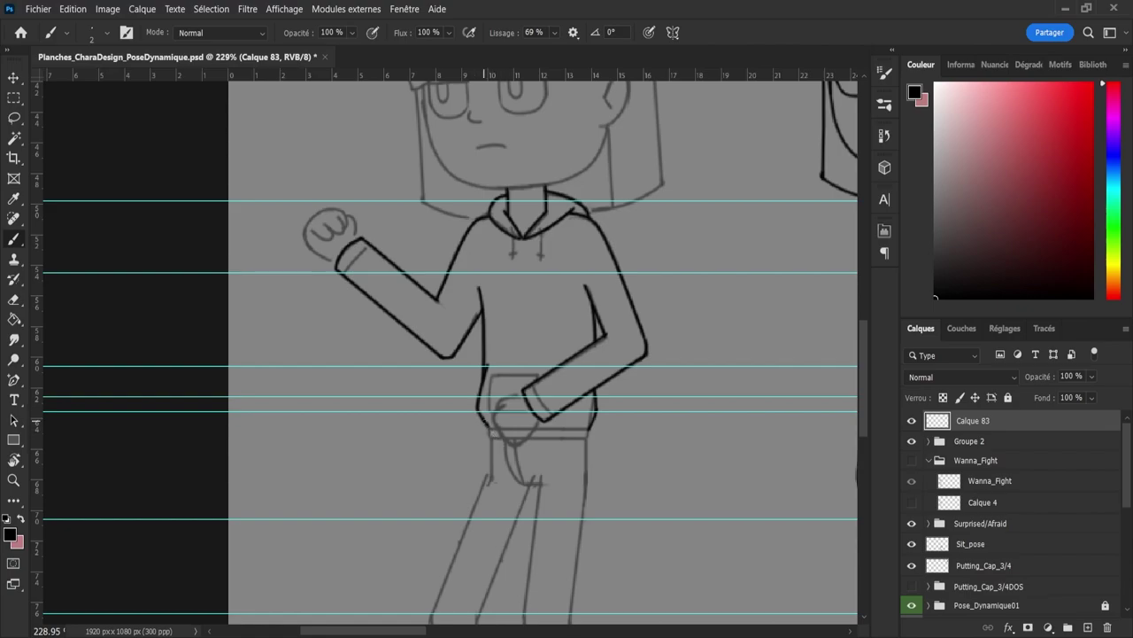
Step: Try to ink the top contour of the lowered hand and trim its overlap with the sleeve opening
key(z)
drag(476, 433, 512, 437)
key(b)
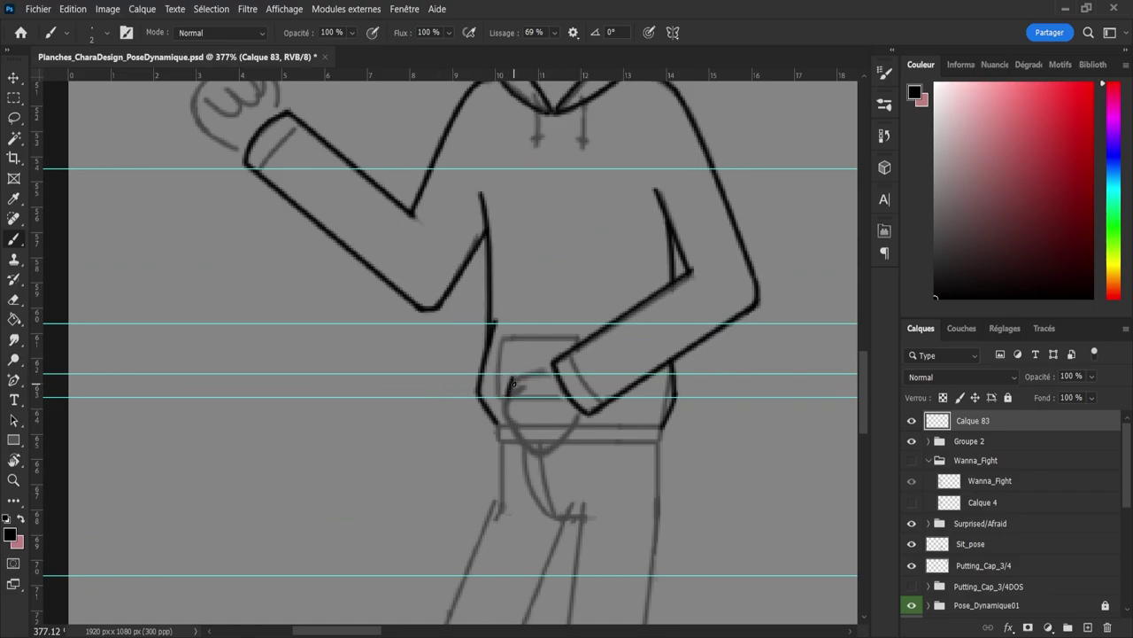
drag(510, 395, 556, 361)
key(e)
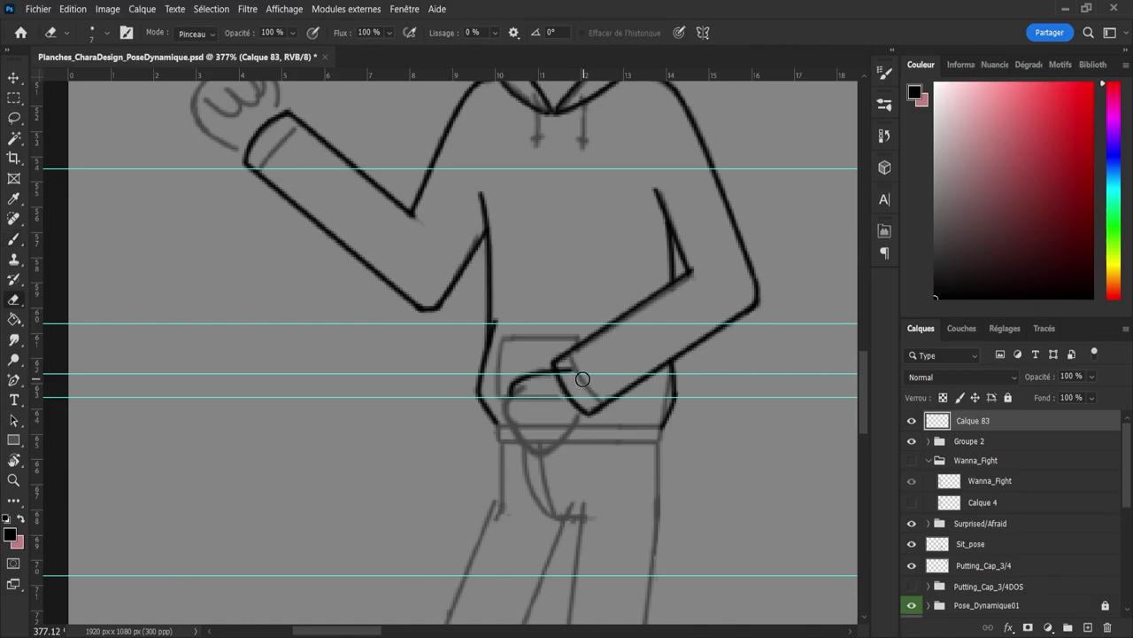
key(bracketleft)
key(bracketleft)
key(b)
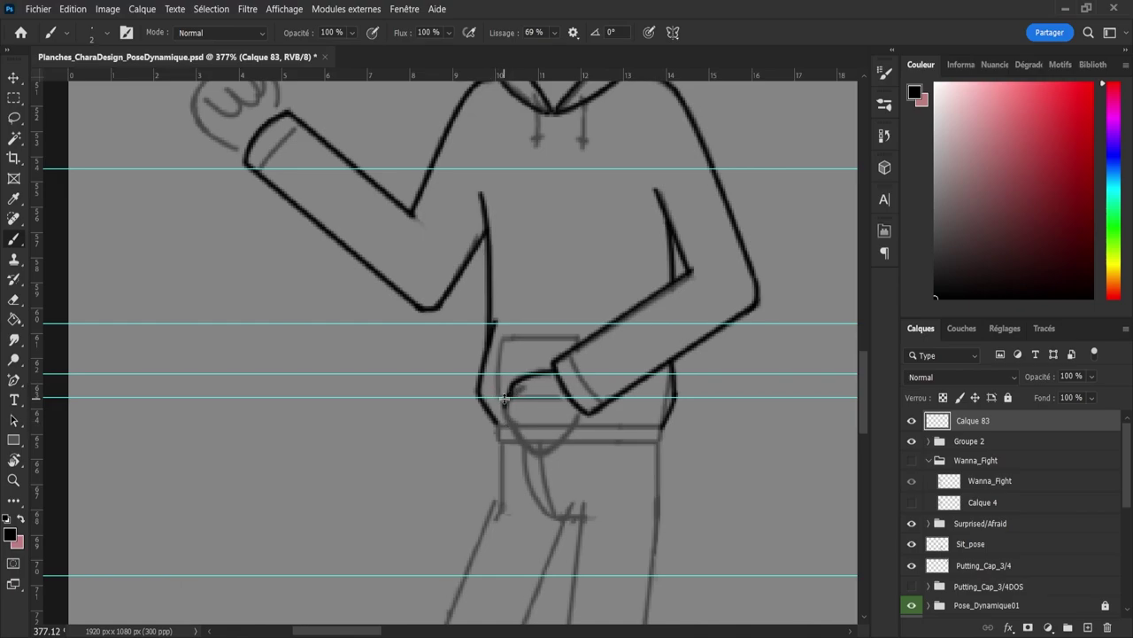
Step: Try to ink the lowered hand's thumb and lower contour up to the sleeve opening
key(ctrl+z)
mouse_move(507, 415)
mouse_down()
mouse_move(523, 444)
mouse_move(562, 458)
mouse_move(555, 469)
mouse_move(541, 452)
mouse_move(588, 400)
mouse_up()
key(ctrl+z)
key(e)
key(b)
key(ctrl+z)
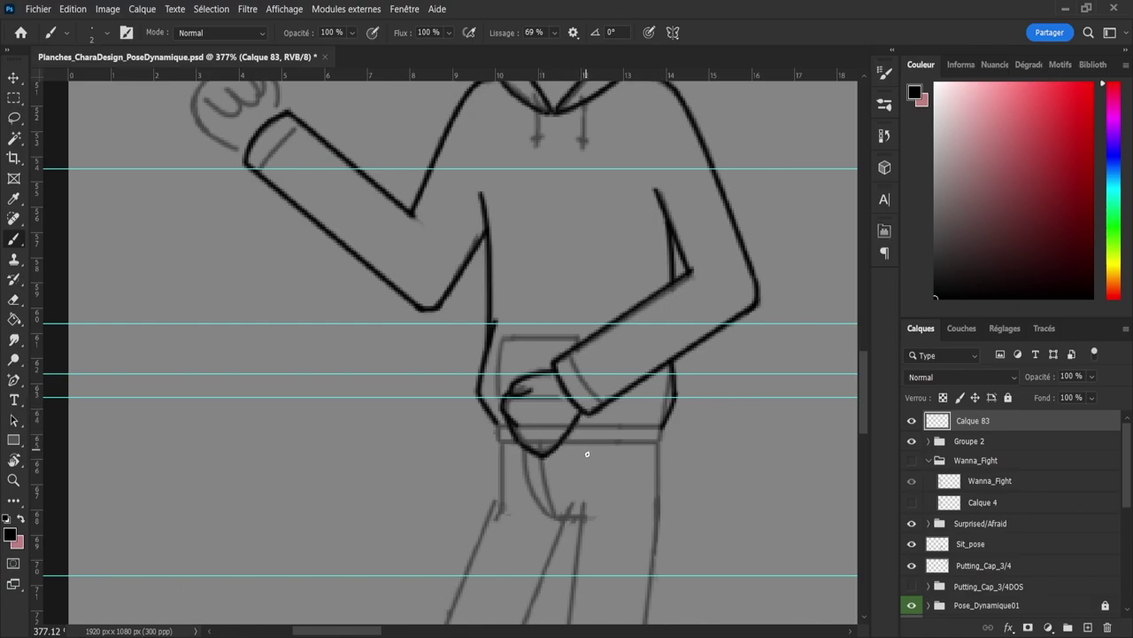
key(e)
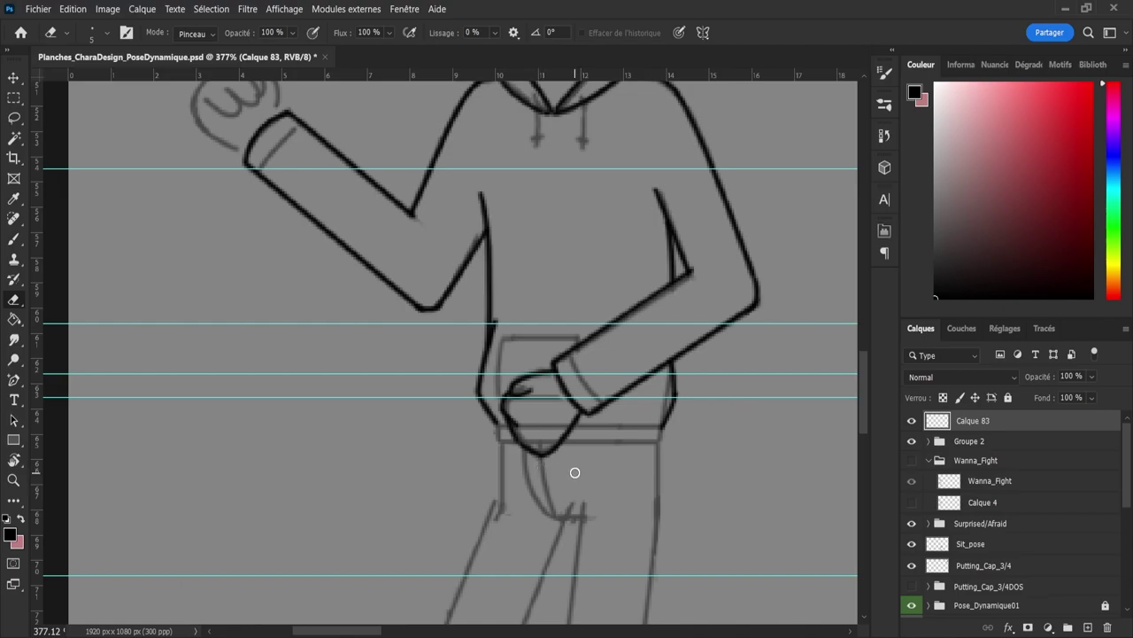
Step: Undo the ink strokes of the lowered hand
key(z)
mouse_move(577, 472)
mouse_down()
mouse_move(567, 481)
mouse_move(624, 492)
mouse_up()
key(ctrl+z)
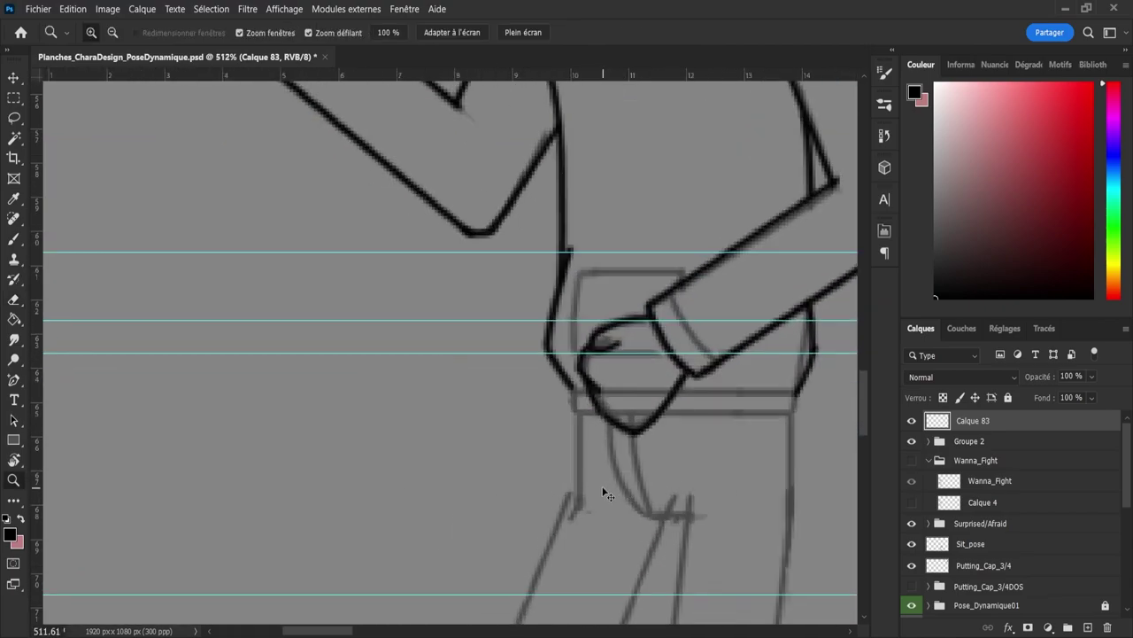
key(ctrl+z)
key(ctrl+z)
key(ctrl+z)
Step: Erase the lowest segment of the hoodie's side edge beside the lowered hand and re-ink it down to the hem
key(e)
mouse_move(545, 349)
mouse_down()
mouse_move(585, 349)
mouse_move(582, 390)
mouse_move(573, 388)
mouse_move(591, 386)
mouse_move(563, 404)
mouse_move(609, 350)
mouse_move(617, 309)
mouse_move(643, 324)
mouse_up()
key(b)
key(e)
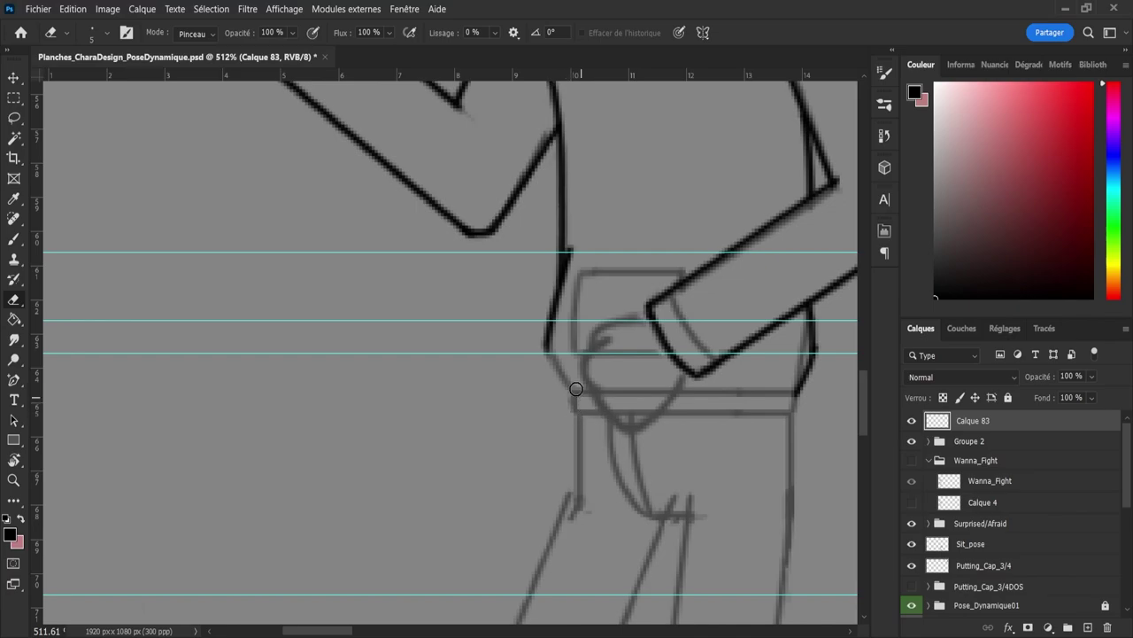
key(b)
drag(550, 355, 580, 401)
key(e)
key(b)
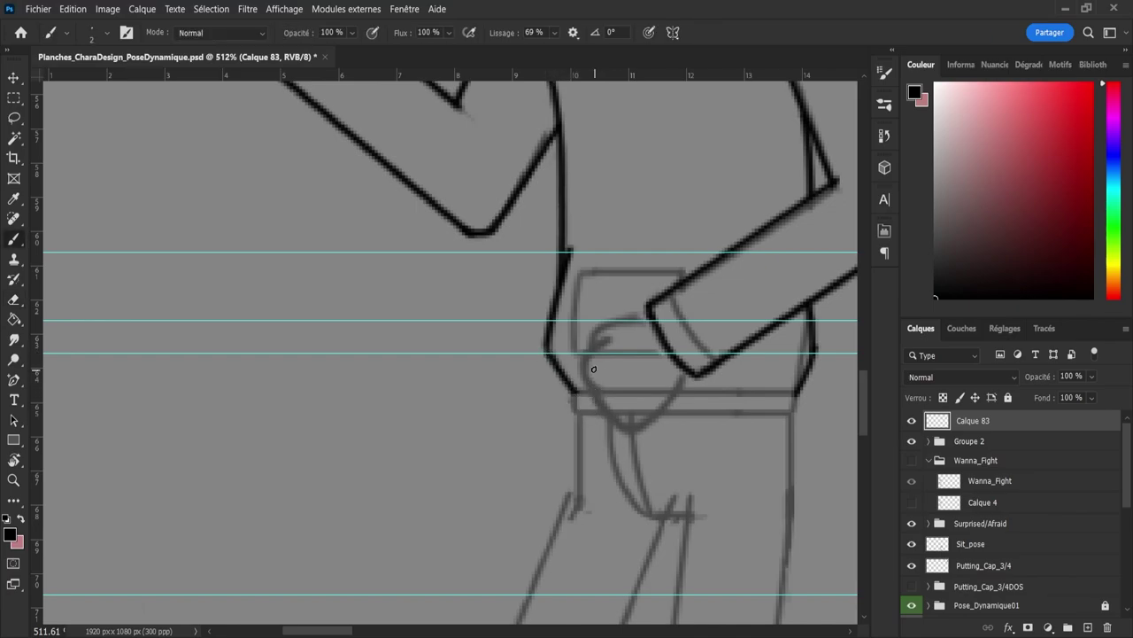
Step: Ink the lowered hand's lower contour and thumb, and its top edge up to the sleeve opening
mouse_move(606, 341)
mouse_down()
mouse_move(588, 365)
mouse_move(595, 401)
mouse_move(636, 443)
mouse_move(697, 363)
mouse_move(689, 368)
mouse_up()
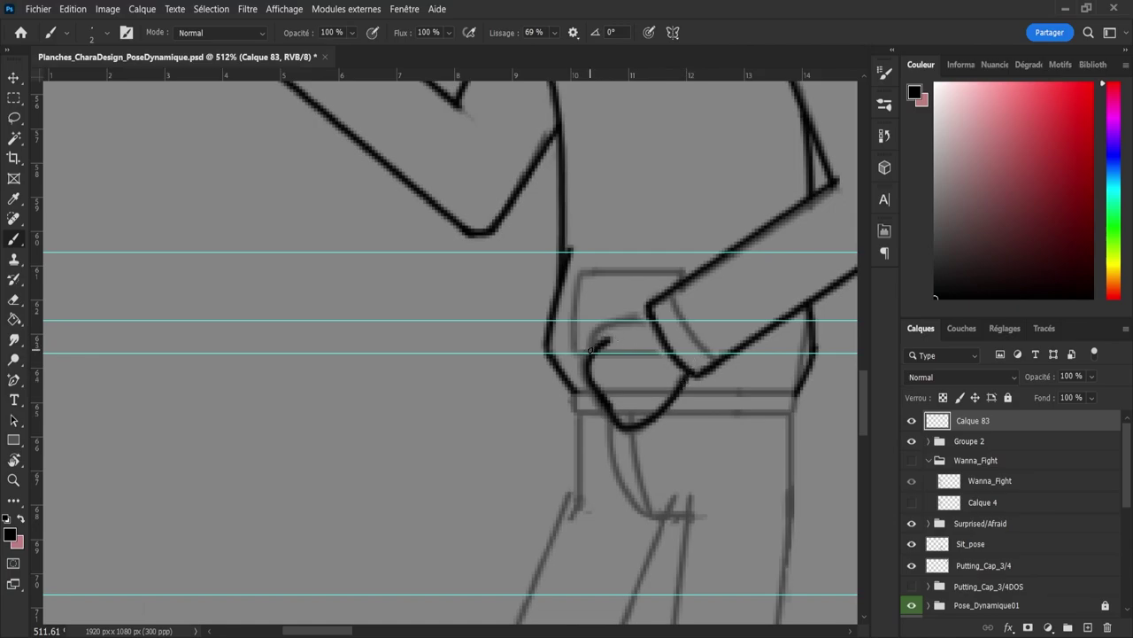
mouse_move(591, 350)
mouse_down()
mouse_move(594, 317)
mouse_move(643, 321)
mouse_up()
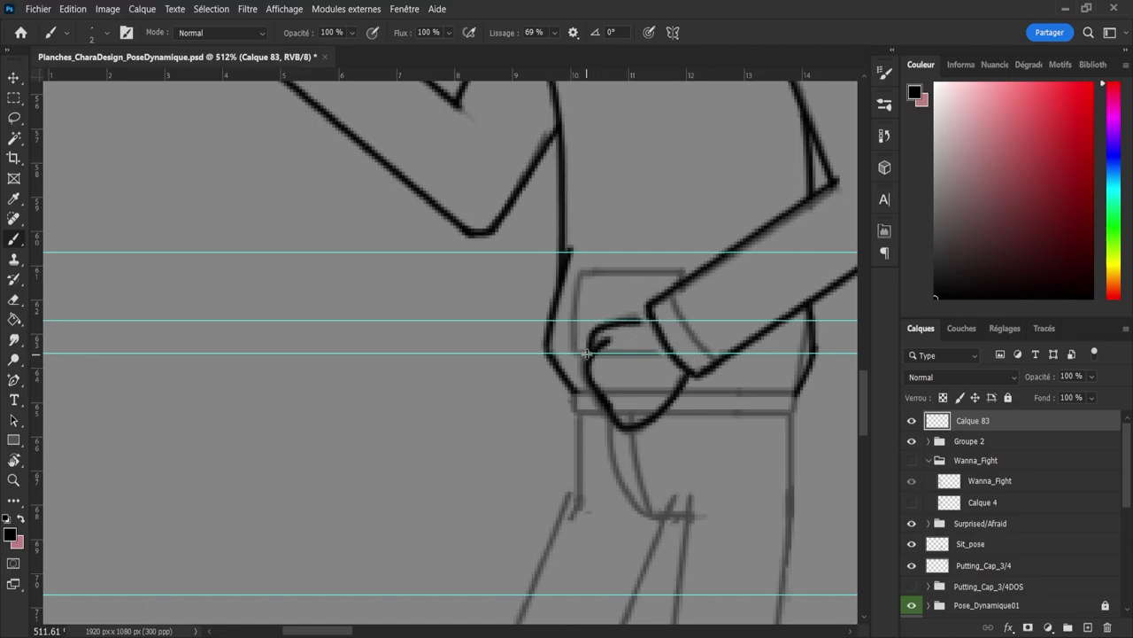
key(ctrl+z)
mouse_move(586, 354)
mouse_down()
mouse_move(603, 314)
mouse_move(665, 316)
mouse_up()
Step: Erase the bottom tip of the lowered hand and re-ink it with a flatter curve
key(z)
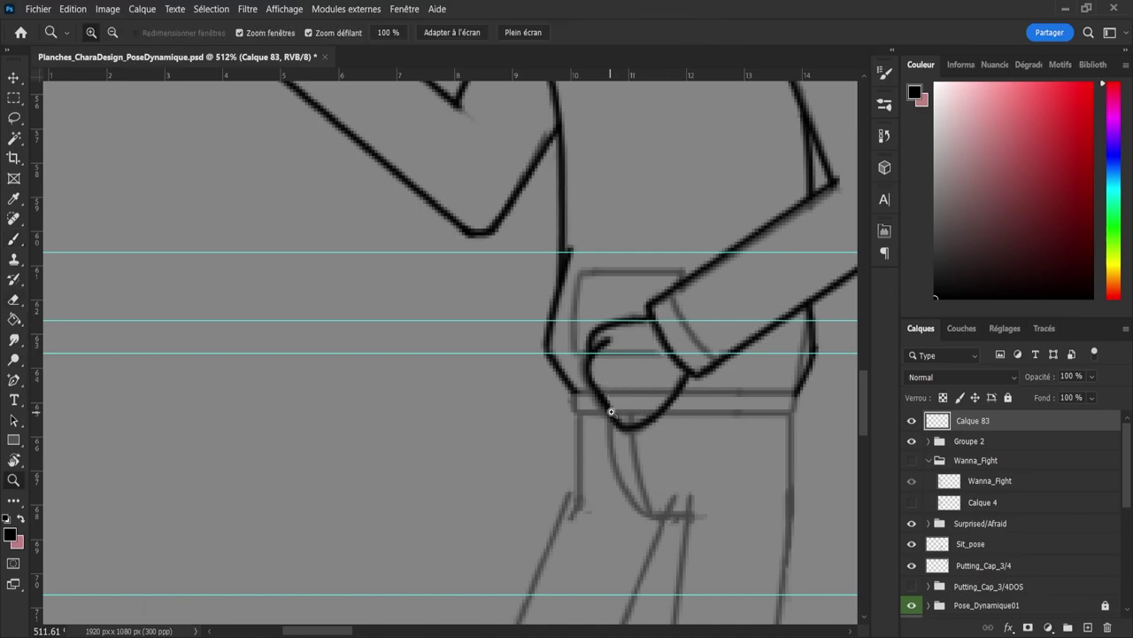
mouse_move(611, 412)
mouse_down()
mouse_move(587, 413)
mouse_move(686, 440)
mouse_up()
key(e)
mouse_move(581, 402)
mouse_down()
mouse_move(602, 396)
mouse_move(571, 382)
mouse_move(645, 372)
mouse_up()
key(b)
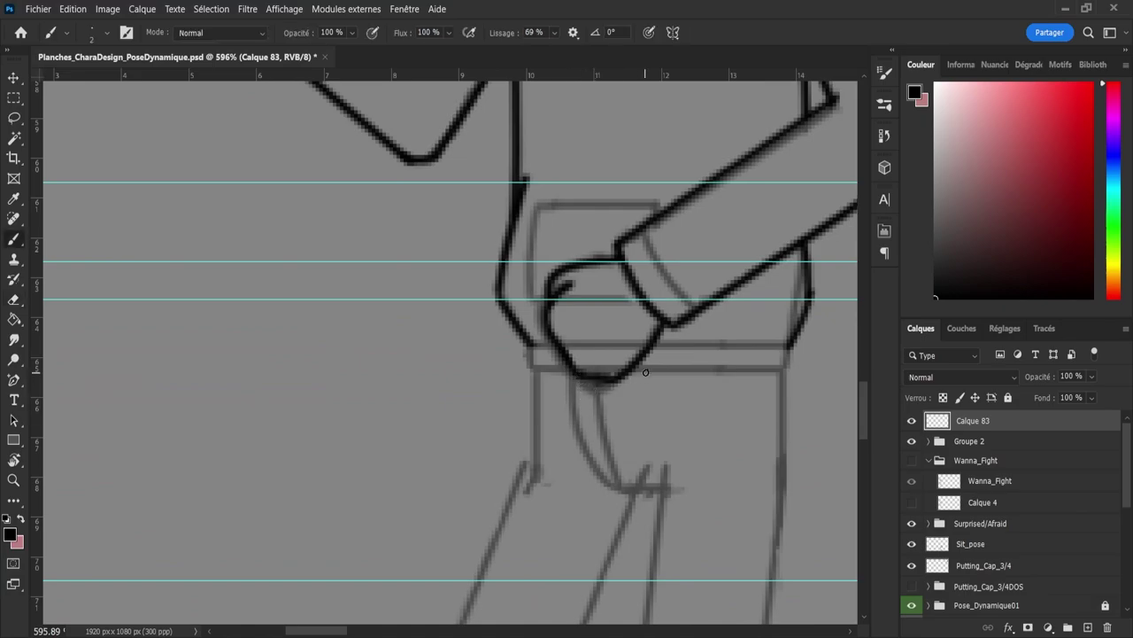
key(e)
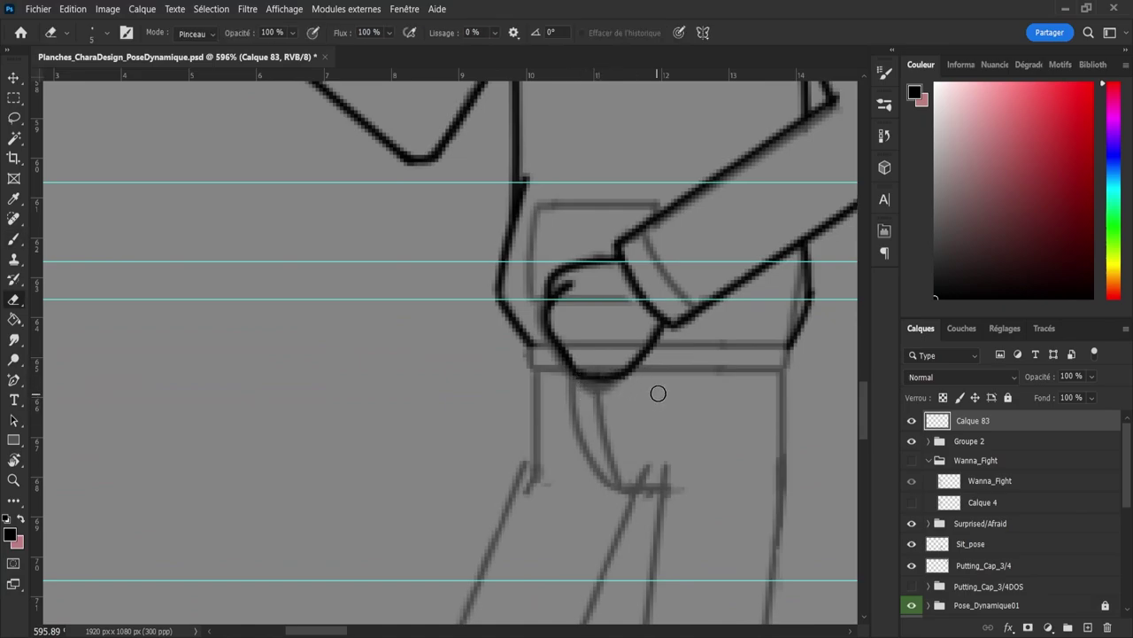
Step: Ink the hoodie's hem band around the waist on both sides of the lowered hand
key(z)
mouse_move(647, 402)
mouse_down()
mouse_move(620, 406)
mouse_move(682, 410)
mouse_move(661, 398)
mouse_move(602, 435)
mouse_move(664, 422)
mouse_move(544, 370)
mouse_move(752, 381)
mouse_move(696, 423)
mouse_up()
key(z)
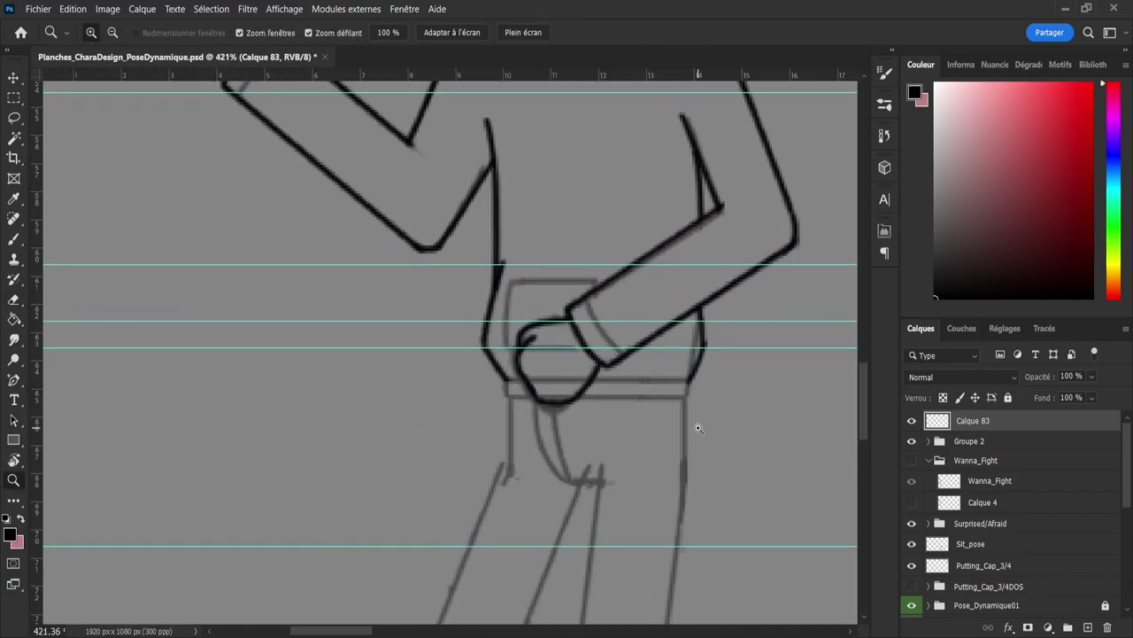
key(b)
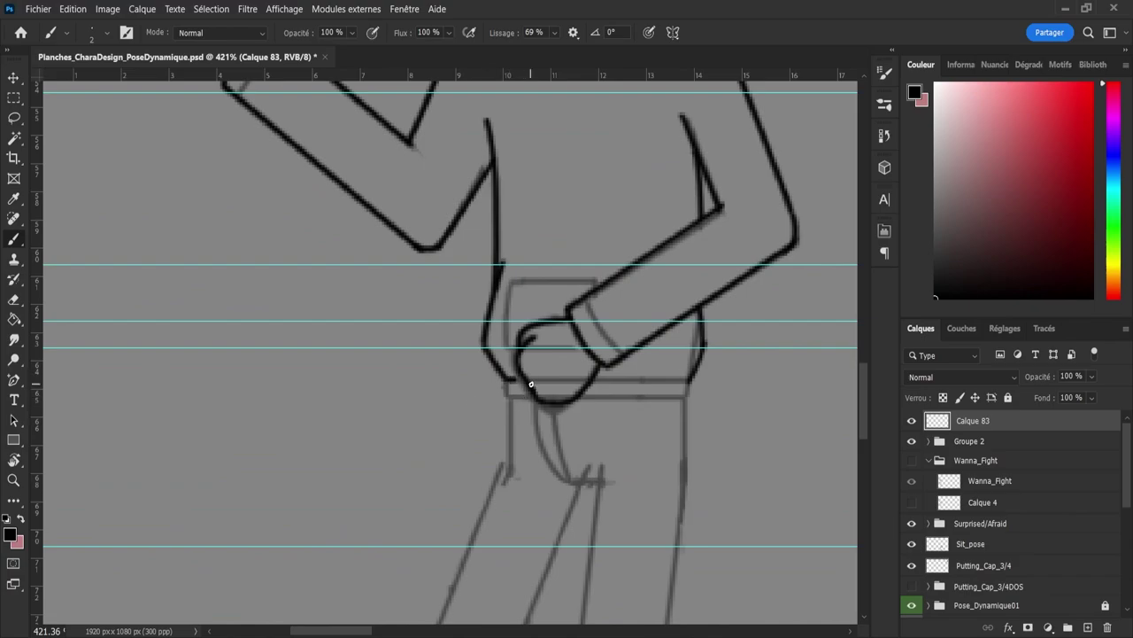
mouse_move(594, 379)
mouse_down()
mouse_move(704, 396)
mouse_move(691, 382)
mouse_move(690, 407)
mouse_move(624, 398)
mouse_move(559, 417)
mouse_up()
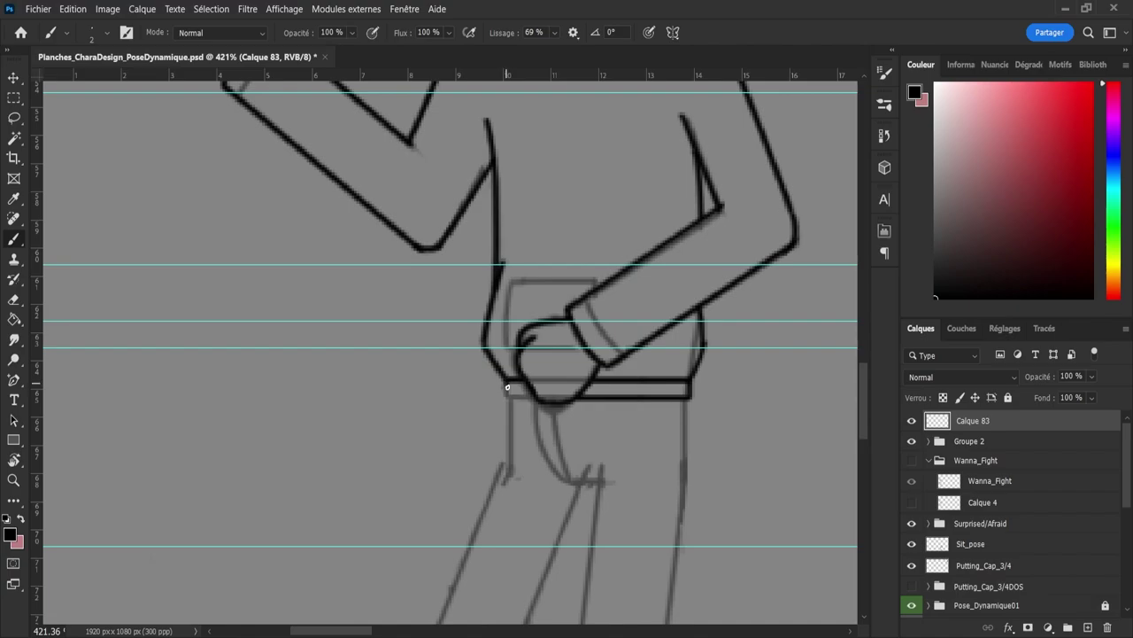
mouse_move(507, 387)
mouse_down()
mouse_move(551, 412)
mouse_move(514, 403)
mouse_up()
Step: Ink the raised fist's outer contour from the wrist over the knuckles, including the curled finger lines
key(z)
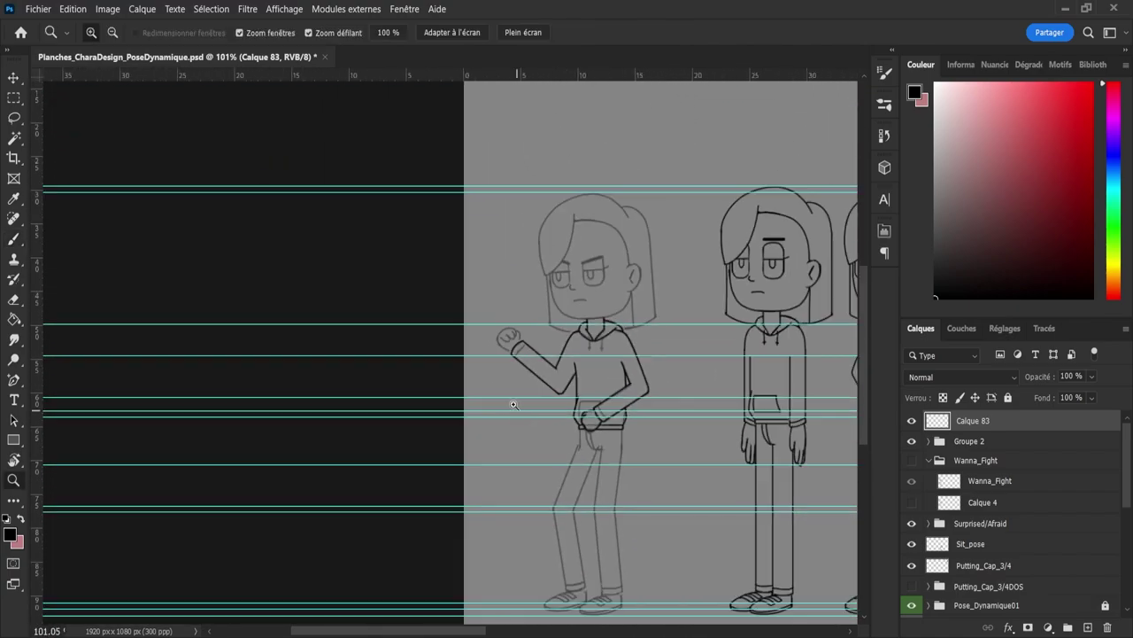
drag(494, 363, 542, 344)
drag(571, 297, 534, 290)
drag(601, 261, 639, 274)
mouse_move(553, 292)
mouse_down()
mouse_move(531, 301)
mouse_move(637, 290)
mouse_up()
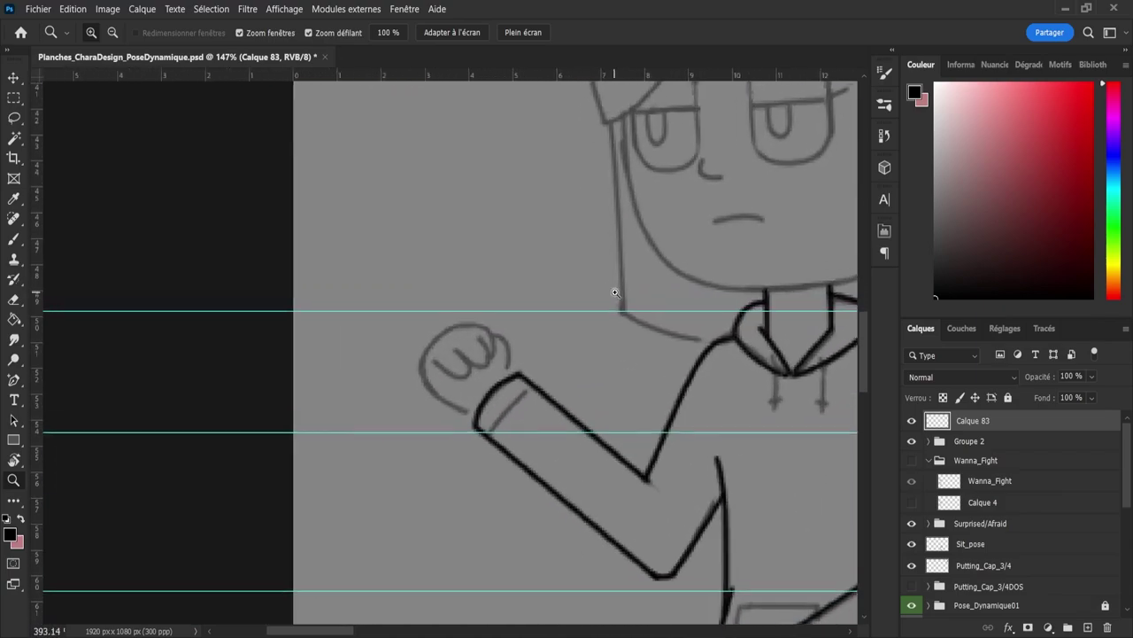
key(b)
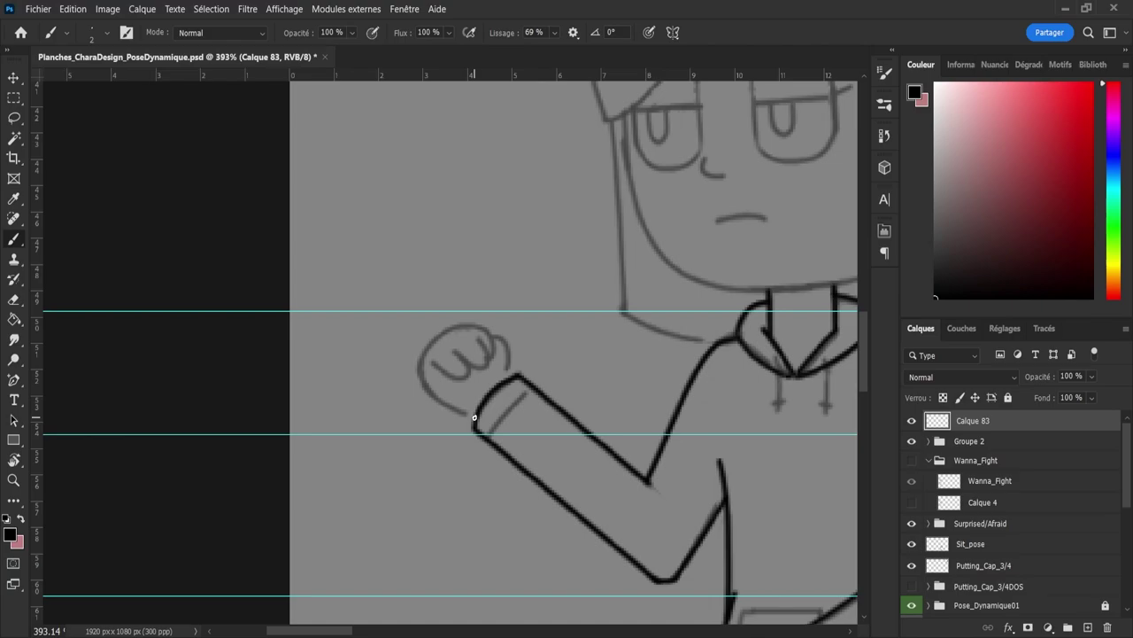
mouse_move(474, 417)
mouse_down()
mouse_move(431, 397)
mouse_move(413, 374)
mouse_move(410, 339)
mouse_move(483, 318)
mouse_move(493, 338)
mouse_up()
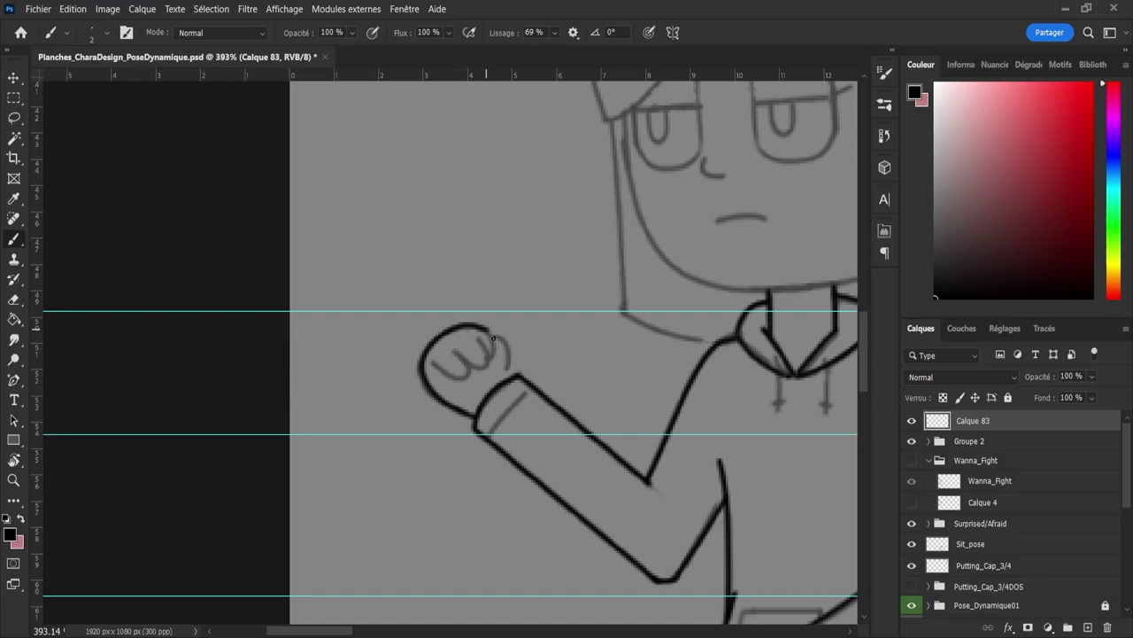
mouse_move(497, 346)
mouse_down()
mouse_move(477, 374)
mouse_move(454, 352)
mouse_move(472, 374)
mouse_move(425, 360)
mouse_up()
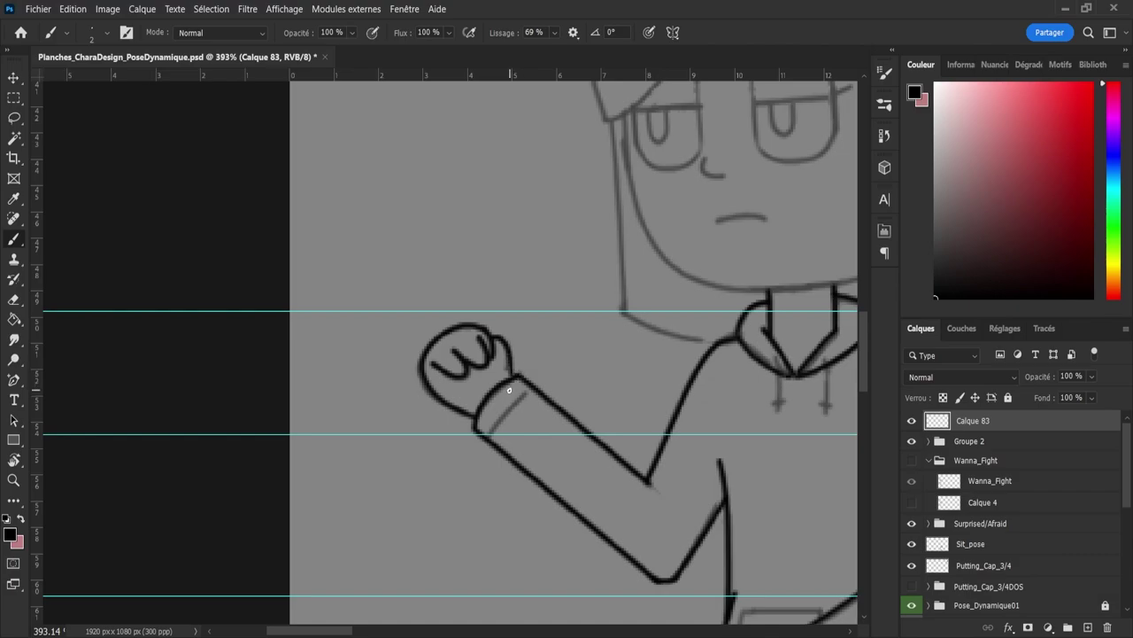
Step: Redraw the last outer curve of the raised fist from the knuckles down to the sleeve opening
key(z)
key(b)
mouse_move(501, 338)
mouse_down()
mouse_move(512, 356)
mouse_move(504, 382)
mouse_move(470, 385)
mouse_move(508, 404)
mouse_move(514, 391)
mouse_up()
key(z)
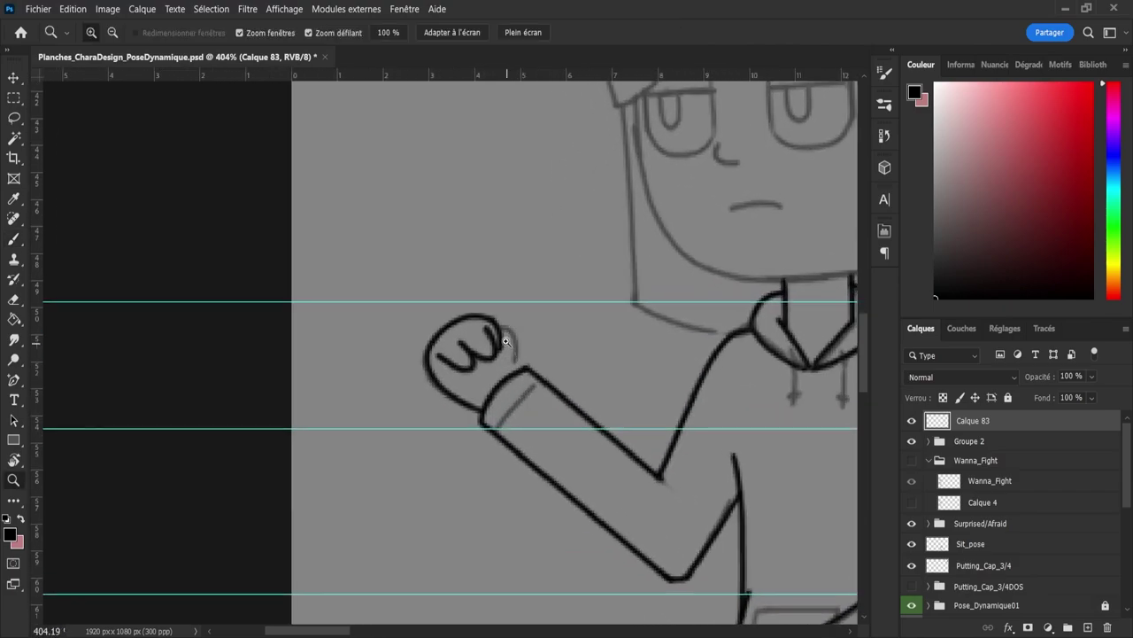
key(b)
drag(509, 330, 516, 383)
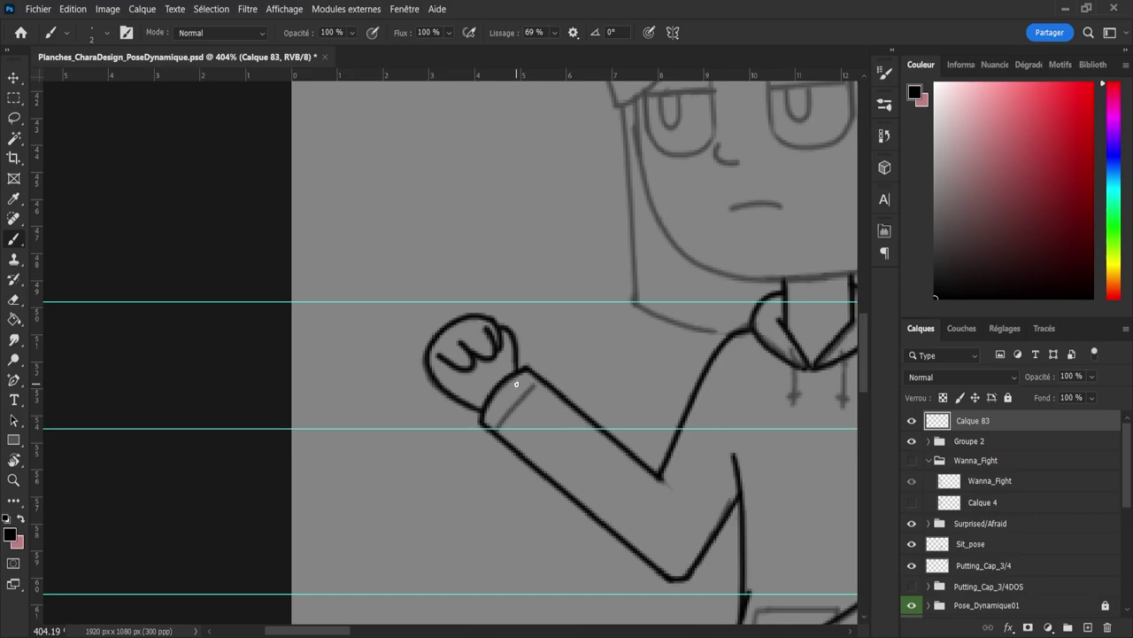
Step: Ink the cuff seam across the raised forearm, parallel to the sleeve opening
key(z)
drag(455, 418, 446, 405)
drag(508, 453, 584, 478)
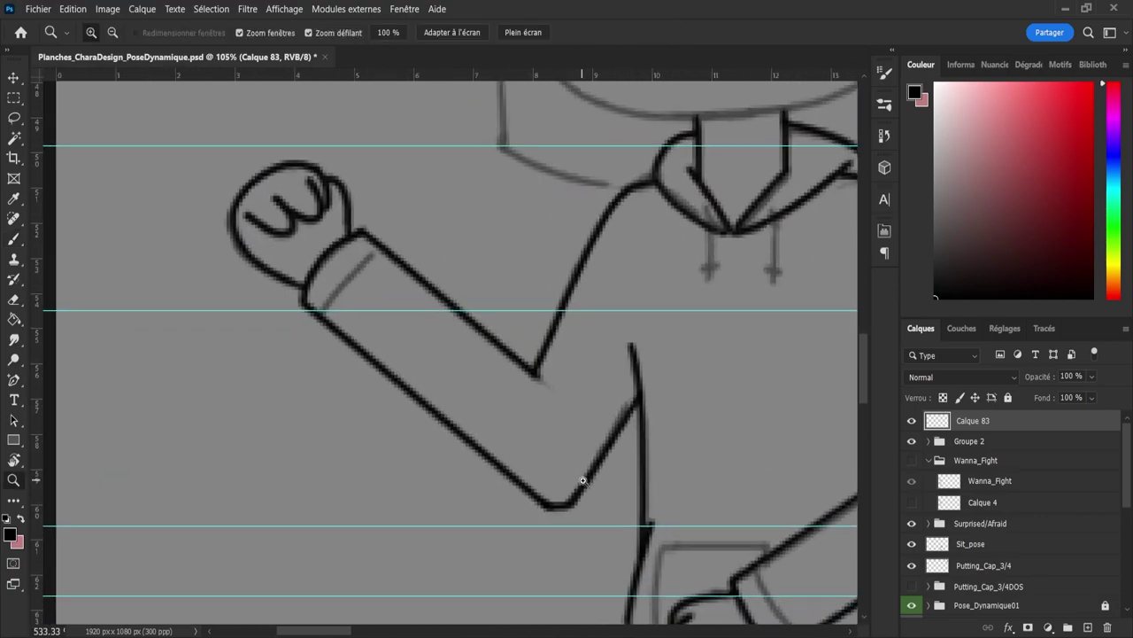
key(b)
mouse_move(321, 310)
mouse_down()
mouse_move(366, 237)
mouse_move(414, 234)
mouse_up()
Step: Ink the cuff seam across the lowered forearm near the wrist, redoing the curve until it follows the sleeve opening
key(z)
drag(324, 360, 238, 349)
drag(441, 458, 540, 483)
key(b)
drag(344, 273, 378, 333)
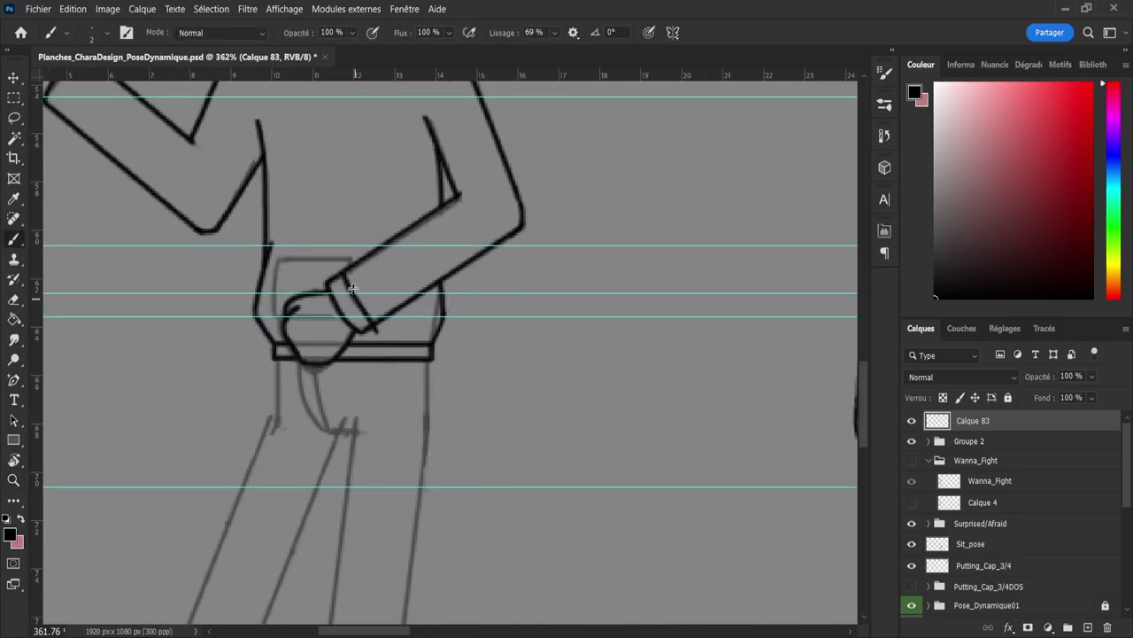
key(ctrl+z)
mouse_move(344, 274)
mouse_down()
mouse_move(366, 327)
mouse_move(389, 342)
mouse_up()
key(z)
key(ctrl+z)
key(b)
drag(344, 273, 368, 323)
key(ctrl+z)
drag(346, 277, 386, 334)
key(ctrl+z)
drag(345, 273, 390, 338)
key(z)
drag(536, 387, 470, 394)
drag(396, 388, 448, 386)
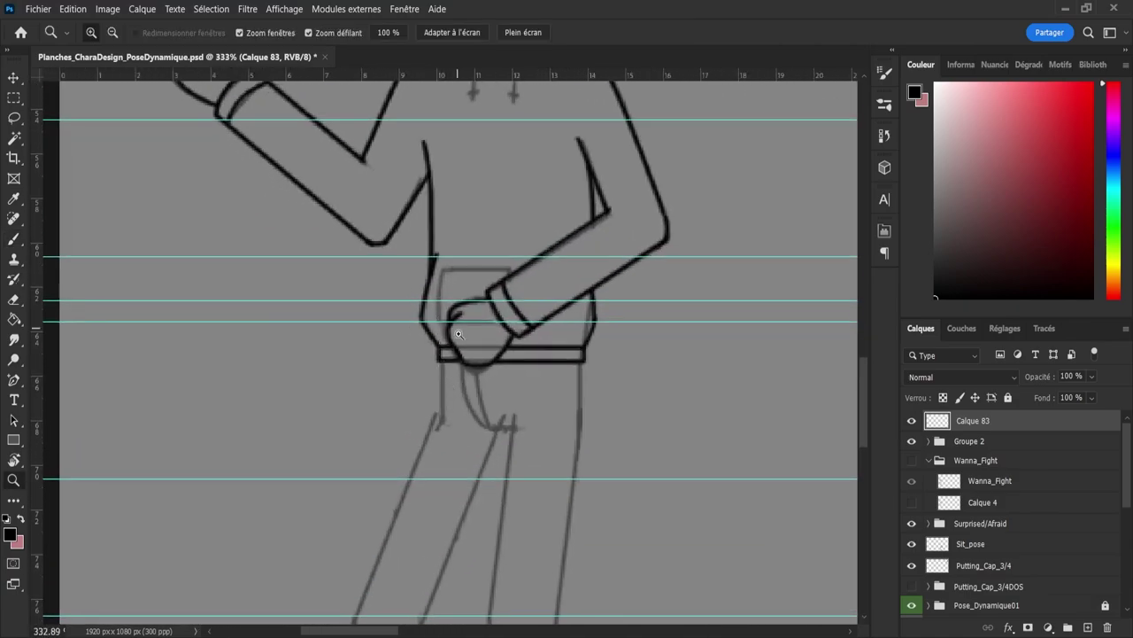
Step: Ink the hoodie pocket's top edge and its outer side edge beside the lowered fist
key(b)
key(z)
drag(468, 280, 494, 280)
key(b)
mouse_move(432, 263)
mouse_down()
mouse_move(546, 268)
mouse_move(532, 273)
mouse_up()
drag(431, 263, 431, 283)
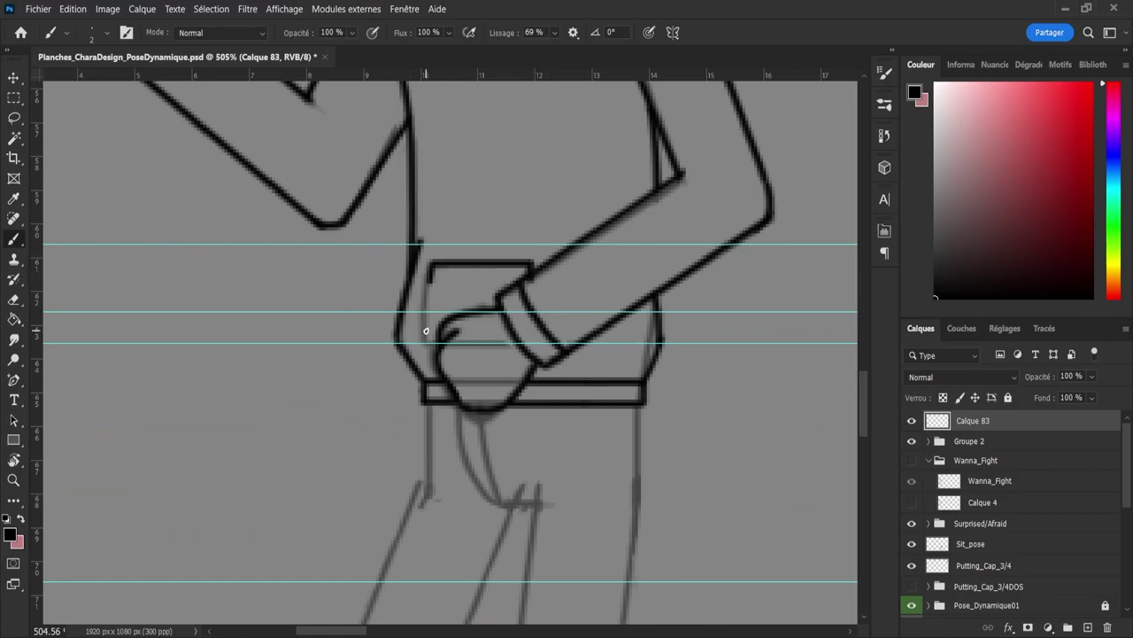
drag(426, 331, 433, 338)
key(ctrl+z)
mouse_move(431, 265)
mouse_down()
mouse_move(428, 368)
mouse_move(432, 346)
mouse_move(454, 346)
mouse_move(466, 378)
mouse_move(396, 353)
mouse_move(427, 372)
mouse_up()
Step: Ink the chin line across the top of the neck, redoing the stroke until it follows the sketch
key(z)
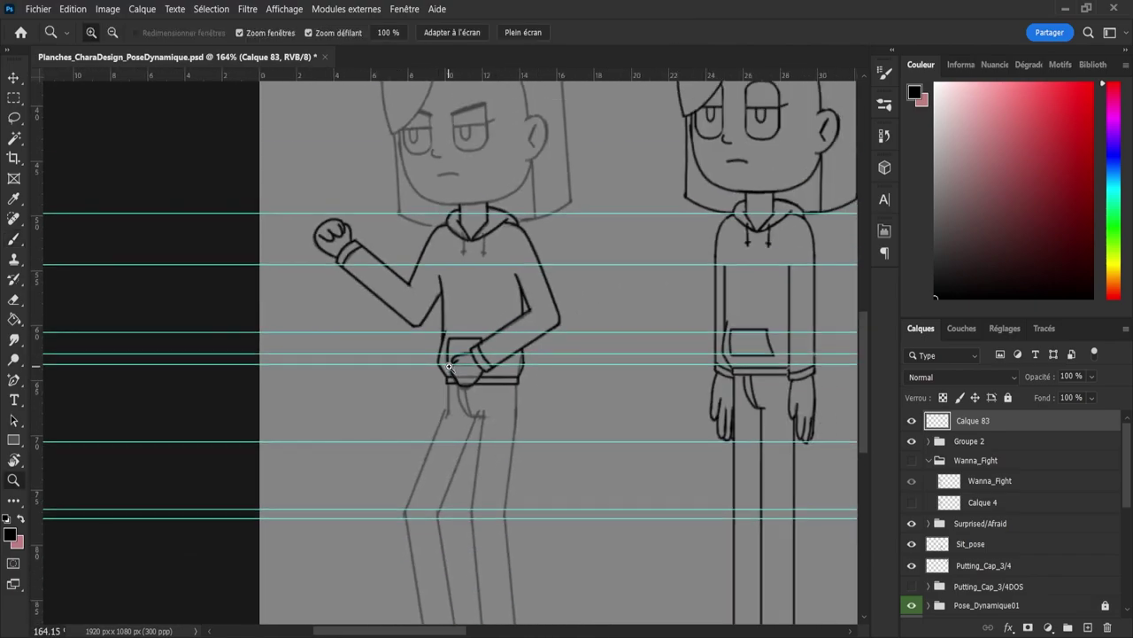
drag(433, 251, 448, 217)
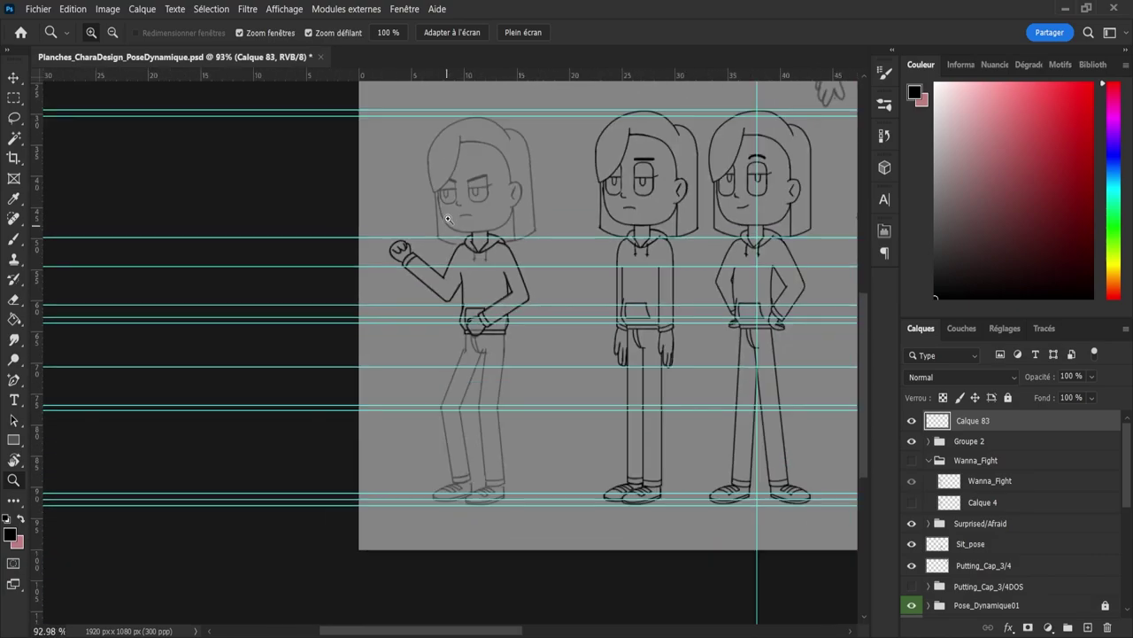
drag(464, 133, 511, 121)
drag(516, 218, 504, 212)
drag(513, 184, 539, 199)
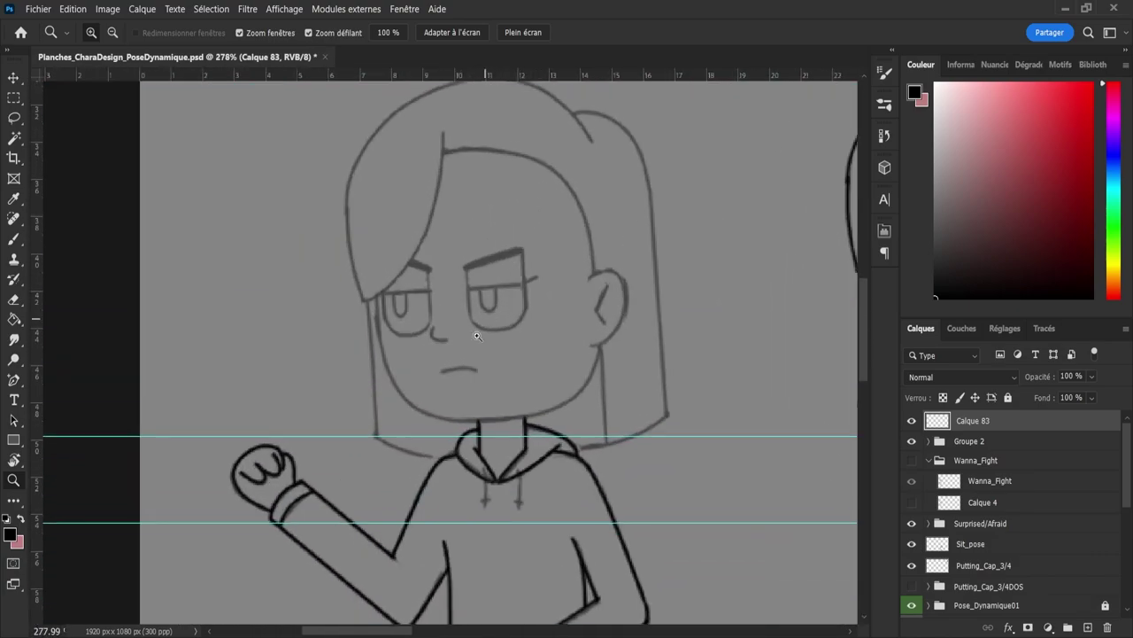
key(b)
drag(459, 420, 548, 416)
key(ctrl+z)
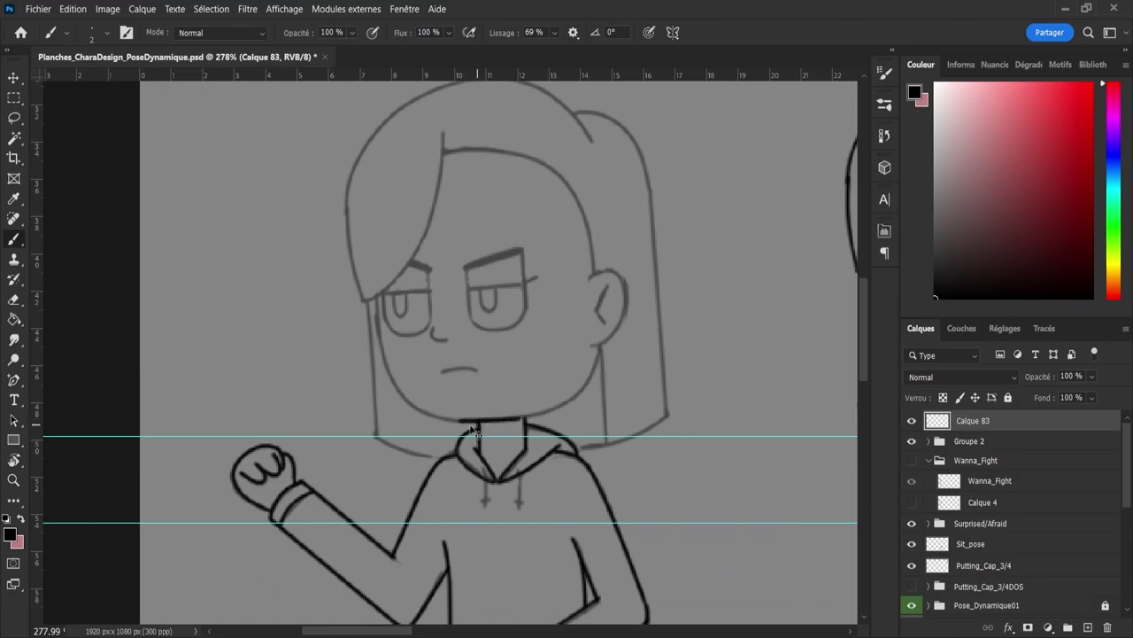
key(ctrl+z)
mouse_move(457, 419)
mouse_down()
mouse_move(571, 409)
mouse_move(557, 418)
mouse_up()
key(e)
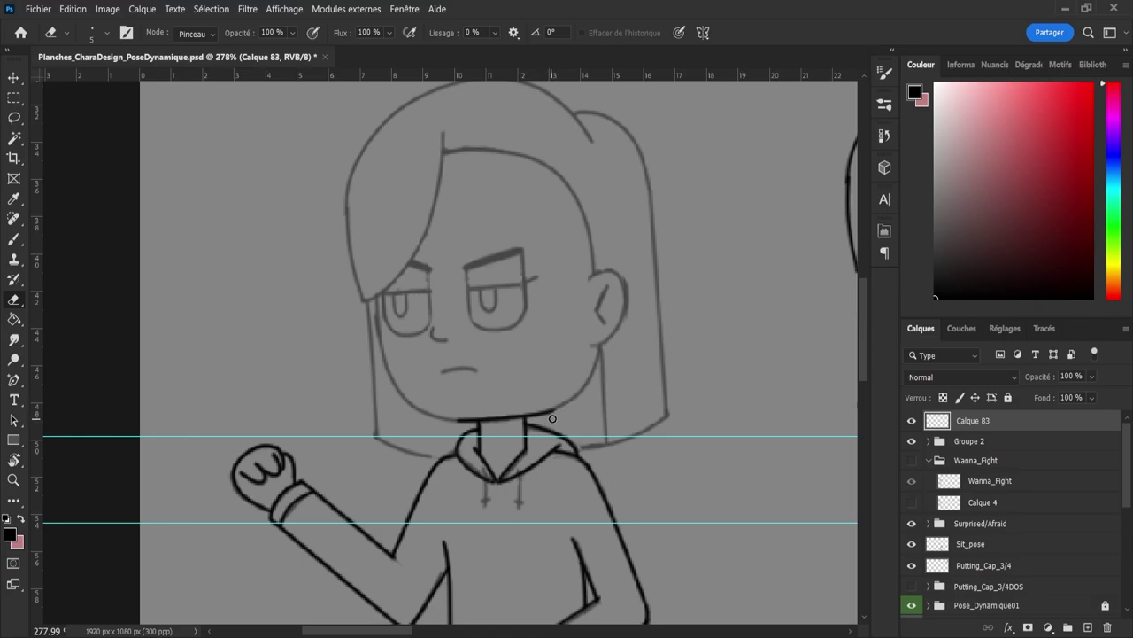
Step: Ink the jaw curve from the chin up to the base of the ear
key(b)
drag(551, 409, 597, 378)
key(ctrl+z)
key(ctrl+z)
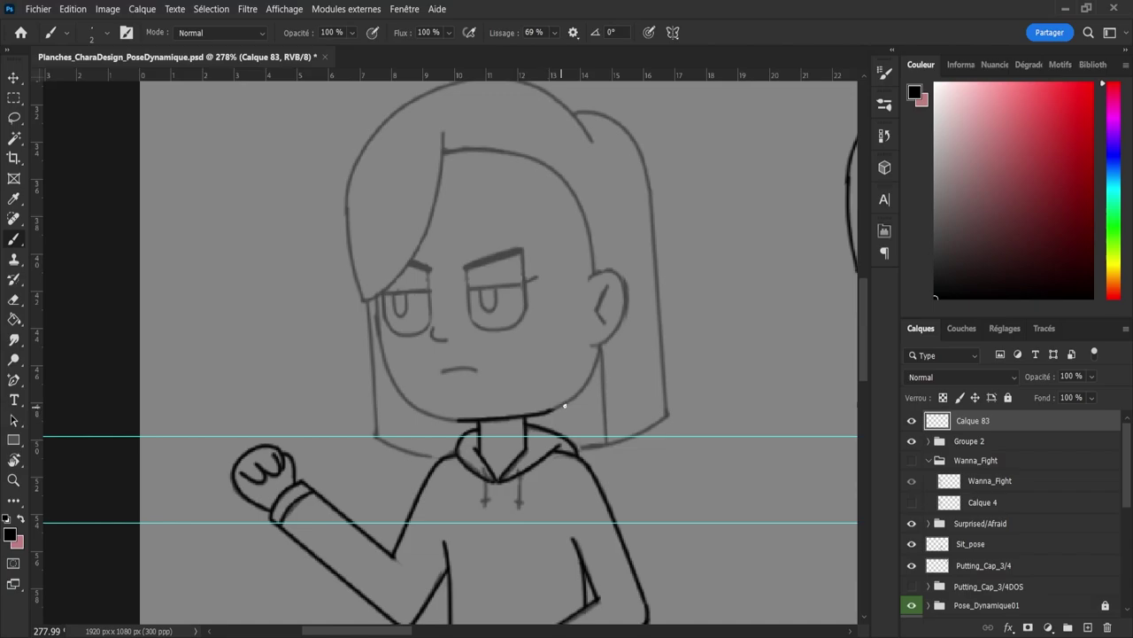
mouse_move(550, 410)
mouse_down()
mouse_move(585, 392)
mouse_move(601, 354)
mouse_move(597, 326)
mouse_move(598, 341)
mouse_up()
key(e)
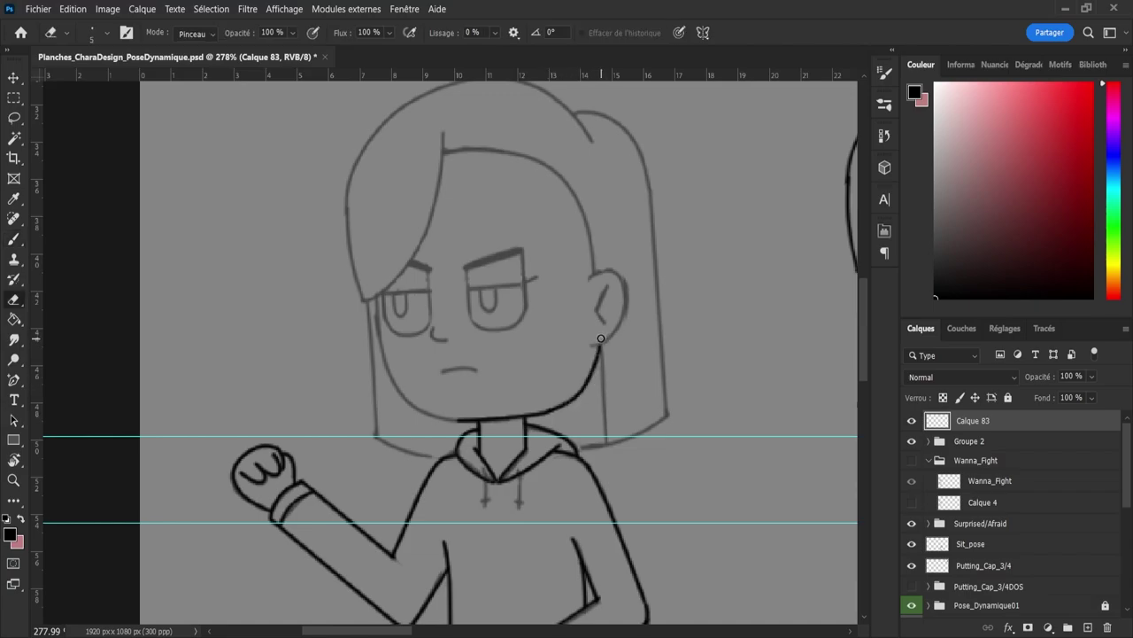
Step: Ink the hairline from the top of the ear over the forehead to the fringe
key(b)
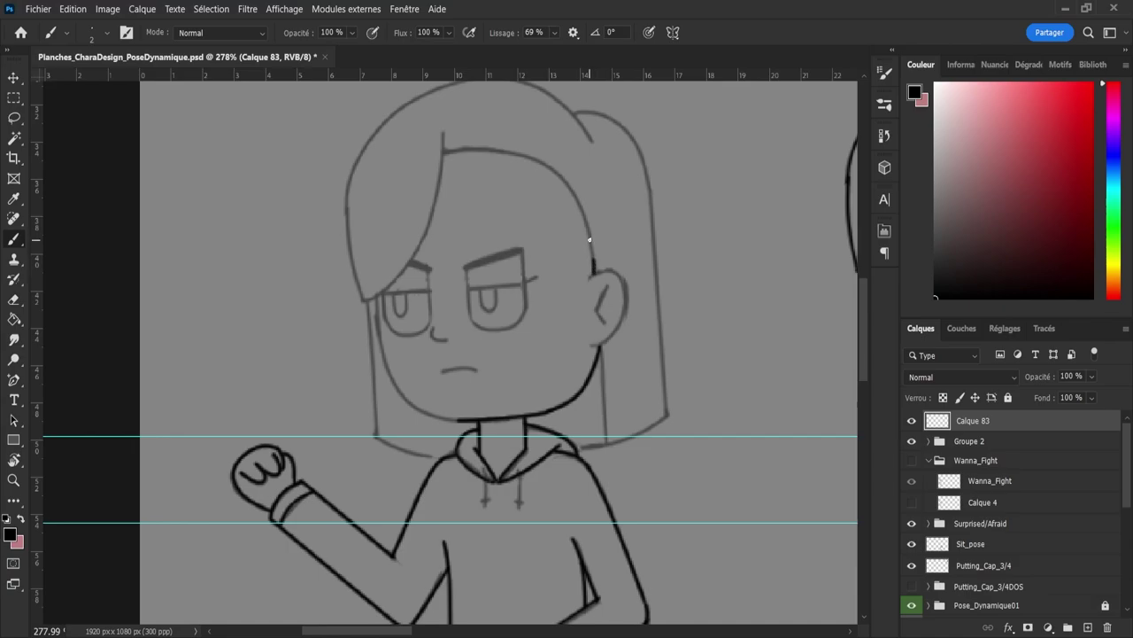
mouse_move(587, 223)
mouse_down()
mouse_move(547, 164)
mouse_move(508, 161)
mouse_up()
mouse_move(444, 152)
mouse_down()
mouse_move(513, 152)
mouse_move(563, 174)
mouse_up()
key(e)
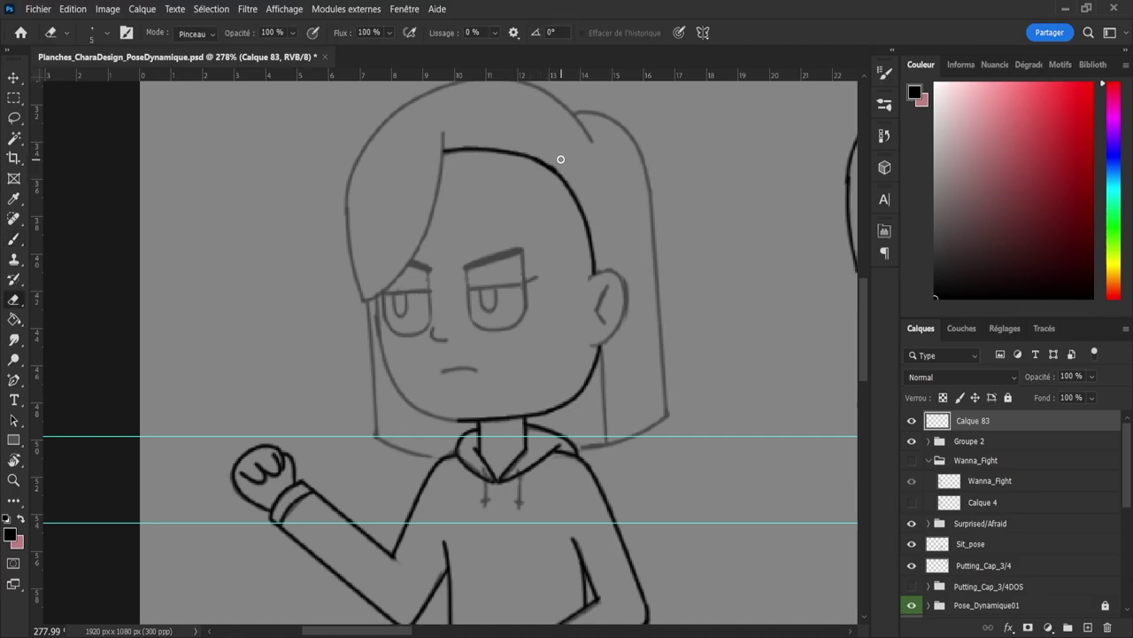
Step: Ink the far cheek contour from the chin up to the tip of the fringe
key(b)
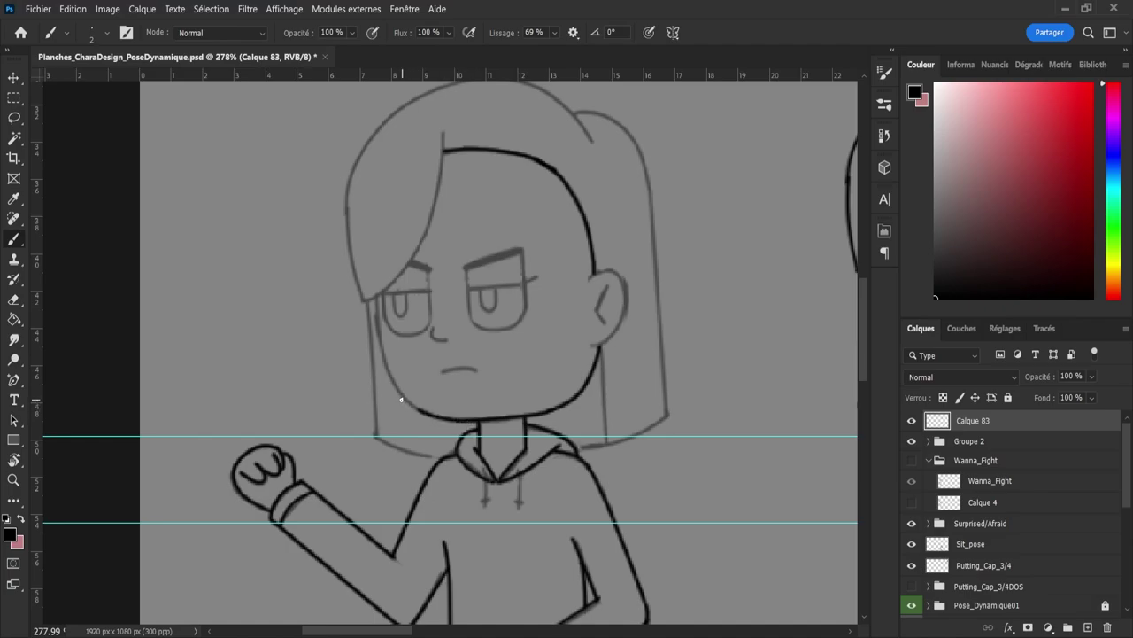
mouse_move(381, 355)
mouse_down()
mouse_move(370, 282)
mouse_move(382, 293)
mouse_move(391, 392)
mouse_move(381, 353)
mouse_move(412, 414)
mouse_move(462, 424)
mouse_up()
key(ctrl+z)
key(ctrl+z)
drag(376, 339, 375, 324)
drag(378, 333, 389, 372)
Step: Ink the ear's outer outline and the angled fold inside it
mouse_move(589, 278)
mouse_down()
mouse_move(611, 268)
mouse_move(627, 296)
mouse_move(620, 330)
mouse_move(590, 347)
mouse_up()
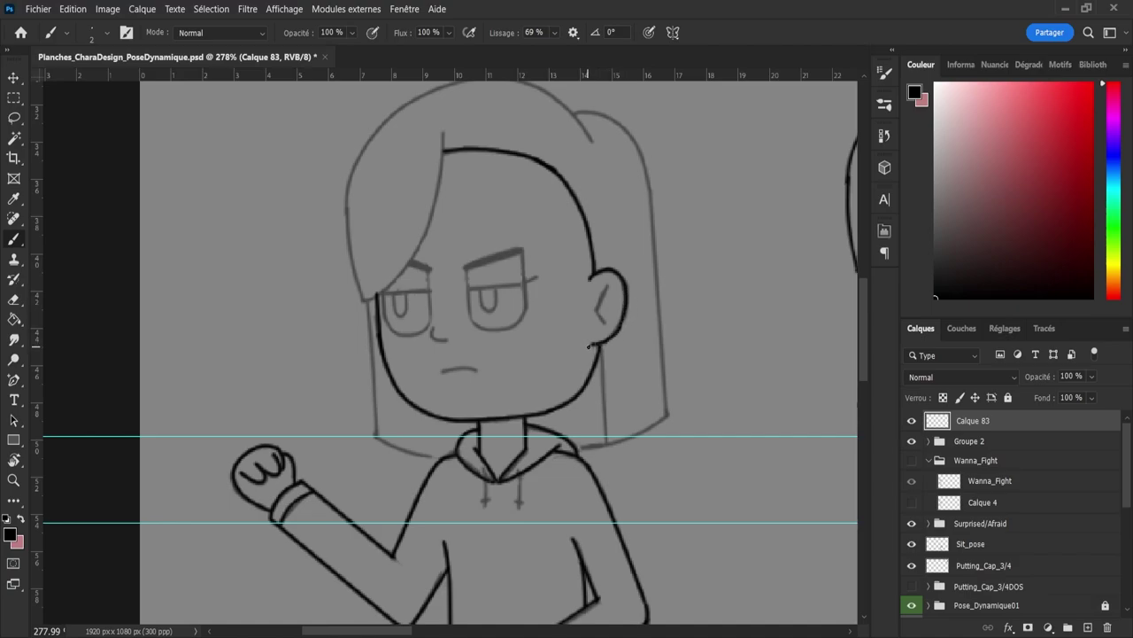
mouse_move(596, 313)
mouse_down()
mouse_move(607, 322)
mouse_move(612, 267)
mouse_move(609, 277)
mouse_up()
key(ctrl+z)
Step: Ink the straight hair edge from below the ear down to the hair's lower edge, redoing misplaced strokes
drag(597, 356, 602, 424)
key(ctrl+z)
key(ctrl+z)
drag(599, 342, 606, 445)
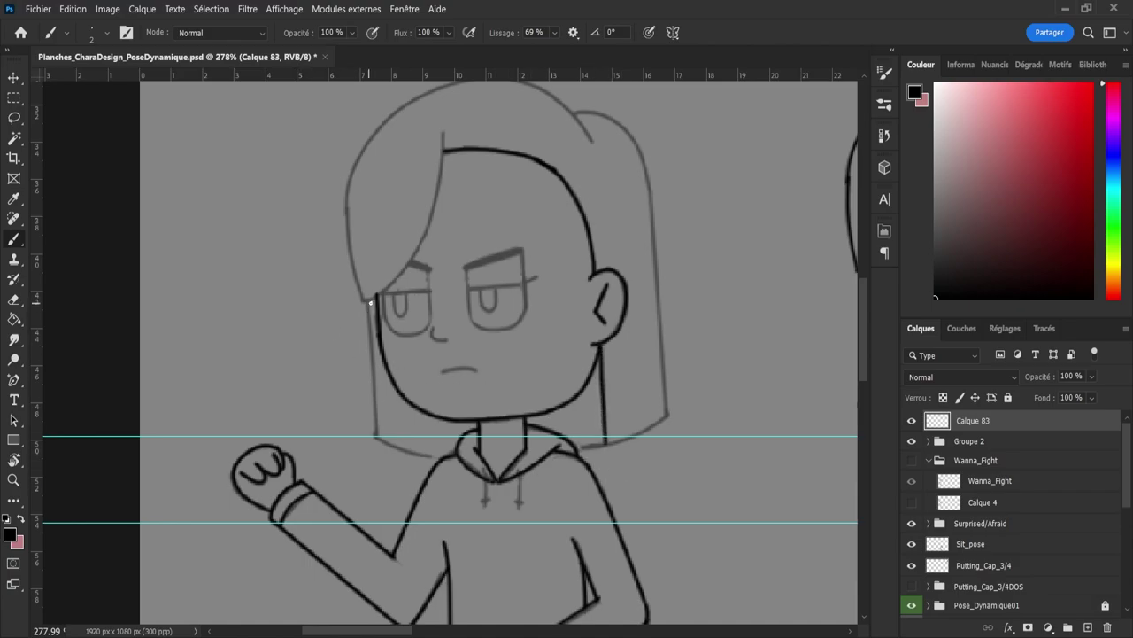
Step: Ink the far-side hair lock beside the cheek and its lower edge curving to the hood
mouse_move(371, 302)
mouse_down()
mouse_move(376, 468)
mouse_move(368, 312)
mouse_move(376, 444)
mouse_move(434, 459)
mouse_up()
key(ctrl+z)
key(ctrl+z)
key(e)
key(b)
key(ctrl+z)
drag(376, 435, 466, 466)
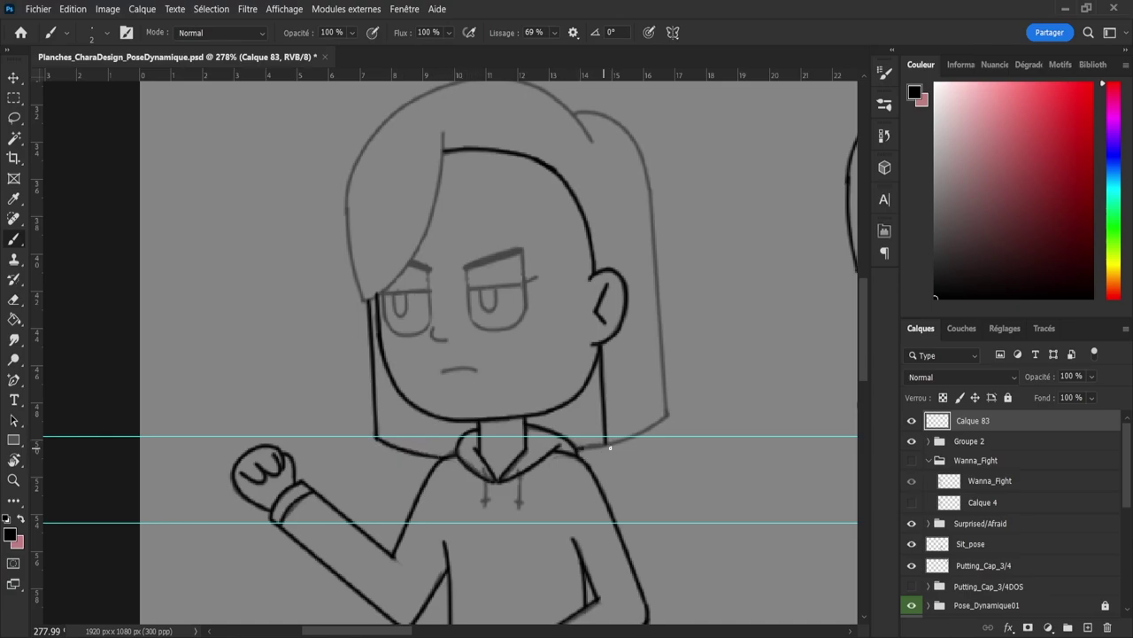
Step: Ink the lower edge of the back hair from the hood to its outer corner, redoing the curve until it fits
drag(610, 448, 679, 417)
key(ctrl+z)
drag(579, 449, 644, 429)
key(ctrl+z)
drag(577, 450, 667, 416)
key(ctrl+z)
drag(593, 448, 683, 400)
Step: Ink the mouth and the nose over the sketched lines
mouse_move(440, 370)
mouse_down()
mouse_move(476, 368)
mouse_move(464, 367)
mouse_move(486, 383)
mouse_move(485, 374)
mouse_up()
key(ctrl+z)
key(ctrl+z)
key(ctrl+z)
key(e)
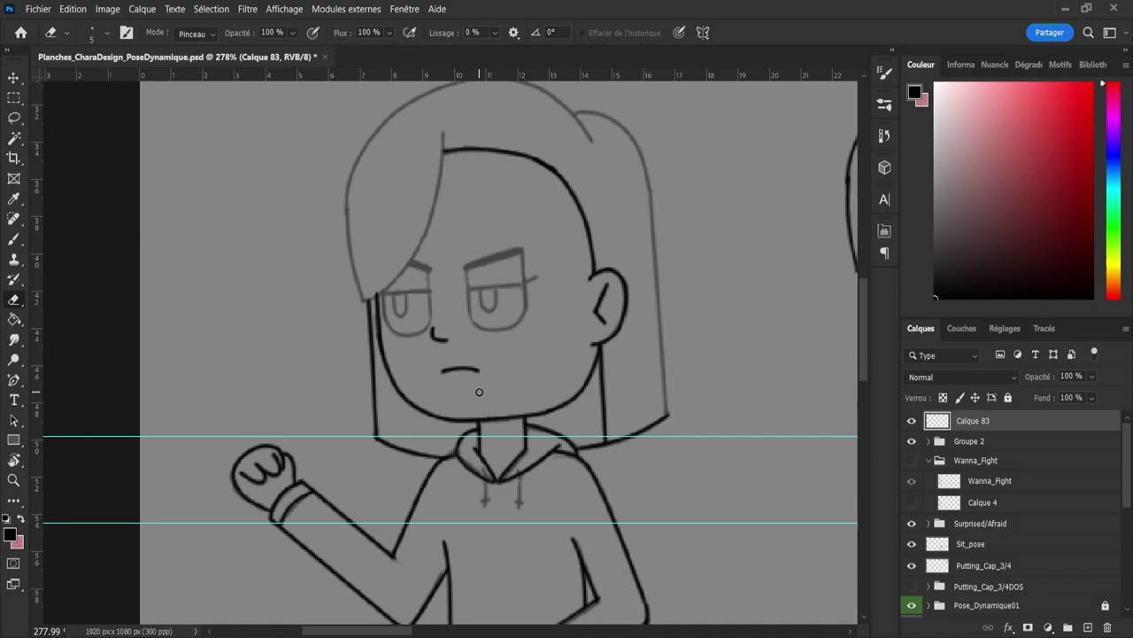
Step: Ink the near eye over the sketch, including its angled outline, eyelid line, pupil and outer eyelash
key(b)
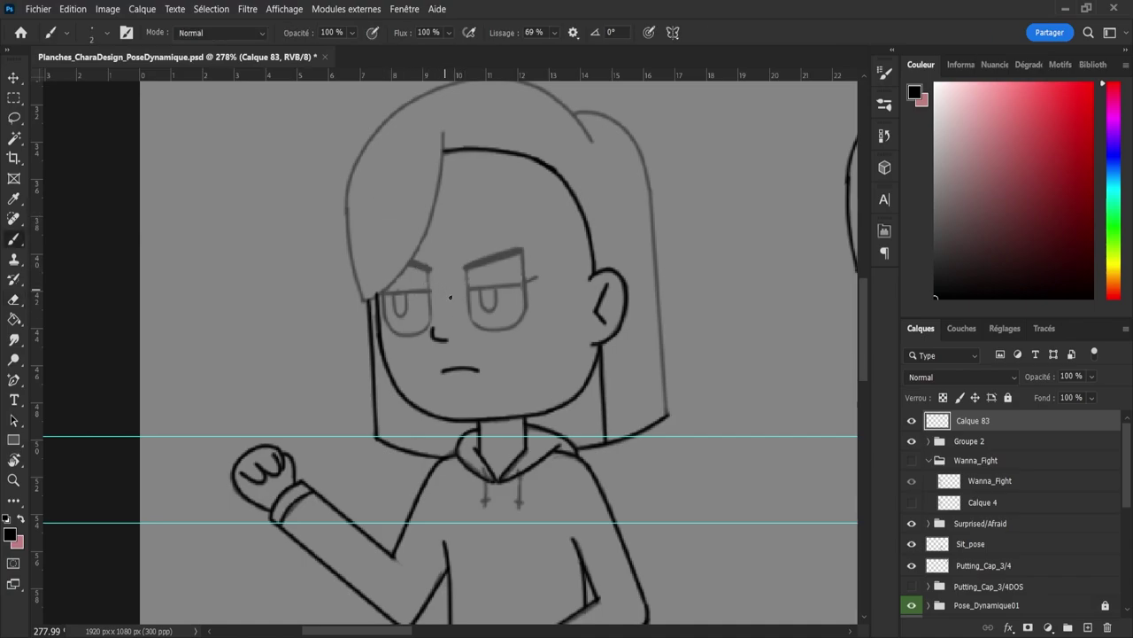
drag(469, 313, 470, 316)
key(ctrl+z)
mouse_move(467, 266)
mouse_down()
mouse_move(474, 340)
mouse_move(530, 327)
mouse_move(522, 239)
mouse_up()
drag(476, 287, 536, 282)
key(ctrl+z)
key(ctrl+z)
key(ctrl+z)
key(ctrl+z)
key(ctrl+z)
key(e)
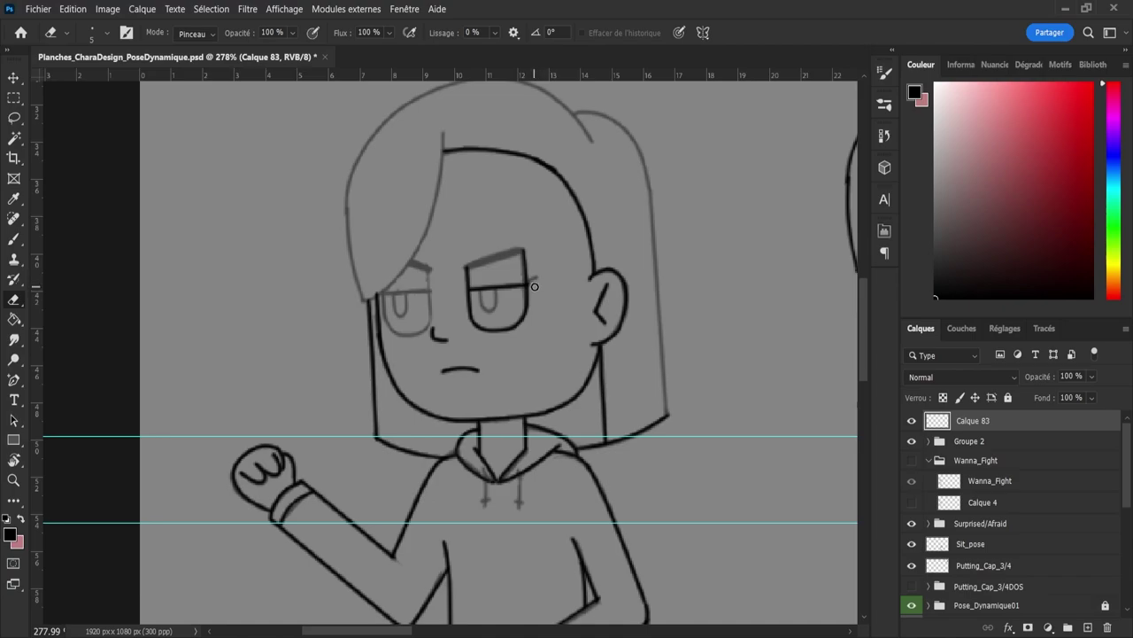
key(b)
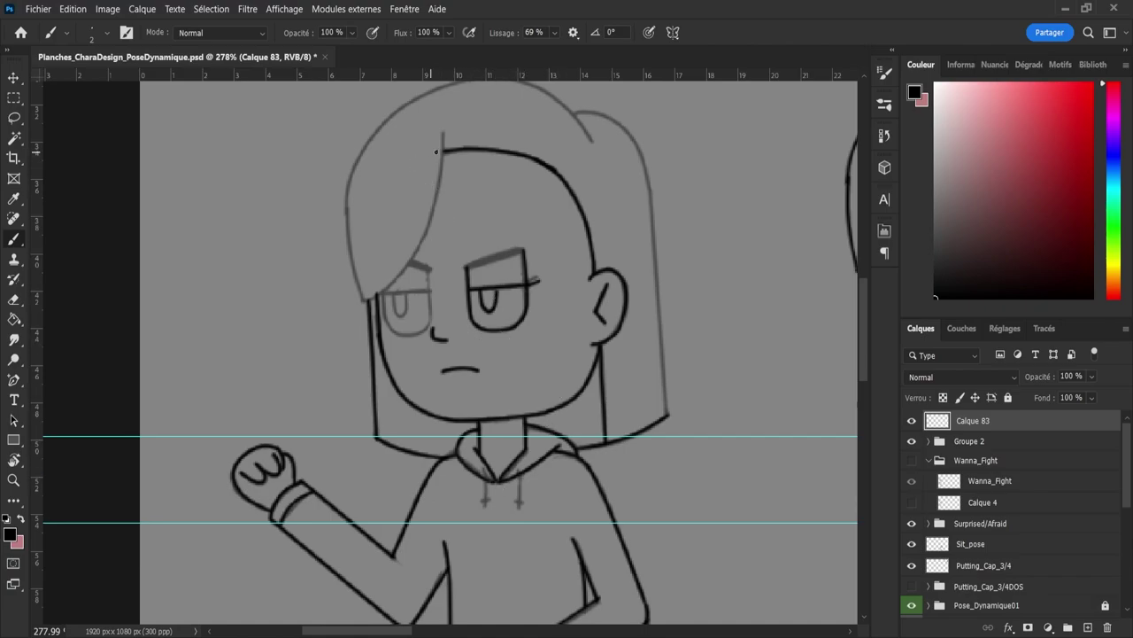
Step: Ink the fringe's inner edge down to its tip and the outer hair contour up to the crown
drag(443, 132, 438, 209)
key(ctrl+z)
mouse_move(443, 132)
mouse_down()
mouse_move(430, 223)
mouse_move(387, 293)
mouse_move(359, 304)
mouse_up()
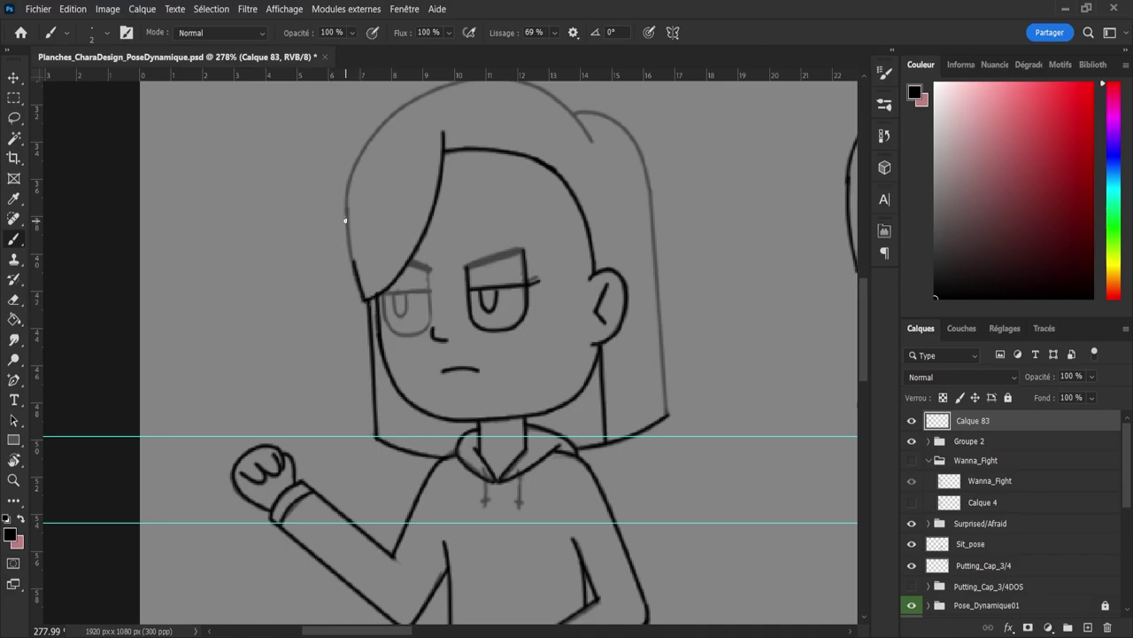
mouse_move(348, 255)
mouse_down()
mouse_move(353, 158)
mouse_move(386, 108)
mouse_move(415, 93)
mouse_up()
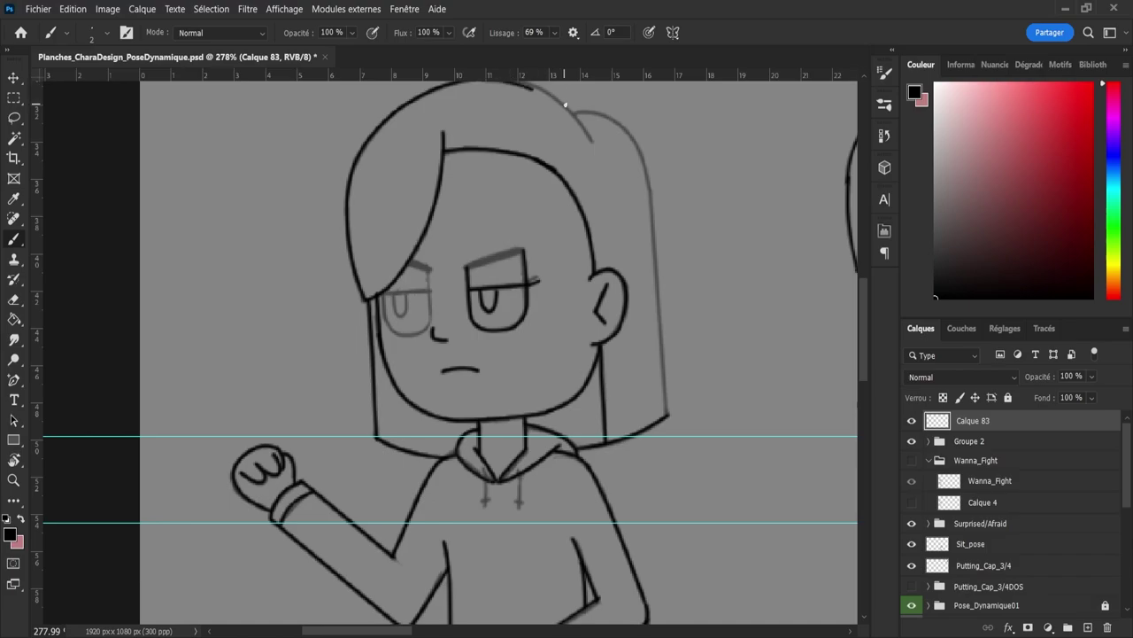
Step: Continue the crown contour toward the back of the head and erase the section that strays from the sketch
drag(565, 104, 607, 154)
key(z)
mouse_move(584, 196)
mouse_down()
mouse_move(567, 195)
mouse_move(553, 144)
mouse_up()
drag(567, 101, 627, 100)
key(e)
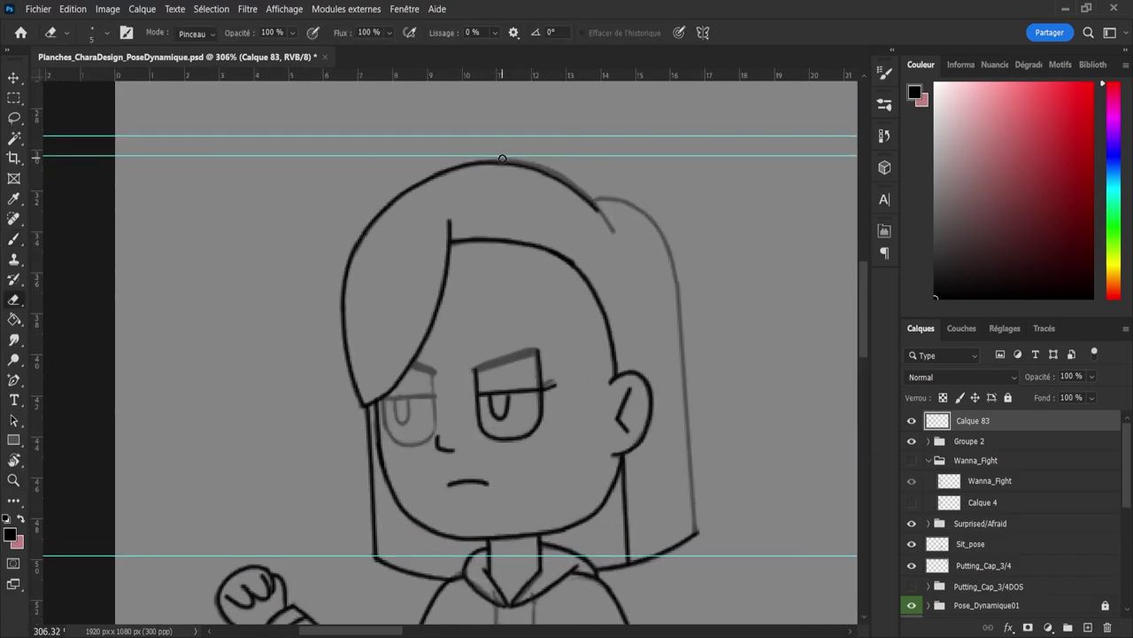
mouse_move(518, 197)
mouse_down()
mouse_move(609, 229)
mouse_move(544, 174)
mouse_move(481, 177)
mouse_up()
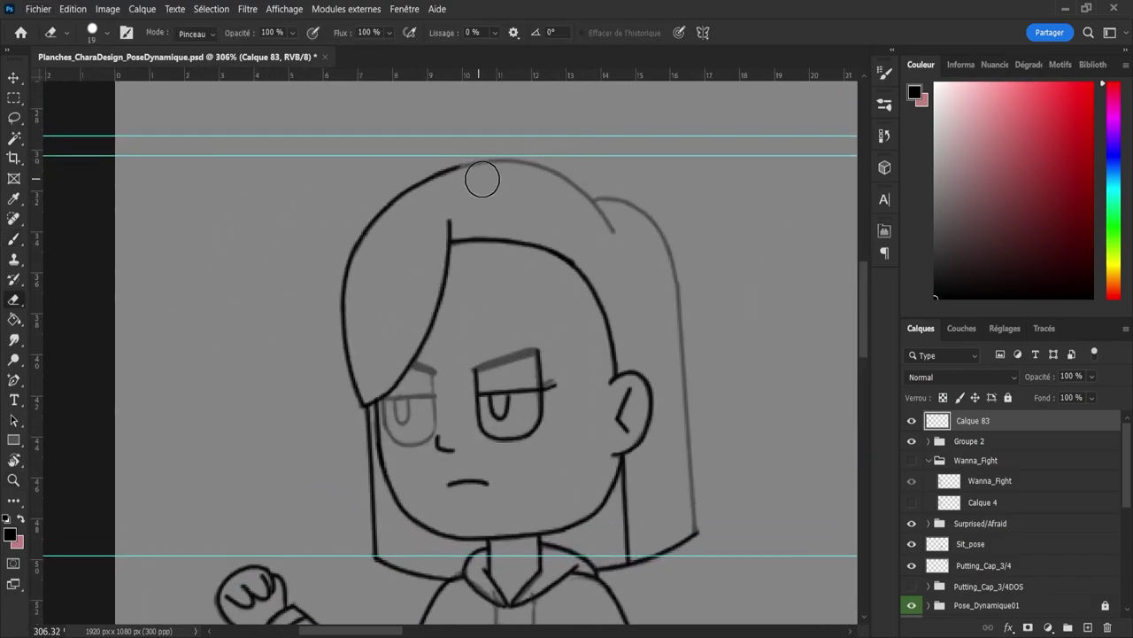
Step: Redraw the crown contour over the top of the head, repeating the stroke until it matches the sketched curve
key(b)
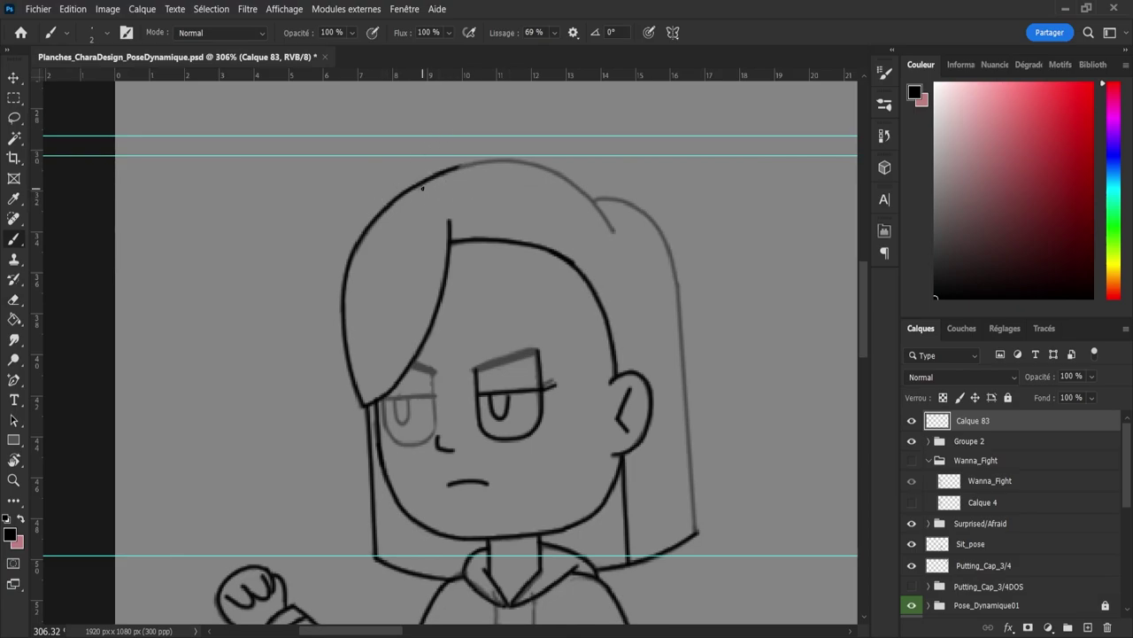
key(e)
drag(423, 182, 481, 162)
key(ctrl+z)
drag(471, 161, 527, 149)
key(ctrl+z)
drag(403, 192, 465, 167)
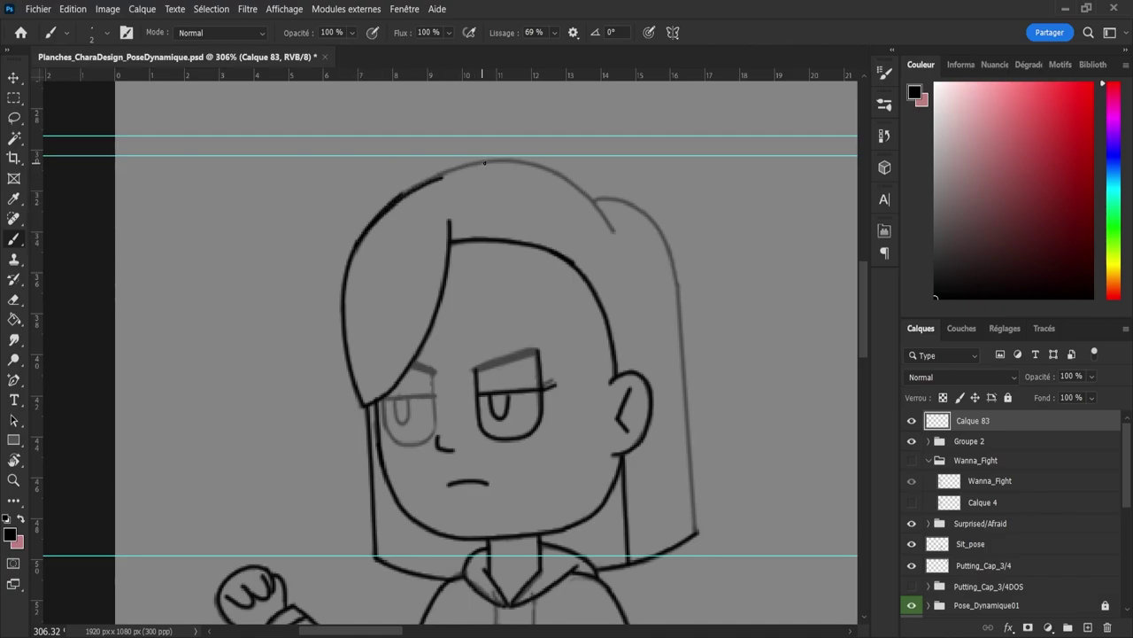
key(ctrl+z)
key(ctrl+z)
mouse_move(449, 163)
mouse_down()
mouse_move(529, 157)
mouse_move(418, 182)
mouse_move(511, 158)
mouse_up()
key(ctrl+z)
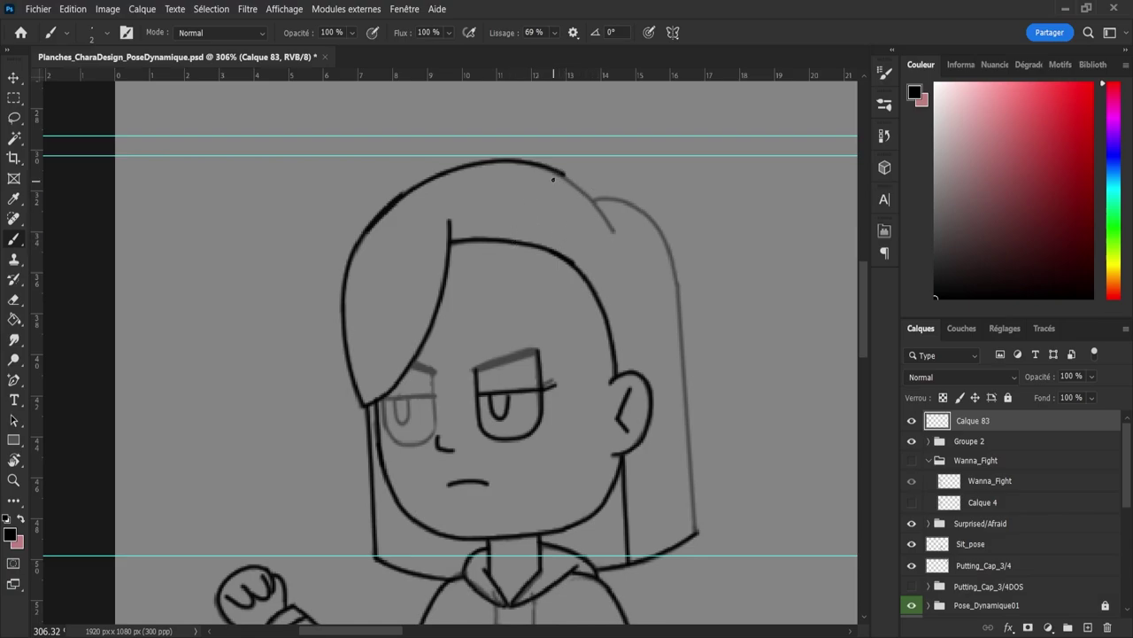
Step: Ink the rear end of the crown contour down to its tip and erase the thickened parts of the hair lines
drag(563, 173, 606, 219)
key(ctrl+z)
key(e)
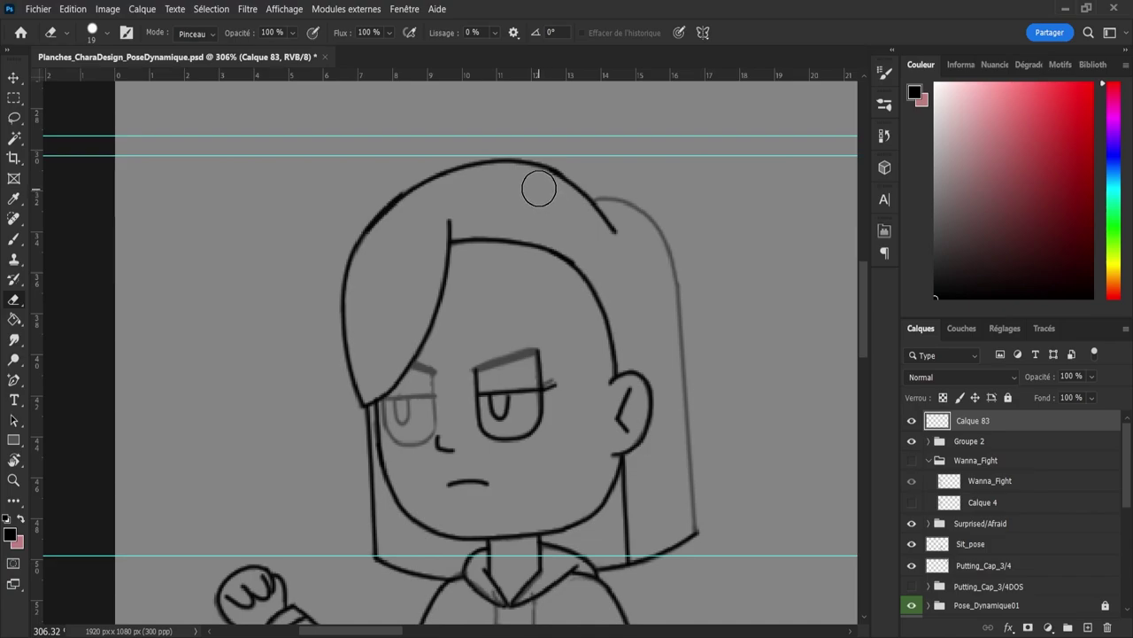
key(b)
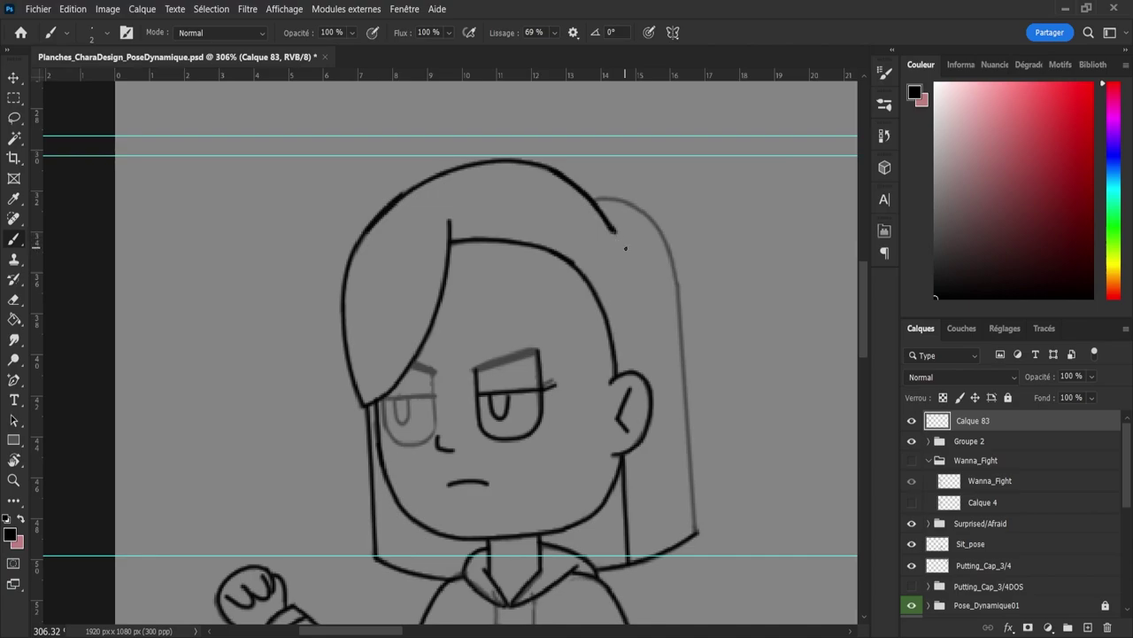
key(e)
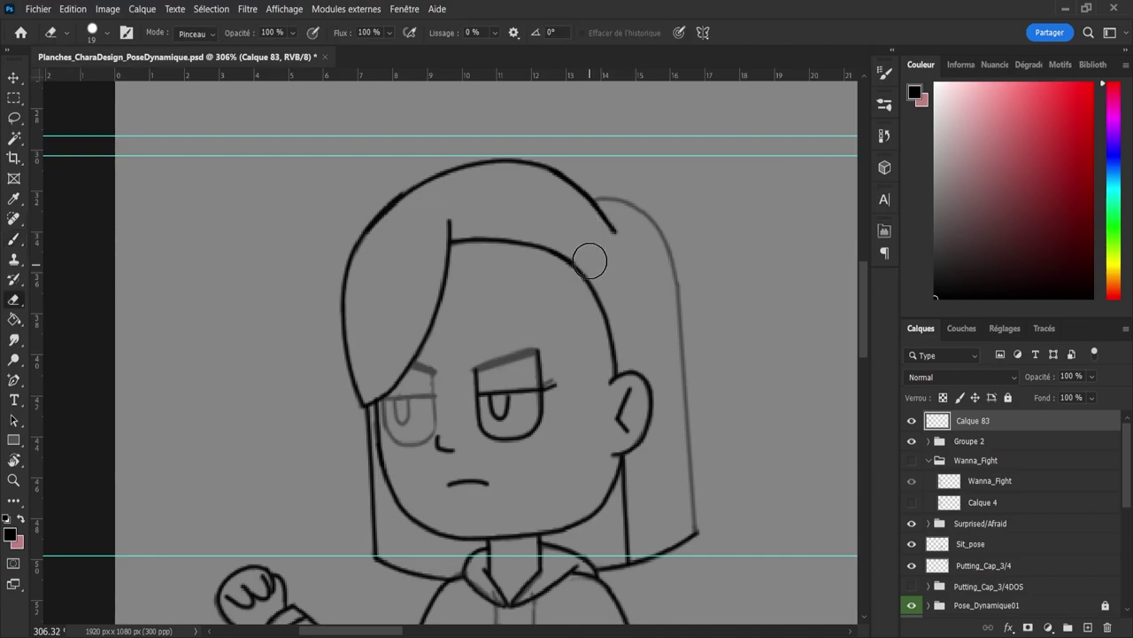
alt+right_click(550, 219)
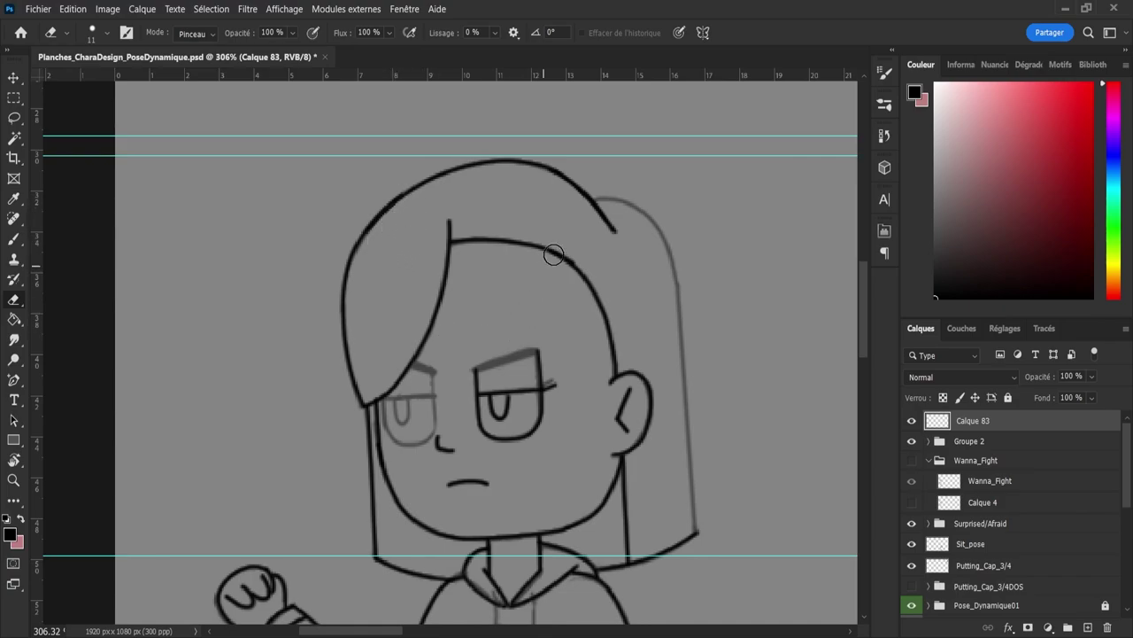
Step: Ink the upper curve of the back hair from the crown contour to where the straight outer edge starts
key(b)
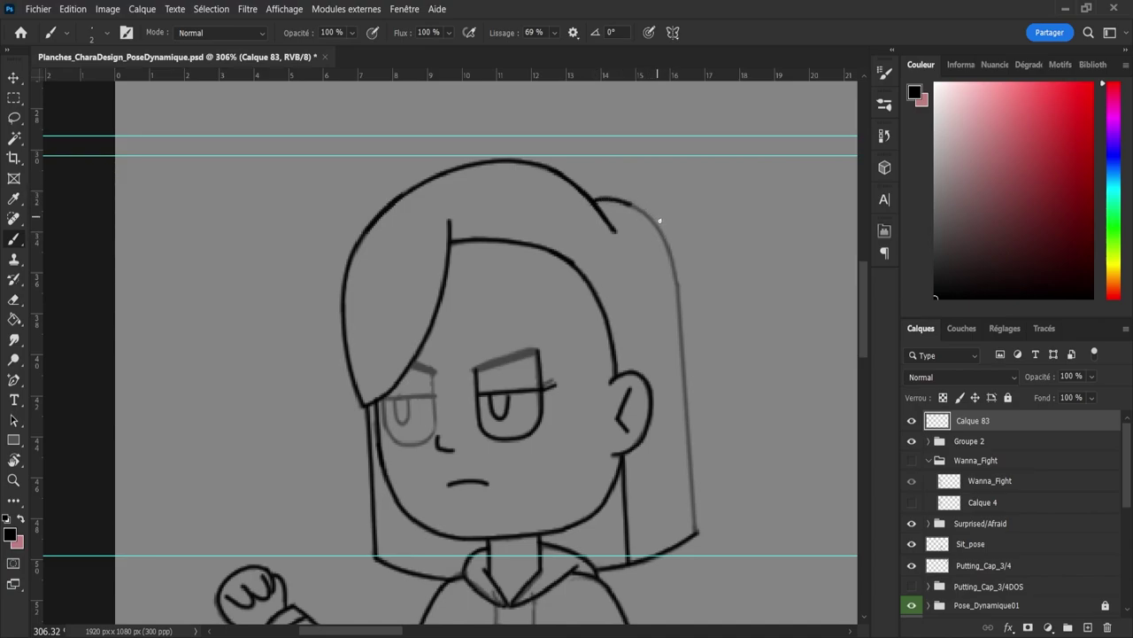
drag(679, 270, 674, 338)
key(e)
key(b)
mouse_move(674, 266)
mouse_down()
mouse_move(685, 430)
mouse_move(686, 398)
mouse_up()
key(ctrl+z)
Step: Draw a straight vertical line beside the head, lasso it, and rotate and move it onto the back hair's outer edge
drag(752, 234, 753, 485)
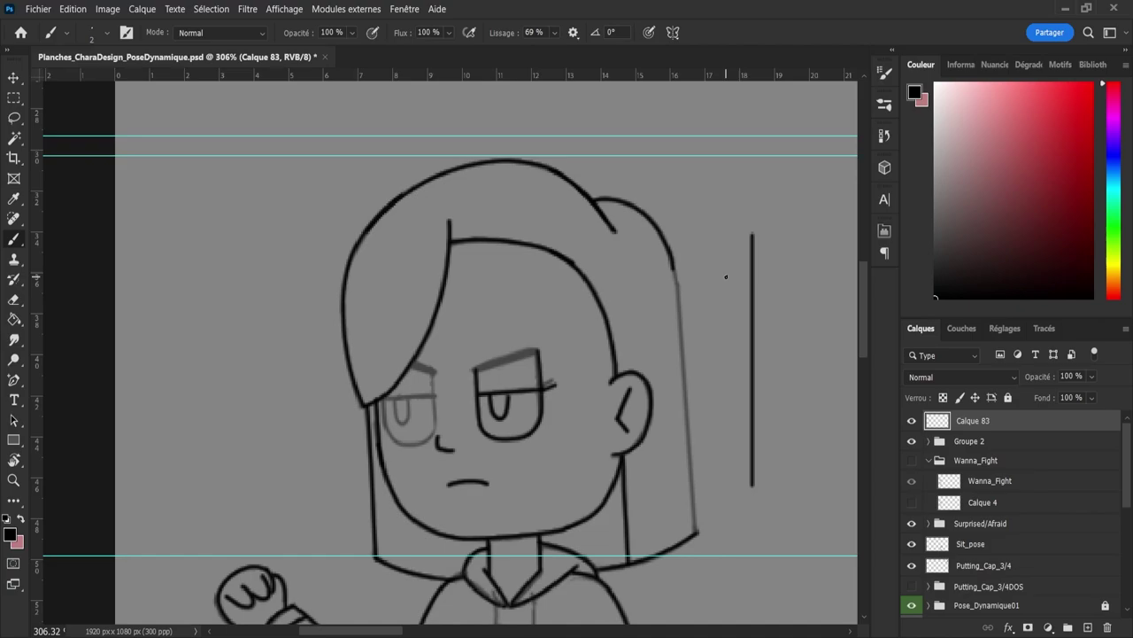
key(l)
mouse_move(751, 191)
mouse_down()
mouse_move(797, 493)
mouse_move(707, 236)
mouse_up()
key(ctrl+t)
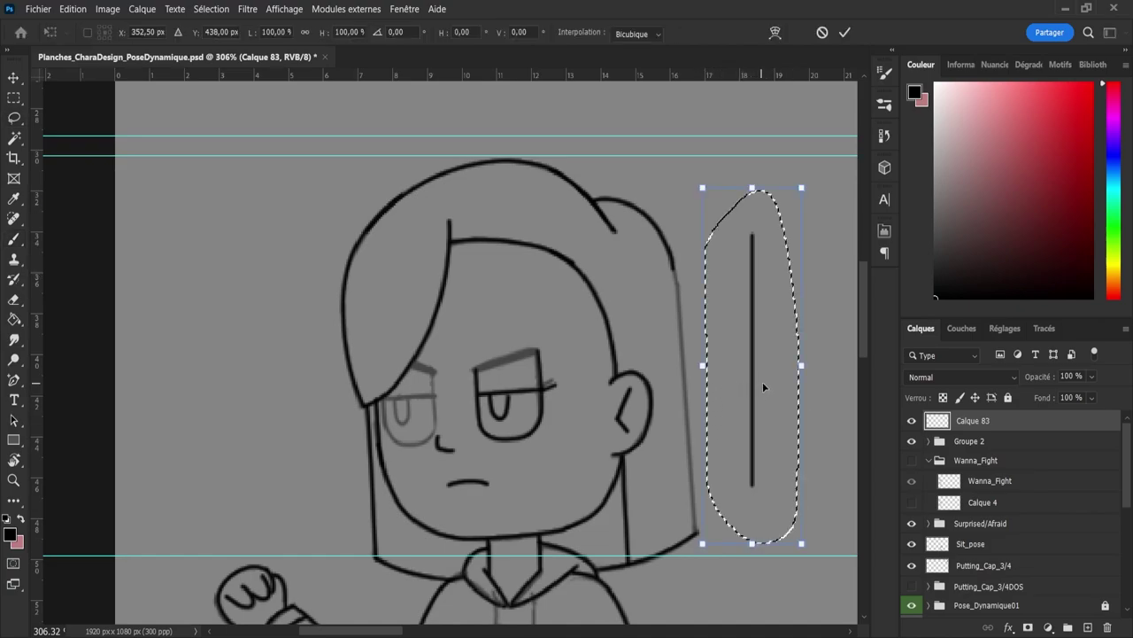
drag(762, 384, 690, 383)
drag(797, 267, 787, 256)
drag(686, 345, 694, 390)
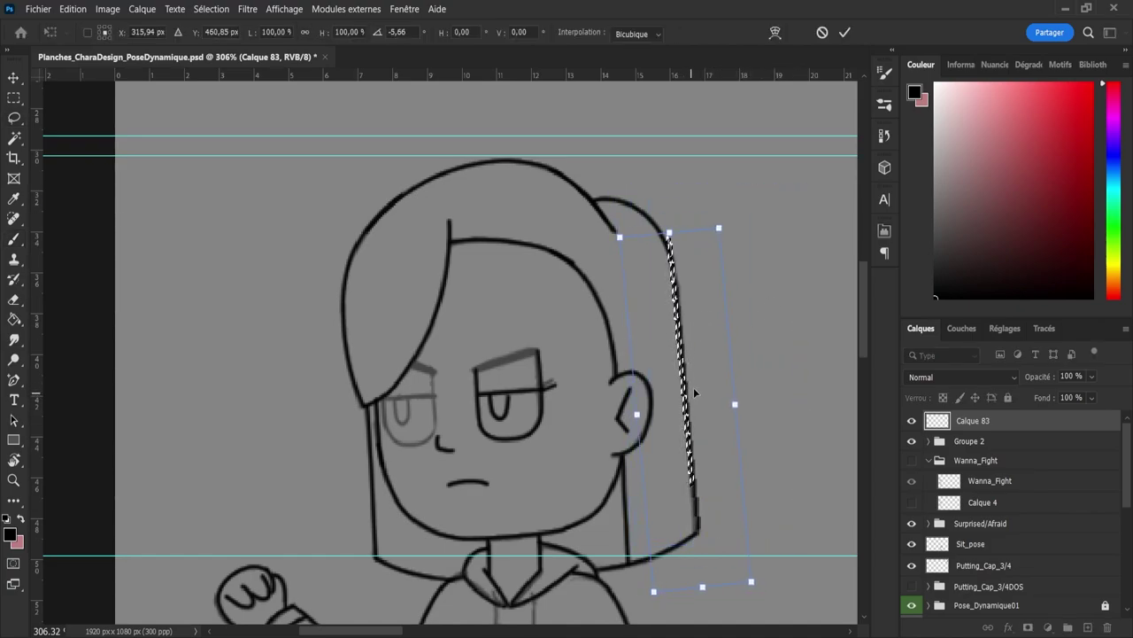
Step: Fine-tune the straight line on the back hair's outer edge to a rotation of -4.92° and apply the transform
drag(772, 289, 770, 287)
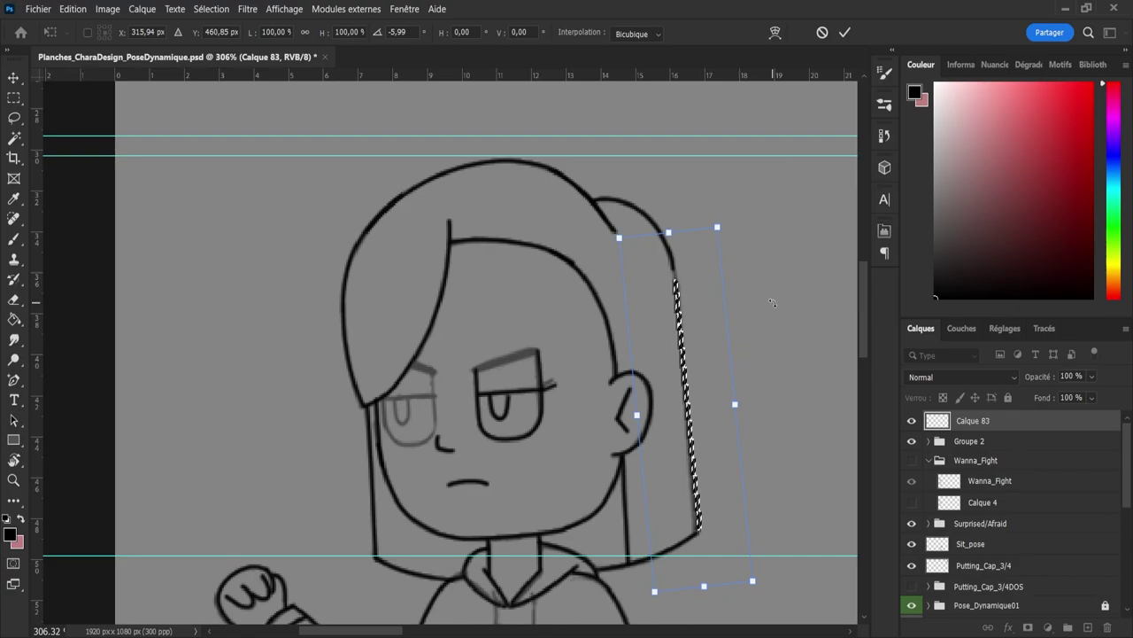
key(Left)
key(Left)
key(Left)
drag(740, 203, 758, 211)
key(Right)
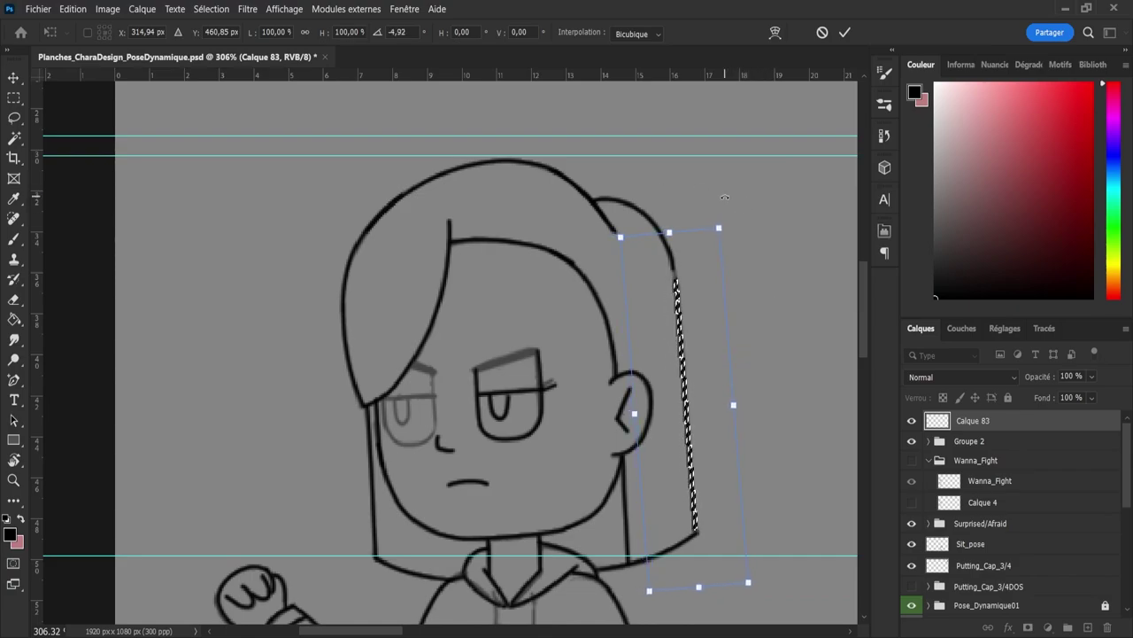
key(Return)
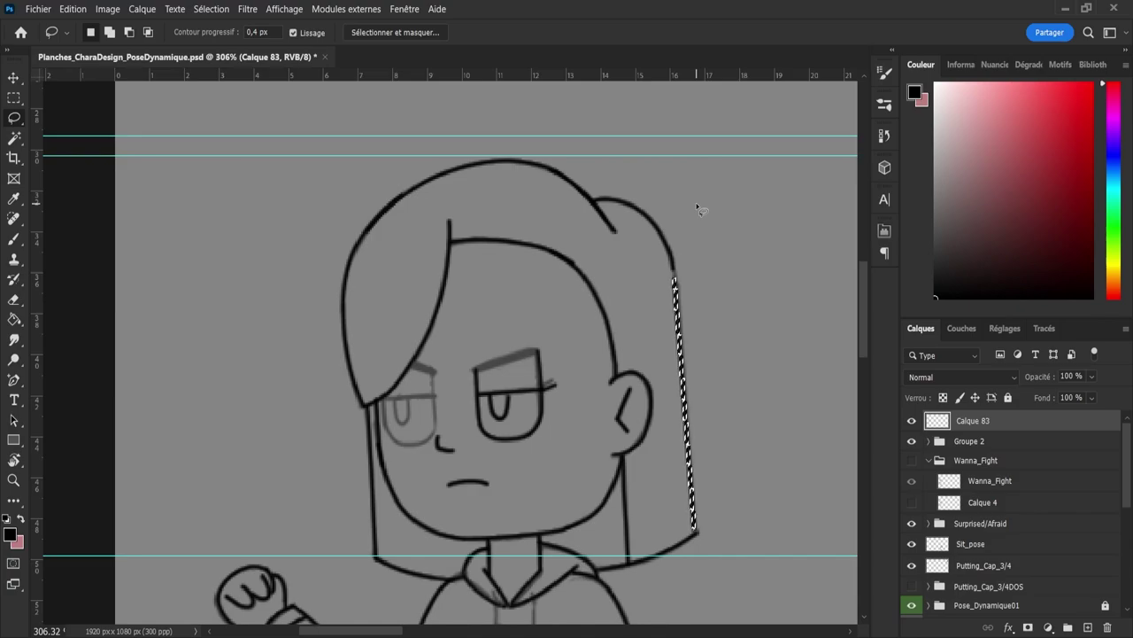
key(ctrl+d)
Step: Ink the joint between the back hair's upper curve and its straight outer edge, redoing the first stroke
key(b)
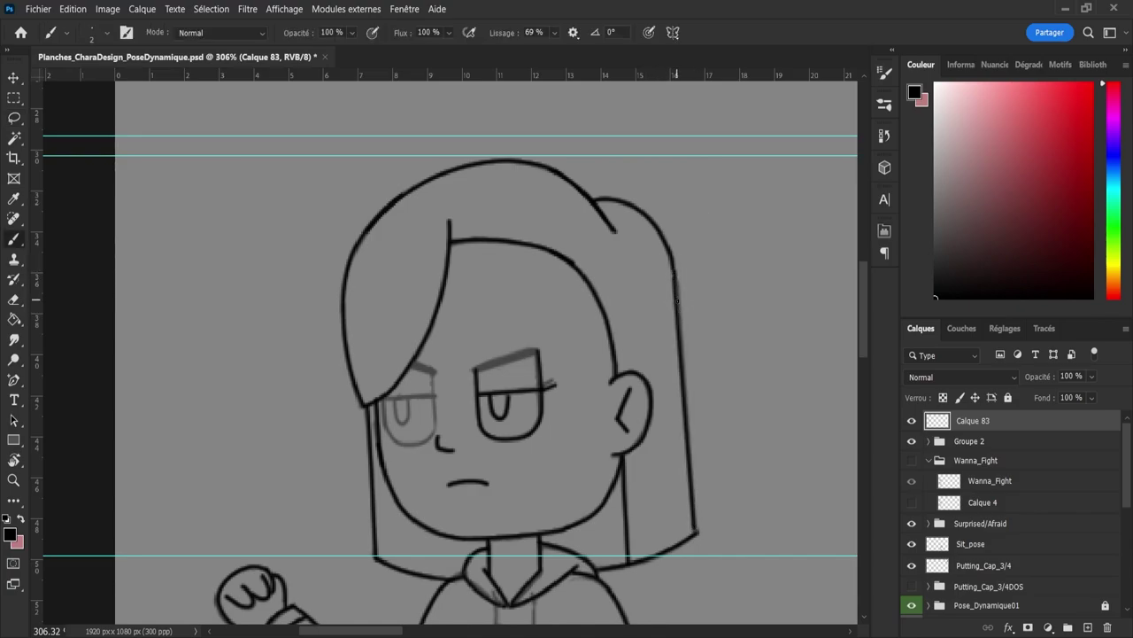
drag(675, 276, 681, 306)
key(ctrl+z)
drag(674, 268, 674, 286)
key(e)
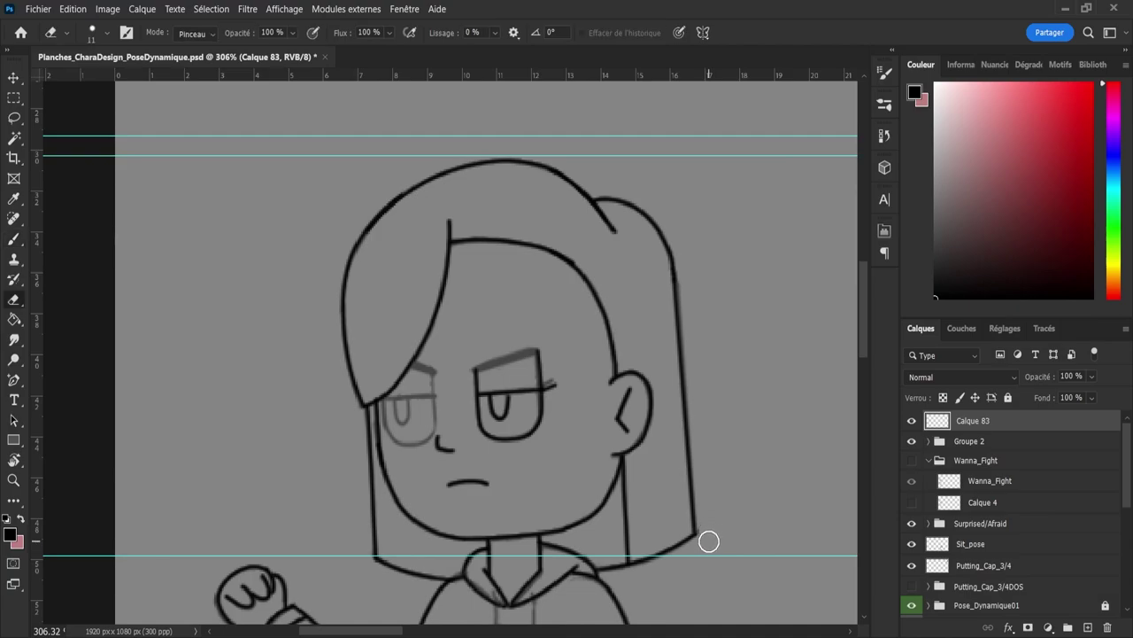
Step: Ink the two hoodie drawstrings with their end knots below the collar, following the sketch
key(z)
drag(678, 462, 618, 420)
drag(608, 382, 557, 383)
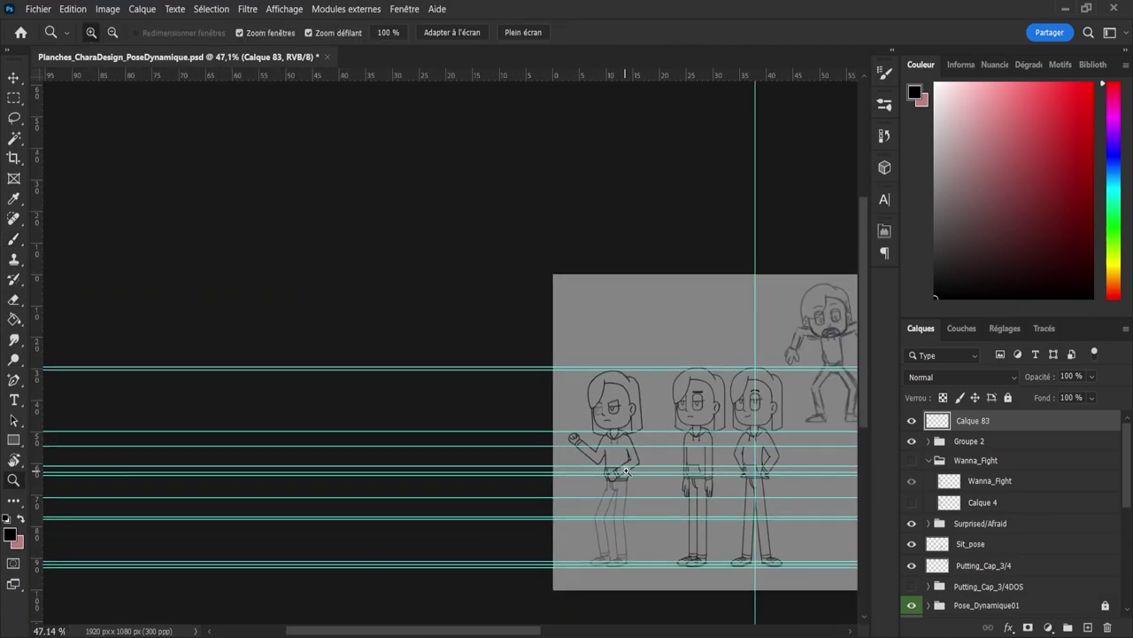
drag(627, 472, 673, 490)
scroll(631, 405, down, 3)
scroll(585, 309, up, 3)
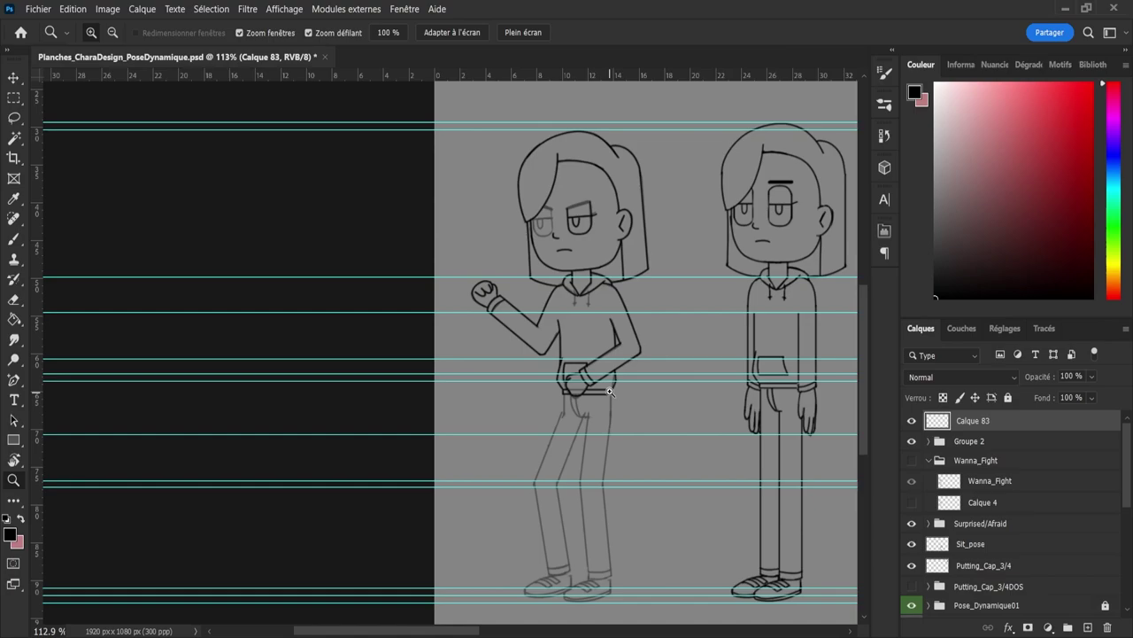
scroll(579, 295, up, 3)
key(b)
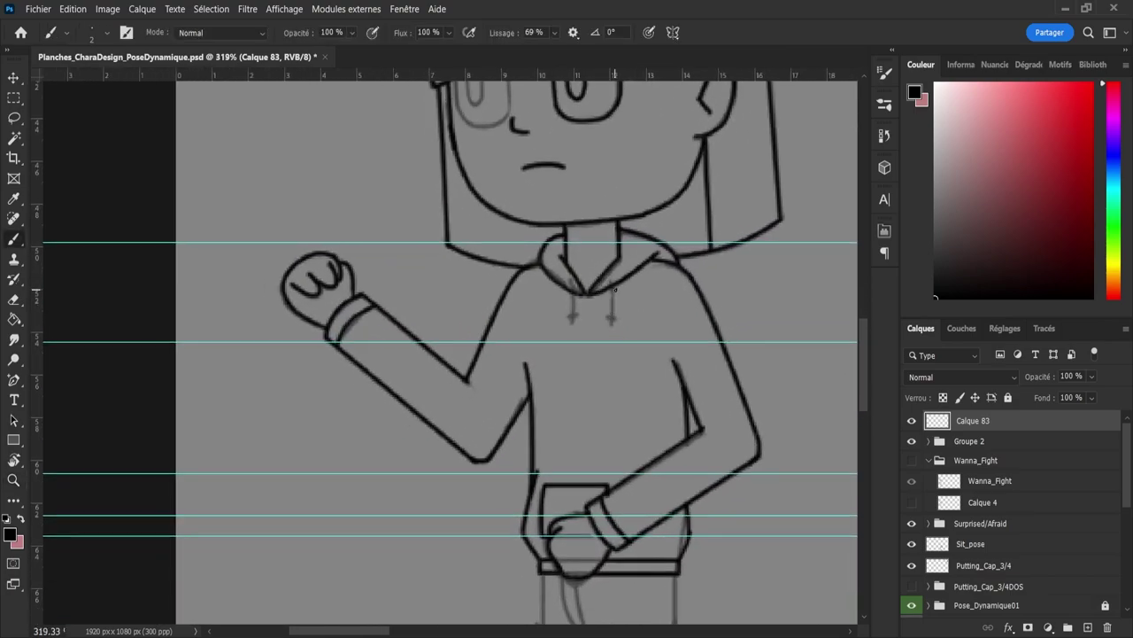
drag(611, 281, 613, 315)
Step: Ink the short vertical hip lines on both sides just below the hoodie hem
key(z)
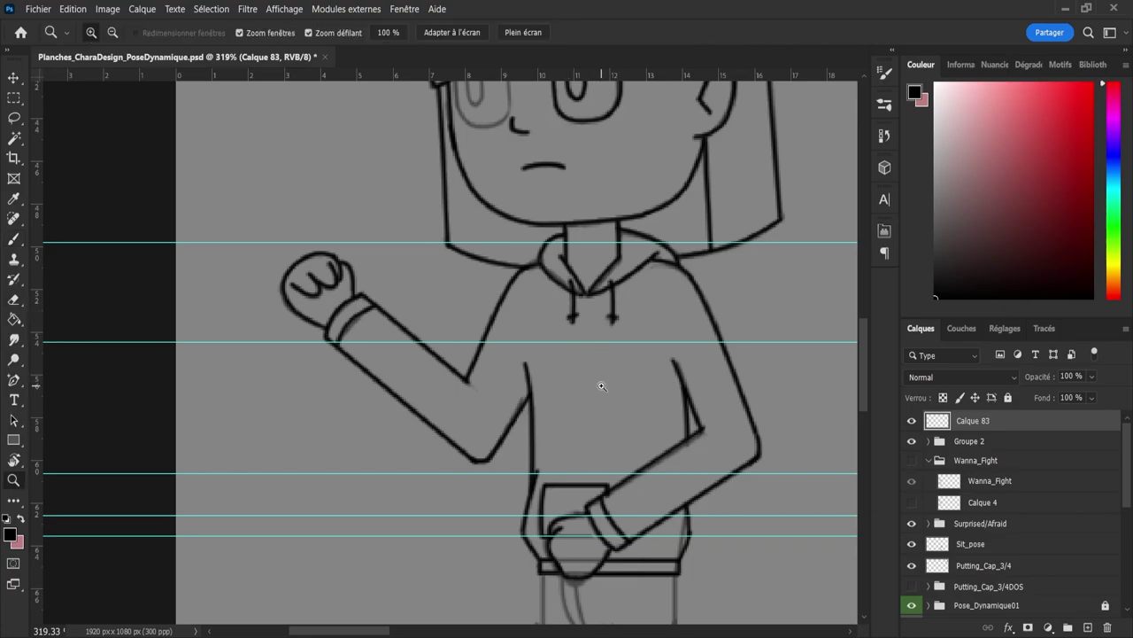
drag(602, 385, 512, 386)
drag(575, 431, 622, 448)
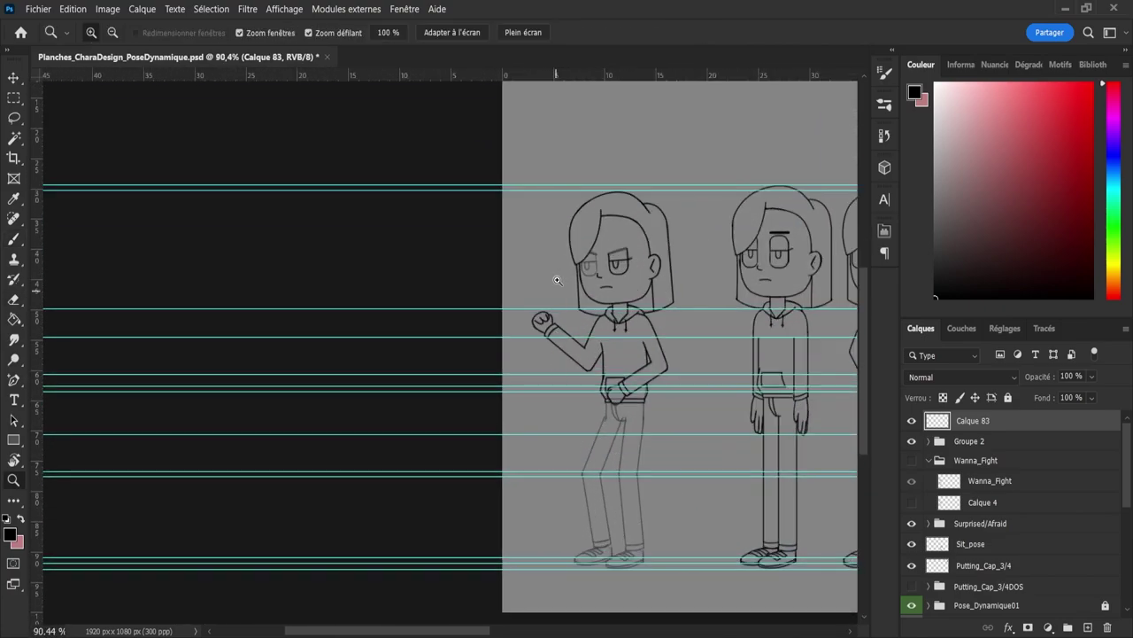
mouse_move(557, 281)
mouse_down()
mouse_move(526, 262)
mouse_move(621, 398)
mouse_move(590, 355)
mouse_up()
key(b)
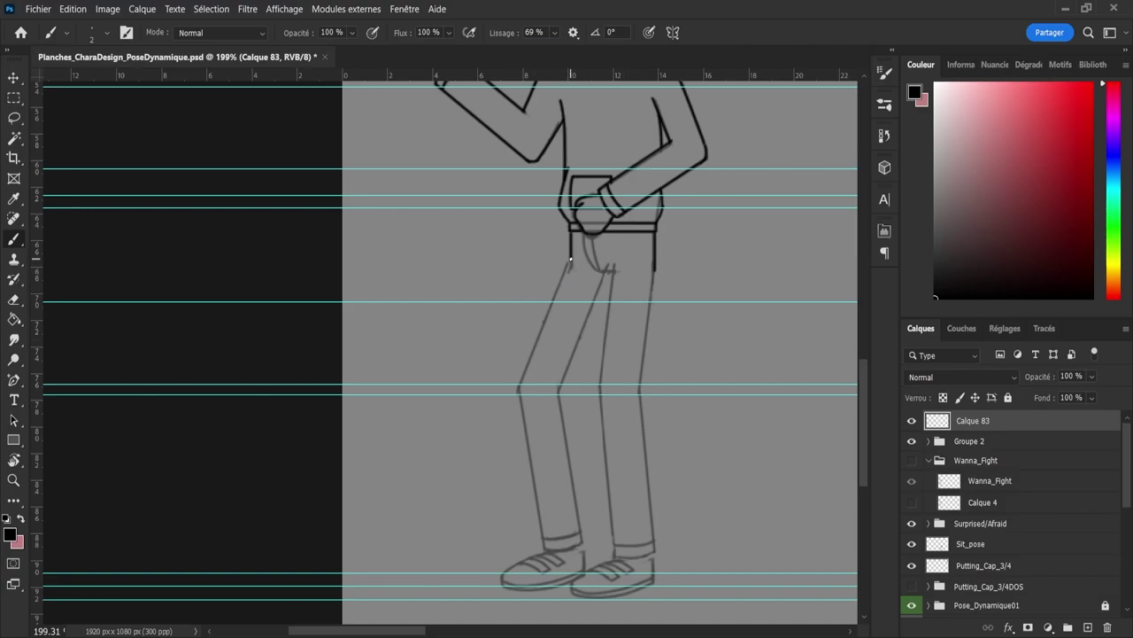
Step: Draw a long straight vertical line beside the legs, lasso it, and move it over the front leg
drag(570, 258, 505, 423)
key(ctrl+z)
drag(422, 207, 425, 510)
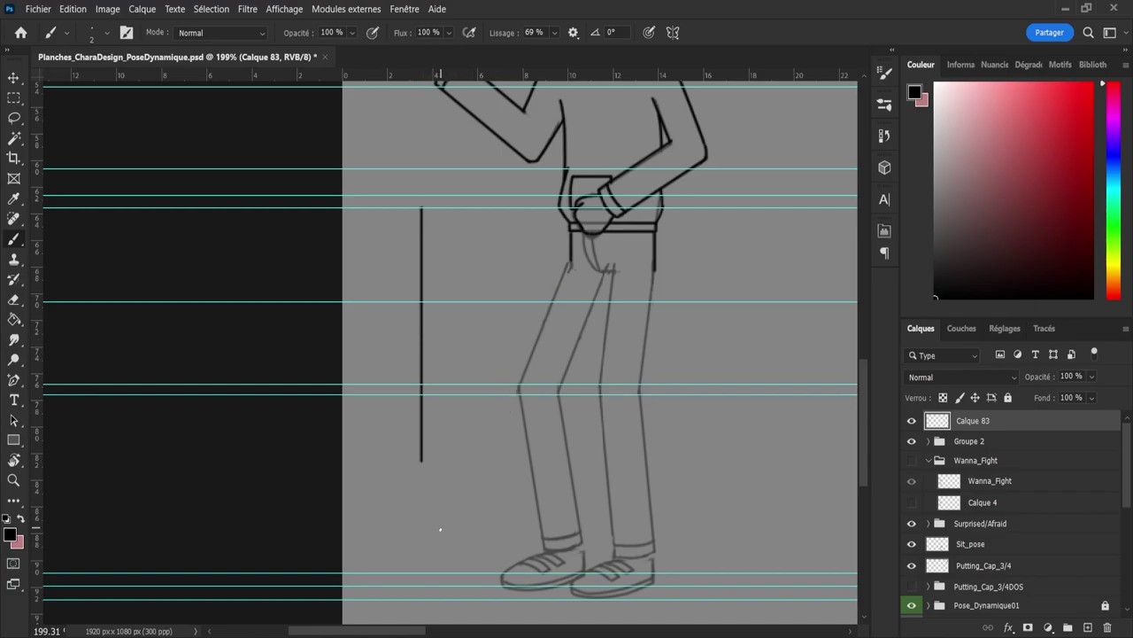
key(l)
mouse_move(393, 305)
mouse_down()
mouse_move(462, 499)
mouse_move(393, 440)
mouse_up()
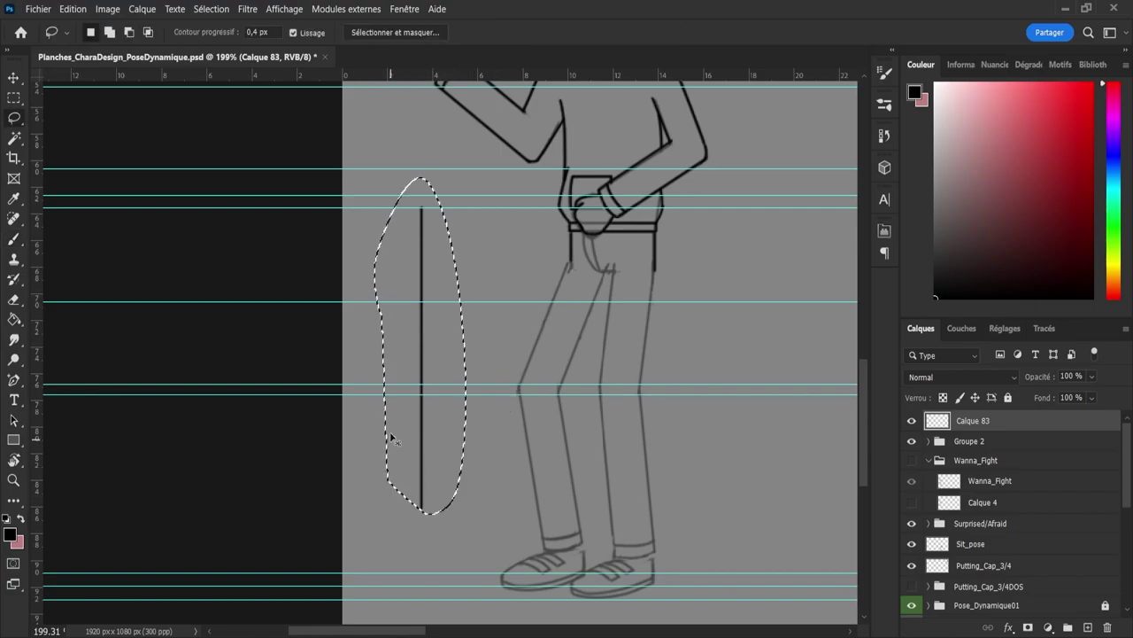
key(ctrl+t)
key(Escape)
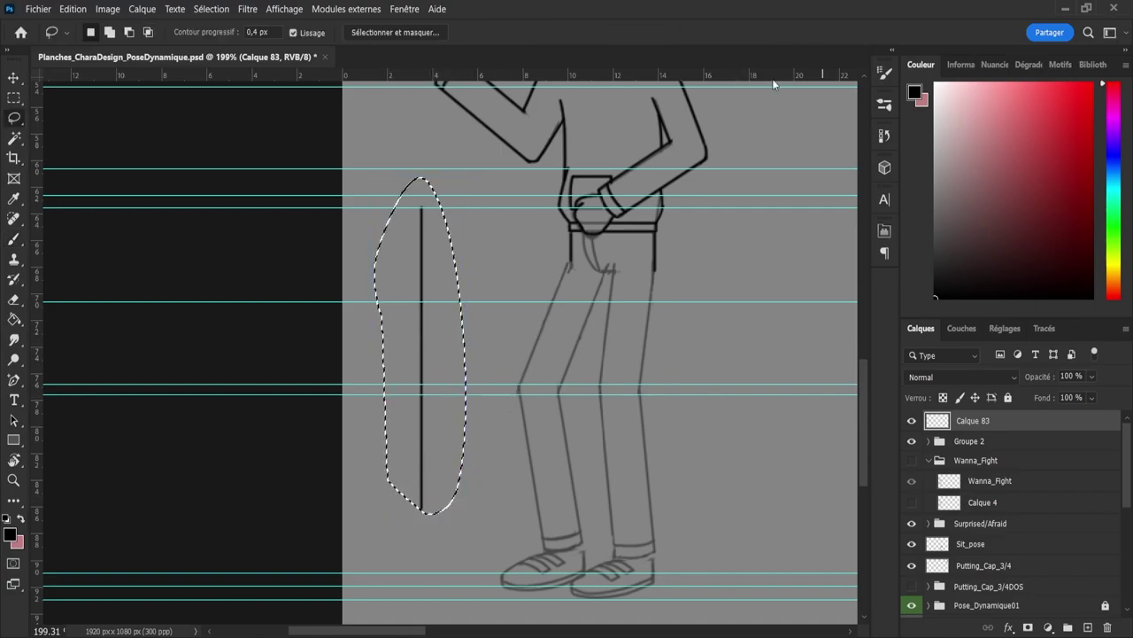
mouse_move(406, 487)
mouse_down()
mouse_move(429, 531)
mouse_move(561, 535)
mouse_up()
Step: Rotate the straight line to 23.69° and align it with the outer edge of the front thigh
key(ctrl+t)
drag(679, 287, 718, 7)
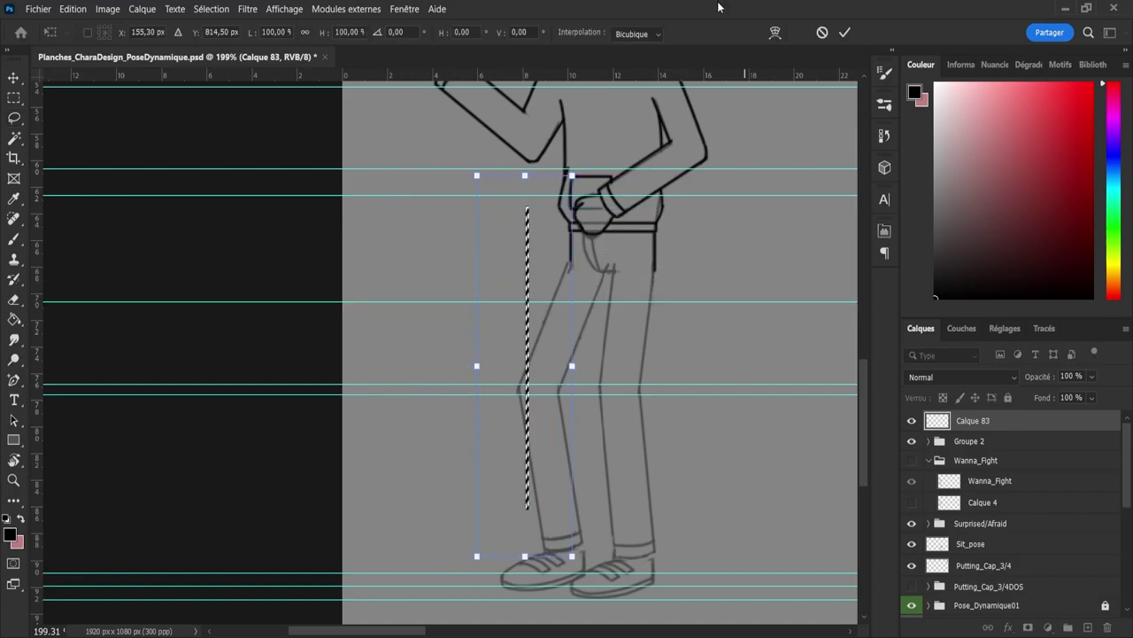
drag(605, 202, 649, 230)
drag(559, 292, 548, 325)
drag(664, 233, 671, 239)
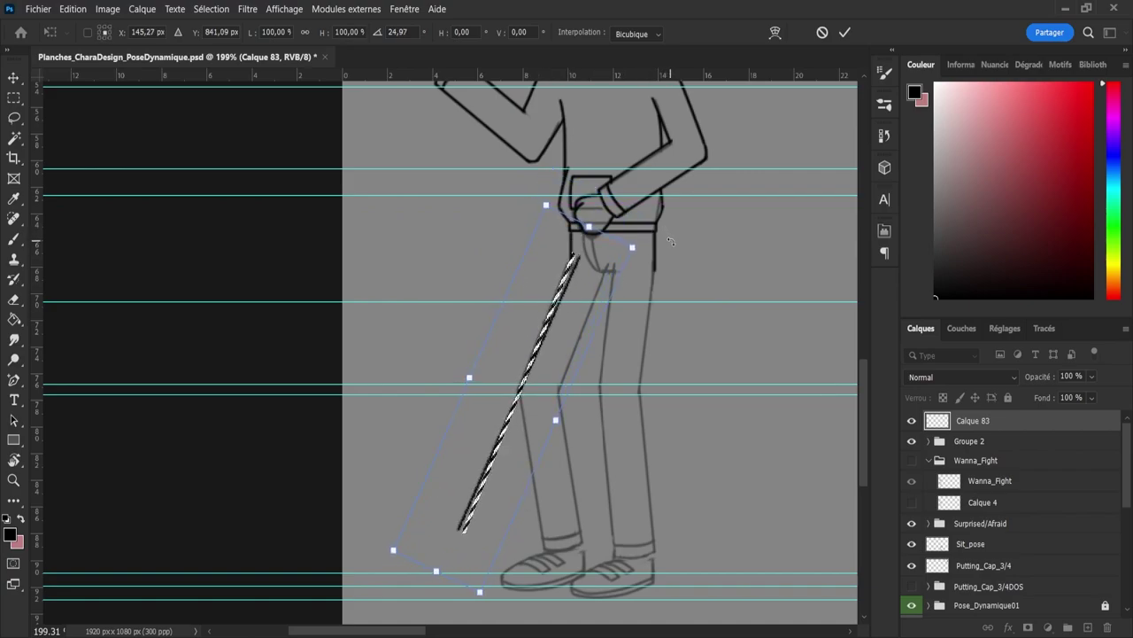
drag(571, 279, 568, 278)
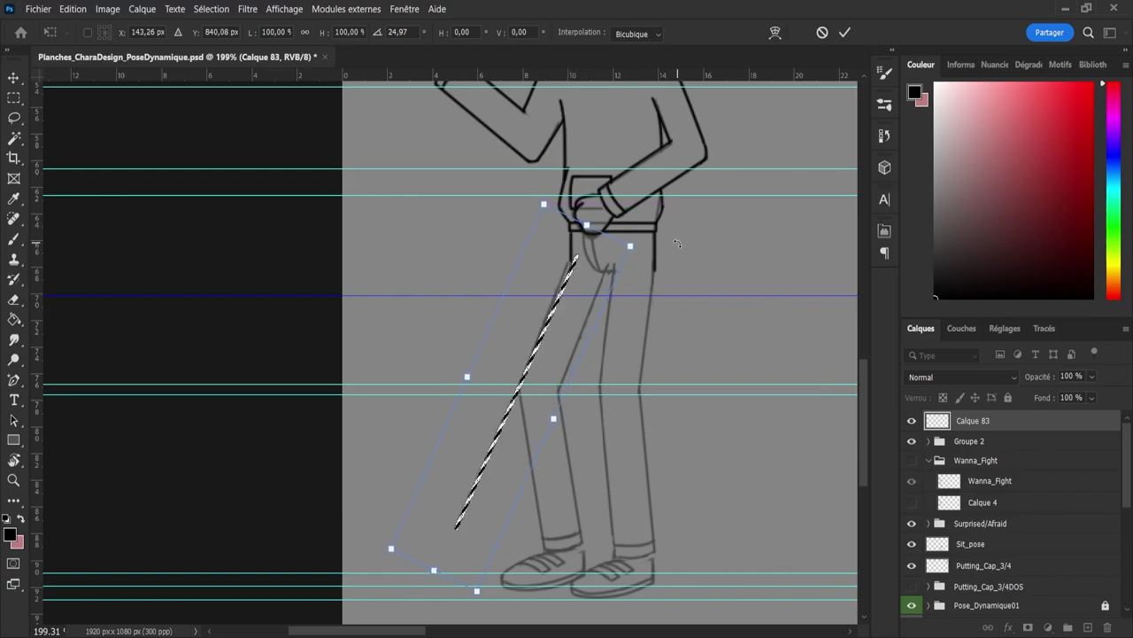
drag(678, 243, 674, 239)
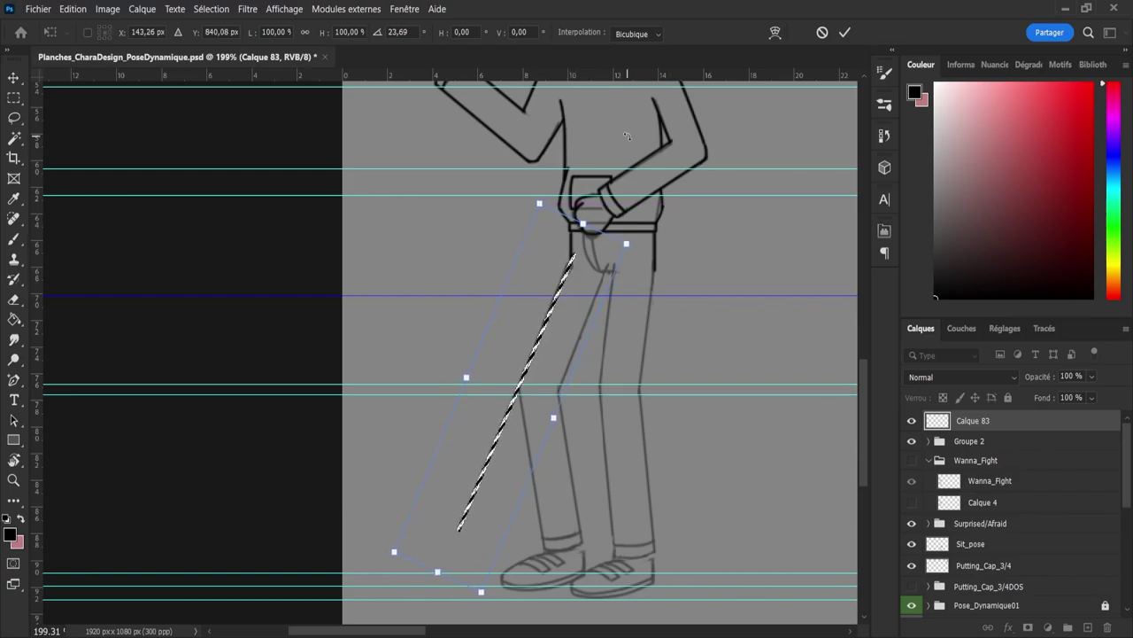
key(Right)
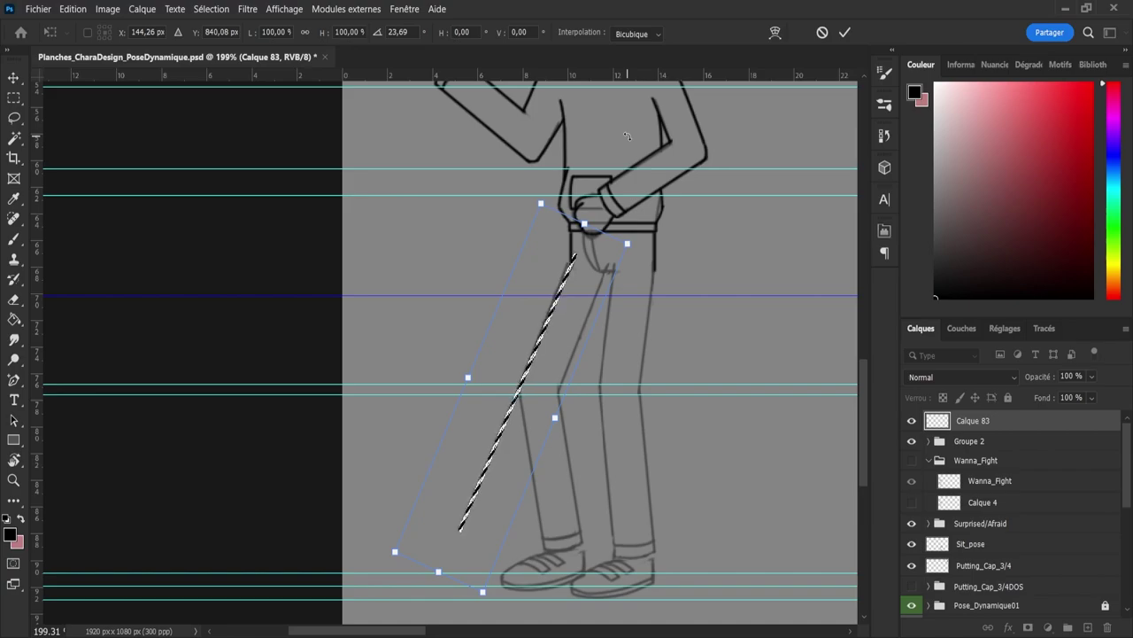
key(Return)
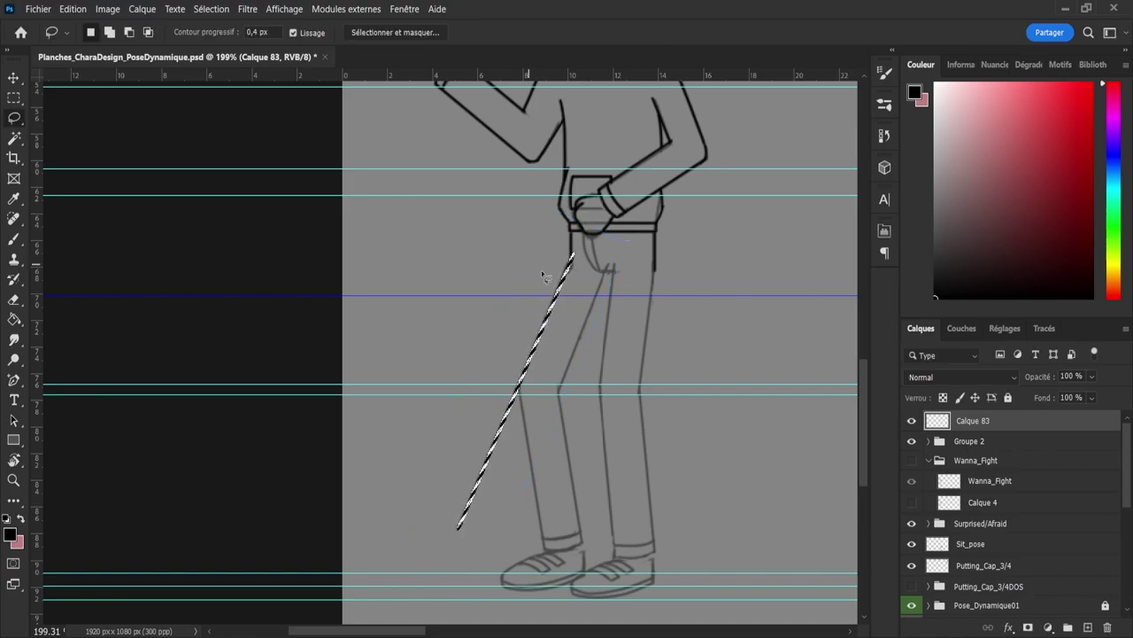
Step: Duplicate the thigh line onto a new layer, rotate it to -33.64° and align it with the front shin's outer edge
key(ctrl+d)
key(ctrl+z)
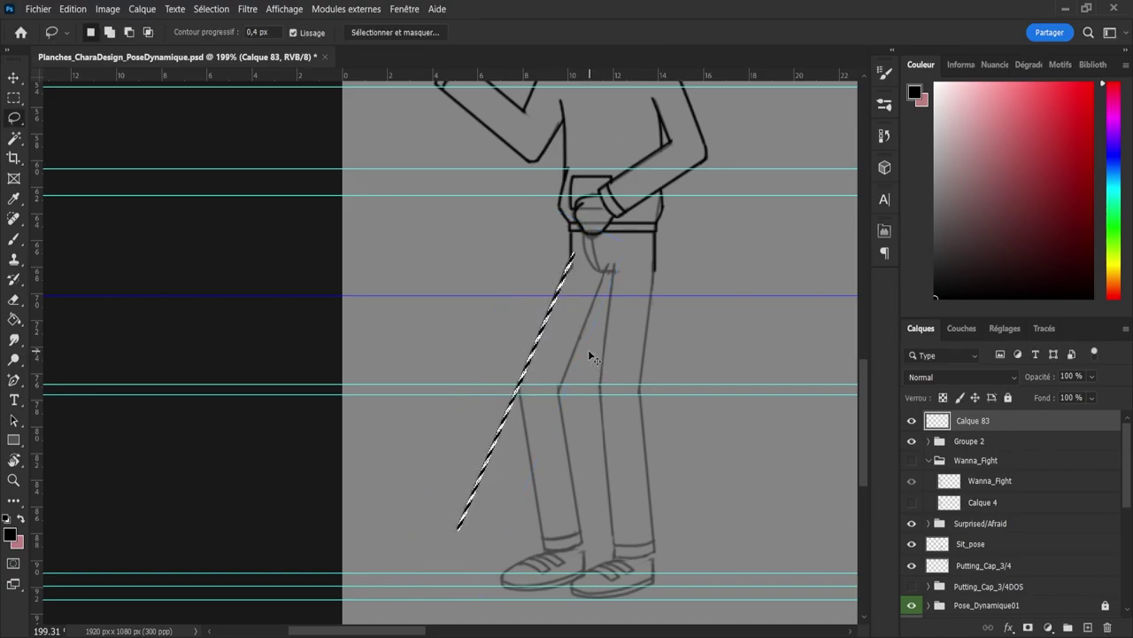
key(ctrl+j)
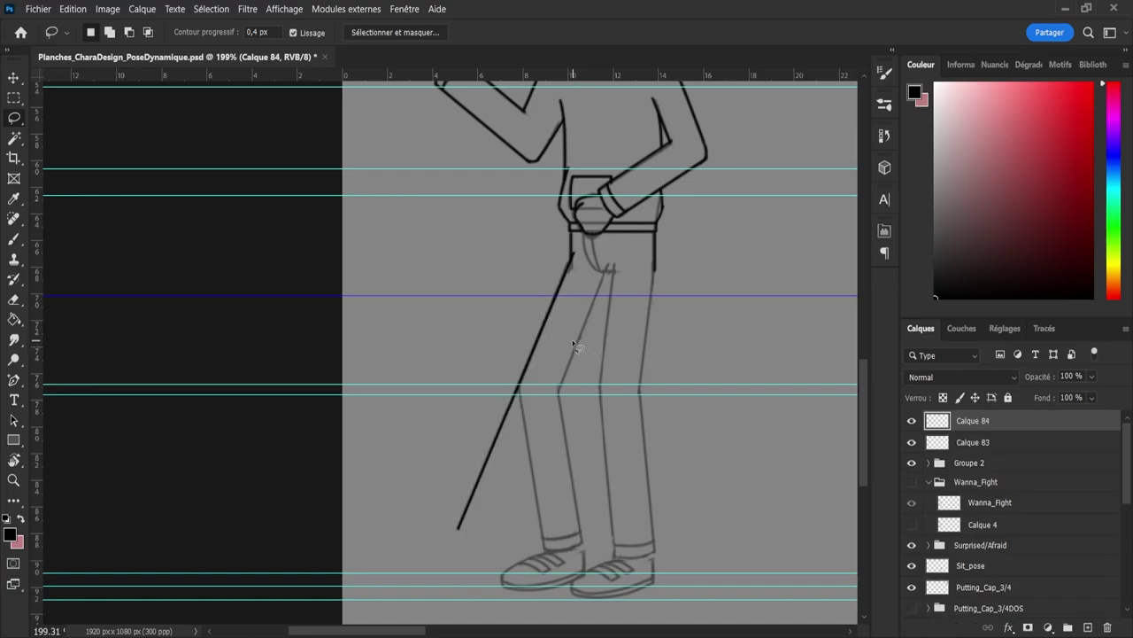
key(ctrl+t)
drag(611, 257, 539, 226)
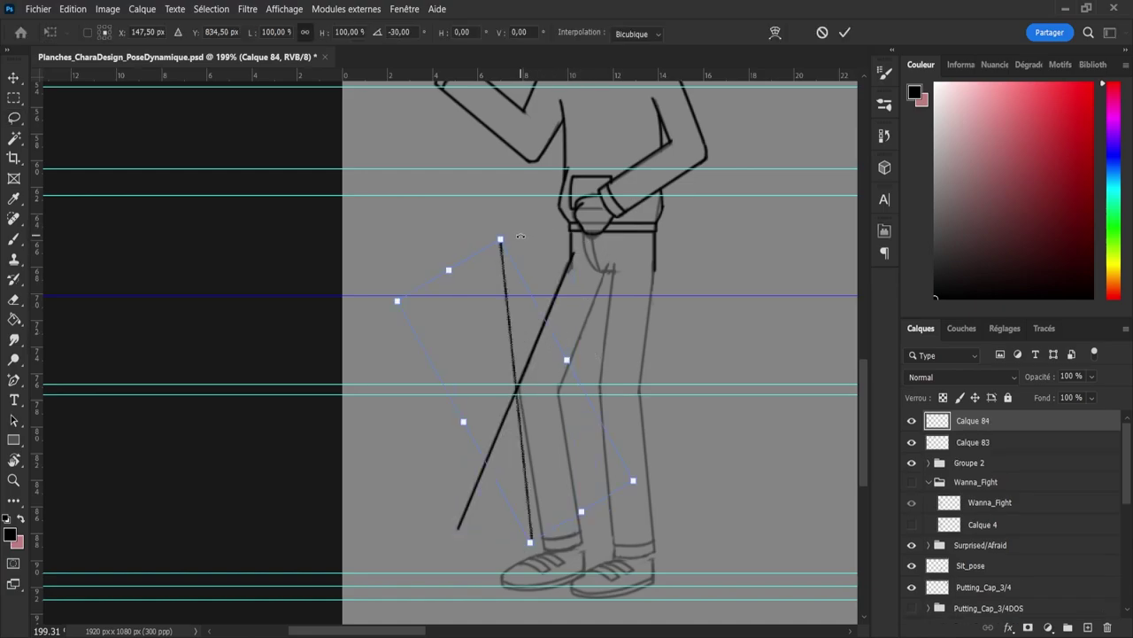
drag(519, 346, 539, 389)
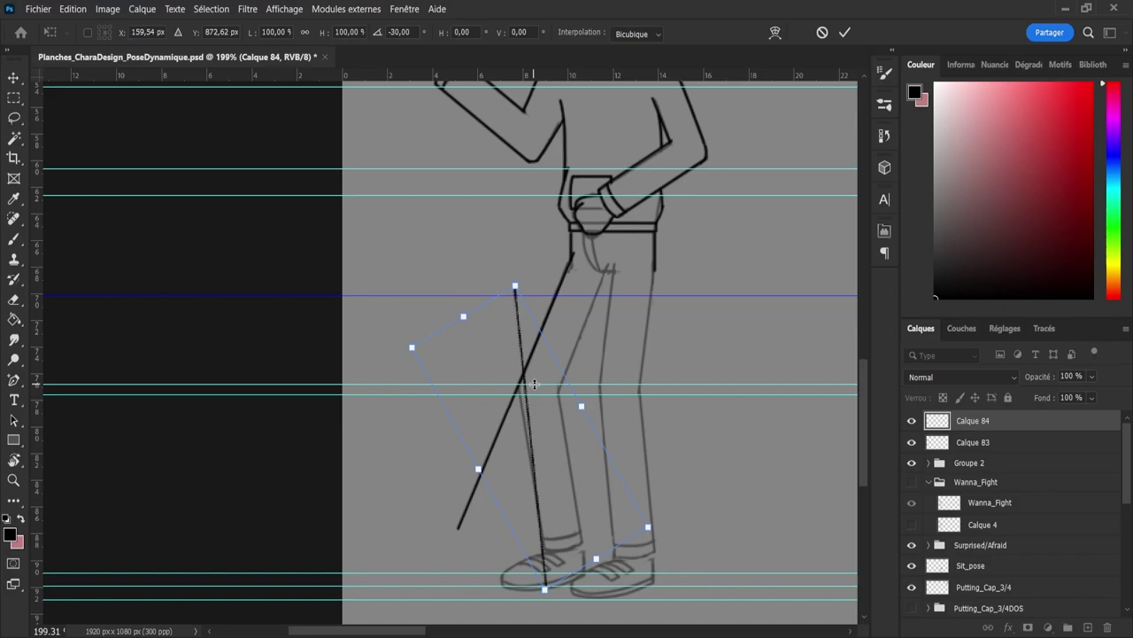
drag(570, 303, 559, 303)
key(Left)
key(Left)
key(Left)
key(Left)
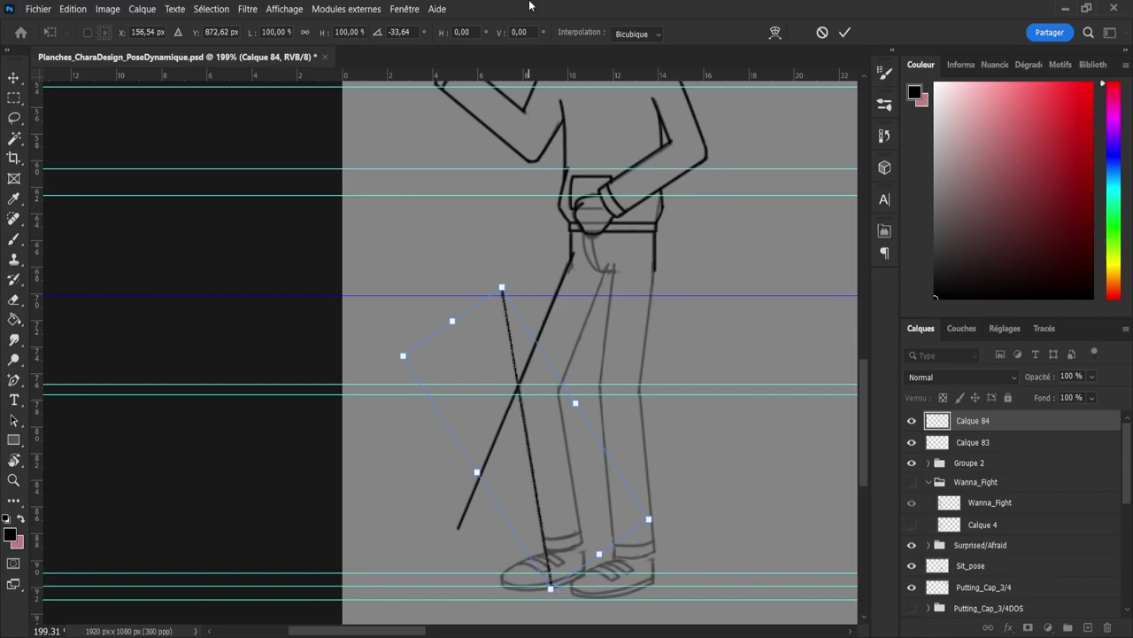
key(Return)
Step: Duplicate the shin line onto a new layer and move the copy onto the front shin's inner edge
key(l)
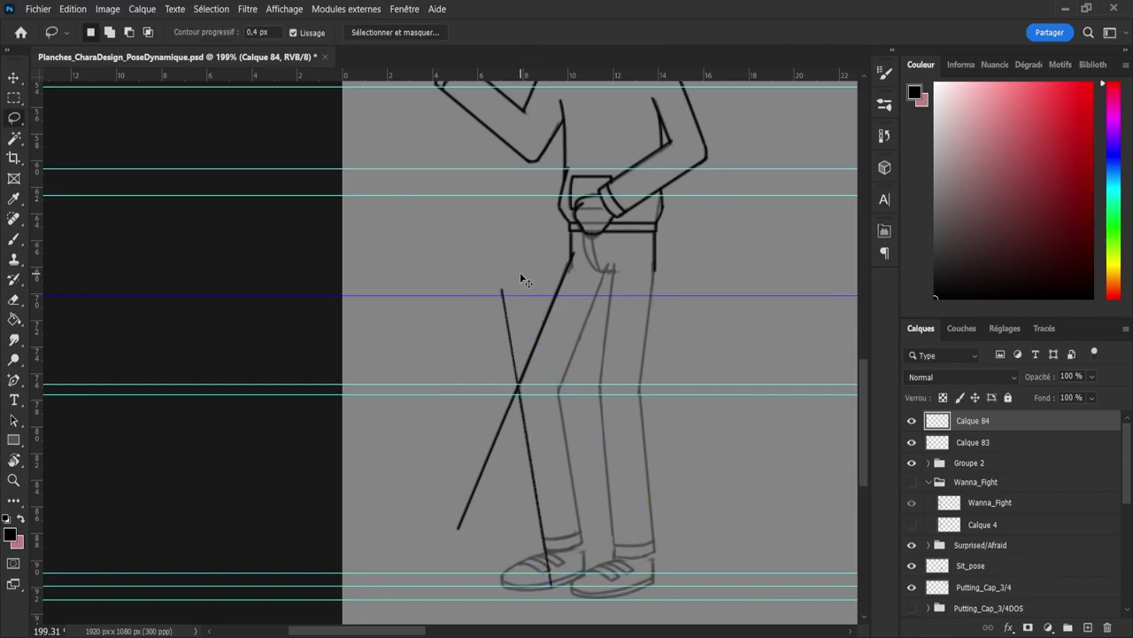
key(ctrl+j)
key(v)
drag(568, 472, 587, 483)
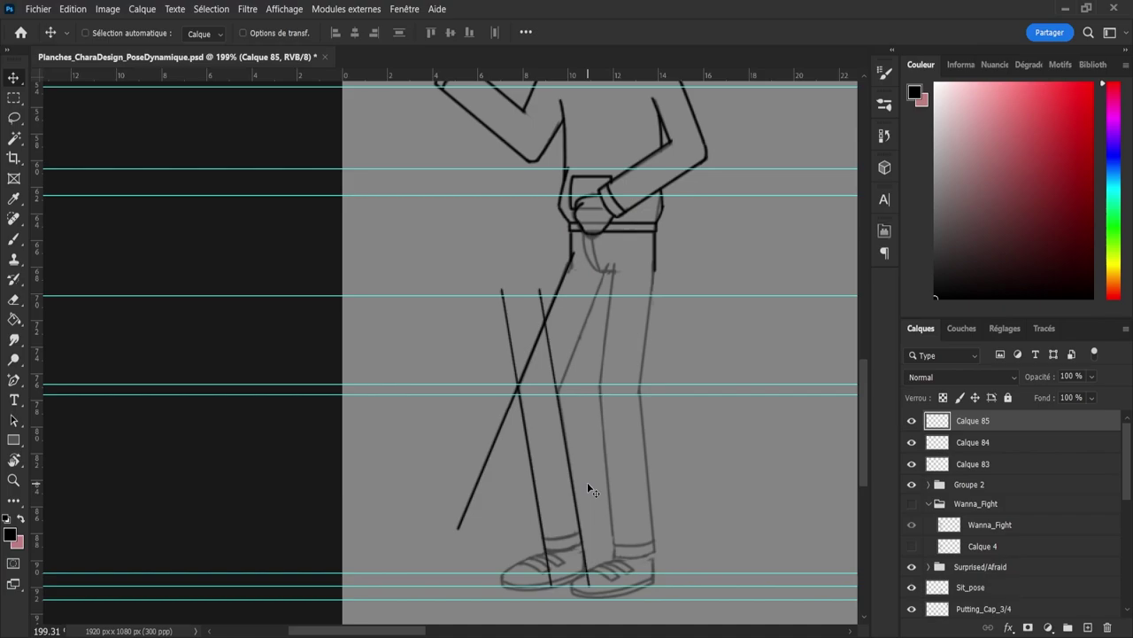
key(Right)
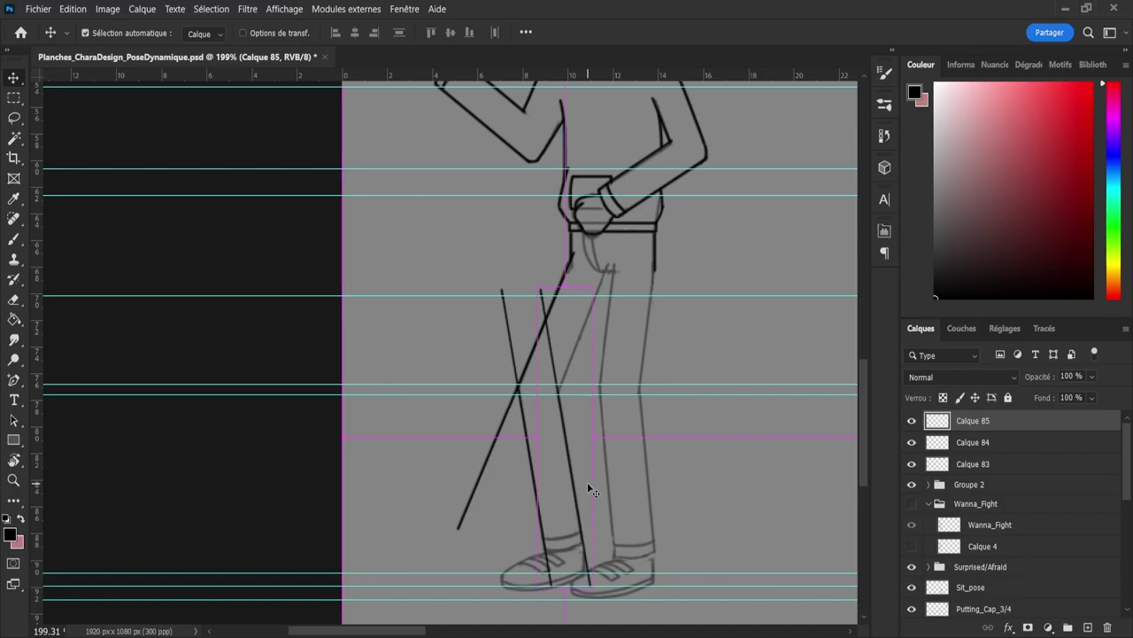
Step: Duplicate the inner shin line onto a new layer, rotate it to -167.66° and align it with the front thigh's inner edge
key(ctrl+j)
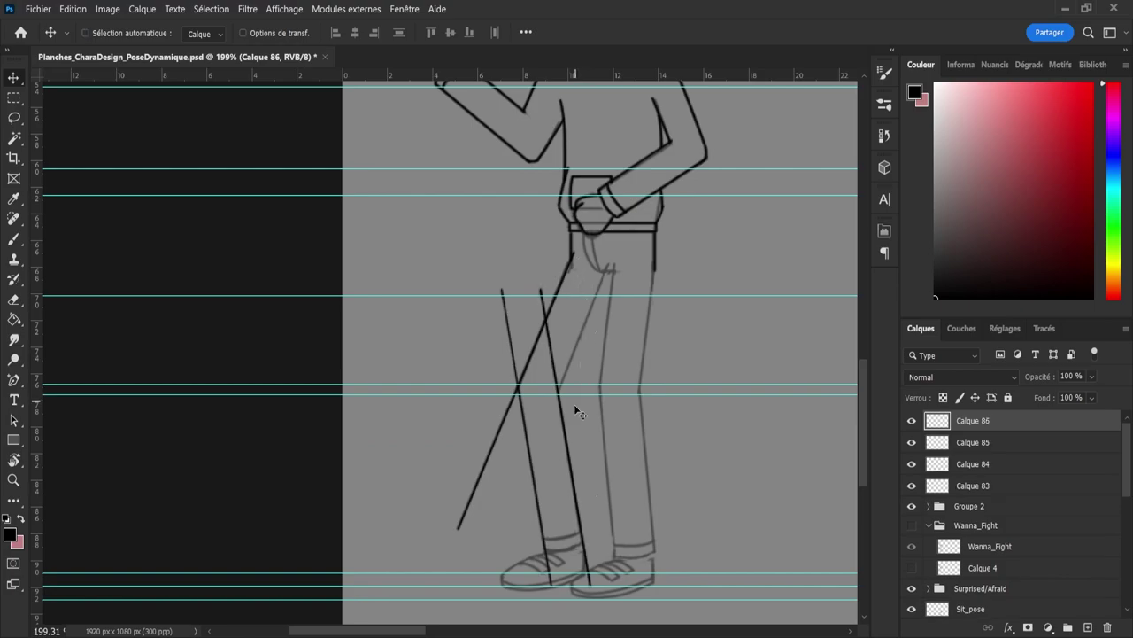
drag(577, 406, 623, 431)
key(ctrl+t)
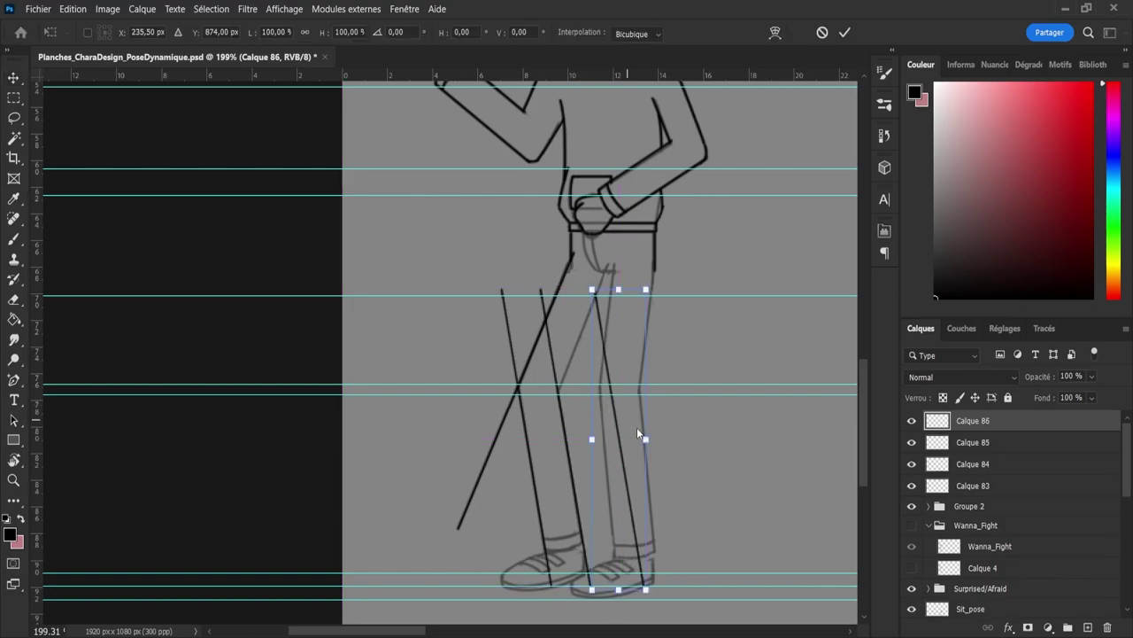
click(649, 387)
drag(633, 384, 593, 306)
drag(682, 215, 671, 205)
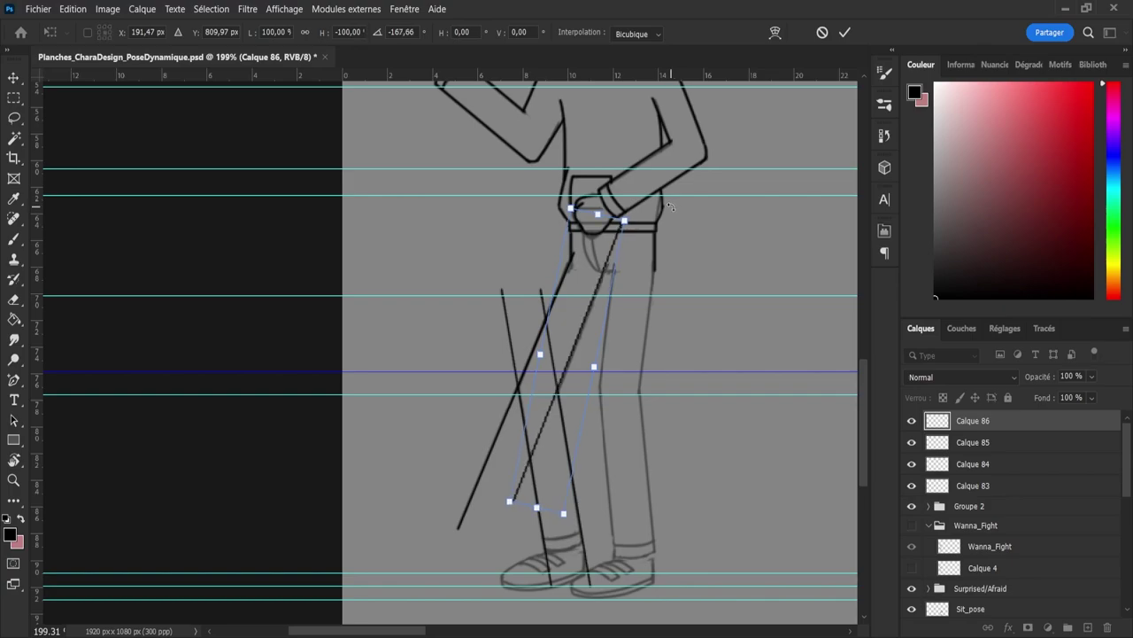
key(Right)
key(Right)
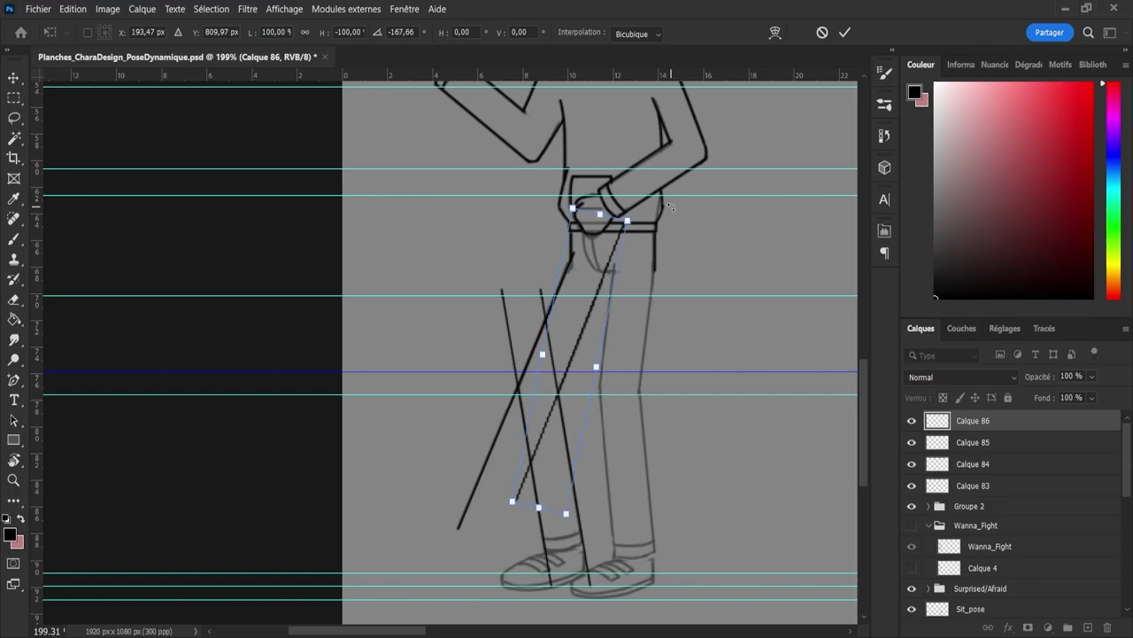
key(Return)
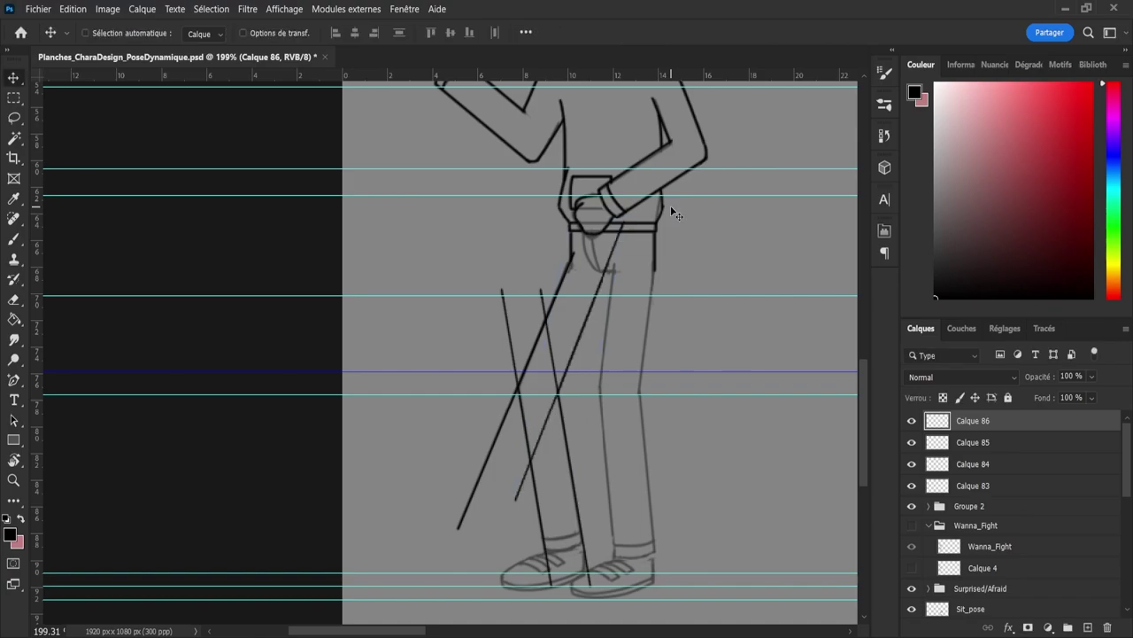
Step: Duplicate the inner thigh line, rotate it -15° onto the back thigh's outer edge, and place another copy on that thigh's inner edge
key(ctrl+j)
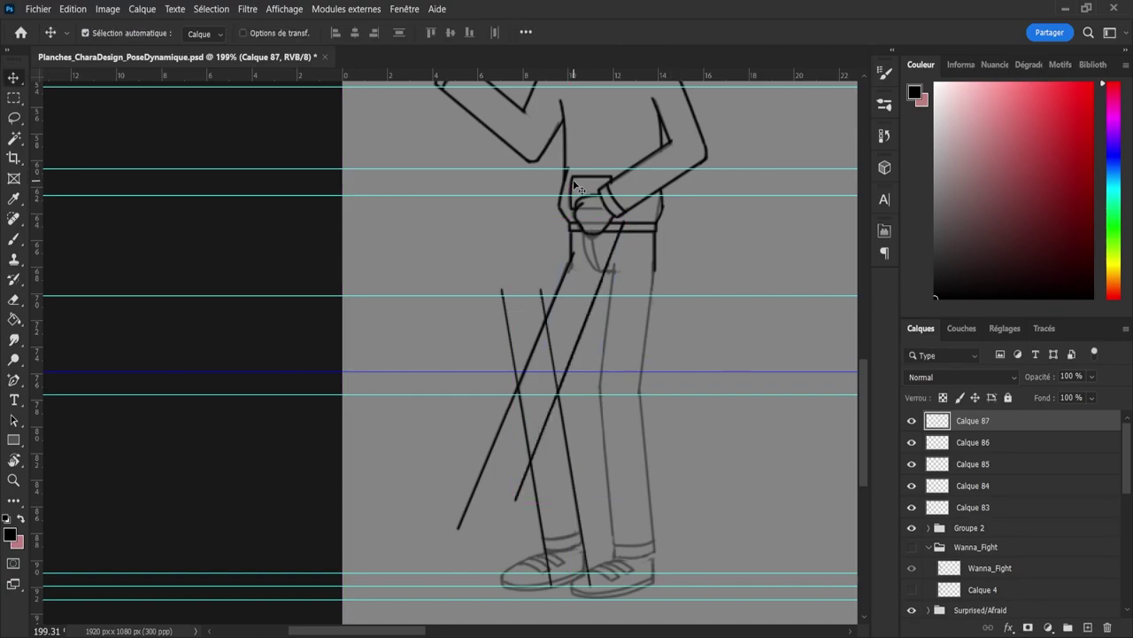
key(ctrl+t)
drag(589, 355, 666, 356)
drag(755, 230, 718, 206)
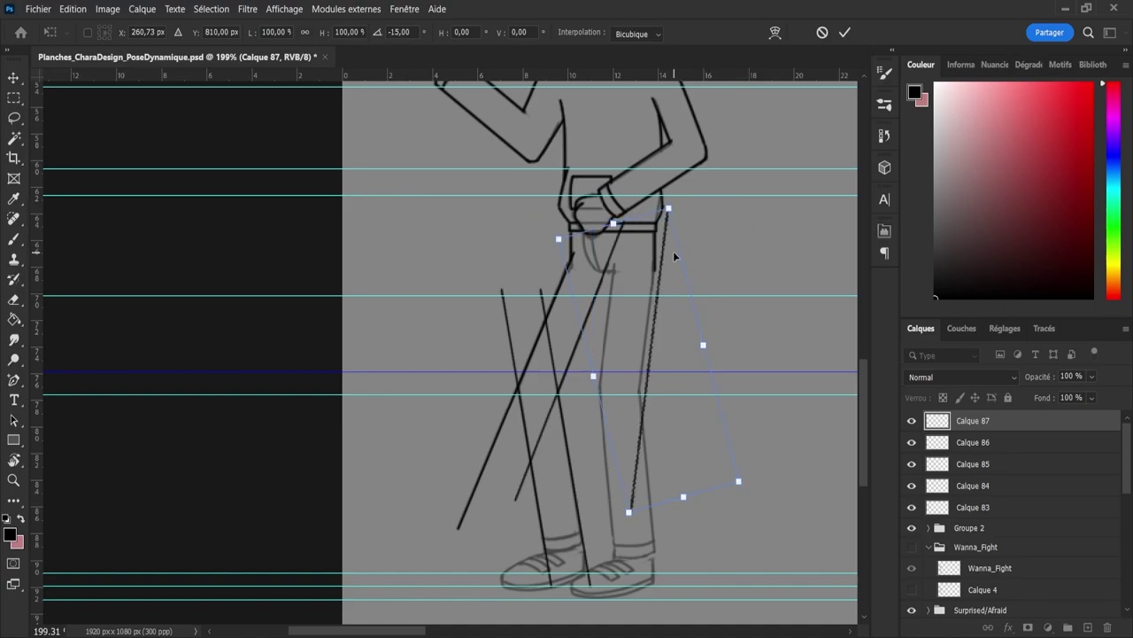
drag(667, 259, 664, 256)
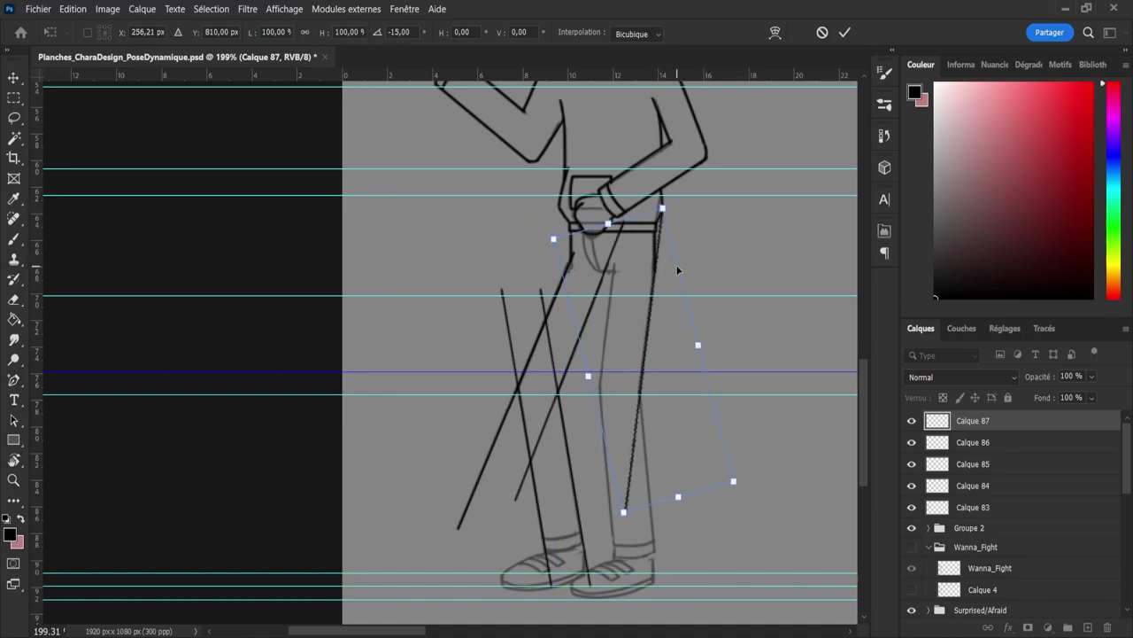
key(Return)
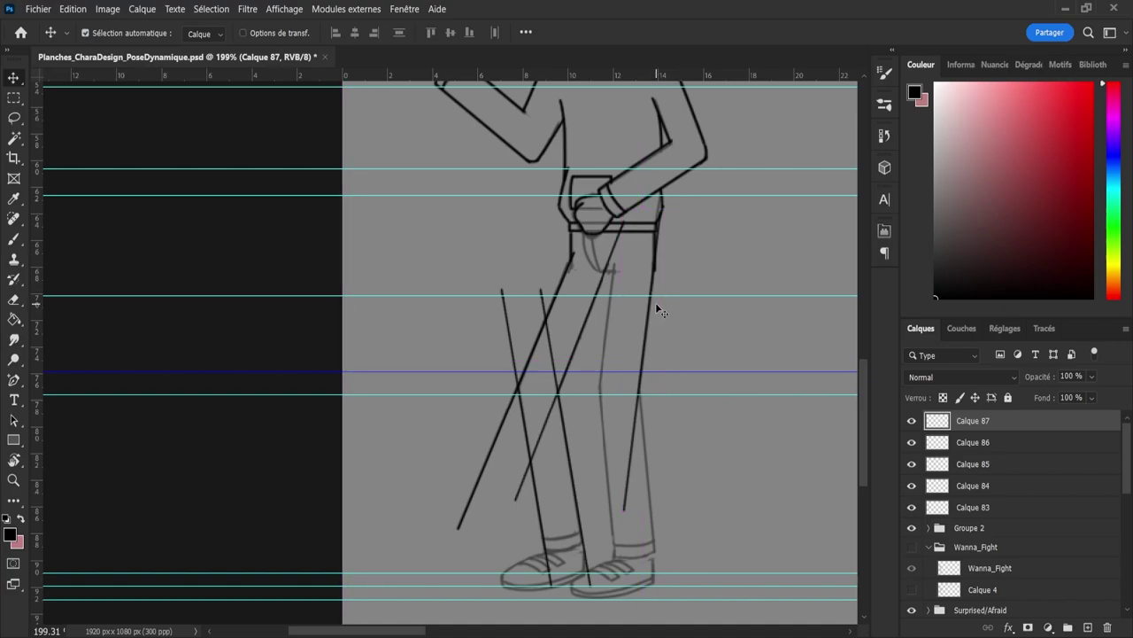
key(ctrl+shift+alt+n)
mouse_move(657, 332)
mouse_down()
mouse_move(617, 331)
mouse_move(672, 333)
mouse_up()
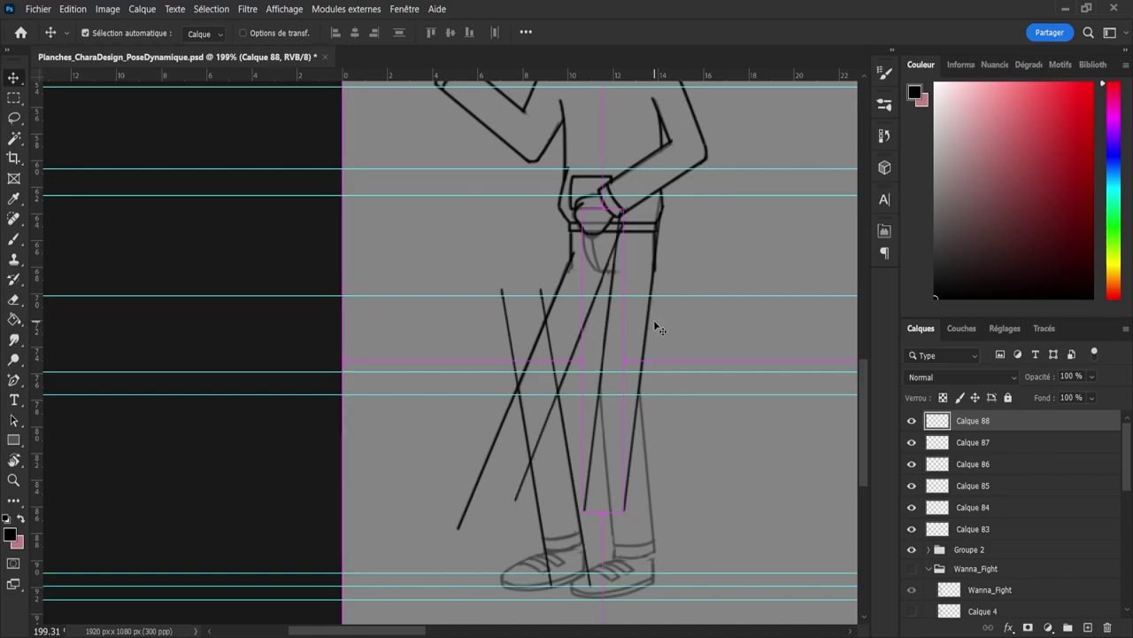
Step: Duplicate the back thigh's inner line, rotate it -13.64° onto the back shin's inner edge, and place another copy on the shin's outer edge
key(ctrl+j)
key(ctrl+t)
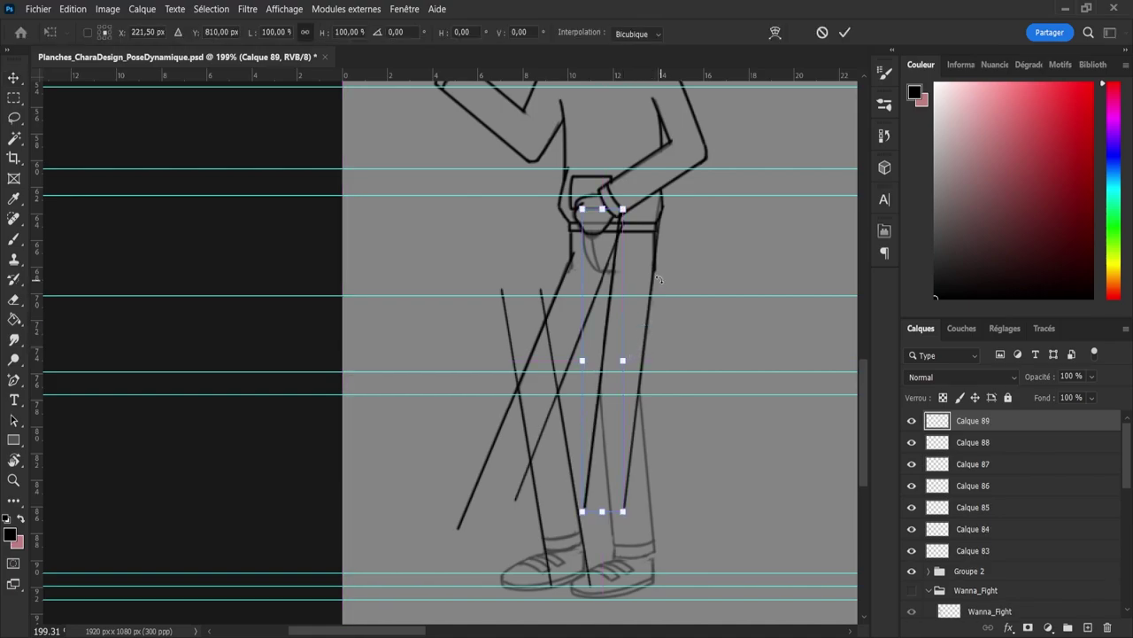
drag(631, 352, 692, 490)
key(Right)
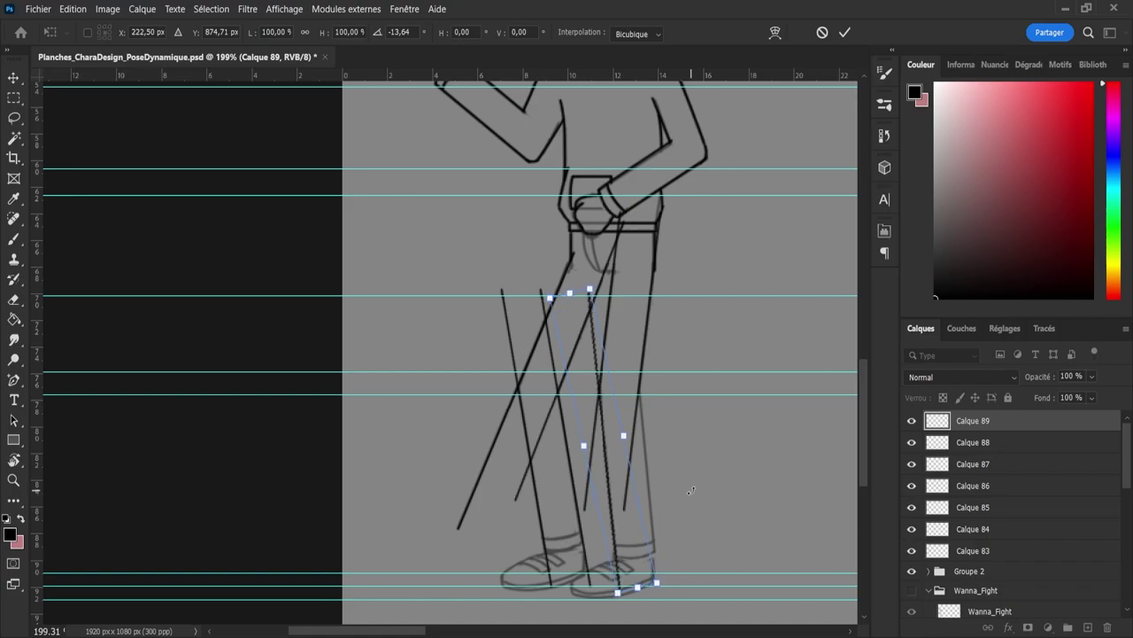
drag(696, 364, 719, 434)
key(Return)
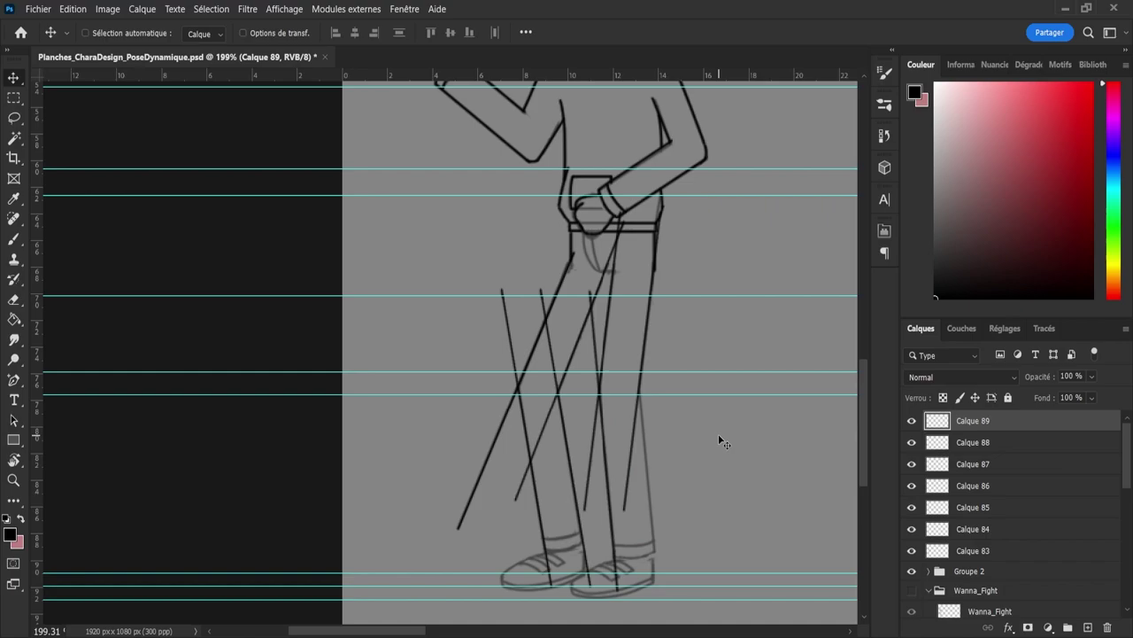
key(ctrl+j)
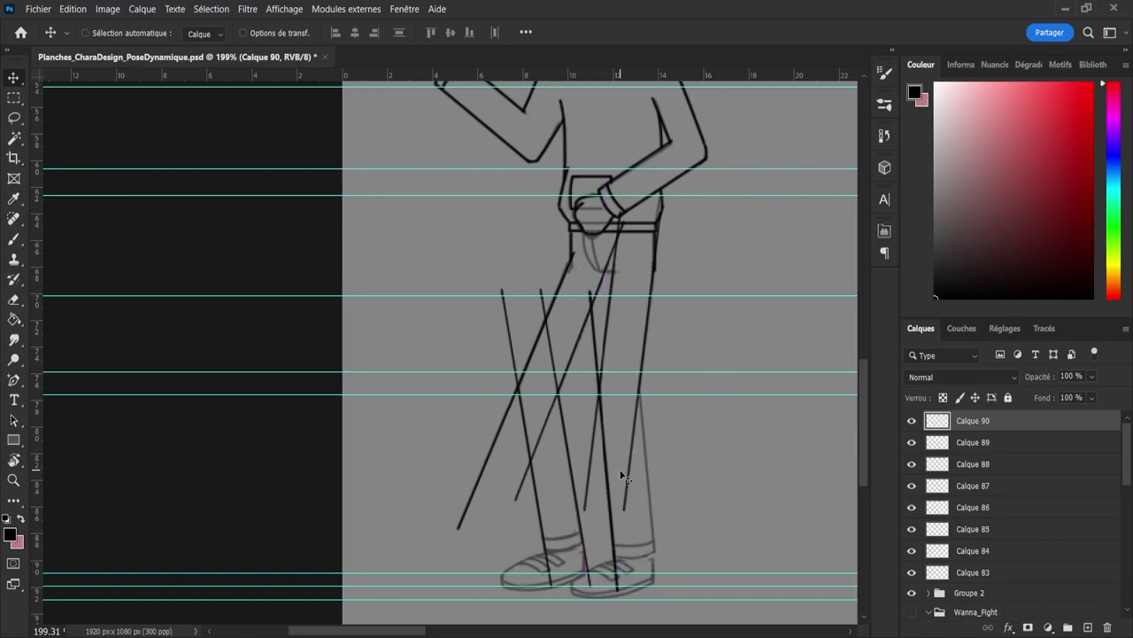
drag(623, 470, 656, 478)
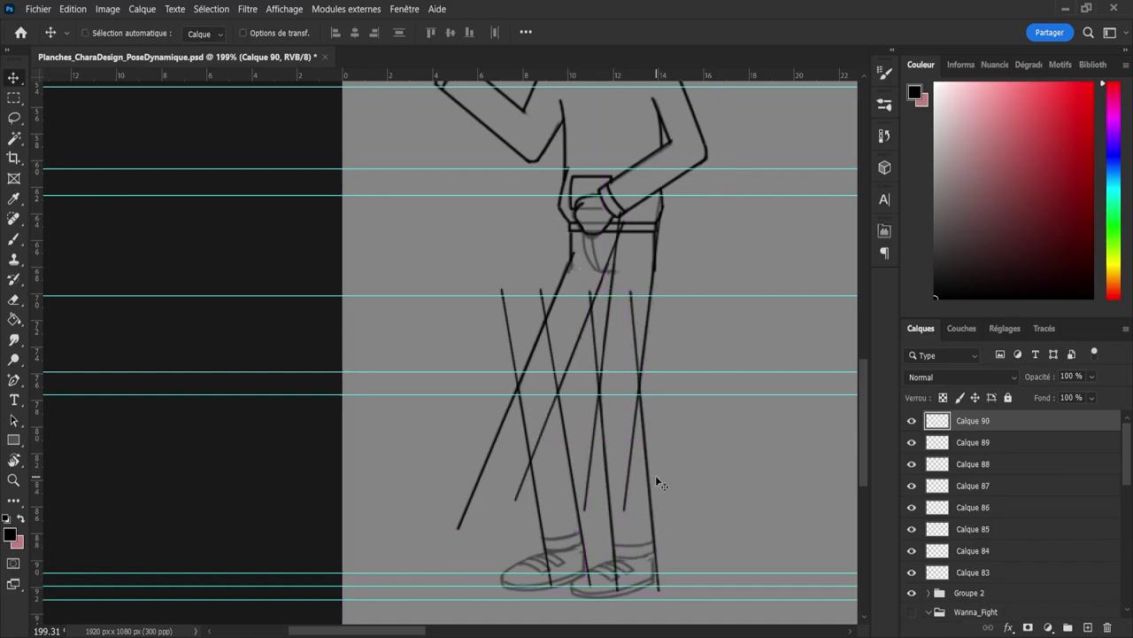
Step: Erase the back shin lines' excess above the knee and below the ankle, and merge layers Calque 89 and Calque 90
click(912, 420)
click(912, 420)
key(e)
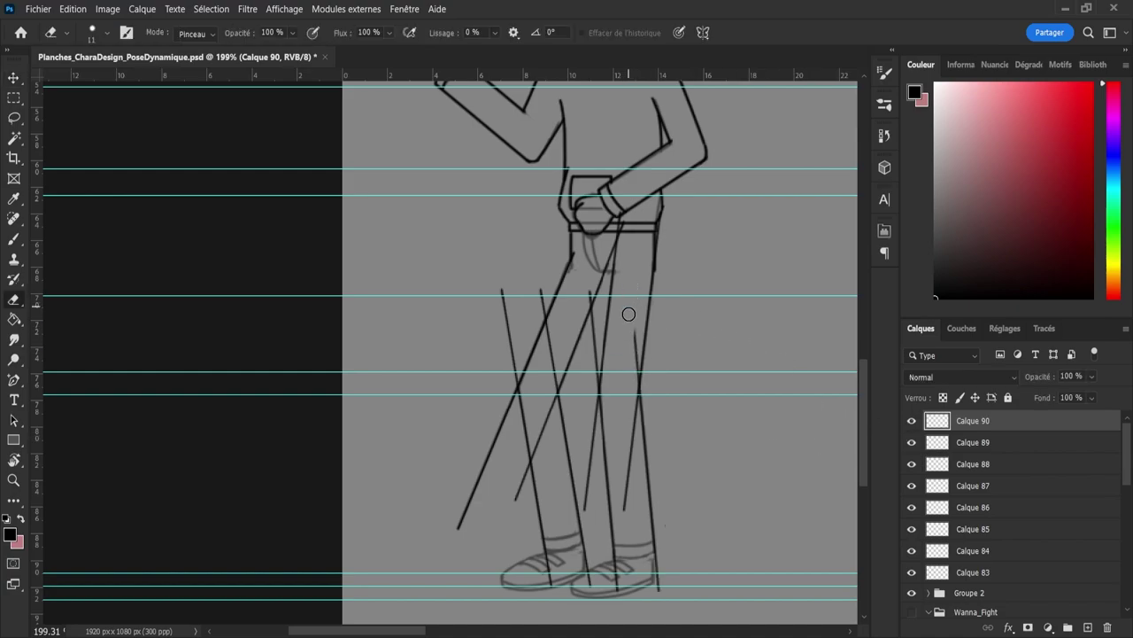
click(977, 445)
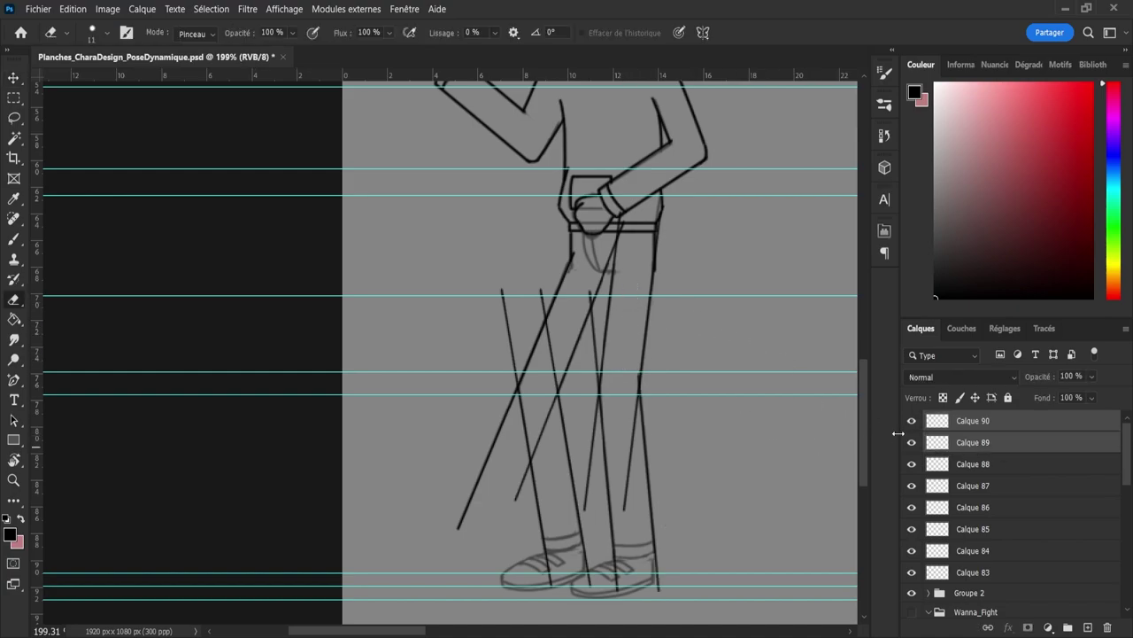
key(Delete)
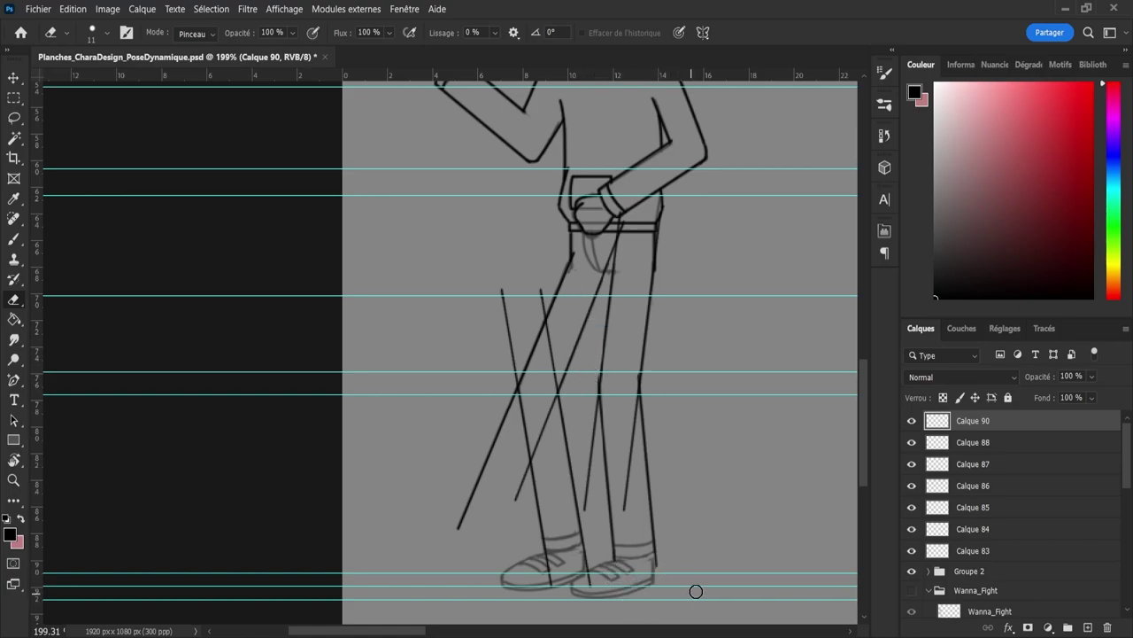
Step: Erase the excess of the back thigh's inner line above the crotch and below the knee, and clean up its knee joint
click(949, 443)
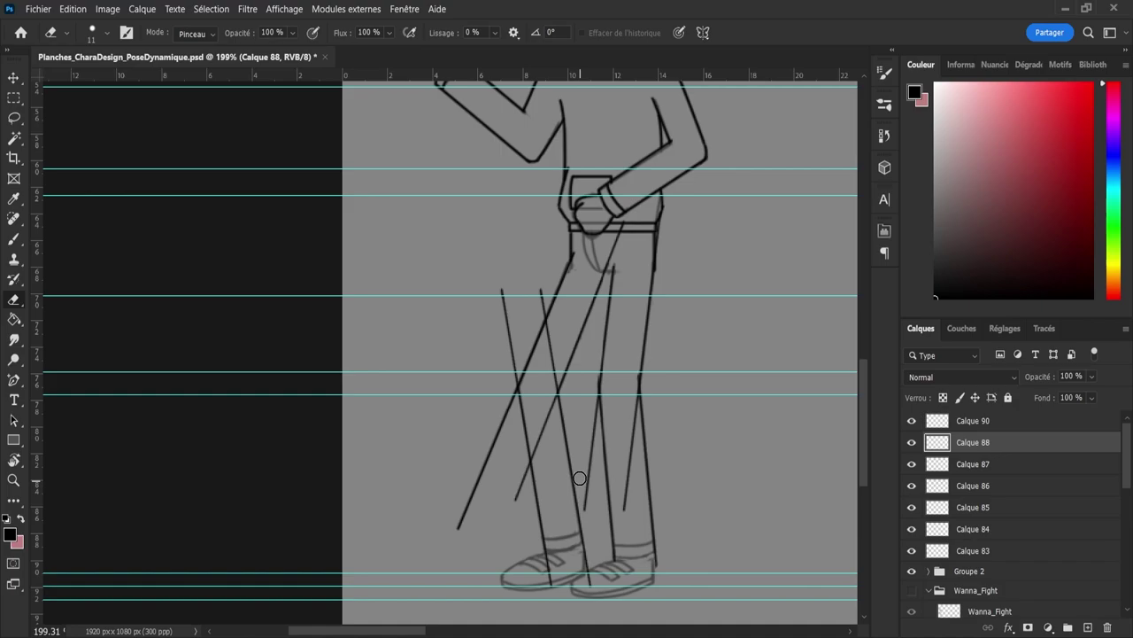
mouse_move(579, 478)
mouse_down()
mouse_move(582, 423)
mouse_move(589, 446)
mouse_up()
click(934, 425)
drag(598, 409, 640, 407)
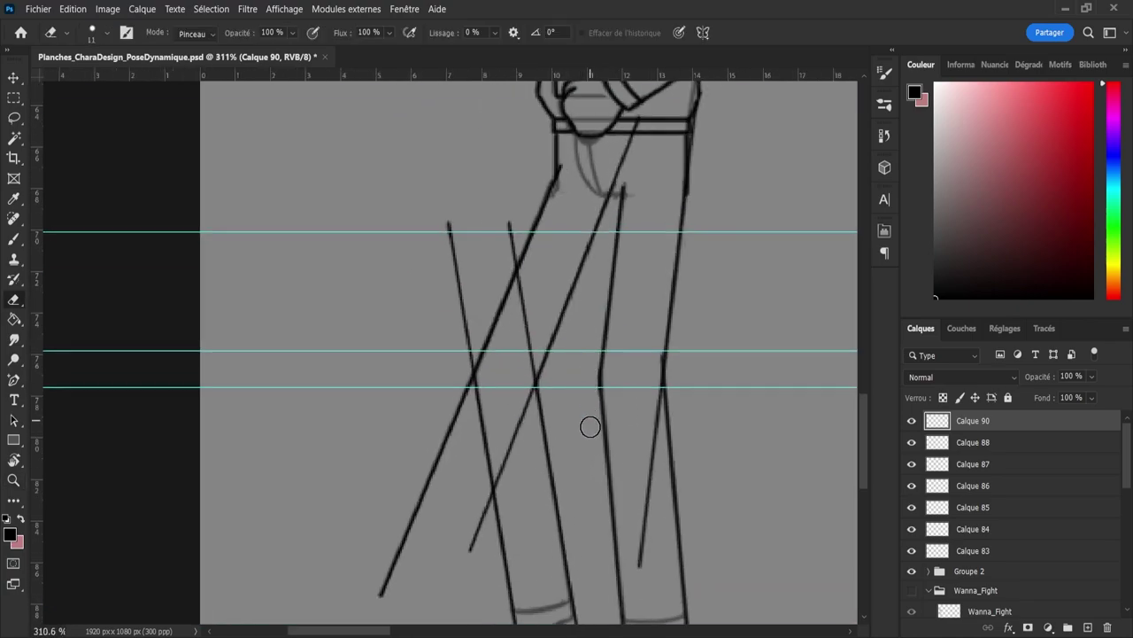
click(947, 446)
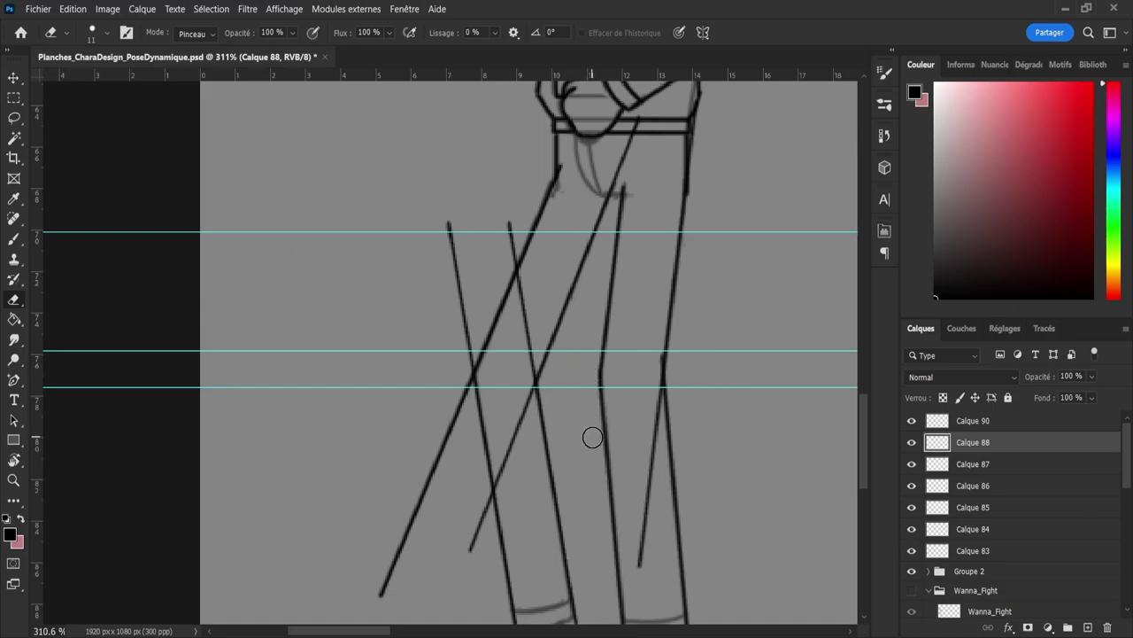
key(z)
drag(595, 476, 843, 492)
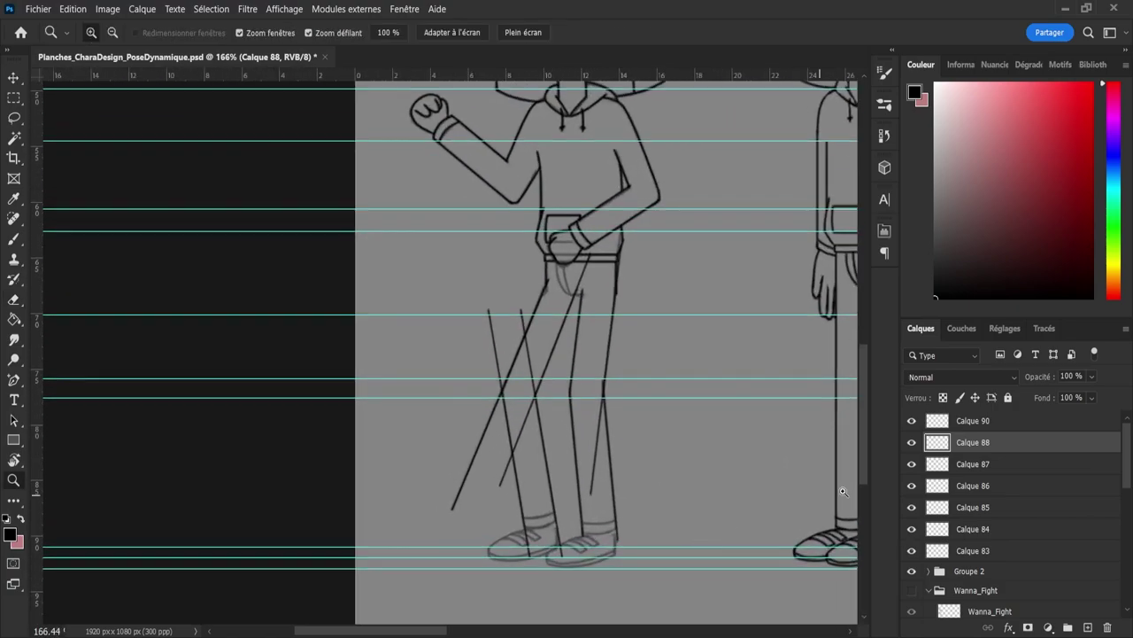
Step: Erase the excess of the back thigh's outer line on Calque 87 above the hip and below the knee
click(927, 471)
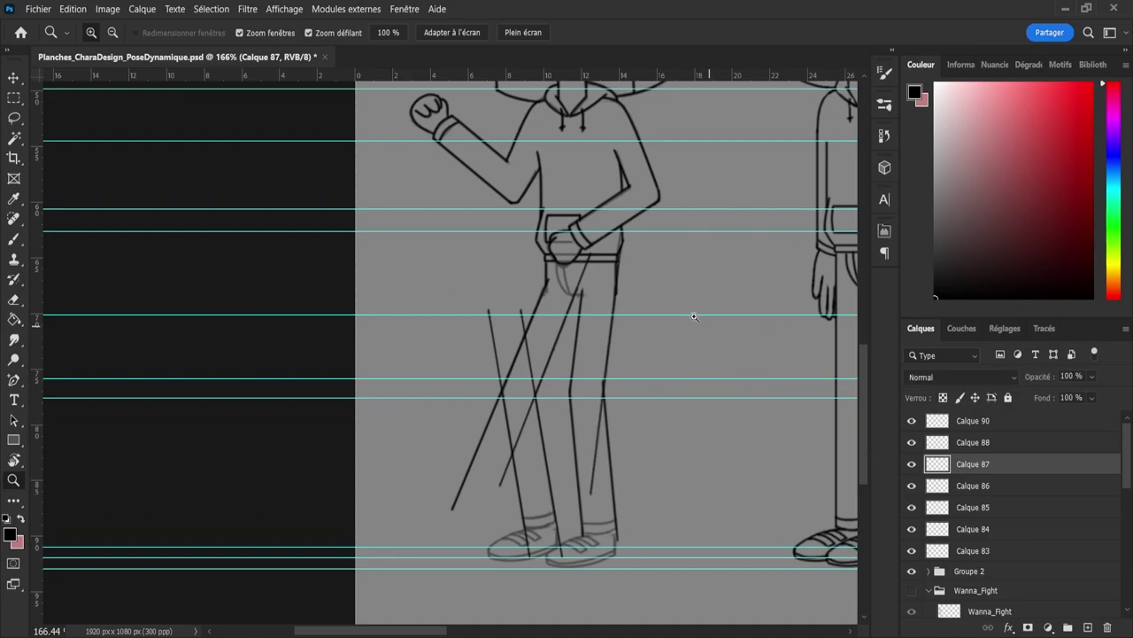
key(e)
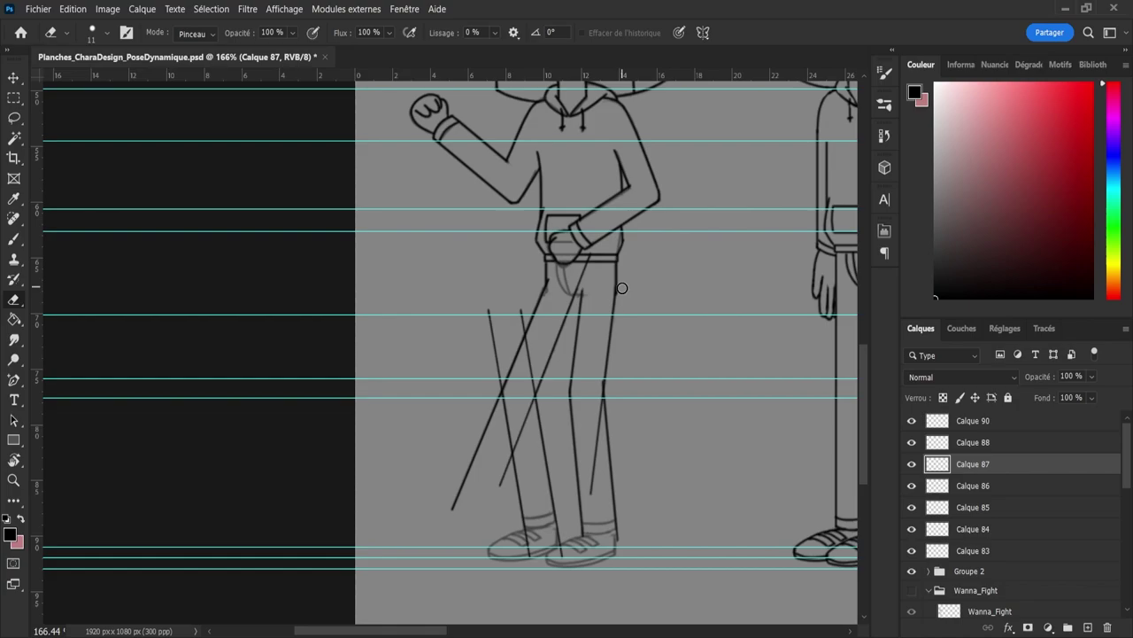
drag(592, 498, 597, 461)
key(ctrl+space)
mouse_move(588, 410)
mouse_down()
mouse_move(624, 431)
mouse_move(604, 392)
mouse_up()
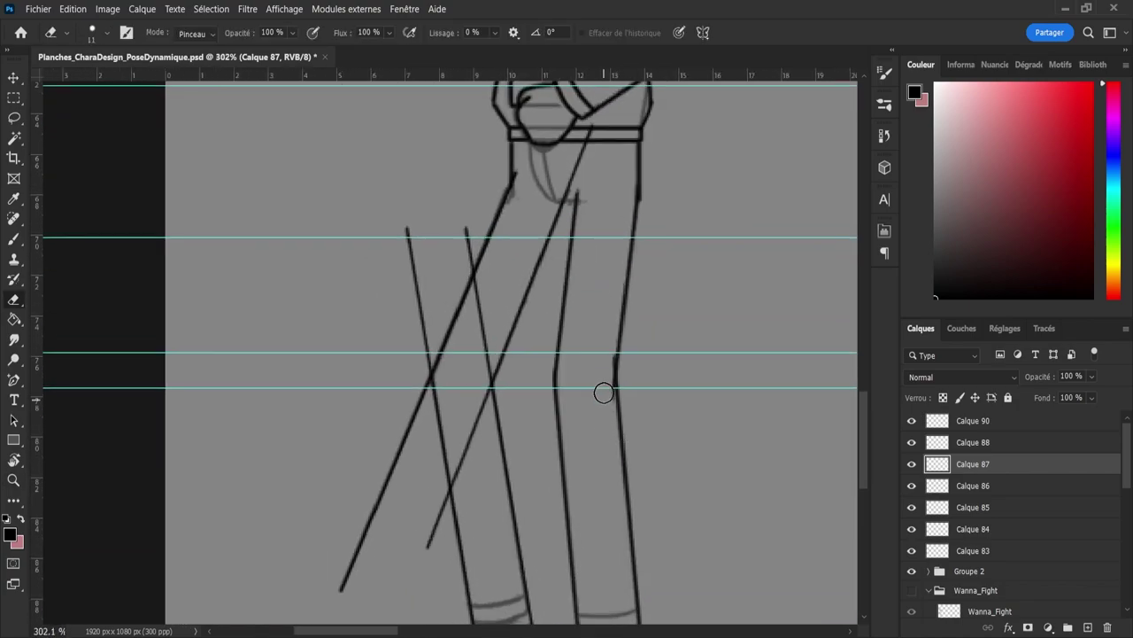
key(z)
drag(646, 455, 643, 471)
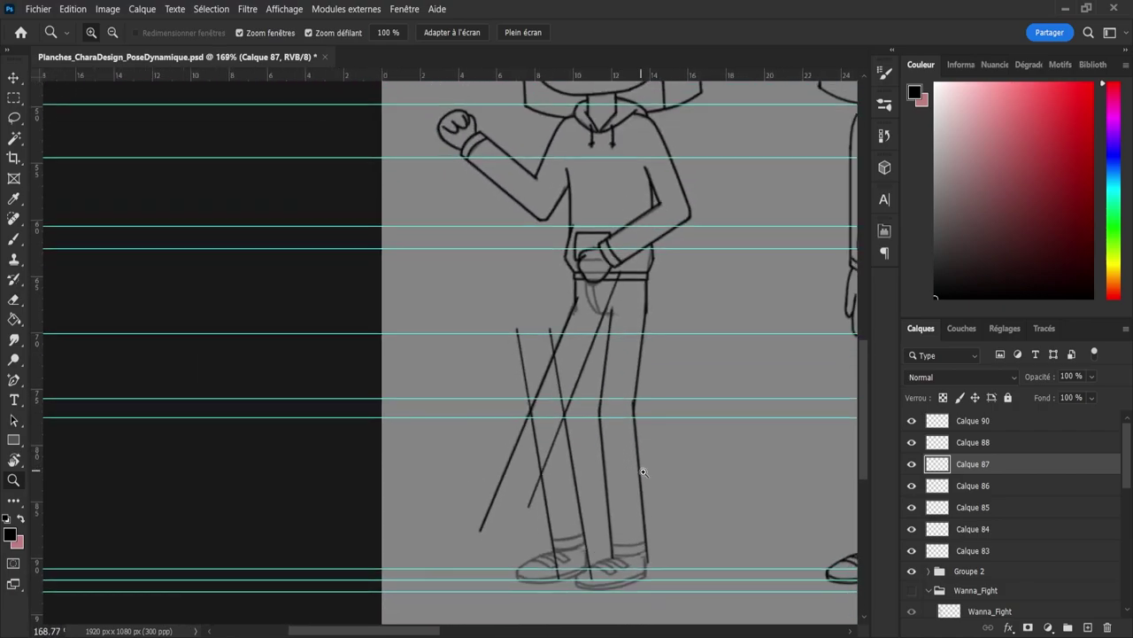
Step: Erase the excess of the front thigh's inner line on Calque 86 above the crotch and below the knee
click(913, 488)
click(912, 489)
click(936, 493)
click(914, 496)
click(912, 486)
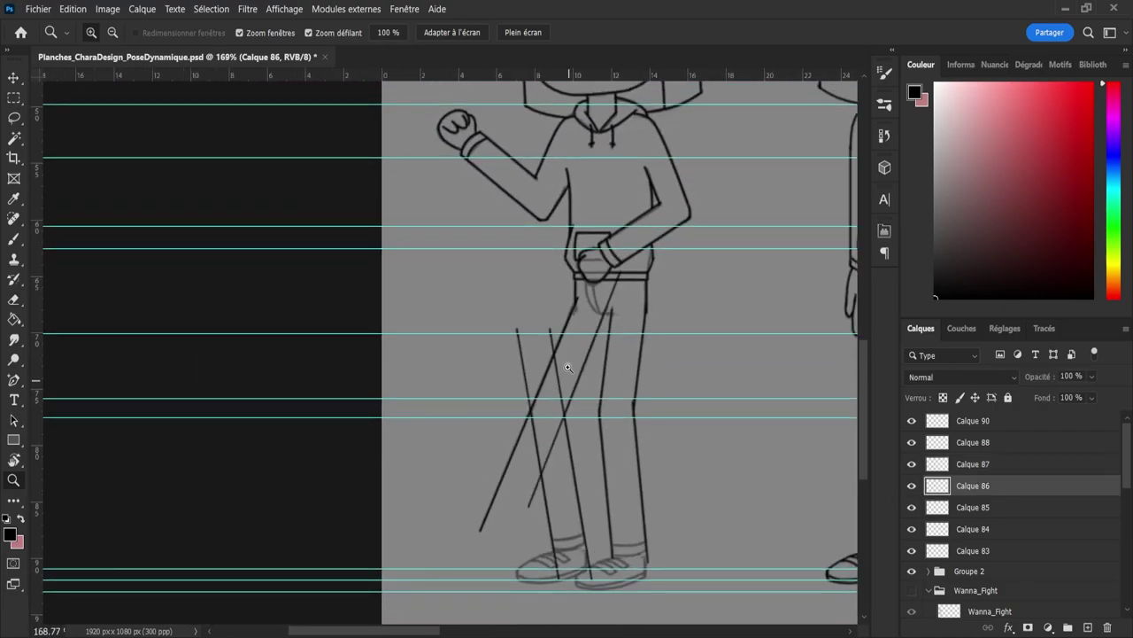
drag(585, 336, 619, 336)
key(e)
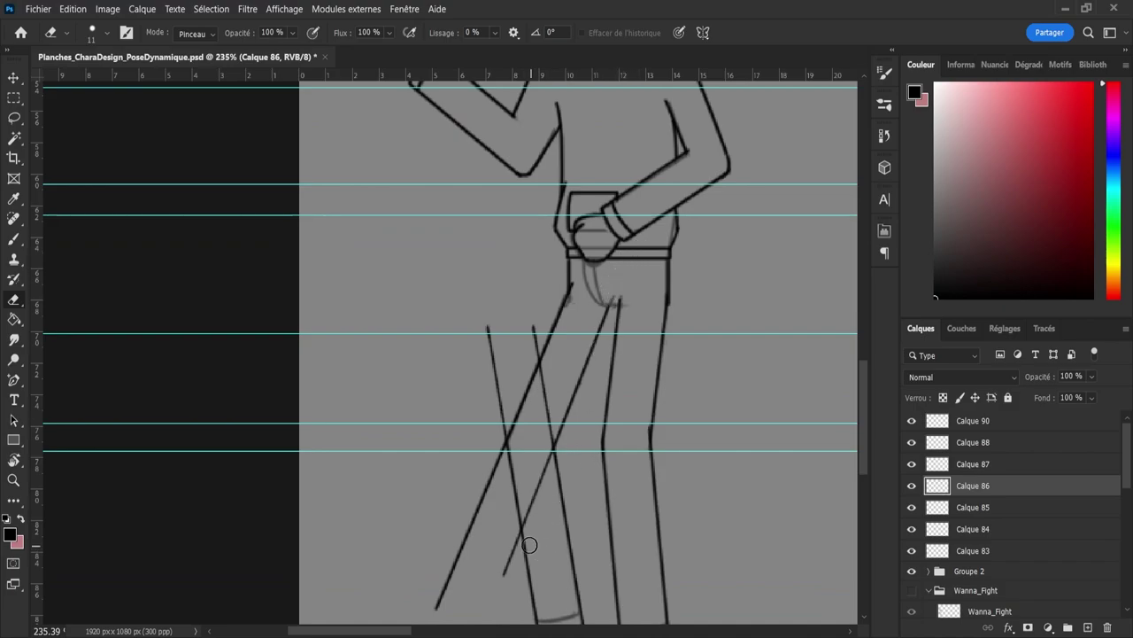
mouse_move(529, 544)
mouse_down()
mouse_move(506, 582)
mouse_move(542, 457)
mouse_up()
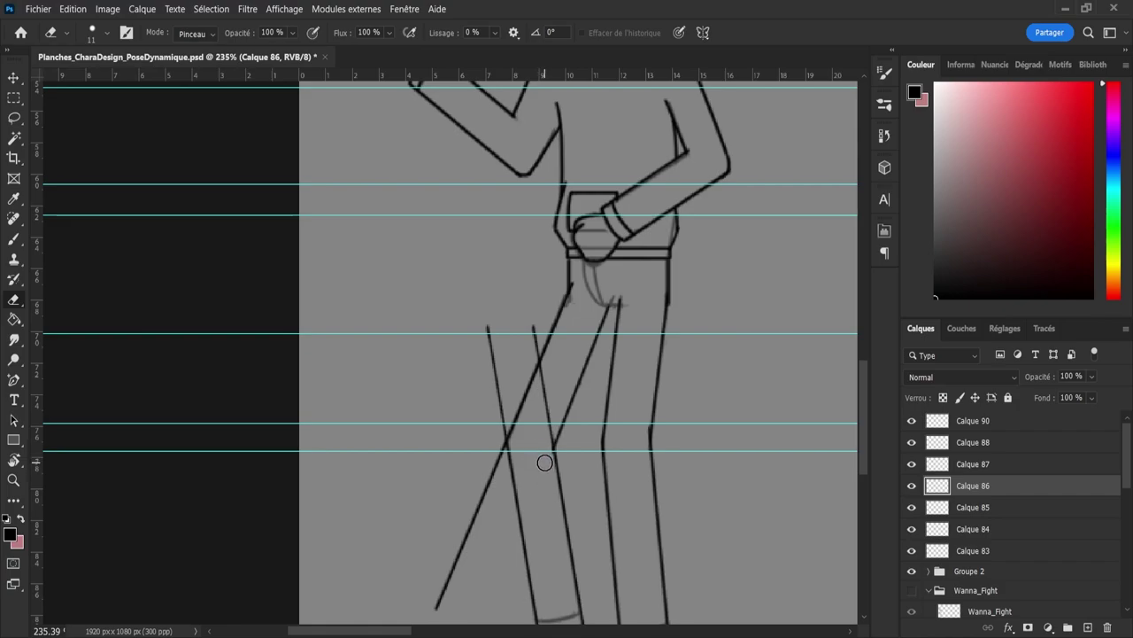
Step: Erase the excess of the front shin's inner line on Calque 85 above the knee and over the shoe
click(945, 511)
click(911, 508)
click(910, 510)
drag(533, 329, 544, 450)
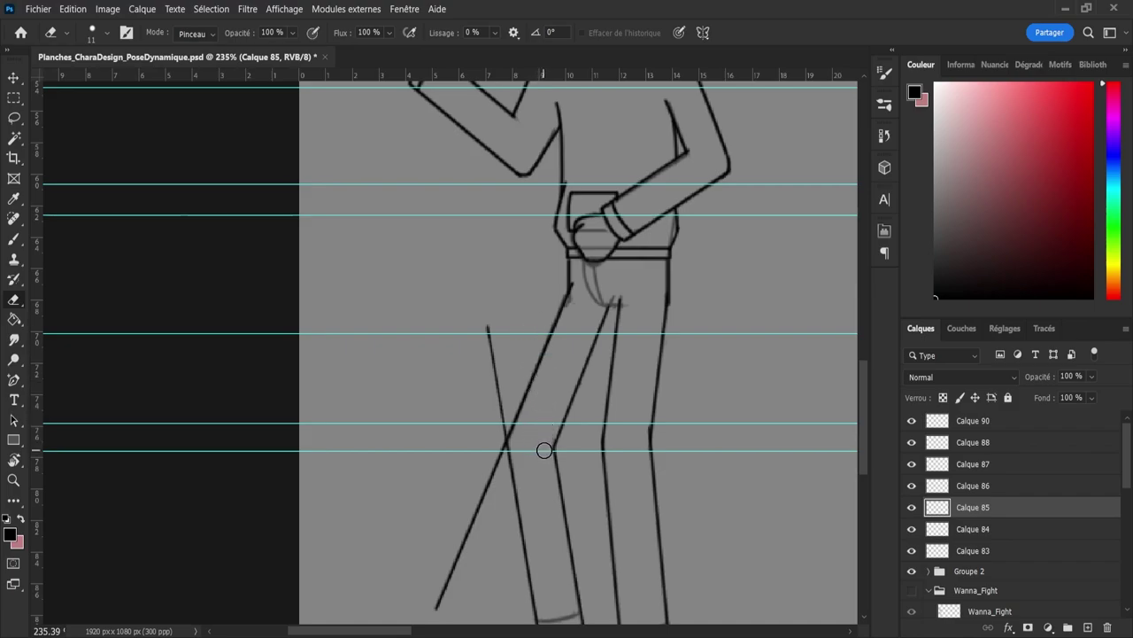
key(z)
drag(536, 379, 502, 398)
drag(563, 523, 595, 538)
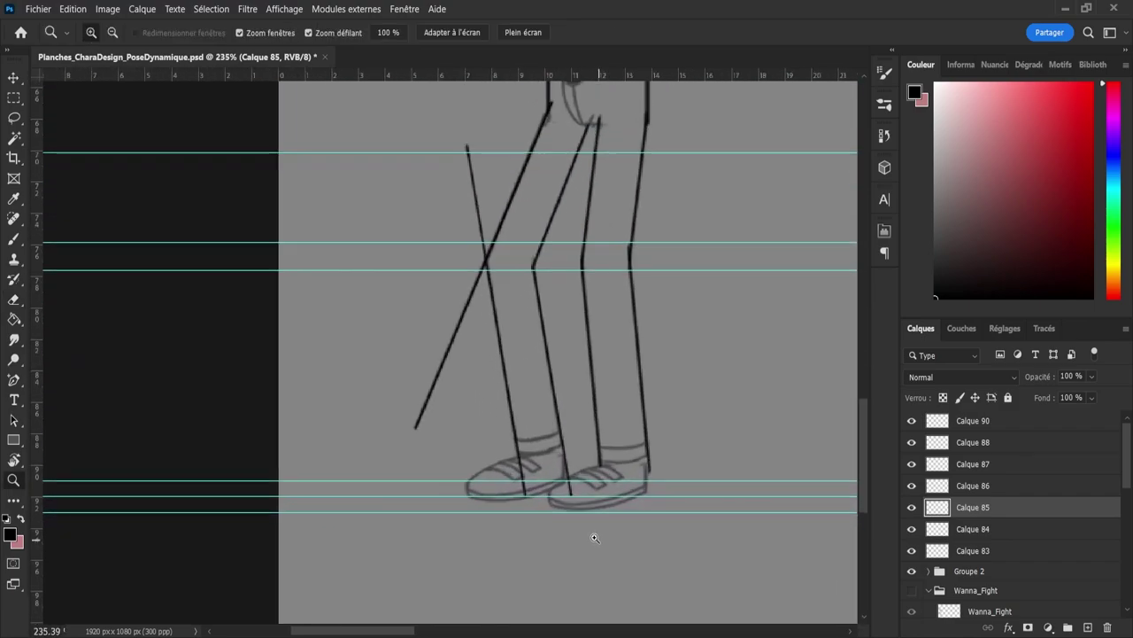
drag(541, 493, 566, 494)
key(e)
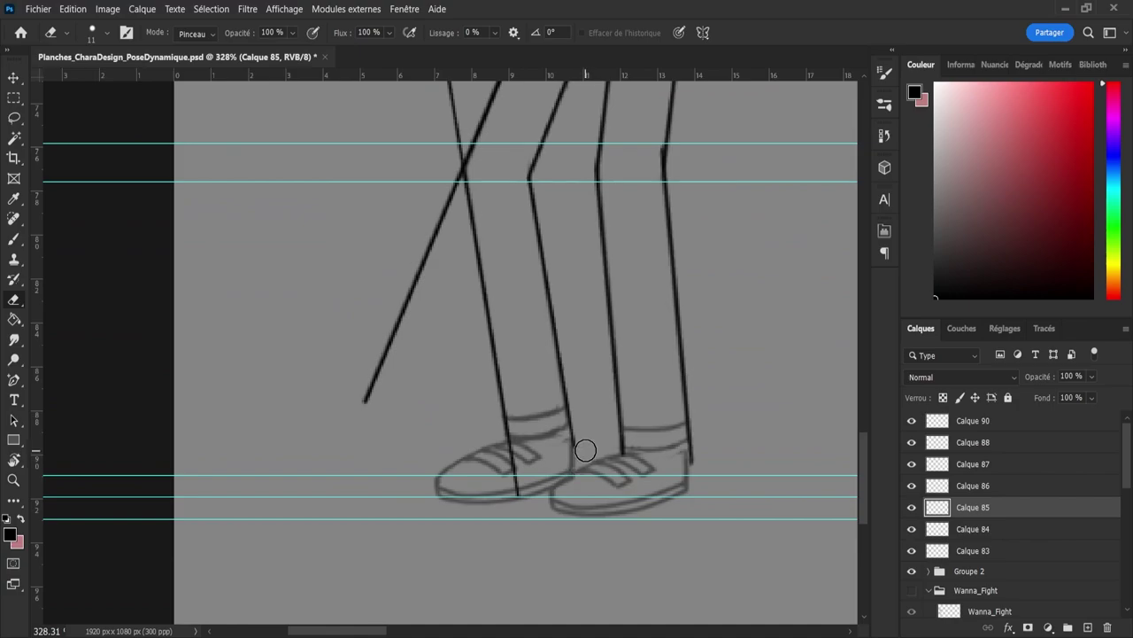
Step: Erase the excess of the front shin's outer line on Calque 84 over the shoe and above the knee
click(919, 534)
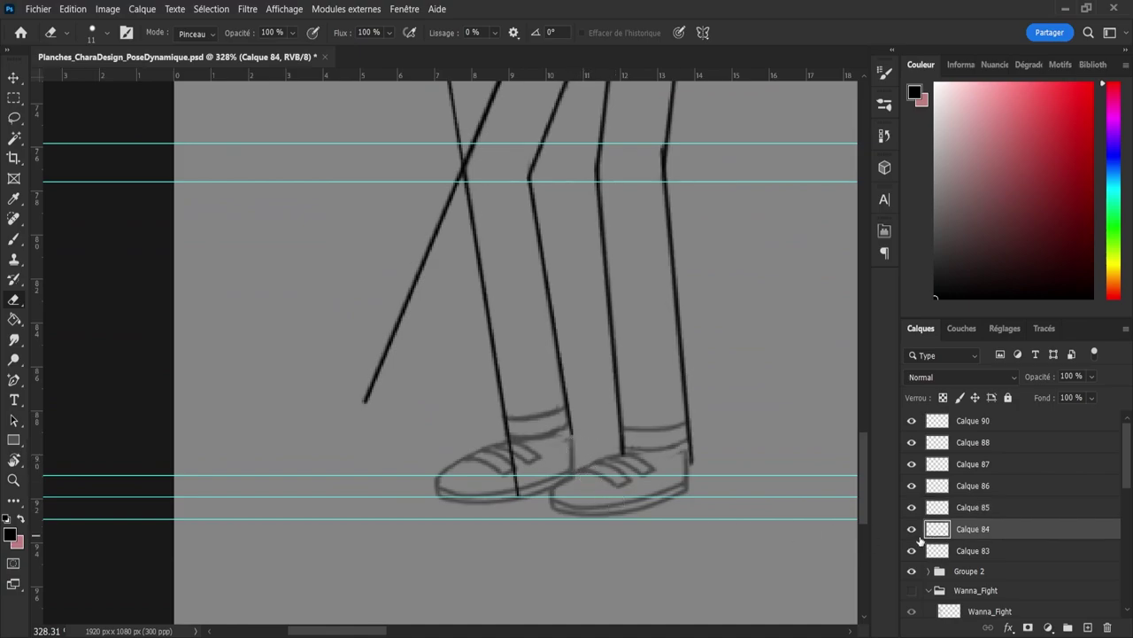
click(912, 531)
click(912, 531)
drag(506, 469, 522, 514)
key(z)
drag(509, 466, 493, 463)
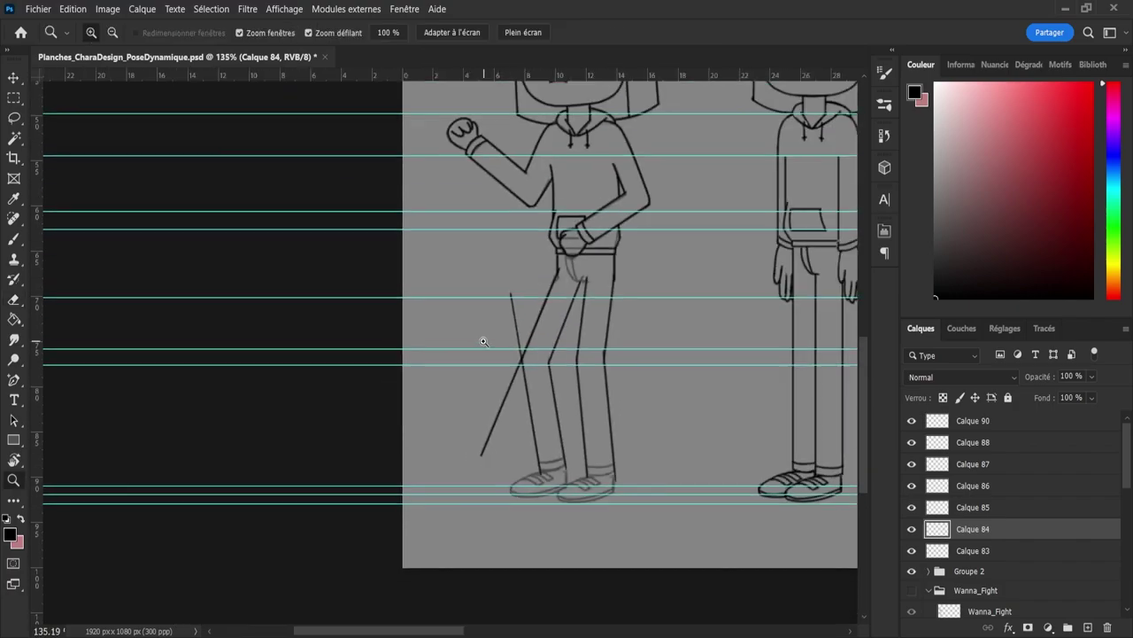
drag(483, 341, 509, 341)
key(e)
mouse_move(522, 253)
mouse_down()
mouse_move(544, 334)
mouse_move(540, 368)
mouse_up()
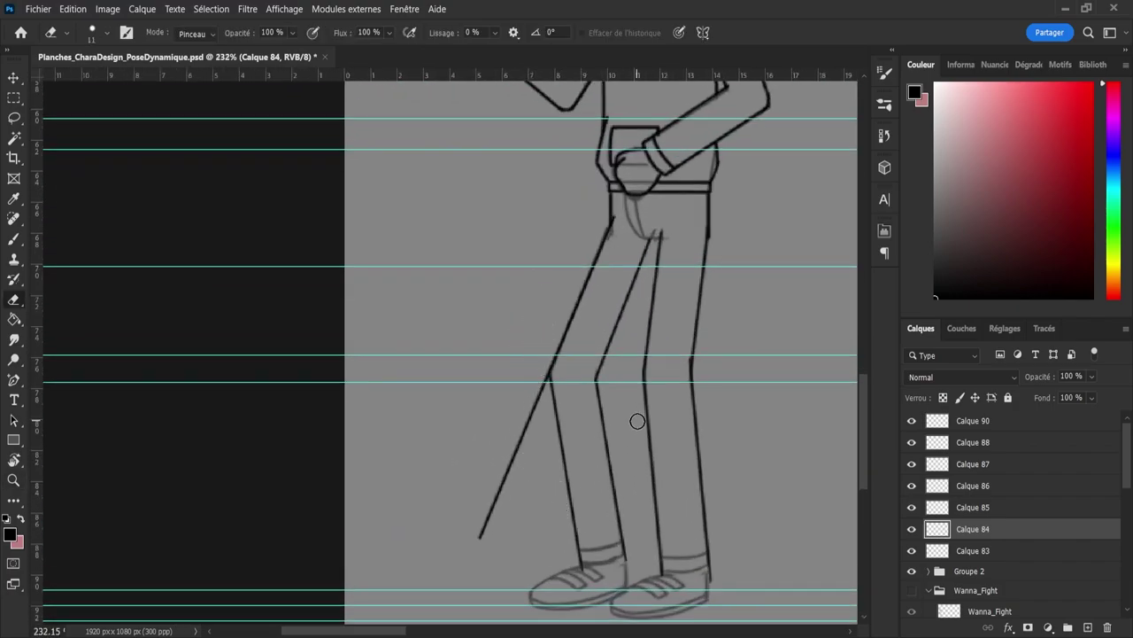
Step: Erase the excess of the front thigh's outer line on Calque 83 below the knee and at the hip
click(928, 550)
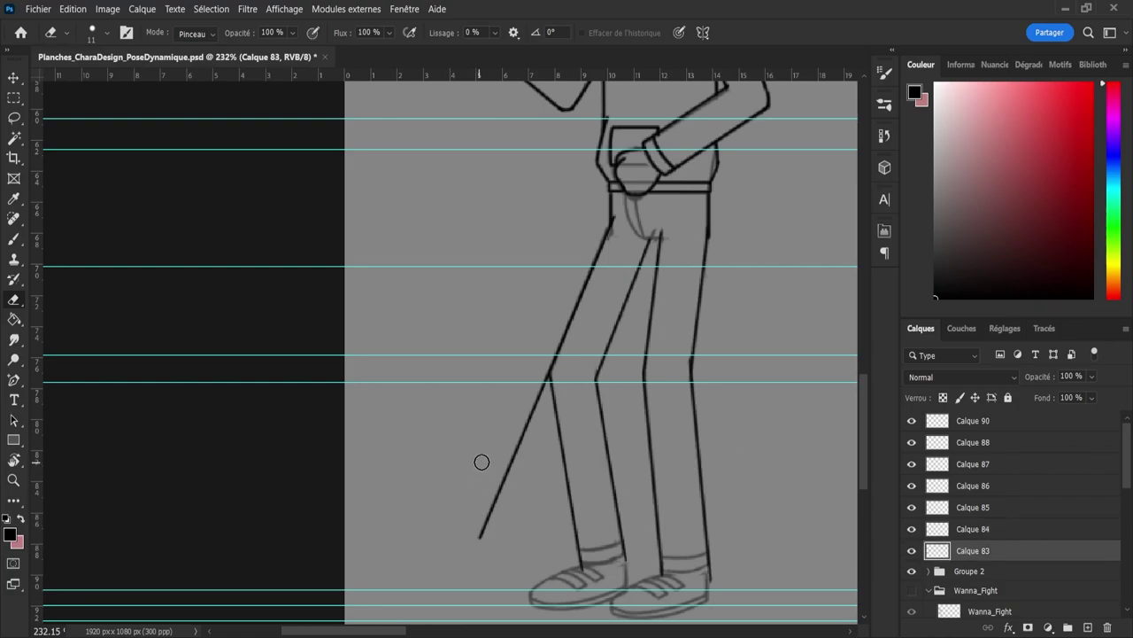
mouse_move(479, 536)
mouse_down()
mouse_move(483, 508)
mouse_move(539, 391)
mouse_up()
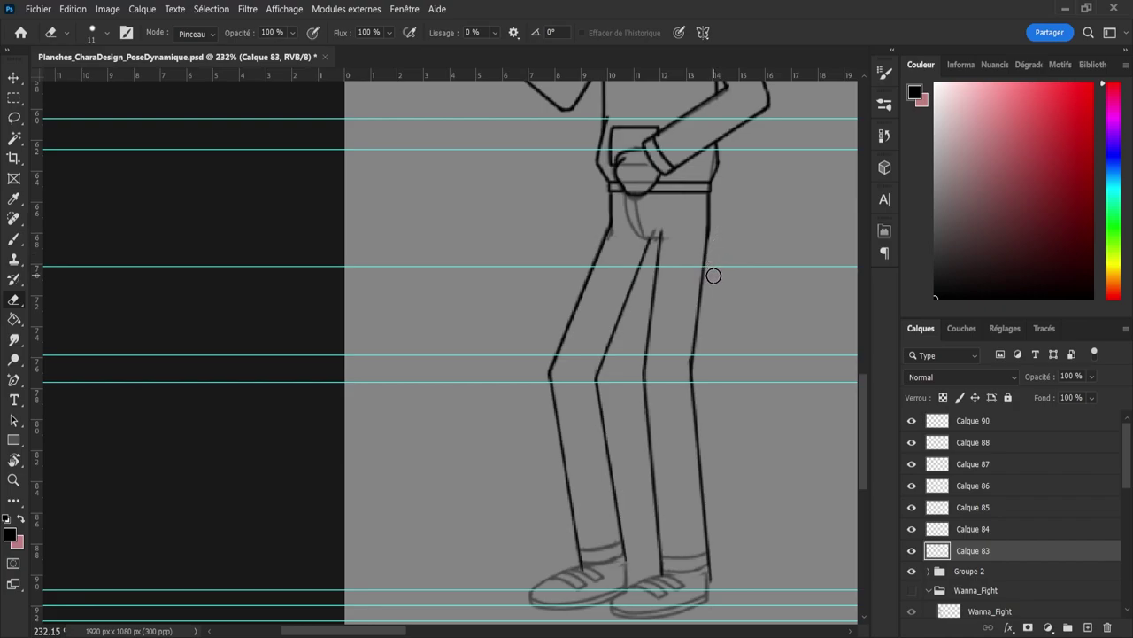
scroll(672, 372, up, 3)
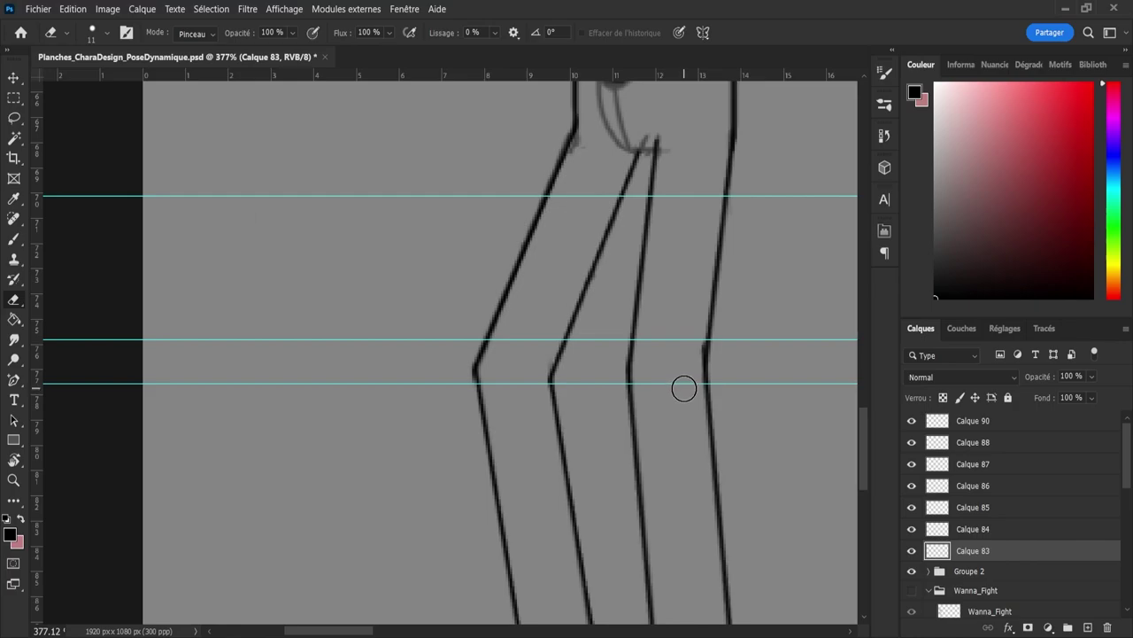
key(z)
drag(670, 372, 643, 348)
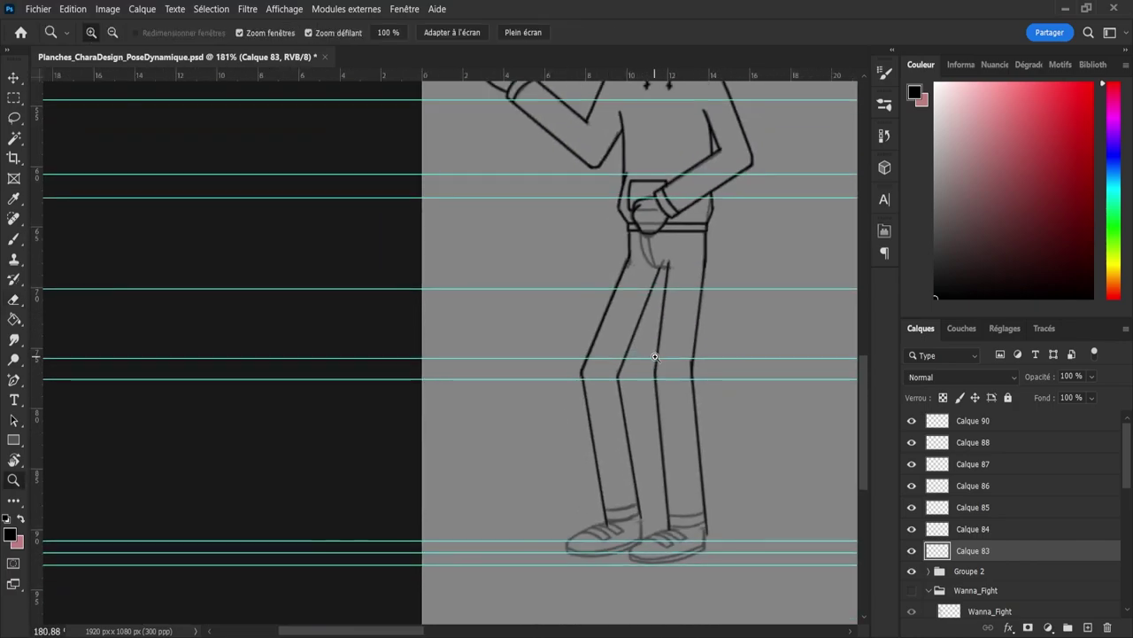
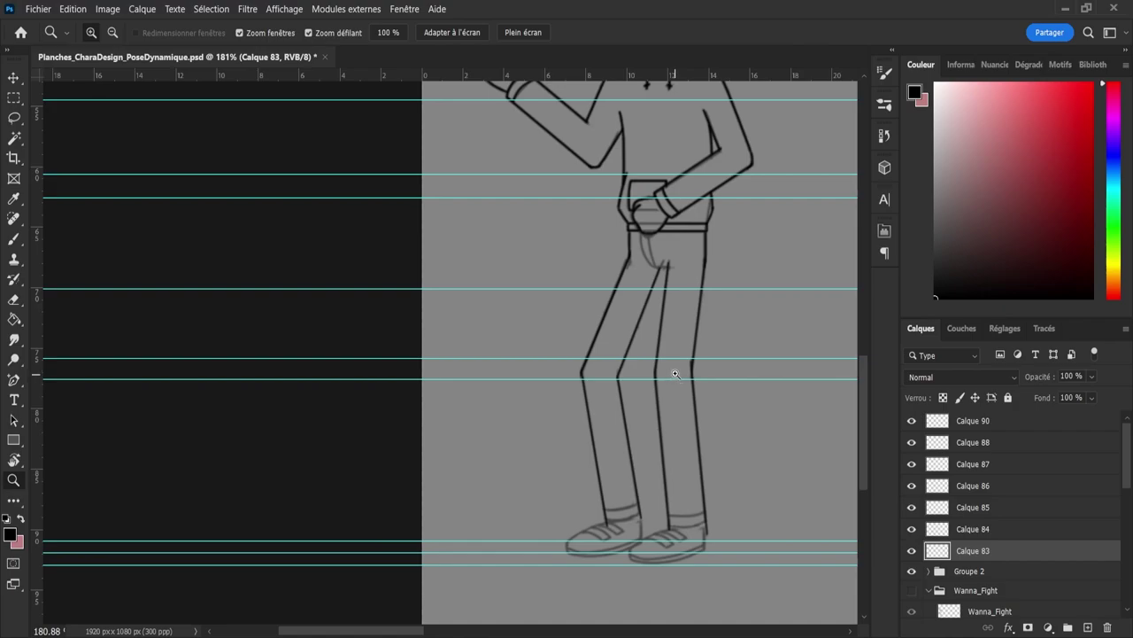
Step: Examine the trimmed leg lines from hip to shoes against the rest of the fighting pose
scroll(676, 373, down, 3)
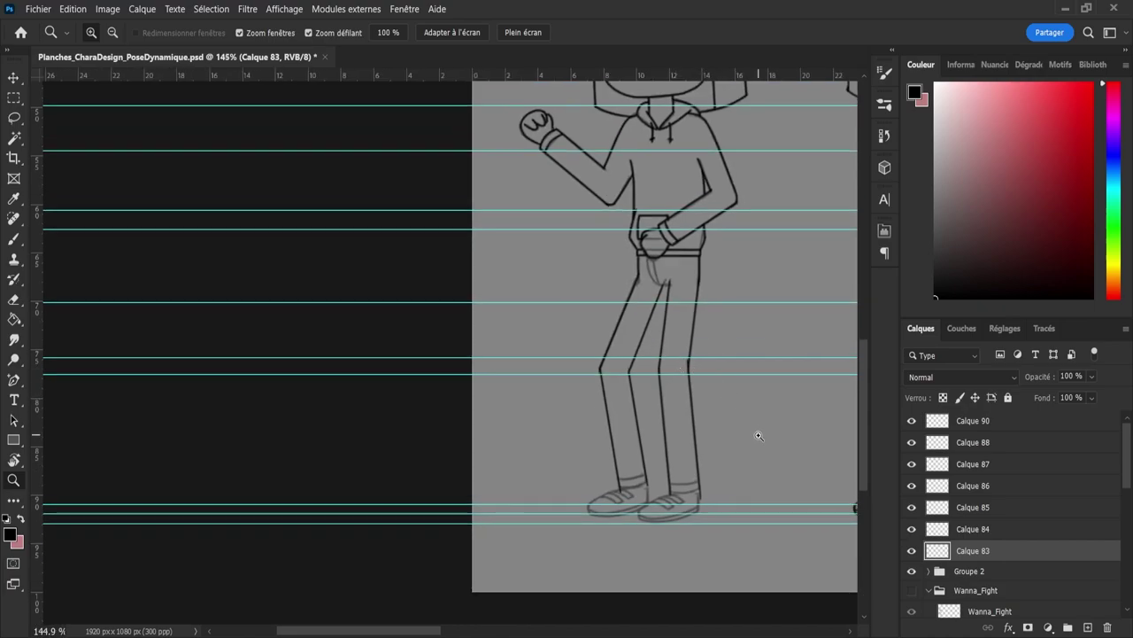
scroll(766, 433, up, 2)
scroll(695, 385, down, 3)
scroll(771, 450, up, 2)
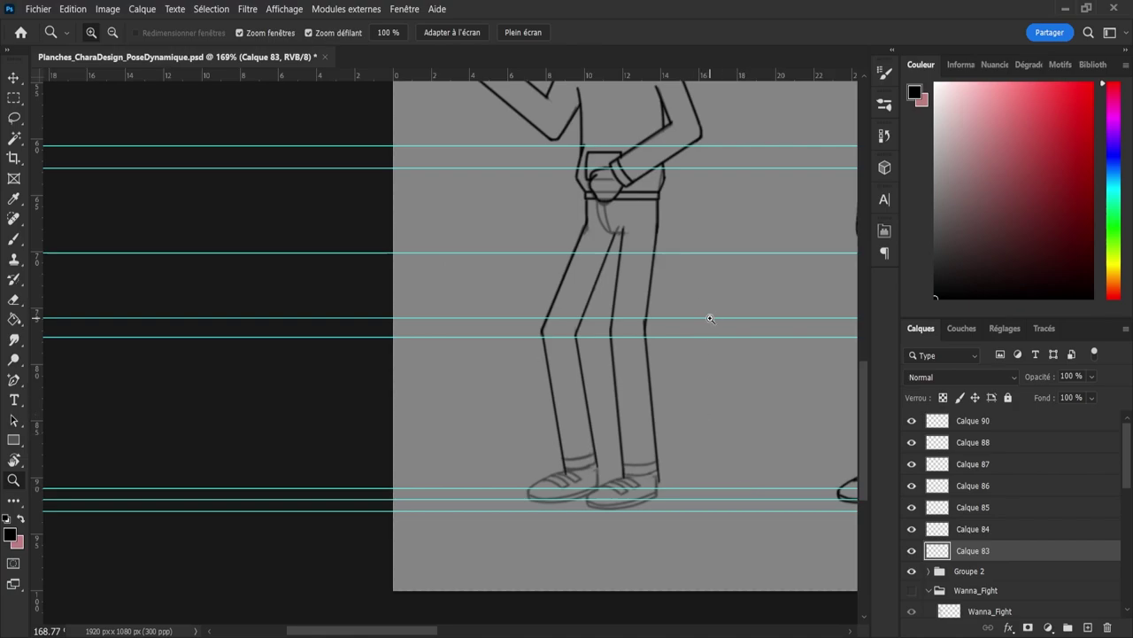
drag(710, 318, 691, 301)
drag(704, 195, 735, 222)
drag(735, 309, 674, 301)
drag(706, 189, 758, 192)
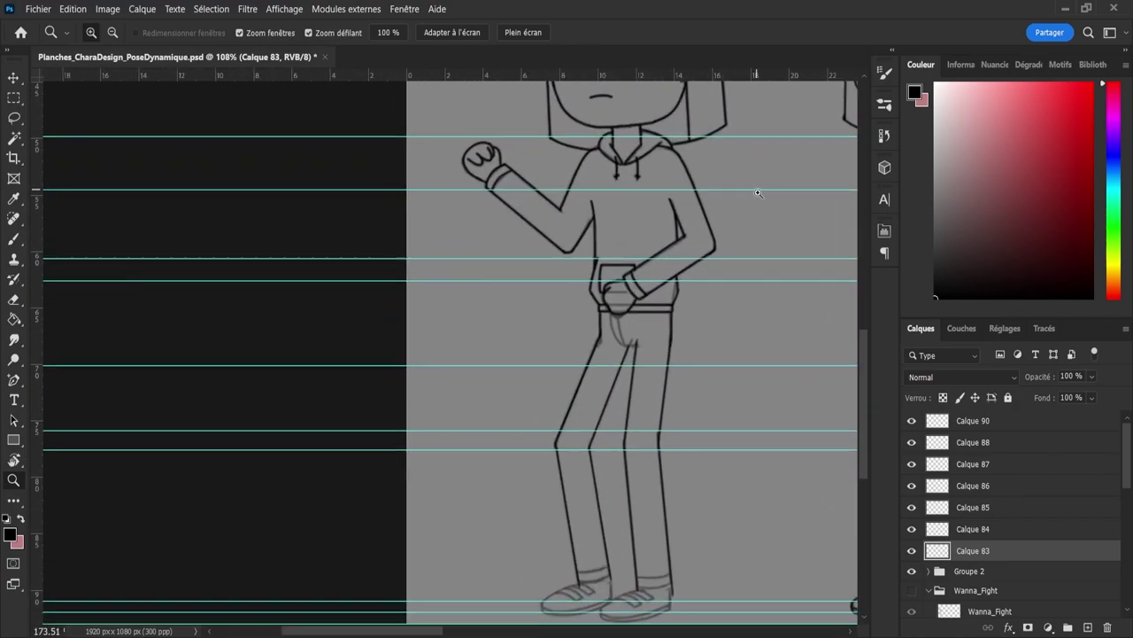
scroll(758, 192, down, 2)
scroll(767, 221, up, 2)
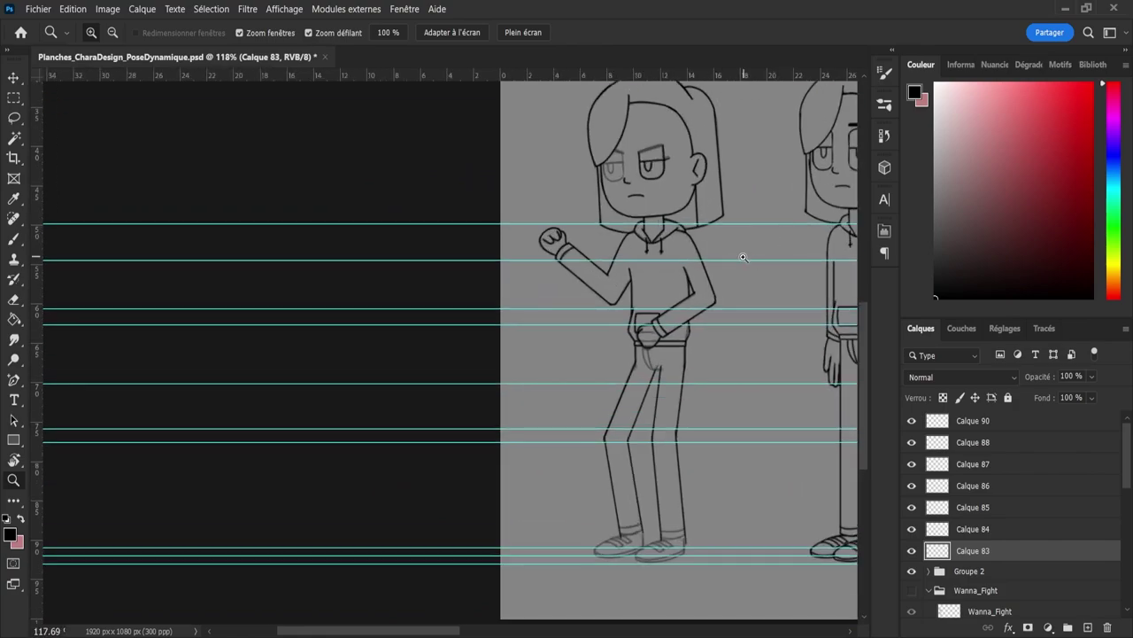
scroll(671, 363, down, 2)
scroll(747, 456, up, 2)
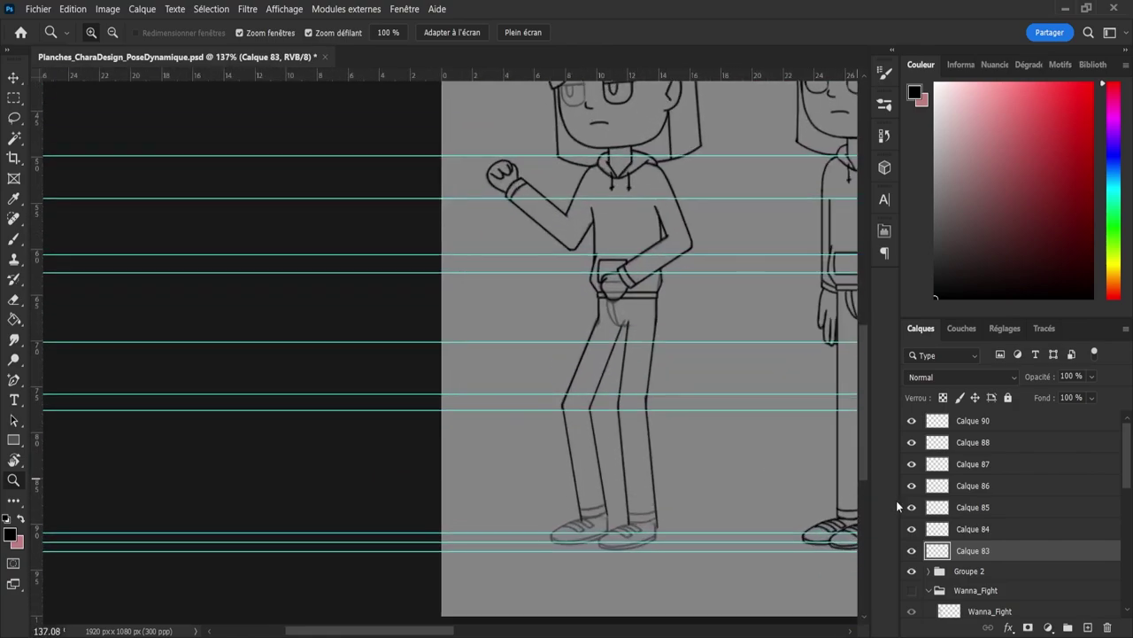
Step: Merge the leg-line layers Calque 83 and Calque 84 into one layer
click(911, 529)
click(912, 529)
shift+click(943, 528)
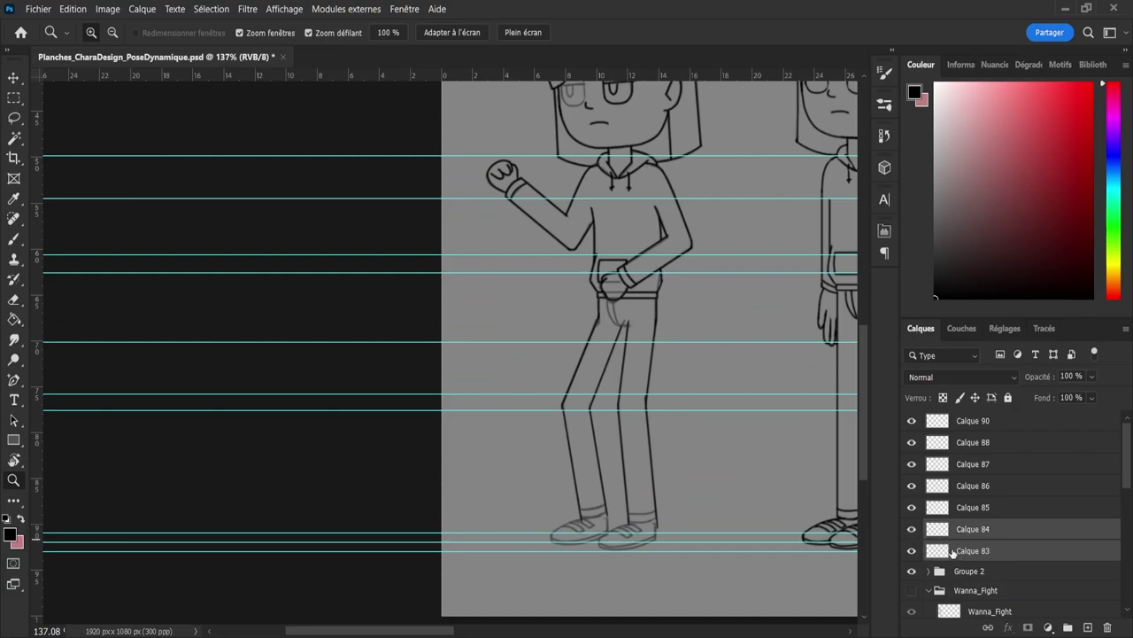
key(ctrl+e)
click(566, 409)
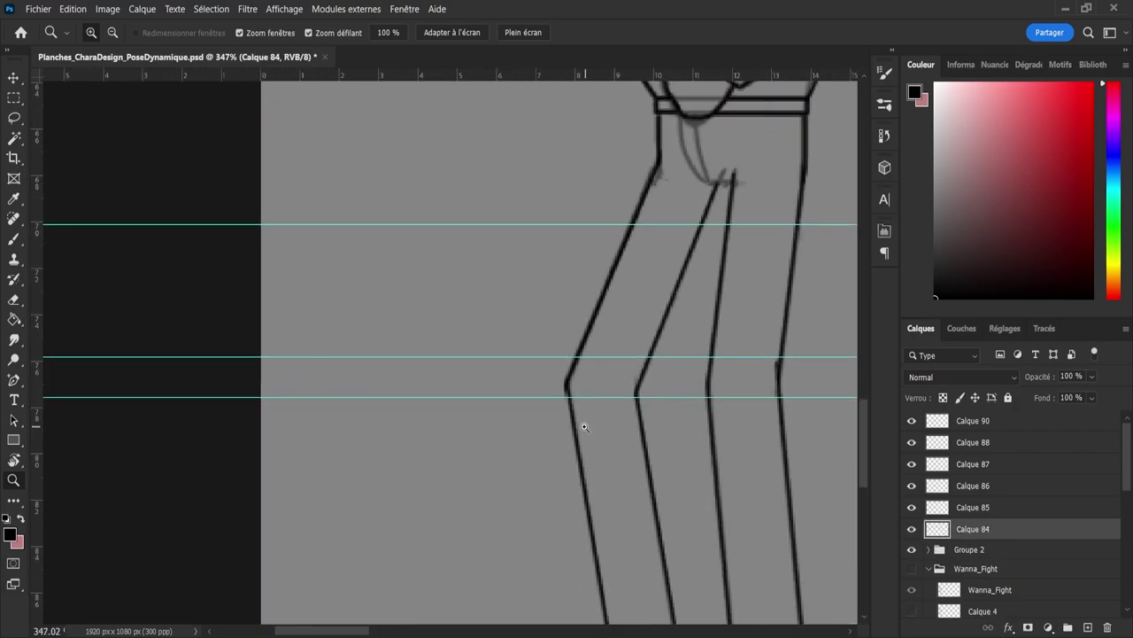
key(e)
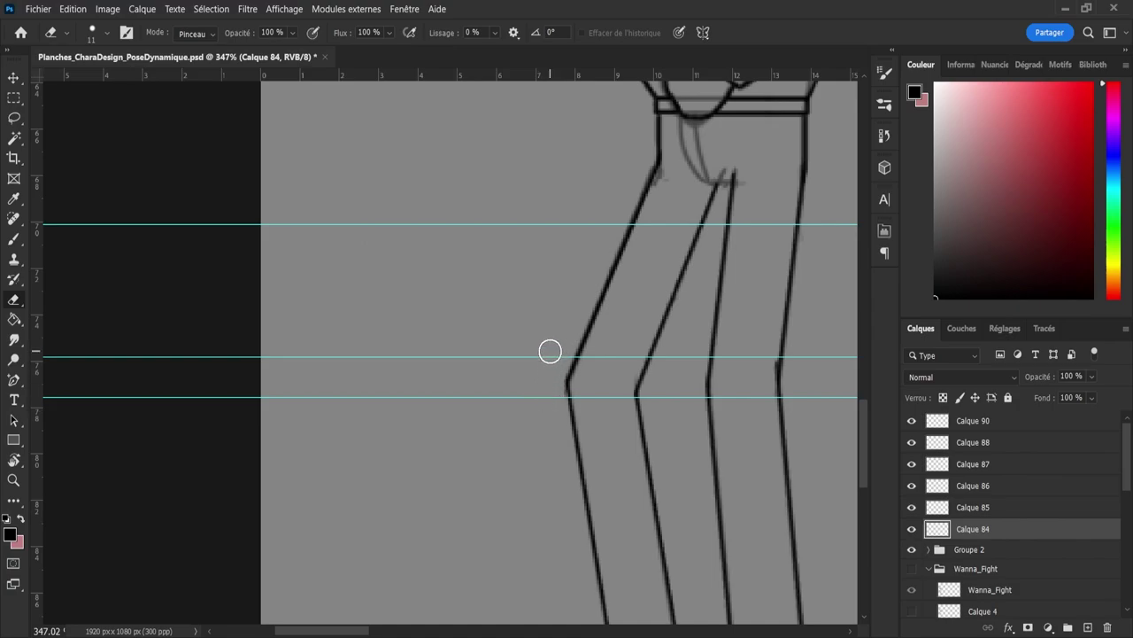
Step: Merge the combined leg-line layer Calque 84 with Calque 85, checking the latter's content by toggling its visibility
click(931, 513)
click(911, 508)
click(911, 507)
click(970, 531)
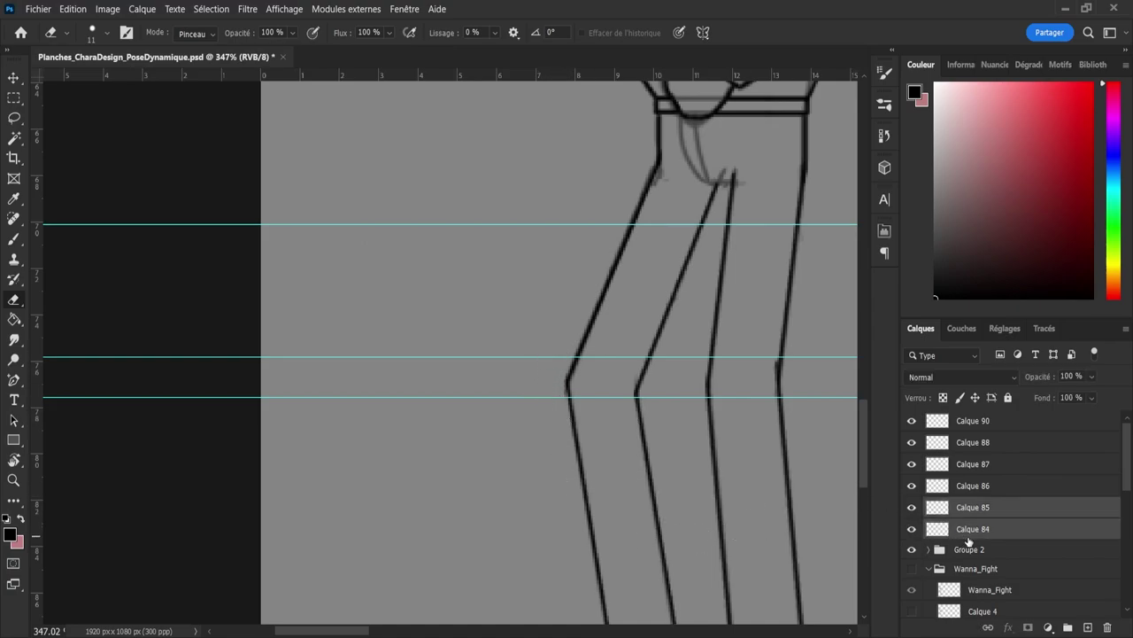
key(Delete)
Step: Check Calque 86 by toggling its visibility and merge it with Calque 85
click(957, 489)
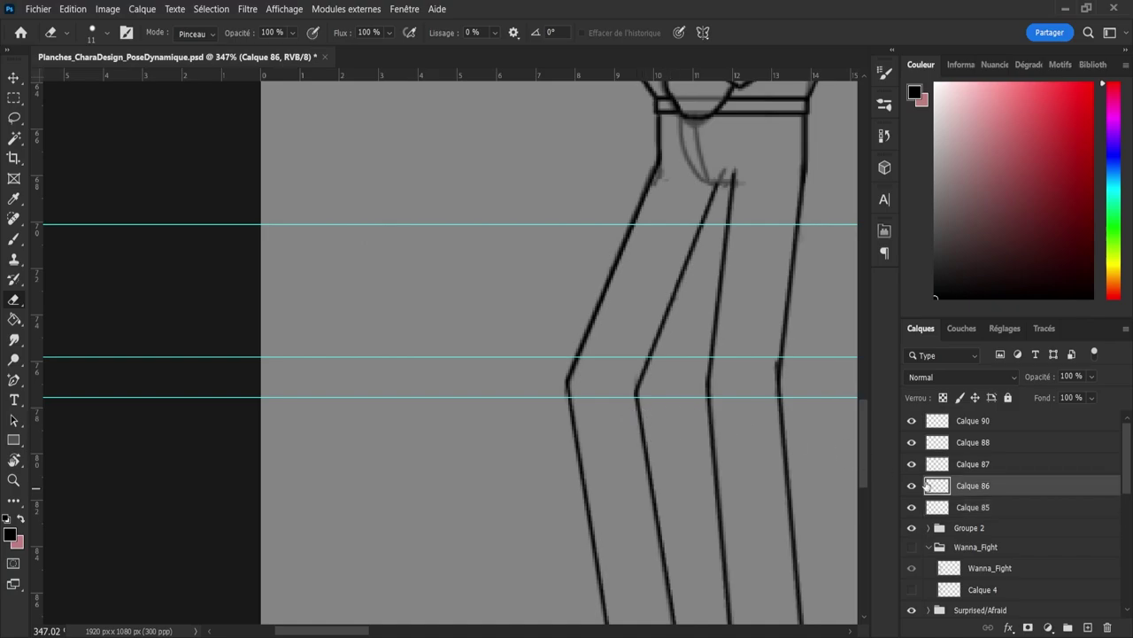
click(911, 485)
click(911, 485)
click(956, 510)
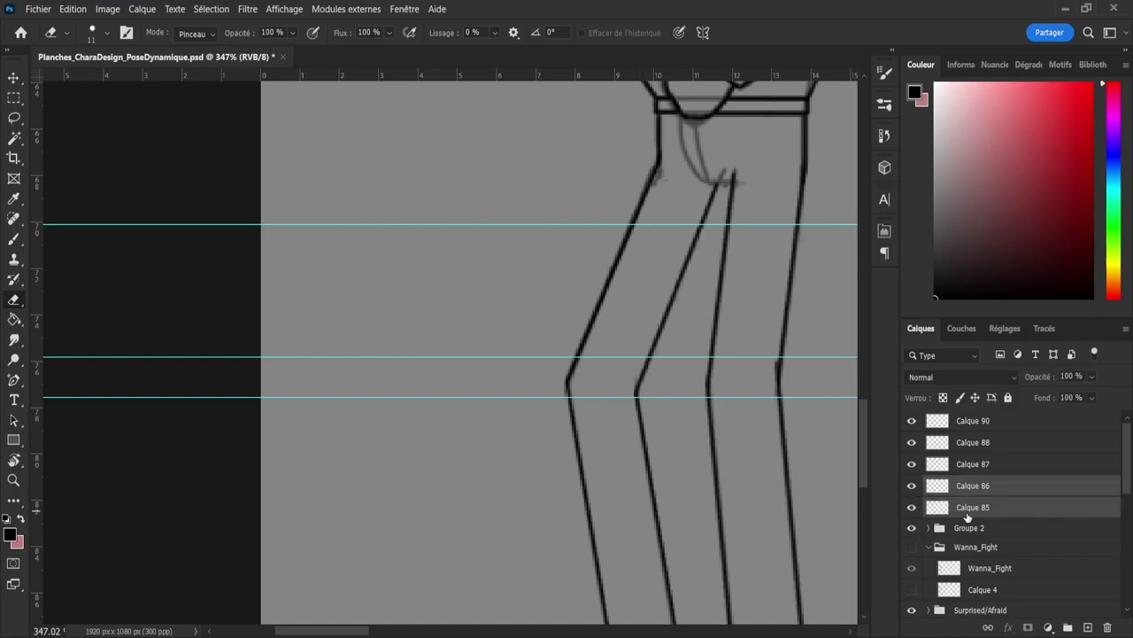
key(Delete)
Step: Check Calque 87 by toggling its visibility and merge it with Calque 88
click(911, 464)
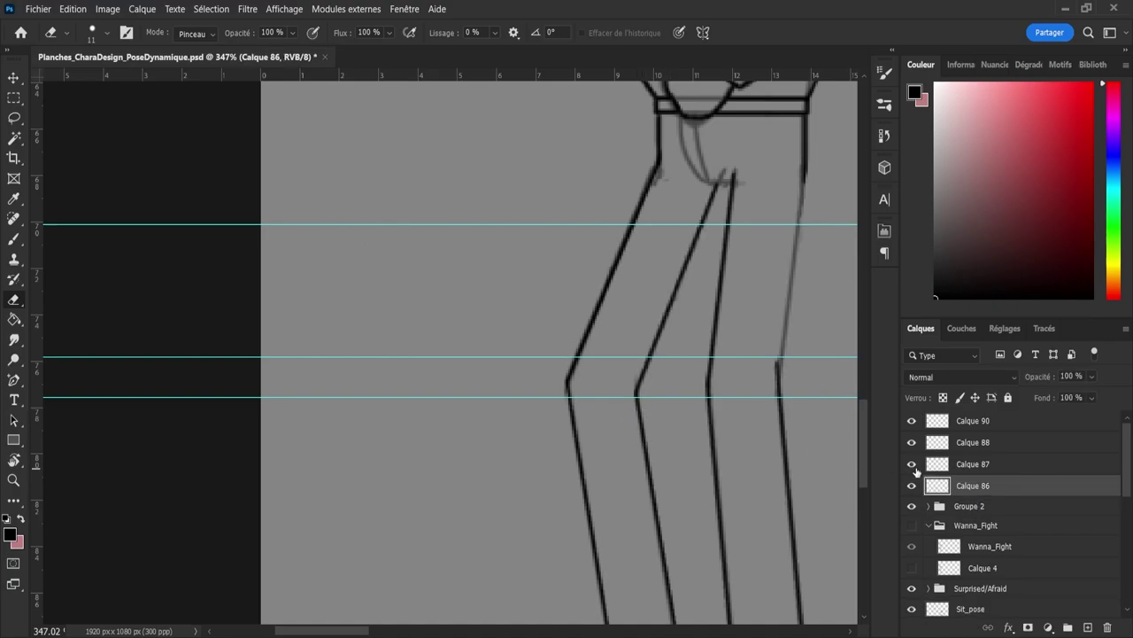
click(911, 464)
click(937, 470)
key(Delete)
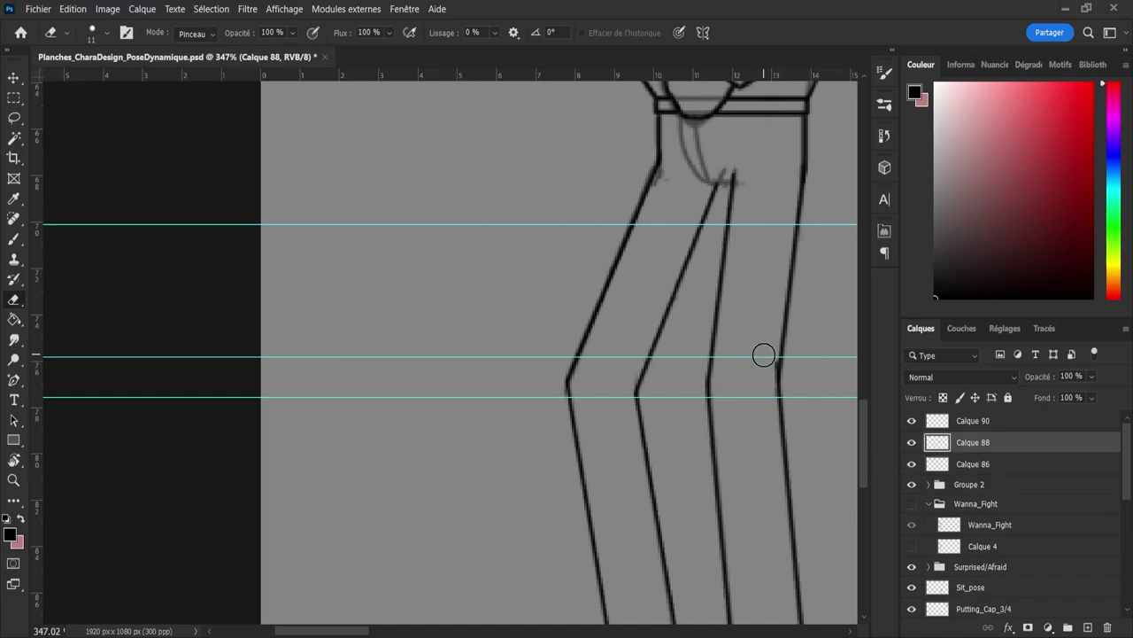
Step: Merge Calque 88 and Calque 86 into Calque 90 so all the leg lines share one layer
click(911, 442)
click(911, 442)
click(912, 440)
click(912, 440)
key(Delete)
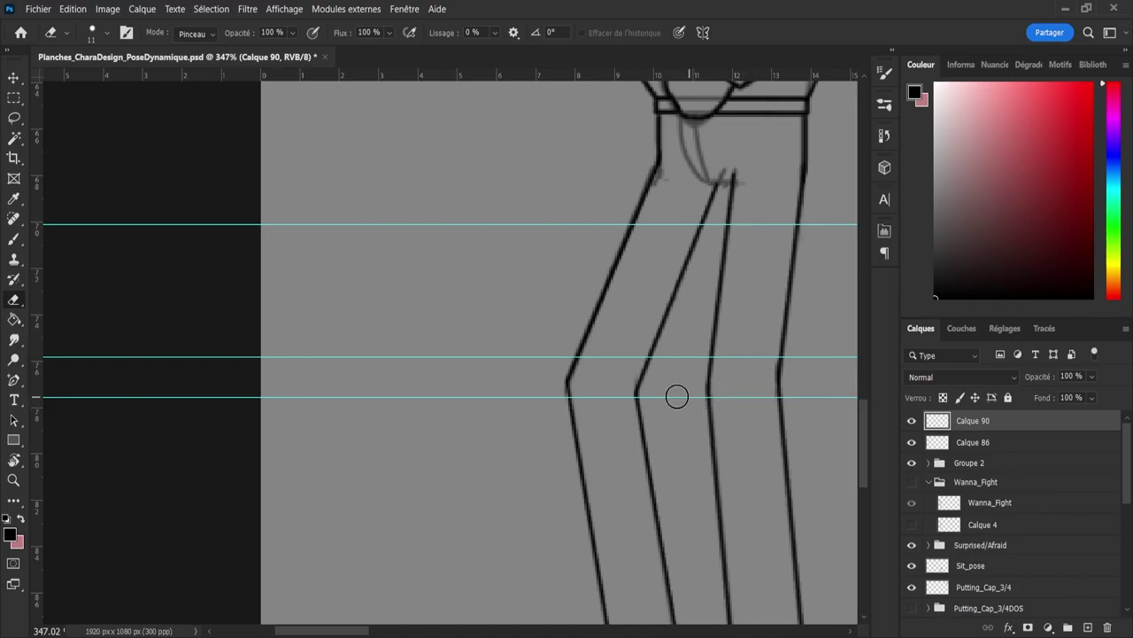
shift+click(969, 443)
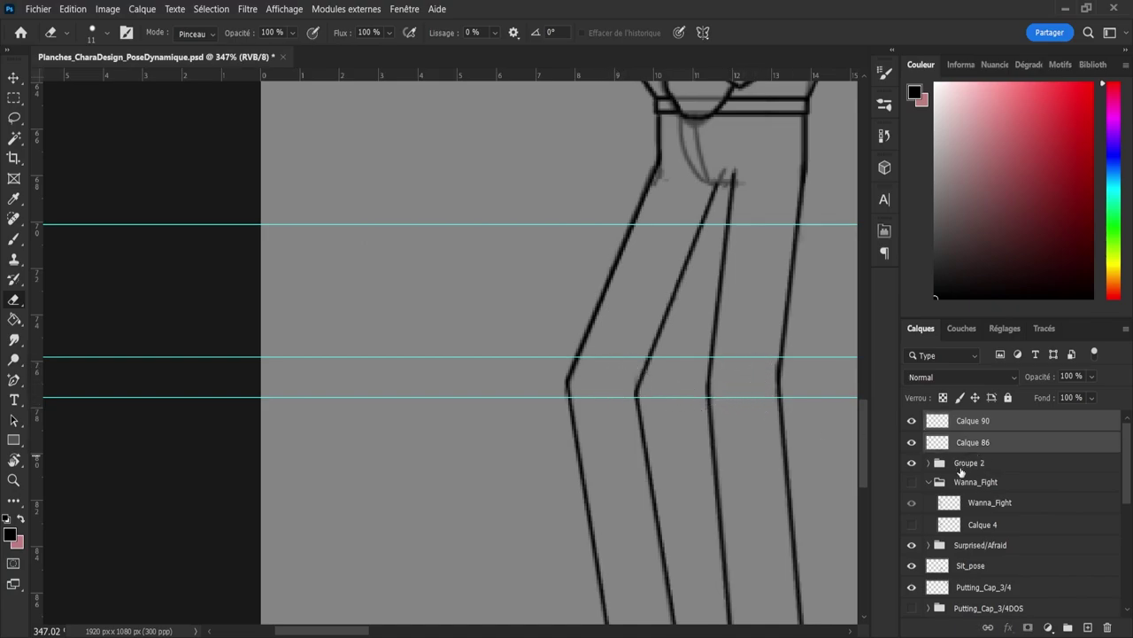
key(ctrl+e)
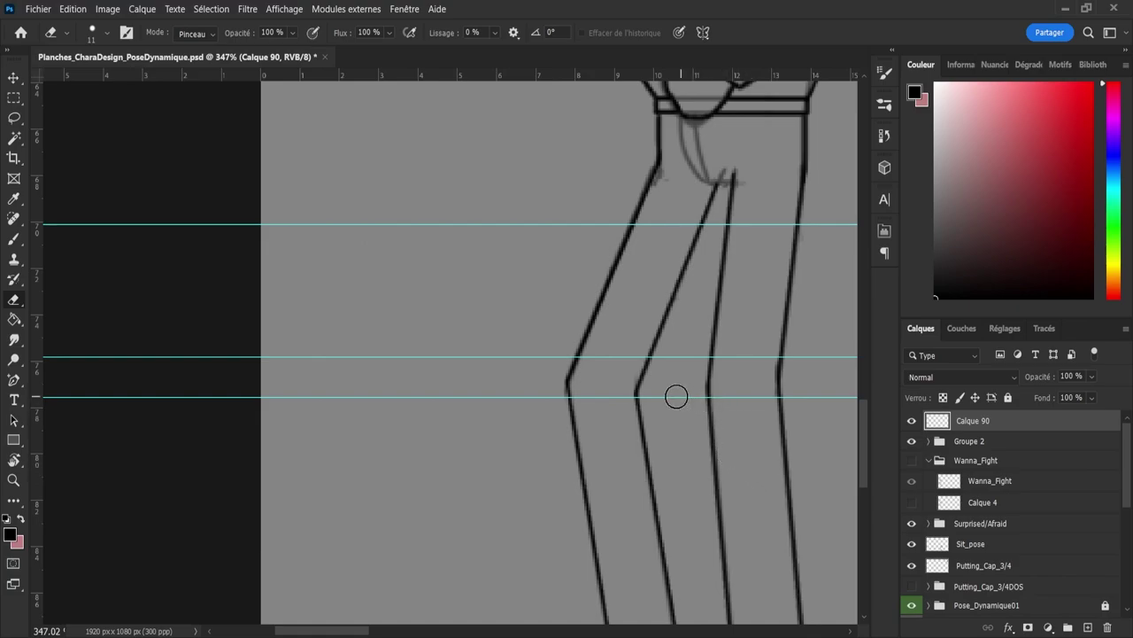
Step: Ink the short horizontal crotch line joining the two inner thigh lines on Calque 90 and erase the excess above it
key(z)
drag(676, 394, 607, 383)
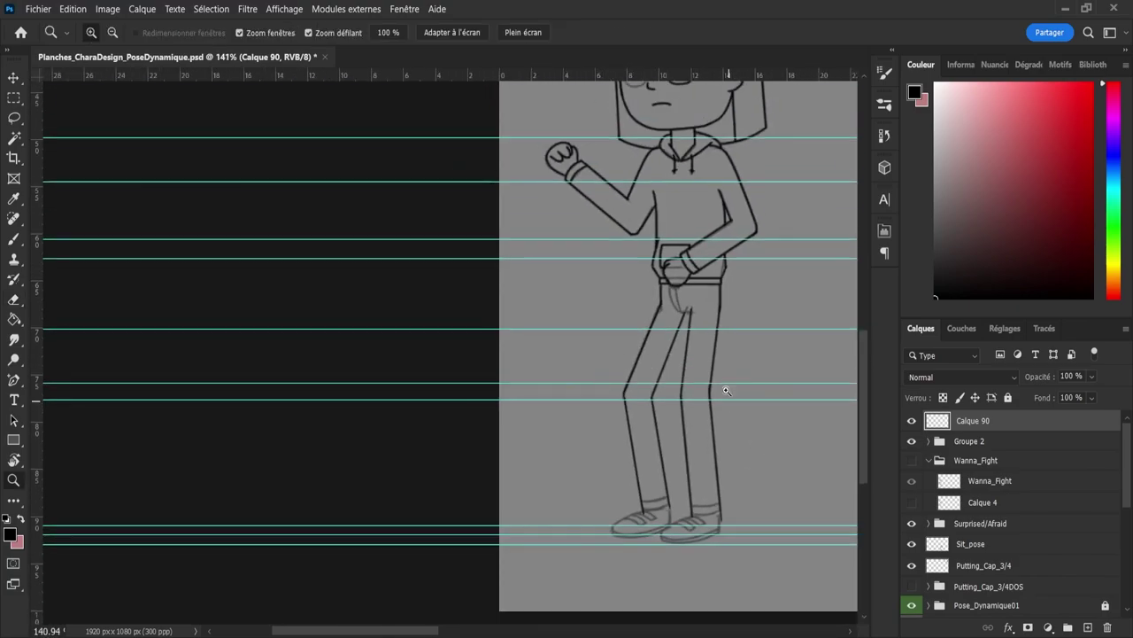
drag(708, 306, 764, 319)
key(e)
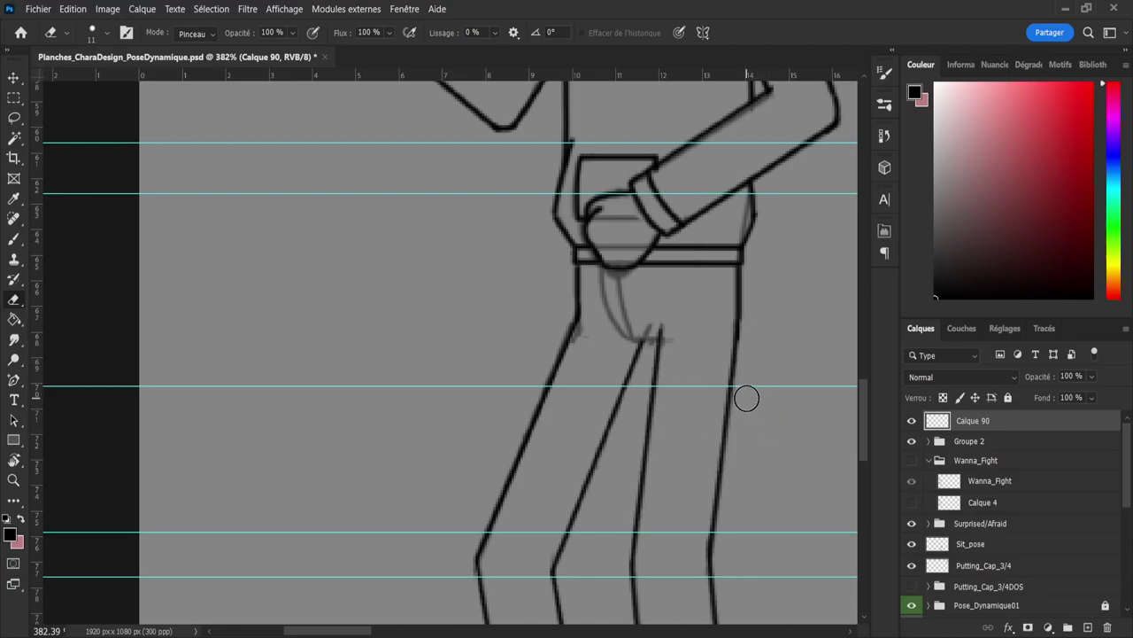
key(b)
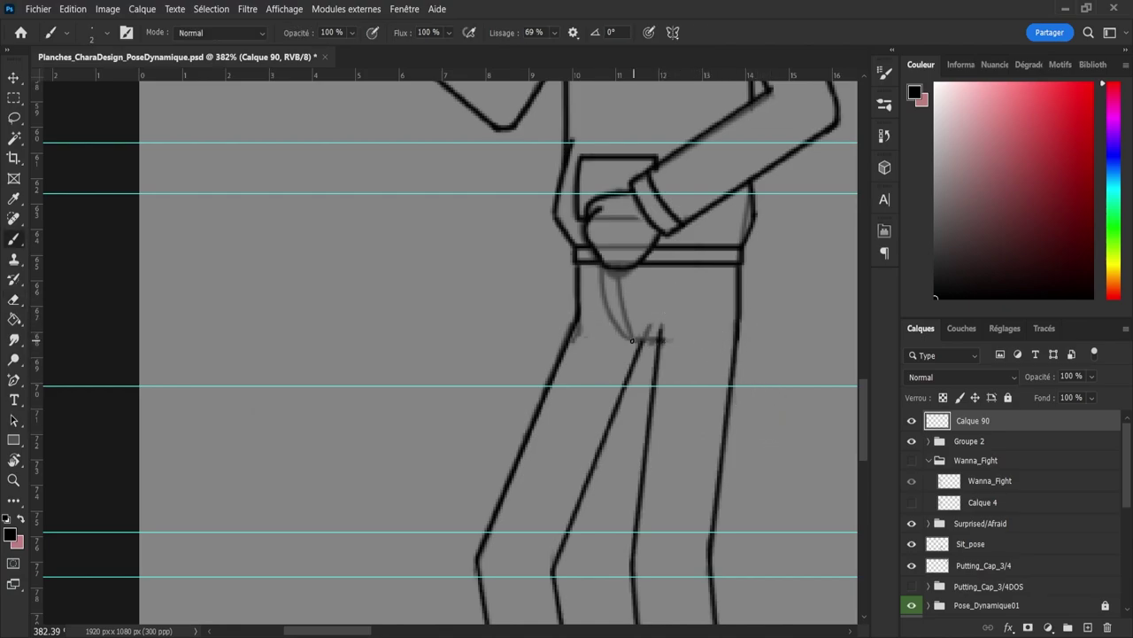
drag(659, 340, 638, 340)
key(e)
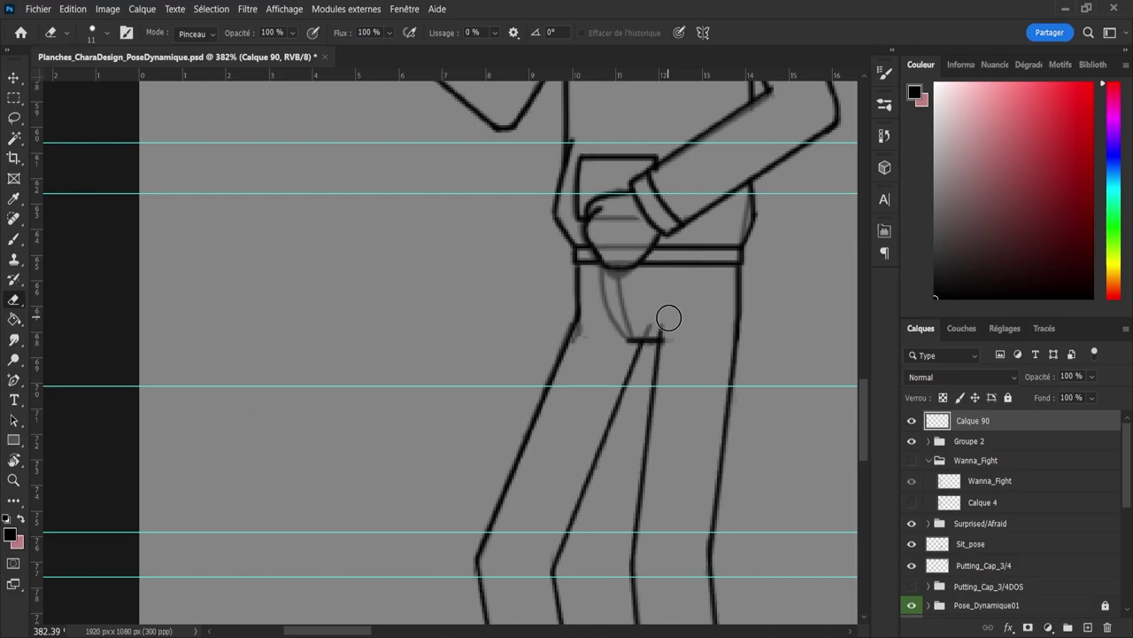
Step: Ink the two curved fly lines of the trousers from below the hand to the crotch
key(b)
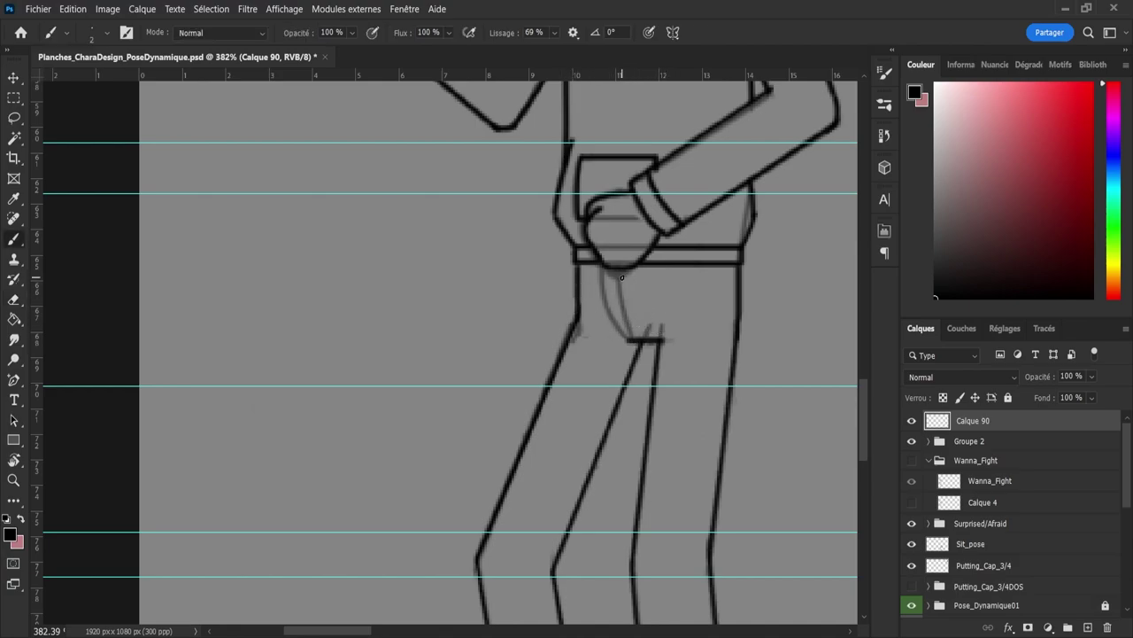
mouse_move(622, 280)
mouse_down()
mouse_move(644, 359)
mouse_move(660, 373)
mouse_move(600, 298)
mouse_move(599, 253)
mouse_up()
key(e)
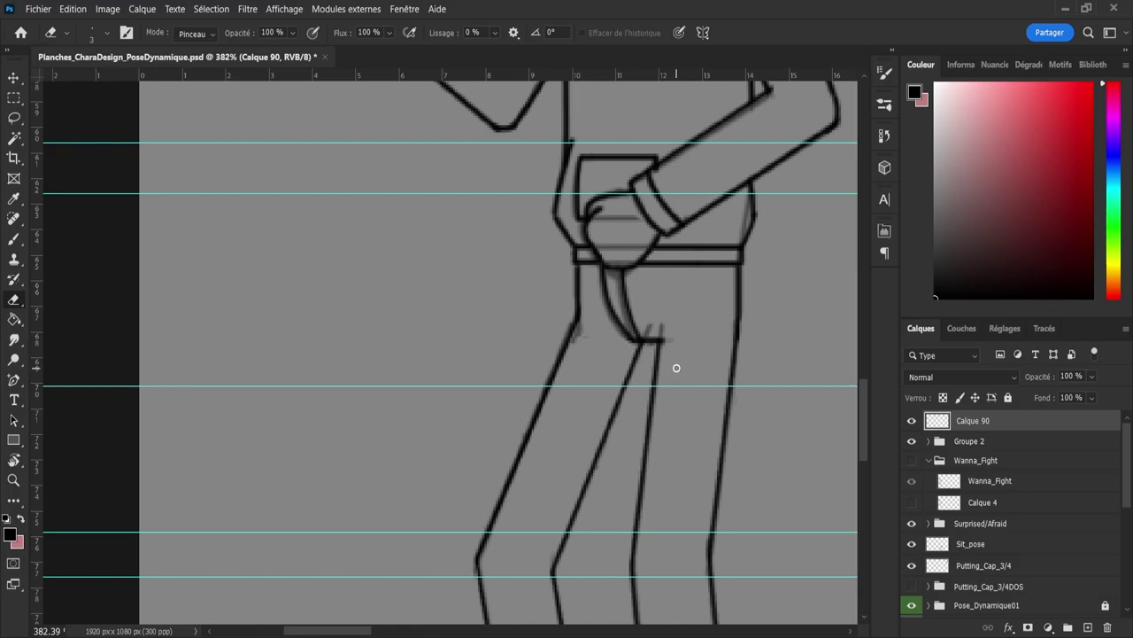
Step: Ink the curved bottom hem of both trouser legs and erase the leg-line excess below the hems
key(z)
drag(674, 363, 577, 336)
mouse_move(681, 418)
mouse_down()
mouse_move(749, 472)
mouse_move(696, 437)
mouse_up()
key(b)
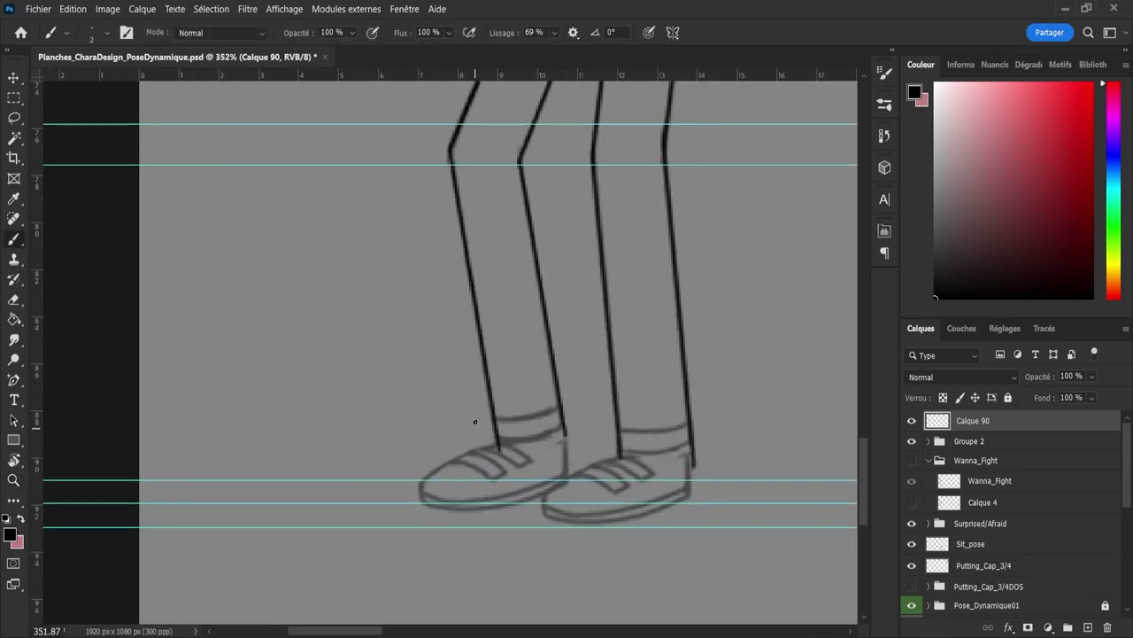
drag(496, 437, 559, 430)
key(ctrl+z)
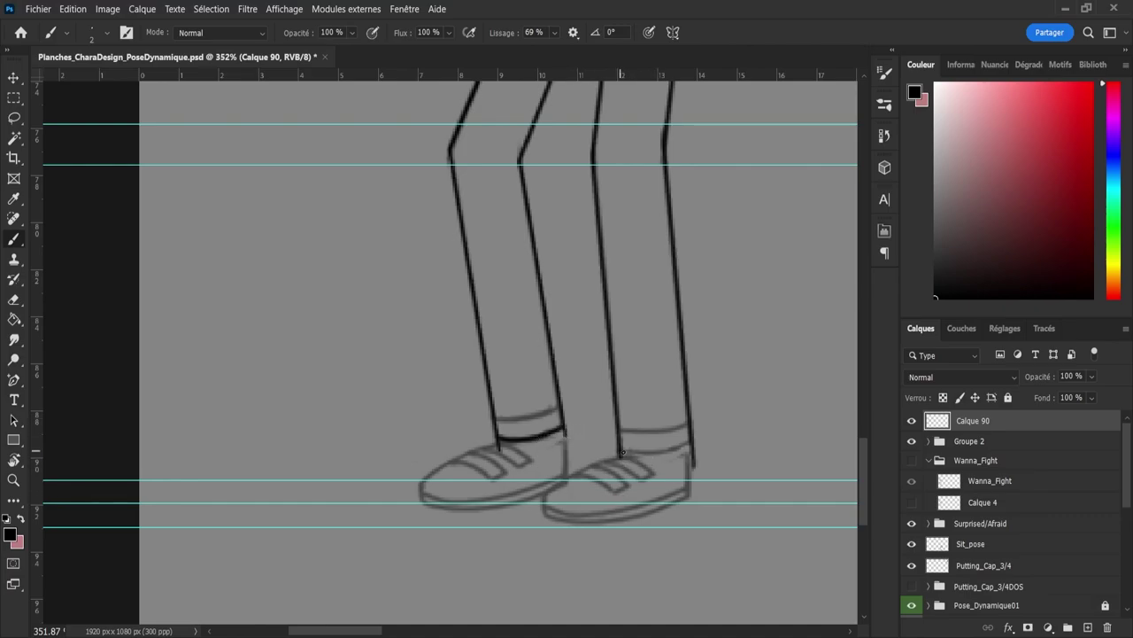
mouse_move(622, 452)
mouse_down()
mouse_move(669, 457)
mouse_move(709, 442)
mouse_move(648, 456)
mouse_move(705, 438)
mouse_up()
key(ctrl+z)
key(e)
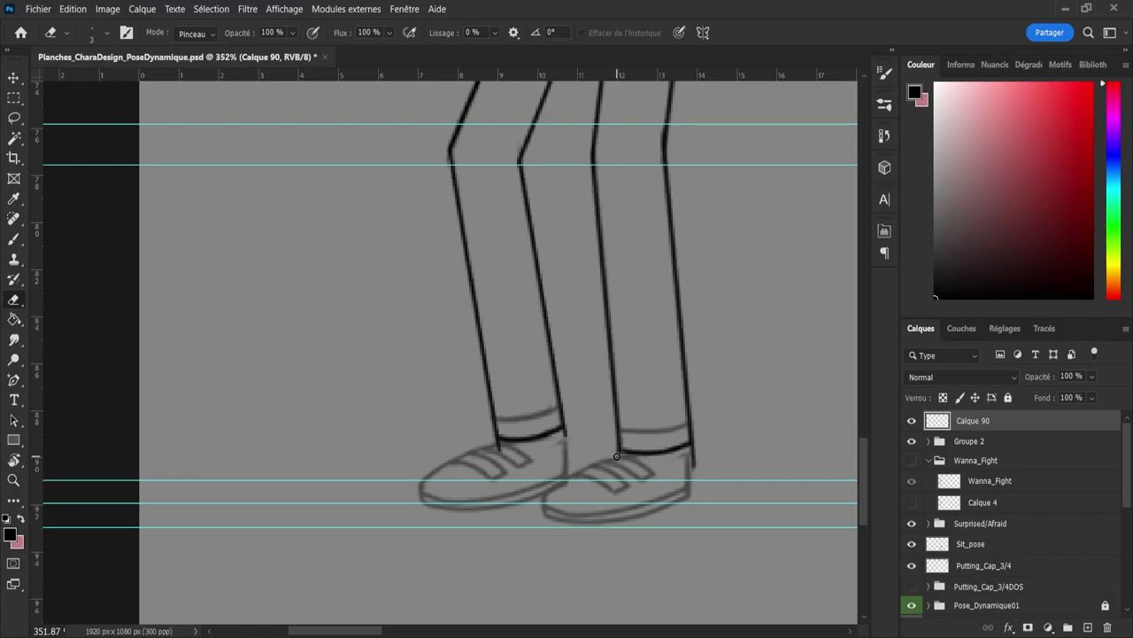
drag(694, 466, 693, 461)
Step: Ink the front shoe's outline on Calque 90: heel, upper curve, rounded toe and bottom edge
key(b)
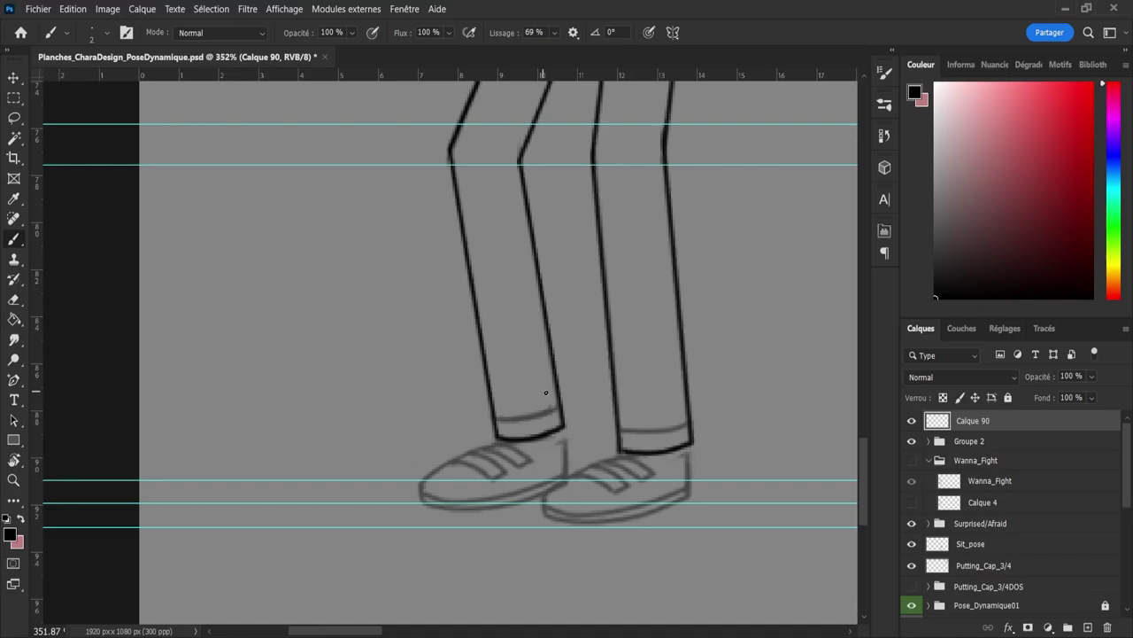
key(ctrl+space)
drag(618, 518, 640, 518)
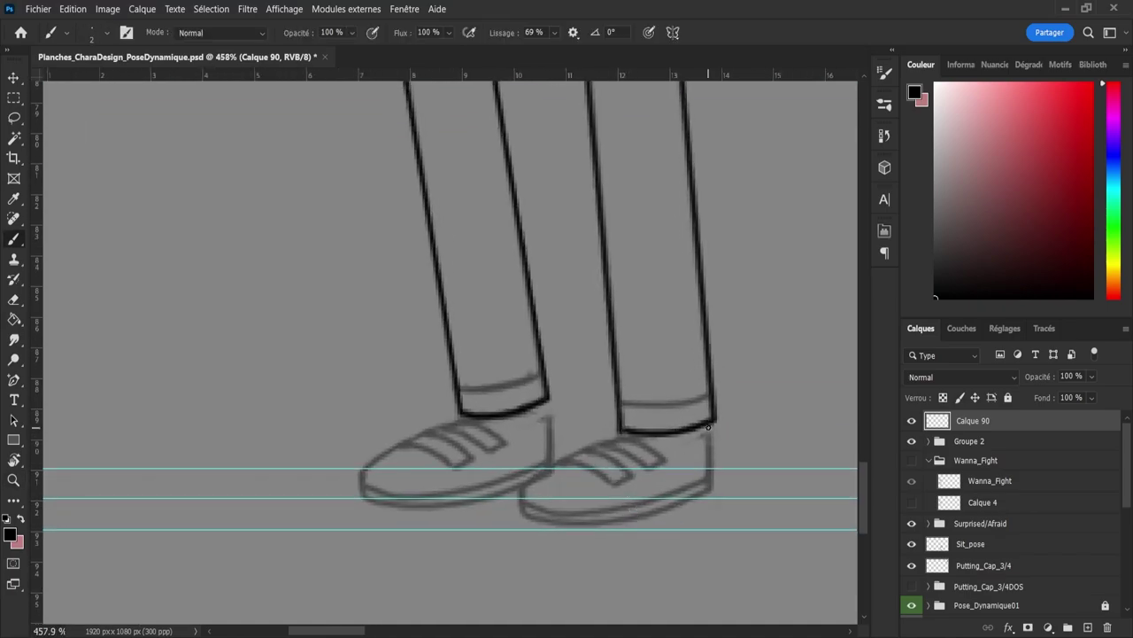
drag(709, 427, 710, 496)
key(ctrl+z)
mouse_move(533, 471)
mouse_down()
mouse_move(678, 426)
mouse_move(584, 446)
mouse_move(517, 491)
mouse_move(524, 522)
mouse_up()
key(ctrl+z)
key(ctrl+z)
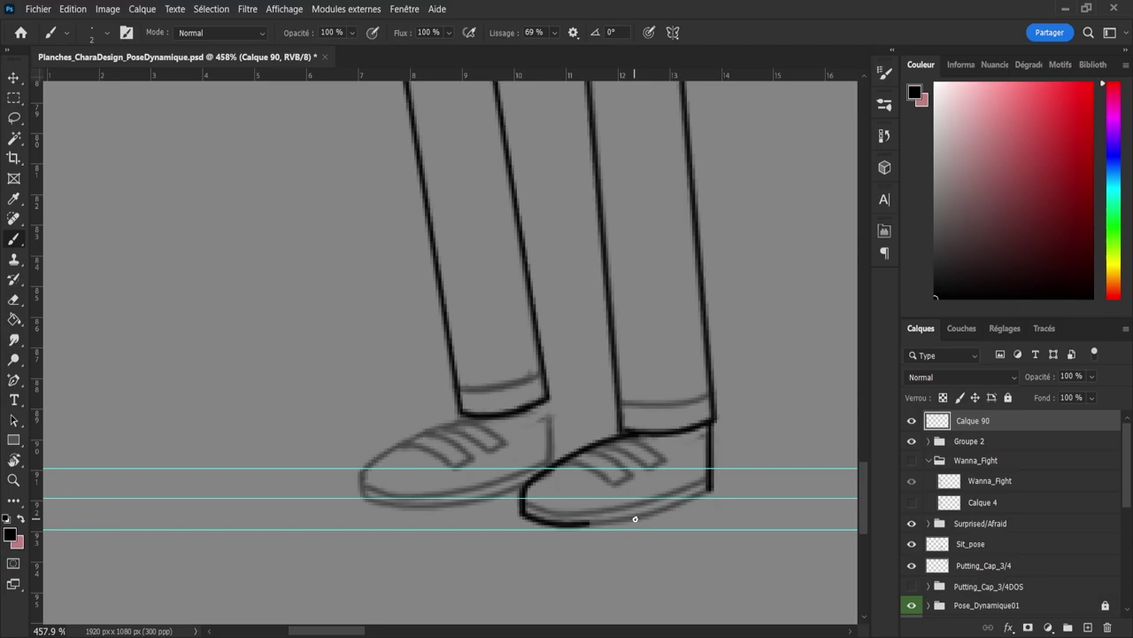
mouse_move(525, 514)
mouse_down()
mouse_move(608, 530)
mouse_move(694, 500)
mouse_up()
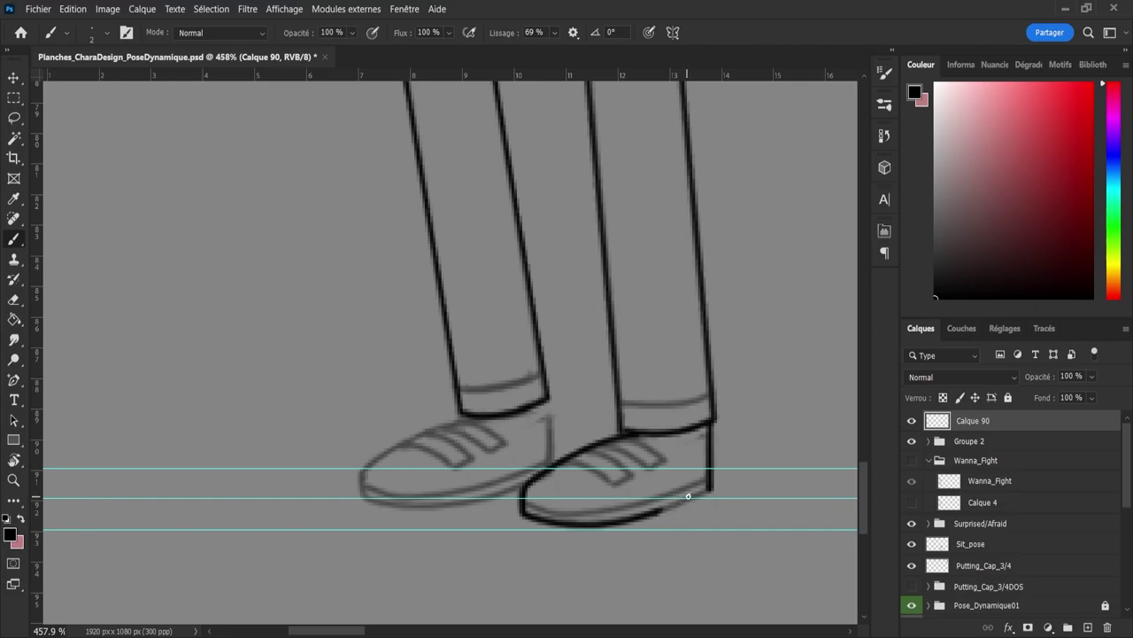
drag(676, 505, 724, 480)
Step: Ink the front shoe's upper sole line from toe to heel, parallel to the bottom edge
drag(525, 503, 588, 517)
key(ctrl+z)
mouse_move(524, 503)
mouse_down()
mouse_move(598, 519)
mouse_move(717, 483)
mouse_up()
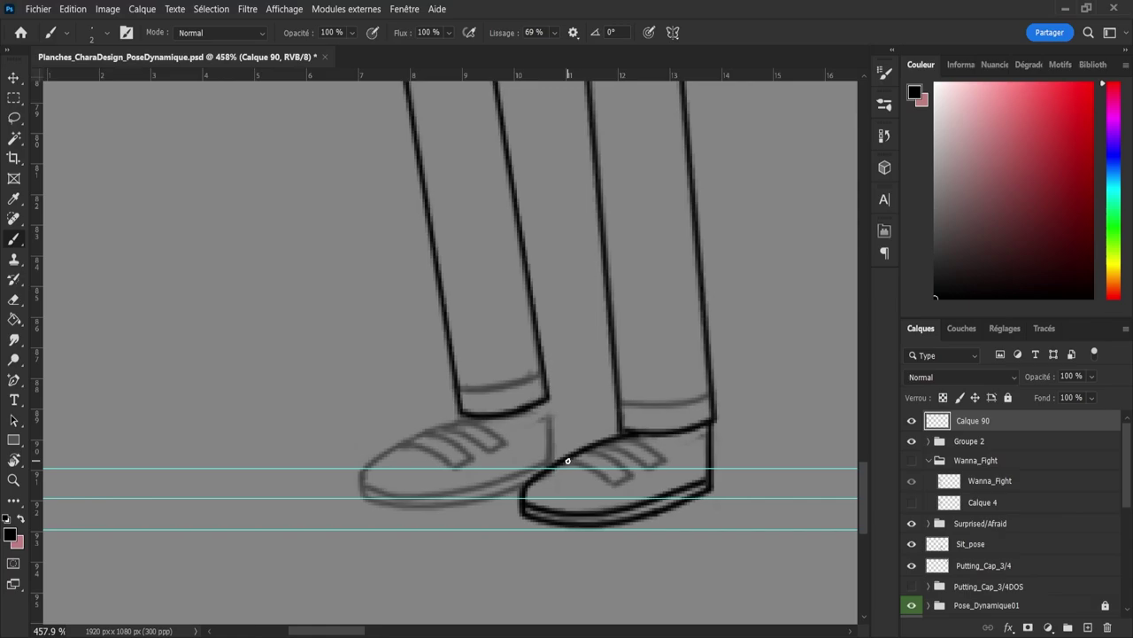
Step: Ink the two lace straps across the top of the front shoe
mouse_move(564, 463)
mouse_down()
mouse_move(630, 493)
mouse_move(639, 483)
mouse_move(624, 481)
mouse_move(651, 468)
mouse_move(586, 451)
mouse_move(643, 481)
mouse_up()
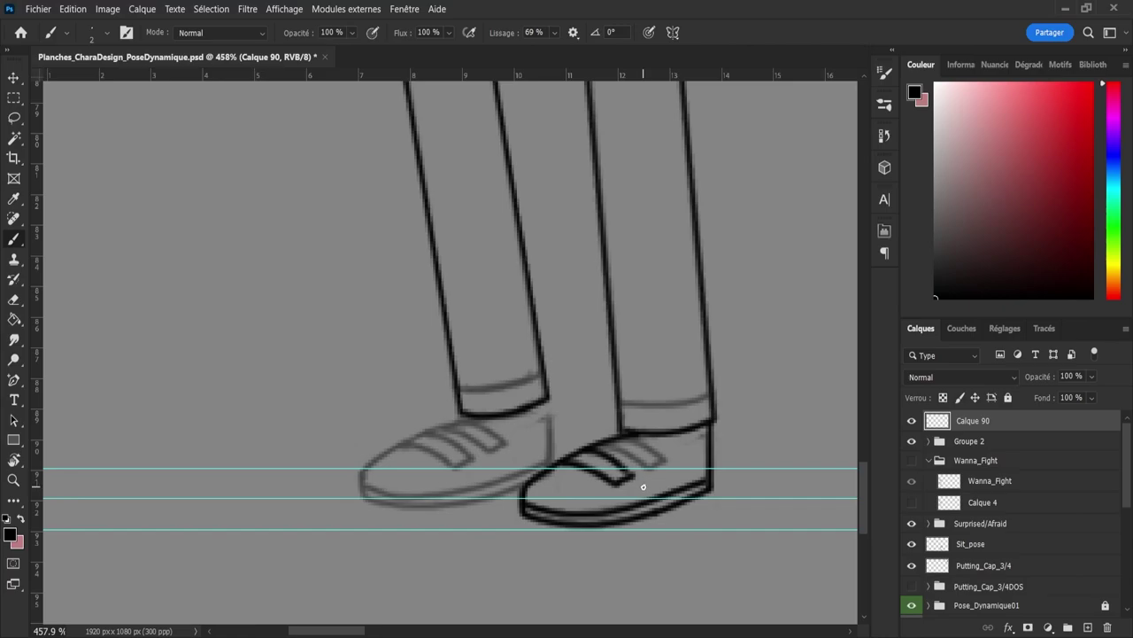
mouse_move(612, 447)
mouse_down()
mouse_move(657, 478)
mouse_move(639, 455)
mouse_move(662, 477)
mouse_move(669, 457)
mouse_move(679, 471)
mouse_up()
key(ctrl+z)
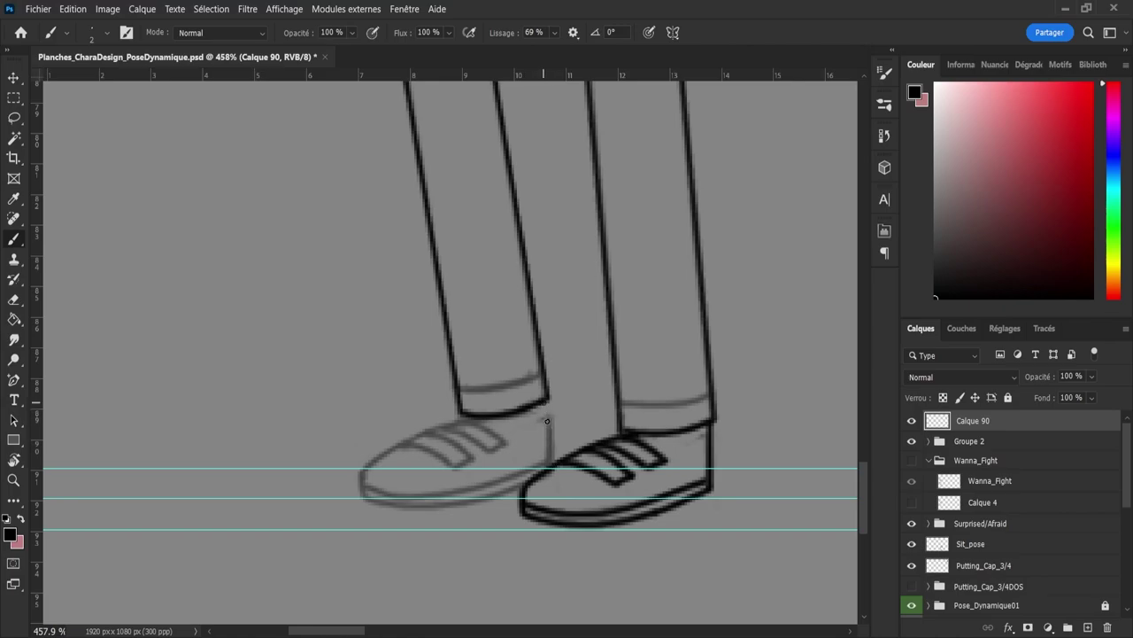
Step: Ink the back shoe's heel line from the trouser hem down to the front shoe
mouse_move(544, 404)
mouse_down()
mouse_move(549, 451)
mouse_move(546, 423)
mouse_move(549, 440)
mouse_up()
key(ctrl+z)
key(ctrl+z)
drag(546, 400, 549, 462)
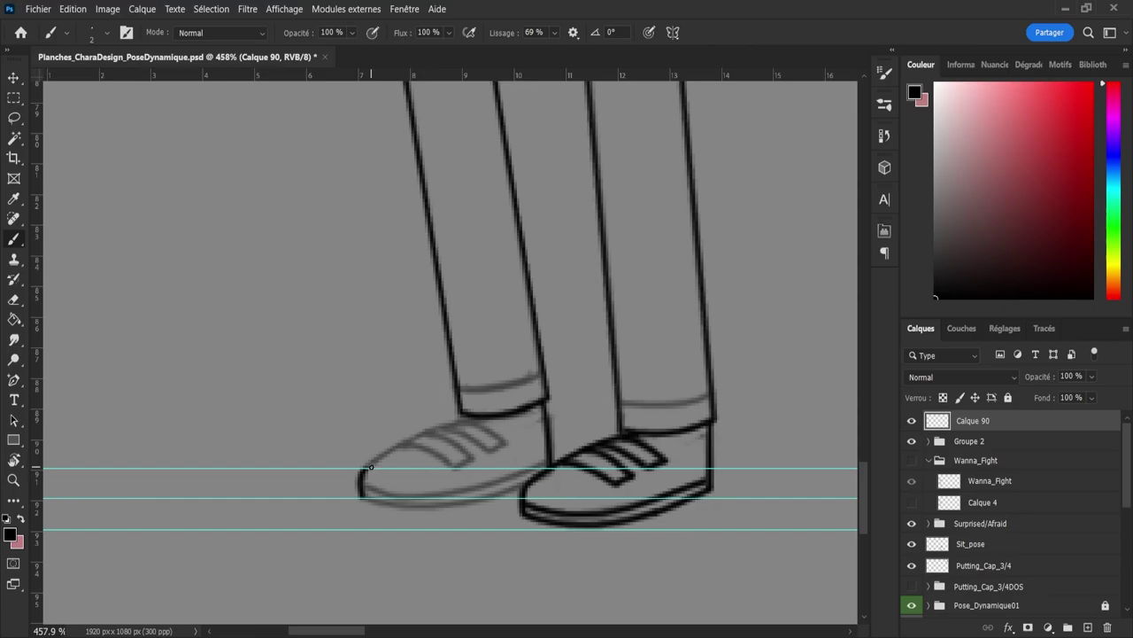
Step: Ink the back shoe's upper curve from toe to trouser hem and its bottom edge up to the front shoe
drag(364, 469, 474, 414)
key(ctrl+z)
mouse_move(388, 450)
mouse_down()
mouse_move(466, 410)
mouse_move(511, 408)
mouse_move(478, 428)
mouse_up()
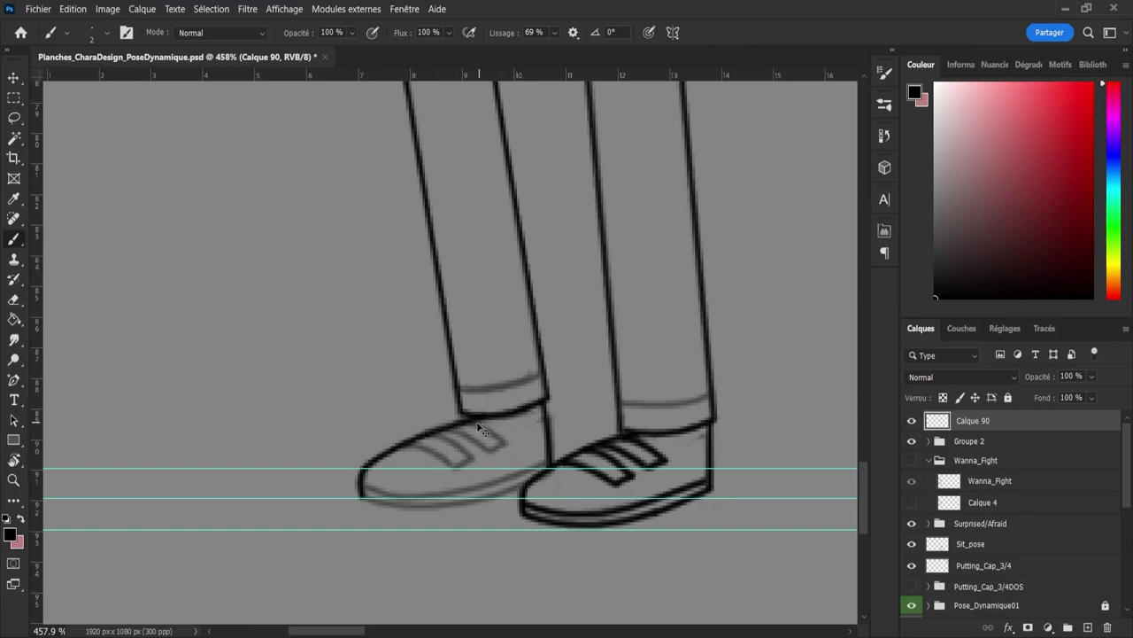
key(ctrl+z)
mouse_move(363, 467)
mouse_down()
mouse_move(429, 424)
mouse_move(531, 403)
mouse_up()
key(ctrl+z)
mouse_move(381, 454)
mouse_down()
mouse_move(443, 423)
mouse_move(517, 409)
mouse_move(468, 411)
mouse_up()
mouse_move(387, 506)
mouse_down()
mouse_move(435, 513)
mouse_move(541, 481)
mouse_up()
key(e)
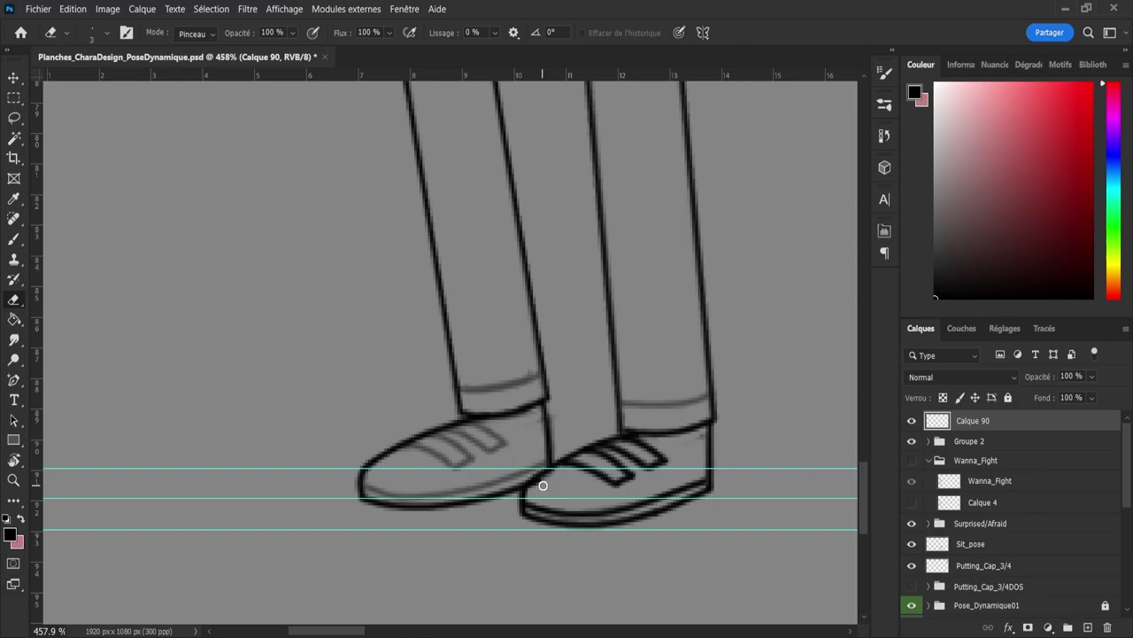
key(b)
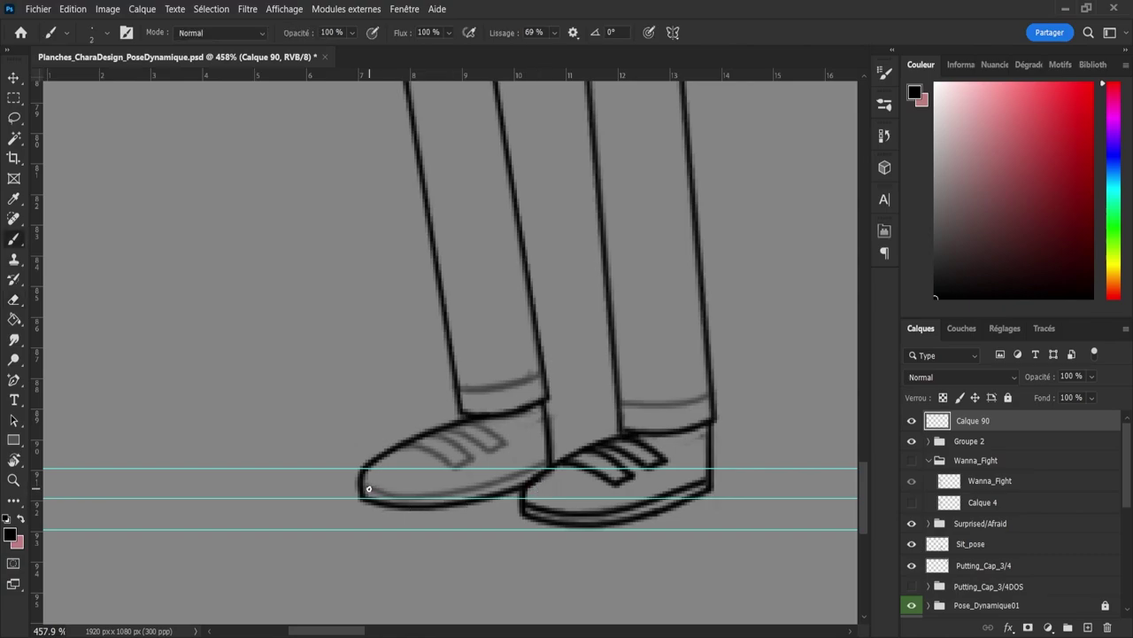
Step: Ink the back shoe's upper sole line and the two lace straps across its top
mouse_move(369, 488)
mouse_down()
mouse_move(421, 498)
mouse_move(369, 490)
mouse_move(440, 497)
mouse_move(567, 455)
mouse_up()
key(ctrl+z)
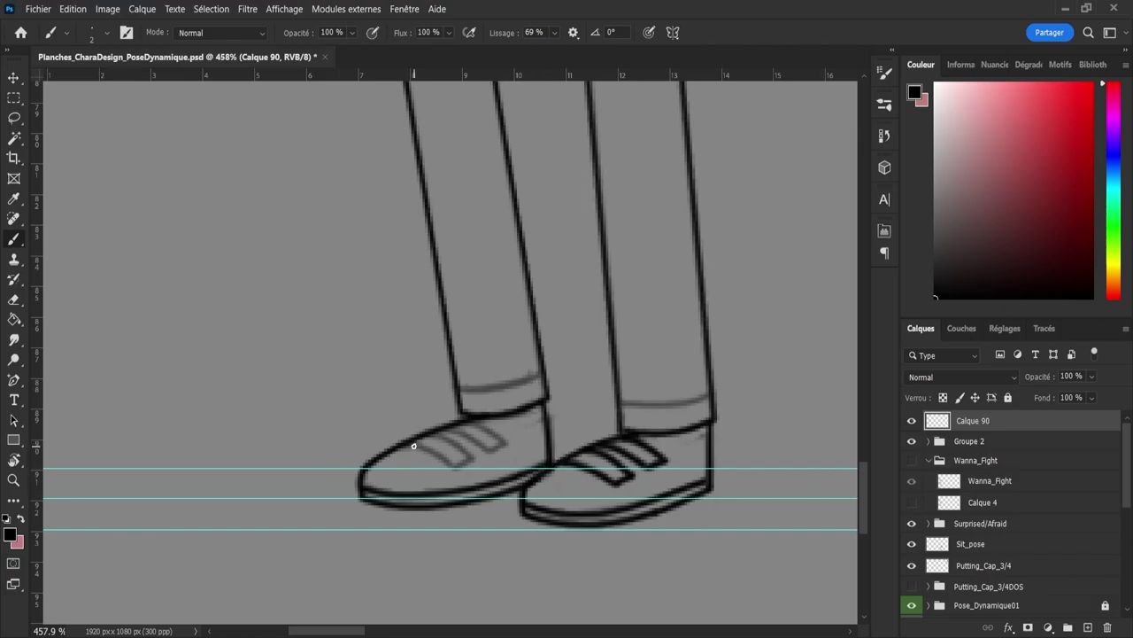
mouse_move(406, 443)
mouse_down()
mouse_move(483, 456)
mouse_move(456, 467)
mouse_move(489, 453)
mouse_move(460, 457)
mouse_move(428, 434)
mouse_move(445, 434)
mouse_move(476, 446)
mouse_move(487, 470)
mouse_move(430, 432)
mouse_move(466, 444)
mouse_move(482, 470)
mouse_move(450, 433)
mouse_move(491, 444)
mouse_move(497, 456)
mouse_move(444, 428)
mouse_move(498, 461)
mouse_move(495, 446)
mouse_move(514, 436)
mouse_move(463, 426)
mouse_move(488, 425)
mouse_move(519, 455)
mouse_move(510, 443)
mouse_move(467, 438)
mouse_up()
key(ctrl+z)
key(ctrl+z)
Step: Ink the curved cuff line above the hem on both trouser legs, following the sketch and trimming the overshoot
key(z)
drag(504, 388, 542, 390)
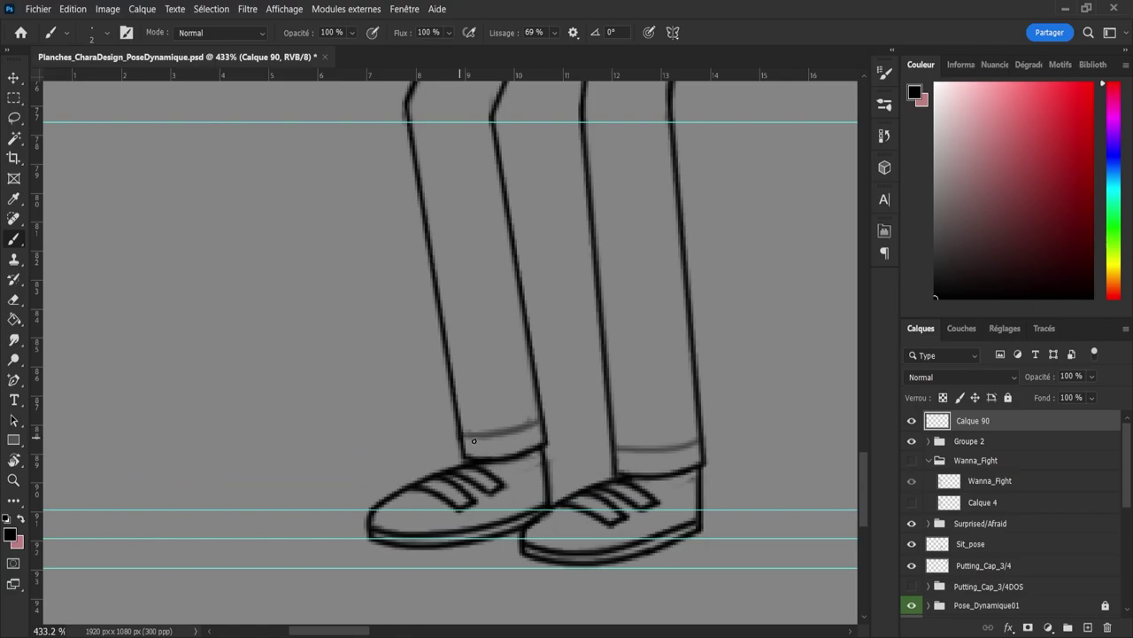
drag(462, 436, 537, 429)
key(ctrl+z)
drag(465, 437, 564, 420)
key(e)
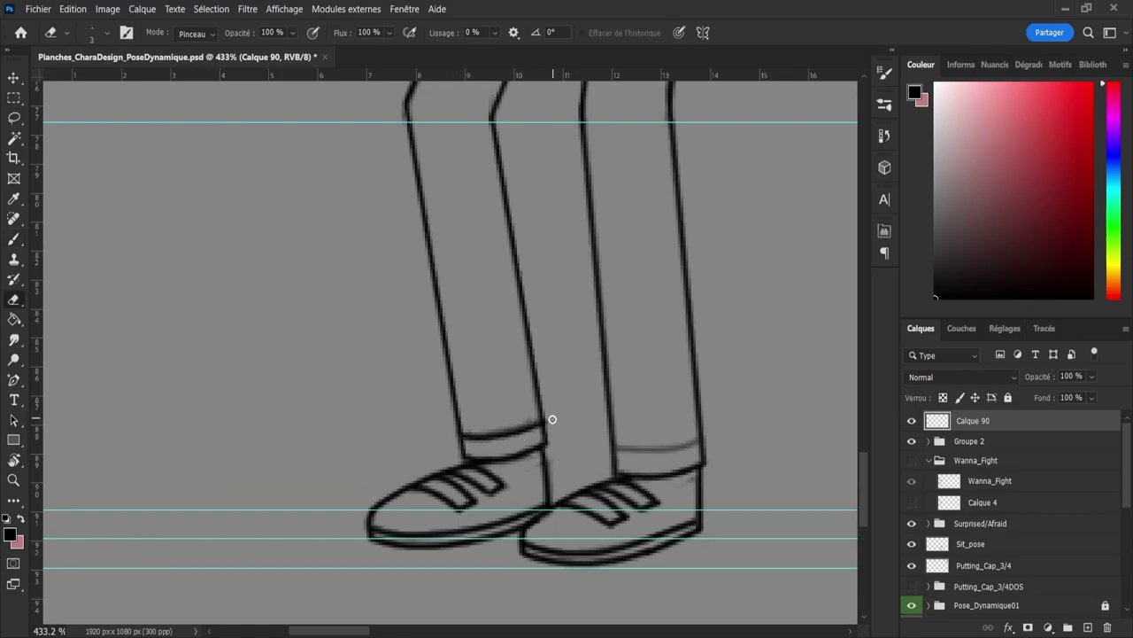
key(b)
mouse_move(617, 452)
mouse_down()
mouse_move(655, 457)
mouse_move(729, 436)
mouse_up()
Step: Examine the whole inked fighting pose beside the neighbouring standing poses
key(z)
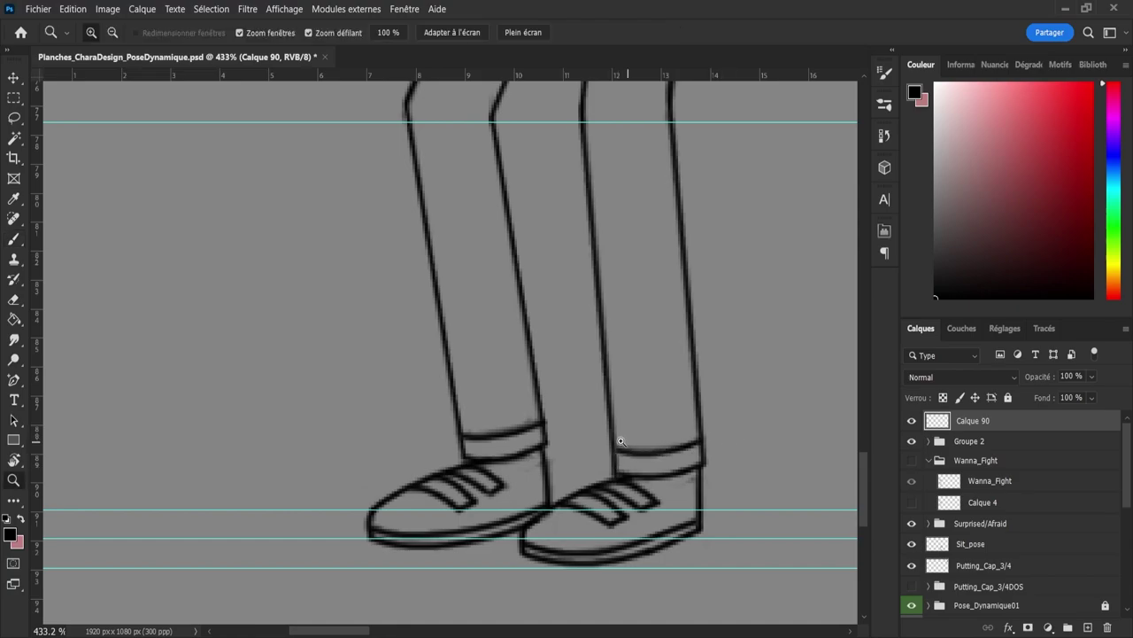
drag(618, 437, 673, 358)
scroll(673, 357, up, 2)
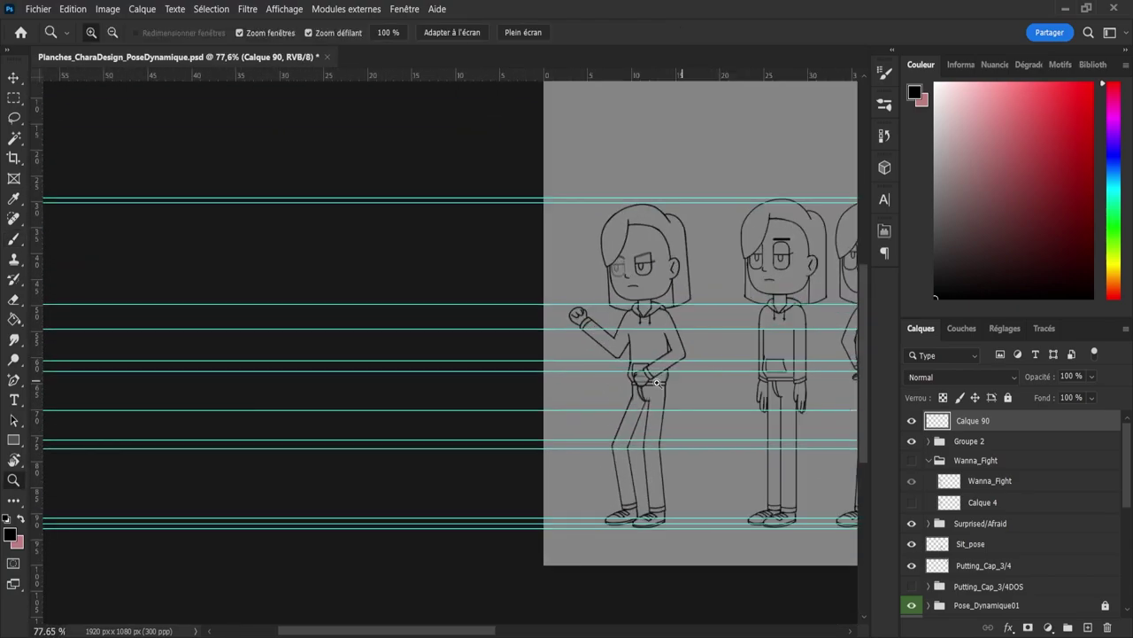
scroll(673, 357, down, 2)
scroll(708, 380, up, 2)
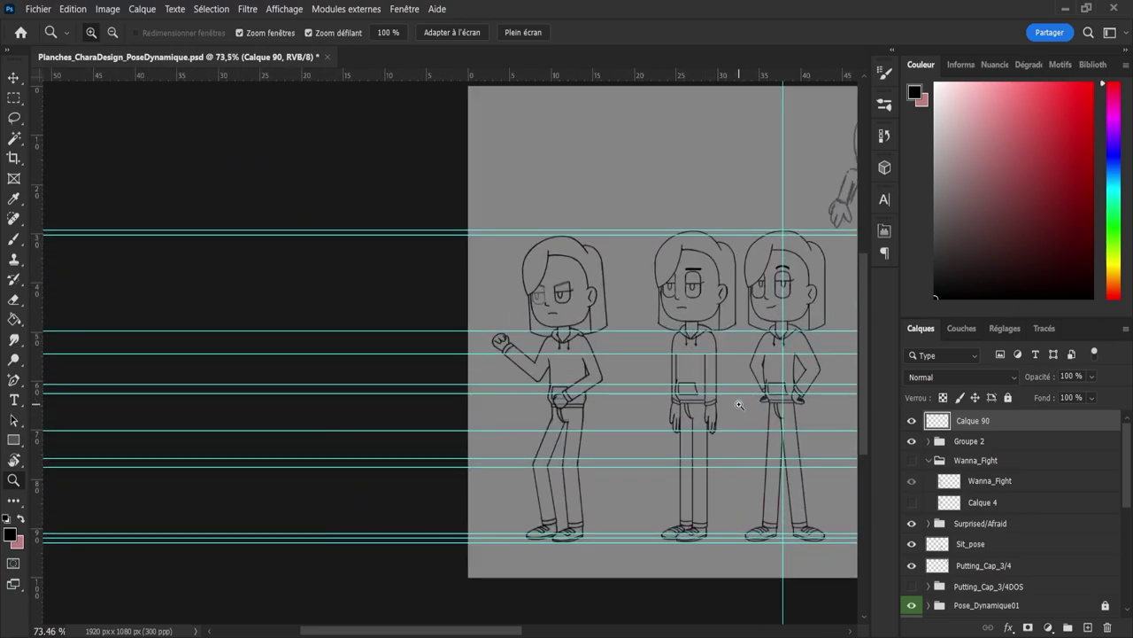
scroll(737, 405, down, 2)
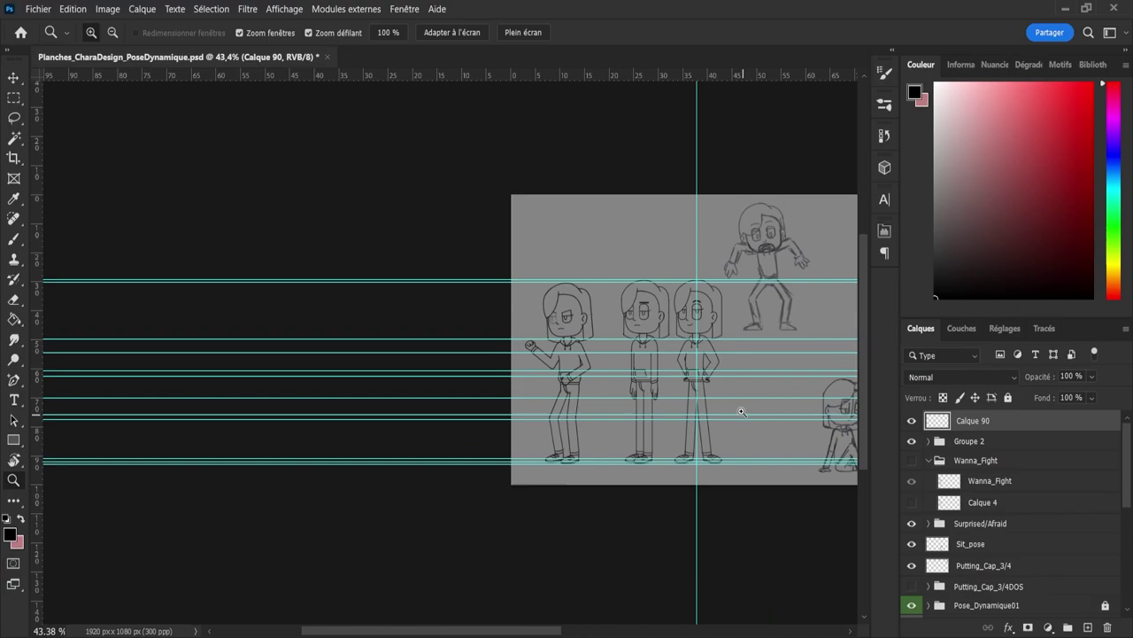
scroll(743, 409, up, 4)
scroll(769, 429, down, 4)
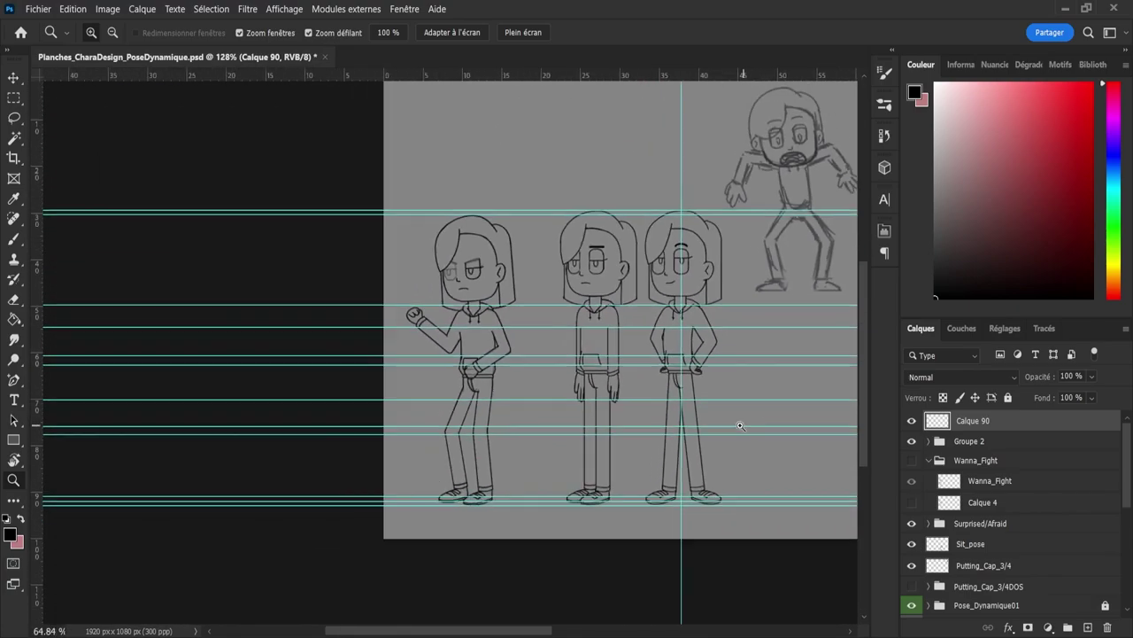
Step: Ink a thick slanted angry eyebrow over the fighting pose's near eye
scroll(574, 346, up, 4)
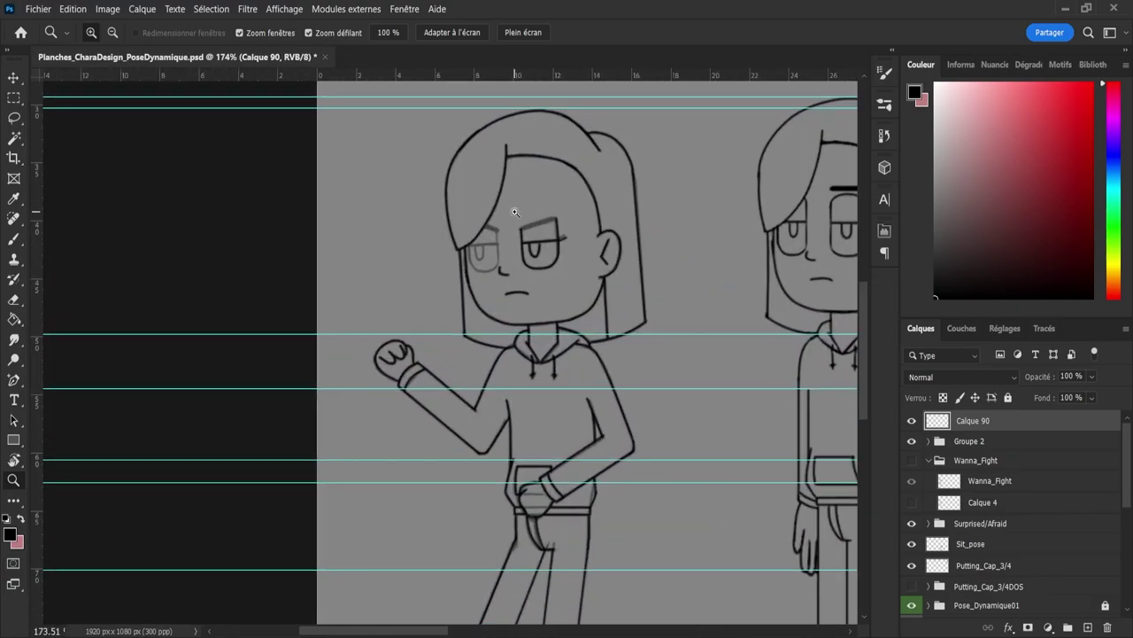
scroll(531, 213, up, 1)
key(b)
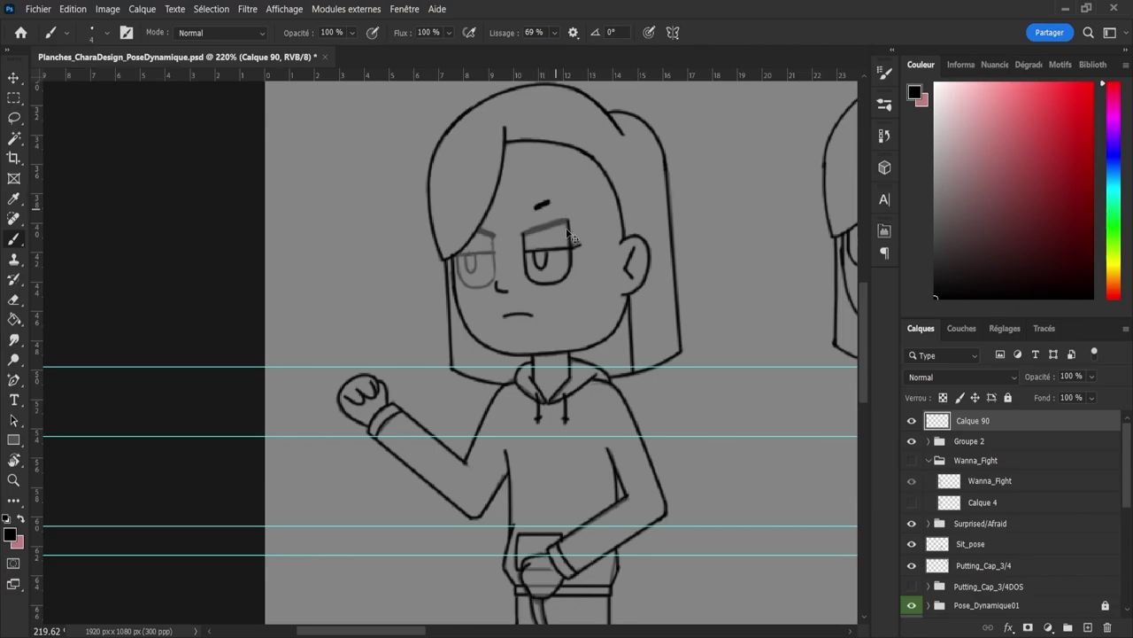
key(ctrl+z)
drag(522, 235, 590, 210)
key(ctrl+z)
mouse_move(521, 235)
mouse_down()
mouse_move(581, 217)
mouse_move(519, 233)
mouse_up()
key(e)
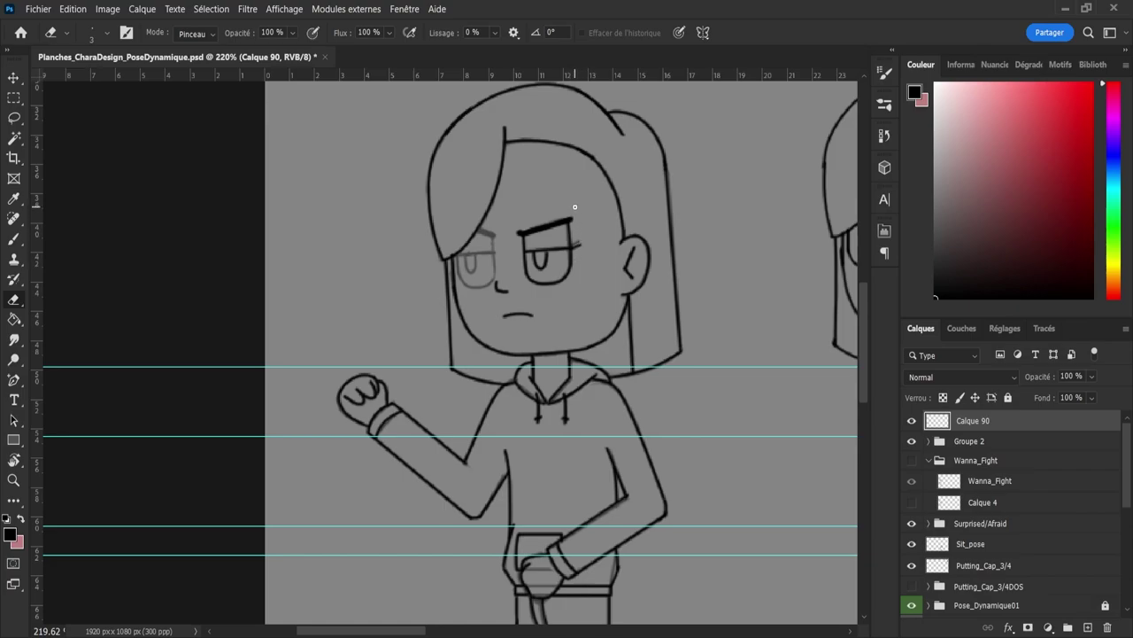
Step: Copy the near eye with its eyebrow to a new layer, flip it horizontally and place it over the far eye's sketch
key(l)
mouse_move(567, 190)
mouse_down()
mouse_move(591, 299)
mouse_move(529, 298)
mouse_up()
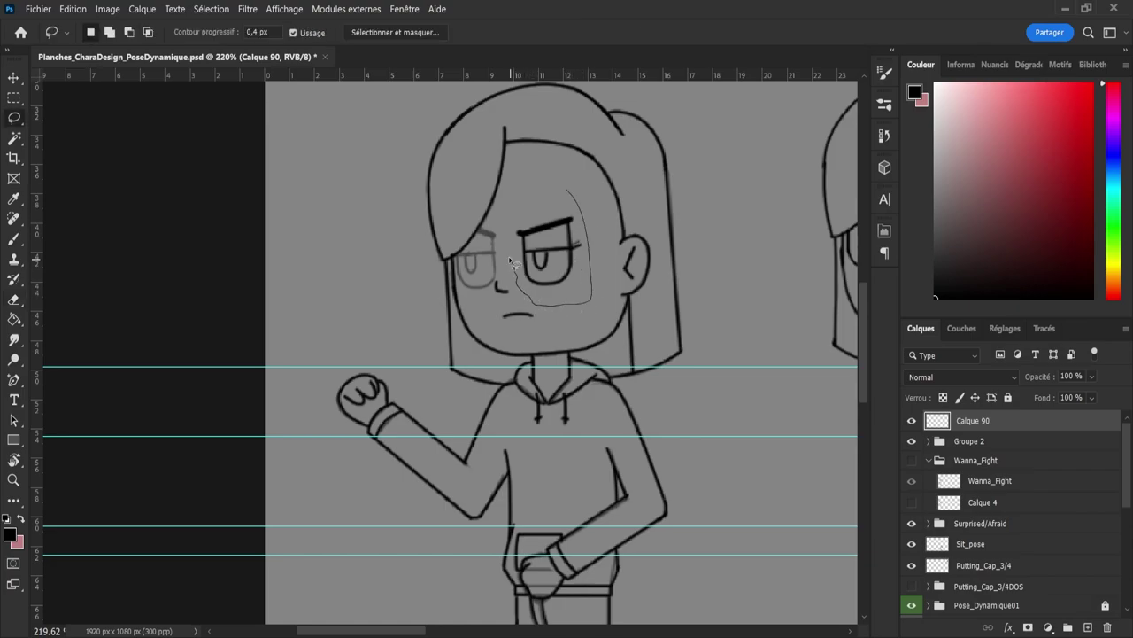
mouse_move(509, 259)
mouse_down()
mouse_move(505, 209)
mouse_move(568, 191)
mouse_up()
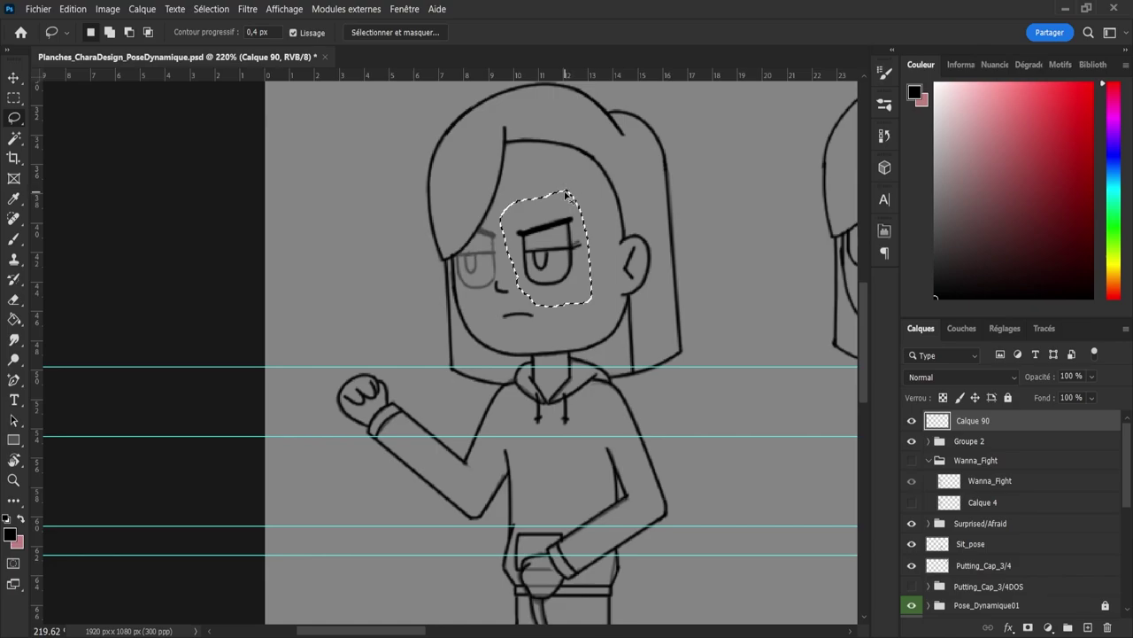
key(ctrl+j)
key(ctrl+t)
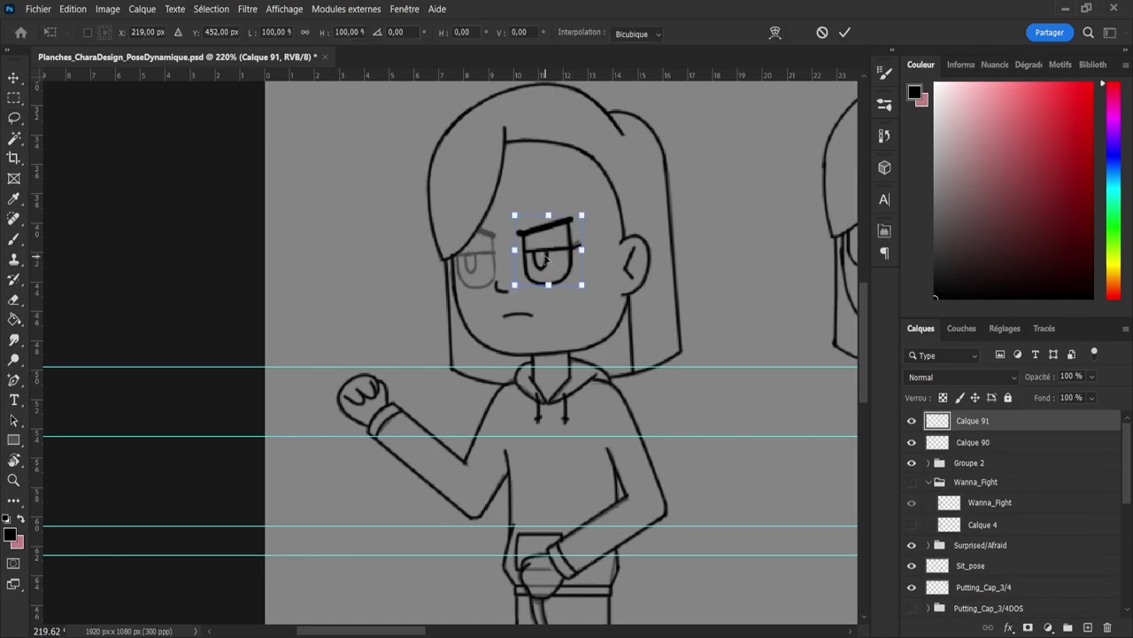
right_click(579, 564)
click(569, 550)
drag(542, 249, 467, 263)
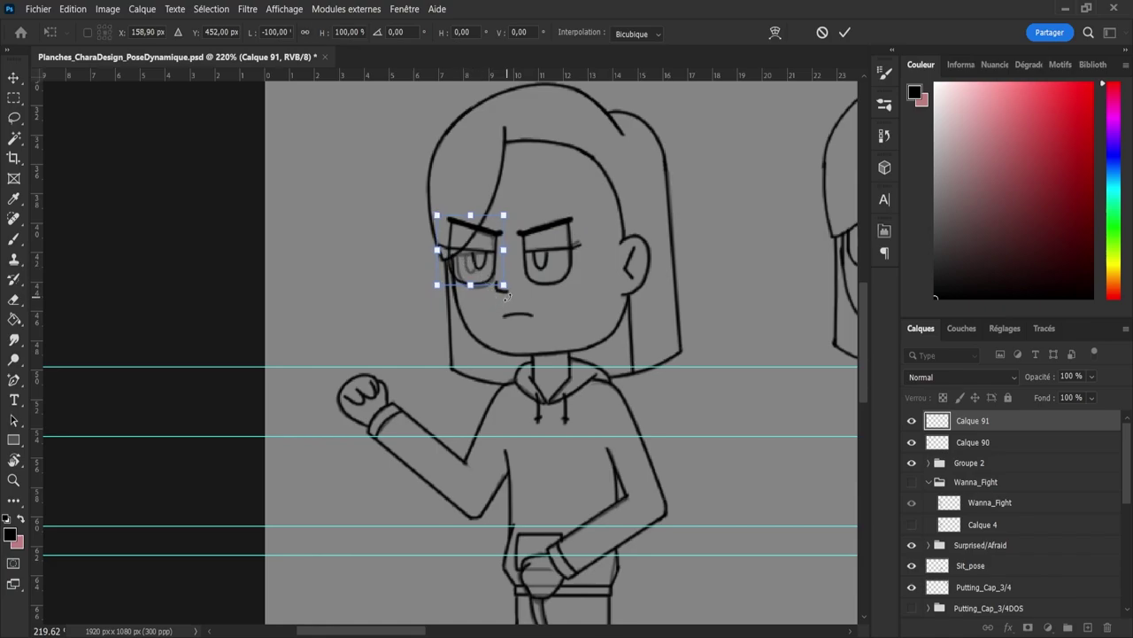
key(Return)
Step: Lower the mirrored far eye slightly and rotate it by -4.06° to fit the sketch
key(z)
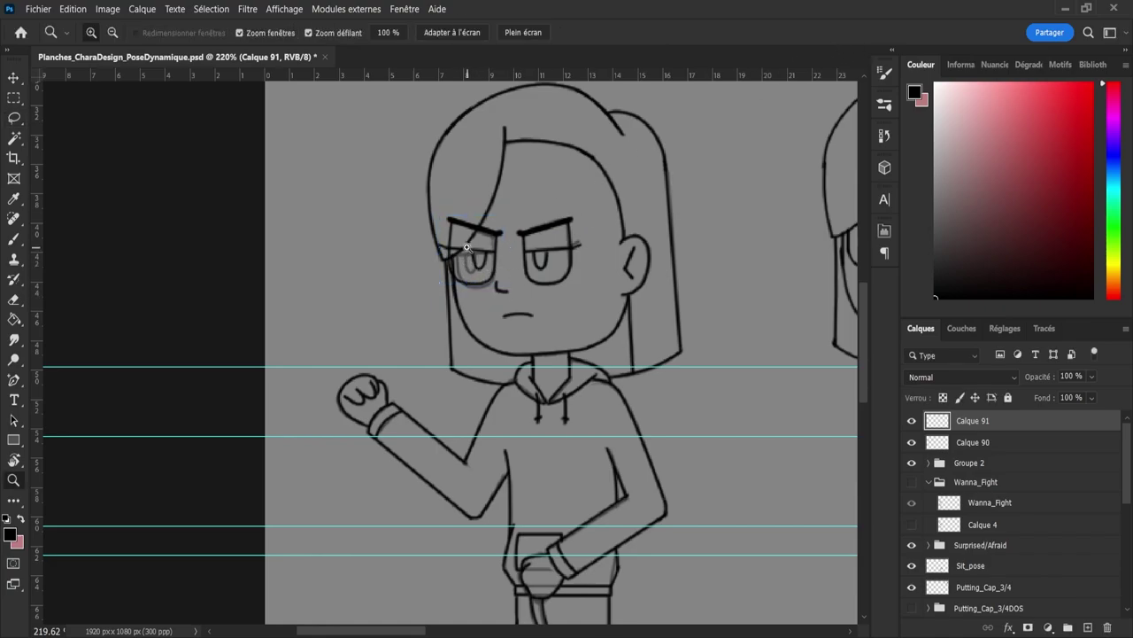
click(511, 242)
key(v)
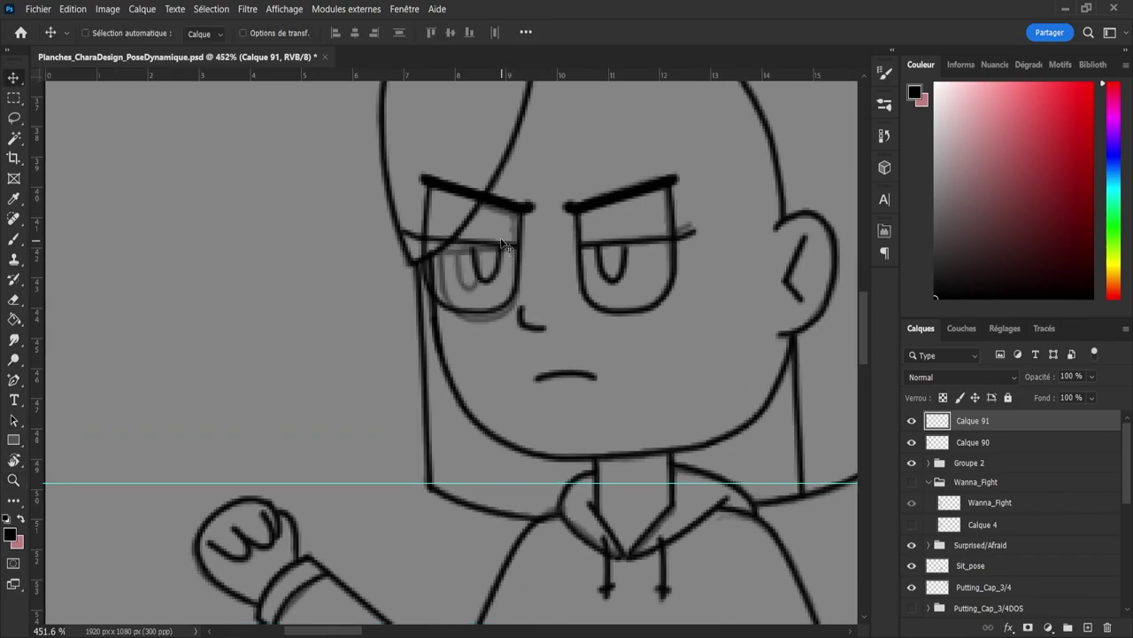
drag(501, 241, 501, 249)
key(ctrl+t)
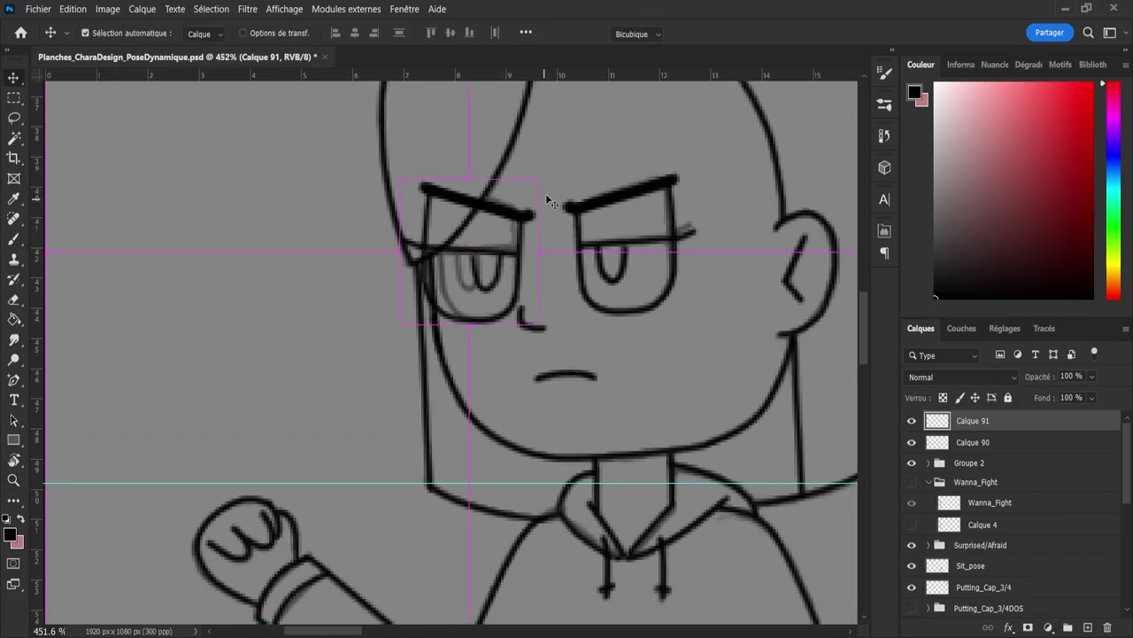
key(ctrl+t)
drag(549, 203, 556, 171)
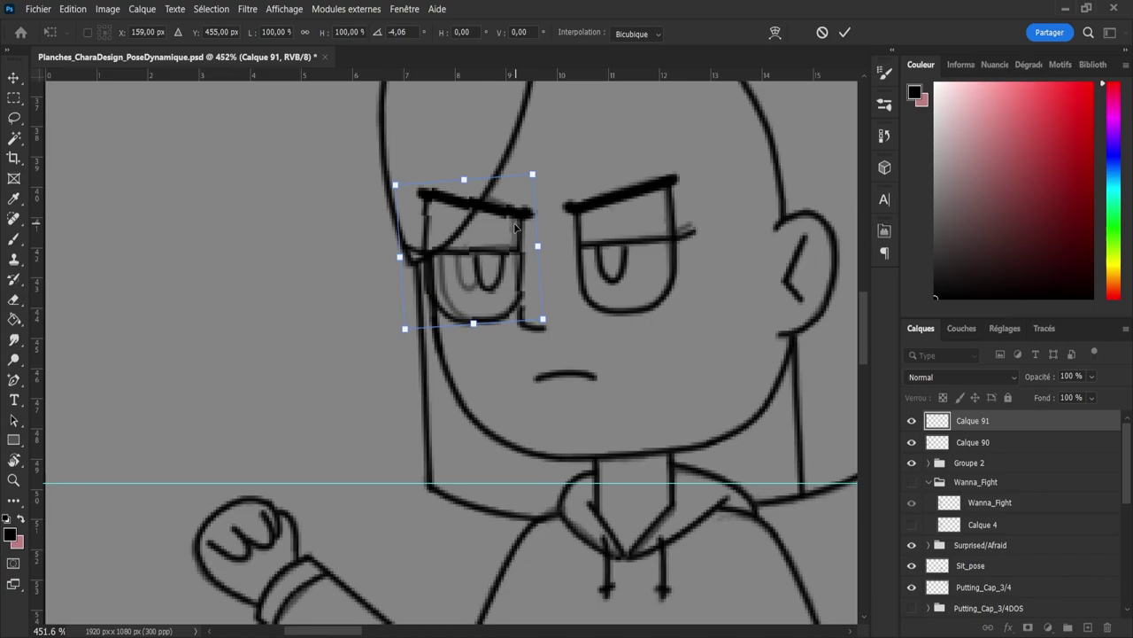
drag(515, 227, 510, 237)
key(Up)
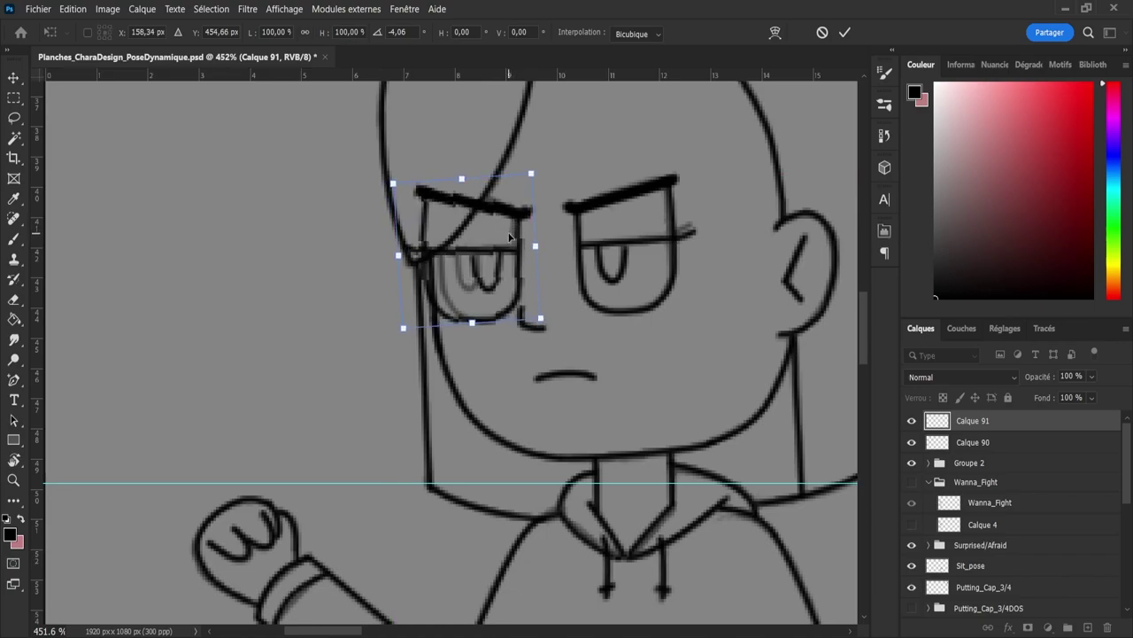
key(Return)
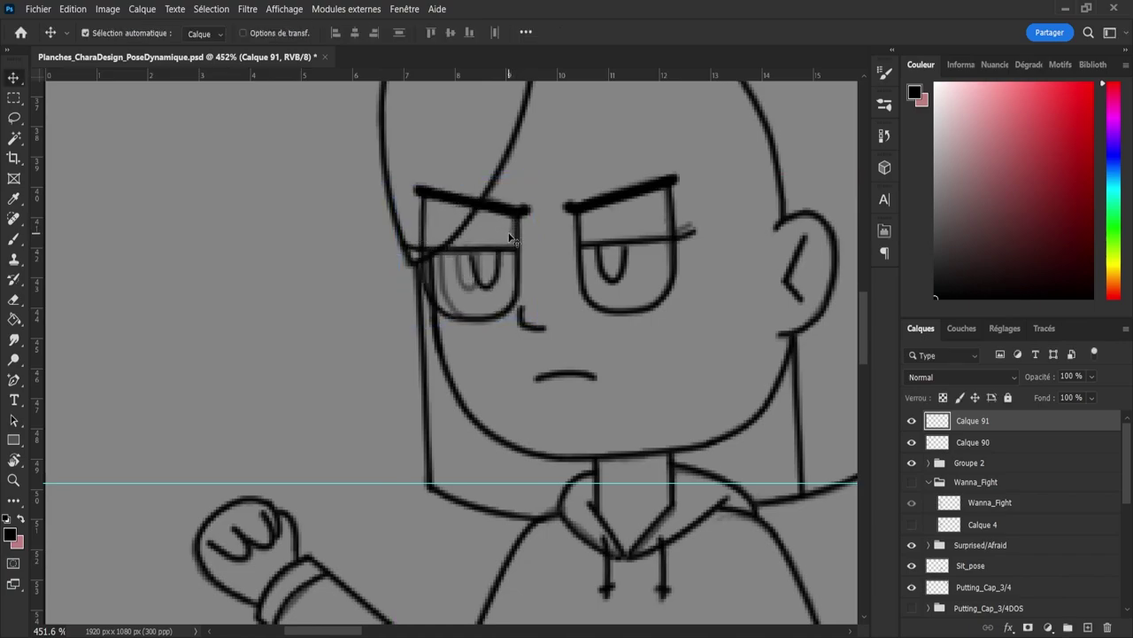
Step: Narrow the mirrored far eye to 78.85% width and nudge it slightly toward the nose
key(ctrl+t)
drag(397, 251, 419, 252)
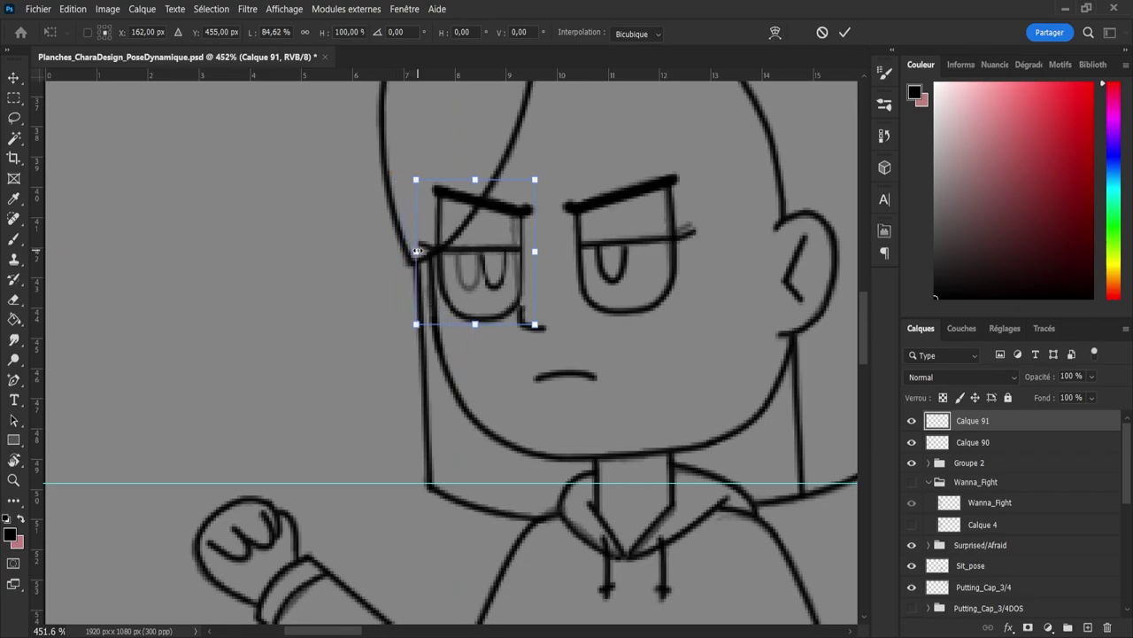
drag(535, 253, 528, 252)
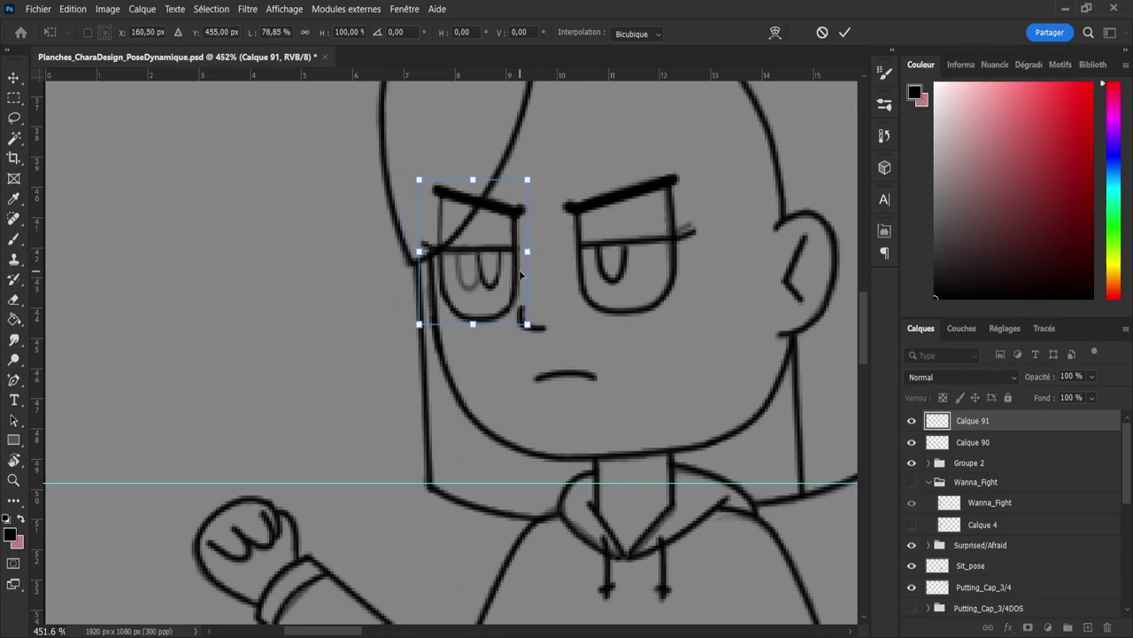
key(Return)
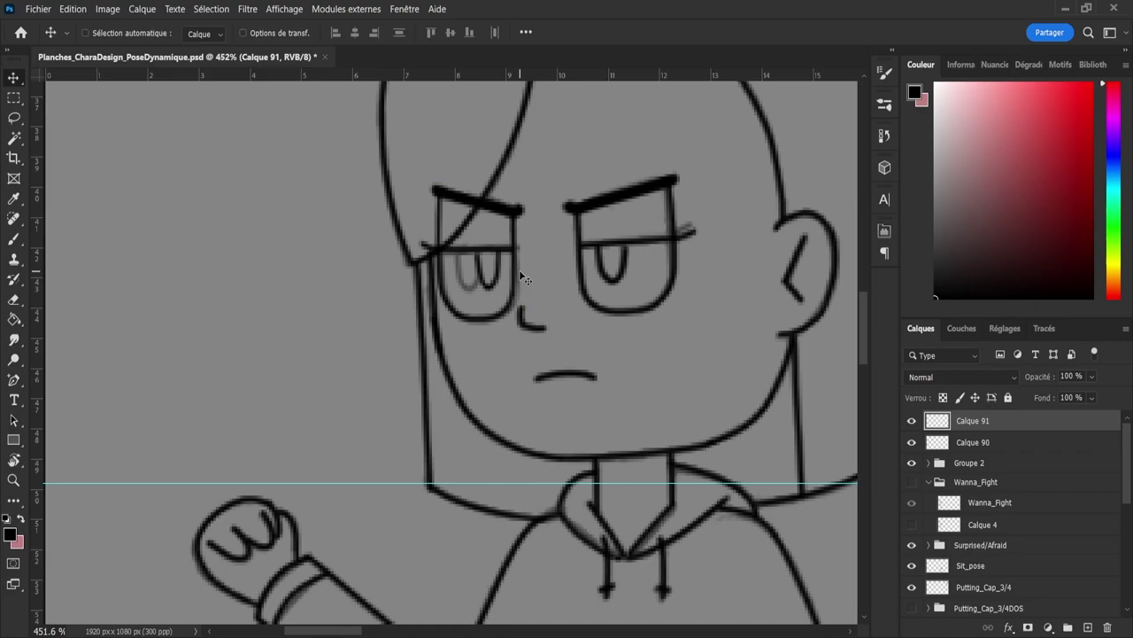
key(Right)
Step: Select the far eye's U-shaped pupil and shift it away from the nose onto the sketched pupil
key(e)
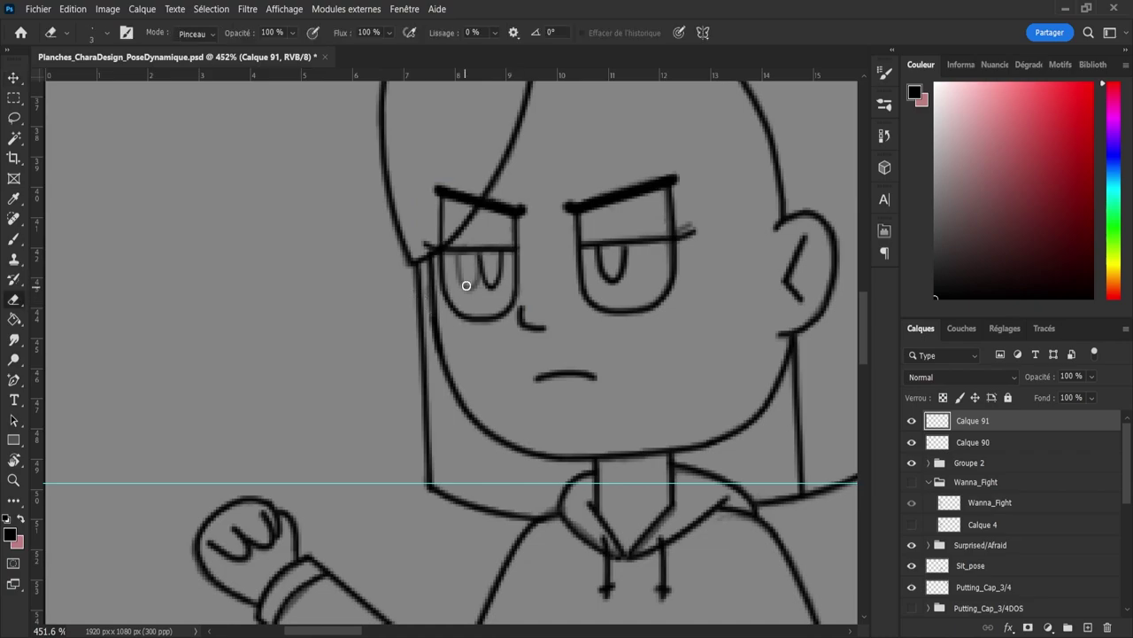
key(l)
mouse_move(478, 277)
mouse_down()
mouse_move(499, 299)
mouse_move(506, 260)
mouse_move(479, 255)
mouse_move(473, 269)
mouse_move(475, 255)
mouse_move(490, 252)
mouse_up()
key(shift)
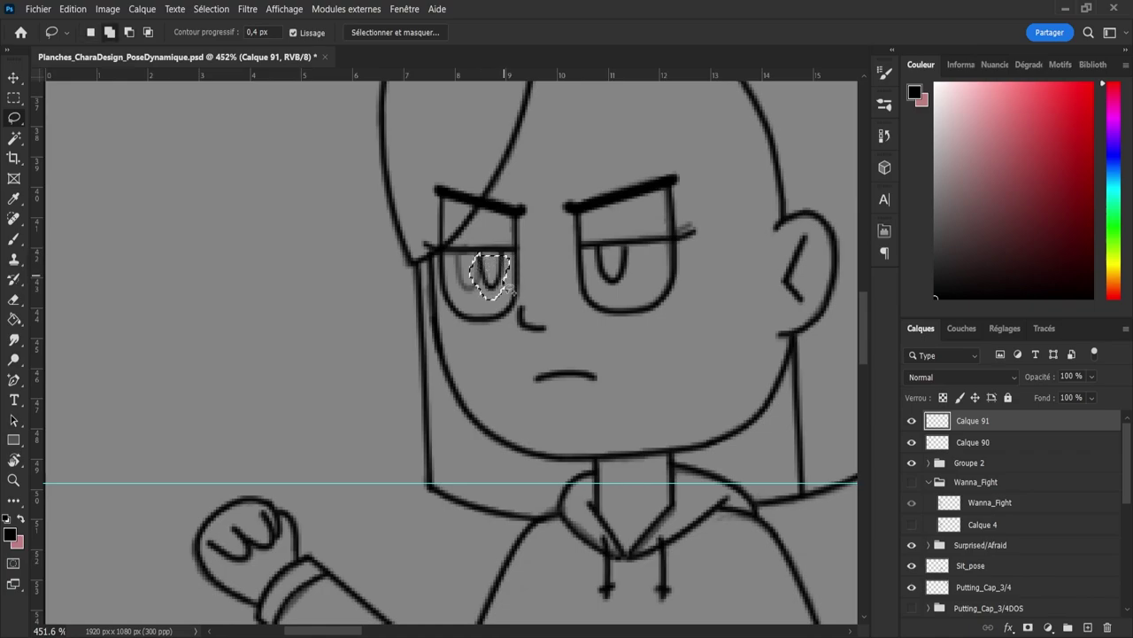
key(ctrl+t)
key(Left)
key(Left)
key(Left)
key(Left)
key(Left)
key(Left)
key(Left)
key(Left)
key(Left)
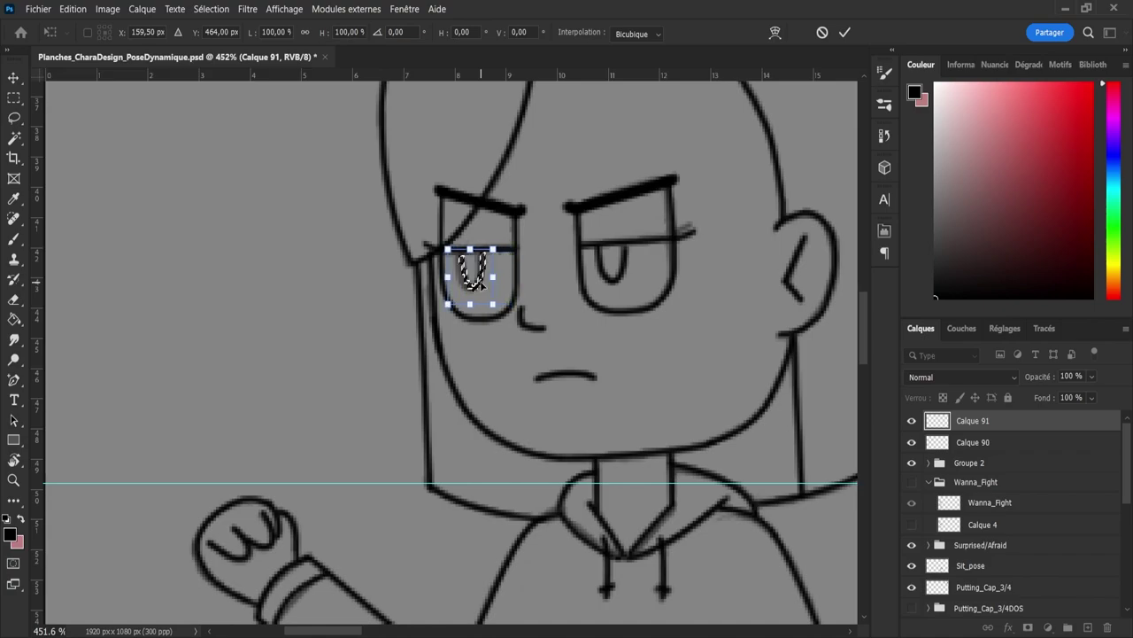
key(Return)
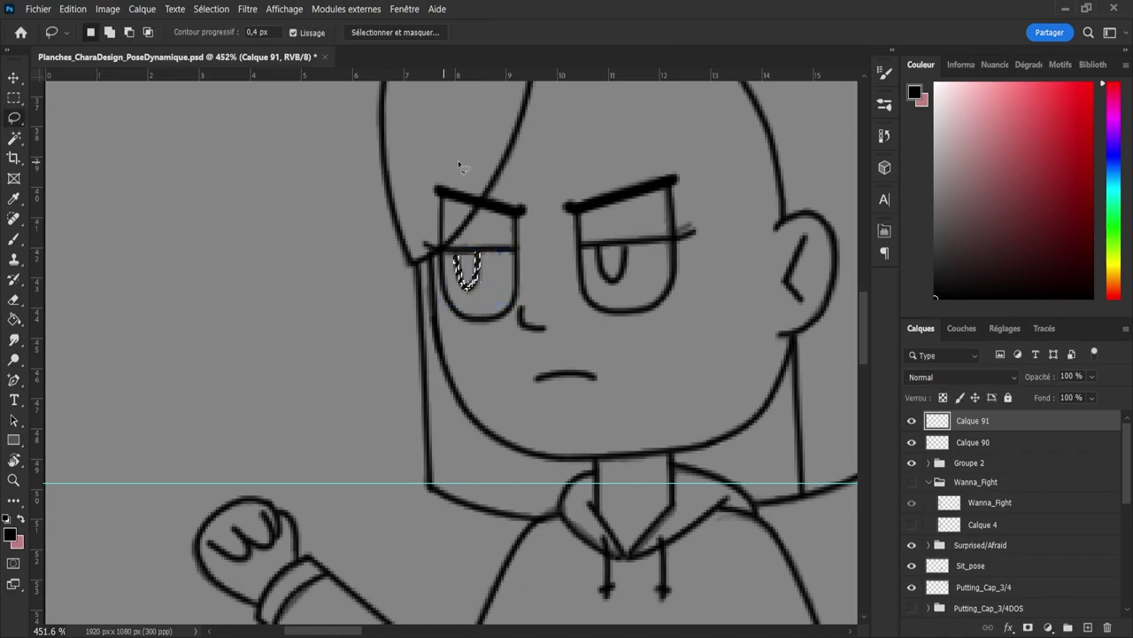
key(ctrl+d)
Step: Erase the parts of the far eye, eyebrow and lashes that overlap the hair fringe
key(e)
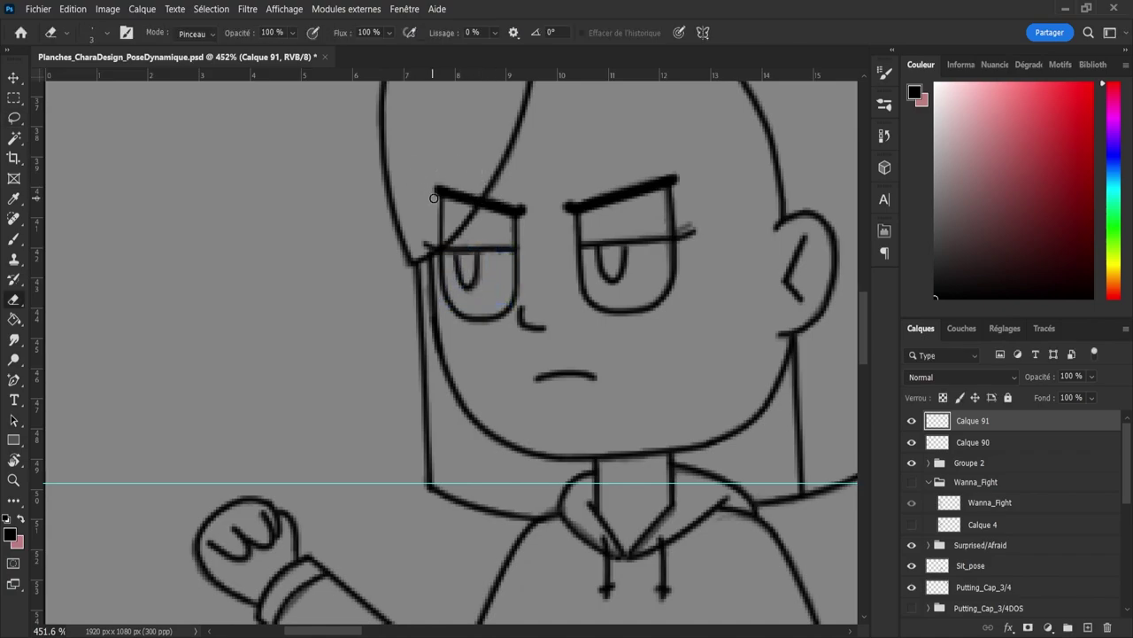
mouse_move(425, 197)
mouse_down()
mouse_move(466, 180)
mouse_move(455, 180)
mouse_move(469, 202)
mouse_move(434, 241)
mouse_move(430, 246)
mouse_up()
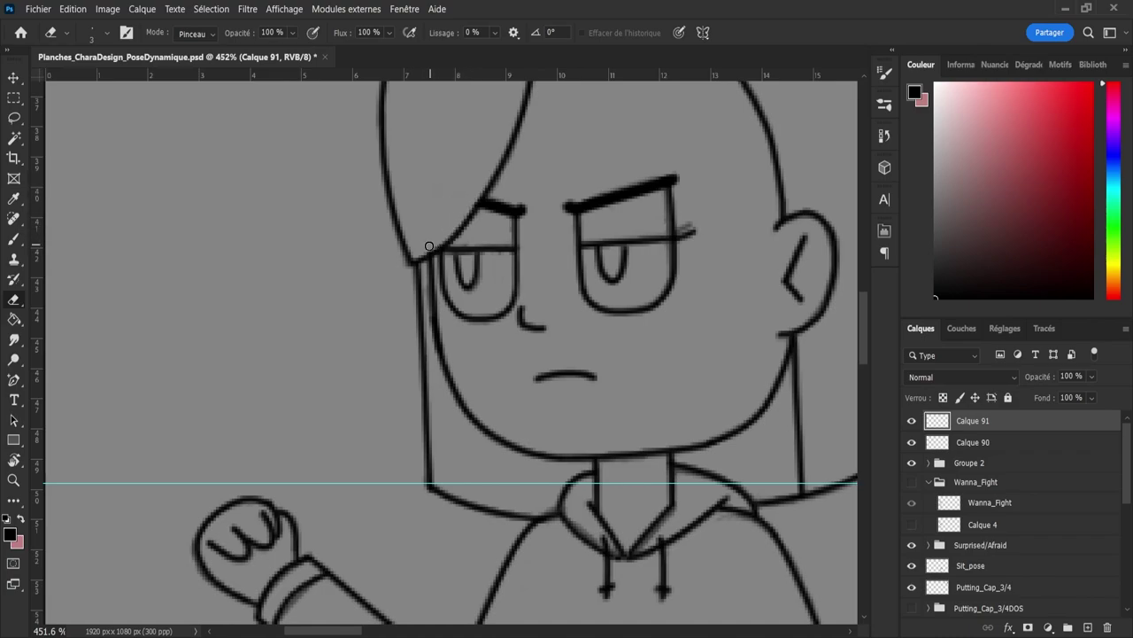
alt+right_click(420, 182)
Step: Save the document and merge Calque 90 and Calque 91 into a single layer
key(z)
mouse_move(498, 286)
mouse_down()
mouse_move(451, 286)
mouse_move(442, 337)
mouse_up()
drag(539, 435, 580, 444)
key(ctrl+s)
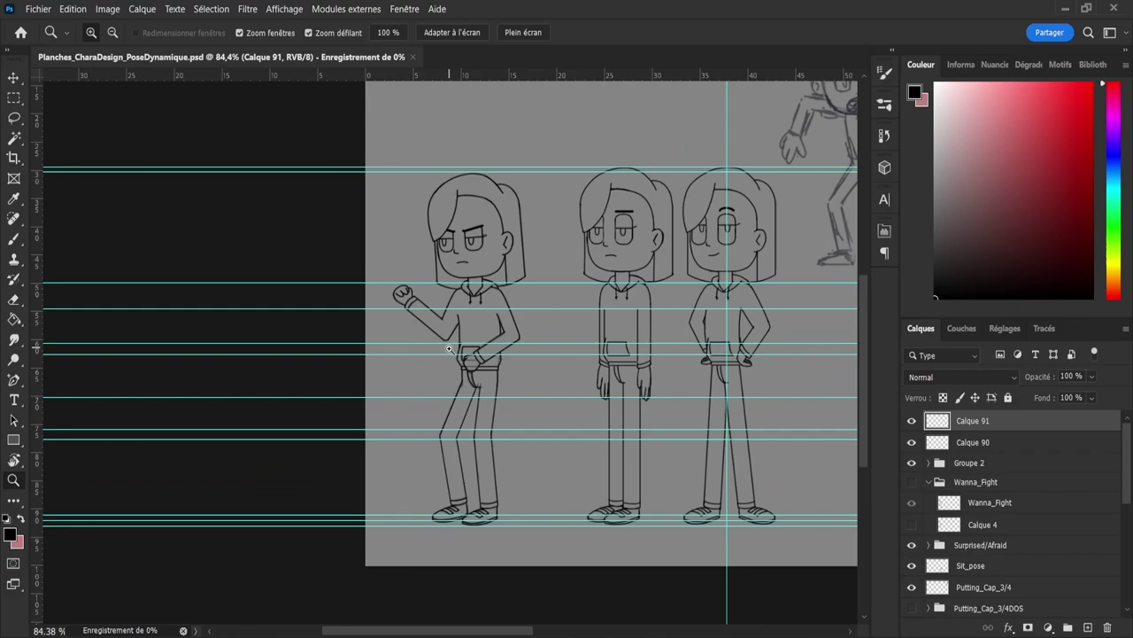
shift+click(949, 450)
key(ctrl+e)
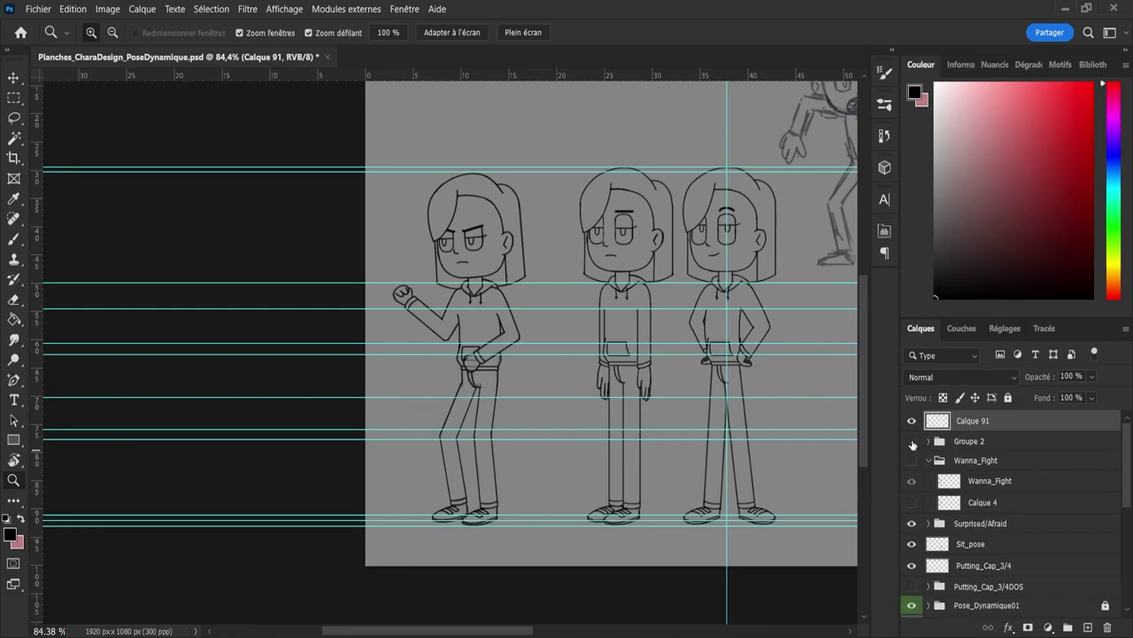
Step: Compare the fighting pose's clean lines with and without Groupe 2, and save the document
click(912, 441)
click(912, 442)
click(912, 442)
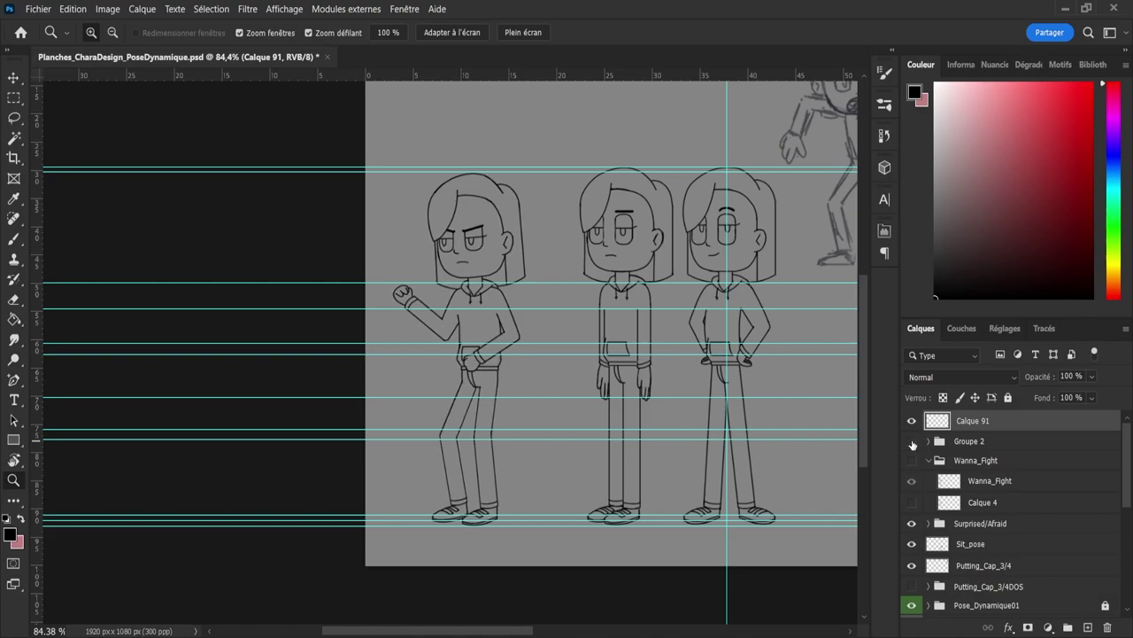
drag(578, 390, 479, 356)
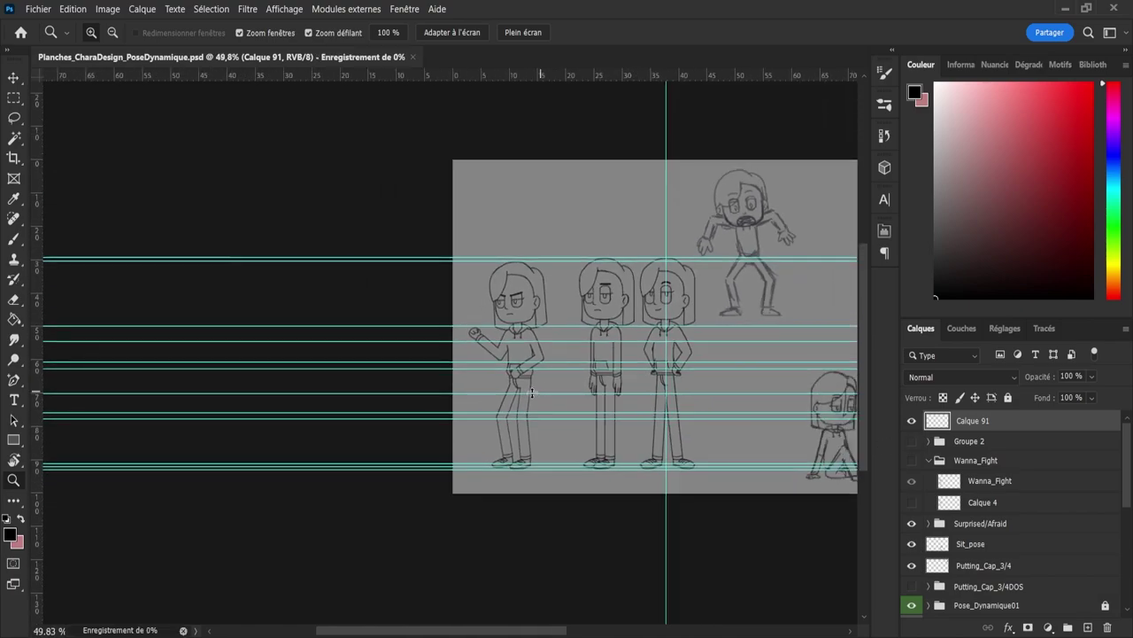
drag(530, 311, 746, 300)
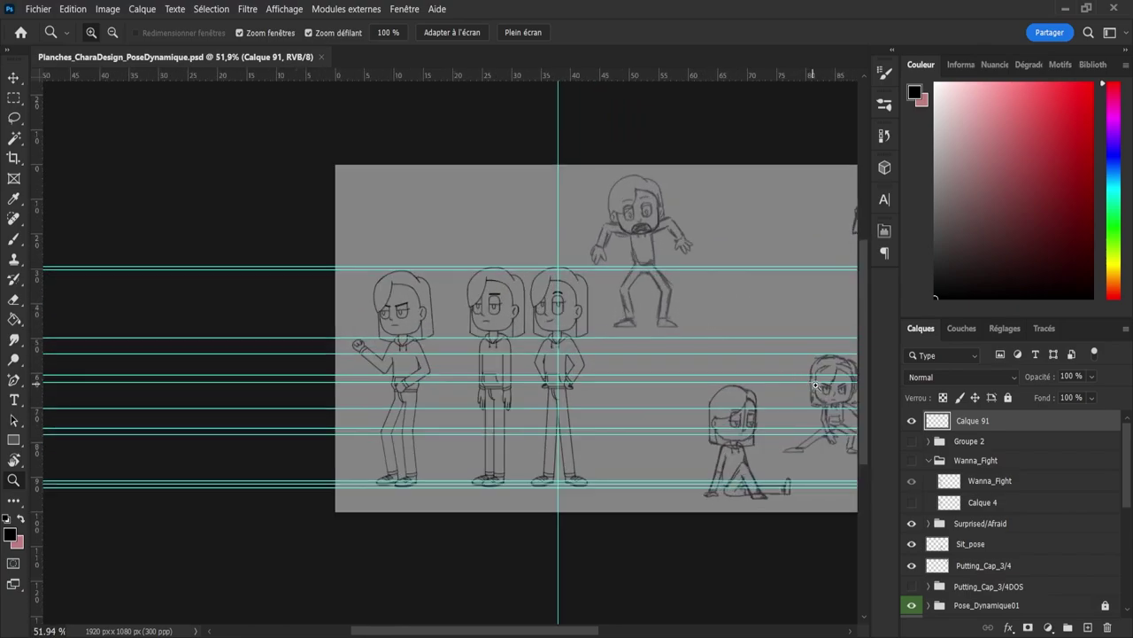
Step: Rename the merged layer Calque 91 as Line_Clean
double_click(972, 420)
text(W)
text(ine_Cle)
key(Tab)
click(964, 423)
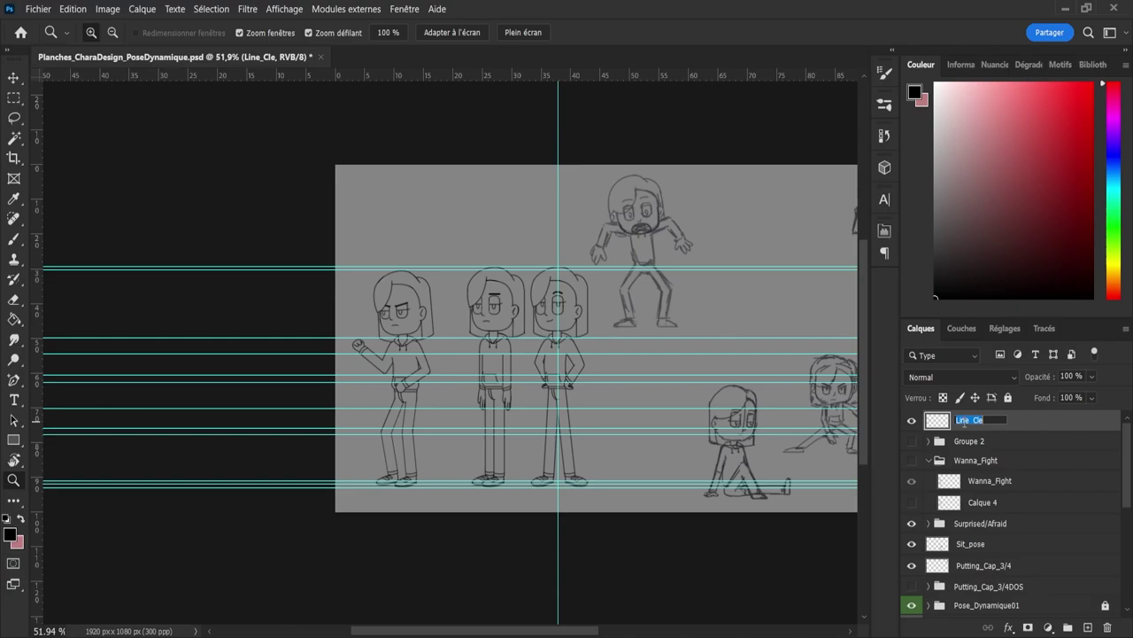
double_click(963, 421)
key(Return)
Step: Show Groupe 2 and rename it as Line
click(911, 441)
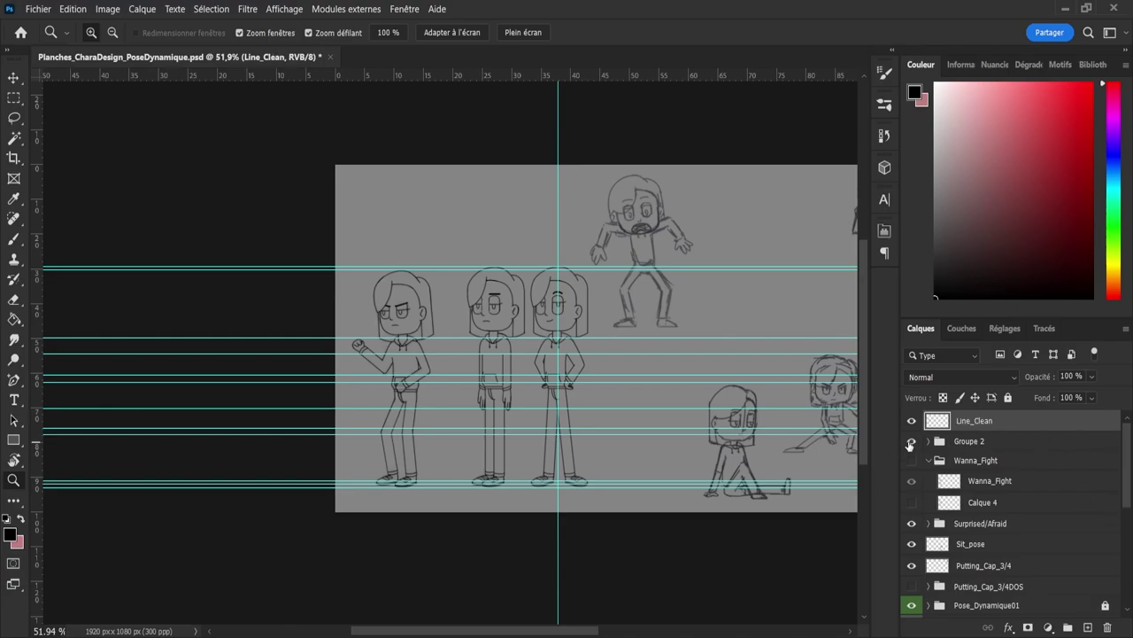
click(963, 444)
double_click(962, 441)
text(Line)
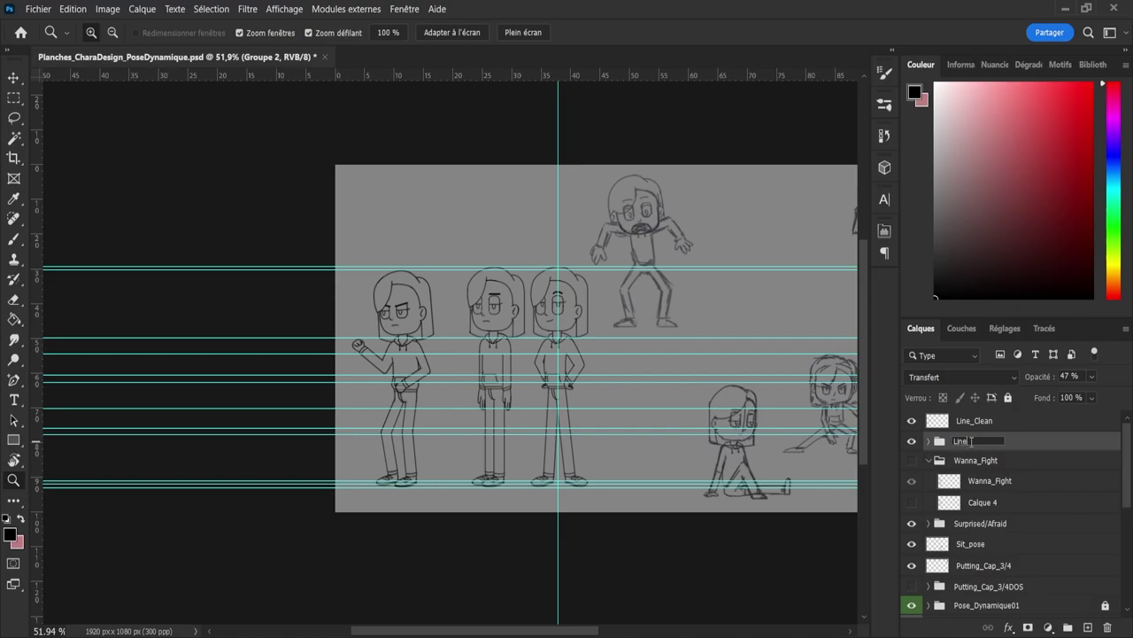
key(Return)
Step: Show the Wanna_Fight group, rename it as Croquis_Wanna_Fight and collapse it
click(912, 461)
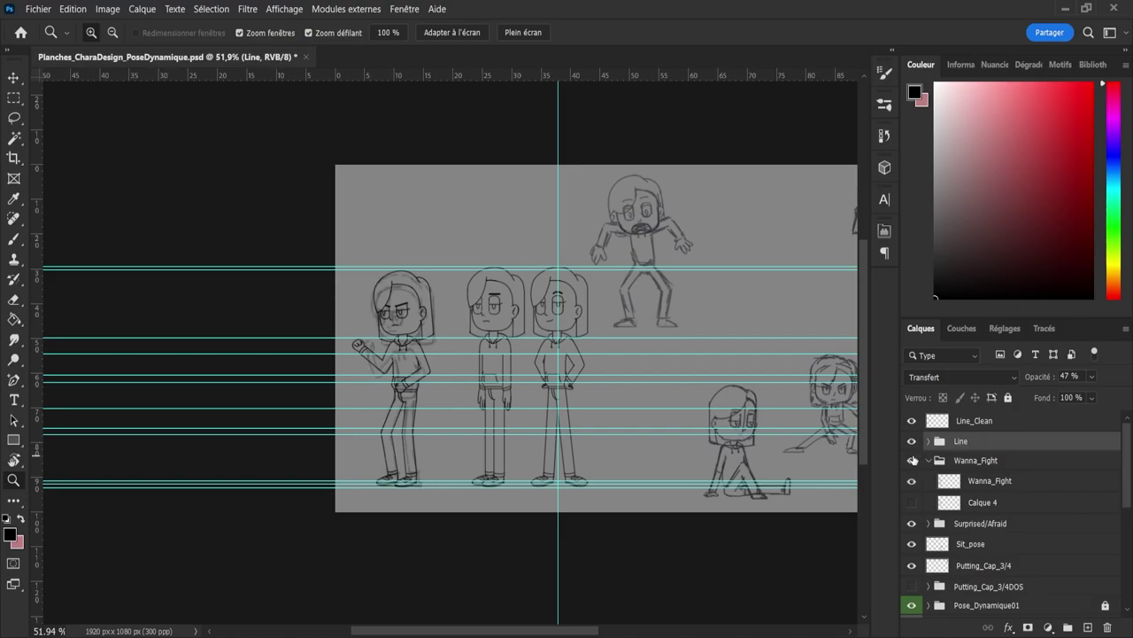
click(961, 461)
double_click(960, 460)
text(C)
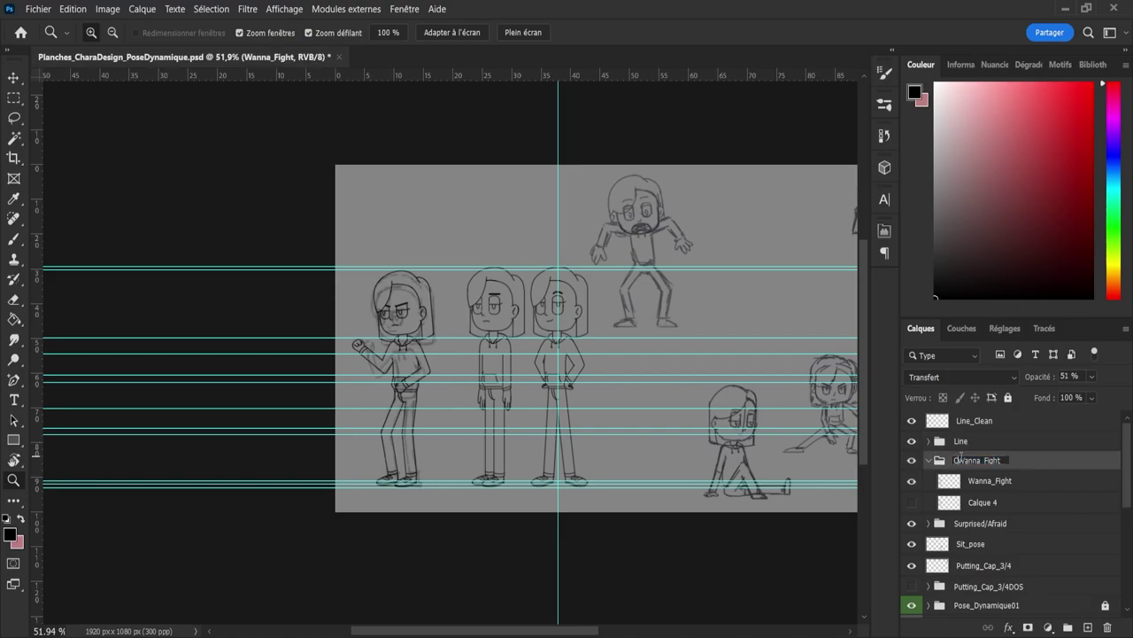
text(Croquis)
key(BackSpace)
key(BackSpace)
text(is)
key(Return)
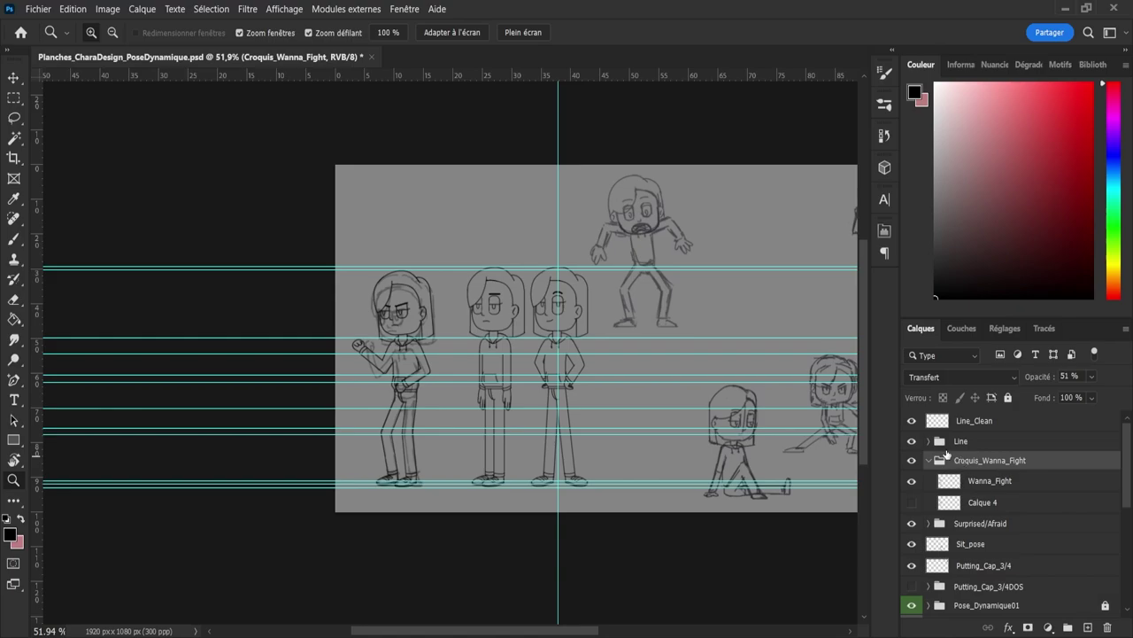
click(928, 461)
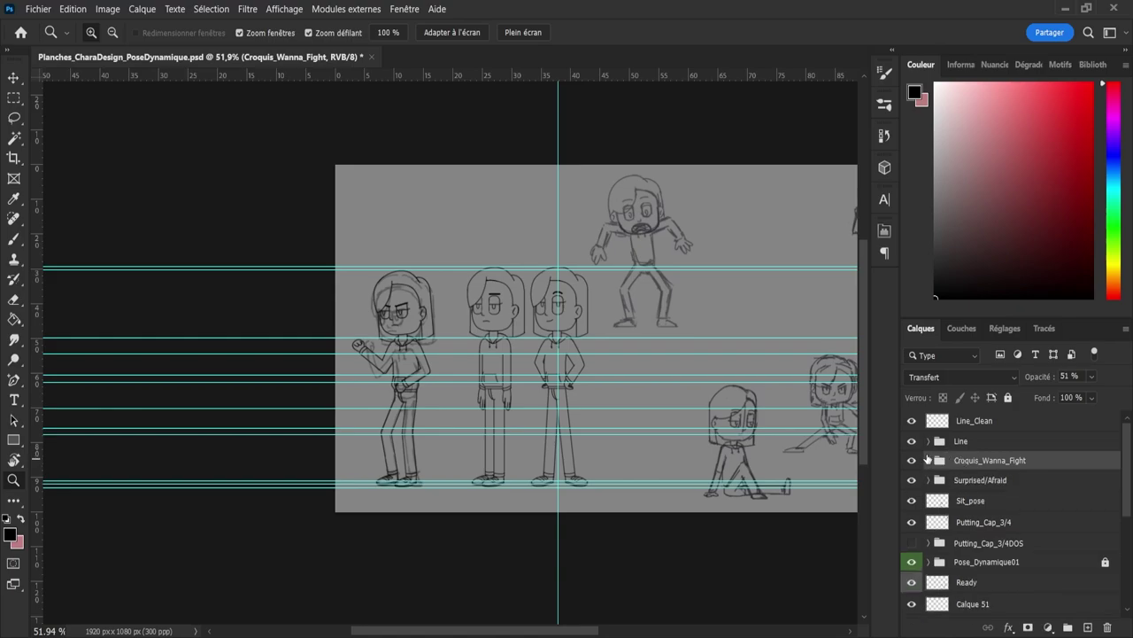
Step: Hide the Croquis_Wanna_Fight and Line groups, and group them with Line_Clean under the name PoseDynamique04
click(912, 460)
click(912, 440)
click(974, 421)
shift+click(991, 459)
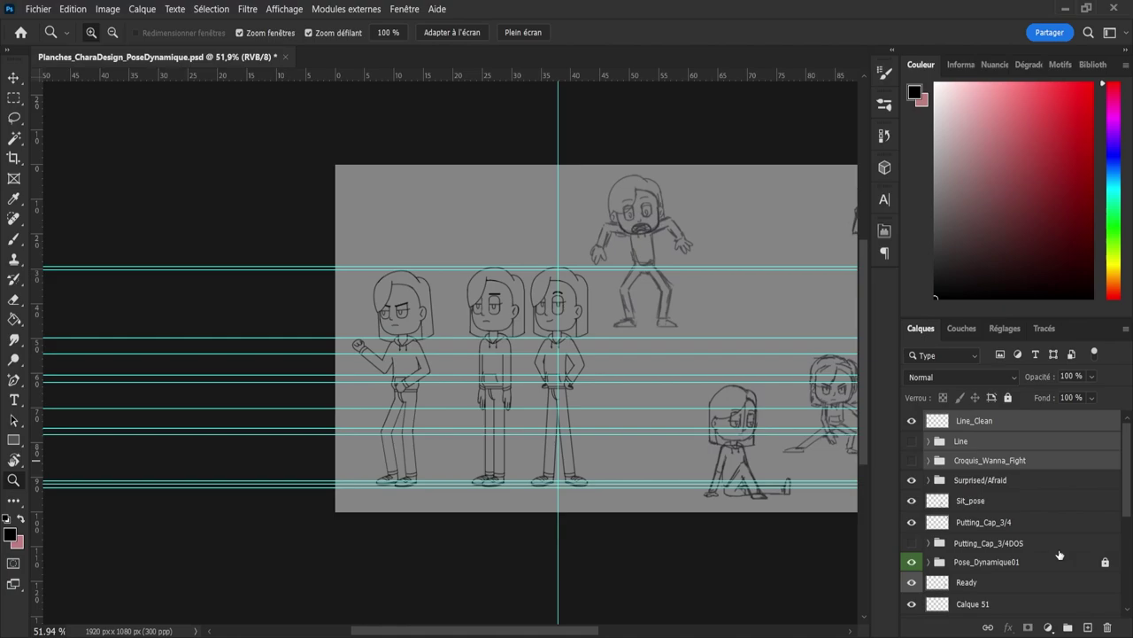
key(ctrl+g)
double_click(968, 419)
text(PoseDynamique04)
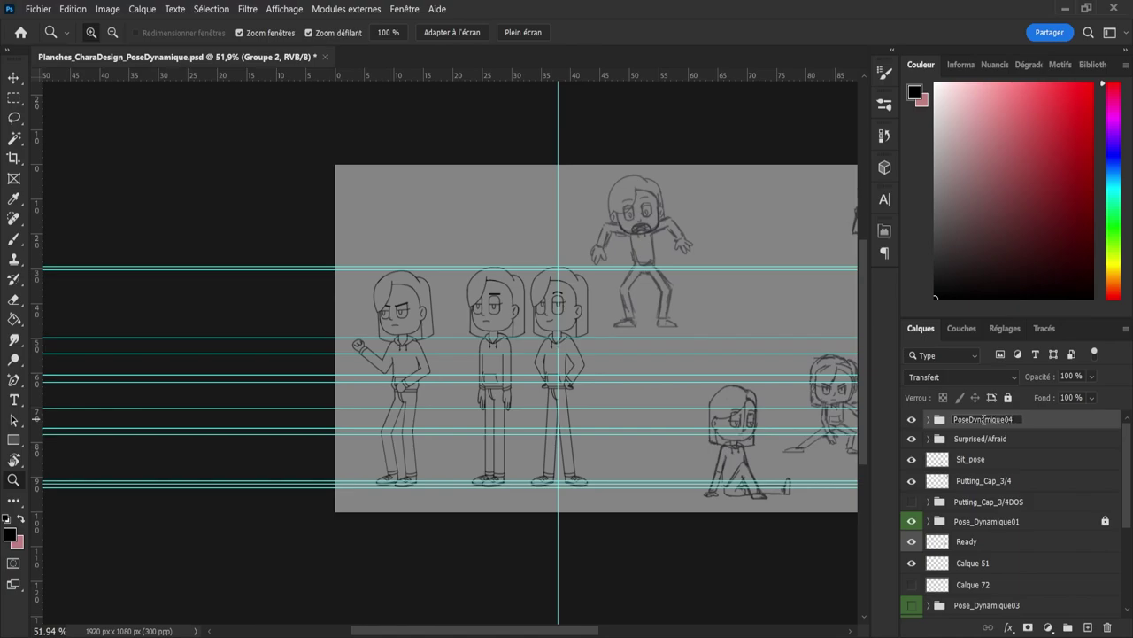
key(Return)
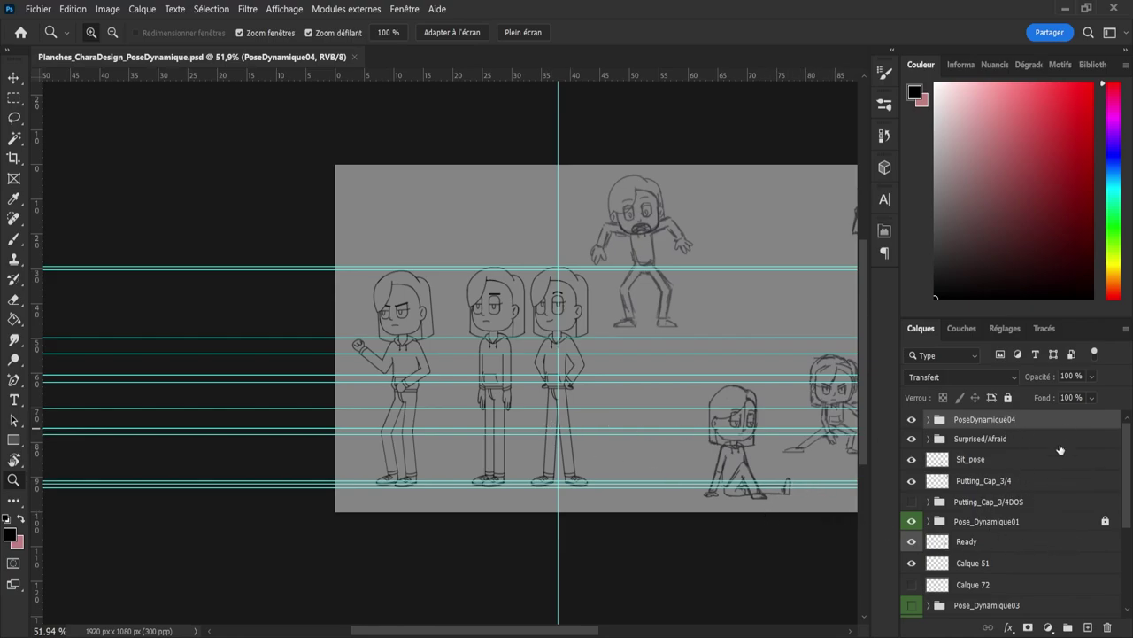
Step: Briefly show the Pose_Dynamique02 and Pose_Dynamique03 groups to compare them with the fighting pose
drag(1129, 468, 1132, 552)
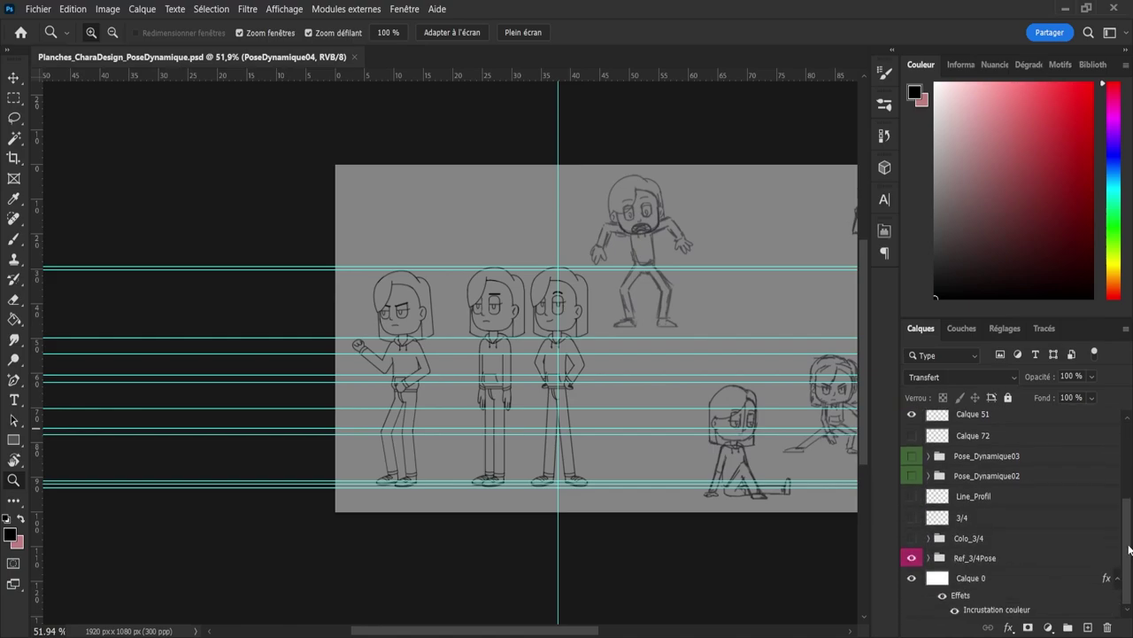
click(911, 475)
click(911, 457)
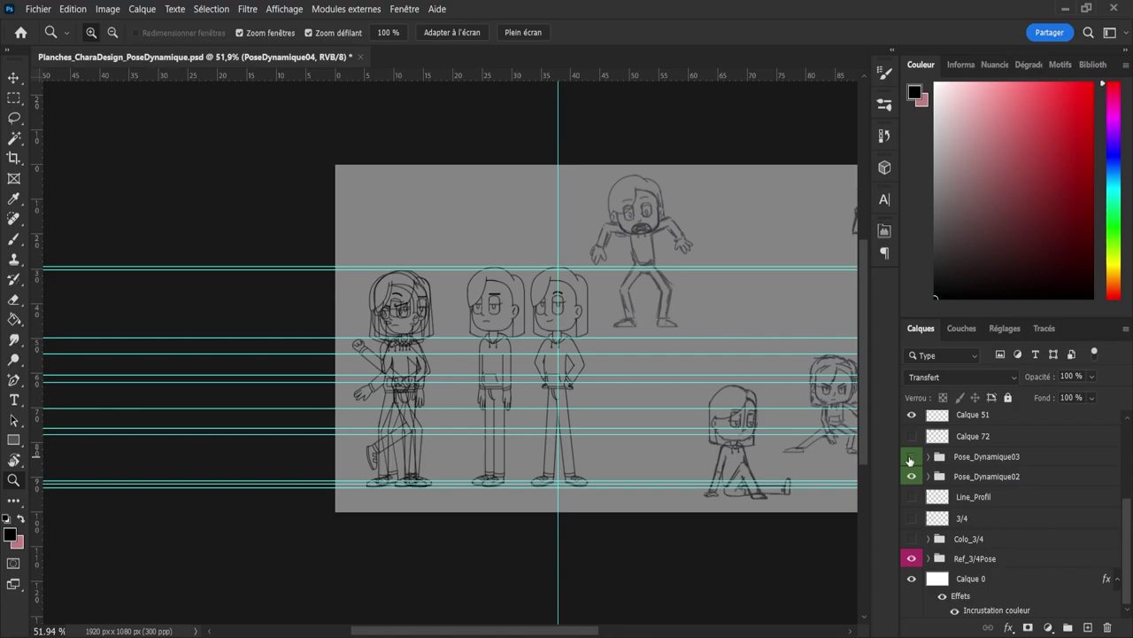
click(911, 457)
click(911, 476)
drag(1128, 550, 1130, 459)
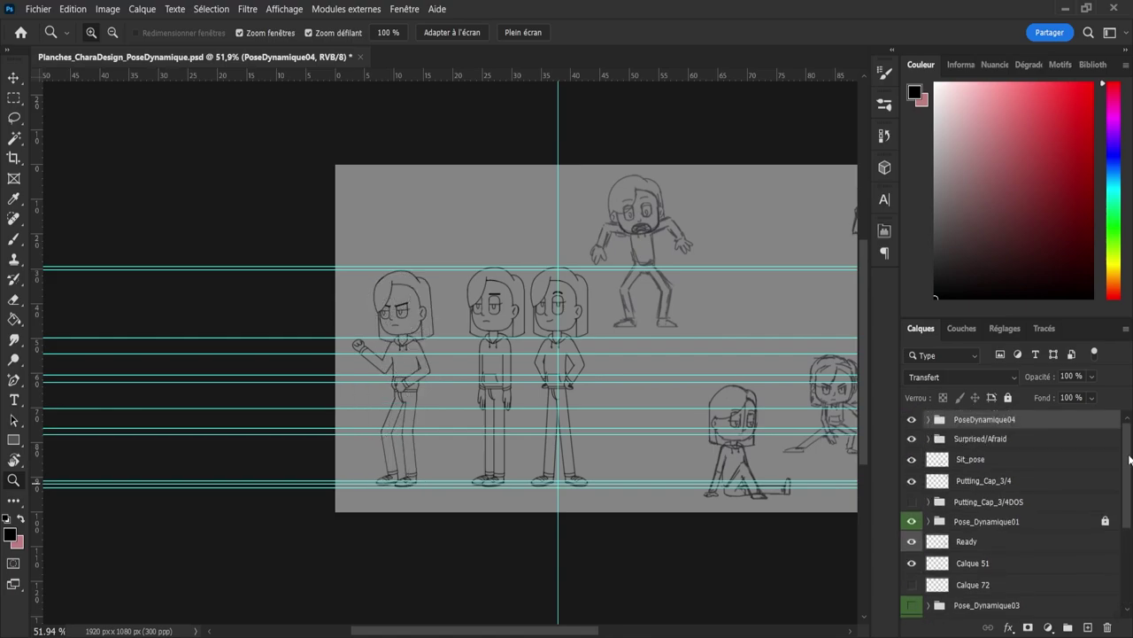
Step: Hide the PoseDynamique04 group, give it the green color label and save the document
drag(570, 634, 617, 634)
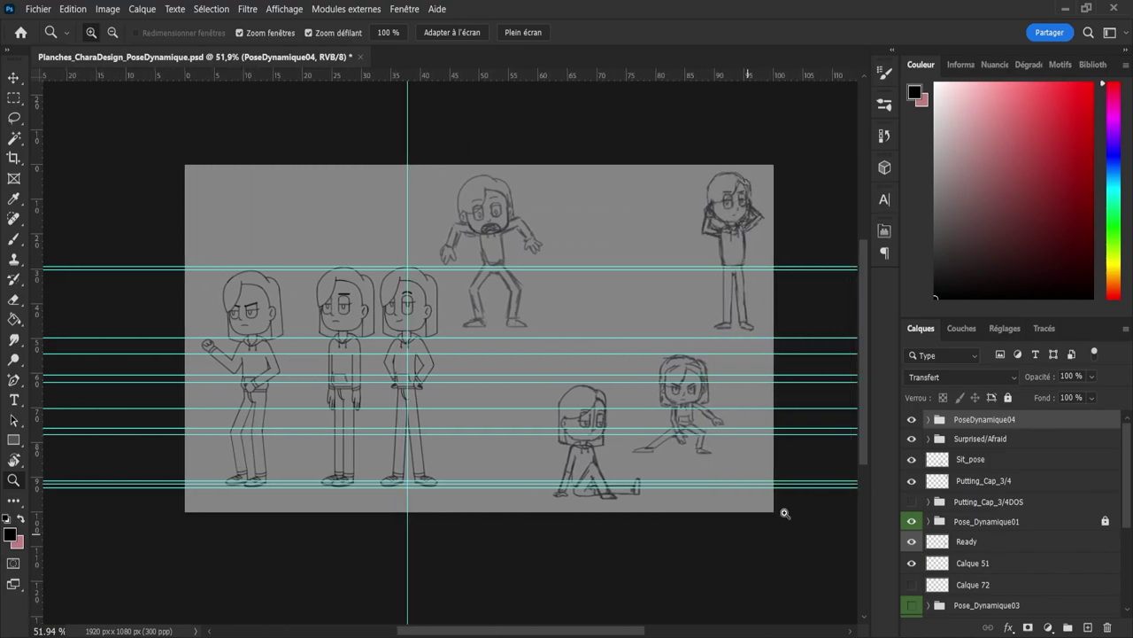
click(911, 419)
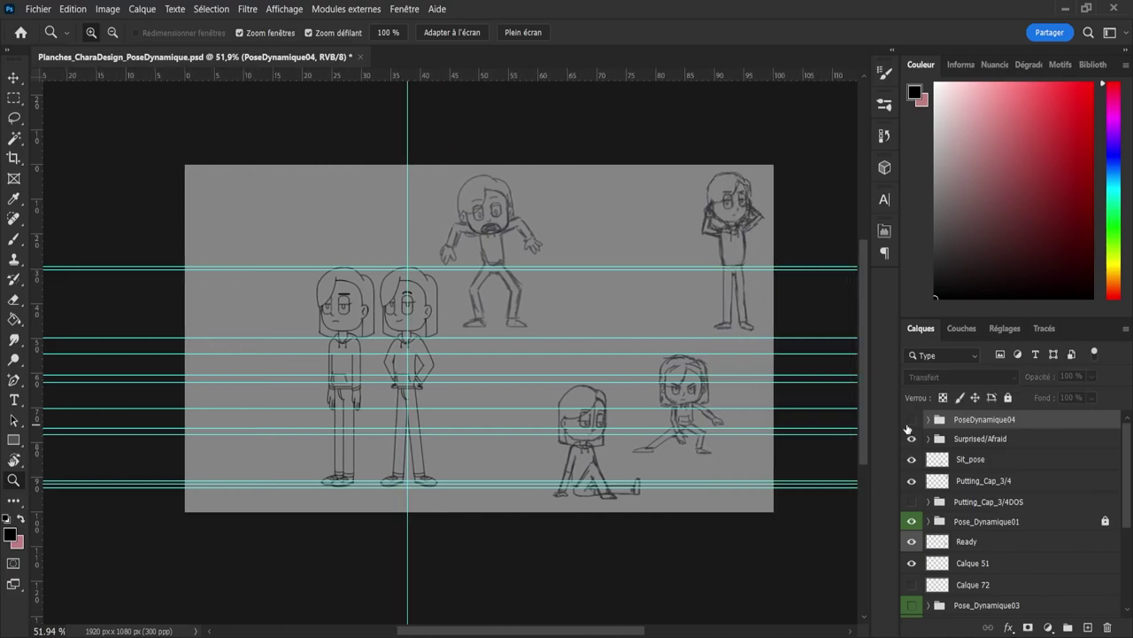
click(908, 424)
click(907, 424)
key(ctrl+s)
click(1017, 526)
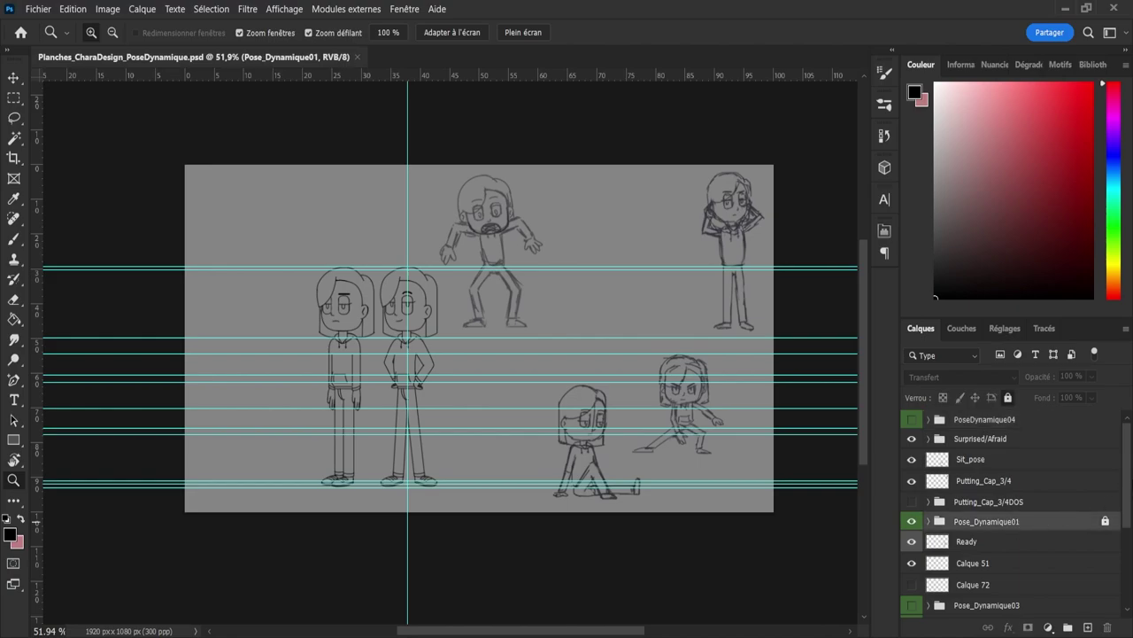
Step: Move the Surprised/Afraid sketch group onto the arms-down standing figure, lining up the tops of their heads
click(981, 440)
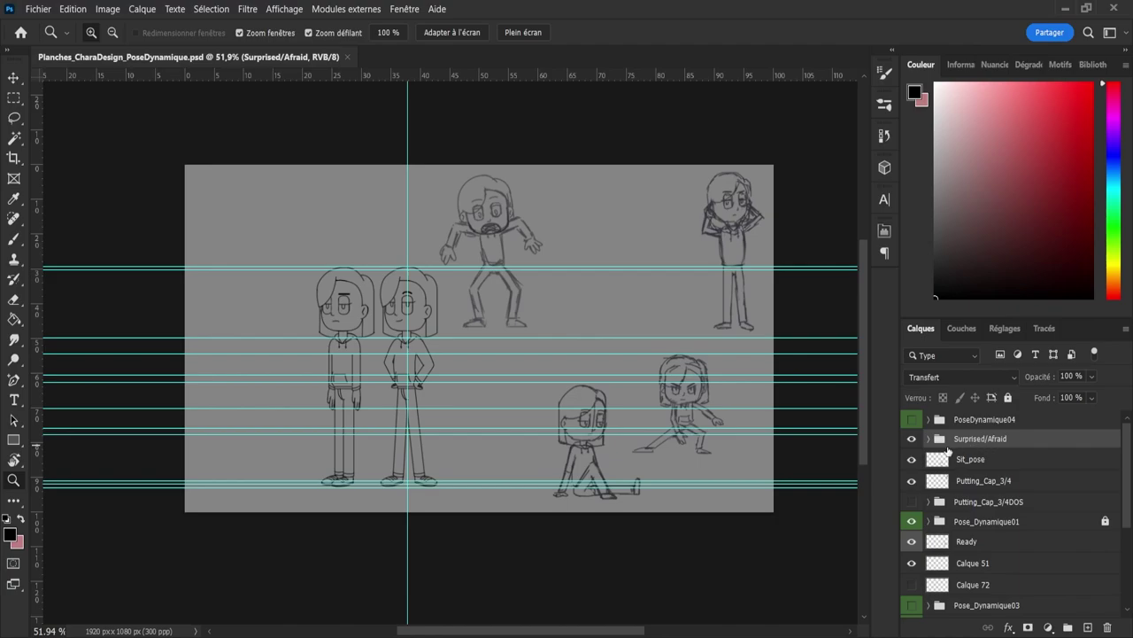
click(912, 440)
click(912, 439)
key(v)
mouse_move(442, 232)
mouse_down()
mouse_move(253, 232)
mouse_move(253, 378)
mouse_move(256, 330)
mouse_move(345, 329)
mouse_up()
key(z)
click(265, 315)
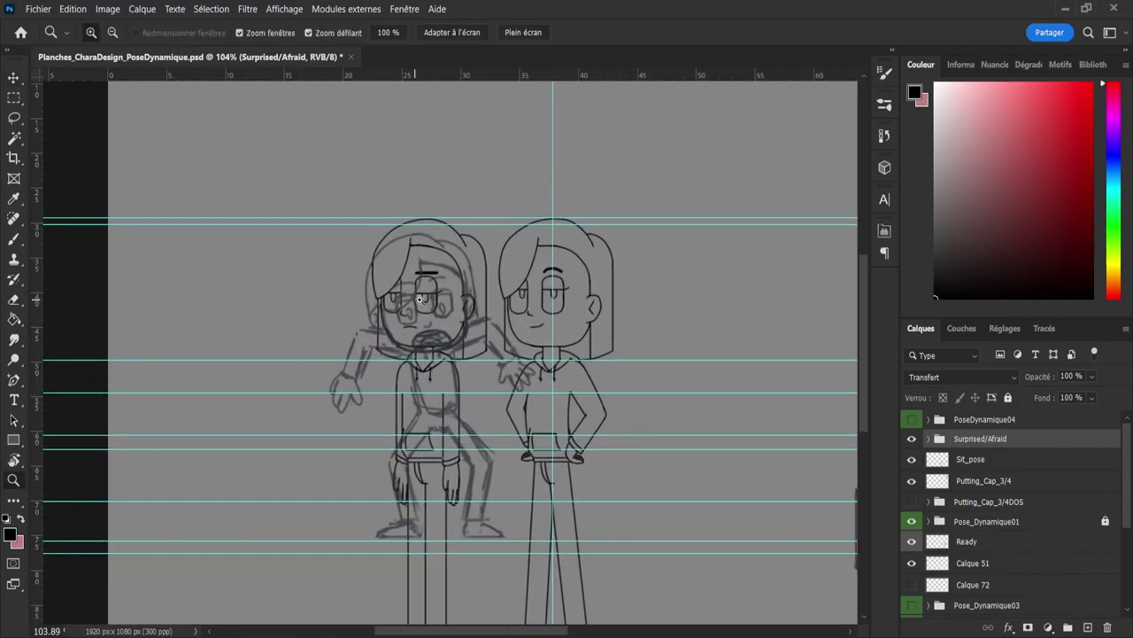
key(v)
drag(445, 287, 447, 279)
Step: Scale the Surprised/Afraid group to 109.61% and move it to the empty space left of the standing figures
key(ctrl+t)
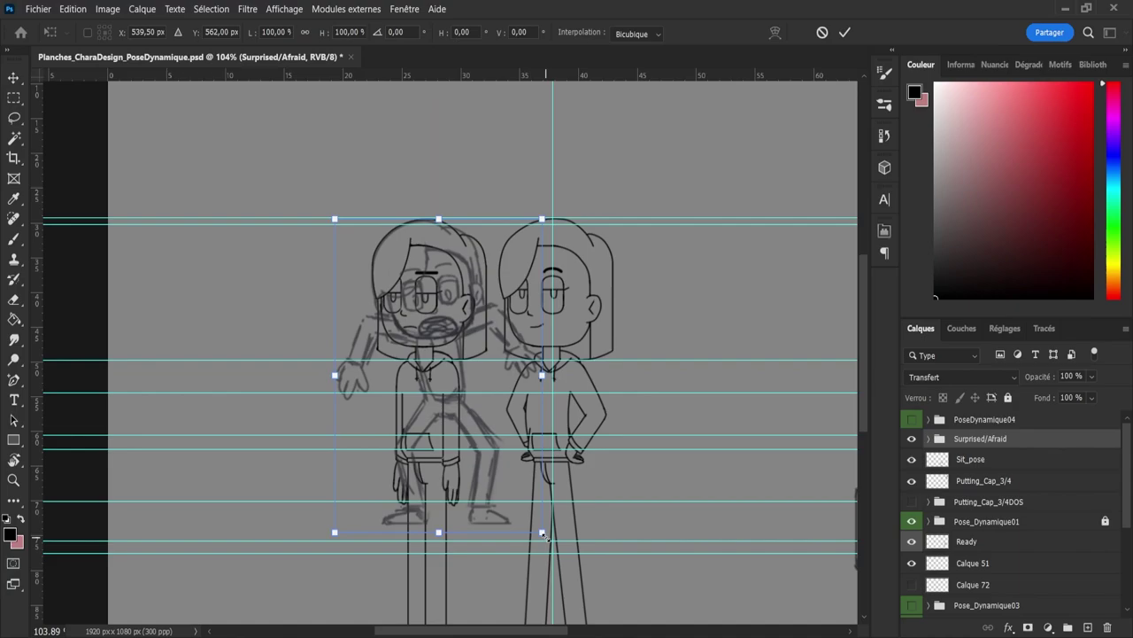
drag(544, 535, 554, 550)
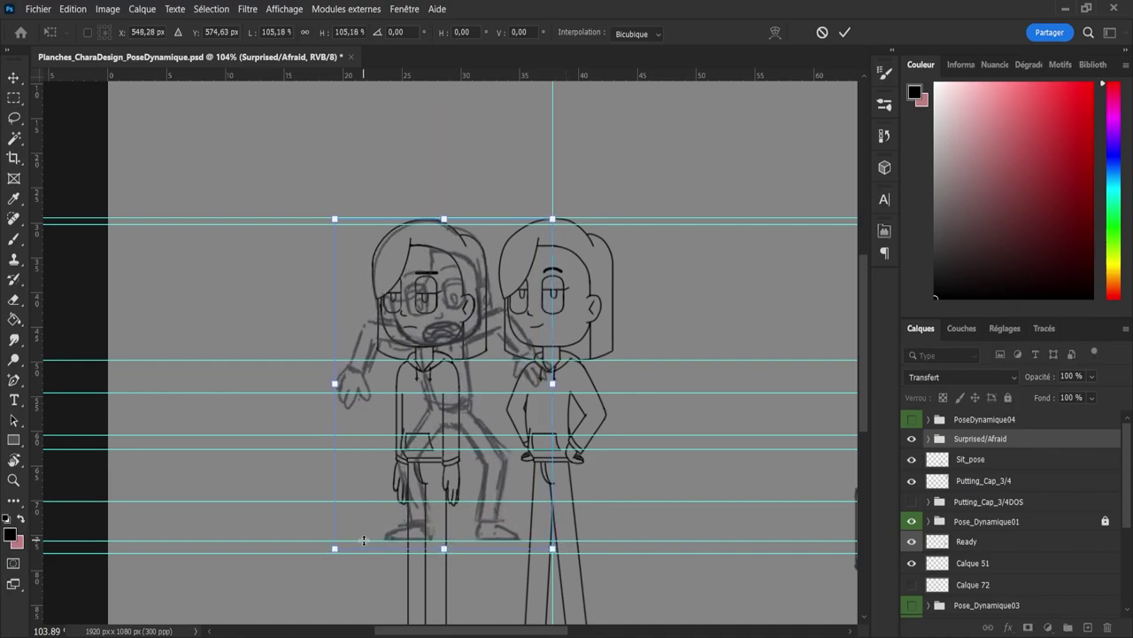
drag(335, 549, 325, 554)
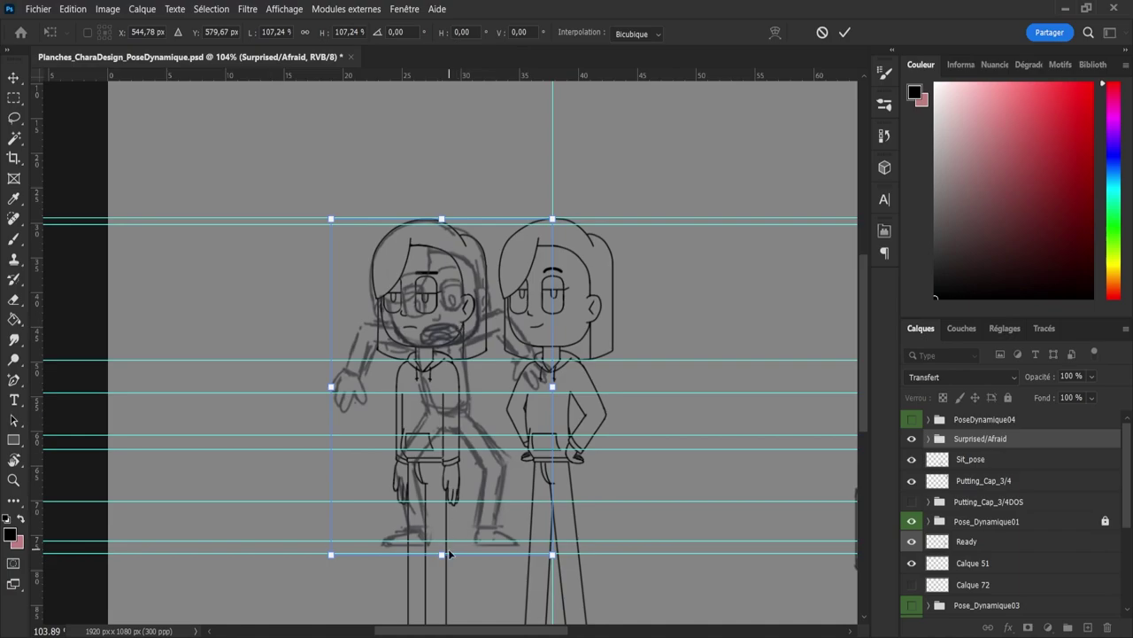
drag(447, 555, 450, 561)
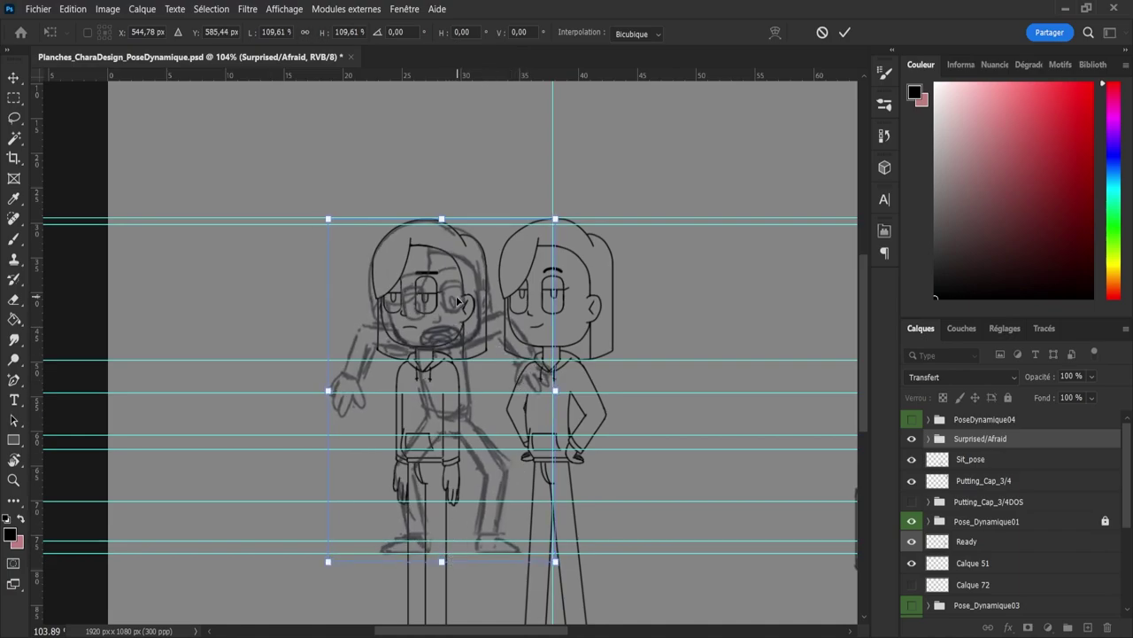
drag(466, 303, 283, 308)
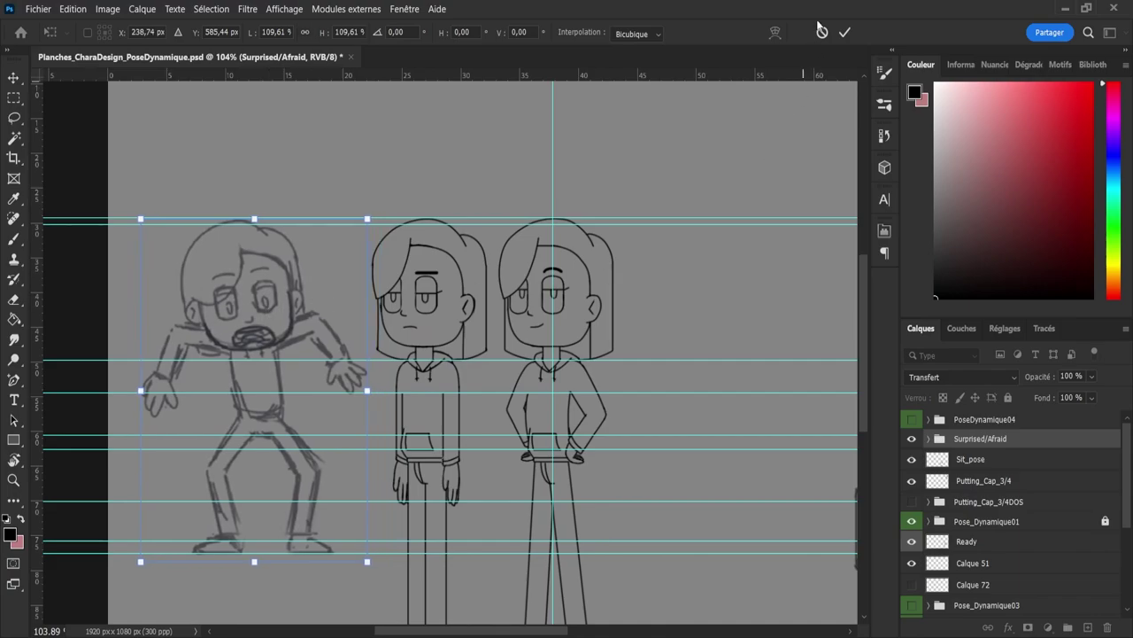
click(845, 32)
Step: Lasso the legs and feet of the frightened pose sketch
scroll(850, 363, down, 3)
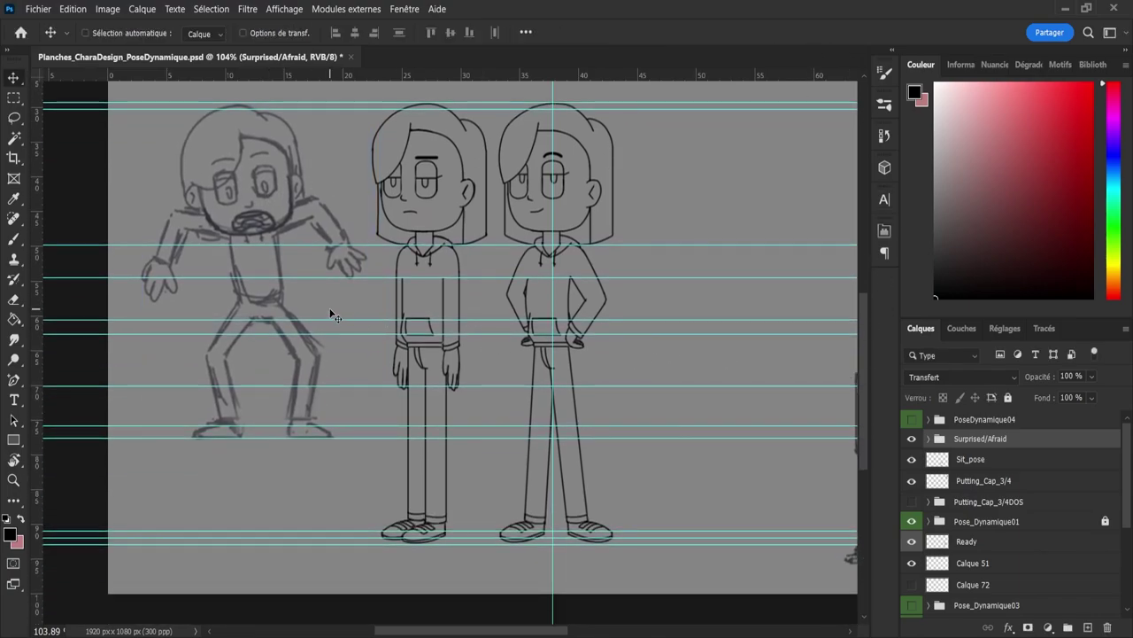
key(l)
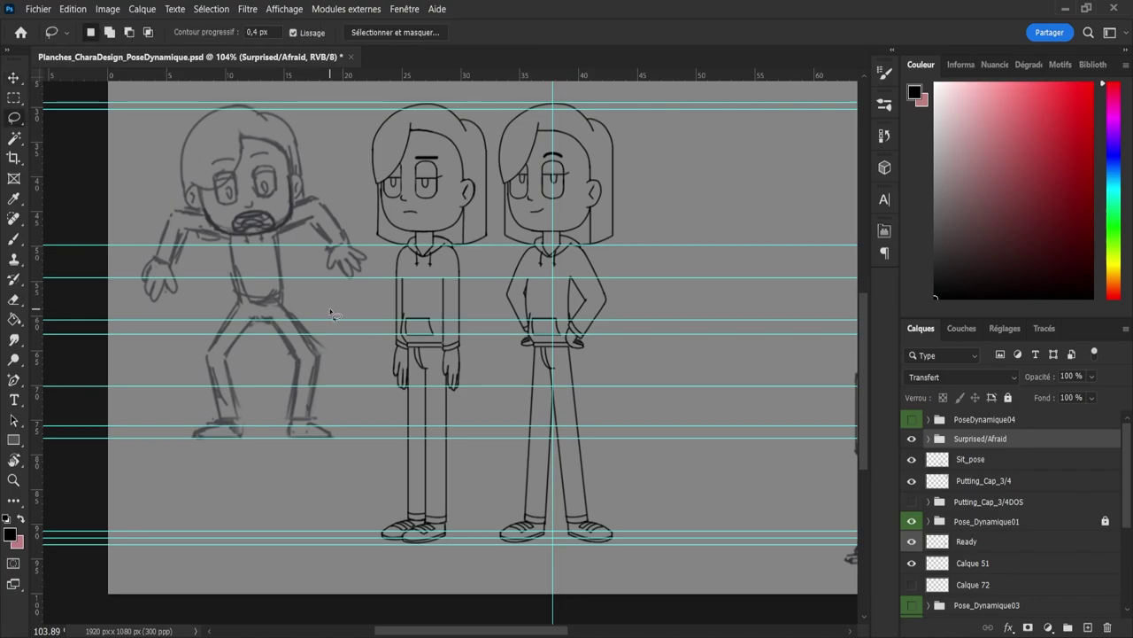
mouse_move(155, 443)
mouse_down()
mouse_move(224, 481)
mouse_move(346, 488)
mouse_move(377, 449)
mouse_move(360, 354)
mouse_move(292, 296)
mouse_move(218, 299)
mouse_move(155, 438)
mouse_up()
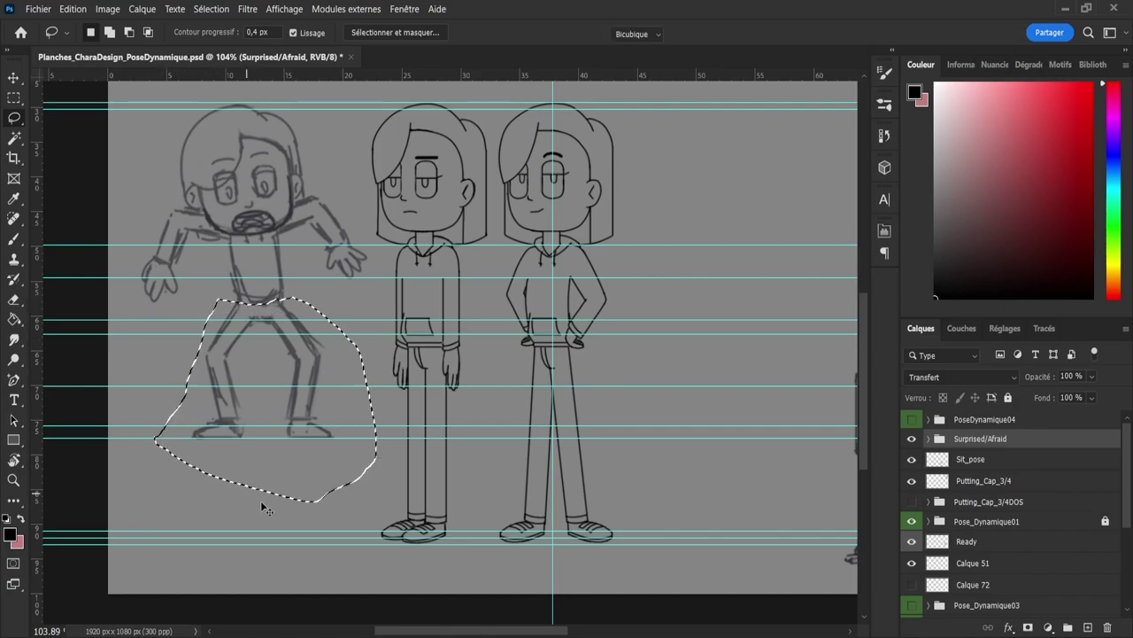
key(ctrl+t)
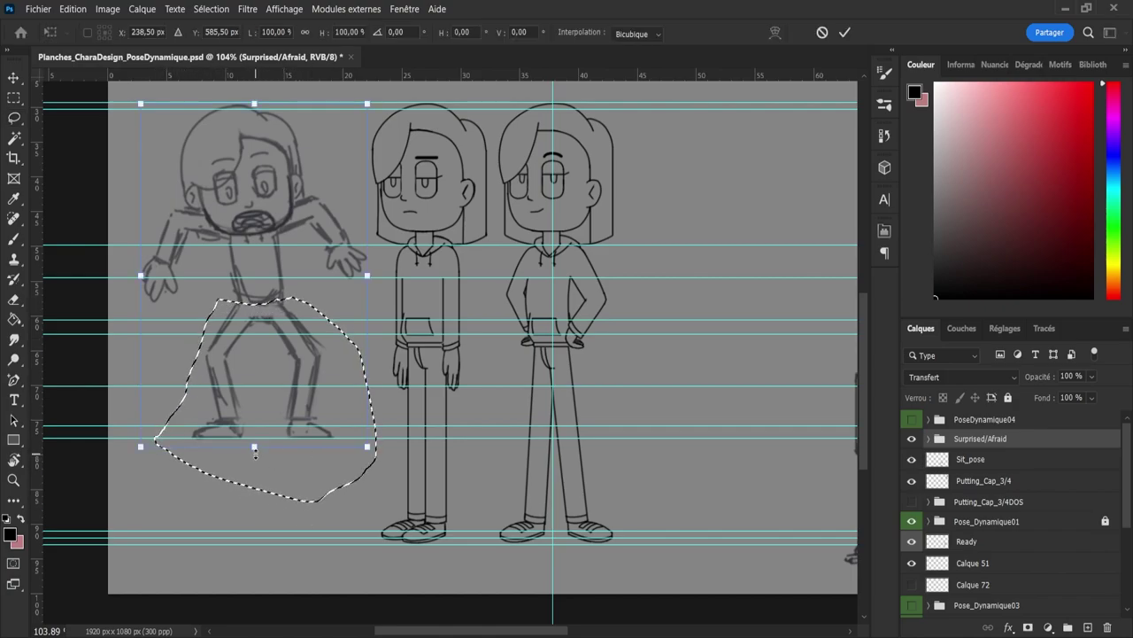
drag(255, 452, 255, 477)
key(ctrl+z)
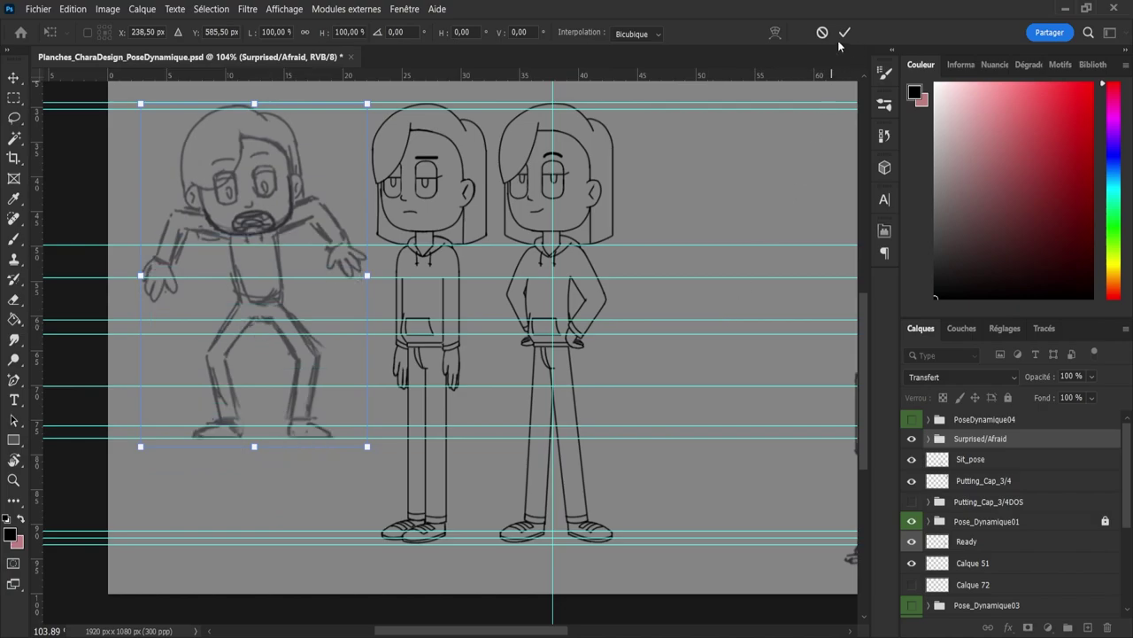
click(844, 33)
Step: Expand the Surprised/Afraid group, check what its two layers contain and hide Calque 3
key(ctrl+j)
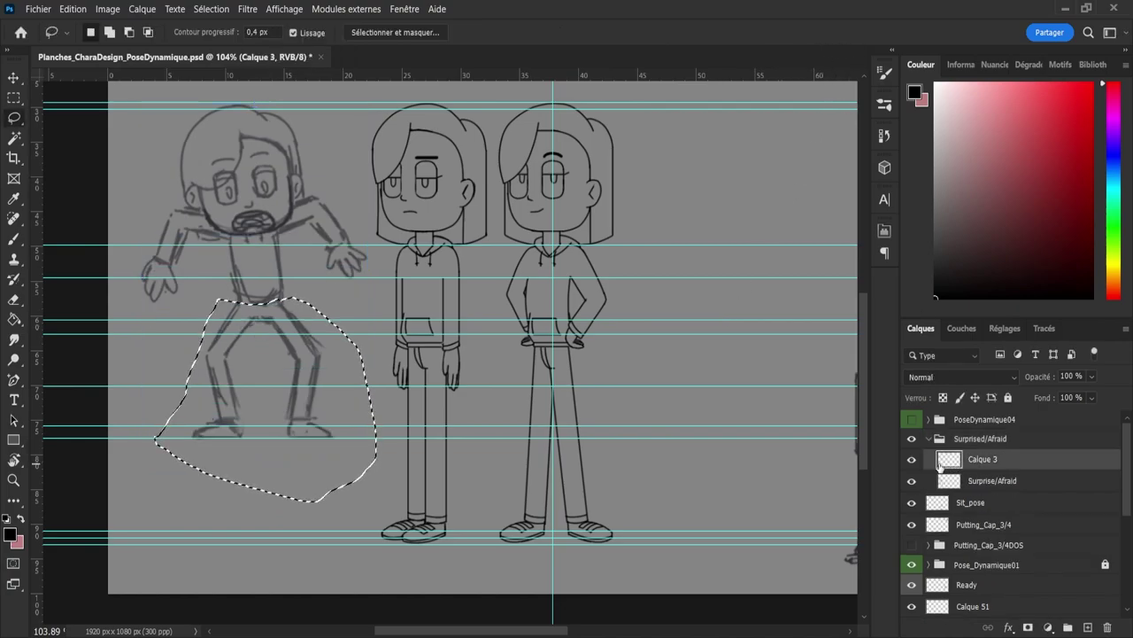
click(912, 459)
click(912, 459)
click(912, 458)
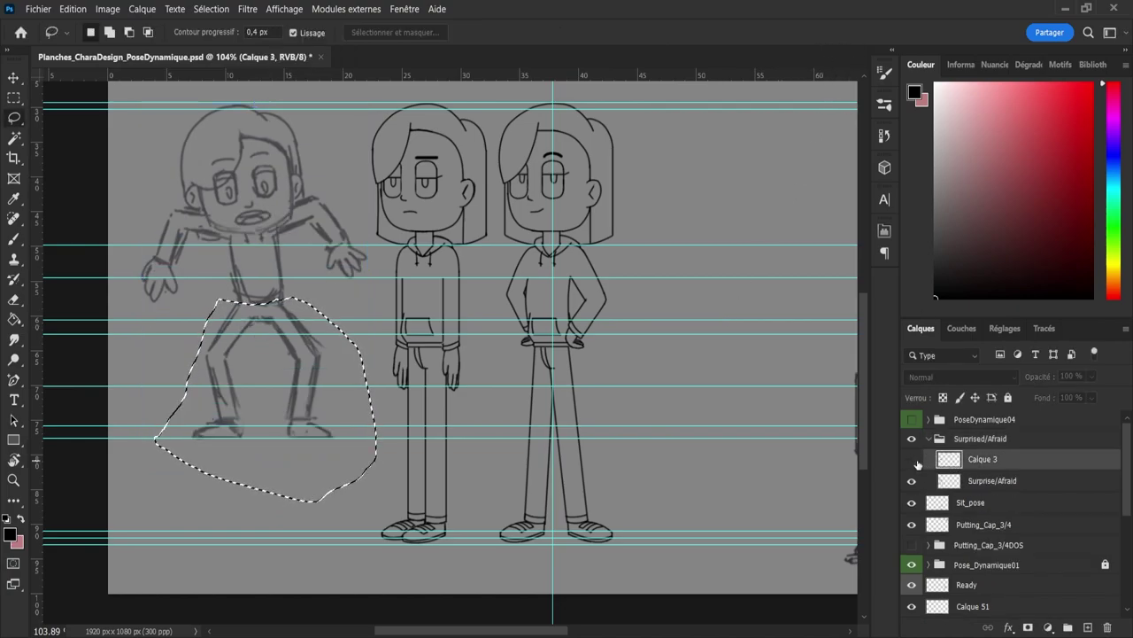
click(912, 481)
click(912, 481)
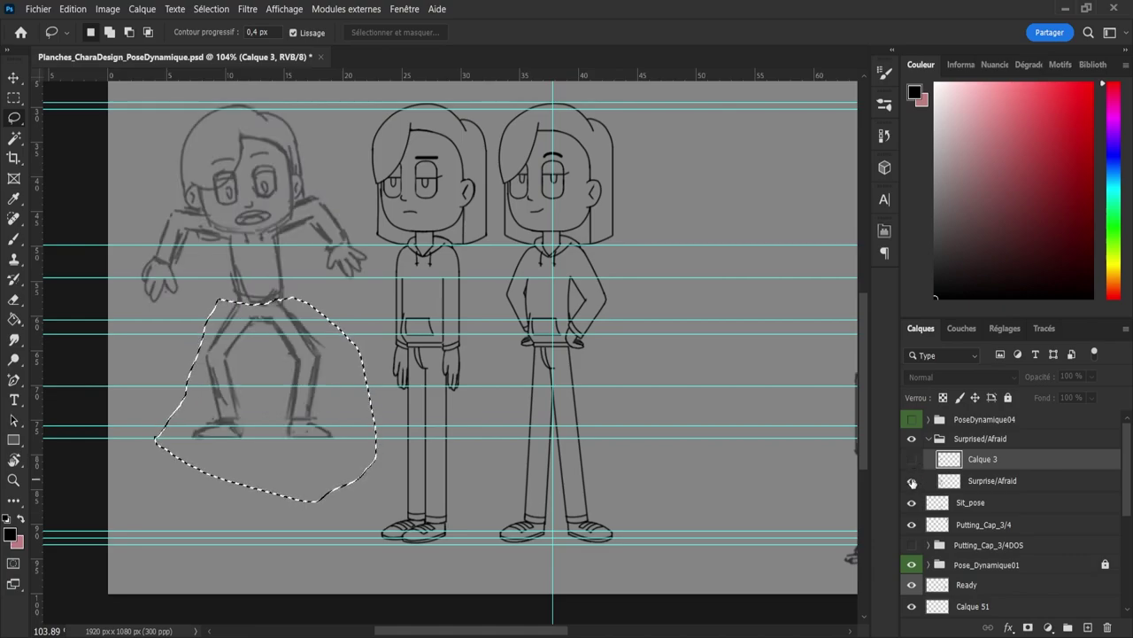
Step: Stretch the lassoed legs and feet on the Surprise/Afraid layer downward to 123.91% height, keeping the width at 100%, and deselect
click(1018, 480)
key(ctrl+t)
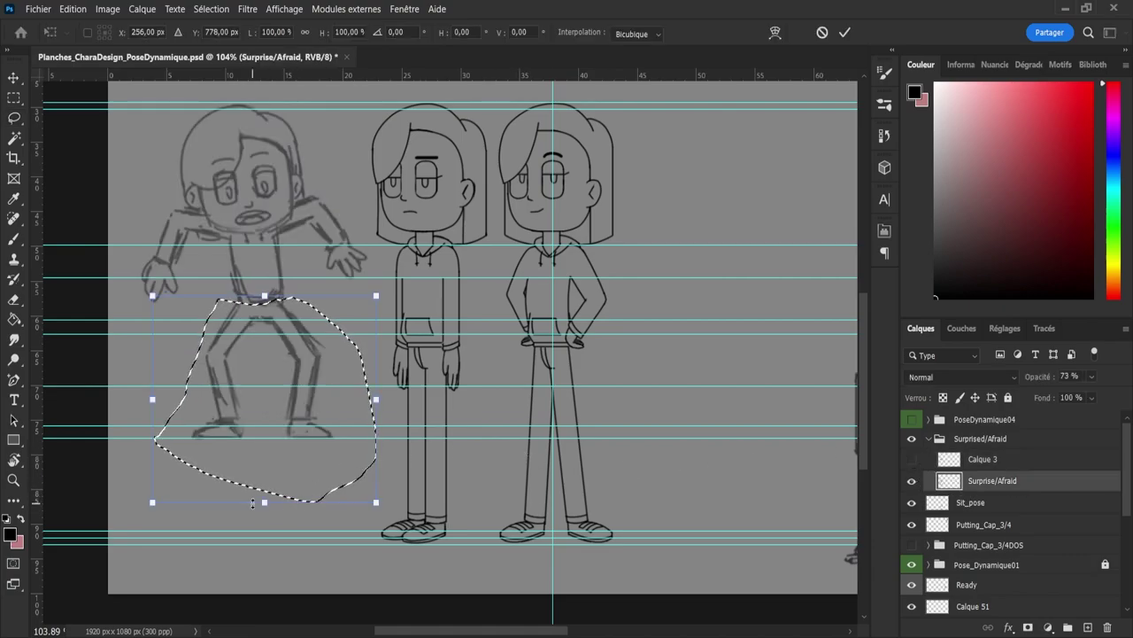
mouse_move(252, 503)
mouse_down()
mouse_move(271, 559)
mouse_move(263, 554)
mouse_up()
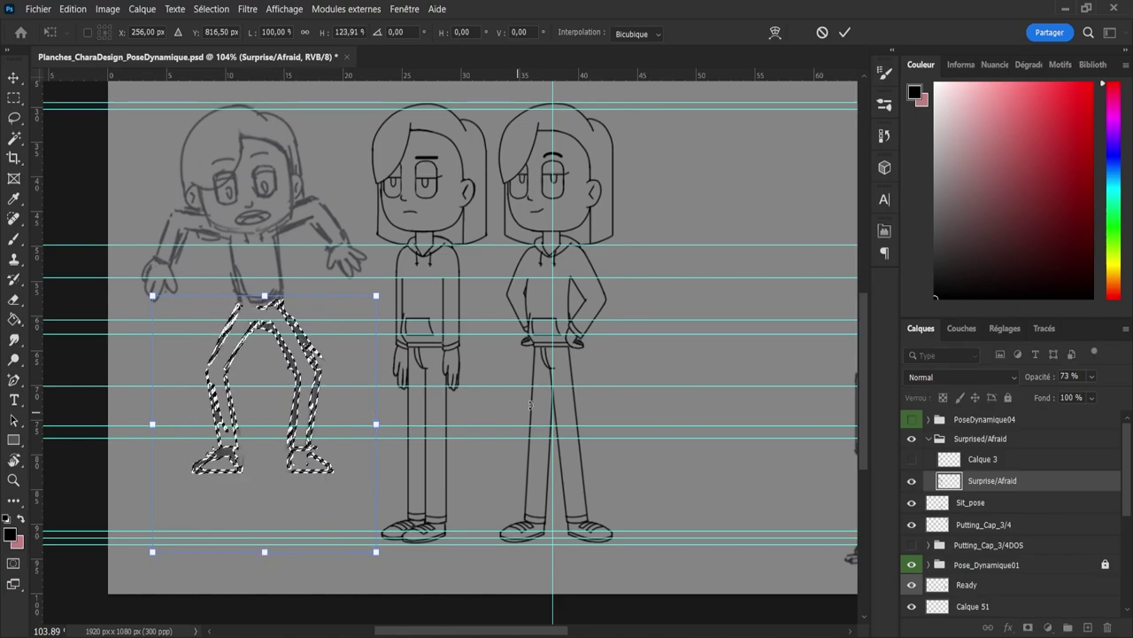
key(Return)
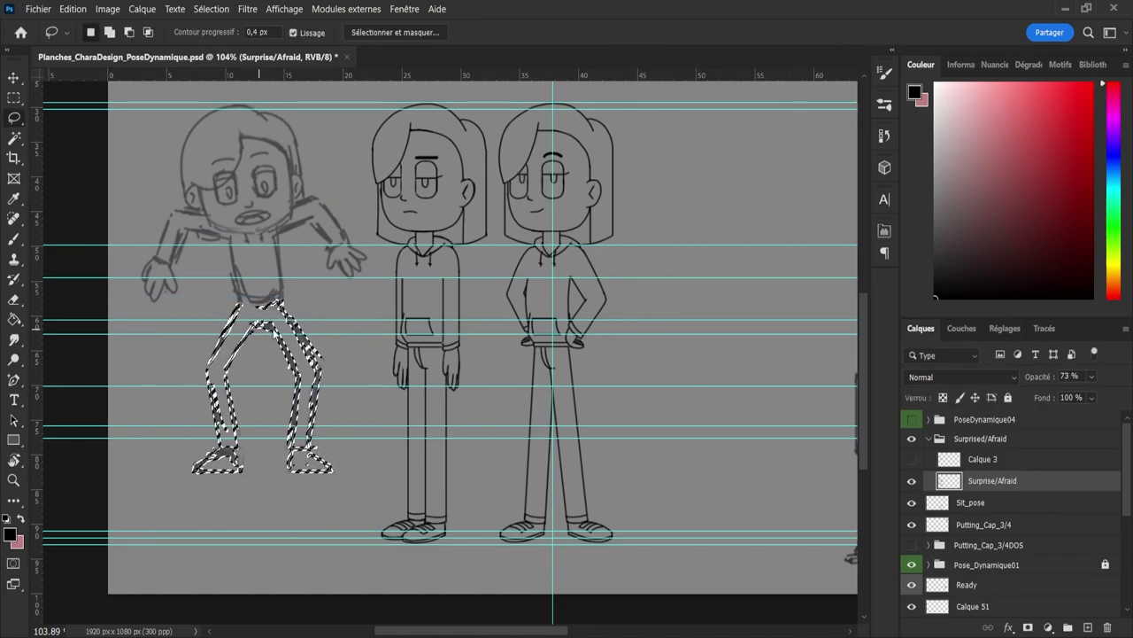
key(ctrl+d)
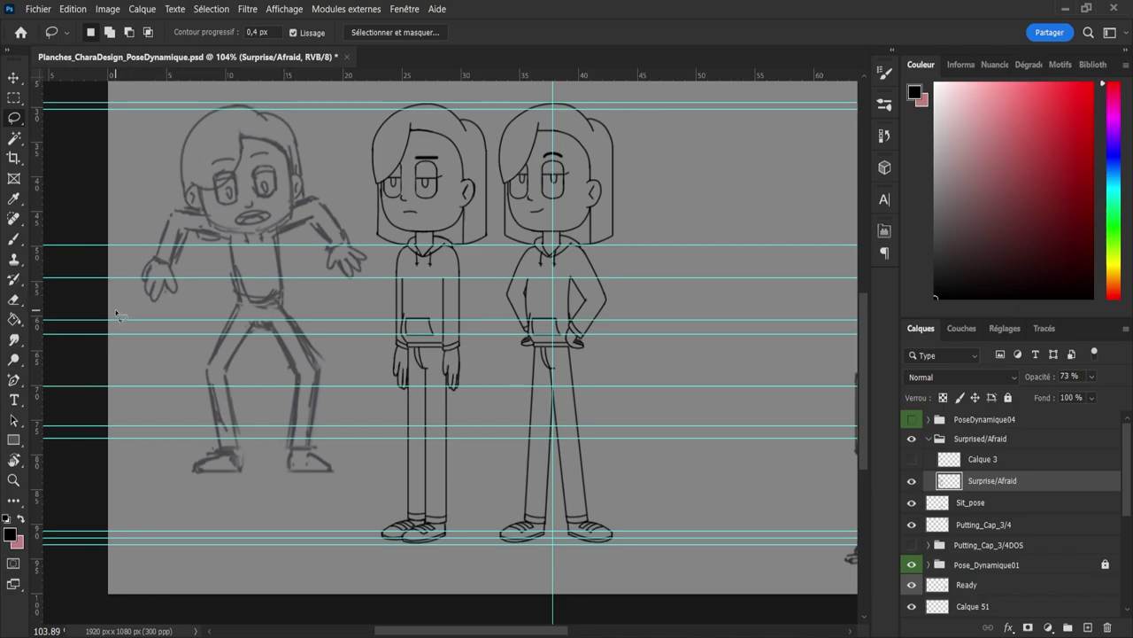
Step: Lasso the frightened sketch's torso and arms below the head and stretch them downward to 108.89% height at unchanged width
mouse_move(116, 312)
mouse_down()
mouse_move(141, 229)
mouse_move(172, 202)
mouse_move(253, 239)
mouse_move(295, 229)
mouse_move(300, 201)
mouse_move(359, 204)
mouse_move(381, 238)
mouse_move(378, 281)
mouse_move(346, 311)
mouse_move(222, 308)
mouse_move(172, 326)
mouse_move(118, 299)
mouse_up()
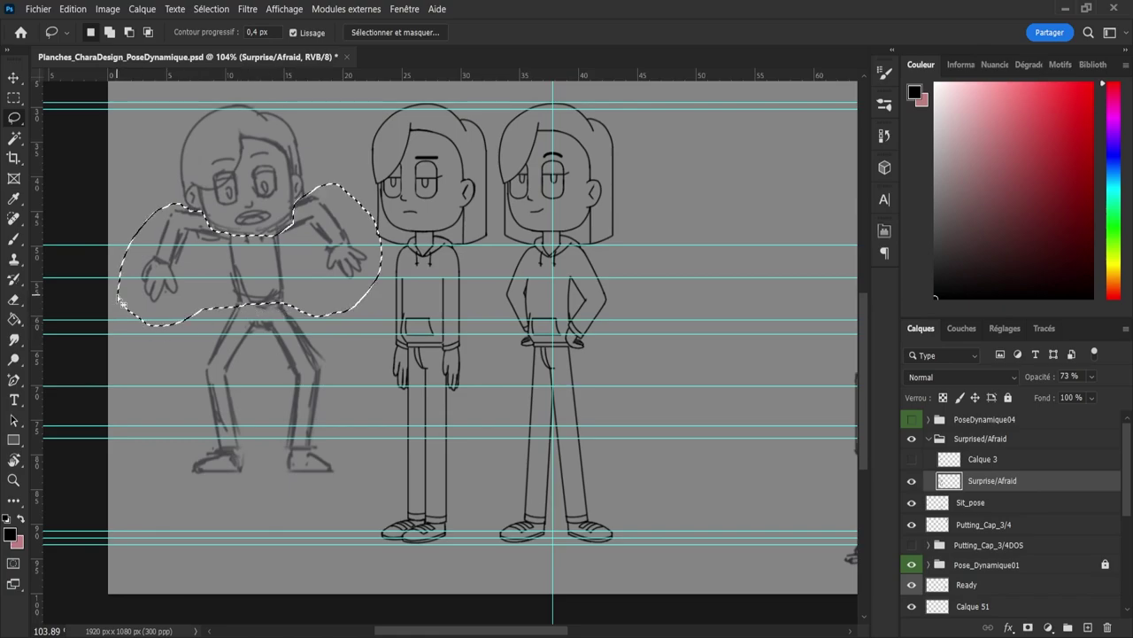
key(ctrl+t)
drag(248, 330, 283, 343)
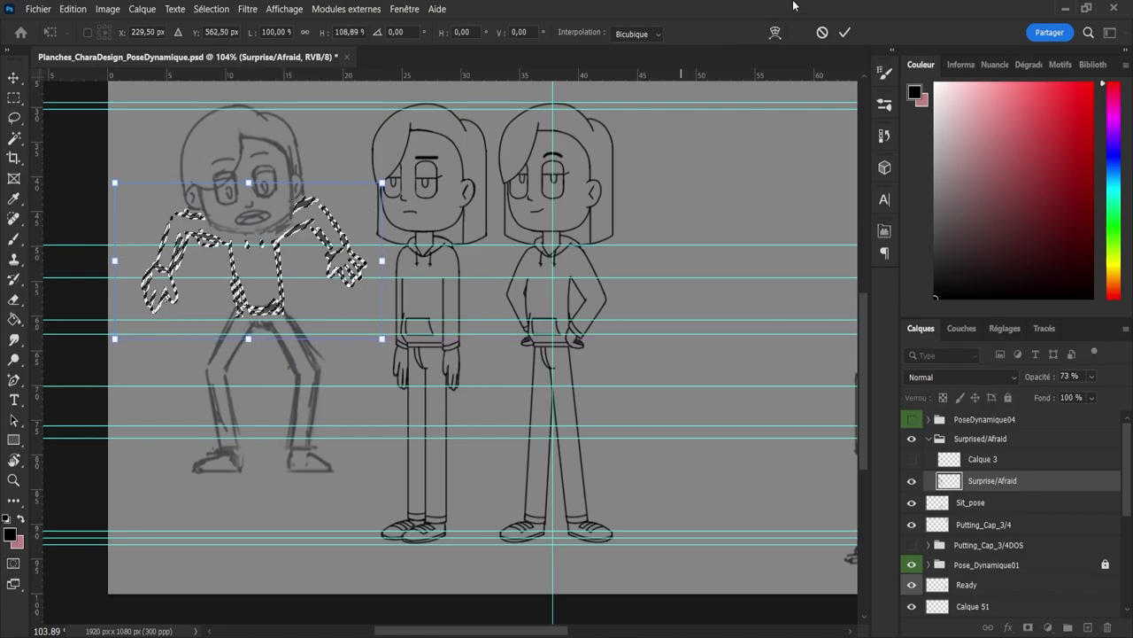
key(Return)
Step: Add the frightened sketch's hips, legs and feet to the torso and arms selection and start a free transform on it
mouse_move(197, 331)
mouse_down()
mouse_move(285, 291)
mouse_move(340, 388)
mouse_move(348, 477)
mouse_move(256, 525)
mouse_move(177, 482)
mouse_up()
key(ctrl+t)
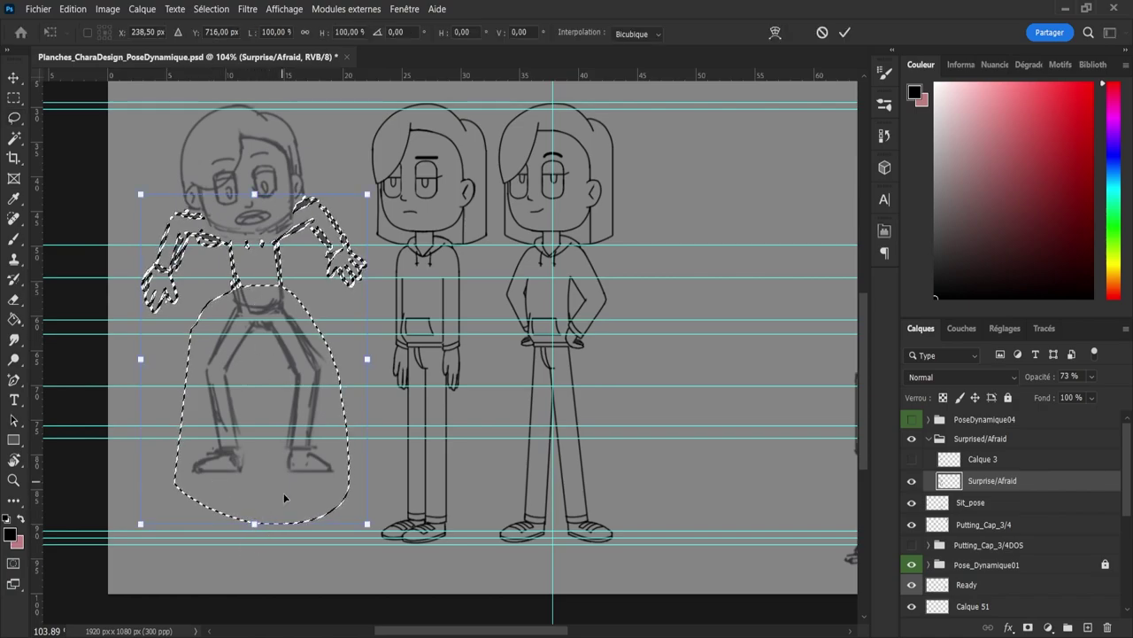
Step: Stretch the selected body of the surprised sketch downward to about 109% height, then lower the whole sketch so its feet meet the ground guides
drag(253, 524, 254, 553)
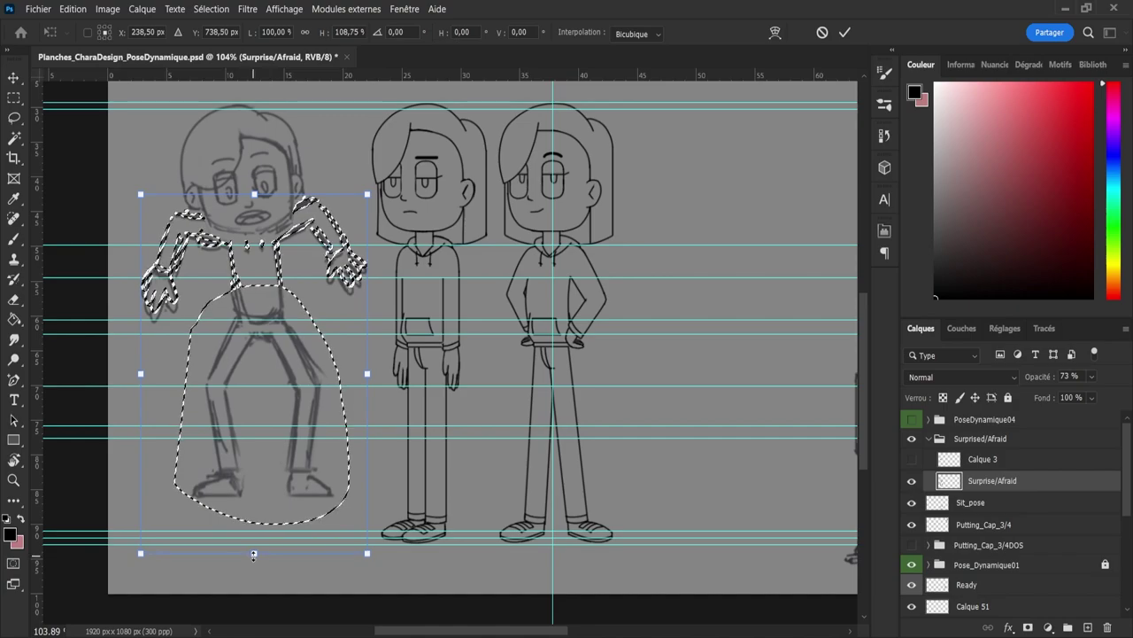
key(Return)
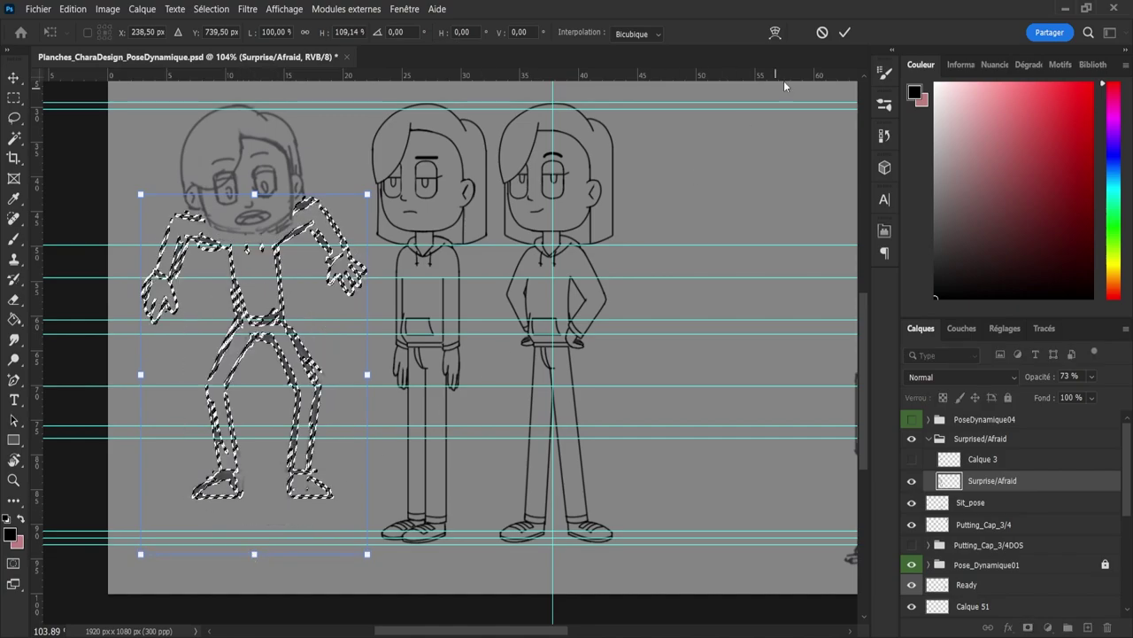
key(ctrl+d)
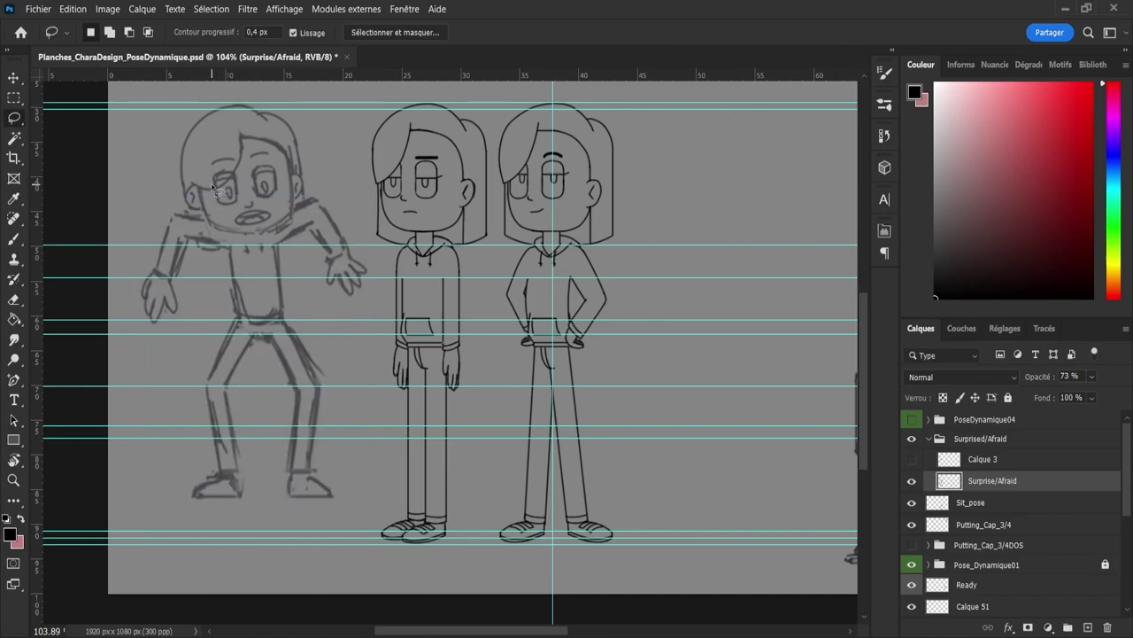
key(v)
mouse_move(239, 213)
mouse_down()
mouse_move(237, 252)
mouse_move(224, 255)
mouse_up()
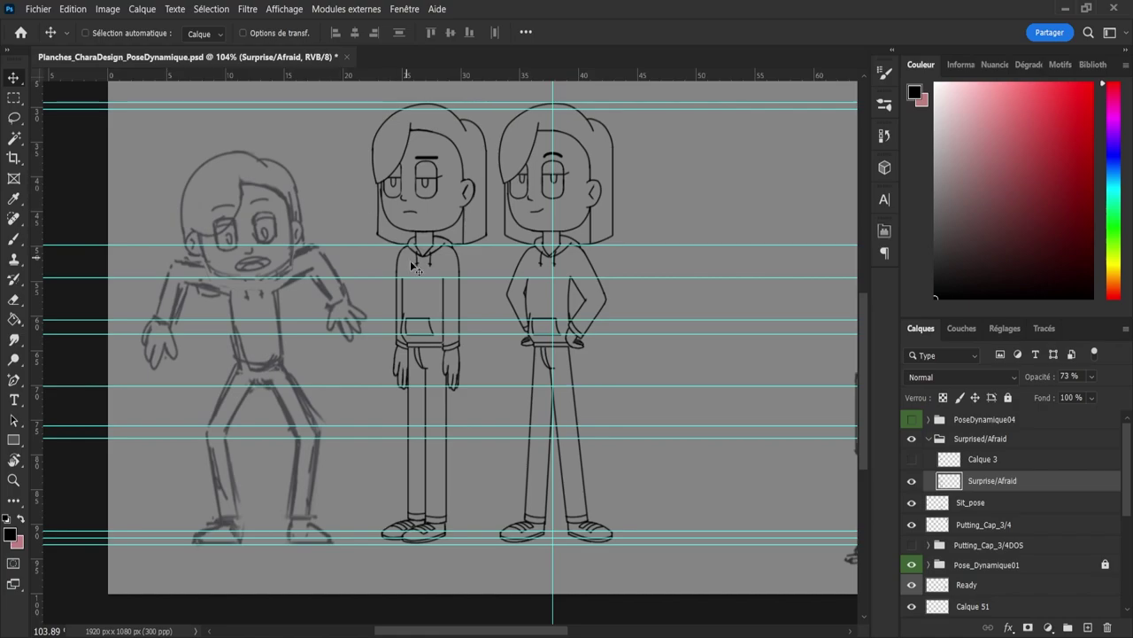
Step: Try to stretch the whole surprised sketch upward to about 107% height
key(ctrl+t)
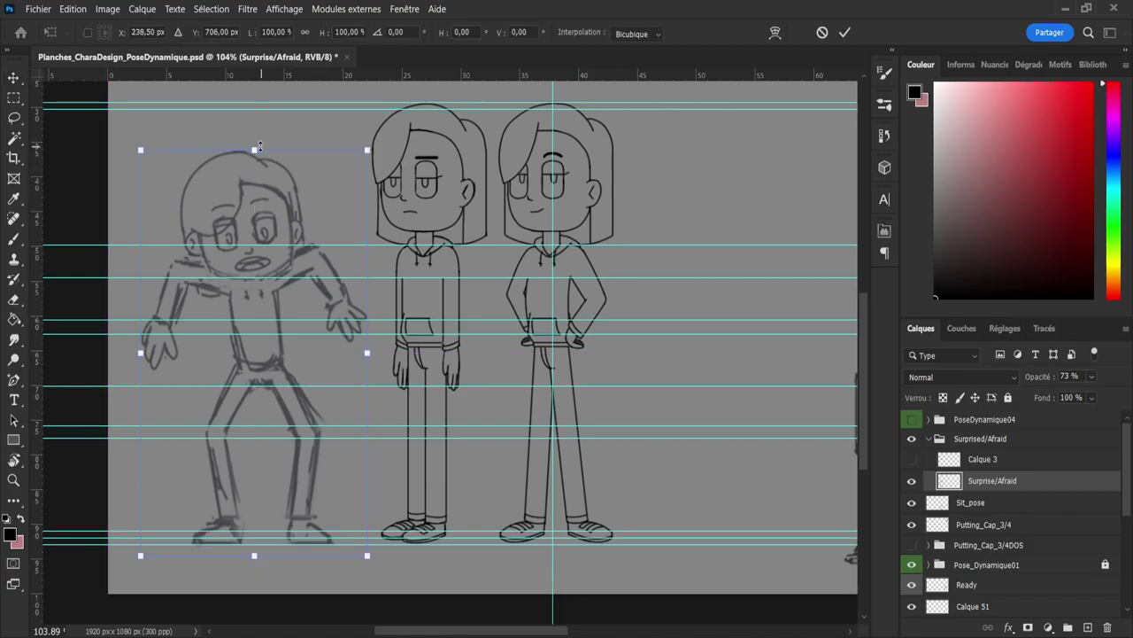
mouse_move(258, 147)
mouse_down()
mouse_move(256, 107)
mouse_move(264, 116)
mouse_up()
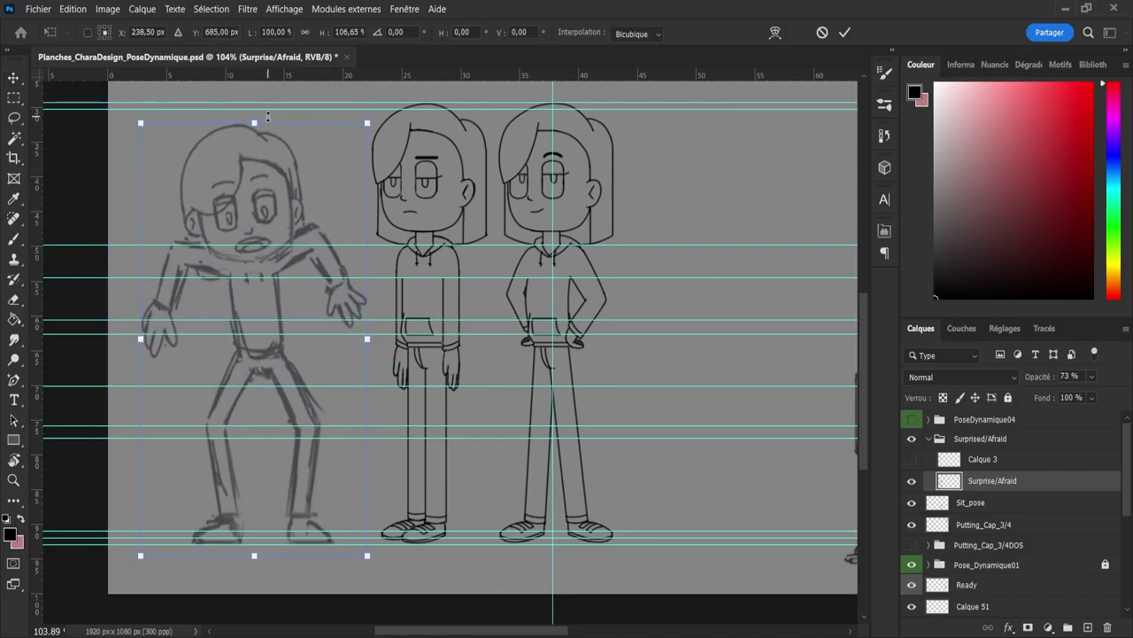
click(845, 32)
key(ctrl+z)
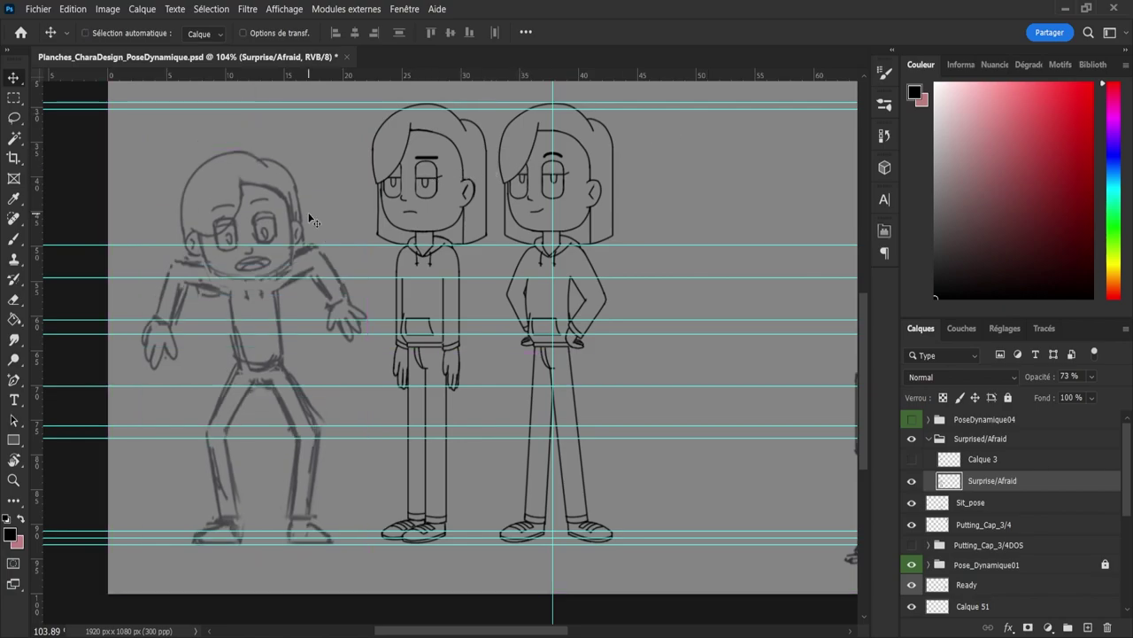
Step: Raise the sketch slightly, then lasso the body below the head, stretch it downward to about 105% height and deselect
drag(256, 328, 256, 307)
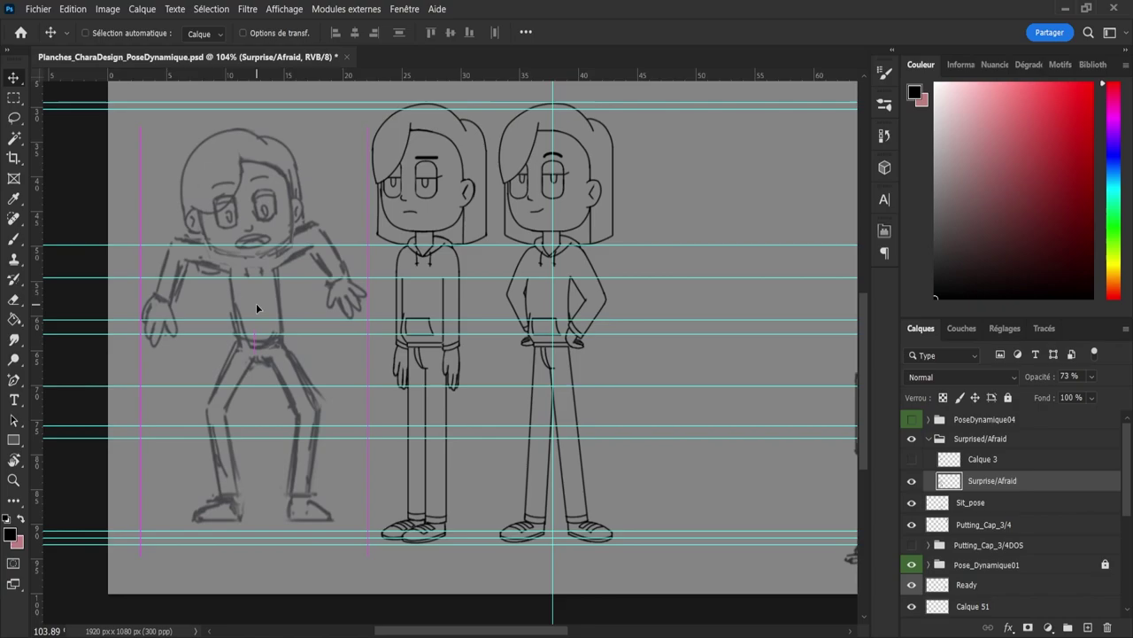
key(l)
mouse_move(128, 462)
mouse_down()
mouse_move(127, 522)
mouse_move(340, 549)
mouse_move(385, 330)
mouse_move(373, 237)
mouse_move(336, 221)
mouse_move(306, 227)
mouse_move(257, 265)
mouse_move(227, 262)
mouse_move(188, 234)
mouse_move(141, 281)
mouse_move(113, 467)
mouse_up()
key(ctrl+t)
drag(253, 592, 259, 610)
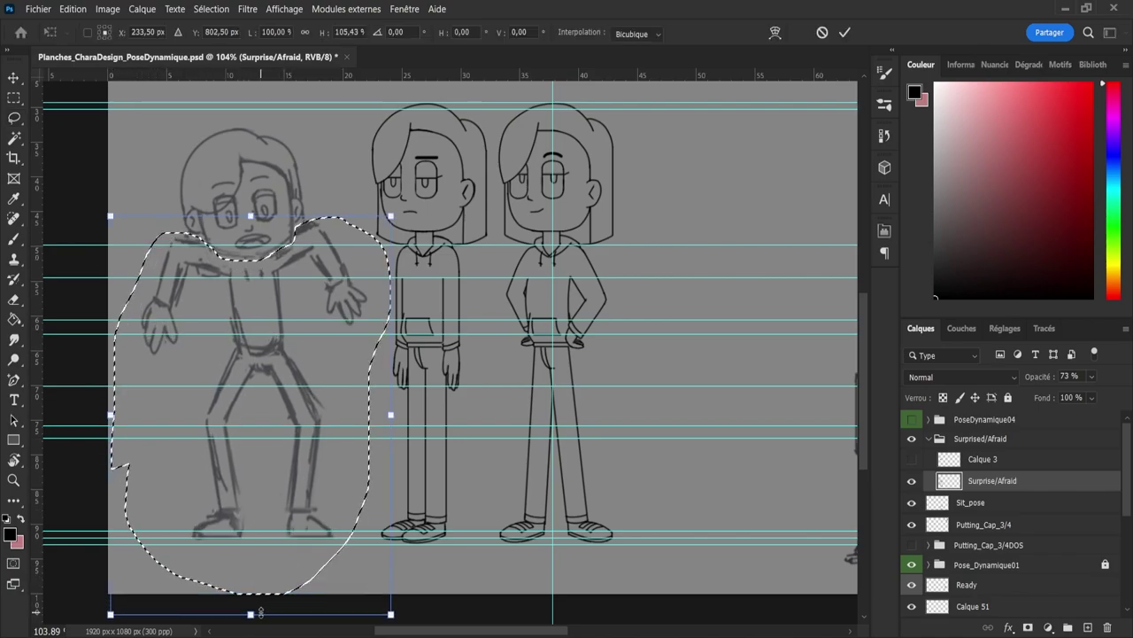
click(845, 32)
key(ctrl+d)
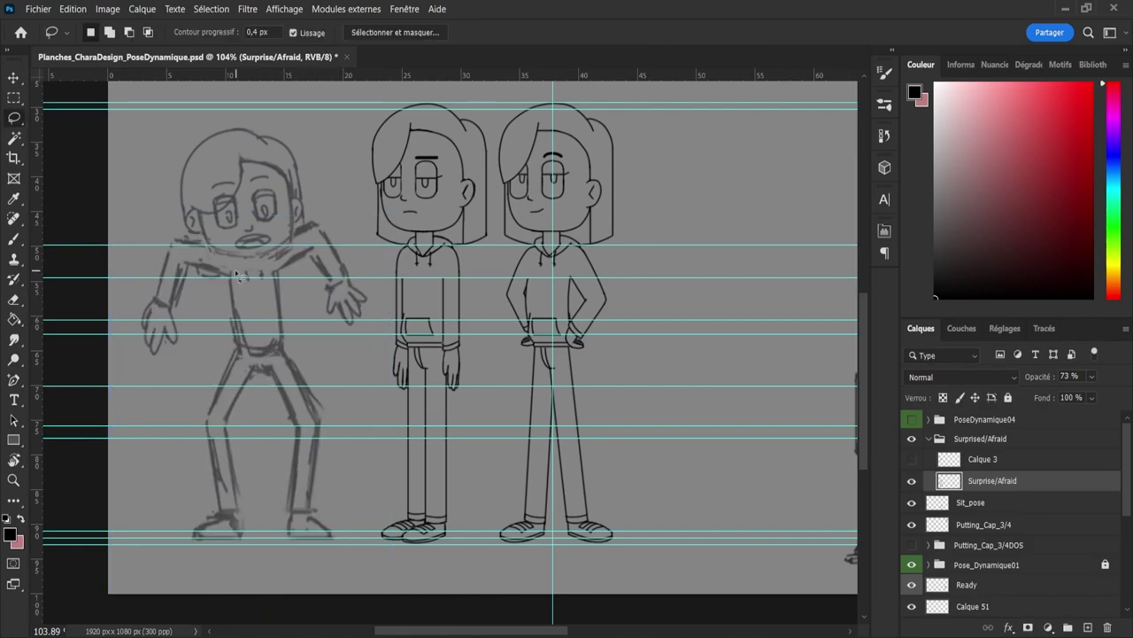
Step: Compare the sketch with the PoseDynamique04 pose by temporarily showing that group, and fine-tune the sketch's vertical position against the ground guides
click(911, 419)
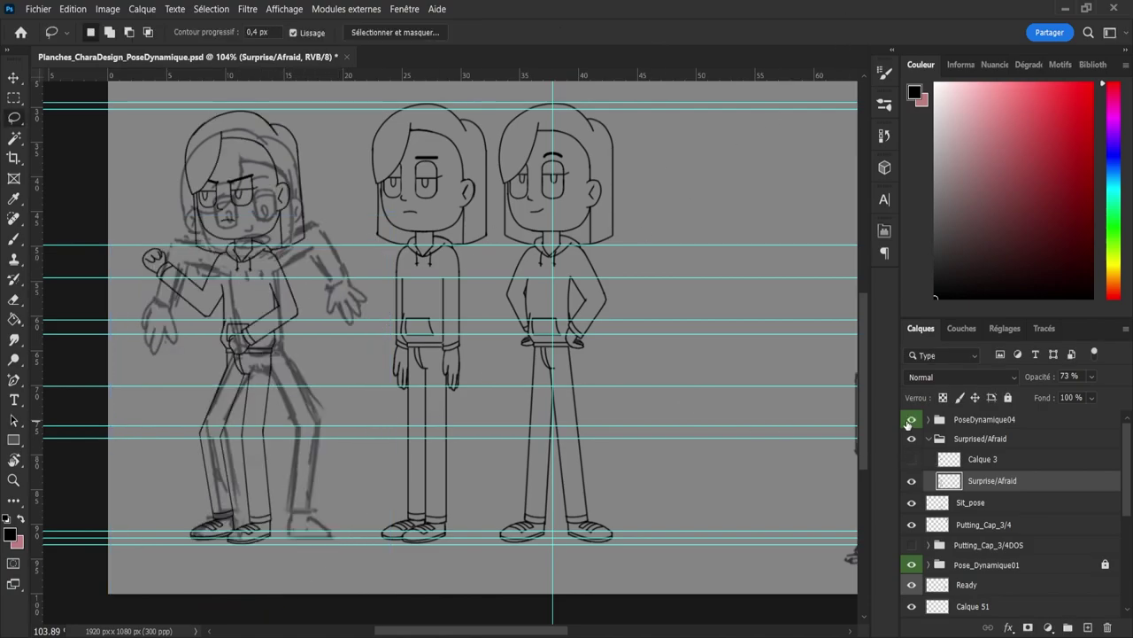
click(911, 418)
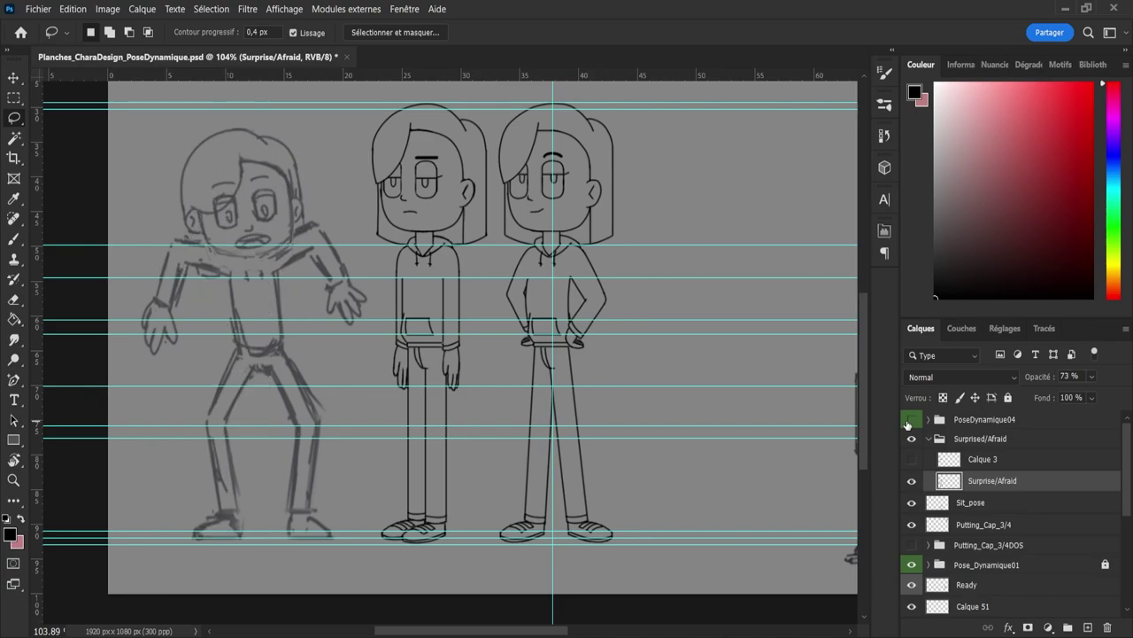
key(v)
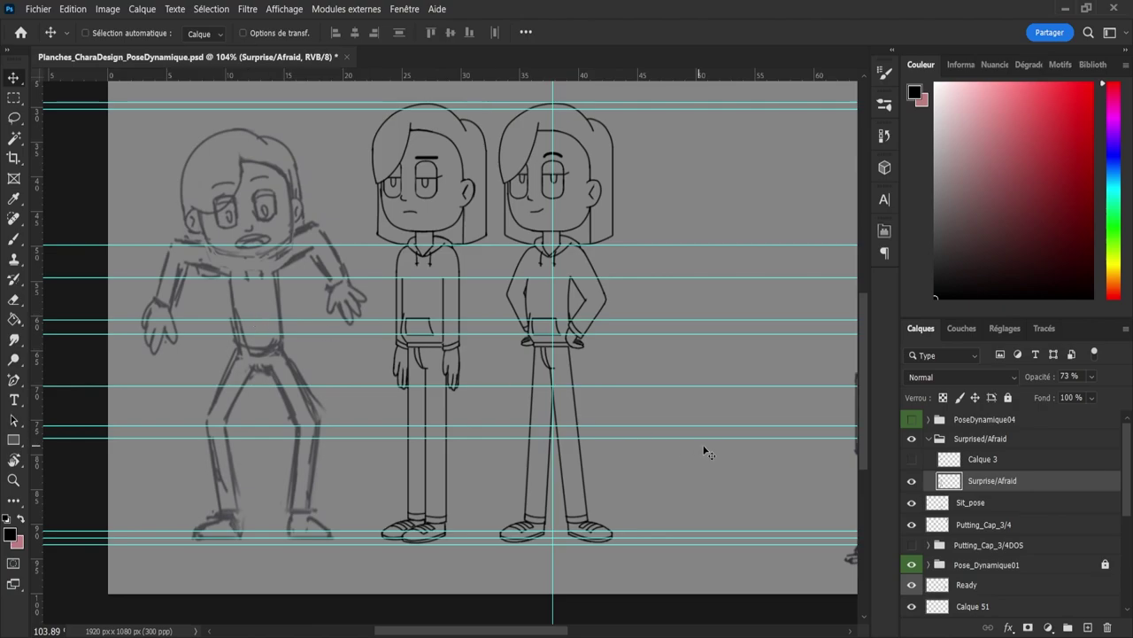
click(912, 420)
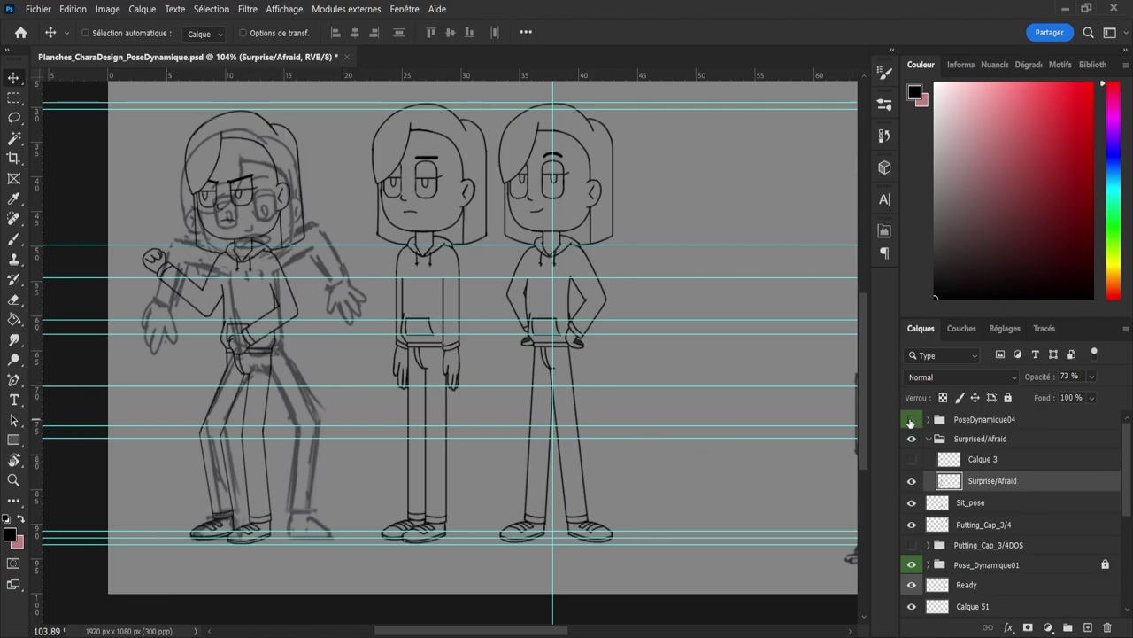
click(912, 420)
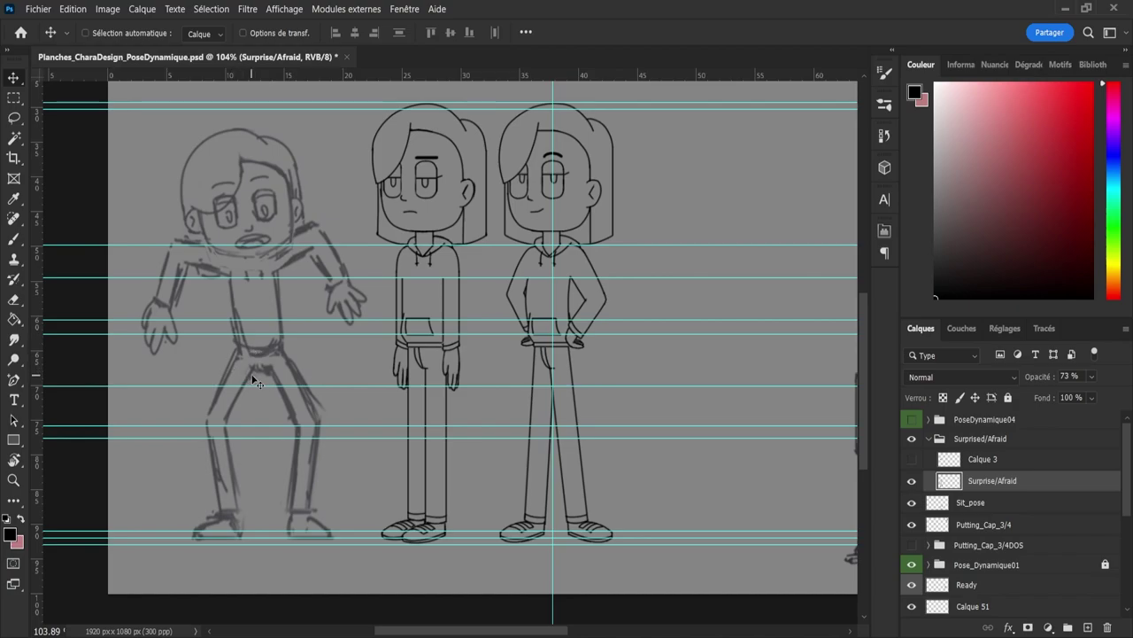
drag(266, 330, 267, 321)
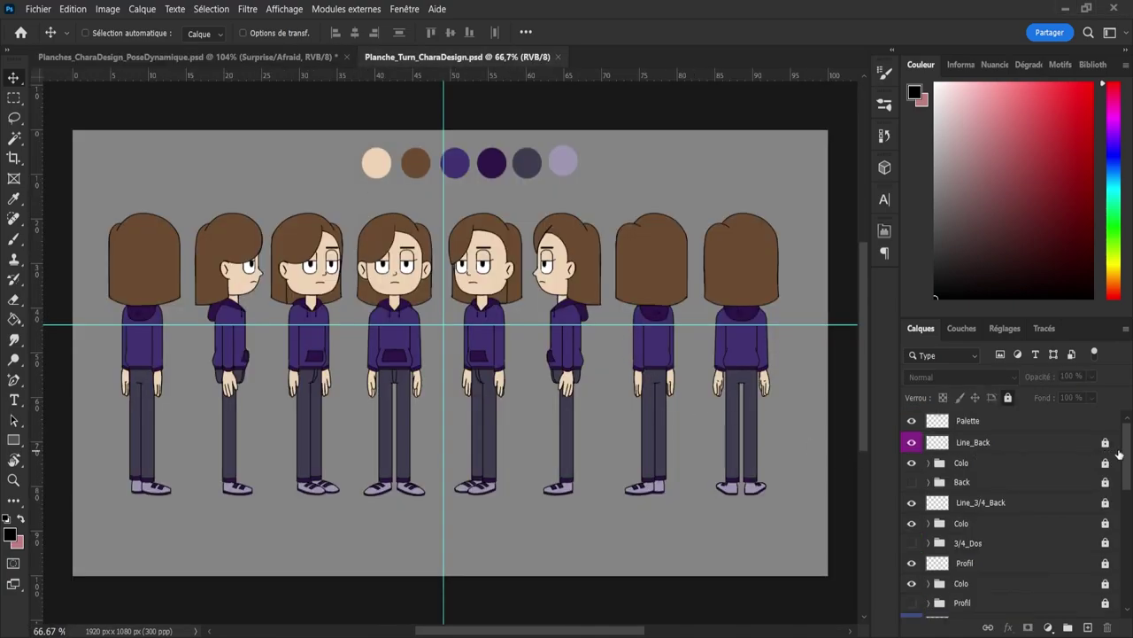
Step: Copy the FACE group from Planche_Turn_CharaDesign.psd and paste it above Ref_3/4Pose in Planches_CharaDesign_PoseDynamique.psd
drag(1120, 452, 1128, 517)
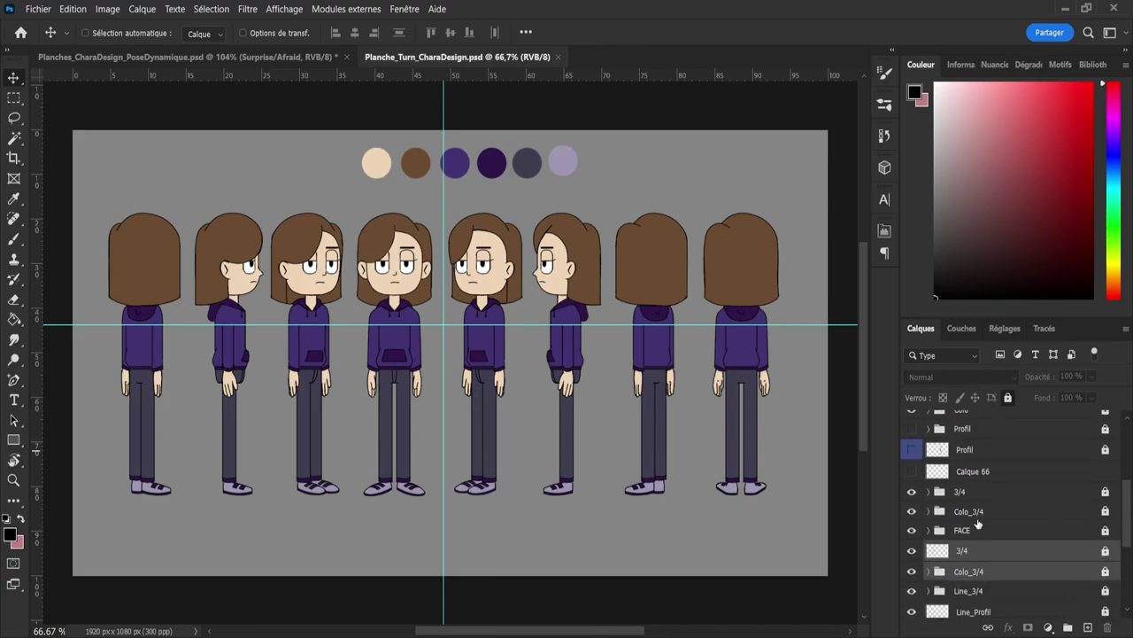
click(972, 530)
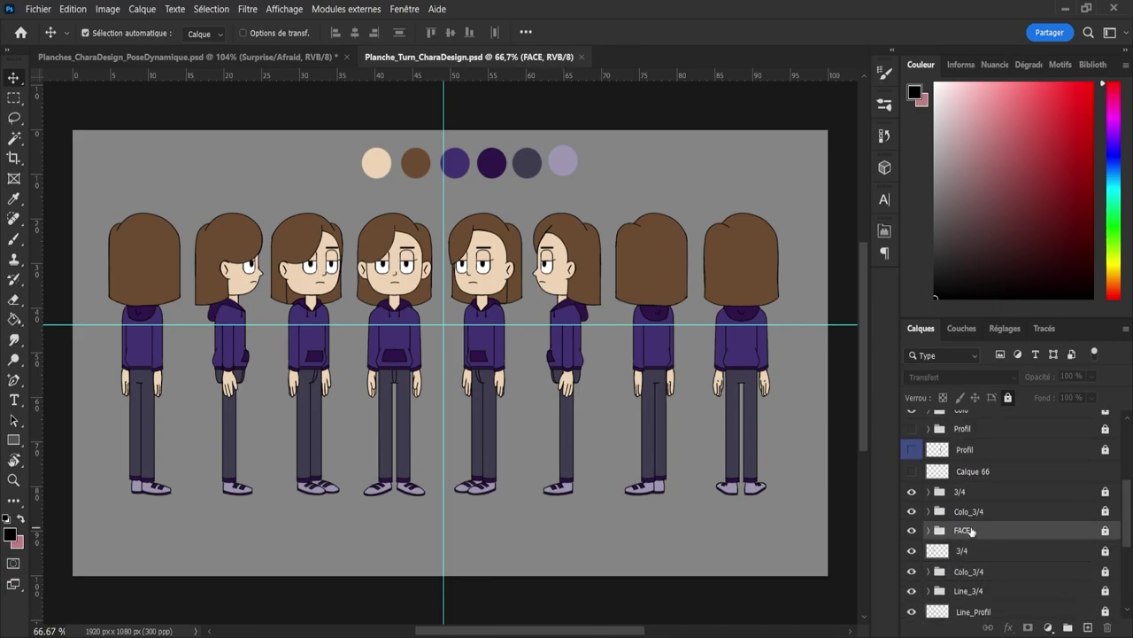
click(191, 56)
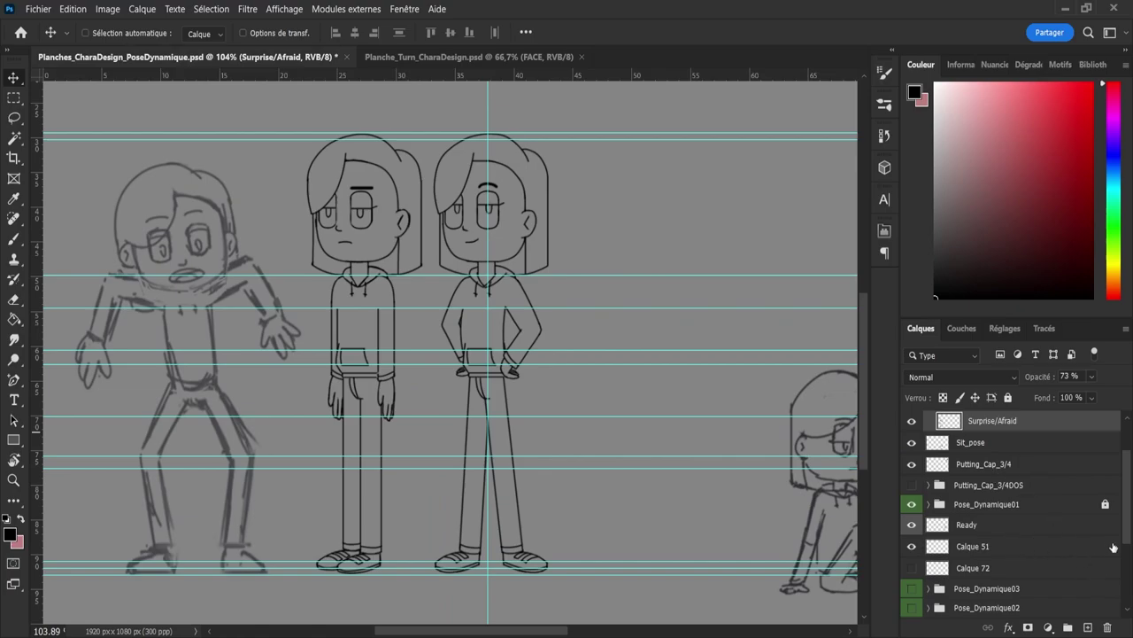
scroll(1008, 541, down, 3)
click(996, 560)
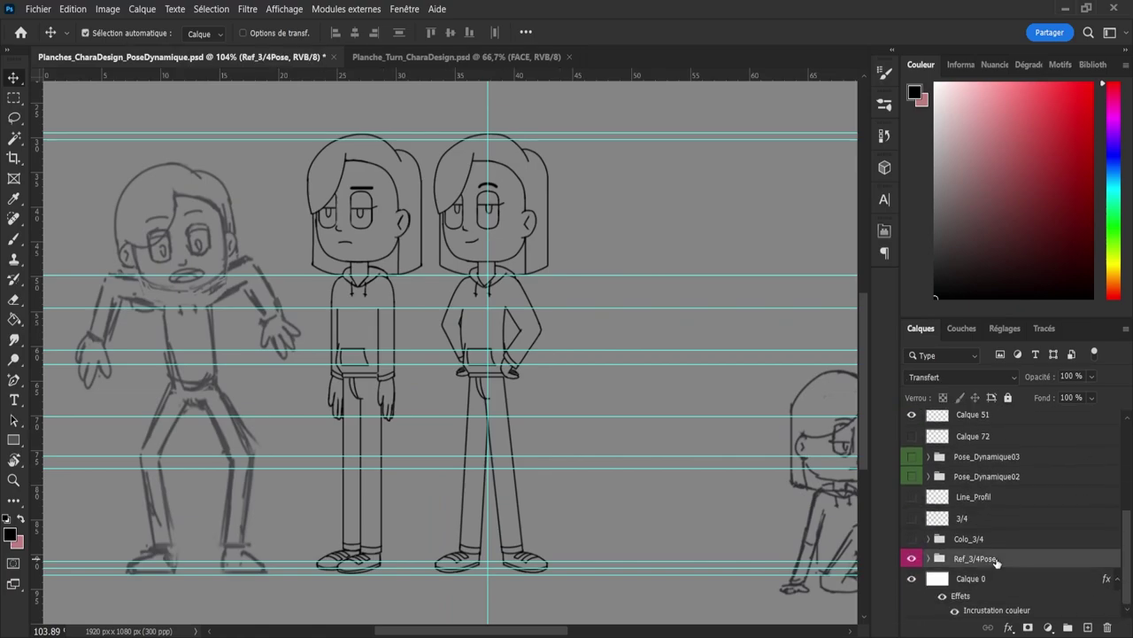
key(ctrl+v)
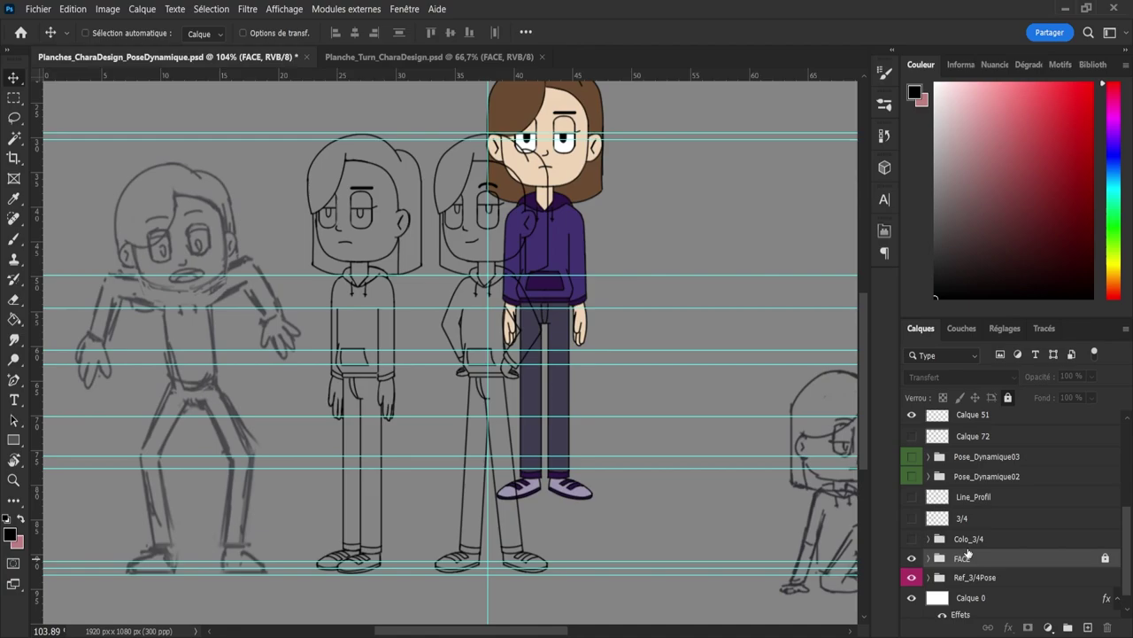
Step: Unlock and expand the pasted FACE group, then hide its Blue colour subgroup so only the line art shows
click(1103, 559)
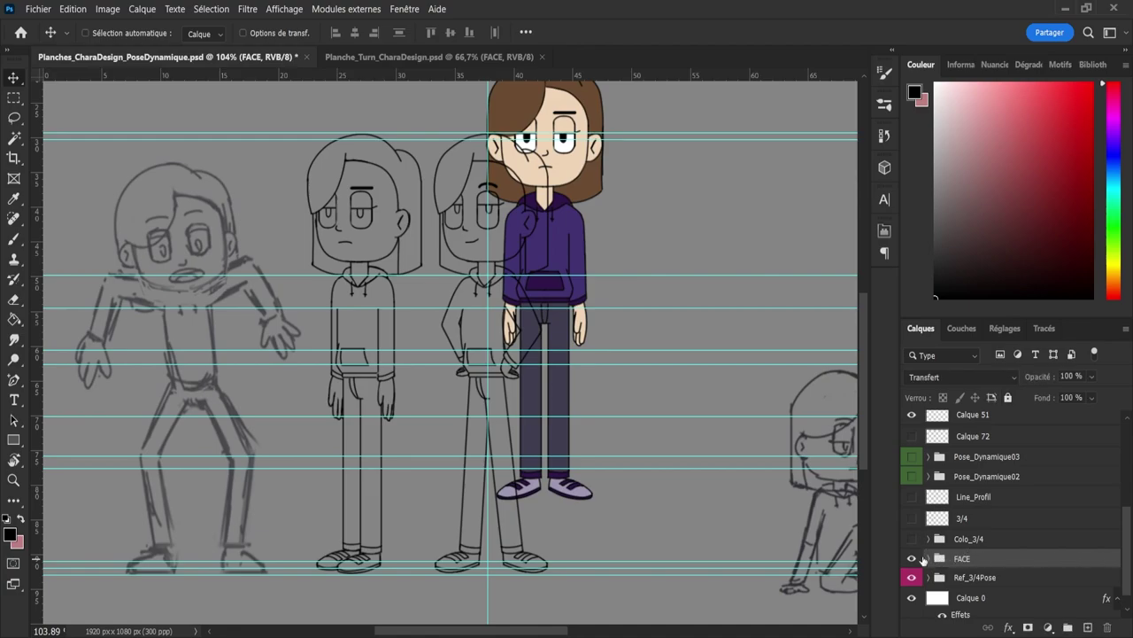
click(911, 559)
click(911, 559)
click(928, 558)
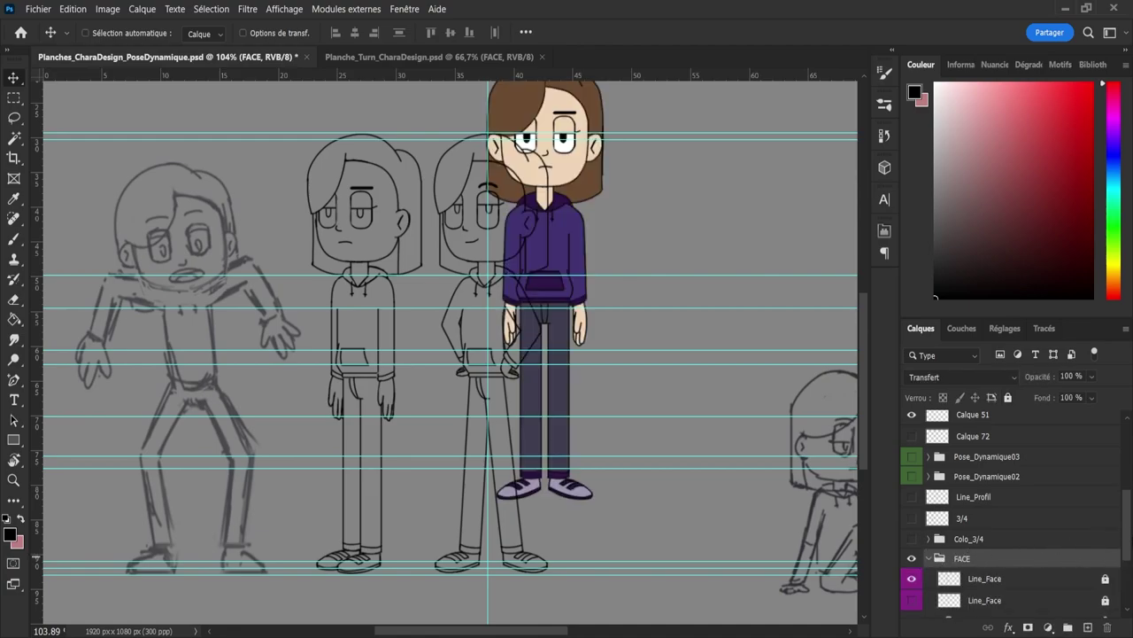
scroll(1119, 549, down, 3)
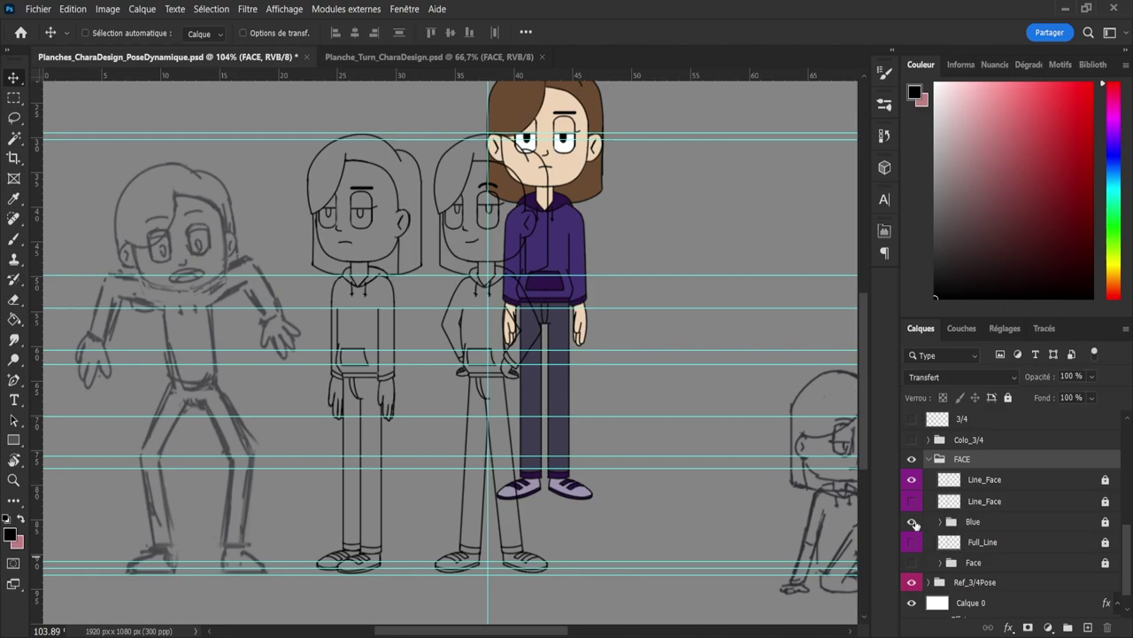
click(912, 521)
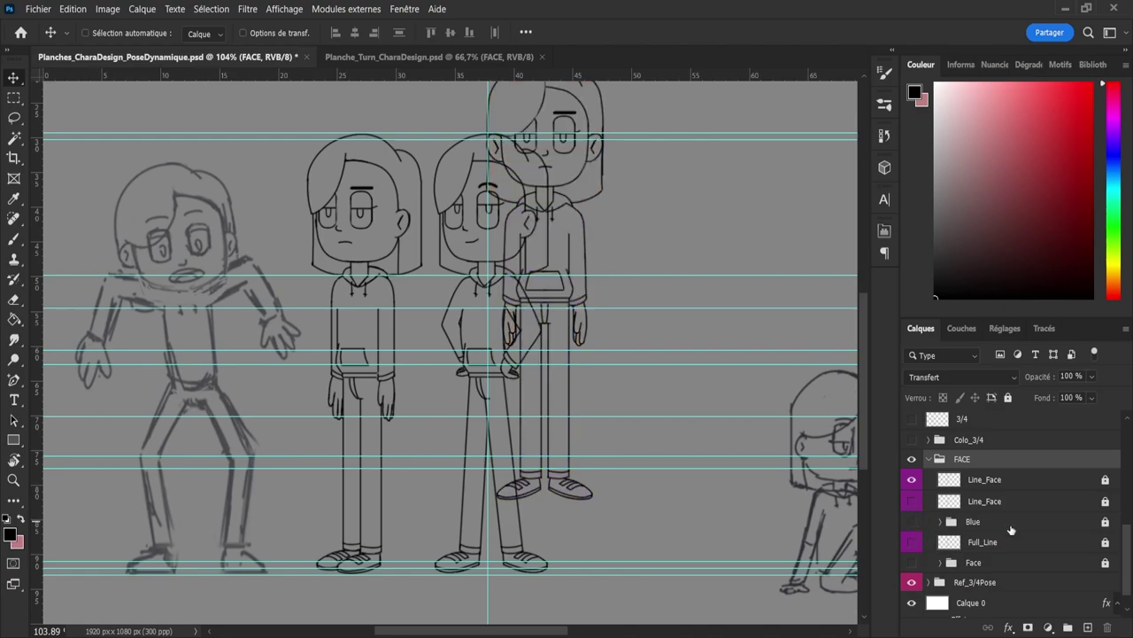
Step: Unlock the Full_Line layer and the Face subgroup inside FACE, leaving the Blue subgroup locked
click(1105, 523)
click(1052, 530)
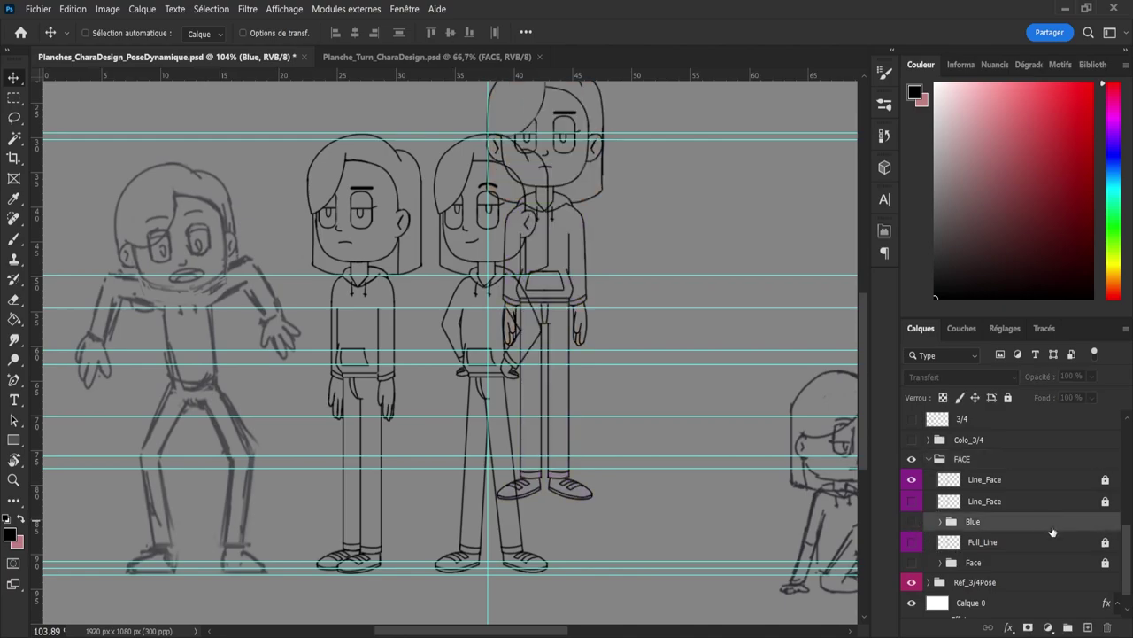
click(1008, 397)
click(1038, 542)
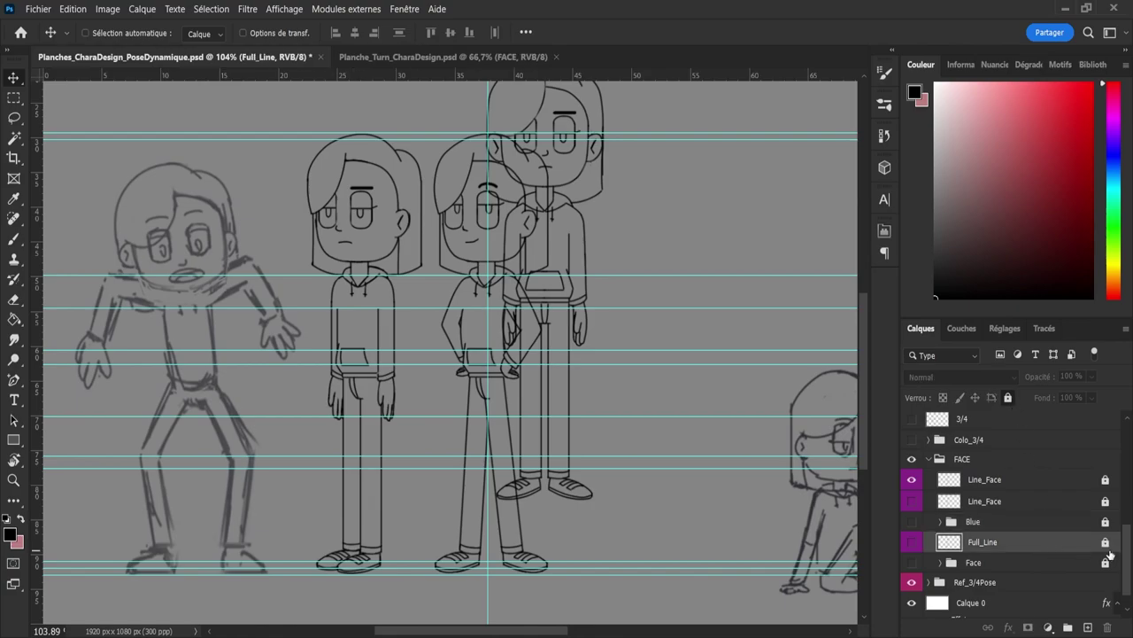
click(1105, 541)
shift+click(1039, 571)
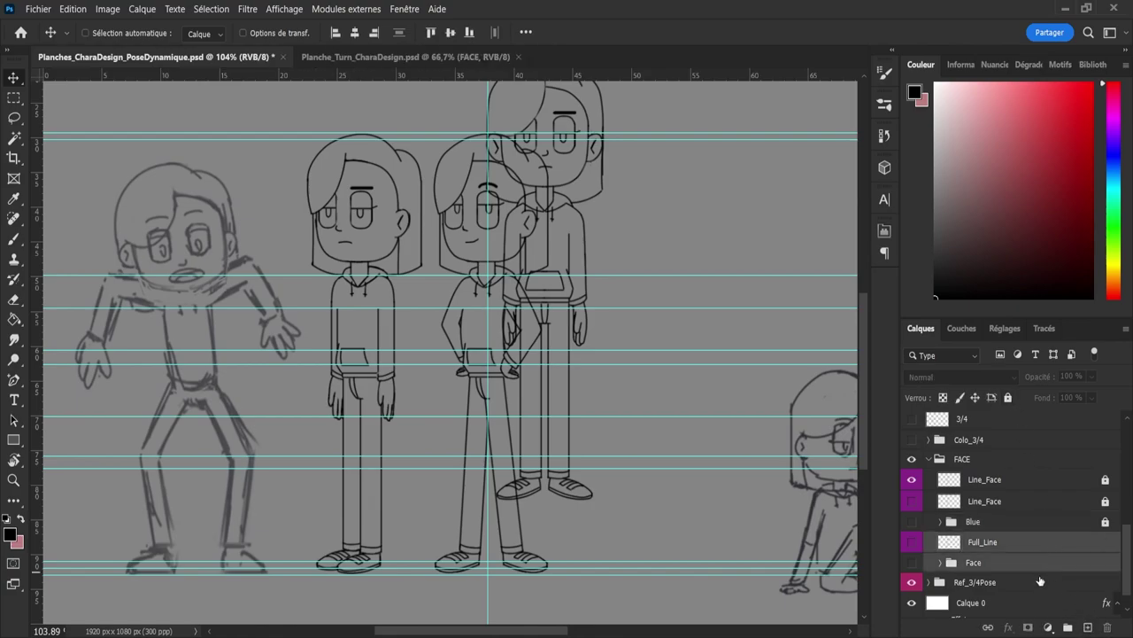
Step: Show the Full_Line layer to check it, then delete it and the hidden duplicate Line_Face layer from the FACE group
click(912, 542)
click(1002, 544)
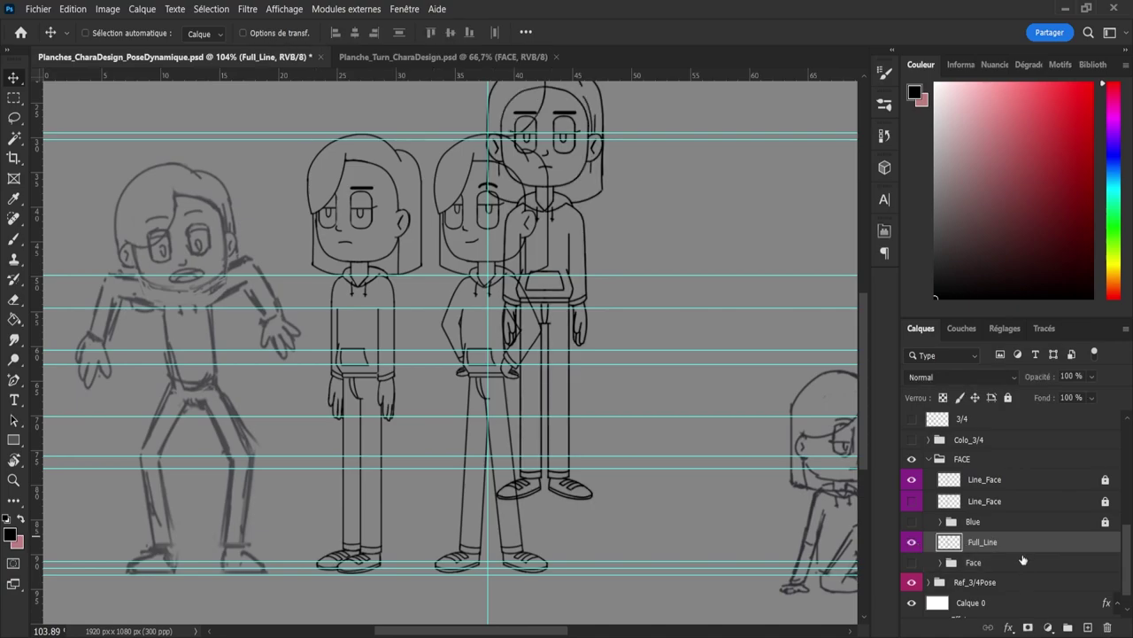
key(Delete)
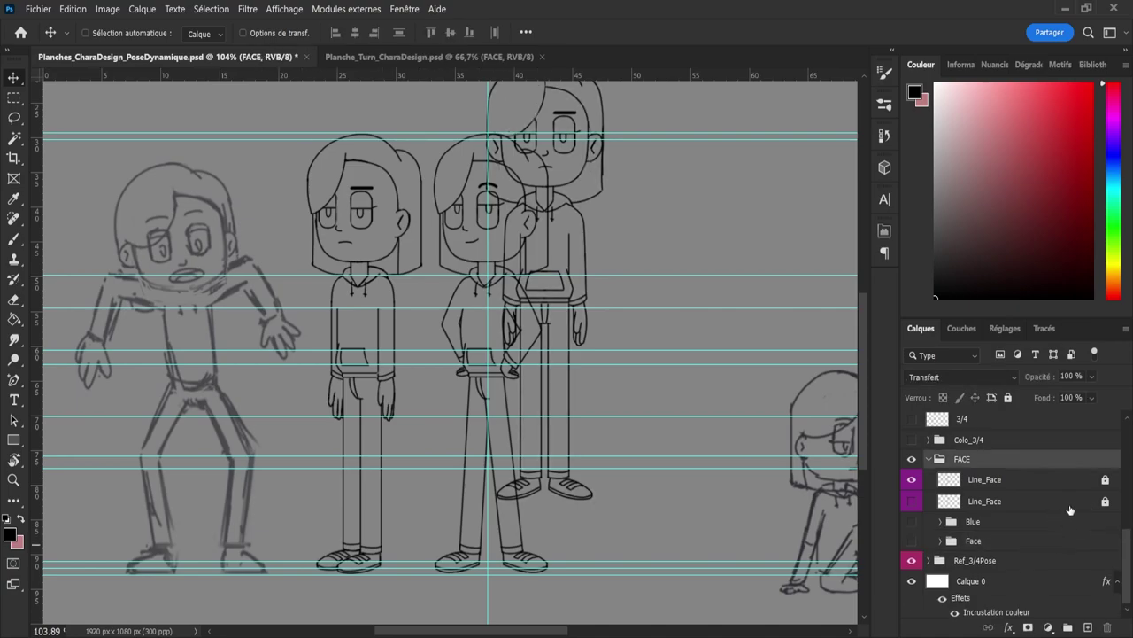
click(1086, 503)
key(Delete)
Step: Lock the Blue subgroup and rename it Colo
click(1061, 517)
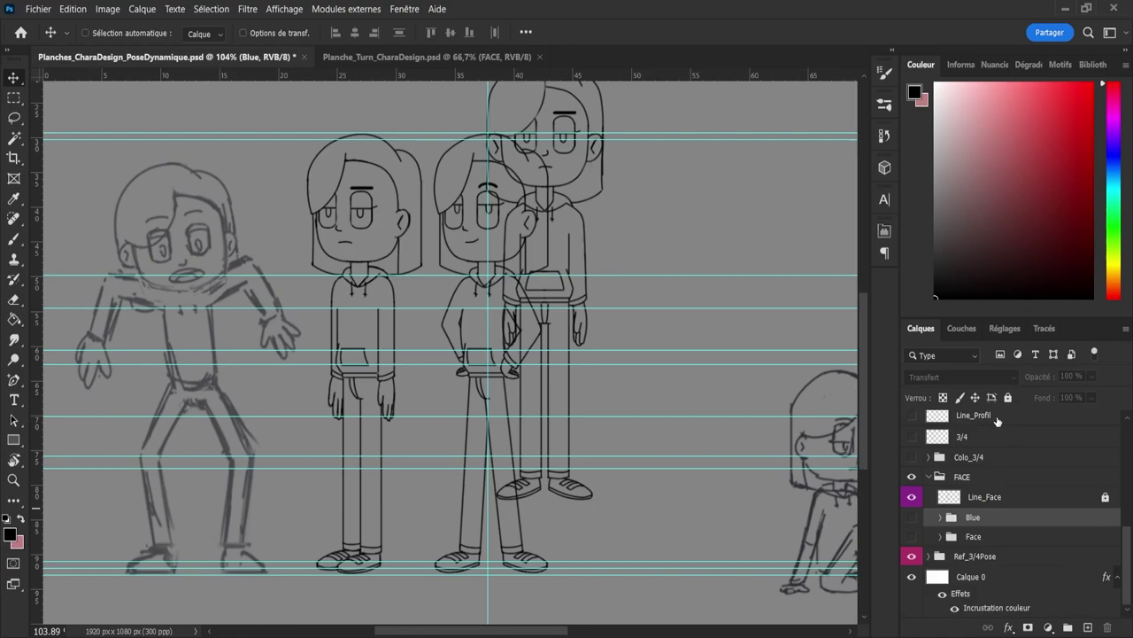
click(1007, 398)
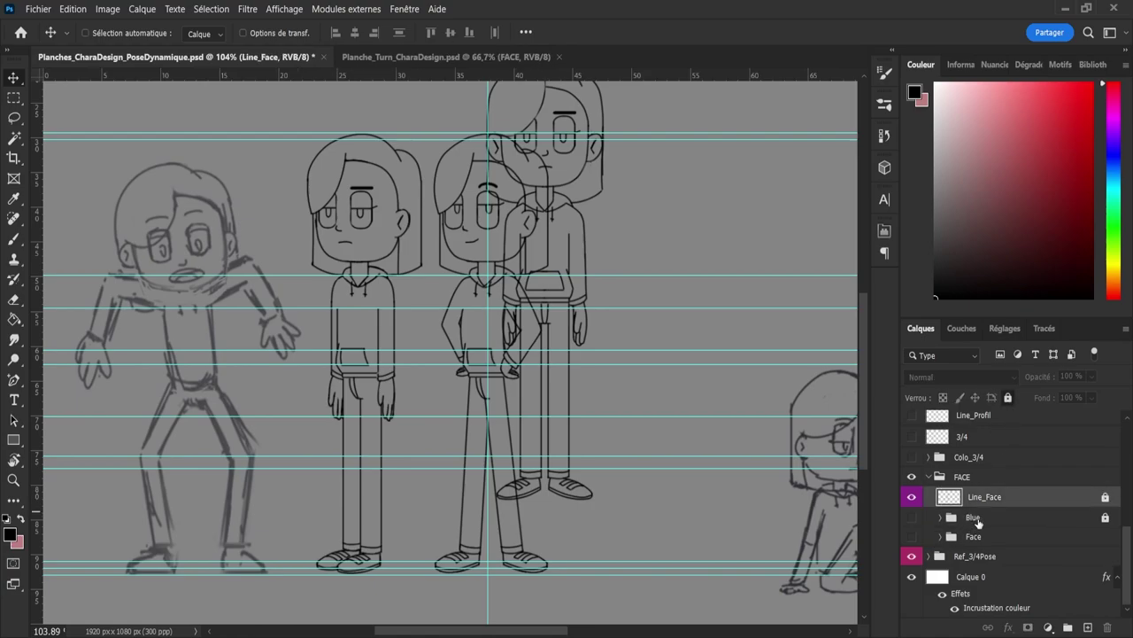
double_click(971, 516)
text(Colo)
key(Return)
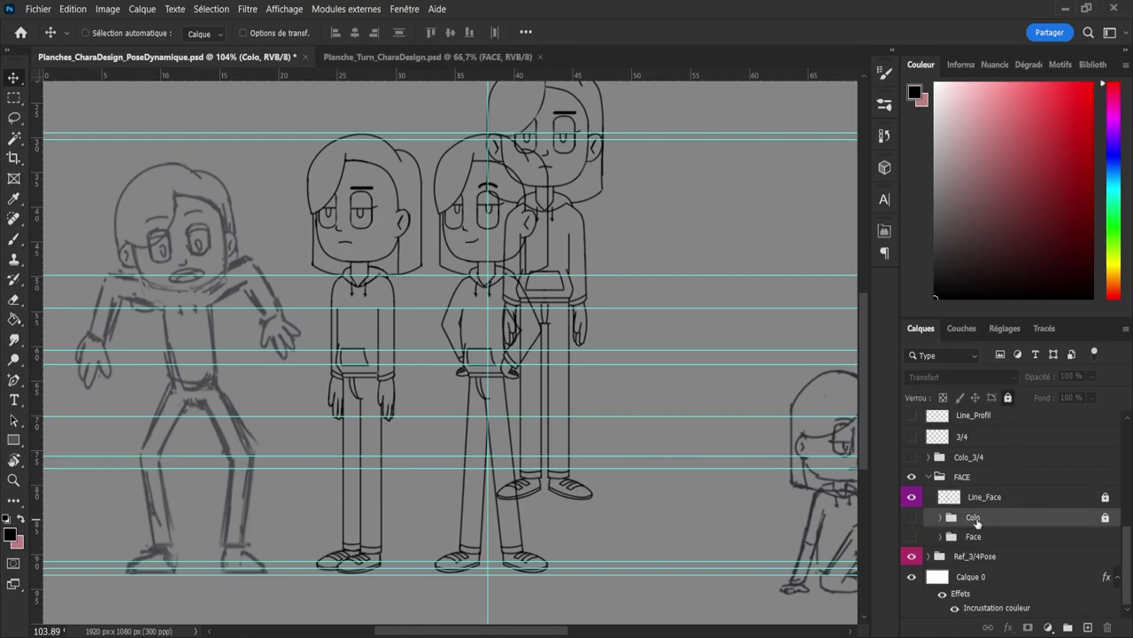
Step: Check the Face subgroup's drawing by briefly showing it, then expand the subgroup to see its layers
click(979, 538)
click(912, 536)
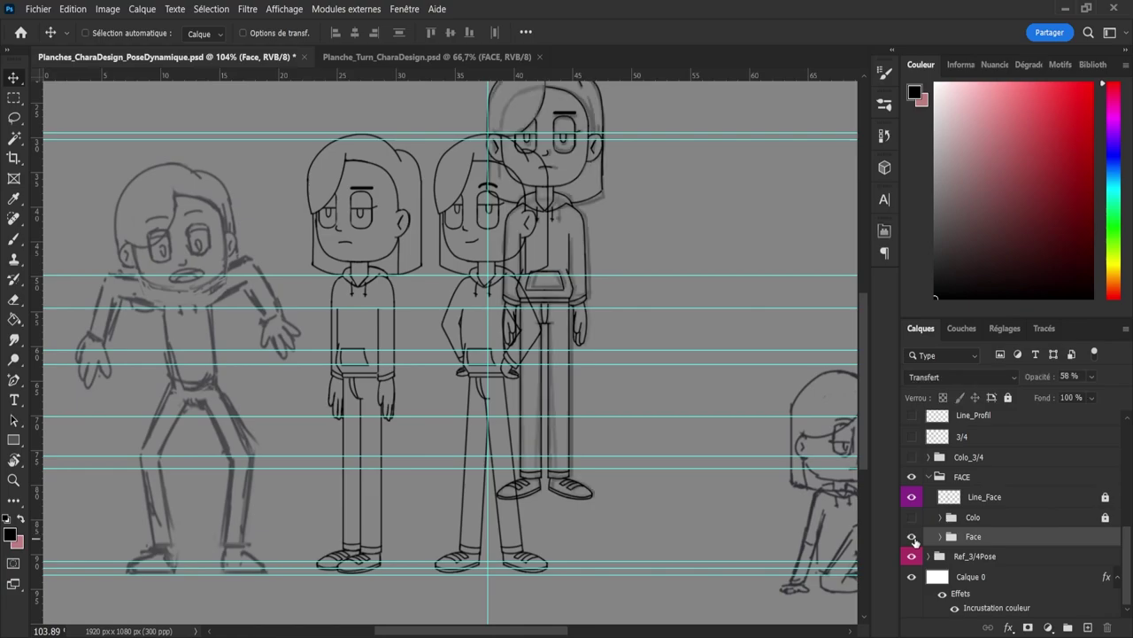
click(912, 537)
click(941, 537)
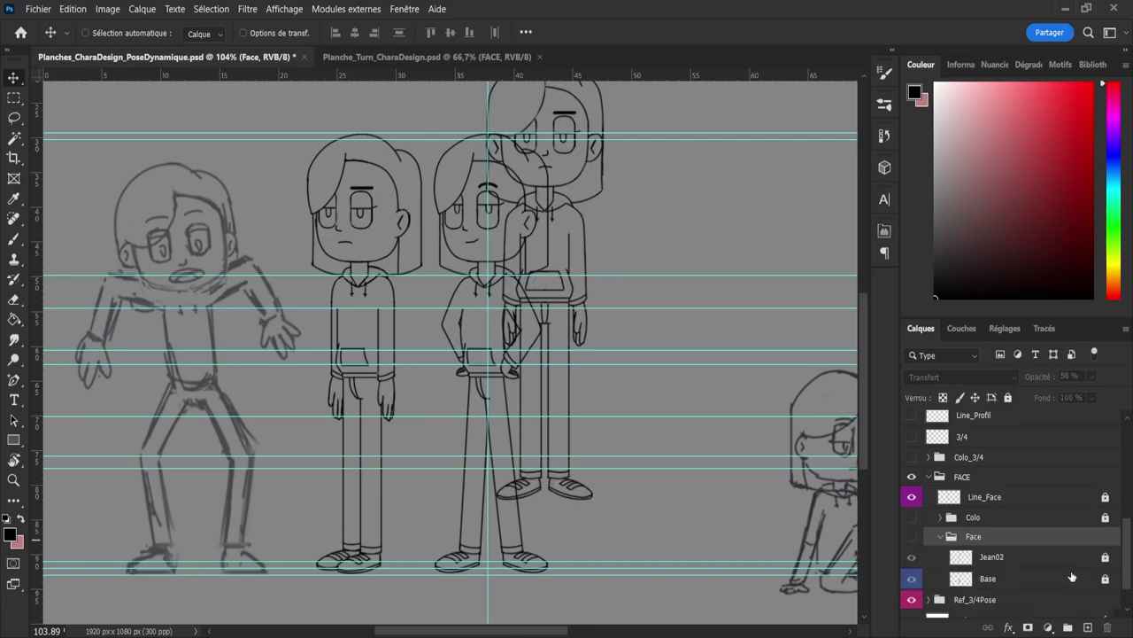
Step: Delete the Face subgroup together with its Jean02 and Base layers from the FACE group, then collapse FACE
shift+click(1073, 577)
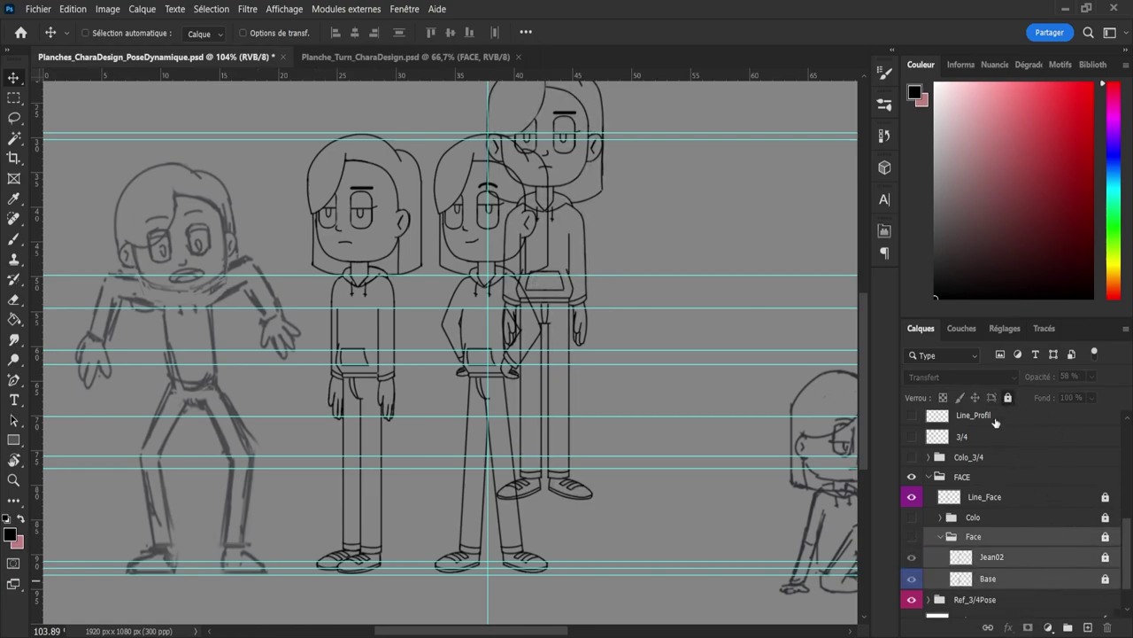
key(Delete)
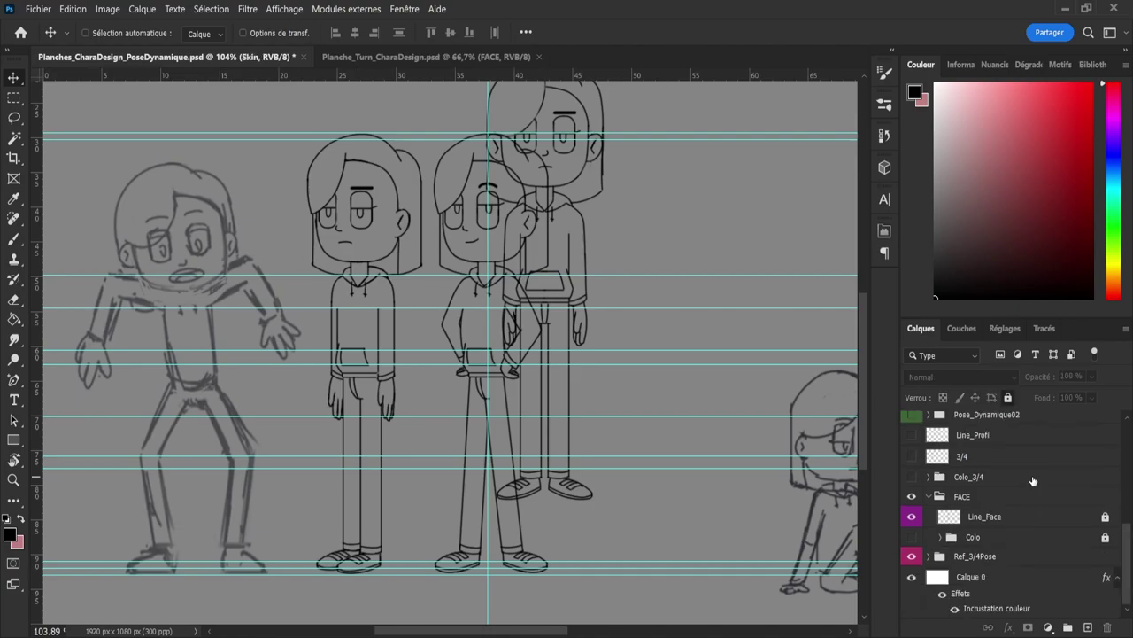
click(1002, 520)
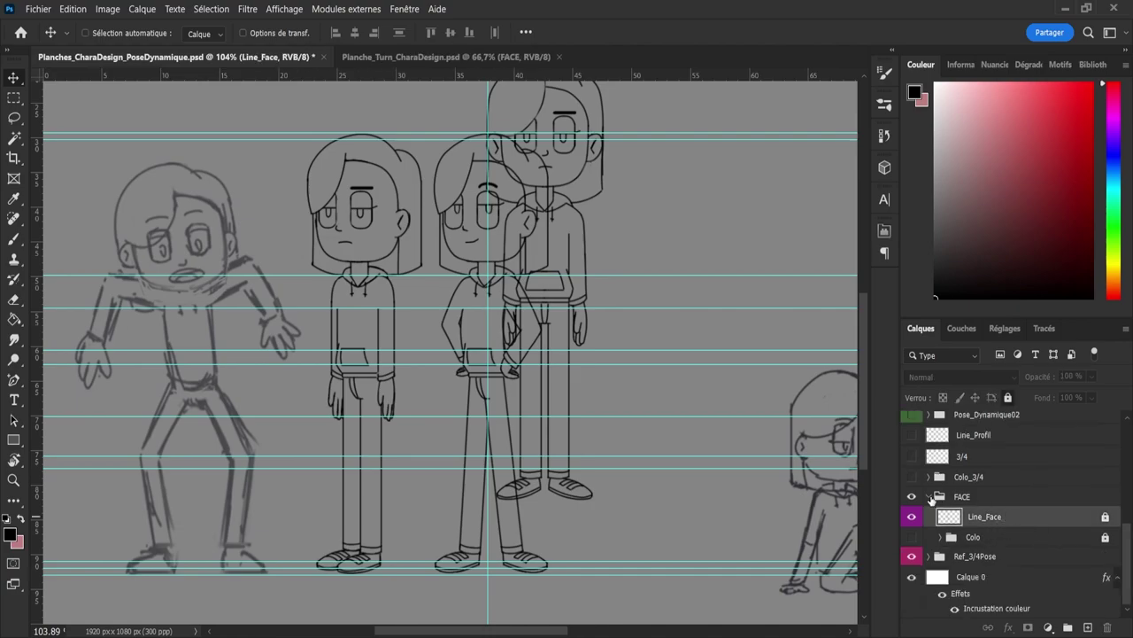
click(928, 497)
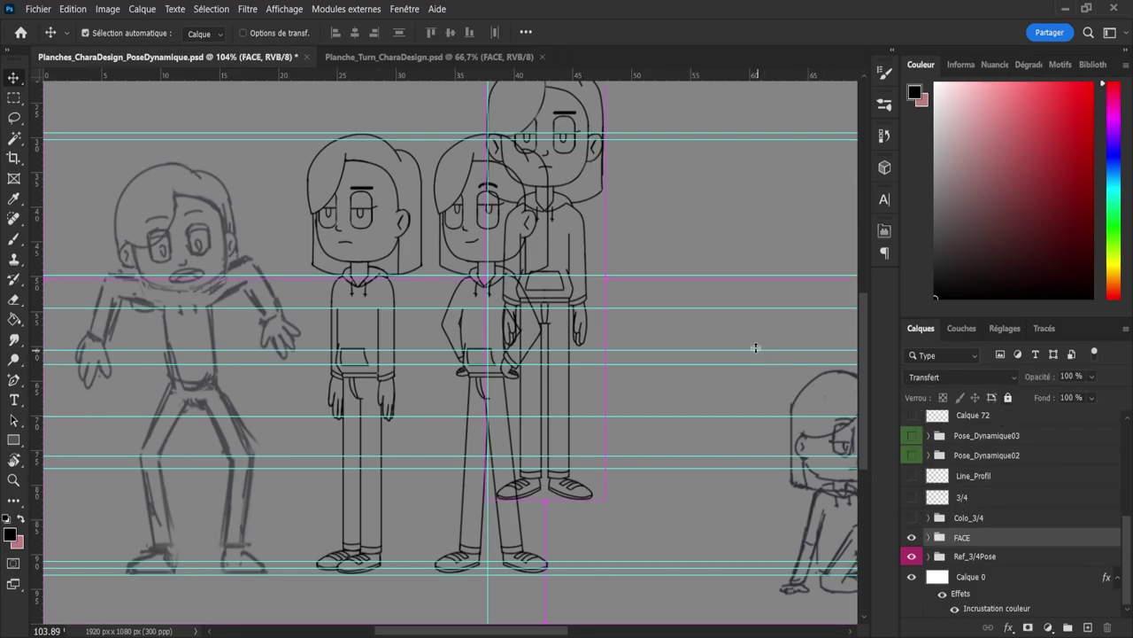
Step: Try to move the FACE group, then unlock its Line_Face layer and Colo subgroup
drag(567, 206, 499, 189)
click(928, 538)
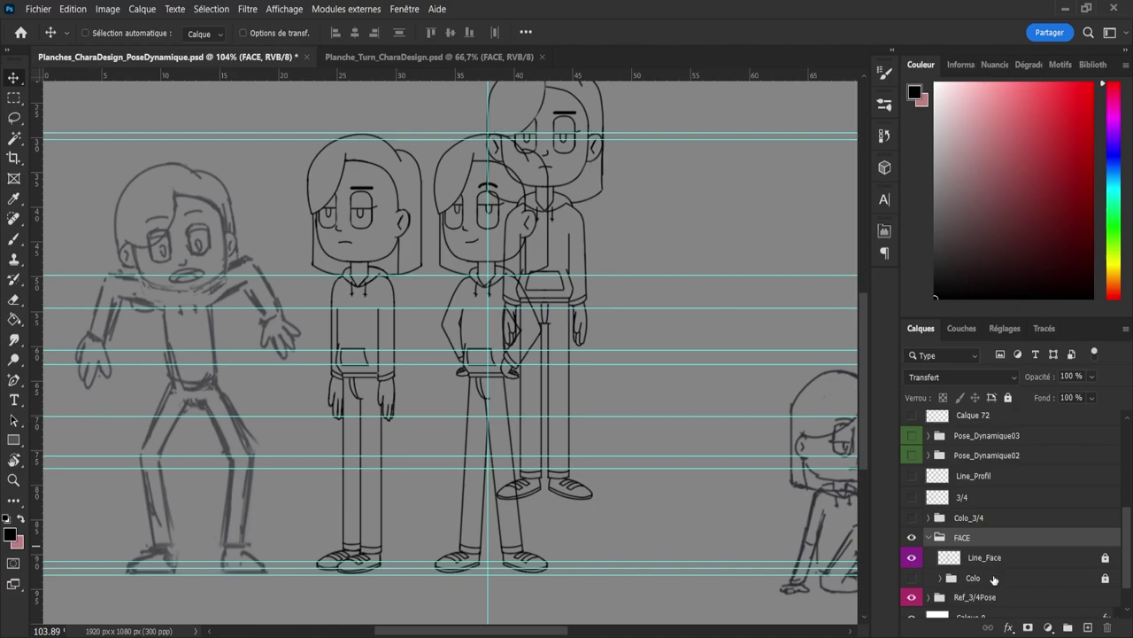
click(1019, 557)
click(1008, 398)
click(978, 540)
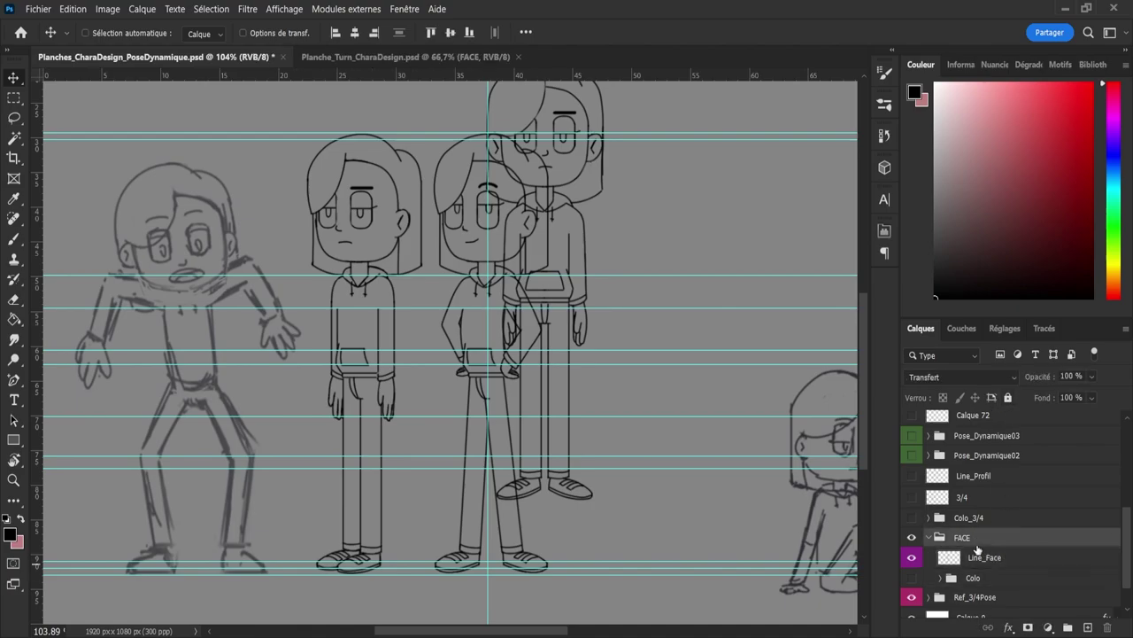
click(929, 537)
key(ctrl)
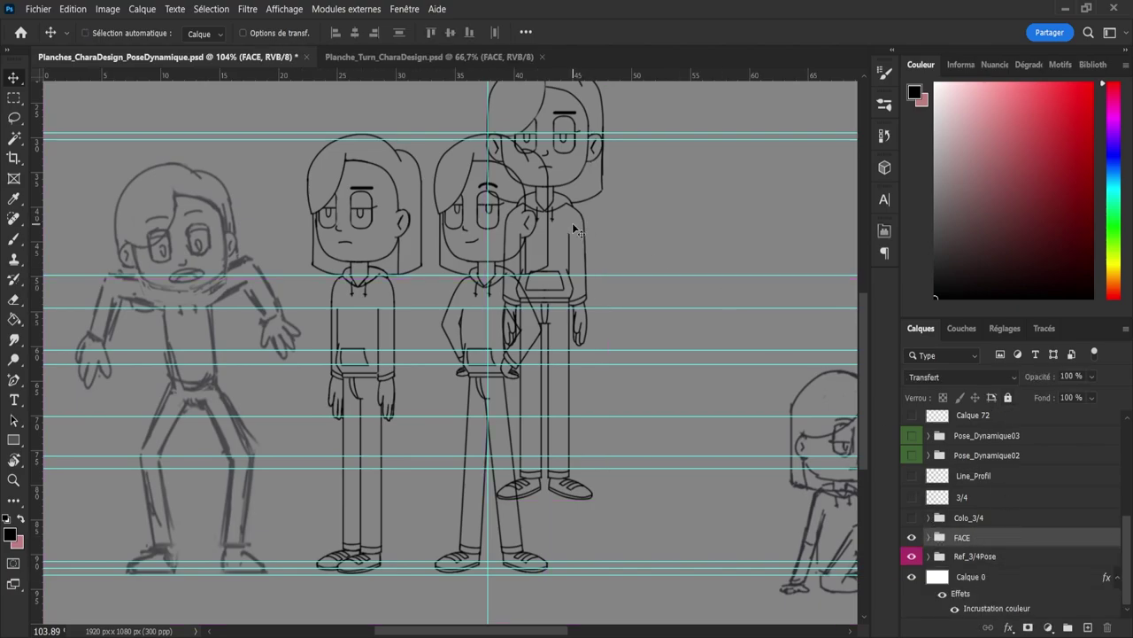
key(ctrl)
Step: Unlock all layers inside the Colo subgroup, from Scratch down to Skin, then collapse Colo and the FACE group
click(928, 537)
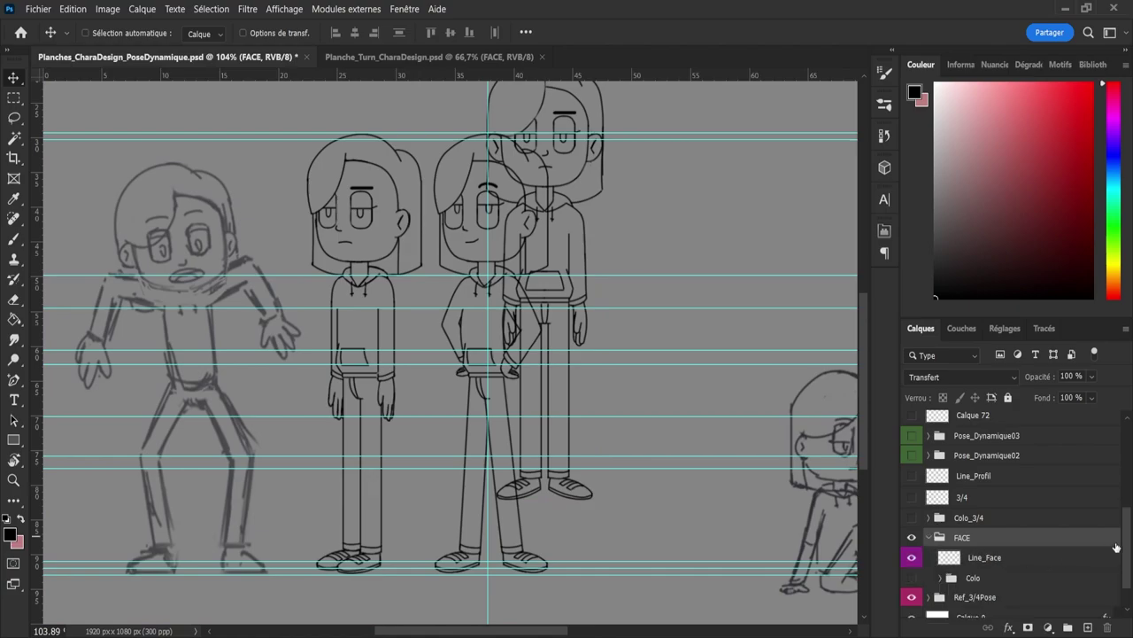
scroll(937, 542, down, 1)
click(939, 538)
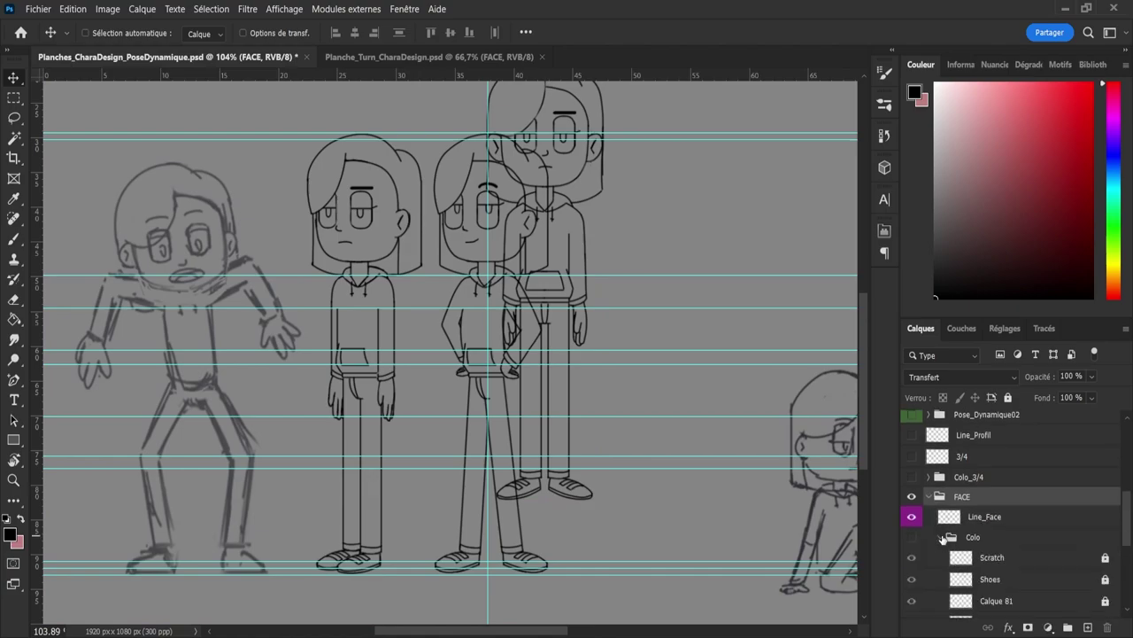
click(1056, 542)
drag(1126, 527, 1131, 594)
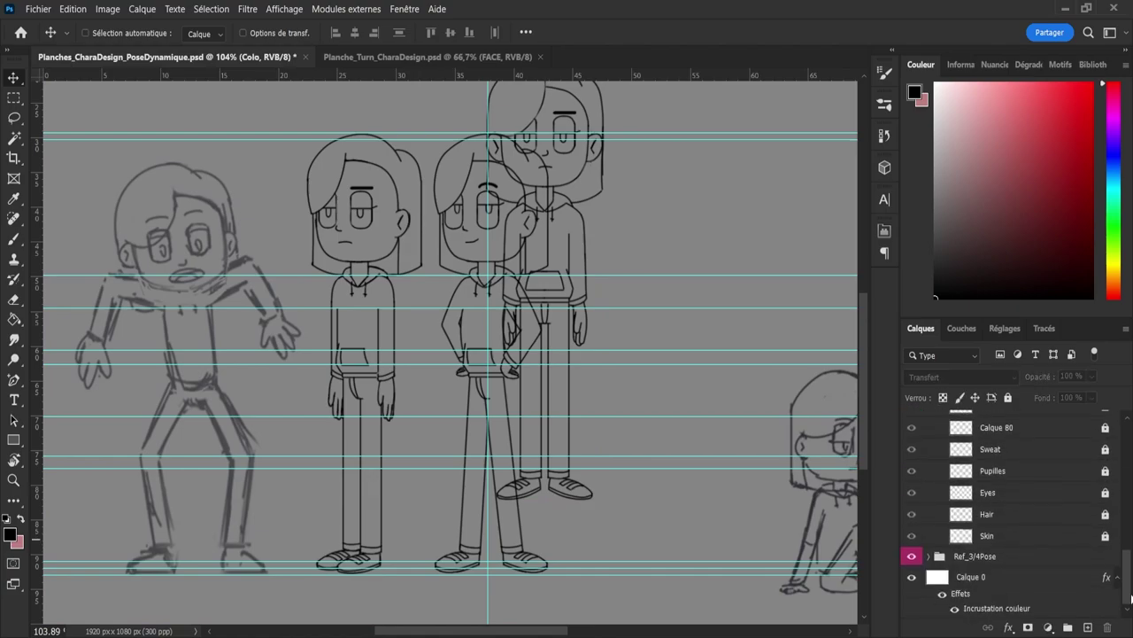
shift+click(1087, 539)
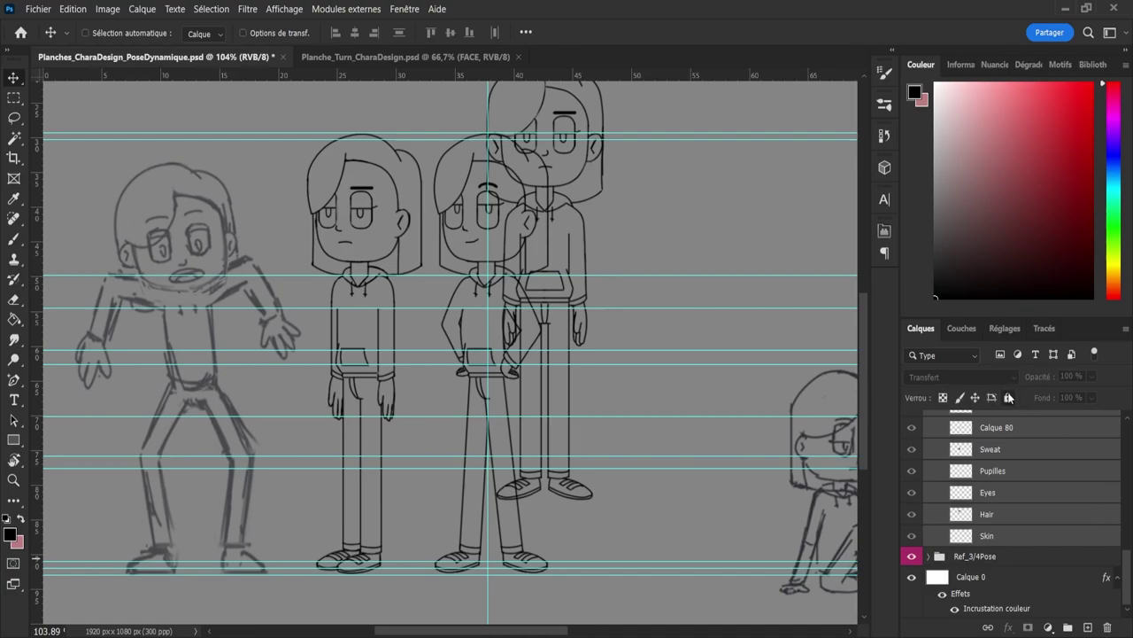
drag(1124, 567, 1117, 492)
click(942, 612)
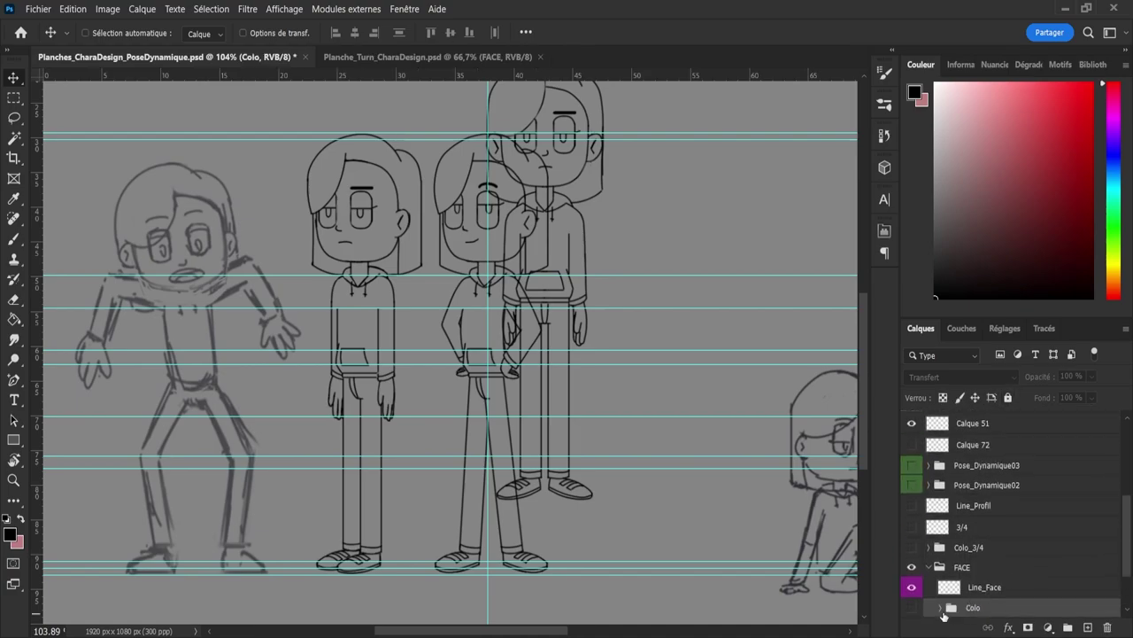
click(932, 570)
Step: Move the FACE group over the neutral three-quarter reference figure, positioning it at X 513 px and Y 659.5 px to fit the height guides
key(ctrl+t)
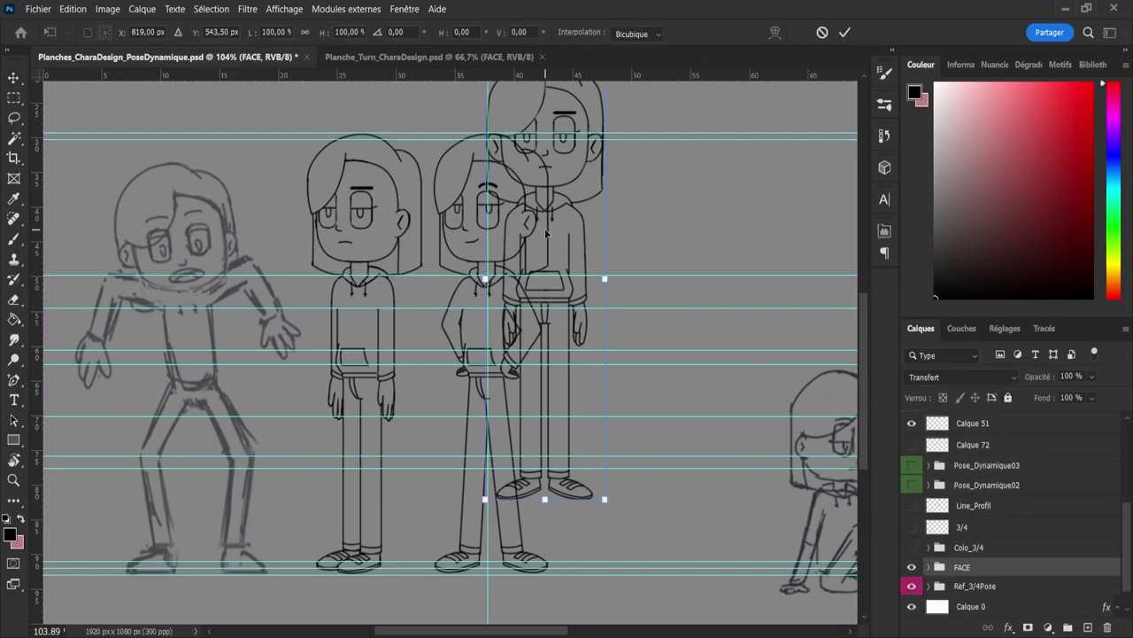
mouse_move(559, 261)
mouse_down()
mouse_move(557, 317)
mouse_move(381, 315)
mouse_move(390, 314)
mouse_up()
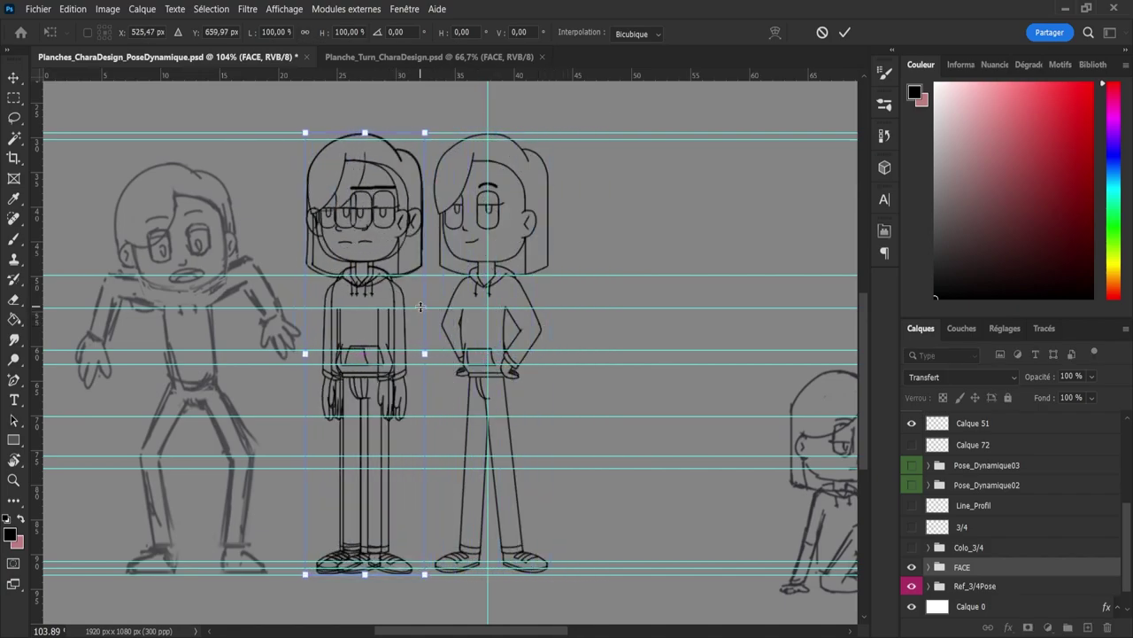
key(Left)
key(Left)
key(Left)
key(Left)
key(Left)
key(Left)
key(Left)
key(Left)
key(Left)
key(Left)
key(Left)
key(Right)
key(Right)
key(Right)
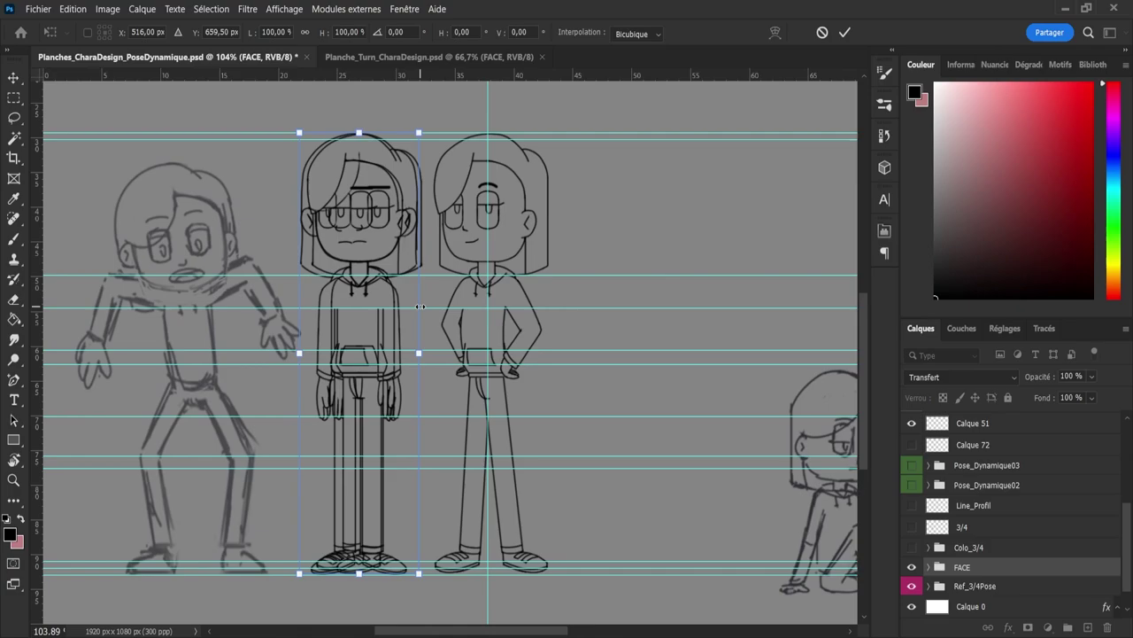
key(Left)
key(Left)
key(Left)
key(Left)
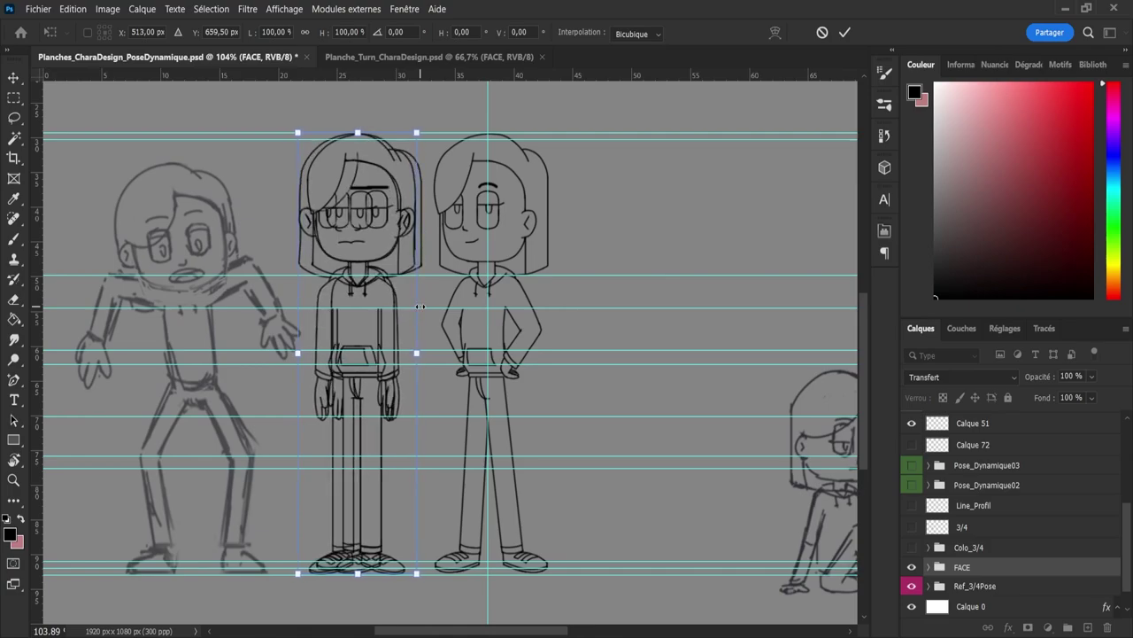
key(Return)
Step: Hide the Ref_3/4Pose group so only the front view remains in that spot, and save the document
key(z)
drag(621, 426, 579, 426)
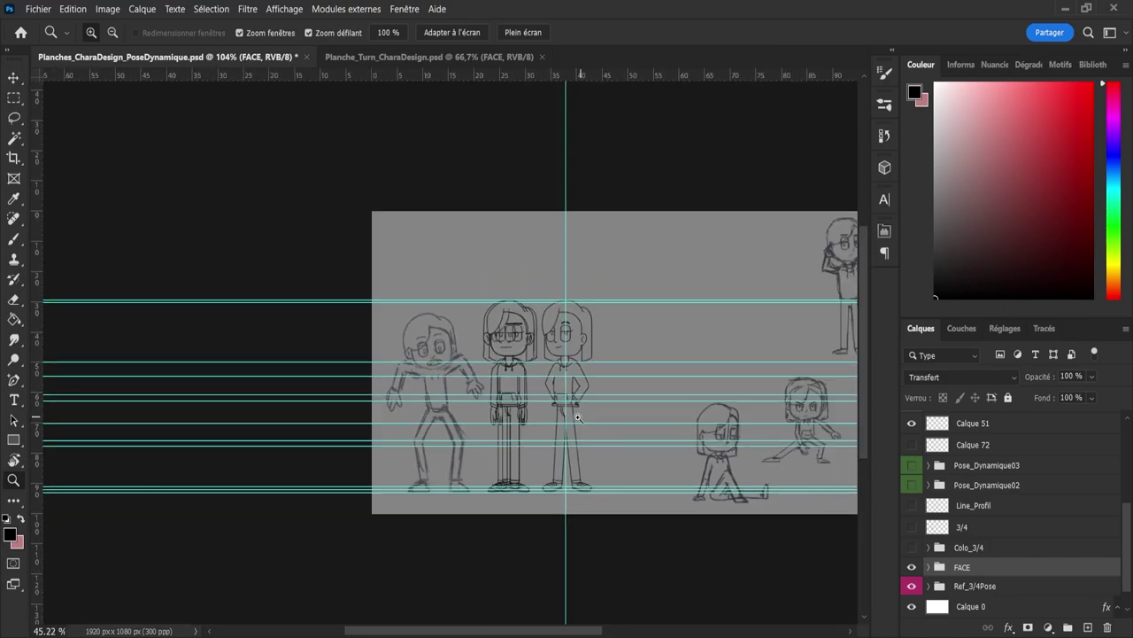
drag(410, 431, 722, 479)
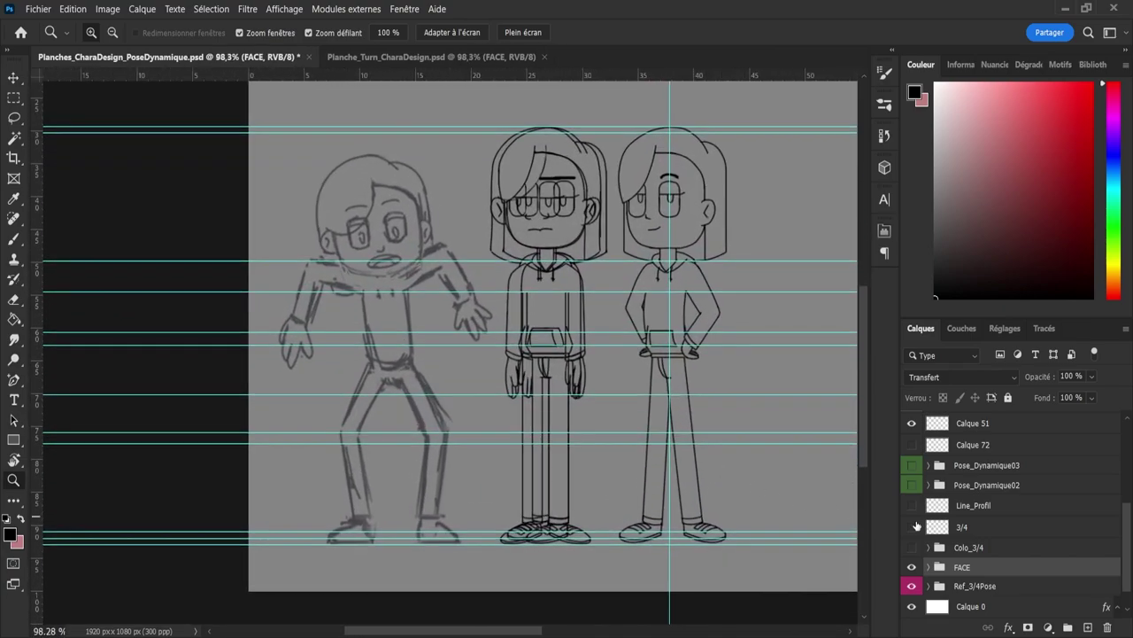
click(912, 586)
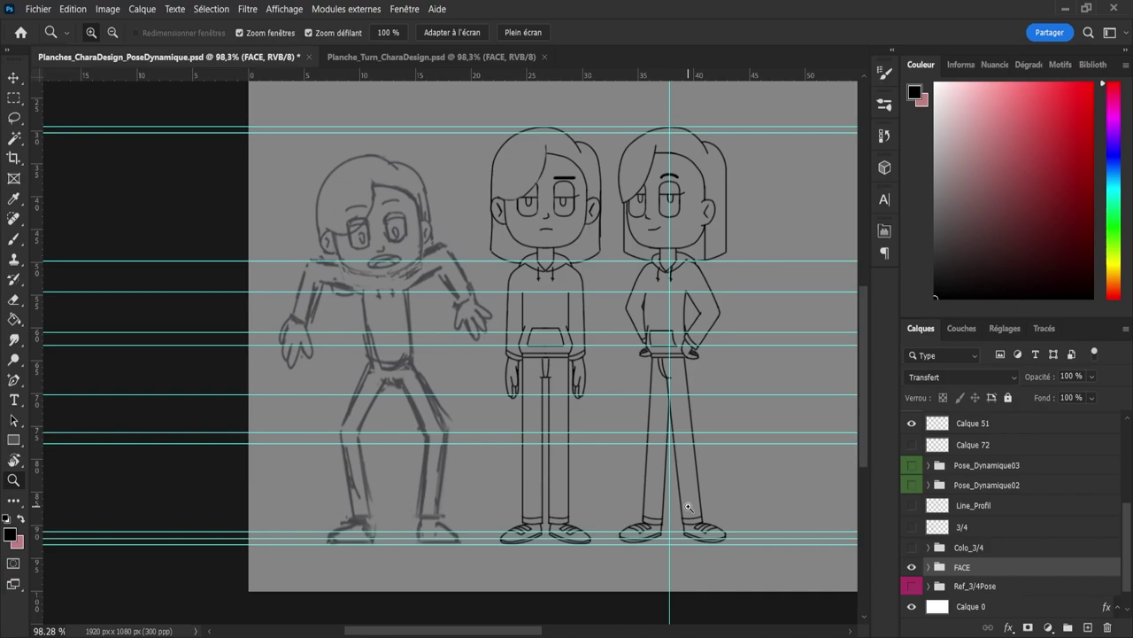
key(ctrl+s)
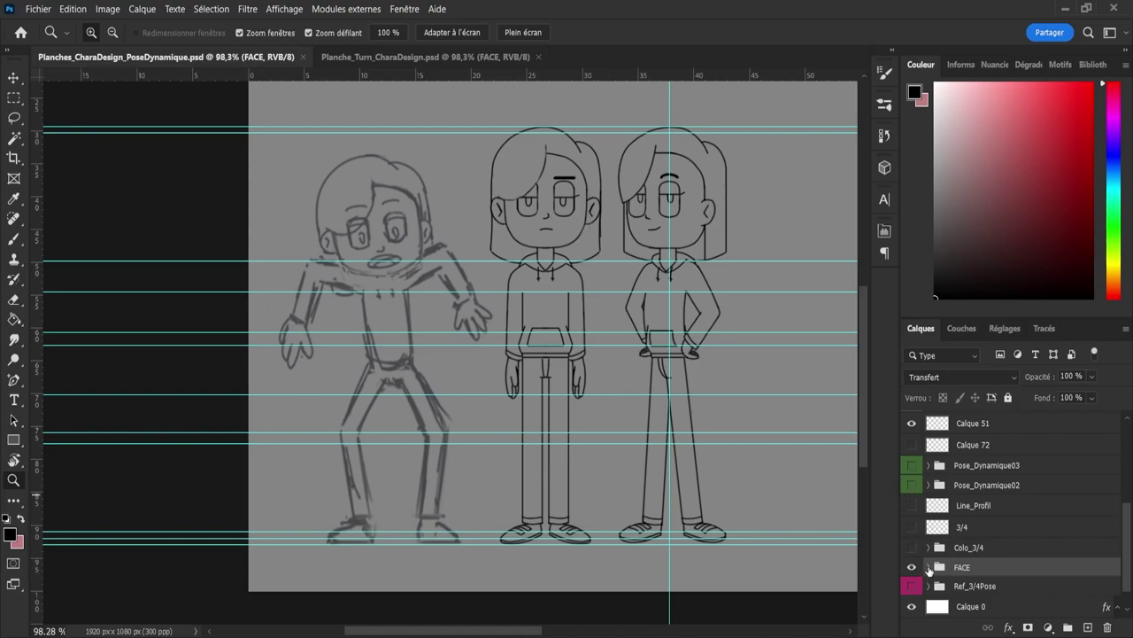
Step: Create a merged layer copy of the FACE group and place it over the surprised/afraid sketch at the same height
key(ctrl+alt+e)
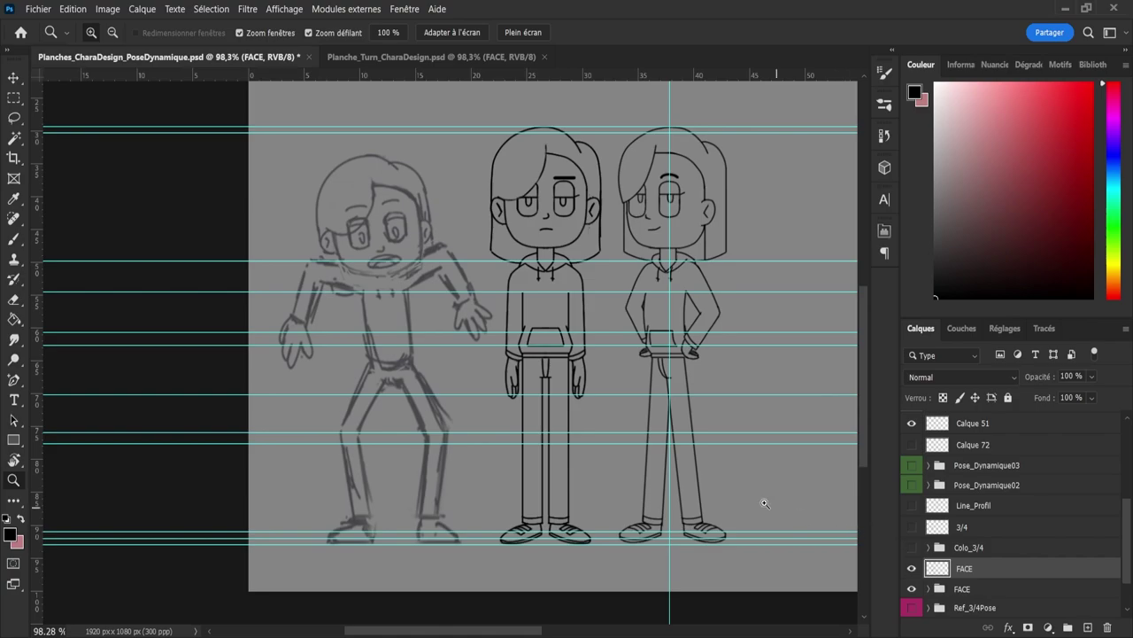
key(v)
drag(563, 332, 405, 332)
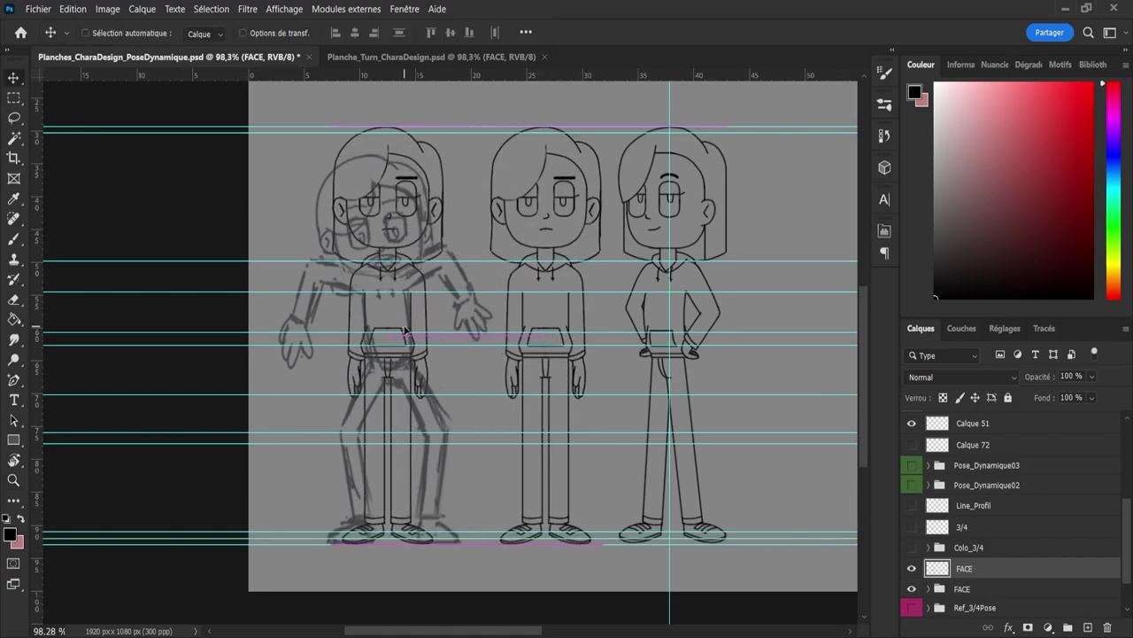
drag(404, 332, 406, 333)
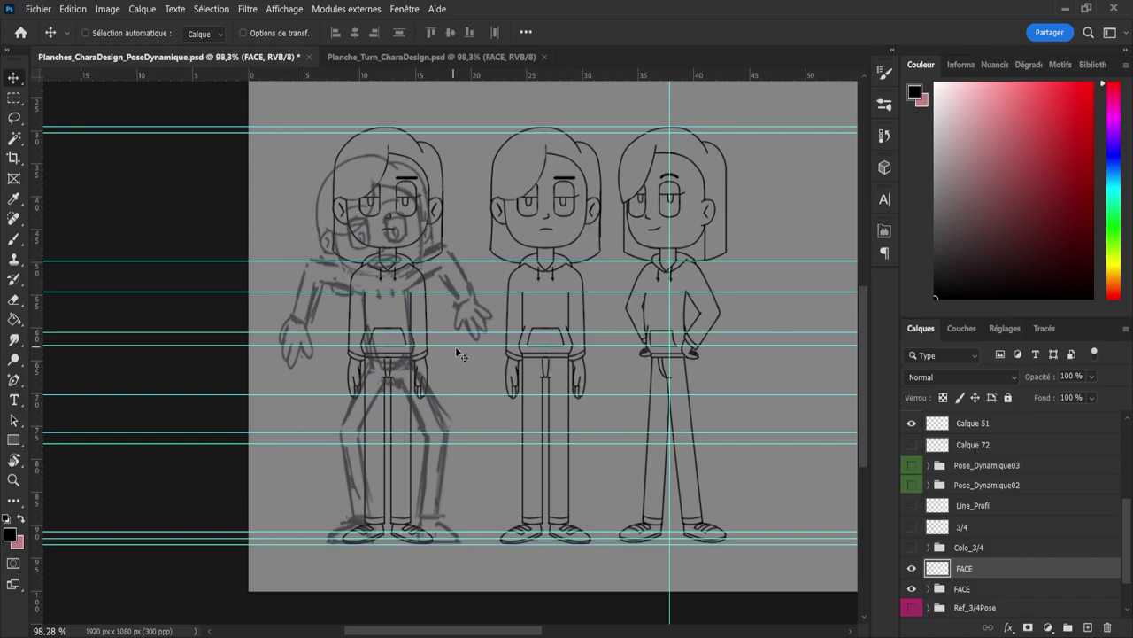
Step: Move the merged FACE layer directly above the Surprised/Afraid group and hide it
drag(974, 569, 965, 434)
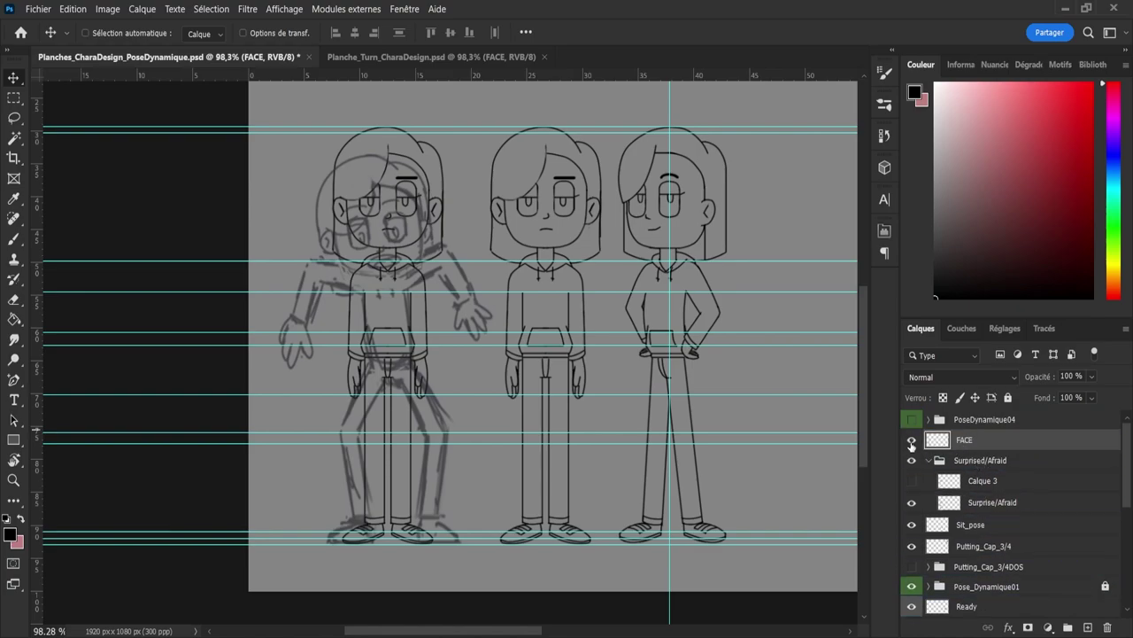
click(912, 442)
click(912, 442)
click(912, 442)
Step: Lower the Surprised/Afraid group's opacity to 62% and briefly show its Calque 3 layer to check it
click(929, 461)
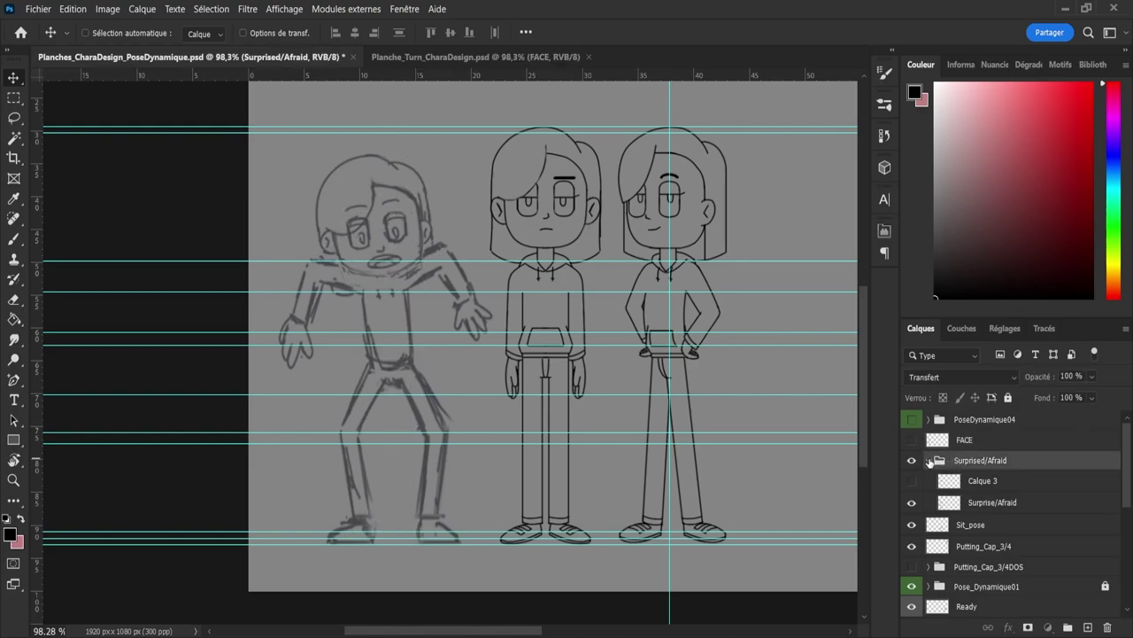
click(929, 461)
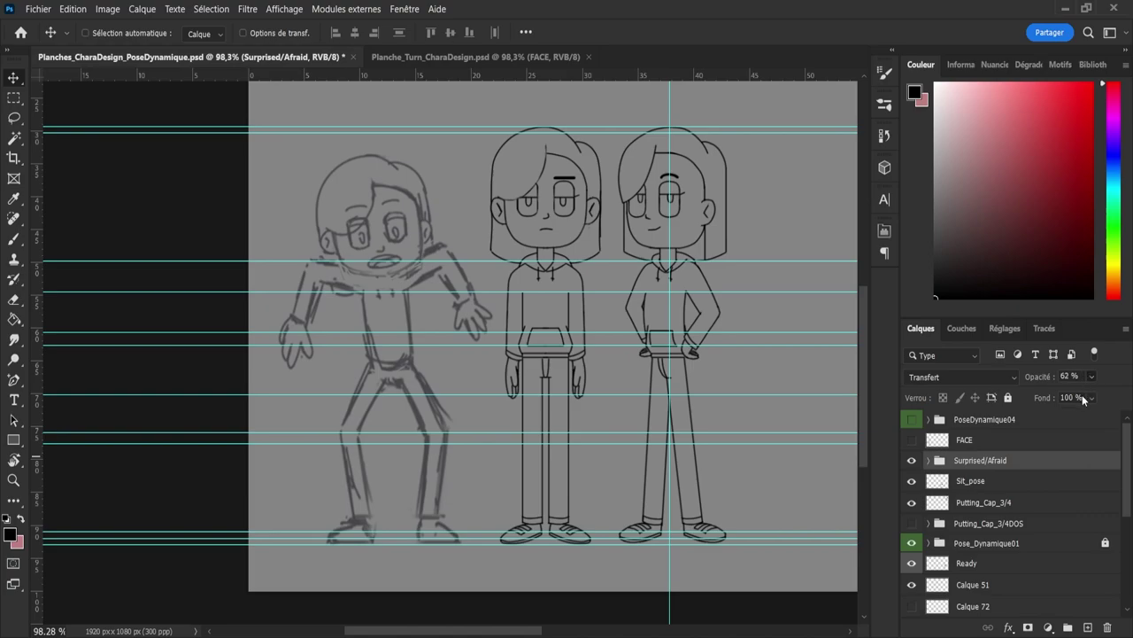
click(928, 461)
click(912, 481)
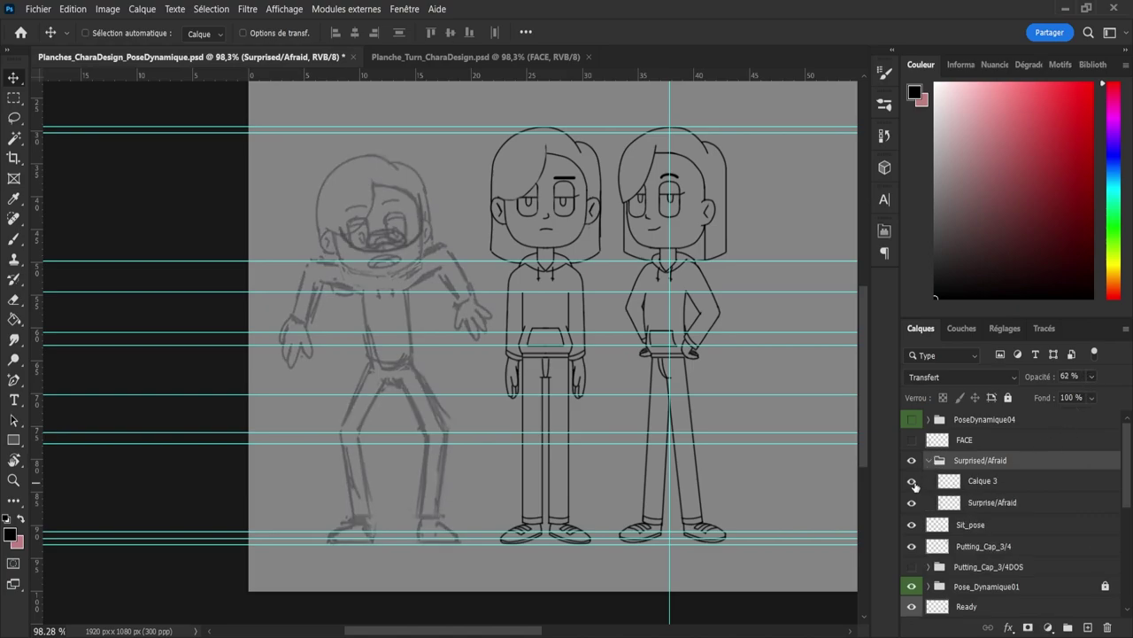
click(912, 480)
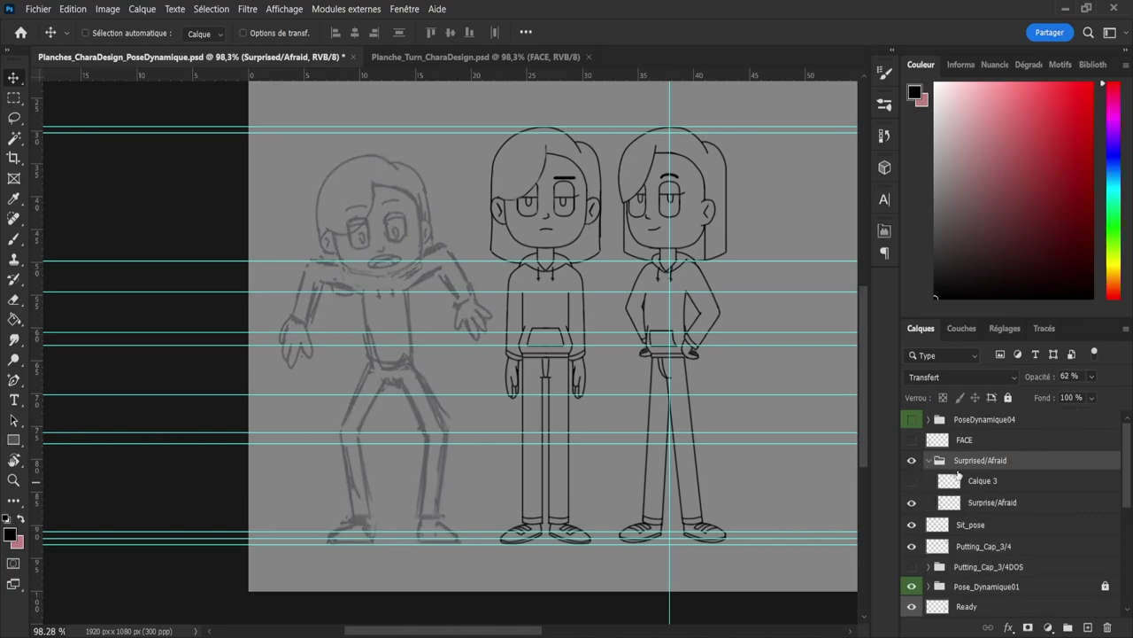
Step: Show the merged FACE layer and lasso-select the character's left leg from the crotch down to the whole shoe
click(965, 440)
click(912, 440)
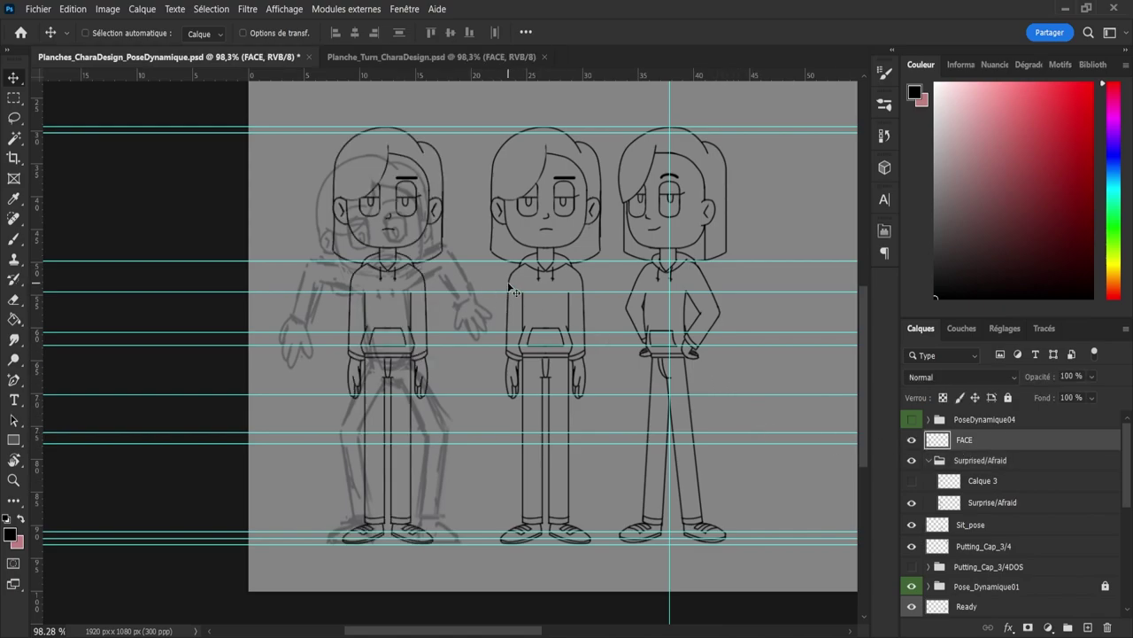
key(l)
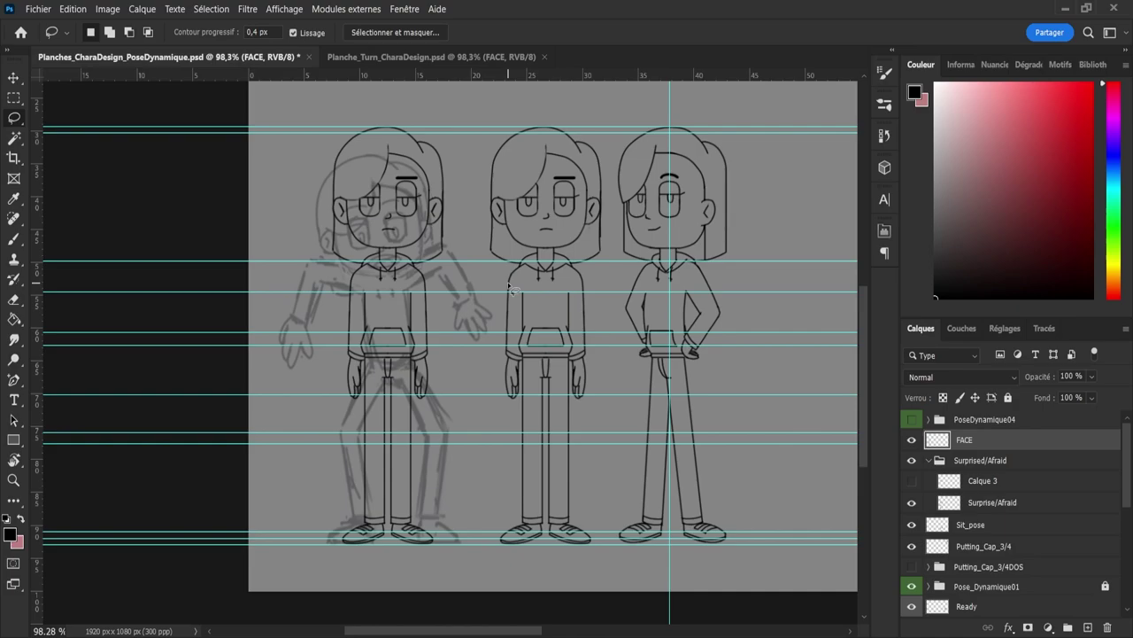
mouse_move(453, 503)
mouse_down()
mouse_move(413, 568)
mouse_move(392, 547)
mouse_move(395, 517)
mouse_move(416, 476)
mouse_move(438, 481)
mouse_up()
key(z)
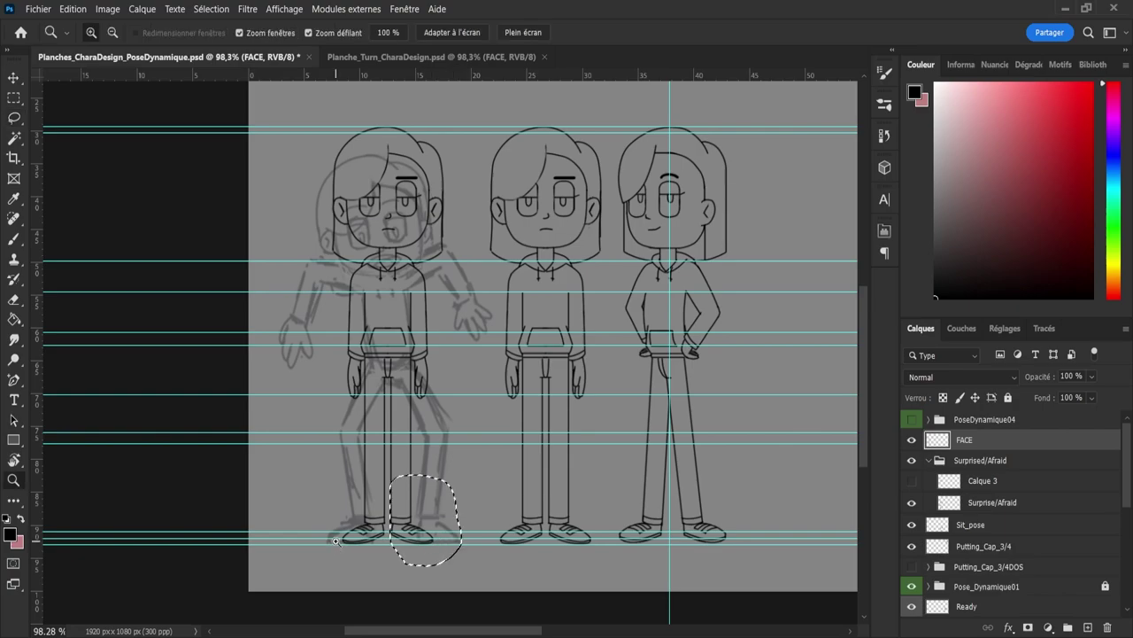
scroll(336, 541, up, 3)
key(l)
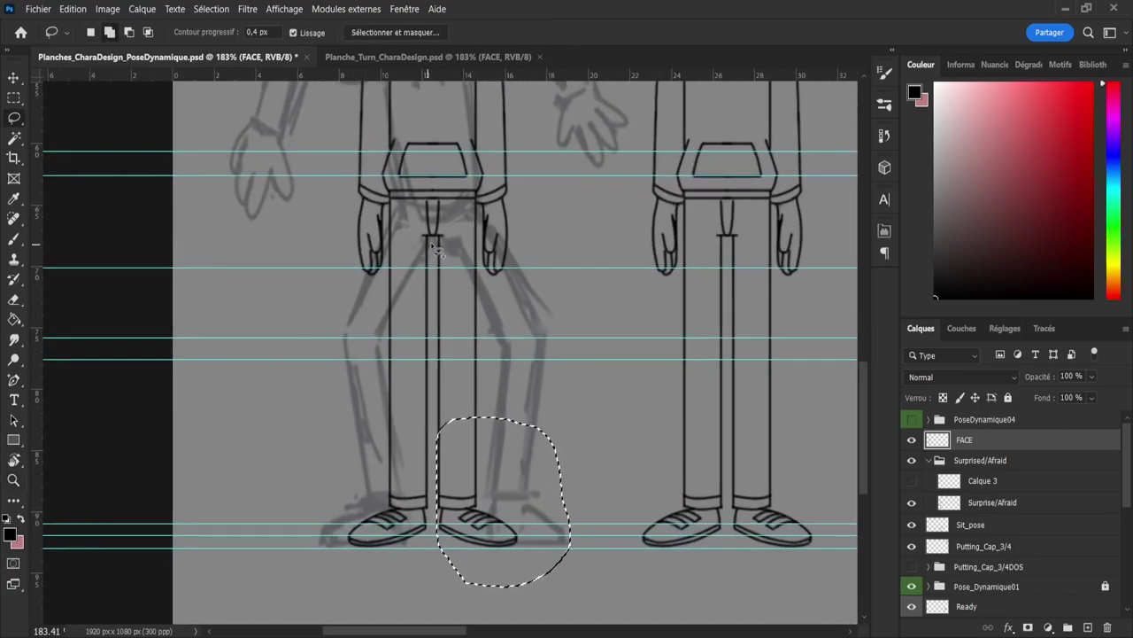
mouse_move(434, 244)
mouse_down()
mouse_move(475, 203)
mouse_move(510, 426)
mouse_move(495, 487)
mouse_move(453, 465)
mouse_move(436, 434)
mouse_move(443, 293)
mouse_up()
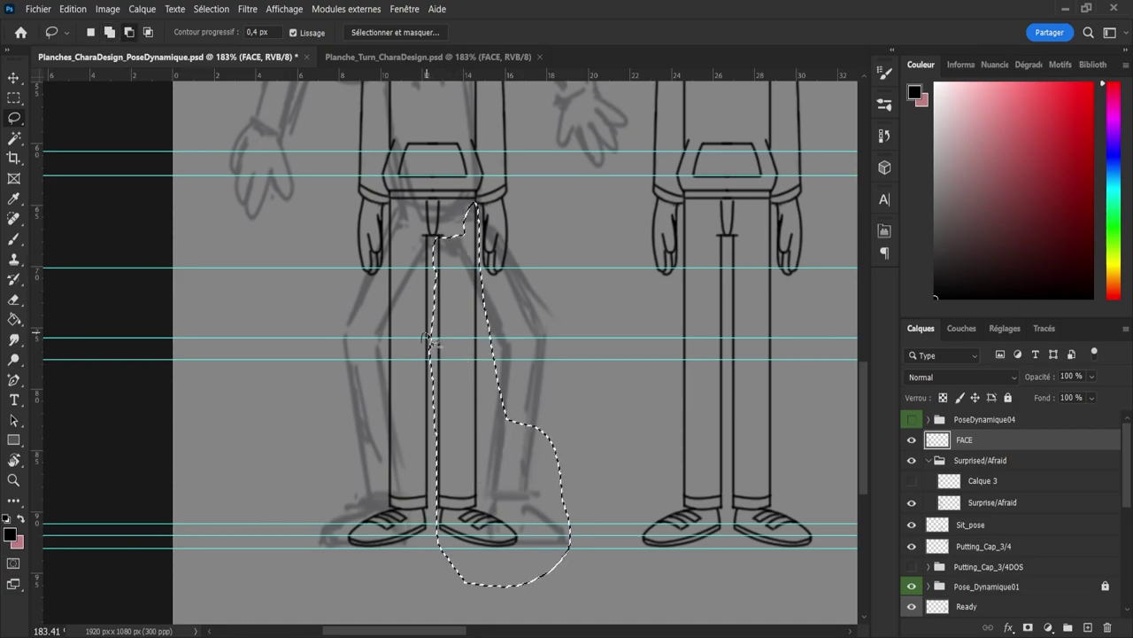
key(shift)
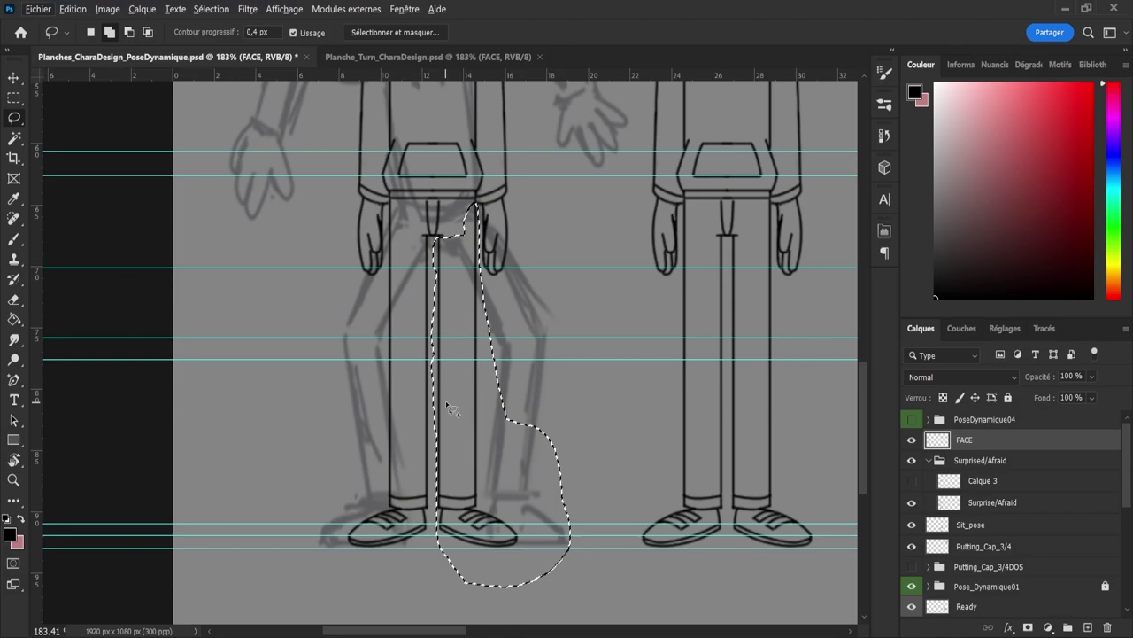
mouse_move(440, 412)
mouse_down()
mouse_move(438, 544)
mouse_move(482, 586)
mouse_move(500, 585)
mouse_up()
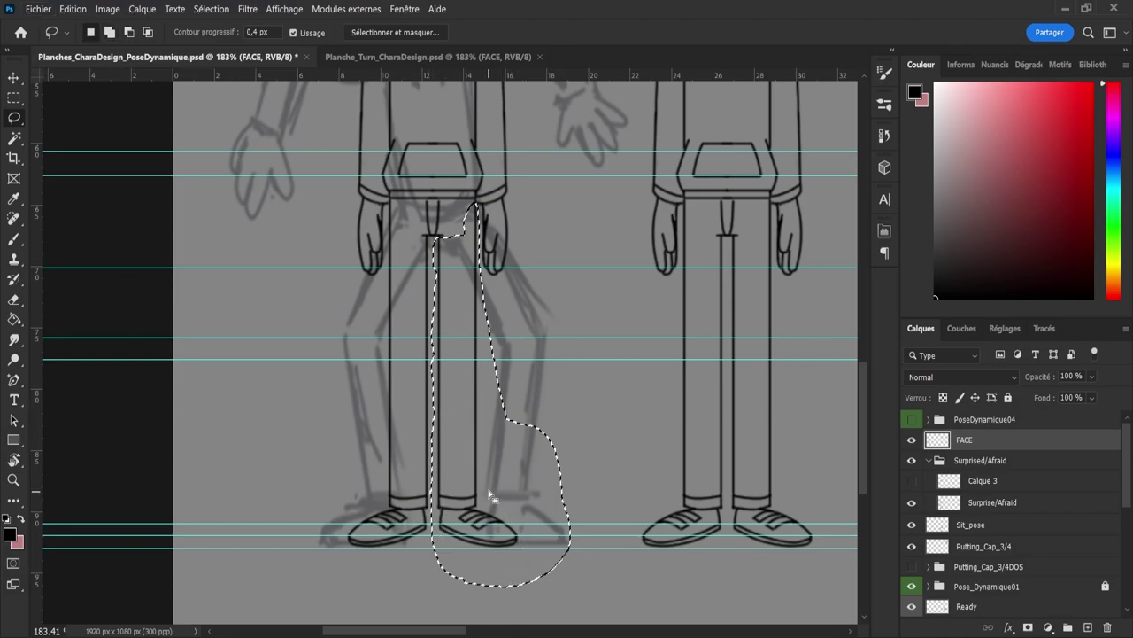
Step: Move the selected left leg horizontally outward until it stands clear of the body and the sketched leg, and deselect it
key(ctrl+t)
mouse_move(477, 472)
mouse_down()
mouse_move(587, 469)
mouse_move(576, 469)
mouse_up()
click(845, 32)
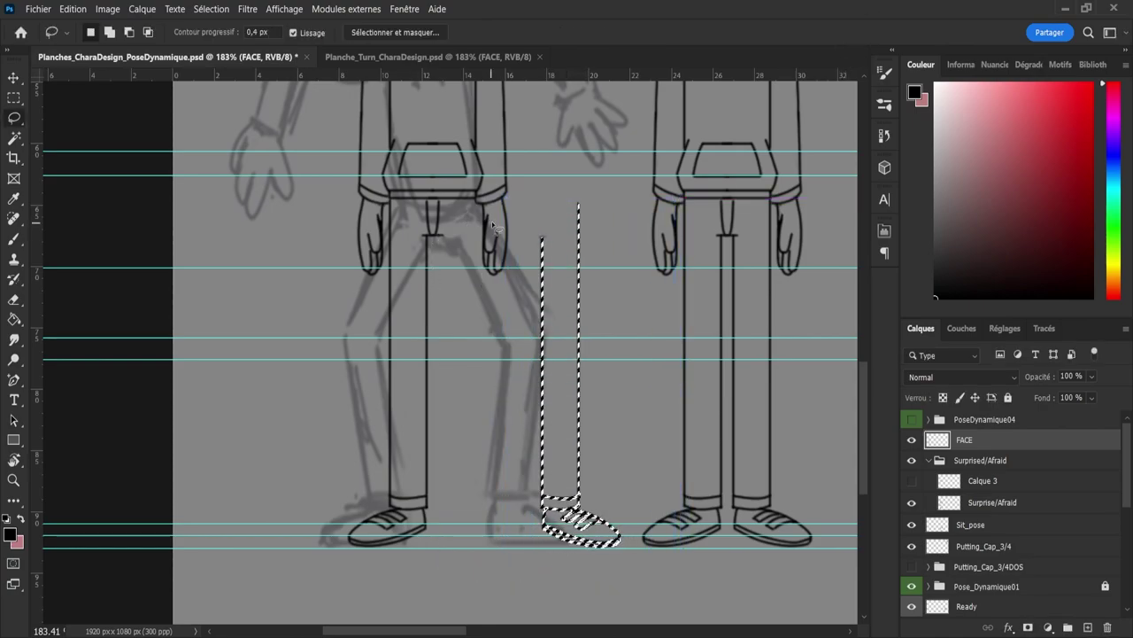
key(ctrl+d)
Step: Lasso-select the character's right leg from hip to shoe, move it horizontally outward beyond the sketched leg, and deselect it
mouse_move(338, 507)
mouse_down()
mouse_move(450, 535)
mouse_move(429, 252)
mouse_up()
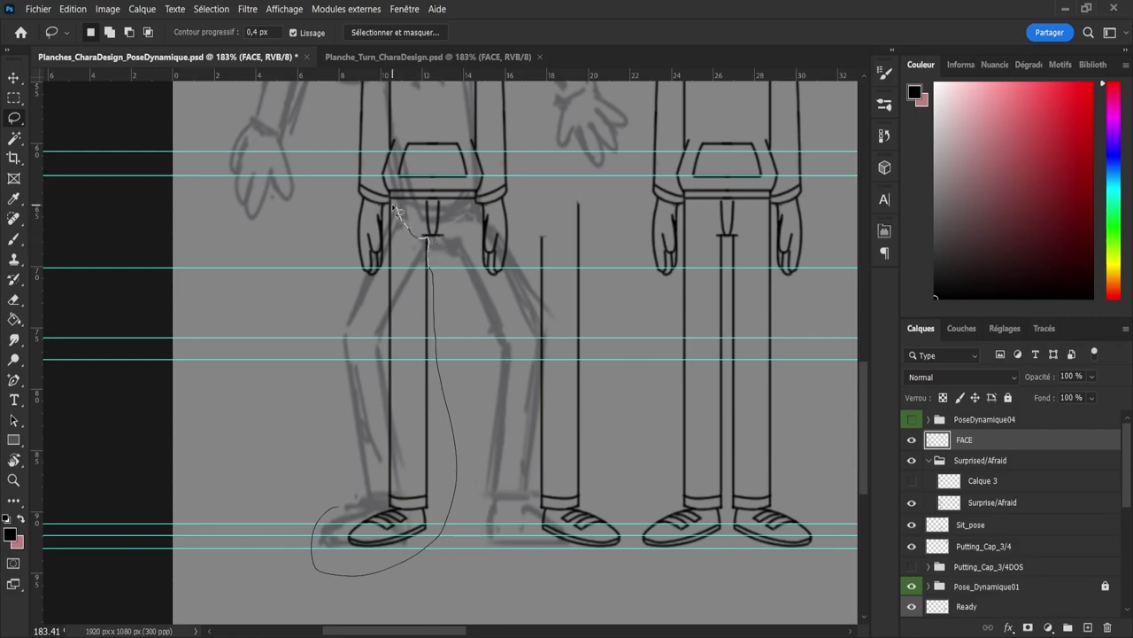
drag(394, 209, 388, 211)
mouse_move(389, 270)
mouse_down()
mouse_move(358, 419)
mouse_move(327, 479)
mouse_up()
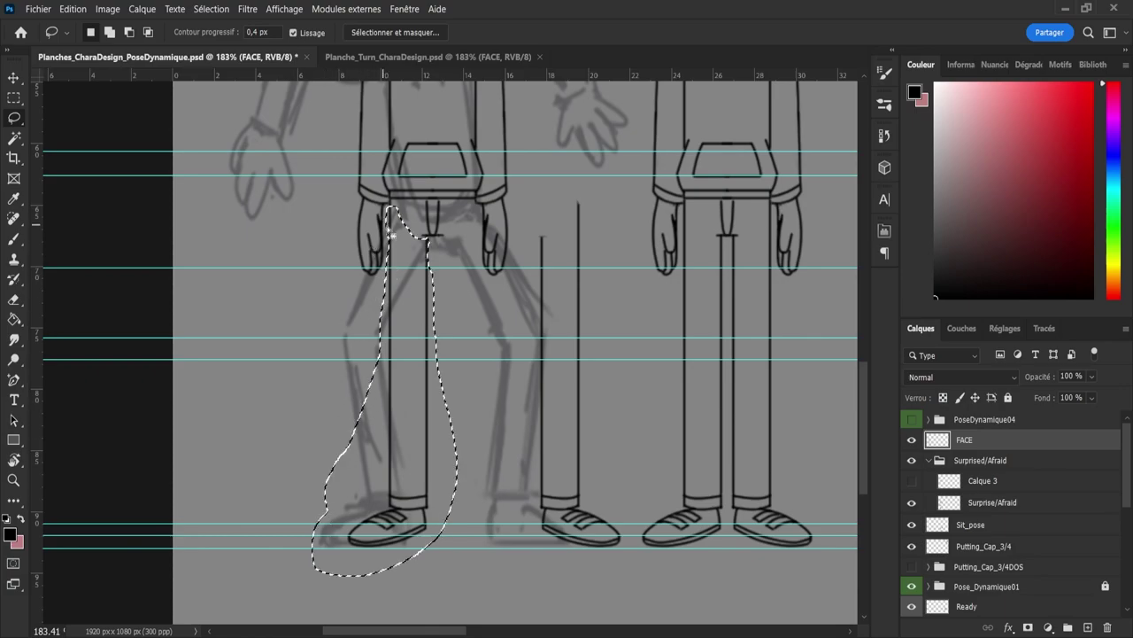
key(shift)
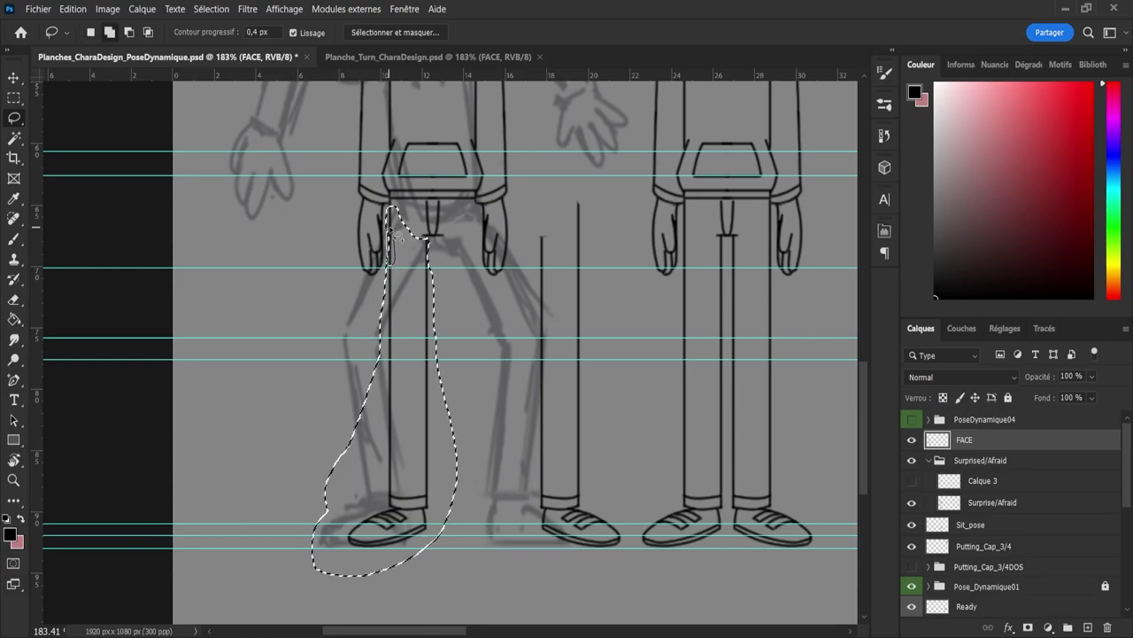
mouse_move(429, 247)
mouse_down()
mouse_move(444, 283)
mouse_move(436, 363)
mouse_move(329, 390)
mouse_move(252, 393)
mouse_move(266, 417)
mouse_up()
key(ctrl+t)
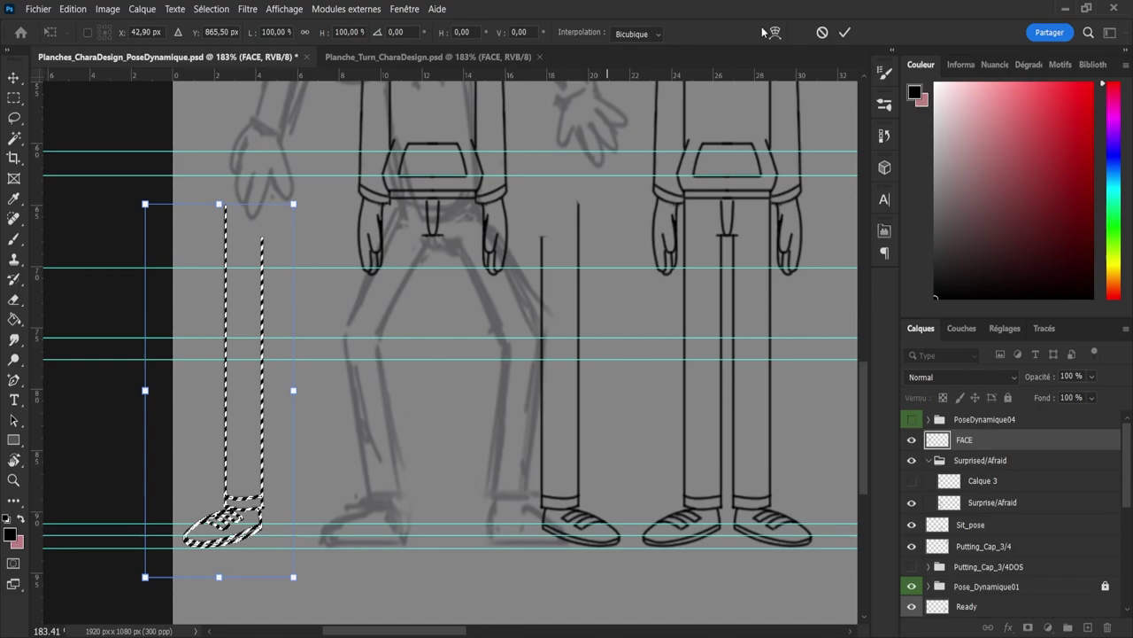
click(845, 32)
key(z)
key(ctrl+d)
Step: Lasso-select the character's left arm from the hood's edge to the hand, move it horizontally outward beyond the sketched arm, and deselect it
drag(561, 313, 527, 296)
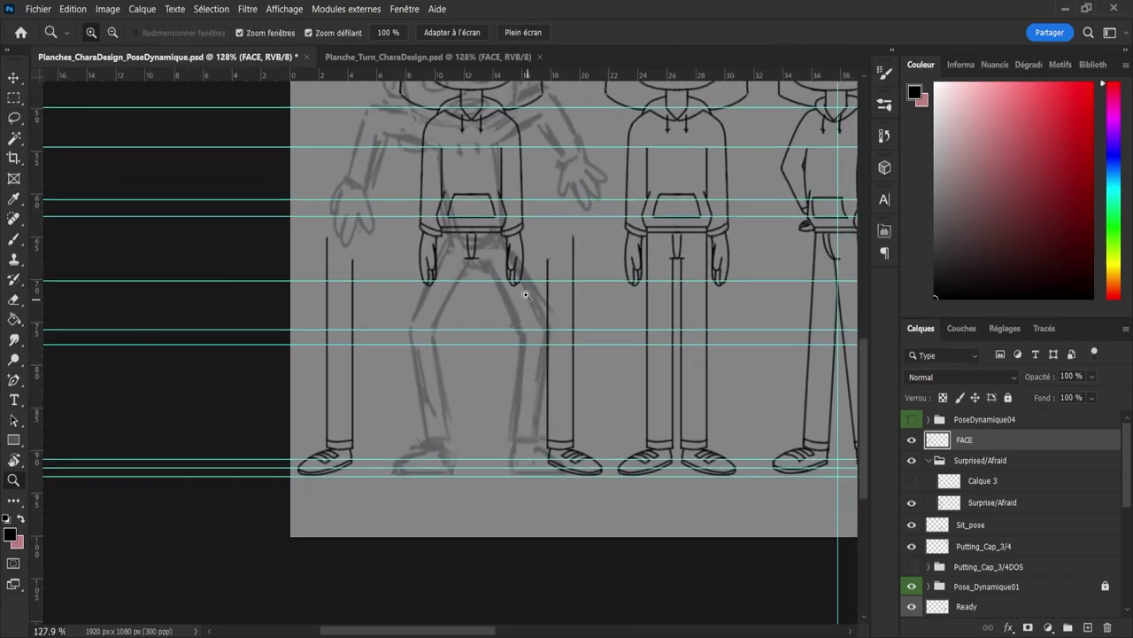
drag(522, 195, 555, 210)
drag(580, 309, 532, 297)
drag(524, 179, 570, 166)
scroll(569, 165, up, 5)
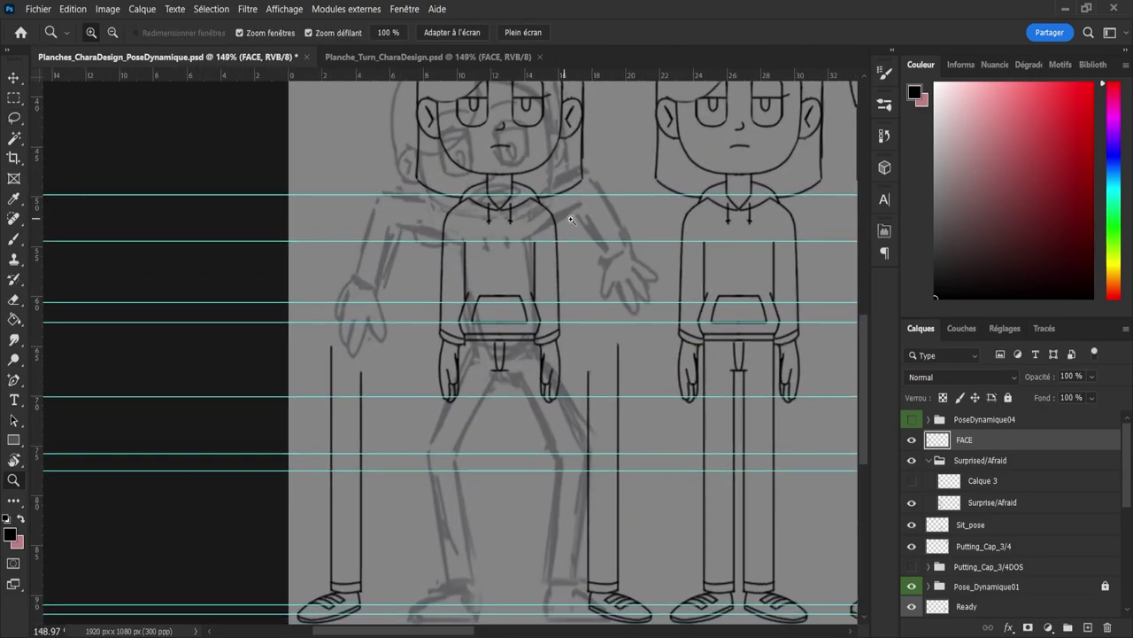
key(l)
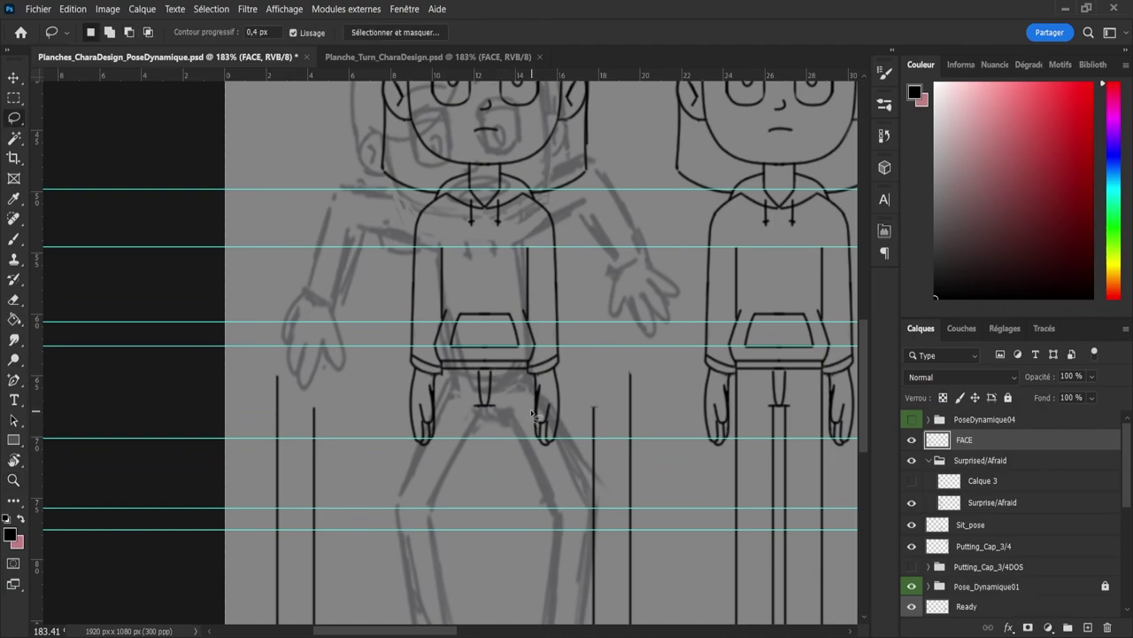
mouse_move(518, 384)
mouse_down()
mouse_move(539, 482)
mouse_move(569, 452)
mouse_move(579, 396)
mouse_move(560, 215)
mouse_up()
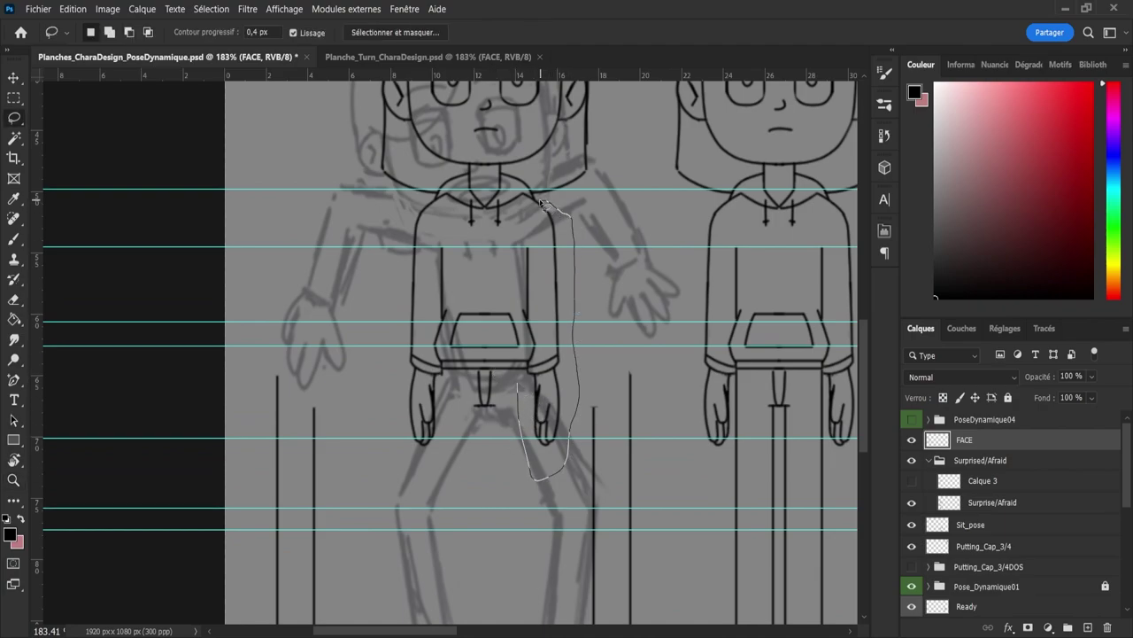
drag(548, 335, 525, 411)
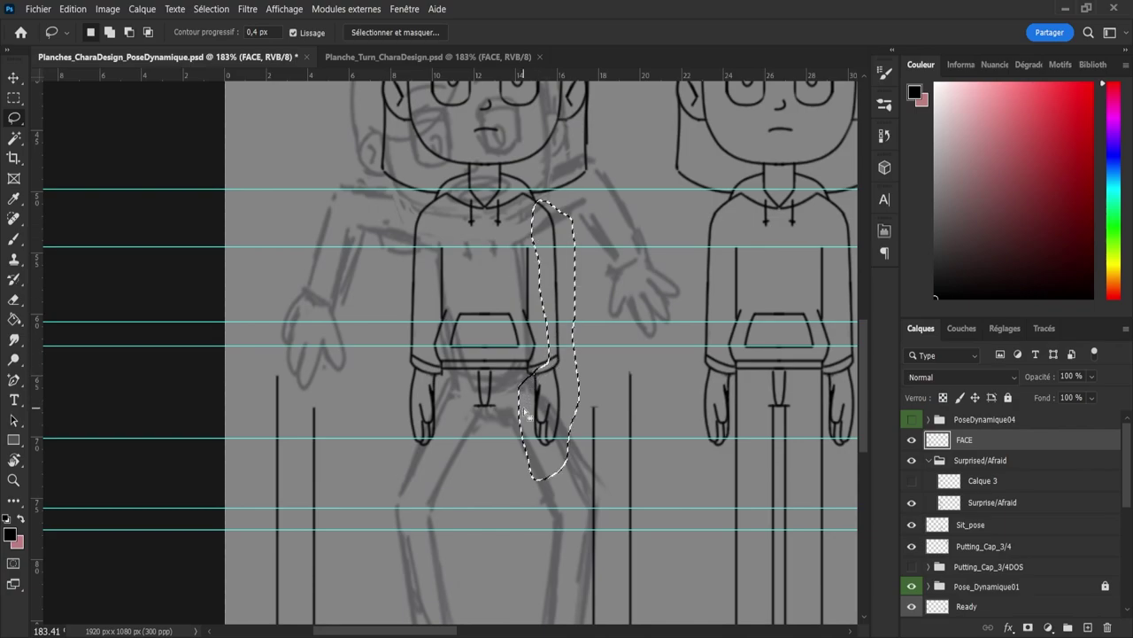
key(shift)
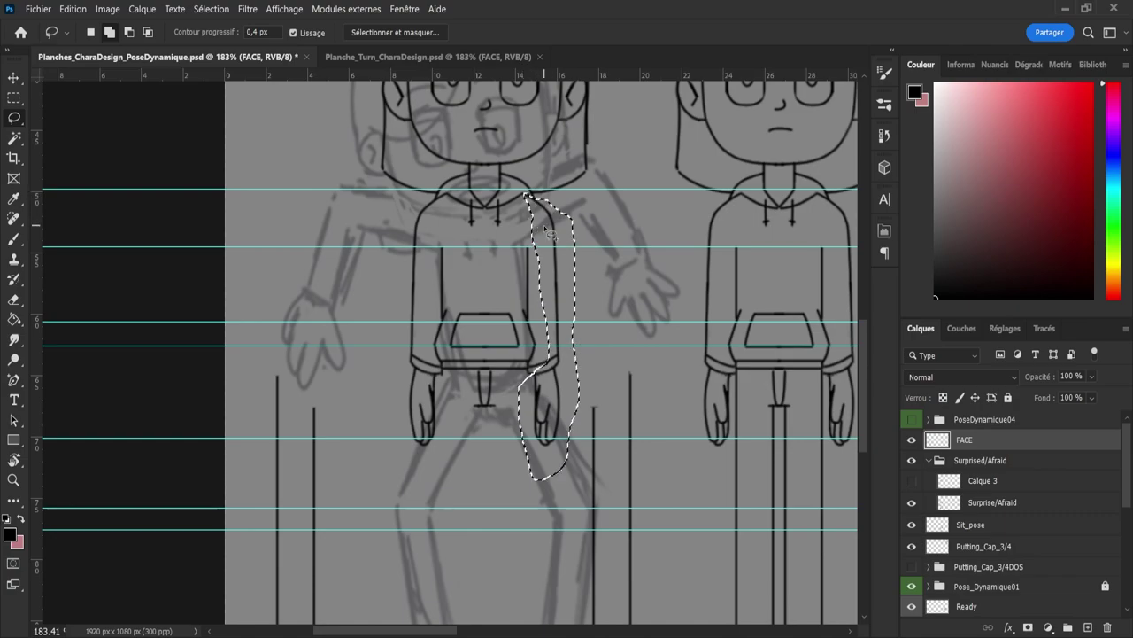
key(ctrl+space)
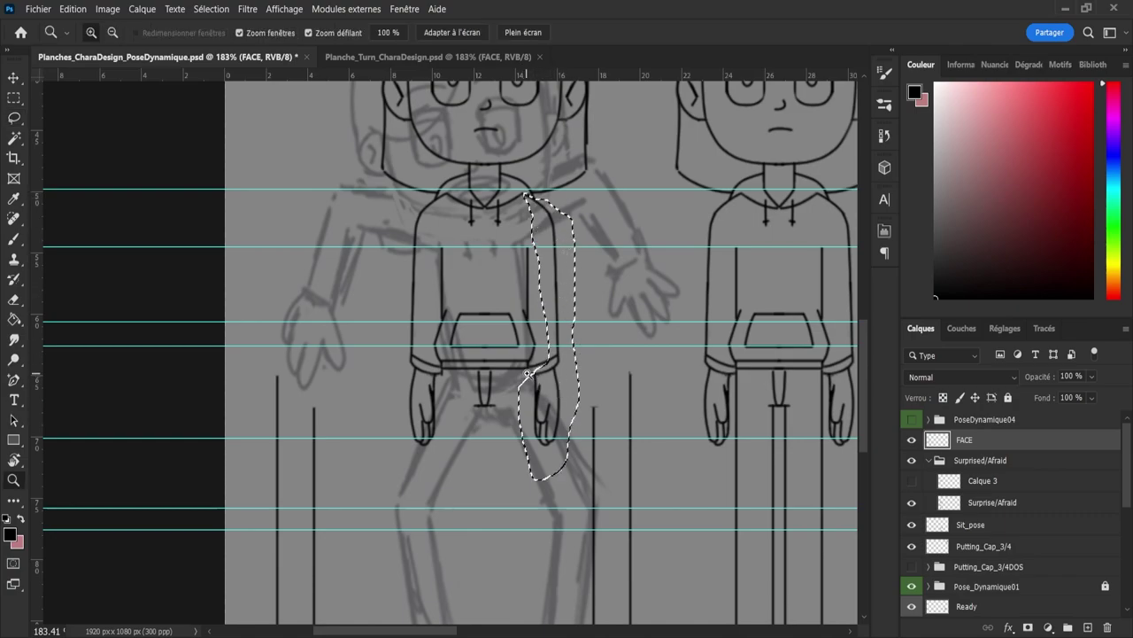
drag(527, 371, 549, 377)
key(shift)
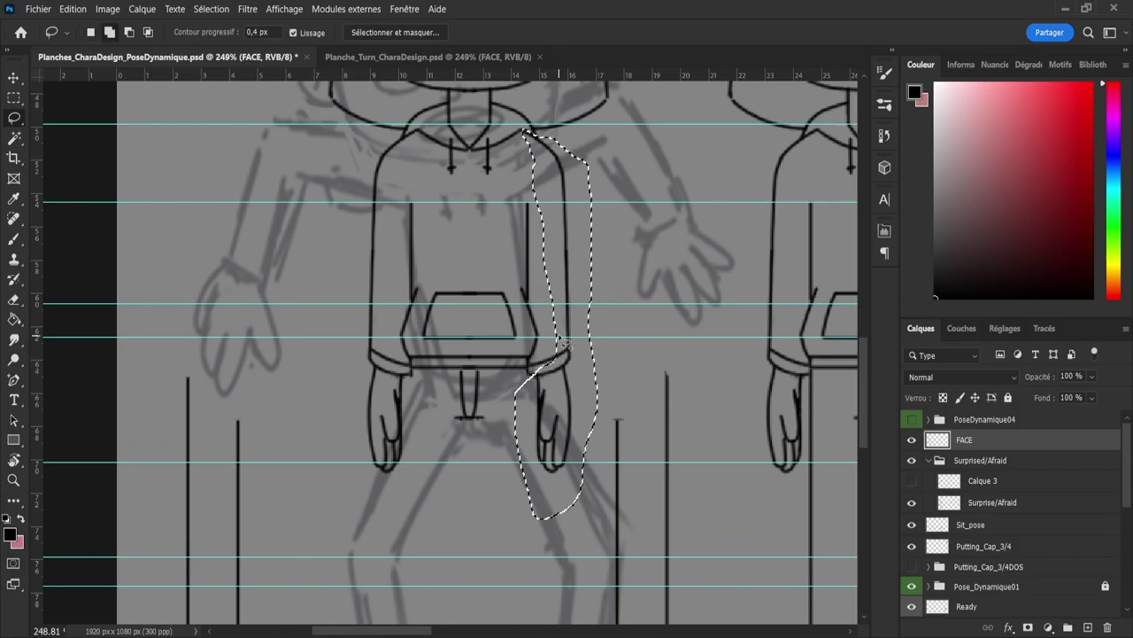
mouse_move(531, 368)
mouse_down()
mouse_move(526, 386)
mouse_move(553, 390)
mouse_up()
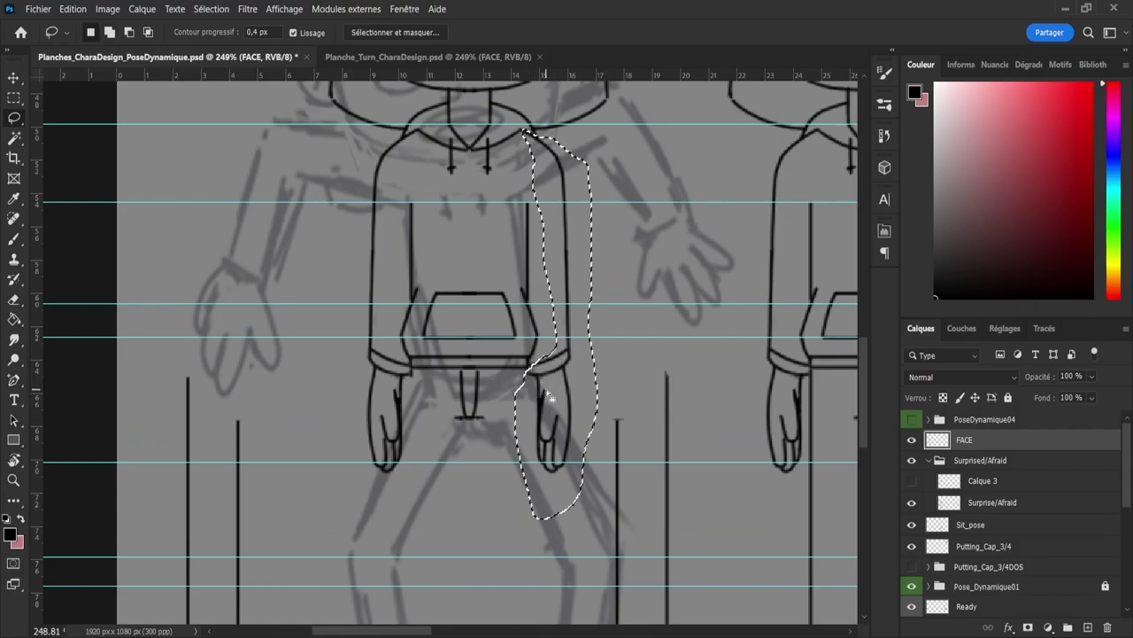
key(shift)
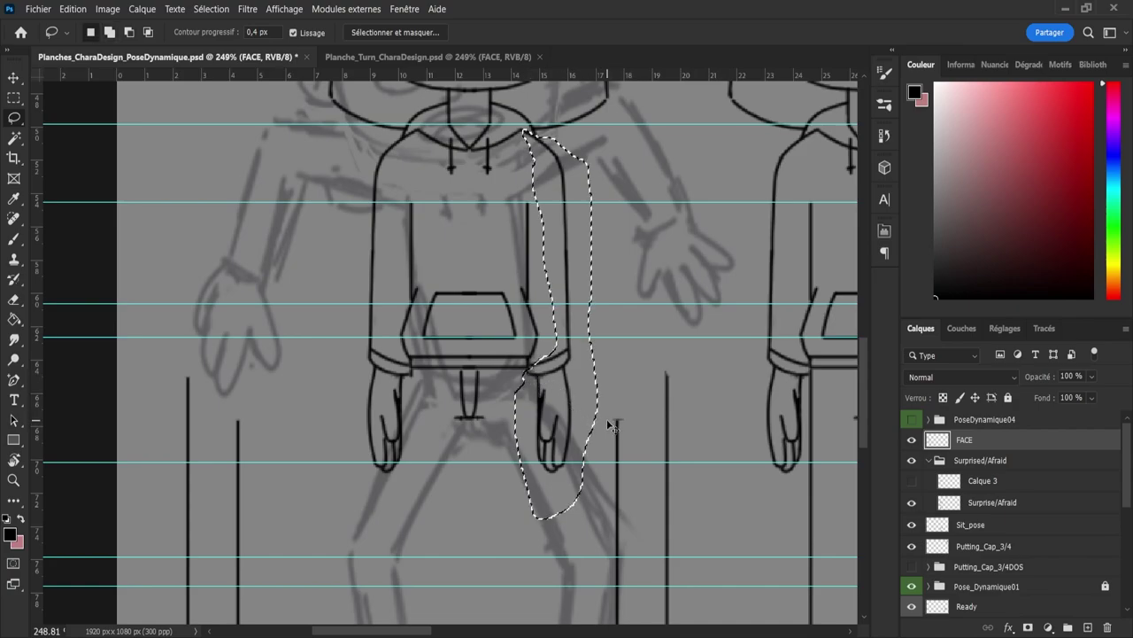
key(ctrl+t)
drag(561, 376, 722, 376)
key(Return)
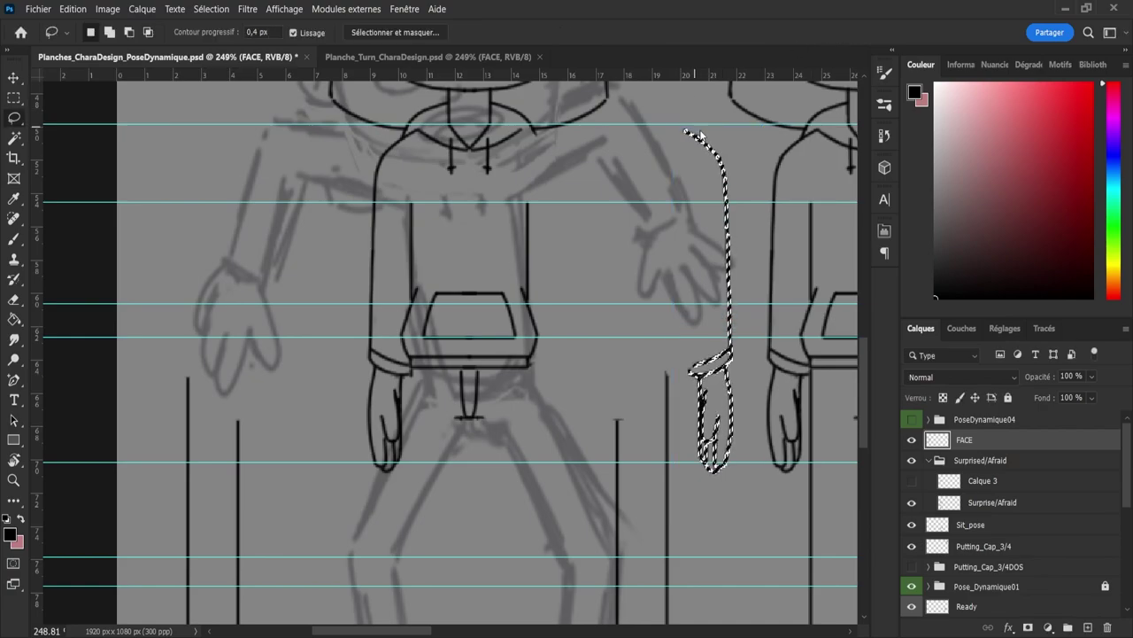
key(ctrl+d)
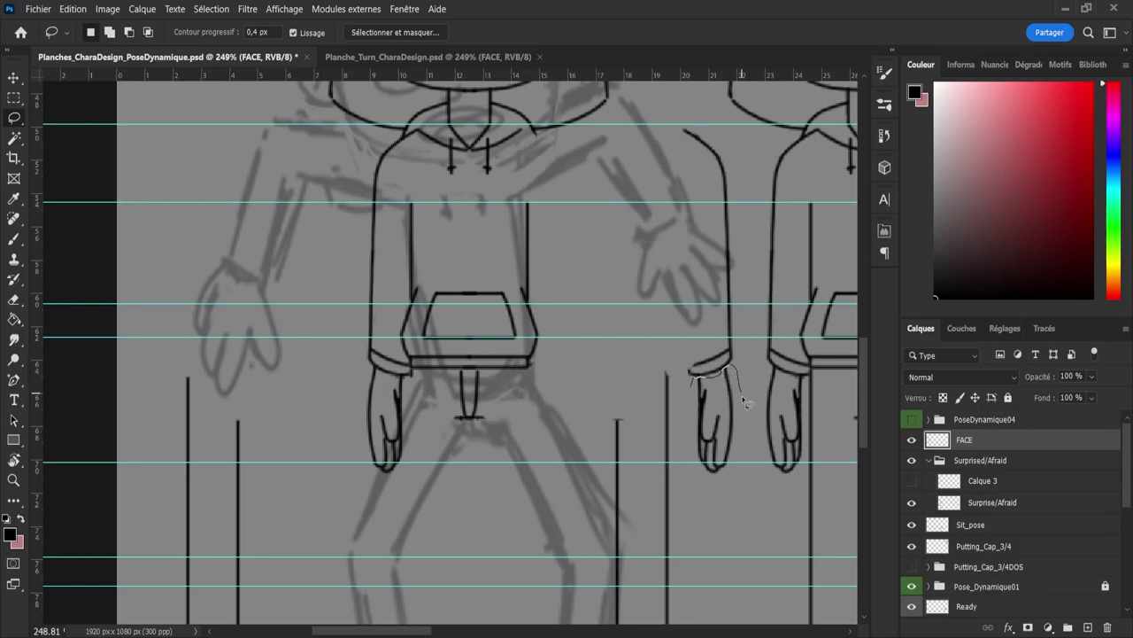
Step: Cut the left hand off below the sleeve cuff with the lasso, move it straight down away from the sleeve, and deselect it
mouse_move(742, 395)
mouse_down()
mouse_move(741, 489)
mouse_move(691, 484)
mouse_move(691, 397)
mouse_up()
key(ctrl+t)
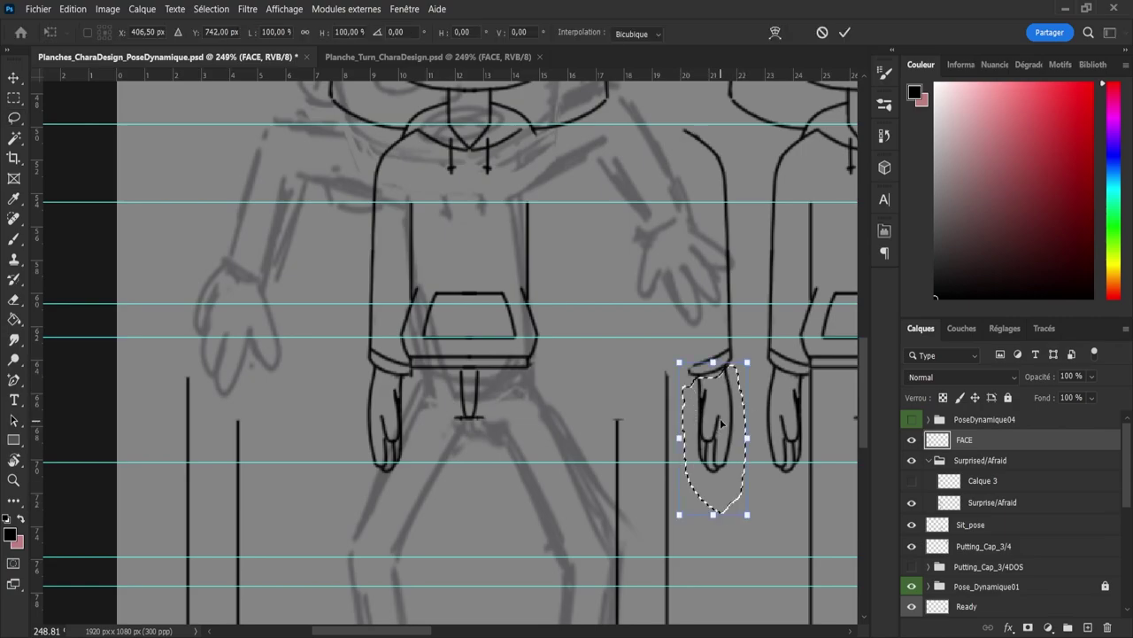
key(shift+Down)
key(shift+Down)
key(shift+Down)
key(shift+Down)
key(Return)
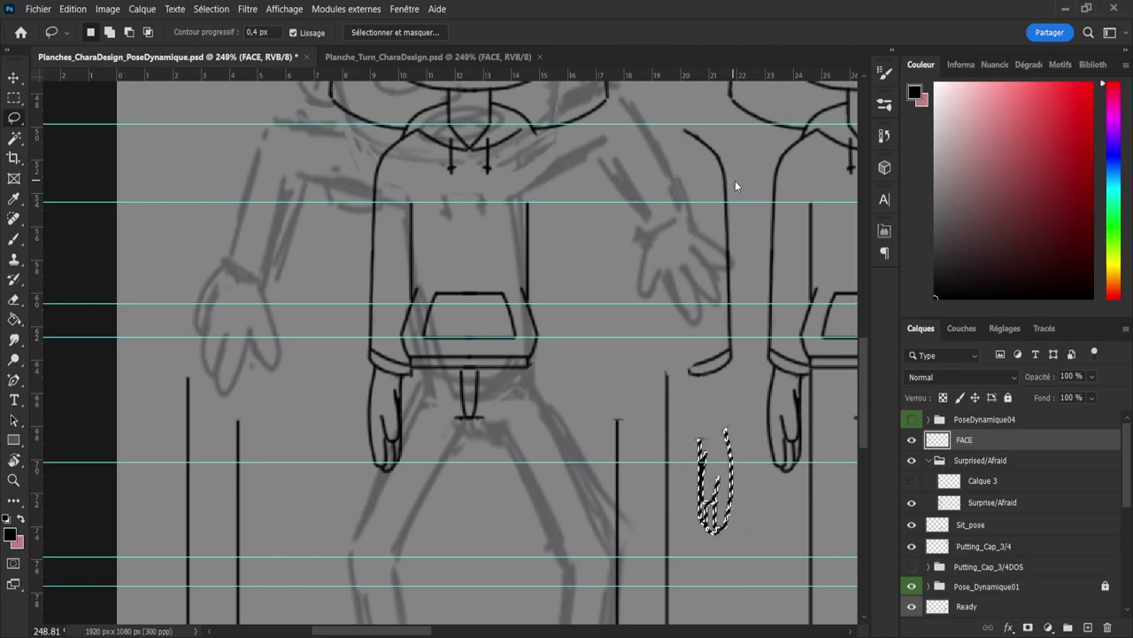
key(ctrl+d)
Step: Lasso-select the character's right arm with sleeve and hand, move it horizontally outward beyond the sketched arm, and deselect it
mouse_move(335, 395)
mouse_down()
mouse_move(362, 498)
mouse_move(417, 478)
mouse_up()
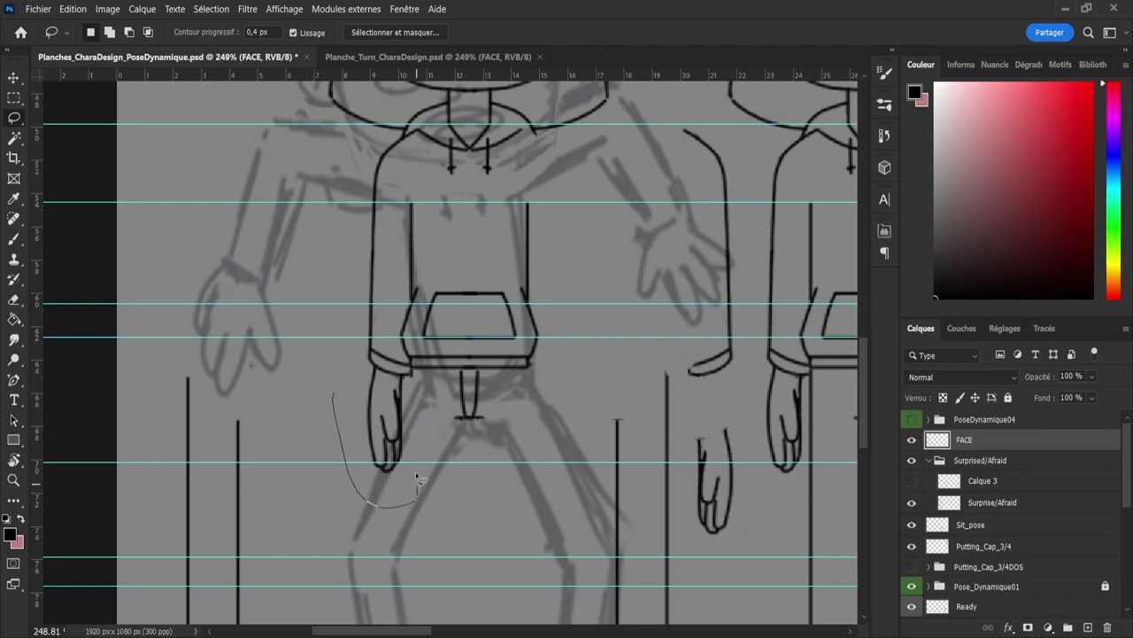
mouse_move(389, 338)
mouse_down()
mouse_move(399, 187)
mouse_move(312, 245)
mouse_up()
drag(391, 186, 412, 161)
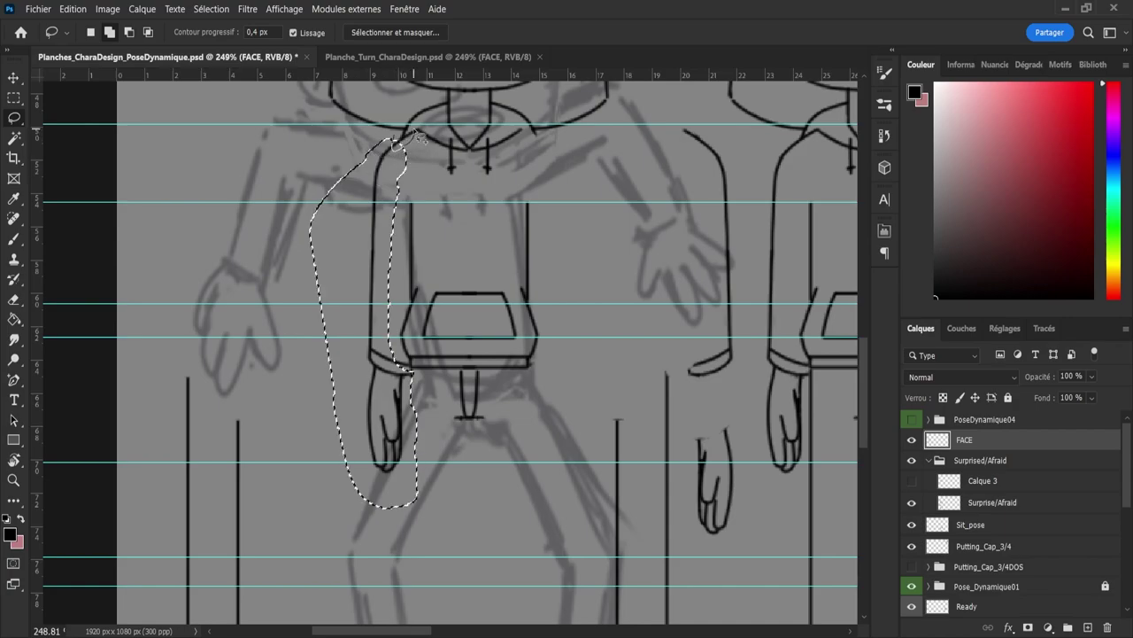
drag(406, 135, 394, 152)
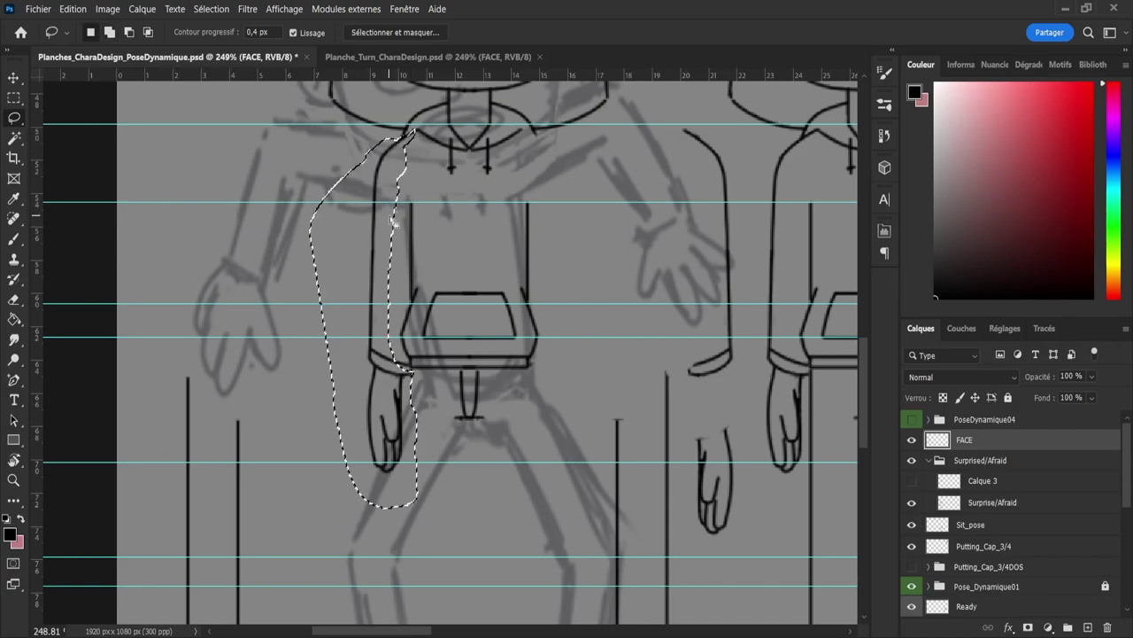
key(shift)
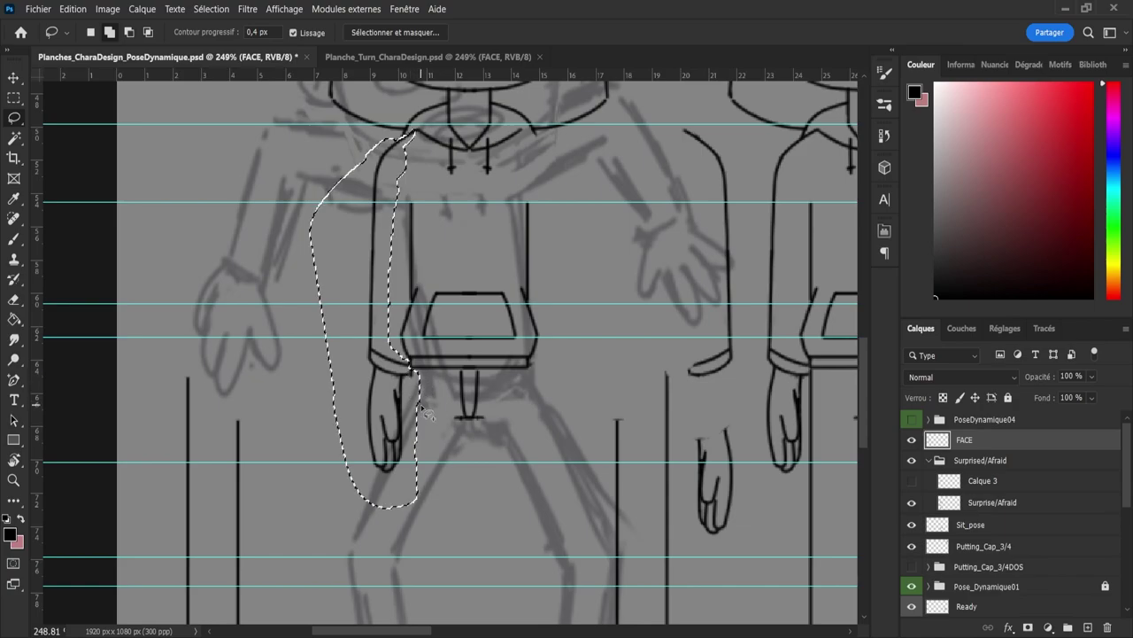
key(ctrl+t)
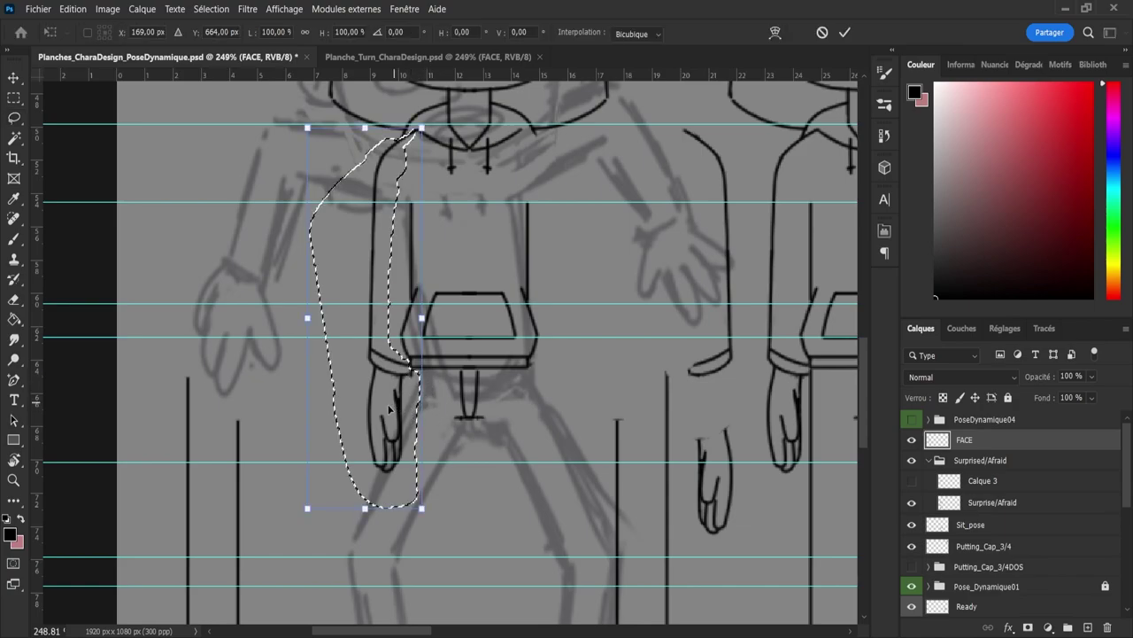
drag(395, 405, 158, 405)
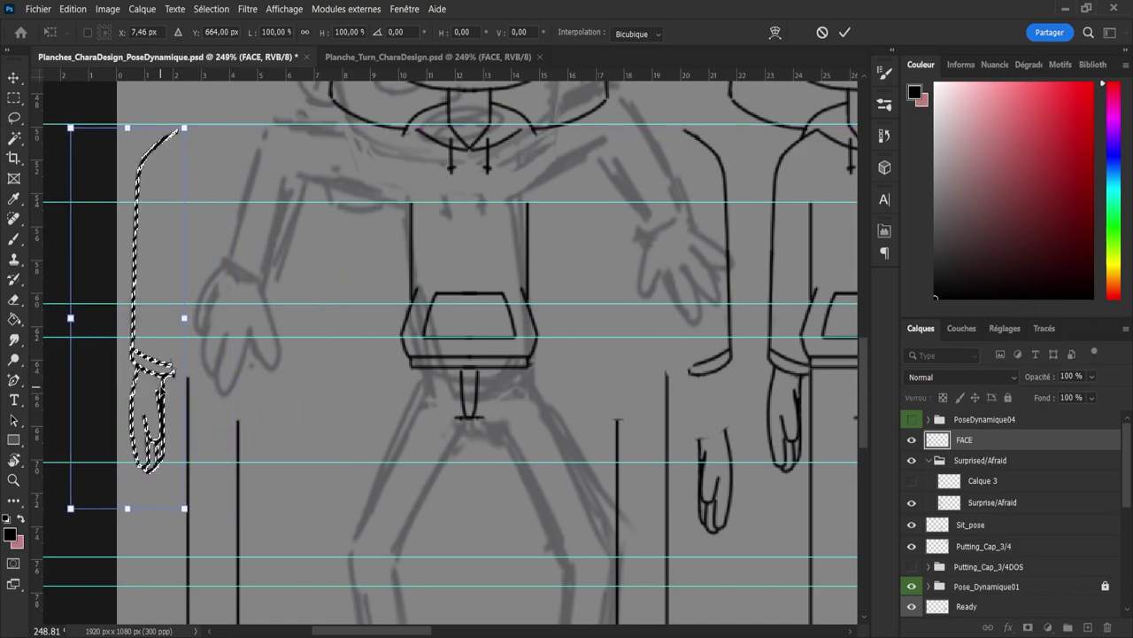
click(845, 32)
key(ctrl+d)
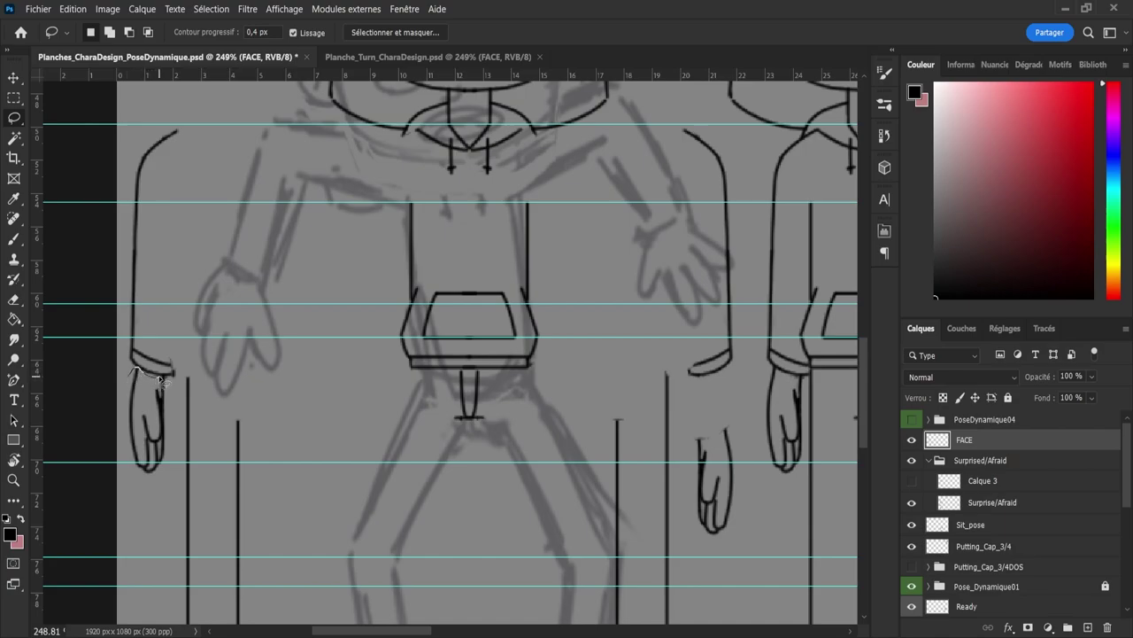
Step: Separate the right hand from its sleeve cuff with the lasso, move it straight down level with the other hand, and deselect it
mouse_move(177, 401)
mouse_down()
mouse_move(172, 460)
mouse_move(125, 460)
mouse_up()
mouse_move(123, 414)
mouse_down()
mouse_move(133, 369)
mouse_move(147, 461)
mouse_up()
key(ctrl+t)
key(Return)
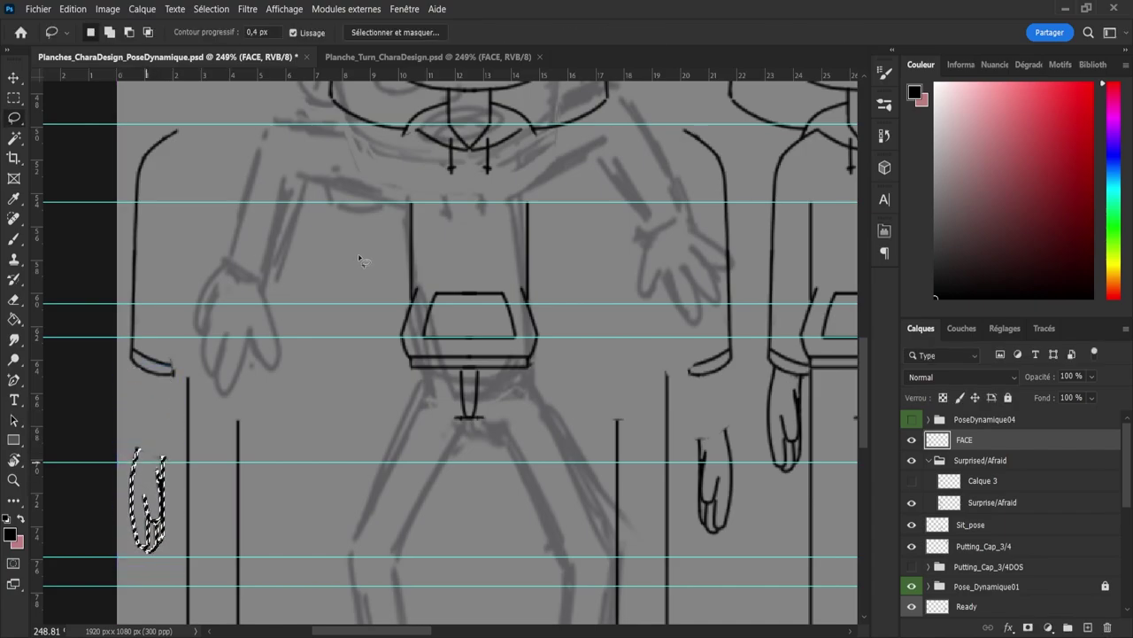
key(ctrl+d)
Step: Lasso-select the character's left shoe below the trouser cuff, refine the selection's edge, move the shoe straight down off the leg, and deselect it
key(z)
drag(431, 408, 387, 390)
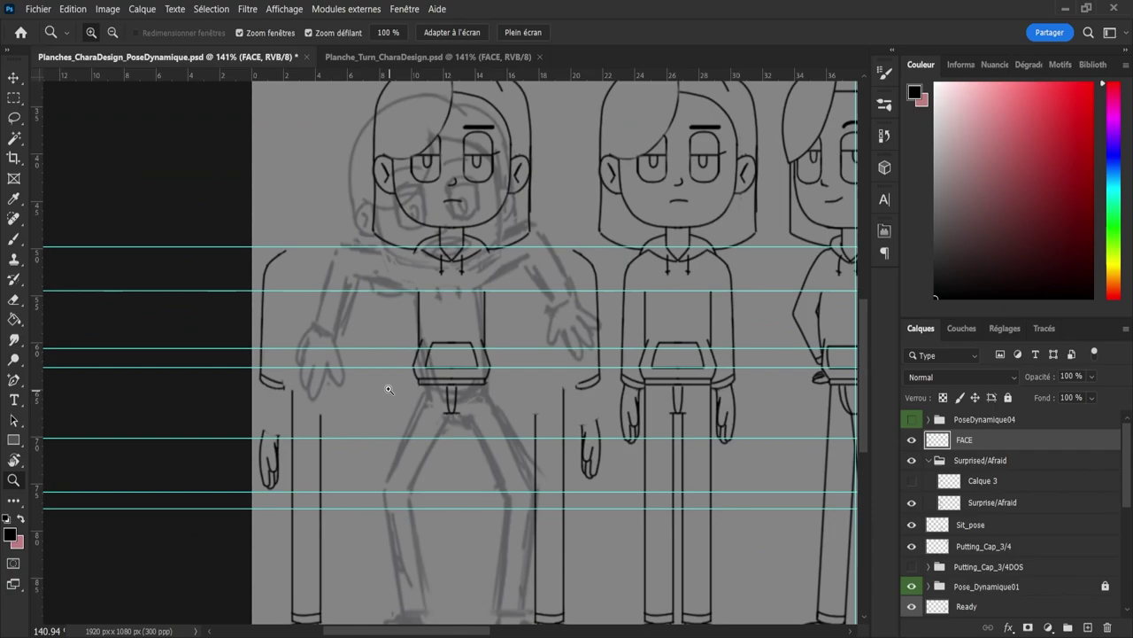
drag(479, 339, 387, 281)
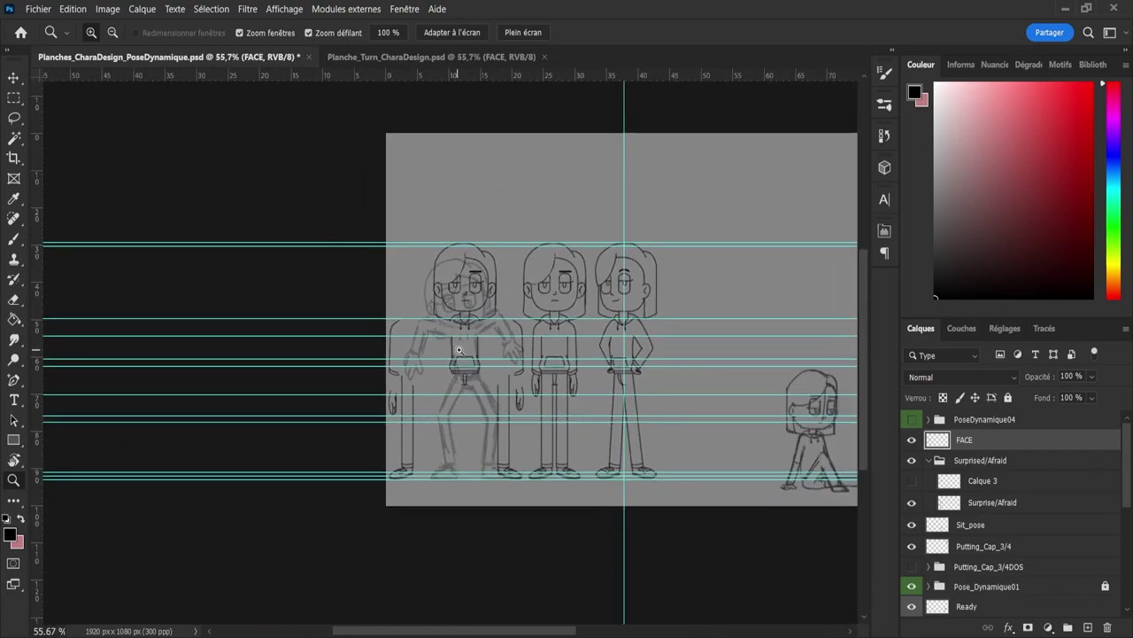
drag(460, 350, 468, 369)
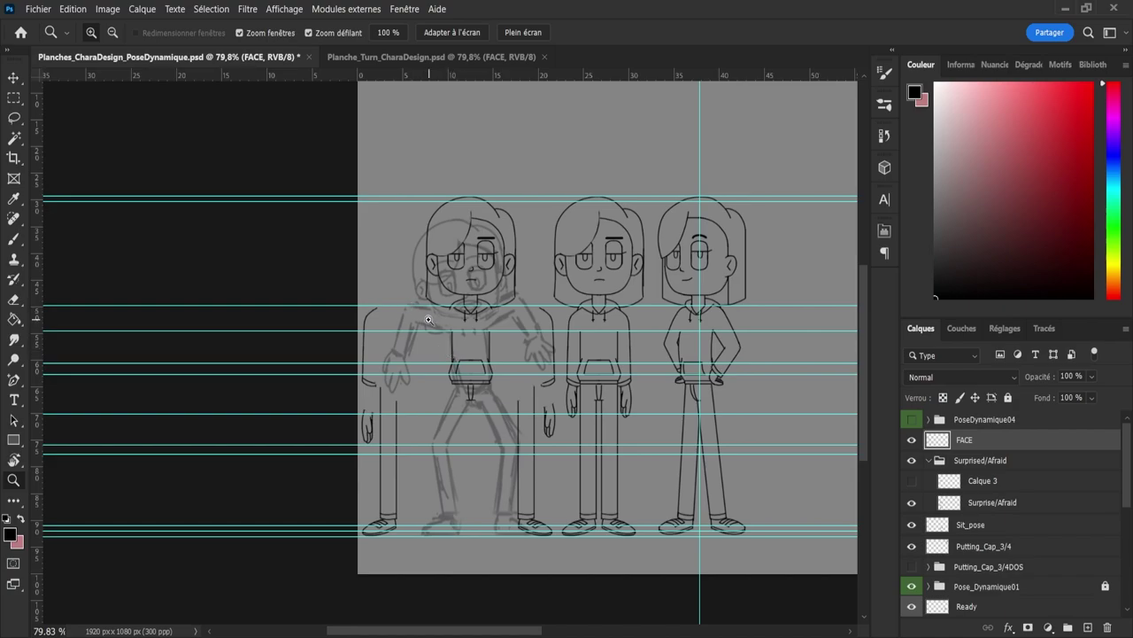
drag(495, 445, 526, 451)
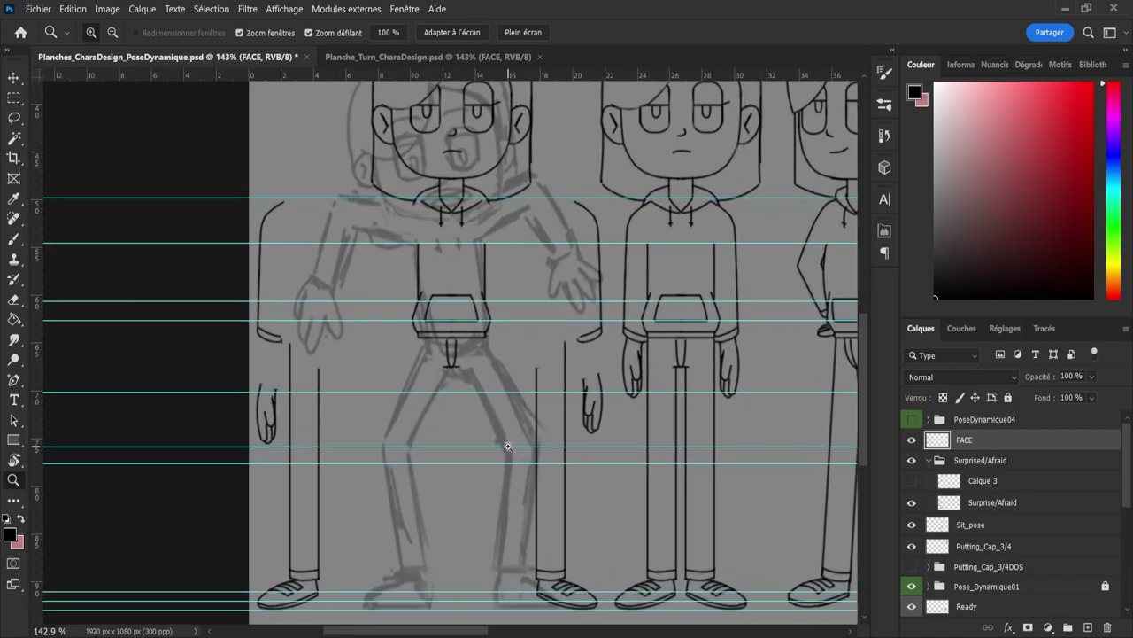
key(l)
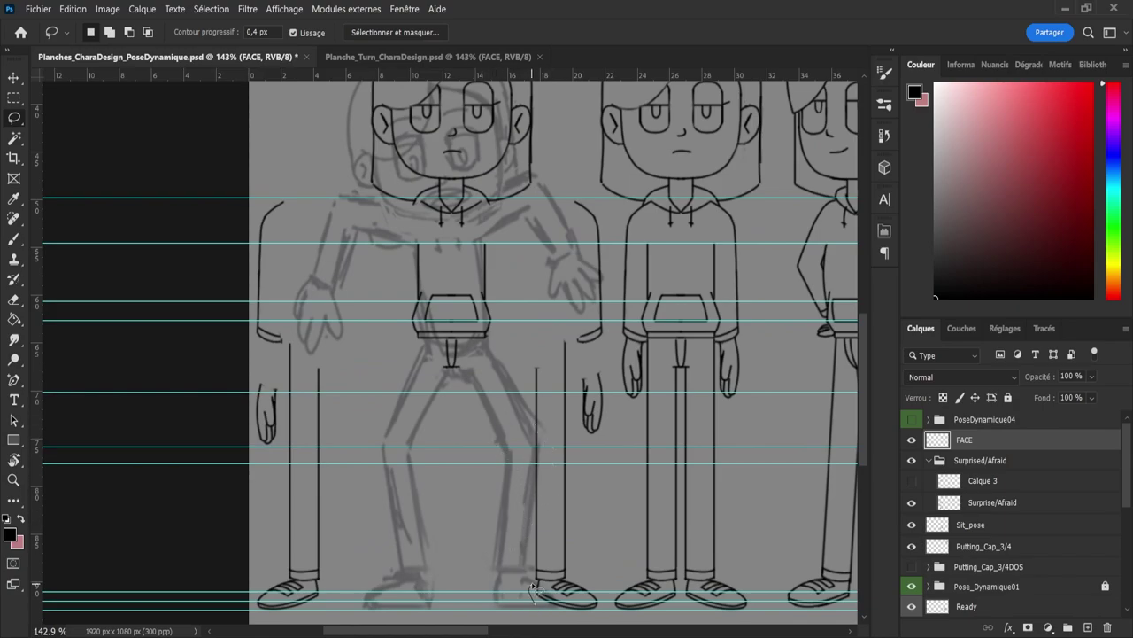
mouse_move(532, 592)
mouse_down()
mouse_move(577, 586)
mouse_move(611, 611)
mouse_move(521, 617)
mouse_up()
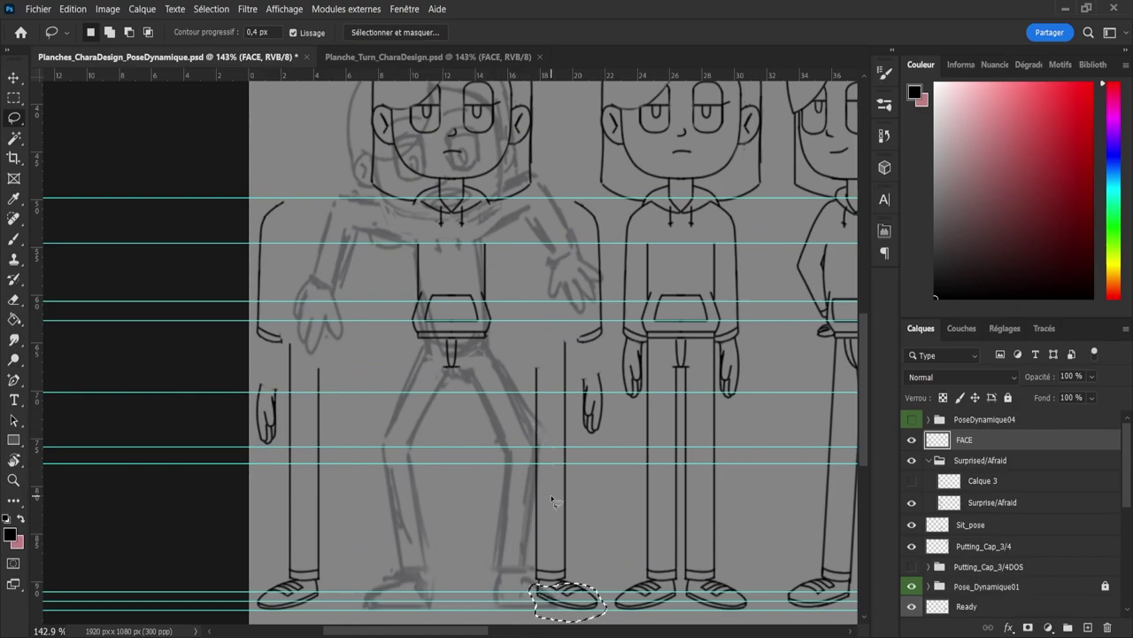
key(z)
drag(550, 497, 530, 501)
drag(615, 611, 655, 611)
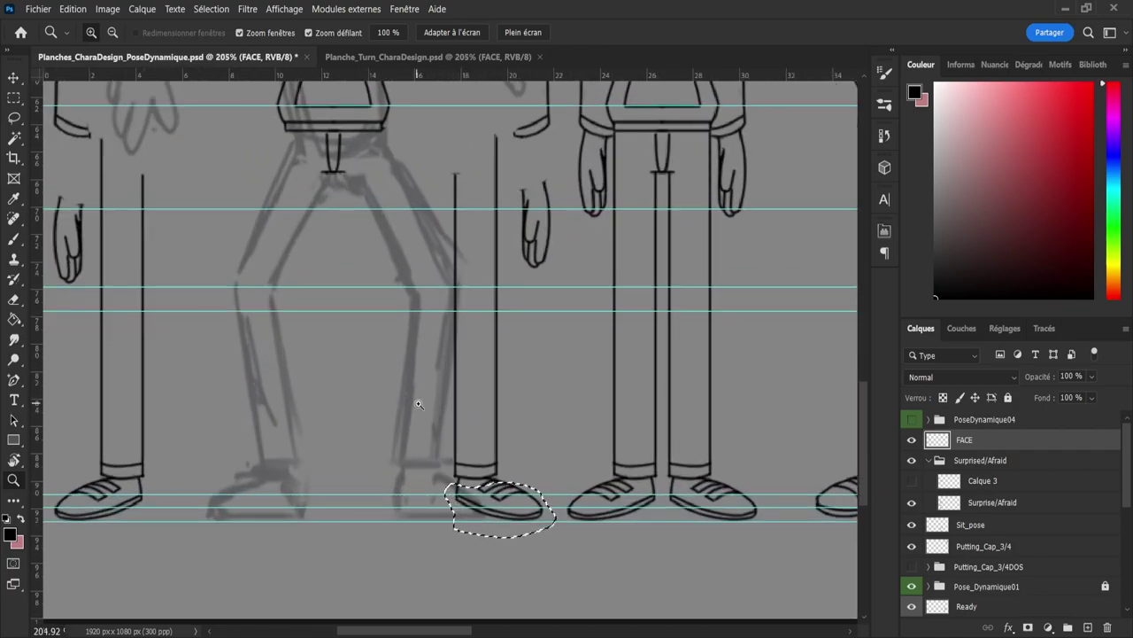
drag(419, 404, 478, 452)
key(l)
key(shift)
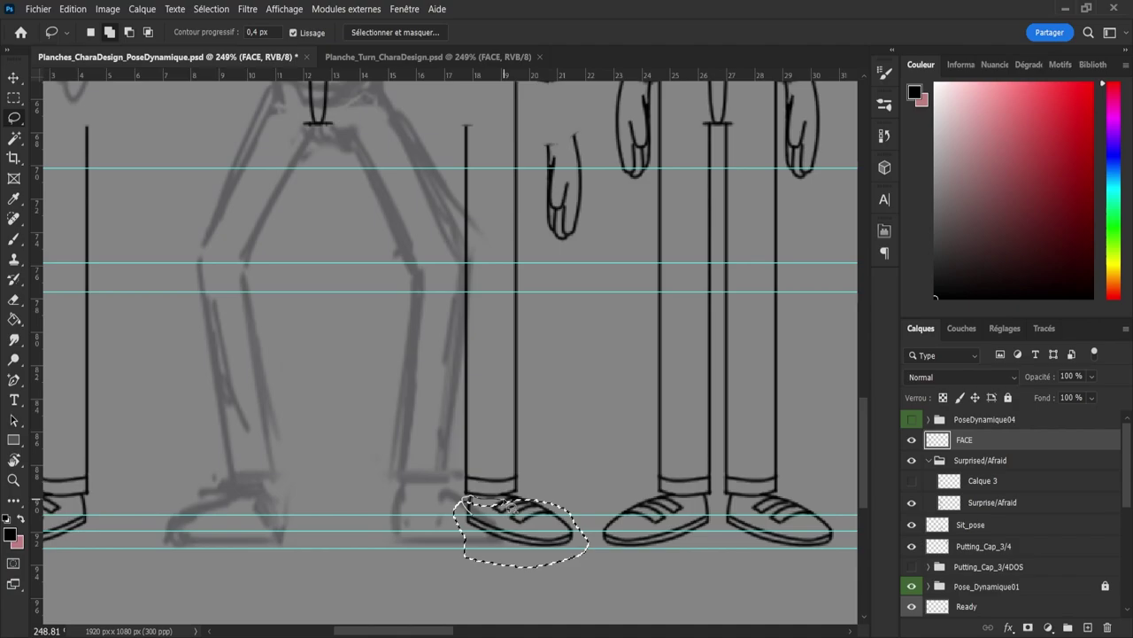
mouse_move(507, 496)
mouse_down()
mouse_move(529, 497)
mouse_move(514, 514)
mouse_up()
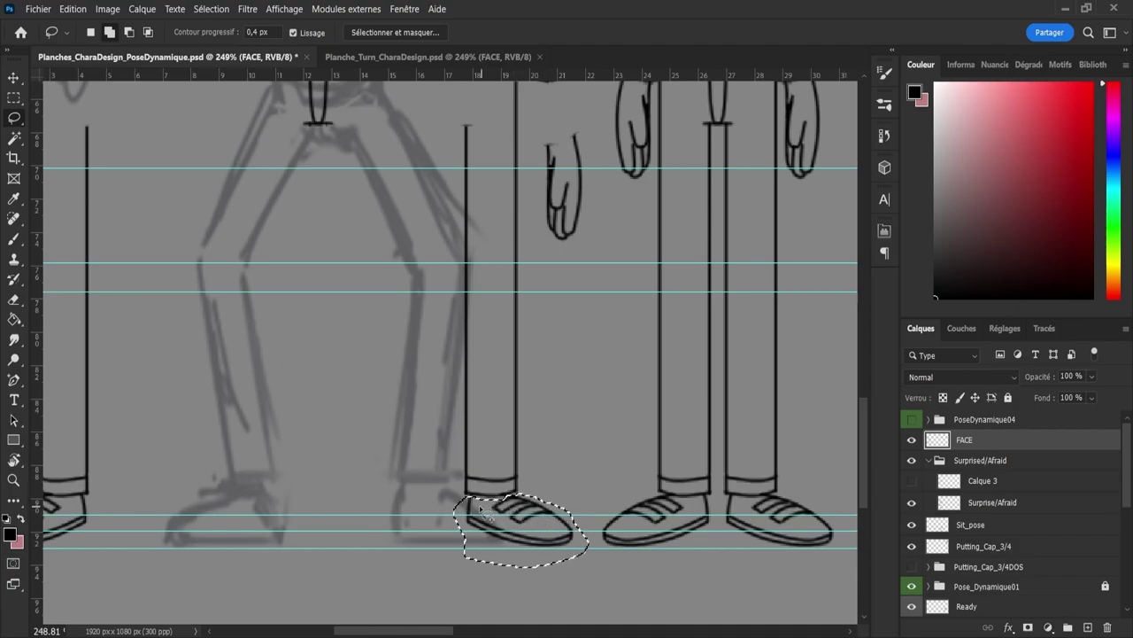
key(ctrl+t)
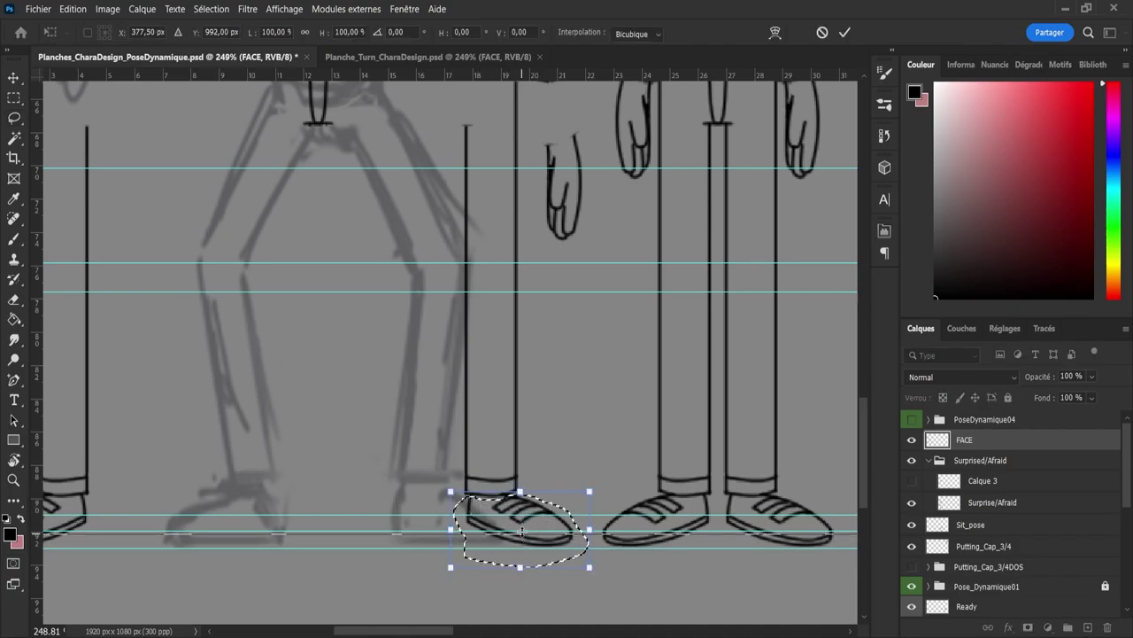
drag(517, 514, 516, 540)
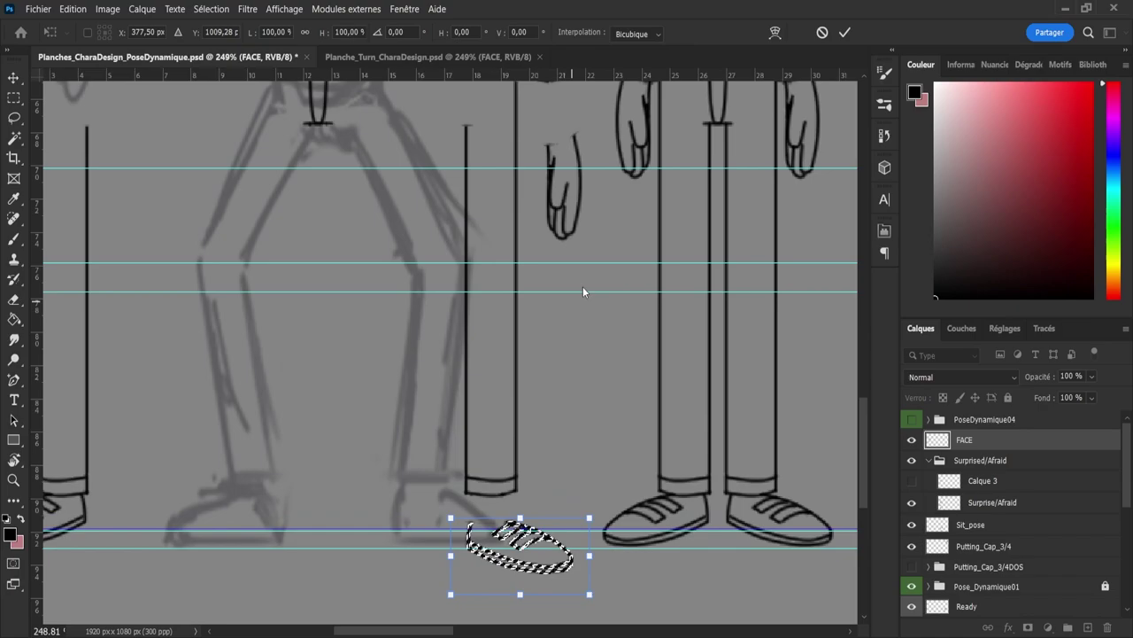
click(845, 34)
key(ctrl+d)
Step: Separate the character's right shoe from its trouser cuff with the lasso, move it straight down, and deselect it
key(z)
drag(596, 295, 564, 302)
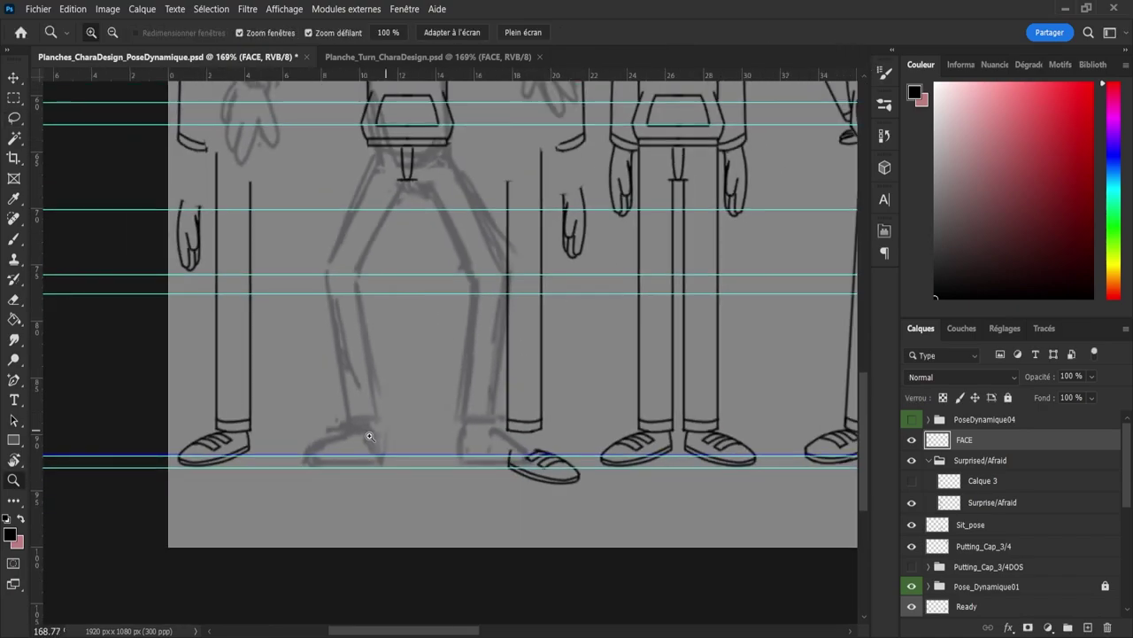
scroll(185, 404, up, 2)
key(l)
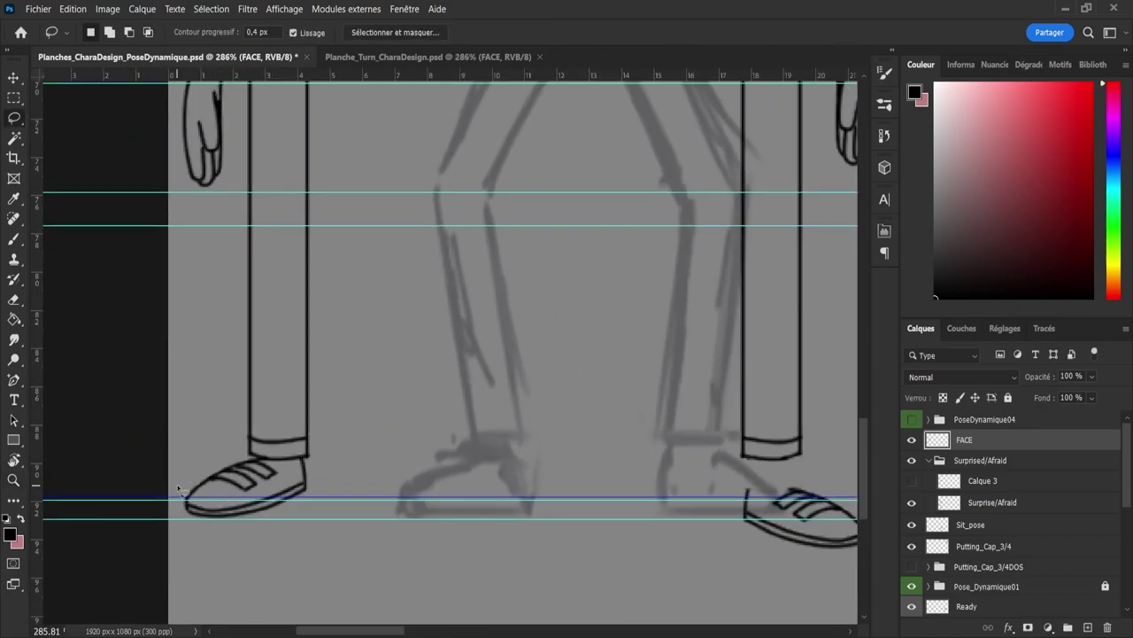
mouse_move(170, 516)
mouse_down()
mouse_move(305, 521)
mouse_move(327, 489)
mouse_move(304, 458)
mouse_move(188, 462)
mouse_up()
key(ctrl+t)
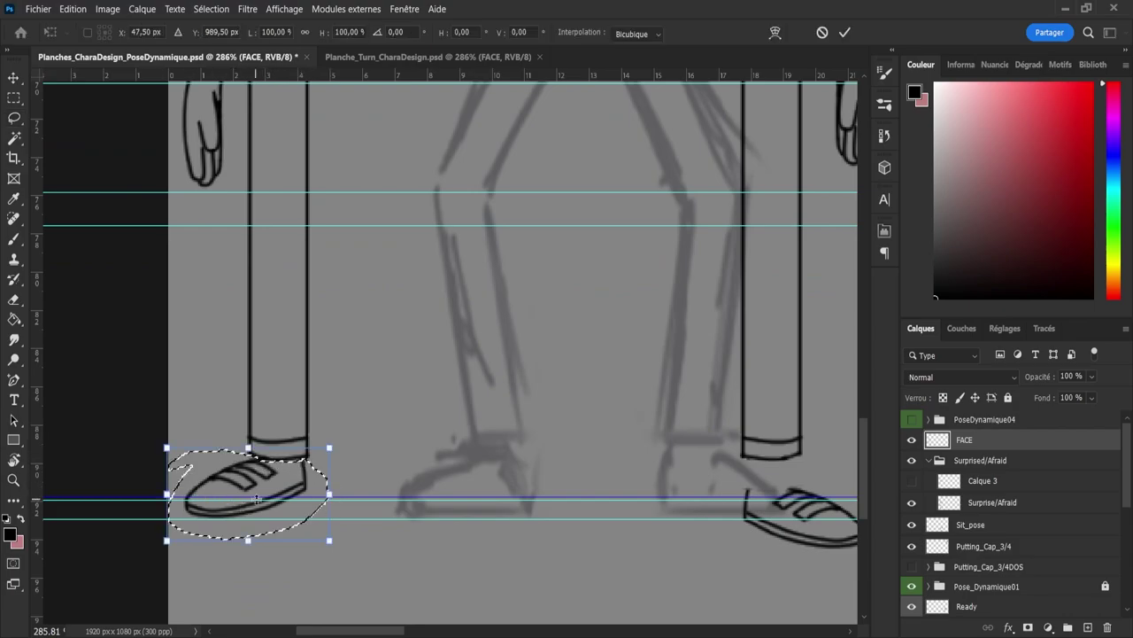
drag(258, 494, 264, 534)
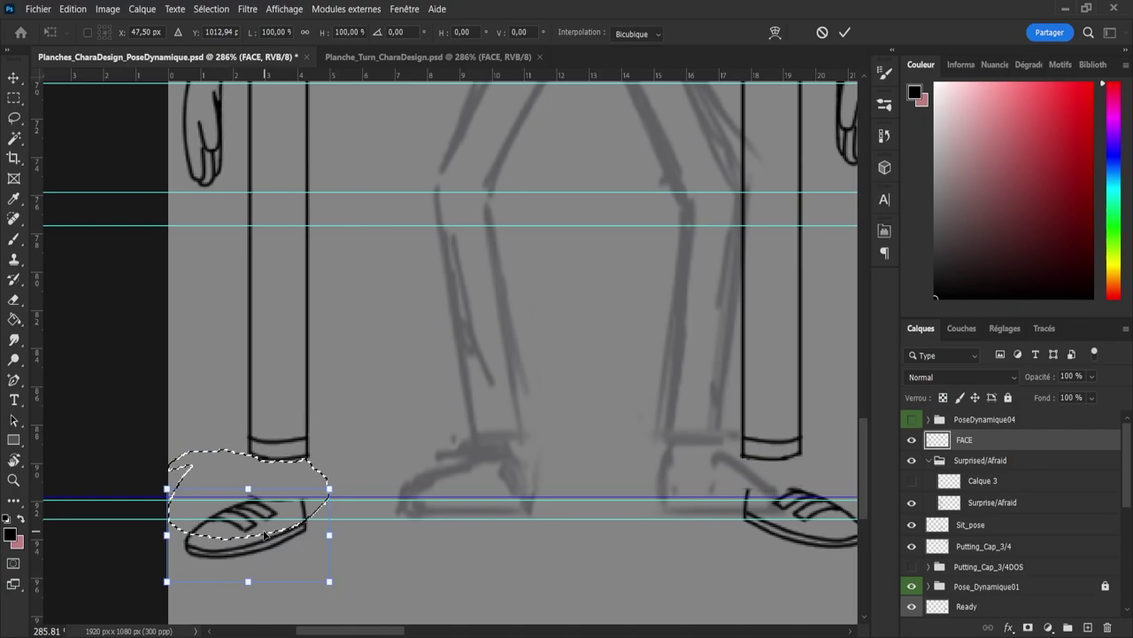
click(845, 32)
key(ctrl+d)
Step: Lasso-select the left leg's upper half, rotate it about -29.35° and place it over the sketched thigh below the hoodie's hem, then deselect it
key(z)
drag(547, 312, 502, 346)
drag(604, 266, 647, 273)
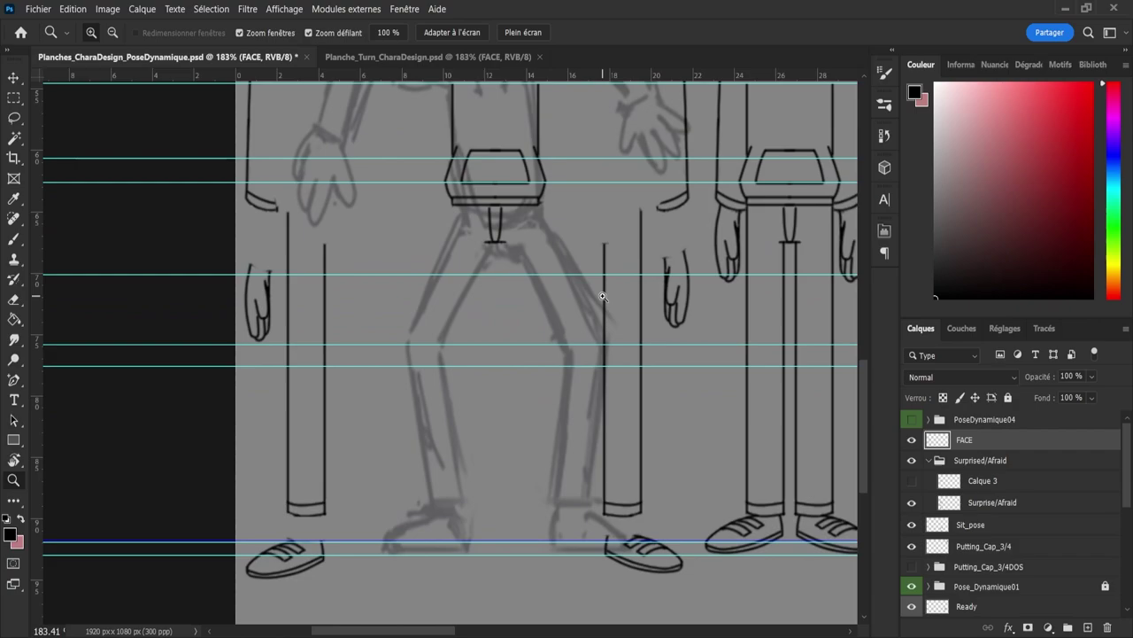
key(l)
mouse_move(577, 265)
mouse_down()
mouse_move(612, 197)
mouse_move(643, 210)
mouse_up()
drag(649, 350, 570, 339)
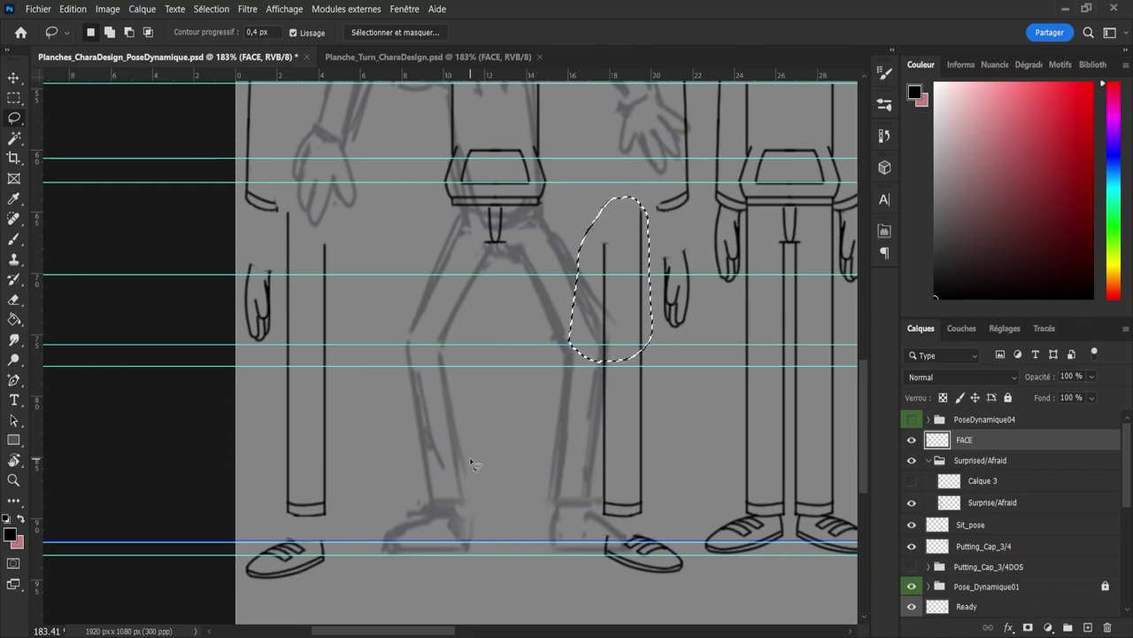
key(shift)
mouse_move(628, 229)
mouse_down()
mouse_move(646, 202)
mouse_move(648, 266)
mouse_up()
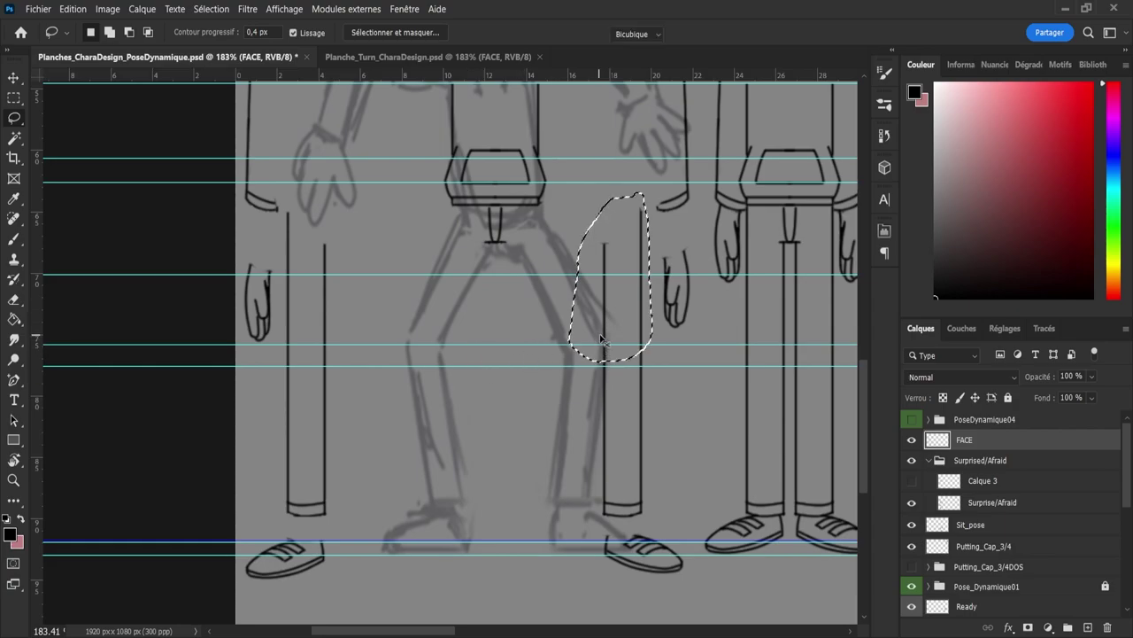
key(ctrl+t)
drag(621, 292, 569, 270)
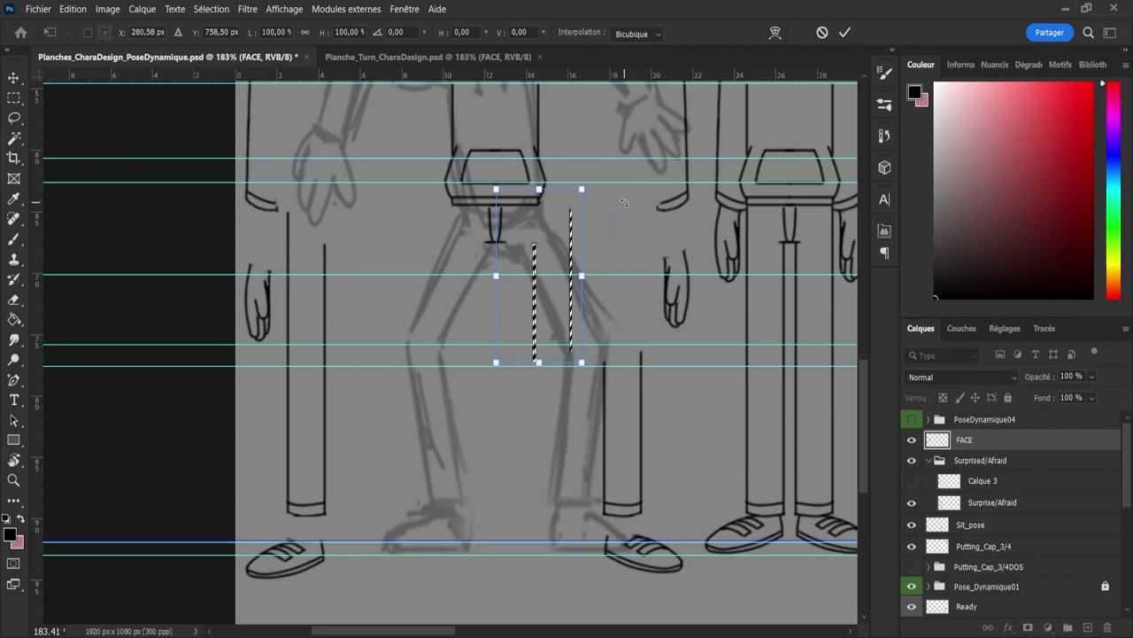
drag(624, 204, 577, 171)
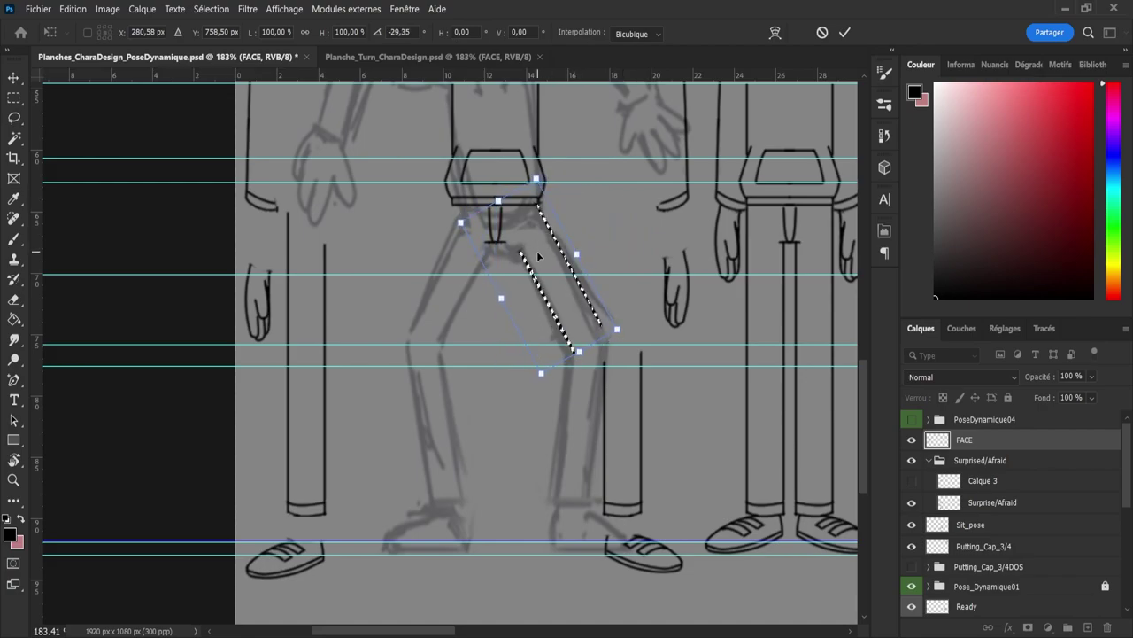
drag(546, 248, 565, 265)
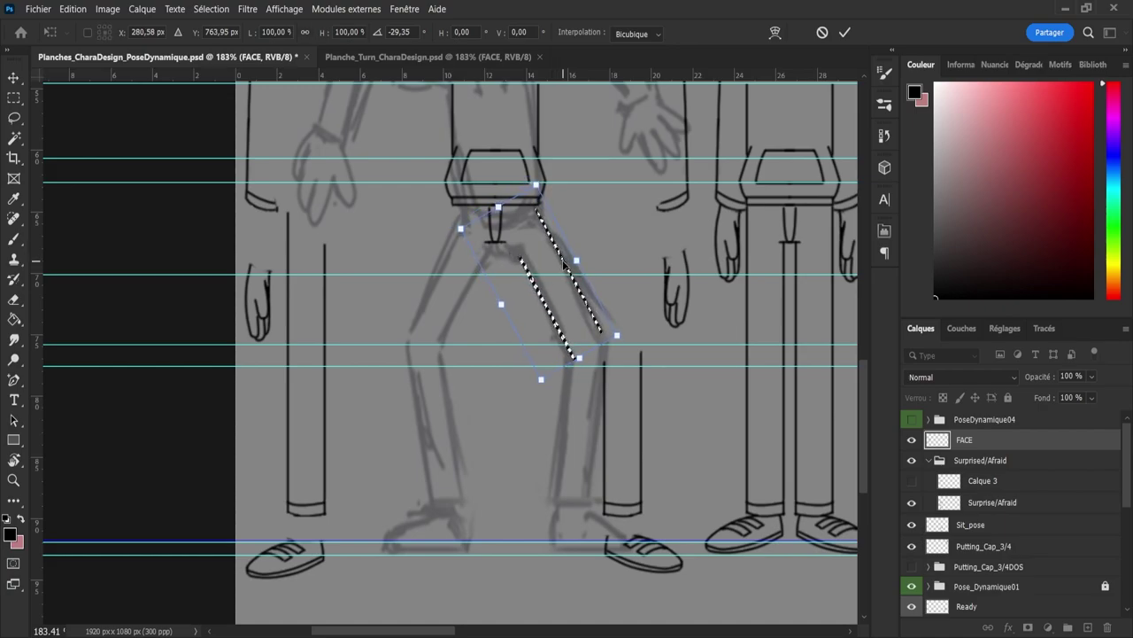
click(845, 33)
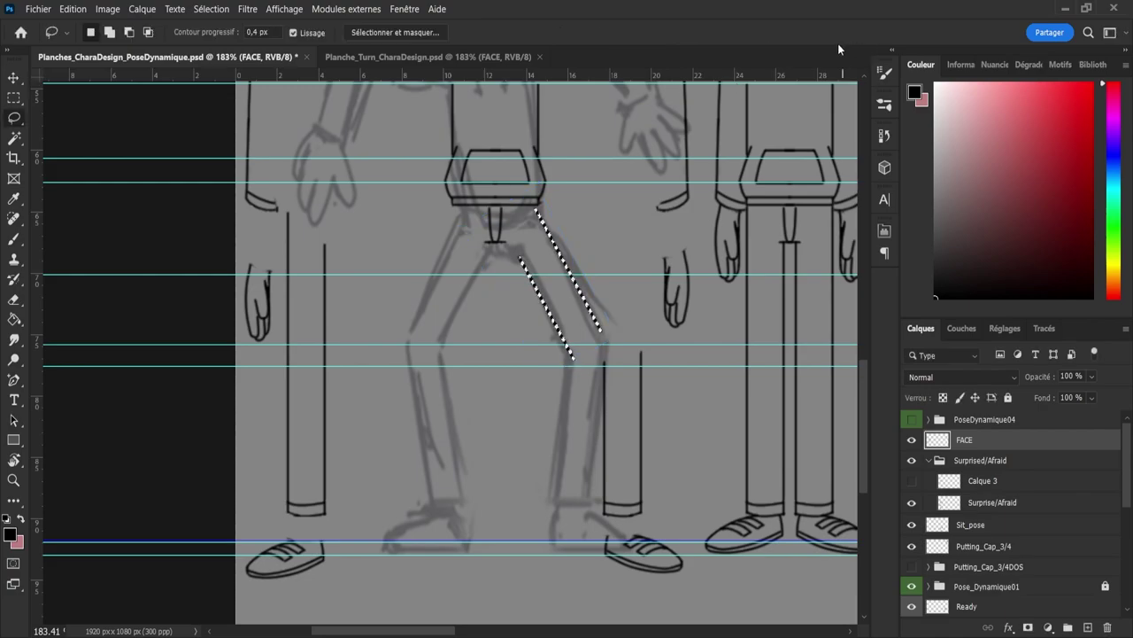
key(ctrl+d)
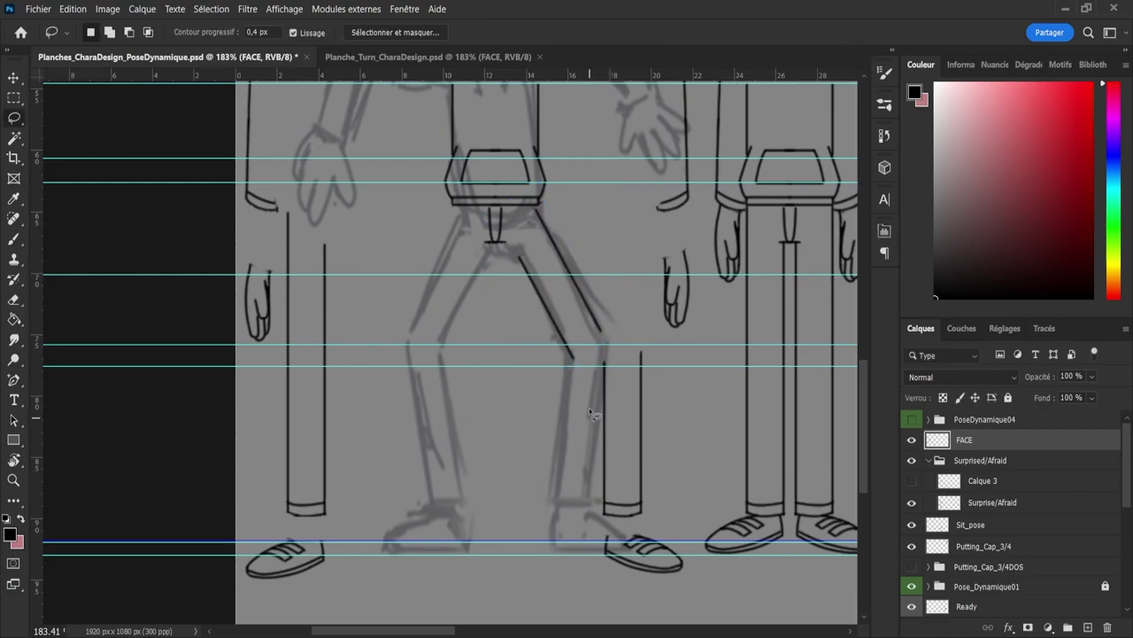
Step: Lasso-select the left lower leg with its cuff, rotate it about 8.13°, join it to the thigh at the sketched knee, and deselect it
mouse_move(585, 407)
mouse_down()
mouse_move(618, 348)
mouse_move(662, 369)
mouse_move(656, 503)
mouse_move(556, 501)
mouse_up()
key(ctrl+t)
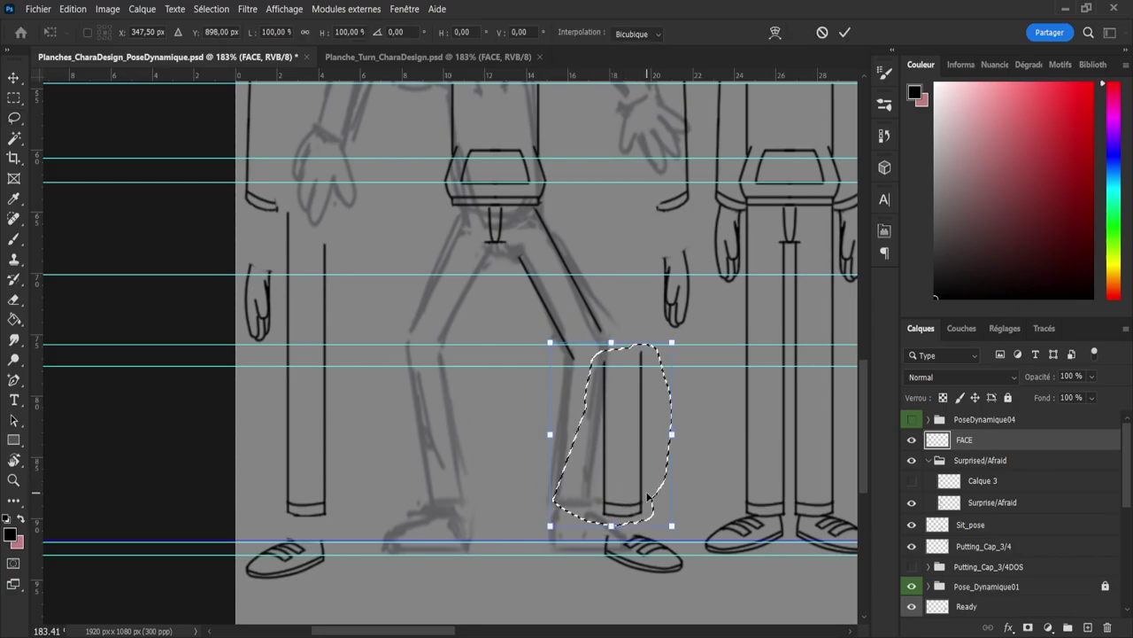
drag(636, 492, 587, 491)
drag(691, 340, 703, 356)
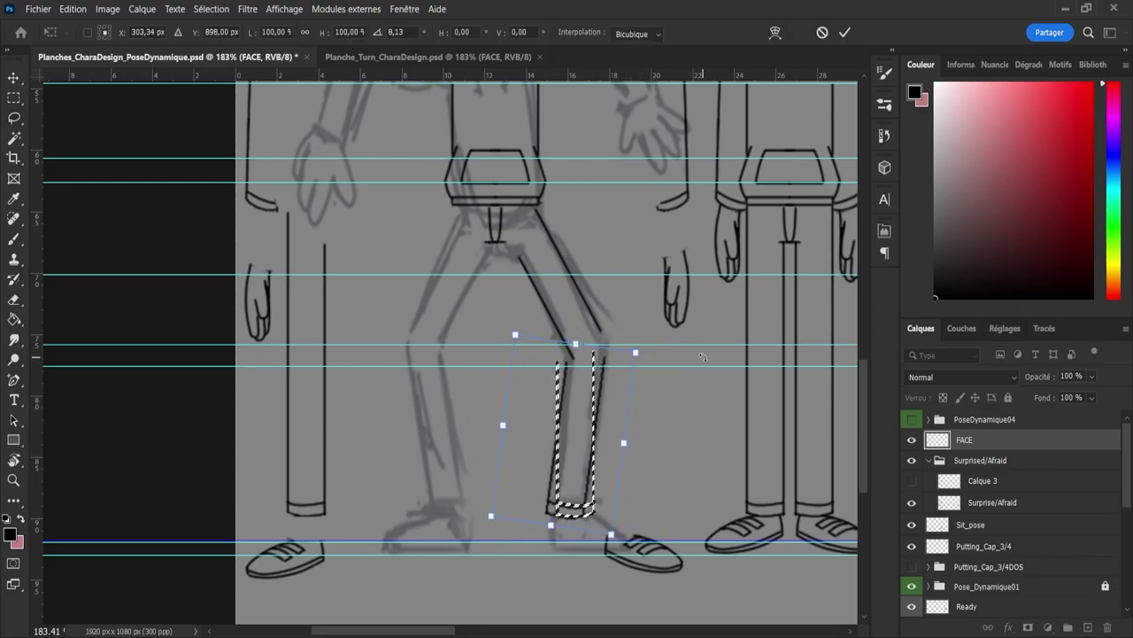
drag(597, 435, 600, 427)
drag(601, 426, 603, 426)
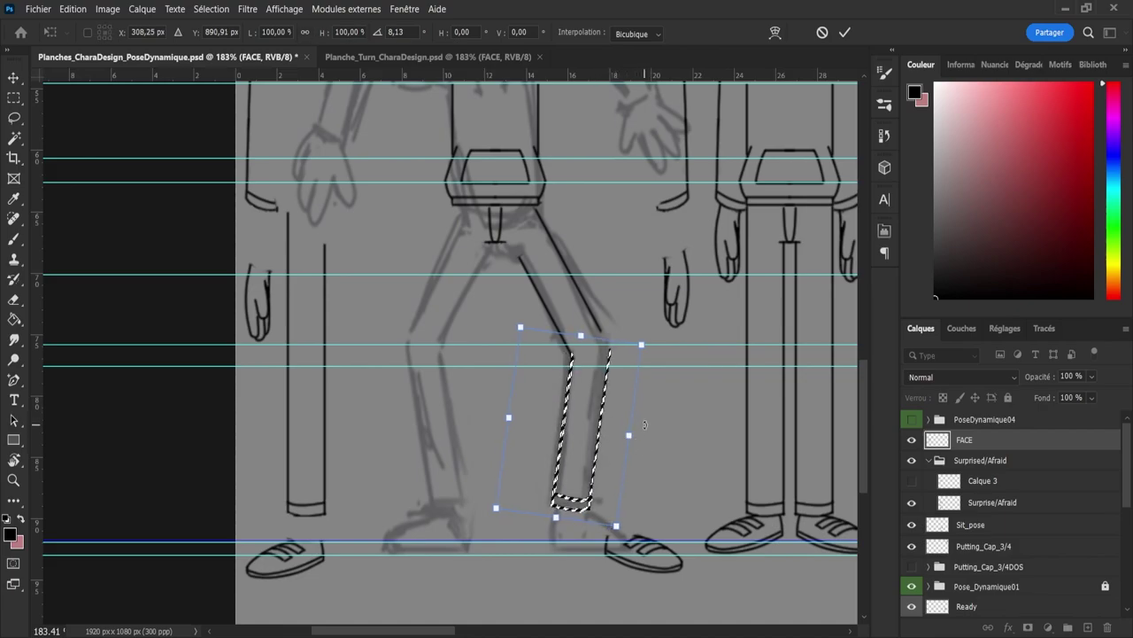
key(Return)
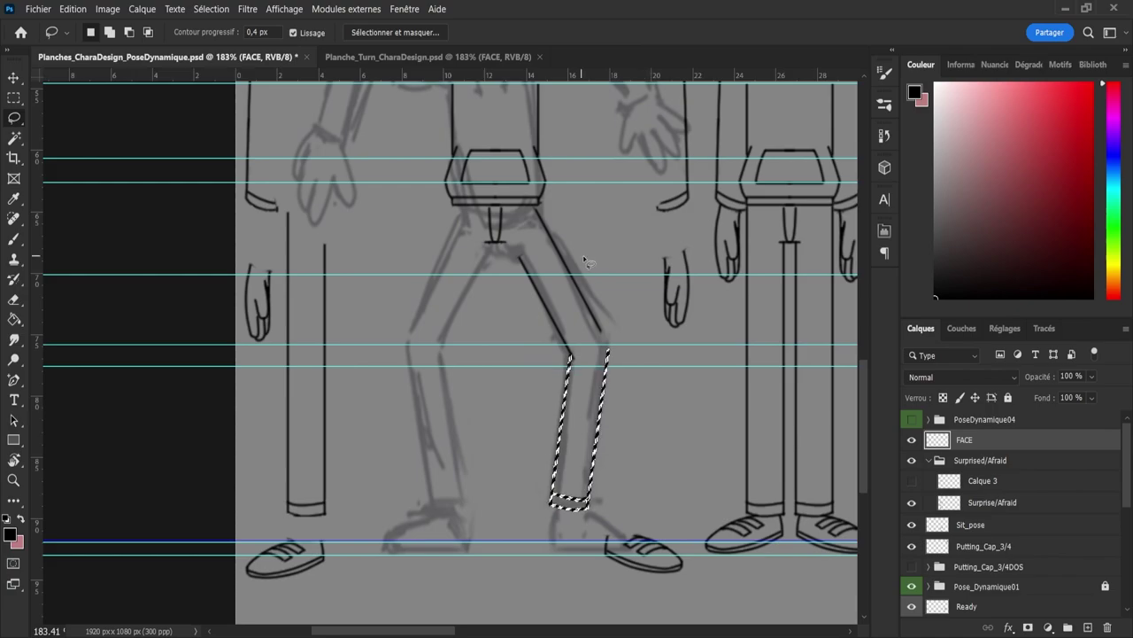
key(ctrl+d)
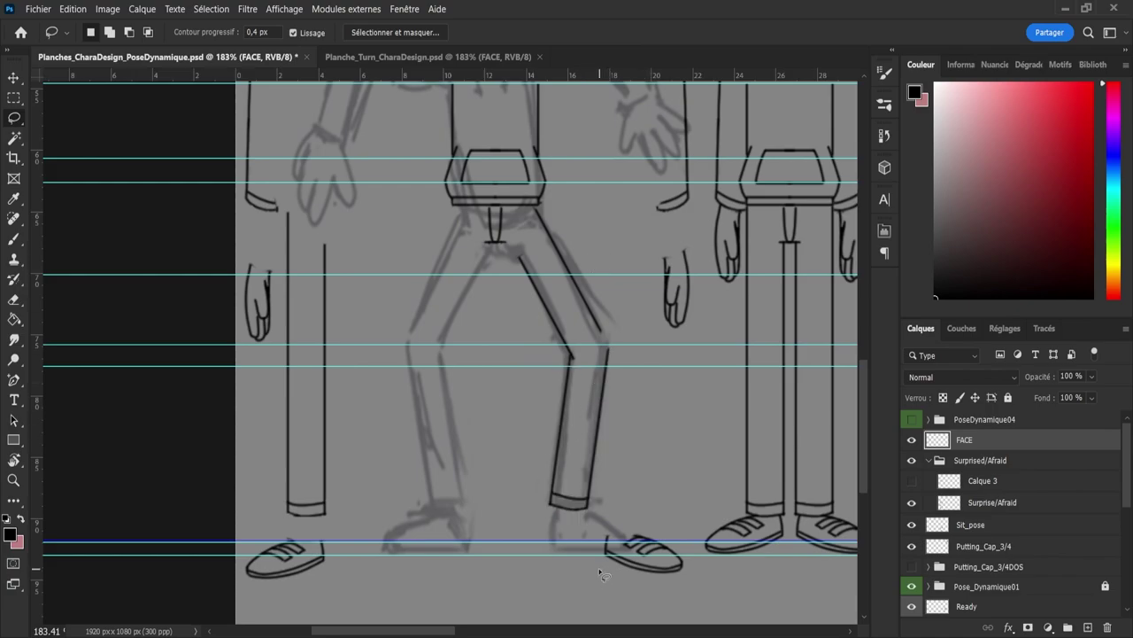
Step: Lasso-select the left shoe, move it under the repositioned trouser cuff over the sketched foot, nudge it slightly down, and deselect it
mouse_move(624, 523)
mouse_down()
mouse_move(697, 563)
mouse_move(620, 571)
mouse_up()
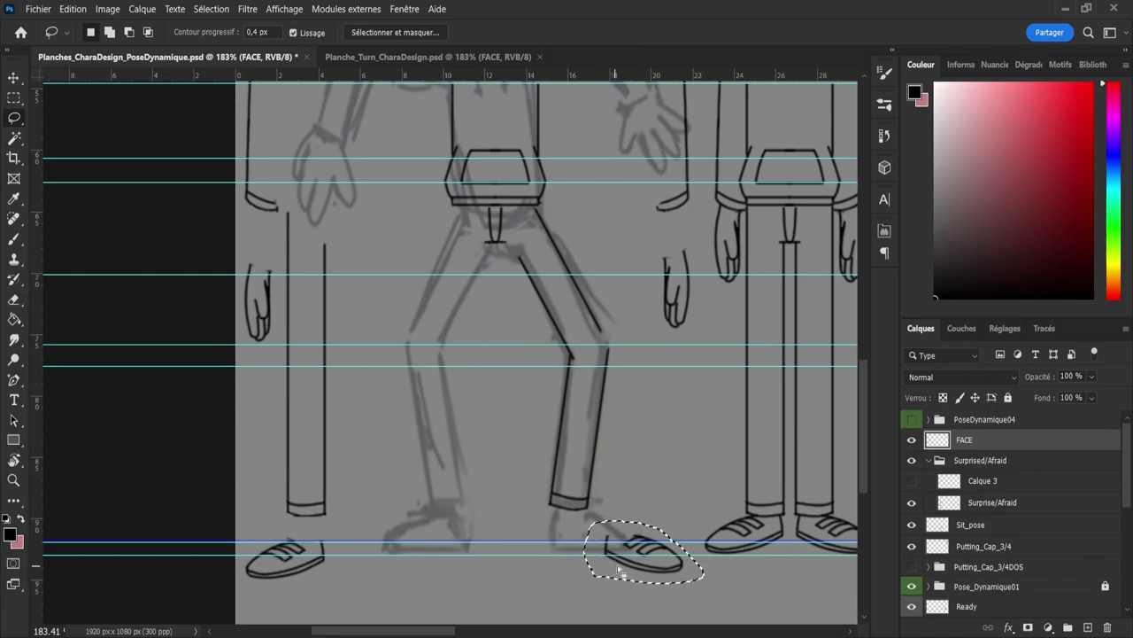
key(ctrl+t)
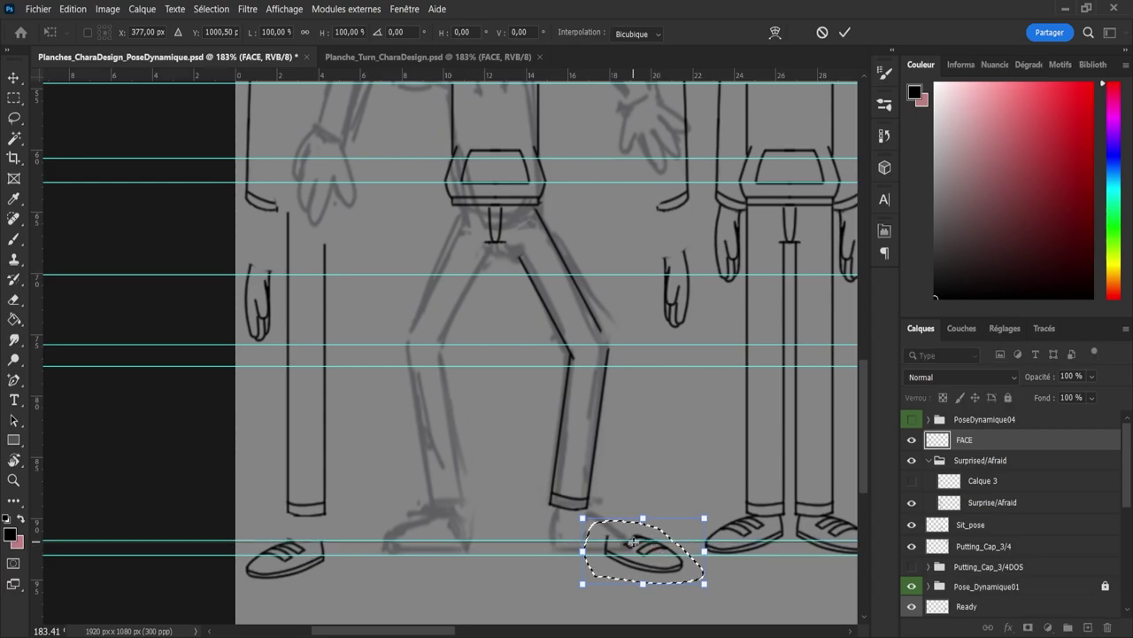
mouse_move(654, 554)
mouse_down()
mouse_move(600, 553)
mouse_move(583, 505)
mouse_up()
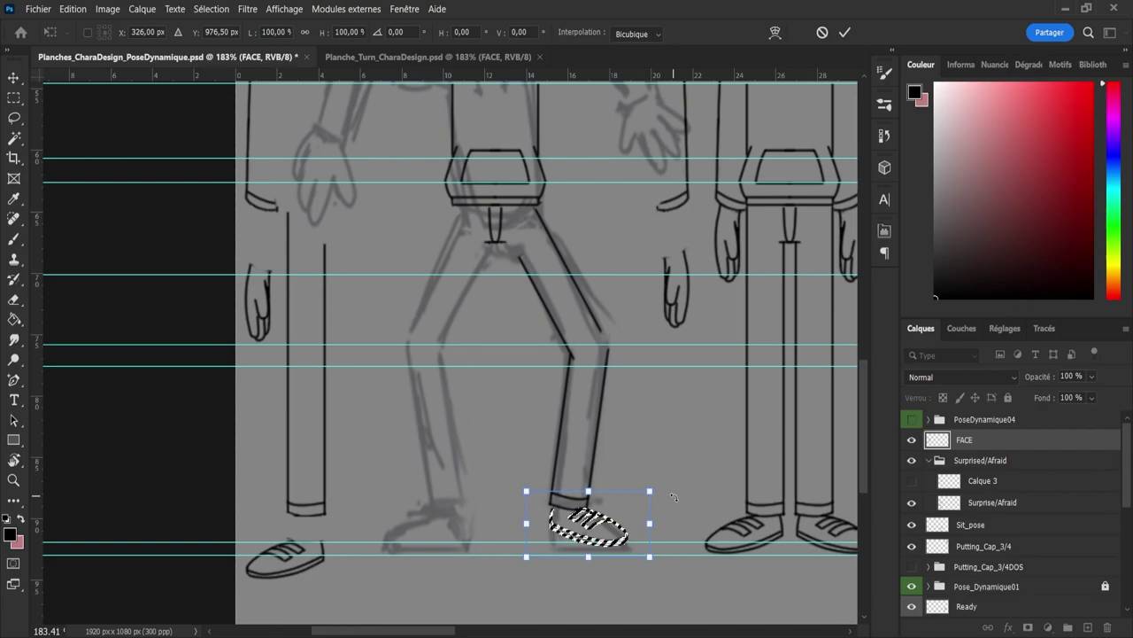
key(Down)
key(Down)
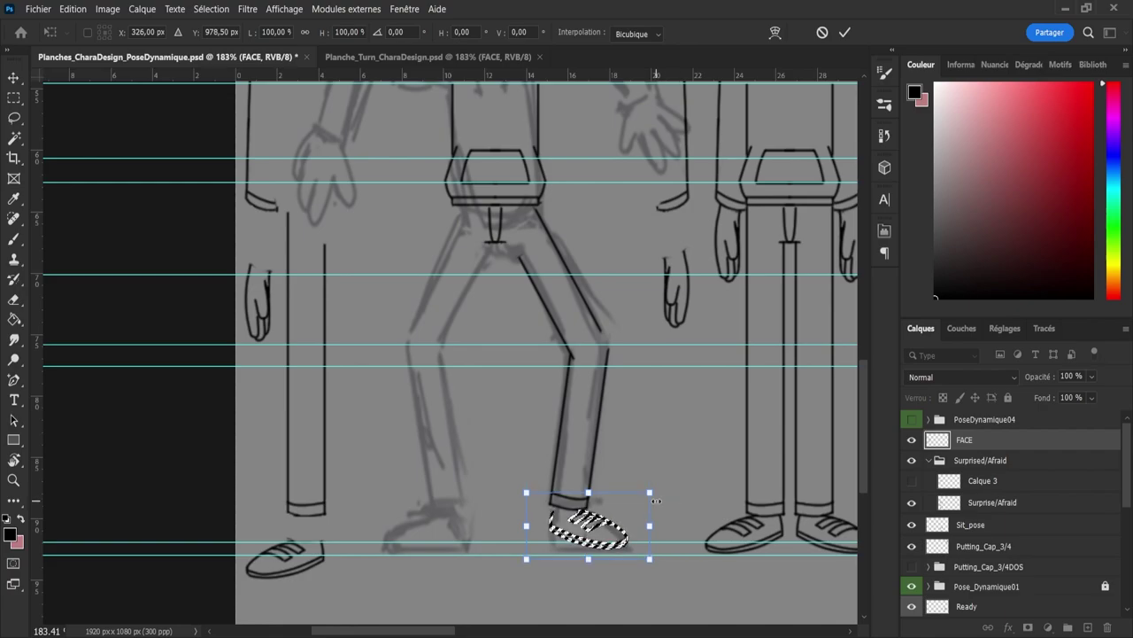
key(Return)
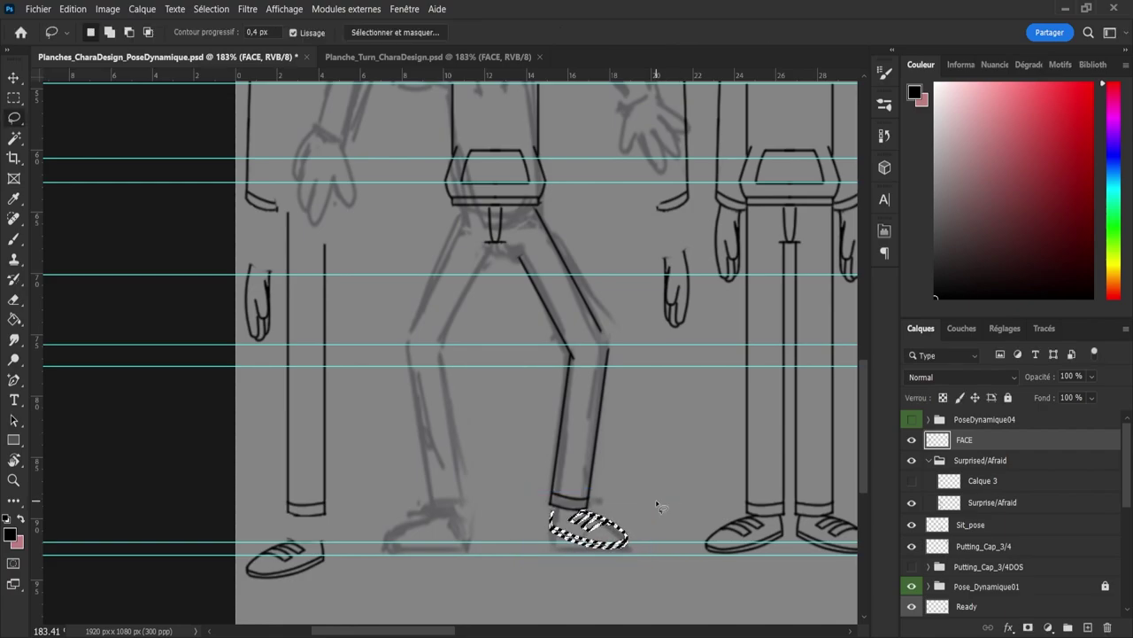
key(ctrl+d)
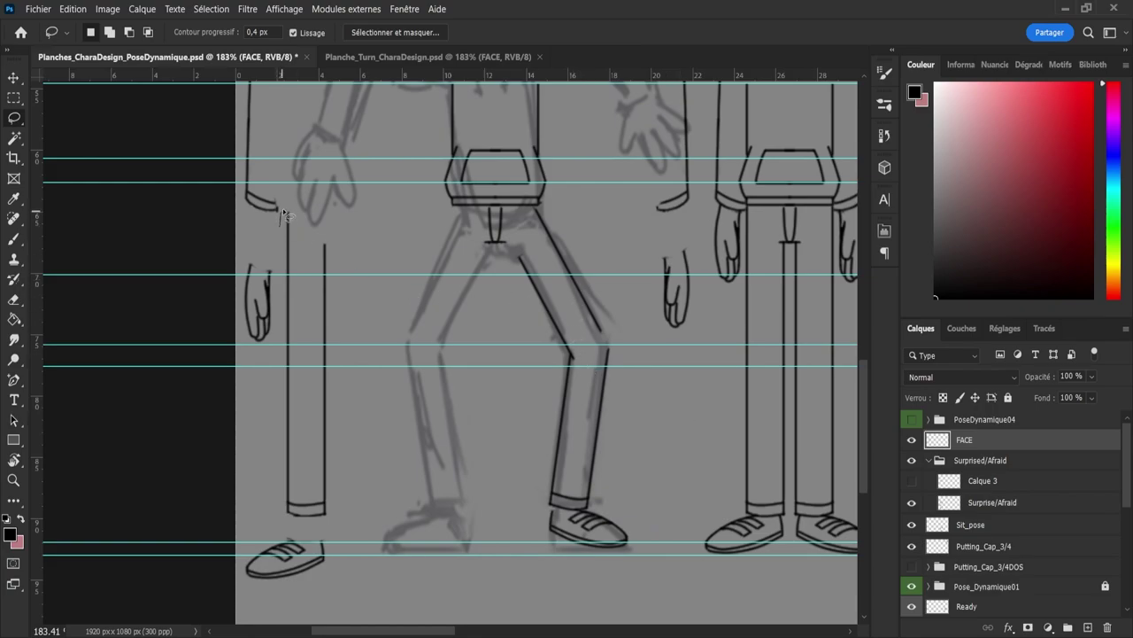
Step: Lasso-select the right leg's upper half, rotate it about 21.34° and place it over the sketched thigh below the hoodie's hem, then deselect it
mouse_move(281, 214)
mouse_down()
mouse_move(332, 236)
mouse_move(353, 308)
mouse_move(338, 346)
mouse_move(301, 356)
mouse_up()
drag(277, 270, 278, 236)
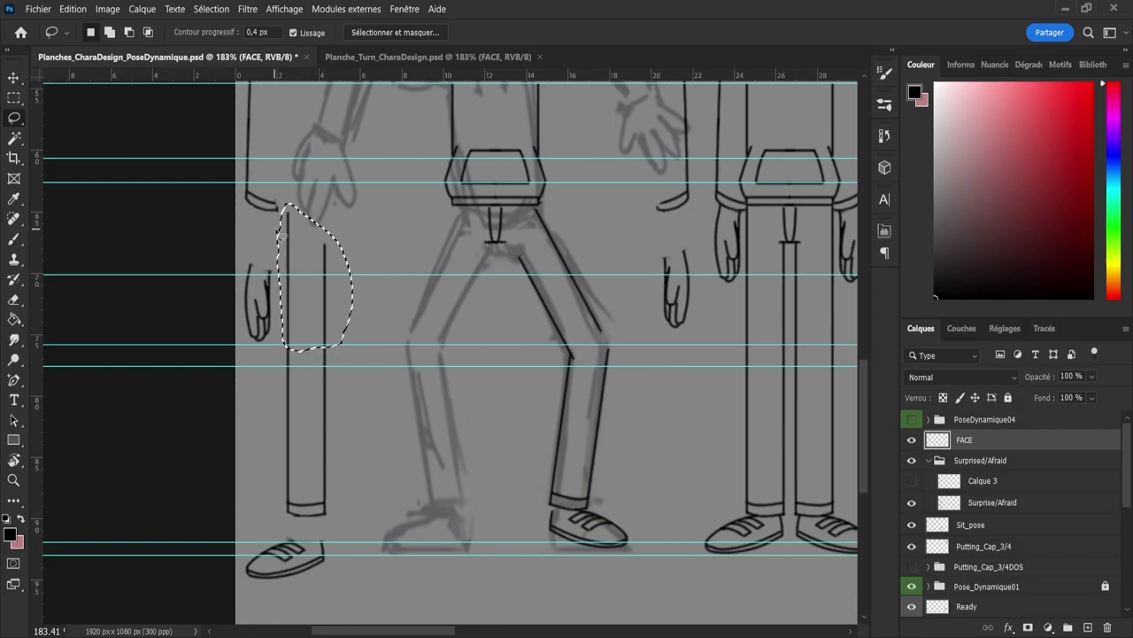
key(ctrl+t)
drag(328, 298, 451, 294)
drag(522, 176, 544, 220)
drag(455, 252, 478, 256)
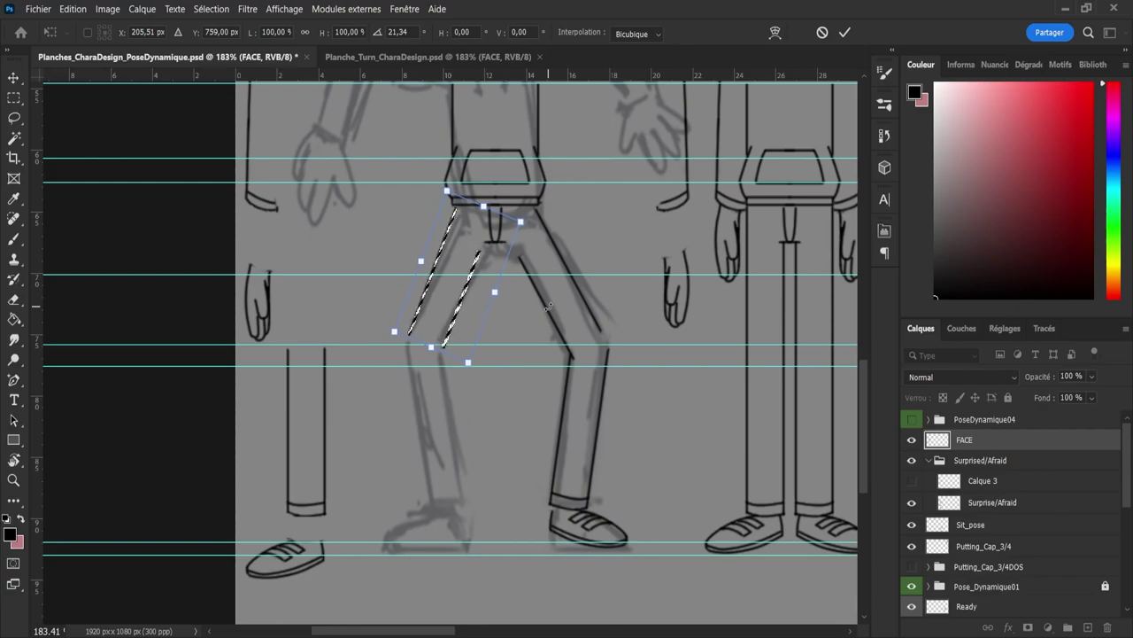
key(Return)
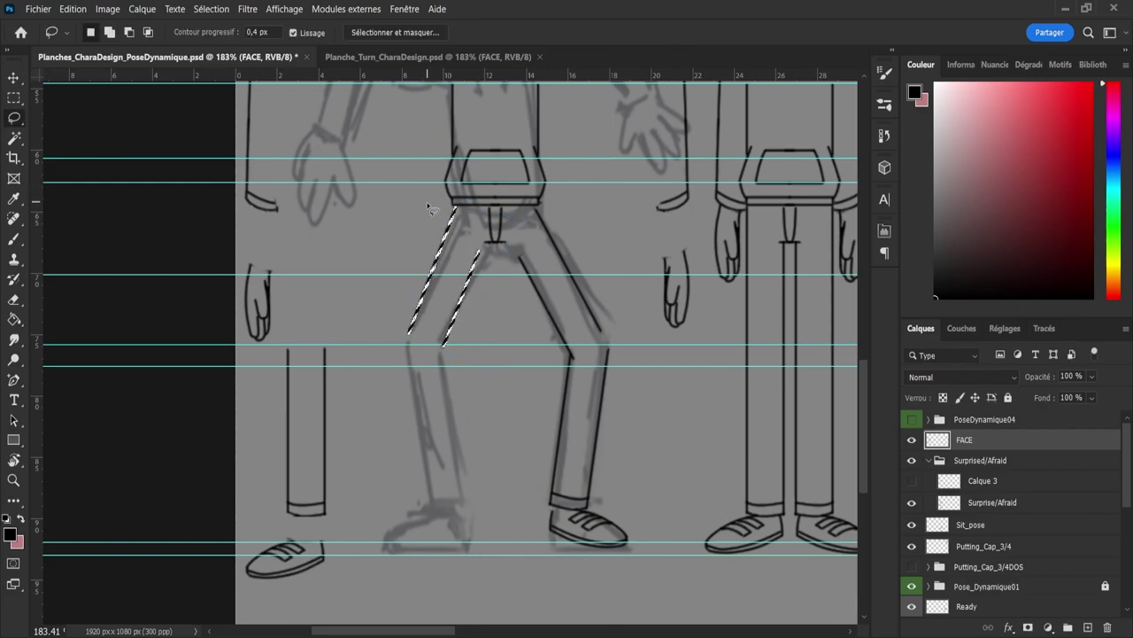
key(ctrl+d)
Step: Lasso-select the right lower leg with its cuff, rotate it about -12.53° and move it under the right thigh over the sketched shin
mouse_move(285, 379)
mouse_down()
mouse_move(307, 322)
mouse_move(360, 441)
mouse_move(346, 502)
mouse_move(313, 527)
mouse_move(285, 485)
mouse_up()
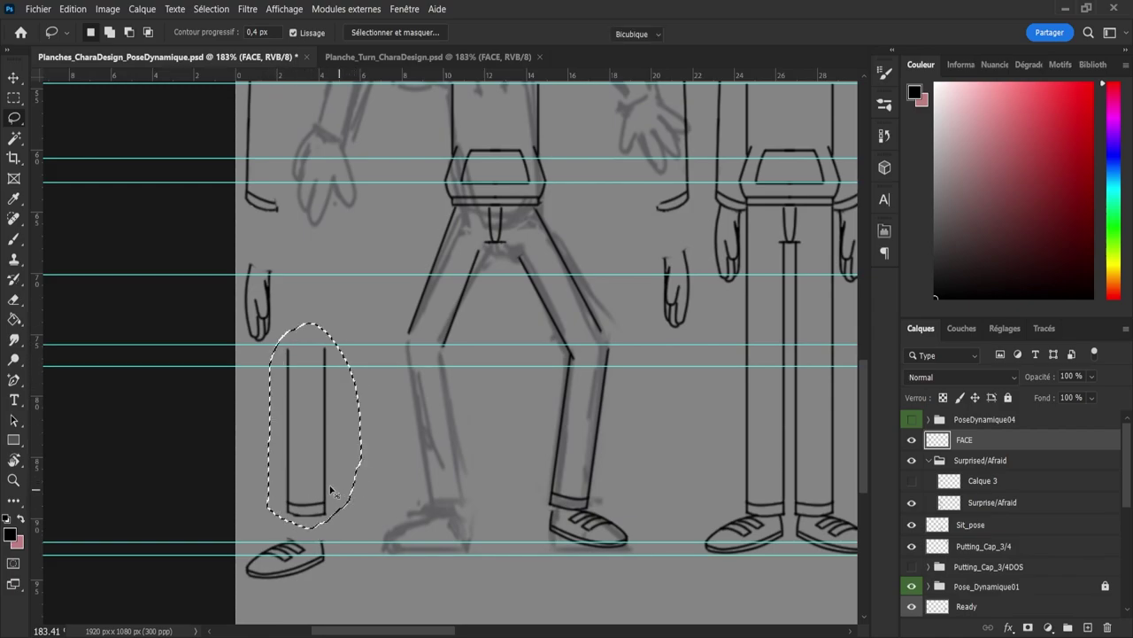
key(ctrl+t)
drag(332, 456, 449, 456)
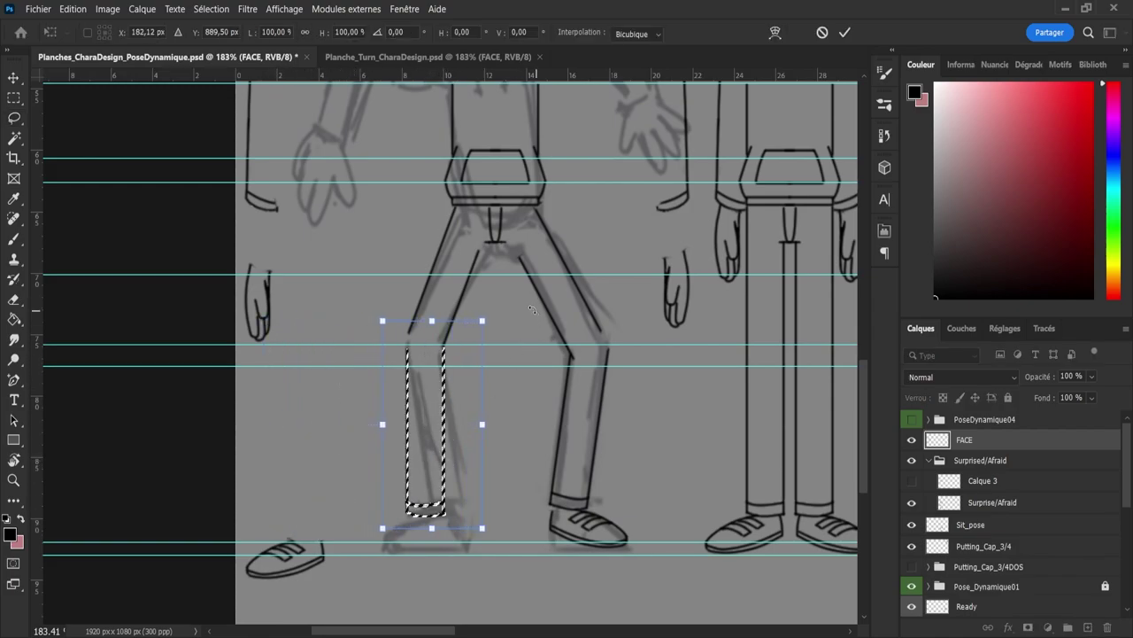
drag(531, 309, 504, 290)
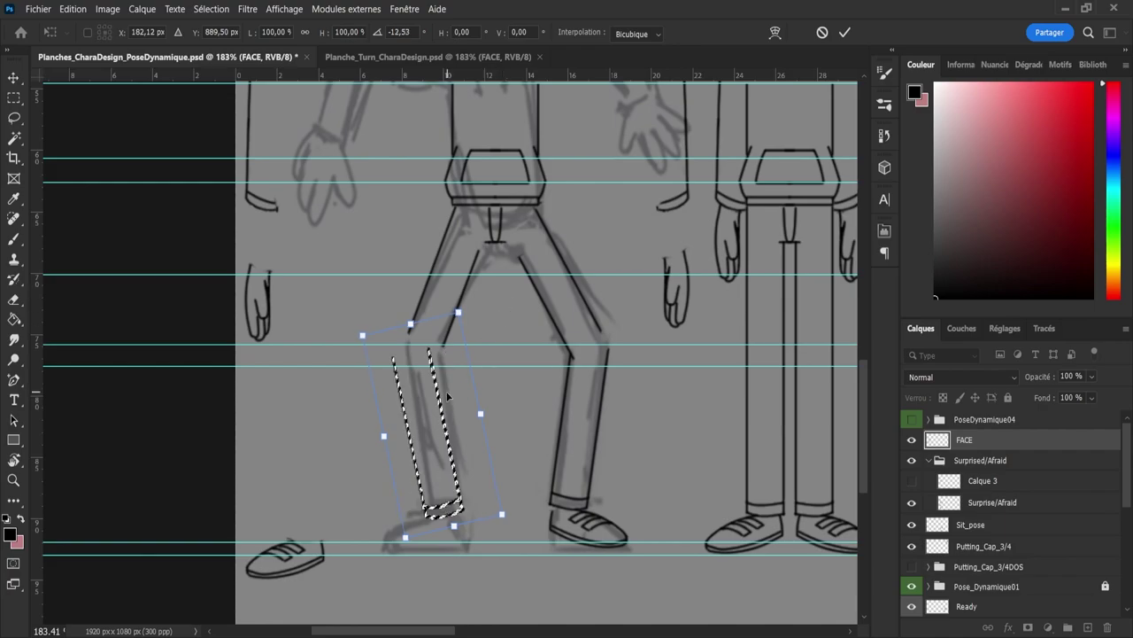
drag(448, 396, 482, 403)
Step: Add a horizontal guide at inner-knee height, nudge the right lower leg to line up with it, apply the transform, and deselect the leg
drag(583, 70, 568, 353)
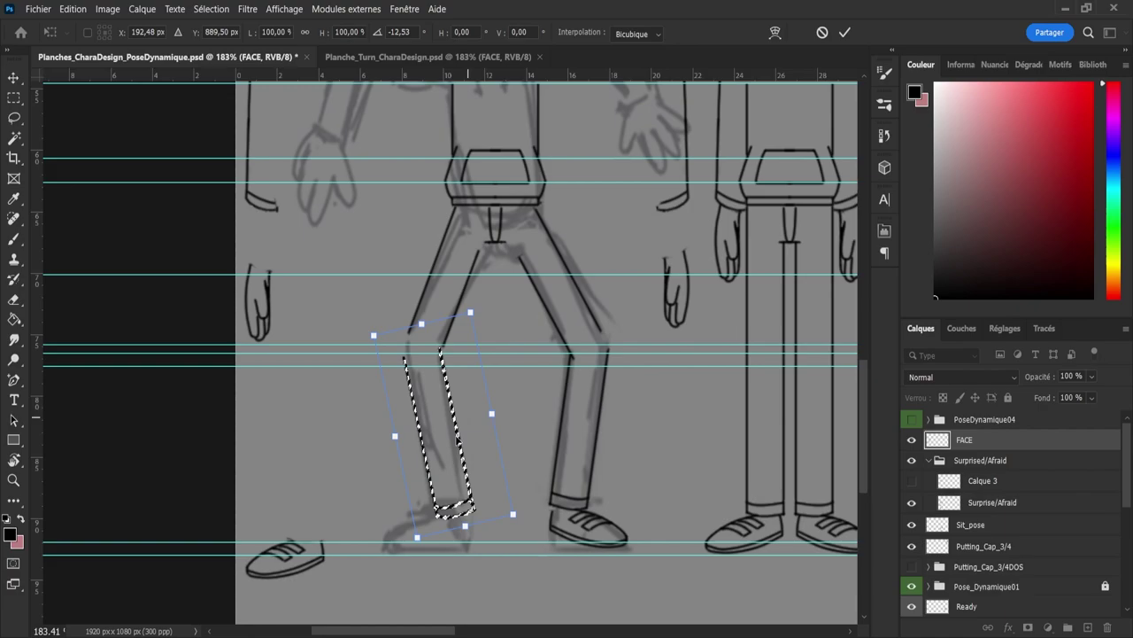
drag(456, 456, 456, 461)
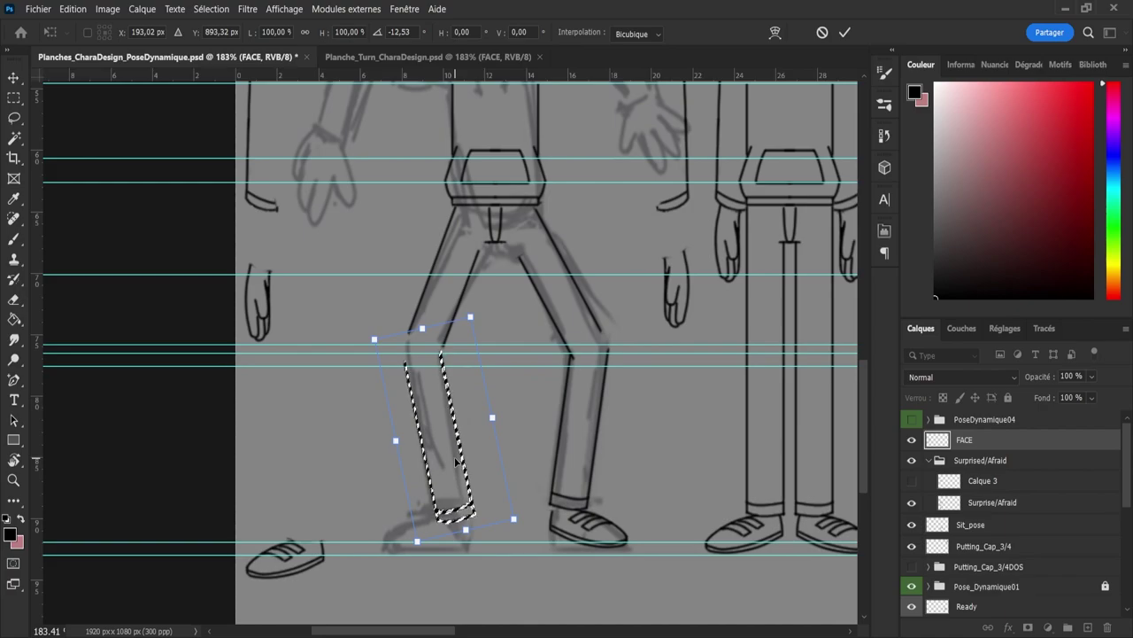
key(Left)
key(Up)
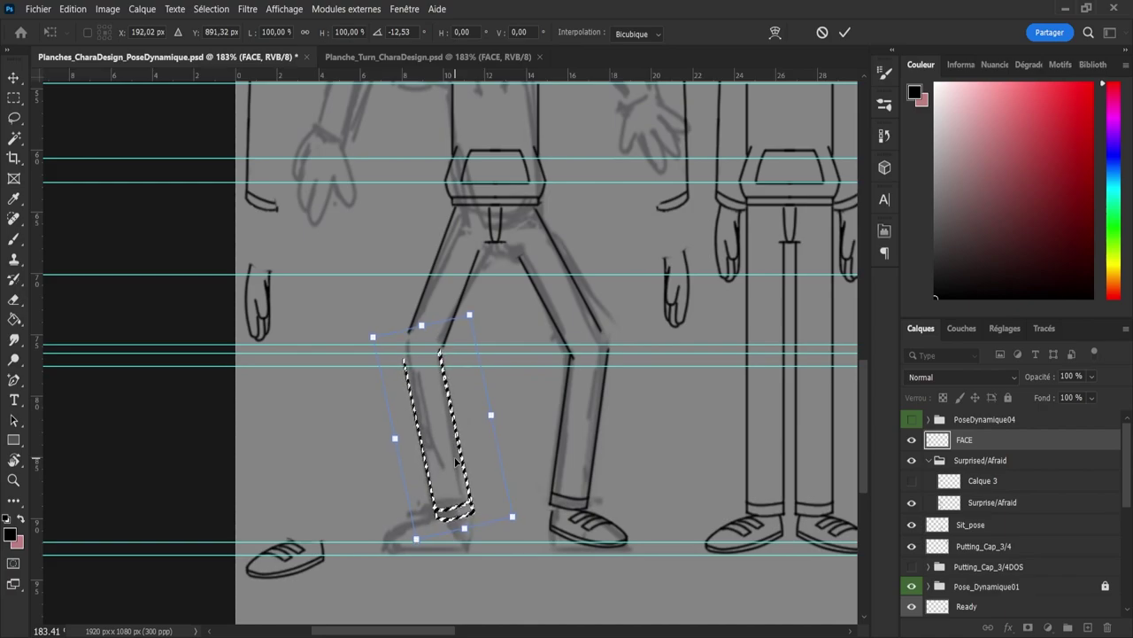
key(Return)
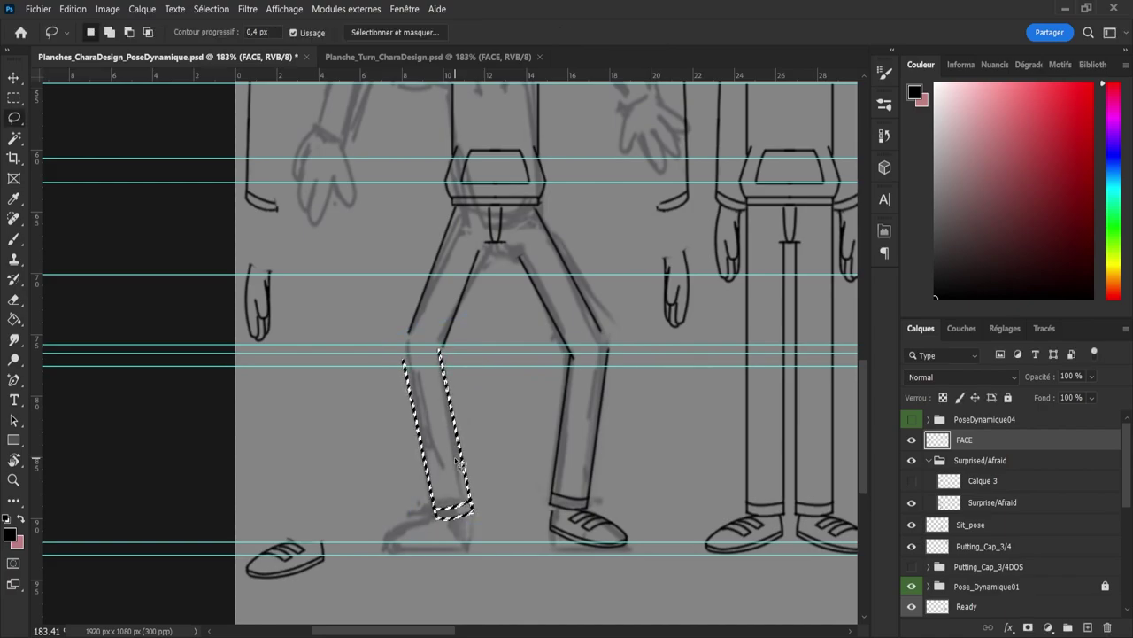
key(ctrl+d)
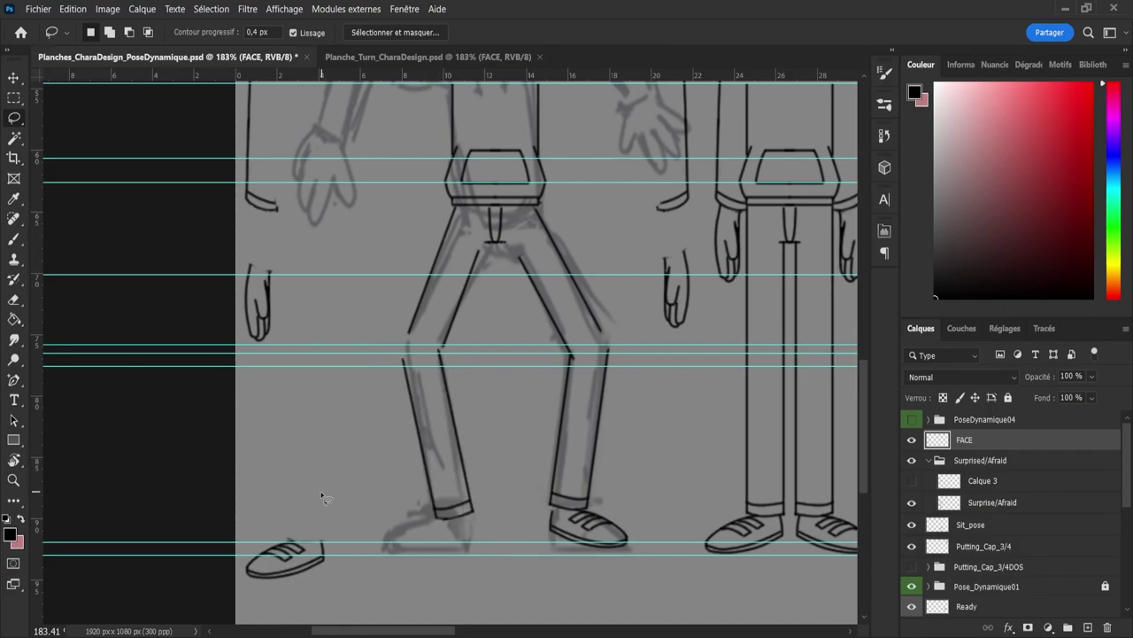
Step: Lasso-select the right shoe, move it under the repositioned right trouser cuff over the sketched foot, and deselect it
mouse_move(349, 580)
mouse_down()
mouse_move(267, 500)
mouse_move(308, 514)
mouse_up()
key(ctrl+t)
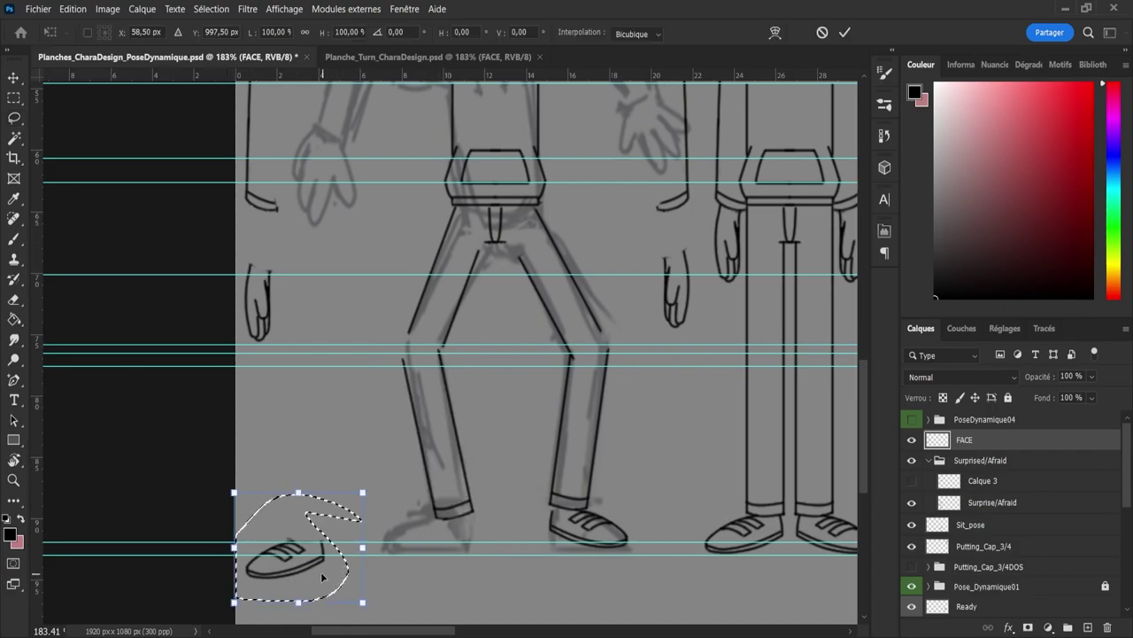
mouse_move(318, 555)
mouse_down()
mouse_move(436, 557)
mouse_move(440, 542)
mouse_up()
key(Return)
key(l)
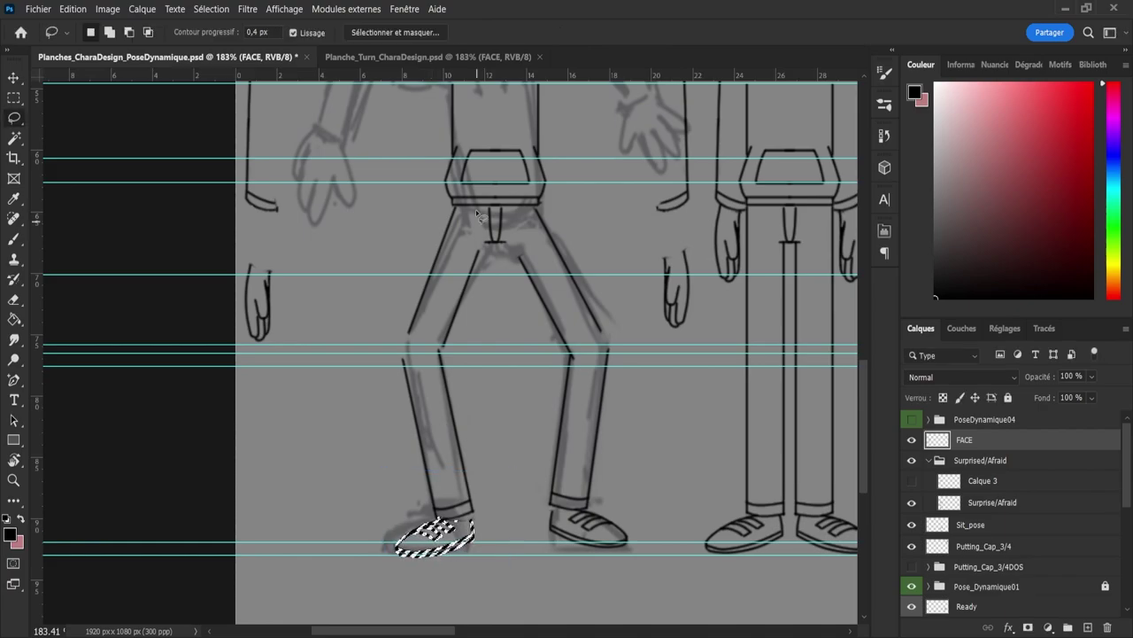
key(ctrl+d)
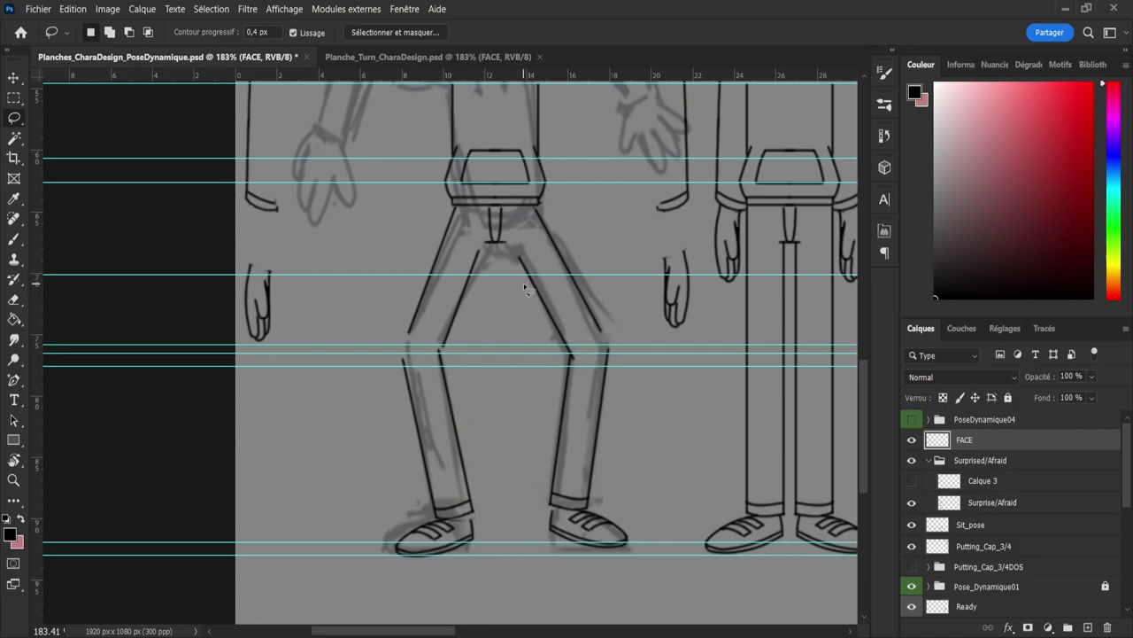
Step: Join the thigh and lower-leg lines at both knees with the brush, and undo the short line tried across the crotch
key(b)
scroll(516, 276, down, 2)
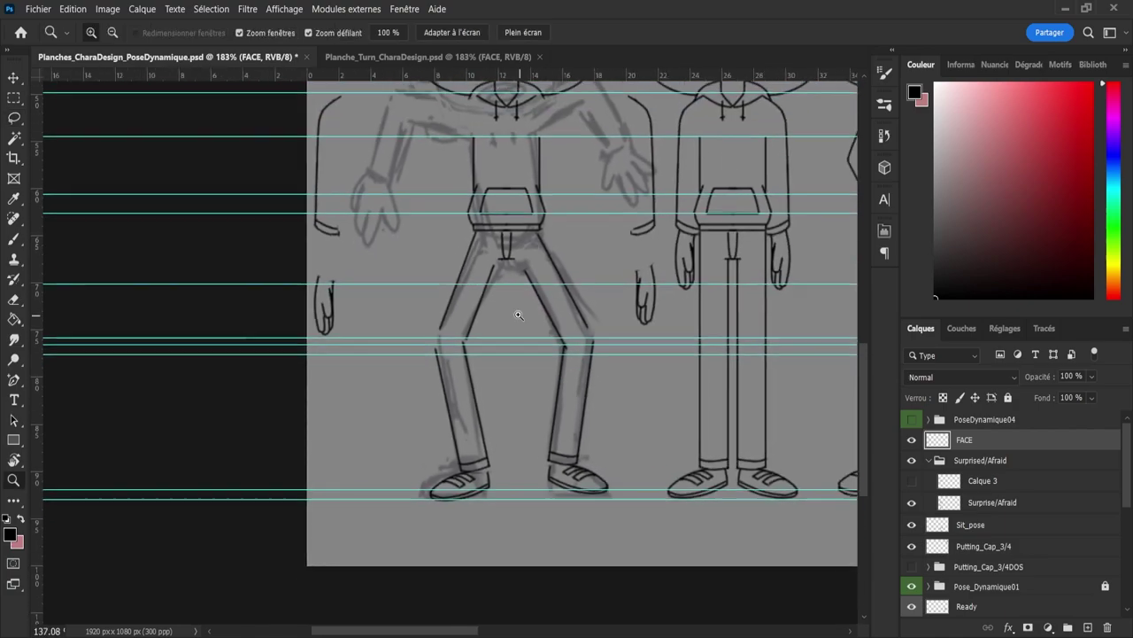
scroll(520, 305, up, 4)
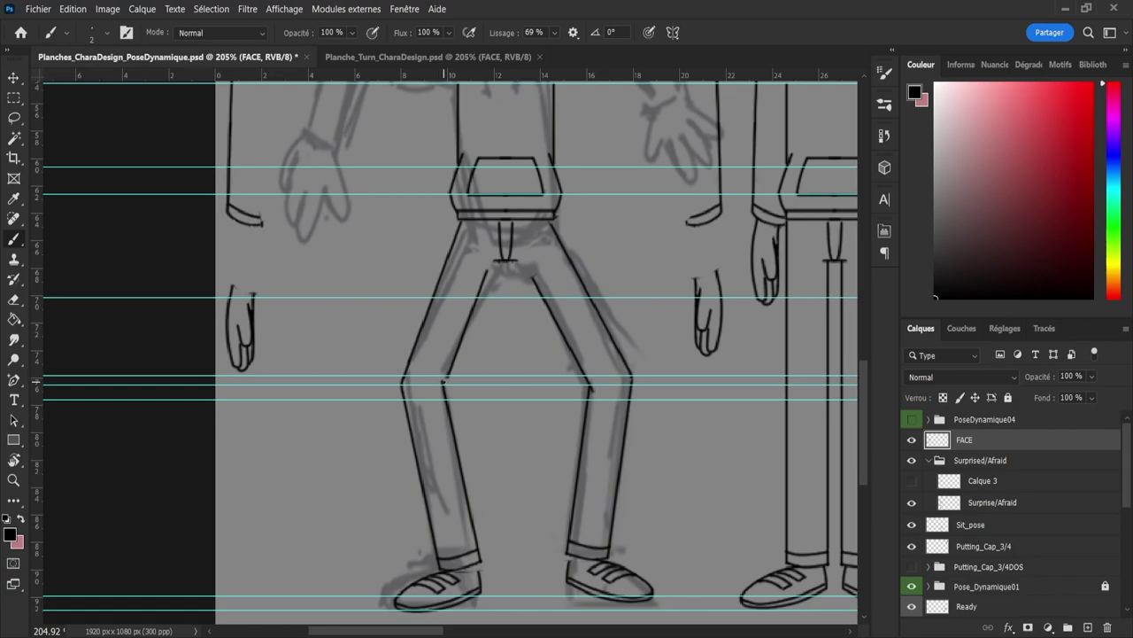
key(ctrl+space)
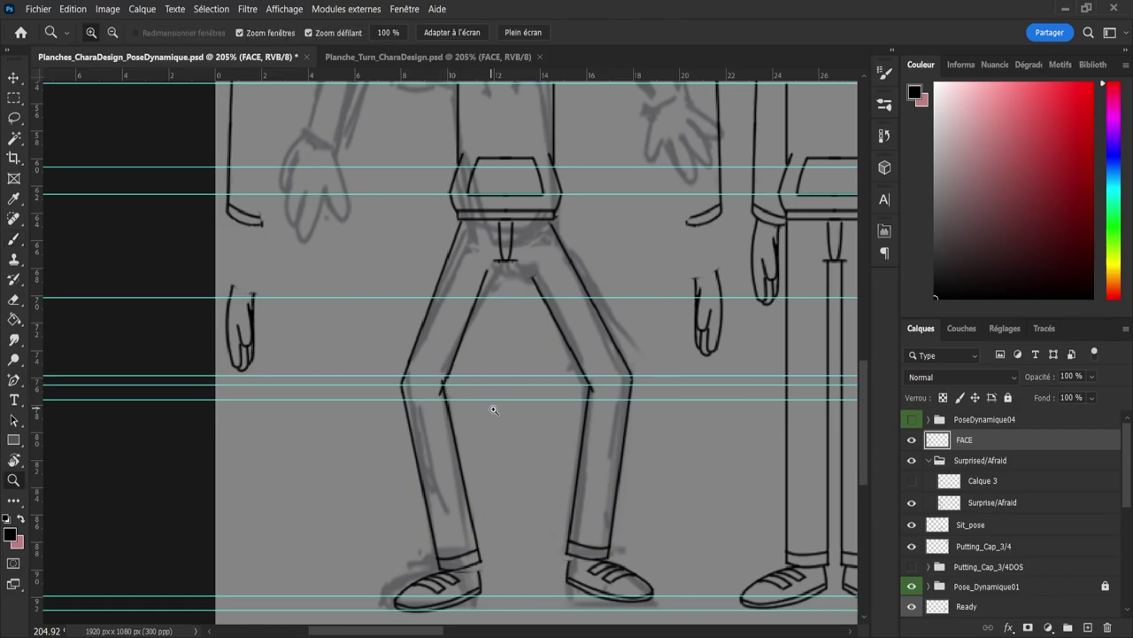
drag(494, 410, 456, 410)
mouse_move(498, 296)
mouse_down()
mouse_move(520, 301)
mouse_move(517, 327)
mouse_up()
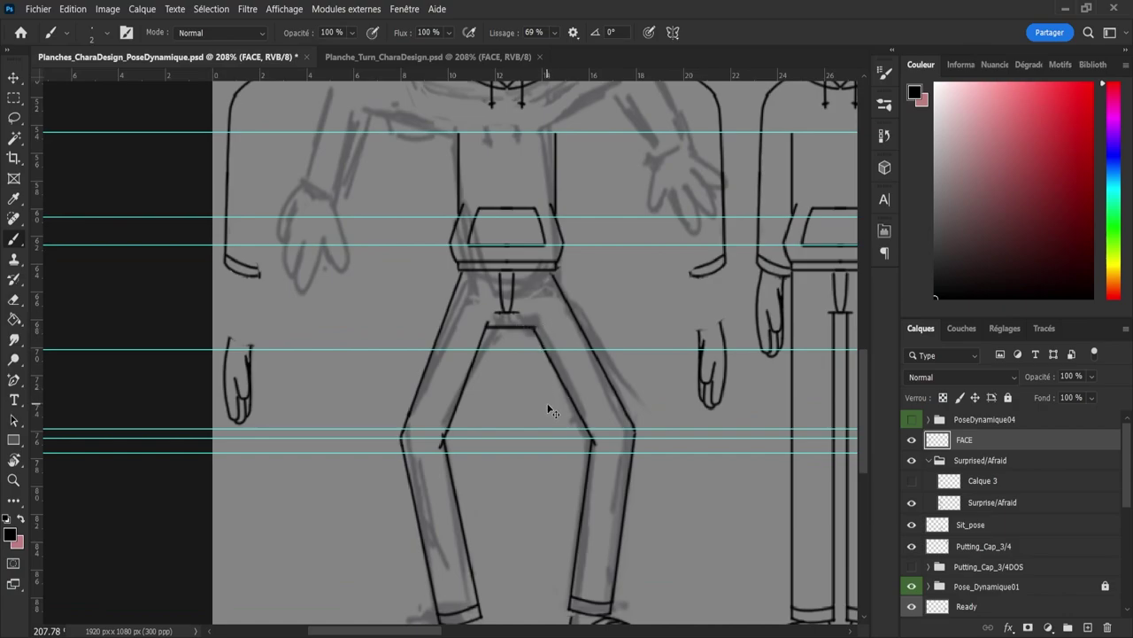
key(ctrl+z)
Step: Lasso-select the left sleeve's upper half, rotate it about -68.70° and place it from the hood along the sketched shoulder, then deselect it
key(ctrl+space)
drag(528, 425, 506, 352)
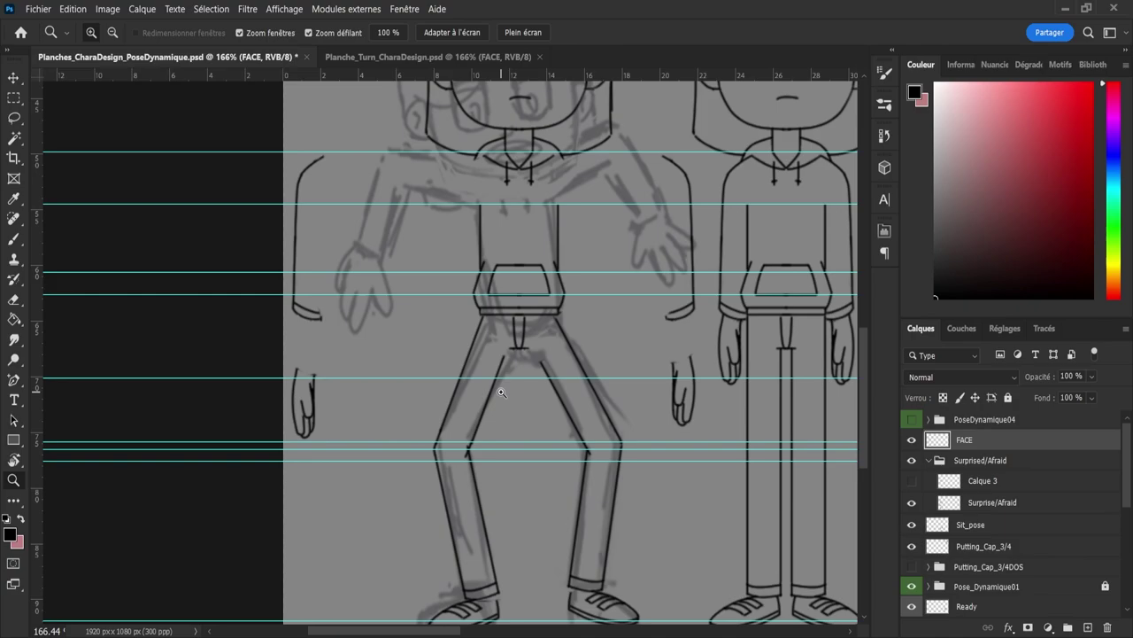
drag(485, 381, 442, 372)
drag(498, 290, 476, 316)
key(l)
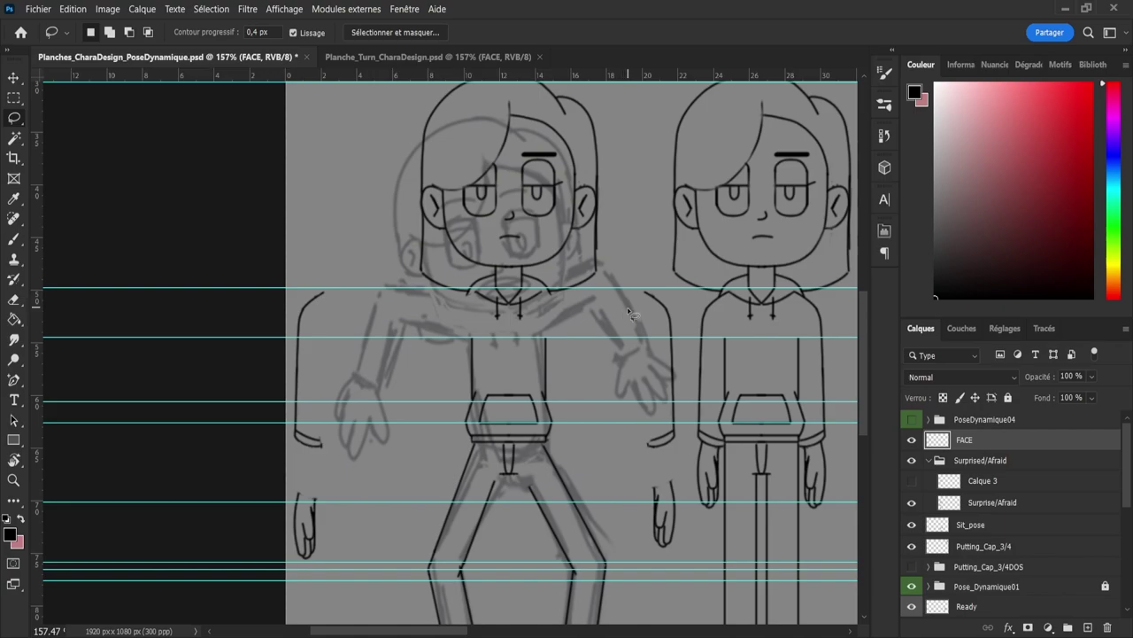
mouse_move(629, 312)
mouse_down()
mouse_move(623, 279)
mouse_move(656, 287)
mouse_up()
mouse_move(678, 372)
mouse_down()
mouse_move(631, 366)
mouse_move(603, 312)
mouse_move(656, 320)
mouse_move(577, 322)
mouse_up()
key(ctrl+t)
drag(644, 284, 558, 239)
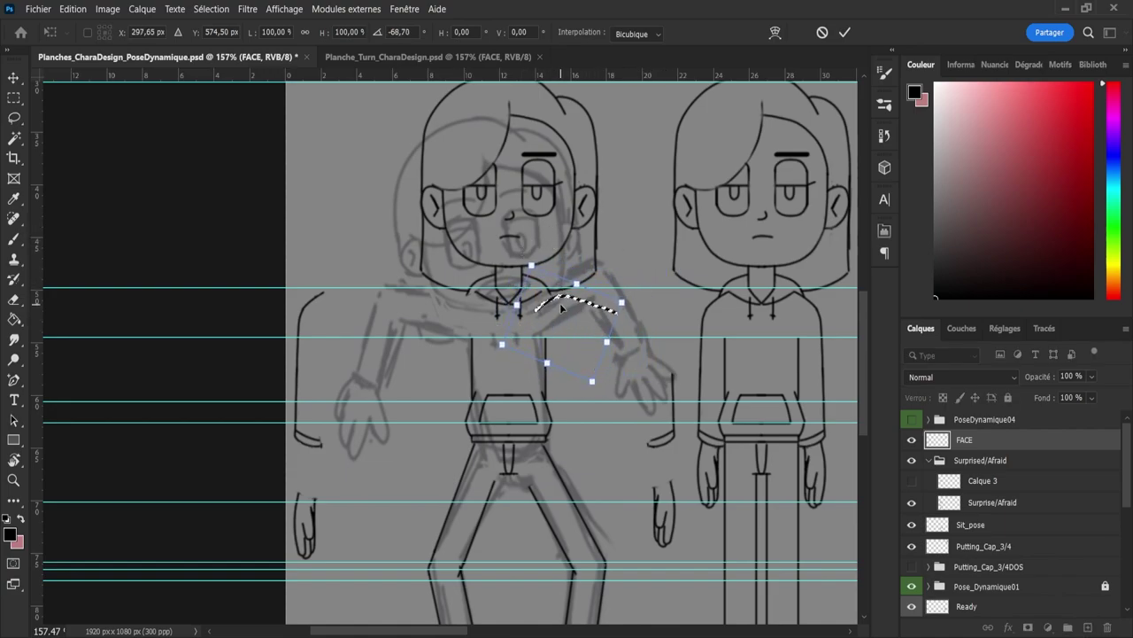
mouse_move(560, 303)
mouse_down()
mouse_move(570, 309)
mouse_move(559, 293)
mouse_up()
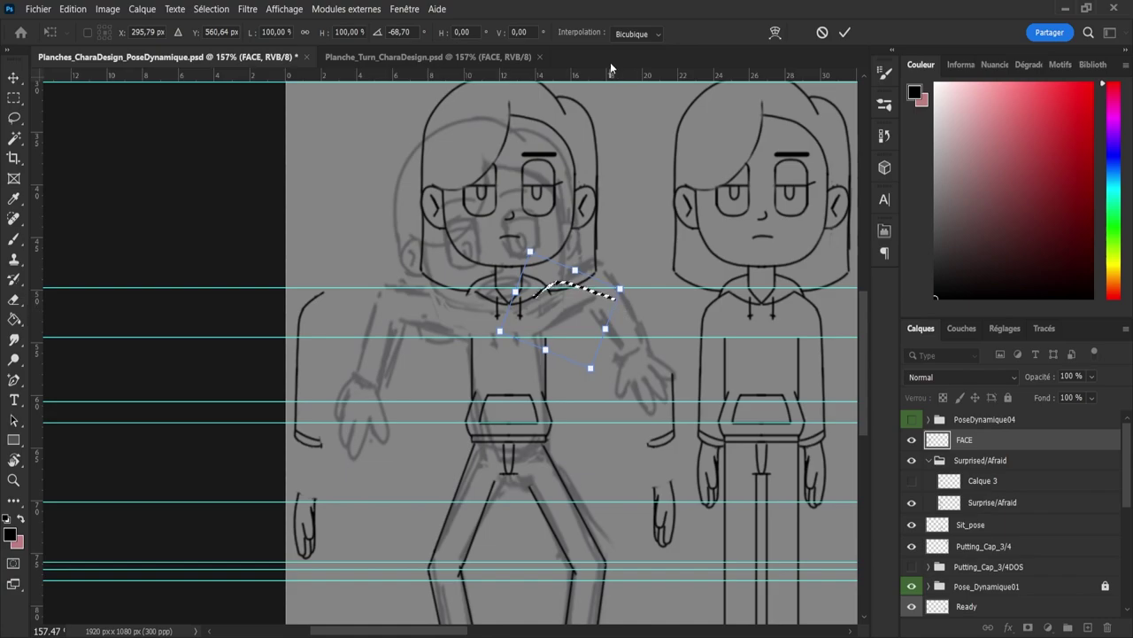
key(Return)
key(l)
click(657, 292)
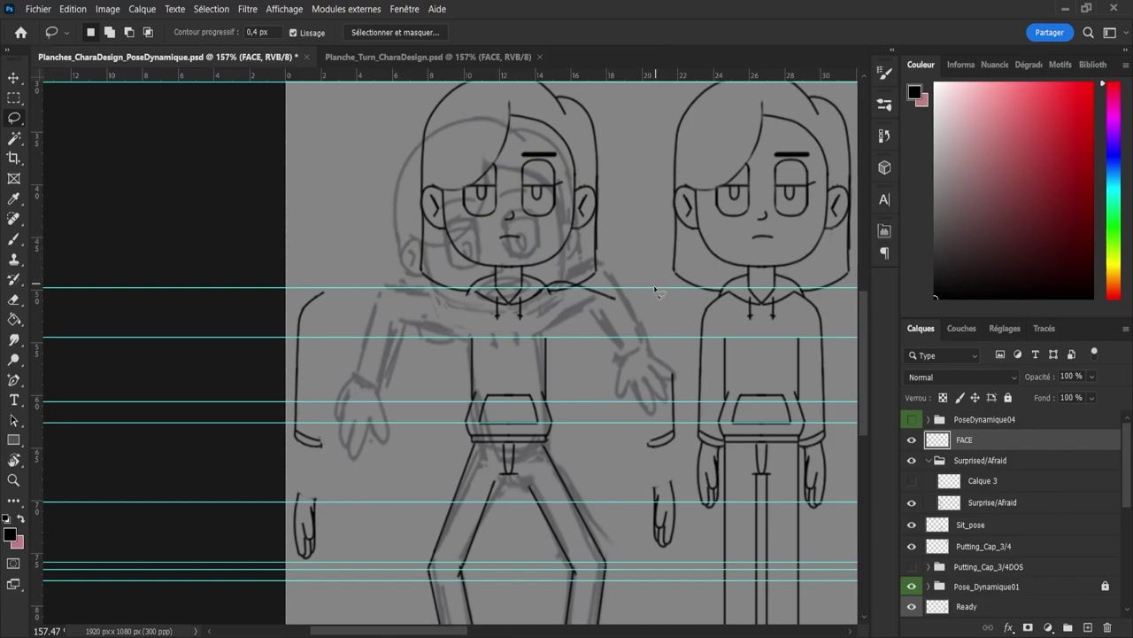
Step: Lasso-select the left sleeve's lower half with its cuff, rotate it about -20.83°, join it to the upper sleeve's end, and deselect it
mouse_move(687, 390)
mouse_down()
mouse_move(649, 458)
mouse_move(636, 367)
mouse_up()
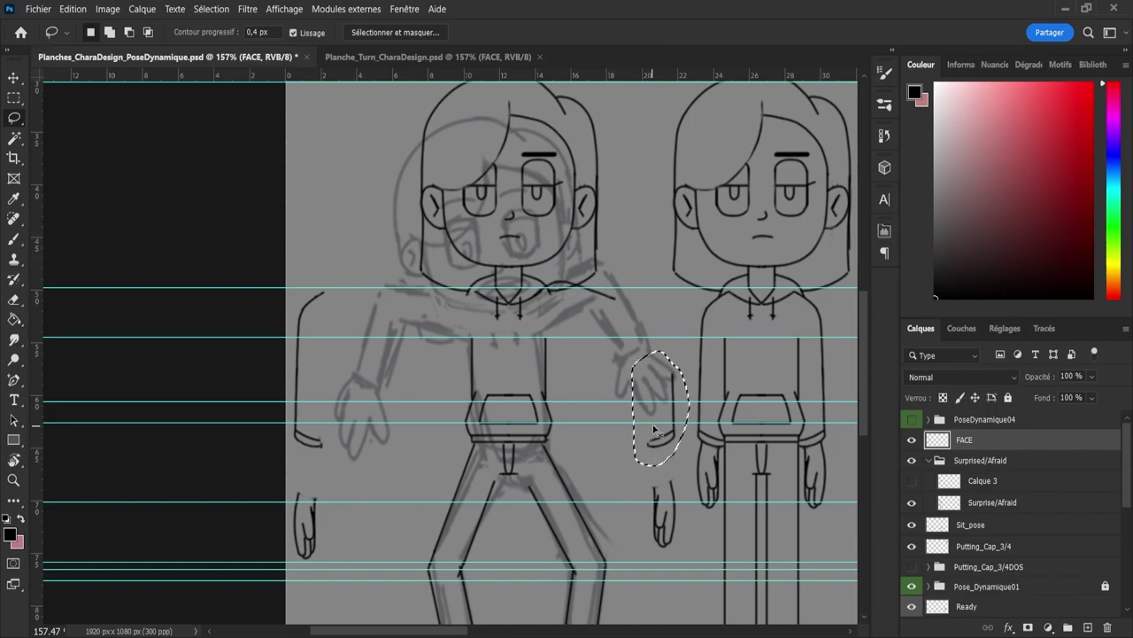
key(ctrl+t)
mouse_move(673, 416)
mouse_down()
mouse_move(629, 406)
mouse_move(629, 326)
mouse_up()
drag(675, 288, 656, 268)
drag(624, 336, 620, 306)
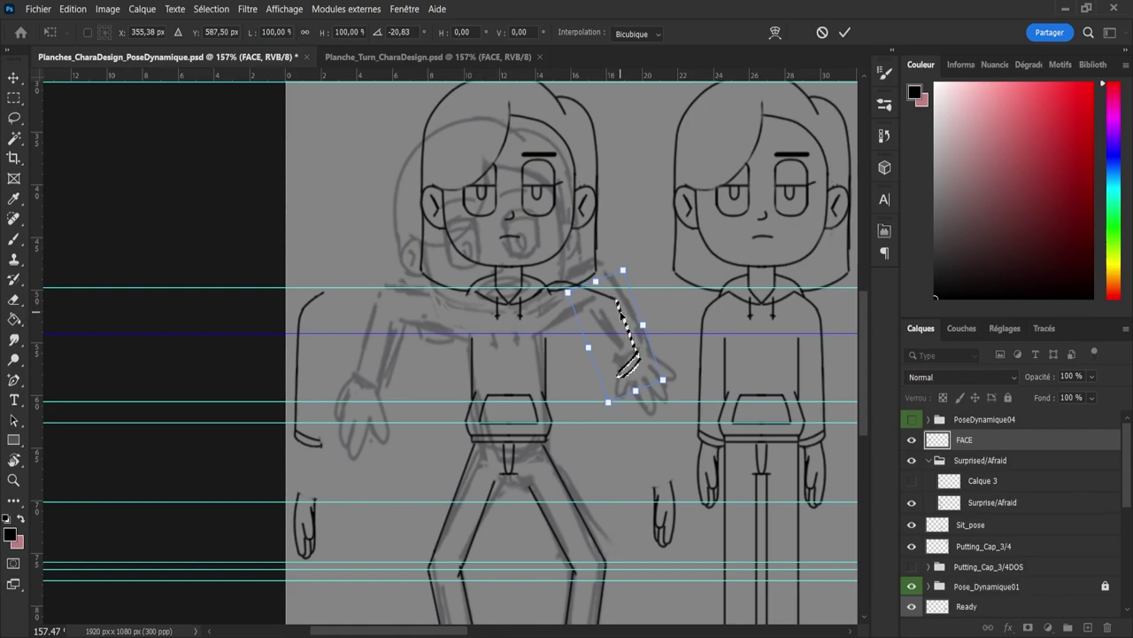
click(844, 32)
key(ctrl+d)
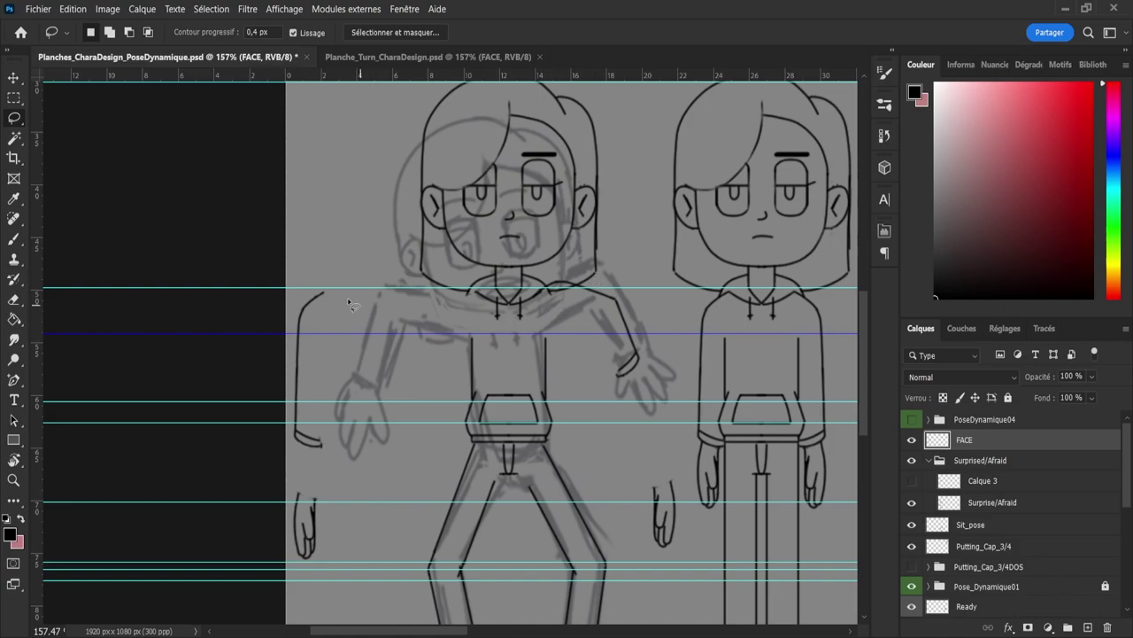
Step: Lasso-select the right sleeve's upper half, rotate it about 69.55° and place it from the hood along the sketched shoulder, then deselect it
mouse_move(330, 282)
mouse_down()
mouse_move(311, 377)
mouse_move(277, 358)
mouse_move(303, 266)
mouse_up()
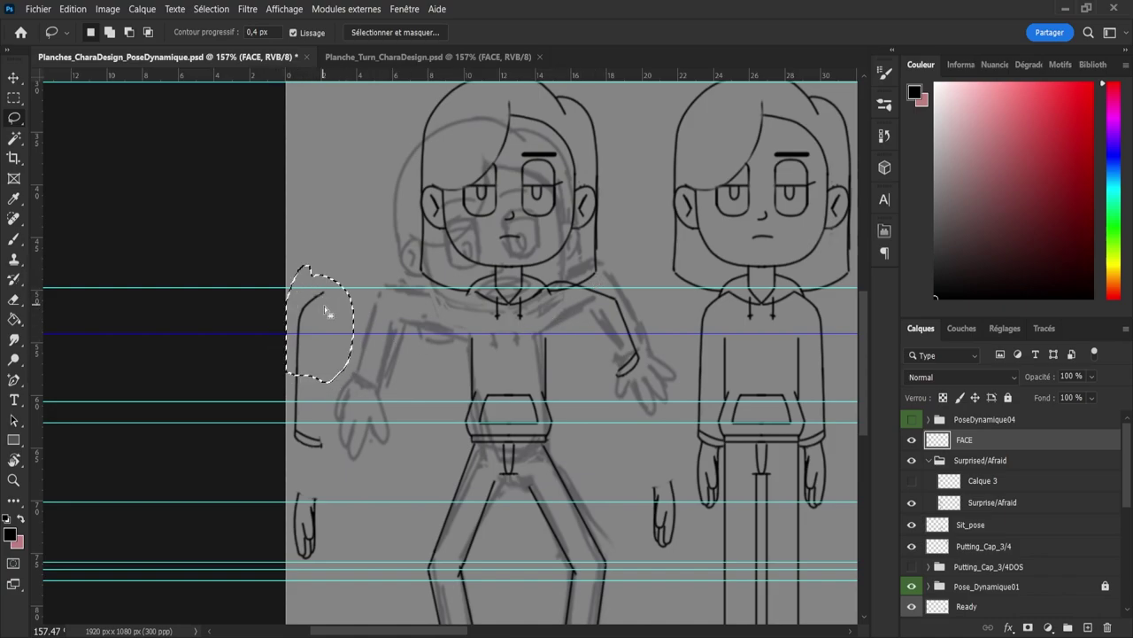
key(ctrl+t)
drag(367, 298, 358, 361)
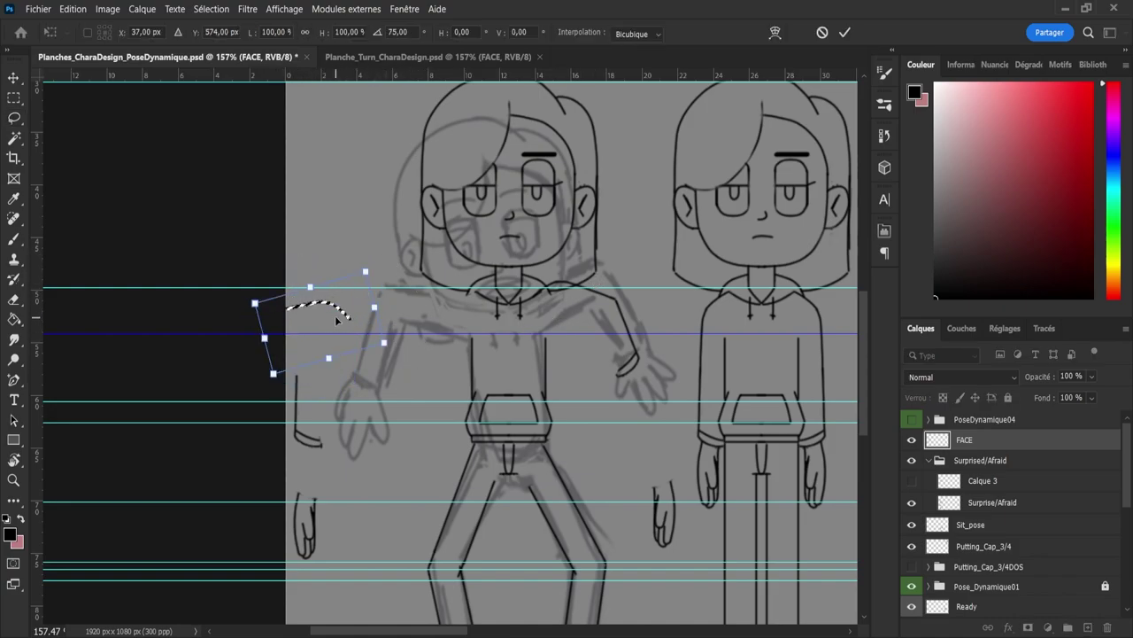
drag(341, 317, 475, 303)
drag(524, 254, 509, 254)
drag(464, 287, 461, 288)
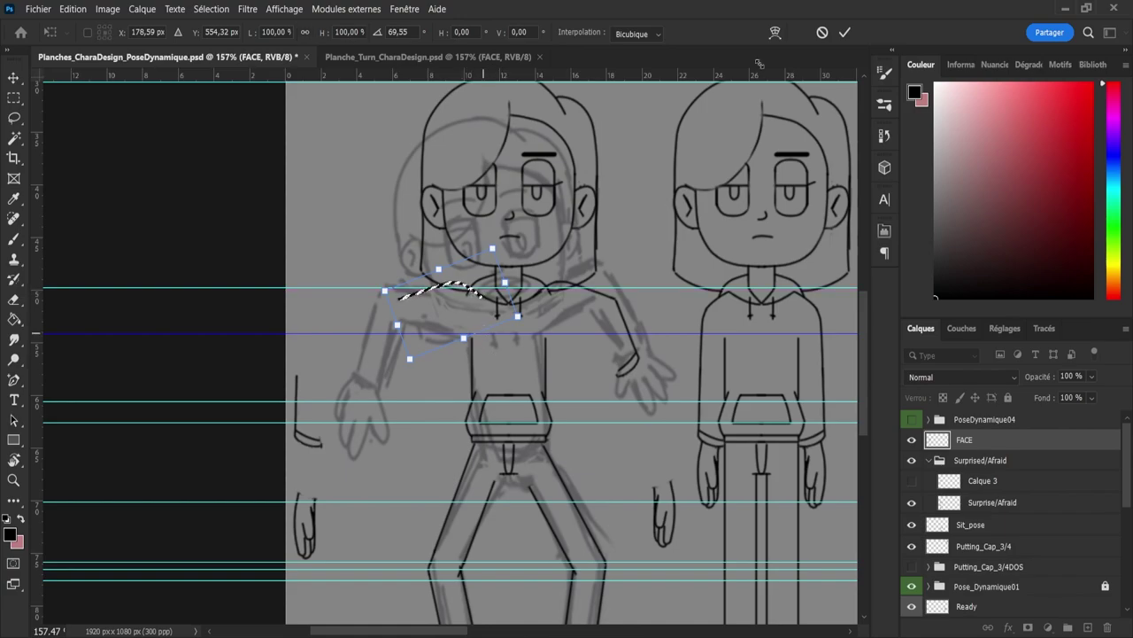
click(845, 32)
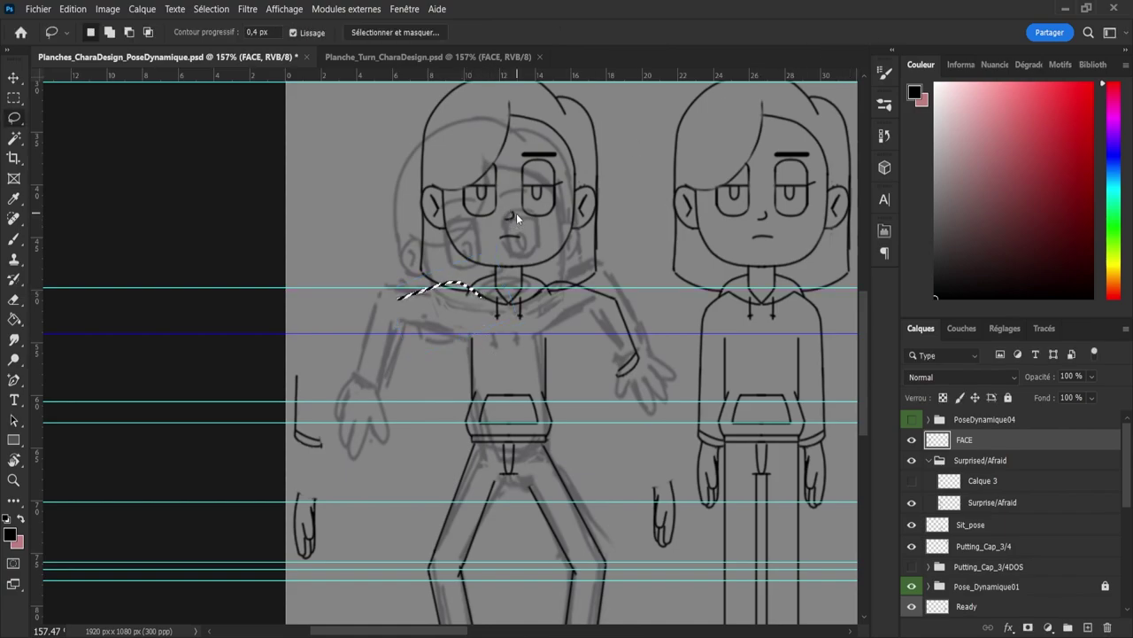
key(ctrl+d)
Step: Lasso-select the right sleeve's lower half with its cuff, rotate it about 17.59°, and join it to the right upper sleeve's end
mouse_move(275, 428)
mouse_down()
mouse_move(379, 408)
mouse_move(416, 318)
mouse_move(470, 299)
mouse_up()
key(ctrl+t)
drag(467, 280, 460, 251)
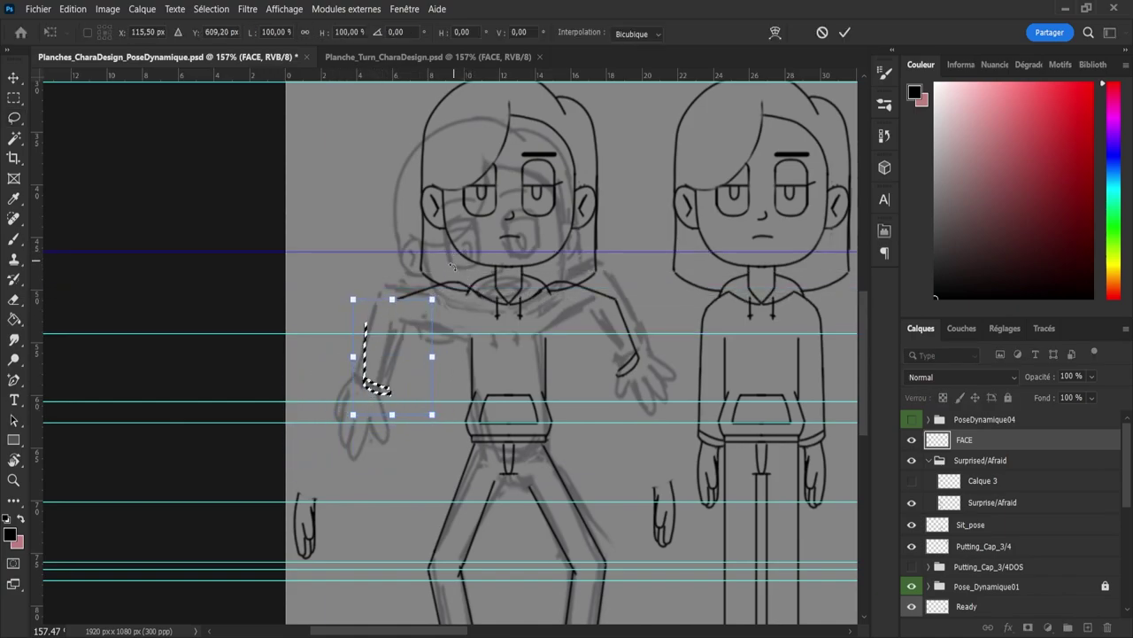
drag(451, 310, 420, 322)
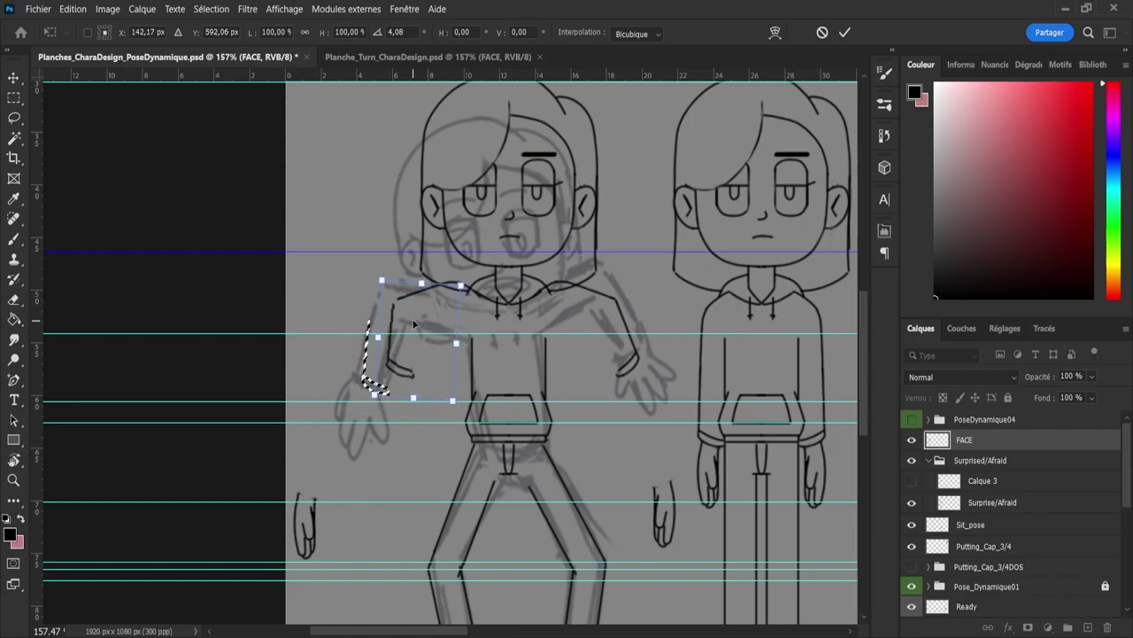
drag(486, 286, 498, 303)
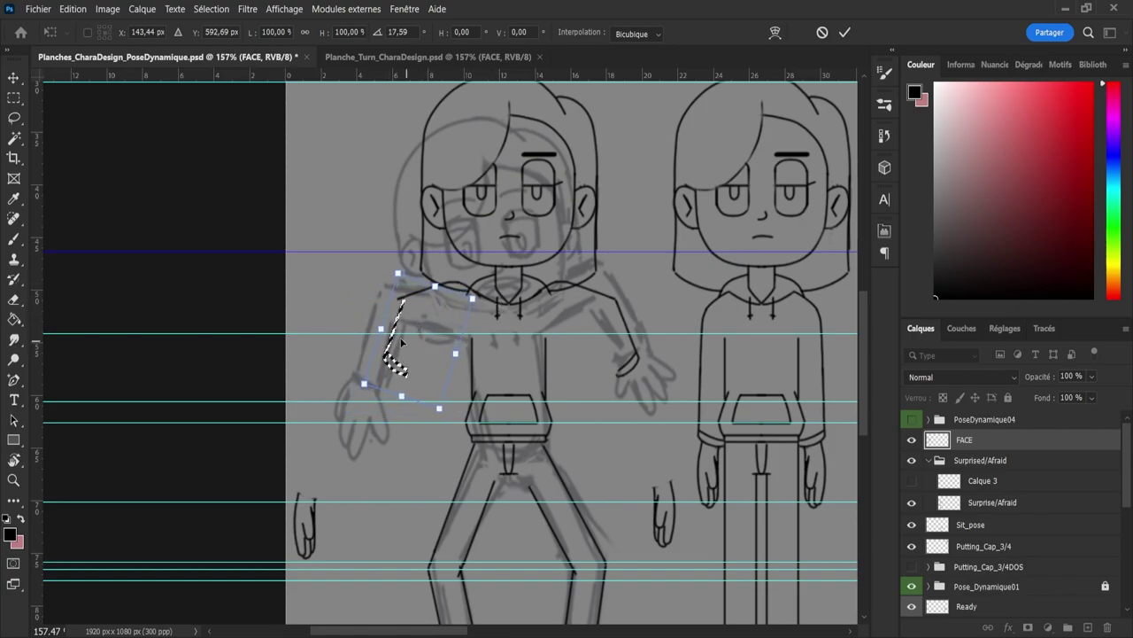
drag(398, 343, 392, 342)
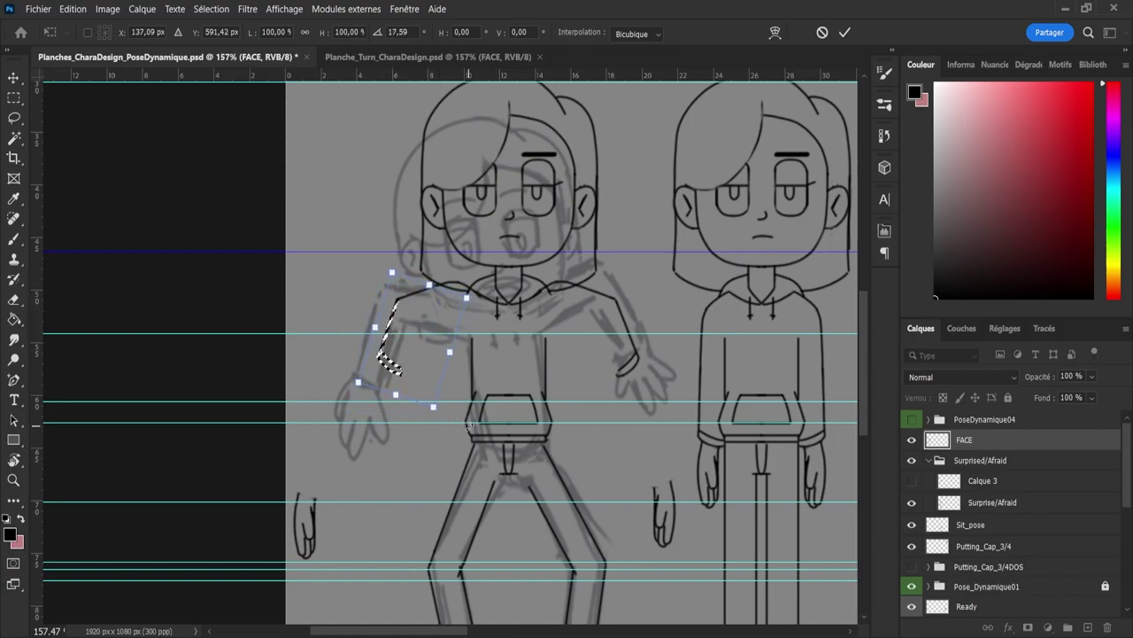
key(Return)
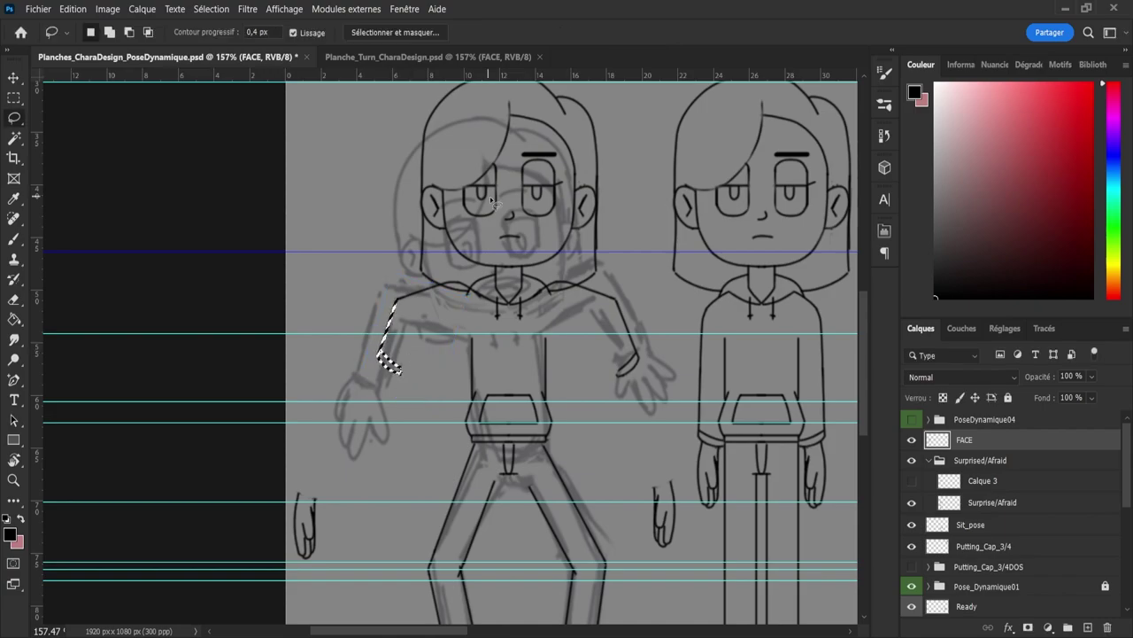
Step: Deselect the right lower sleeve and erase the two leftover hands beside the surprised pose
key(ctrl+d)
key(z)
drag(532, 317, 498, 309)
drag(597, 436, 640, 443)
key(e)
drag(592, 410, 622, 431)
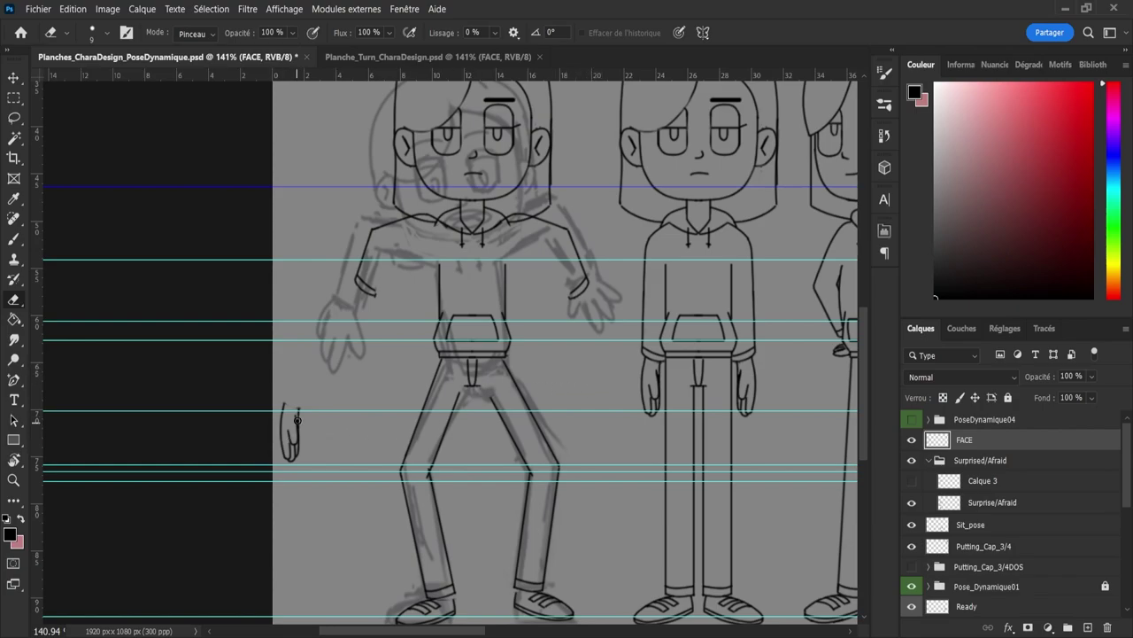
mouse_move(298, 420)
mouse_down()
mouse_move(290, 462)
mouse_move(273, 413)
mouse_up()
Step: Lasso-select the surprised pose's head and hair from above the neck, leaving out the hood
key(z)
drag(539, 257, 487, 232)
drag(516, 147, 554, 166)
key(l)
mouse_move(329, 210)
mouse_down()
mouse_move(407, 104)
mouse_move(540, 87)
mouse_move(600, 196)
mouse_up()
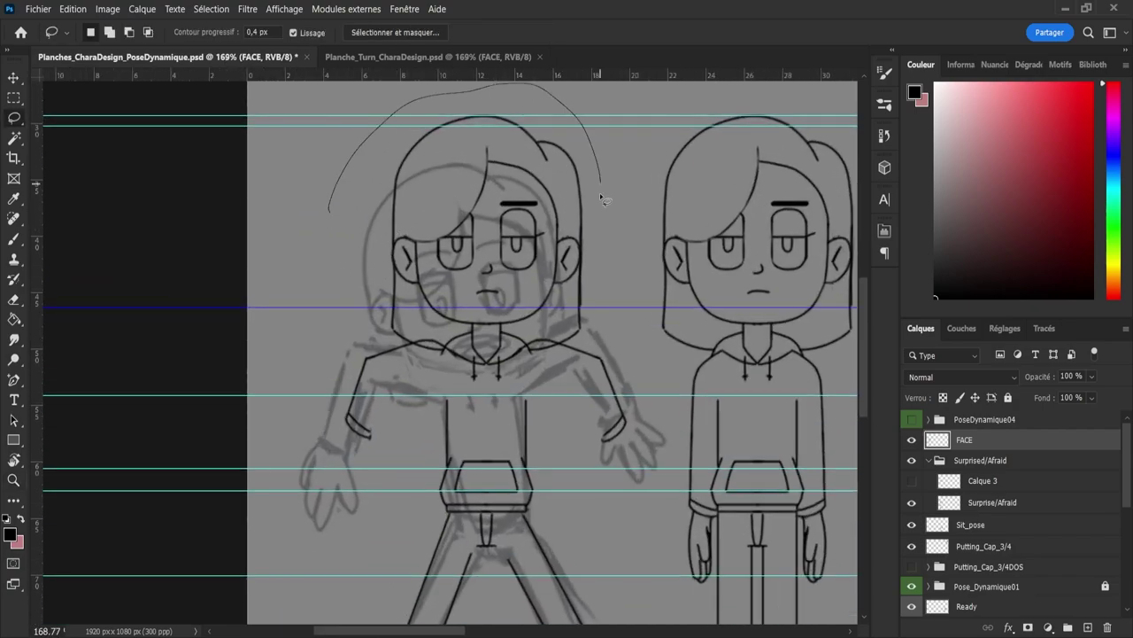
drag(516, 333, 391, 312)
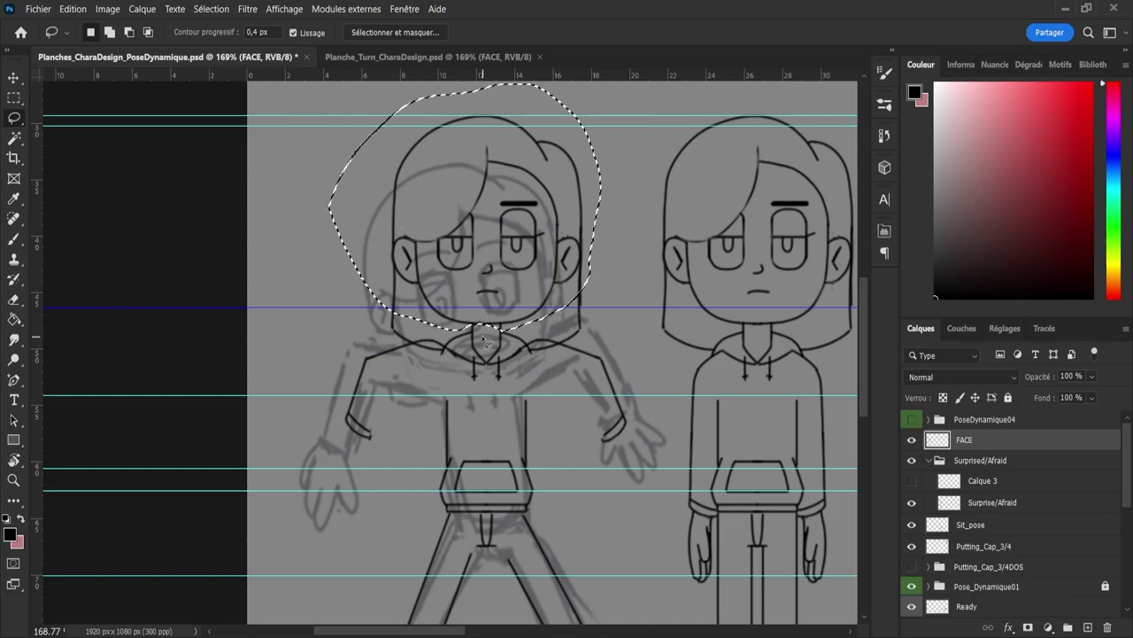
key(k)
key(l)
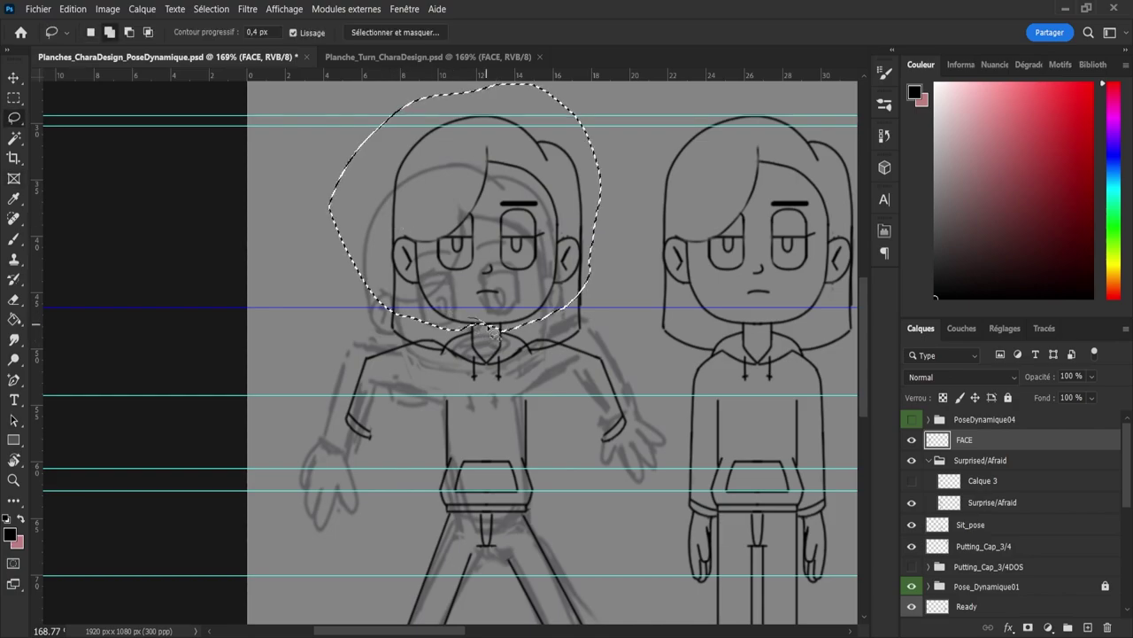
Step: Add the lower hair tips on both sides to the head selection, following the edge of the hood
key(z)
click(518, 350)
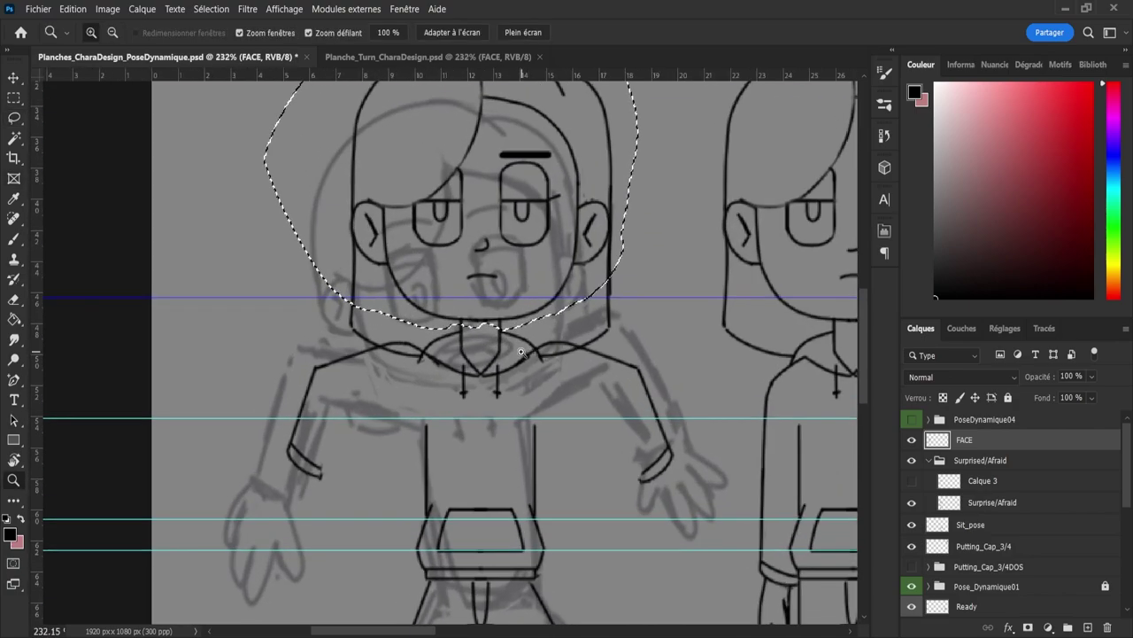
key(l)
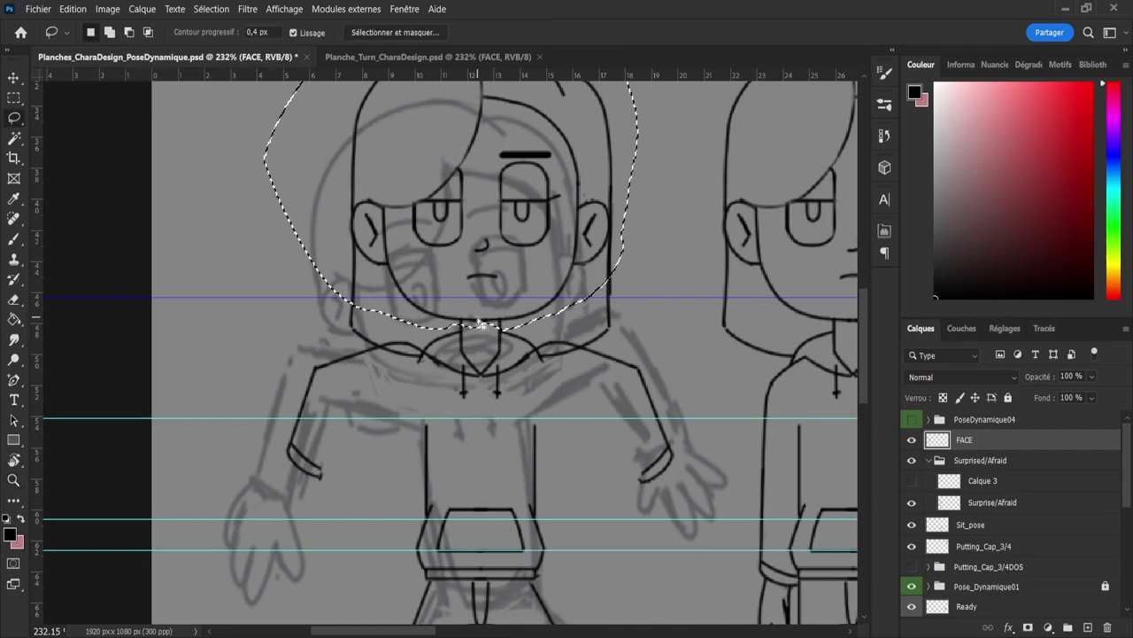
mouse_move(472, 337)
mouse_down()
mouse_move(354, 326)
mouse_move(341, 316)
mouse_move(357, 302)
mouse_move(330, 348)
mouse_move(393, 323)
mouse_move(381, 350)
mouse_move(342, 350)
mouse_move(369, 357)
mouse_move(377, 344)
mouse_move(382, 353)
mouse_move(369, 348)
mouse_move(386, 359)
mouse_move(425, 362)
mouse_move(381, 351)
mouse_up()
mouse_move(552, 354)
mouse_down()
mouse_move(579, 360)
mouse_move(549, 363)
mouse_move(574, 349)
mouse_move(590, 365)
mouse_move(547, 354)
mouse_up()
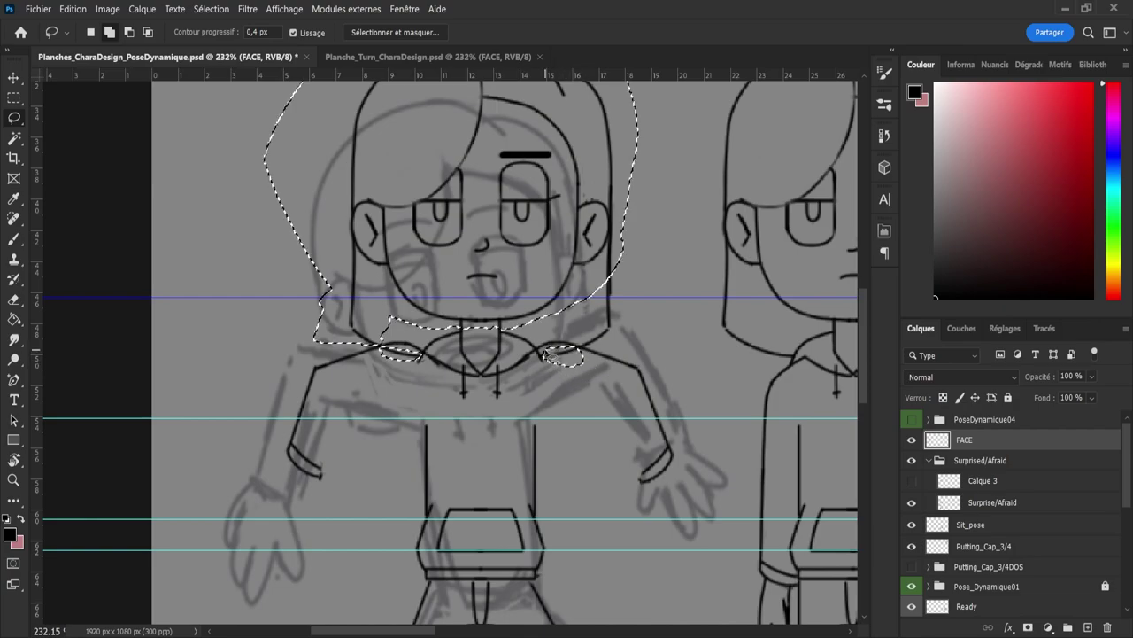
mouse_move(595, 253)
mouse_down()
mouse_move(638, 299)
mouse_move(606, 343)
mouse_move(571, 314)
mouse_up()
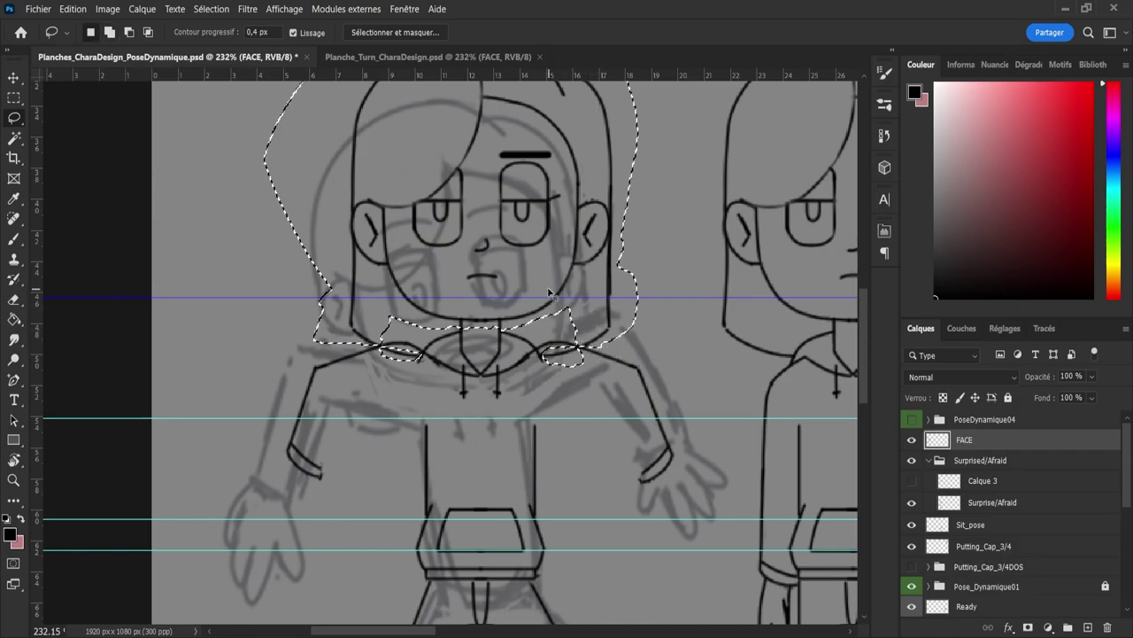
Step: Lower the selected head towards the hood, rotate it about -2.70° and nudge it sideways towards the sketched head
key(ctrl+t)
drag(524, 227, 524, 245)
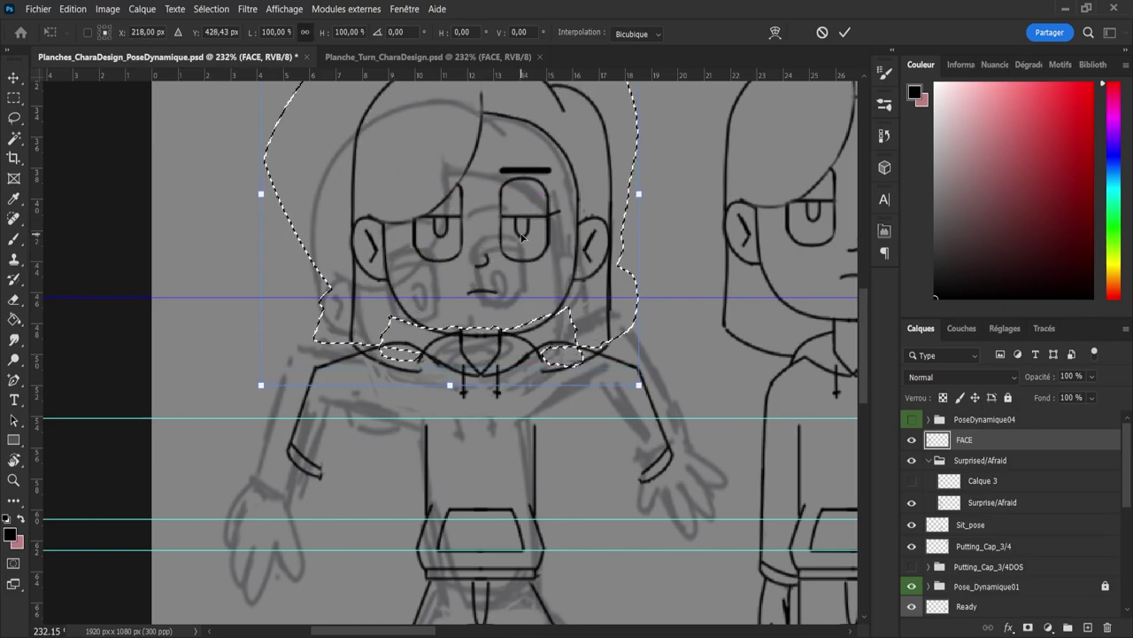
drag(691, 145, 677, 137)
key(Left)
key(Left)
key(Left)
key(Left)
key(Left)
key(Left)
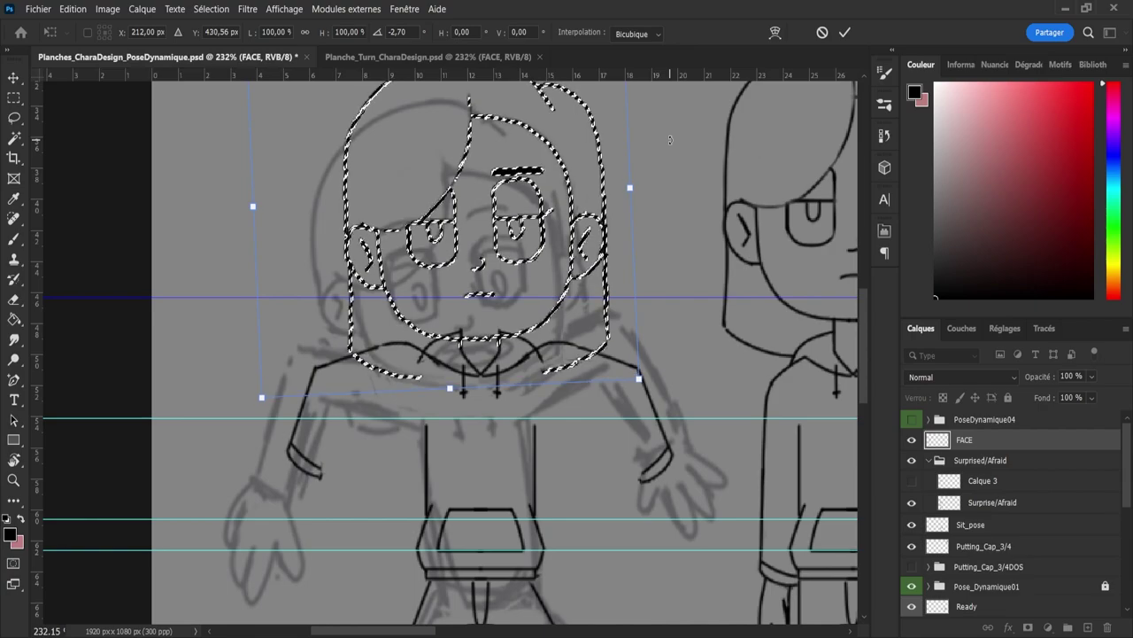
Step: Lower the head further over the collar, set its tilt to about -3.50°, apply the transform and deselect it
key(Down)
key(Down)
key(Down)
key(Down)
key(Down)
key(Down)
key(Down)
key(Up)
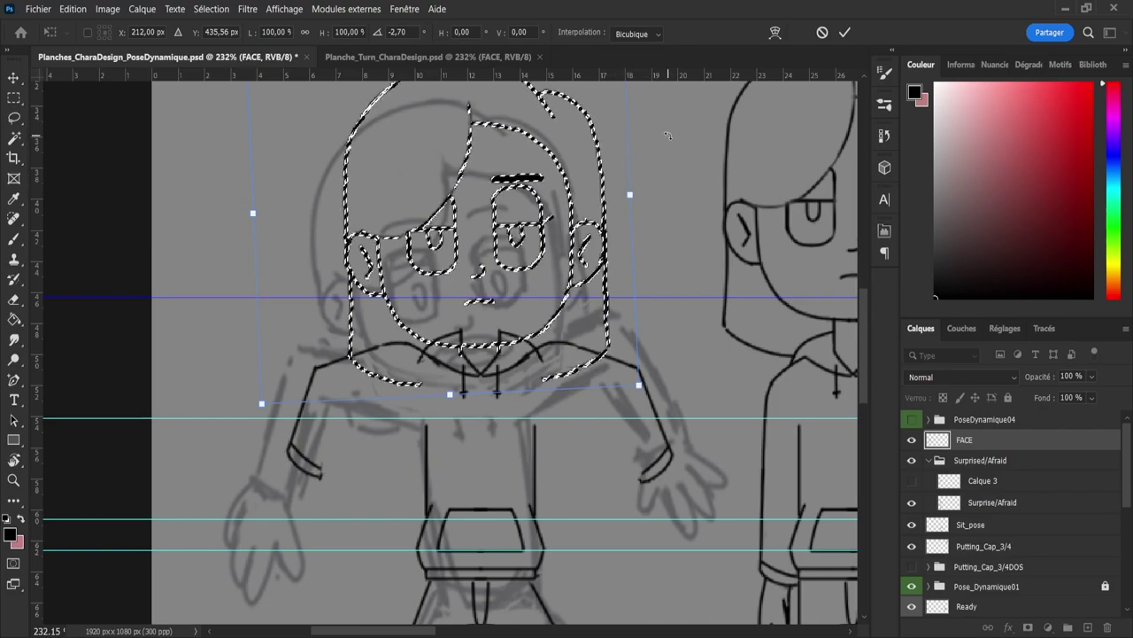
drag(667, 134, 661, 131)
key(Left)
key(Right)
key(Right)
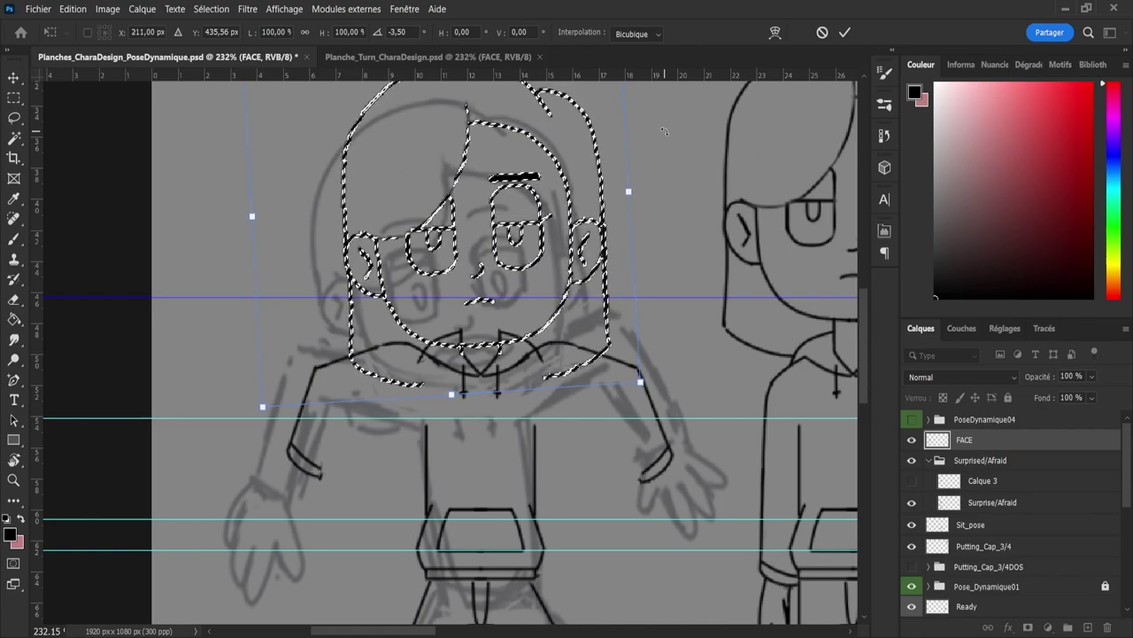
key(Return)
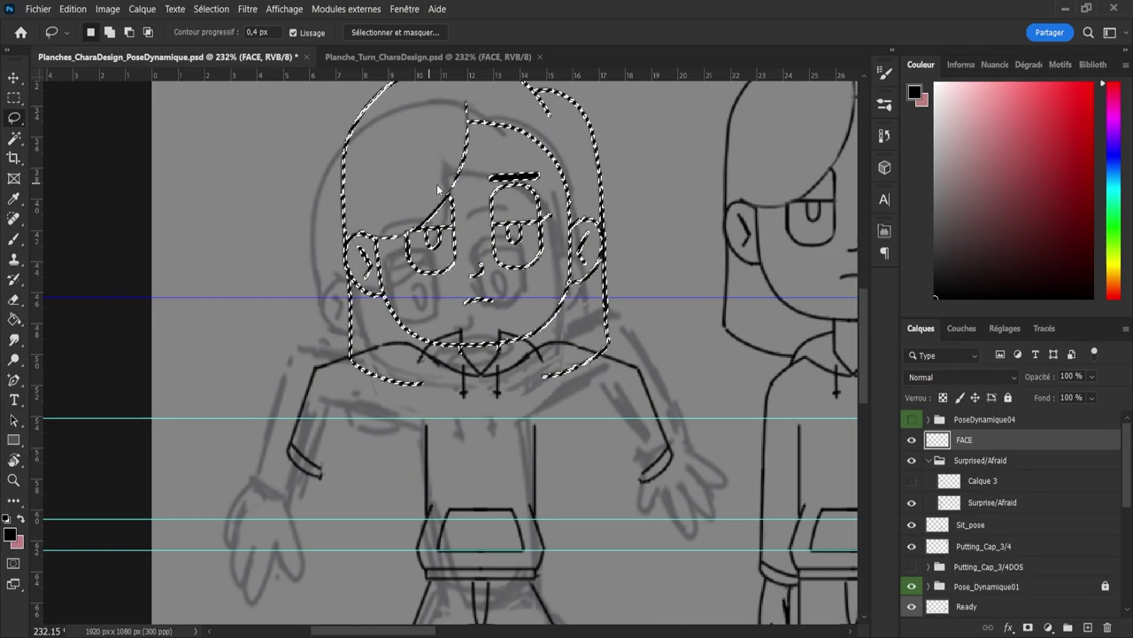
key(ctrl+d)
Step: Lasso-select the left leg with its shoe on the FACE layer and duplicate it onto a new layer
key(z)
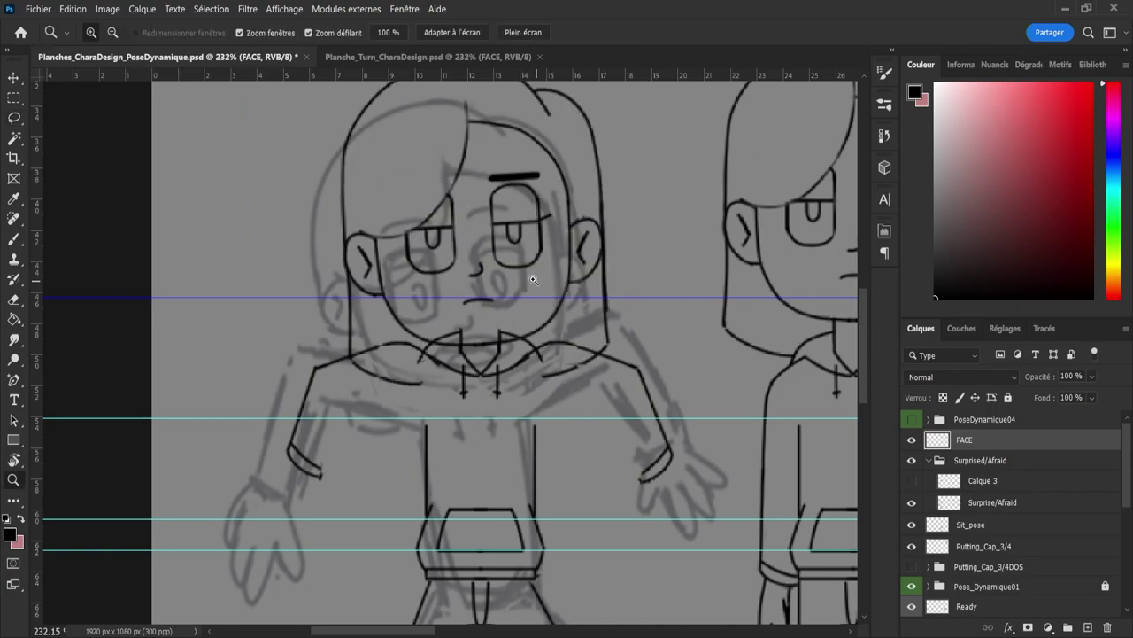
mouse_move(542, 280)
mouse_down()
mouse_move(514, 280)
mouse_move(527, 296)
mouse_up()
drag(574, 341, 610, 360)
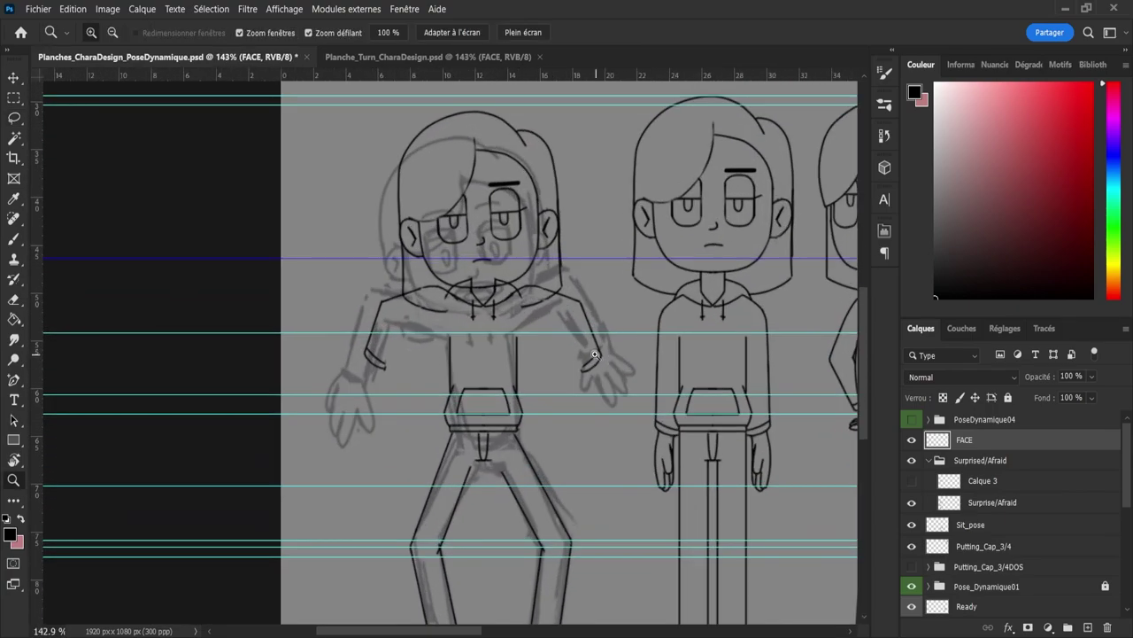
scroll(610, 358, down, 6)
scroll(580, 450, up, 4)
scroll(585, 447, up, 2)
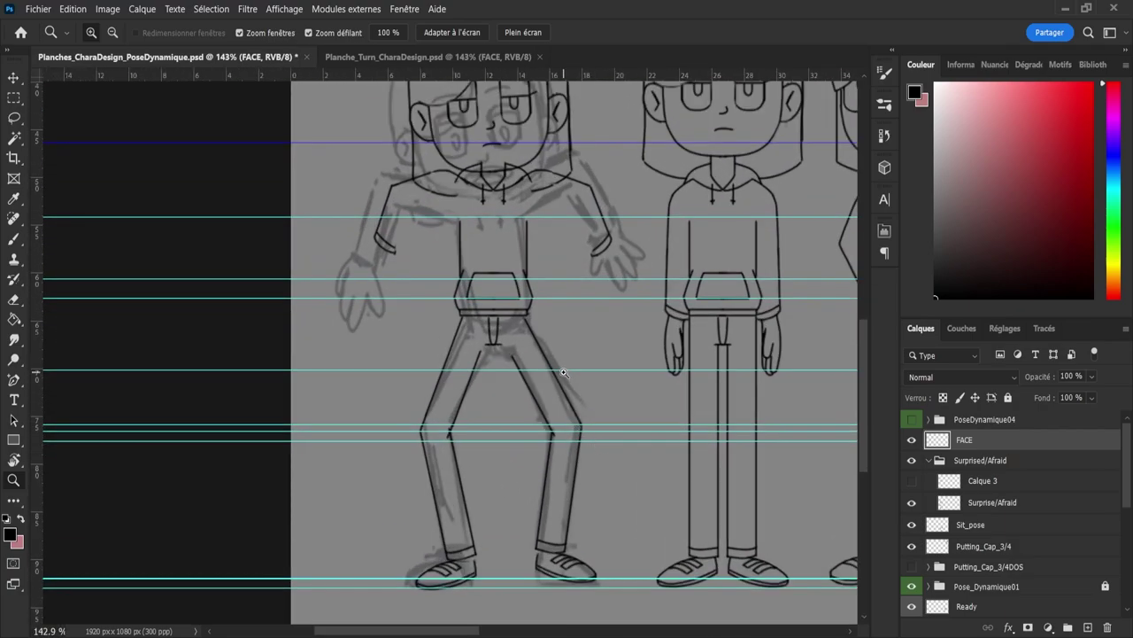
key(l)
mouse_move(373, 532)
mouse_down()
mouse_move(380, 600)
mouse_move(472, 611)
mouse_move(505, 541)
mouse_move(482, 444)
mouse_move(474, 325)
mouse_up()
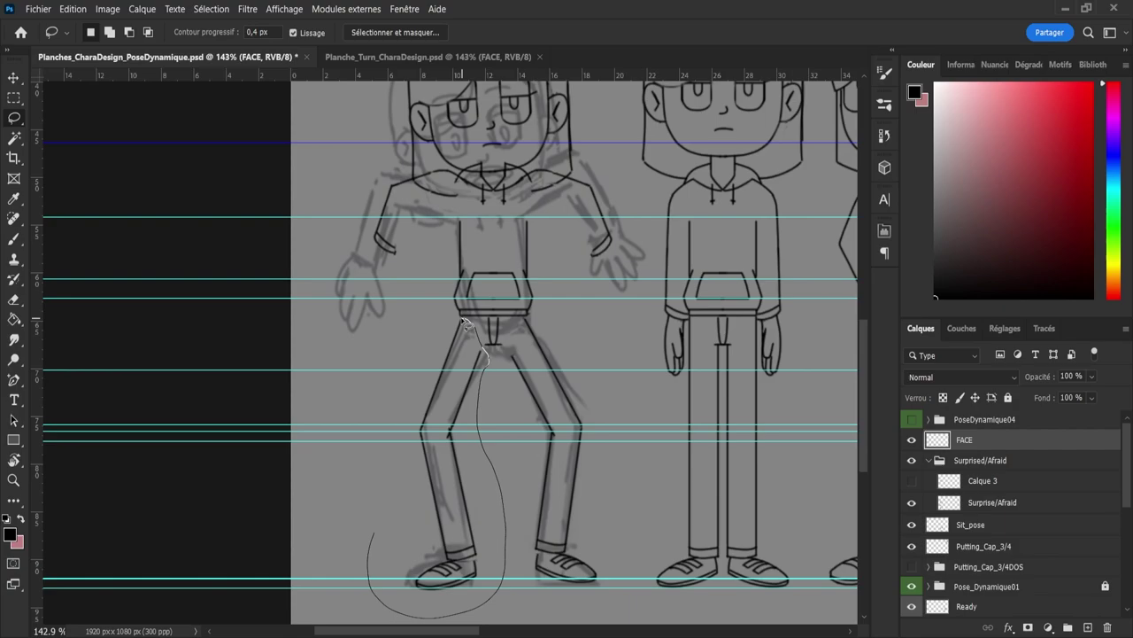
mouse_move(458, 320)
mouse_down()
mouse_move(365, 439)
mouse_move(356, 509)
mouse_up()
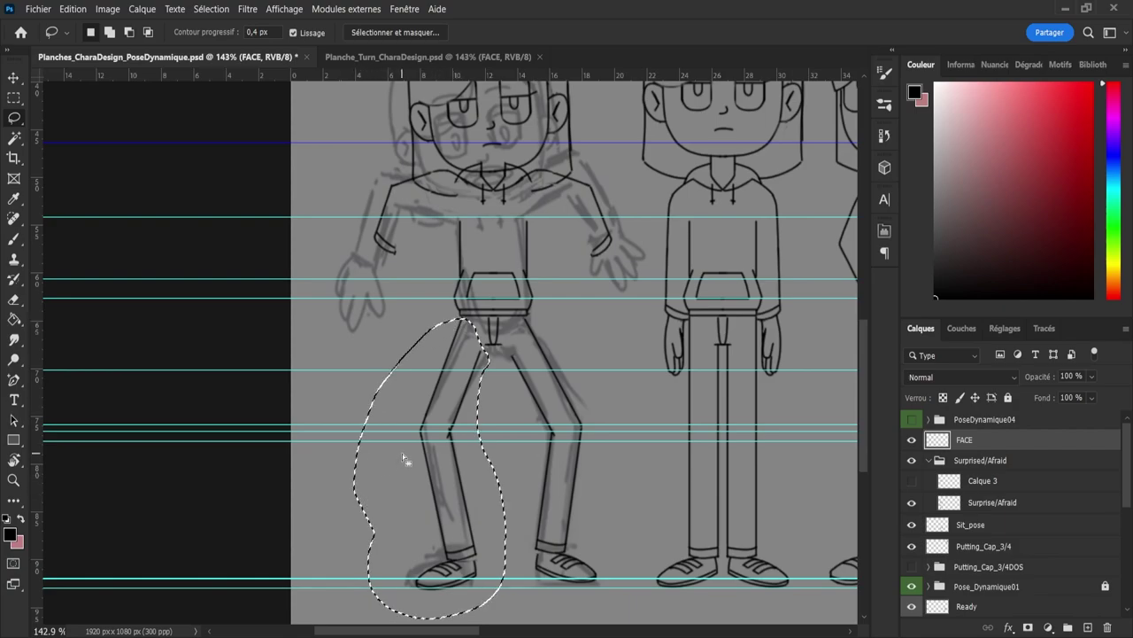
key(ctrl+j)
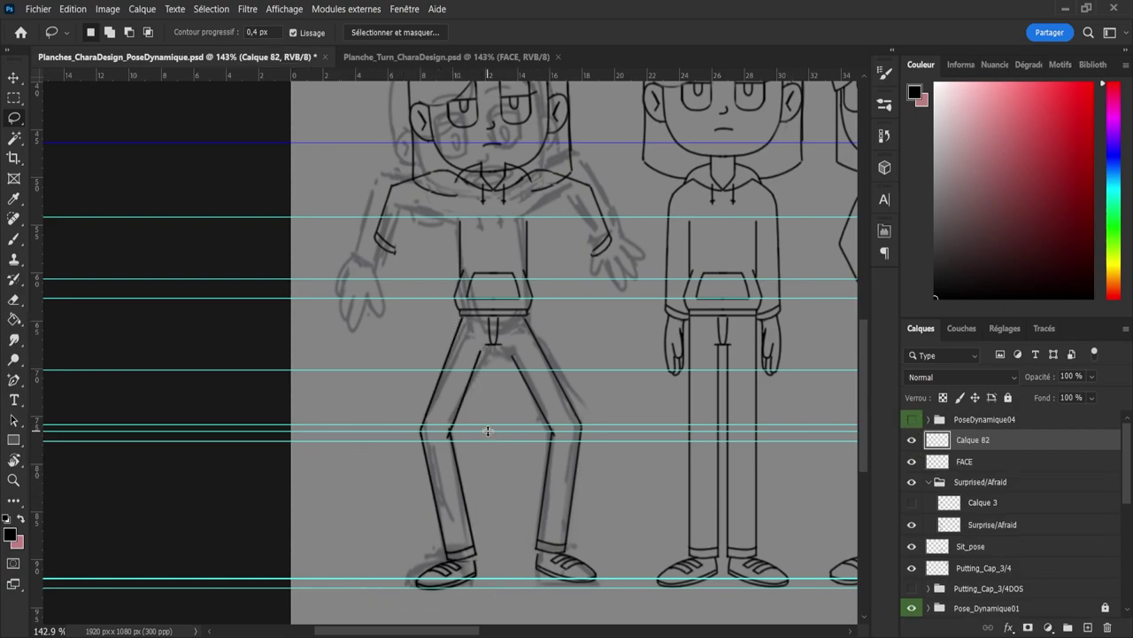
Step: Flip the duplicated leg horizontally and place it at the right hip as the mirrored right leg
key(ctrl+t)
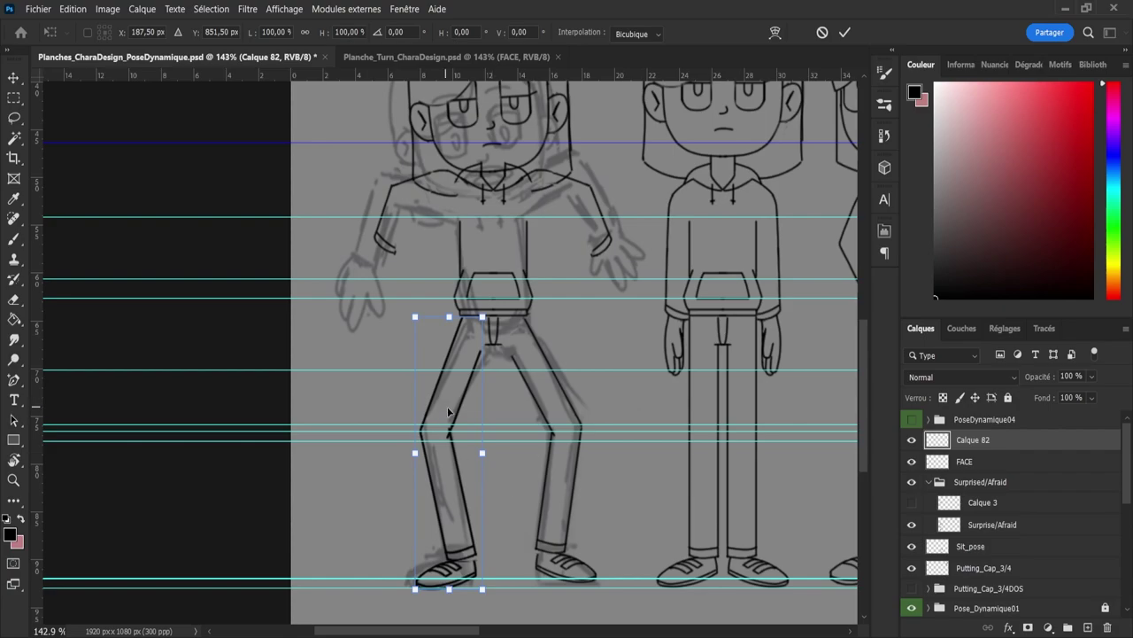
key(ctrl+shift+h)
drag(469, 408, 548, 413)
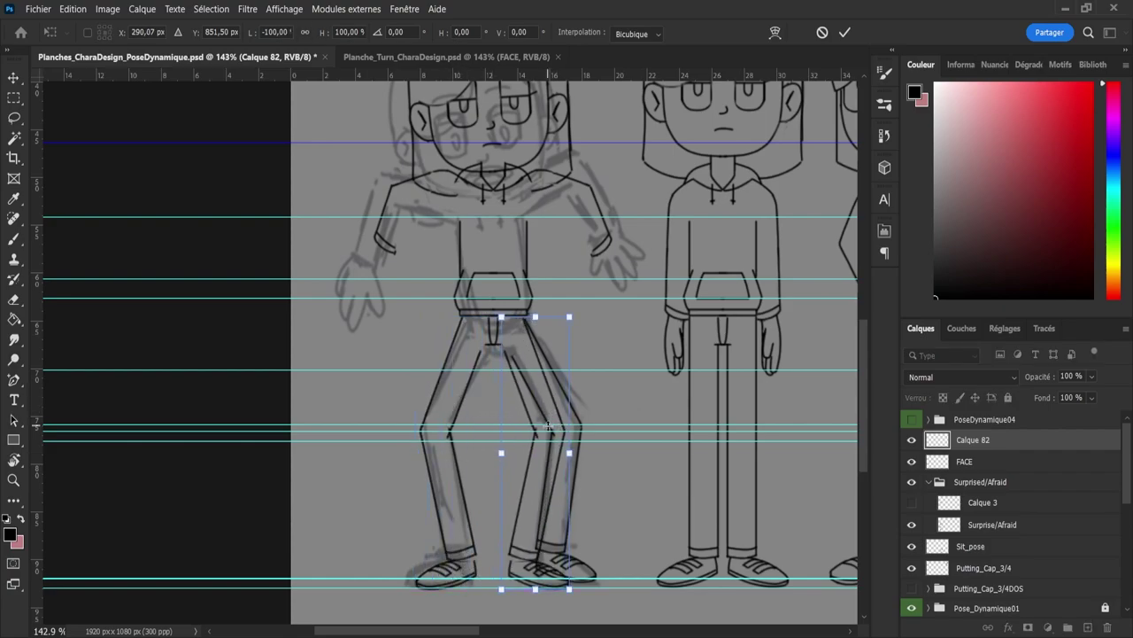
key(Return)
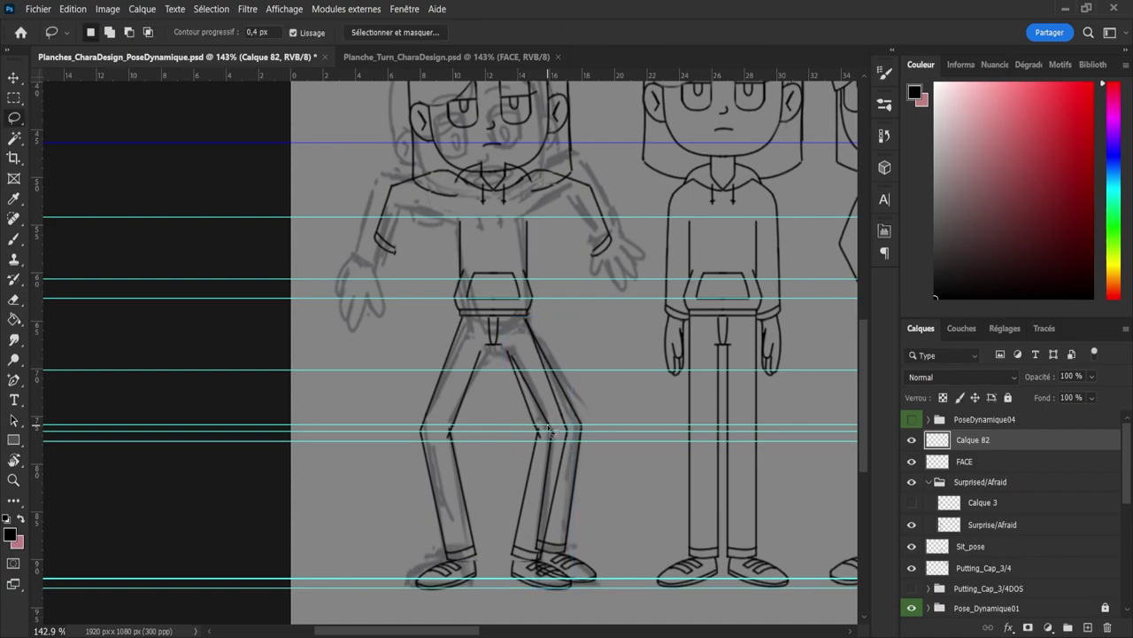
Step: Erase the original right leg and shoe from the FACE layer and brush the inner leg lines up to the crotch
key(v)
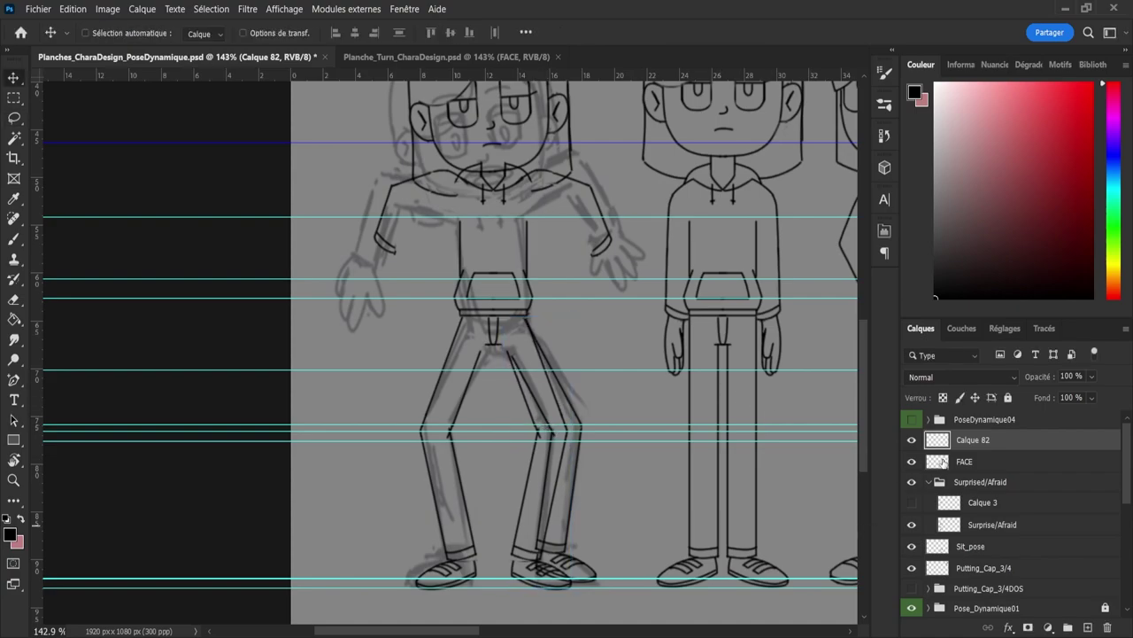
click(944, 462)
key(e)
alt+right_click(524, 550)
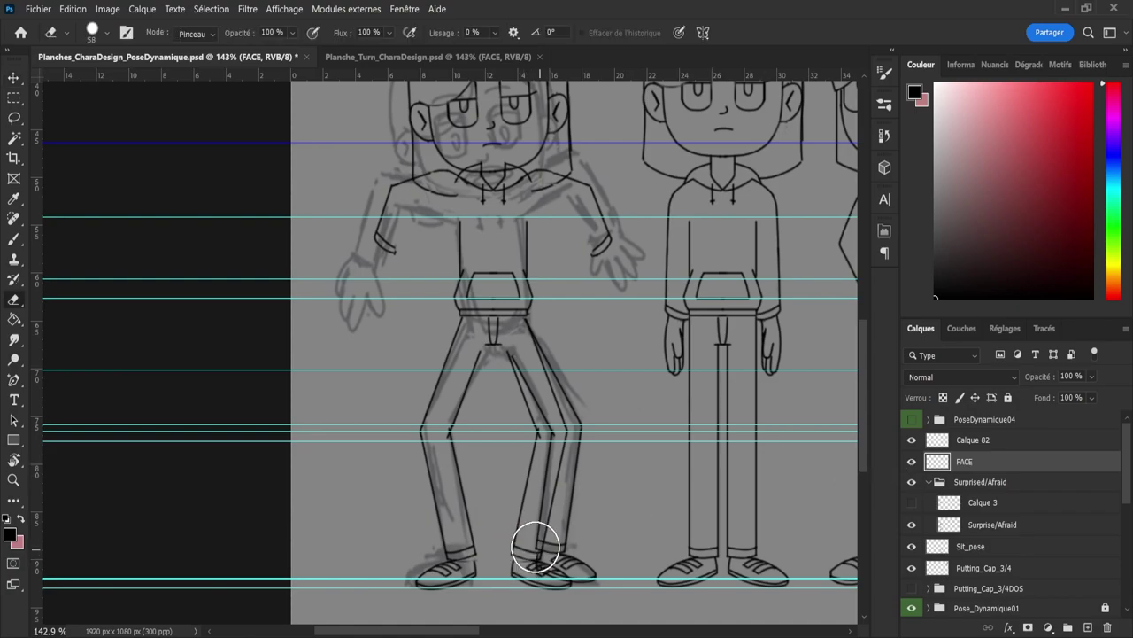
drag(519, 531, 592, 582)
key(ctrl+z)
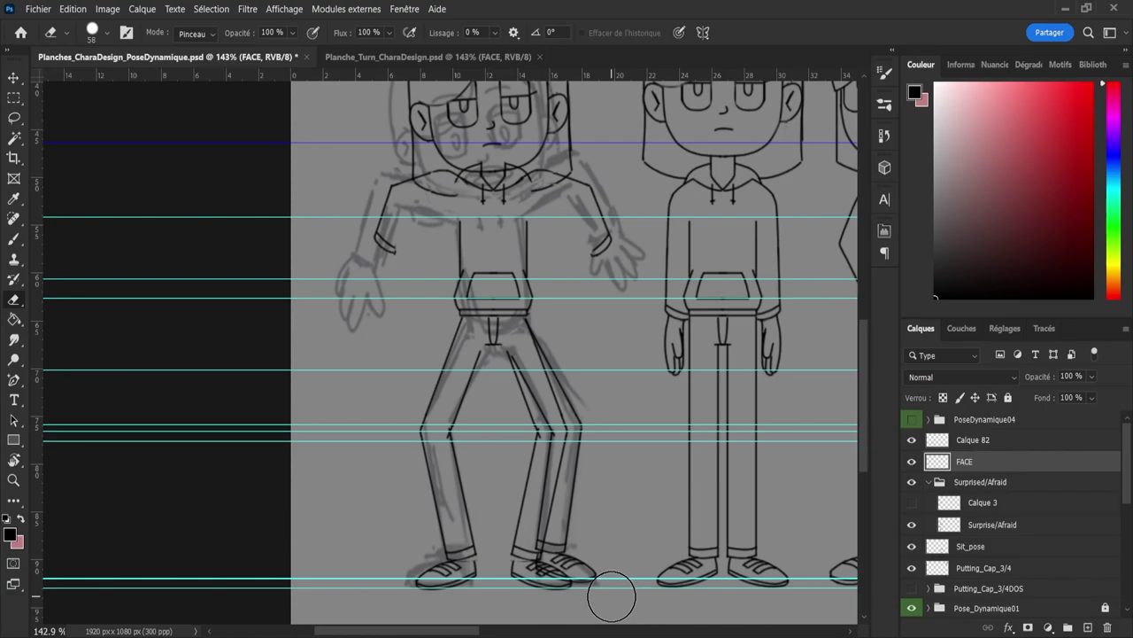
mouse_move(613, 591)
mouse_down()
mouse_move(567, 564)
mouse_move(542, 512)
mouse_move(566, 397)
mouse_move(558, 378)
mouse_move(533, 417)
mouse_move(533, 377)
mouse_up()
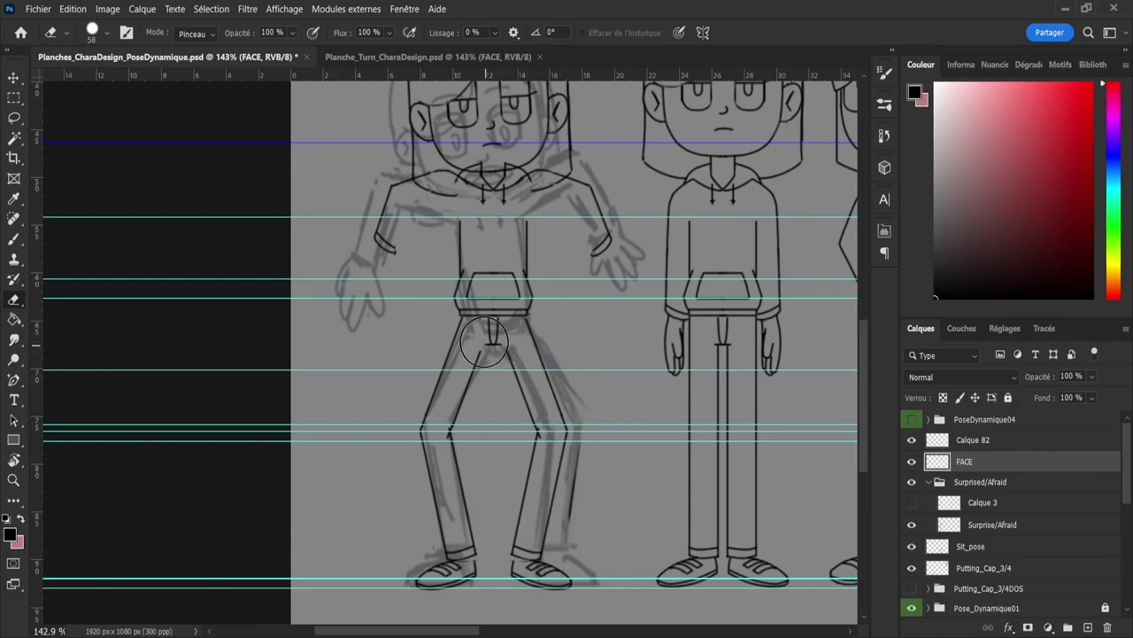
key(b)
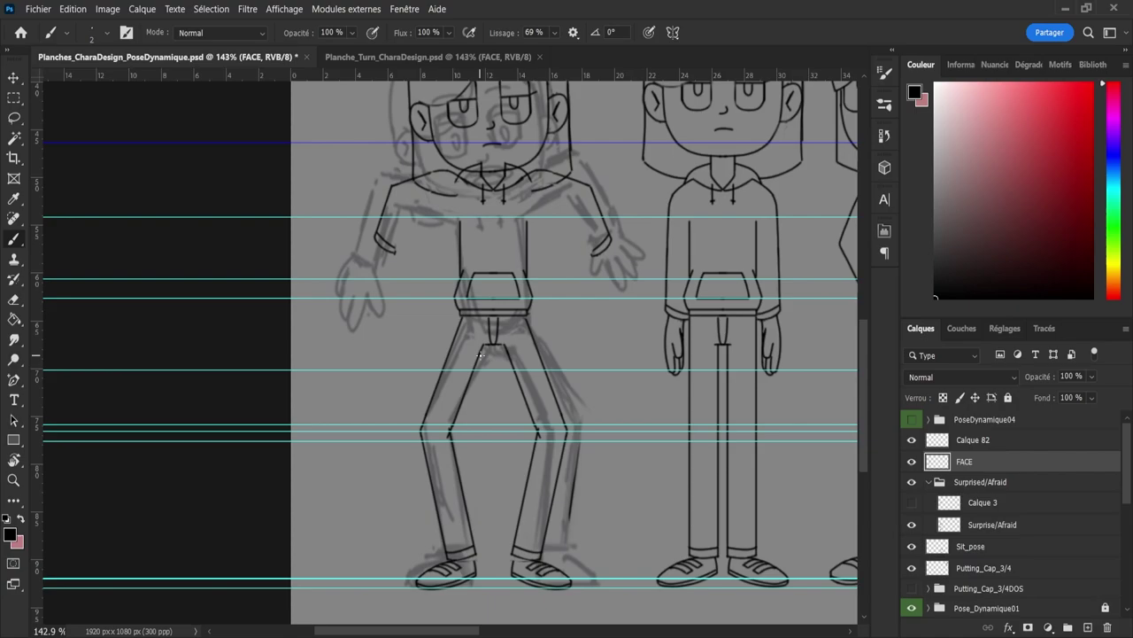
Step: Try brushing a raised right shoulder and outer sleeve line over the sketch on the FACE layer
key(z)
drag(565, 376, 531, 376)
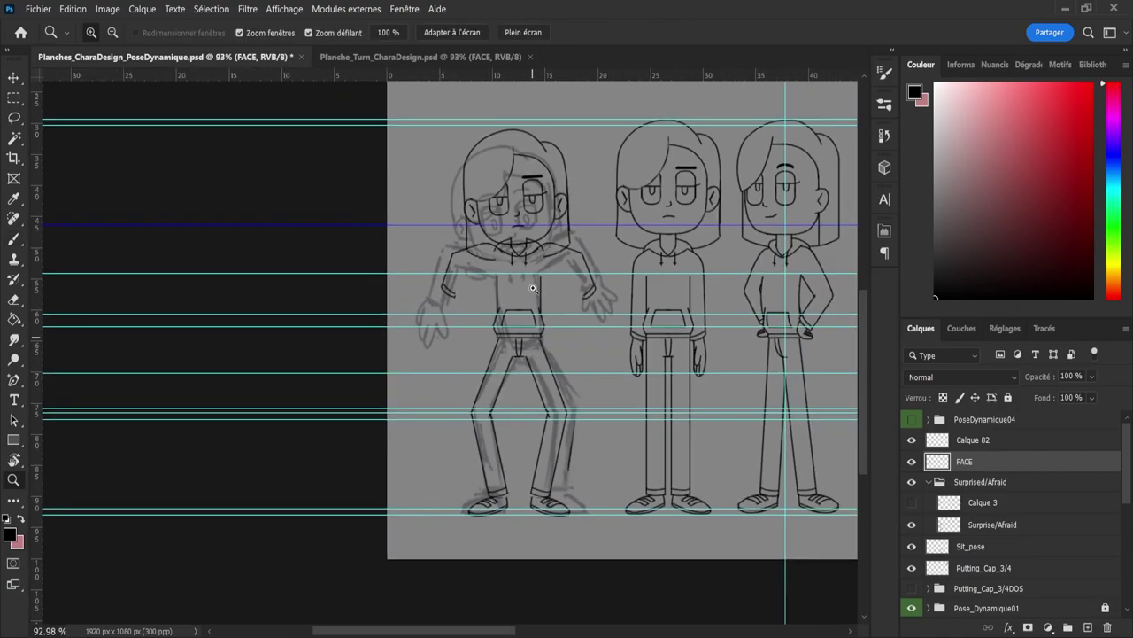
drag(536, 278, 564, 313)
drag(576, 352, 556, 348)
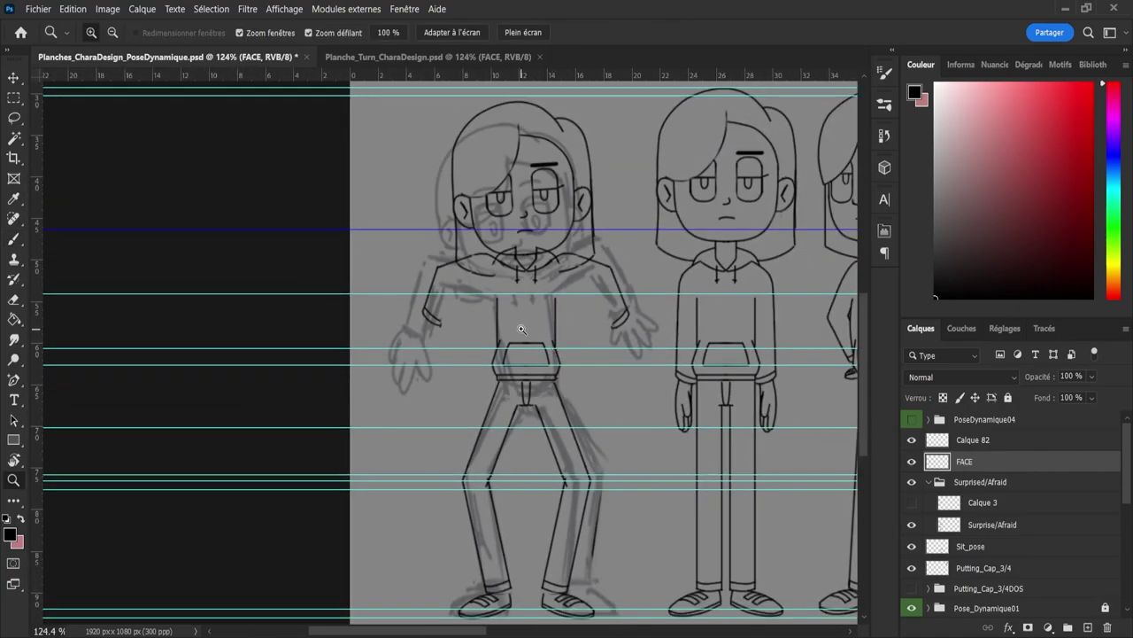
key(b)
key(z)
drag(573, 277, 597, 281)
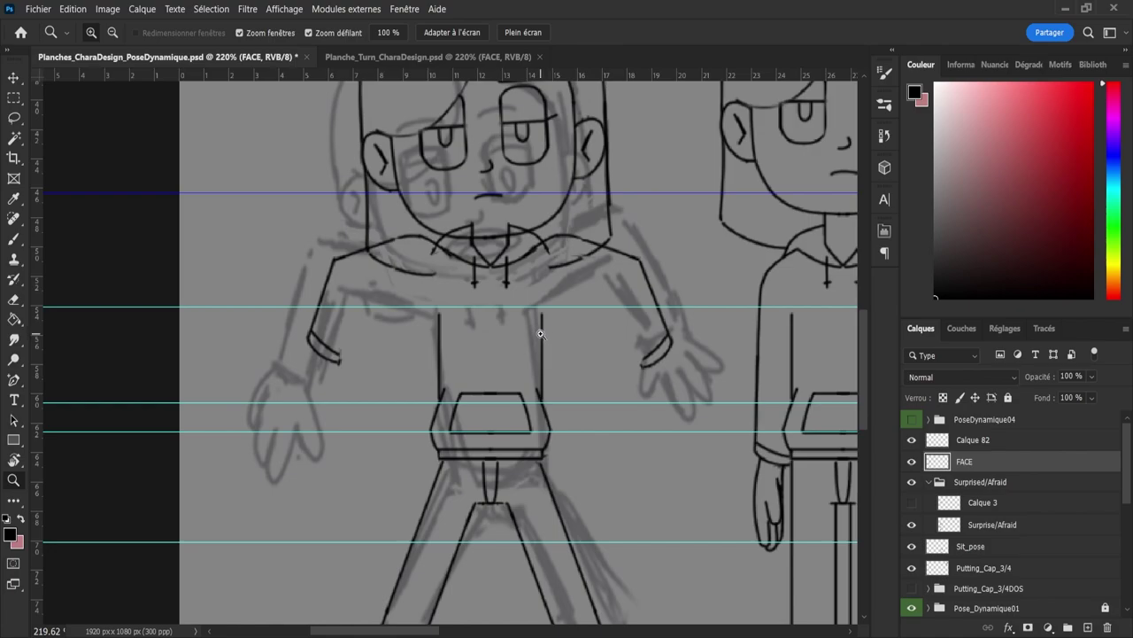
key(b)
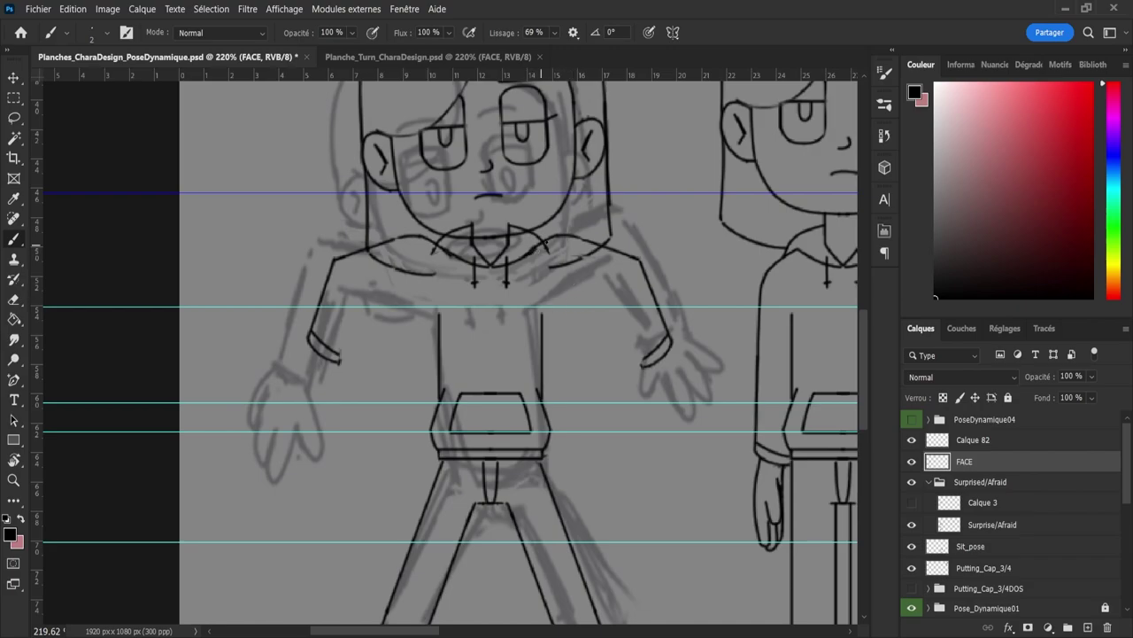
drag(540, 251, 624, 203)
key(ctrl+z)
mouse_move(553, 241)
mouse_down()
mouse_move(634, 199)
mouse_move(675, 318)
mouse_up()
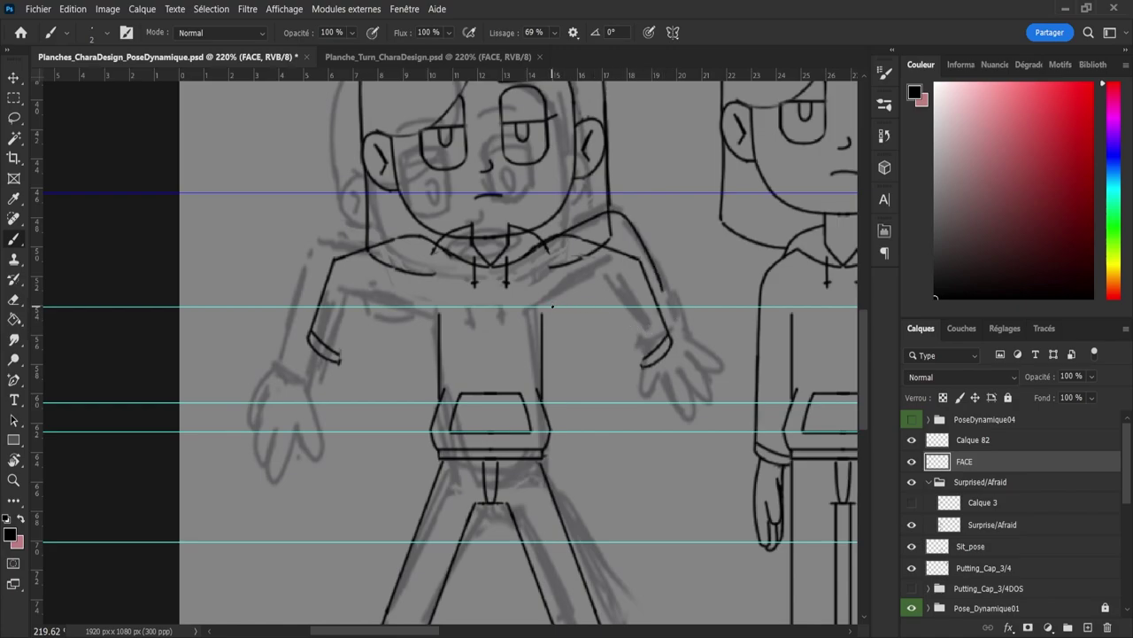
key(ctrl+z)
Step: Add a new layer above FACE and brush the raised right shoulder and upper outer sleeve line over the sketch
click(1084, 629)
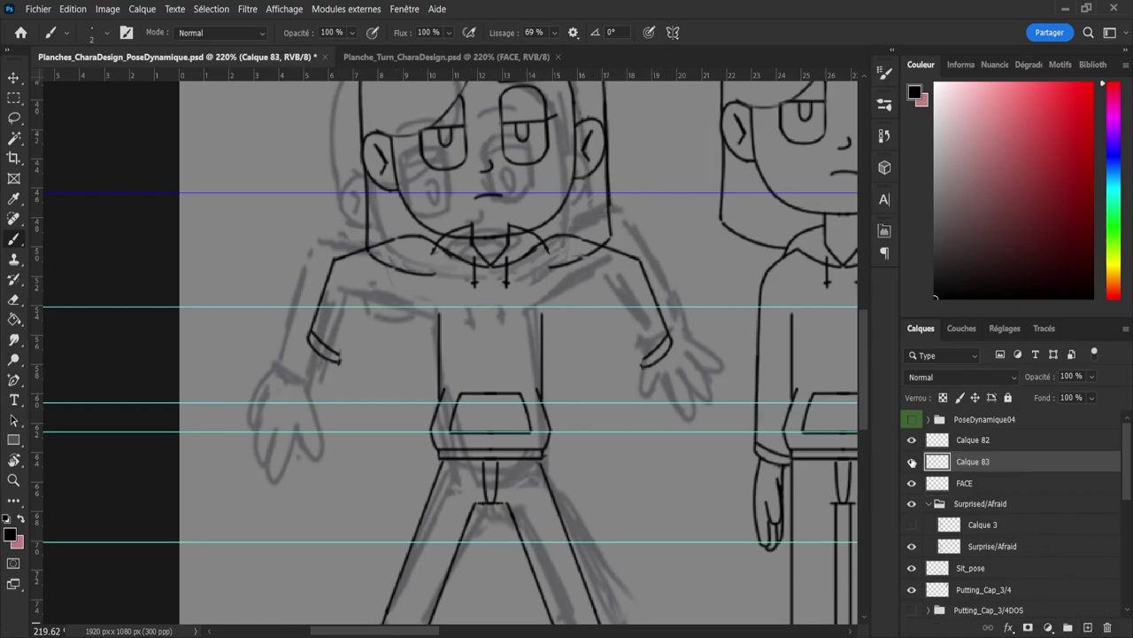
drag(528, 254, 594, 214)
key(ctrl+z)
mouse_move(535, 250)
mouse_down()
mouse_move(647, 256)
mouse_move(641, 296)
mouse_move(638, 236)
mouse_move(659, 328)
mouse_up()
key(ctrl+z)
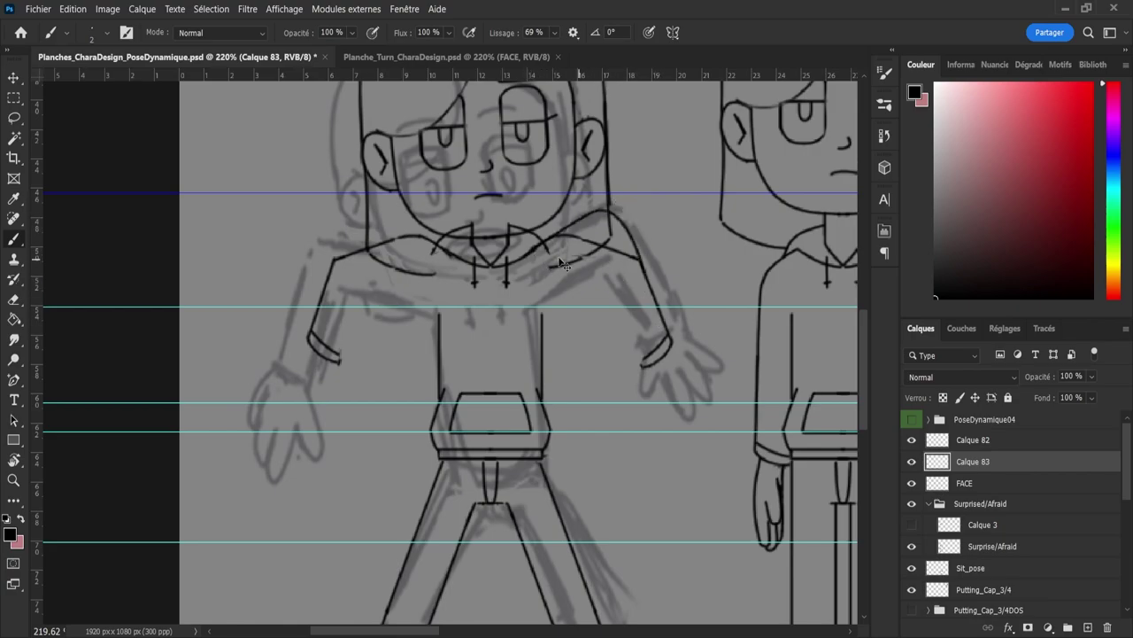
key(ctrl+z)
drag(530, 255, 597, 215)
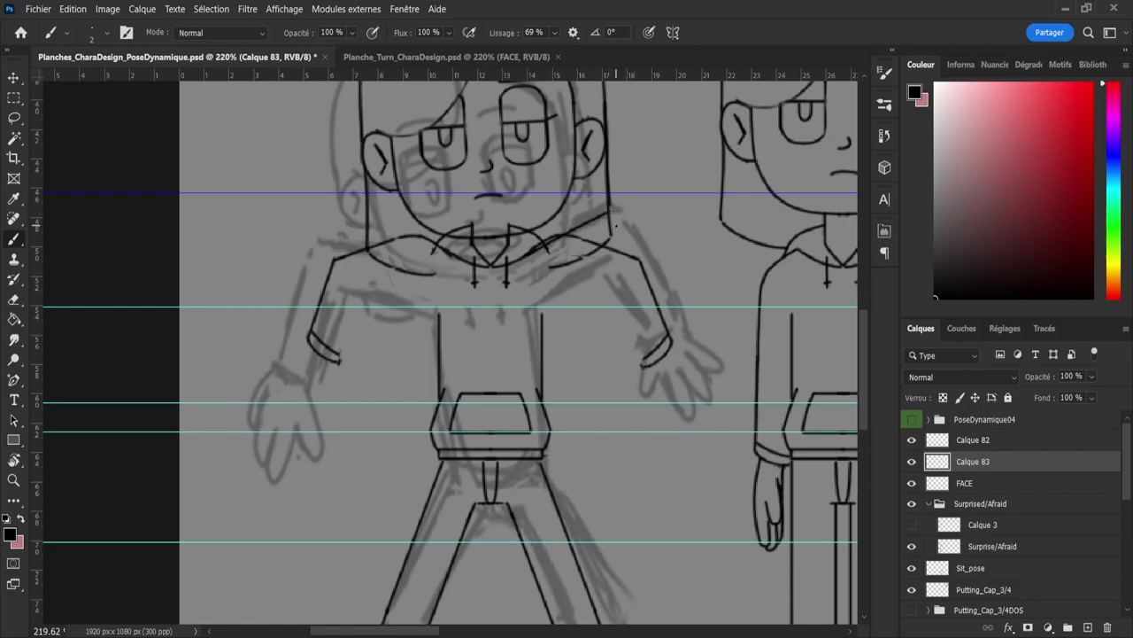
key(ctrl+z)
drag(613, 212, 654, 268)
Step: Brush the underside of the right upper arm as a slanted line running up from the armpit to the elbow bend
mouse_move(543, 310)
mouse_down()
mouse_move(627, 243)
mouse_move(586, 276)
mouse_move(616, 256)
mouse_up()
key(ctrl+z)
key(ctrl+z)
drag(542, 311, 639, 262)
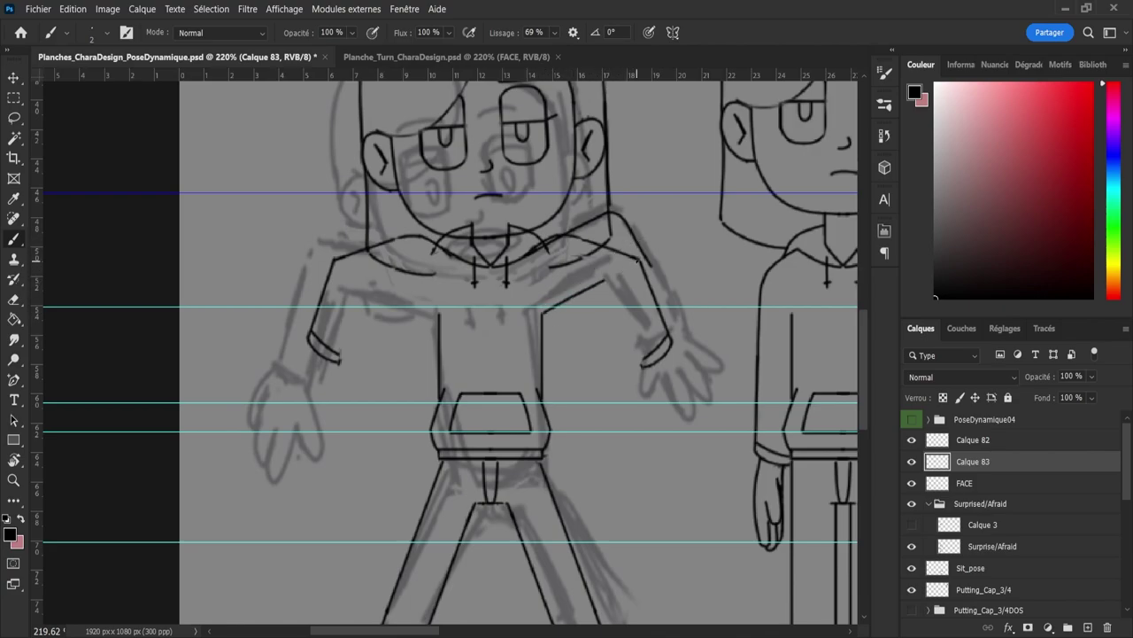
key(ctrl+z)
drag(544, 300, 617, 258)
drag(549, 298, 603, 270)
key(ctrl+z)
drag(620, 246, 620, 245)
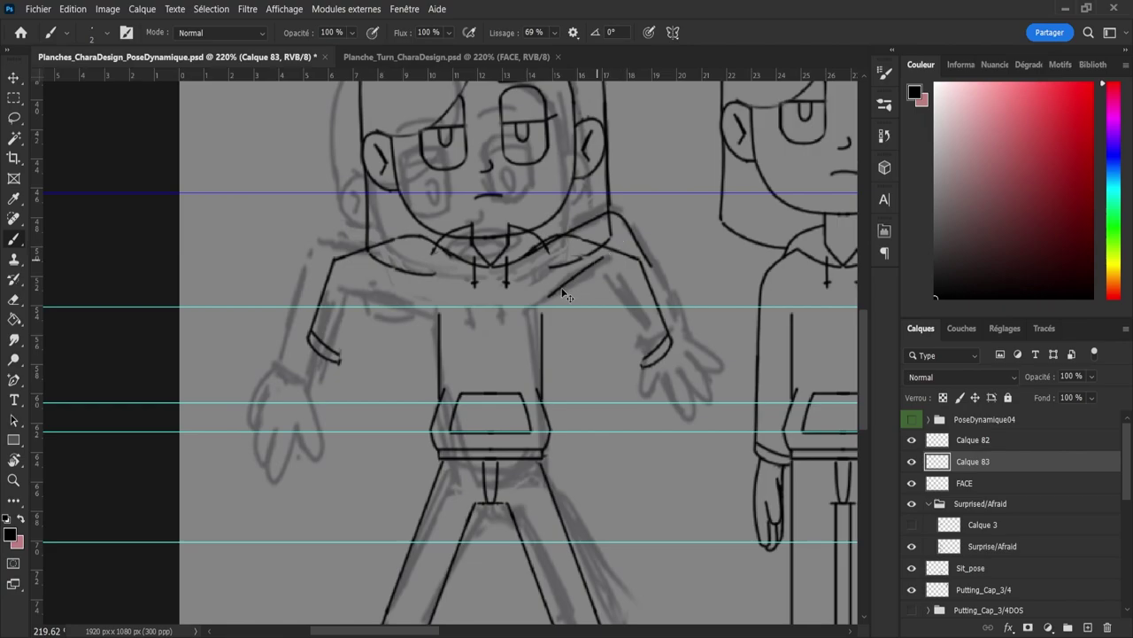
key(ctrl+z)
drag(553, 296, 626, 254)
drag(553, 299, 624, 245)
key(ctrl+z)
Step: Brush the right sleeve's inner line, extend its outer line toward the hand and close the sleeve end at the wrist
mouse_move(554, 296)
mouse_down()
mouse_move(587, 276)
mouse_move(640, 318)
mouse_up()
mouse_move(607, 281)
mouse_down()
mouse_move(662, 356)
mouse_move(631, 299)
mouse_move(606, 271)
mouse_move(653, 359)
mouse_move(668, 273)
mouse_move(654, 270)
mouse_move(696, 351)
mouse_up()
key(ctrl+z)
key(ctrl+z)
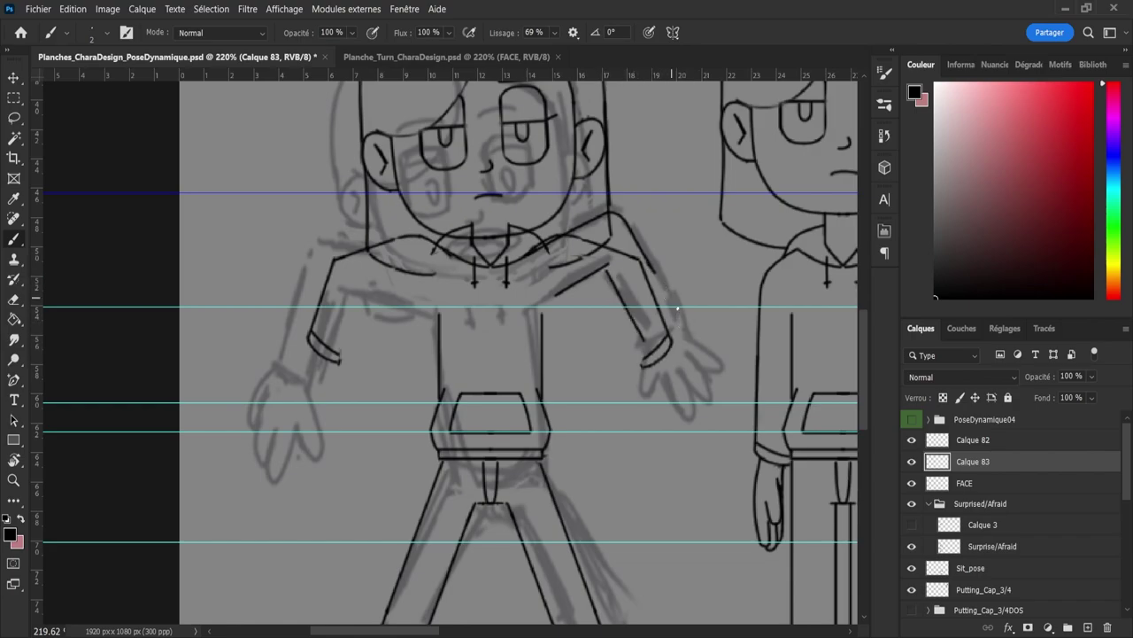
drag(678, 308, 691, 345)
key(ctrl+z)
drag(647, 264, 690, 342)
drag(646, 340, 680, 327)
key(ctrl+z)
Step: Duplicate the arm layer, flip the copy horizontally and rotate it into place over the sketch's left shoulder
key(ctrl+j)
key(ctrl+t)
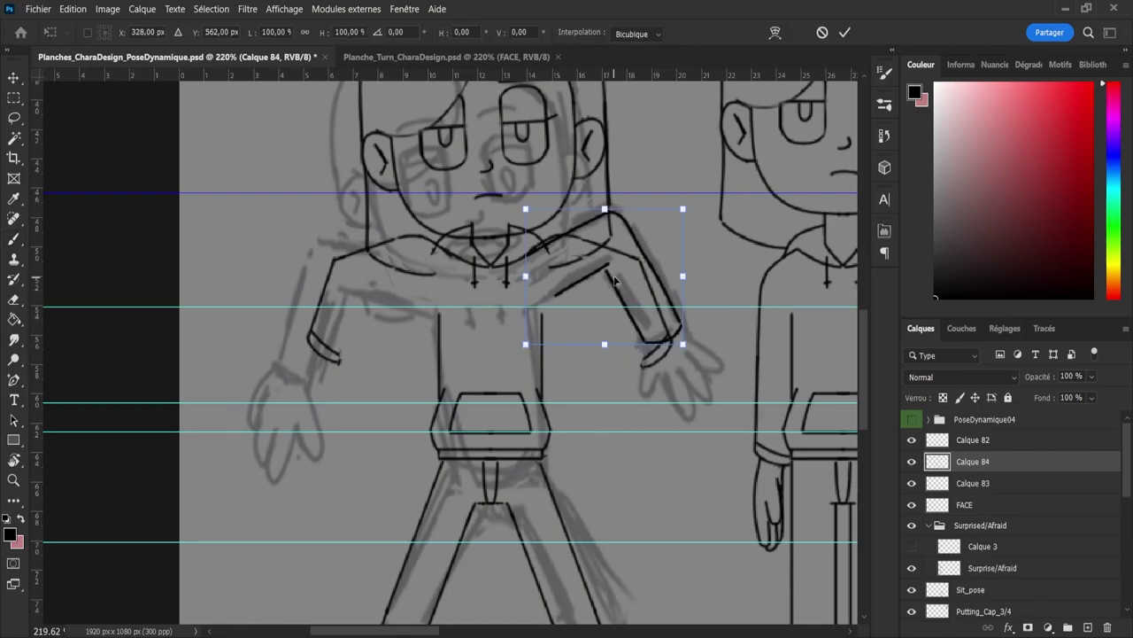
click(701, 577)
drag(531, 306, 551, 328)
drag(575, 270, 348, 271)
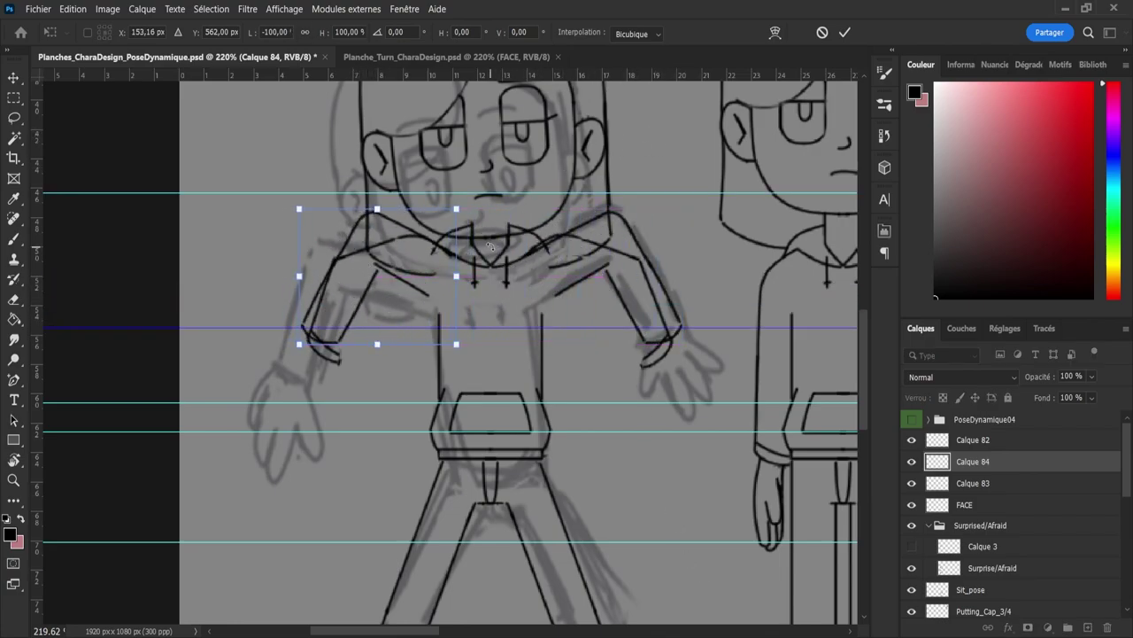
drag(480, 211, 468, 202)
drag(395, 274, 395, 288)
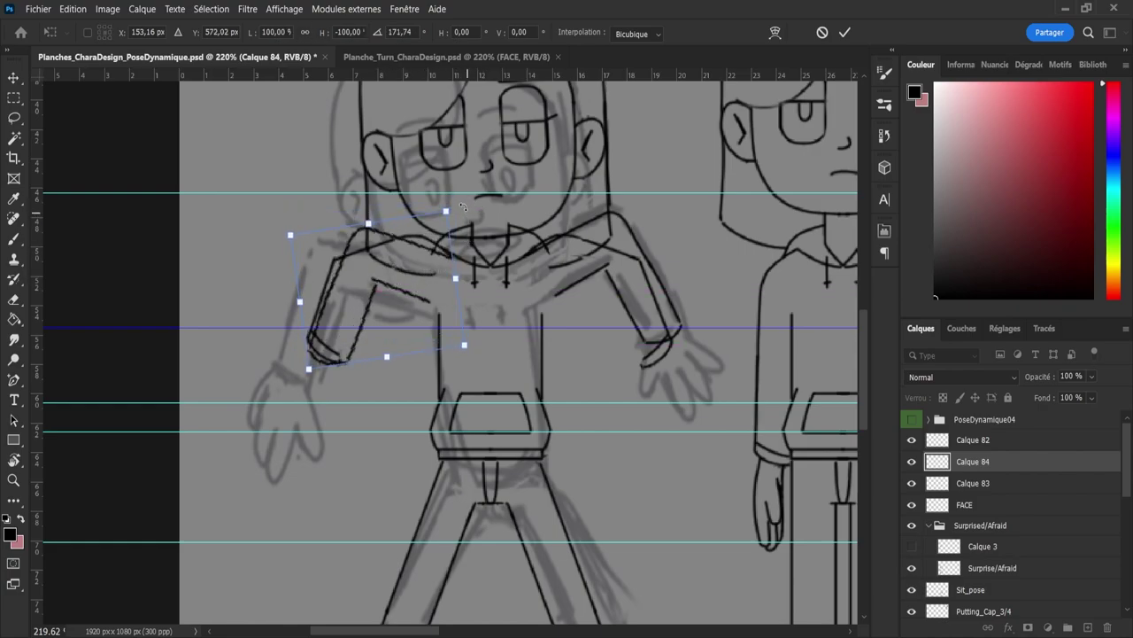
drag(464, 211, 460, 206)
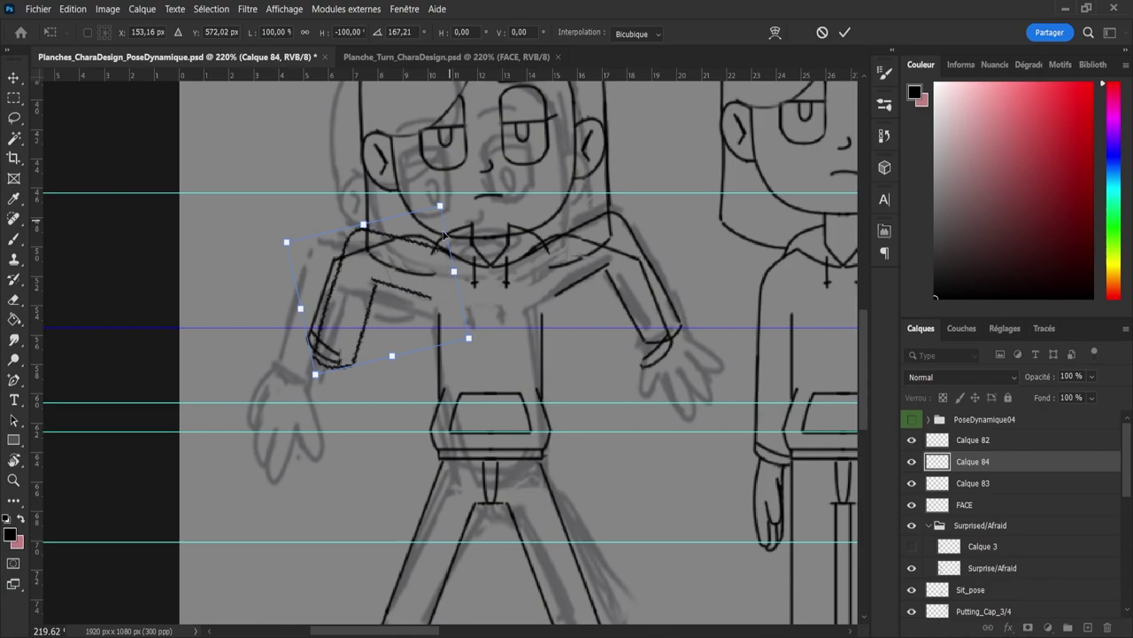
click(845, 32)
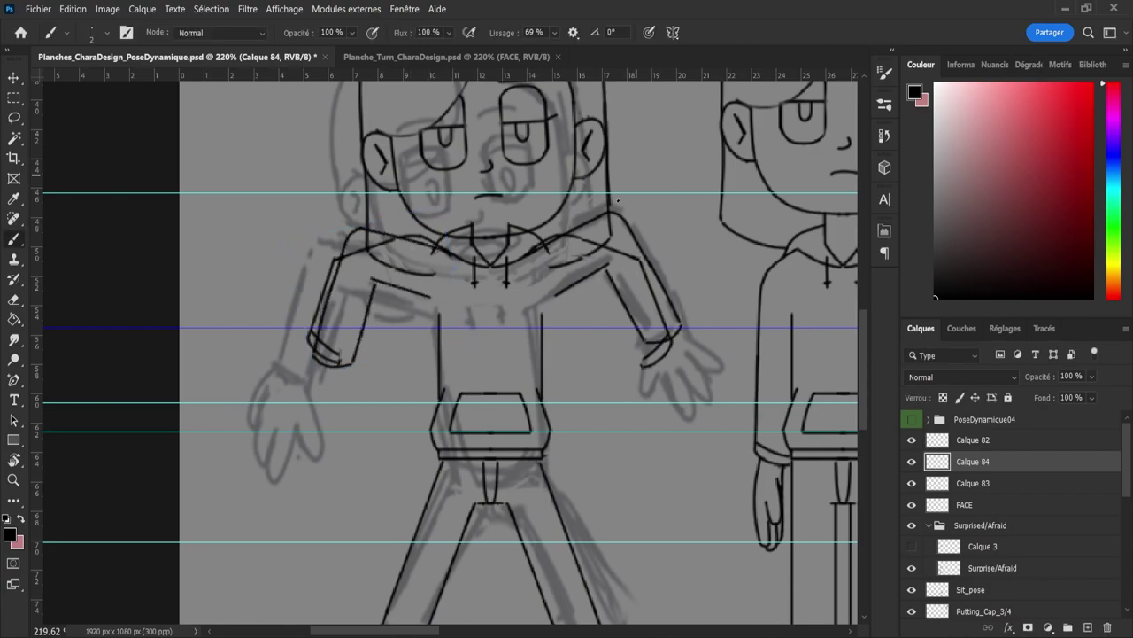
Step: Toggle the visibility of the Calque 83 and FACE layers to check which lines each one holds
key(z)
drag(556, 399, 572, 461)
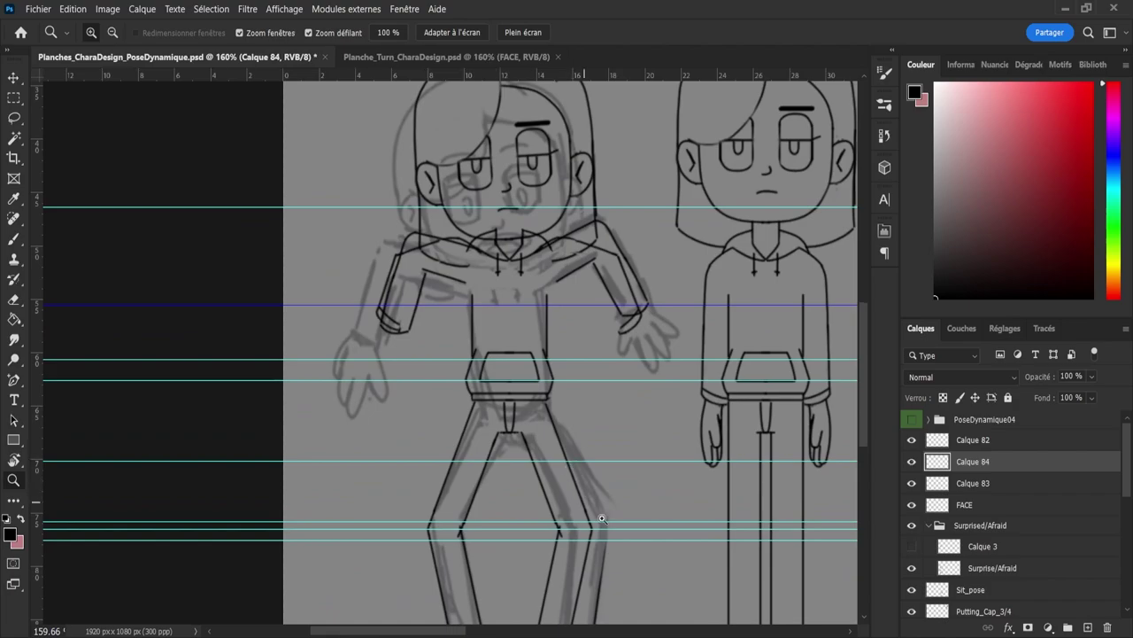
click(911, 485)
click(911, 485)
click(912, 503)
click(912, 504)
Step: Lasso the eyes, eyebrow, nose and mouth on the FACE layer and cut them onto a new layer in the same place
click(966, 504)
key(e)
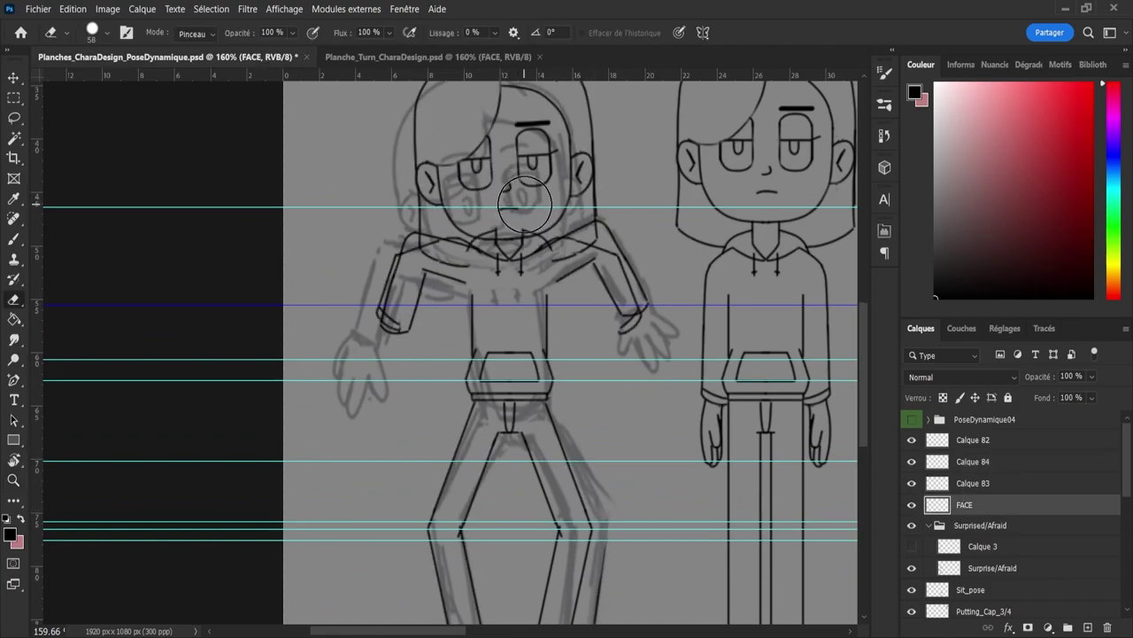
key(z)
mouse_move(508, 211)
mouse_down()
mouse_move(542, 218)
mouse_move(432, 230)
mouse_move(484, 248)
mouse_move(457, 244)
mouse_move(564, 237)
mouse_up()
key(e)
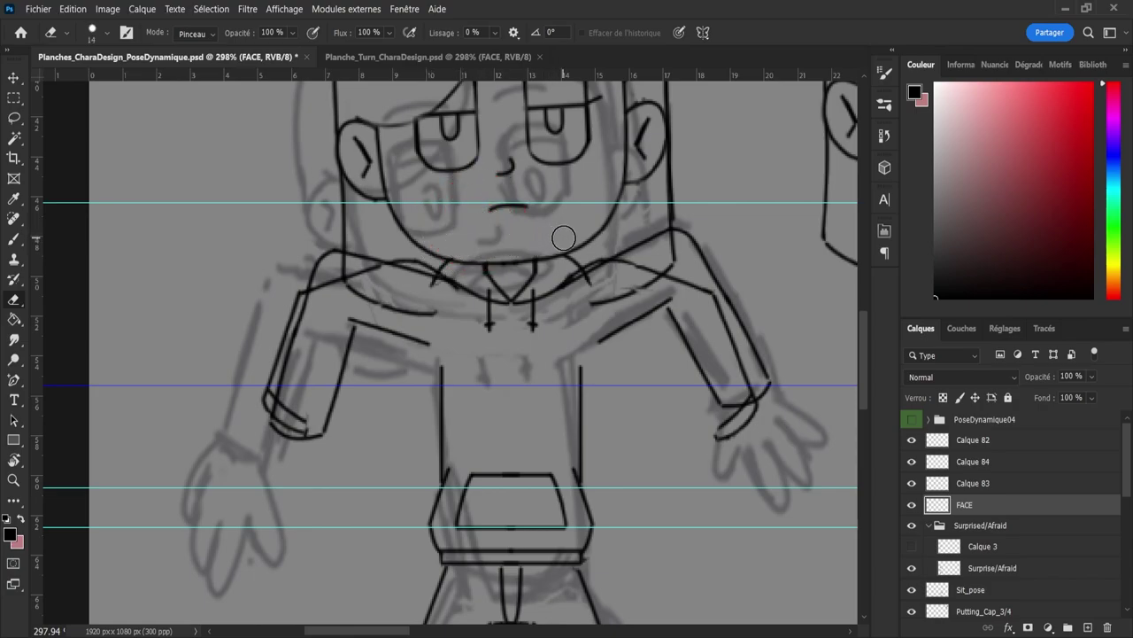
key(z)
drag(585, 290, 565, 240)
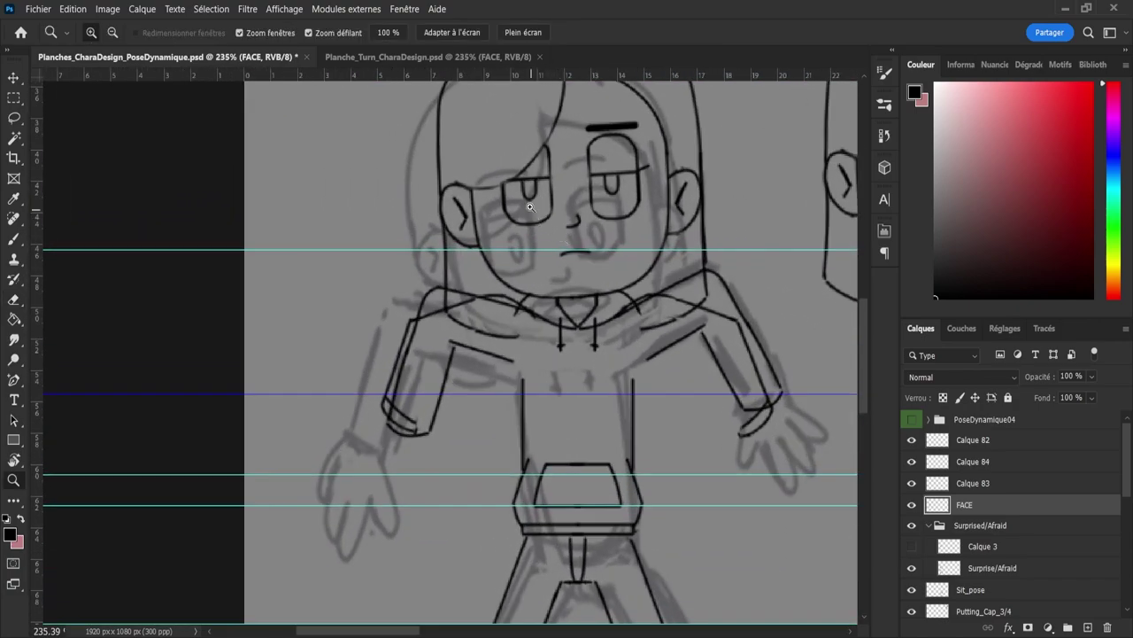
drag(520, 200, 560, 177)
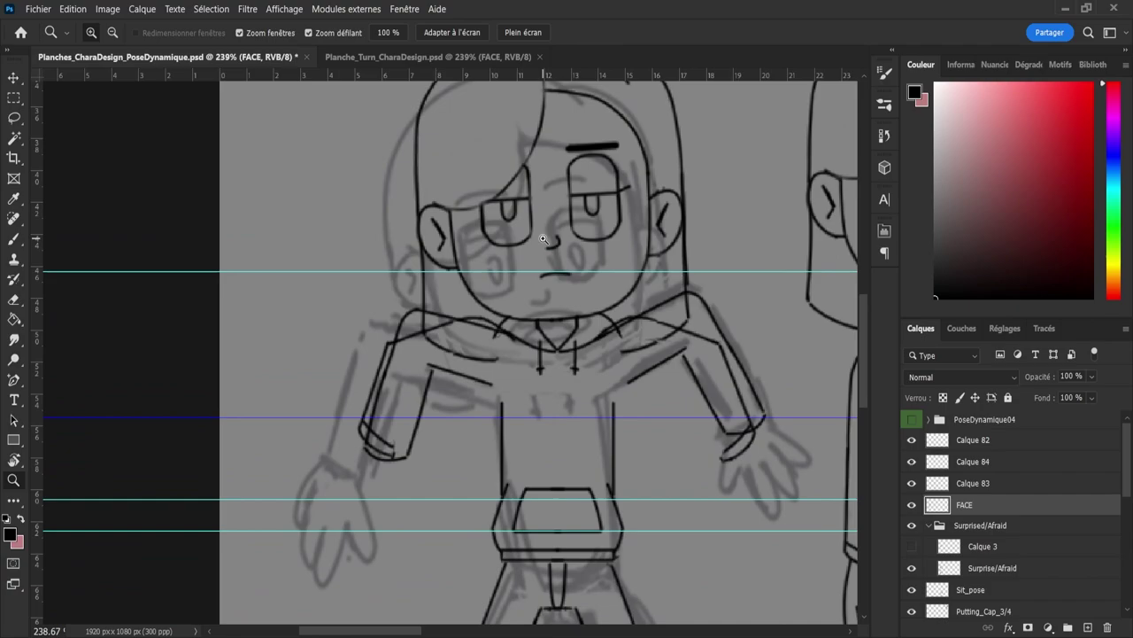
key(l)
mouse_move(512, 273)
mouse_down()
mouse_move(570, 299)
mouse_move(619, 263)
mouse_move(641, 194)
mouse_move(622, 126)
mouse_move(576, 133)
mouse_move(469, 220)
mouse_move(469, 243)
mouse_move(505, 274)
mouse_up()
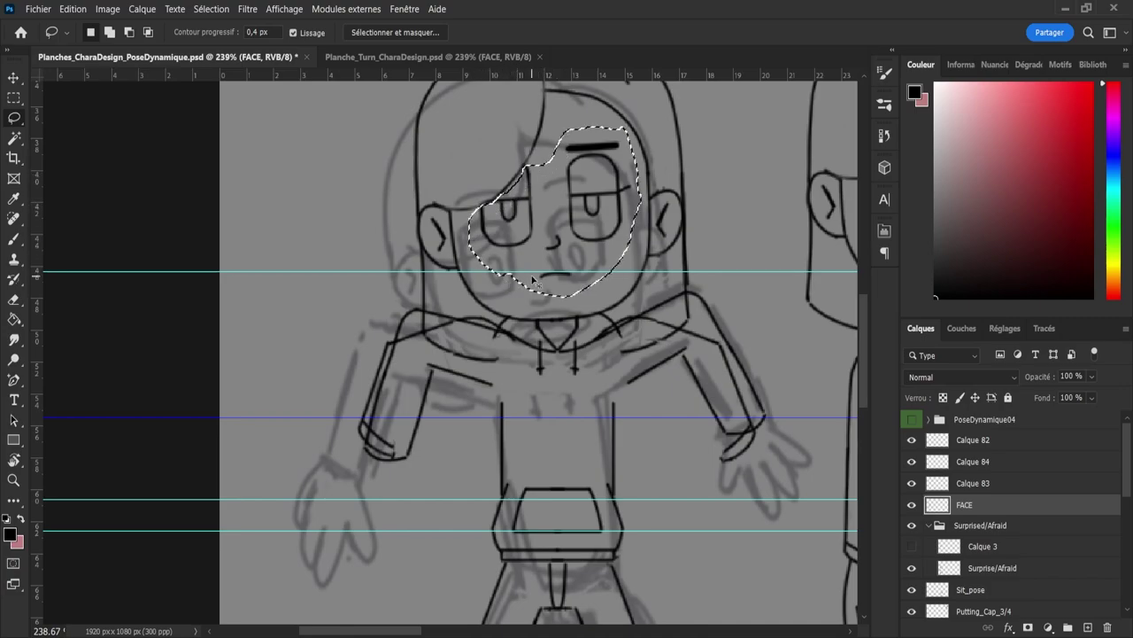
key(ctrl+x)
key(ctrl+v)
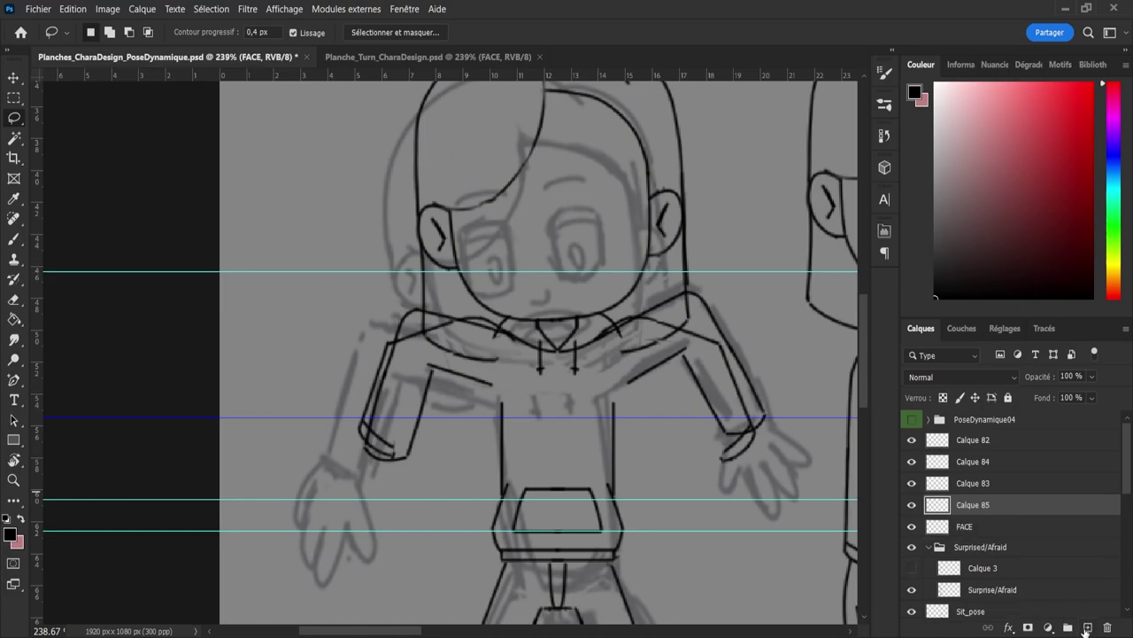
key(v)
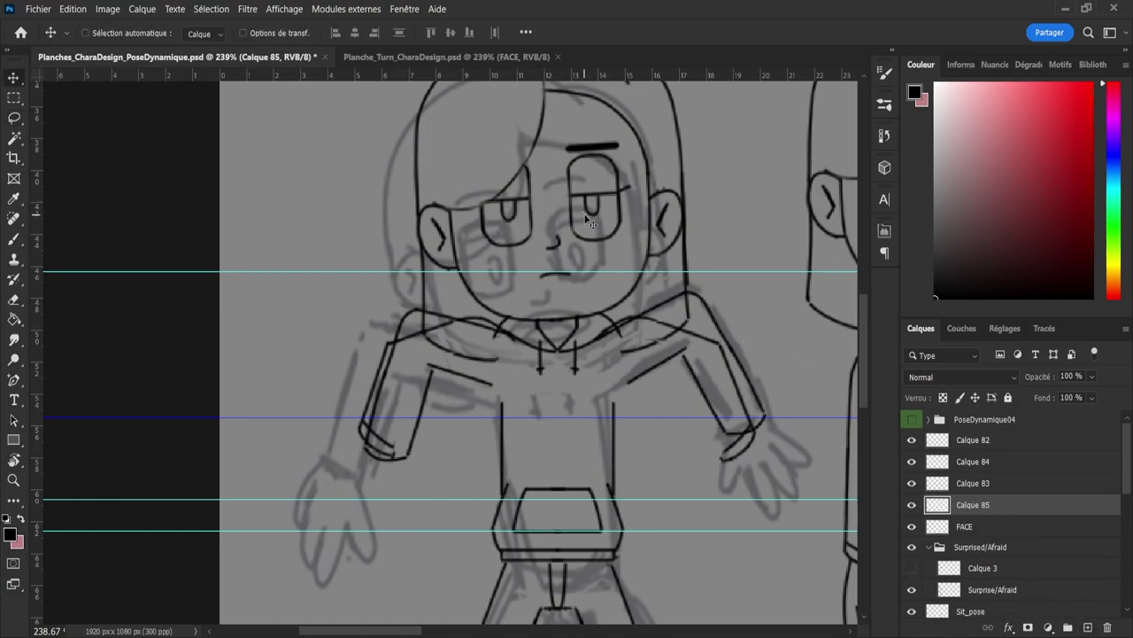
mouse_move(590, 216)
mouse_down()
mouse_move(590, 226)
mouse_move(587, 212)
mouse_up()
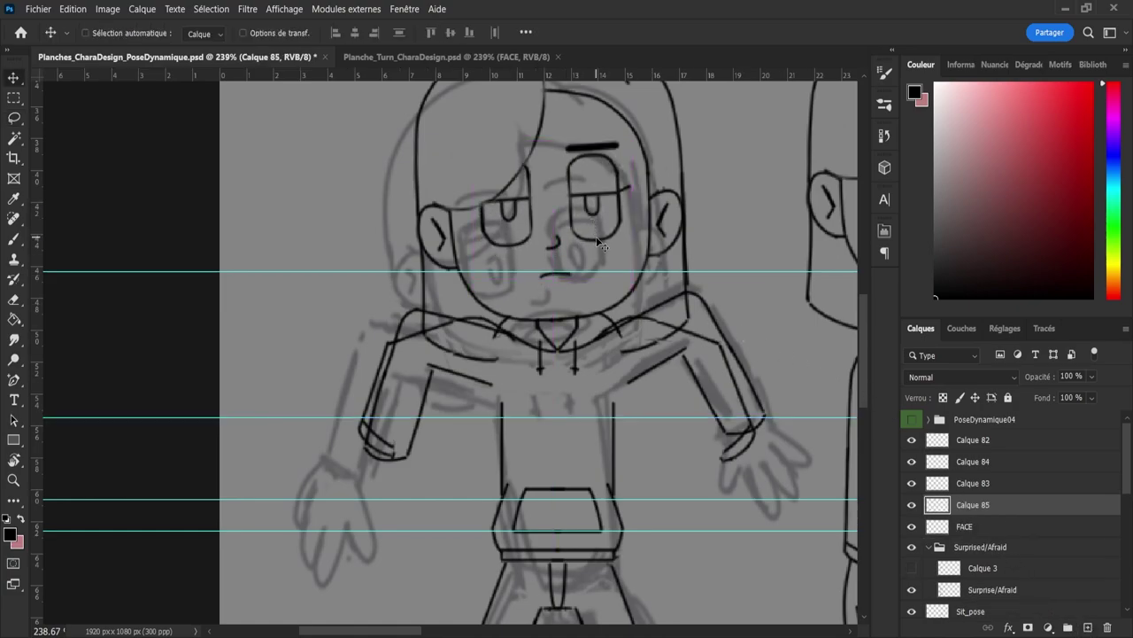
key(ctrl+z)
key(ctrl+shift+z)
Step: Erase the closed mouth on Calque 85 and brush a wide open oval mouth with an inner lip line
key(e)
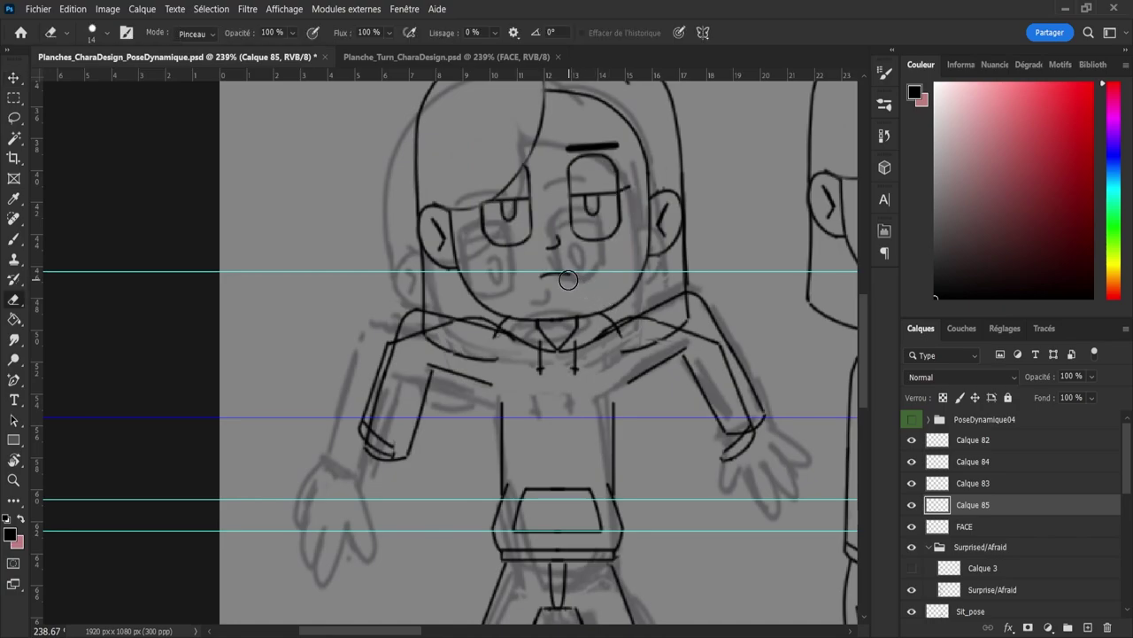
key(b)
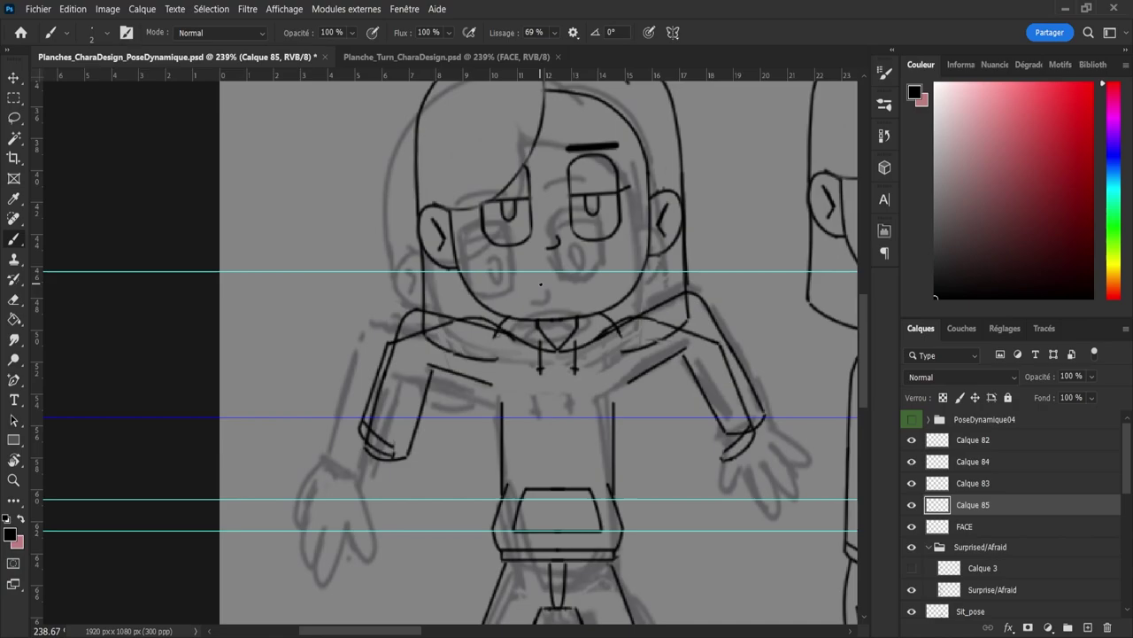
mouse_move(540, 266)
mouse_down()
mouse_move(579, 290)
mouse_move(529, 266)
mouse_move(603, 282)
mouse_move(562, 284)
mouse_up()
key(ctrl+z)
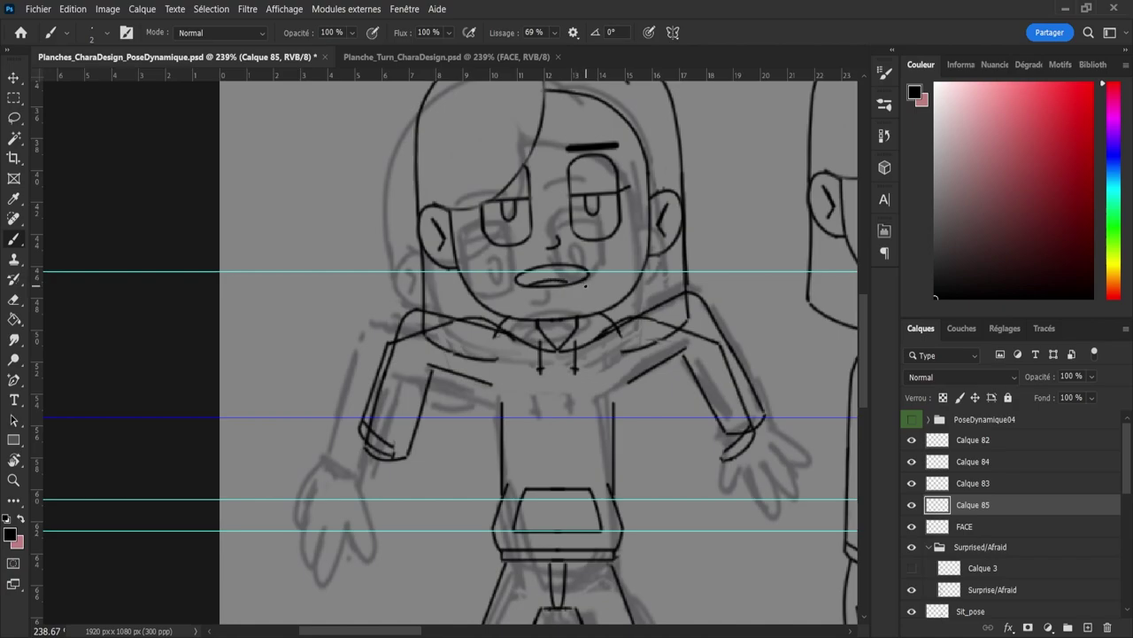
drag(535, 271, 584, 270)
Step: Erase the lowered eyelid line of the uncovered eye and brush a higher one near the top of the eye
key(e)
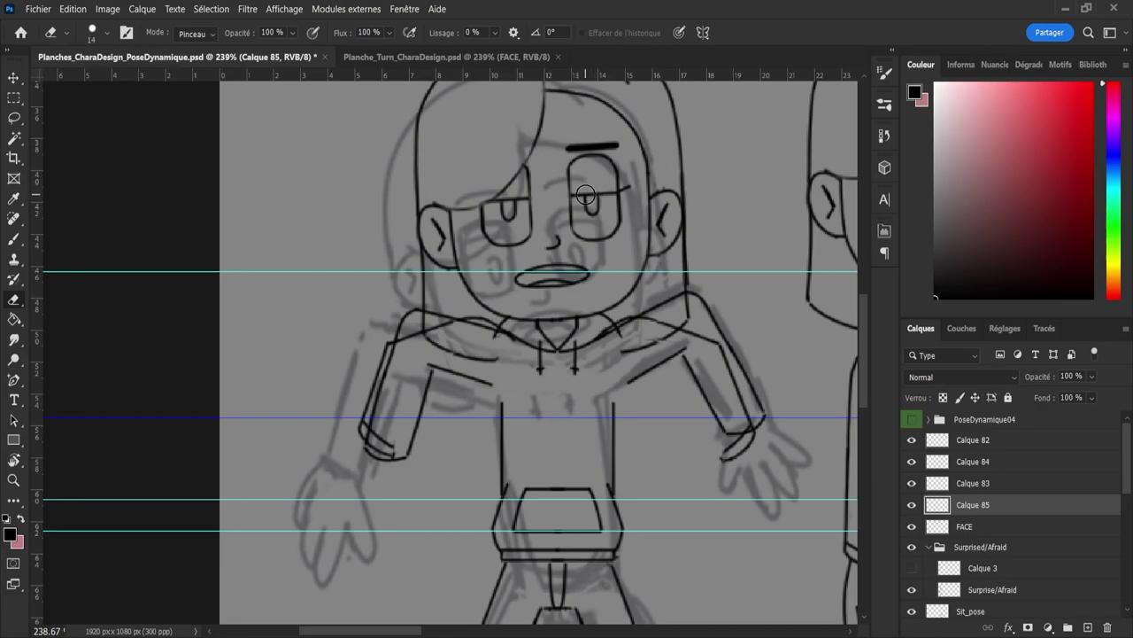
key(bracketleft)
key(b)
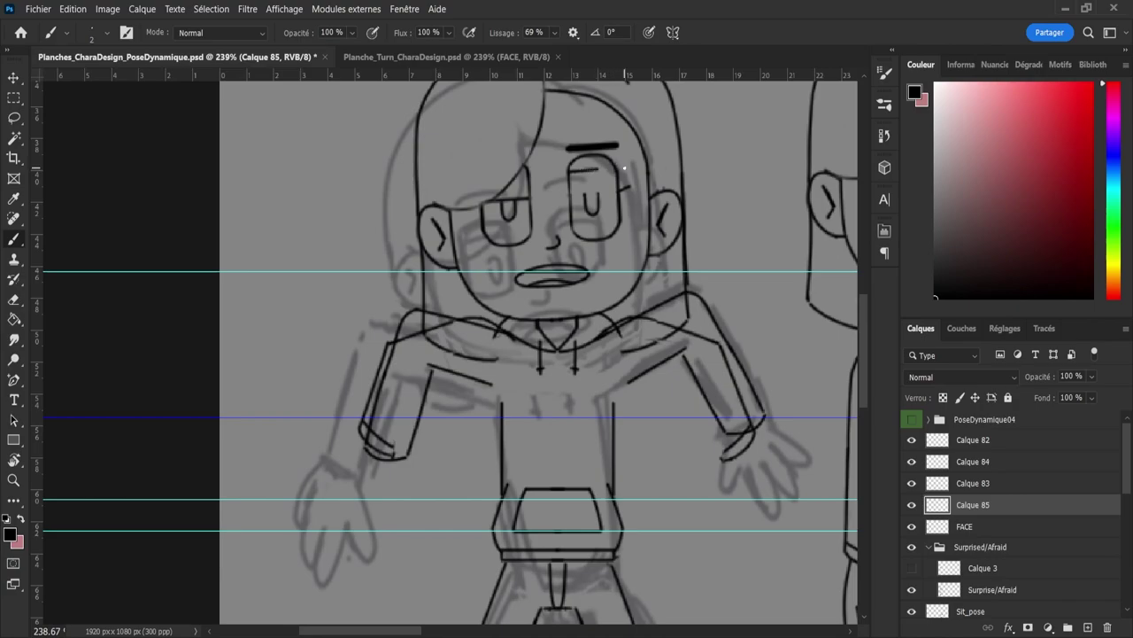
Step: Lasso the small eyelash beside the uncovered eye and move it up to the end of the raised eyelid line
key(l)
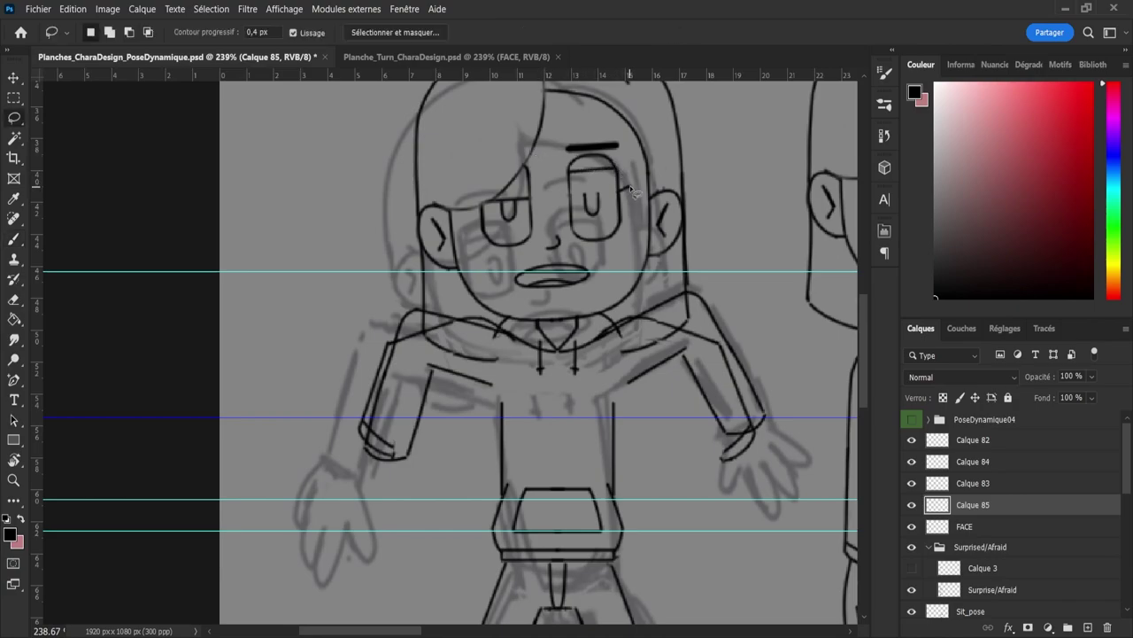
mouse_move(639, 201)
mouse_down()
mouse_move(621, 200)
mouse_move(625, 169)
mouse_up()
key(ctrl+t)
key(Return)
key(v)
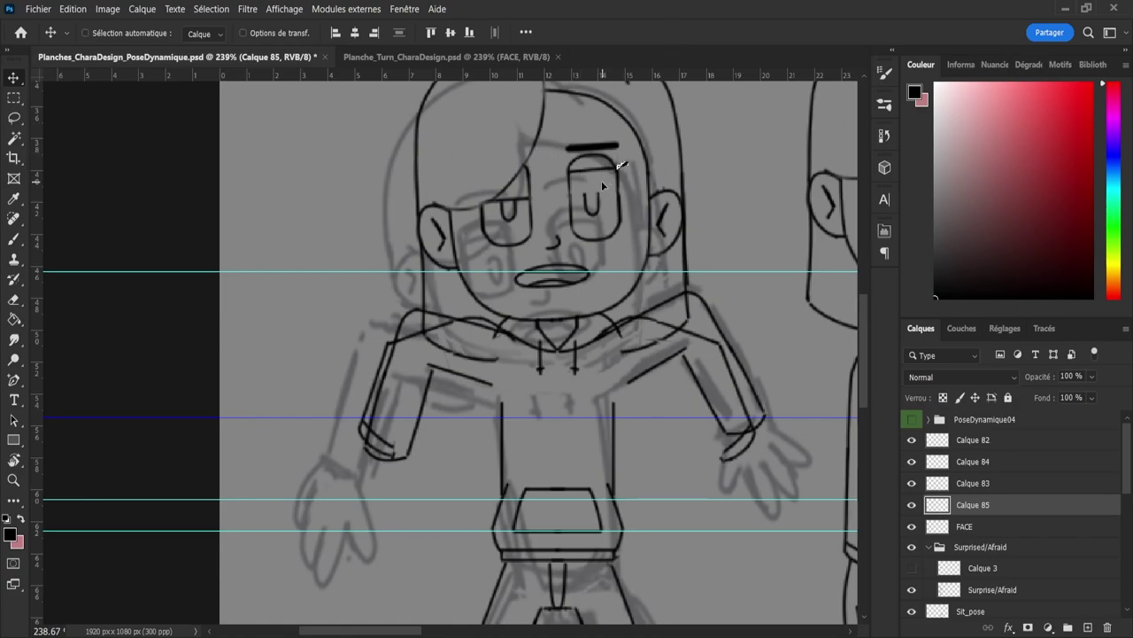
Step: Duplicate the uncovered eye's pupil arc, flip the copy vertically to close it into an oval, and merge it with Calque 85
key(l)
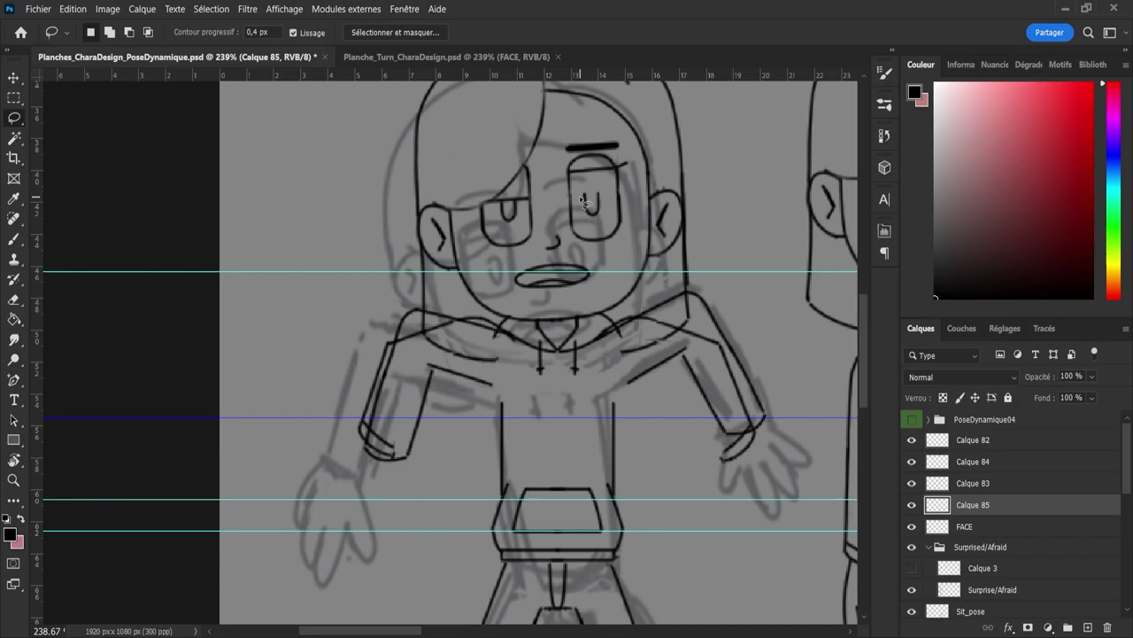
mouse_move(581, 201)
mouse_down()
mouse_move(608, 216)
mouse_move(581, 211)
mouse_up()
key(ctrl+j)
key(ctrl+t)
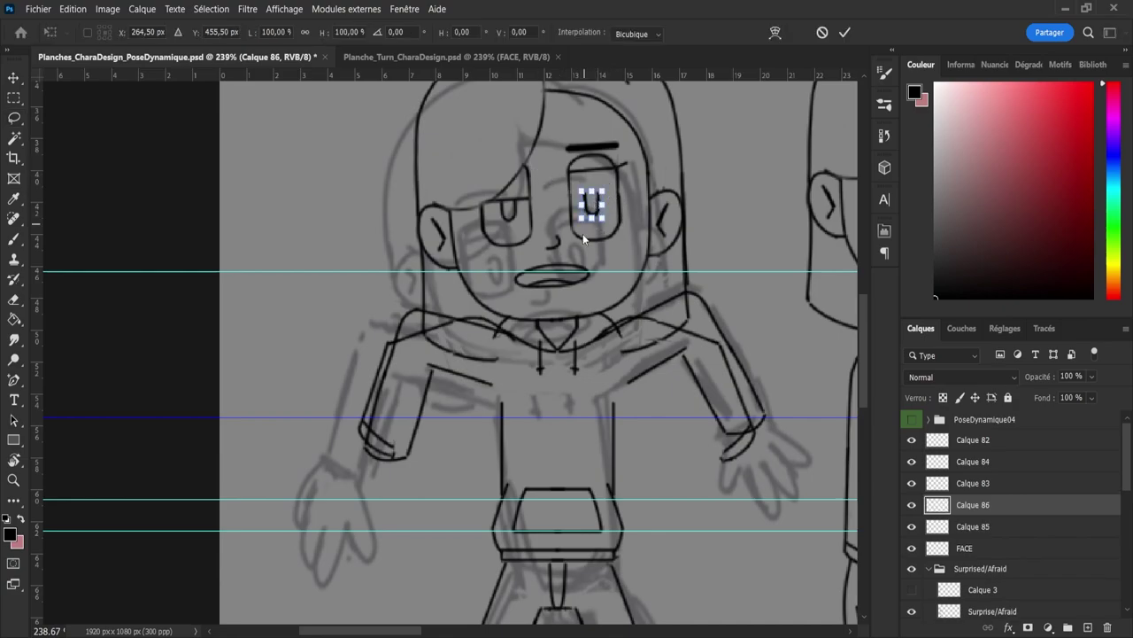
click(644, 518)
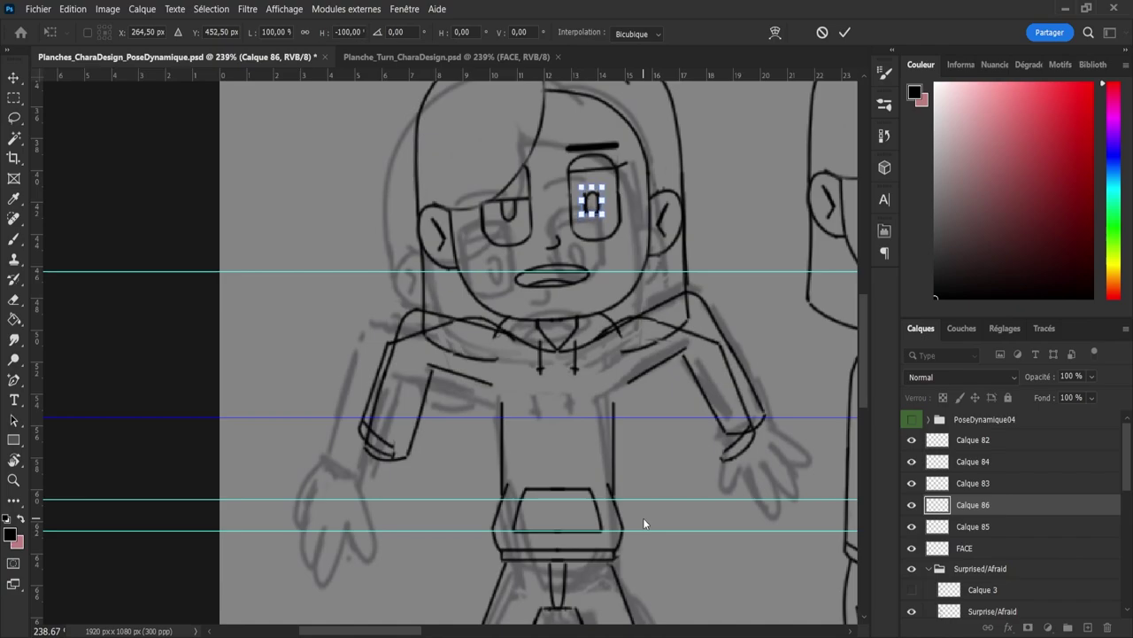
key(Return)
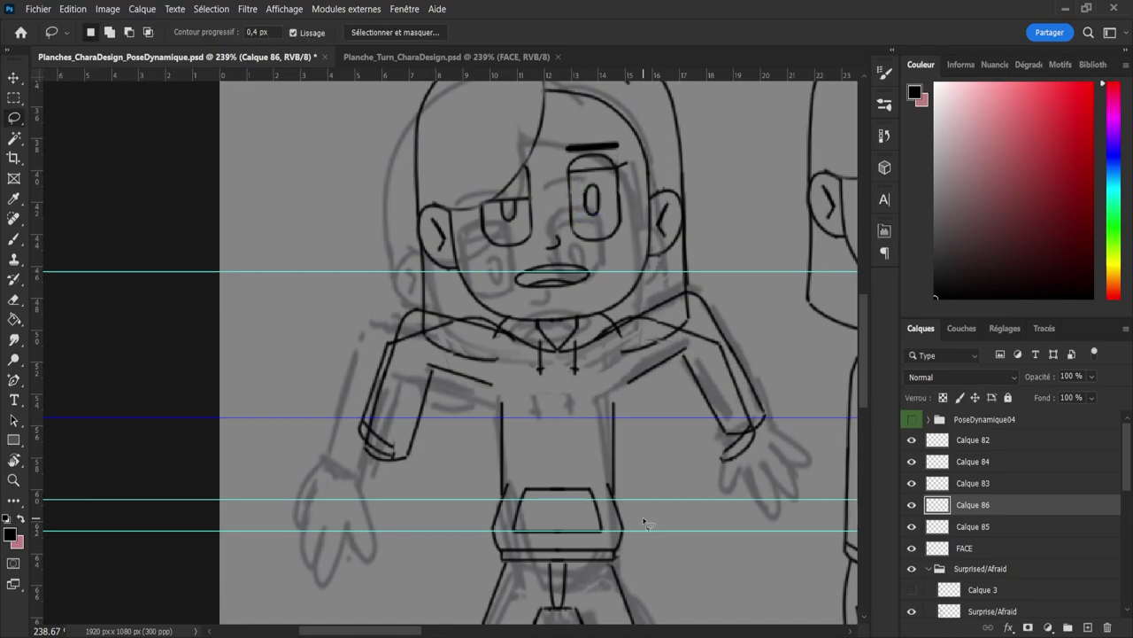
shift+click(974, 532)
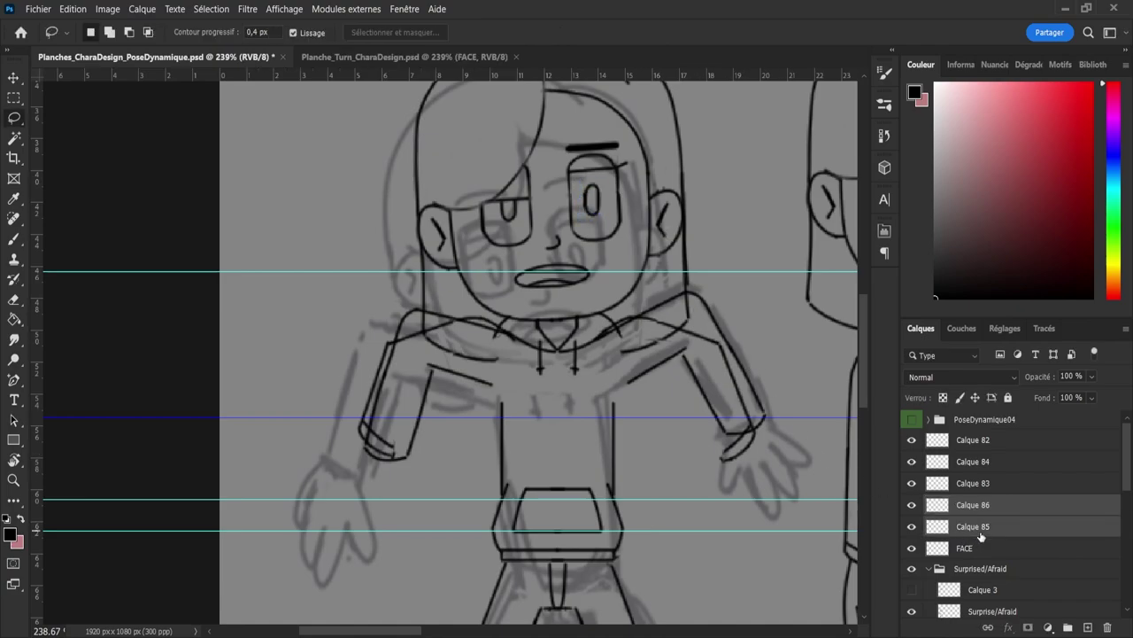
key(ctrl+e)
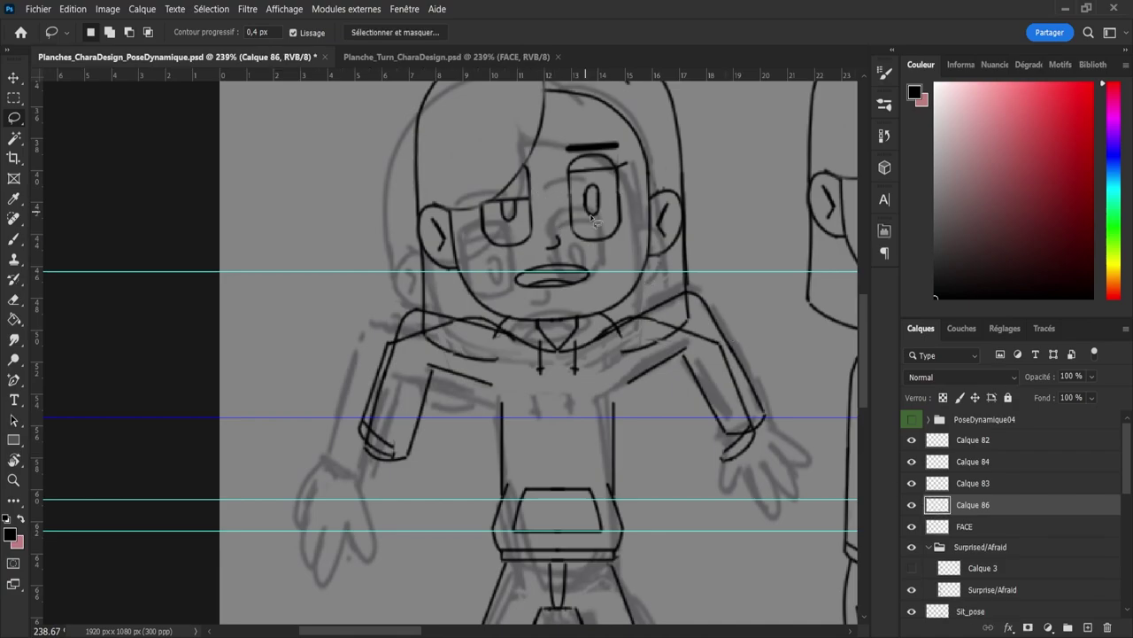
Step: Lasso the oval pupil, scale it to about 83% width and 71% height, and lower it slightly within the eye
mouse_move(607, 196)
mouse_down()
mouse_move(588, 181)
mouse_move(594, 223)
mouse_up()
key(ctrl+t)
drag(594, 173, 593, 184)
key(ctrl+z)
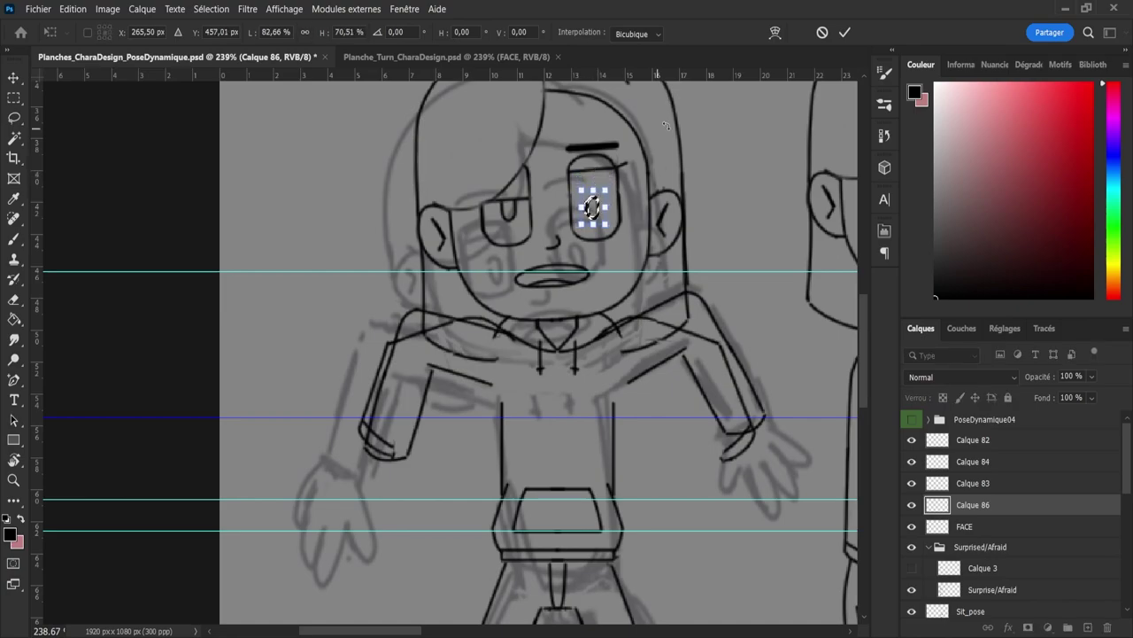
click(843, 32)
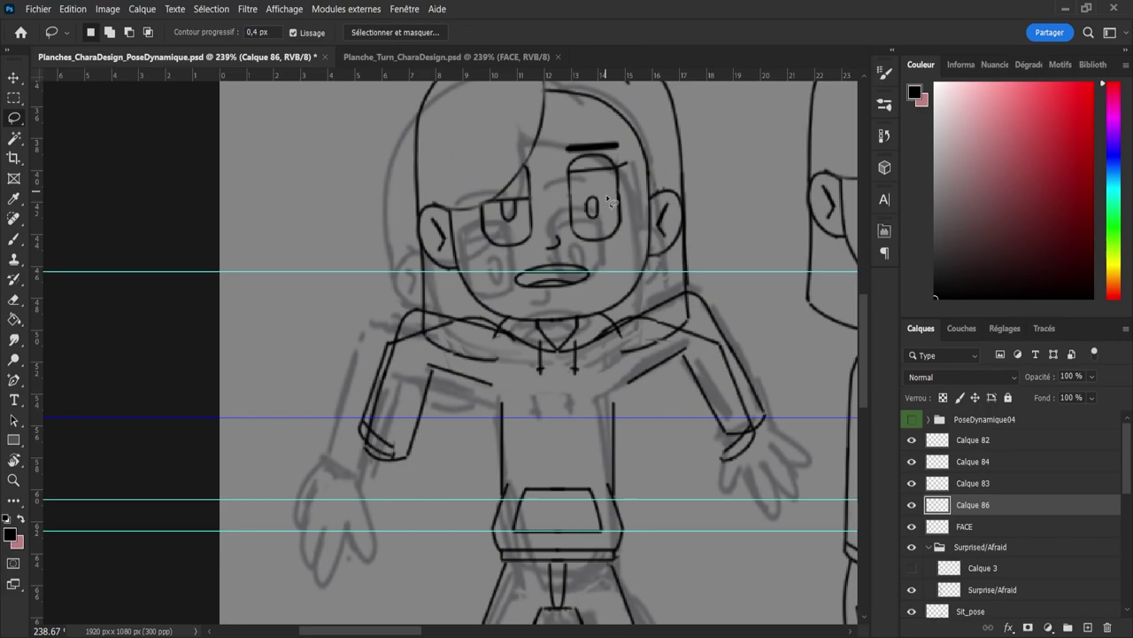
Step: Lasso the uncovered eye's oval pupil and raise it slightly within the eye
mouse_move(585, 191)
mouse_down()
mouse_move(611, 223)
mouse_move(578, 216)
mouse_move(584, 190)
mouse_move(594, 206)
mouse_up()
key(ctrl+t)
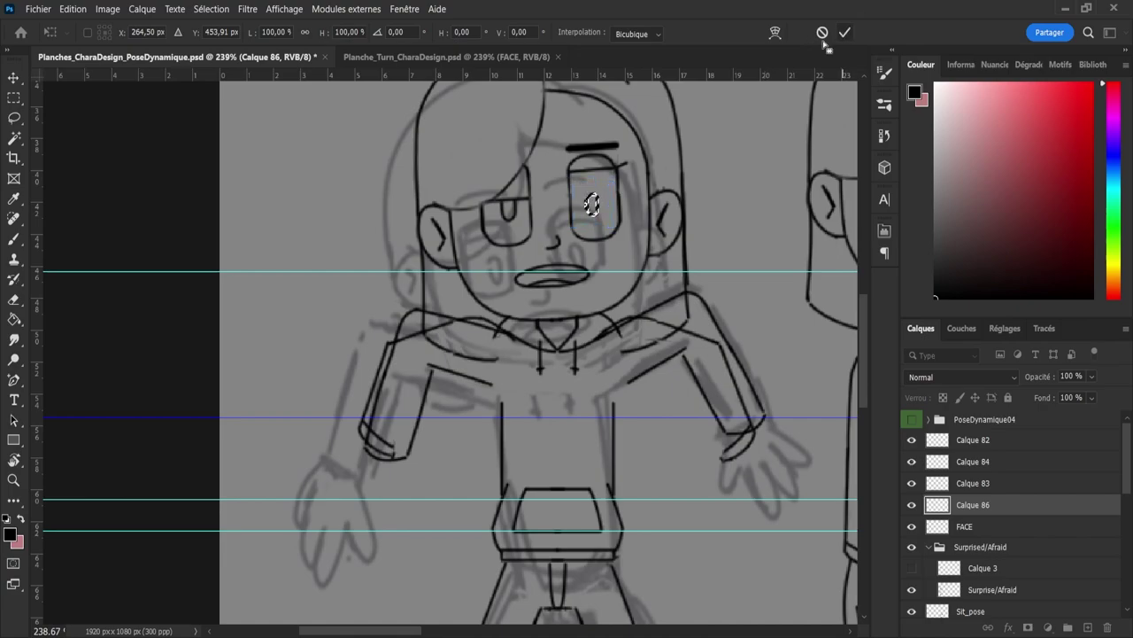
click(845, 32)
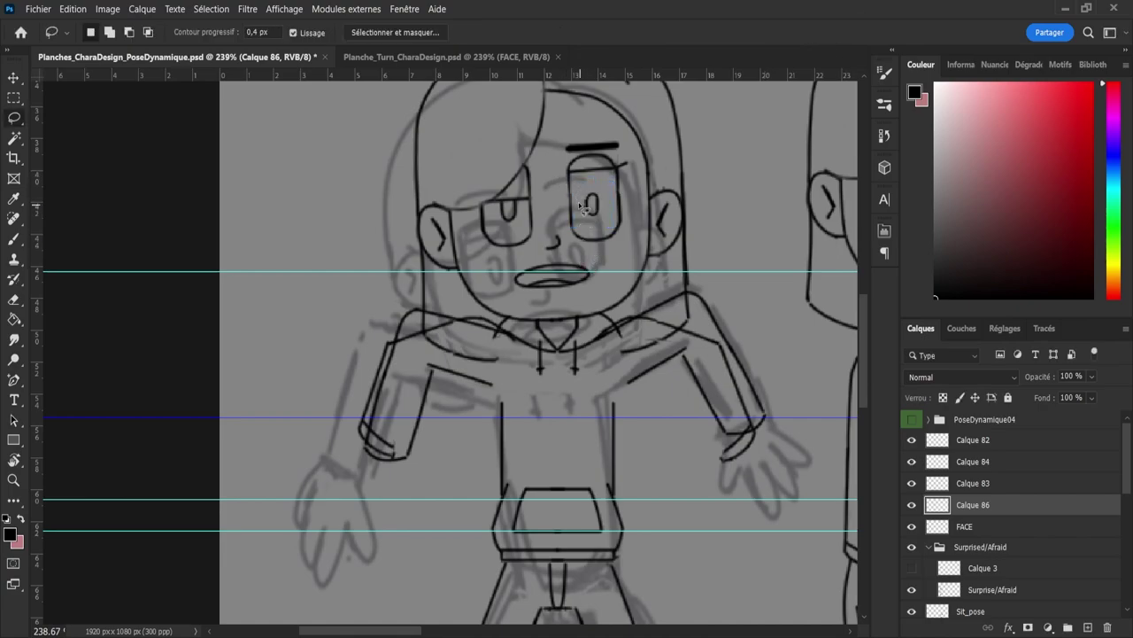
Step: Erase the thick straight eyebrow above the uncovered eye on Calque 86
key(e)
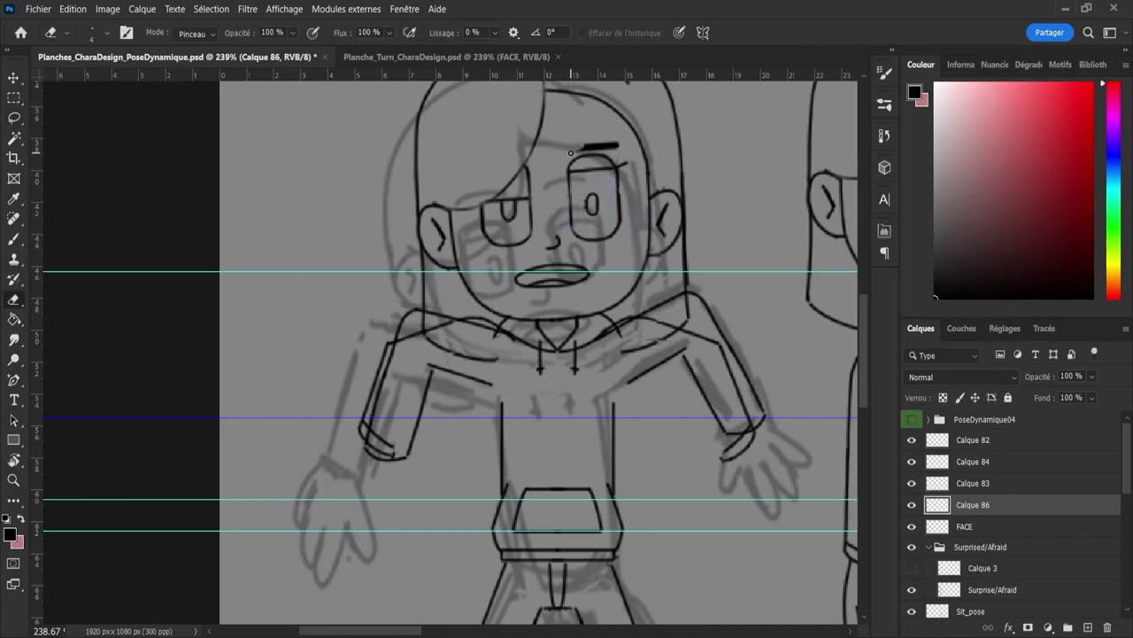
mouse_move(571, 154)
mouse_down()
mouse_move(612, 146)
mouse_move(602, 146)
mouse_up()
key(b)
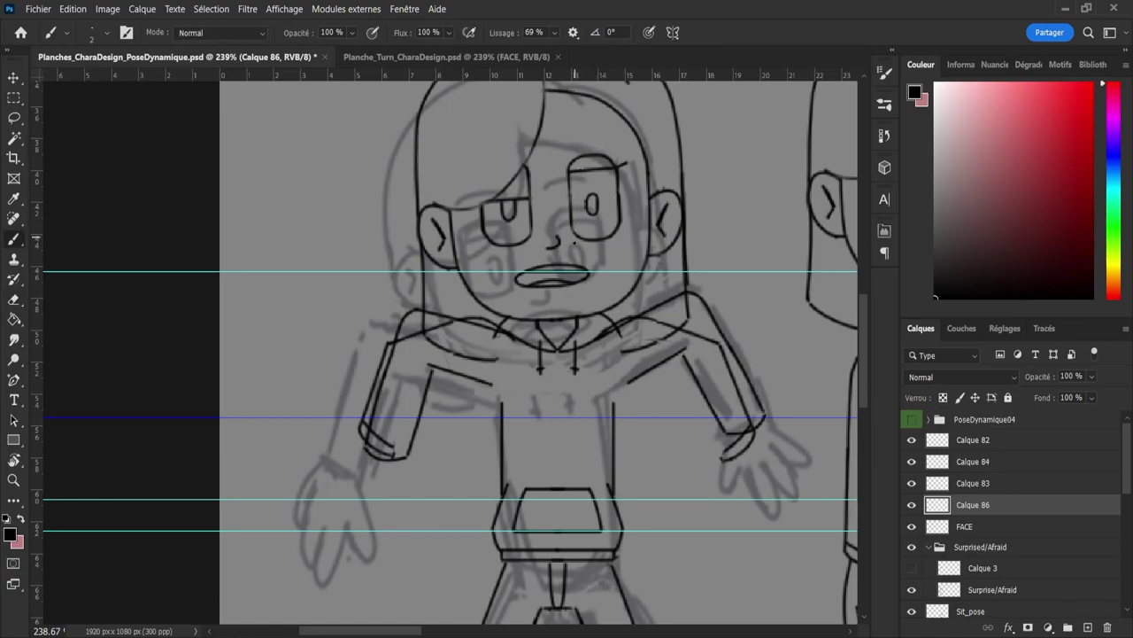
Step: Enlarge the eraser and erase the whole mouth on Calque 86
key(e)
key(bracketright)
key(bracketright)
key(bracketright)
mouse_move(518, 279)
mouse_down()
mouse_move(566, 274)
mouse_move(549, 263)
mouse_move(564, 284)
mouse_move(565, 272)
mouse_up()
key(b)
key(ctrl+z)
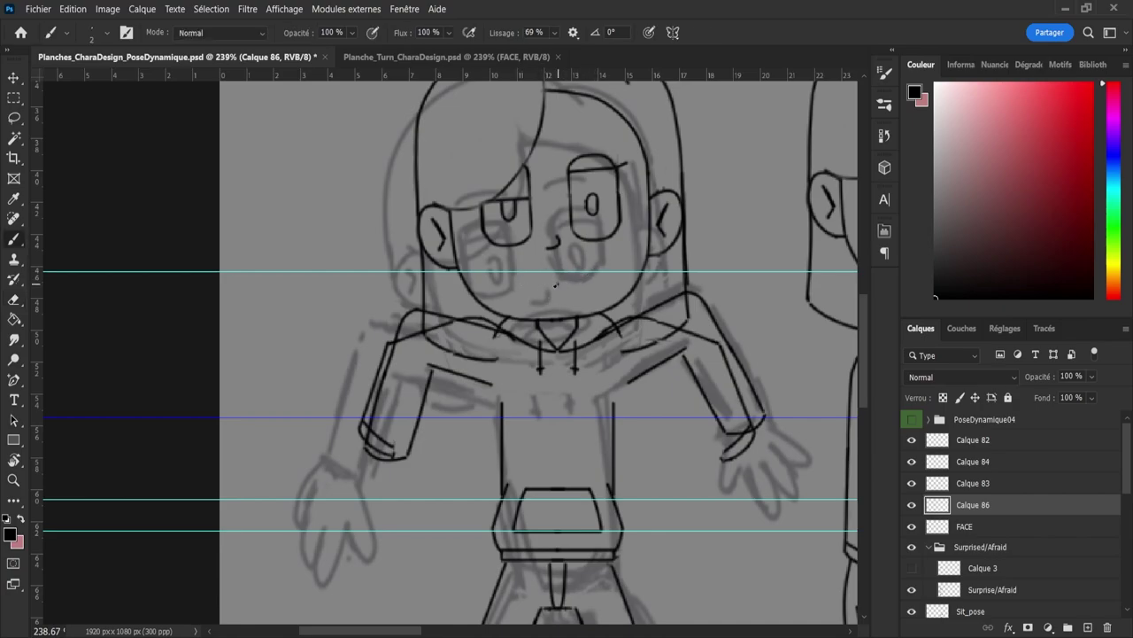
Step: Brush a new open mouth with a rounded outline and a curved inner line below the nose
mouse_move(522, 289)
mouse_down()
mouse_move(537, 268)
mouse_move(573, 266)
mouse_up()
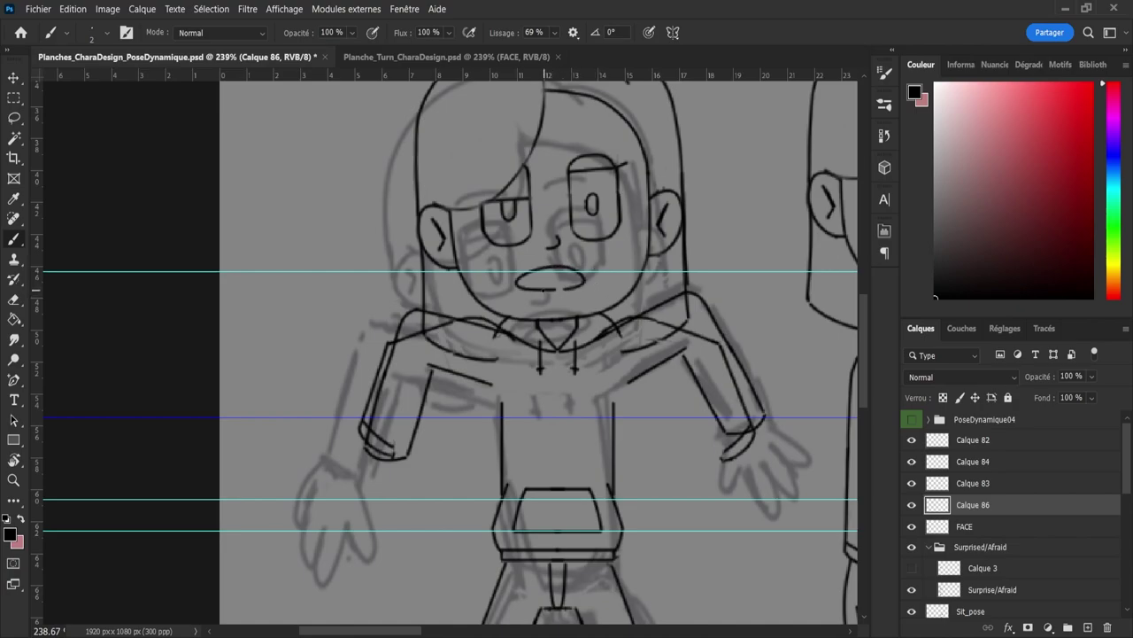
mouse_move(536, 283)
mouse_down()
mouse_move(591, 272)
mouse_move(538, 289)
mouse_move(564, 272)
mouse_up()
key(ctrl+z)
key(ctrl+z)
key(ctrl+z)
drag(537, 283, 563, 279)
Step: Toggle the visibility of Calque 86, FACE and the neighbouring layers to examine which parts of the head each one holds
key(v)
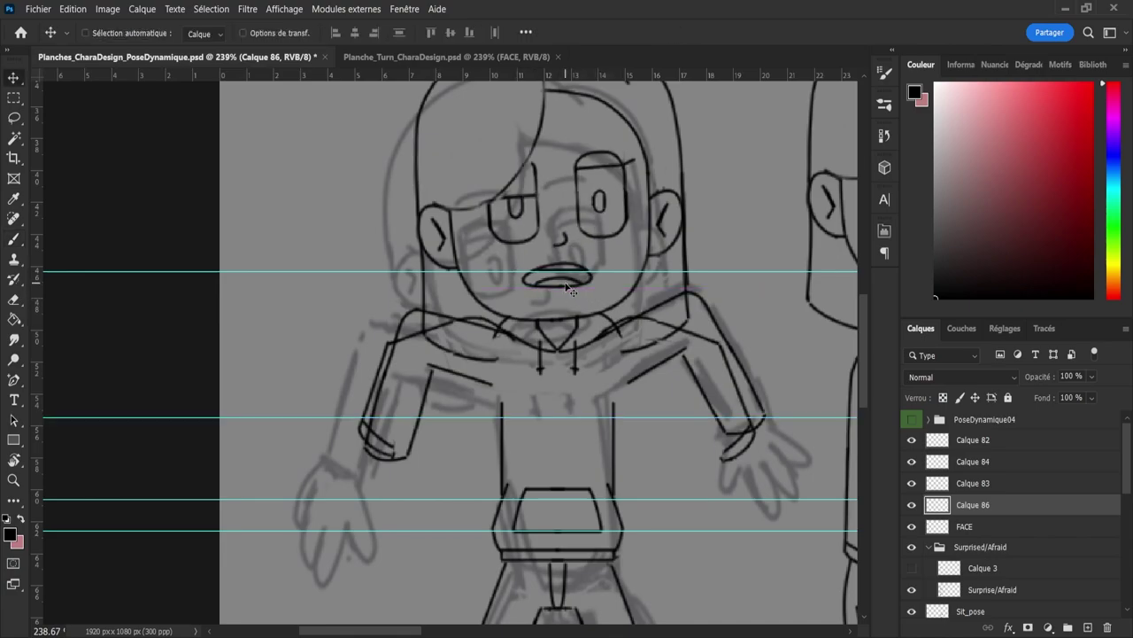
click(912, 503)
click(912, 504)
click(912, 526)
click(912, 528)
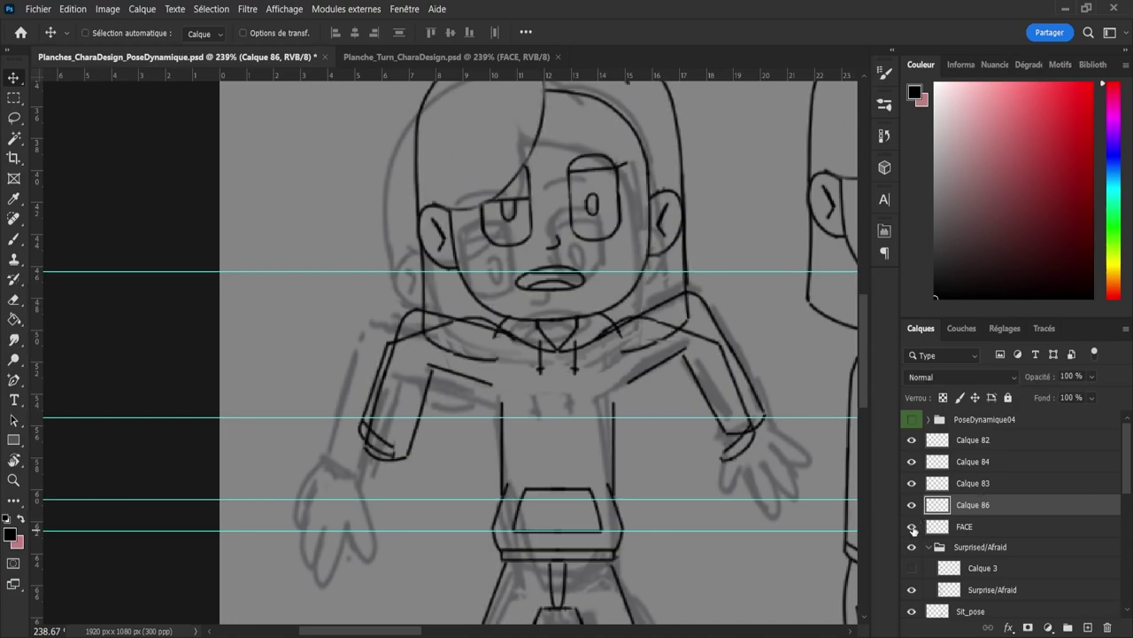
click(912, 505)
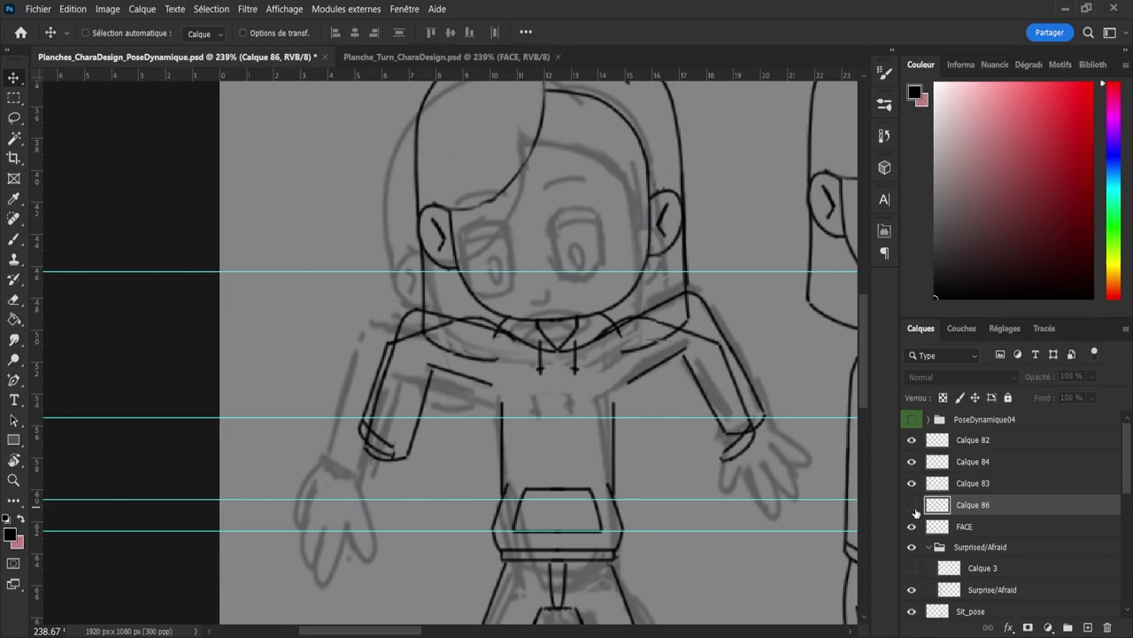
click(912, 505)
click(912, 482)
click(916, 489)
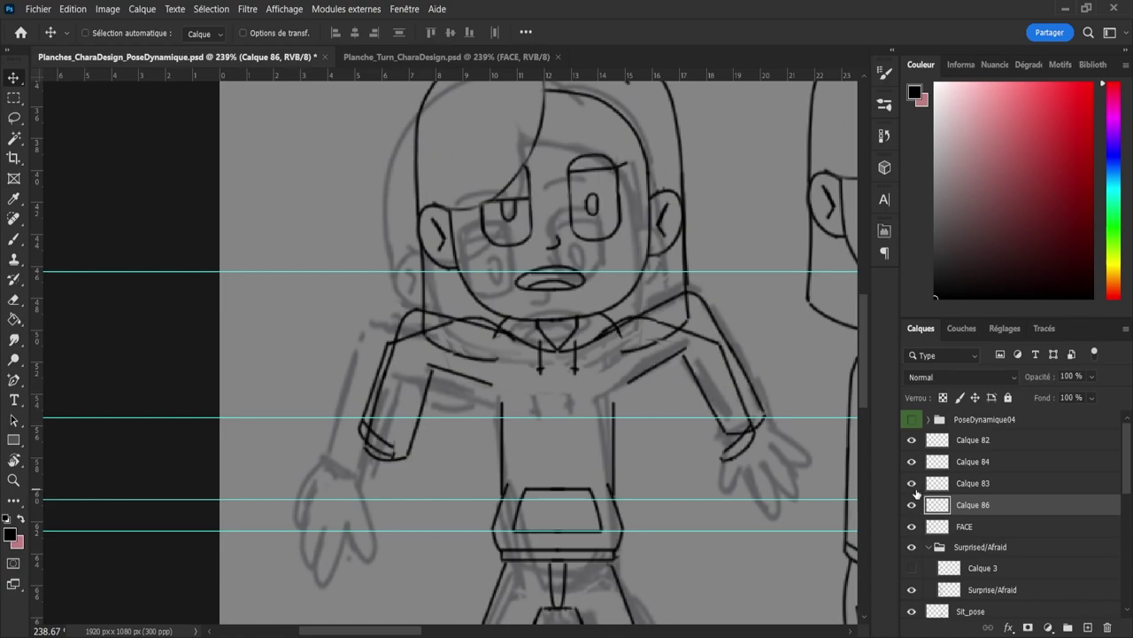
click(912, 471)
click(912, 472)
Step: Erase the lowered eyelid line and the half pupil inside the hair-covered eye
key(z)
mouse_move(516, 192)
mouse_down()
mouse_move(526, 191)
mouse_move(522, 199)
mouse_up()
drag(542, 155, 562, 182)
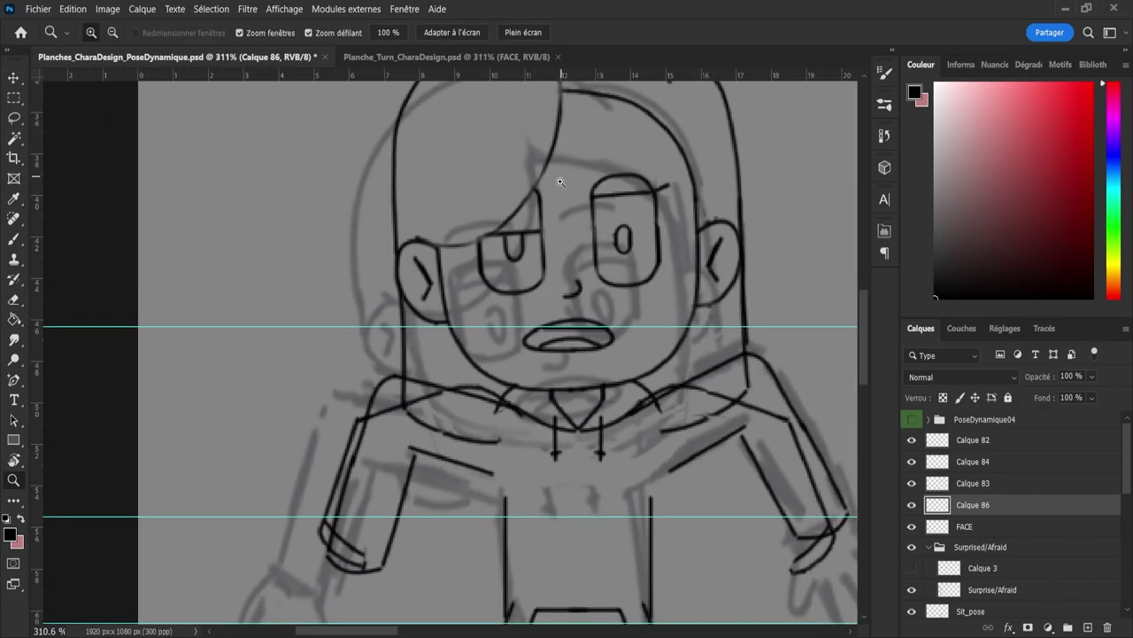
key(e)
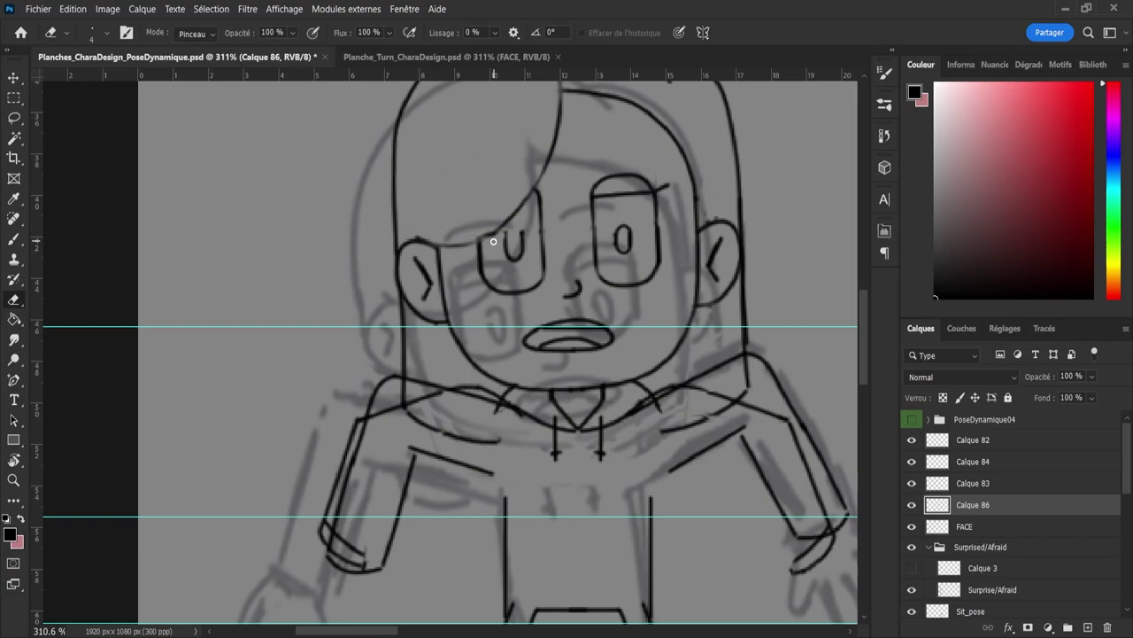
mouse_move(505, 231)
mouse_down()
mouse_move(510, 259)
mouse_move(520, 239)
mouse_move(524, 254)
mouse_move(490, 256)
mouse_move(514, 238)
mouse_move(543, 260)
mouse_move(489, 277)
mouse_up()
key(ctrl+z)
Step: Lasso the whole uncovered eye, duplicate it onto a new layer, and move the copy over the hair-covered eye
key(l)
drag(617, 162, 678, 184)
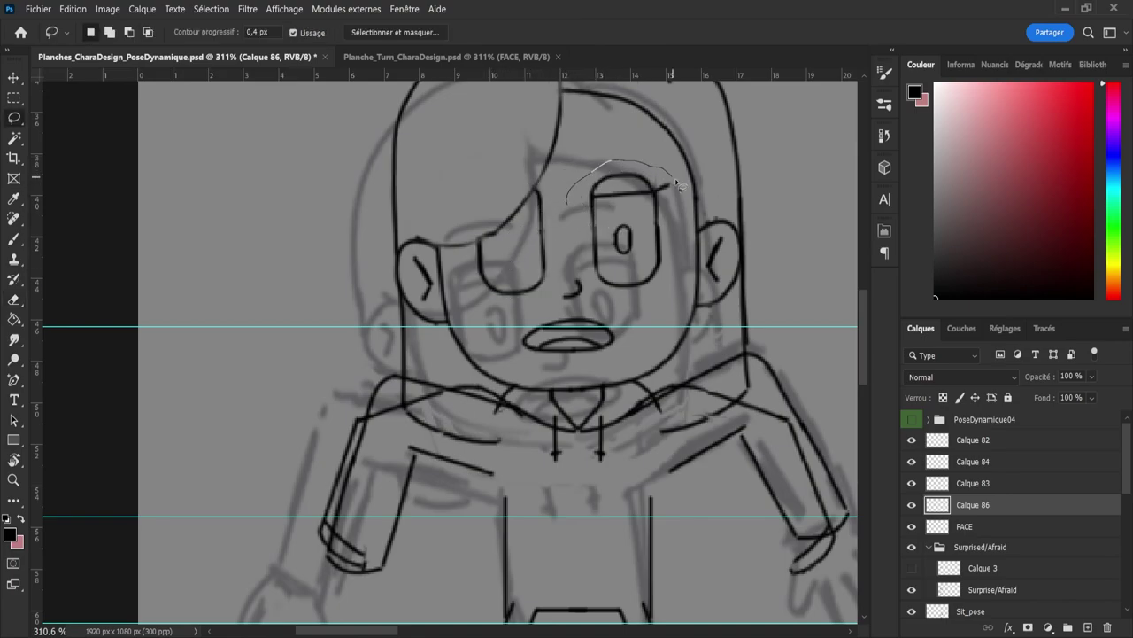
mouse_move(671, 298)
mouse_down()
mouse_move(597, 288)
mouse_move(575, 220)
mouse_up()
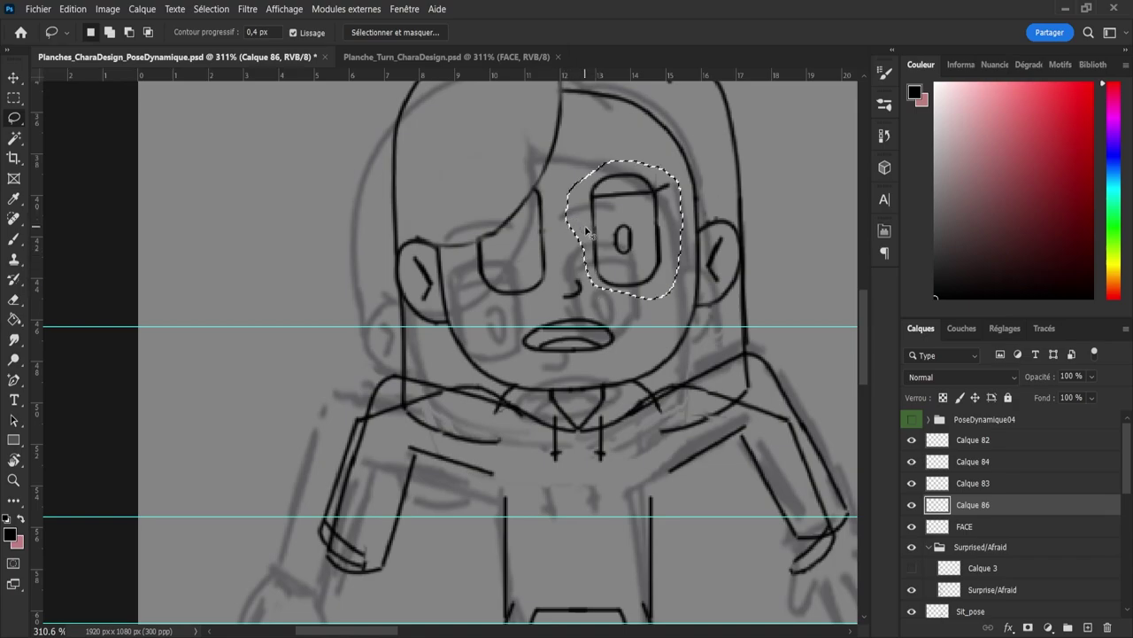
key(ctrl+j)
key(ctrl+t)
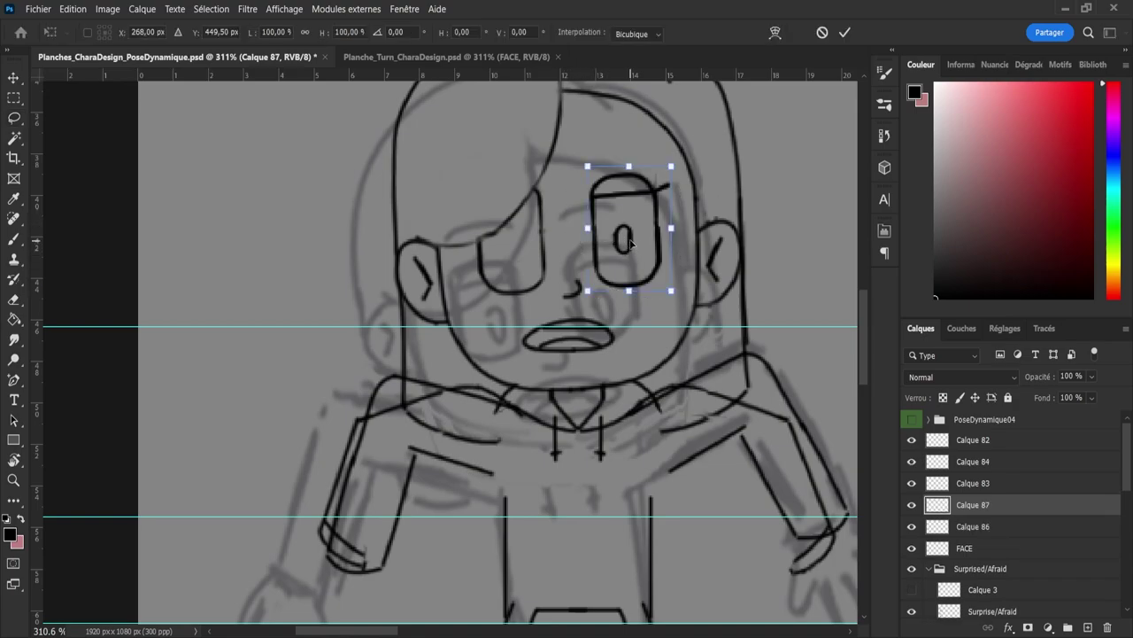
drag(629, 241, 511, 241)
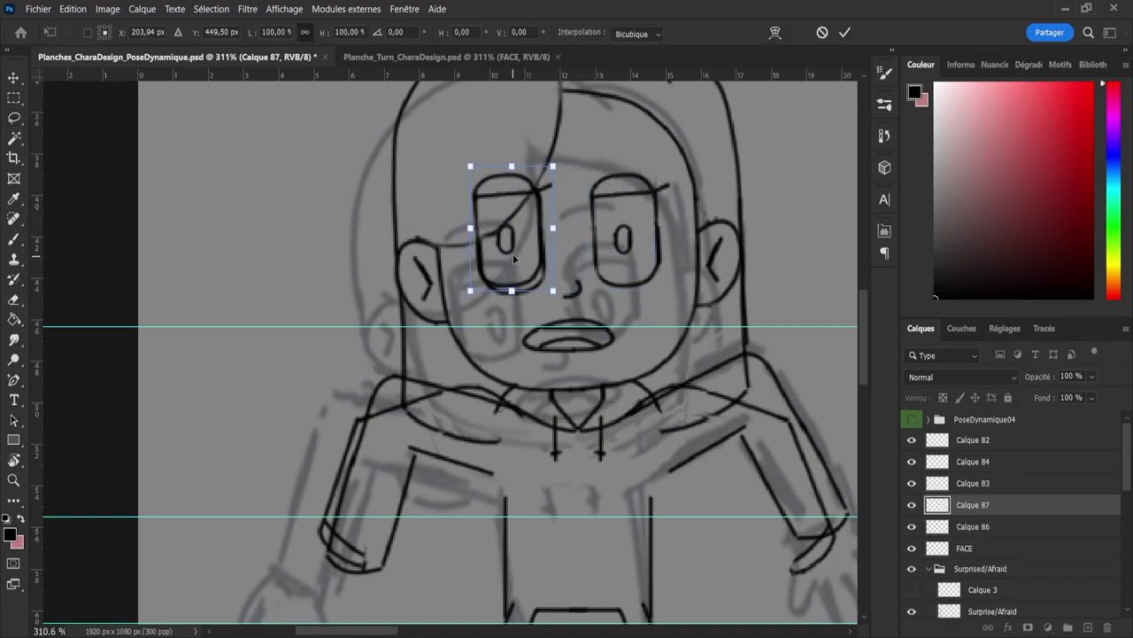
Step: Mirror the eye copy horizontally, tilt it about 11°, and lower it 4 px to fit the covered eye's outline
right_click(598, 536)
click(587, 527)
drag(572, 168, 561, 161)
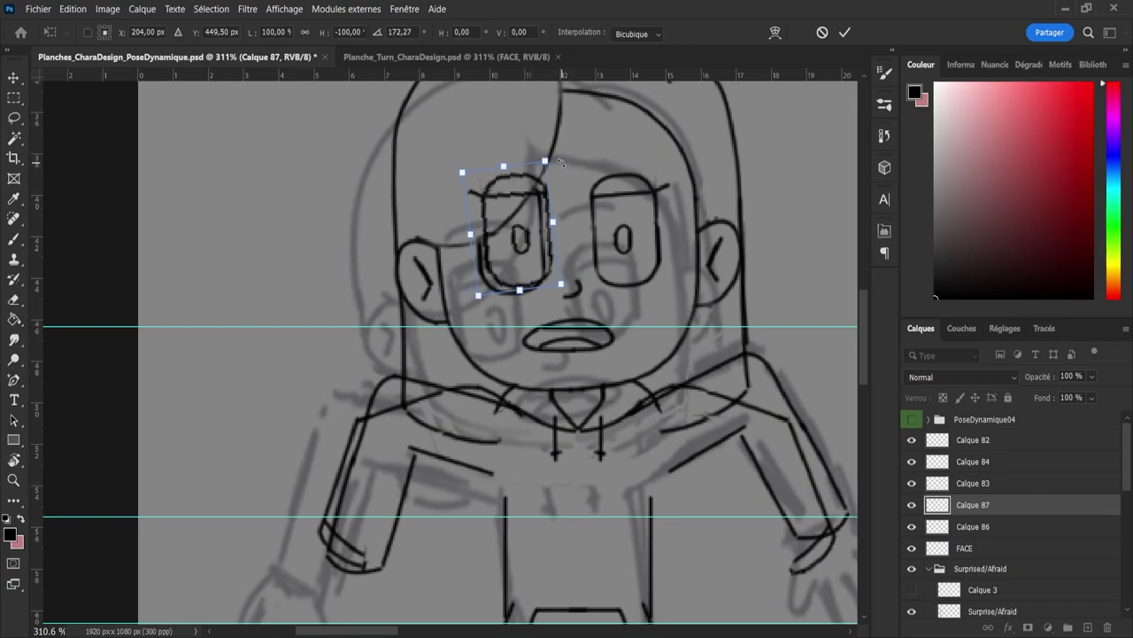
drag(550, 254, 543, 250)
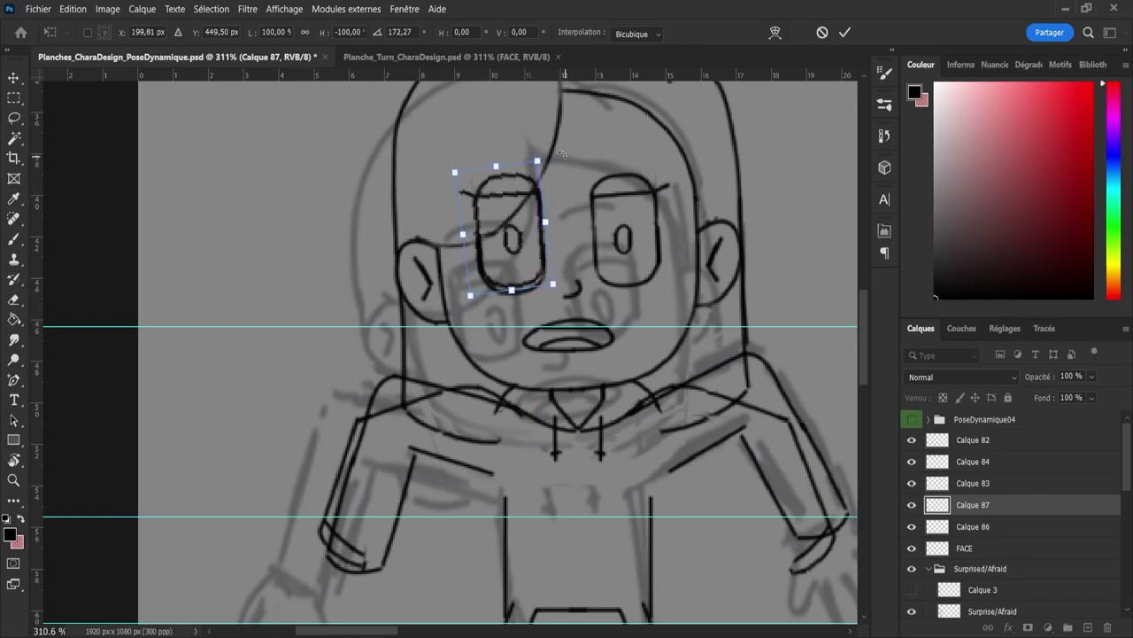
drag(561, 155, 556, 156)
key(Down)
key(Down)
key(Down)
key(Down)
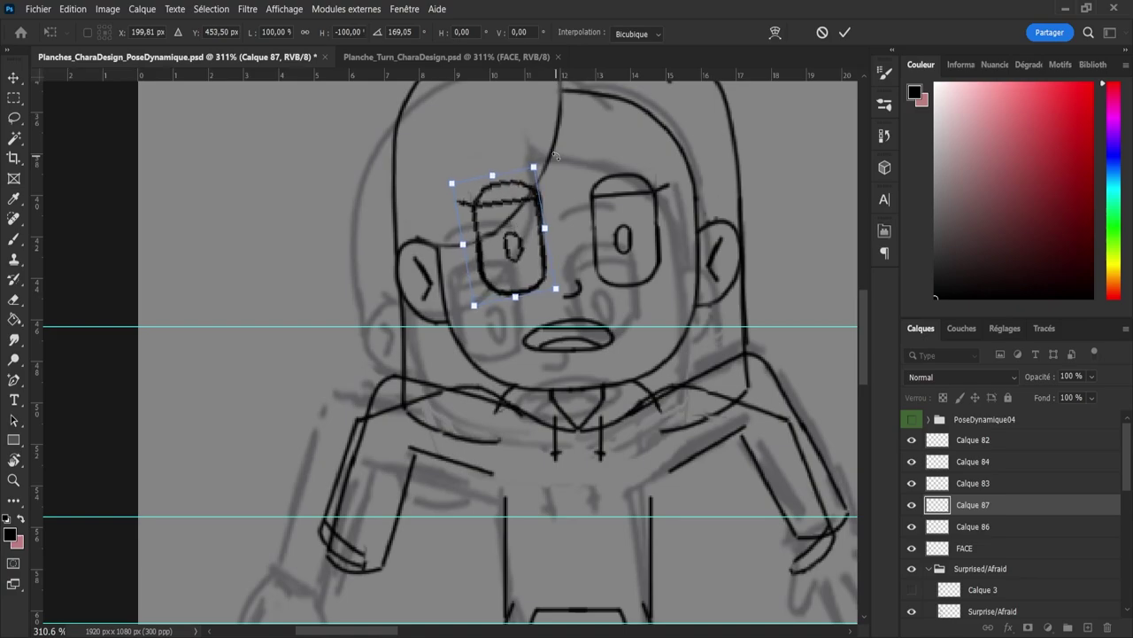
key(Return)
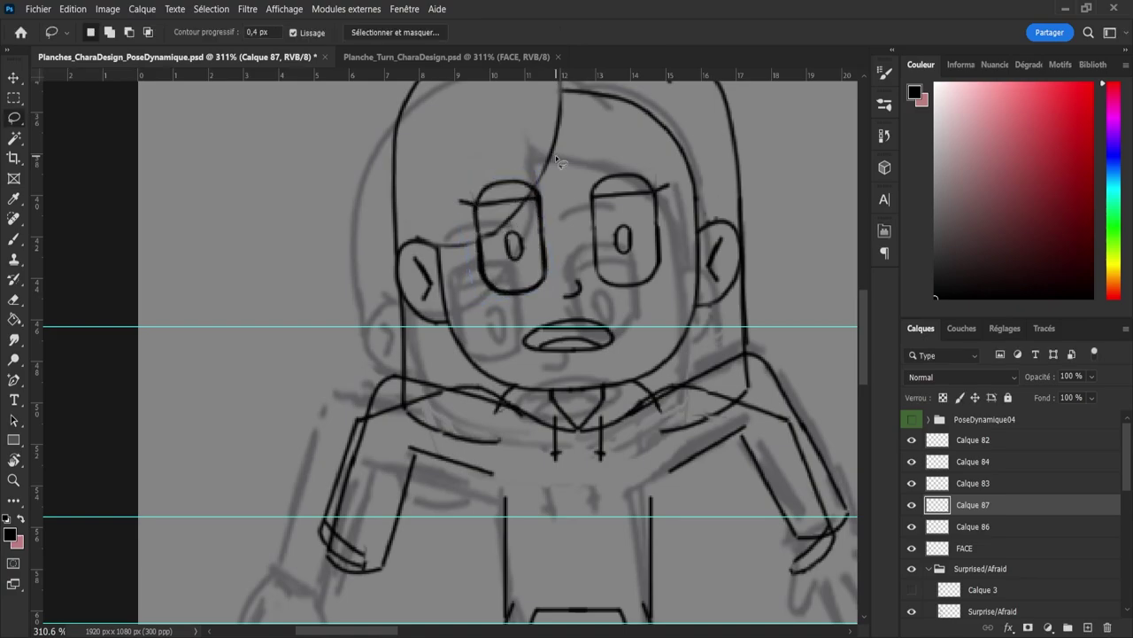
Step: Erase the old outline of the covered eye on Calque 86 beneath the mirrored copy
key(v)
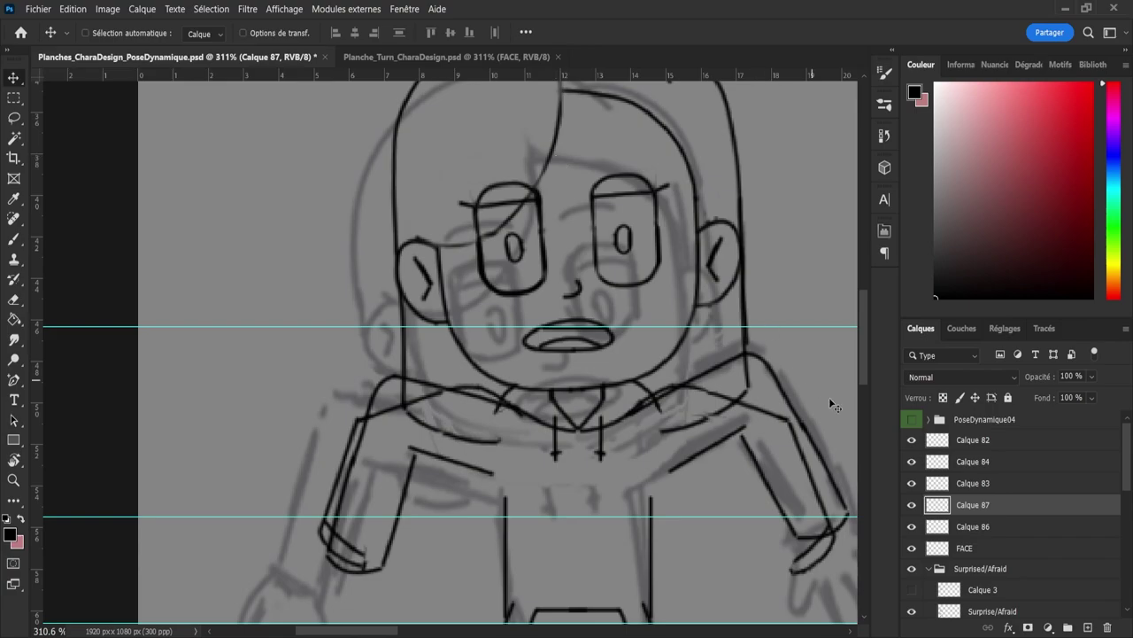
click(911, 526)
click(912, 526)
click(921, 528)
key(e)
click(501, 285)
key(bracketright)
key(bracketright)
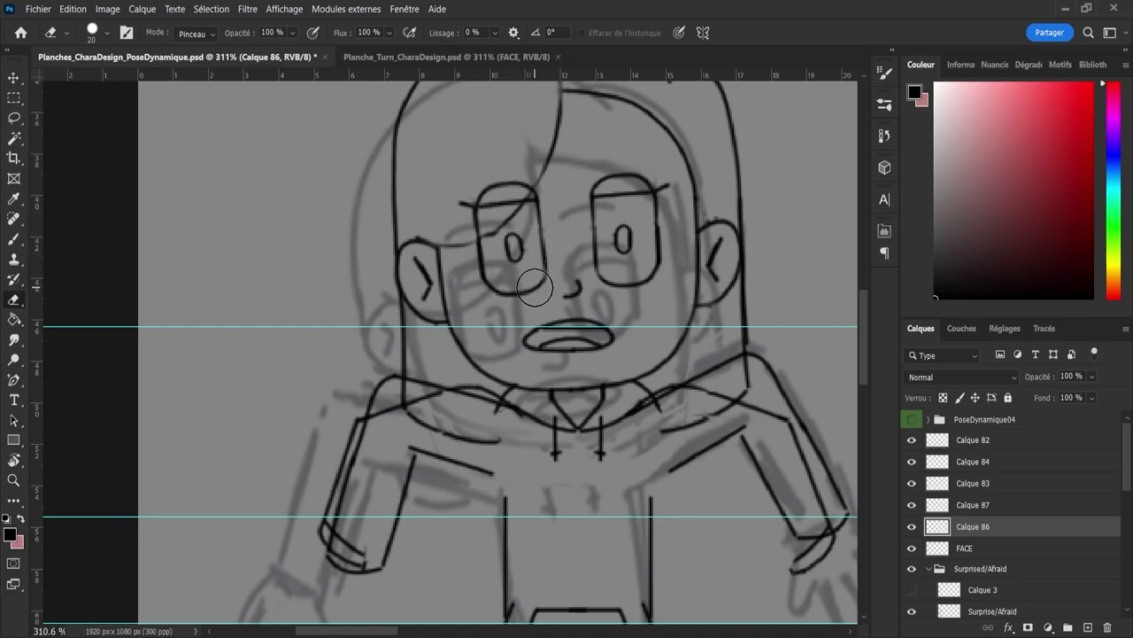
Step: On Calque 87, erase the parts of the mirrored eye that overlap the hair fringe
click(952, 513)
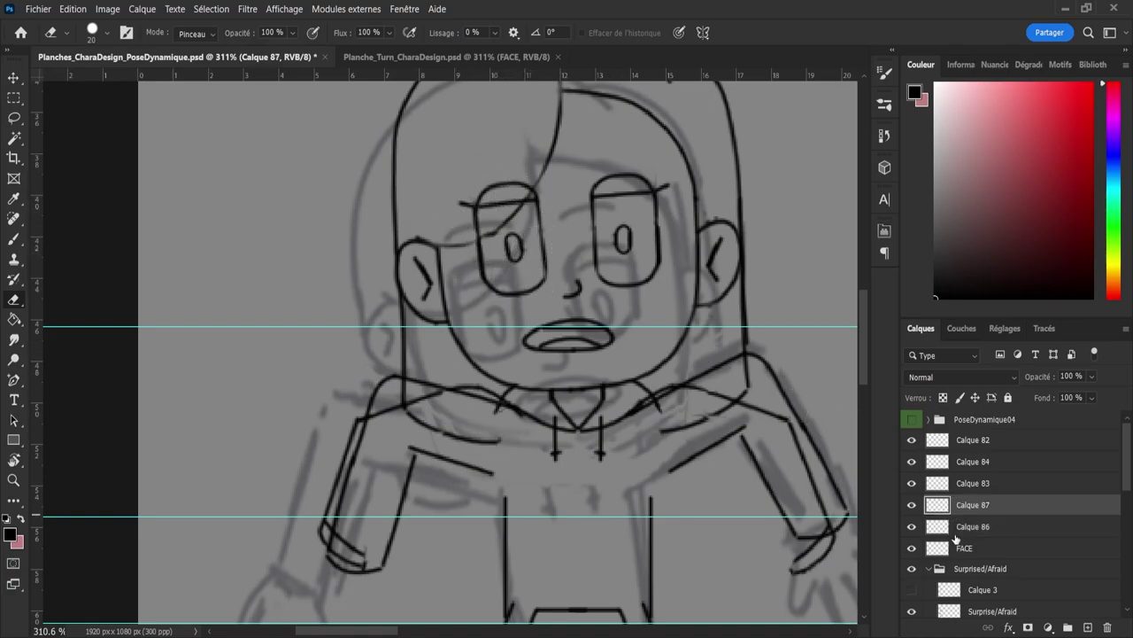
click(912, 505)
click(912, 505)
mouse_move(481, 198)
mouse_down()
mouse_move(481, 183)
mouse_move(502, 192)
mouse_move(475, 218)
mouse_up()
Step: Examine the reworked eyes up close and within the full figure, toggling Calque 87 to compare
key(z)
drag(498, 175, 473, 169)
drag(573, 258, 589, 269)
scroll(557, 252, up, 2)
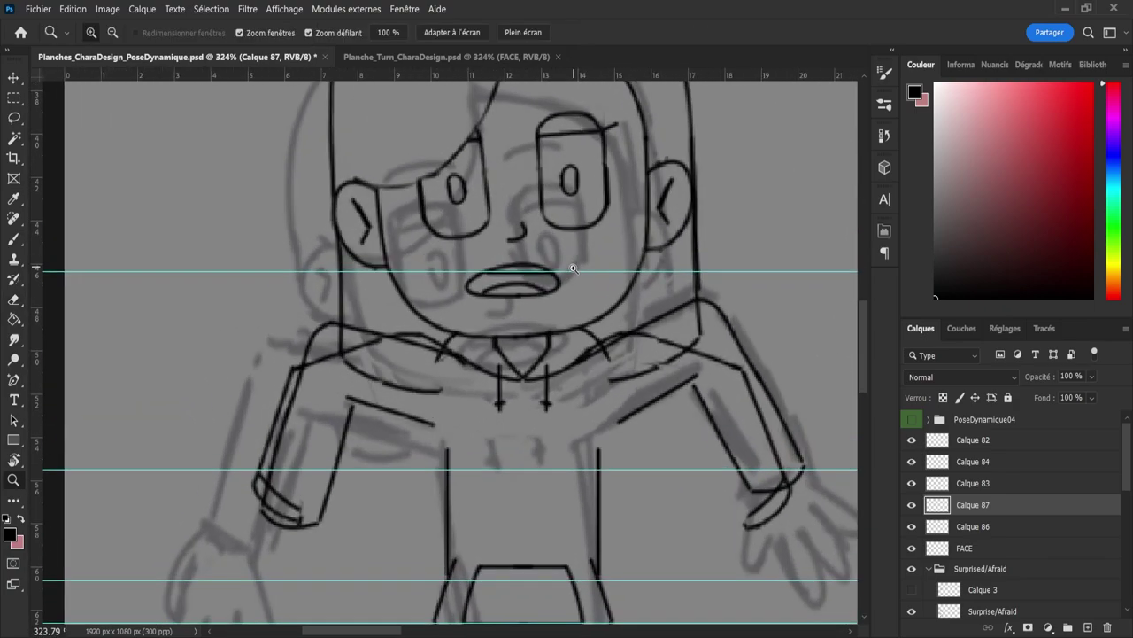
scroll(538, 313, down, 4)
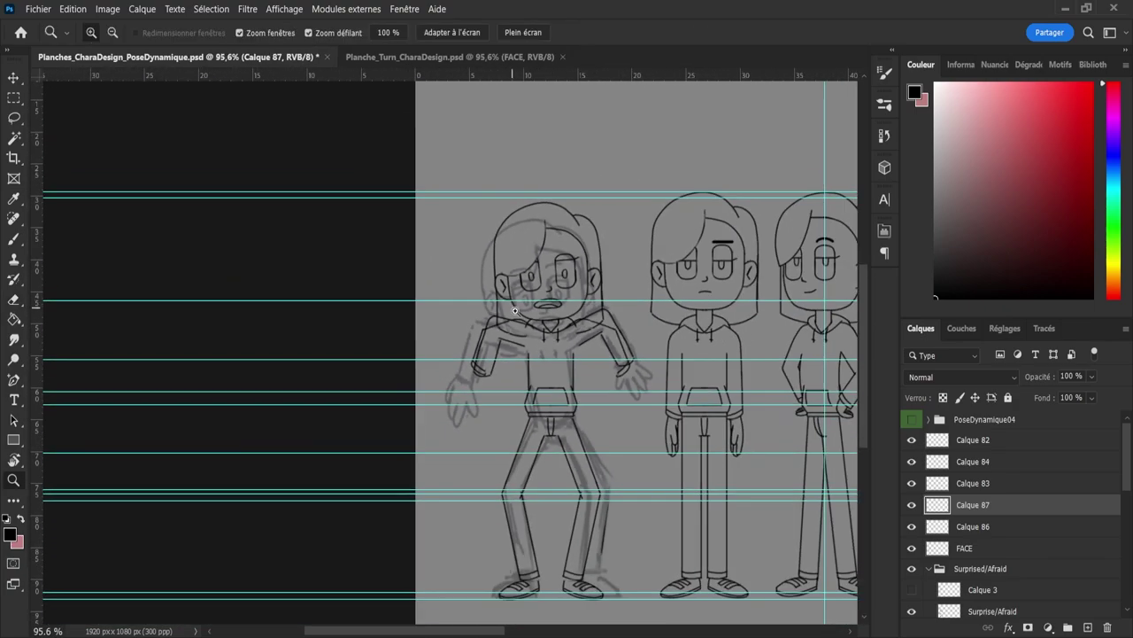
scroll(547, 274, up, 3)
scroll(563, 279, up, 1)
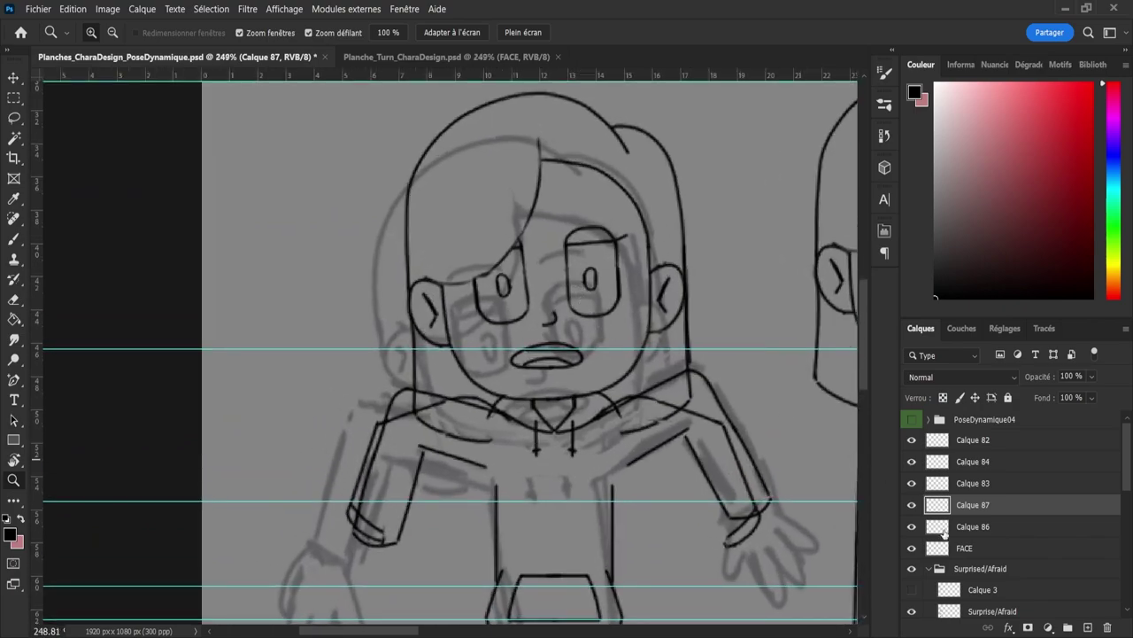
click(912, 504)
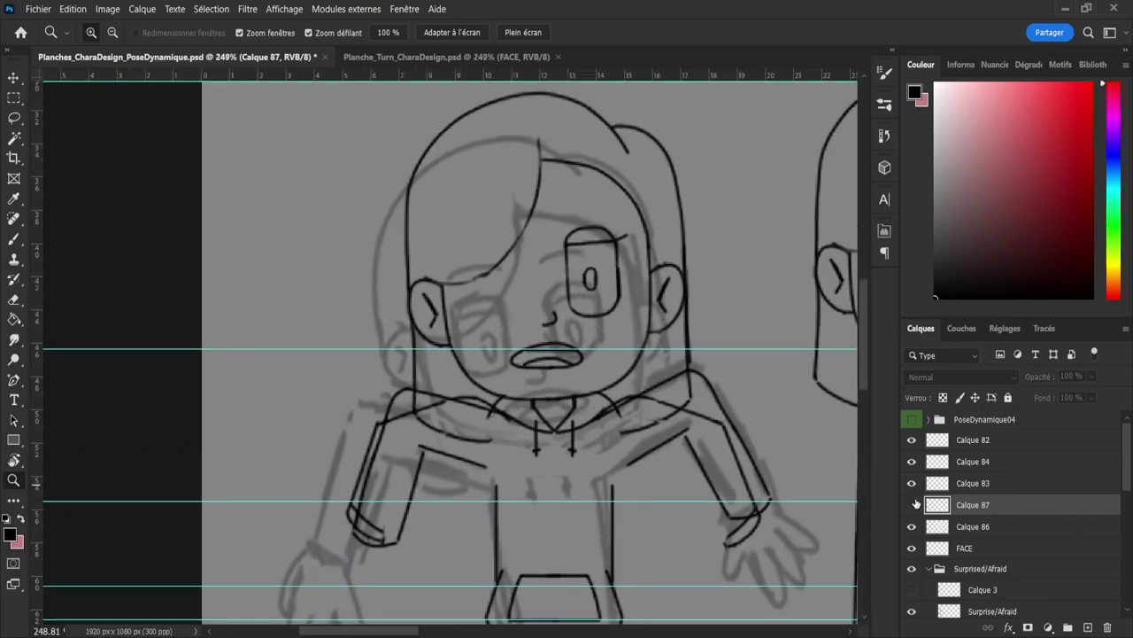
Step: Lasso the uncovered eye's pupil on Calque 86, lower it slightly within the eye, and clear the selection
key(l)
mouse_move(501, 289)
mouse_down()
mouse_move(490, 300)
mouse_move(518, 308)
mouse_move(516, 277)
mouse_move(492, 289)
mouse_up()
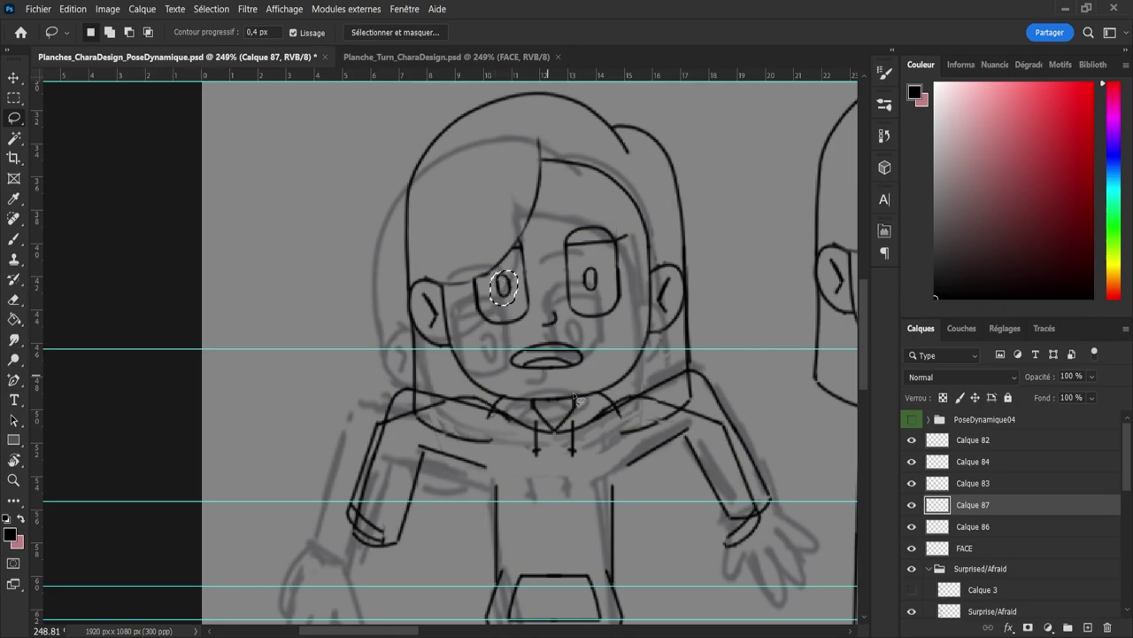
click(974, 527)
key(shift)
mouse_move(604, 264)
mouse_down()
mouse_move(582, 282)
mouse_move(603, 264)
mouse_up()
key(ctrl+t)
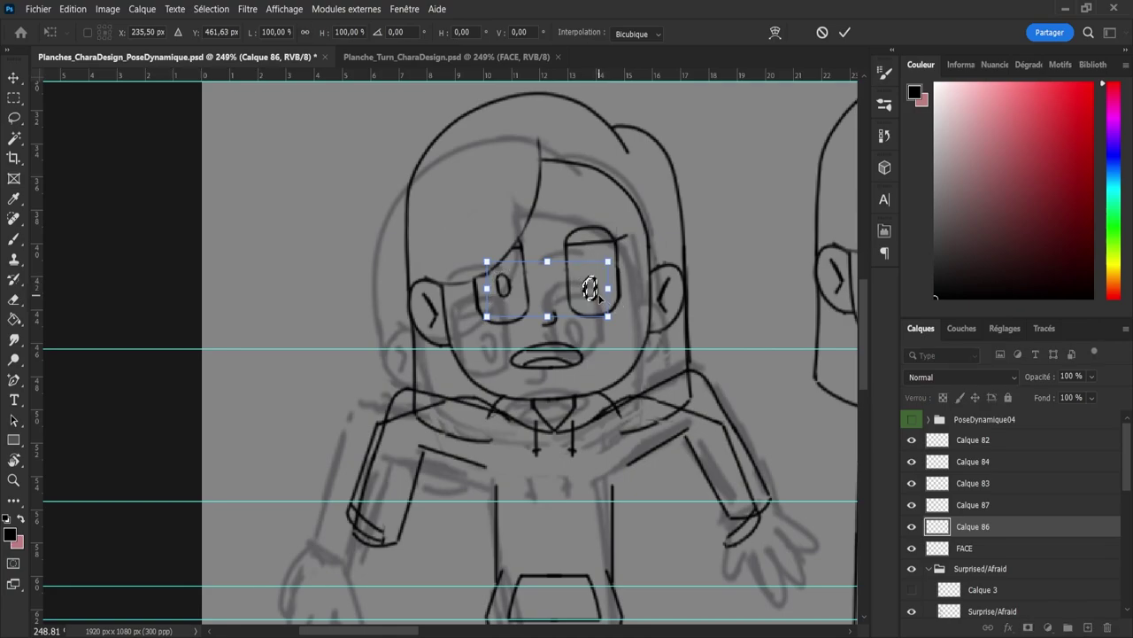
drag(598, 297, 599, 302)
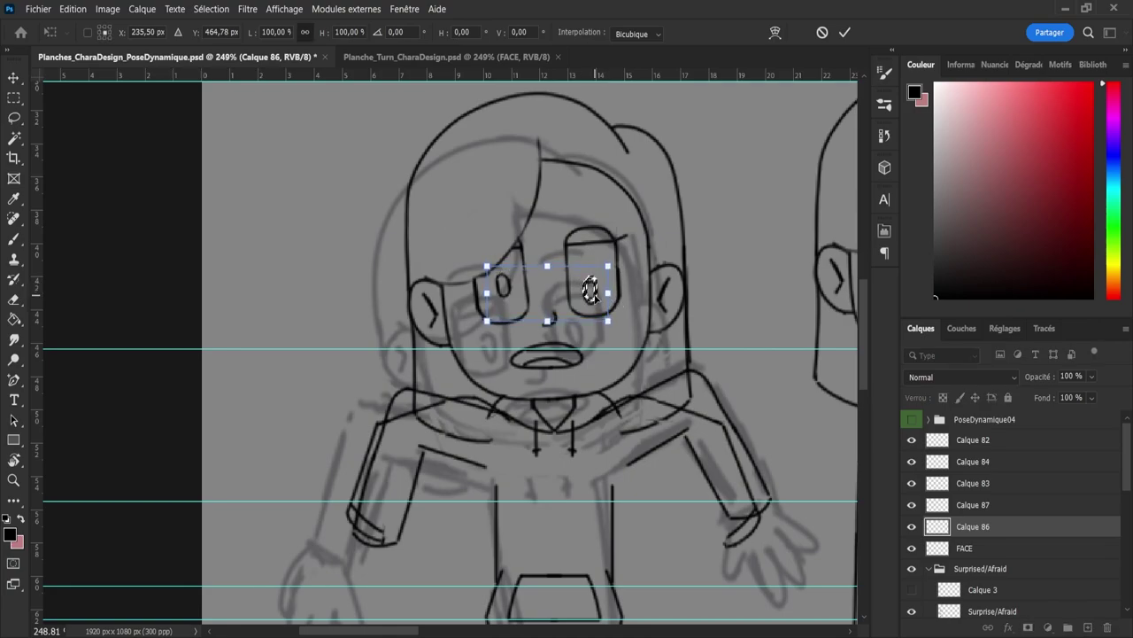
key(Return)
key(ctrl+d)
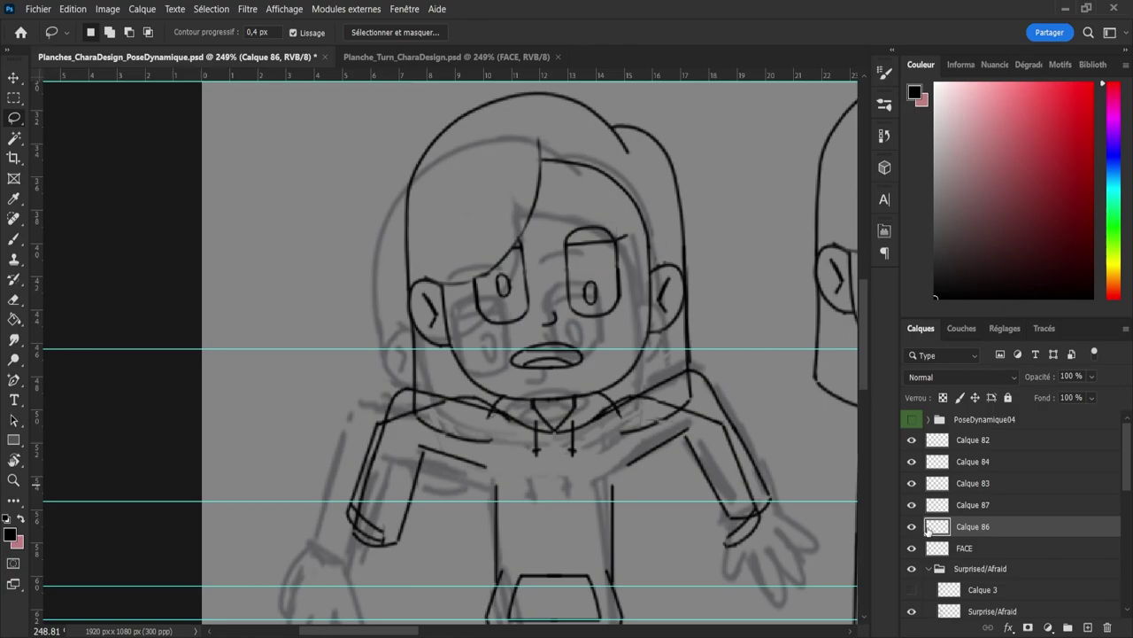
Step: Lasso the covered eye's pupil on Calque 87, lower it slightly within the eye, and clear the selection
click(931, 511)
key(v)
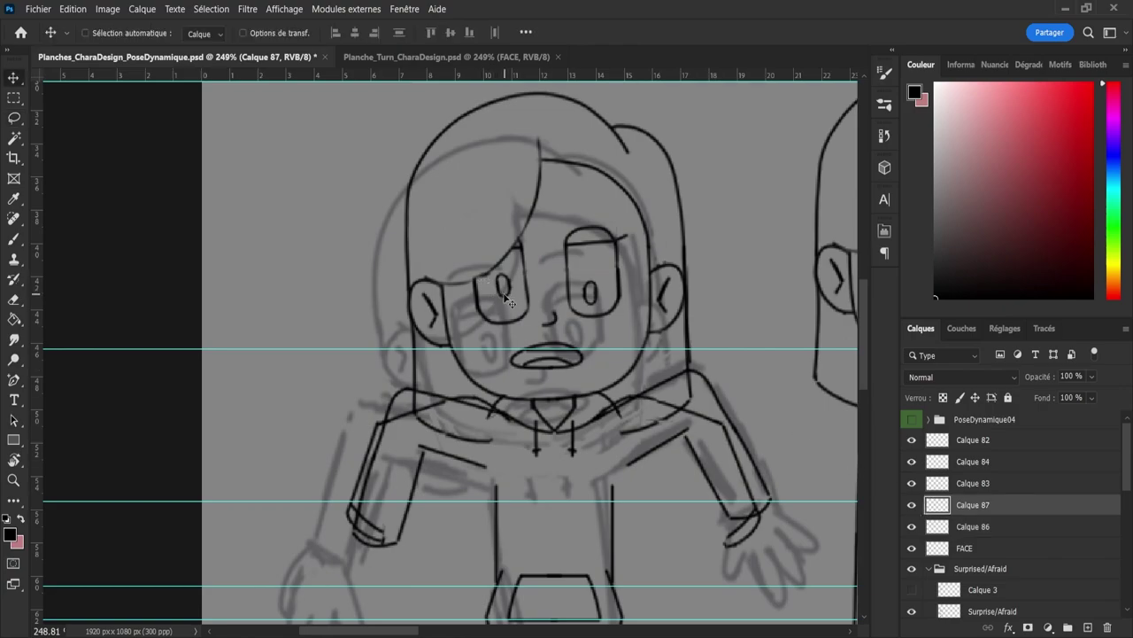
key(l)
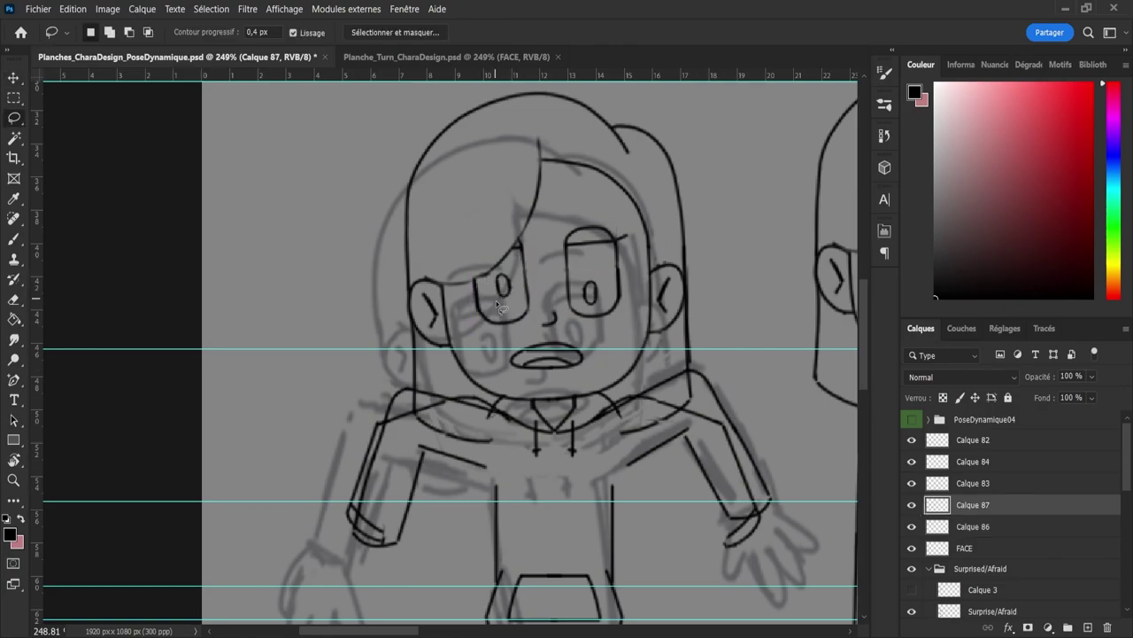
mouse_move(498, 306)
mouse_down()
mouse_move(520, 289)
mouse_move(507, 271)
mouse_move(491, 279)
mouse_move(504, 305)
mouse_move(515, 302)
mouse_move(503, 302)
mouse_up()
key(ctrl+t)
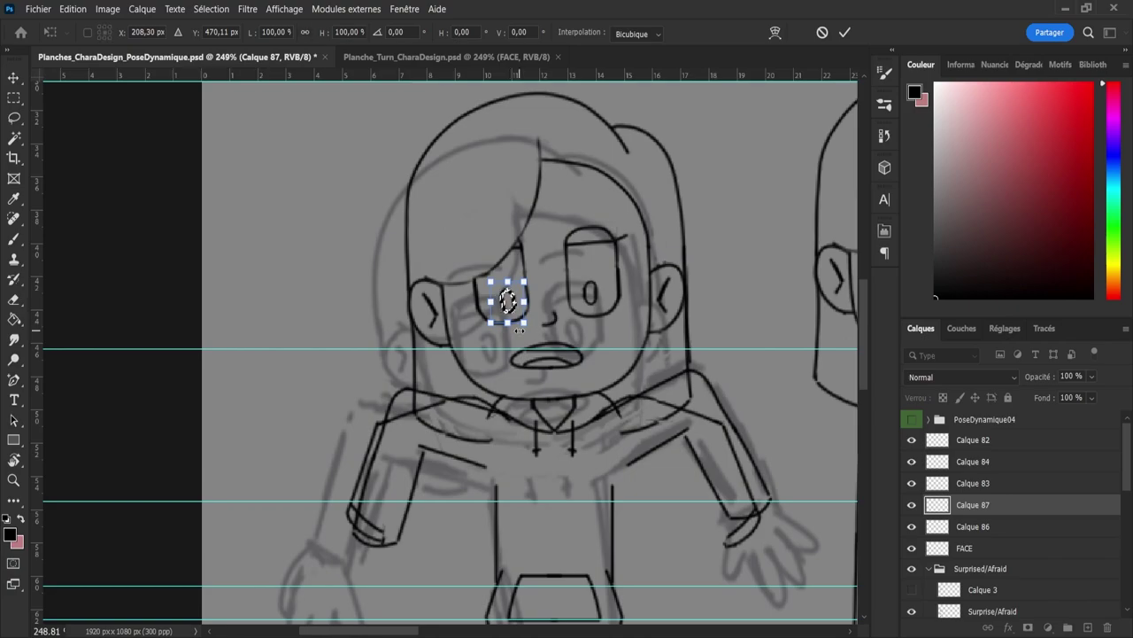
key(Up)
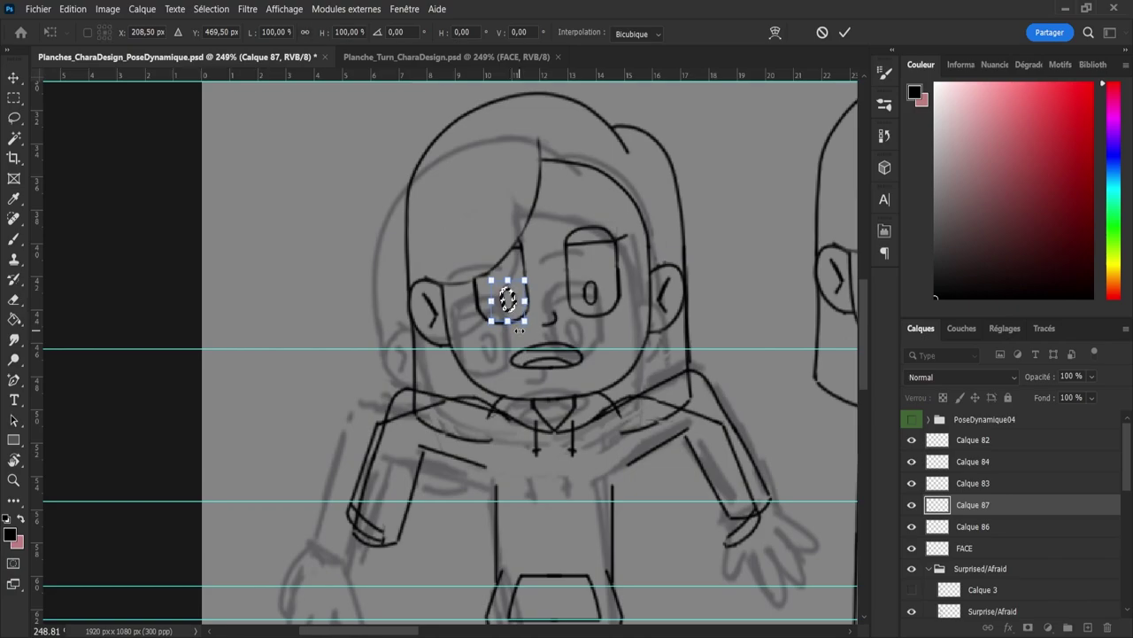
key(Return)
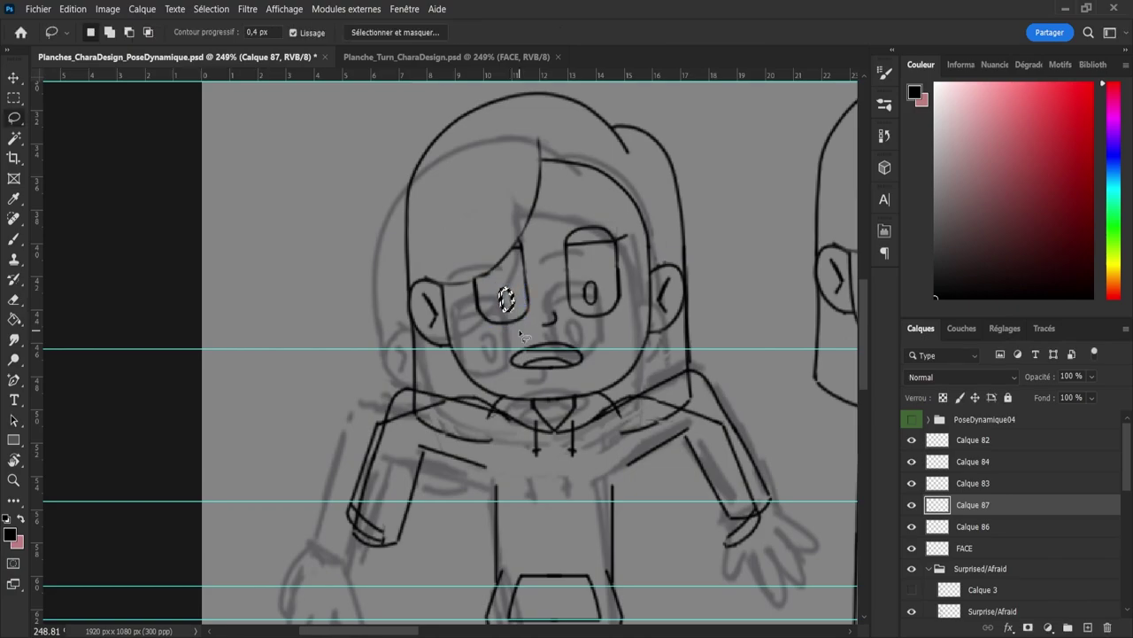
key(ctrl+d)
Step: On Calque 86, paint a thick, arched raised eyebrow above the uncovered eye
key(z)
drag(566, 284, 602, 241)
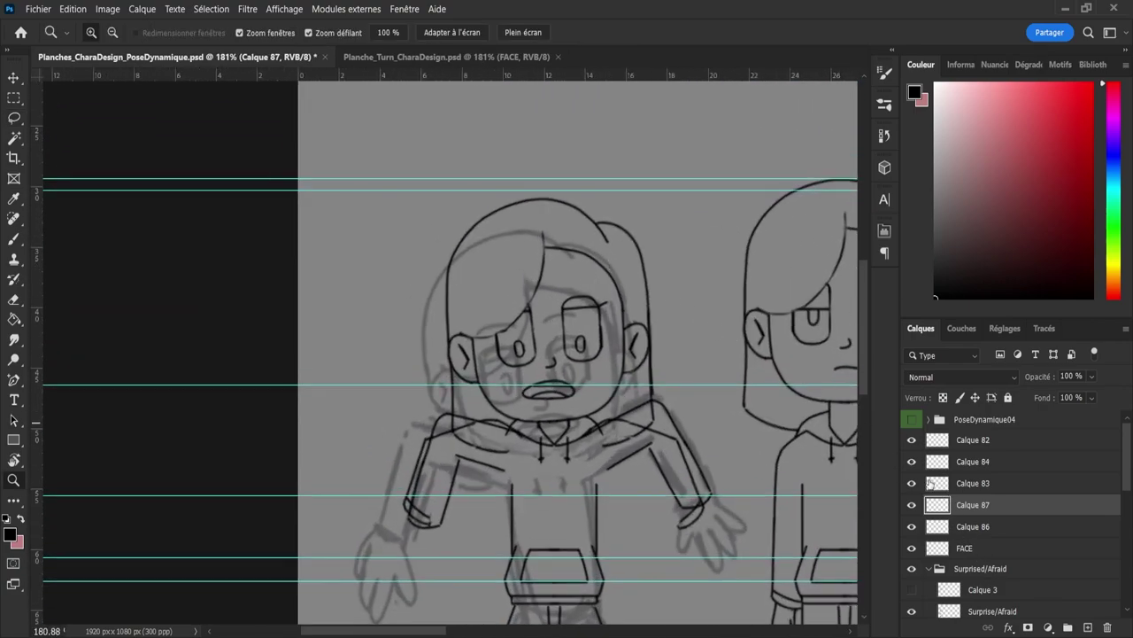
click(974, 529)
key(b)
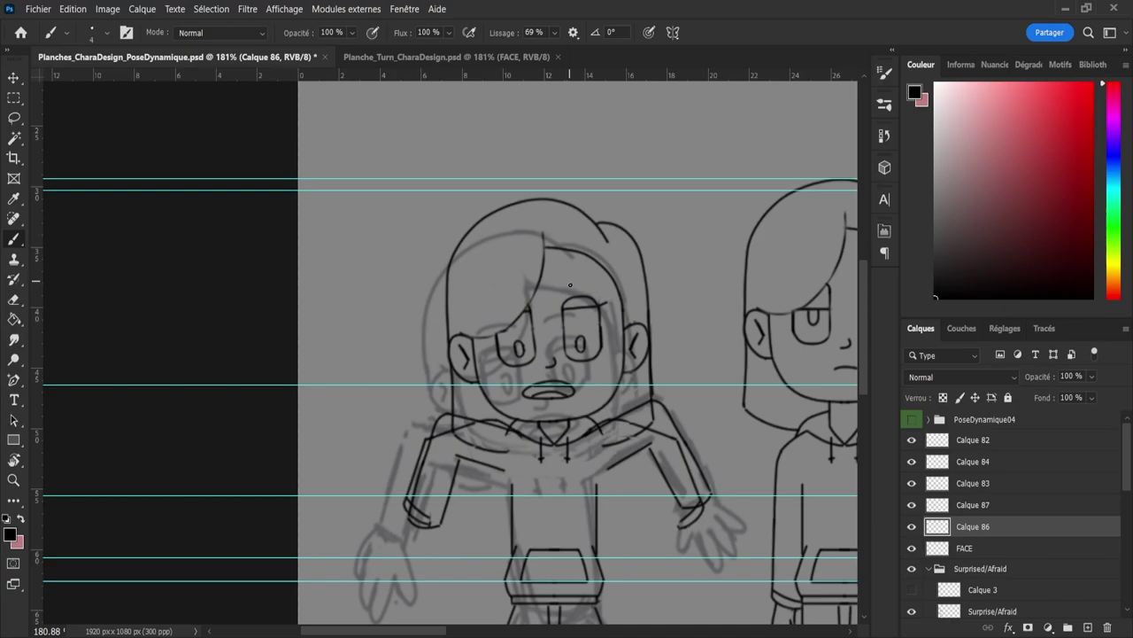
drag(563, 287, 594, 283)
key(ctrl+z)
key(ctrl+z)
key(ctrl+z)
Step: Examine the raised eyebrow and the full figure beside the neighbouring poses
key(z)
drag(558, 323, 478, 296)
mouse_move(558, 367)
mouse_down()
mouse_move(578, 371)
mouse_move(543, 363)
mouse_up()
drag(602, 429, 614, 431)
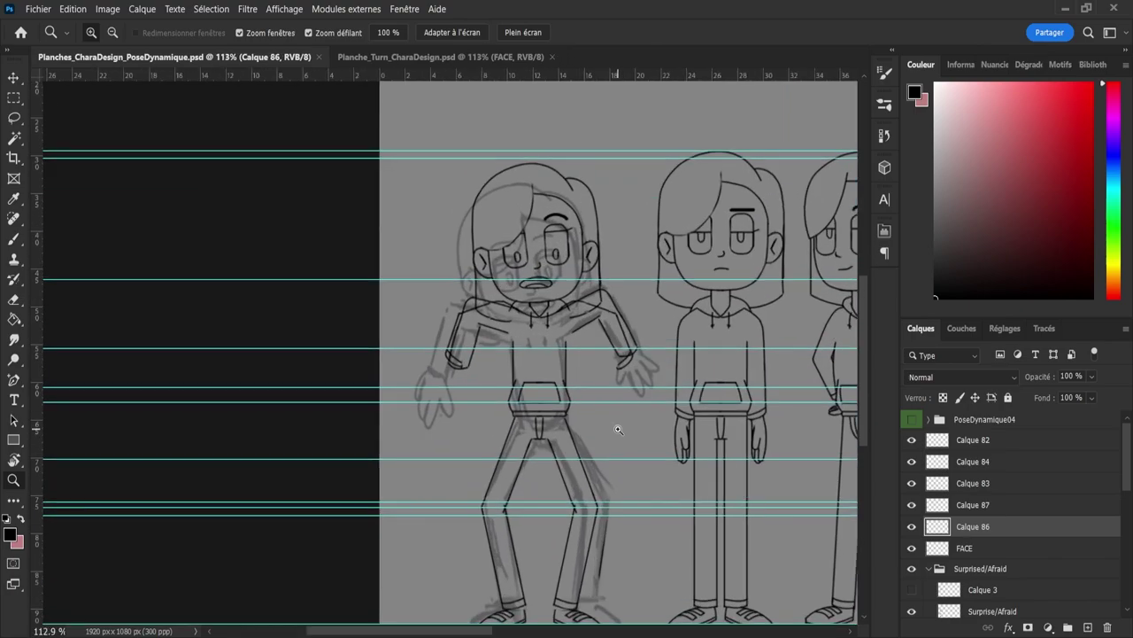
drag(544, 346, 559, 341)
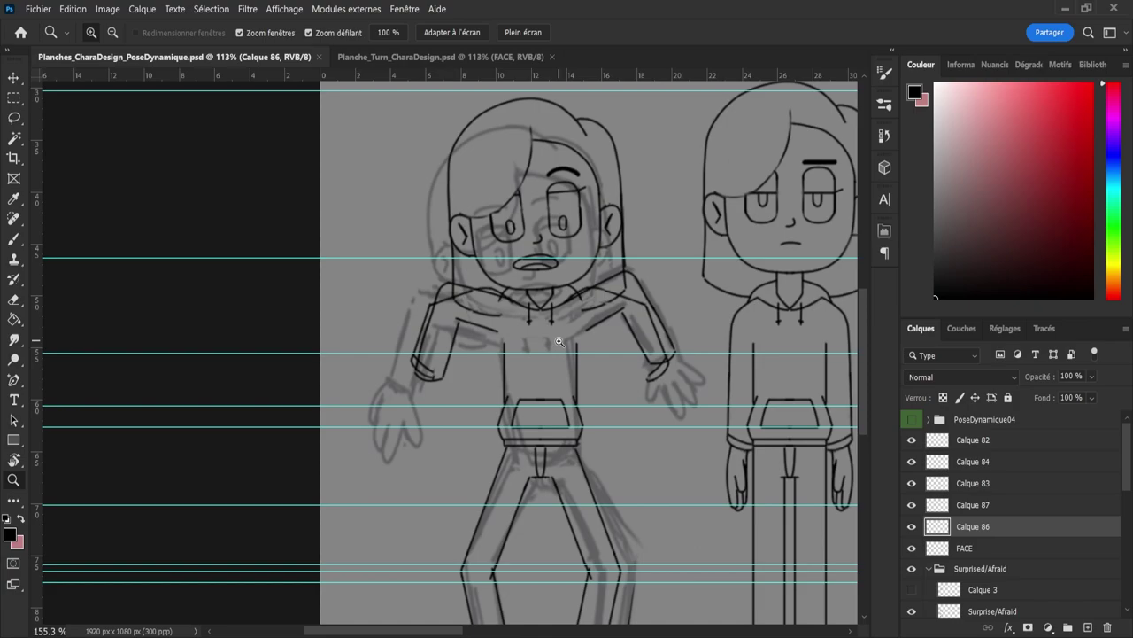
mouse_move(559, 341)
mouse_down()
mouse_move(556, 331)
mouse_move(548, 344)
mouse_up()
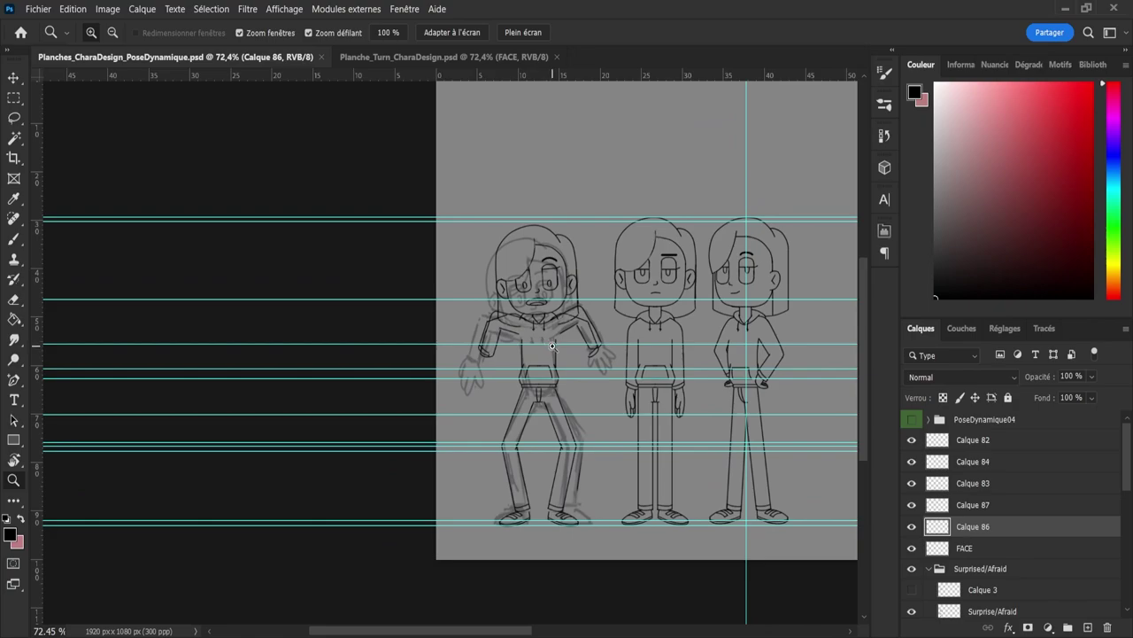
Step: On the FACE layer, erase the overlapping shoulder lines and the leftover sleeve and cuff lines on both arms
mouse_move(555, 329)
mouse_down()
mouse_move(575, 335)
mouse_move(579, 313)
mouse_up()
key(e)
click(963, 554)
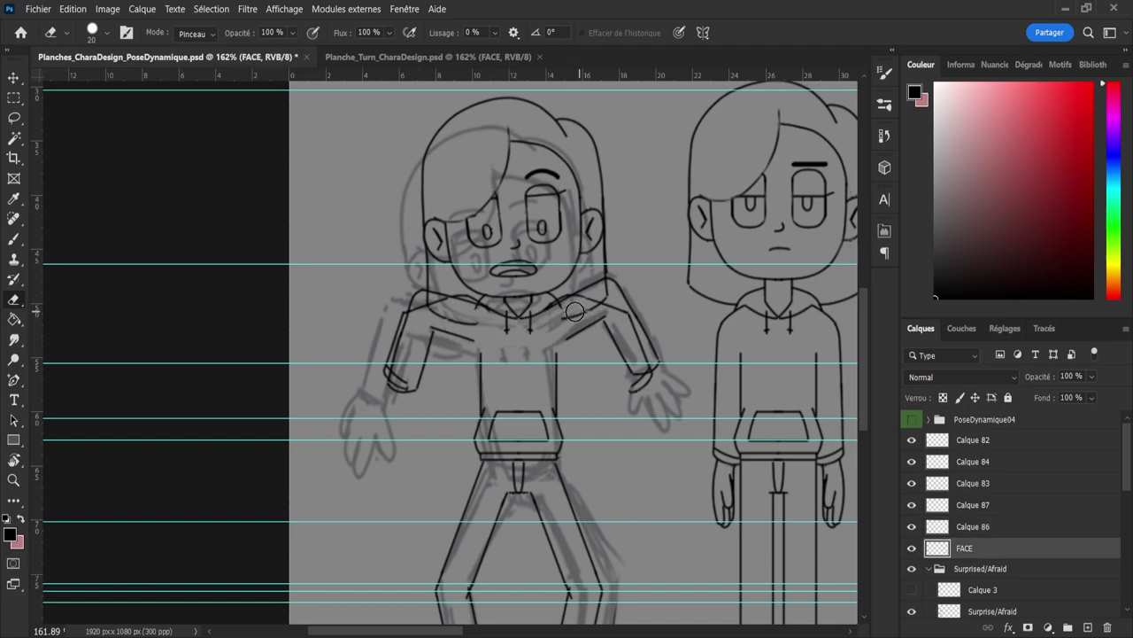
mouse_move(557, 325)
mouse_down()
mouse_move(651, 326)
mouse_move(633, 340)
mouse_move(630, 319)
mouse_move(635, 348)
mouse_move(590, 325)
mouse_move(563, 306)
mouse_up()
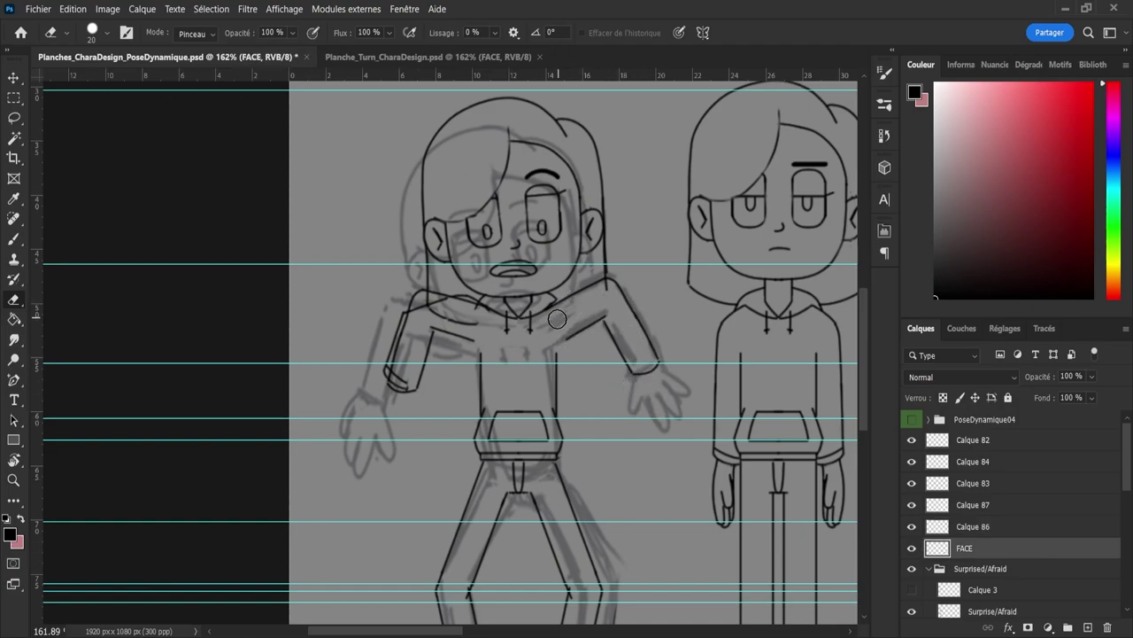
drag(397, 379, 379, 364)
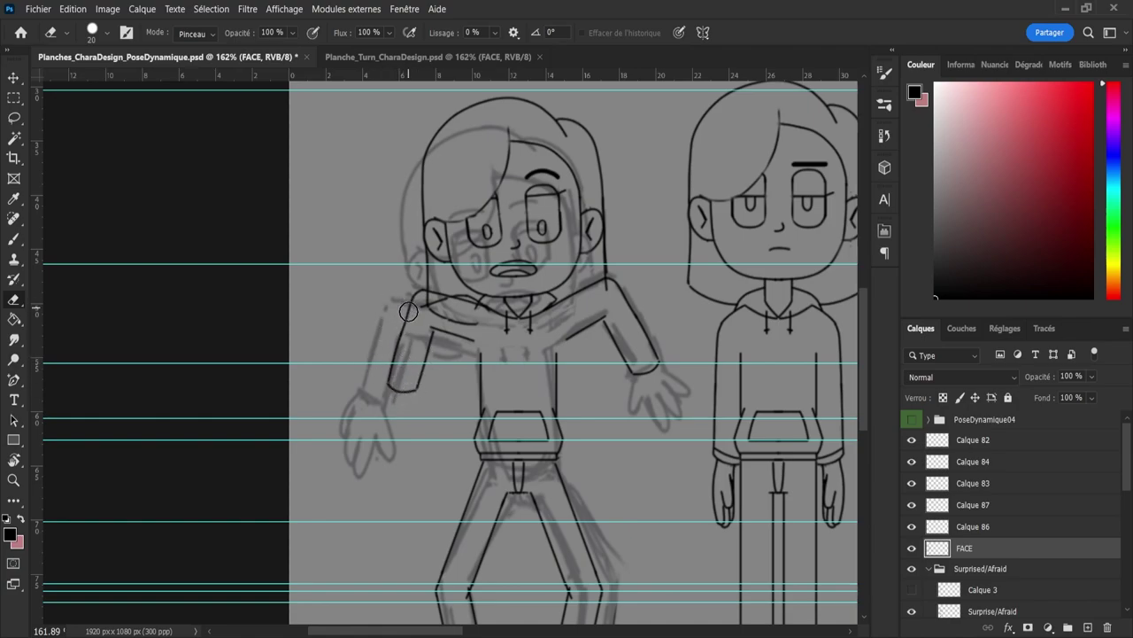
mouse_move(442, 317)
mouse_down()
mouse_move(433, 307)
mouse_move(479, 325)
mouse_move(466, 306)
mouse_up()
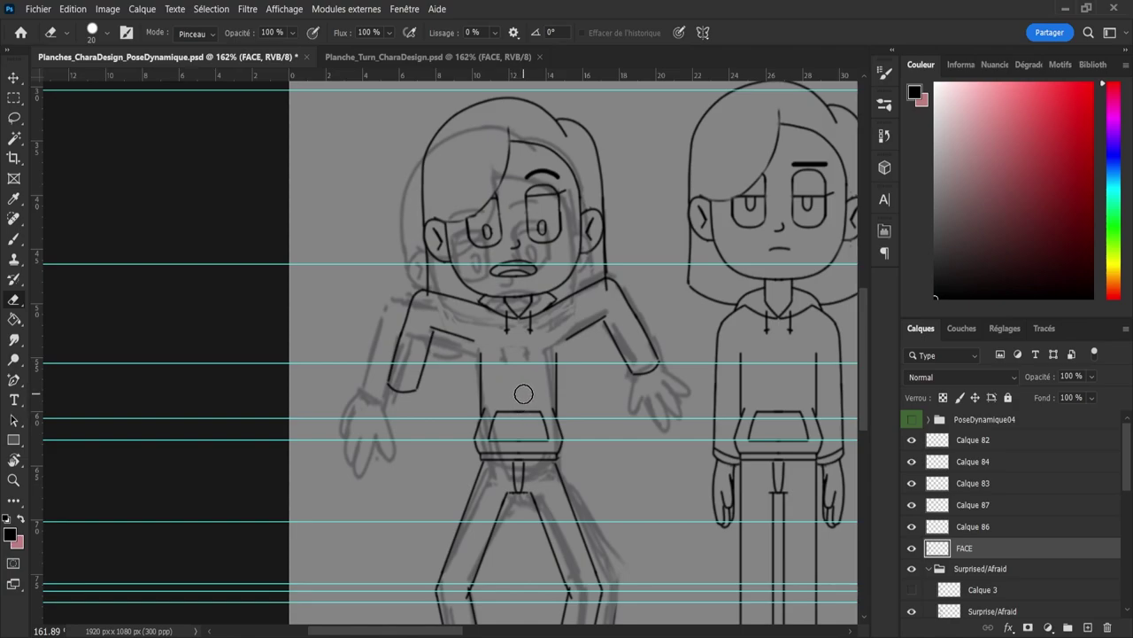
Step: Add a new layer above FACE and draw an open hand with spread fingers below the cuff nearest the neutral pose
key(z)
drag(524, 396, 474, 369)
drag(563, 445, 605, 463)
drag(543, 384, 557, 400)
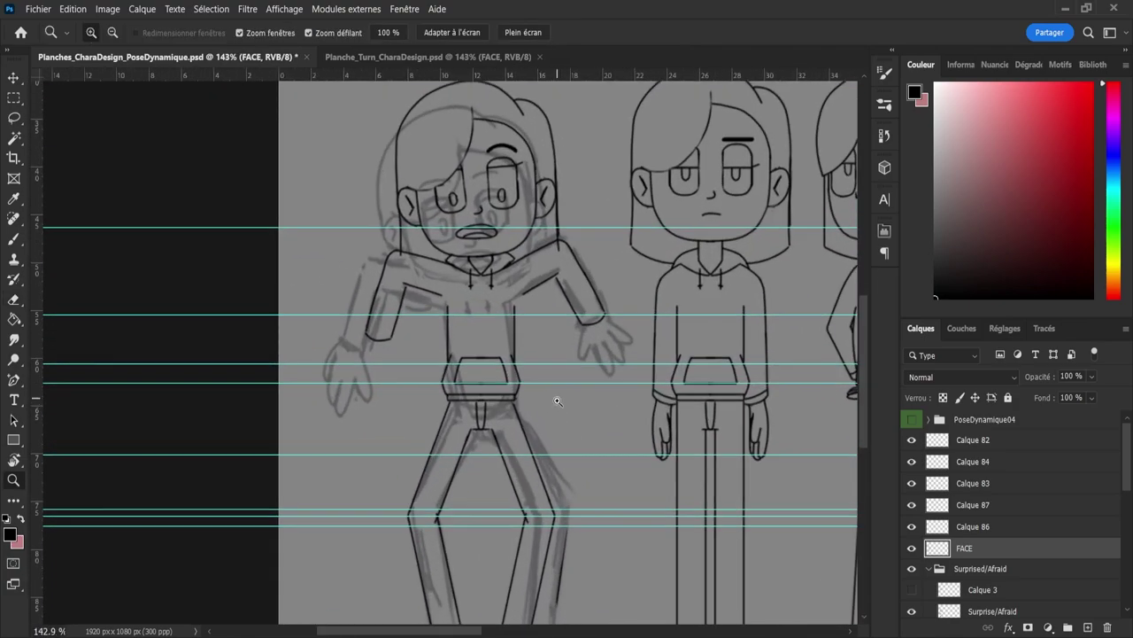
click(1087, 628)
key(b)
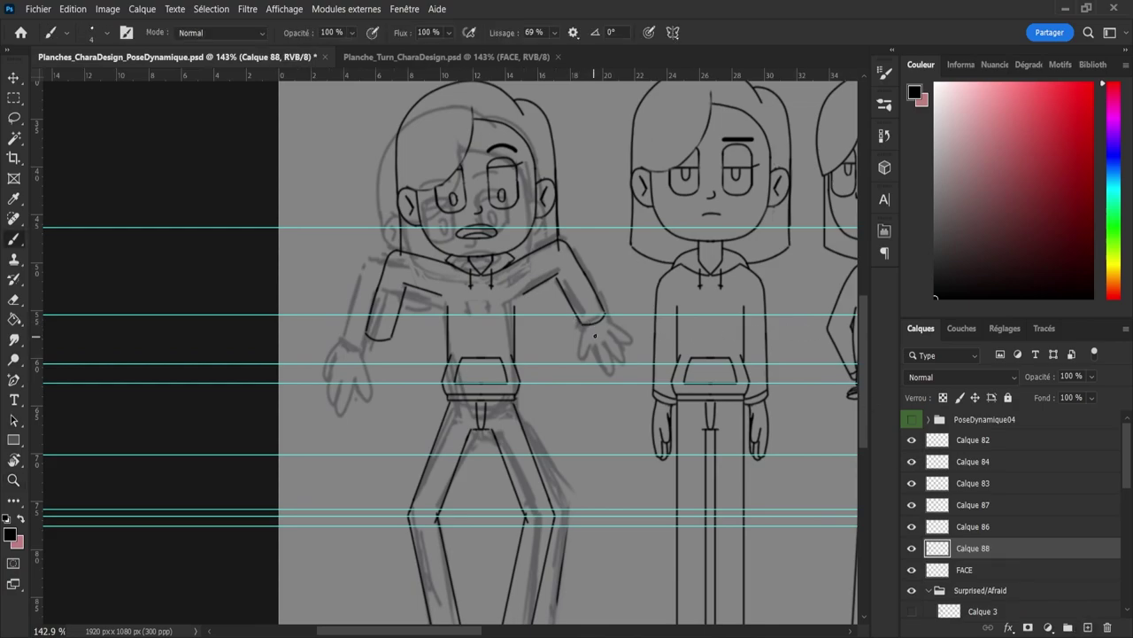
key(ctrl+z)
key(ctrl+z)
key(ctrl+z)
mouse_move(607, 350)
mouse_down()
mouse_move(619, 354)
mouse_move(602, 367)
mouse_move(580, 355)
mouse_up()
mouse_move(586, 374)
mouse_down()
mouse_move(591, 384)
mouse_move(590, 372)
mouse_up()
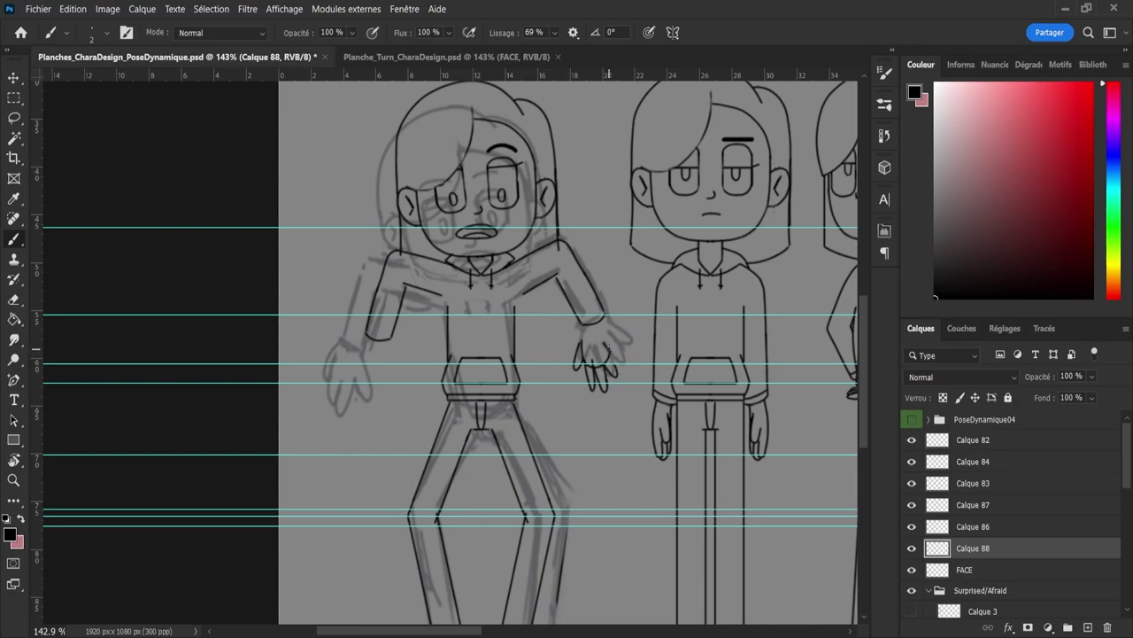
drag(607, 345, 610, 363)
key(ctrl+z)
Step: Reduce the eraser to 3 px and erase the arc crossing the palm at the base of the fingers on Calque 88
key(z)
mouse_move(595, 349)
mouse_down()
mouse_move(622, 367)
mouse_move(579, 362)
mouse_up()
key(e)
alt+right_click(593, 361)
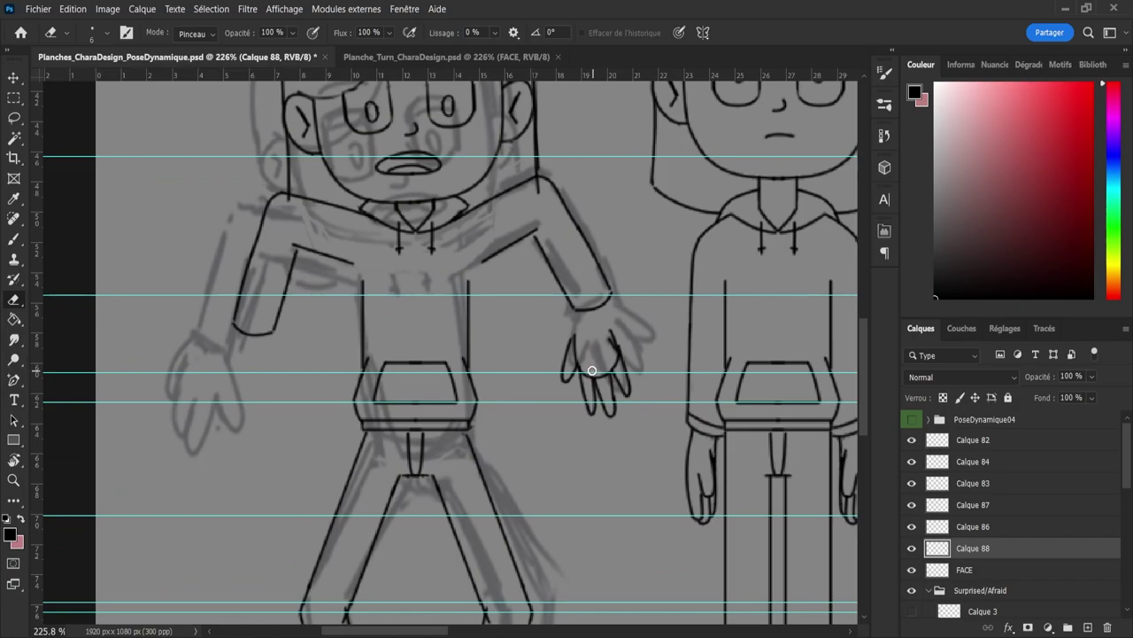
key(bracketleft)
key(bracketleft)
key(bracketleft)
click(581, 372)
Step: Redraw the outer edge of the hand on Calque 88 and erase the excess line along the outermost finger
key(b)
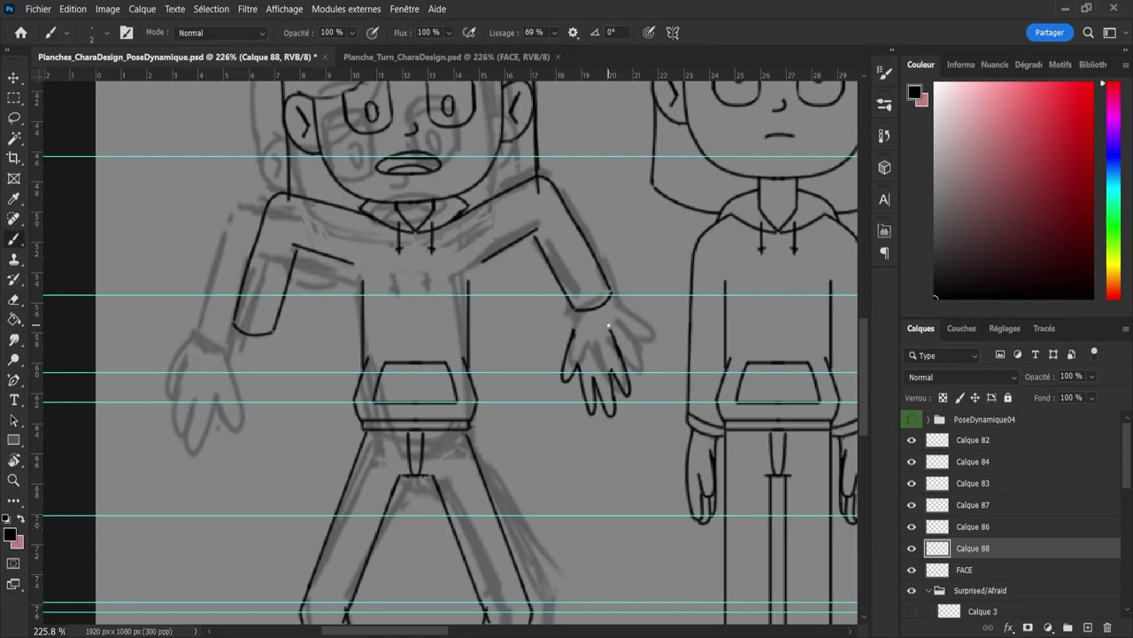
drag(609, 325, 627, 370)
key(ctrl+z)
key(ctrl+z)
key(ctrl+z)
drag(608, 324, 627, 370)
key(e)
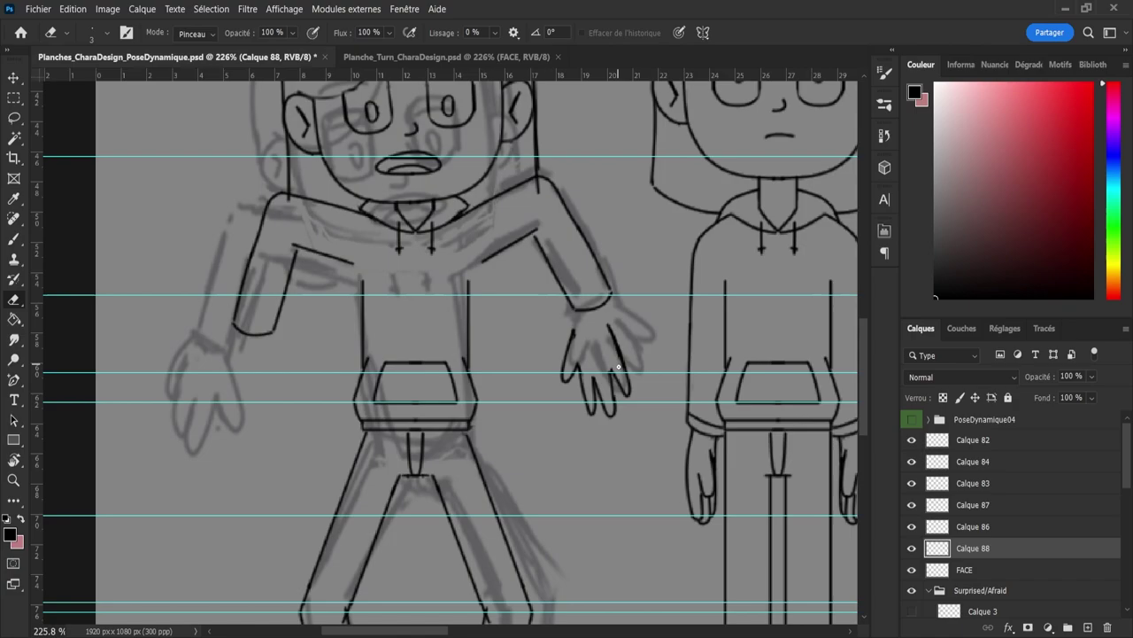
drag(613, 342, 620, 364)
key(b)
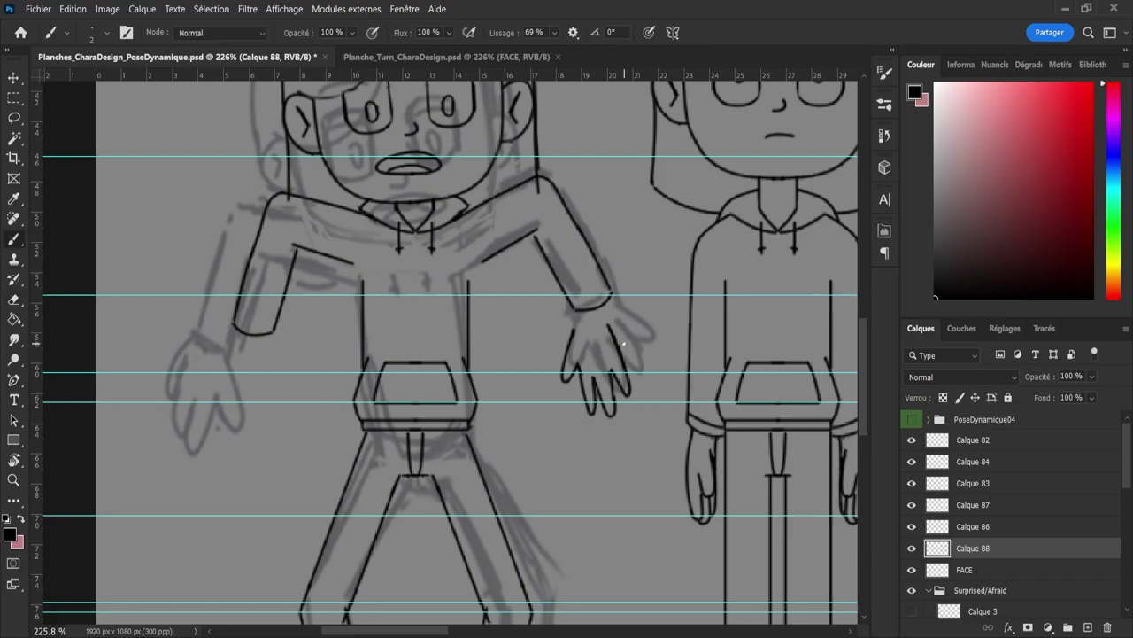
Step: Rotate the hand on Calque 88 by -14.67° and move it up to meet the sleeve cuff
mouse_move(625, 345)
mouse_down()
mouse_move(640, 342)
mouse_move(631, 320)
mouse_move(667, 311)
mouse_move(621, 324)
mouse_up()
key(v)
key(ctrl+t)
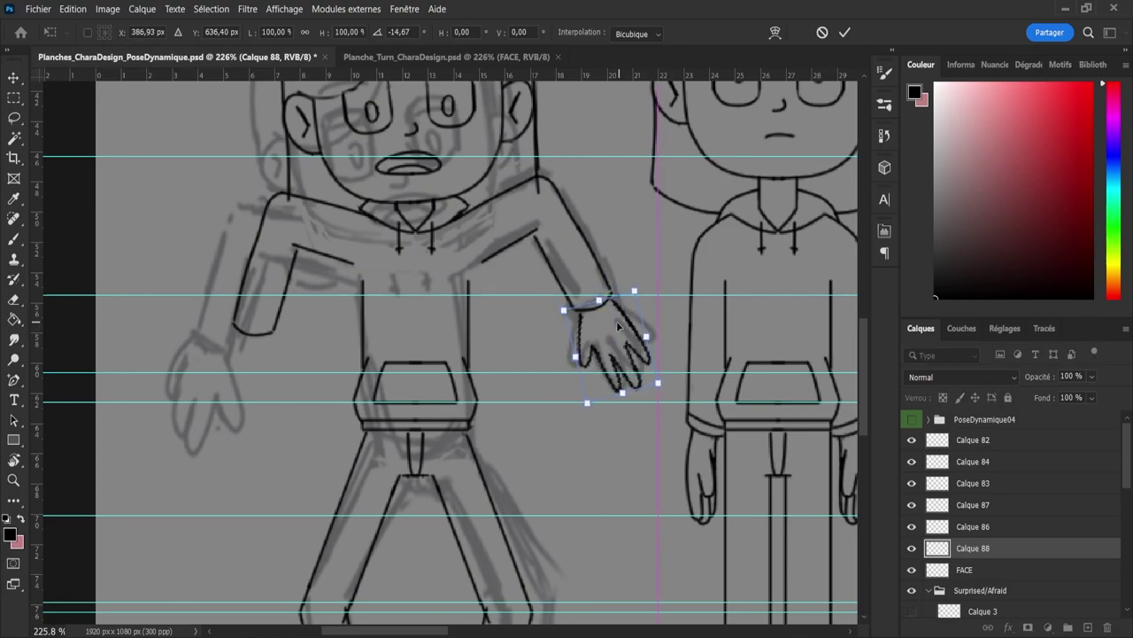
click(844, 32)
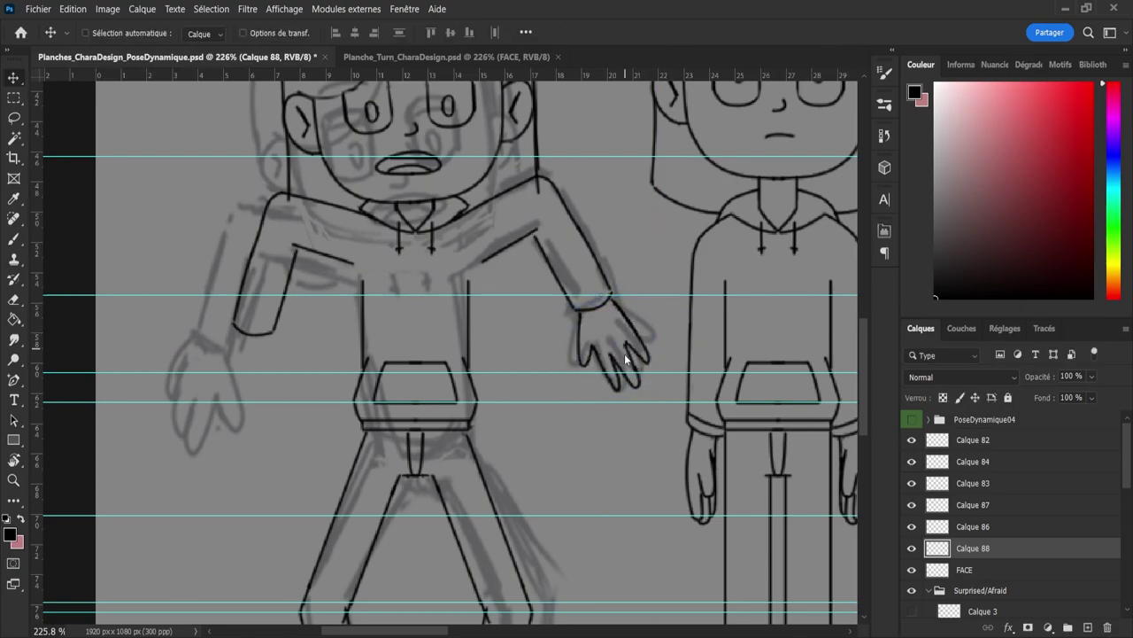
key(z)
scroll(641, 367, down, 6)
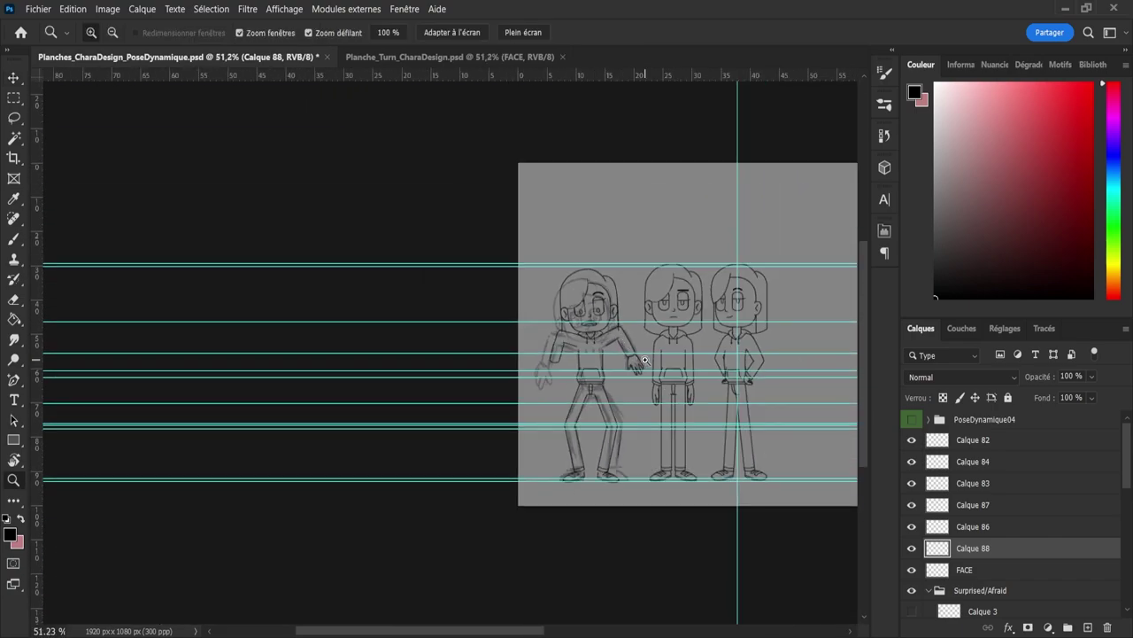
scroll(642, 356, up, 3)
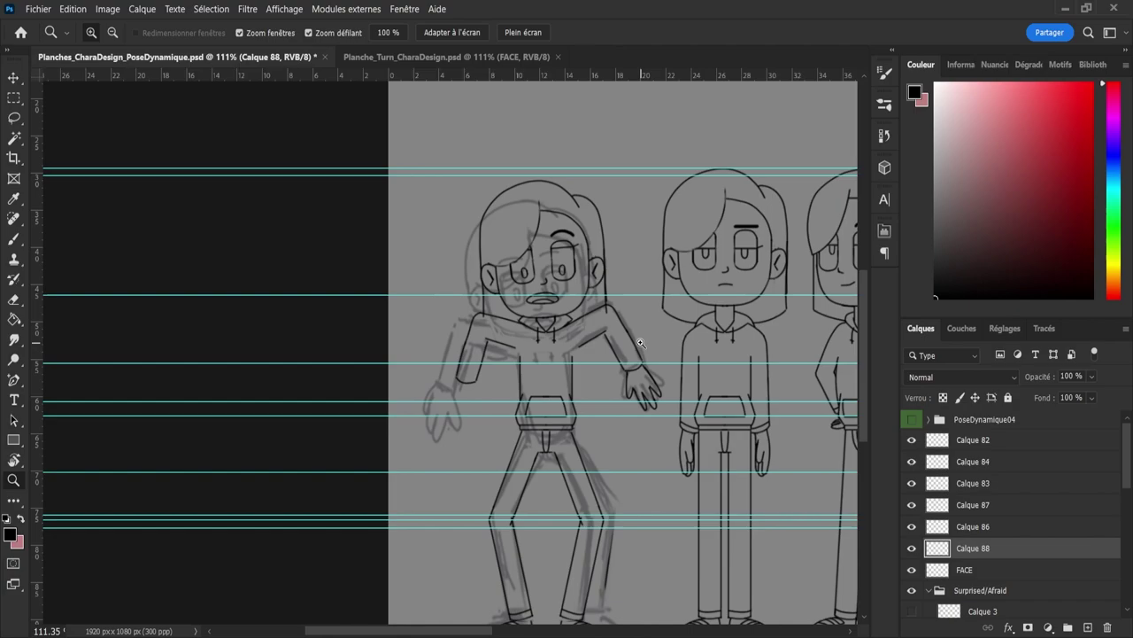
Step: Add a new layer above Calque 88 and draw the opposite hand's side, fingers and thumb below its sleeve cuff
key(b)
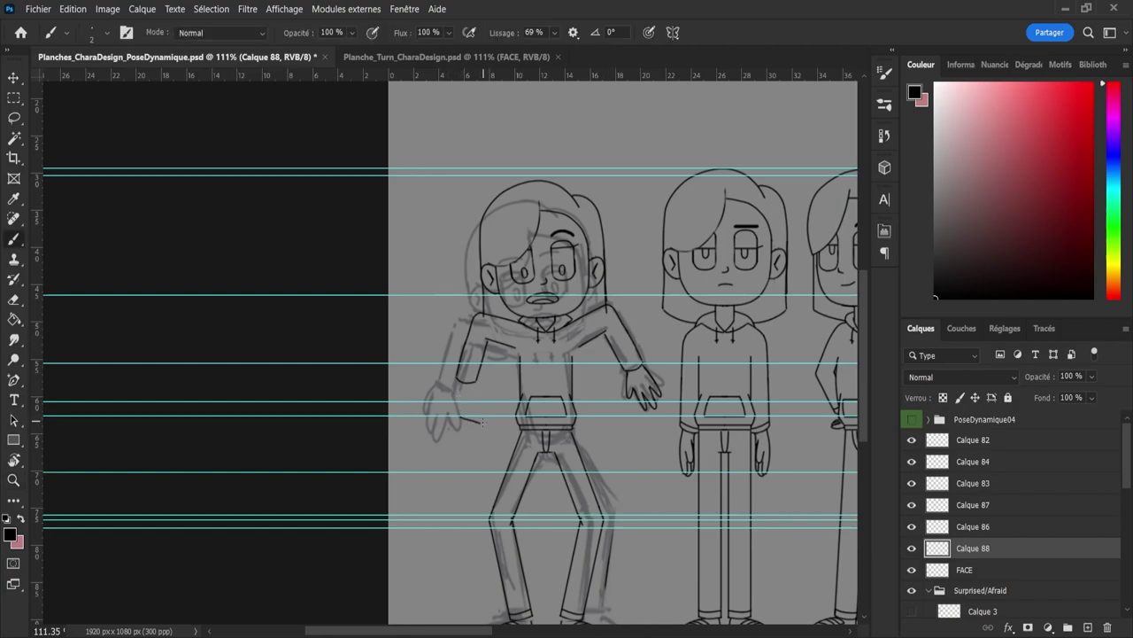
key(z)
scroll(469, 423, up, 2)
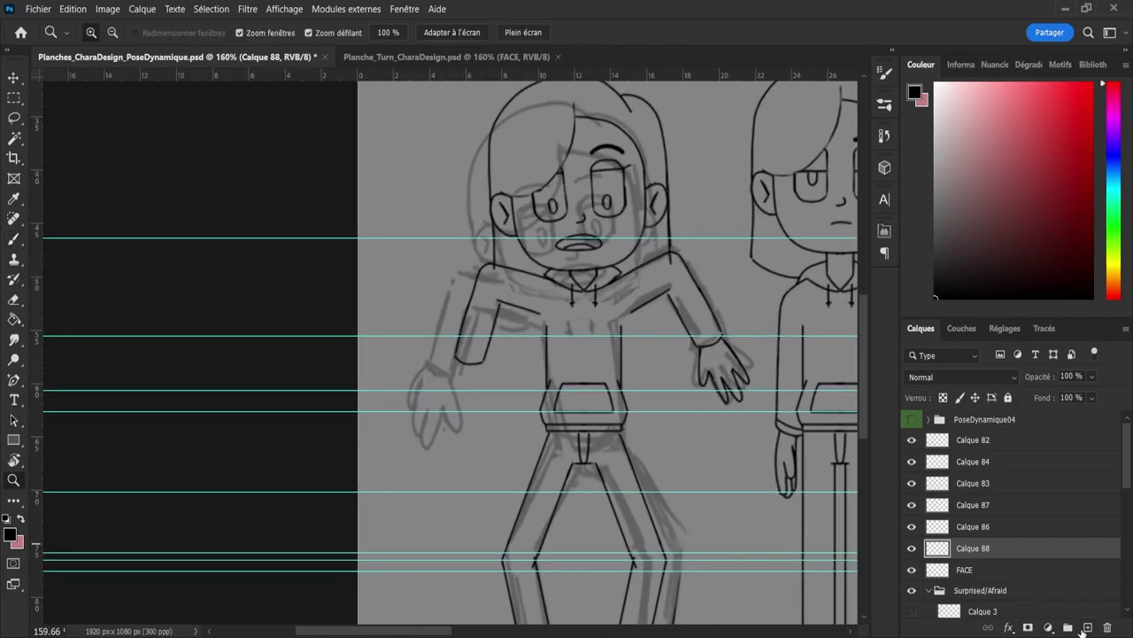
click(1088, 627)
key(b)
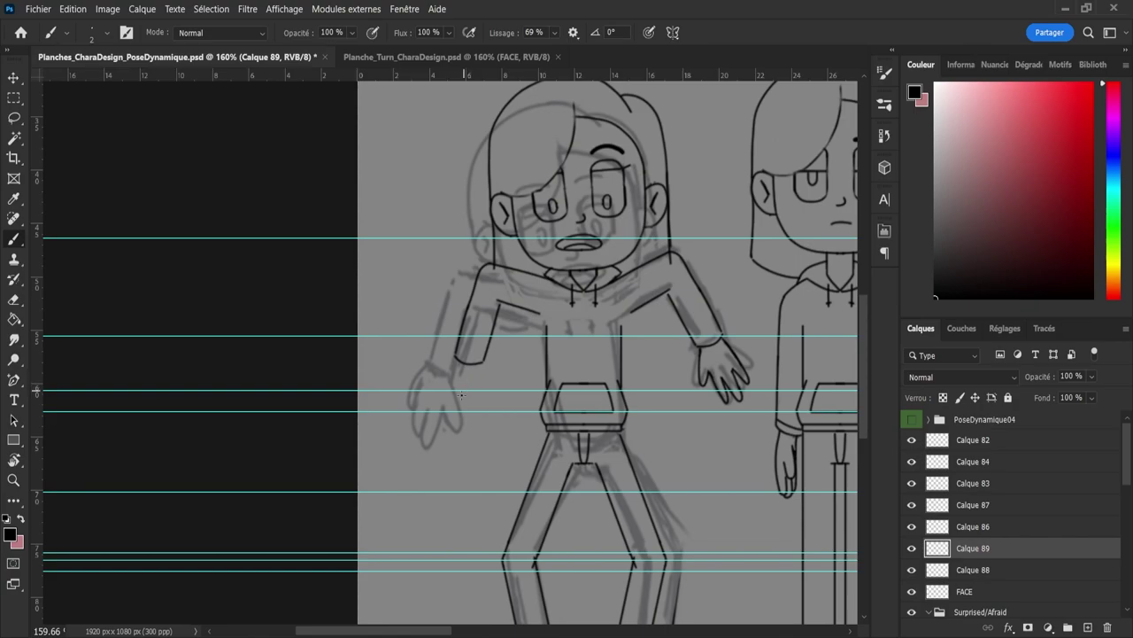
mouse_move(450, 379)
mouse_down()
mouse_move(445, 419)
mouse_move(472, 383)
mouse_up()
mouse_move(463, 417)
mouse_down()
mouse_move(471, 436)
mouse_move(487, 422)
mouse_move(471, 432)
mouse_move(457, 413)
mouse_move(476, 428)
mouse_move(465, 446)
mouse_move(471, 405)
mouse_move(481, 447)
mouse_move(449, 445)
mouse_move(448, 413)
mouse_move(452, 442)
mouse_move(463, 427)
mouse_move(442, 410)
mouse_move(441, 440)
mouse_move(455, 406)
mouse_up()
key(ctrl+z)
key(ctrl+z)
key(ctrl+z)
key(ctrl+z)
key(ctrl+z)
key(ctrl+z)
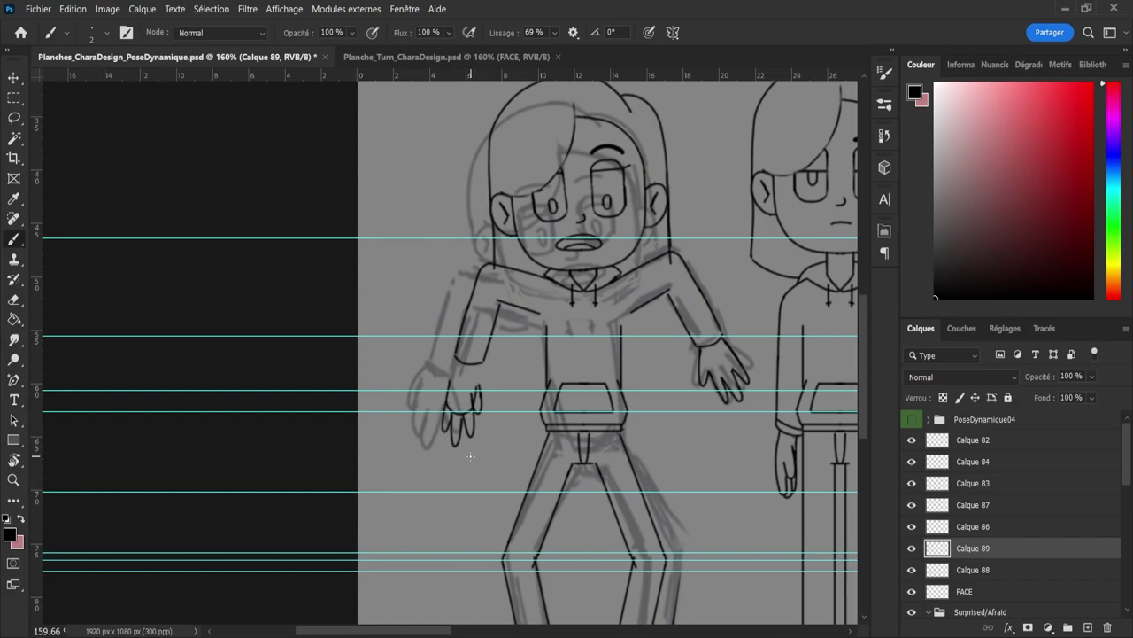
Step: Erase the tip of the longest finger on Calque 89 and redraw it shorter
key(e)
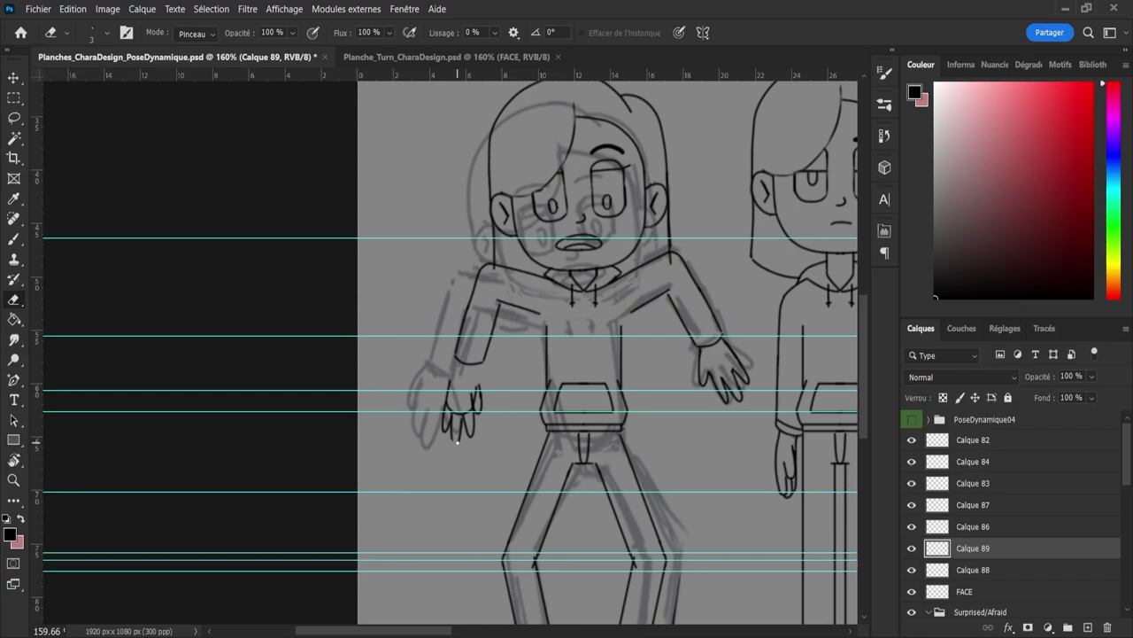
key(b)
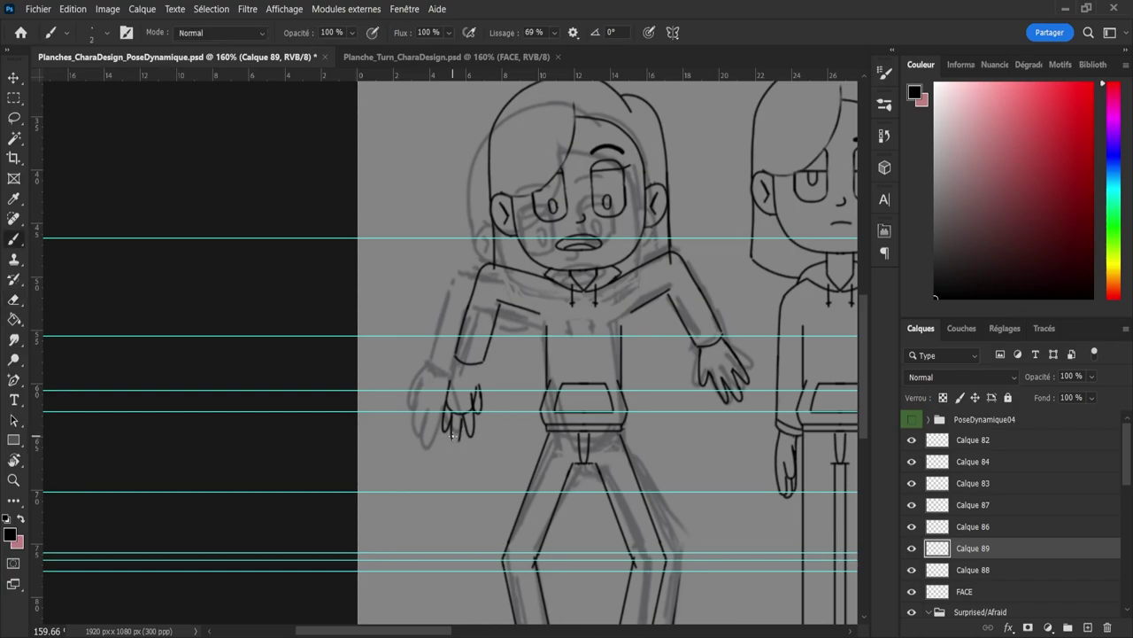
key(e)
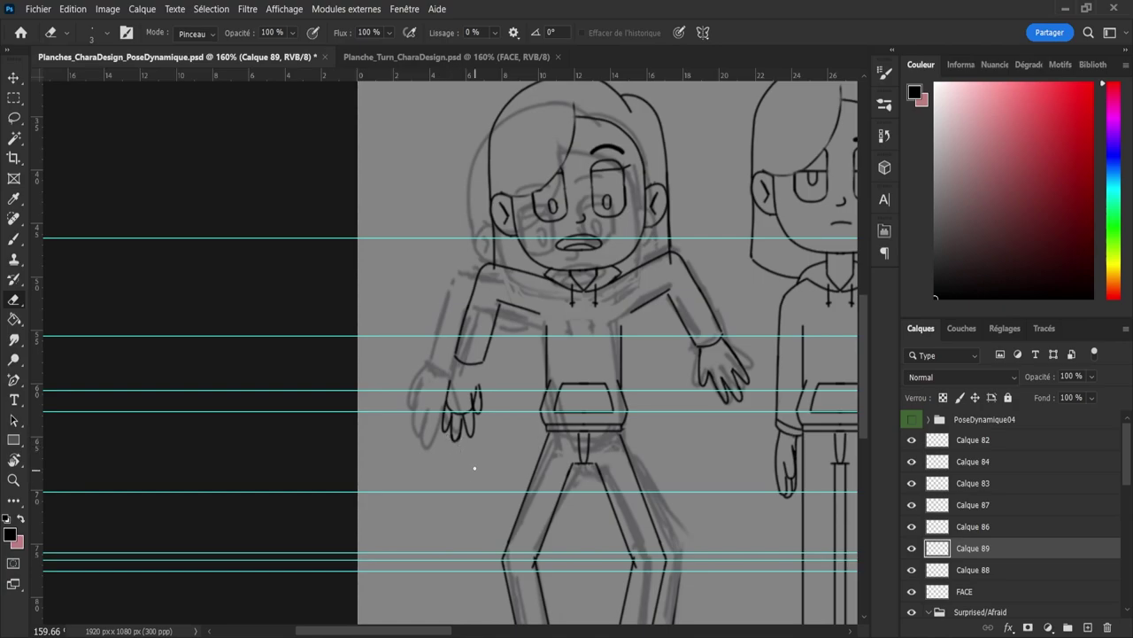
Step: Redraw the inner-side edge line of the hand on Calque 89, running up from the tip of the short digit
key(z)
drag(455, 409, 480, 409)
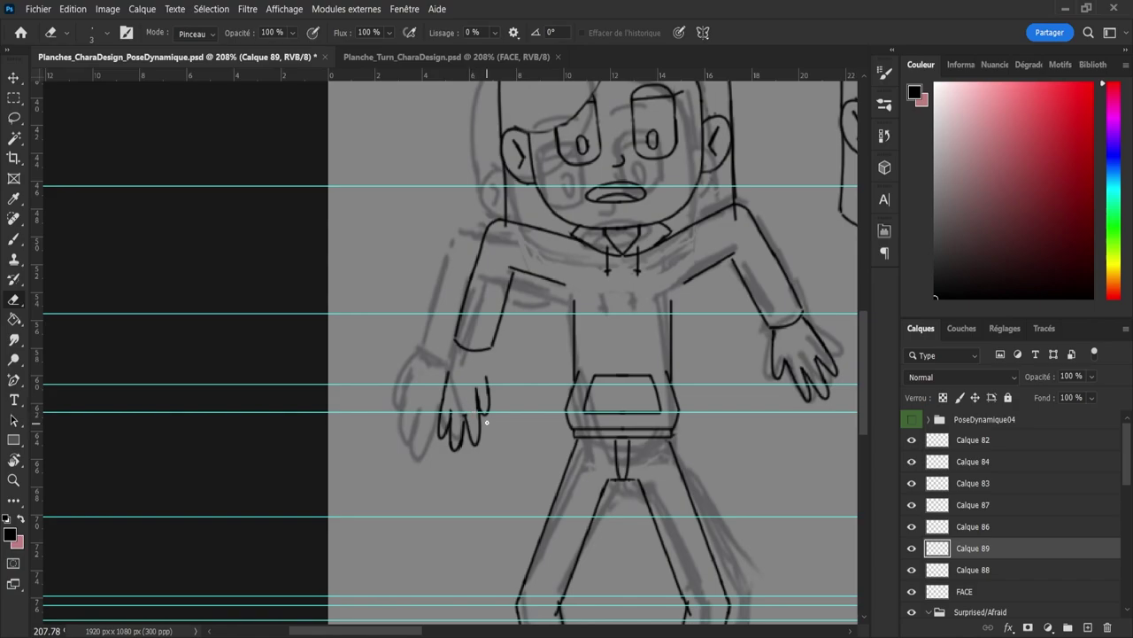
key(b)
drag(488, 412, 487, 377)
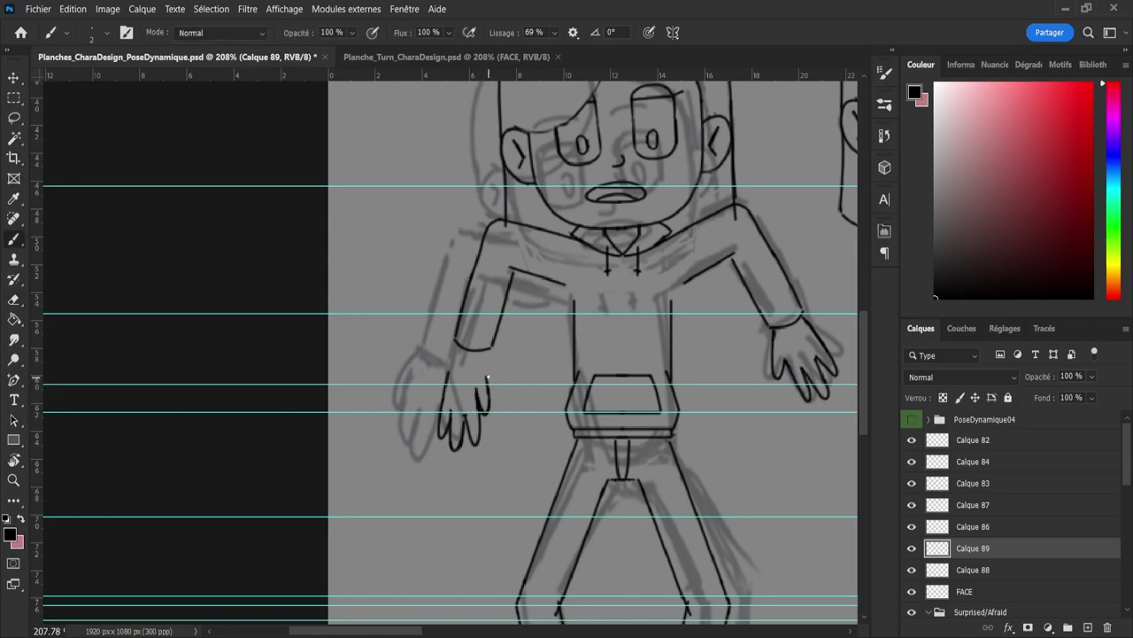
key(e)
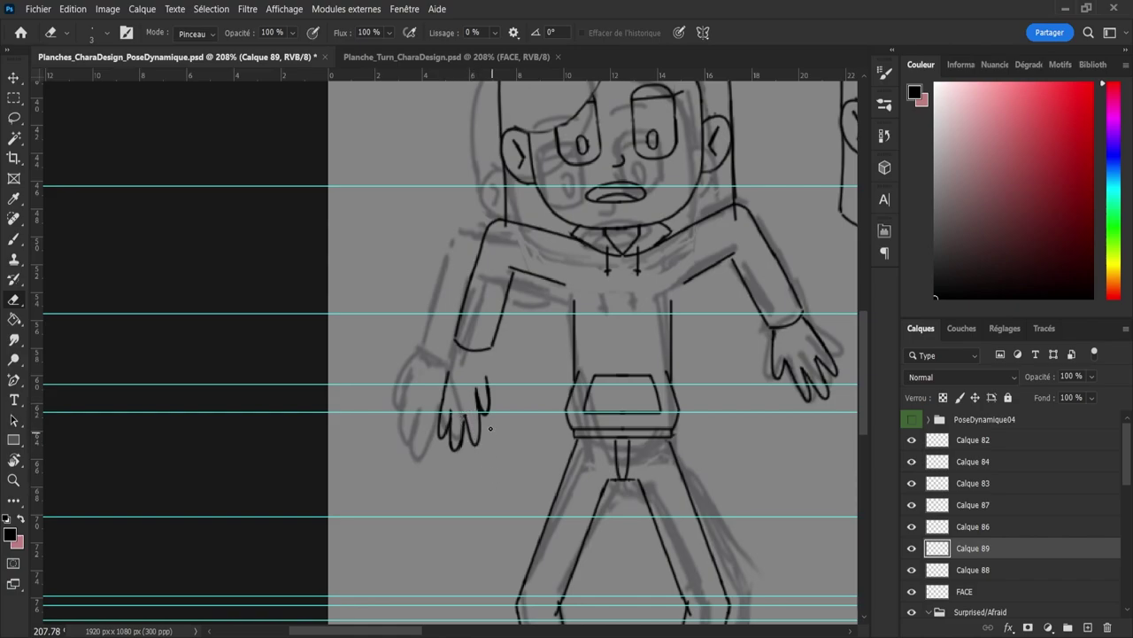
Step: Rotate the hand on Calque 89 by 8.22° and move it up to meet the sleeve cuff
key(v)
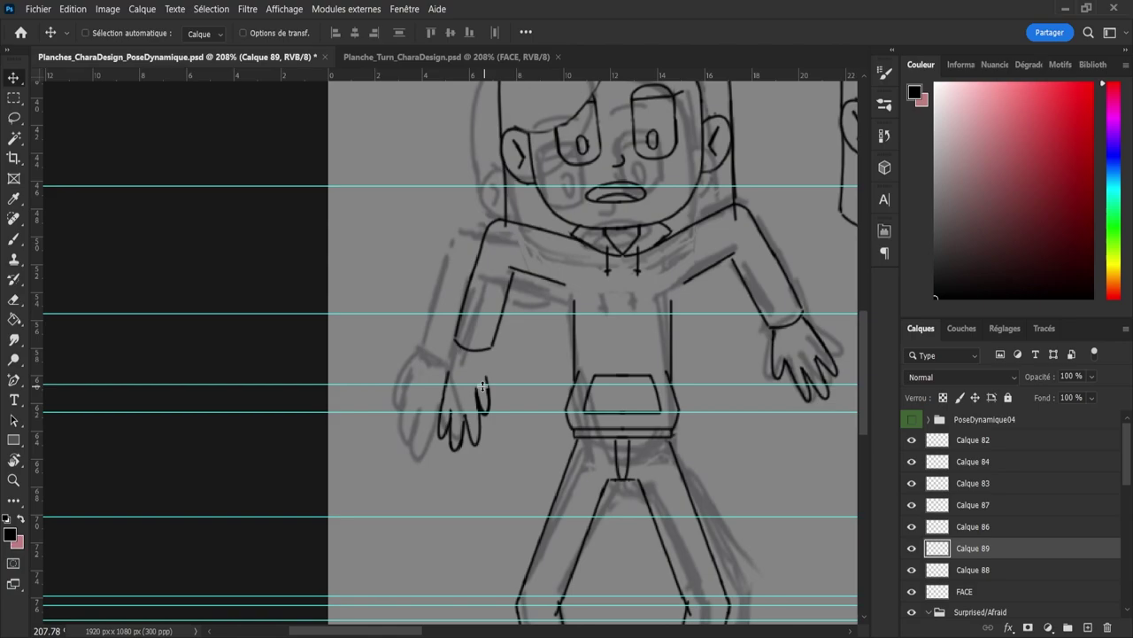
drag(483, 385, 483, 382)
mouse_move(475, 433)
mouse_down()
mouse_move(474, 407)
mouse_move(492, 381)
mouse_move(479, 377)
mouse_up()
key(ctrl+t)
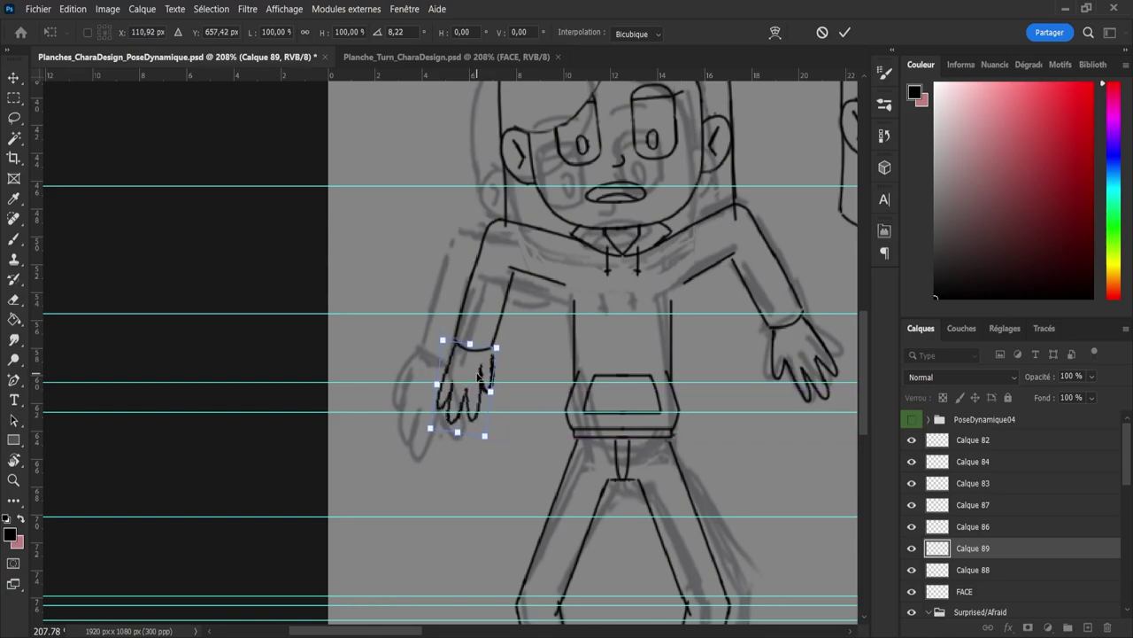
key(Return)
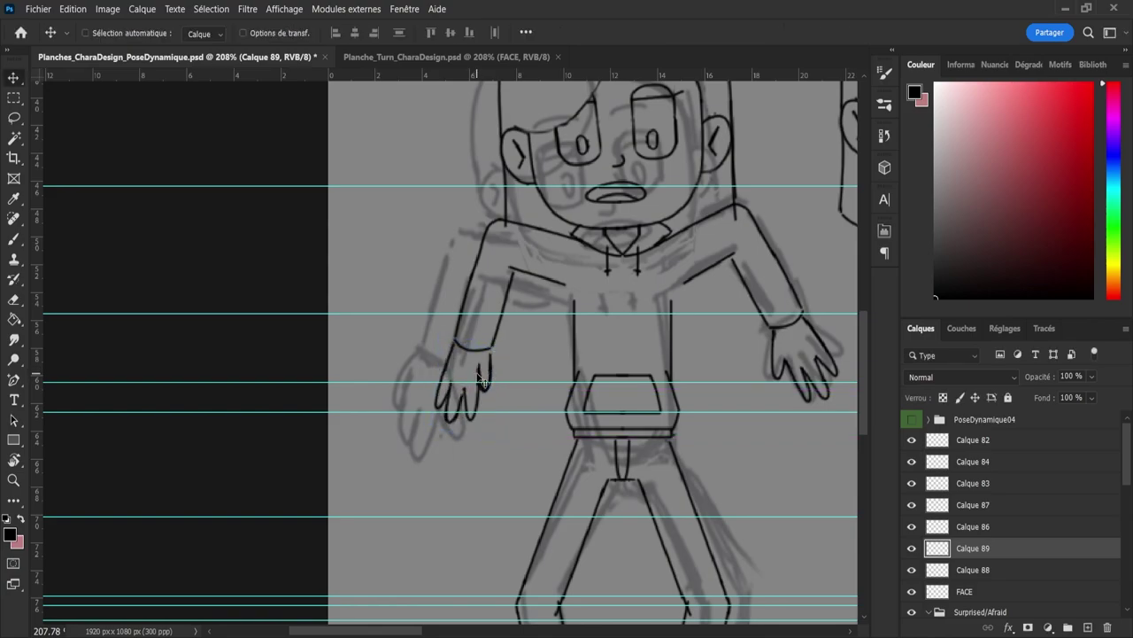
Step: Save the Planches_CharaDesign_PoseDynamique.psd document
key(z)
drag(417, 358, 353, 319)
drag(506, 394, 540, 406)
drag(472, 379, 521, 417)
key(ctrl+s)
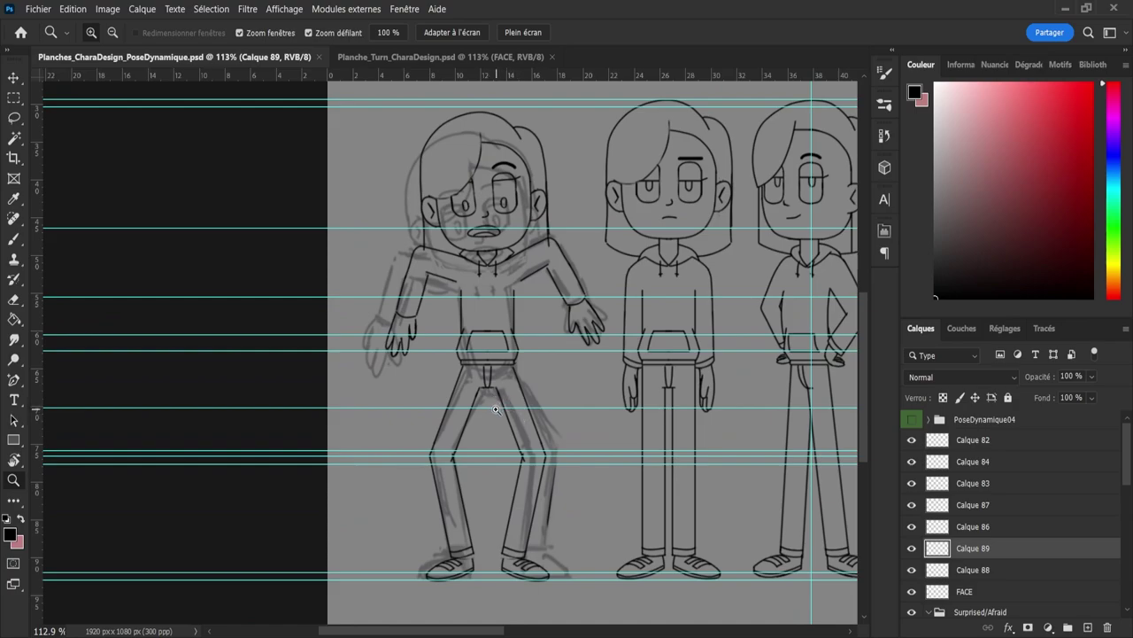
Step: Outline the surprised character's head, shoulders, arms and hands with a freehand Lasso selection, leaving out the lower torso
drag(515, 295, 460, 335)
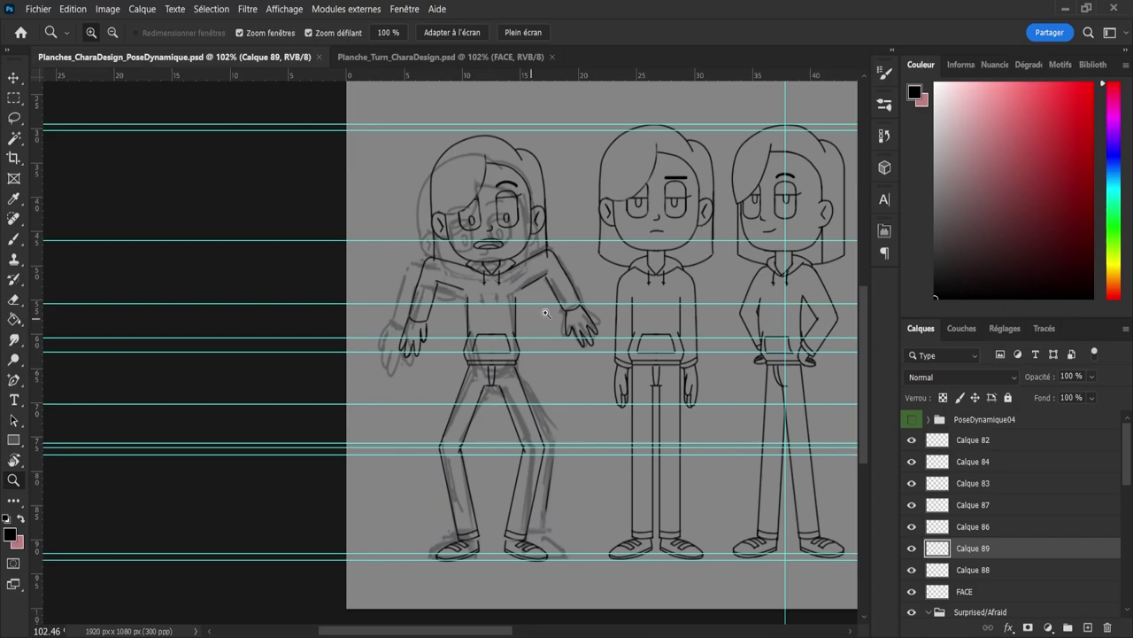
drag(637, 73, 720, 296)
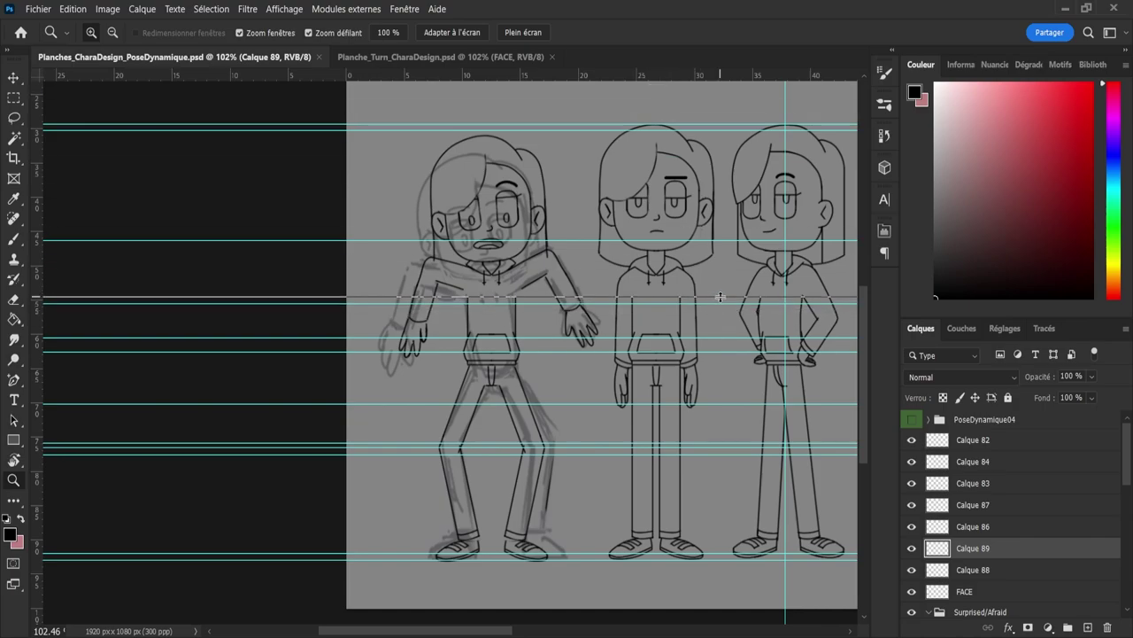
drag(719, 297, 718, 74)
key(l)
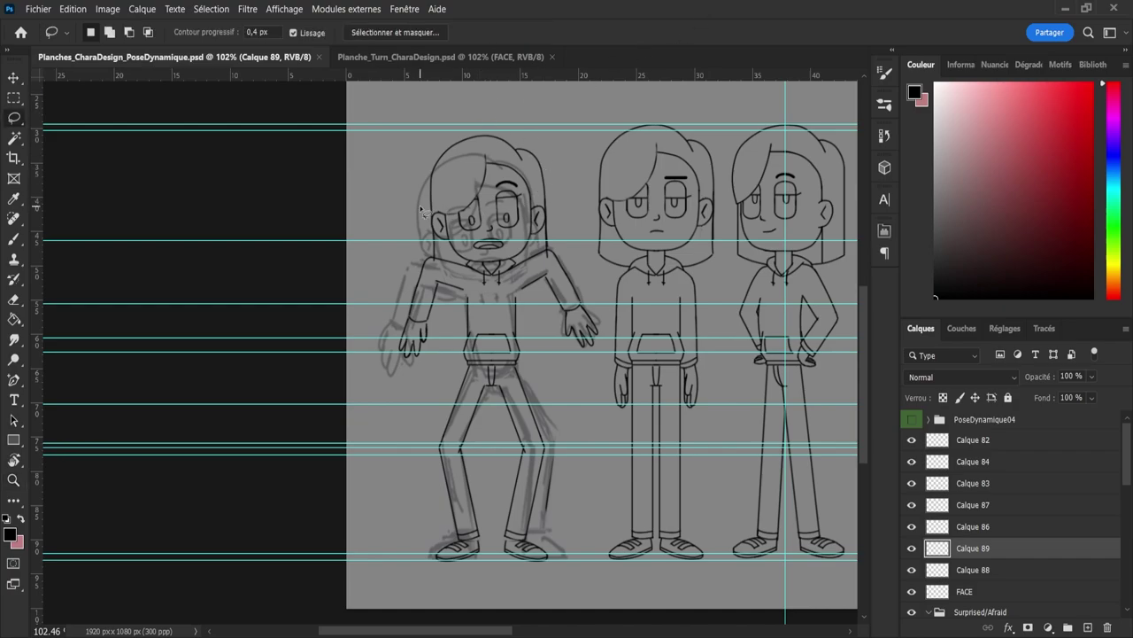
mouse_move(360, 186)
mouse_down()
mouse_move(471, 115)
mouse_move(540, 115)
mouse_move(609, 343)
mouse_move(584, 371)
mouse_move(551, 352)
mouse_move(541, 308)
mouse_move(462, 293)
mouse_move(418, 353)
mouse_move(412, 394)
mouse_move(360, 232)
mouse_up()
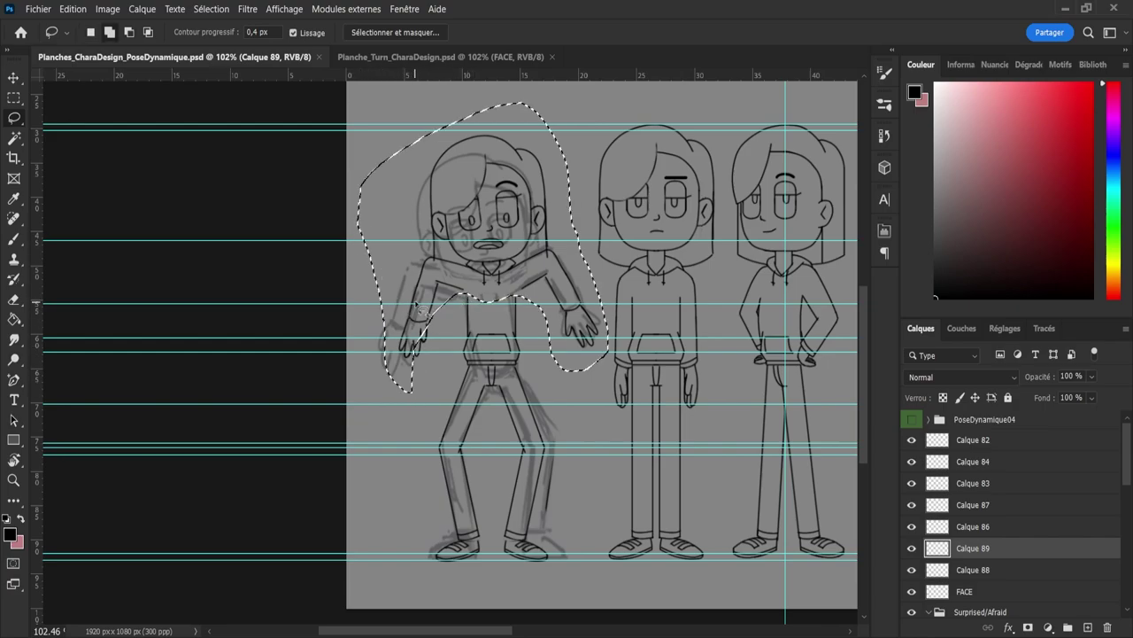
Step: Check the FACE layer's contents and merge FACE, Calque 88 and Calque 89 into one layer
click(937, 592)
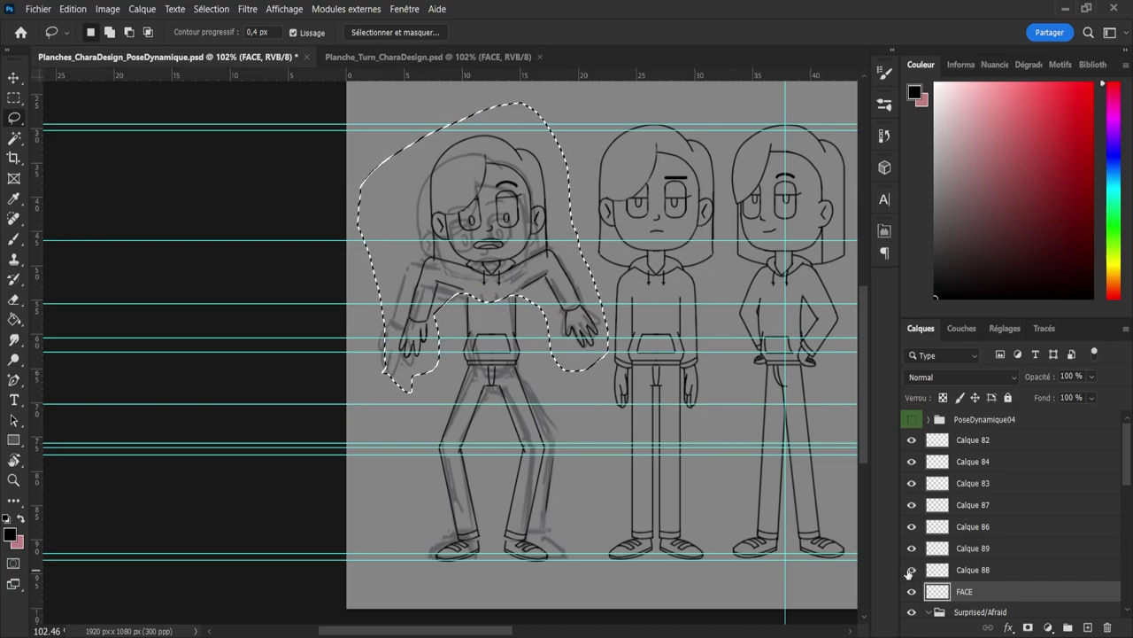
click(911, 592)
click(911, 591)
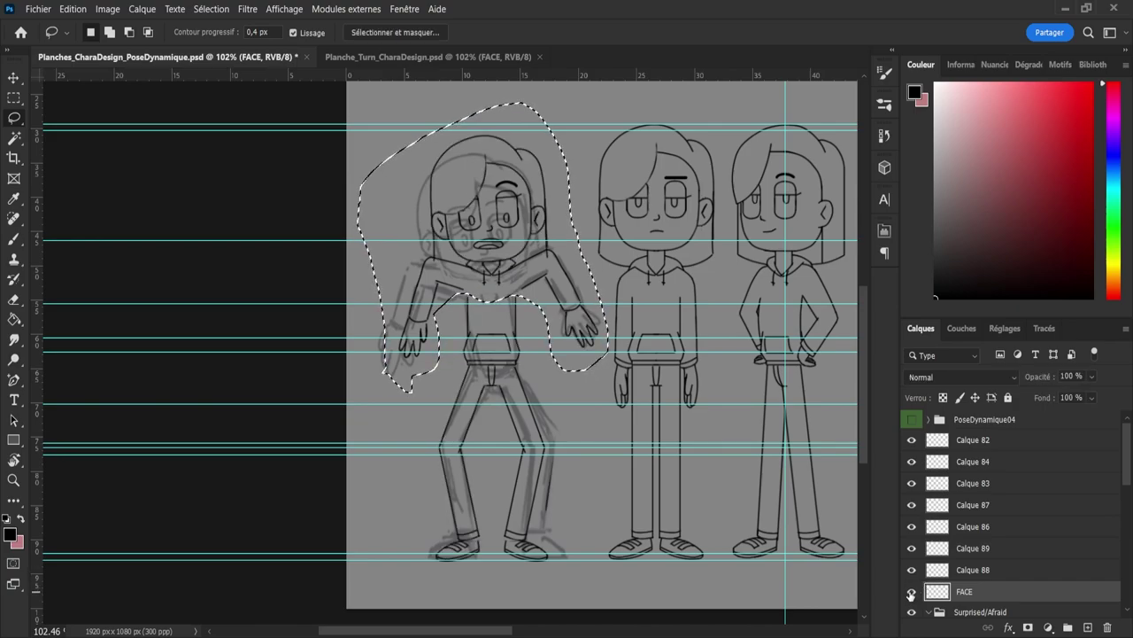
shift+click(950, 551)
Step: Check which body parts the remaining layers hold by toggling their visibility, and merge Calque 84 with Calque 83
click(911, 548)
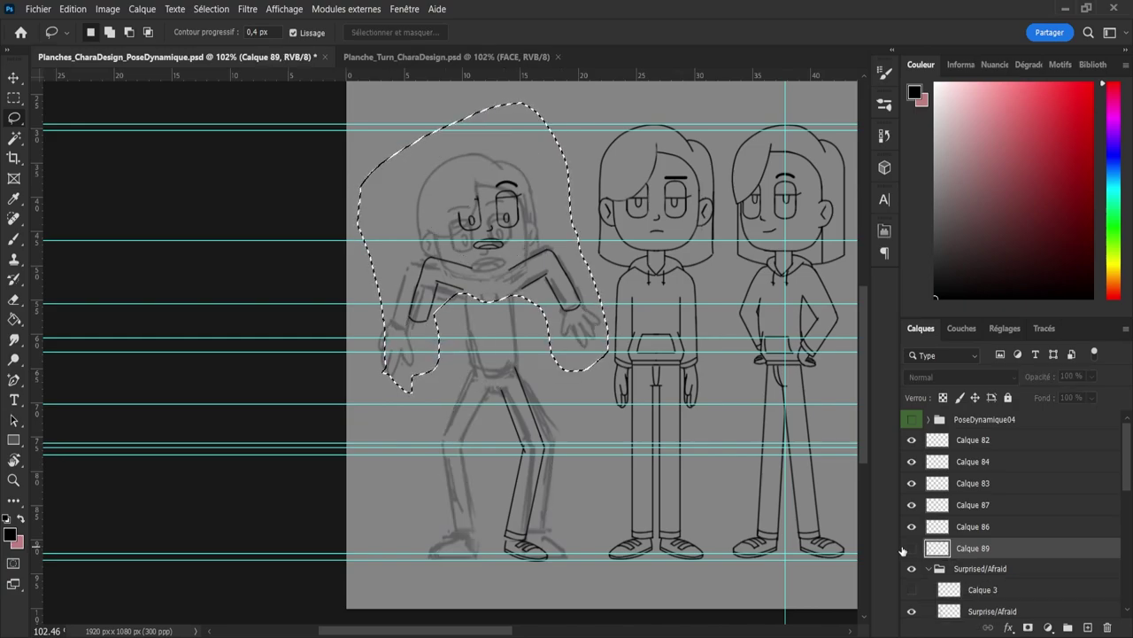
click(911, 548)
click(912, 548)
click(911, 548)
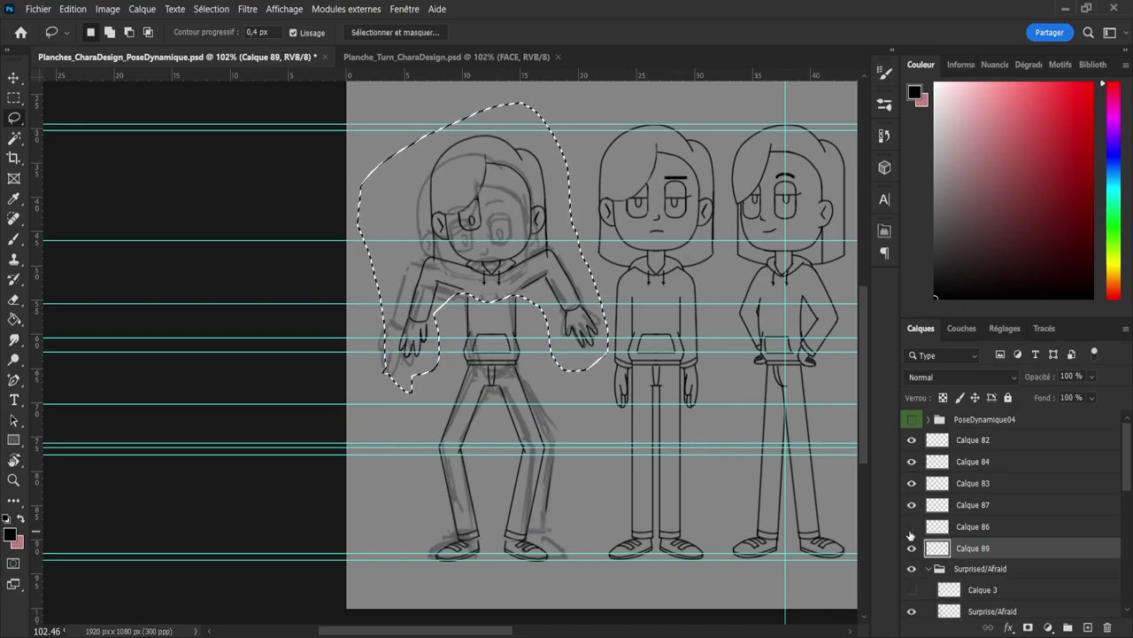
click(912, 548)
click(911, 548)
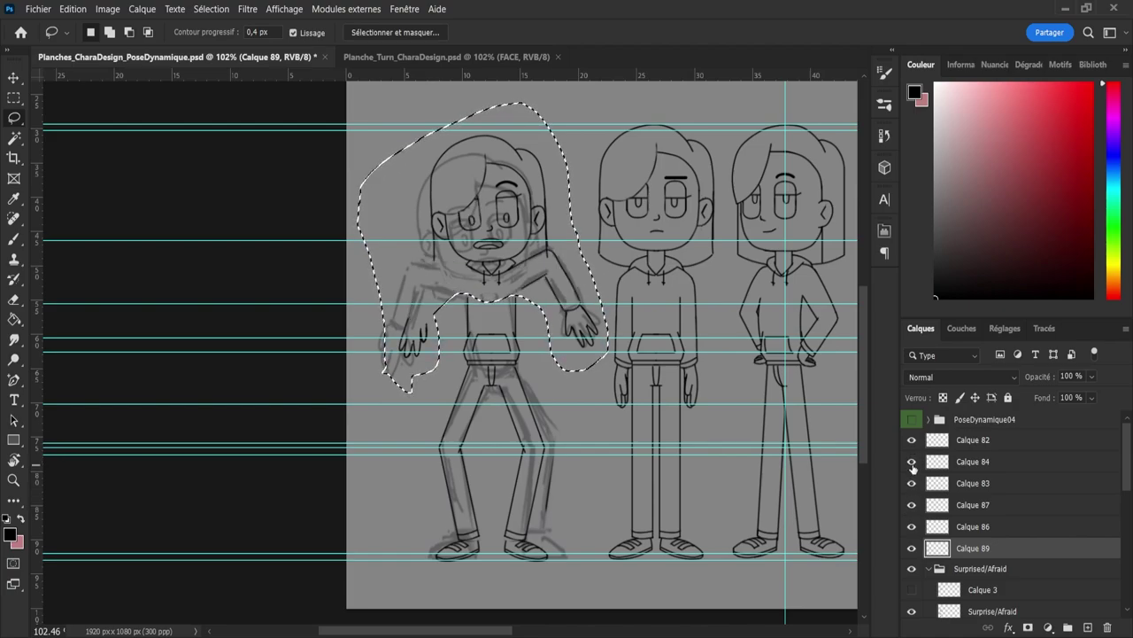
click(945, 467)
shift+click(948, 485)
key(ctrl+e)
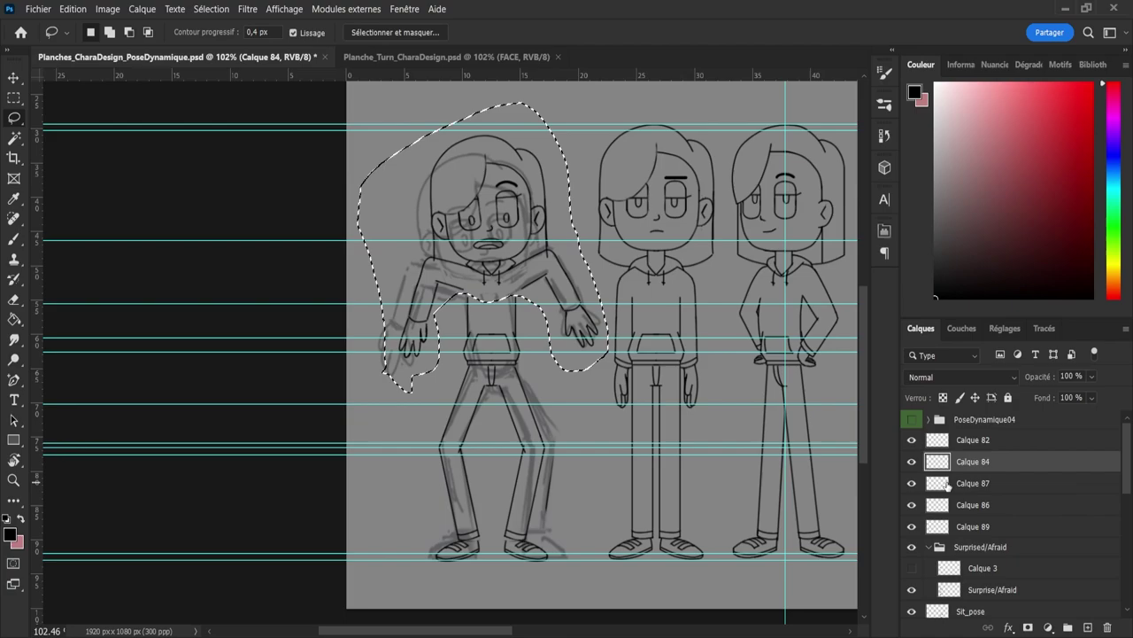
Step: Move Calque 84 directly above Calque 89 and merge these two layers
drag(955, 468, 963, 524)
shift+click(962, 524)
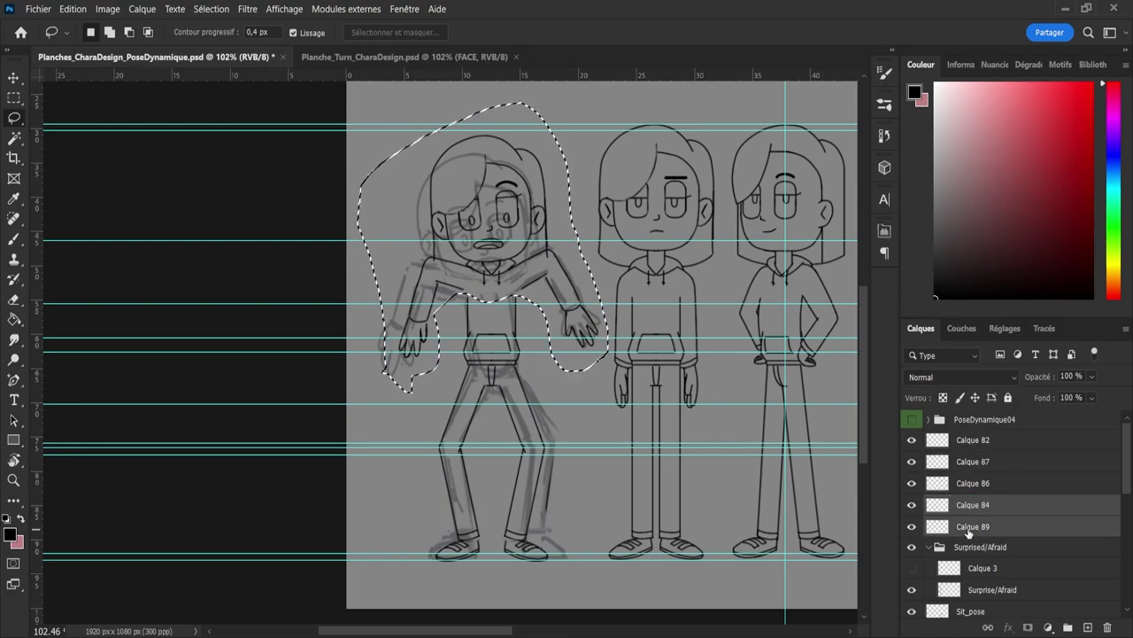
key(ctrl+e)
Step: Merge Calque 87, Calque 86 and Calque 84 into a single upper-body layer
click(912, 505)
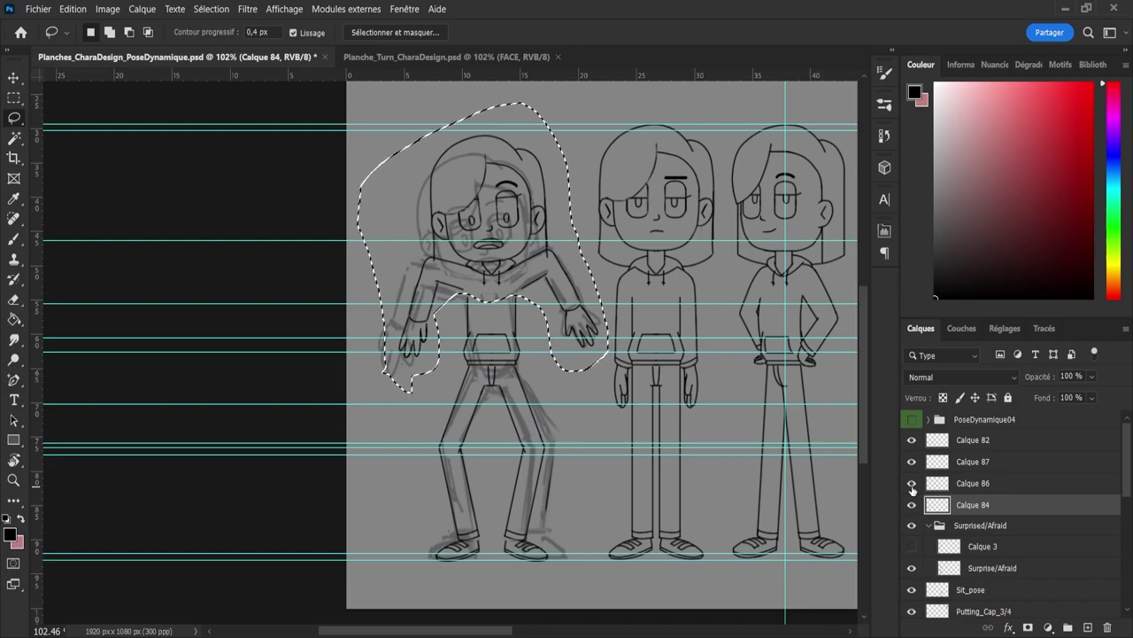
click(921, 461)
shift+click(949, 485)
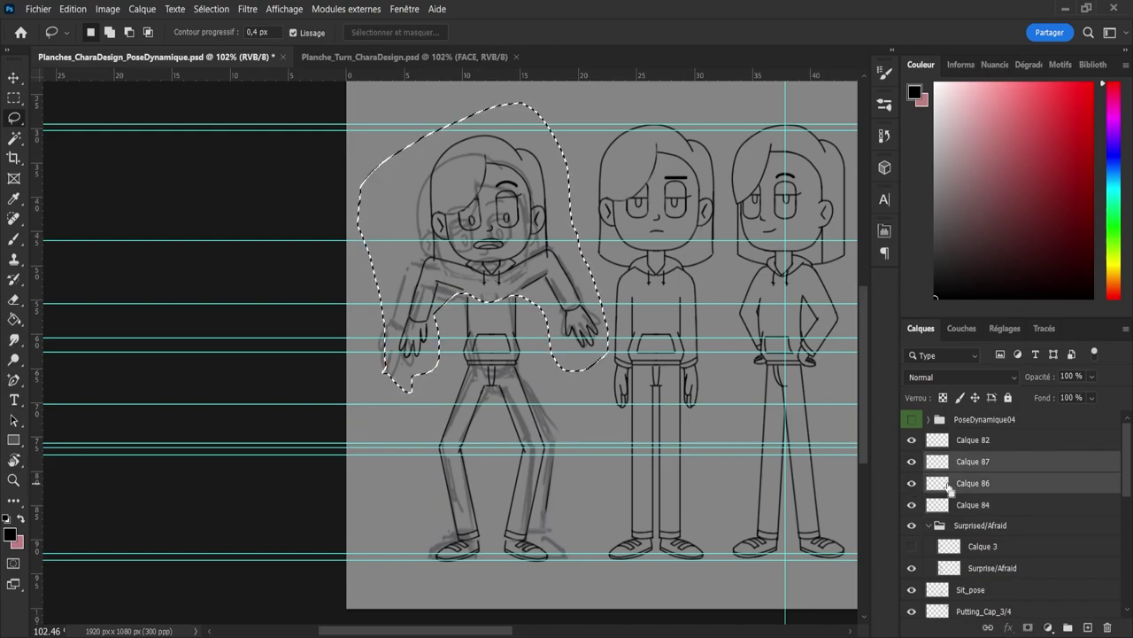
key(ctrl+e)
shift+click(949, 485)
key(ctrl+e)
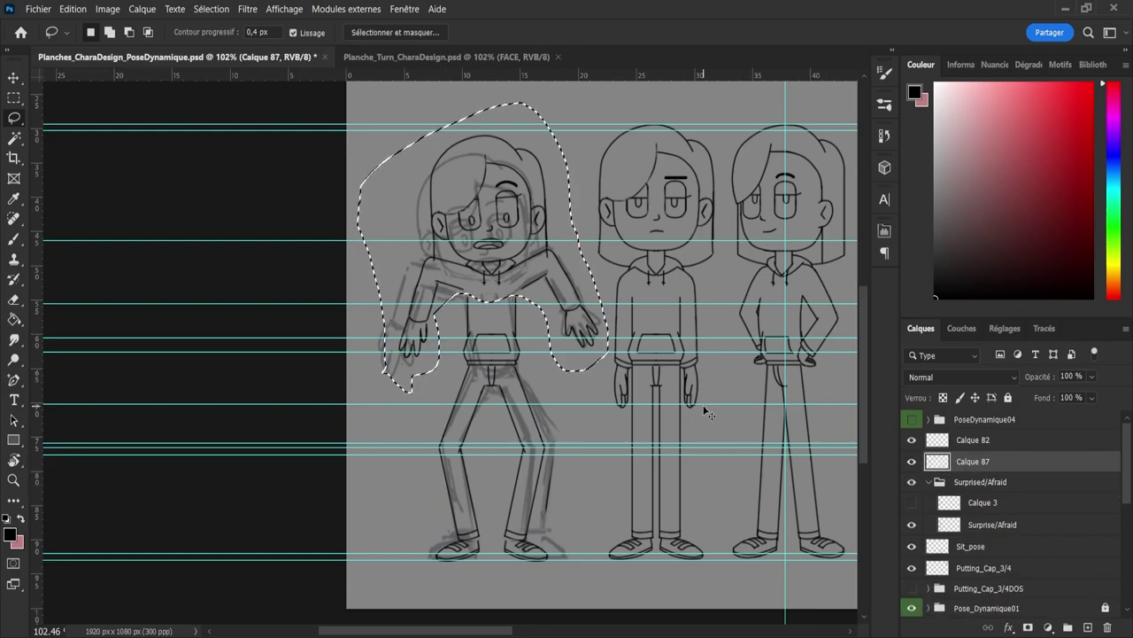
Step: Shift the selected upper body on Calque 87 down 7 px and left 4 px
key(ctrl+t)
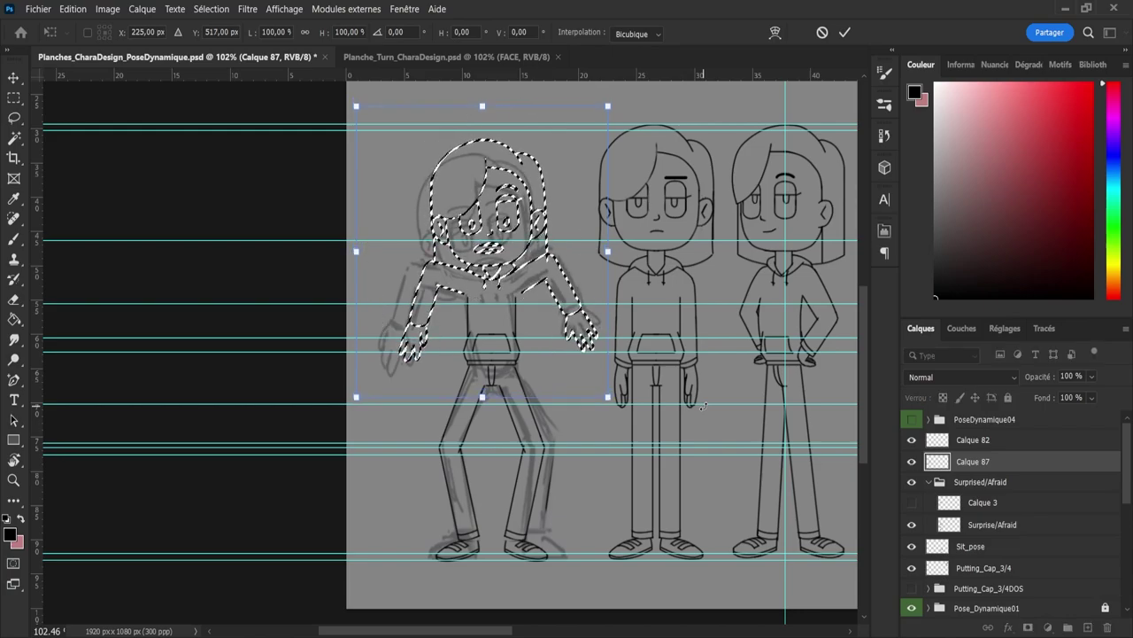
key(Down)
key(Down)
key(Down)
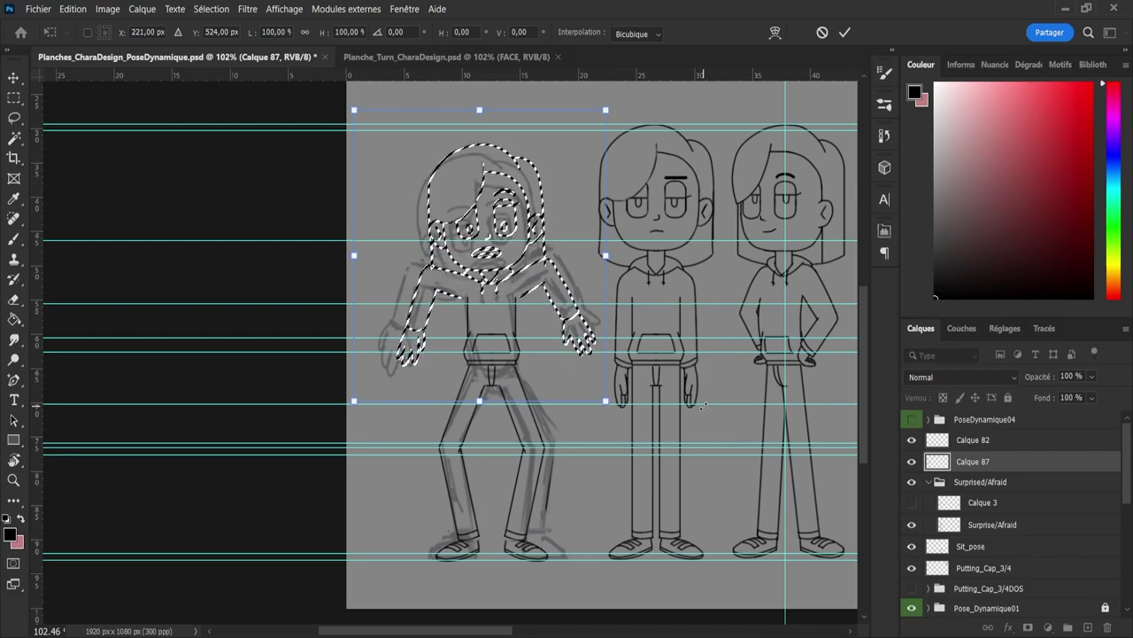
key(Return)
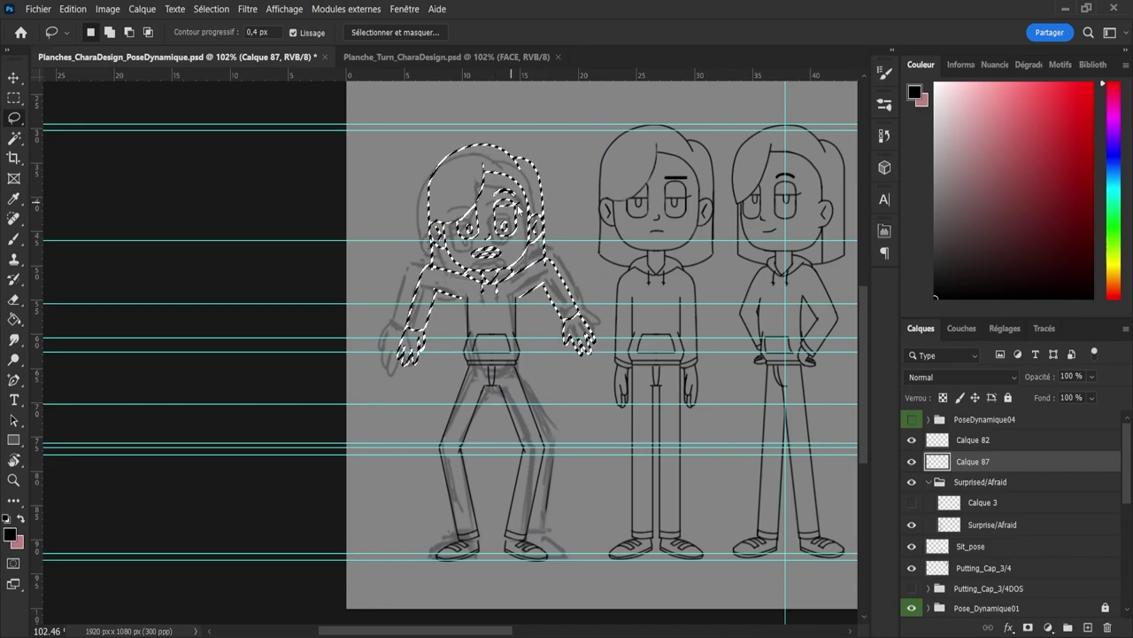
Step: Clear the selection and erase the overlapping lines around the hood collar on Calque 87, adjusting the eraser size
key(ctrl+d)
key(z)
mouse_move(537, 249)
mouse_down()
mouse_move(569, 289)
mouse_move(535, 278)
mouse_move(559, 264)
mouse_move(557, 252)
mouse_up()
key(e)
key(bracketright)
key(bracketright)
key(bracketright)
key(bracketright)
key(bracketright)
key(bracketright)
key(bracketright)
key(bracketright)
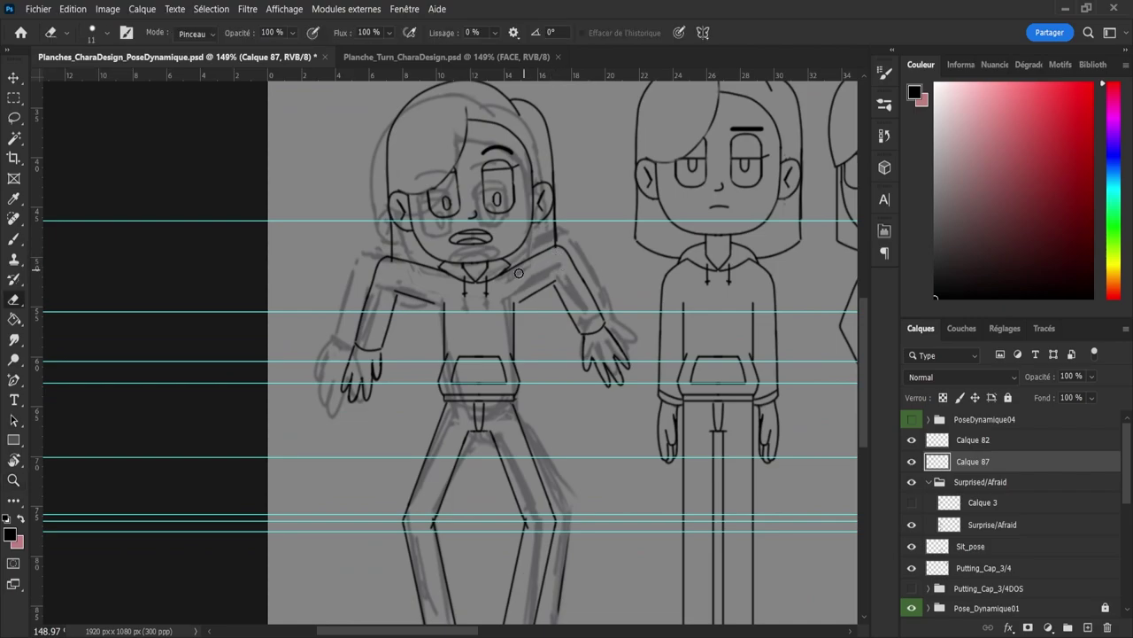
key(bracketleft)
key(bracketleft)
key(bracketleft)
key(bracketleft)
key(bracketleft)
key(bracketleft)
key(b)
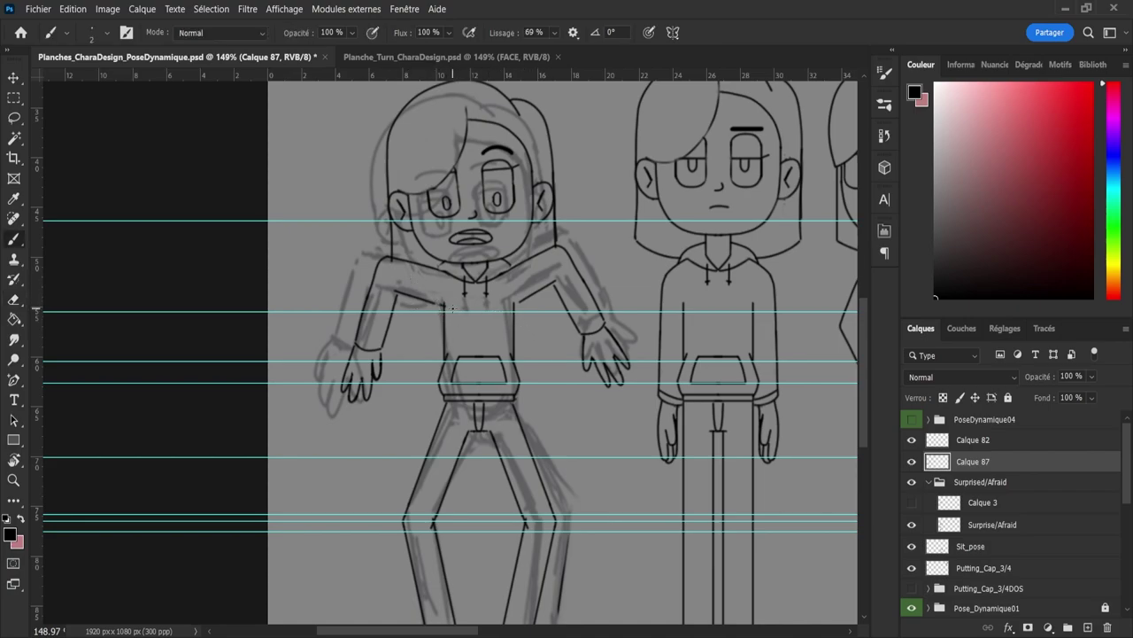
Step: Extend the underside line of the sleeve to the torso's side on Calque 87 and erase the overshoot
drag(432, 303, 453, 309)
key(e)
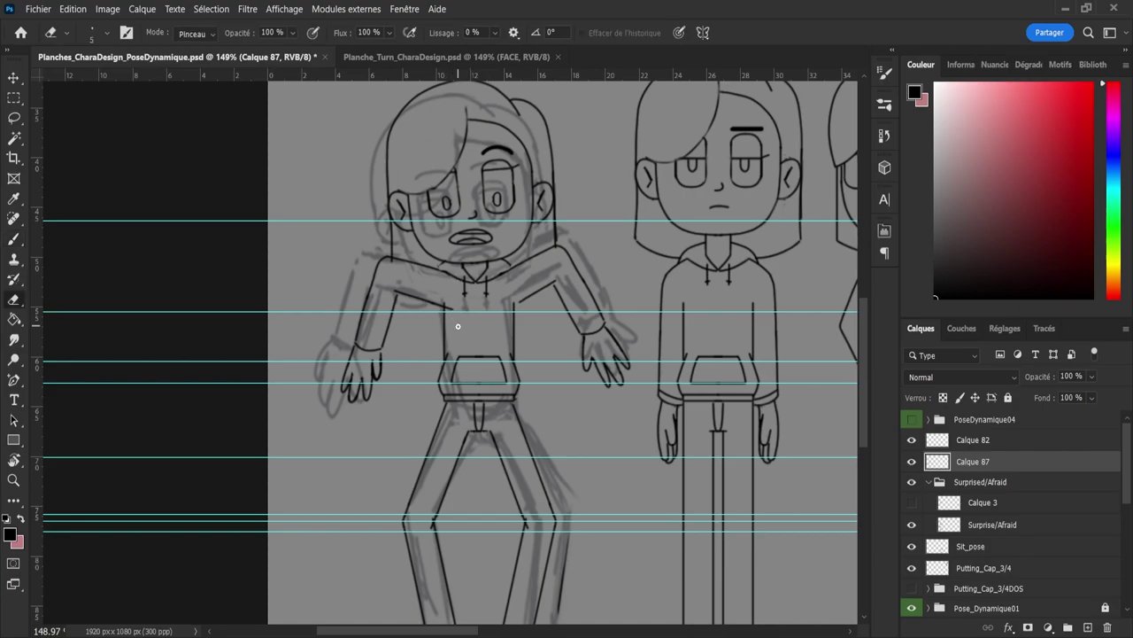
key(b)
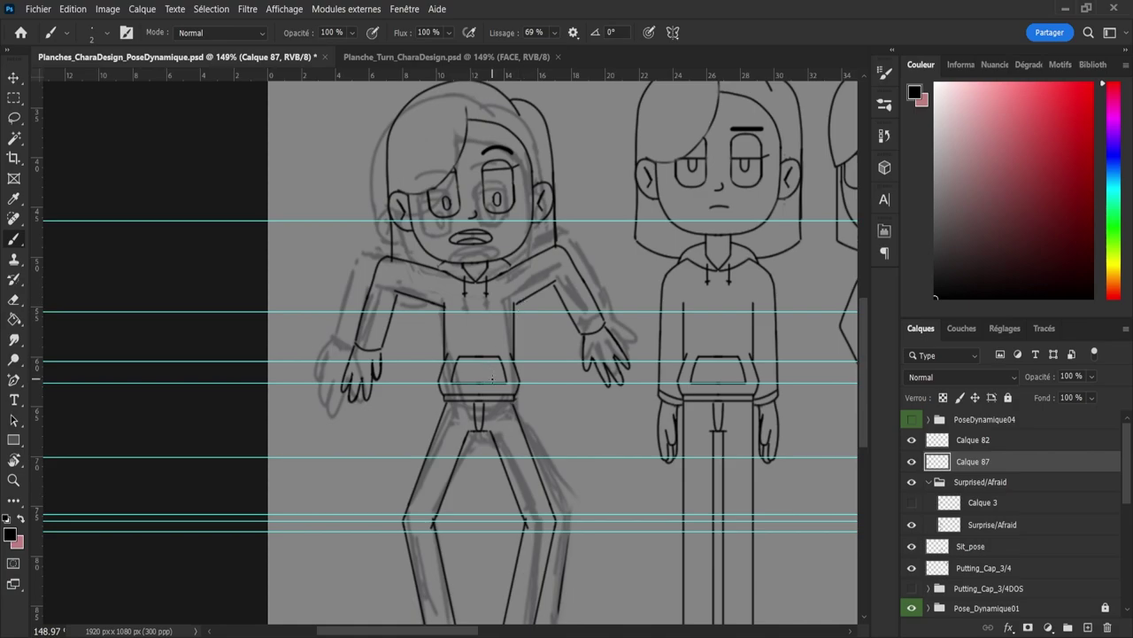
key(z)
drag(492, 379, 520, 464)
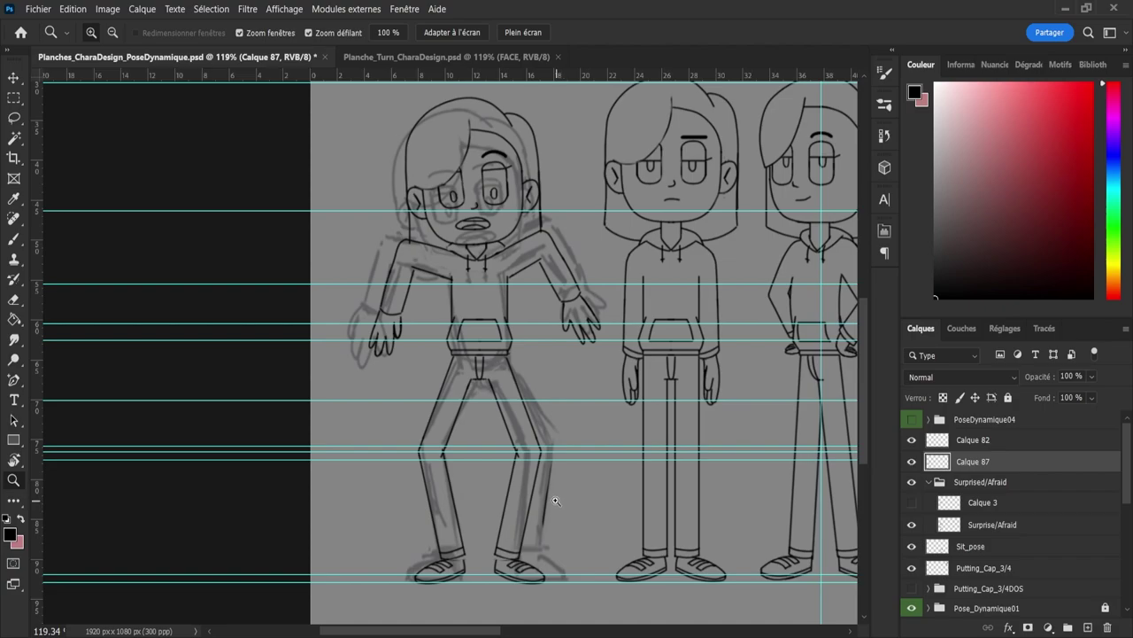
drag(470, 451, 522, 468)
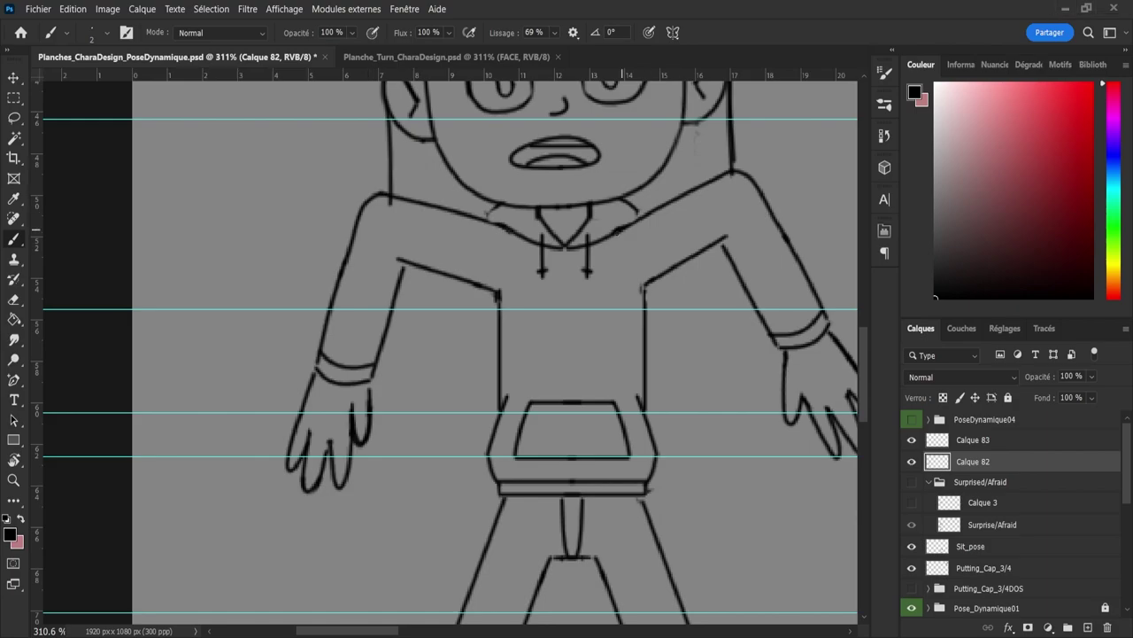
Step: Hide the surprised pose's line layers, Calque 82 and Calque 83
key(z)
drag(408, 309, 369, 298)
drag(400, 341, 438, 378)
drag(517, 386, 549, 371)
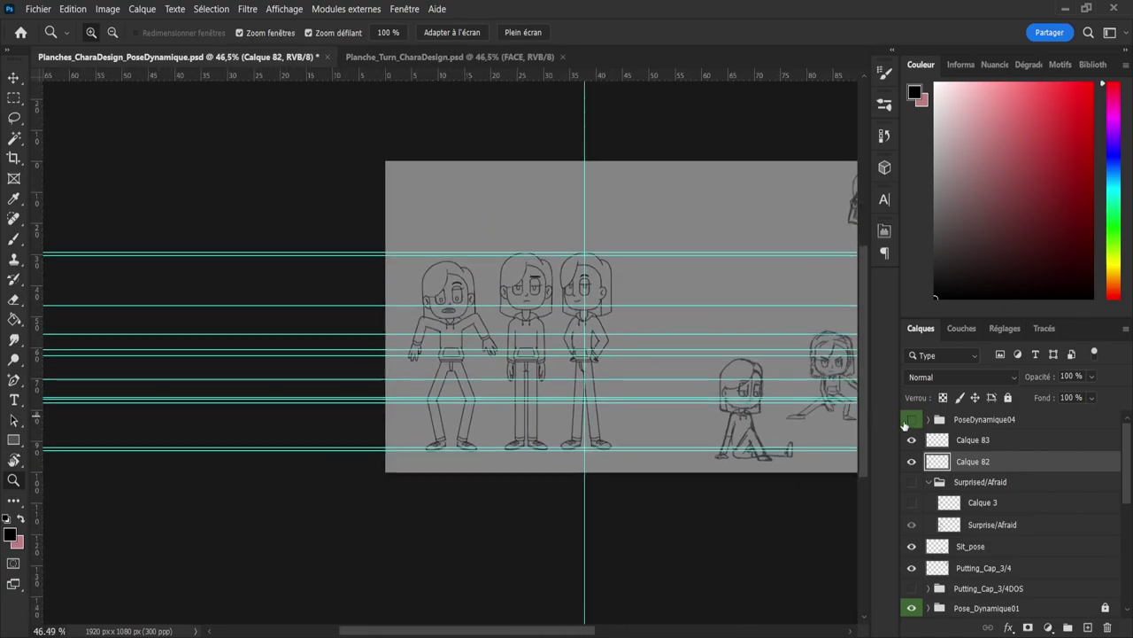
click(912, 461)
click(912, 439)
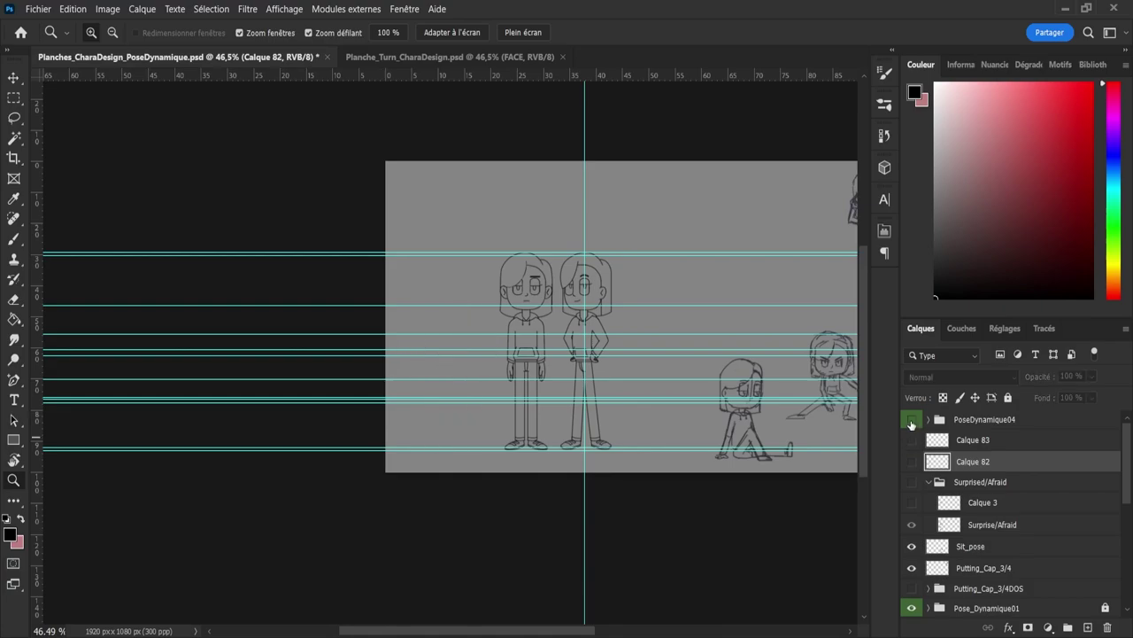
Step: Make the Pose_Dynamique03 group visible, showing PoseDynamique04 and Pose_Dynamique02 only briefly to check their poses
click(912, 419)
click(911, 420)
scroll(1124, 501, down, 3)
click(912, 505)
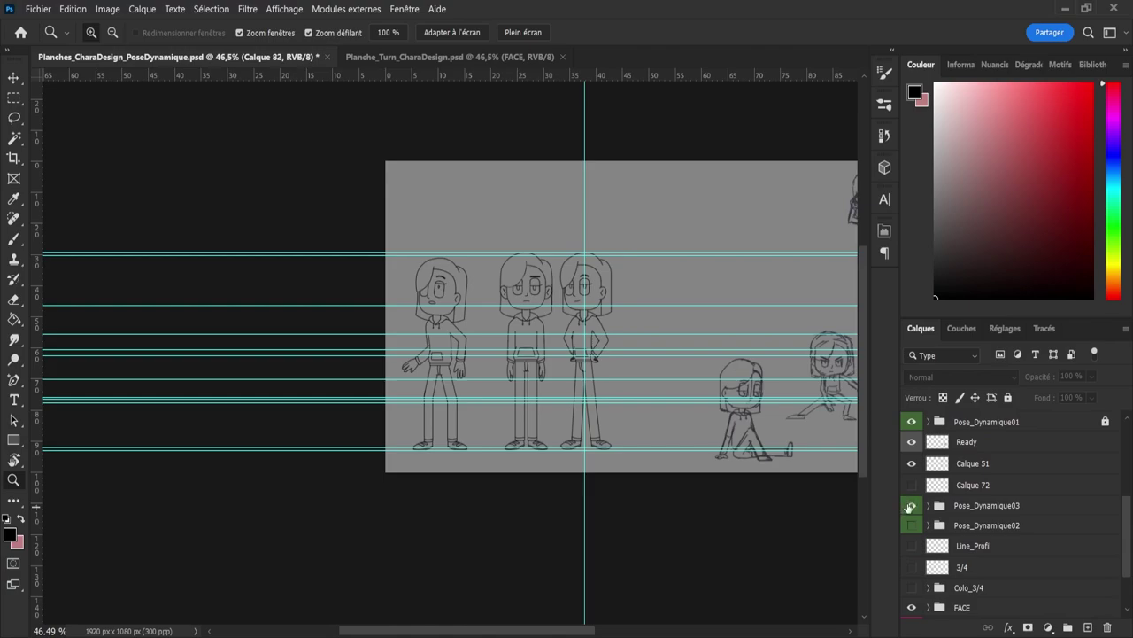
click(912, 525)
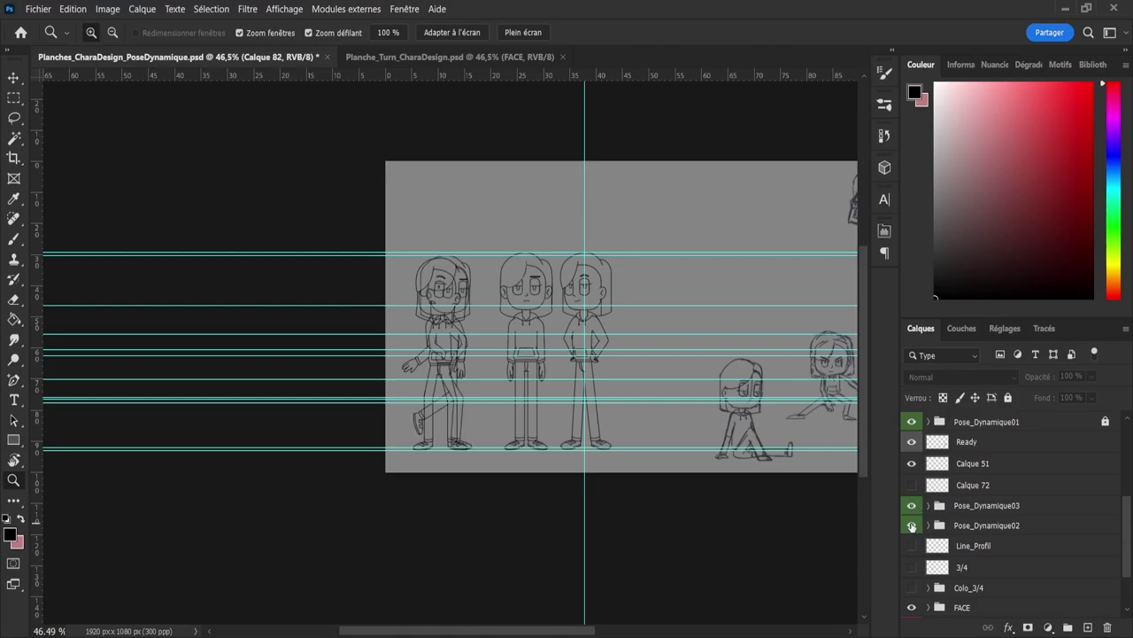
click(912, 525)
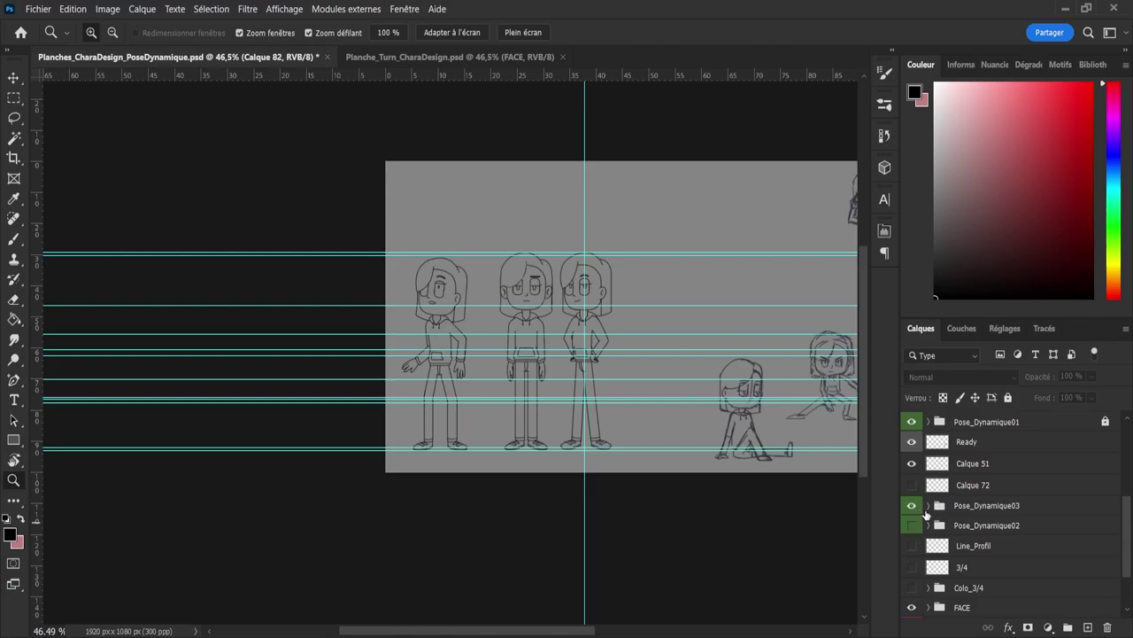
Step: Copy the outstretched hand of the left-hand figure from Line_Clean in the Pose_Dynamique03 group onto its own layer with a lasso selection
click(928, 505)
click(983, 526)
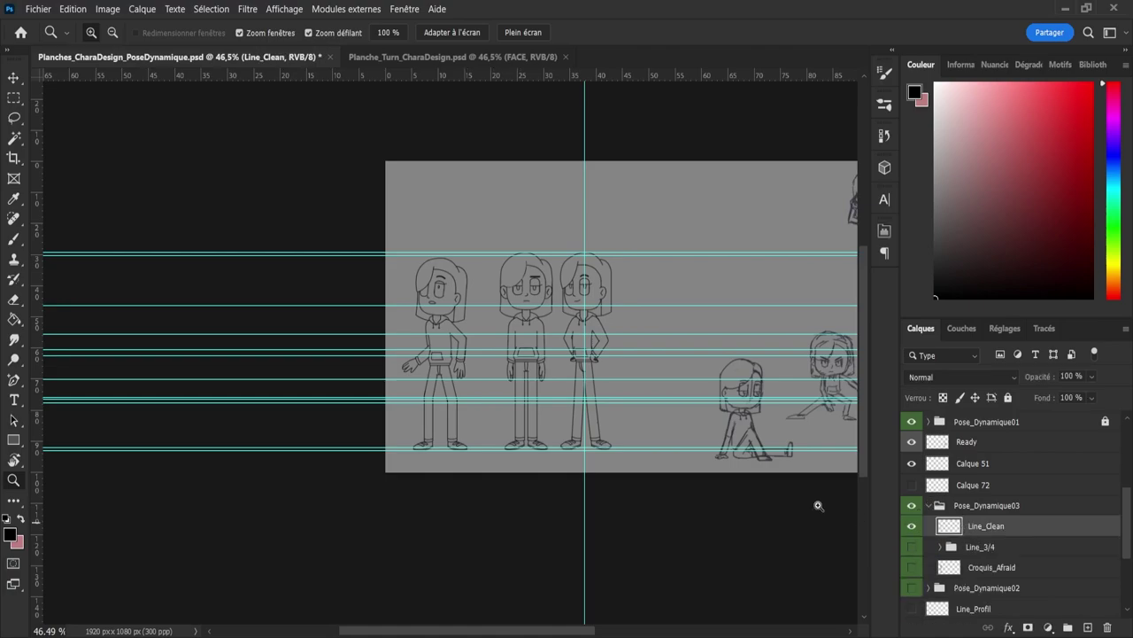
drag(407, 355, 466, 356)
key(l)
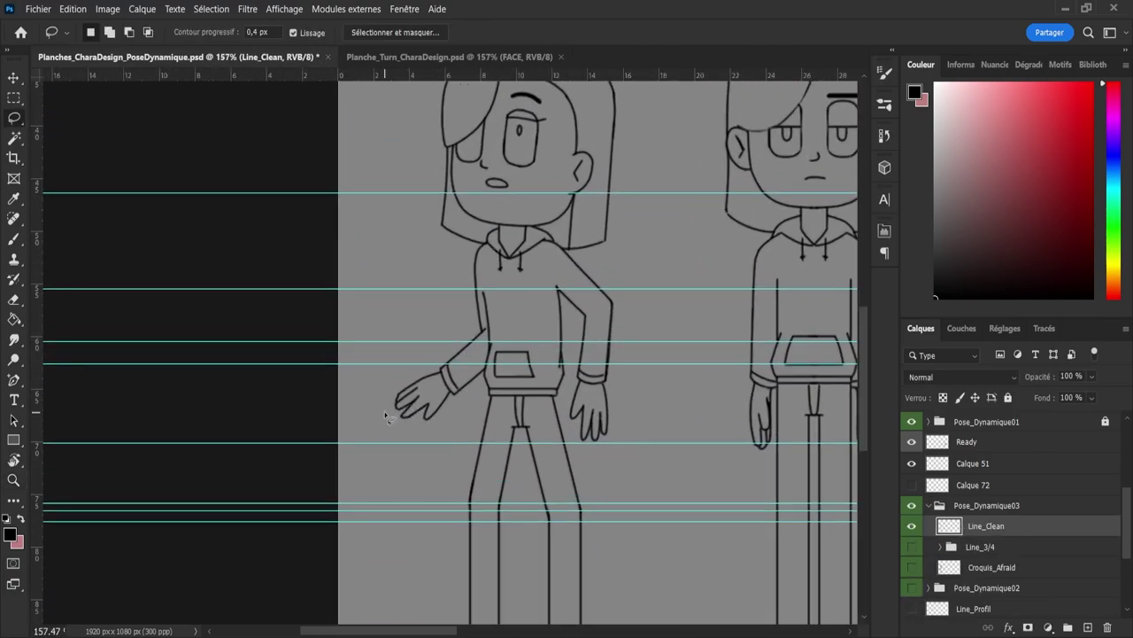
mouse_move(386, 416)
mouse_down()
mouse_move(400, 377)
mouse_move(371, 432)
mouse_move(434, 454)
mouse_move(457, 406)
mouse_move(441, 372)
mouse_up()
key(ctrl+j)
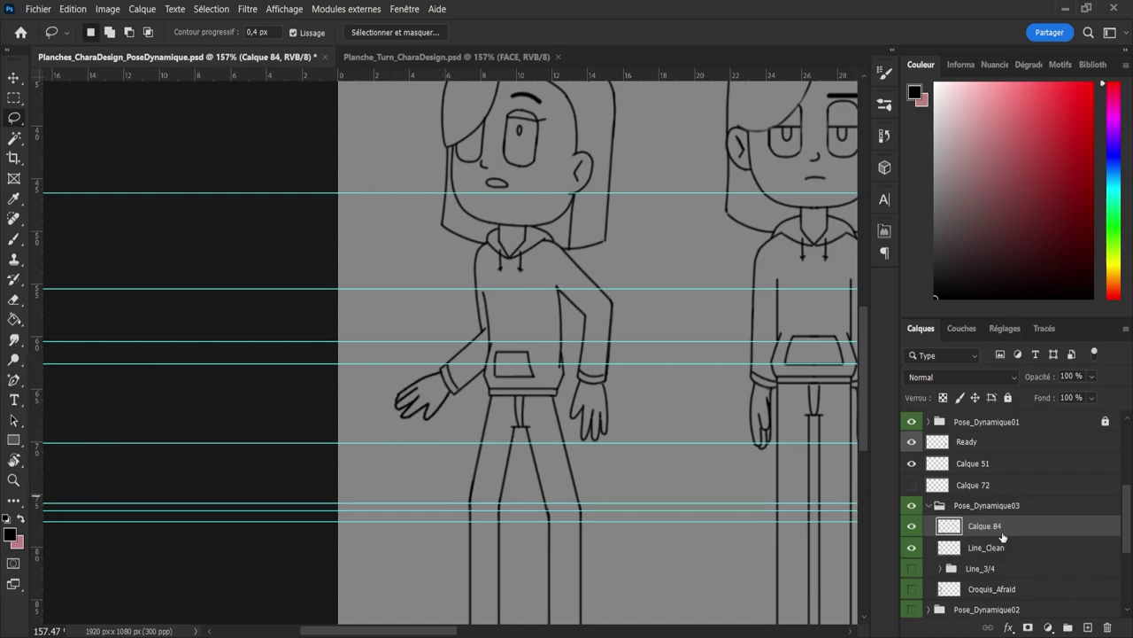
Step: Take the copied hand layer out of the Pose_Dynamique03 group, hide that group, and raise the hand layer to just below PoseDynamique04
drag(1003, 535, 983, 498)
click(926, 526)
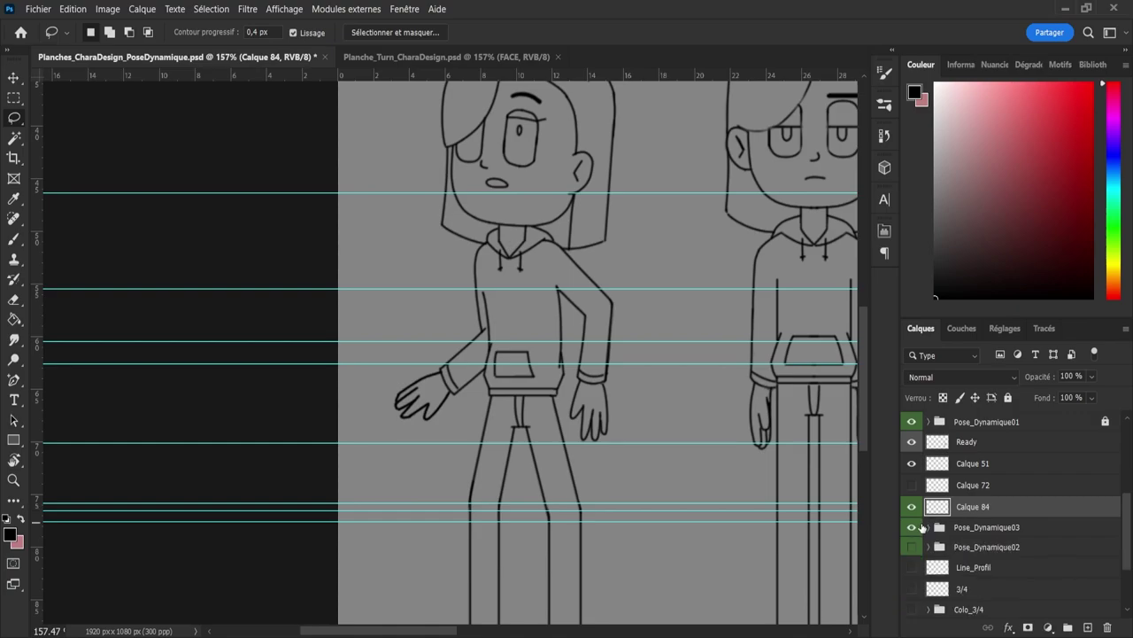
click(912, 526)
scroll(969, 496, up, 5)
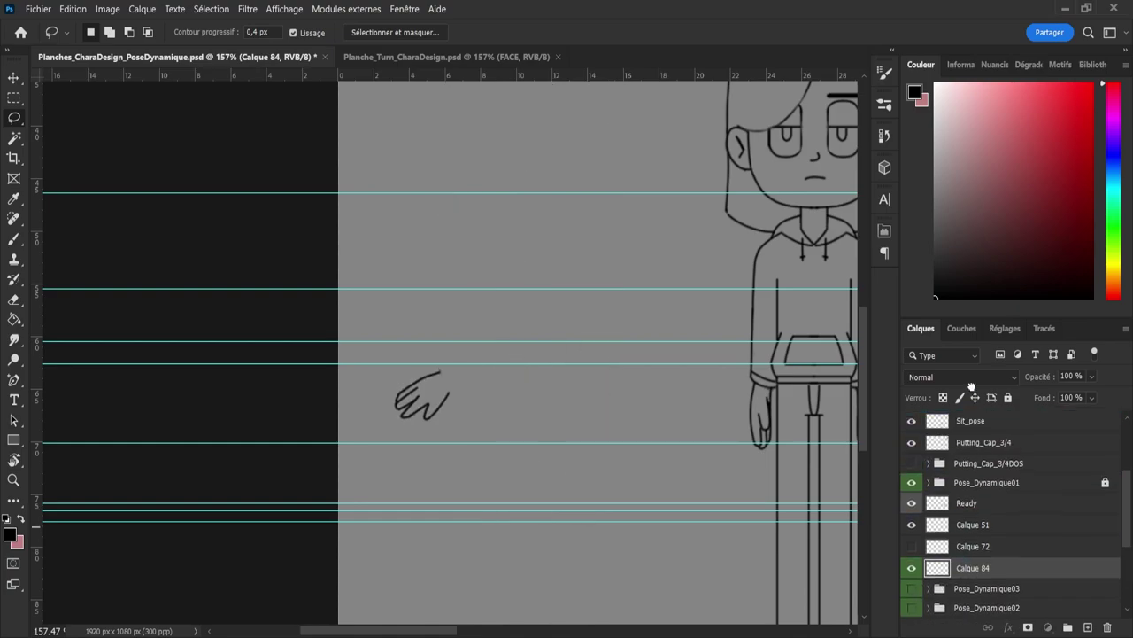
mouse_move(971, 387)
mouse_down()
mouse_move(965, 556)
mouse_move(965, 466)
mouse_move(984, 441)
mouse_up()
Step: Show Calque 82, check Calque 83 against it and leave Calque 83 hidden, and place the copied hand layer directly above Calque 82
click(912, 483)
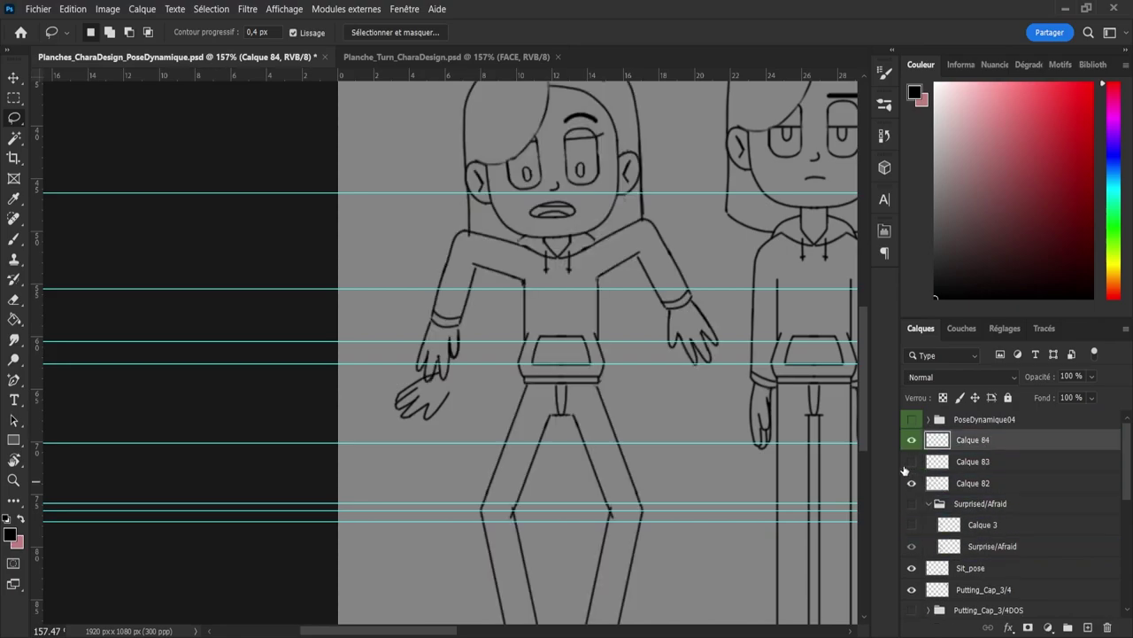
click(904, 467)
click(911, 467)
click(912, 467)
click(912, 461)
drag(937, 445, 950, 468)
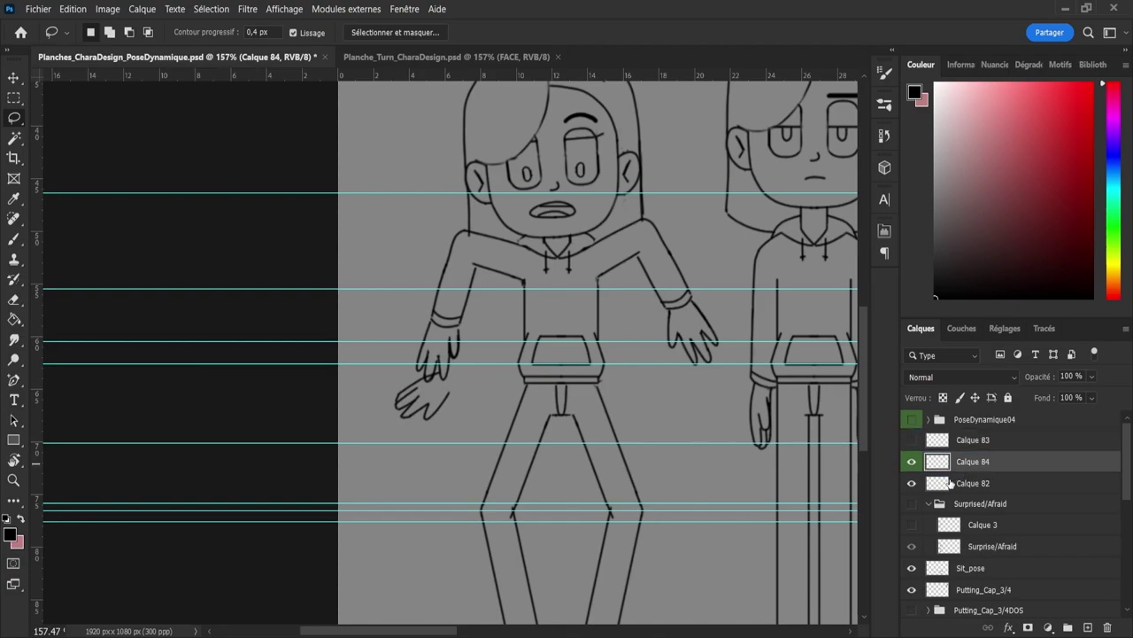
Step: Duplicate Calque 82 and hide the original so the surprised pose can be edited on the copy
click(950, 483)
click(944, 462)
click(938, 486)
key(ctrl+j)
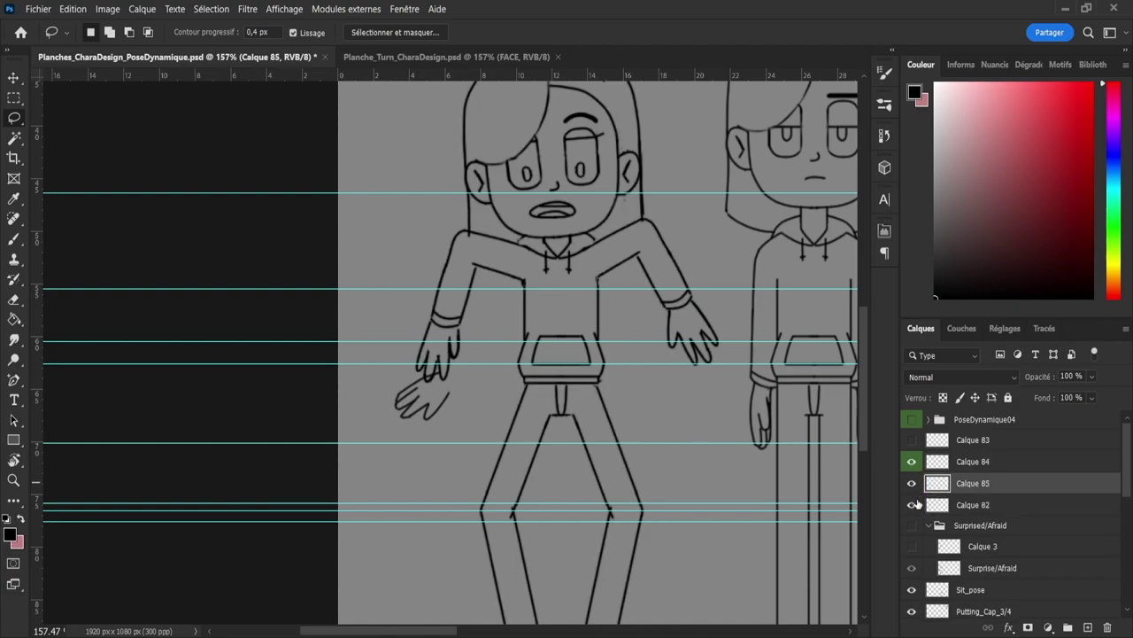
click(912, 504)
Step: Erase the surprised pose's left-hand-side hand on the duplicated layer, using an eraser size of 47
key(e)
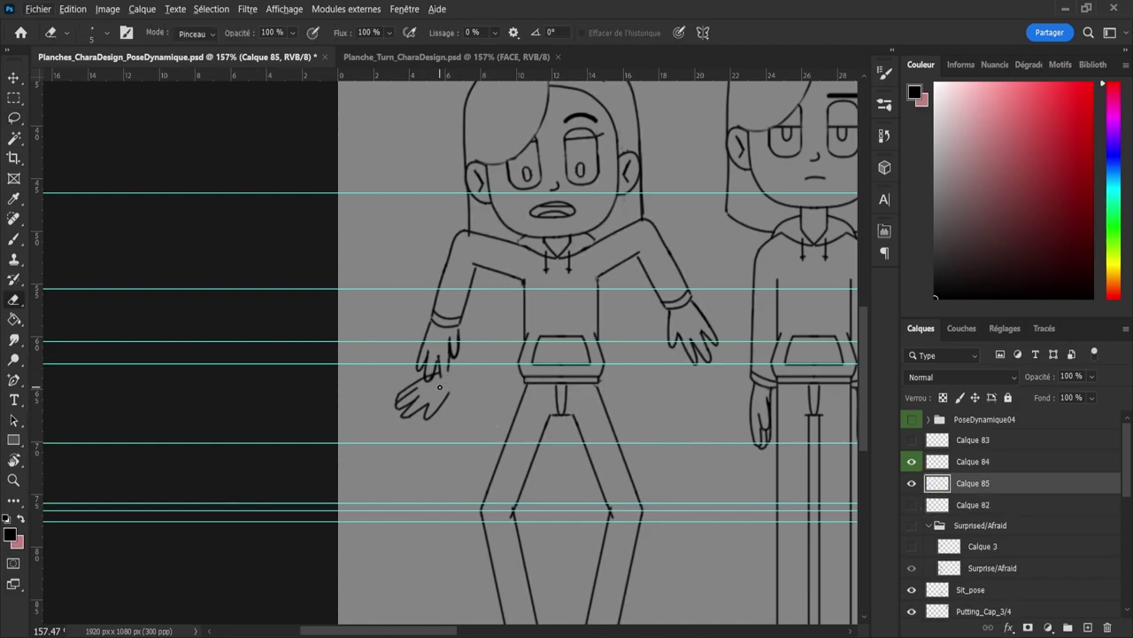
alt+right_click(409, 357)
mouse_move(409, 356)
mouse_down()
mouse_move(426, 362)
mouse_move(412, 334)
mouse_move(463, 355)
mouse_up()
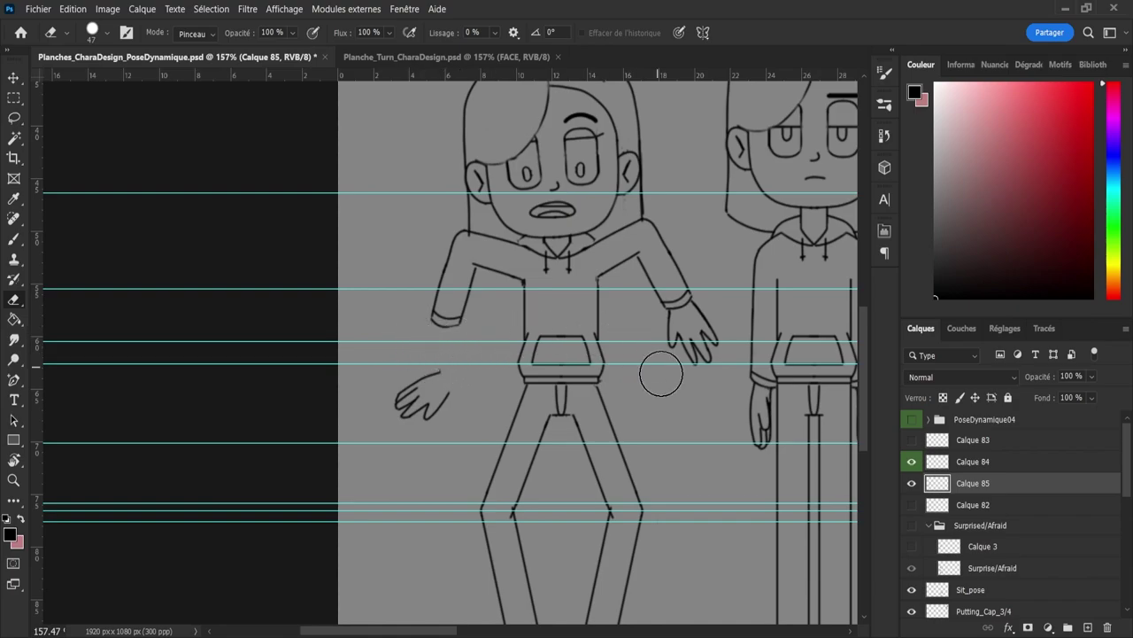
Step: Rotate the copied hand on Calque 84 by about -47° and fit it to the empty left-hand-side sleeve cuff
click(961, 461)
key(ctrl+t)
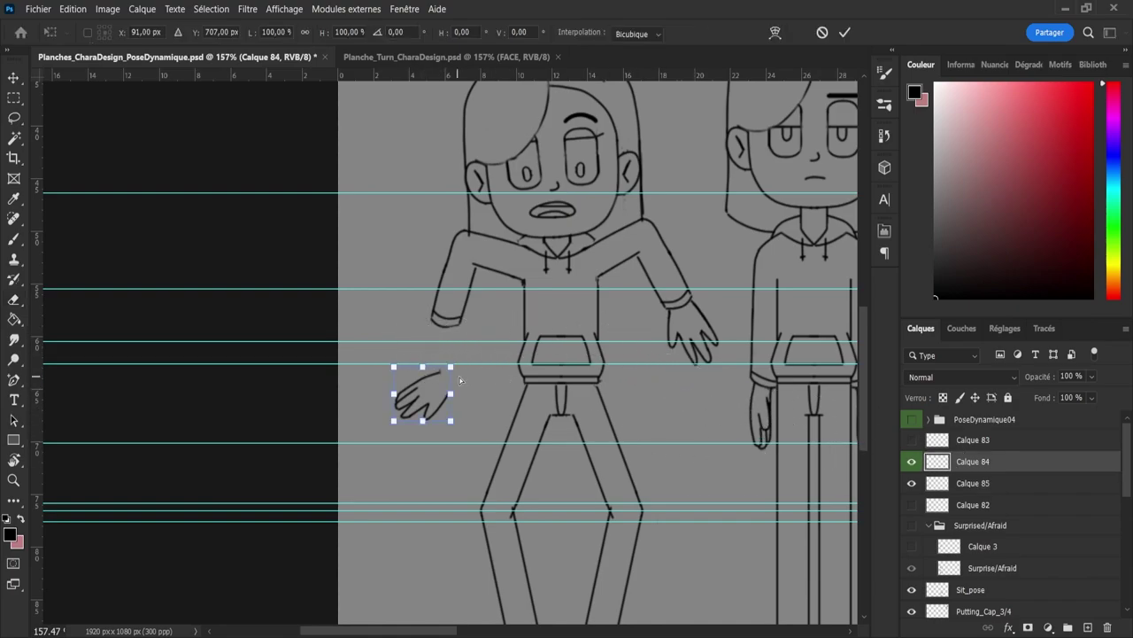
drag(460, 377, 448, 350)
drag(509, 319, 450, 352)
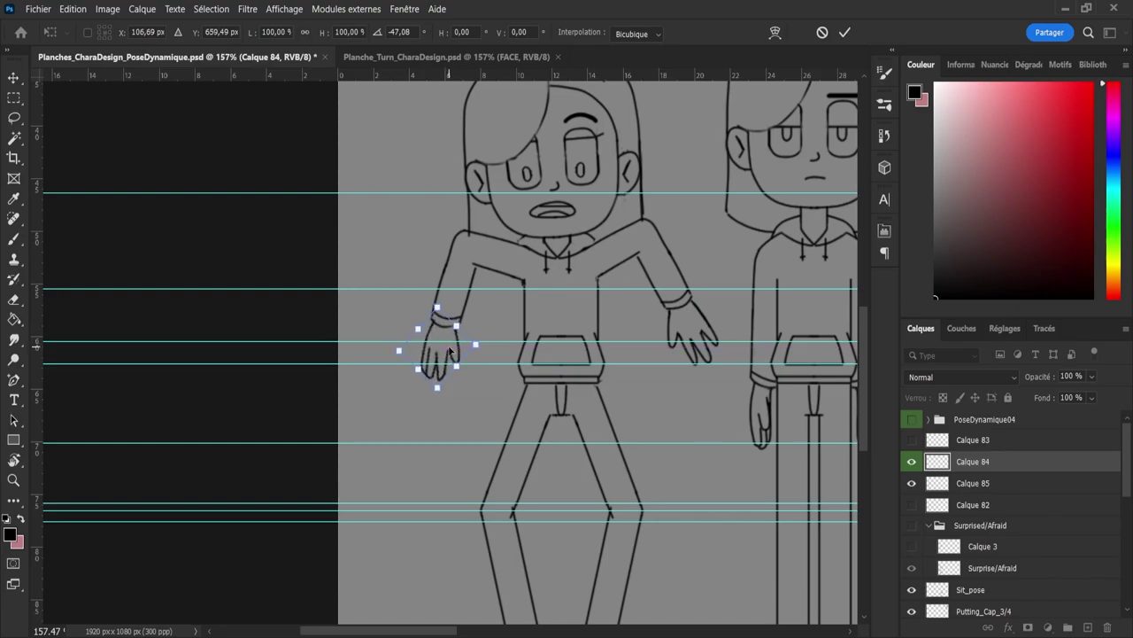
key(Return)
Step: Erase the surprised pose's remaining original hand below the right-hand-side cuff on Calque 85
key(e)
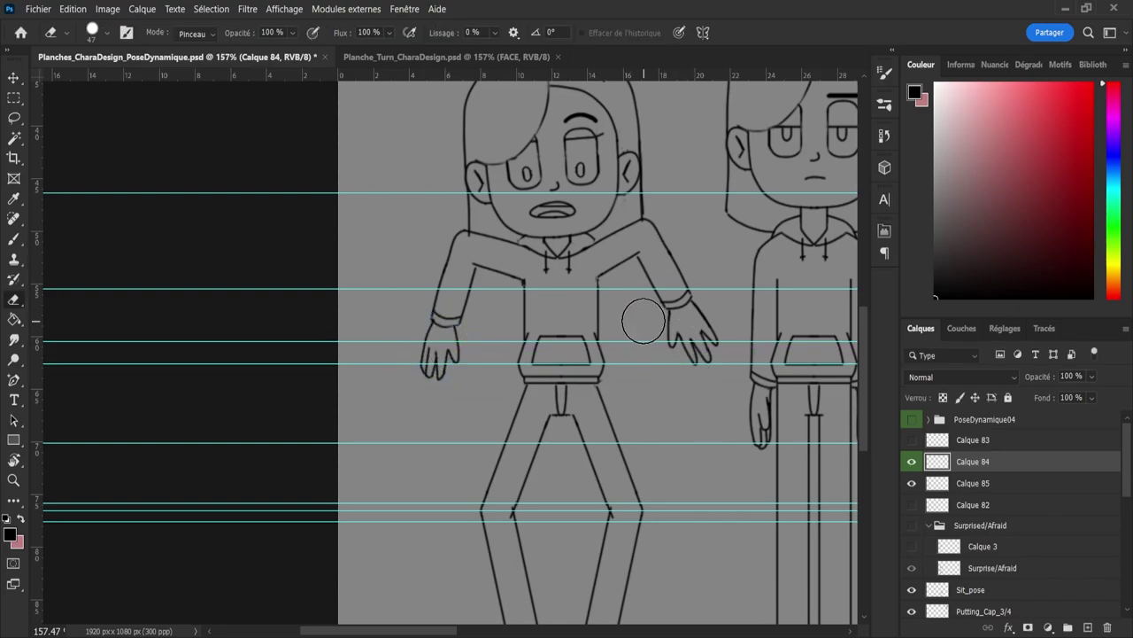
click(975, 490)
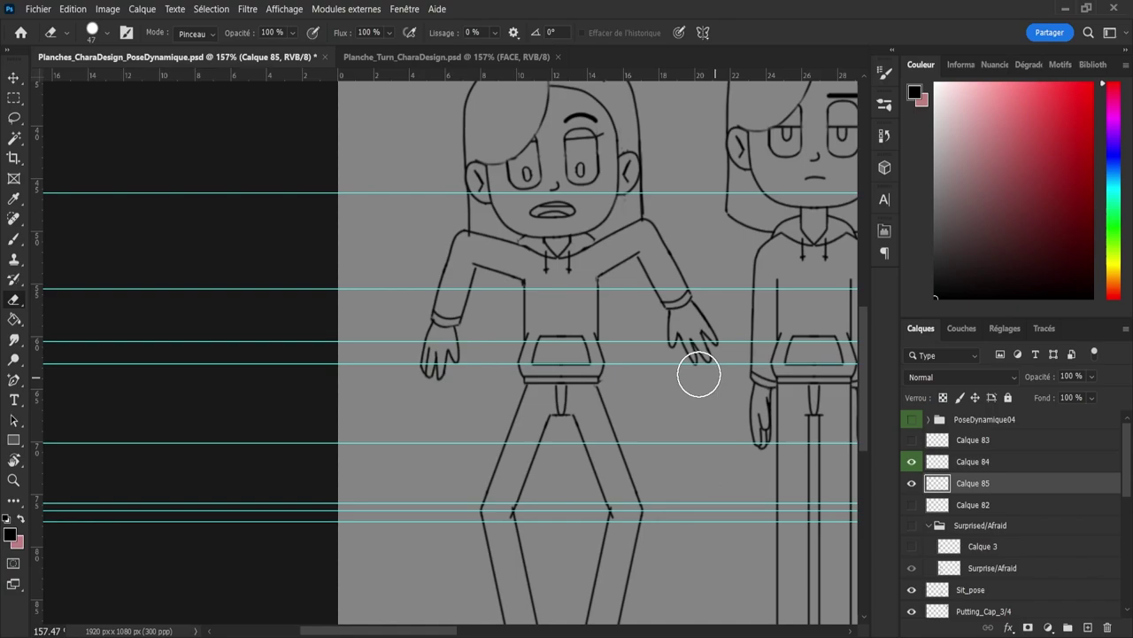
mouse_move(699, 374)
mouse_down()
mouse_move(665, 351)
mouse_move(716, 331)
mouse_move(711, 313)
mouse_move(681, 345)
mouse_move(673, 334)
mouse_up()
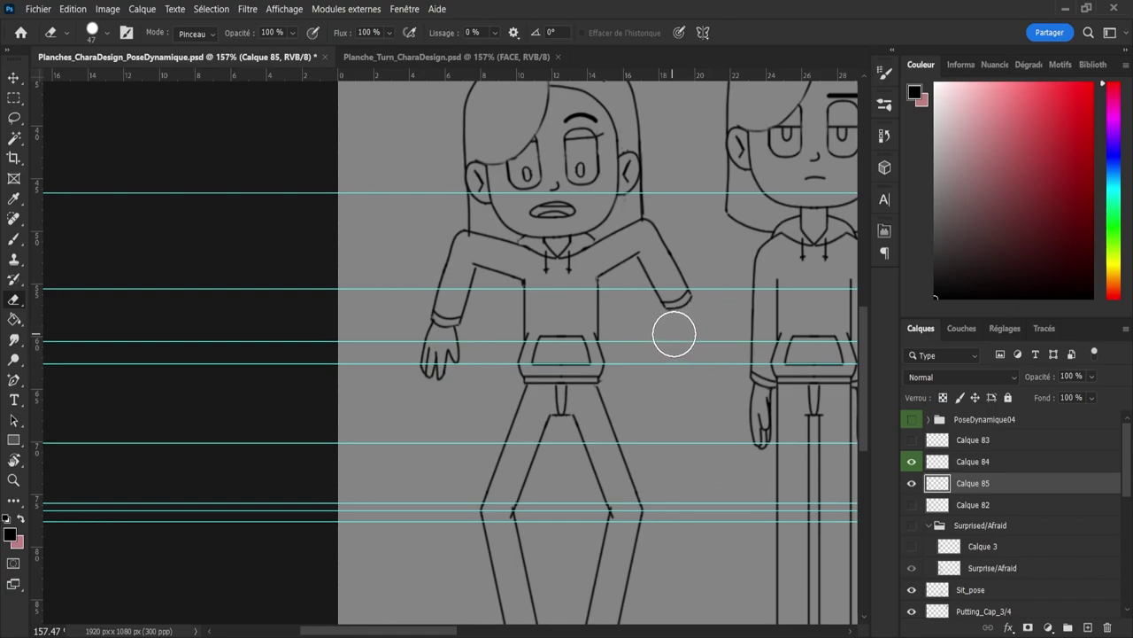
Step: Duplicate the hand on Calque 84, flip the copy horizontally, and rotate and position it at the right-hand-side sleeve cuff
click(941, 463)
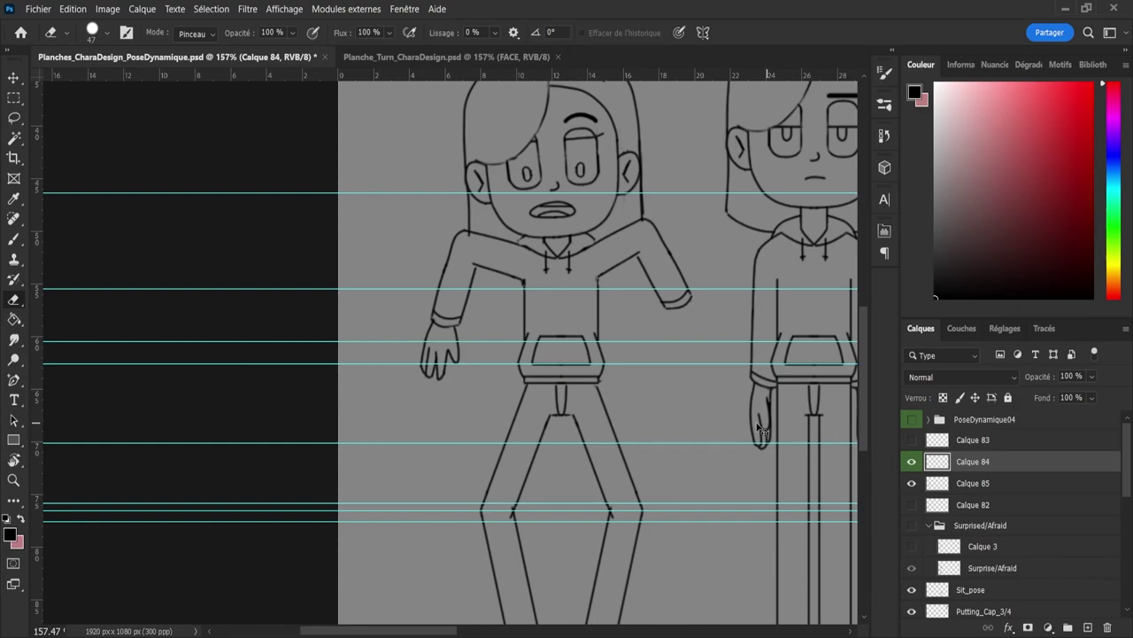
key(ctrl+shift+alt+n)
key(ctrl+t)
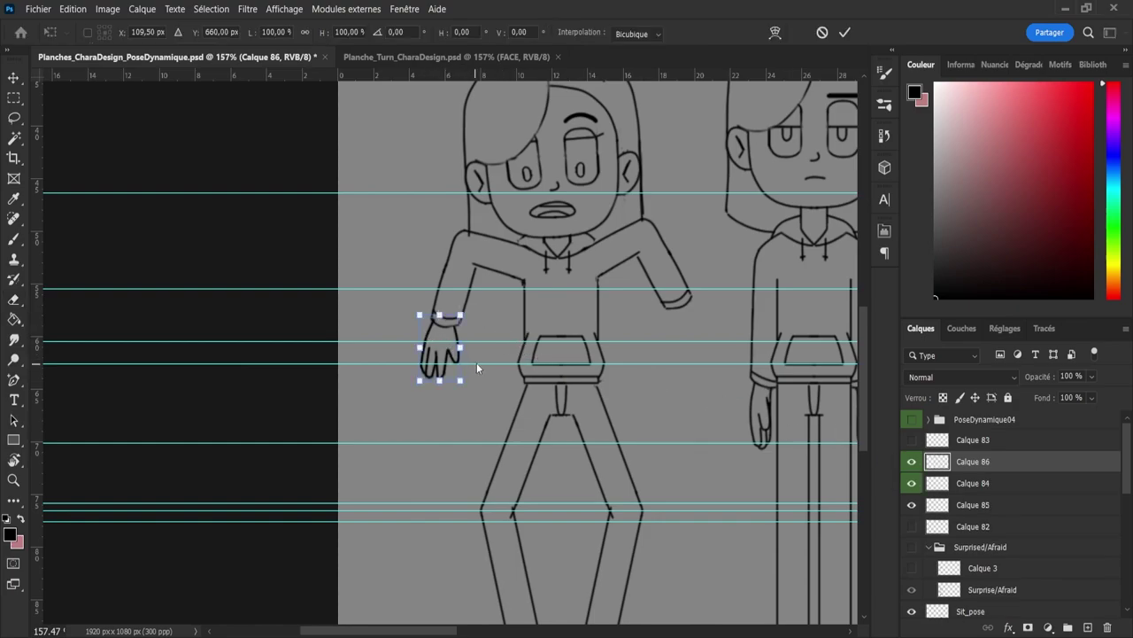
key(ctrl+shift+h)
drag(438, 341, 697, 341)
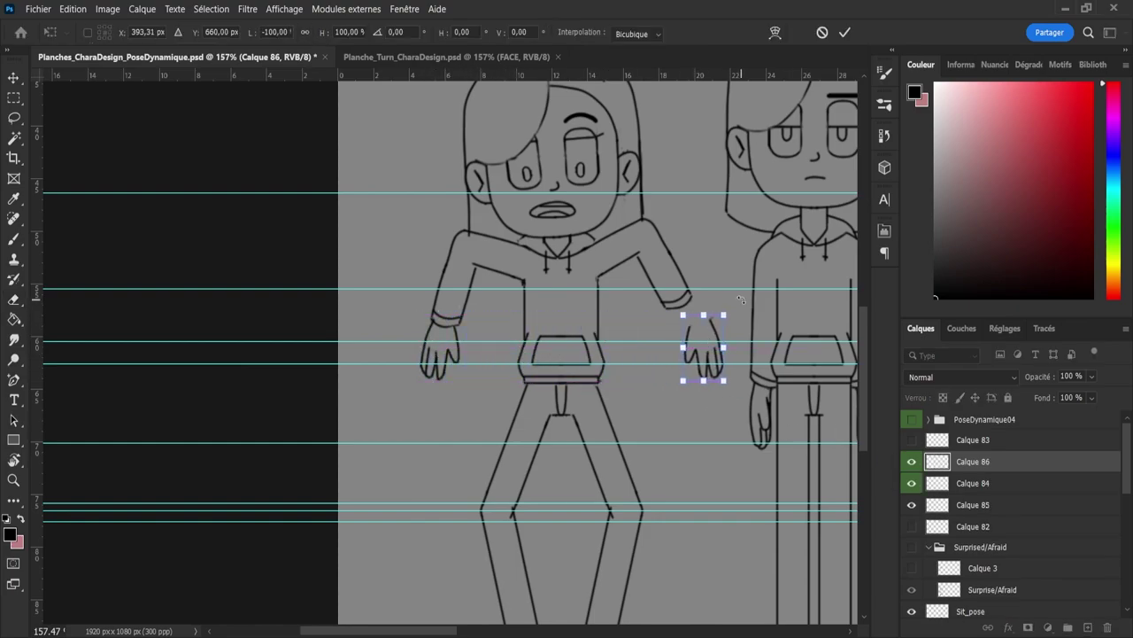
drag(742, 300, 726, 289)
drag(701, 332, 735, 305)
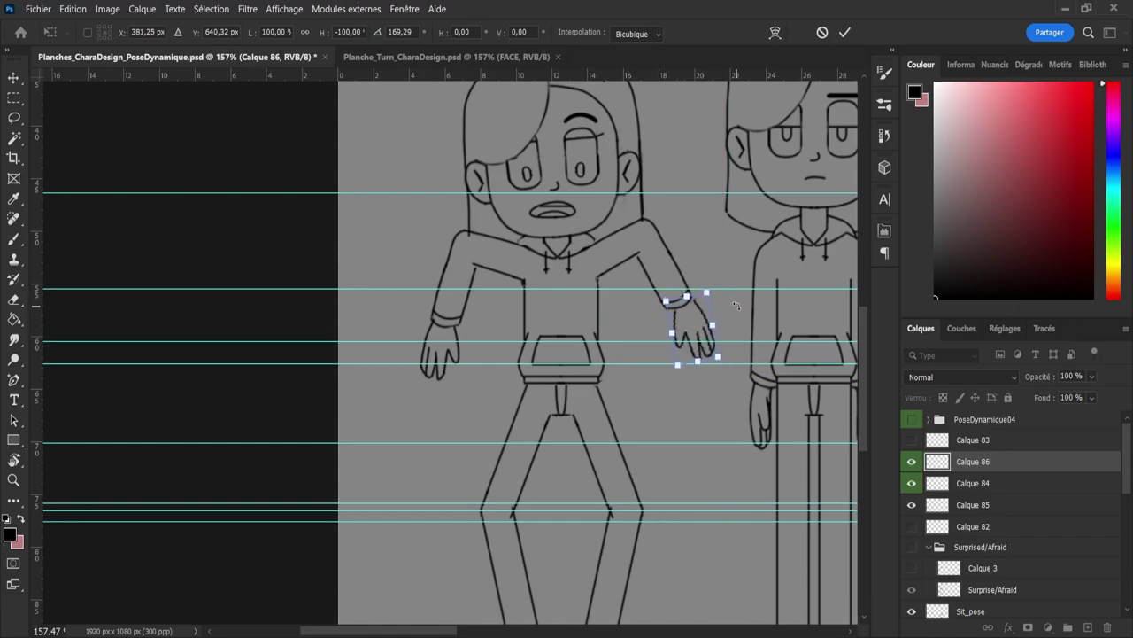
Step: Nudge the mirrored hand on Calque 86 slightly left onto the sleeve cuff and apply the transform
key(Left)
key(Left)
key(Left)
key(Return)
key(e)
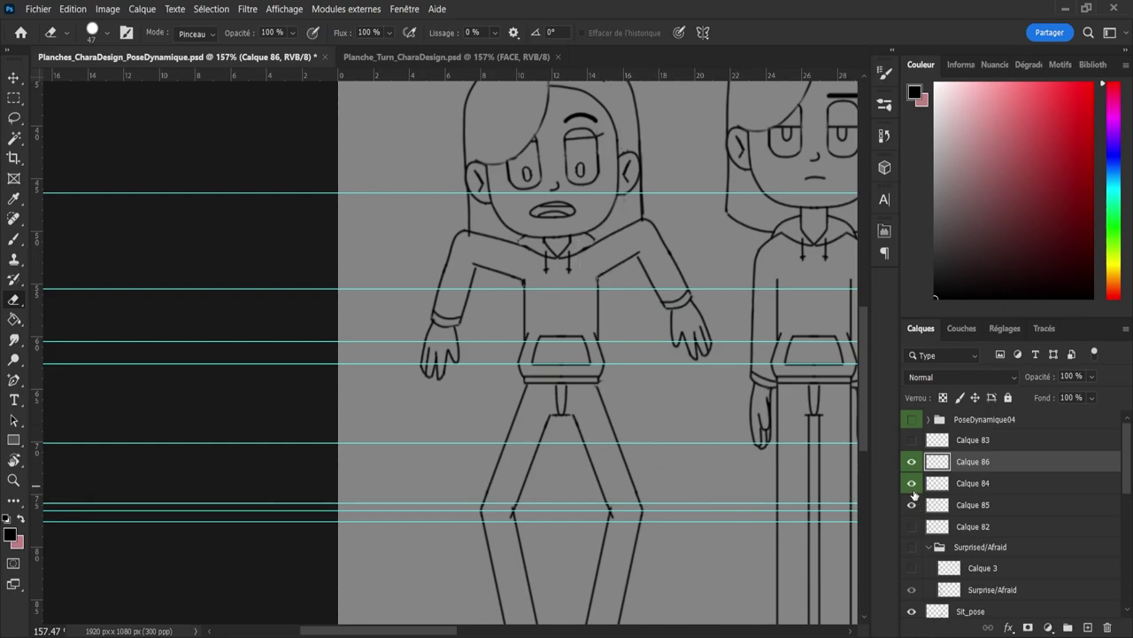
Step: Compare the pose's line layers by toggling the visibility of Calque 82, 84, 85 and 86, leaving Calque 82 hidden
click(912, 526)
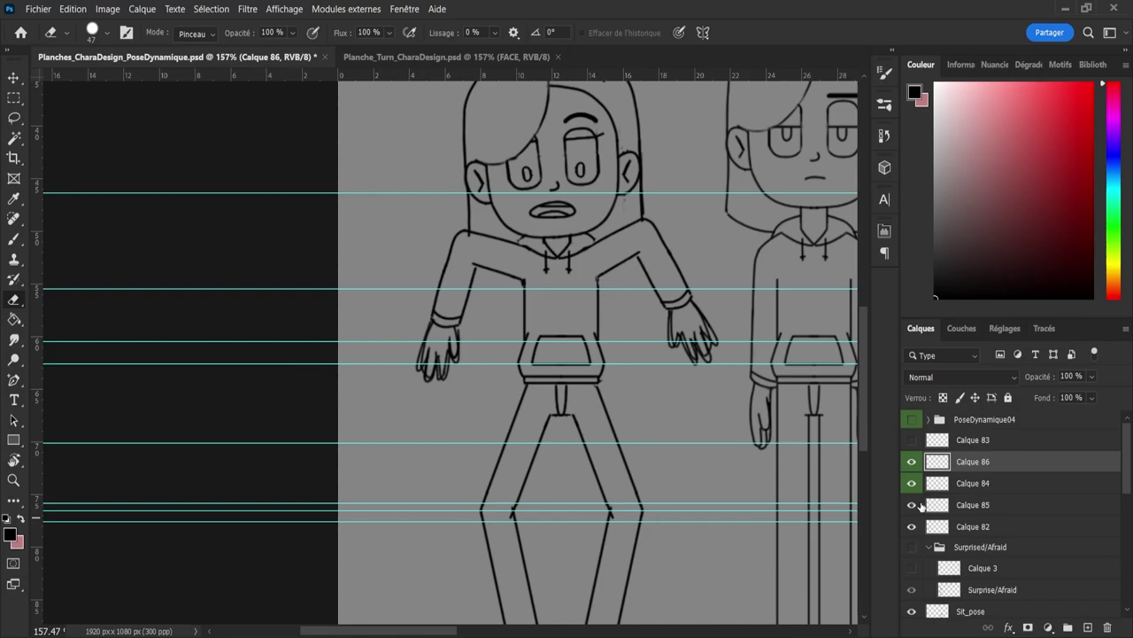
click(913, 507)
click(913, 505)
click(912, 482)
click(912, 461)
click(912, 462)
click(912, 483)
click(912, 526)
click(938, 532)
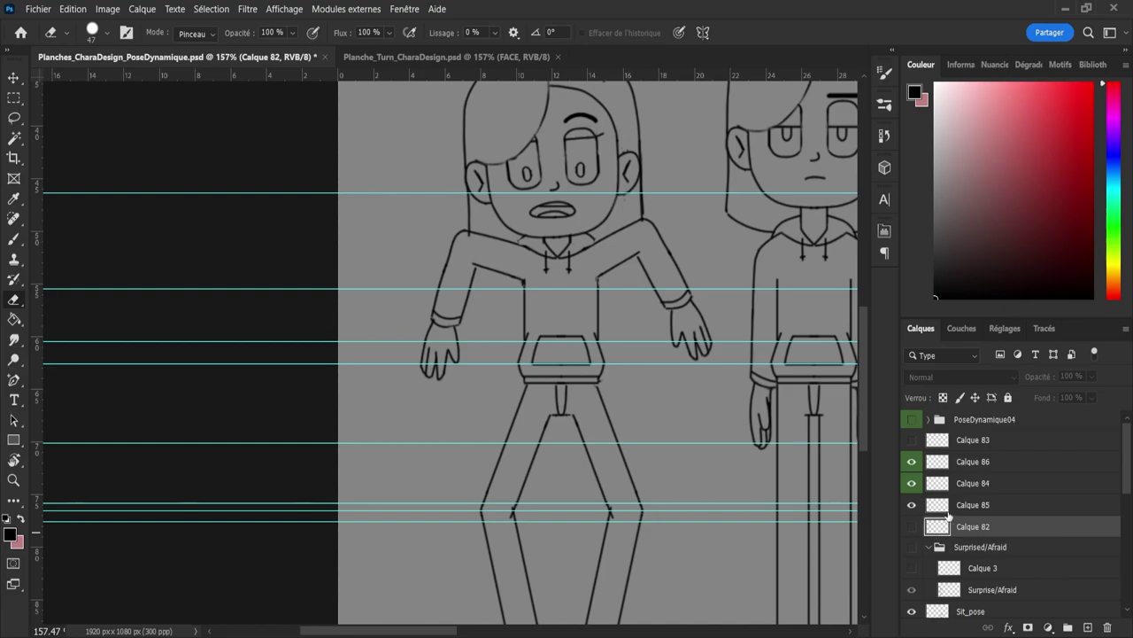
click(937, 505)
key(z)
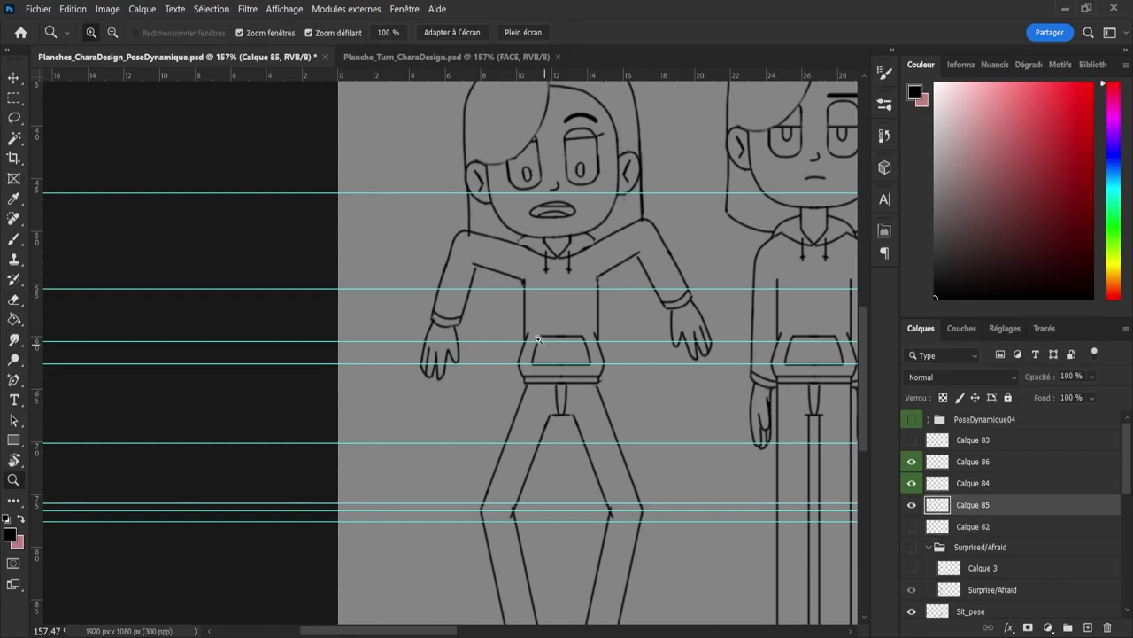
scroll(536, 338, down, 5)
scroll(576, 395, up, 5)
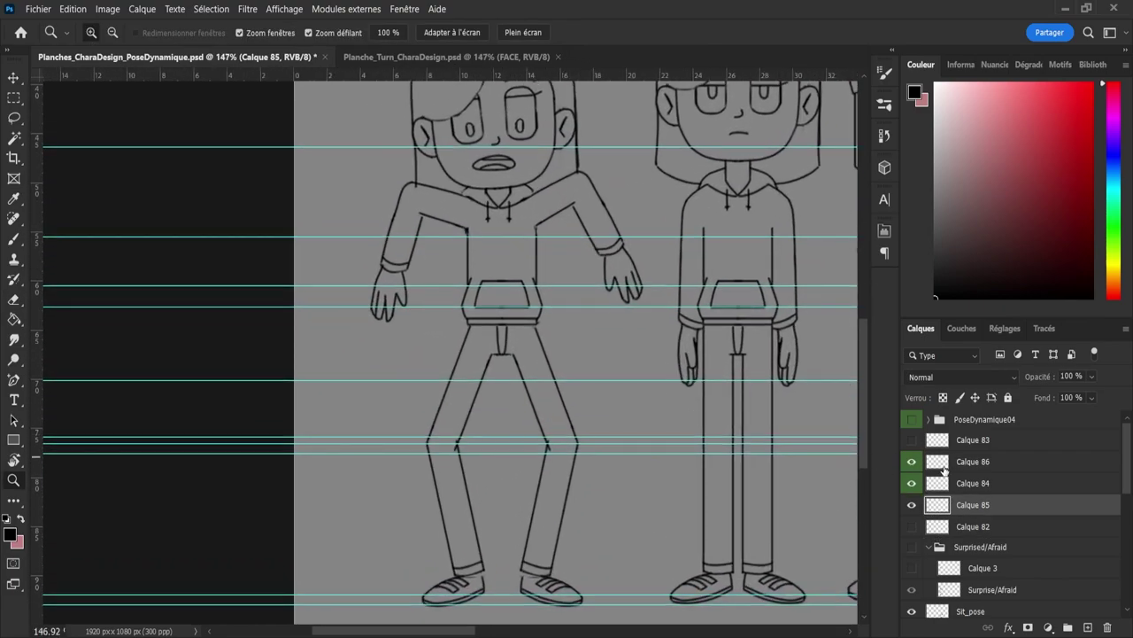
Step: Enlarge the hand on Calque 86 slightly by extending it past the fingertips
click(947, 465)
scroll(602, 266, up, 2)
key(ctrl+t)
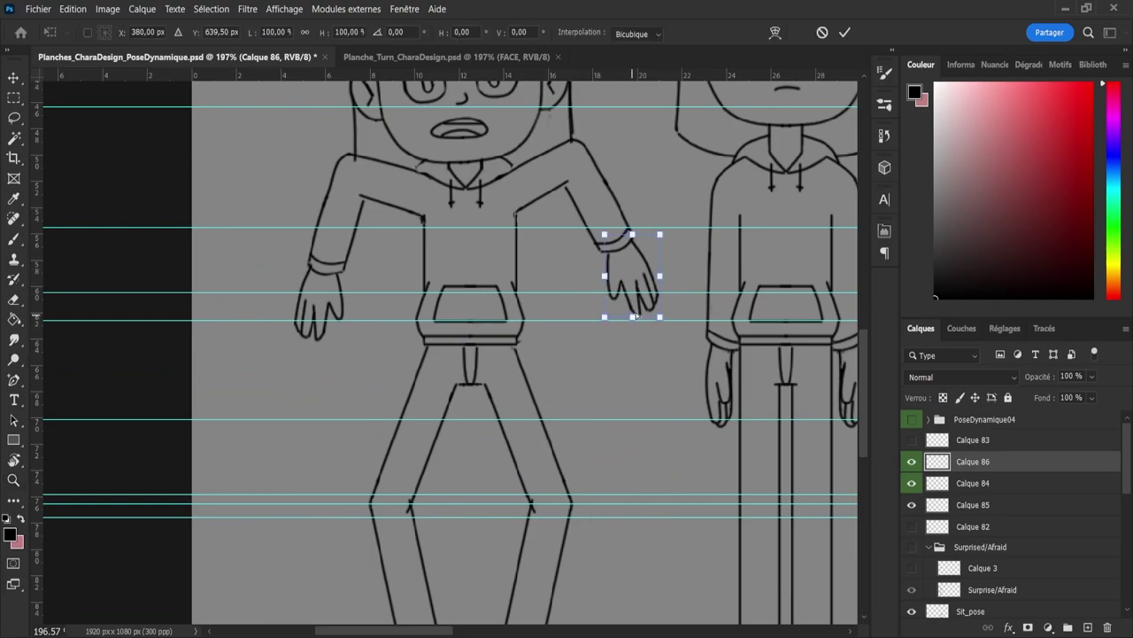
drag(632, 319, 631, 326)
click(844, 32)
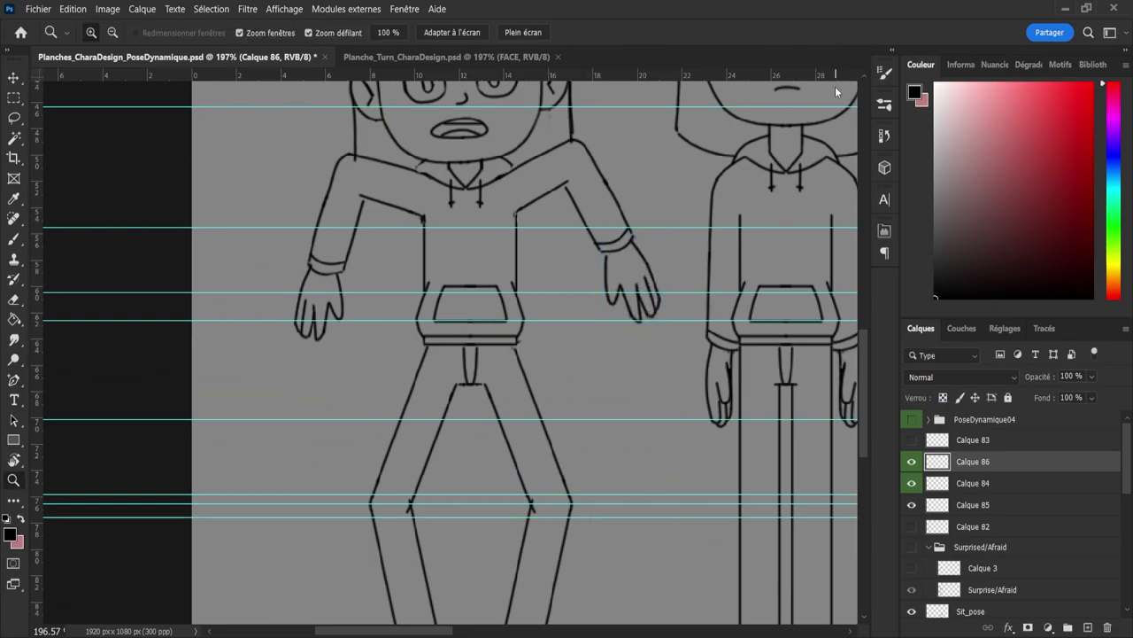
Step: Enlarge the other hand, on Calque 84, to about 108% and save the document
click(927, 485)
key(ctrl+t)
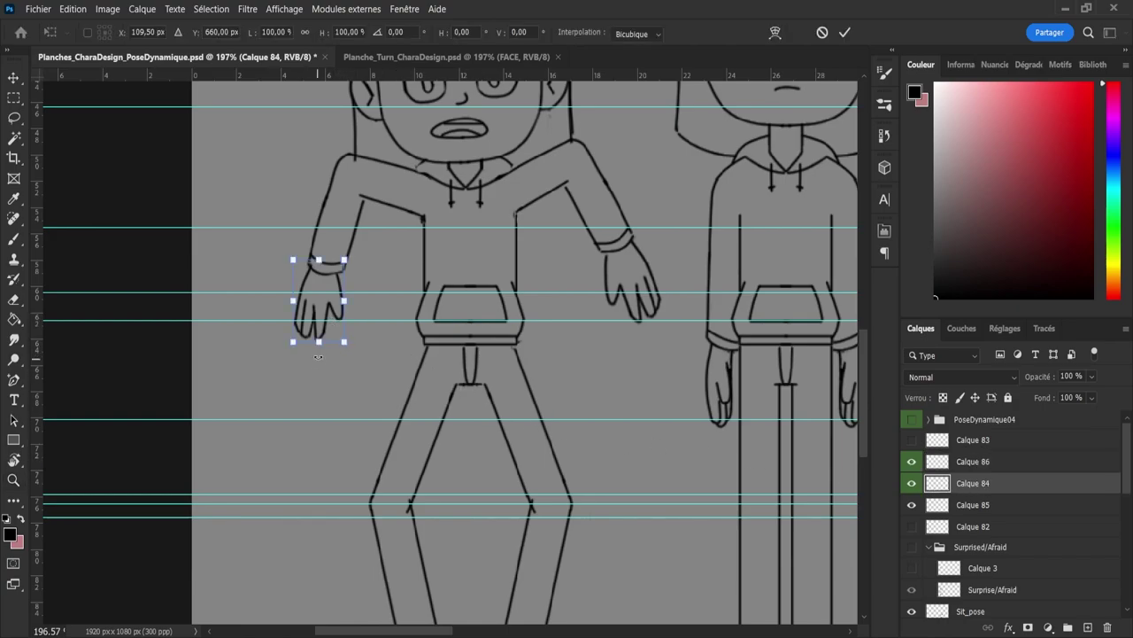
drag(319, 343, 319, 350)
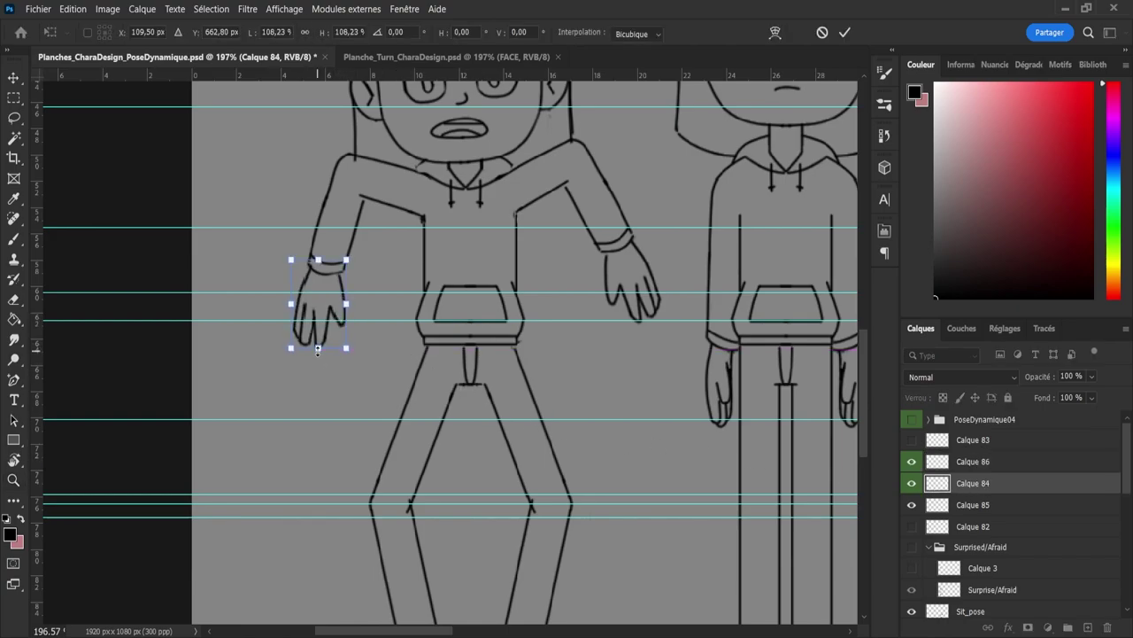
key(Return)
scroll(536, 249, down, 2)
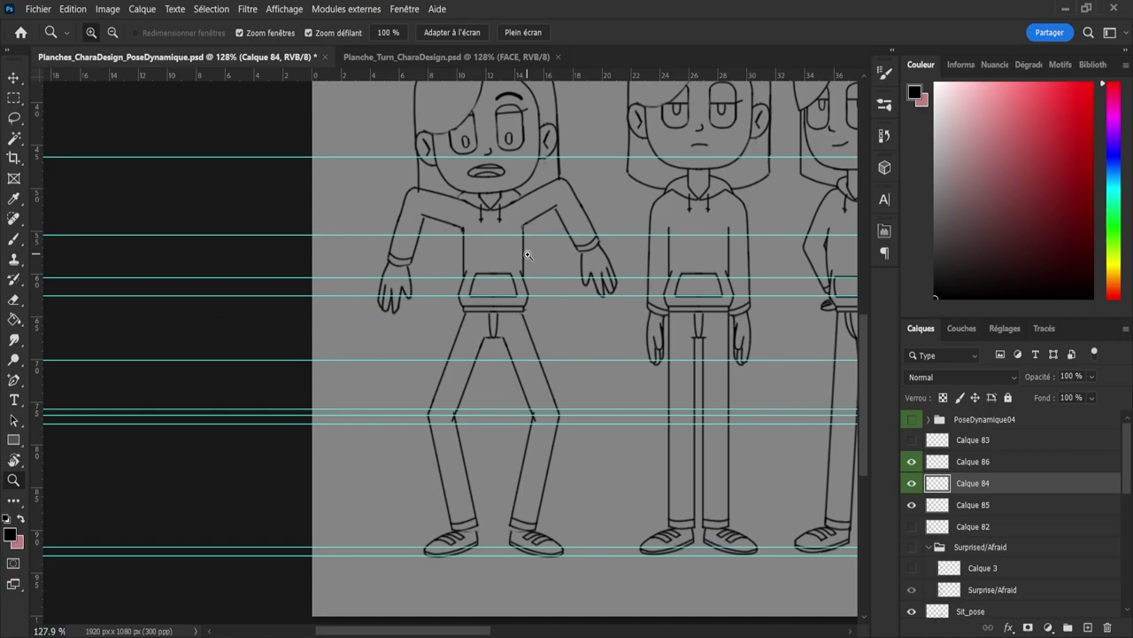
key(ctrl+s)
scroll(531, 258, down, 1)
scroll(534, 280, up, 1)
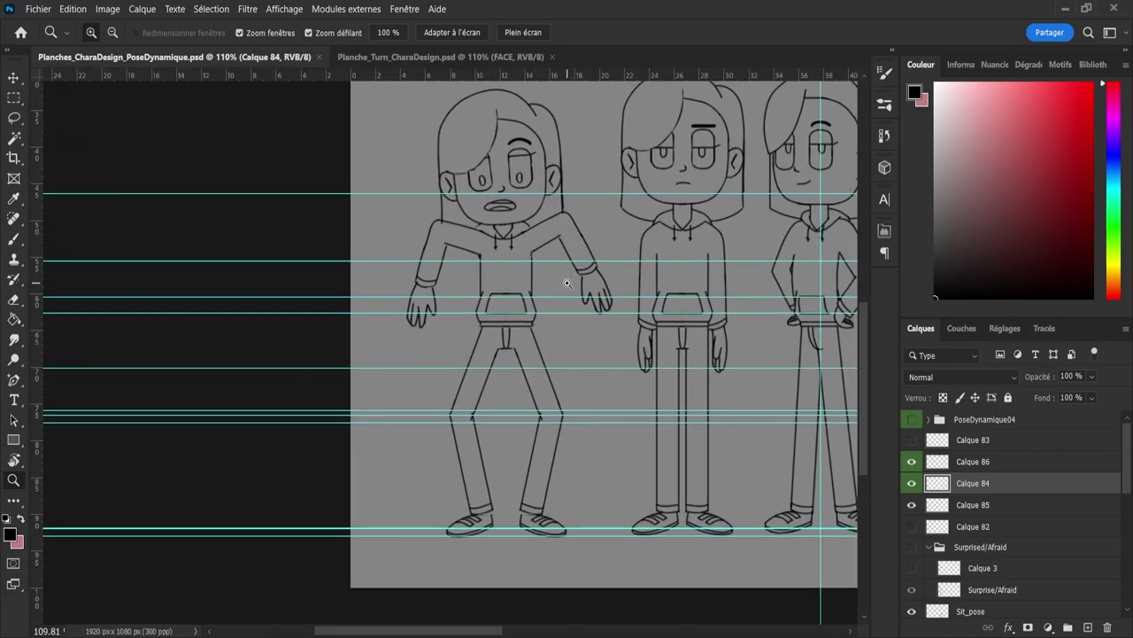
Step: Group the layers from Calque 86 down to Calque 82 and name the group Line
click(937, 442)
click(913, 441)
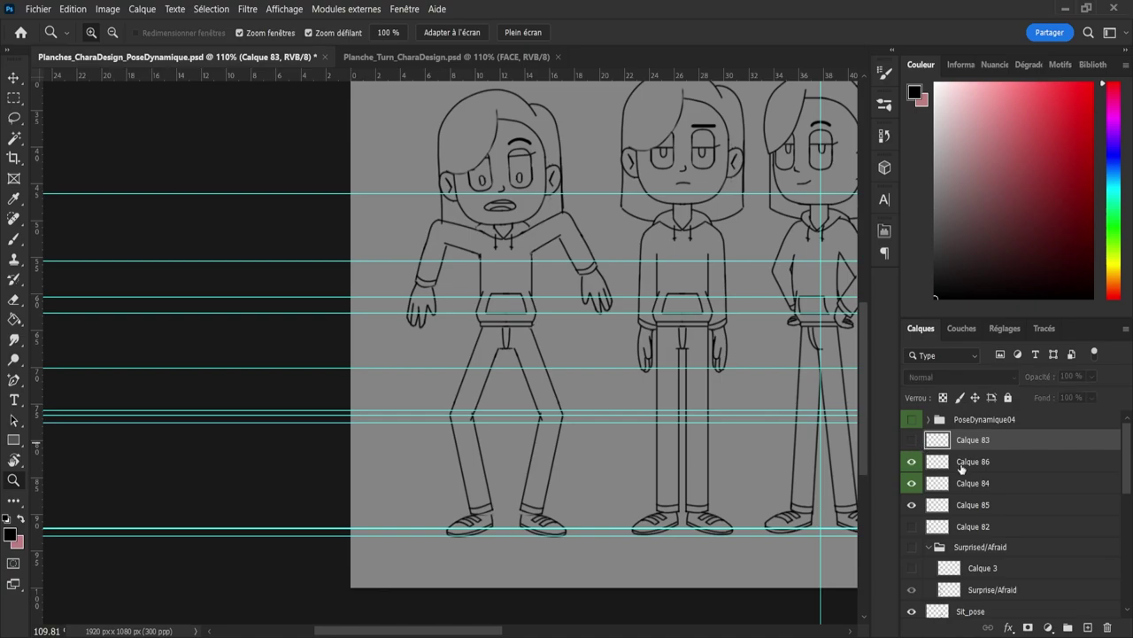
click(963, 462)
shift+click(963, 527)
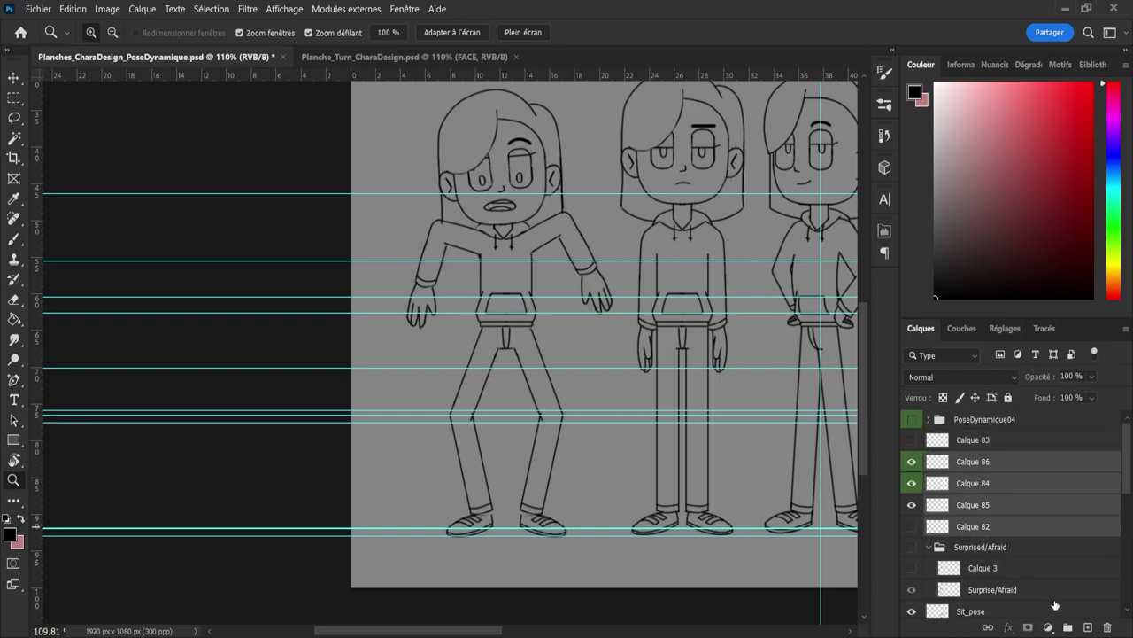
key(ctrl+g)
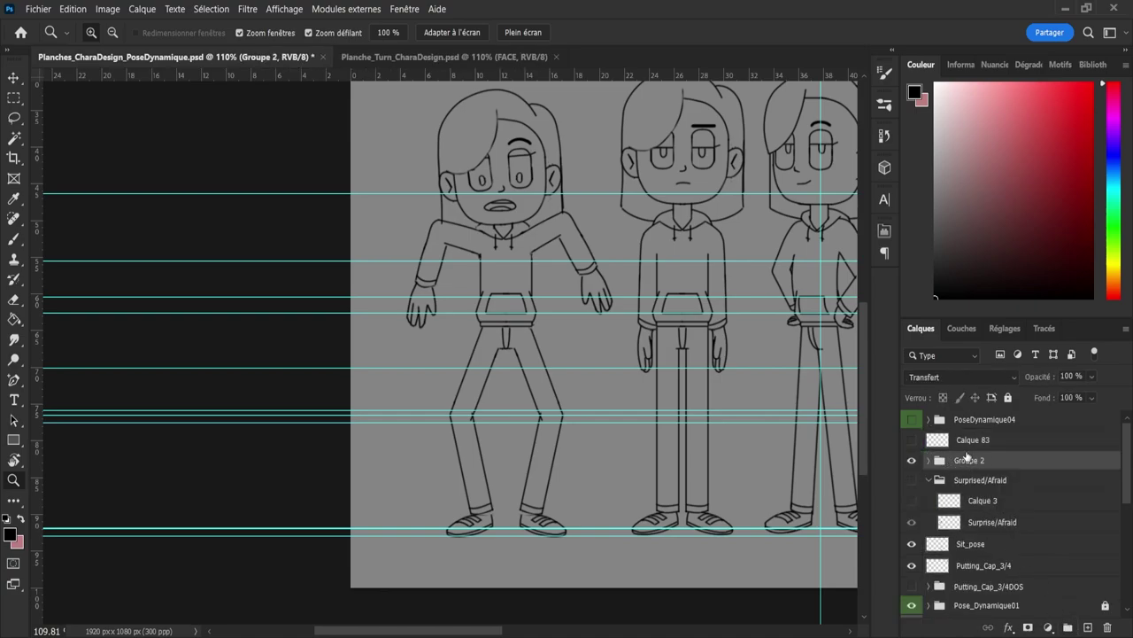
click(960, 445)
double_click(963, 462)
text(Line)
key(Return)
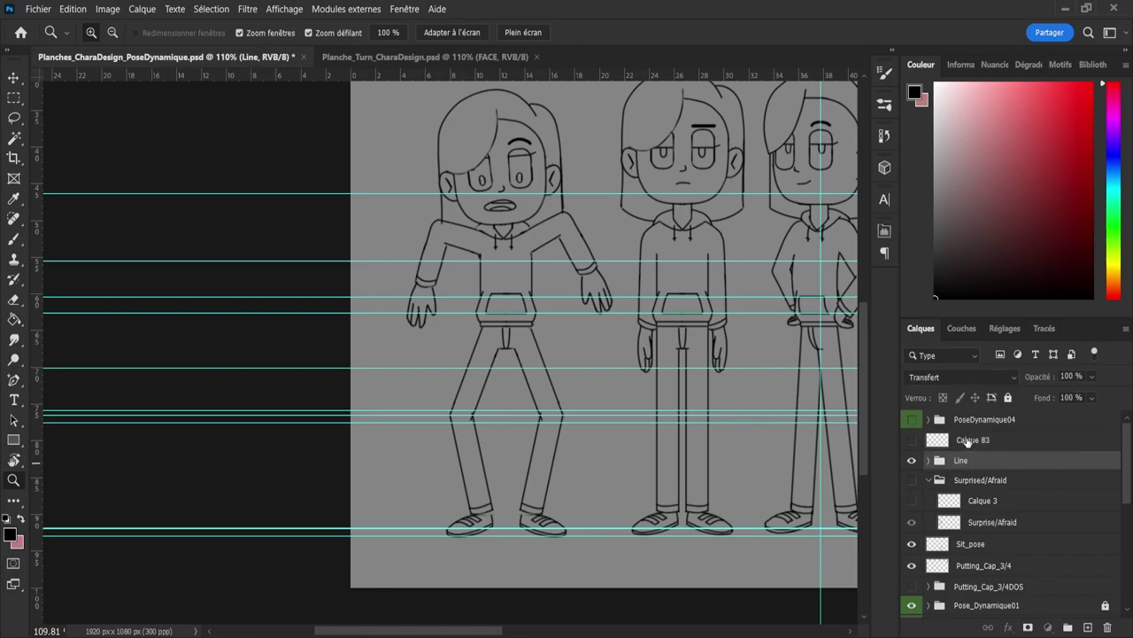
Step: Rename the layer Calque 83 as Line_Clean
double_click(968, 439)
text(L)
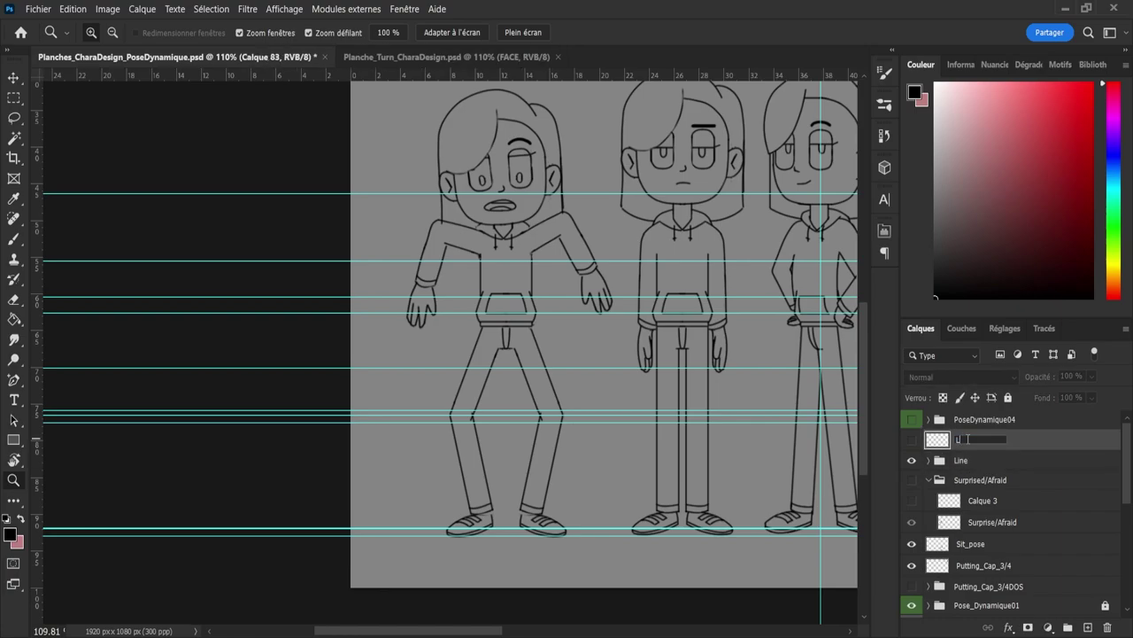
text(ine_Clean)
key(Return)
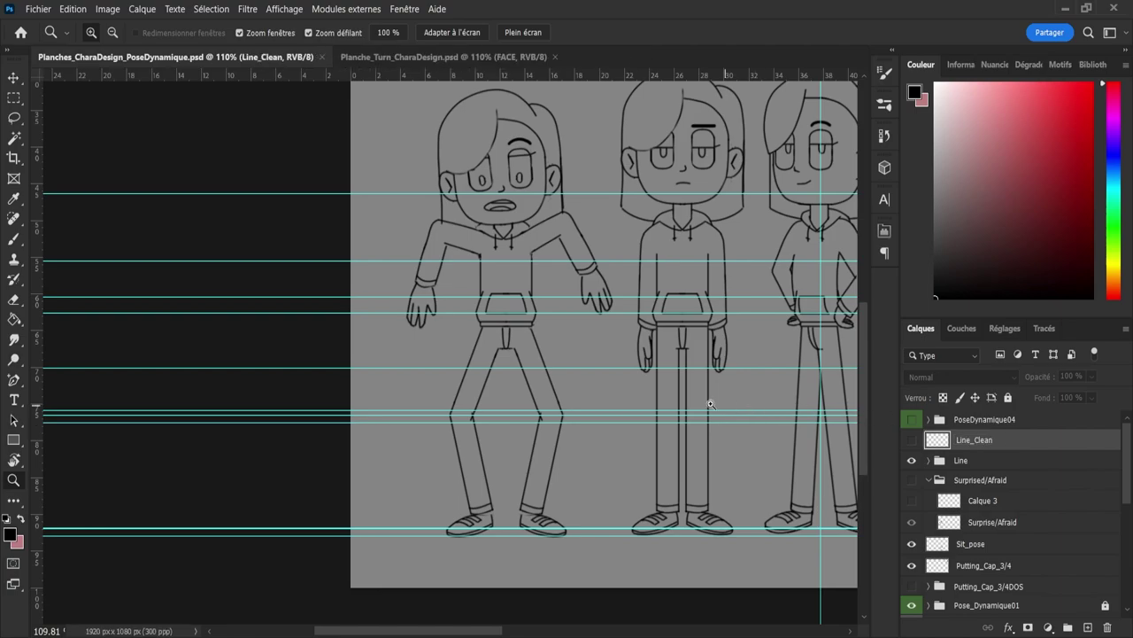
Step: Lower the Line group's opacity to 37%
click(984, 462)
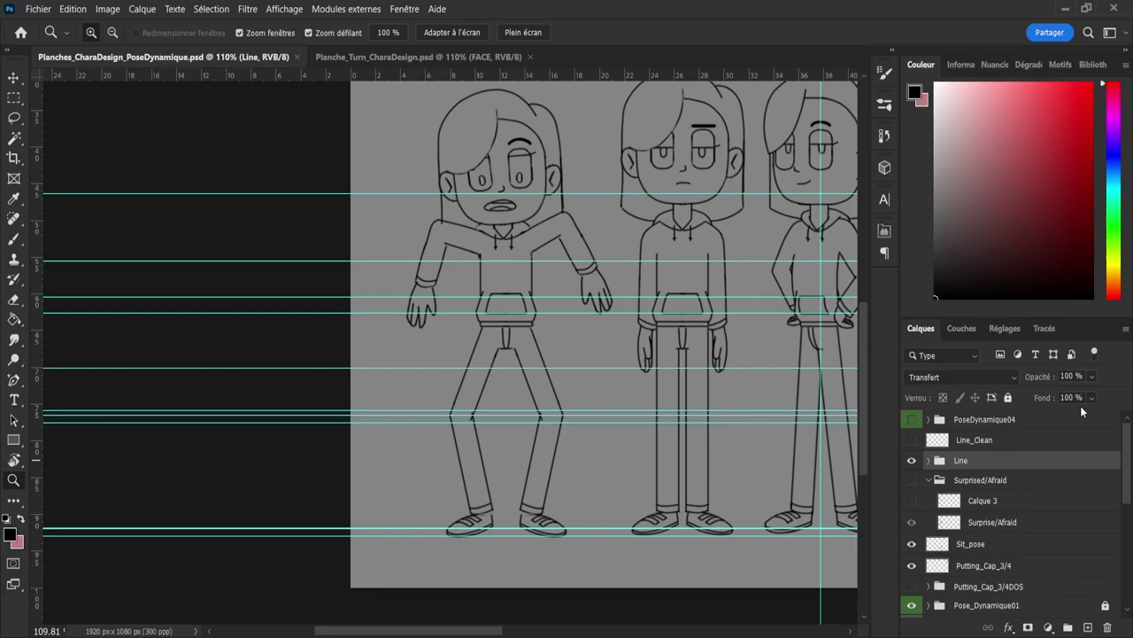
key(3)
key(7)
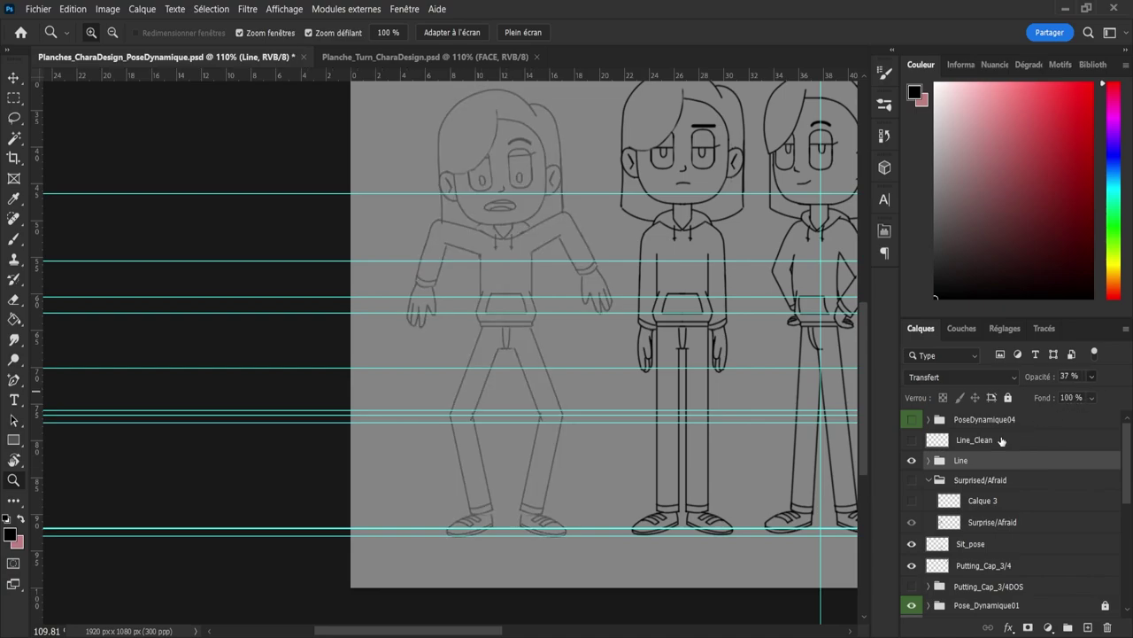
Step: Make the Line_Clean layer visible and trace the chin's lower curve in black with the Brush
click(966, 446)
click(478, 147)
click(535, 200)
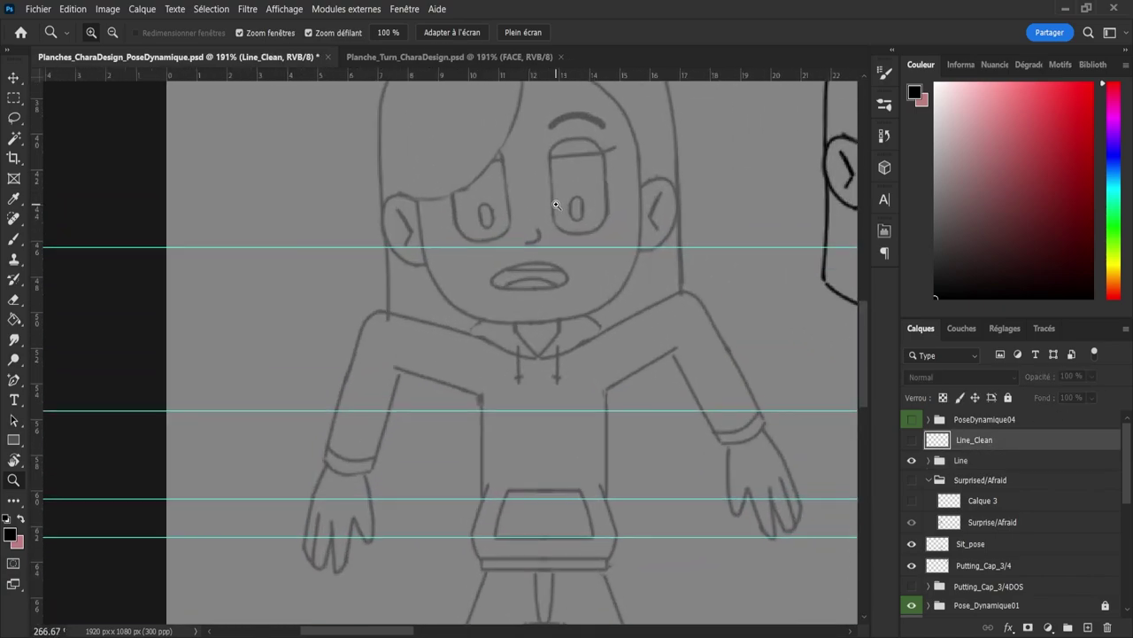
key(b)
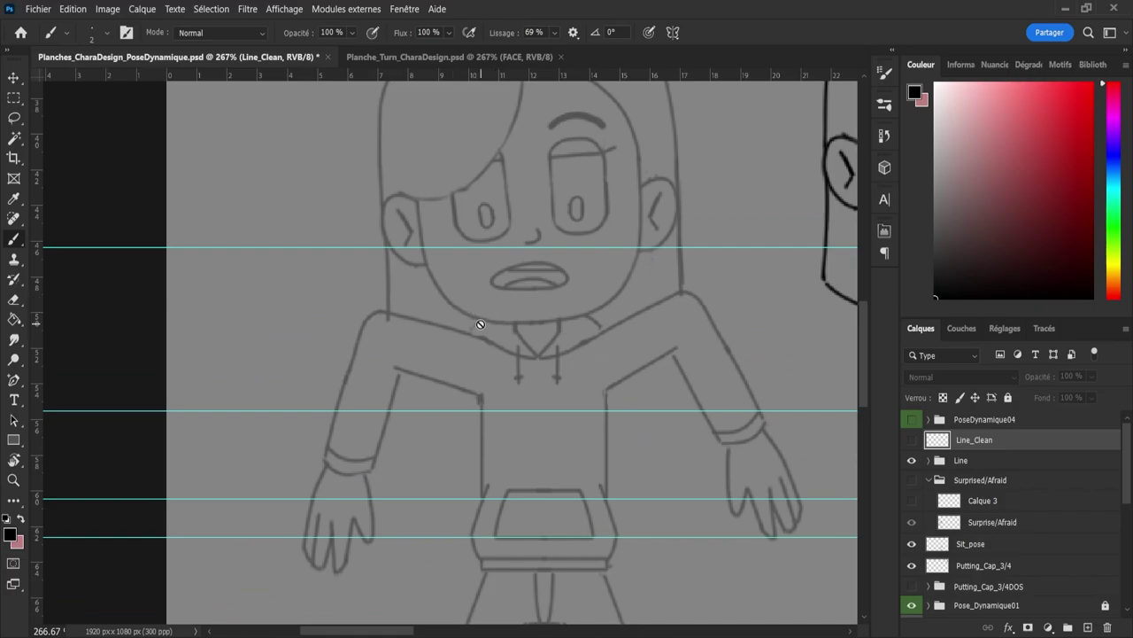
click(912, 440)
drag(485, 322, 549, 322)
key(ctrl+z)
mouse_move(457, 287)
mouse_down()
mouse_move(565, 321)
mouse_move(536, 323)
mouse_move(594, 313)
mouse_up()
key(ctrl+z)
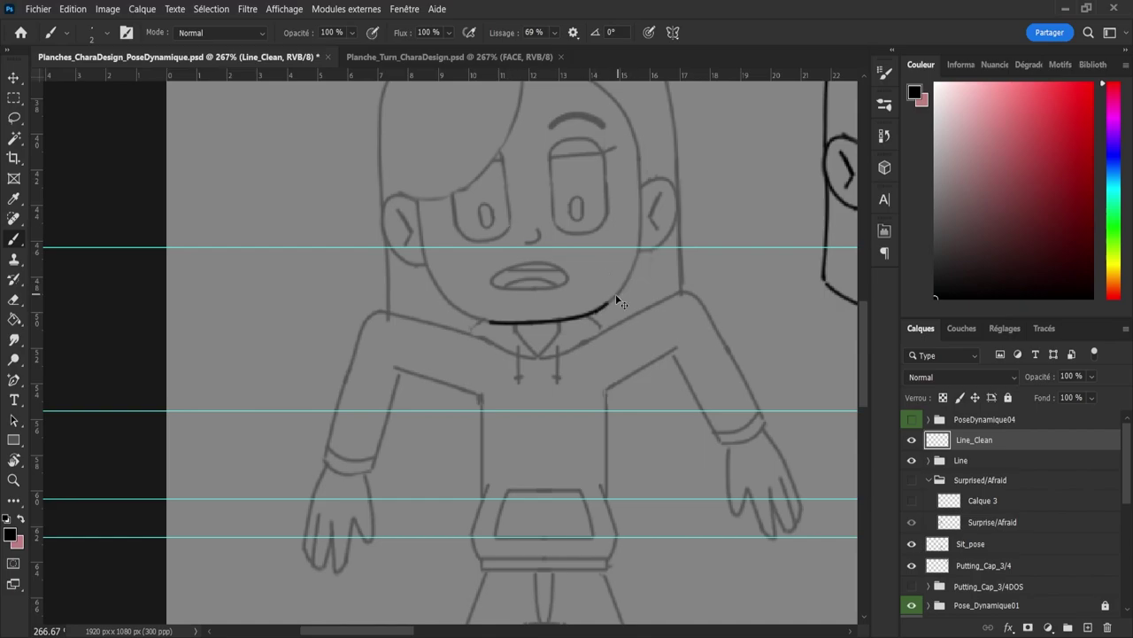
key(ctrl+z)
Step: Trace the rest of the jaw up both sides of the face past the ears
drag(631, 279, 643, 254)
drag(642, 212, 642, 199)
key(ctrl+z)
drag(641, 238, 640, 164)
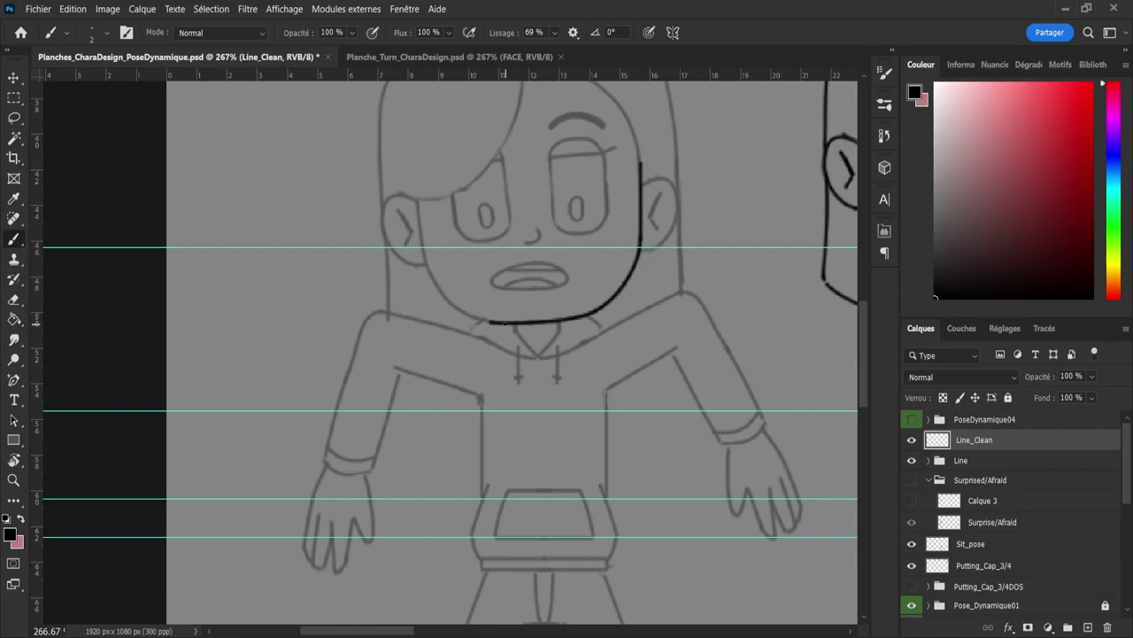
key(ctrl+z)
mouse_move(470, 316)
mouse_down()
mouse_move(420, 249)
mouse_move(414, 188)
mouse_move(424, 257)
mouse_move(416, 196)
mouse_up()
key(ctrl+z)
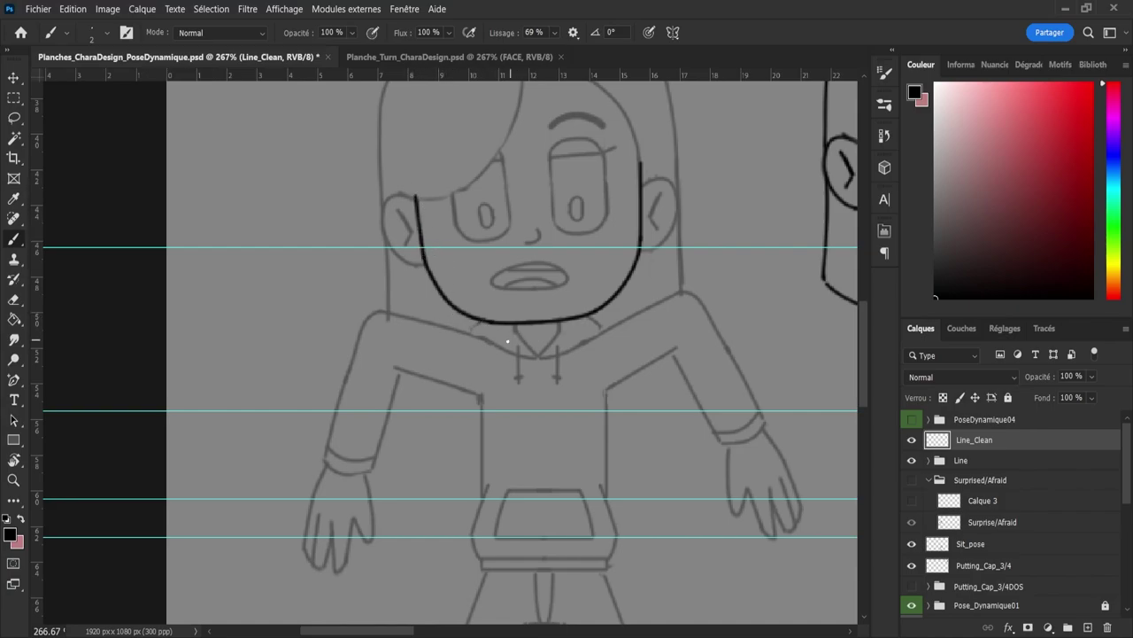
Step: Ink the short neck lines and the V-shaped neckline below the chin
drag(515, 324, 515, 339)
key(e)
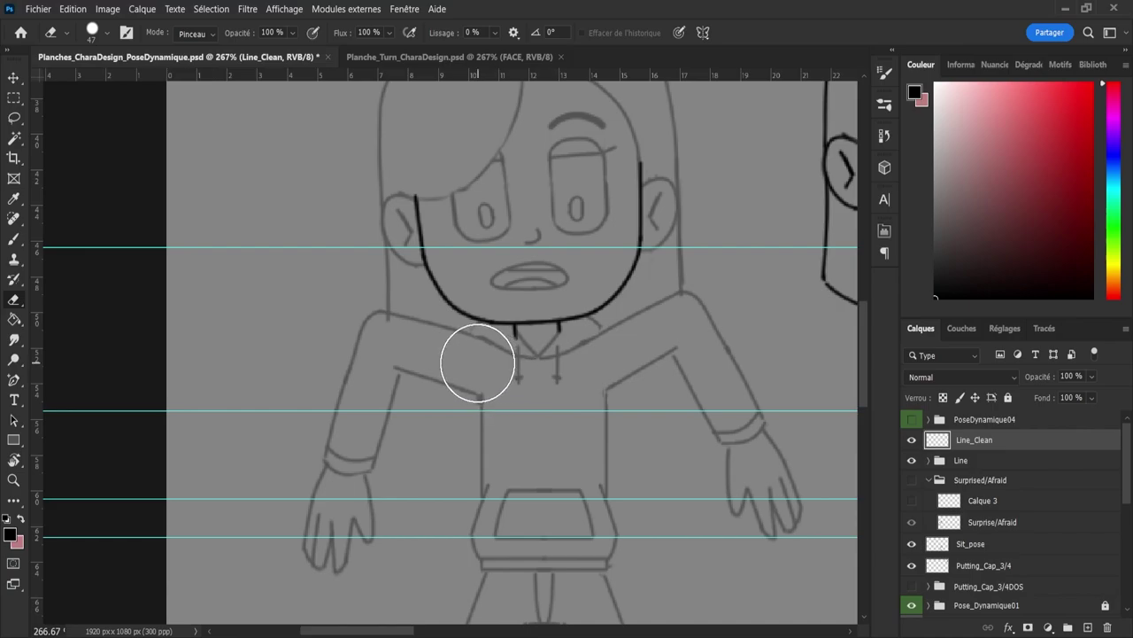
key(b)
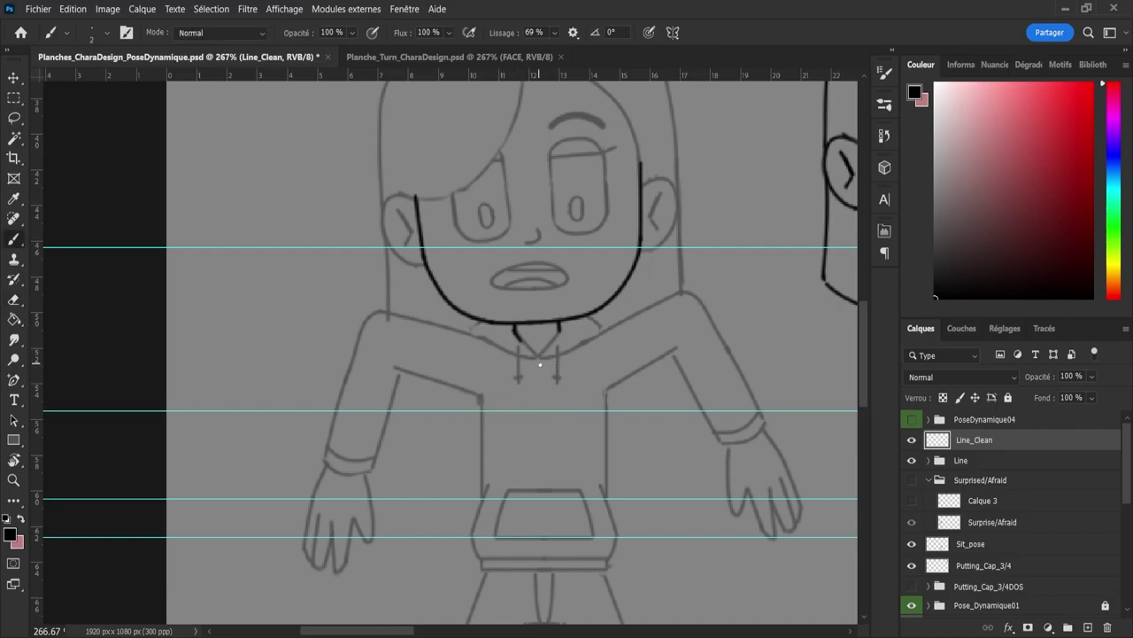
drag(514, 328, 534, 352)
drag(535, 354, 560, 324)
Step: Trace the outer contours of both ears over the faded sketch
mouse_move(642, 186)
mouse_down()
mouse_move(659, 179)
mouse_move(682, 200)
mouse_move(654, 250)
mouse_up()
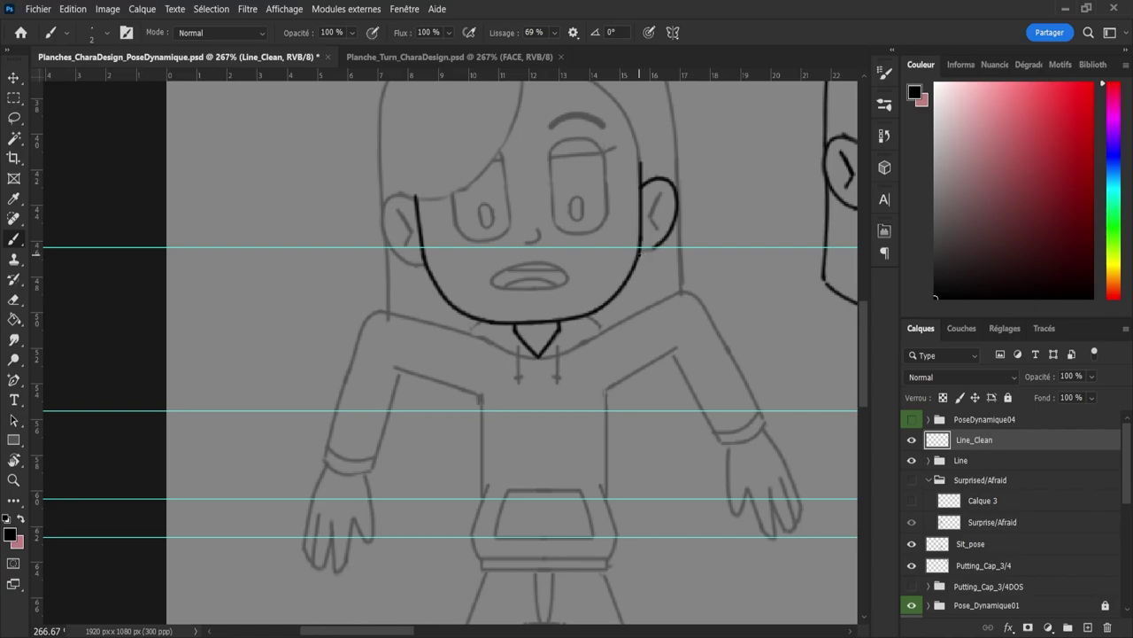
key(ctrl+z)
mouse_move(642, 182)
mouse_down()
mouse_move(661, 178)
mouse_move(684, 197)
mouse_move(674, 236)
mouse_up()
mouse_move(406, 196)
mouse_down()
mouse_move(393, 192)
mouse_move(383, 229)
mouse_move(407, 263)
mouse_move(436, 268)
mouse_up()
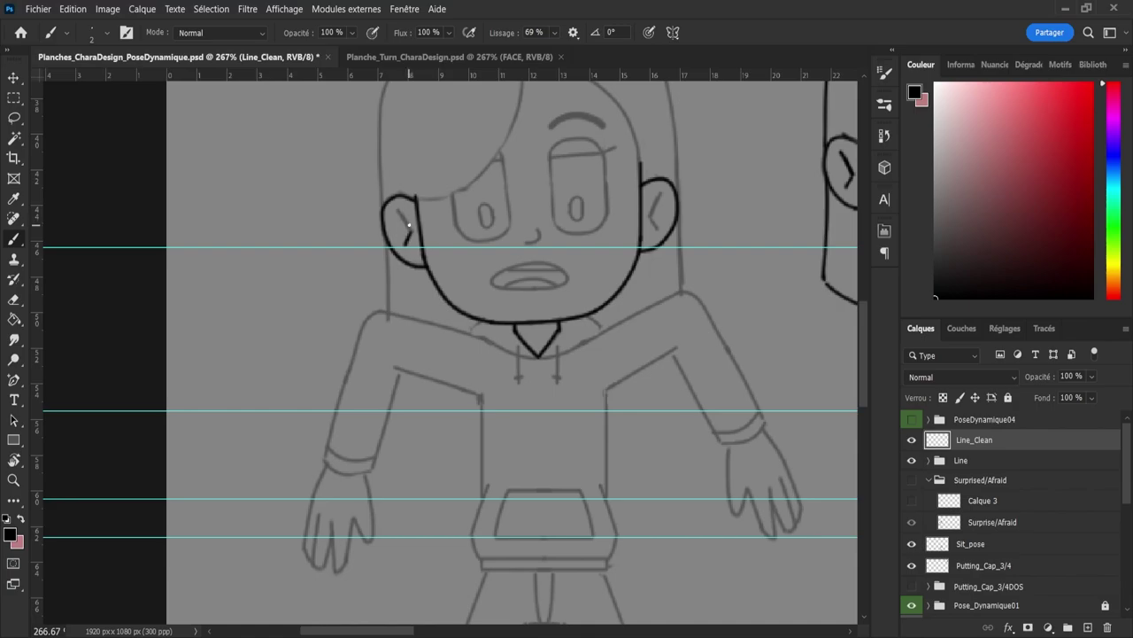
Step: Draw the angular inner fold in each ear, erasing and redrawing the stray stroke in the ear on the visible-eyebrow side
mouse_move(410, 231)
mouse_down()
mouse_move(398, 209)
mouse_move(404, 232)
mouse_up()
key(ctrl+z)
drag(662, 236, 661, 233)
key(e)
alt+right_click(673, 231)
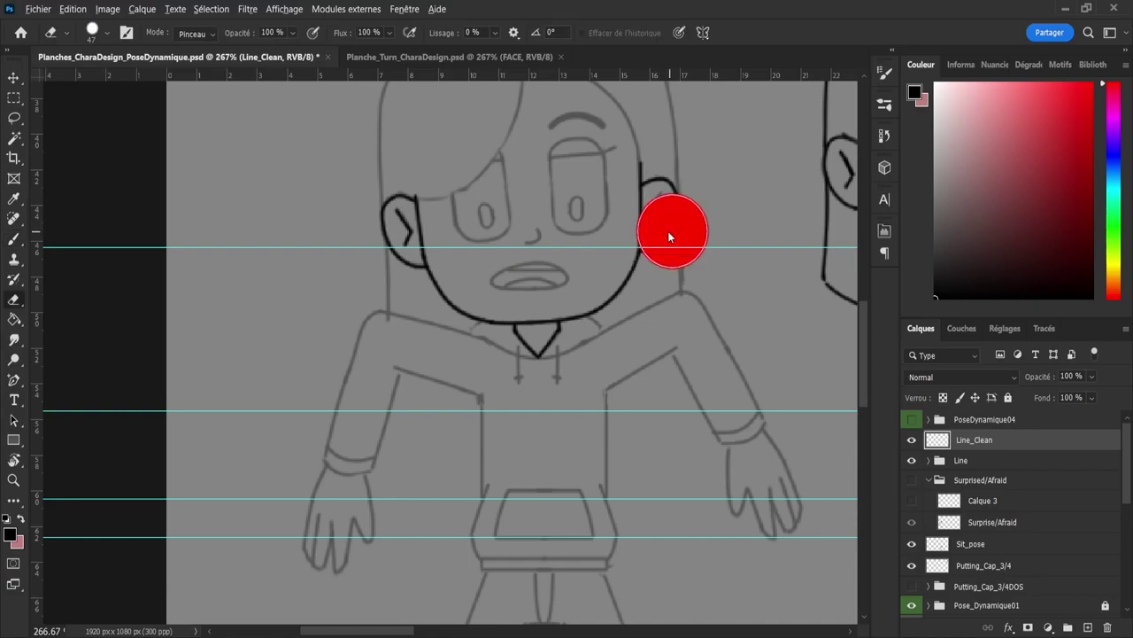
alt+right_click(658, 222)
mouse_move(653, 211)
mouse_down()
mouse_move(661, 232)
mouse_move(653, 219)
mouse_up()
key(b)
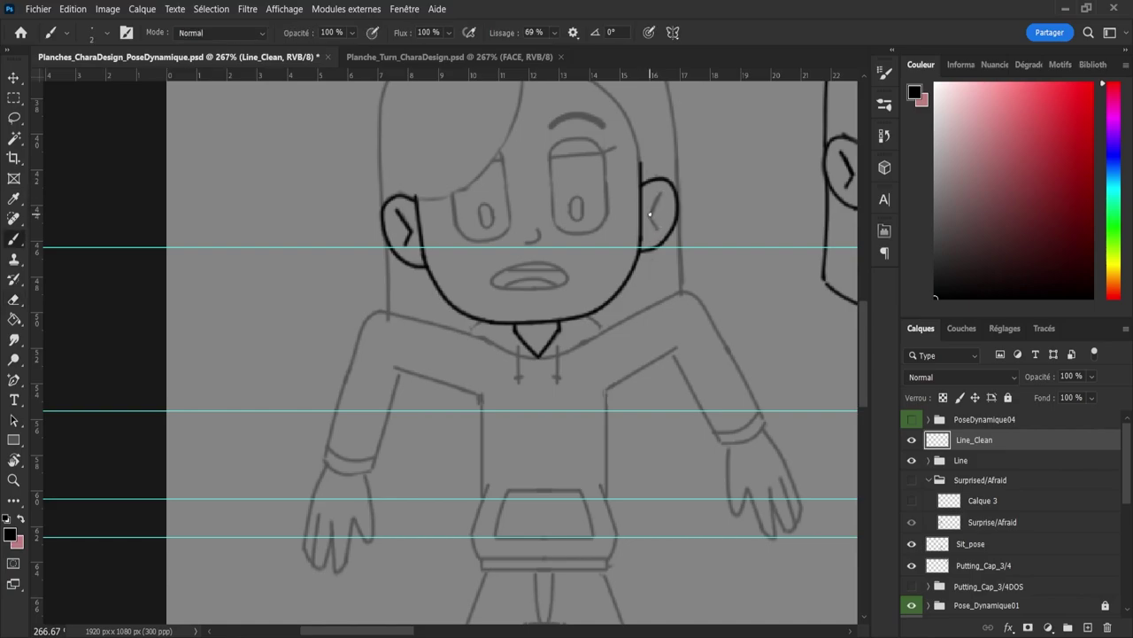
drag(664, 183, 662, 190)
key(ctrl+z)
Step: Ink the nose and the hood's collar curves around the neckline
drag(526, 240, 541, 237)
key(ctrl+z)
drag(482, 337, 541, 360)
drag(539, 357, 597, 336)
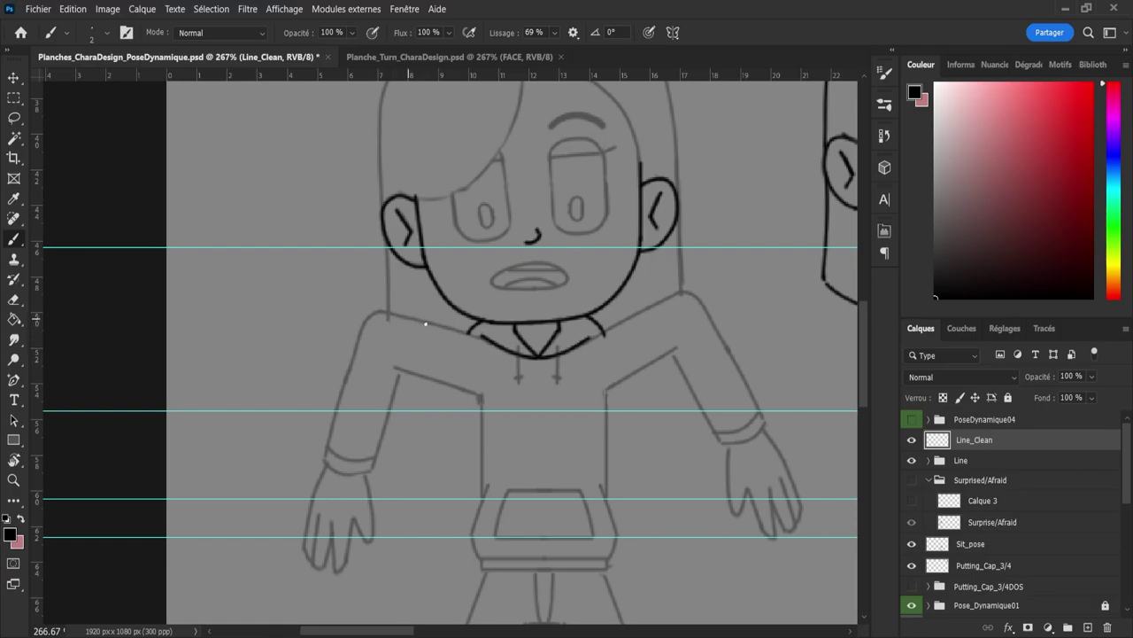
Step: Draw a straight vertical black line in the empty area beside the character, undoing the misjoined first attempt
drag(263, 189, 265, 351)
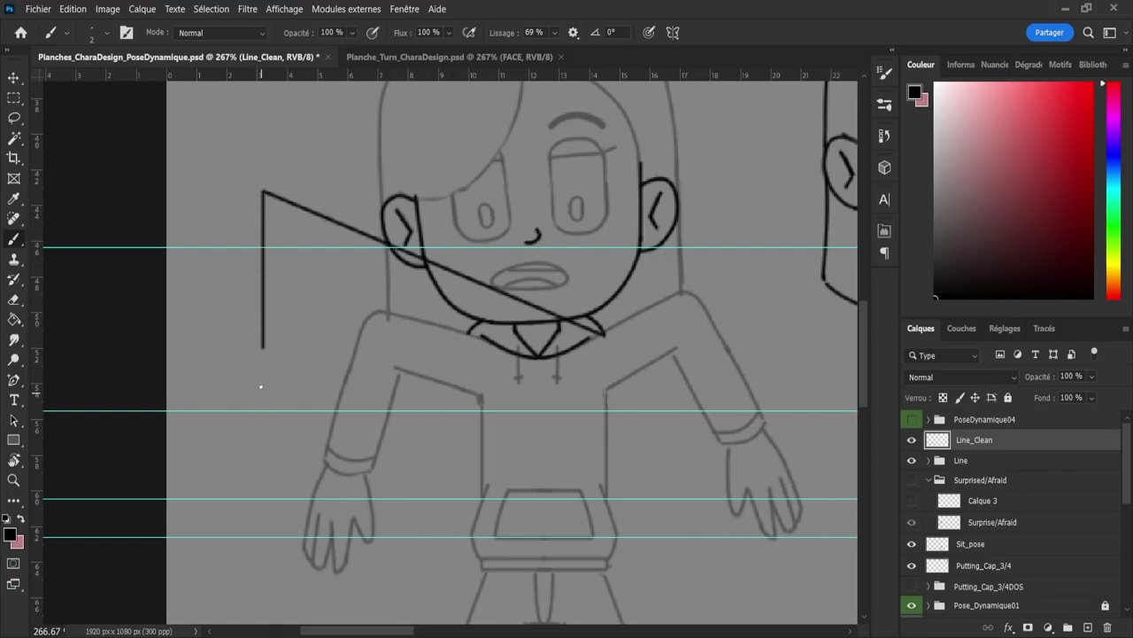
key(ctrl+z)
mouse_move(256, 169)
mouse_down()
mouse_move(260, 468)
mouse_move(256, 431)
mouse_up()
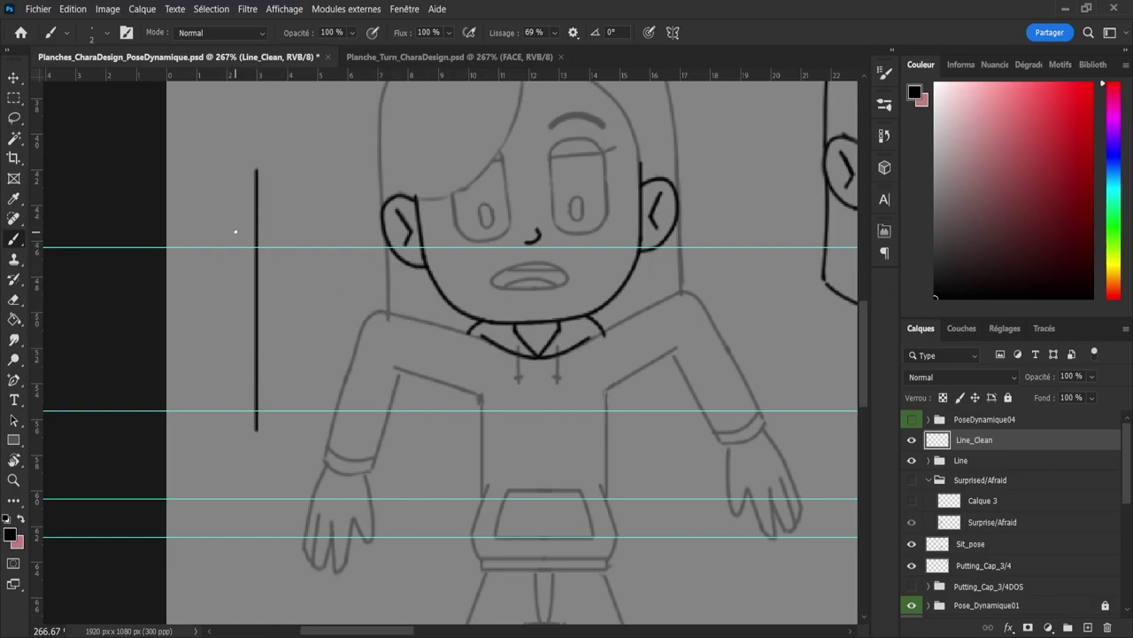
Step: Lasso the straight line, rotate it to about -74.68° and place it along the shoulder slope up to the collar
key(l)
mouse_move(217, 237)
mouse_down()
mouse_move(294, 139)
mouse_move(217, 237)
mouse_up()
key(ctrl+t)
mouse_move(316, 296)
mouse_down()
mouse_move(282, 182)
mouse_move(232, 184)
mouse_up()
drag(321, 331, 418, 346)
drag(447, 244, 433, 229)
drag(413, 288, 425, 281)
mouse_move(451, 210)
mouse_down()
mouse_move(458, 217)
mouse_move(453, 210)
mouse_up()
drag(432, 283, 423, 278)
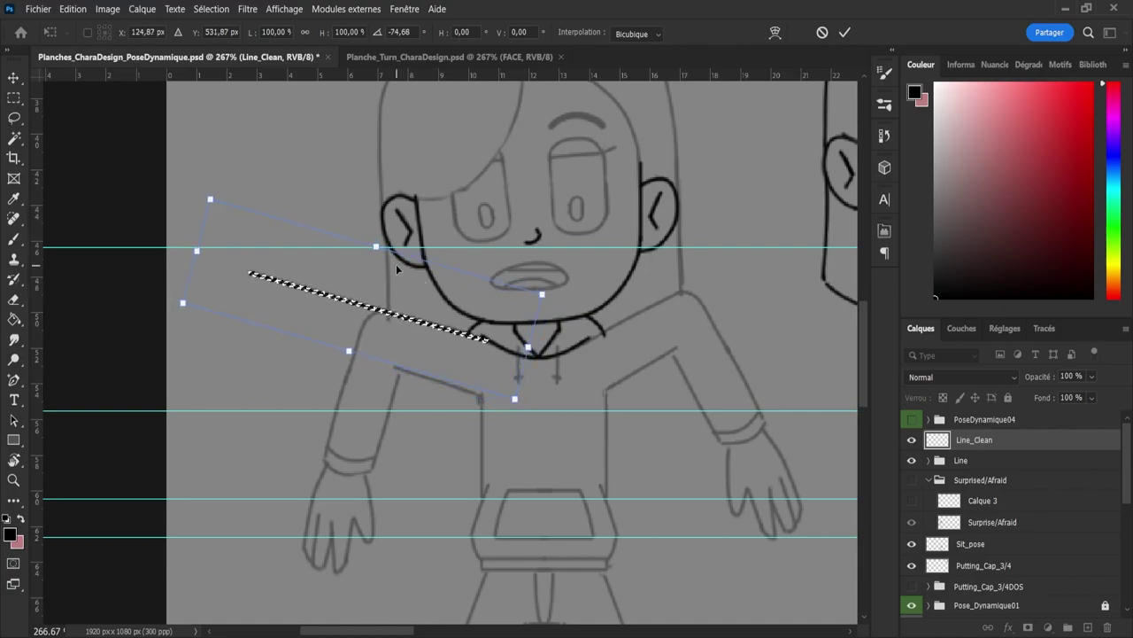
key(Down)
key(Return)
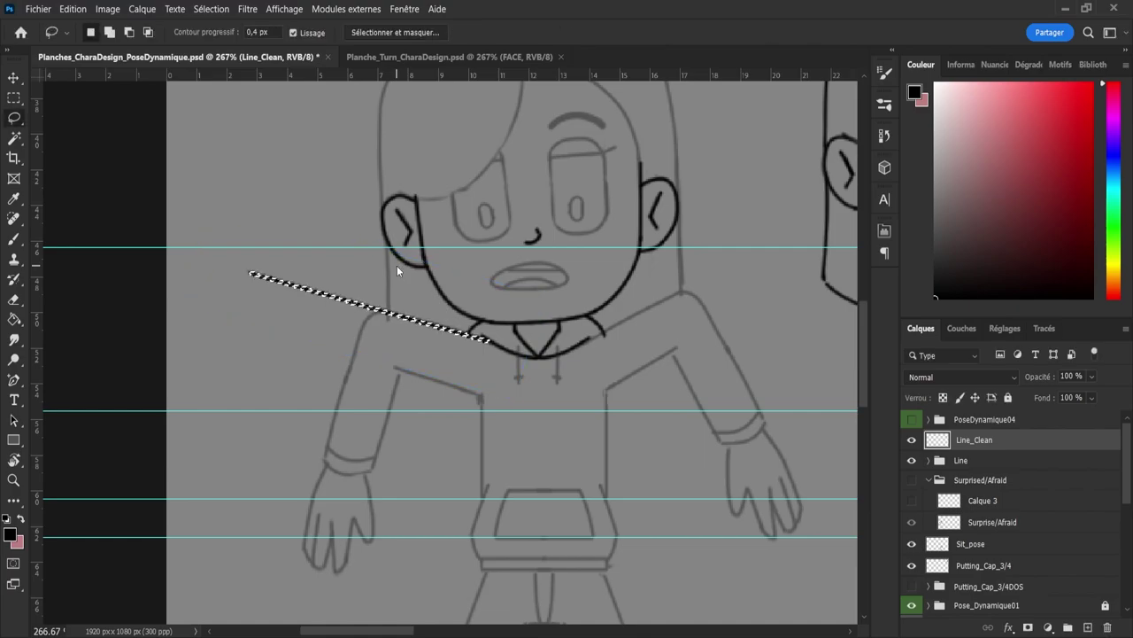
Step: Deselect the slanted shoulder line and erase the excess length that extends beyond the shoulder
key(ctrl+d)
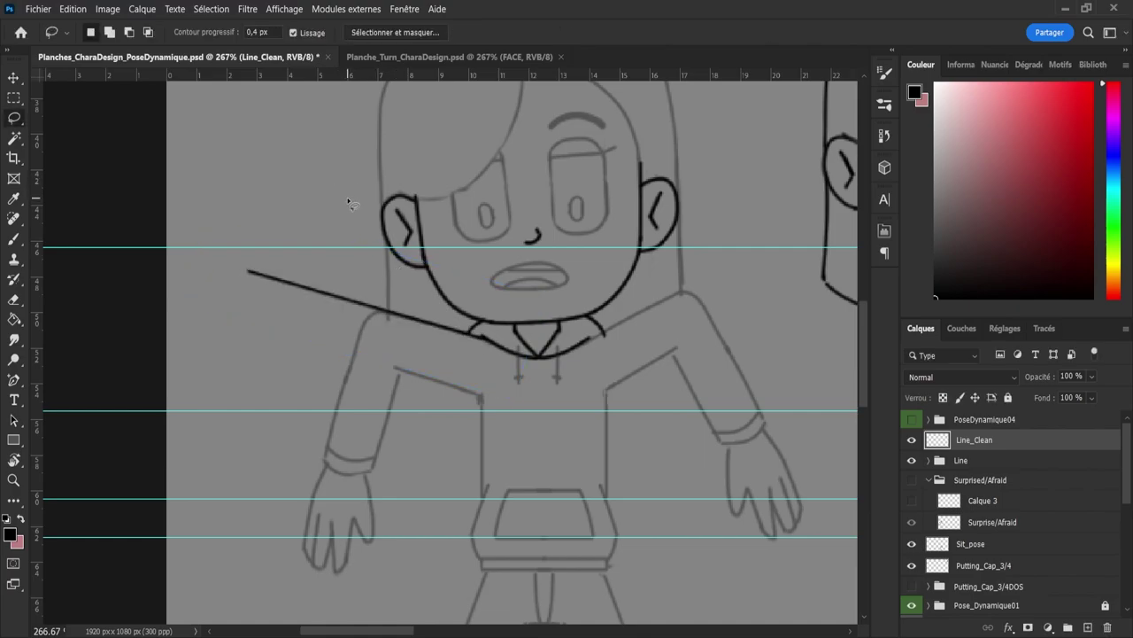
key(e)
alt+right_click(253, 286)
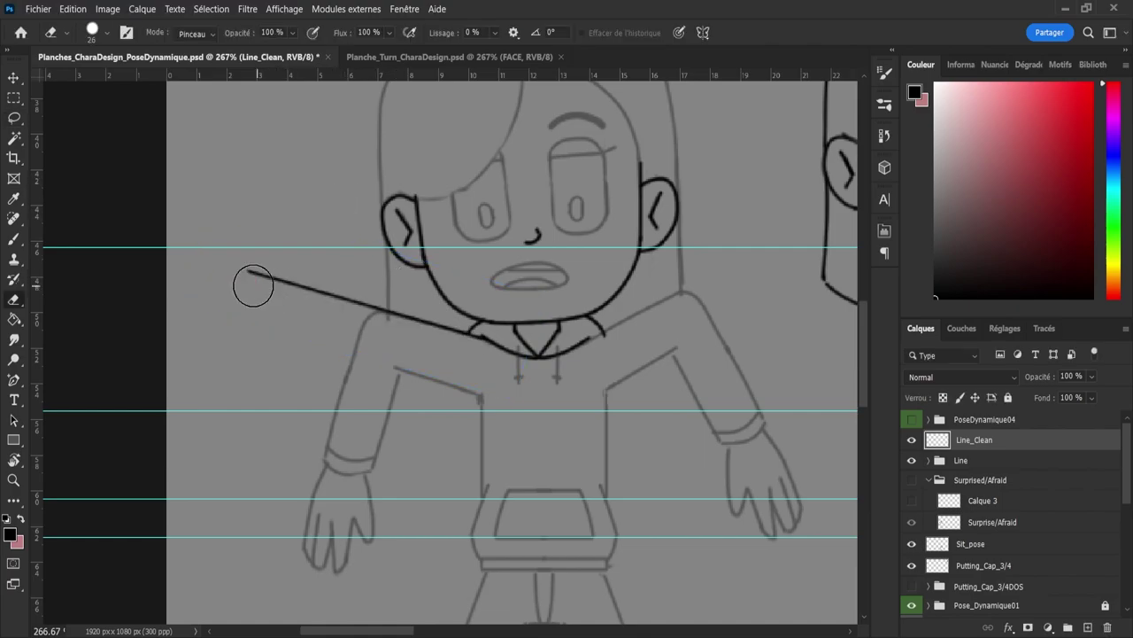
mouse_move(239, 265)
mouse_down()
mouse_move(327, 292)
mouse_move(394, 295)
mouse_move(456, 324)
mouse_move(467, 334)
mouse_move(455, 349)
mouse_move(350, 329)
mouse_move(419, 337)
mouse_move(402, 380)
mouse_move(447, 384)
mouse_up()
Step: Copy the trimmed shoulder line to a new layer and place it along the underside of the upper arm
key(l)
key(ctrl+j)
key(v)
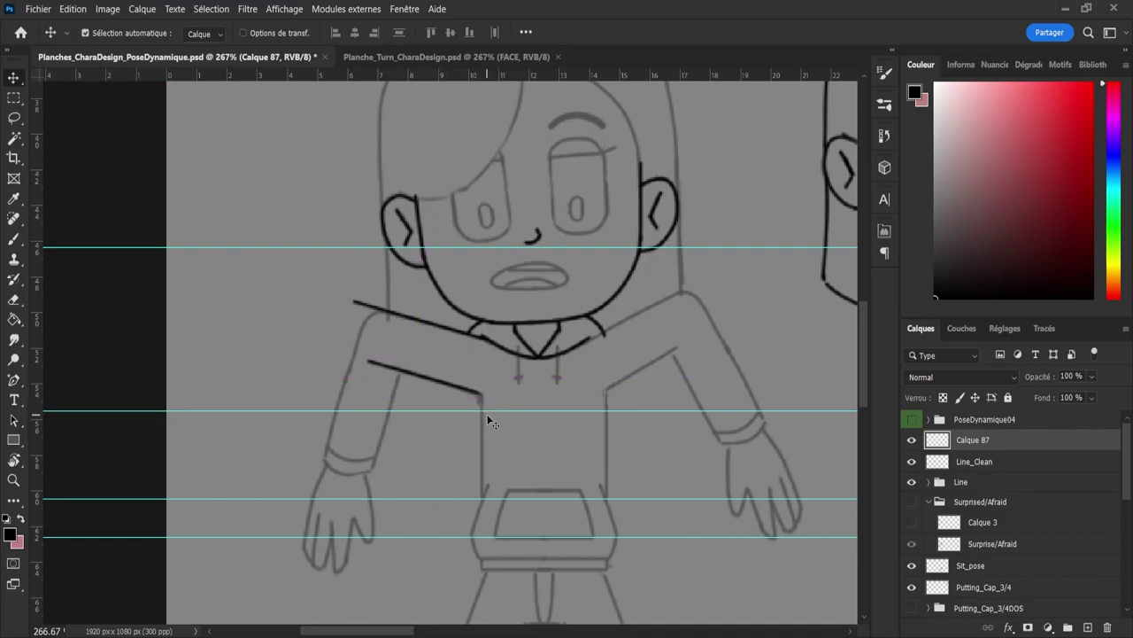
Step: Duplicate the underarm line, rotate the copy 90° and fit it to the inner edge of the forearm
key(ctrl+j)
key(ctrl+t)
mouse_move(496, 389)
mouse_down()
mouse_move(449, 446)
mouse_move(411, 449)
mouse_up()
drag(428, 388, 389, 425)
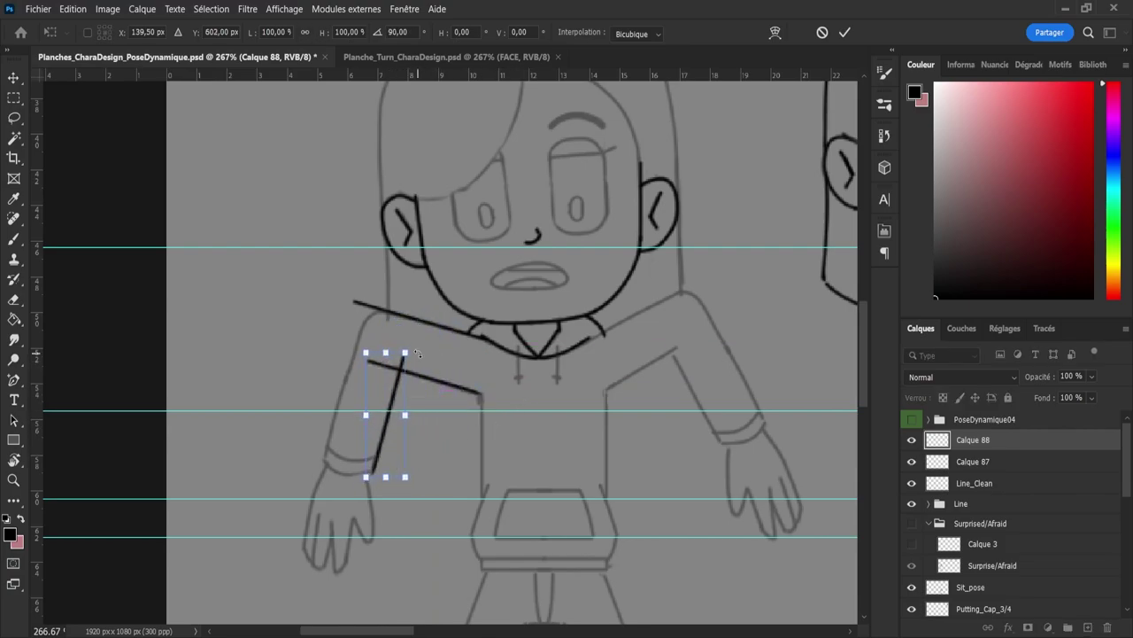
key(Return)
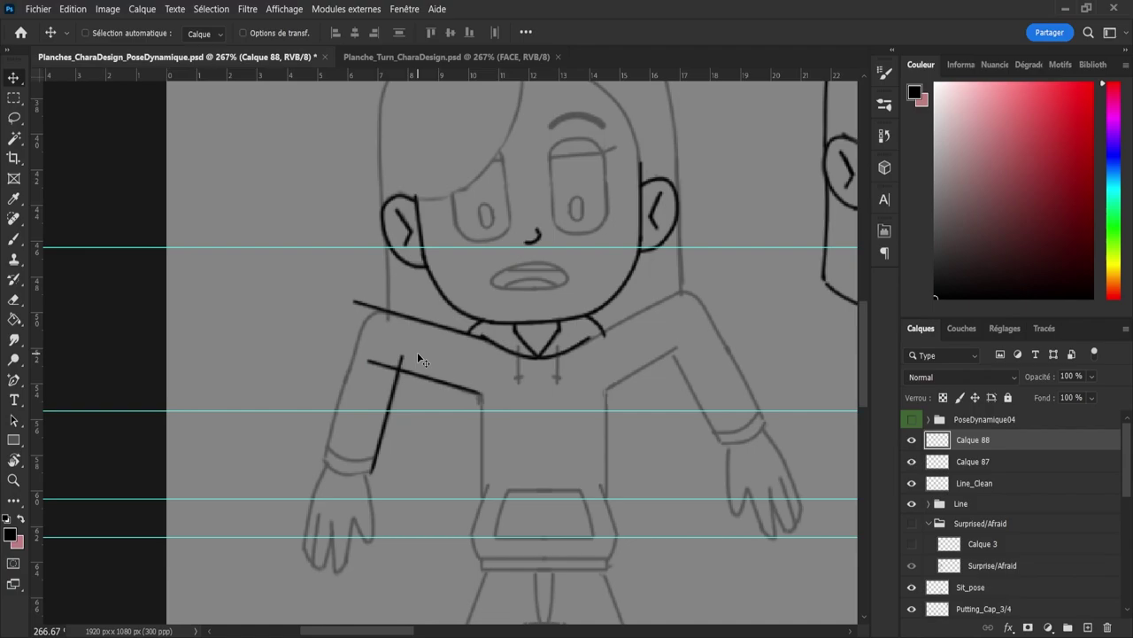
key(Right)
Step: Place two more copies of the forearm line end to end along the sleeve's outer edge, from cuff to shoulder
key(ctrl+v)
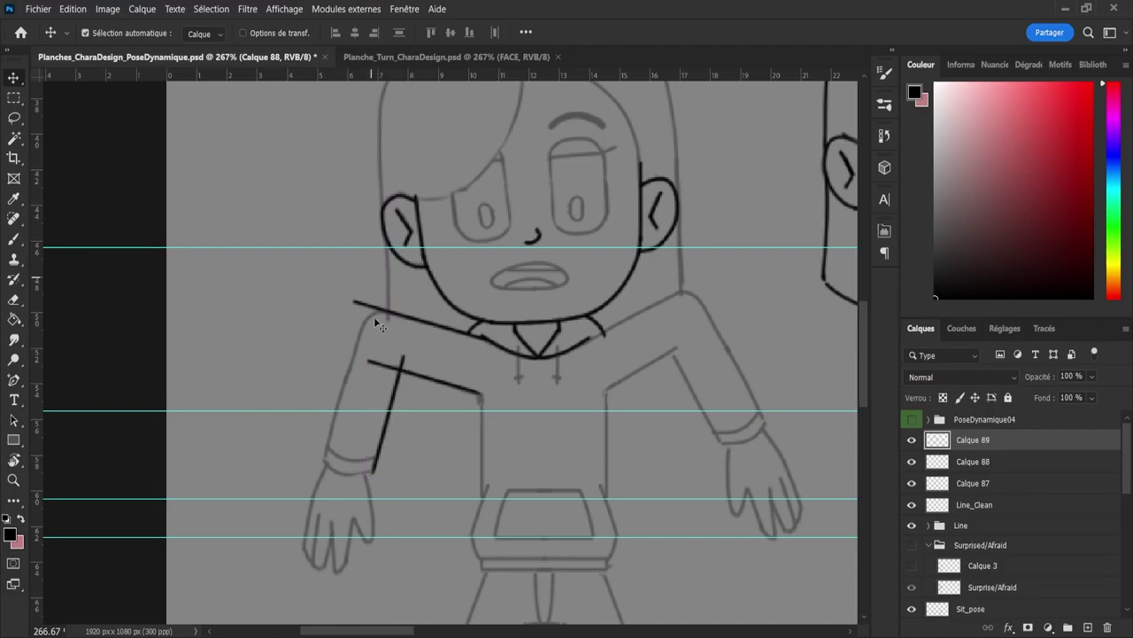
mouse_move(499, 391)
mouse_down()
mouse_move(346, 411)
mouse_move(320, 444)
mouse_up()
mouse_move(357, 376)
mouse_down()
mouse_move(370, 315)
mouse_move(371, 327)
mouse_up()
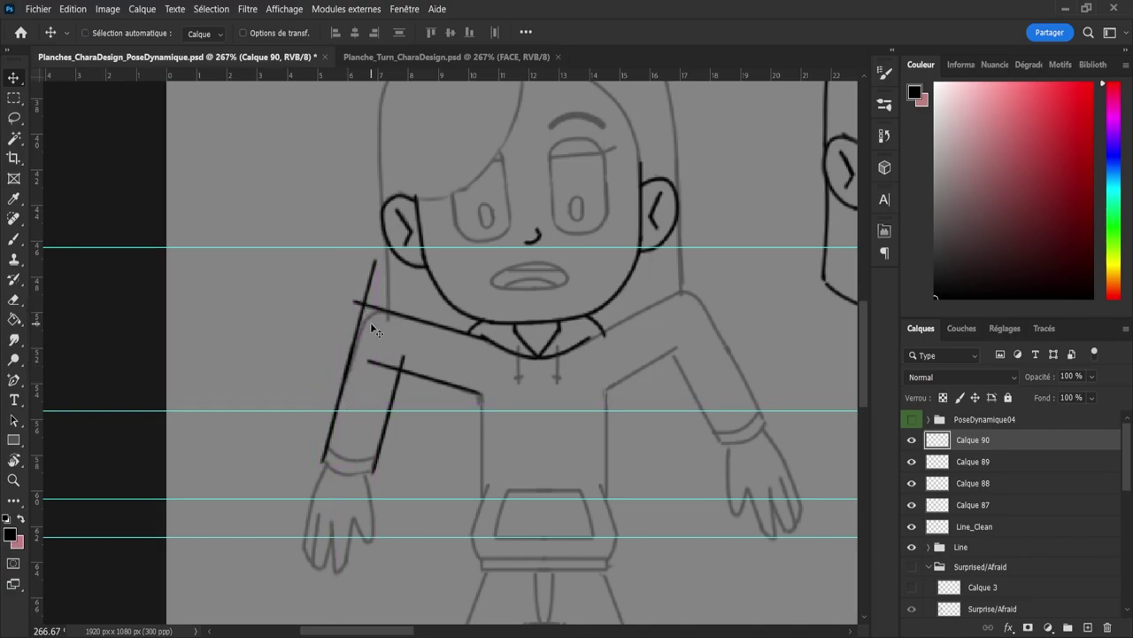
Step: Erase the outer sleeve line's overshoot above the shoulder and merge its two layers, Calque 89 and Calque 90
key(e)
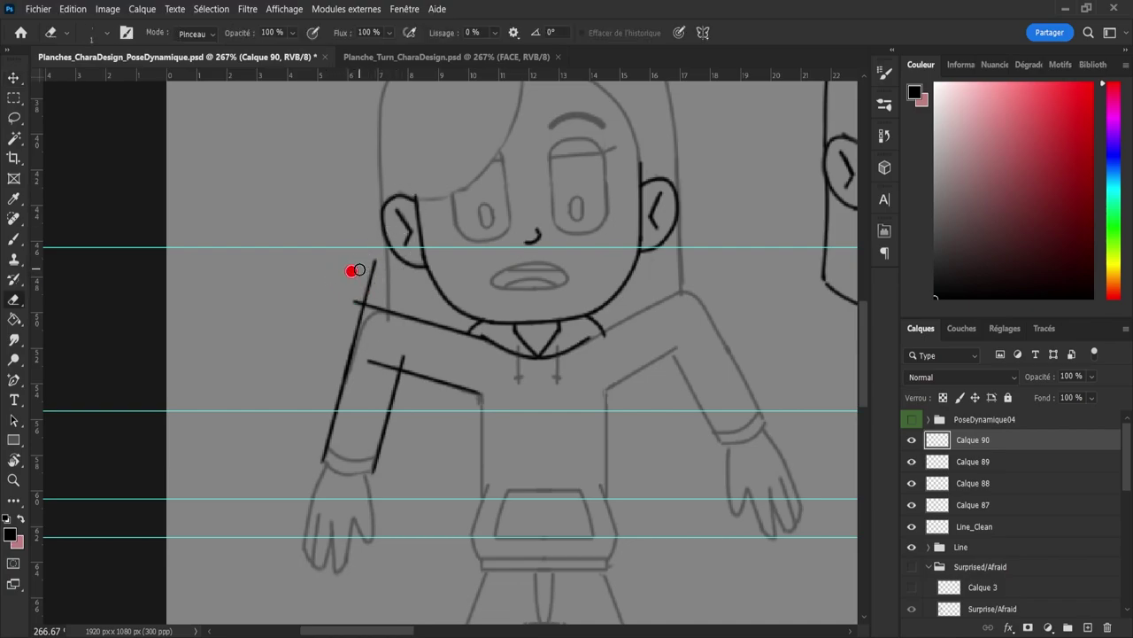
mouse_move(356, 270)
mouse_down()
mouse_move(367, 256)
mouse_move(358, 292)
mouse_up()
shift+click(936, 464)
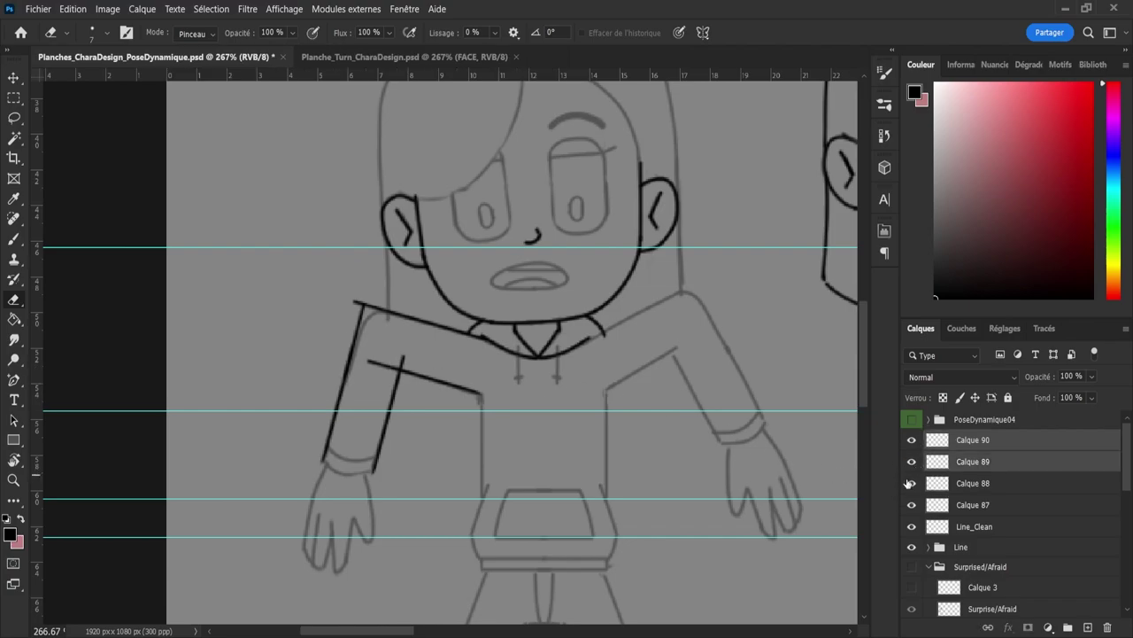
key(ctrl+e)
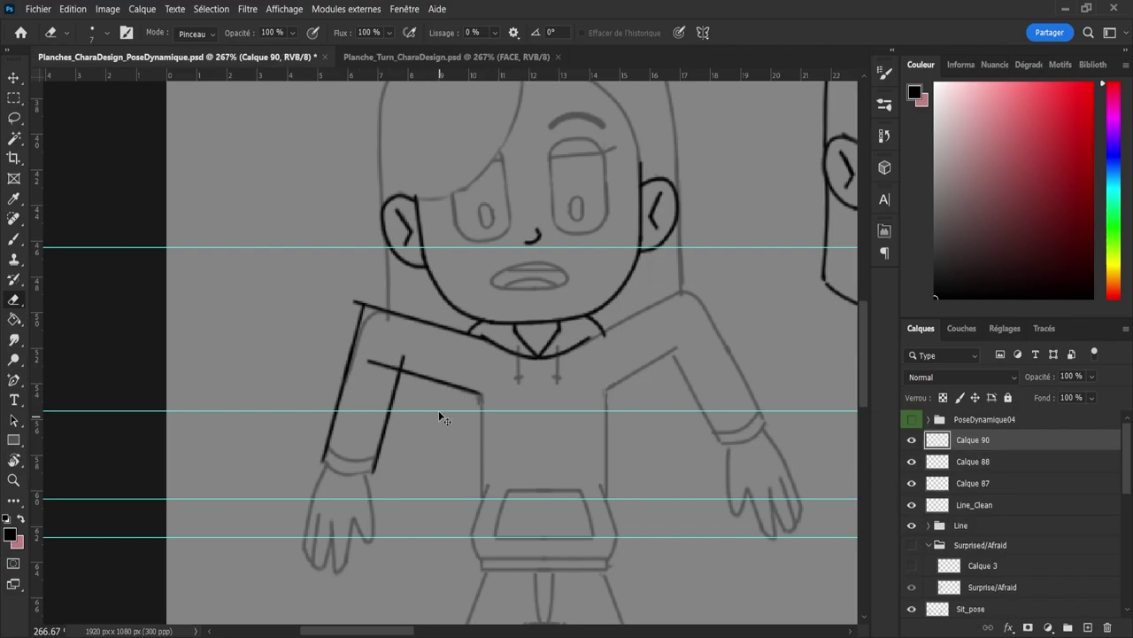
Step: Erase the tip of the inner forearm line above the elbow corner and merge Calque 88 with Calque 90
click(912, 461)
click(912, 461)
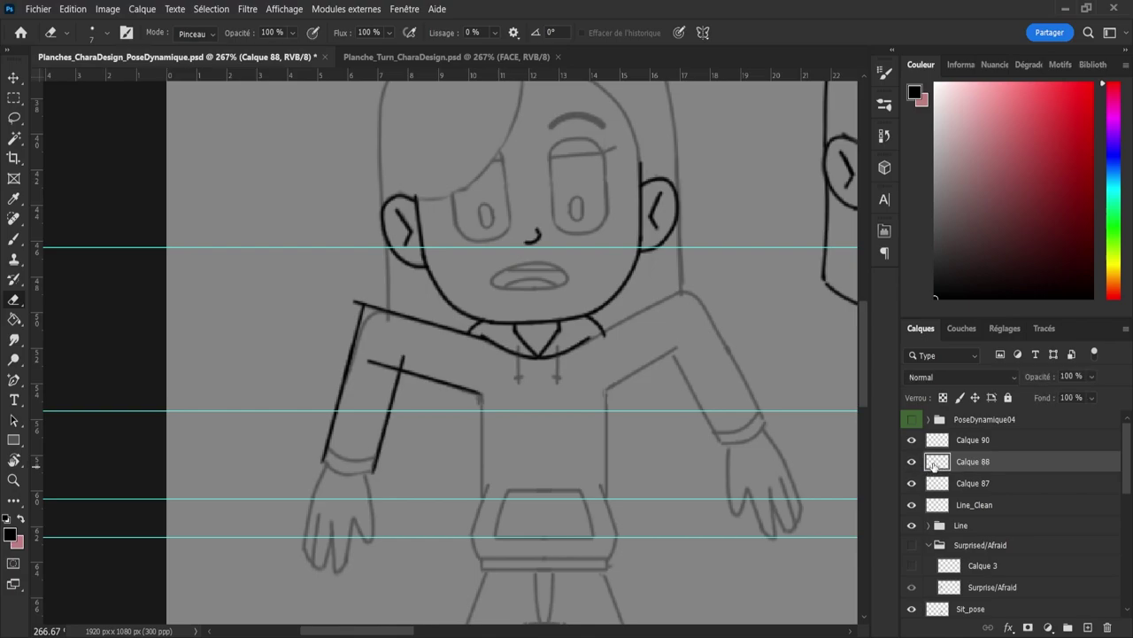
drag(400, 355, 399, 366)
ctrl+click(974, 439)
key(ctrl+e)
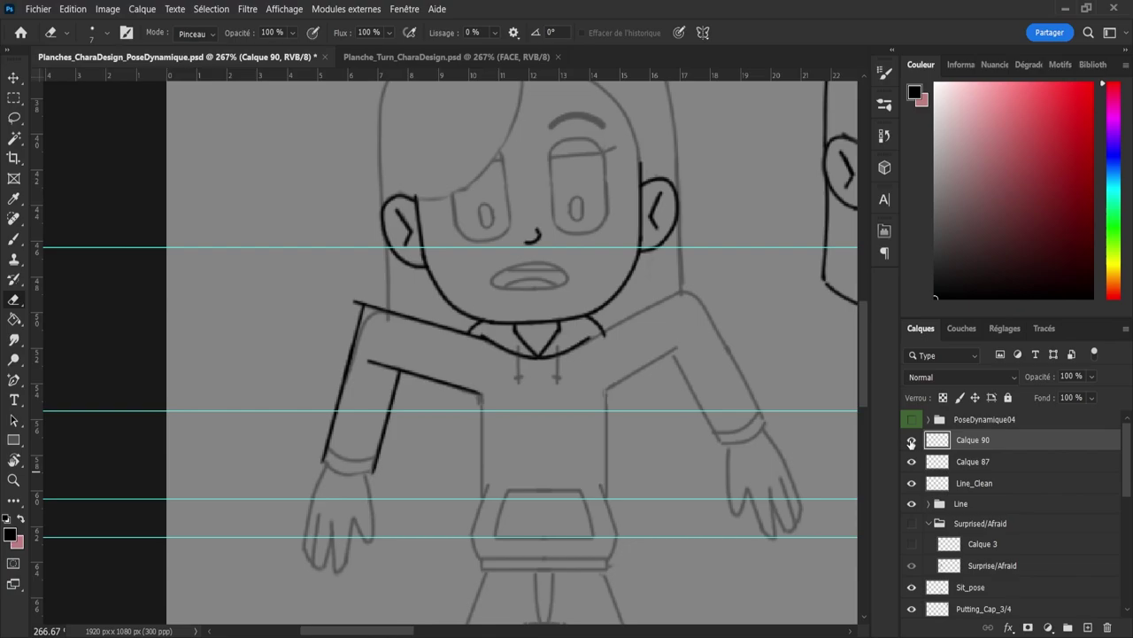
Step: Erase the underarm line's overshoot past the elbow corner on Calque 87 and merge that layer with Calque 90
click(913, 442)
click(912, 440)
click(912, 461)
click(912, 461)
click(949, 462)
mouse_move(370, 360)
mouse_down()
mouse_move(380, 375)
mouse_move(390, 366)
mouse_up()
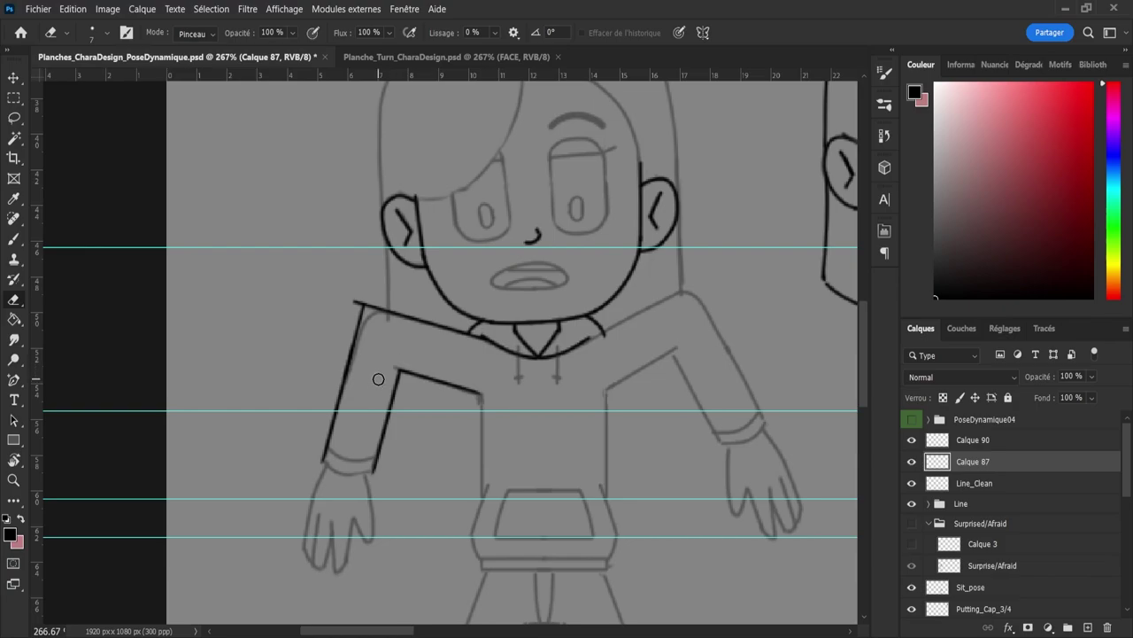
key(b)
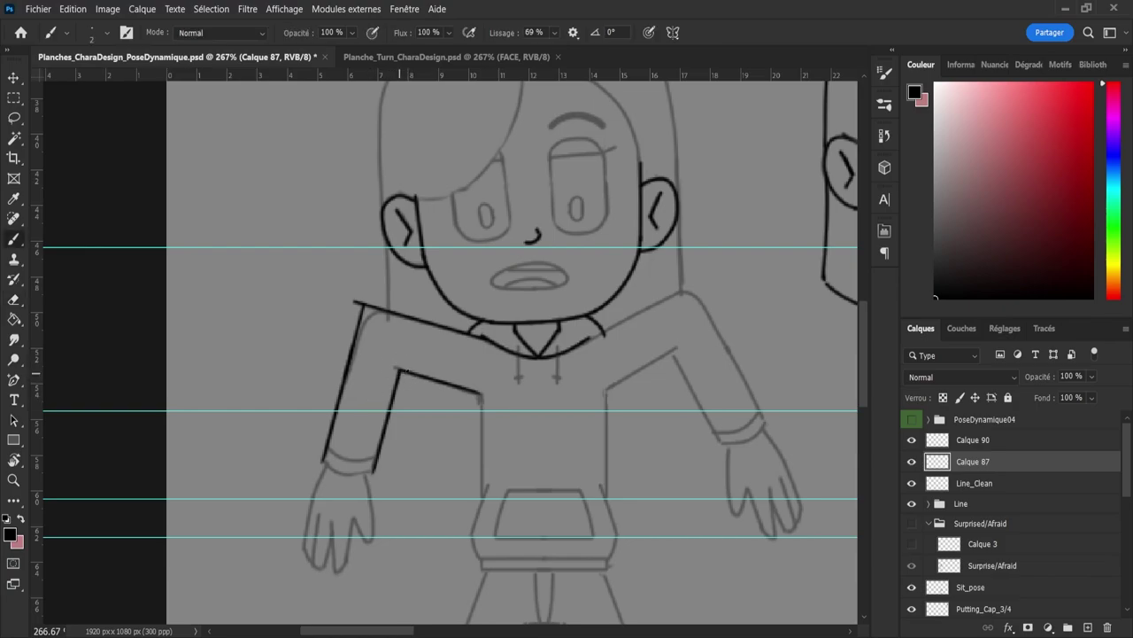
key(e)
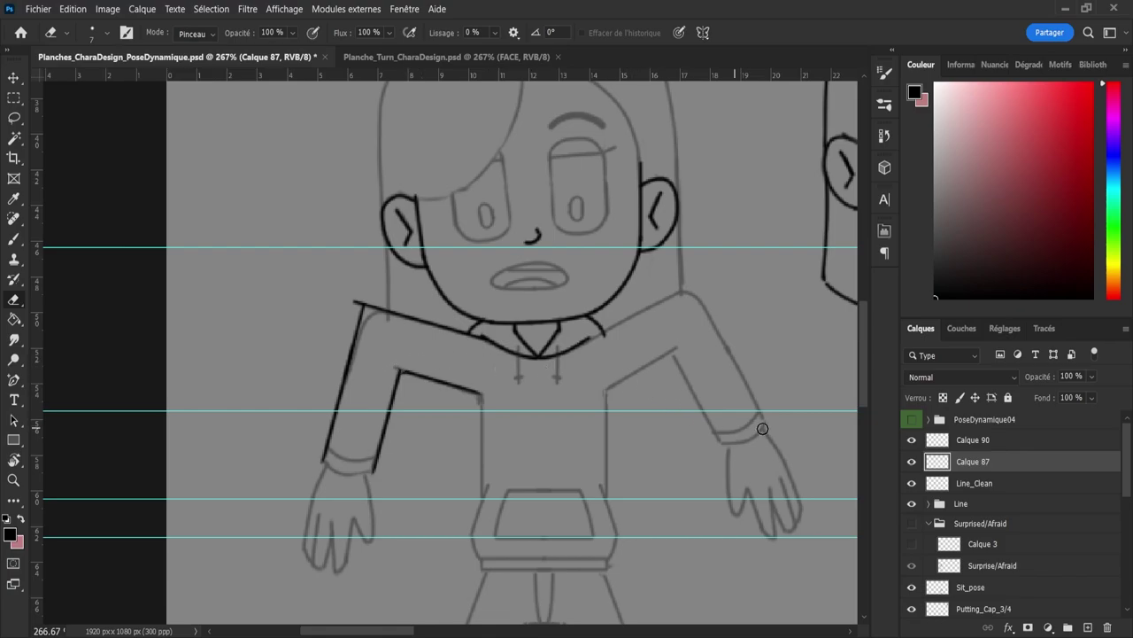
shift+click(974, 440)
key(ctrl+e)
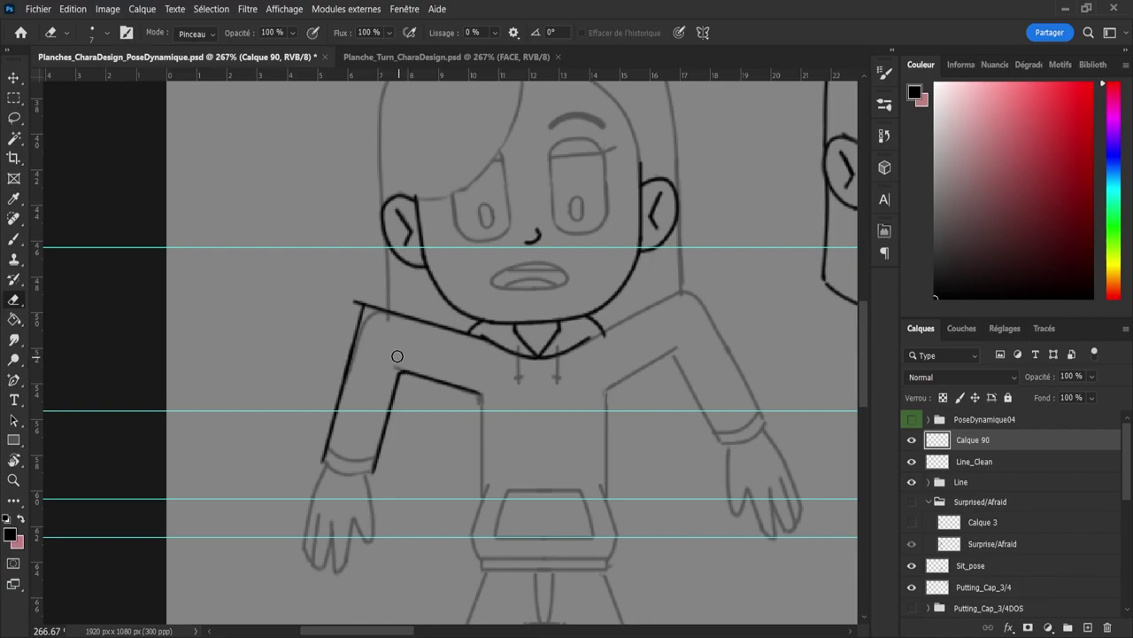
Step: Round off the raised shoulder corner, merging the sleeve with the Line_Clean layer and erasing the stray line ends
key(b)
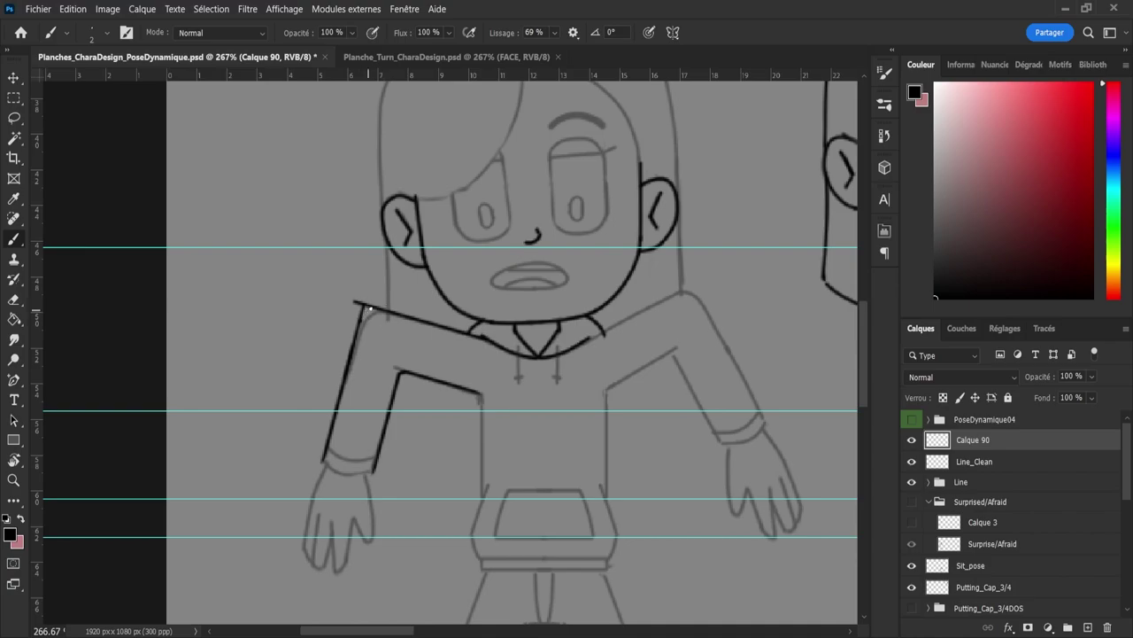
key(e)
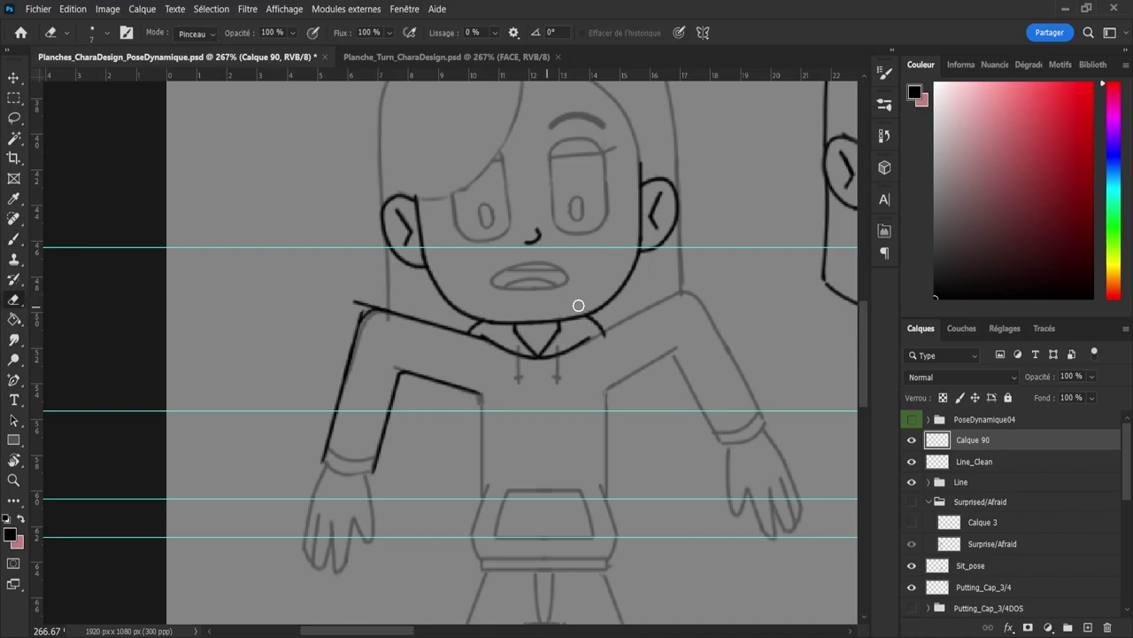
ctrl+click(957, 461)
key(ctrl+e)
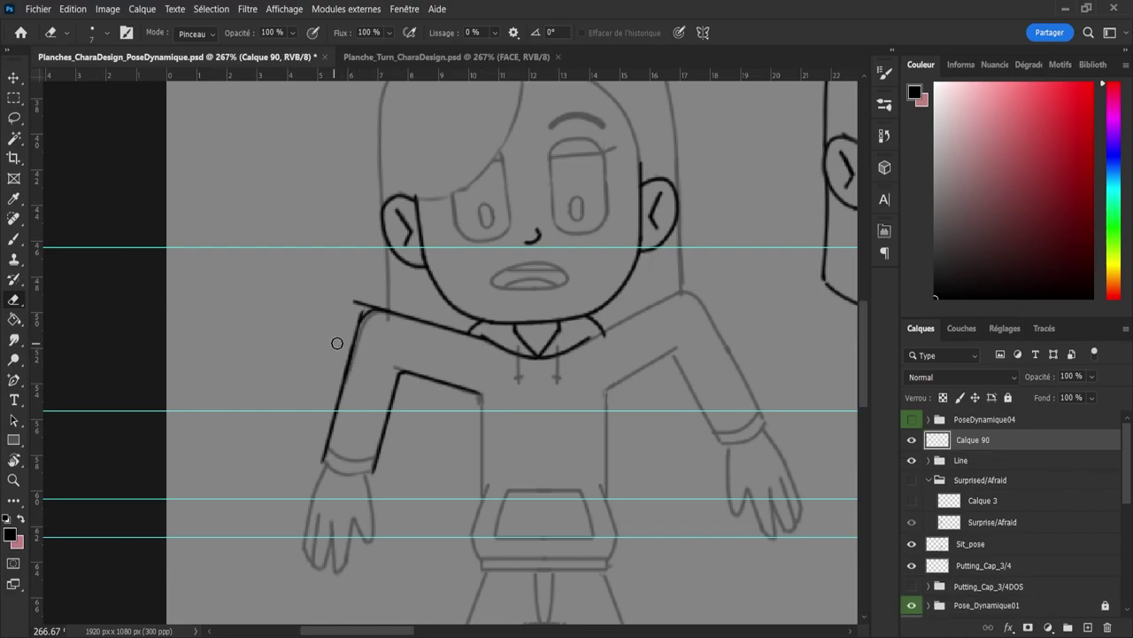
drag(349, 301, 372, 295)
Step: Ink the two curved lines of the sleeve cuff, undoing the misplaced strokes
key(b)
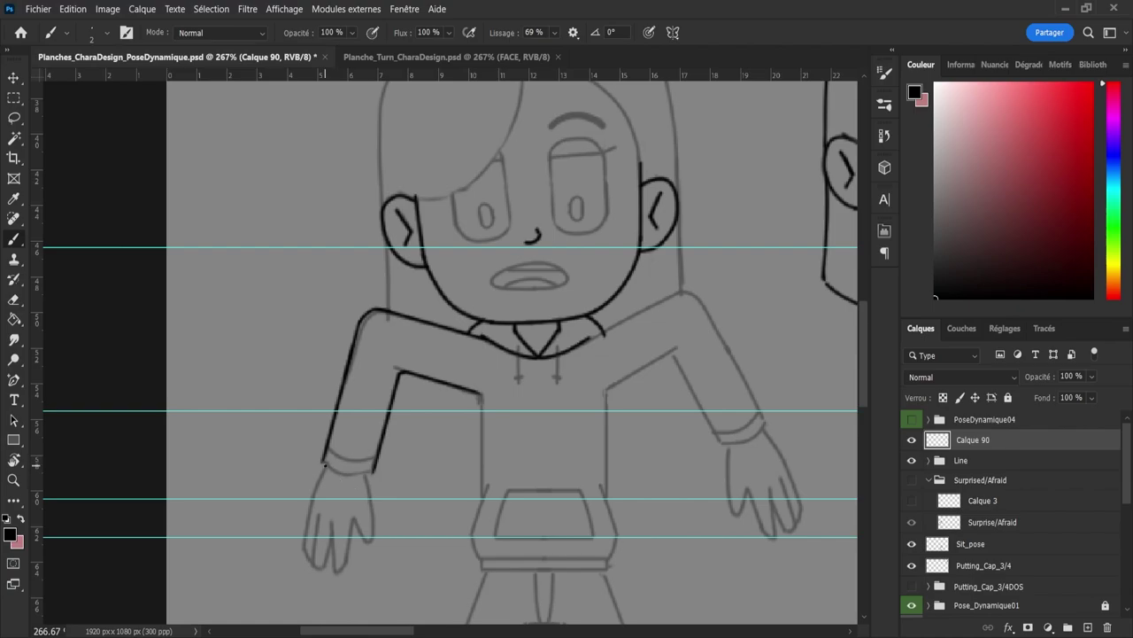
mouse_move(332, 470)
mouse_down()
mouse_move(395, 470)
mouse_move(386, 474)
mouse_up()
key(ctrl+z)
key(ctrl+z)
key(e)
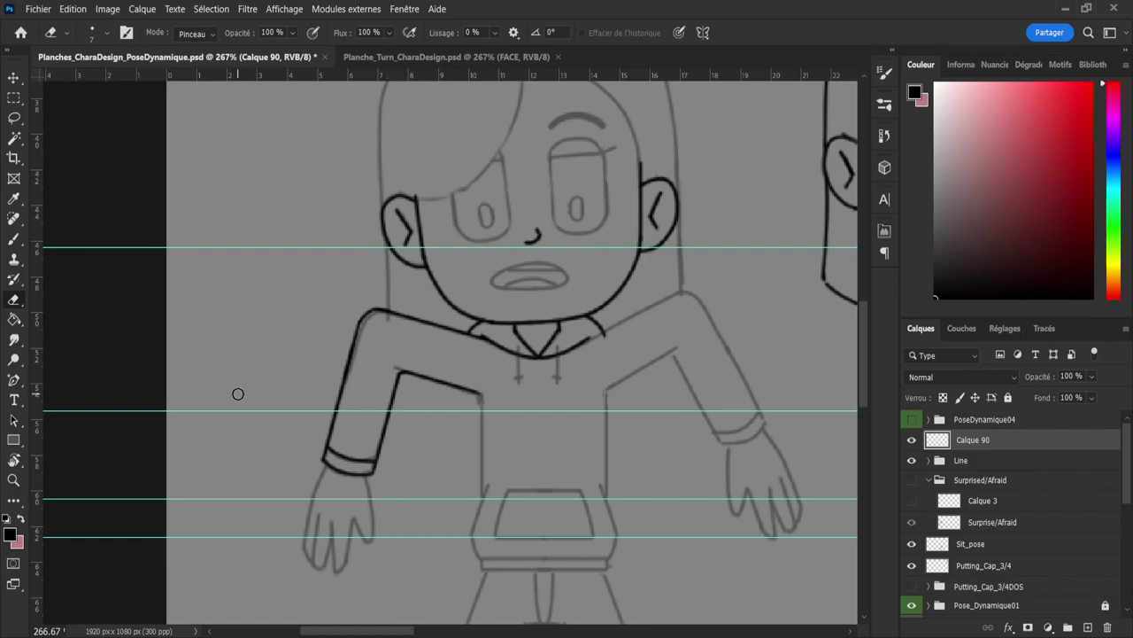
Step: Ink the thumb below the finished cuff and the adjoining edge of the first finger
key(l)
key(z)
drag(296, 381, 283, 446)
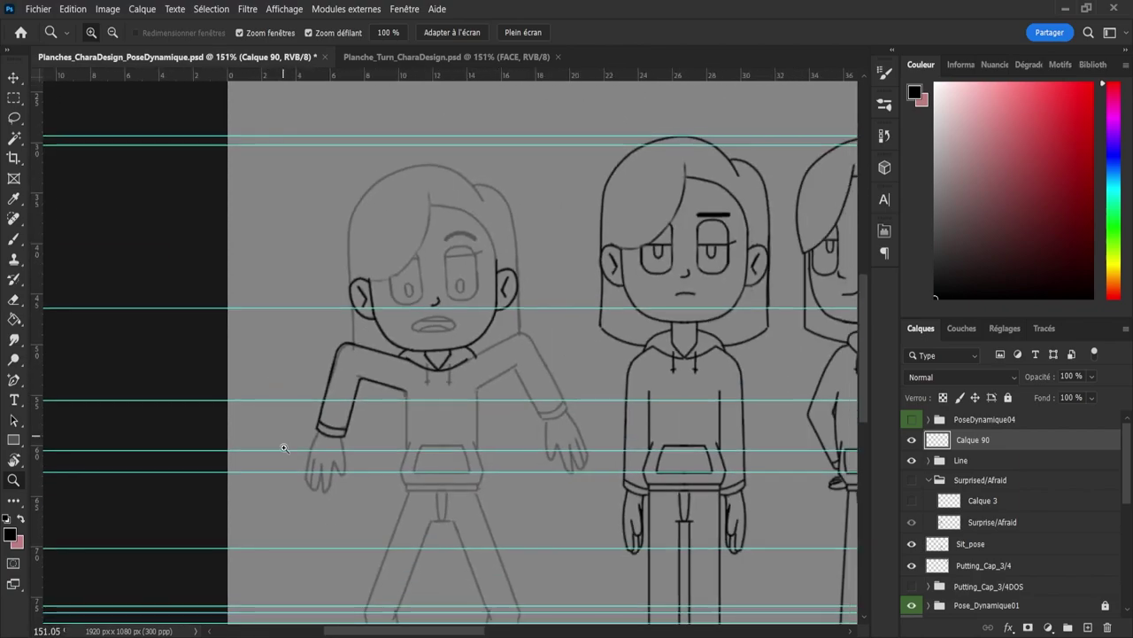
drag(293, 487, 329, 478)
drag(315, 436, 326, 434)
key(b)
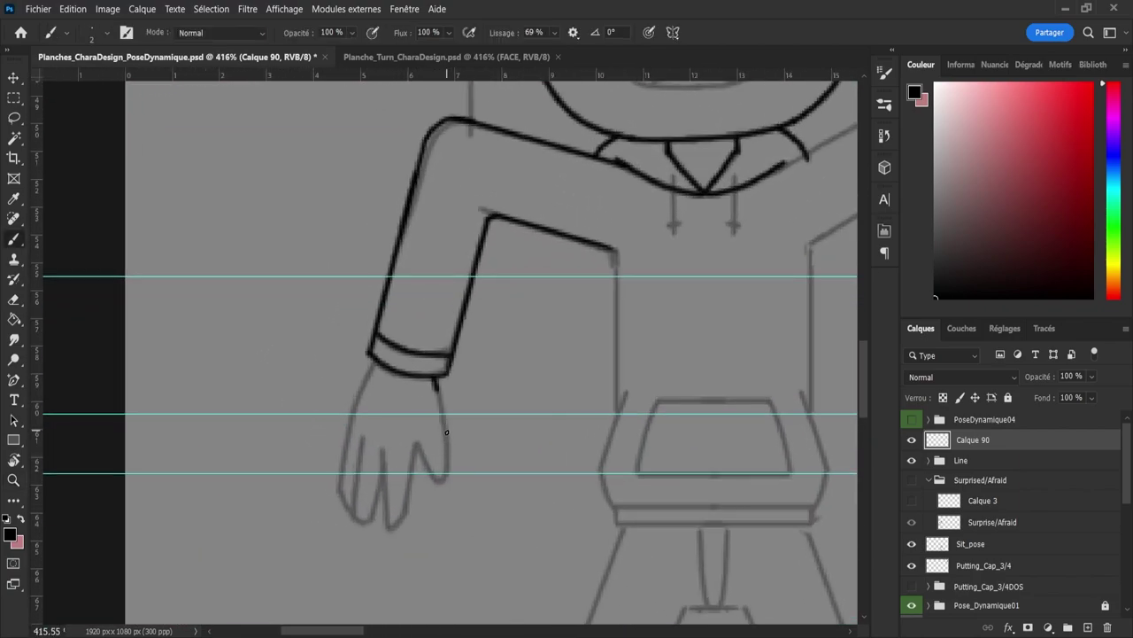
drag(434, 379, 438, 493)
drag(416, 447, 446, 495)
drag(416, 446, 405, 506)
key(ctrl+z)
drag(402, 546, 396, 530)
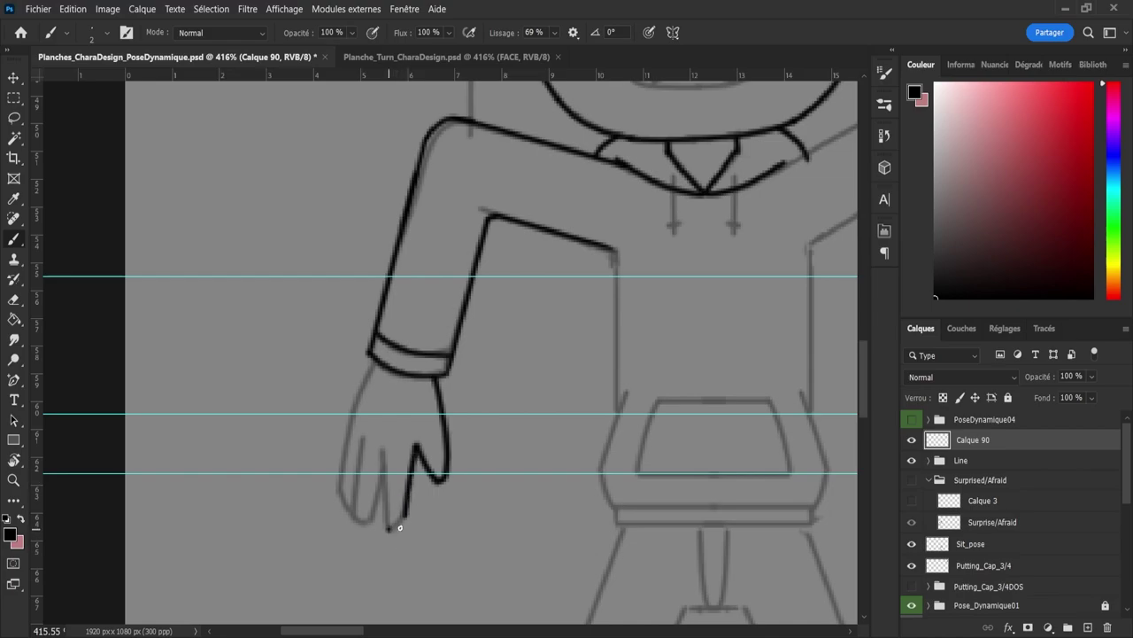
Step: Ink the remaining fingers and the hand's outer edge up to the cuff, undoing and redrawing the misplaced strokes
key(ctrl+z)
drag(382, 447, 393, 546)
key(ctrl+z)
mouse_move(380, 447)
mouse_down()
mouse_move(393, 550)
mouse_move(385, 456)
mouse_move(390, 551)
mouse_move(362, 532)
mouse_up()
key(ctrl+z)
key(ctrl+z)
mouse_move(380, 477)
mouse_down()
mouse_move(359, 533)
mouse_move(372, 522)
mouse_move(352, 517)
mouse_move(363, 436)
mouse_move(349, 541)
mouse_move(347, 525)
mouse_up()
key(ctrl+z)
key(ctrl+z)
key(ctrl+z)
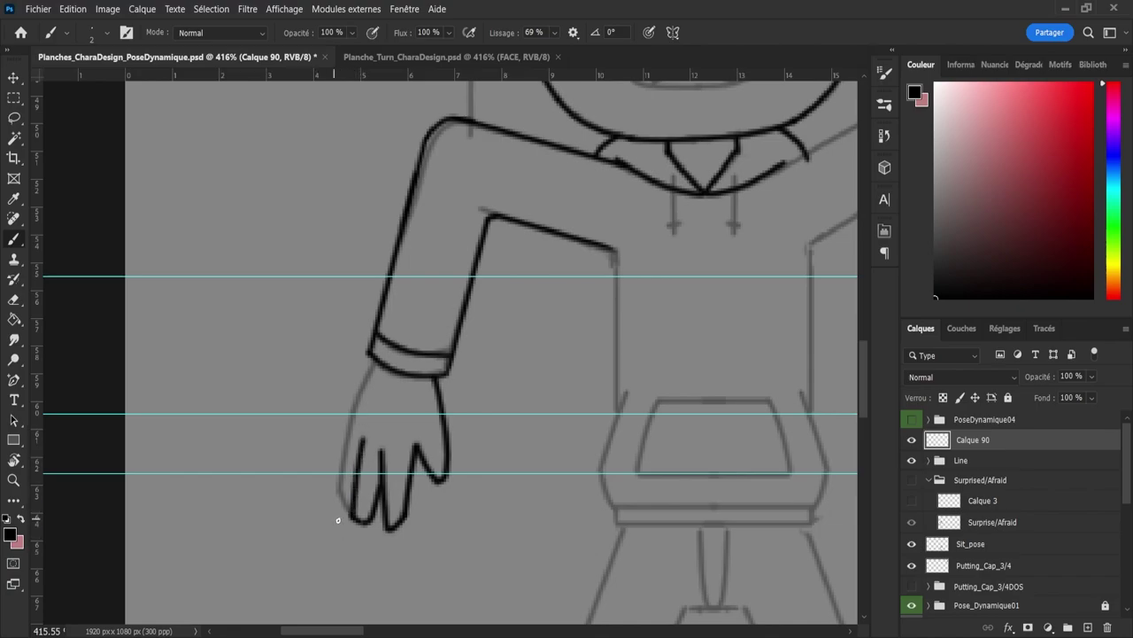
drag(336, 469, 335, 467)
key(ctrl+z)
drag(357, 390, 385, 340)
Step: Draw the straight side of the torso from the inked armpit down to the hoodie's pocket level
key(z)
mouse_move(433, 442)
mouse_down()
mouse_move(331, 400)
mouse_move(488, 399)
mouse_move(515, 380)
mouse_move(486, 395)
mouse_move(475, 383)
mouse_move(474, 404)
mouse_up()
key(b)
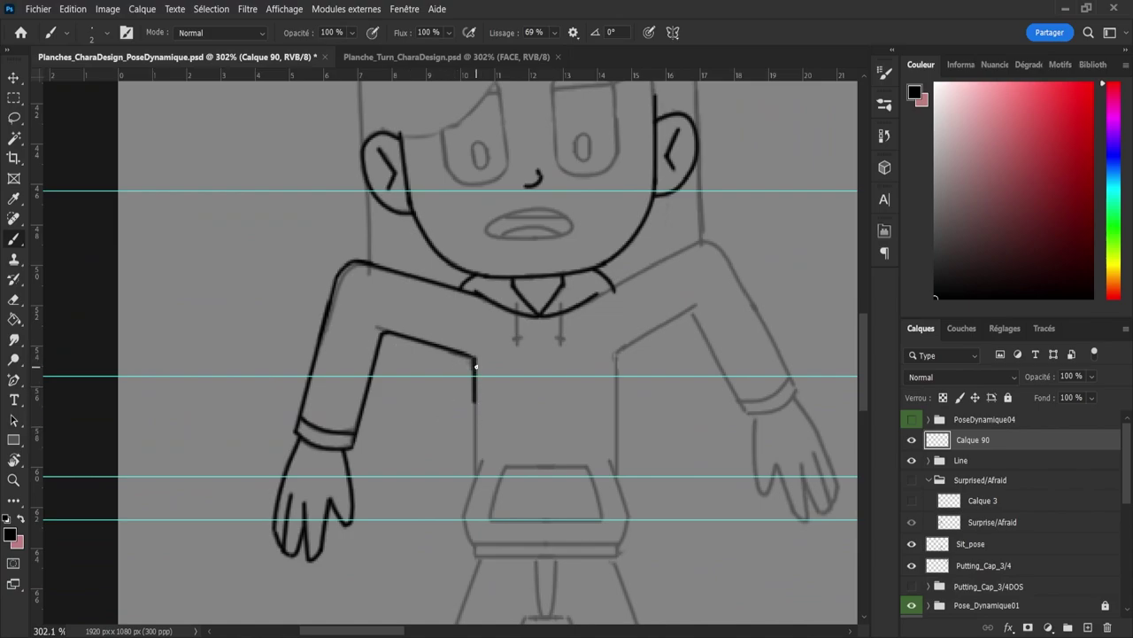
key(ctrl+z)
mouse_move(474, 356)
mouse_down()
mouse_move(482, 508)
mouse_move(484, 494)
mouse_up()
key(e)
Step: Ink the hoodie's angled side bulge below the torso line and the upper edge of its waistband
key(b)
key(ctrl+z)
drag(482, 560, 484, 561)
key(ctrl+z)
key(ctrl+z)
key(e)
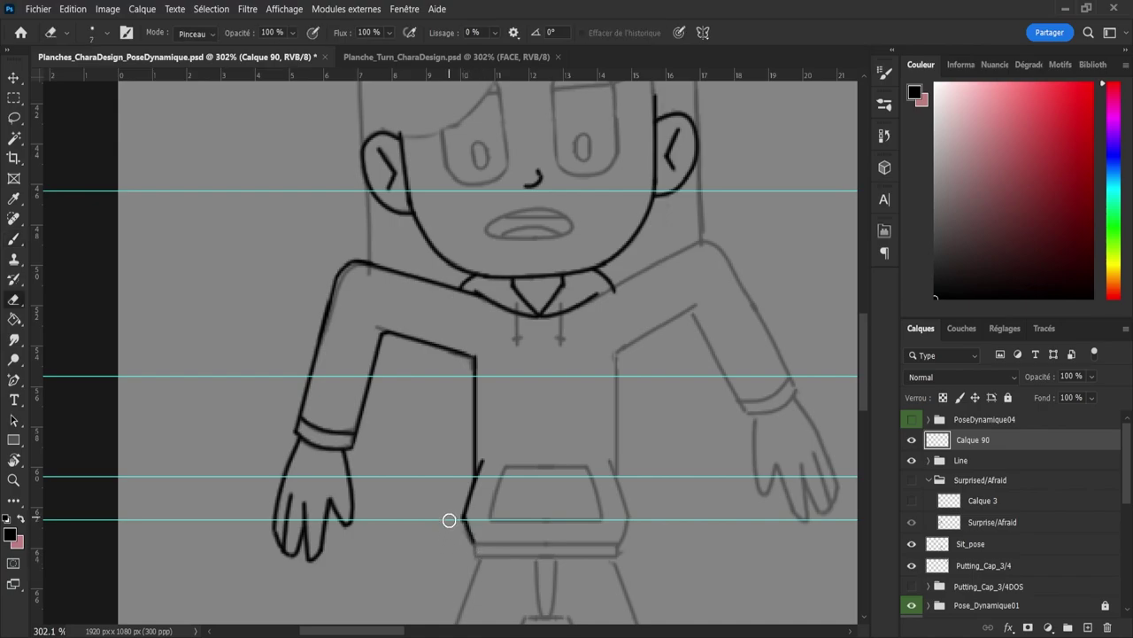
key(b)
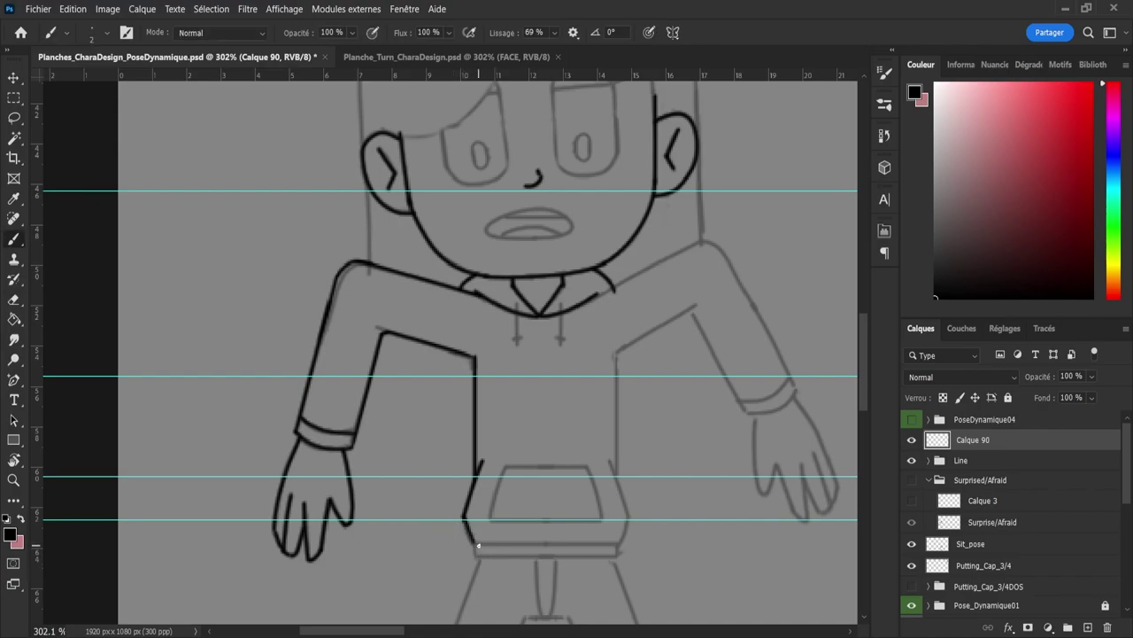
mouse_move(496, 545)
mouse_down()
mouse_move(603, 542)
mouse_move(636, 554)
mouse_up()
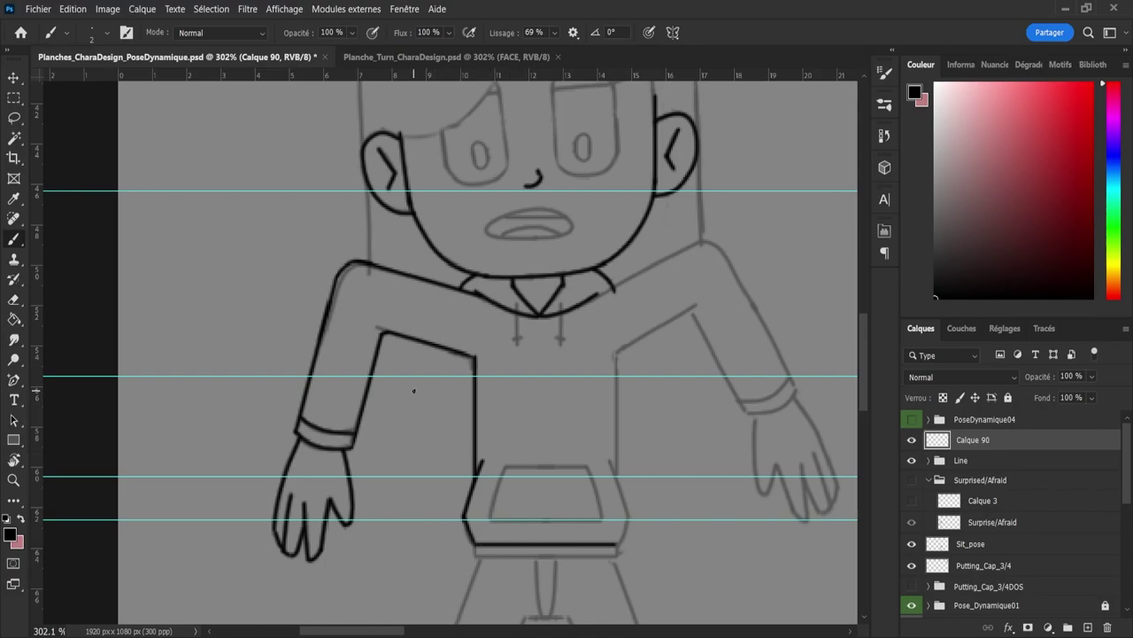
Step: Lasso the finished inked arm with its hand up to the collar and armpit, and duplicate it onto a new layer
key(l)
mouse_move(233, 412)
mouse_down()
mouse_move(249, 348)
mouse_move(306, 267)
mouse_up()
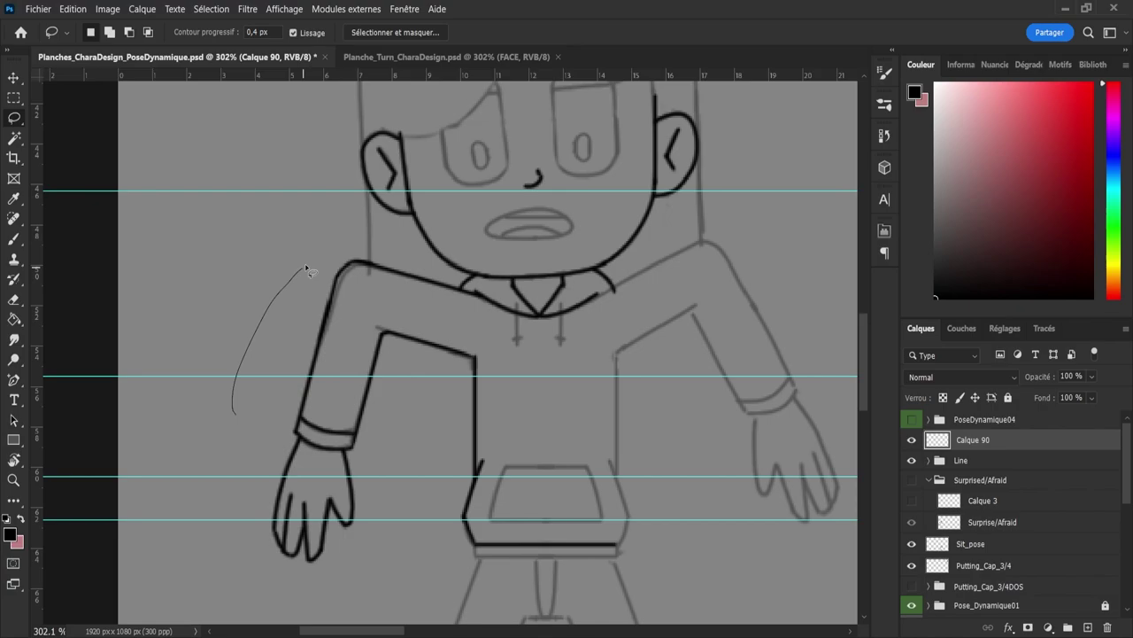
mouse_move(433, 279)
mouse_down()
mouse_move(448, 292)
mouse_move(455, 387)
mouse_move(323, 609)
mouse_move(233, 421)
mouse_up()
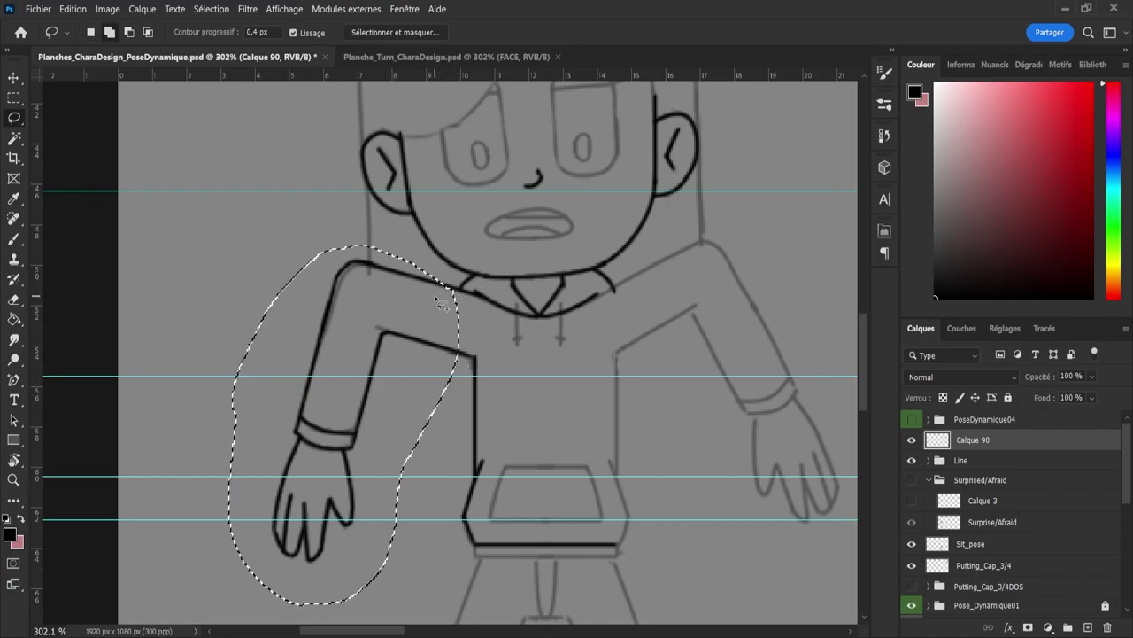
mouse_move(440, 302)
mouse_down()
mouse_move(456, 286)
mouse_move(486, 331)
mouse_move(482, 366)
mouse_move(396, 543)
mouse_up()
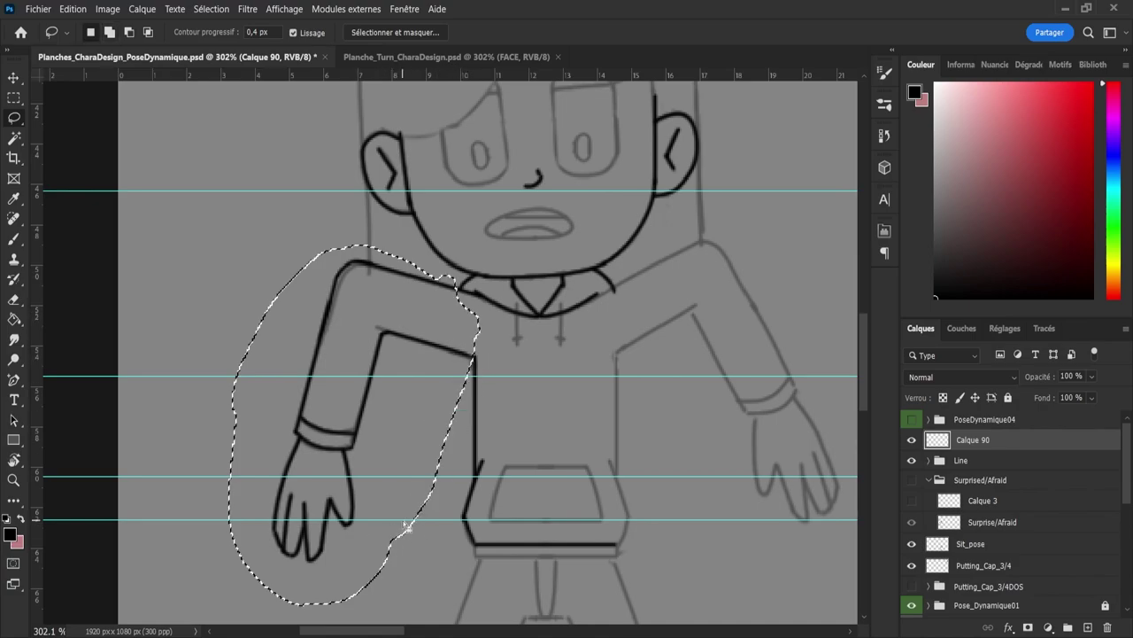
key(ctrl+j)
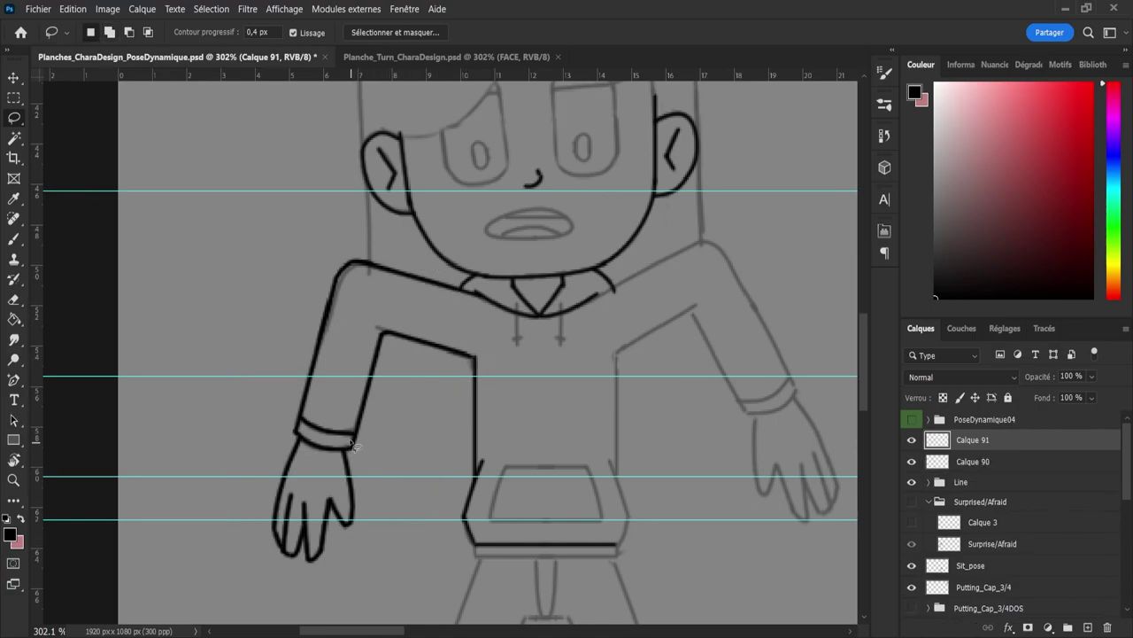
Step: Flip the duplicated arm horizontally, then move and rotate it to fit the sketch of the opposite raised arm
key(ctrl+t)
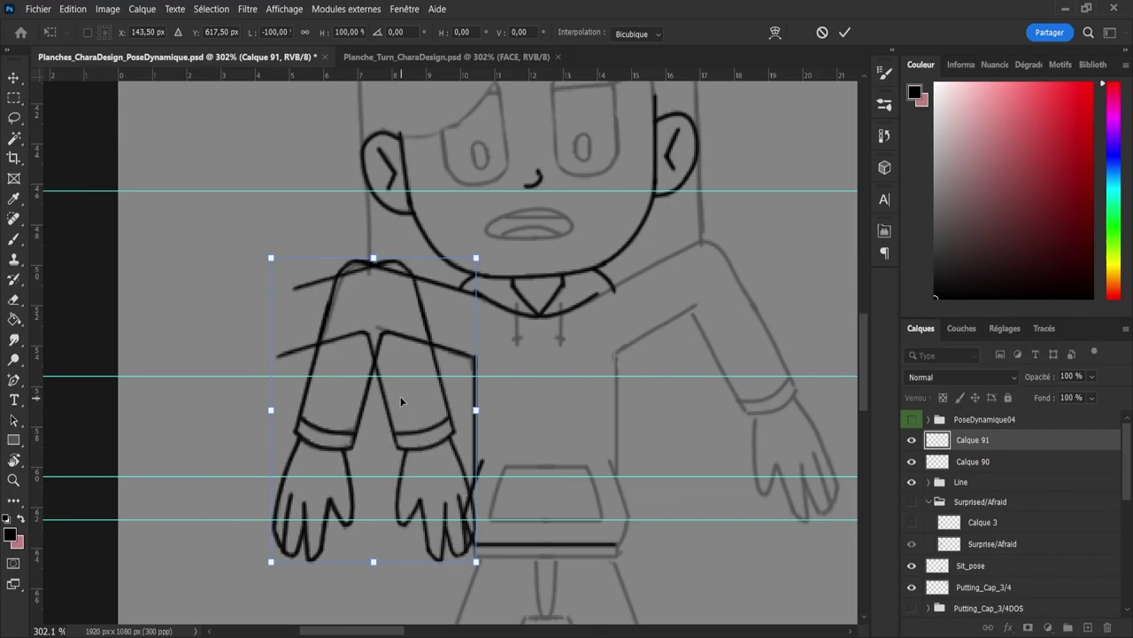
drag(400, 396, 731, 380)
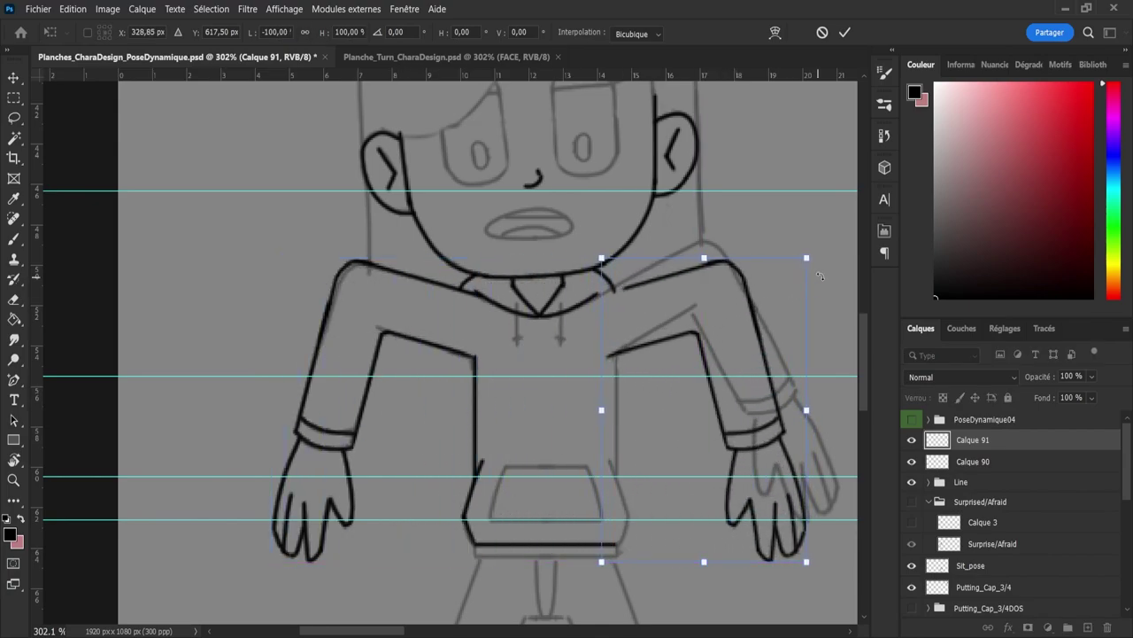
drag(820, 276, 735, 277)
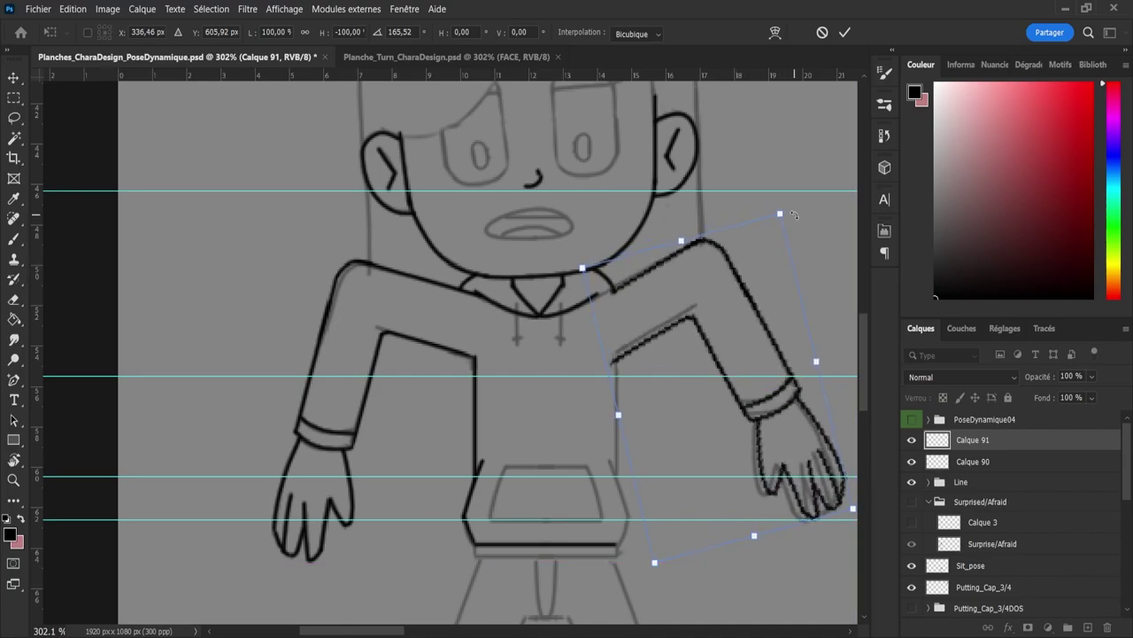
drag(792, 211, 798, 214)
drag(742, 264, 732, 263)
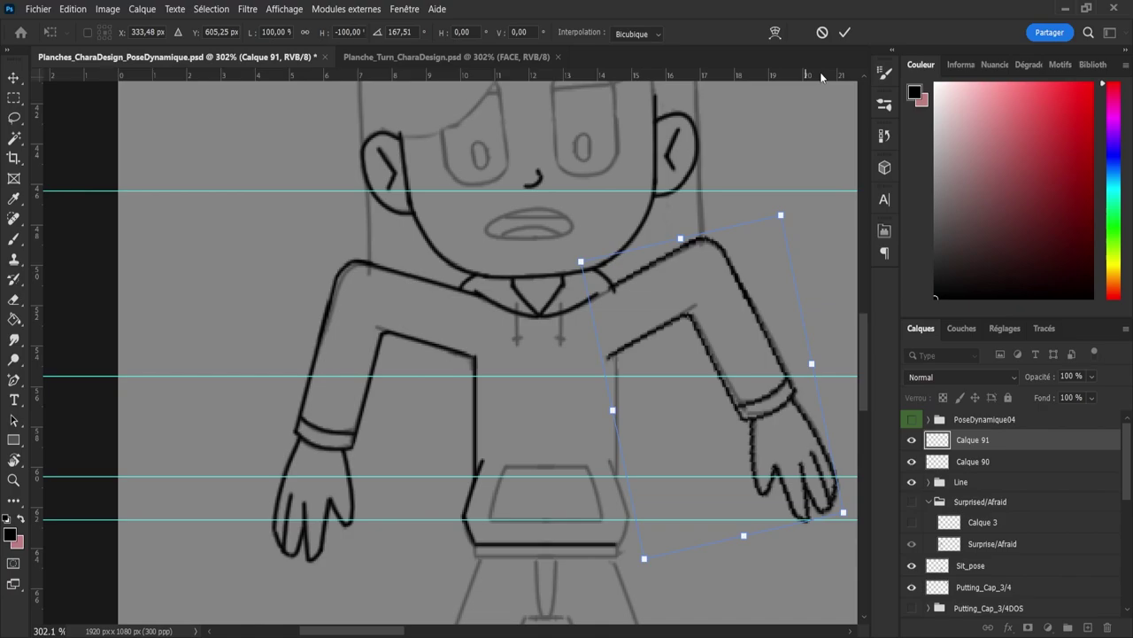
click(845, 32)
key(v)
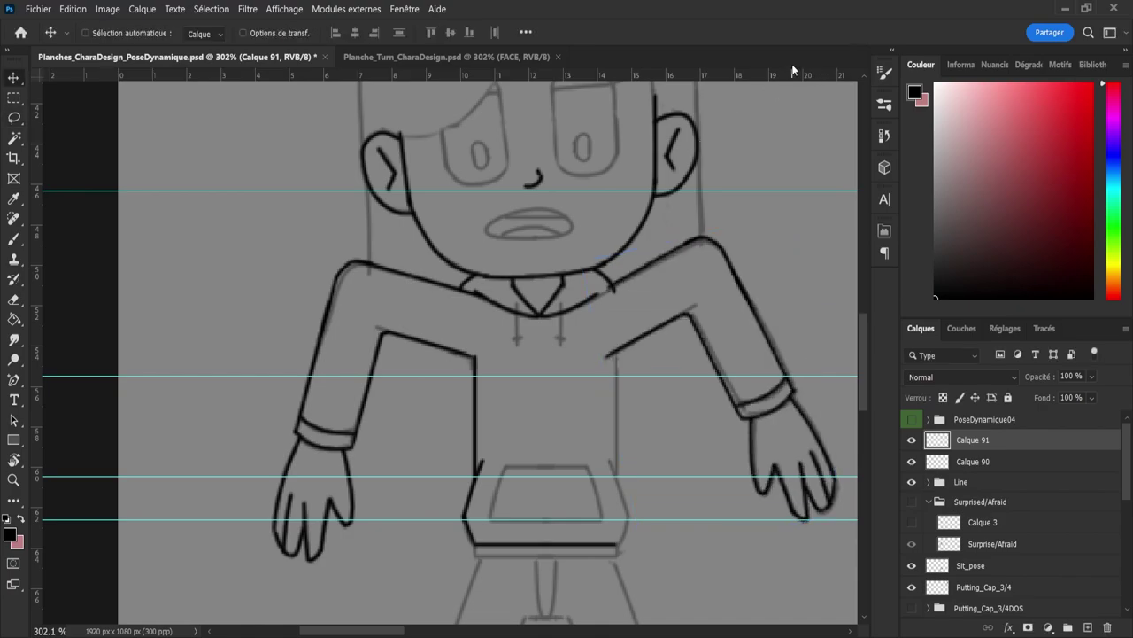
Step: Touch up the lines where the mirrored shoulder meets the collar and merge the mirrored arm's layer with Calque 90
key(b)
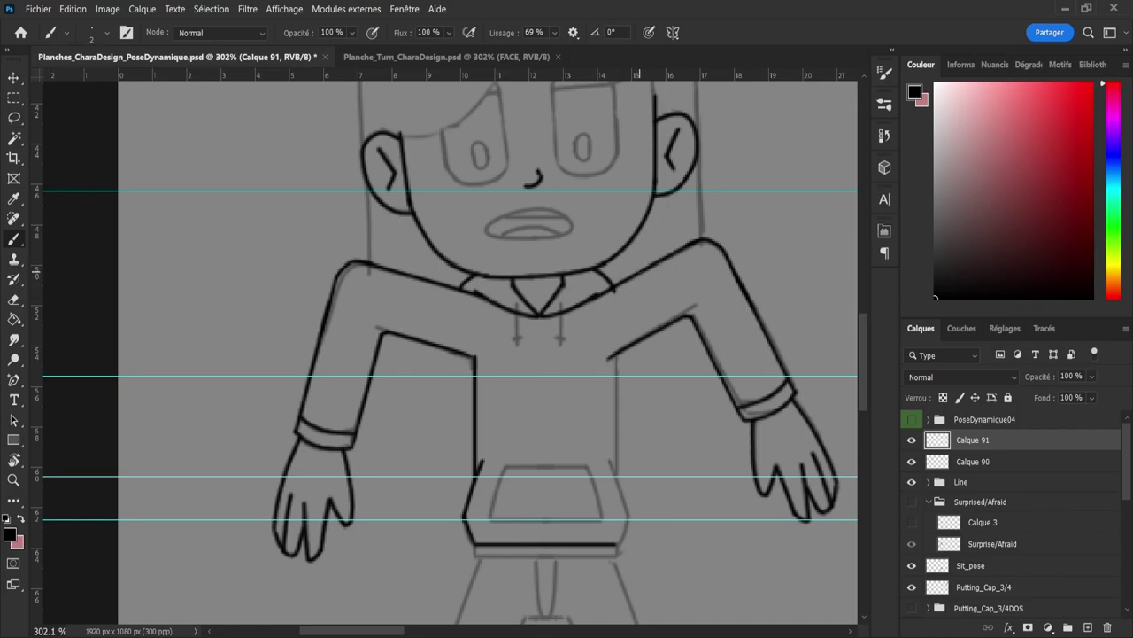
drag(621, 292, 610, 289)
key(e)
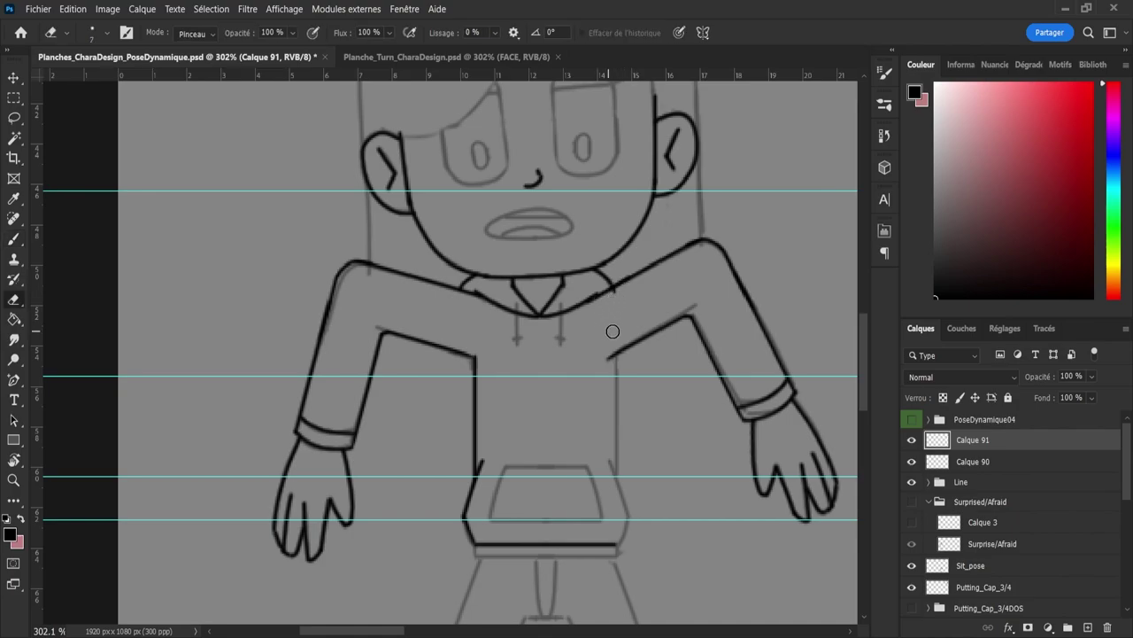
shift+click(970, 462)
key(ctrl+e)
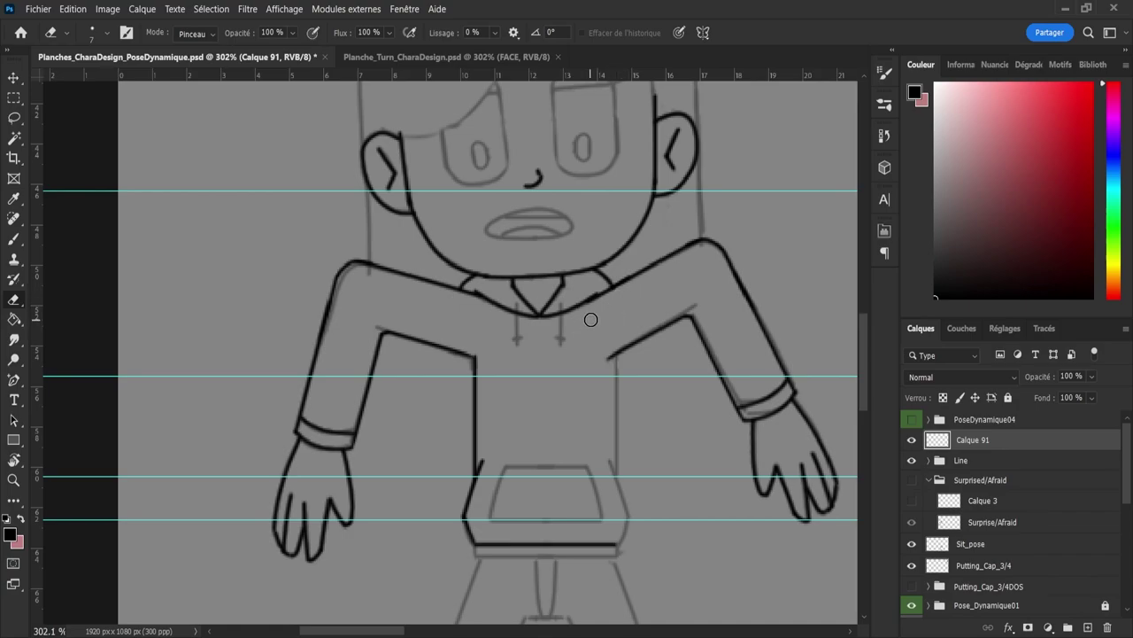
key(b)
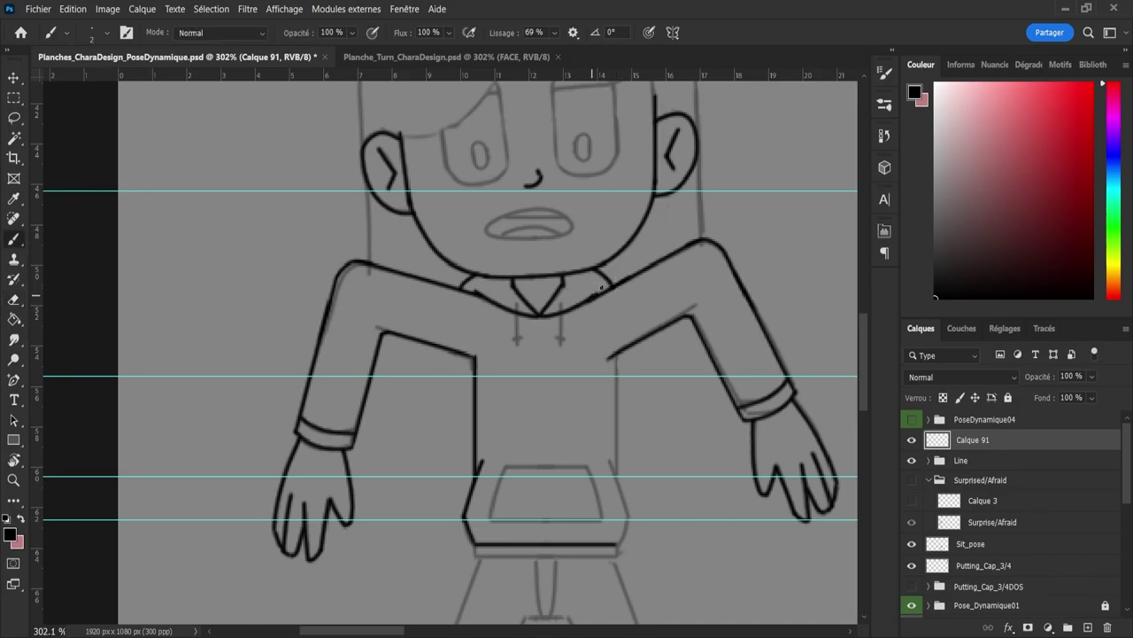
key(e)
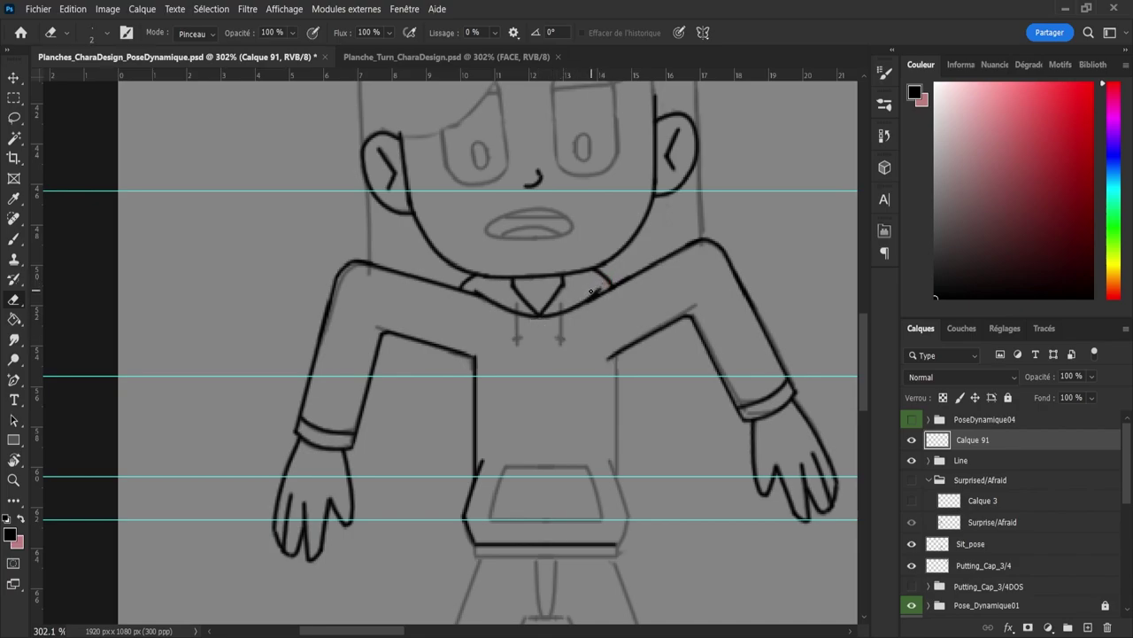
key(b)
Step: Draw the torso's second straight side from the mirrored arm's armpit down to pocket level, redoing the first stroke
key(z)
drag(544, 434, 495, 441)
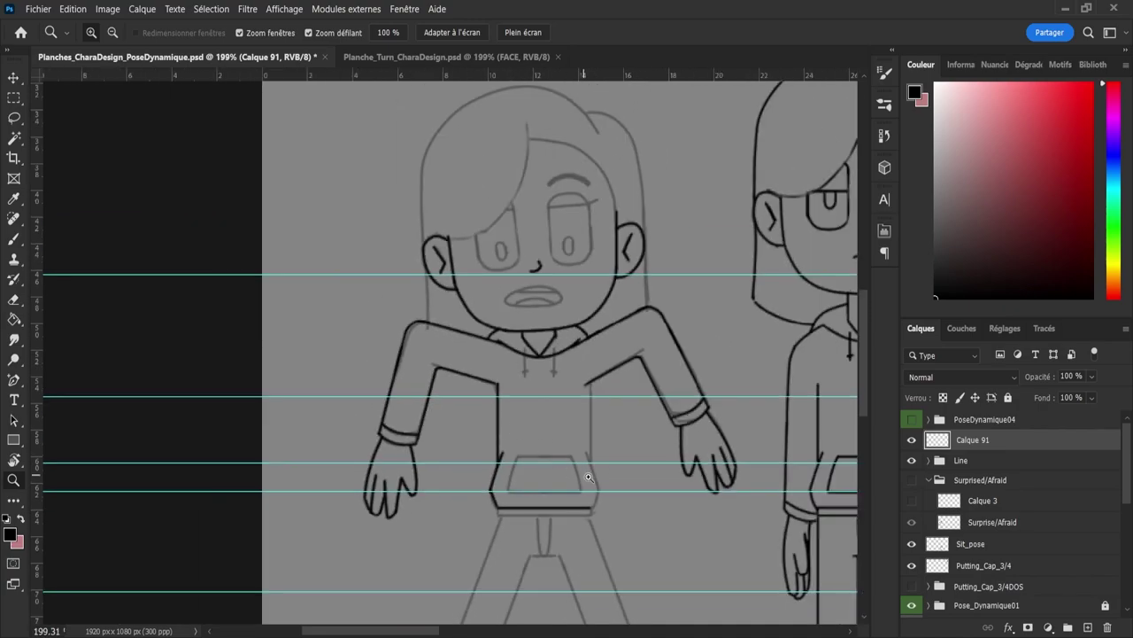
drag(581, 471, 622, 431)
key(b)
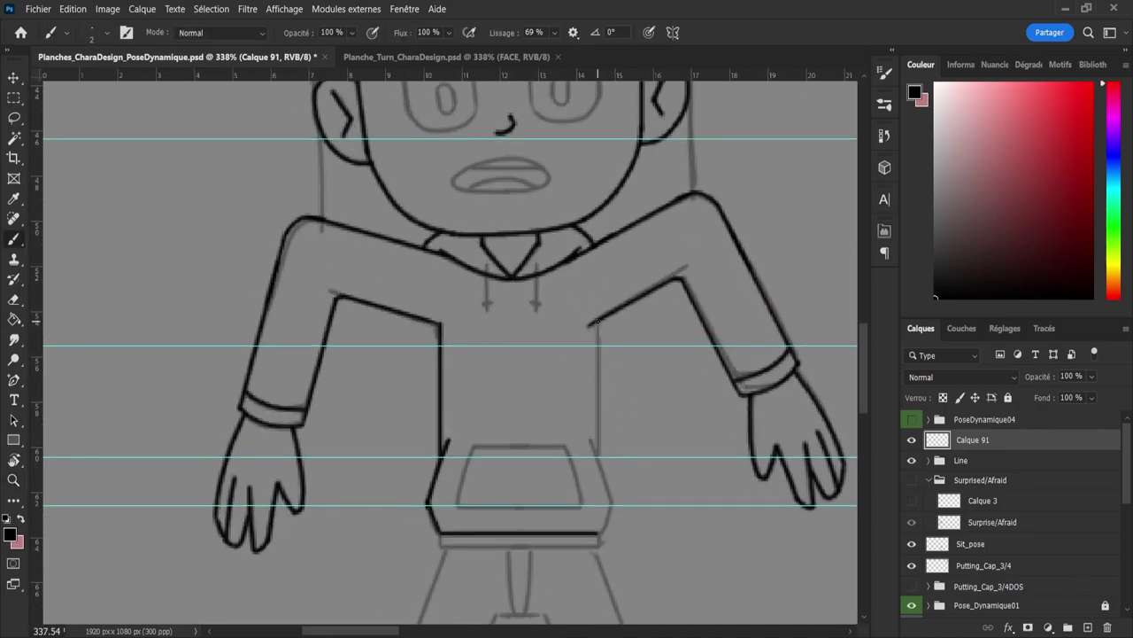
mouse_move(597, 321)
mouse_down()
mouse_move(603, 465)
mouse_move(599, 452)
mouse_up()
key(ctrl+z)
drag(598, 322, 597, 490)
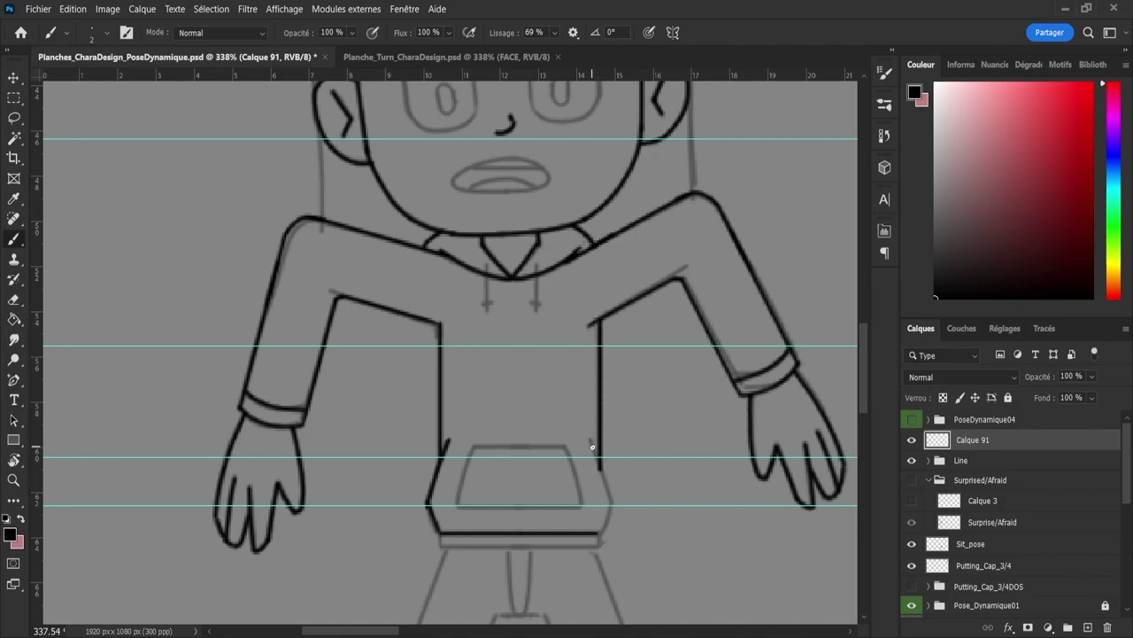
Step: Ink the matching angled bulge down to the waistband, redoing misplaced strokes, and erase the overshoot at the mirrored arm's armpit
mouse_move(592, 447)
mouse_down()
mouse_move(619, 517)
mouse_move(598, 463)
mouse_move(610, 522)
mouse_up()
key(ctrl+z)
key(ctrl+z)
key(ctrl+z)
key(e)
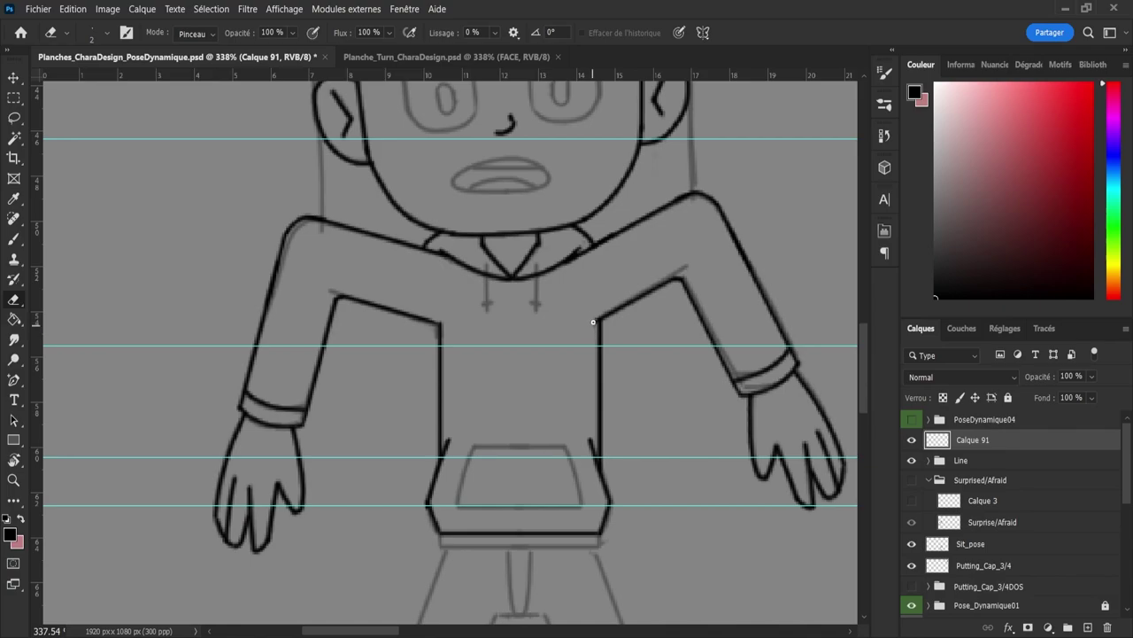
Step: Ink the straight lower and upper edges of the hoodie's front pocket, undoing the misplaced upper stroke
key(z)
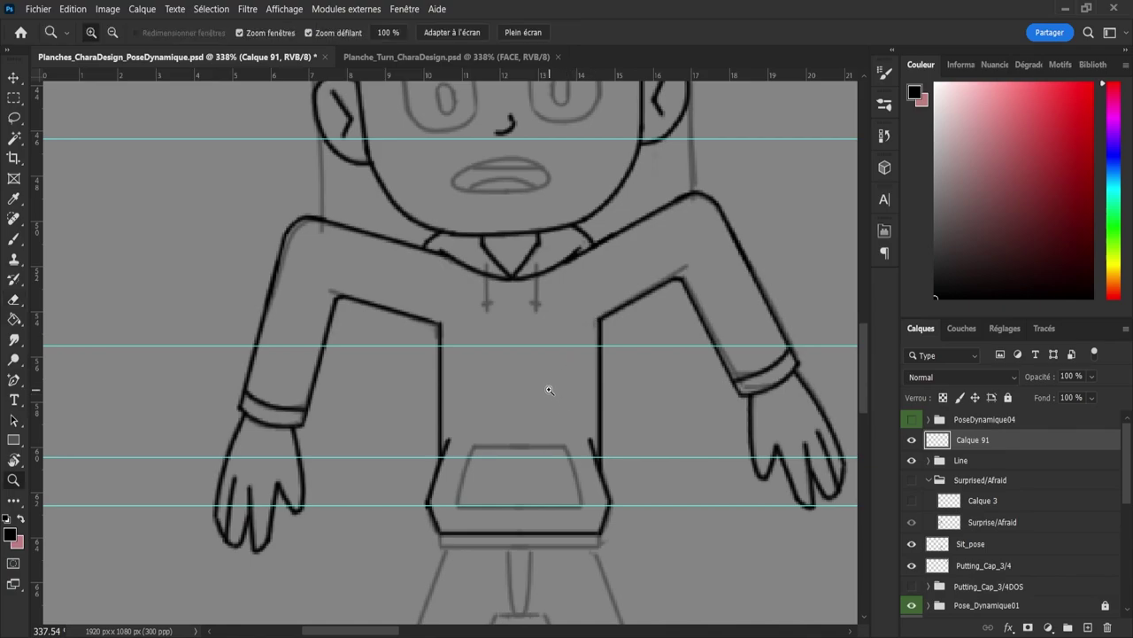
drag(549, 388, 497, 362)
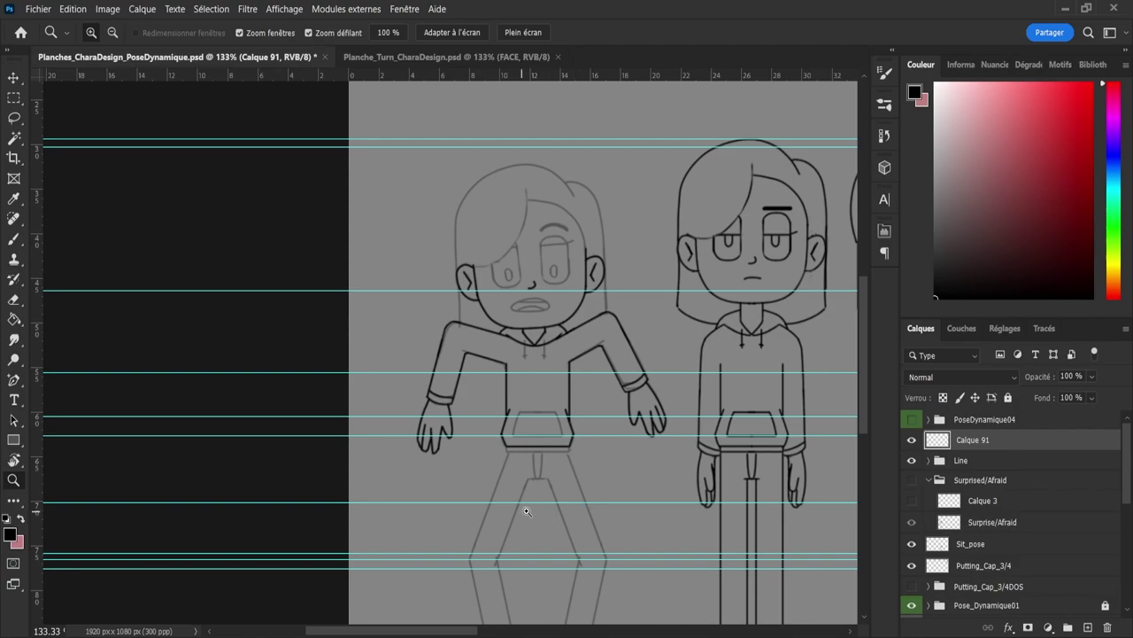
drag(529, 516, 557, 463)
click(536, 360)
key(b)
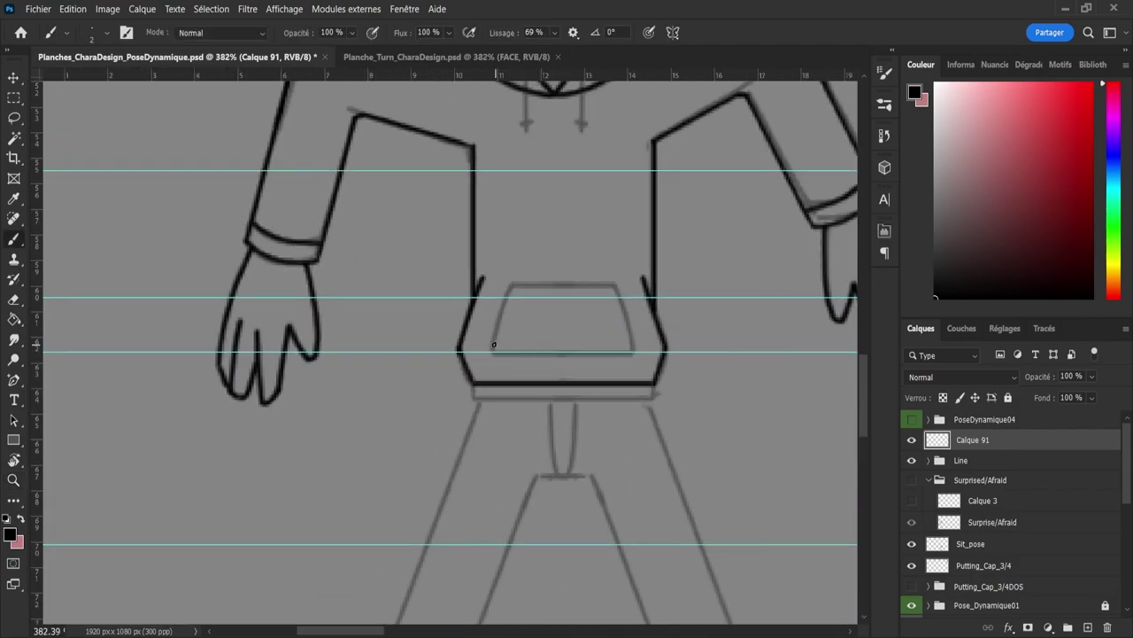
drag(527, 357, 642, 358)
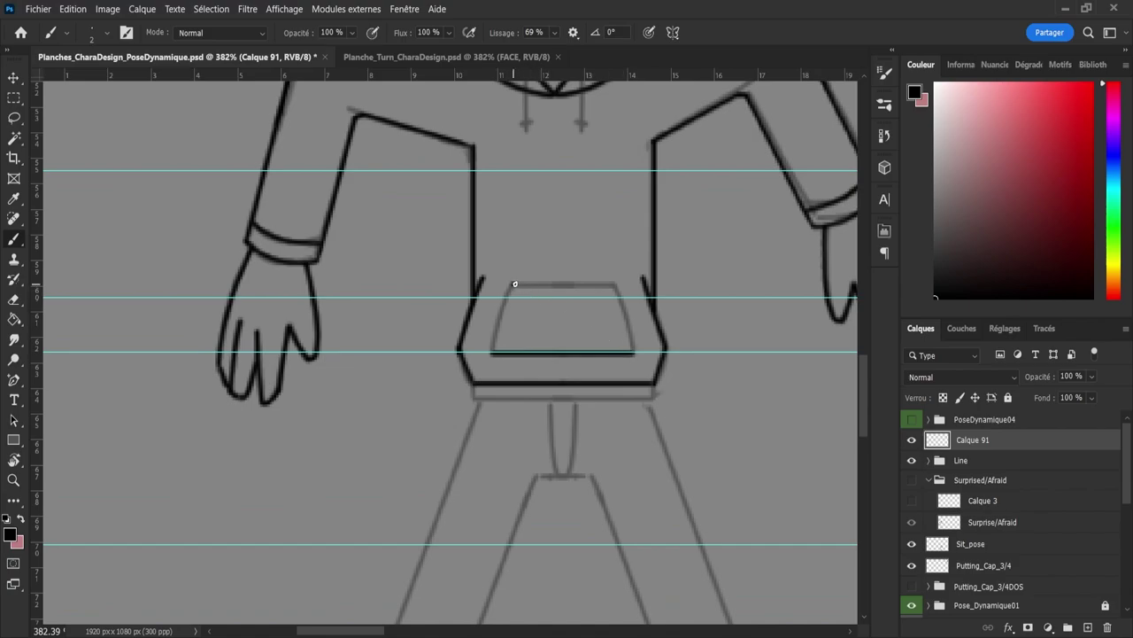
drag(515, 284, 634, 296)
key(ctrl+z)
Step: Ink the two slanted sides of the front pocket and clean up its corners
drag(512, 287, 492, 352)
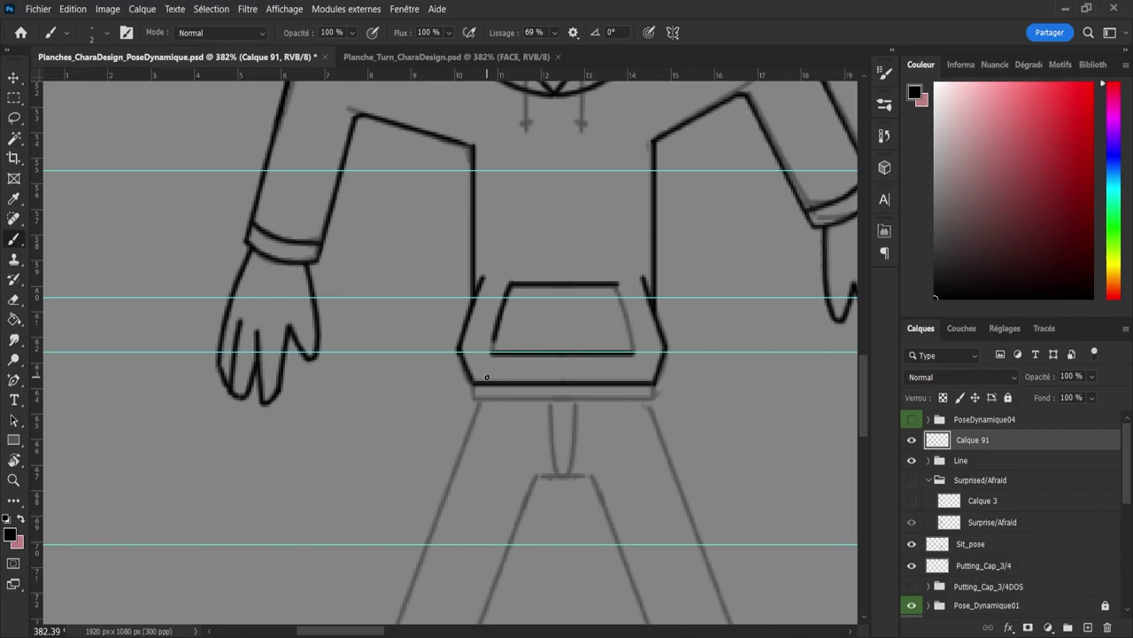
drag(614, 285, 629, 324)
key(ctrl+z)
drag(616, 283, 634, 351)
key(e)
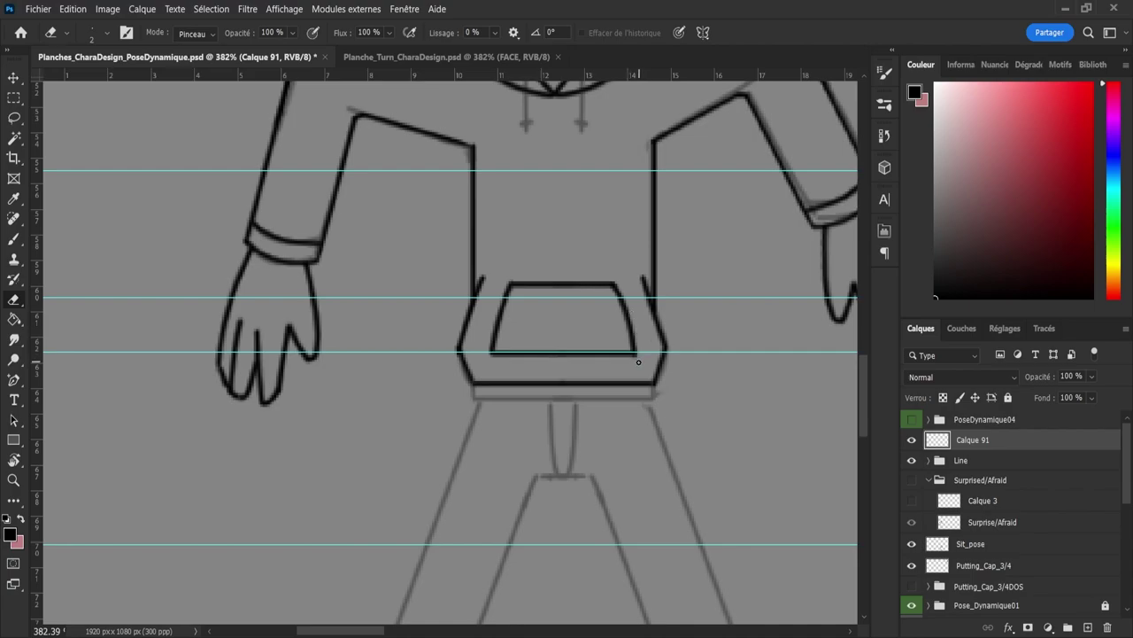
Step: Close the hoodie's waistband with short ends and a straight lower edge, undoing the overlong end stroke
key(b)
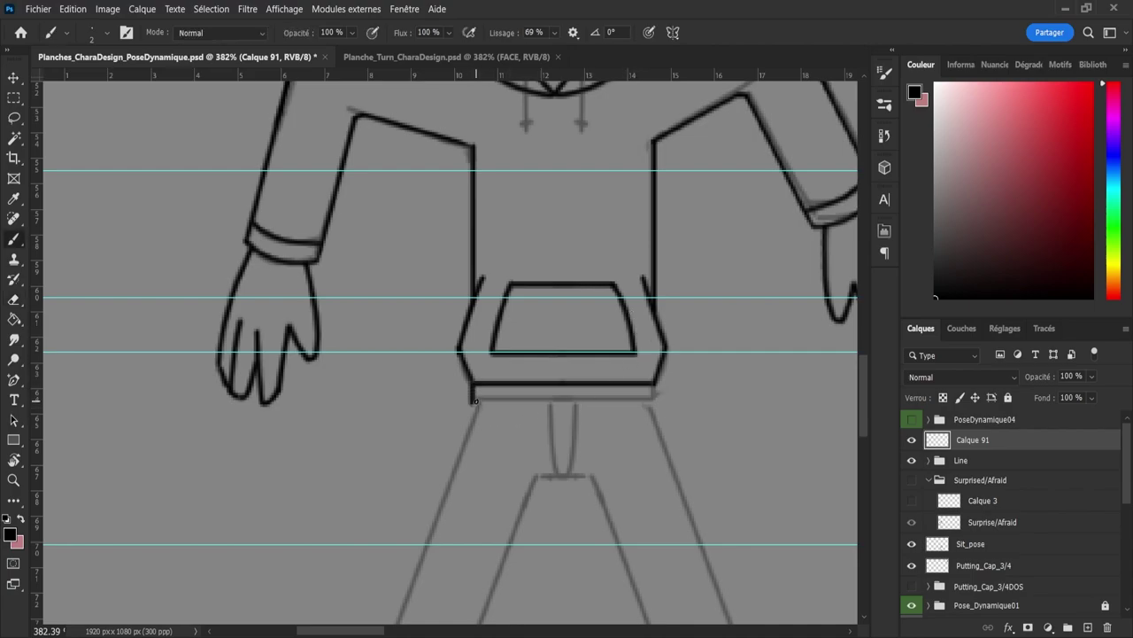
key(ctrl+z)
mouse_move(532, 398)
mouse_down()
mouse_move(662, 397)
mouse_move(649, 390)
mouse_up()
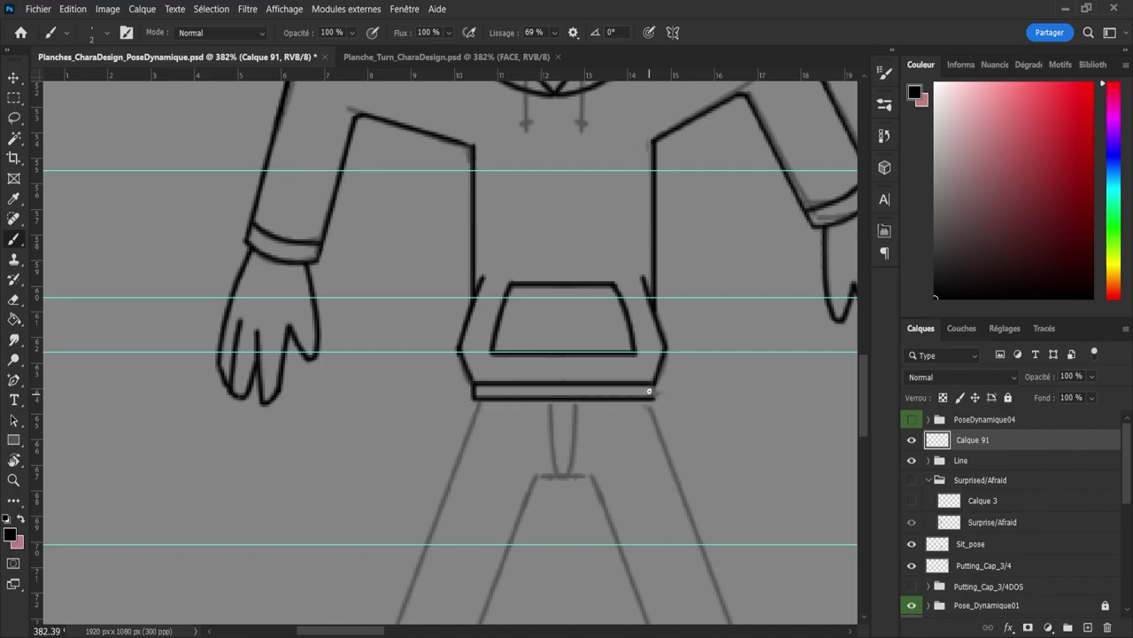
Step: Draw a long straight vertical line in the empty space beside the figure's legs
key(z)
drag(608, 454, 471, 418)
drag(602, 458, 656, 451)
drag(557, 382, 534, 372)
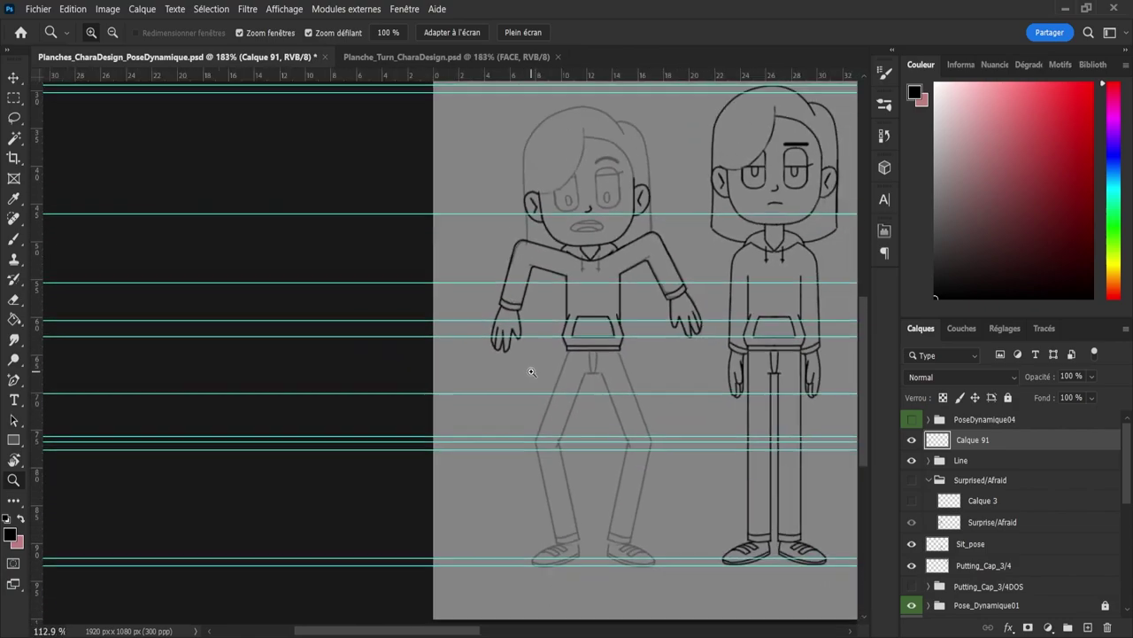
key(b)
drag(465, 324, 464, 508)
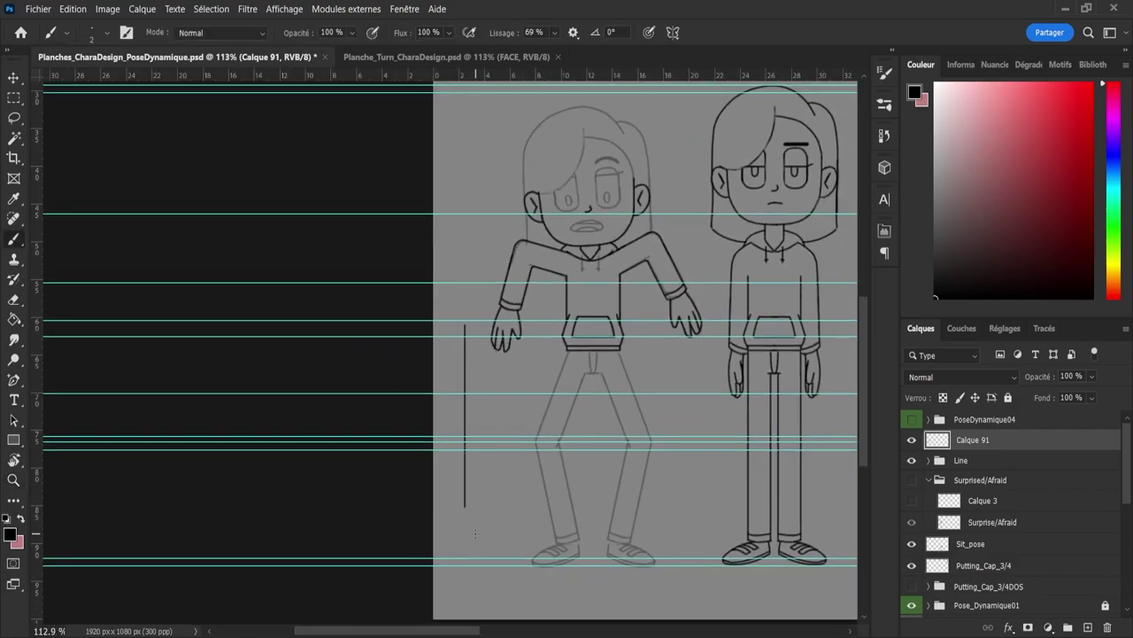
Step: Lasso the vertical line, rotate it about 21 degrees and move it onto the outer thigh below the waistband
key(l)
mouse_move(449, 372)
mouse_down()
mouse_move(483, 357)
mouse_move(447, 535)
mouse_move(445, 416)
mouse_up()
key(ctrl+t)
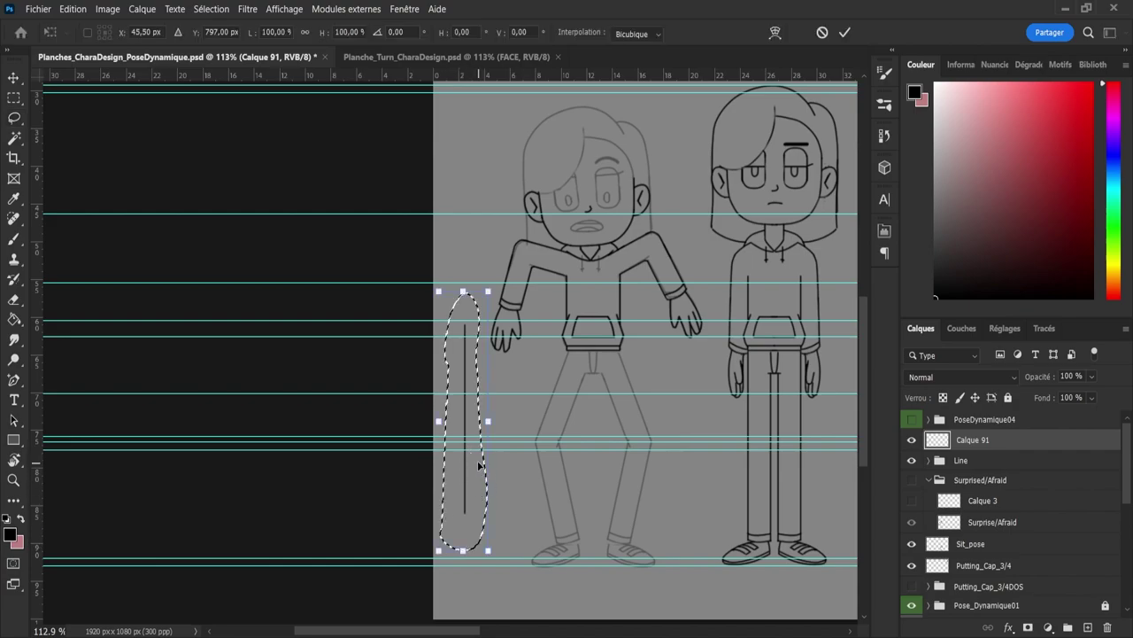
drag(478, 465, 526, 466)
drag(586, 327, 613, 357)
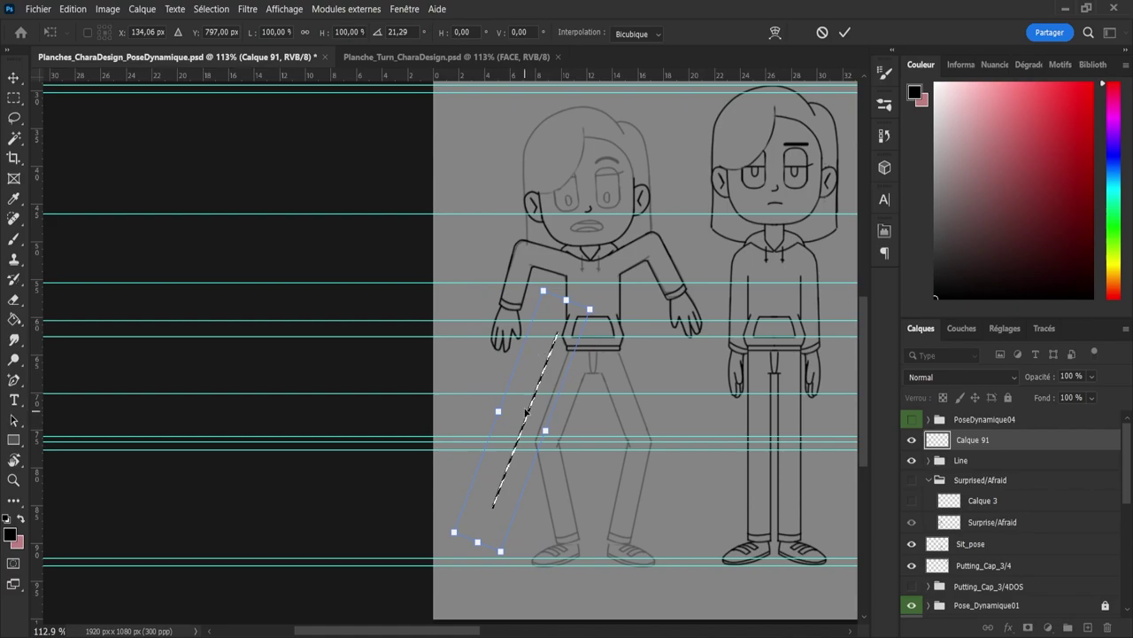
mouse_move(527, 412)
mouse_down()
mouse_move(532, 439)
mouse_move(569, 413)
mouse_move(599, 413)
mouse_up()
click(845, 32)
Step: Align the slanted line with the outer thigh sketch, starting at the waistband's lower corner, and duplicate it onto a new layer
key(z)
key(ctrl+y)
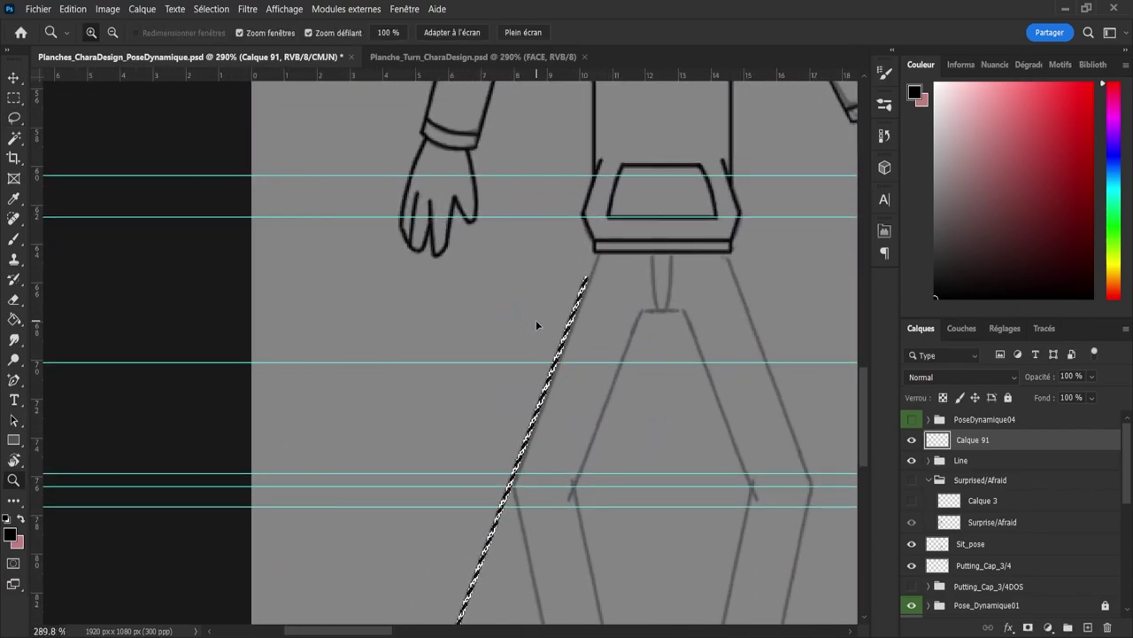
key(ctrl+t)
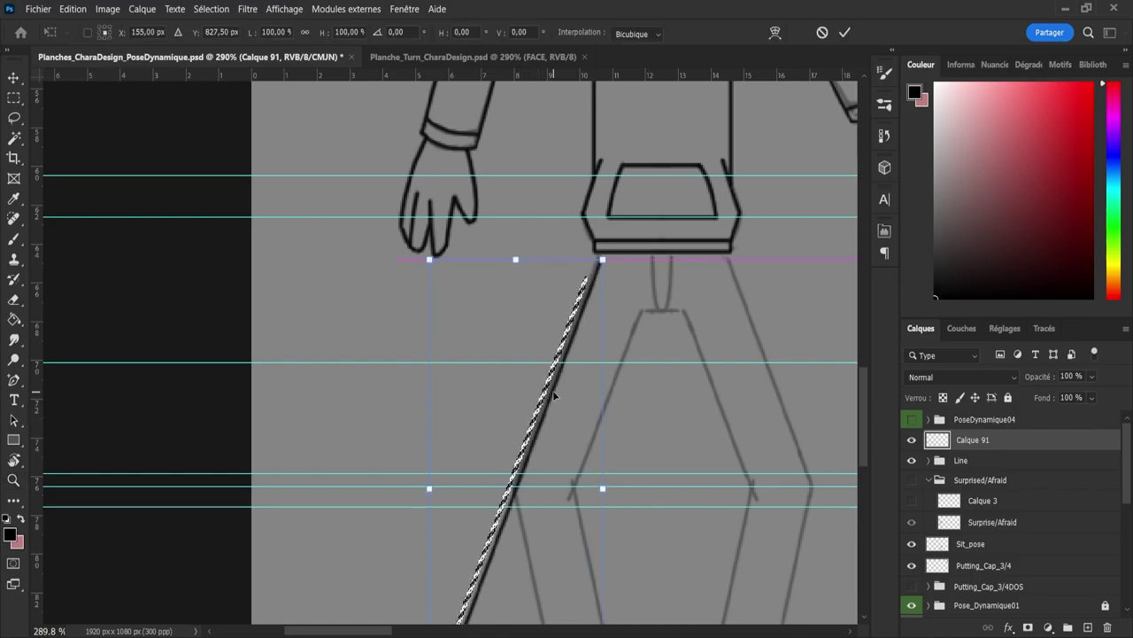
key(Up)
key(Up)
key(Up)
key(Up)
key(Up)
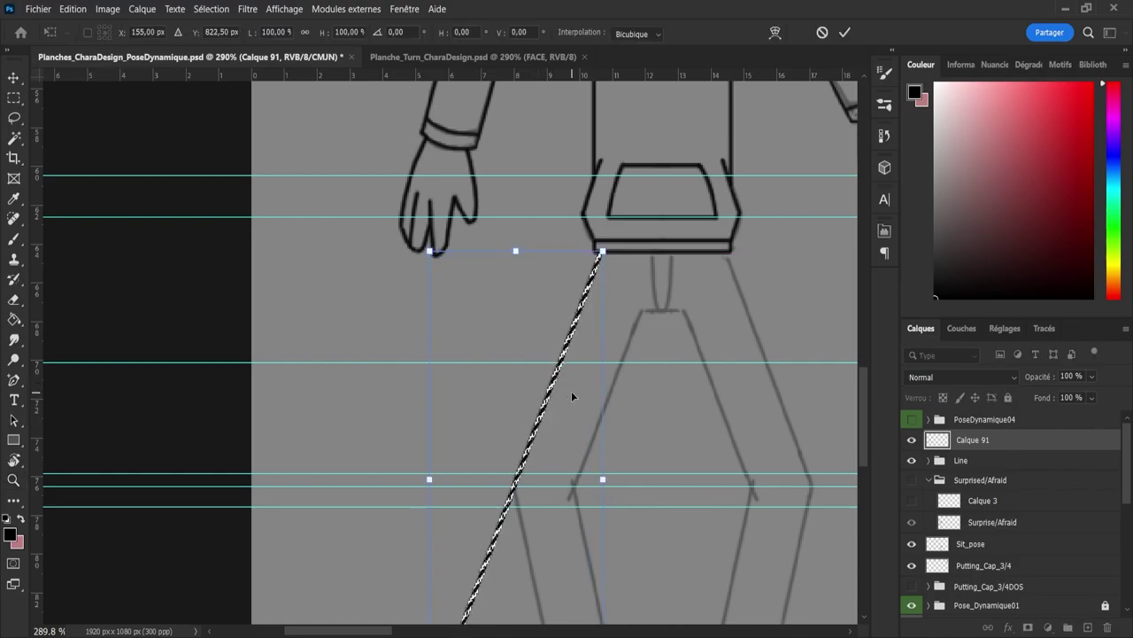
key(Return)
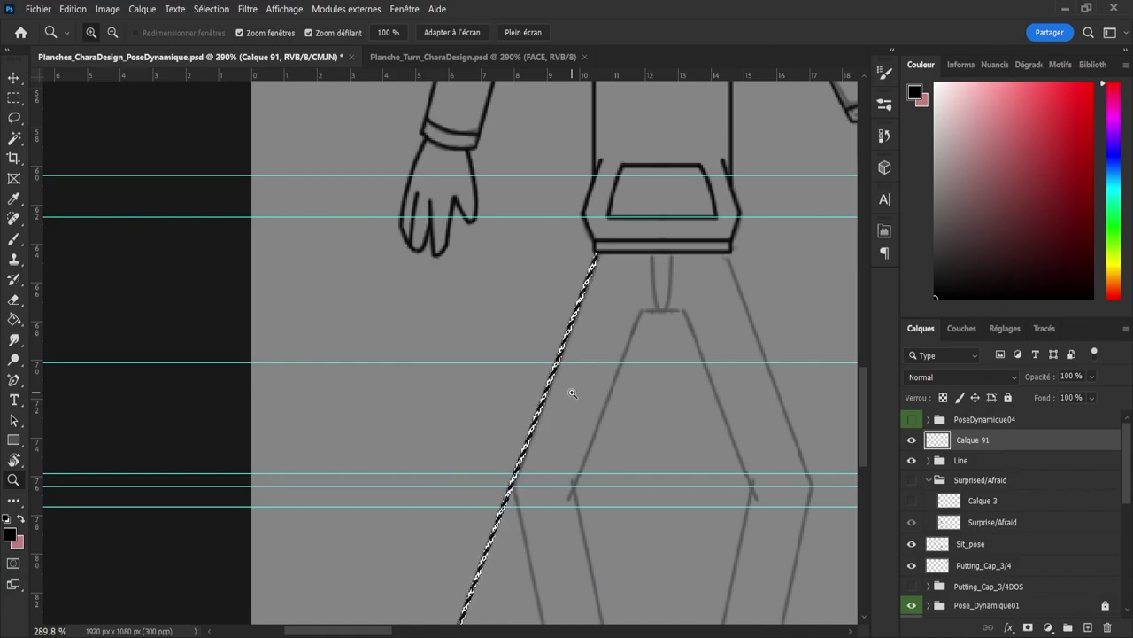
key(ctrl+j)
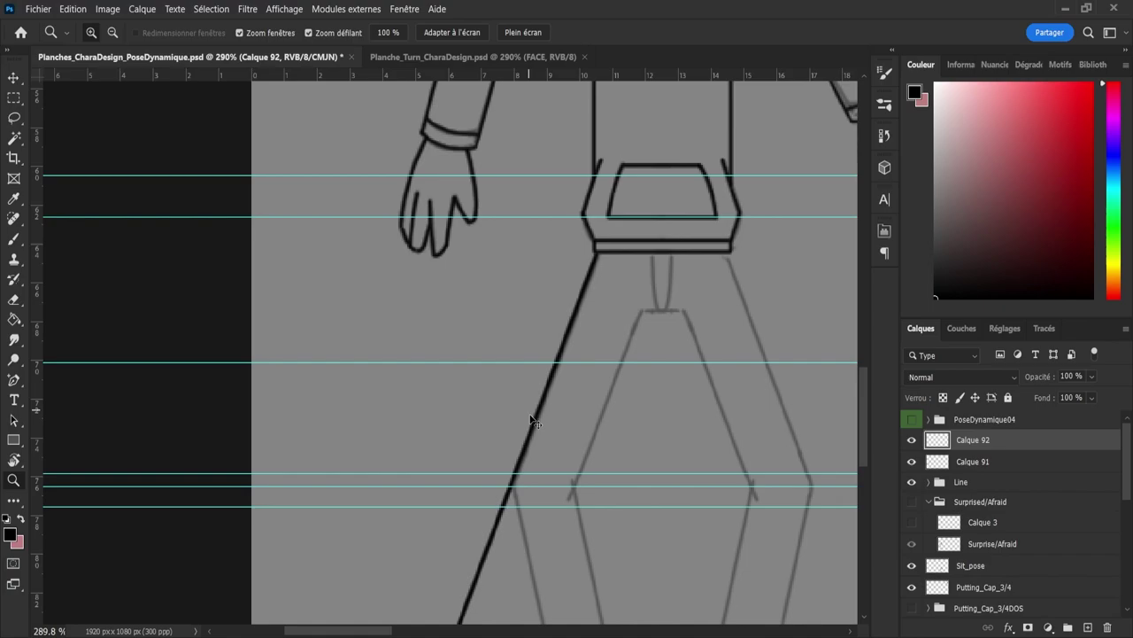
Step: Flip the duplicated thigh line horizontally and align it with the opposite outer thigh, starting at the waistband's other lower corner
key(ctrl+t)
click(594, 410)
drag(542, 436, 821, 440)
key(Right)
key(Right)
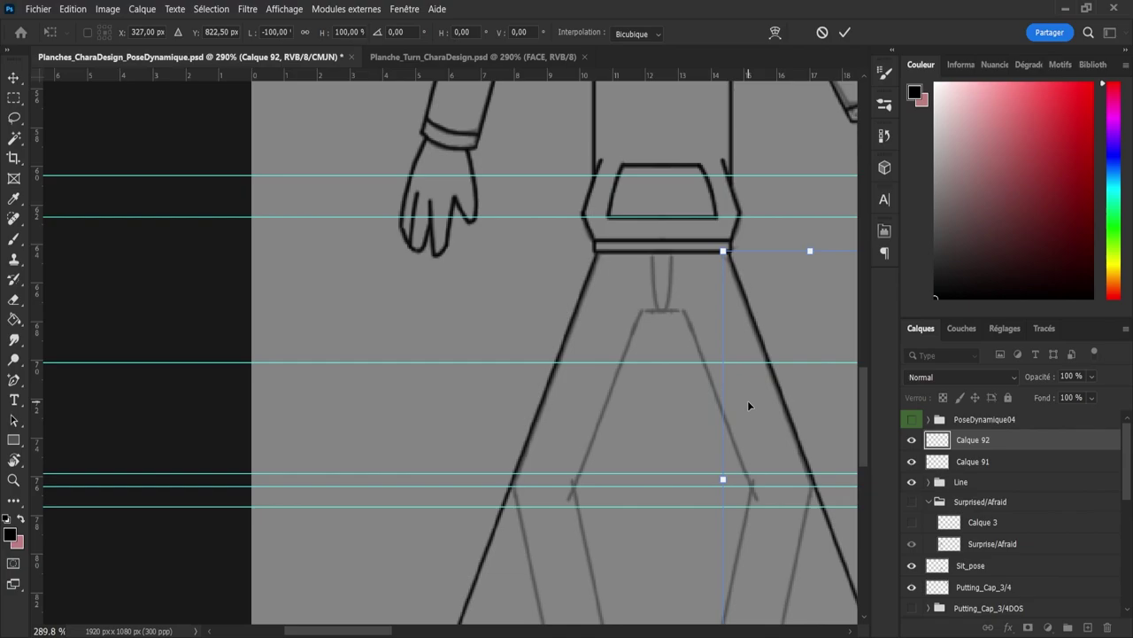
key(Return)
Step: Duplicate the mirrored outer thigh line and move the copy onto the same leg's inner thigh sketch
key(z)
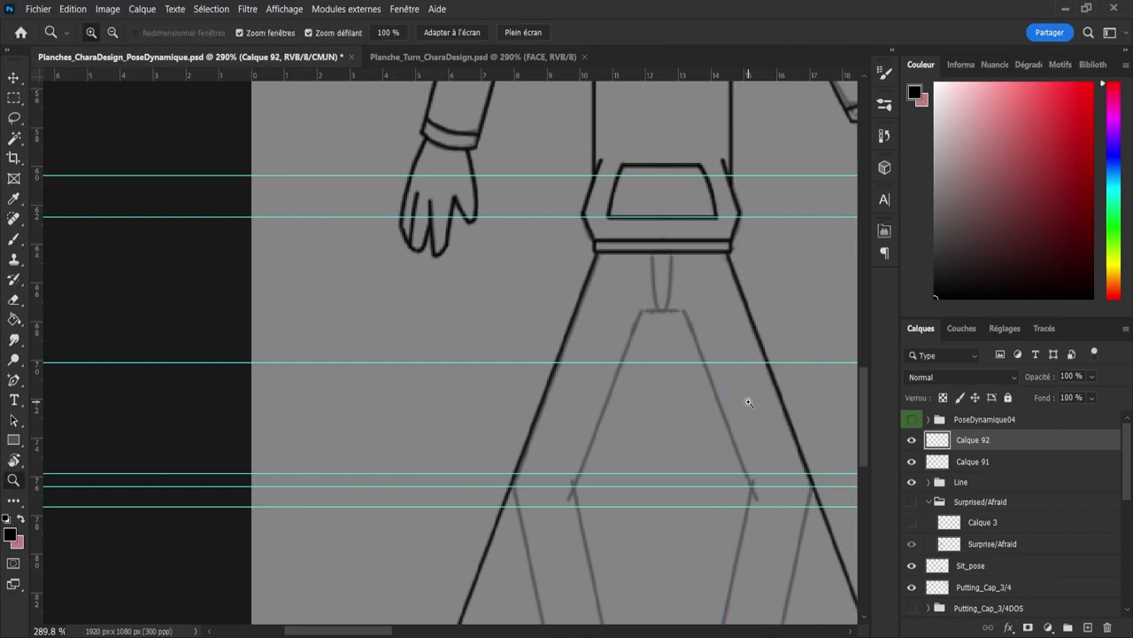
drag(523, 398, 474, 407)
drag(633, 513, 645, 519)
drag(597, 479, 626, 501)
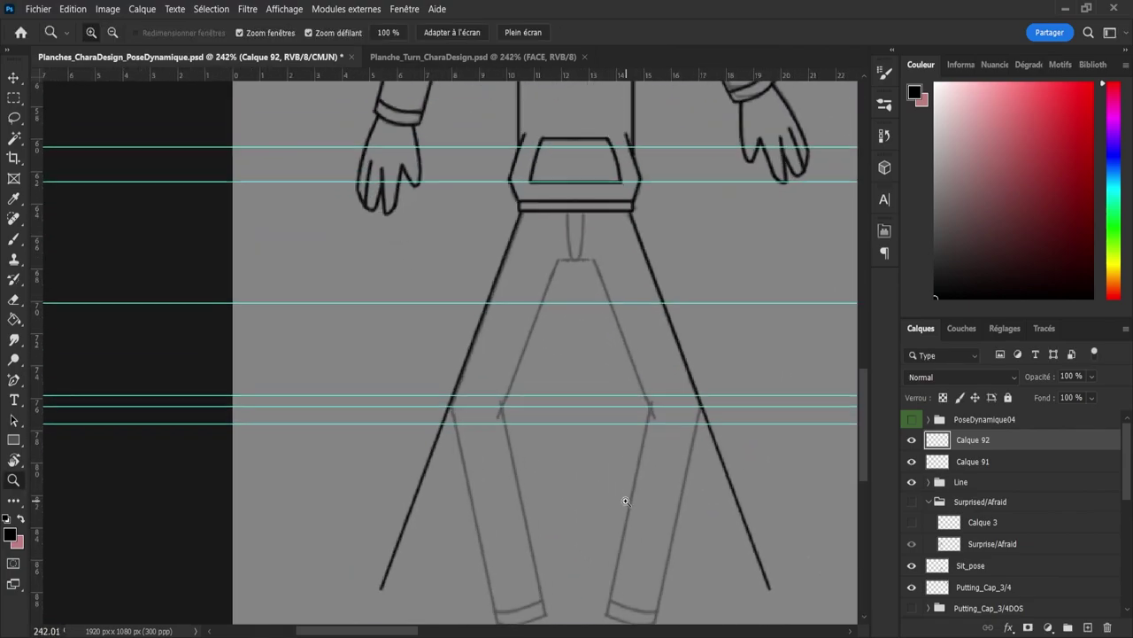
key(ctrl+j)
key(v)
key(Left)
key(Left)
key(Left)
key(Left)
key(Left)
key(Left)
key(Left)
key(Left)
key(Down)
key(Down)
key(Down)
key(Down)
key(Down)
key(Down)
key(Down)
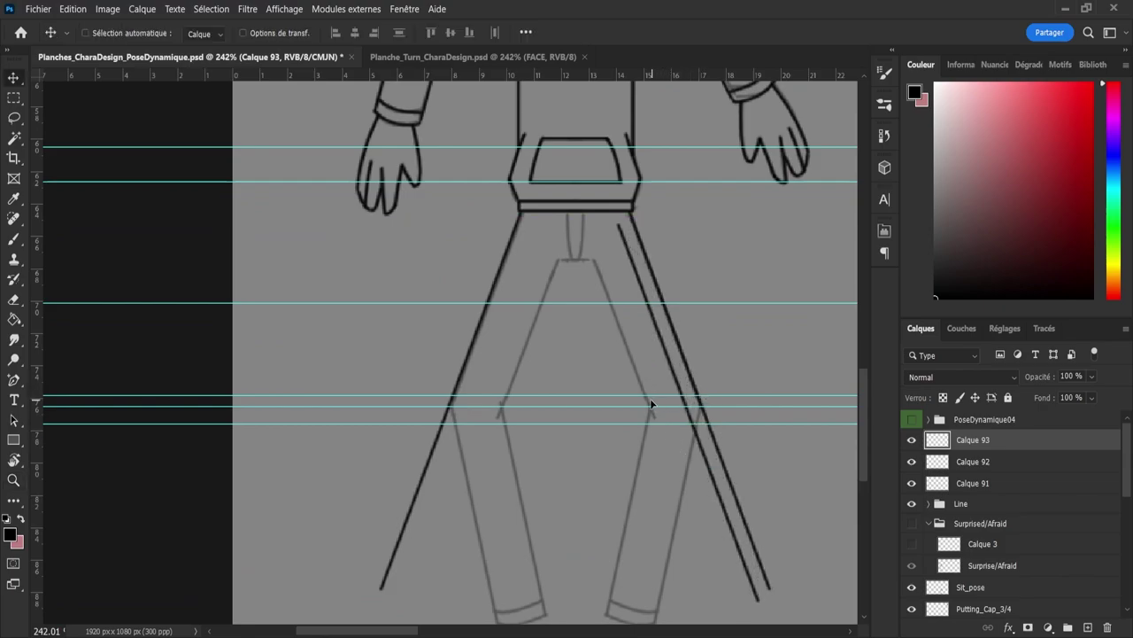
drag(627, 403, 601, 431)
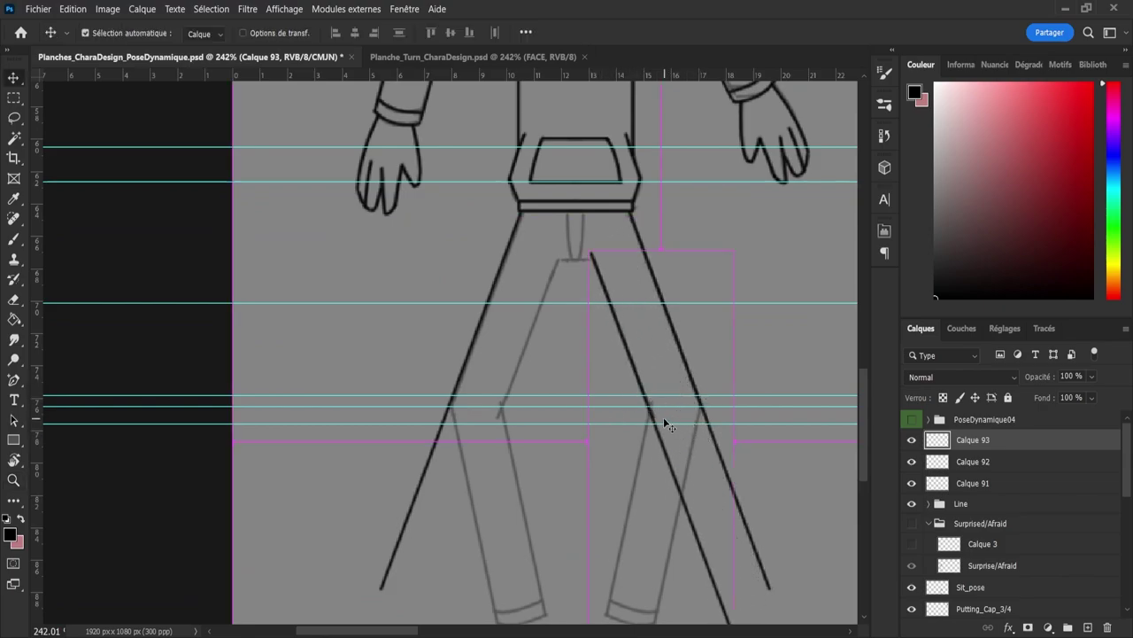
Step: Duplicate the inner thigh line, flip it horizontally and align it with the opposite leg's inner thigh sketch
key(ctrl+j)
key(ctrl+t)
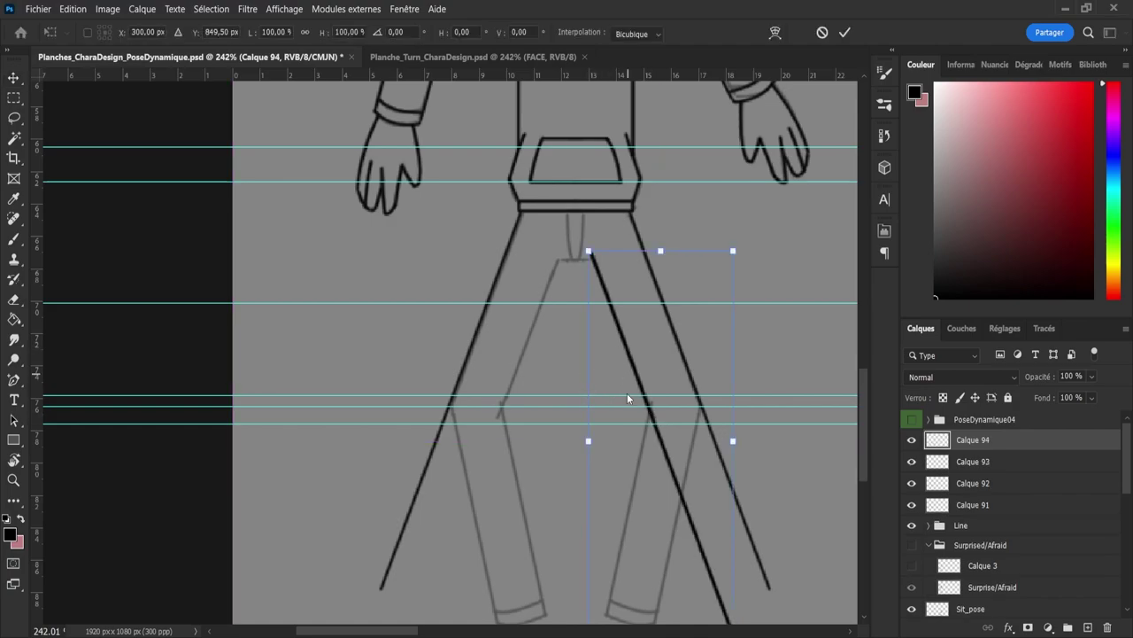
key(ctrl+shift+h)
drag(668, 374, 506, 381)
key(Left)
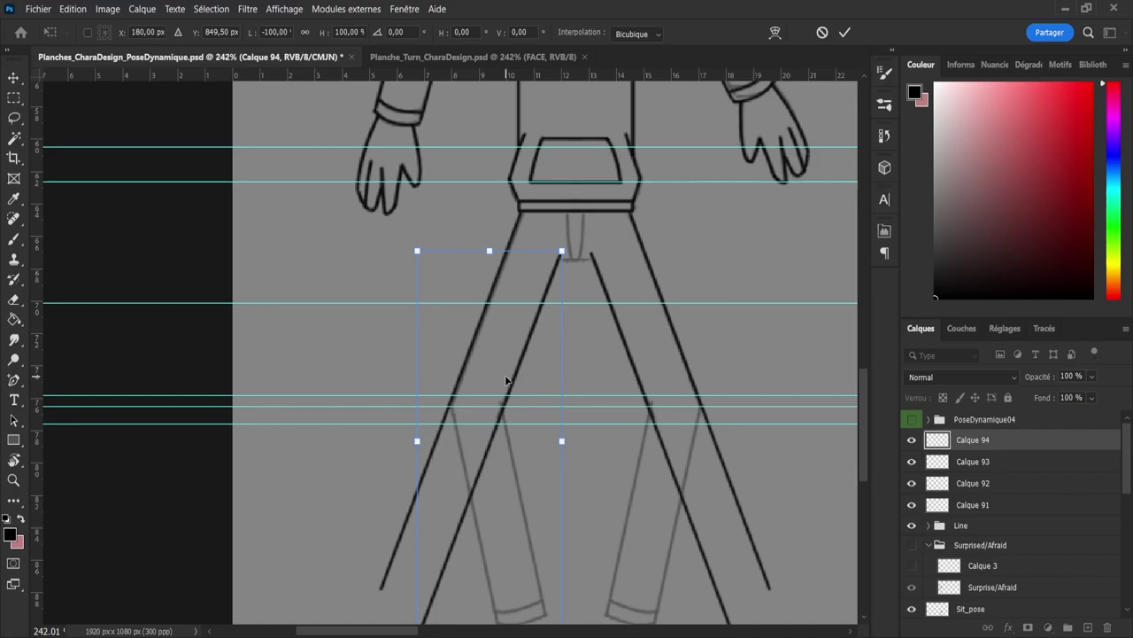
key(Return)
Step: Merge the four thigh line layers, Calque 91 to Calque 94, into one layer
key(z)
drag(568, 358, 416, 381)
drag(588, 489, 651, 481)
shift+click(963, 509)
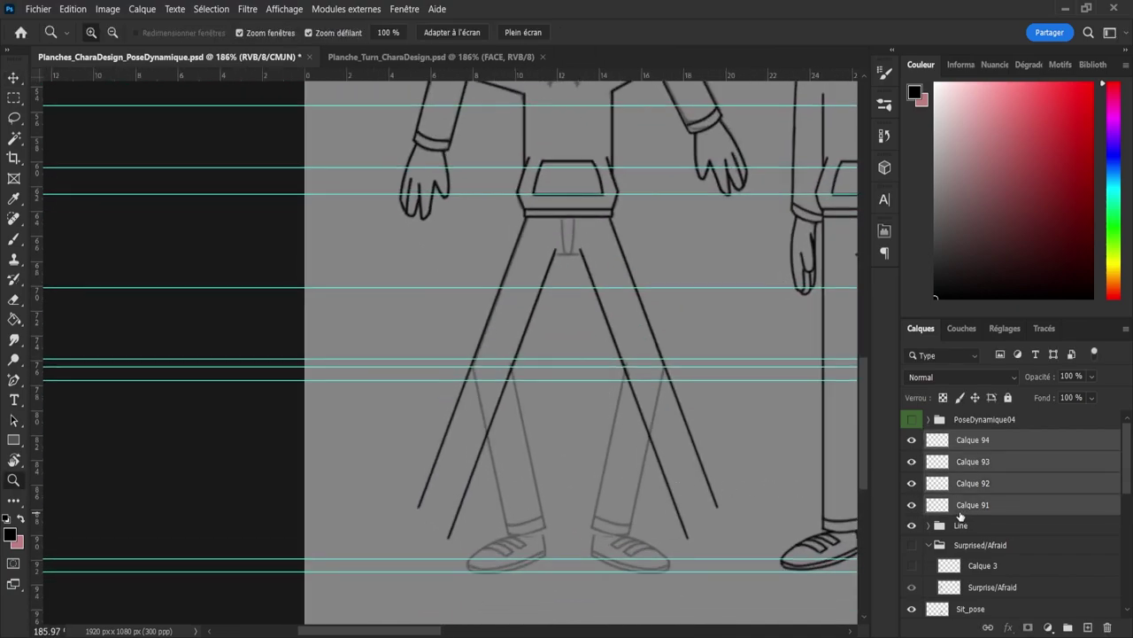
key(ctrl+e)
Step: Enlarge the eraser to 30 and erase the four thigh lines below the knees
key(e)
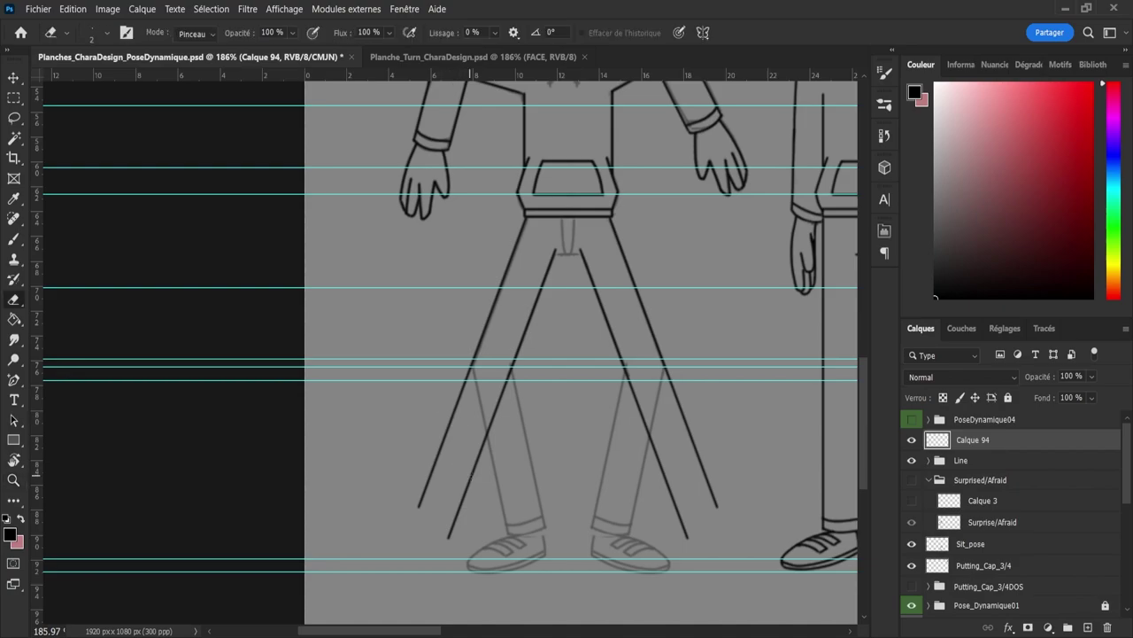
alt+drag(392, 478, 418, 478)
mouse_move(442, 527)
mouse_down()
mouse_move(431, 481)
mouse_move(416, 500)
mouse_move(499, 387)
mouse_up()
drag(433, 430, 465, 392)
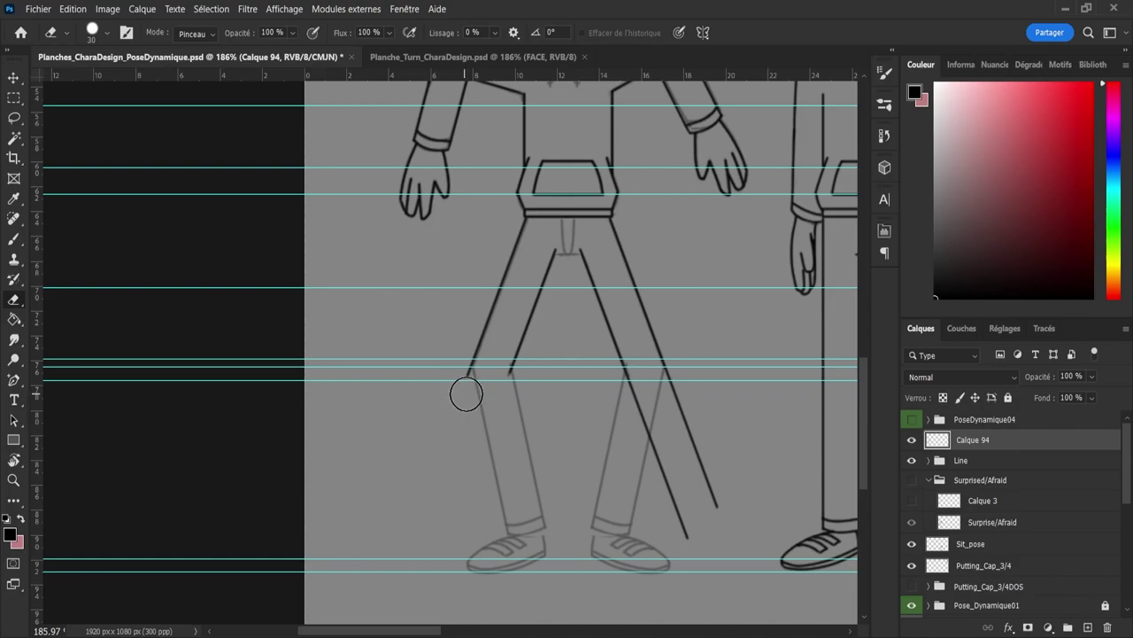
drag(680, 535, 629, 395)
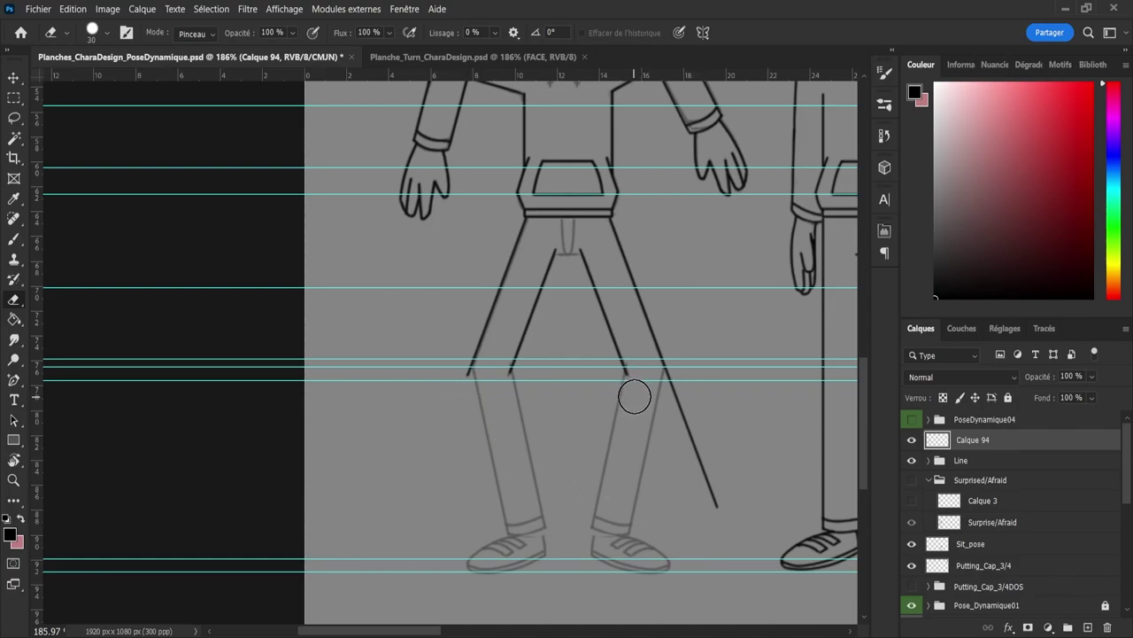
drag(708, 496, 676, 384)
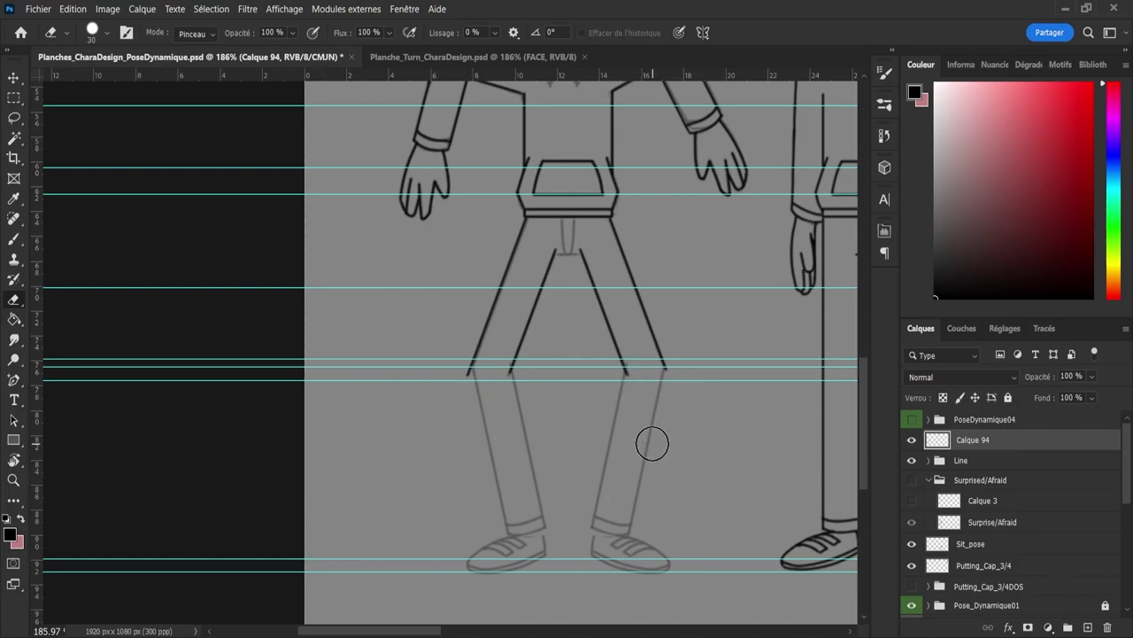
Step: Try to form an inner shin line from a flipped copy of the inner thigh line, rotated about 9 degrees onto the sketch
key(l)
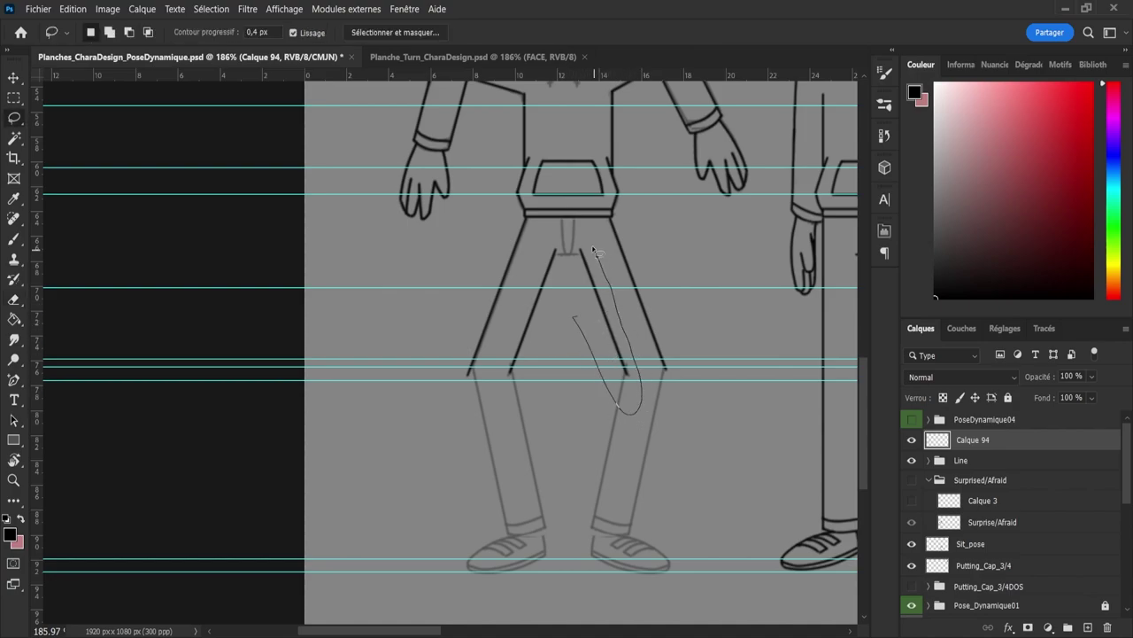
drag(593, 250, 573, 317)
key(ctrl+j)
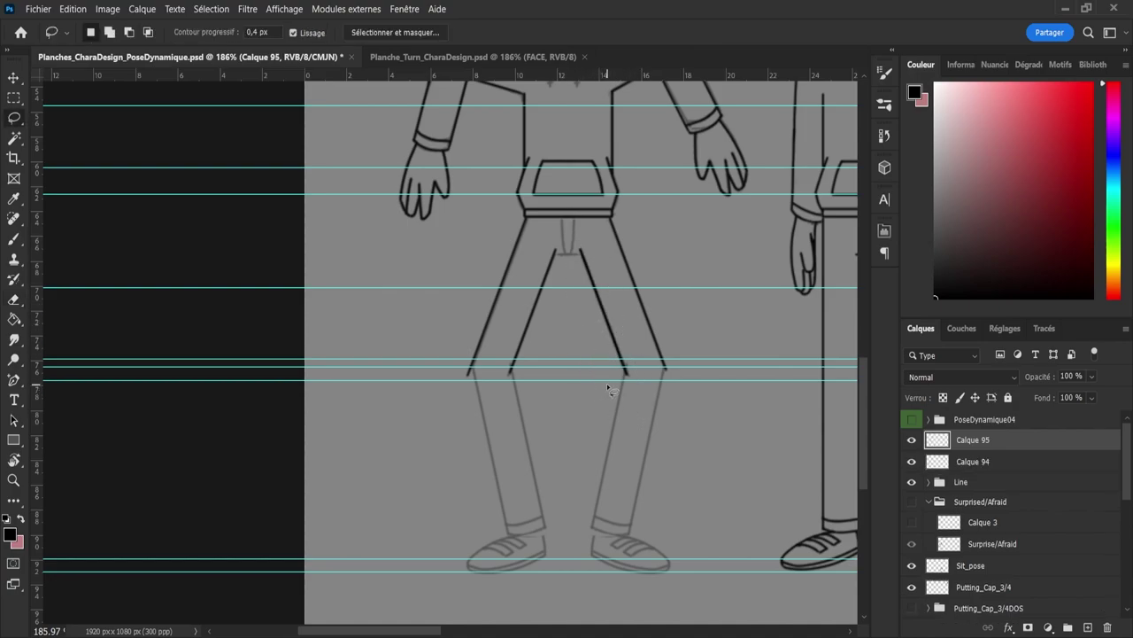
key(ctrl+t)
drag(645, 388, 625, 416)
key(ctrl+z)
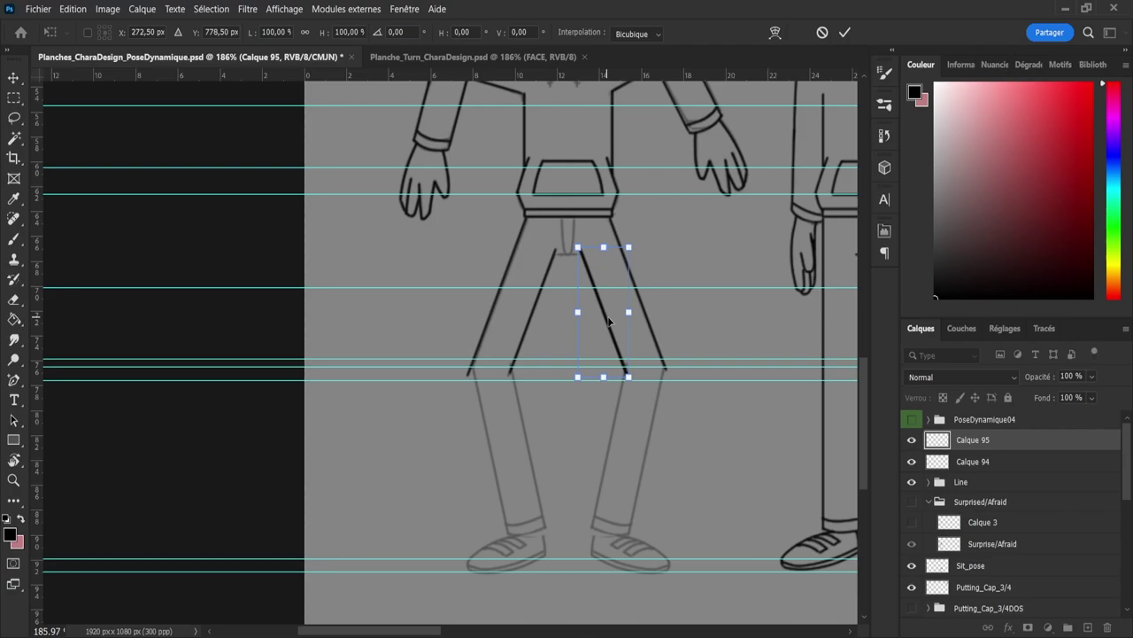
click(681, 618)
drag(603, 339, 588, 504)
drag(668, 403, 657, 395)
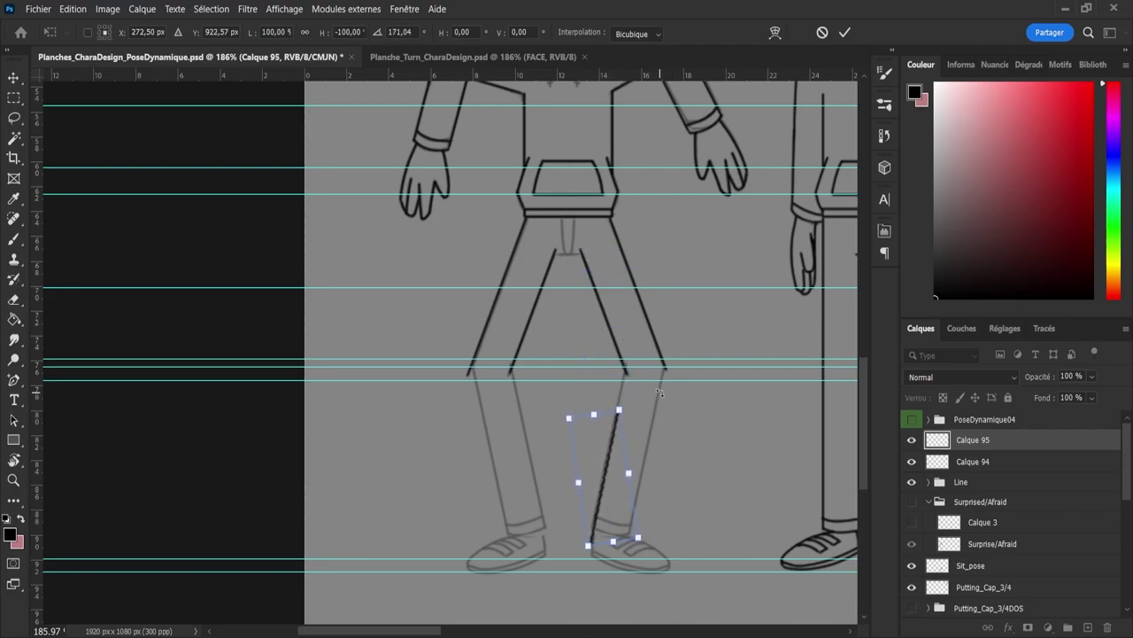
drag(612, 458, 615, 446)
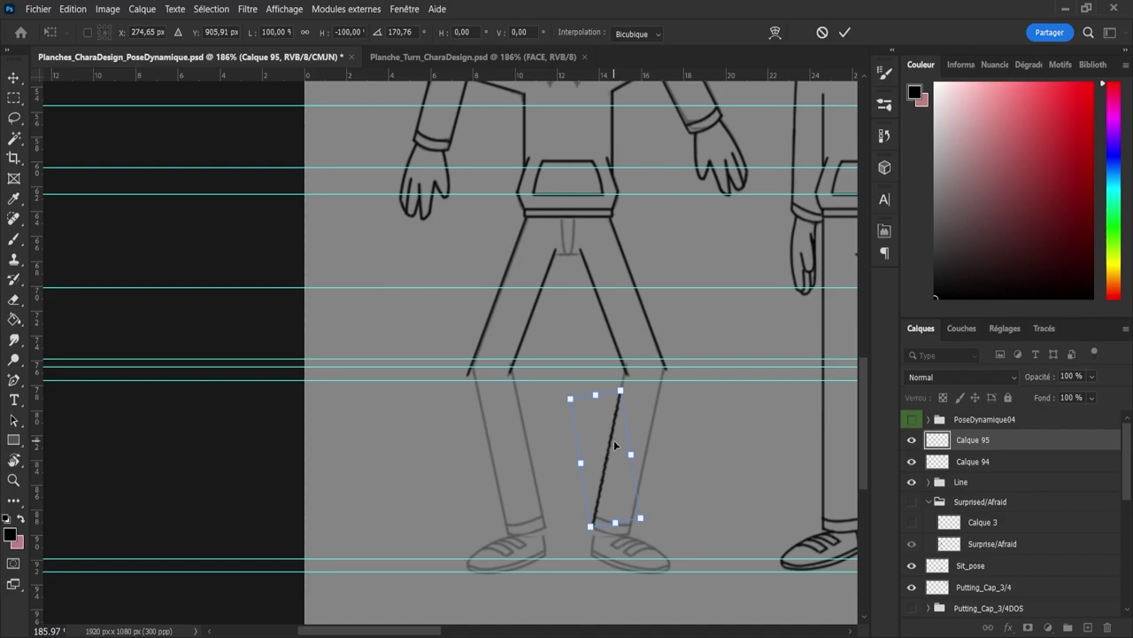
key(Left)
key(Return)
key(l)
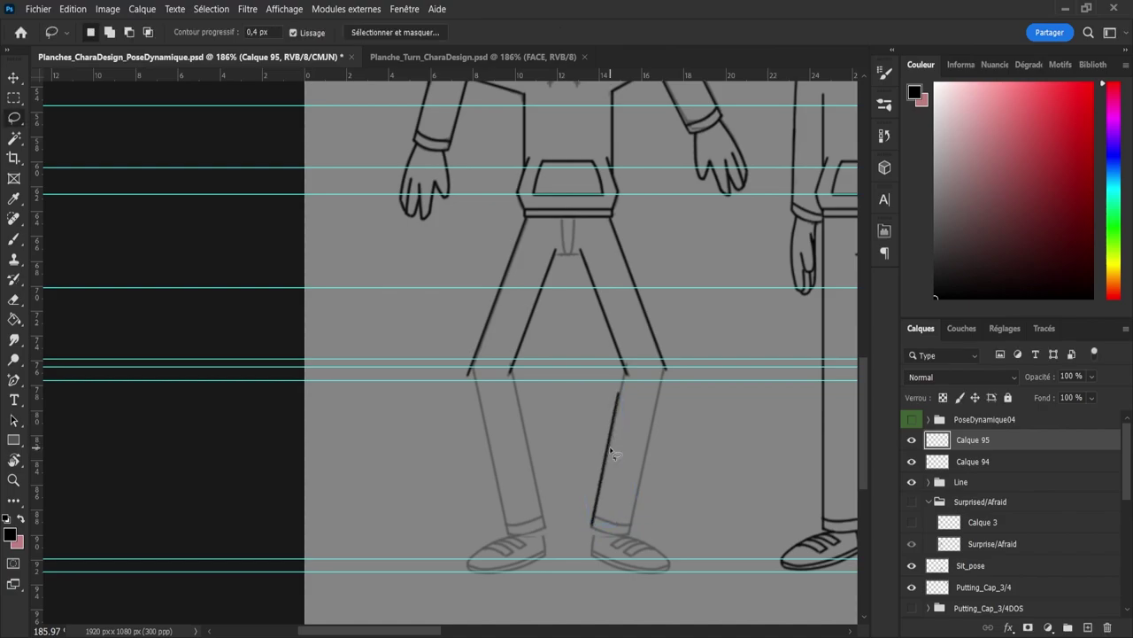
Step: Try duplicating the short shin line, and undo both the duplicate and the shin line itself
key(v)
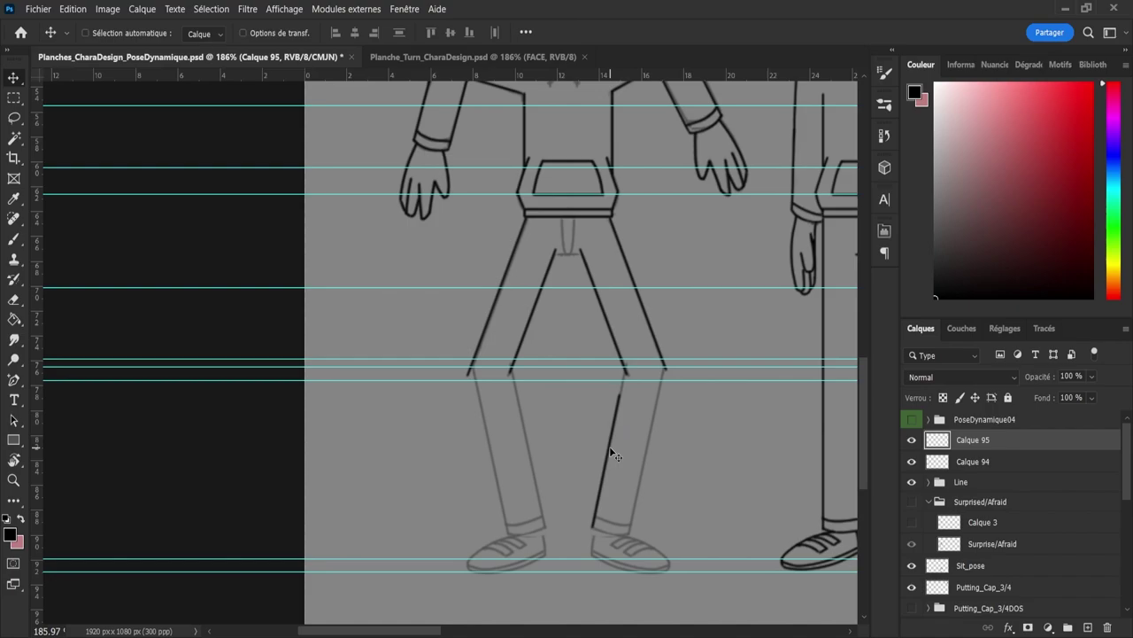
key(ctrl+j)
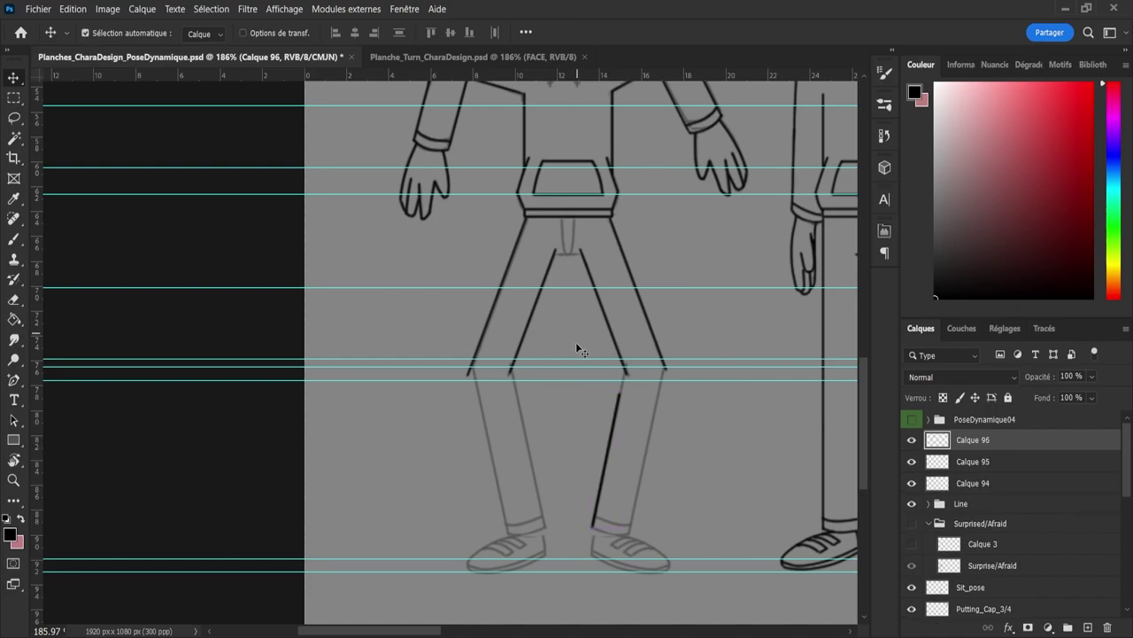
drag(625, 415, 629, 392)
key(ctrl+z)
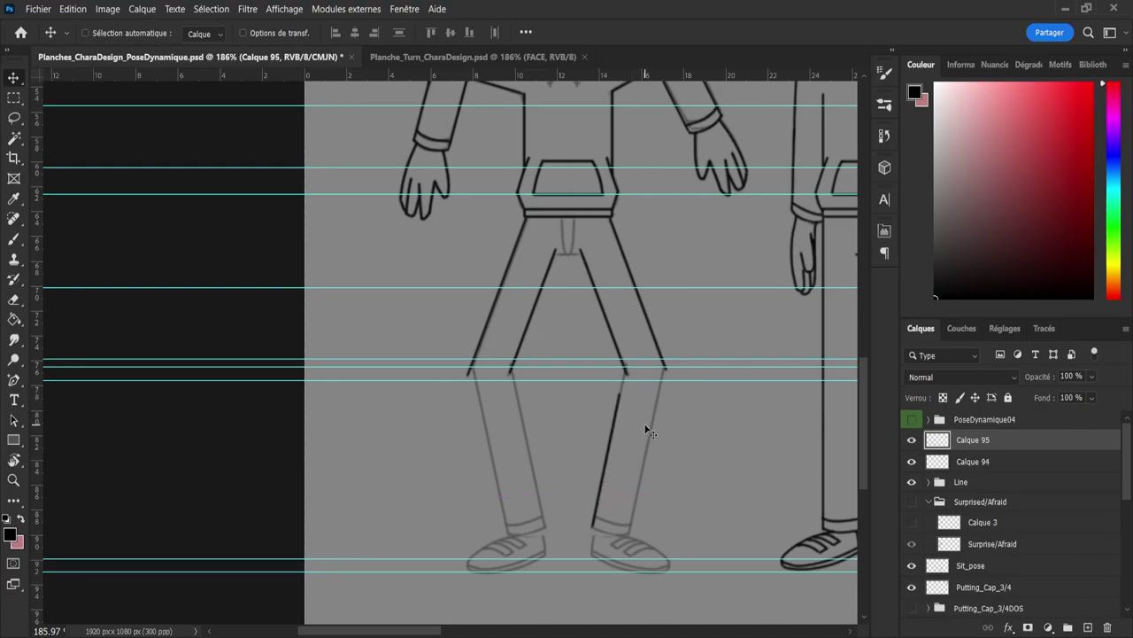
key(ctrl+z)
Step: Lasso the longer outer thigh line of the leg with the undone shin line and copy it to a new layer
key(l)
mouse_move(629, 321)
mouse_down()
mouse_move(676, 393)
mouse_move(669, 331)
mouse_move(608, 221)
mouse_up()
key(shift)
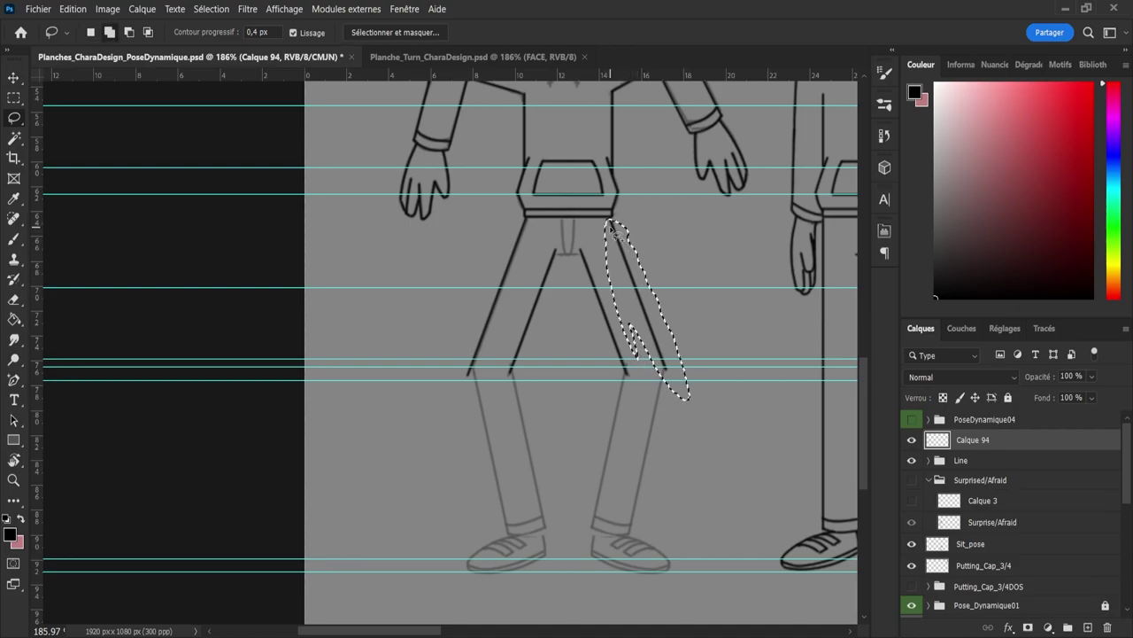
key(ctrl+j)
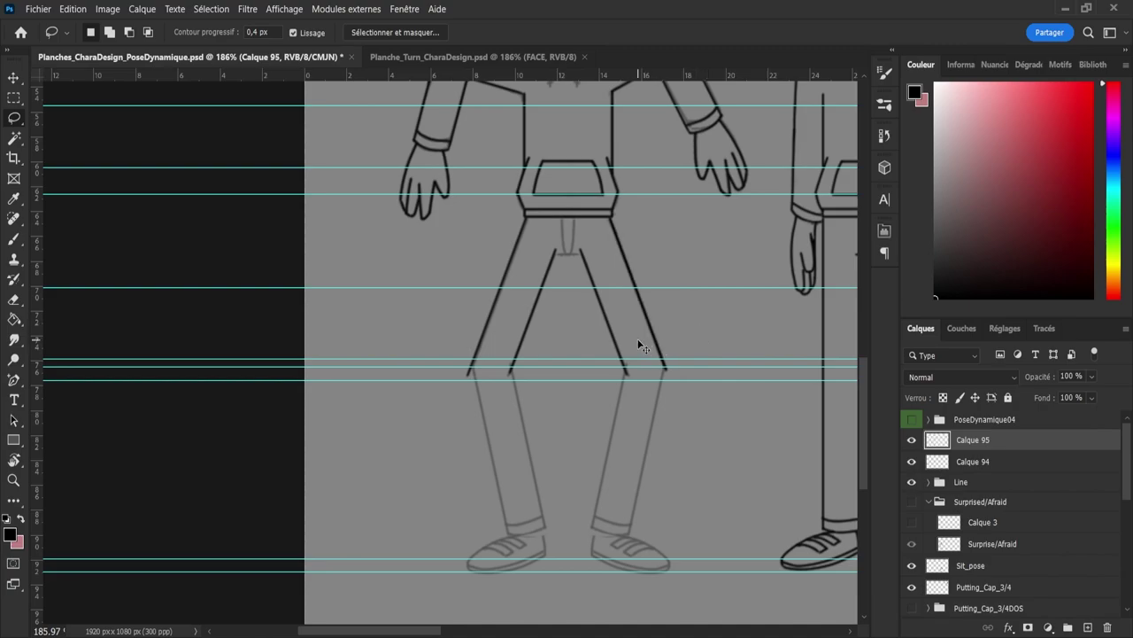
Step: Flip the copied line horizontally, rotate it about 9 degrees and fit it to the inner shin sketch below the knee
key(ctrl+t)
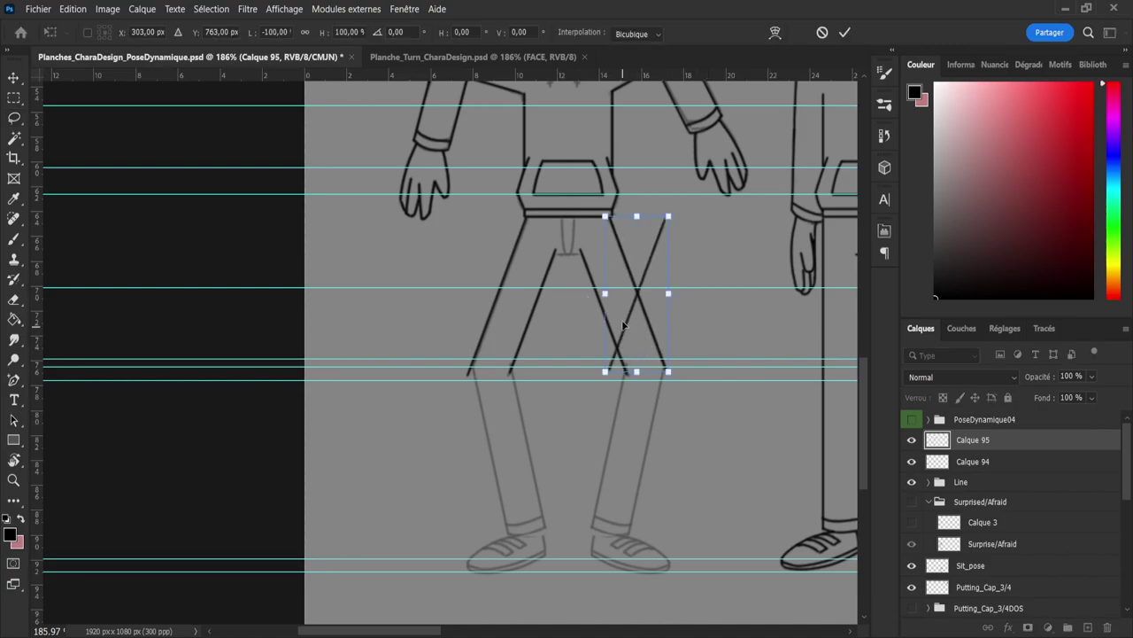
drag(641, 270, 618, 431)
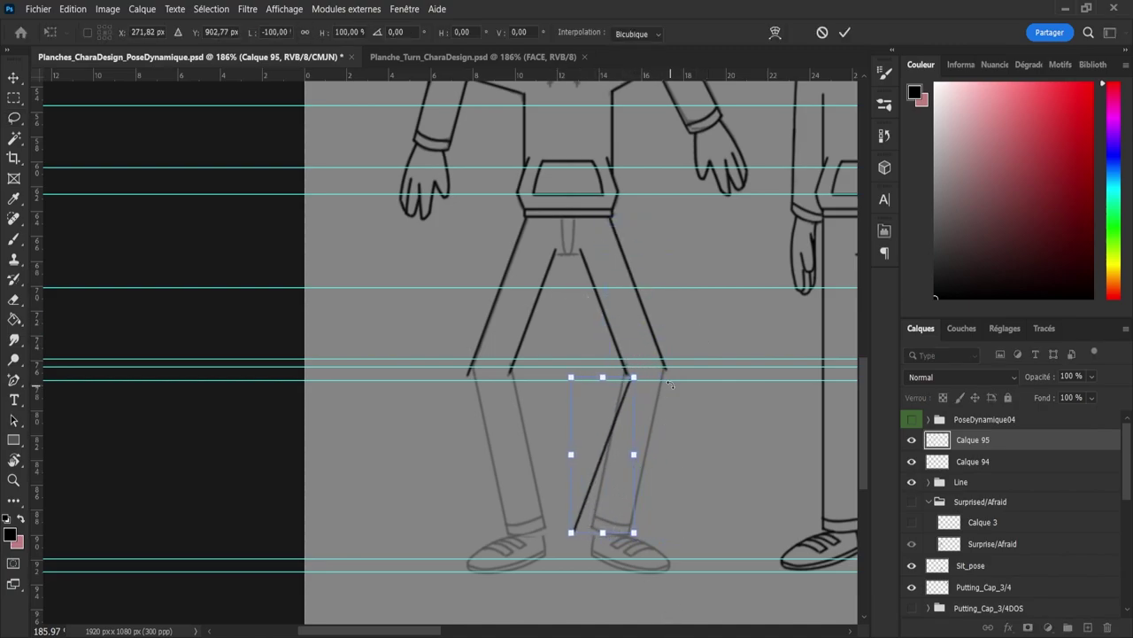
drag(650, 368, 656, 376)
drag(613, 427, 618, 422)
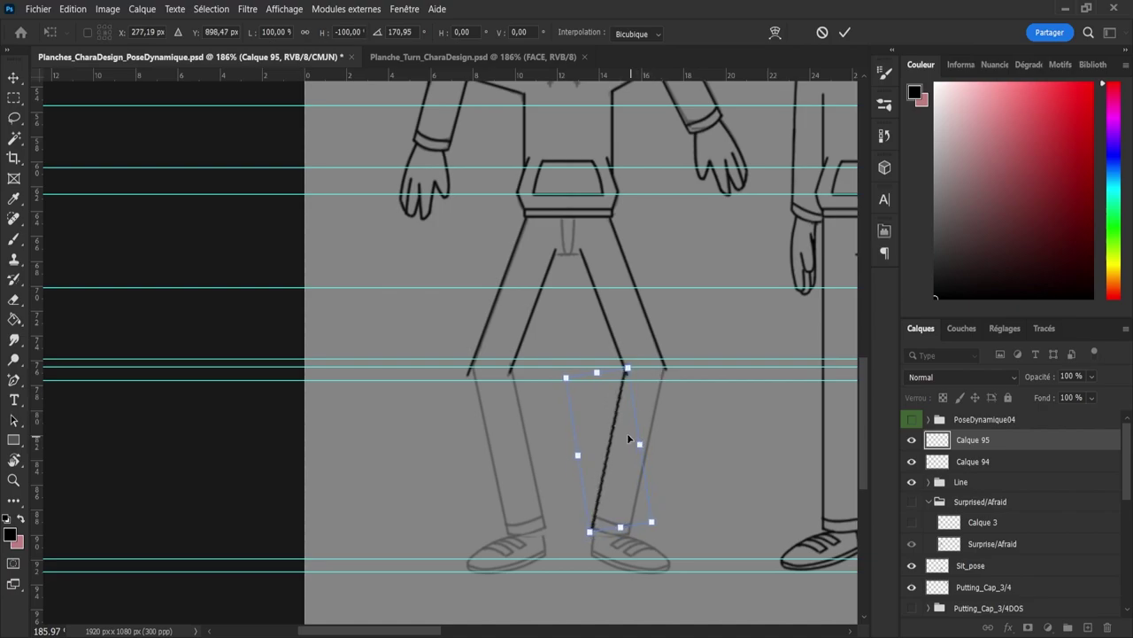
key(Down)
key(Return)
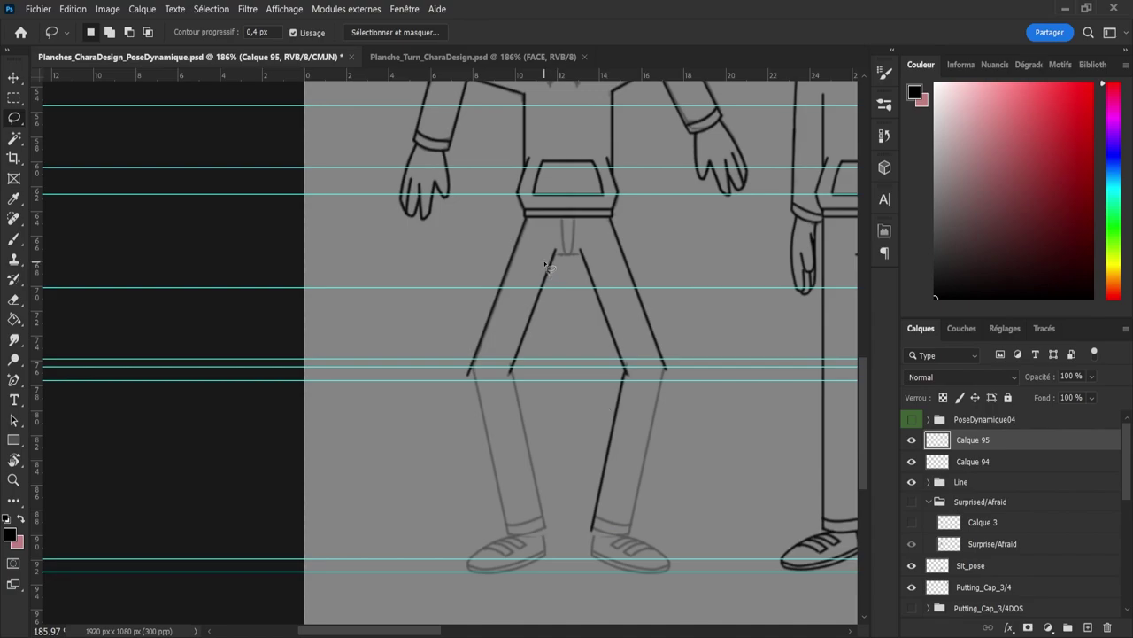
key(v)
key(Up)
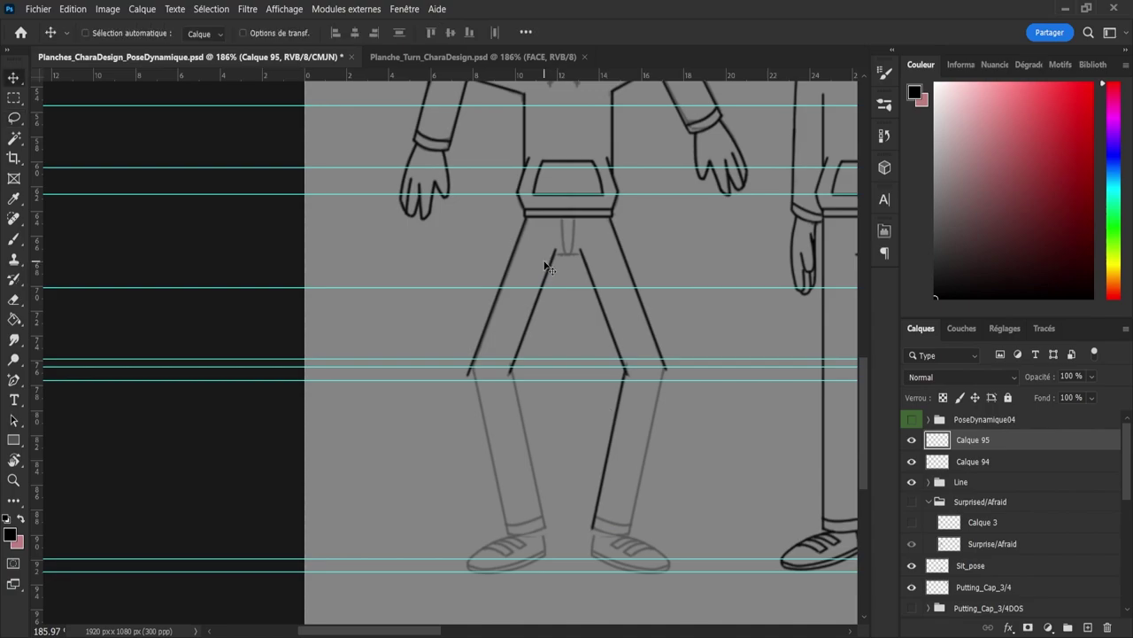
key(Left)
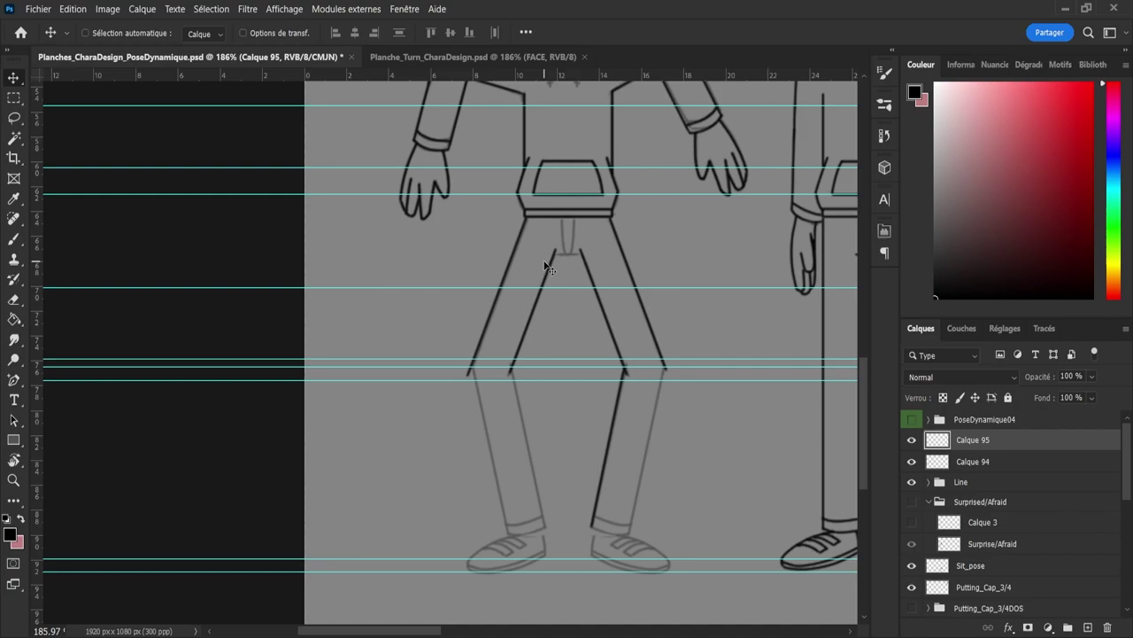
key(Left)
key(Right)
Step: Duplicate the inner shin line and align the copy with the same leg's outer shin sketch
key(ctrl+j)
drag(621, 435, 665, 438)
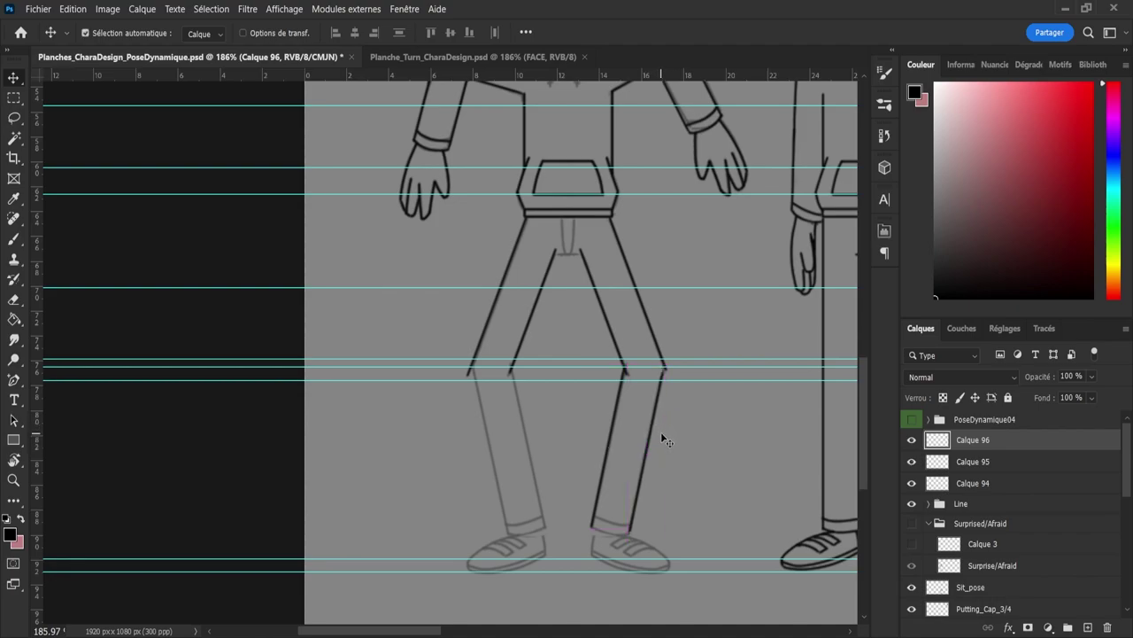
drag(661, 434, 663, 447)
key(Right)
key(Down)
key(Down)
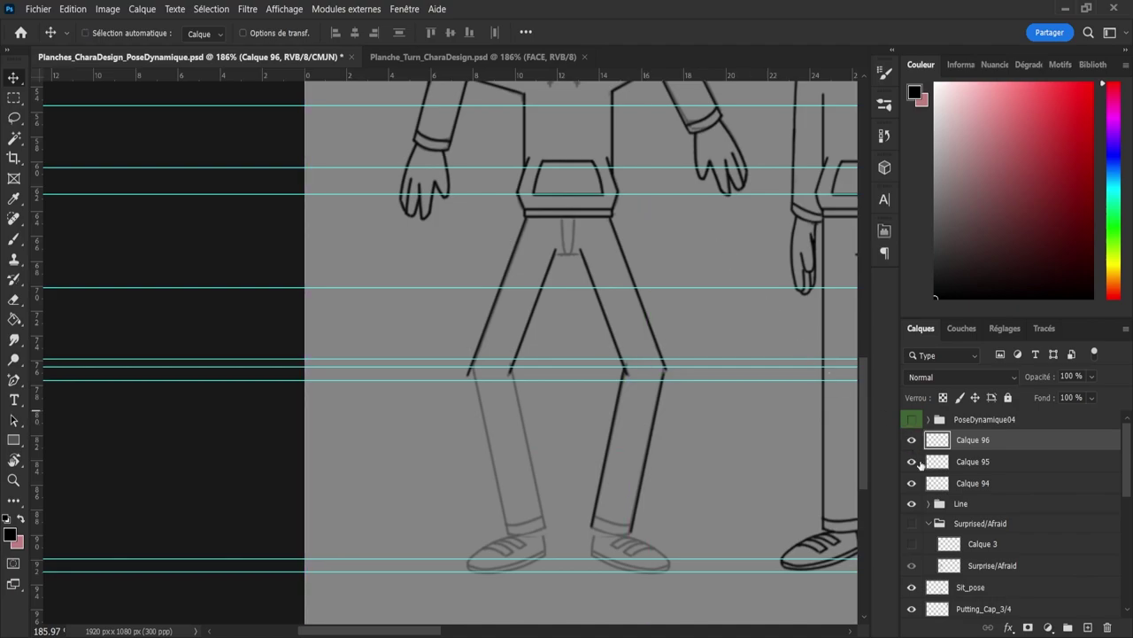
Step: Duplicate both shin lines, flip the copies horizontally and place them on the opposite lower leg
ctrl+click(972, 461)
key(ctrl+j)
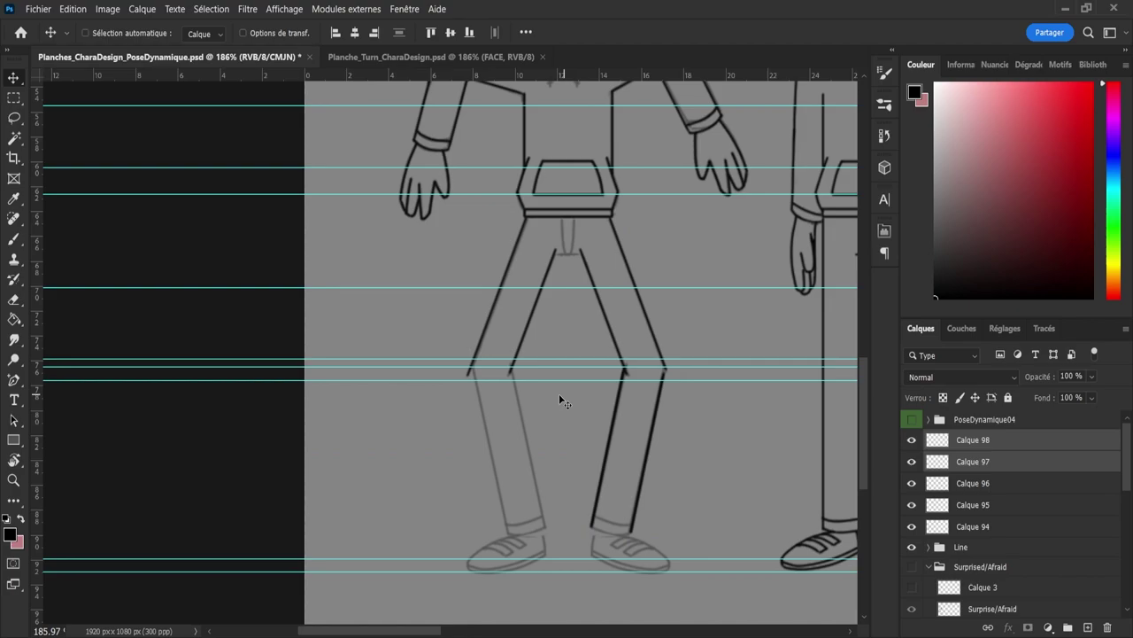
key(ctrl+t)
click(634, 417)
drag(636, 425, 521, 448)
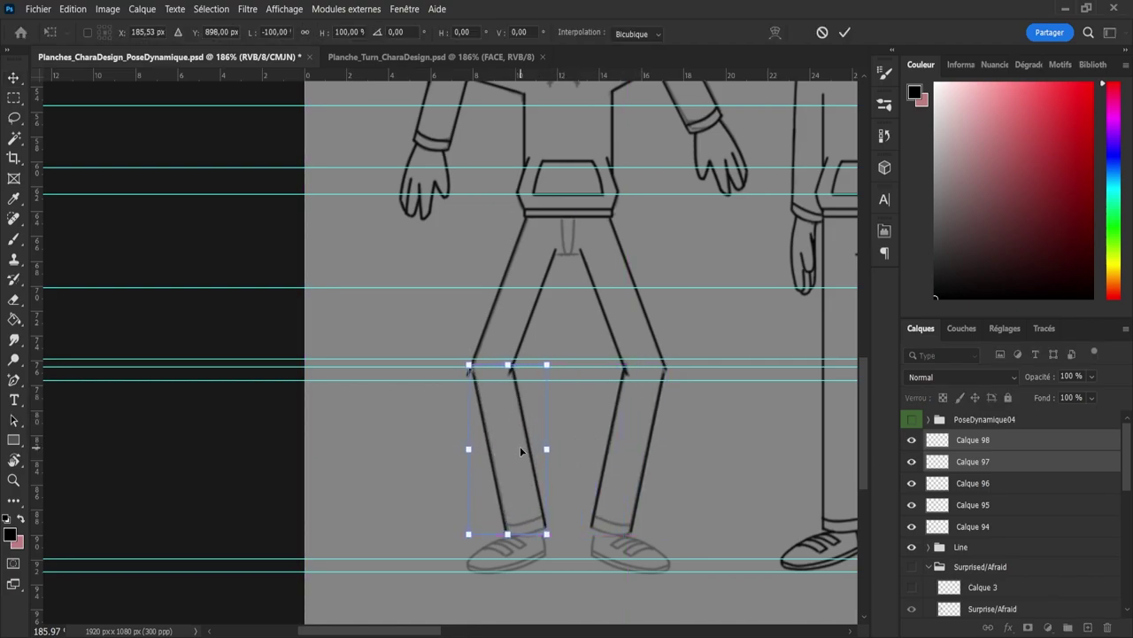
key(Return)
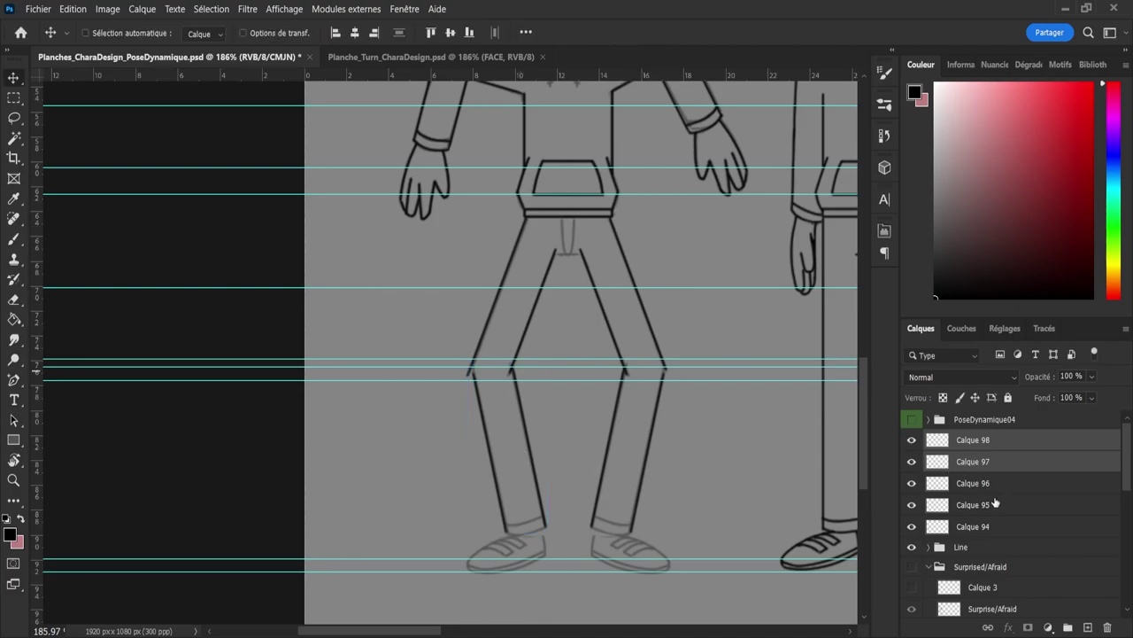
Step: Merge all the separate leg line layers into a single layer and toggle its visibility to check the contents
shift+click(988, 532)
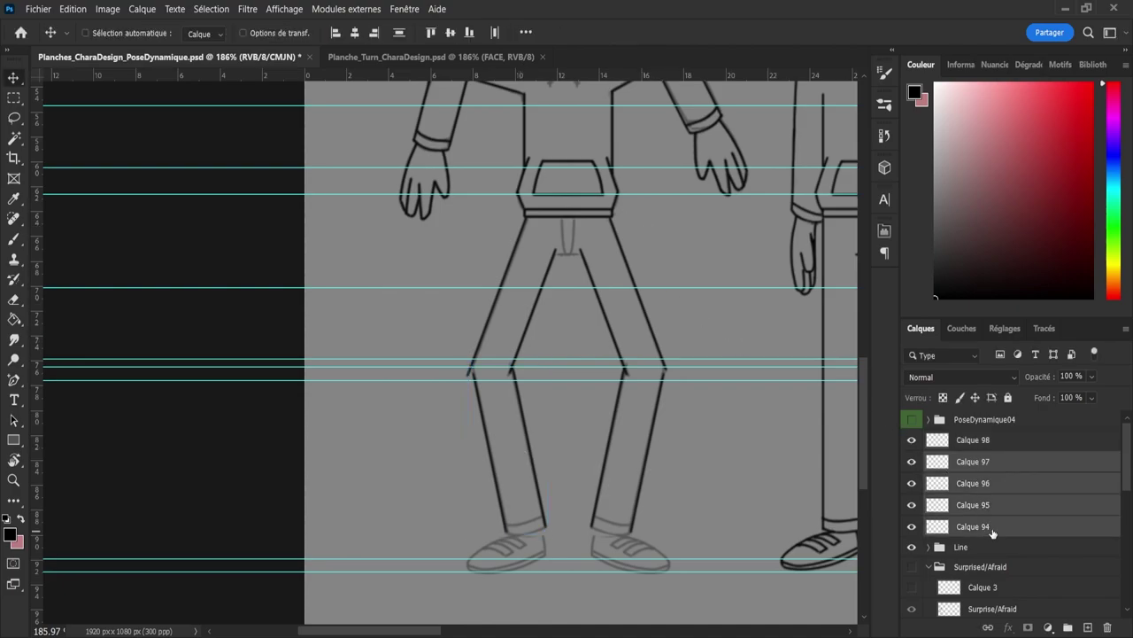
key(ctrl)
key(ctrl+e)
key(alt+bracketright)
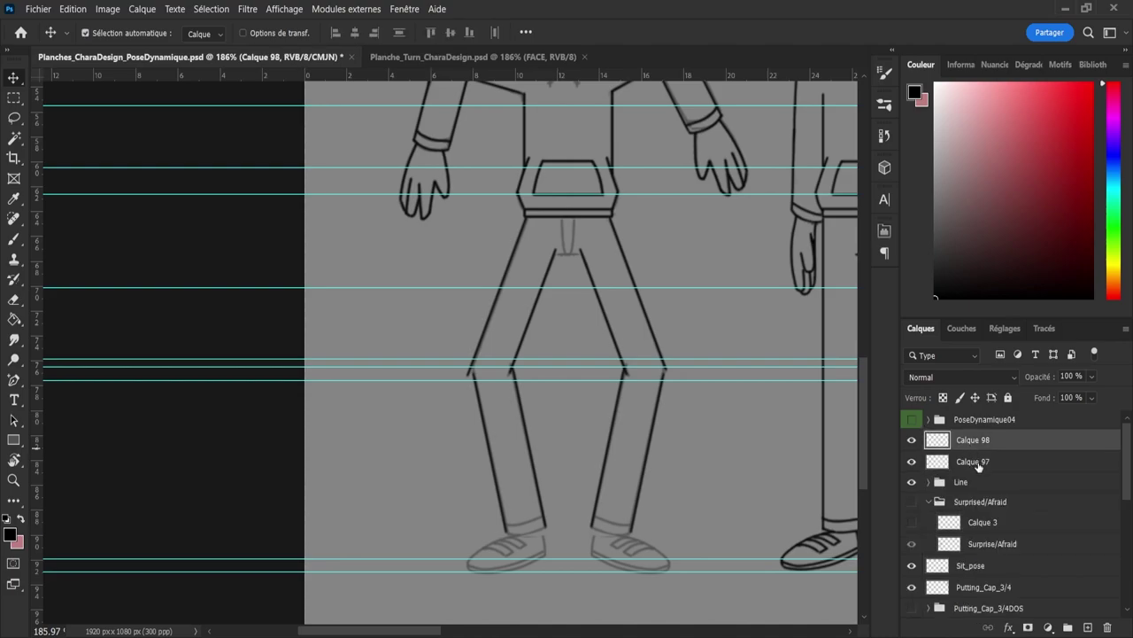
shift+click(976, 462)
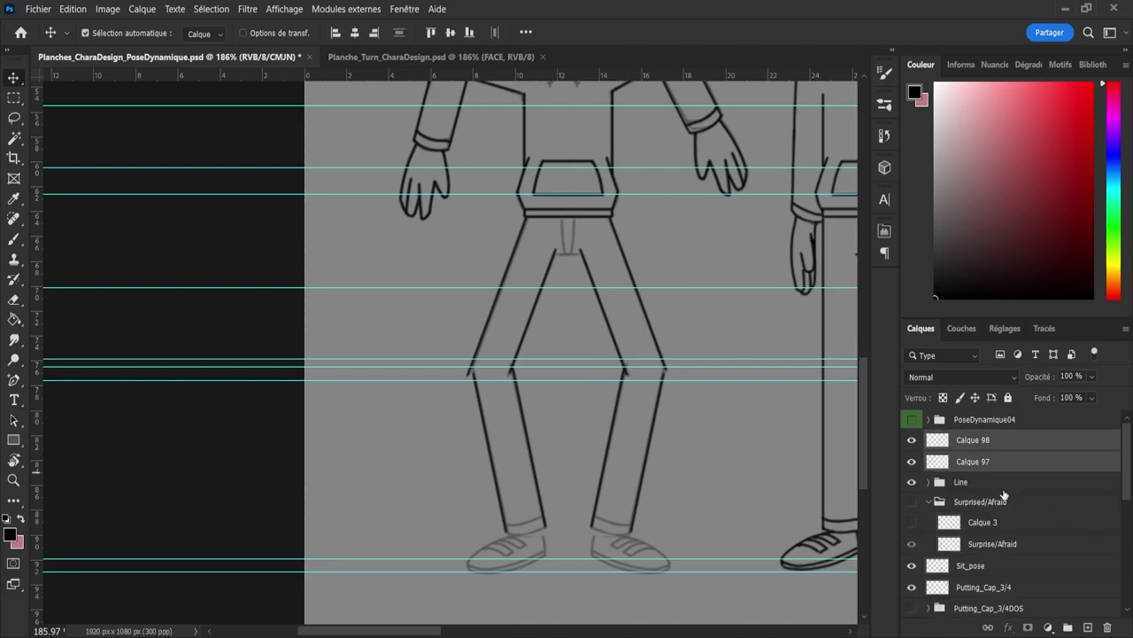
key(ctrl+e)
click(913, 440)
click(913, 440)
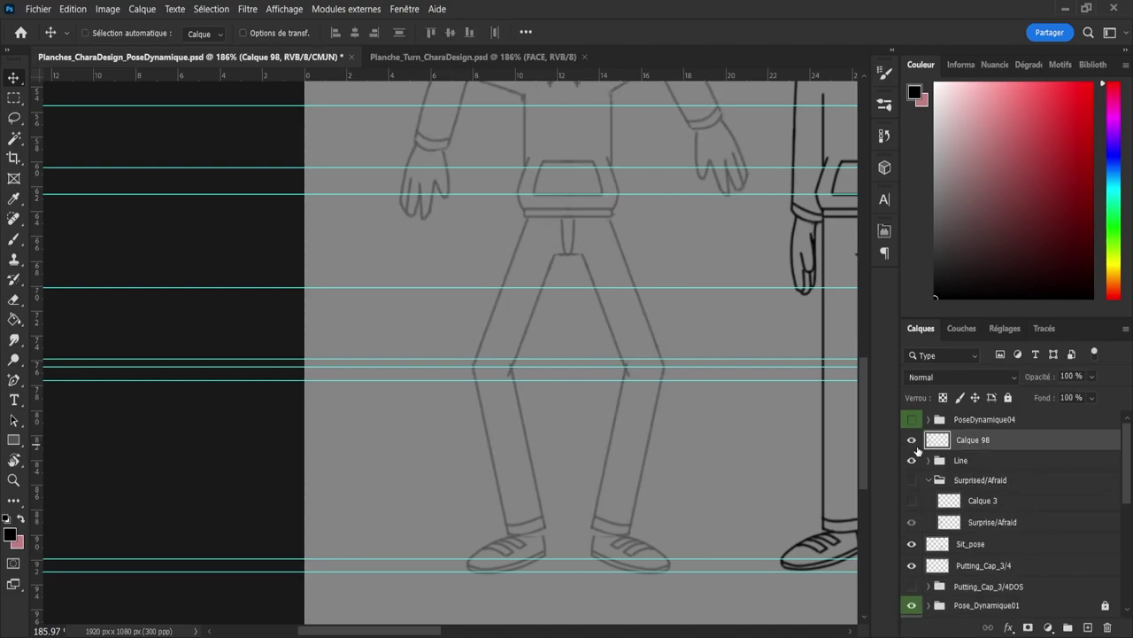
Step: Ink the trouser fly lines and the short crotch line between the thighs with the brush
key(b)
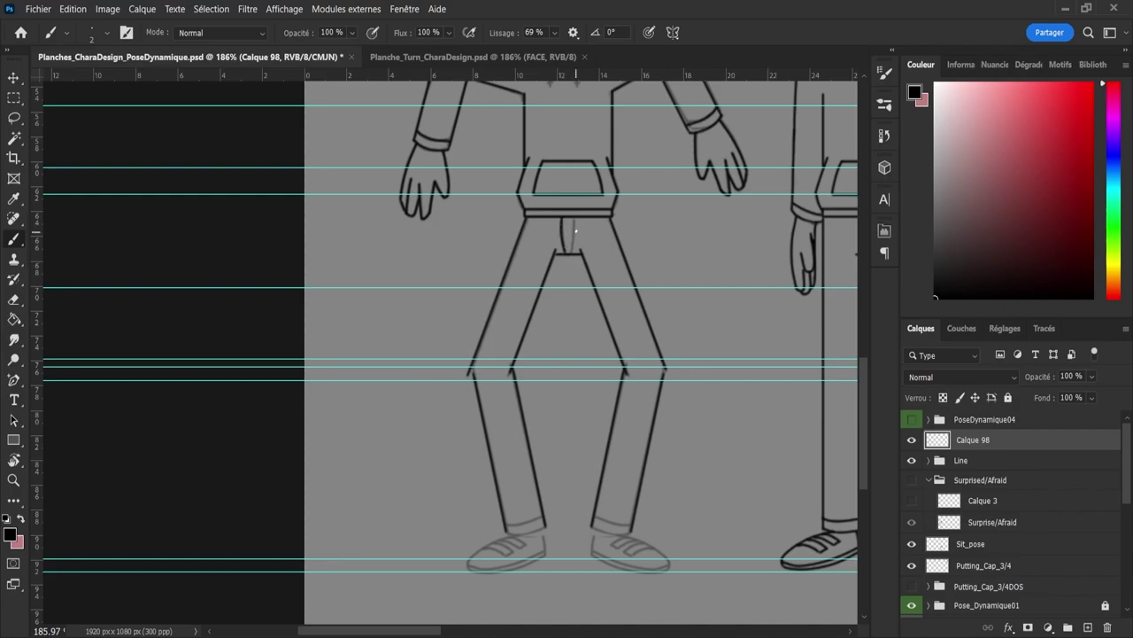
drag(572, 216, 572, 254)
Step: Reduce the eraser to 6 px, then join and trim the outer knee corner of the figure's left-hand leg
key(e)
click(539, 243)
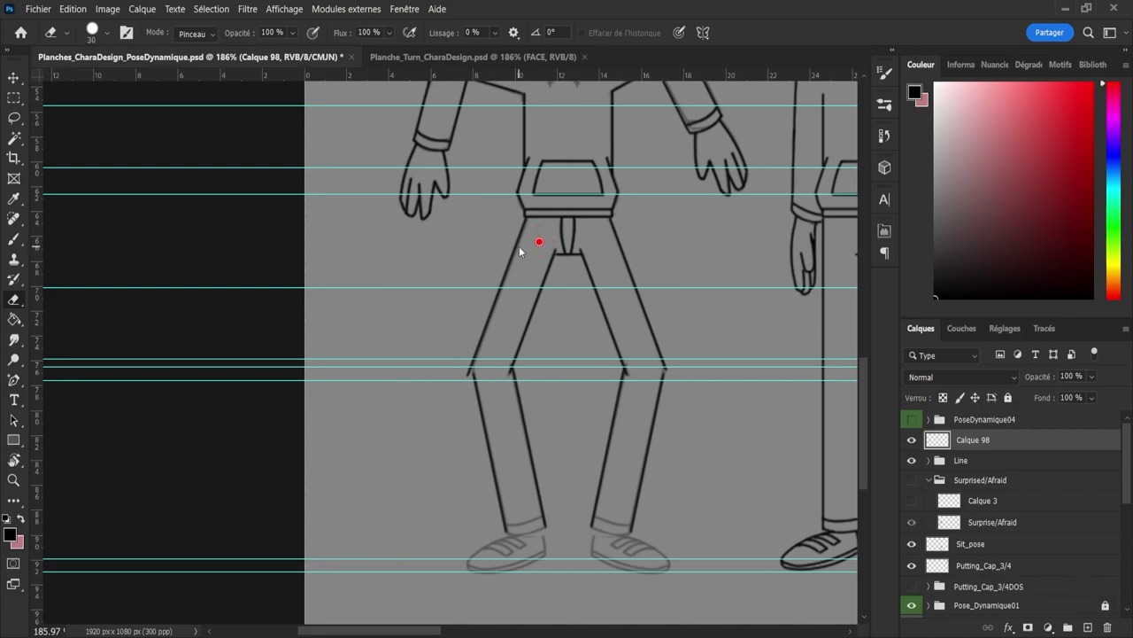
key(bracketleft)
key(bracketleft)
key(bracketleft)
key(bracketleft)
key(bracketleft)
key(bracketleft)
key(z)
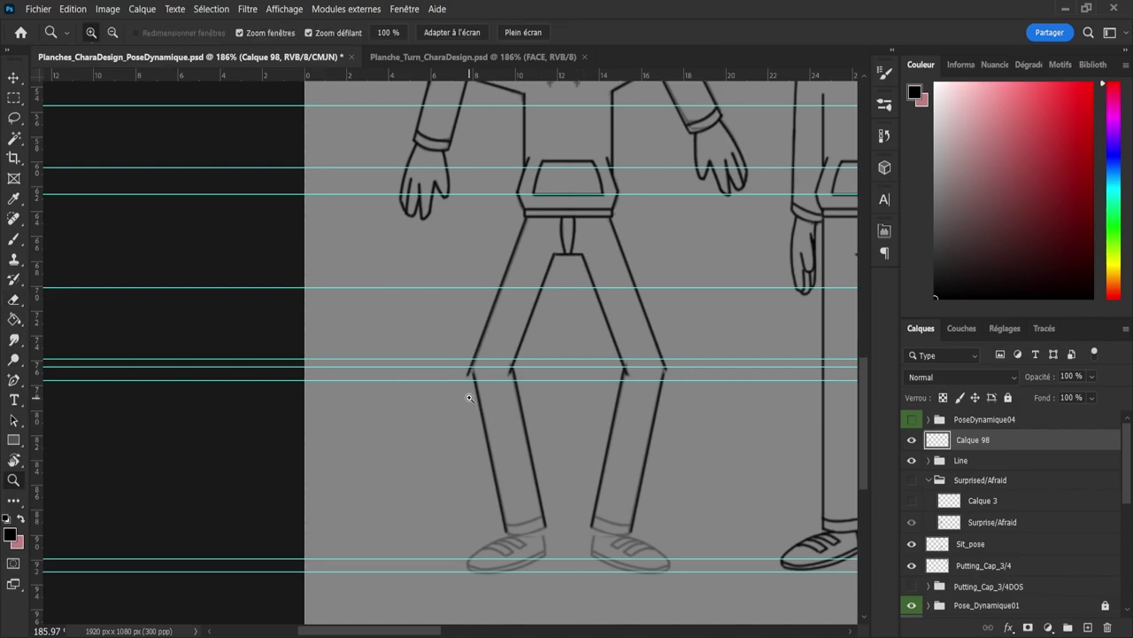
mouse_move(470, 397)
mouse_down()
mouse_move(546, 360)
mouse_move(544, 334)
mouse_move(541, 353)
mouse_up()
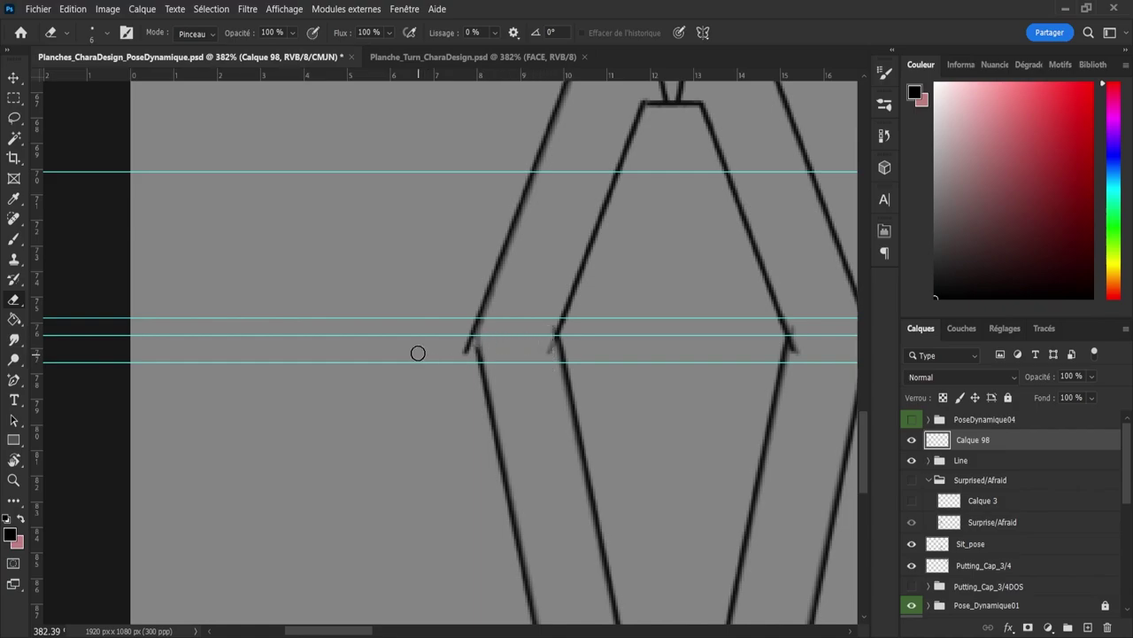
key(b)
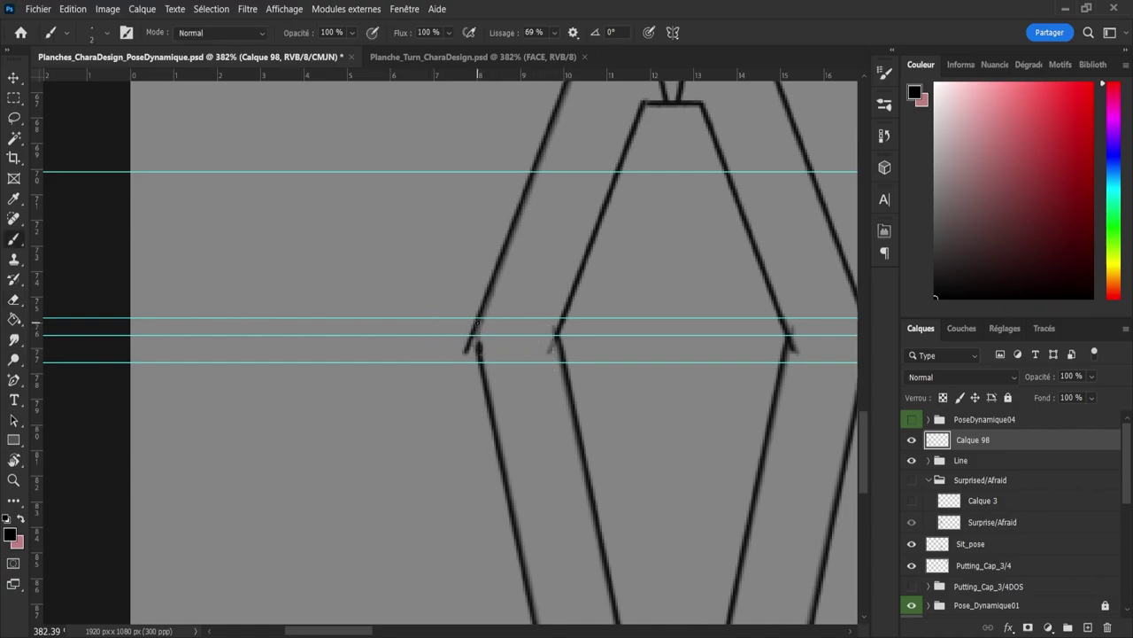
mouse_move(476, 349)
mouse_down()
mouse_move(476, 312)
mouse_move(460, 335)
mouse_up()
key(e)
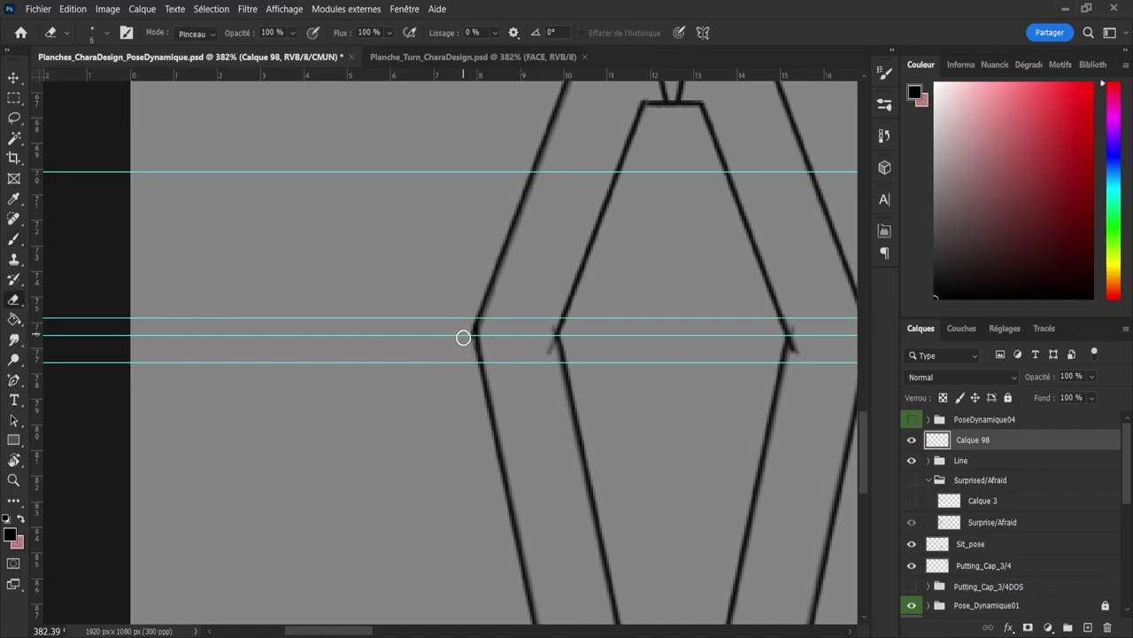
Step: Erase the line overshoots at the inner and outer knee corners of the right-hand leg and close the outer joint
key(z)
drag(465, 384, 425, 385)
drag(637, 386, 673, 392)
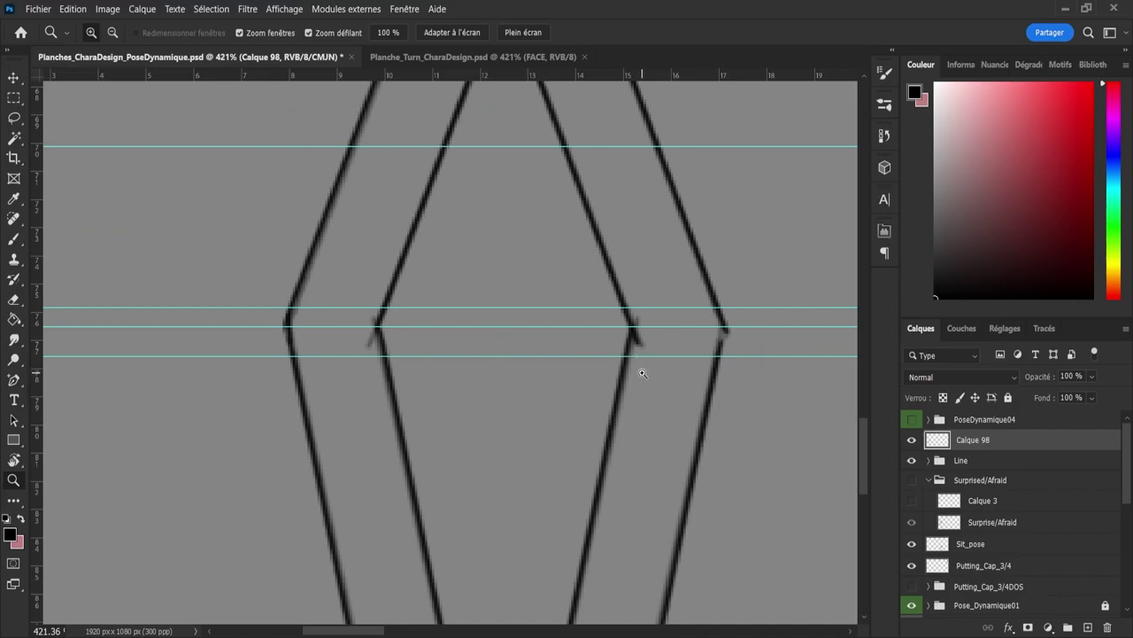
key(e)
drag(650, 341, 643, 329)
key(b)
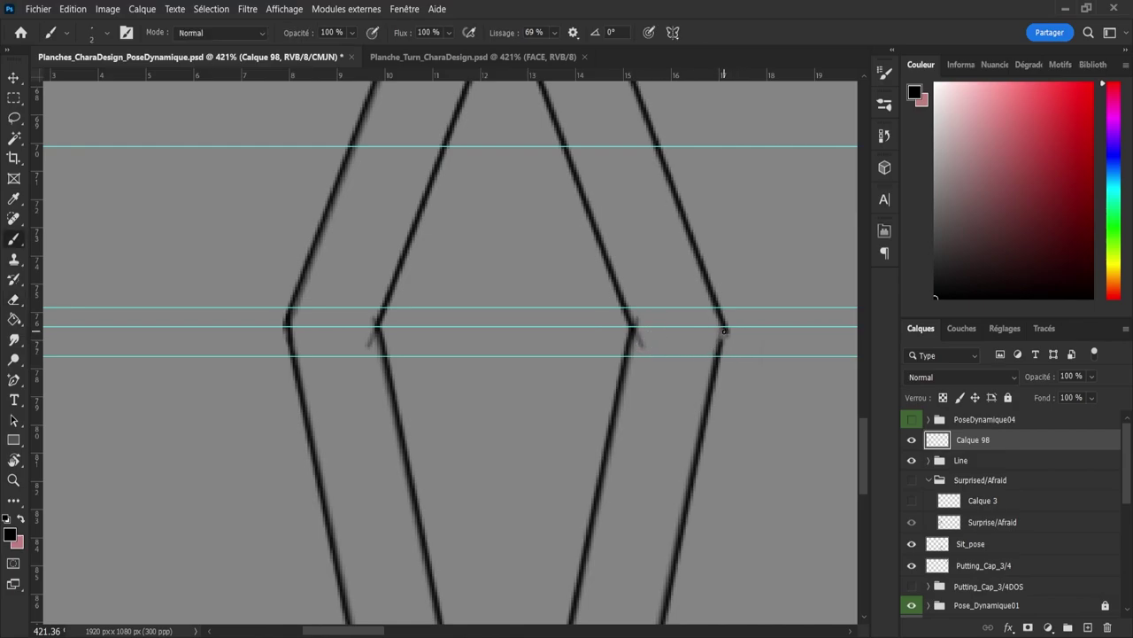
key(ctrl+z)
key(e)
drag(738, 343, 735, 310)
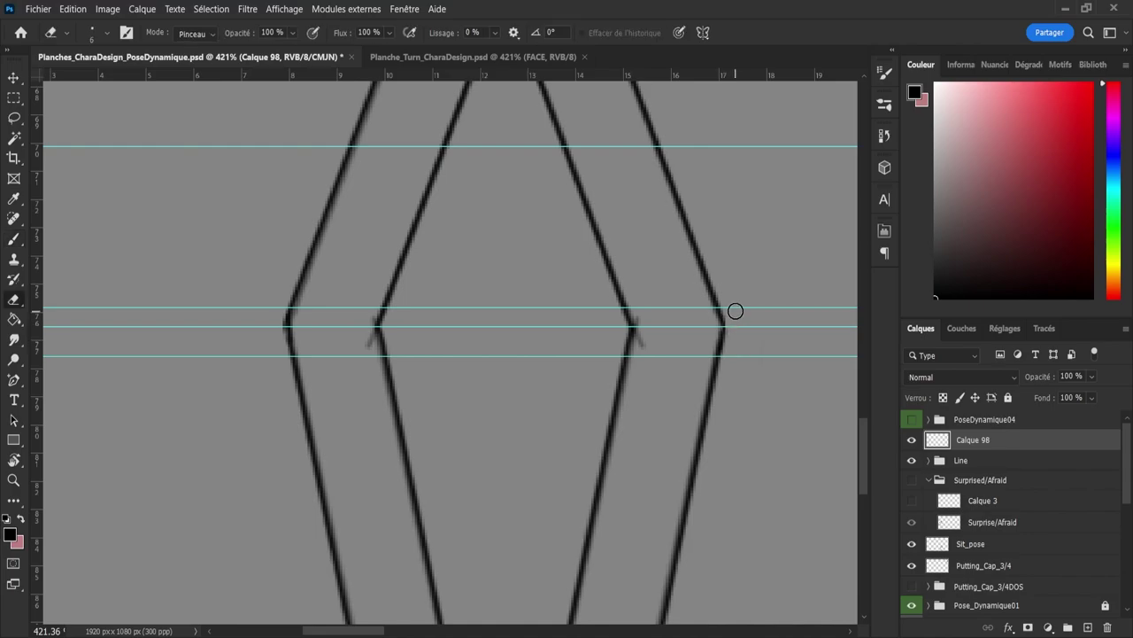
key(b)
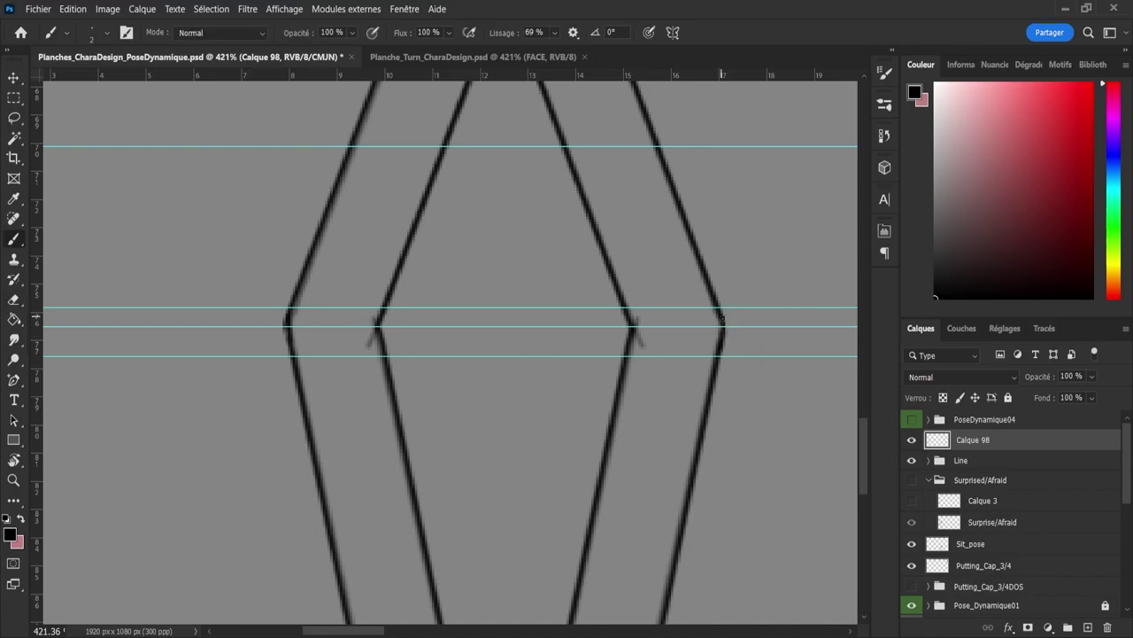
Step: Reinforce the inner knee corner of the left-hand leg with a short brush stroke
key(z)
drag(661, 369, 587, 369)
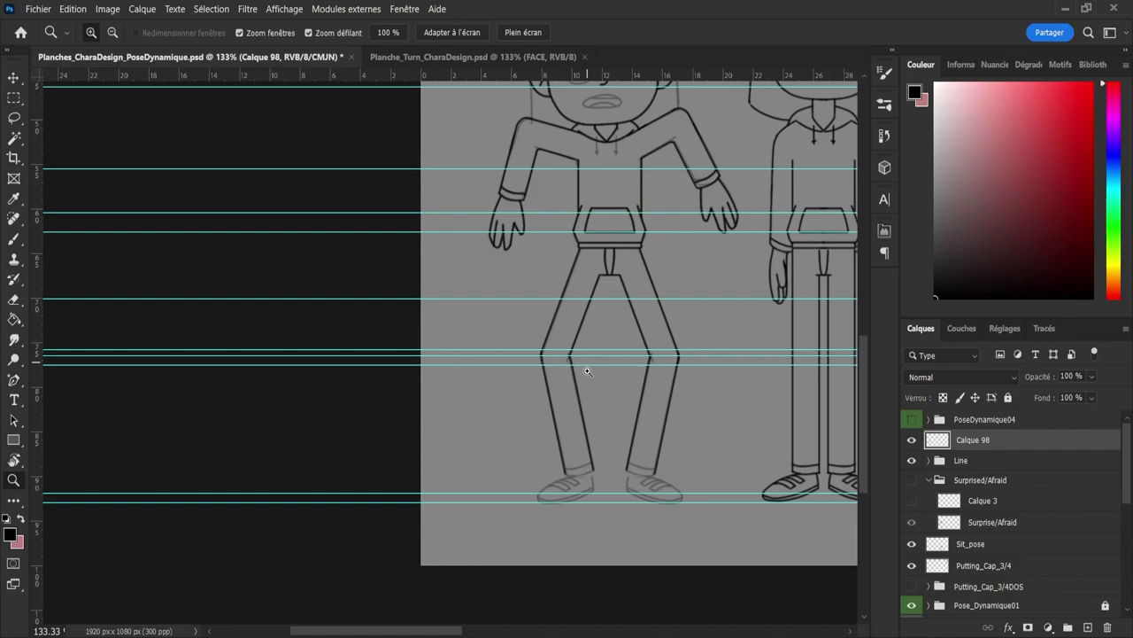
drag(613, 466, 662, 484)
drag(507, 206, 544, 215)
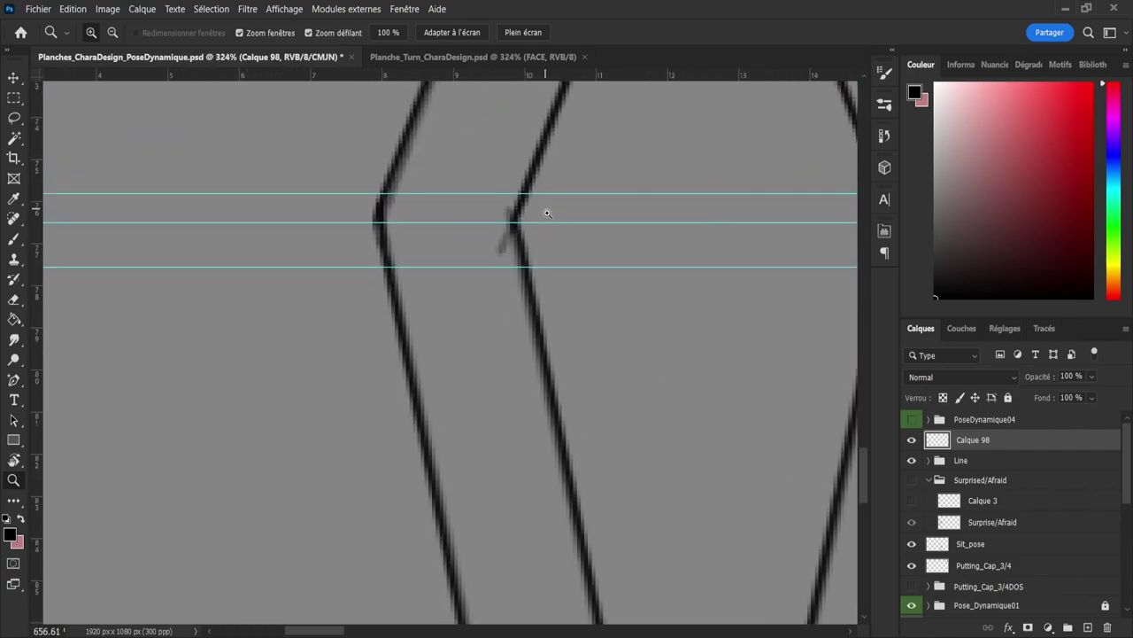
key(b)
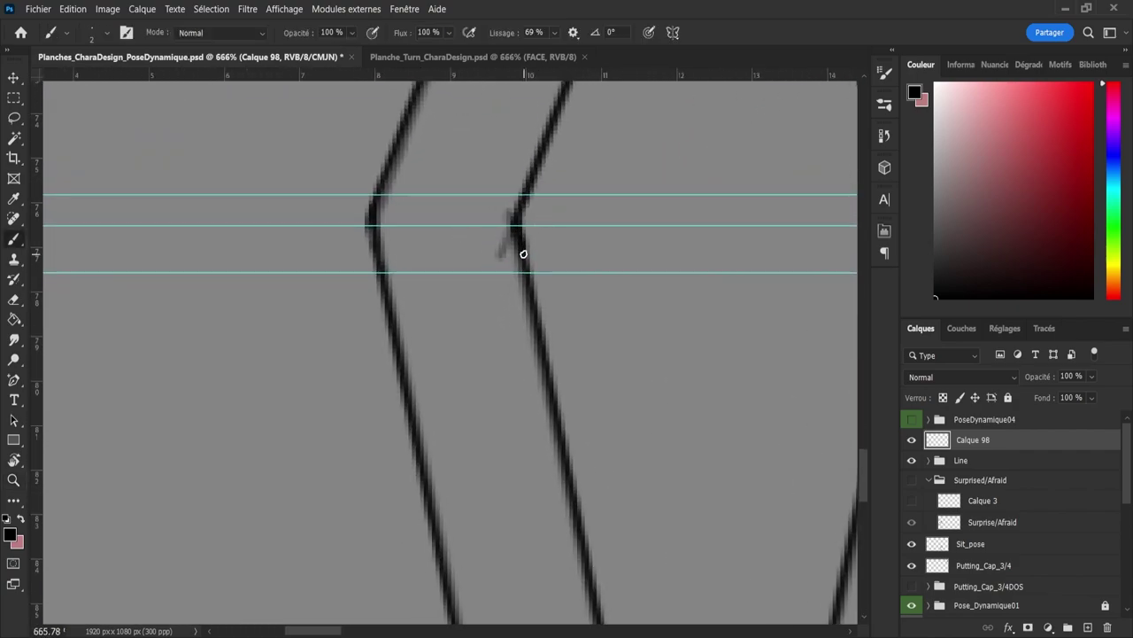
drag(516, 217, 532, 285)
key(z)
drag(607, 264, 784, 256)
key(b)
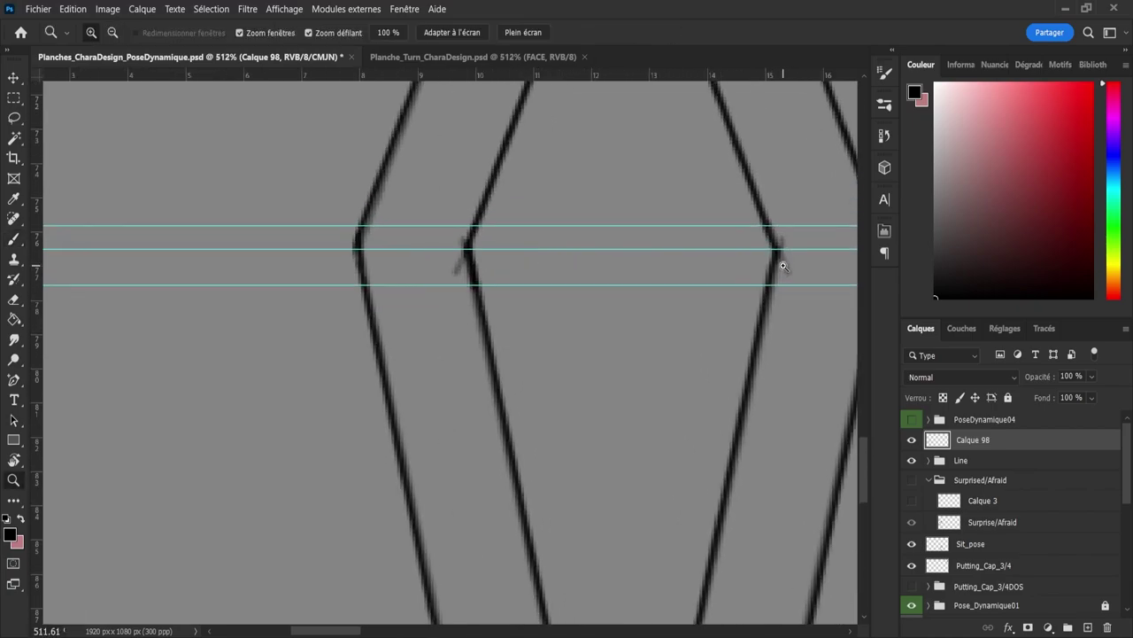
key(z)
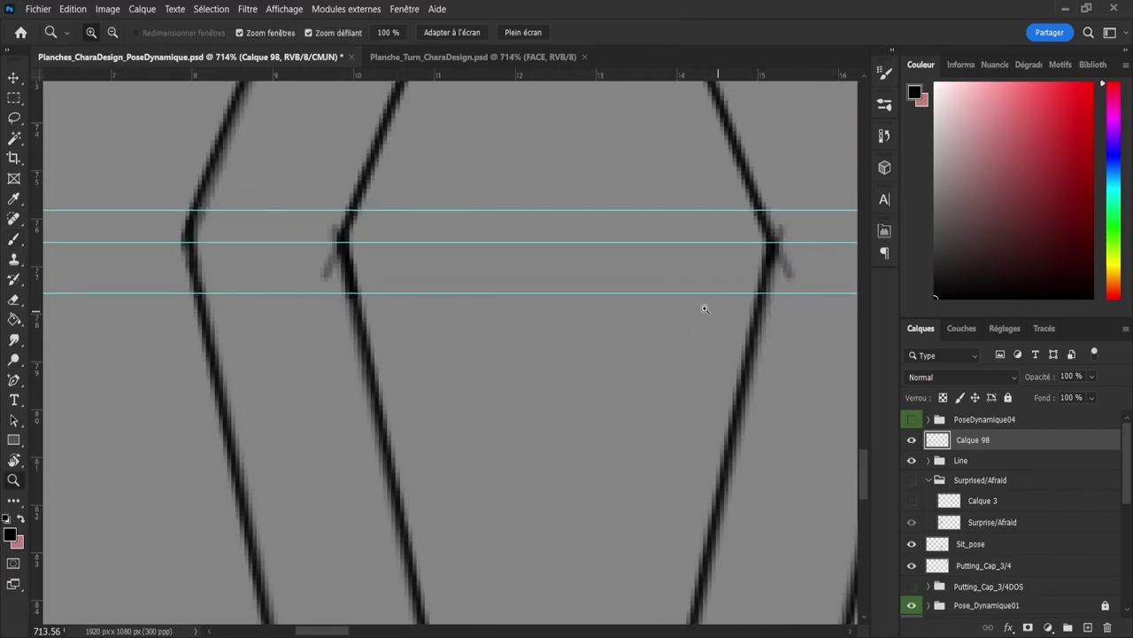
Step: Ink the curved bottom hem of the left-hand trouser leg, redoing the stroke until it follows the sketch
mouse_move(703, 306)
mouse_down()
mouse_move(697, 382)
mouse_move(707, 380)
mouse_up()
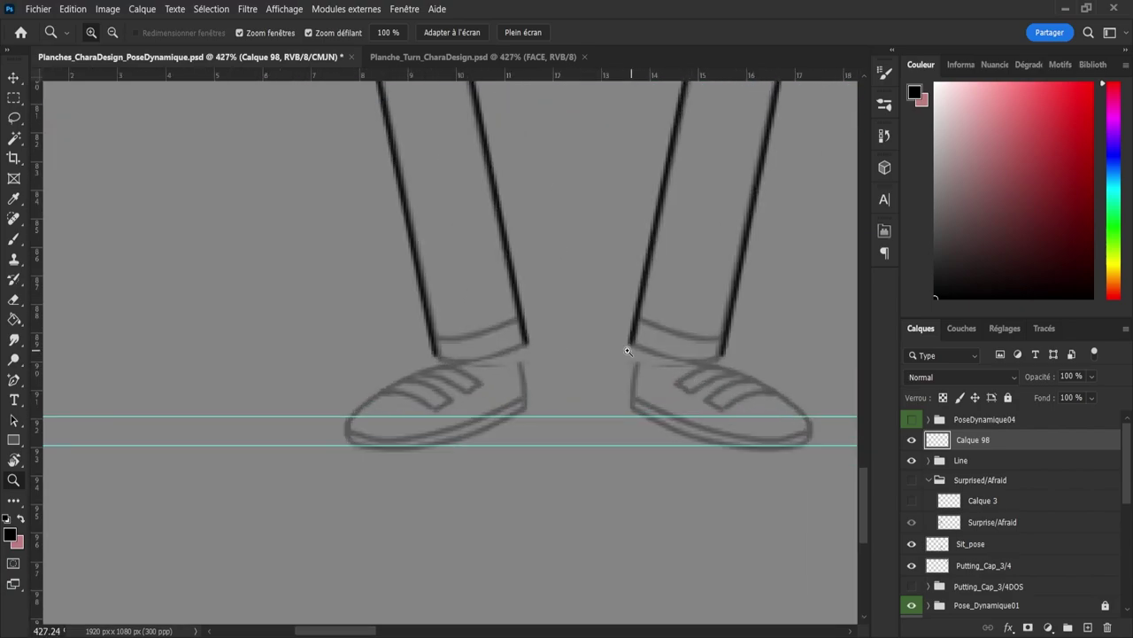
key(b)
mouse_move(436, 355)
mouse_down()
mouse_move(493, 365)
mouse_move(447, 359)
mouse_move(495, 362)
mouse_move(533, 347)
mouse_up()
key(ctrl+z)
key(ctrl+z)
mouse_move(439, 354)
mouse_down()
mouse_move(496, 364)
mouse_move(549, 329)
mouse_up()
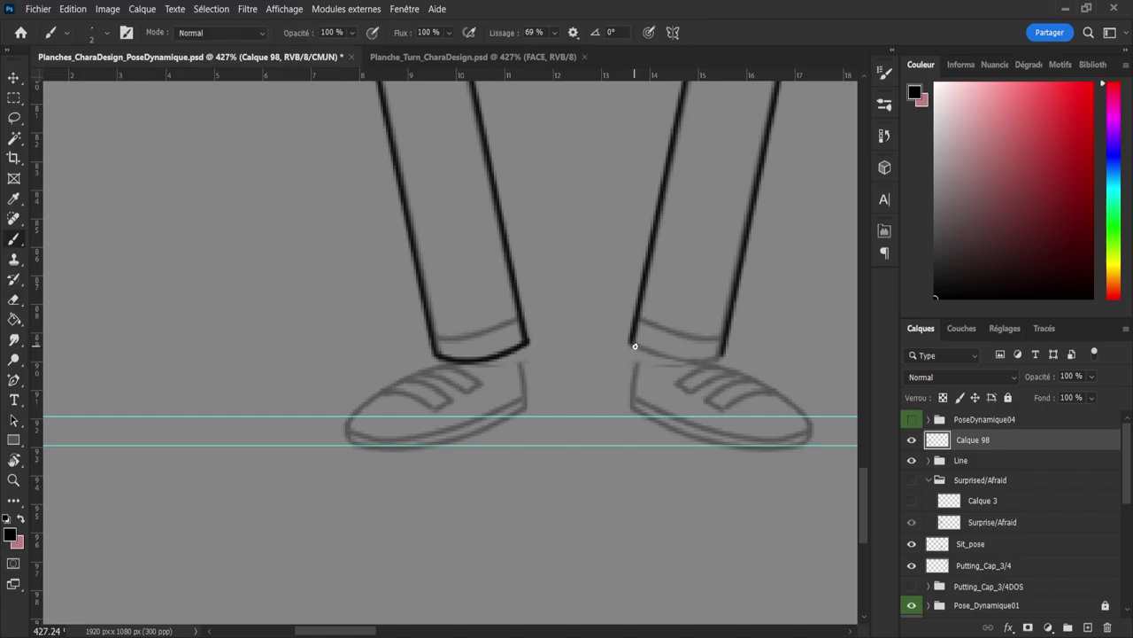
Step: Ink the bottom hem of the right-hand trouser leg and the vertical heel line of the shoe beneath it
mouse_move(635, 346)
mouse_down()
mouse_move(728, 358)
mouse_move(664, 364)
mouse_move(608, 338)
mouse_up()
key(ctrl+z)
drag(633, 349, 628, 410)
drag(634, 347, 634, 434)
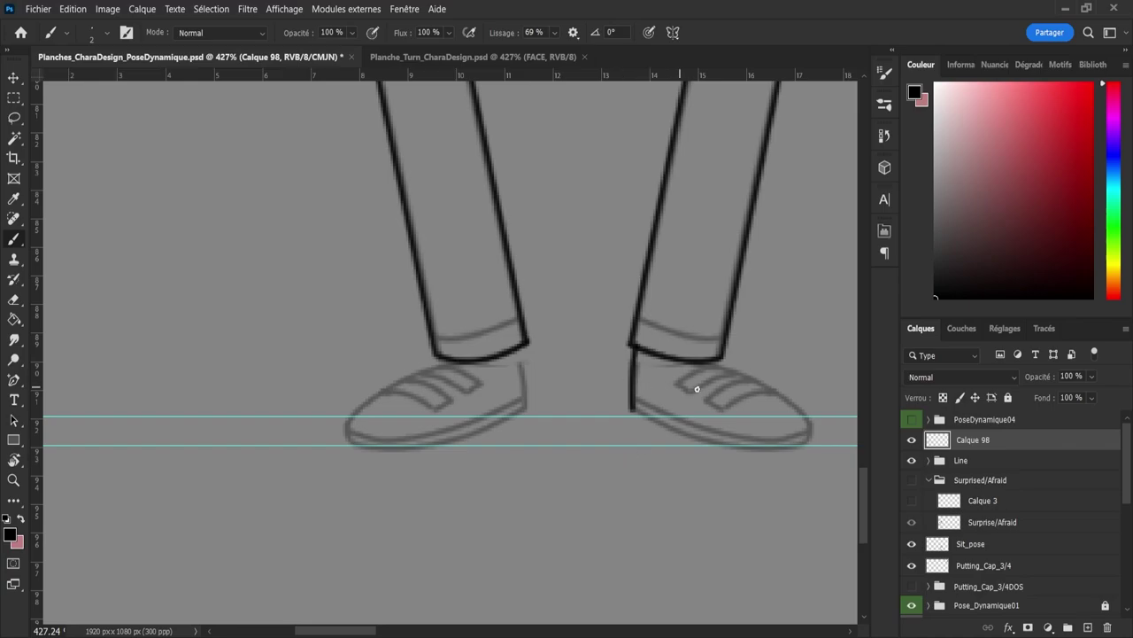
Step: Ink the upper curve and the underside of the right-hand shoe to close its outline
drag(719, 361, 788, 396)
mouse_move(720, 363)
mouse_down()
mouse_move(771, 384)
mouse_move(827, 438)
mouse_move(809, 458)
mouse_up()
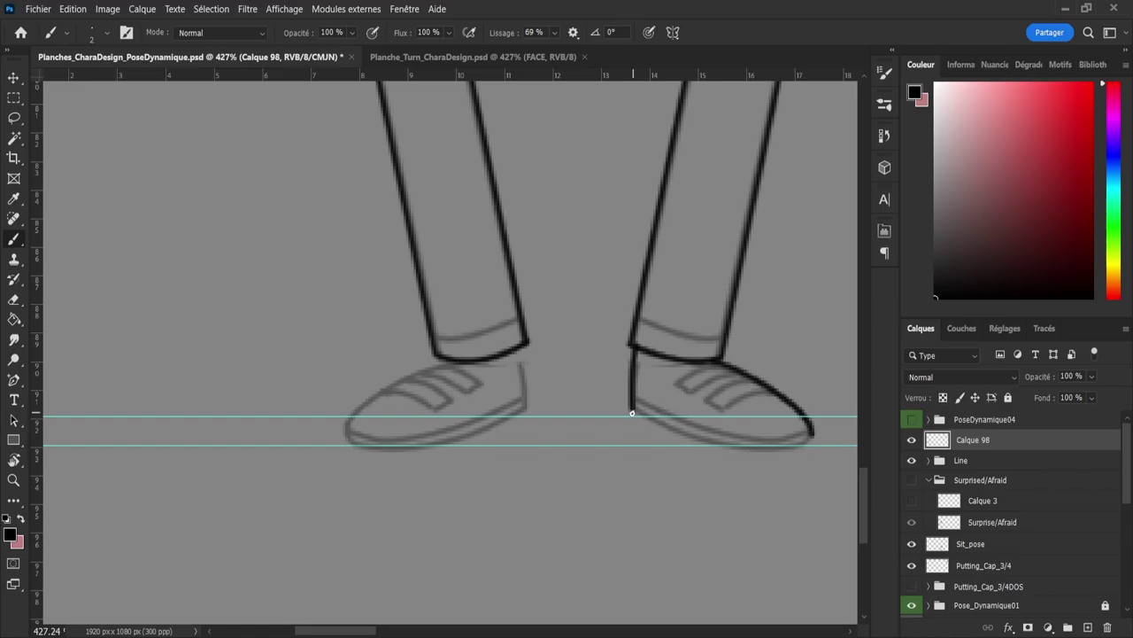
drag(635, 411, 691, 452)
key(ctrl+z)
mouse_move(632, 410)
mouse_down()
mouse_move(732, 450)
mouse_move(784, 456)
mouse_move(837, 430)
mouse_move(827, 435)
mouse_up()
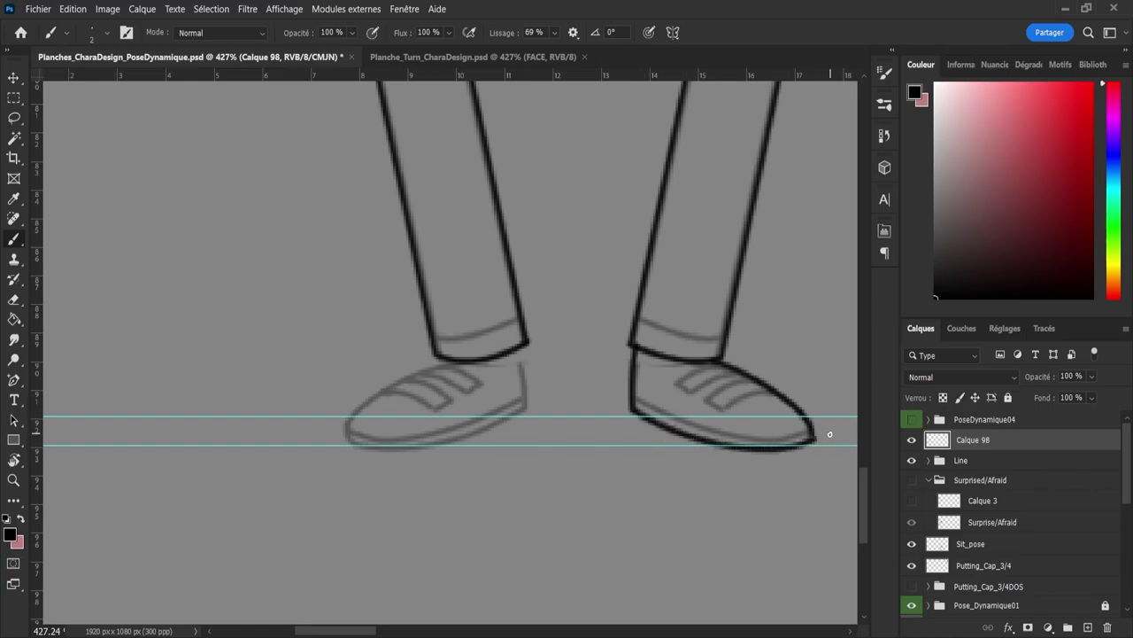
Step: Ink the inner sole line of the right-hand shoe from the heel to the toe
key(e)
key(b)
key(ctrl+z)
mouse_move(647, 404)
mouse_down()
mouse_move(671, 422)
mouse_move(633, 398)
mouse_move(745, 446)
mouse_move(818, 429)
mouse_up()
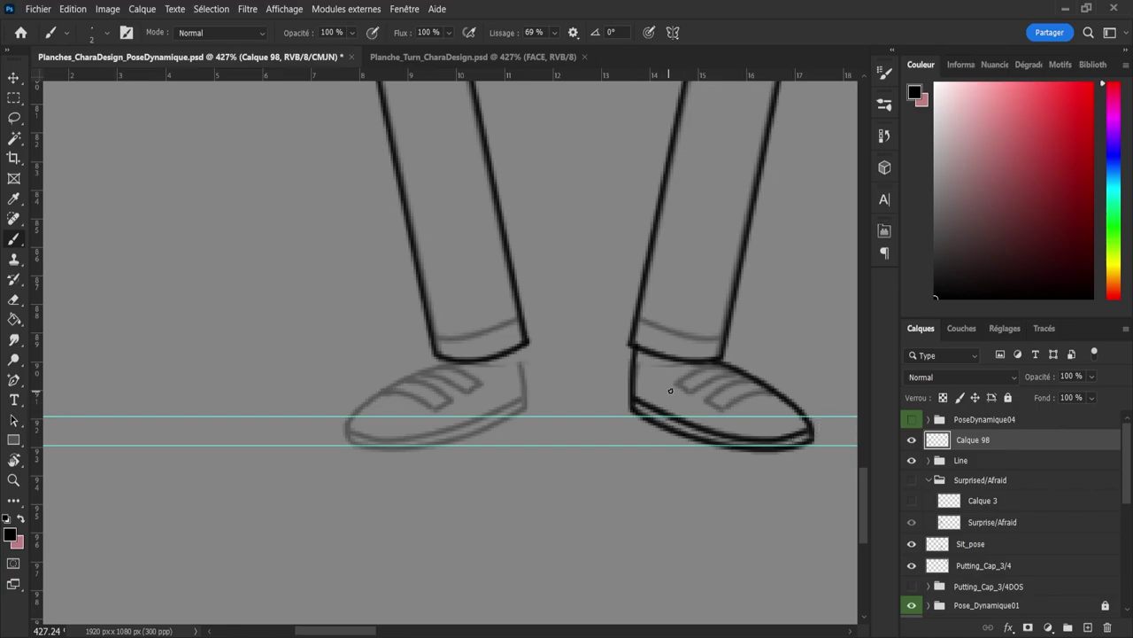
Step: Ink the lace bands on the right-hand shoe, redoing the strokes that miss the sketch
mouse_move(677, 384)
mouse_down()
mouse_move(734, 416)
mouse_move(782, 391)
mouse_move(721, 408)
mouse_move(788, 398)
mouse_up()
key(ctrl+z)
key(ctrl+z)
key(ctrl+z)
mouse_move(722, 408)
mouse_down()
mouse_move(752, 391)
mouse_move(786, 393)
mouse_move(710, 398)
mouse_move(751, 373)
mouse_move(776, 384)
mouse_move(689, 392)
mouse_move(747, 369)
mouse_move(758, 371)
mouse_move(677, 384)
mouse_move(724, 368)
mouse_up()
key(ctrl+z)
Step: Ink the upper cuff line across the ankle of both trouser legs
drag(642, 321, 699, 342)
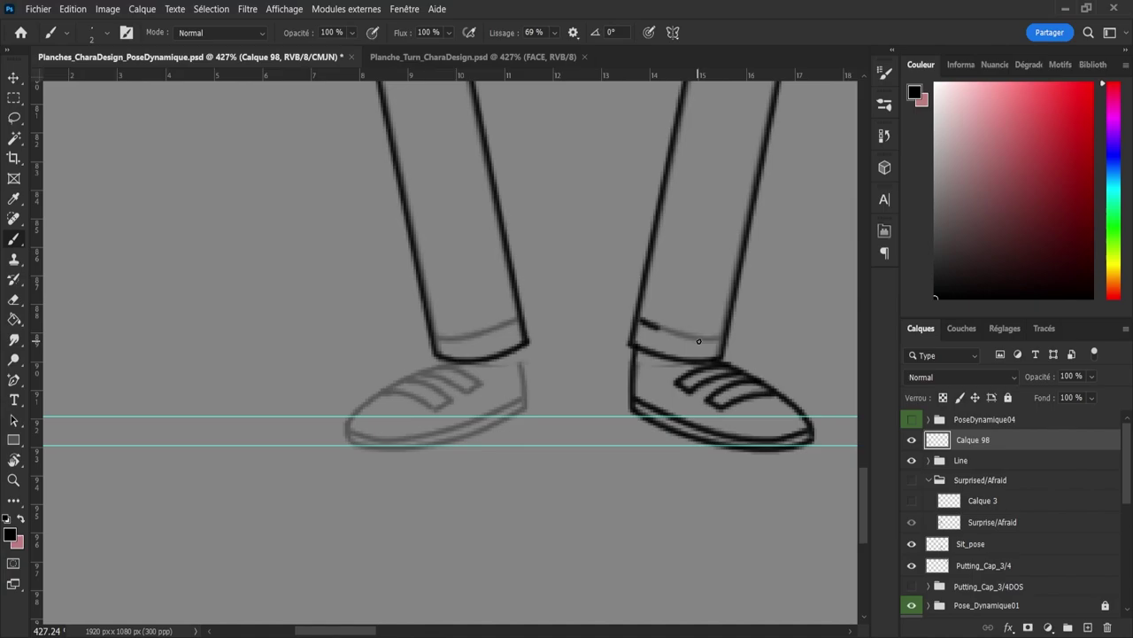
key(ctrl+z)
drag(640, 317, 746, 341)
drag(446, 336, 526, 316)
key(ctrl+z)
drag(433, 331, 535, 320)
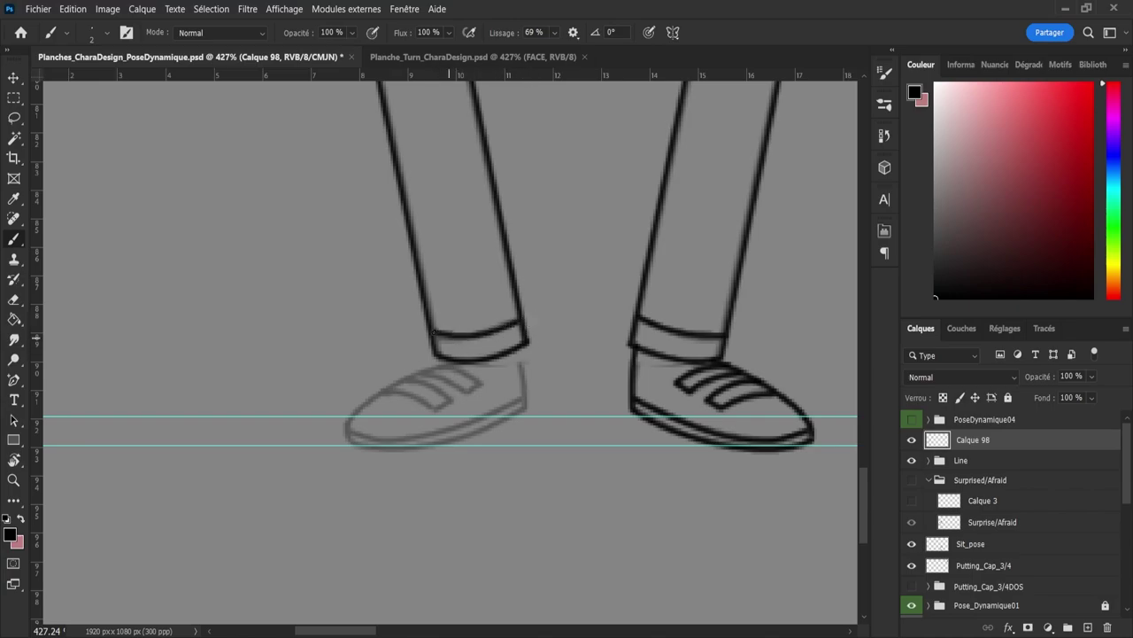
Step: Lasso the inked shoe, copy it to a new layer, flip it horizontally and place it over the opposite shoe sketch
key(l)
mouse_move(586, 390)
mouse_down()
mouse_move(791, 511)
mouse_move(787, 357)
mouse_move(611, 366)
mouse_up()
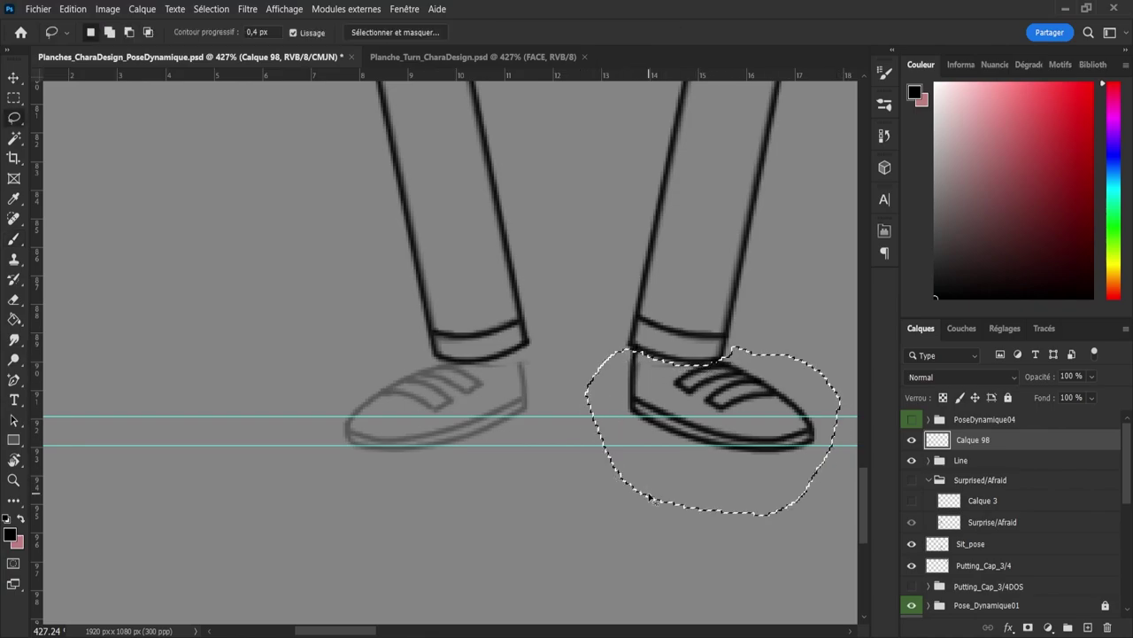
key(ctrl+j)
key(ctrl+t)
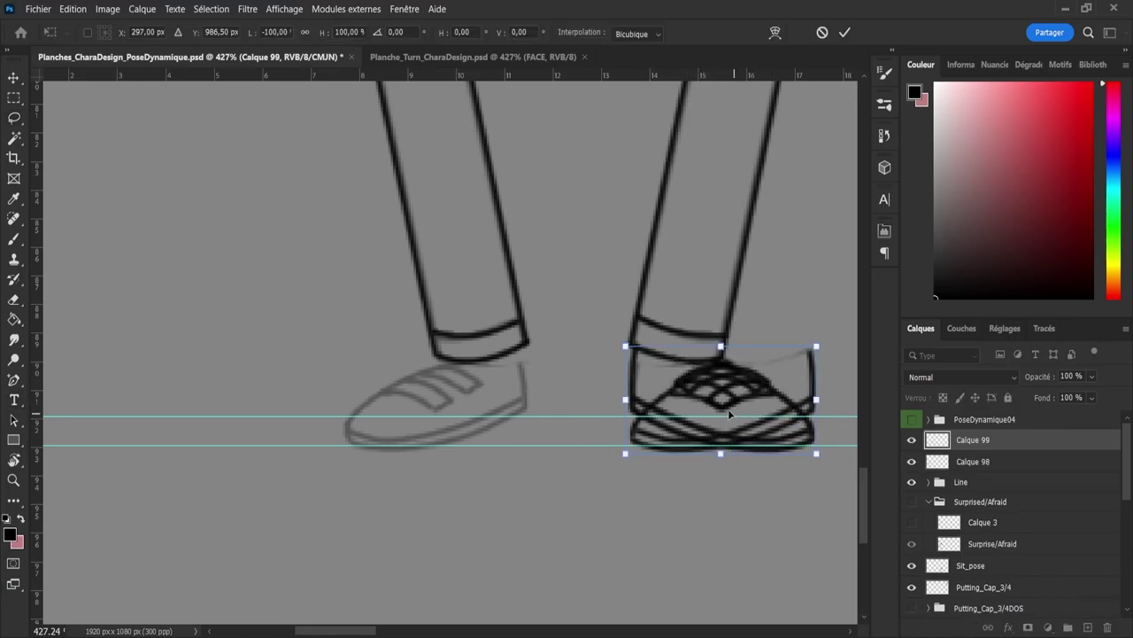
drag(714, 415, 602, 405)
drag(673, 375, 392, 385)
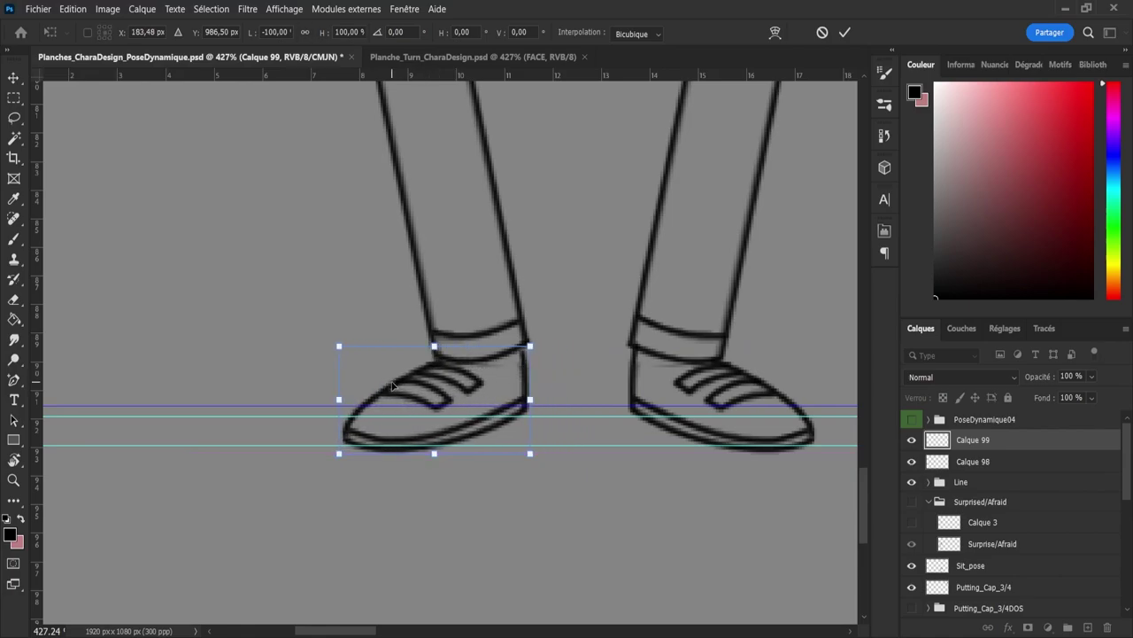
key(Return)
Step: Nudge the mirrored shoe into line with its sketch and extend its heel line up to the trouser hem
key(l)
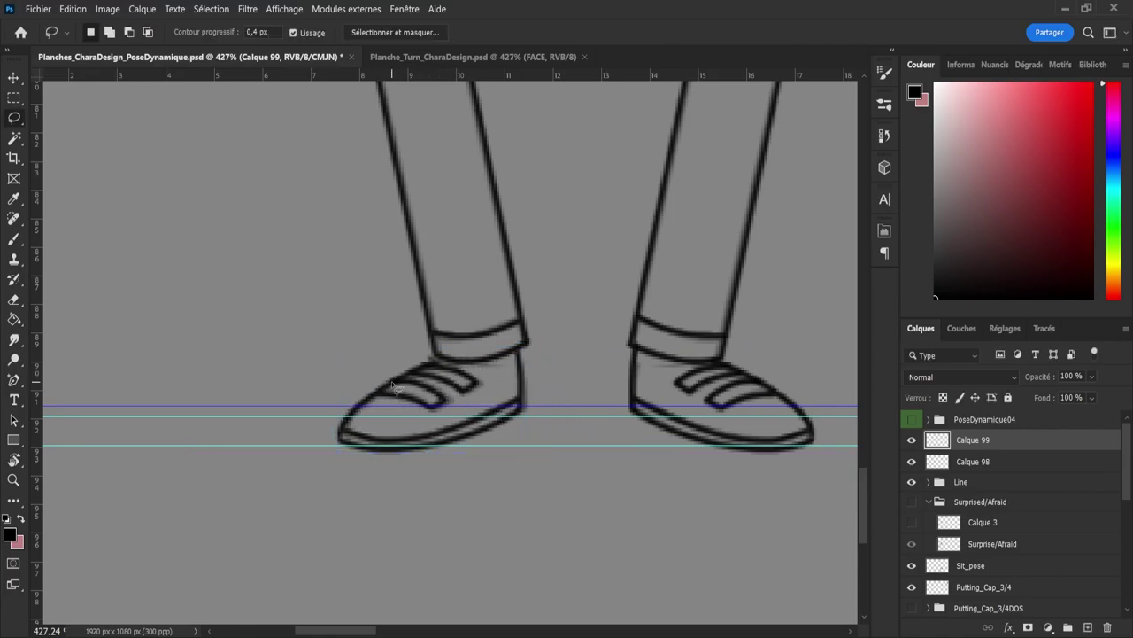
key(v)
key(Right)
key(Right)
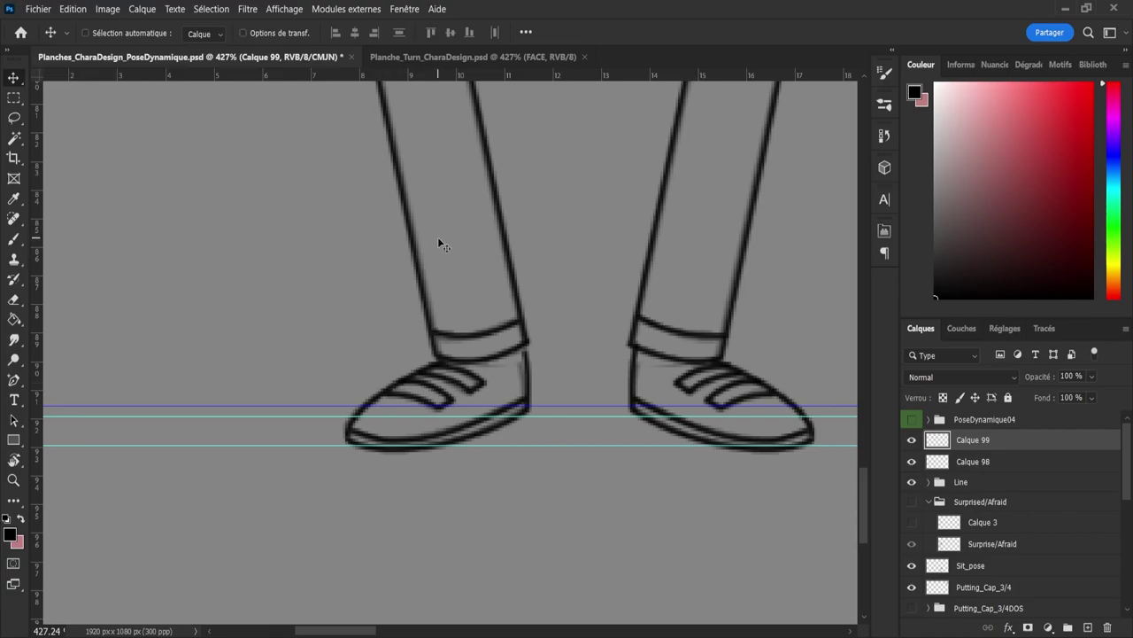
key(b)
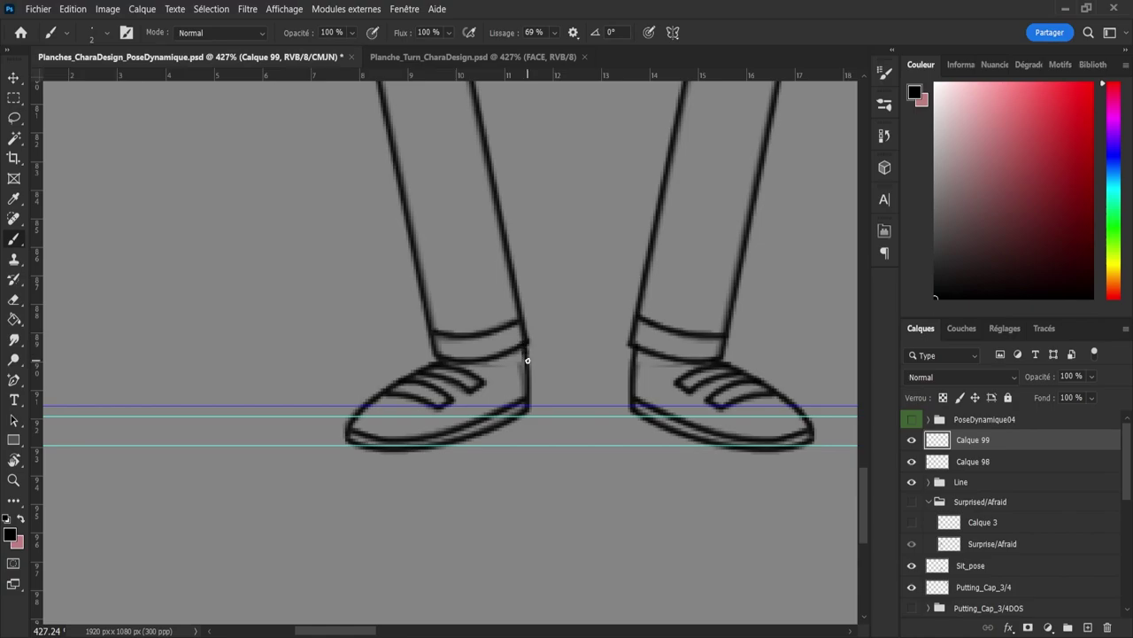
Step: Merge the mirrored shoe's layer Calque 99 with the line layer Calque 98
key(z)
drag(543, 390, 491, 360)
drag(546, 224, 599, 247)
drag(603, 346, 550, 357)
scroll(550, 358, down, 2)
scroll(584, 301, up, 3)
scroll(620, 248, down, 3)
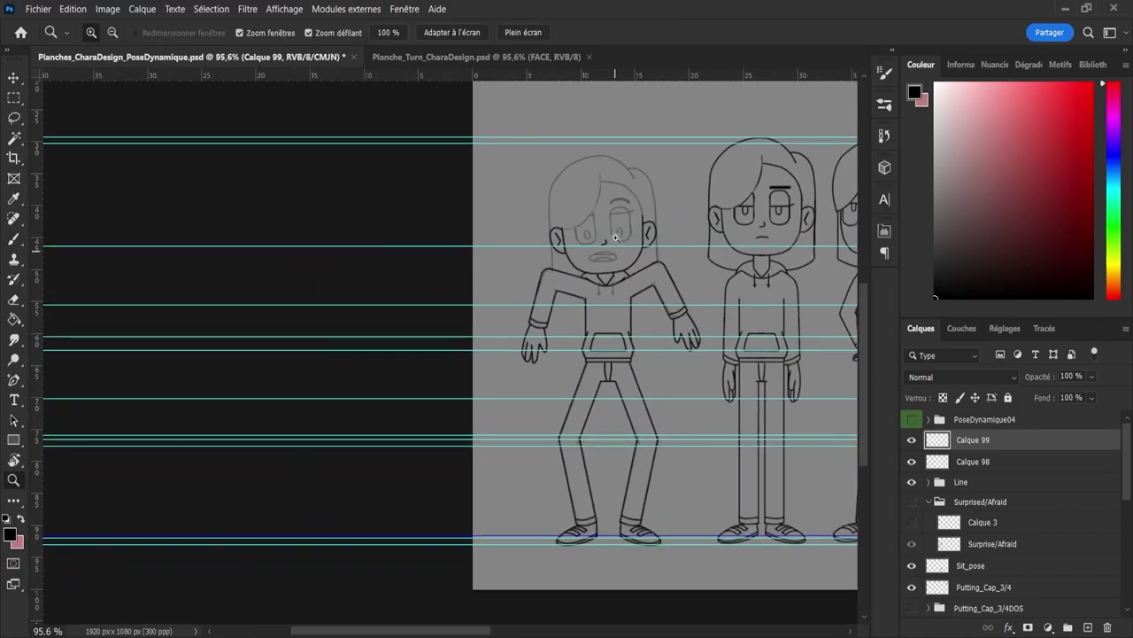
scroll(649, 210, up, 3)
shift+click(961, 466)
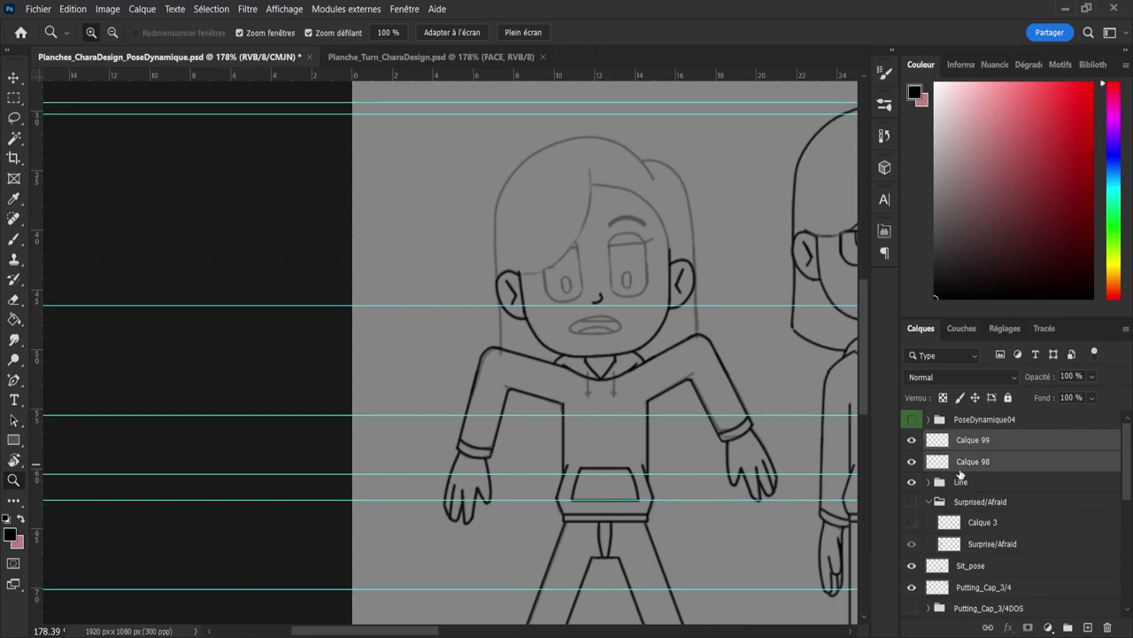
key(ctrl+e)
Step: Ink both hoodie drawstrings below the collar over the sketch, undoing the strokes that miss it
scroll(624, 385, up, 3)
key(b)
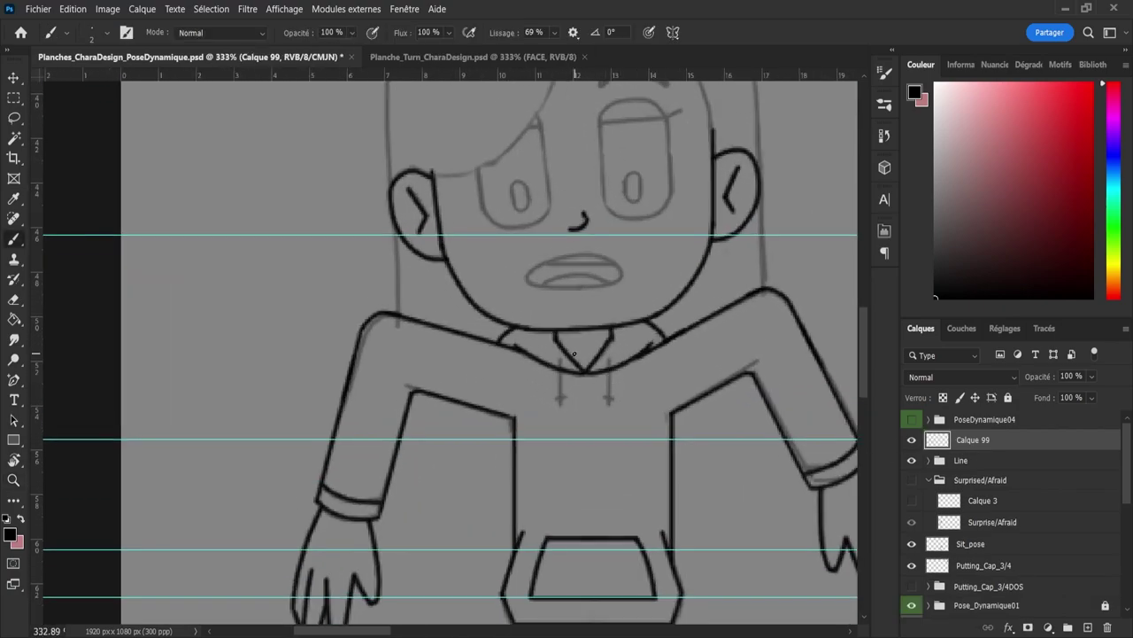
drag(611, 360, 610, 391)
key(ctrl+z)
mouse_move(560, 361)
mouse_down()
mouse_move(564, 418)
mouse_move(584, 455)
mouse_move(478, 455)
mouse_up()
key(ctrl+z)
Step: Try to ink the long hair edge from the left-hand shoulder upward, directly over the sketch
key(z)
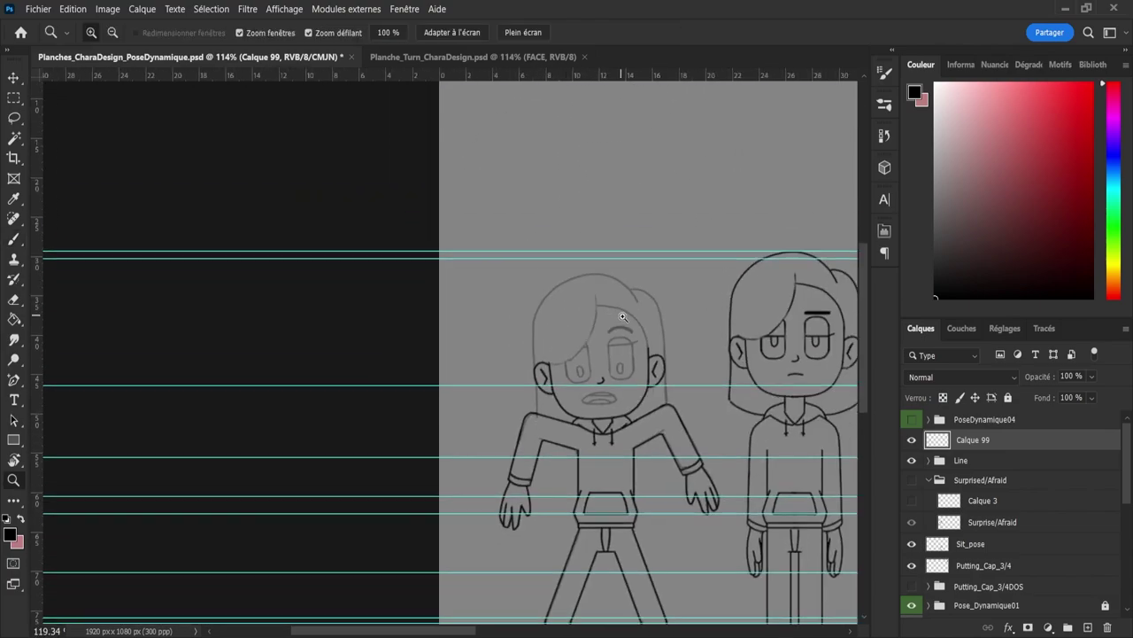
drag(607, 325, 673, 326)
drag(575, 423, 625, 424)
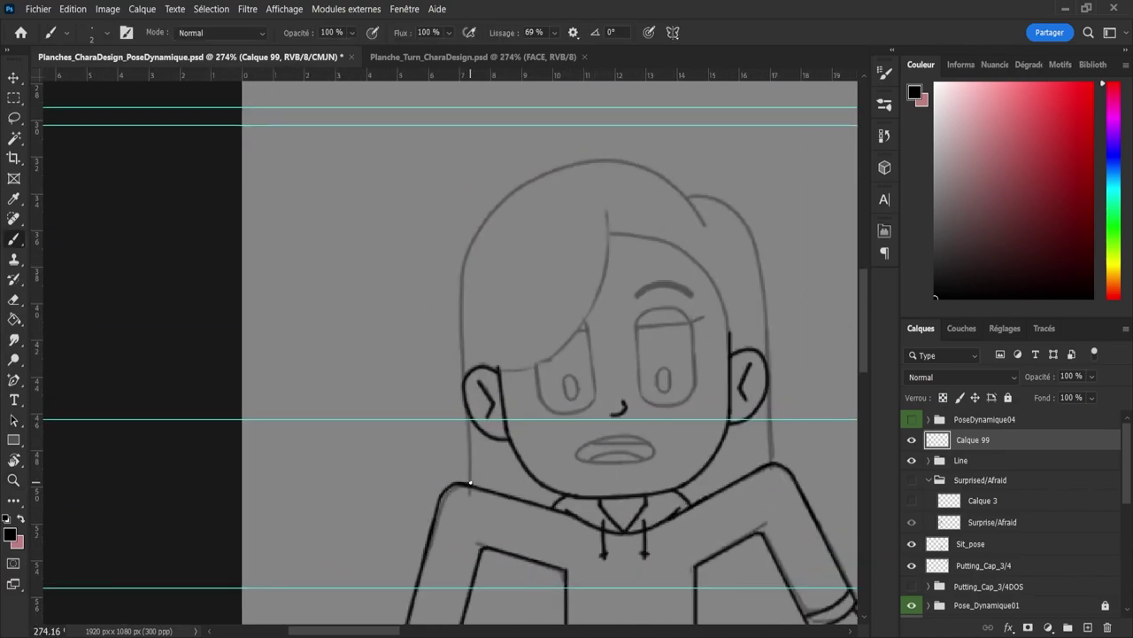
drag(471, 483, 471, 374)
key(ctrl+z)
drag(470, 485, 466, 310)
key(ctrl+z)
Step: Draw a straight vertical line in the empty area beside the head, lasso it and move it over the left-hand hair edge
drag(343, 205, 352, 484)
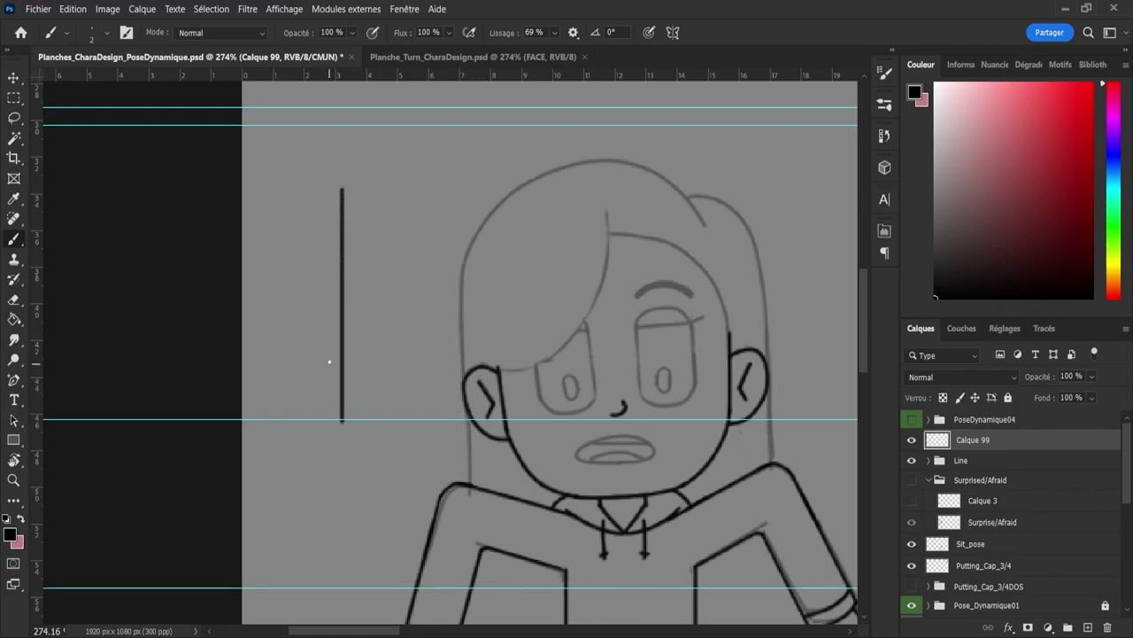
key(l)
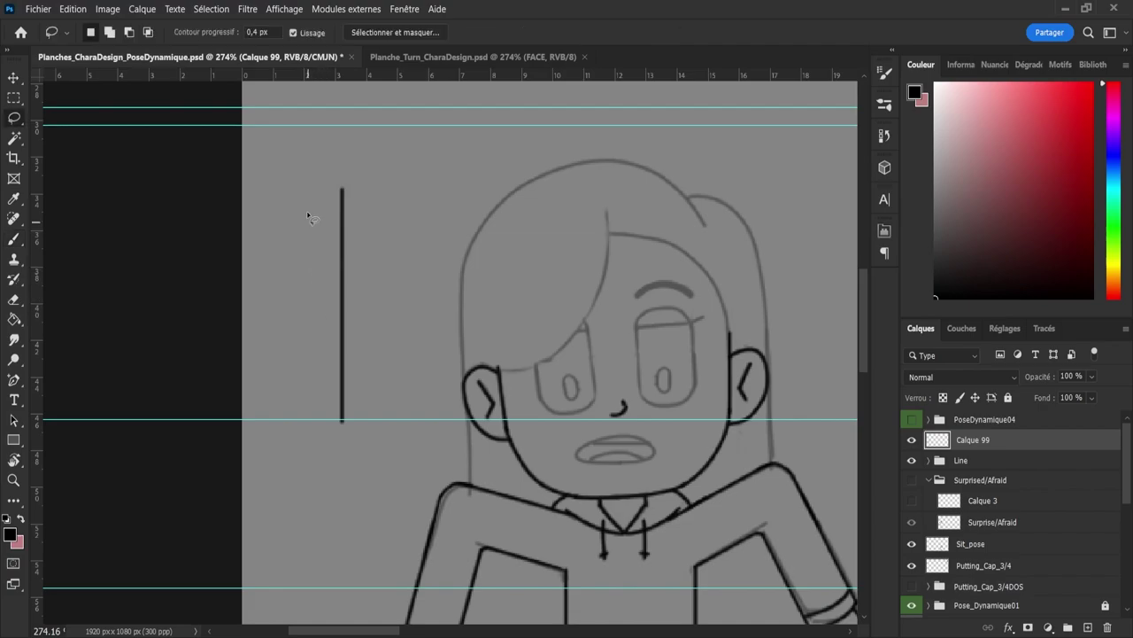
mouse_move(292, 217)
mouse_down()
mouse_move(367, 448)
mouse_move(300, 424)
mouse_up()
key(ctrl+r)
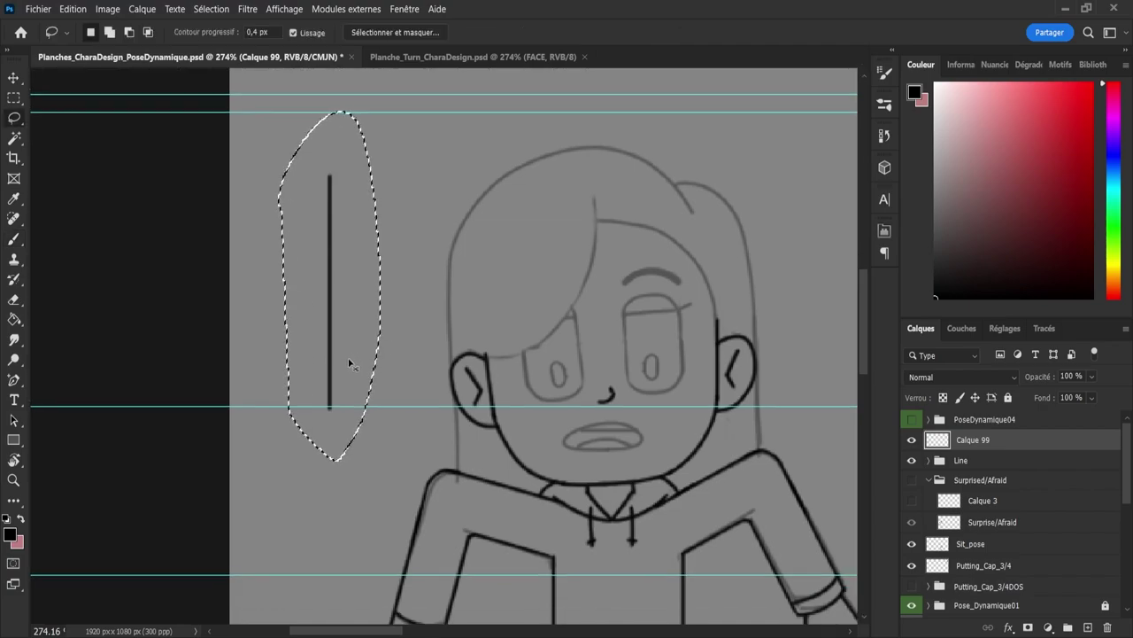
key(ctrl+r)
key(ctrl+t)
drag(356, 363, 474, 415)
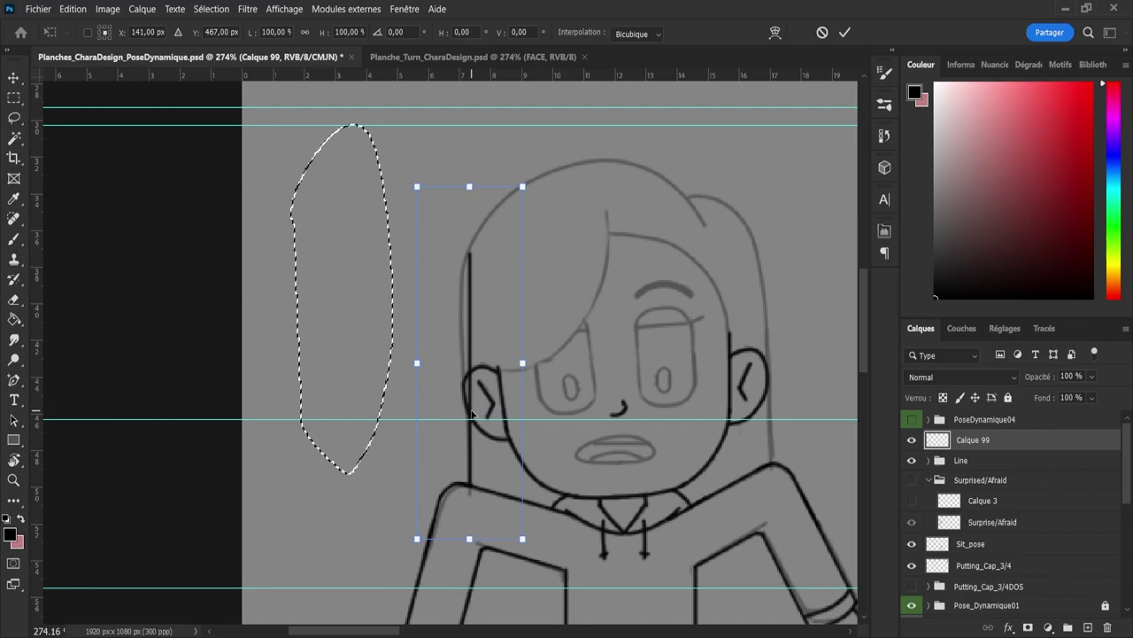
Step: Rotate the straight line to -2.82° and nudge it sideways to X 136 px so it follows the hair edge
drag(562, 211, 553, 205)
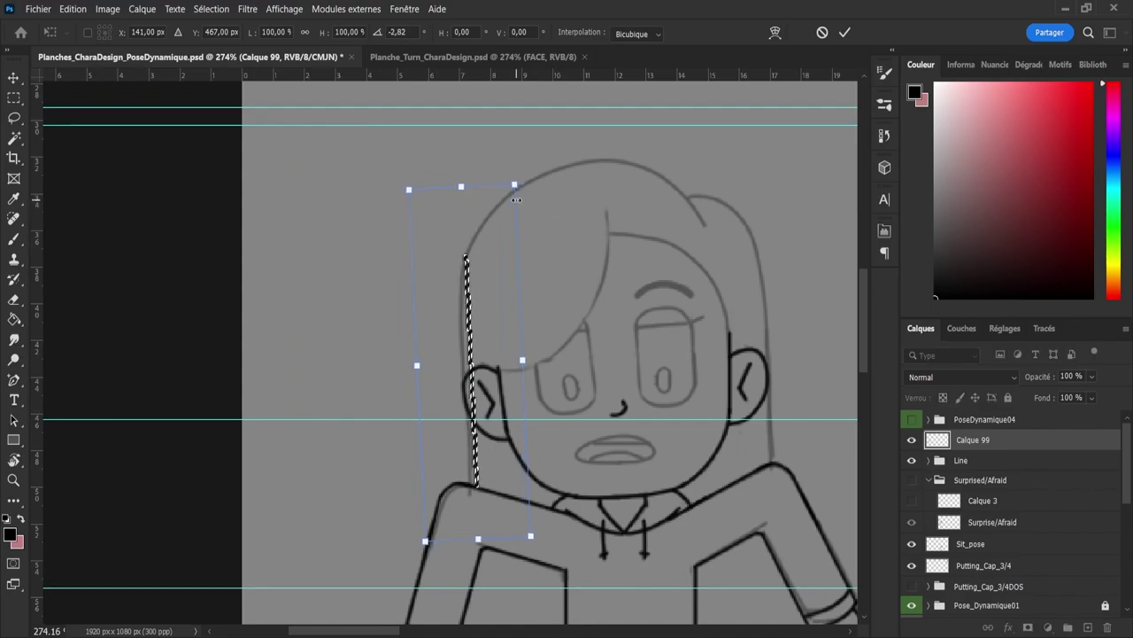
key(Left)
key(Left)
key(Left)
key(Left)
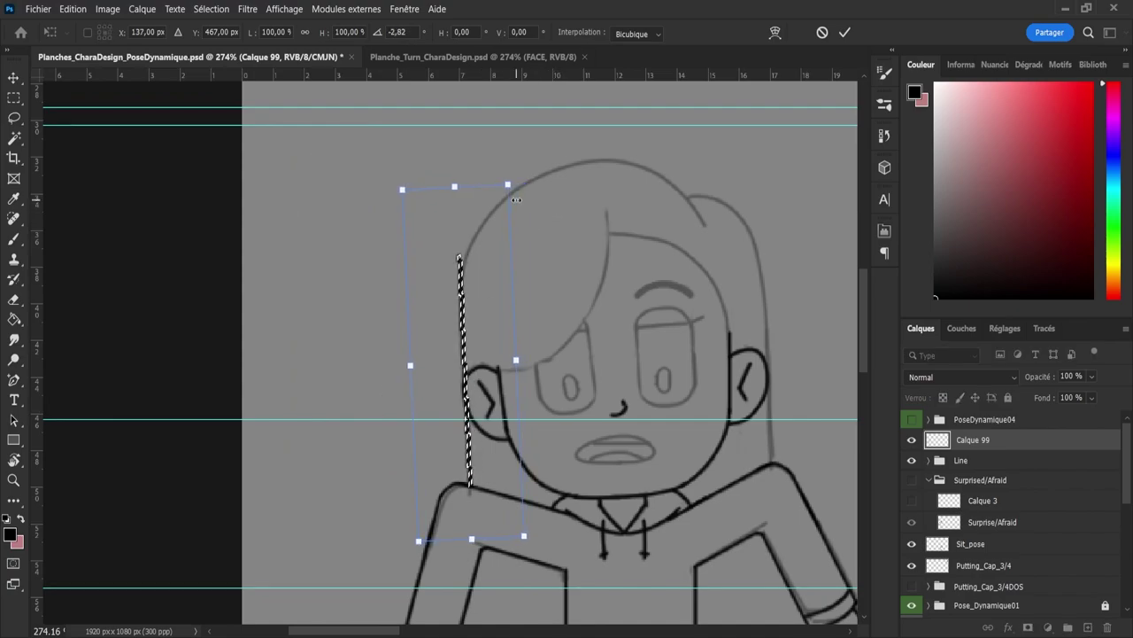
key(Left)
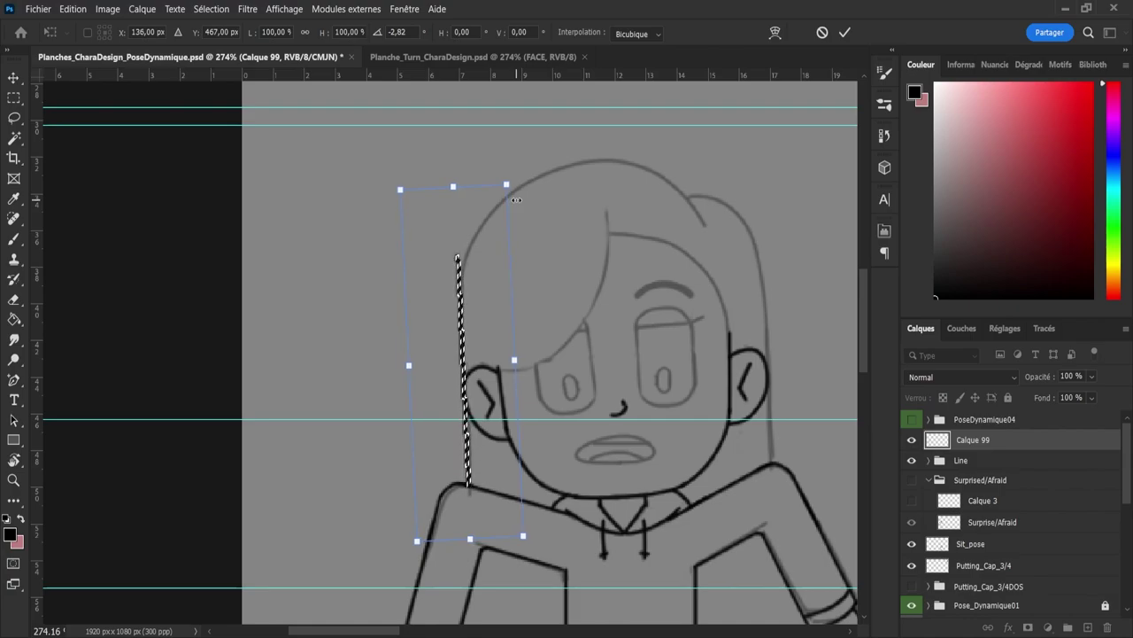
key(Return)
Step: Copy the hair line to a new layer, place the copy on the opposite hair edge and merge both layers
key(l)
key(ctrl+j)
key(v)
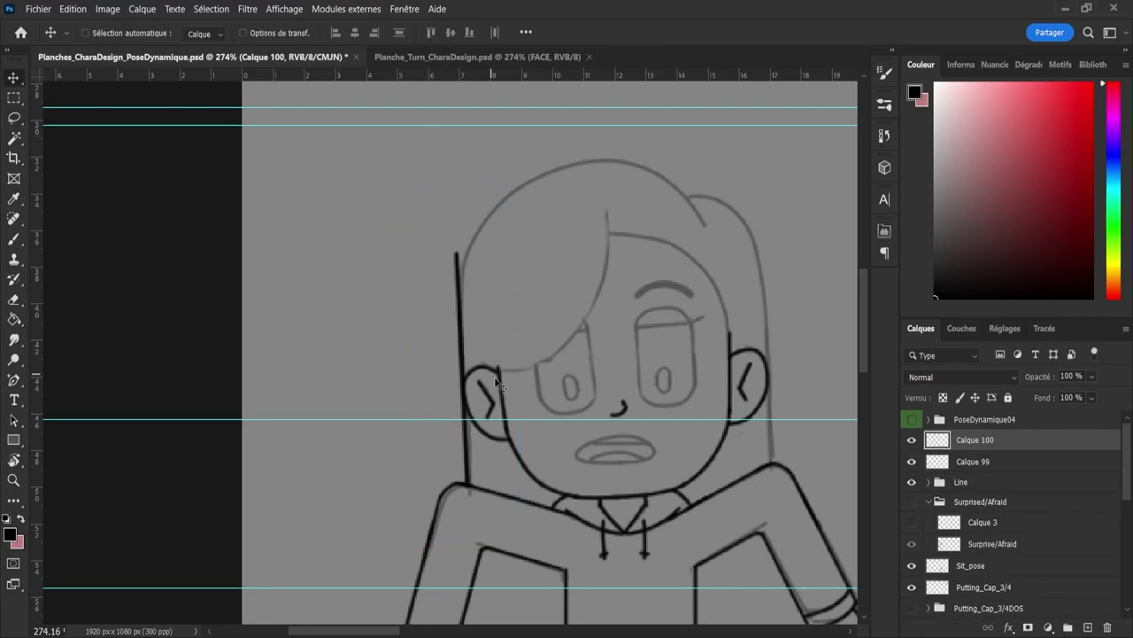
mouse_move(485, 403)
mouse_down()
mouse_move(792, 409)
mouse_move(775, 378)
mouse_up()
key(Left)
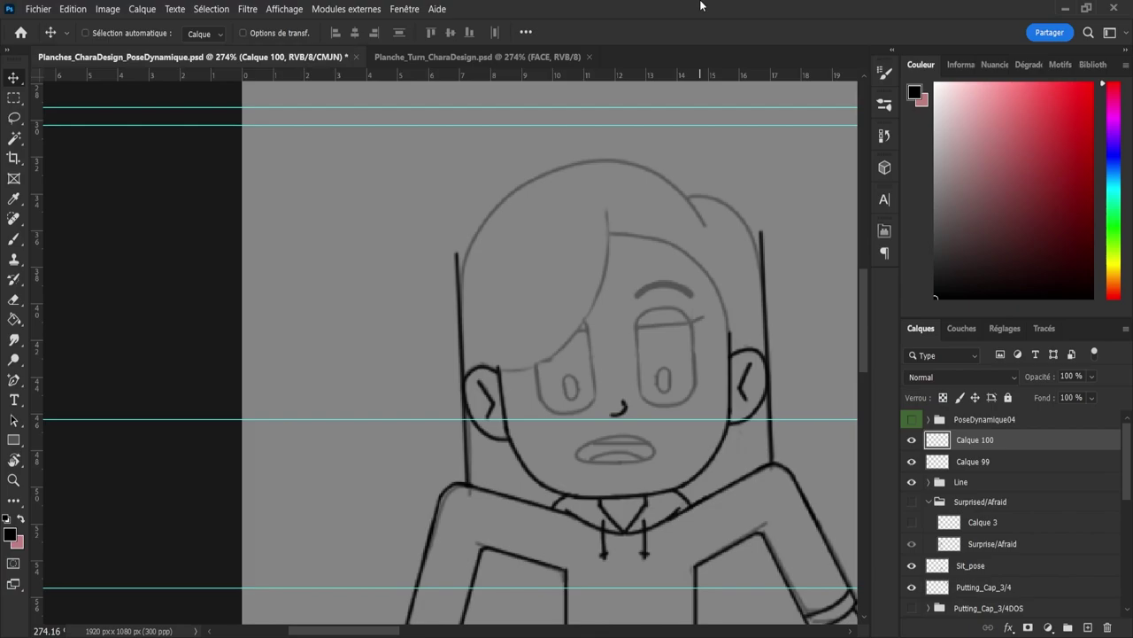
shift+click(964, 466)
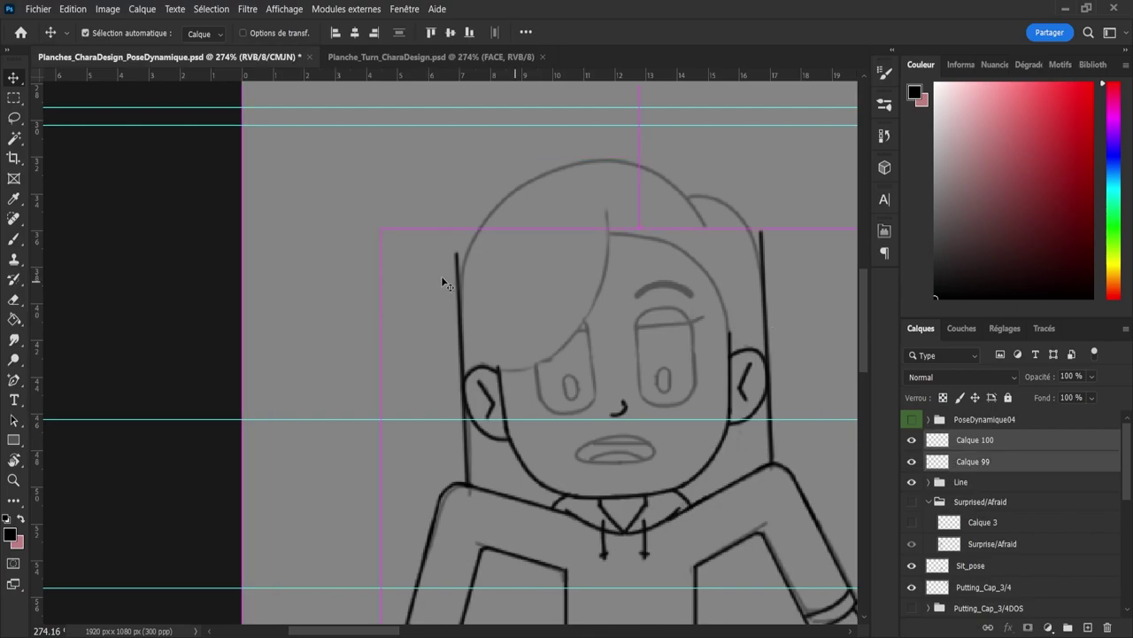
key(ctrl+e)
Step: Erase the excess upper end of the left-hand hair line and ink the crown contour from it over the top of the head
key(e)
drag(448, 234, 449, 277)
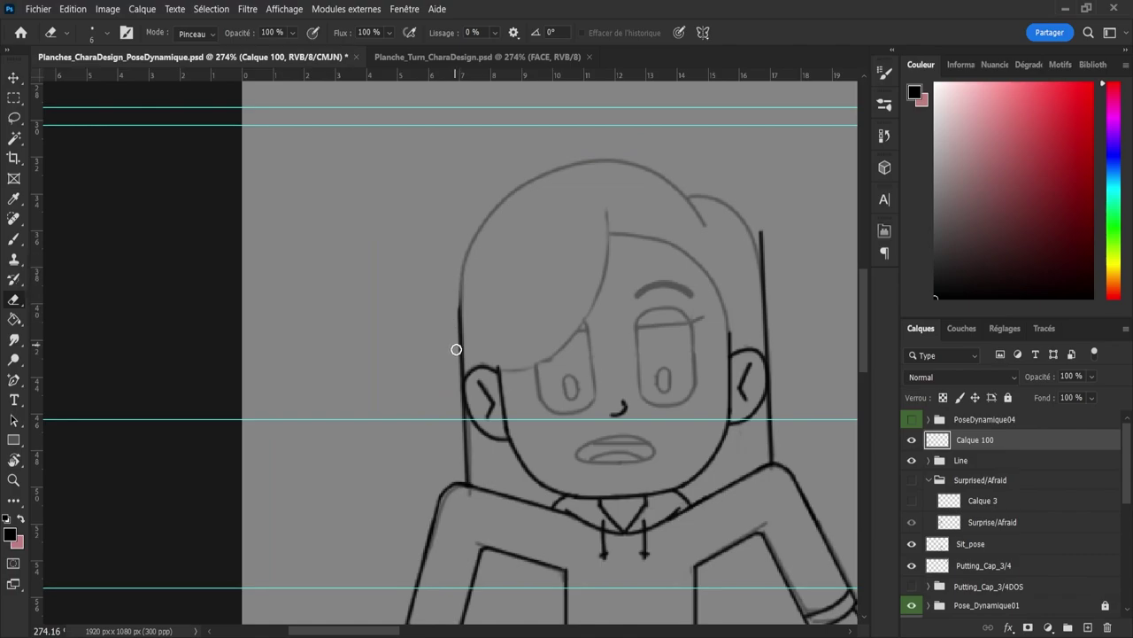
key(b)
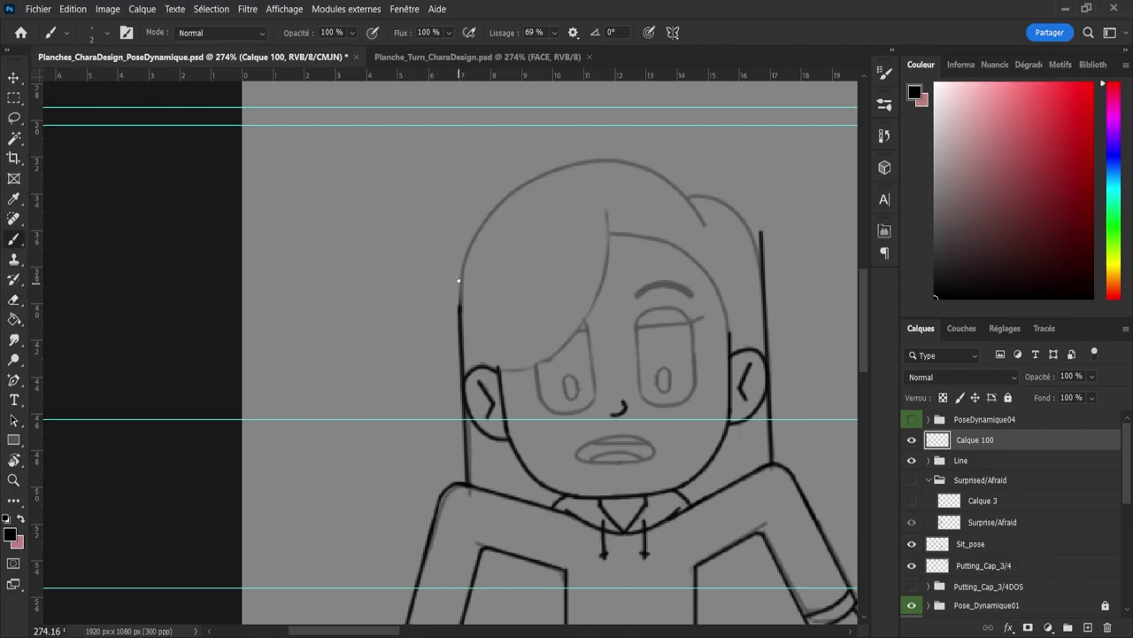
drag(459, 281, 468, 239)
drag(505, 186, 532, 172)
key(ctrl+z)
mouse_move(463, 311)
mouse_down()
mouse_move(472, 236)
mouse_move(516, 177)
mouse_move(592, 157)
mouse_move(658, 169)
mouse_move(687, 193)
mouse_up()
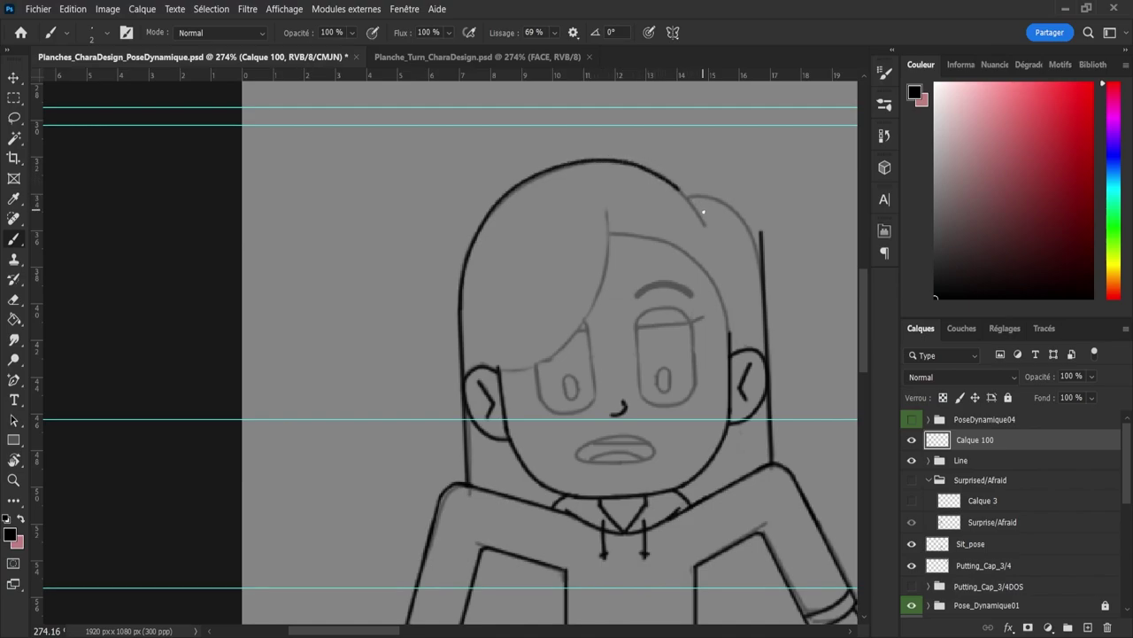
mouse_move(715, 233)
mouse_down()
mouse_move(716, 244)
mouse_move(761, 240)
mouse_move(766, 259)
mouse_up()
Step: Erase the excess upper end of the right-hand hair line and ink the curved hair bump joining it to the crown
key(e)
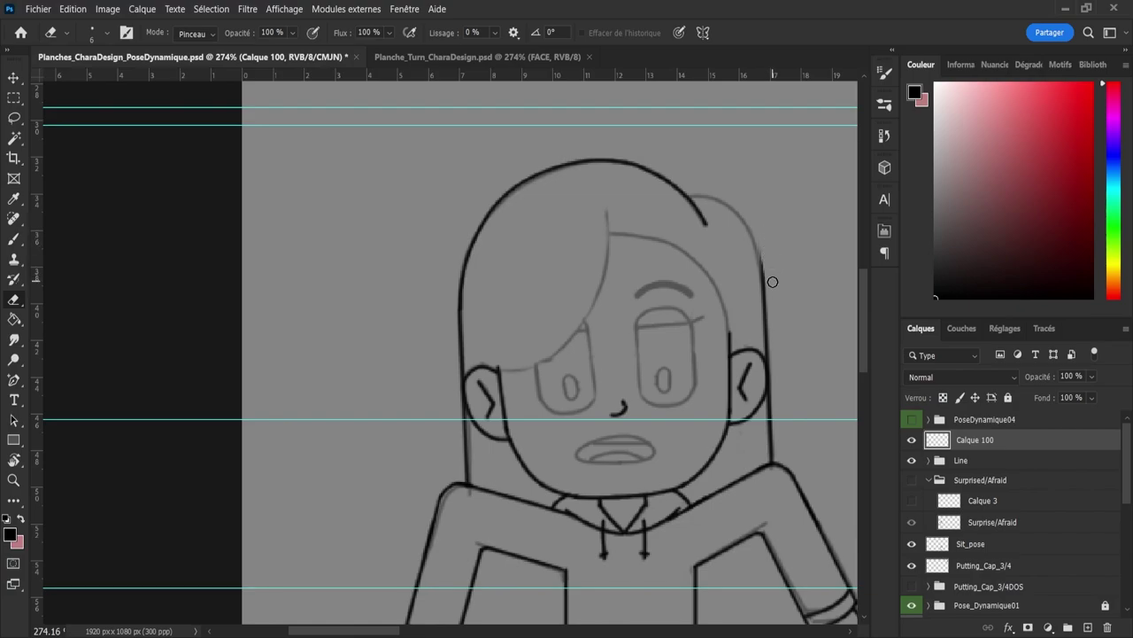
key(b)
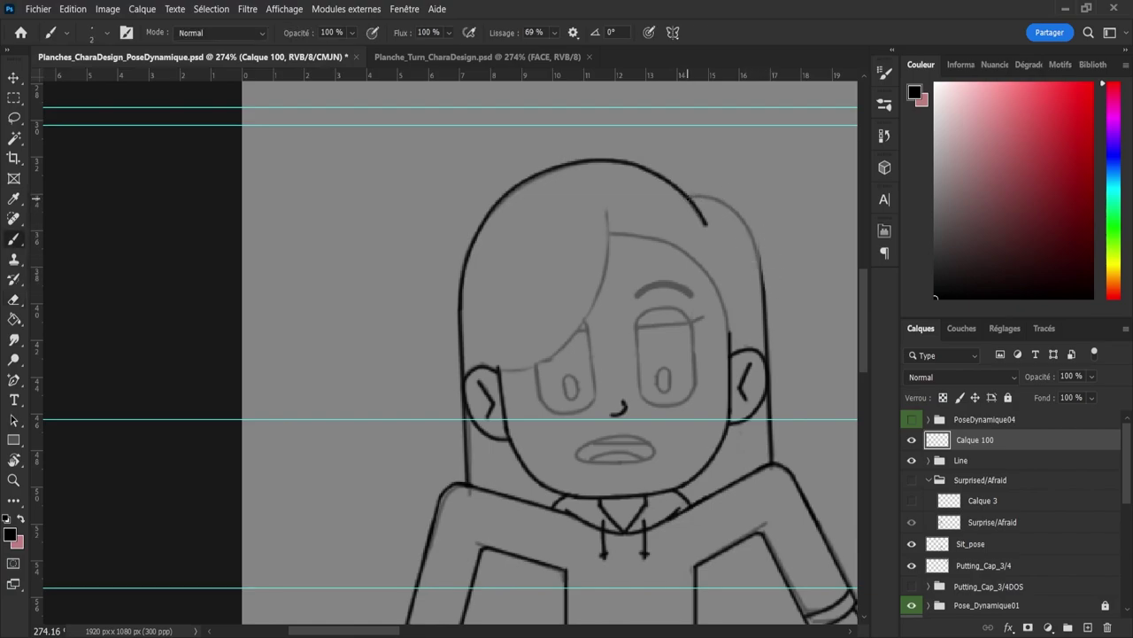
drag(722, 199, 740, 207)
key(ctrl+z)
drag(761, 275, 765, 312)
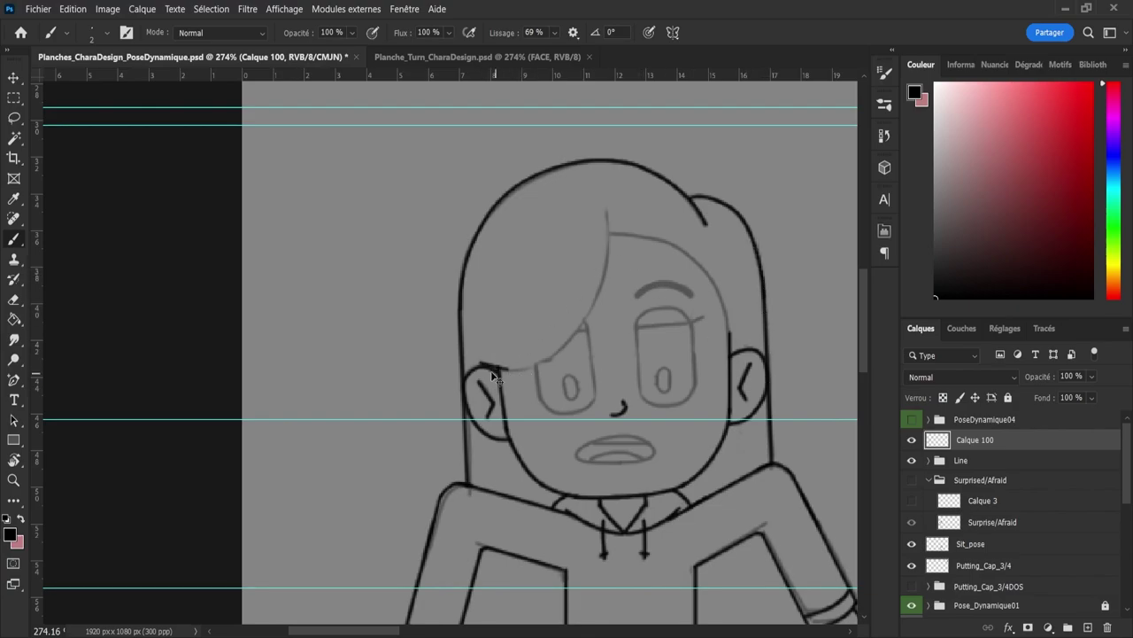
Step: Try to ink the curved fringe from the left-hand ear up to the hair parting
mouse_move(539, 374)
mouse_down()
mouse_move(577, 360)
mouse_move(598, 323)
mouse_up()
key(ctrl+z)
mouse_move(539, 369)
mouse_down()
mouse_move(586, 306)
mouse_move(611, 225)
mouse_move(612, 276)
mouse_move(614, 262)
mouse_up()
key(ctrl+z)
key(ctrl+z)
key(ctrl+z)
mouse_move(607, 213)
mouse_down()
mouse_move(610, 282)
mouse_move(588, 337)
mouse_move(541, 384)
mouse_move(505, 381)
mouse_move(543, 370)
mouse_move(593, 331)
mouse_move(607, 223)
mouse_up()
key(ctrl+z)
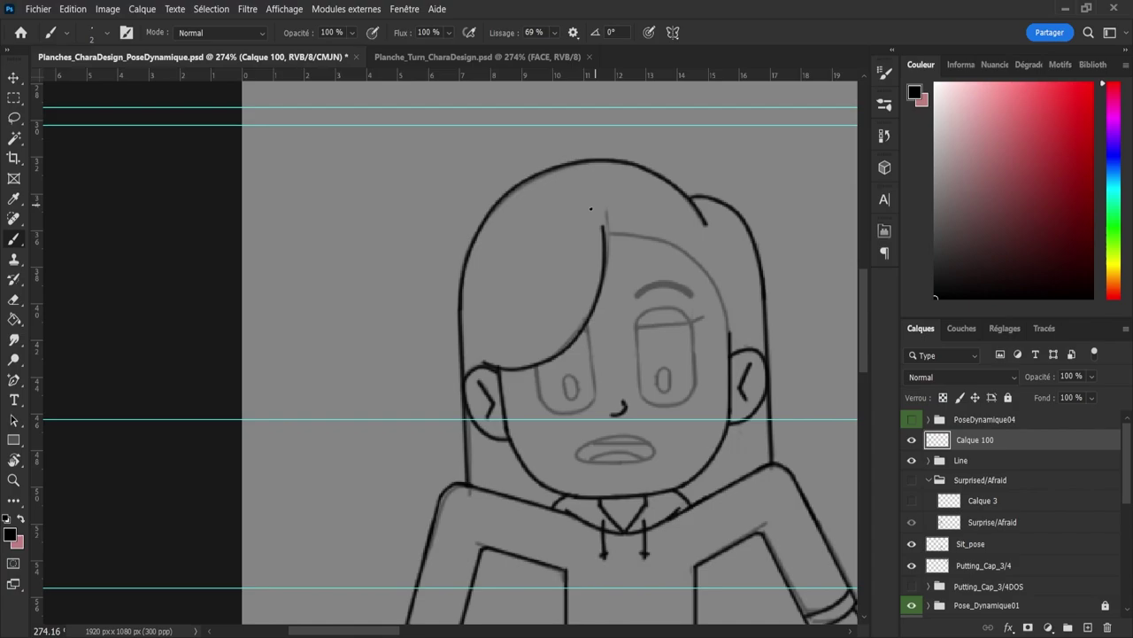
key(ctrl+z)
mouse_move(482, 363)
mouse_down()
mouse_move(525, 383)
mouse_move(524, 368)
mouse_move(573, 345)
mouse_move(605, 294)
mouse_move(607, 209)
mouse_up()
key(ctrl+z)
key(ctrl+z)
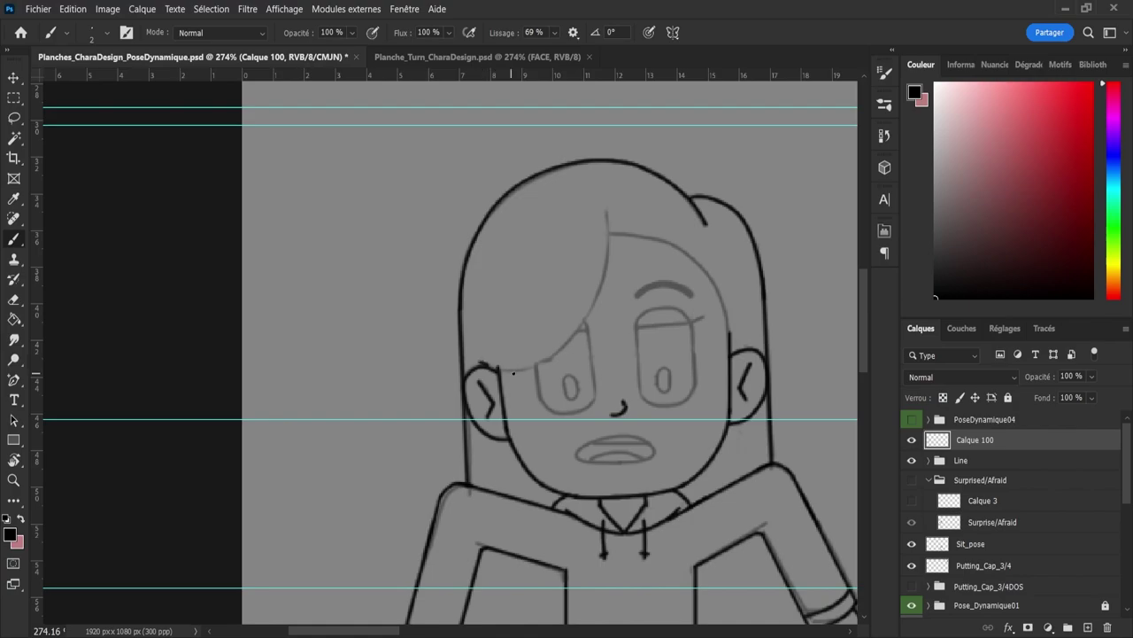
Step: Ink the fringe curve from above the left-hand ear to the parting and trim its upper tip with the eraser
mouse_move(485, 363)
mouse_down()
mouse_move(602, 301)
mouse_move(607, 191)
mouse_up()
key(ctrl+z)
mouse_move(518, 372)
mouse_down()
mouse_move(592, 333)
mouse_move(619, 265)
mouse_move(607, 204)
mouse_up()
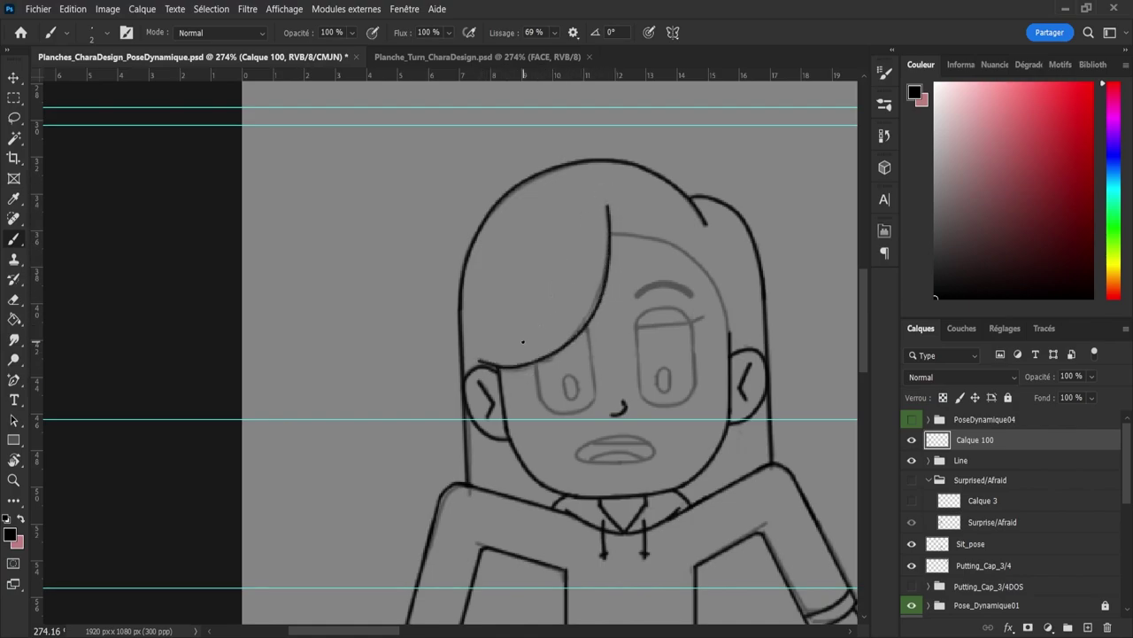
key(e)
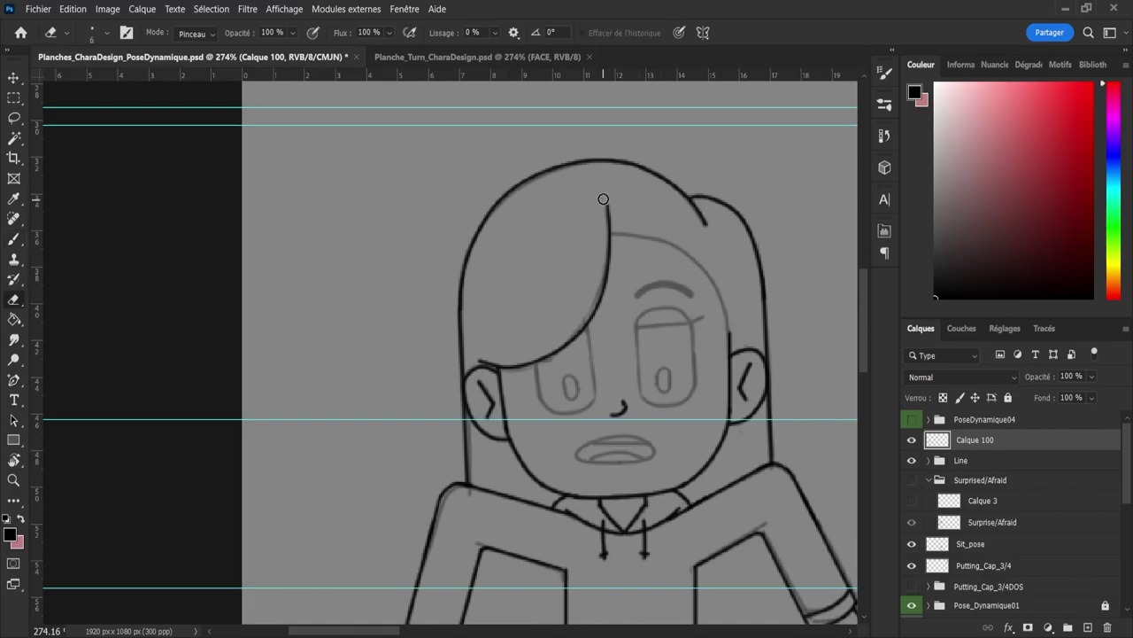
drag(606, 201, 620, 210)
Step: Ink the hairline across the forehead from the fringe down to the right-hand ear
key(b)
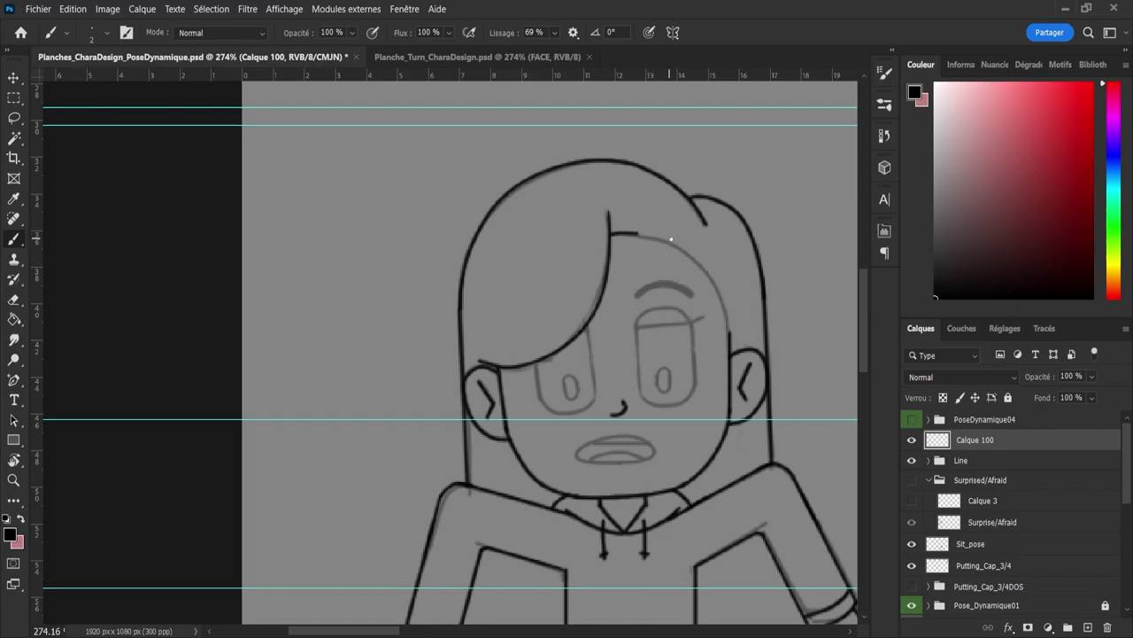
drag(671, 239, 673, 243)
key(ctrl+z)
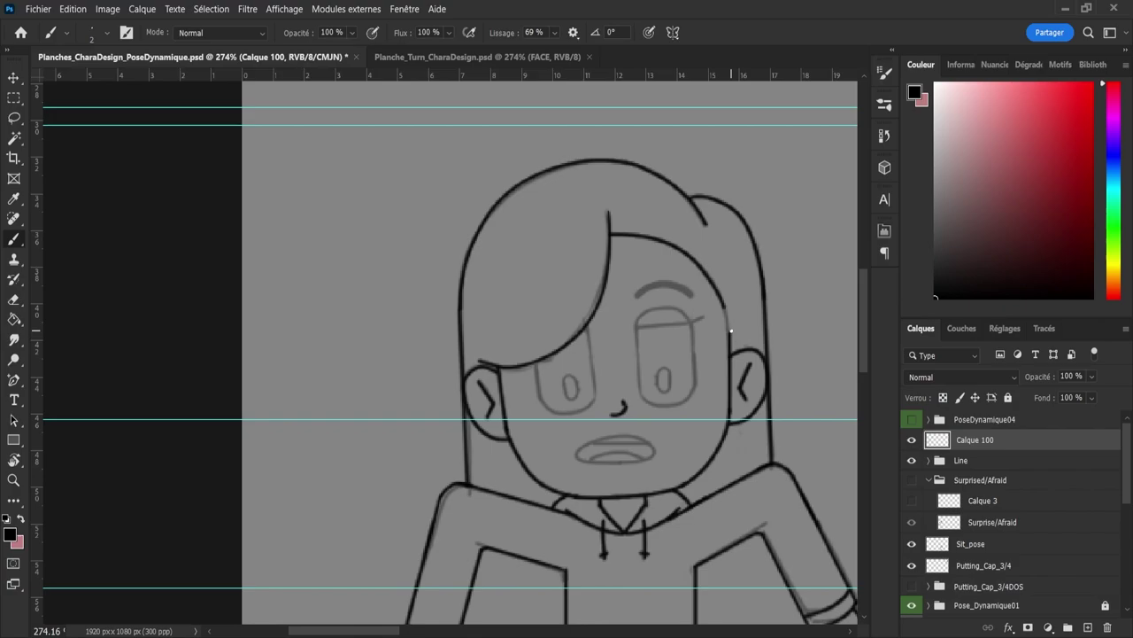
drag(731, 332, 728, 352)
Step: Ink the top arch and both sides of the right-hand eye, redoing the outer side where it misses the sketch
drag(639, 330, 638, 320)
drag(681, 309, 695, 322)
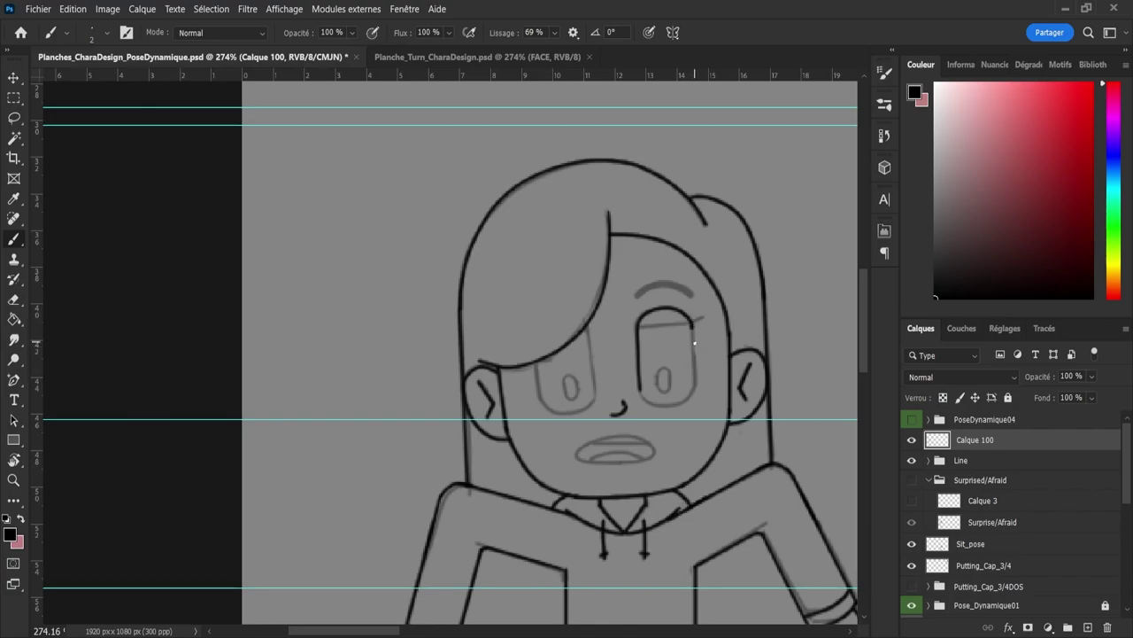
drag(694, 327, 697, 405)
key(ctrl+z)
key(ctrl+z)
key(ctrl+z)
drag(696, 323, 695, 378)
key(ctrl+z)
drag(692, 325, 696, 375)
key(ctrl+z)
key(ctrl+z)
key(ctrl+z)
Step: Lasso the eye's upper arch, copy it to a new layer and flip the copy vertically
key(l)
drag(623, 337, 668, 291)
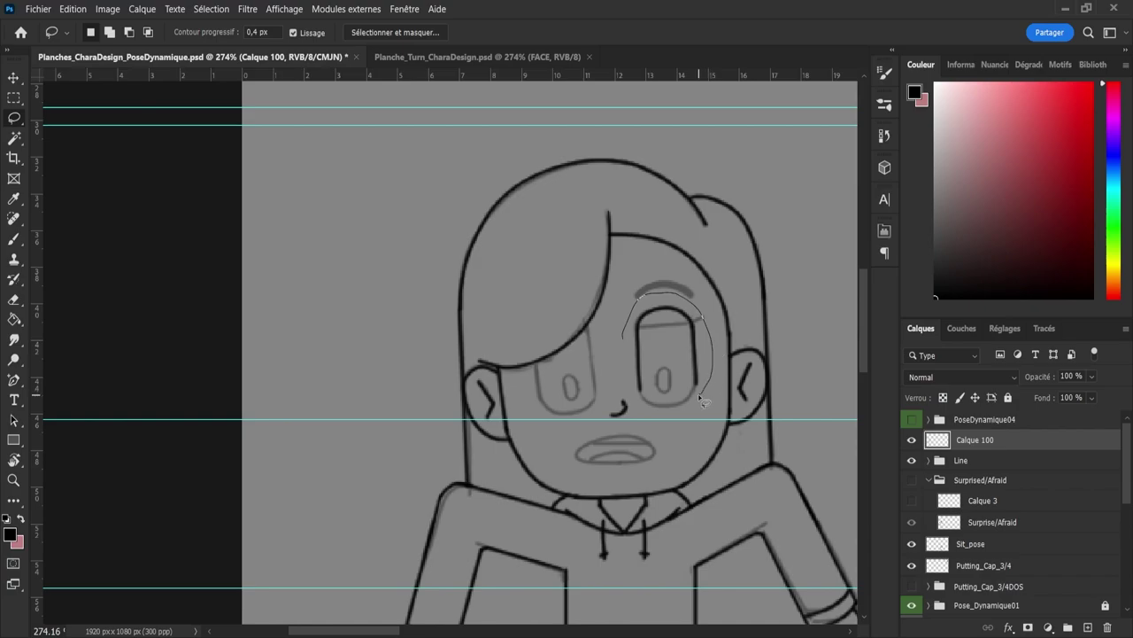
drag(700, 400, 705, 352)
drag(625, 341, 631, 343)
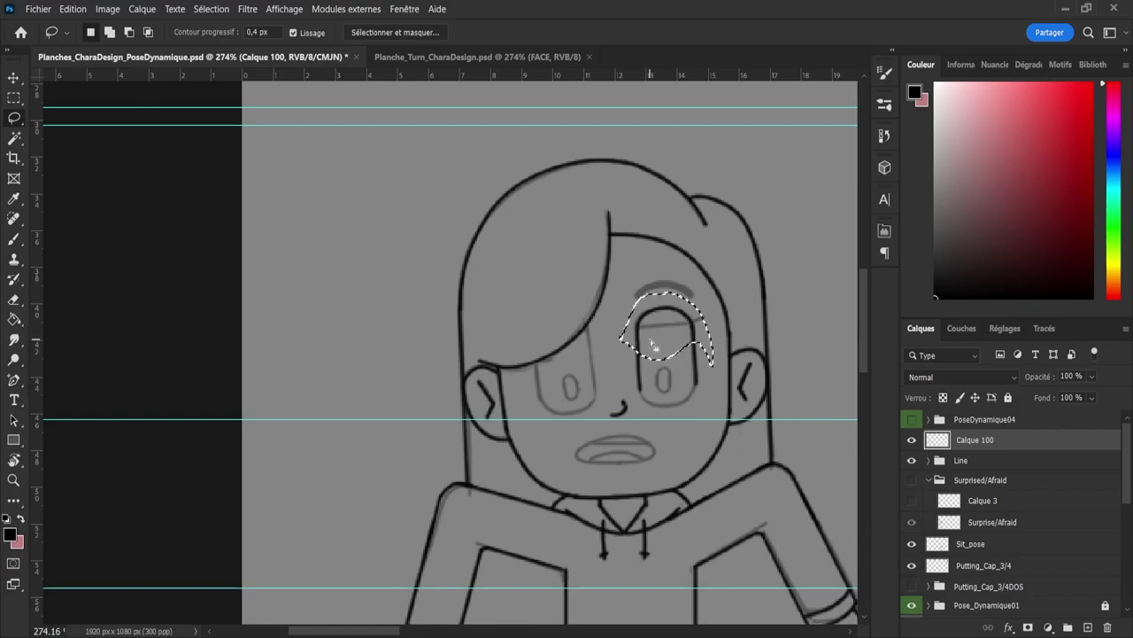
key(ctrl+j)
key(ctrl+t)
right_click(668, 344)
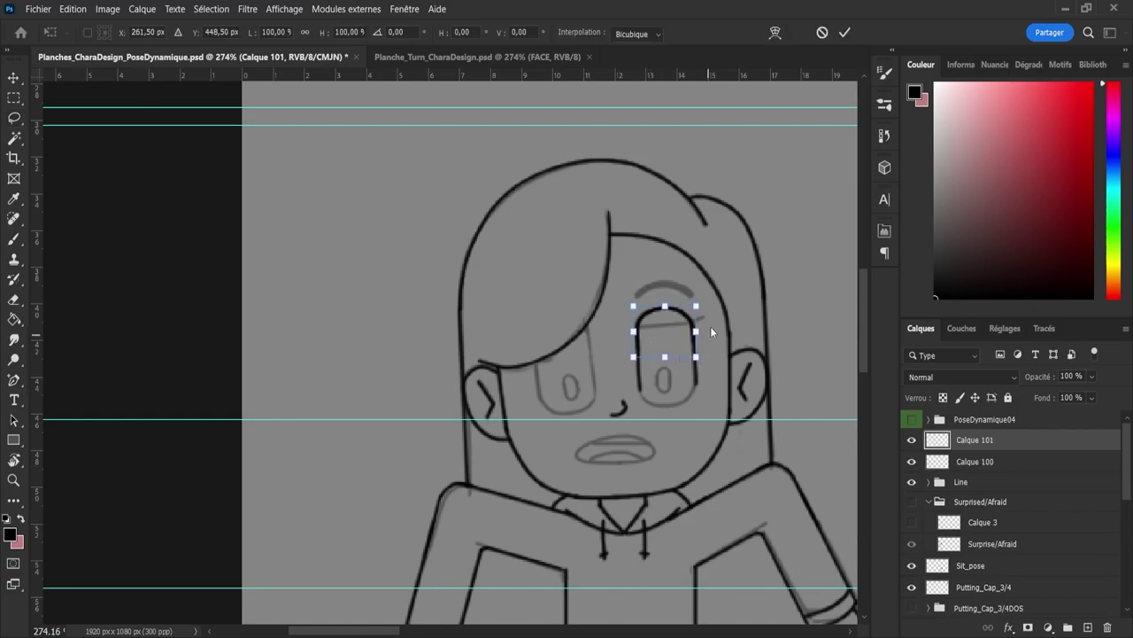
click(710, 330)
Step: Move the flipped arch down to close the bottom of the eye and merge its layer with Calque 100
drag(674, 350, 675, 399)
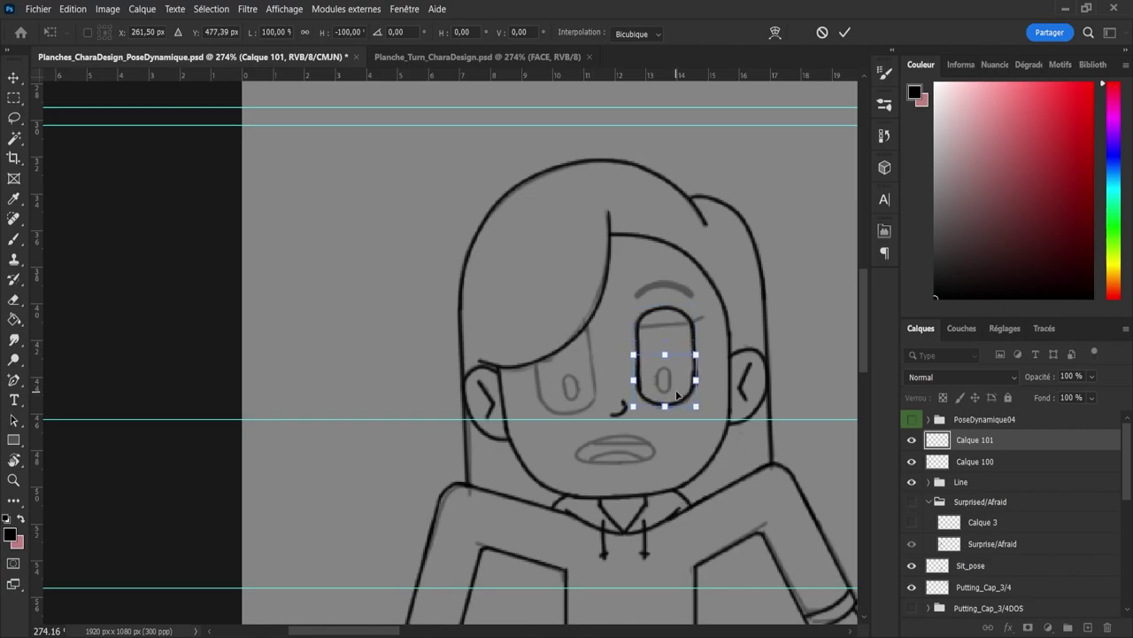
drag(724, 370, 720, 363)
key(Return)
key(v)
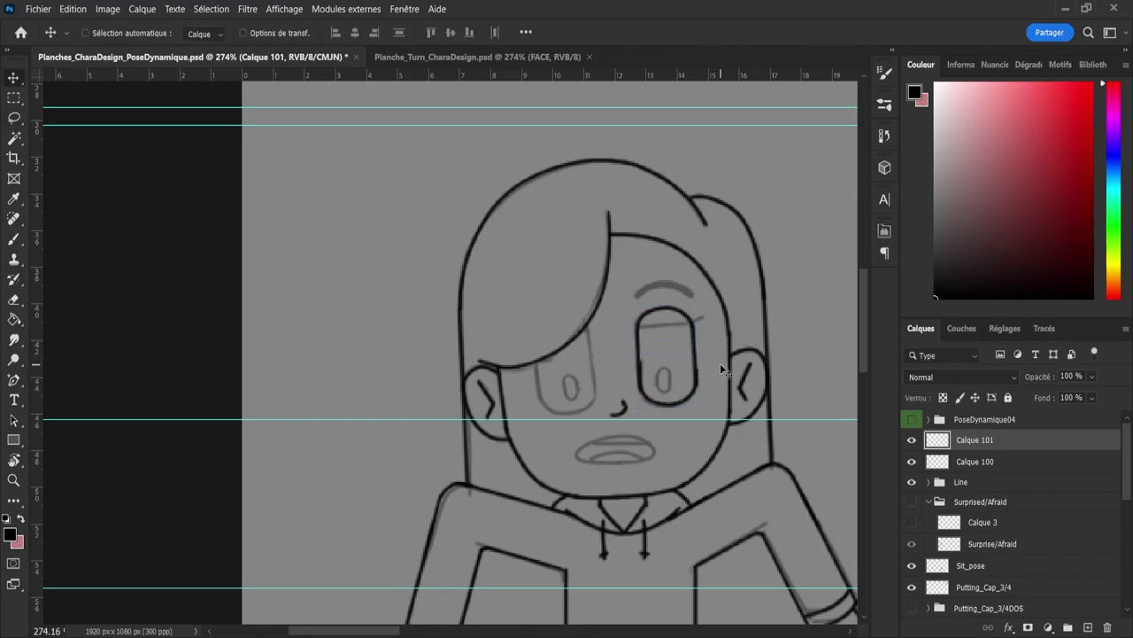
shift+click(956, 463)
key(ctrl+e)
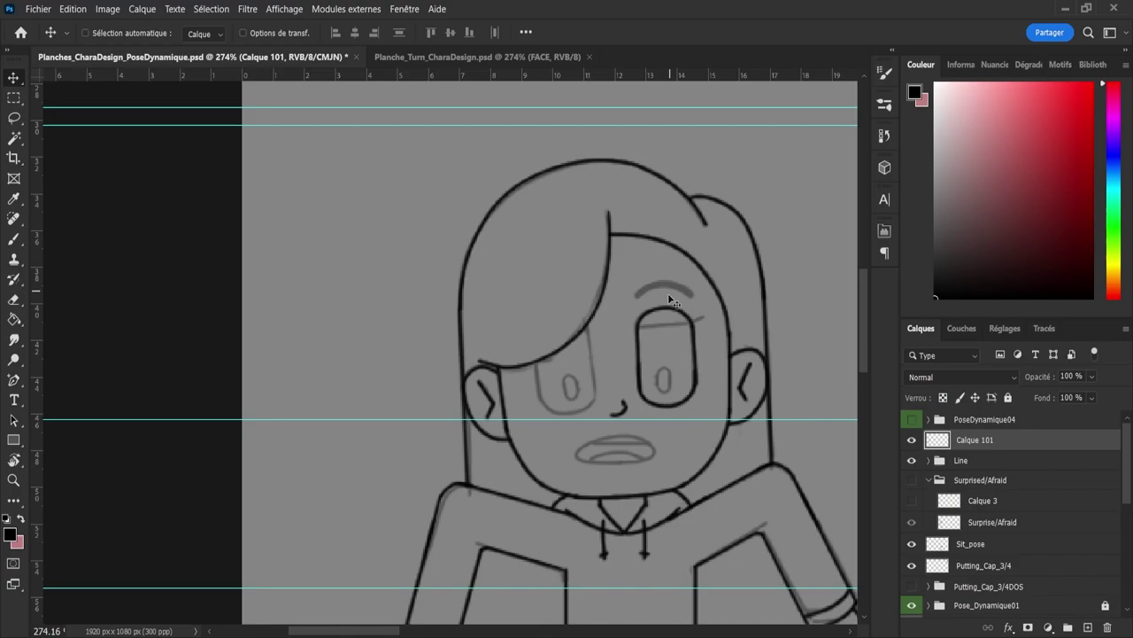
Step: Ink the eyelid line across the upper part of the right-hand eye, following the sketch out to the lash
key(b)
drag(639, 326, 700, 324)
key(ctrl+z)
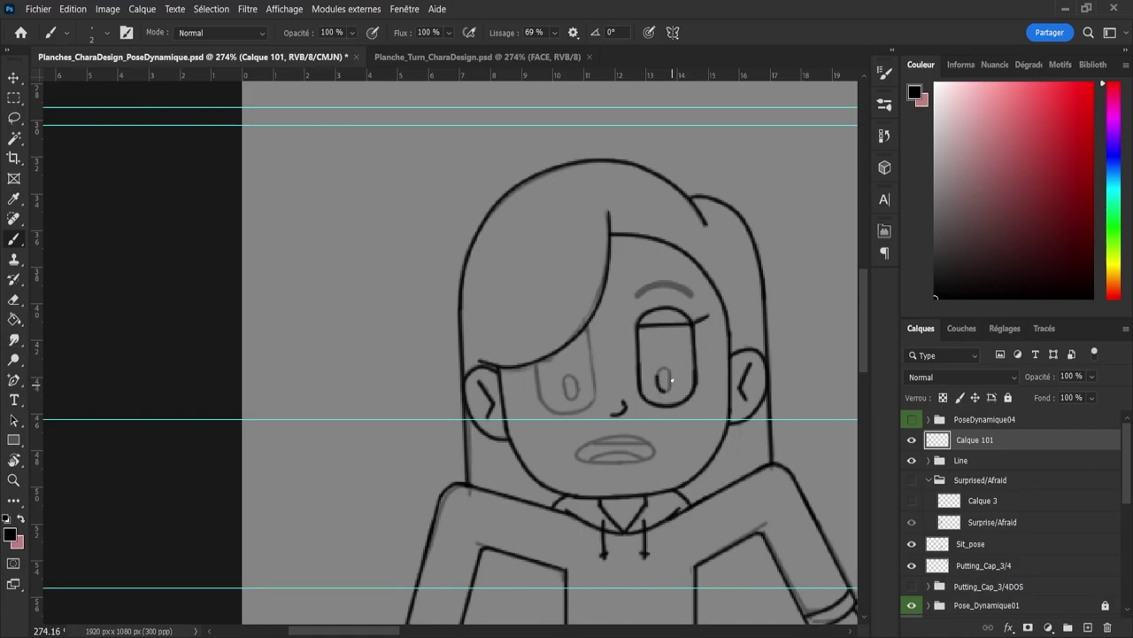
Step: Ink the small oval pupil inside the right-hand eye, undoing the strokes that miss the sketch
key(ctrl+z)
mouse_move(670, 370)
mouse_down()
mouse_move(663, 399)
mouse_move(674, 394)
mouse_up()
key(ctrl+z)
Step: Lasso the whole inked right-hand eye with its lash and copy it to a new layer
key(l)
mouse_move(623, 321)
mouse_down()
mouse_move(669, 299)
mouse_move(703, 301)
mouse_move(717, 390)
mouse_move(649, 410)
mouse_move(623, 322)
mouse_up()
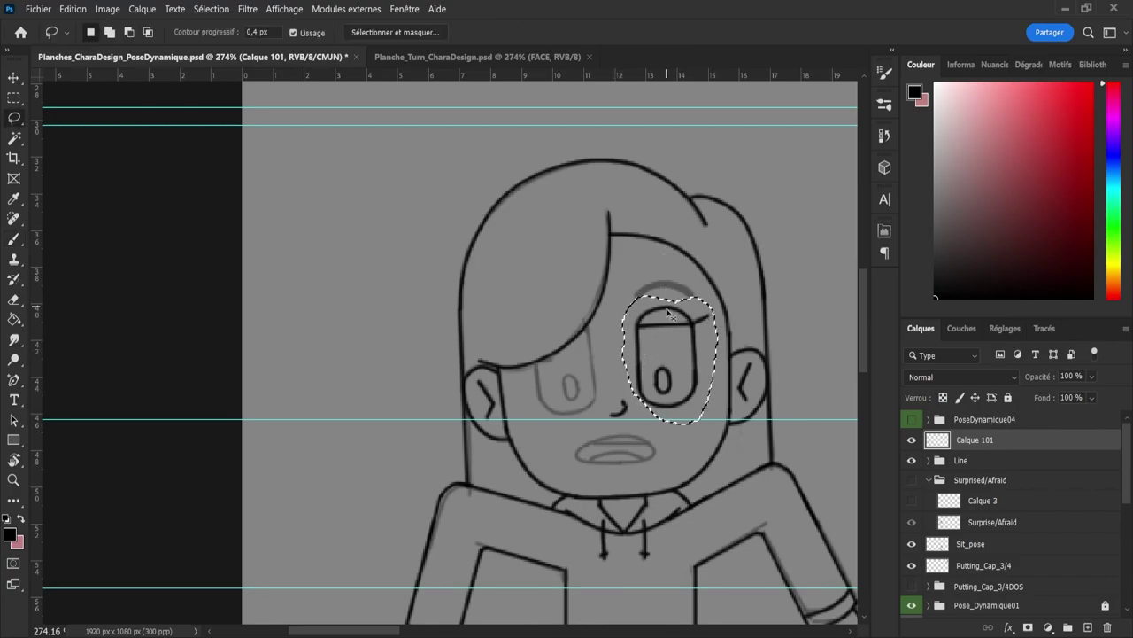
key(ctrl+j)
Step: Flip the copied eye horizontally, then move and tilt it to fit the left-hand eye sketch
key(ctrl+t)
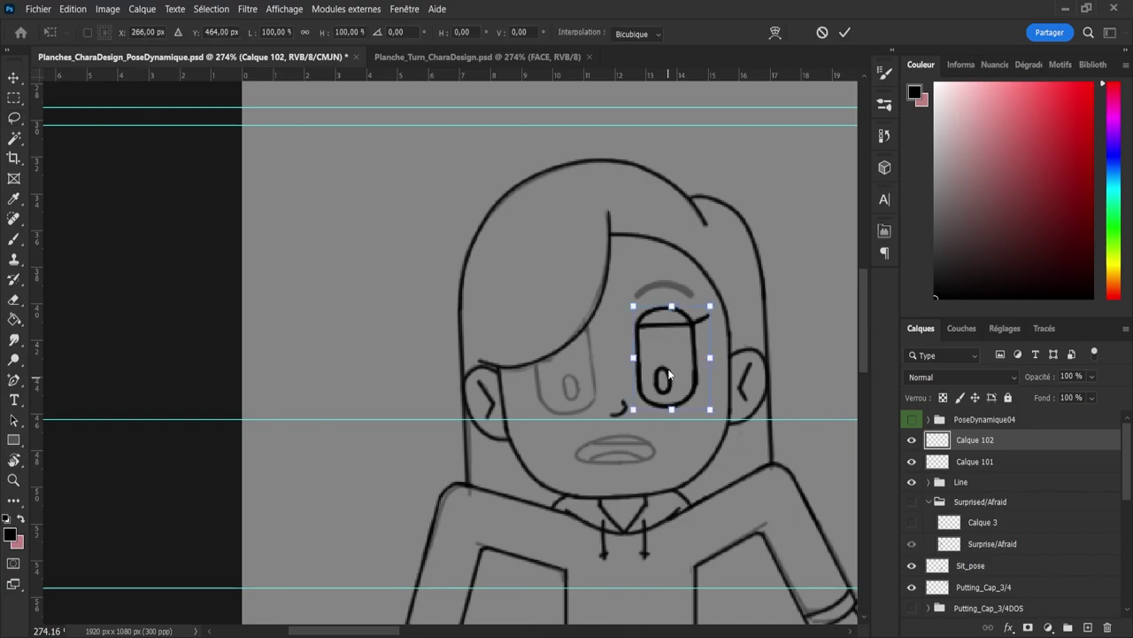
click(728, 362)
drag(675, 369, 561, 379)
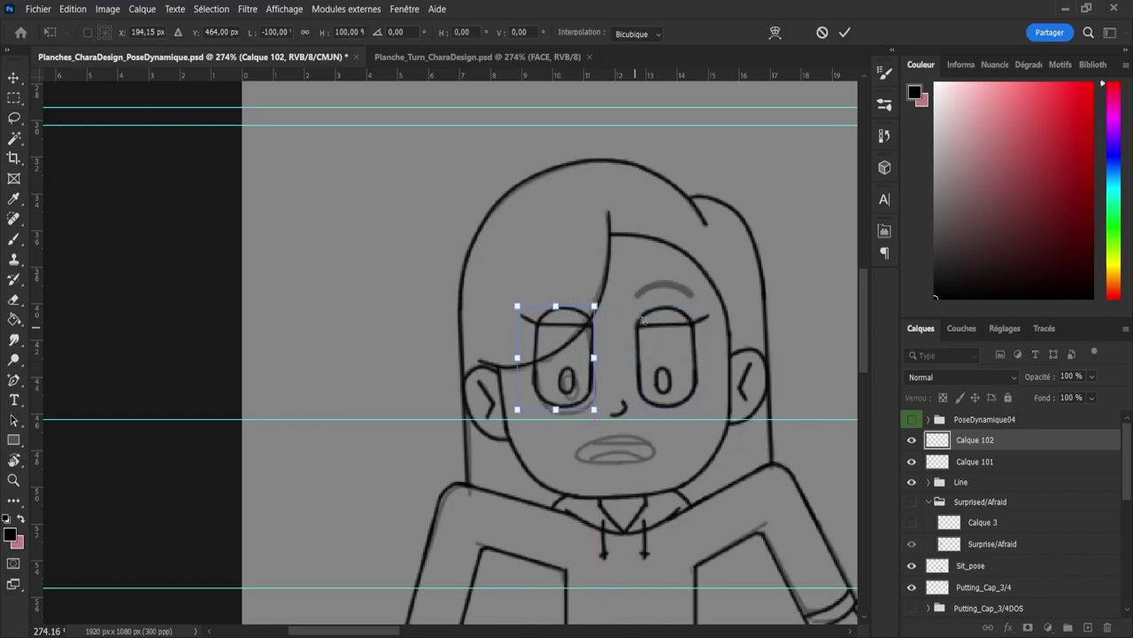
drag(630, 327, 620, 299)
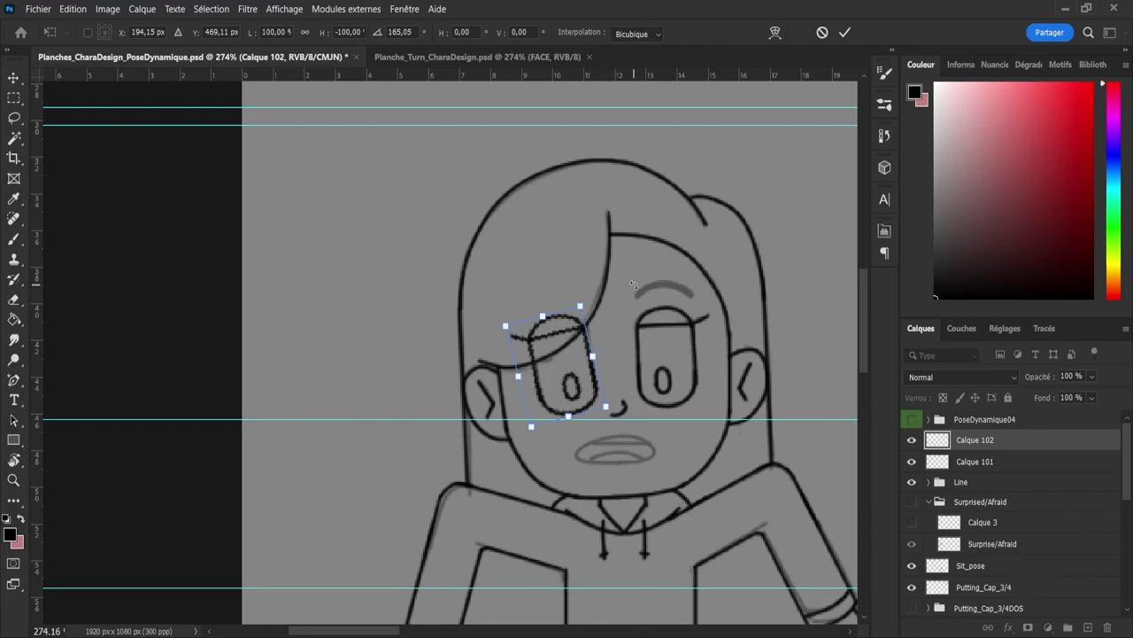
key(Return)
key(ctrl+t)
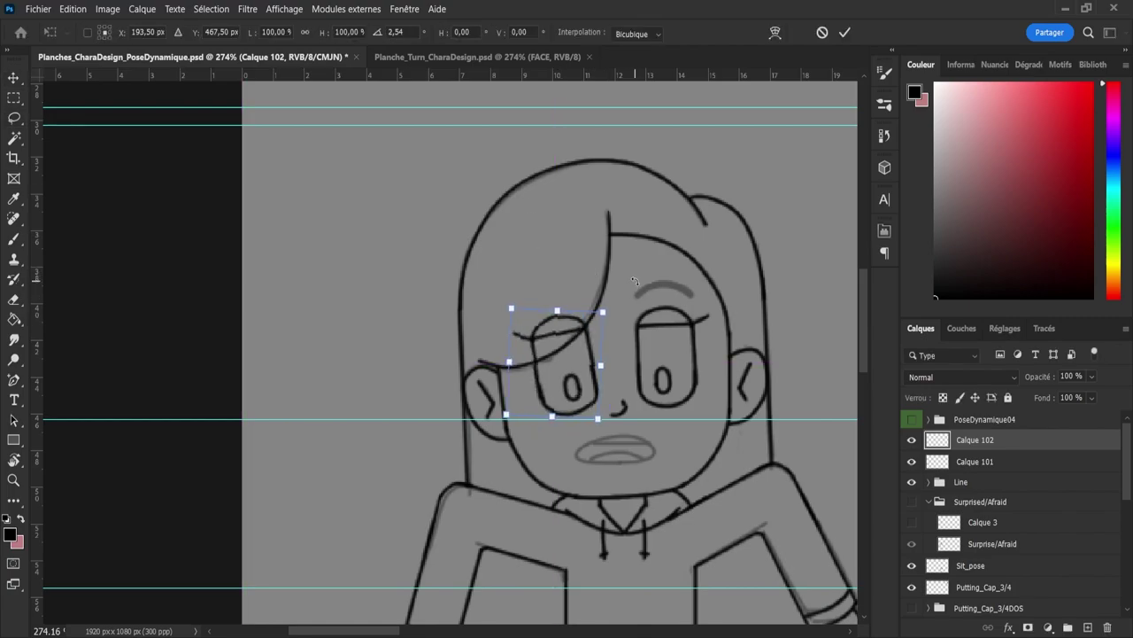
key(Return)
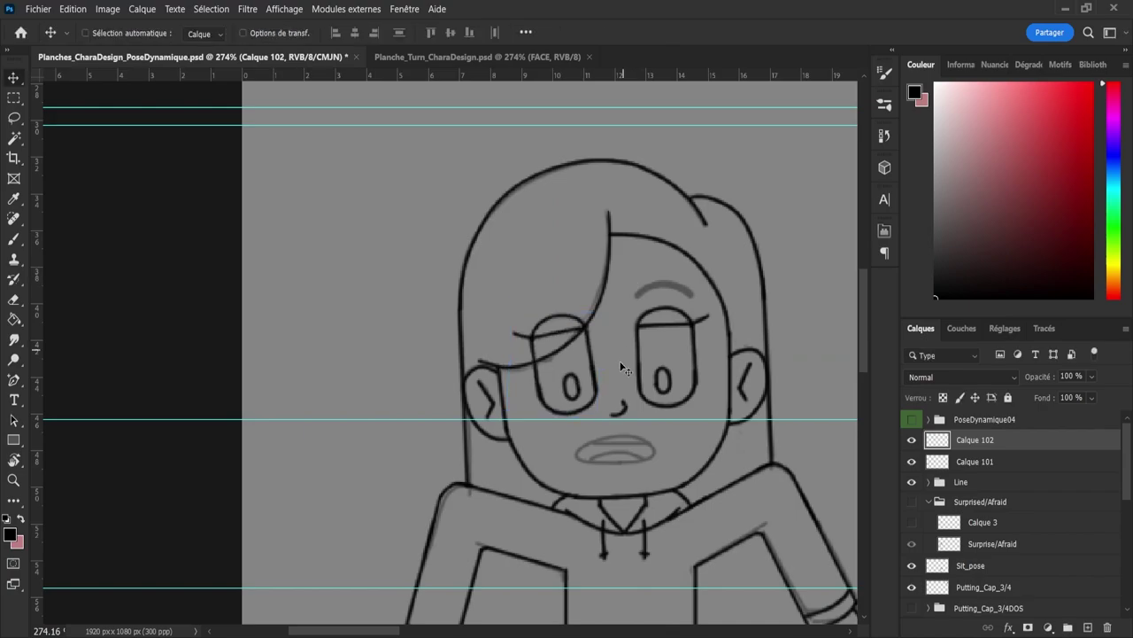
Step: Erase the parts of the left-hand eye and its lash that overlap the hair fringe
key(e)
mouse_move(514, 324)
mouse_down()
mouse_move(555, 319)
mouse_move(534, 341)
mouse_move(581, 322)
mouse_move(531, 357)
mouse_up()
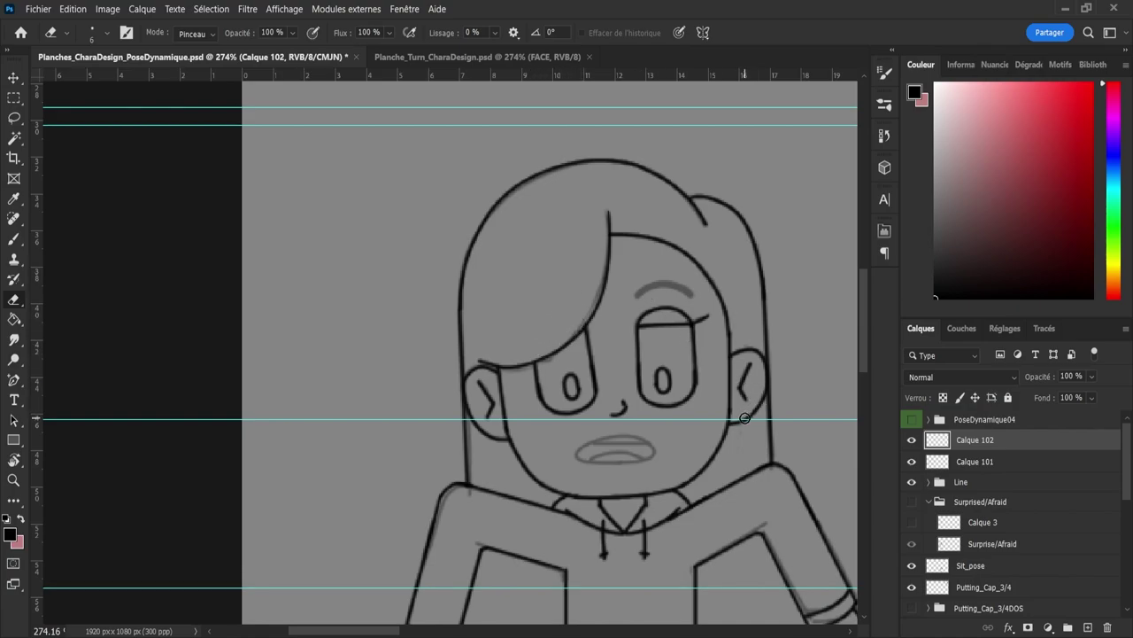
Step: Ink the mouth's outer outline on Calque 101, redoing strokes that do not follow the sketch
click(961, 465)
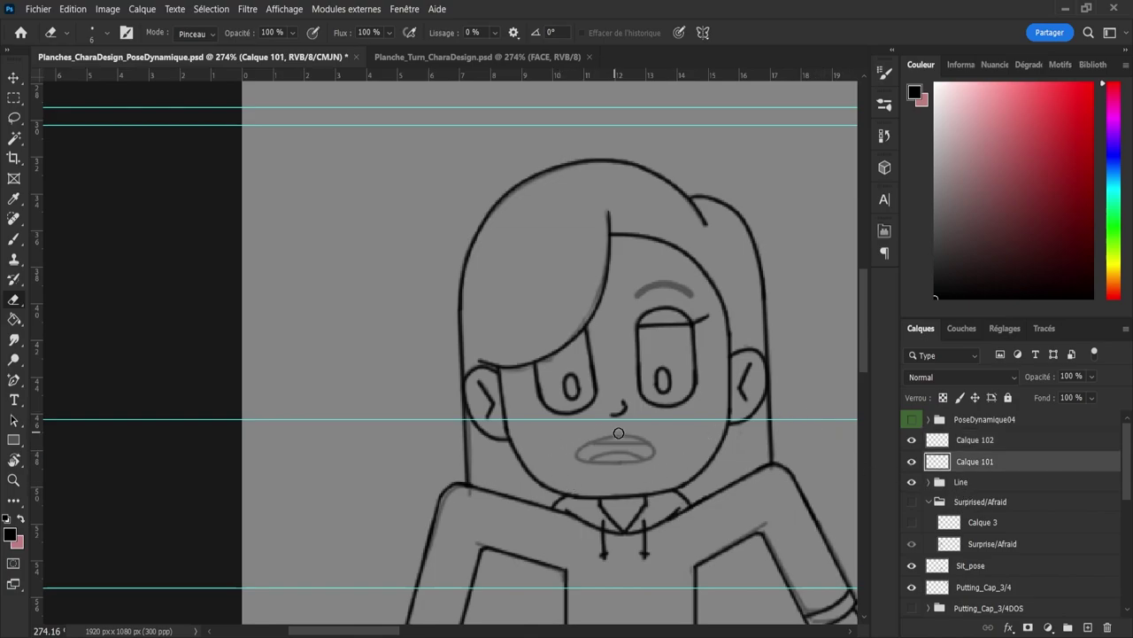
key(b)
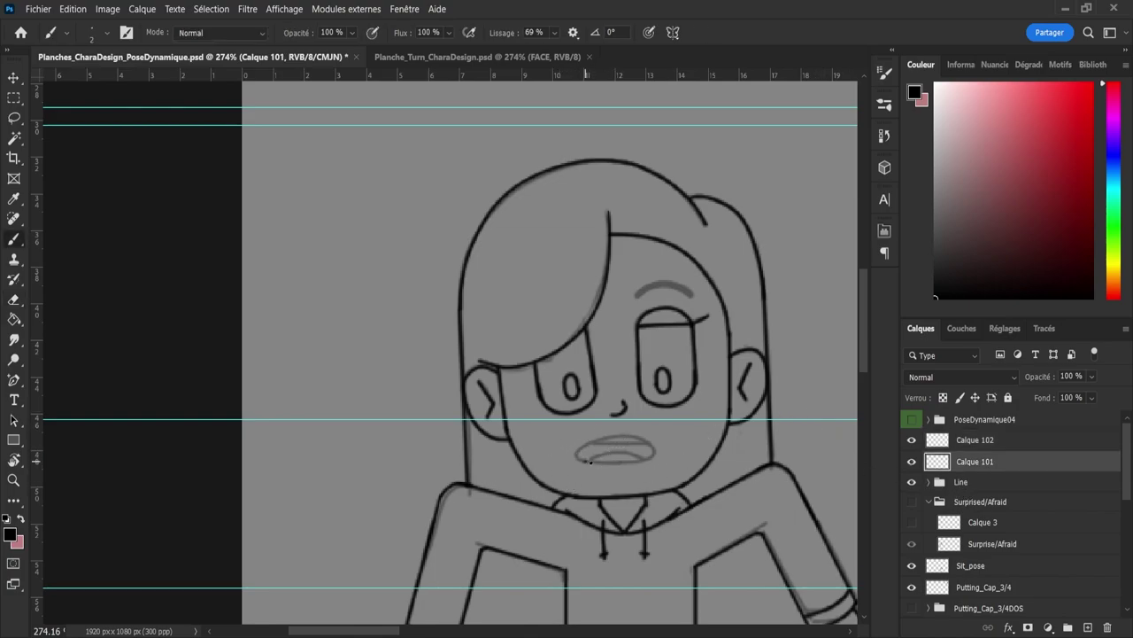
key(ctrl+z)
drag(576, 462, 648, 458)
drag(582, 448, 618, 438)
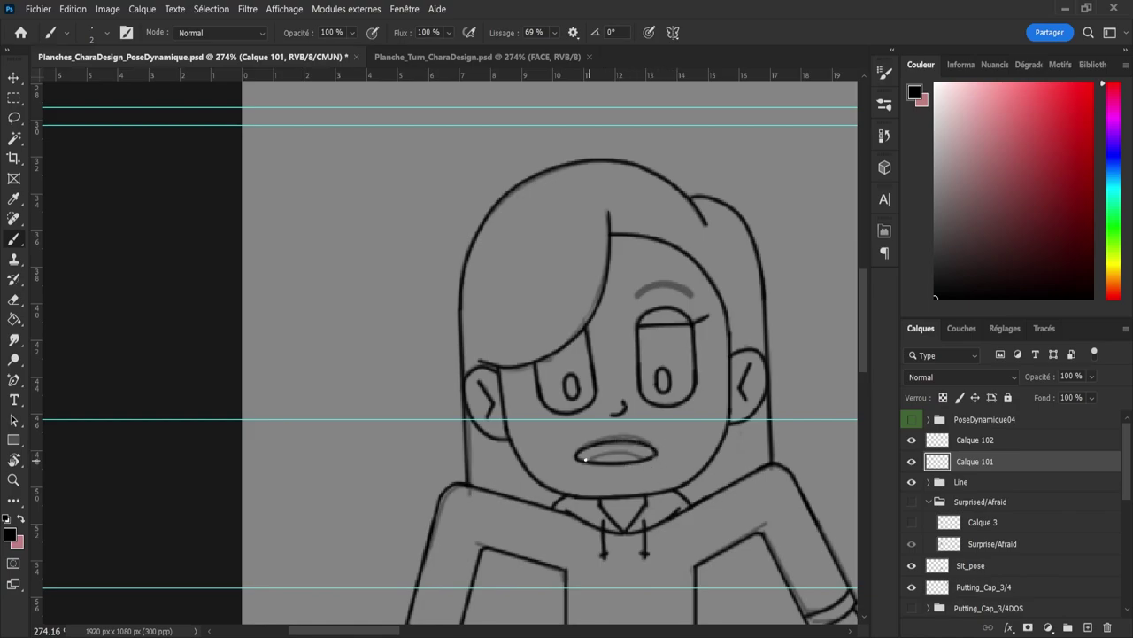
key(ctrl+z)
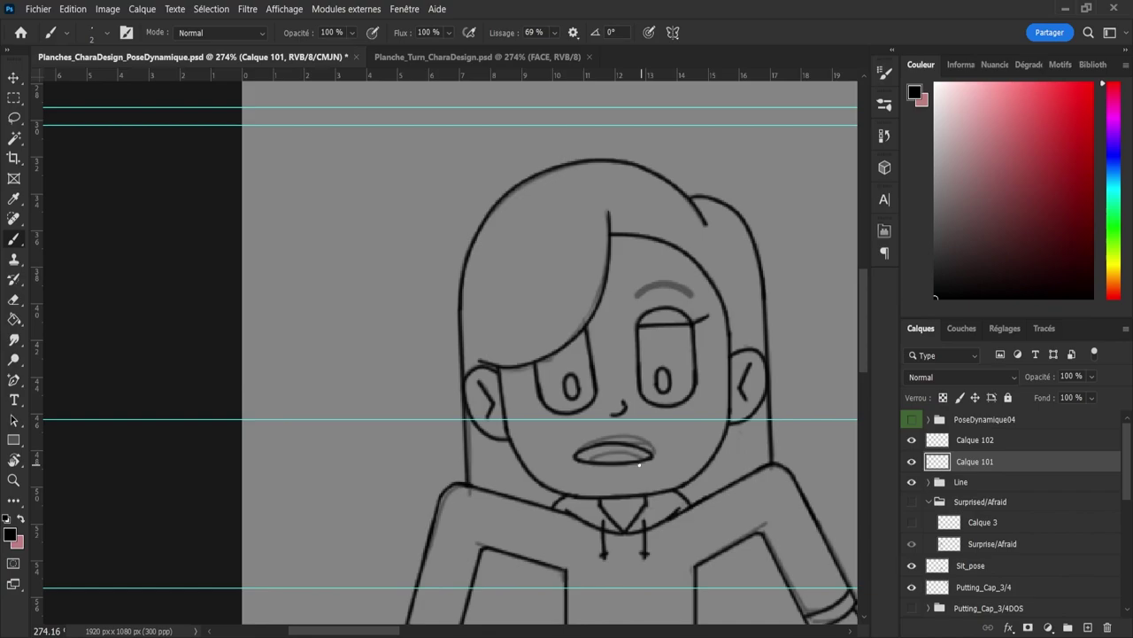
Step: Ink the curved line inside the mouth, undoing the strokes that miss
drag(590, 449, 650, 455)
key(ctrl+z)
mouse_move(631, 452)
mouse_down()
mouse_move(592, 460)
mouse_move(646, 463)
mouse_up()
key(ctrl+z)
key(ctrl+z)
Step: Lasso the inked mouth, shift it slightly up and to the right, rotate it about -2.44°, and deselect
key(l)
drag(547, 440, 649, 437)
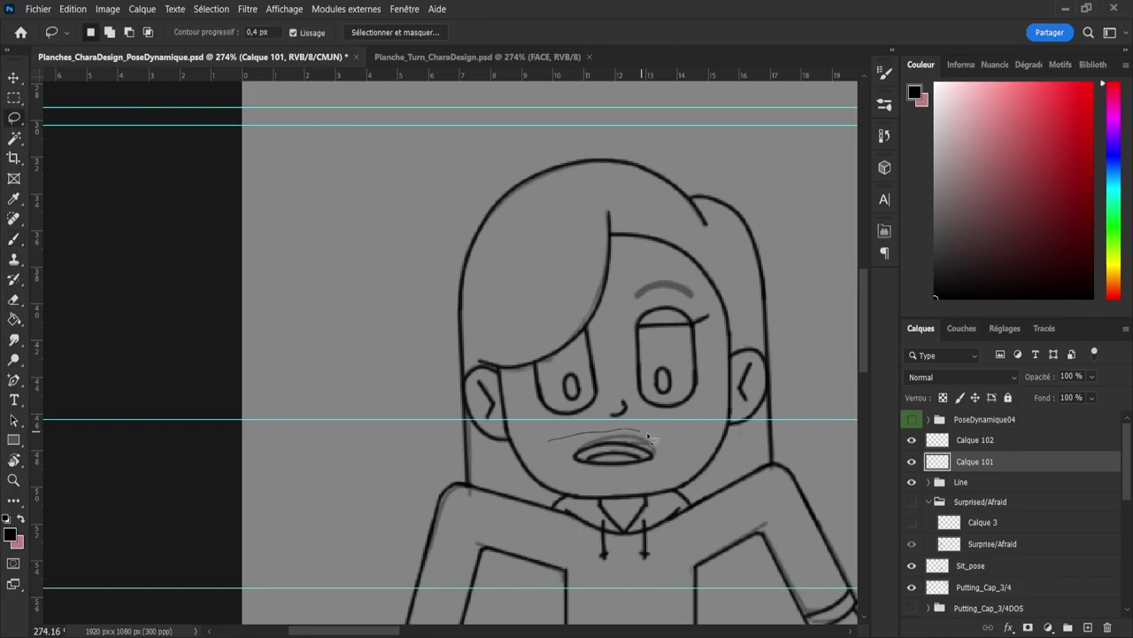
drag(565, 464, 551, 445)
key(ctrl+t)
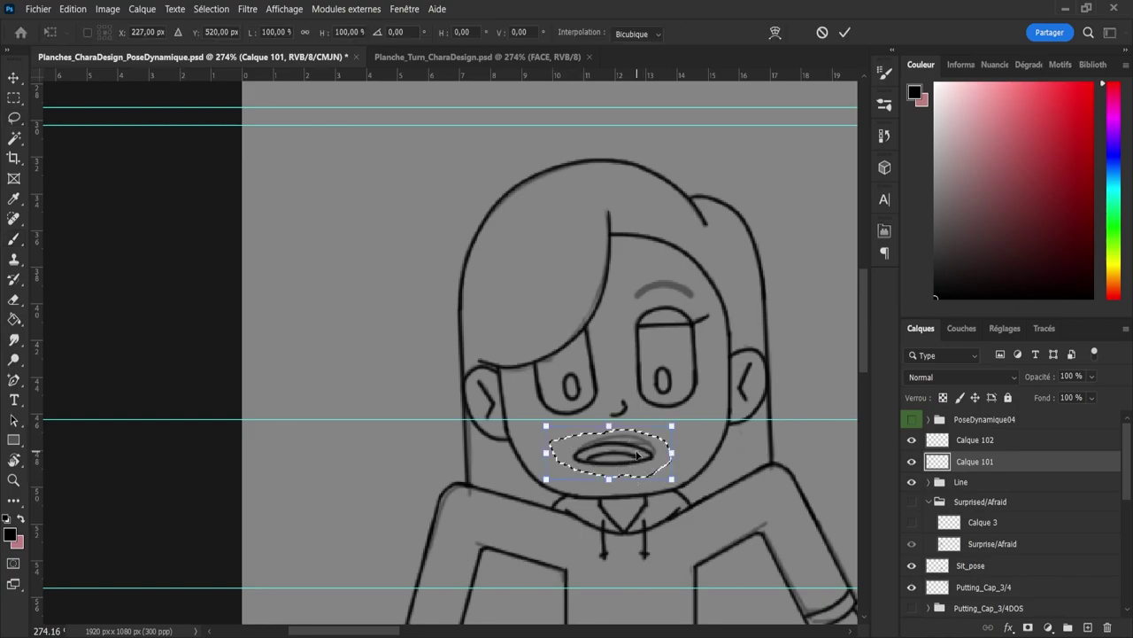
drag(640, 443, 637, 443)
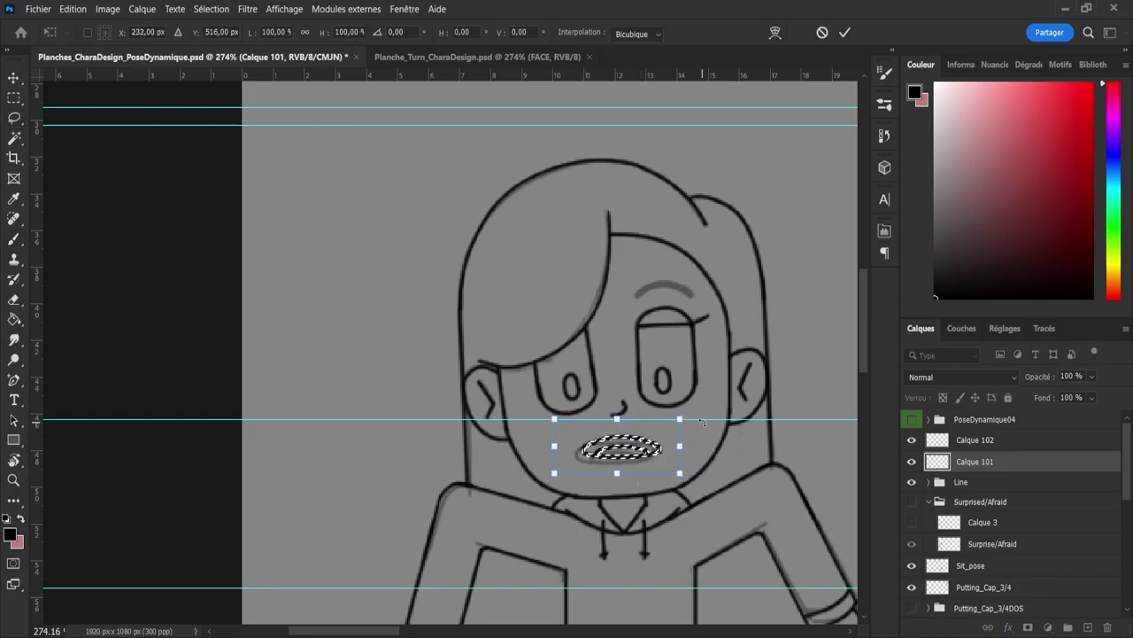
drag(698, 418, 699, 429)
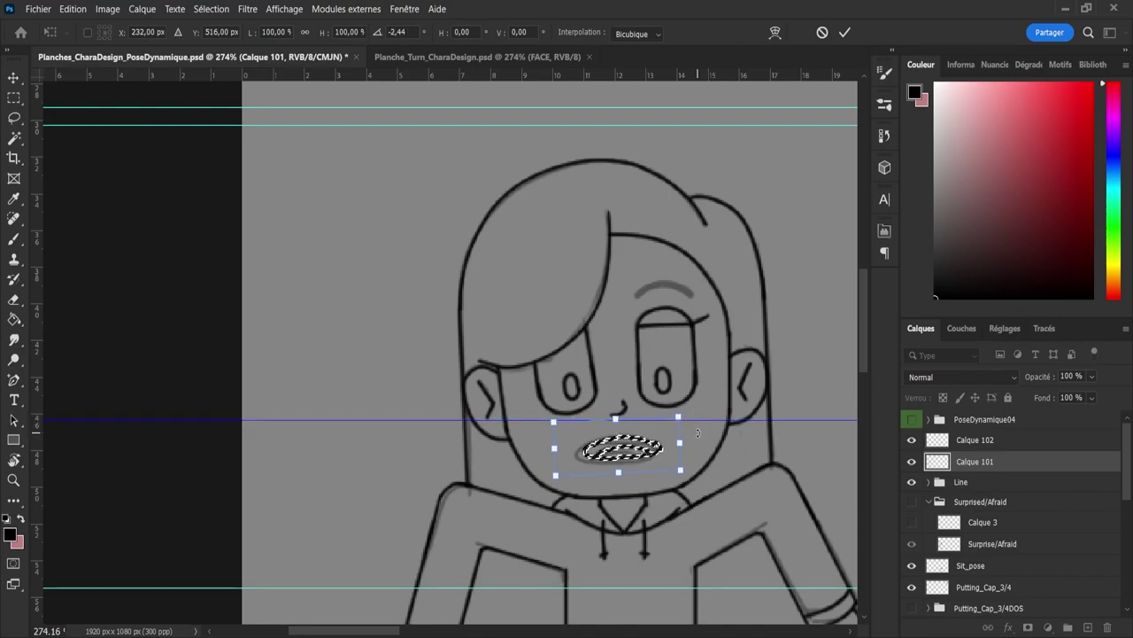
key(Return)
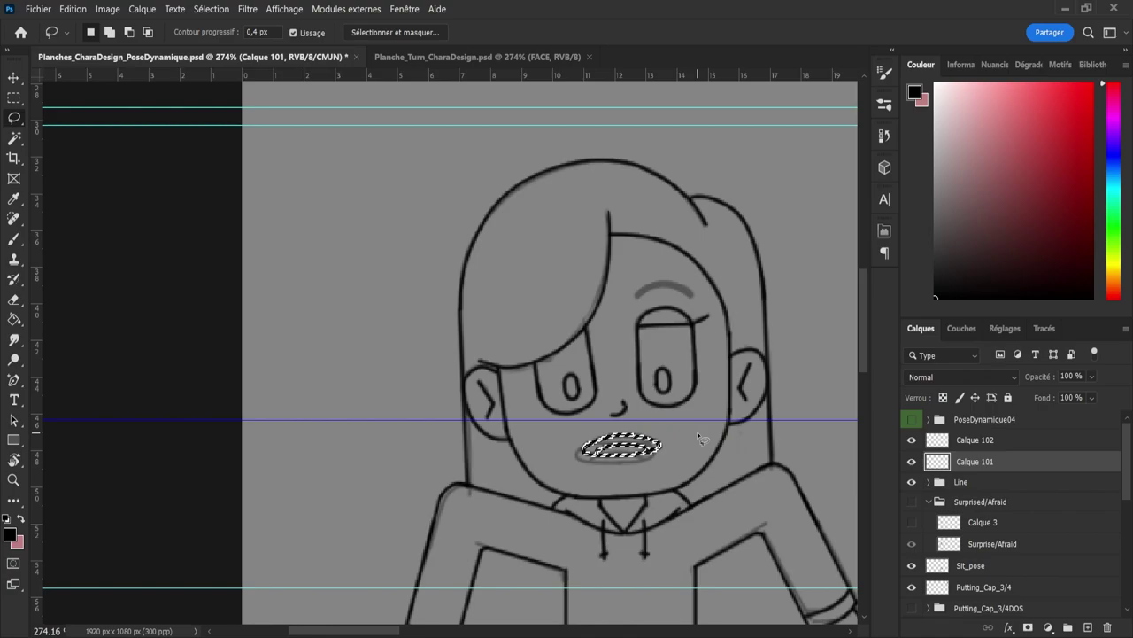
click(607, 232)
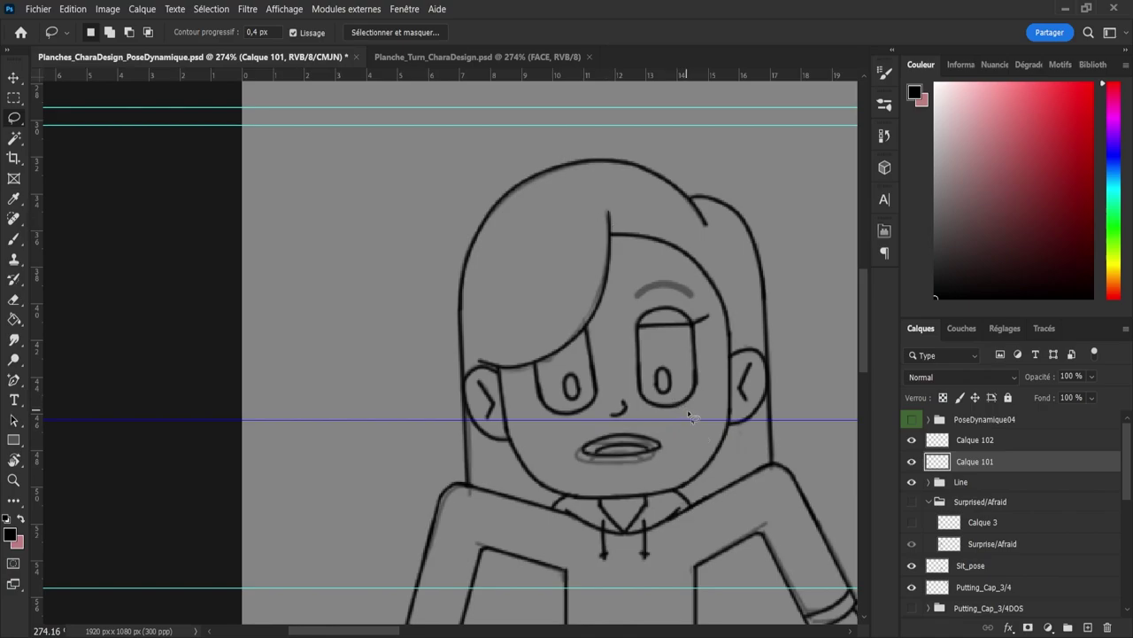
Step: Ink the thick arched eyebrow above the right-hand eye, redoing strokes until it covers the sketch
key(b)
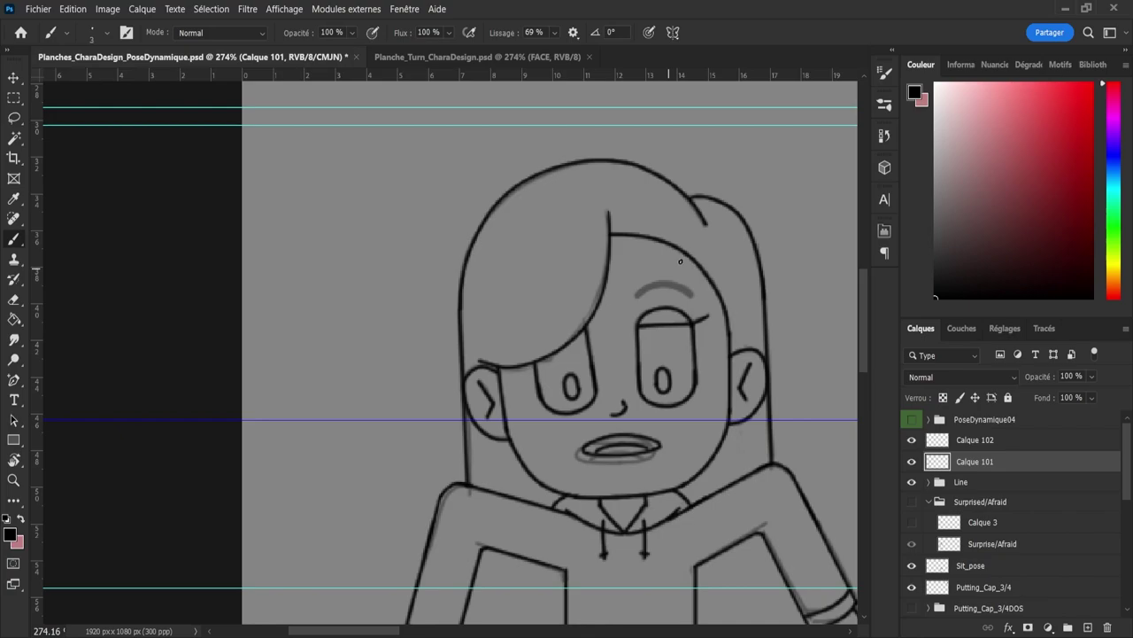
drag(785, 139, 799, 216)
key(ctrl+z)
mouse_move(638, 296)
mouse_down()
mouse_move(671, 279)
mouse_move(700, 301)
mouse_move(685, 278)
mouse_move(696, 293)
mouse_move(640, 296)
mouse_move(683, 284)
mouse_move(701, 301)
mouse_move(639, 293)
mouse_move(675, 277)
mouse_move(706, 304)
mouse_move(643, 293)
mouse_move(667, 276)
mouse_move(689, 278)
mouse_move(706, 303)
mouse_move(693, 307)
mouse_move(665, 271)
mouse_move(699, 289)
mouse_move(703, 307)
mouse_up()
key(ctrl+z)
key(ctrl+z)
key(ctrl+z)
key(ctrl+z)
key(ctrl+z)
key(ctrl+z)
key(ctrl+z)
key(e)
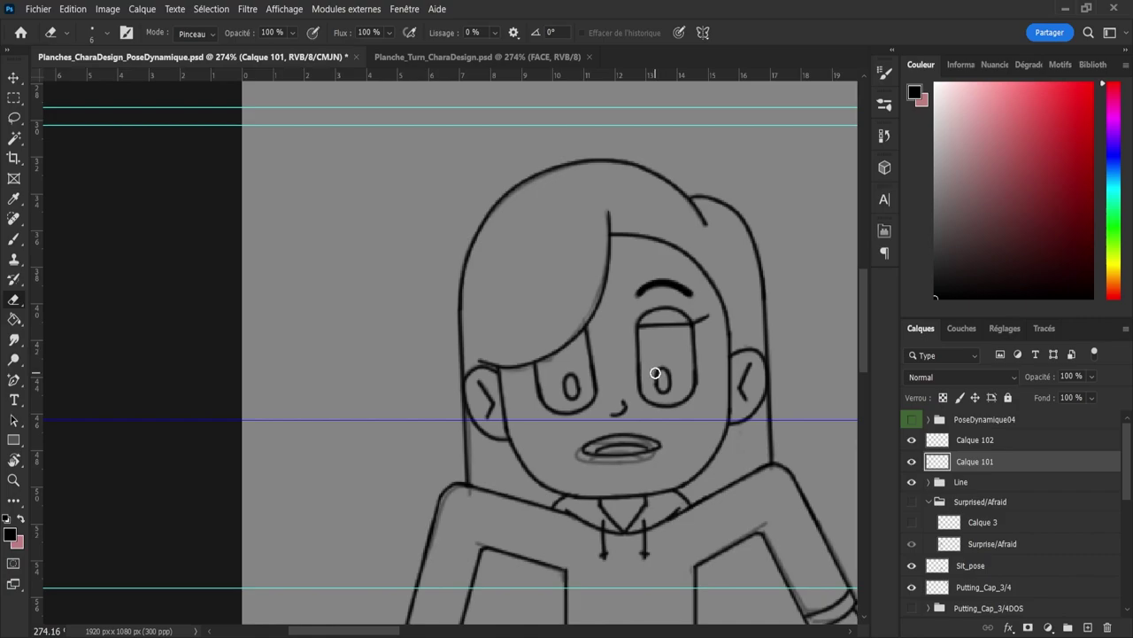
Step: Merge the layers Calque 101 and Calque 102 into one
key(z)
drag(655, 373, 693, 429)
click(697, 349)
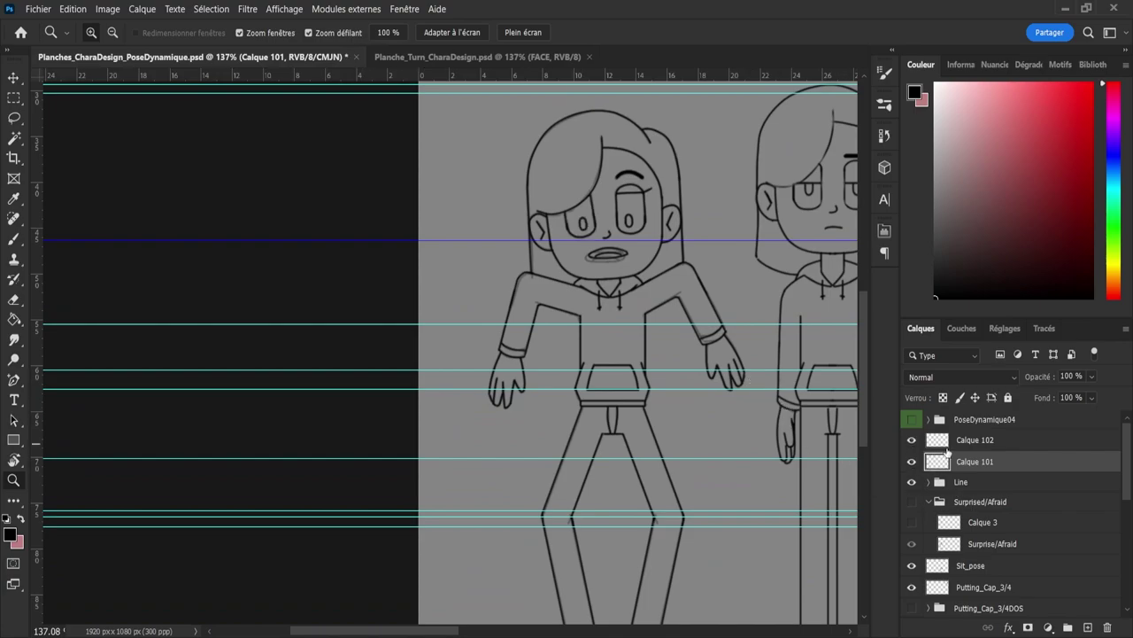
shift+click(946, 447)
key(ctrl+e)
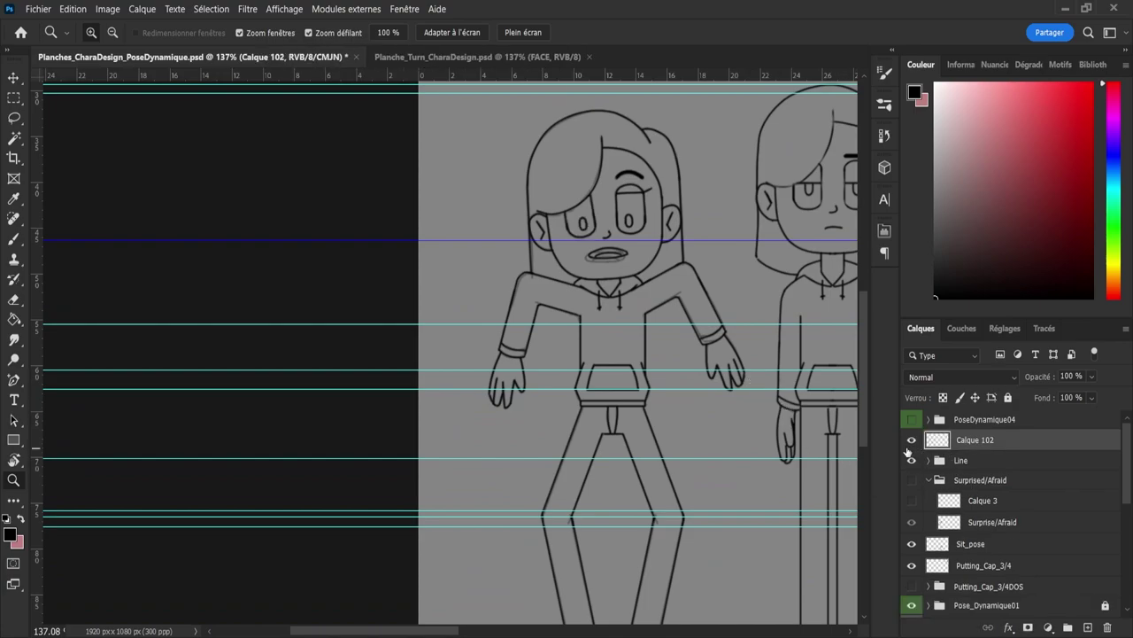
Step: Hide the Line group so only the clean line art shows for this pose, and save the document
alt+click(600, 371)
drag(643, 359, 695, 358)
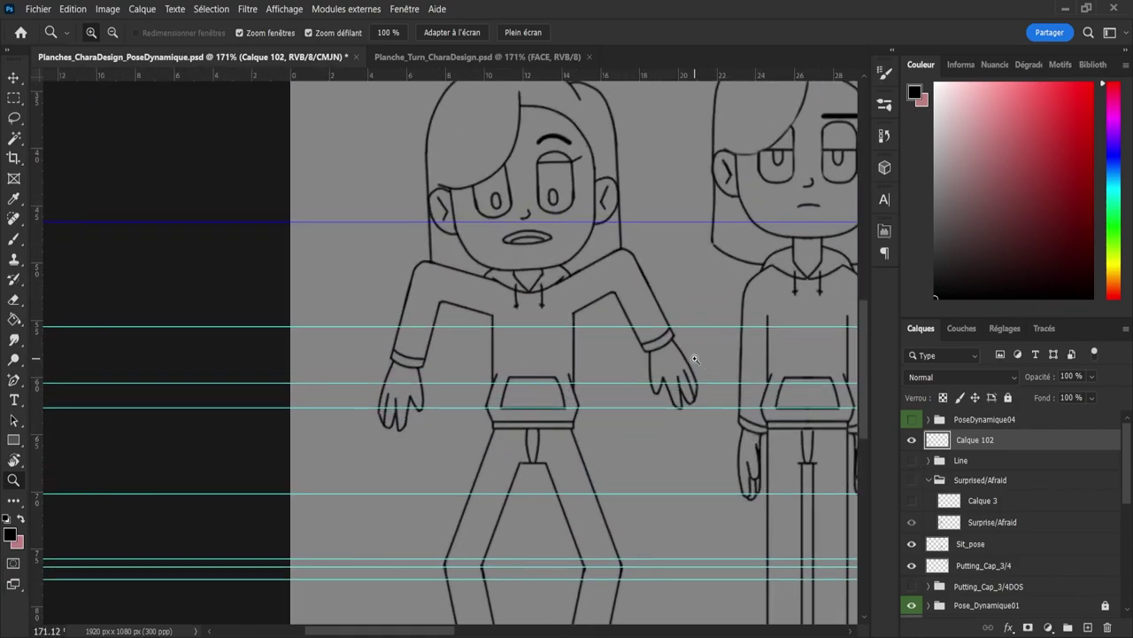
drag(535, 265, 479, 238)
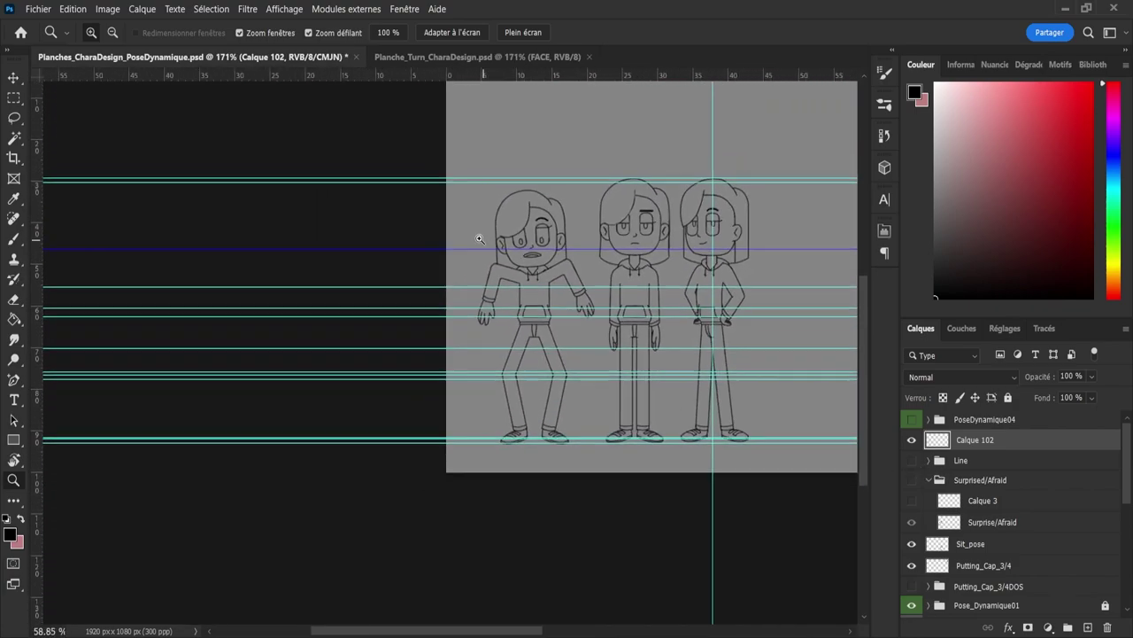
drag(574, 292, 556, 281)
key(ctrl+s)
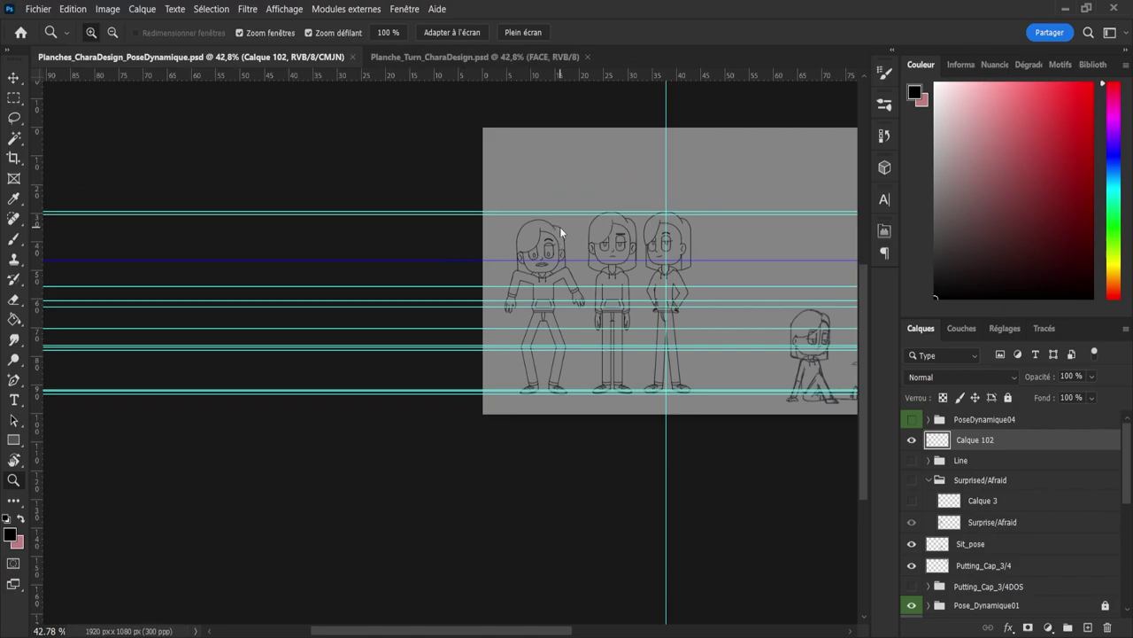
Step: Try stretching the lassoed mouth vertically to 161.29%, then undo the change
drag(564, 233, 516, 238)
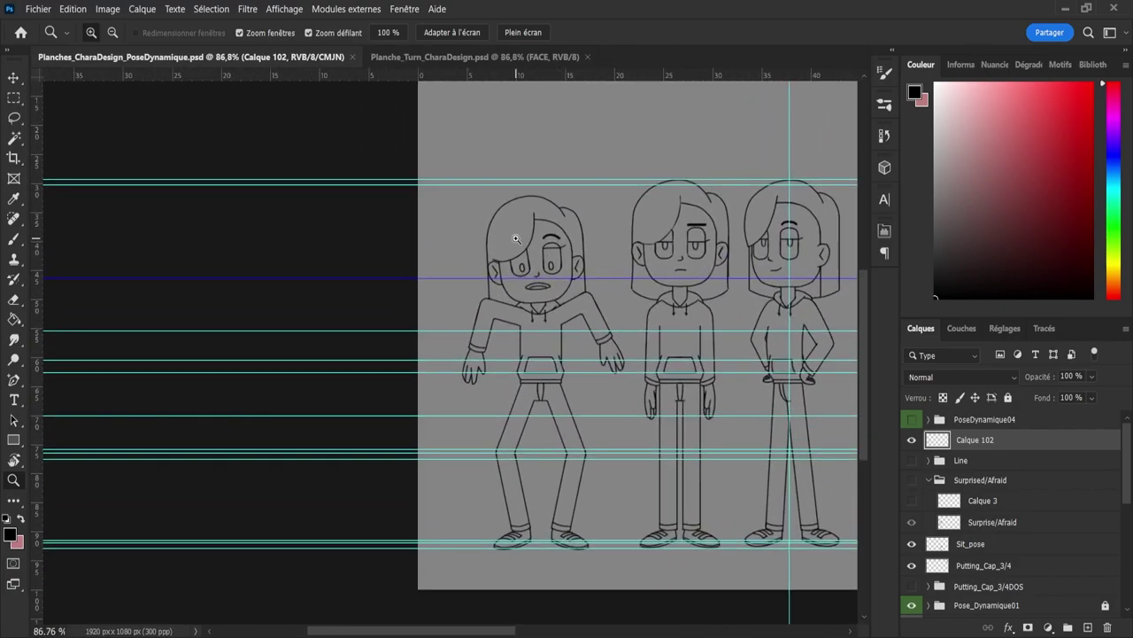
drag(535, 284, 554, 267)
key(l)
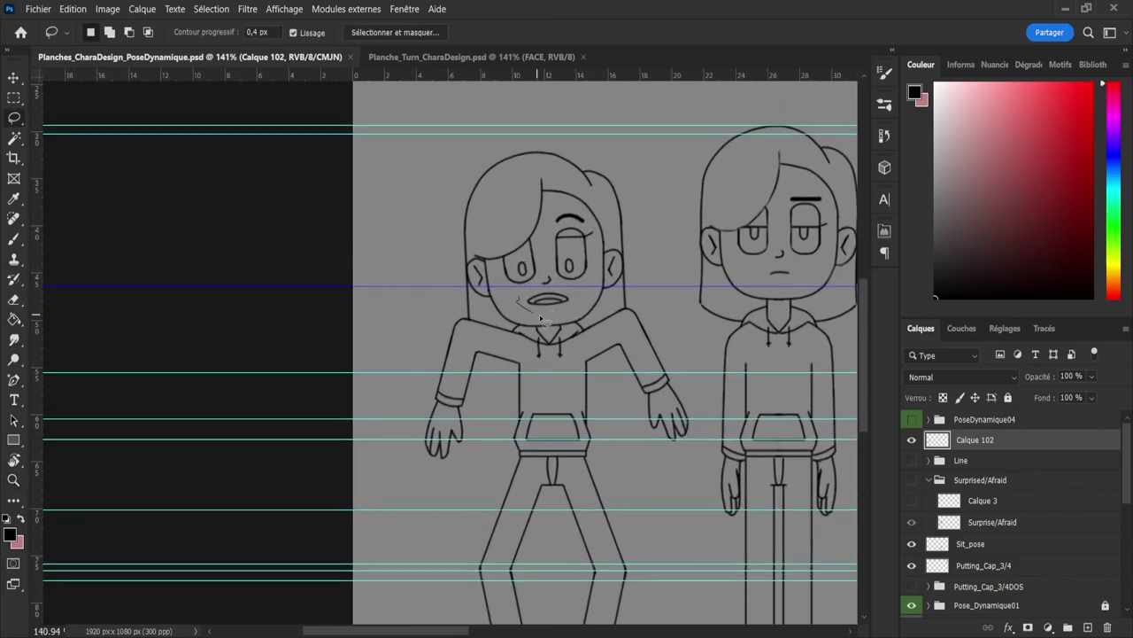
mouse_move(585, 303)
mouse_down()
mouse_move(556, 292)
mouse_move(516, 303)
mouse_move(560, 335)
mouse_up()
key(ctrl+t)
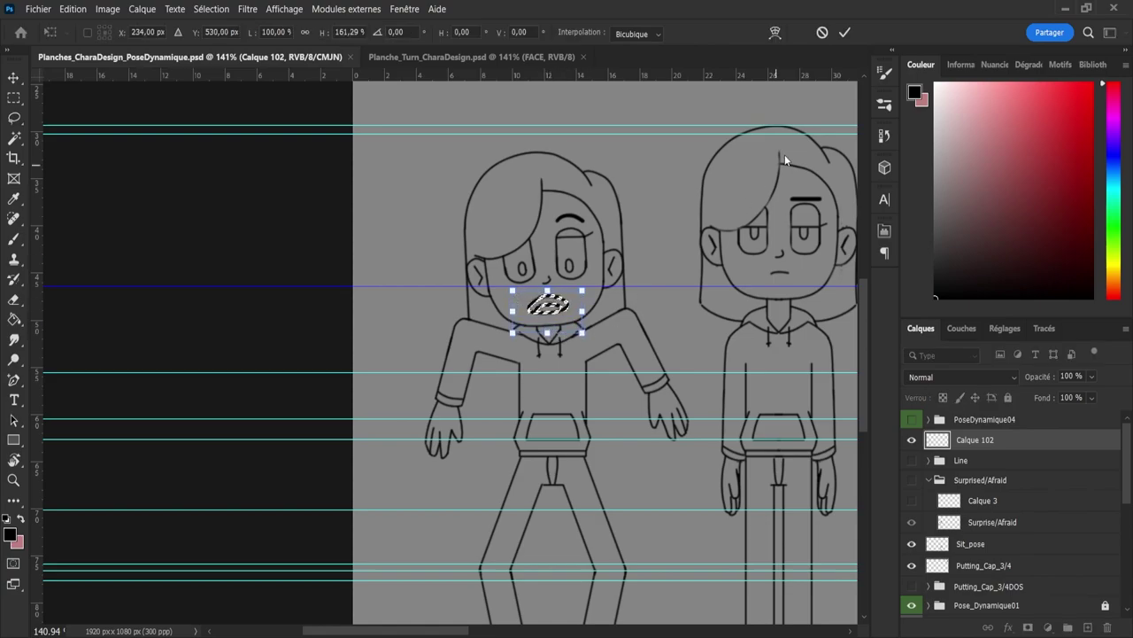
click(844, 33)
key(ctrl+d)
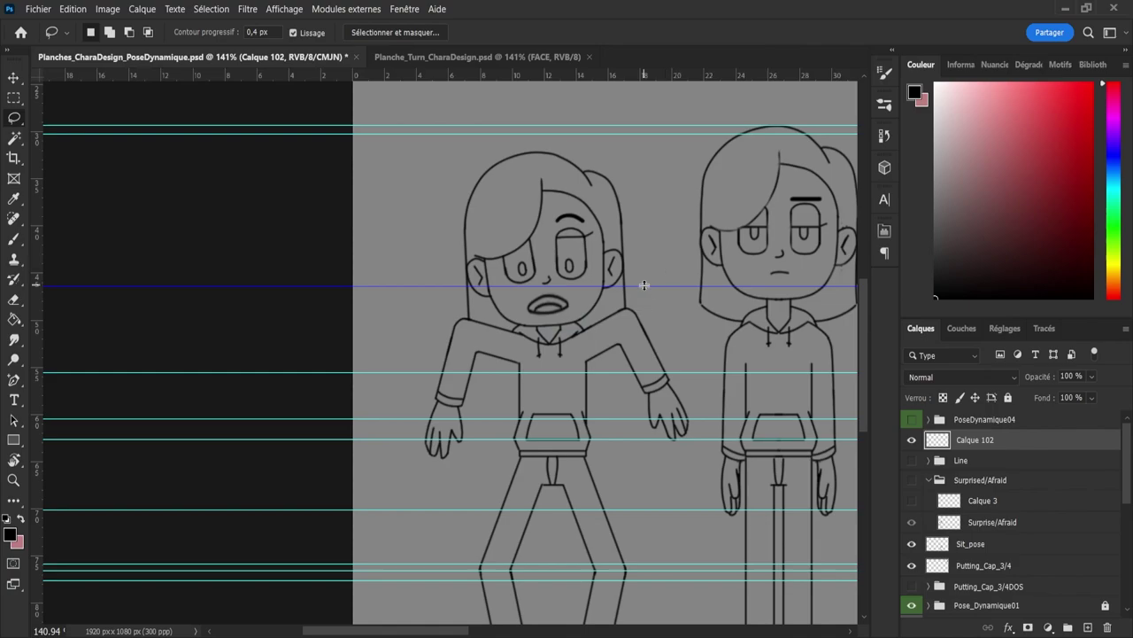
key(ctrl+z)
key(ctrl+z)
key(ctrl+z)
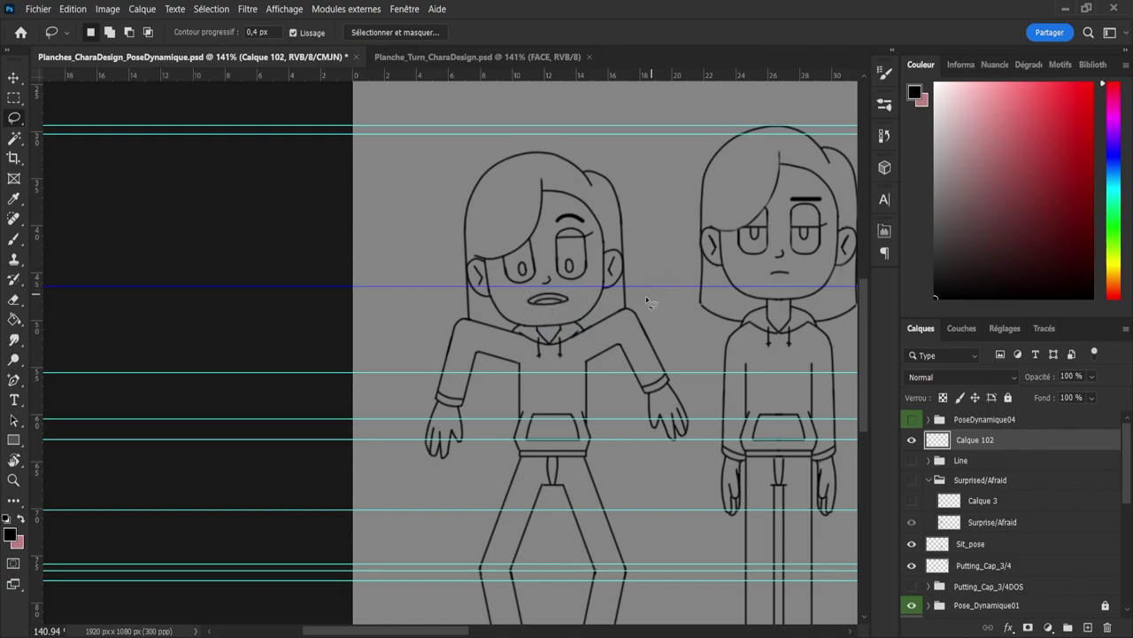
Step: Save the document with the mouth at its original height
key(z)
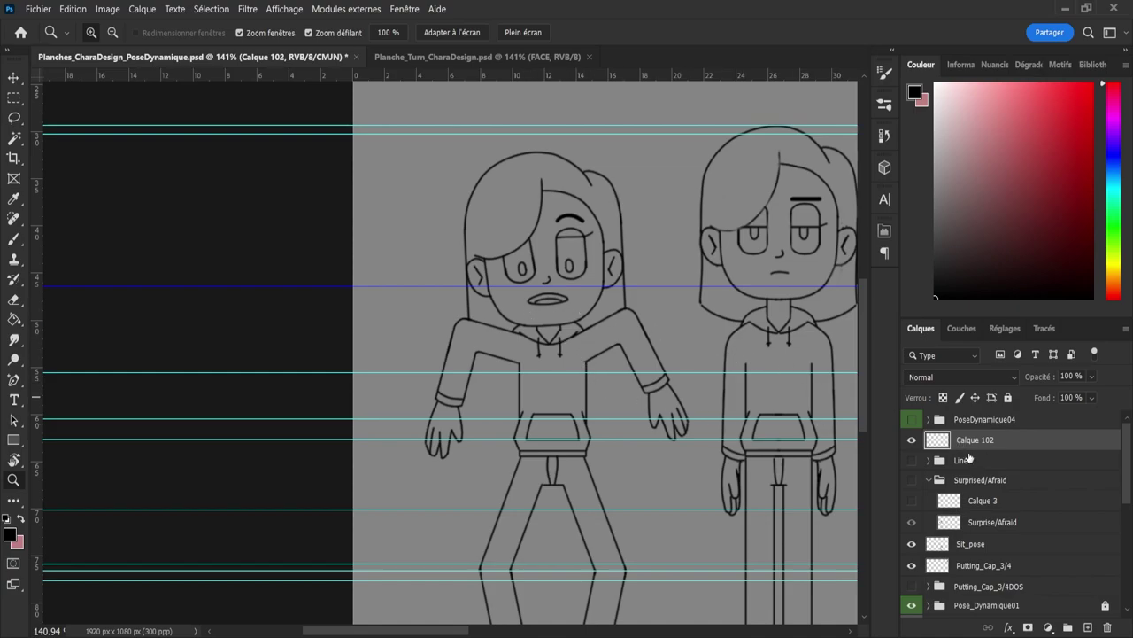
drag(506, 339, 454, 319)
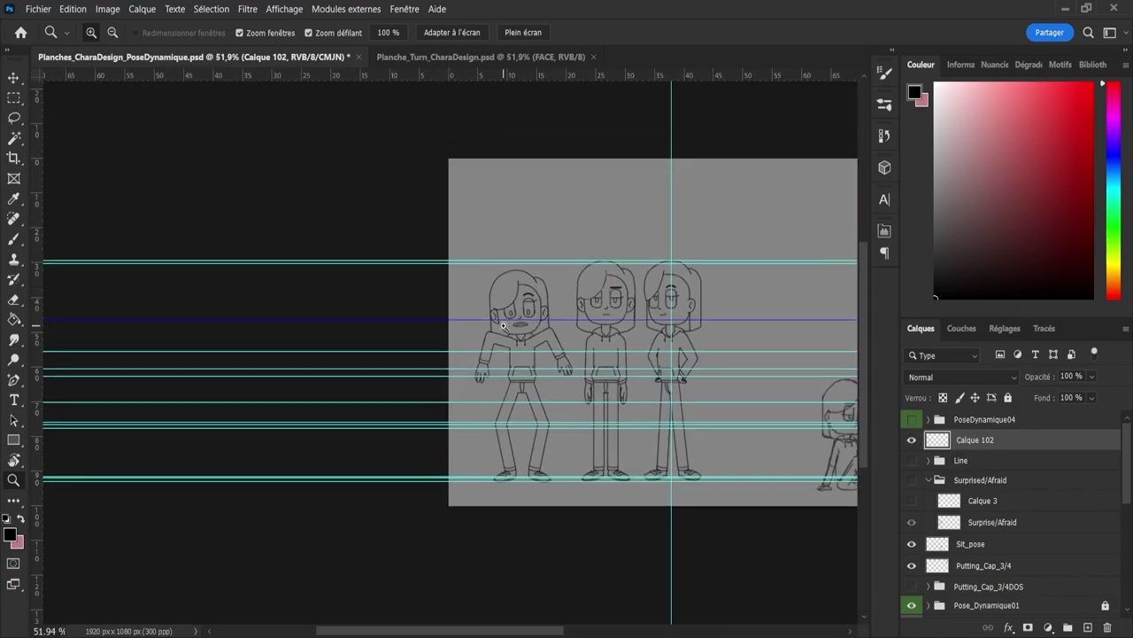
drag(573, 373, 595, 368)
key(ctrl+s)
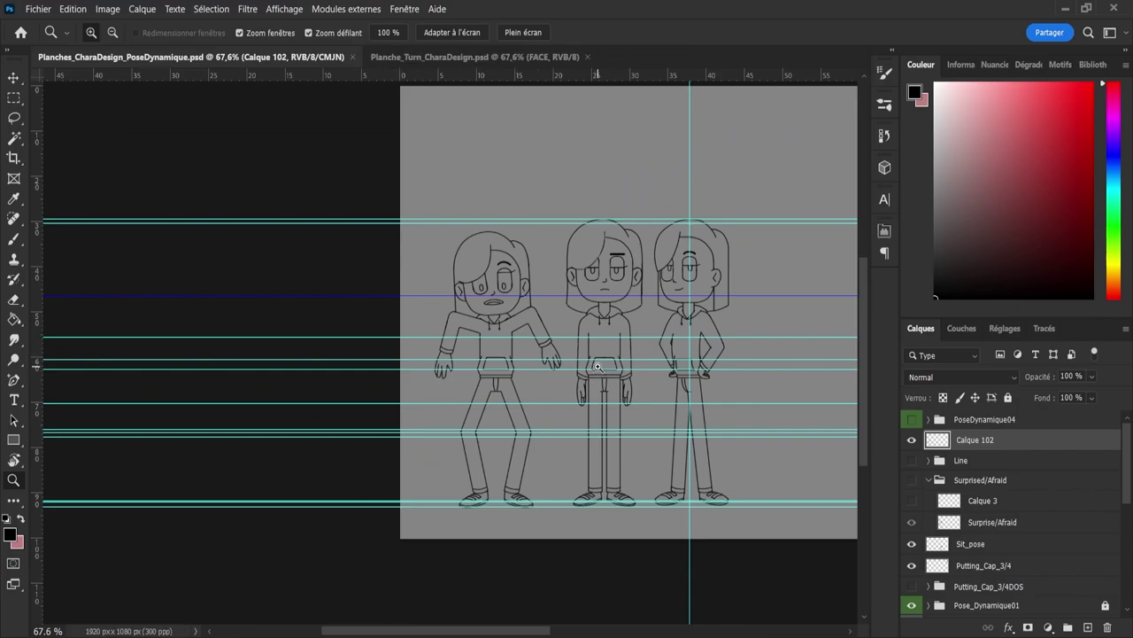
Step: Rename the layer Calque 102 as Line_Clean
drag(560, 358, 572, 336)
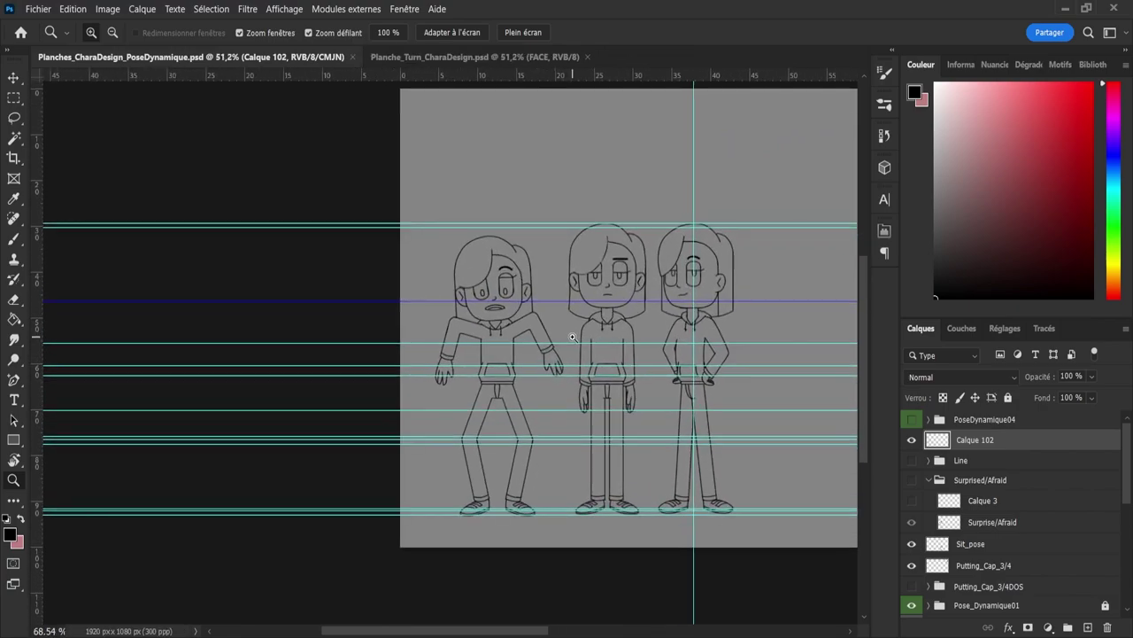
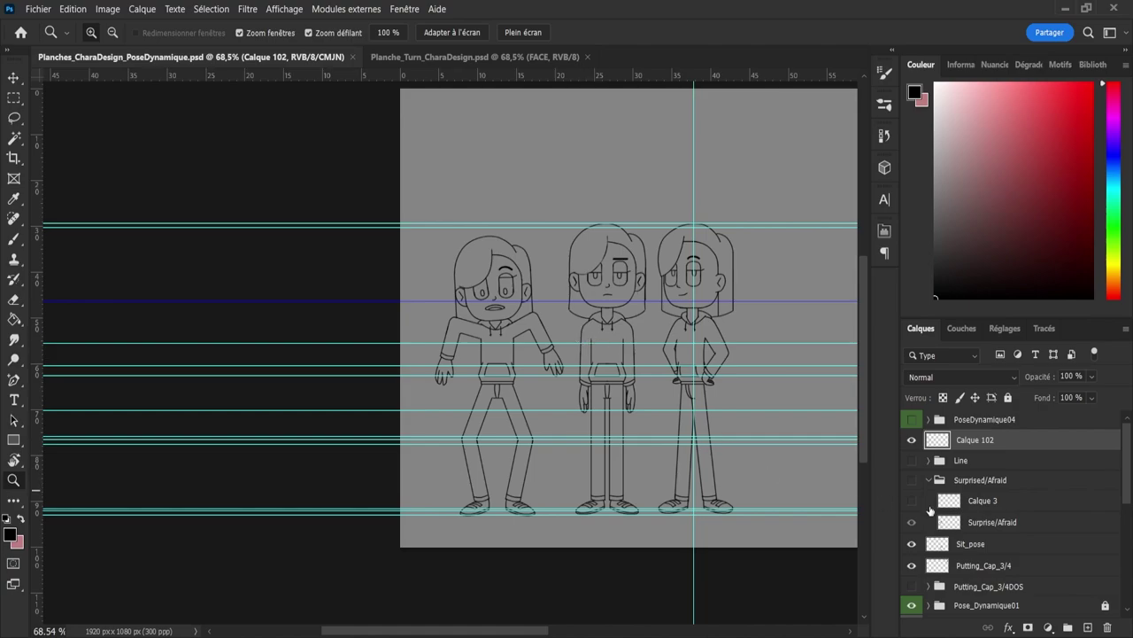
double_click(967, 441)
text(Line_Clean)
key(Return)
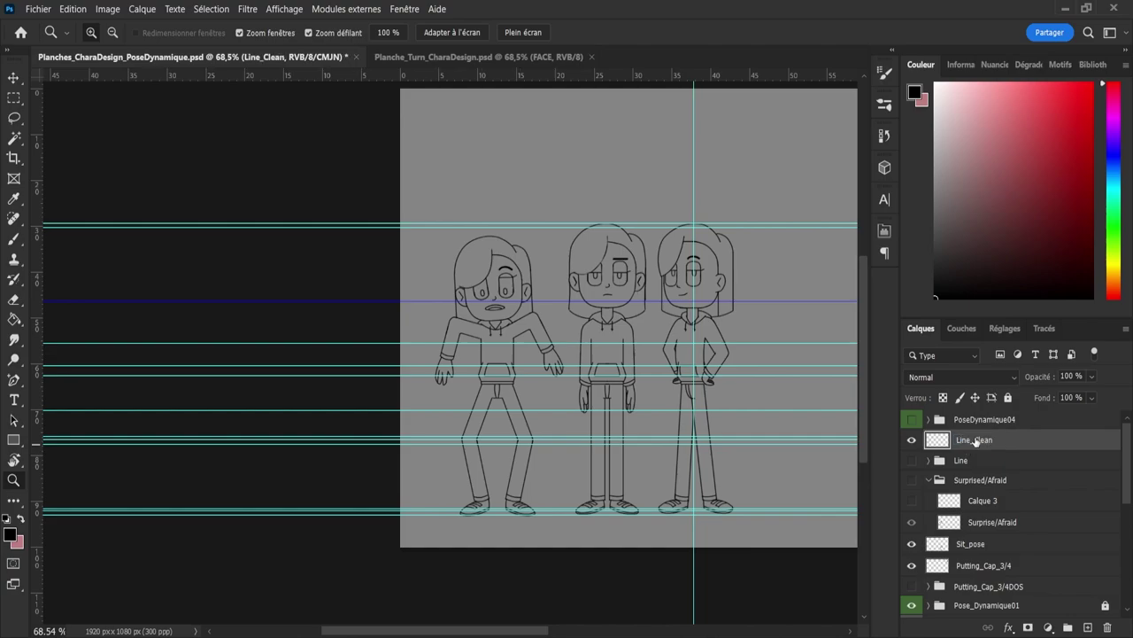
Step: Group the Line_Clean layer with the Line and Surprised/Afraid groups, and name the new group PoseDynamique05
click(930, 480)
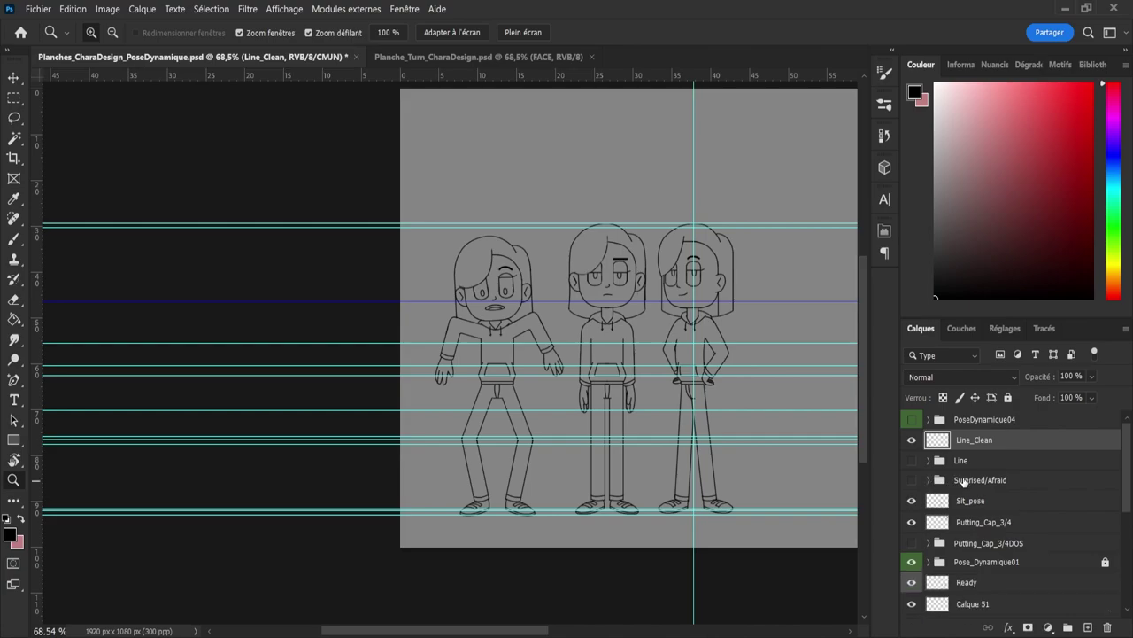
shift+click(981, 479)
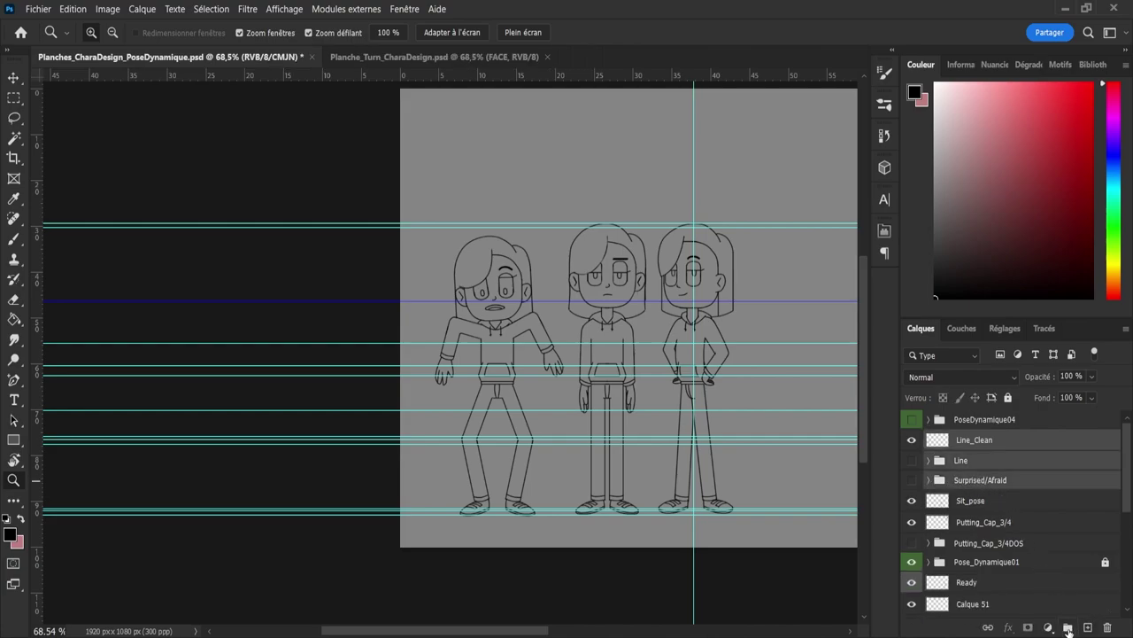
key(ctrl+g)
double_click(970, 440)
text(Po)
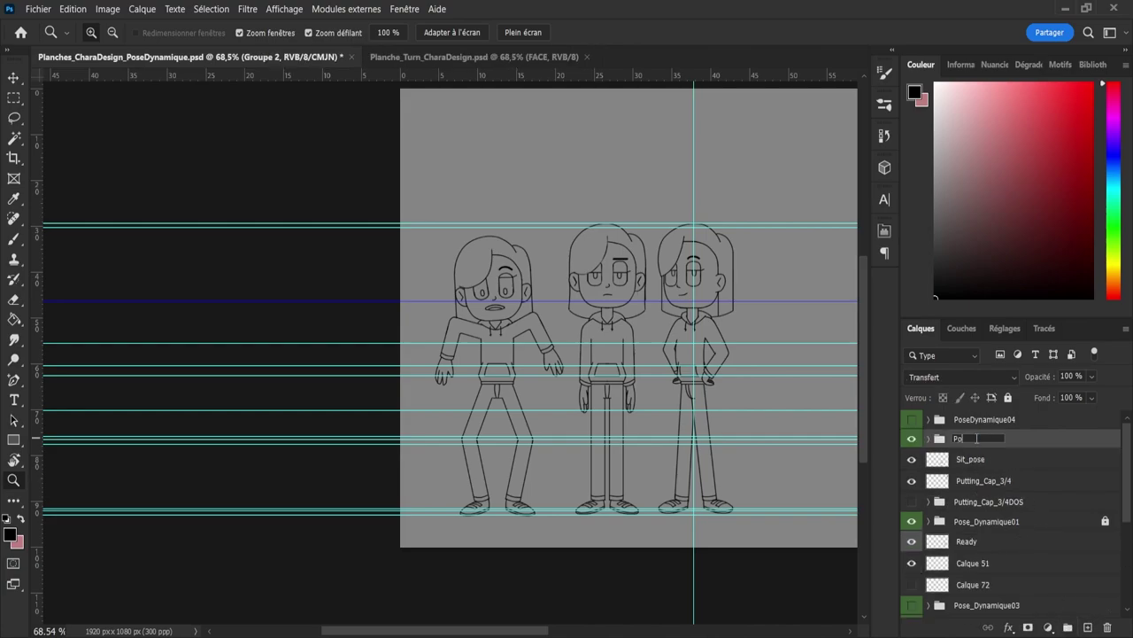
text(seDynamique05)
key(Return)
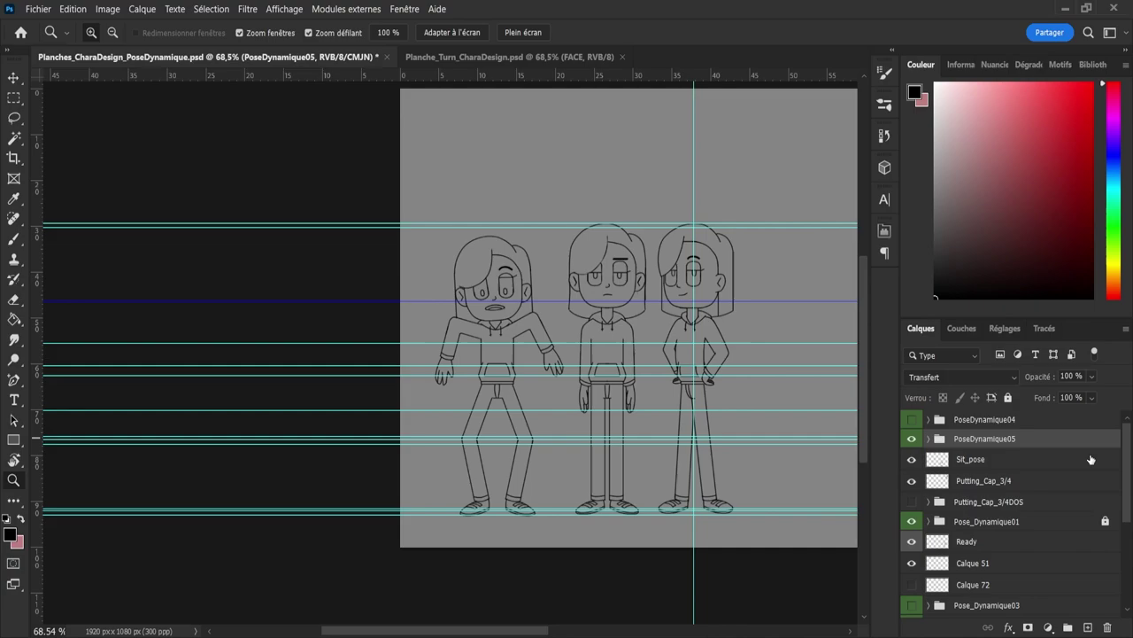
Step: Look over the layer list and the whole sheet to review the clean poses and the remaining sketches
scroll(1126, 478, down, 2)
scroll(1010, 514, down, 1)
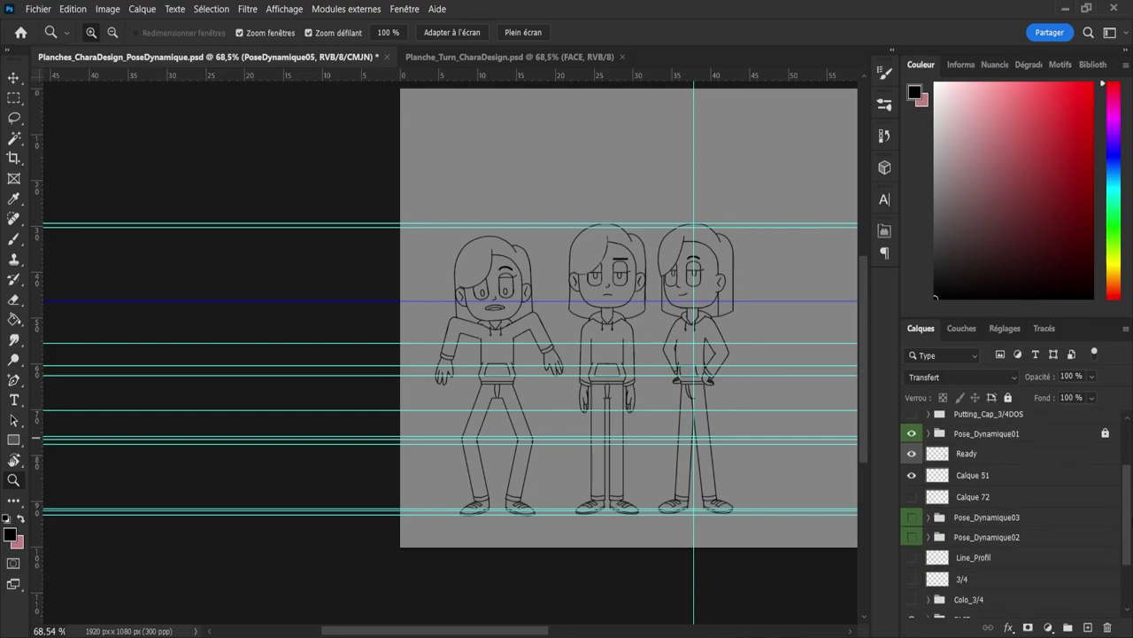
scroll(1126, 475, up, 2)
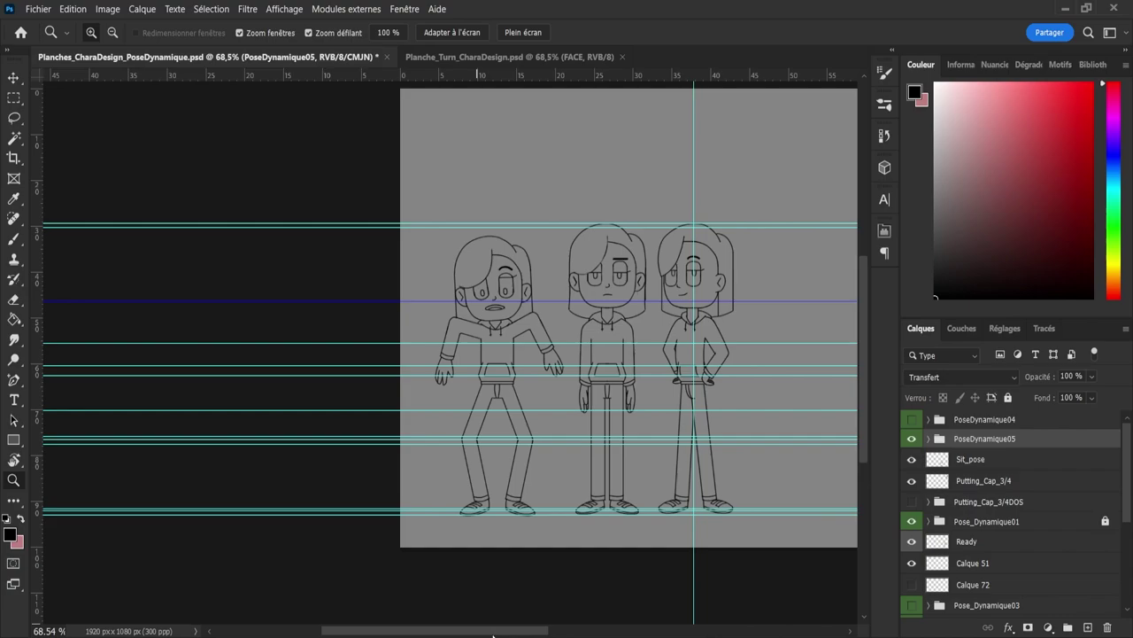
mouse_move(493, 634)
mouse_down()
mouse_move(612, 634)
mouse_move(602, 632)
mouse_up()
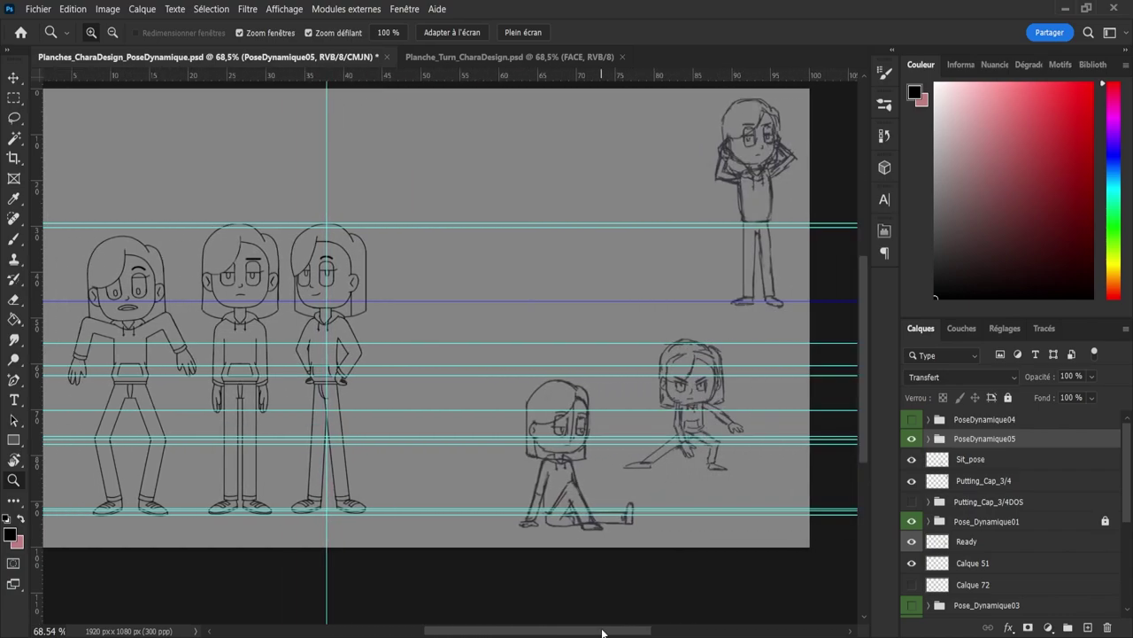
key(ctrl+1)
drag(597, 632, 543, 617)
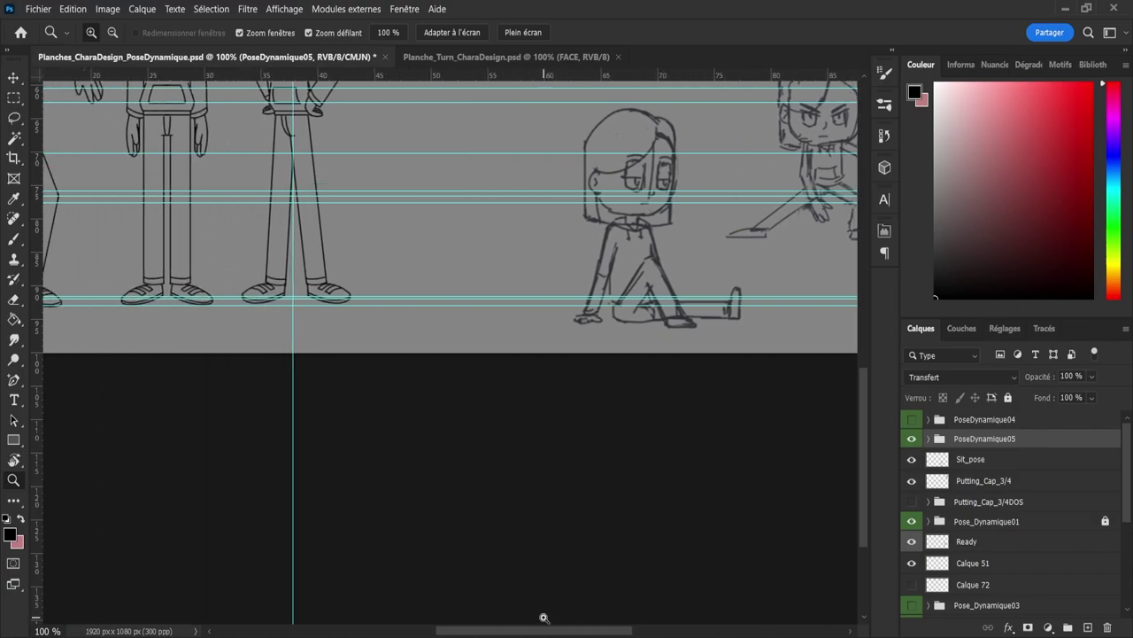
drag(592, 352, 526, 395)
drag(526, 146, 574, 136)
drag(564, 214, 535, 210)
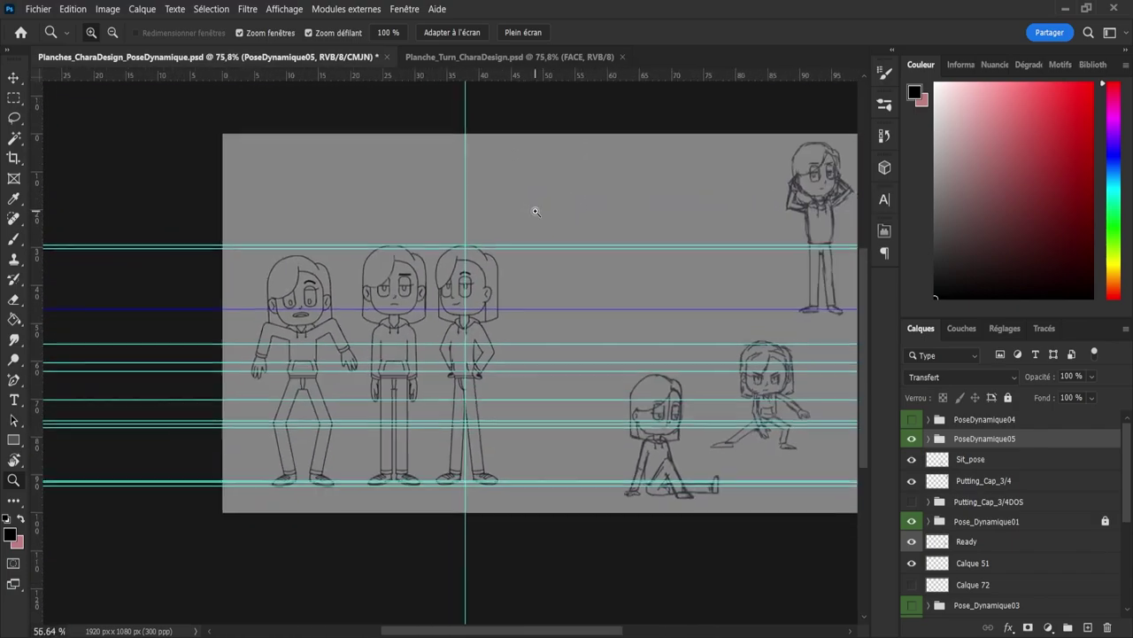
drag(593, 247, 561, 250)
drag(673, 260, 685, 264)
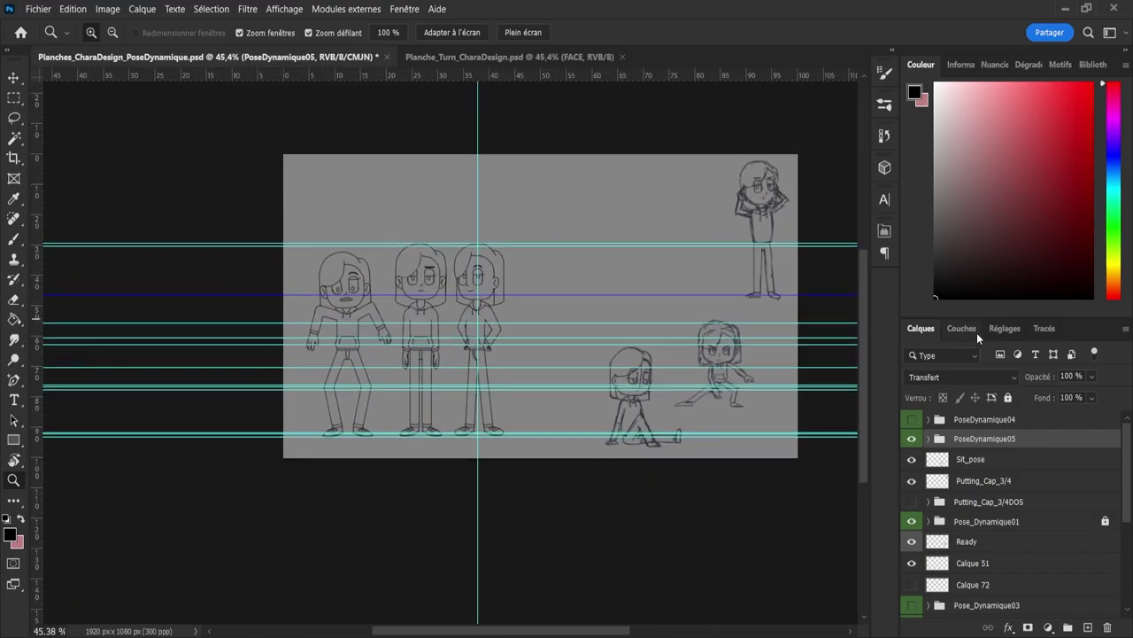
Step: Hide the PoseDynamique05, Pose_Dynamique01 and FACE groups so only the rough pose sketches show
click(911, 439)
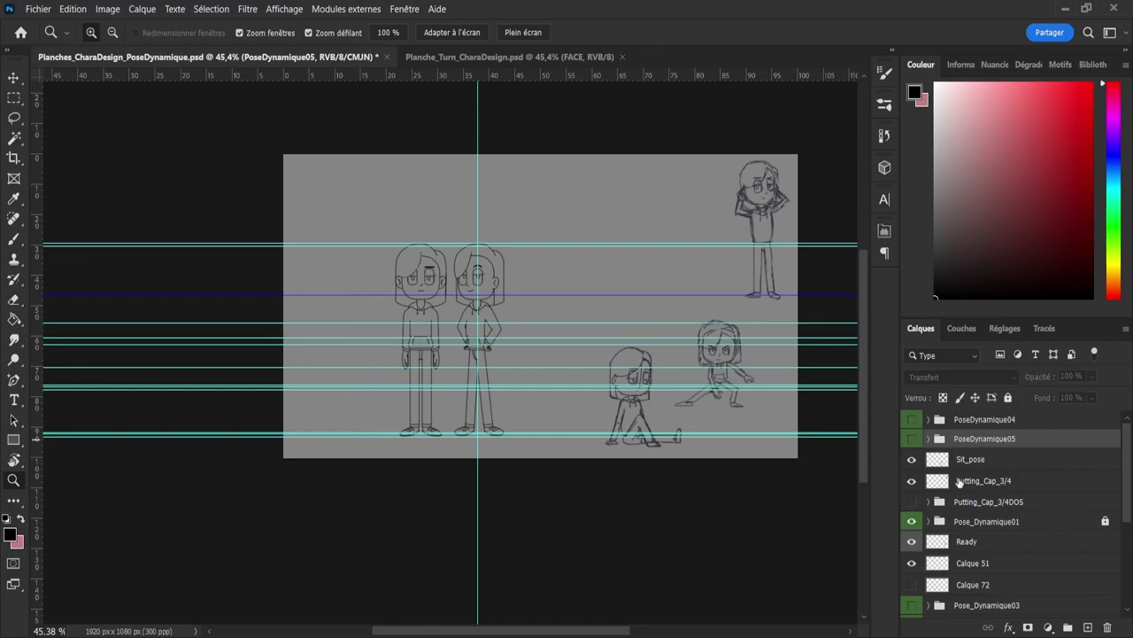
click(911, 522)
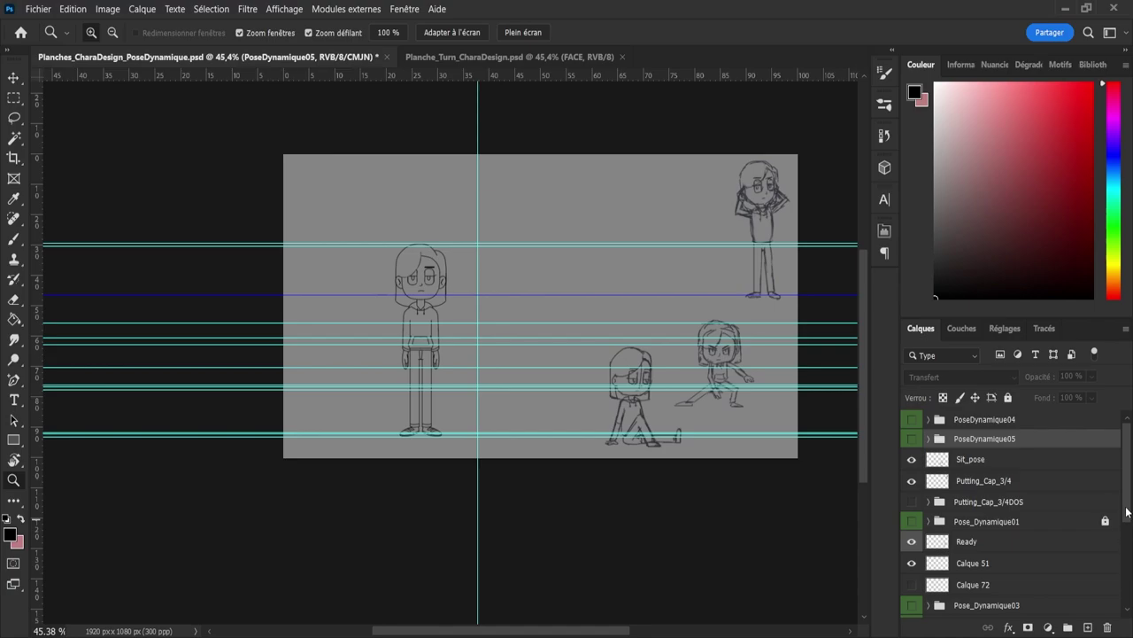
scroll(1128, 512, down, 4)
click(912, 539)
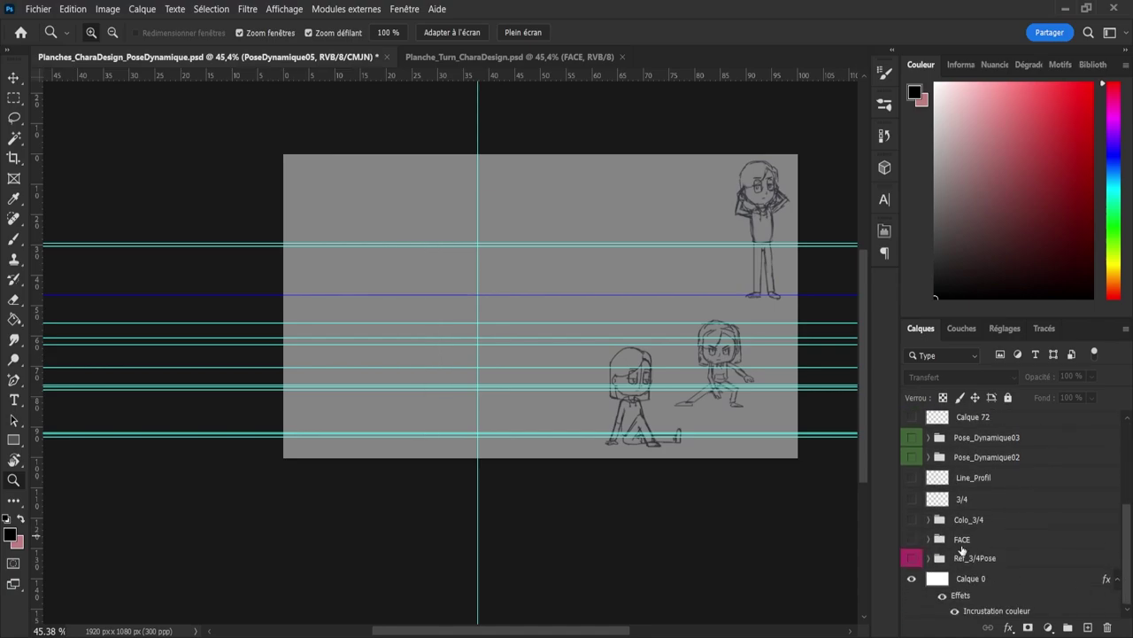
Step: Move Pose_Dynamique03 and Pose_Dynamique02 above Pose_Dynamique01, and place all three groups directly below PoseDynamique05
scroll(1113, 553, up, 4)
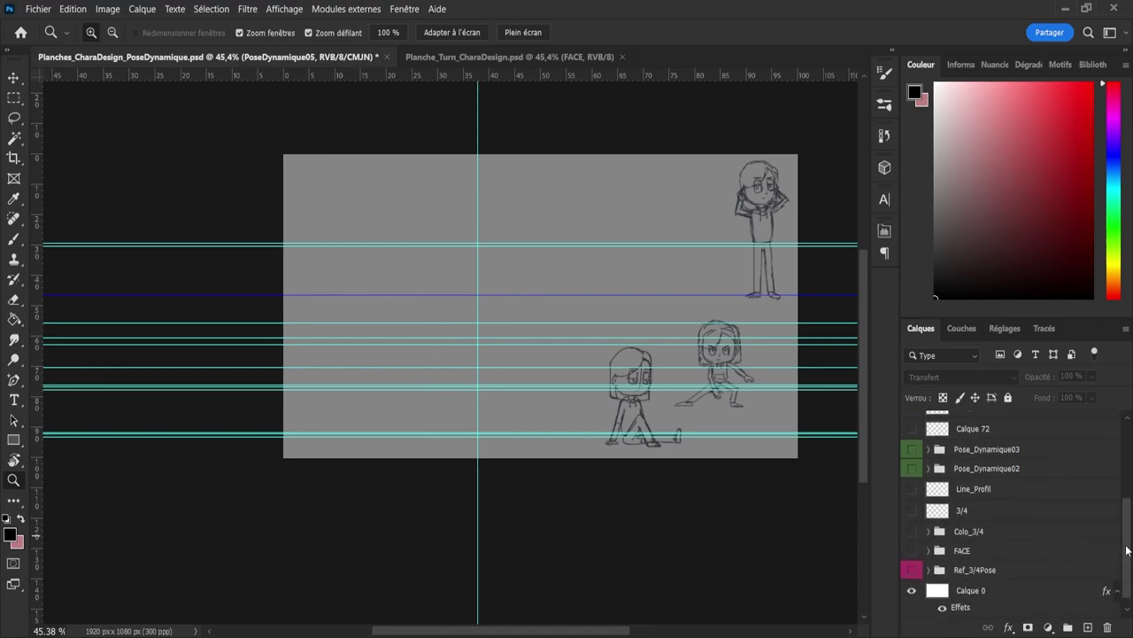
scroll(1114, 514, up, 3)
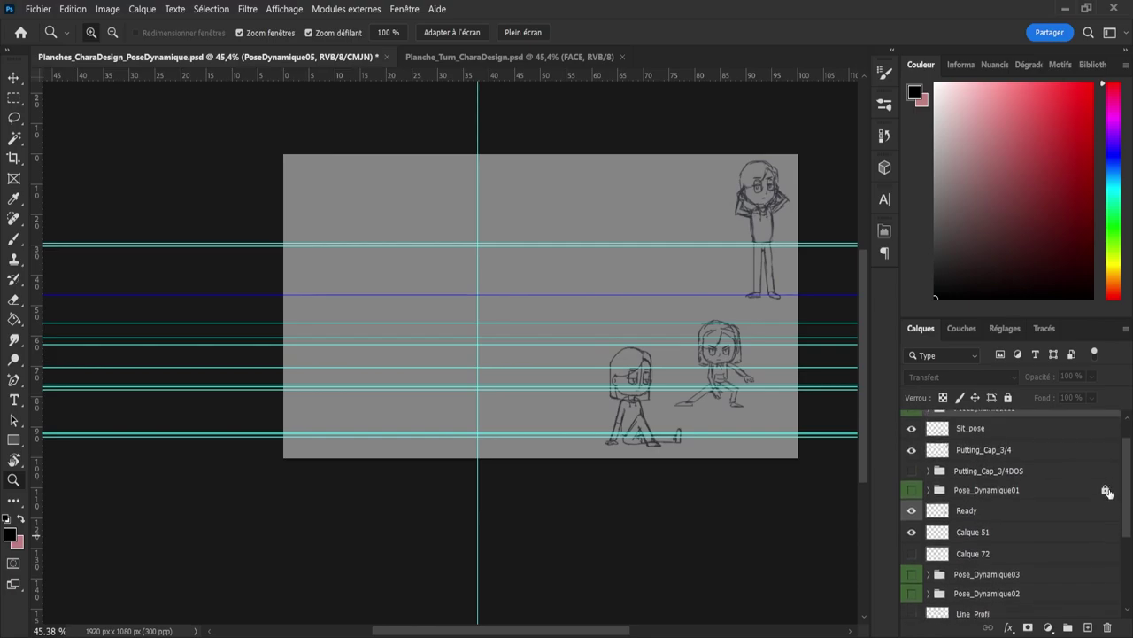
scroll(1104, 476, down, 2)
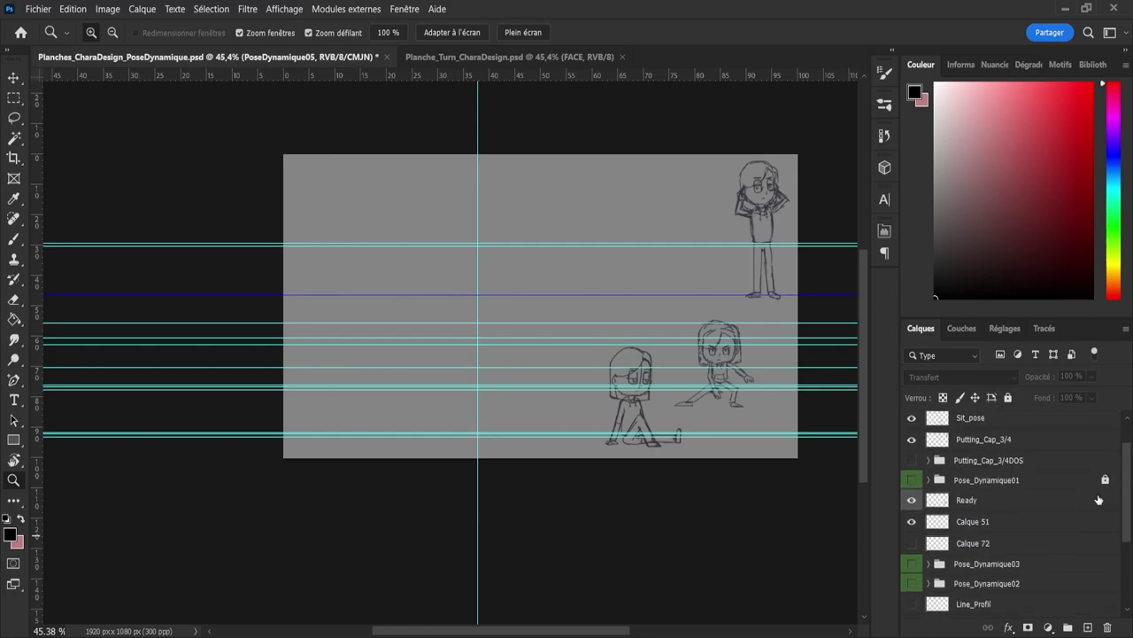
click(1027, 563)
shift+click(1023, 592)
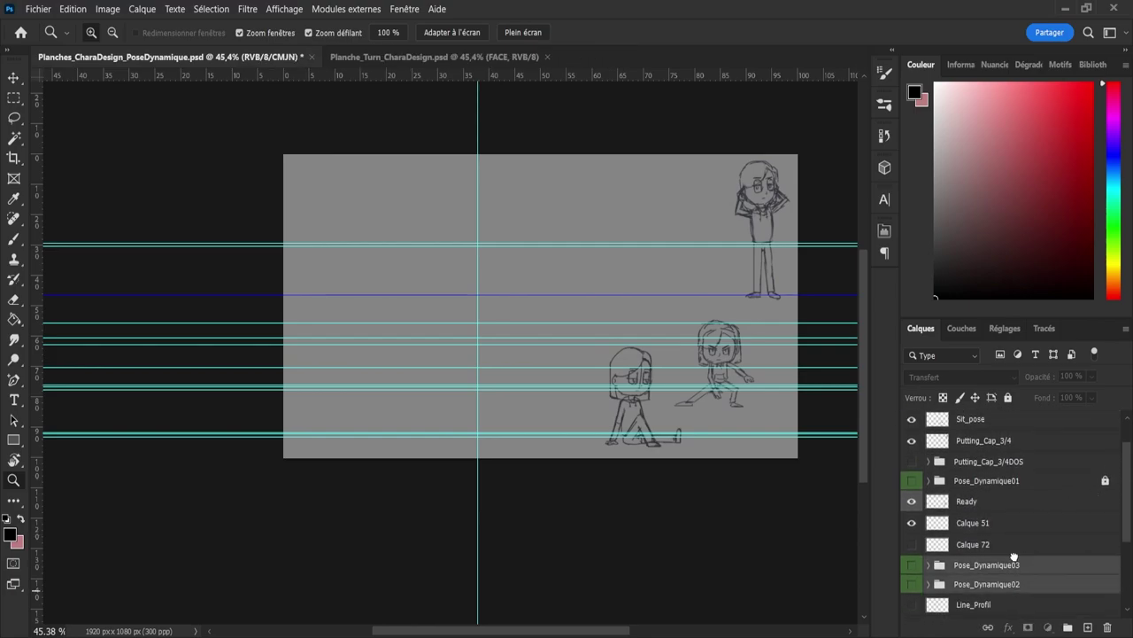
drag(1015, 567, 1019, 467)
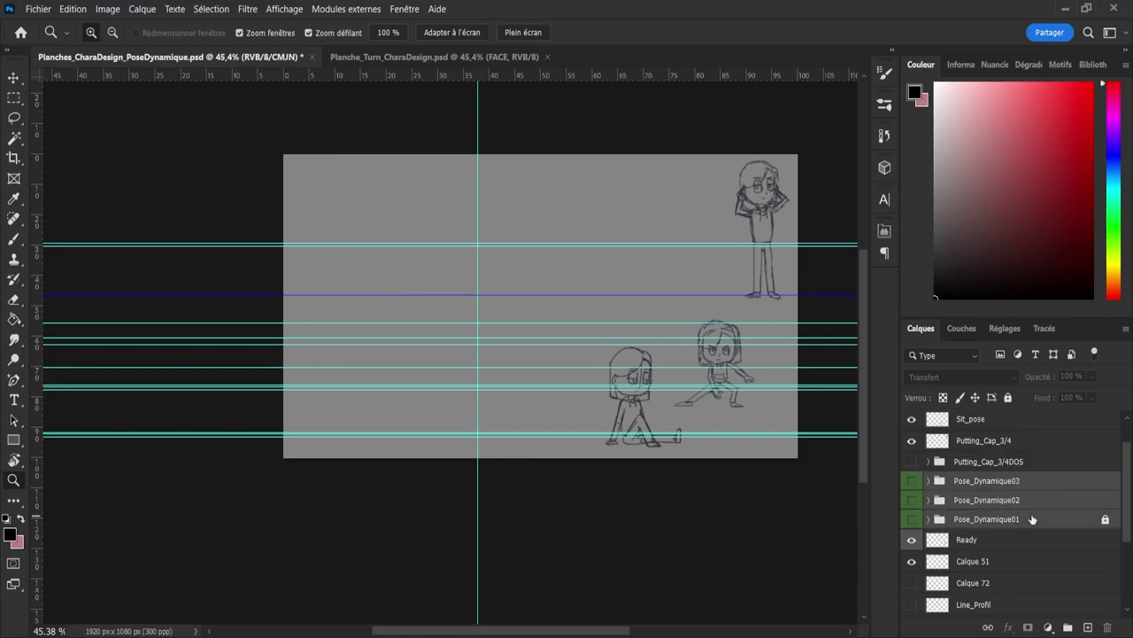
scroll(1049, 534, up, 2)
drag(1007, 542, 1006, 454)
Step: Delete the leftover layers Calque 51 and Calque 72, checking the content of Calque 72 first
drag(1129, 479, 1125, 556)
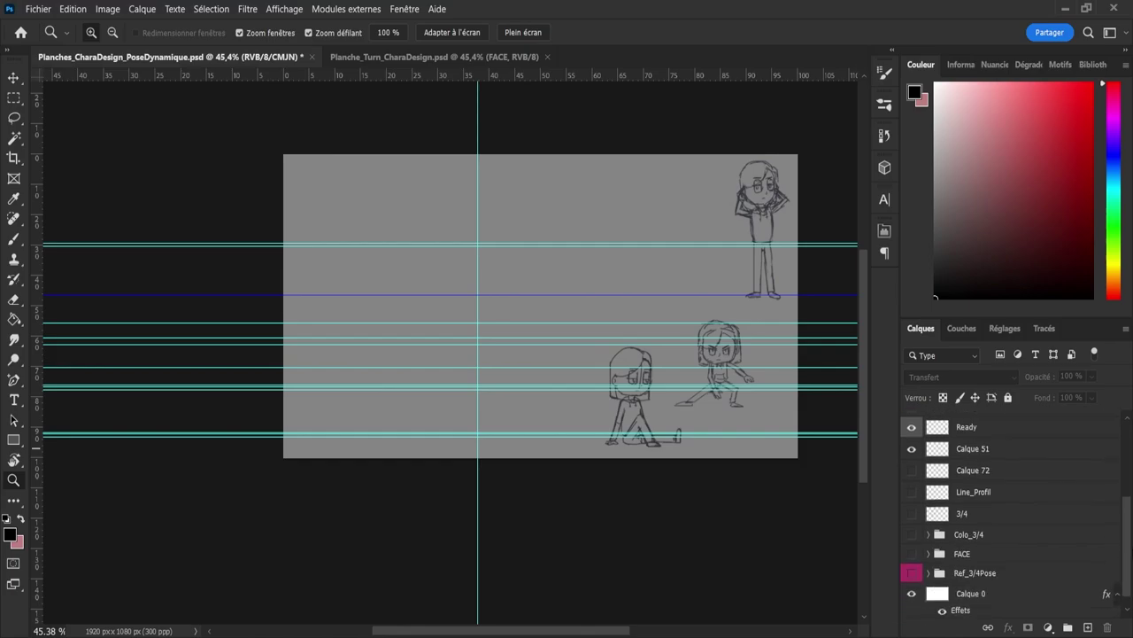
click(974, 450)
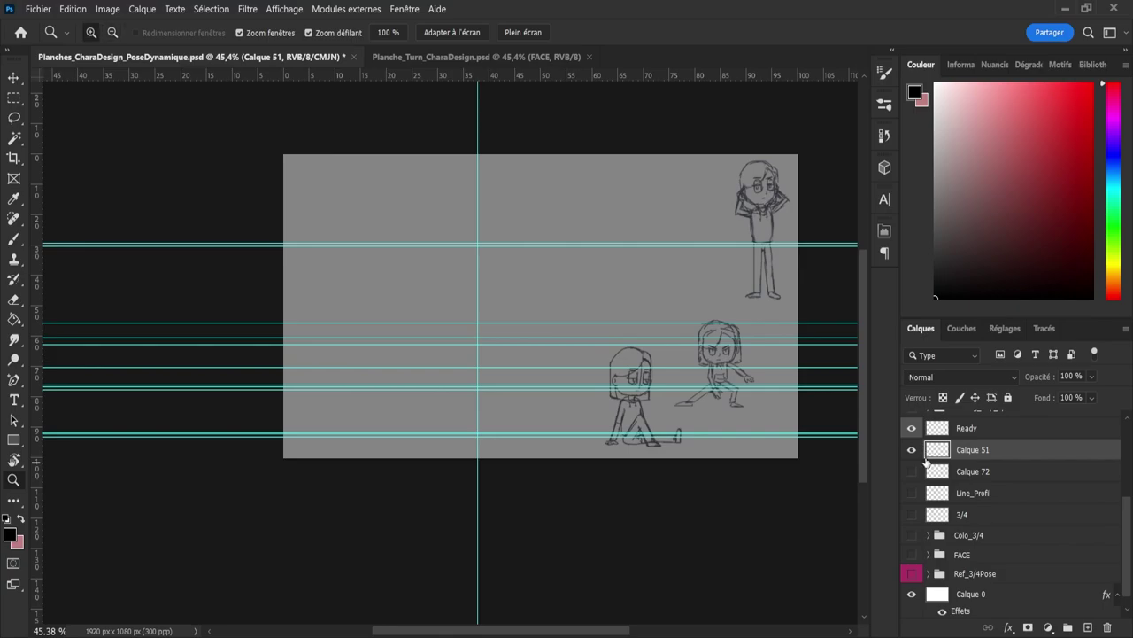
key(Delete)
click(911, 458)
click(911, 458)
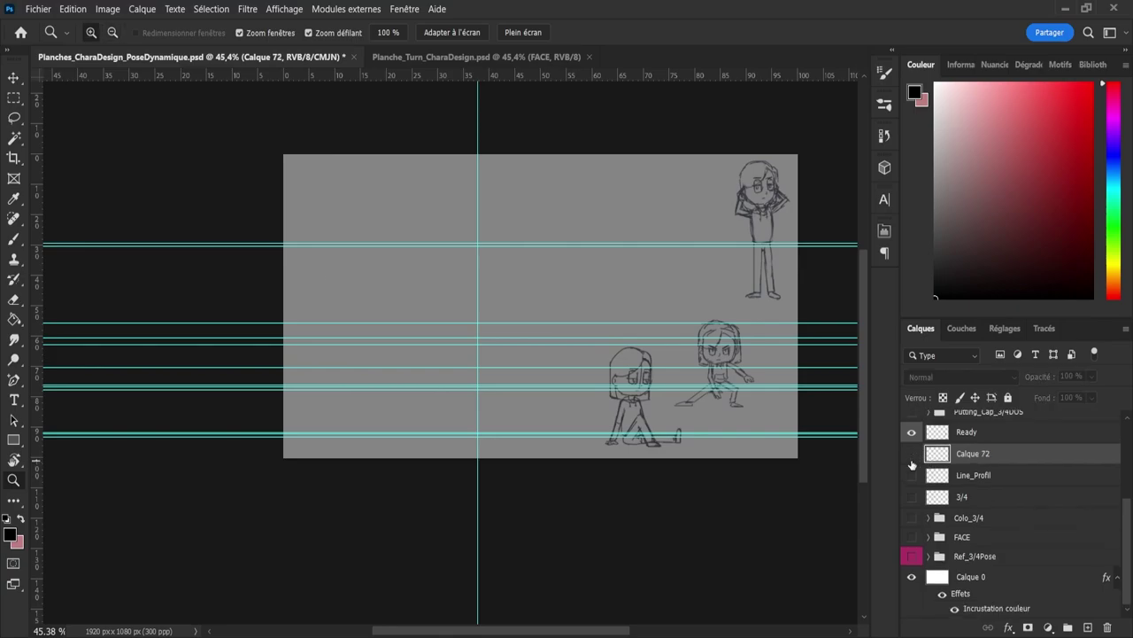
click(911, 459)
key(Delete)
Step: Check what the Line_Profil and 3/4 layers contain by briefly showing each one
click(910, 481)
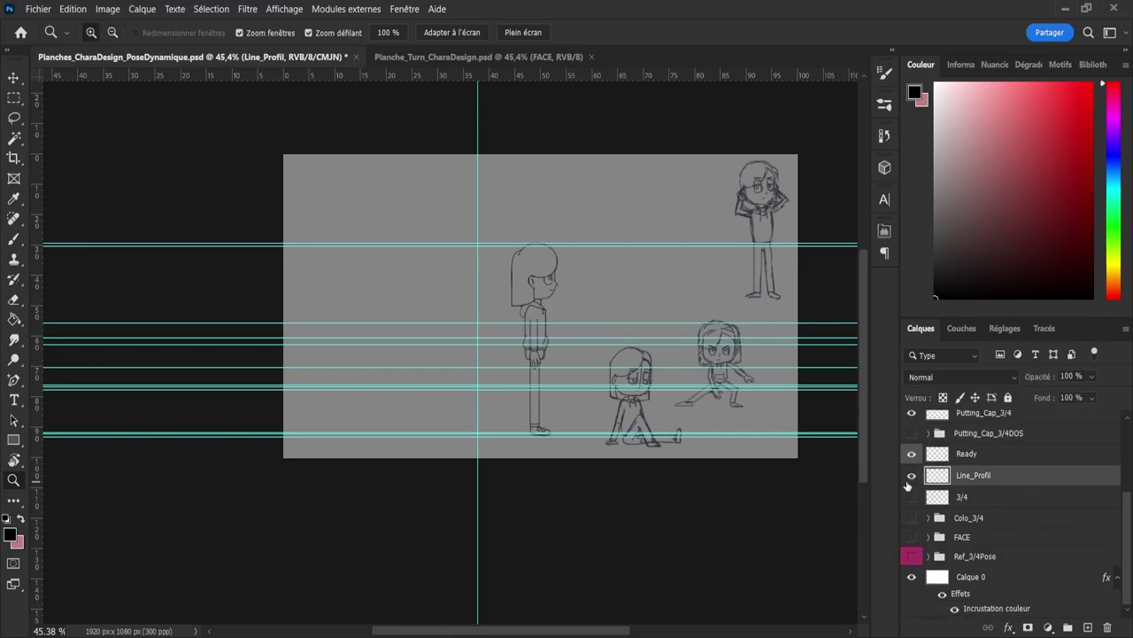
click(910, 481)
click(912, 497)
click(912, 498)
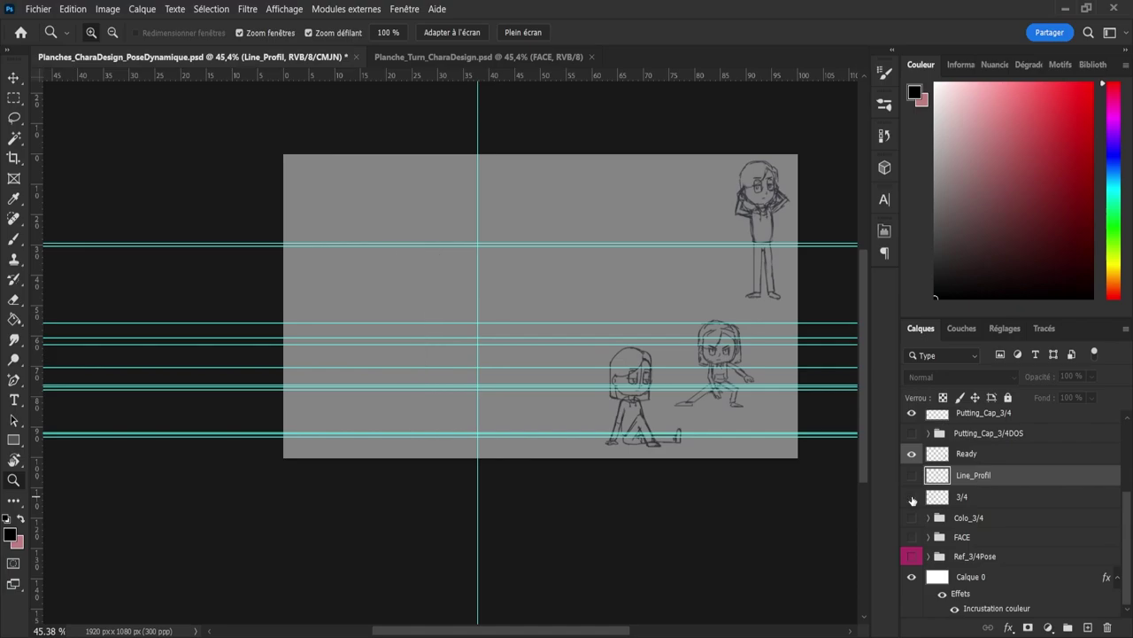
click(912, 498)
click(913, 501)
Step: Preview the Colo_3/4 group against the 3/4 line layer, and delete the Colo_3/4 group
click(911, 518)
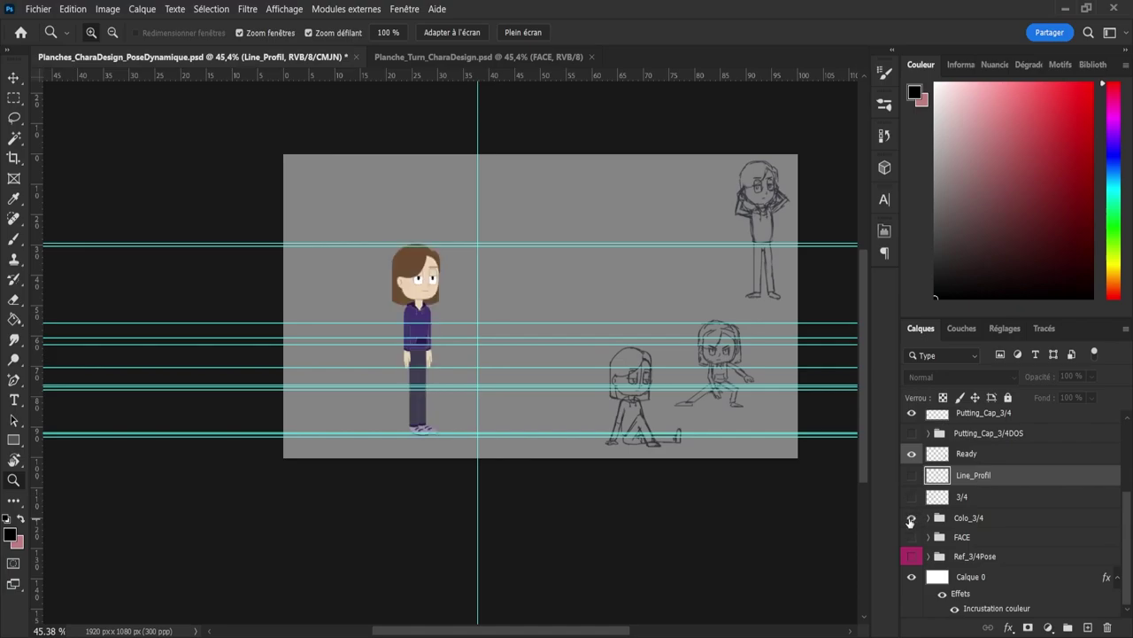
click(911, 519)
click(912, 498)
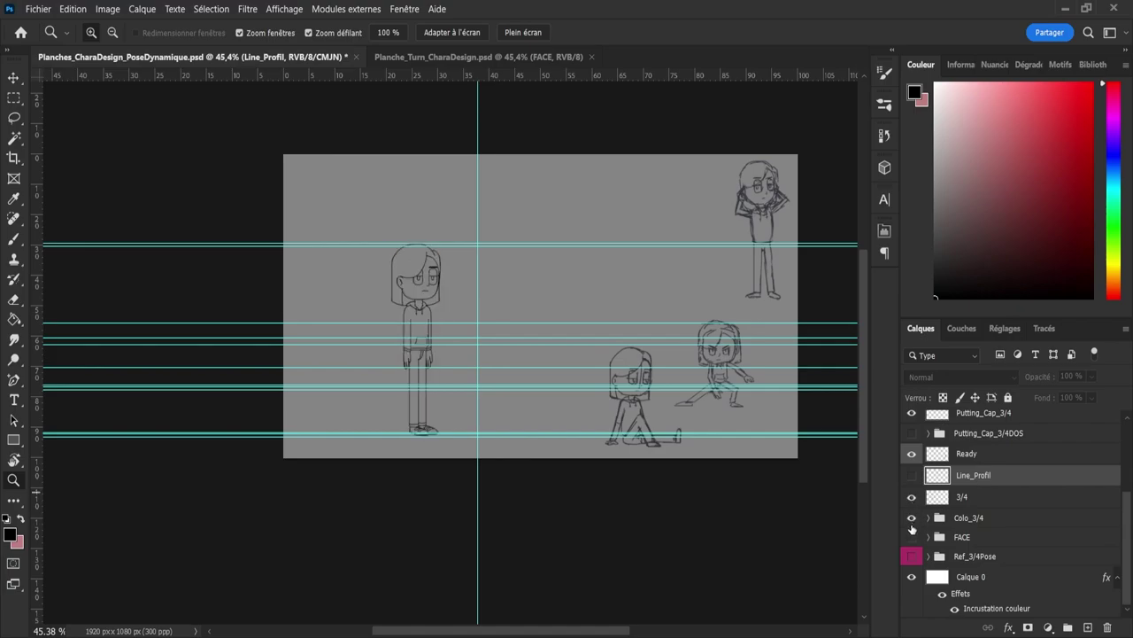
click(912, 518)
click(911, 519)
click(926, 519)
key(Delete)
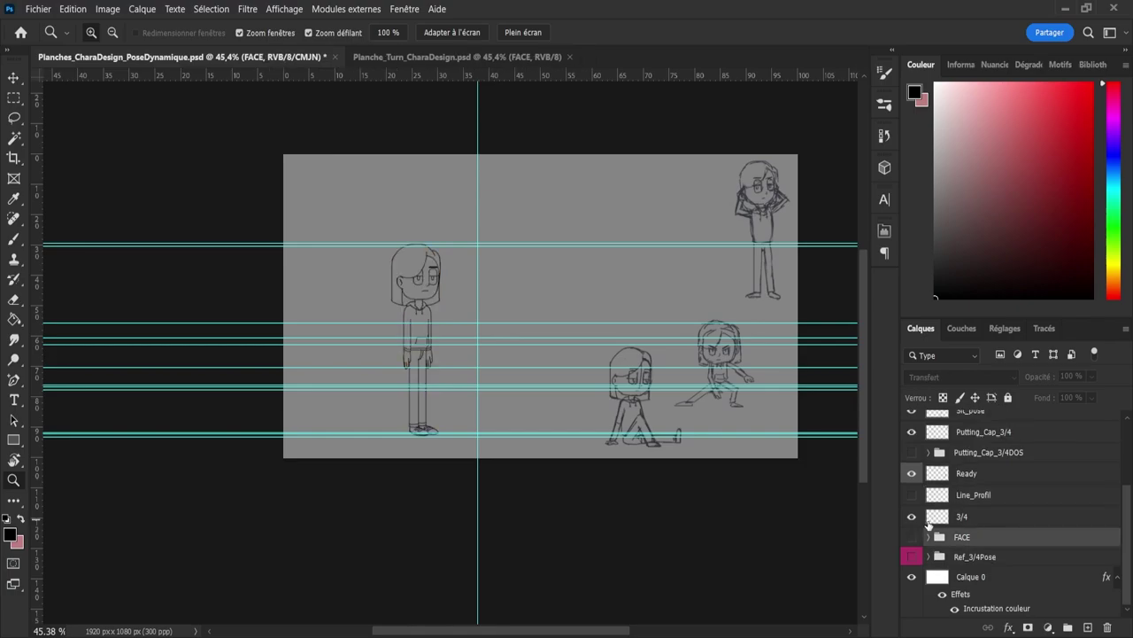
Step: Compare the FACE group, the 3/4 layer and the Ref_3/4Pose group on the canvas, leaving all of them hidden
click(912, 537)
click(912, 537)
click(910, 521)
click(912, 556)
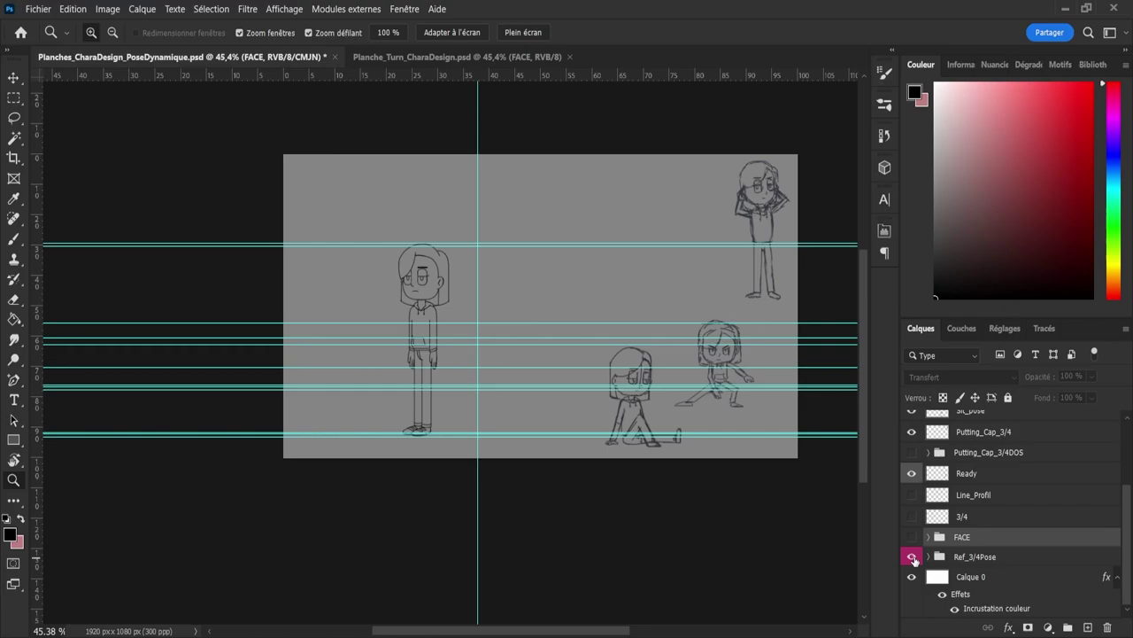
click(911, 518)
click(911, 518)
click(911, 518)
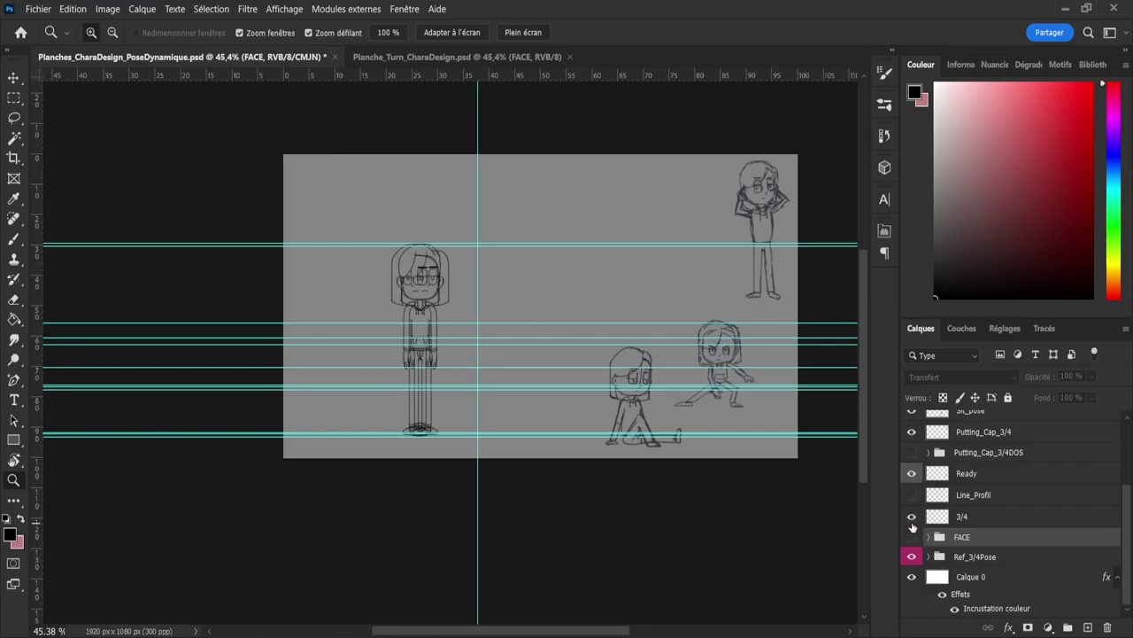
click(912, 538)
click(912, 538)
click(912, 517)
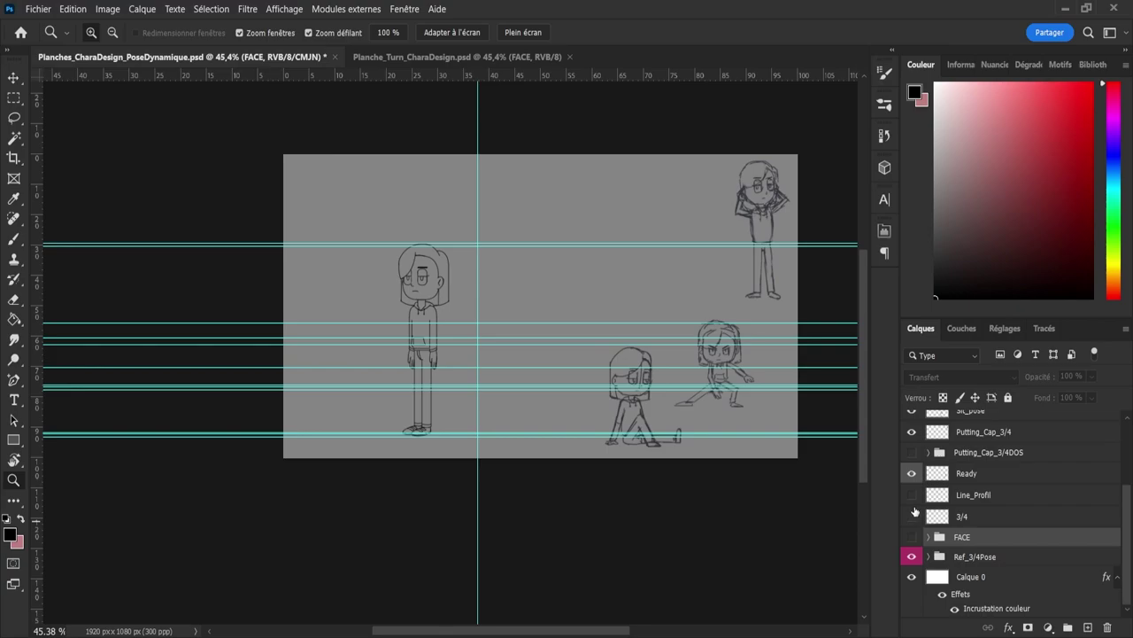
click(913, 557)
Step: Group Line_Profil, 3/4, FACE and Ref_3/4Pose into a magenta-labelled group named REF, and save the document
click(993, 495)
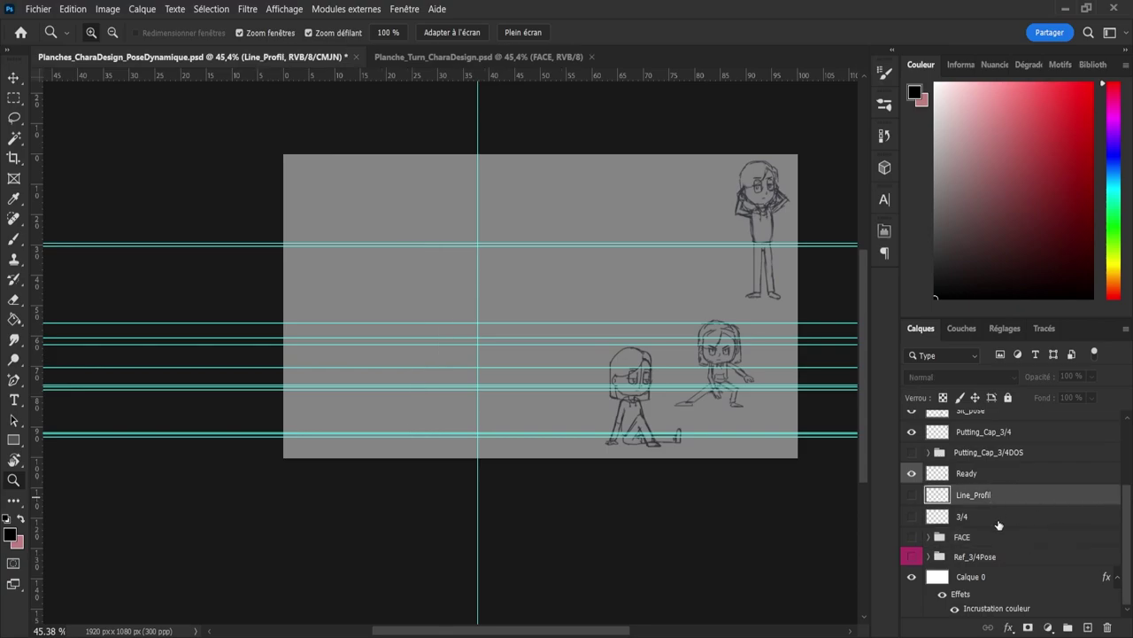
shift+click(993, 561)
key(ctrl+g)
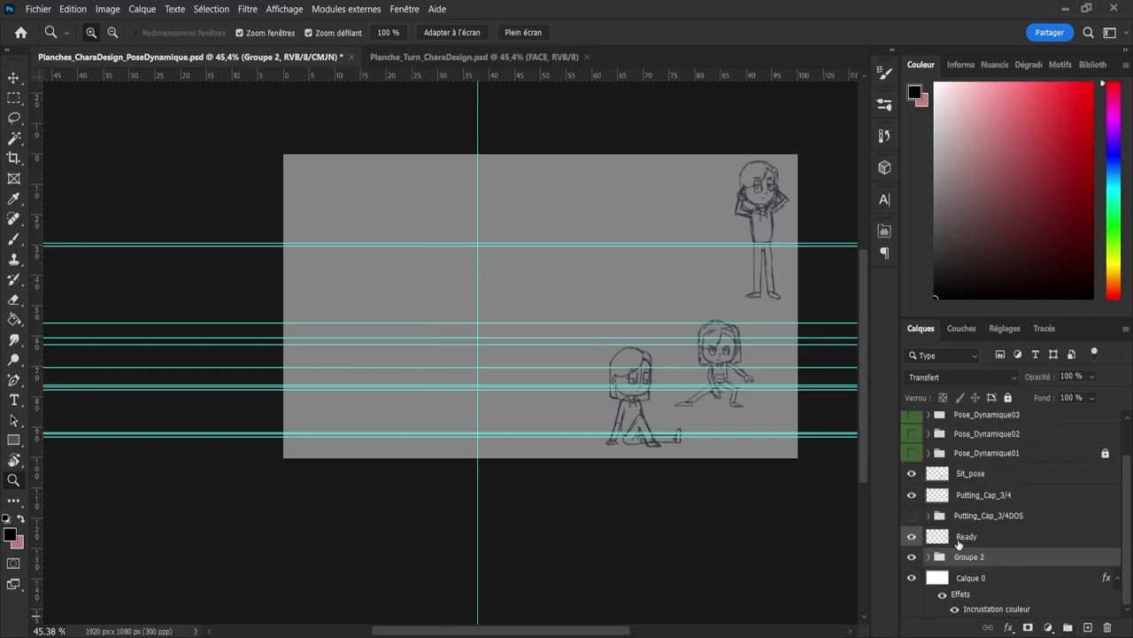
double_click(969, 557)
text(REF)
key(Return)
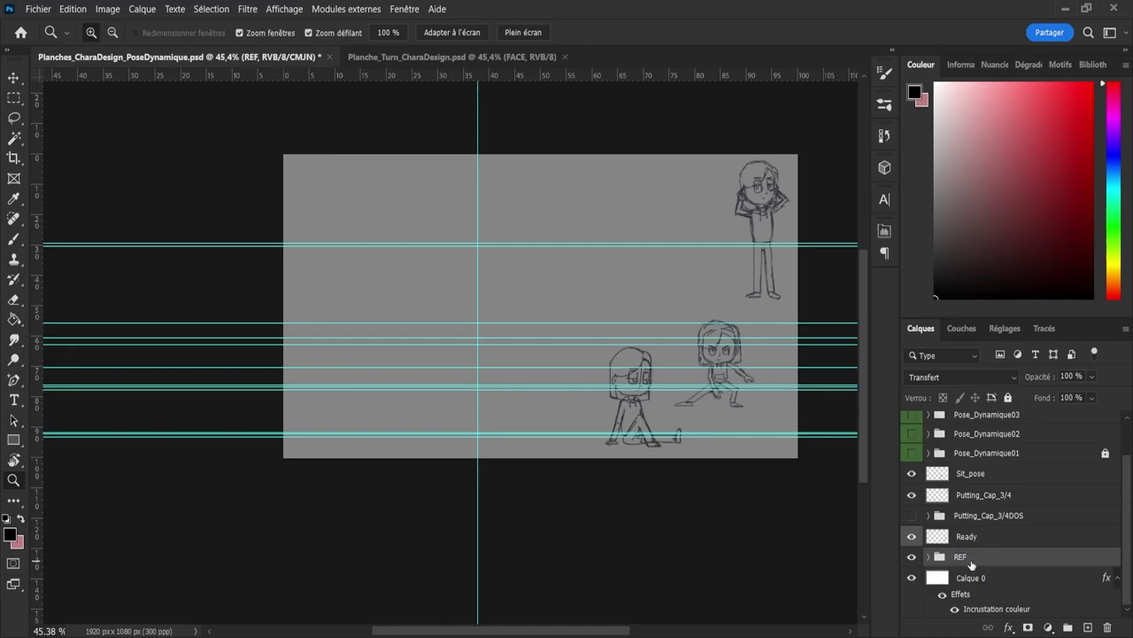
key(ctrl+s)
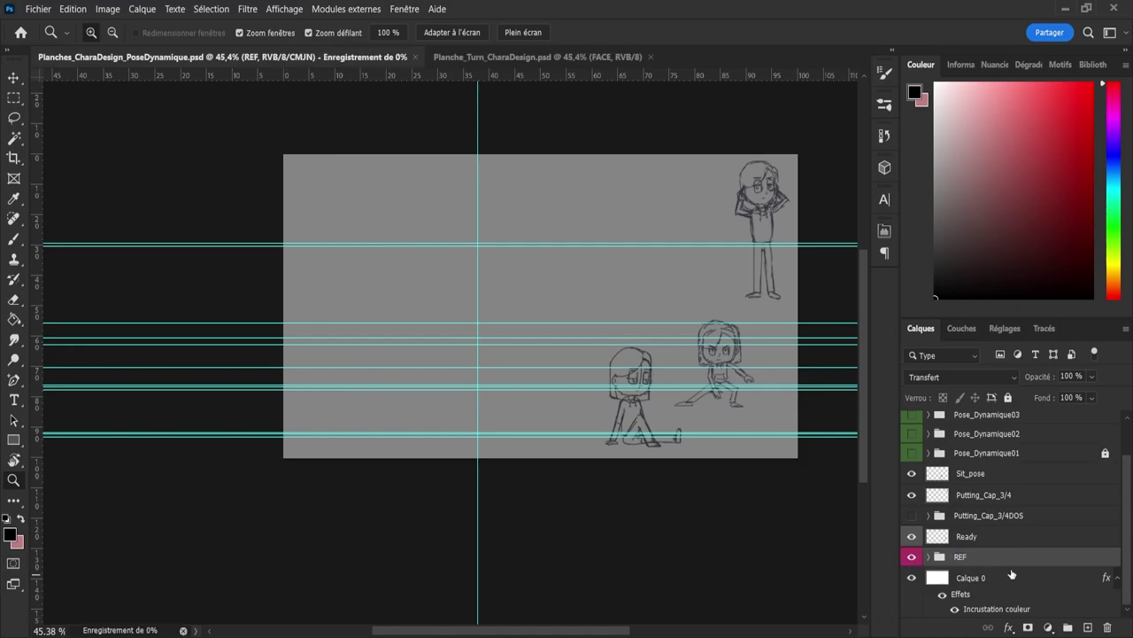
Step: Show the hidden Putting_Cap_3/4DOS group on the canvas
scroll(1129, 465, up, 2)
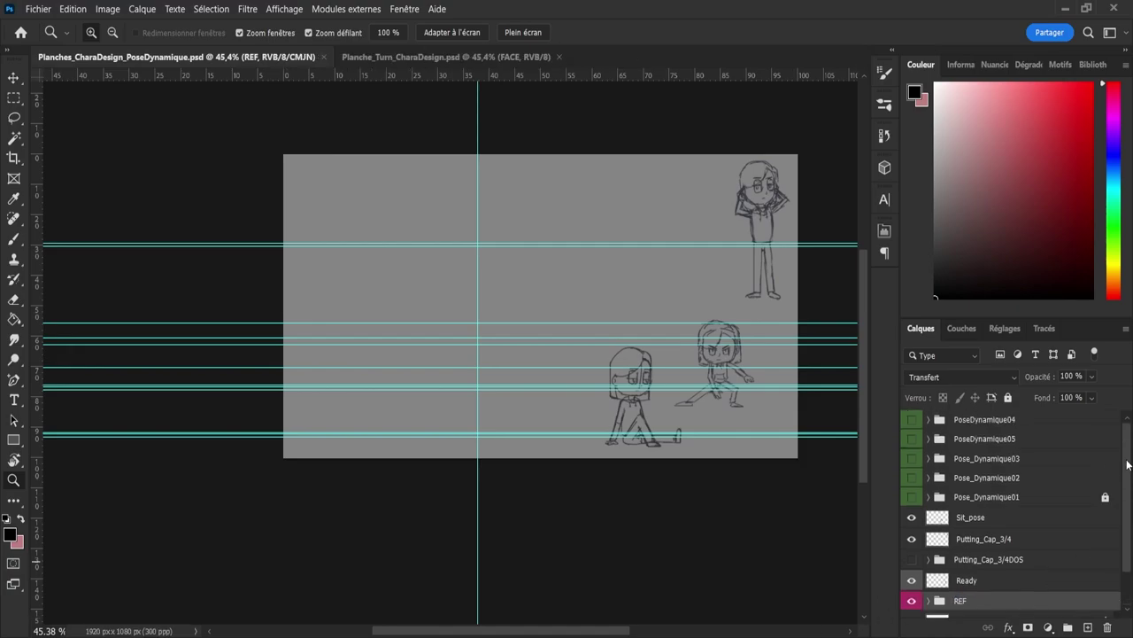
click(911, 559)
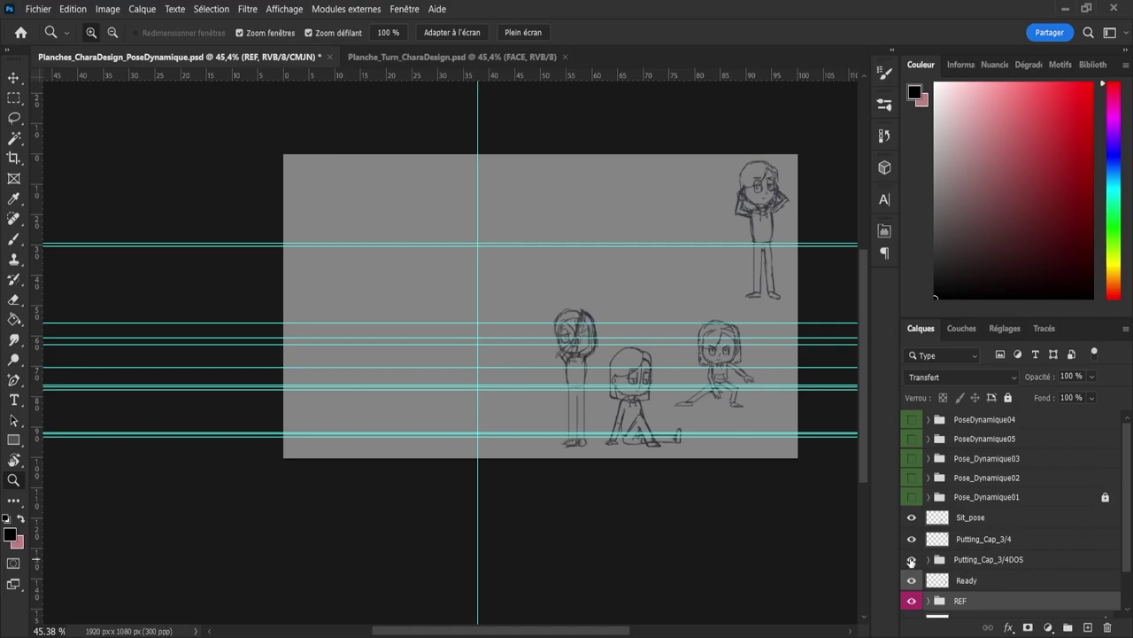
Step: Move the Putting_Cap_3/4DOS sketch to the canvas's upper right, directly left of the Putting_Cap_3/4 sketch
click(983, 567)
key(v)
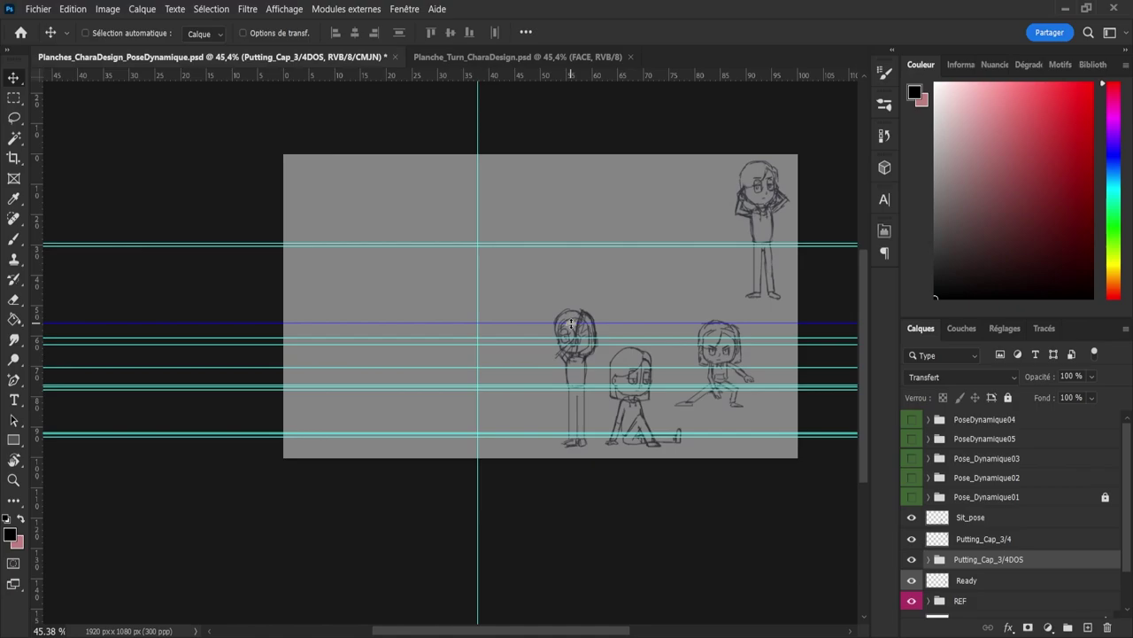
drag(571, 324, 707, 169)
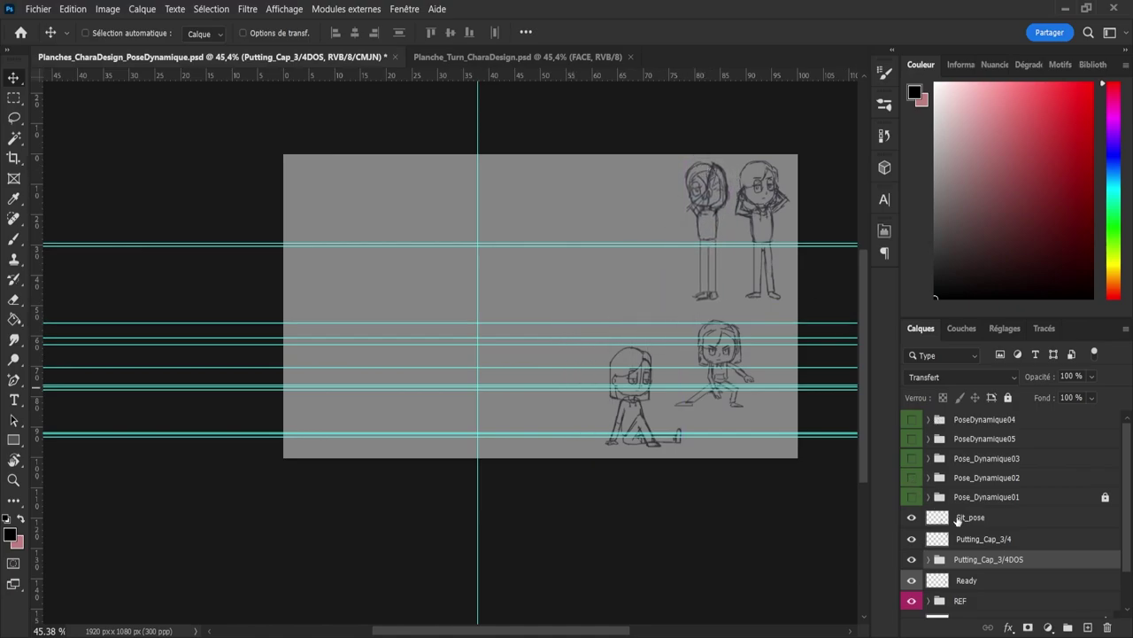
Step: Move the Ready sketch and the Sit_pose sketch side by side beneath the two standing Putting_Cap sketches
click(987, 583)
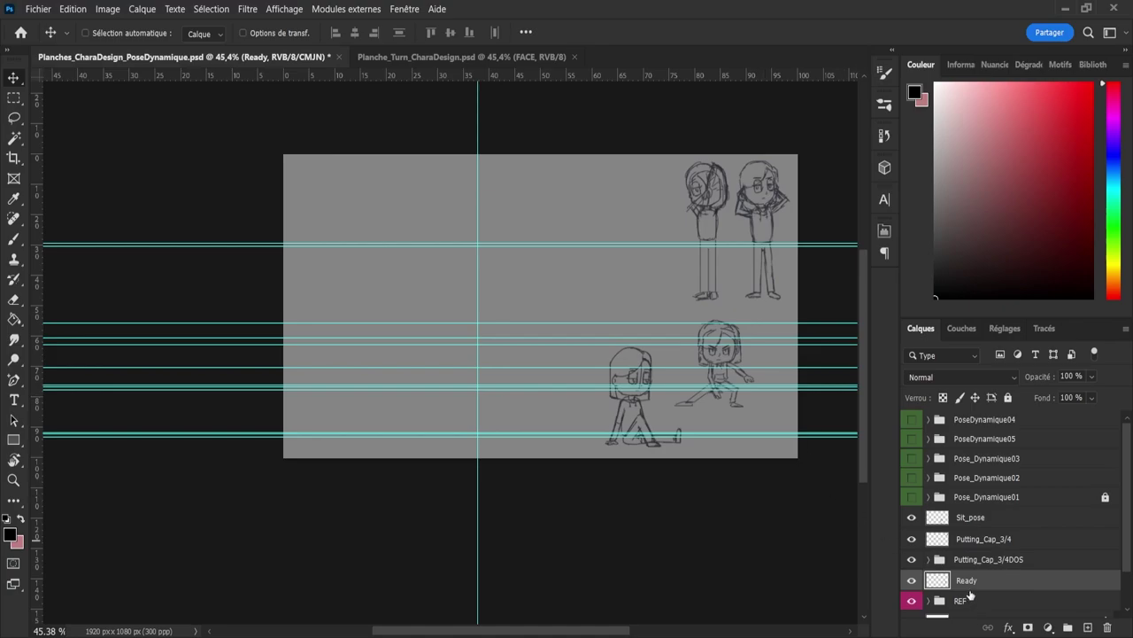
key(b)
key(v)
drag(719, 337, 757, 327)
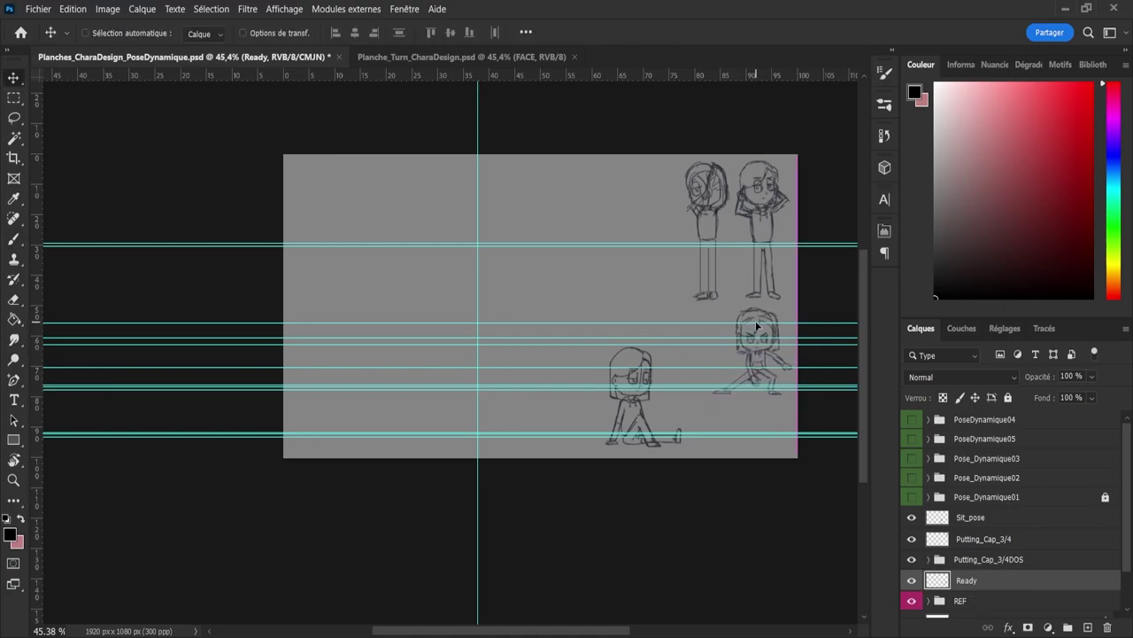
click(986, 526)
drag(636, 357, 690, 329)
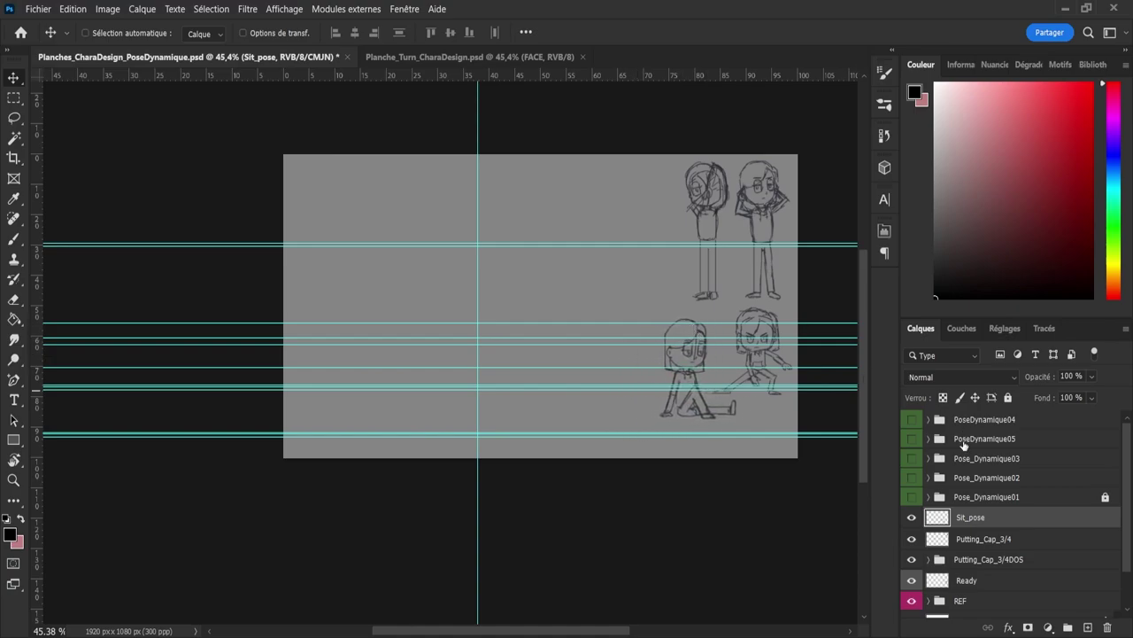
shift+click(998, 562)
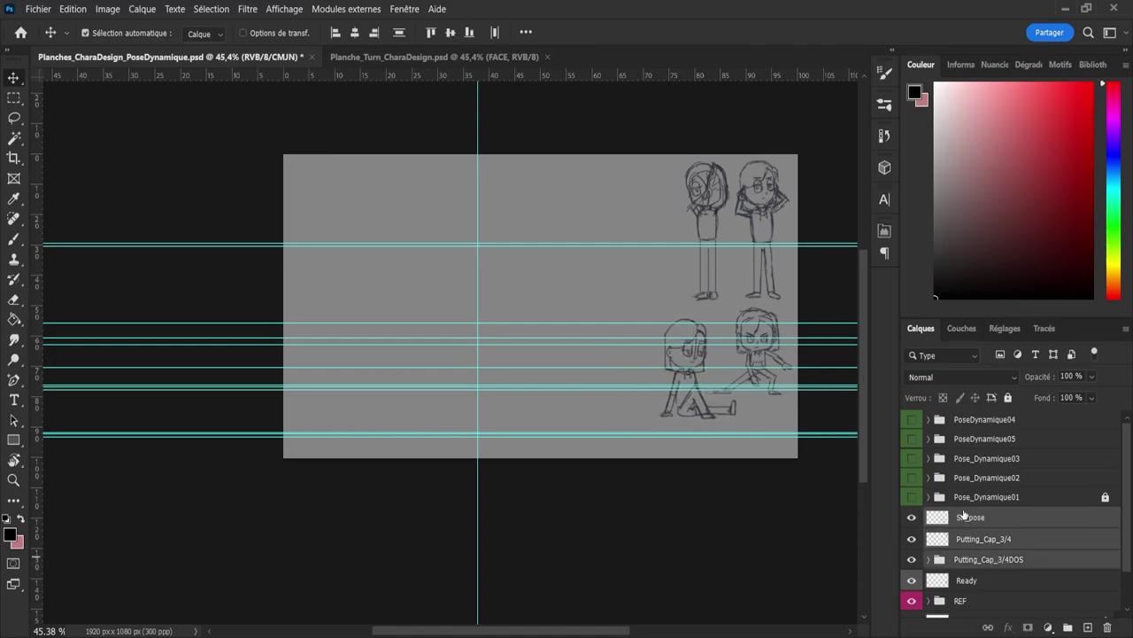
key(ctrl+t)
drag(764, 198, 765, 232)
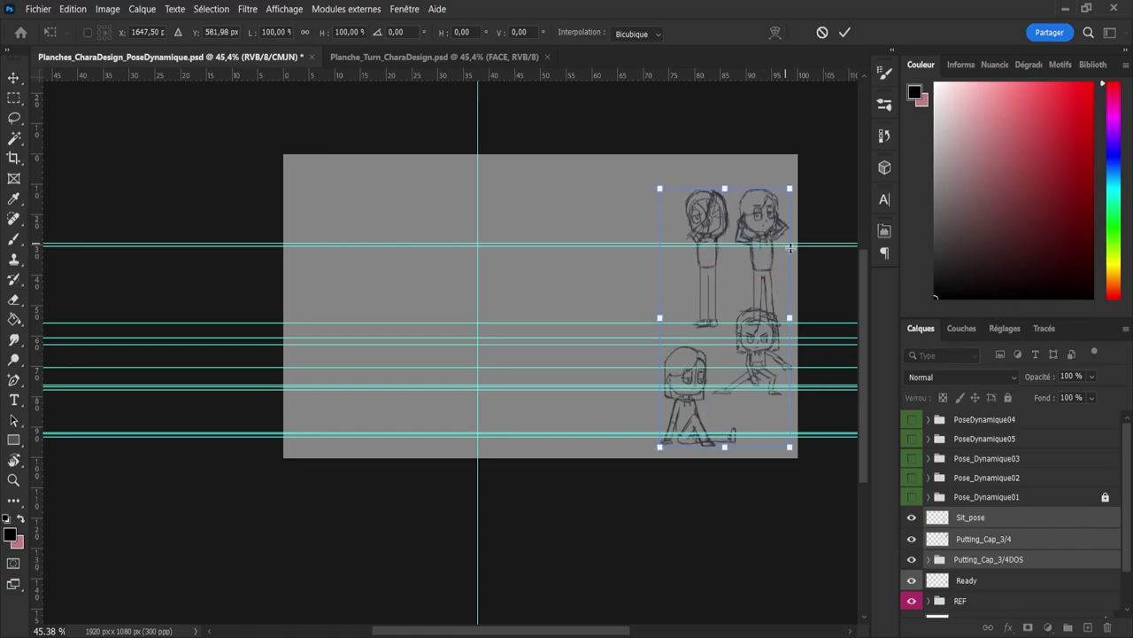
key(Escape)
Step: Move the Sit_pose, Putting_Cap_3/4, Putting_Cap_3/4DOS and Ready sketches down together to the canvas's lower edge
click(983, 577)
shift+click(978, 521)
key(ctrl+t)
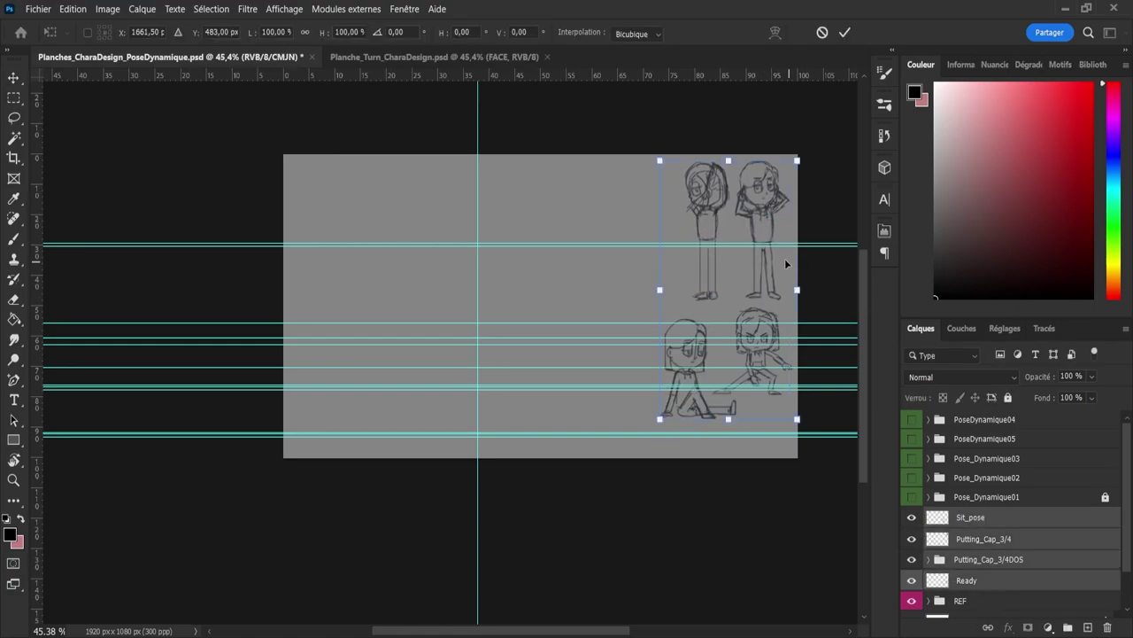
drag(754, 220, 762, 257)
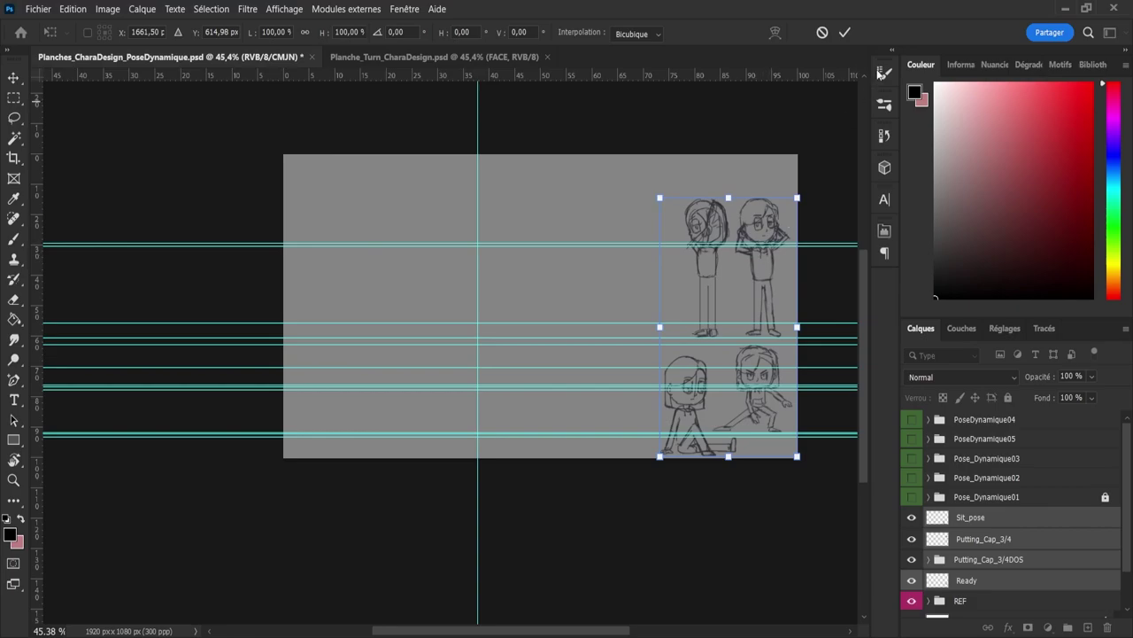
click(845, 32)
Step: Show the Pose_Dynamique01 and Pose_Dynamique02 groups, and place the Pose_Dynamique02 figure directly right of the Pose_Dynamique01 figure
click(978, 516)
click(921, 497)
click(912, 497)
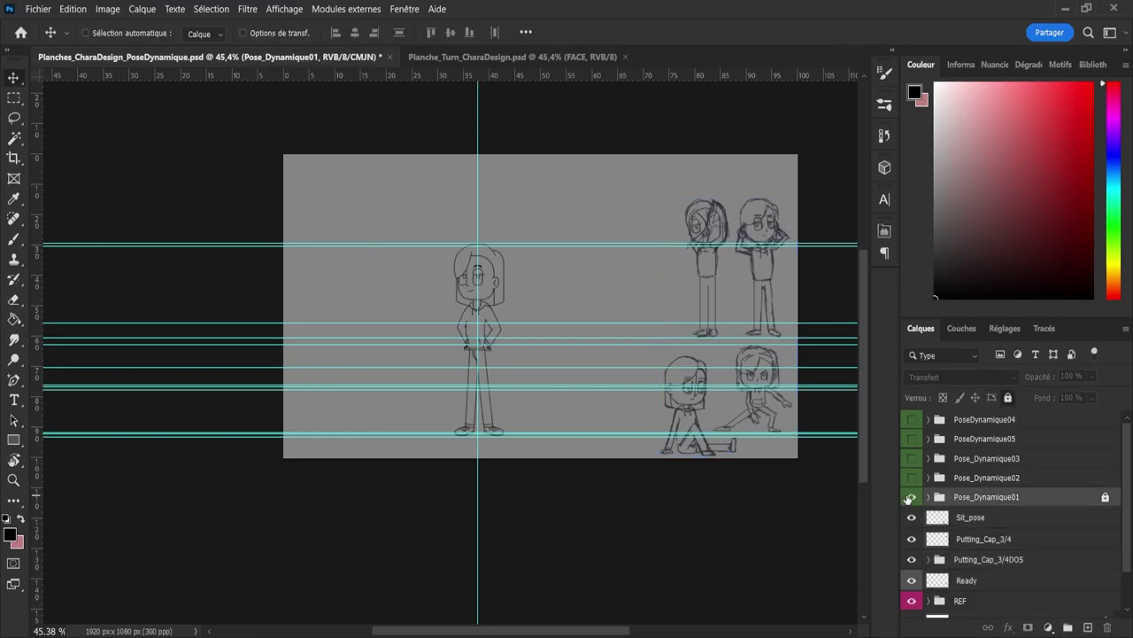
click(913, 478)
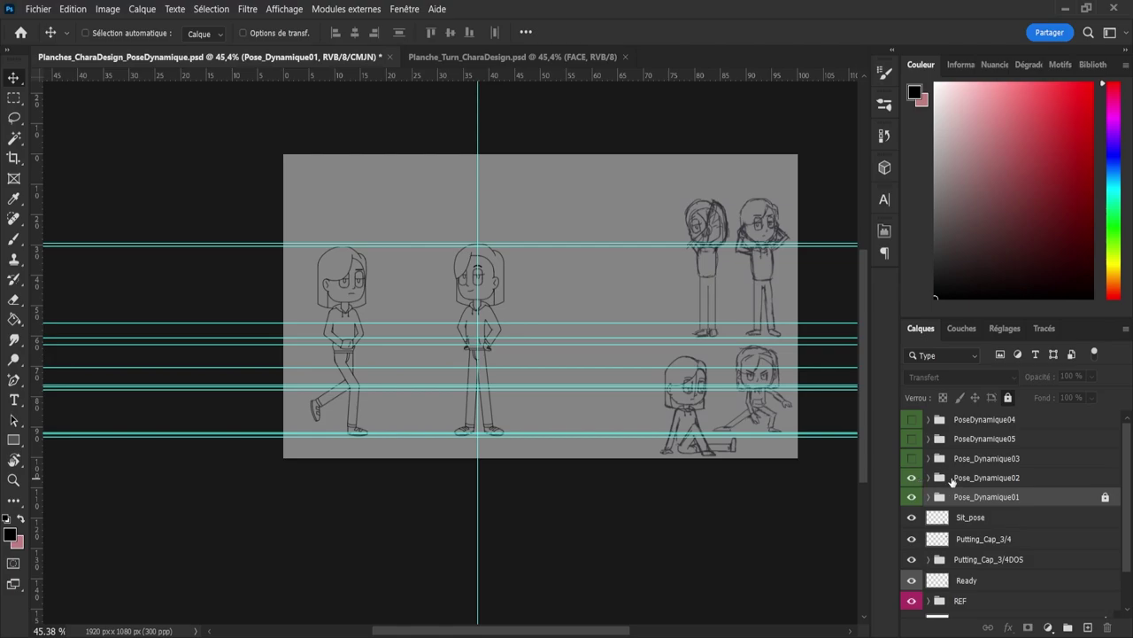
click(999, 485)
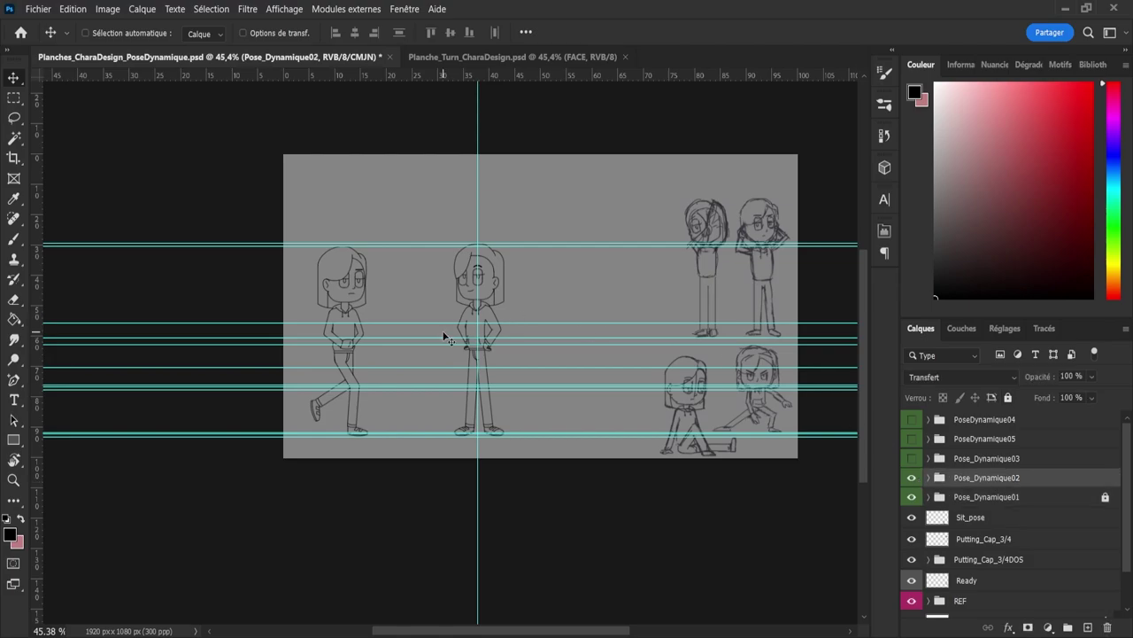
mouse_move(363, 302)
mouse_down()
mouse_move(606, 292)
mouse_move(546, 286)
mouse_up()
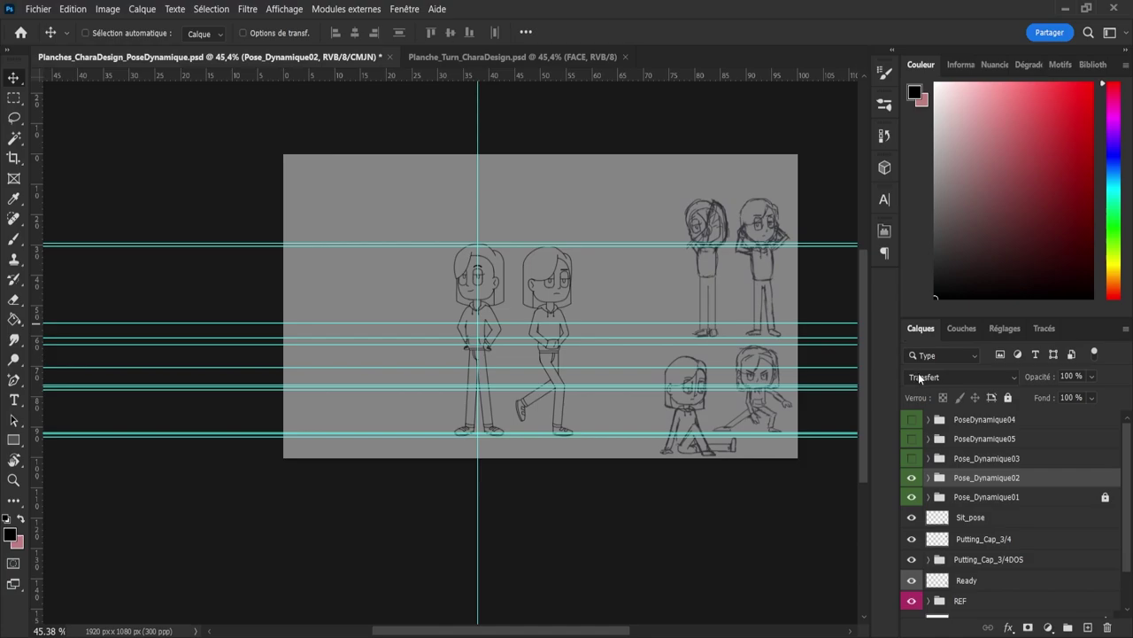
Step: Show the Pose_Dynamique03 group and place its figure directly left of the Pose_Dynamique01 figure
click(990, 462)
click(909, 459)
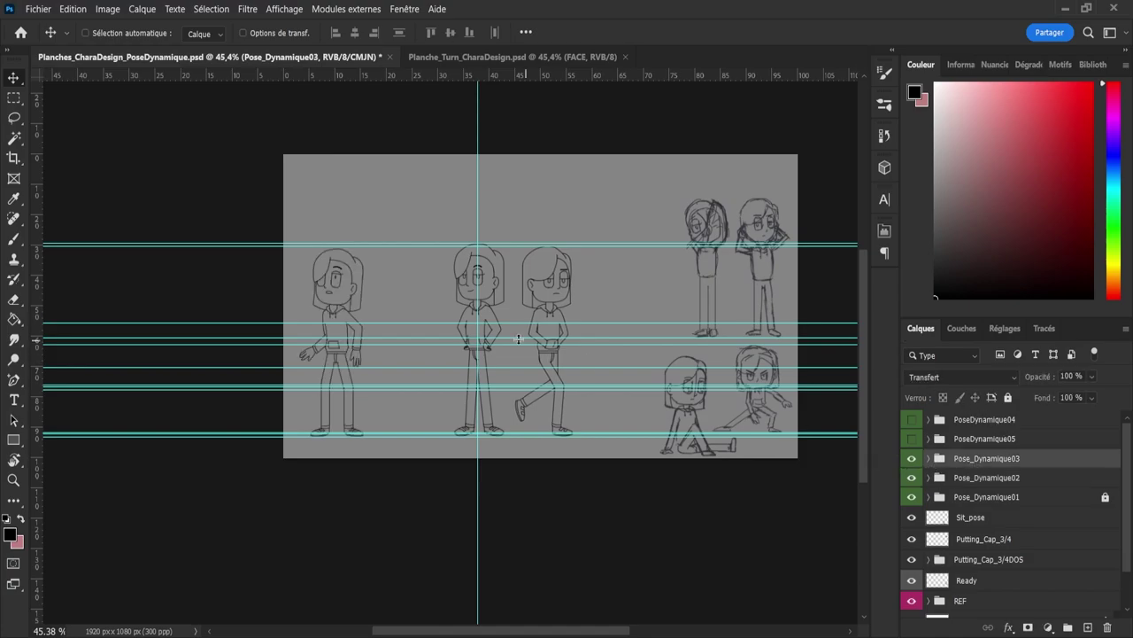
drag(346, 295, 419, 297)
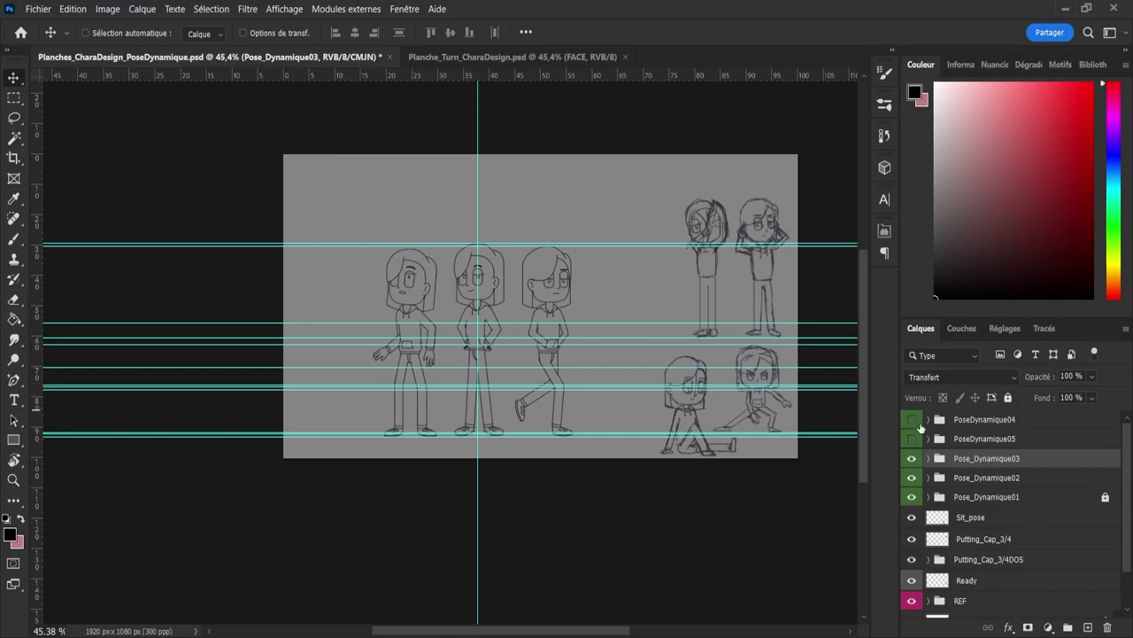
Step: Preview the PoseDynamique05 figure, hide it again, and reorder its group above PoseDynamique04 in the layer stack
click(912, 439)
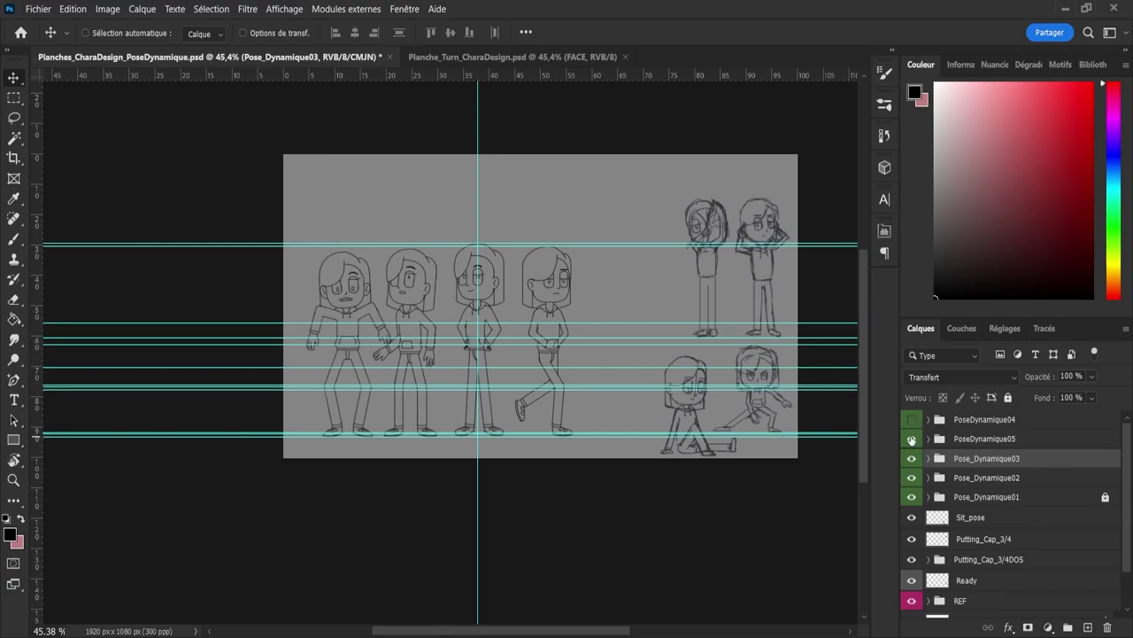
click(912, 439)
mouse_move(962, 441)
mouse_down()
mouse_move(951, 415)
mouse_move(976, 414)
mouse_up()
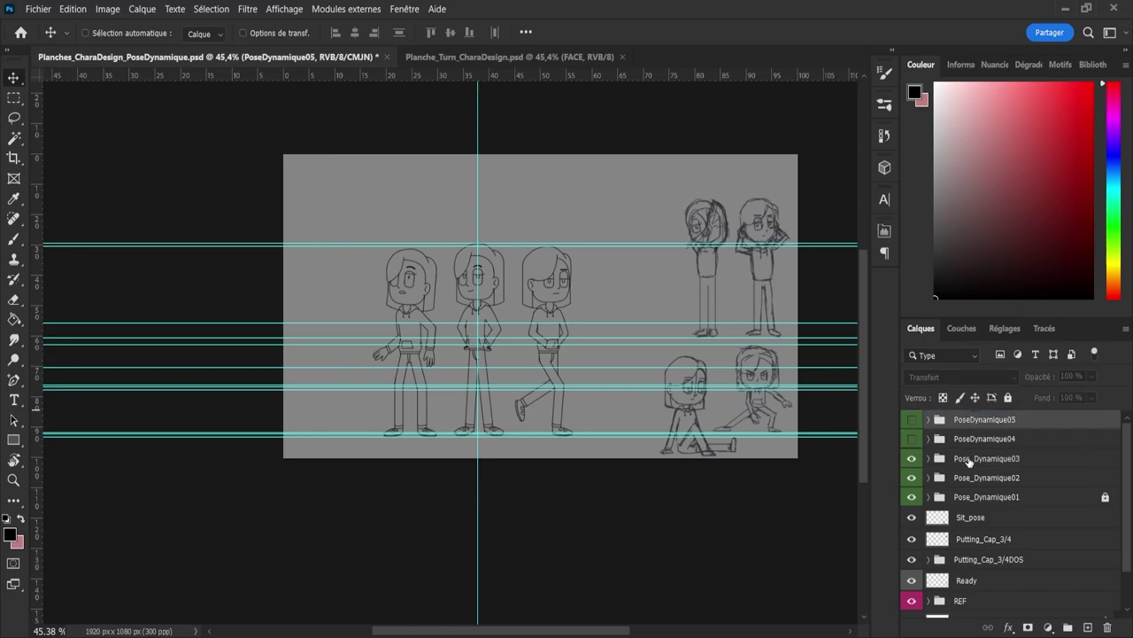
Step: Move the Pose_Dynamique03 figure to the right of Pose_Dynamique02, and show PoseDynamique04 with its figure directly left of Pose_Dynamique01
click(969, 461)
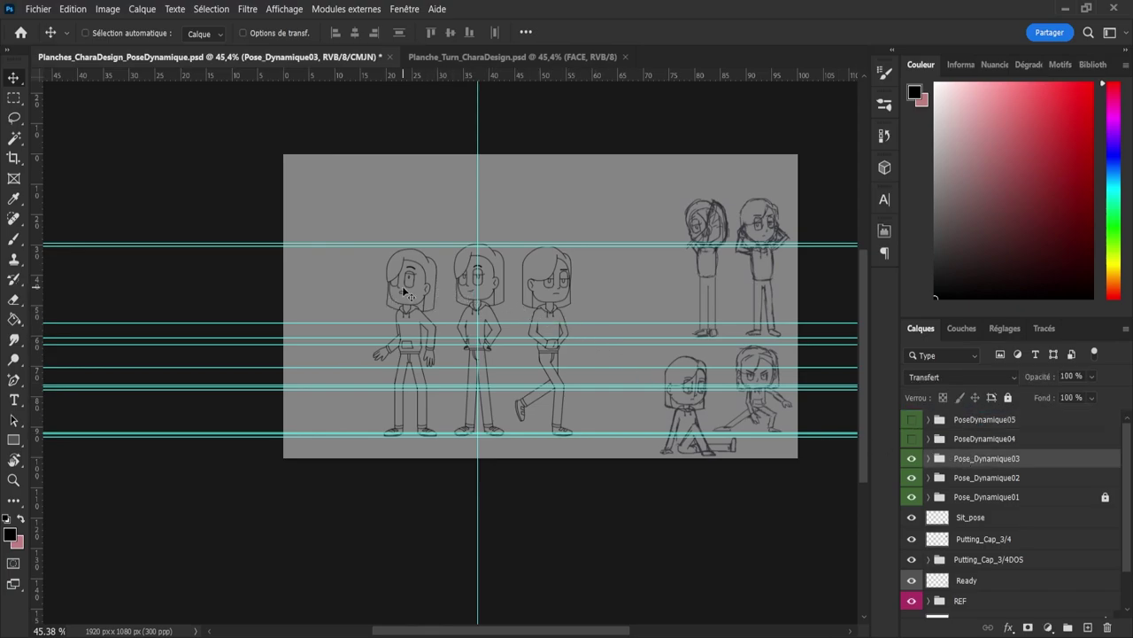
drag(402, 291, 610, 294)
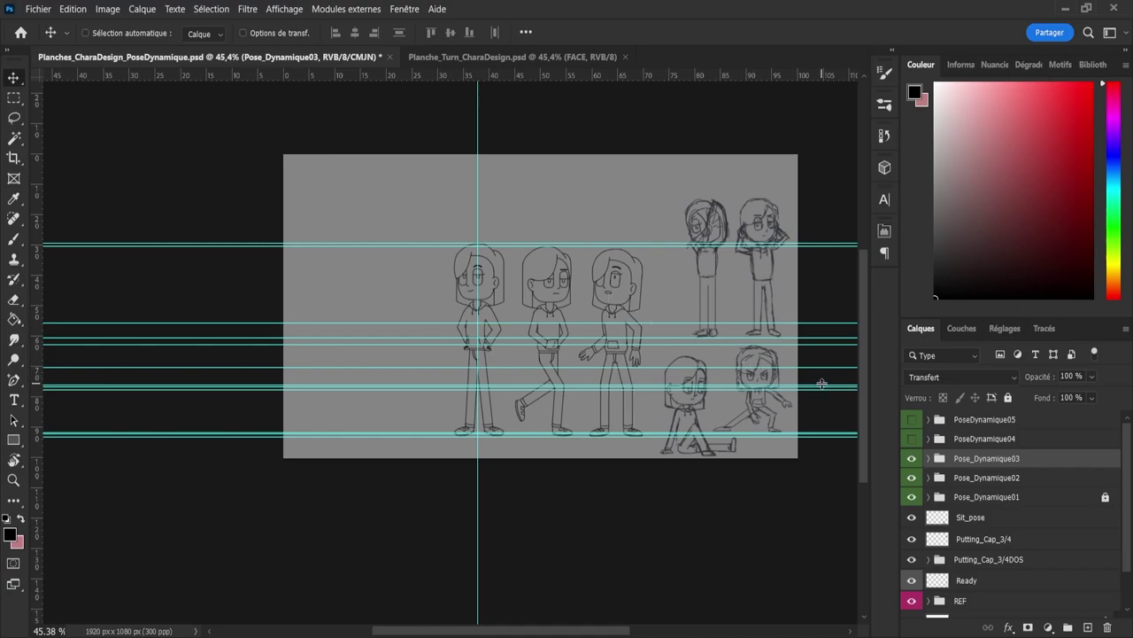
click(969, 440)
click(912, 440)
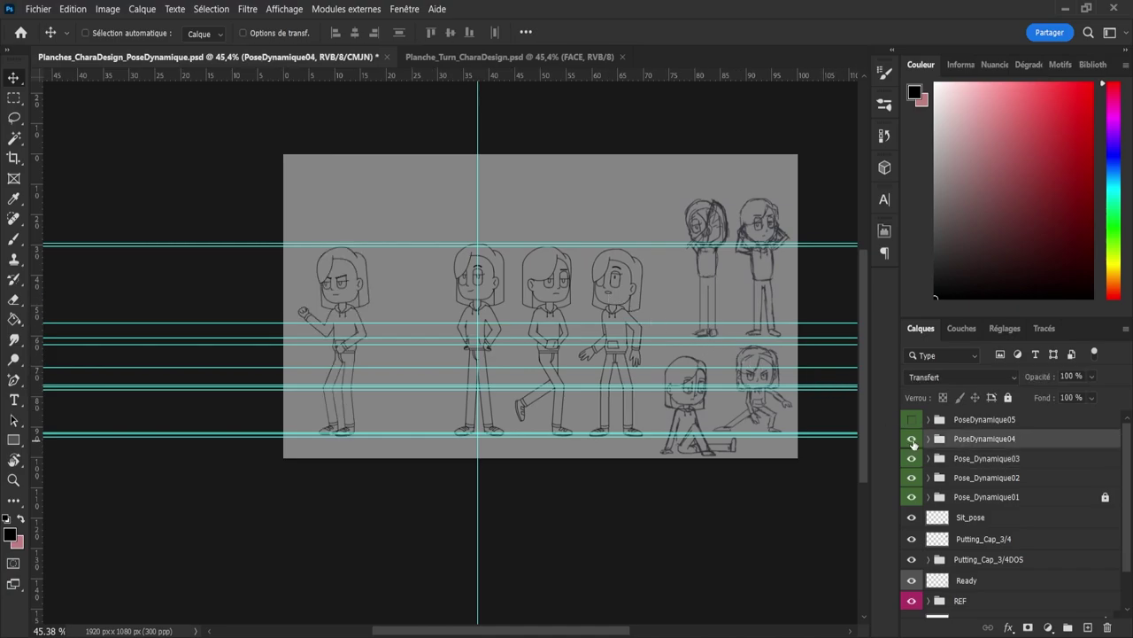
drag(360, 294, 434, 296)
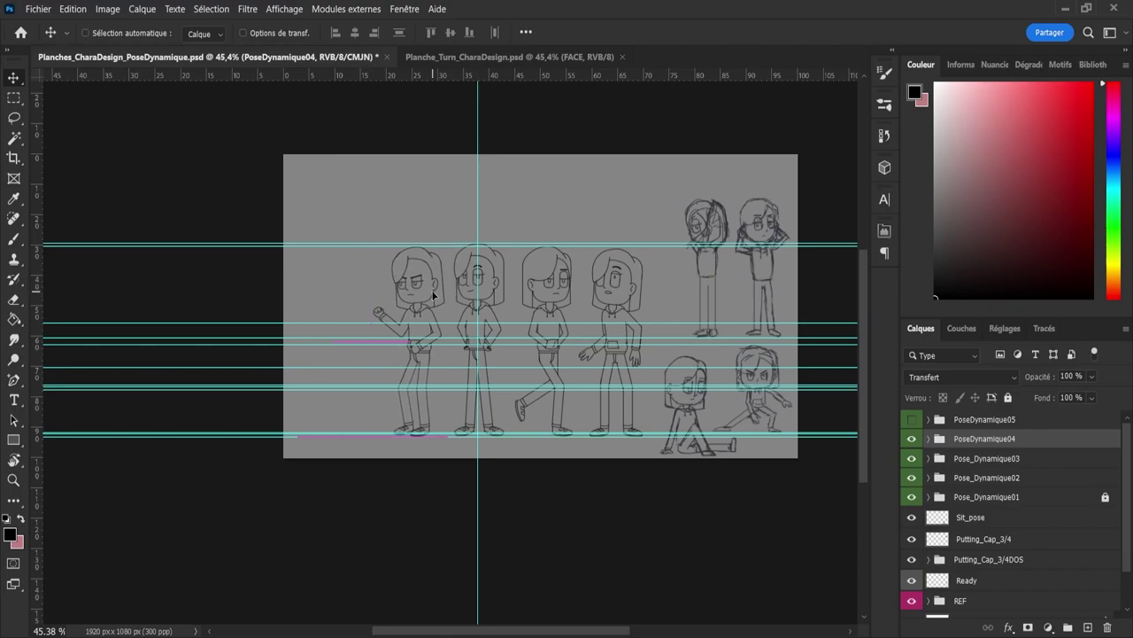
Step: Show PoseDynamique05, shift its figure left to the start of the row clear of PoseDynamique04, and save the document
key(z)
mouse_move(410, 369)
mouse_down()
mouse_move(444, 399)
mouse_move(410, 389)
mouse_up()
key(v)
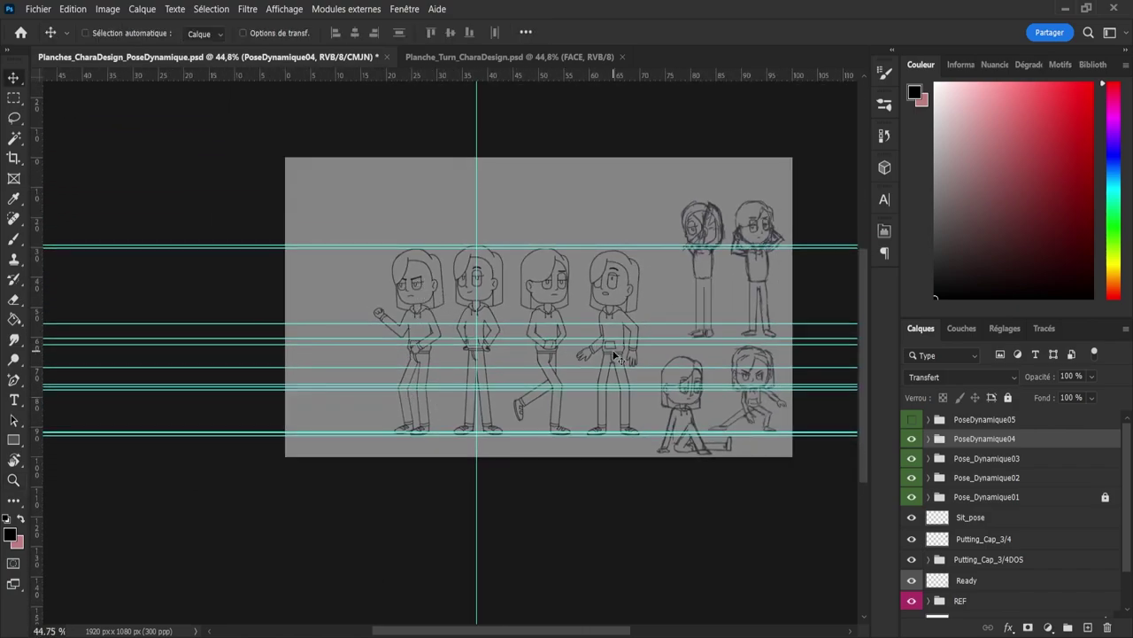
click(911, 418)
click(977, 420)
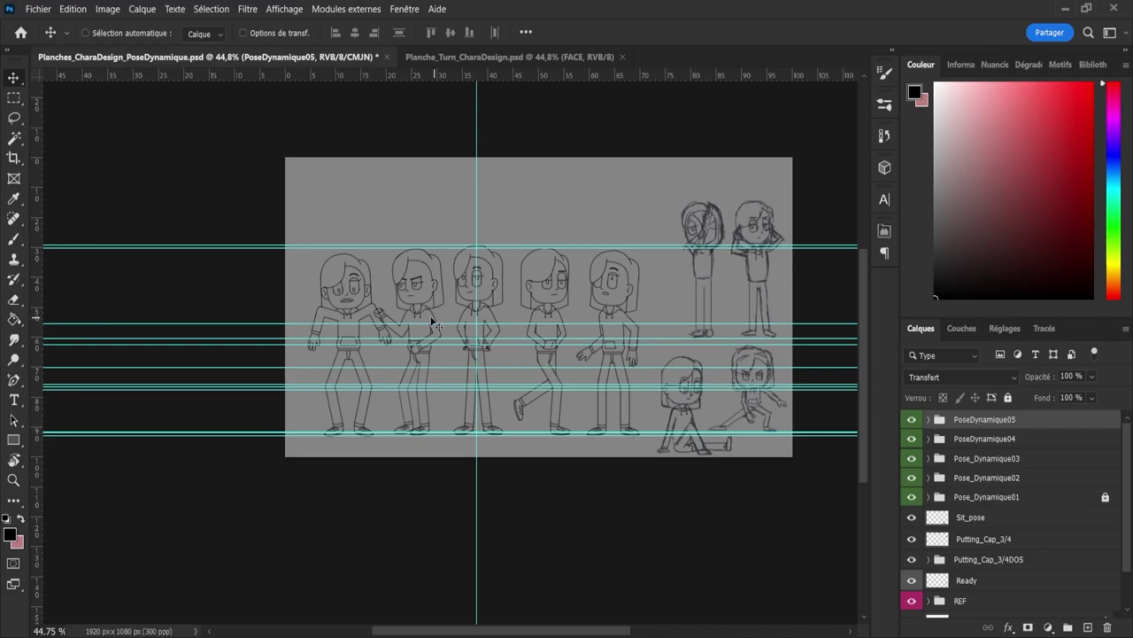
drag(344, 289, 333, 287)
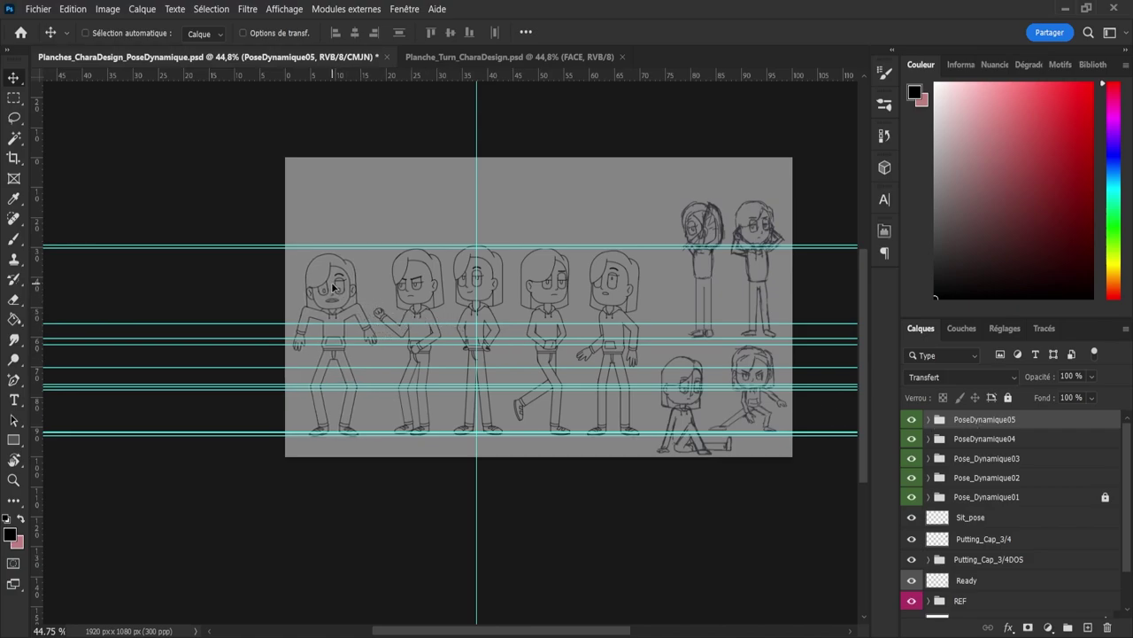
key(ctrl+s)
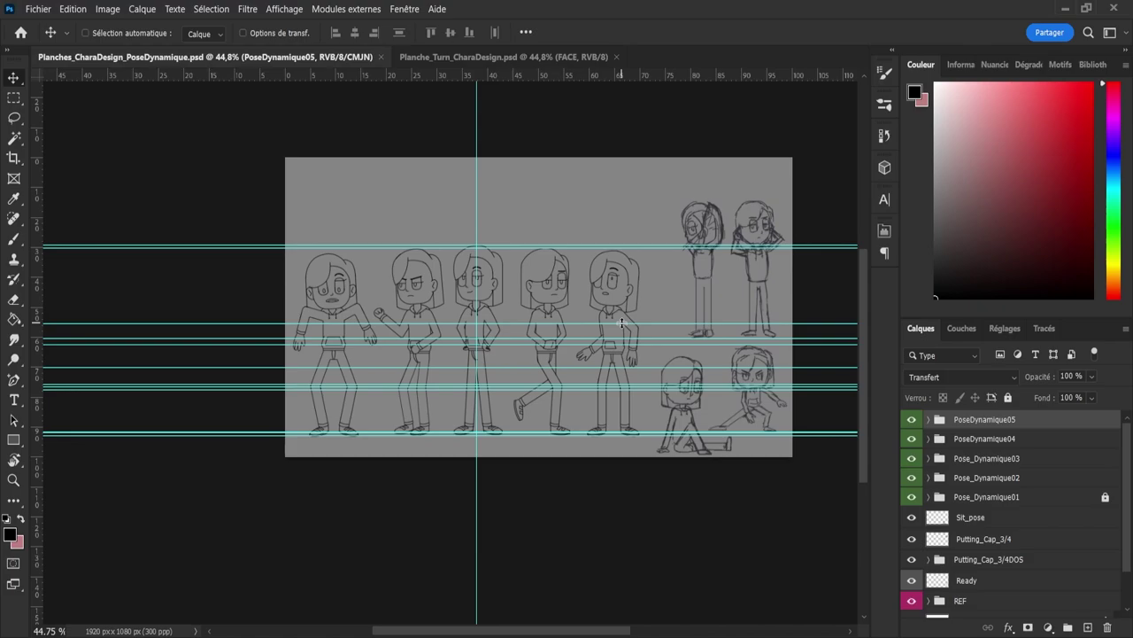
Step: Hide the Sit_pose, Putting_Cap_3/4, Putting_Cap_3/4DOS and Ready sketches
click(989, 518)
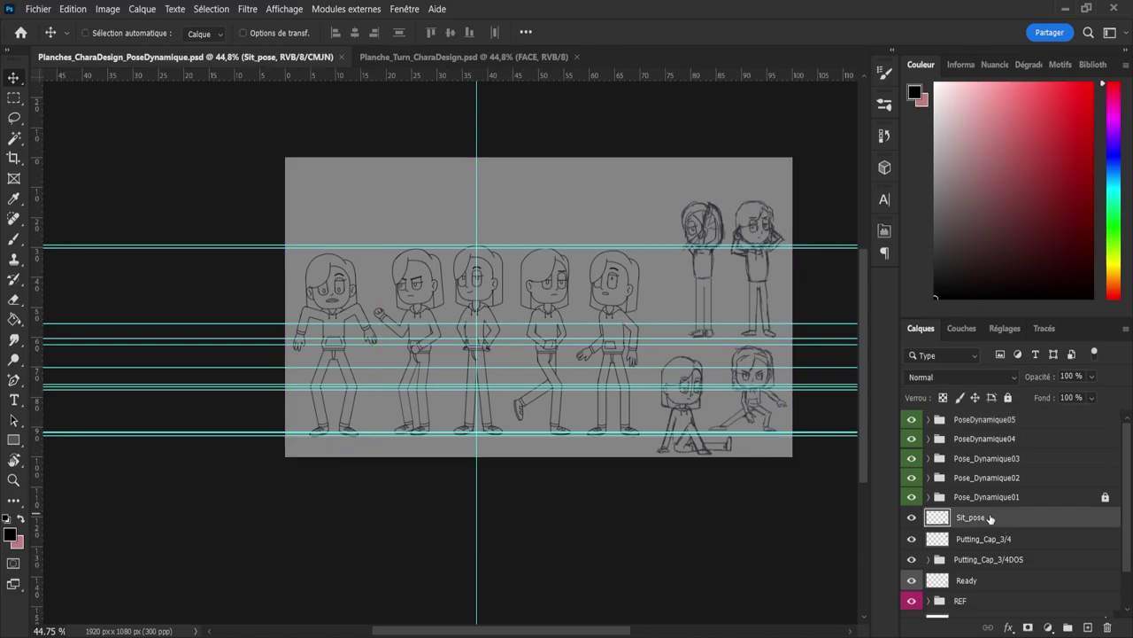
drag(911, 525, 913, 582)
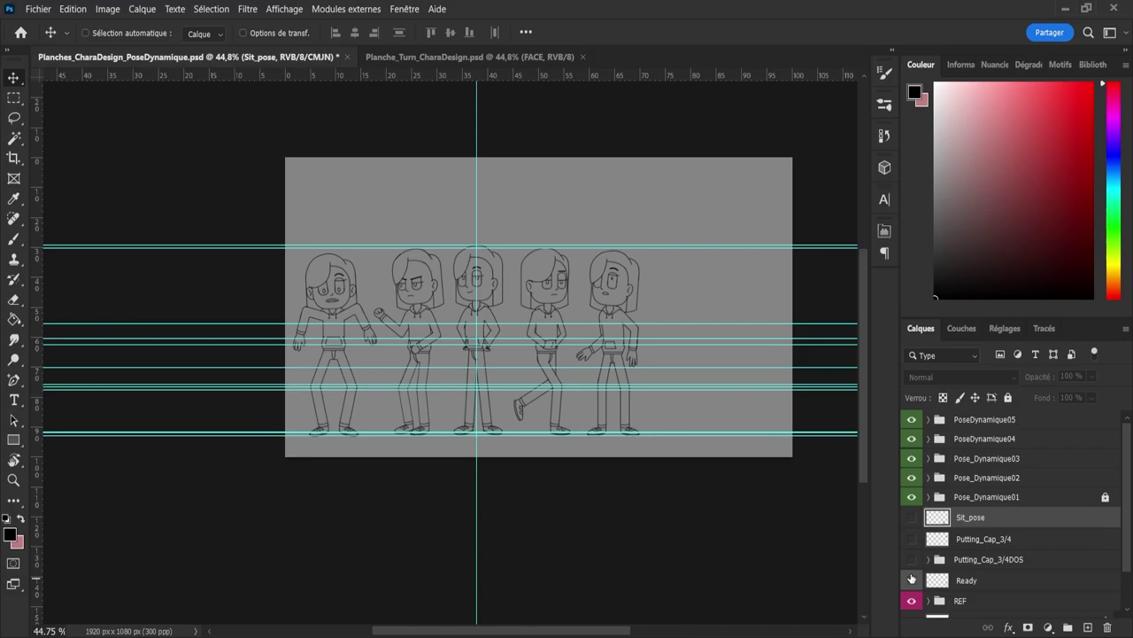
Step: Unlock Pose_Dynamique01 and move all five dynamic pose groups together up and right, towards the middle of the canvas
click(1058, 497)
shift+click(995, 418)
key(ctrl+t)
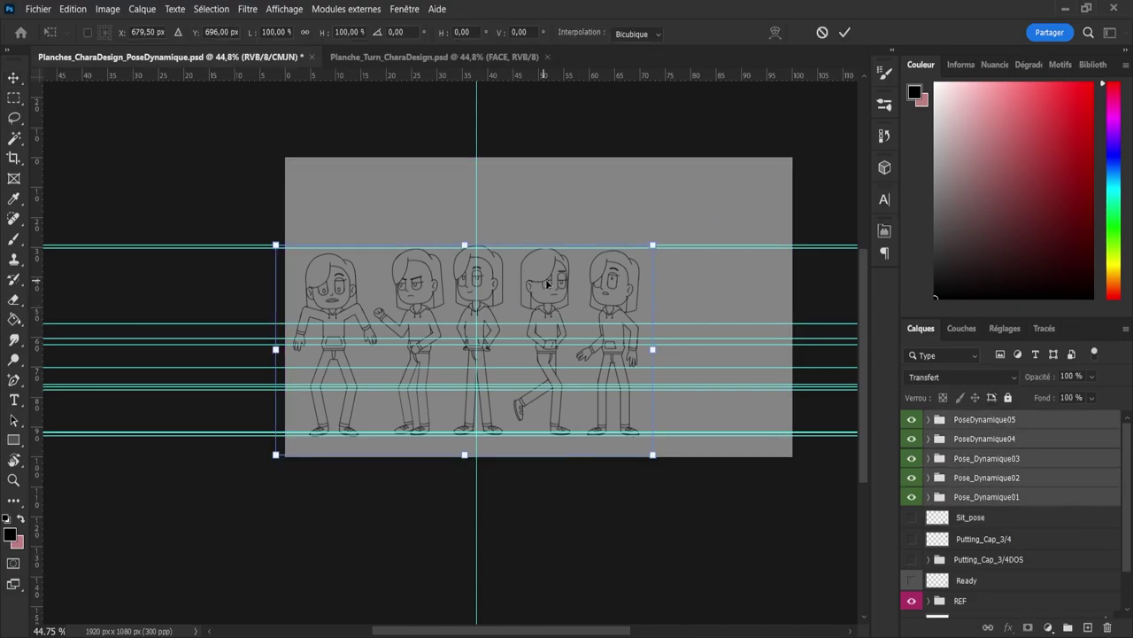
drag(548, 283, 602, 227)
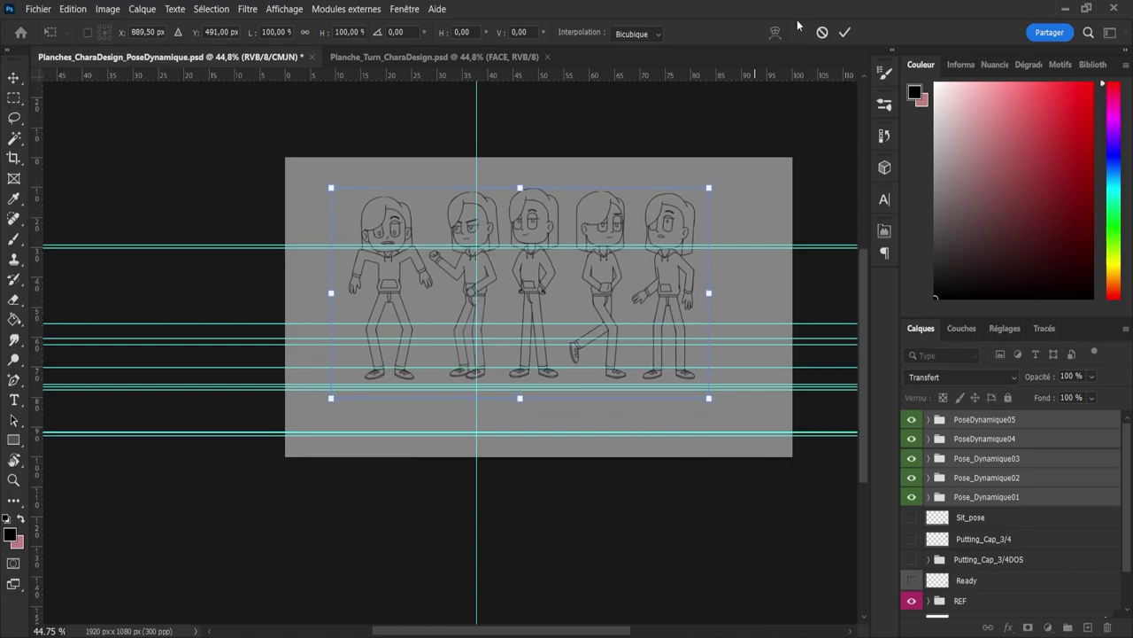
click(845, 32)
Step: Remove all the old horizontal guides from the pose sheet
click(1007, 484)
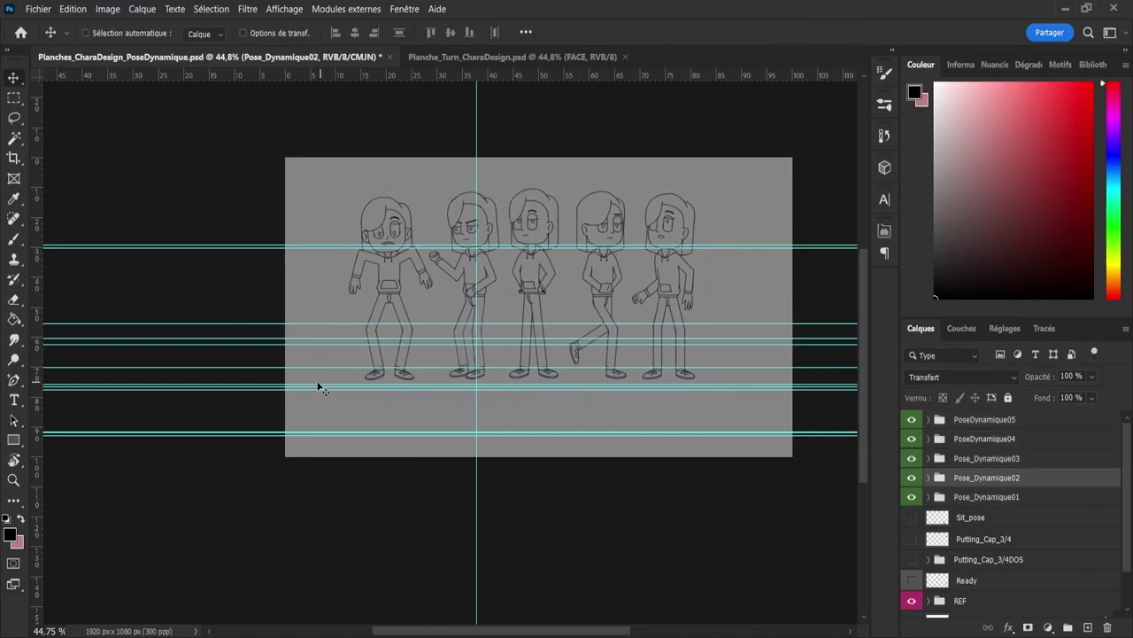
drag(295, 389, 312, 5)
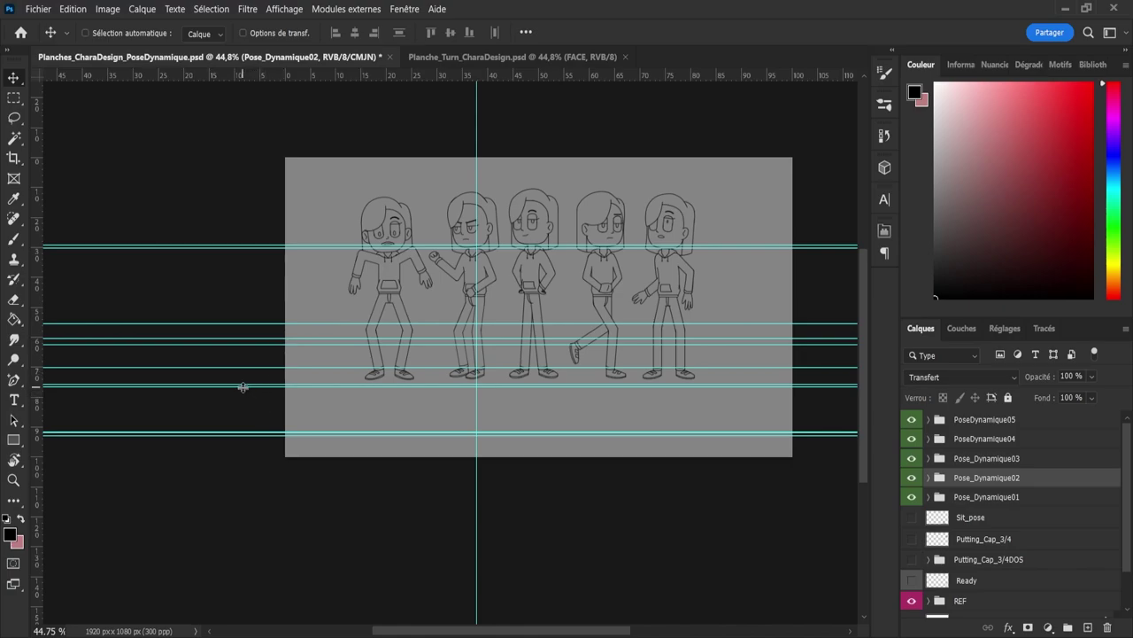
drag(244, 385, 274, 72)
drag(202, 434, 224, 324)
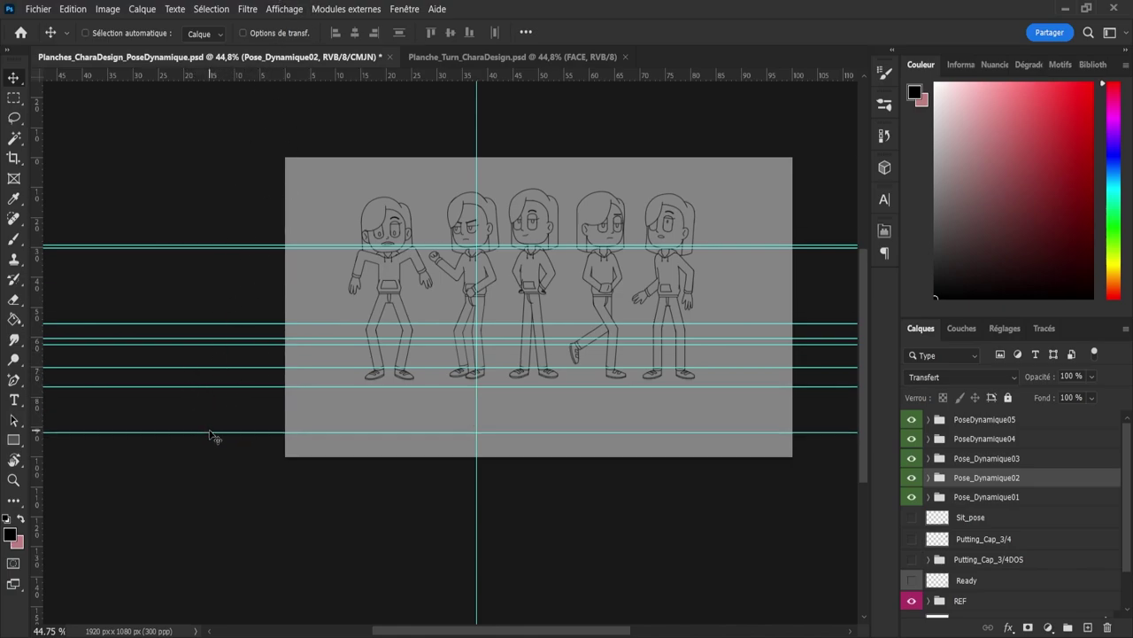
drag(261, 18, 261, 16)
drag(200, 385, 222, 304)
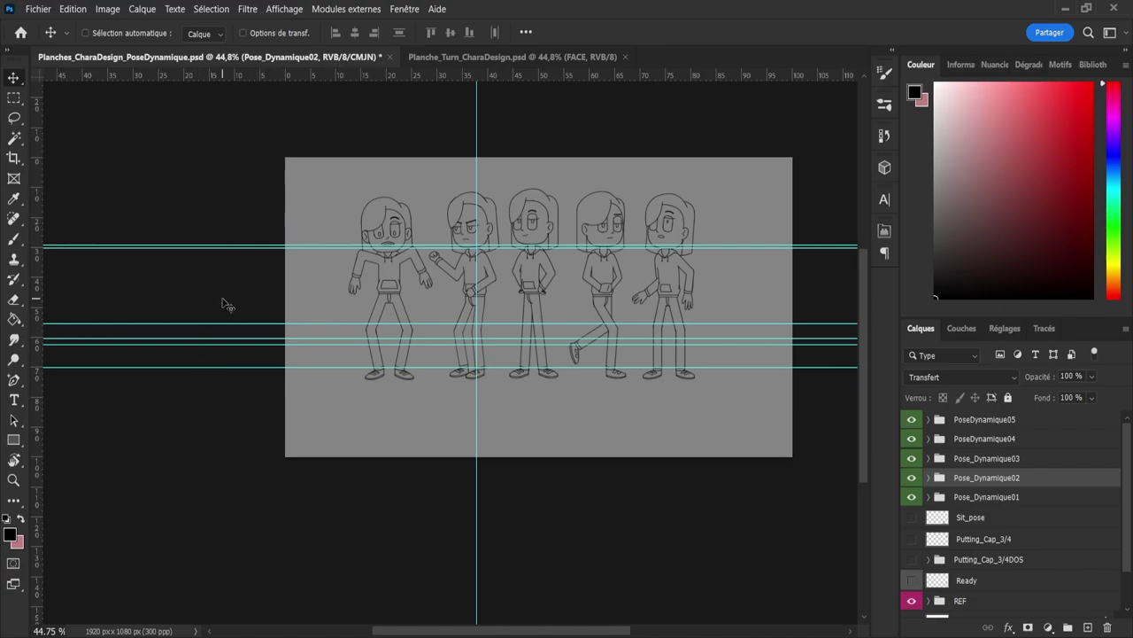
drag(209, 345, 207, 205)
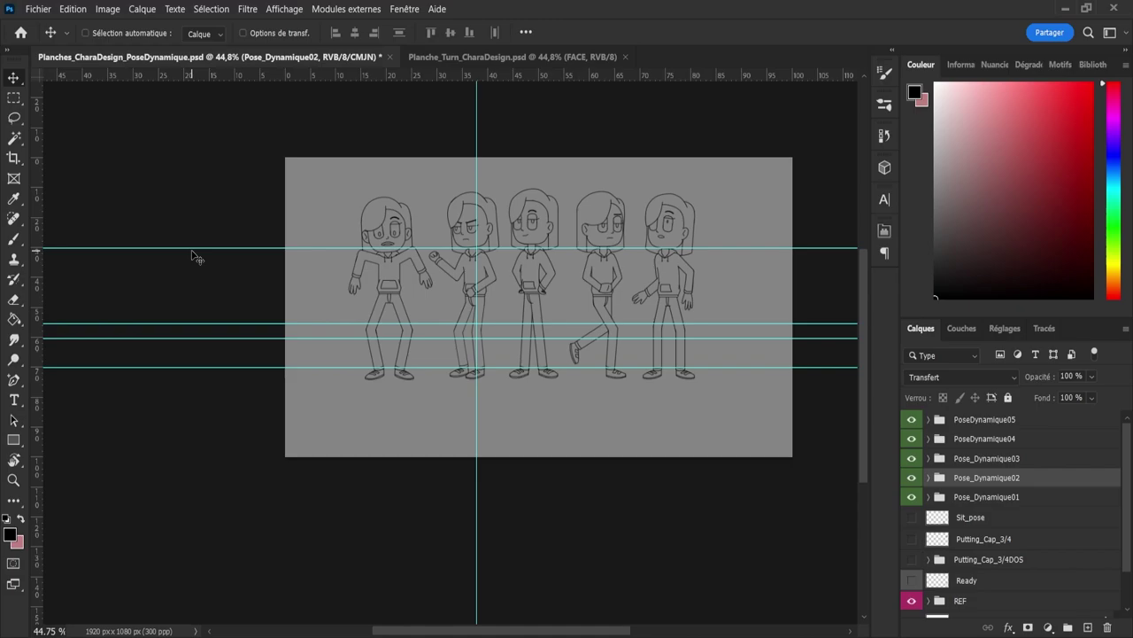
drag(193, 249, 249, 7)
drag(172, 323, 211, 75)
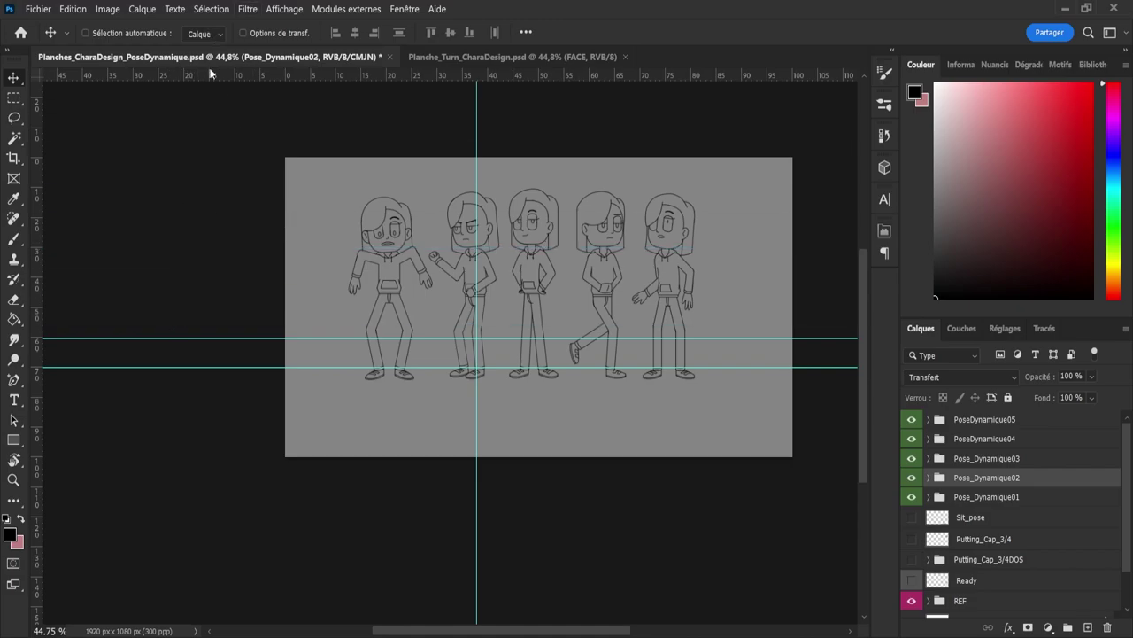
drag(177, 337, 237, 26)
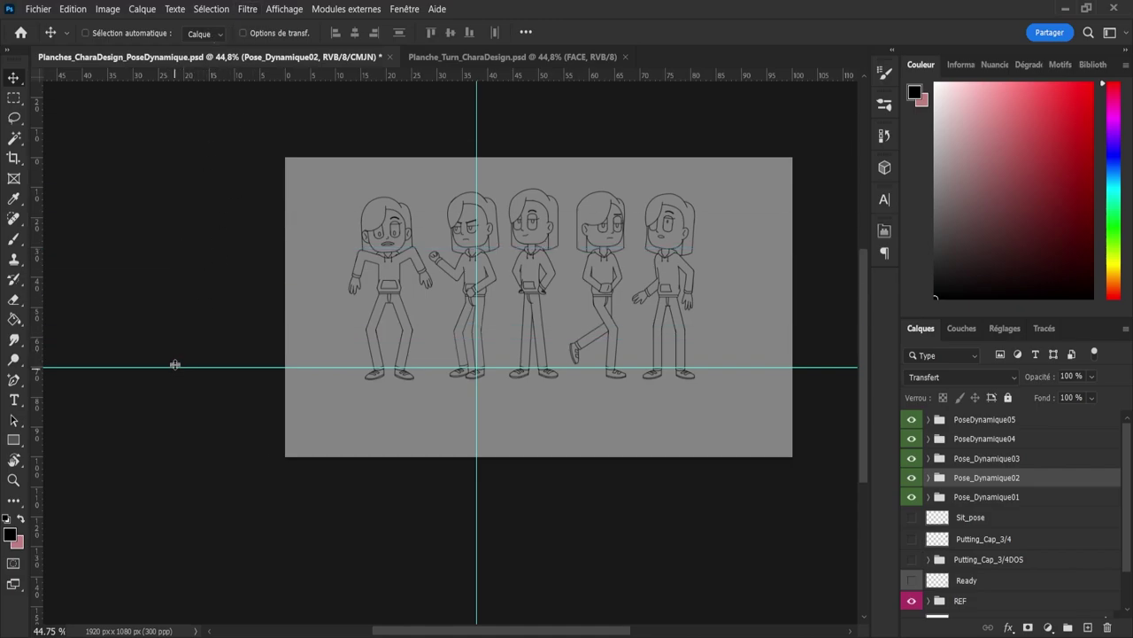
drag(175, 364, 275, 3)
Step: Move the vertical guide to the horizontal centre of the canvas and add a horizontal guide across its middle
drag(476, 292, 538, 320)
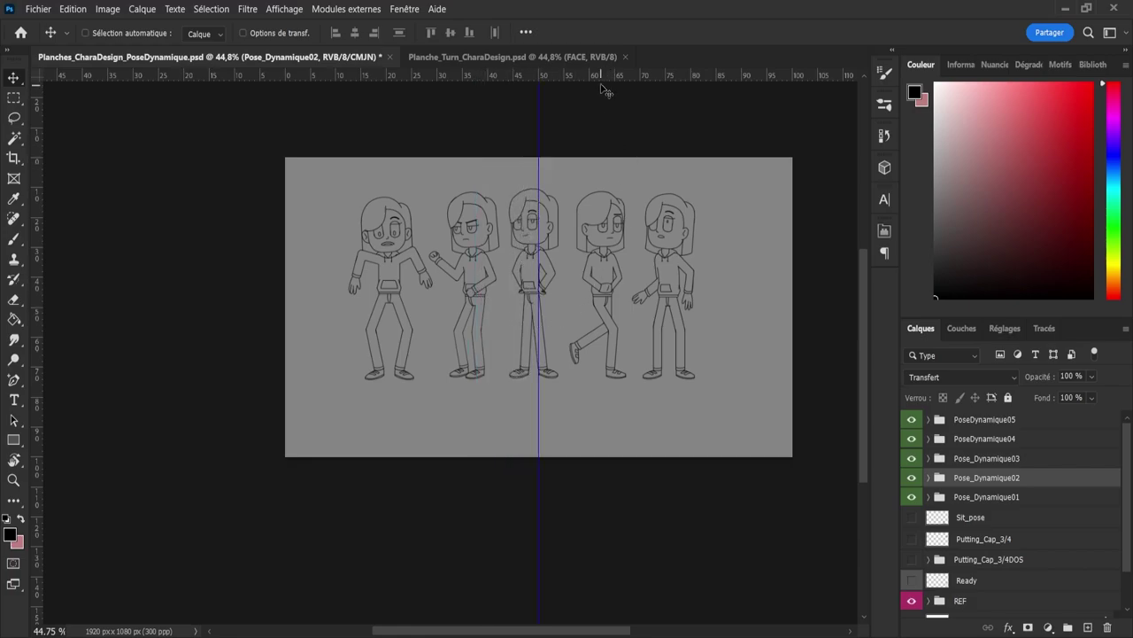
drag(604, 78, 691, 307)
Step: Move the Pose_Dynamique01 figure down and centre it on the vertical guide
key(z)
drag(650, 255, 657, 254)
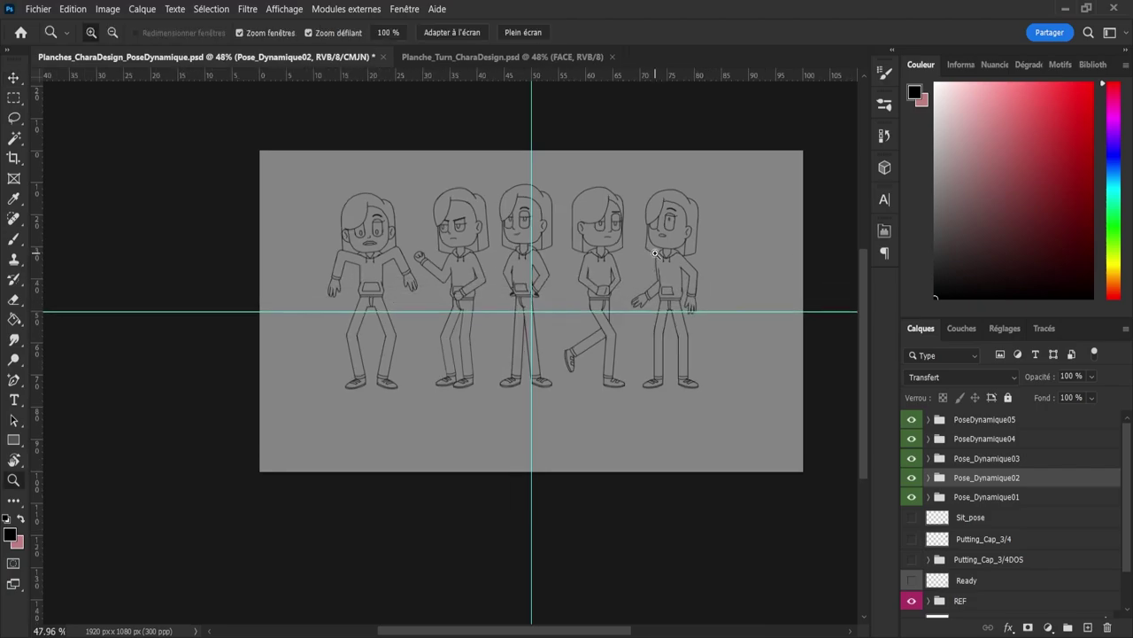
click(978, 502)
key(v)
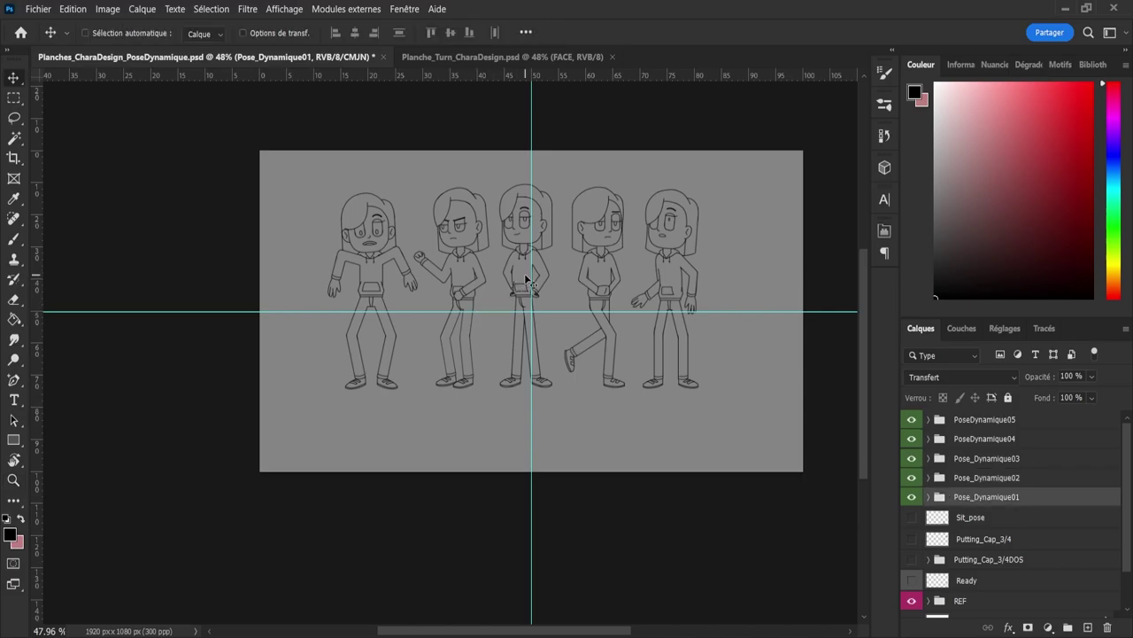
drag(529, 280, 530, 305)
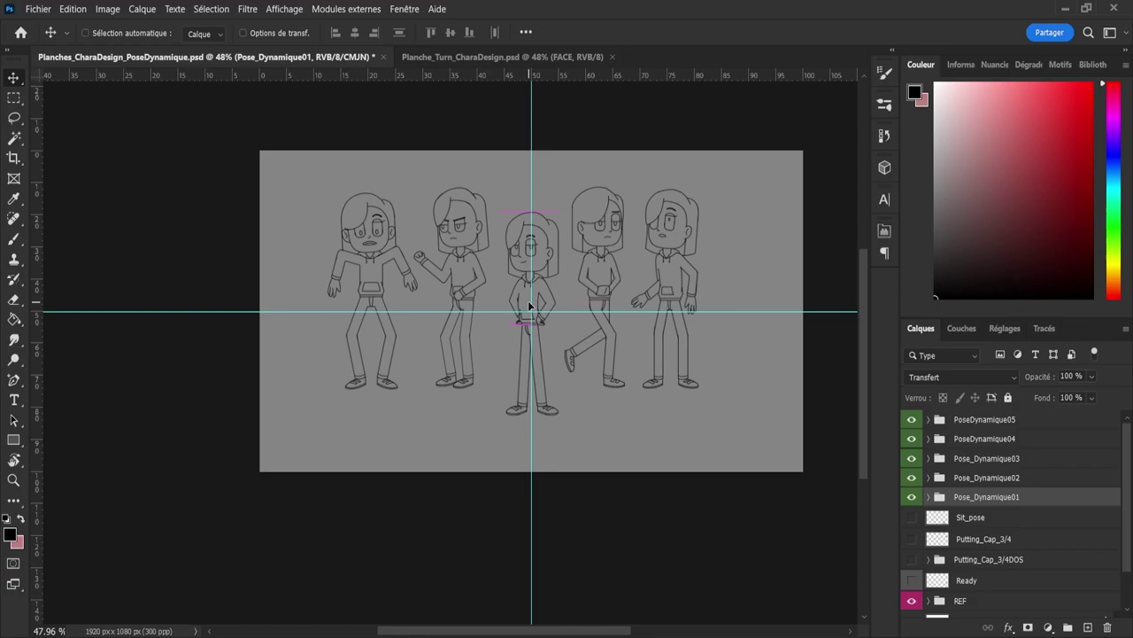
drag(537, 250, 539, 256)
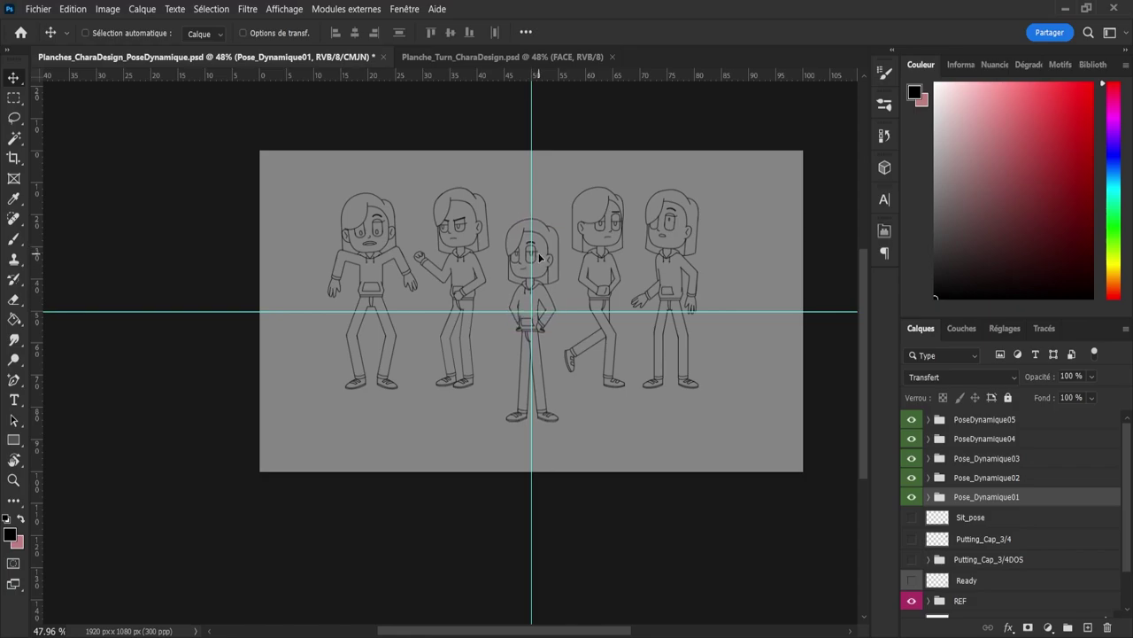
Step: Shift the Pose_Dynamique03 figure right, towards the edge of the canvas
click(974, 483)
click(936, 455)
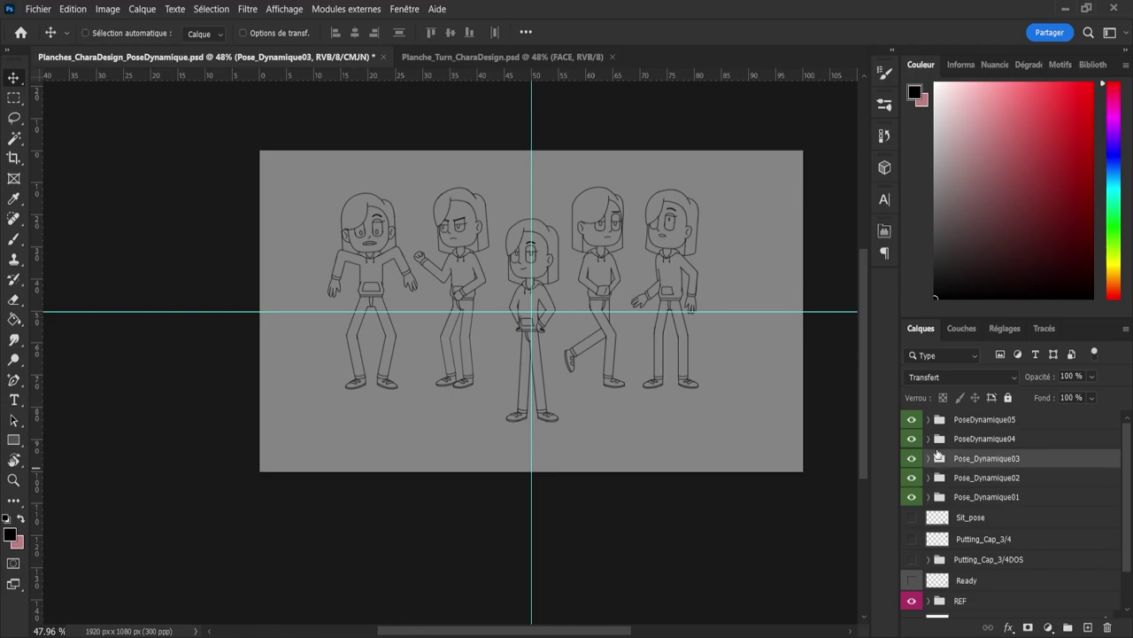
drag(662, 270, 730, 266)
Step: Try to align the Pose_Dynamique02 figure over Pose_Dynamique01 at the centre guide, and undo the move
click(990, 478)
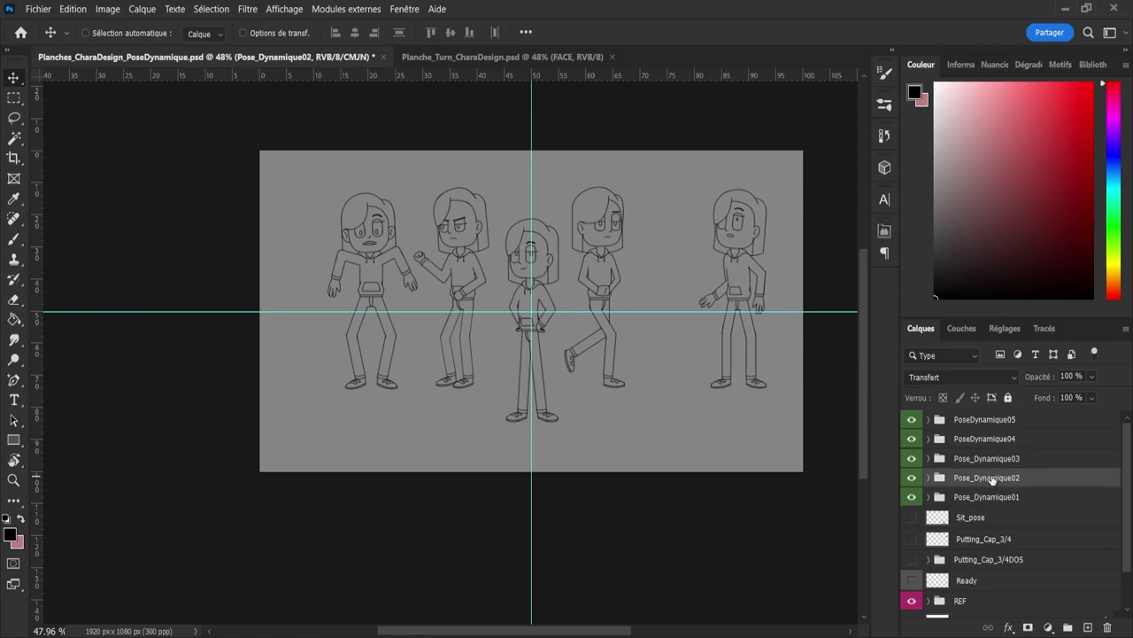
drag(577, 258, 543, 285)
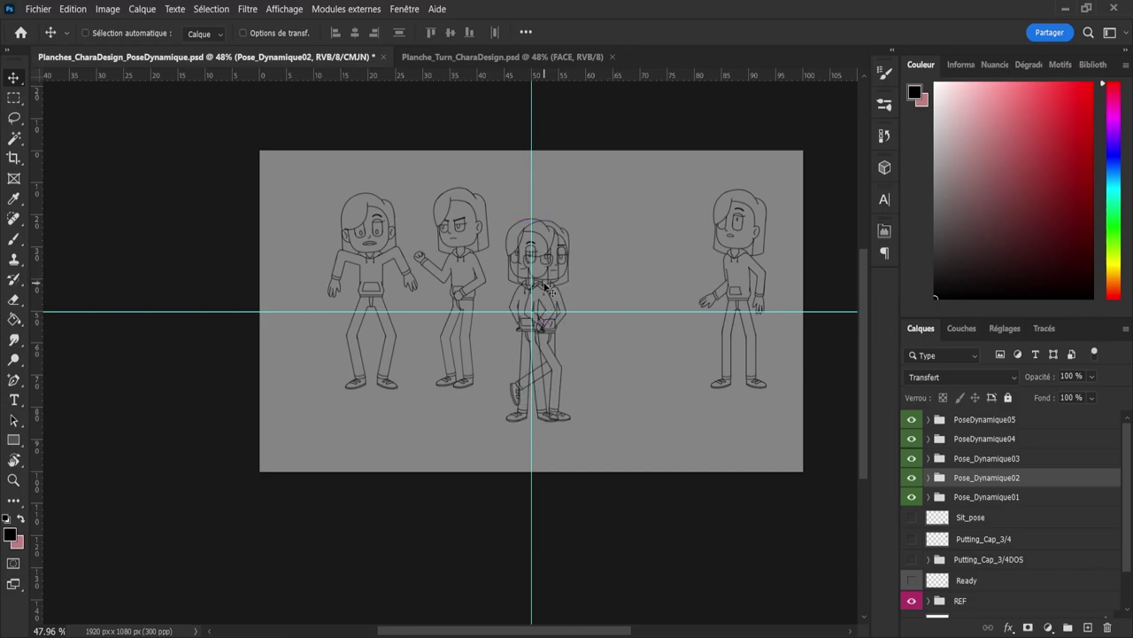
key(Left)
key(Left)
key(Left)
key(Left)
key(Left)
key(Left)
key(Left)
key(Left)
key(Left)
key(Left)
key(Left)
key(Left)
key(Left)
key(Left)
key(Left)
key(Left)
key(Left)
key(Left)
key(Left)
key(Left)
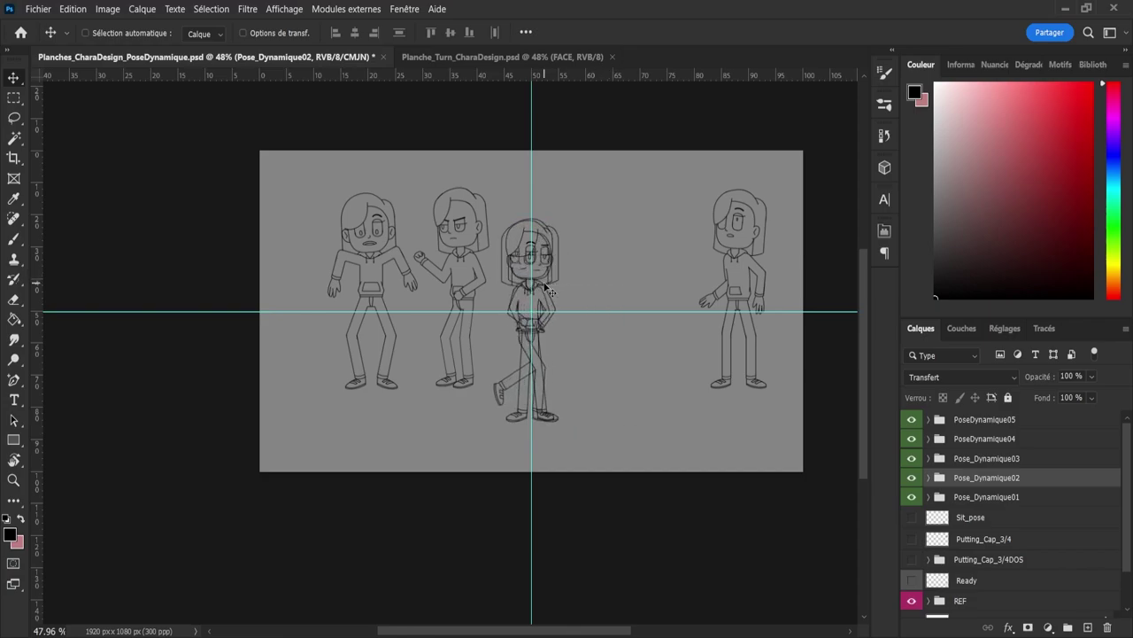
key(Right)
key(Right)
key(Right)
key(Right)
key(Right)
key(Right)
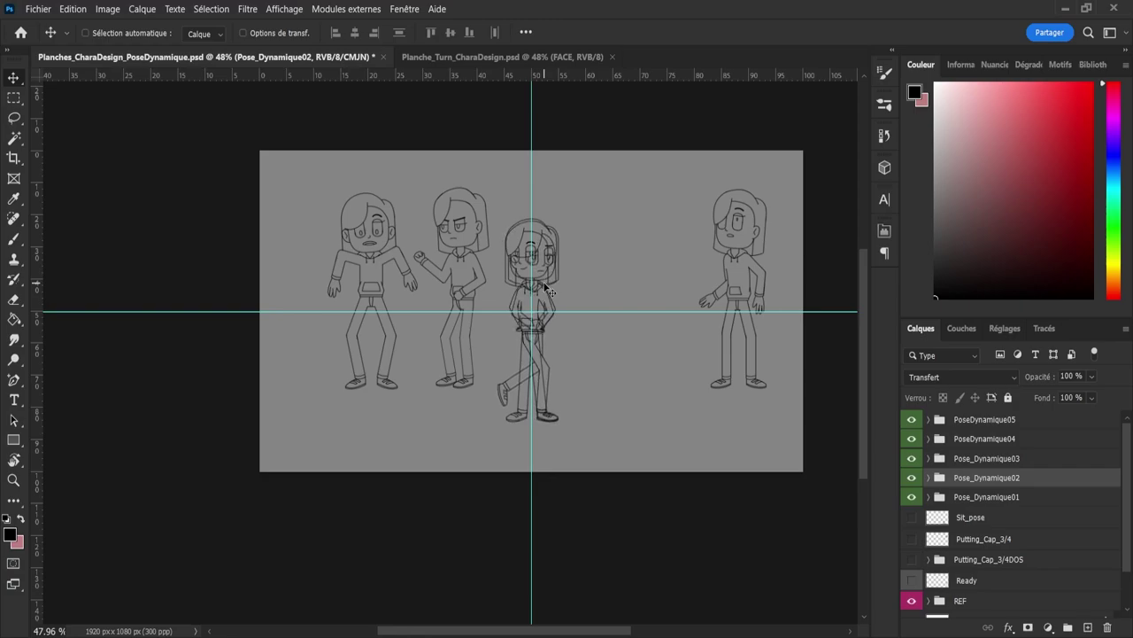
key(ctrl+z)
key(ctrl+z)
key(ctrl+z)
key(ctrl+z)
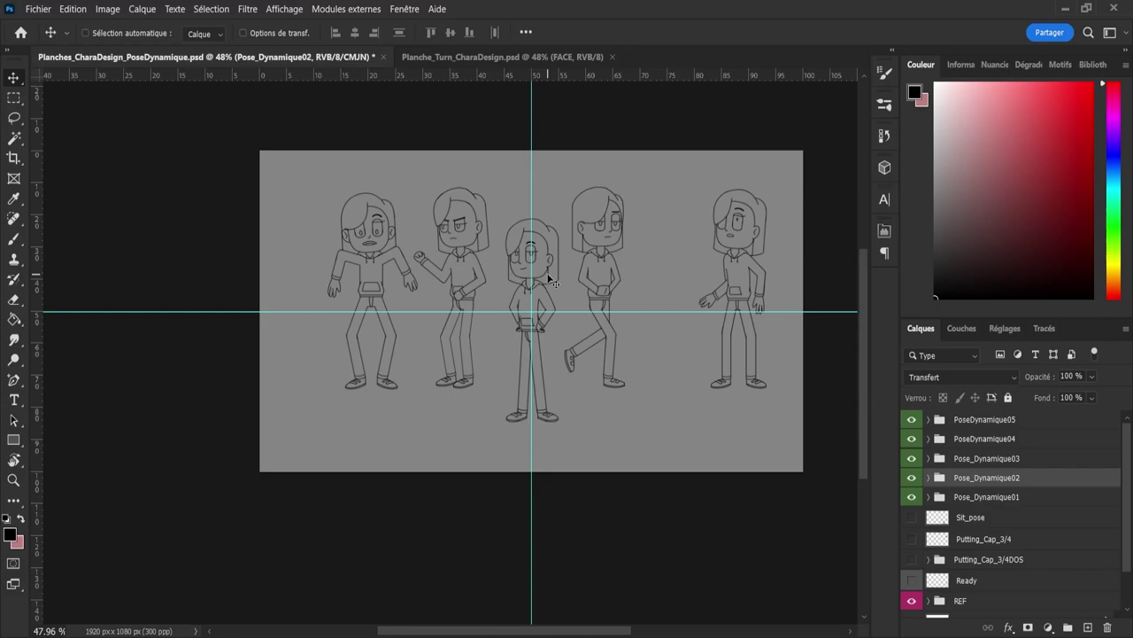
Step: Lower the Pose_Dynamique02 figure to Pose_Dynamique01's level by overlaying the two, and place it just right of Pose_Dynamique01
drag(591, 275, 526, 310)
key(Right)
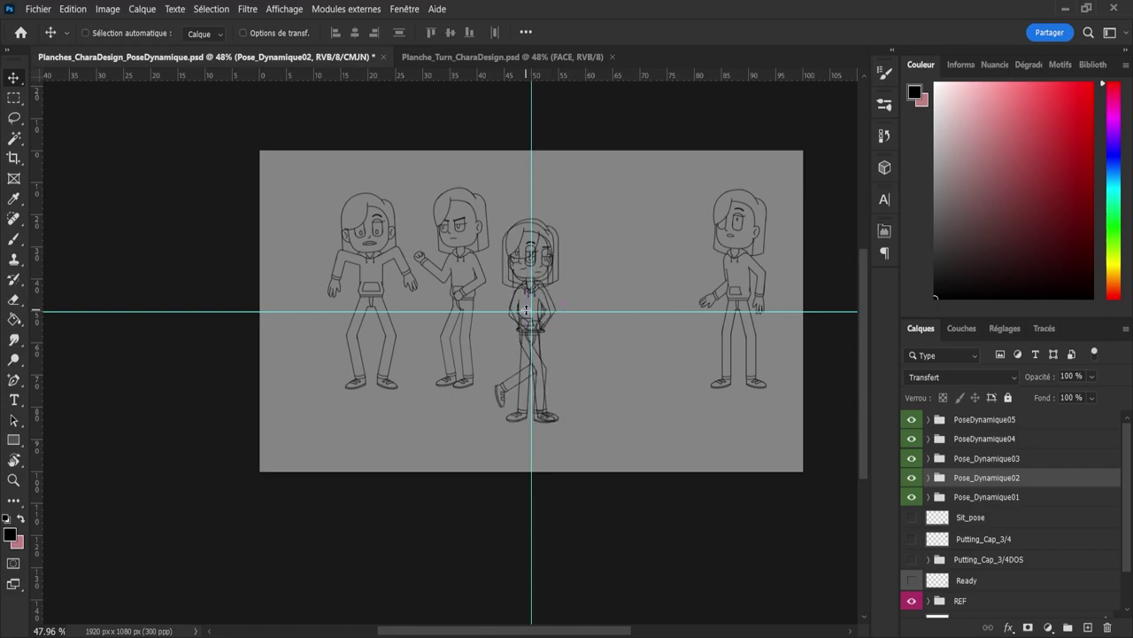
key(Right)
key(Right)
key(Right)
key(Right)
key(Right)
key(Right)
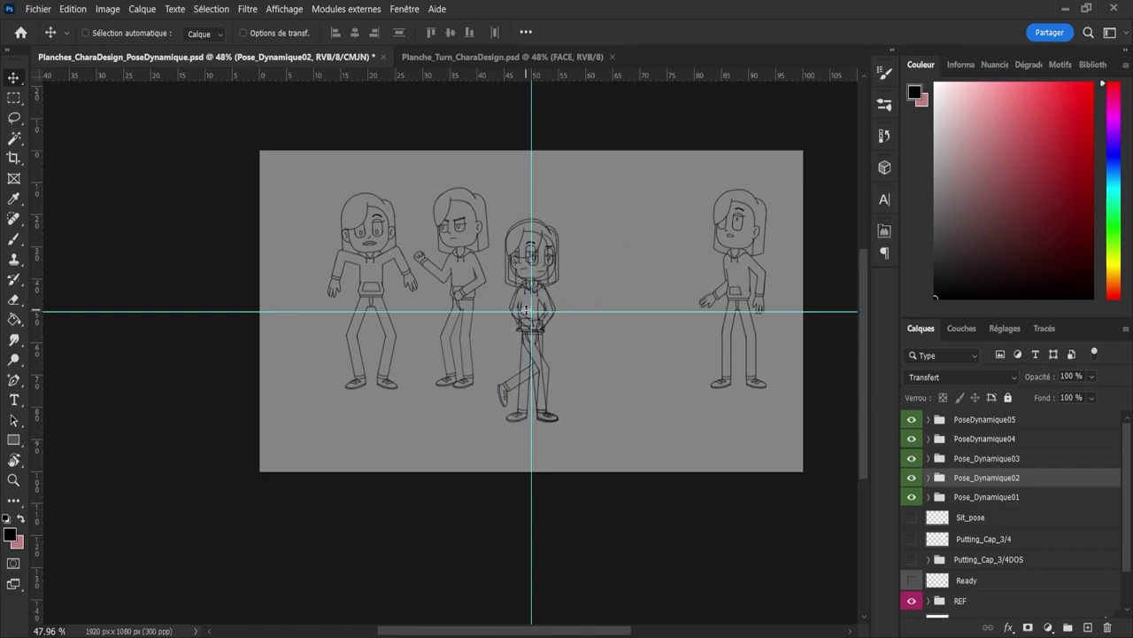
key(Right)
key(Right)
key(Right)
key(Right)
key(Right)
key(Right)
key(Right)
key(Right)
key(Right)
key(Right)
key(Right)
key(Right)
key(Right)
key(Right)
key(Right)
key(Right)
key(Right)
key(Right)
key(Right)
key(Right)
key(Right)
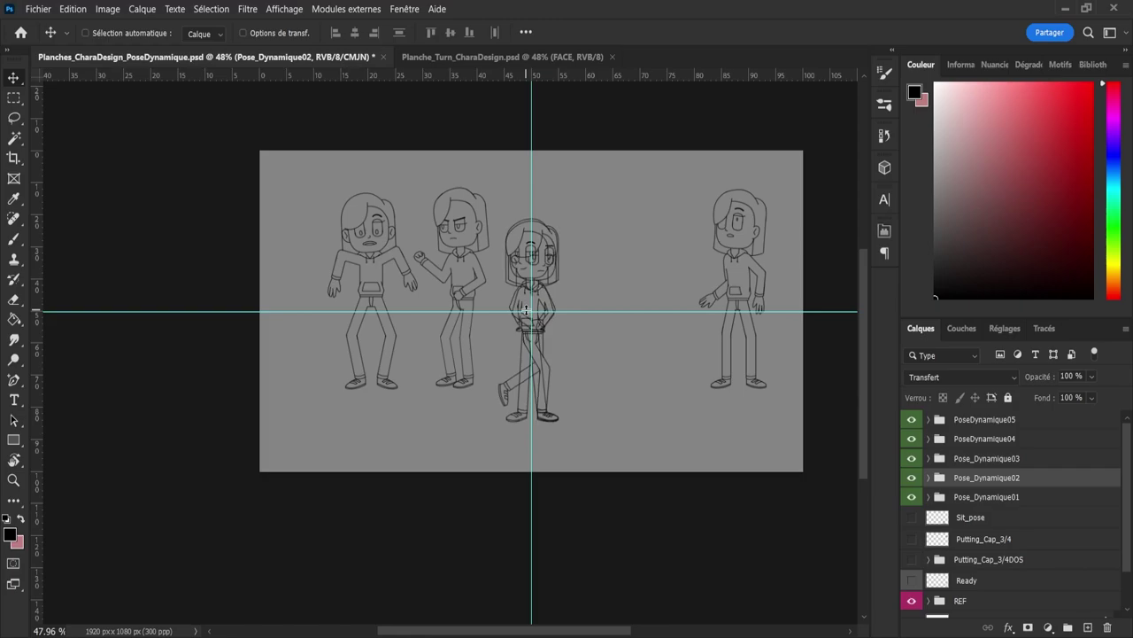
drag(527, 310, 626, 283)
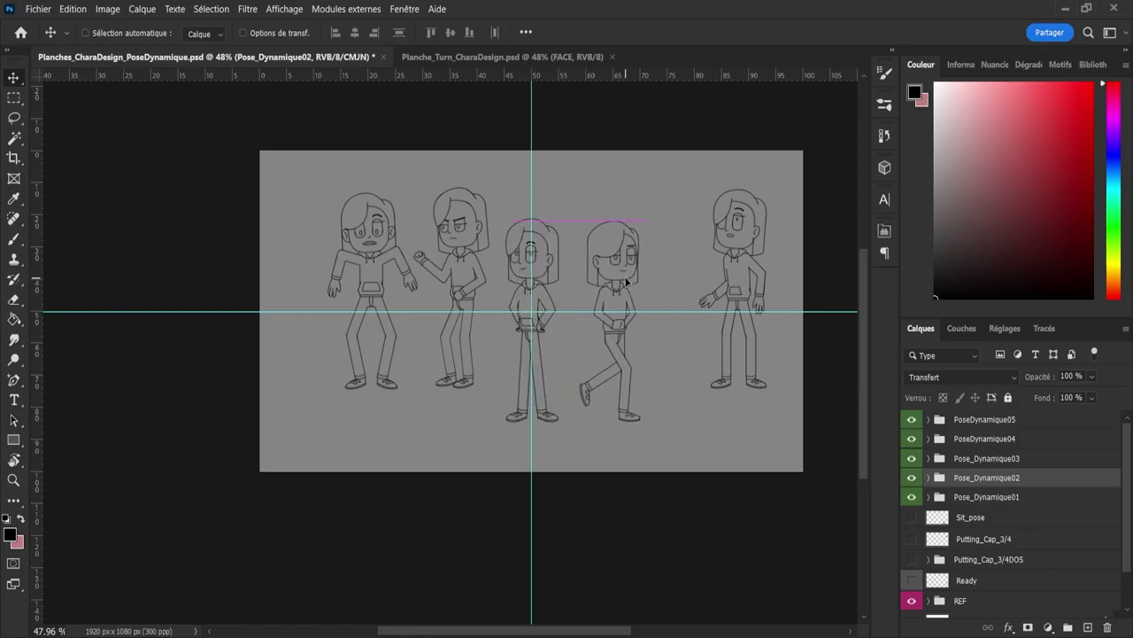
Step: Match the Pose_Dynamique03 figure's foot level to Pose_Dynamique01 by overlaying them, and place it right of Pose_Dynamique02
click(987, 461)
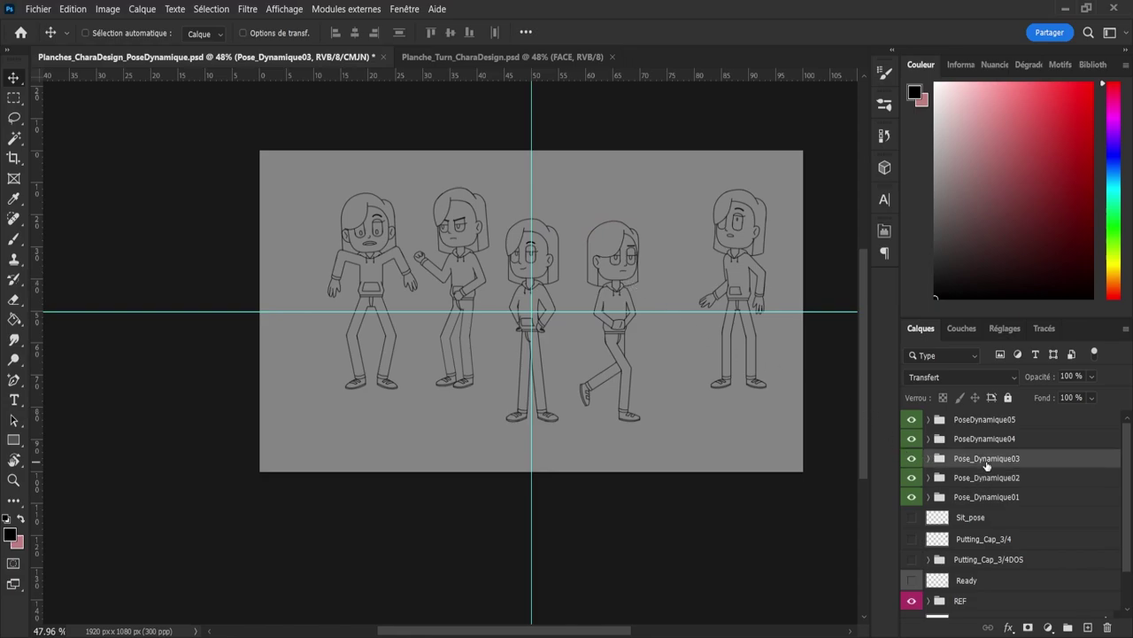
drag(763, 280, 553, 280)
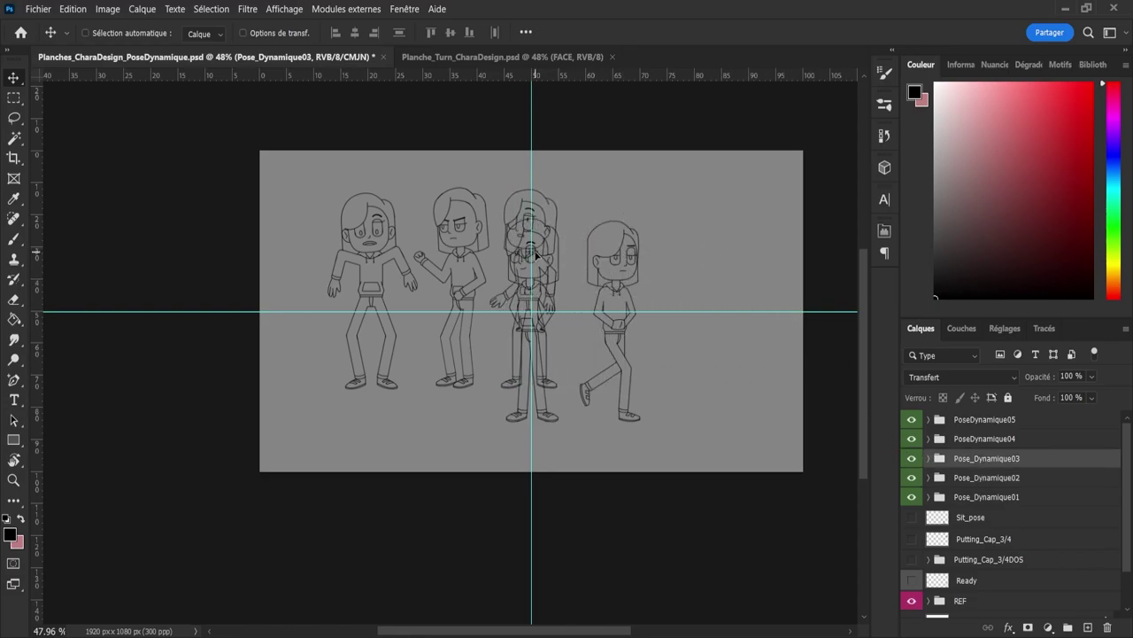
drag(543, 223, 549, 234)
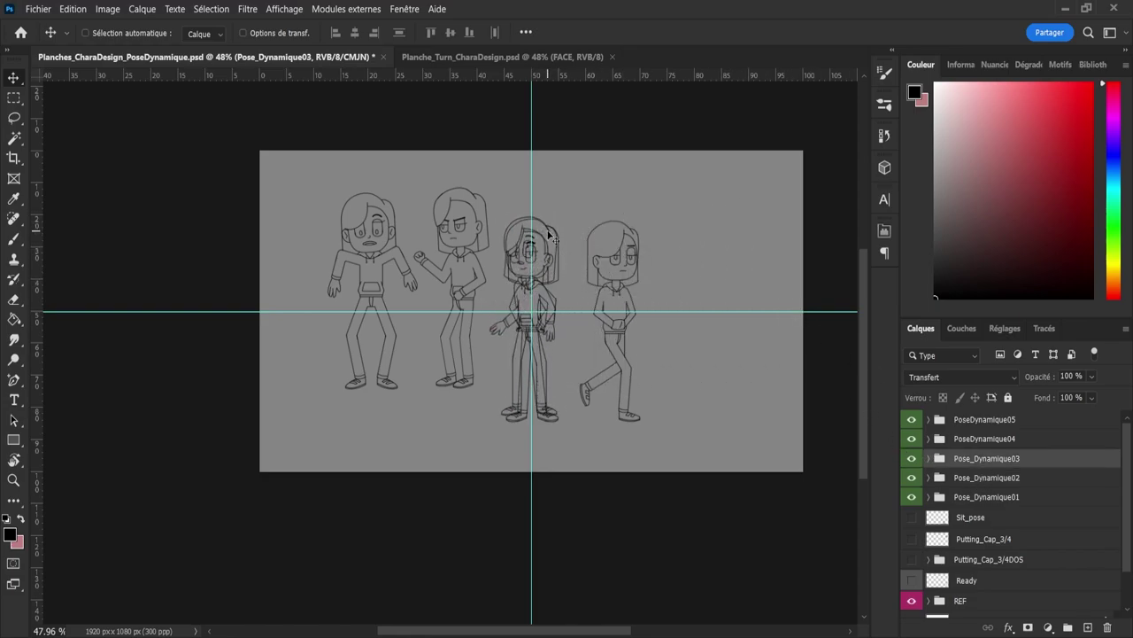
key(Down)
key(Down)
key(Down)
key(Down)
key(Right)
key(Right)
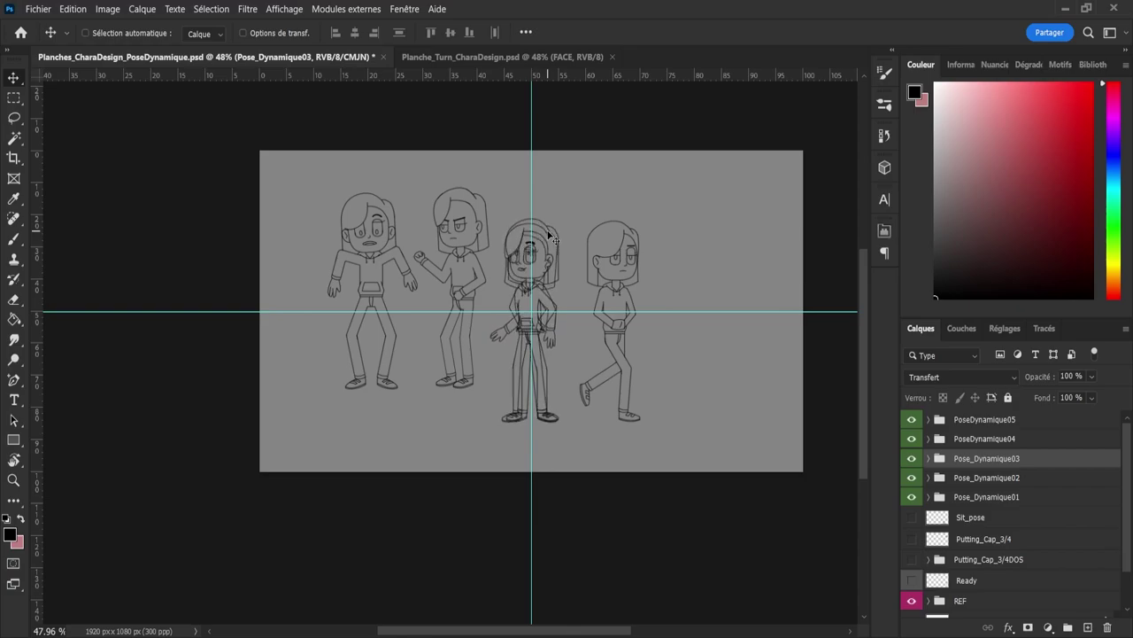
key(Down)
key(Down)
key(Down)
key(Down)
key(Down)
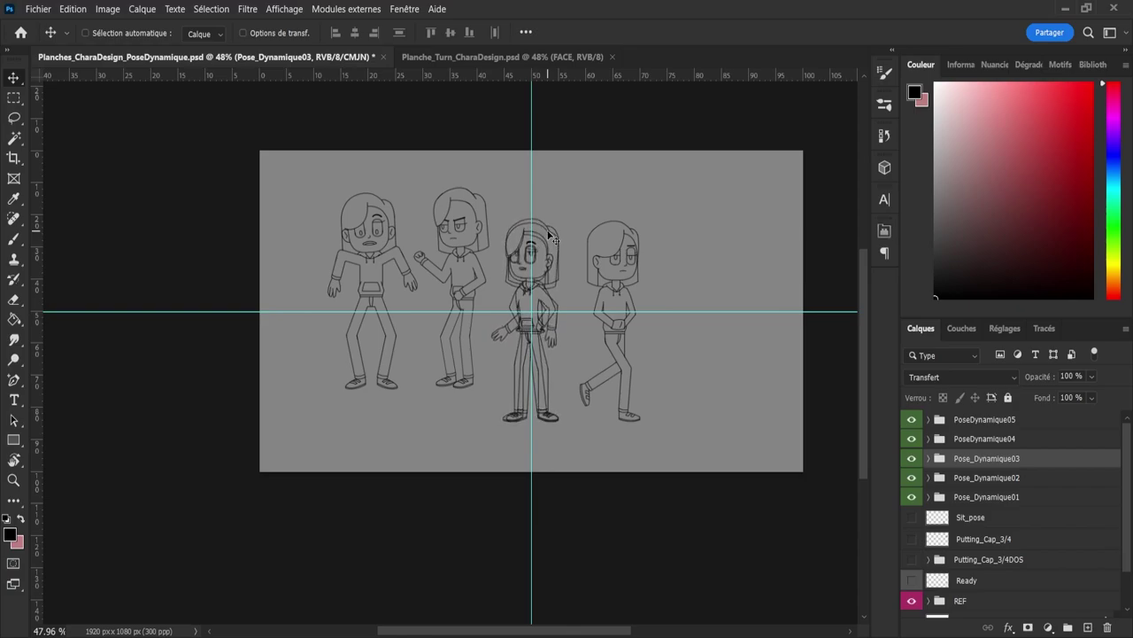
key(Left)
key(Left)
key(Left)
key(Left)
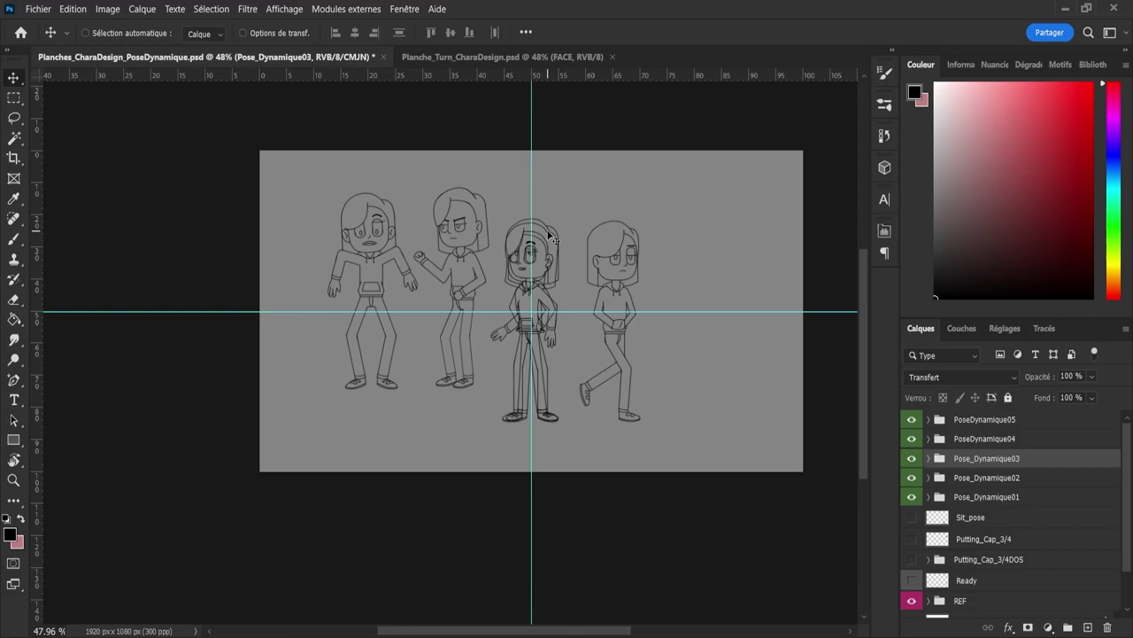
drag(555, 274, 734, 274)
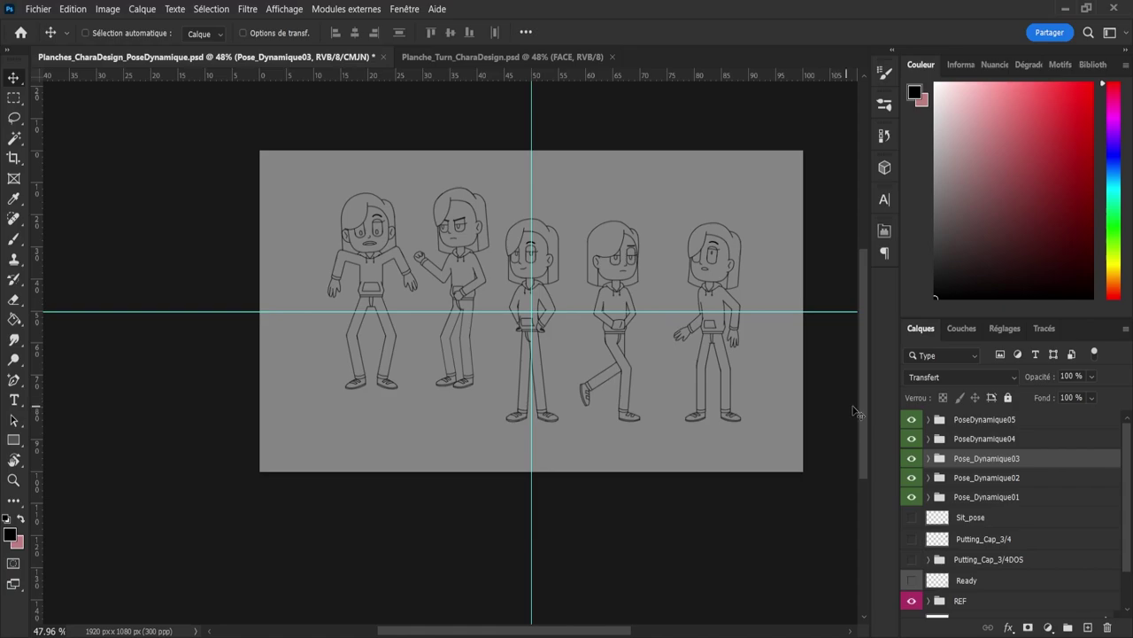
Step: Lower the PoseDynamique04 figure to Pose_Dynamique01's foot level by overlaying them, and place it just left of Pose_Dynamique01
click(958, 443)
click(911, 440)
click(909, 440)
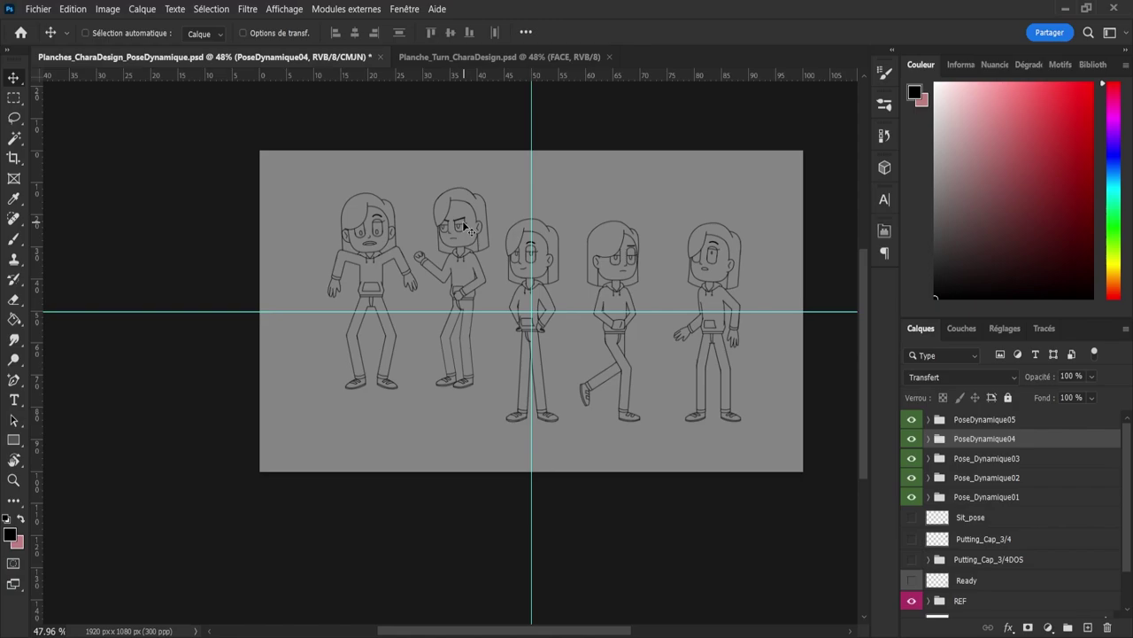
drag(468, 229, 469, 262)
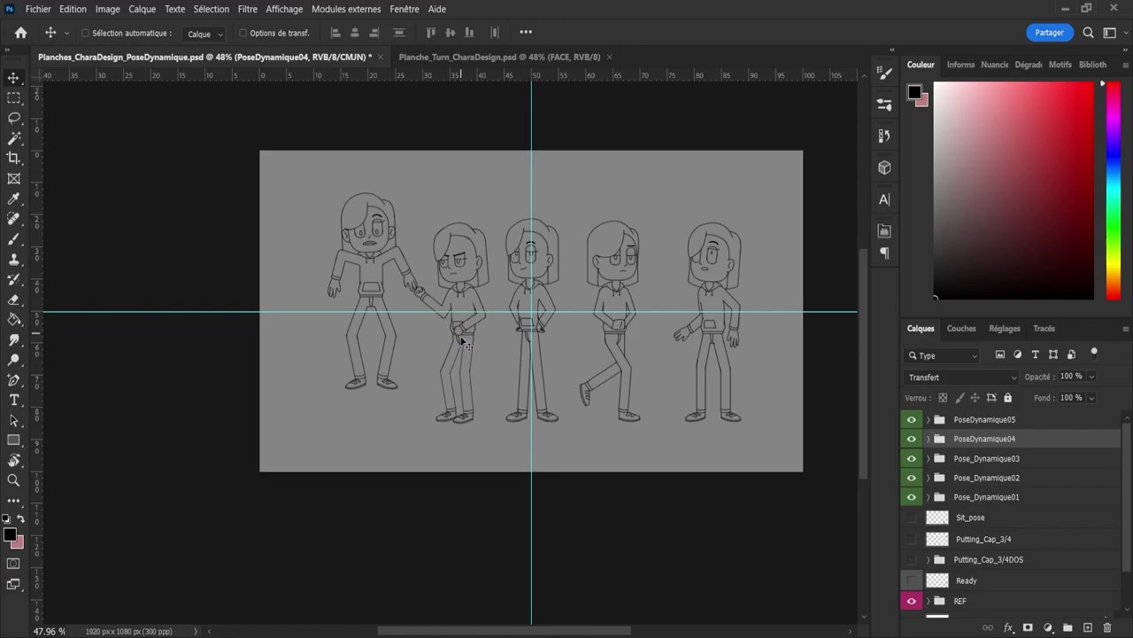
drag(466, 377, 528, 364)
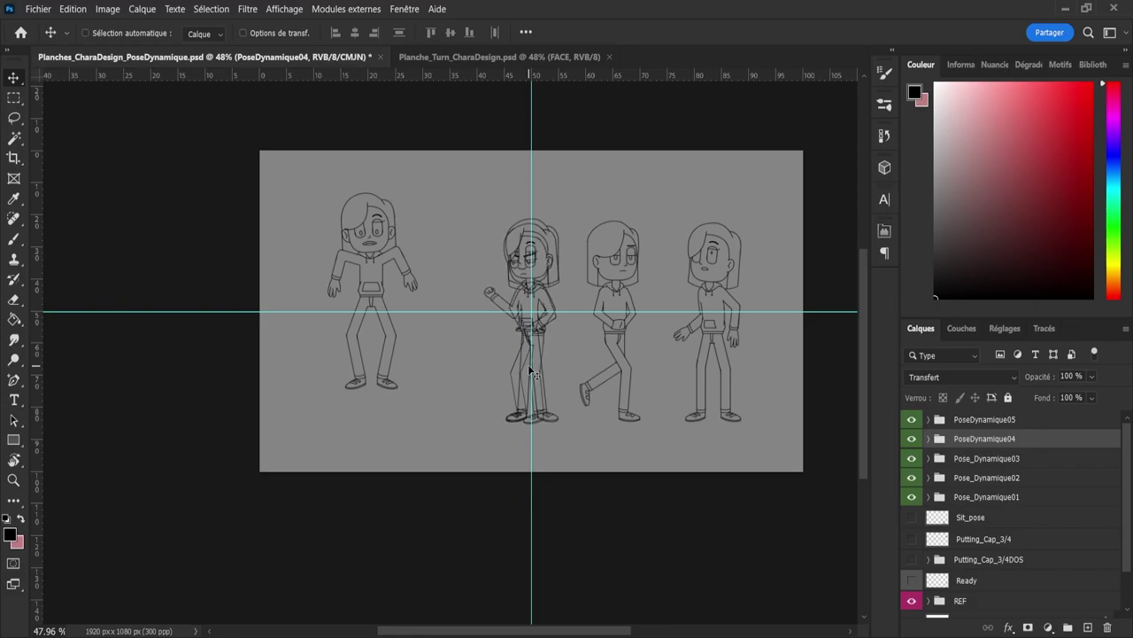
key(shift+Left)
key(shift+Left)
key(shift+Left)
key(shift+Left)
key(shift+Left)
key(shift+Left)
key(shift+Left)
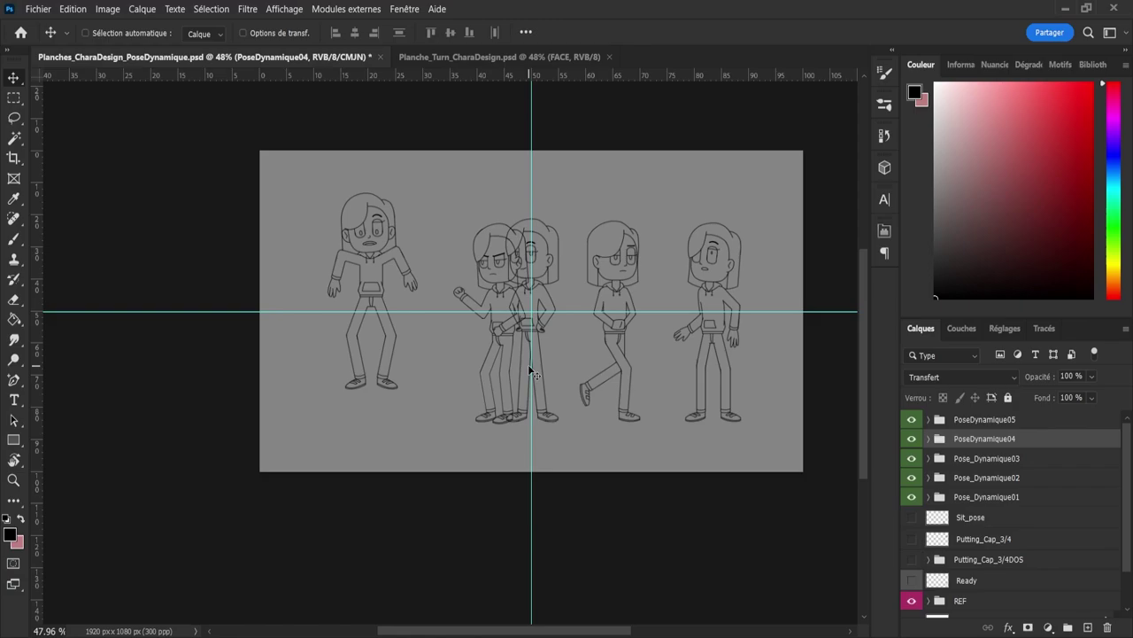
drag(509, 356, 464, 350)
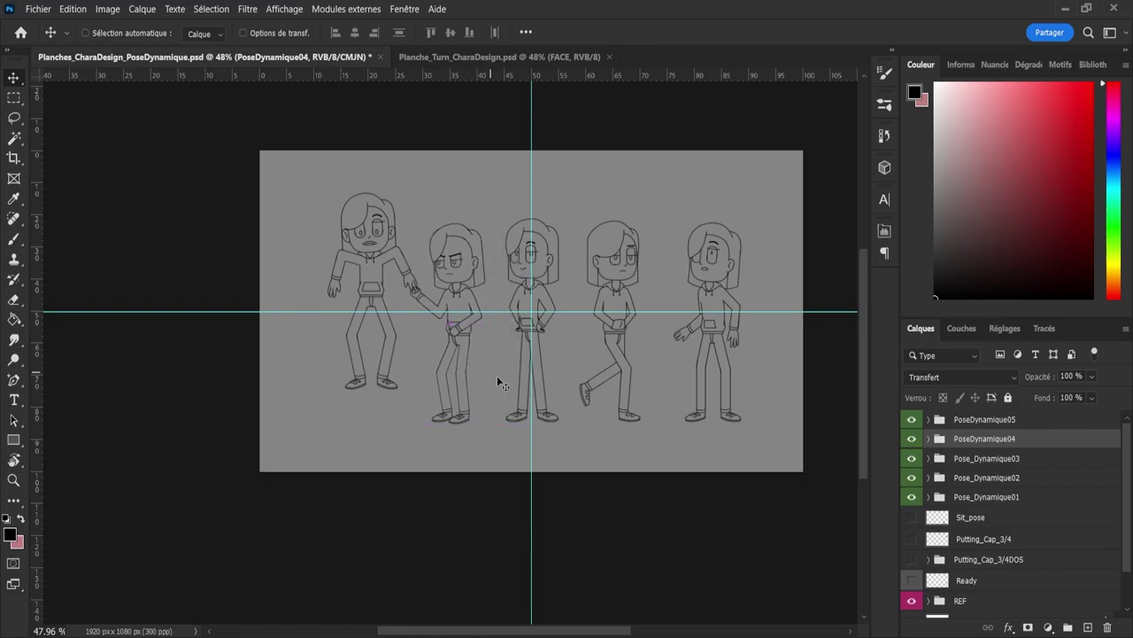
Step: Overlay the PoseDynamique05 figure on Pose_Dynamique01 at the centre guide, nudging it until their feet line up
click(985, 422)
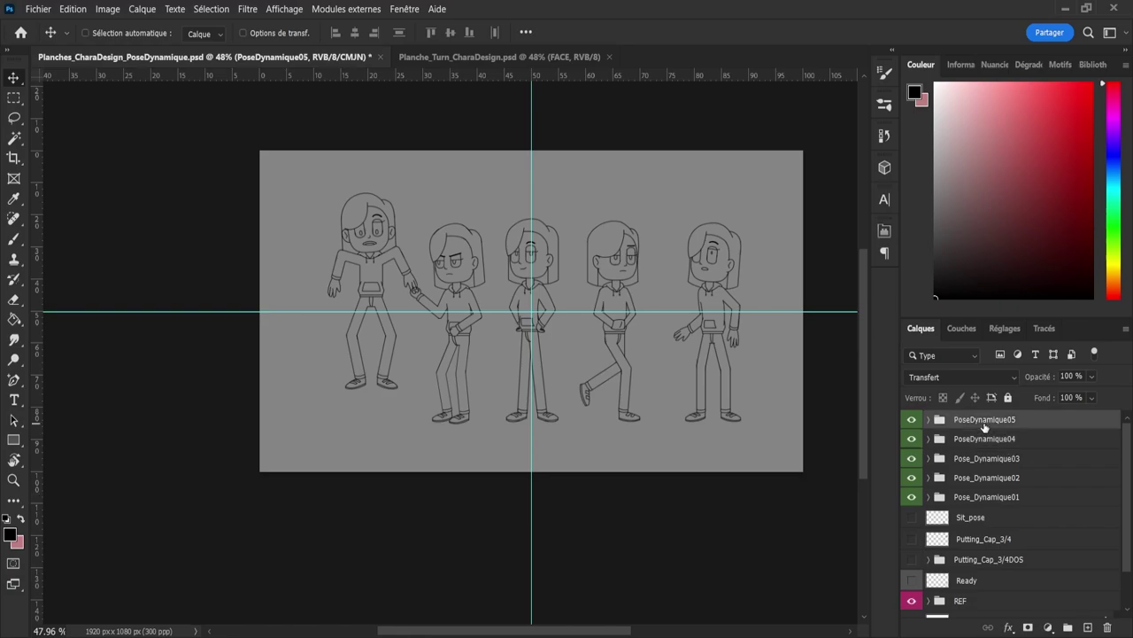
drag(395, 365, 542, 375)
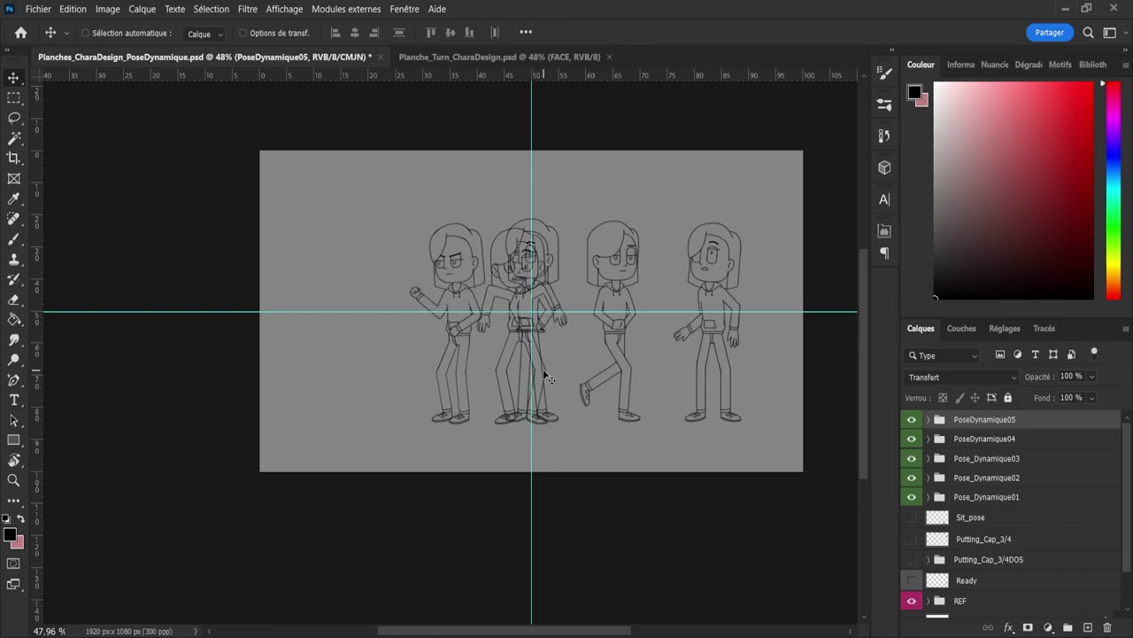
key(shift+Right)
key(shift+Right)
key(shift+Right)
key(shift+Right)
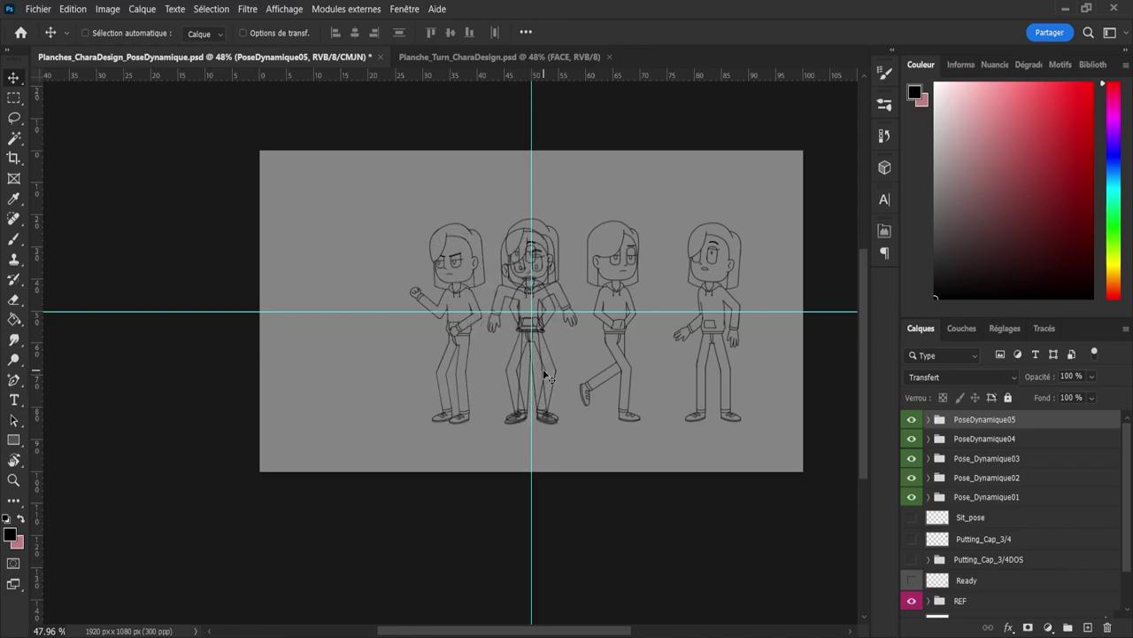
key(shift+Up)
key(Right)
key(Right)
key(Right)
key(Right)
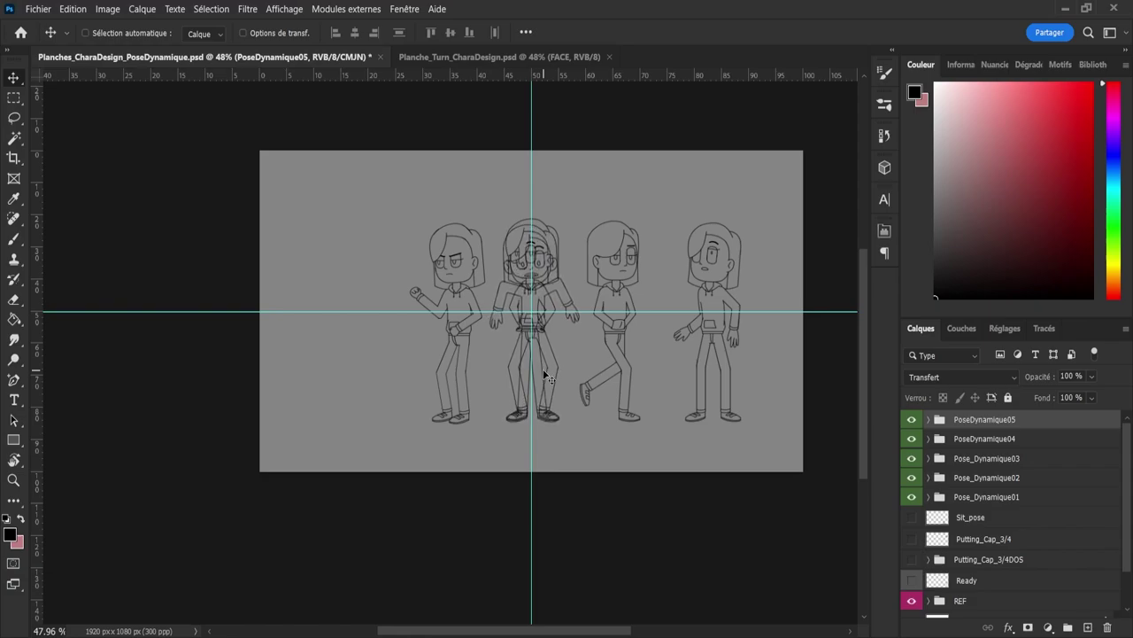
key(Right)
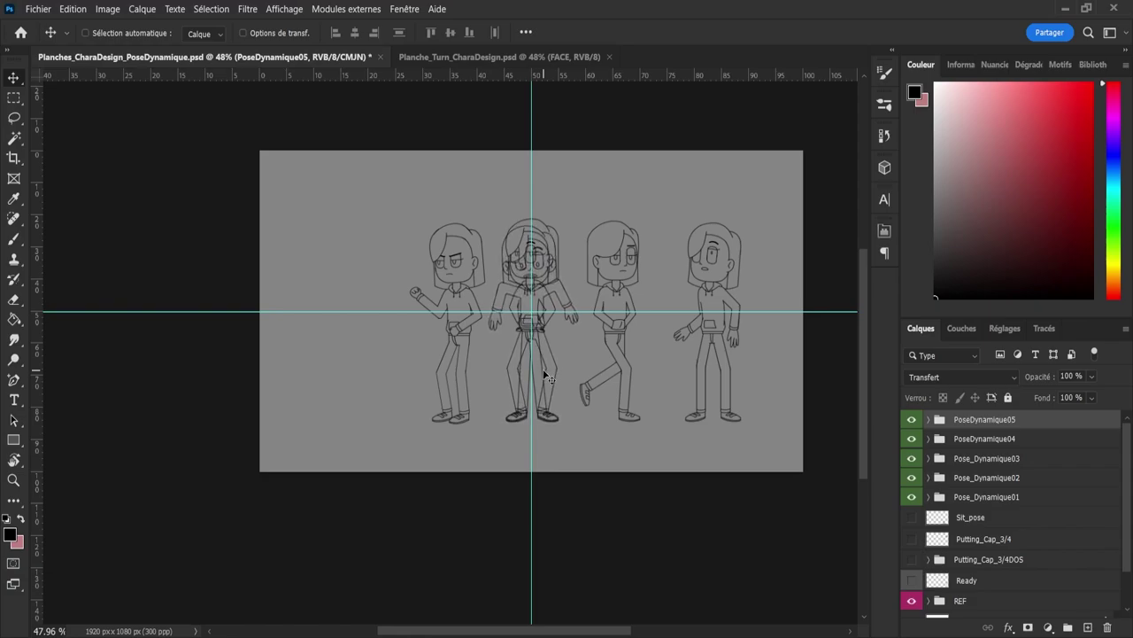
key(Right)
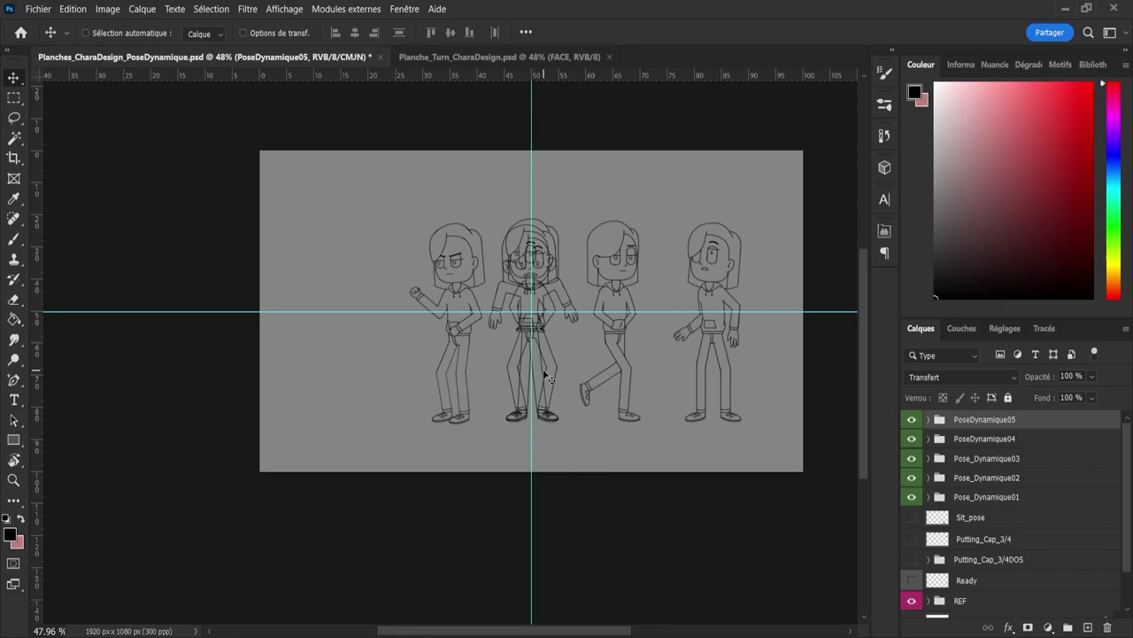
Step: Place the PoseDynamique05 figure left of PoseDynamique04 at the same foot level, evenly spaced in the row
drag(541, 368, 349, 350)
click(984, 440)
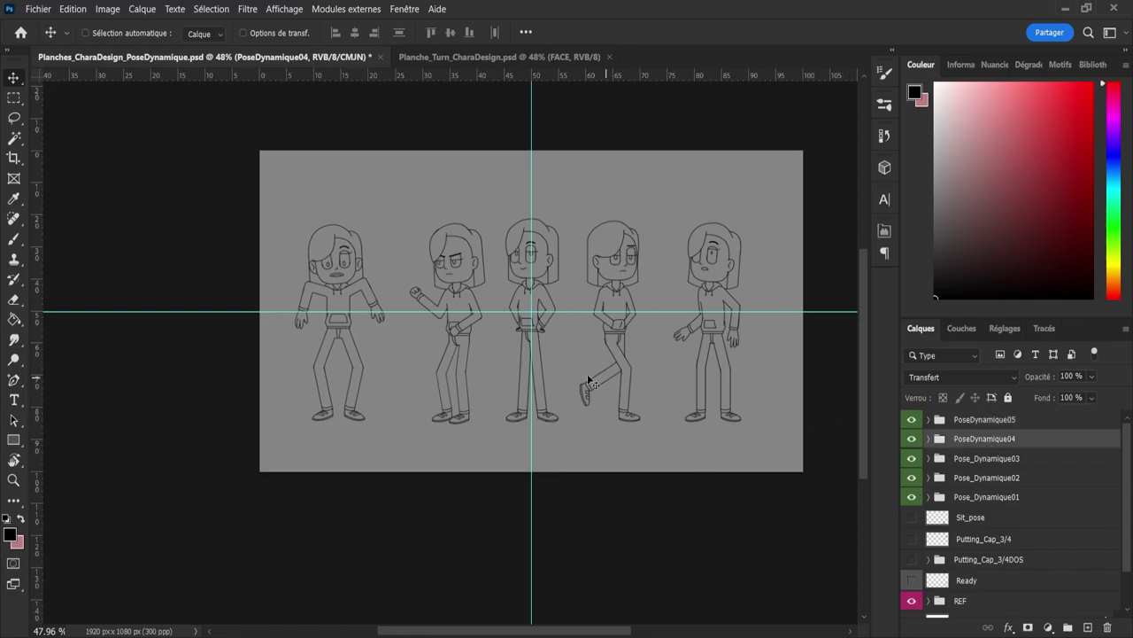
click(983, 420)
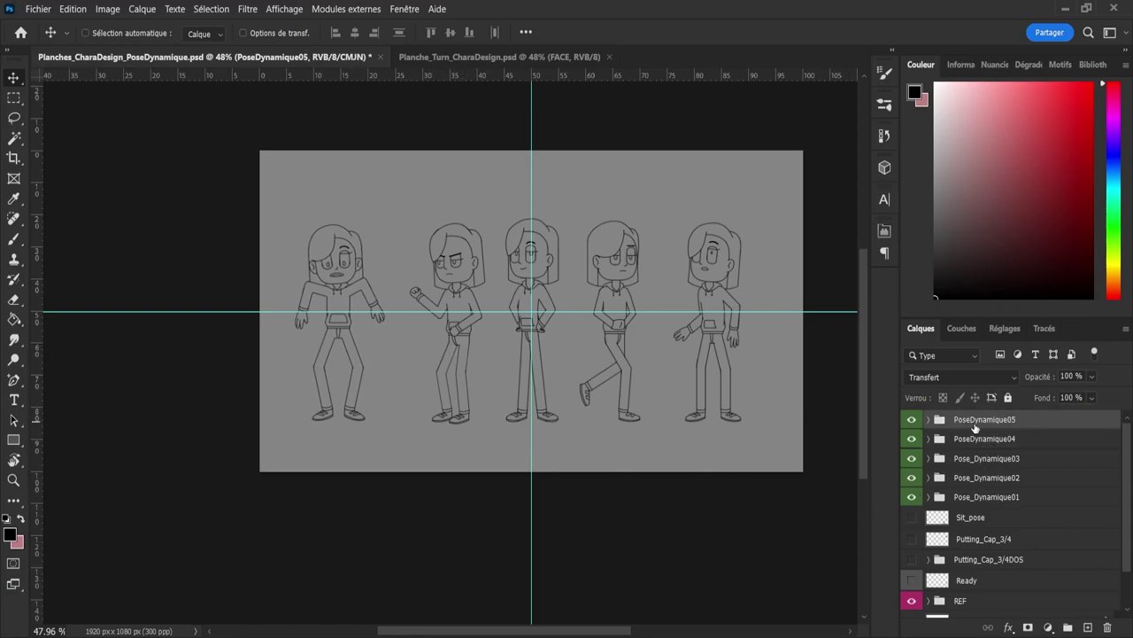
drag(360, 344, 372, 346)
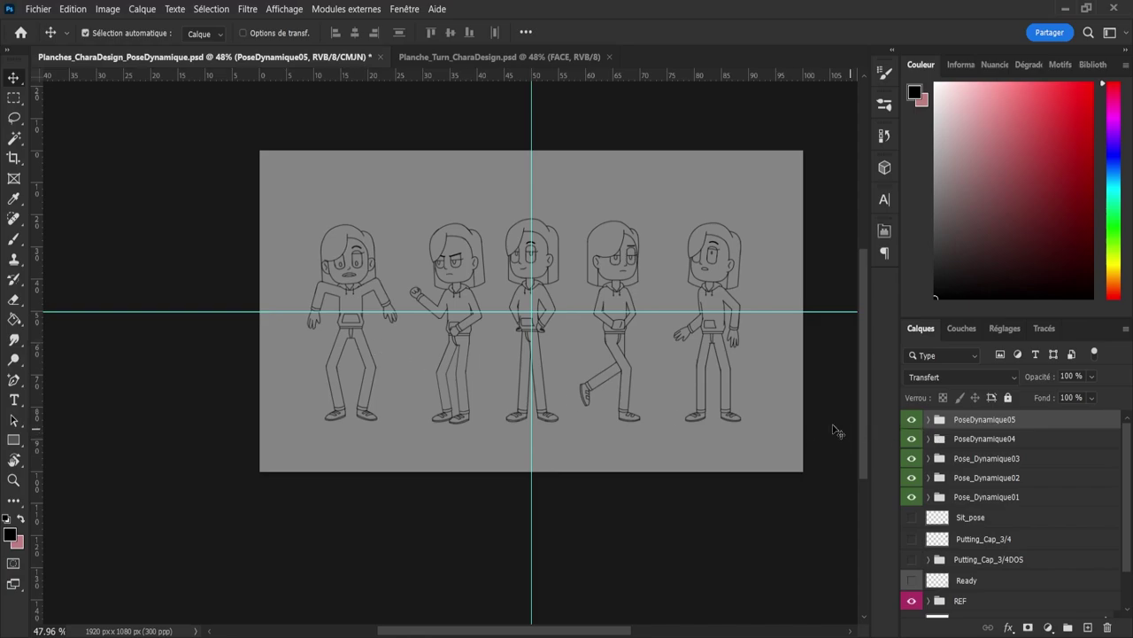
Step: Raise all five dynamic pose groups together to centre the row vertically on the sheet, and save the document
shift+click(996, 498)
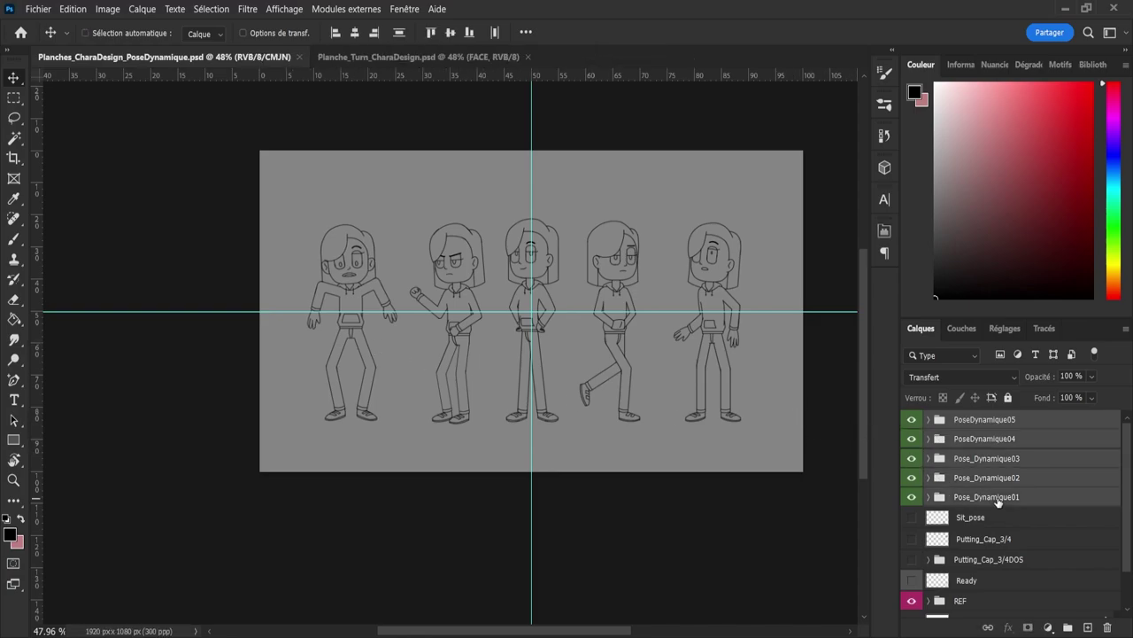
key(shift+Up)
key(shift+Up)
key(shift+Up)
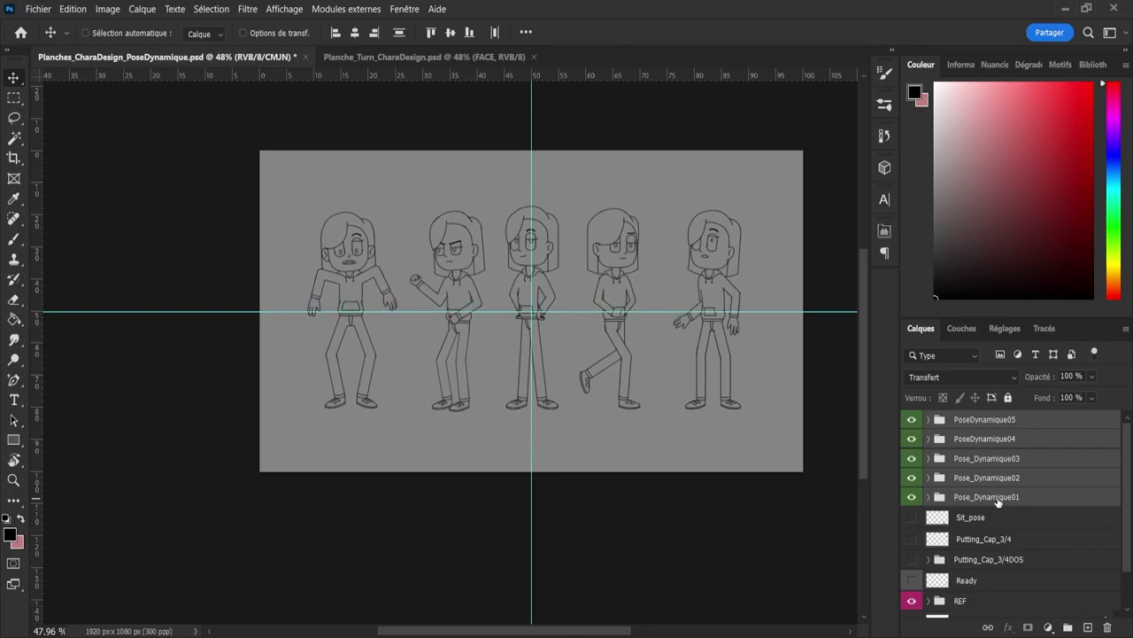
key(ctrl+s)
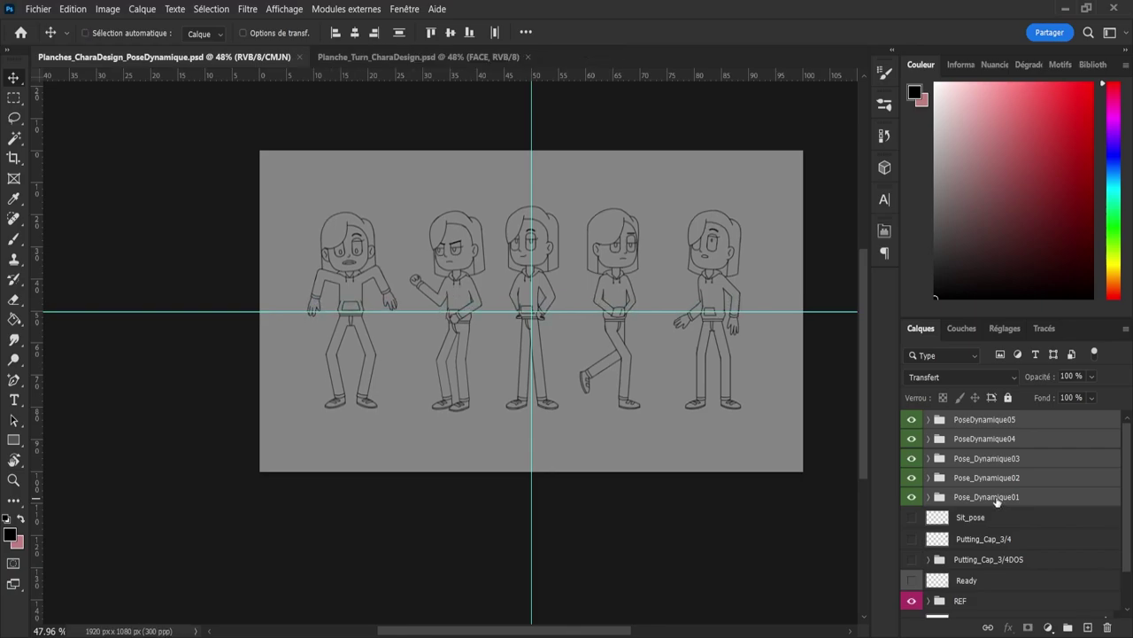
key(shift+Up)
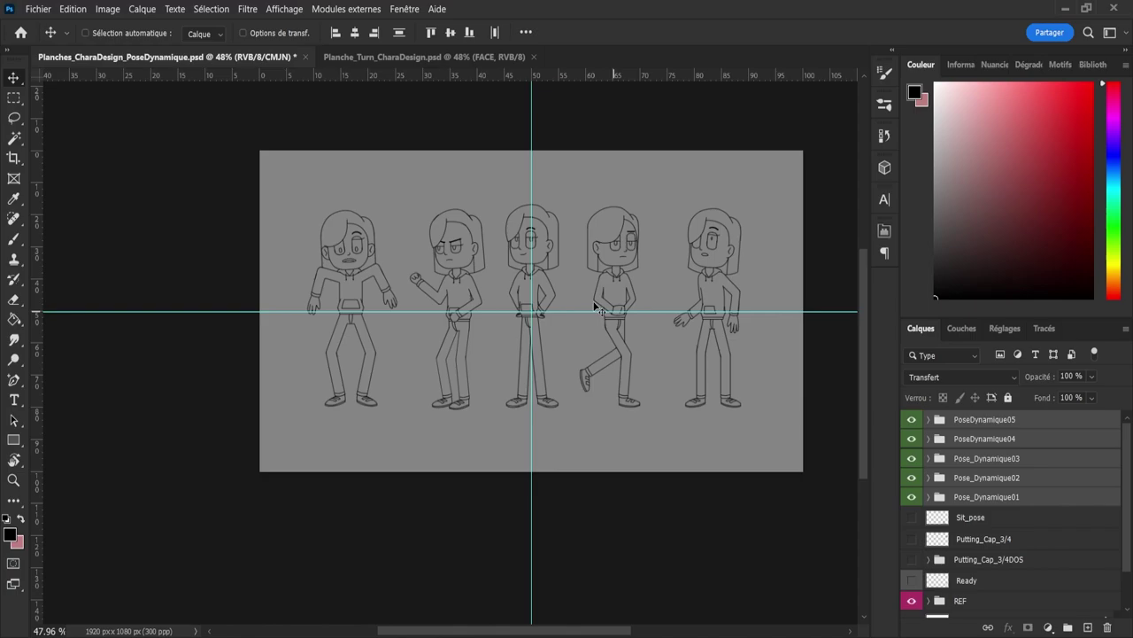
click(38, 8)
key(ctrl+s)
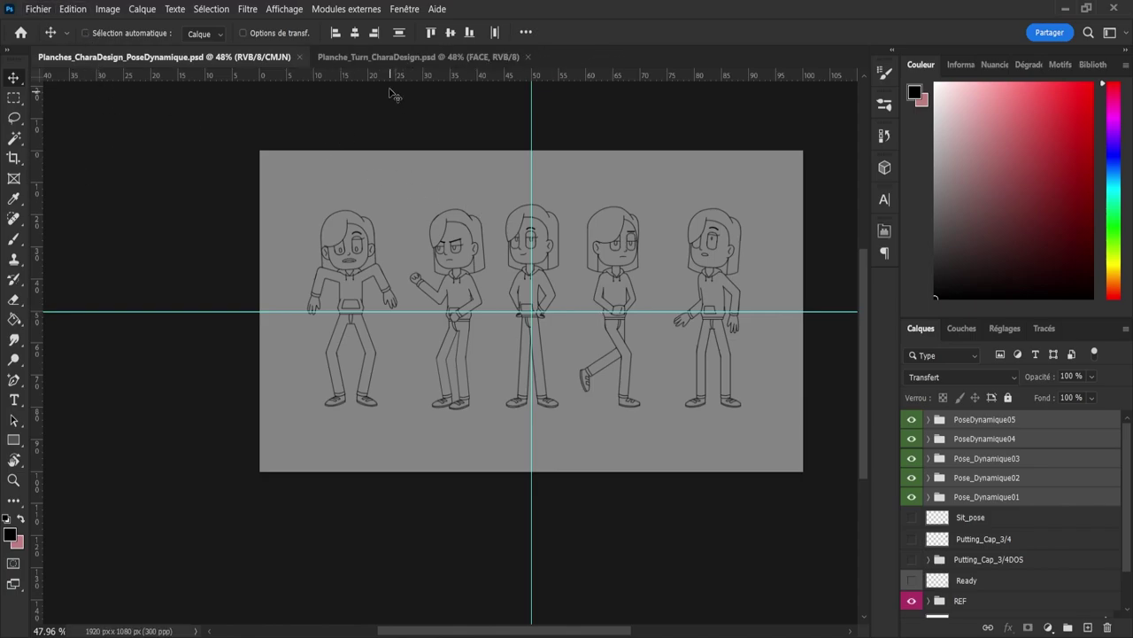
Step: Check the coloured turnaround in Planche_Turn_CharaDesign.psd, and return to the Planches_CharaDesign_PoseDynamique.psd sheet
click(386, 57)
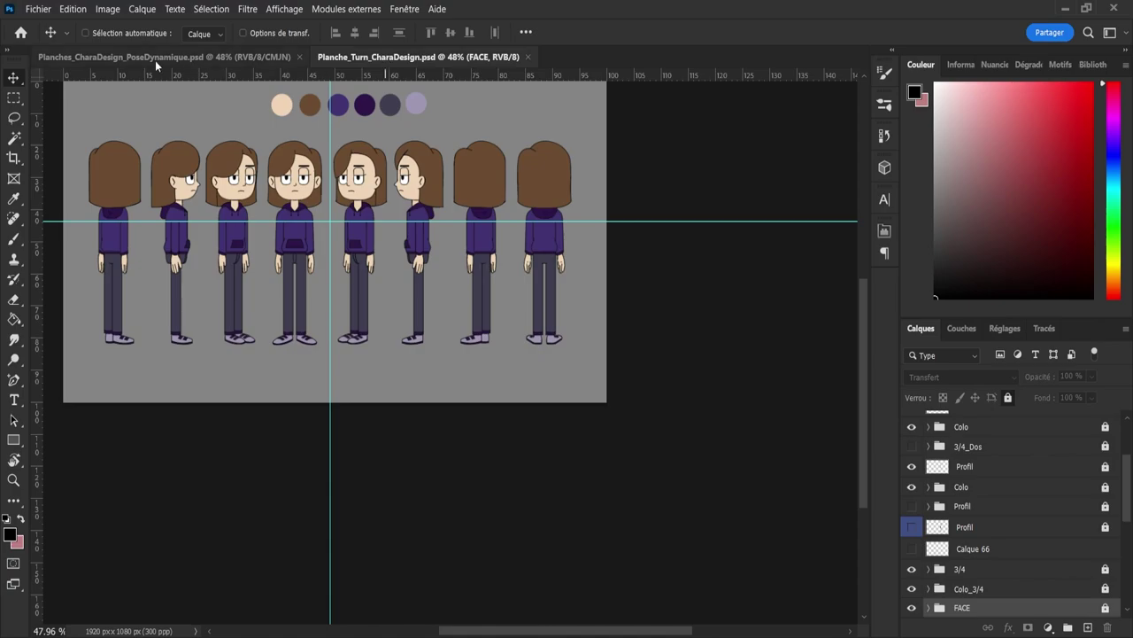
click(190, 59)
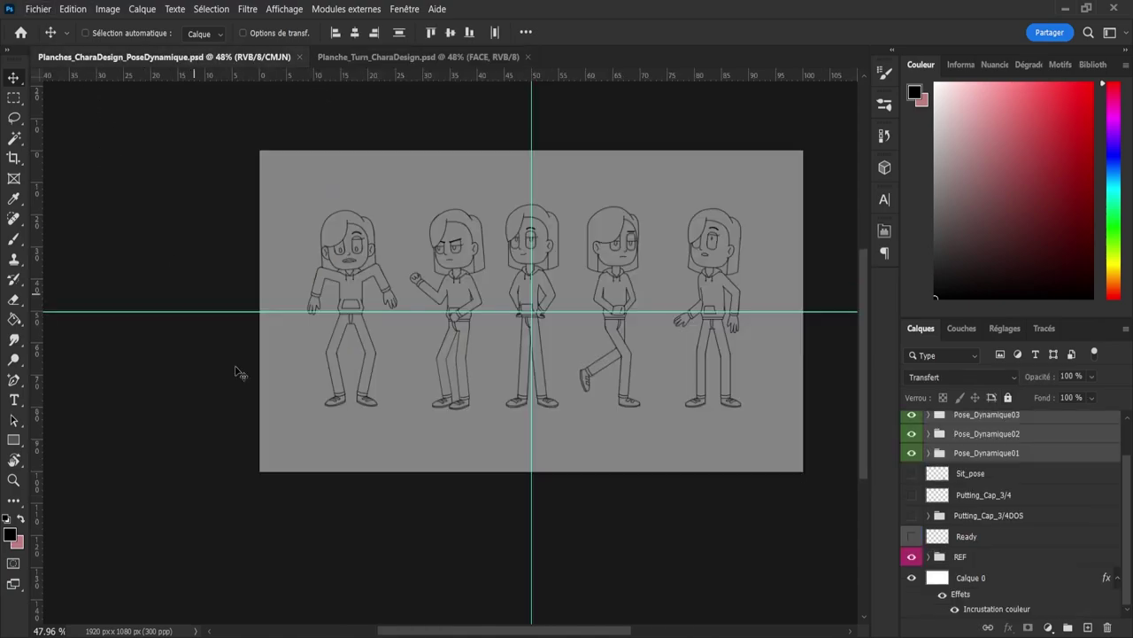